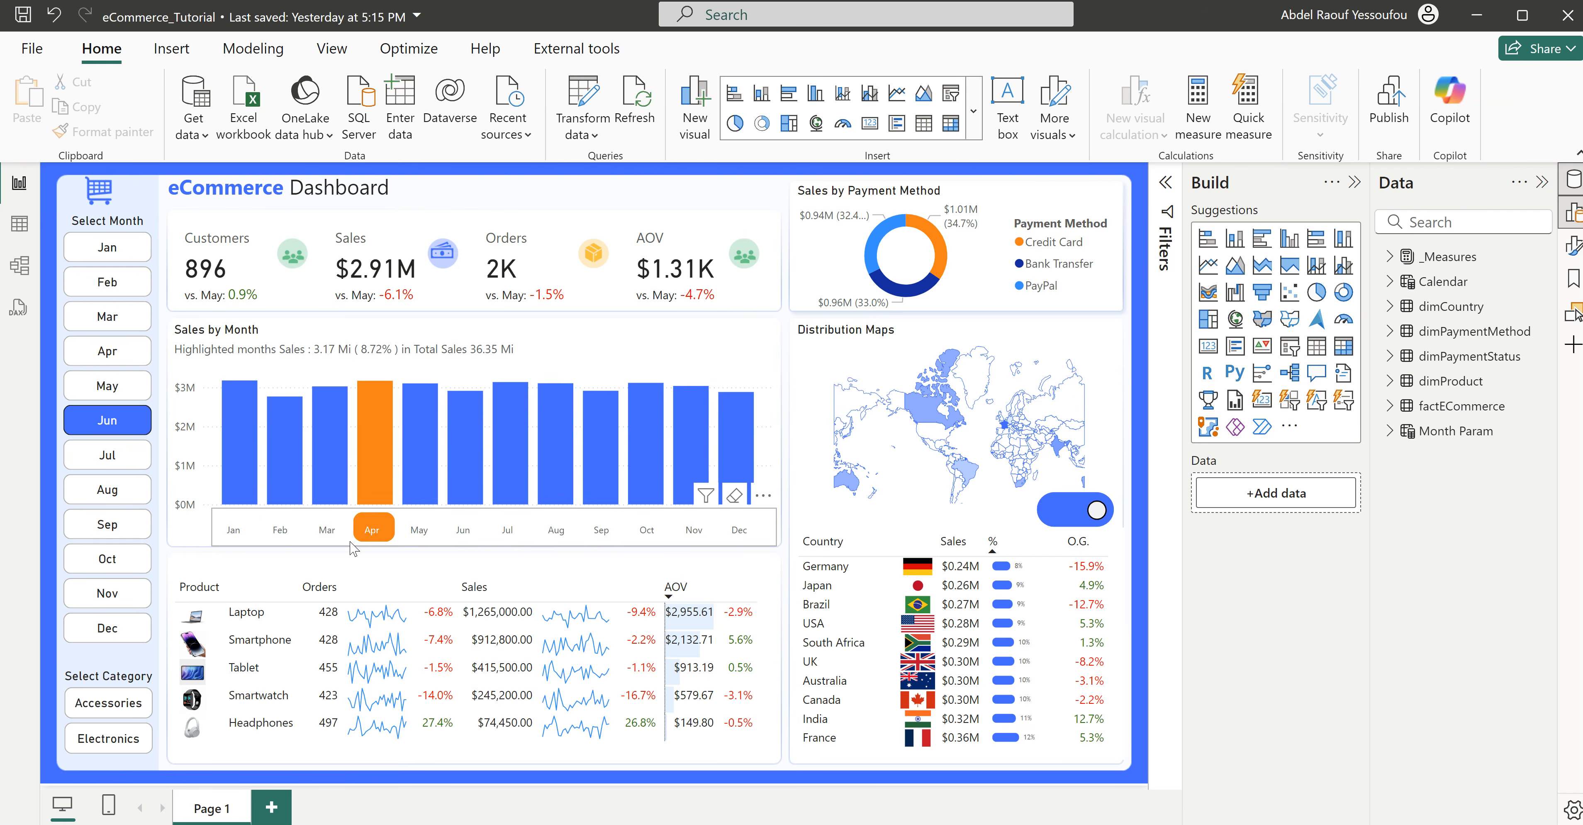
# Step: Highlight May, Jul and Sep together in the Sales by Month chart using its month slicer
pyautogui.click(420, 532)
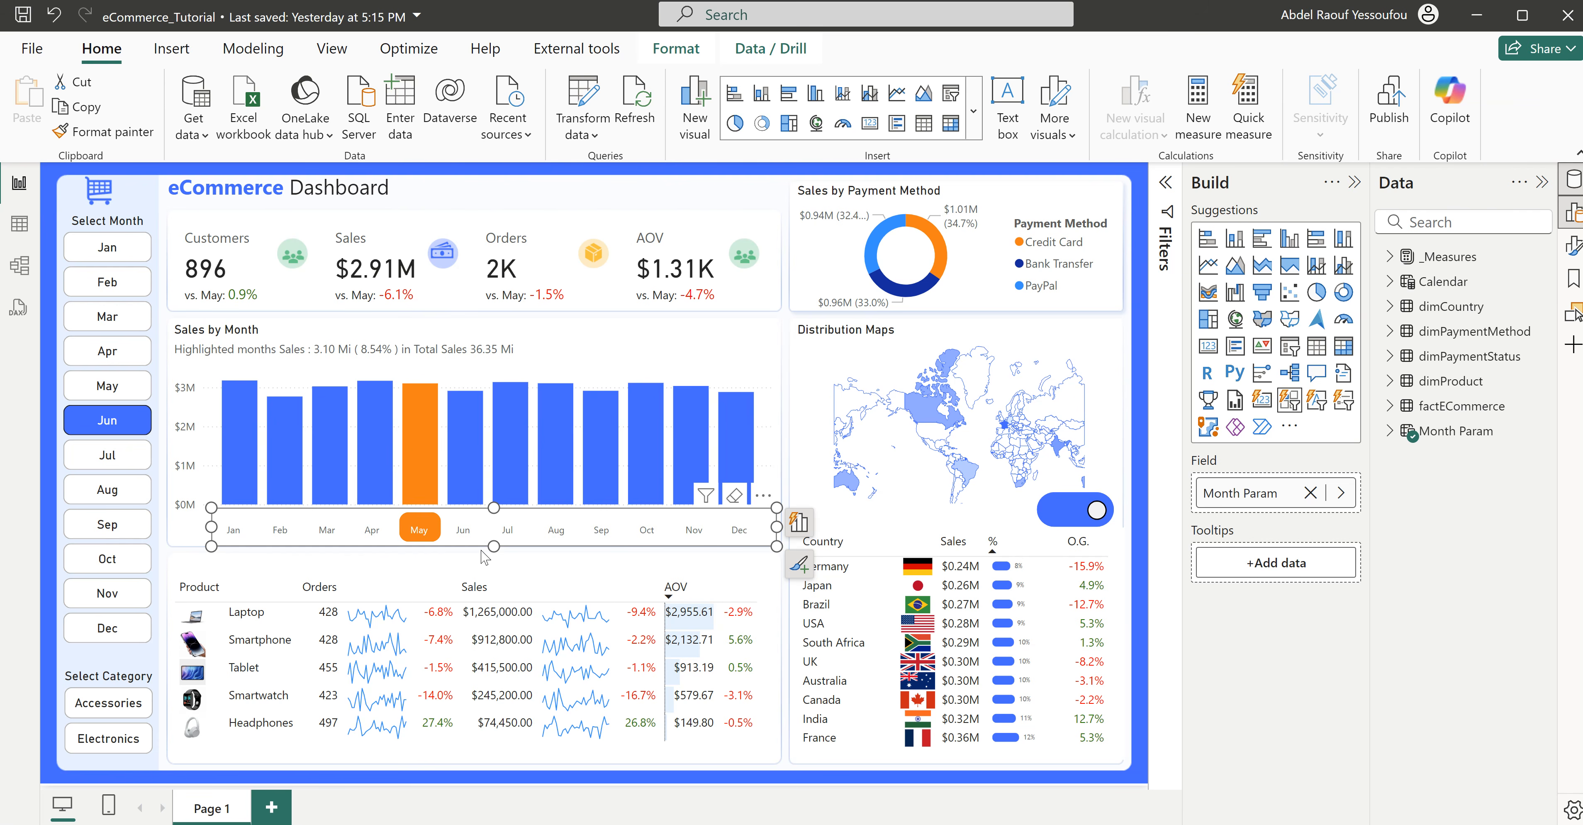
pyautogui.keyDown('ctrl'); pyautogui.click(519, 534); pyautogui.keyUp('ctrl')
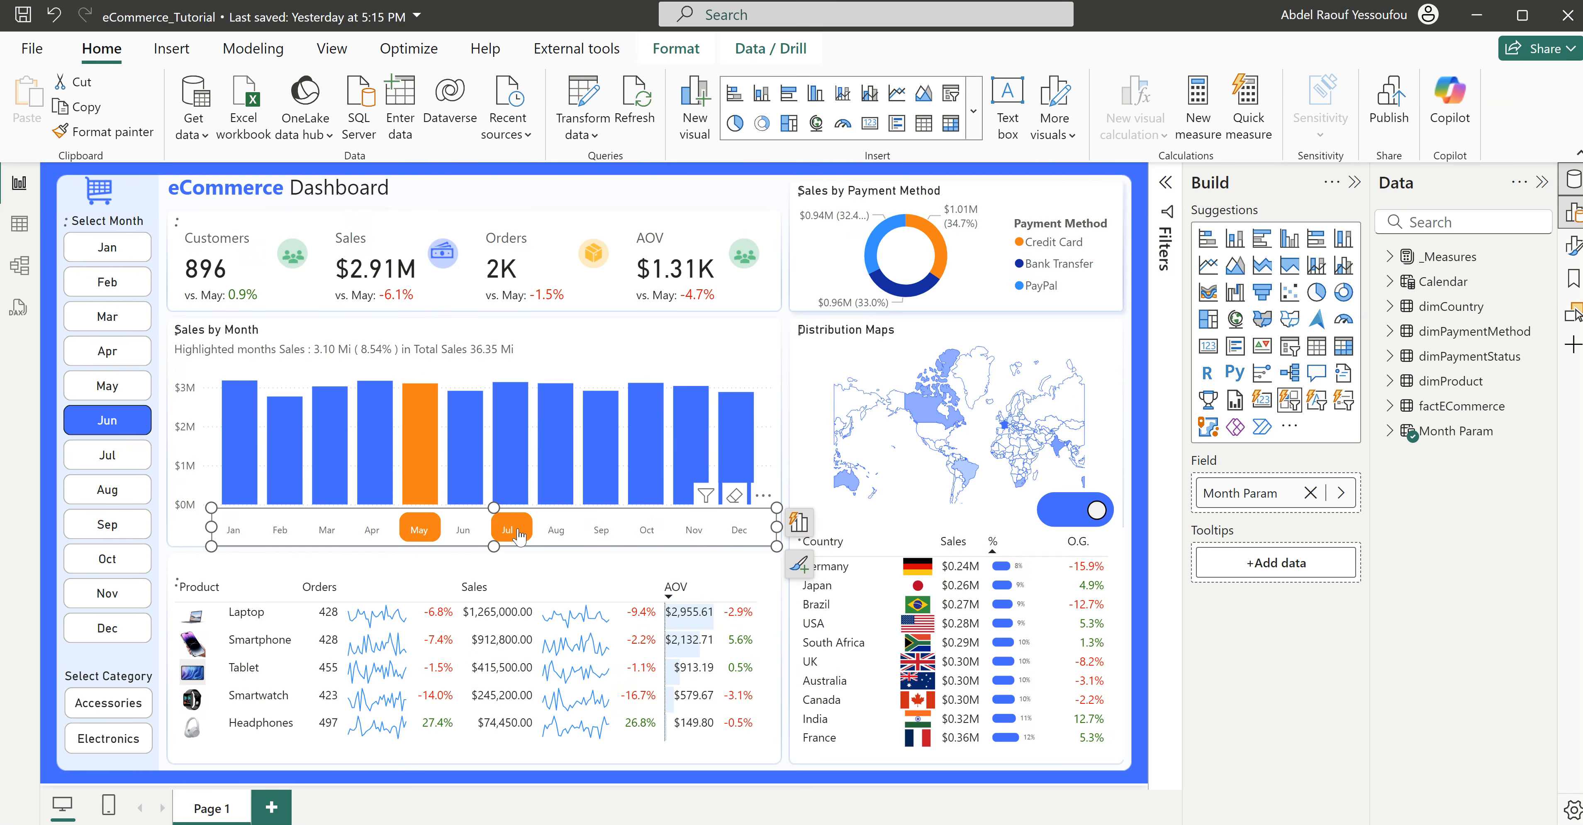
pyautogui.keyDown('ctrl'); pyautogui.click(606, 537); pyautogui.keyUp('ctrl')
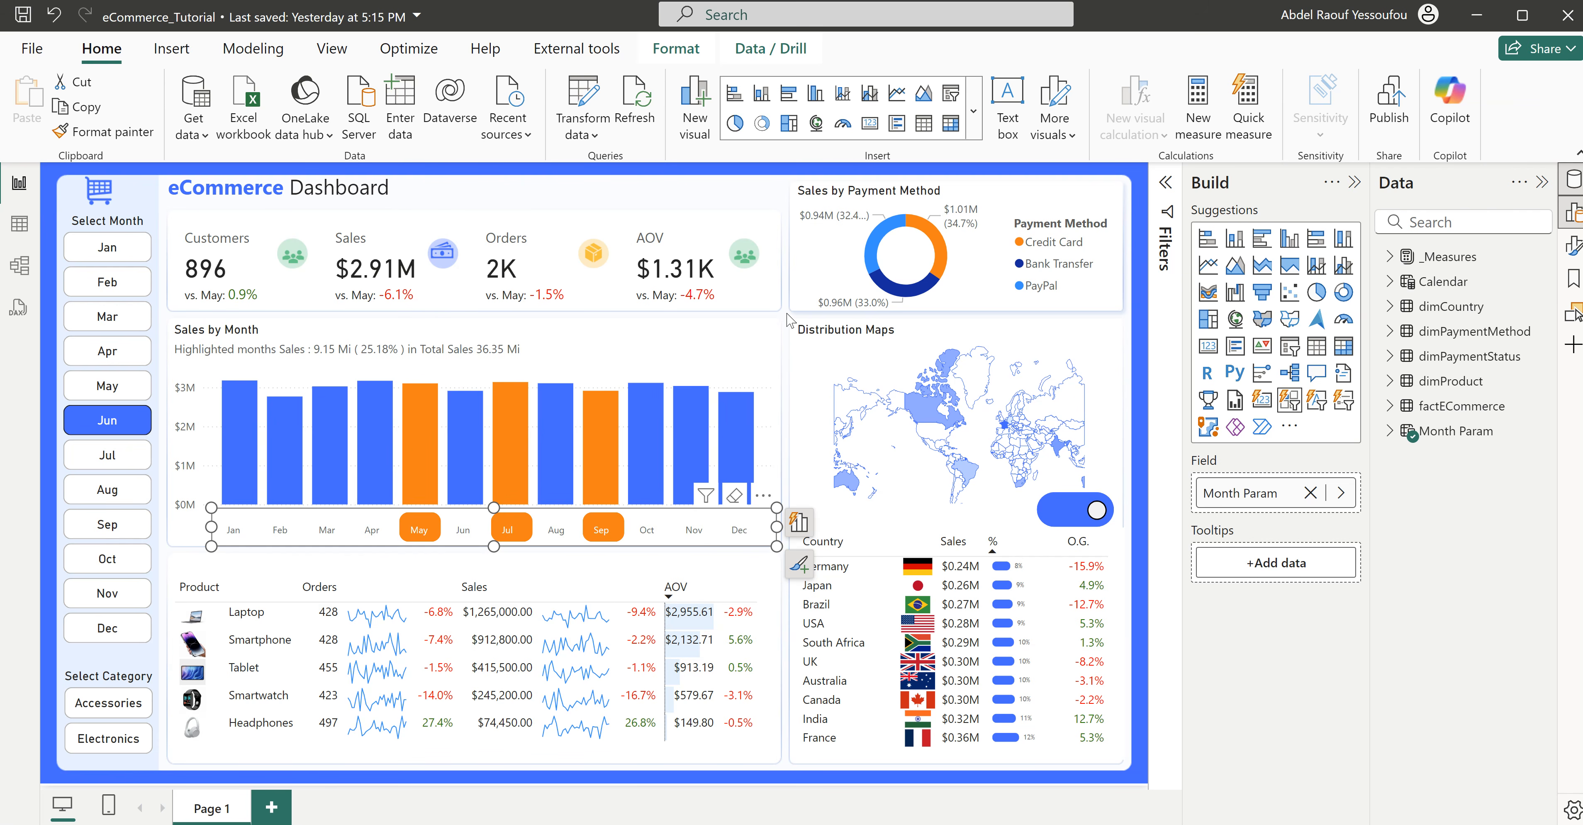
pyautogui.click(788, 327)
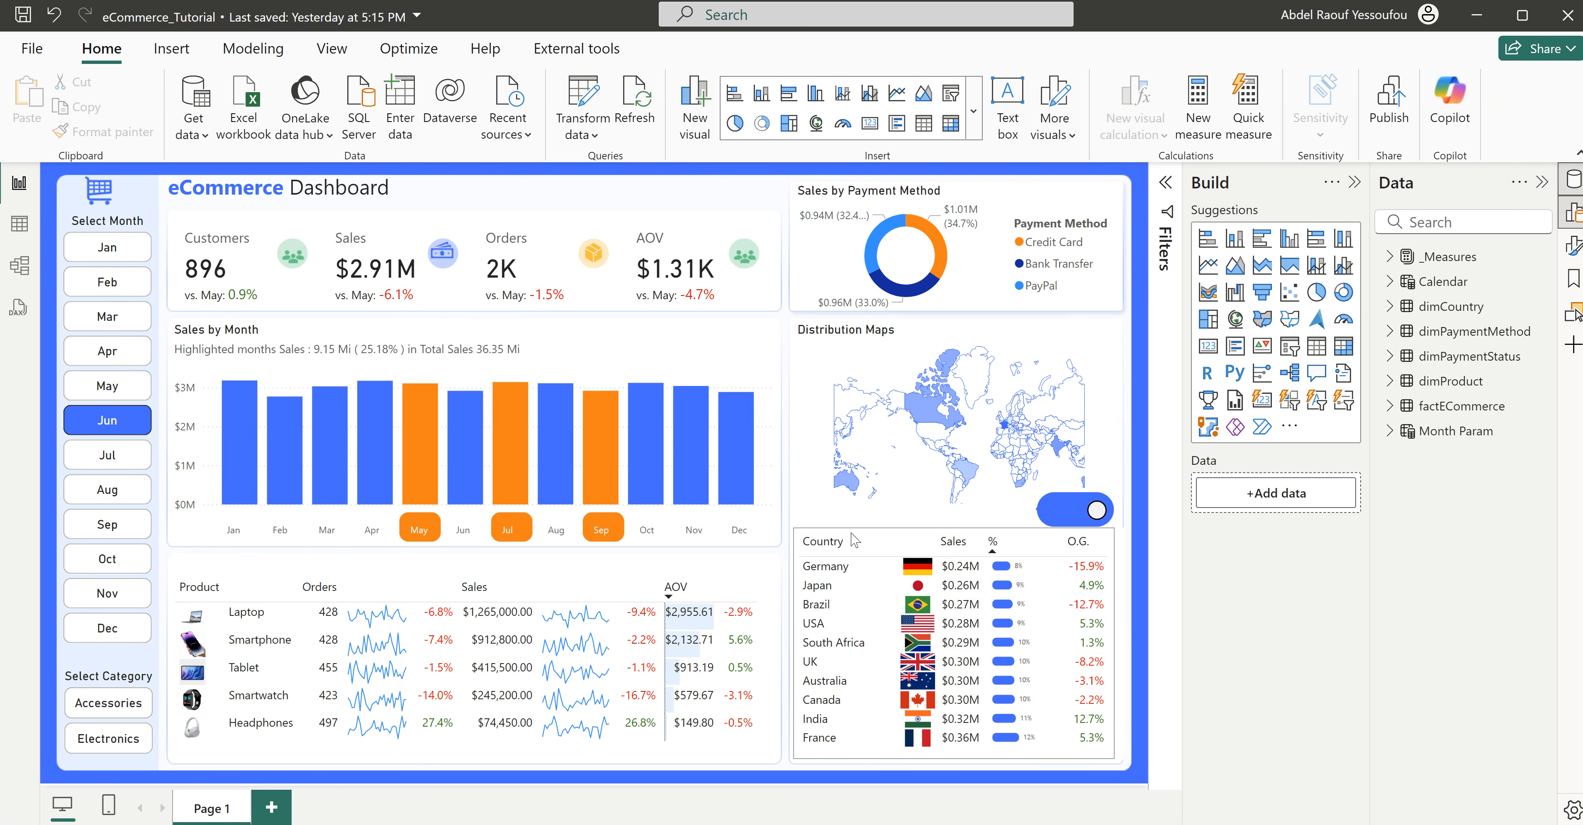
# Step: Switch the Distribution Maps table to the continent breakdown and back to countries
pyautogui.click(1071, 518)
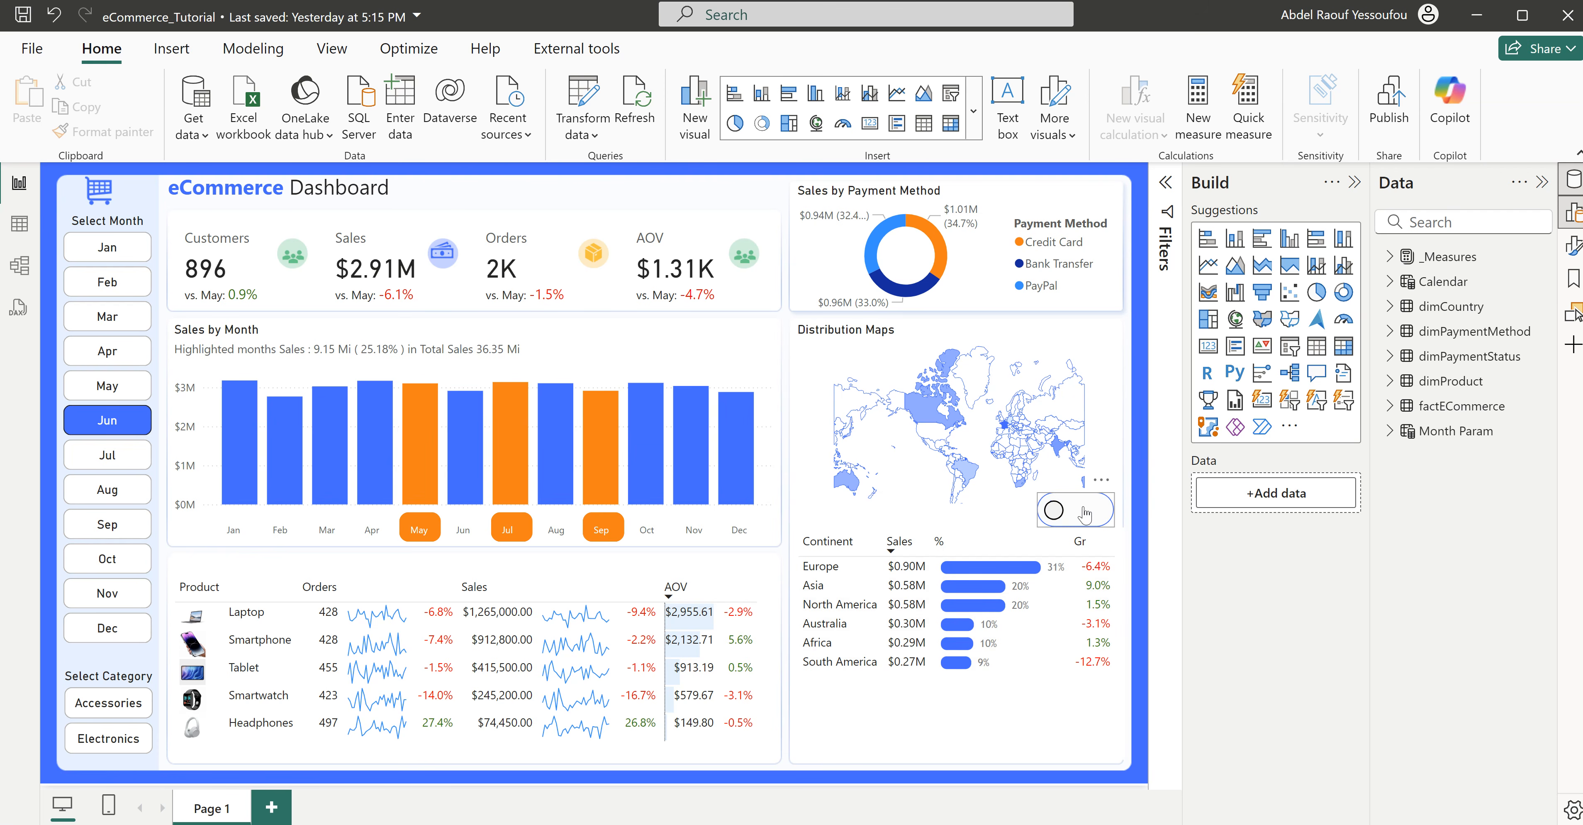
pyautogui.click(1085, 514)
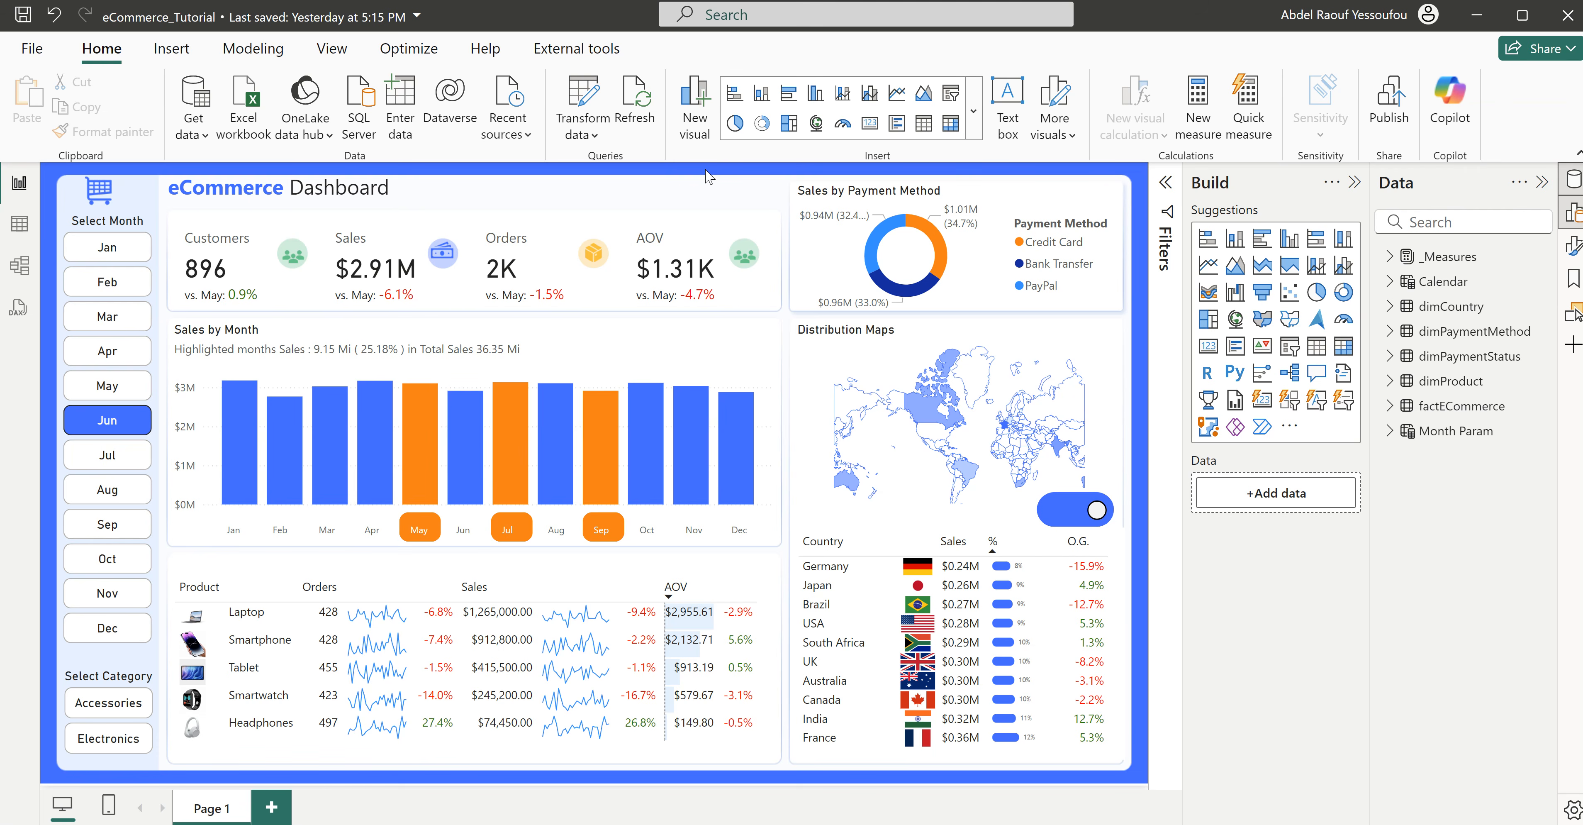
# Step: Switch to the untitled Power BI Desktop report and import ecommerce_data.csv from the DATA folder for transformation in Power Query
pyautogui.moveTo(1083, 811)
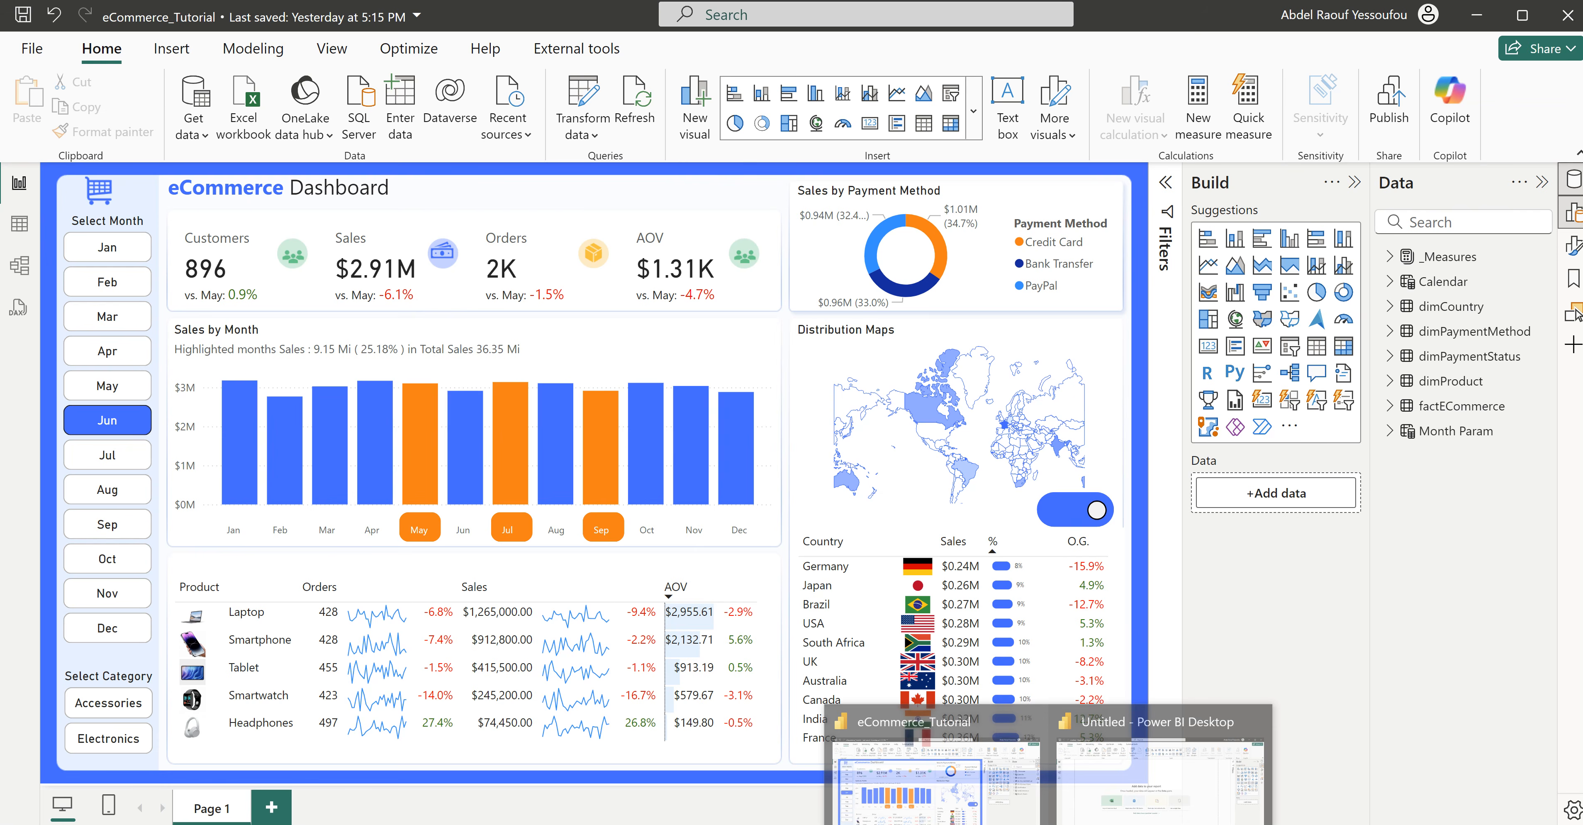
pyautogui.click(1117, 751)
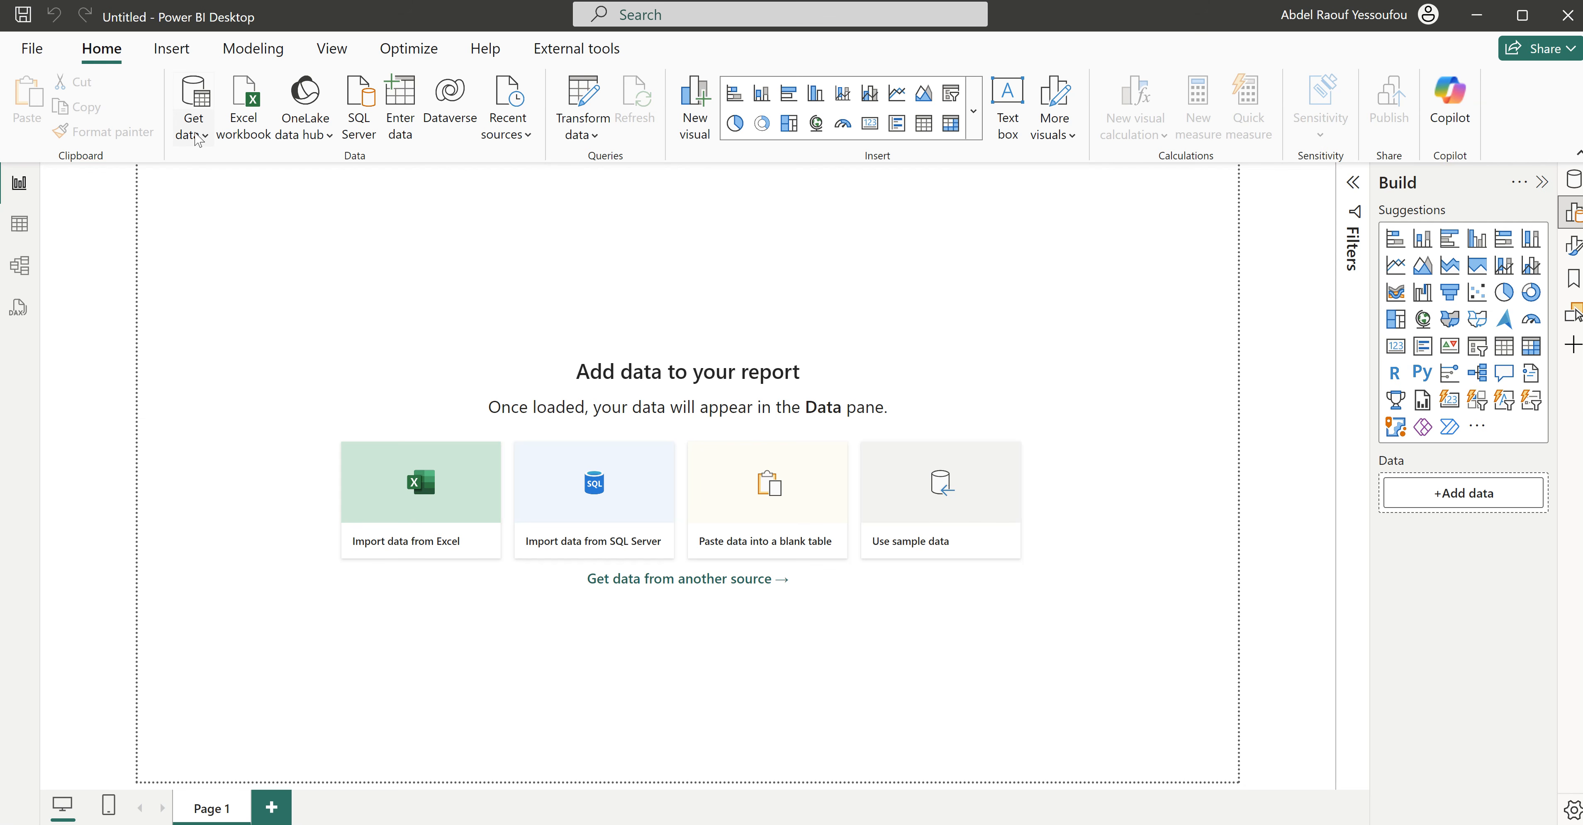
pyautogui.click(195, 139)
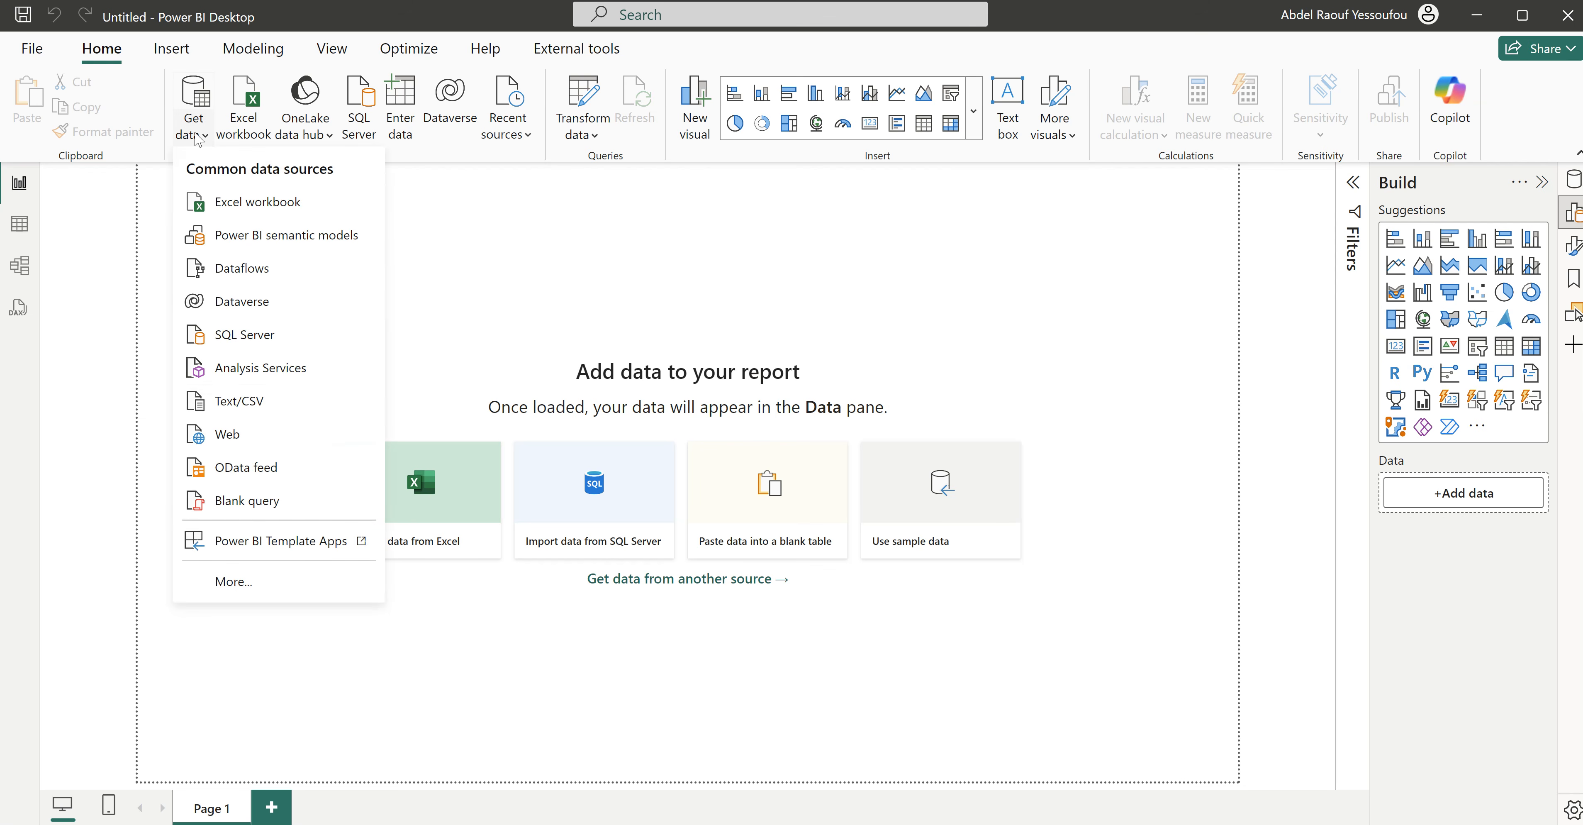
pyautogui.click(237, 411)
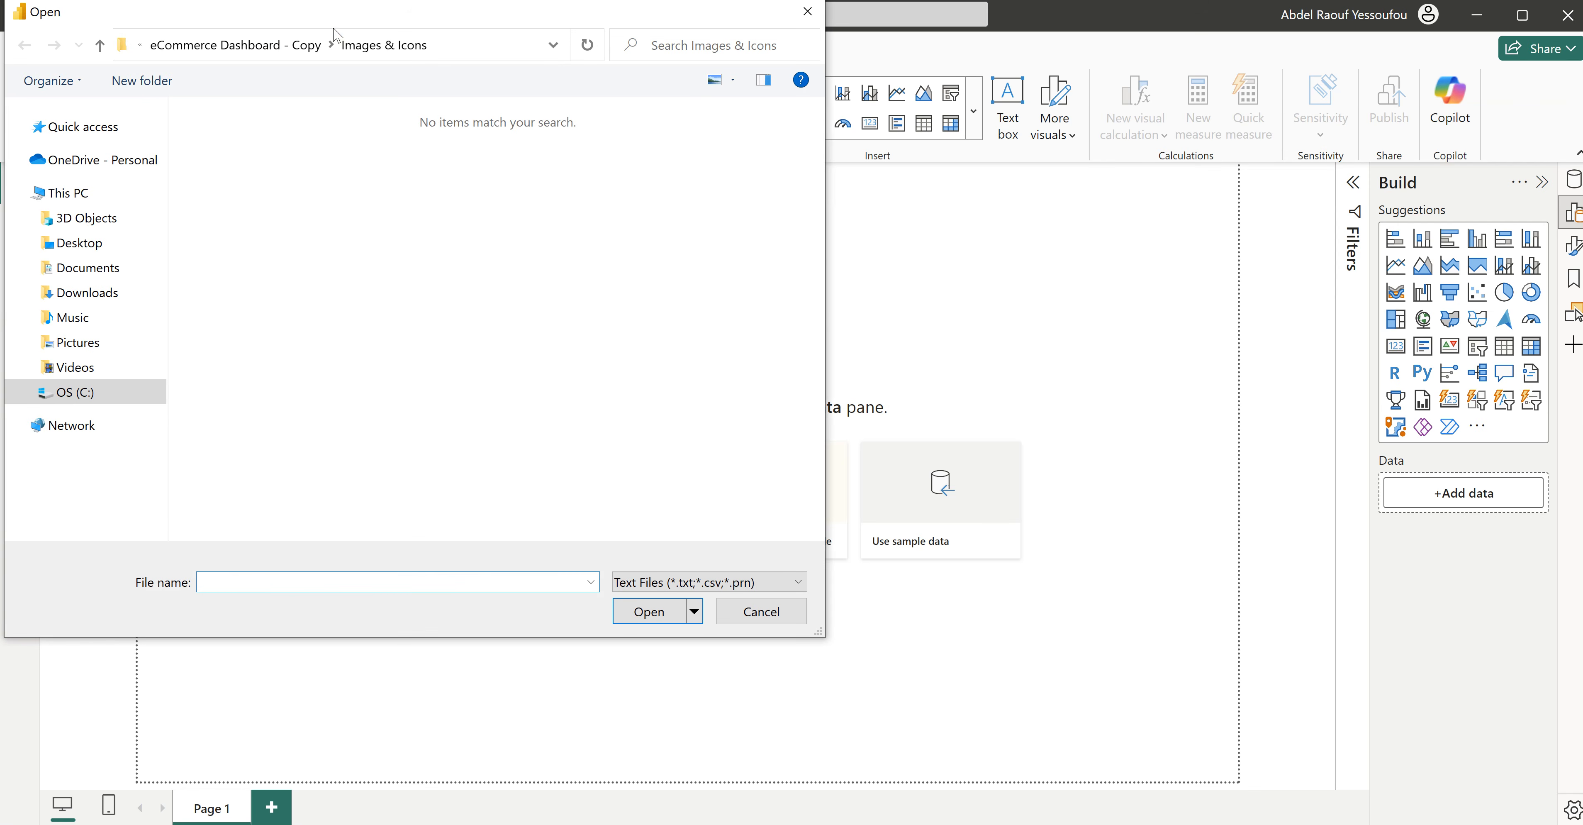
pyautogui.click(286, 46)
pyautogui.doubleClick(245, 145)
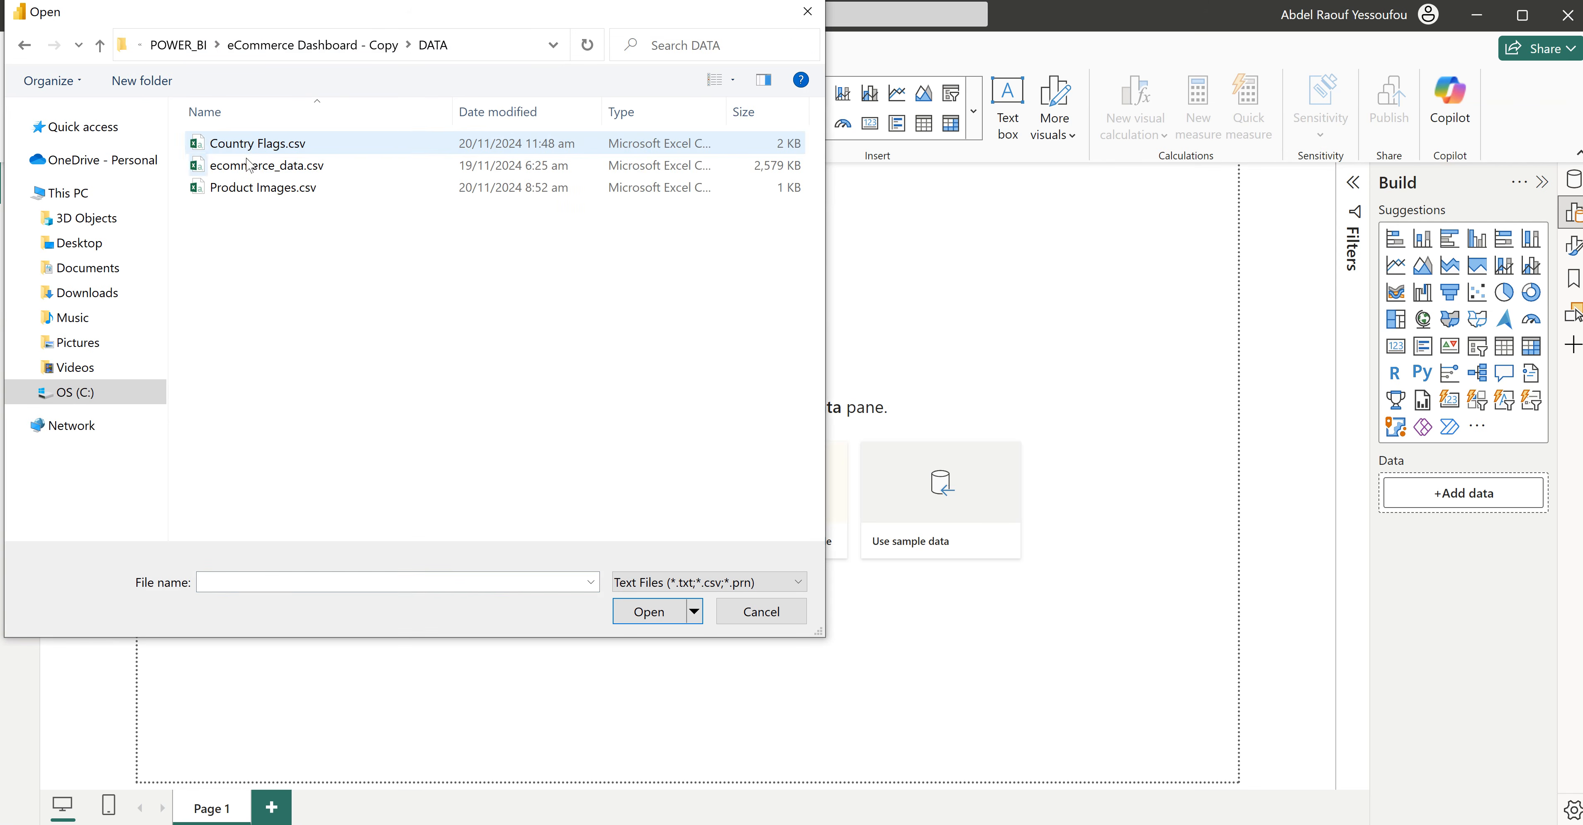
pyautogui.click(272, 167)
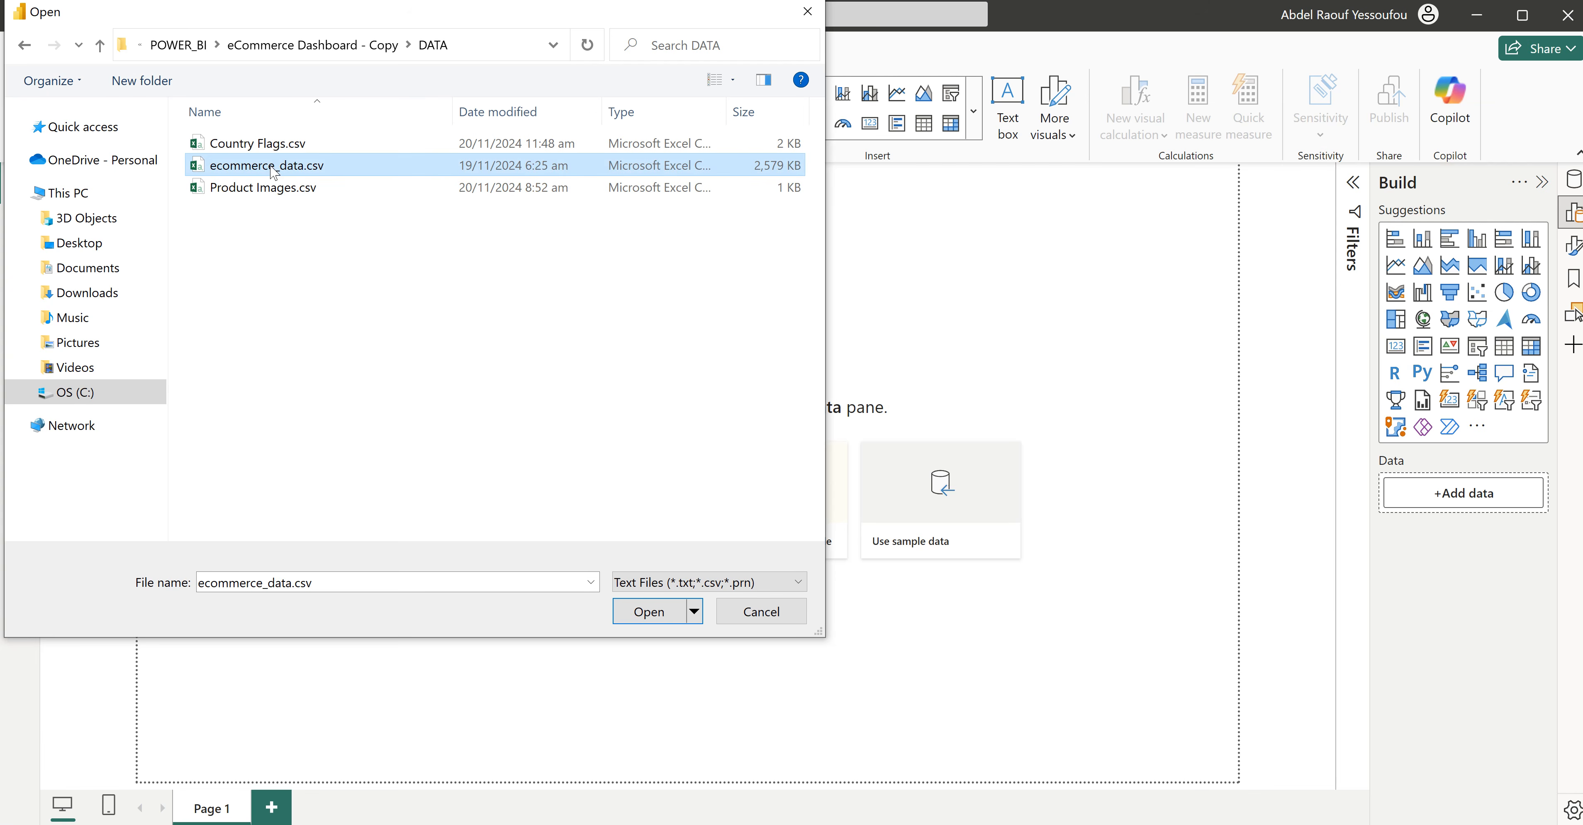
pyautogui.click(648, 613)
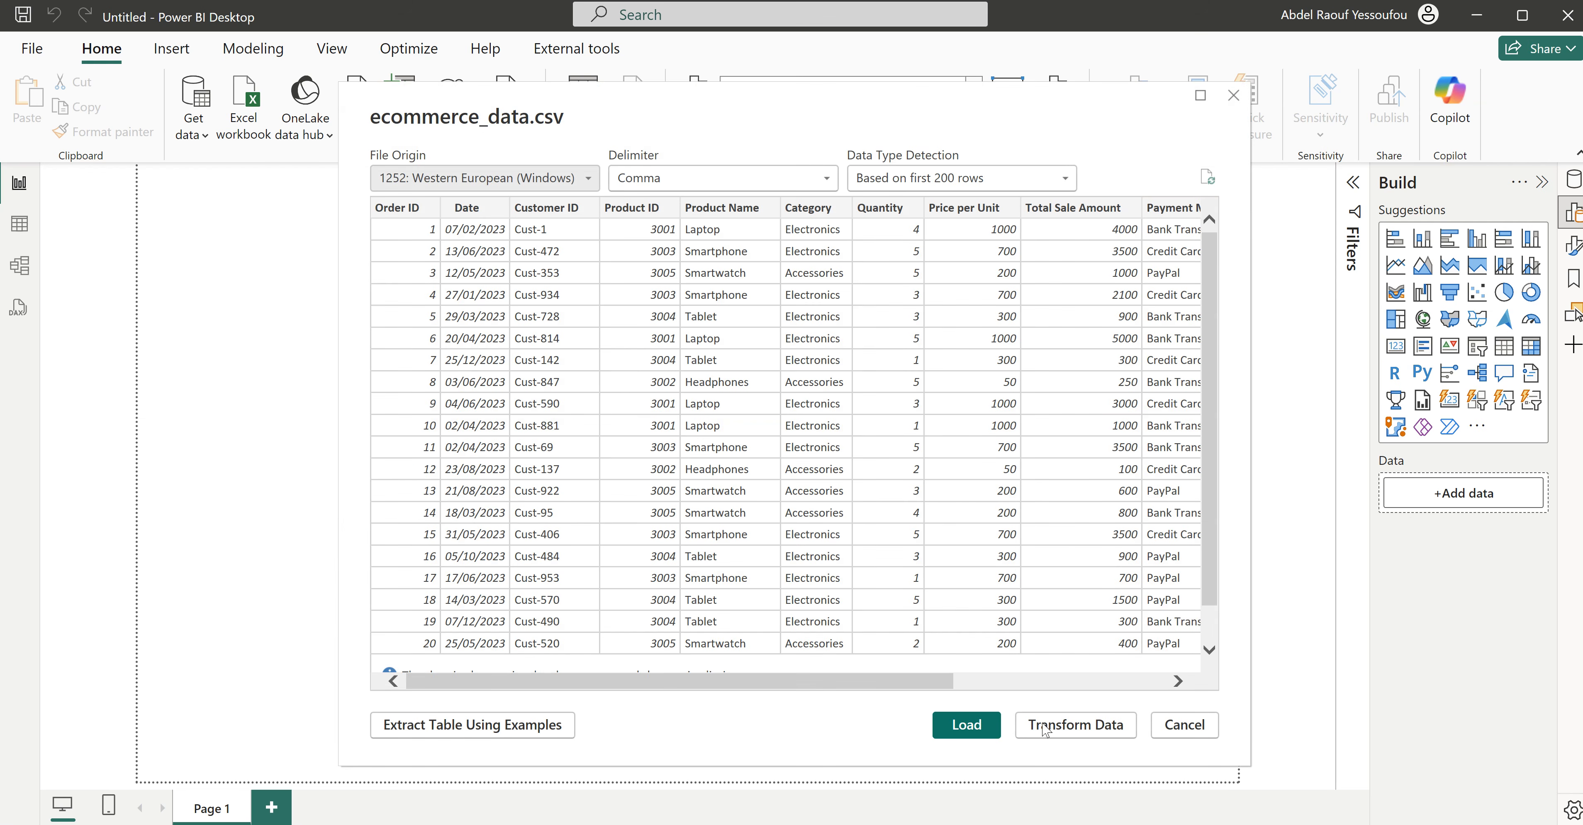
pyautogui.click(1063, 738)
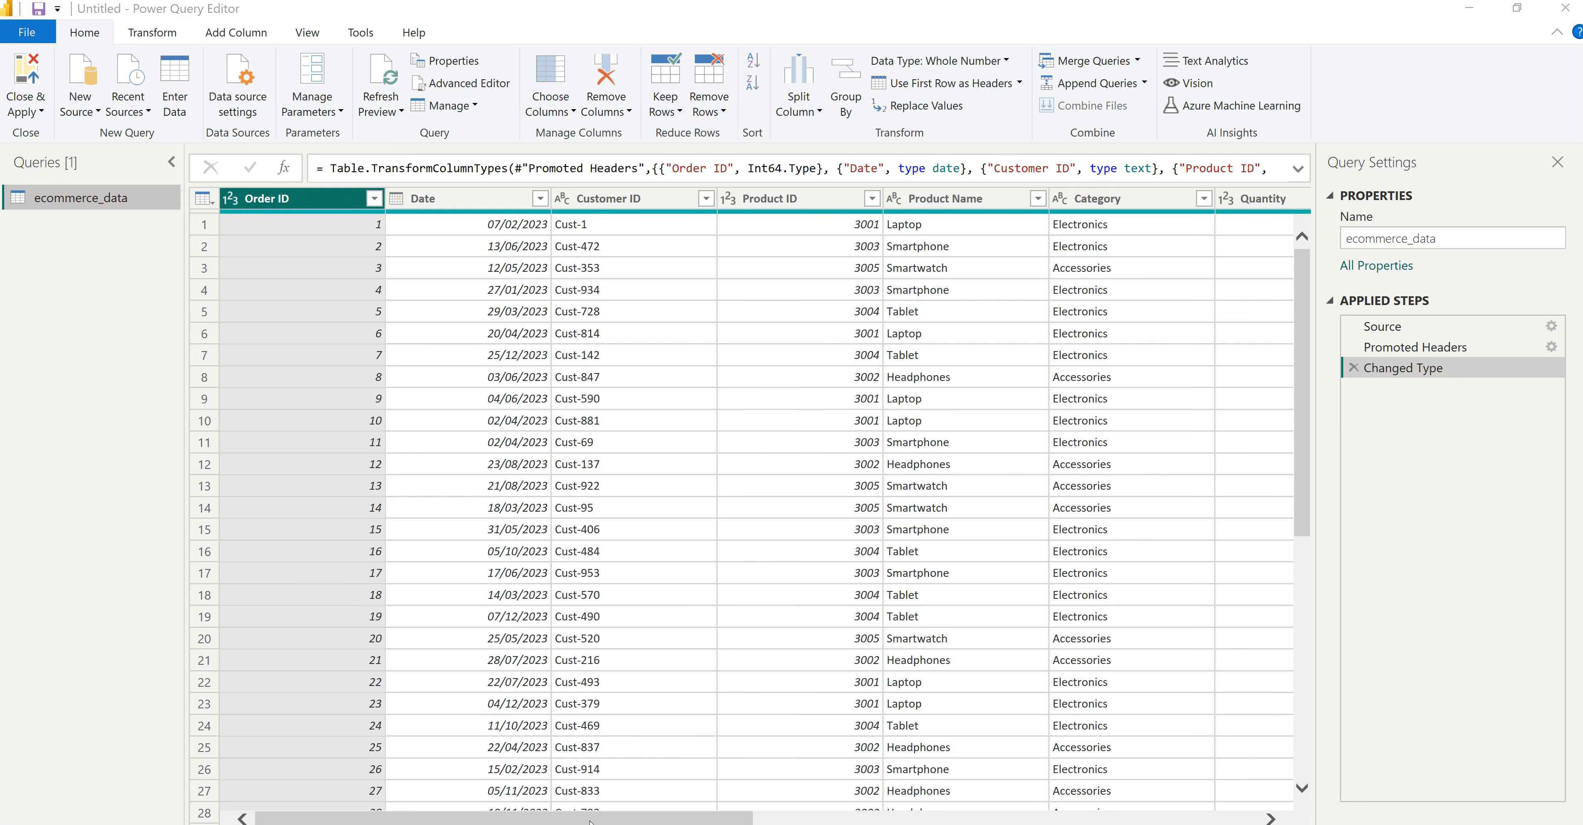
# Step: Create four duplicates of the ecommerce_data query
pyautogui.moveTo(593, 821); pyautogui.dragTo(775, 820)
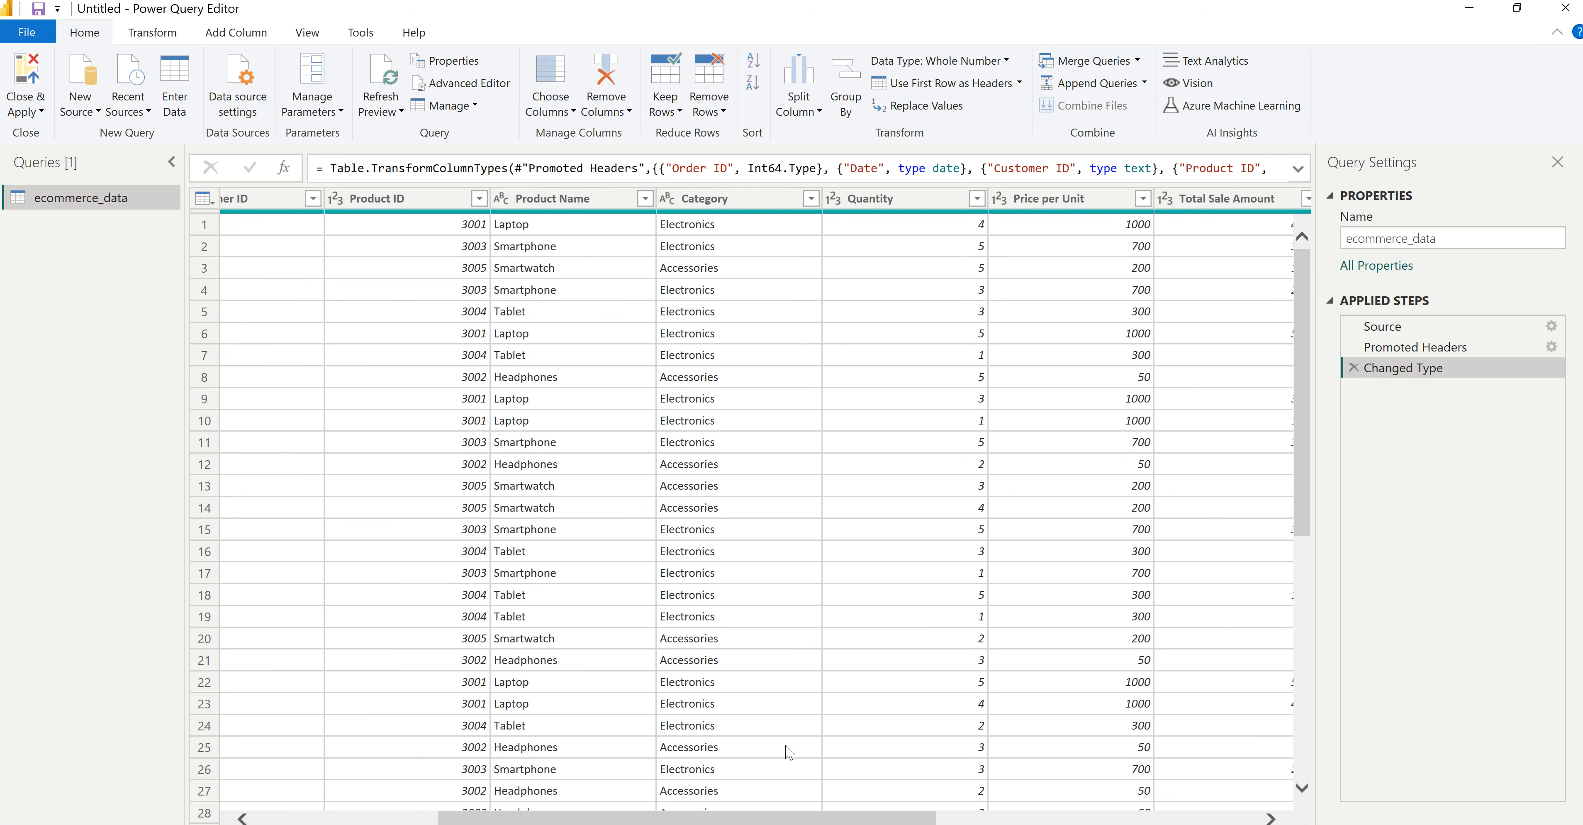
pyautogui.moveTo(762, 820); pyautogui.dragTo(1045, 819)
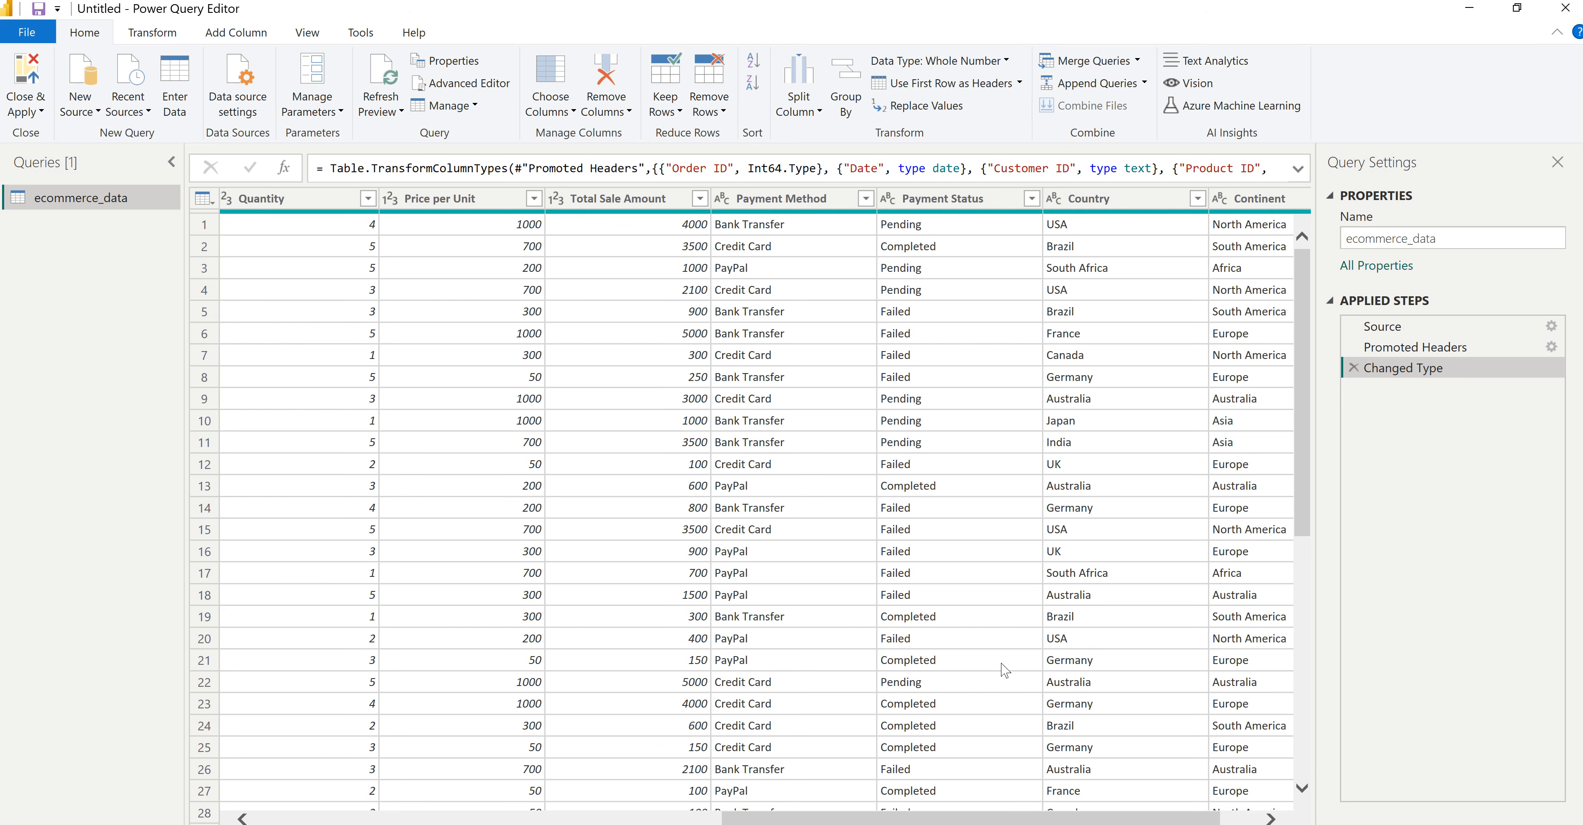
pyautogui.moveTo(934, 819); pyautogui.dragTo(463, 819)
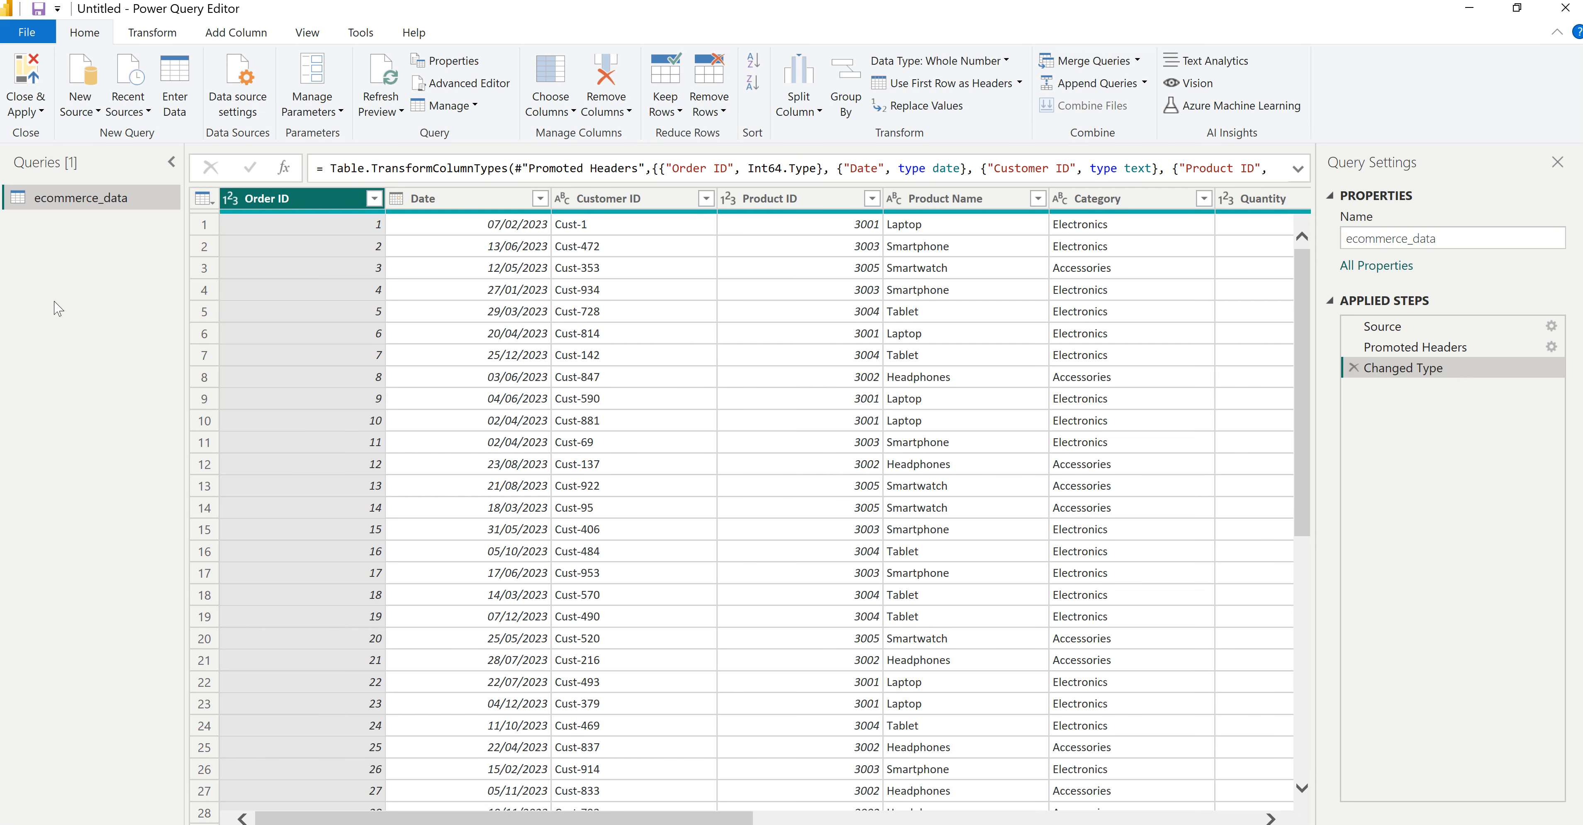
pyautogui.rightClick(89, 209)
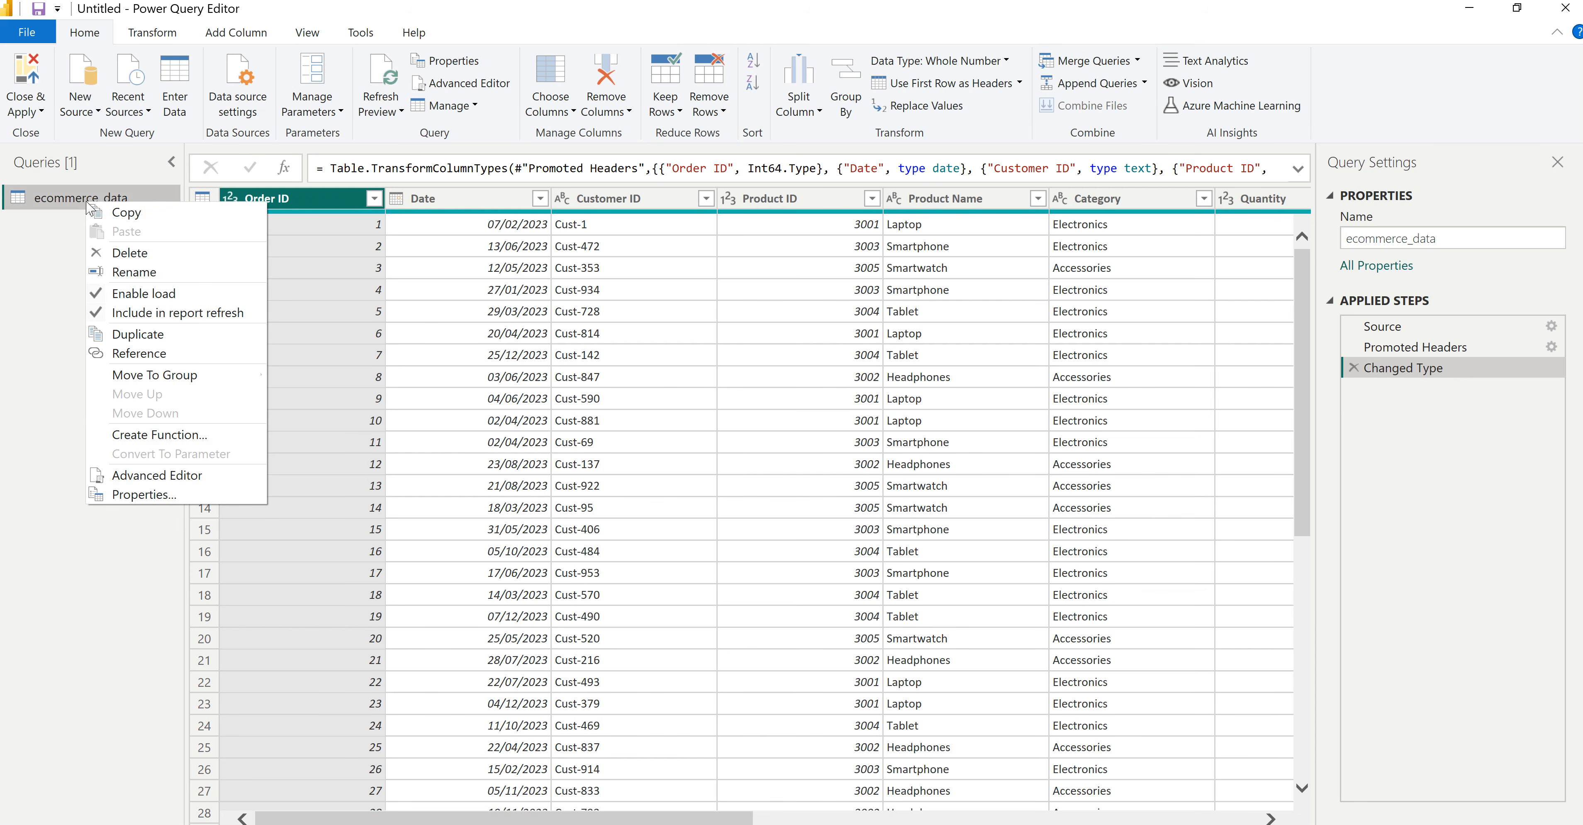
pyautogui.click(155, 348)
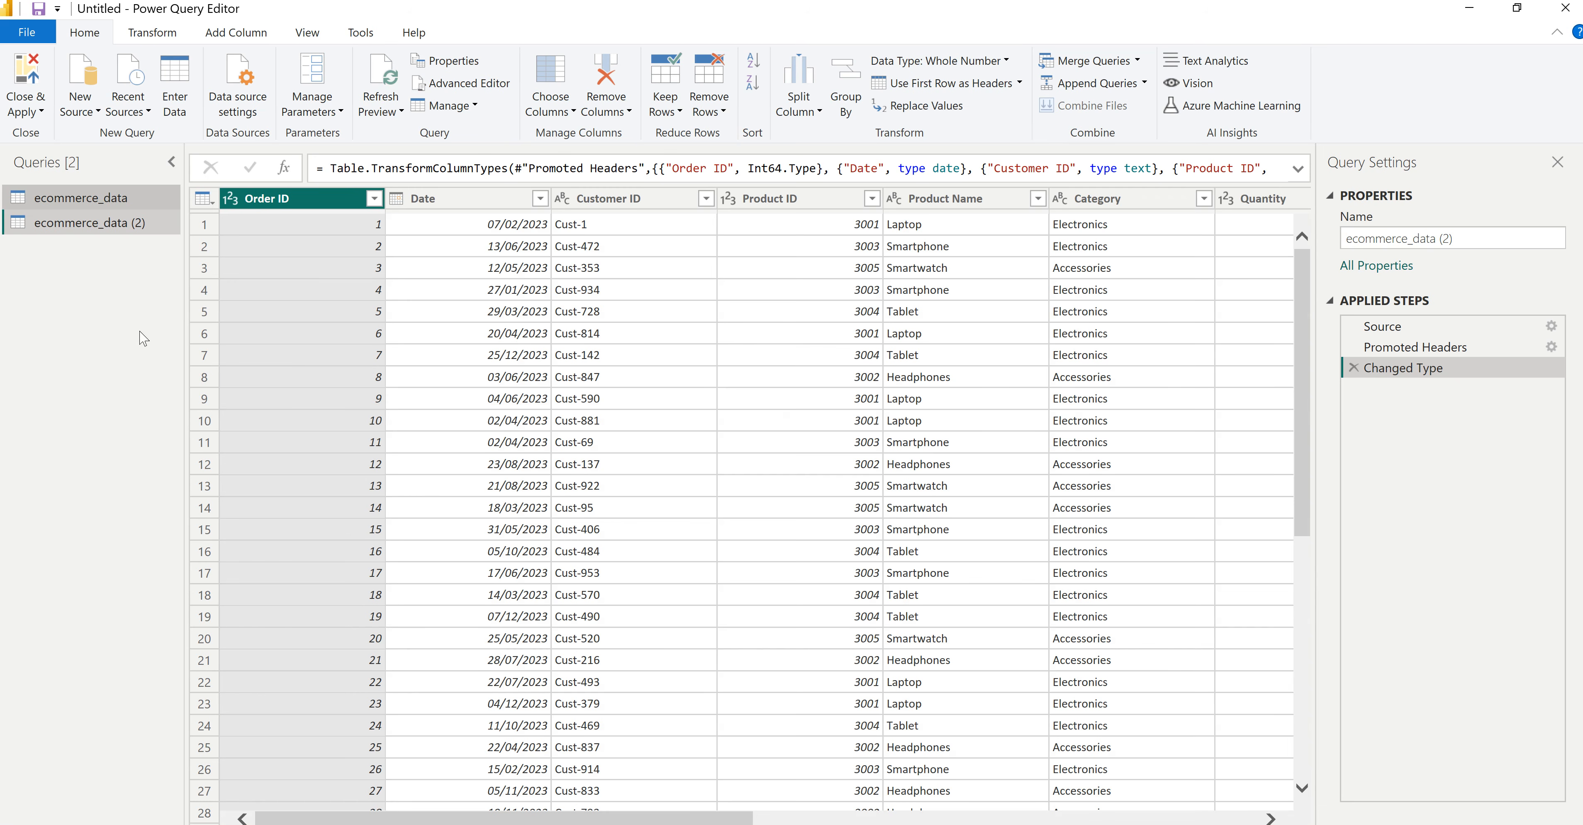
pyautogui.rightClick(99, 193)
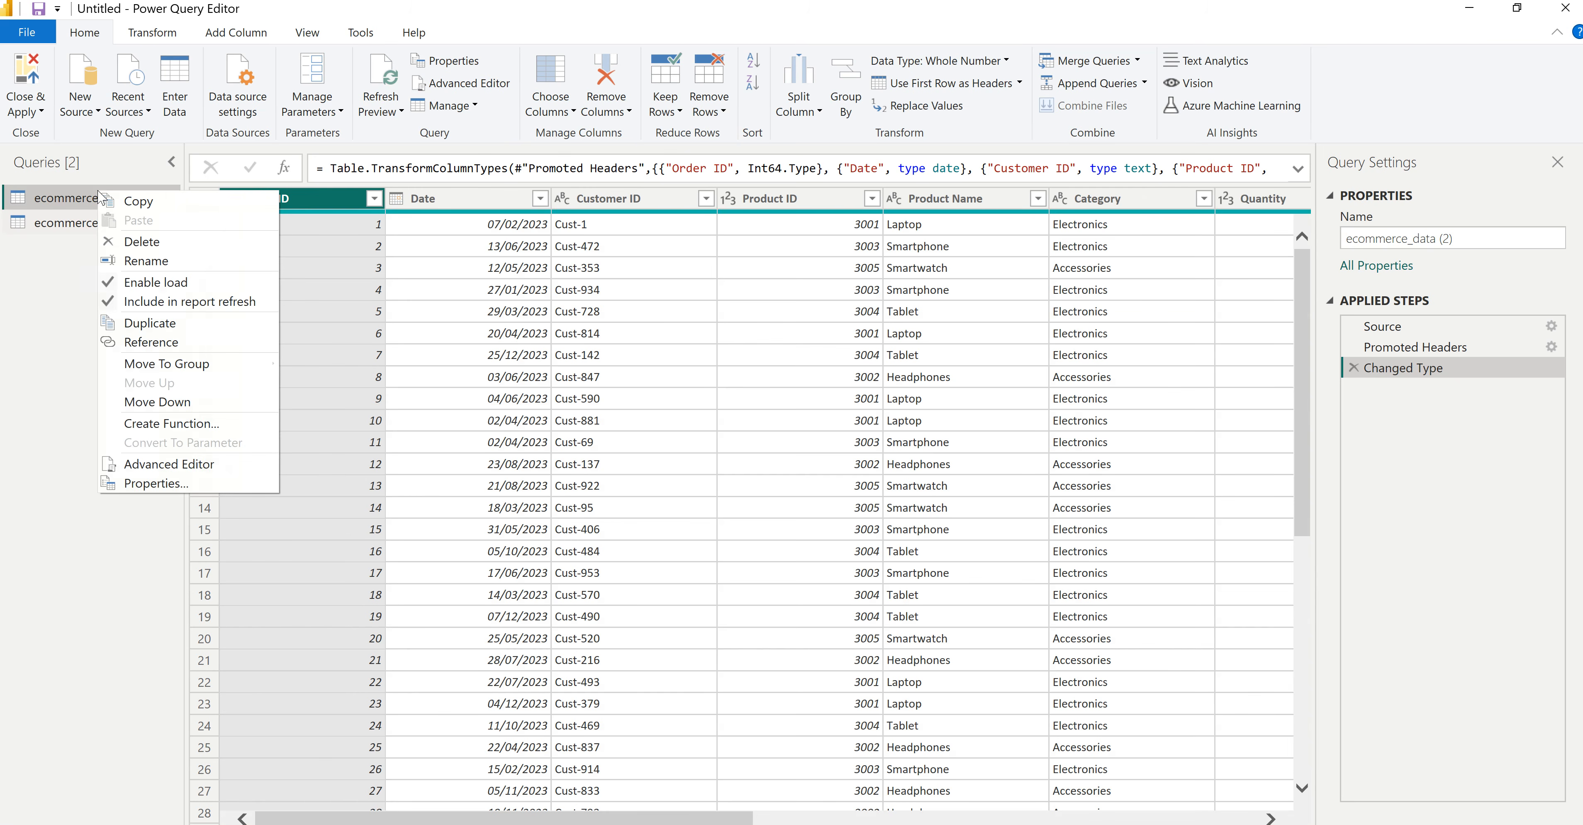
pyautogui.click(150, 323)
pyautogui.rightClick(99, 203)
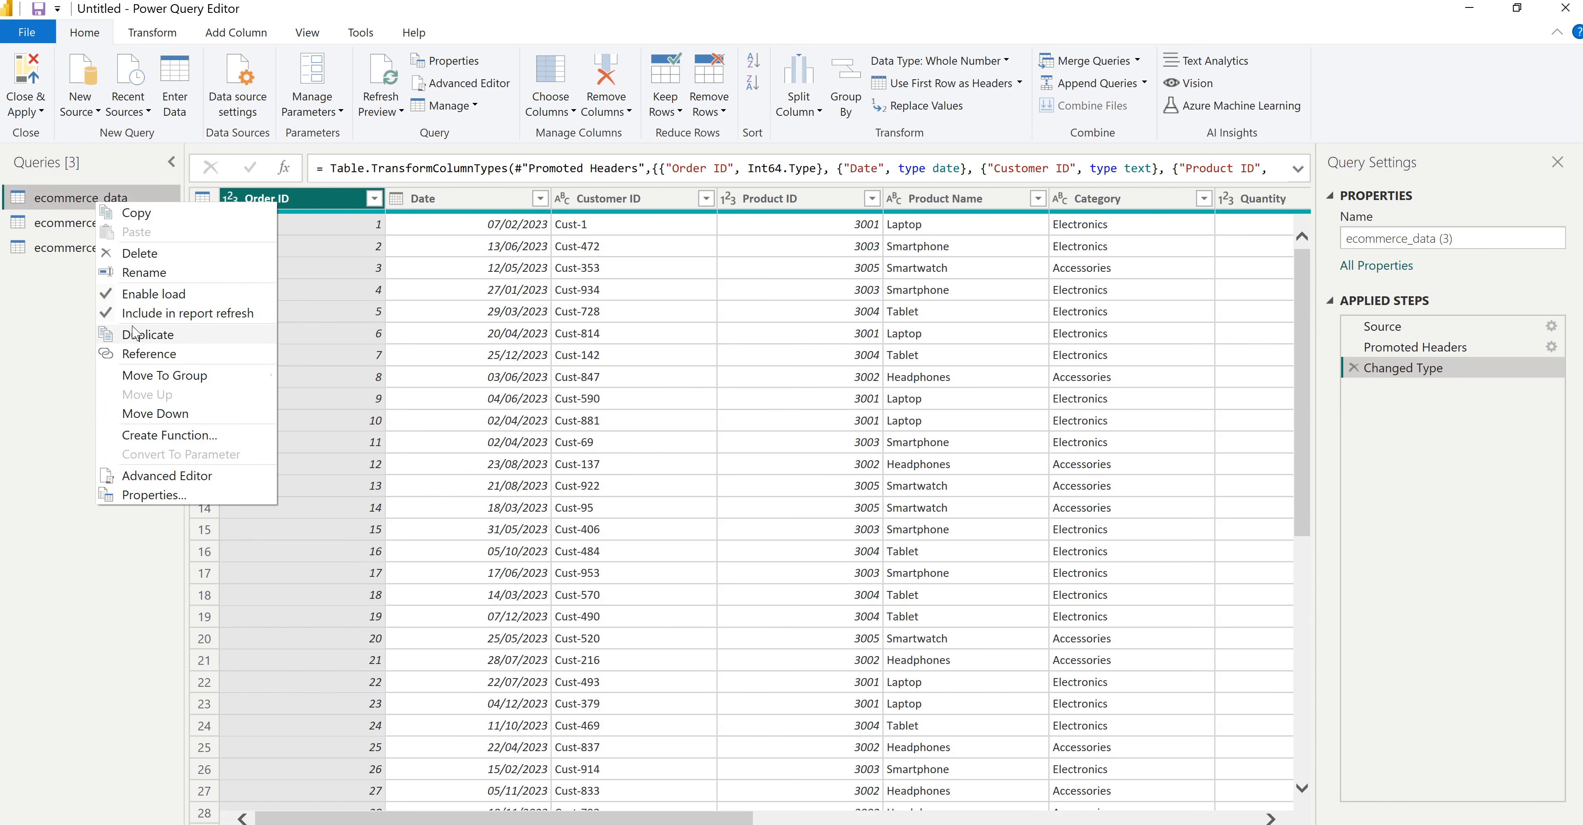
pyautogui.click(148, 334)
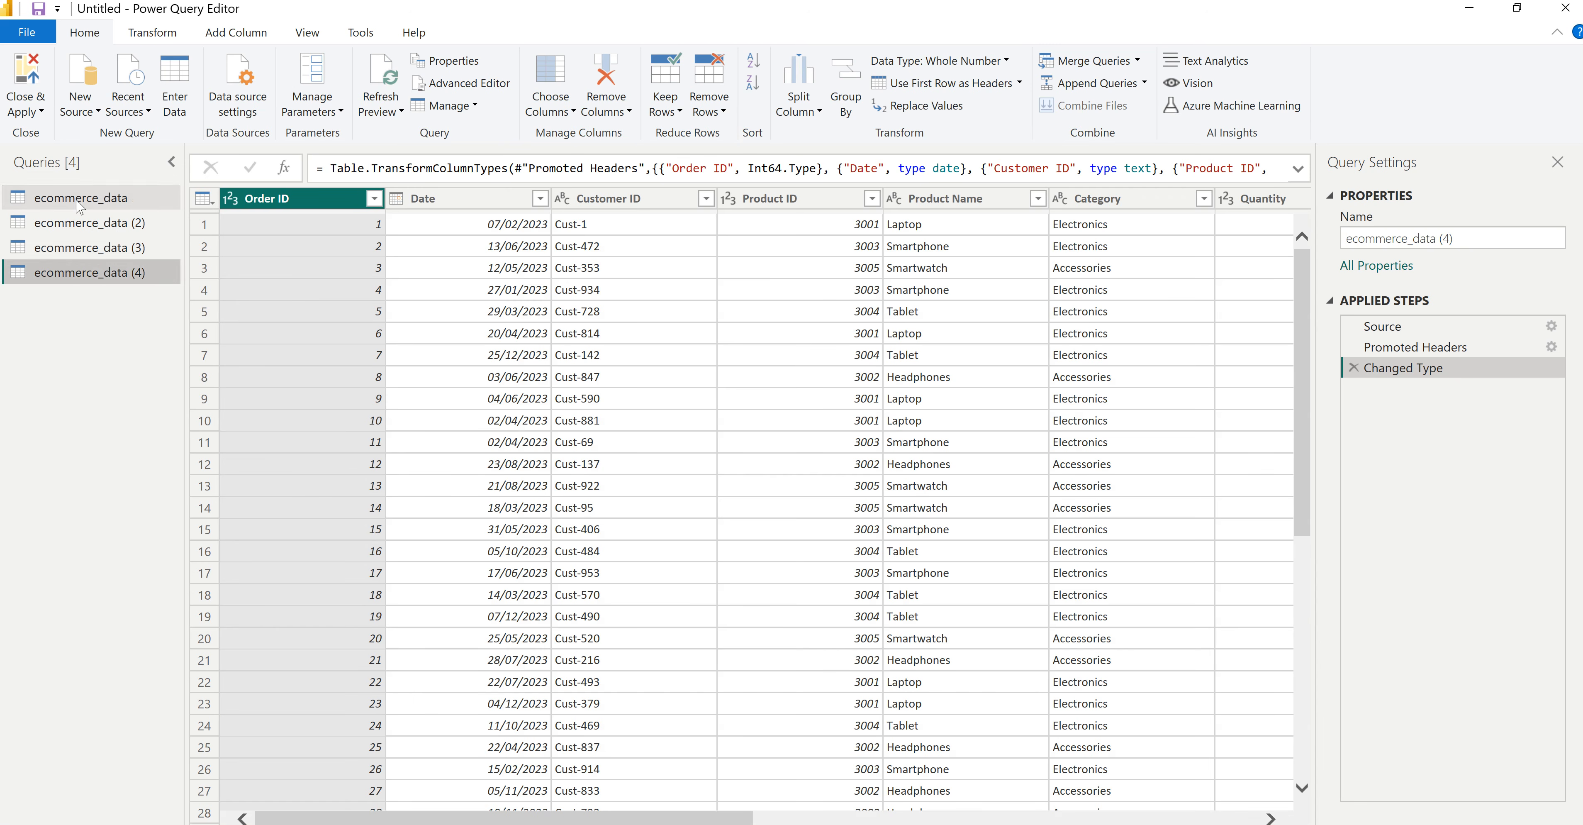
pyautogui.rightClick(81, 206)
pyautogui.click(107, 335)
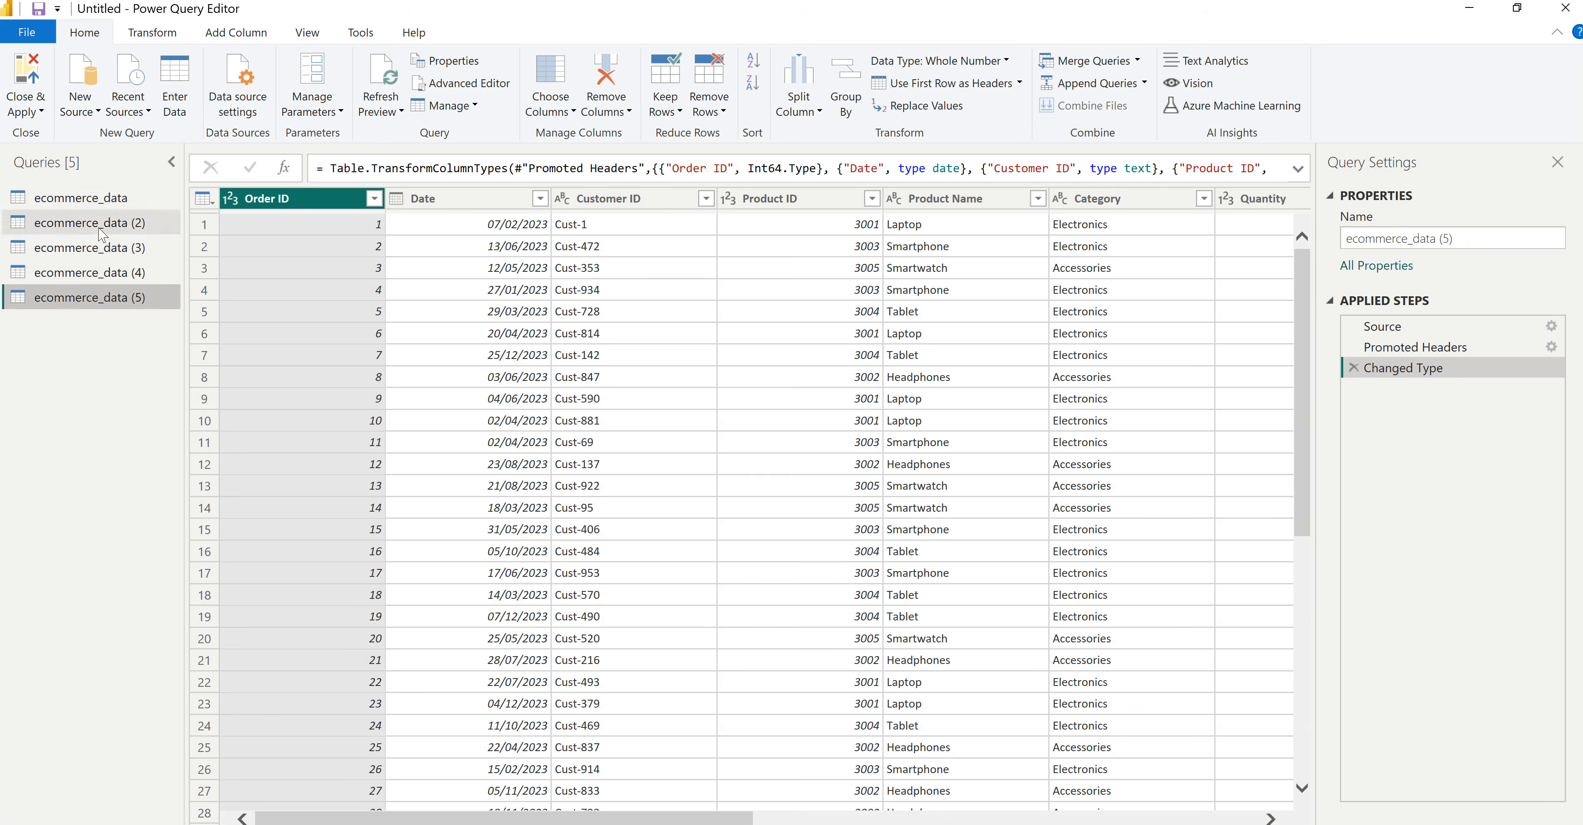
# Step: Keep only the Product ID, Product Name and Category columns in the ecommerce_data (2) query
pyautogui.click(100, 229)
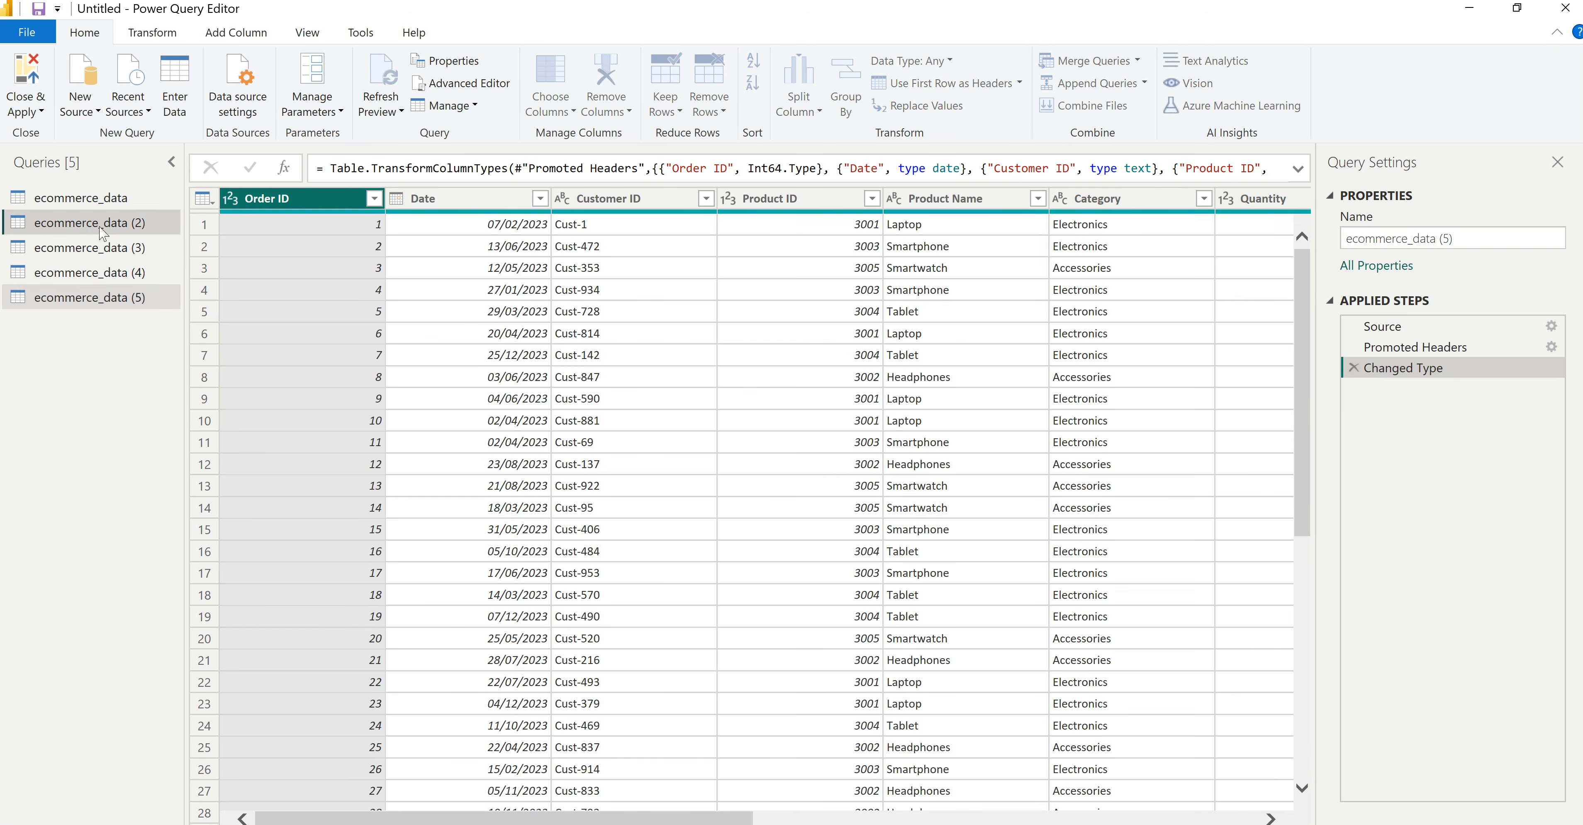
pyautogui.click(769, 203)
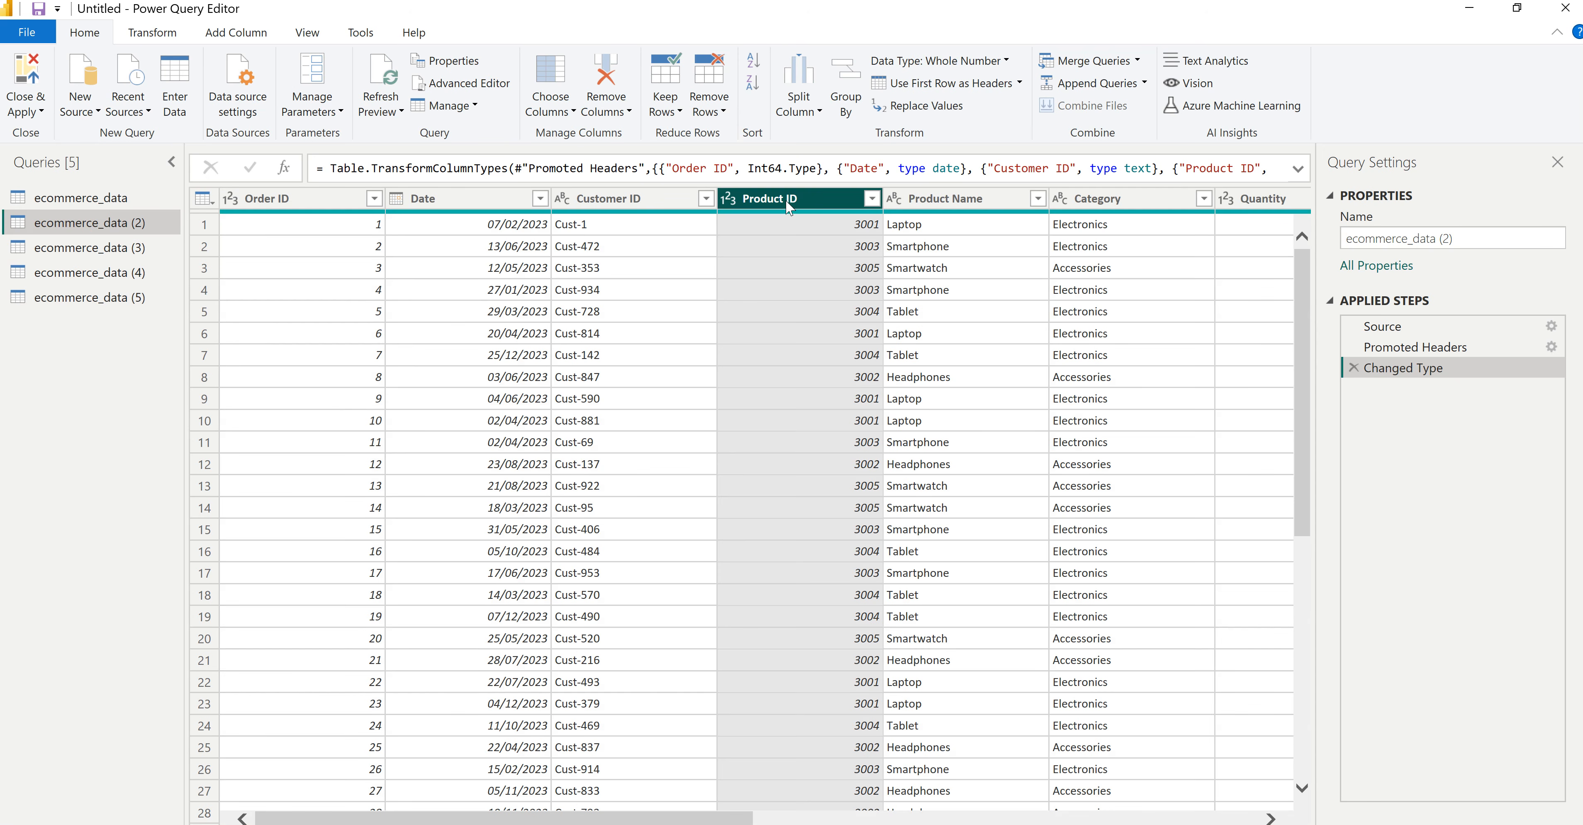
pyautogui.keyDown('ctrl'); pyautogui.click(941, 205); pyautogui.keyUp('ctrl')
pyautogui.keyDown('ctrl'); pyautogui.click(1113, 207); pyautogui.keyUp('ctrl')
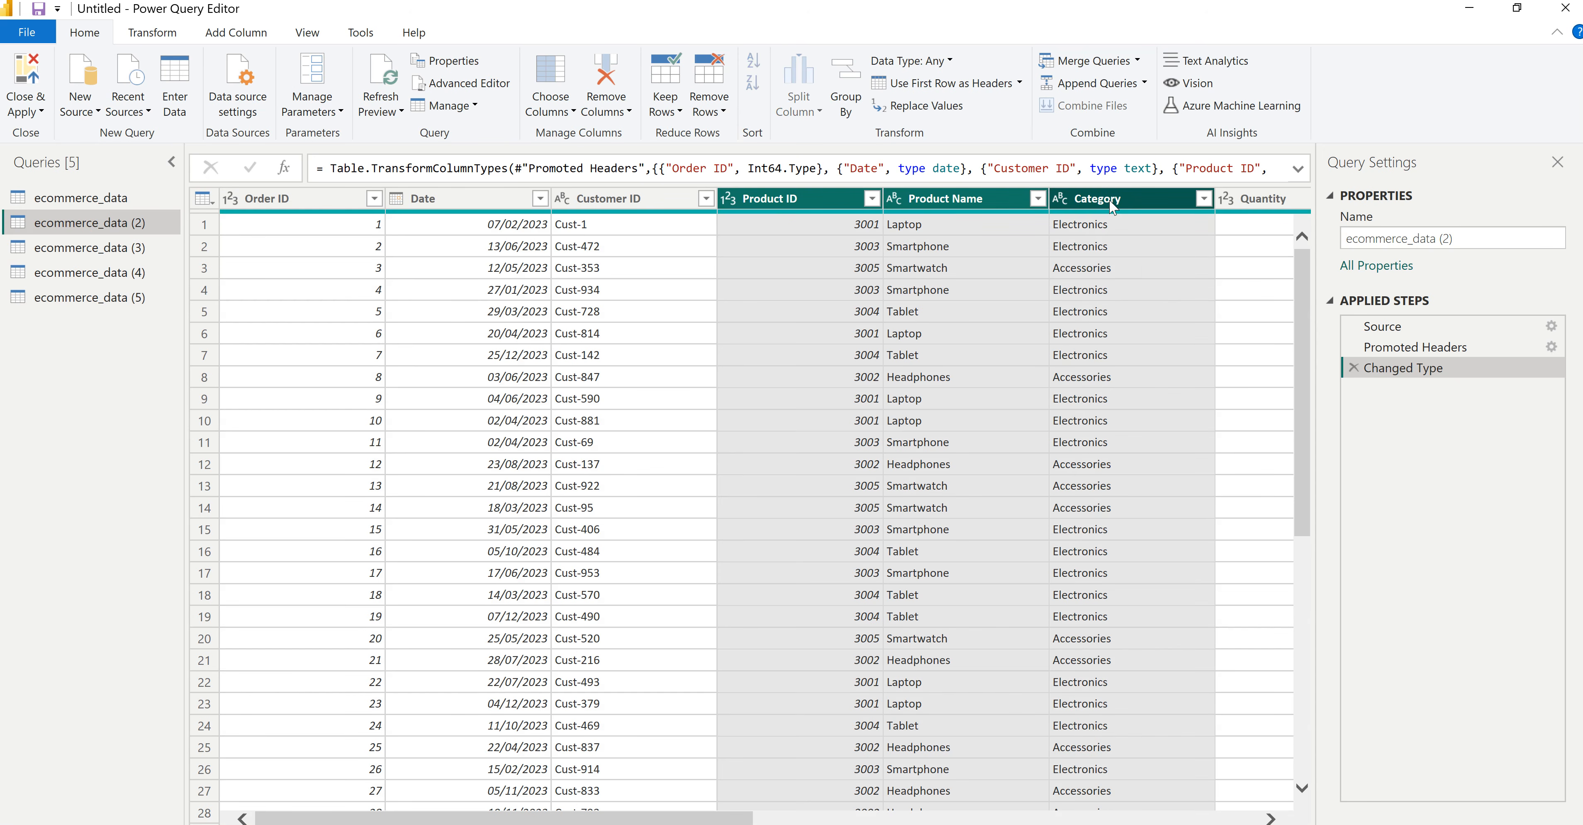
pyautogui.rightClick(1113, 208)
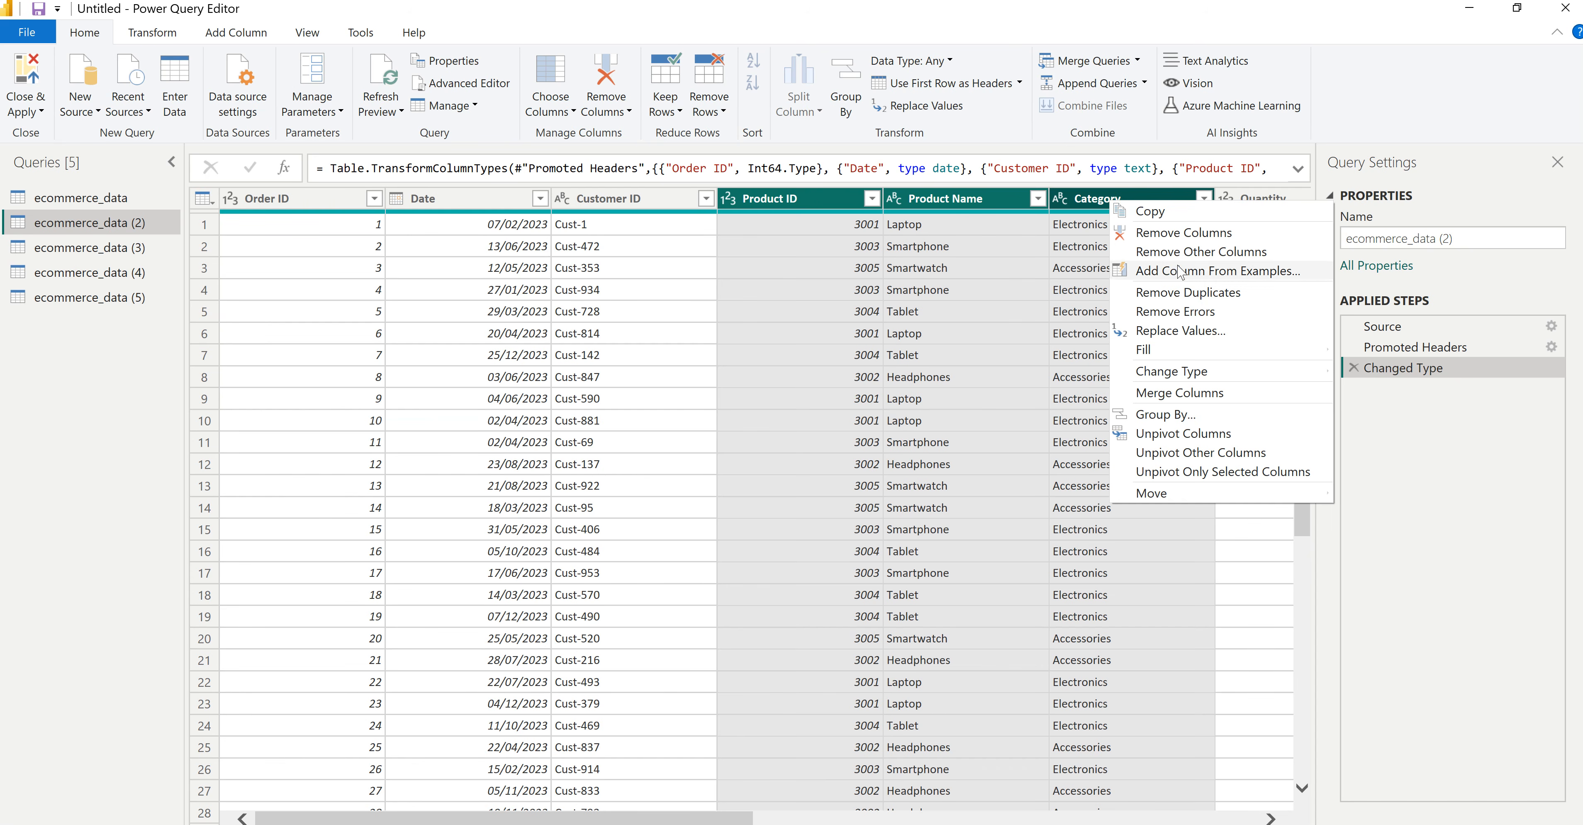
pyautogui.click(1186, 251)
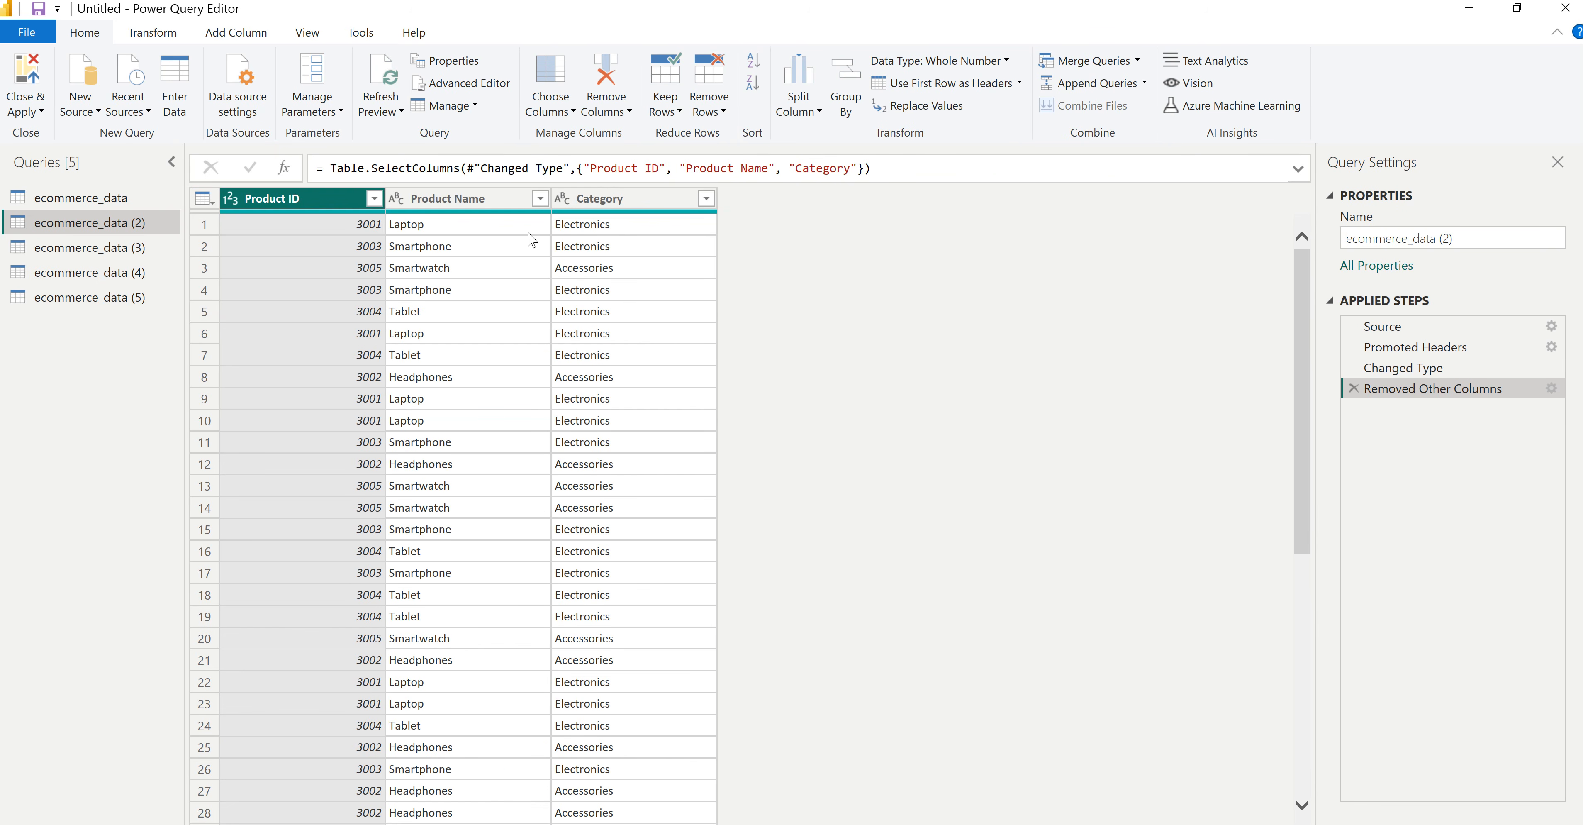
# Step: Remove duplicate rows across the whole ecommerce_data (2) table
pyautogui.click(465, 269)
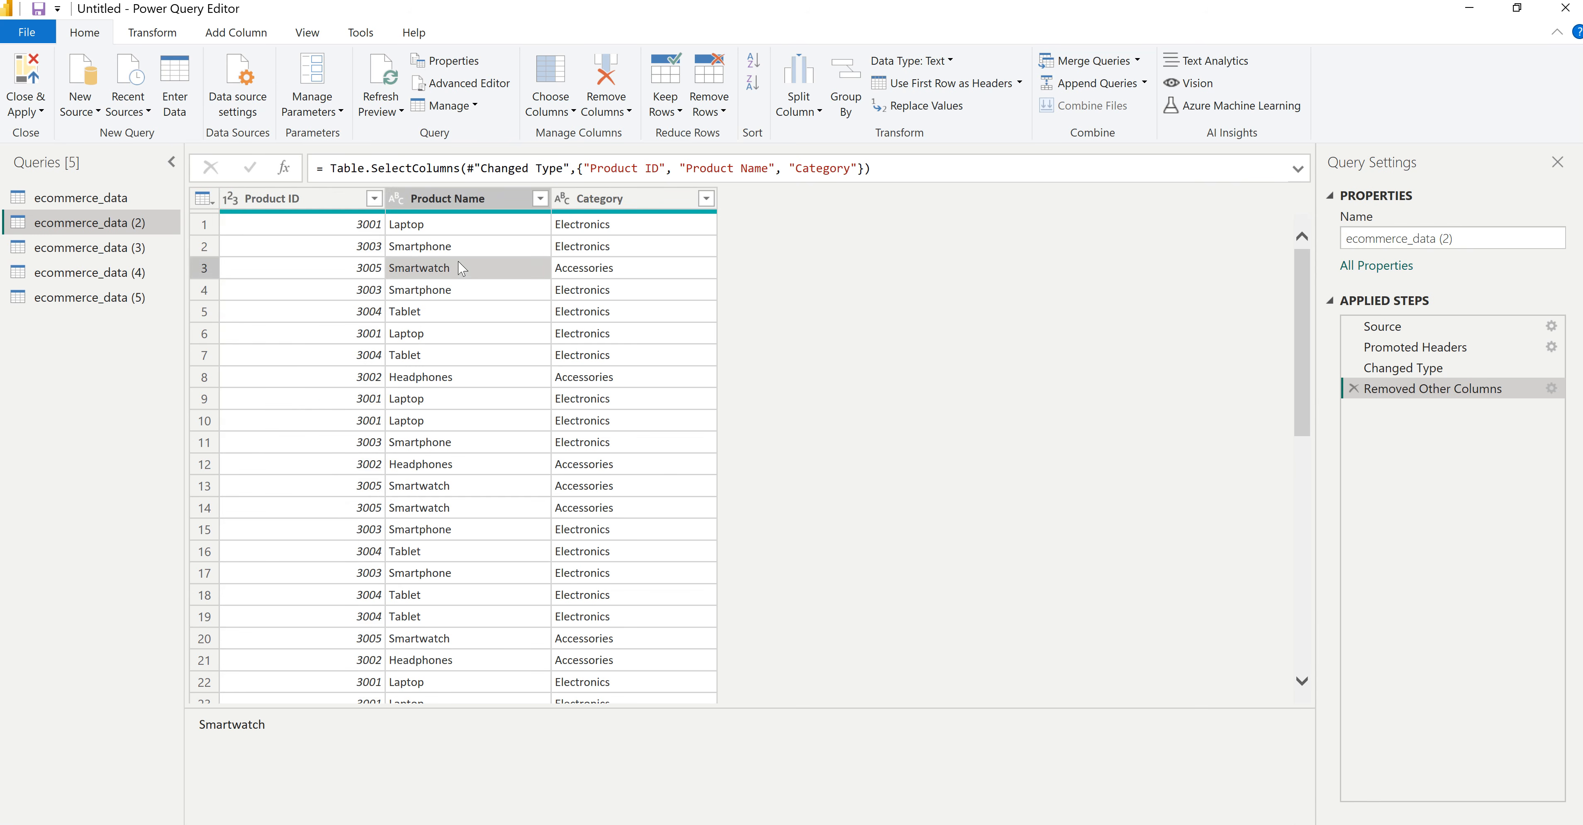
pyautogui.click(205, 199)
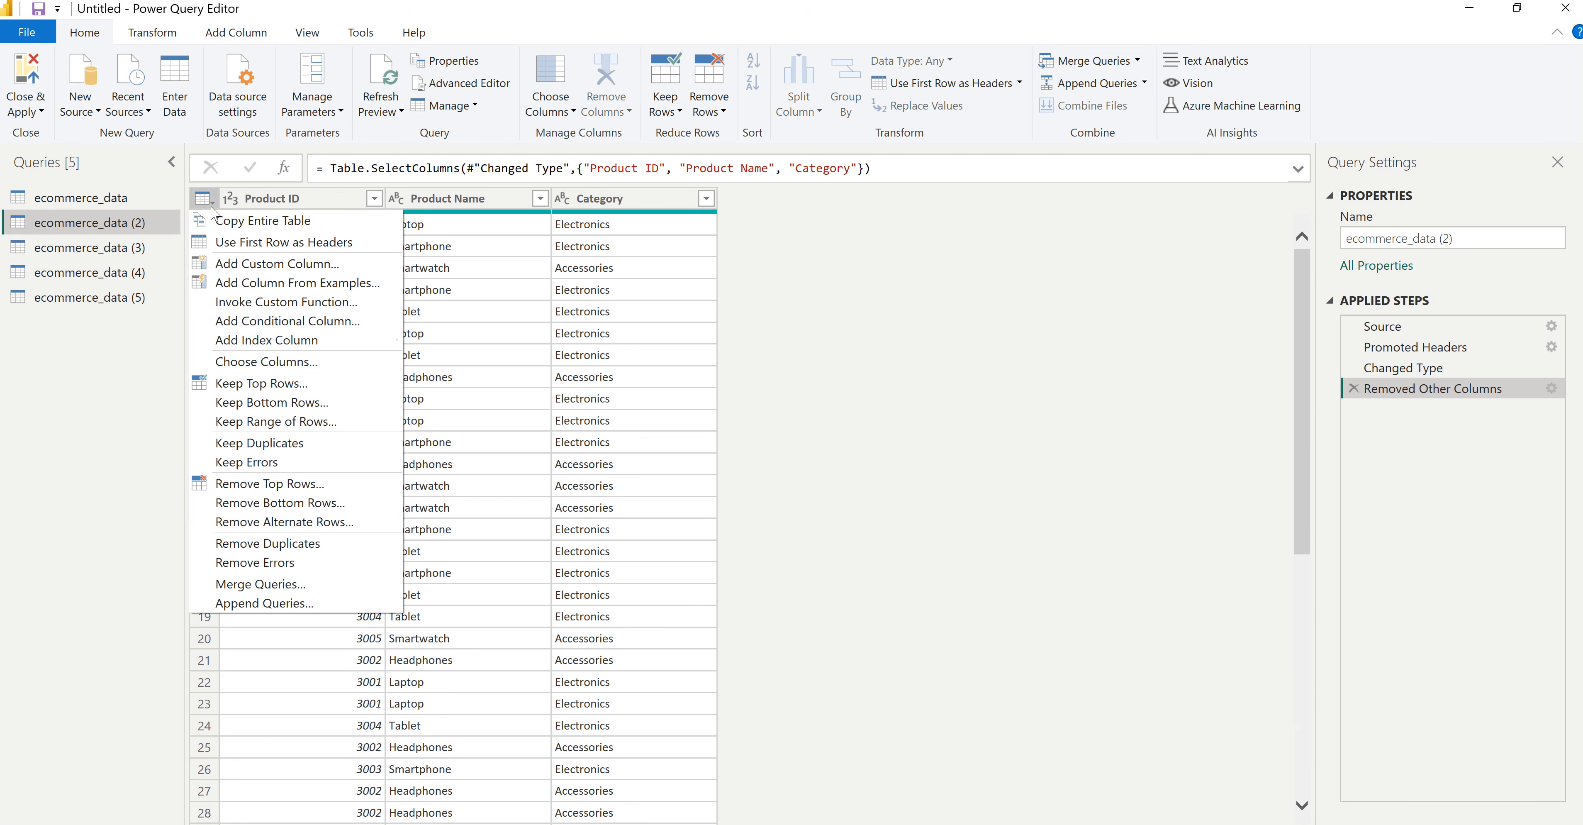
pyautogui.click(268, 544)
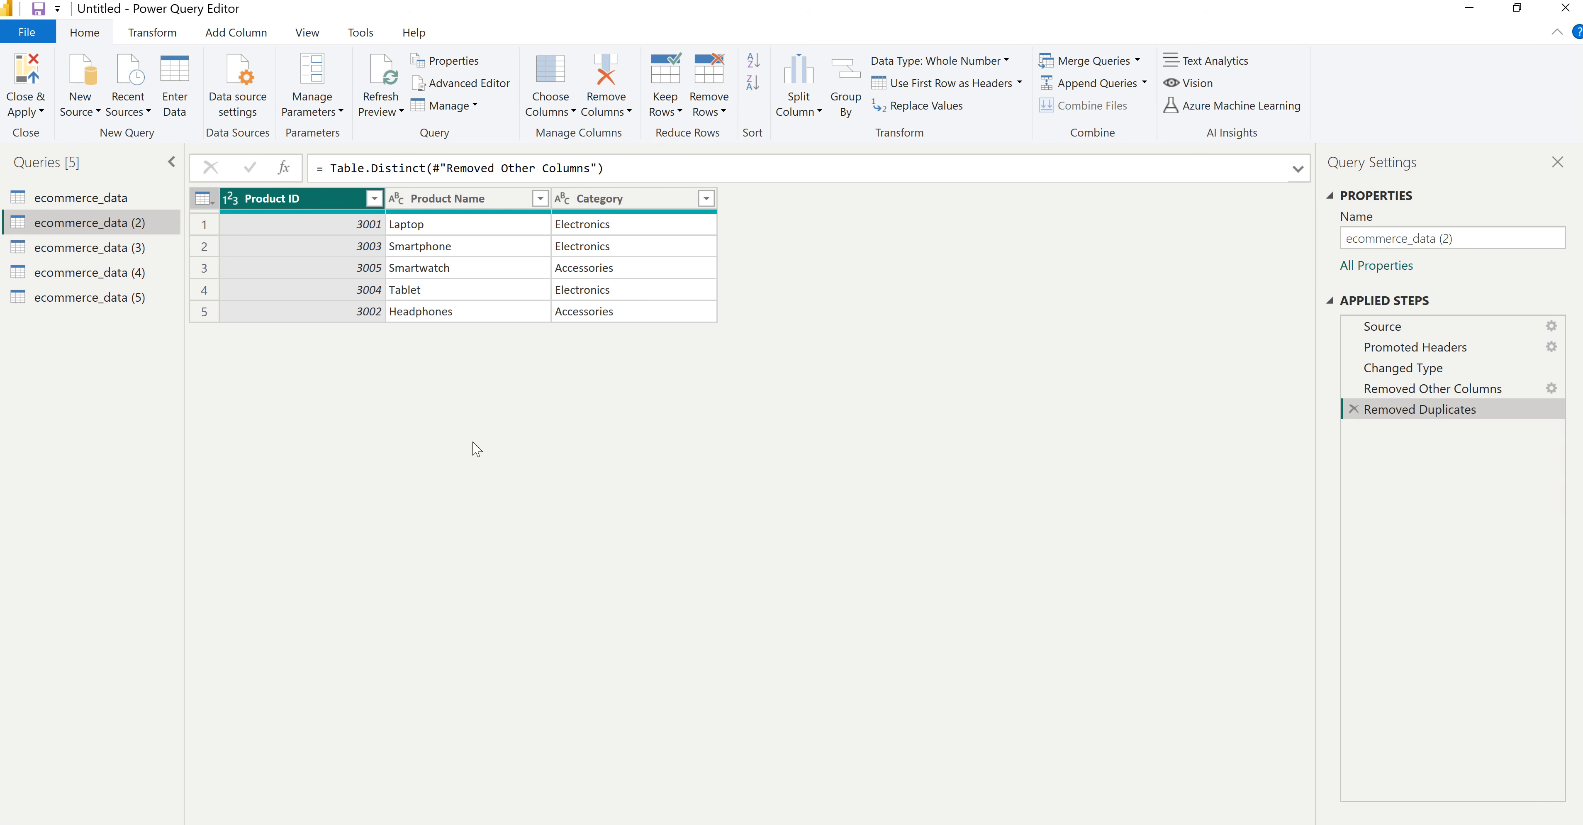
# Step: Rename the ecommerce_data (2) query as dimProduct
pyautogui.doubleClick(93, 222)
pyautogui.write('d')
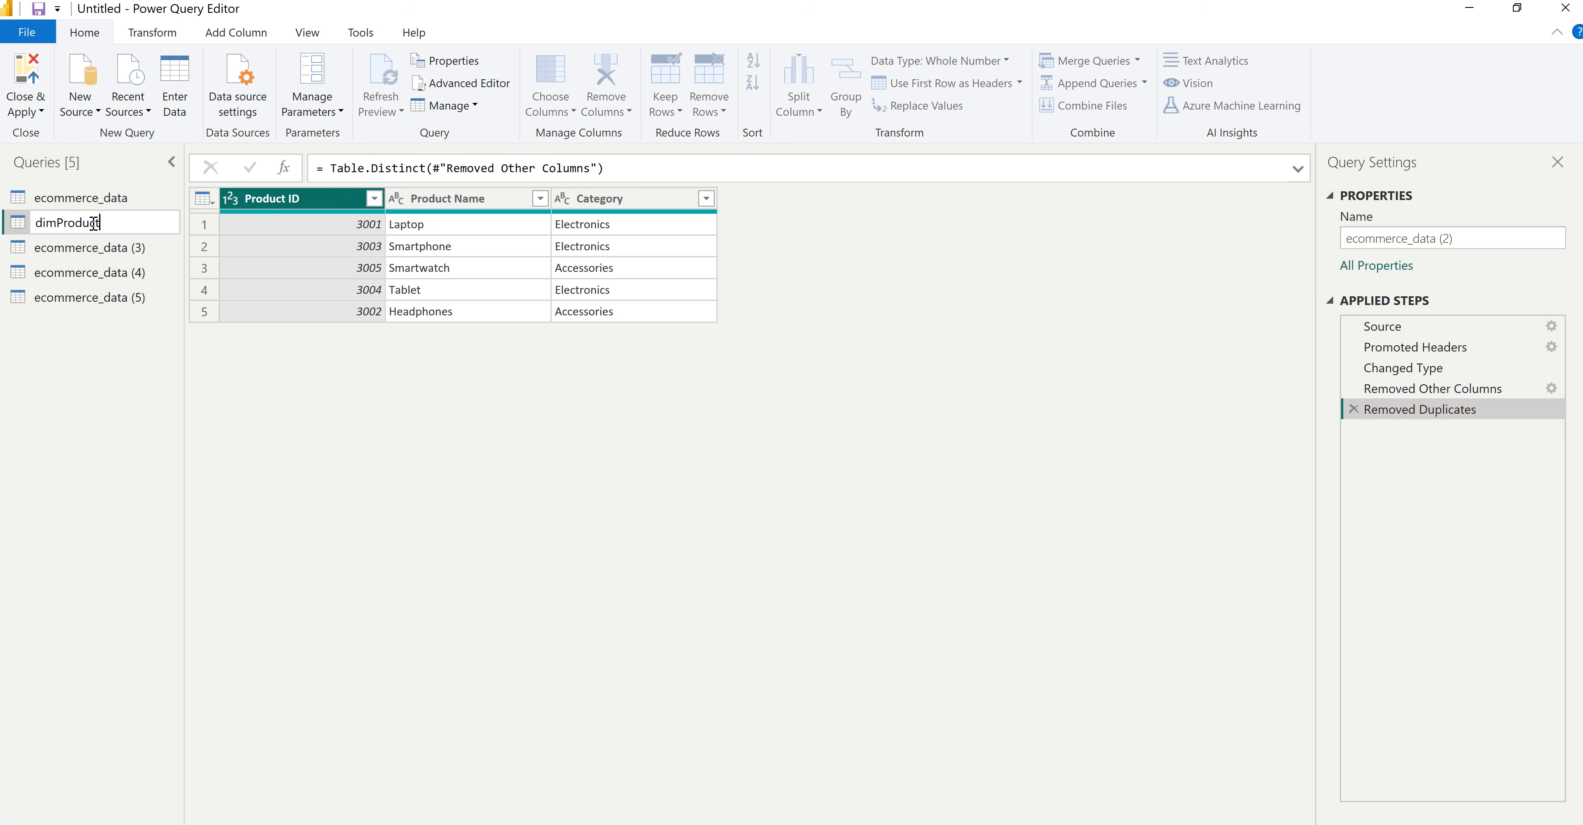
pyautogui.write('imProduct')
pyautogui.press('Return')
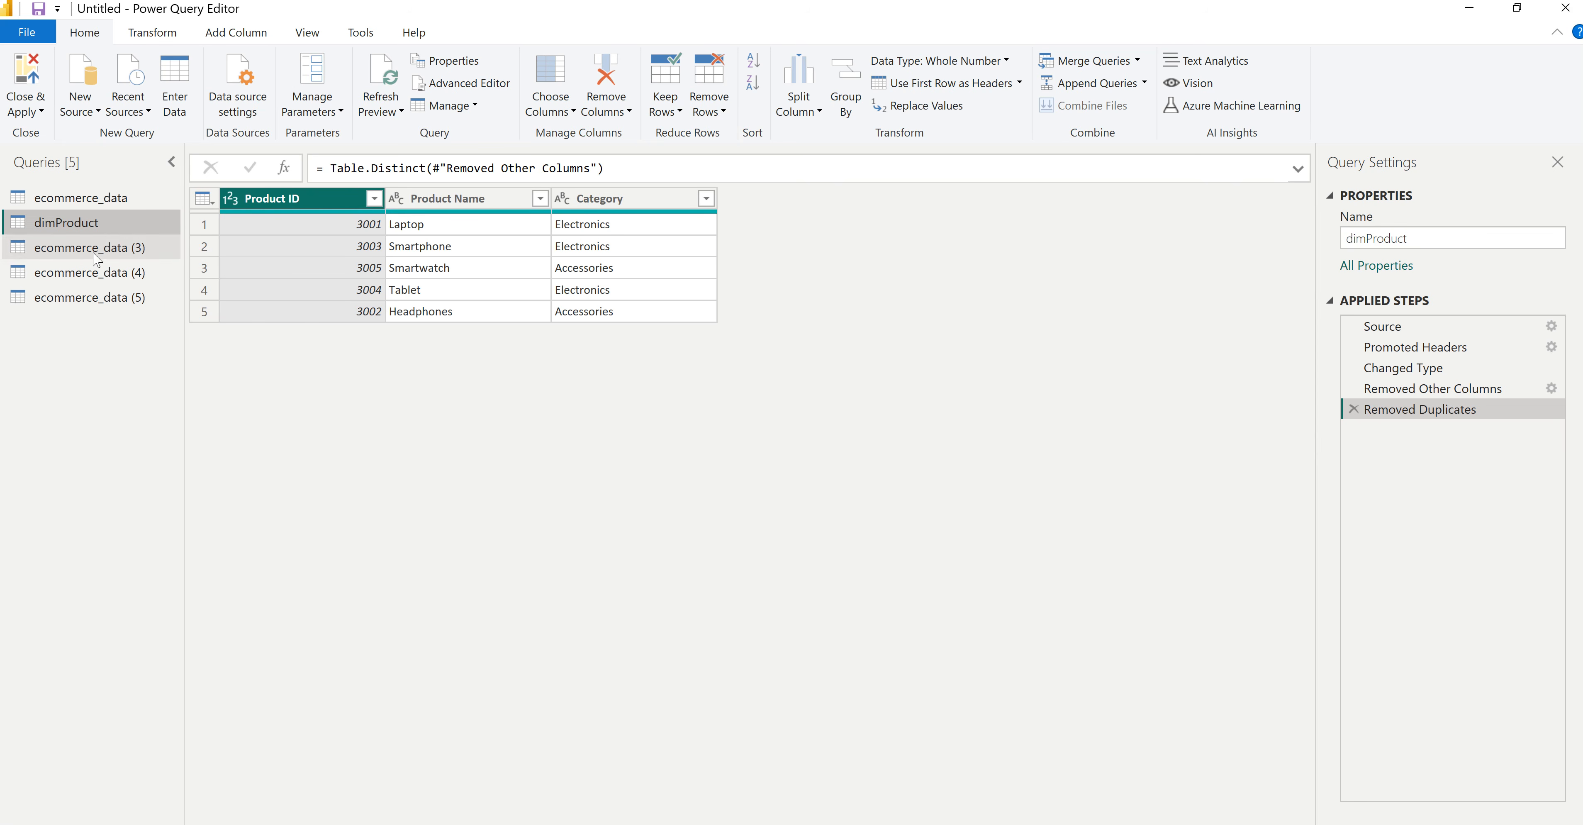
# Step: Reduce the ecommerce_data (3) query to only the Payment Method column and remove its duplicate values
pyautogui.click(95, 254)
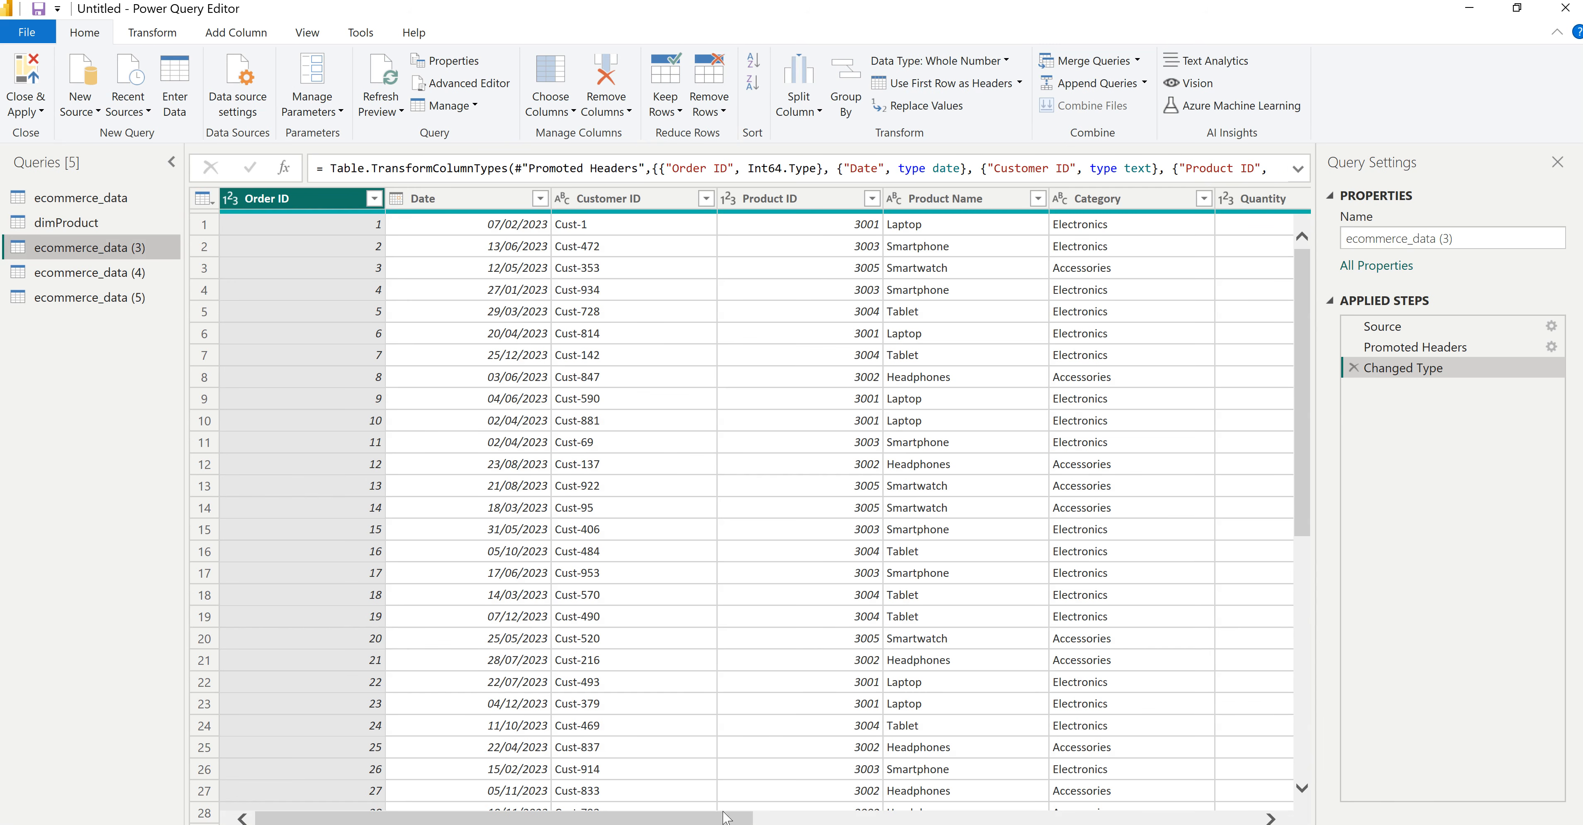
pyautogui.hscroll(10, 722, 822)
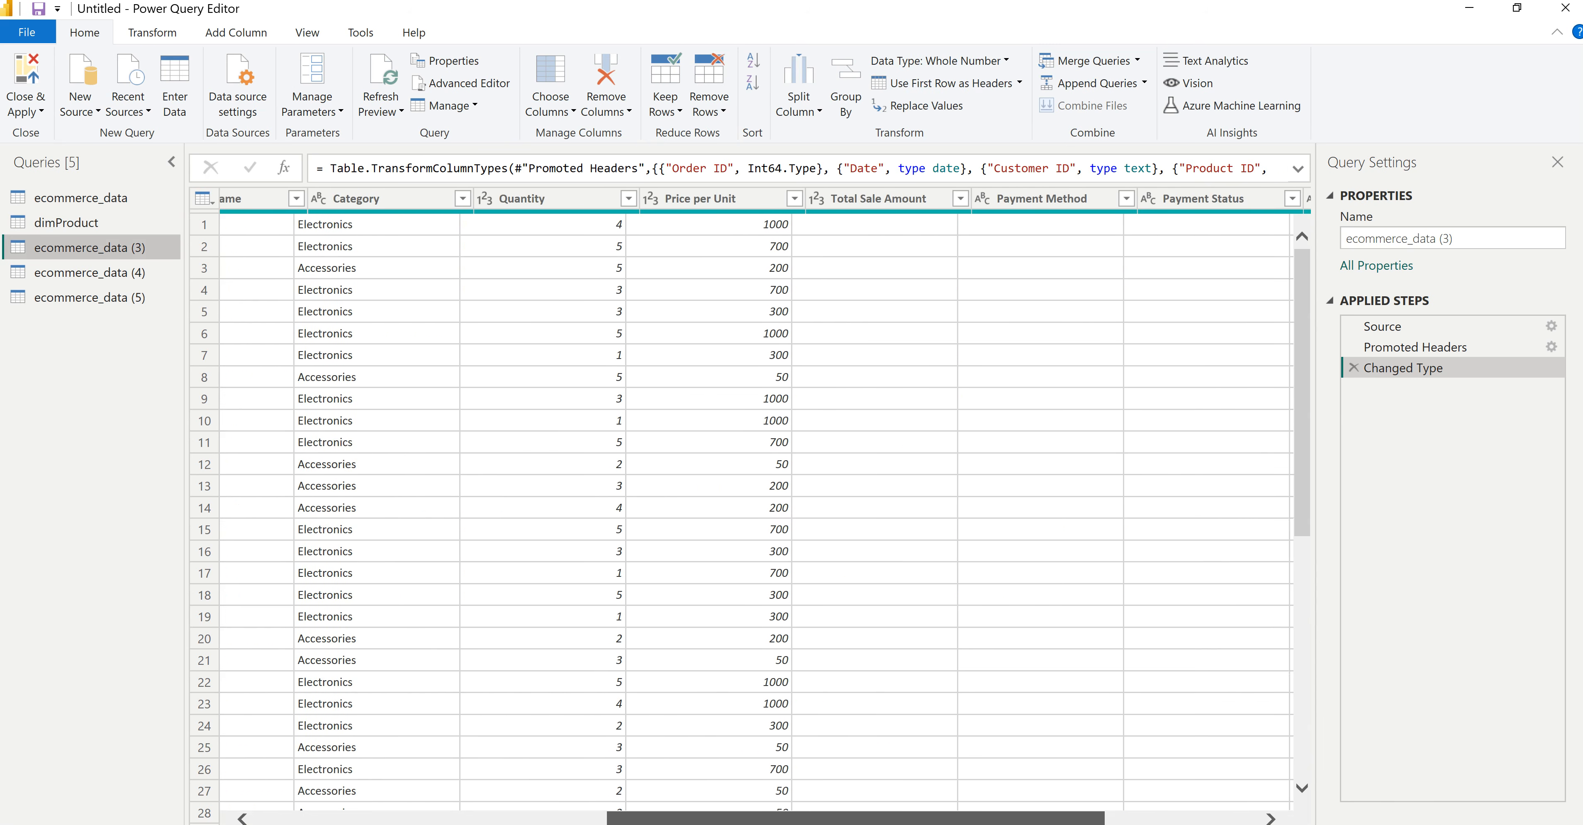
pyautogui.hscroll(3, 887, 708)
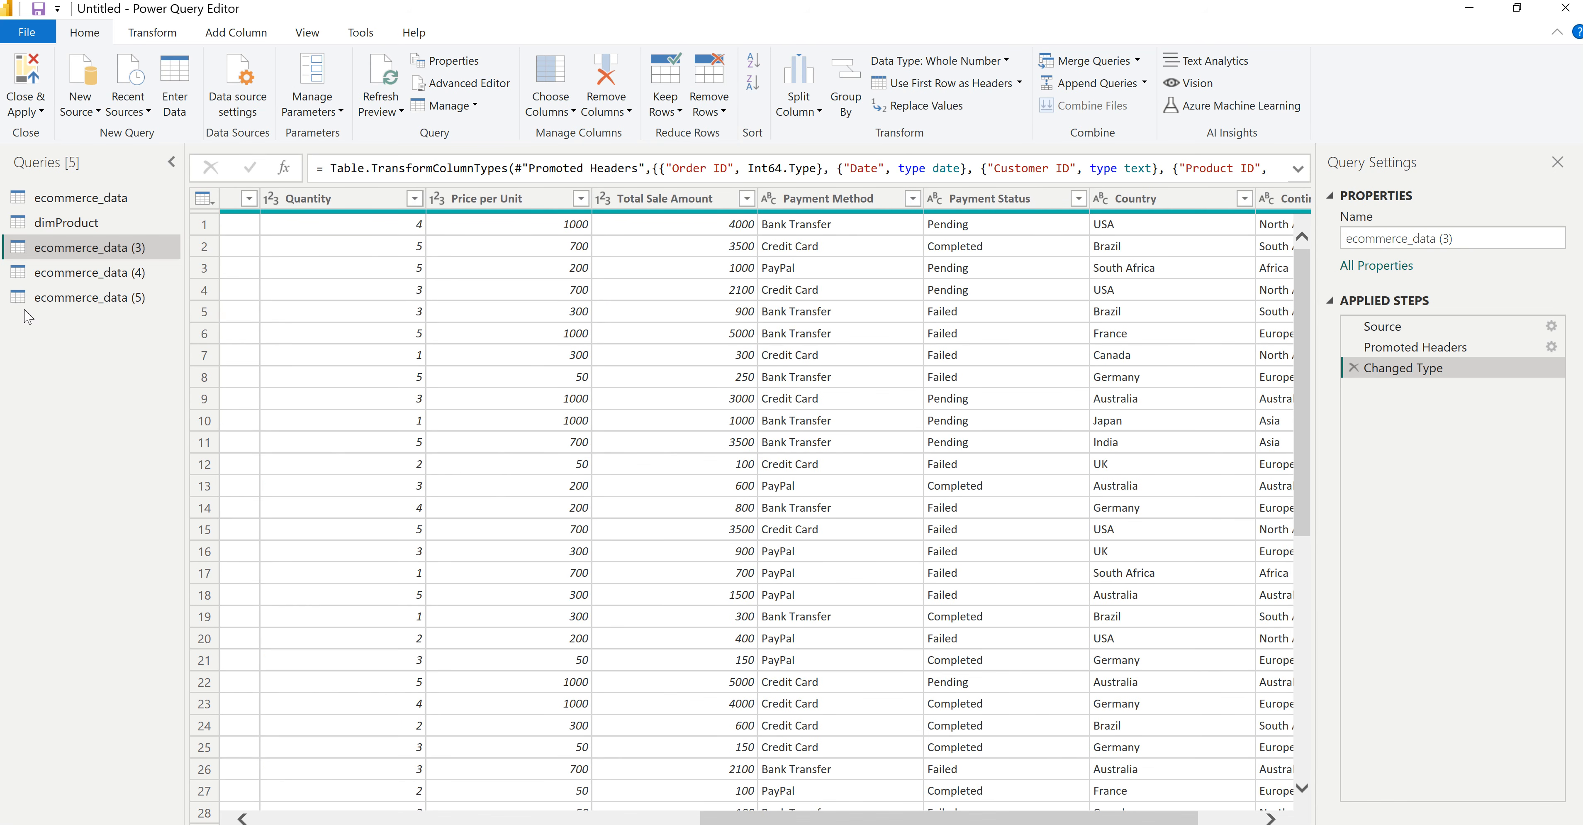
pyautogui.rightClick(829, 199)
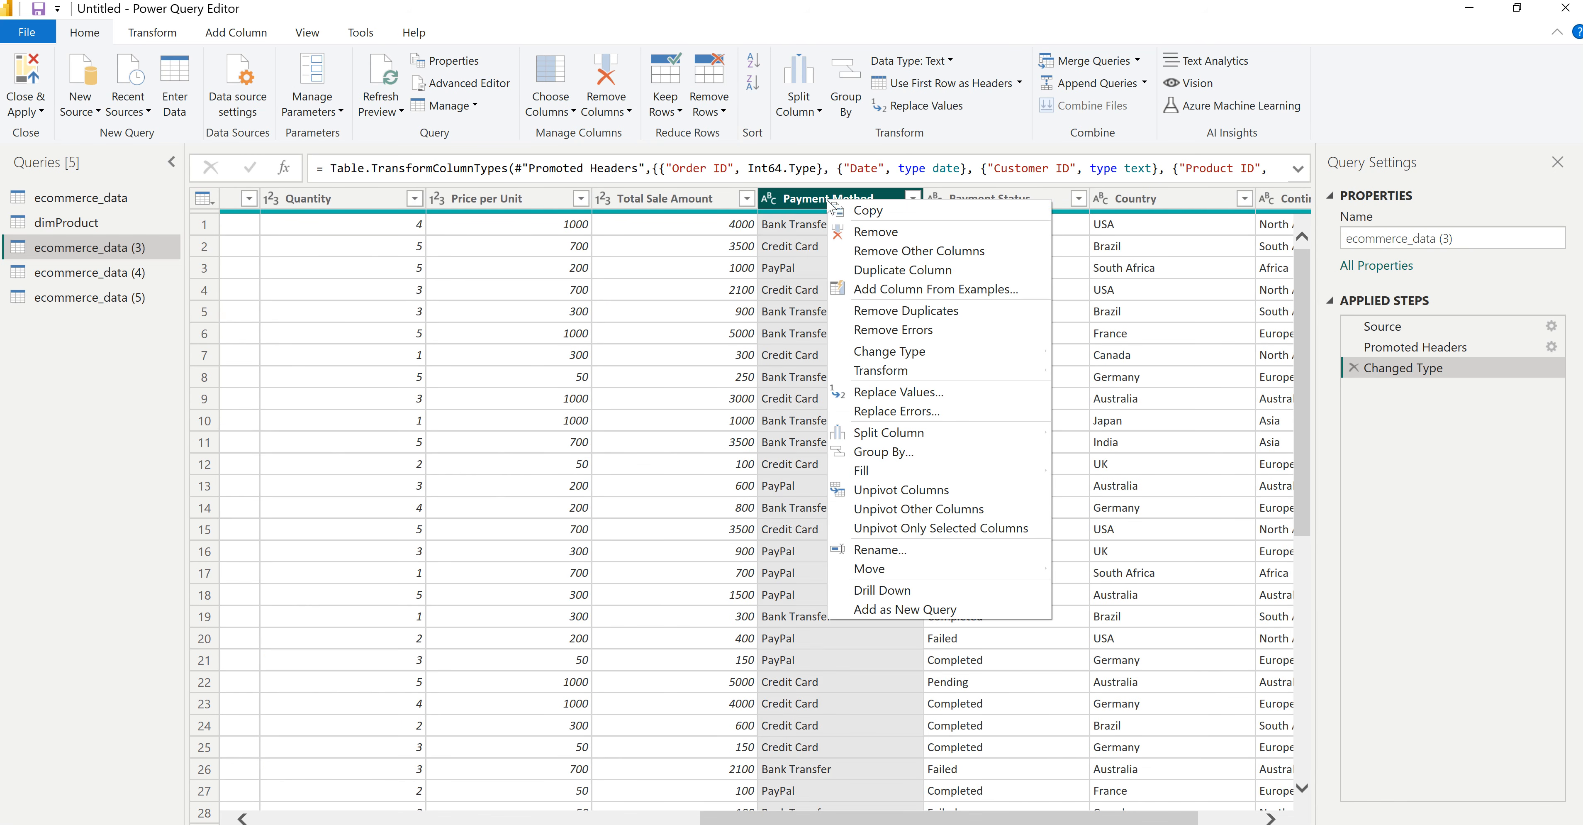
pyautogui.click(919, 251)
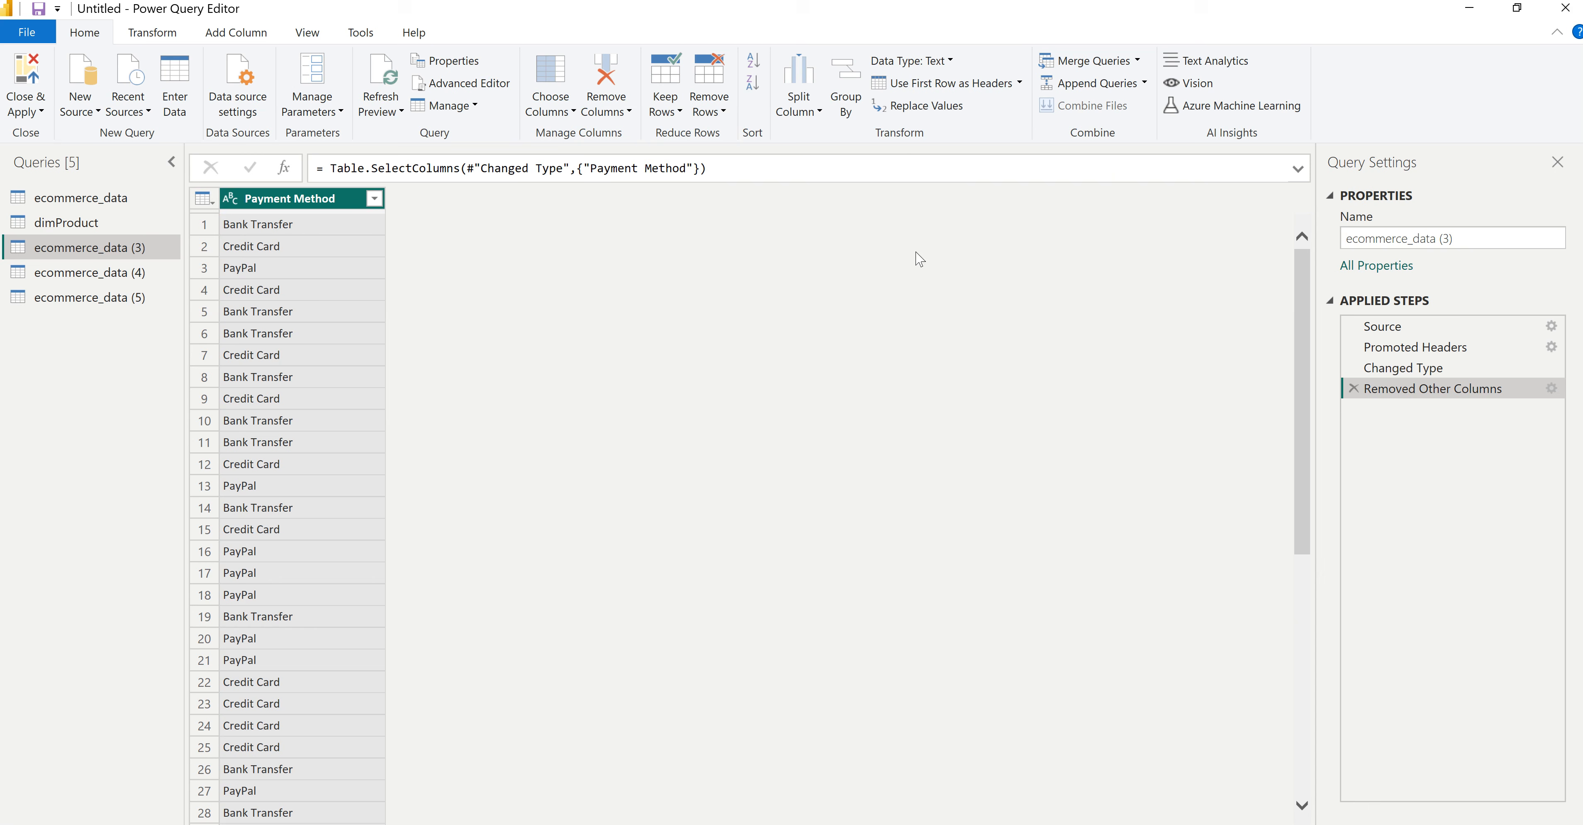
pyautogui.rightClick(292, 209)
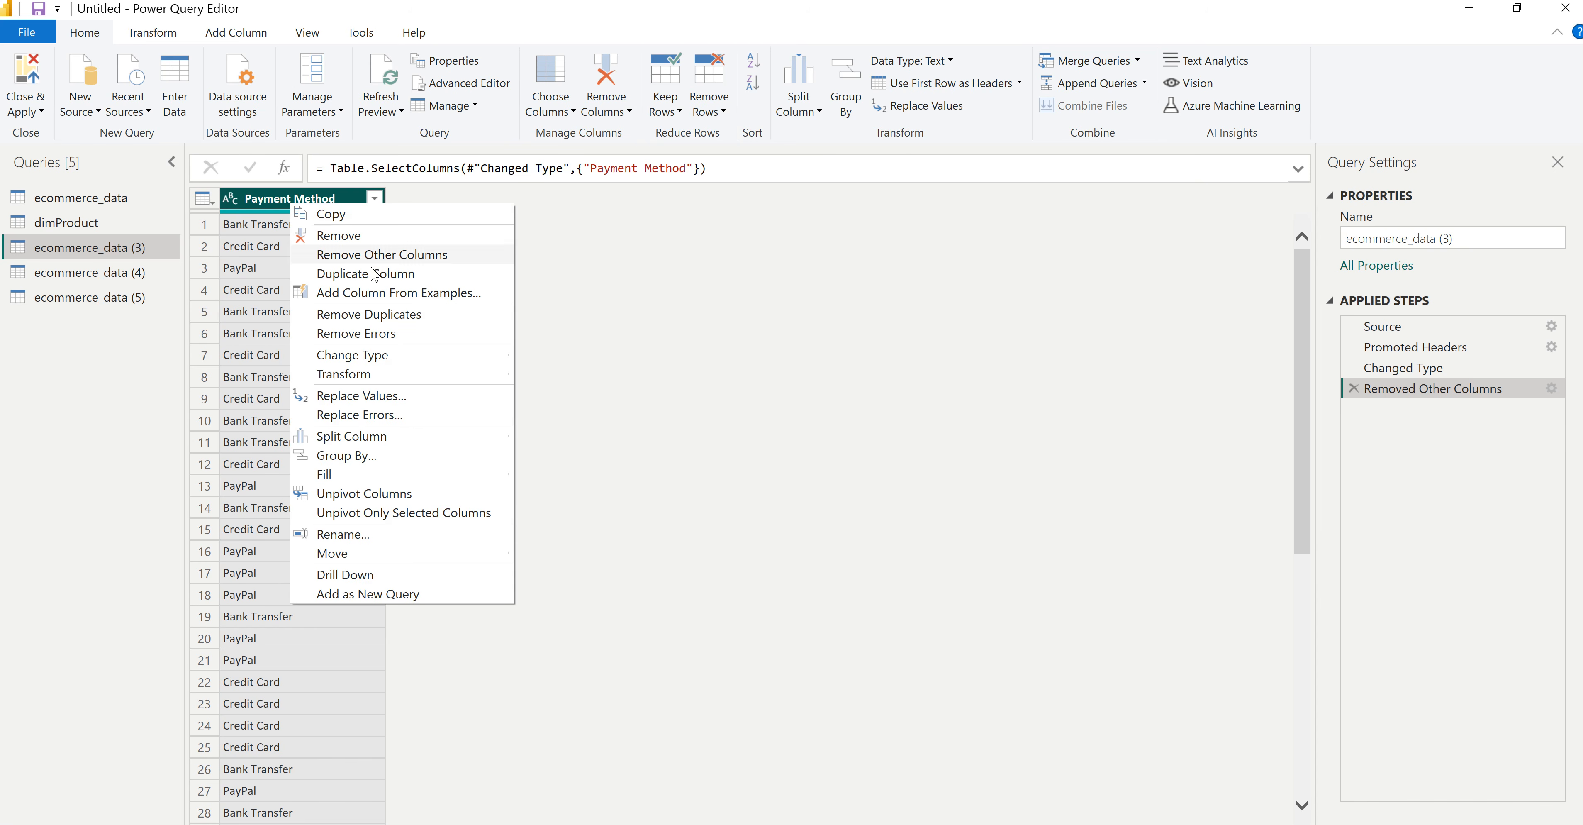
pyautogui.click(402, 314)
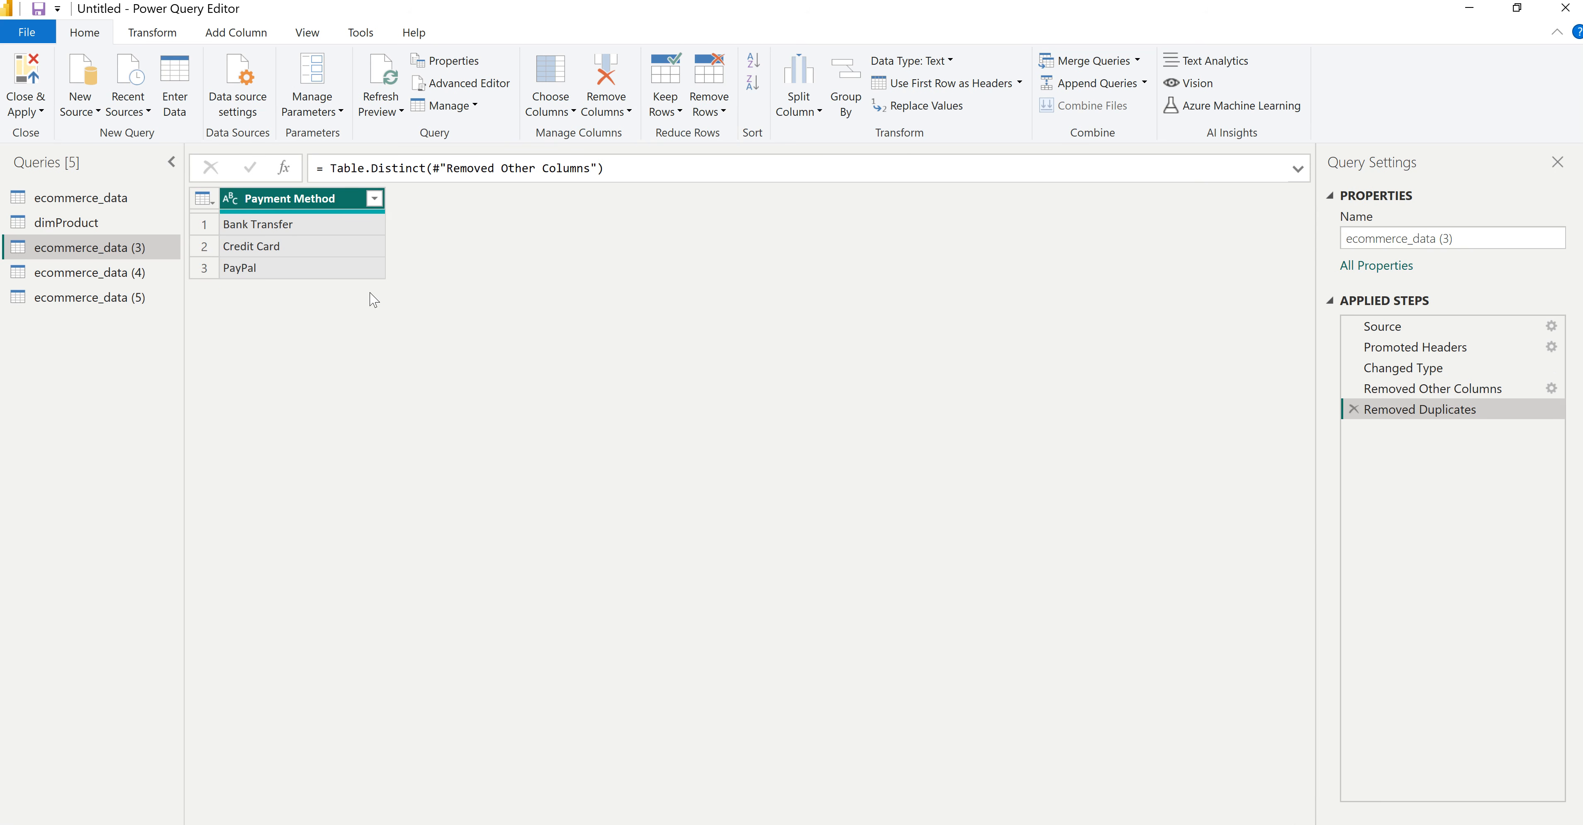
# Step: Add an index column starting from 1, named Payment Method ID, and place it before the Payment Method column
pyautogui.click(235, 37)
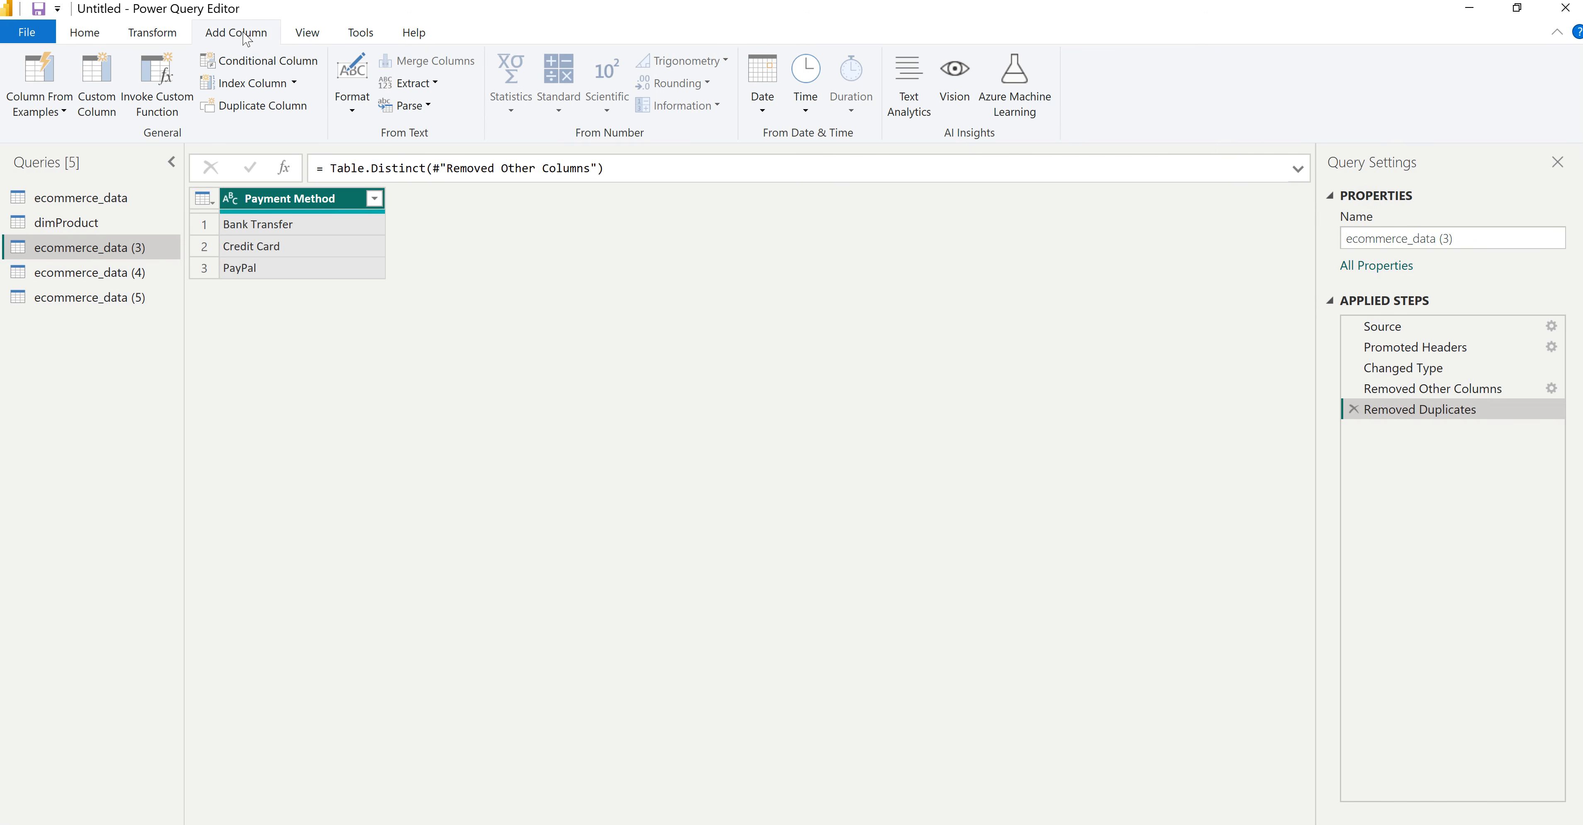
pyautogui.click(89, 224)
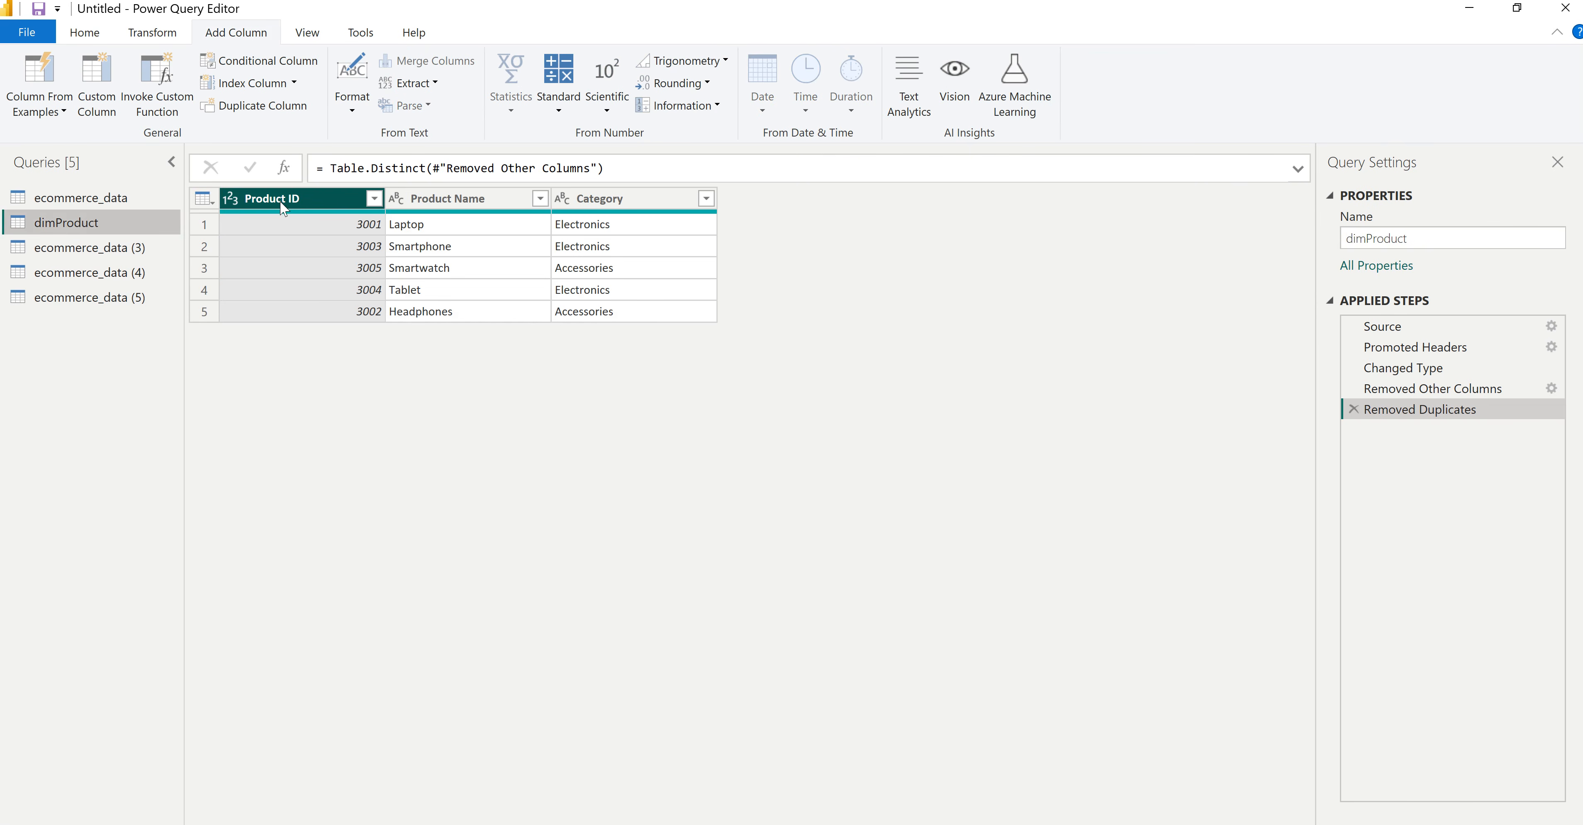
pyautogui.click(90, 248)
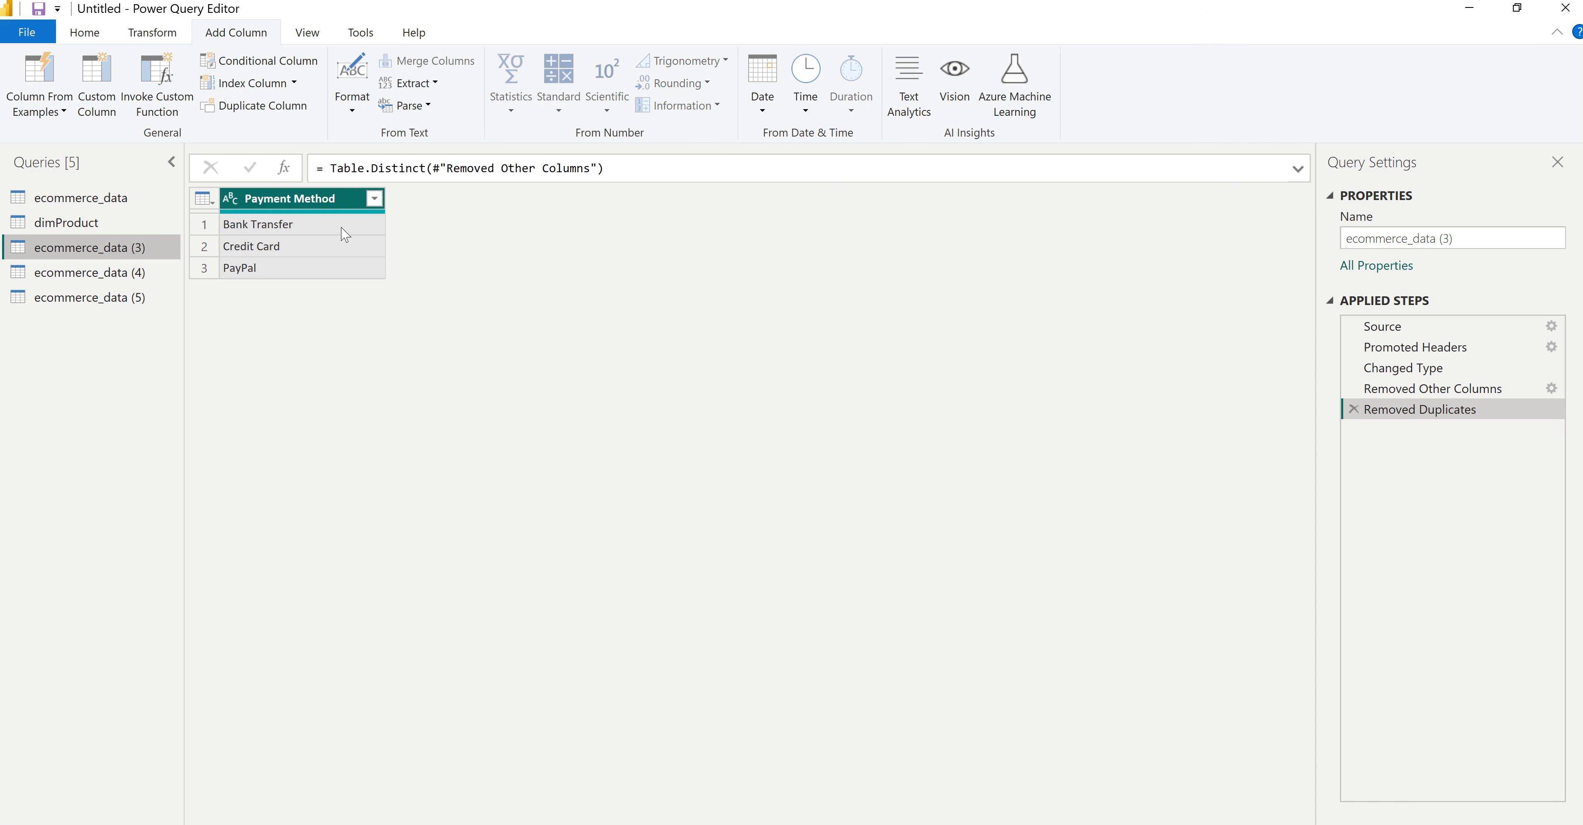
pyautogui.click(295, 82)
pyautogui.click(254, 138)
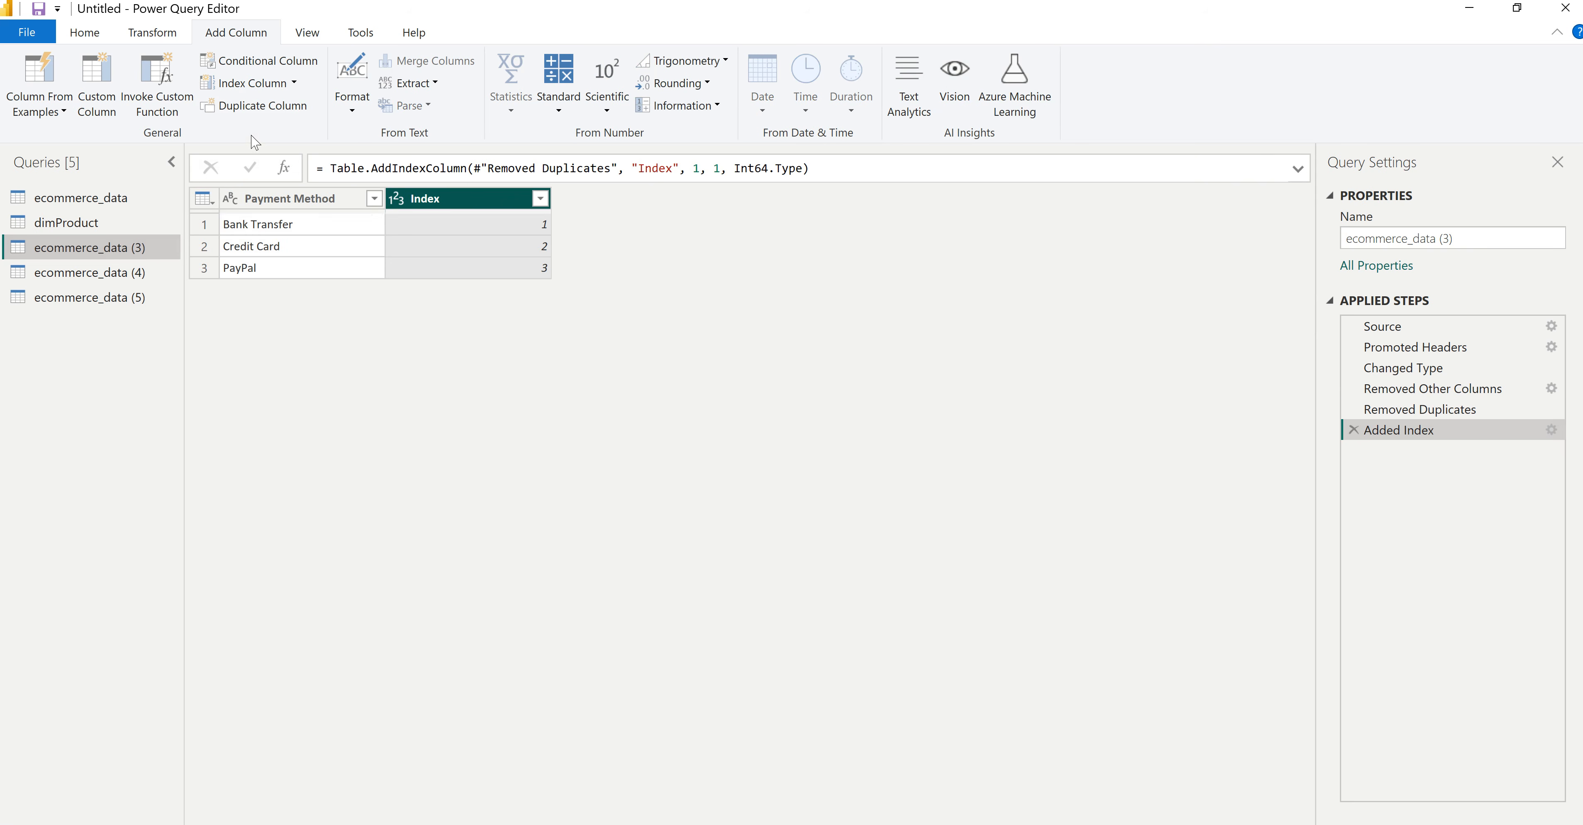
pyautogui.moveTo(671, 166); pyautogui.dragTo(638, 168)
pyautogui.write('Payment Method ID')
pyautogui.press('Return')
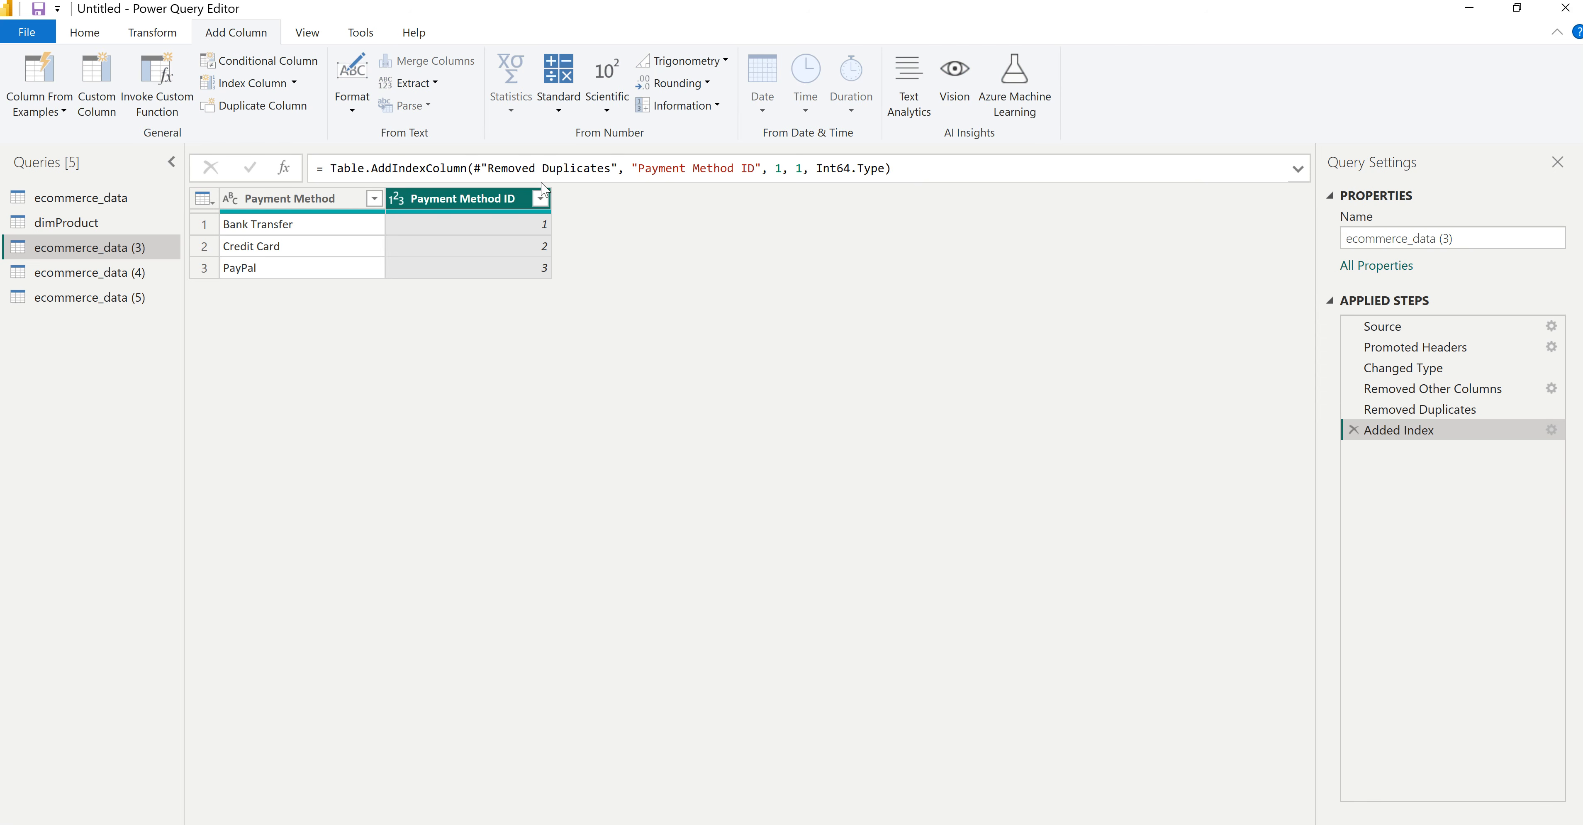
pyautogui.moveTo(473, 200); pyautogui.dragTo(348, 215)
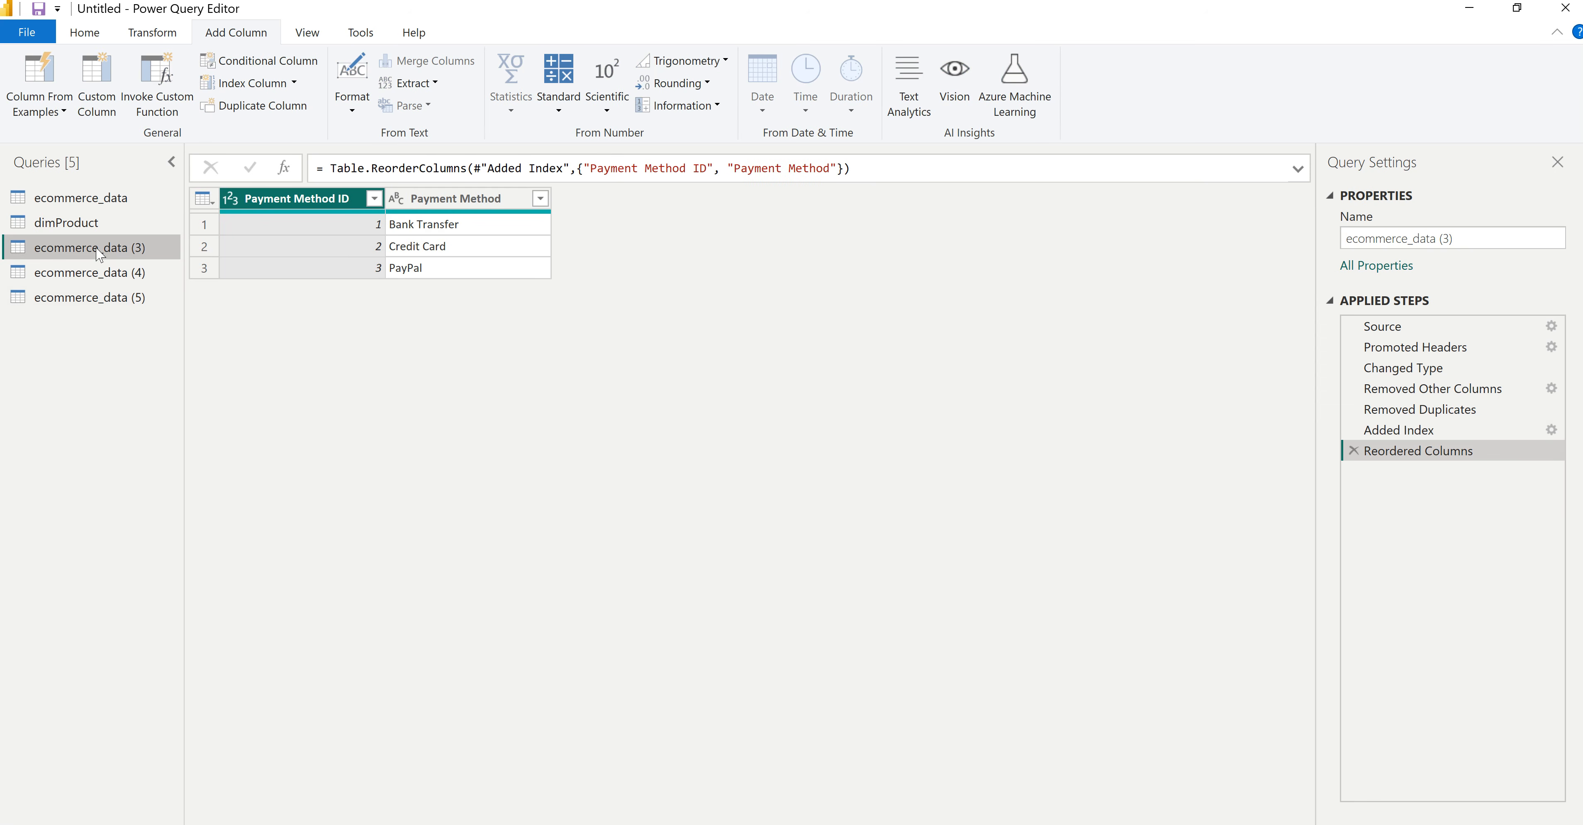
# Step: Rename the ecommerce_data (3) query as dimPaymentMethod
pyautogui.doubleClick(83, 250)
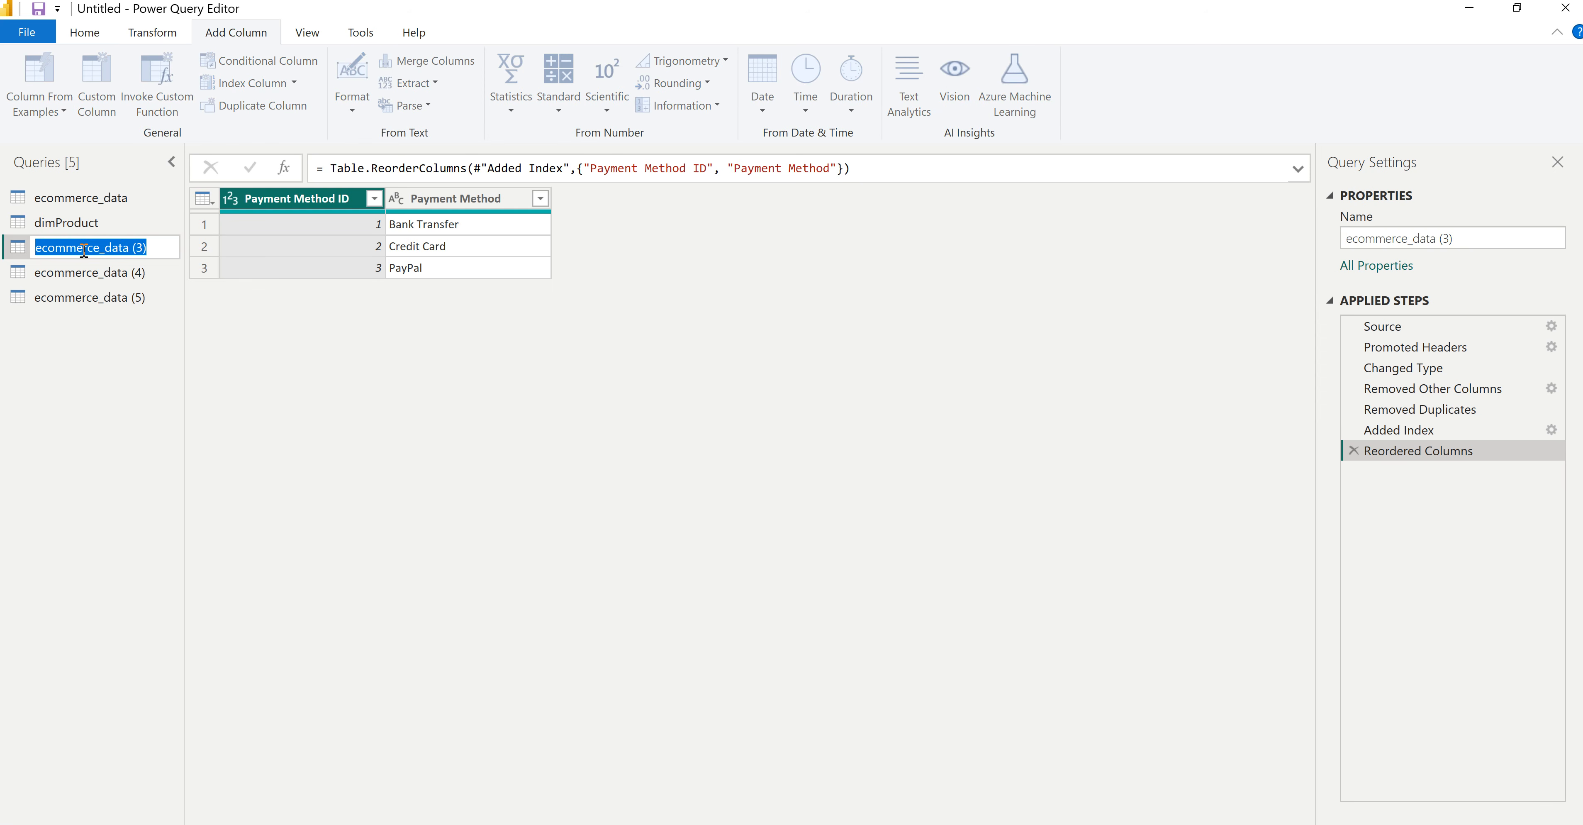
pyautogui.write('dimPaymentMethod')
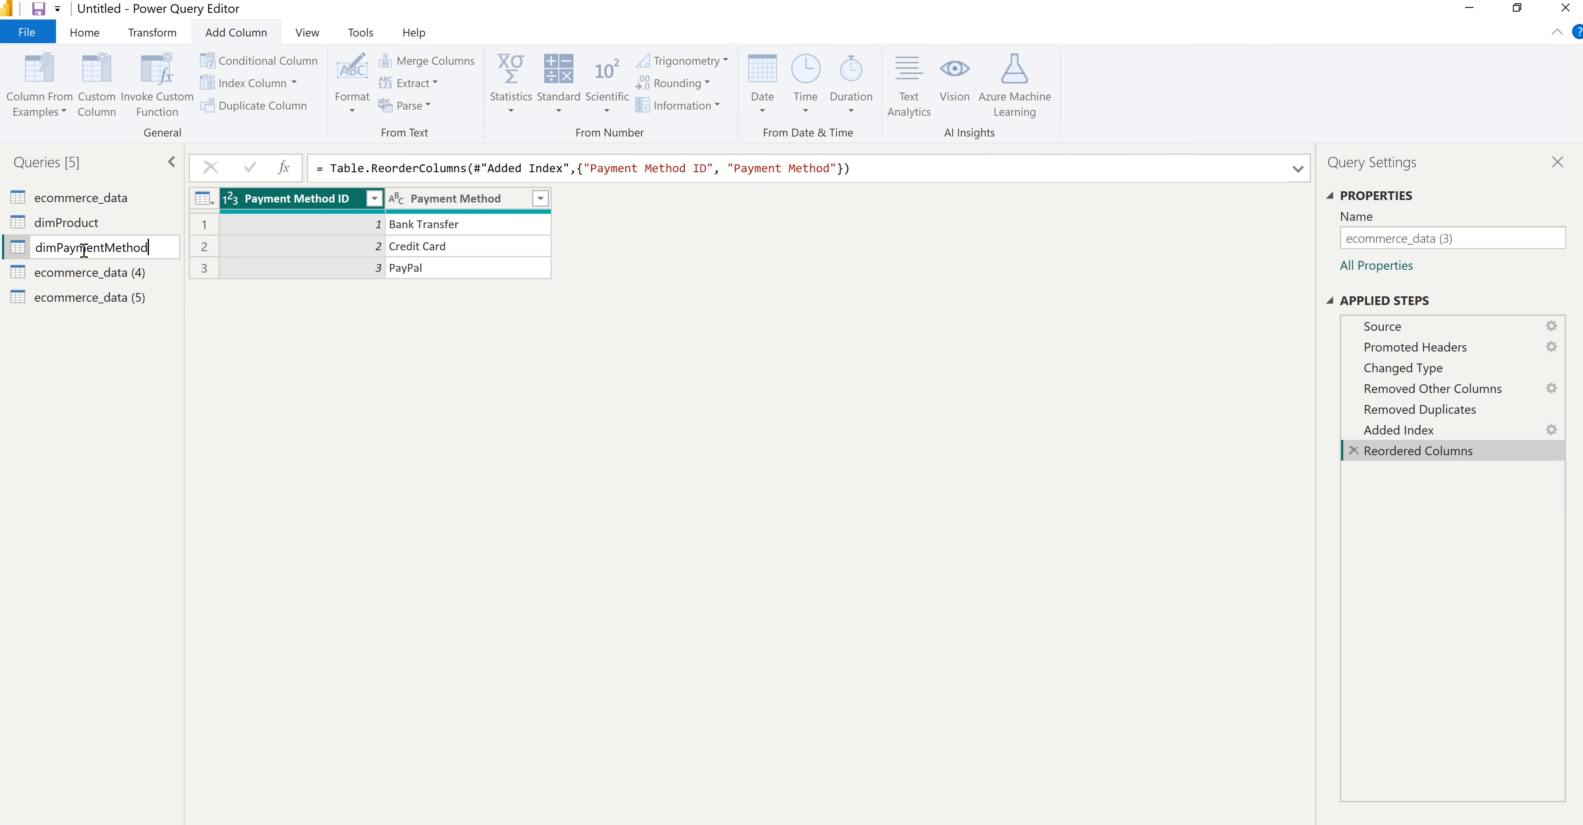
pyautogui.press('Return')
# Step: Reduce the ecommerce_data (4) query to only the Payment Status column and remove its duplicate values
pyautogui.click(83, 272)
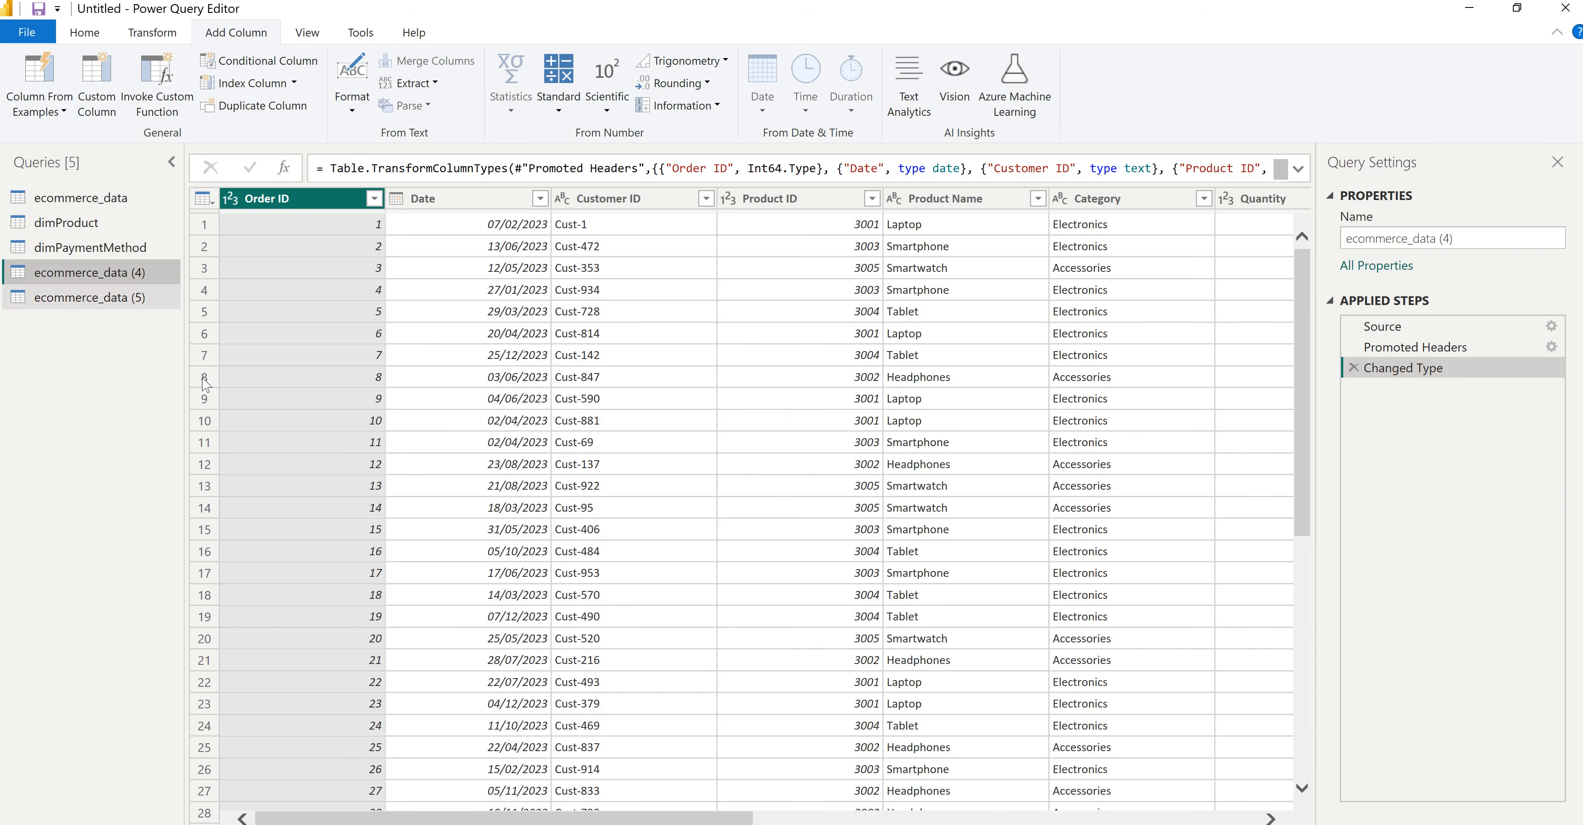
pyautogui.moveTo(642, 817); pyautogui.dragTo(1106, 806)
pyautogui.click(943, 198)
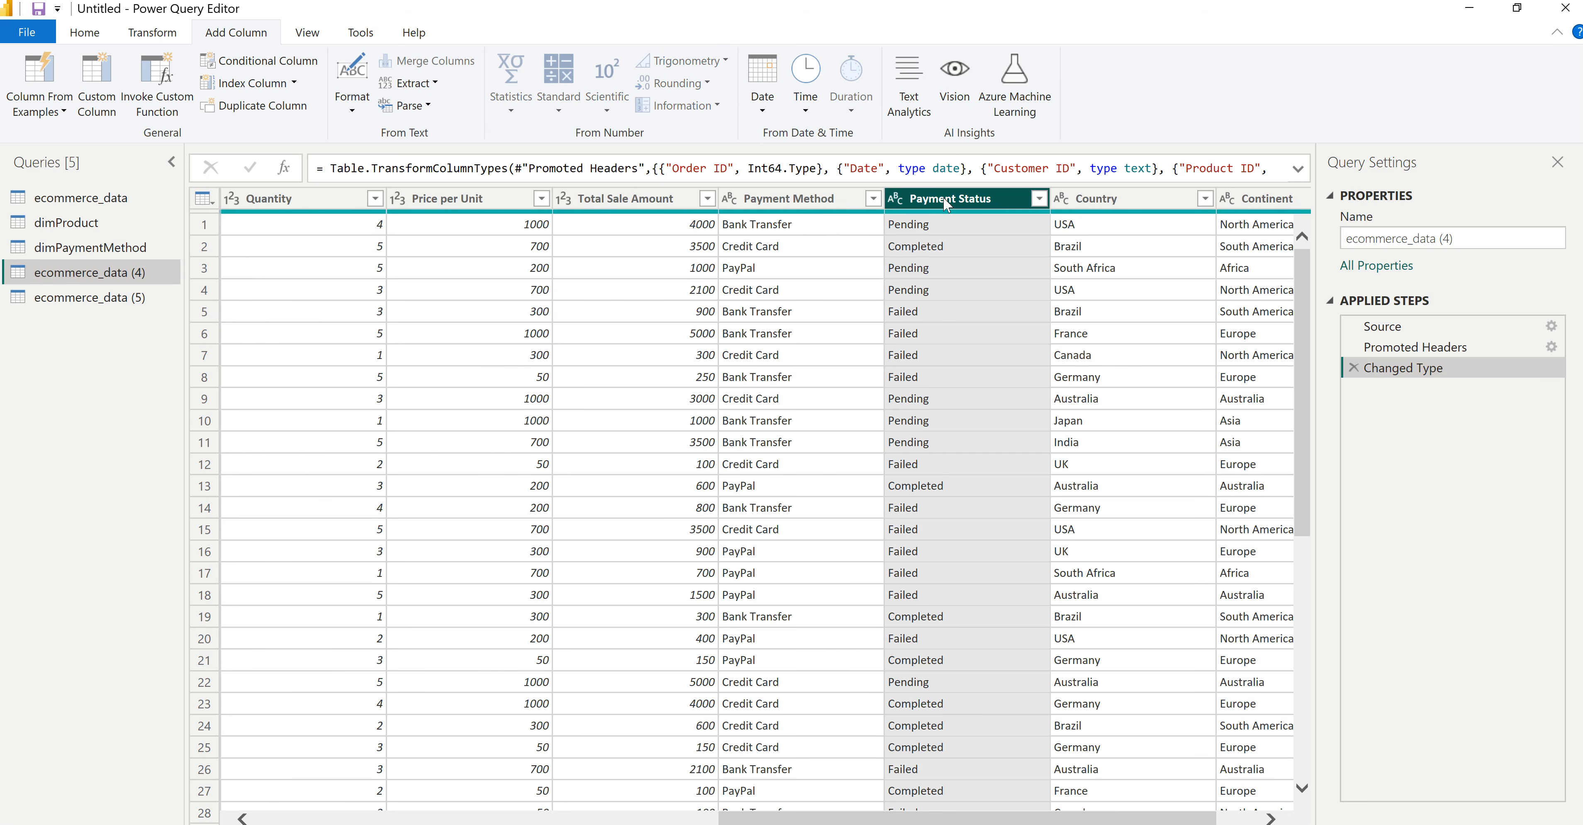
pyautogui.rightClick(942, 197)
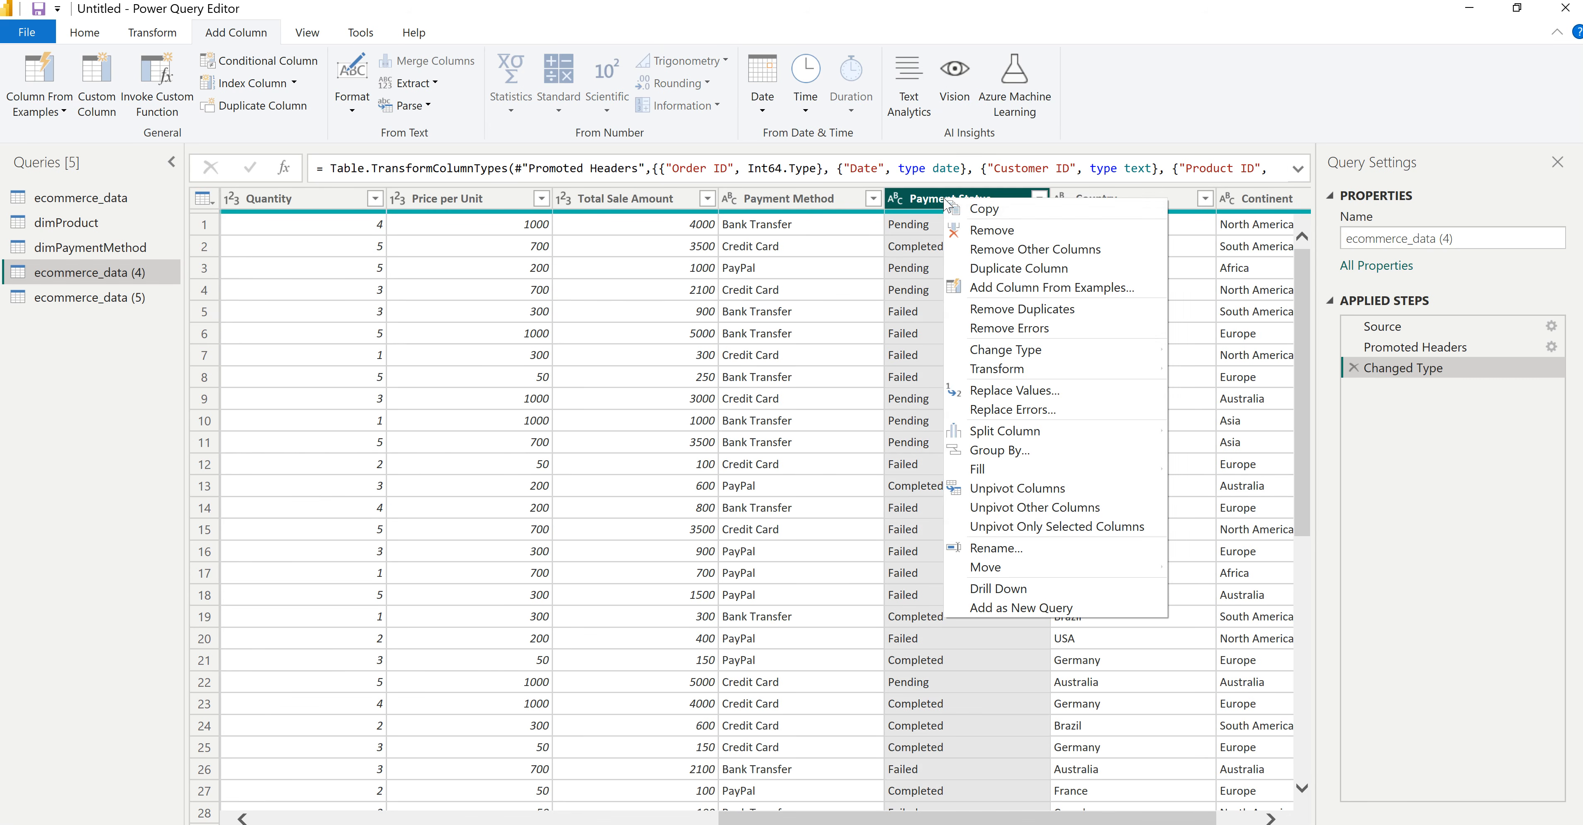
pyautogui.click(1011, 249)
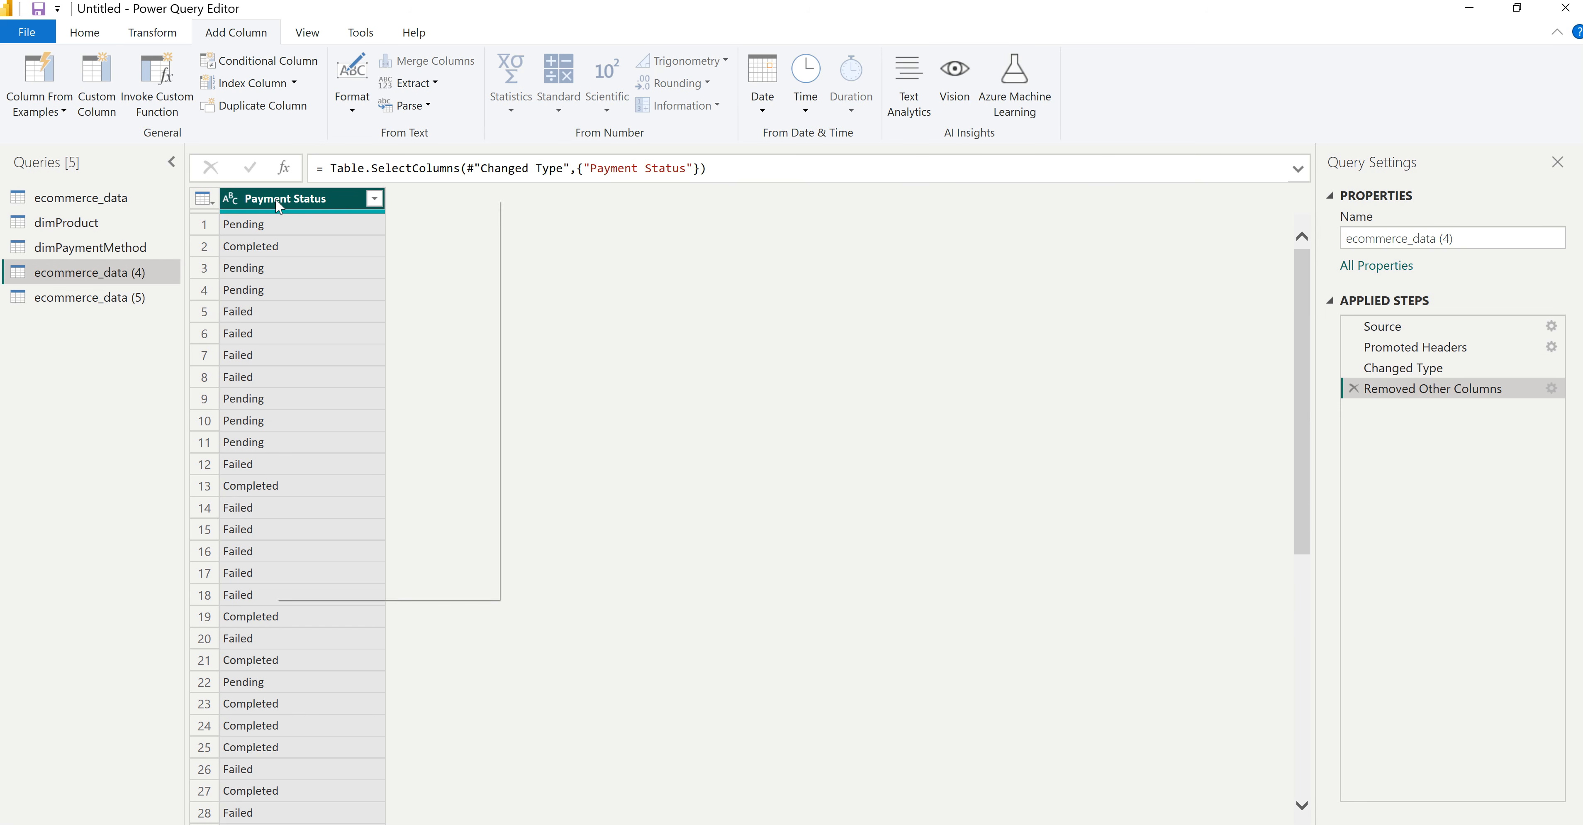
pyautogui.rightClick(278, 205)
pyautogui.click(368, 310)
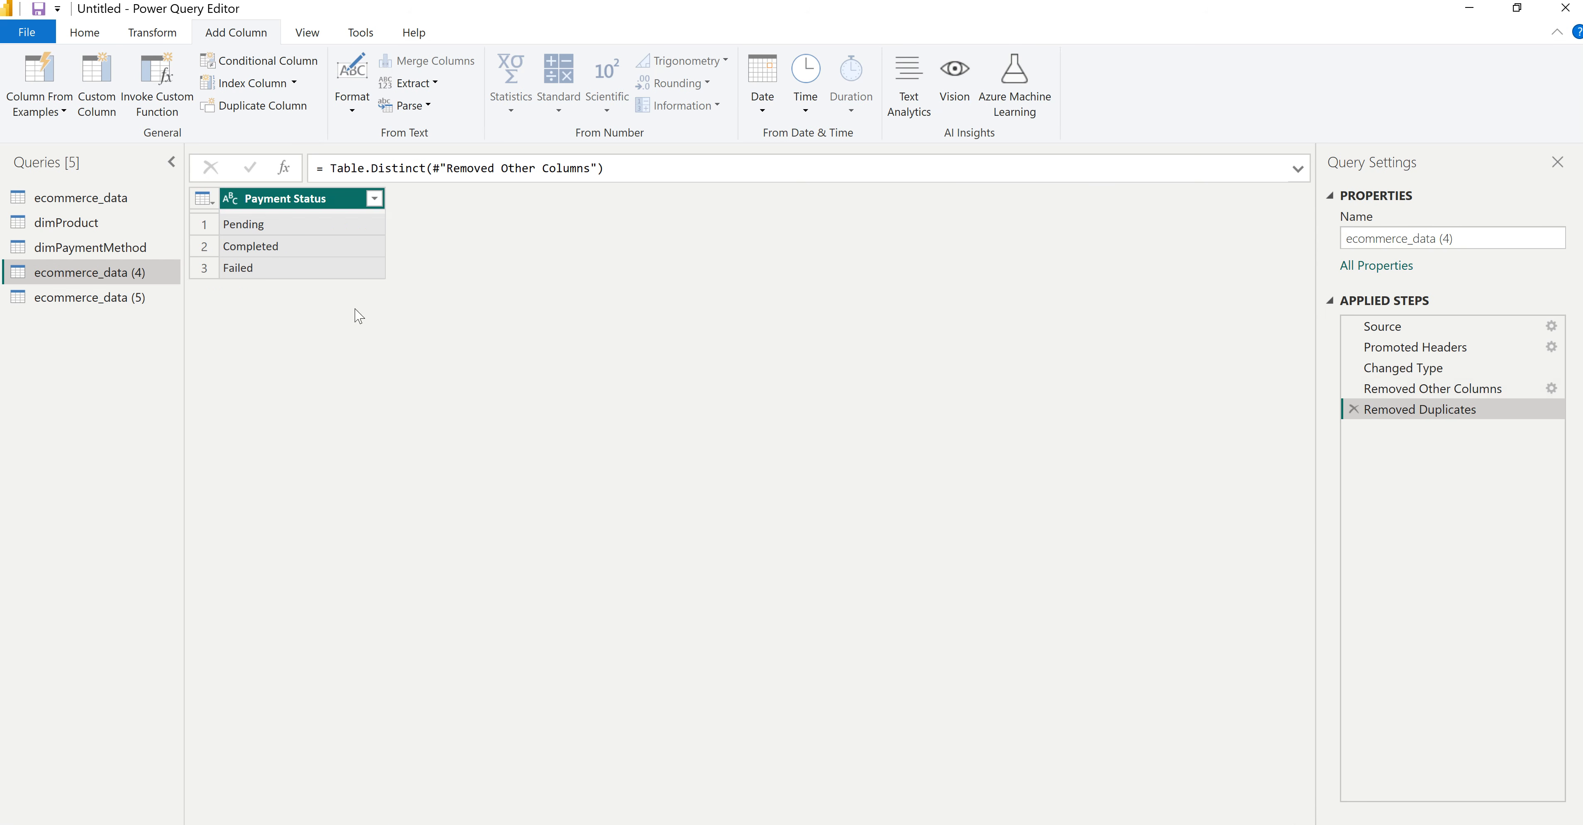
# Step: Add an index column starting from 1, named Payment Status ID, and place it before the Payment Status column
pyautogui.click(295, 85)
pyautogui.click(278, 128)
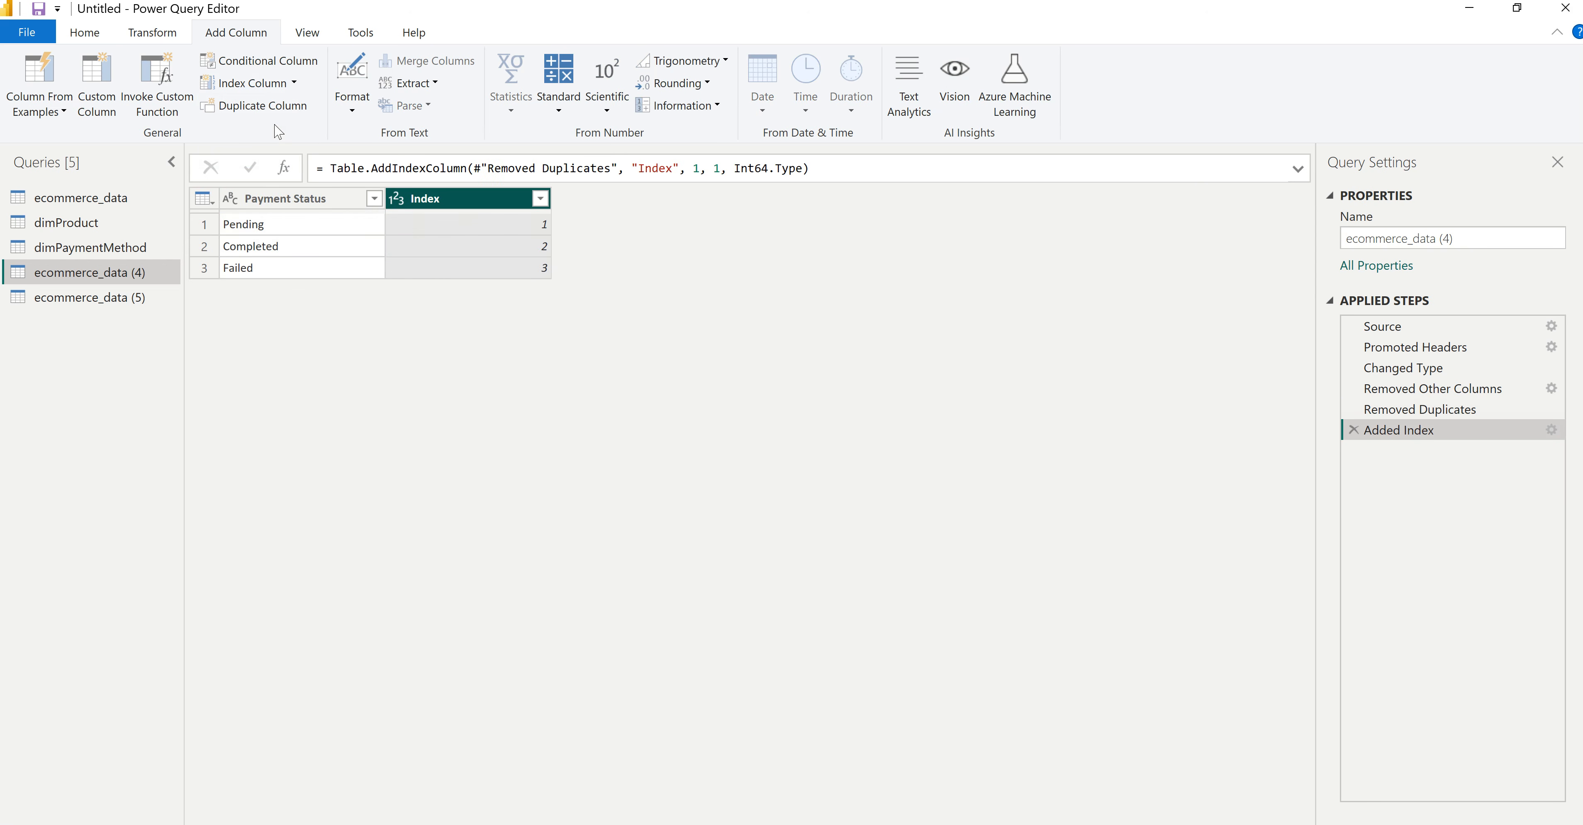
pyautogui.moveTo(673, 168); pyautogui.dragTo(651, 168)
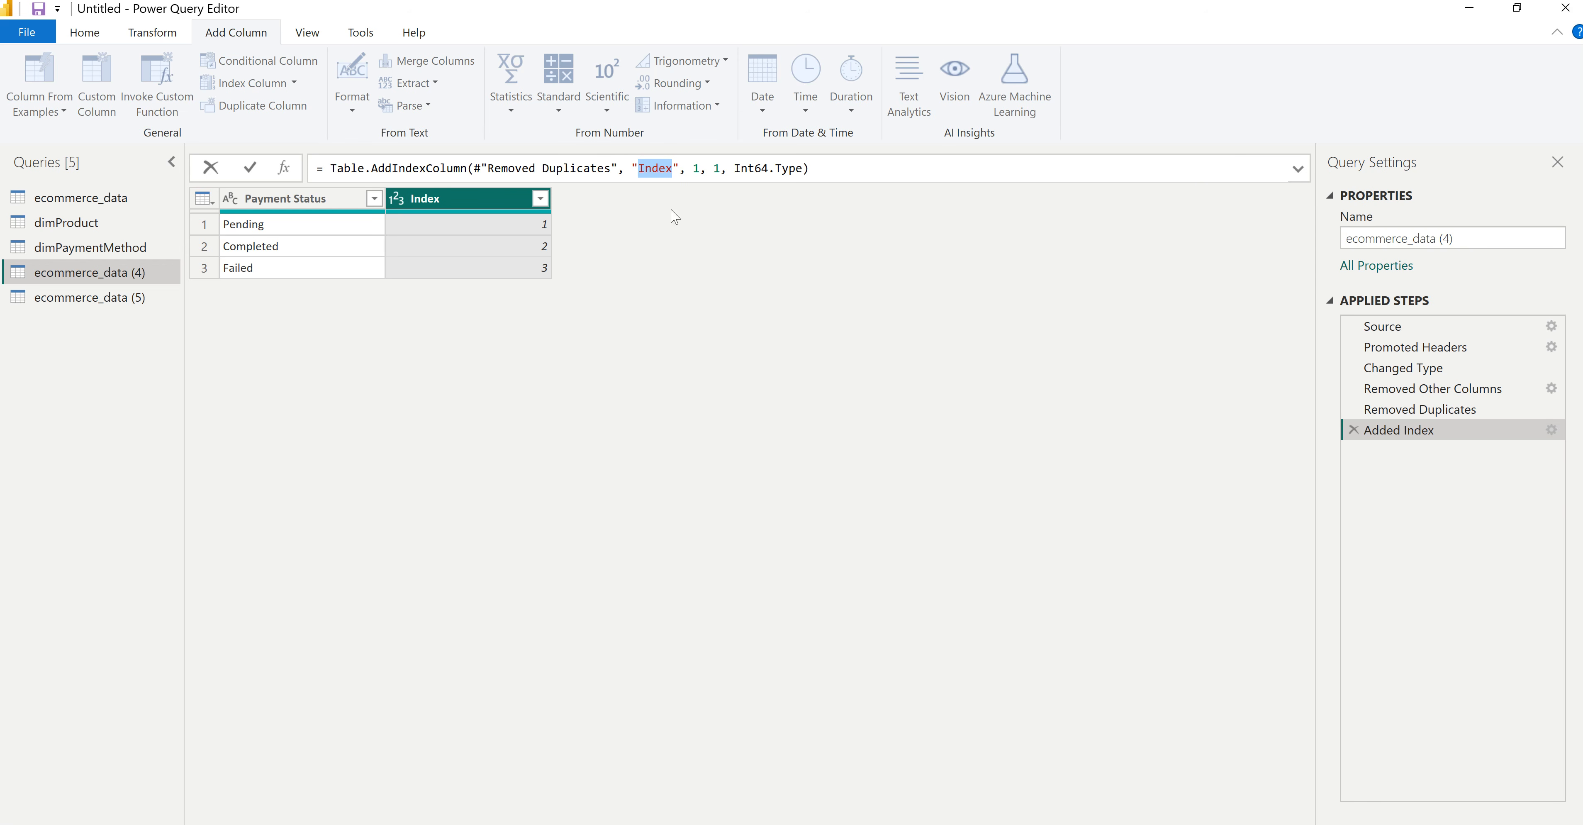
pyautogui.write('Payment ')
pyautogui.write('Status I')
pyautogui.write('D')
pyautogui.press('Return')
pyautogui.moveTo(465, 203); pyautogui.dragTo(270, 199)
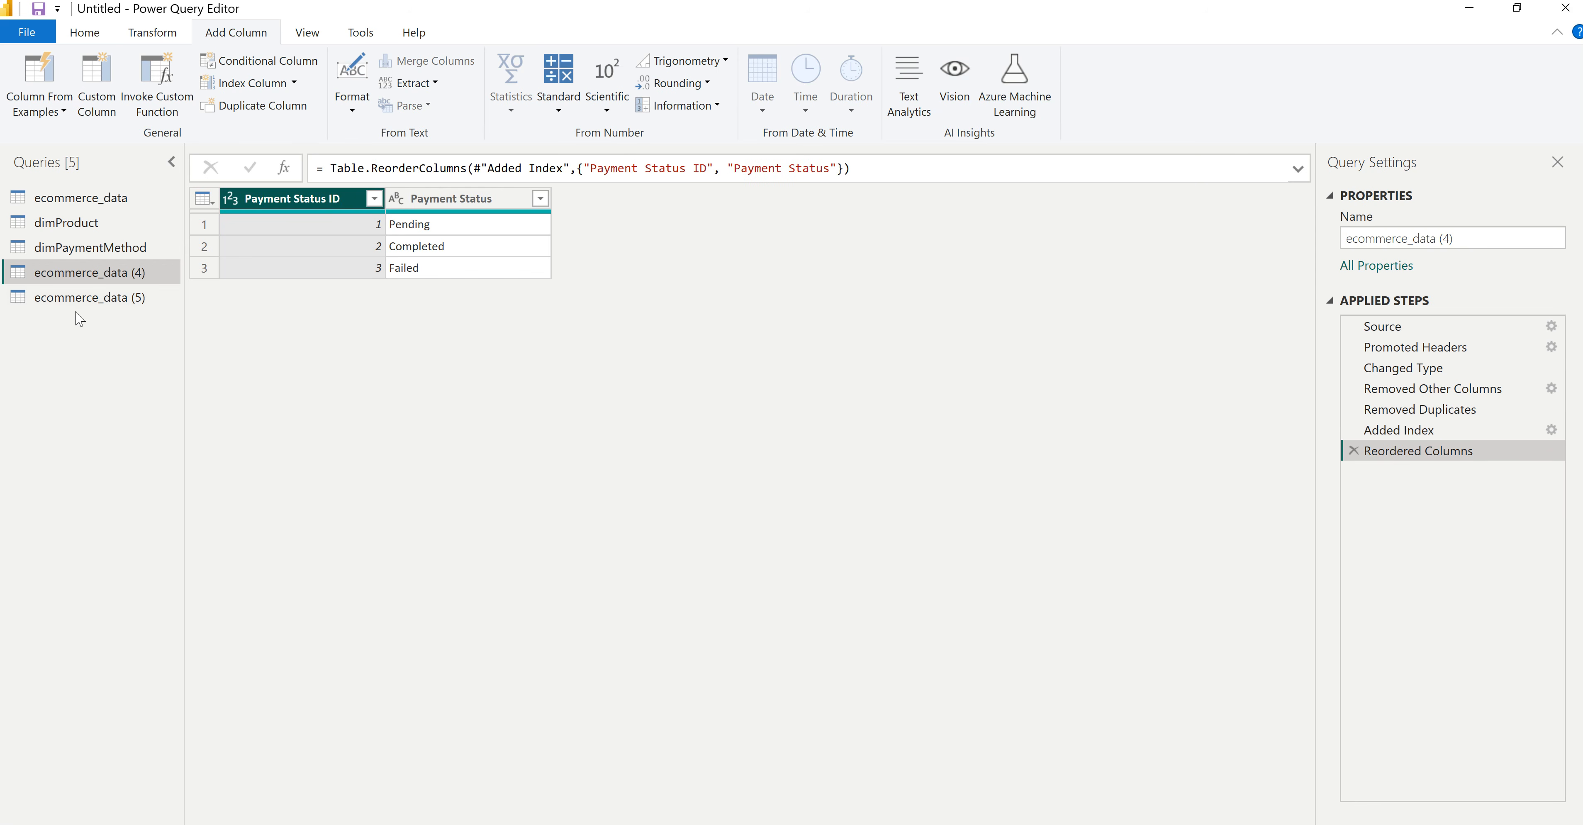
# Step: Rename the ecommerce_data (4) query as dimPaymentStatus
pyautogui.doubleClick(95, 273)
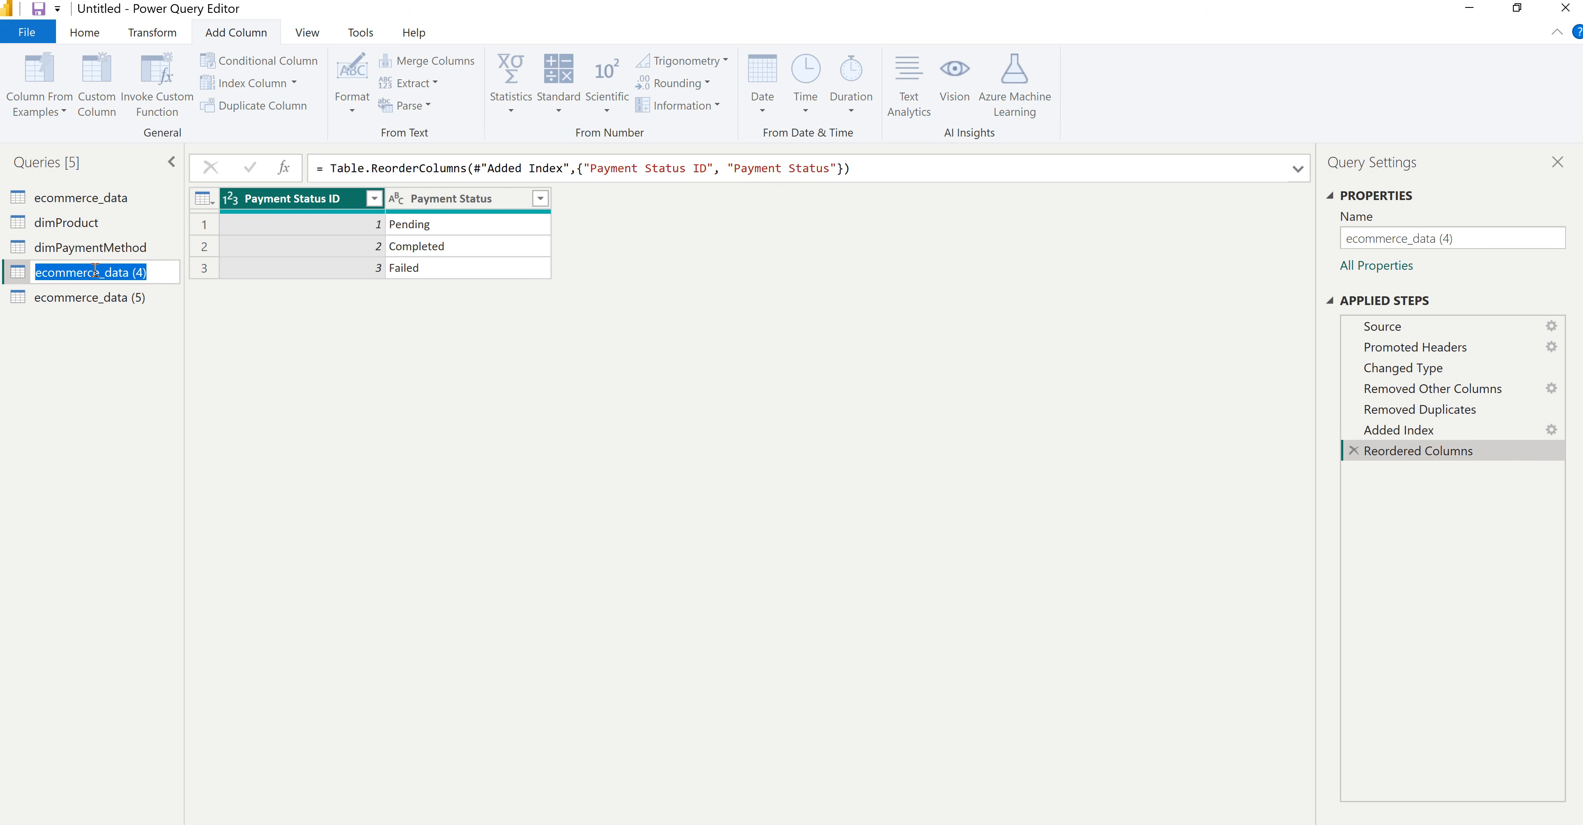
pyautogui.write('dimPaymen')
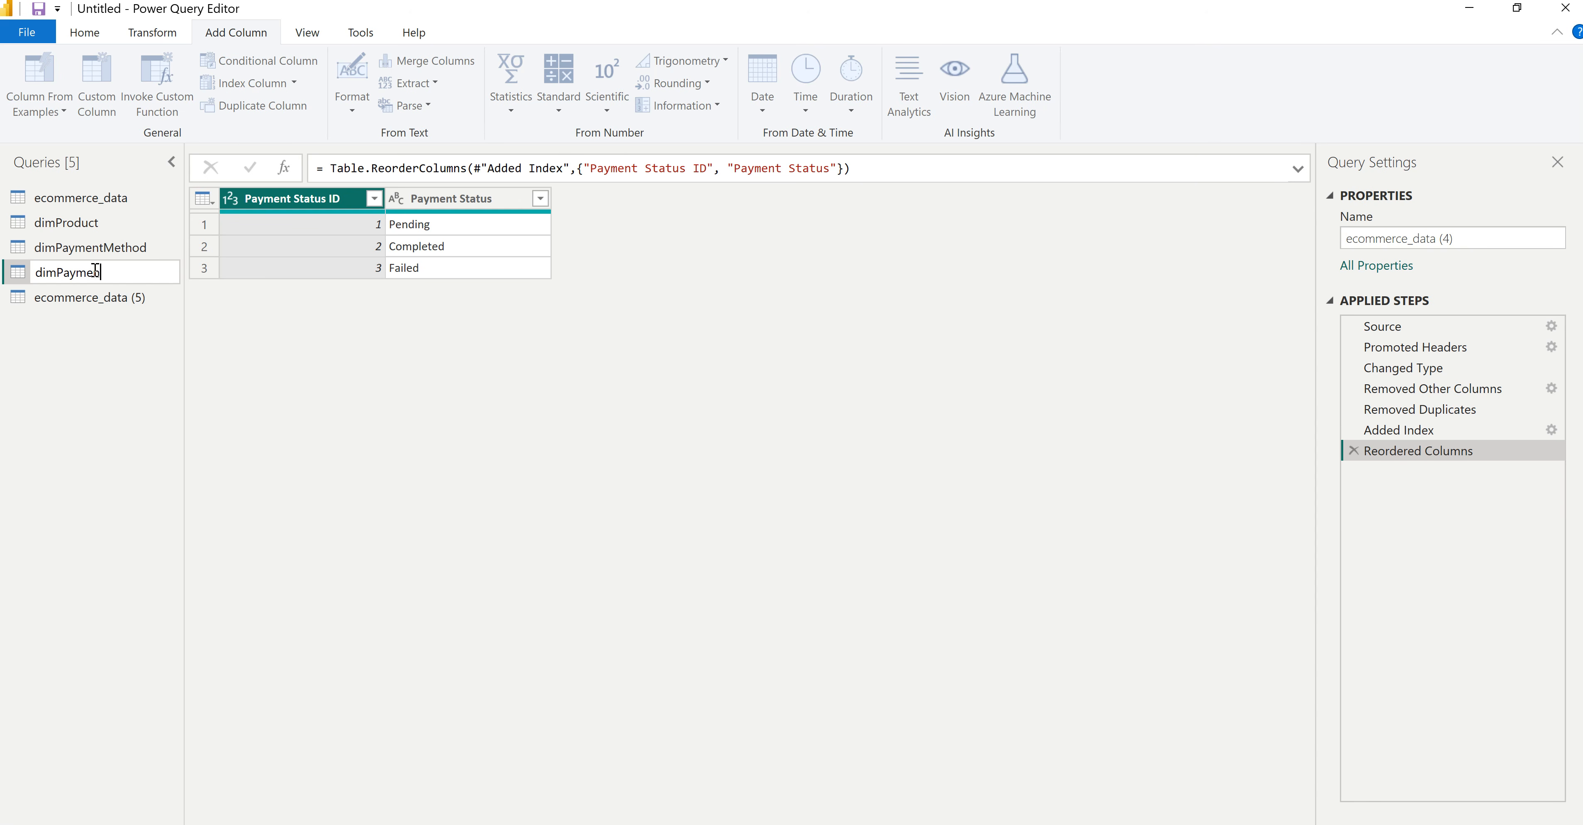
pyautogui.write('tStatus')
pyautogui.press('Return')
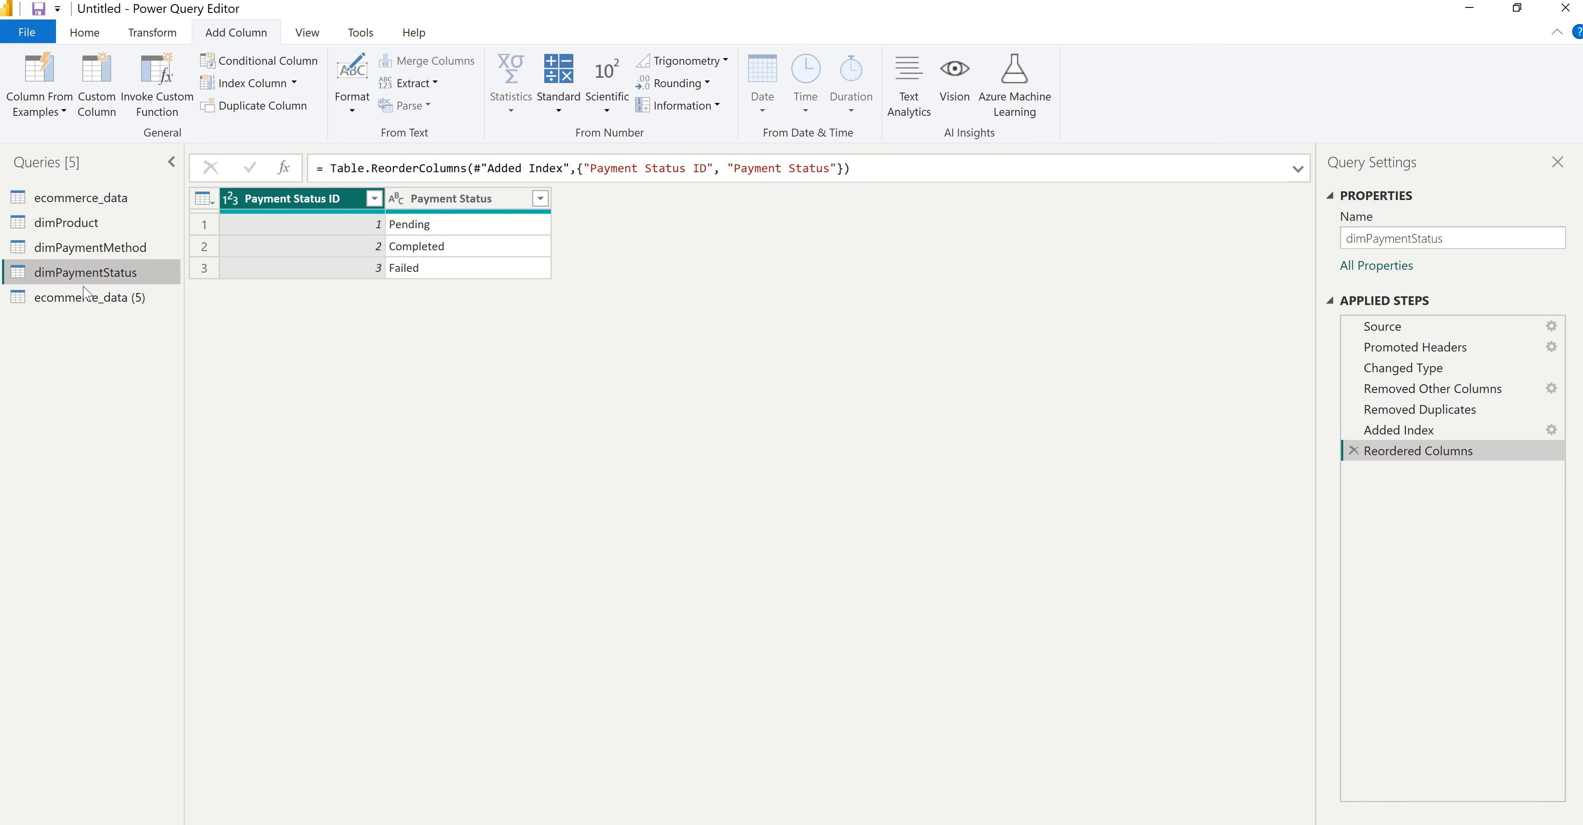
# Step: Keep only the Country and Continent columns in the ecommerce_data (5) query
pyautogui.click(92, 301)
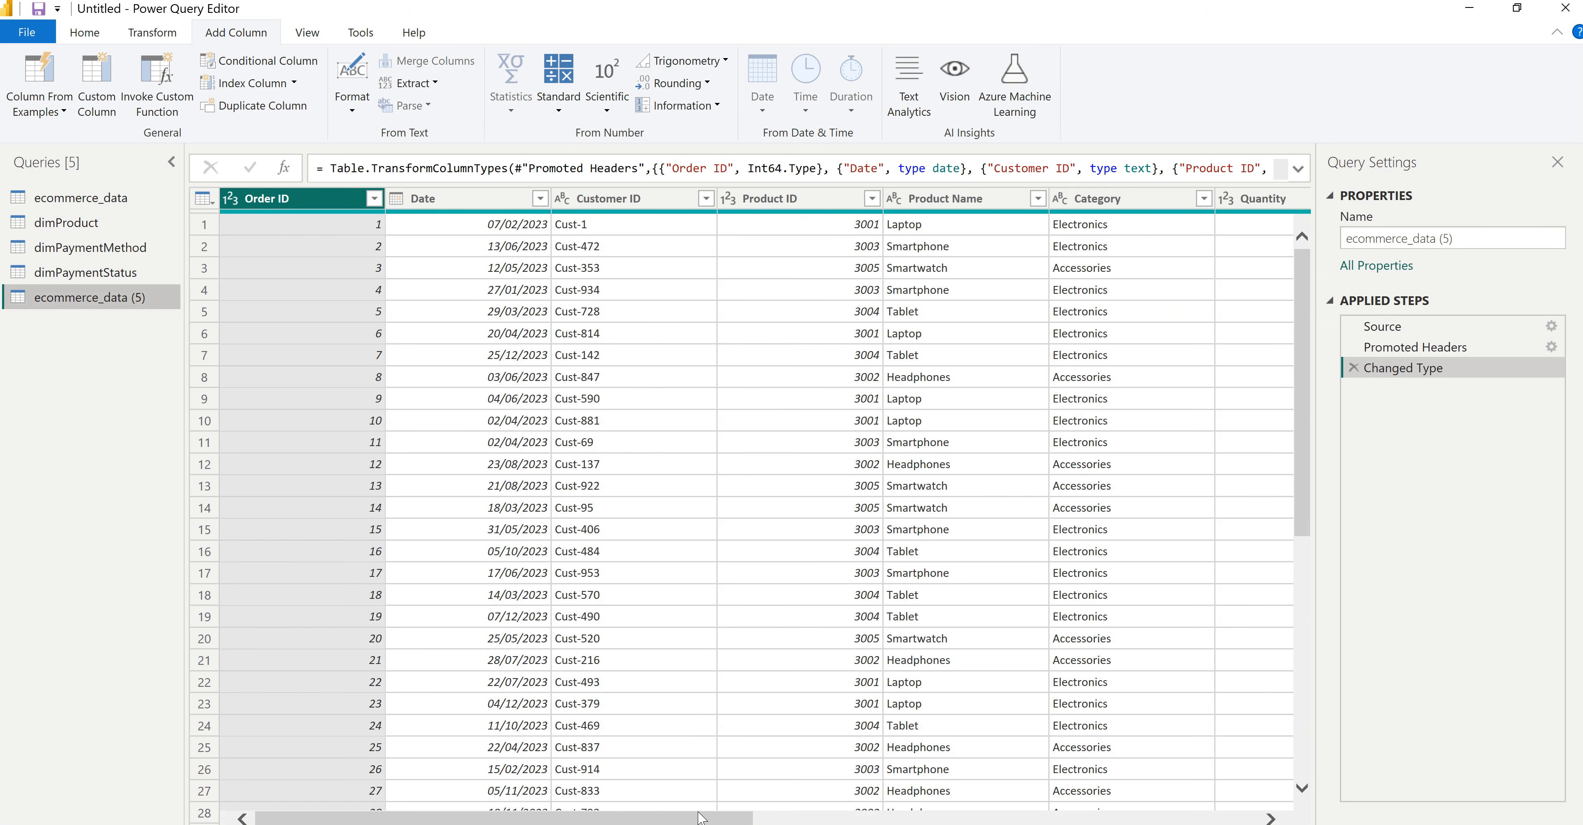
pyautogui.moveTo(702, 818); pyautogui.dragTo(1216, 821)
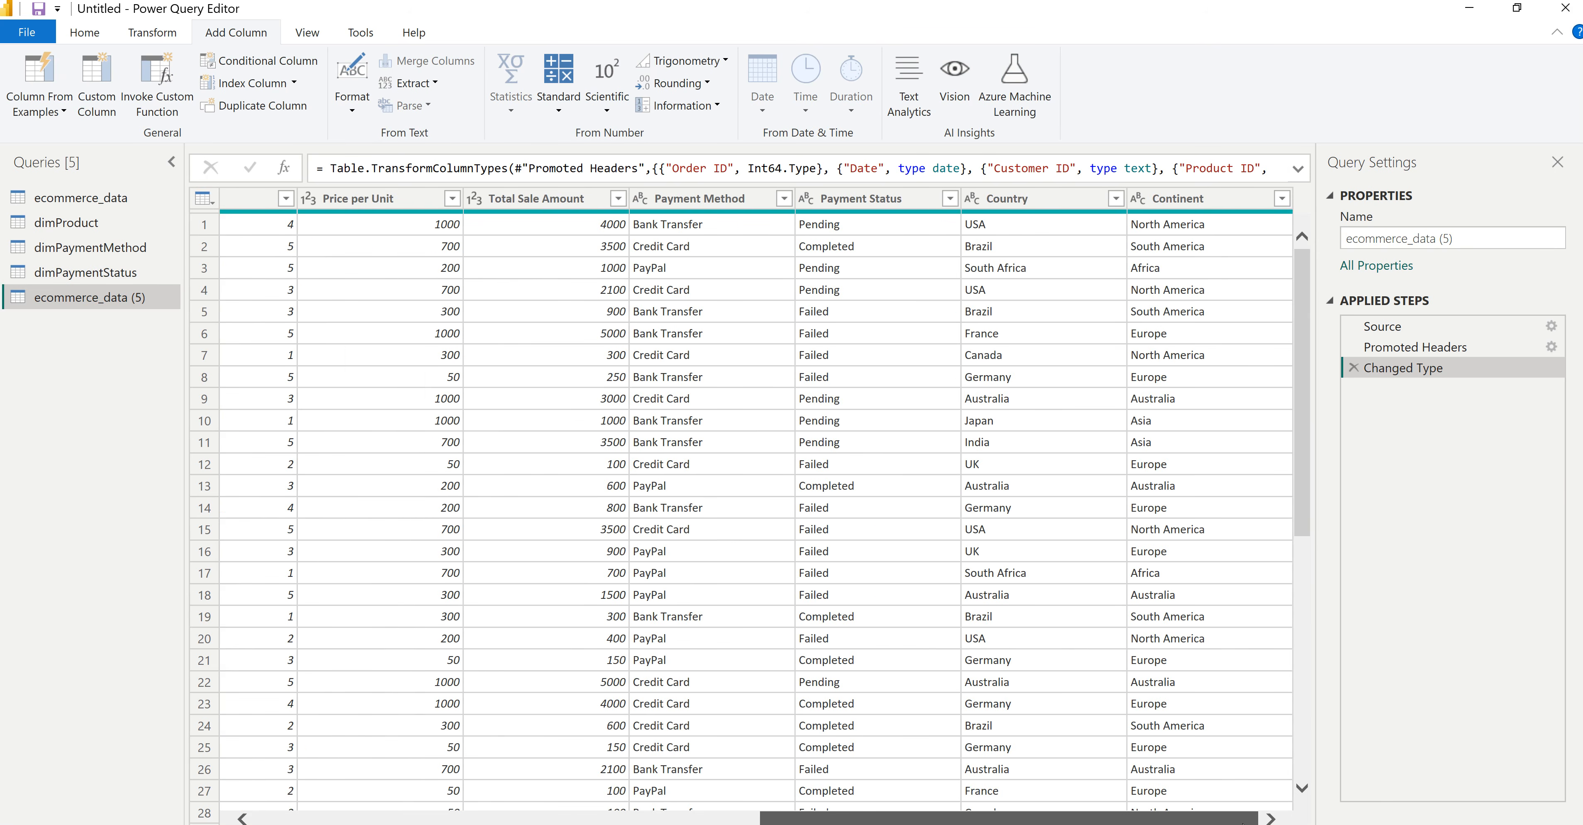
pyautogui.click(1014, 199)
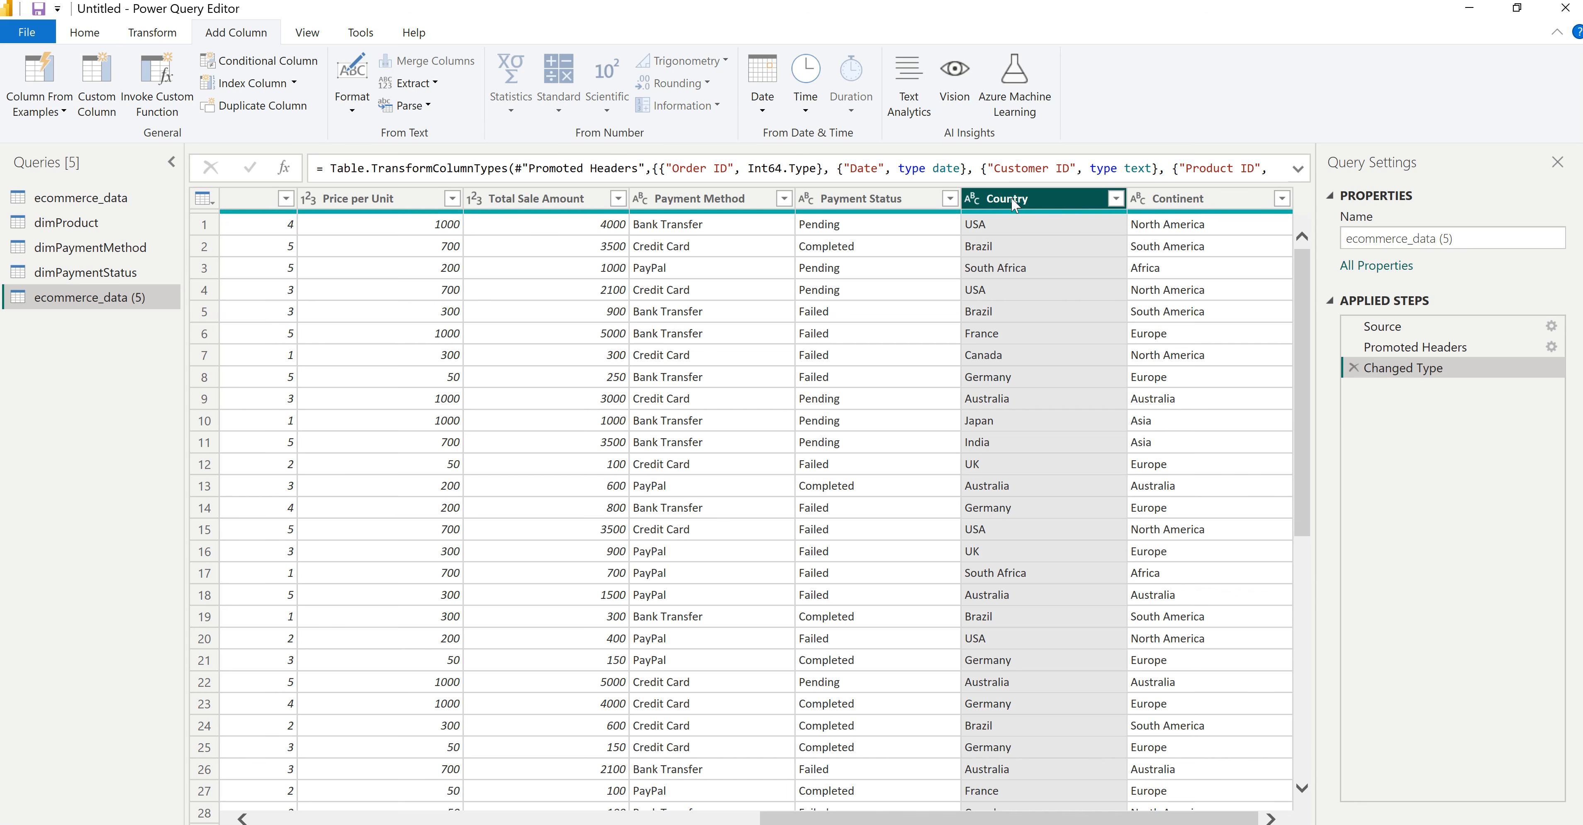
pyautogui.keyDown('ctrl'); pyautogui.click(1198, 206); pyautogui.keyUp('ctrl')
pyautogui.rightClick(1198, 206)
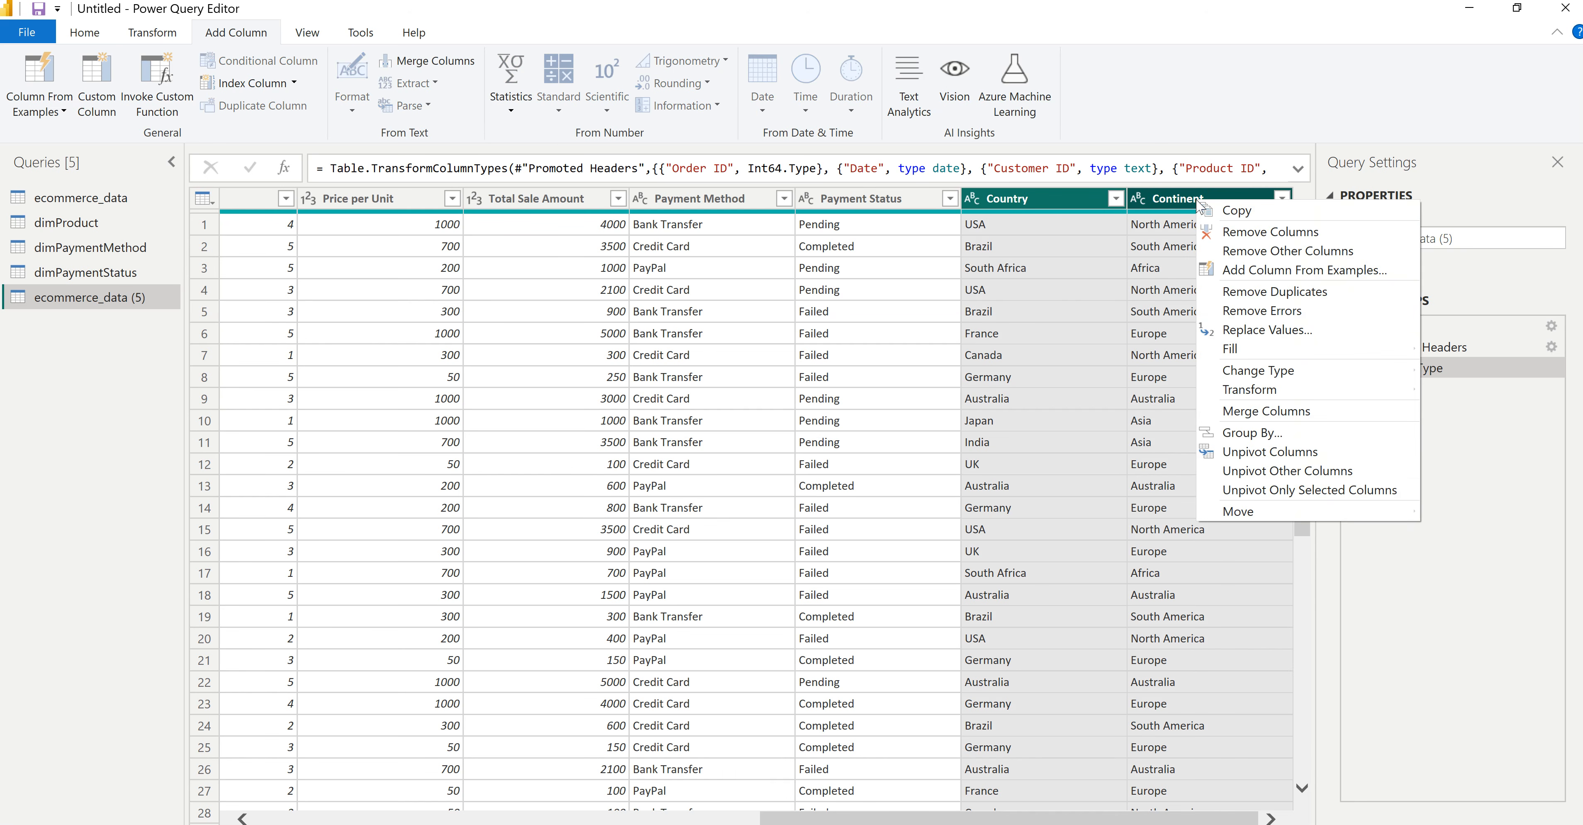
pyautogui.click(1043, 199)
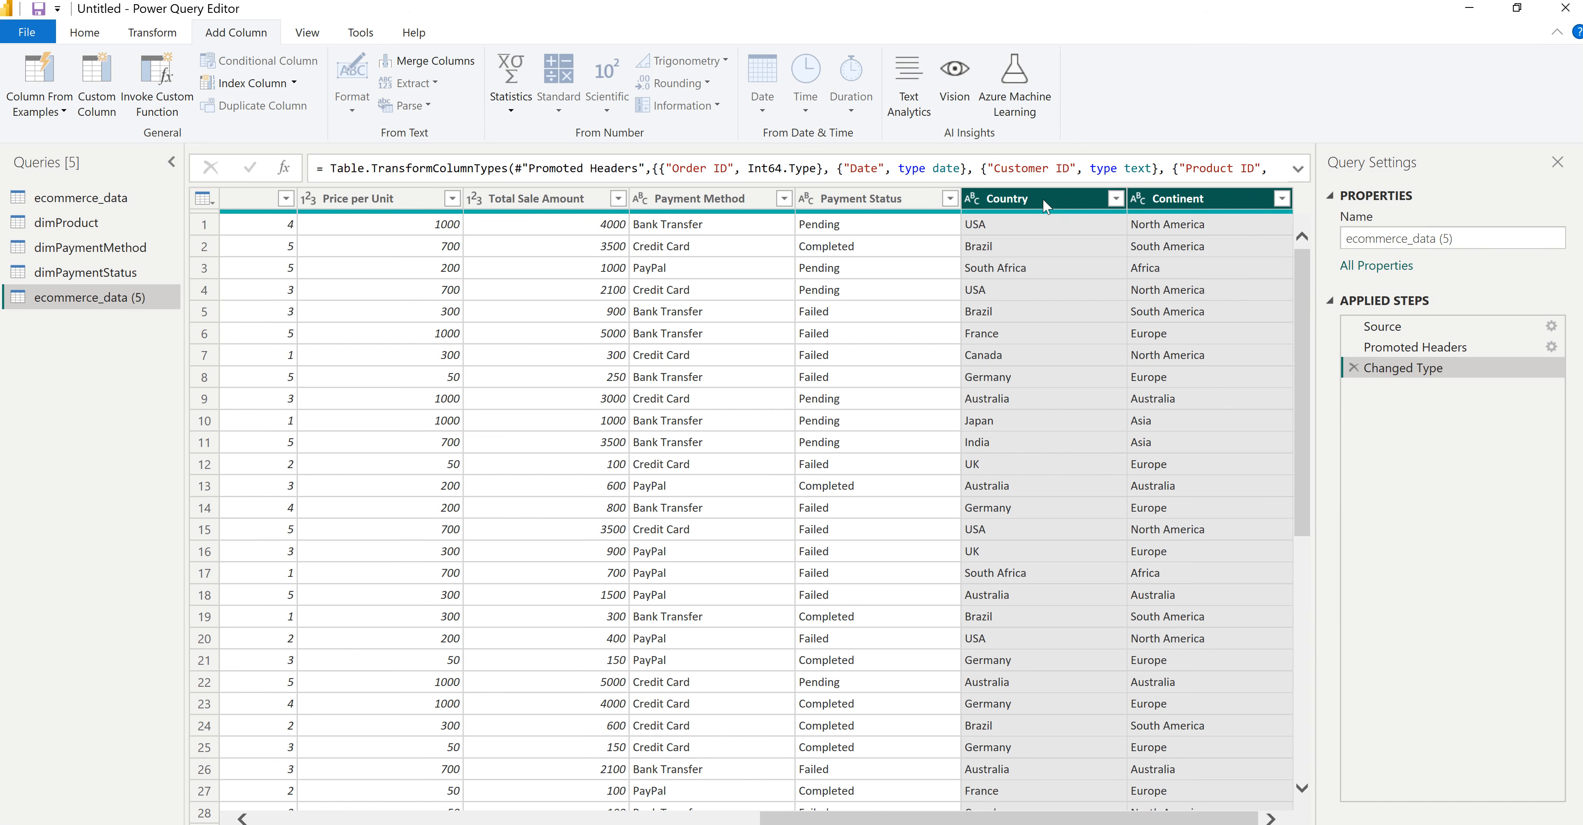
pyautogui.click(1043, 198)
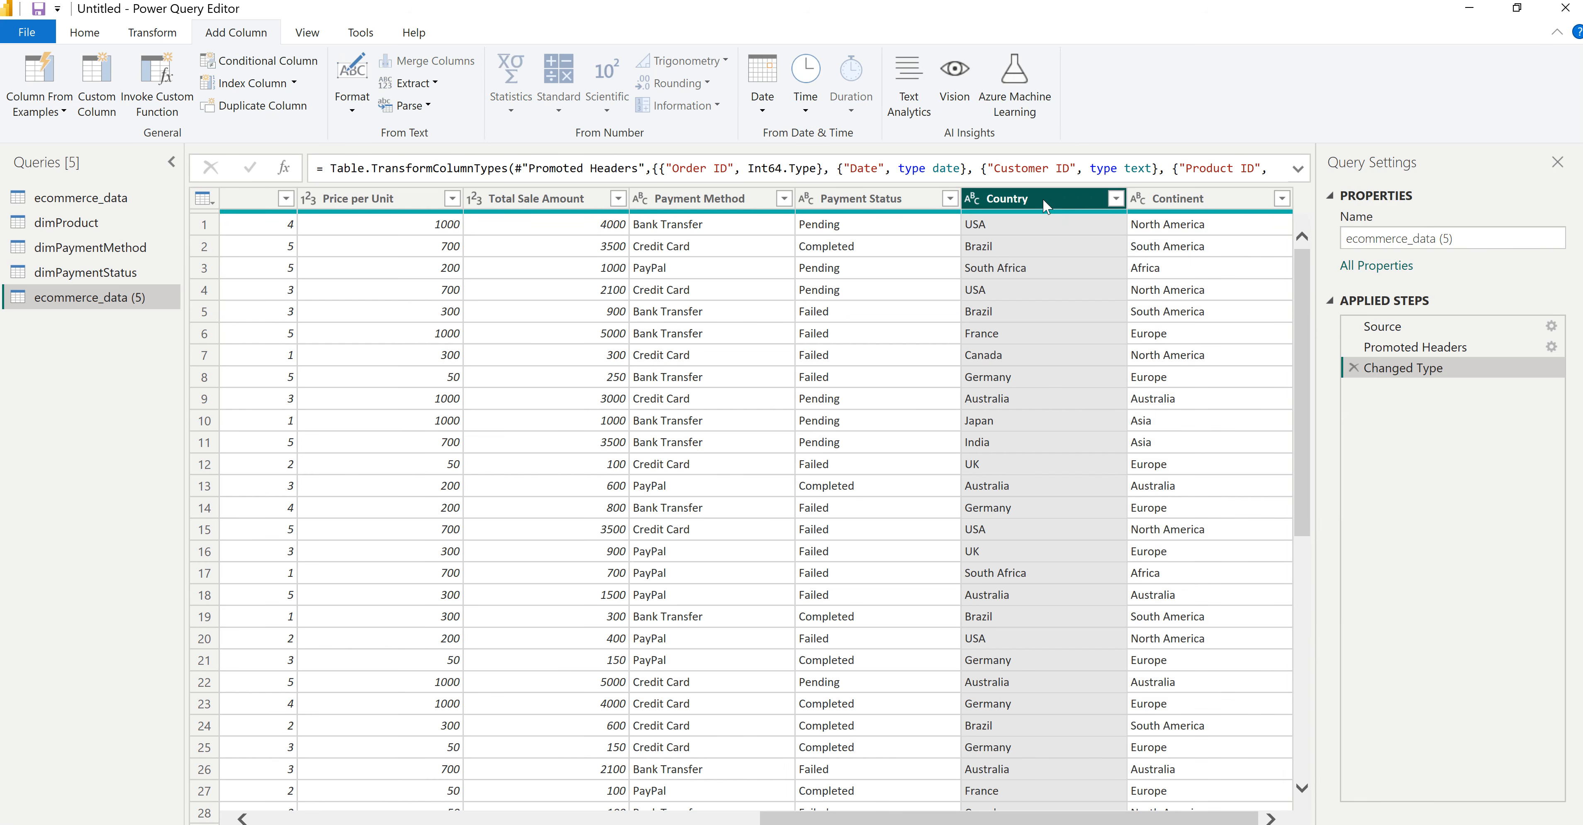
pyautogui.keyDown('ctrl'); pyautogui.click(1203, 203); pyautogui.keyUp('ctrl')
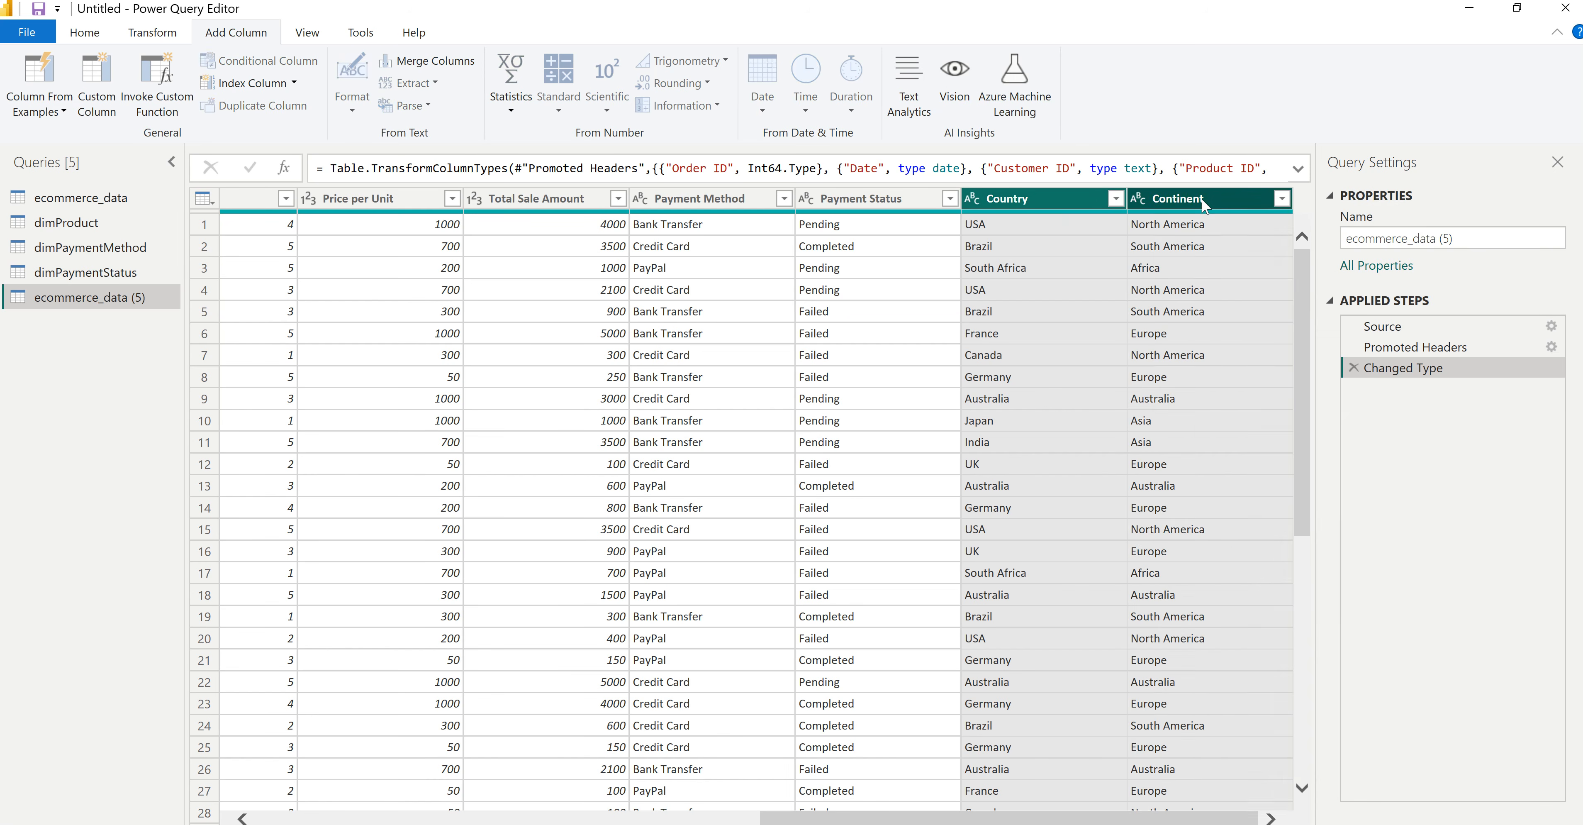
pyautogui.rightClick(1204, 203)
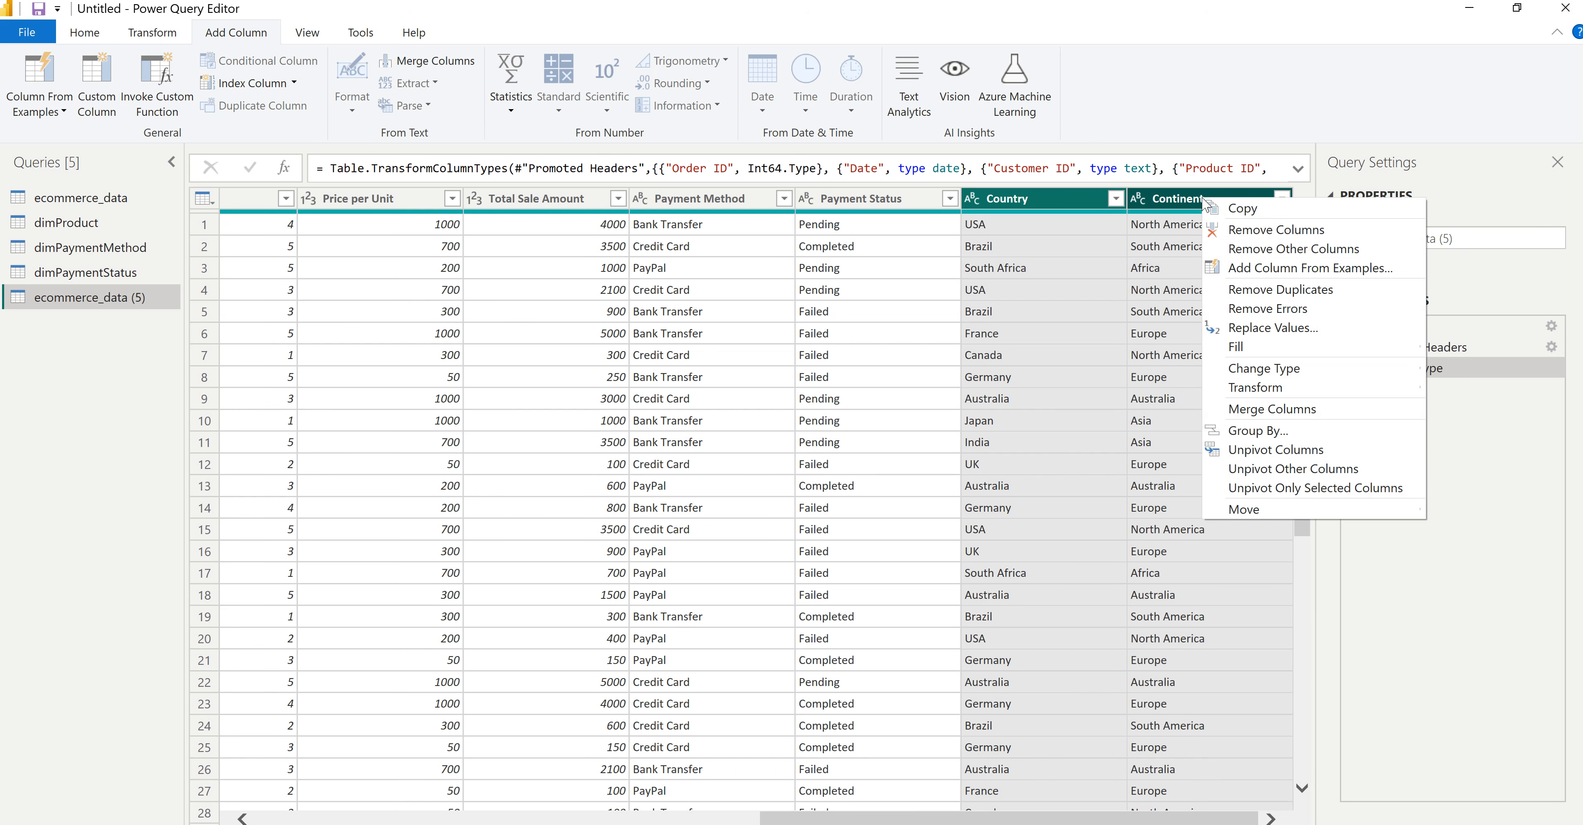
pyautogui.click(1241, 252)
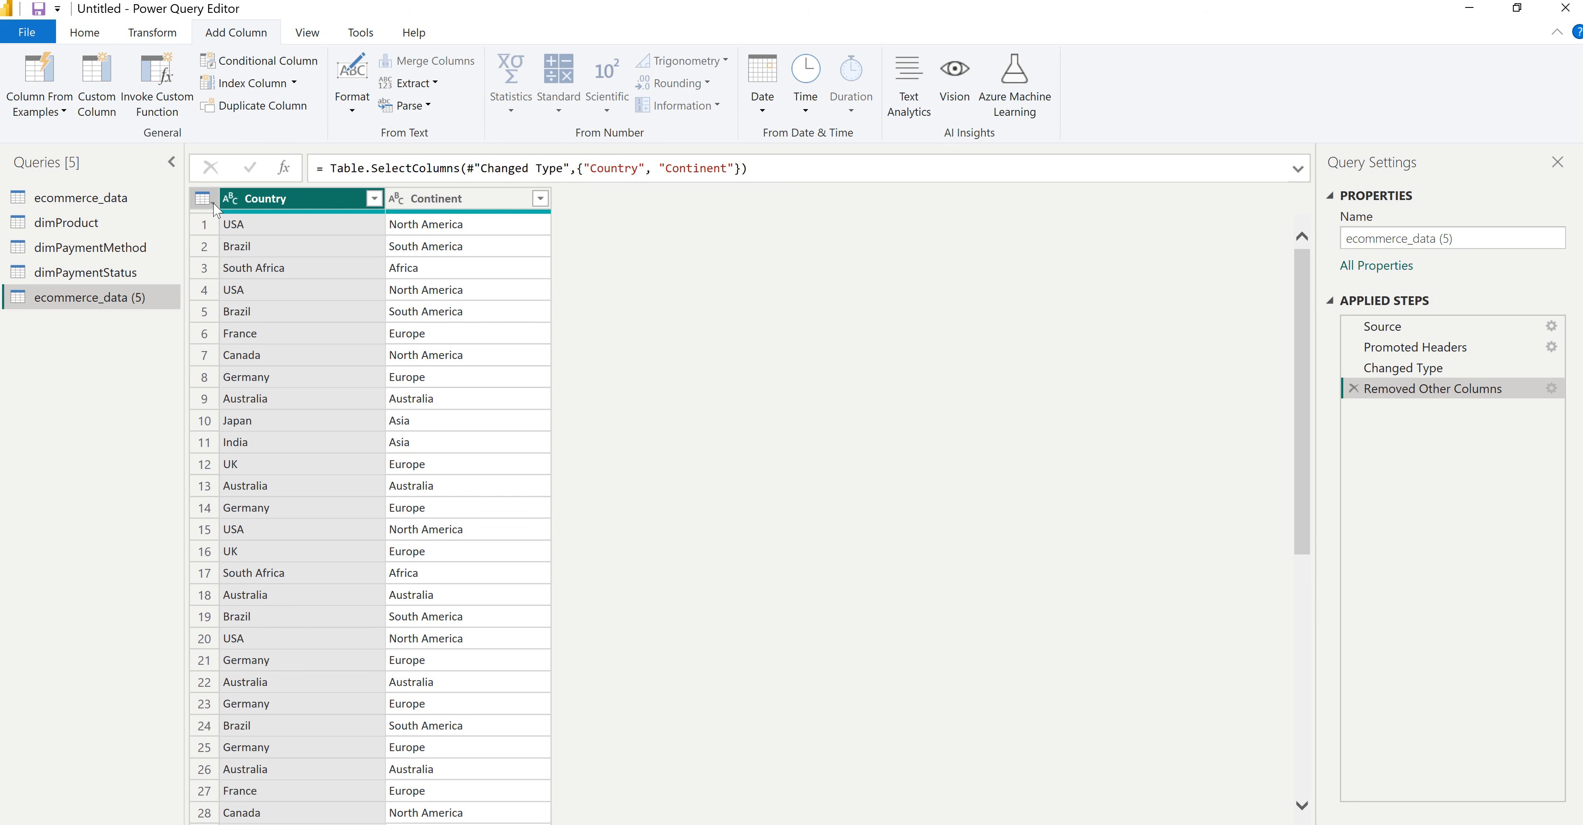
# Step: Remove the duplicate rows across the whole ecommerce_data (5) table
pyautogui.click(203, 199)
pyautogui.click(791, 314)
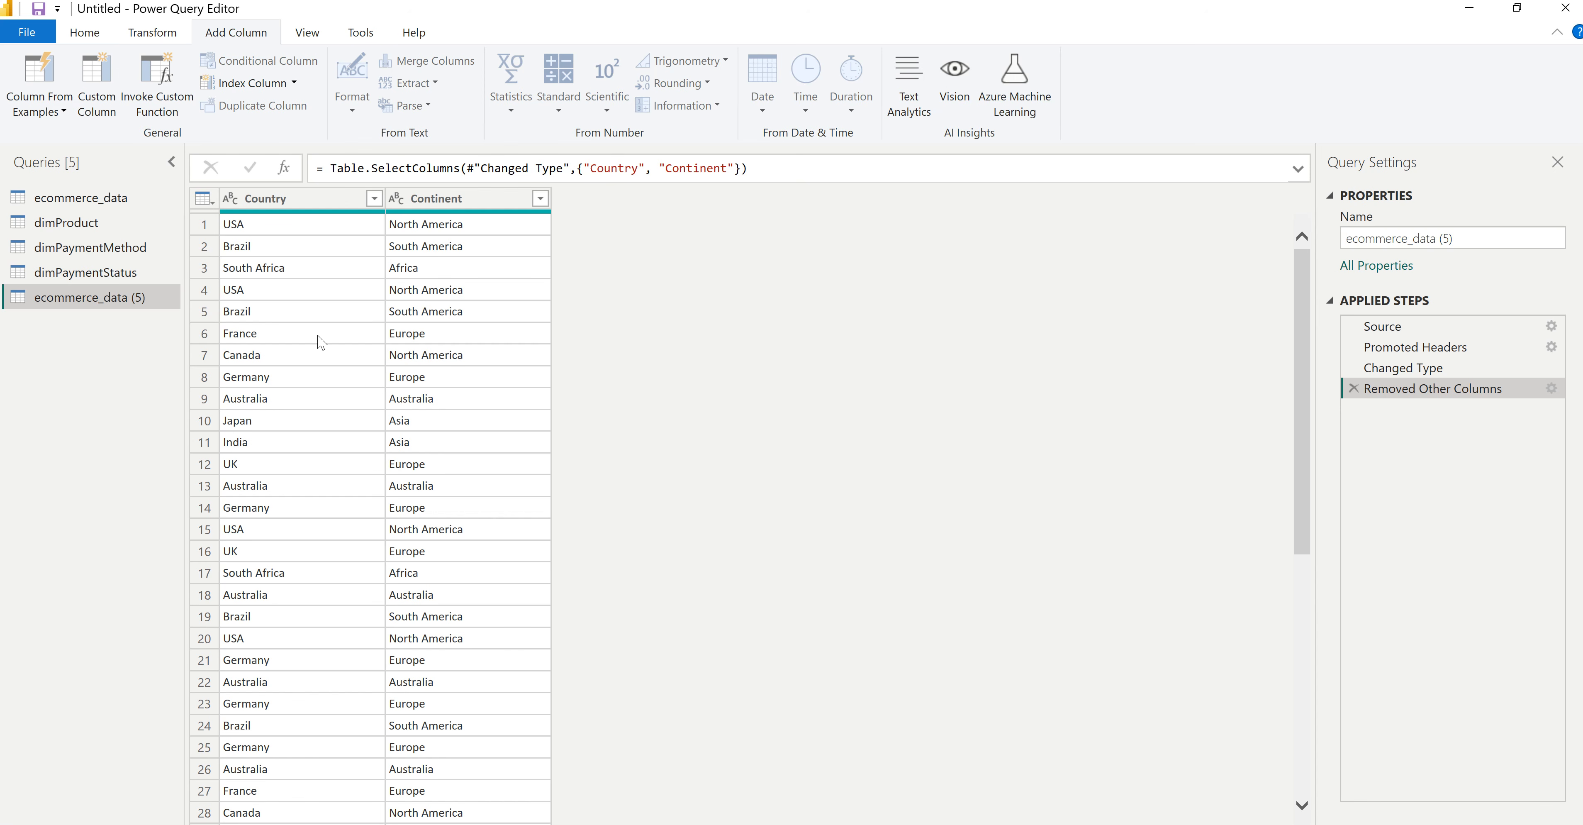
pyautogui.click(212, 204)
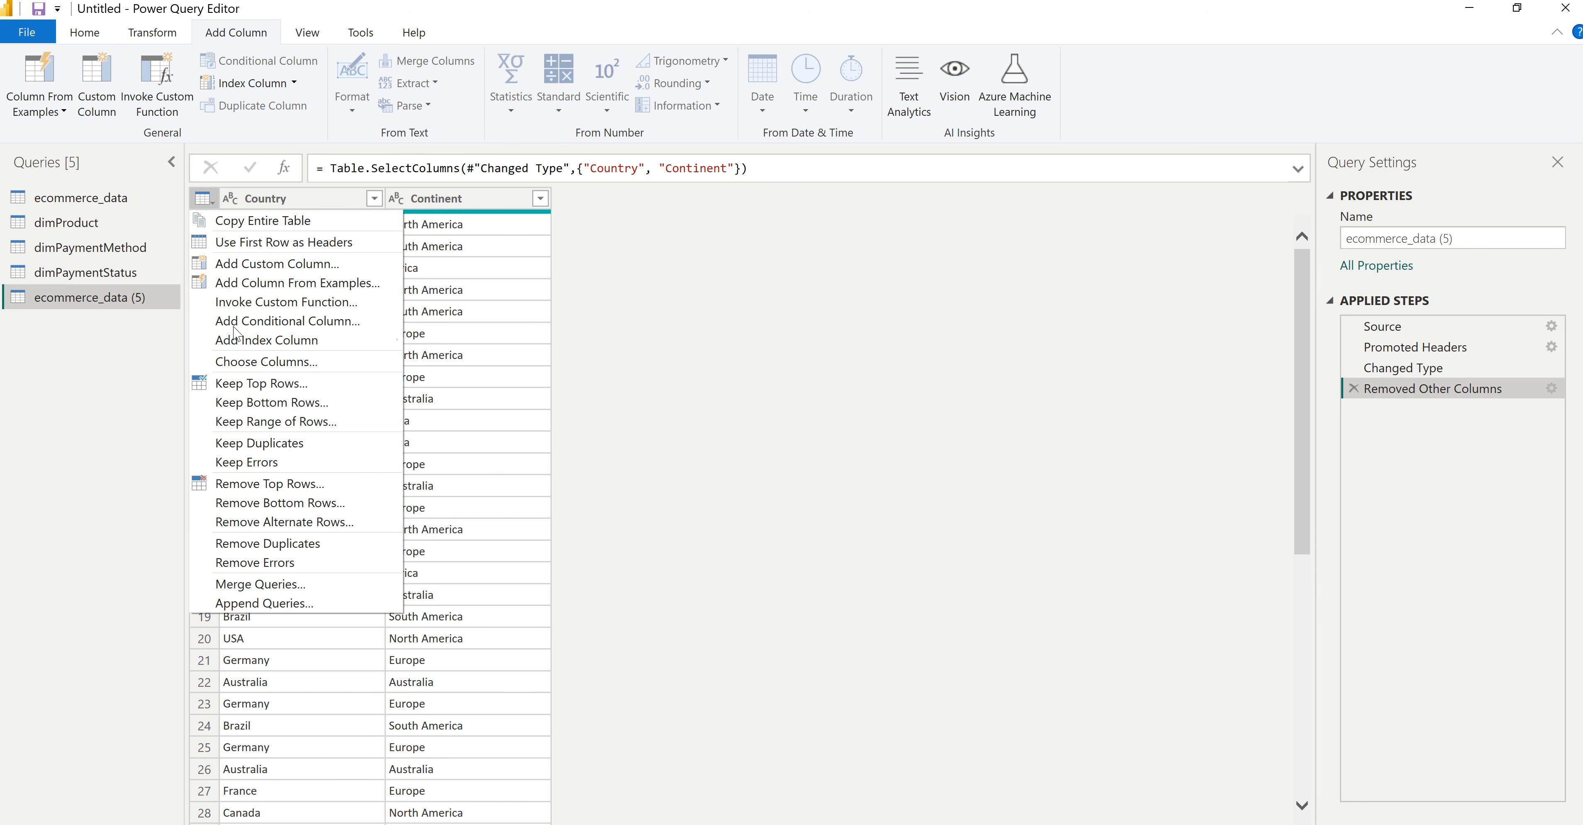
pyautogui.click(268, 544)
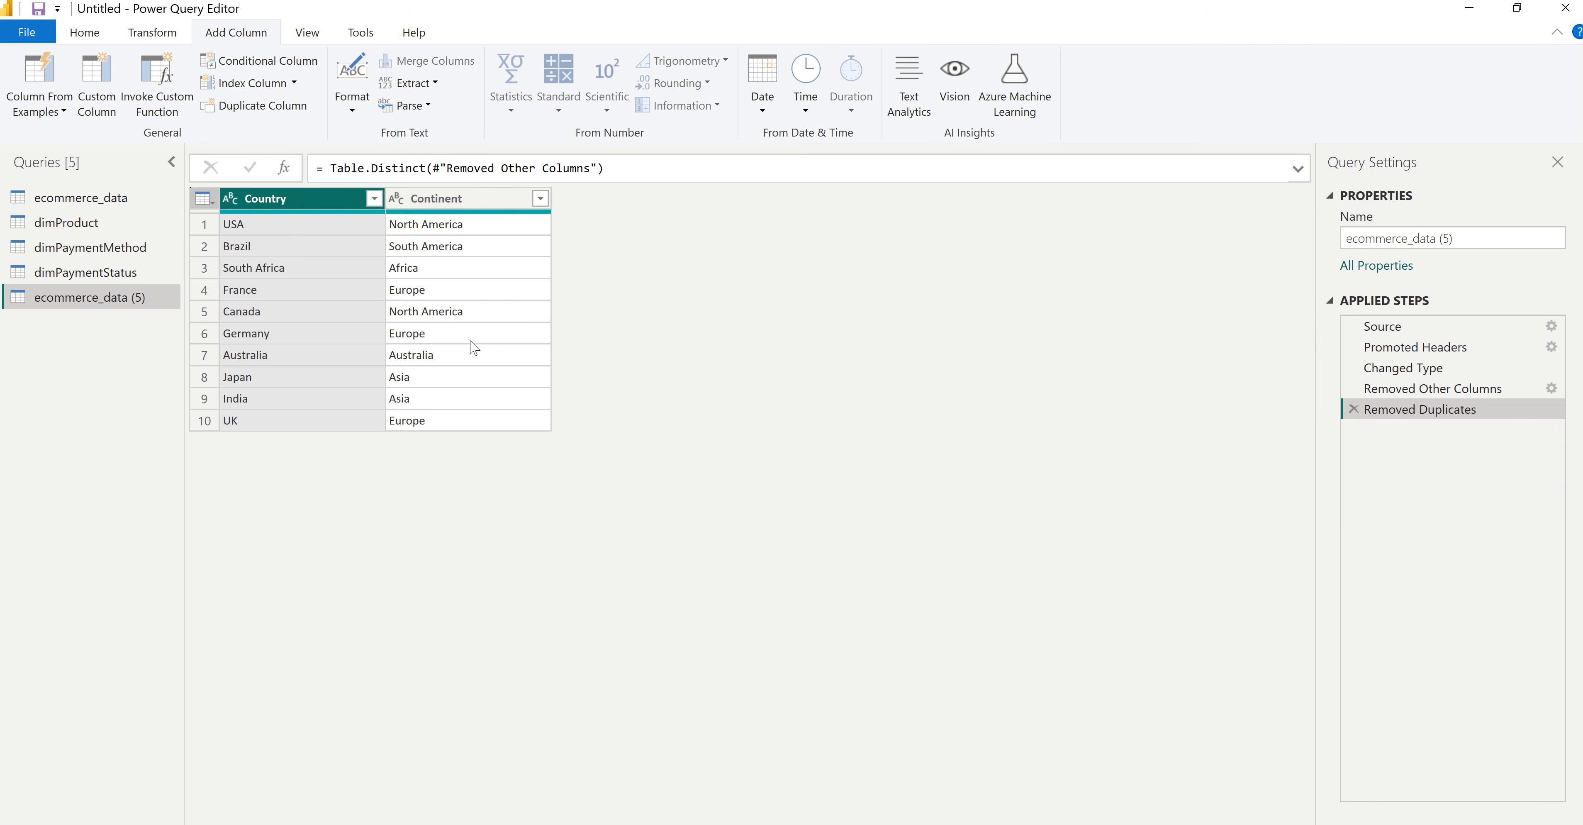
# Step: Add an index column starting from 1, named Country ID, and place it before the Country column
pyautogui.click(295, 82)
pyautogui.click(264, 128)
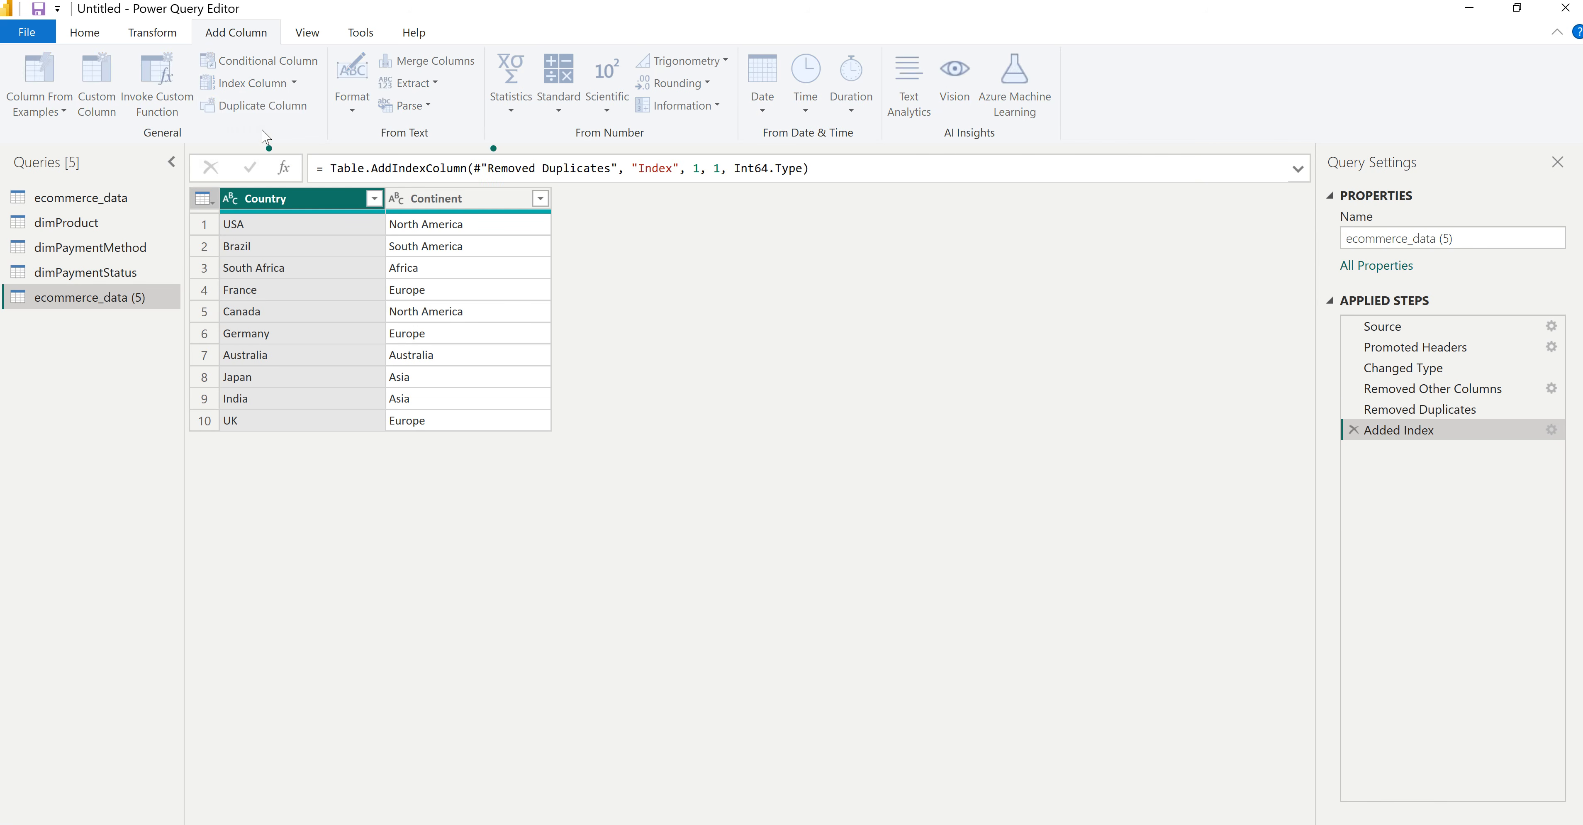
pyautogui.moveTo(673, 165); pyautogui.dragTo(639, 166)
pyautogui.write('C')
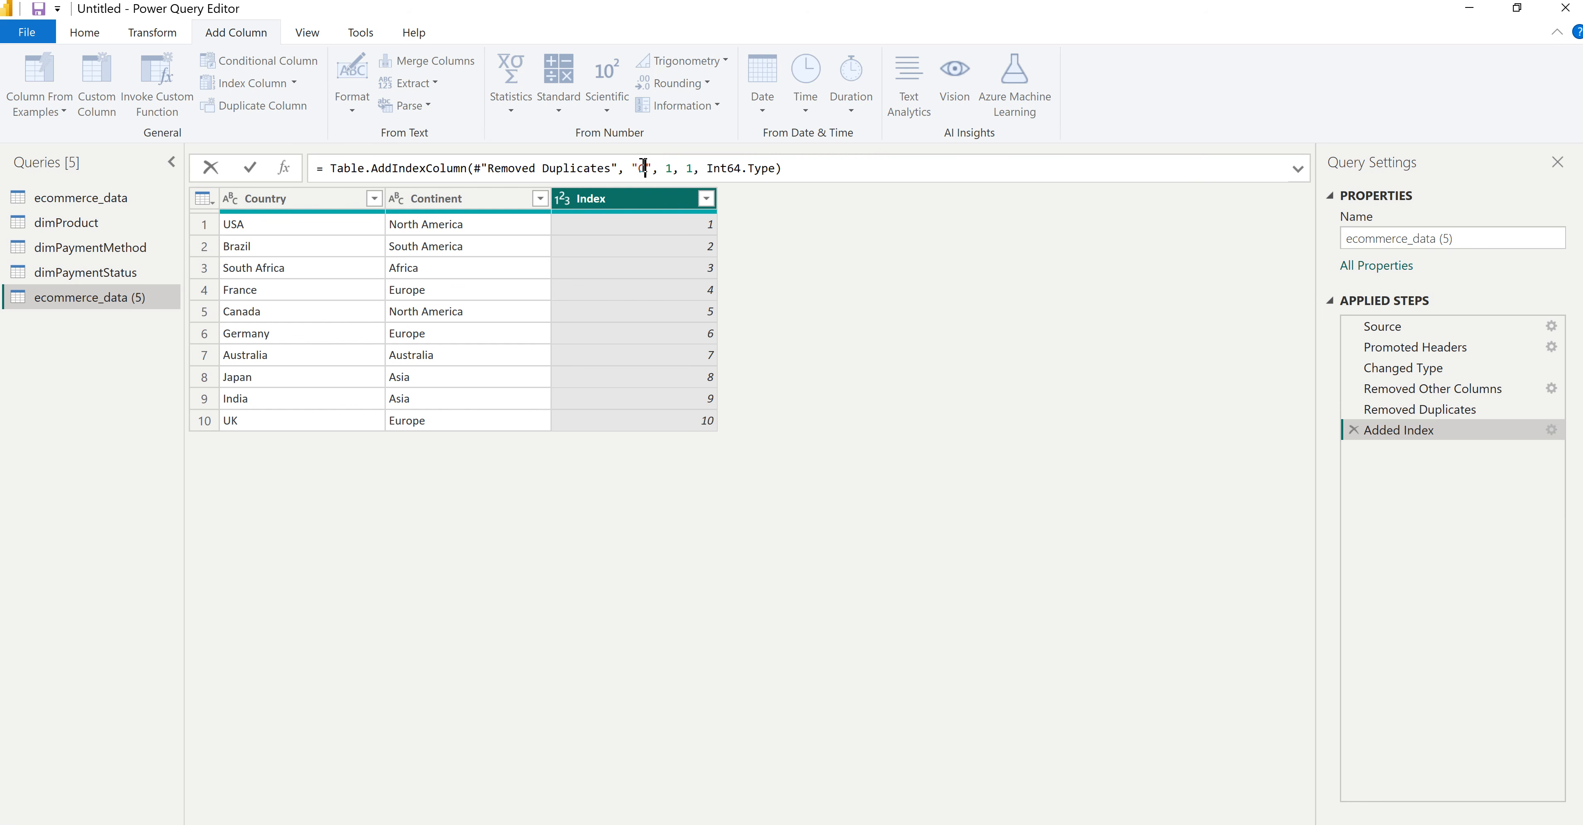
pyautogui.write('ountry ID')
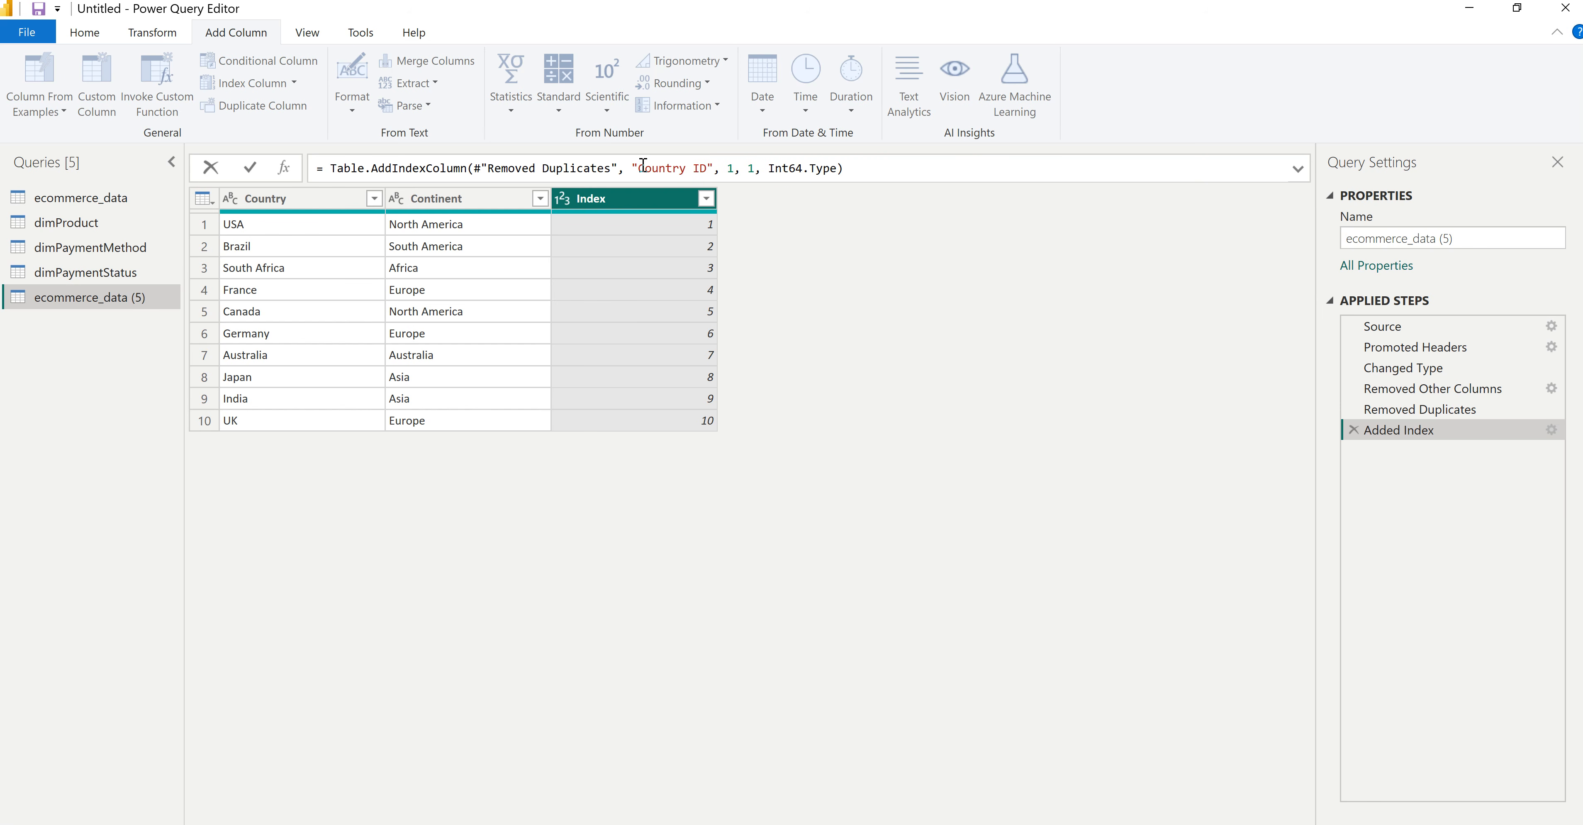
pyautogui.press('Return')
pyautogui.moveTo(627, 199); pyautogui.dragTo(304, 224)
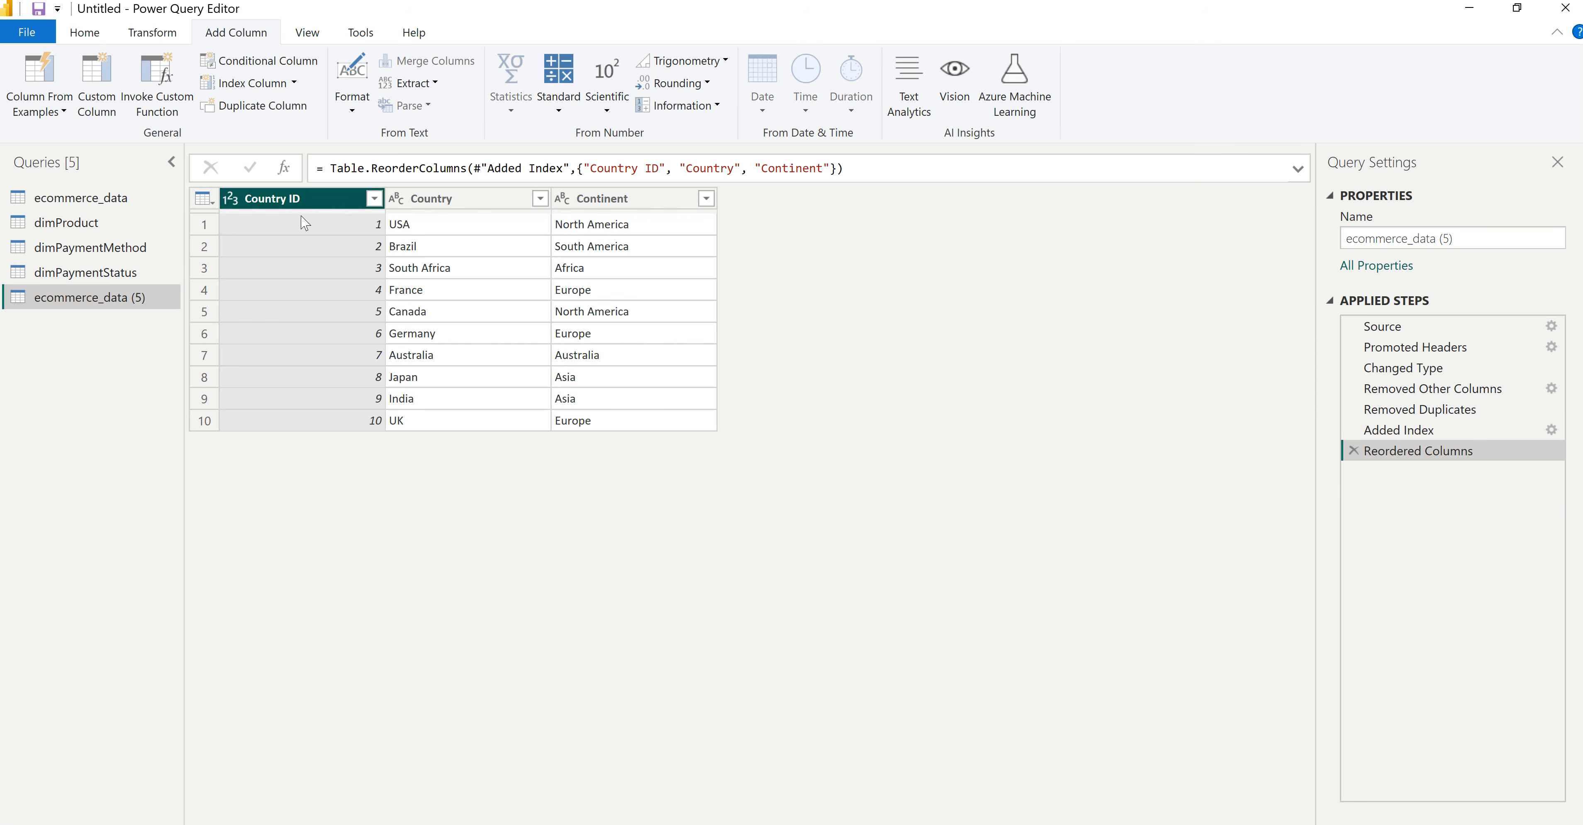
# Step: Rename the ecommerce_data (5) query as dimCountry
pyautogui.doubleClick(79, 298)
pyautogui.write('dimCountr')
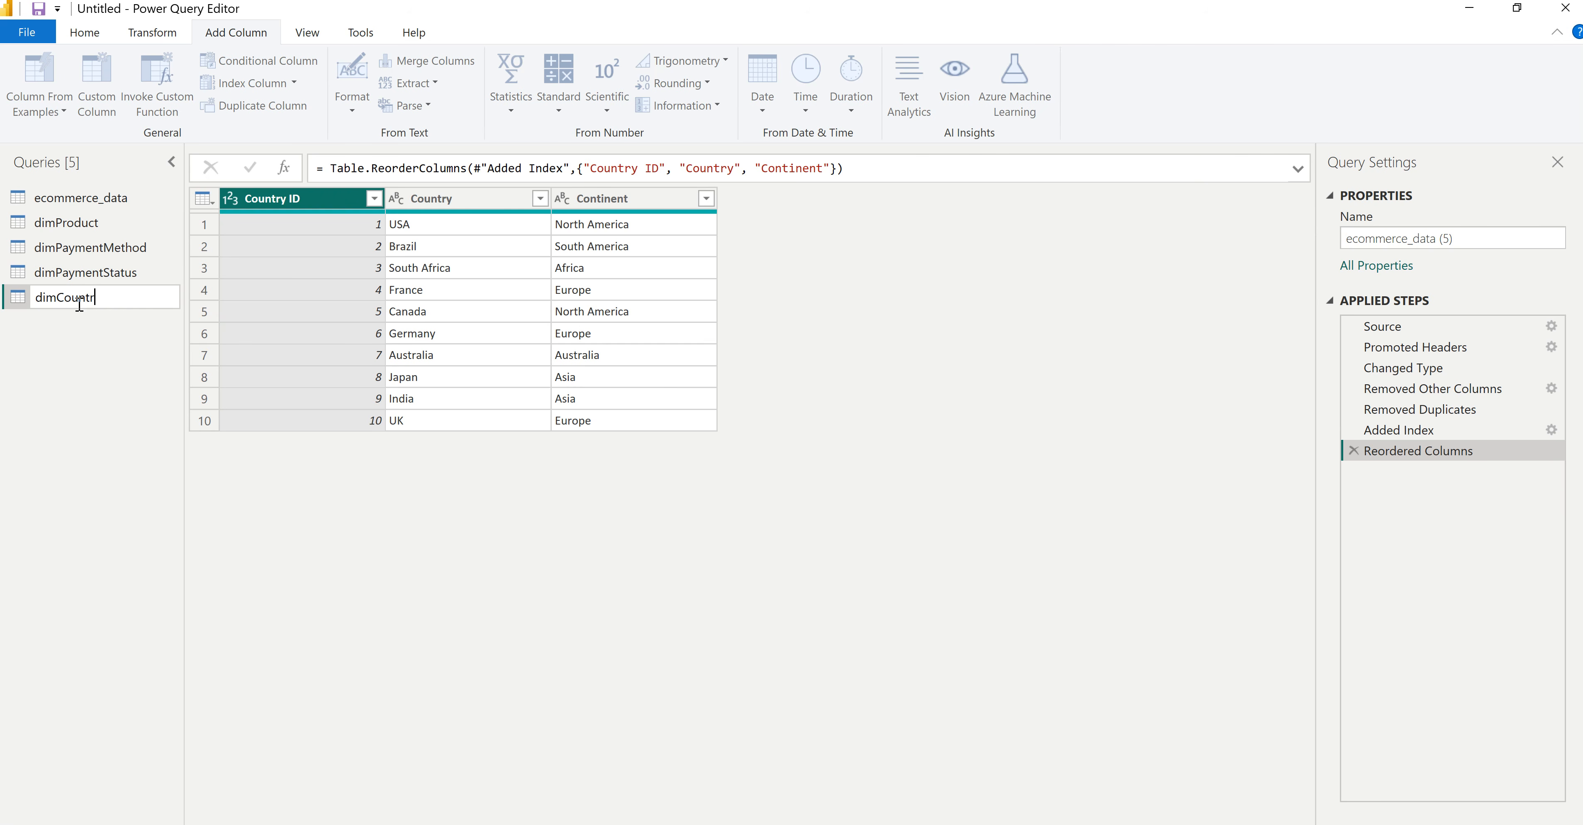
pyautogui.press('Return')
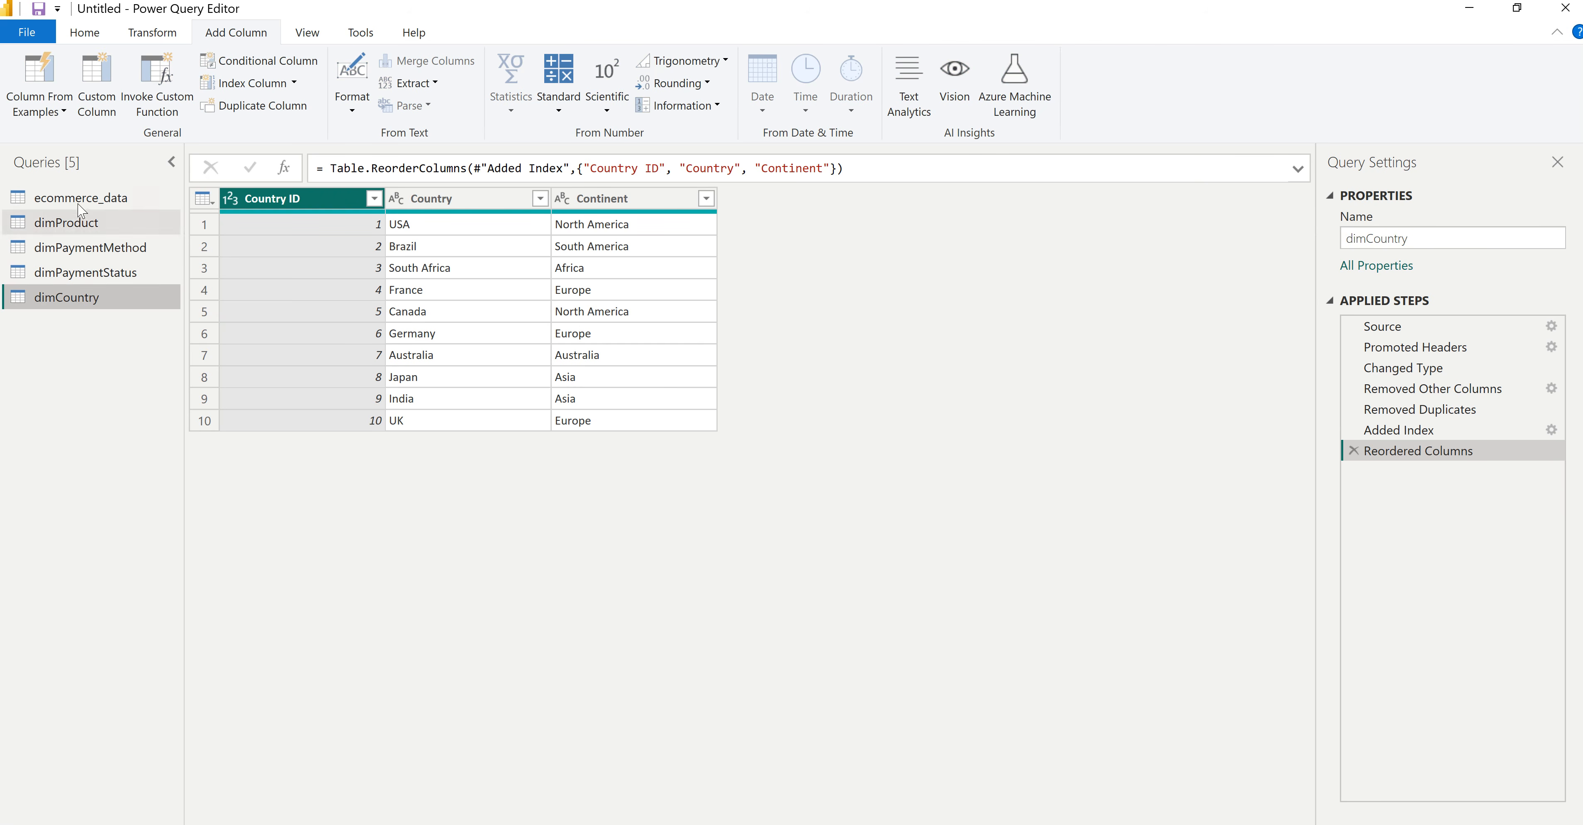
# Step: Rename the original ecommerce_data query as factECommerce
pyautogui.click(86, 205)
pyautogui.doubleClick(74, 203)
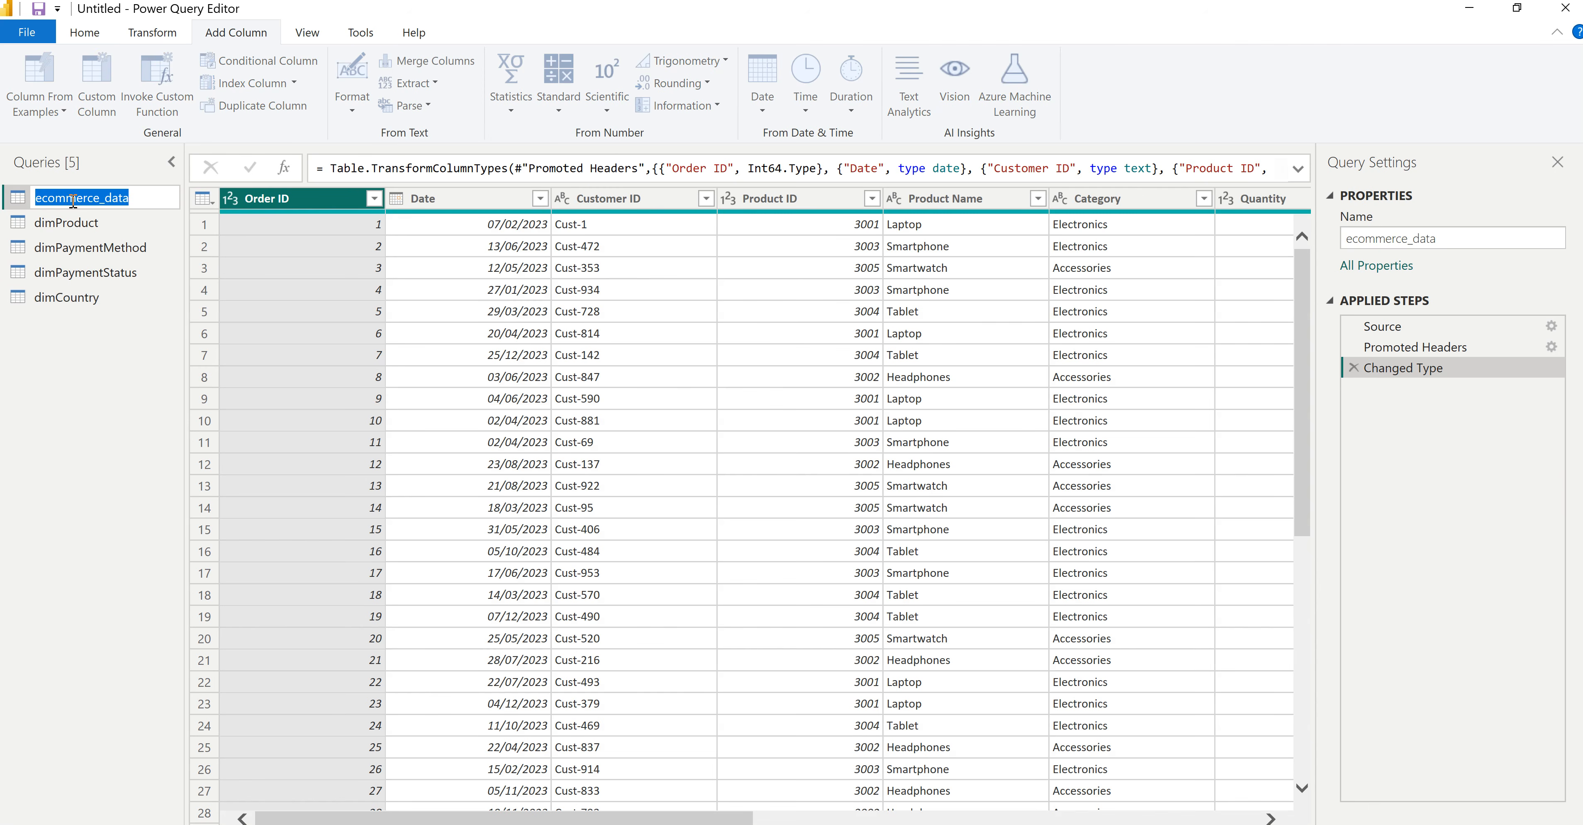
pyautogui.write('factEC')
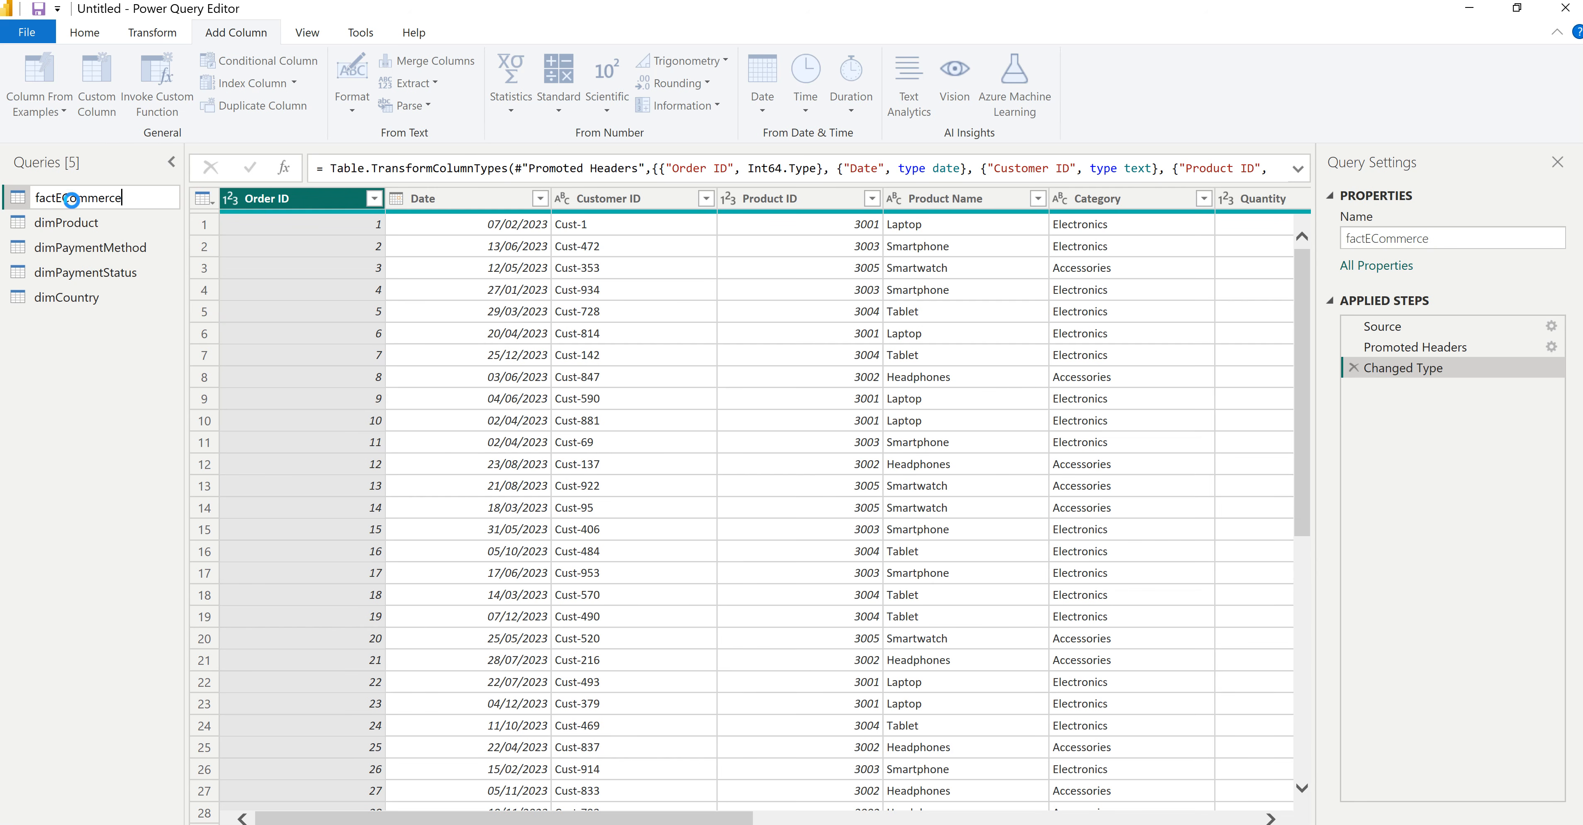
pyautogui.press('Return')
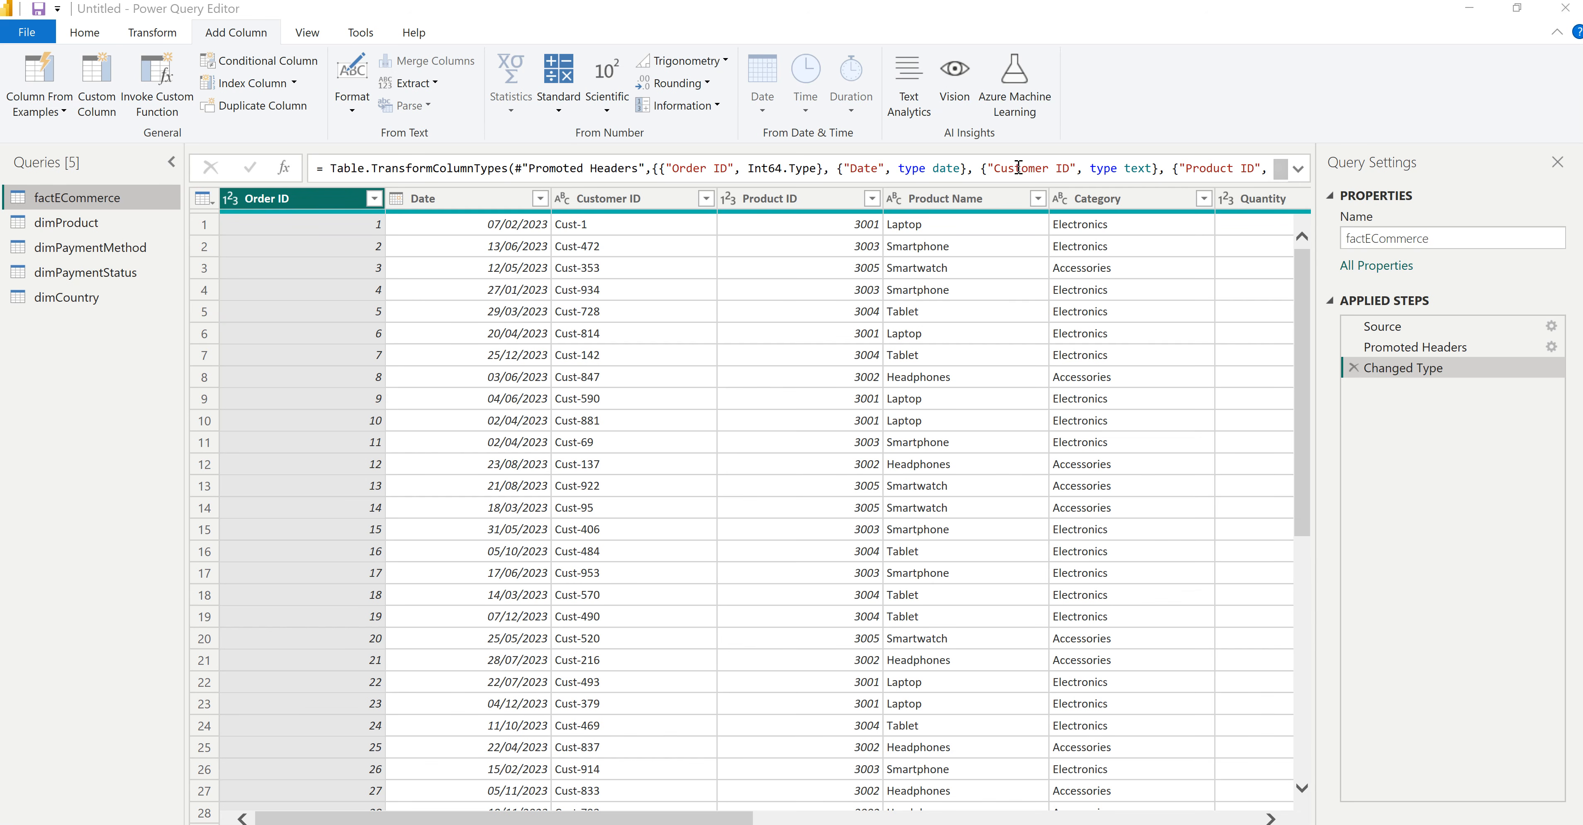
pyautogui.click(109, 203)
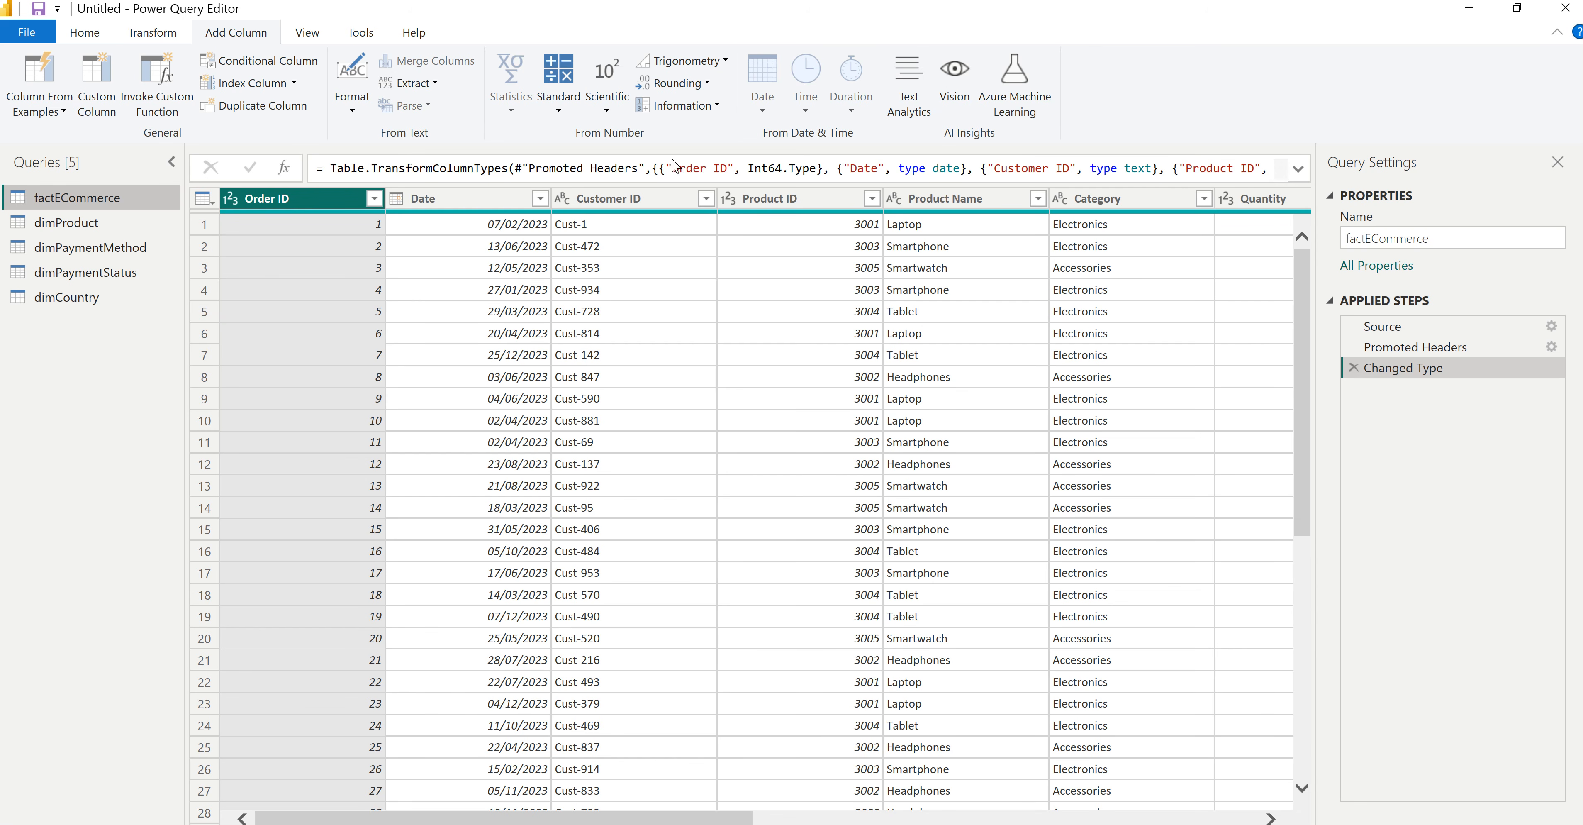
pyautogui.click(84, 34)
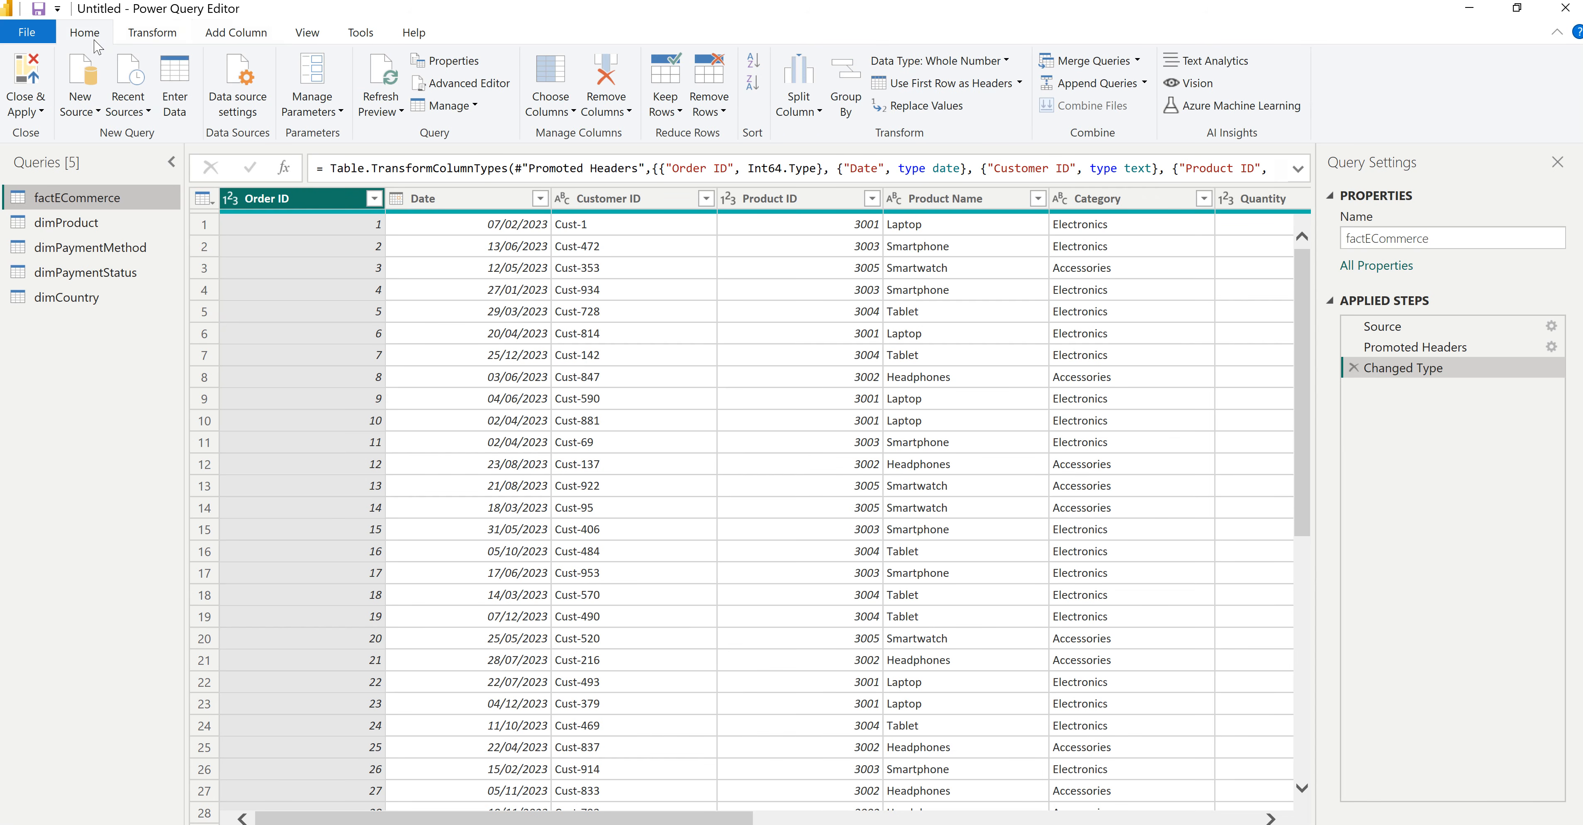
pyautogui.click(1094, 61)
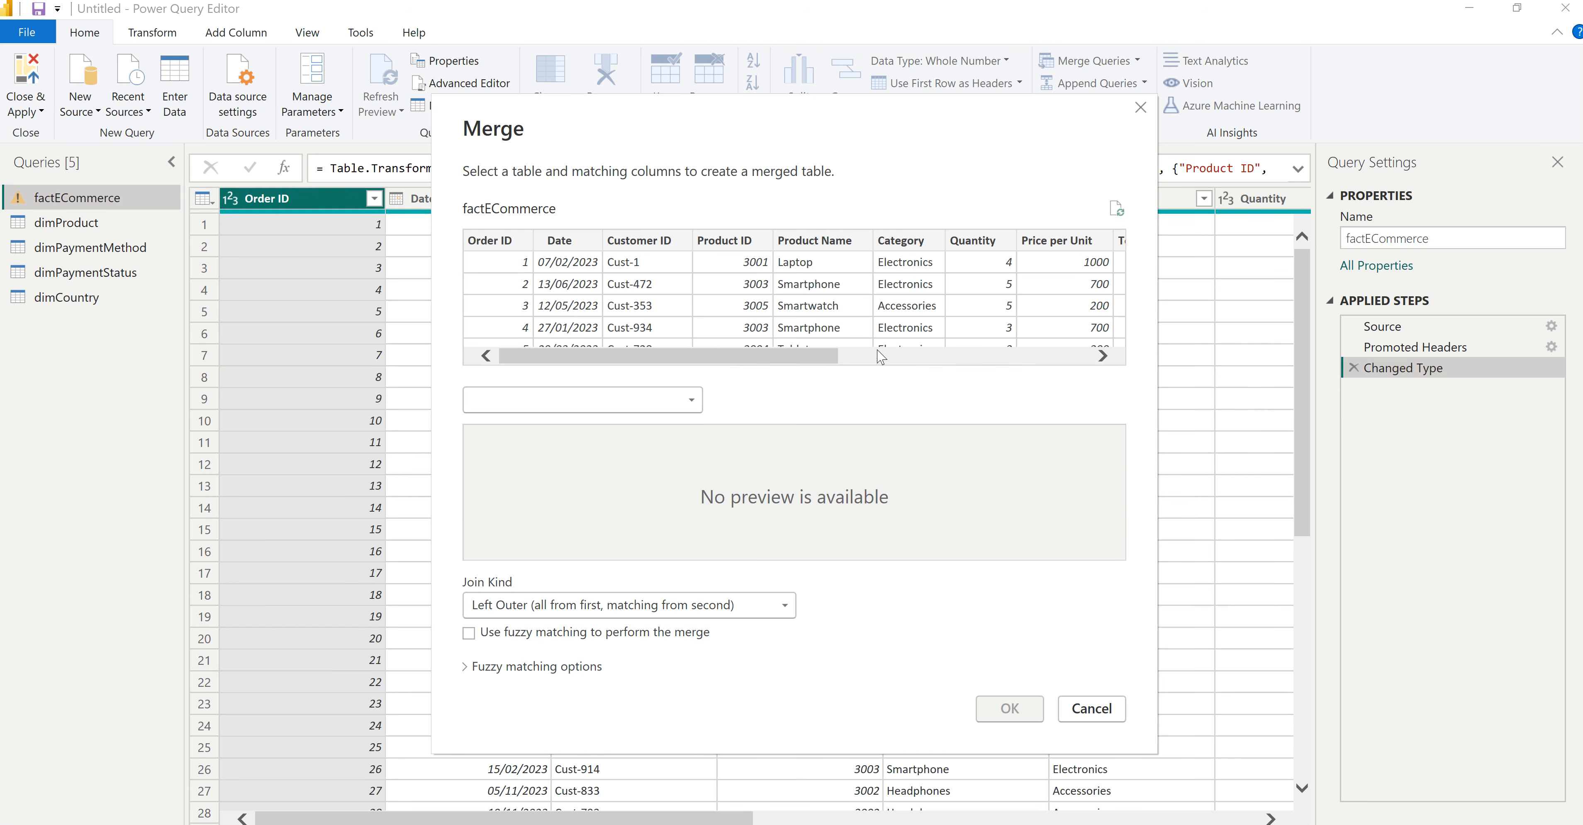
pyautogui.moveTo(822, 363)
pyautogui.mouseDown()
pyautogui.moveTo(992, 362)
pyautogui.moveTo(817, 363)
pyautogui.mouseUp()
pyautogui.click(1140, 109)
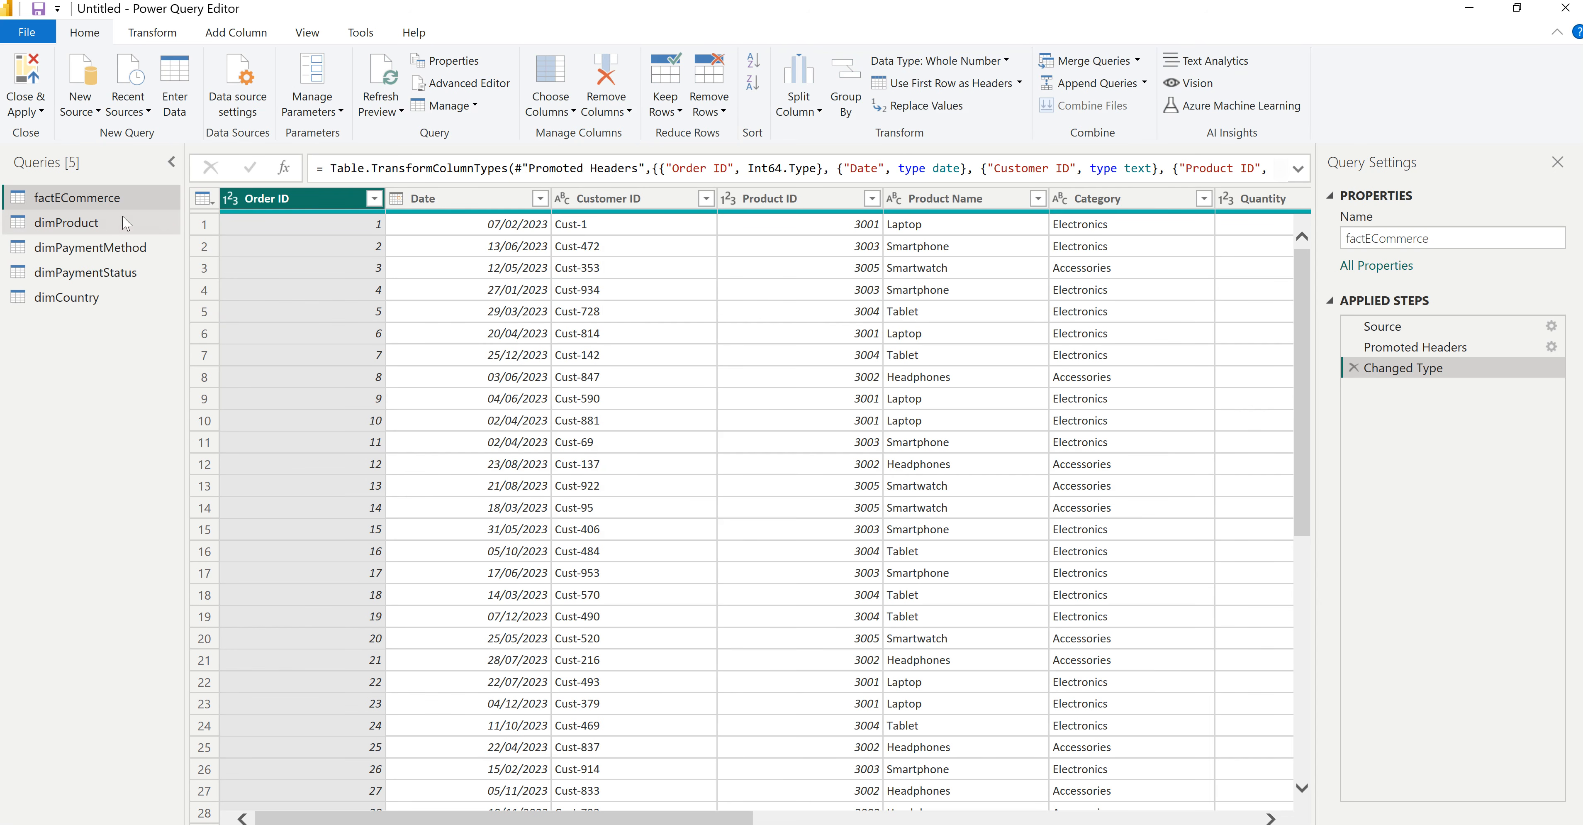
# Step: Check the columns held in dimProduct and remove the Product Name and Category columns from factECommerce
pyautogui.click(92, 223)
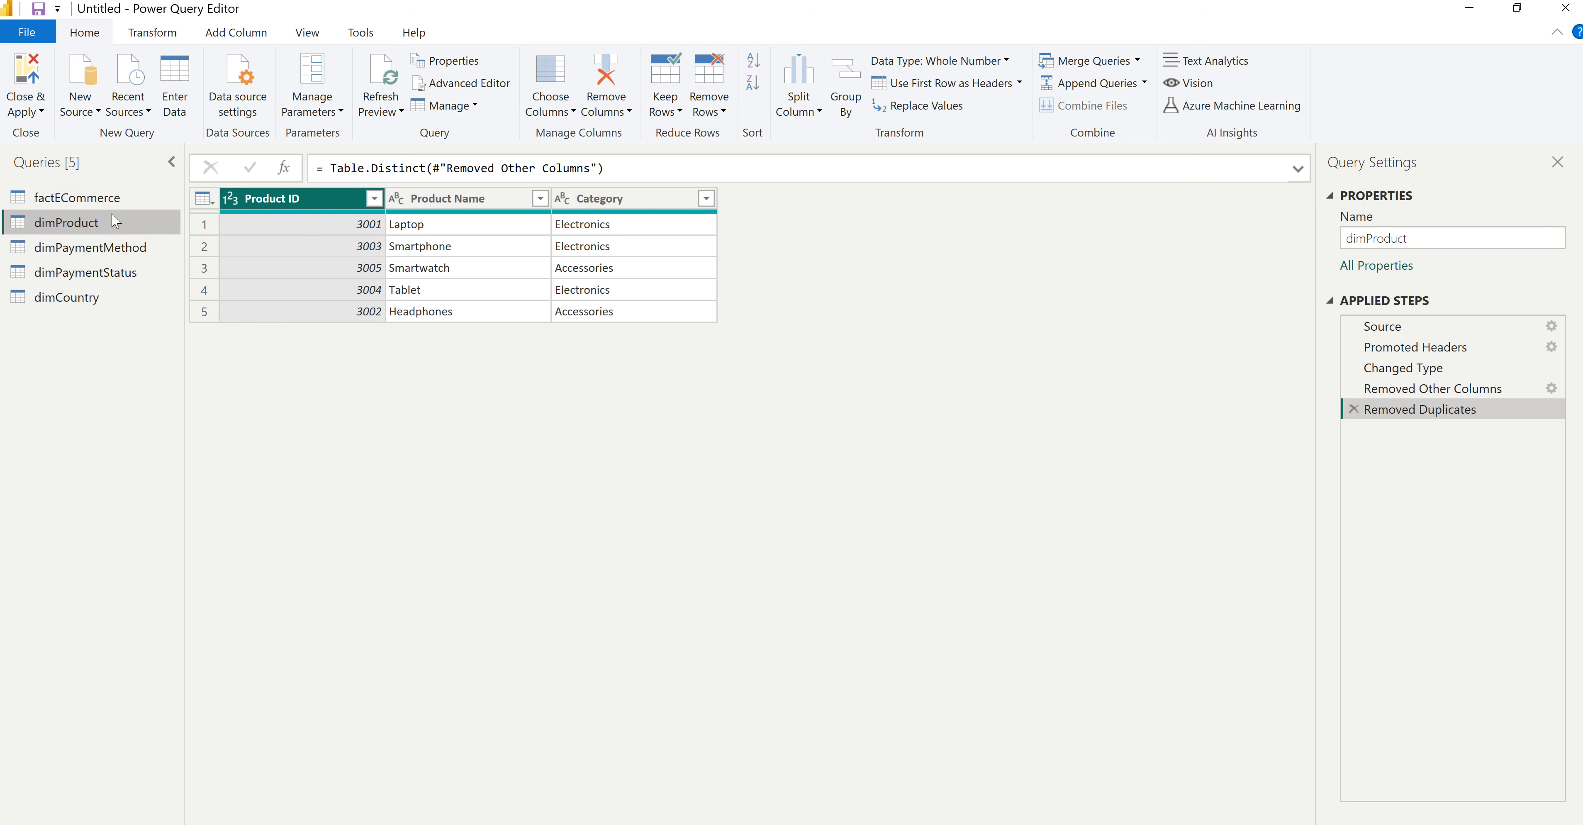
pyautogui.click(108, 203)
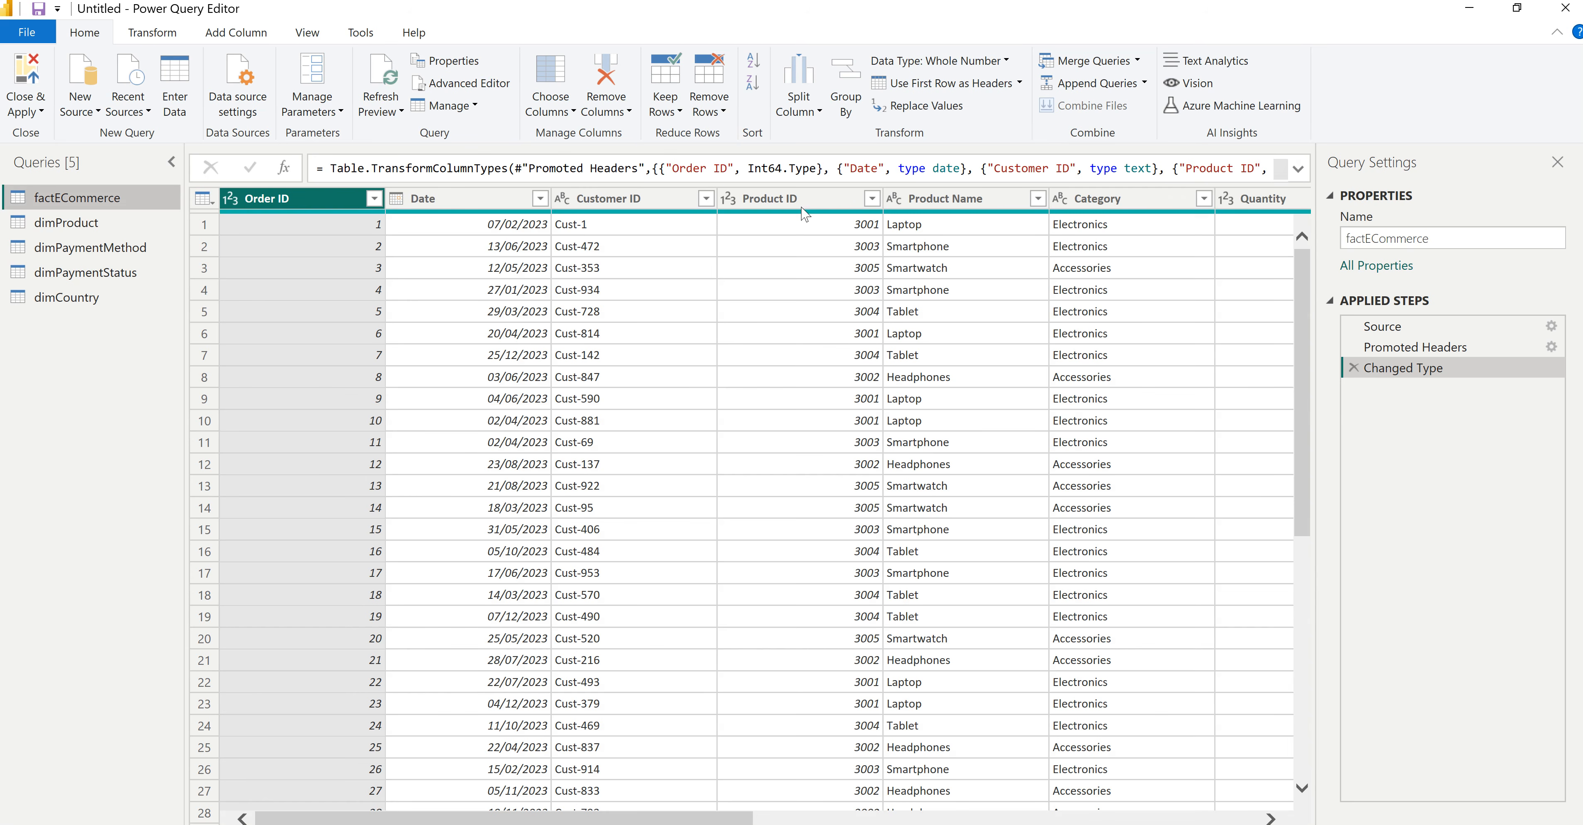
pyautogui.click(960, 205)
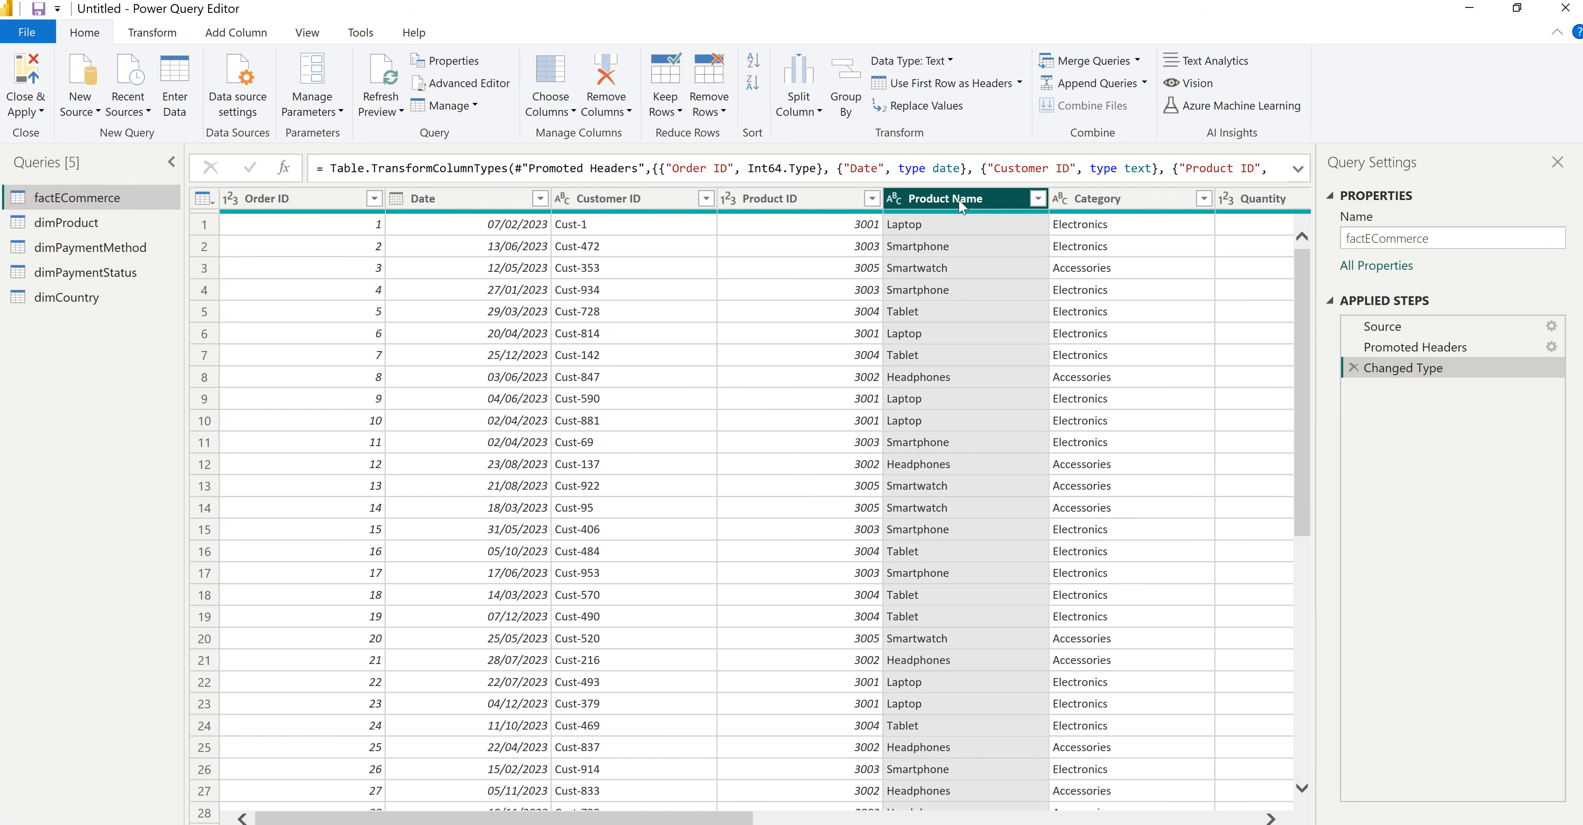
pyautogui.keyDown('ctrl'); pyautogui.click(1112, 208); pyautogui.keyUp('ctrl')
pyautogui.rightClick(1112, 209)
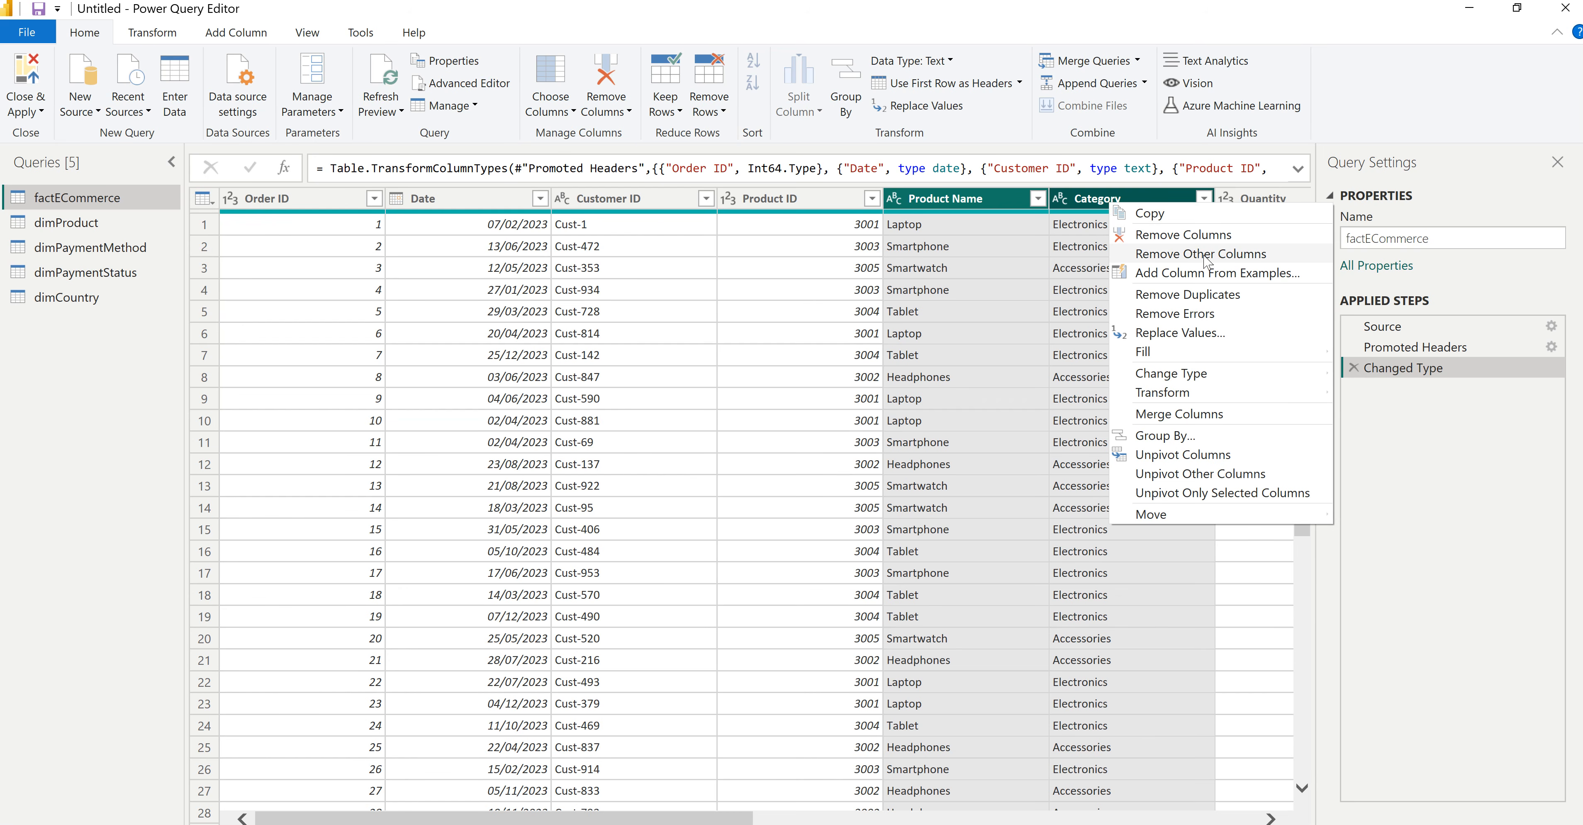
pyautogui.click(1199, 236)
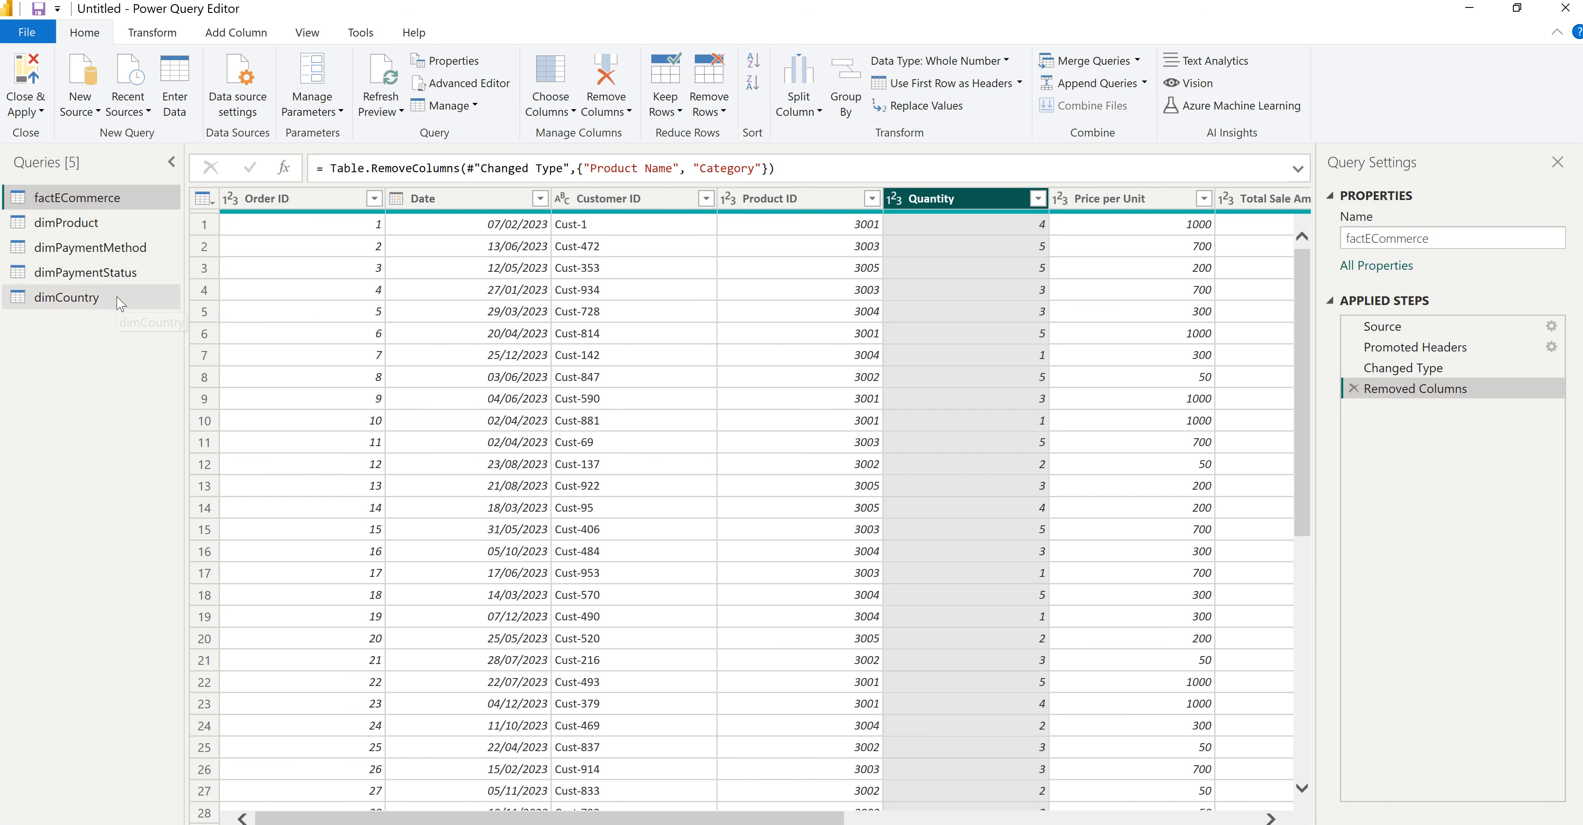
# Step: Examine the full list of distinct Product ID values in factECommerce and compare it with the dimProduct table
pyautogui.click(874, 205)
pyautogui.click(872, 199)
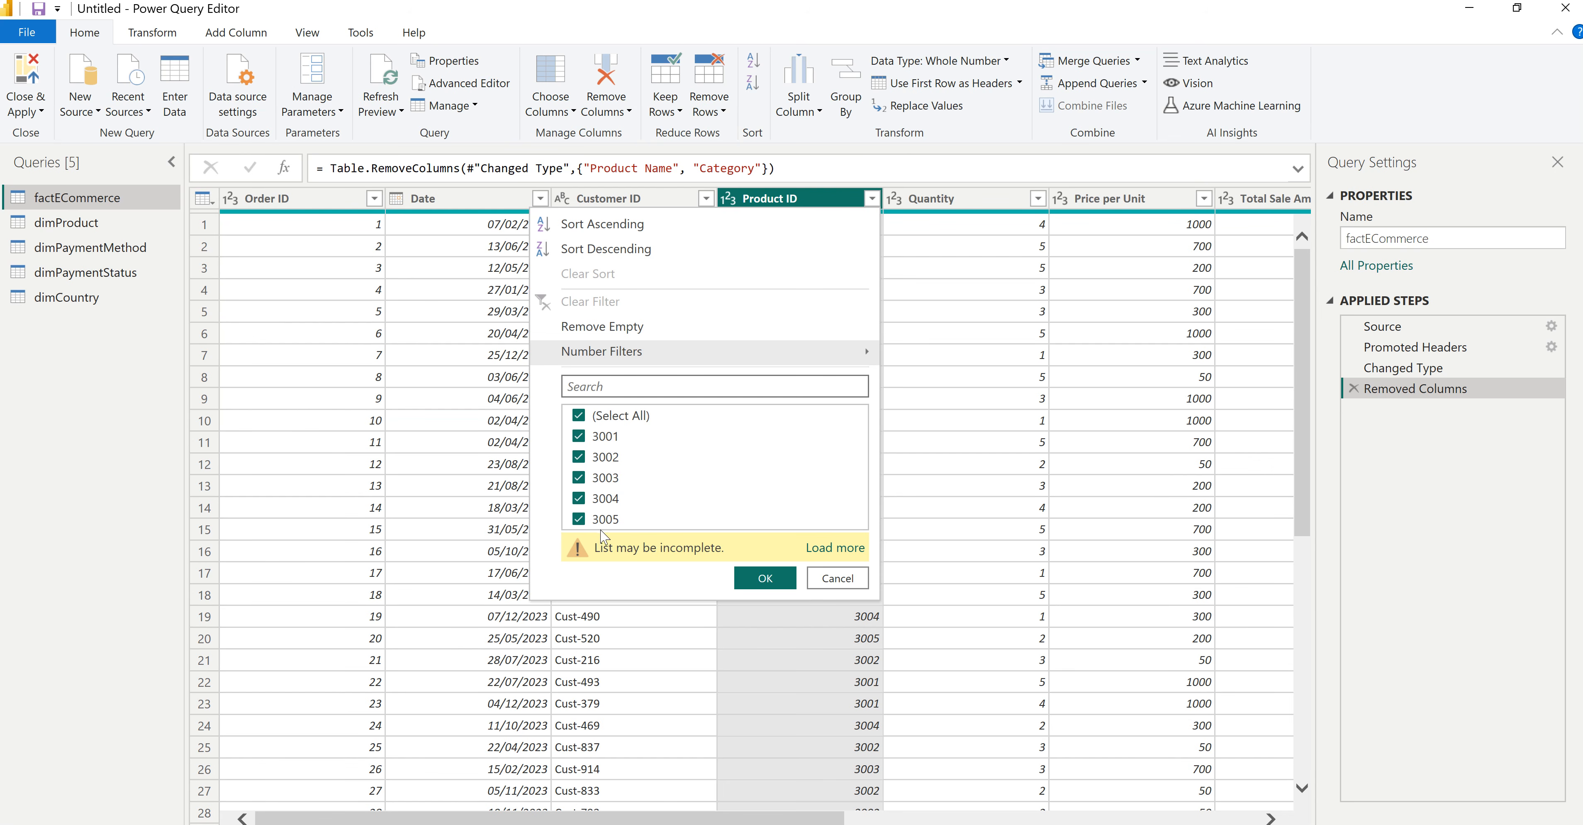
pyautogui.click(823, 549)
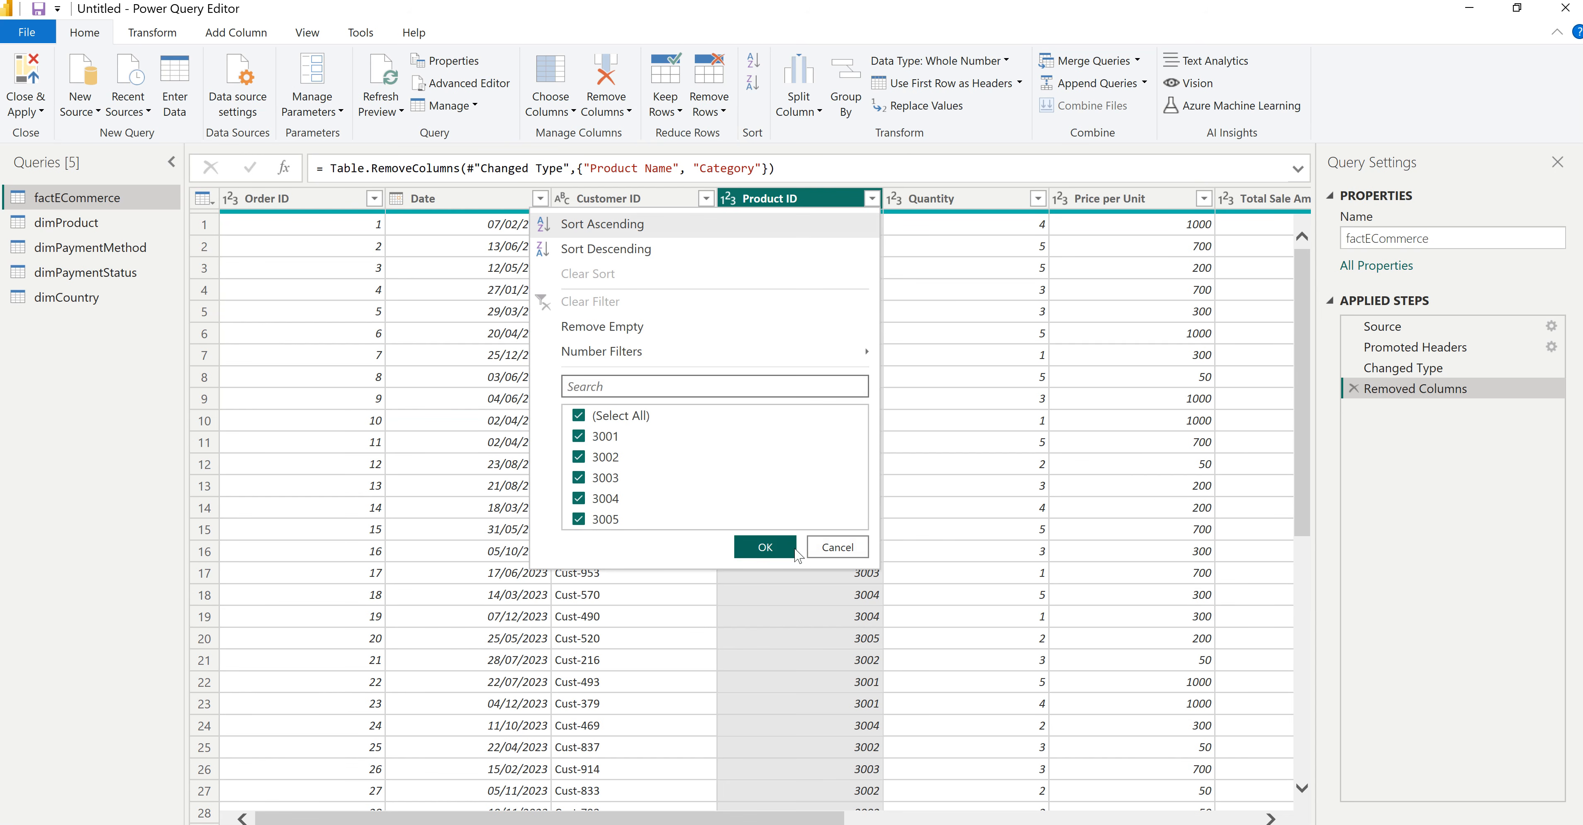
pyautogui.click(838, 547)
pyautogui.click(72, 226)
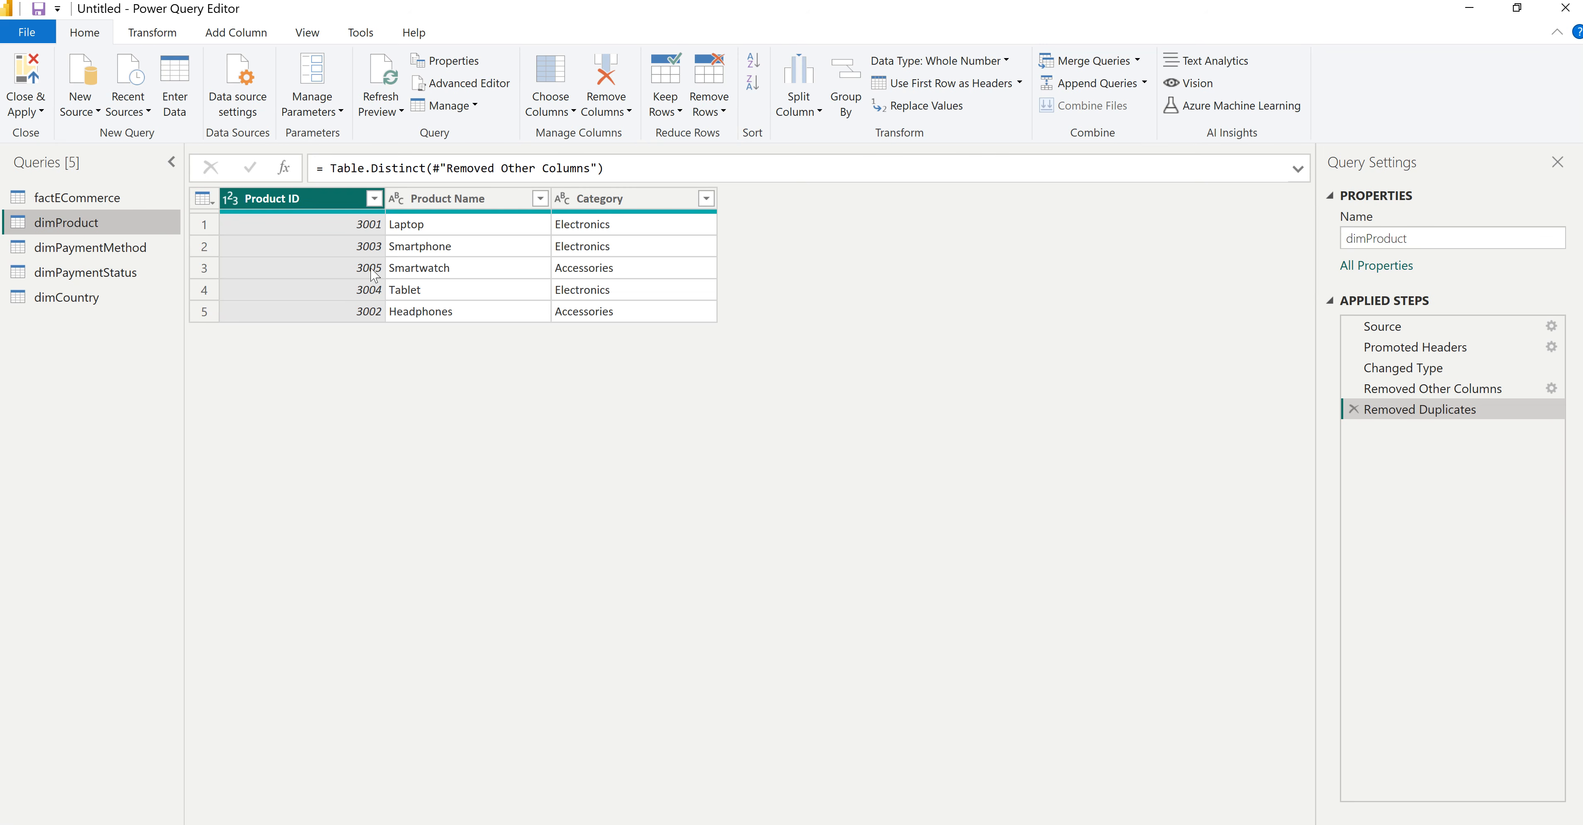
# Step: Merge dimPaymentMethod into factECommerce, matching the Payment Method column of both tables with a Left Outer join
pyautogui.click(103, 198)
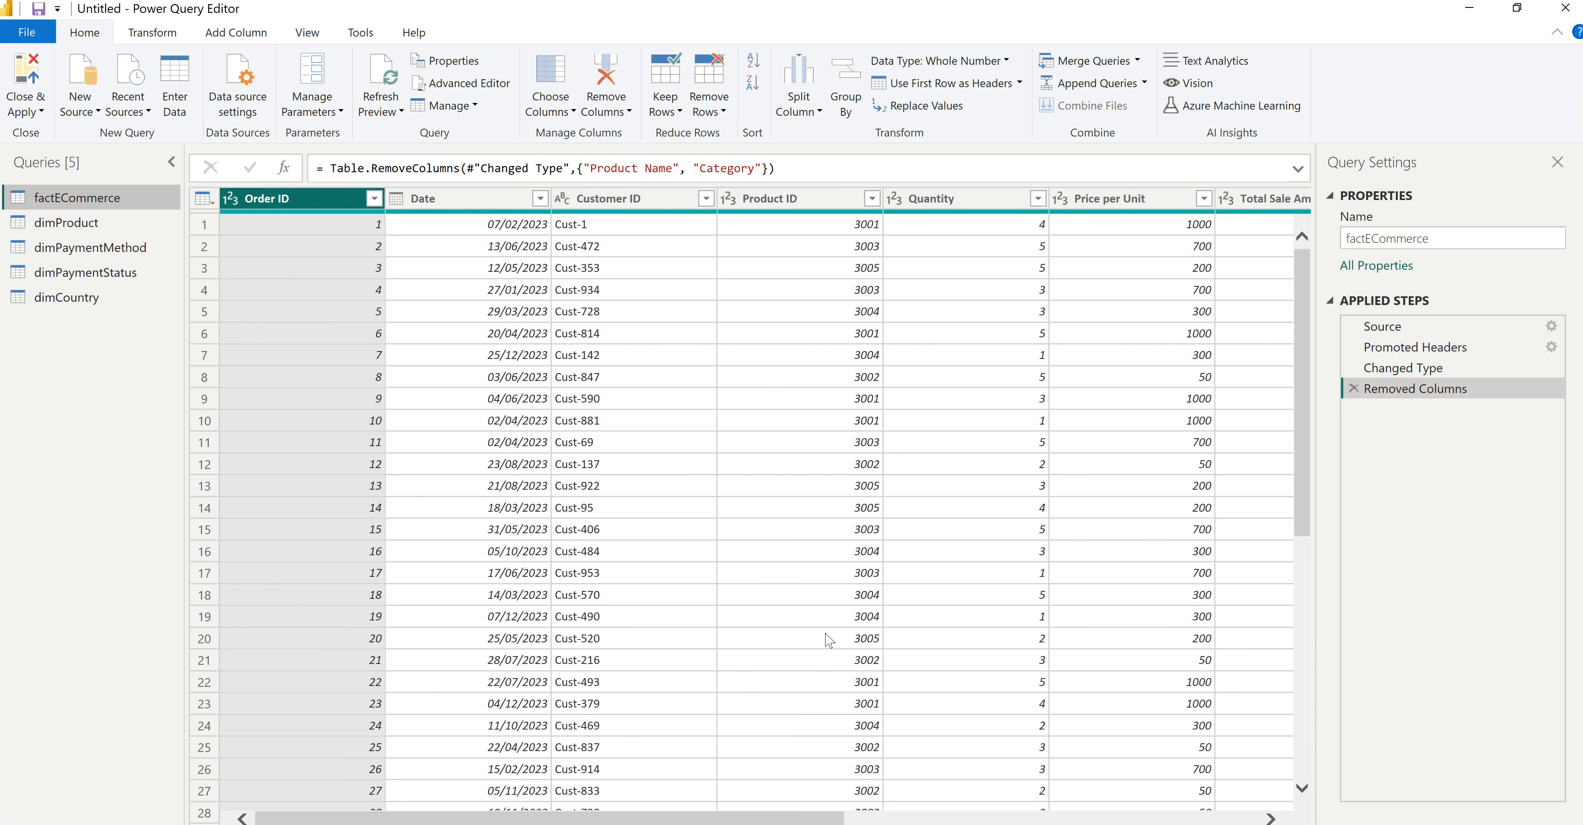
pyautogui.click(1091, 63)
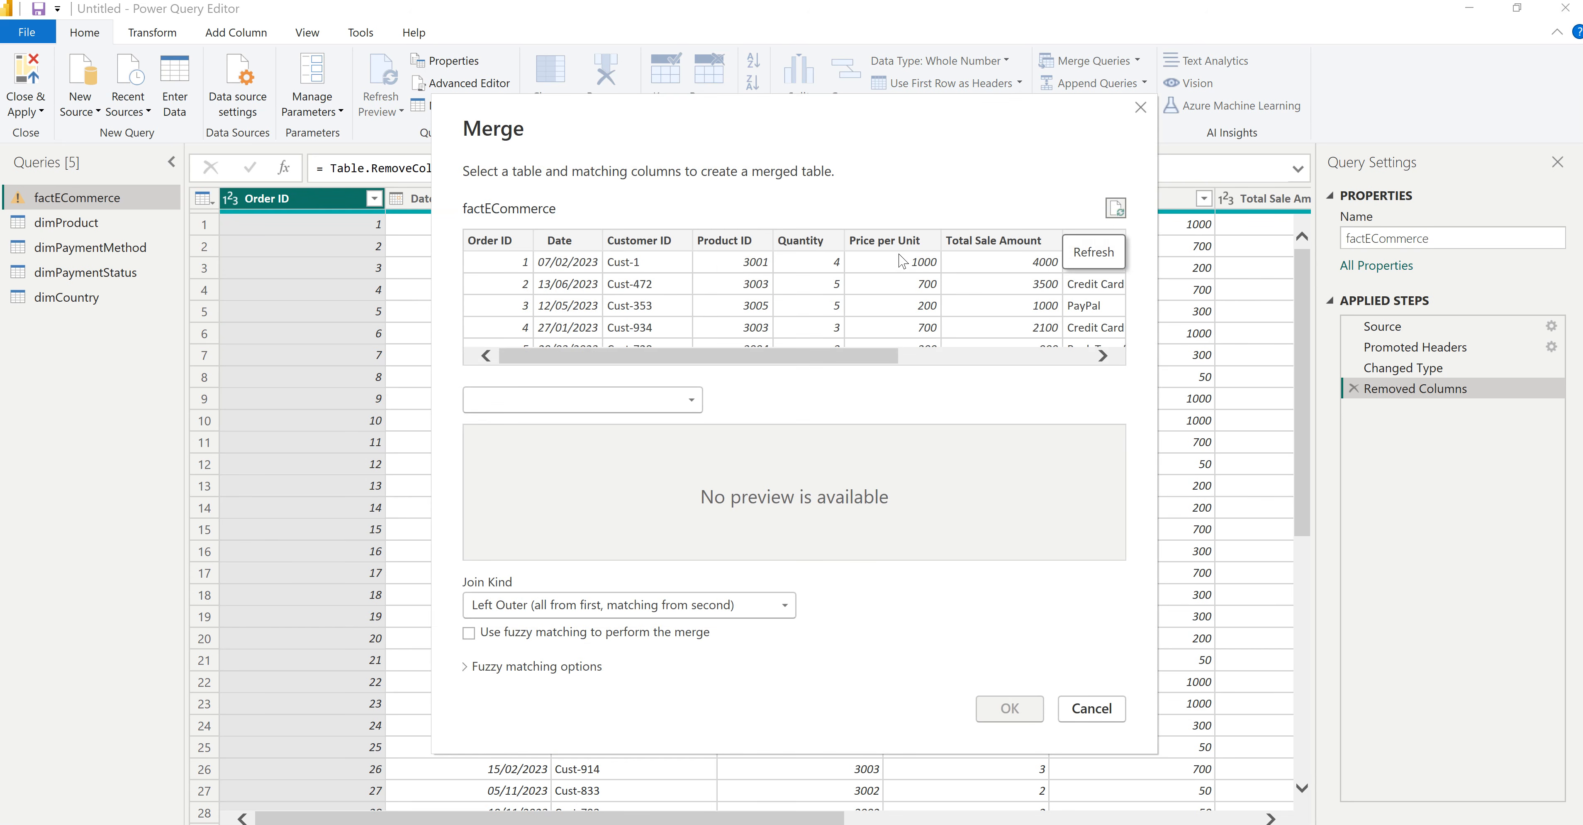
pyautogui.moveTo(822, 355); pyautogui.dragTo(984, 356)
pyautogui.click(865, 241)
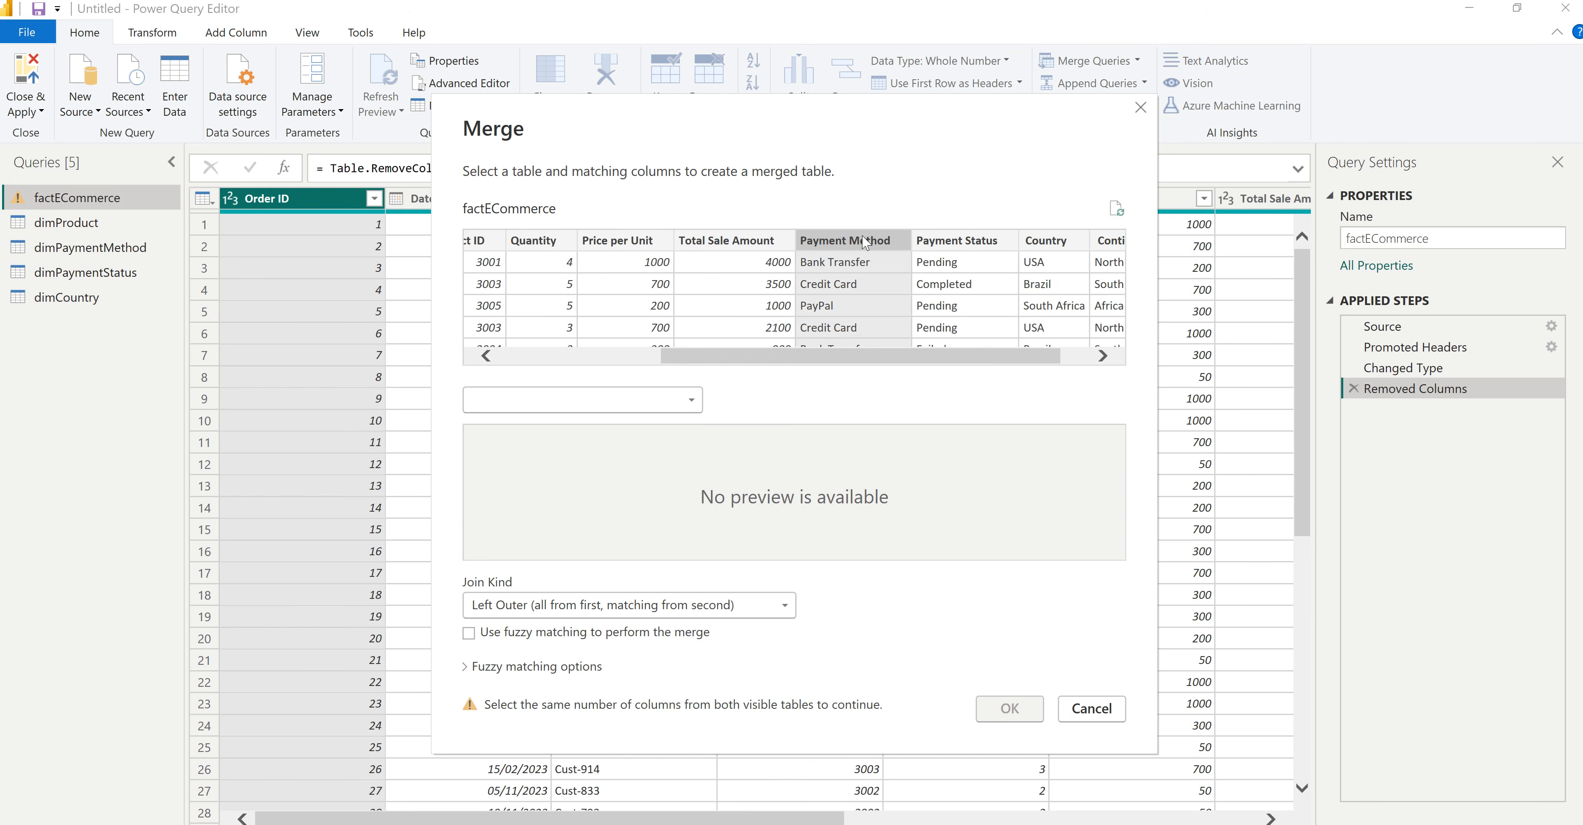
pyautogui.click(605, 401)
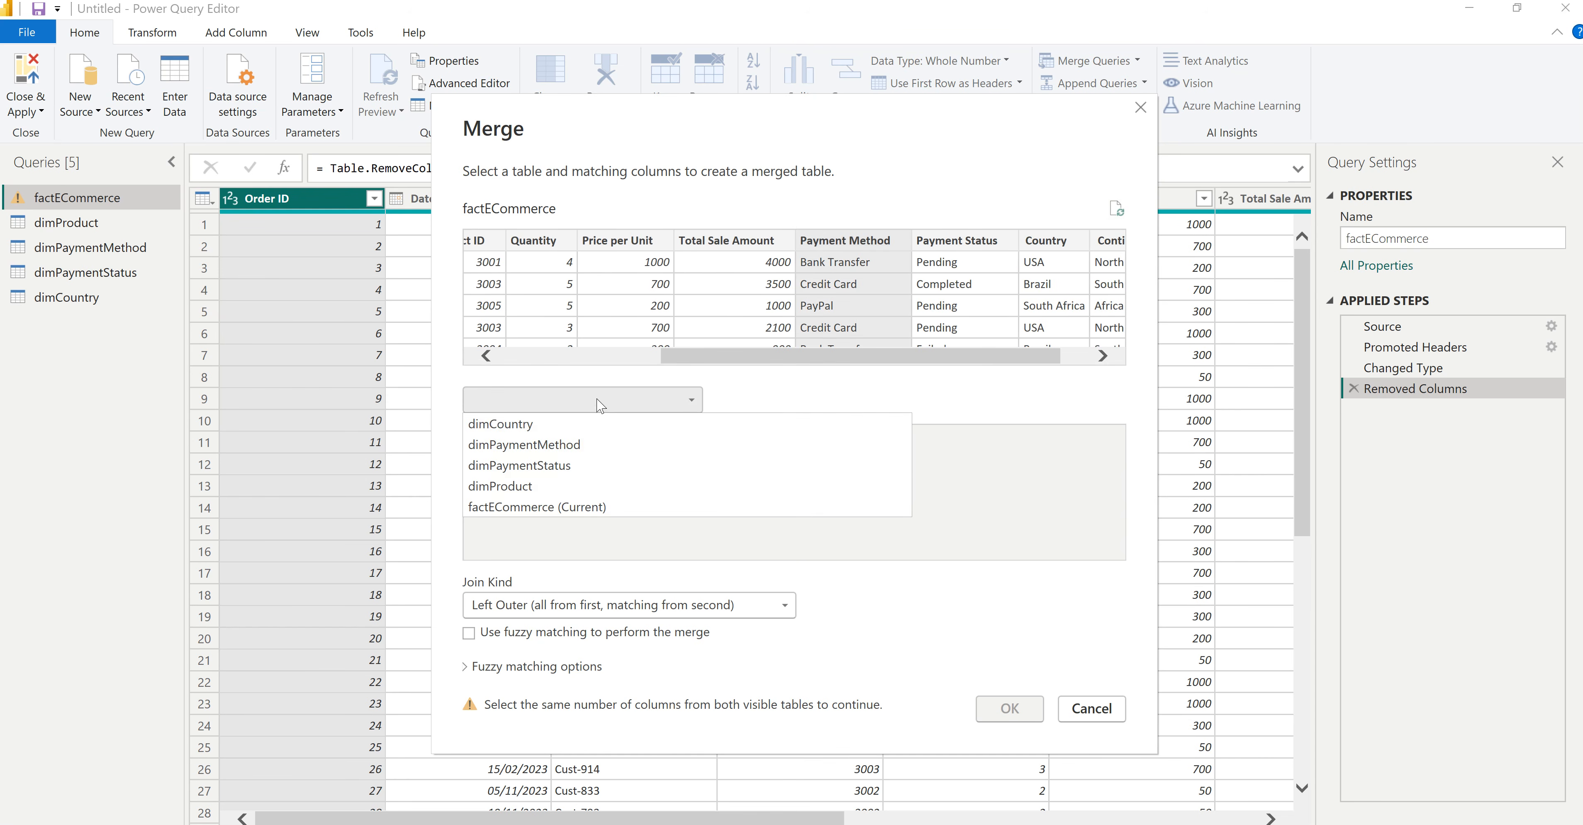
pyautogui.click(561, 454)
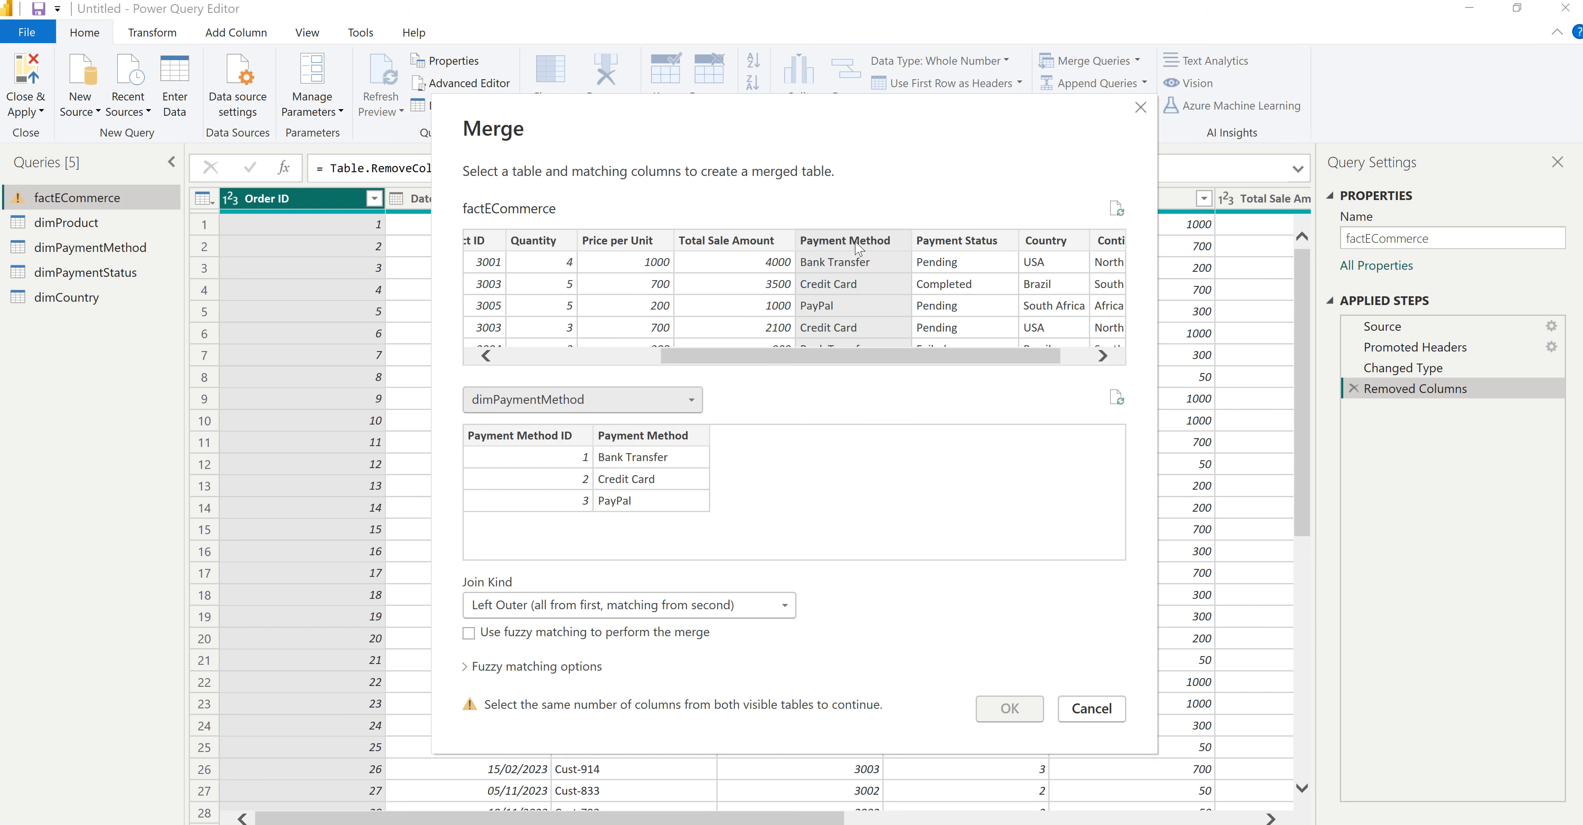
pyautogui.click(664, 438)
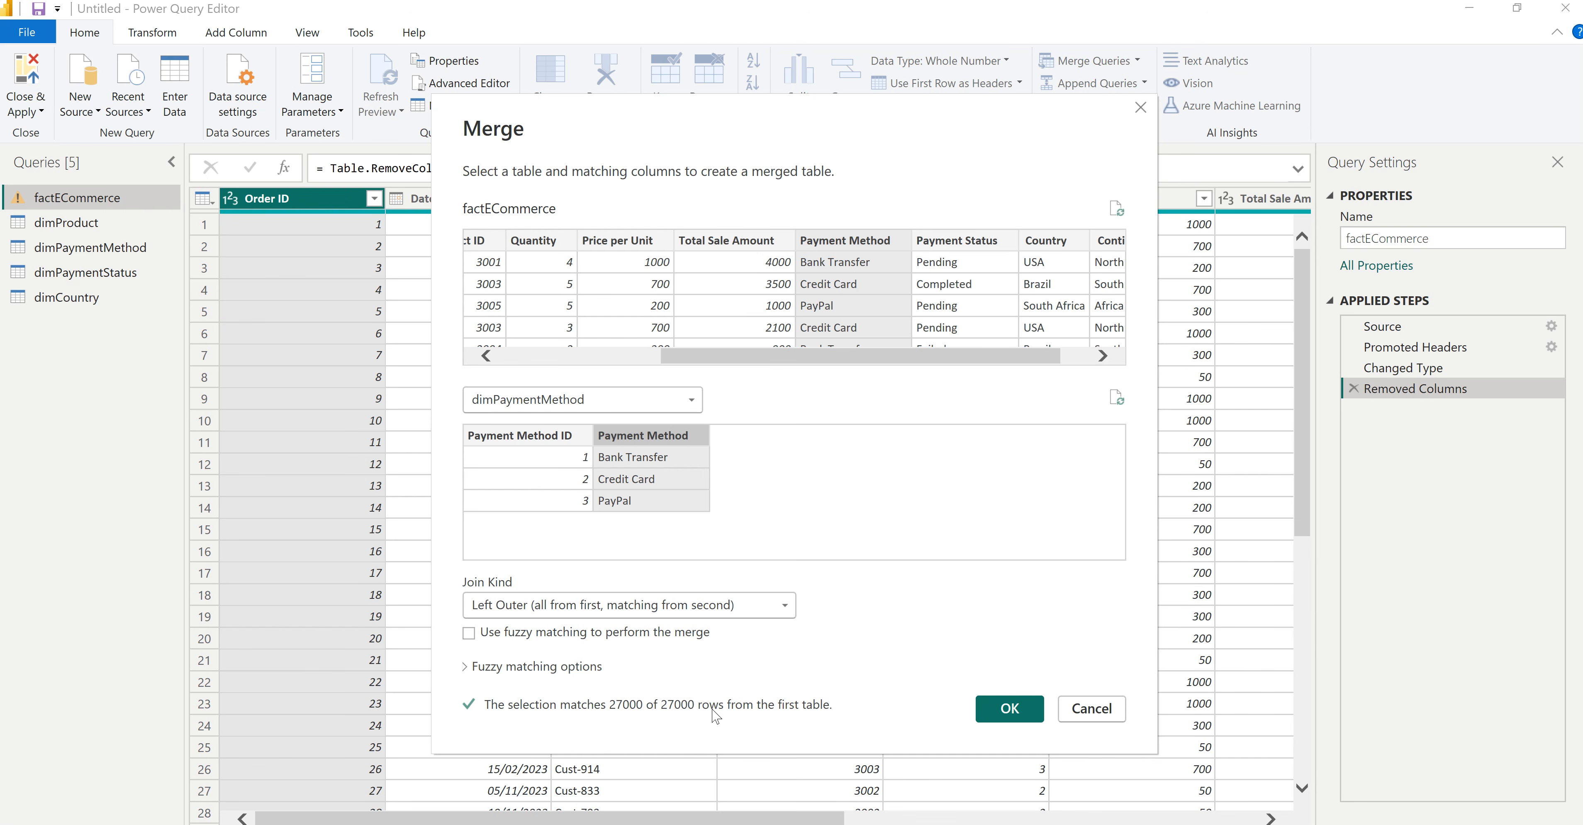
pyautogui.click(553, 439)
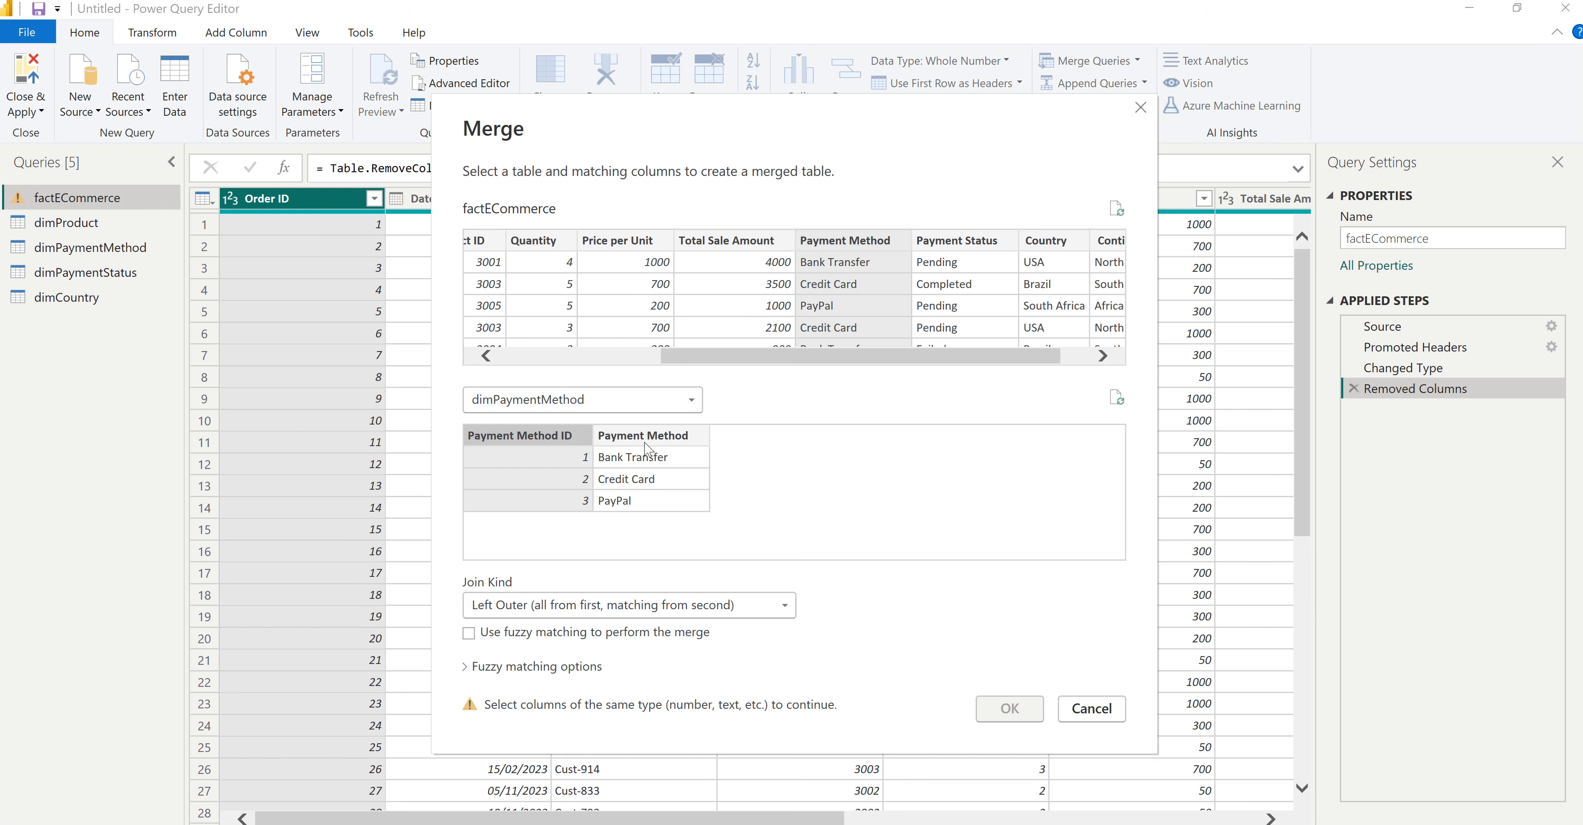
pyautogui.click(660, 438)
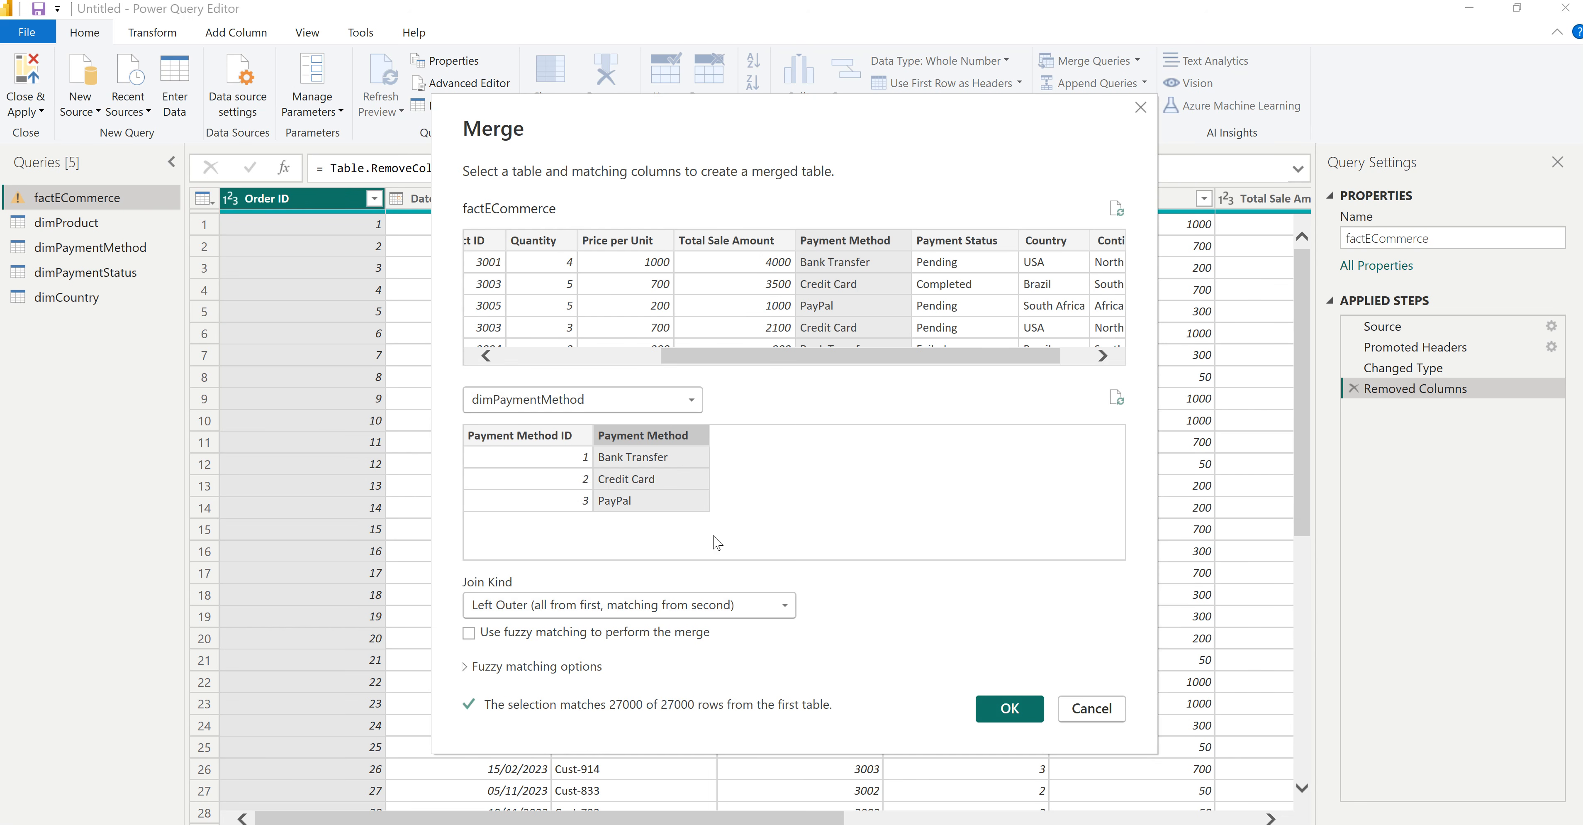
pyautogui.click(1012, 706)
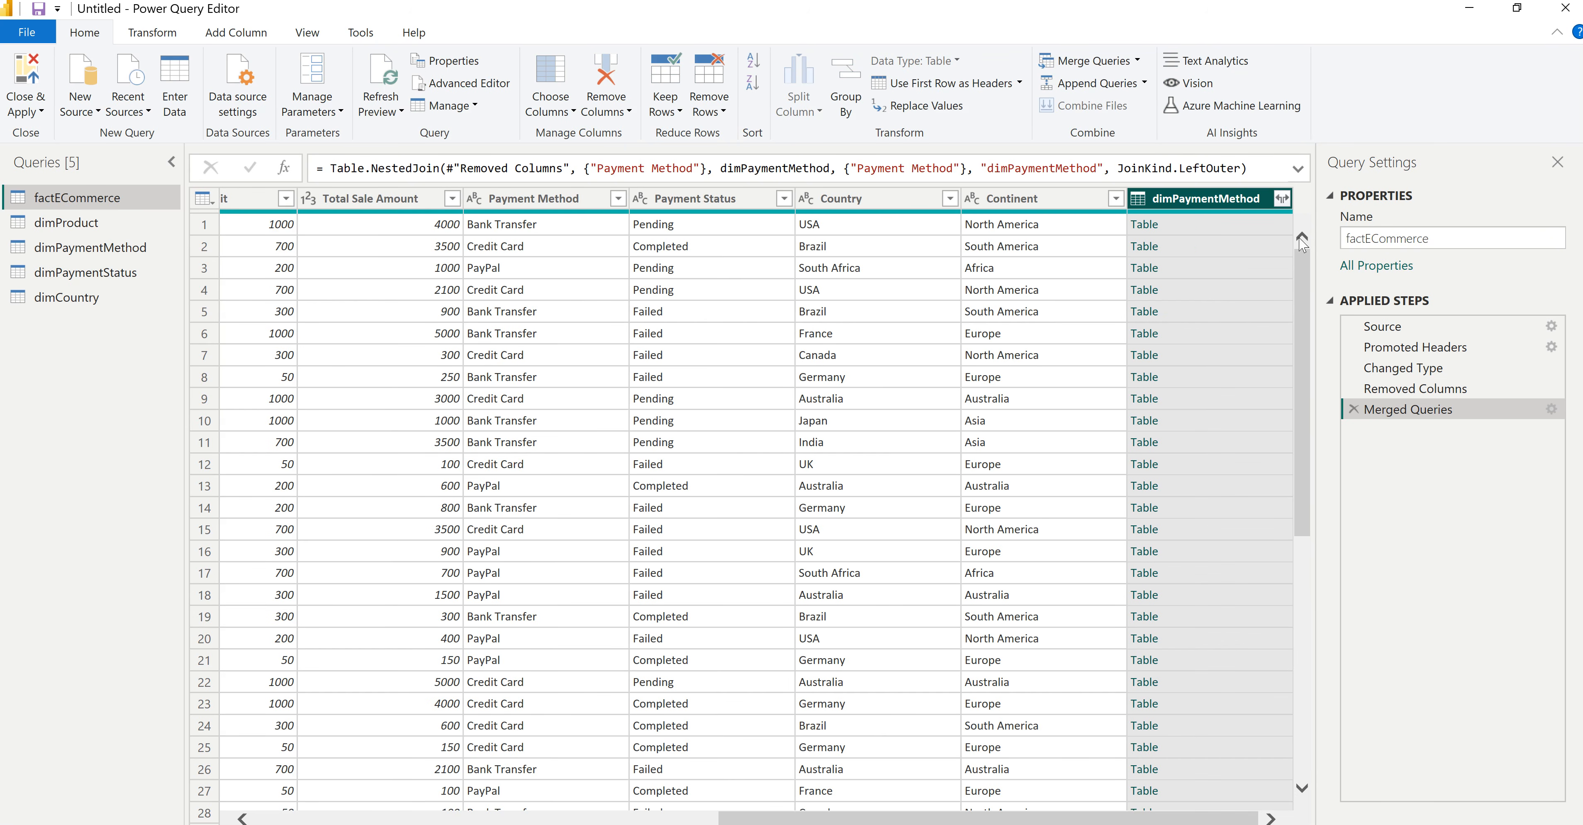
# Step: Expand the merged dimPaymentMethod column to Payment Method ID only, without using the original column name as prefix
pyautogui.click(1282, 199)
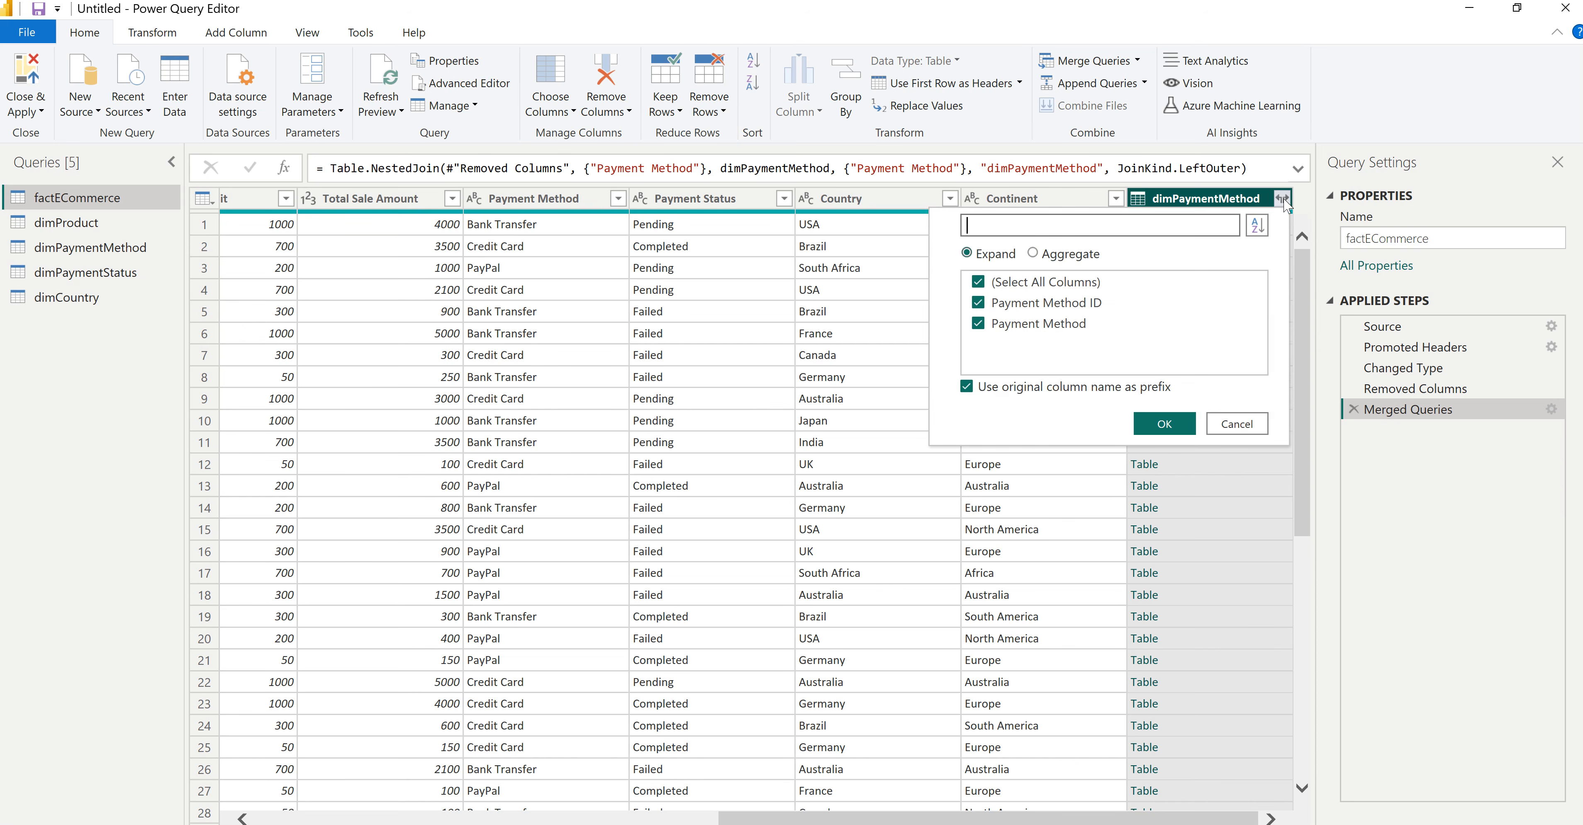
pyautogui.click(968, 387)
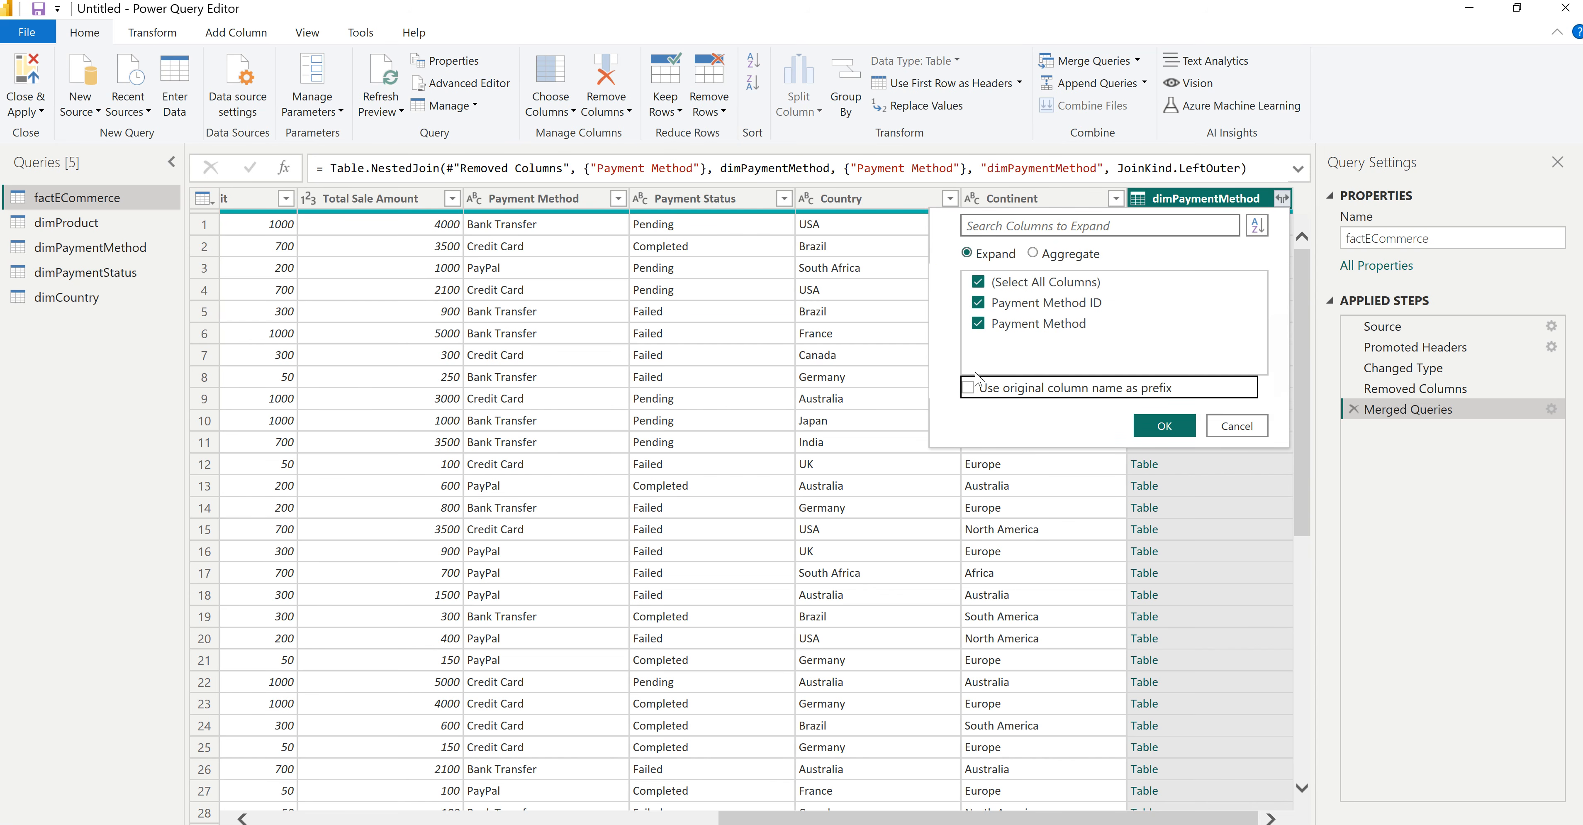
pyautogui.click(979, 324)
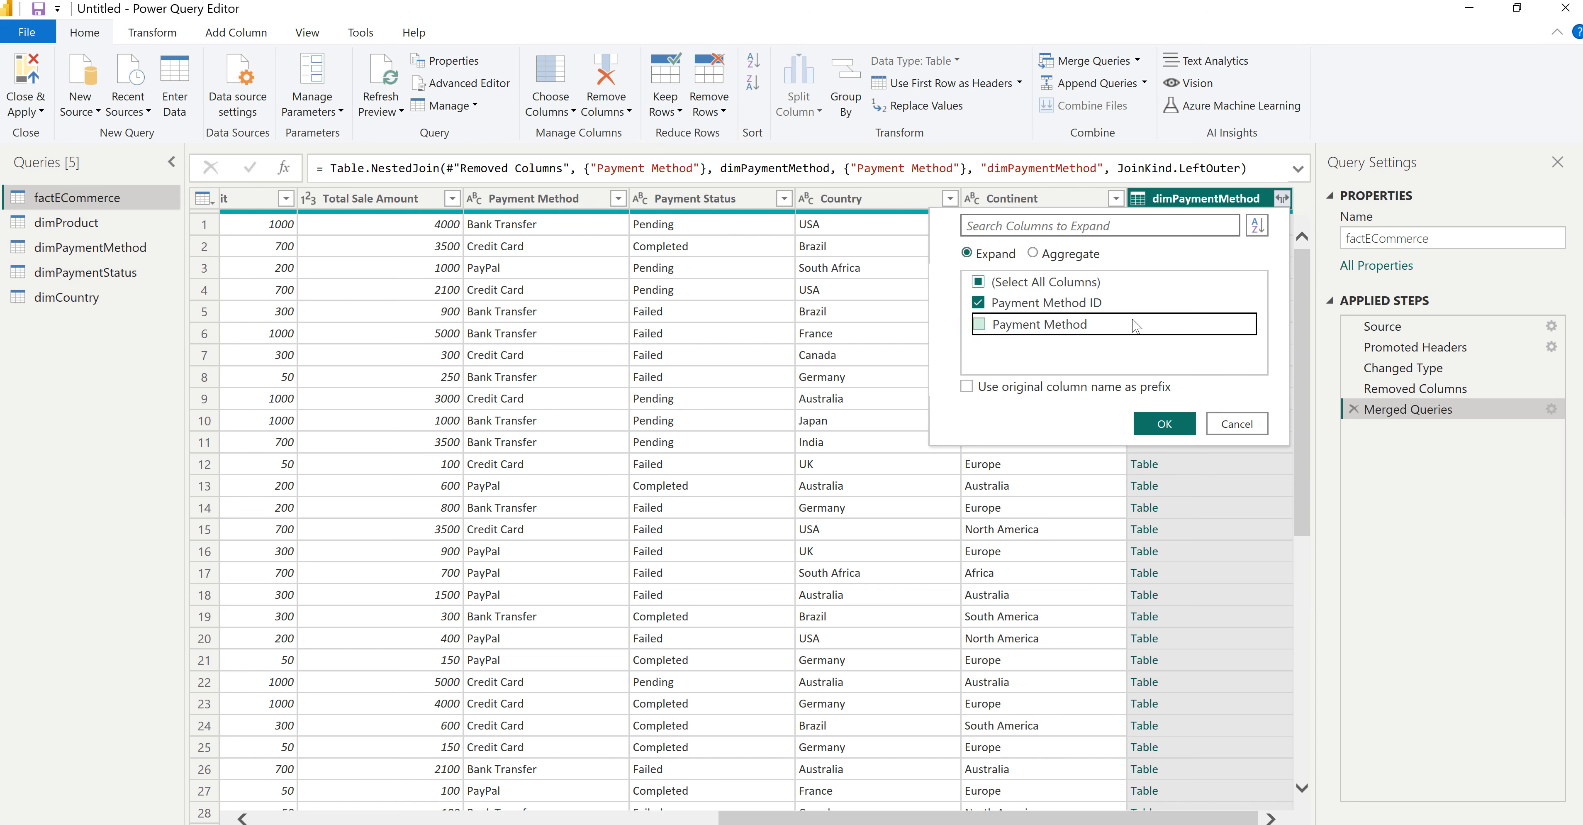
pyautogui.click(1166, 429)
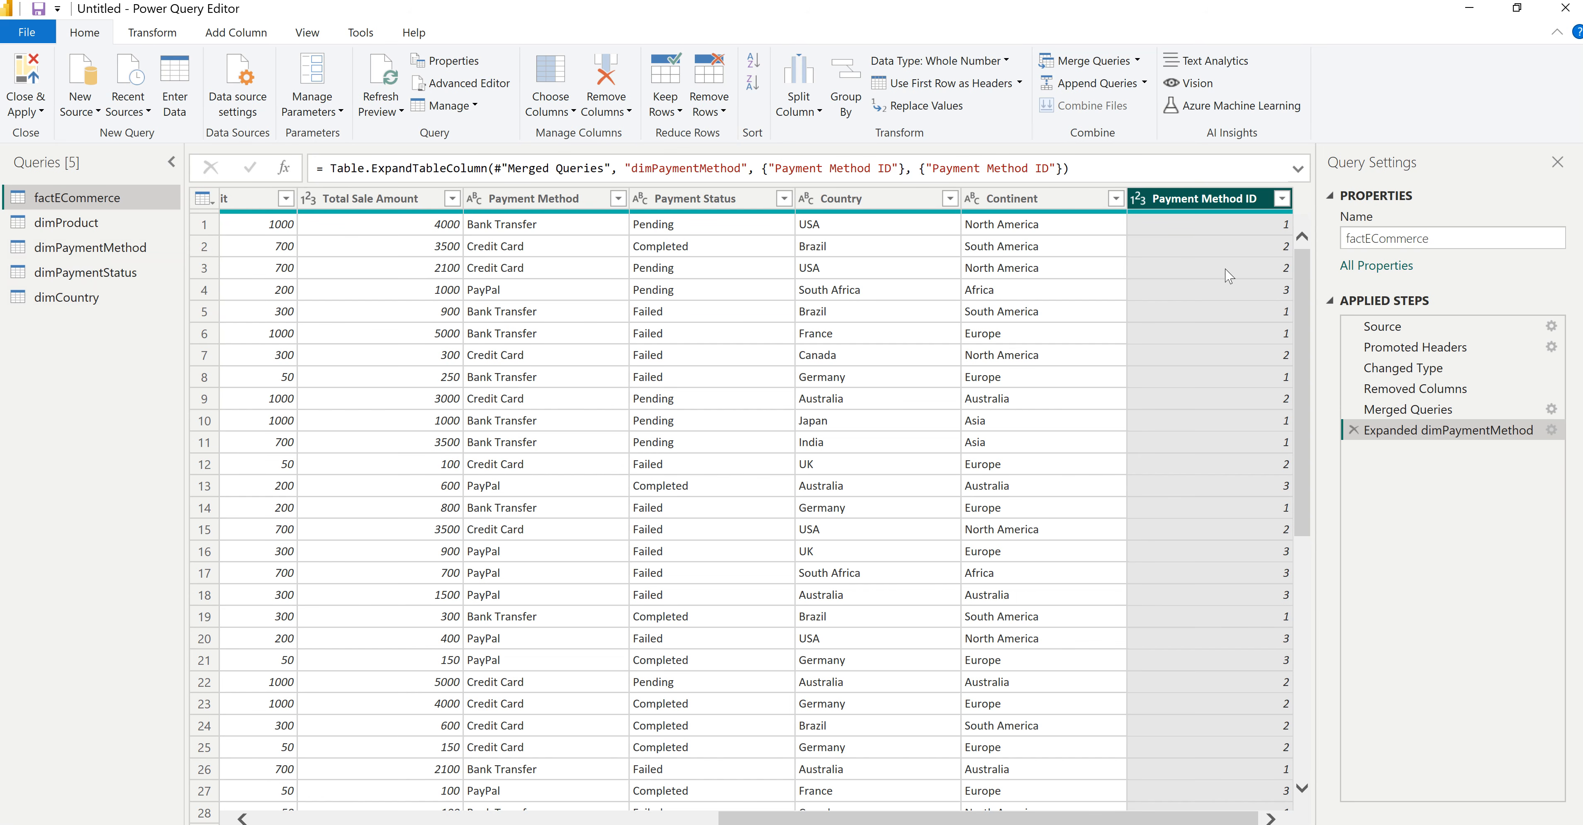
# Step: Merge dimPaymentStatus into factECommerce, matching the Payment Status column of both tables with a Left Outer join
pyautogui.click(1092, 61)
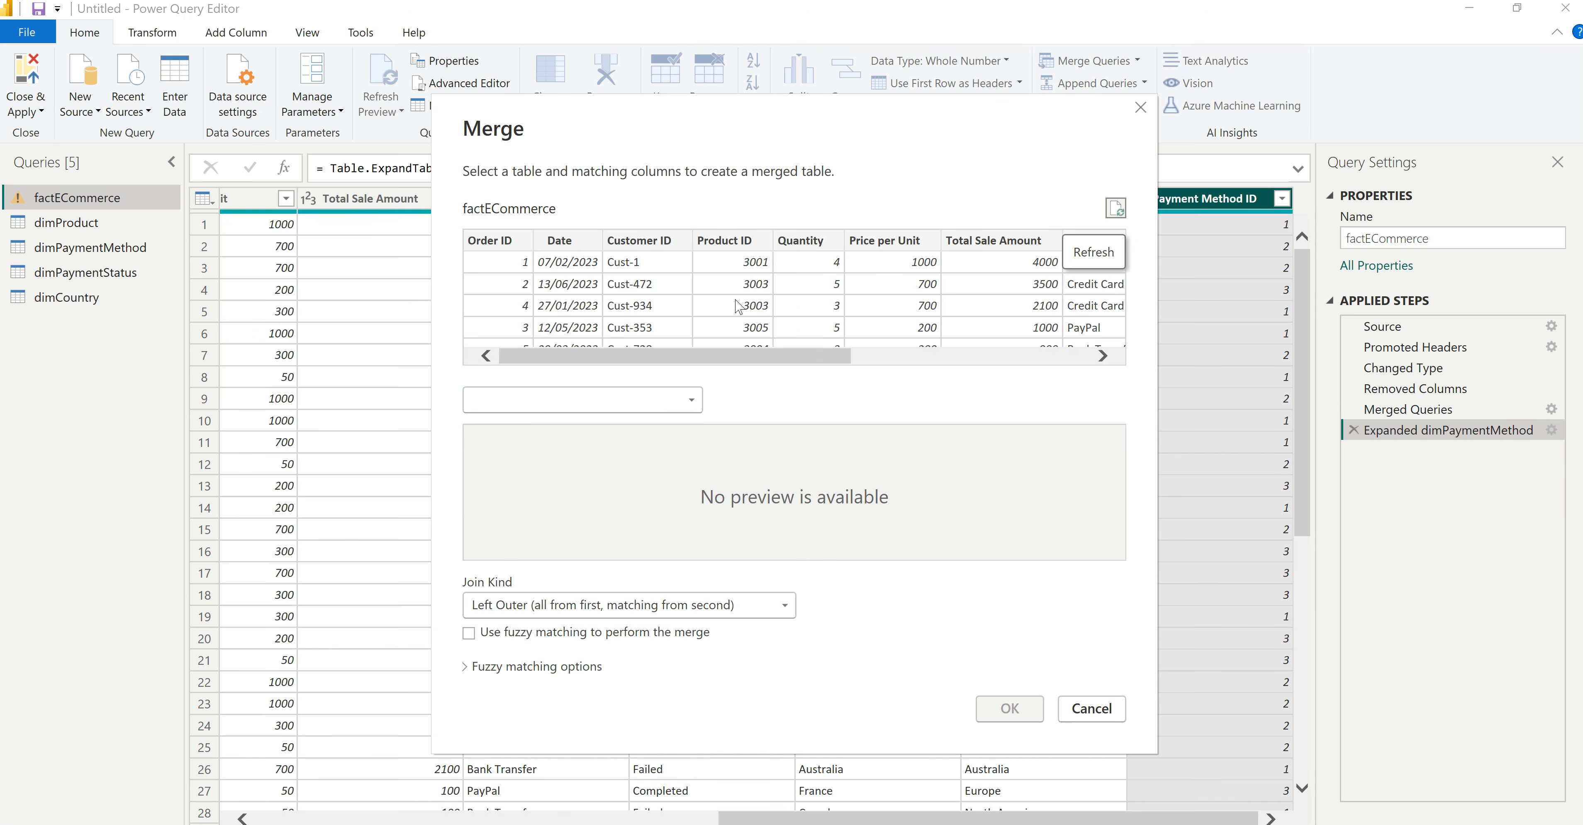
pyautogui.moveTo(824, 365); pyautogui.dragTo(1036, 351)
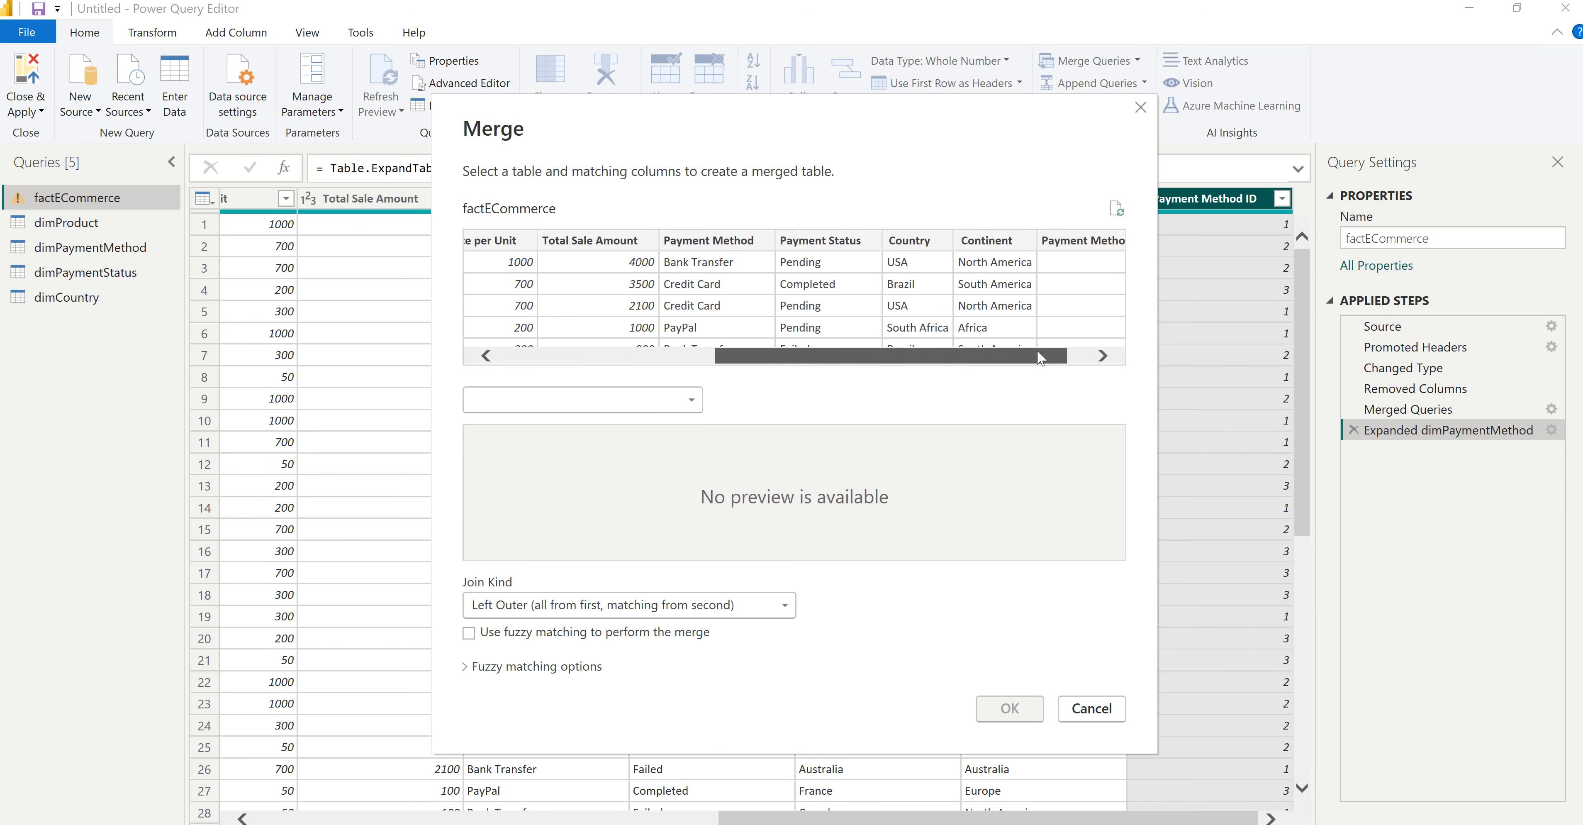
pyautogui.click(843, 246)
pyautogui.click(594, 400)
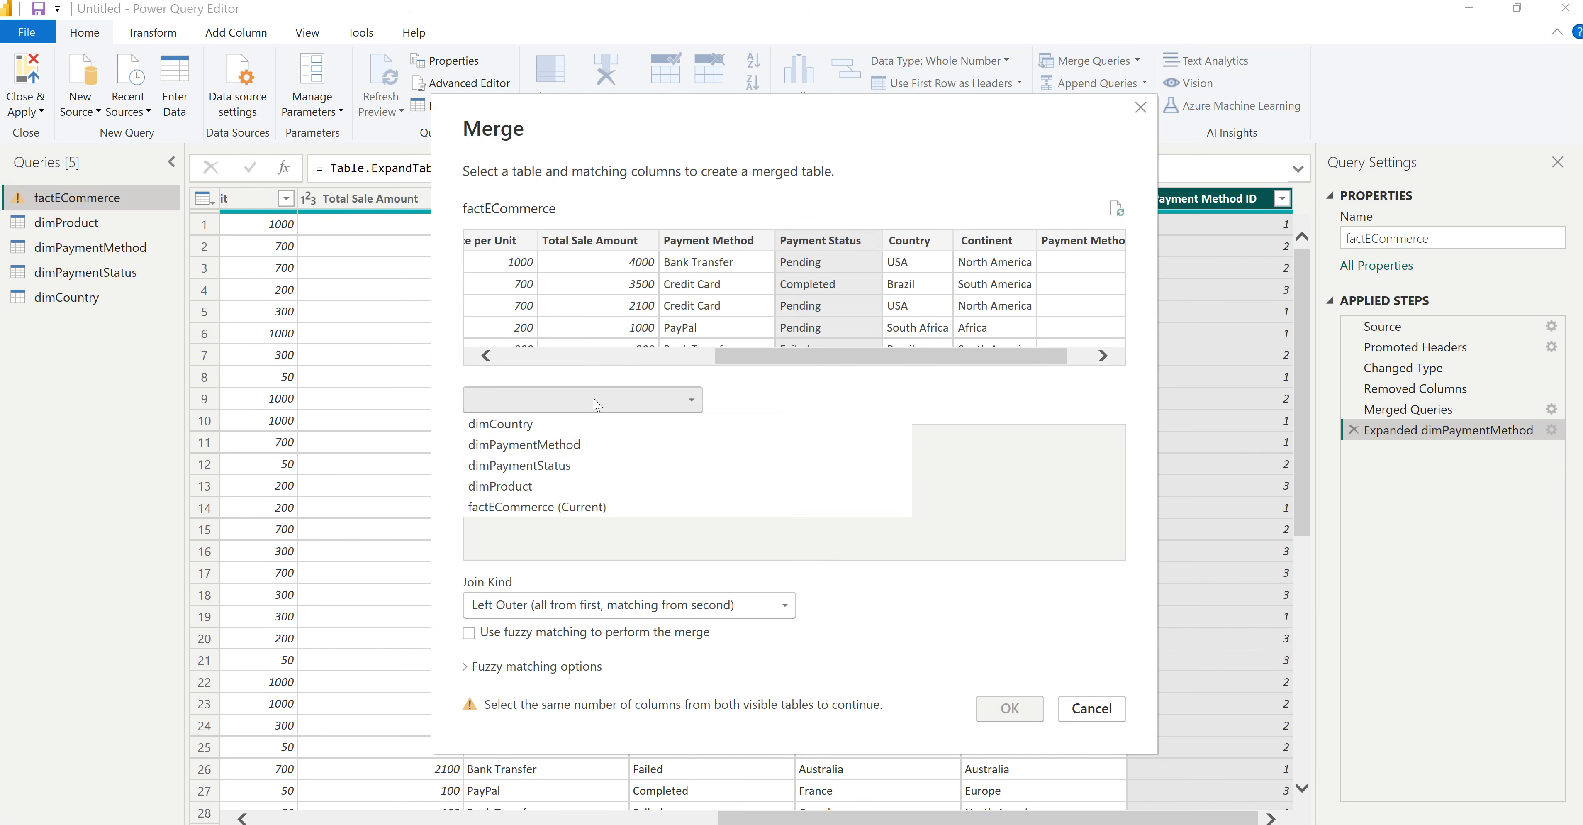
pyautogui.click(563, 464)
pyautogui.click(635, 454)
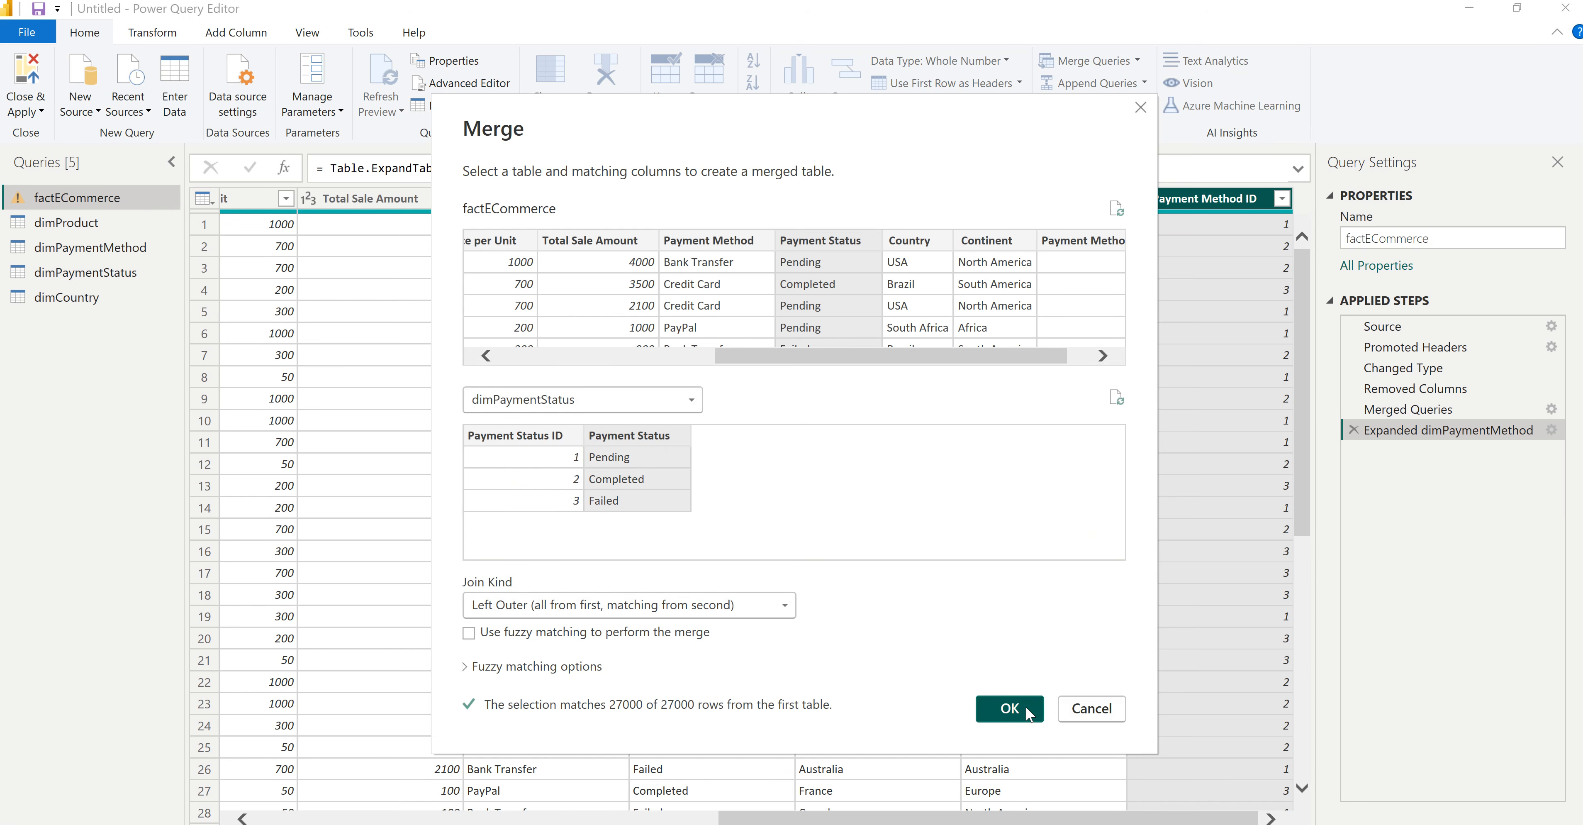
pyautogui.click(1009, 708)
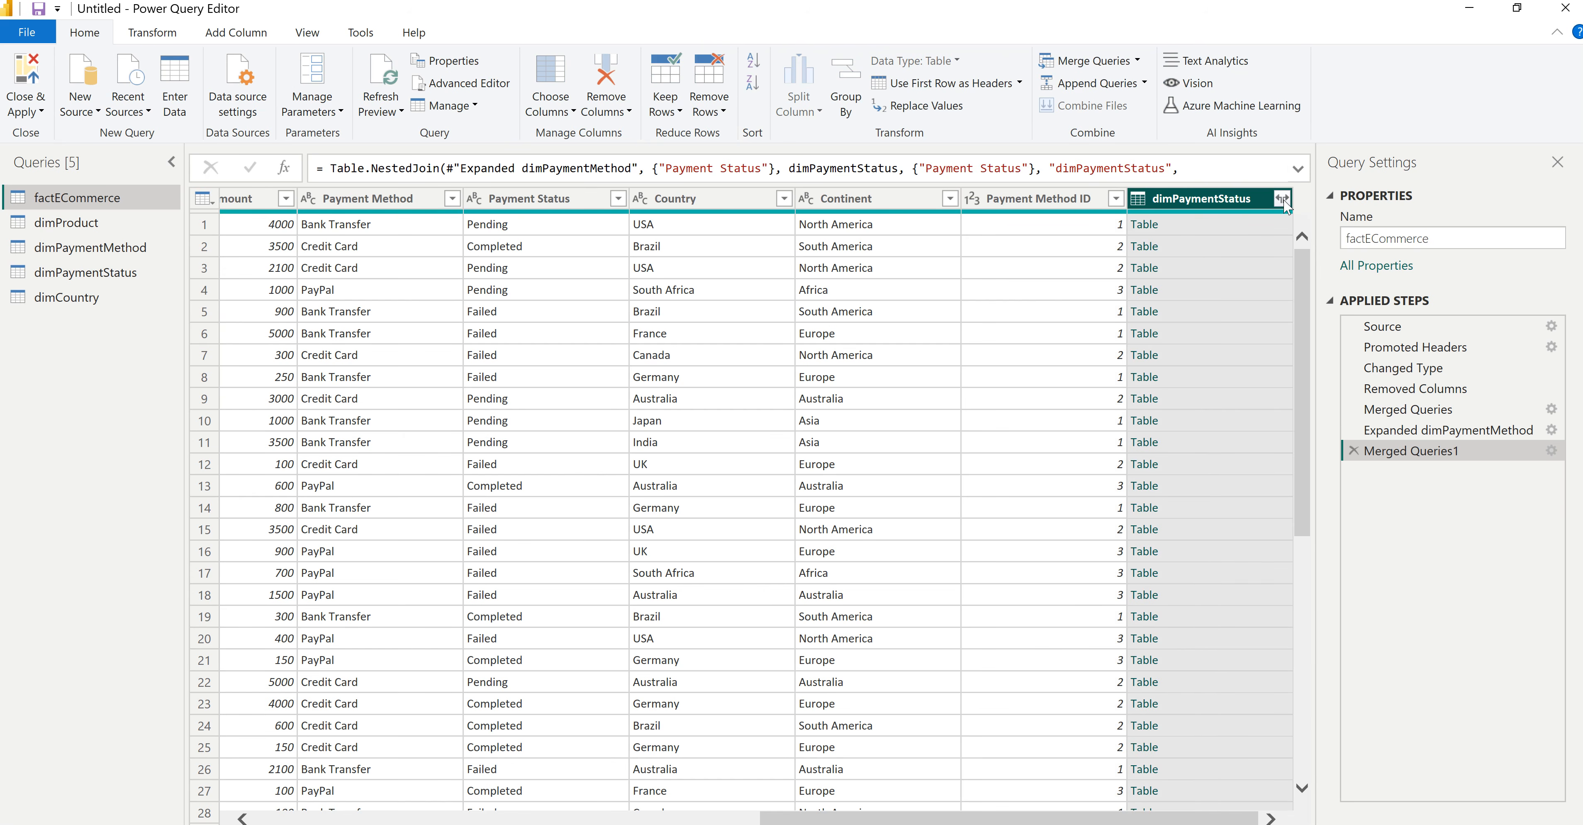
# Step: Expand the merged dimPaymentStatus column to Payment Status ID only, without a column name prefix
pyautogui.click(1283, 199)
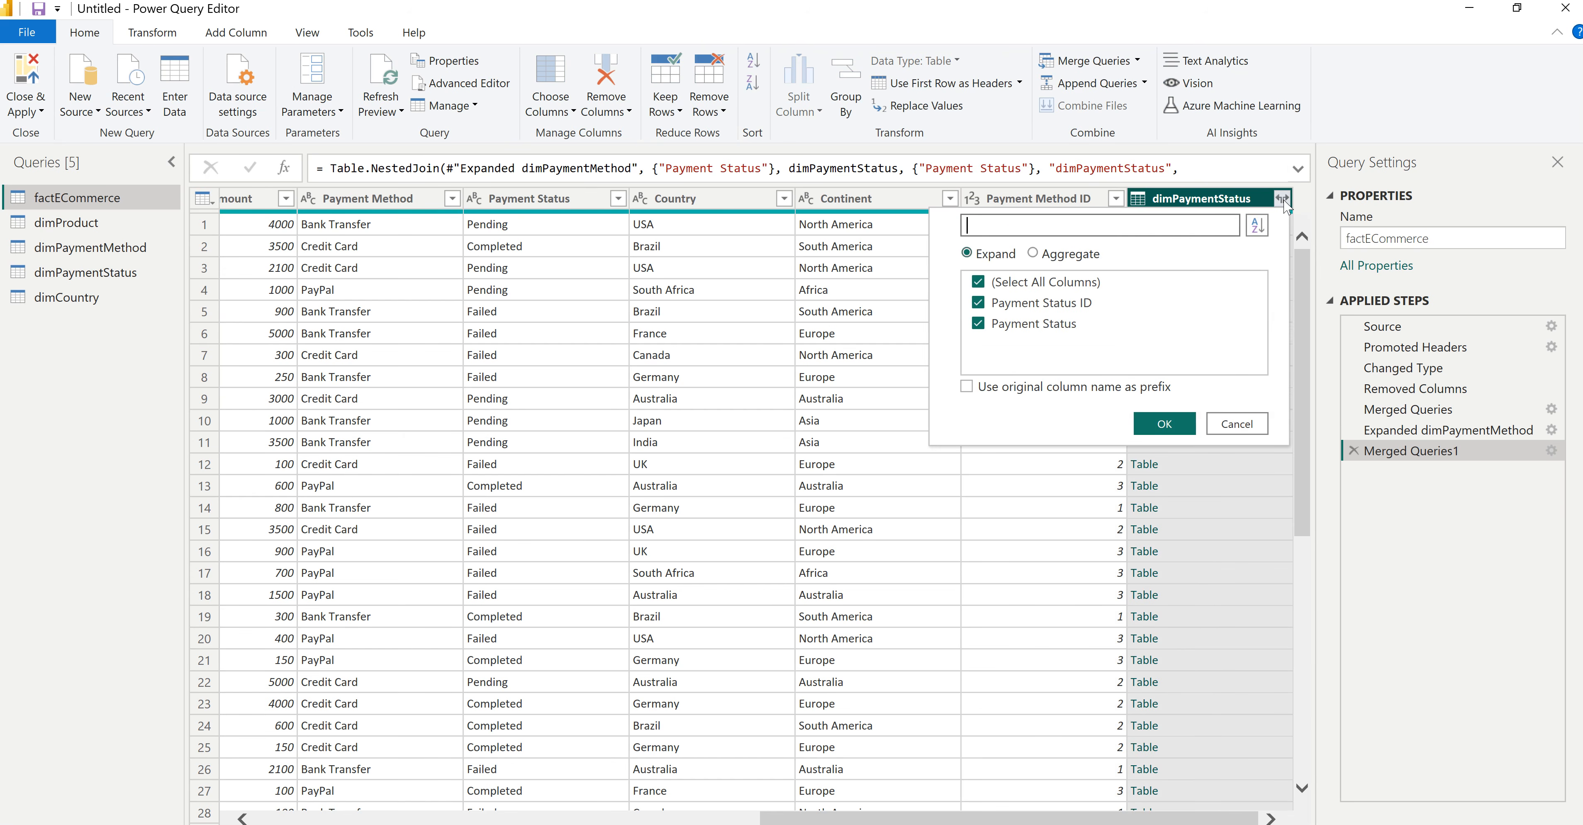
pyautogui.click(1038, 321)
pyautogui.click(1170, 423)
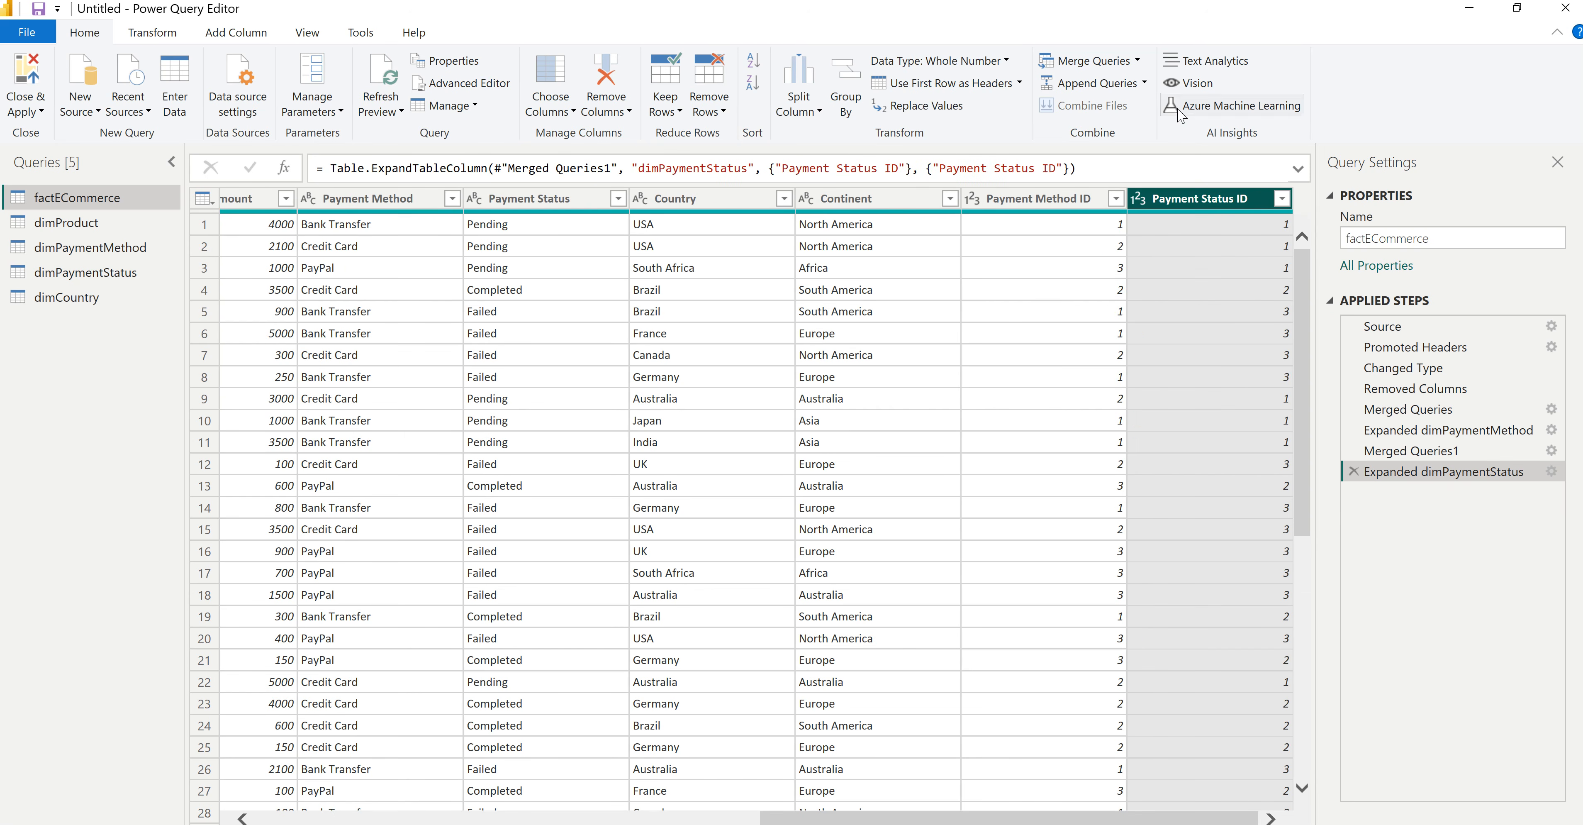
# Step: Merge dimCountry into factECommerce, matching both the Country and Continent columns in that order with a Left Outer join
pyautogui.click(1087, 73)
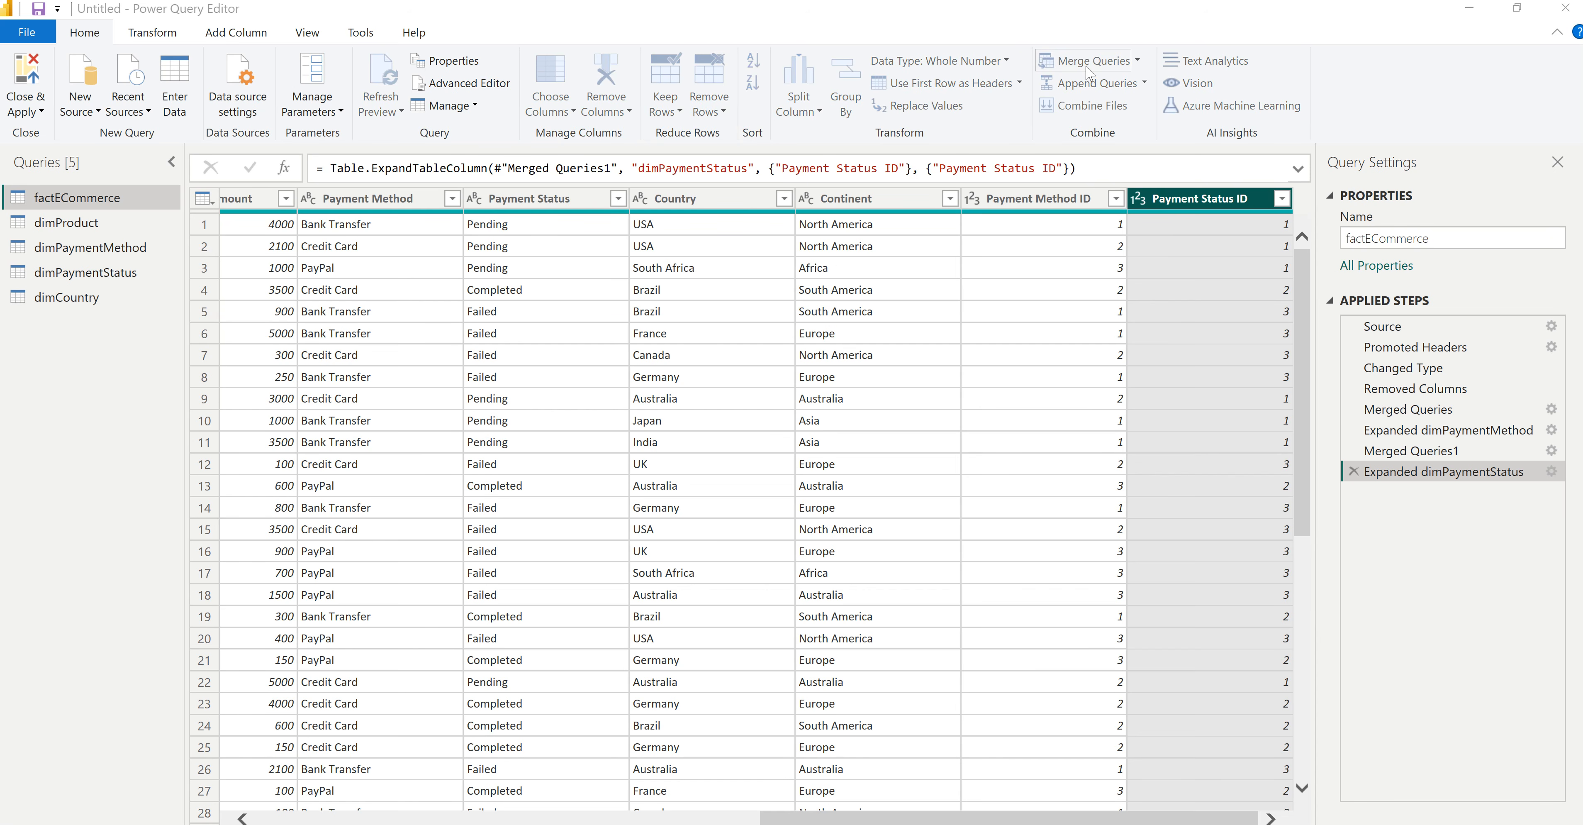
pyautogui.moveTo(774, 356); pyautogui.dragTo(1061, 347)
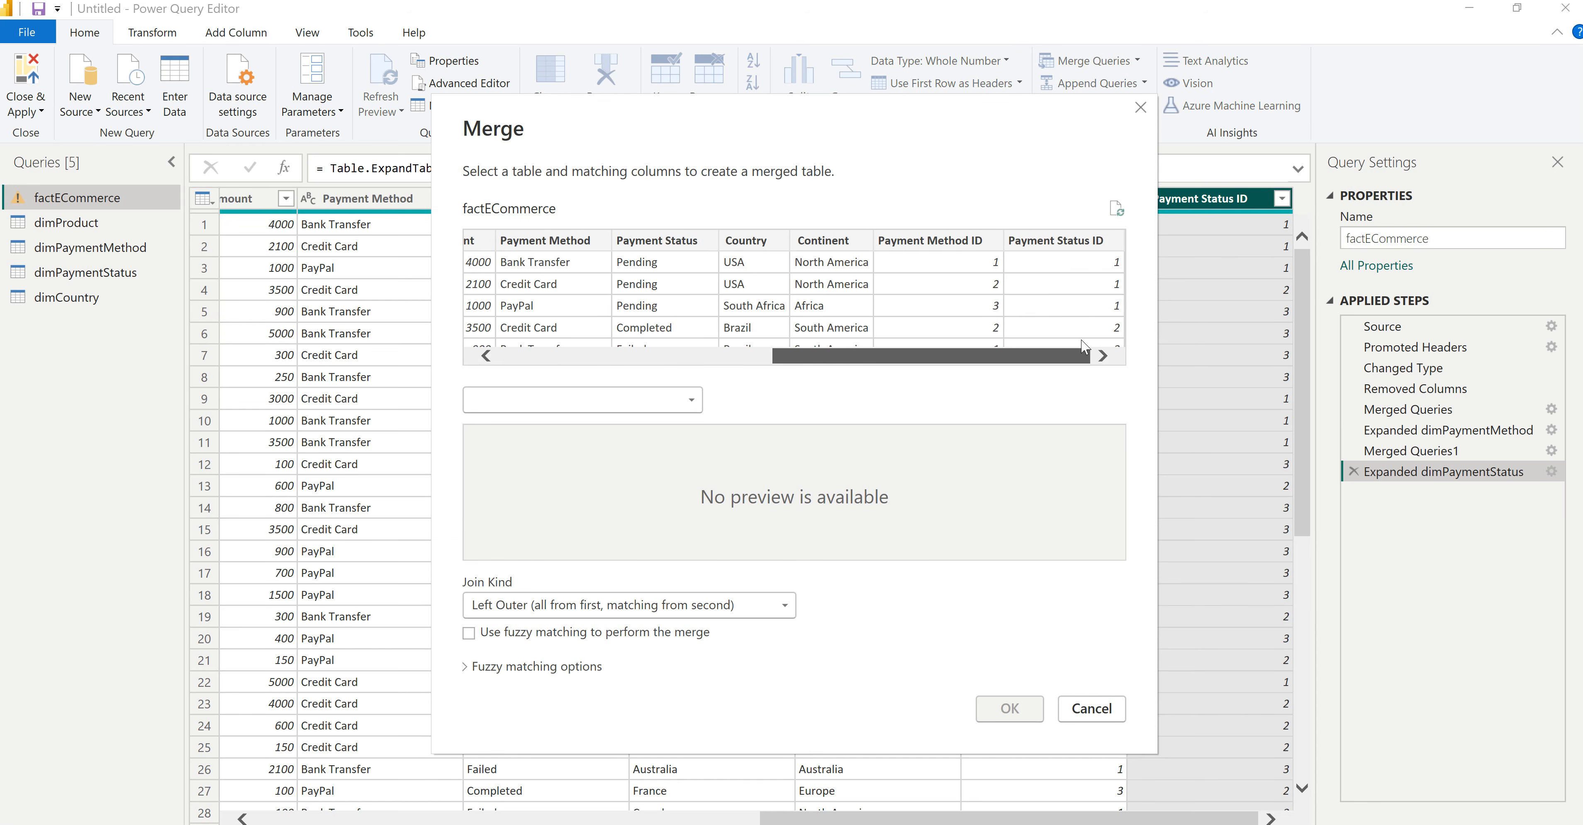
pyautogui.click(756, 242)
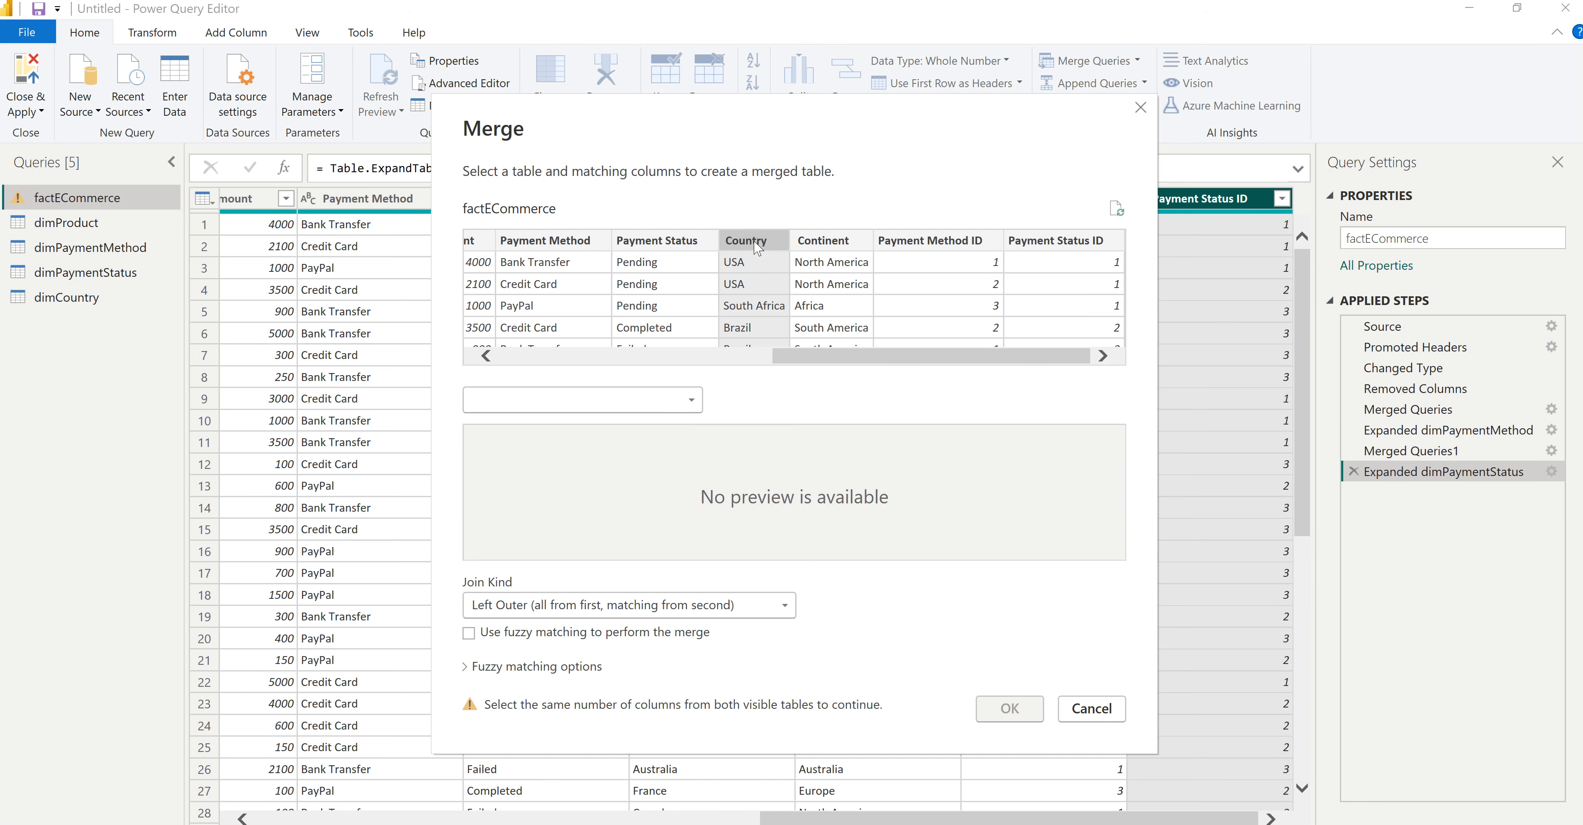
pyautogui.keyDown('ctrl'); pyautogui.click(839, 245); pyautogui.keyUp('ctrl')
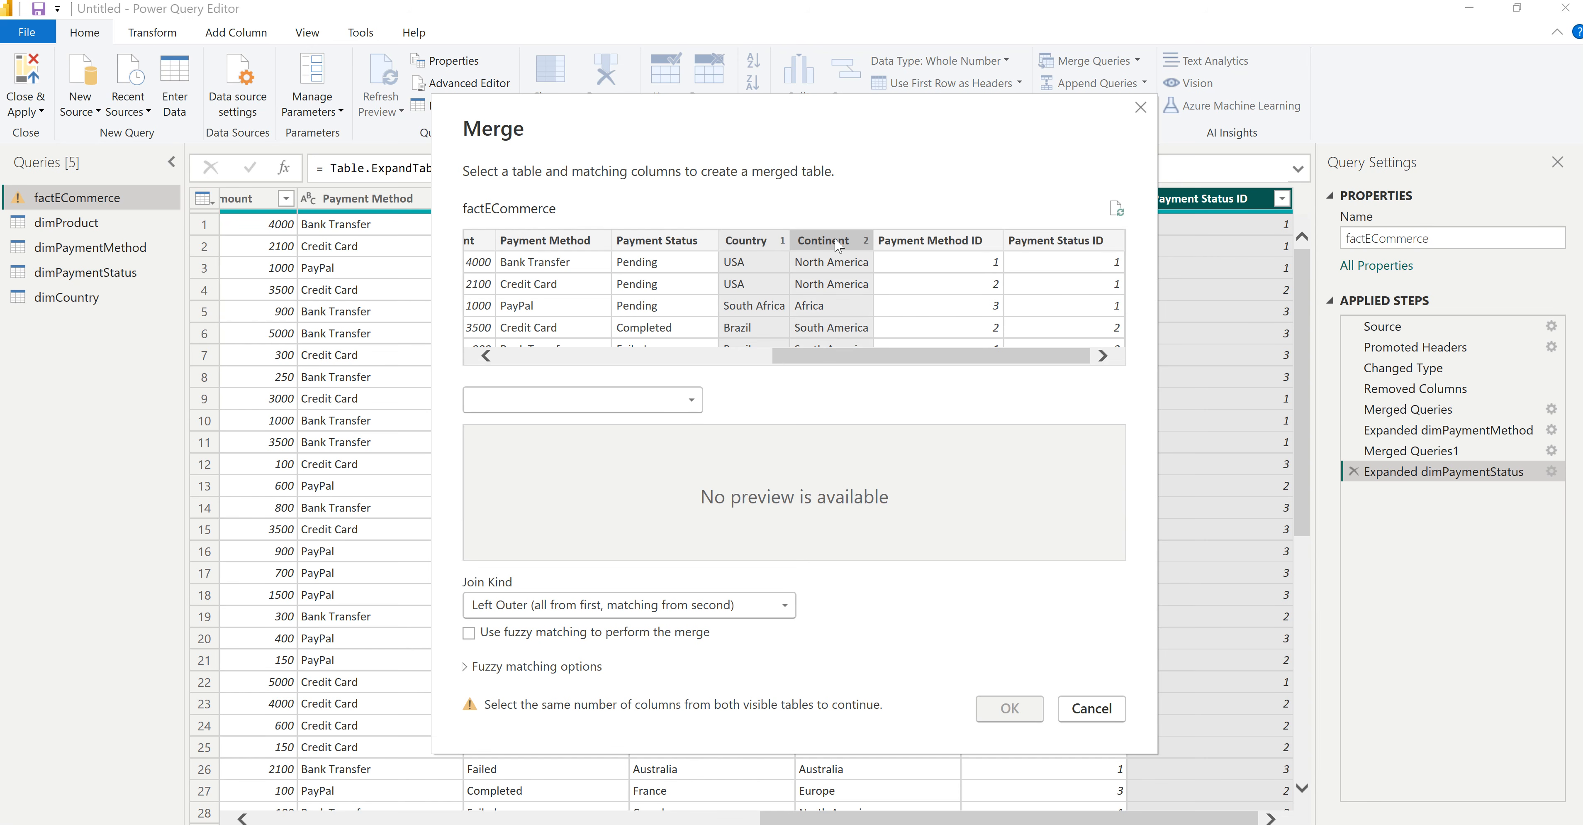
pyautogui.click(599, 399)
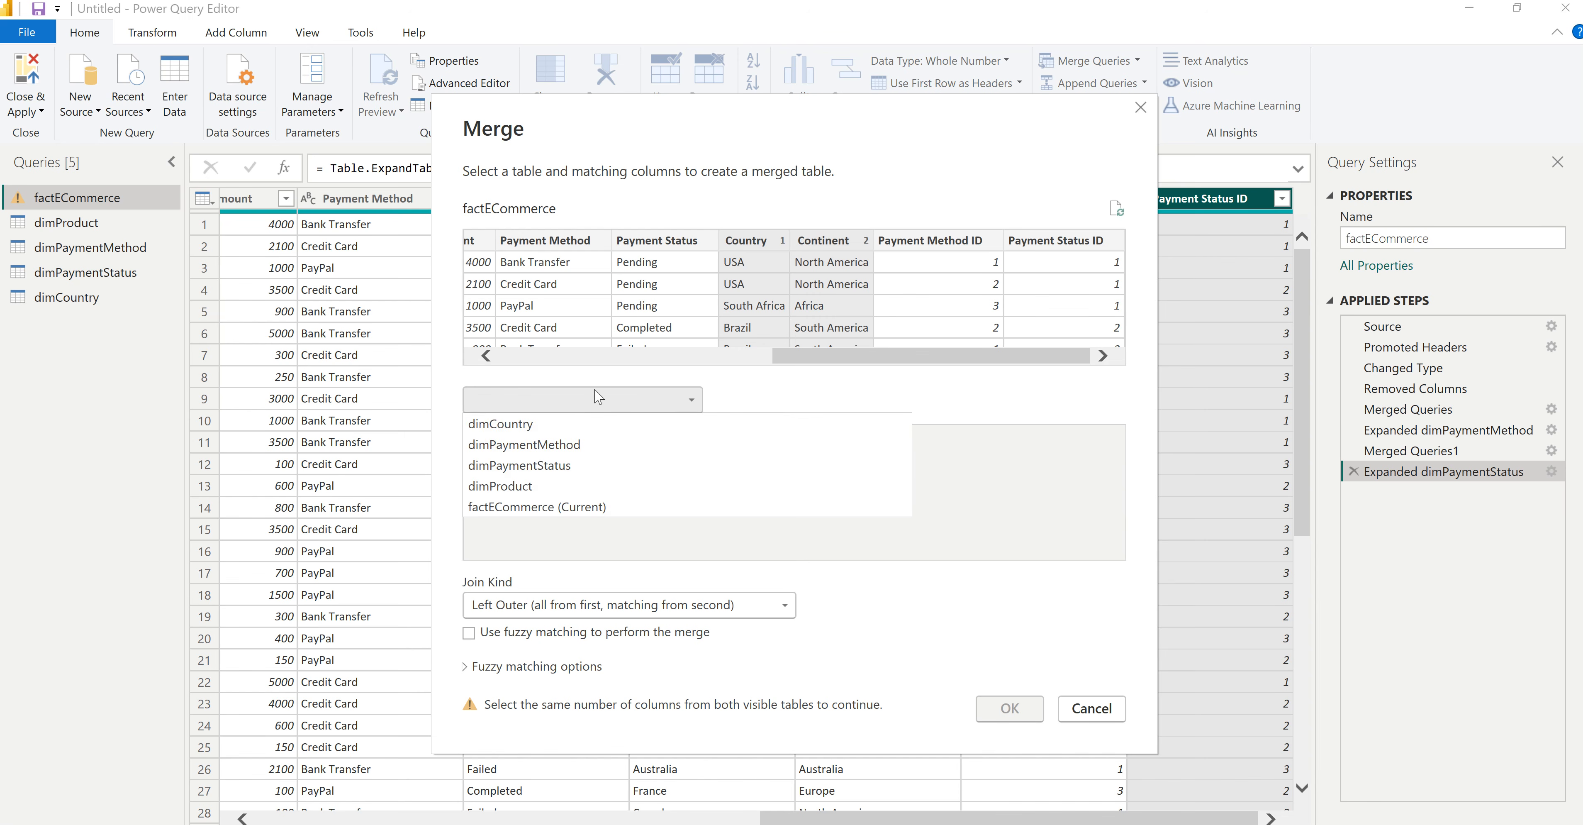
pyautogui.click(550, 429)
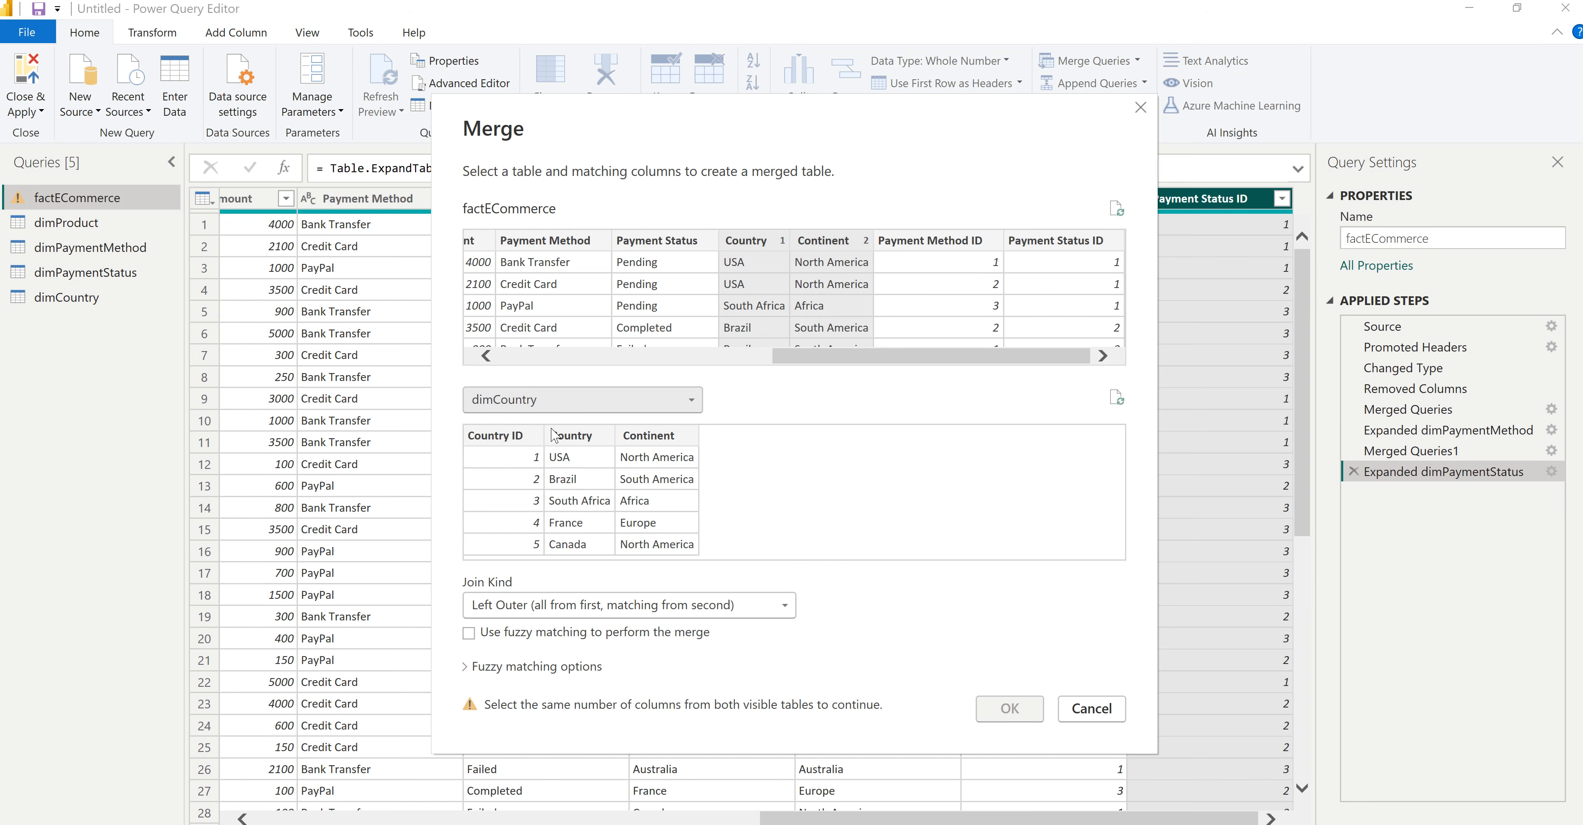
pyautogui.click(582, 438)
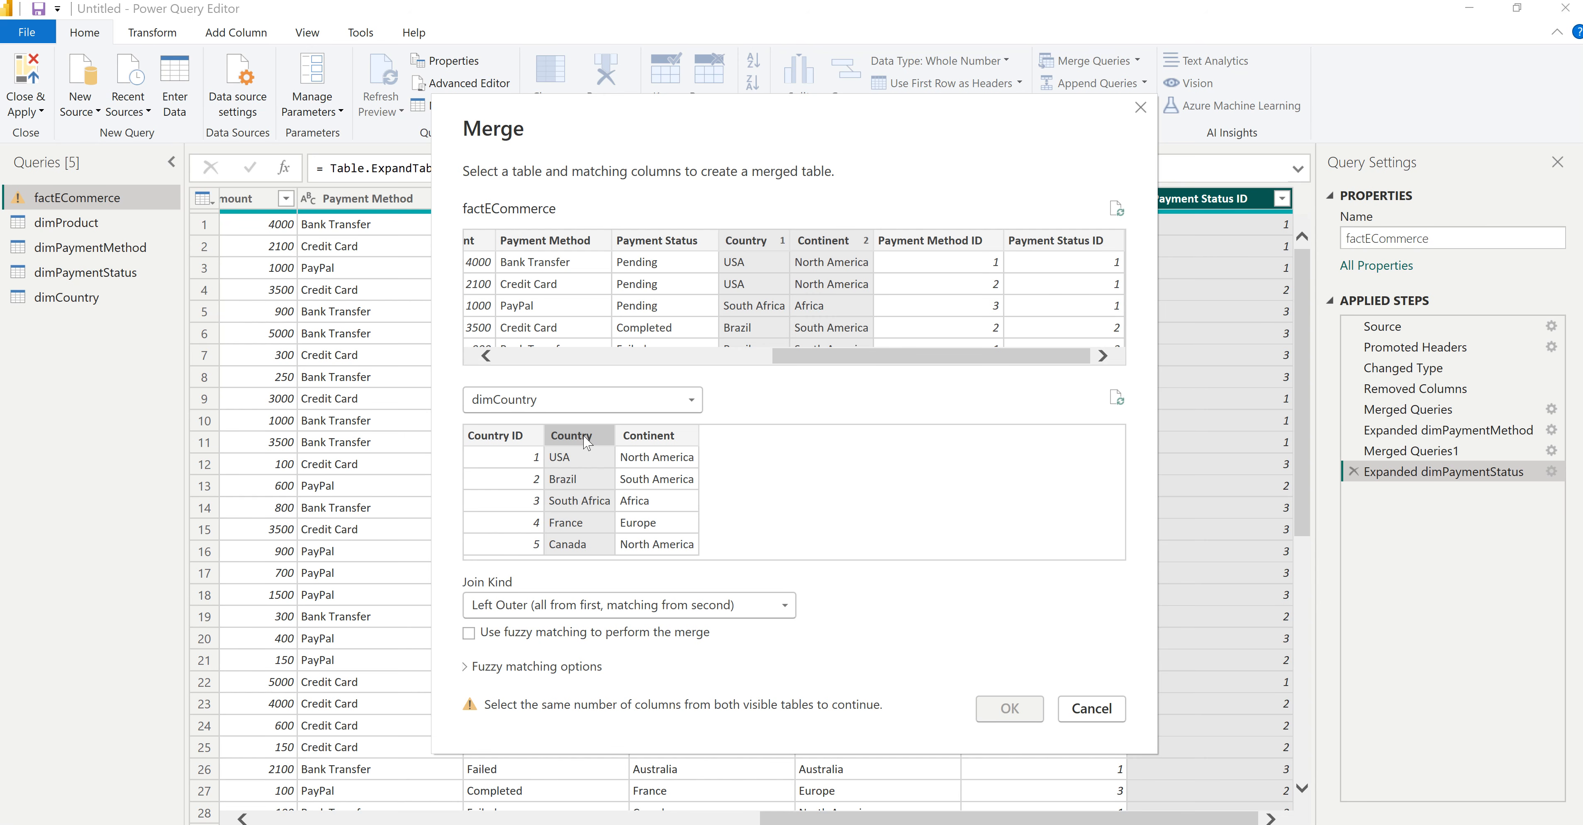
pyautogui.keyDown('ctrl'); pyautogui.click(673, 438); pyautogui.keyUp('ctrl')
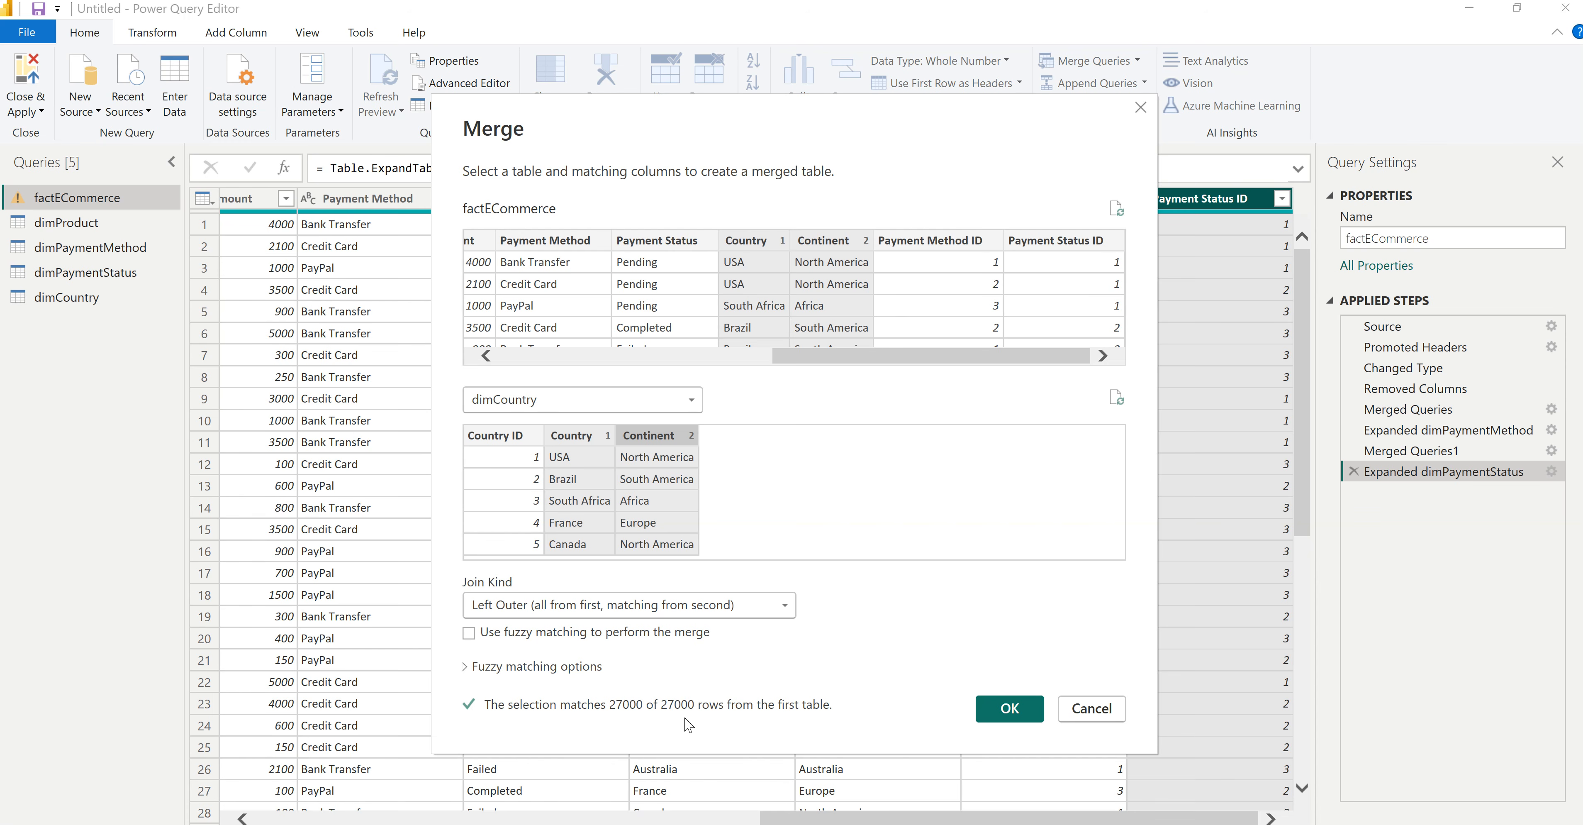
pyautogui.click(1009, 708)
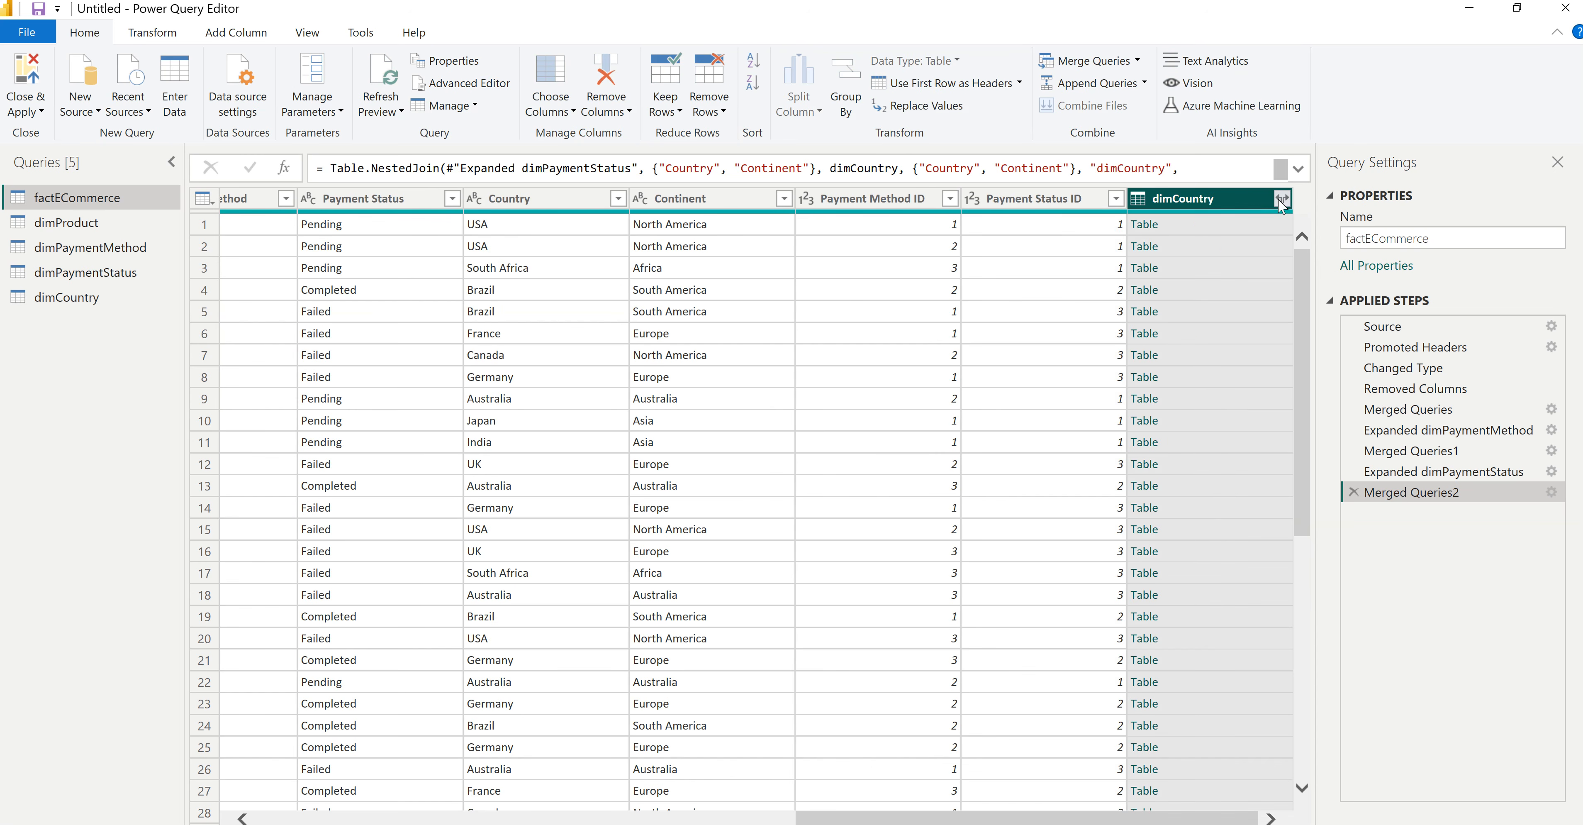
# Step: Expand the merged dimCountry column to Country ID only, leaving out Country and Continent
pyautogui.click(1281, 198)
pyautogui.click(978, 346)
pyautogui.click(978, 324)
pyautogui.click(1142, 432)
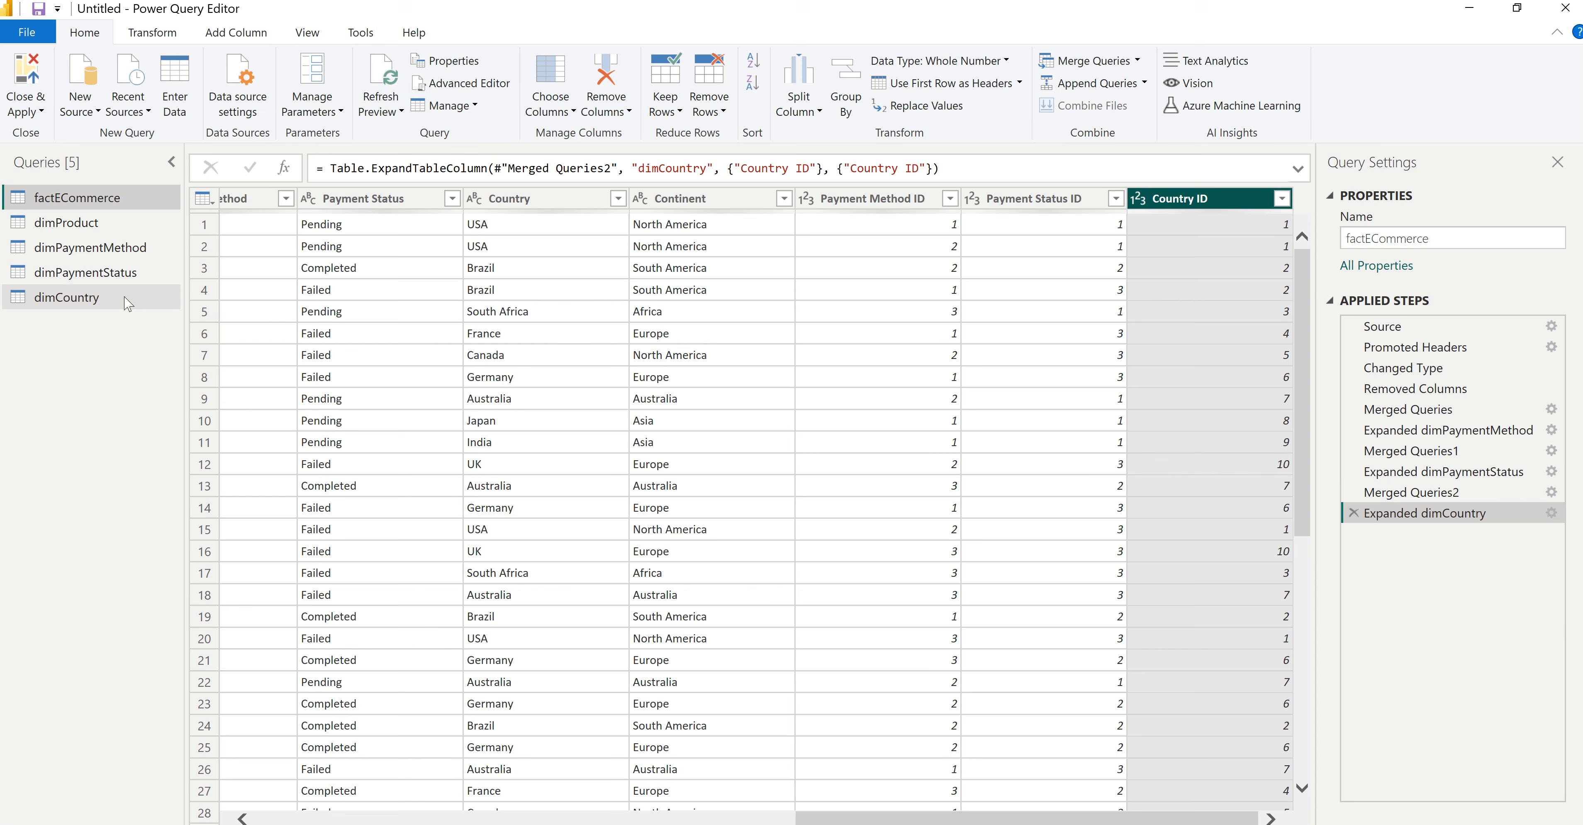
# Step: Close the query editor with all changes applied and show the data model's relationship diagram
pyautogui.click(38, 112)
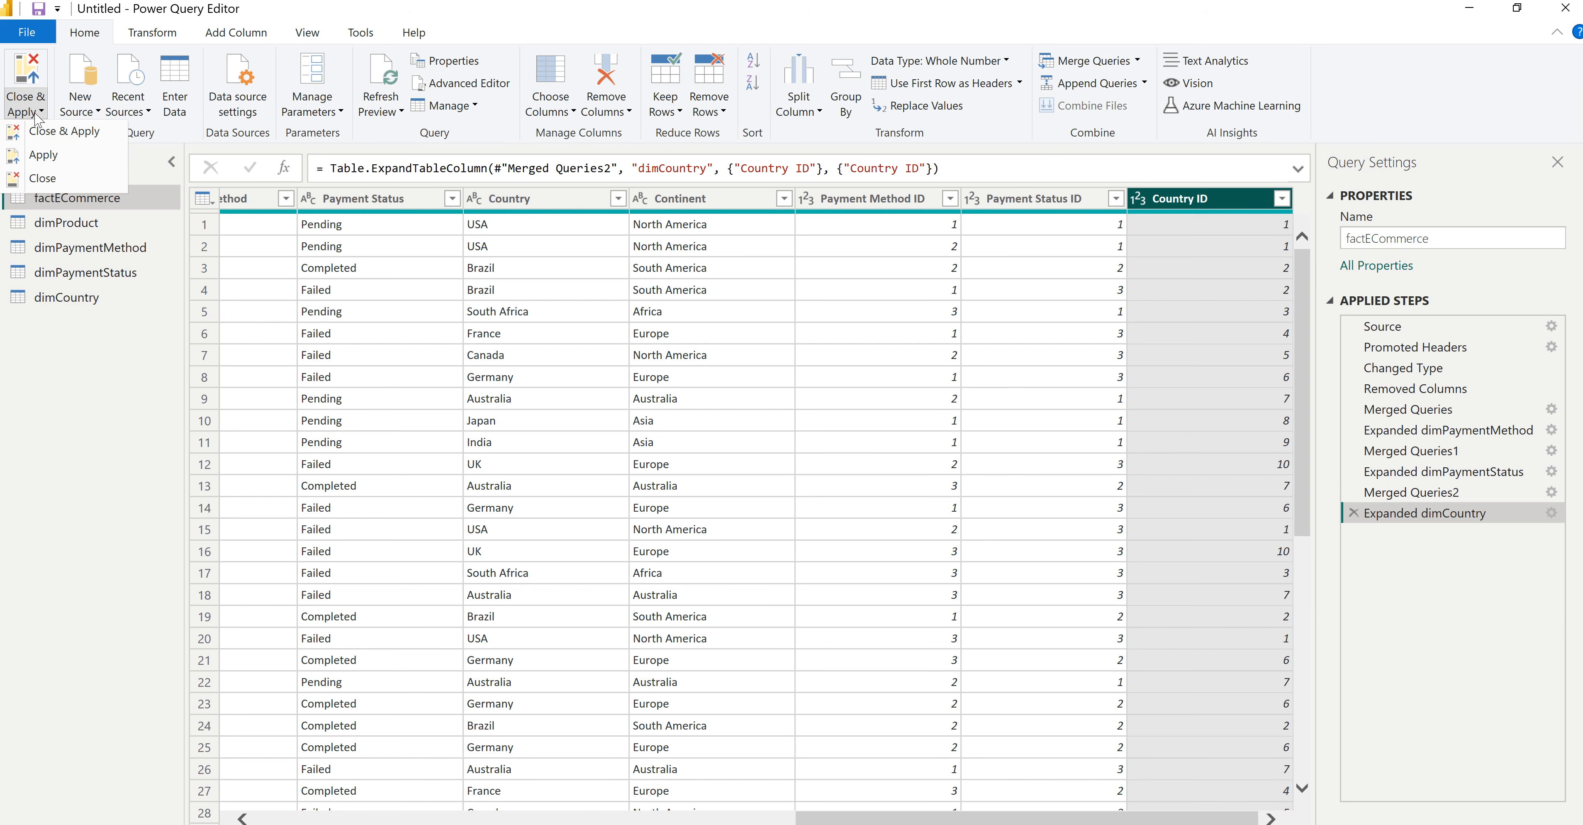
pyautogui.click(69, 136)
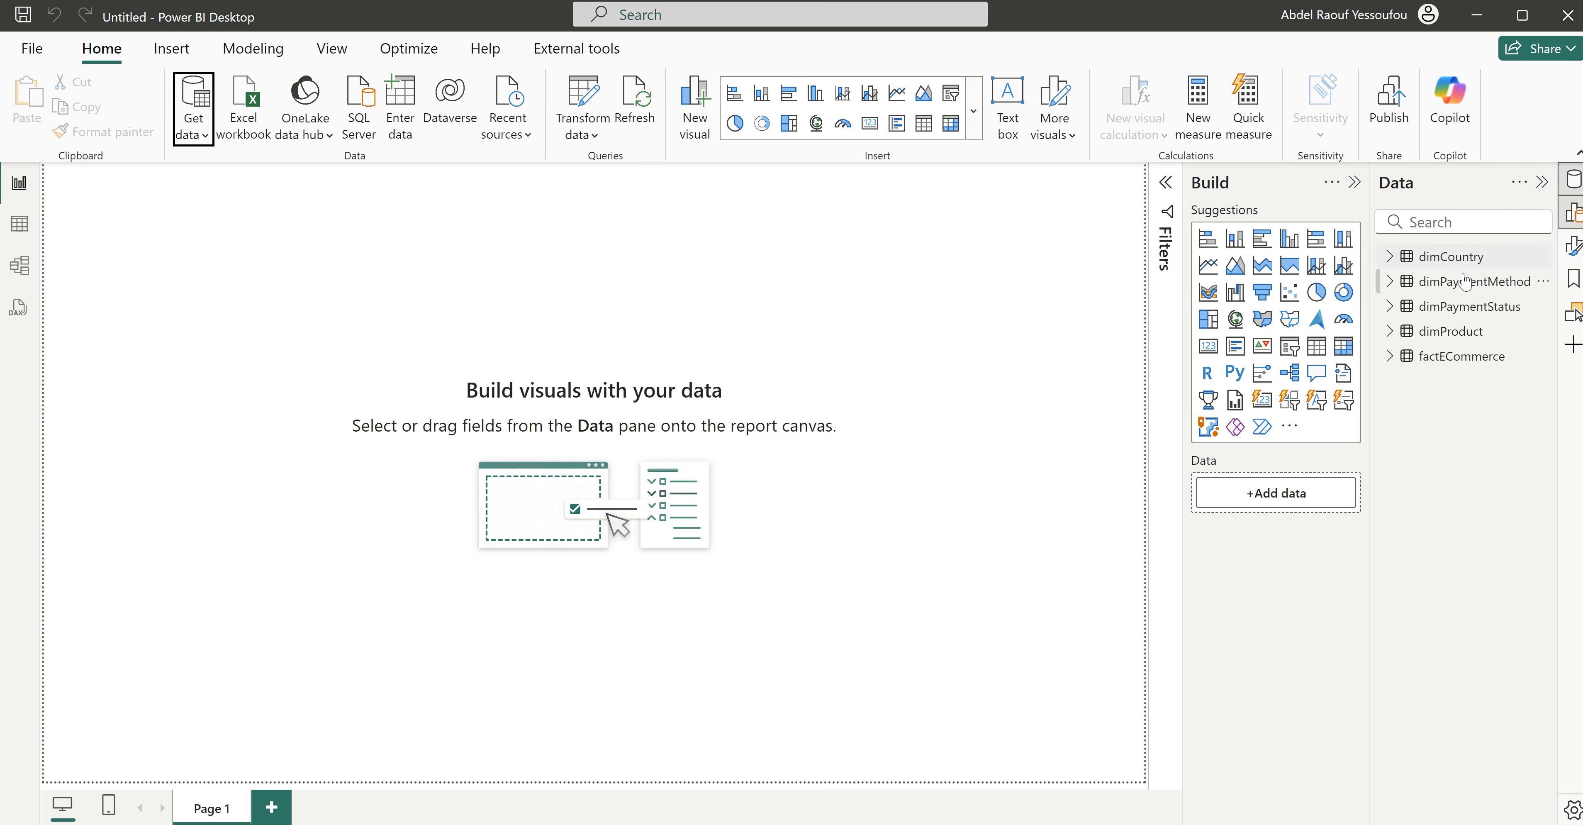
pyautogui.click(20, 265)
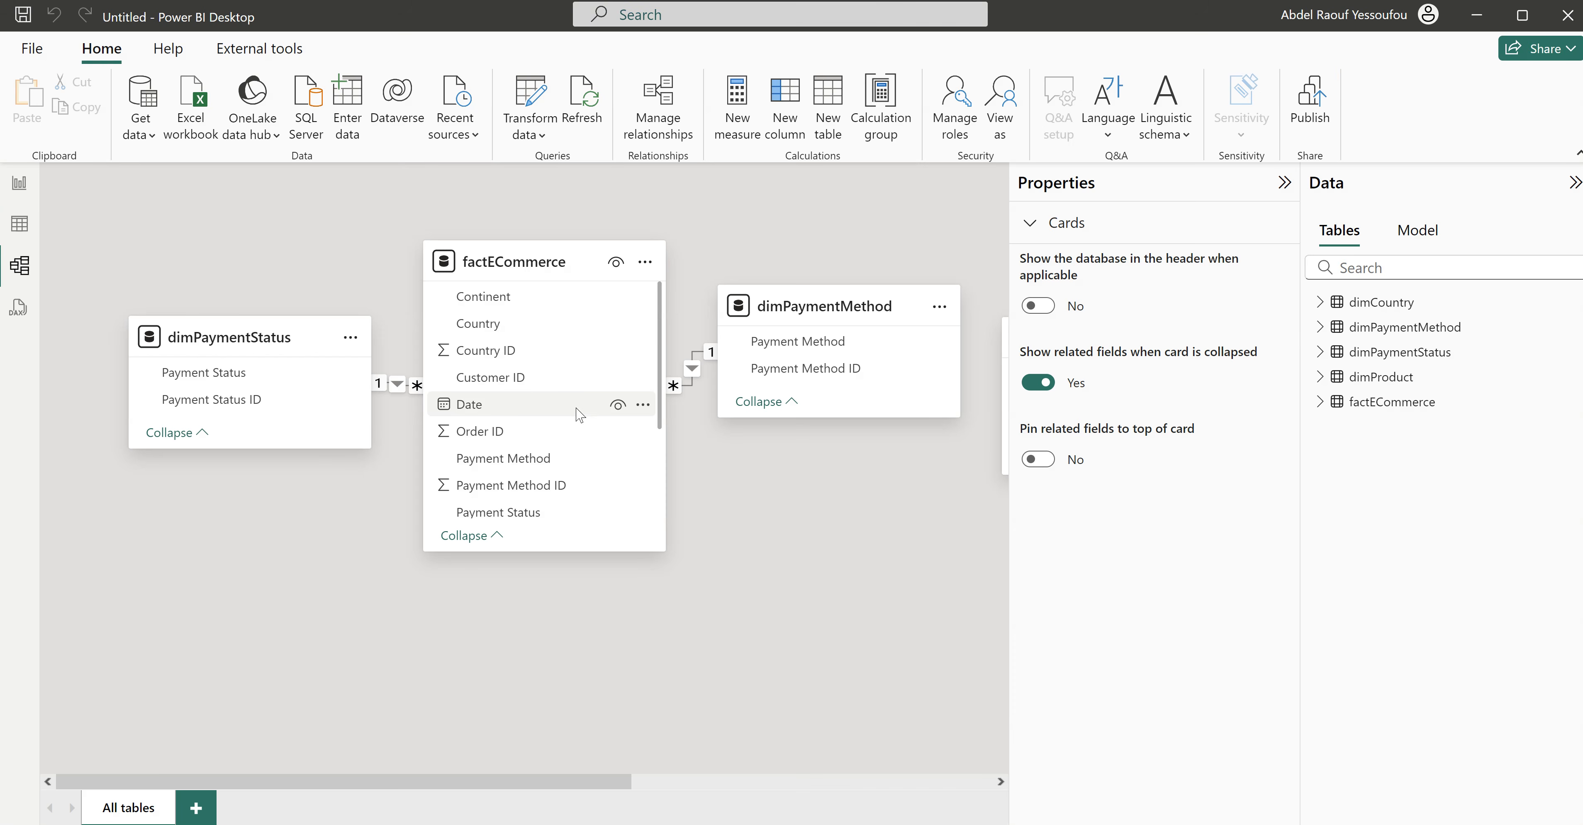
# Step: Arrange the model diagram around a central factECommerce, with dimPaymentStatus above dimPaymentMethod on one side and dimCountry above dimProduct on the other
pyautogui.moveTo(219, 334); pyautogui.dragTo(209, 259)
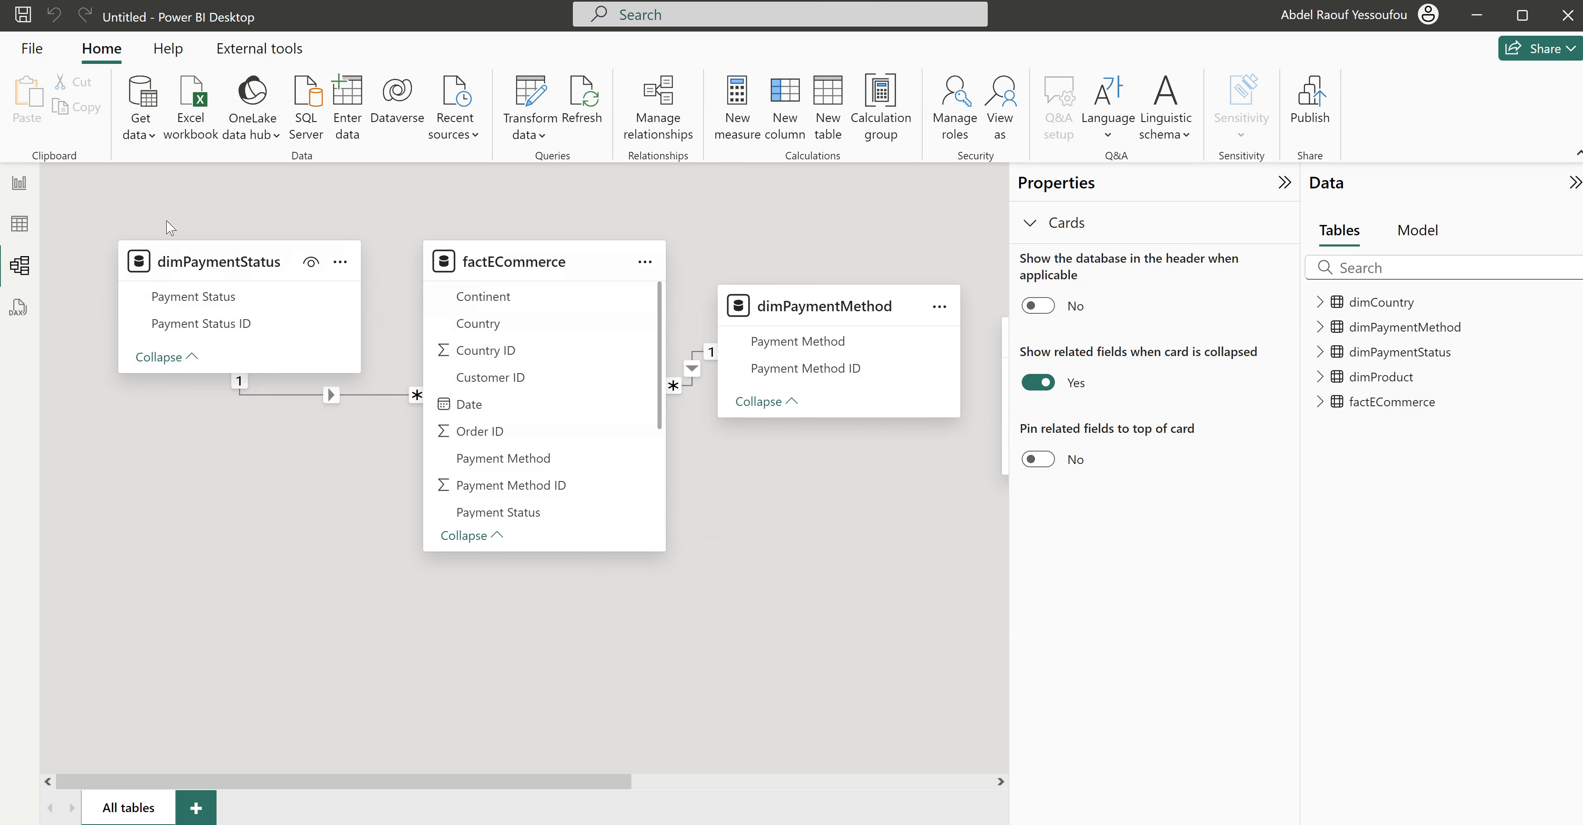
pyautogui.moveTo(503, 261); pyautogui.dragTo(498, 312)
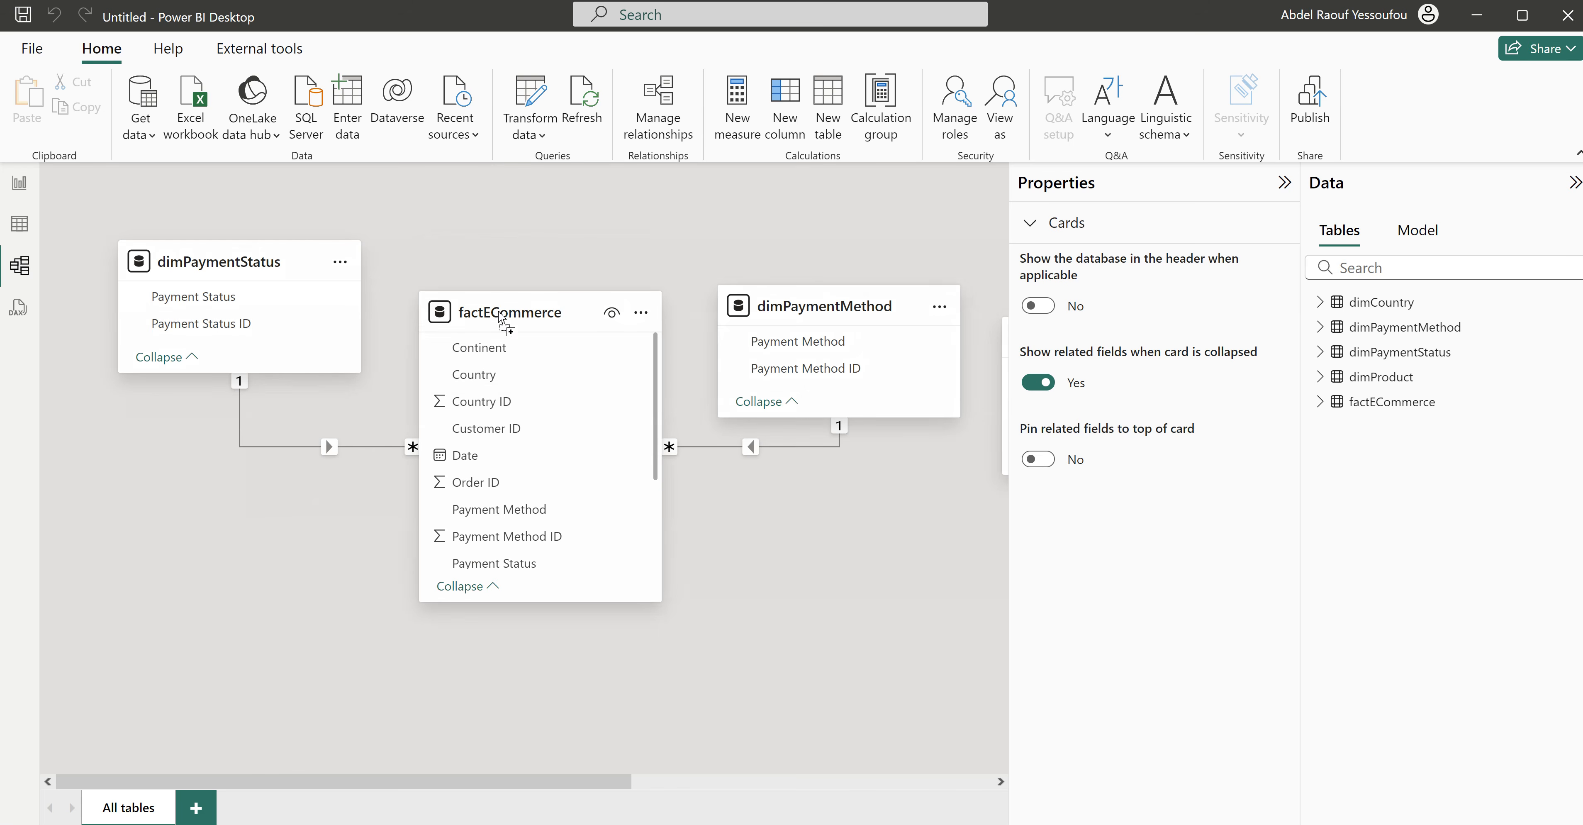
pyautogui.moveTo(813, 303); pyautogui.dragTo(158, 566)
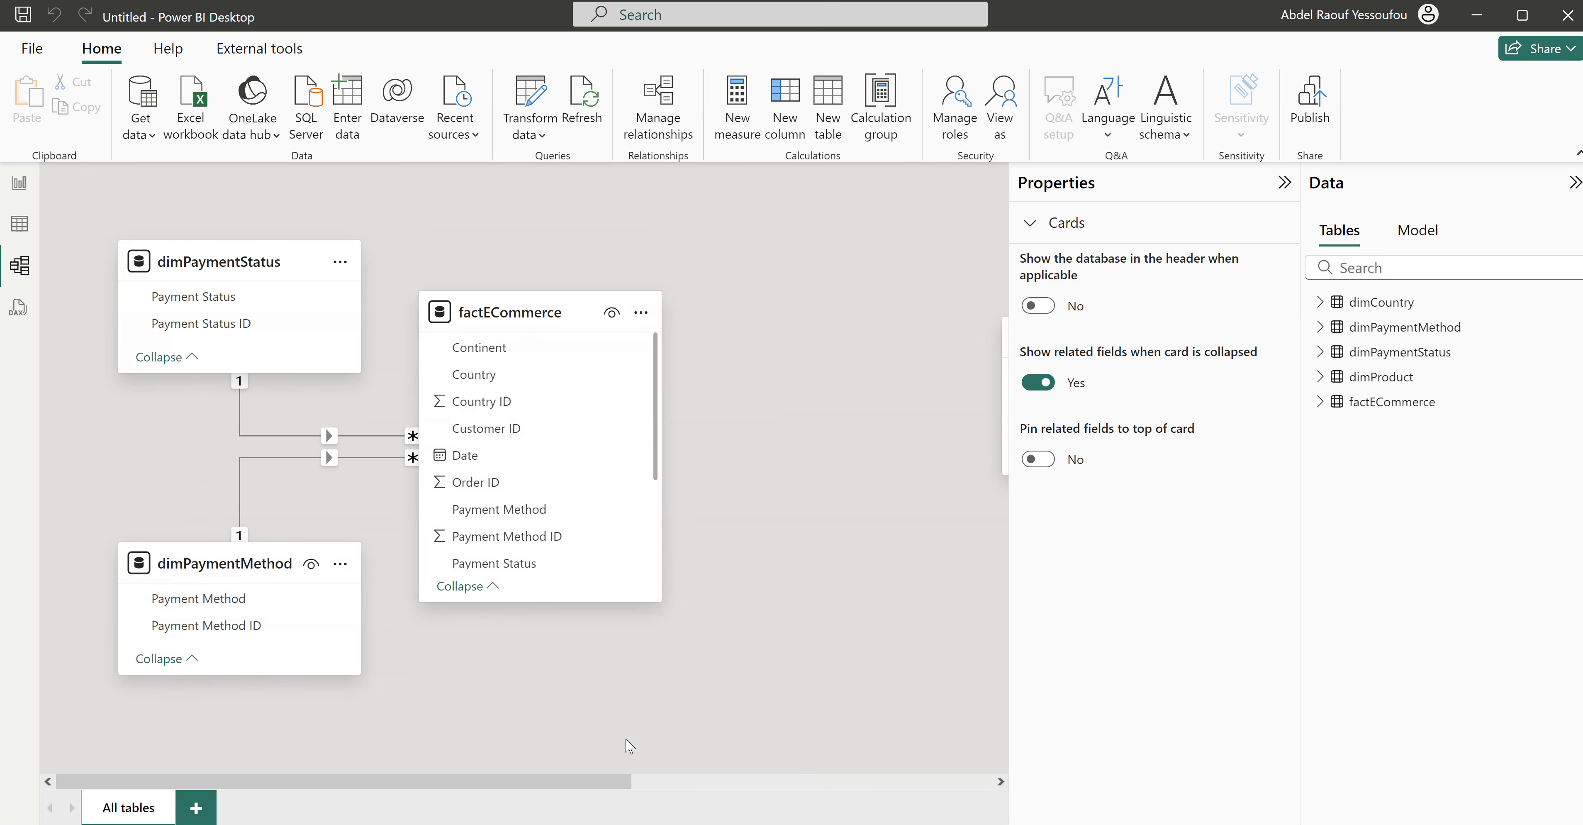
pyautogui.moveTo(614, 781); pyautogui.dragTo(856, 786)
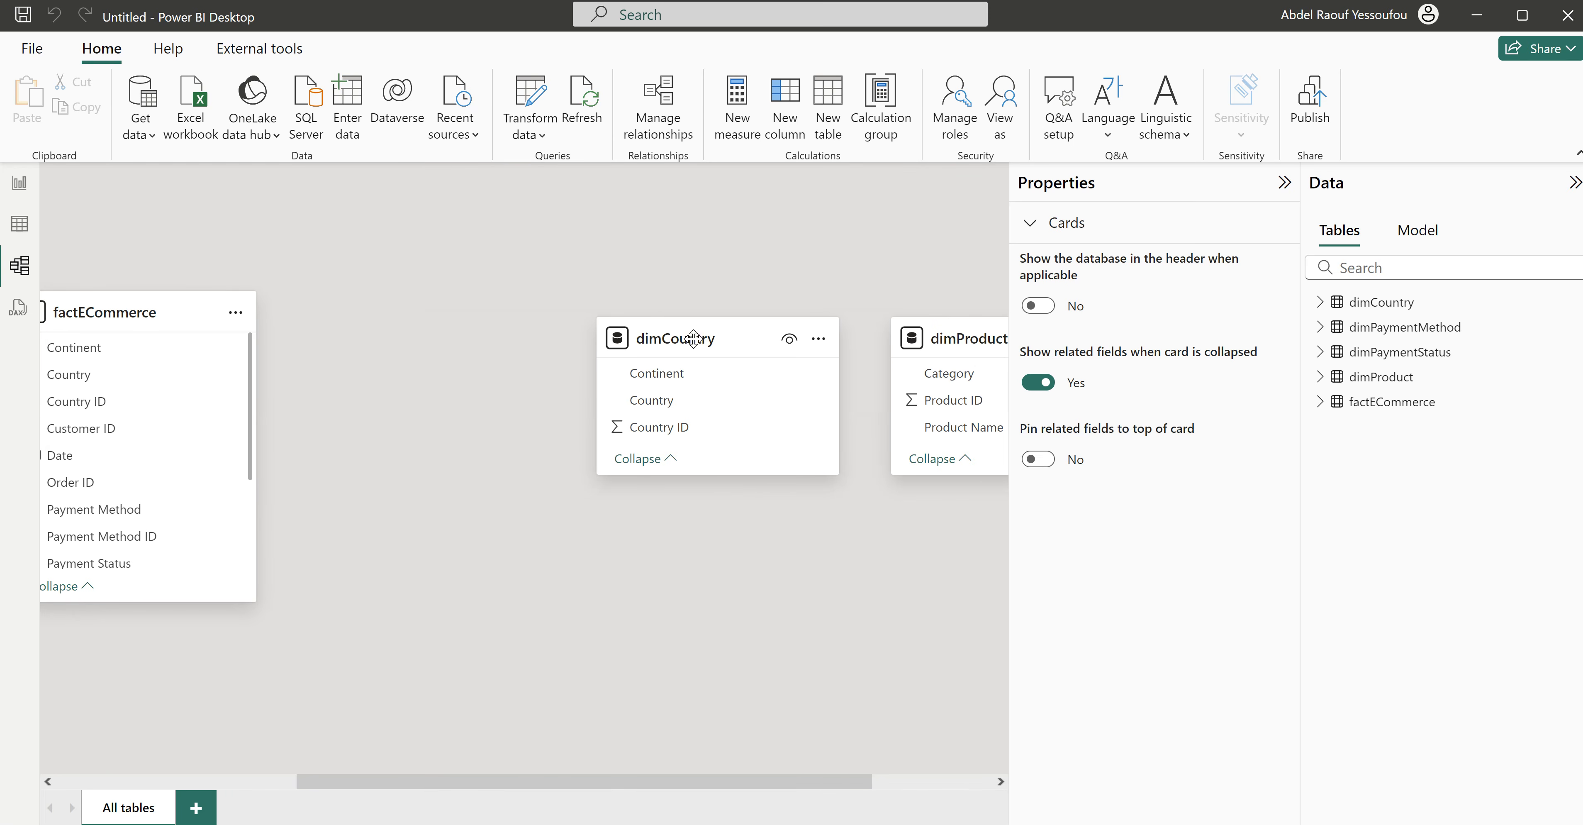
pyautogui.moveTo(686, 339); pyautogui.dragTo(399, 261)
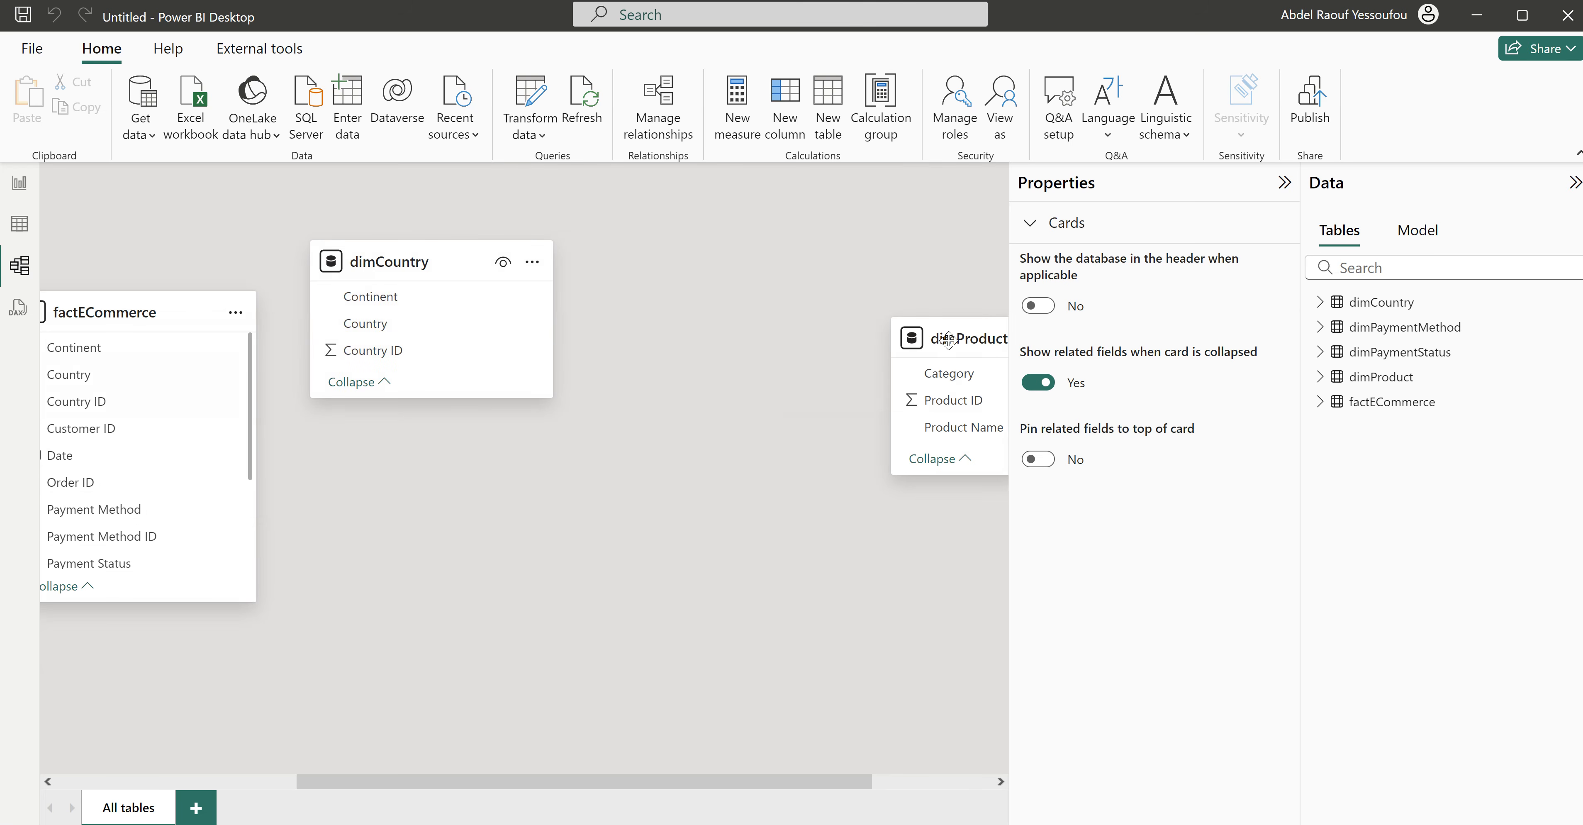
pyautogui.moveTo(949, 345); pyautogui.dragTo(770, 569)
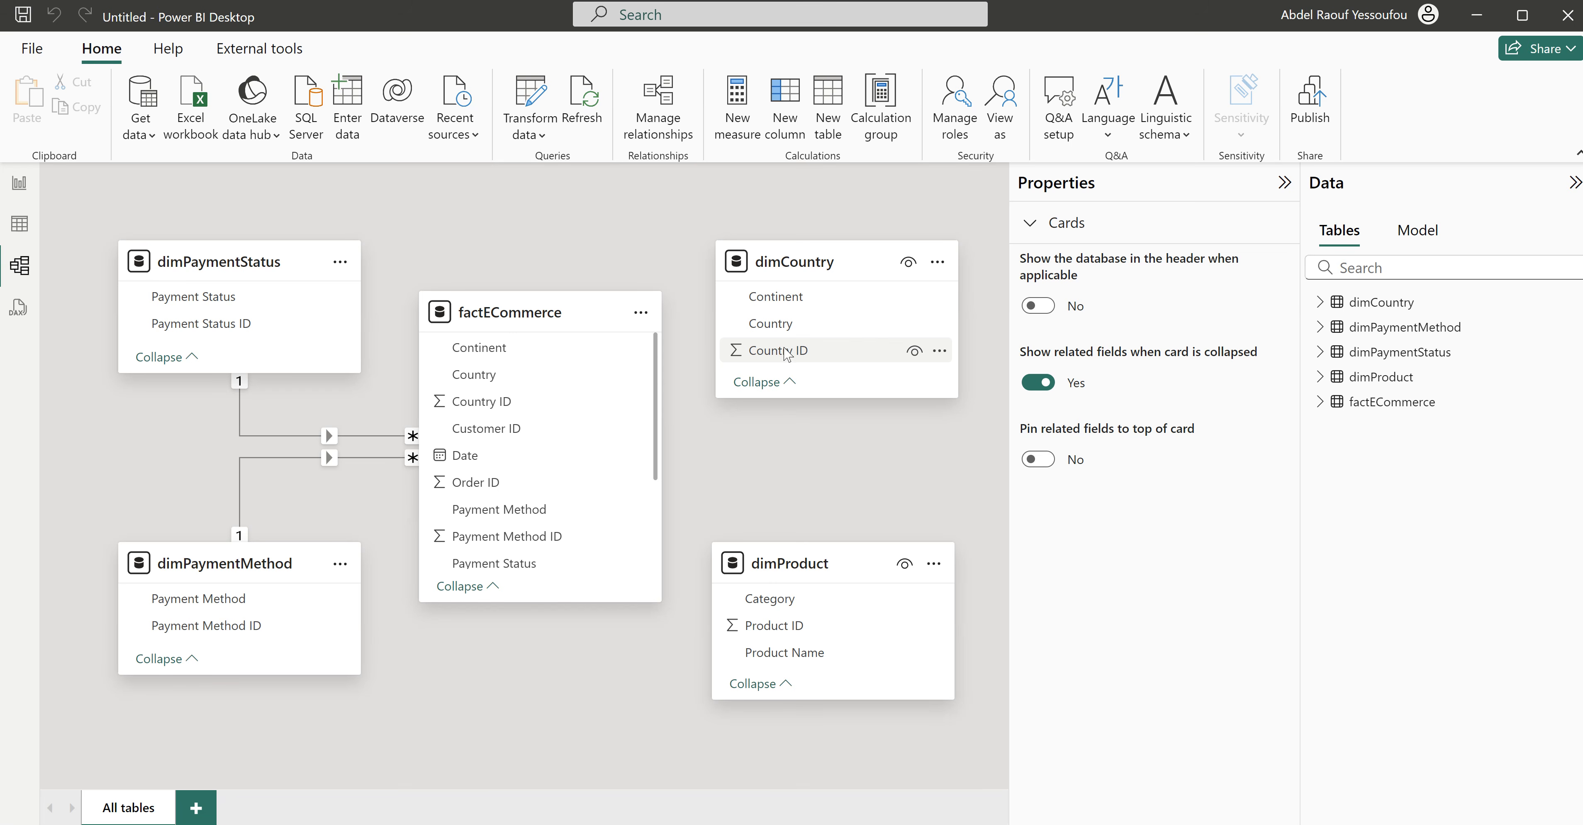
# Step: Create active one-to-many, single-direction relationships to factECommerce from dimCountry on Country ID and from dimProduct on Product ID
pyautogui.moveTo(791, 360); pyautogui.dragTo(524, 410)
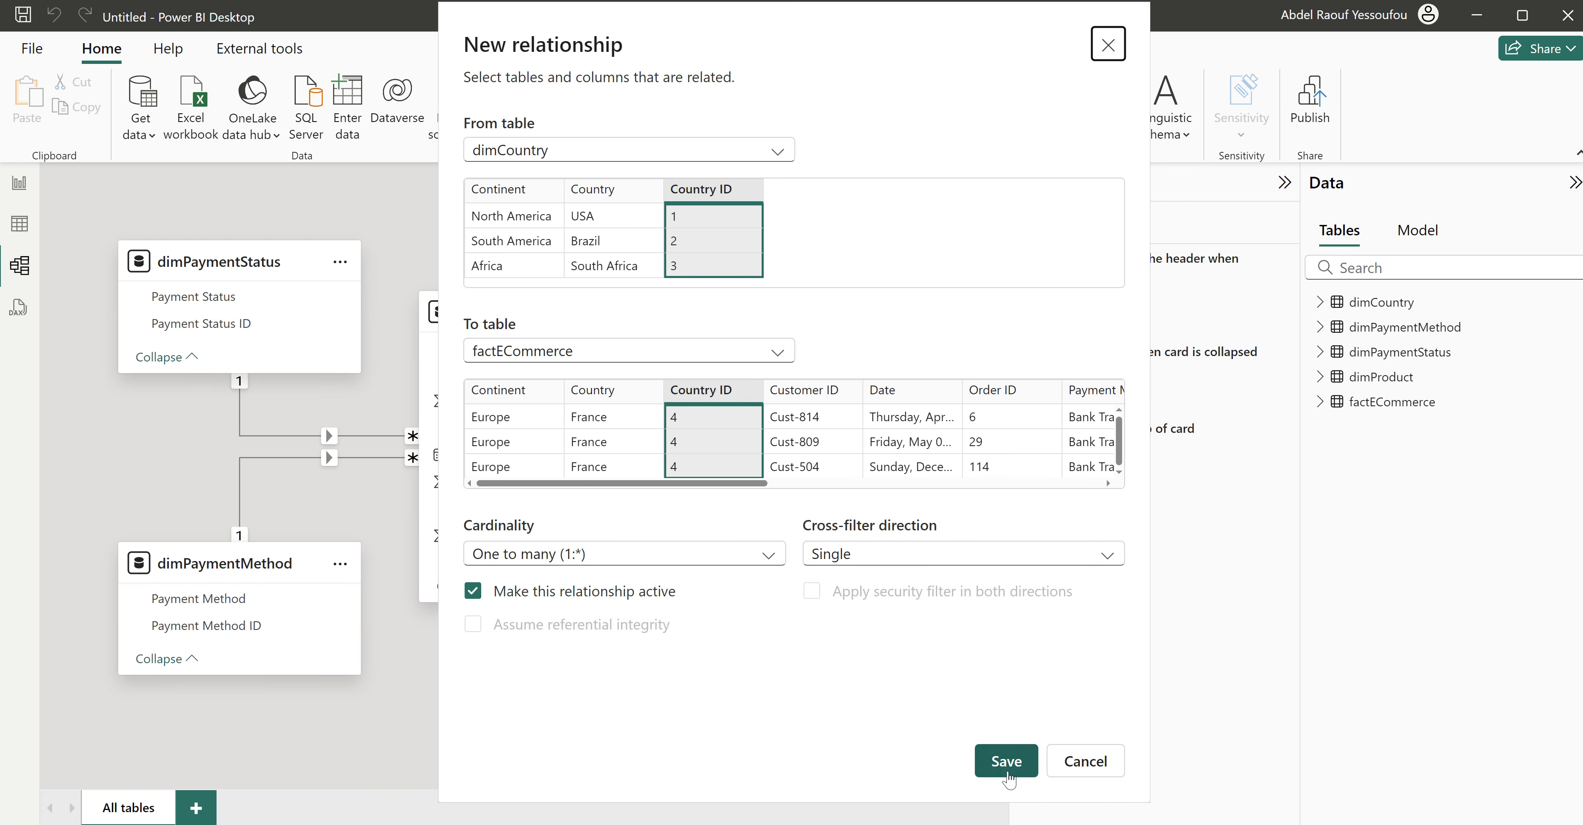
pyautogui.click(1006, 762)
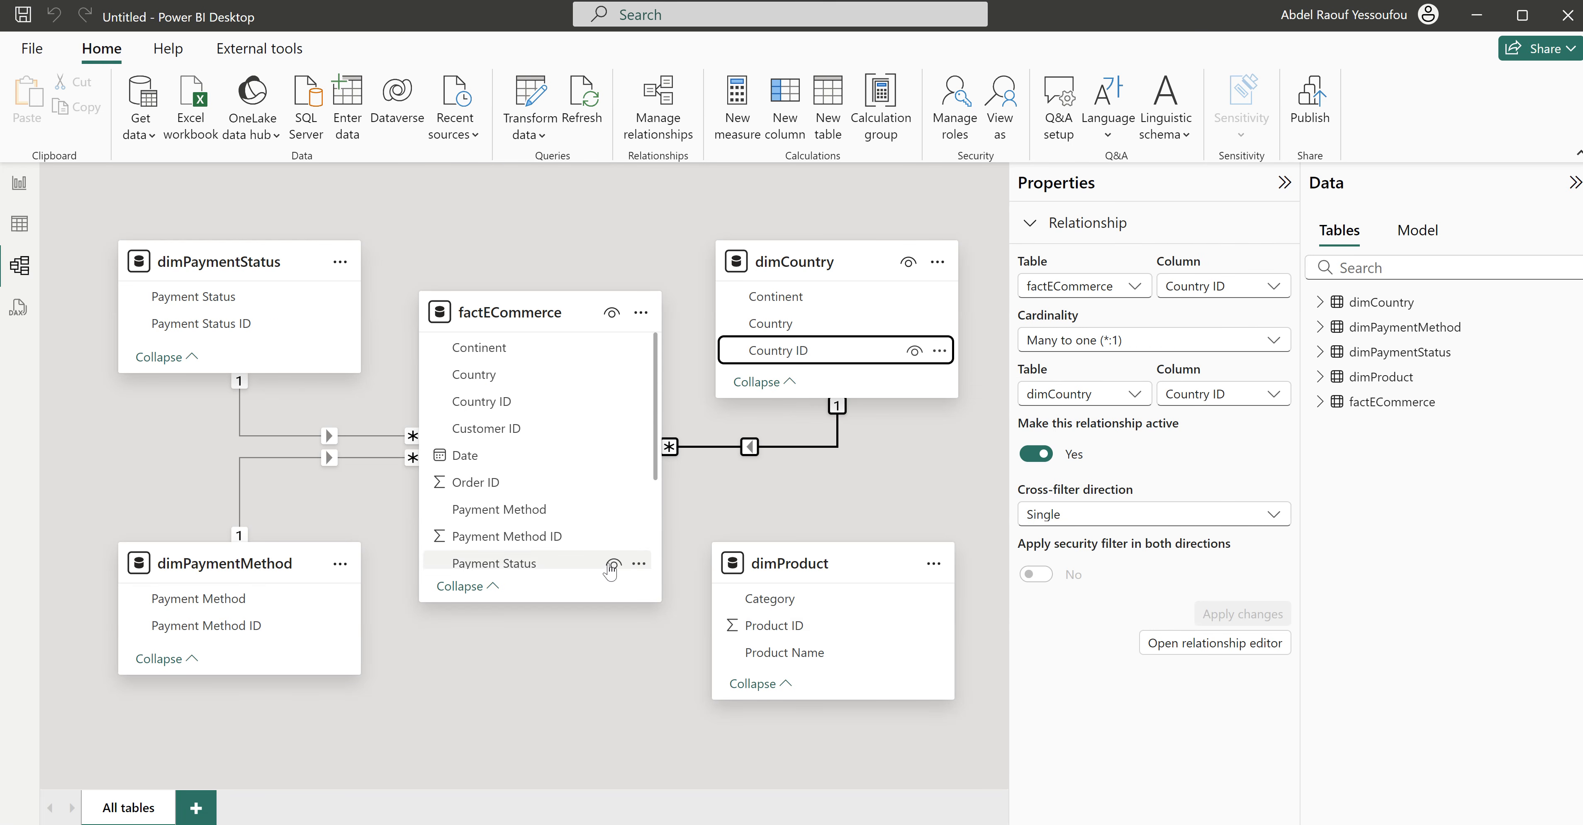
pyautogui.scroll(-3, 575, 527)
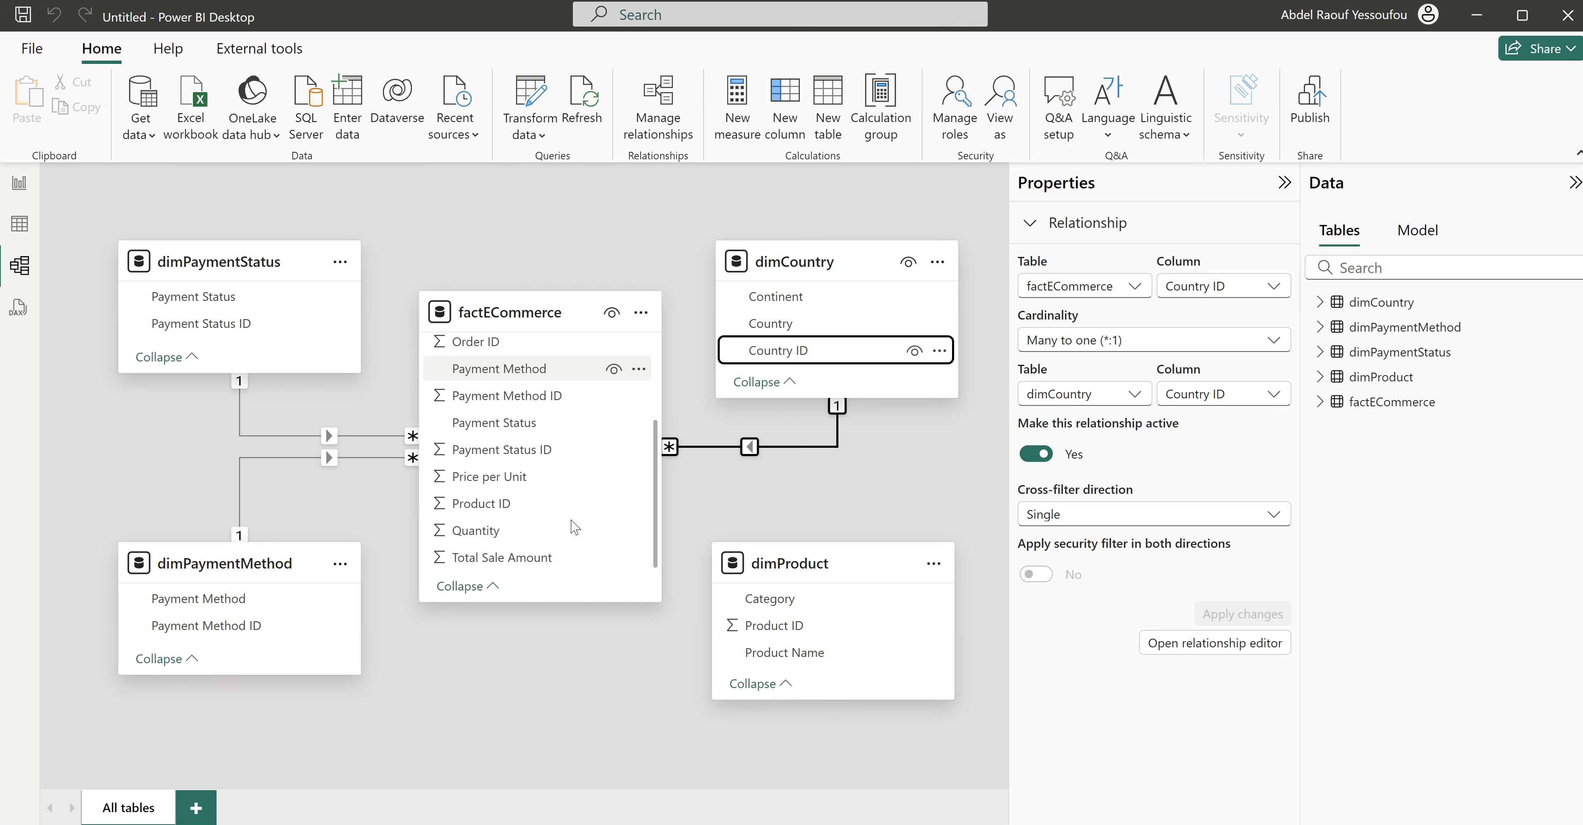
pyautogui.moveTo(777, 628); pyautogui.dragTo(502, 508)
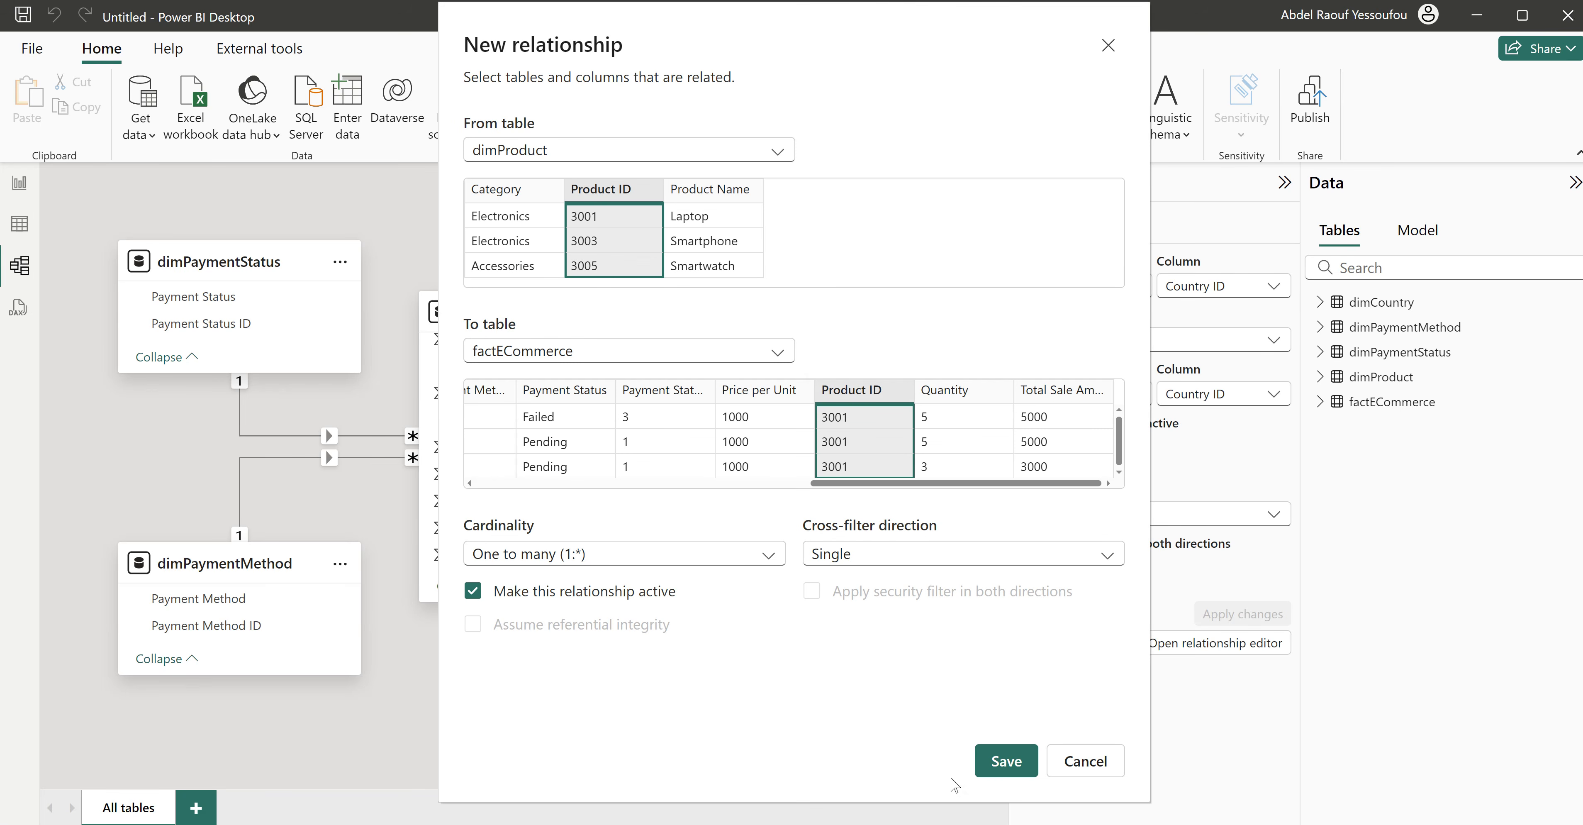
pyautogui.click(998, 762)
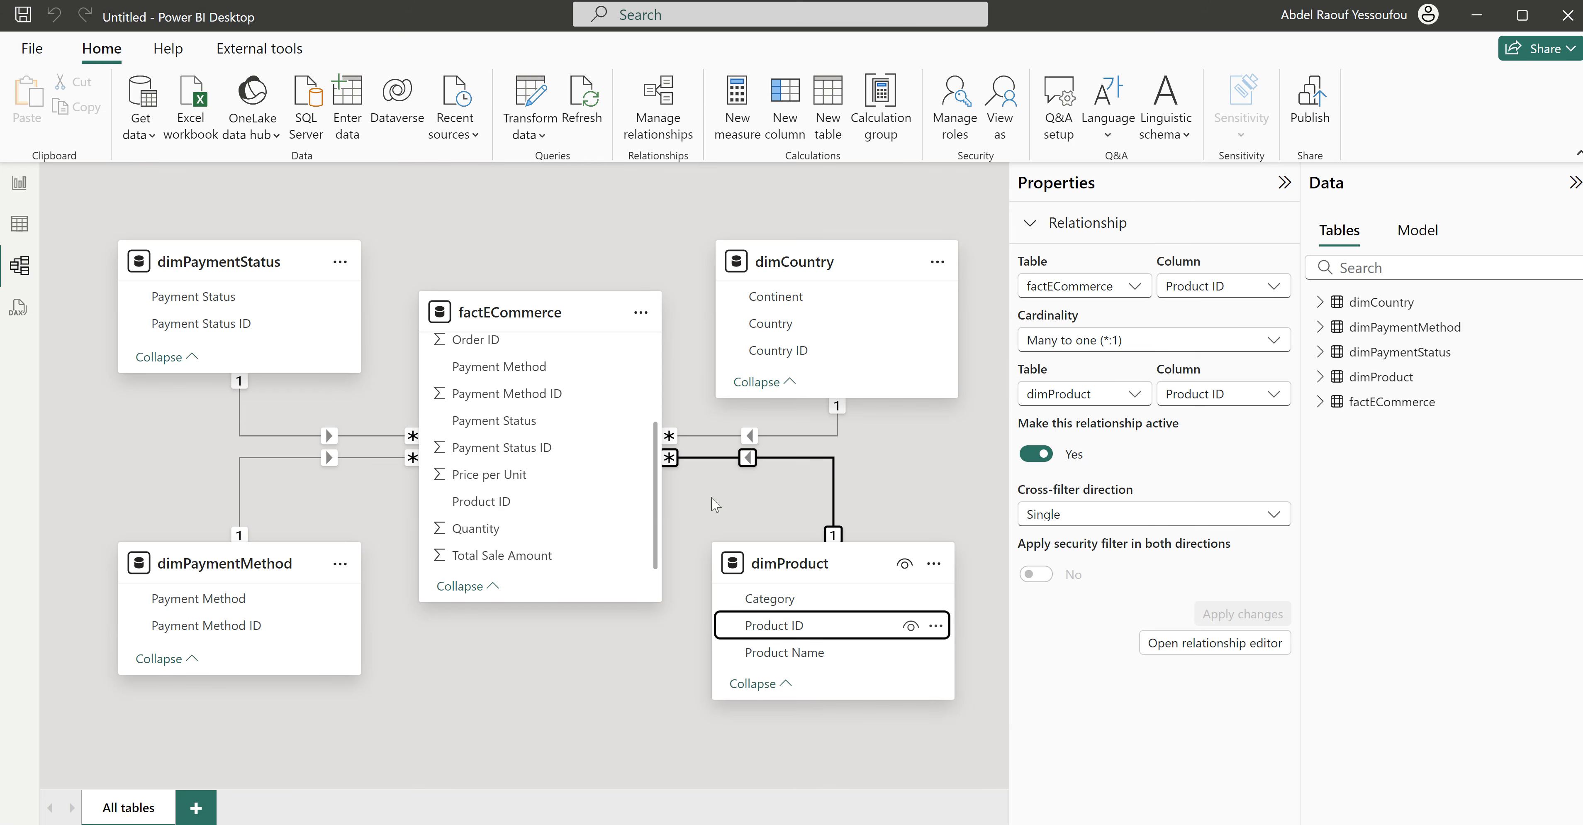
# Step: Look over the finished eCommerce_Tutorial dashboard for reference, and return to the blank page of the untitled report
pyautogui.scroll(5, 605, 504)
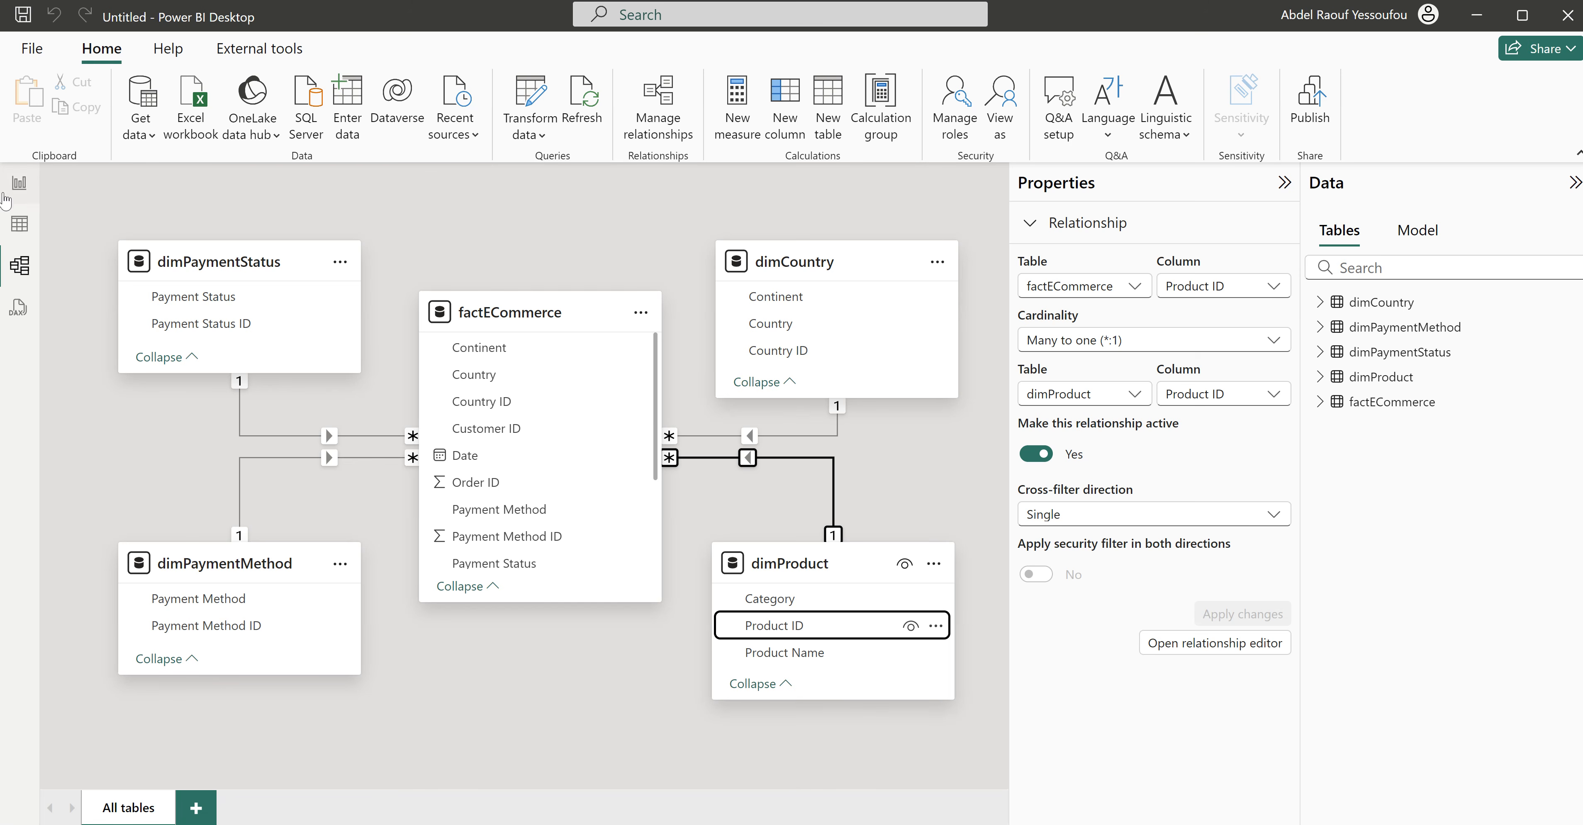
pyautogui.click(17, 183)
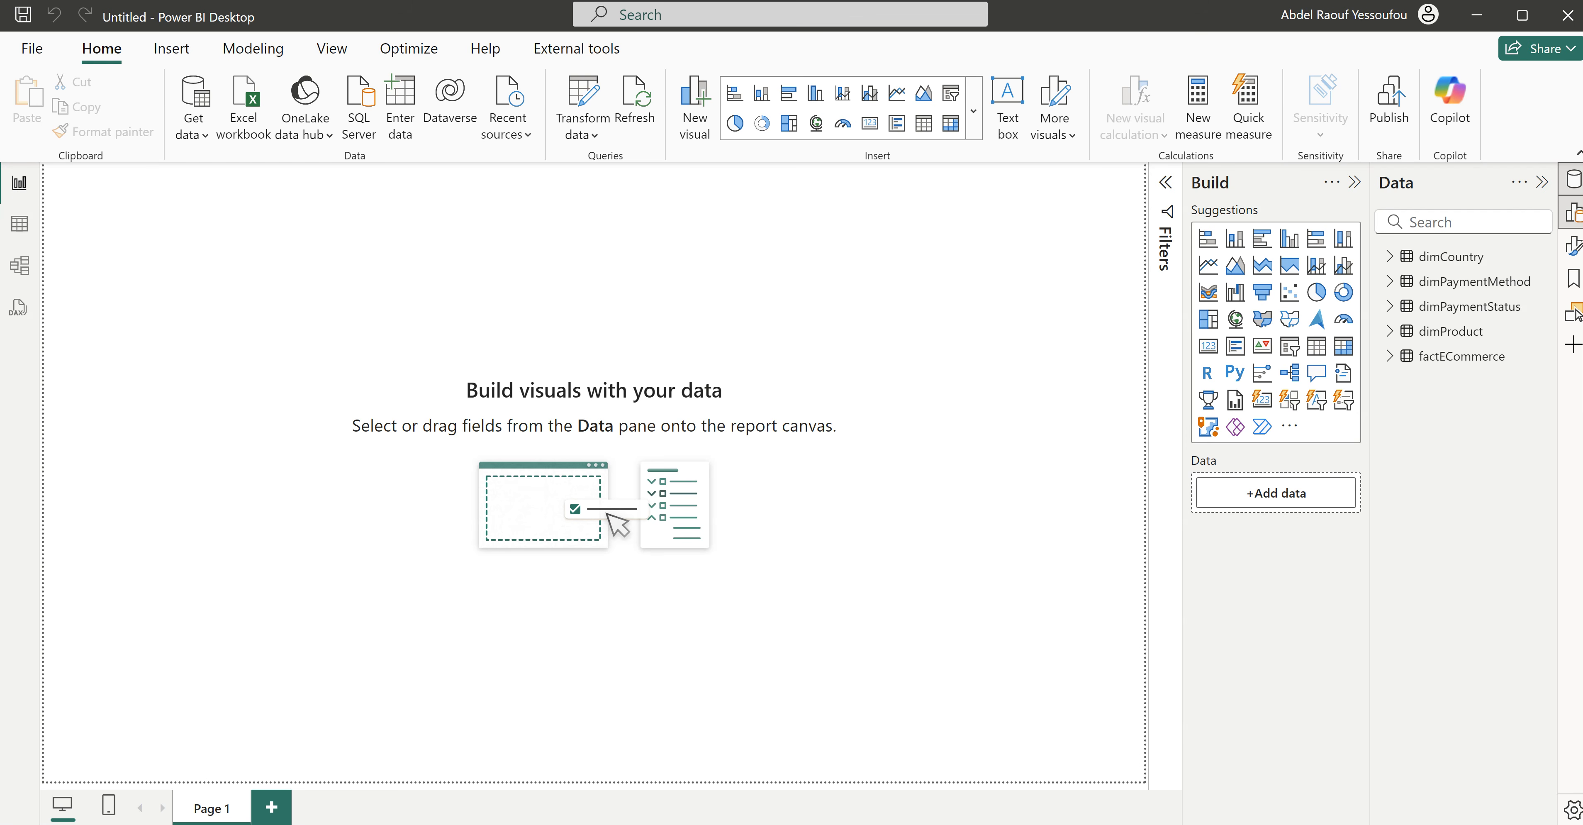
pyautogui.click(949, 787)
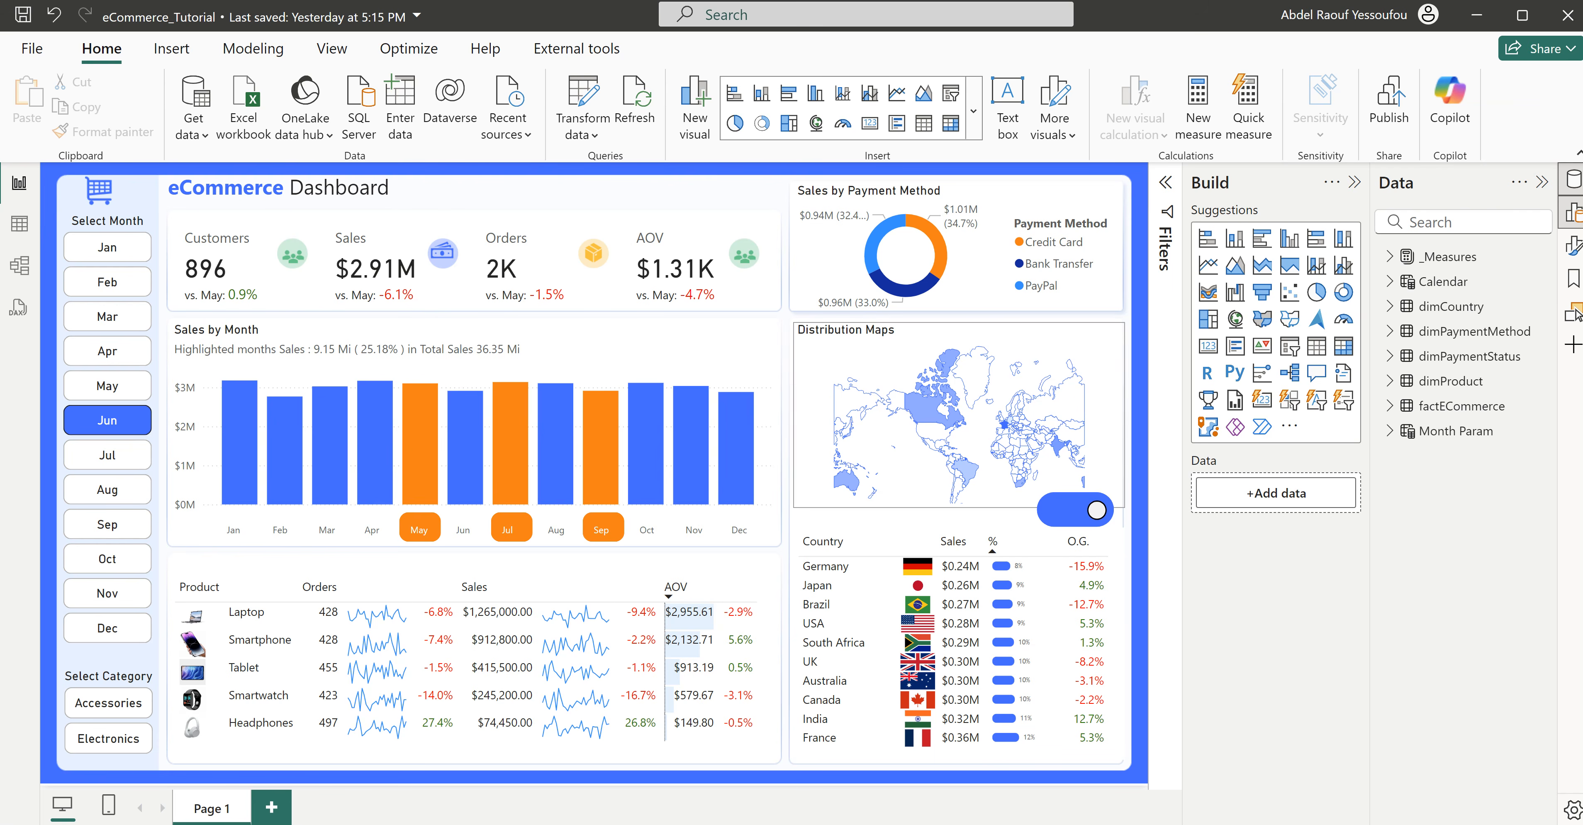
pyautogui.moveTo(1048, 823)
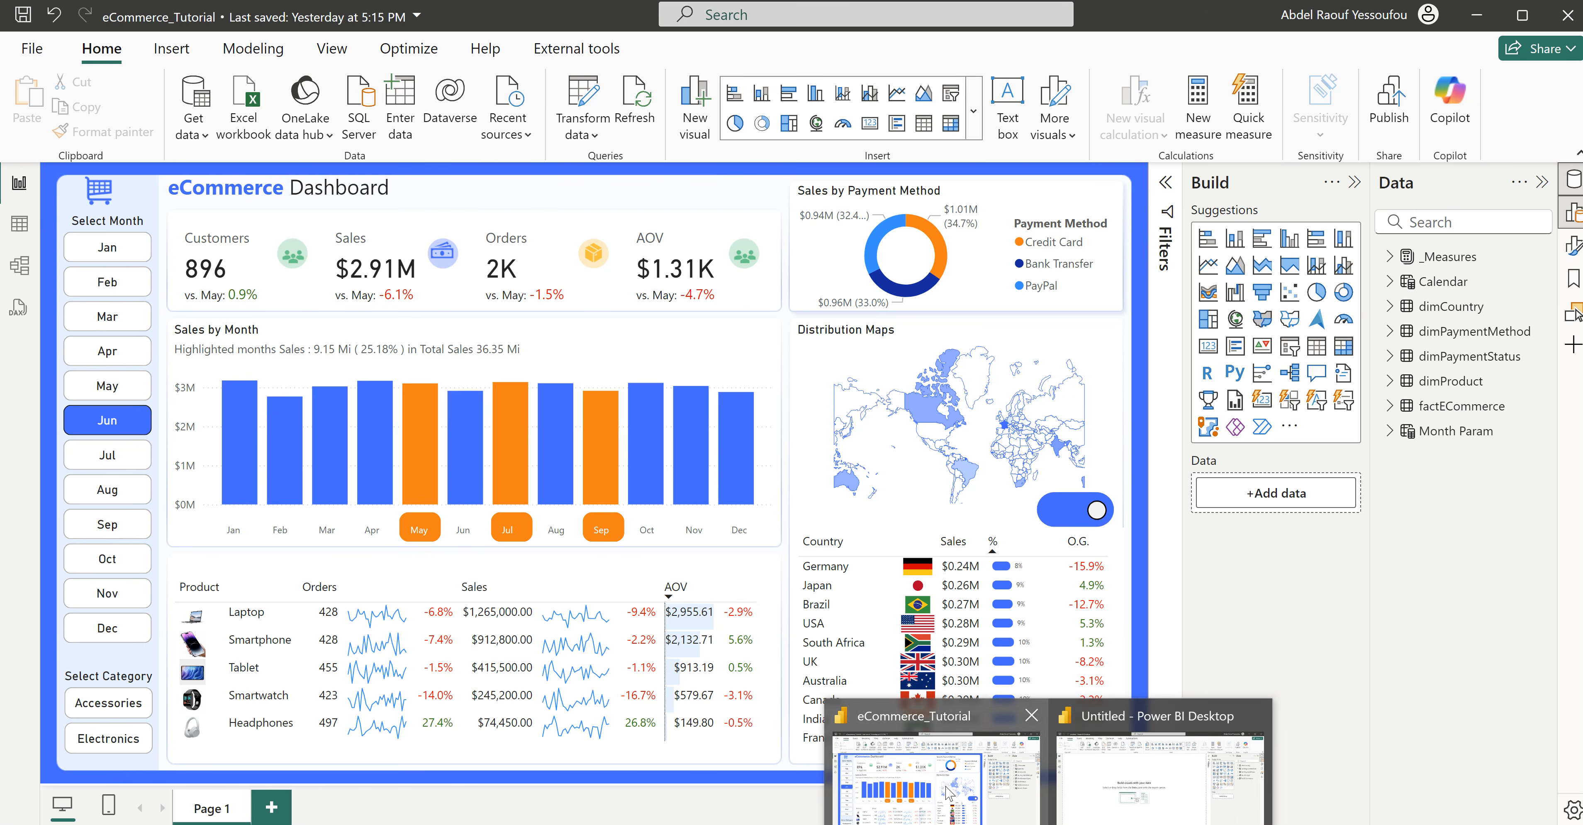
pyautogui.click(1110, 761)
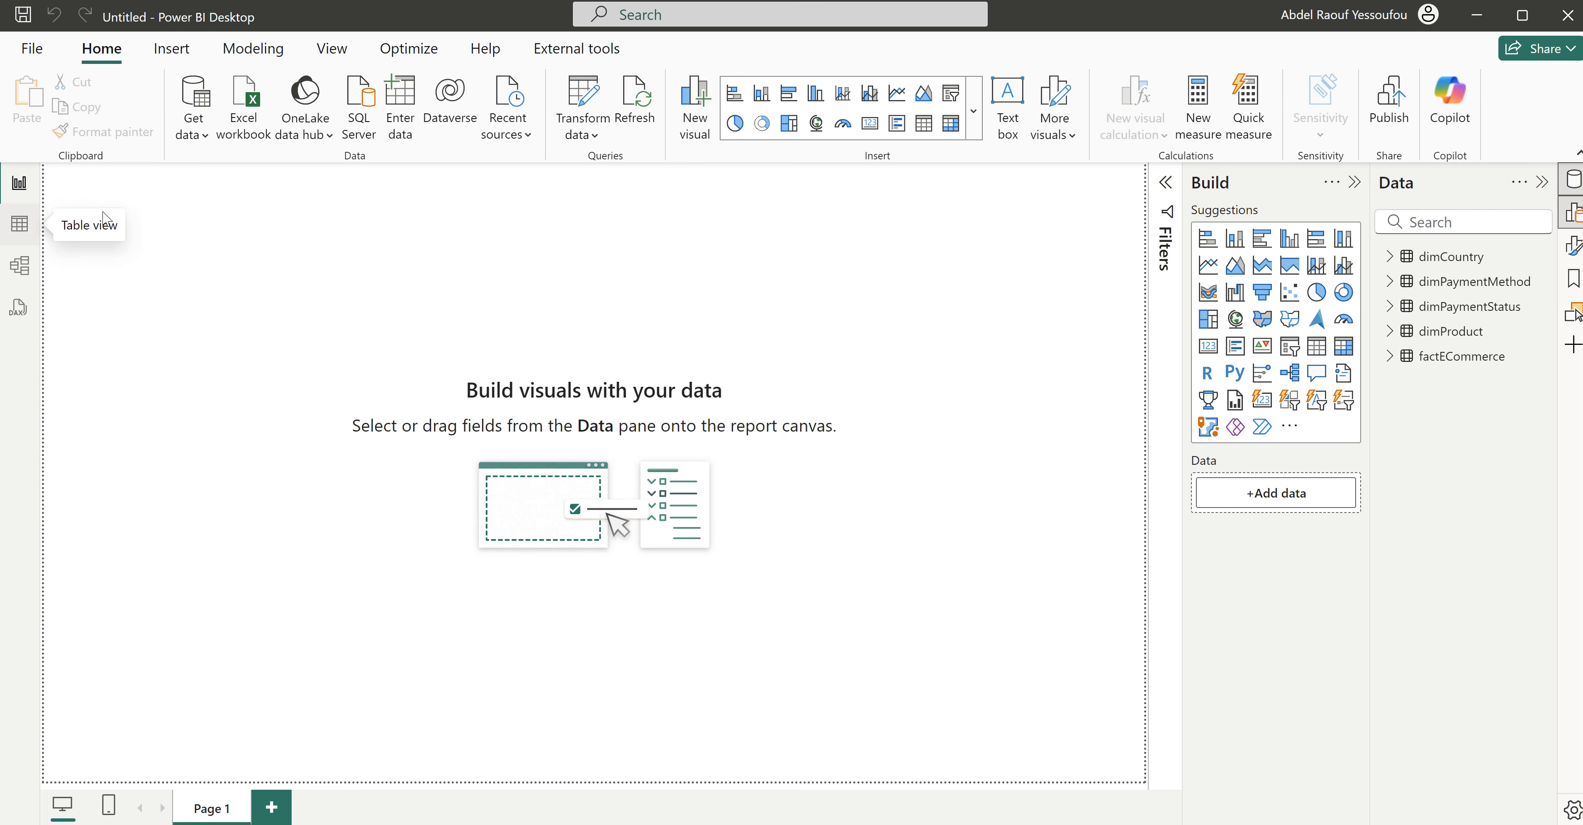
# Step: Create a calculated Calendar table using ADDCOLUMNS over CALENDARAUTO(), with Year, Month (mmm), Monthnum, Day, Weekday (ddd), Weeknum (WEEKDAY), Qtr ("Q-" prefix) and Weekend/Weekday WeekType columns
pyautogui.click(19, 224)
pyautogui.click(573, 108)
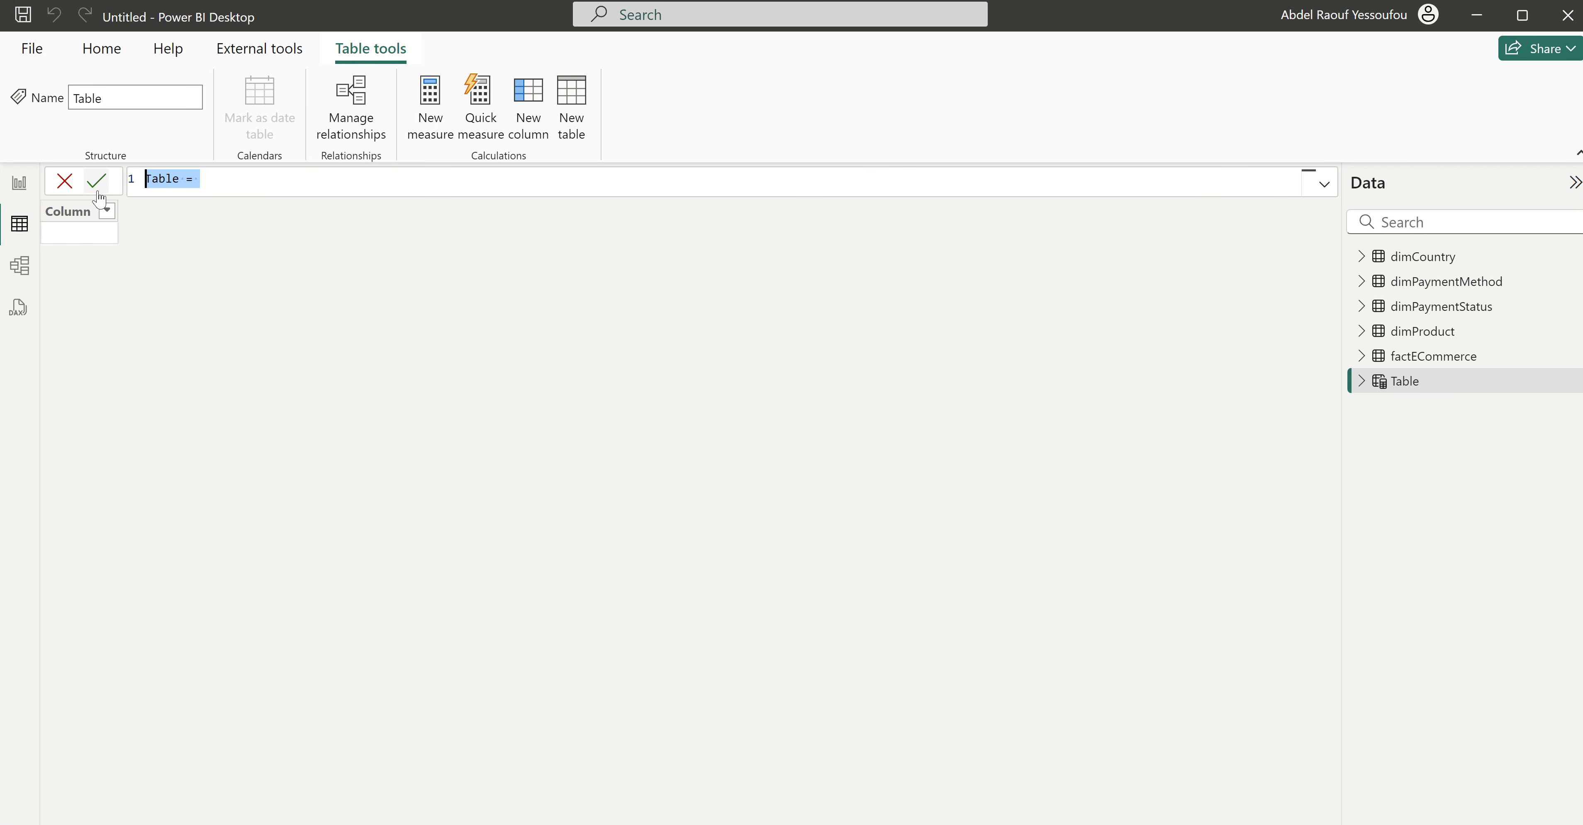
pyautogui.write('Calendar =     ADDCOLUMNS(         CALENDARAUTO(),         "Year", YEAR([Date]),         "Month", FORMAT([Date],"mmm"),         "Monthnum", MONTH([Date]),         "Day", DAY([Date]),         "Weekday", FORMAT([Date], "ddd"),         "Weeknum", WEEKDAY([Date]),         "Qtr", "Q-" & FORMAT([Date], "Q"),         "WeekType", IF(WEEKDAY([Date])=1 || WEEKDAY([Date]) = 7 , "Weekend", "Weekday")     )')
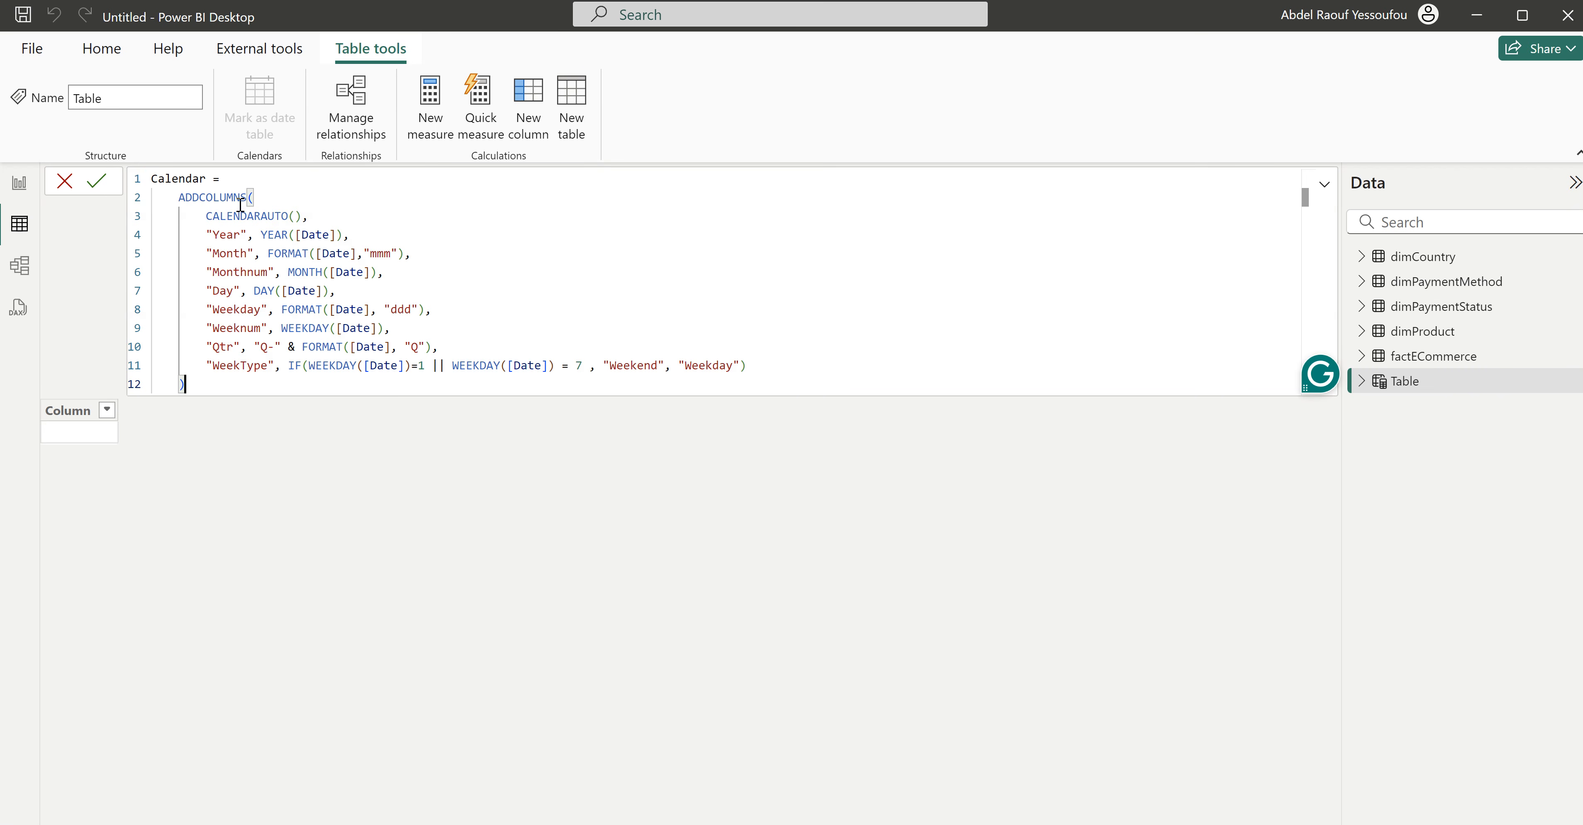
pyautogui.click(302, 236)
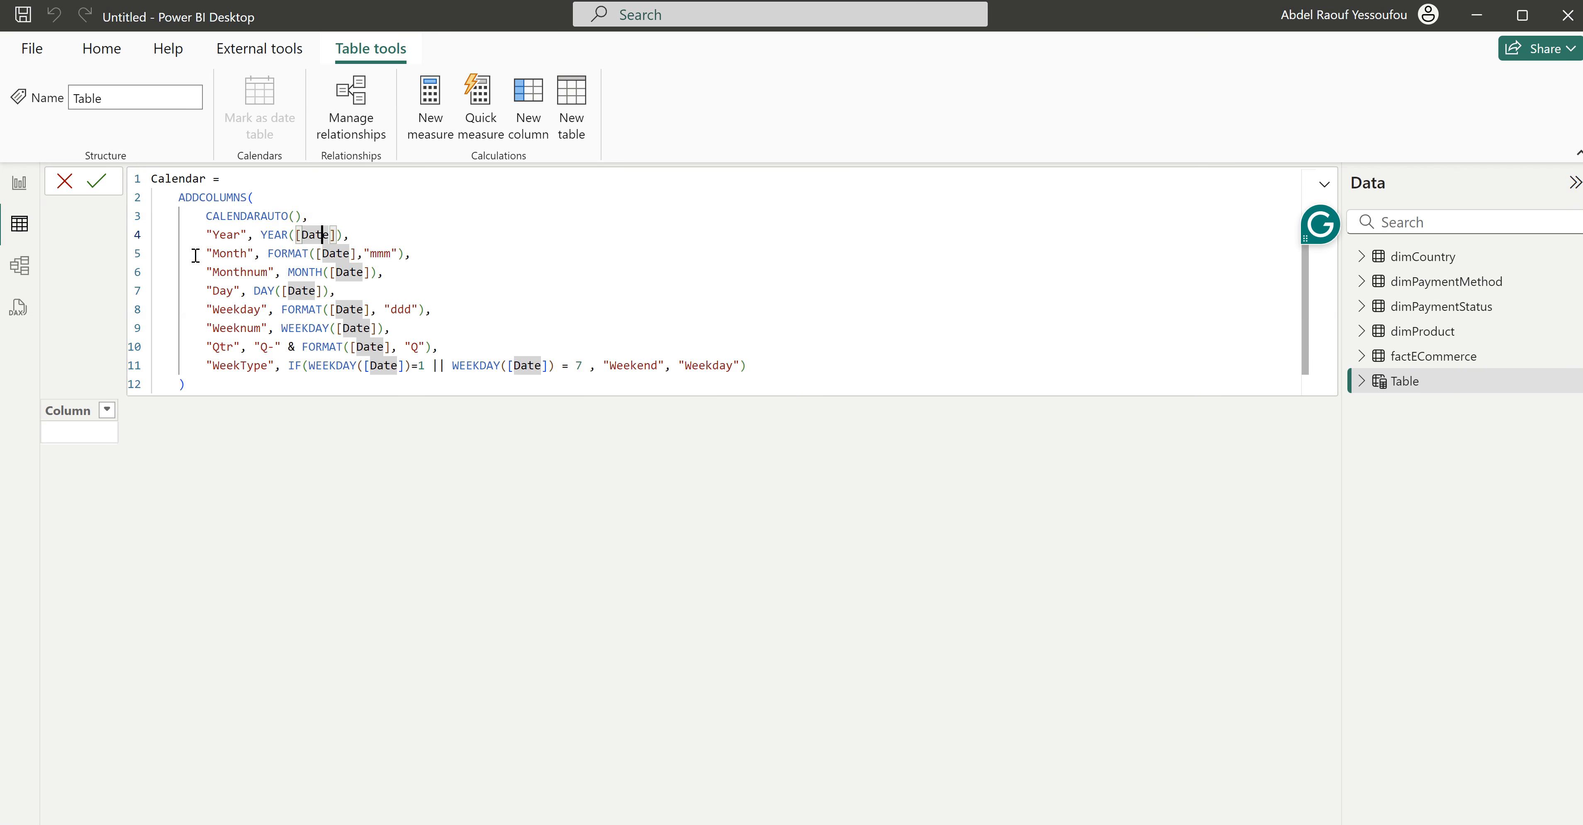
pyautogui.moveTo(309, 215); pyautogui.dragTo(204, 215)
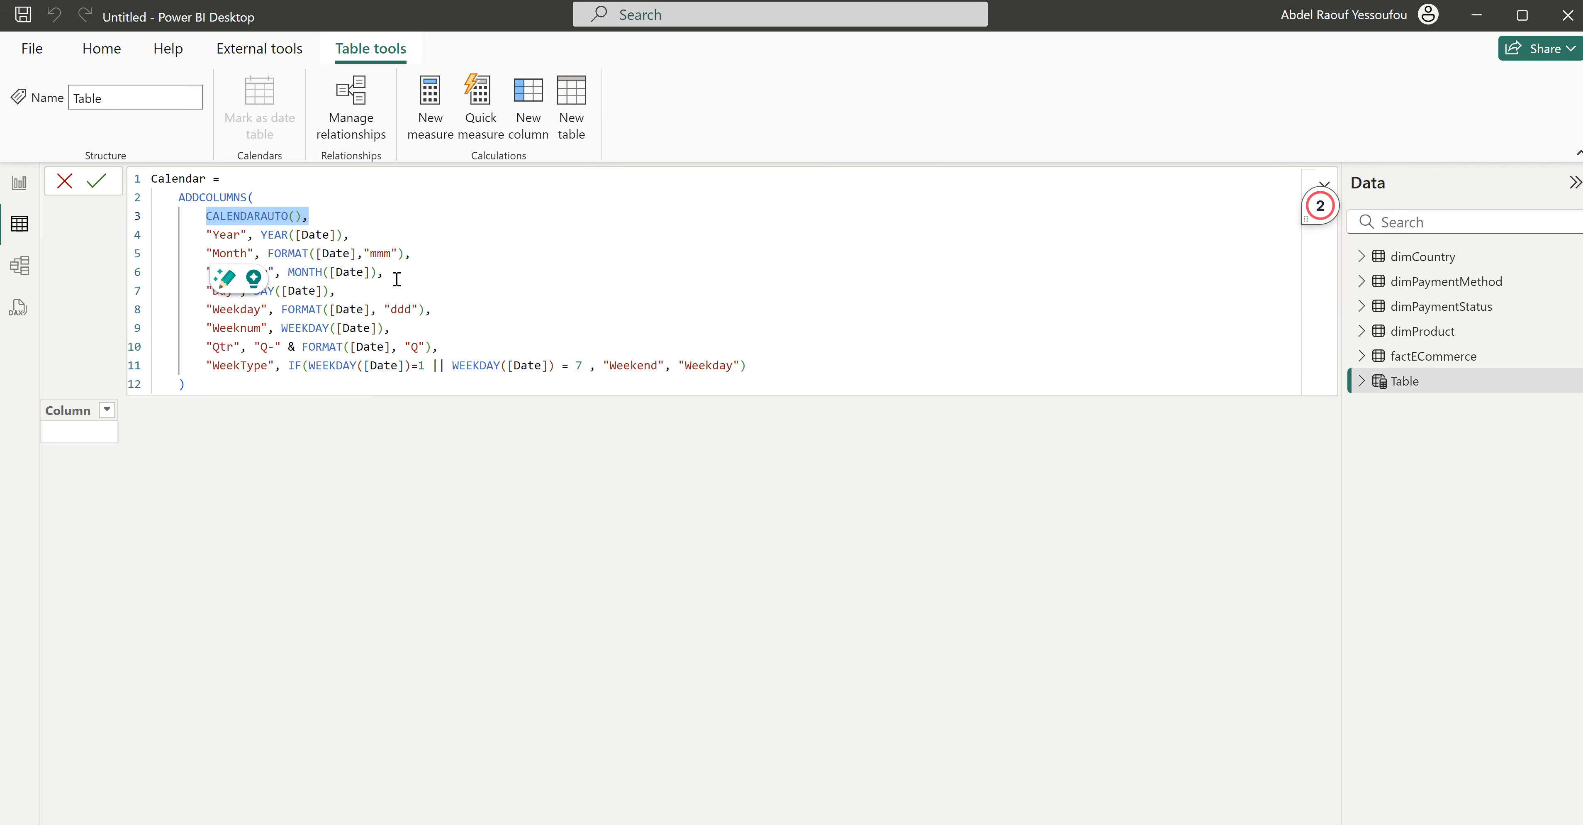
pyautogui.click(415, 268)
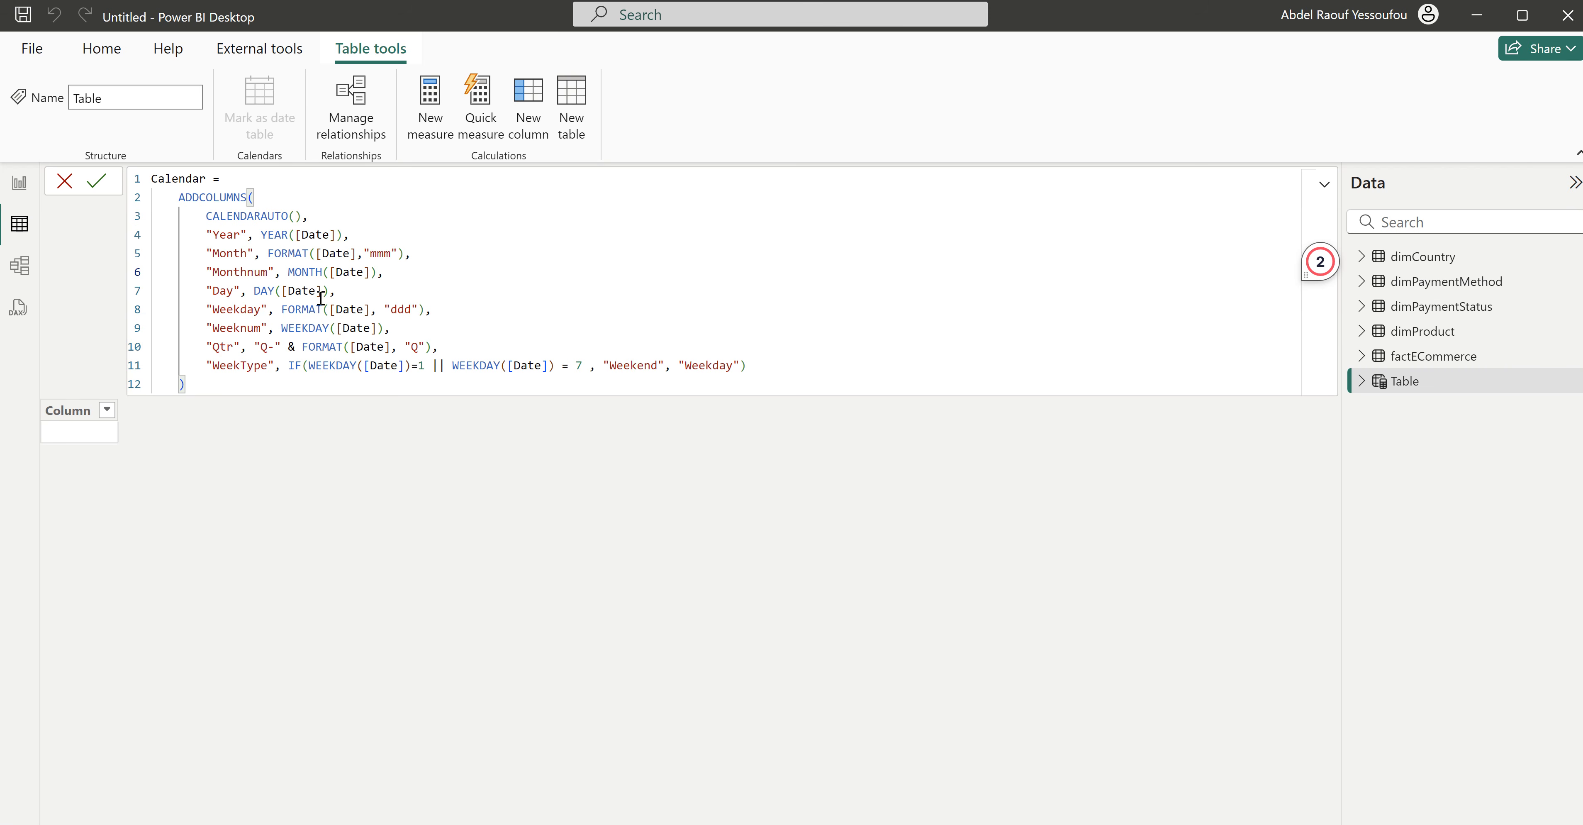
pyautogui.click(398, 232)
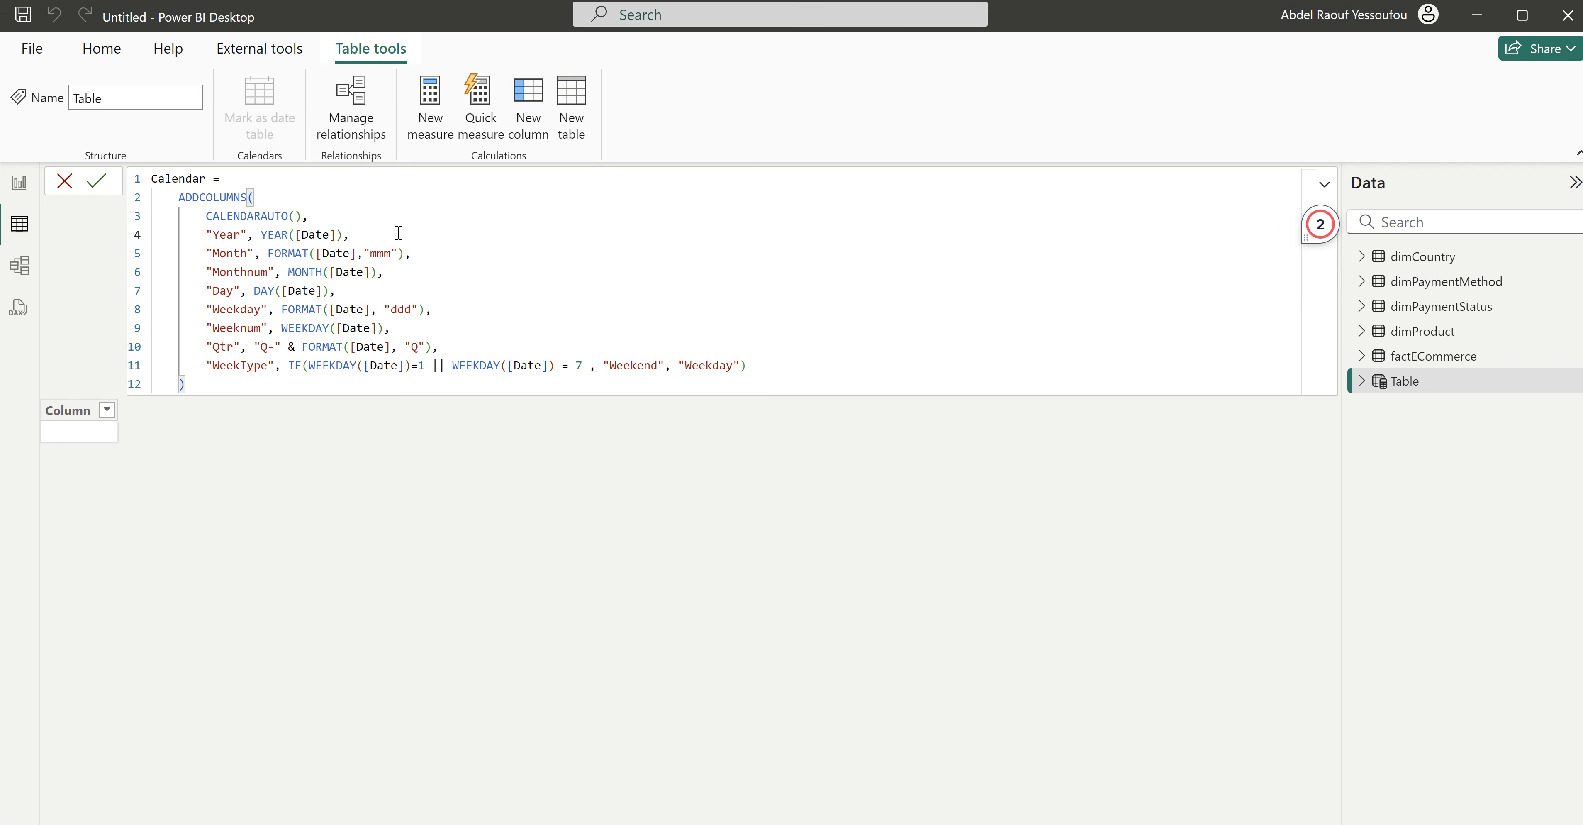
pyautogui.press('Return')
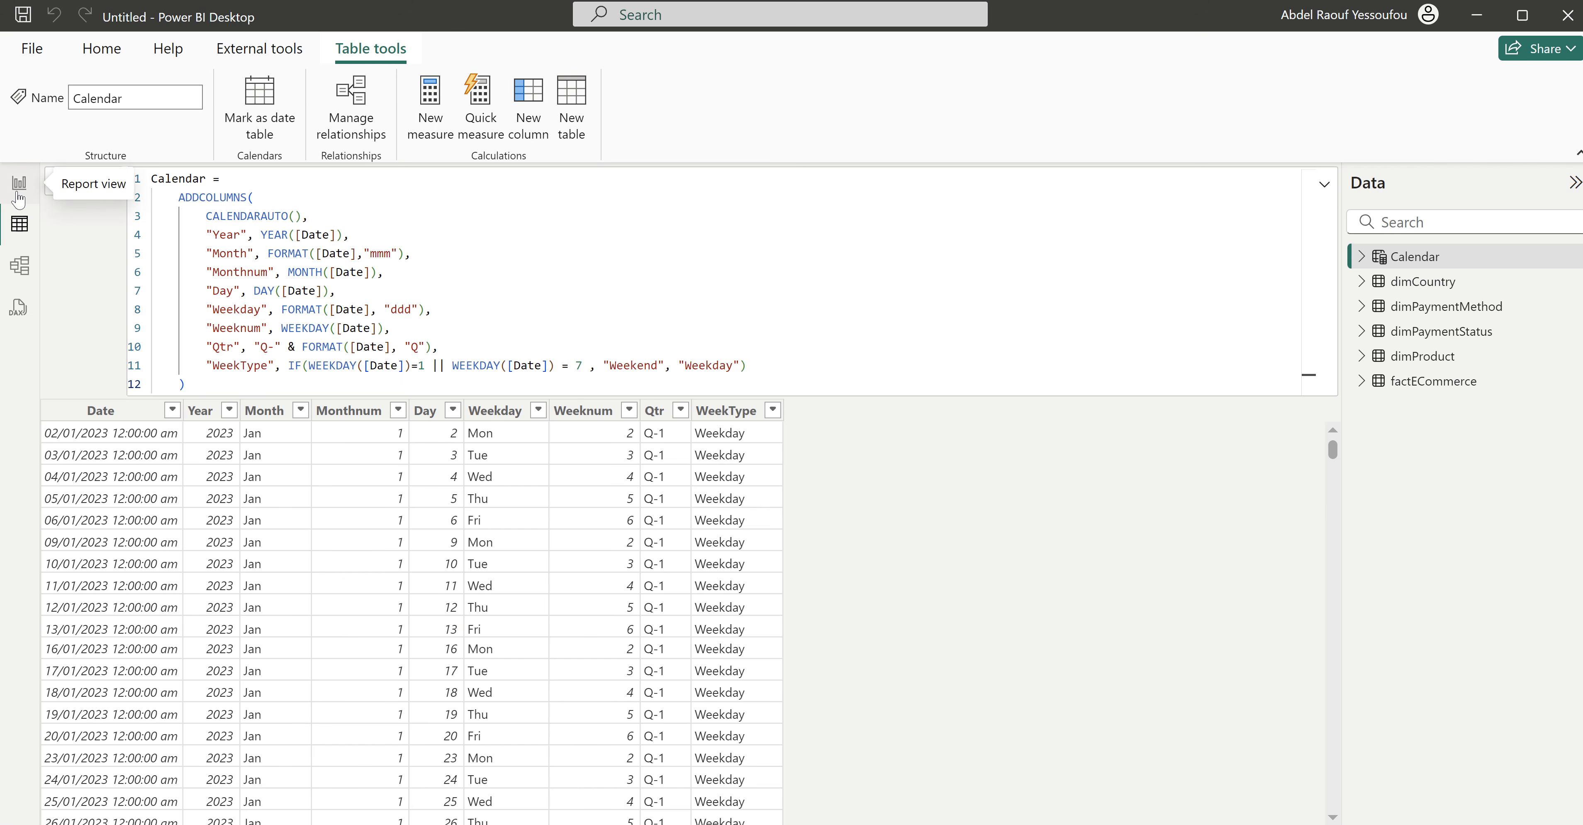
# Step: Create an active one-to-many, single-direction relationship from the Calendar table's Date column to the Date column of factECommerce
pyautogui.click(19, 268)
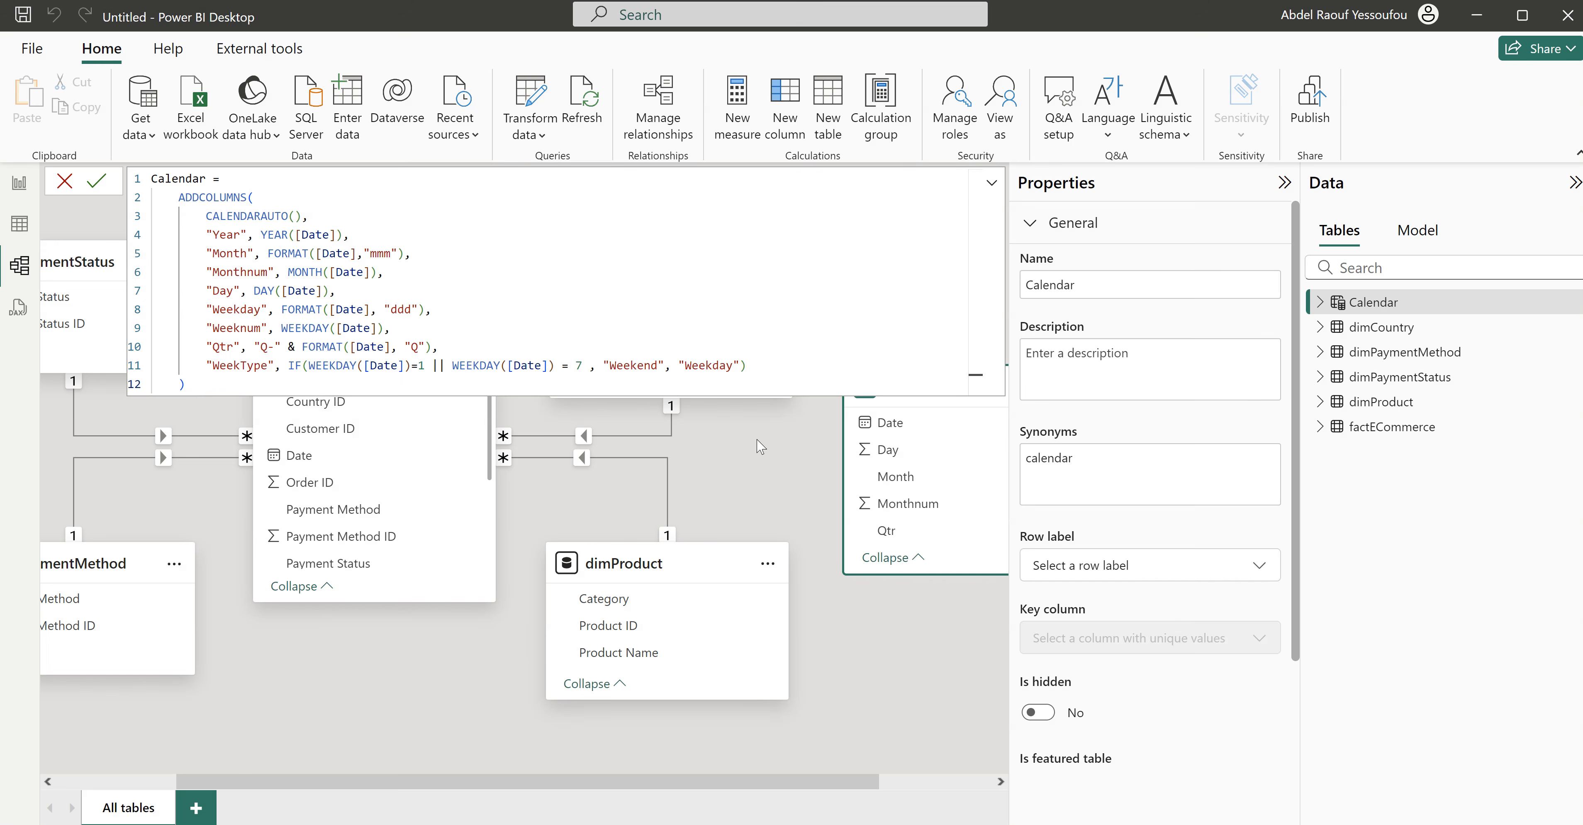
pyautogui.click(759, 446)
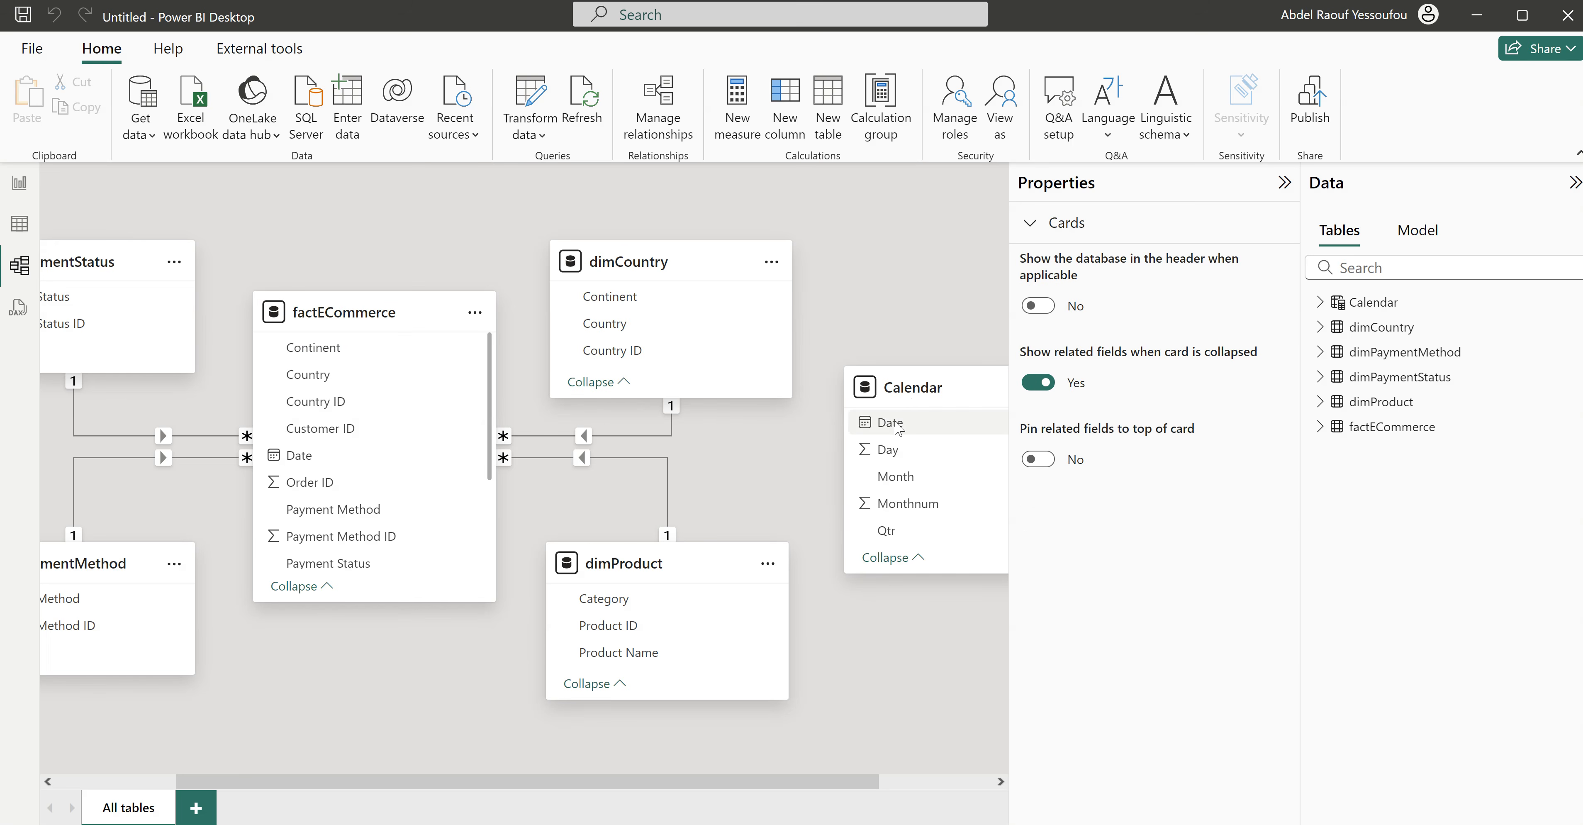
pyautogui.click(896, 427)
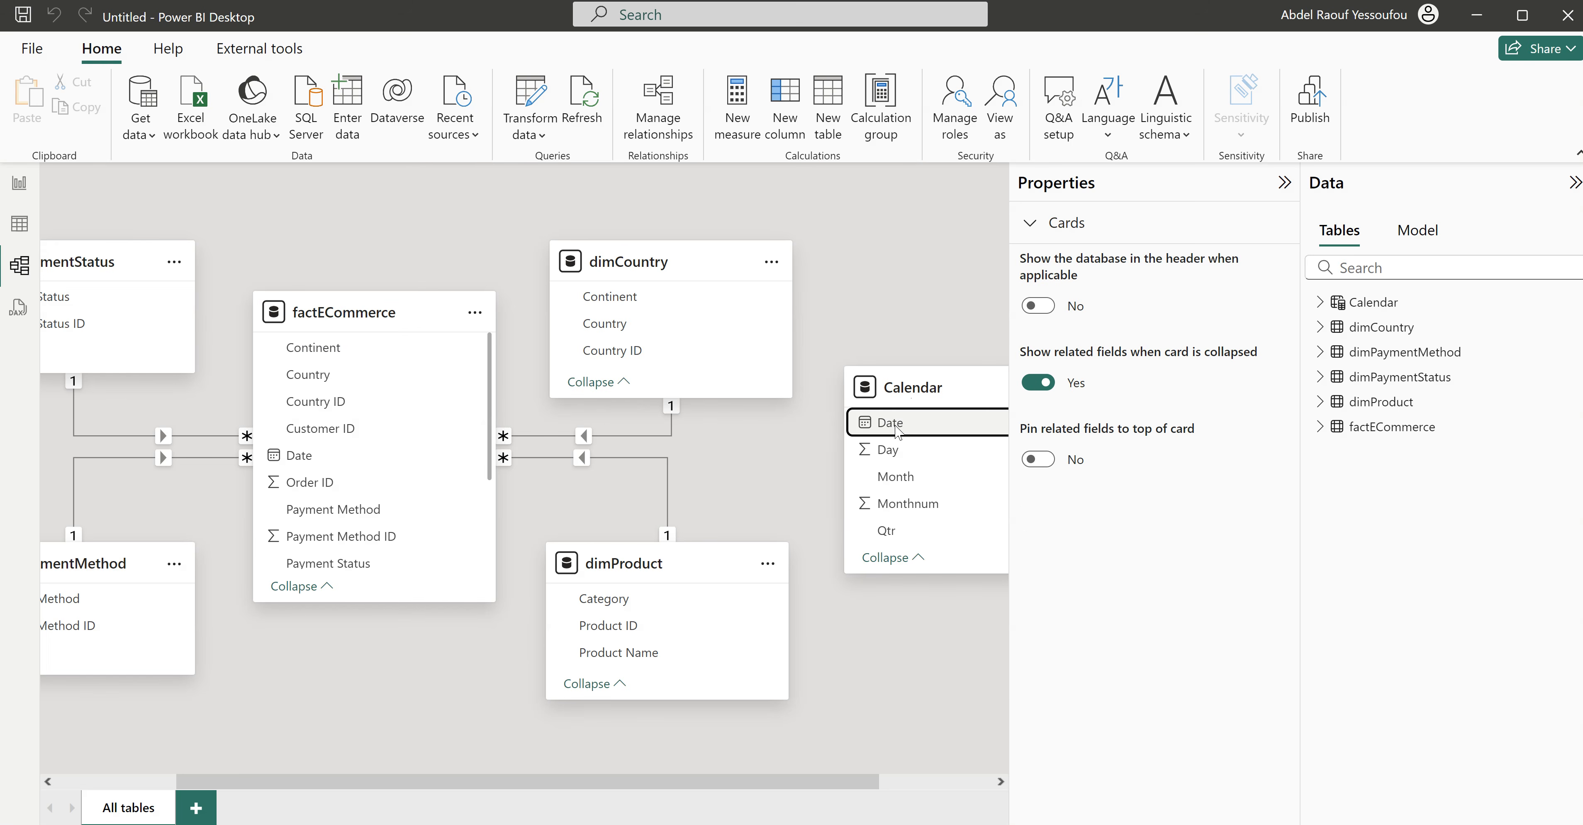
pyautogui.moveTo(898, 430); pyautogui.dragTo(326, 460)
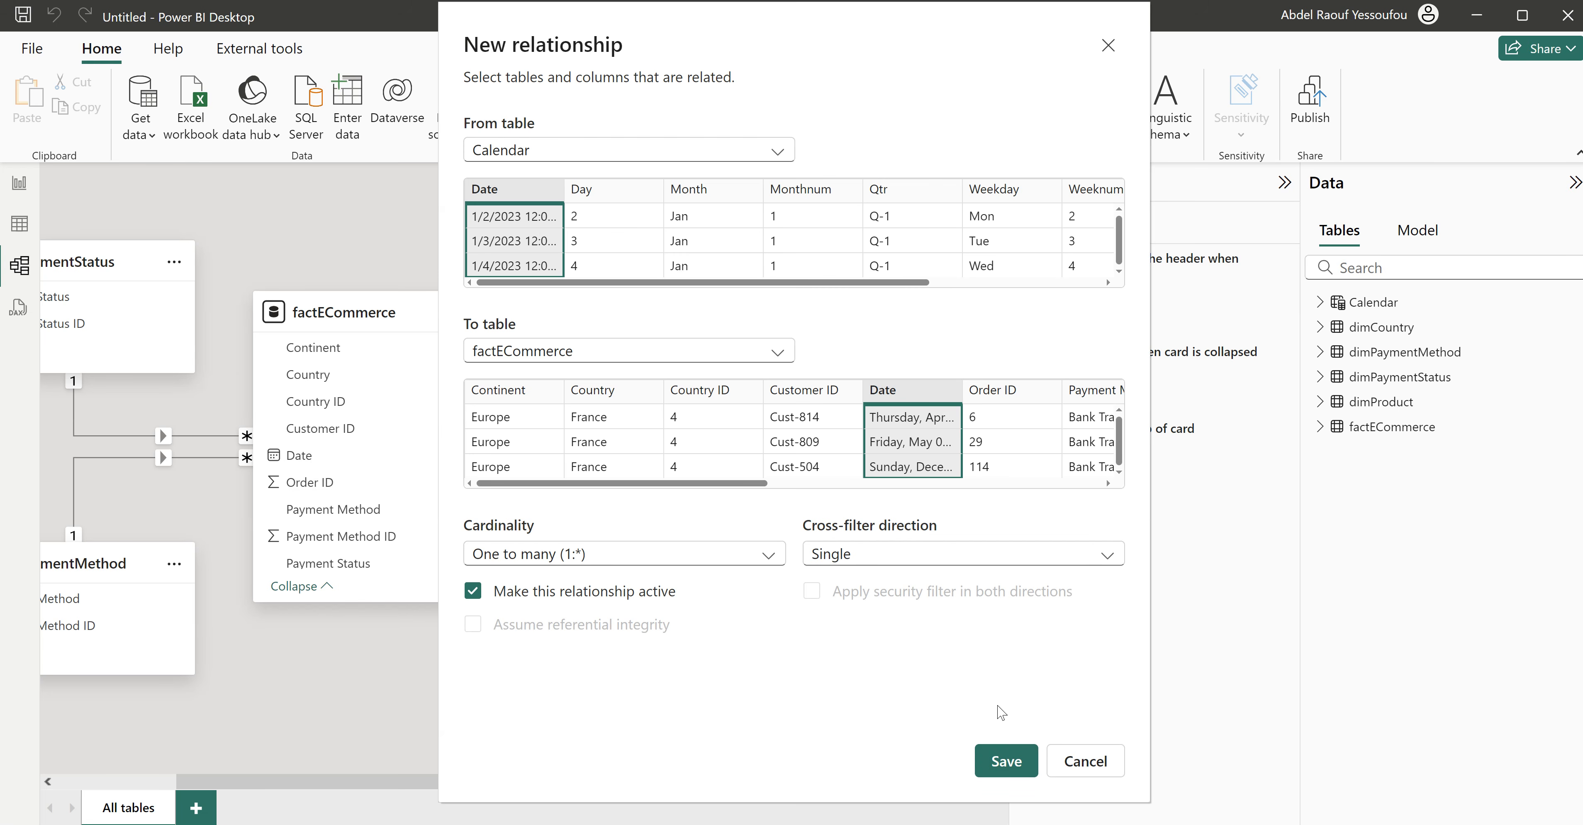
pyautogui.click(993, 761)
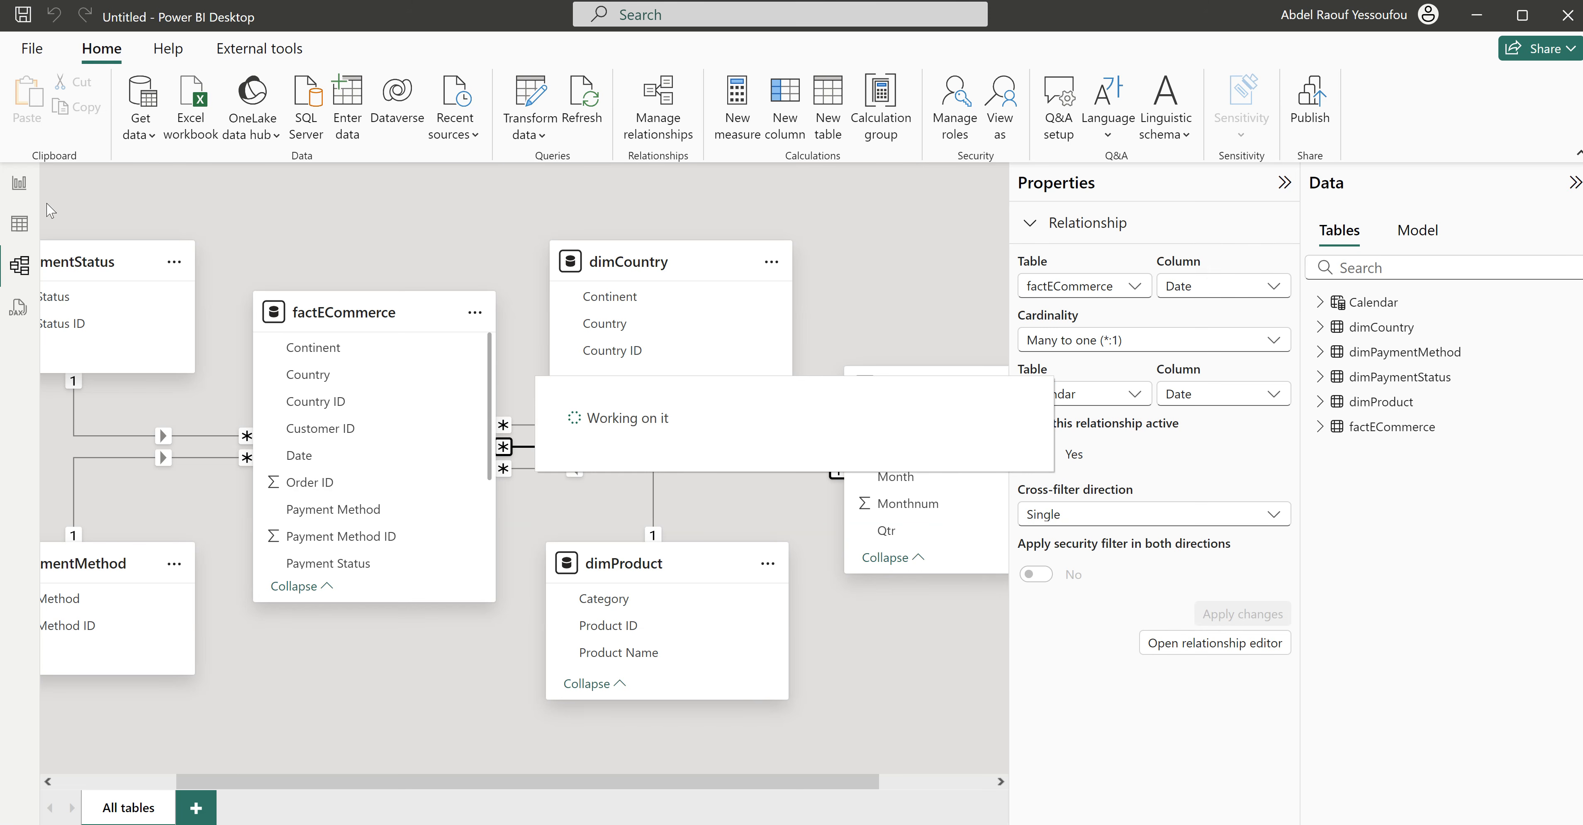
# Step: Set the report page's canvas background to eCommerce.png from the Images & Icons folder, with transparency at 0 %
pyautogui.click(14, 186)
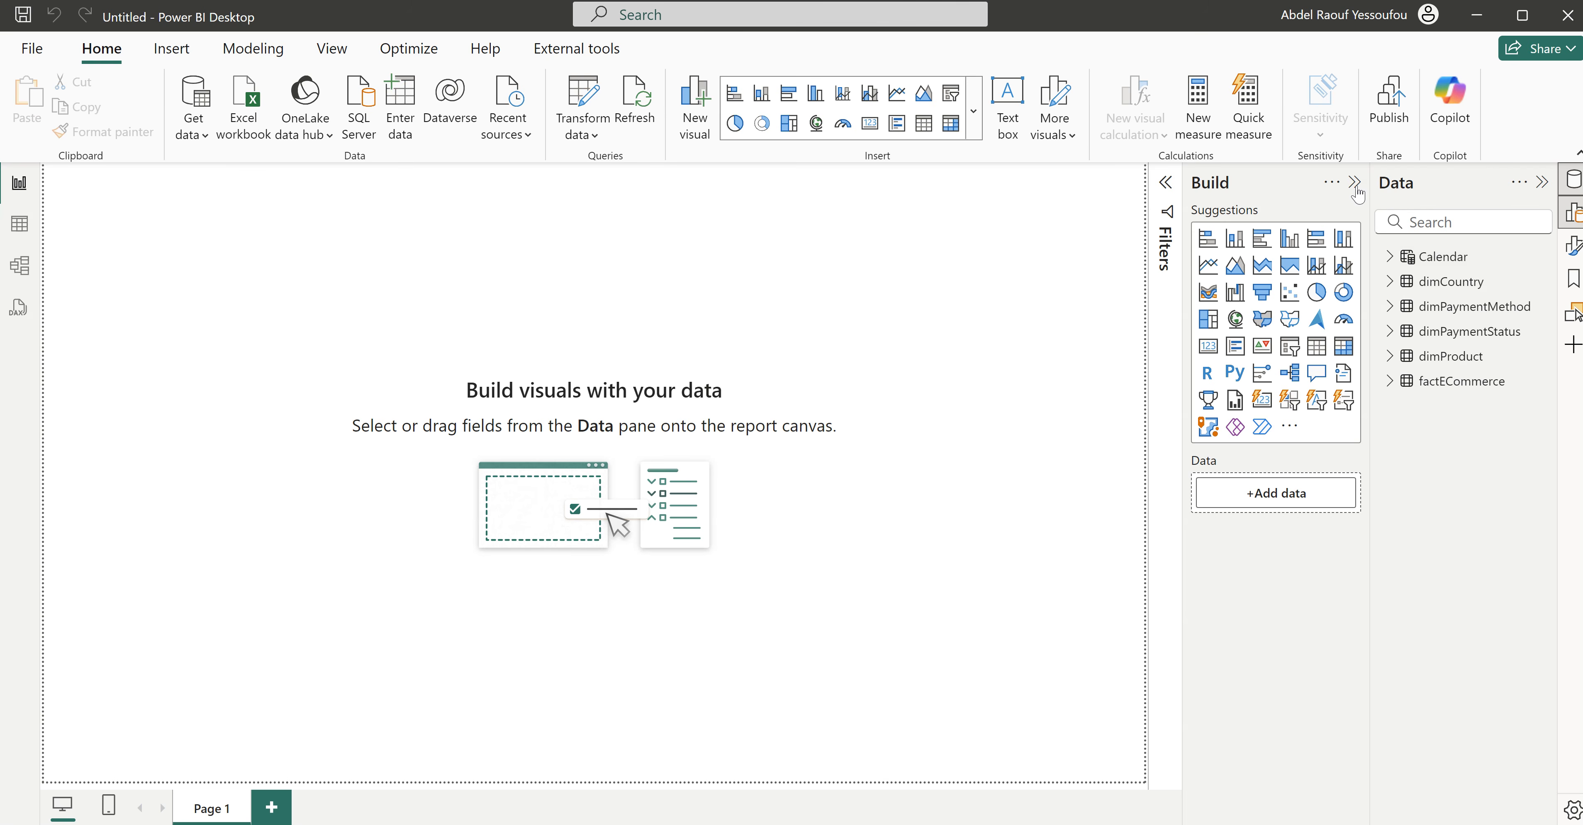
pyautogui.click(1355, 184)
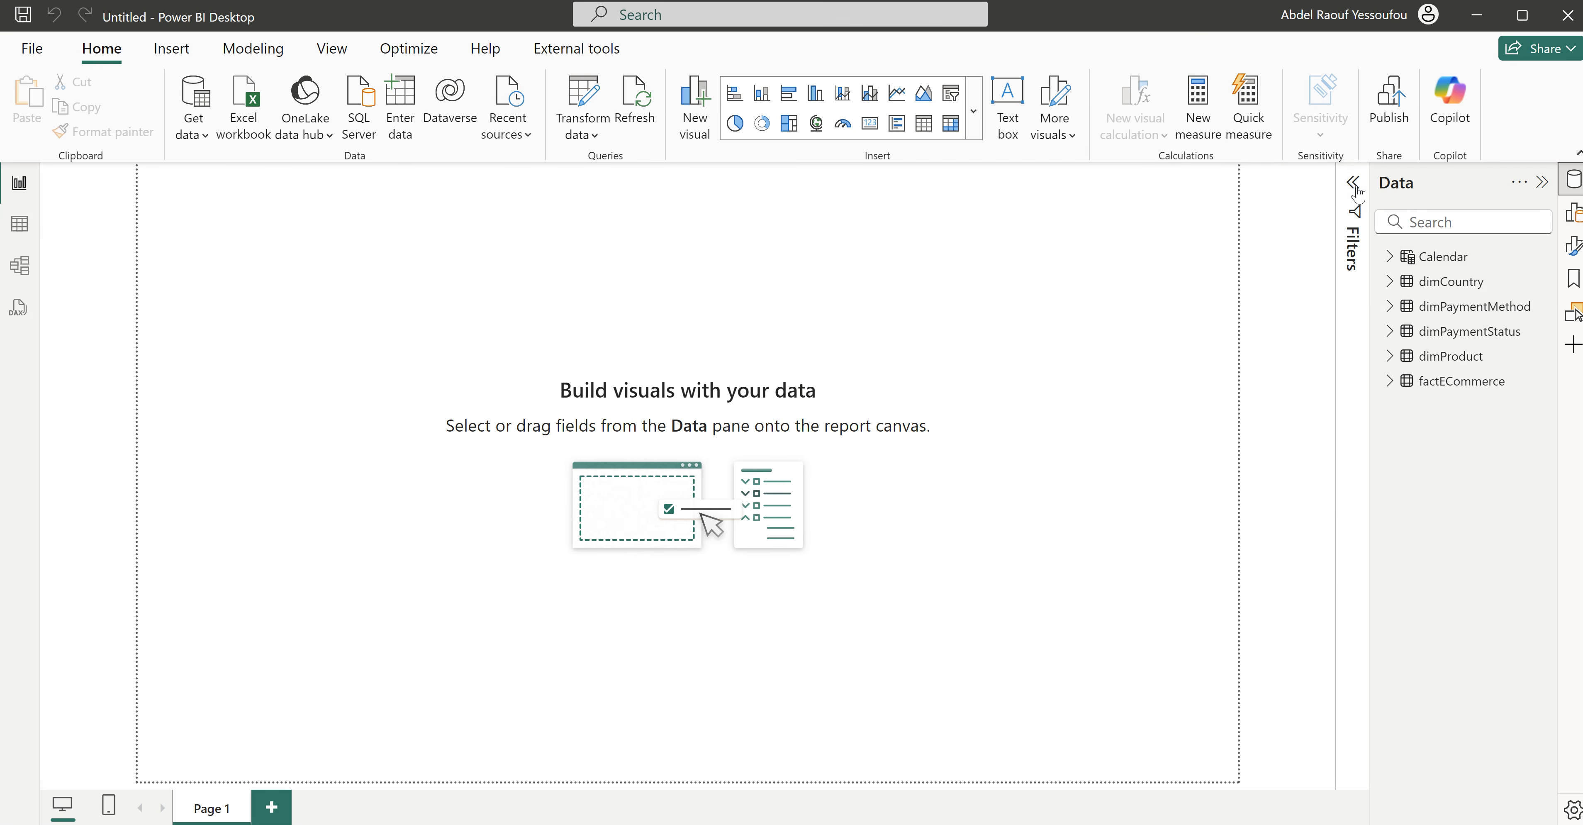
pyautogui.click(1572, 249)
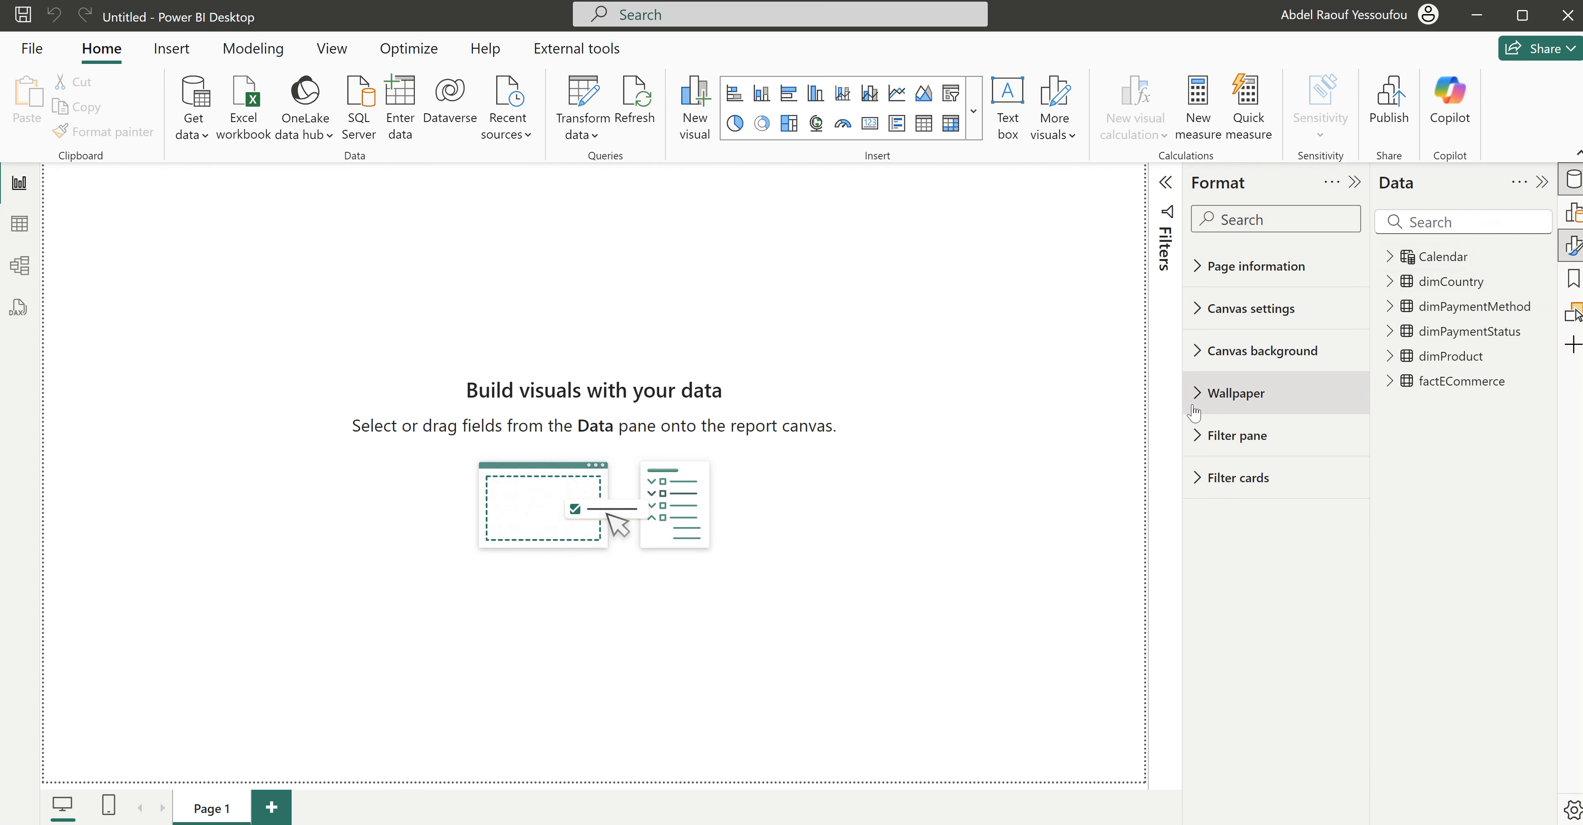
pyautogui.click(1210, 351)
pyautogui.click(1341, 475)
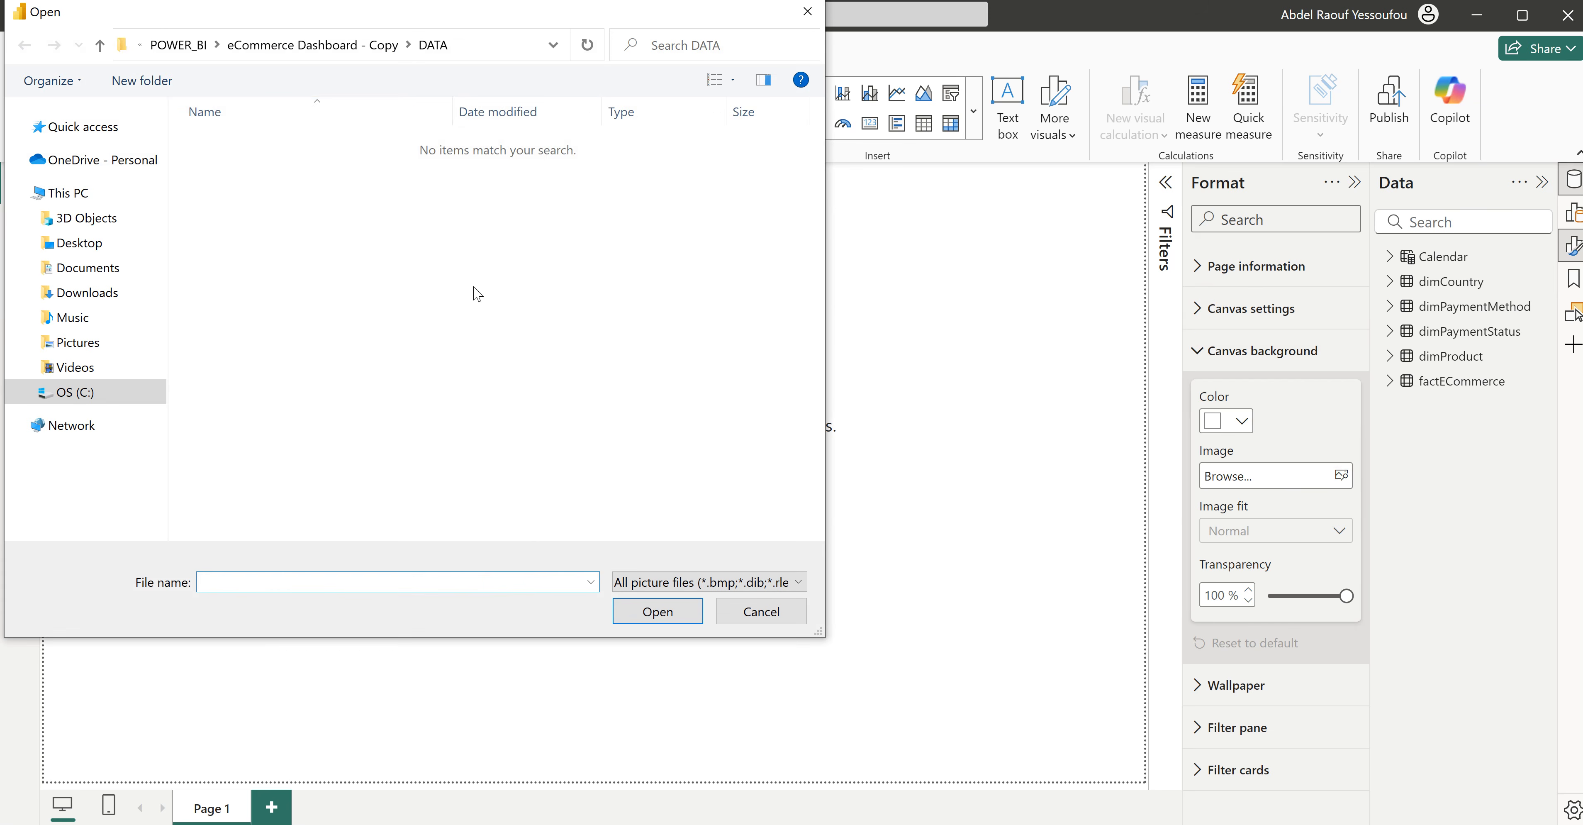
pyautogui.click(288, 50)
pyautogui.doubleClick(258, 165)
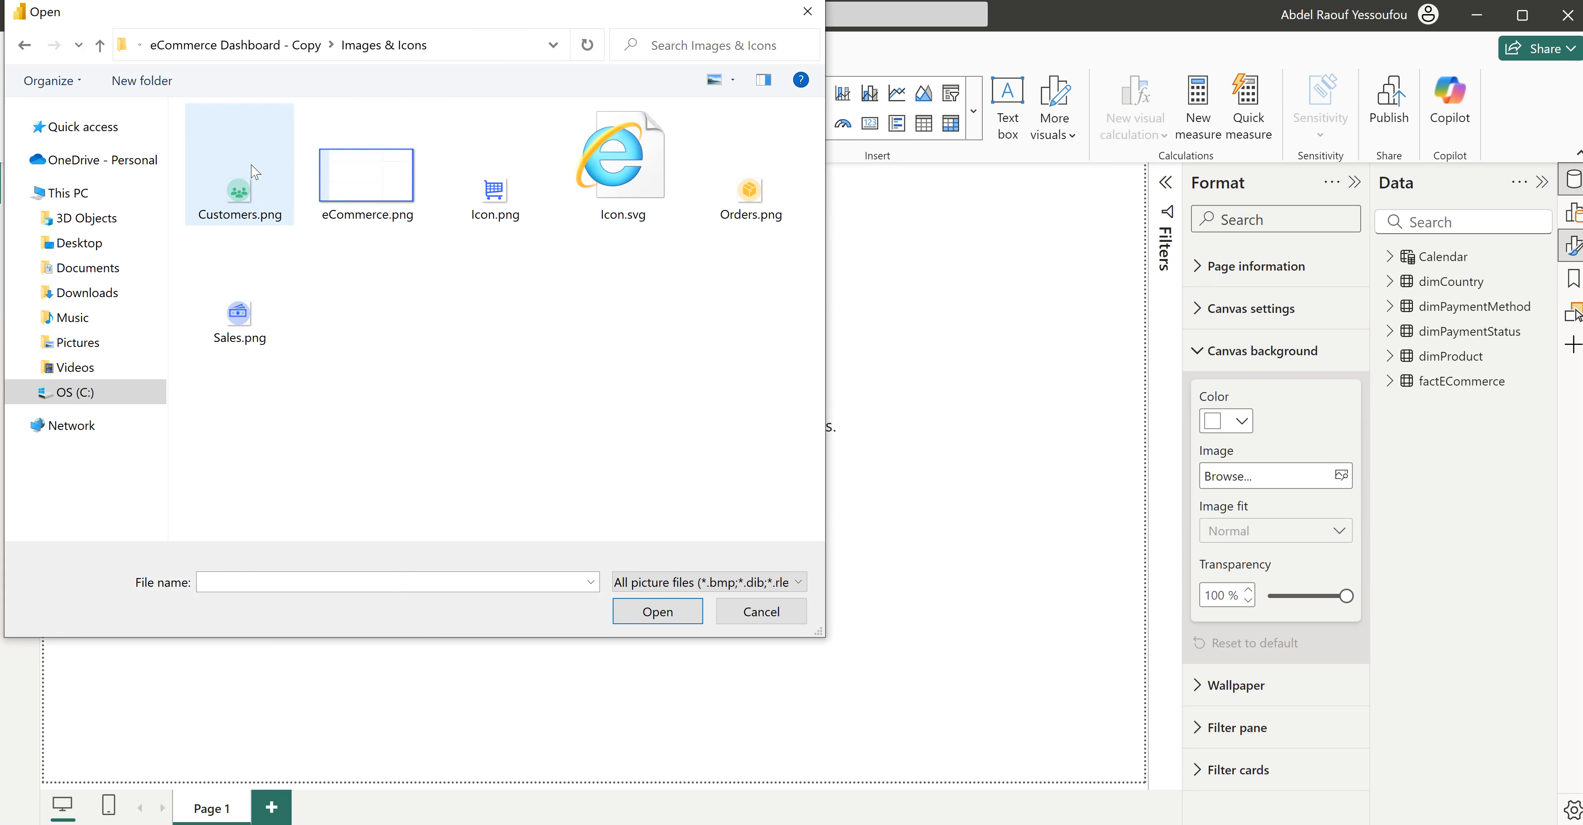
pyautogui.click(365, 200)
pyautogui.click(663, 617)
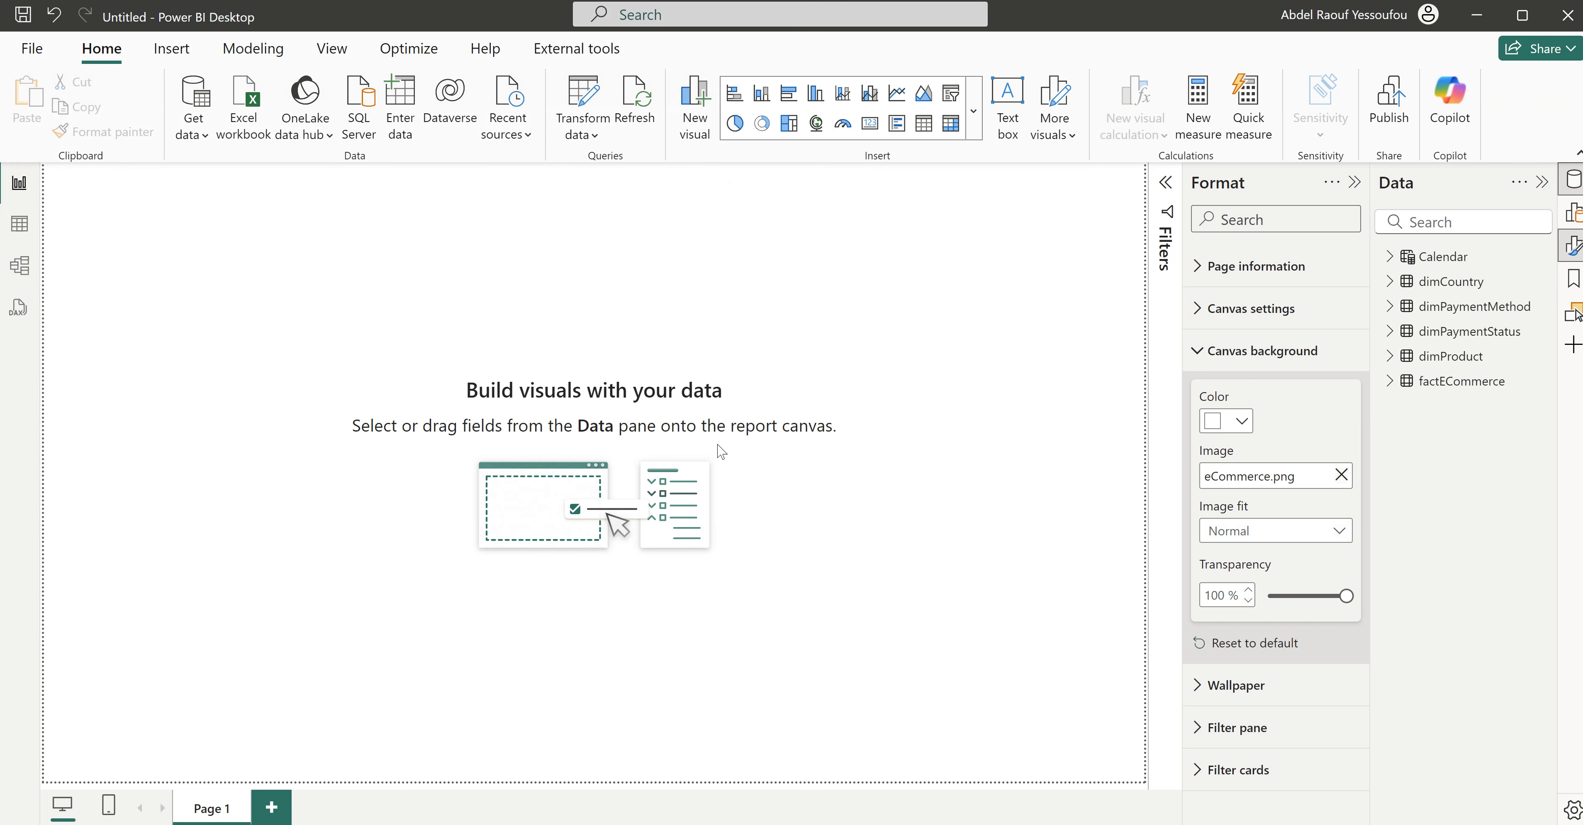
pyautogui.moveTo(1344, 596); pyautogui.dragTo(1220, 610)
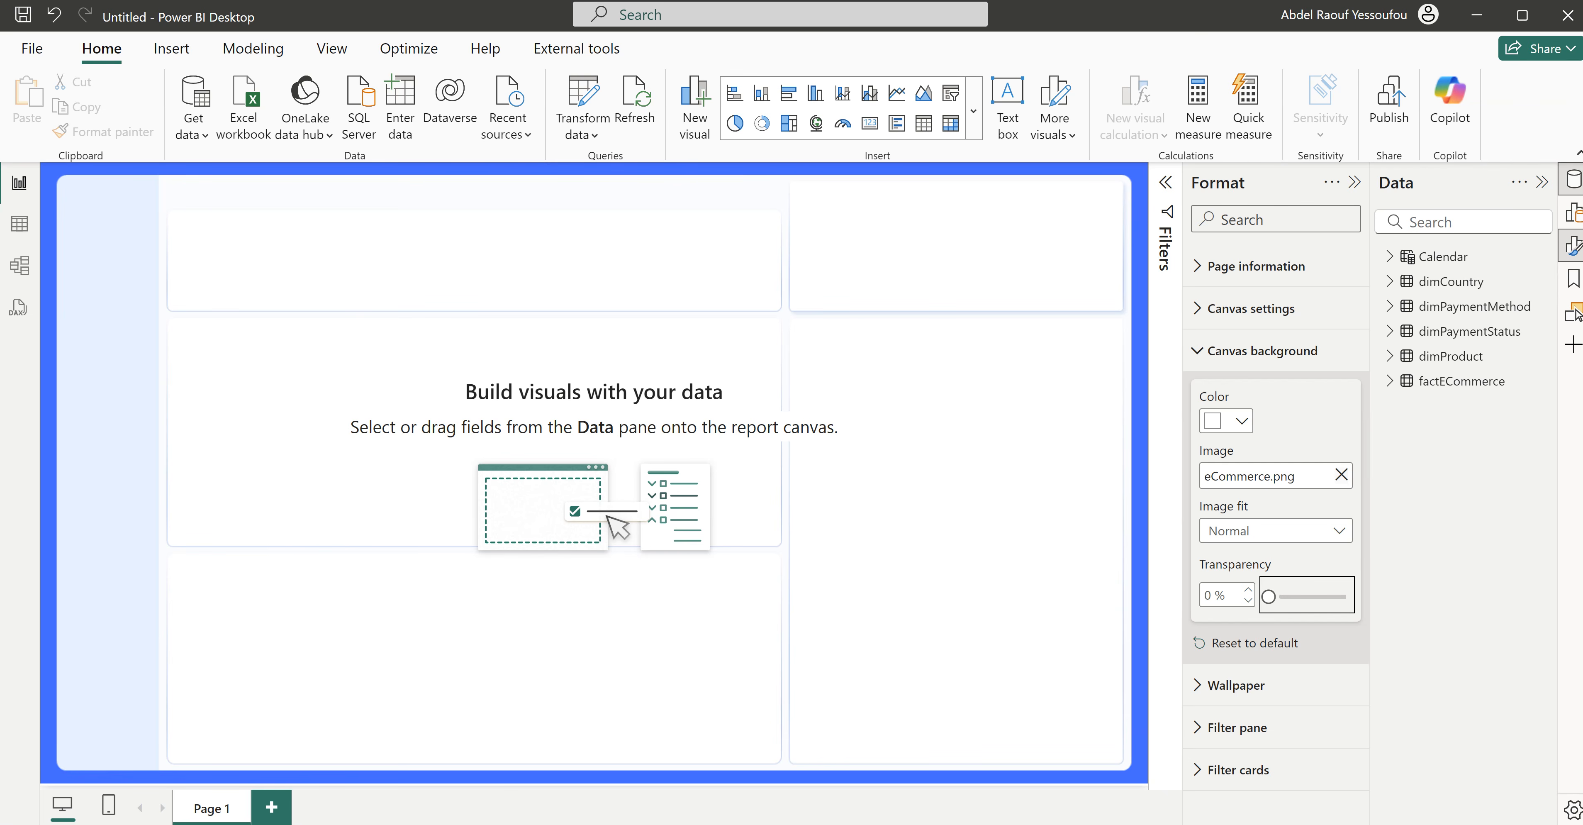
# Step: Enter a new blank table named _Measures and load it into the untitled report's model
pyautogui.click(944, 781)
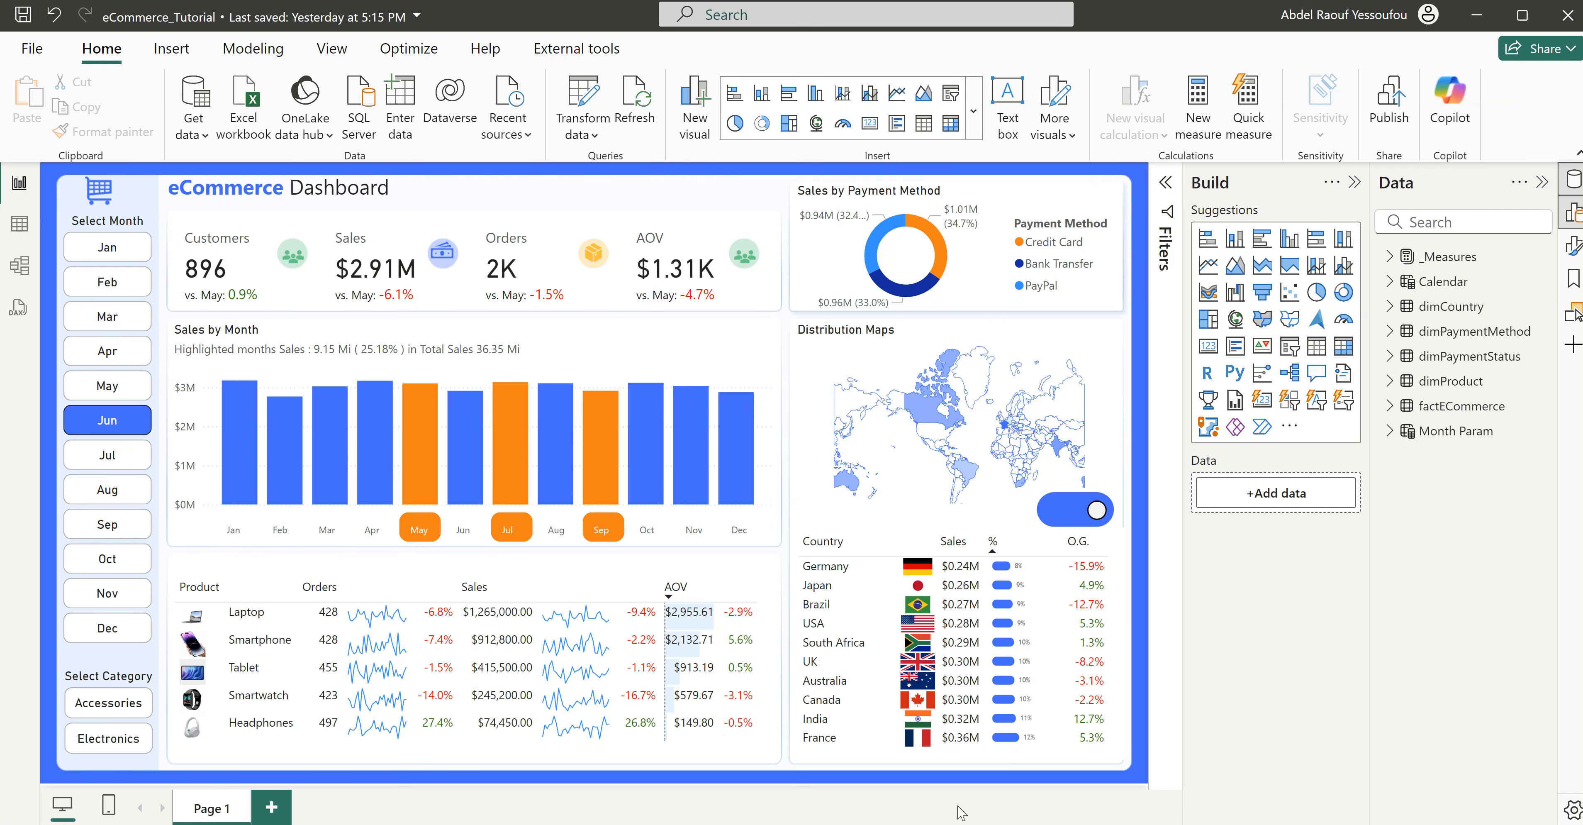
pyautogui.click(1099, 811)
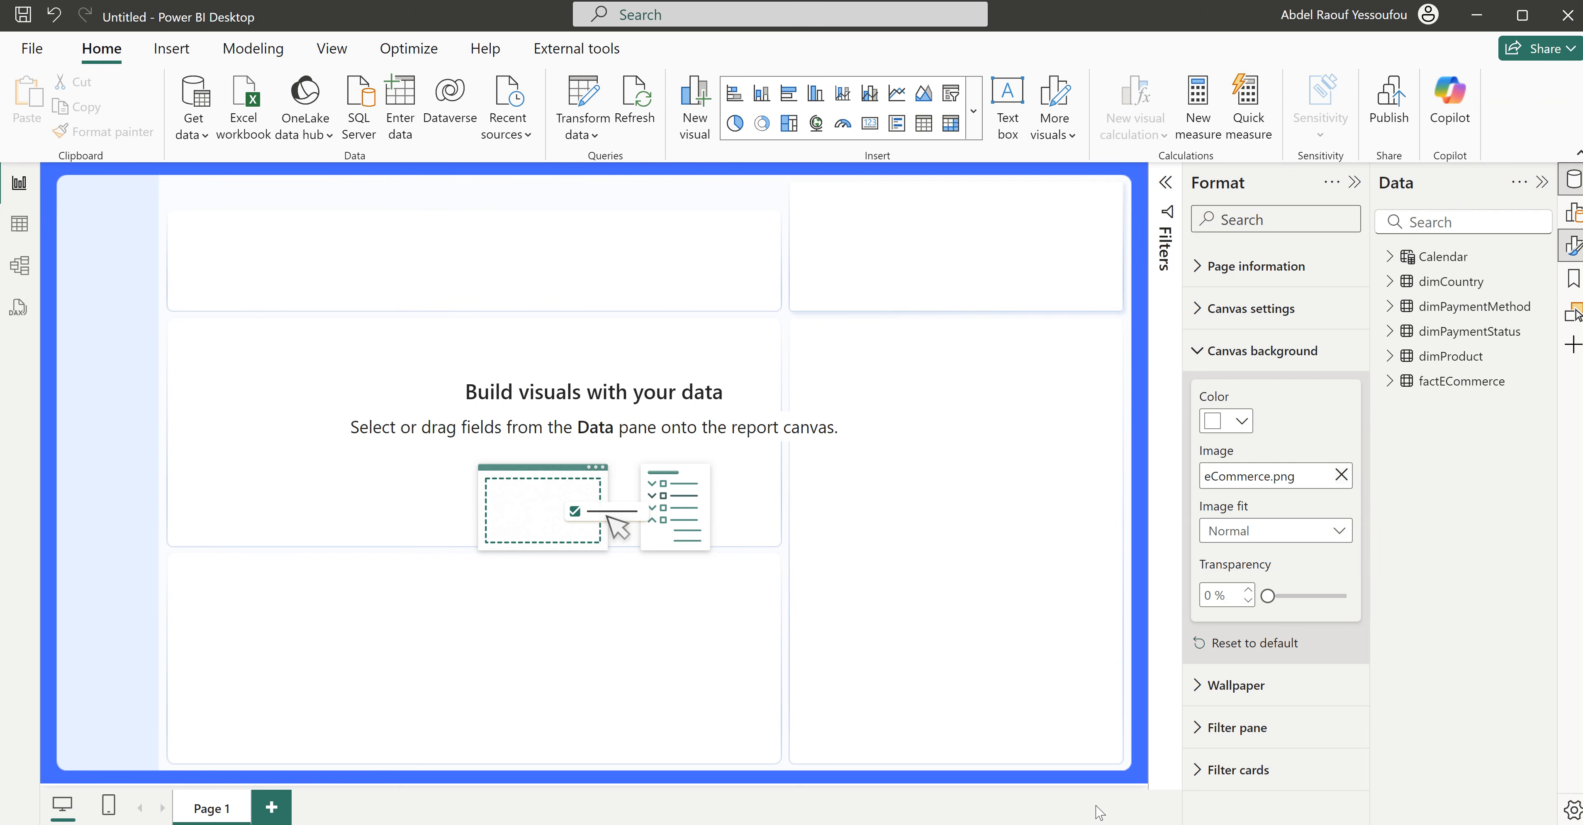
pyautogui.click(403, 110)
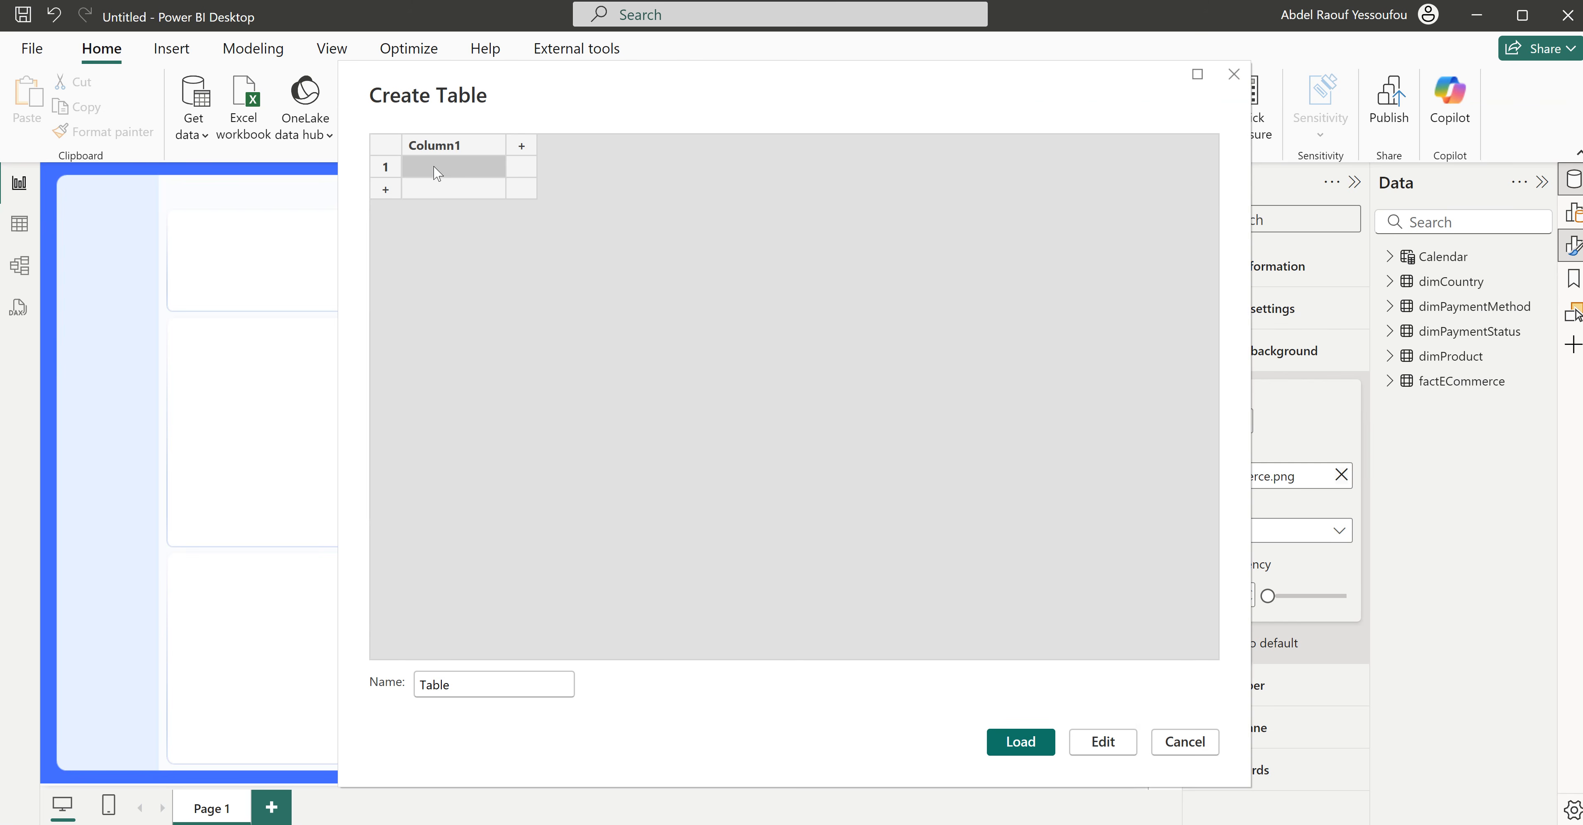
pyautogui.moveTo(482, 682); pyautogui.dragTo(395, 683)
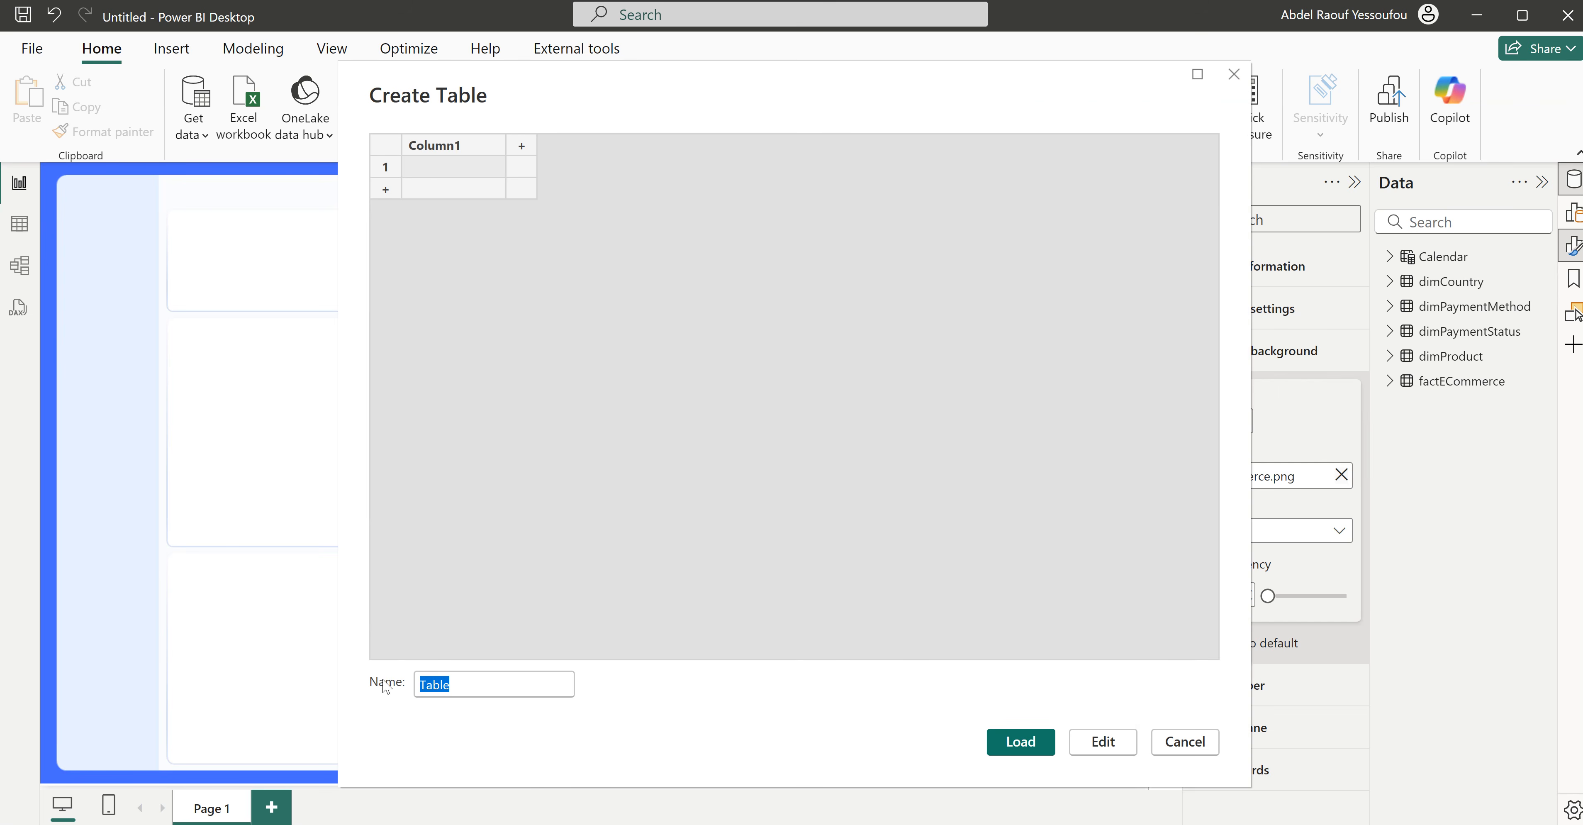
pyautogui.press('BackSpace')
pyautogui.write('_Measures')
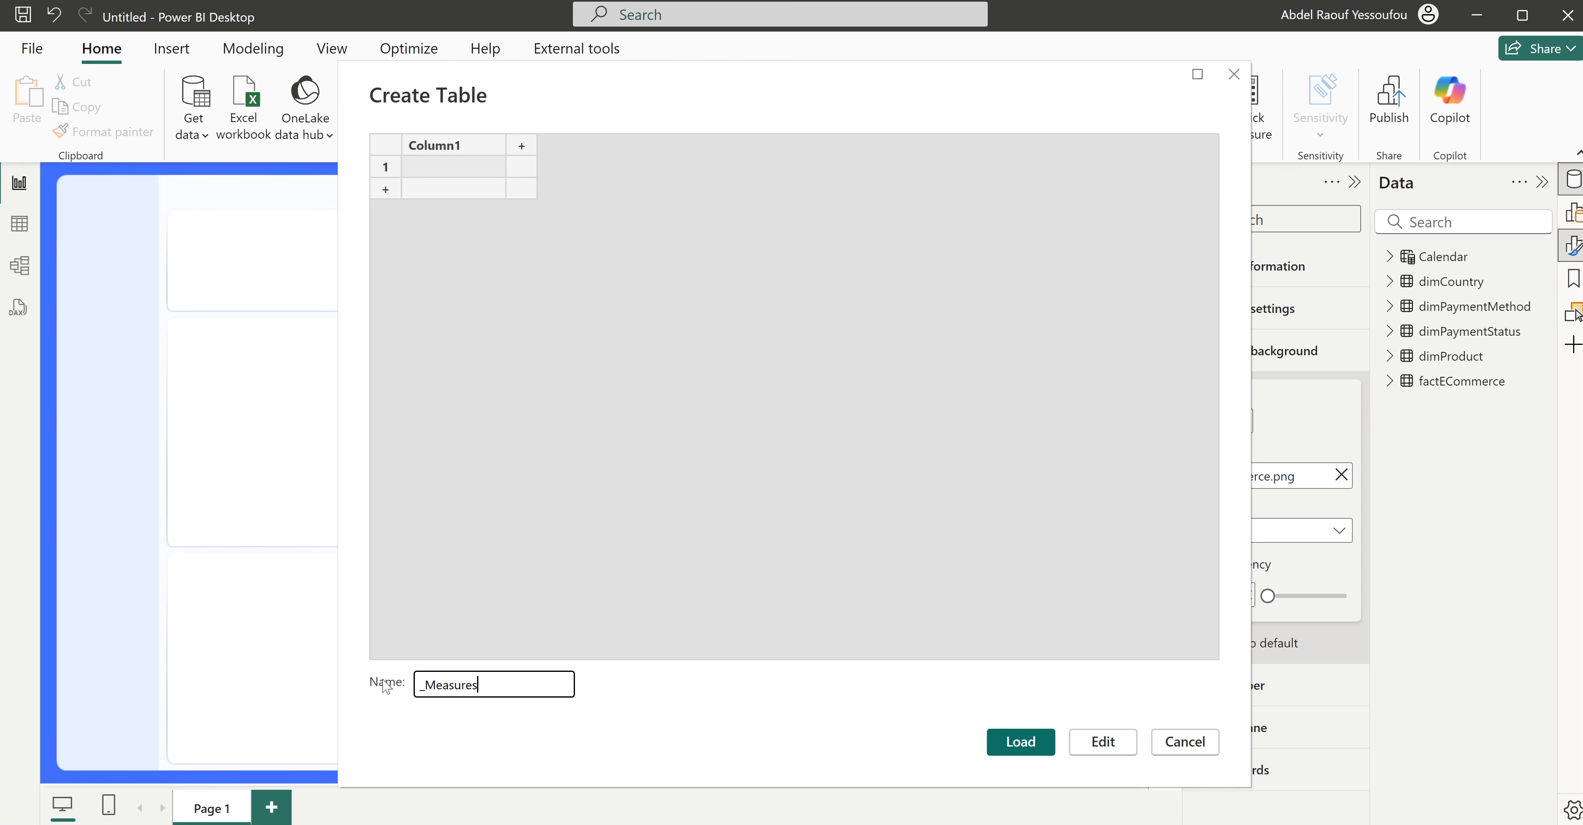
pyautogui.click(1017, 739)
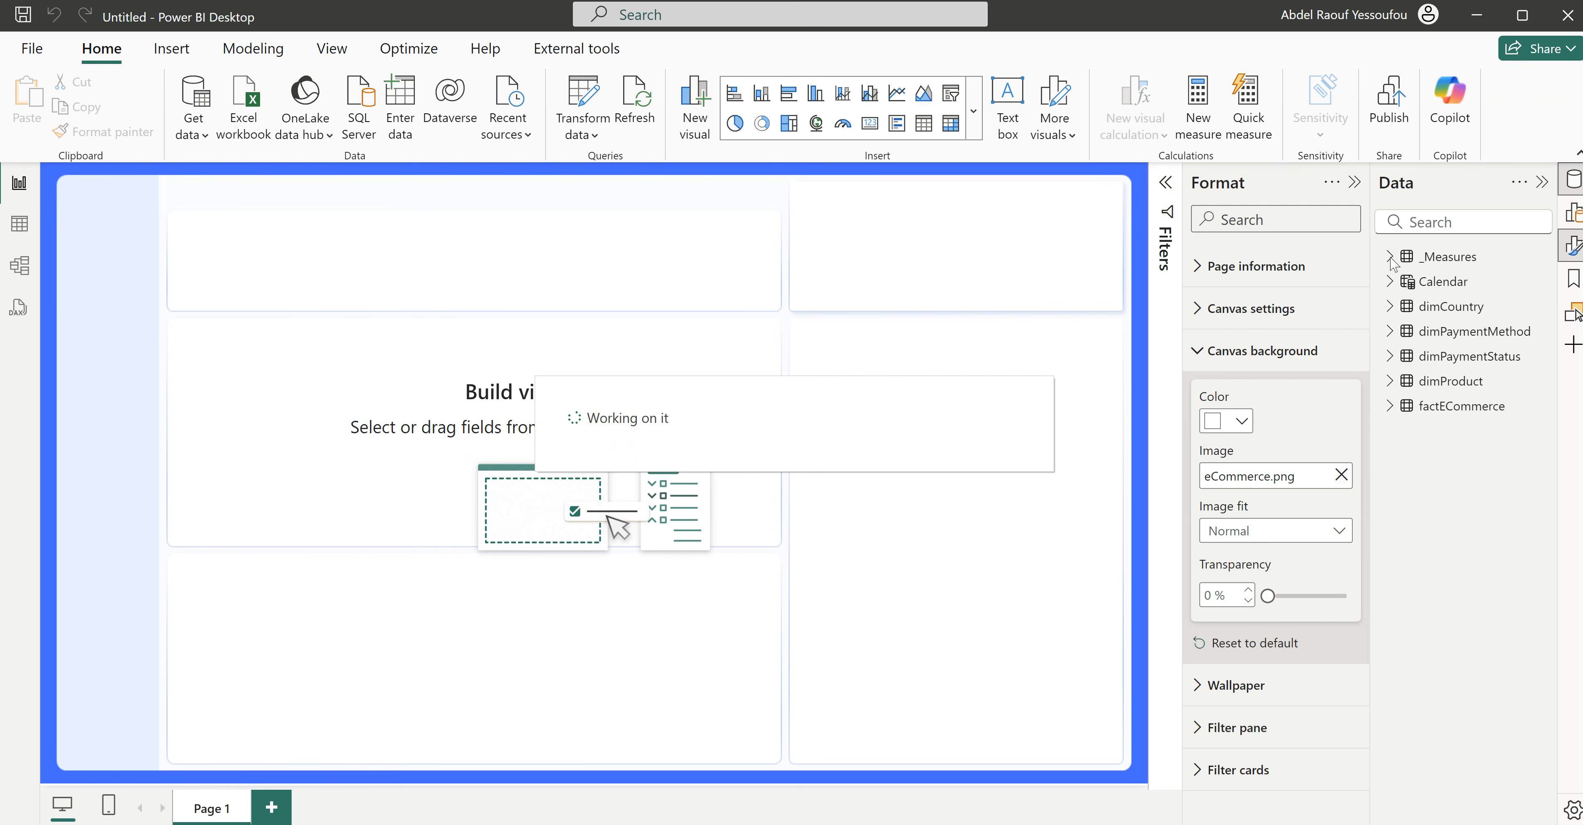
# Step: Create a Customers measure in the _Measures table as DISTINCTCOUNT(factECommerce[Customer ID])
pyautogui.click(1390, 257)
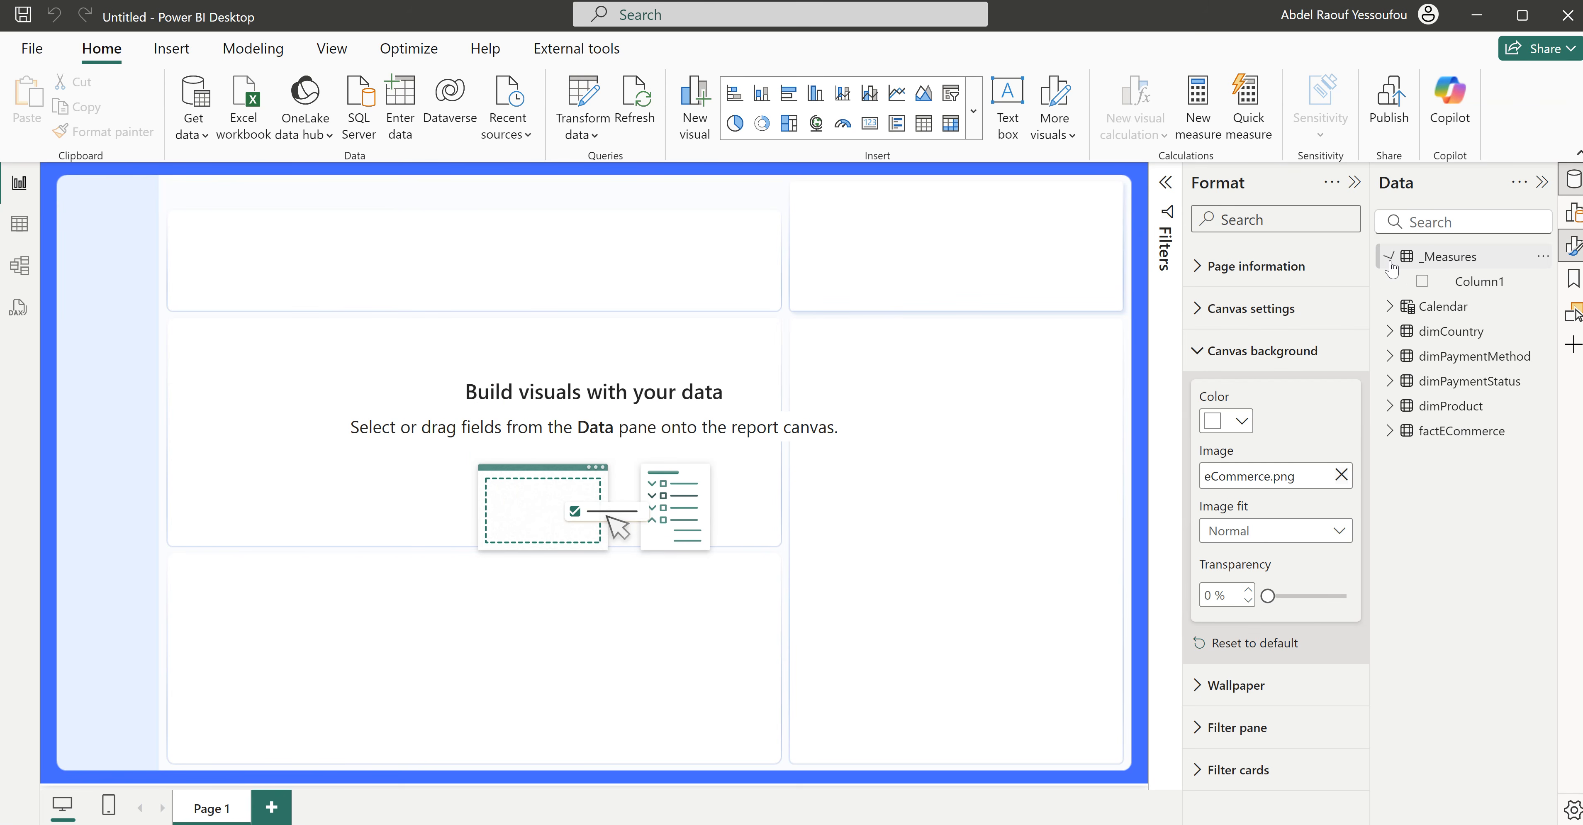
pyautogui.rightClick(1438, 265)
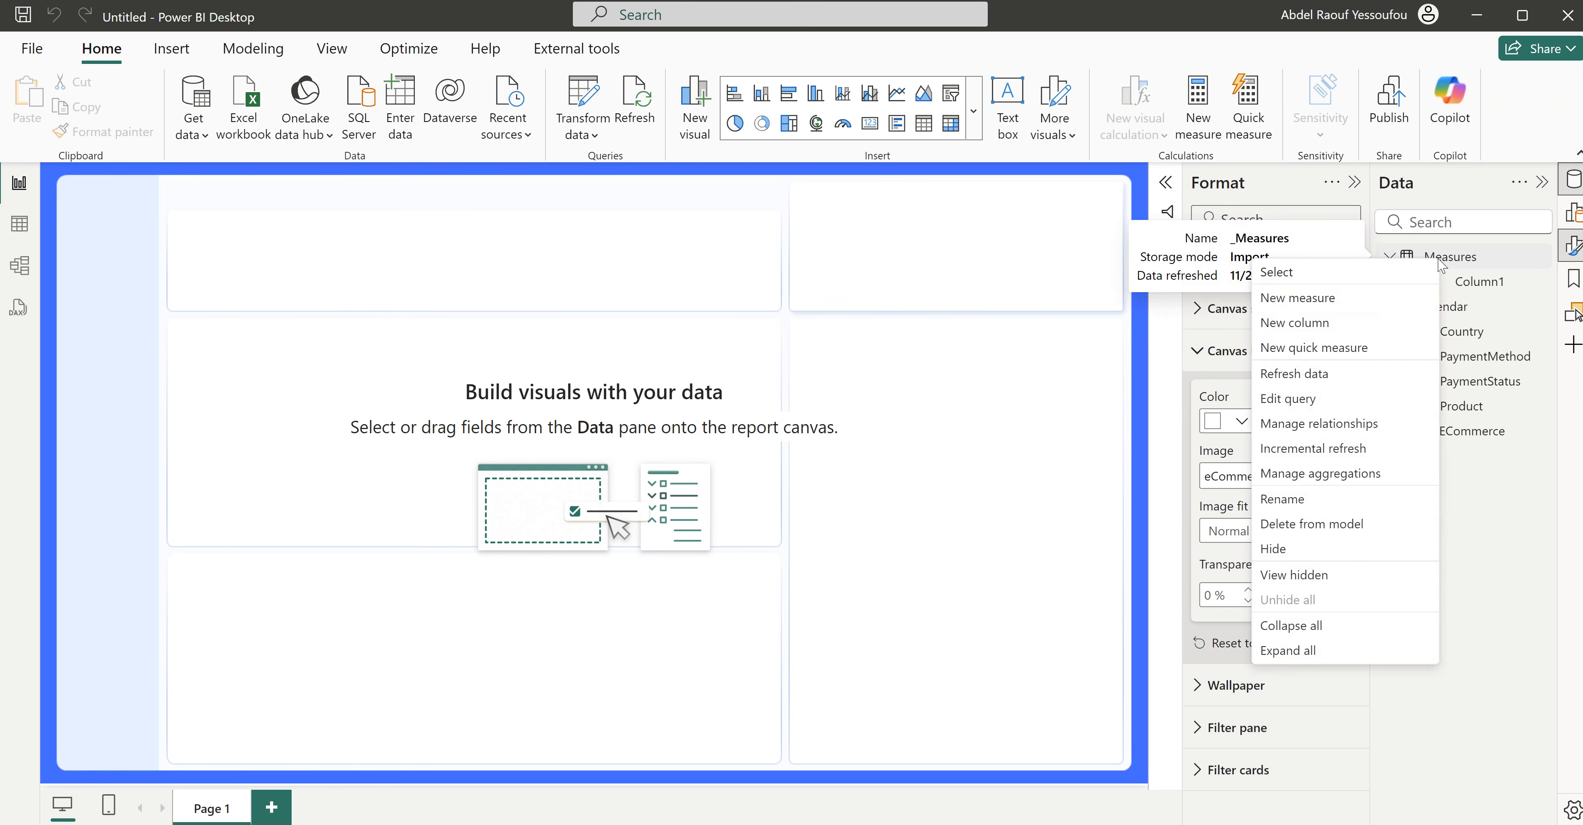
pyautogui.click(1329, 300)
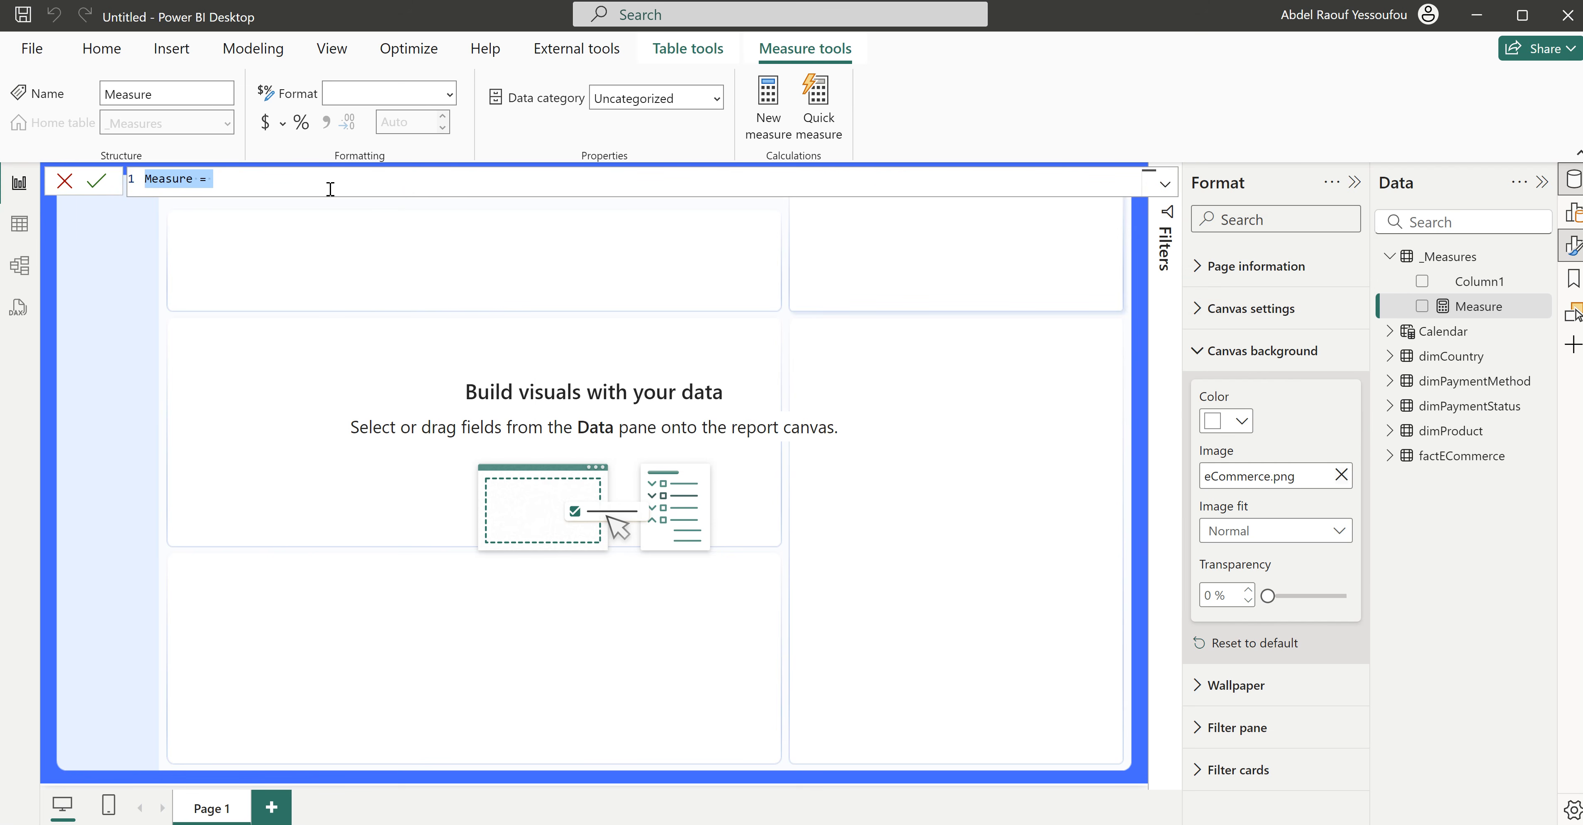
pyautogui.write('Customers =')
pyautogui.hotkey('shift', 'Return')
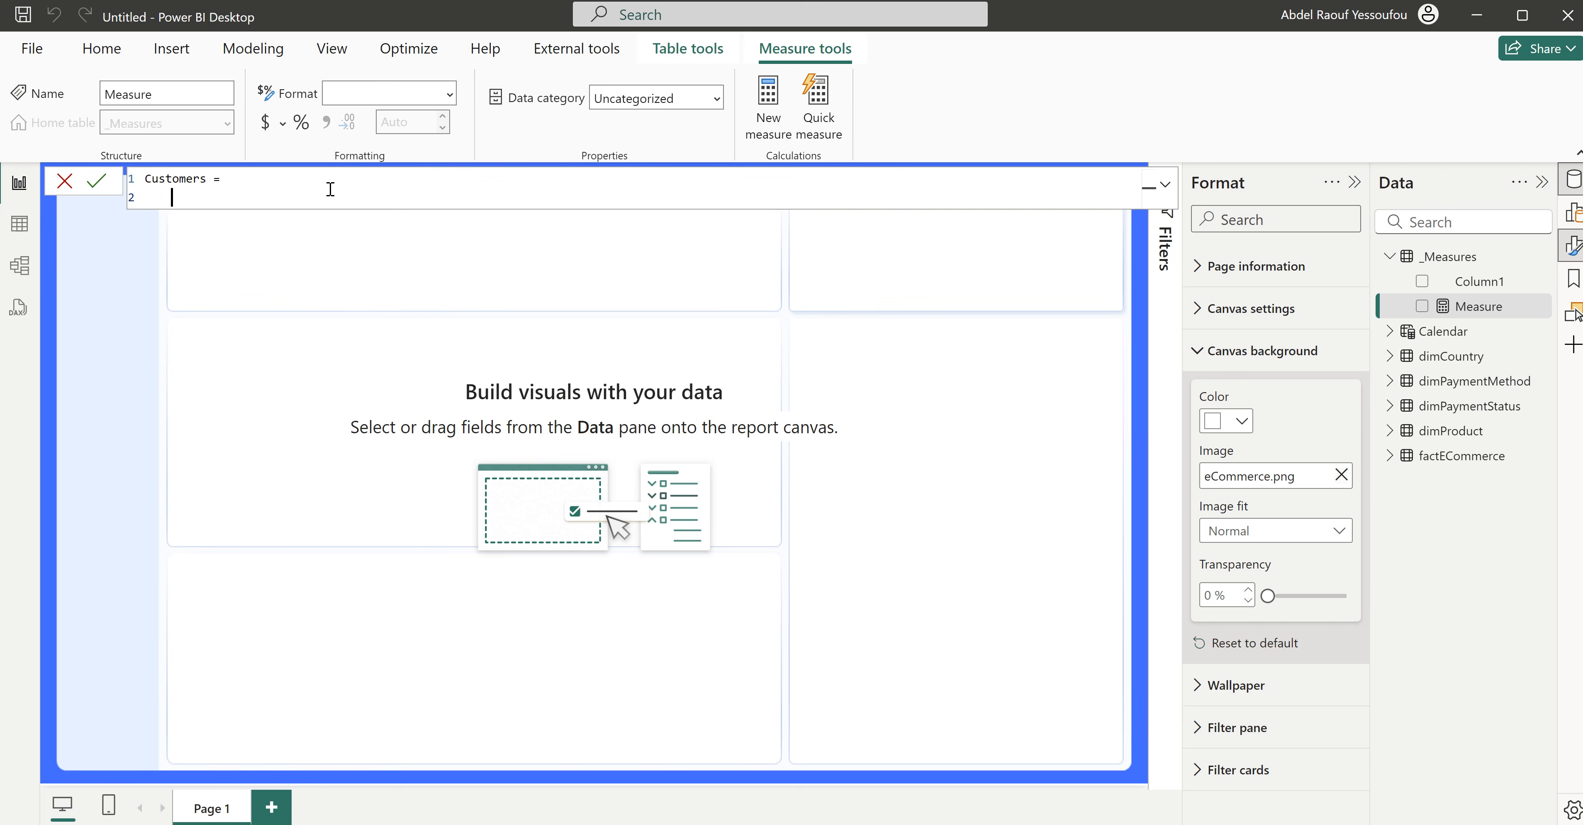
pyautogui.write('dist')
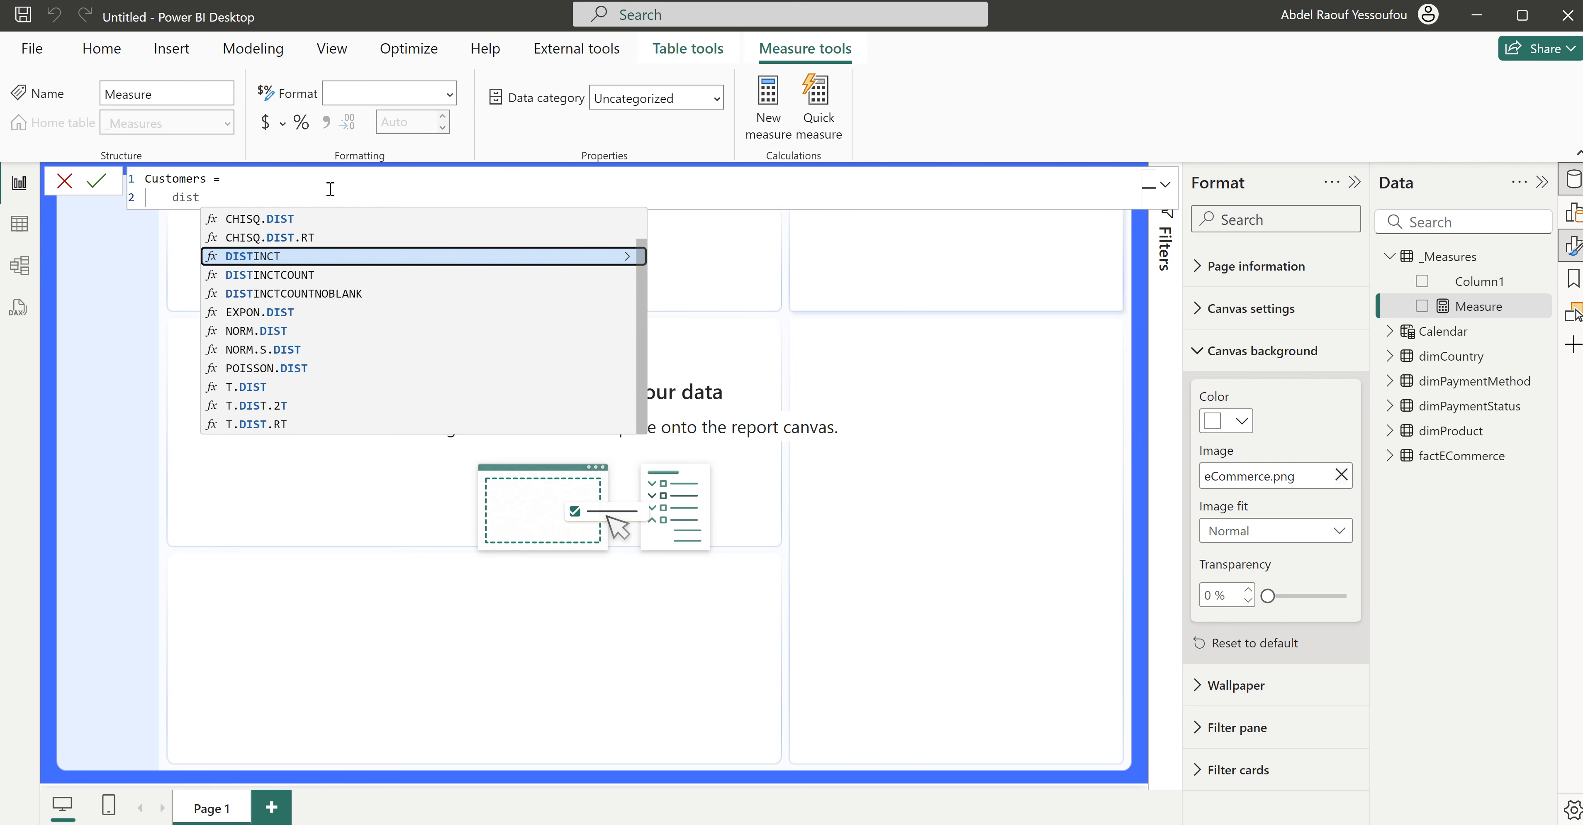
pyautogui.press('Down')
pyautogui.press('Tab')
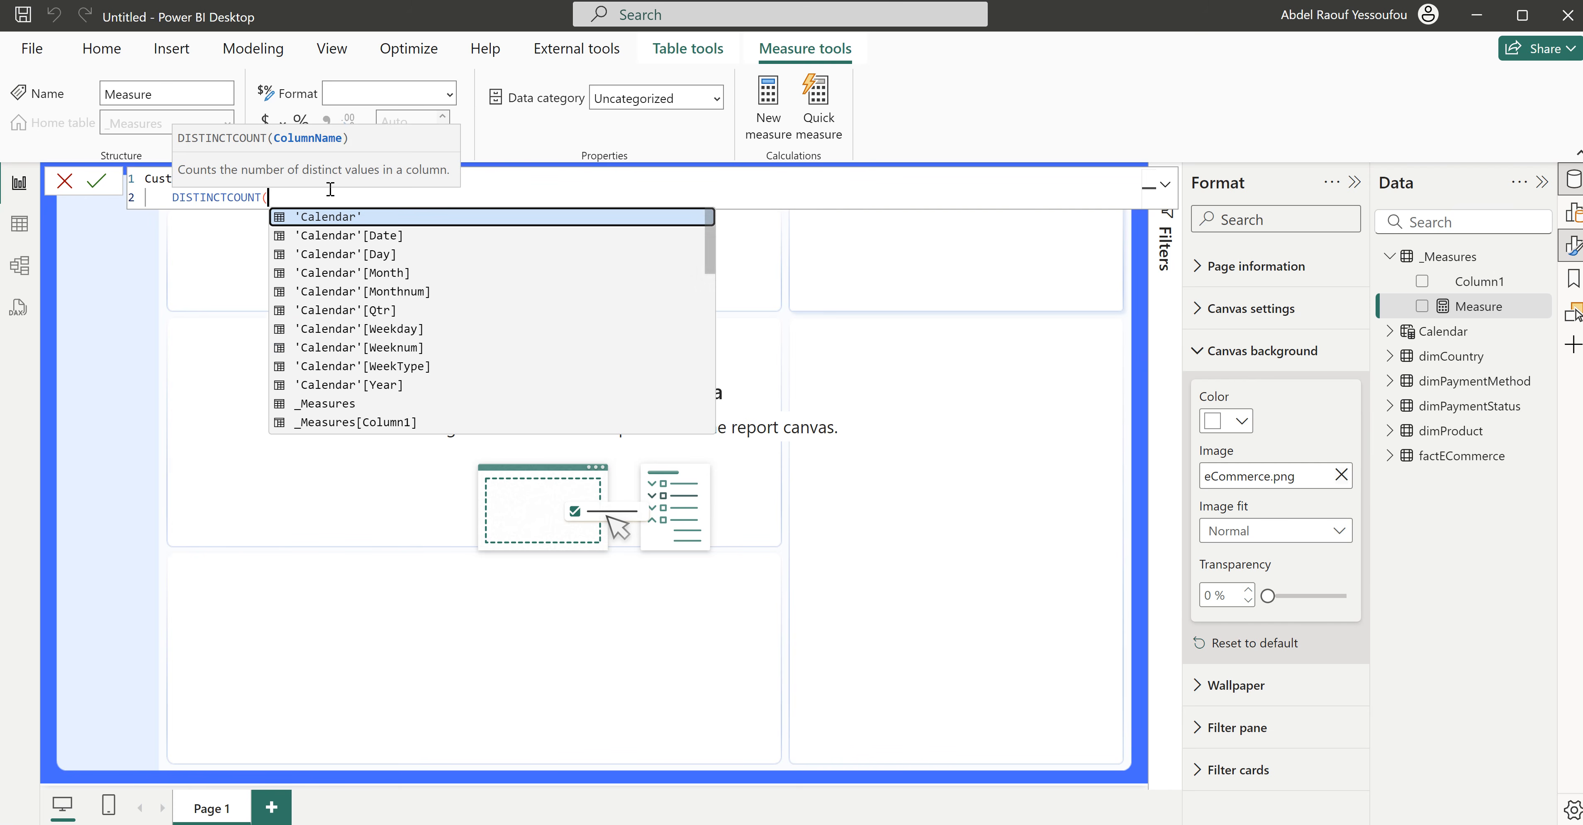
pyautogui.write('cus')
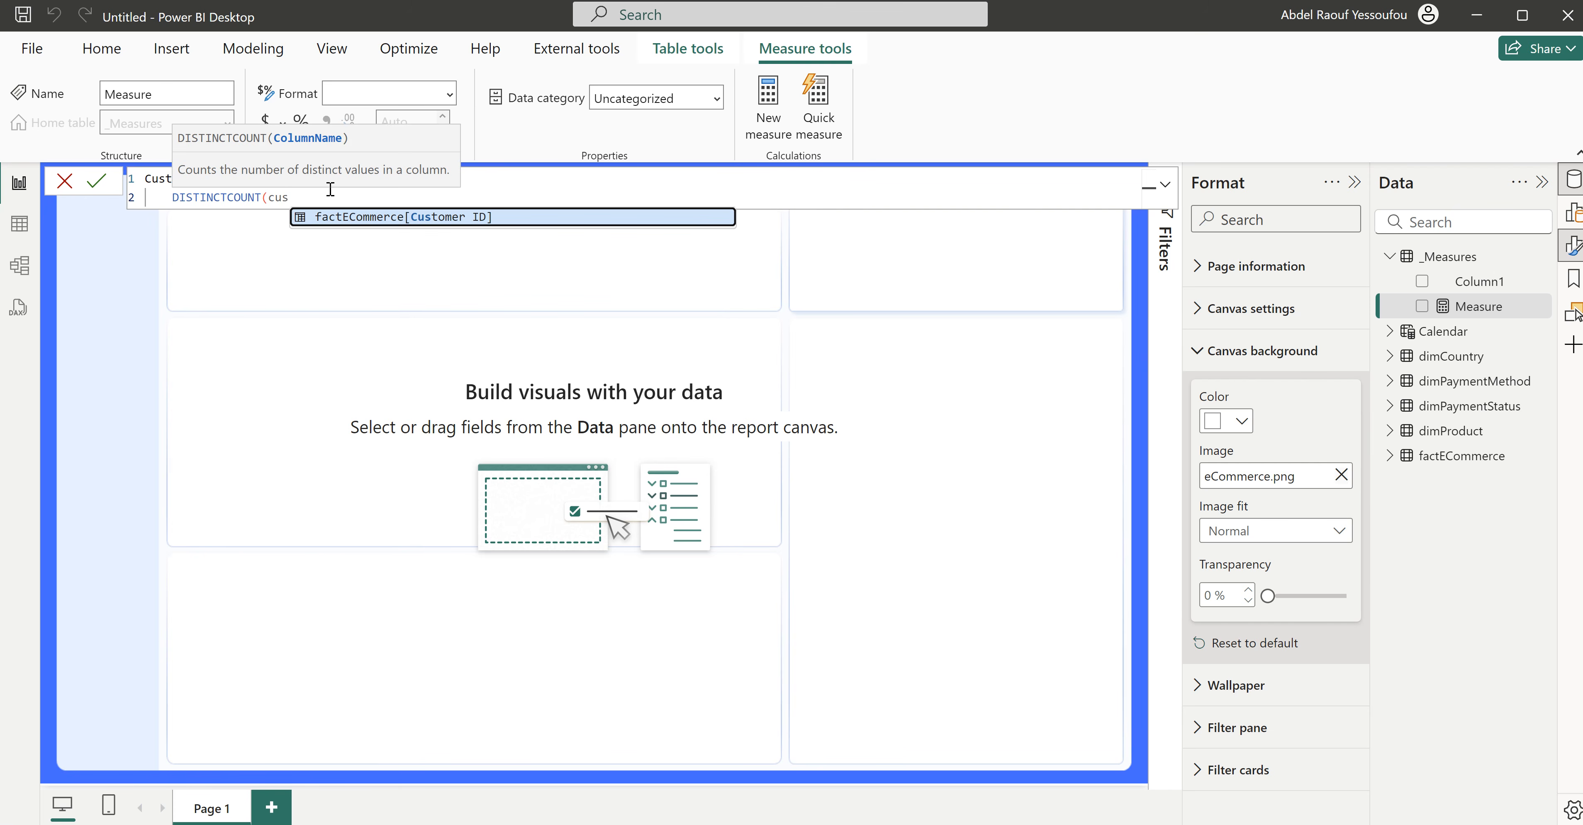
pyautogui.press('Tab')
pyautogui.write(')')
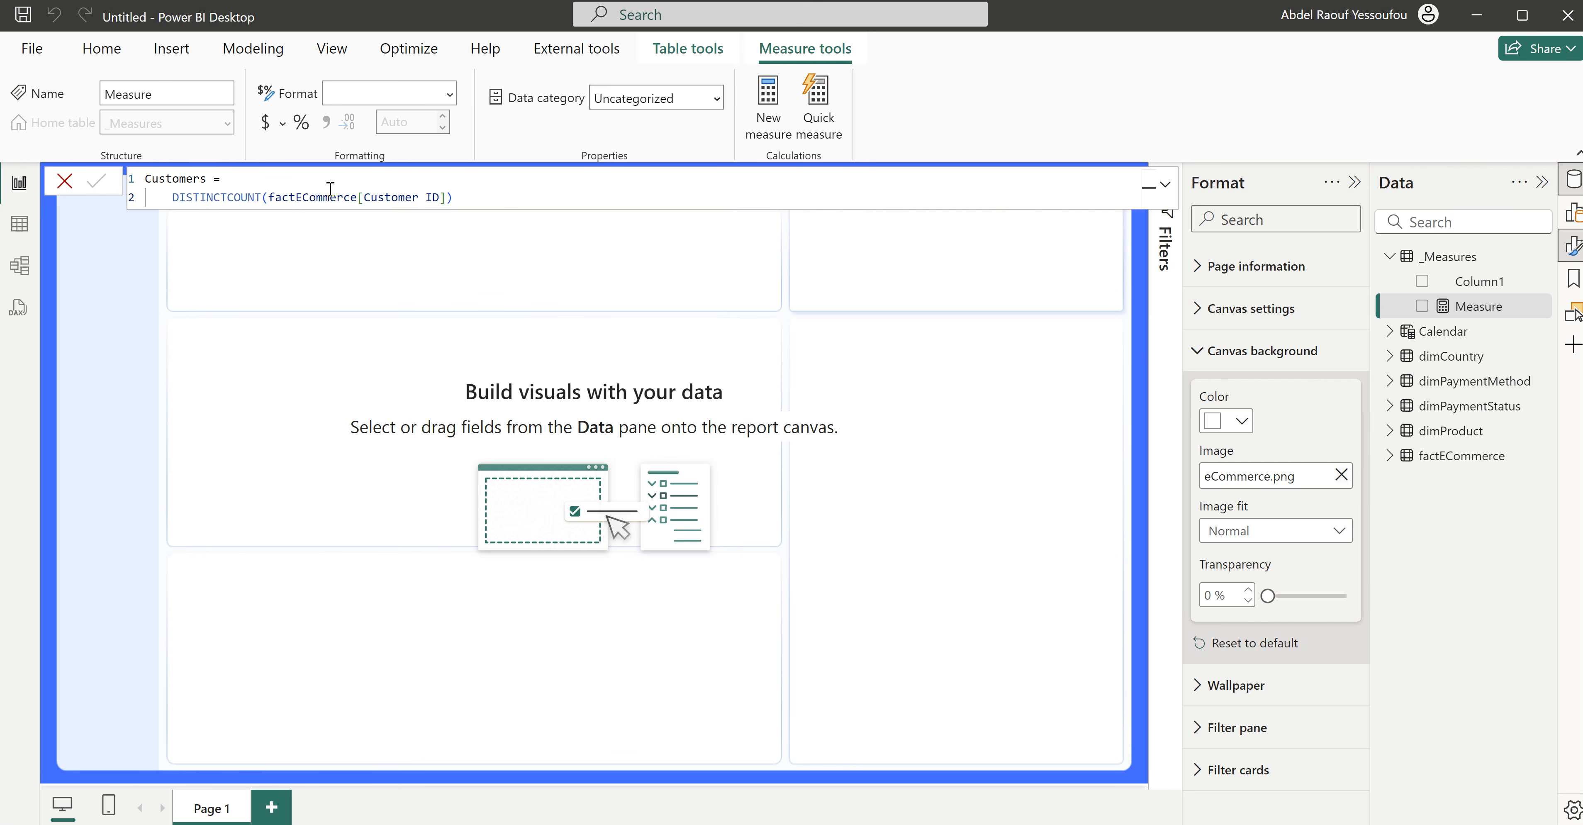
pyautogui.press('Return')
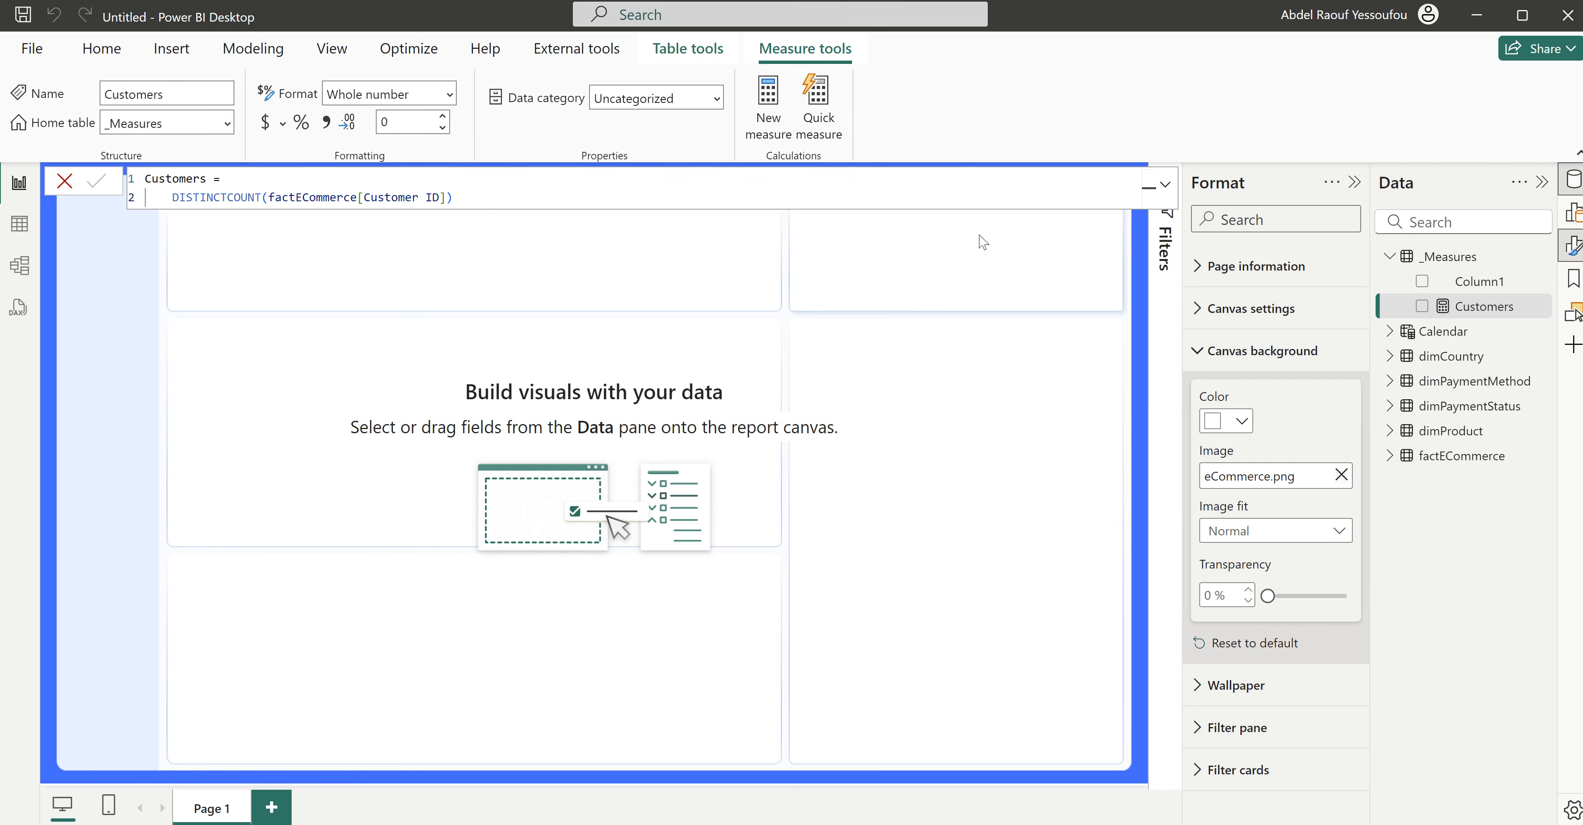
# Step: Create a Sales measure in the _Measures table as SUM(factECommerce[Total Sale Amount])
pyautogui.rightClick(1438, 266)
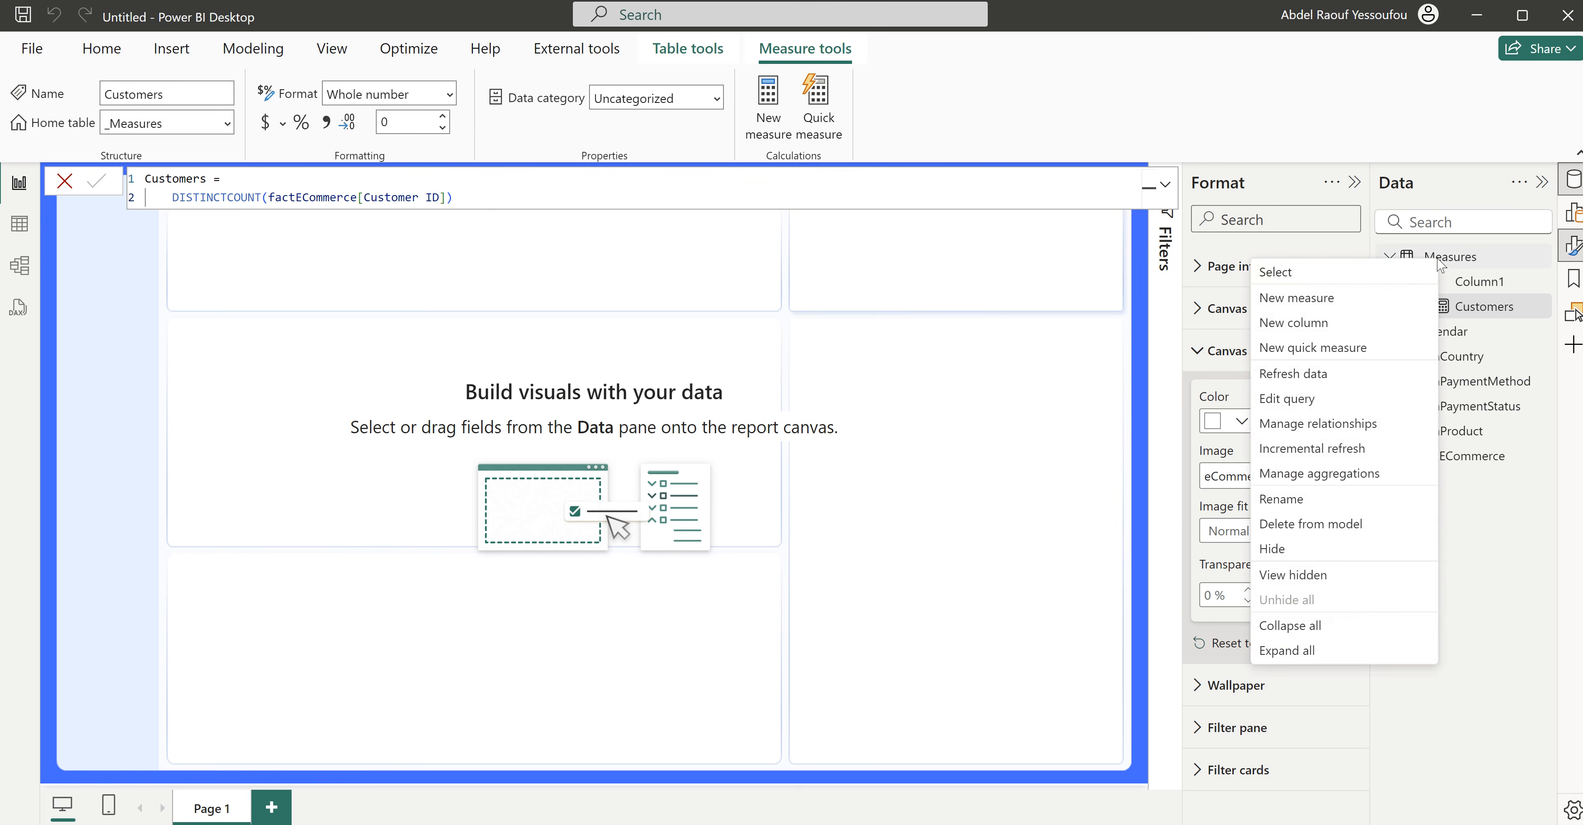
pyautogui.click(1321, 305)
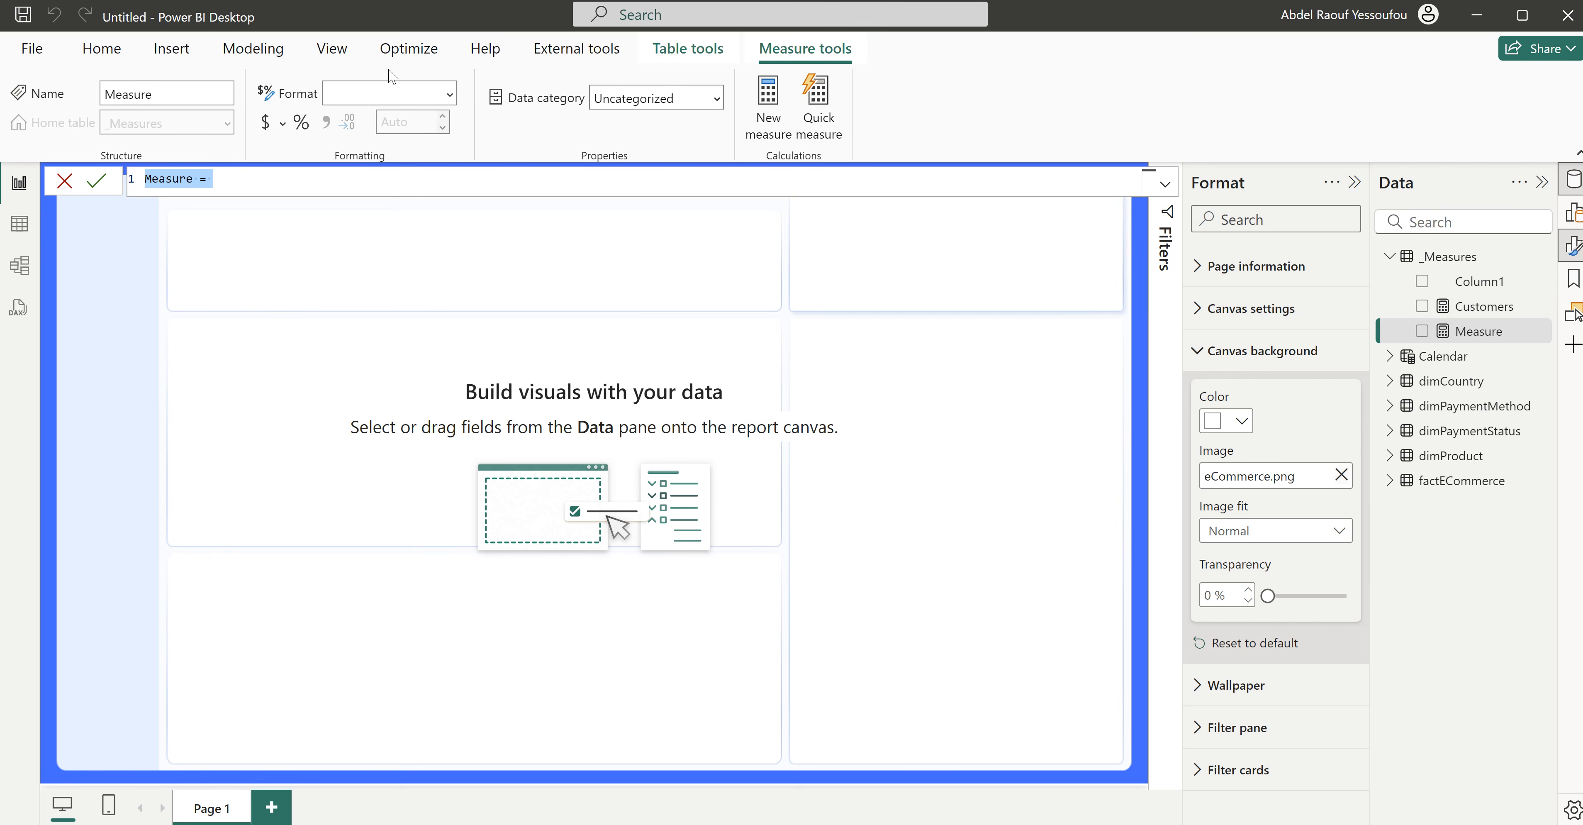
pyautogui.write('Sales = SUM(')
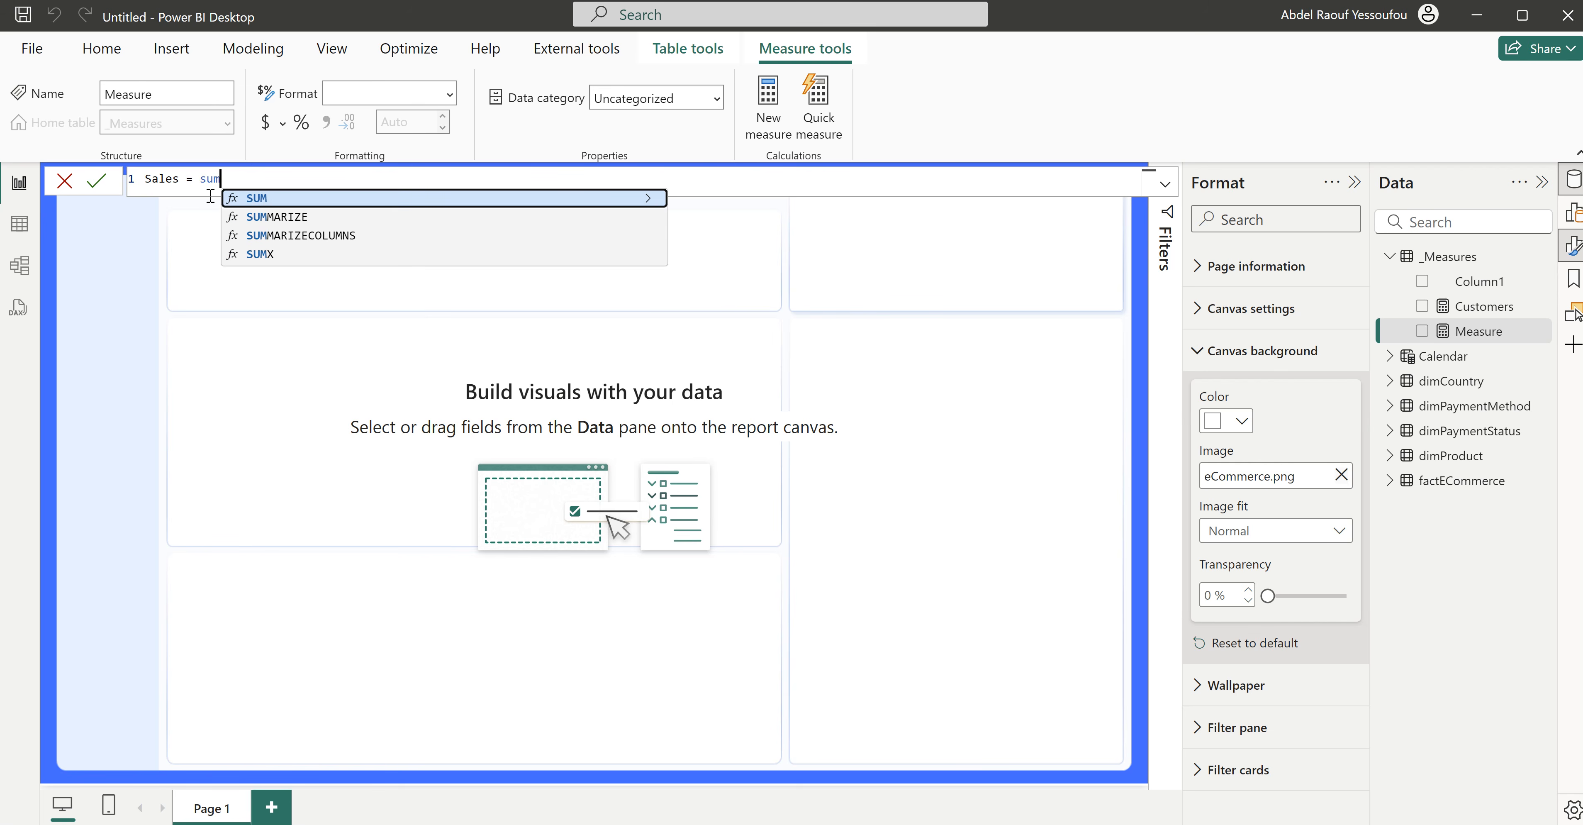
pyautogui.write('s')
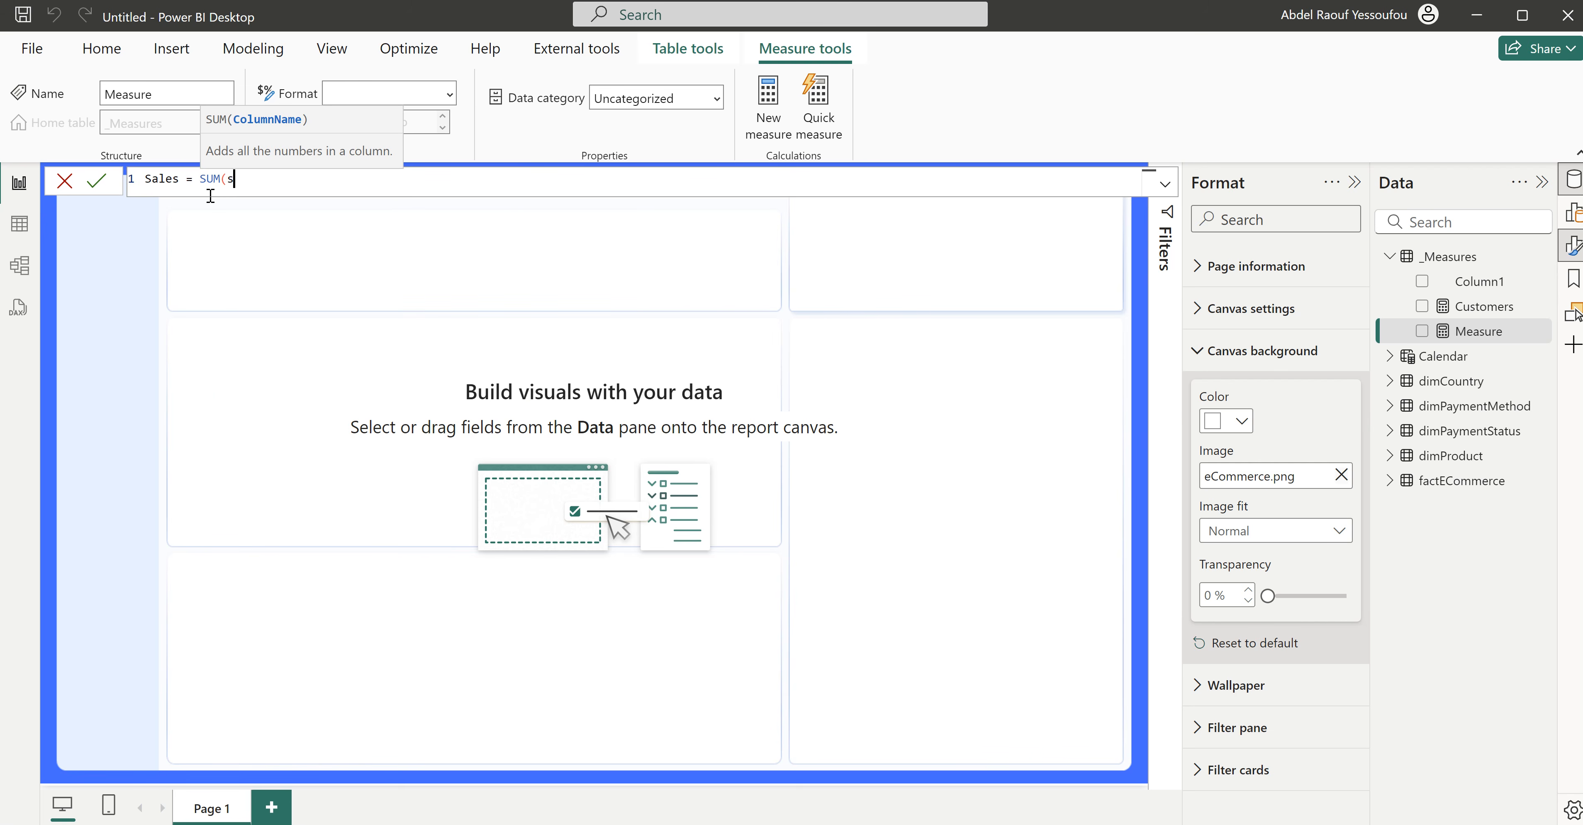
pyautogui.press('BackSpace')
pyautogui.write('am')
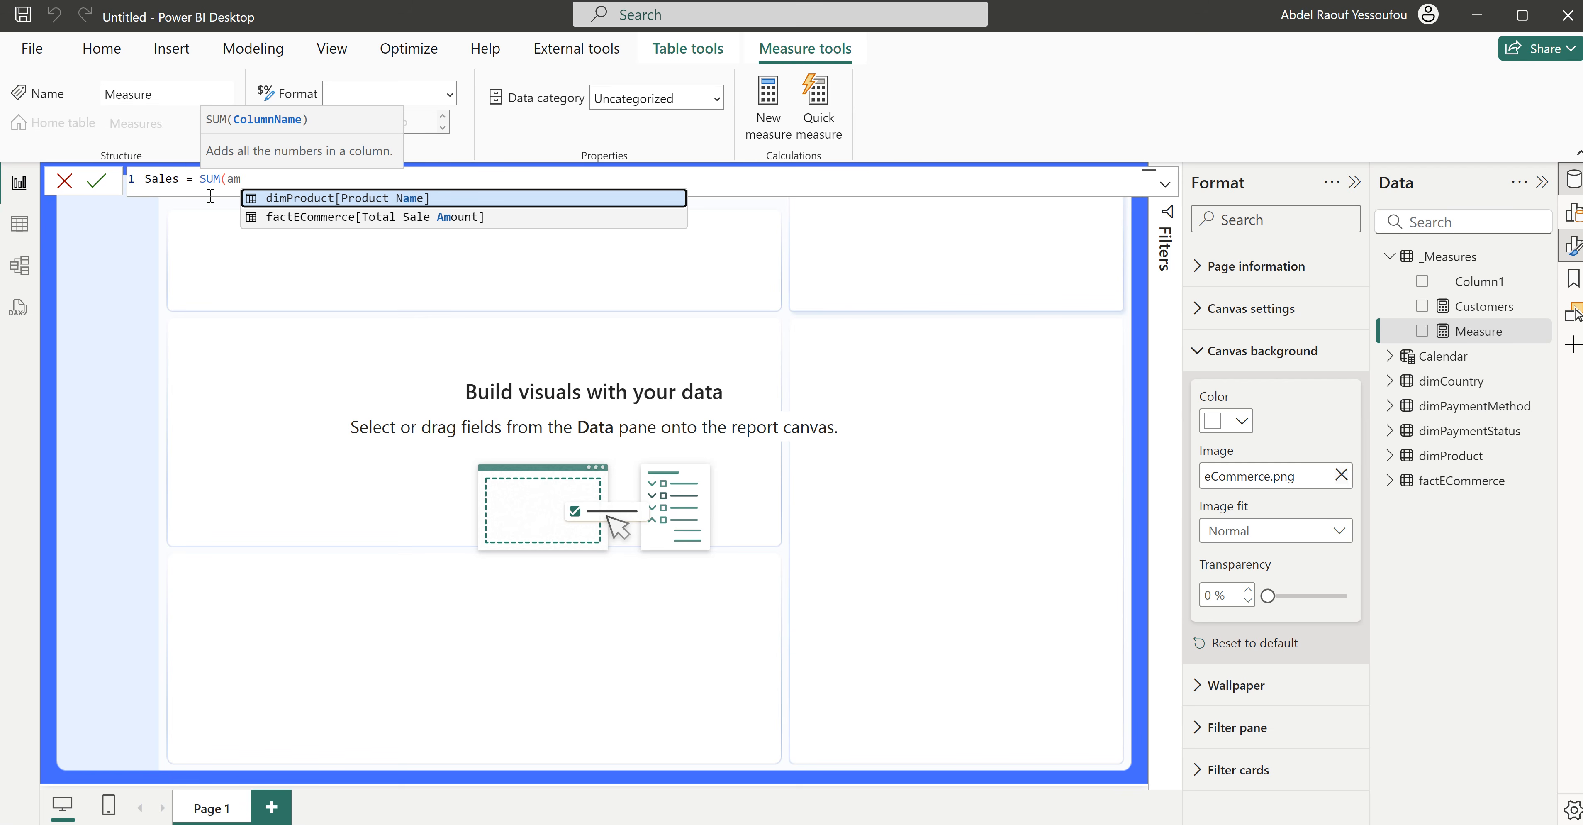
pyautogui.press('Down')
pyautogui.press('Tab')
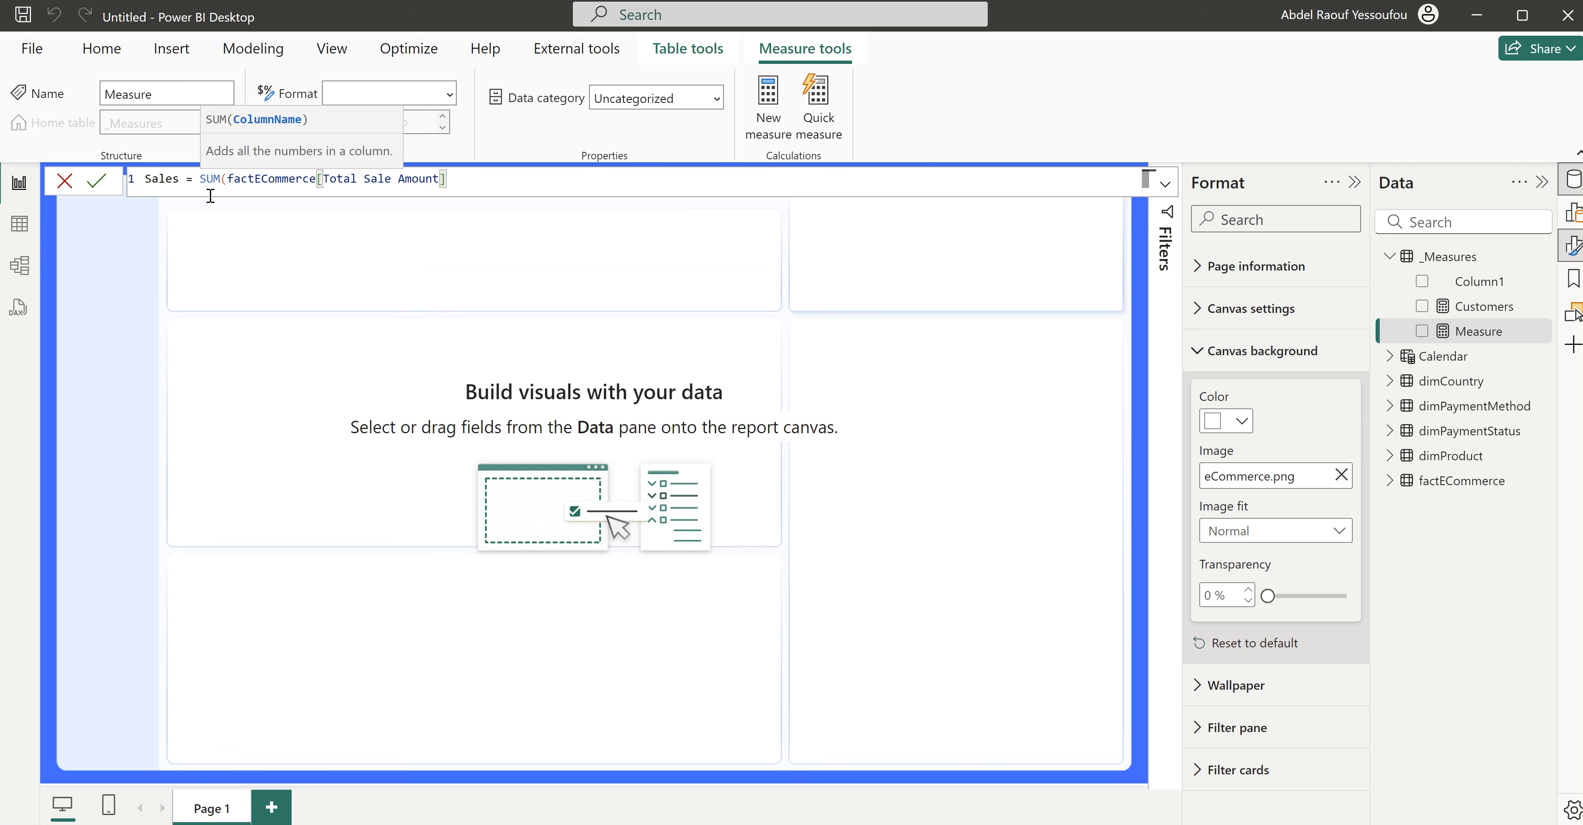
pyautogui.write(')')
pyautogui.press('Return')
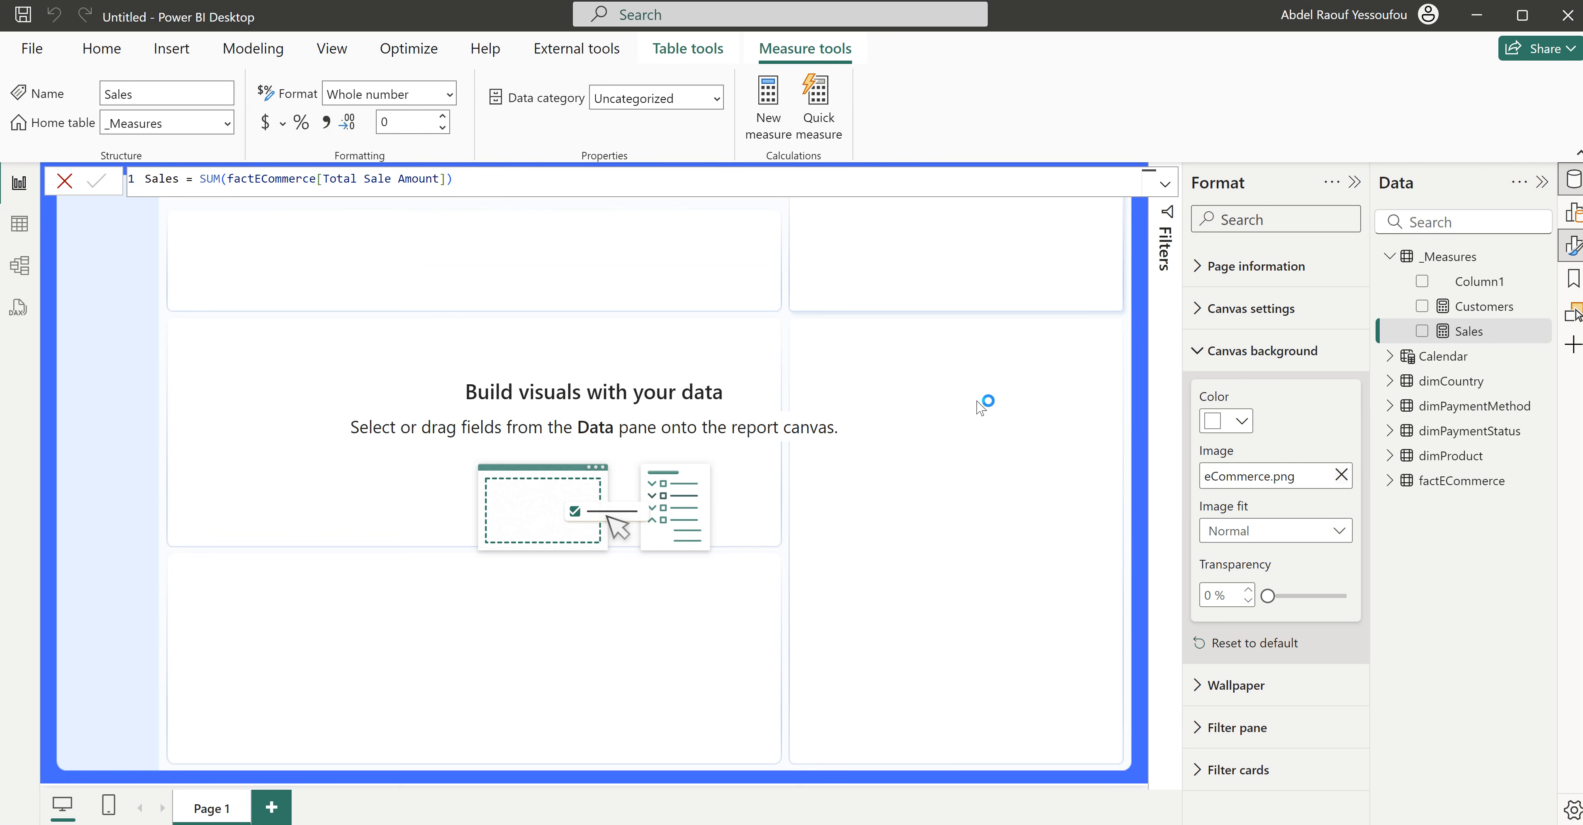
# Step: Create an Orders measure in the _Measures table as COUNTROWS(factECommerce)
pyautogui.rightClick(1447, 264)
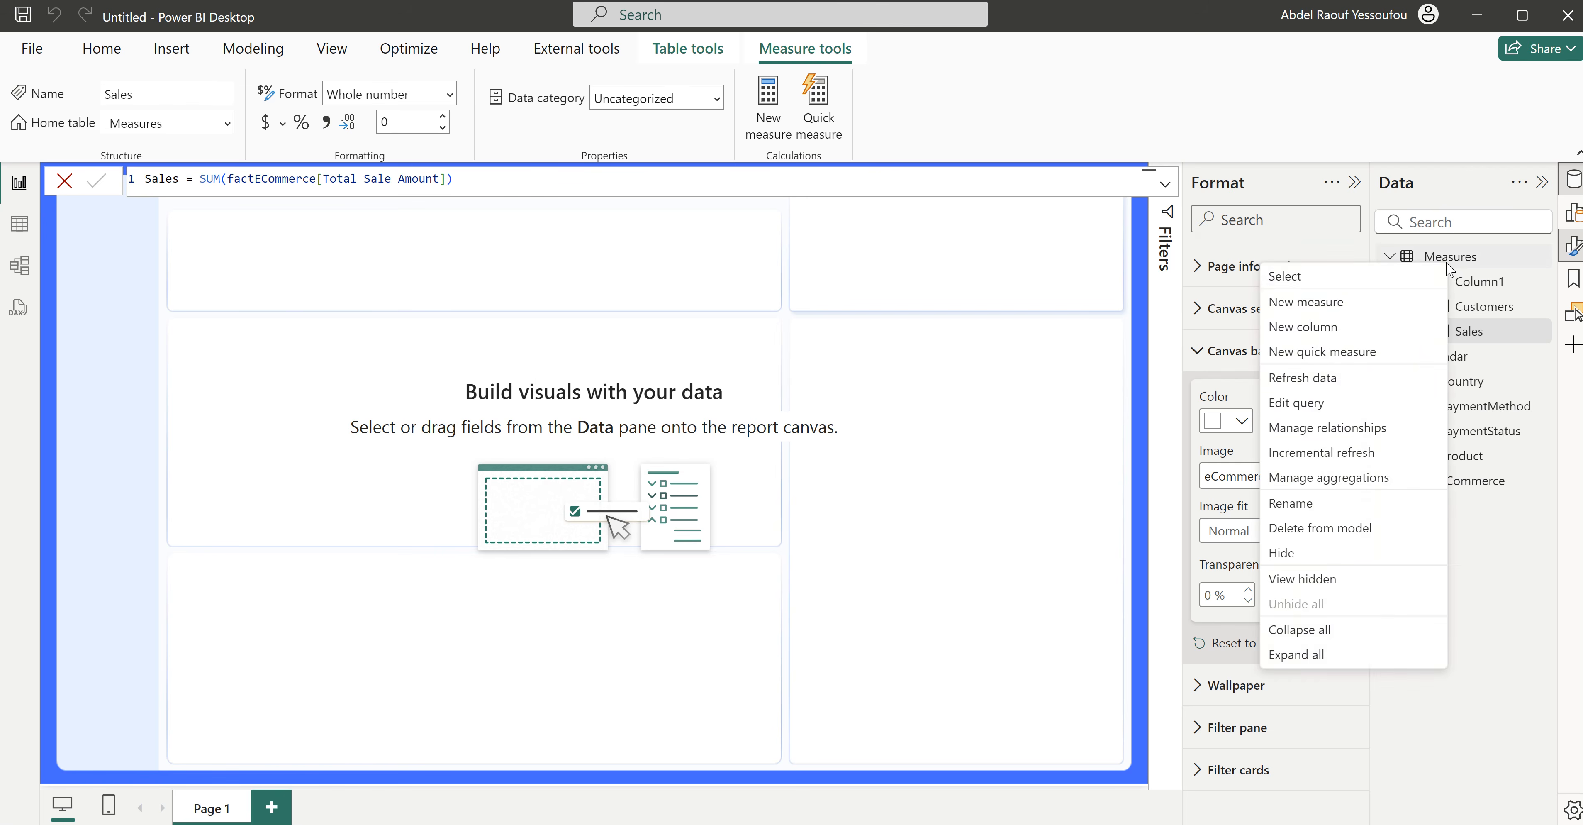
pyautogui.click(1343, 302)
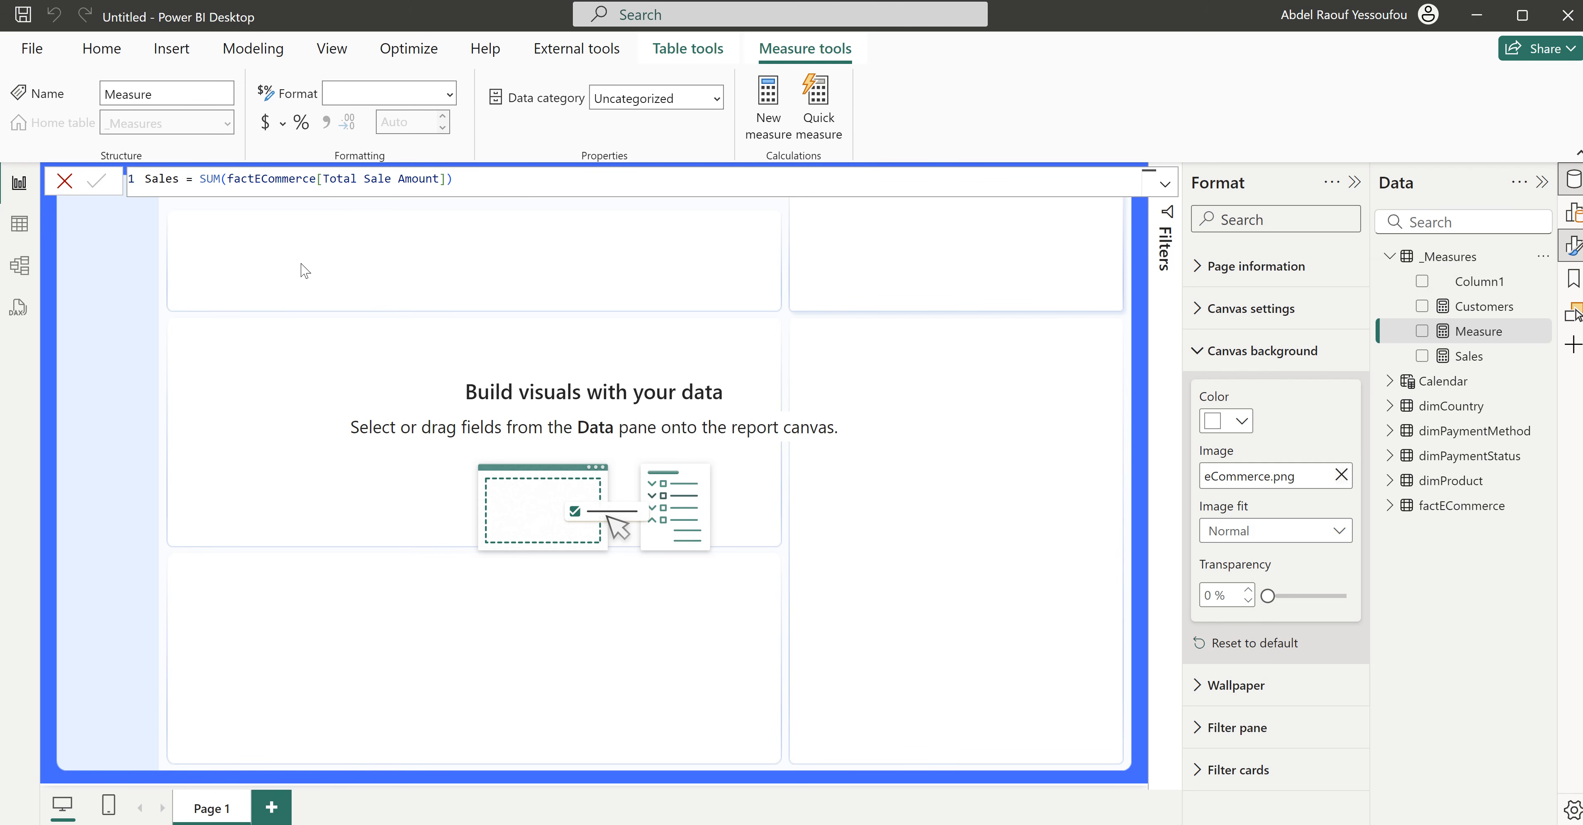
pyautogui.write('Orders ')
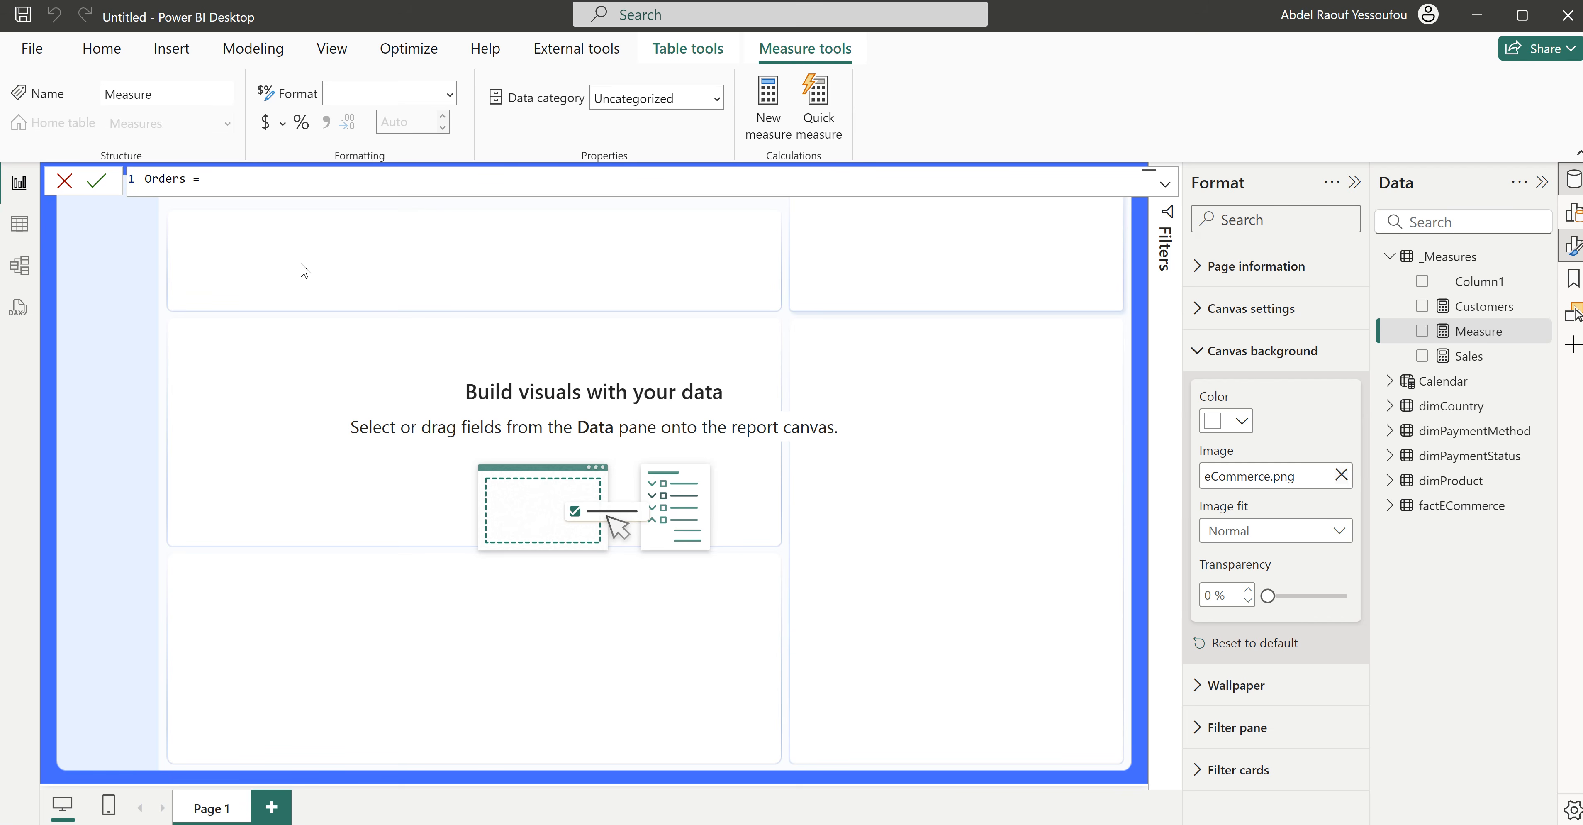
pyautogui.write('=')
pyautogui.hotkey('shift', 'Return')
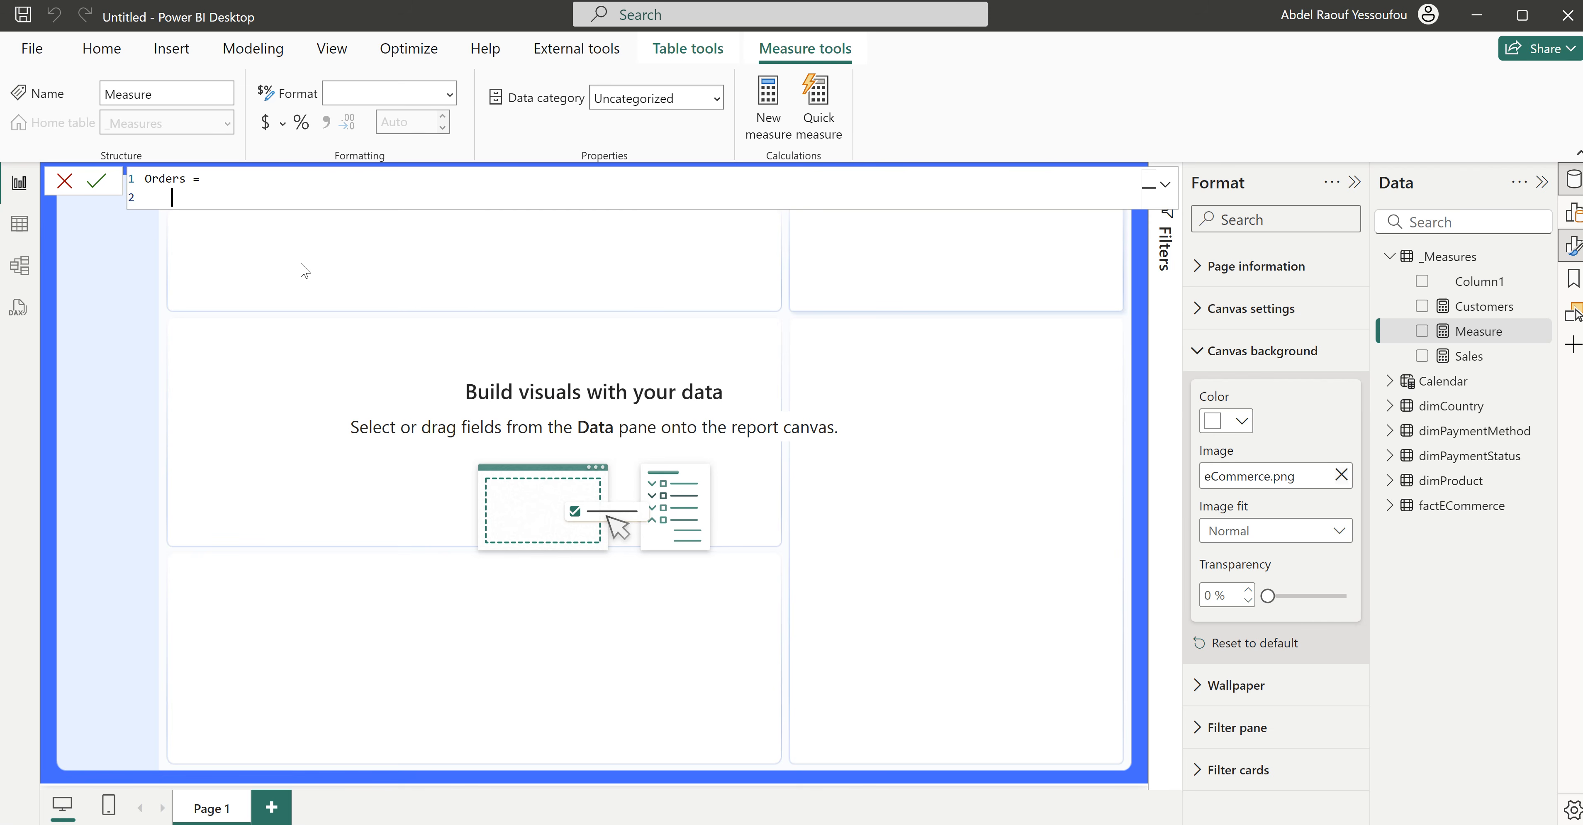
pyautogui.write('cou')
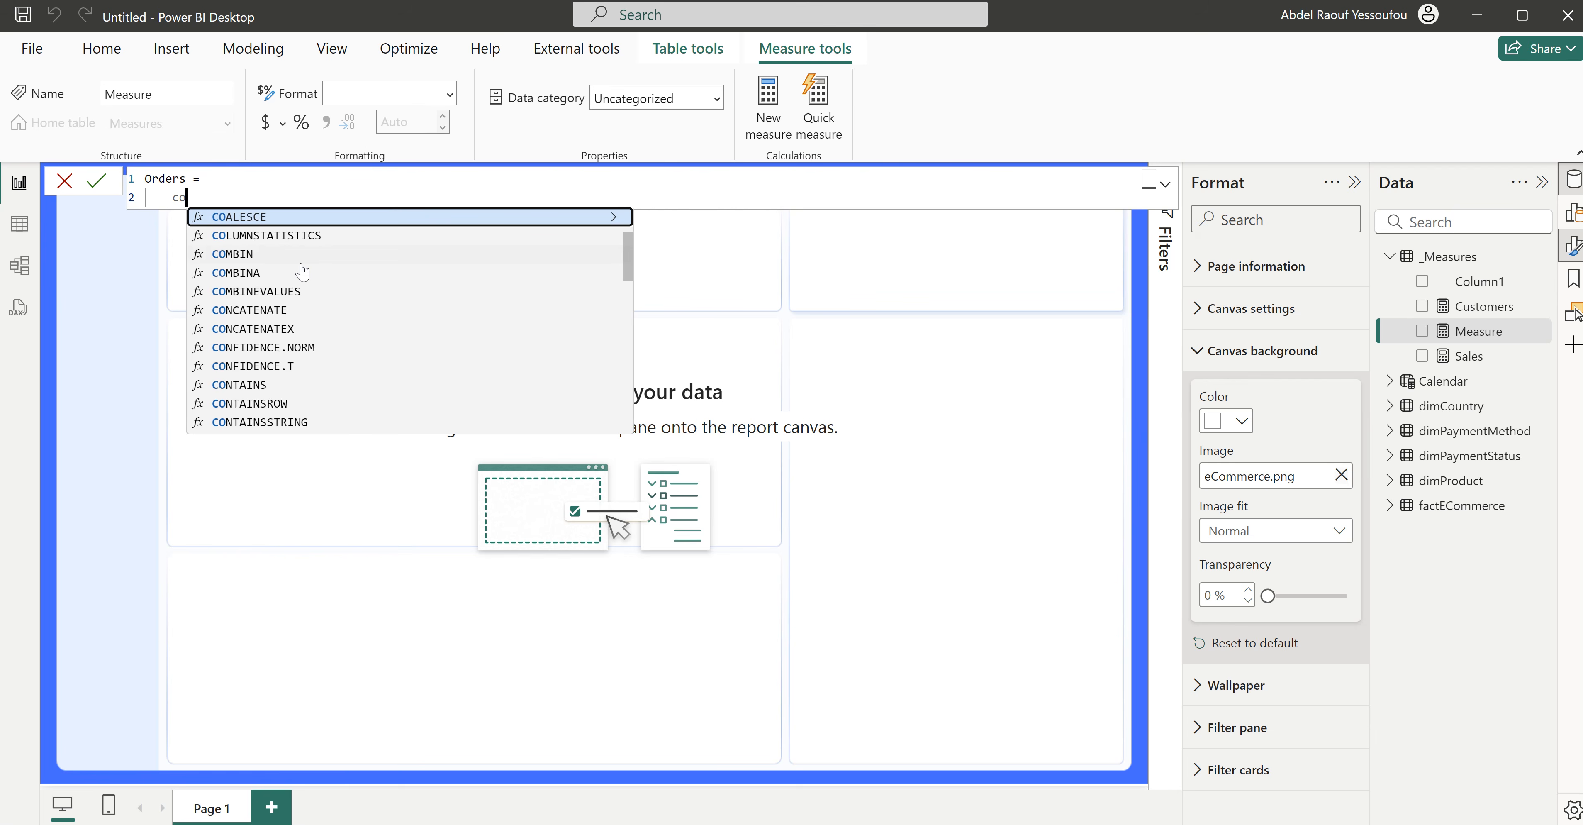
pyautogui.press('Down')
pyautogui.press('Down')
pyautogui.press('Down')
pyautogui.press('Down')
pyautogui.press('Tab')
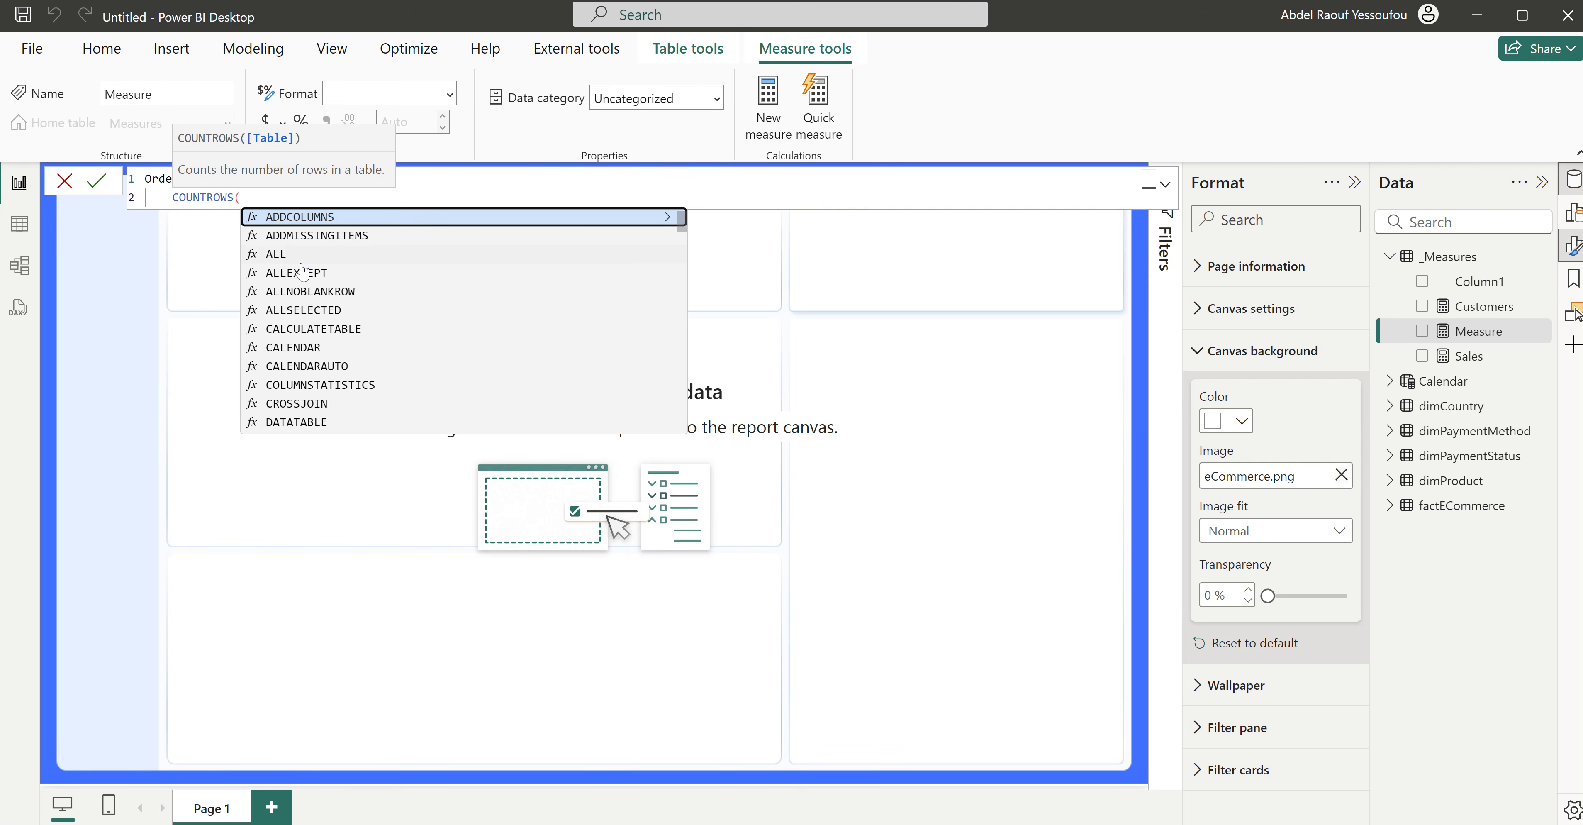
pyautogui.write('fac')
pyautogui.press('Tab')
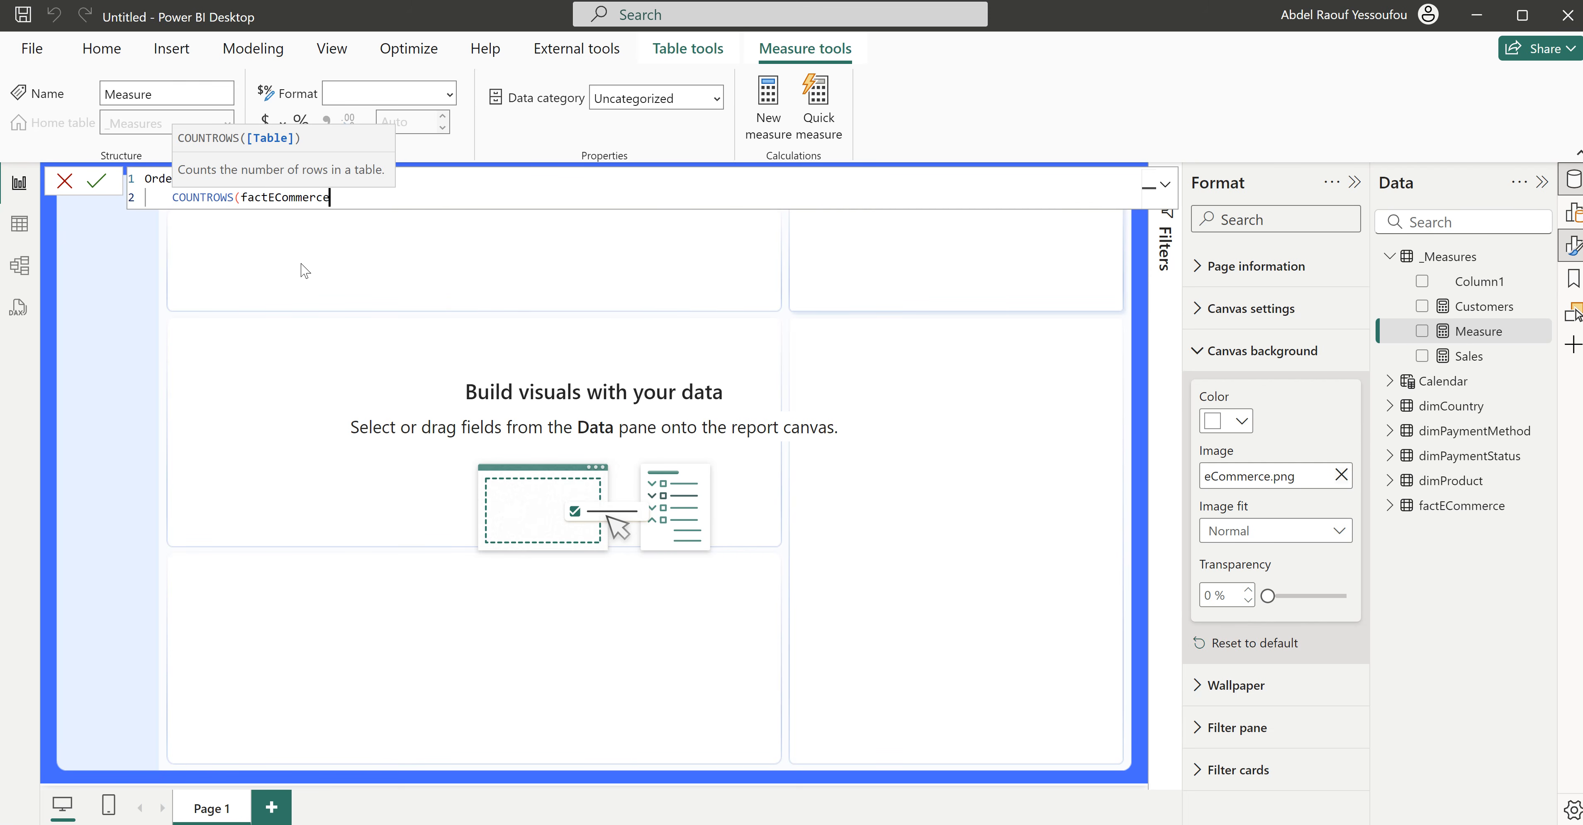
pyautogui.write(')')
pyautogui.press('Return')
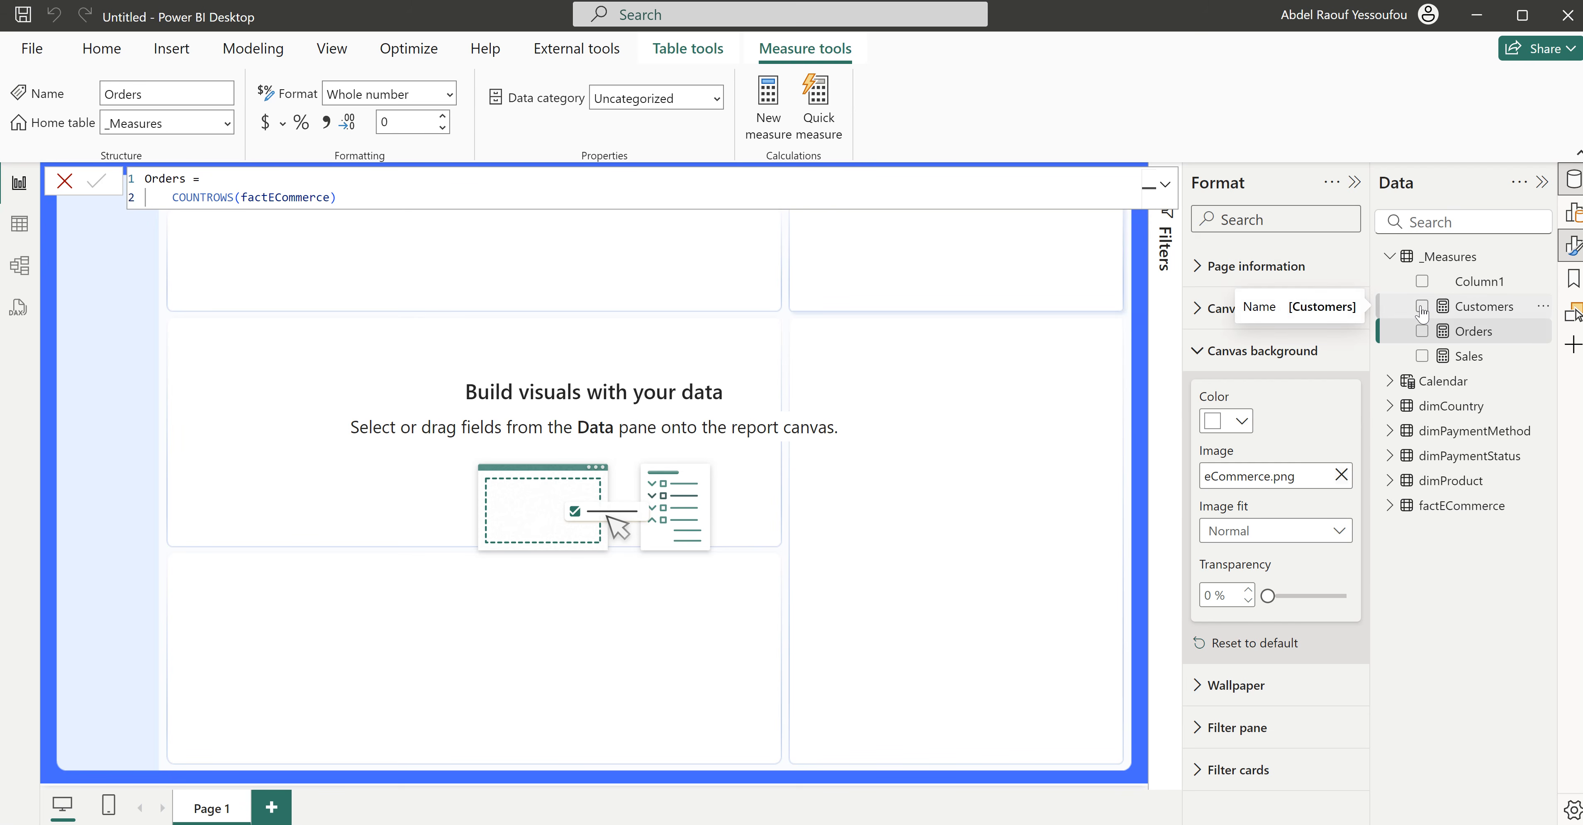
# Step: Create an AOV measure in the _Measures table as DIVIDE([Sales], [Orders])
pyautogui.rightClick(1449, 260)
pyautogui.click(1342, 301)
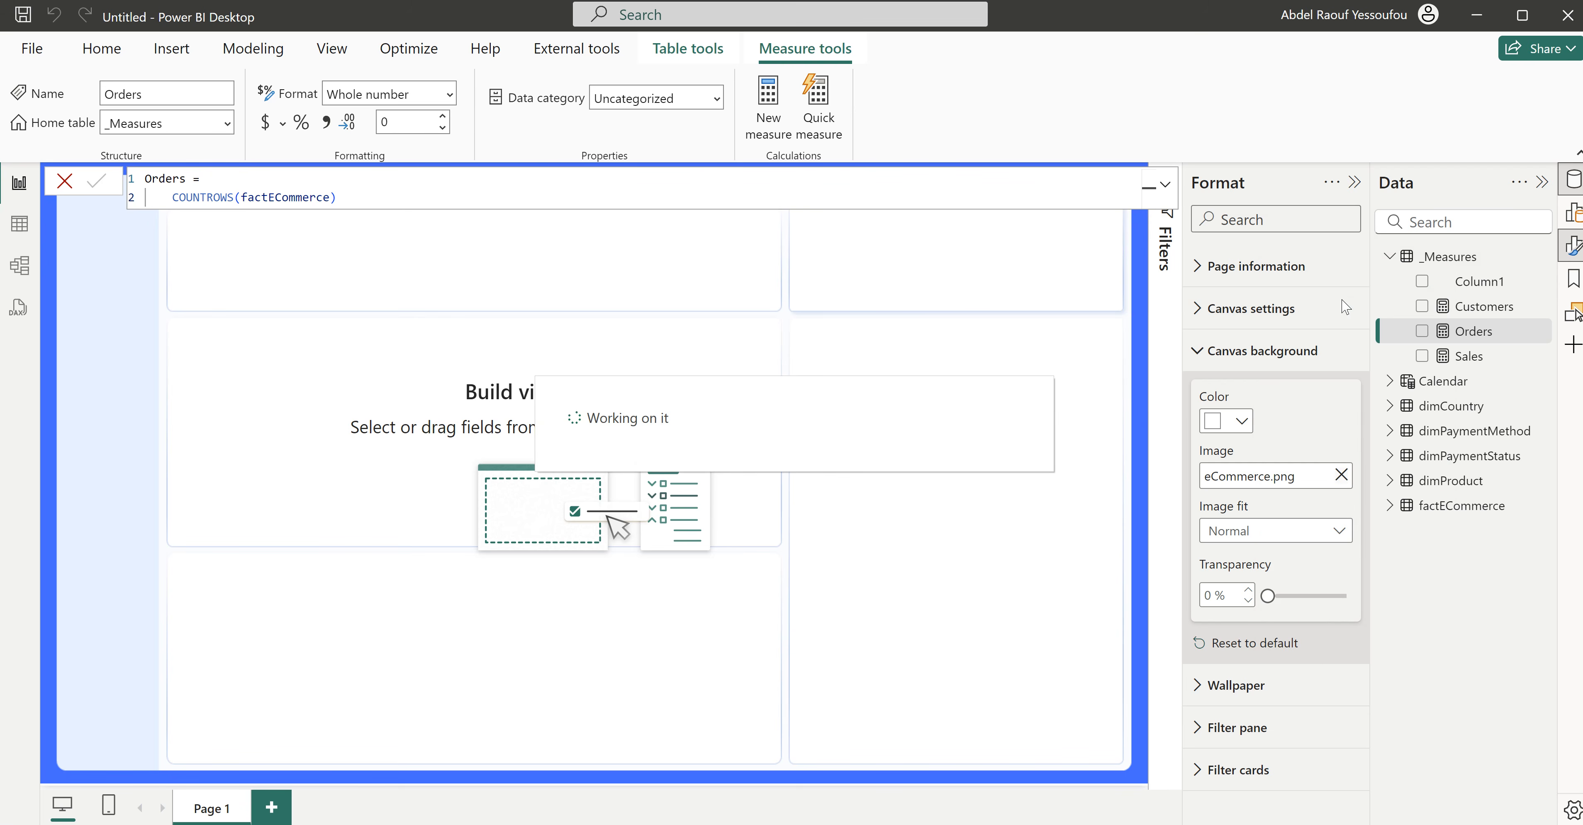
pyautogui.write('AOV')
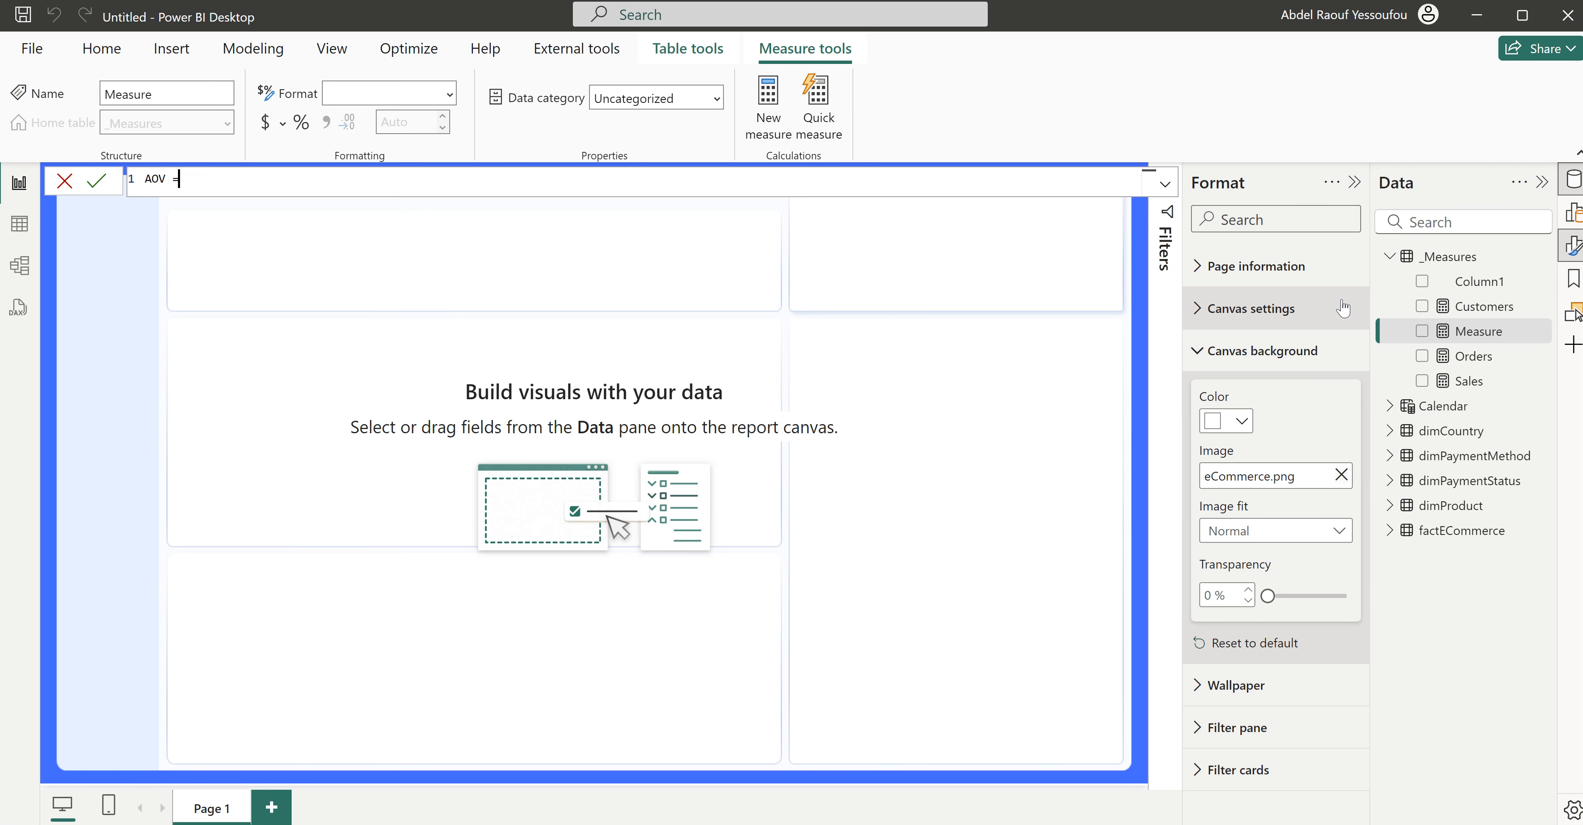
pyautogui.hotkey('shift', 'Return')
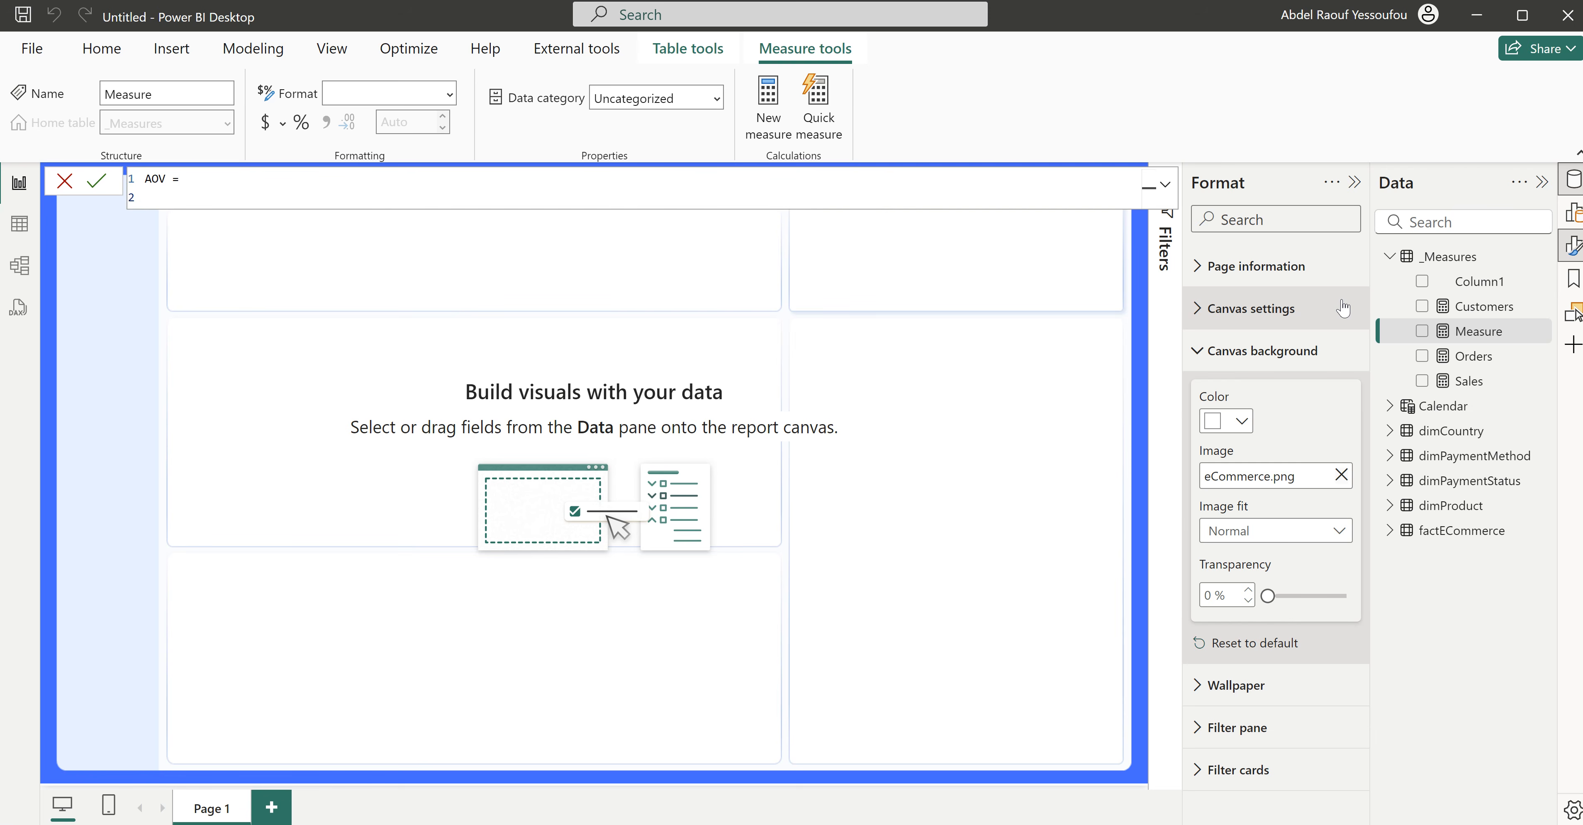
pyautogui.write('DIVIDE(')
pyautogui.hotkey('shift', 'Return')
pyautogui.write('[Sales],')
pyautogui.hotkey('shift', 'Return')
pyautogui.write('o')
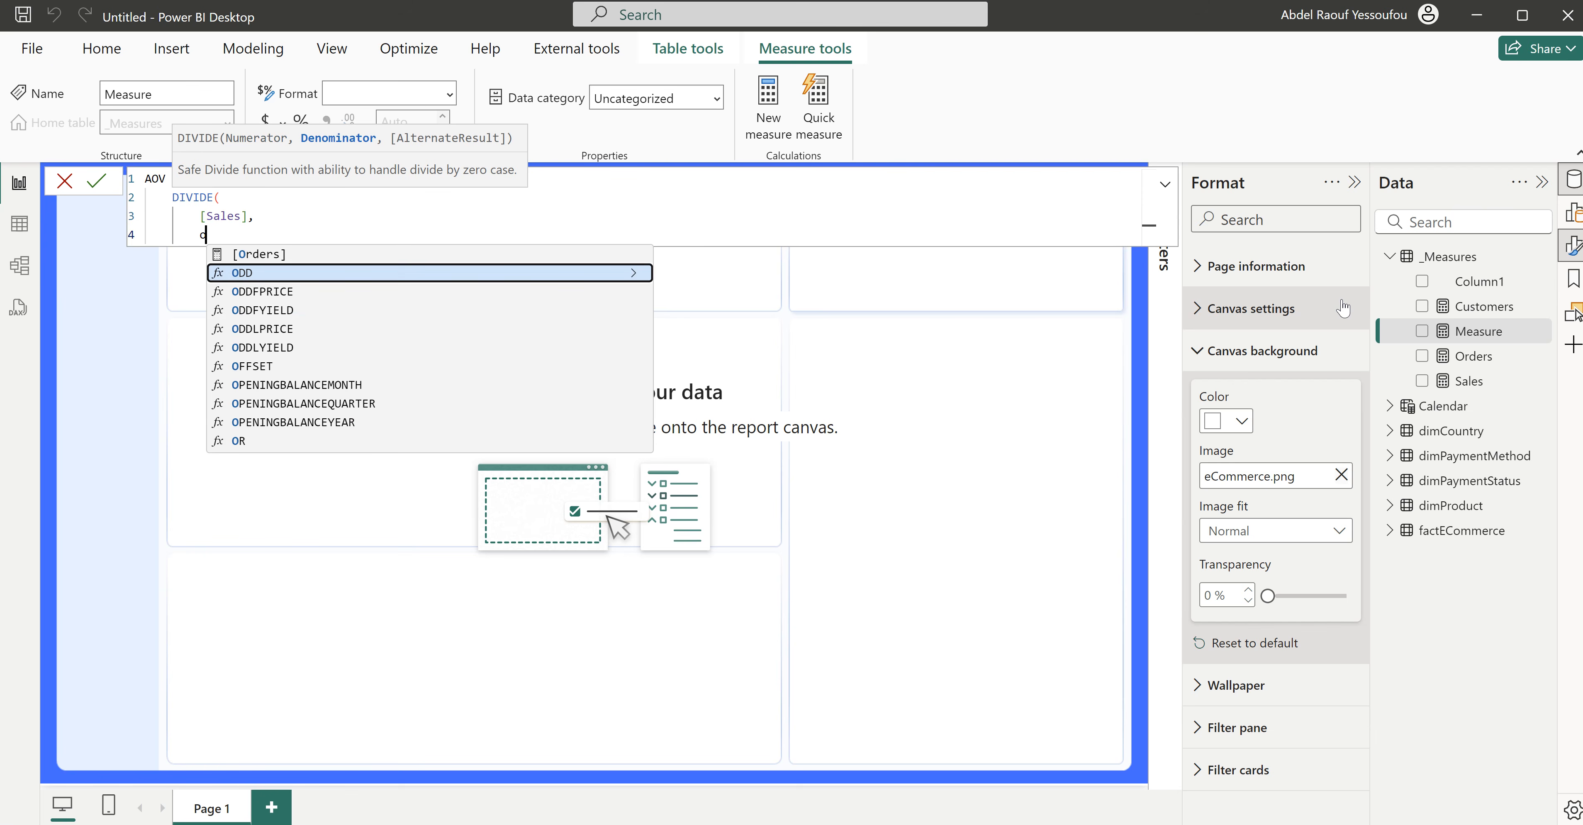
pyautogui.write('rders')
pyautogui.press('Tab')
pyautogui.hotkey('shift', 'Return')
pyautogui.write(')')
pyautogui.press('Return')
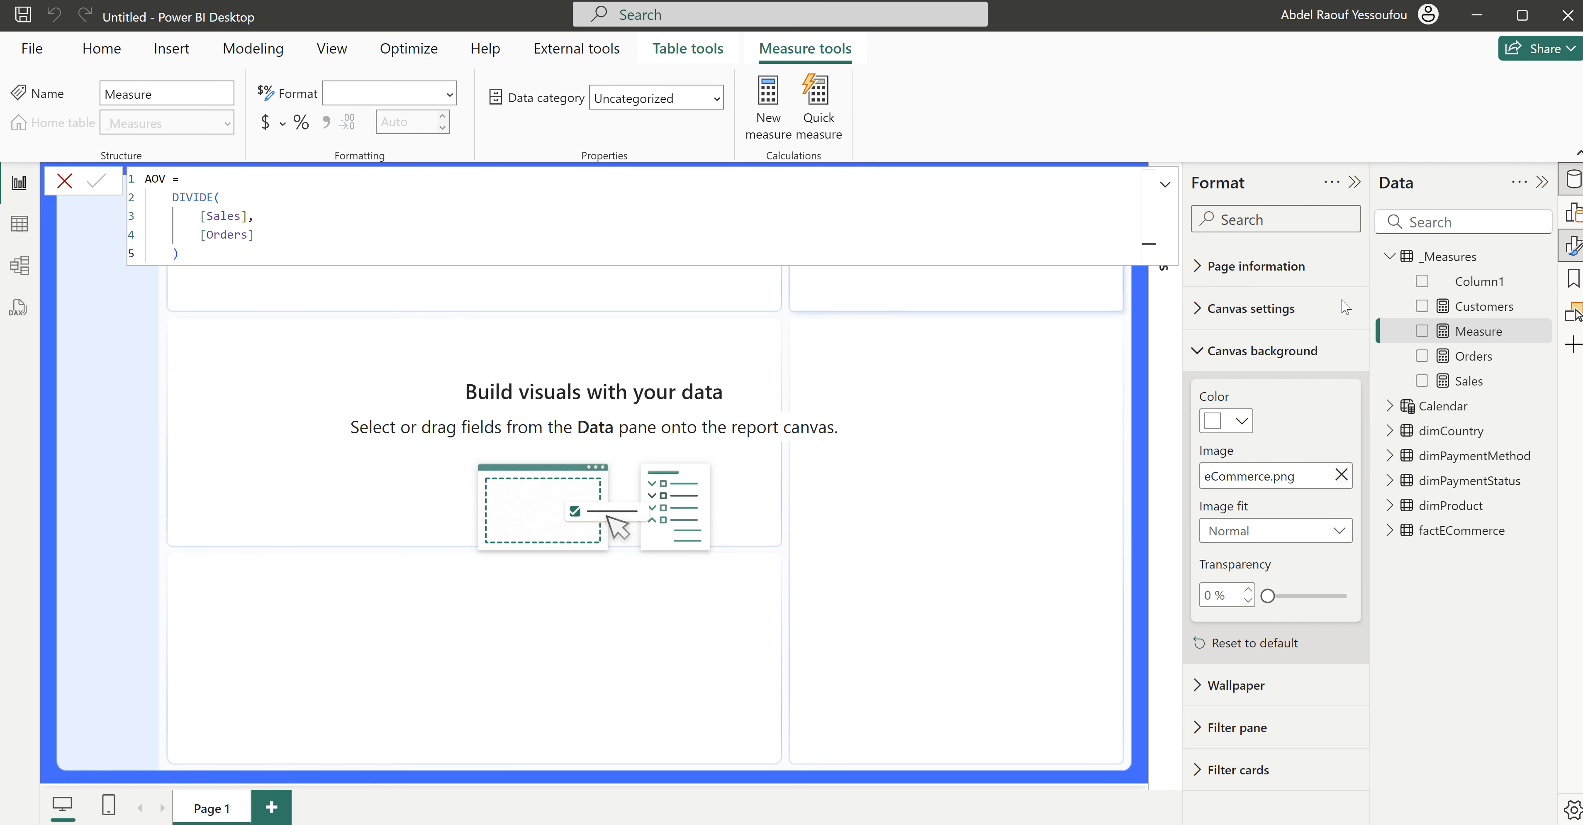
pyautogui.click(847, 339)
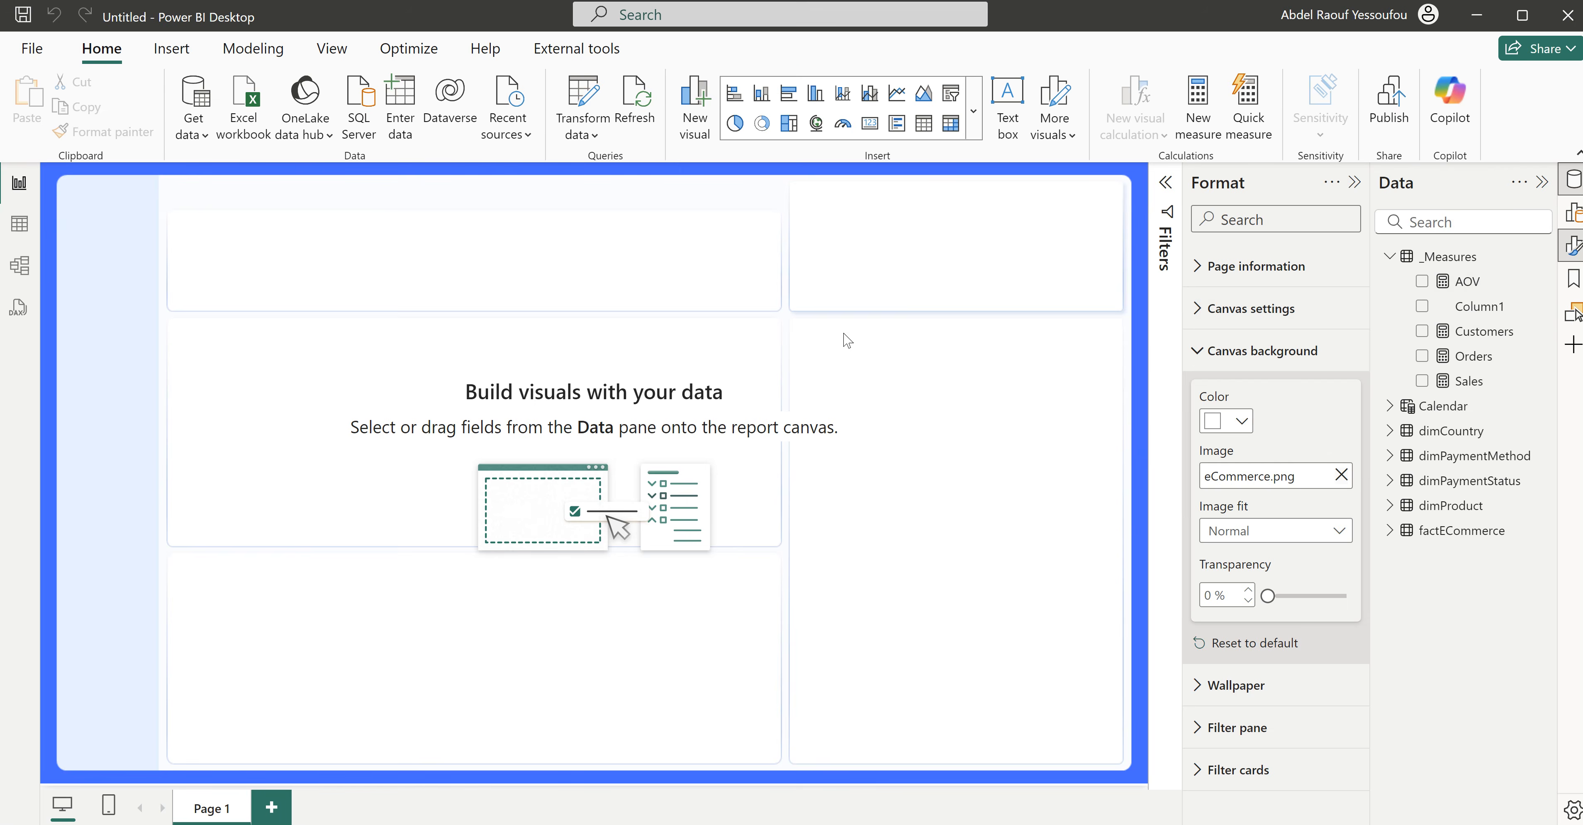
# Step: Insert a new-style card visual at the upper-left panel of the page background and collapse the Filters pane
pyautogui.click(974, 130)
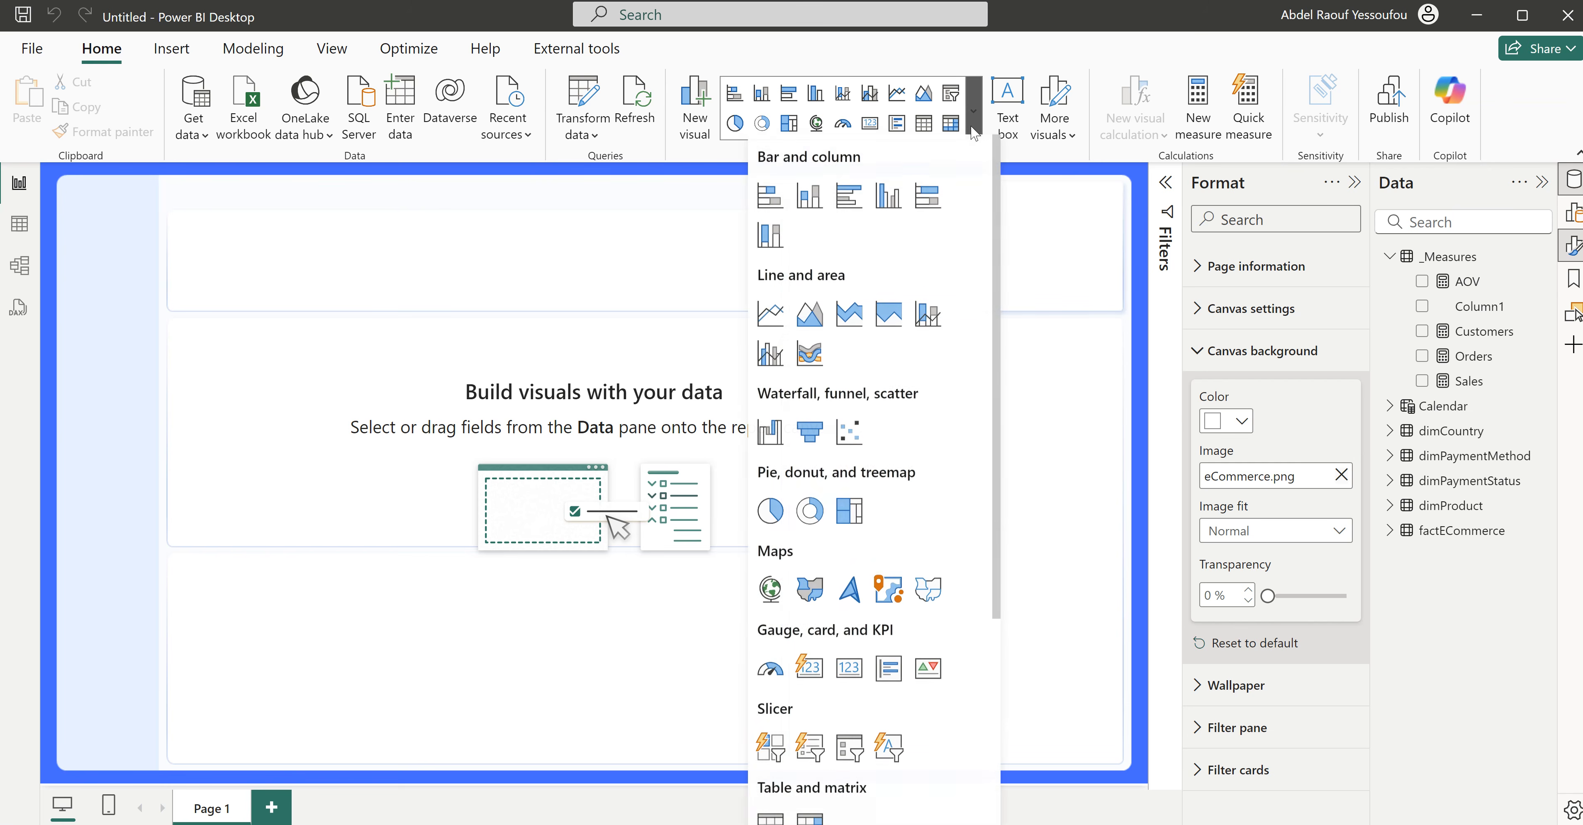
pyautogui.click(812, 672)
pyautogui.moveTo(236, 318)
pyautogui.mouseDown()
pyautogui.moveTo(302, 335)
pyautogui.moveTo(259, 318)
pyautogui.mouseUp()
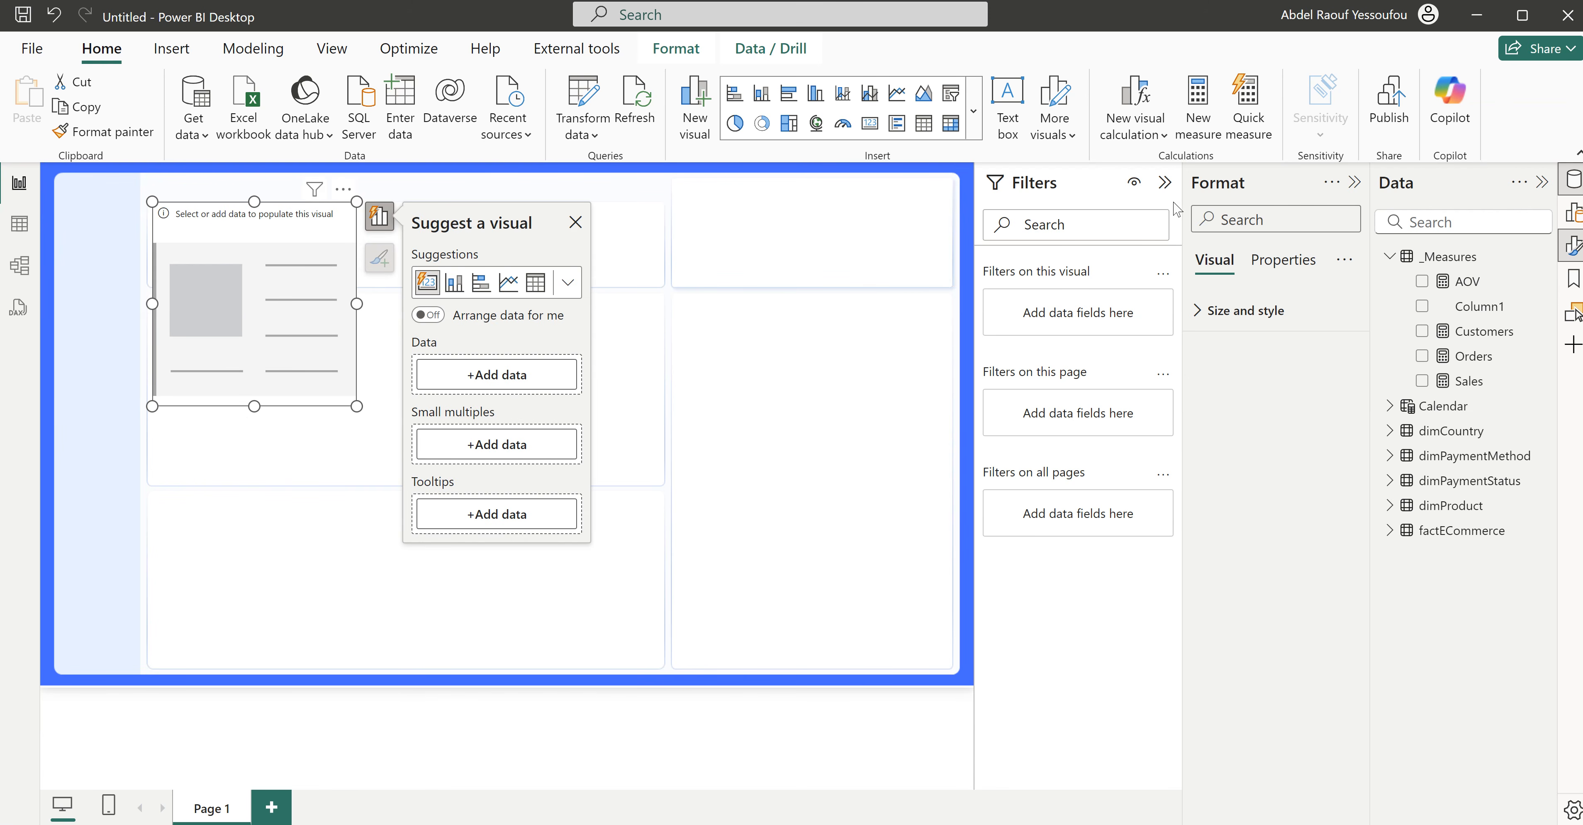
pyautogui.click(1165, 183)
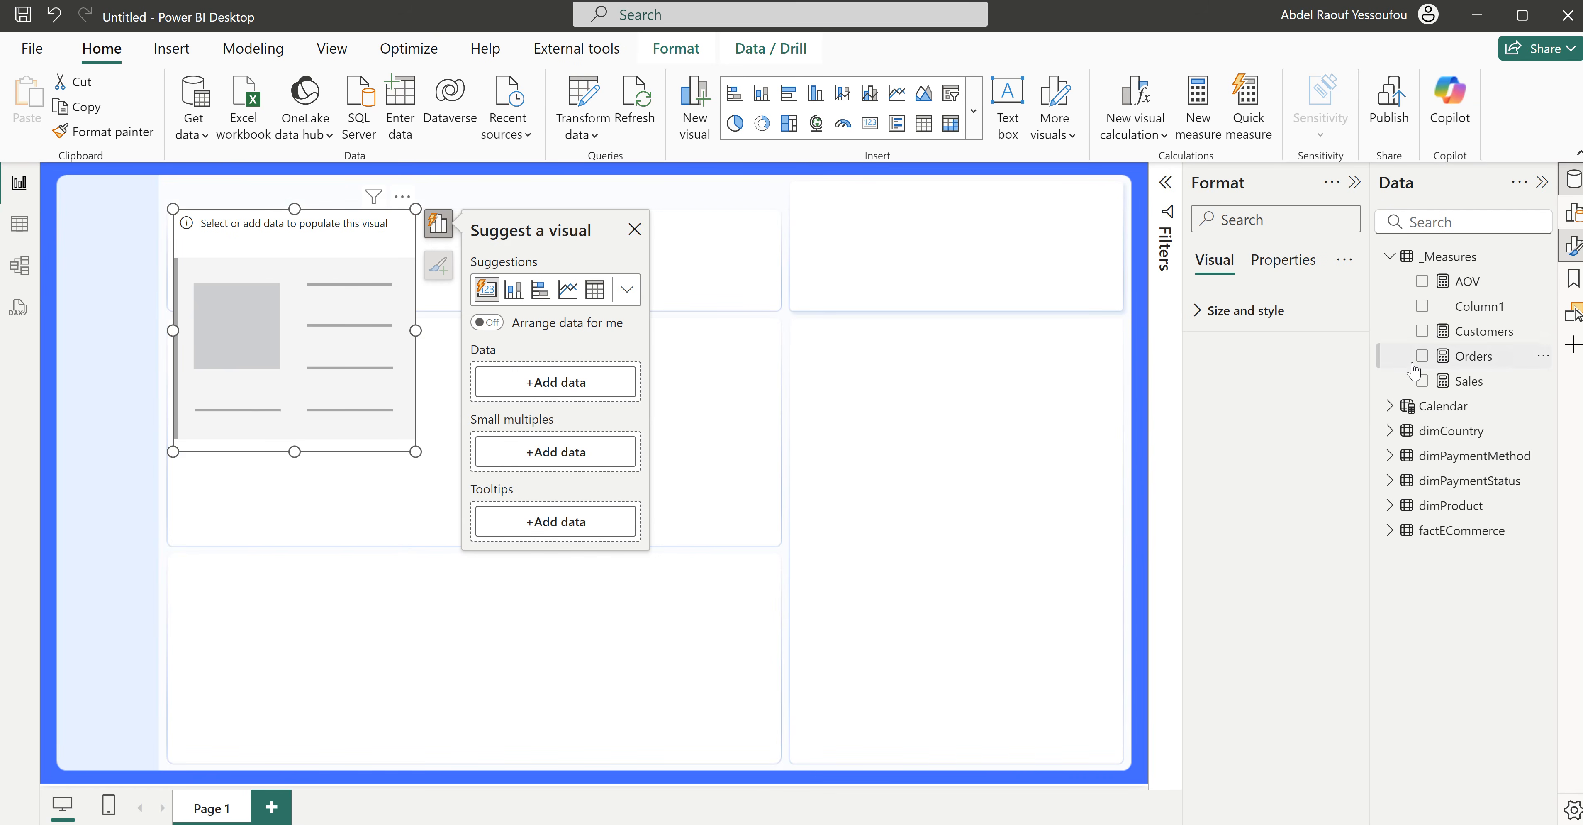
# Step: Add the Customers, Orders and Sales measures to the card visual's data
pyautogui.click(1423, 333)
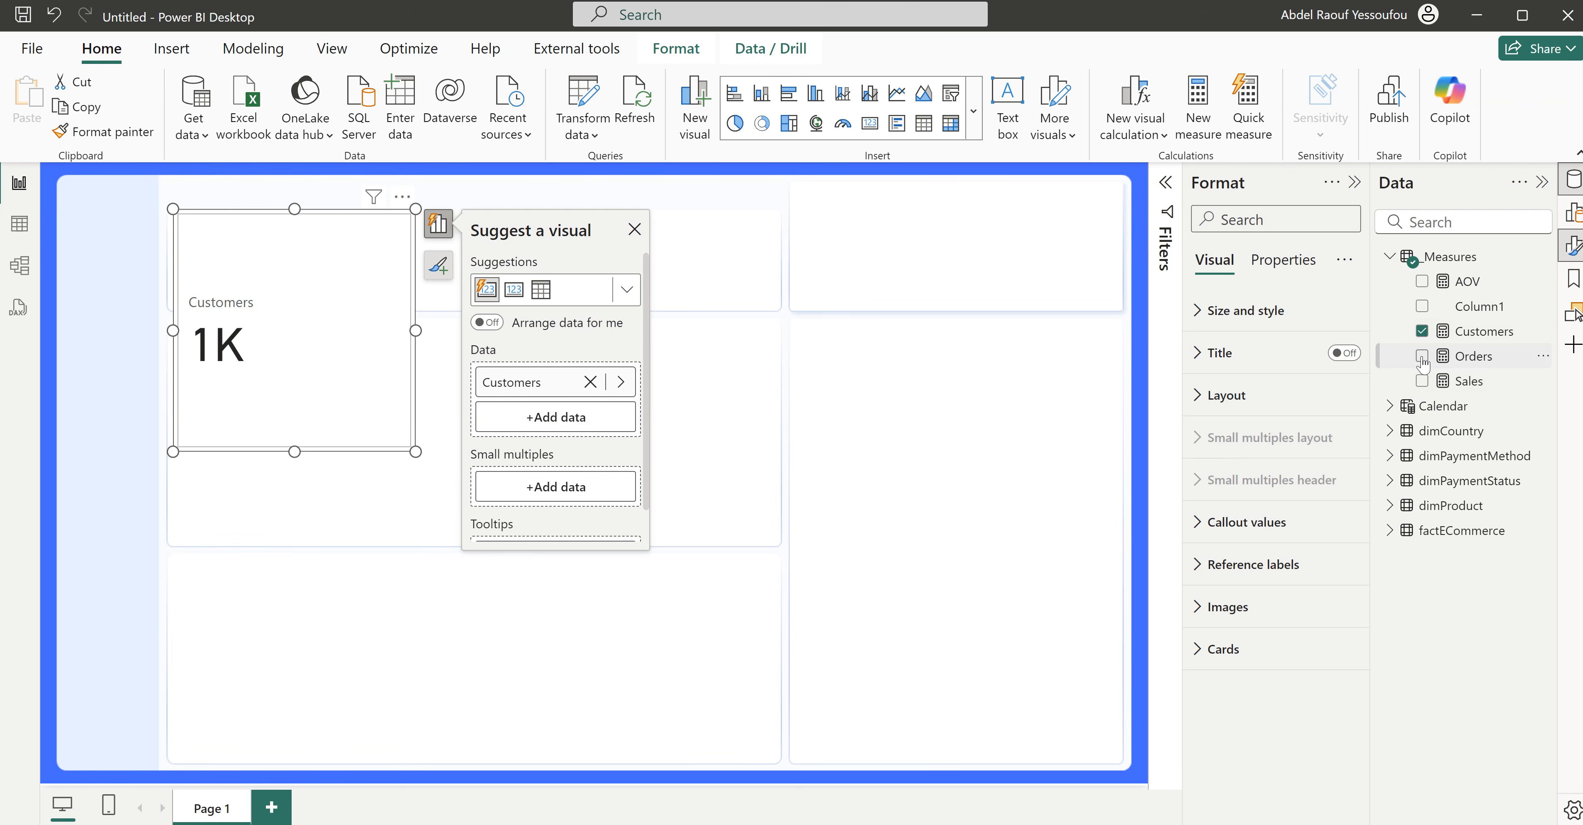
pyautogui.click(1423, 358)
pyautogui.click(1422, 380)
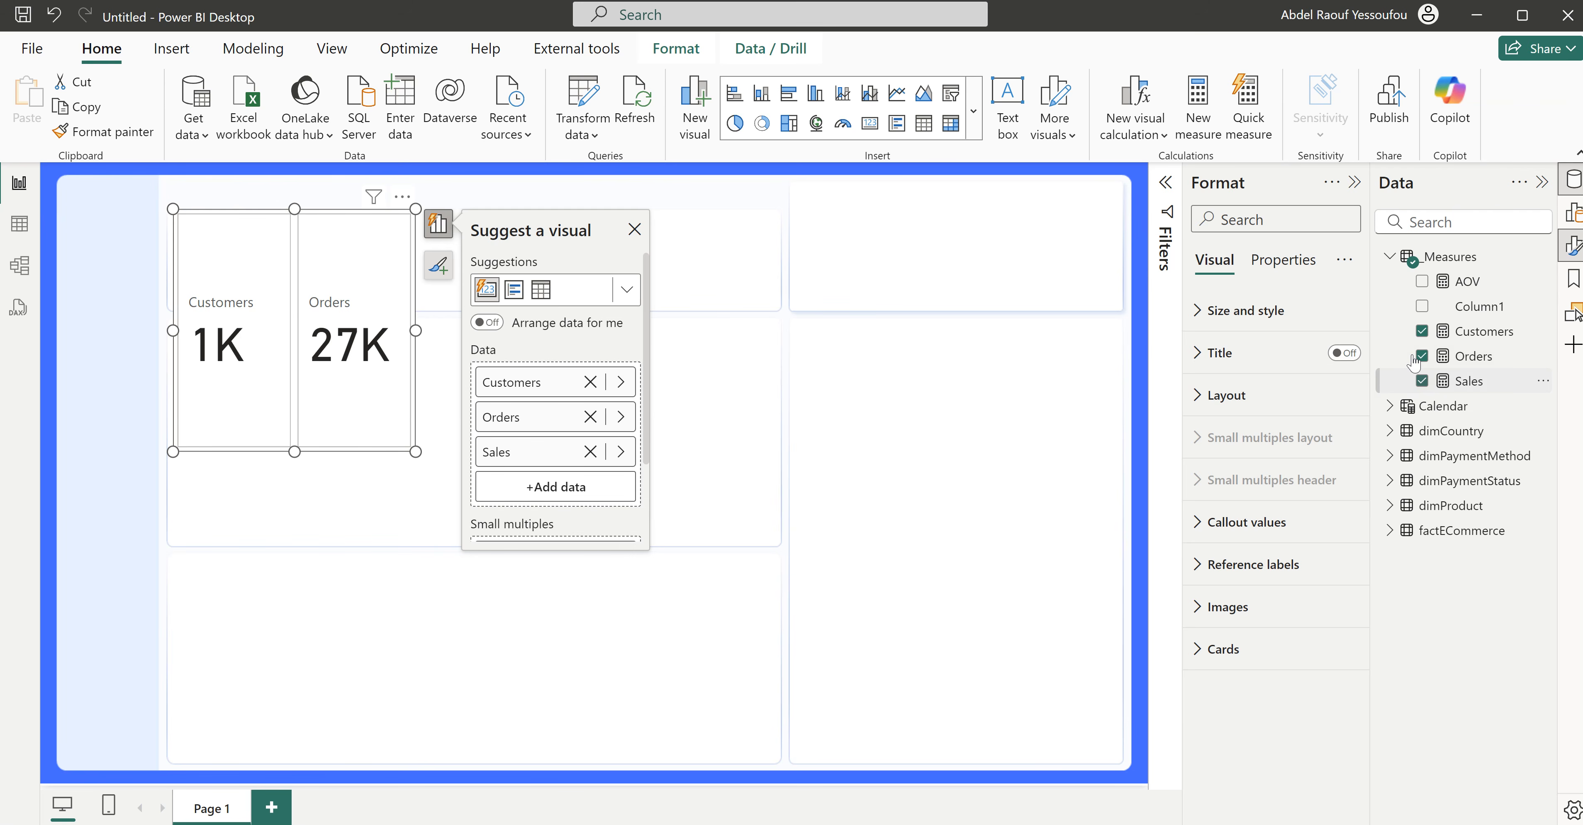
# Step: Add the AOV measure to the card visual, widened across the panel, and set the maximum cards shown to 4
pyautogui.click(1423, 283)
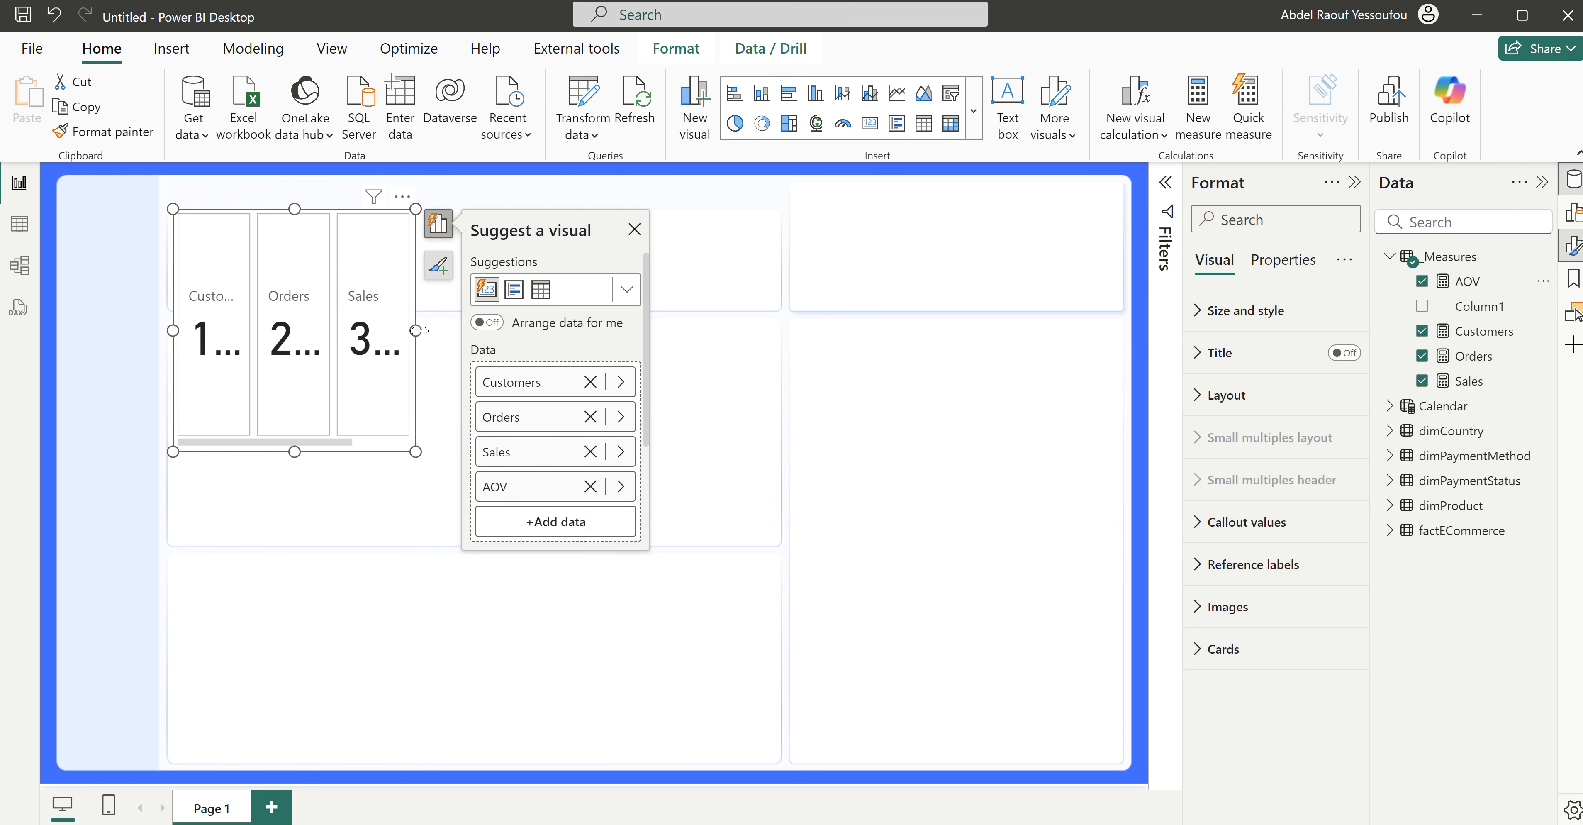
pyautogui.moveTo(416, 329); pyautogui.dragTo(809, 318)
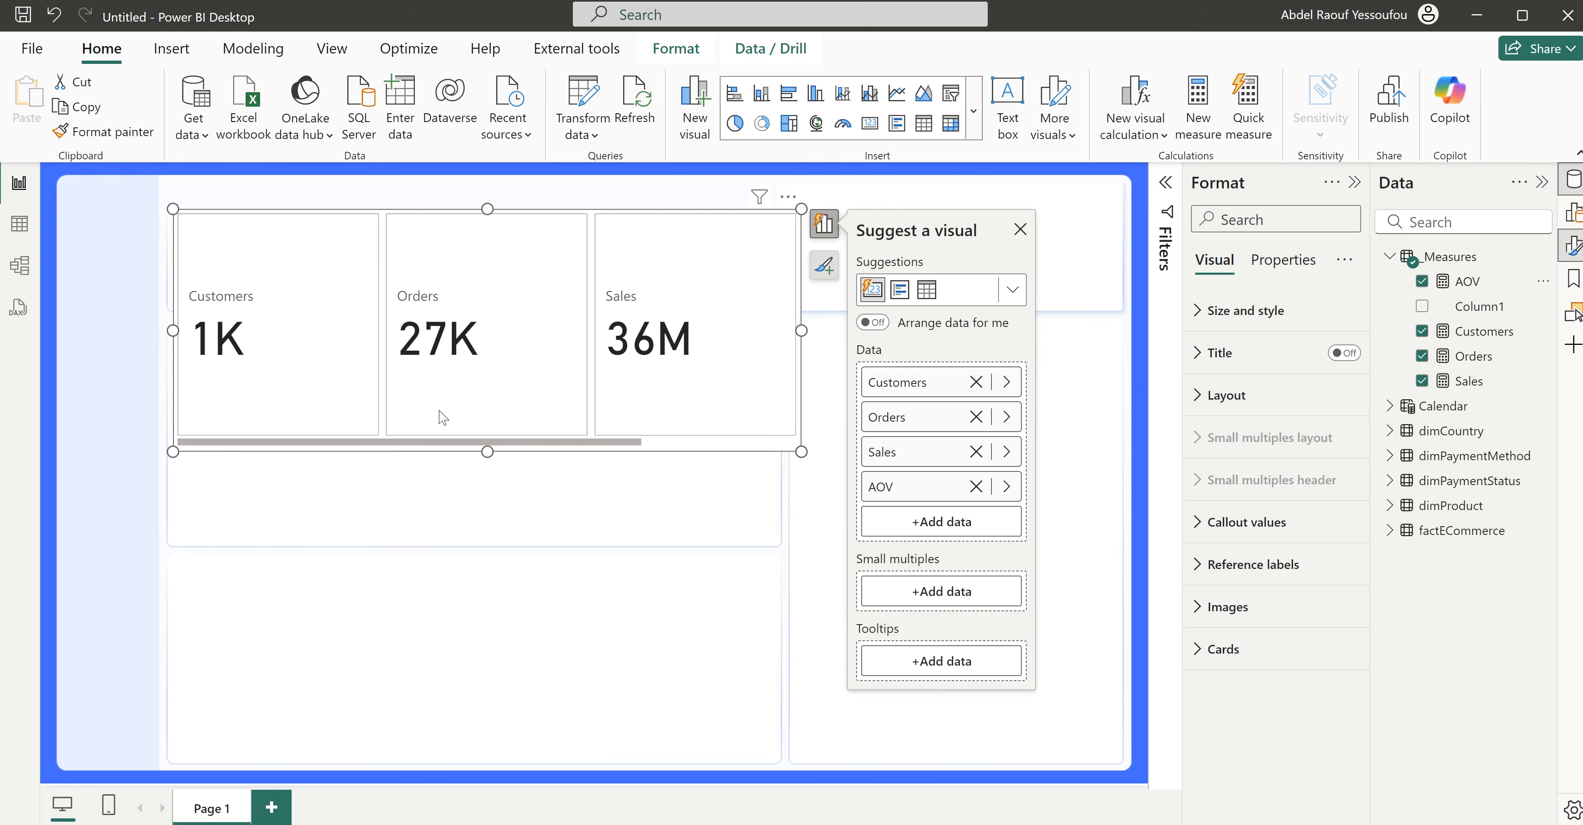
pyautogui.click(1220, 396)
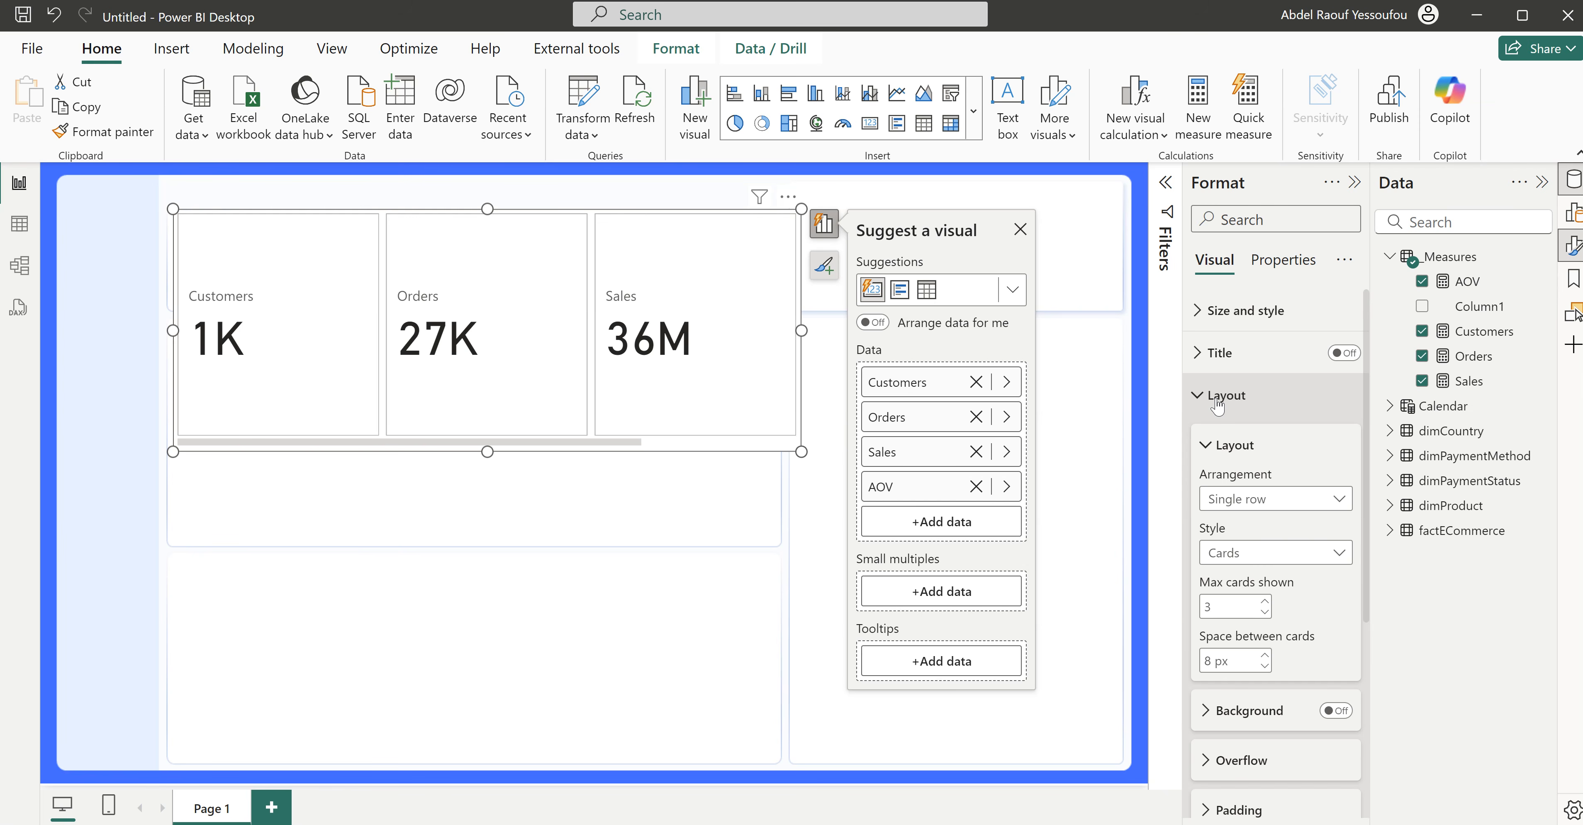
pyautogui.click(1227, 607)
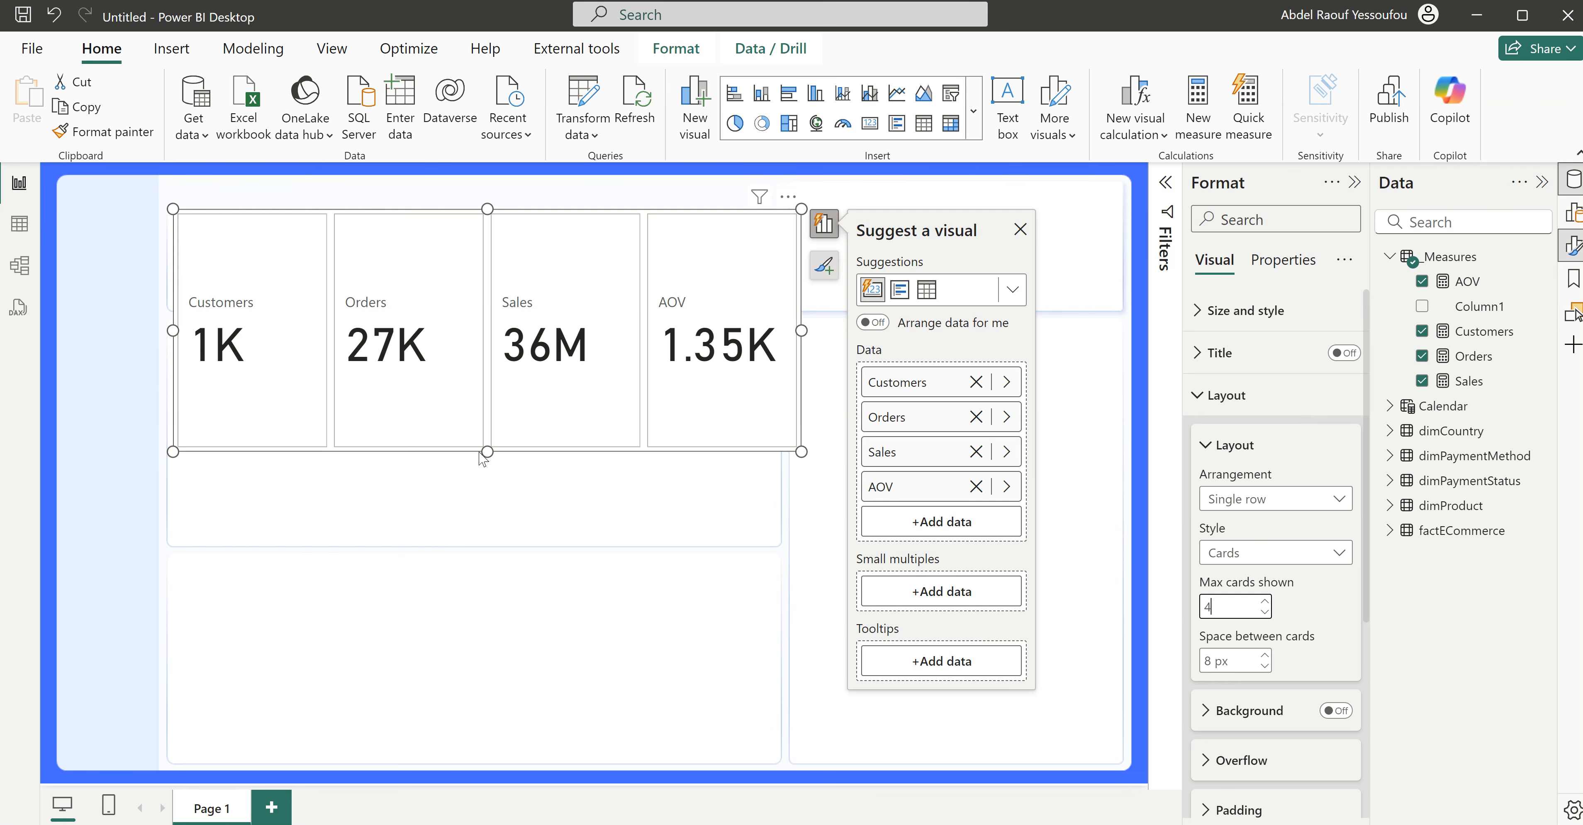
# Step: Resize the card visual to about 705 wide and 118 high so it fits the background's upper-left panel
pyautogui.moveTo(485, 444); pyautogui.dragTo(539, 312)
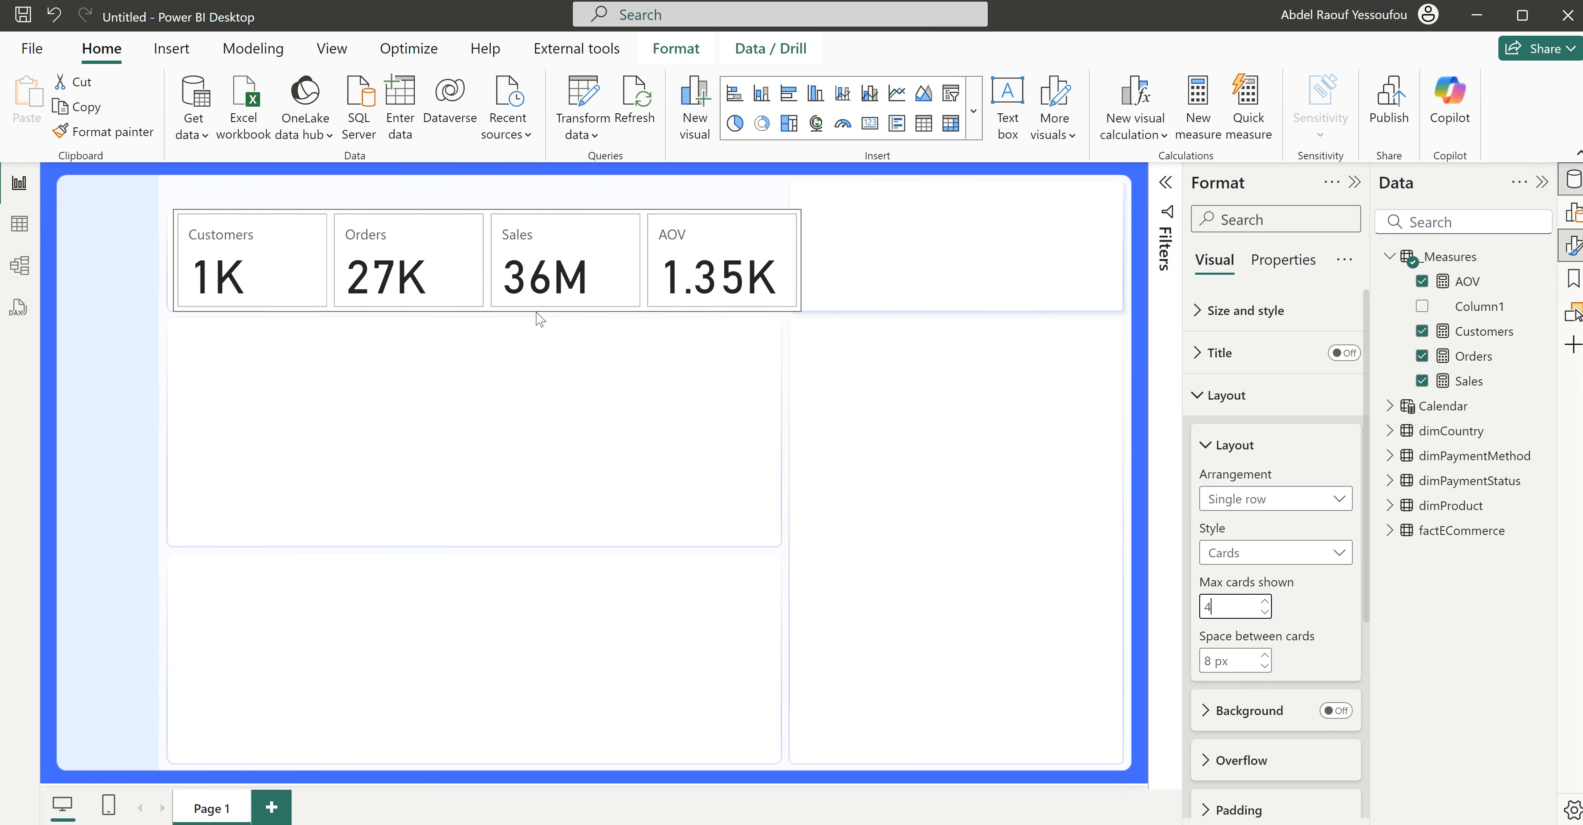
pyautogui.moveTo(799, 259); pyautogui.dragTo(779, 265)
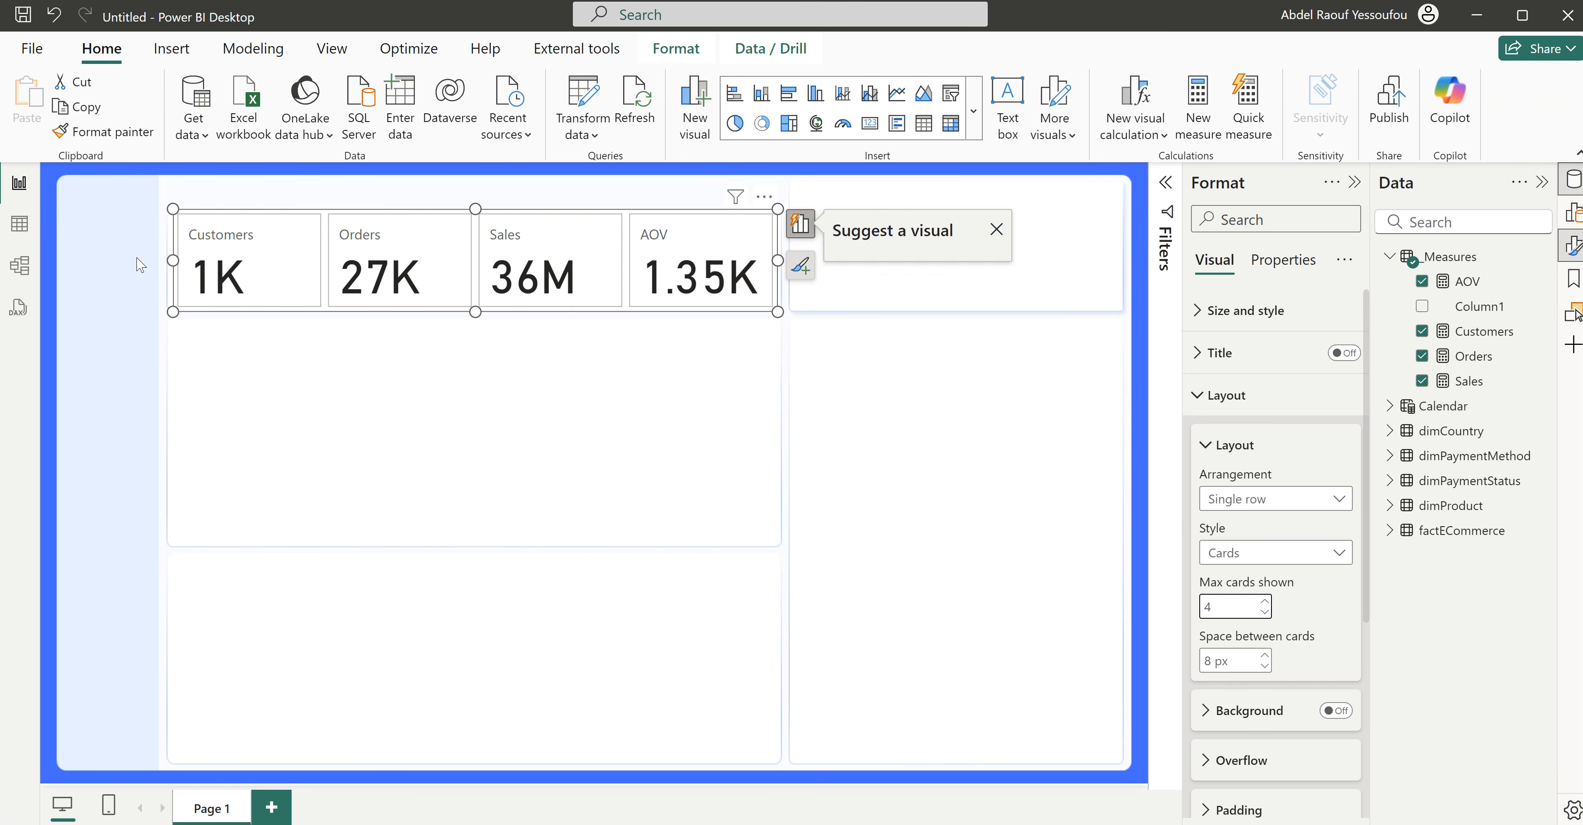
pyautogui.moveTo(169, 260); pyautogui.dragTo(163, 260)
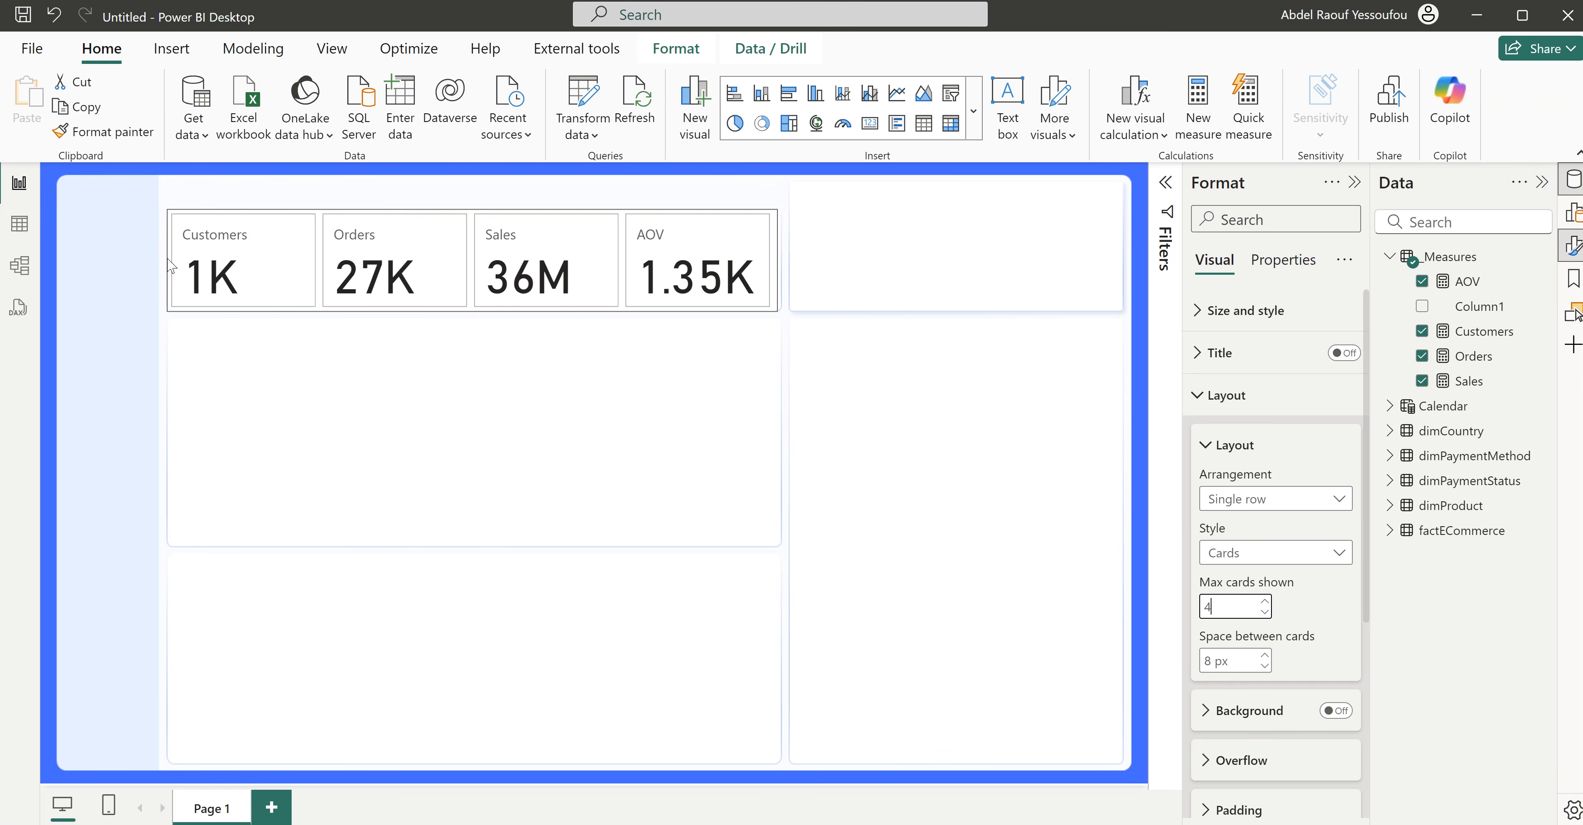
# Step: Set the font size of the callout values to 25 for all series
pyautogui.click(1229, 406)
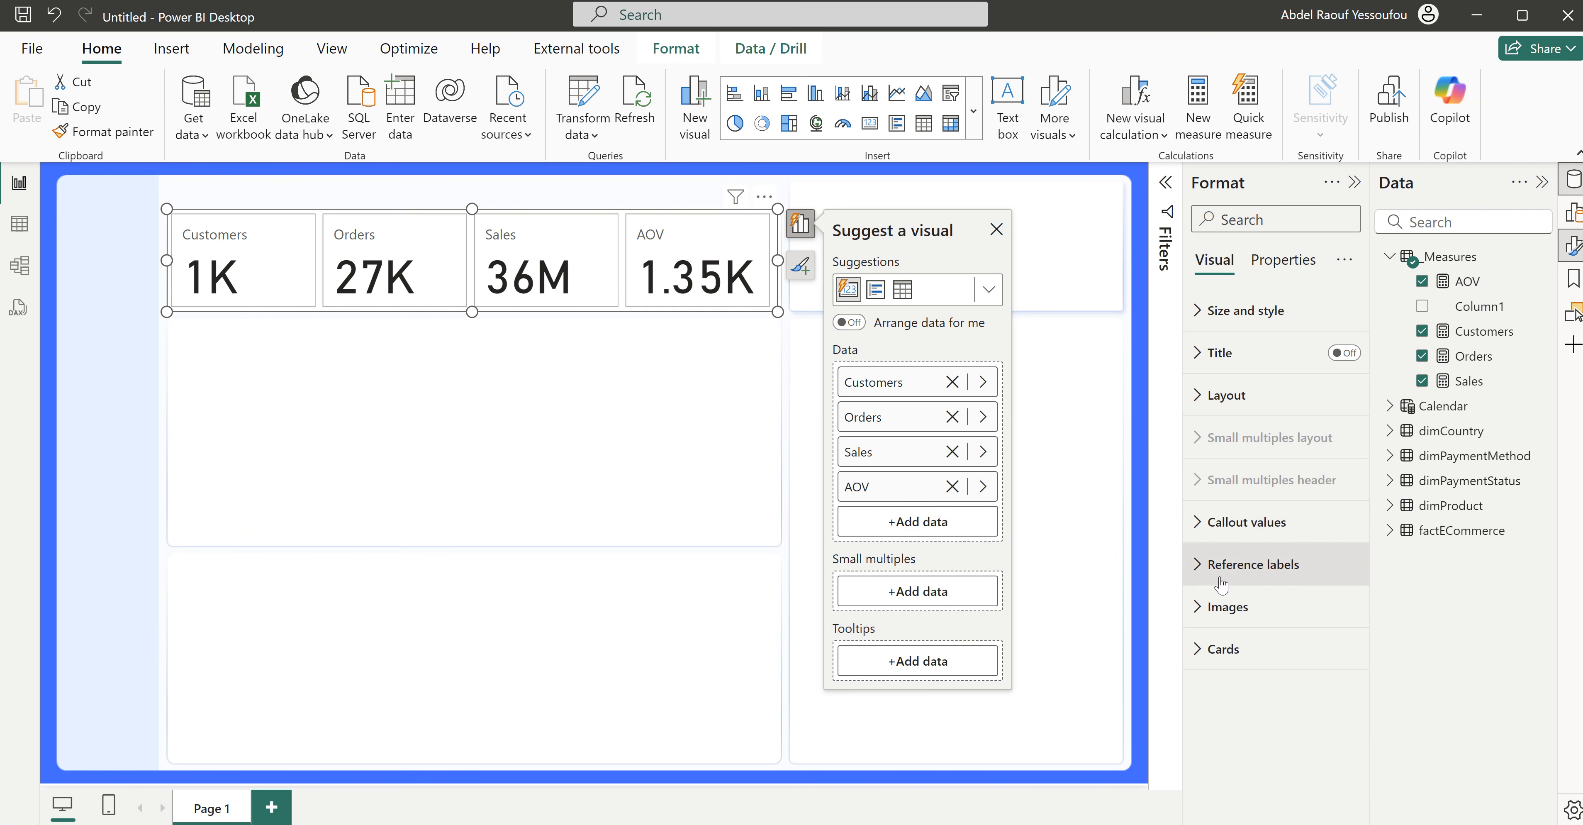
pyautogui.click(1254, 521)
pyautogui.scroll(-5, 1307, 684)
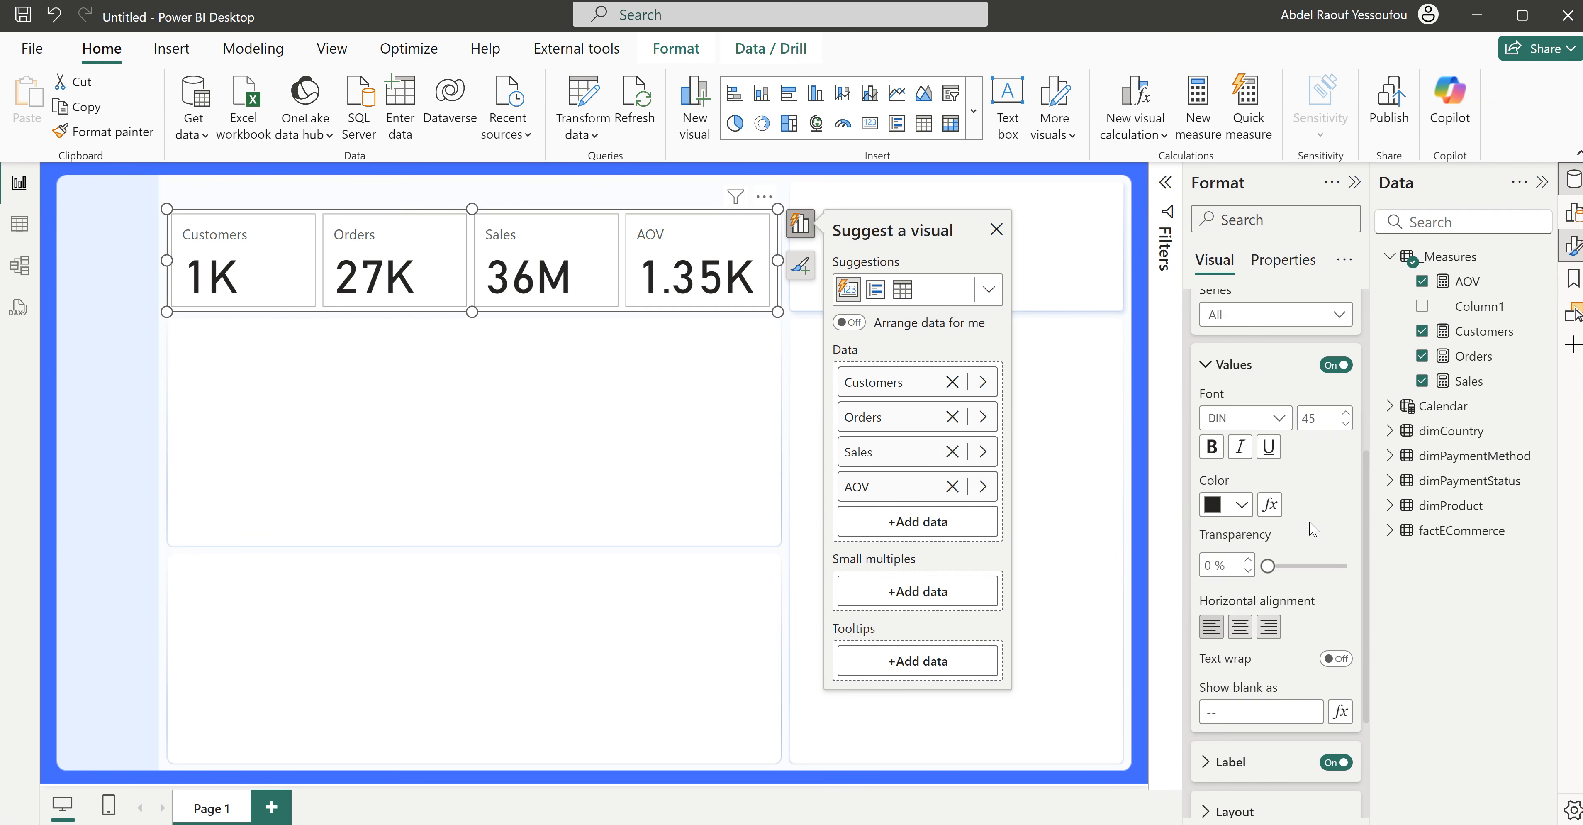
pyautogui.doubleClick(1322, 417)
pyautogui.write('25')
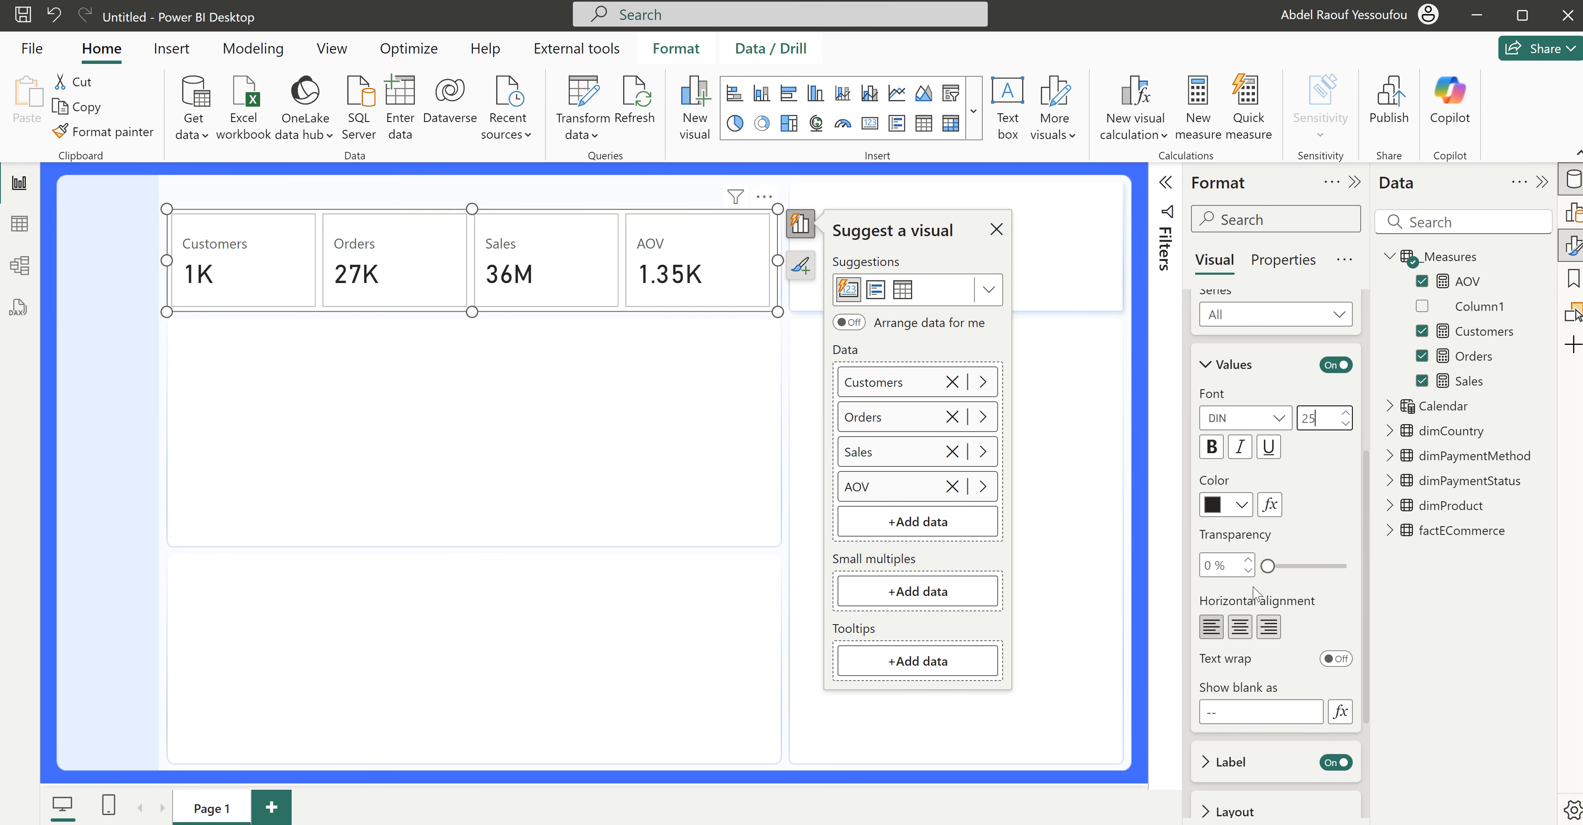
# Step: Turn off the background and border of the individual cards
pyautogui.scroll(-3, 1263, 602)
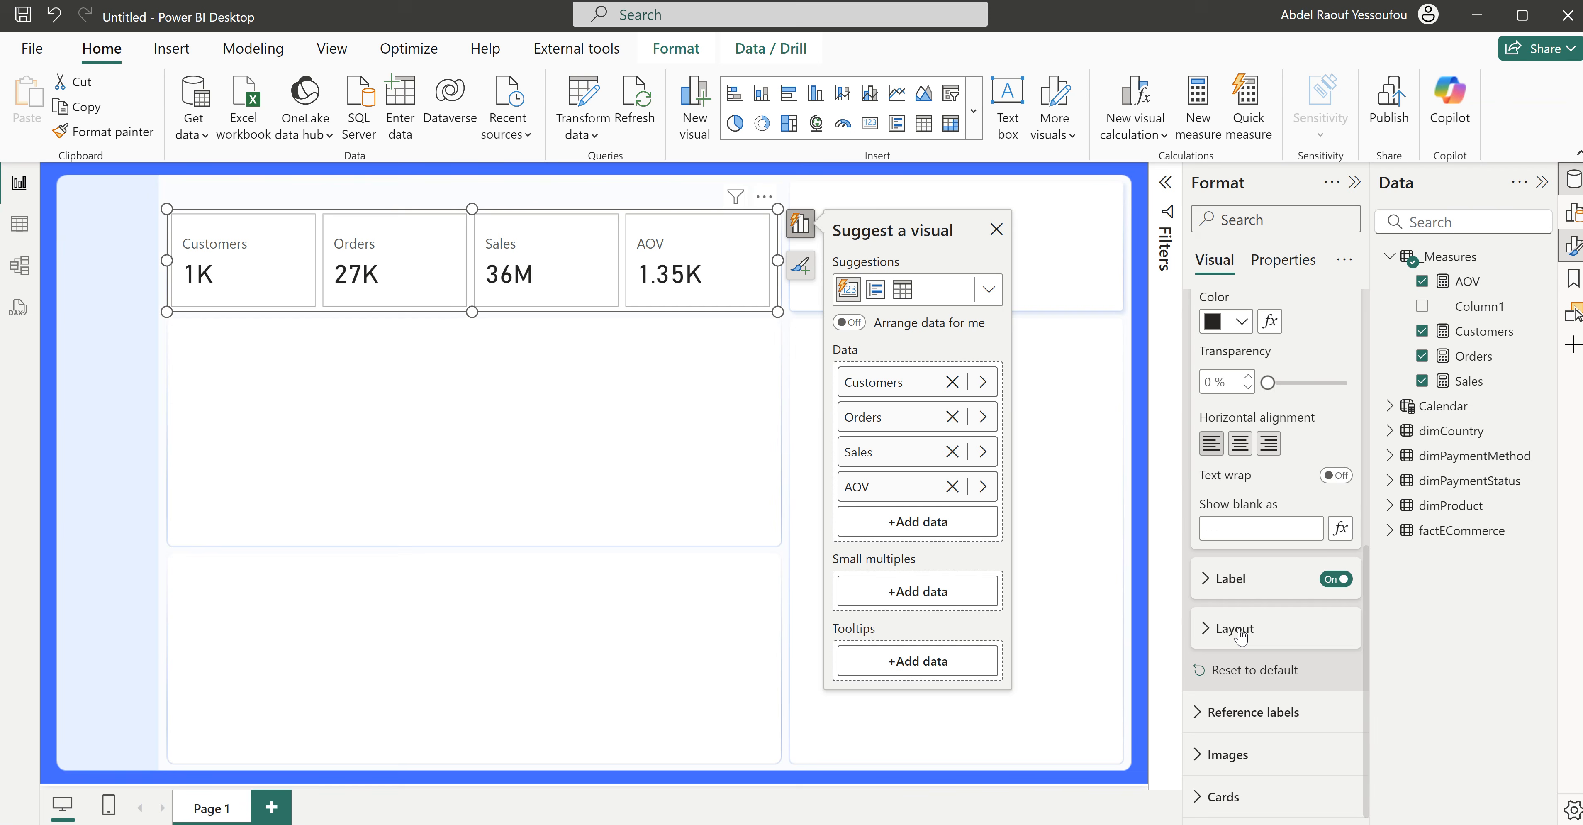
pyautogui.click(1239, 636)
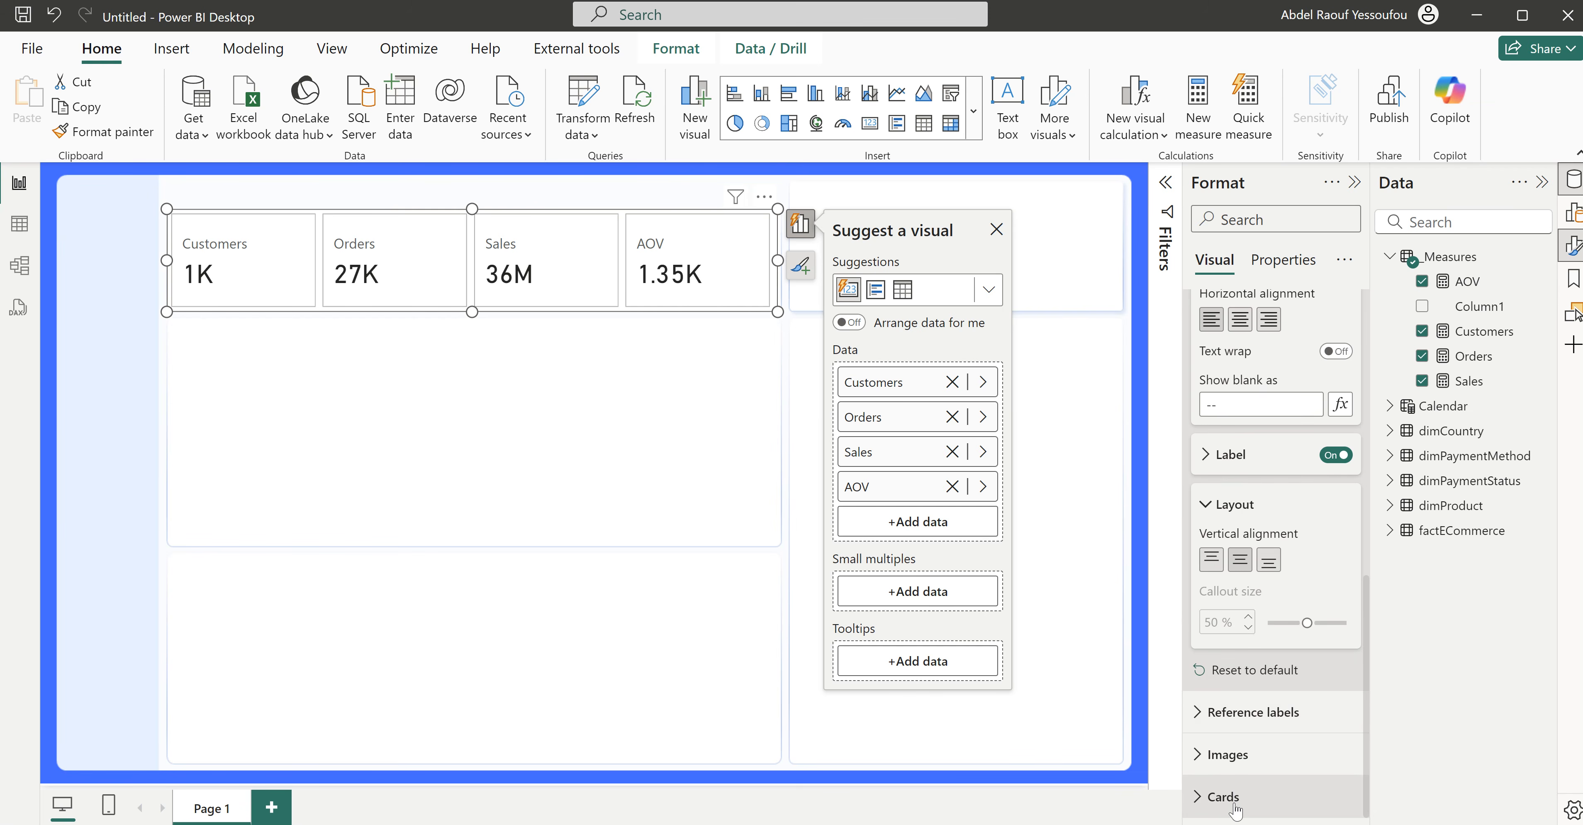
pyautogui.click(1237, 798)
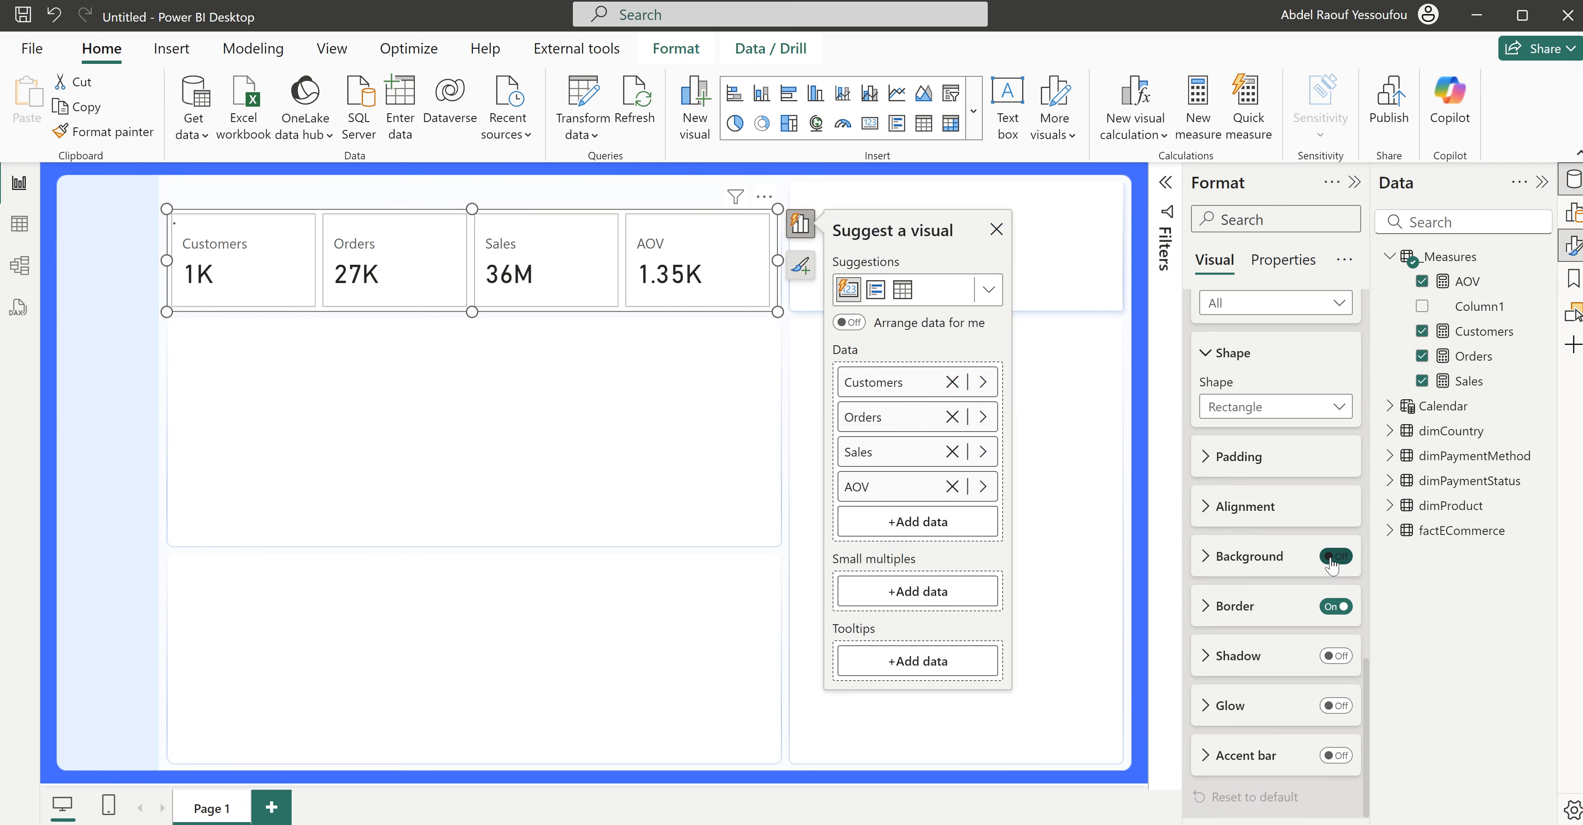
pyautogui.click(1334, 608)
# Step: Turn off the card visual's overall background and deselect the visual
pyautogui.scroll(10, 1290, 369)
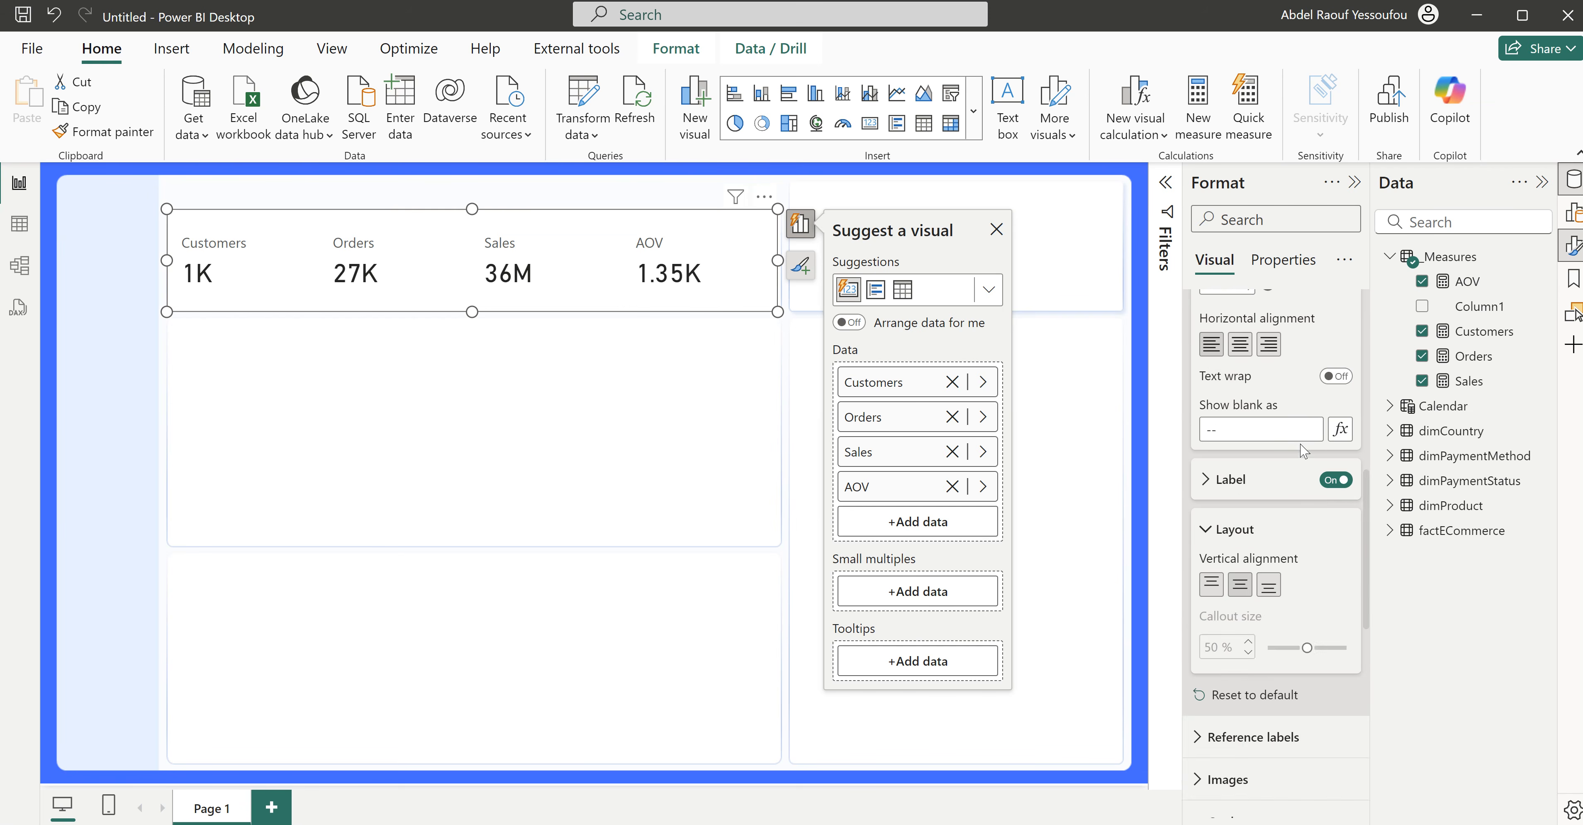
pyautogui.click(1223, 310)
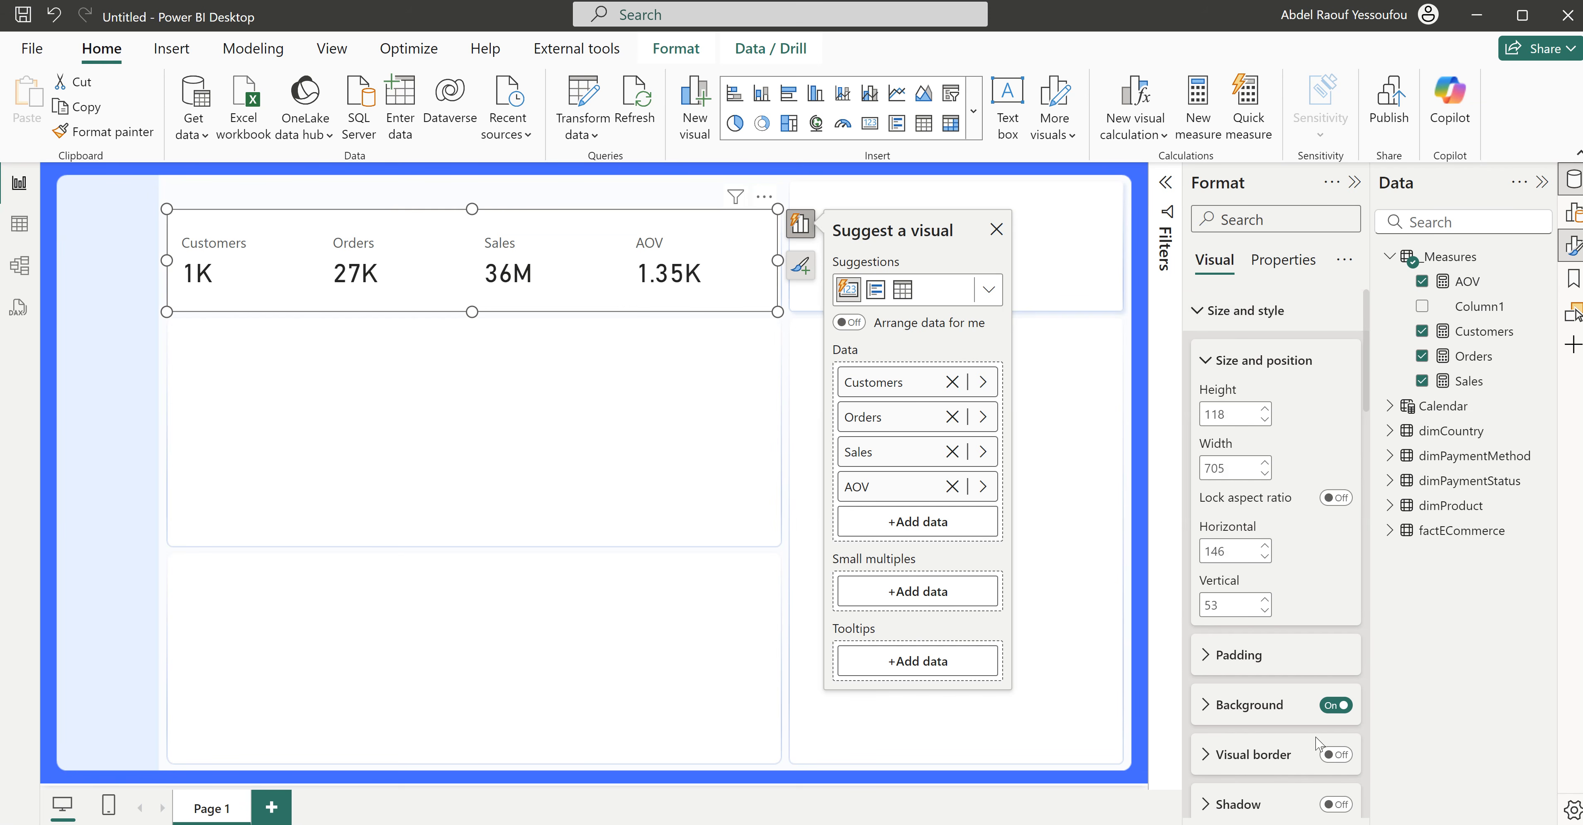
pyautogui.click(1334, 707)
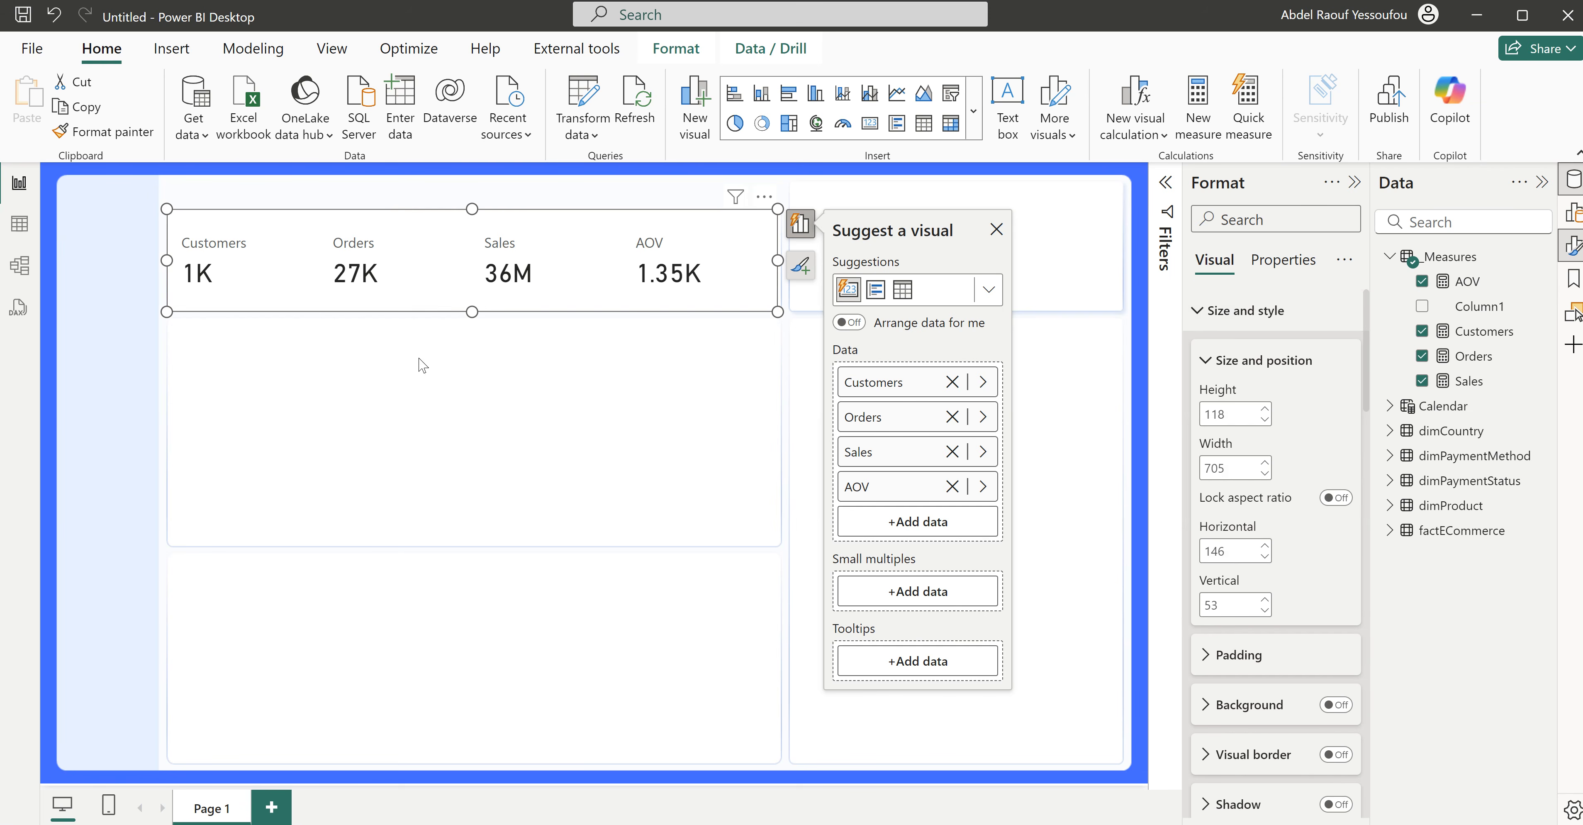
pyautogui.click(464, 379)
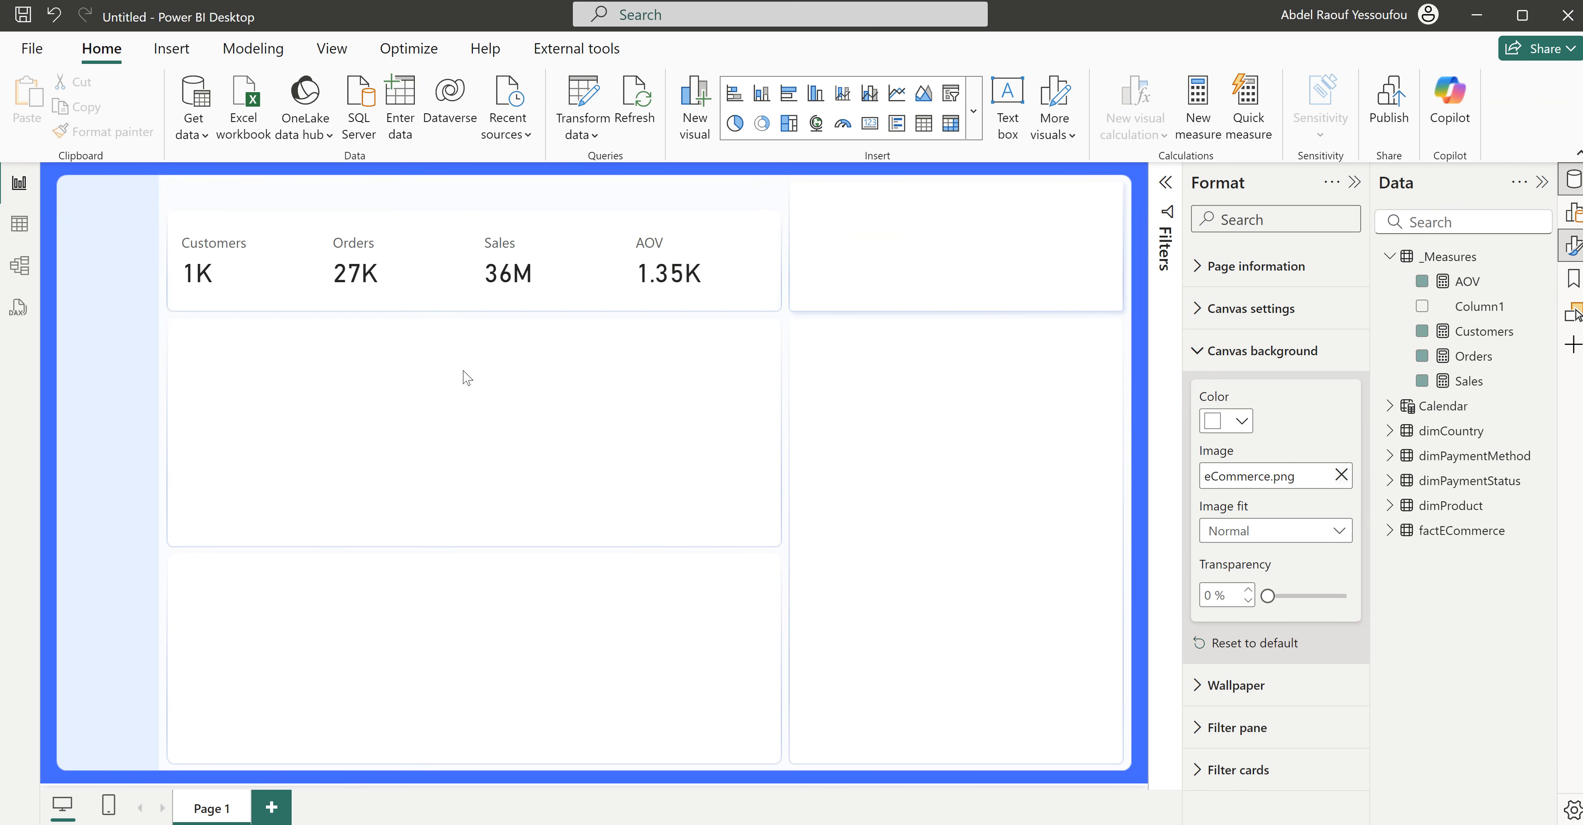
# Step: Turn on images for all series of the card visual and load Customers.png from the Images & Icons folder
pyautogui.click(463, 316)
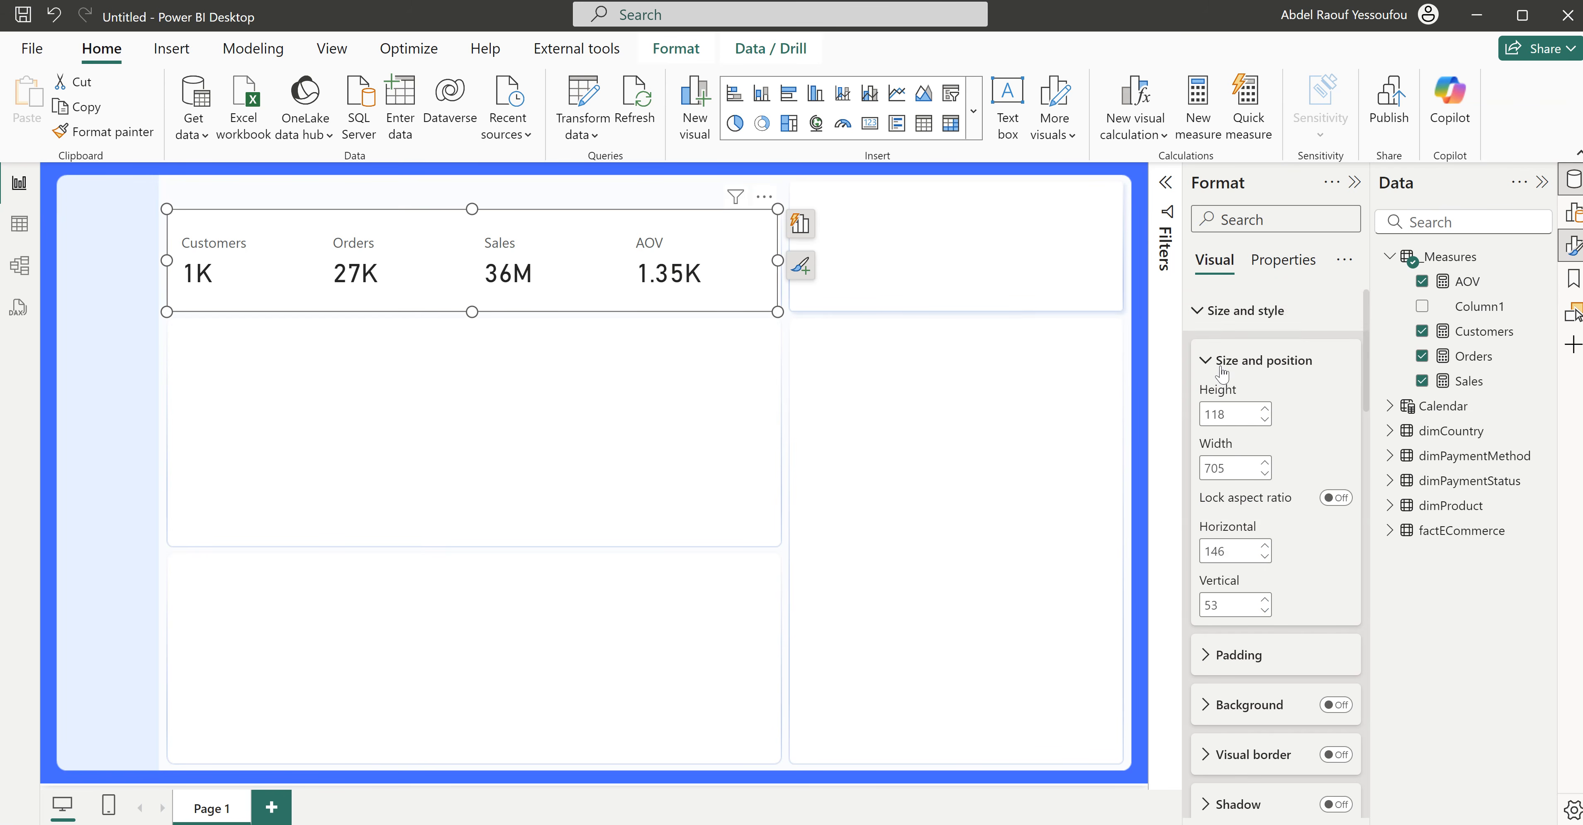
pyautogui.click(1226, 312)
pyautogui.scroll(-4, 1268, 703)
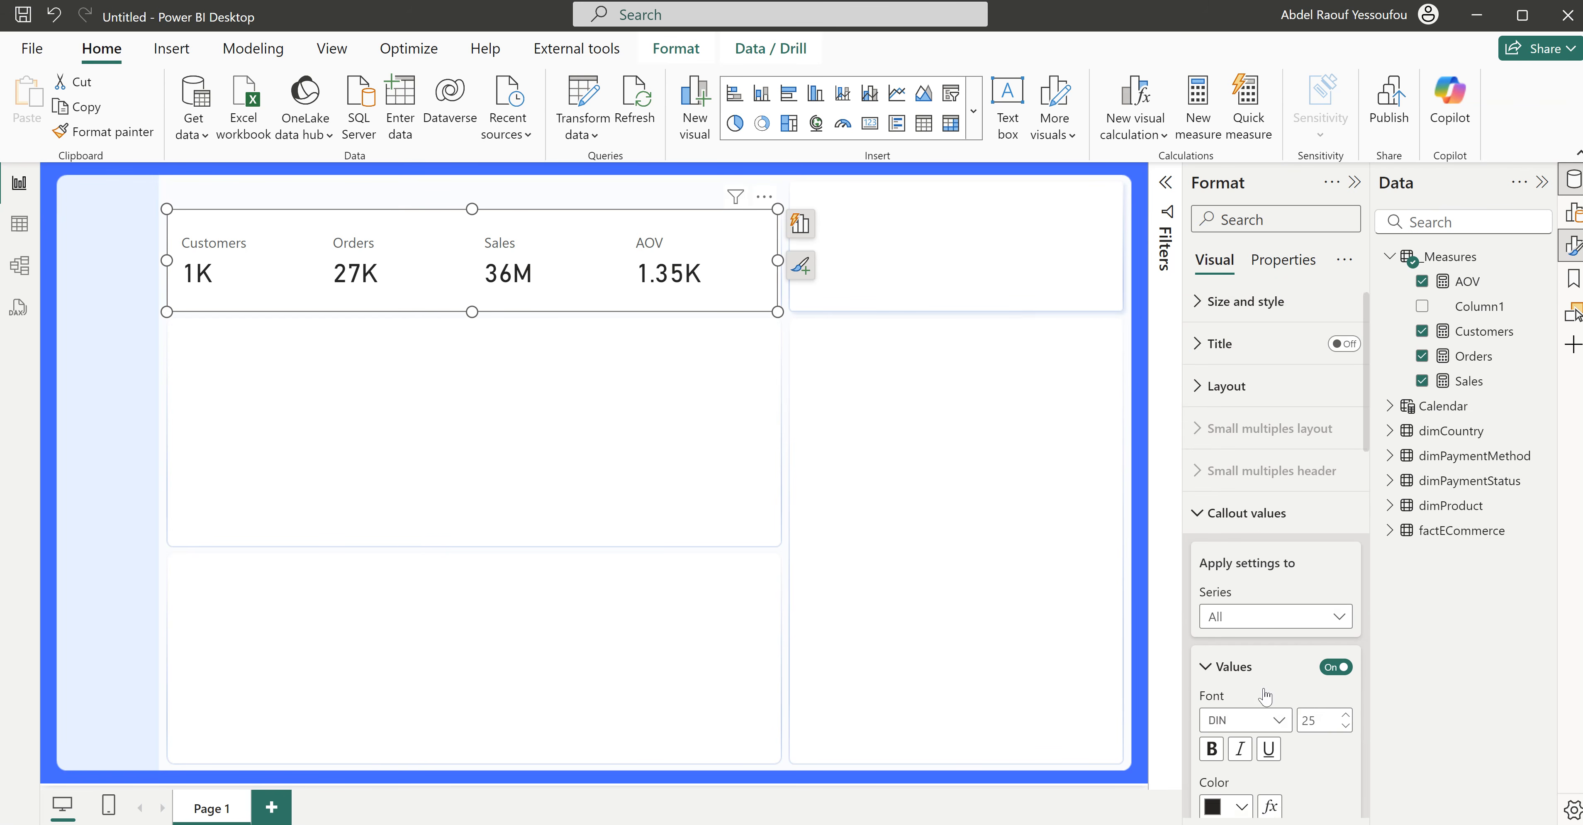
pyautogui.scroll(3, 1267, 694)
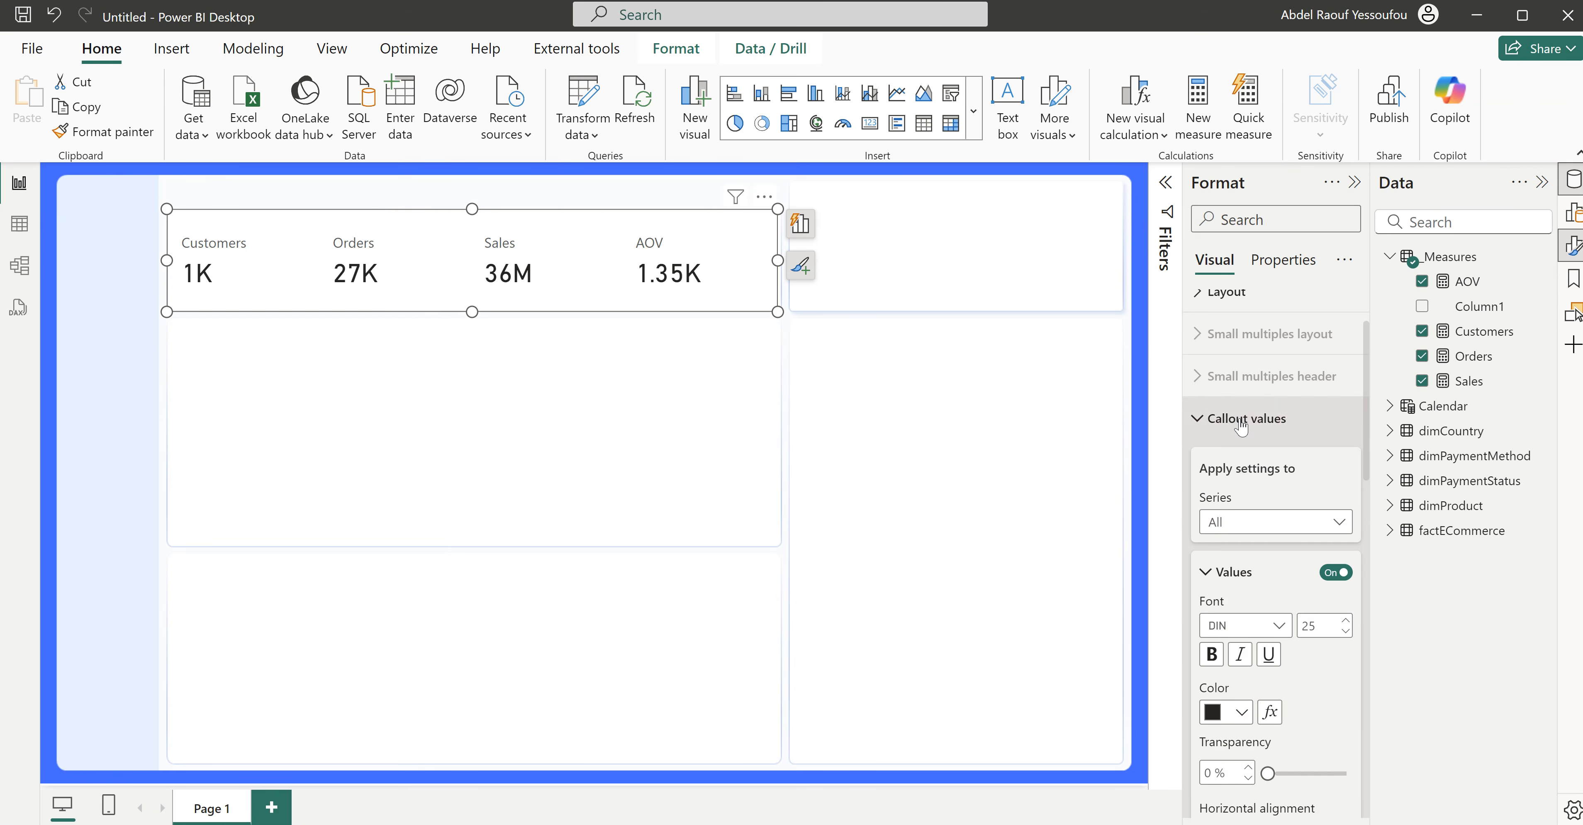
pyautogui.click(1244, 418)
pyautogui.click(1222, 516)
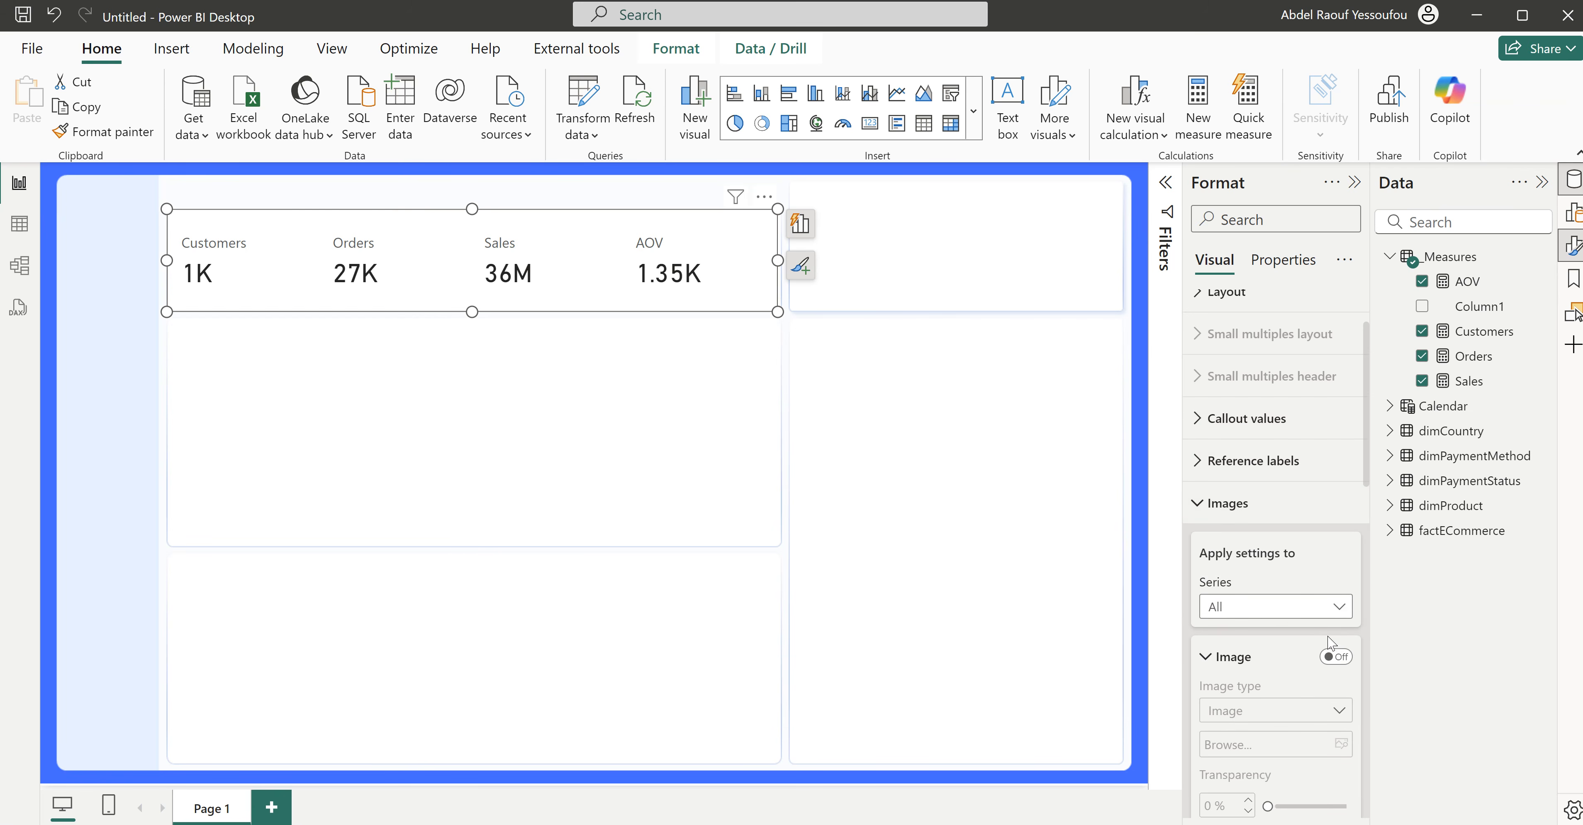
pyautogui.scroll(-3, 1307, 687)
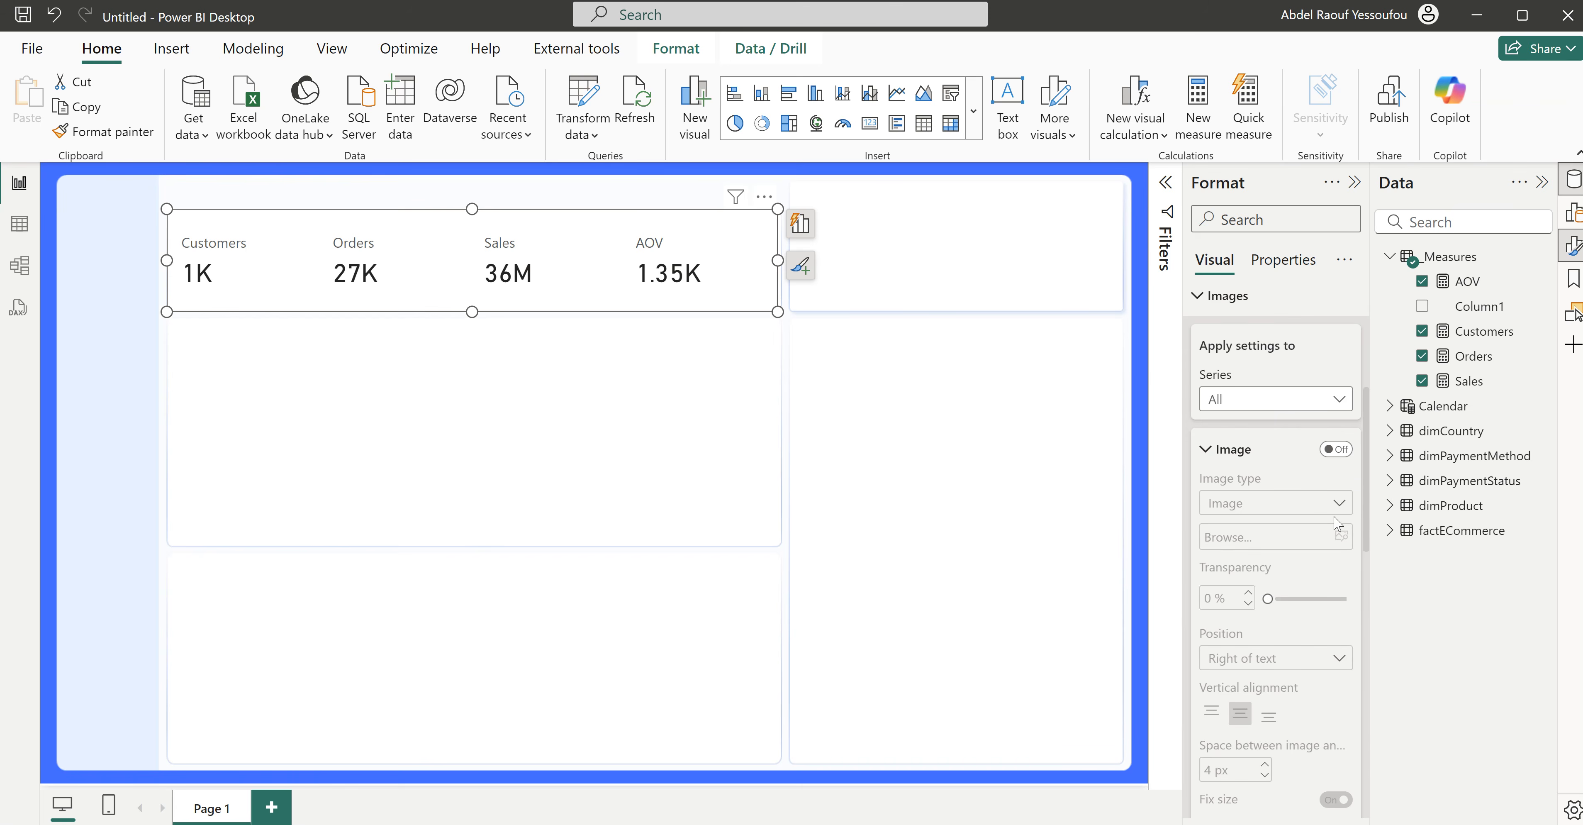
pyautogui.click(1335, 449)
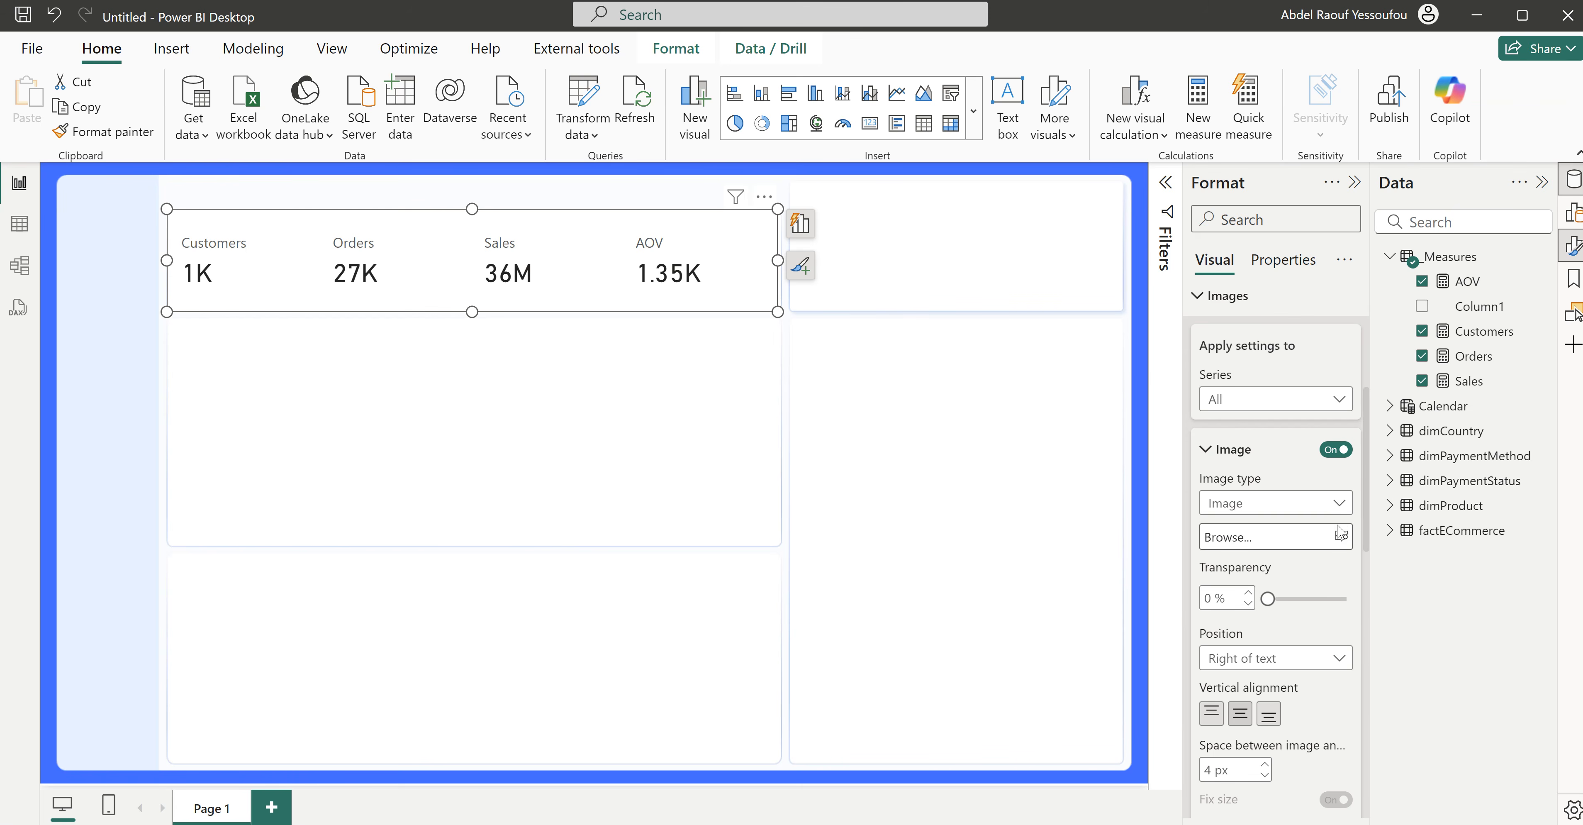
pyautogui.click(1342, 537)
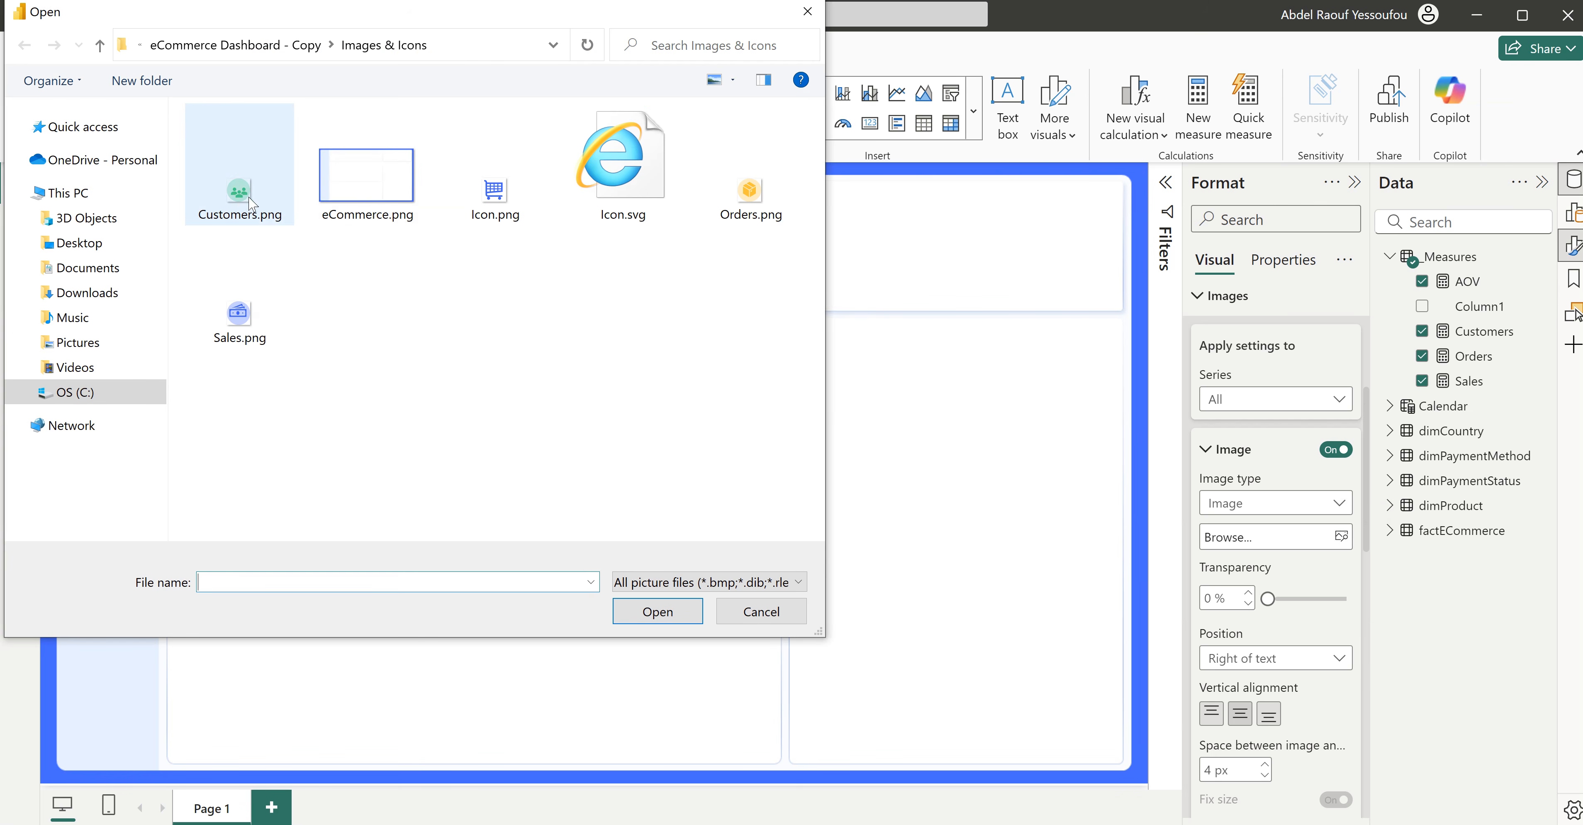
pyautogui.click(240, 196)
pyautogui.click(661, 613)
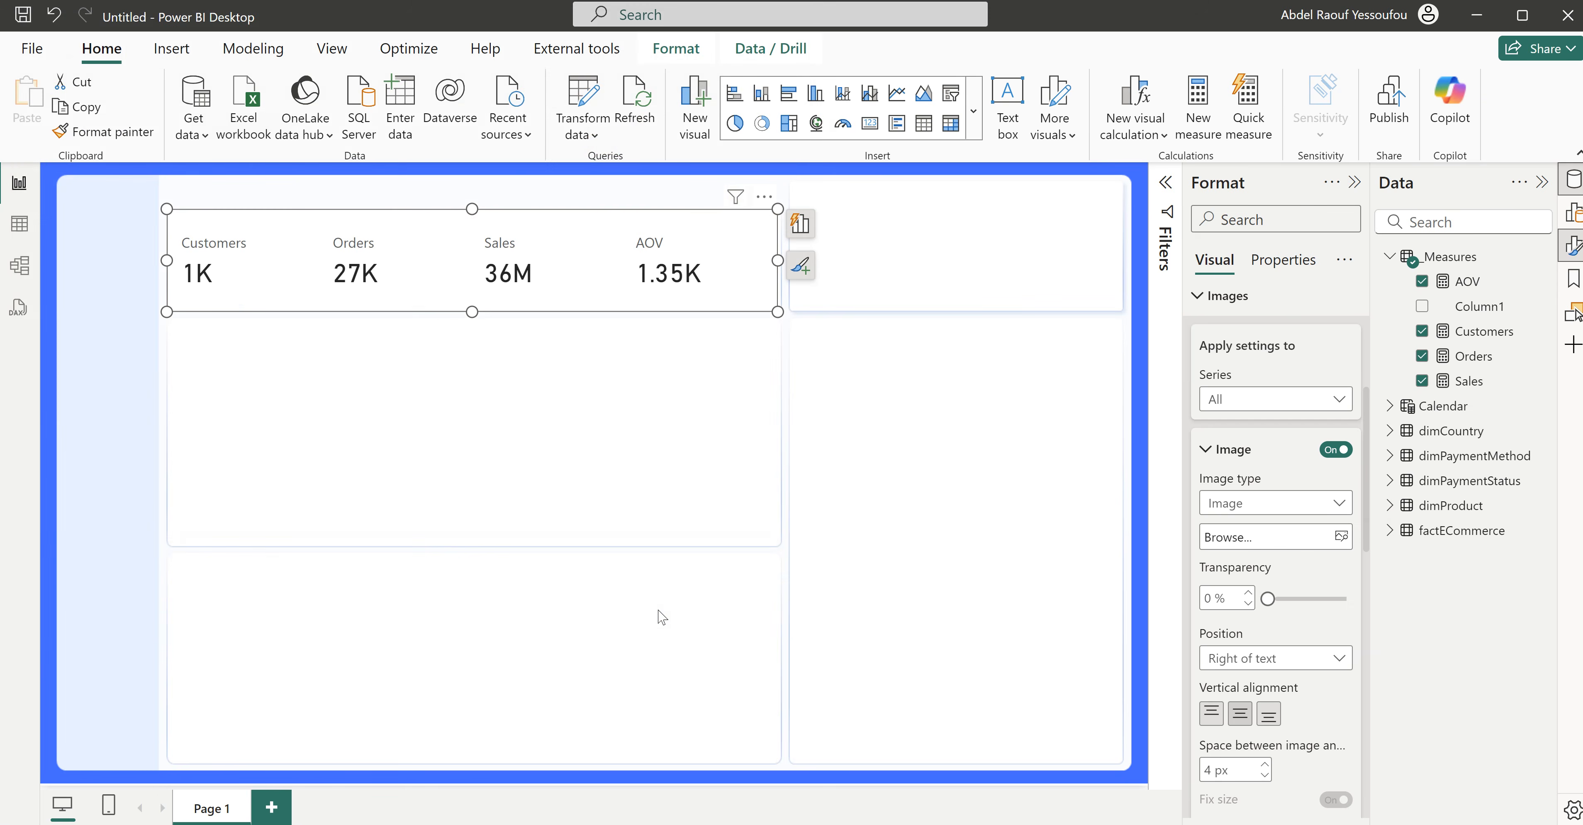
# Step: Set the fixed size of the card images to 30 px
pyautogui.scroll(-4, 1227, 592)
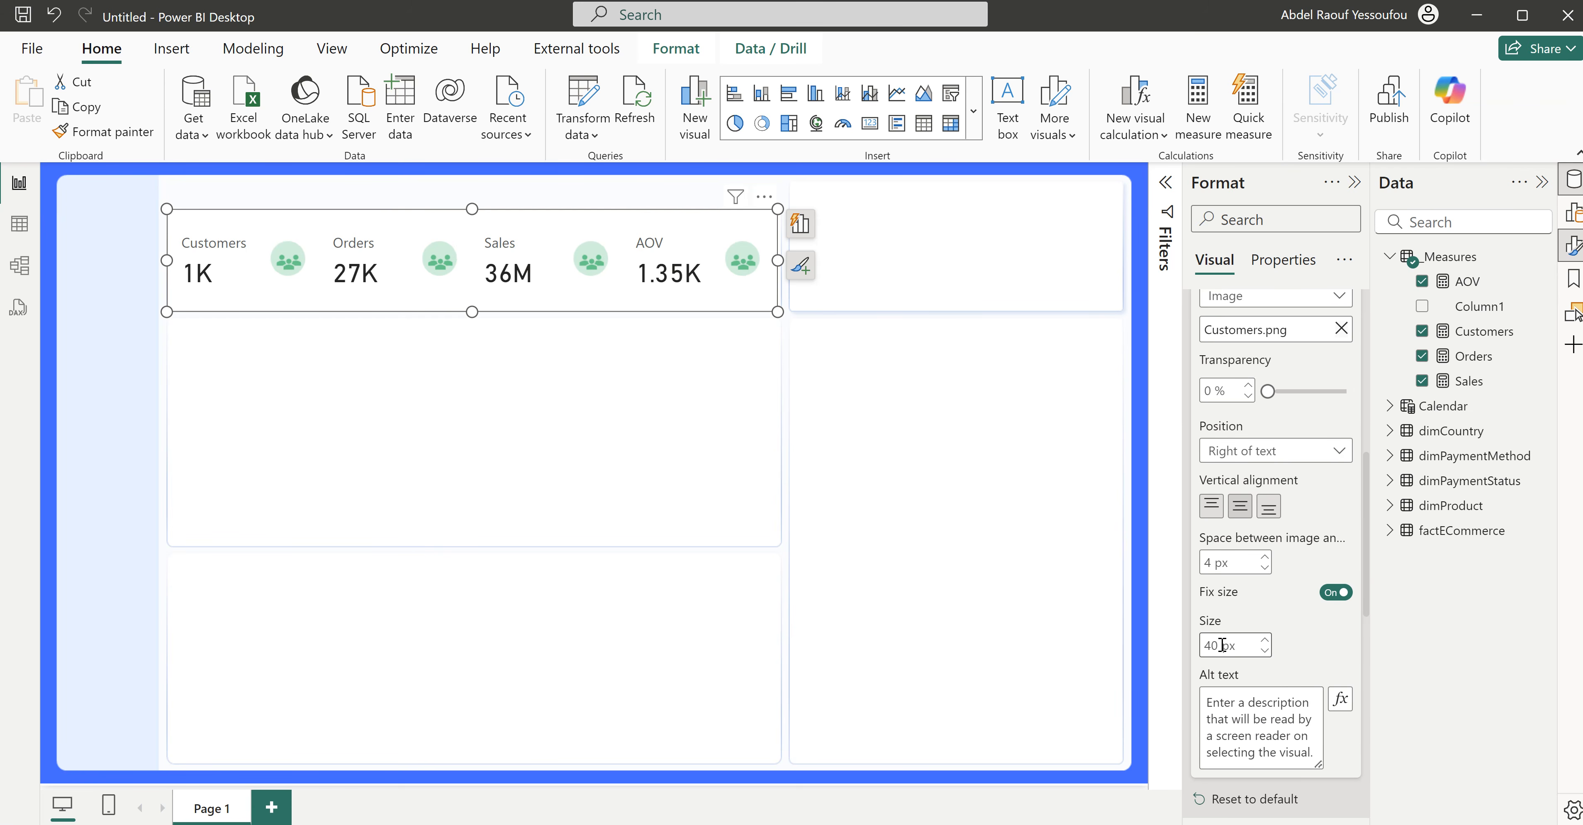
pyautogui.click(1215, 646)
pyautogui.press('BackSpace')
pyautogui.press('BackSpace')
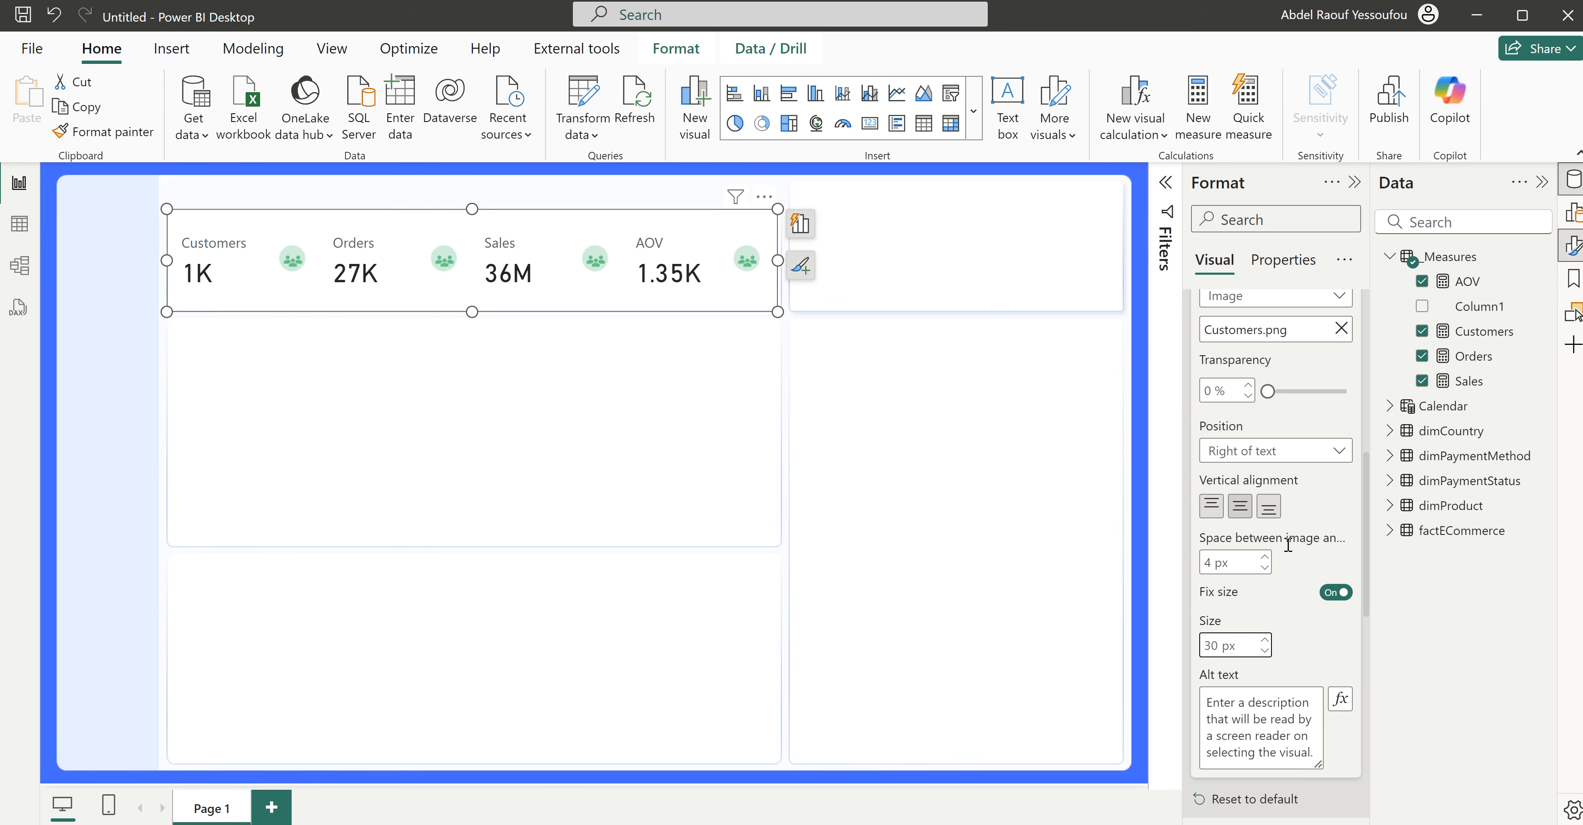
# Step: Replace the image of the Orders series with Orders.png
pyautogui.scroll(3, 1288, 544)
pyautogui.click(1247, 400)
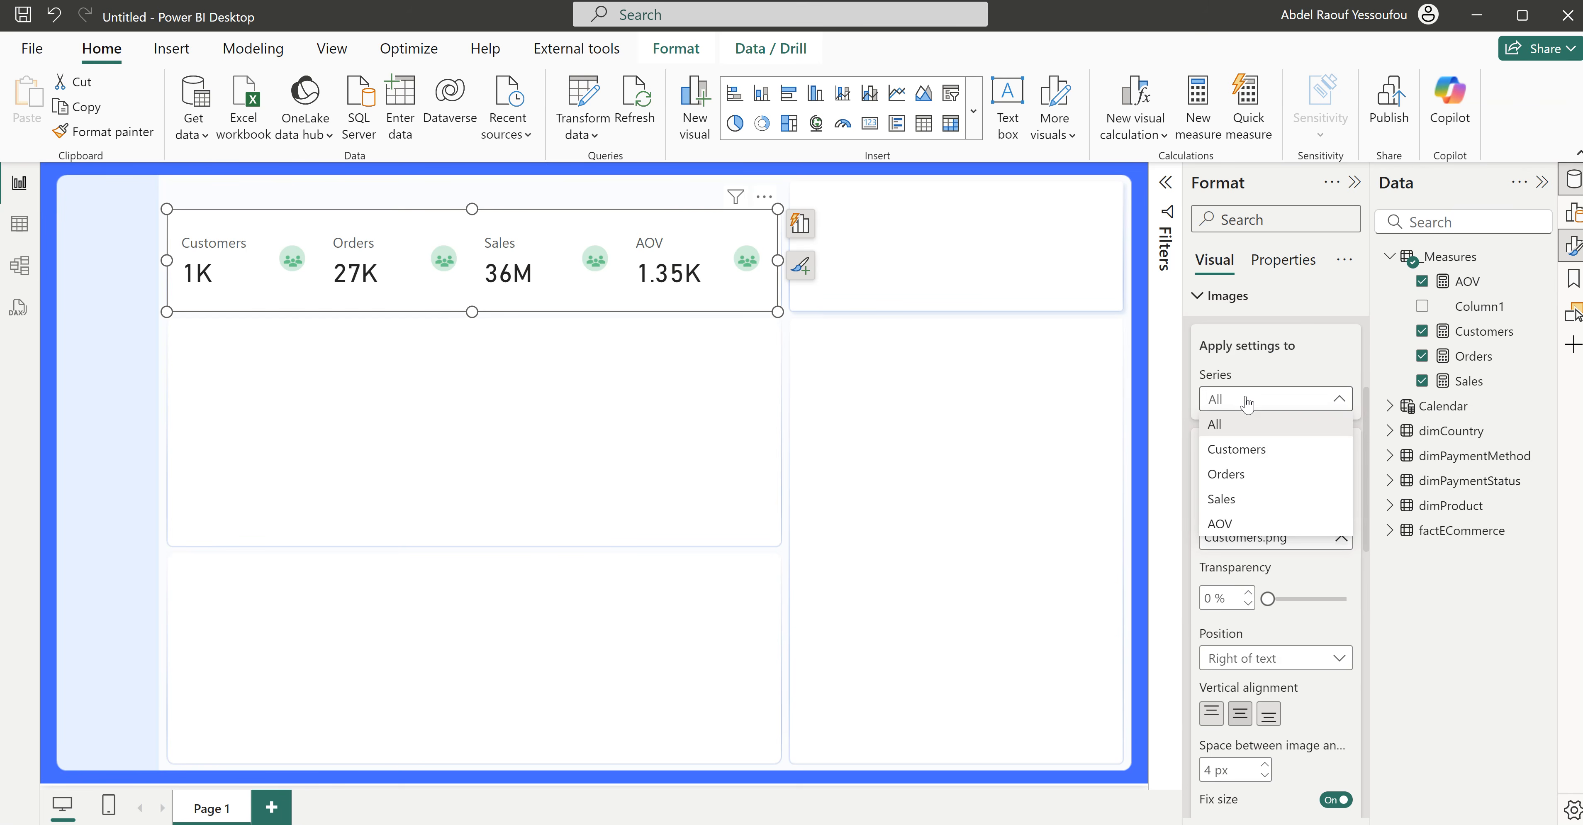
pyautogui.click(1251, 479)
pyautogui.click(1342, 535)
pyautogui.click(1342, 536)
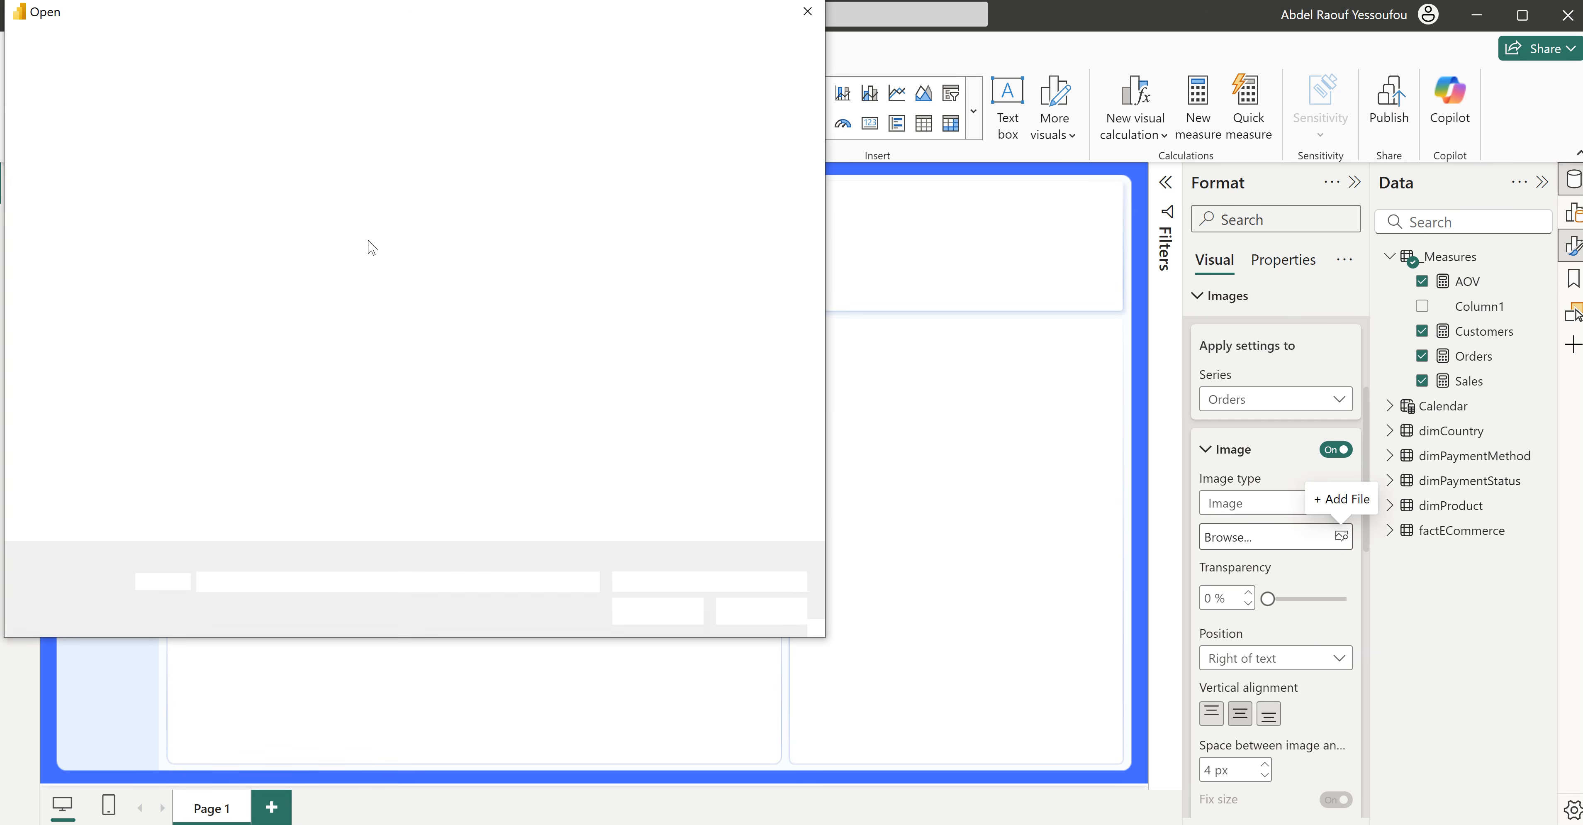
pyautogui.click(745, 196)
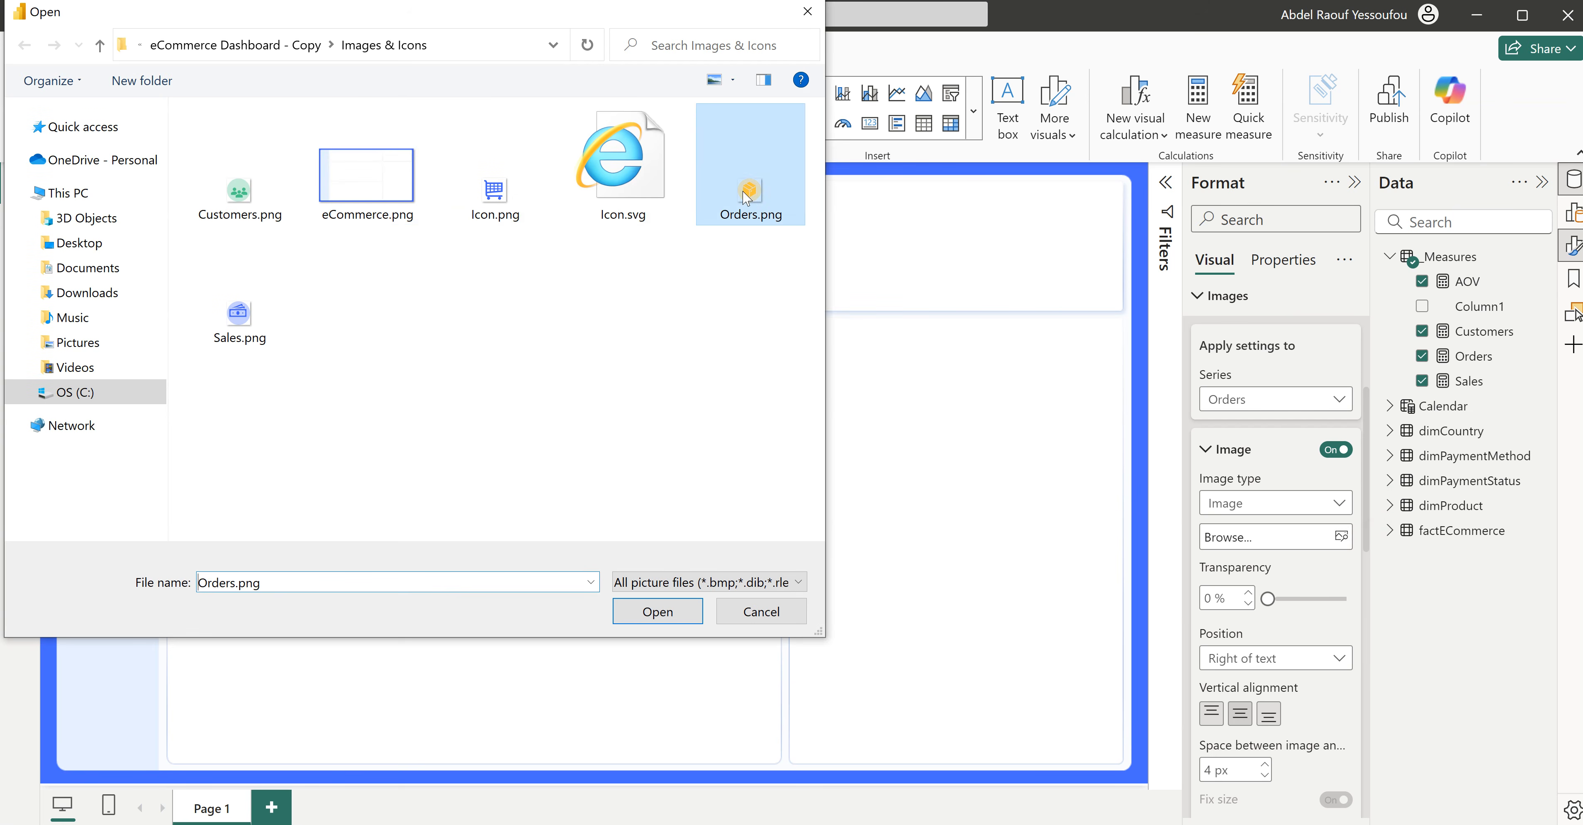
pyautogui.click(679, 611)
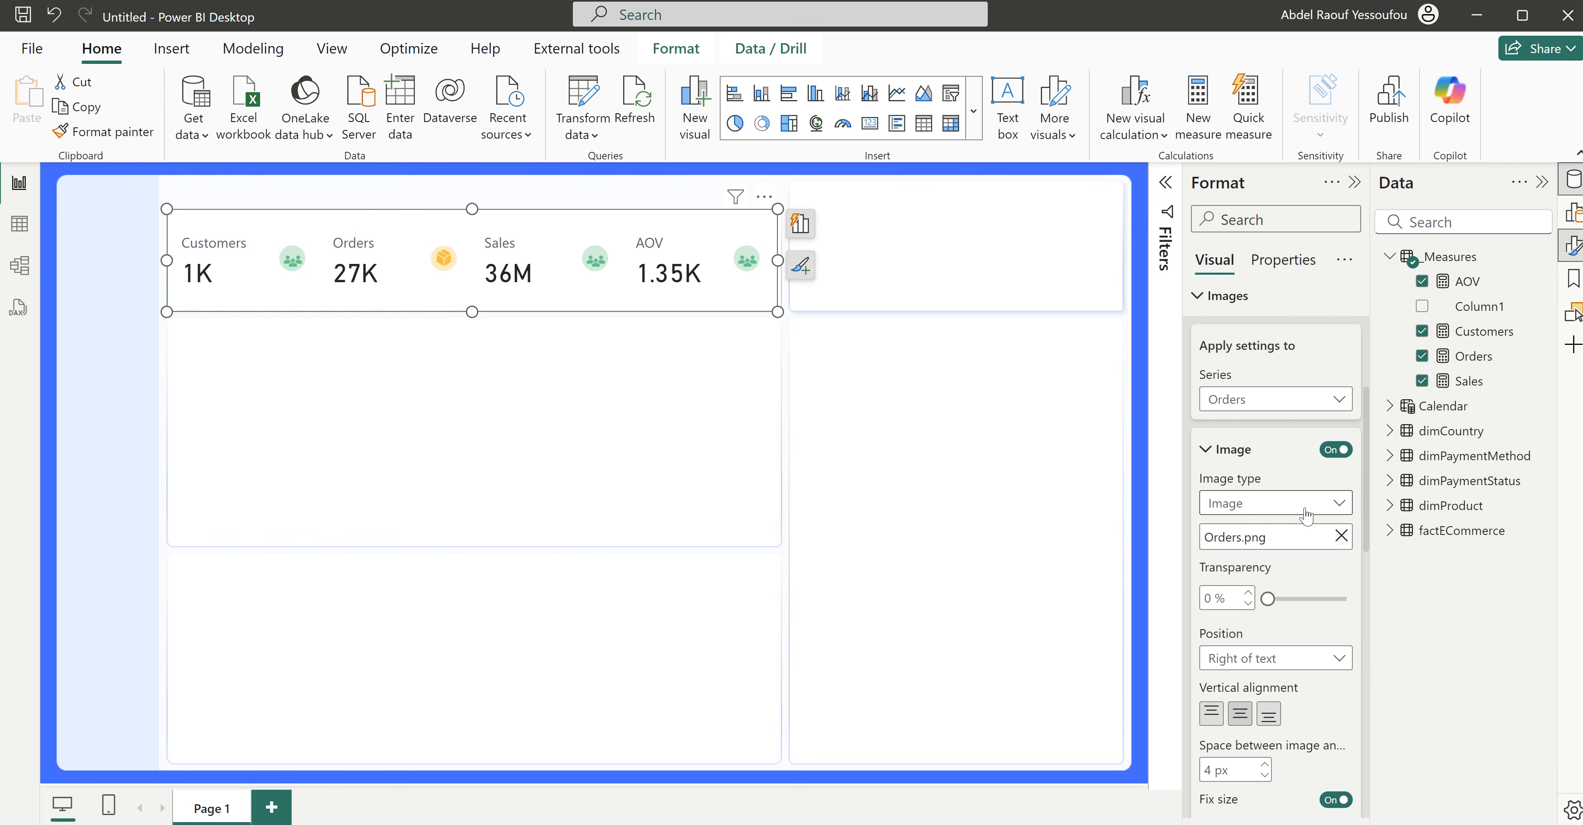
# Step: Replace the image of the Sales series with Sales.png
pyautogui.click(1270, 400)
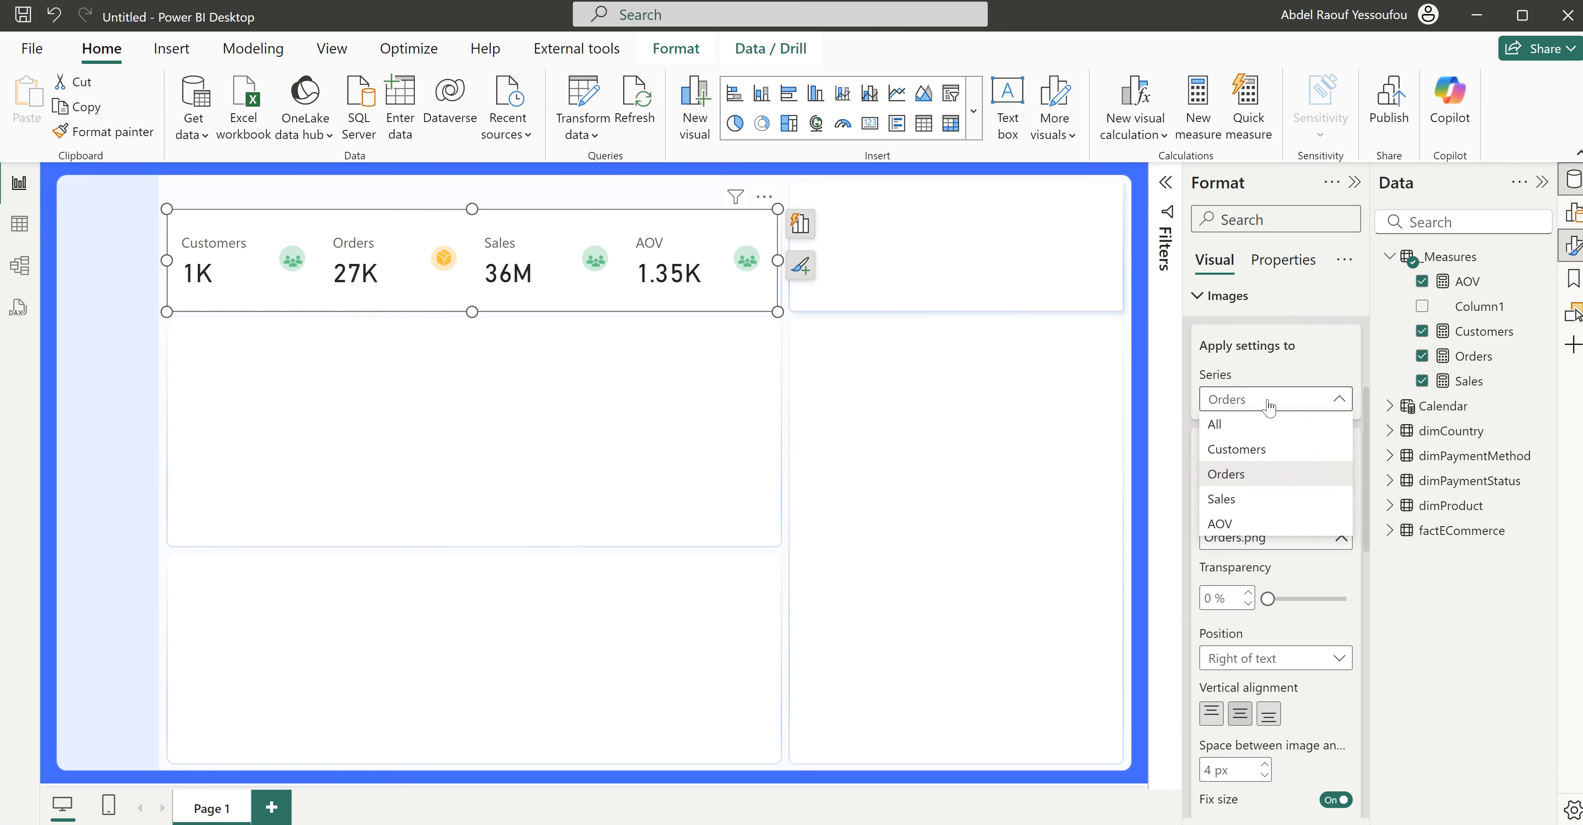
pyautogui.click(1232, 500)
pyautogui.click(1341, 536)
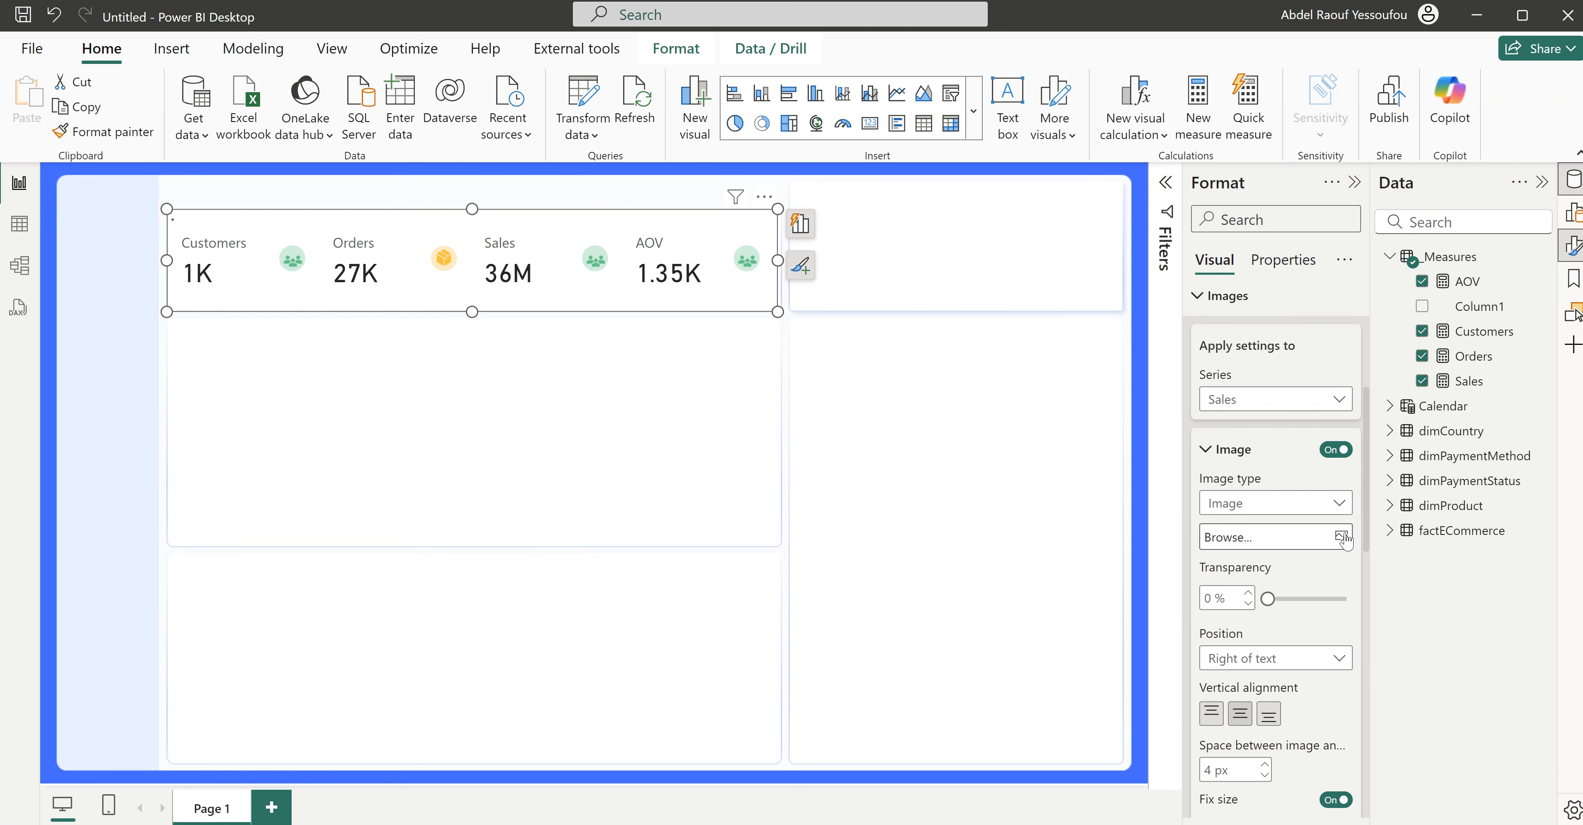
pyautogui.click(1342, 538)
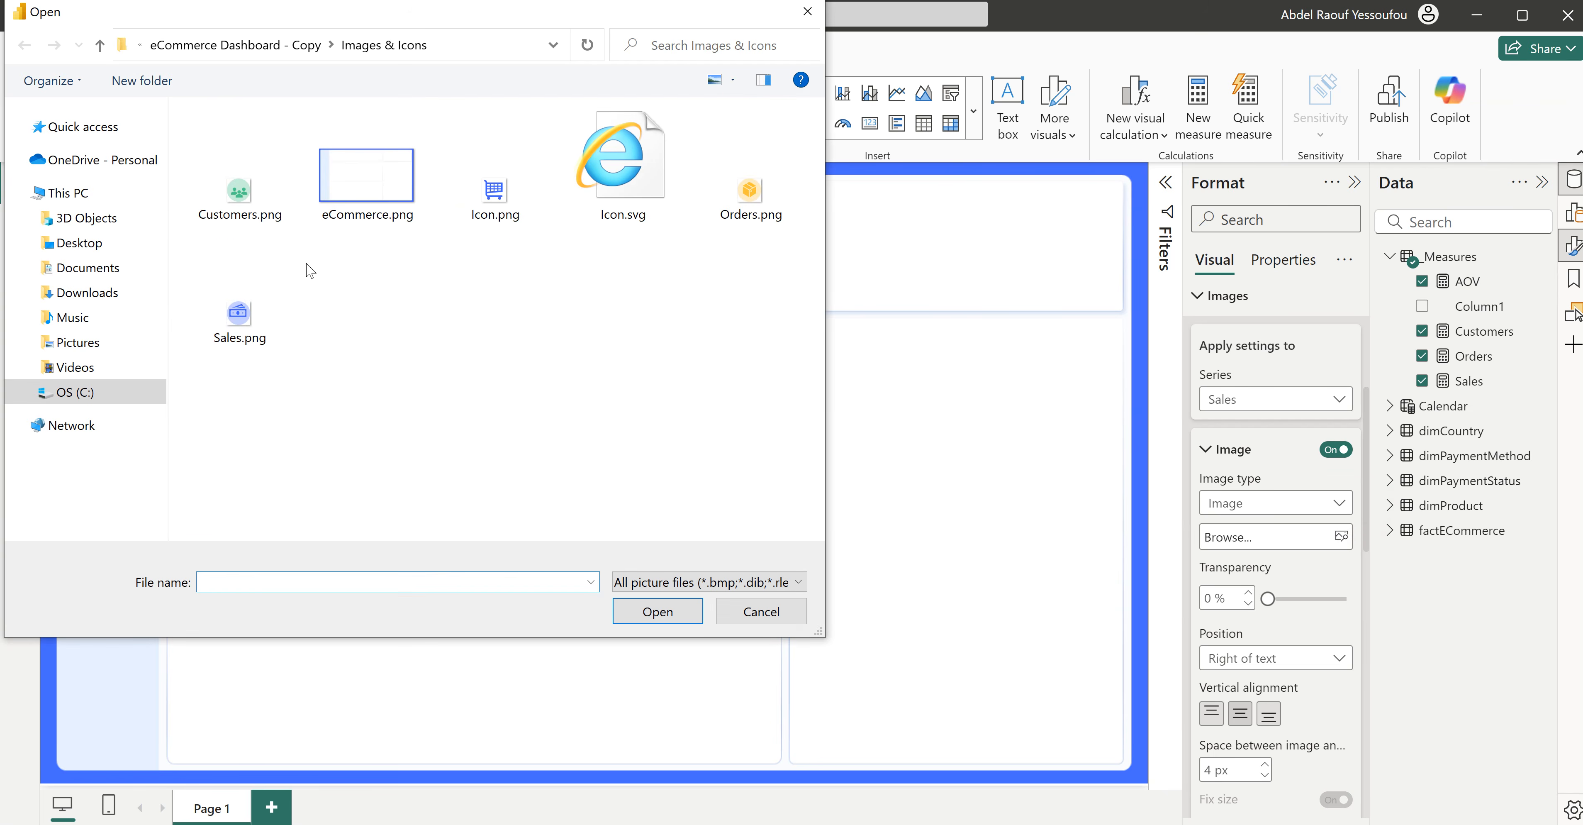
pyautogui.click(236, 314)
pyautogui.click(657, 610)
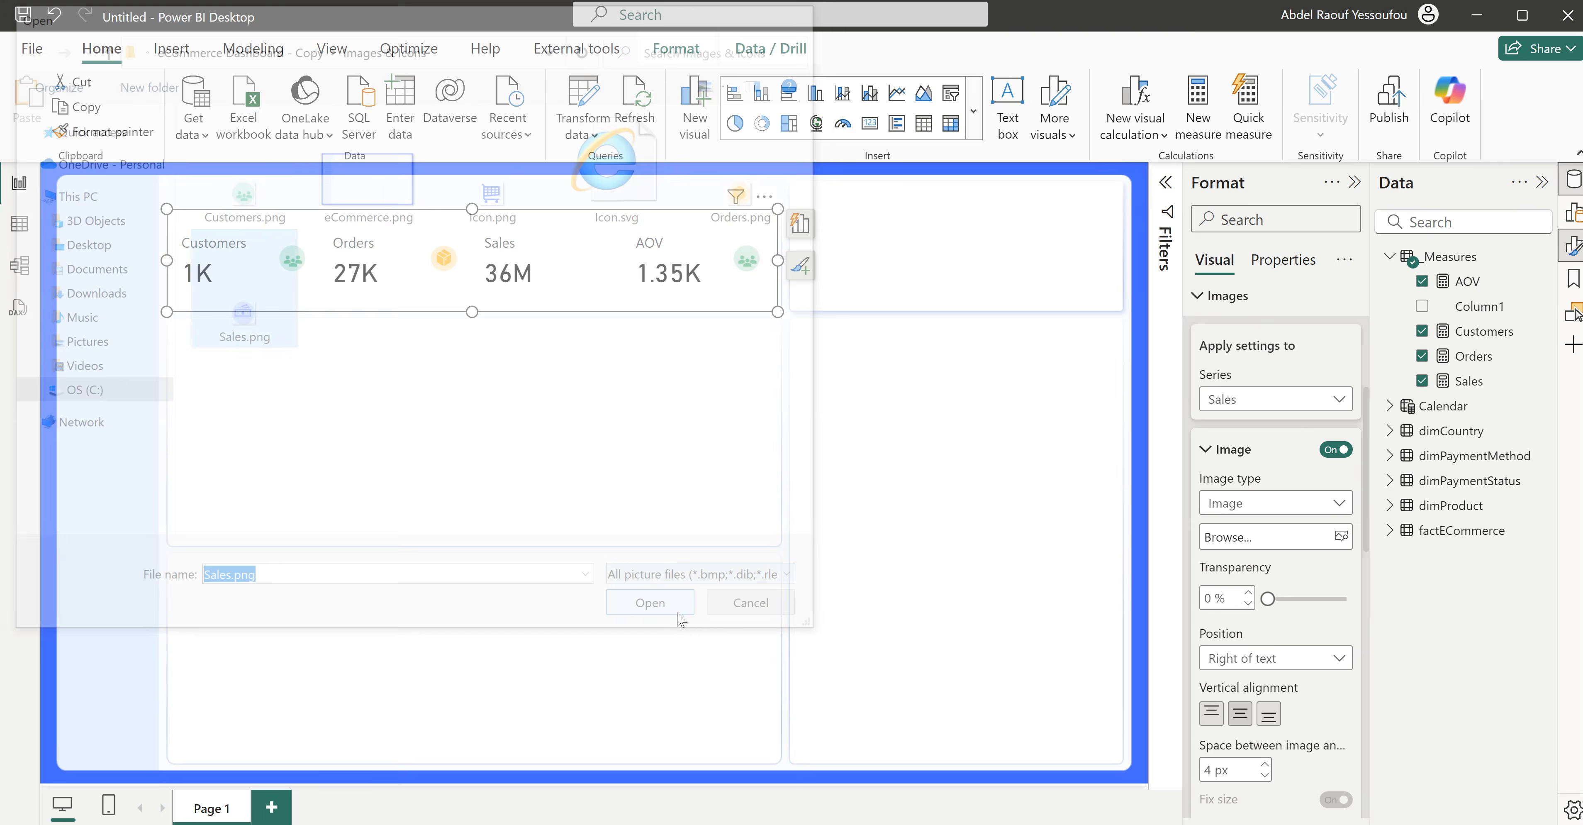
# Step: Clear the image of the AOV series in the card visual
pyautogui.click(1250, 401)
pyautogui.click(1229, 540)
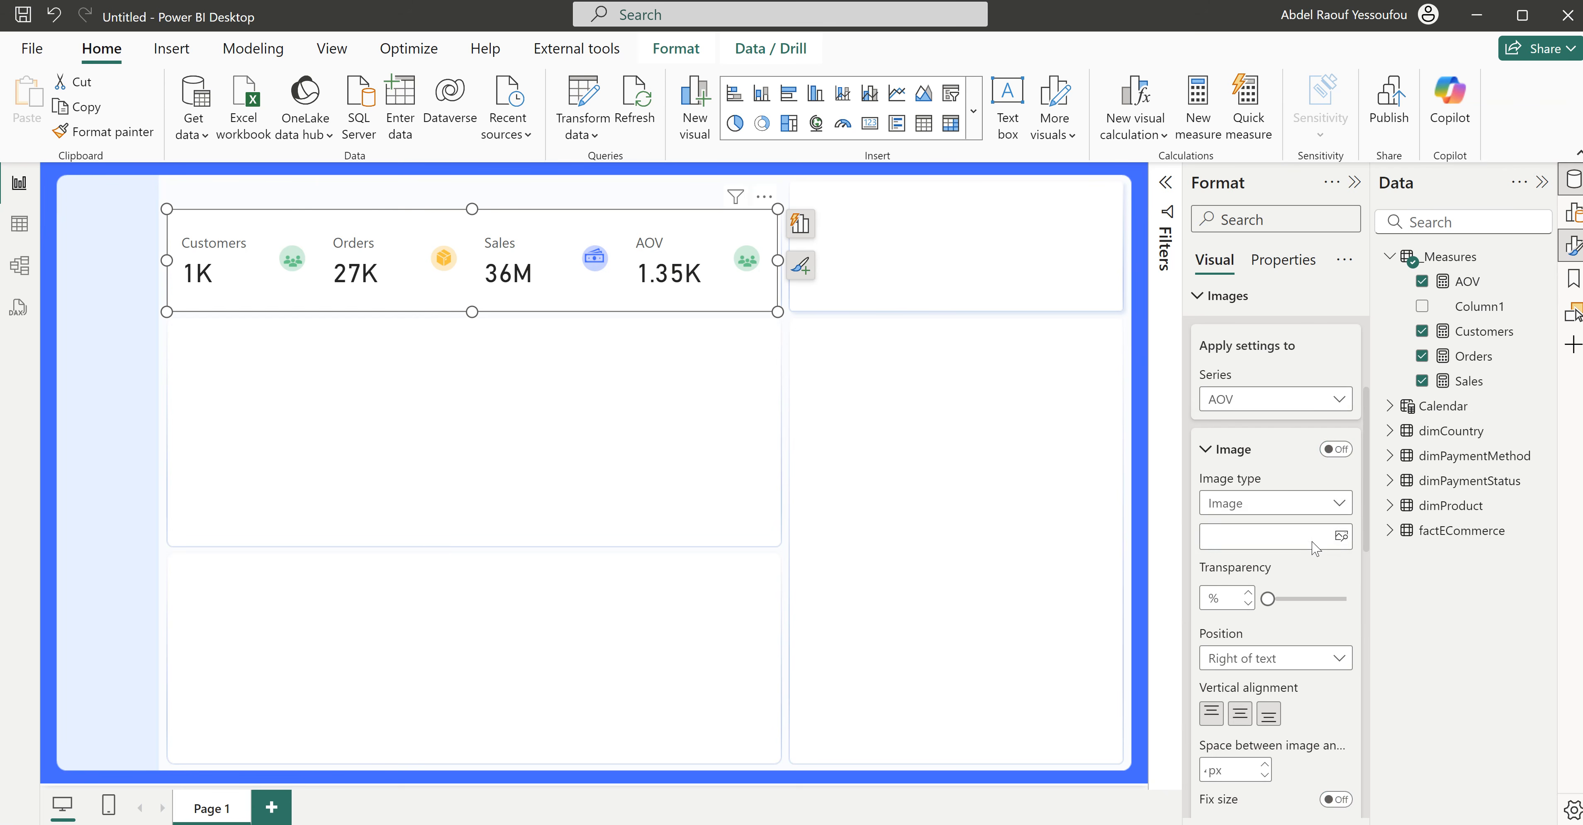
pyautogui.click(1341, 536)
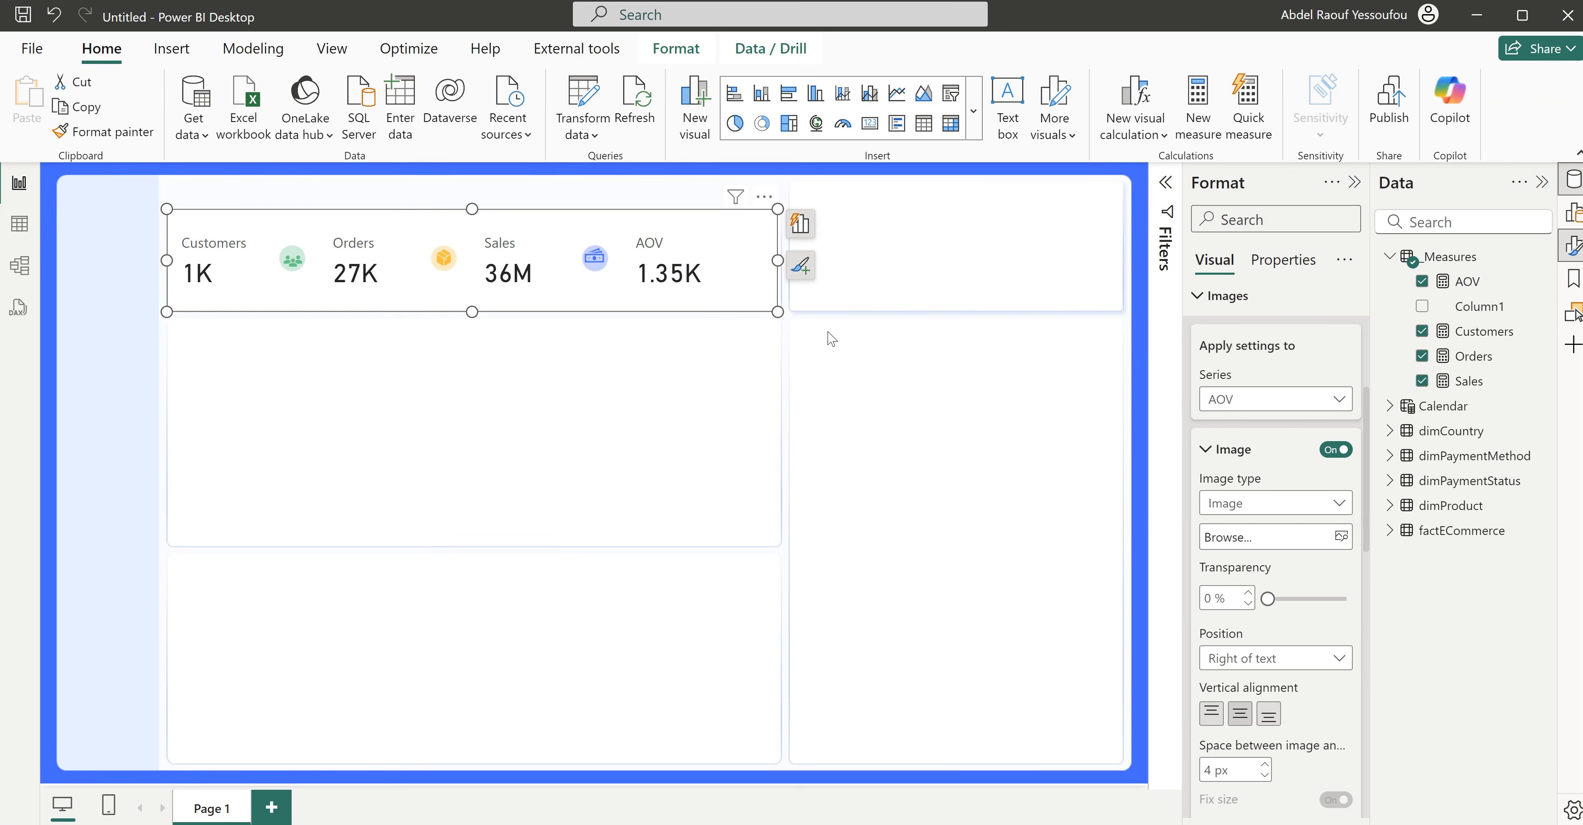
pyautogui.click(653, 342)
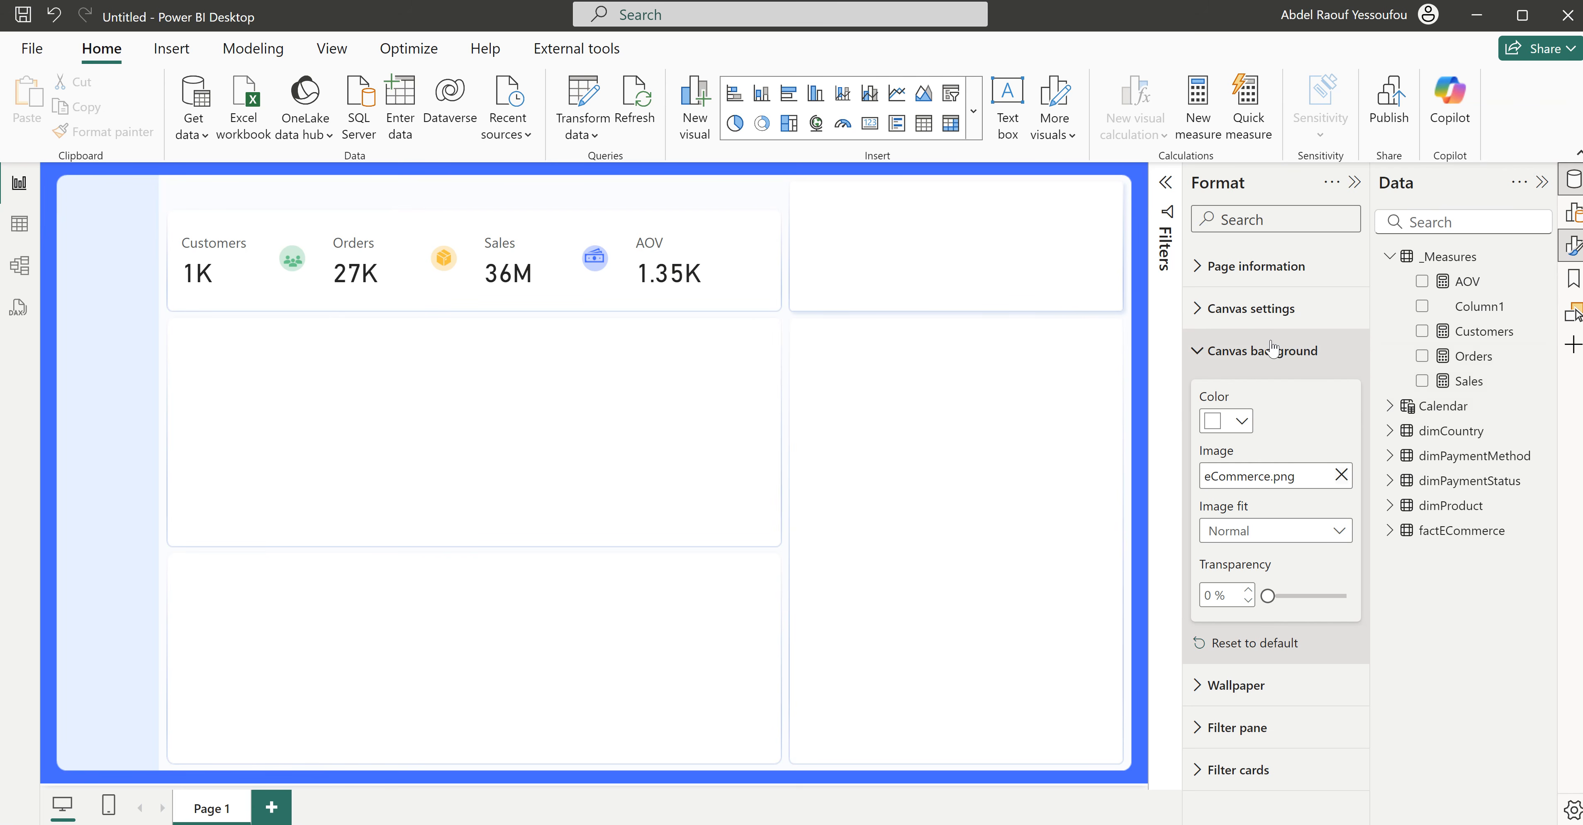
pyautogui.click(1205, 351)
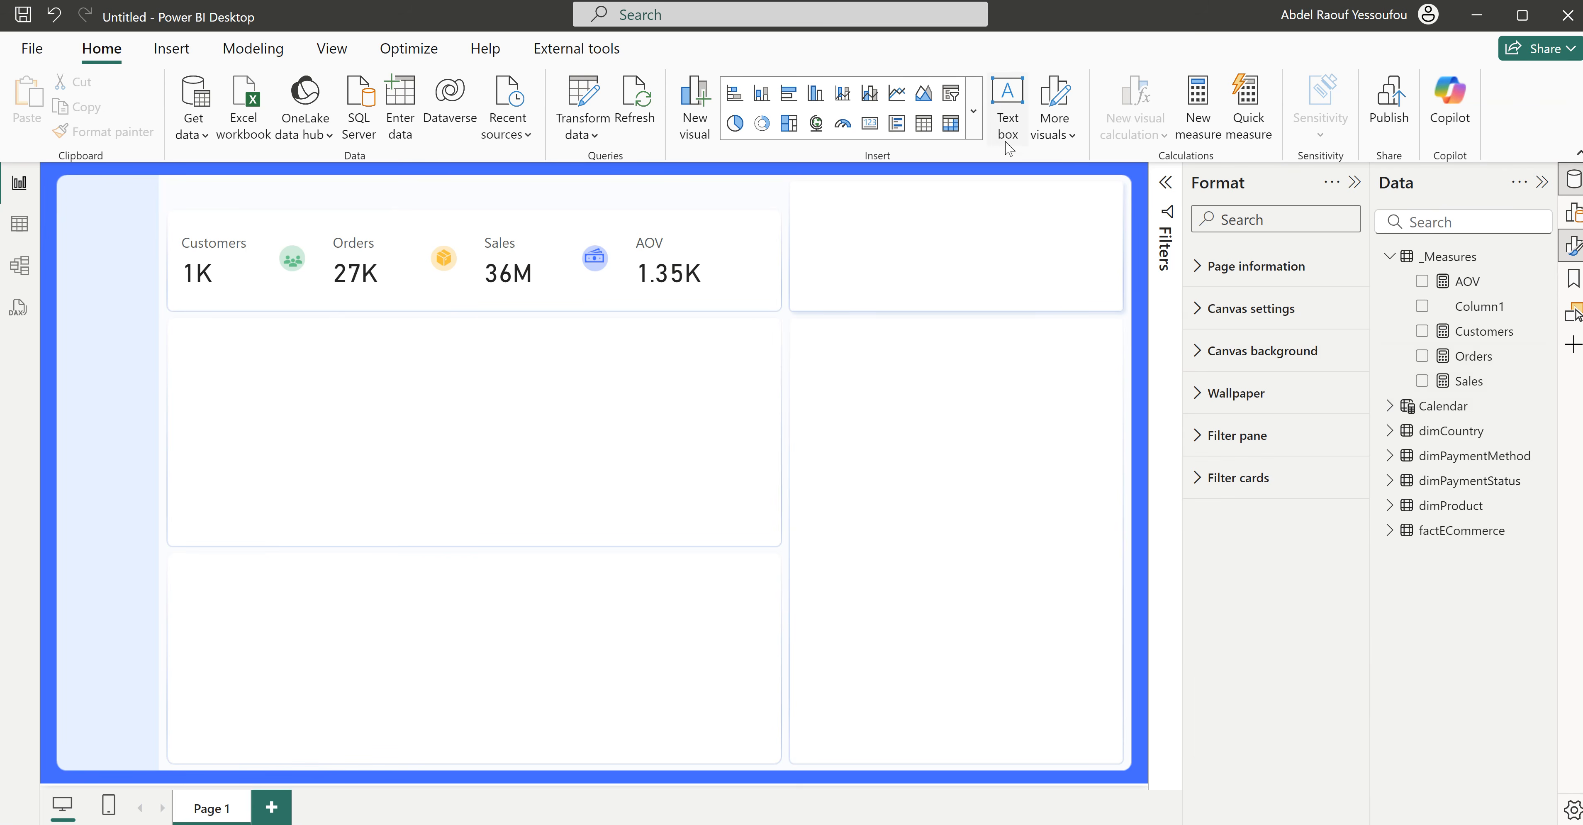
# Step: Insert a button slicer and add the Month field from the Calendar table
pyautogui.click(973, 110)
pyautogui.scroll(-2, 917, 570)
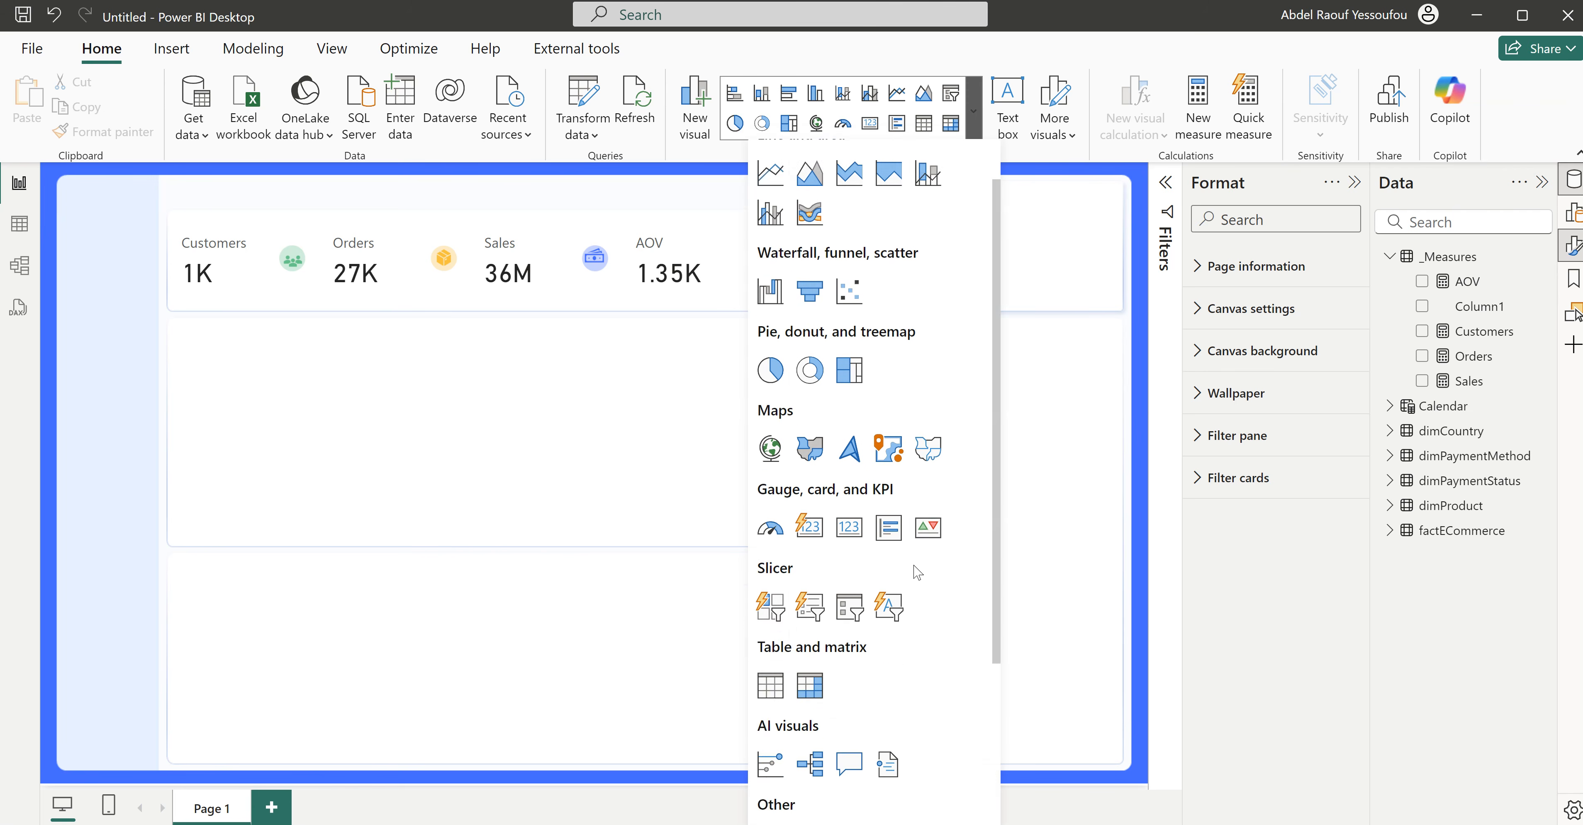
pyautogui.scroll(-3, 916, 570)
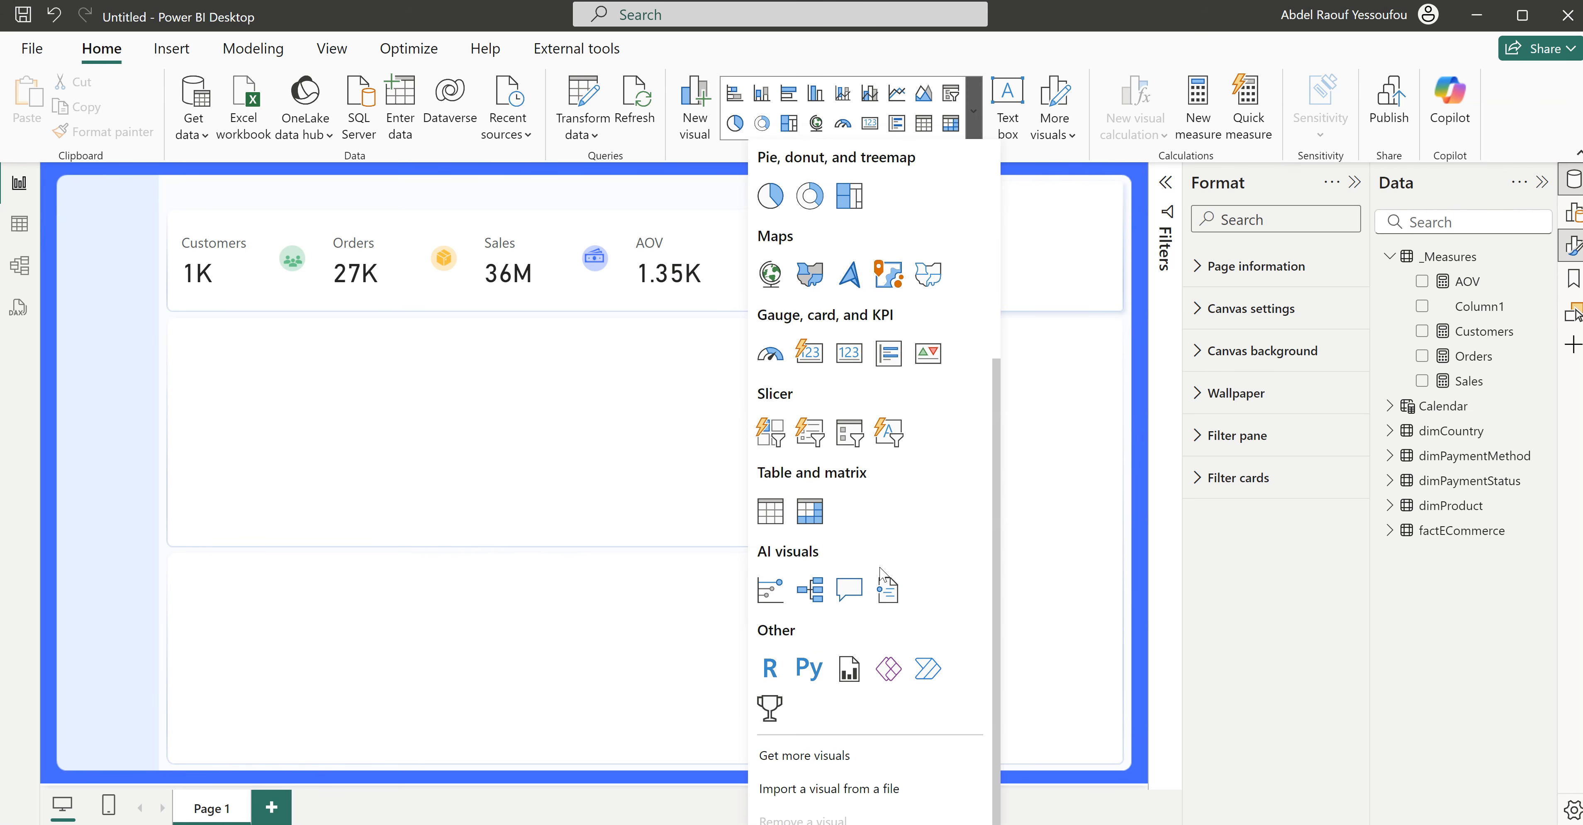
pyautogui.click(771, 433)
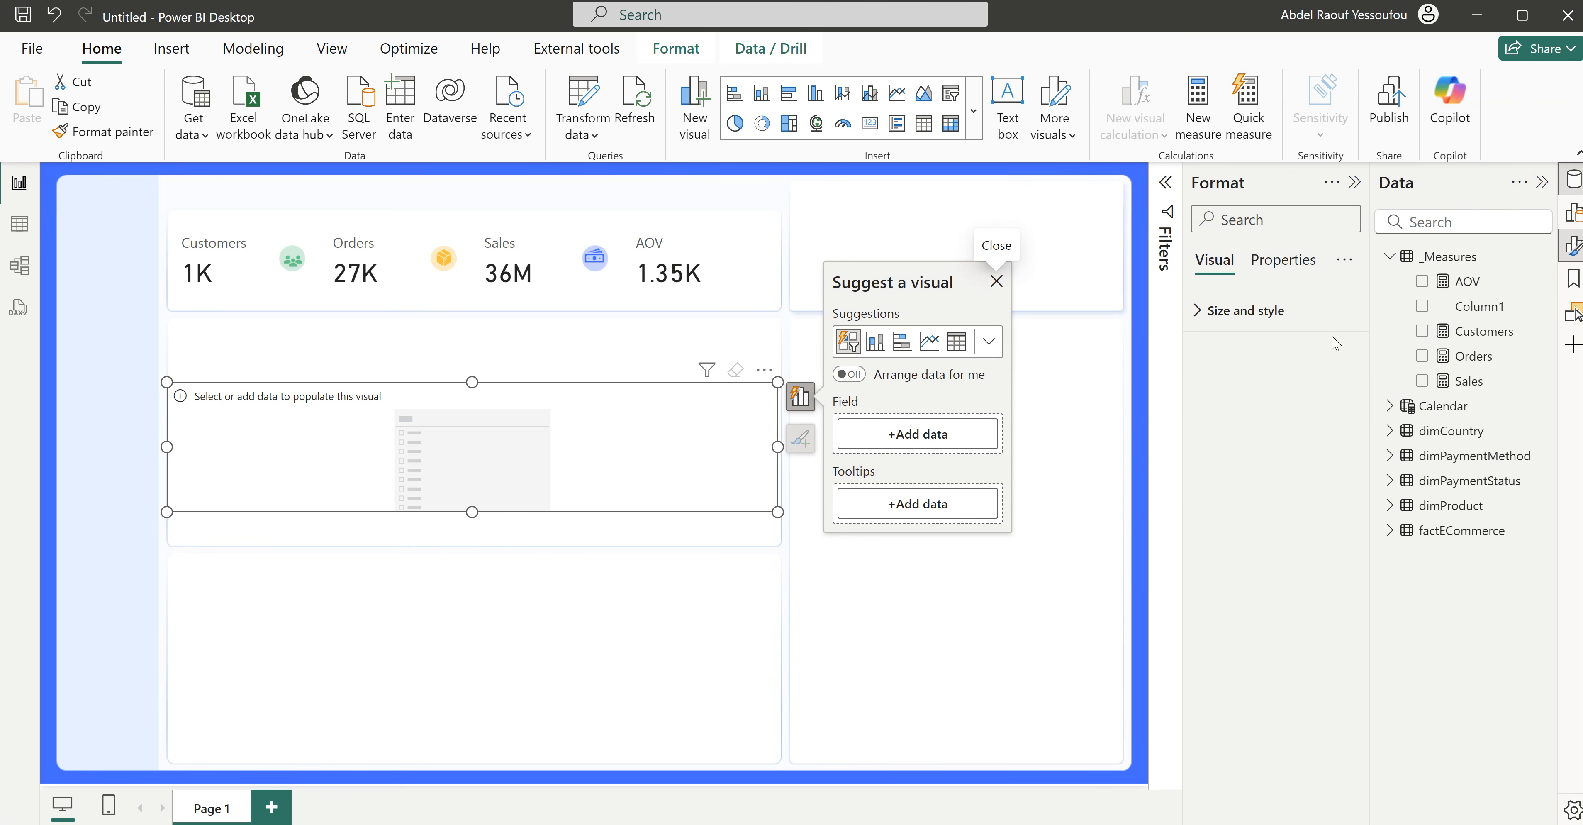
pyautogui.click(1391, 260)
pyautogui.click(1390, 281)
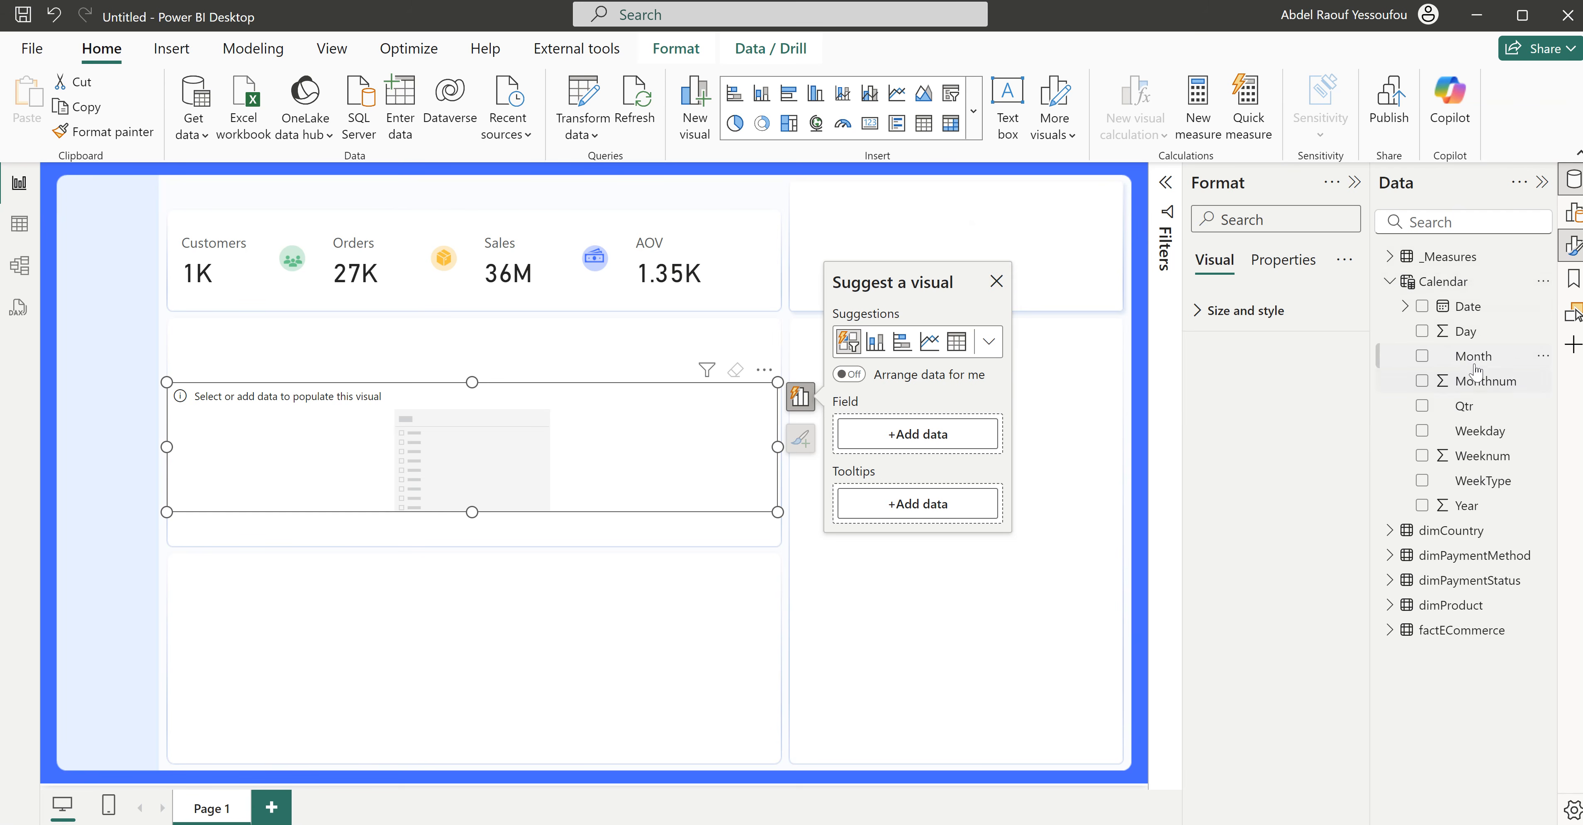
pyautogui.click(1422, 356)
# Step: Make the Month slicer taller and look through the order of its month buttons
pyautogui.moveTo(469, 514); pyautogui.dragTo(477, 615)
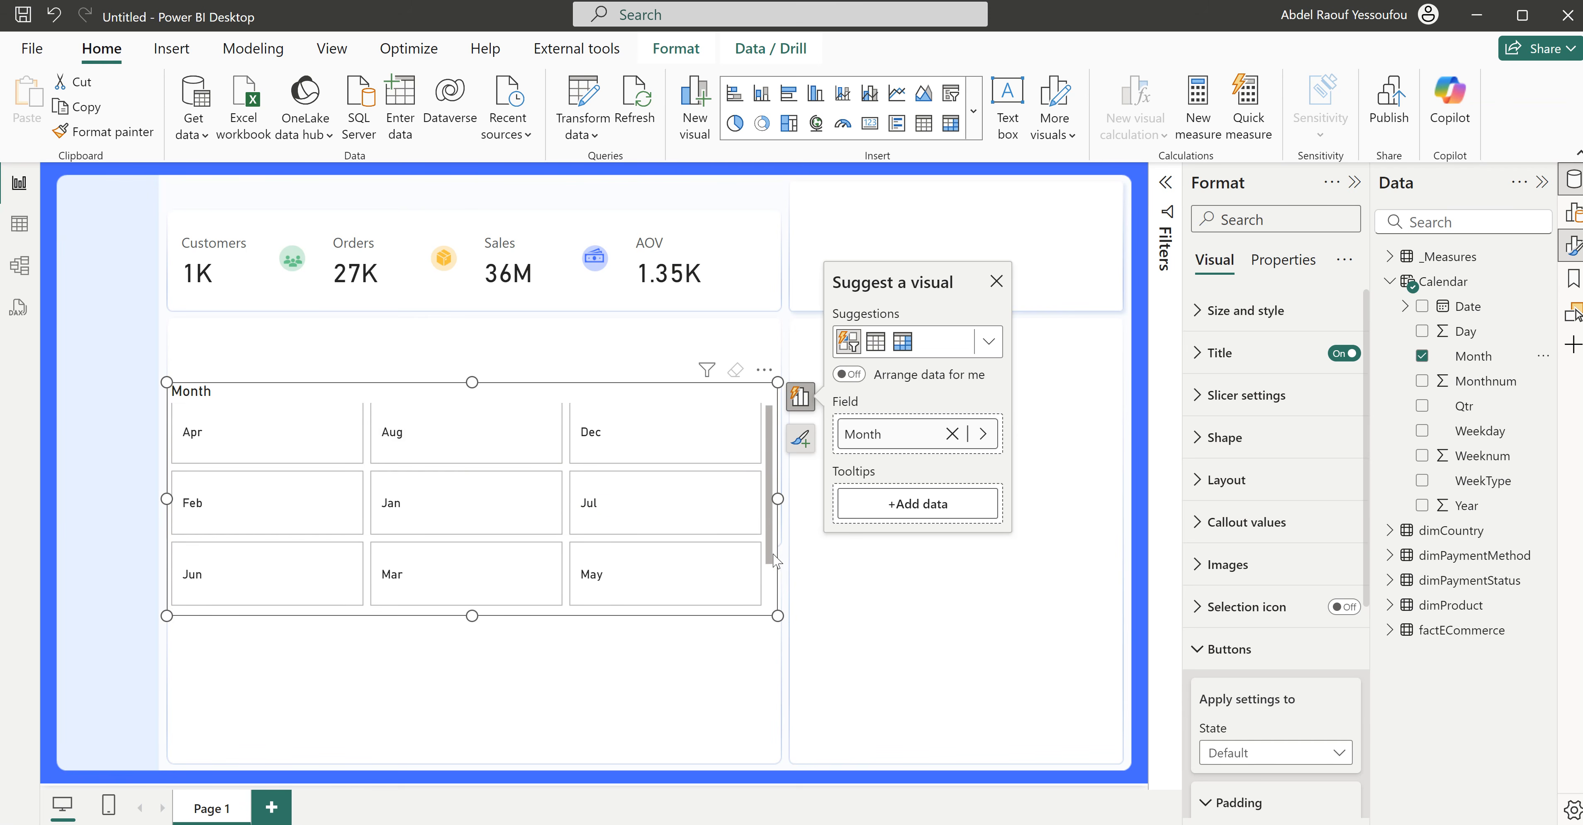
pyautogui.scroll(-1, 773, 519)
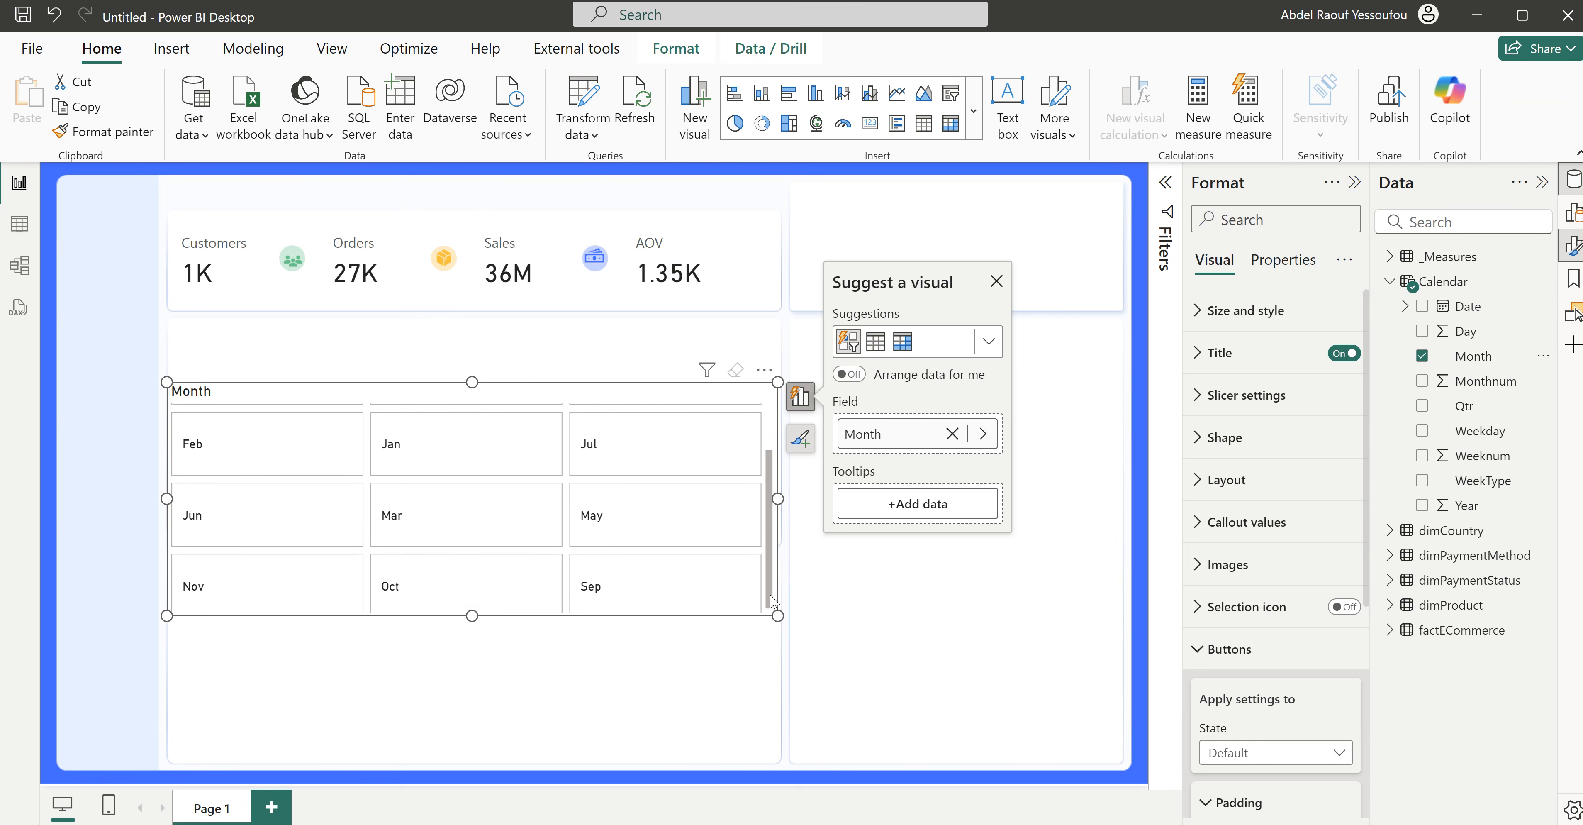
pyautogui.scroll(1, 777, 492)
pyautogui.scroll(-1, 774, 506)
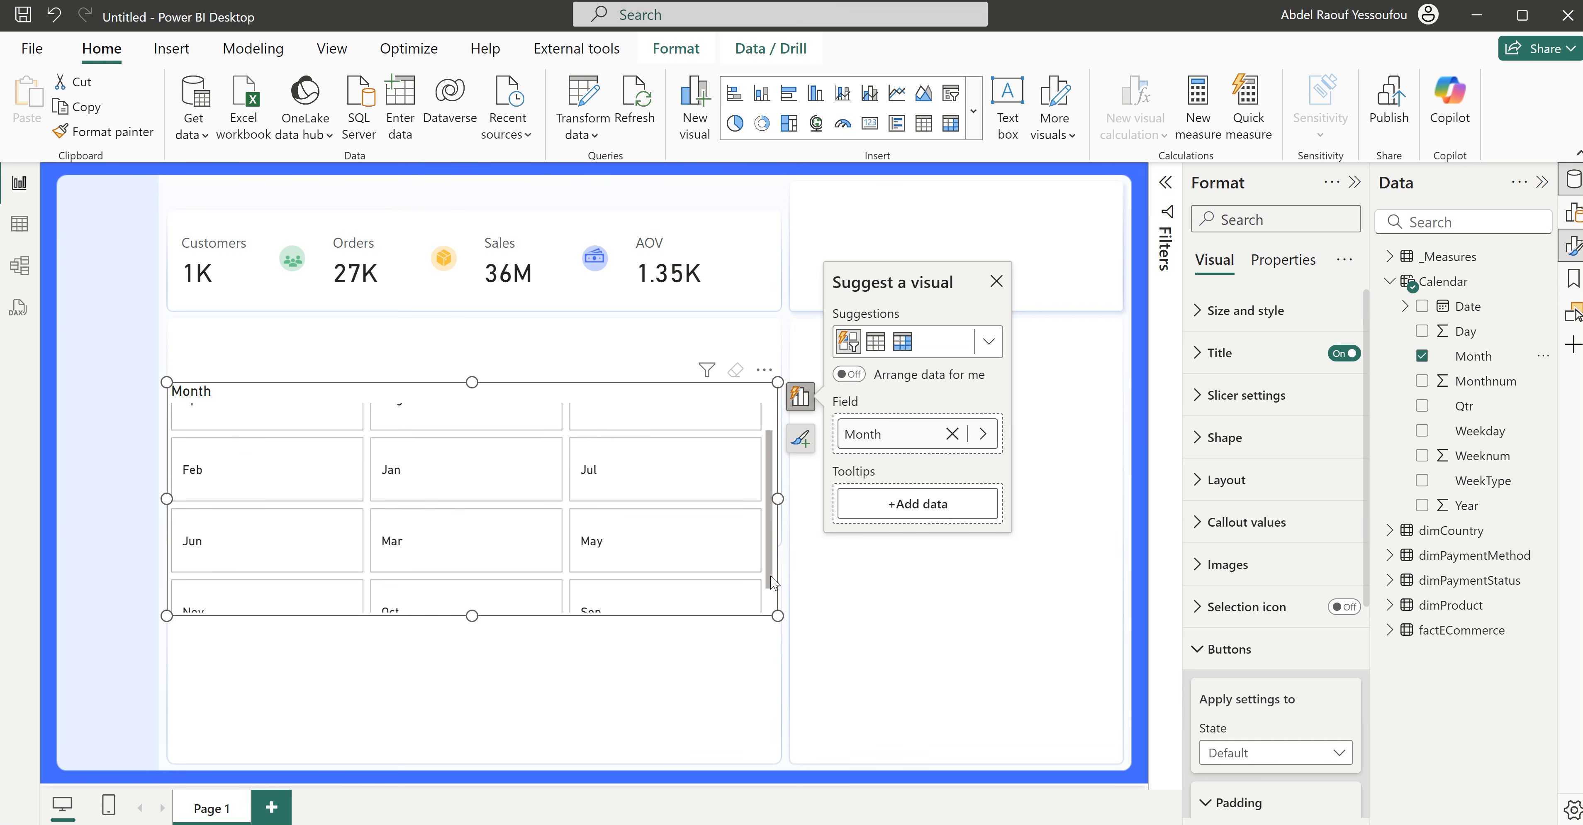
pyautogui.scroll(1, 773, 505)
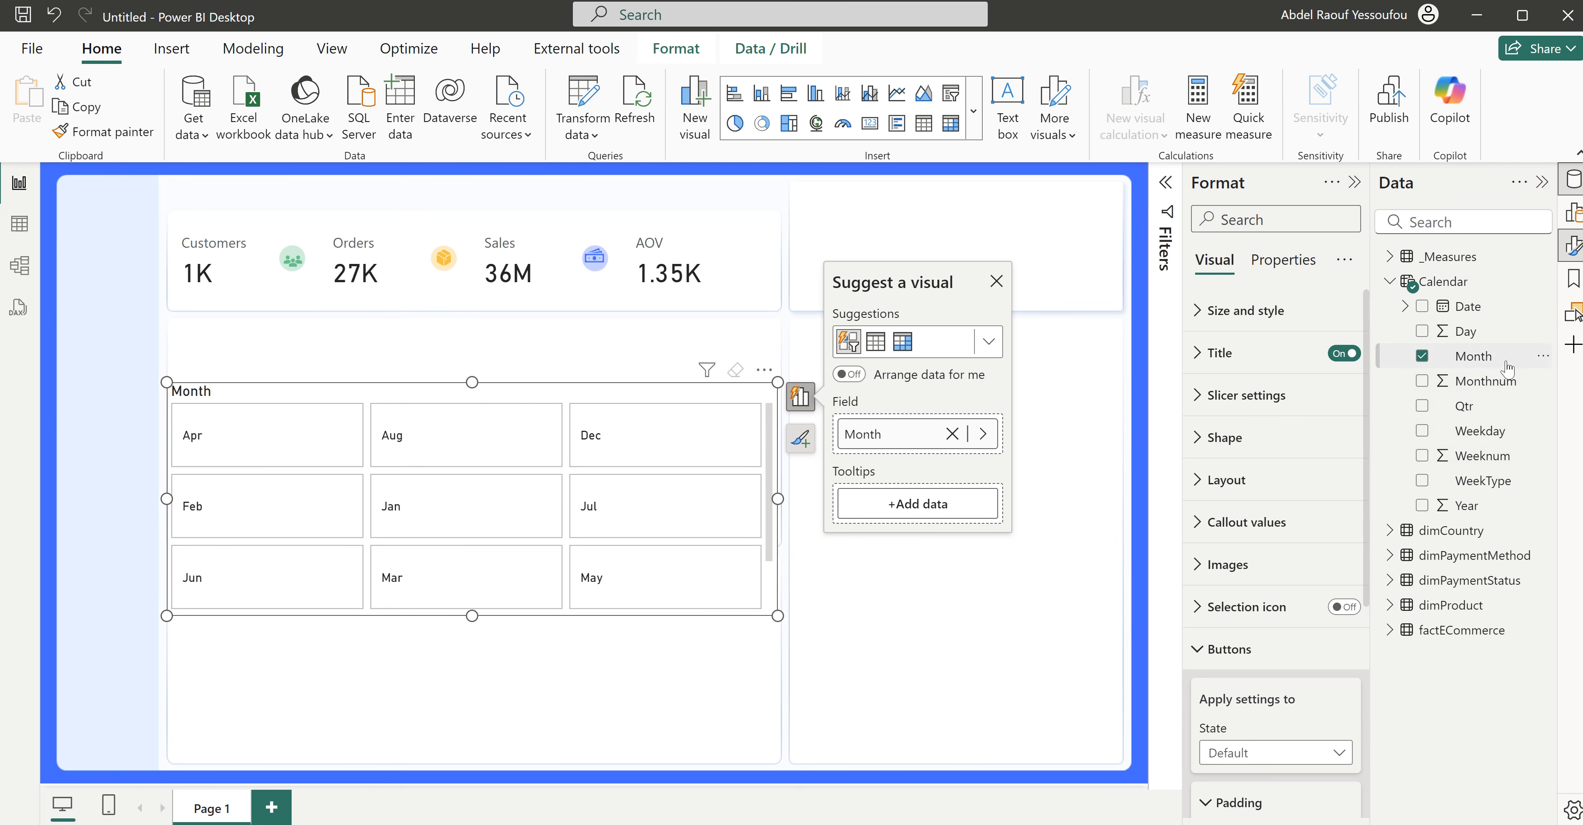
# Step: Sort the Calendar table's Month column by Monthnum and check the month order in the slicer
pyautogui.click(1473, 358)
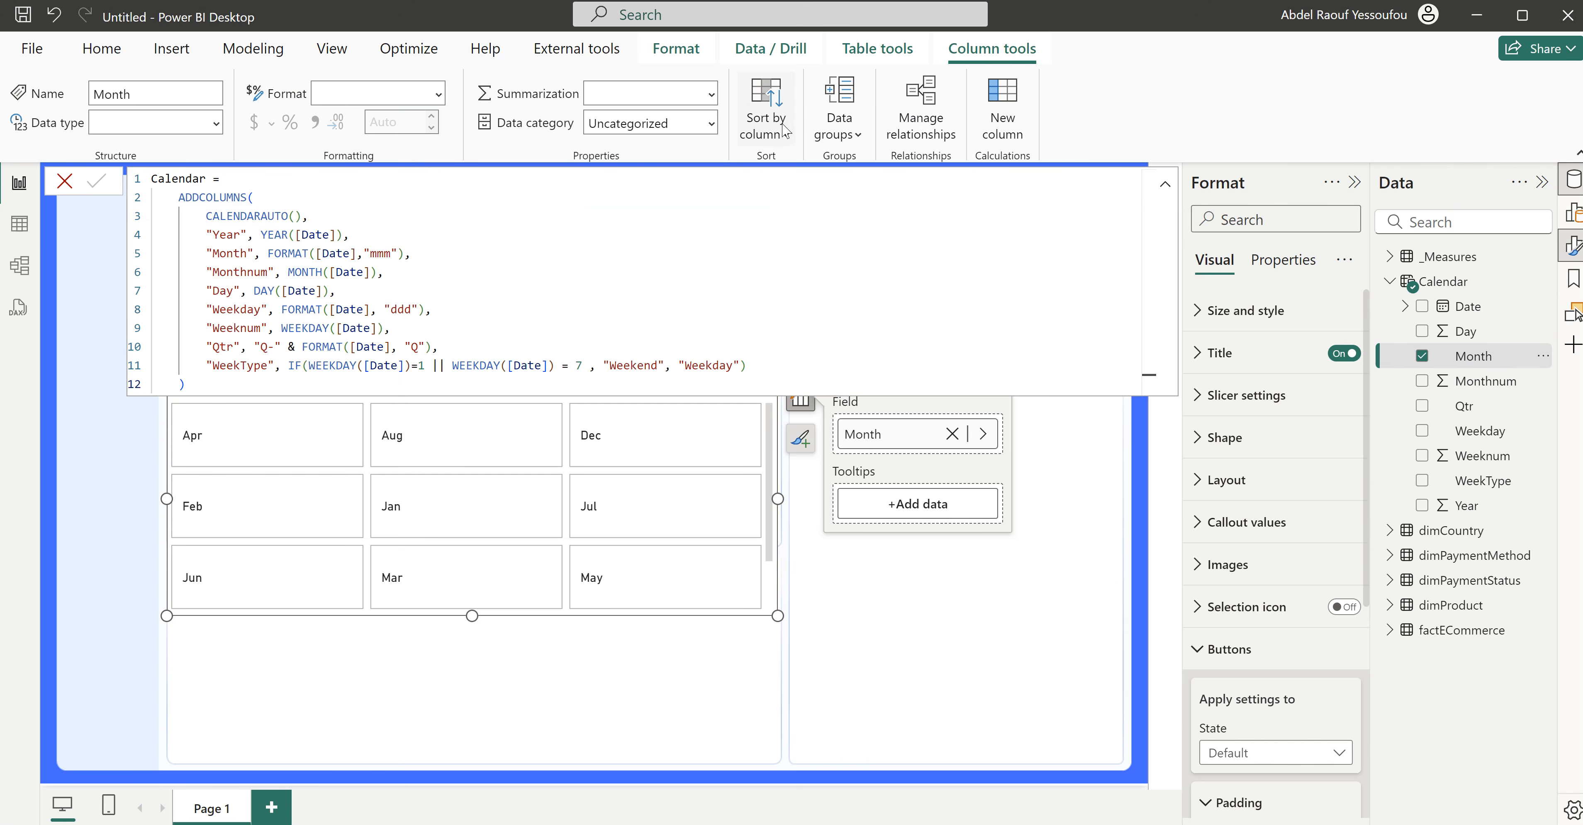
pyautogui.click(766, 116)
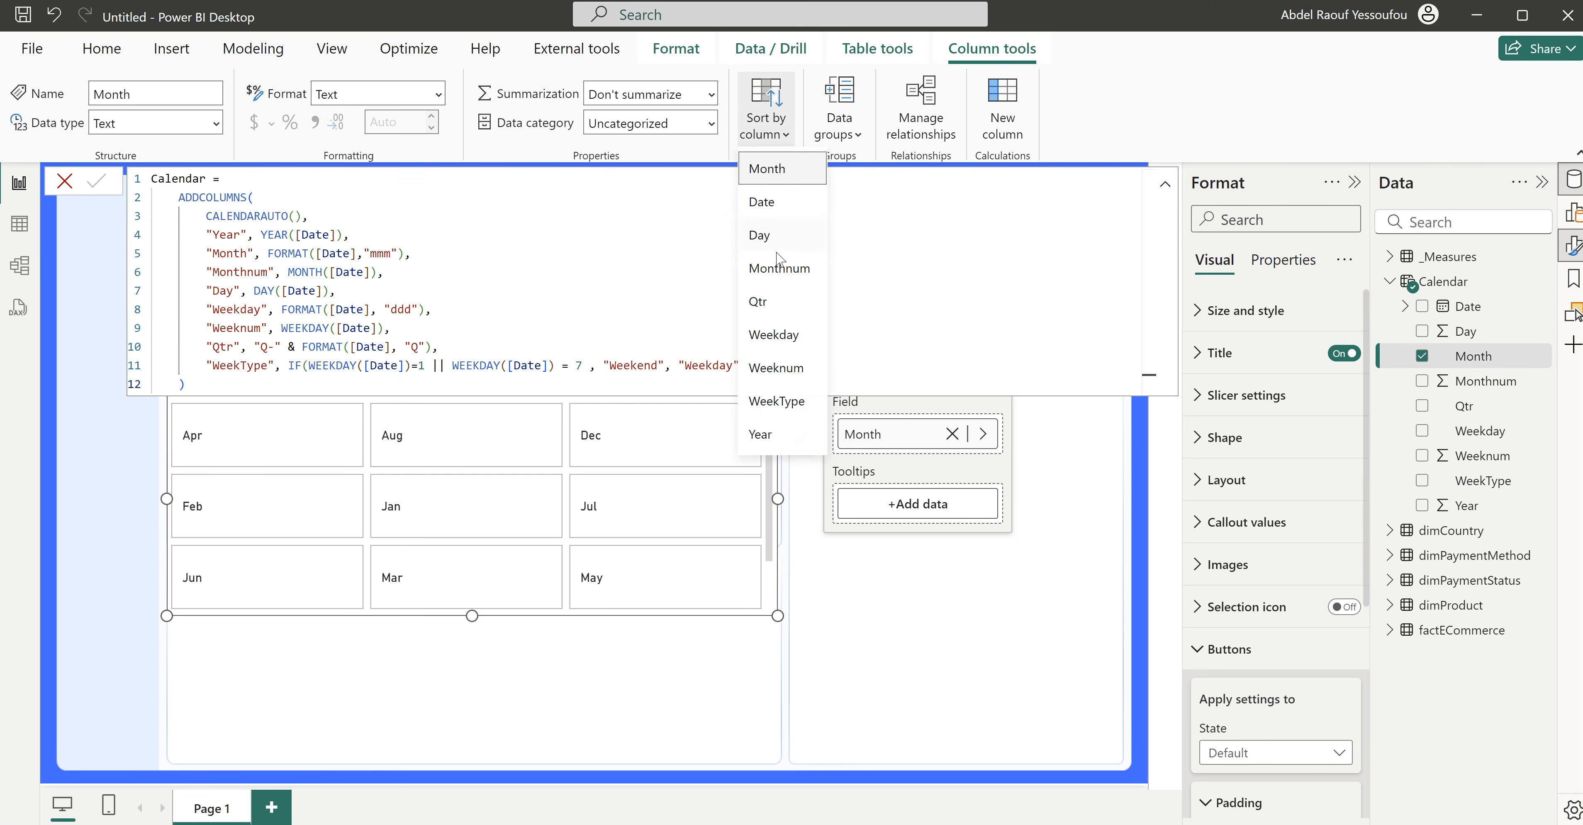
pyautogui.click(780, 272)
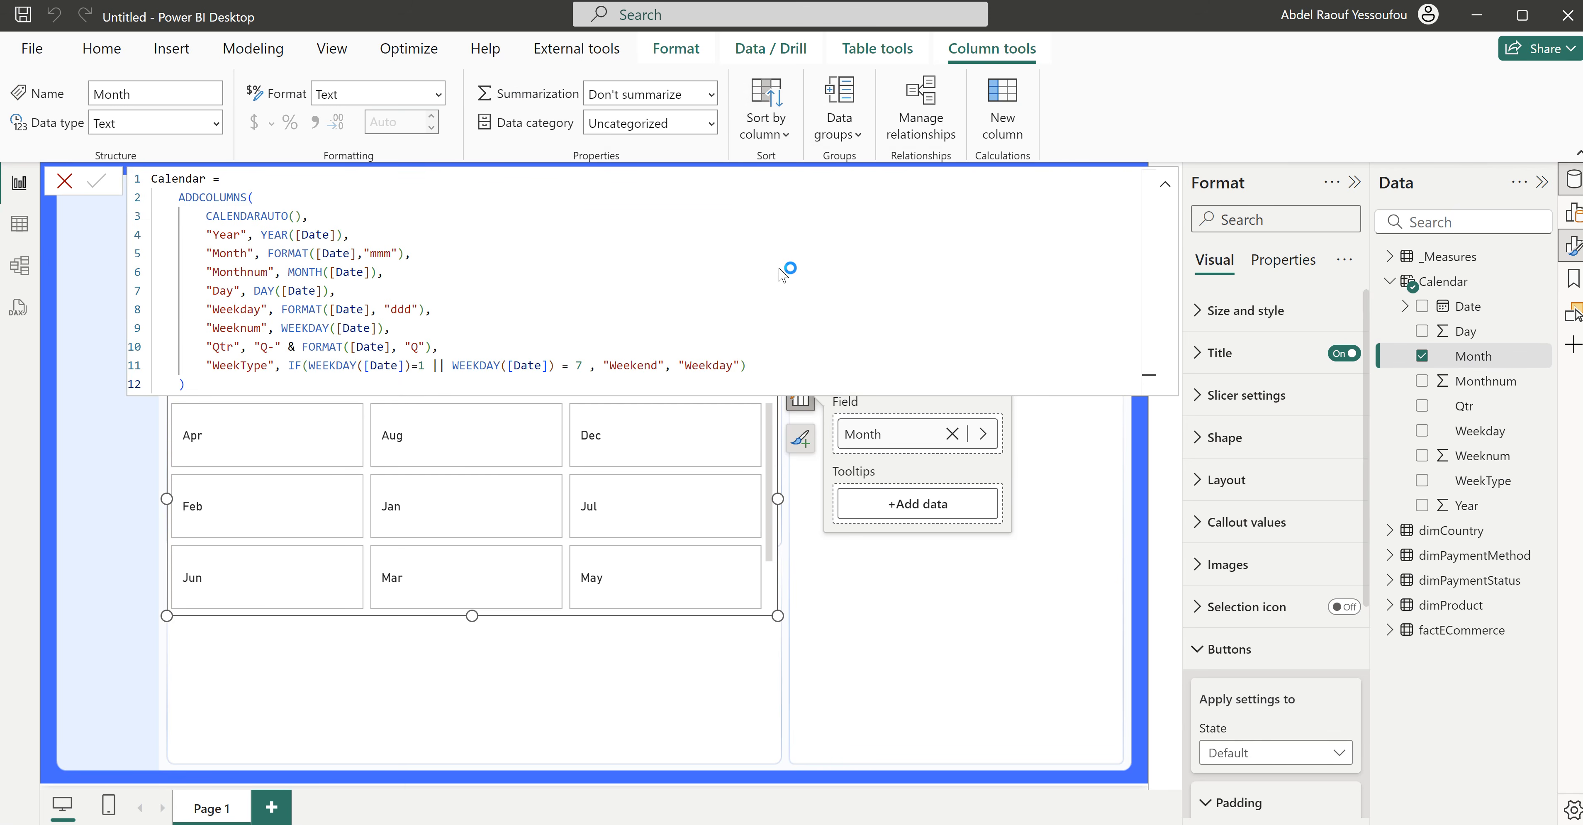
pyautogui.click(807, 546)
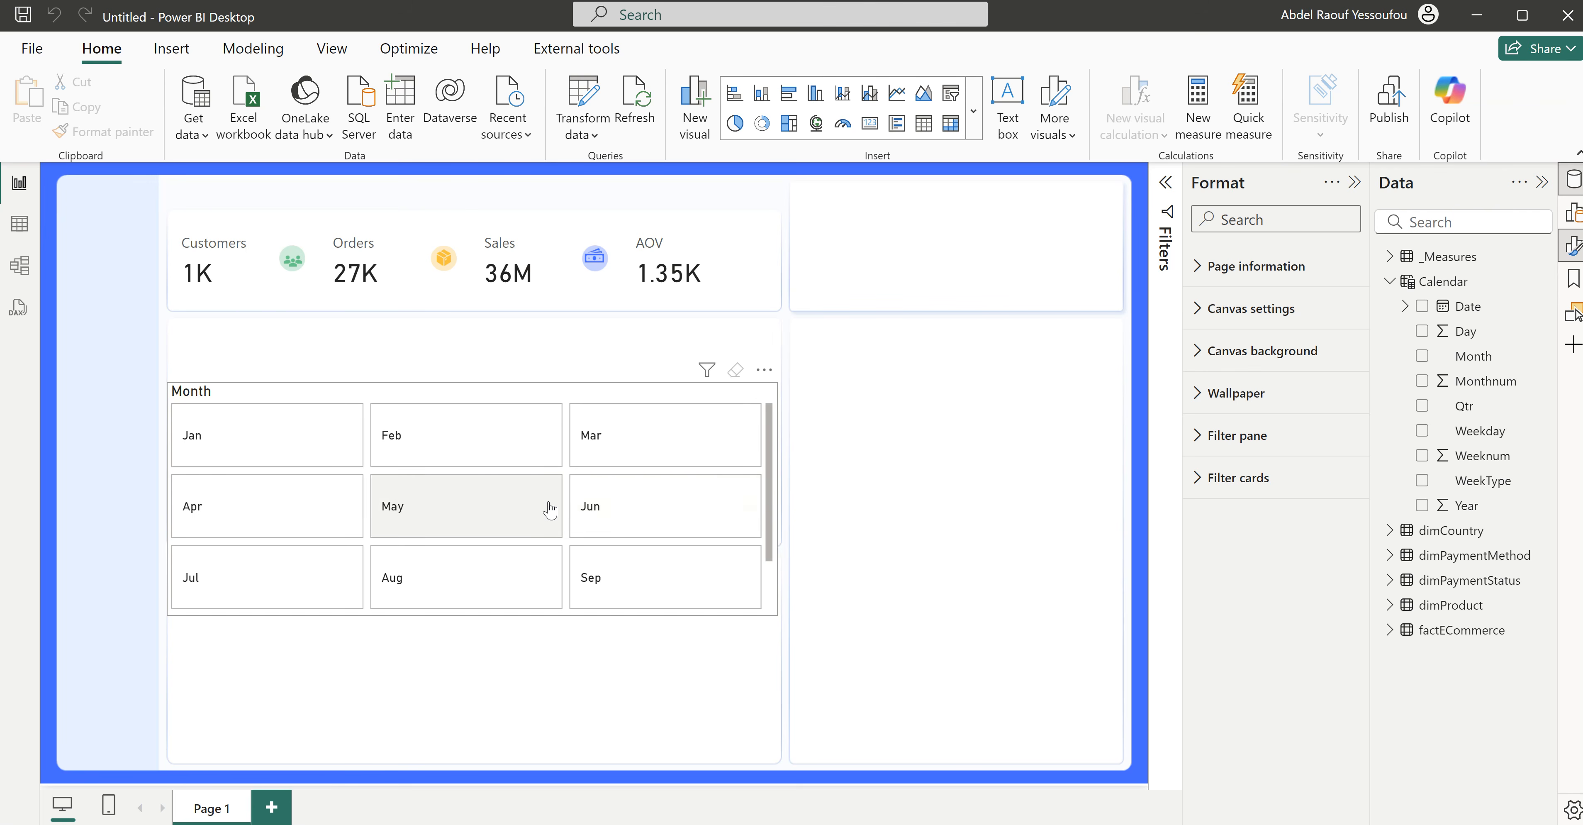
pyautogui.scroll(-1, 746, 531)
pyautogui.scroll(1, 748, 533)
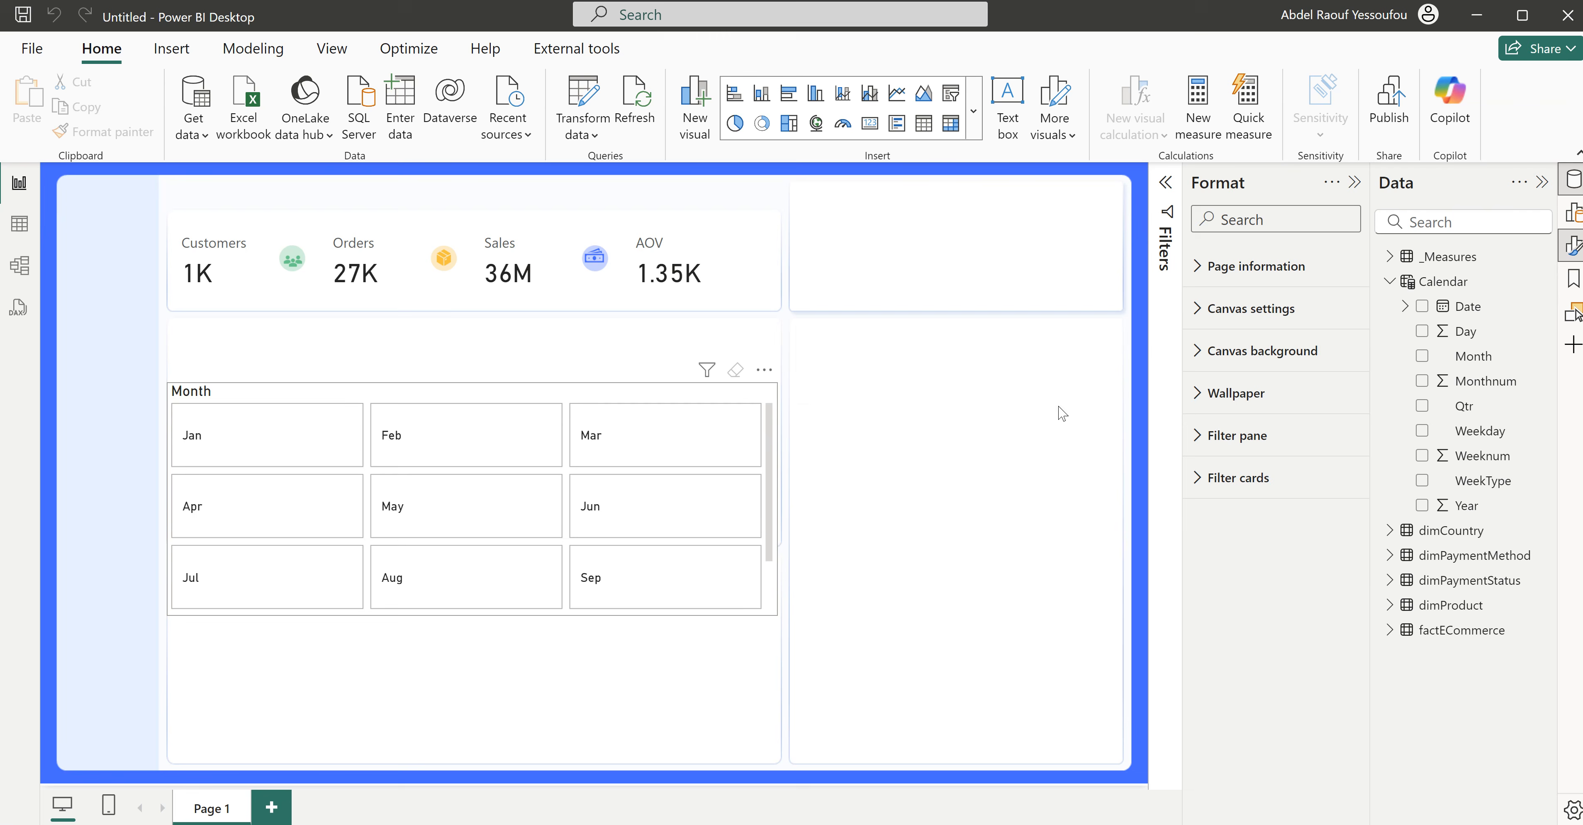
# Step: Set the Month slicer's layout to a single column with a maximum of 12 buttons shown
pyautogui.click(773, 516)
pyautogui.click(1239, 645)
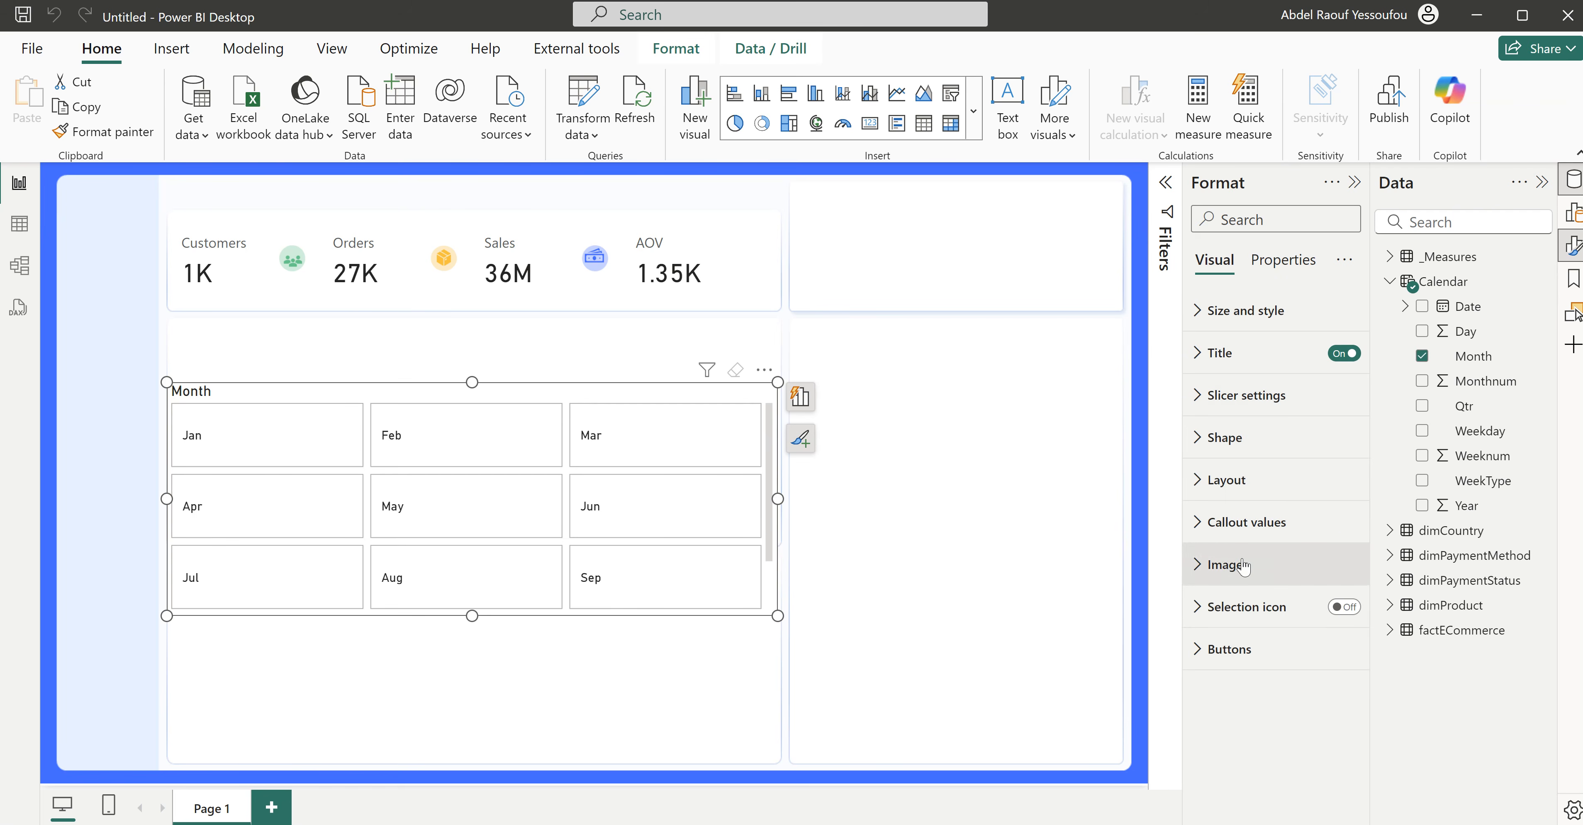
pyautogui.click(1238, 485)
pyautogui.scroll(-5, 1254, 368)
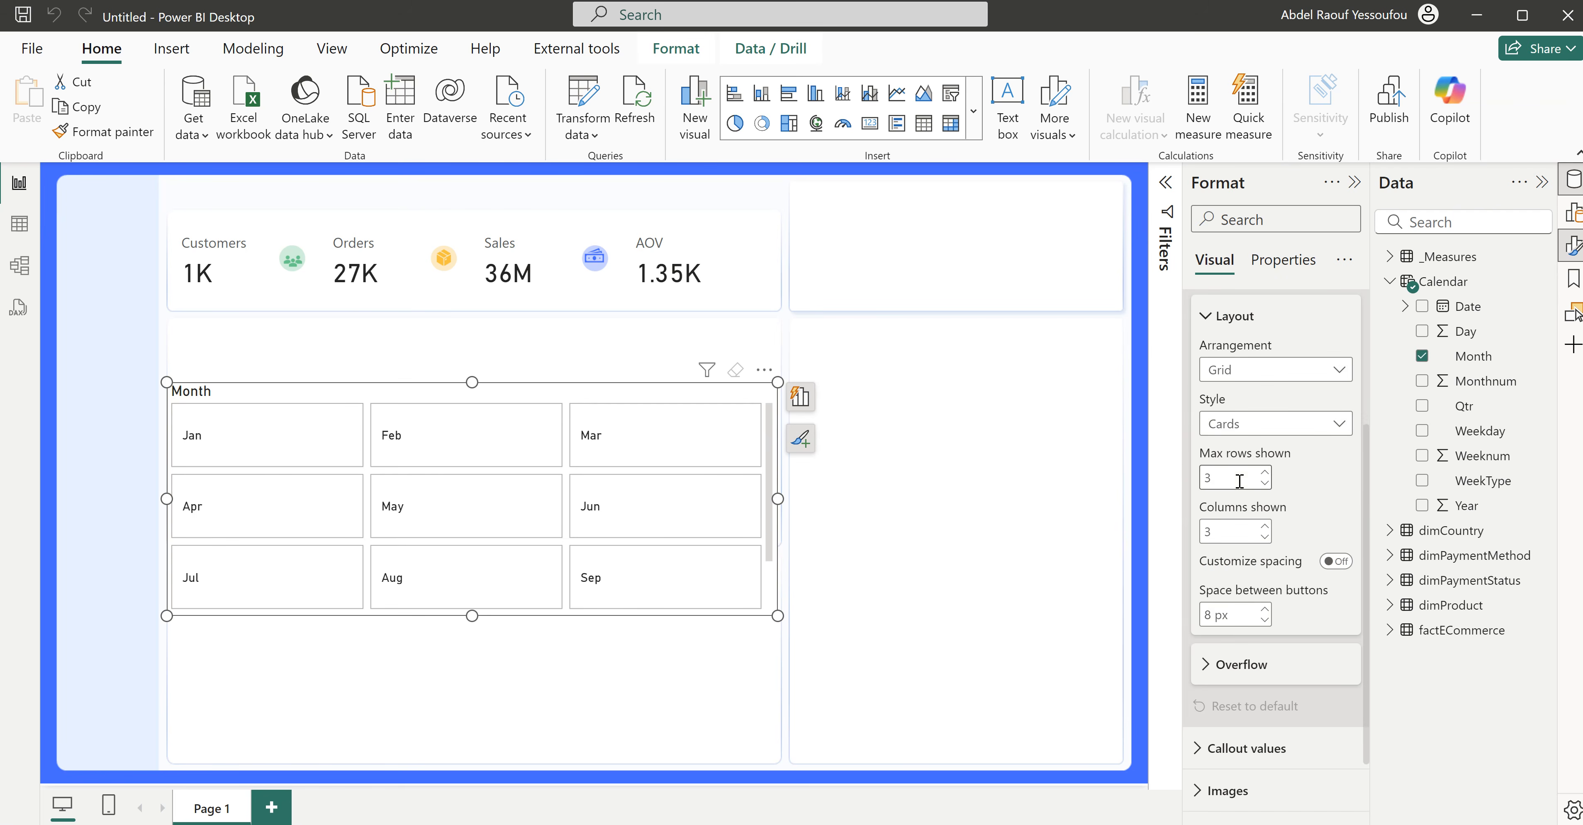
pyautogui.scroll(2, 1254, 346)
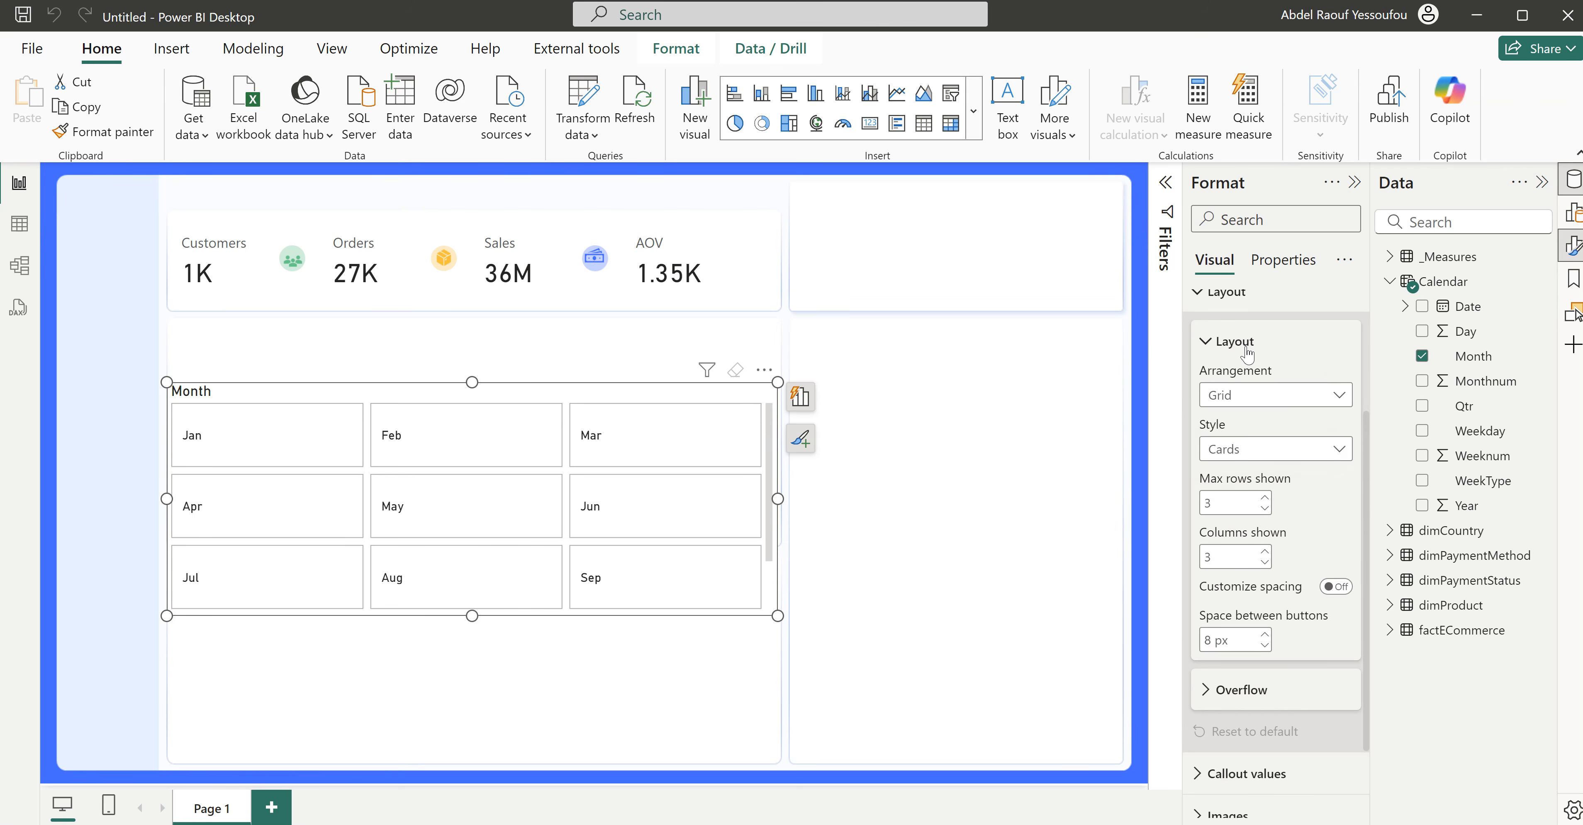
pyautogui.click(1244, 400)
pyautogui.click(1271, 424)
pyautogui.click(1235, 503)
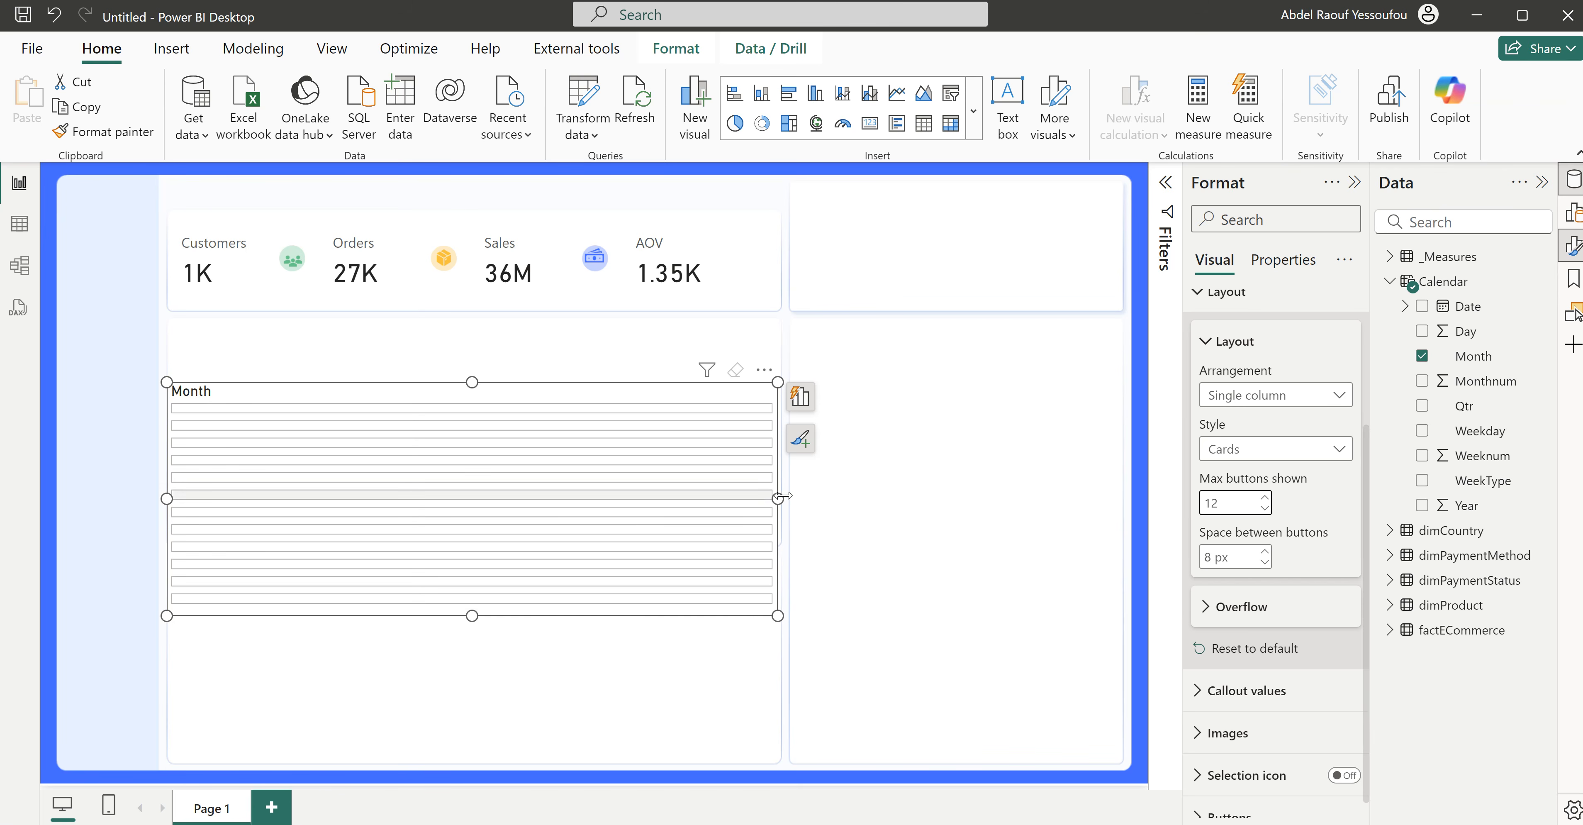
# Step: Place the Month slicer in the light-blue side strip of the canvas, sized about 109 wide by 459 high
pyautogui.moveTo(777, 498); pyautogui.dragTo(285, 541)
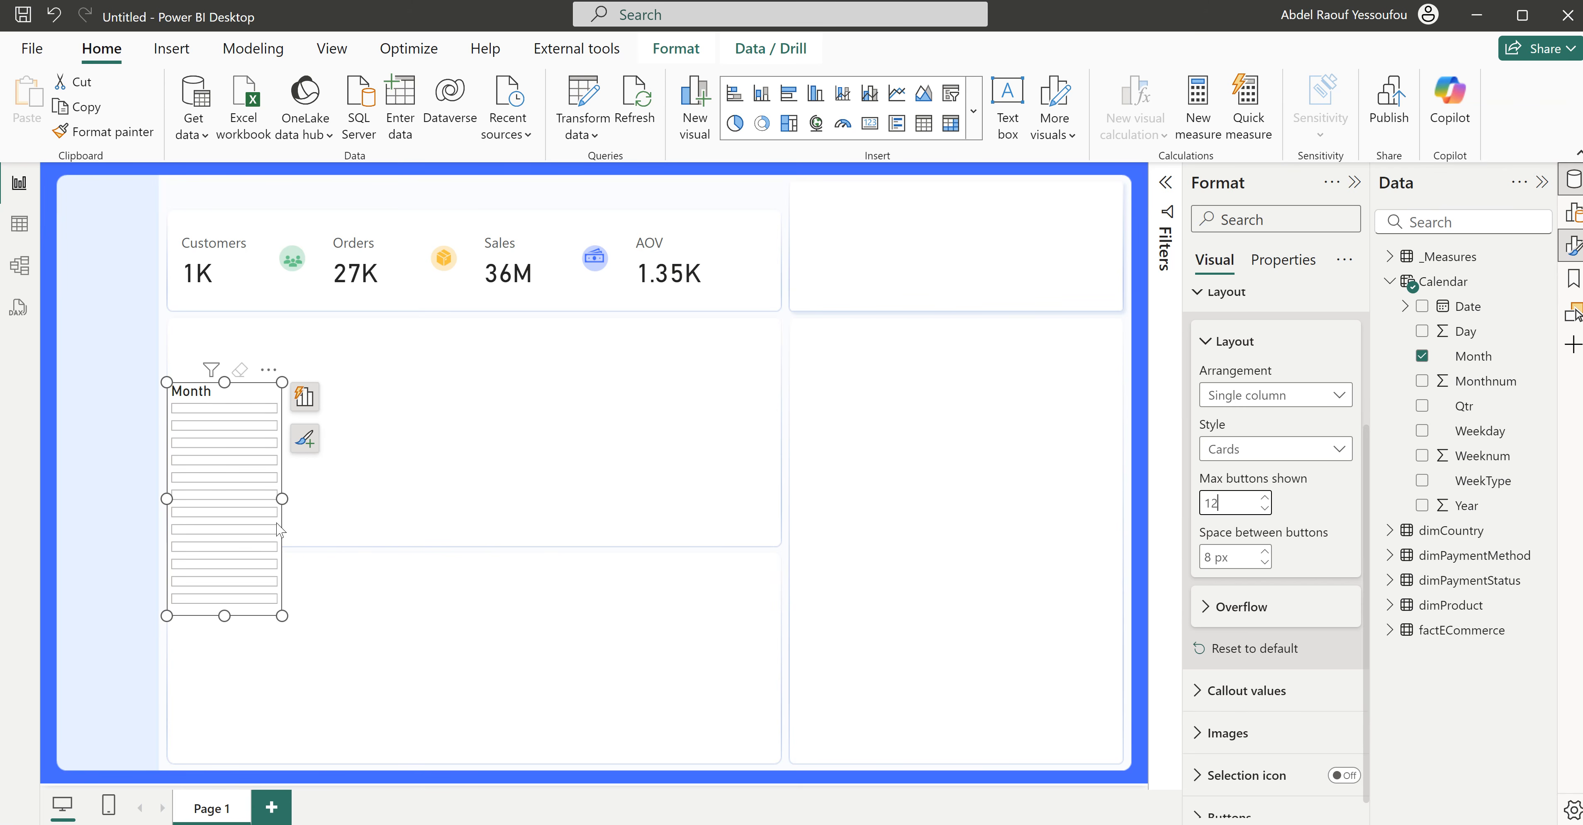
pyautogui.moveTo(204, 399); pyautogui.dragTo(97, 227)
pyautogui.moveTo(174, 326); pyautogui.dragTo(153, 329)
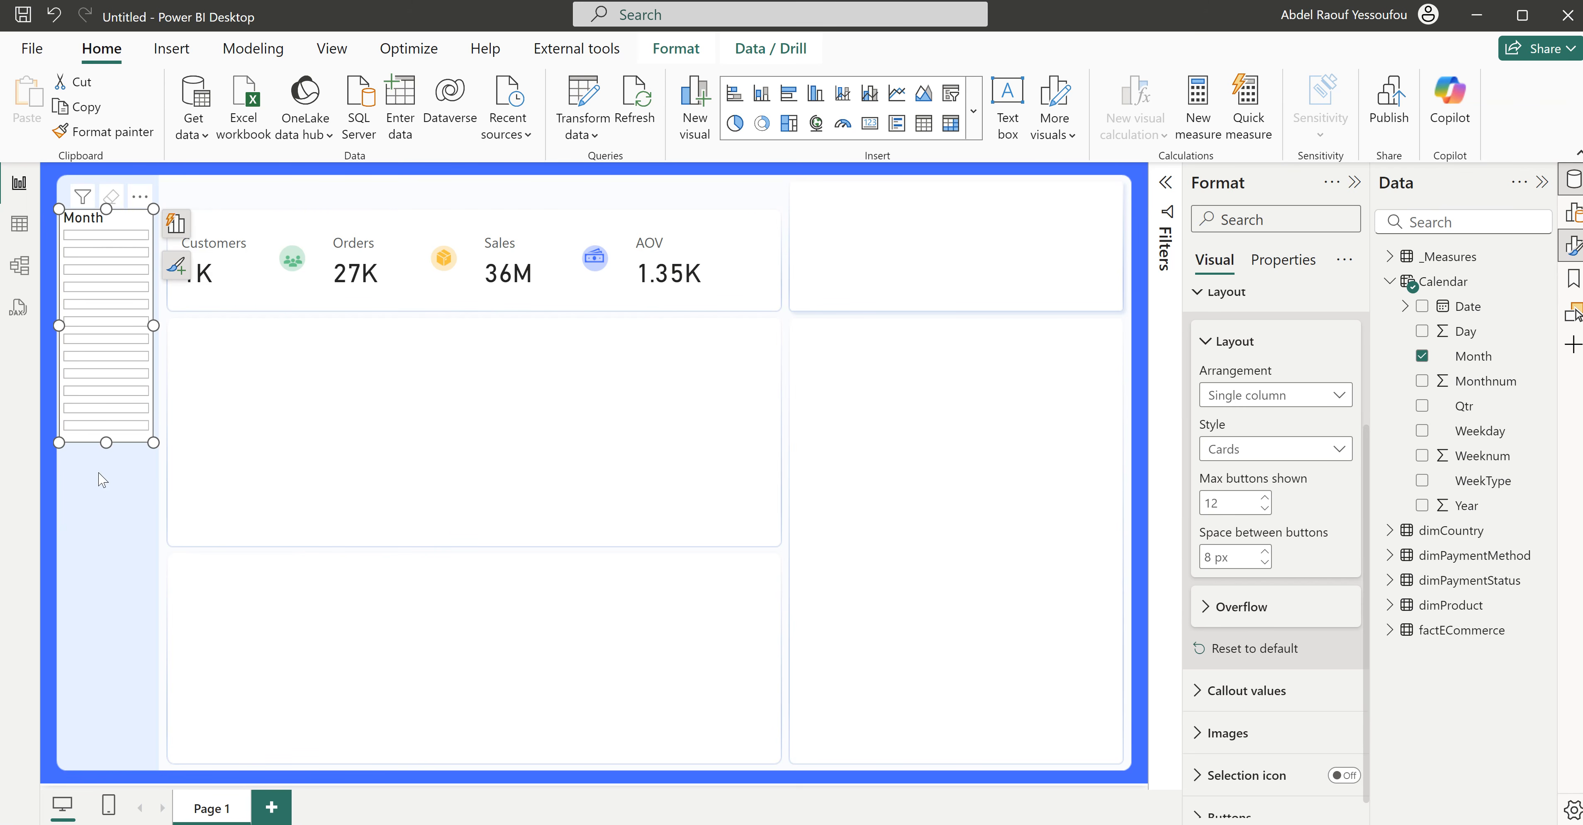
pyautogui.moveTo(105, 443); pyautogui.dragTo(102, 611)
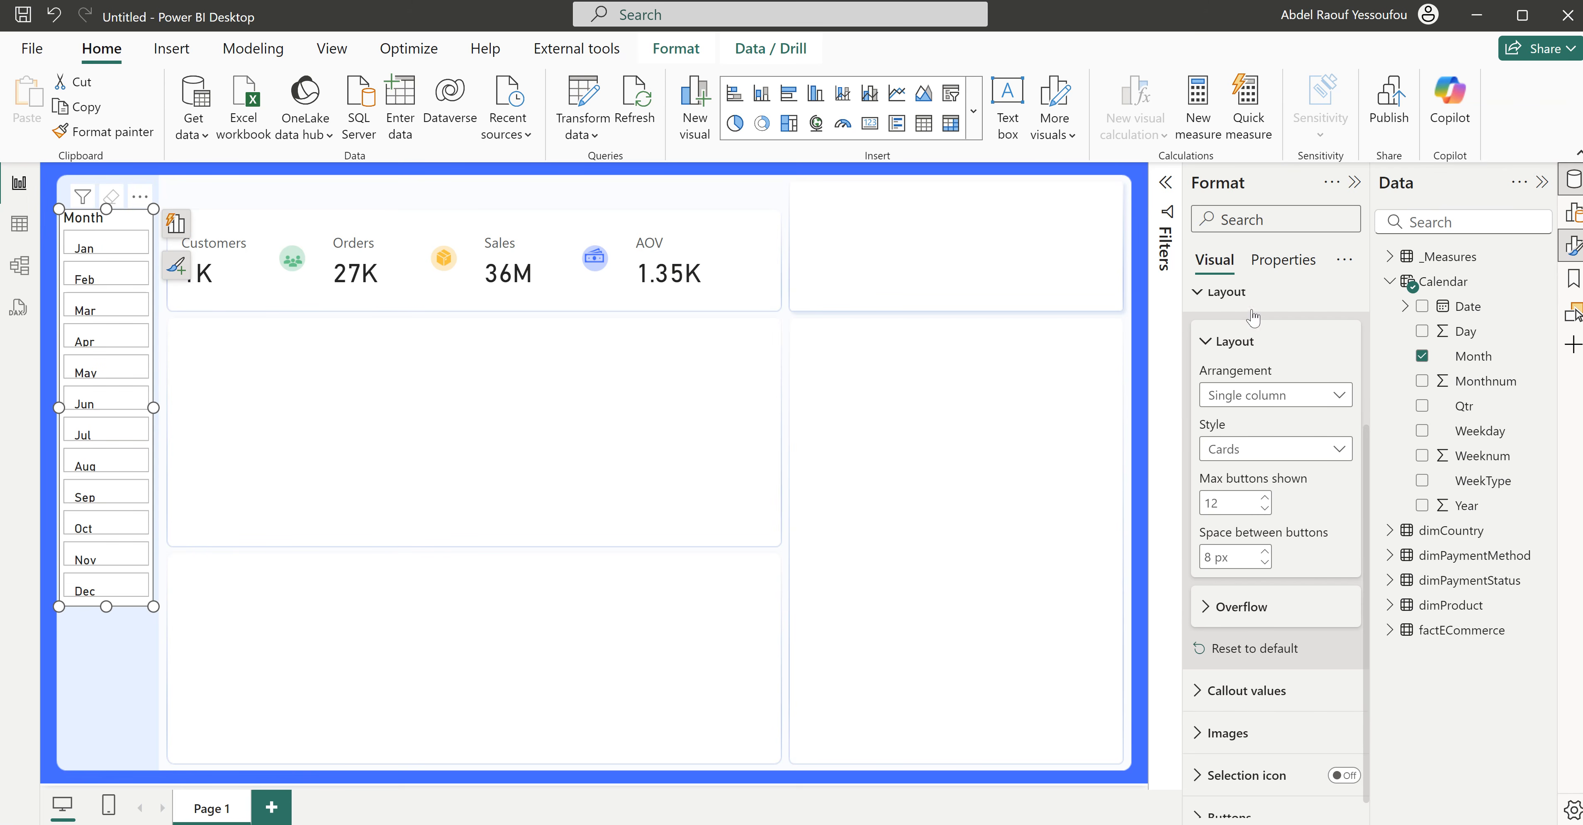
# Step: Turn off the background of the Month slicer
pyautogui.scroll(3, 1227, 352)
pyautogui.click(1211, 483)
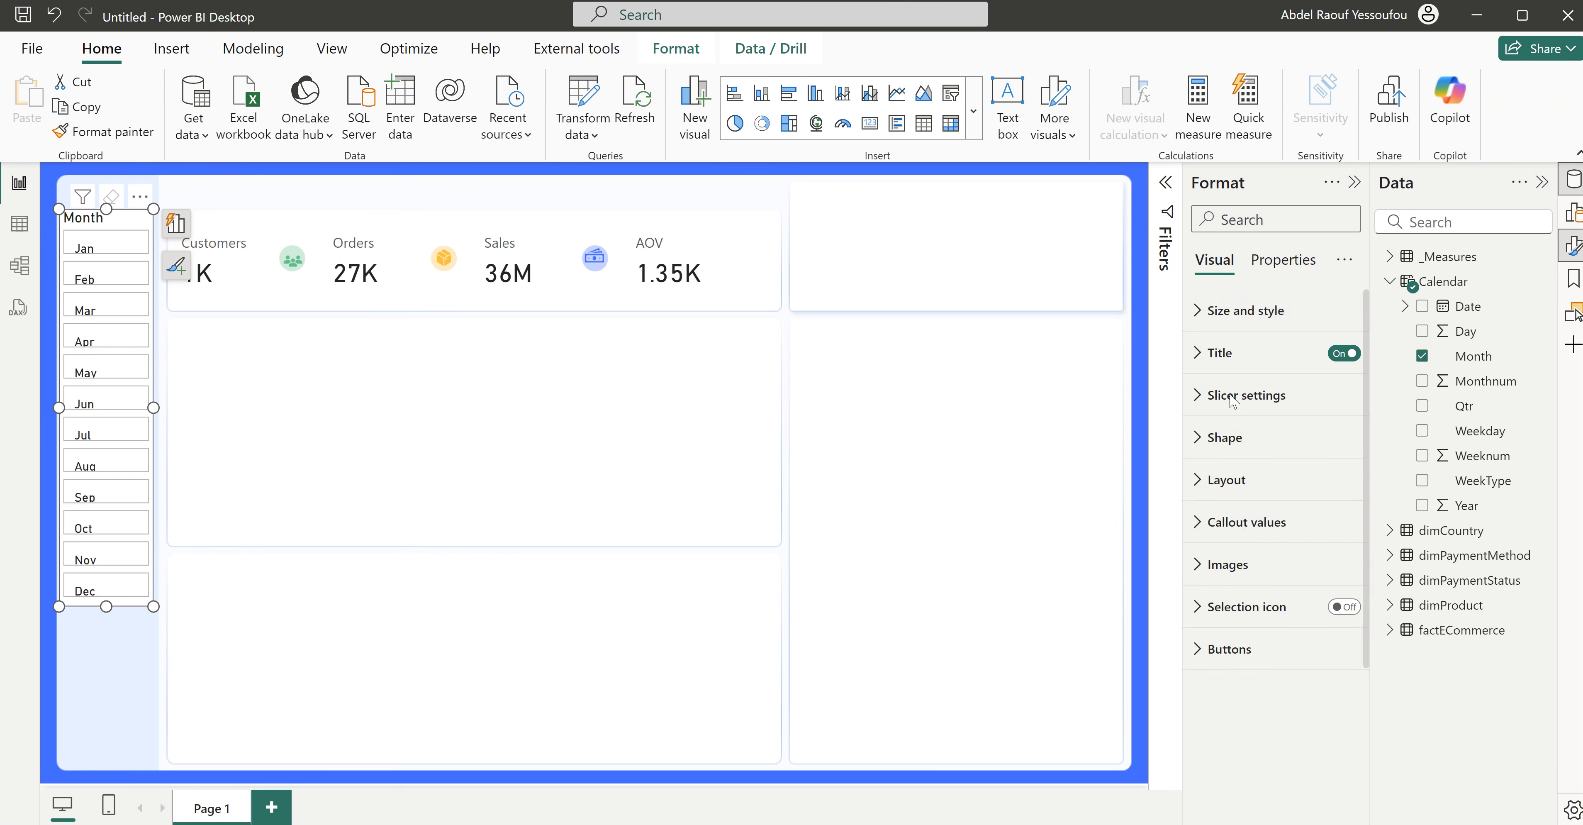
pyautogui.click(1226, 312)
pyautogui.click(1331, 707)
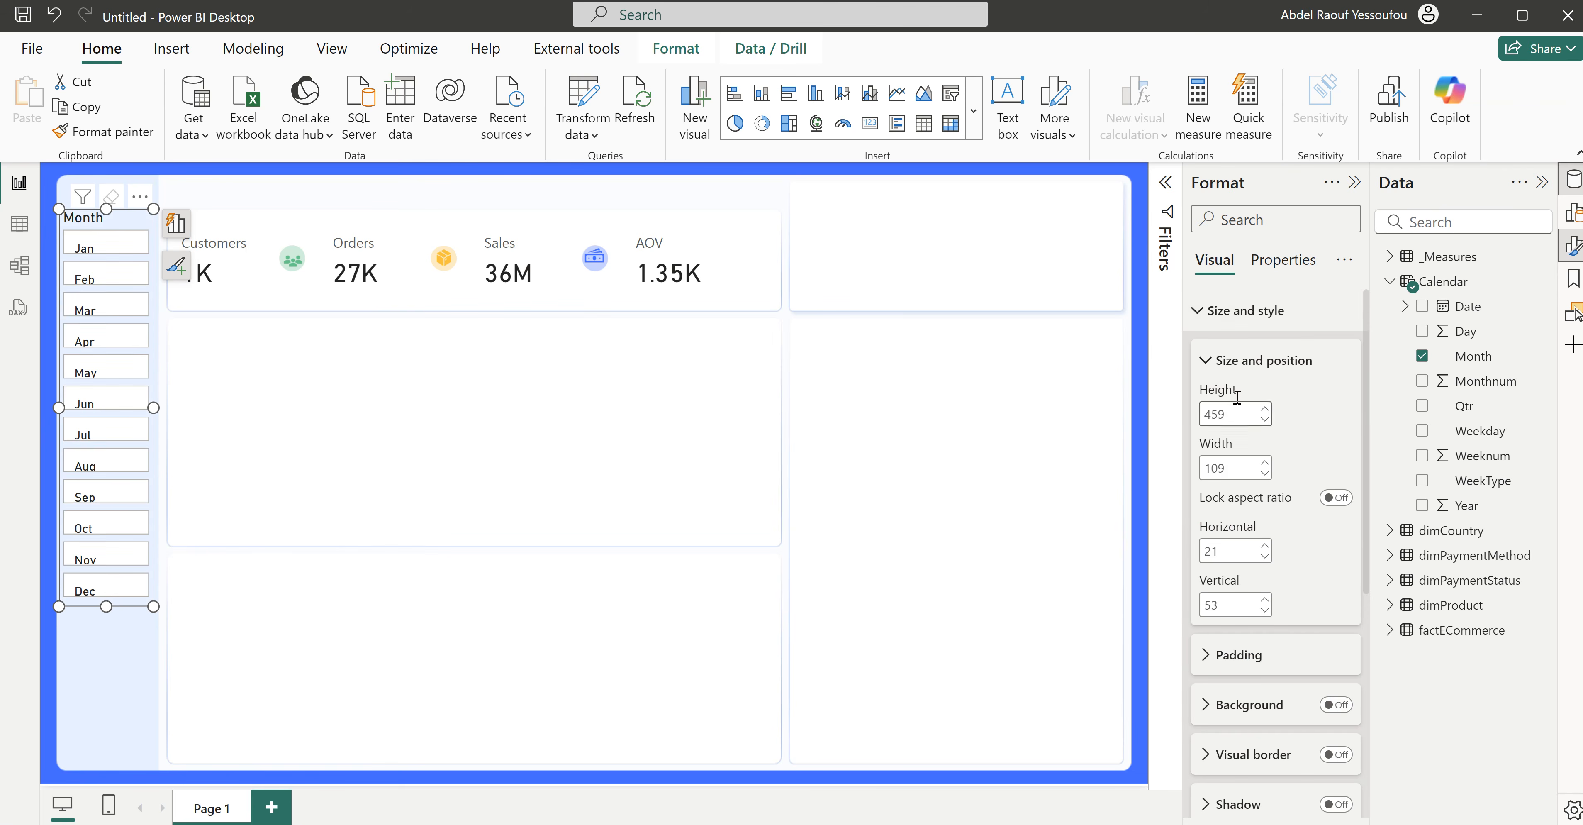
pyautogui.click(1239, 315)
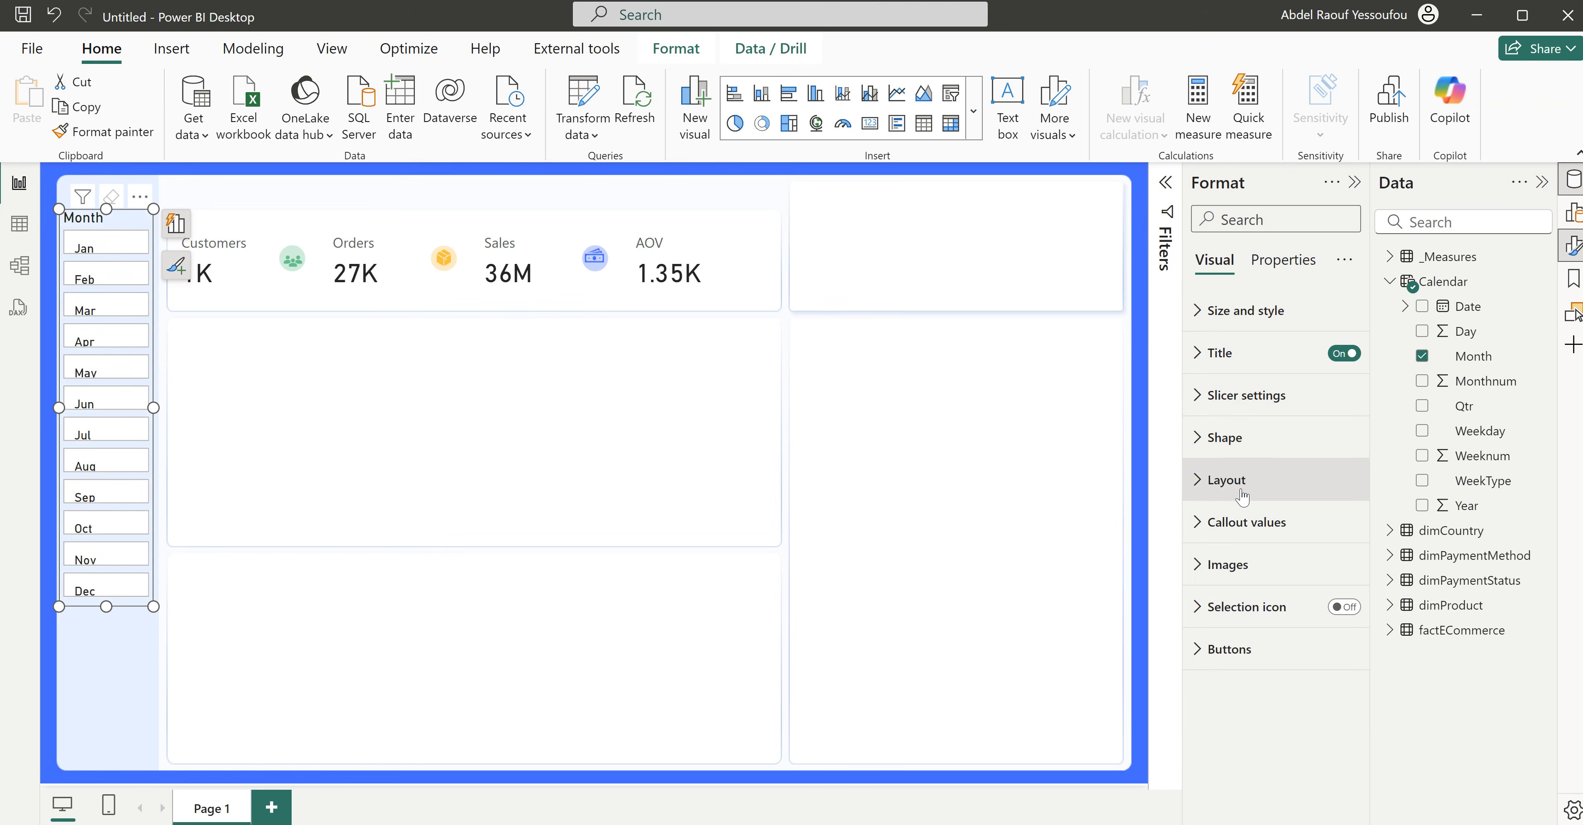
# Step: Set the slicer title's font size to 12 and its text to "Select Month"
pyautogui.click(1223, 353)
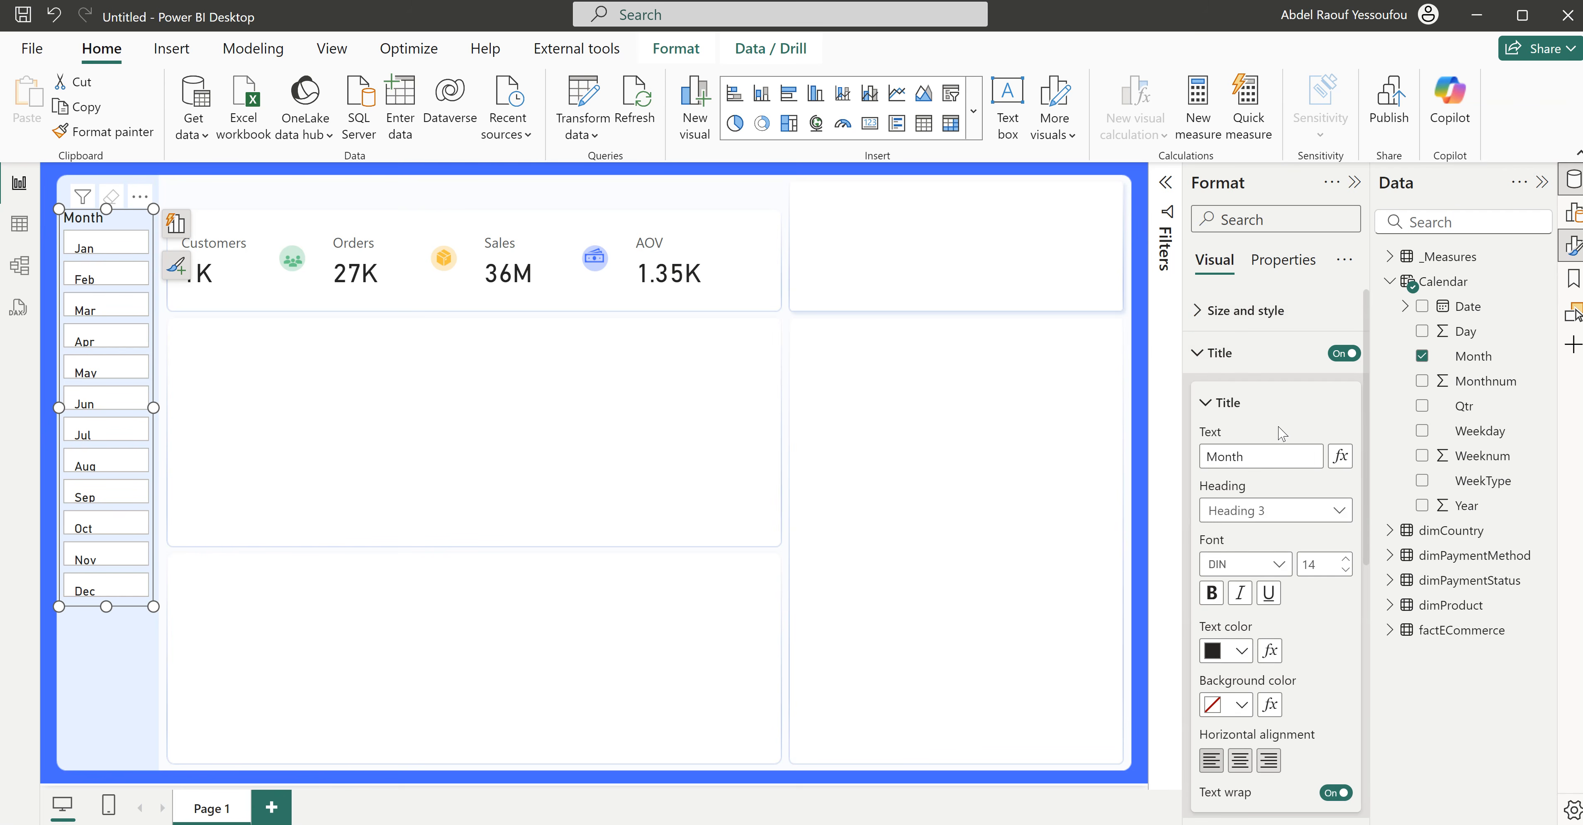
pyautogui.click(1343, 570)
pyautogui.click(1207, 458)
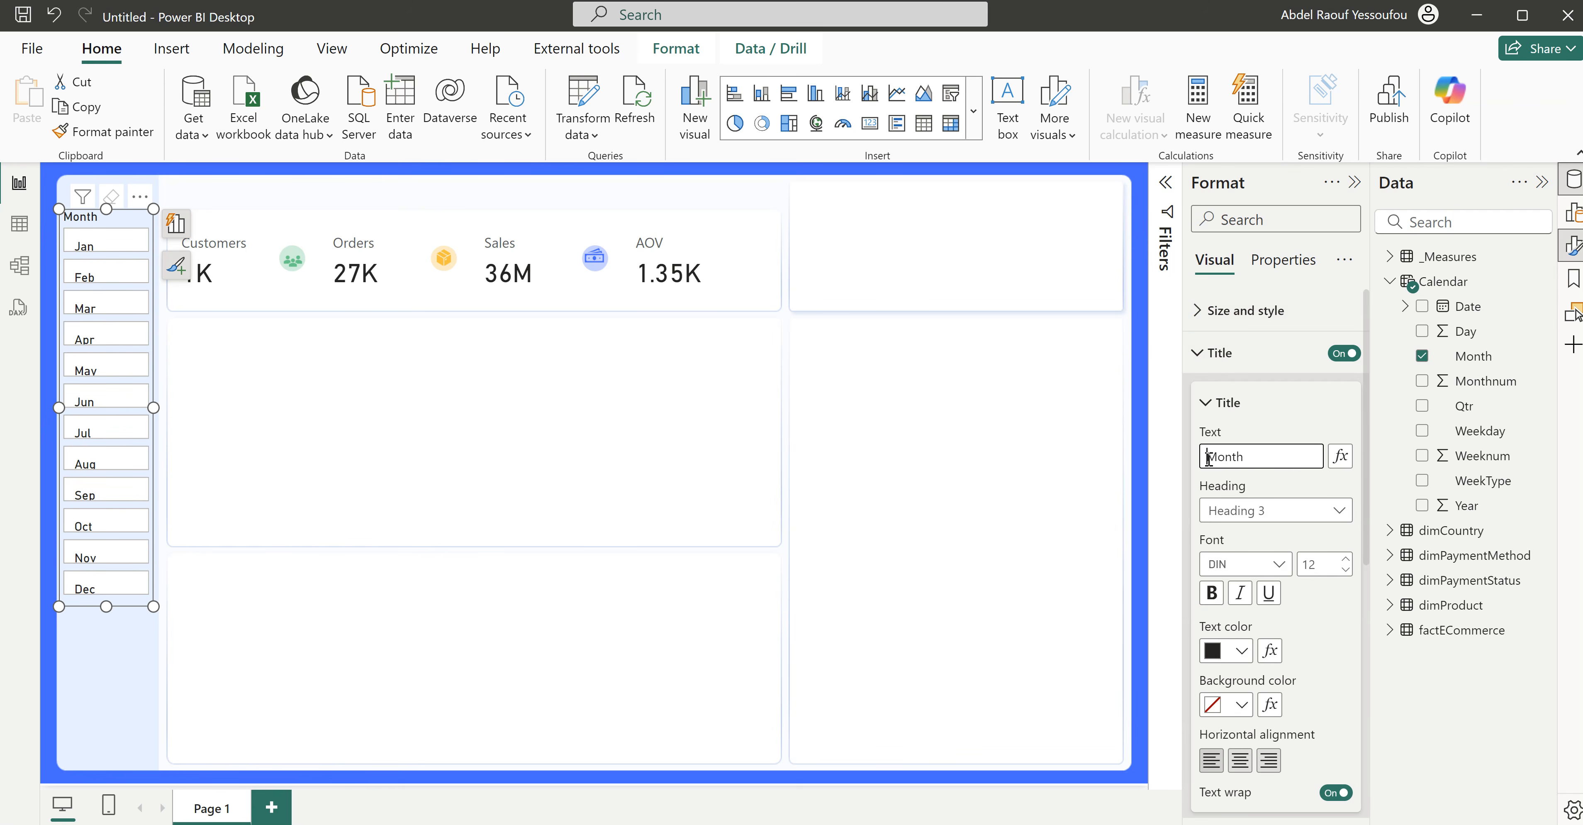
pyautogui.write('Select')
pyautogui.click(1298, 540)
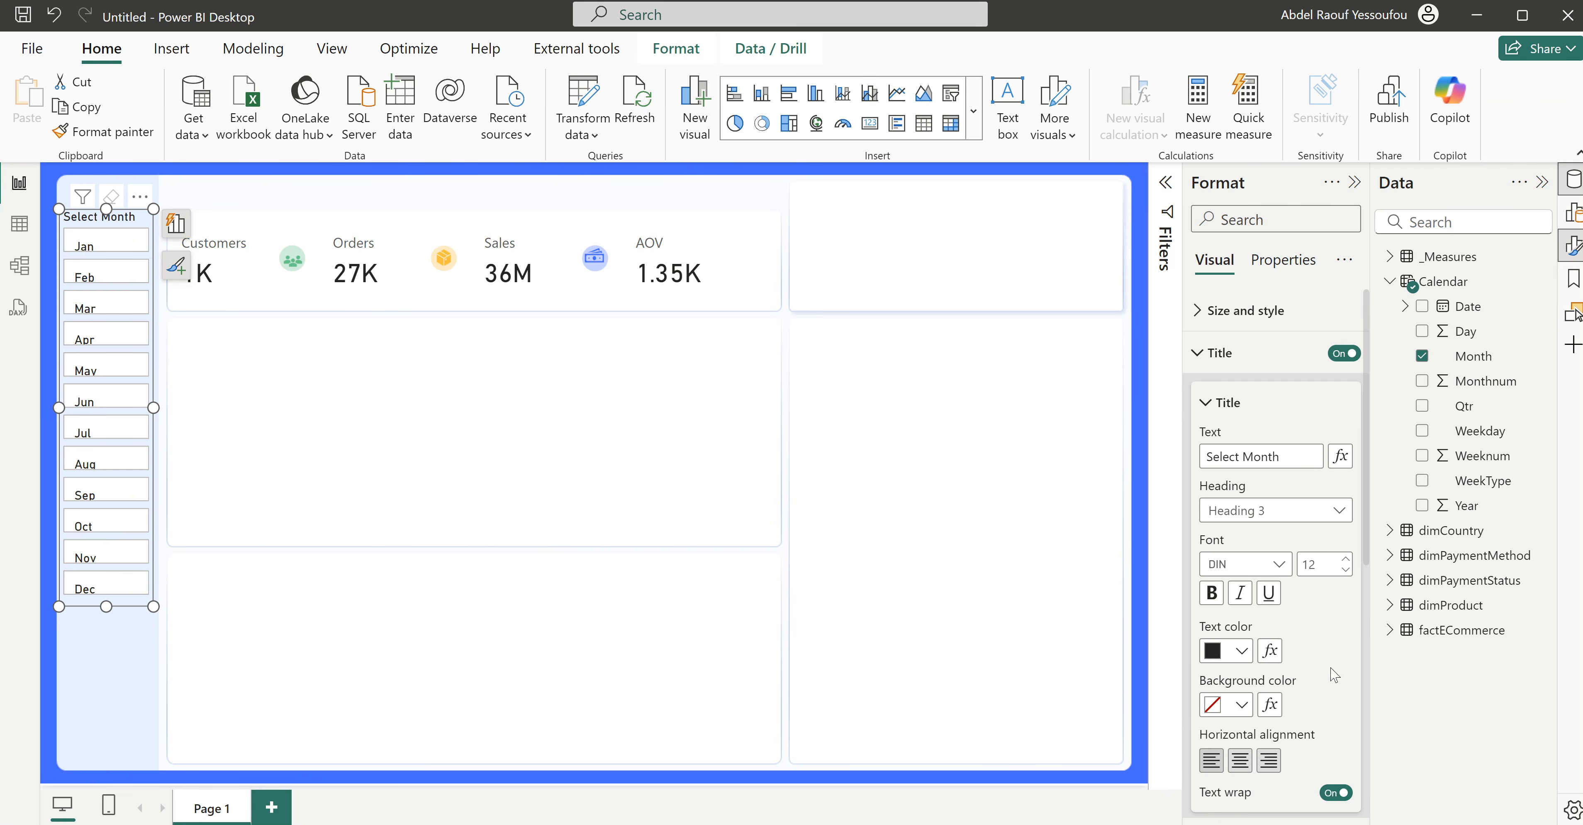
# Step: Center the slicer title horizontally
pyautogui.scroll(-3, 1334, 674)
pyautogui.click(1240, 656)
pyautogui.scroll(3, 1250, 664)
pyautogui.click(1203, 363)
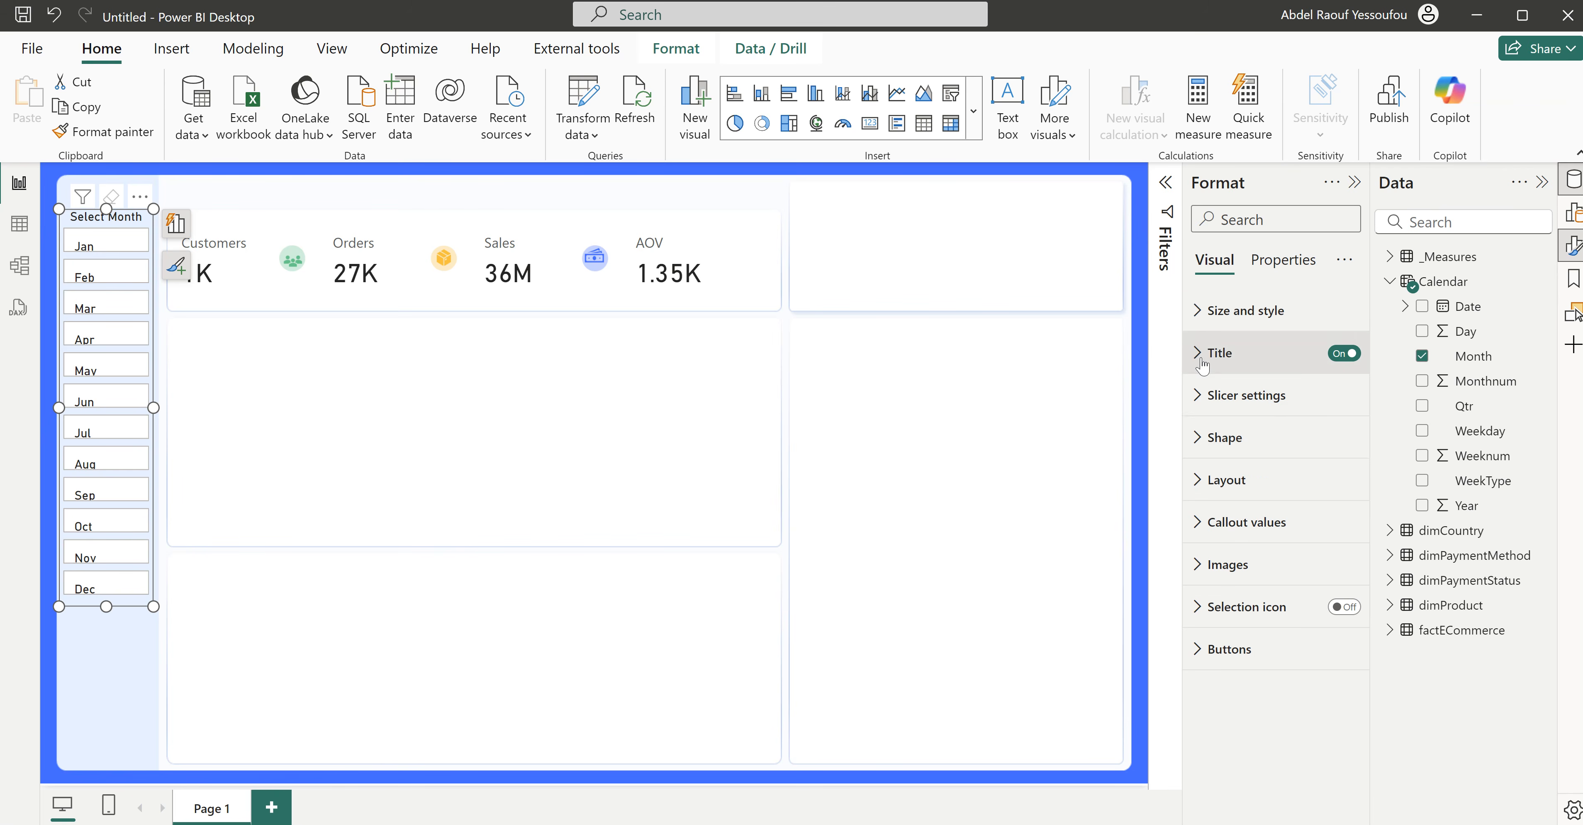
# Step: Center the callout values horizontally on the slicer's month buttons for the Default state
pyautogui.click(1234, 521)
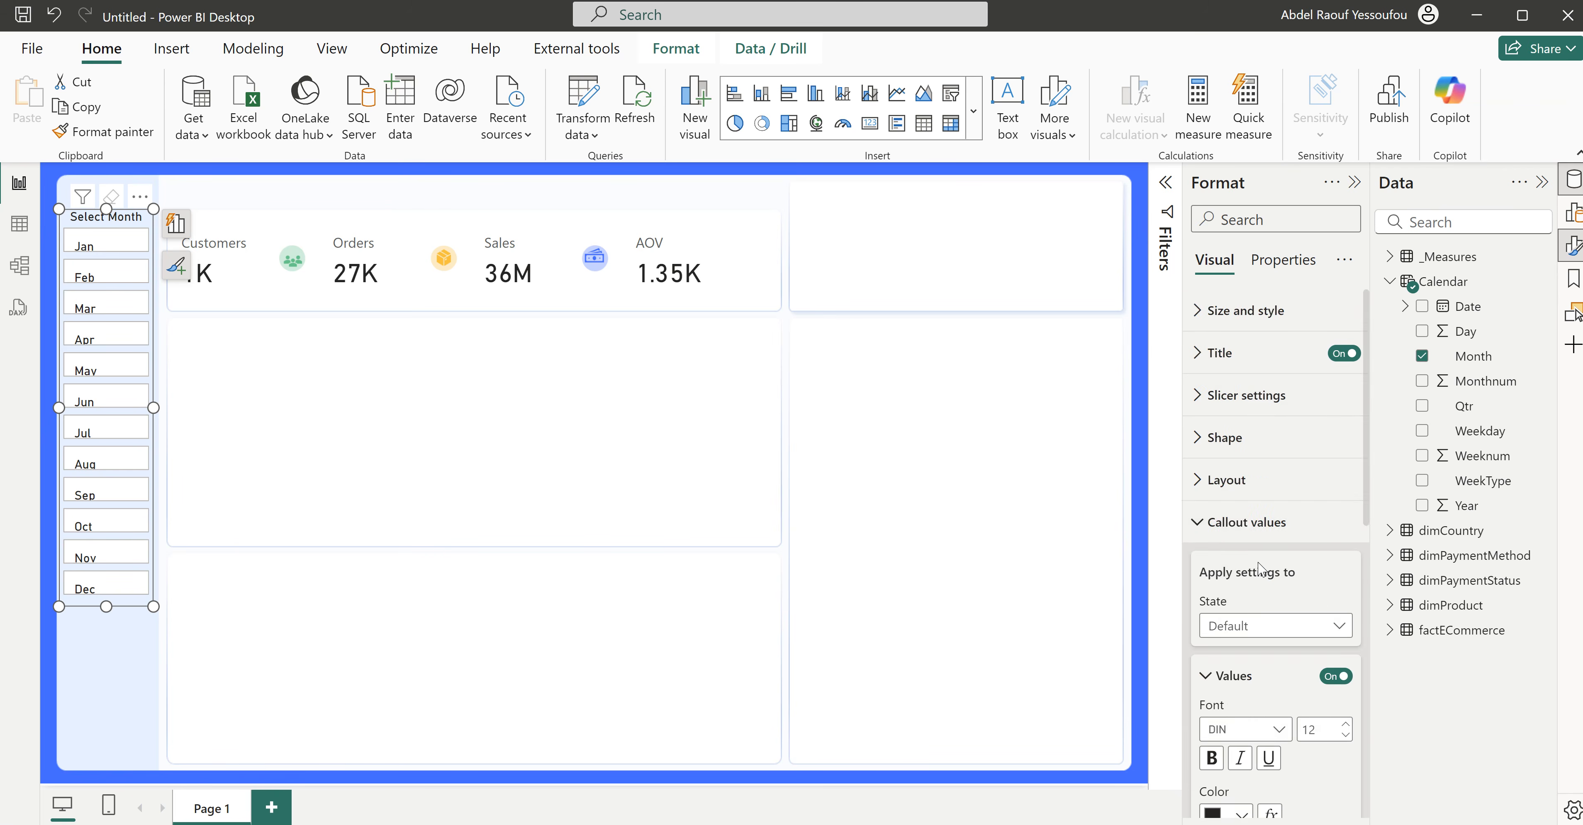
pyautogui.scroll(-5, 1263, 581)
pyautogui.click(1242, 636)
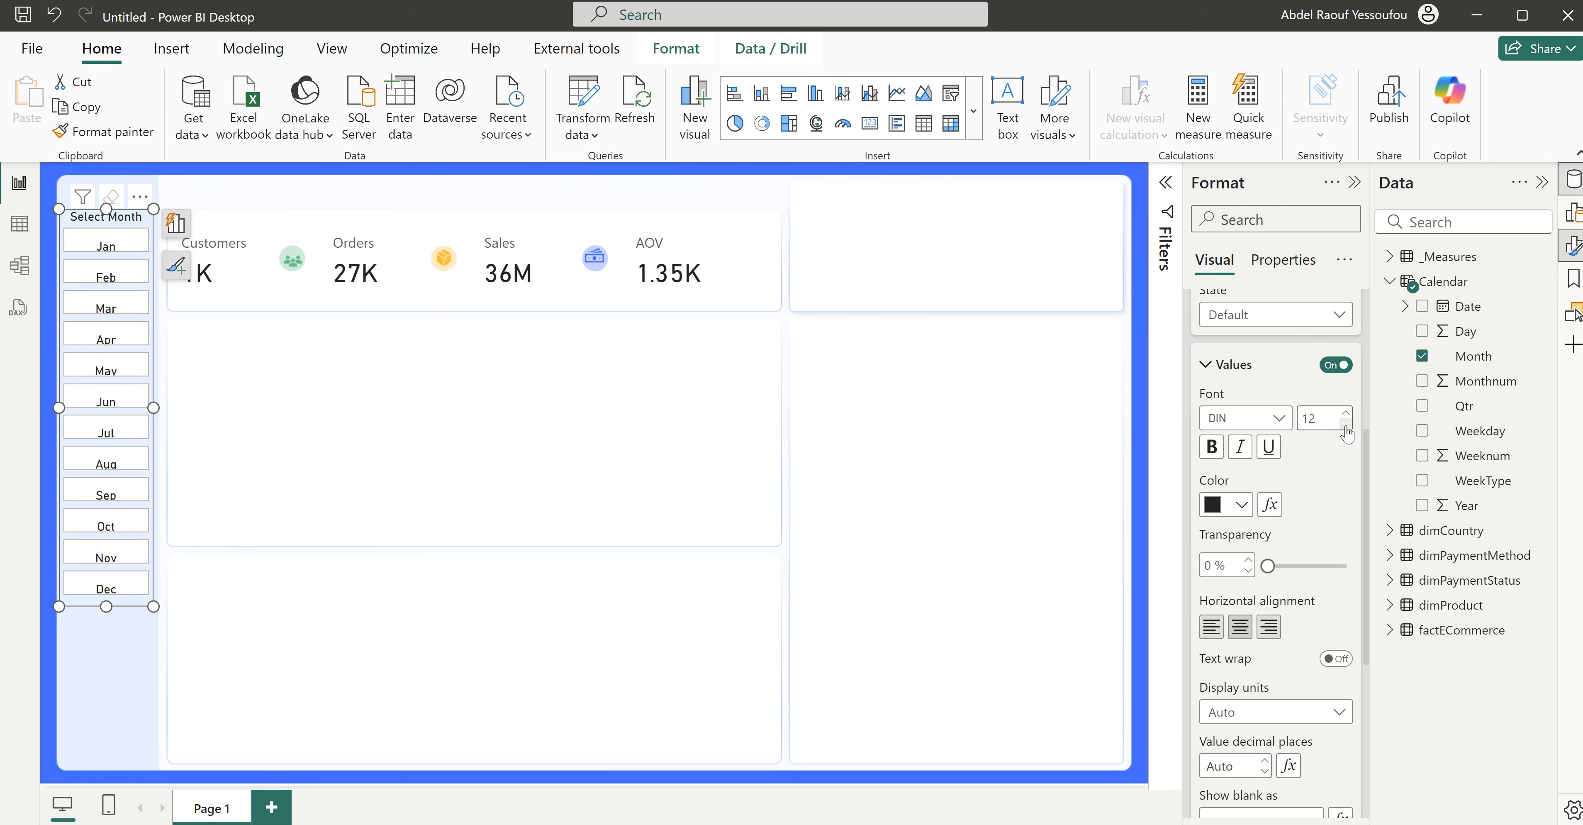
pyautogui.scroll(-5, 1346, 432)
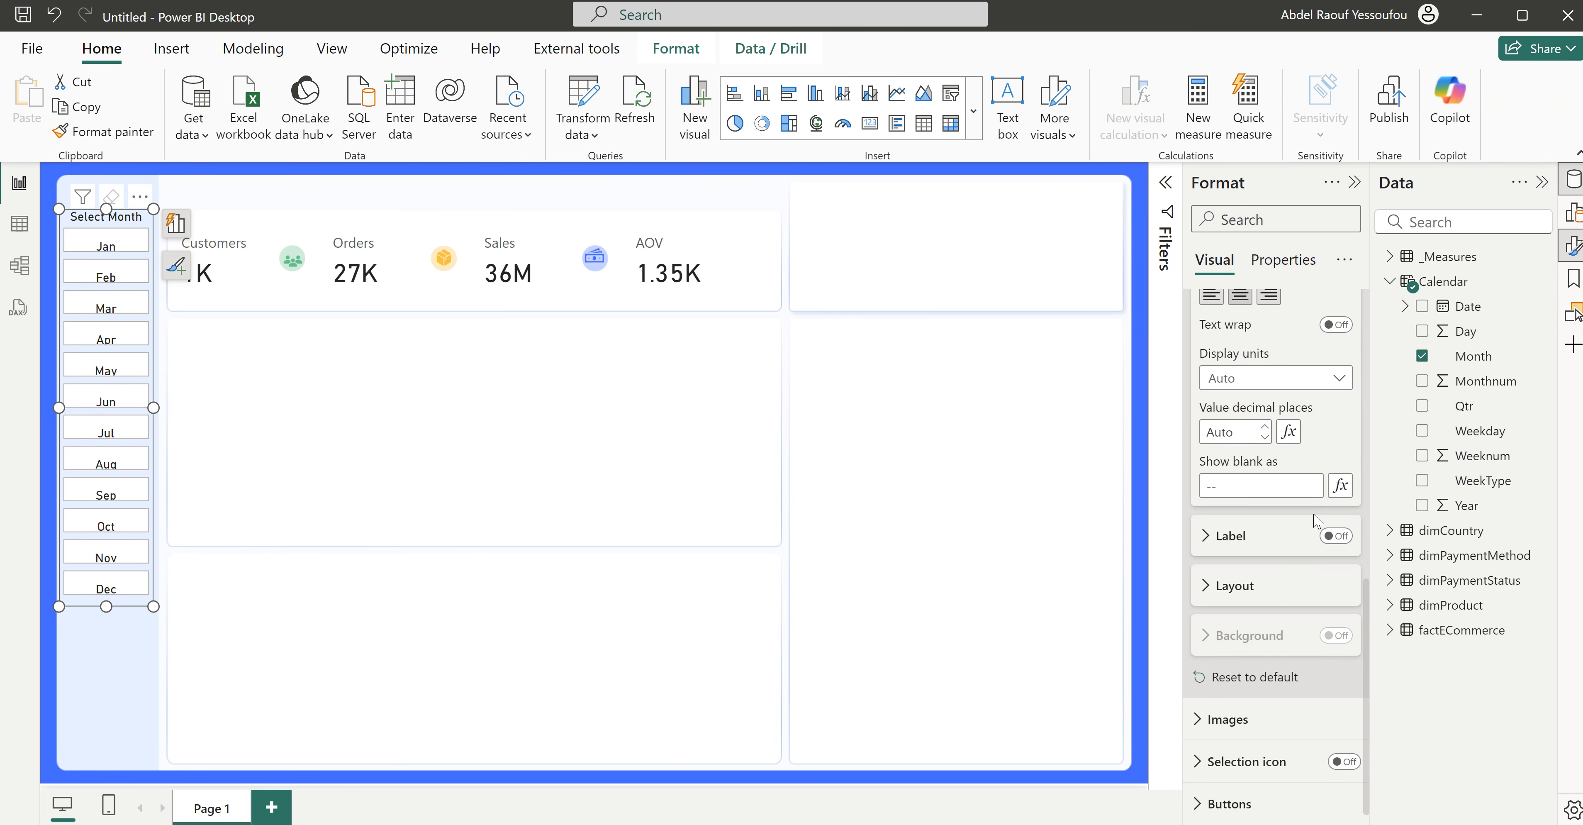
pyautogui.scroll(7, 1272, 617)
pyautogui.scroll(3, 1272, 616)
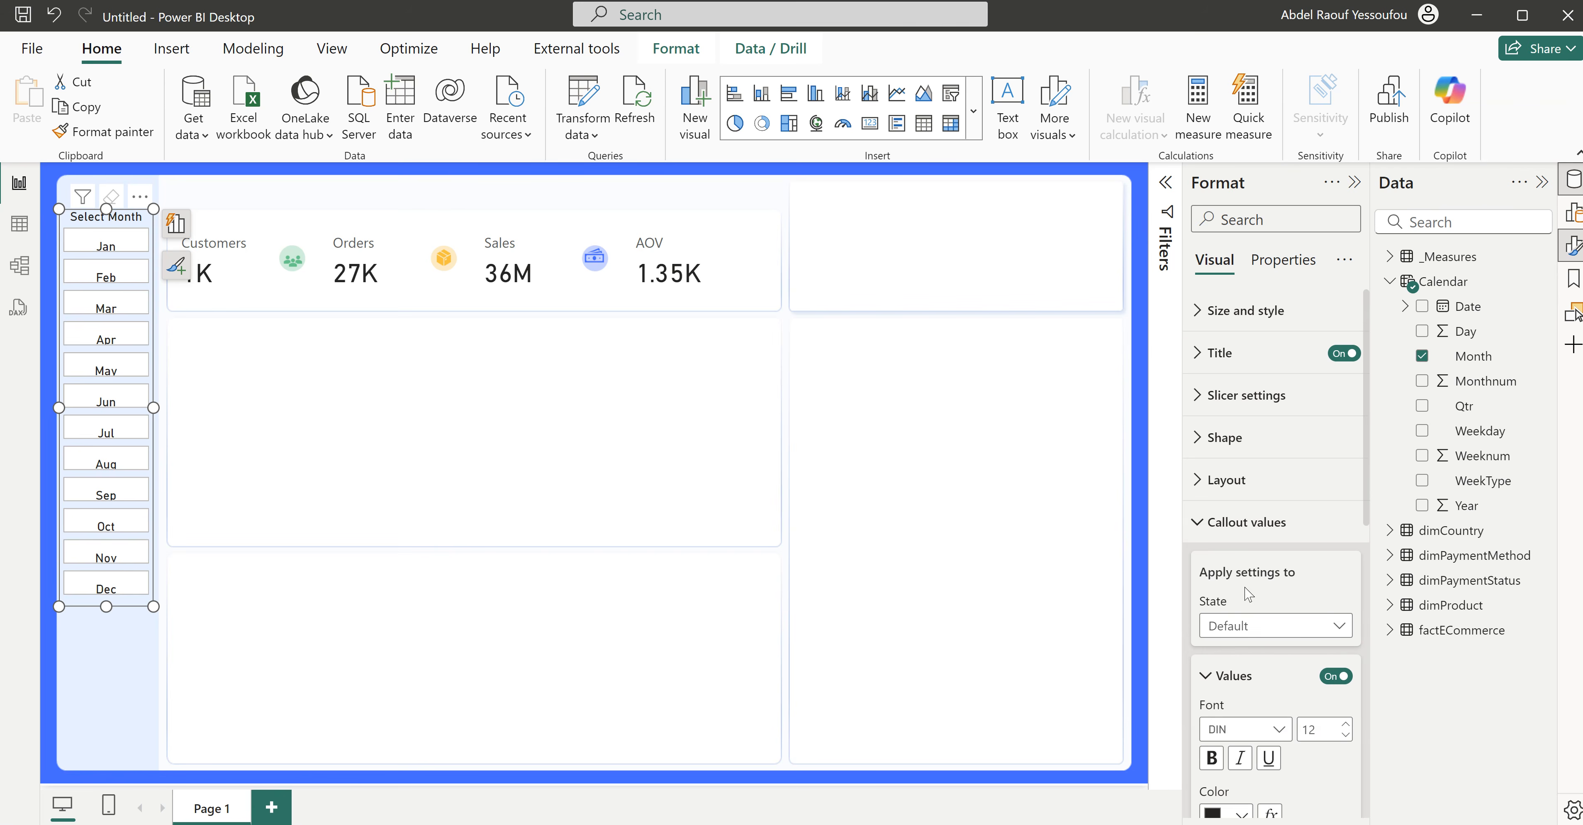
# Step: Change the shape of the month slicer buttons to Rounded Rectangle with 7 px rounded corners
pyautogui.click(1229, 523)
pyautogui.click(1224, 437)
pyautogui.click(1278, 542)
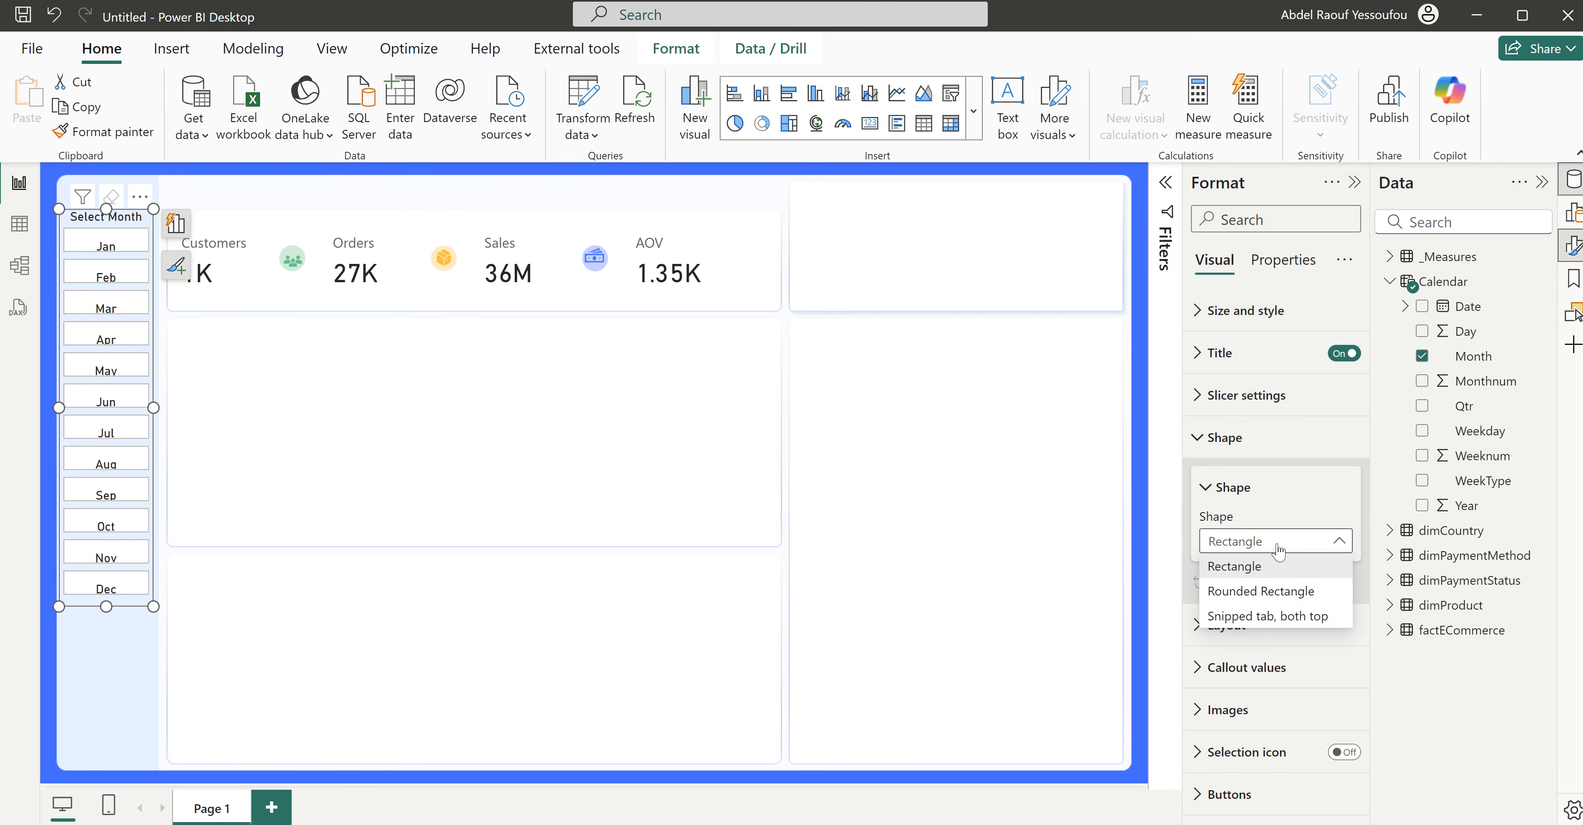
pyautogui.click(1275, 591)
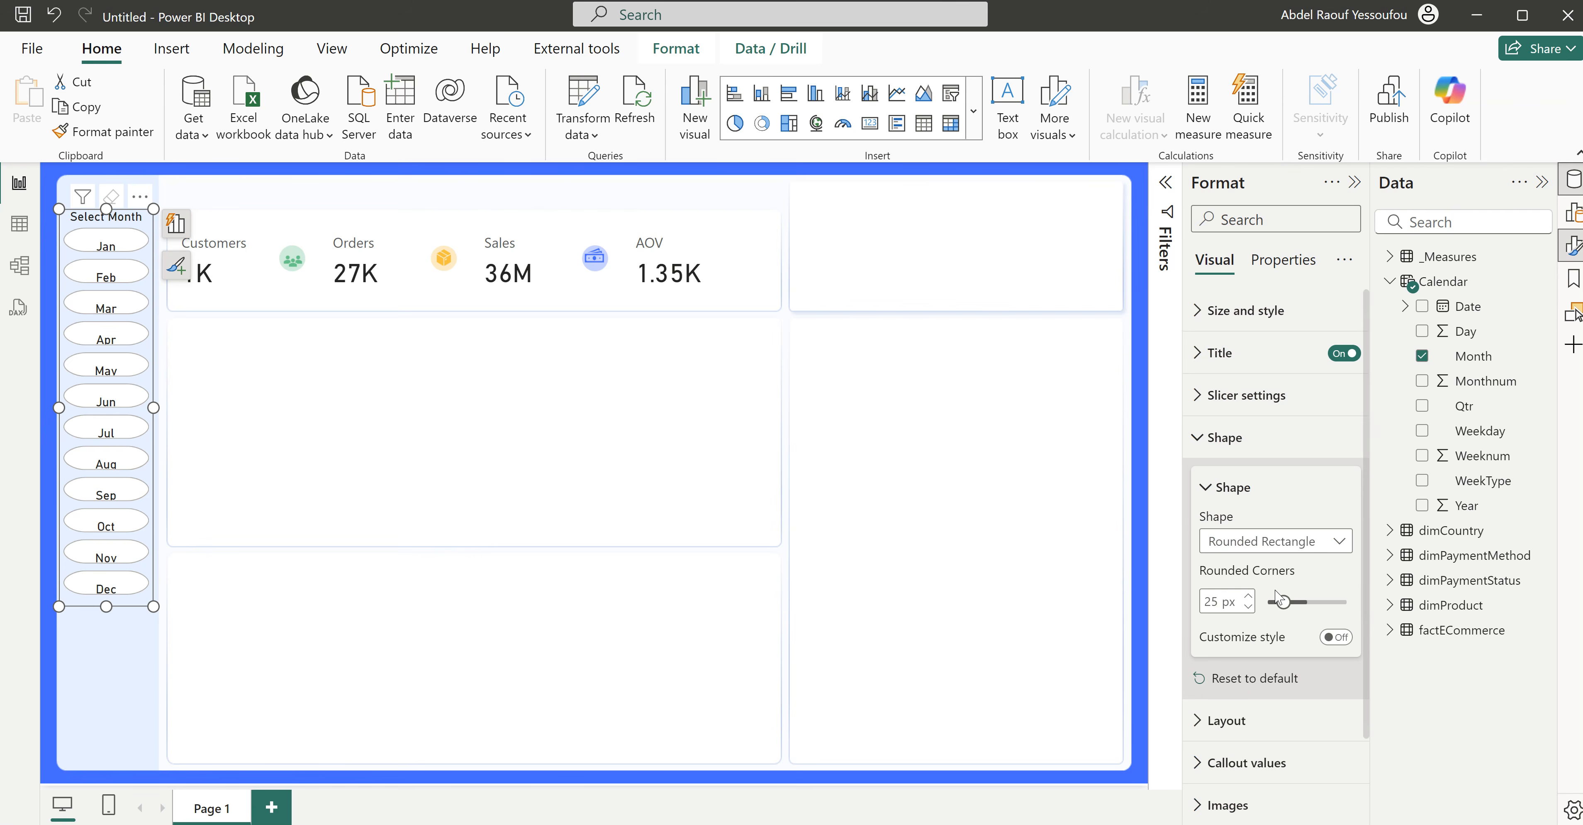
pyautogui.moveTo(1304, 601); pyautogui.dragTo(1285, 608)
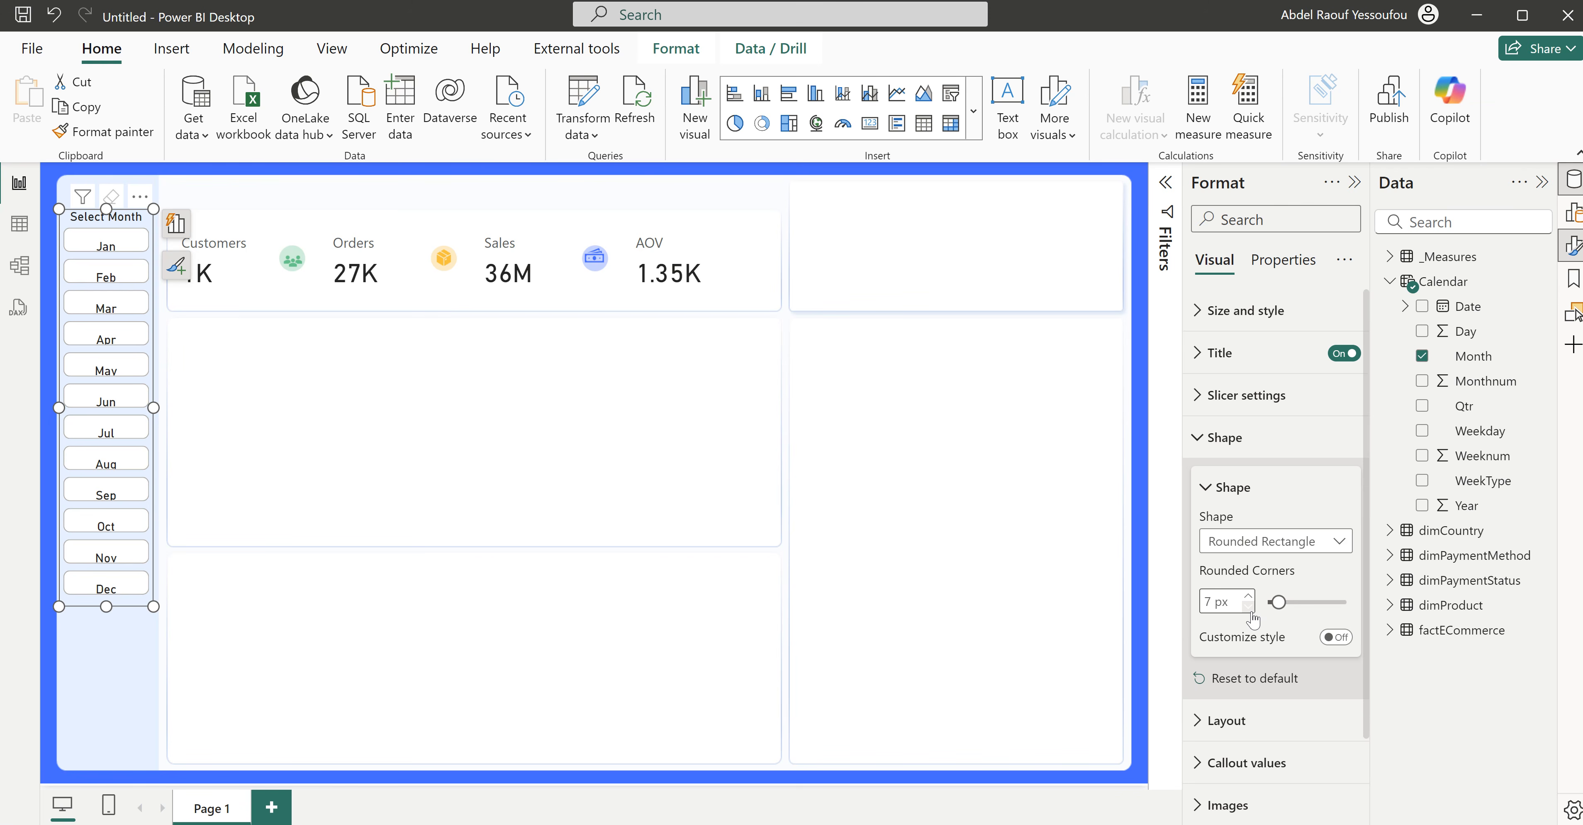
pyautogui.click(1224, 437)
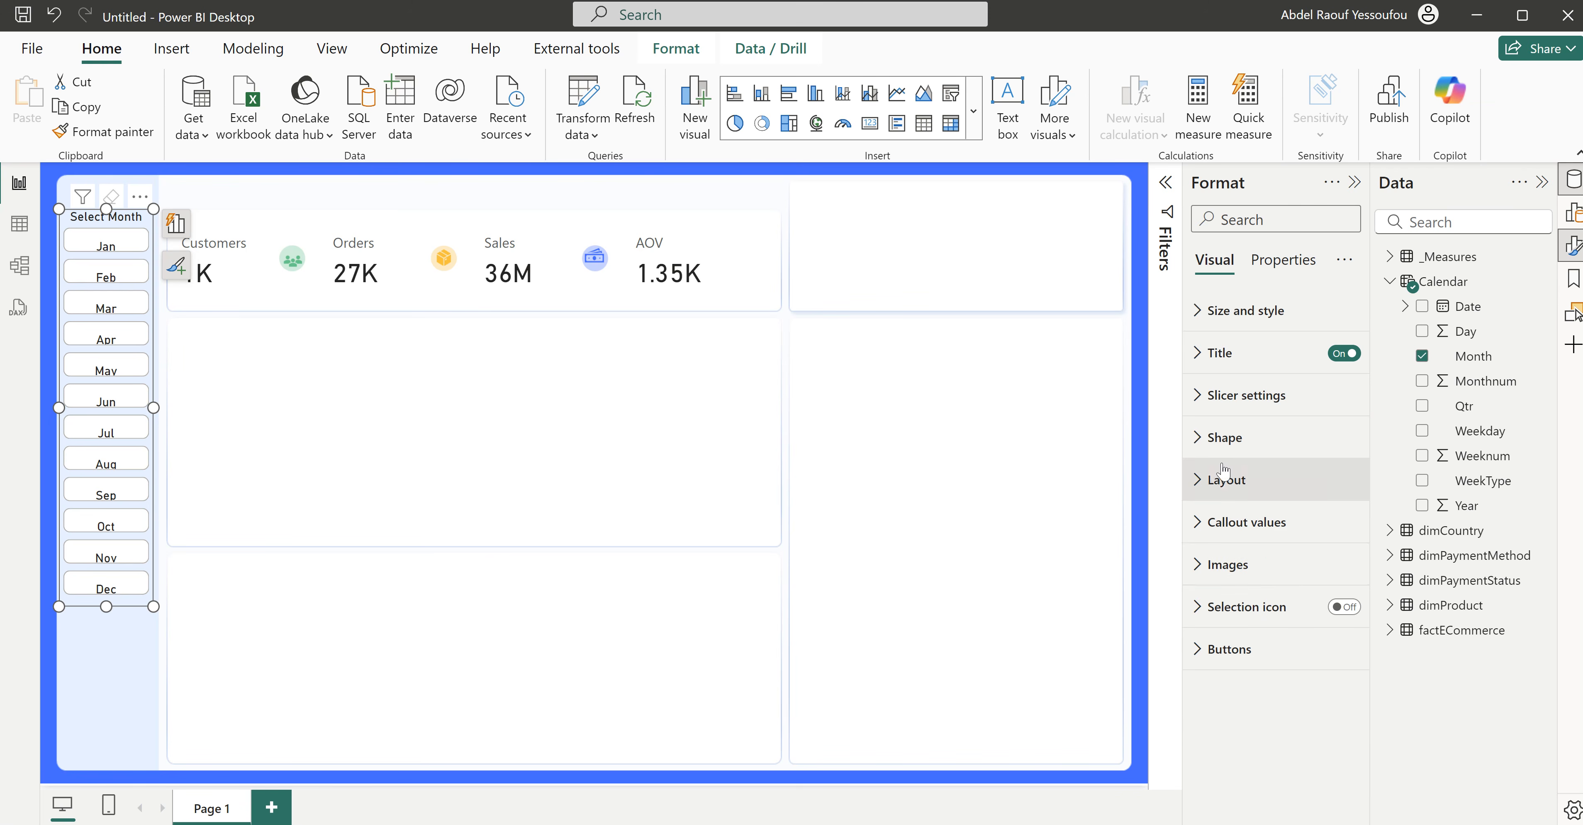
# Step: Set the padding size of the month slicer buttons to Narrow for the Default state
pyautogui.click(1232, 650)
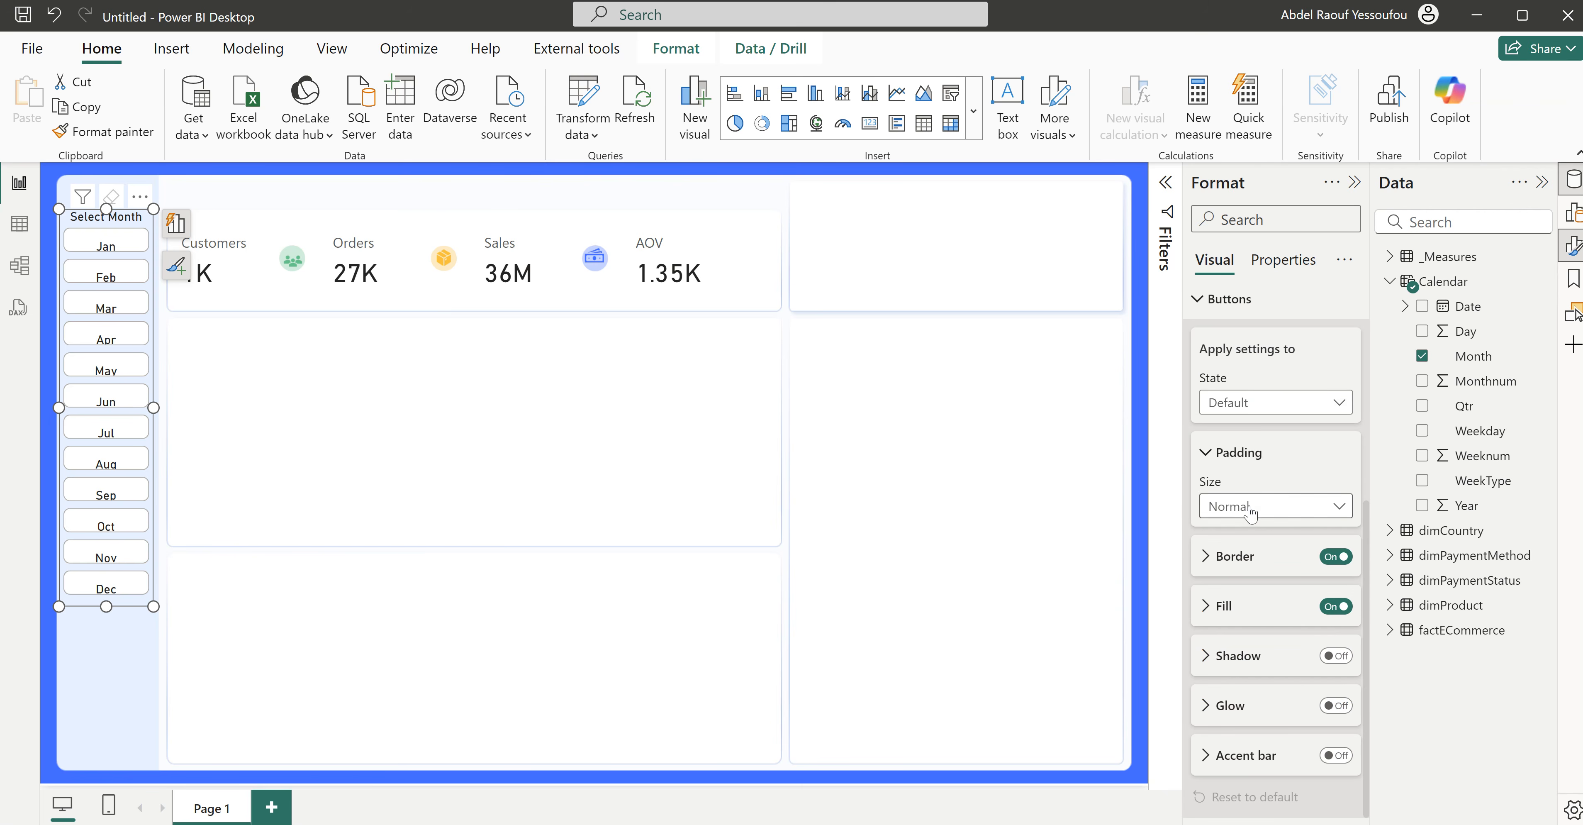
pyautogui.click(1249, 517)
pyautogui.click(1249, 587)
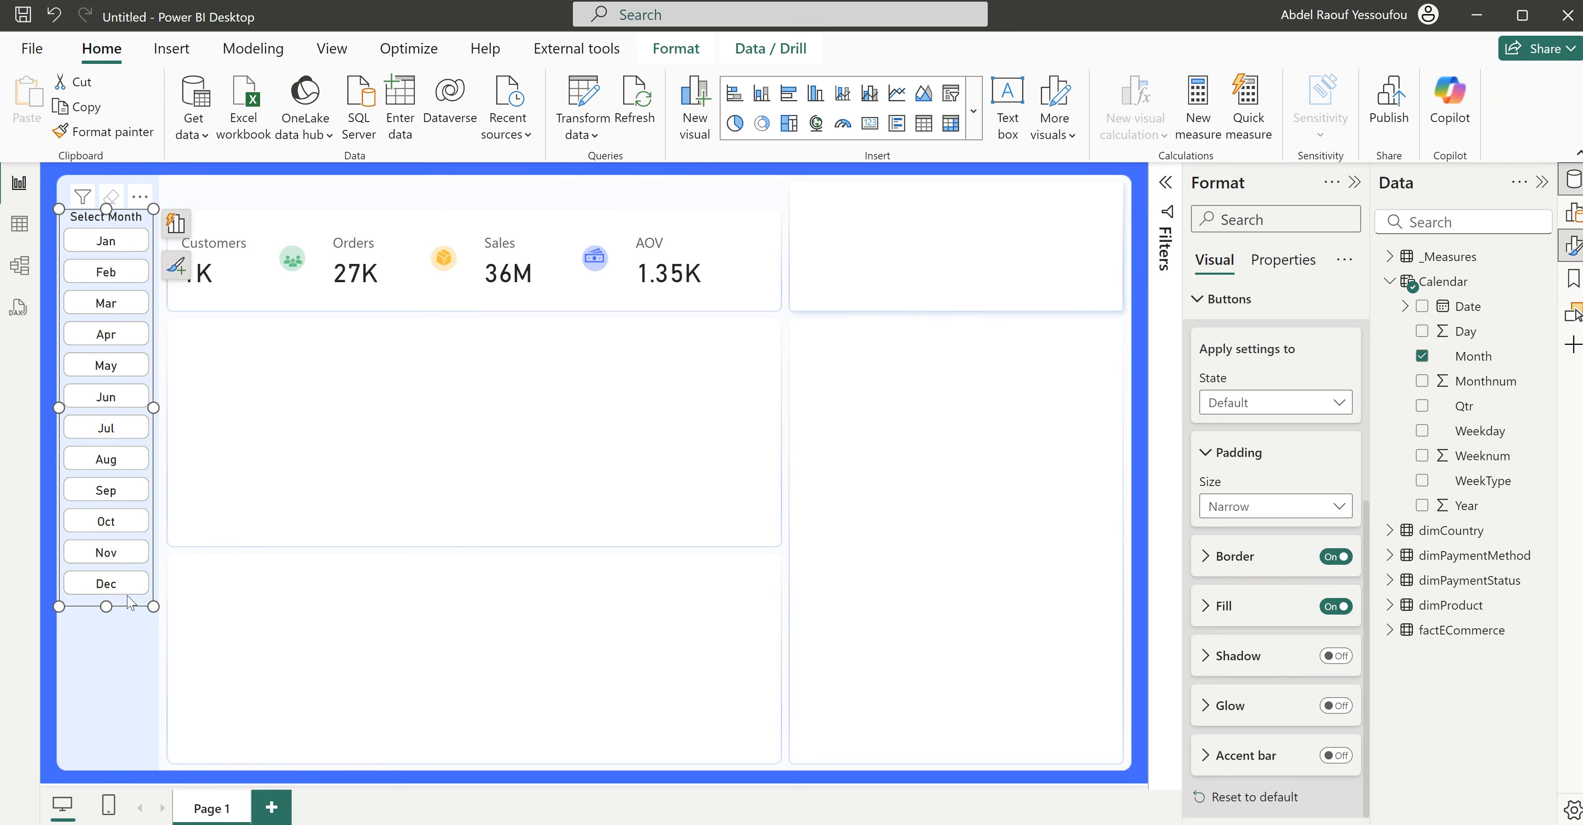
# Step: Select Jul in the slicer and set the fill color of the buttons' Selected state to #4063FF
pyautogui.click(113, 435)
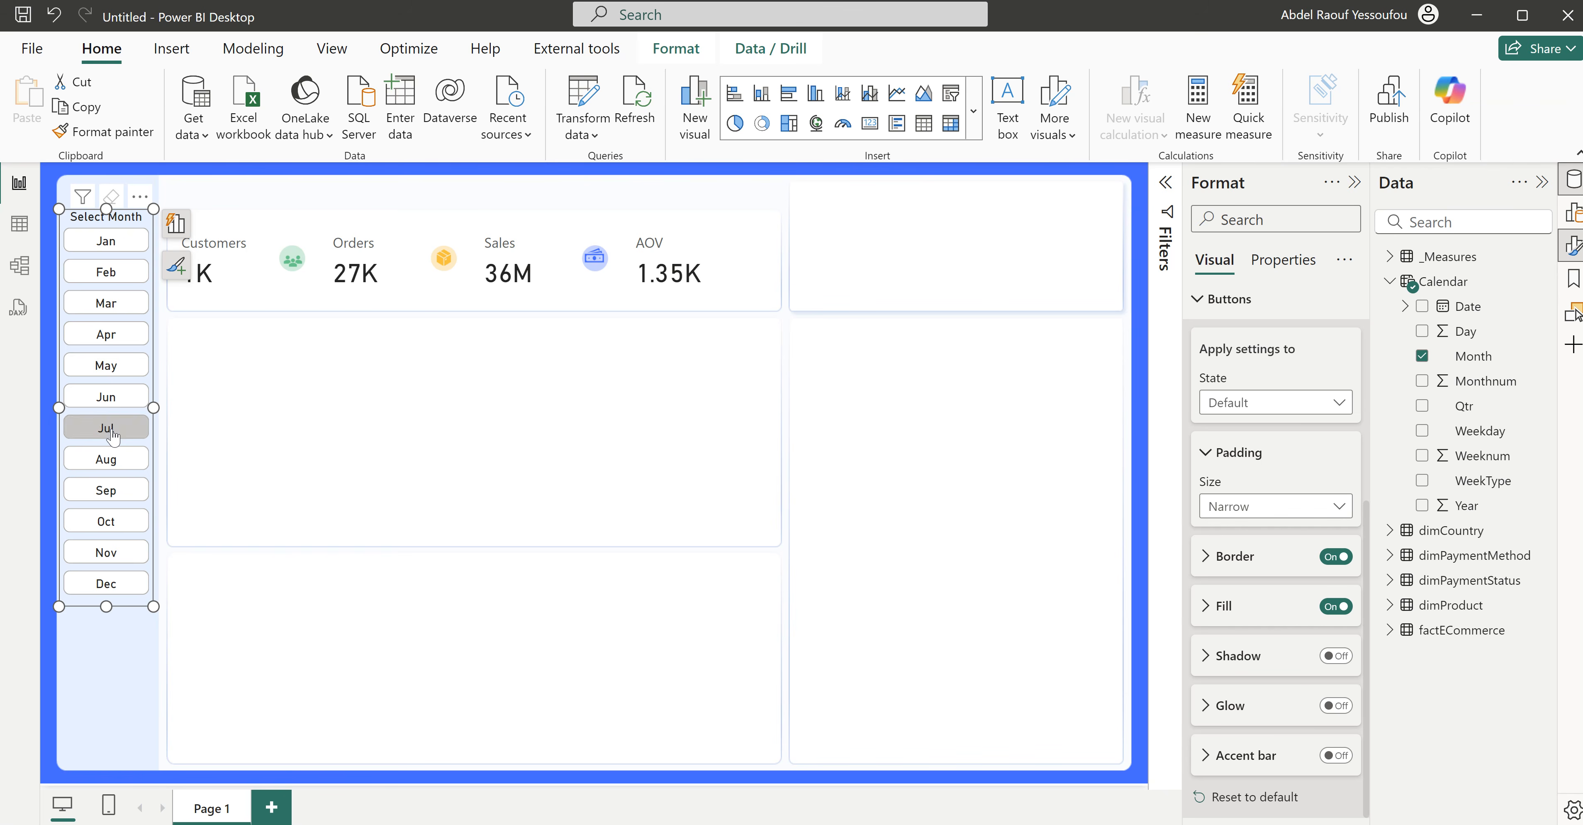
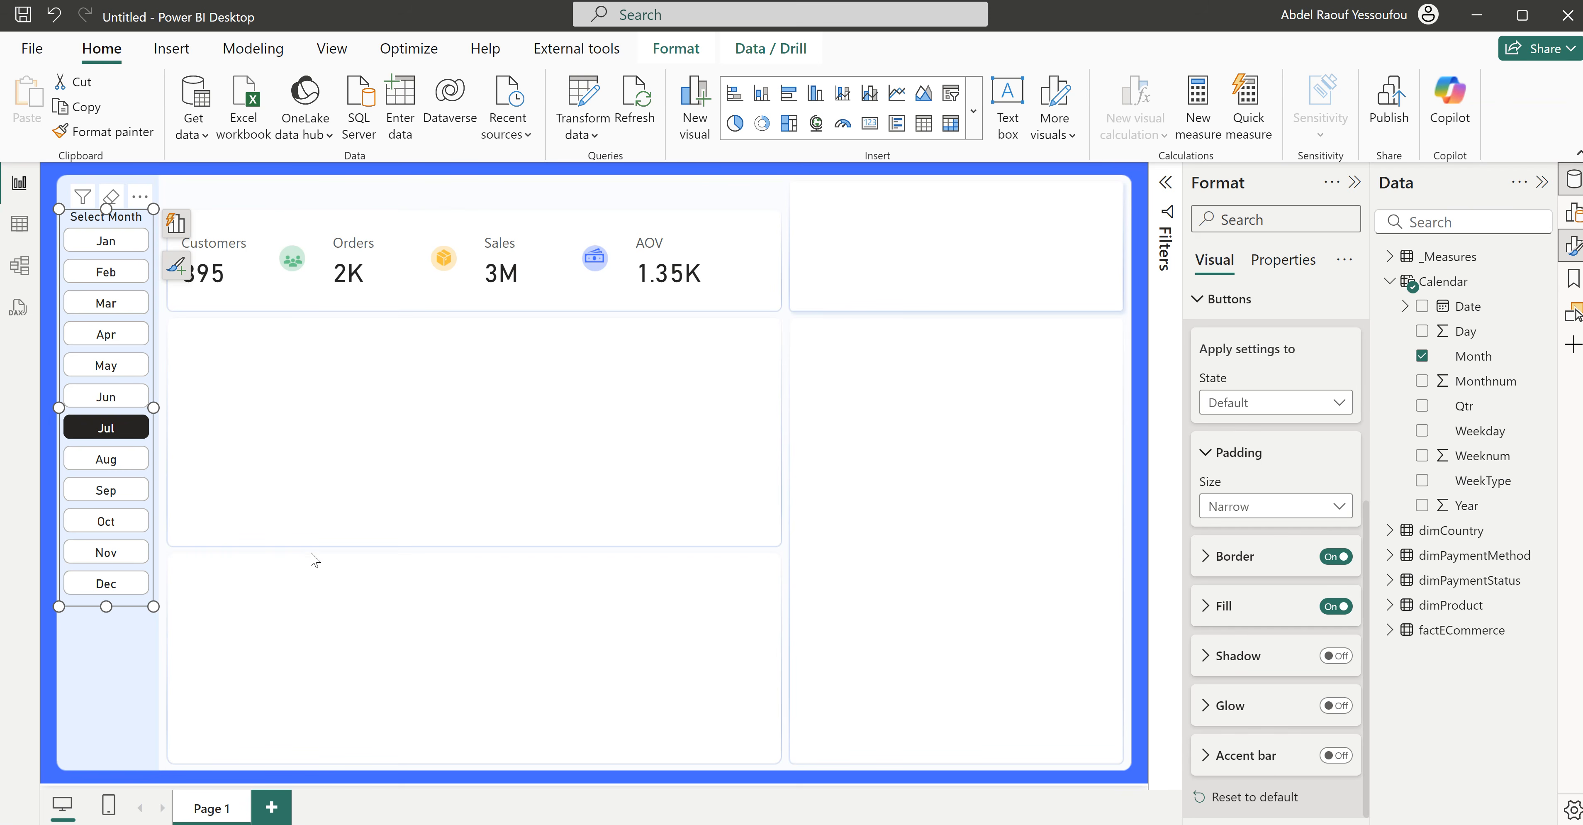
pyautogui.click(1241, 410)
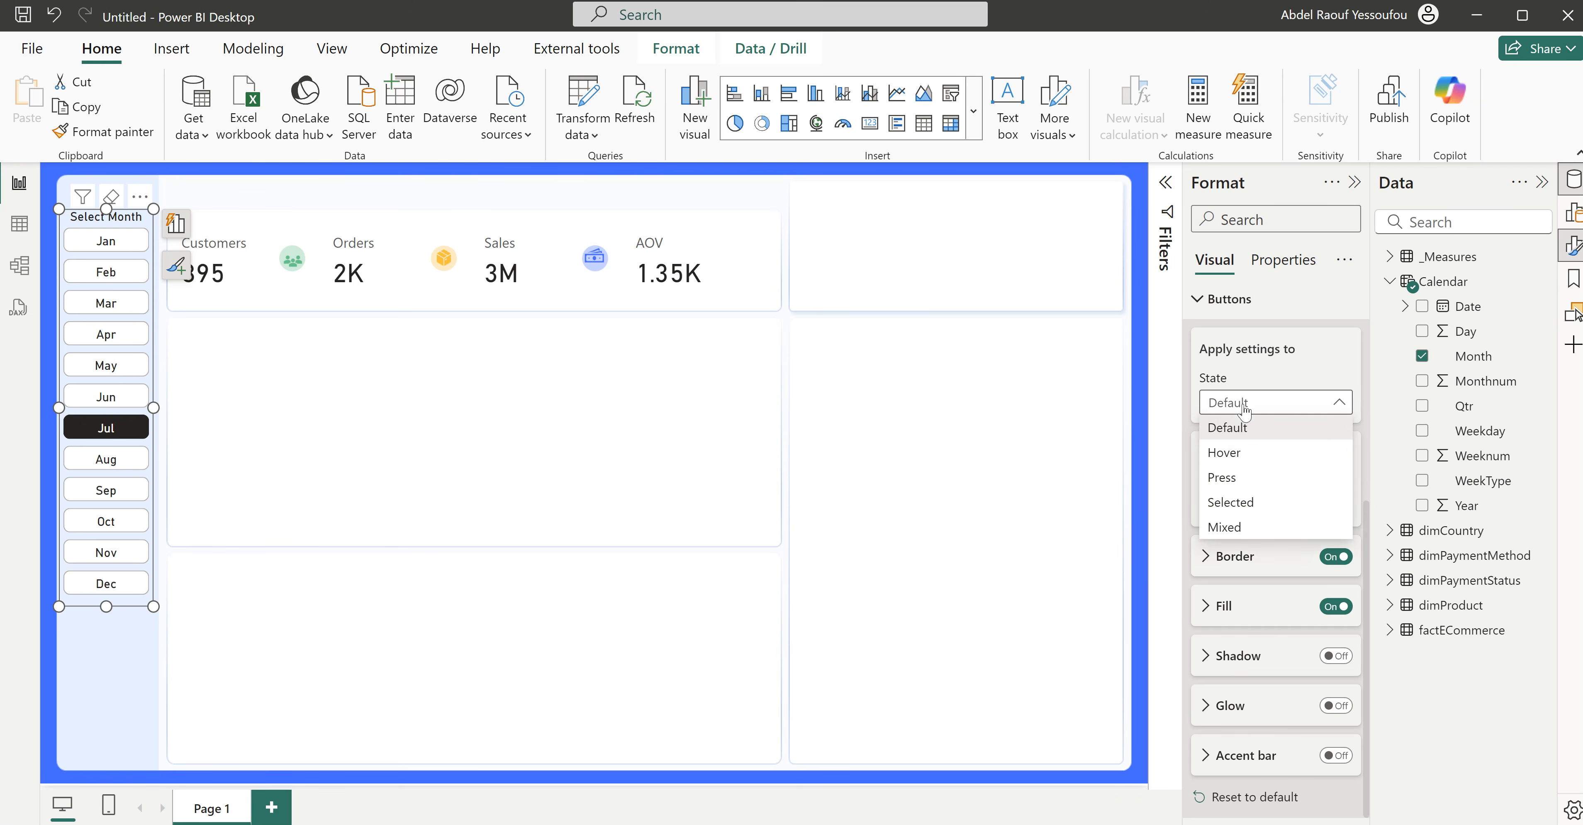
pyautogui.click(1253, 504)
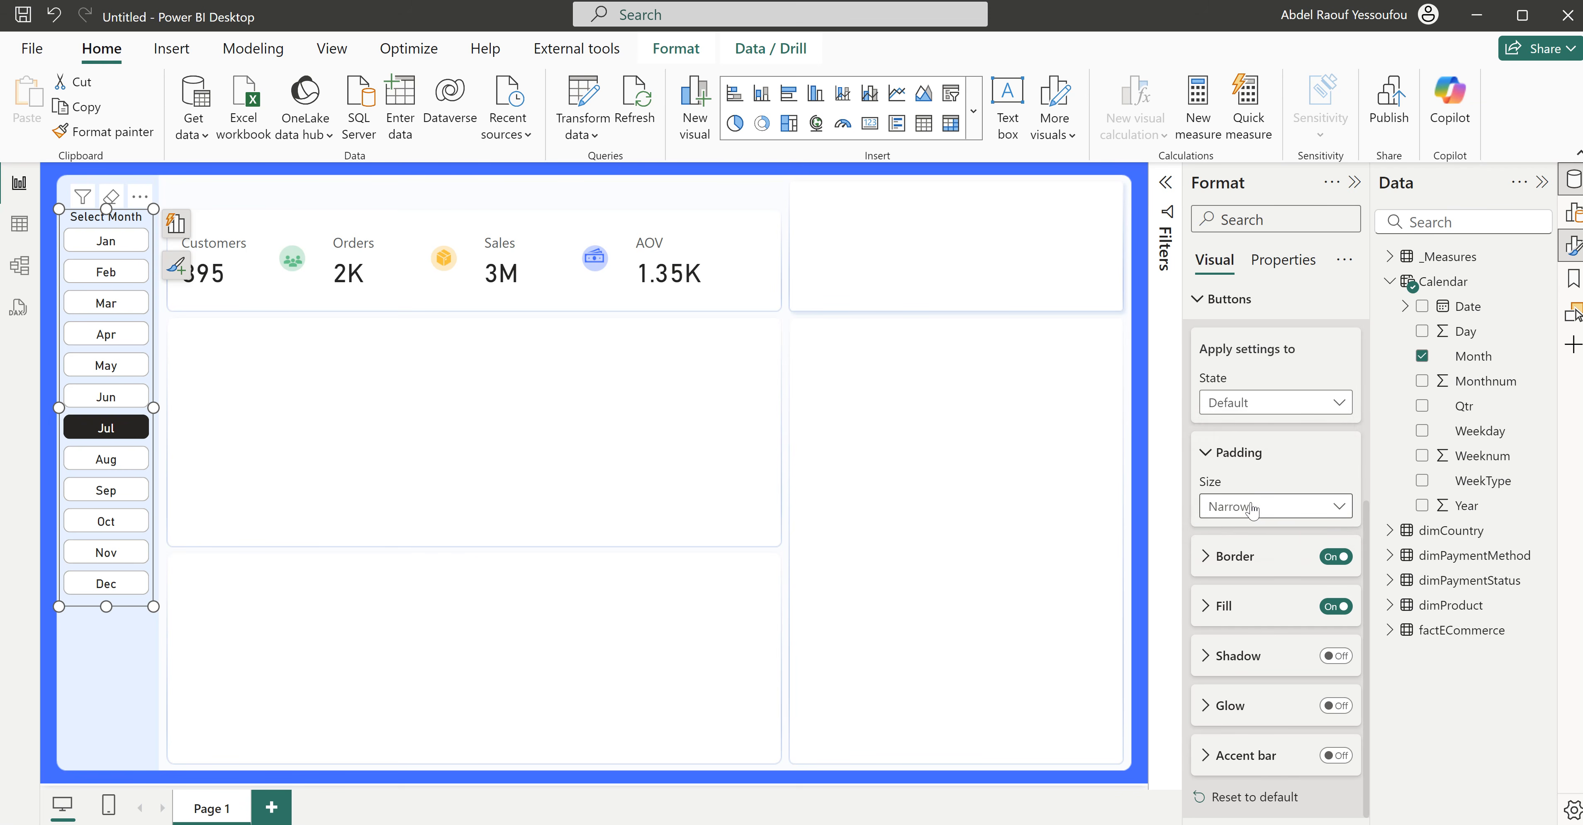
pyautogui.click(1231, 605)
pyautogui.scroll(-3, 1231, 553)
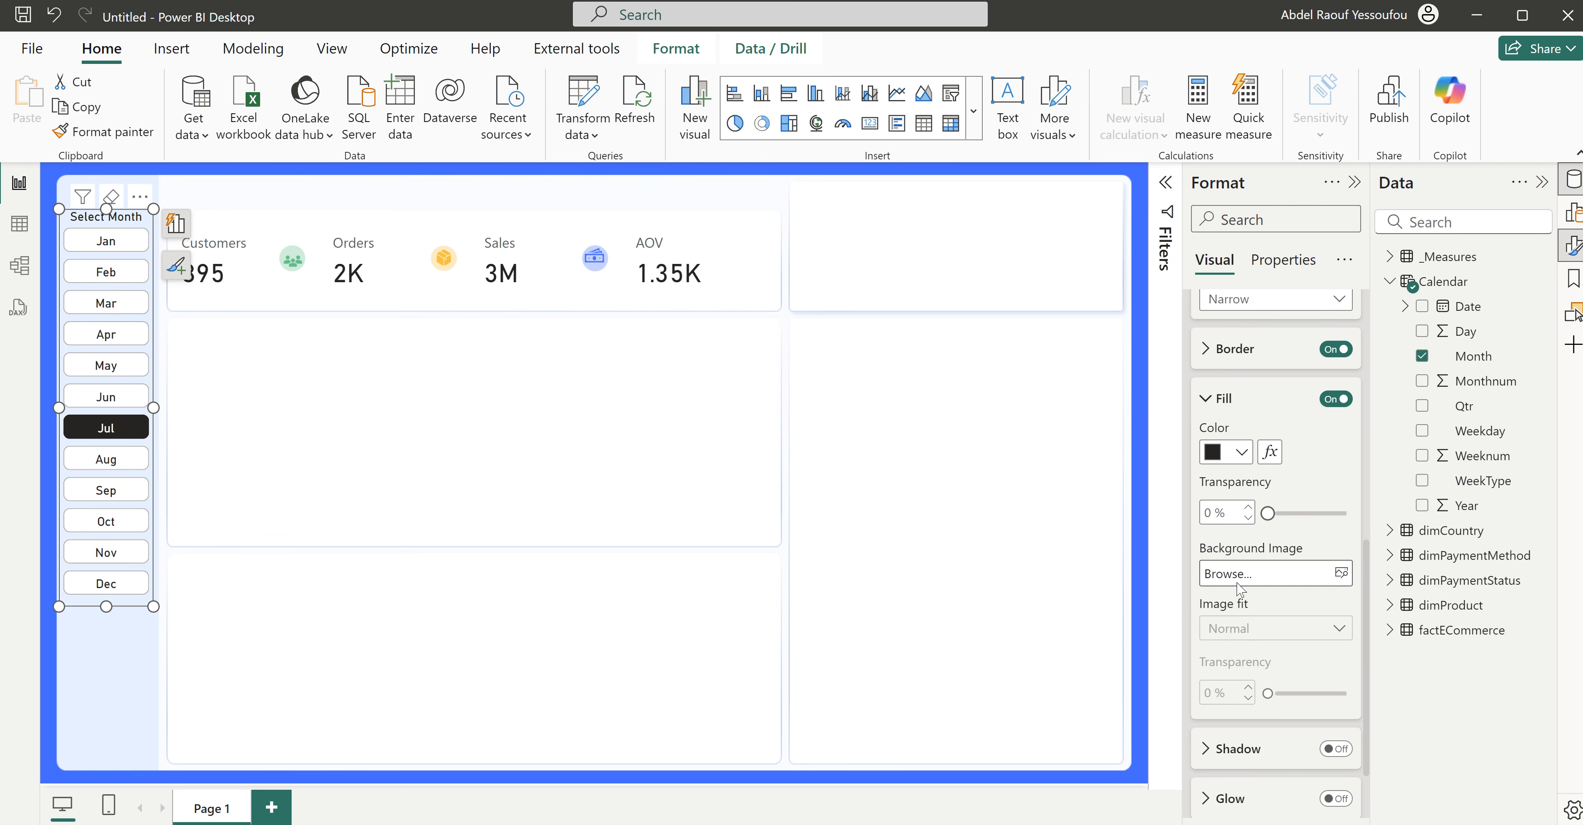
pyautogui.click(1243, 453)
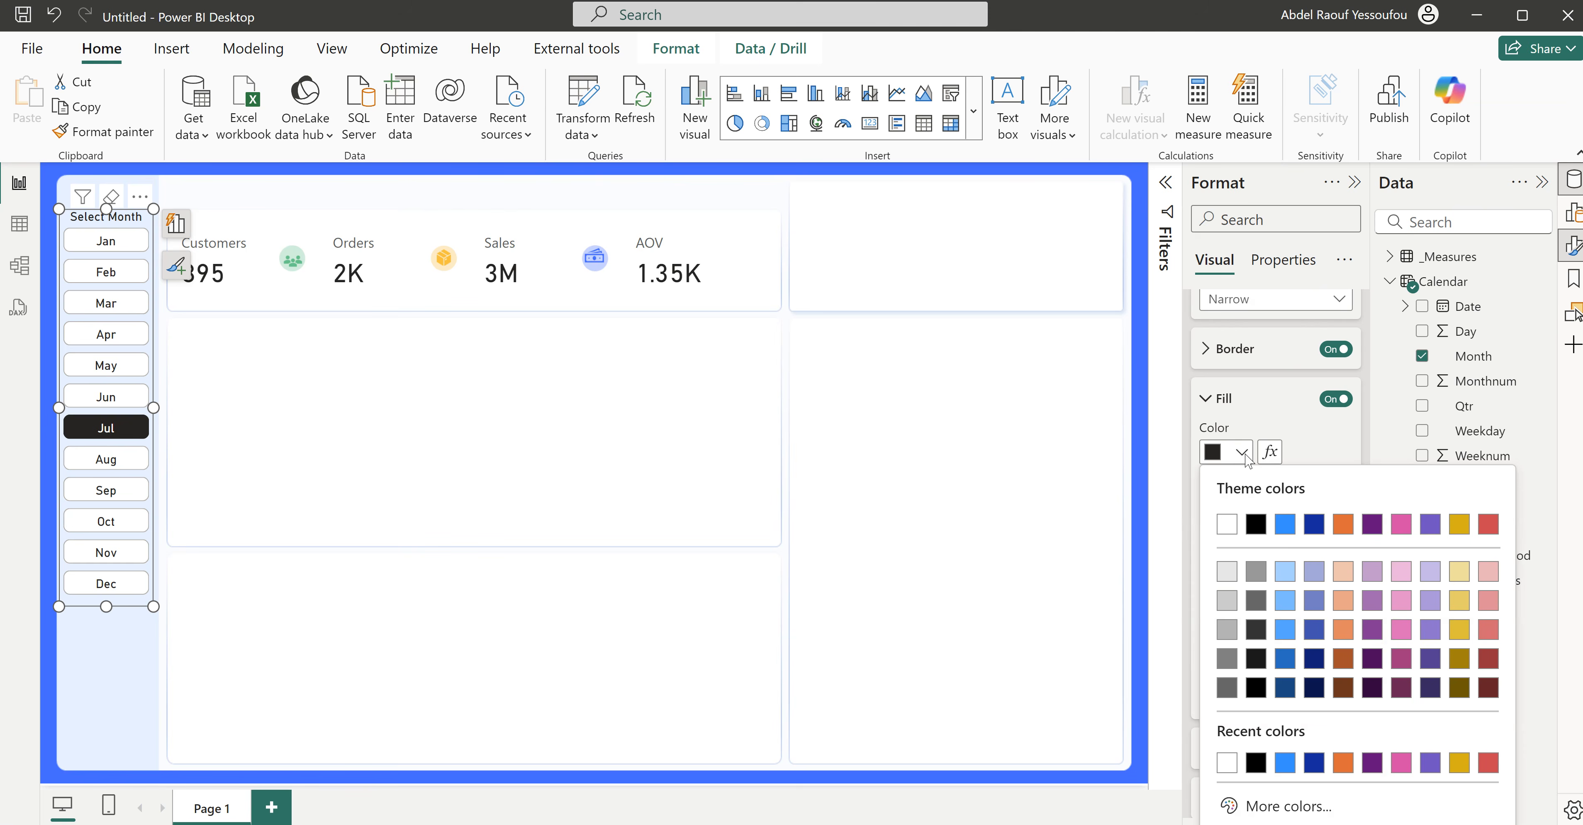
pyautogui.click(1266, 812)
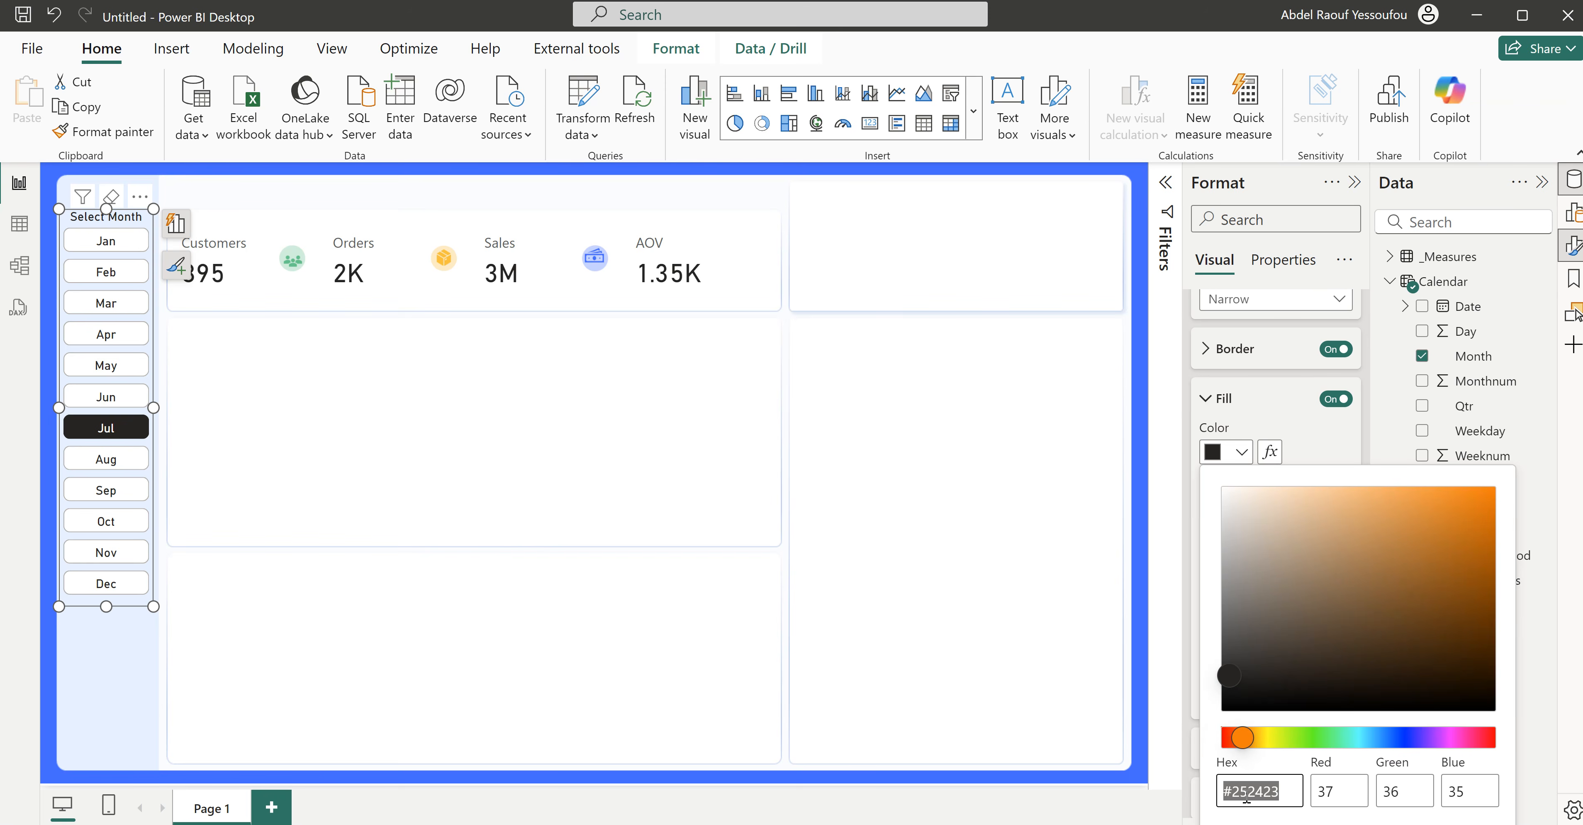
pyautogui.write('#4063FF')
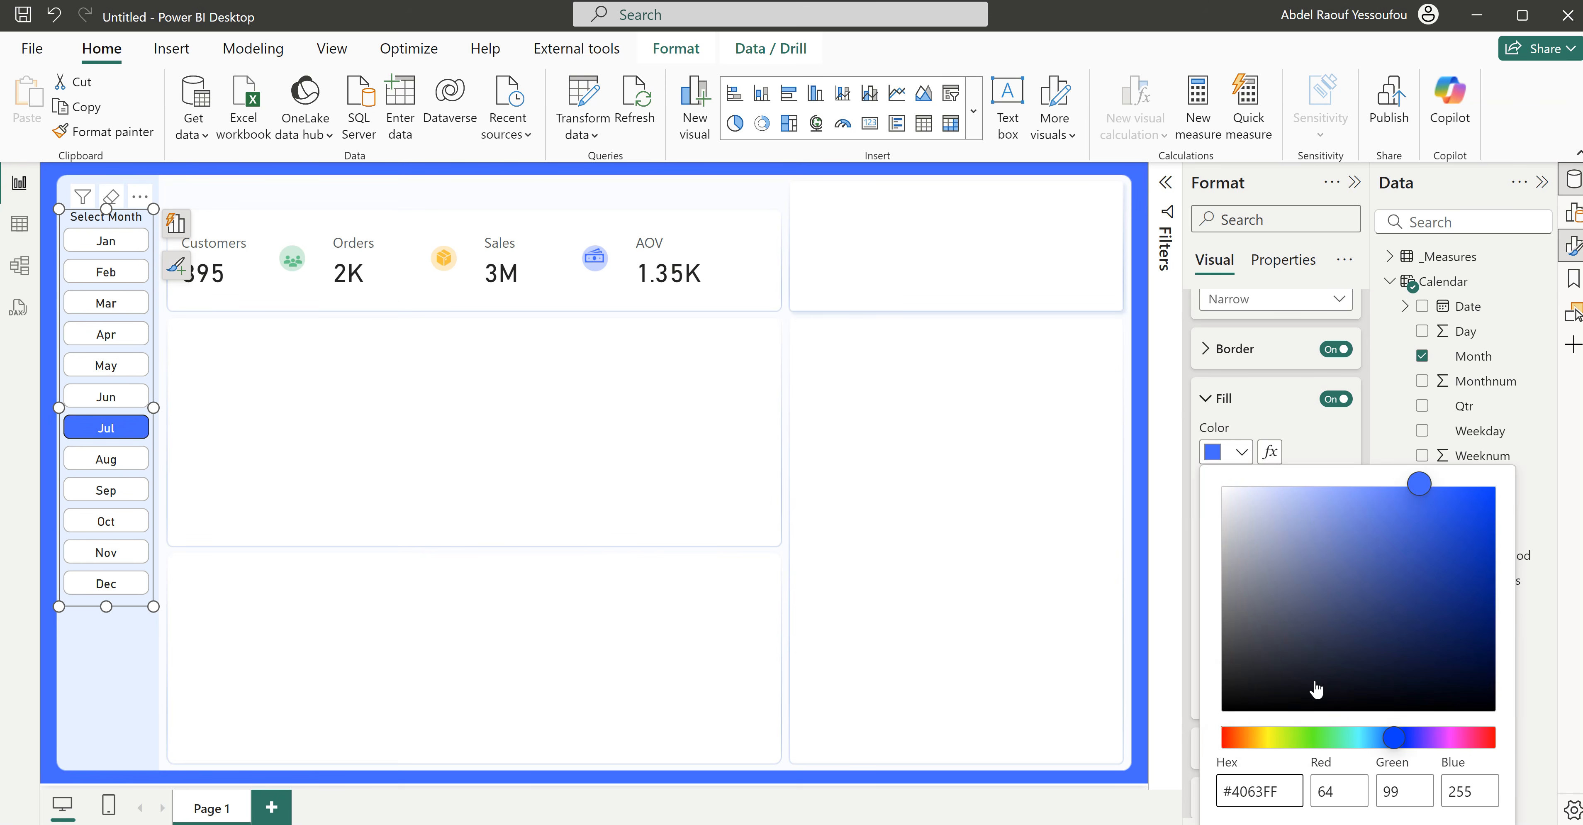
pyautogui.click(1349, 433)
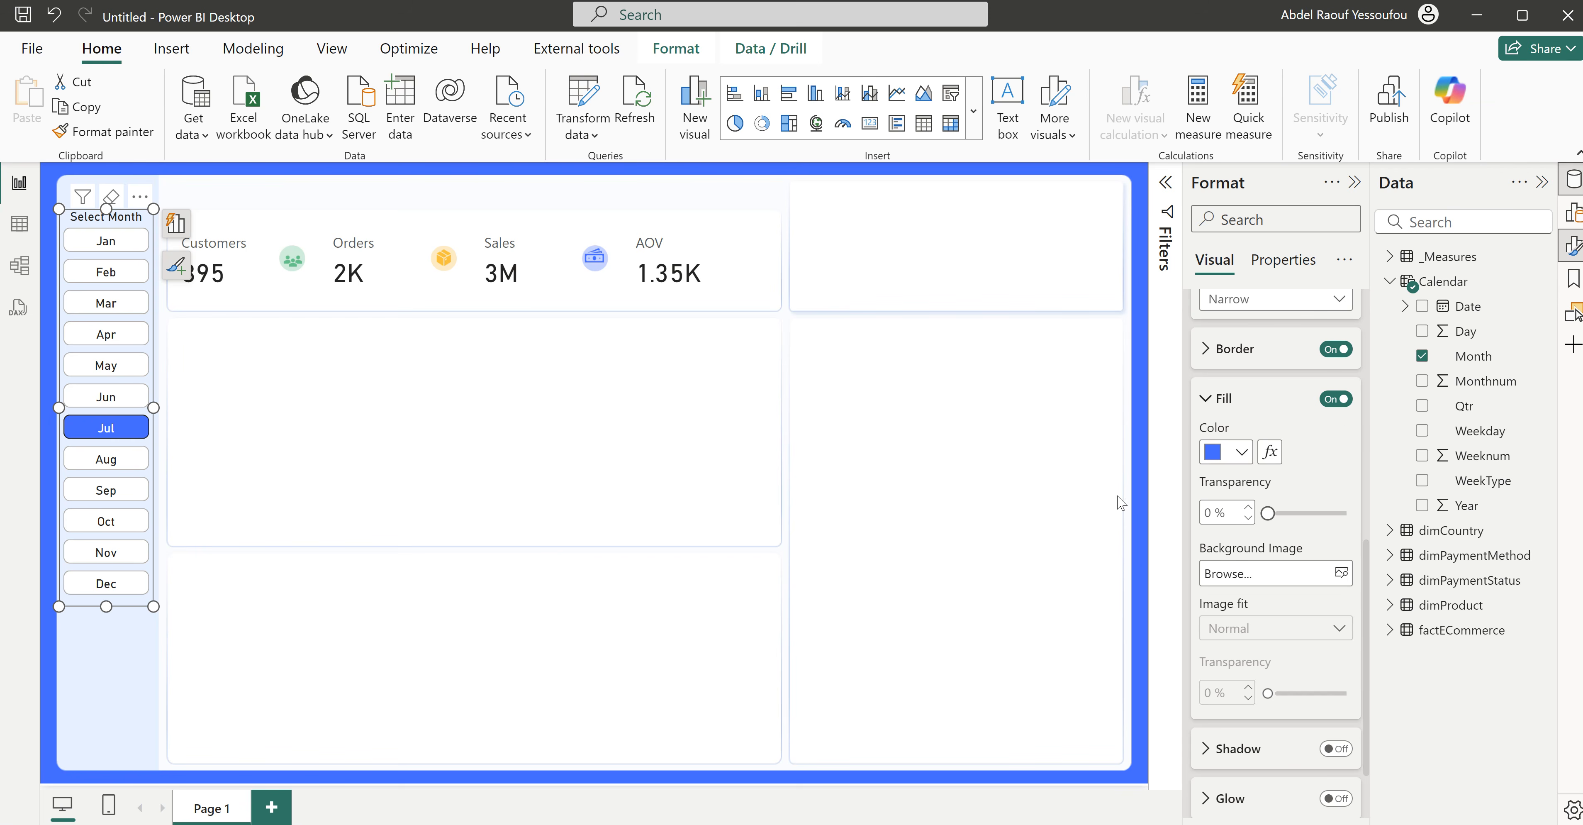
# Step: Give the Default-state slicer buttons a blue border with 90% transparency
pyautogui.scroll(3, 1300, 455)
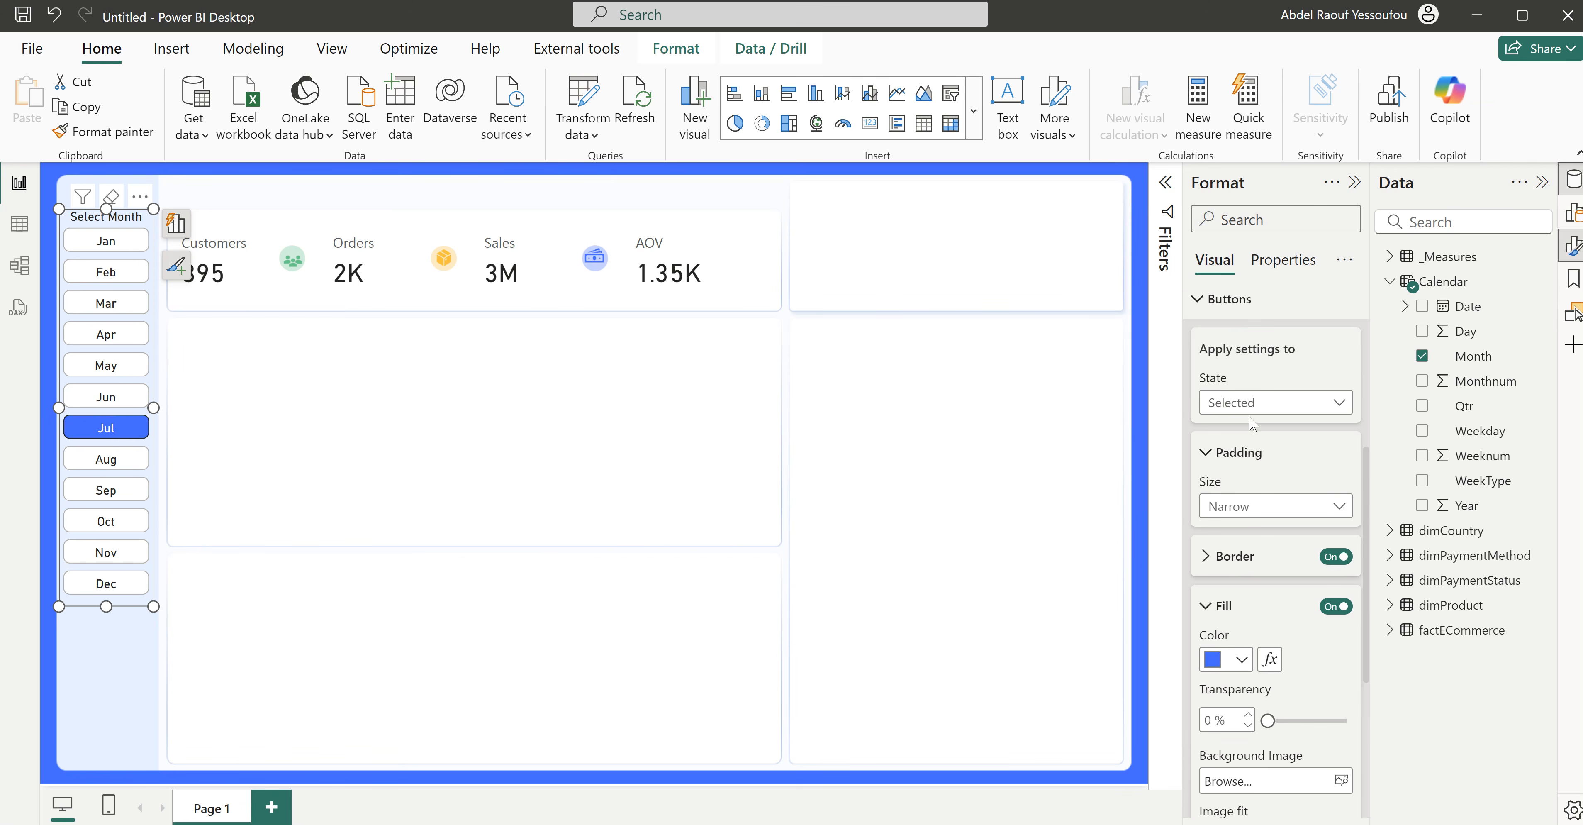
pyautogui.click(1247, 406)
pyautogui.click(1243, 430)
pyautogui.click(1254, 565)
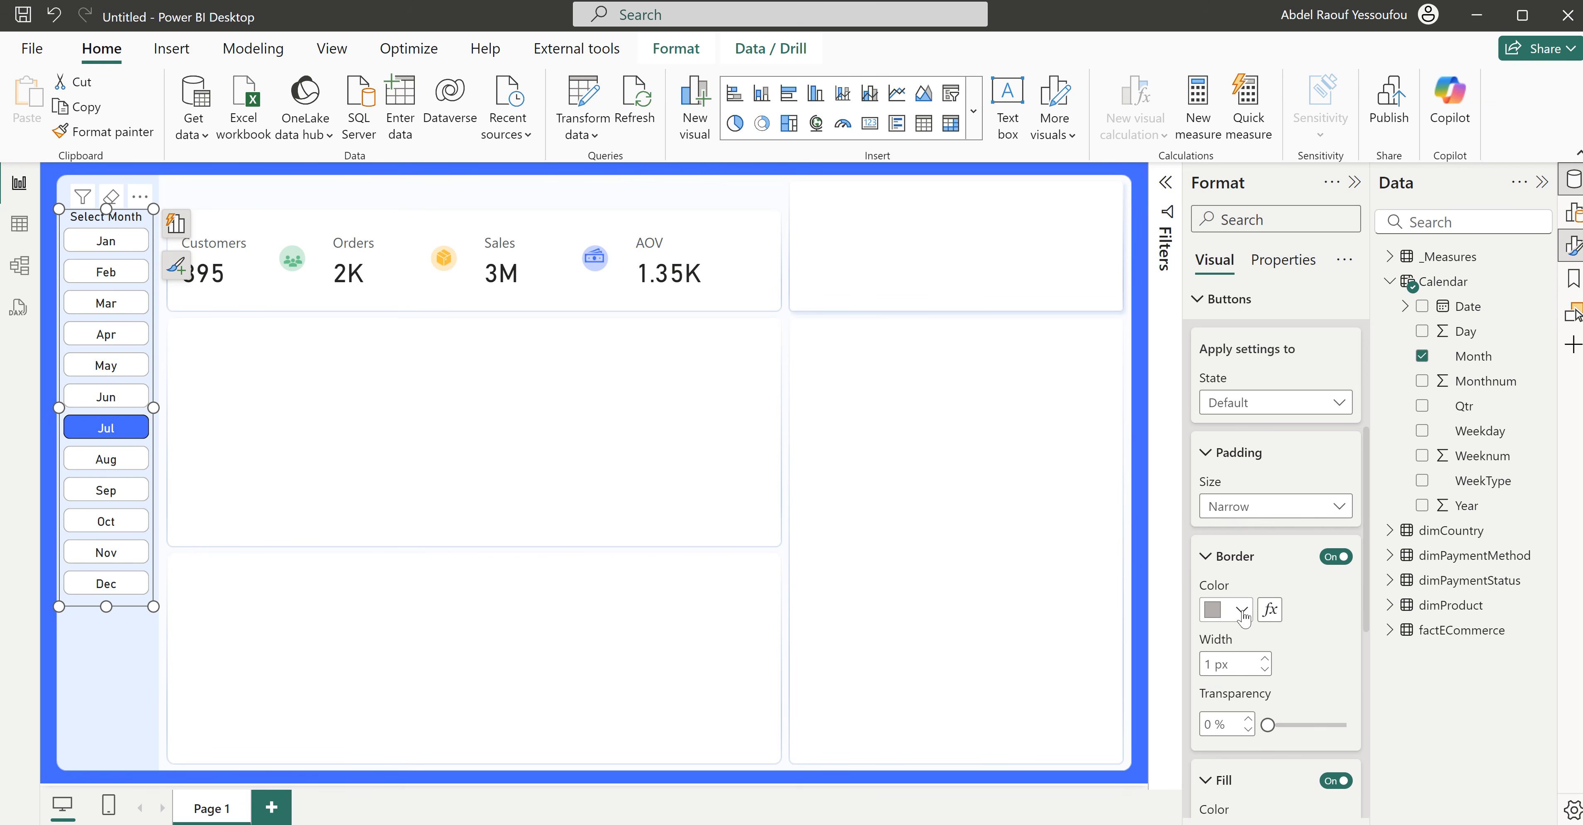
pyautogui.click(1241, 610)
pyautogui.click(1226, 519)
pyautogui.moveTo(1267, 725); pyautogui.dragTo(1335, 725)
pyautogui.click(1247, 719)
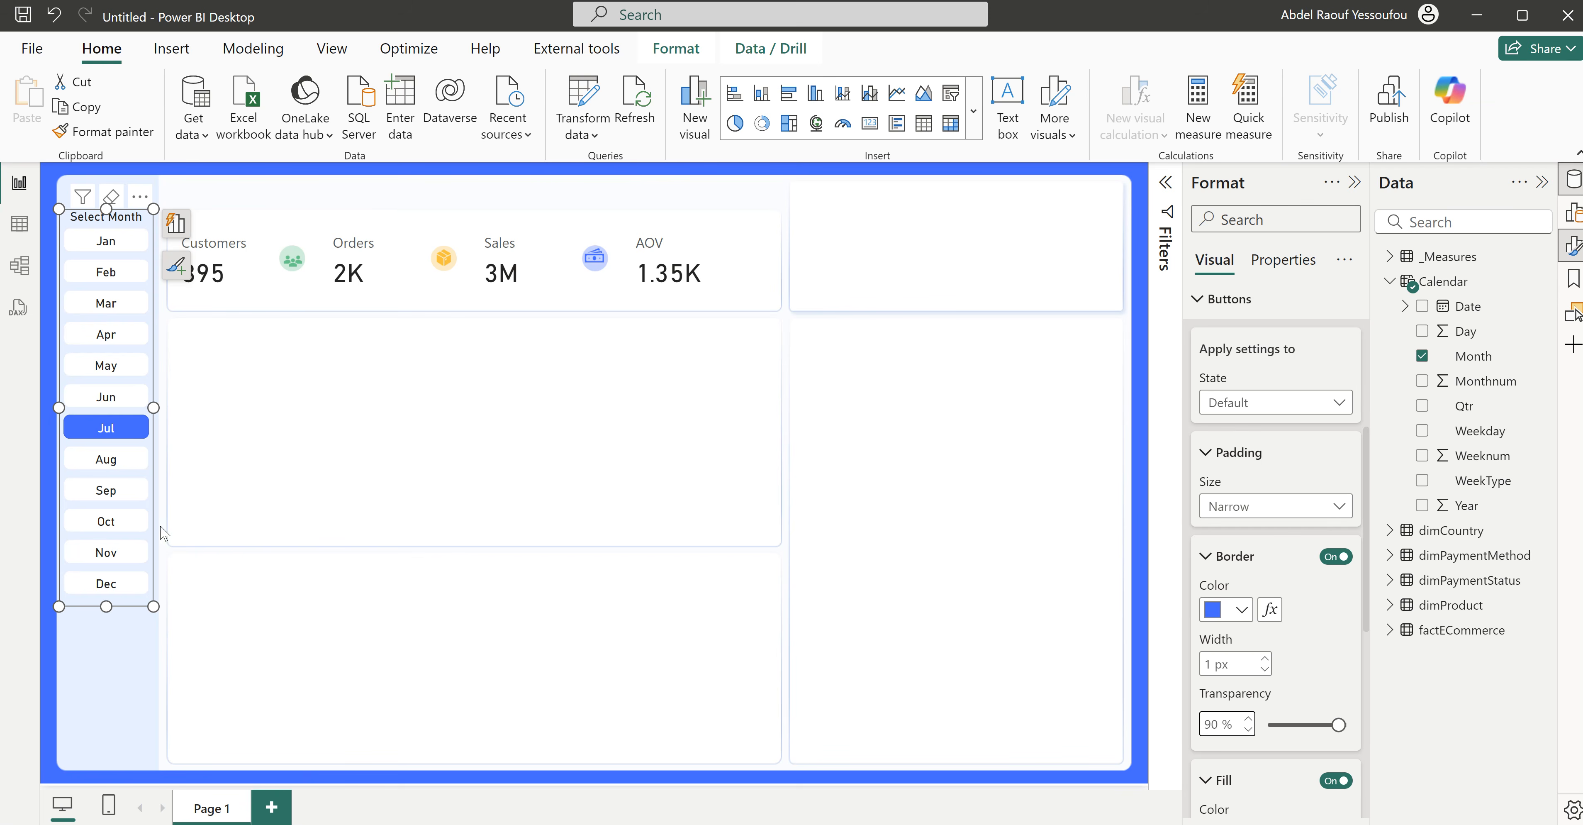
# Step: Set the Default-state border of the month slicer buttons to light grey with 0% transparency
pyautogui.click(132, 685)
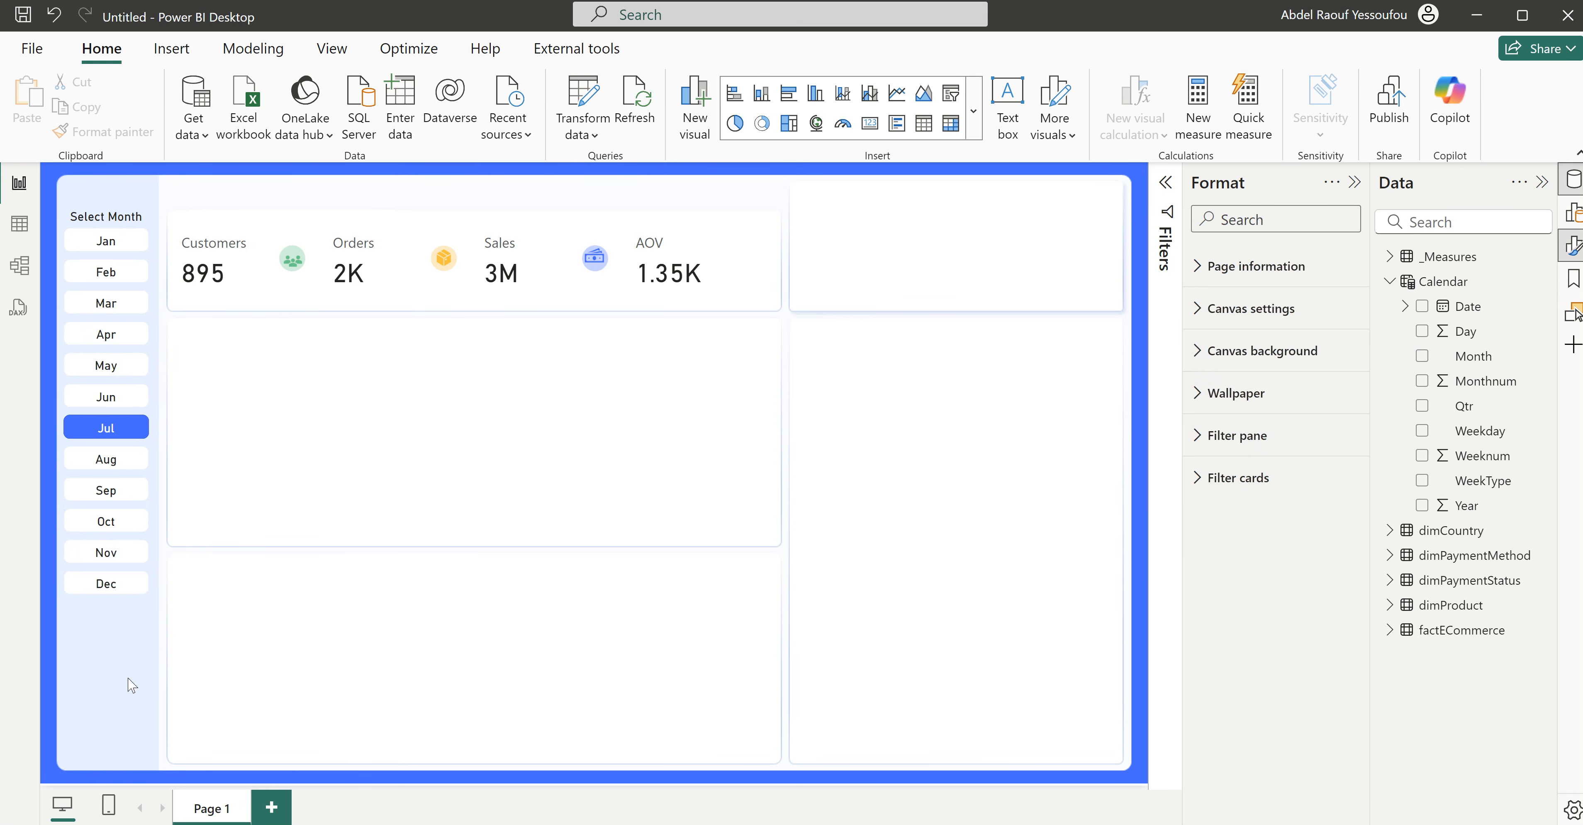
pyautogui.click(146, 610)
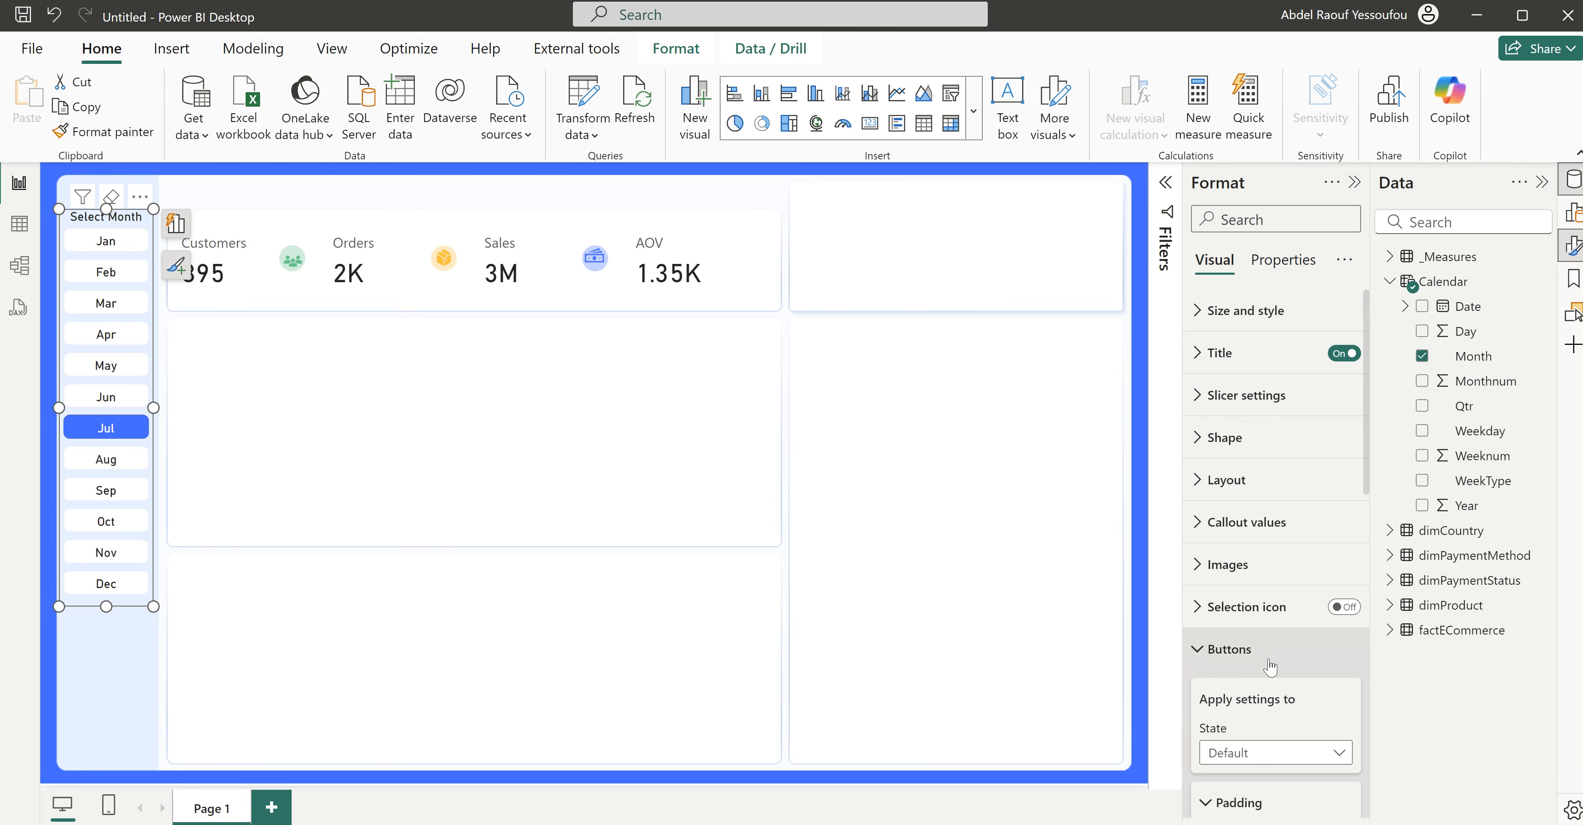
pyautogui.scroll(-3, 1271, 667)
pyautogui.scroll(-3, 1266, 670)
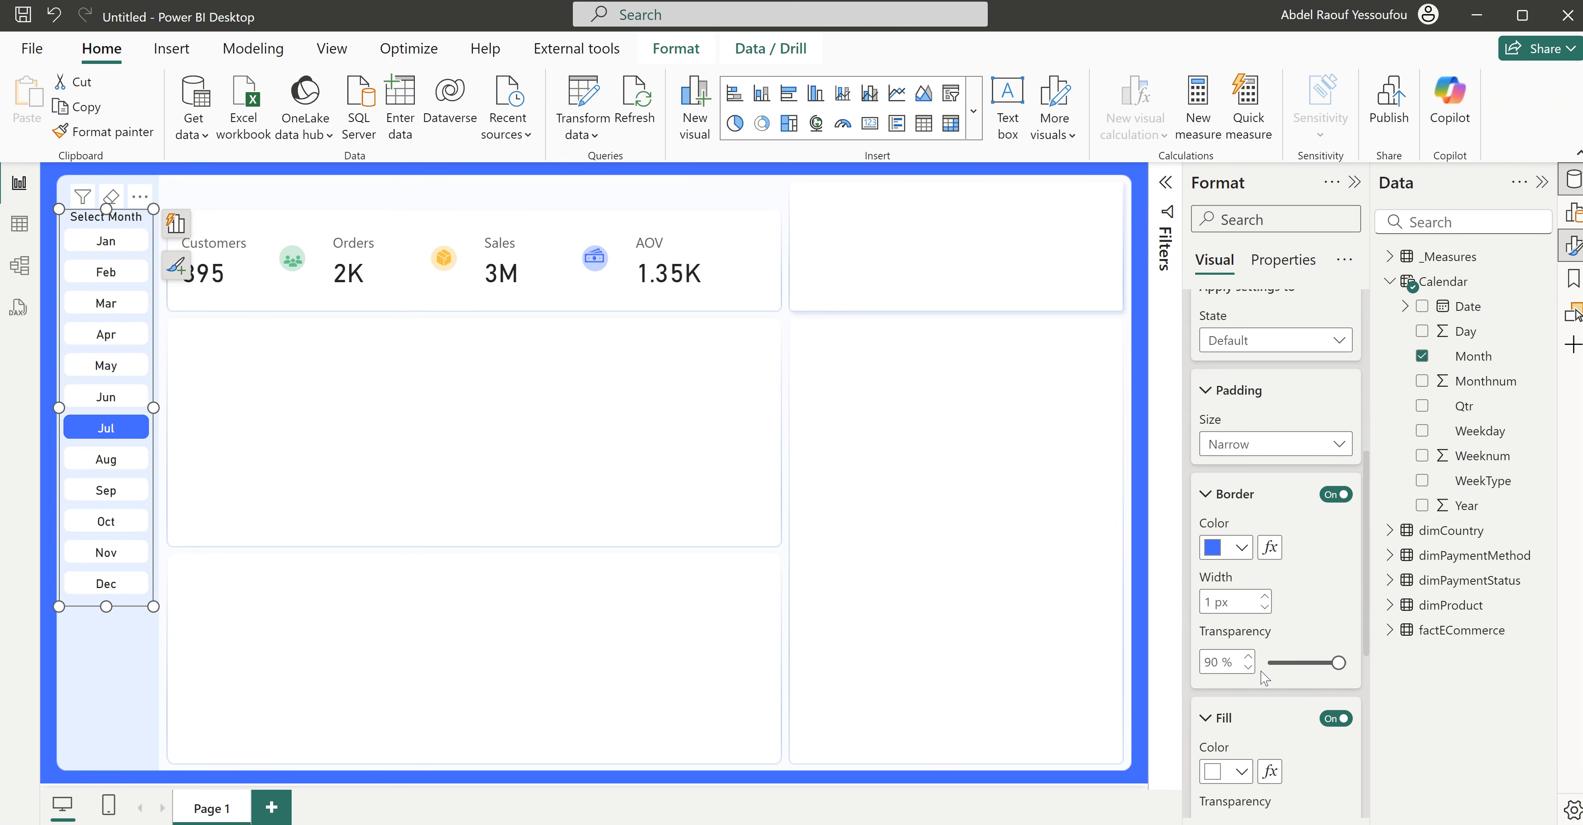
pyautogui.click(1241, 544)
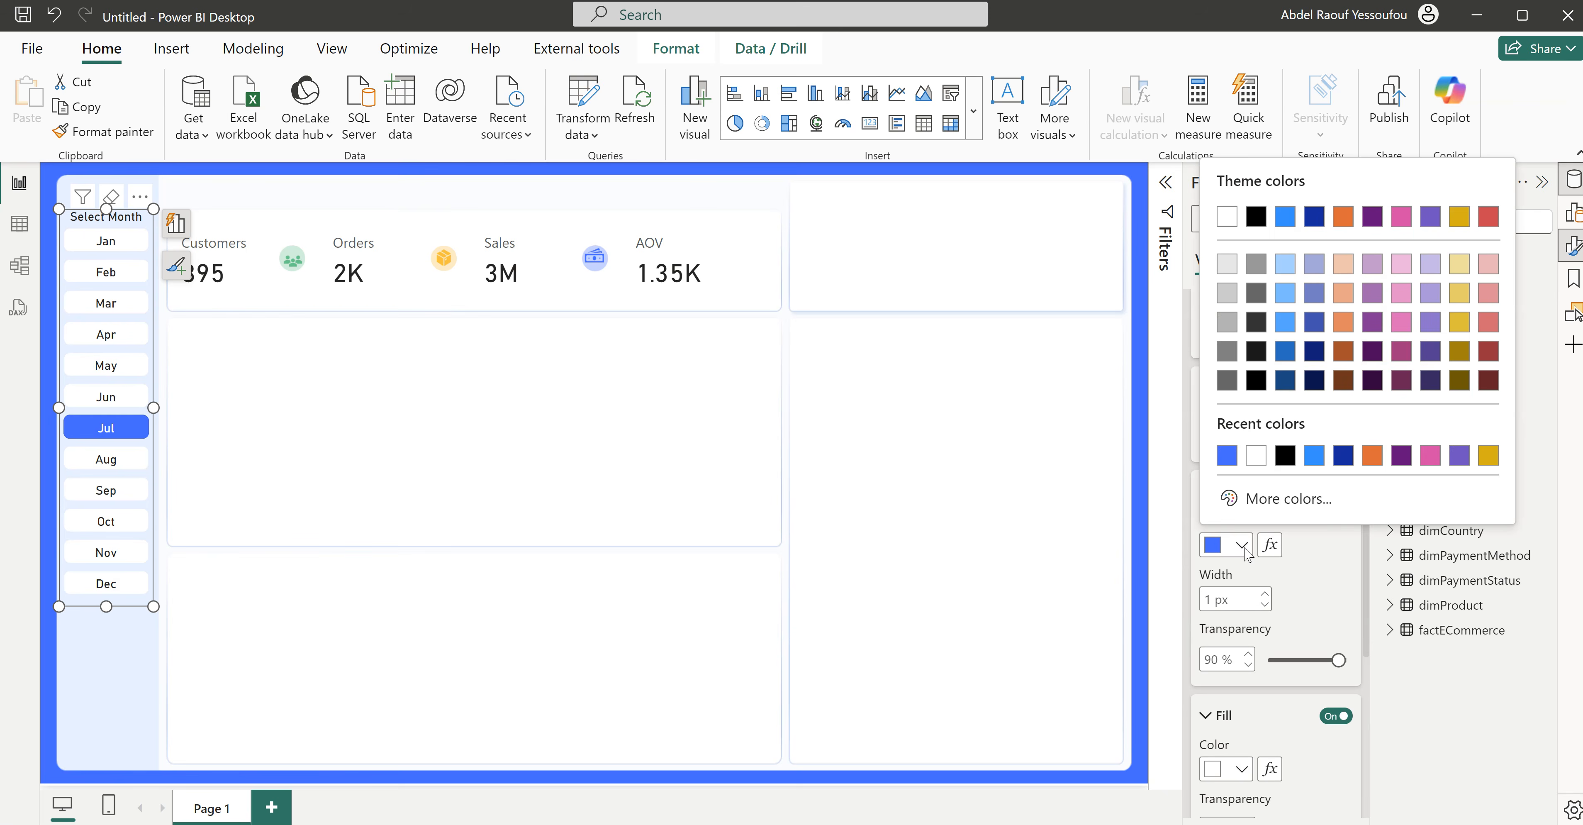
pyautogui.click(1227, 264)
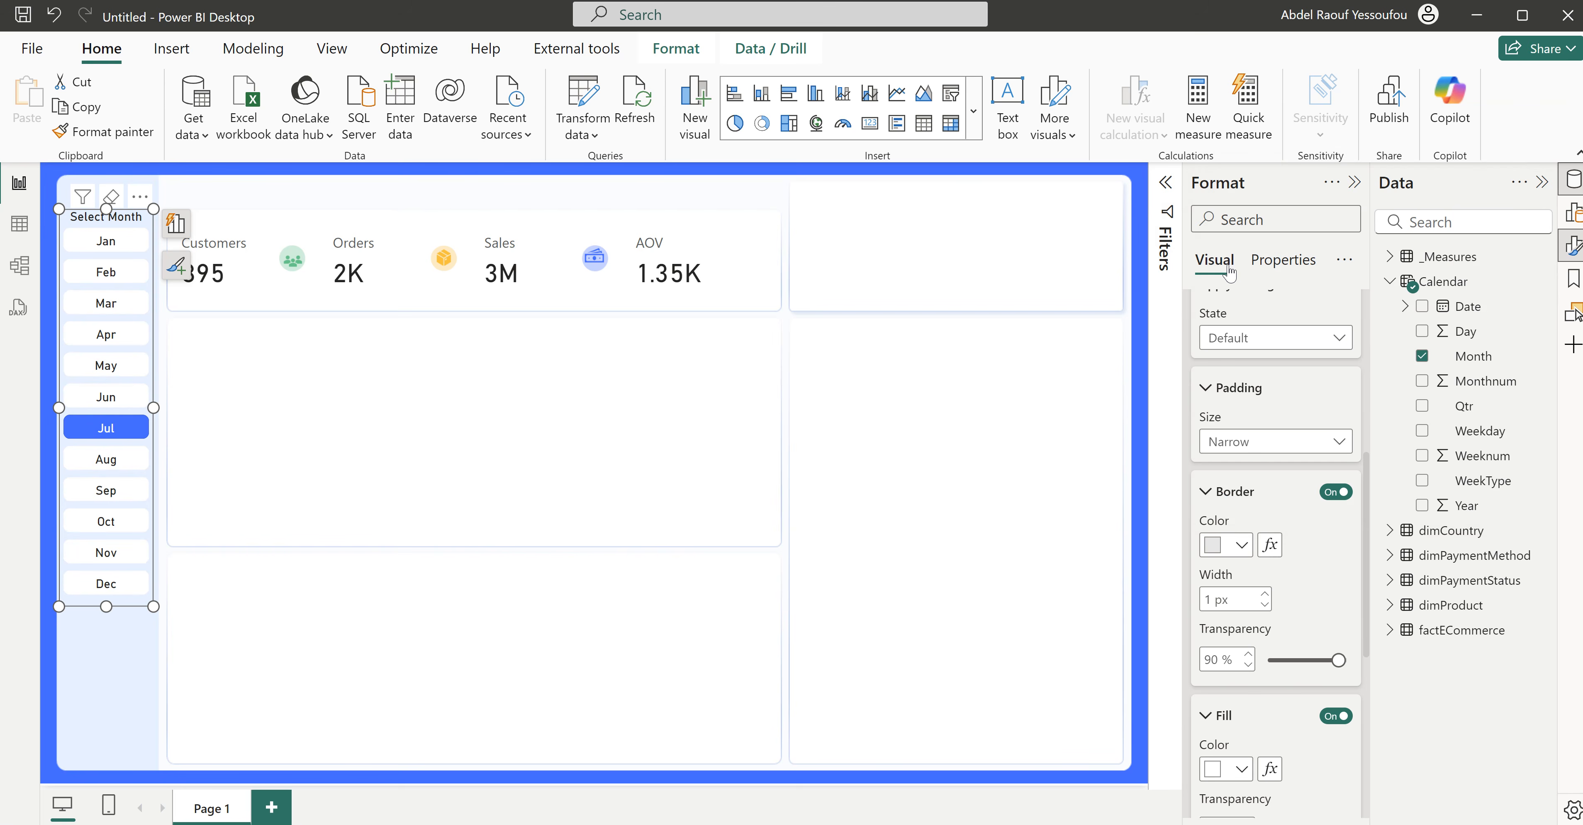
pyautogui.click(1241, 544)
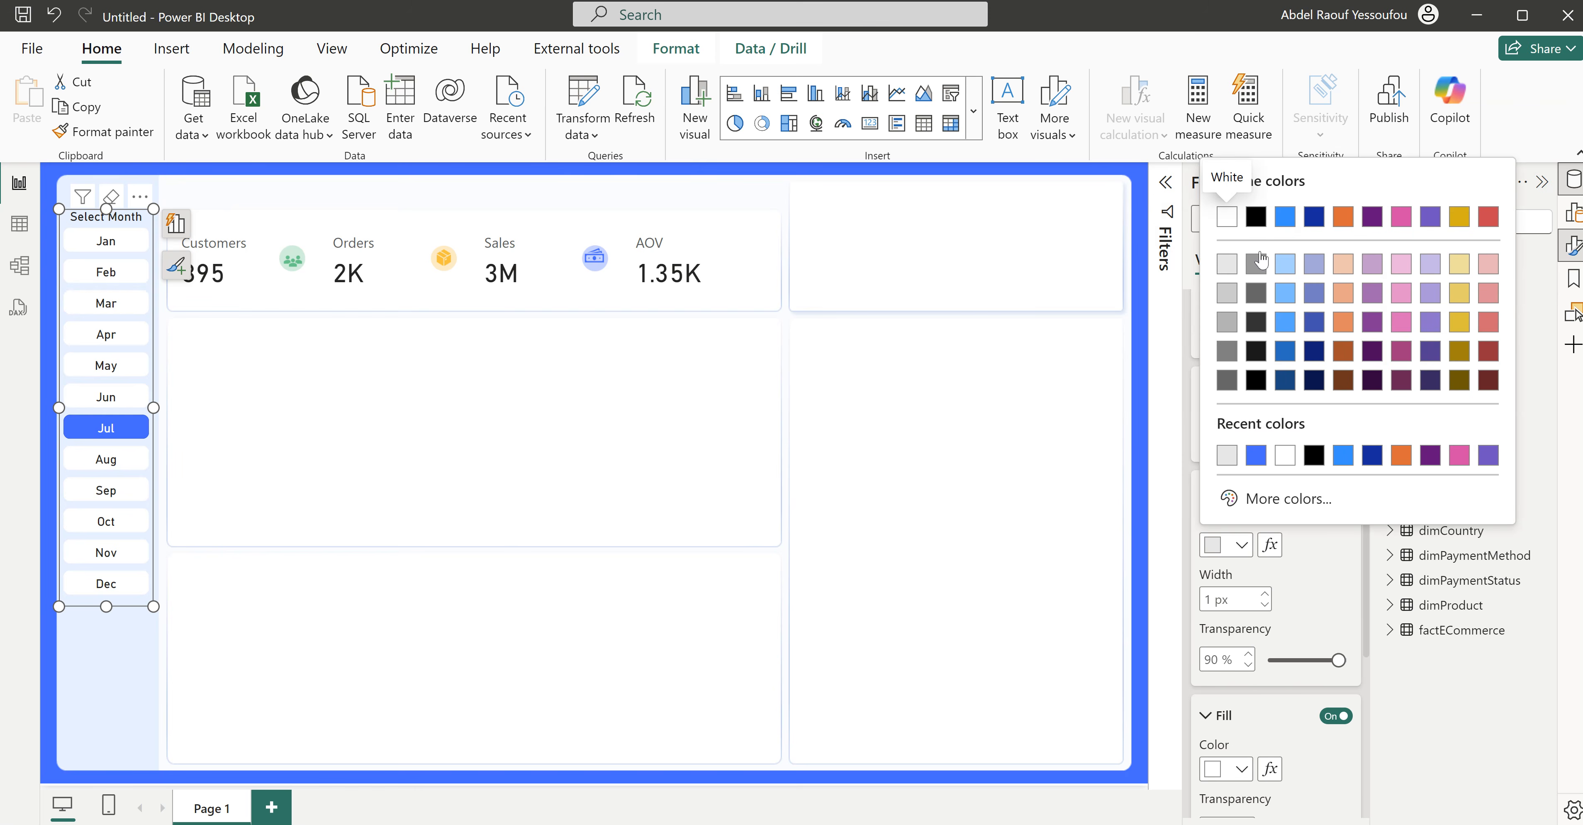
pyautogui.click(1257, 216)
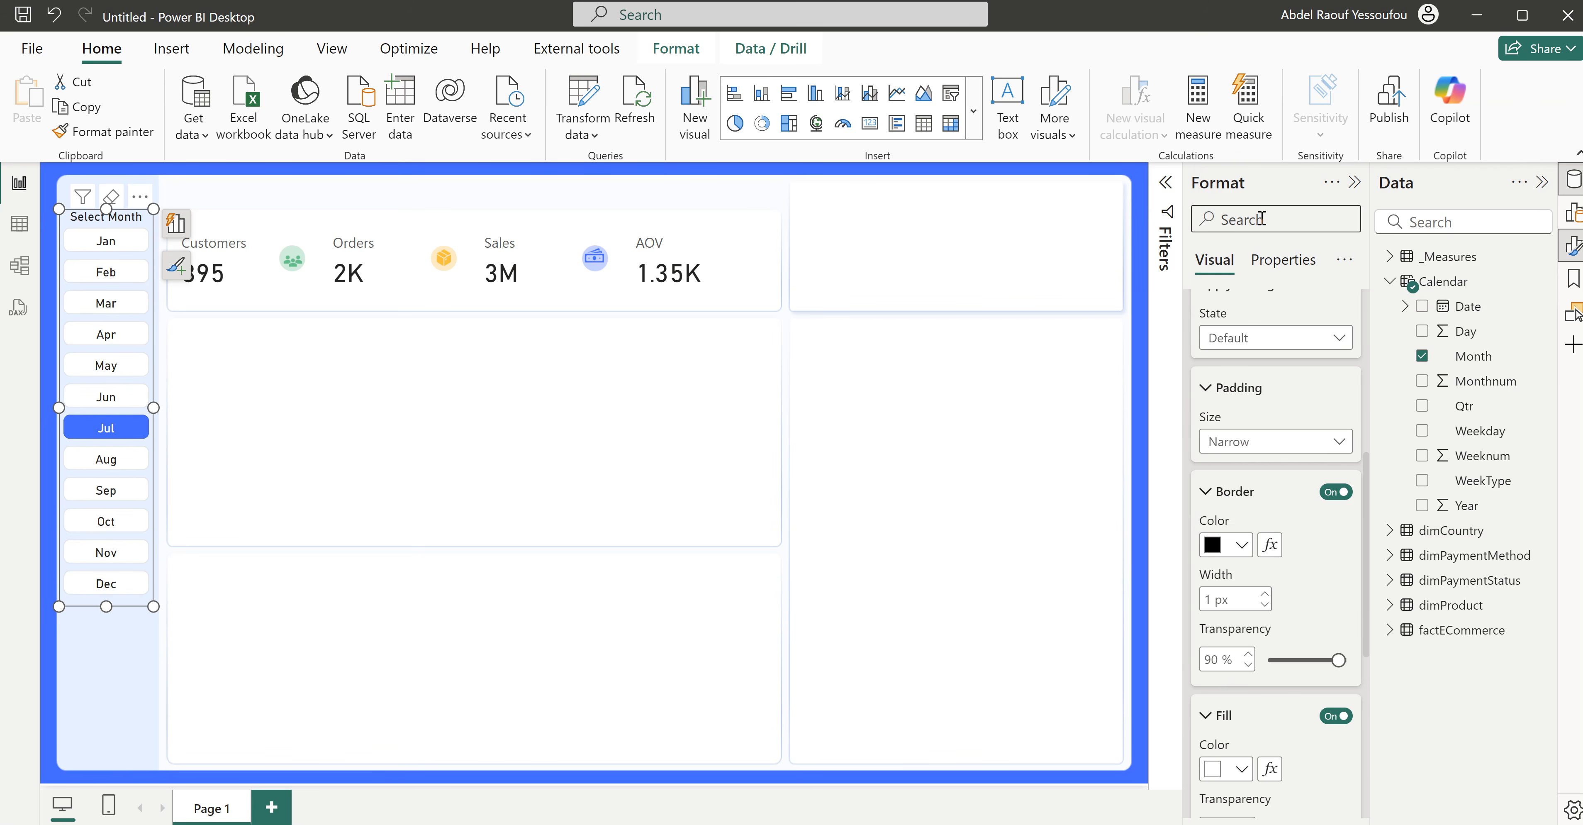
pyautogui.moveTo(1337, 660); pyautogui.dragTo(1249, 680)
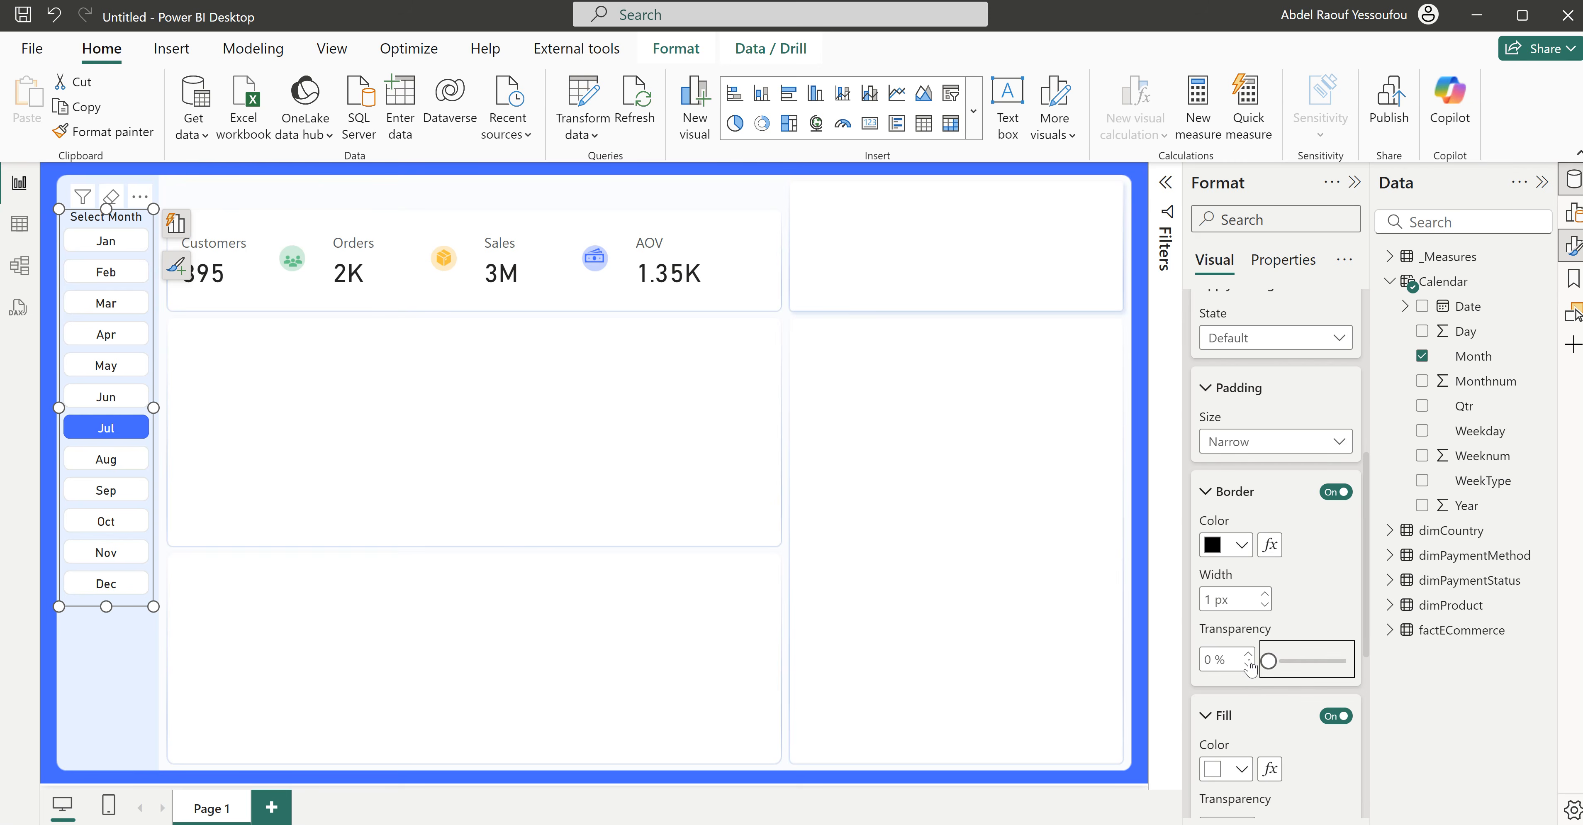
pyautogui.click(1244, 549)
pyautogui.click(1251, 456)
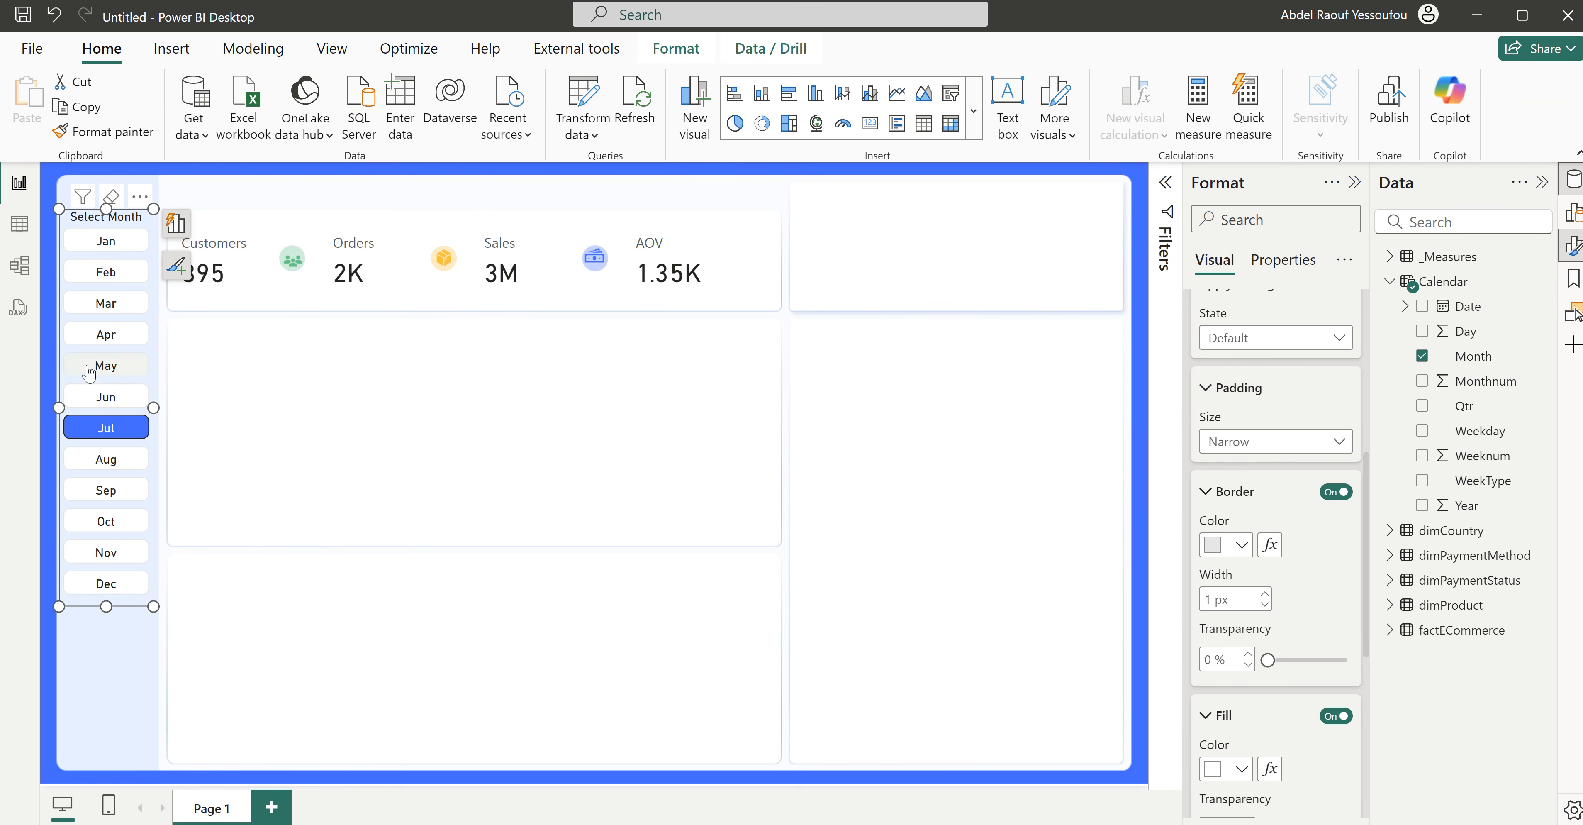
# Step: Set the space between the month slicer buttons to 2 px and slightly reduce the slicer's height
pyautogui.scroll(5, 1257, 487)
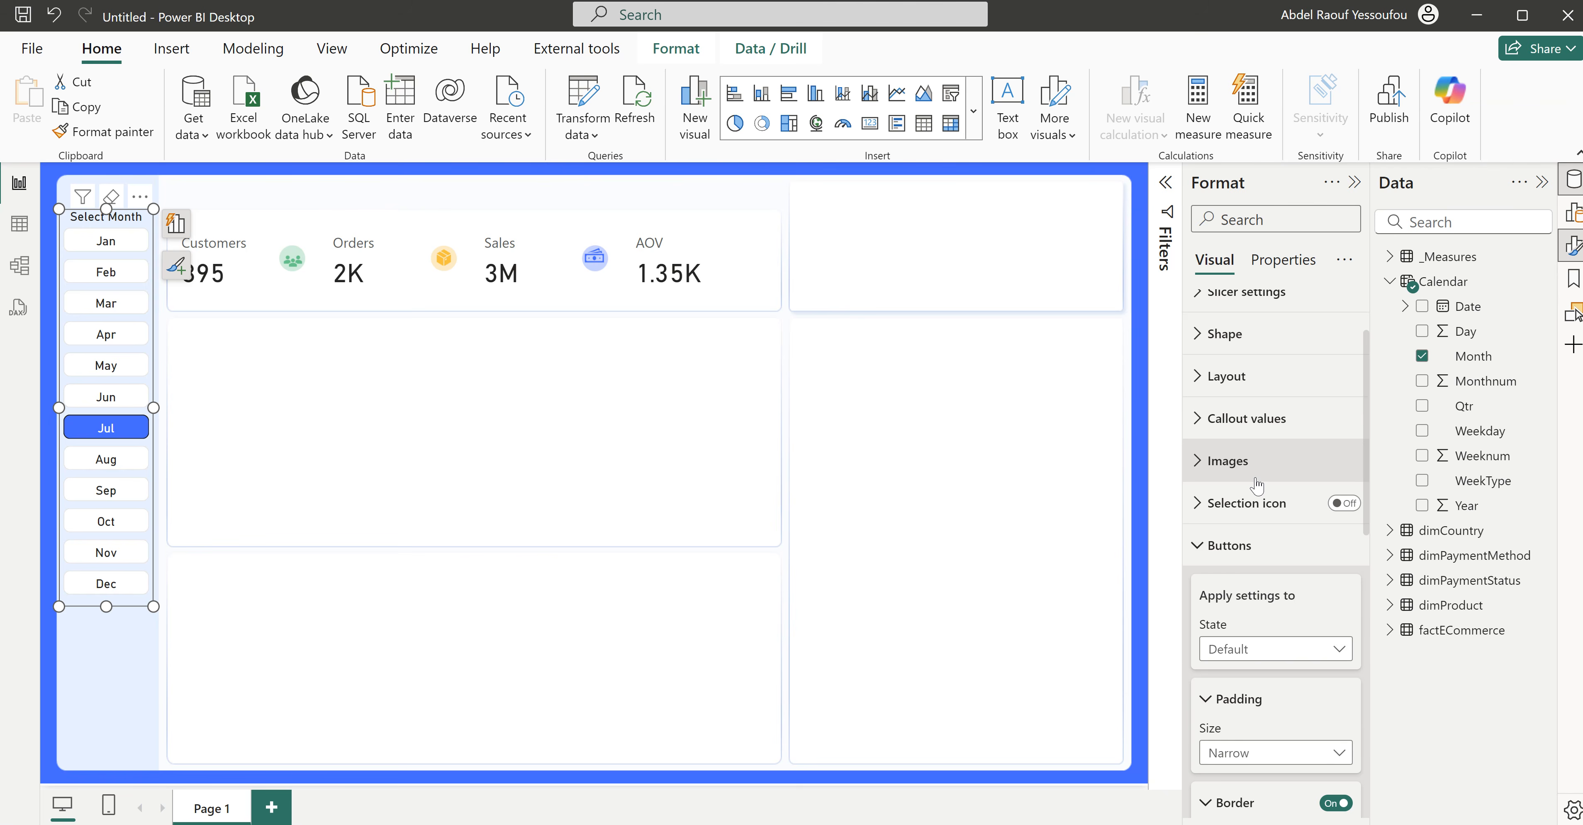
pyautogui.scroll(-4, 1238, 556)
pyautogui.scroll(-1, 1239, 571)
pyautogui.scroll(5, 1234, 602)
pyautogui.click(1232, 648)
pyautogui.click(1227, 479)
pyautogui.scroll(-3, 1255, 558)
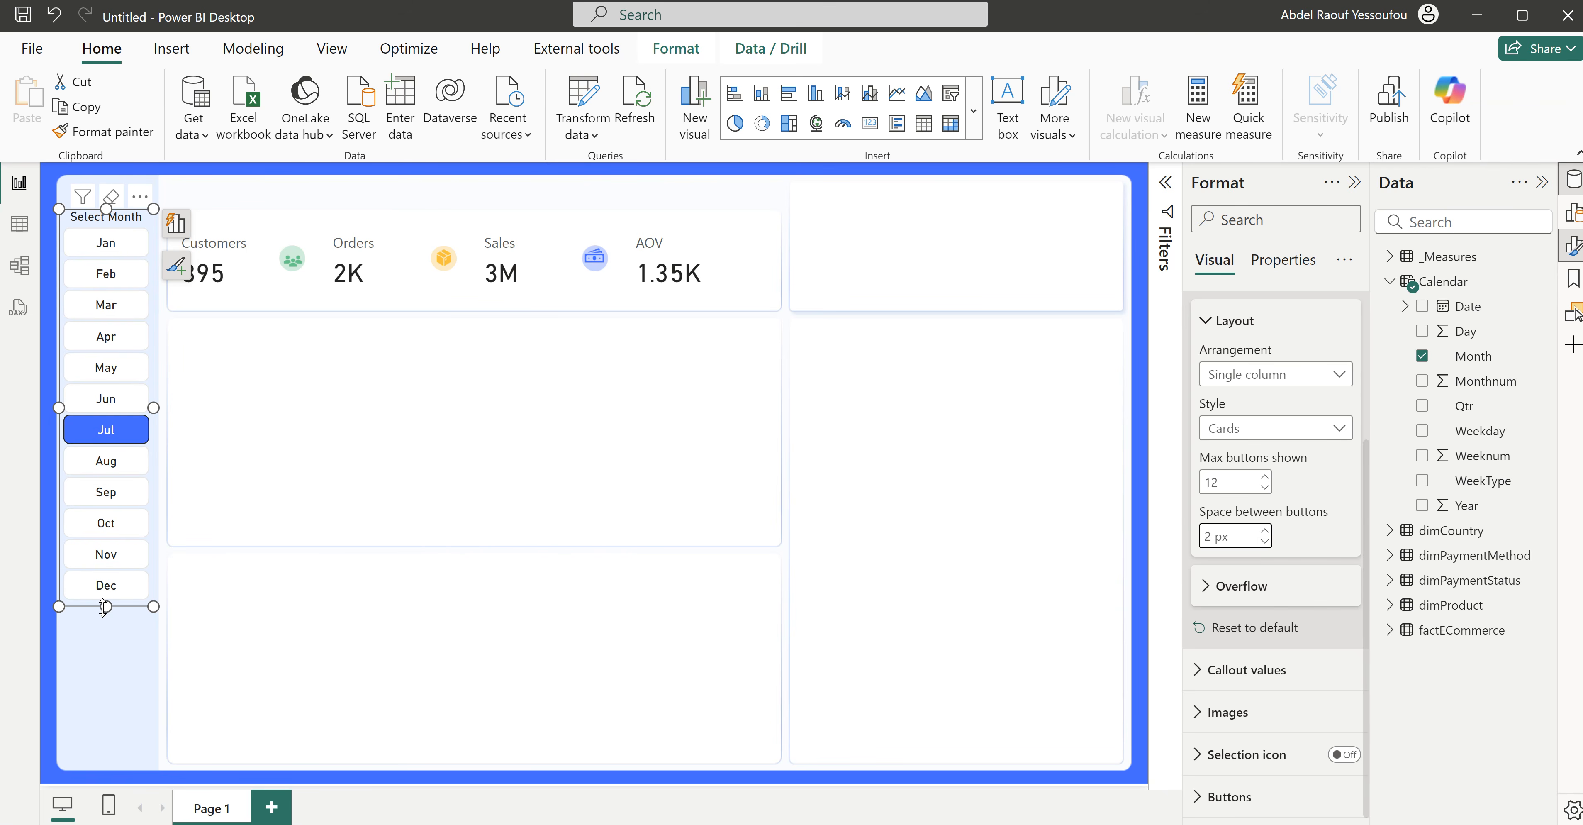
pyautogui.moveTo(104, 606); pyautogui.dragTo(111, 608)
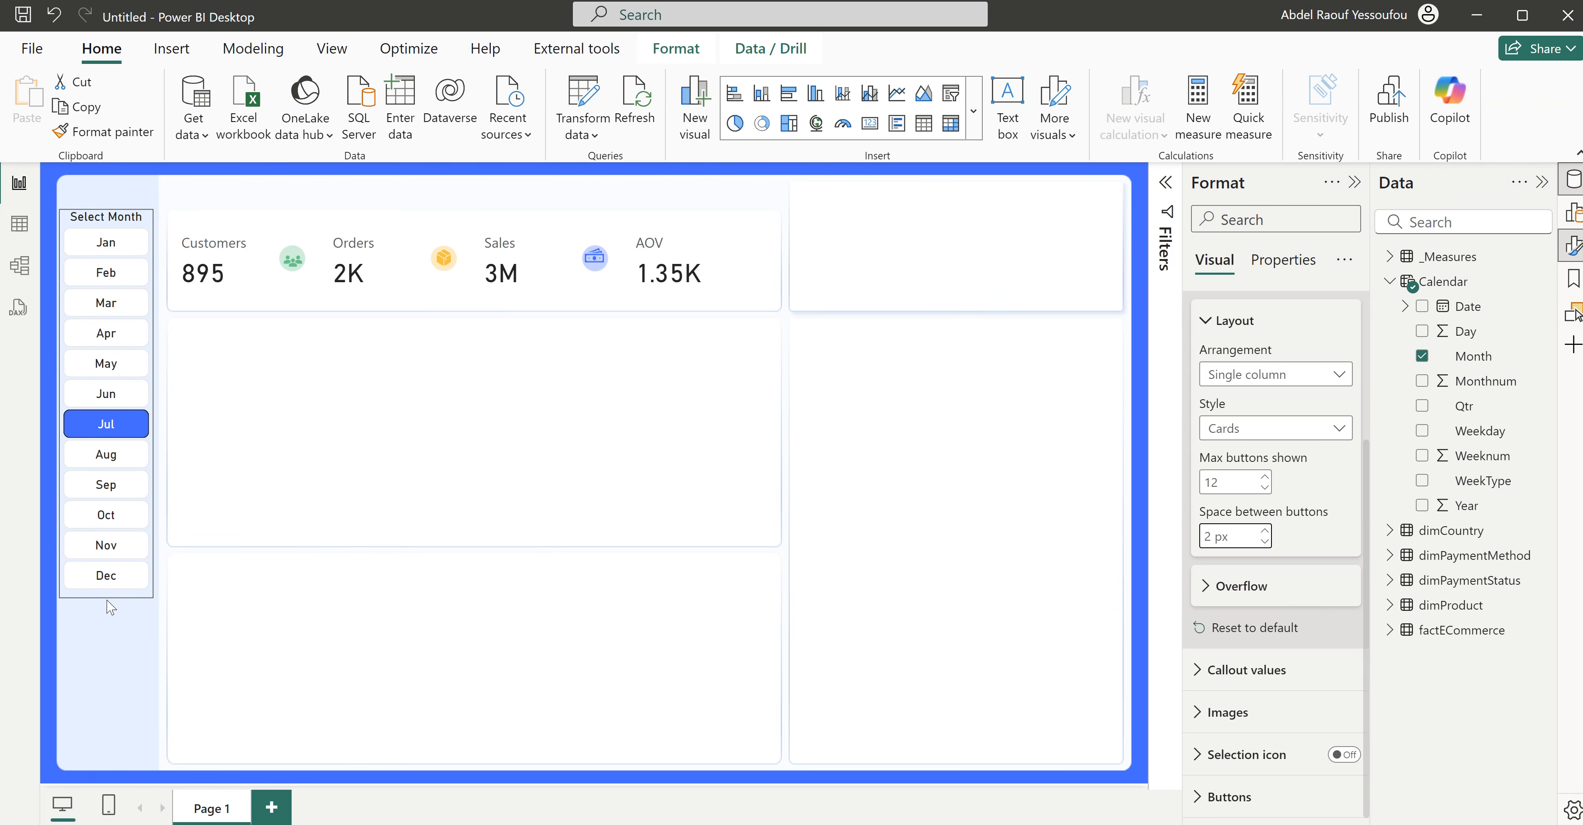
# Step: Select May in the Month slicer and paste a copy of the slicer onto the middle of the page
pyautogui.click(106, 363)
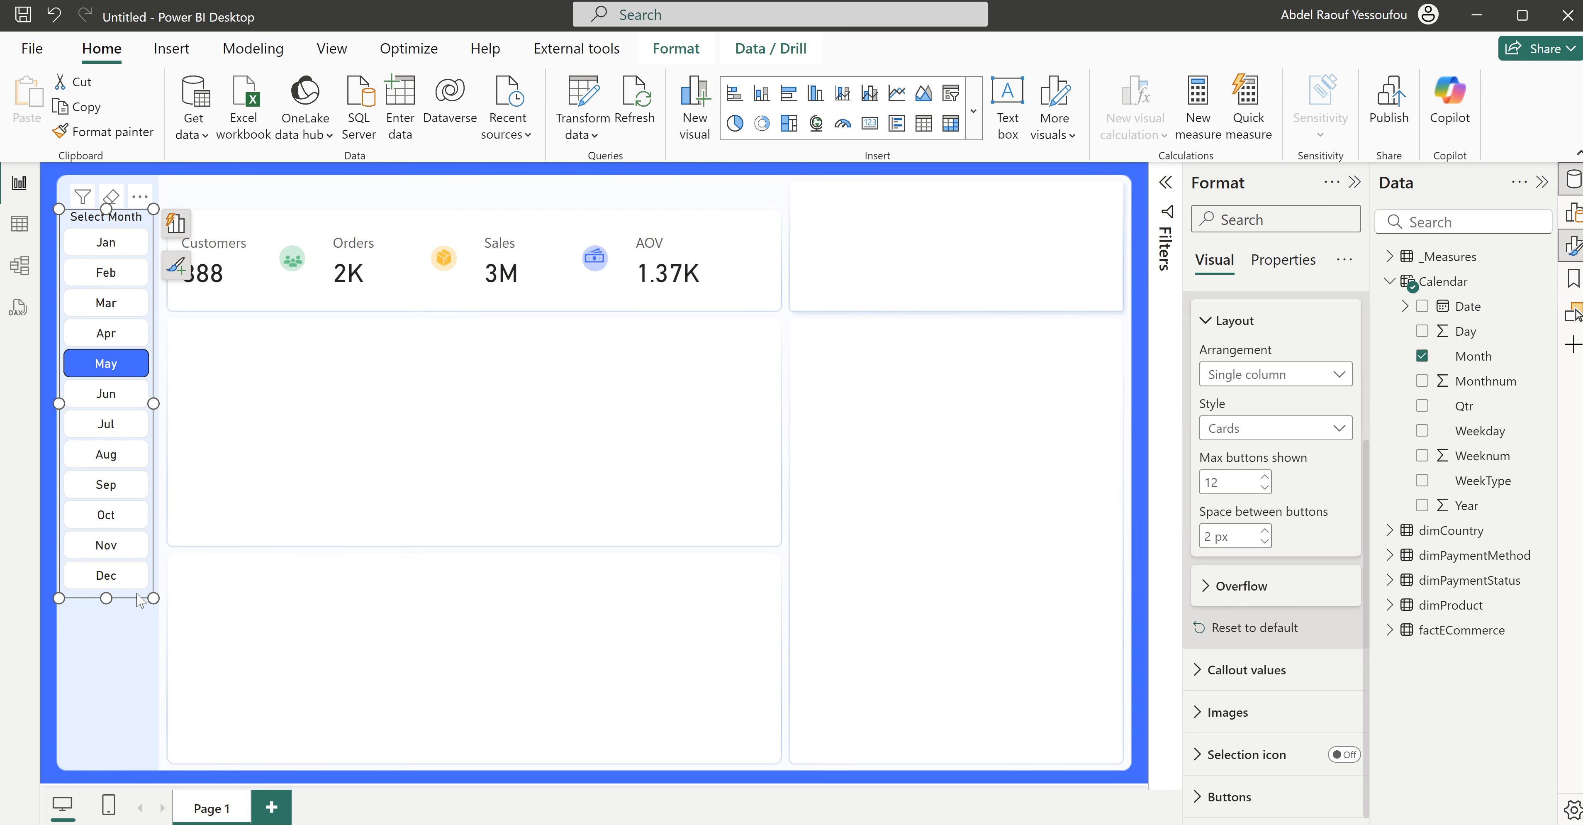
pyautogui.hotkey('ctrl', 'c')
pyautogui.click(453, 509)
pyautogui.hotkey('ctrl', 'v')
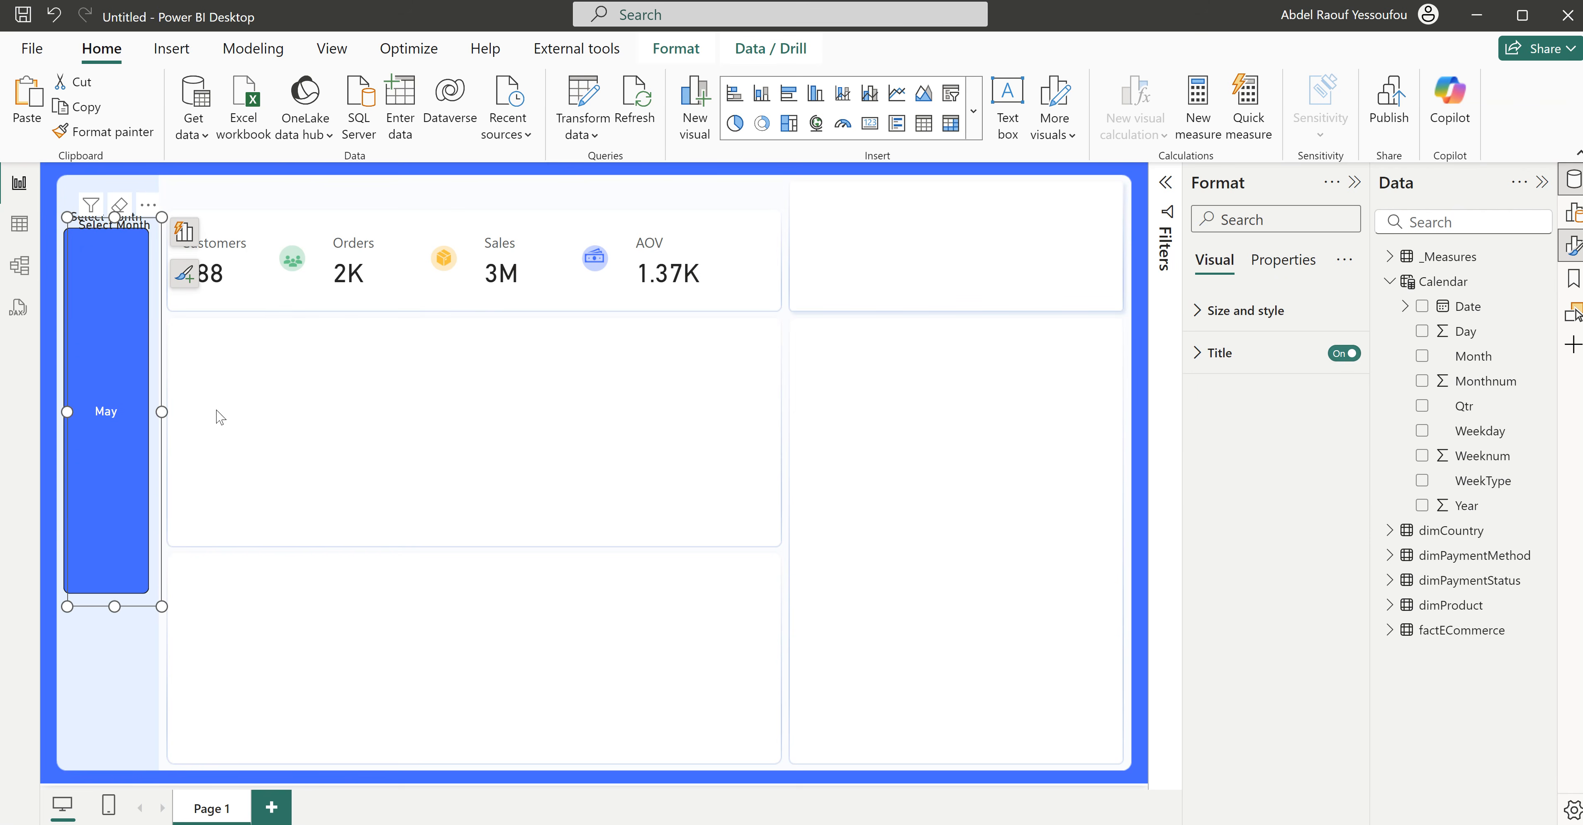
pyautogui.moveTo(152, 221); pyautogui.dragTo(576, 334)
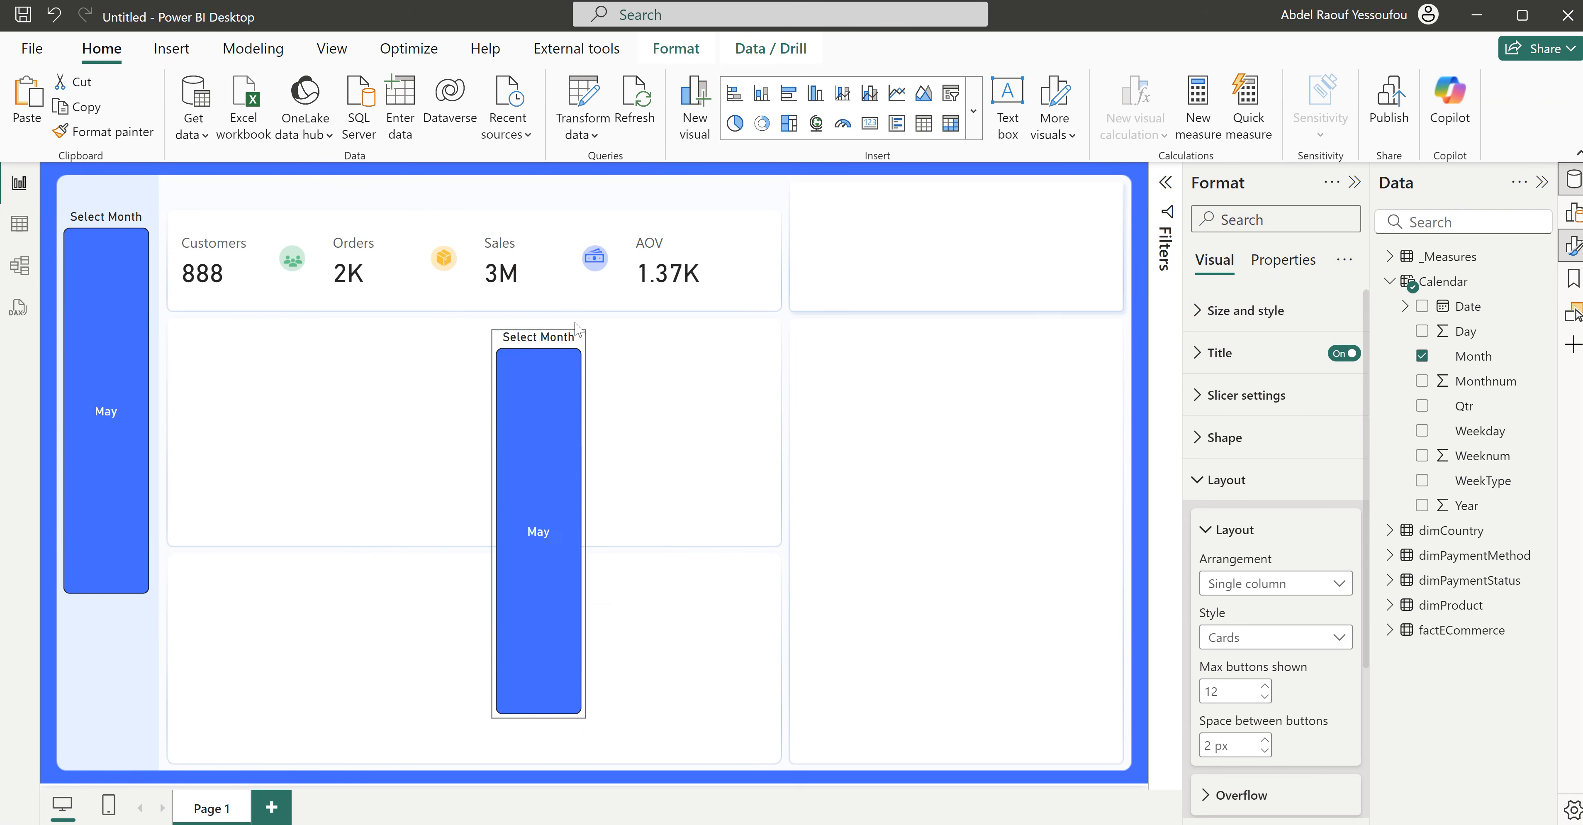
# Step: Replace Month with the dimProduct Category field in the copied slicer and fit the slicer below the Month slicer
pyautogui.click(1421, 356)
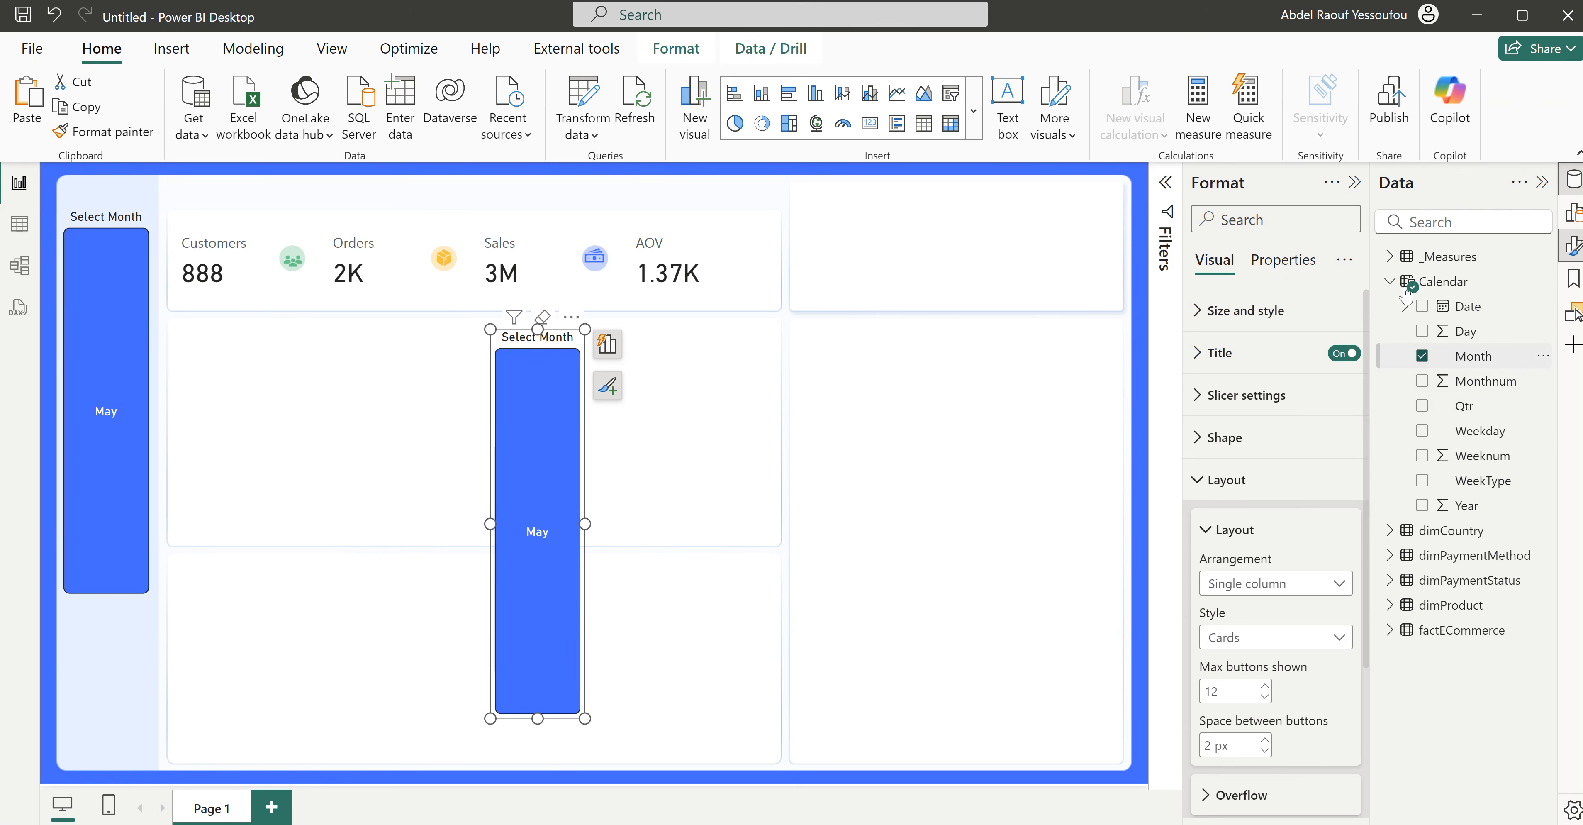
pyautogui.click(1390, 282)
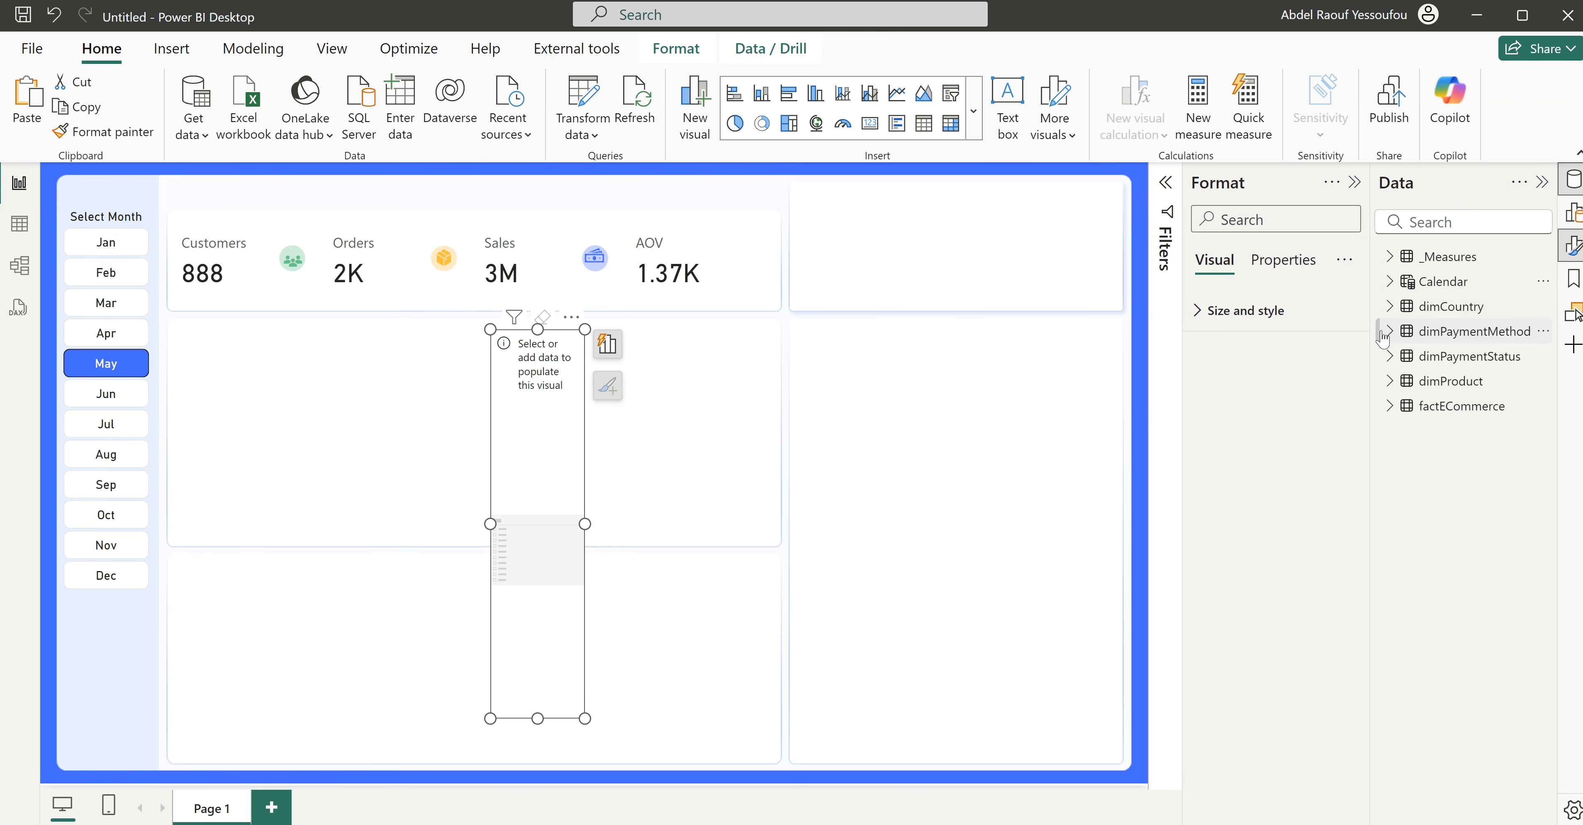
pyautogui.click(1390, 381)
pyautogui.click(1422, 407)
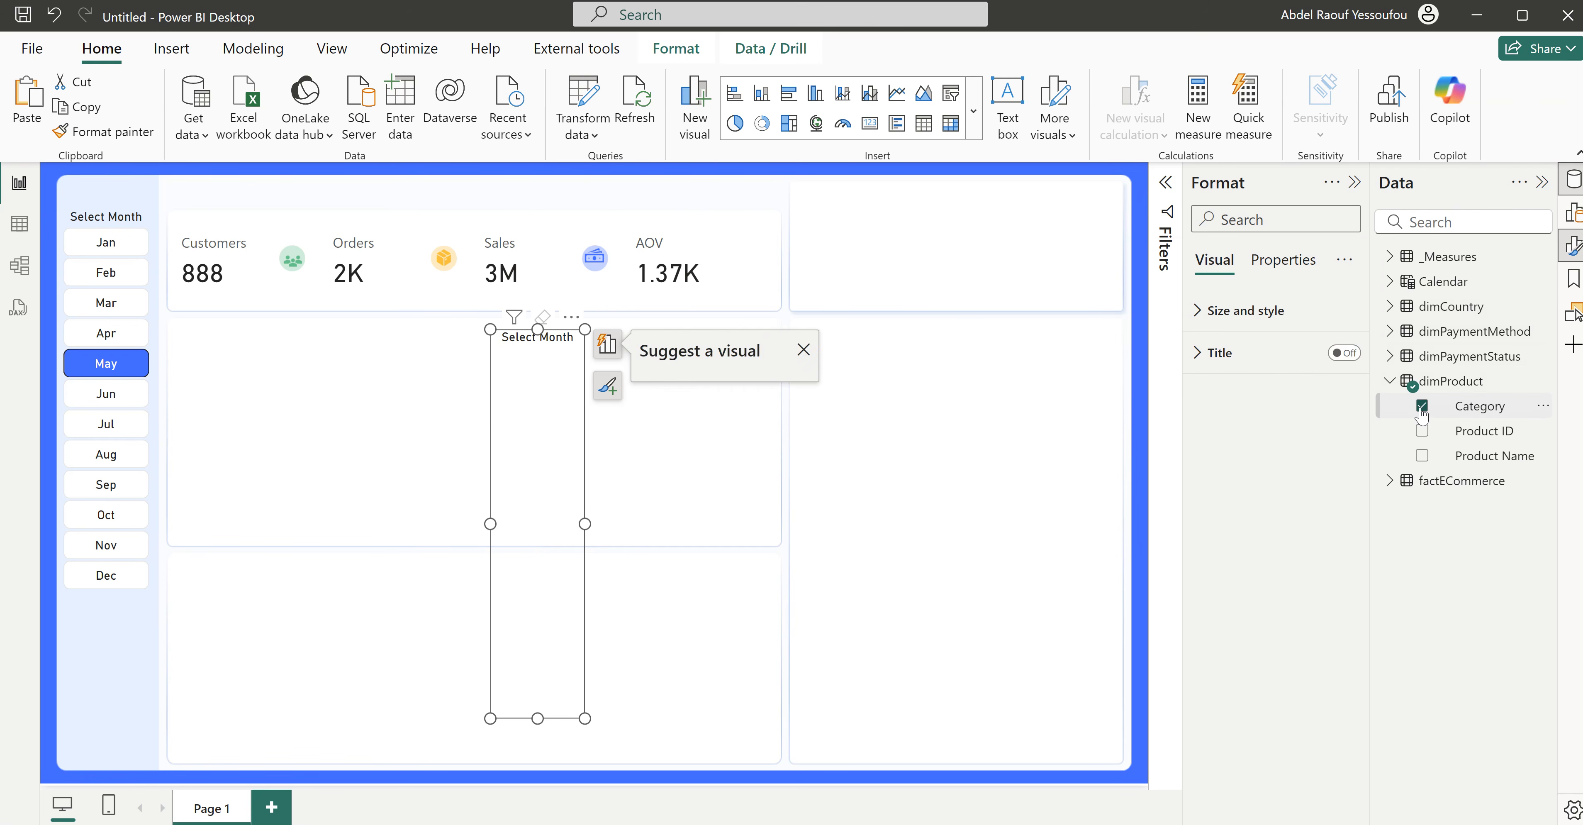
pyautogui.moveTo(538, 334); pyautogui.dragTo(120, 628)
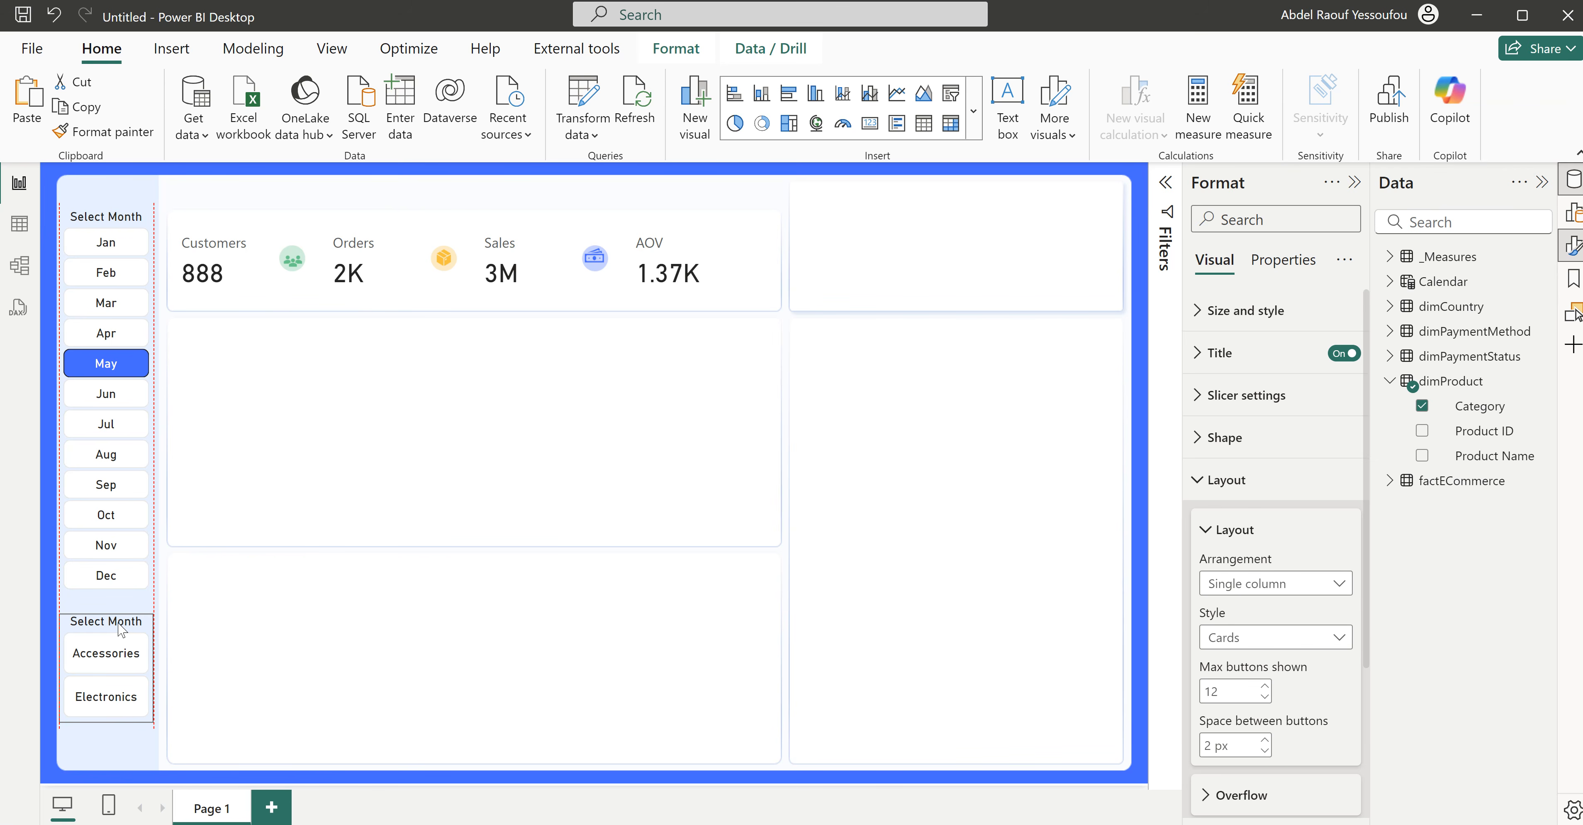
# Step: Move the category slicer further down below the month slicer and change its title to "Select Category"
pyautogui.moveTo(121, 628); pyautogui.dragTo(123, 666)
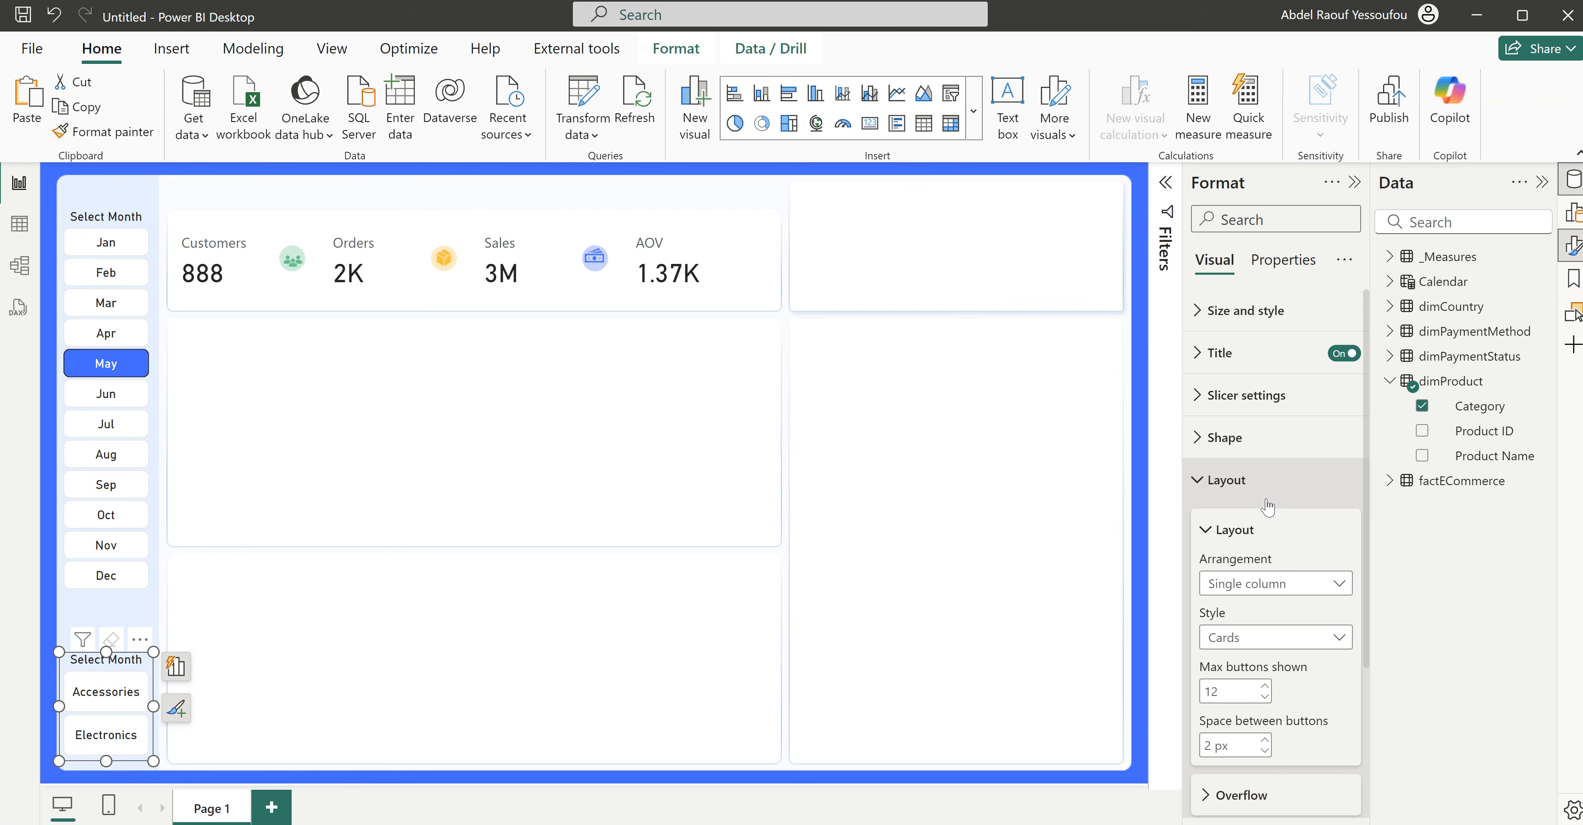
pyautogui.click(1208, 492)
pyautogui.click(1218, 354)
pyautogui.click(1218, 355)
pyautogui.click(1219, 354)
pyautogui.moveTo(1298, 456); pyautogui.dragTo(1243, 456)
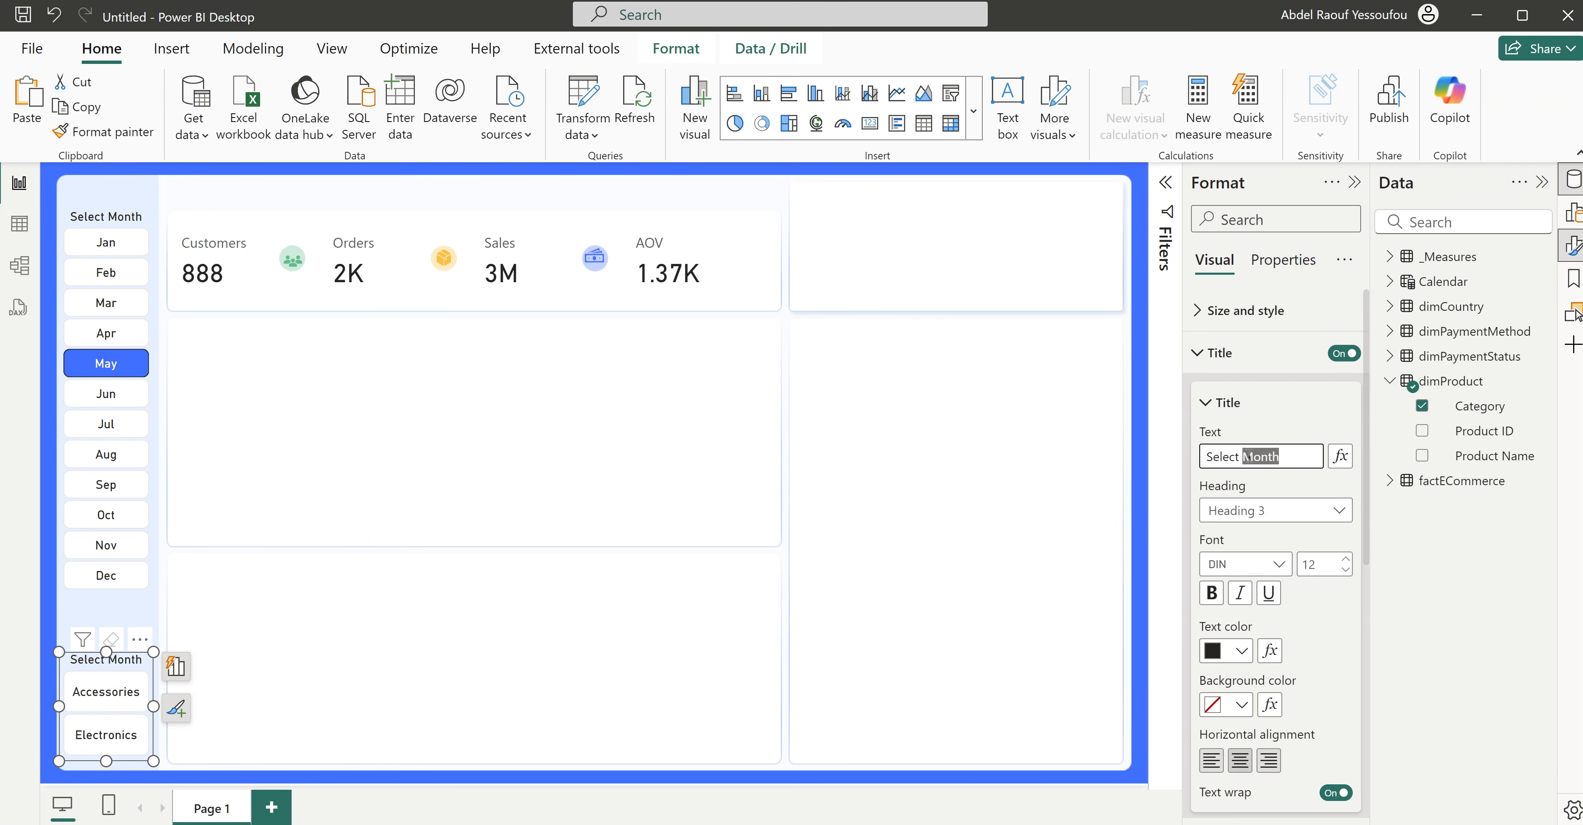
pyautogui.write('Category')
pyautogui.press('Return')
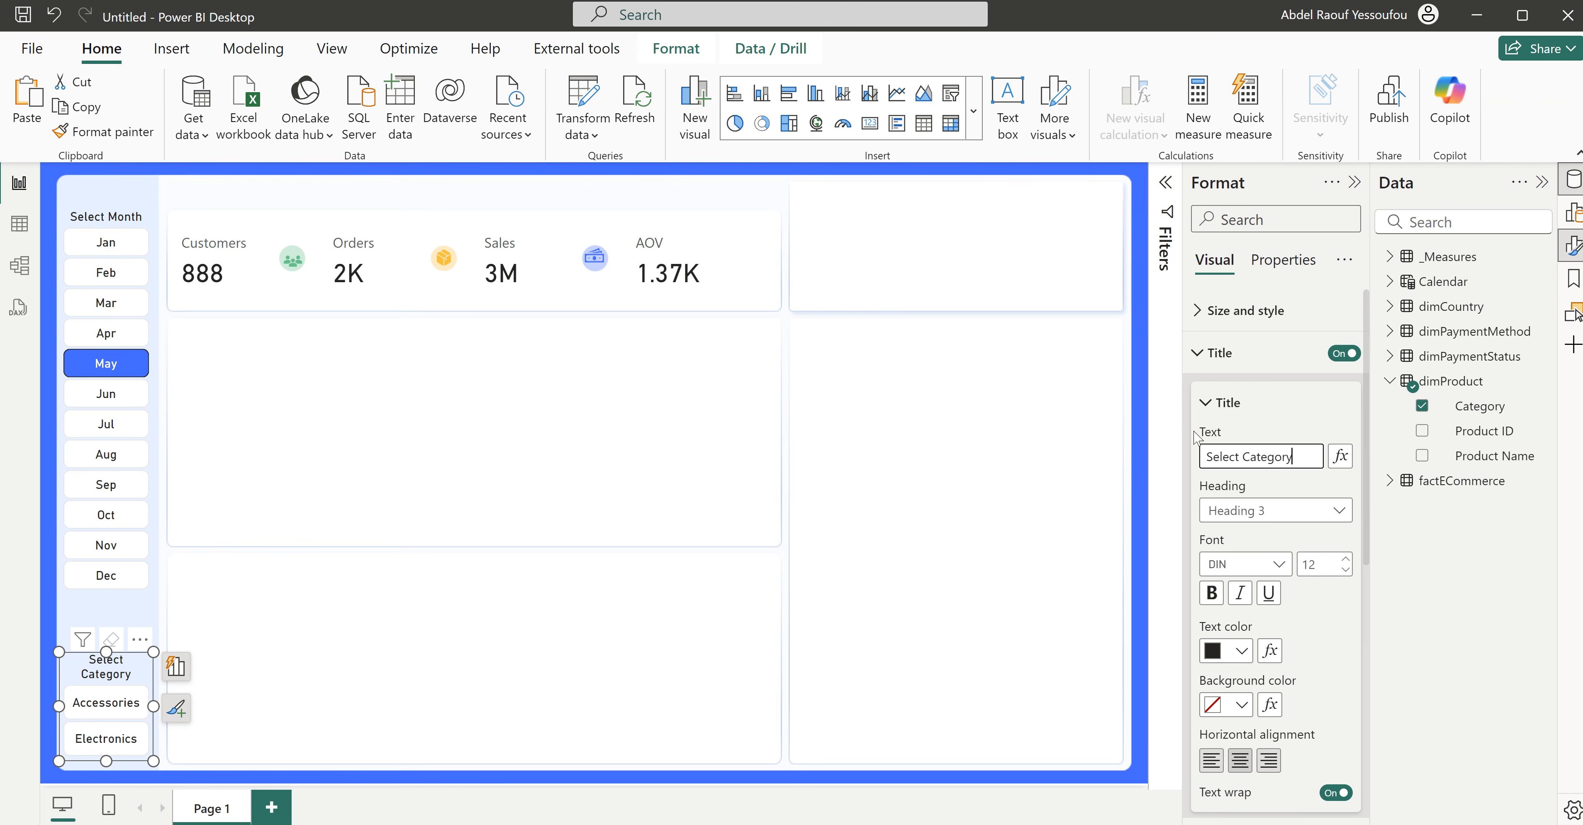
# Step: Set the title font size of both the category slicer and the month slicer to 10
pyautogui.click(1345, 570)
pyautogui.click(1345, 570)
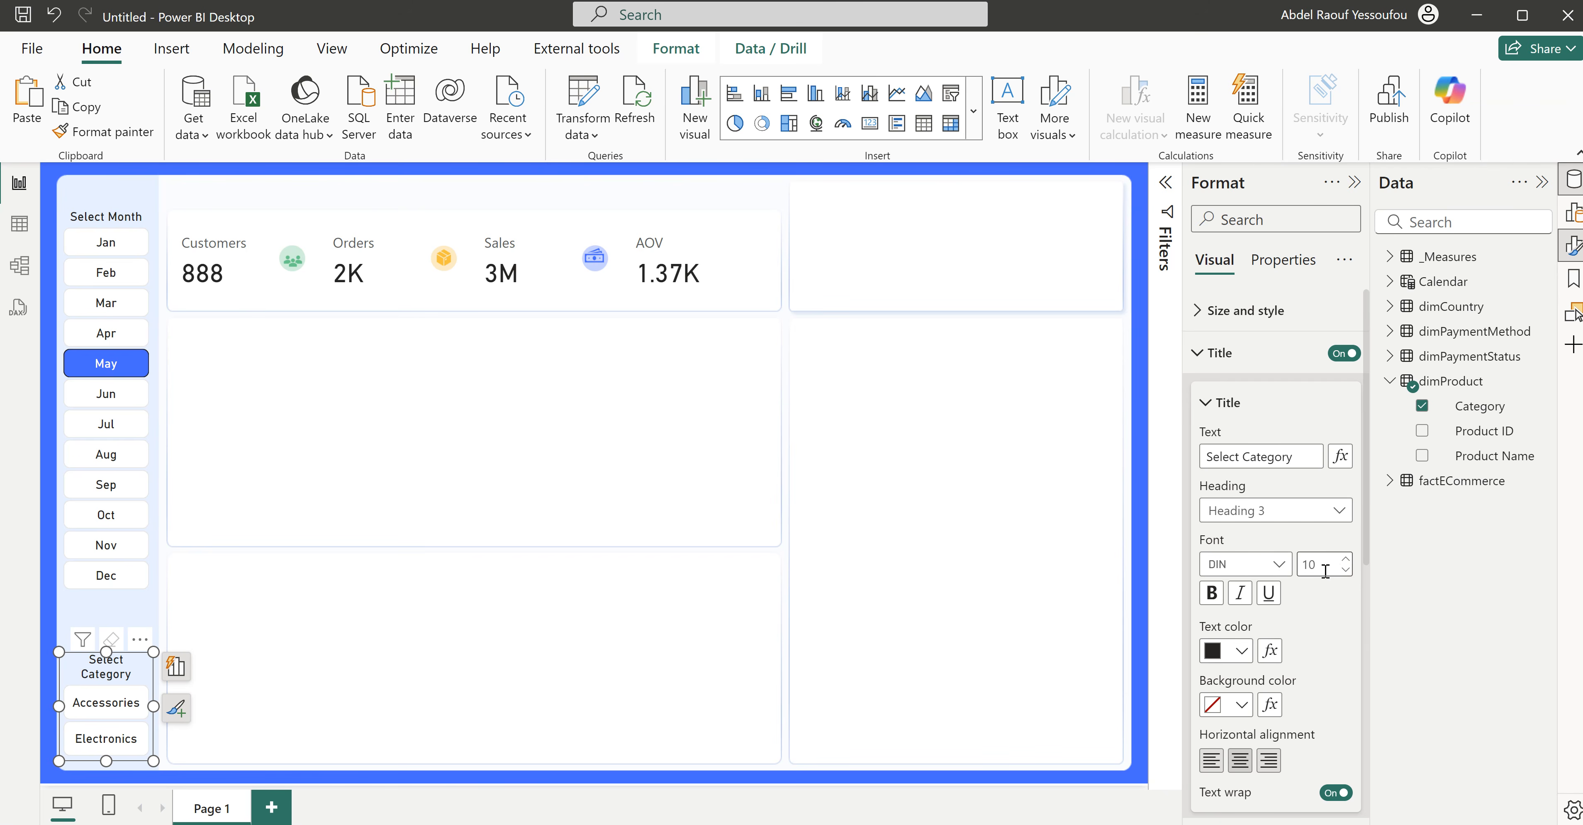
pyautogui.click(119, 219)
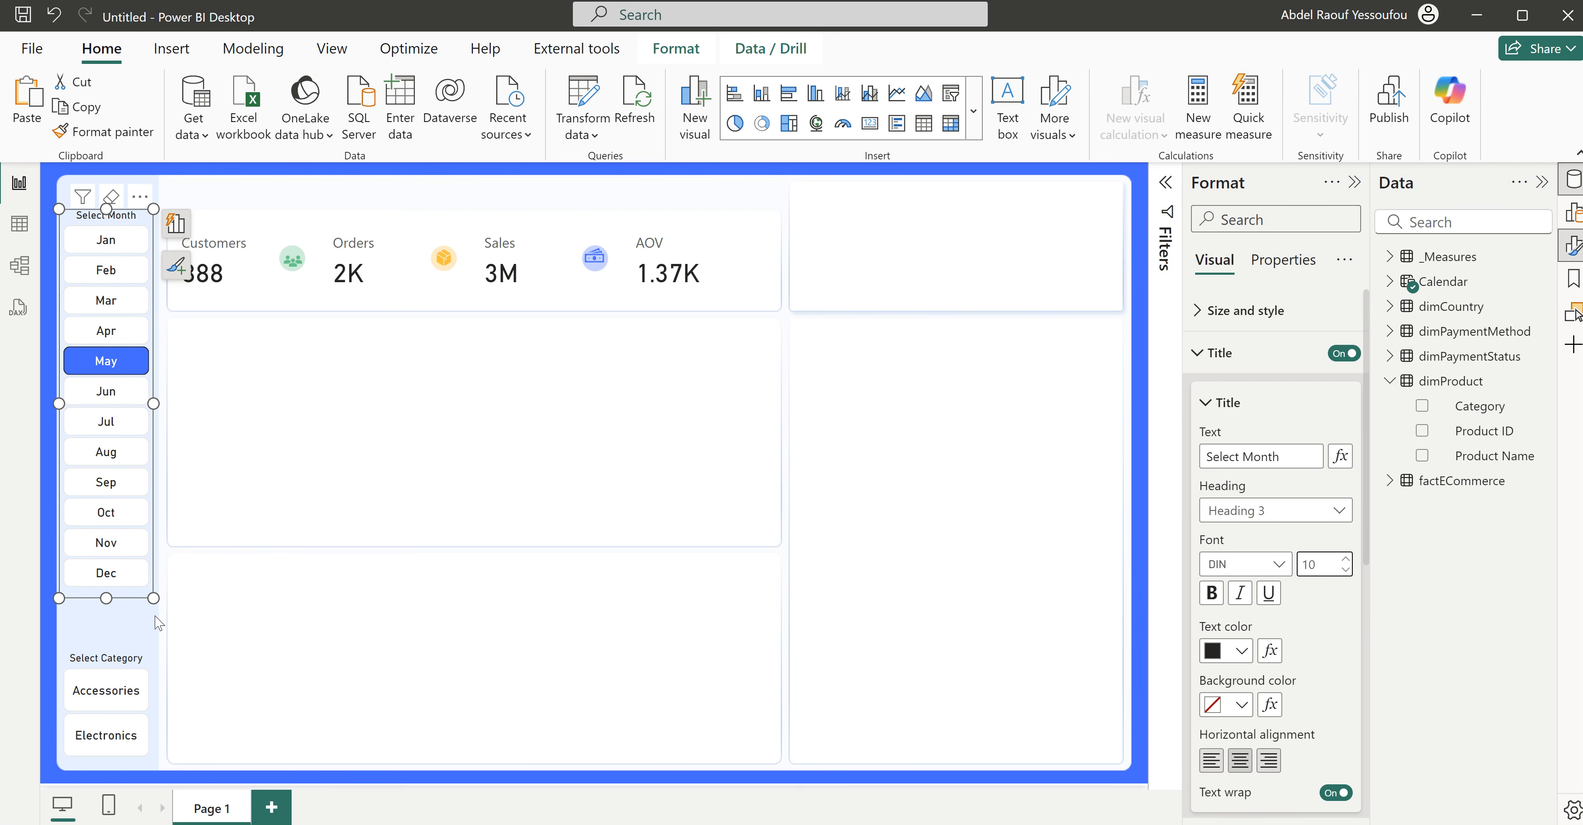
pyautogui.click(157, 631)
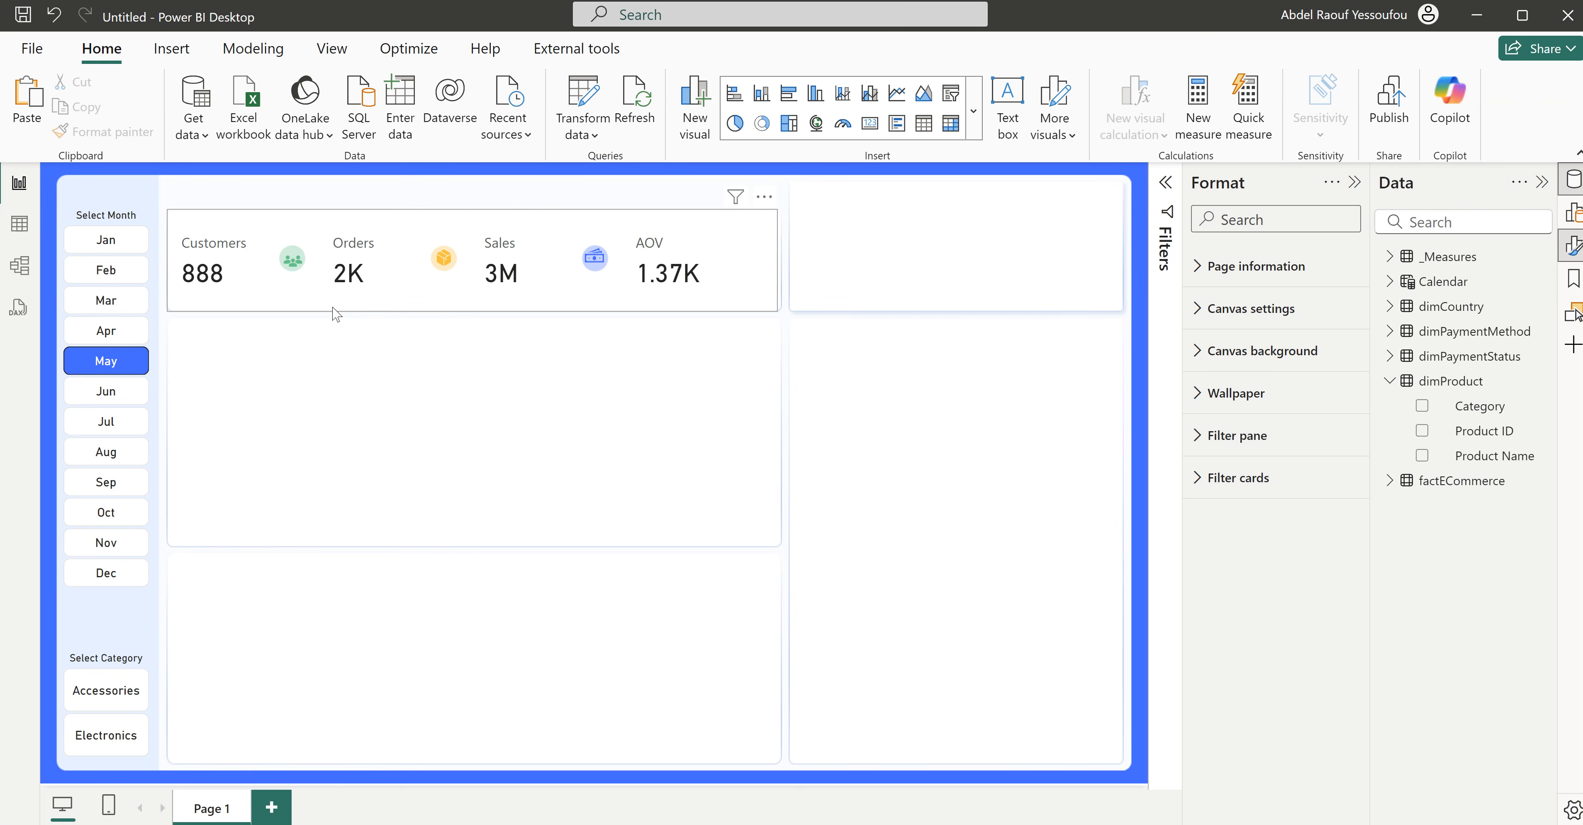
# Step: Create a new measure named "Customers PM" in the _Measures table
pyautogui.click(1395, 381)
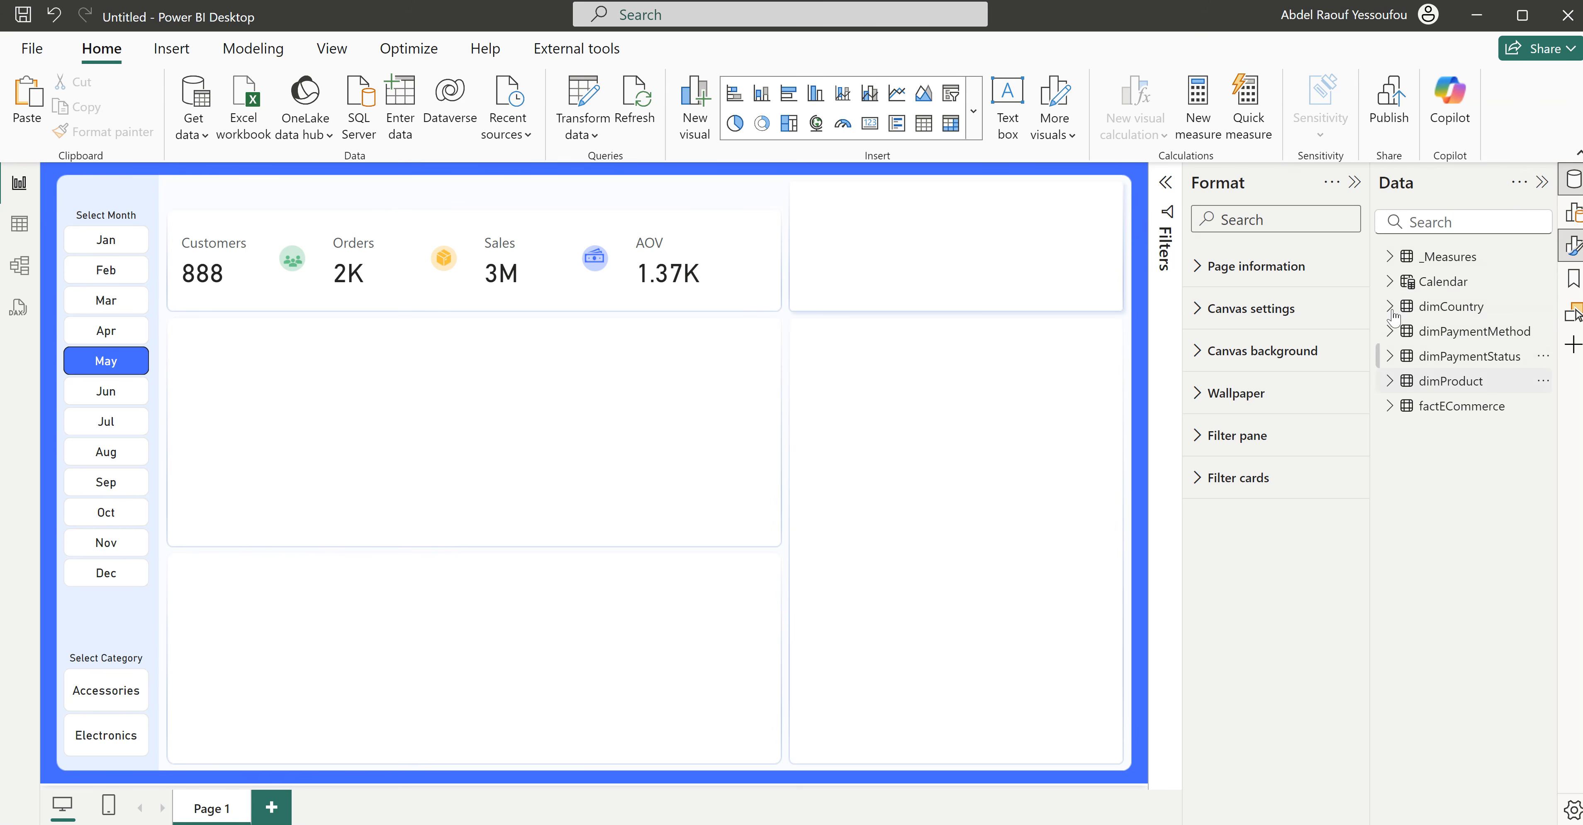
pyautogui.click(1390, 263)
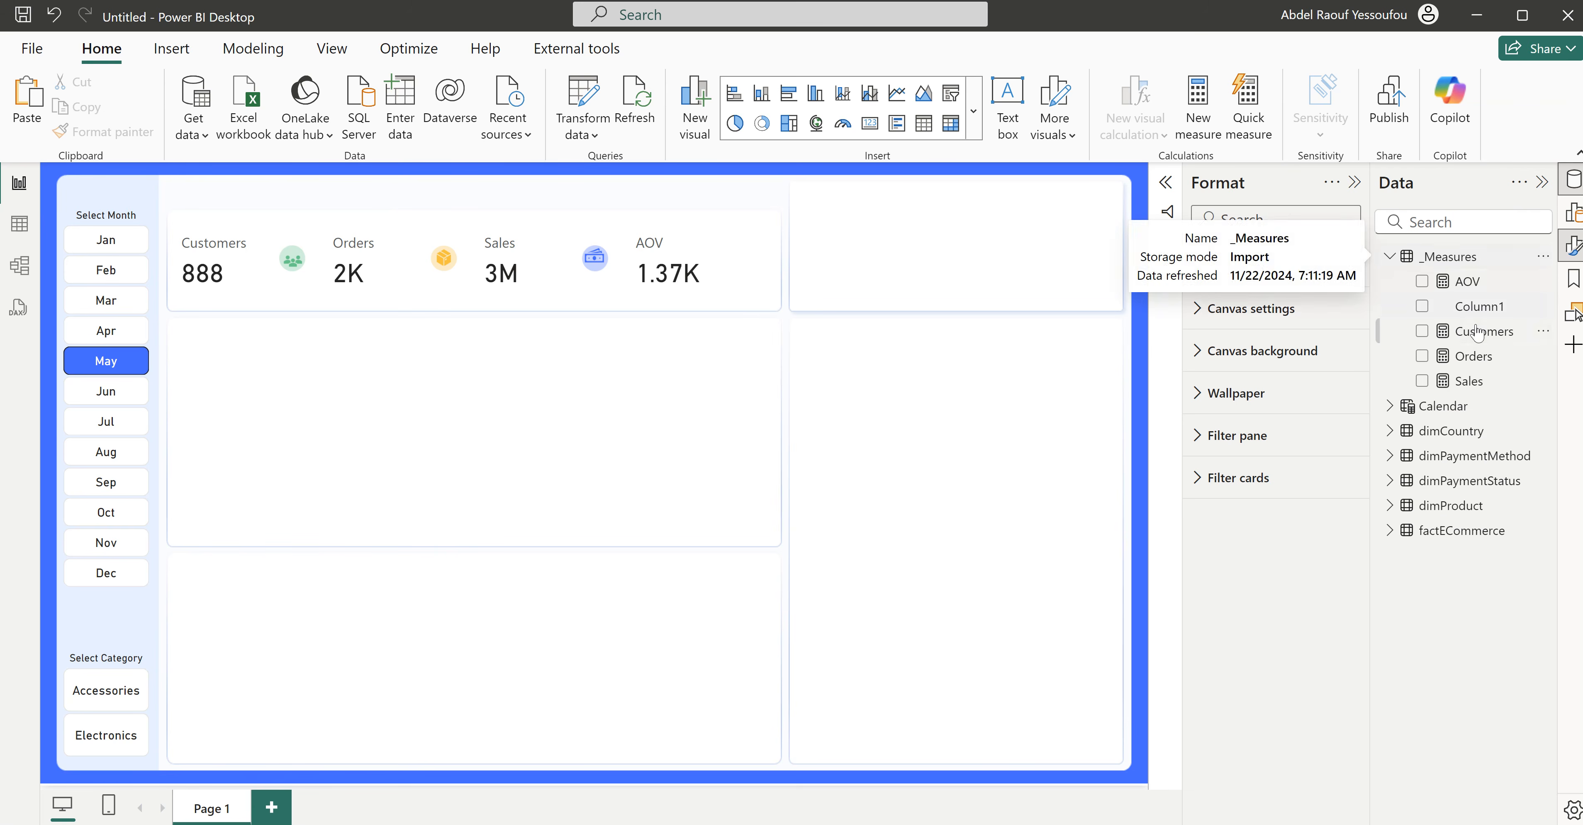
pyautogui.rightClick(1450, 265)
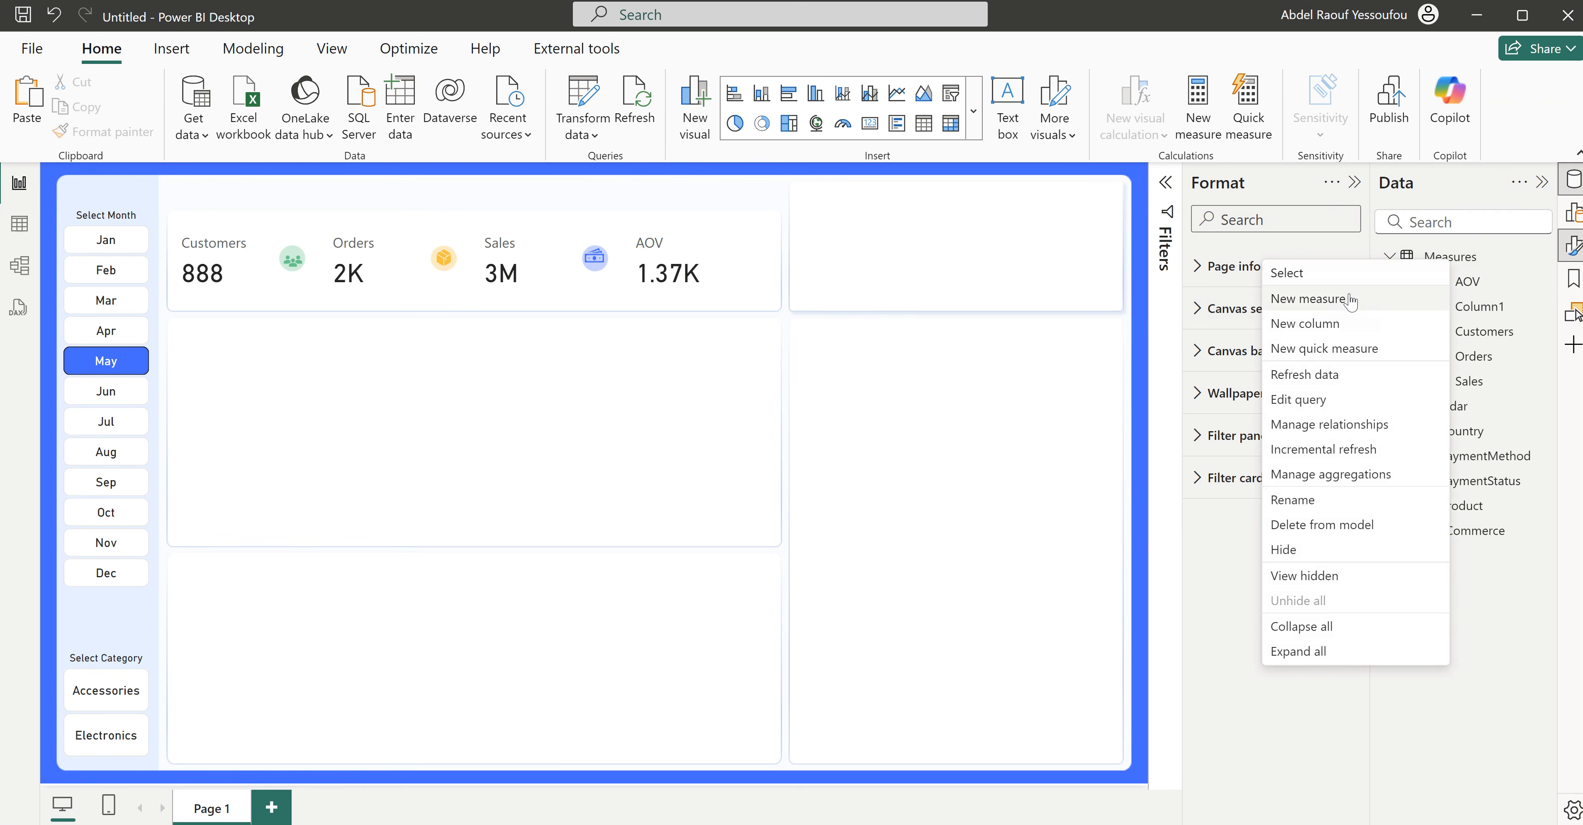
pyautogui.click(1335, 307)
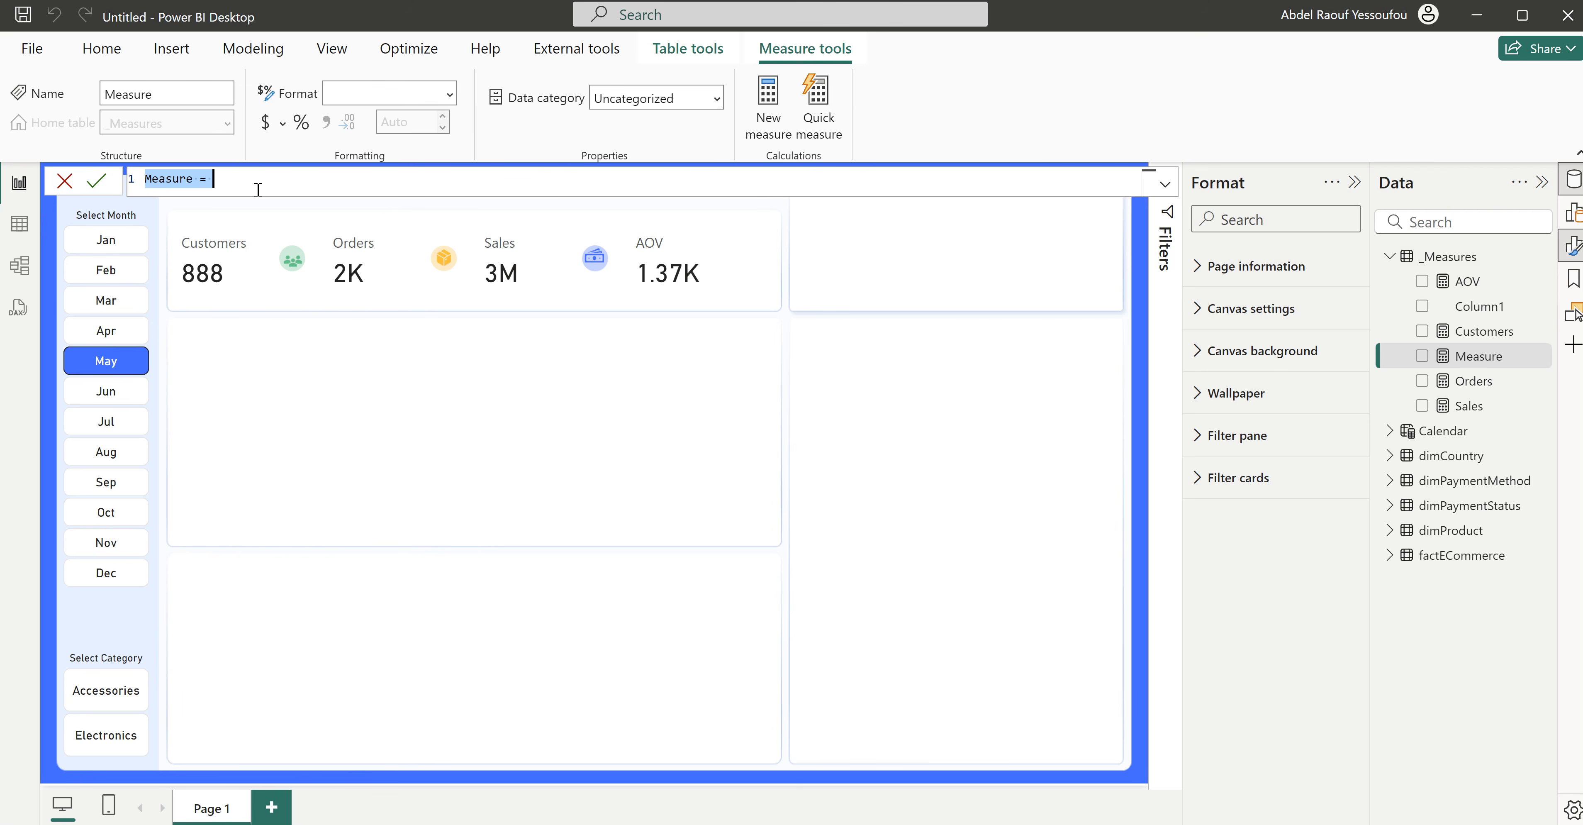
pyautogui.write('Custom')
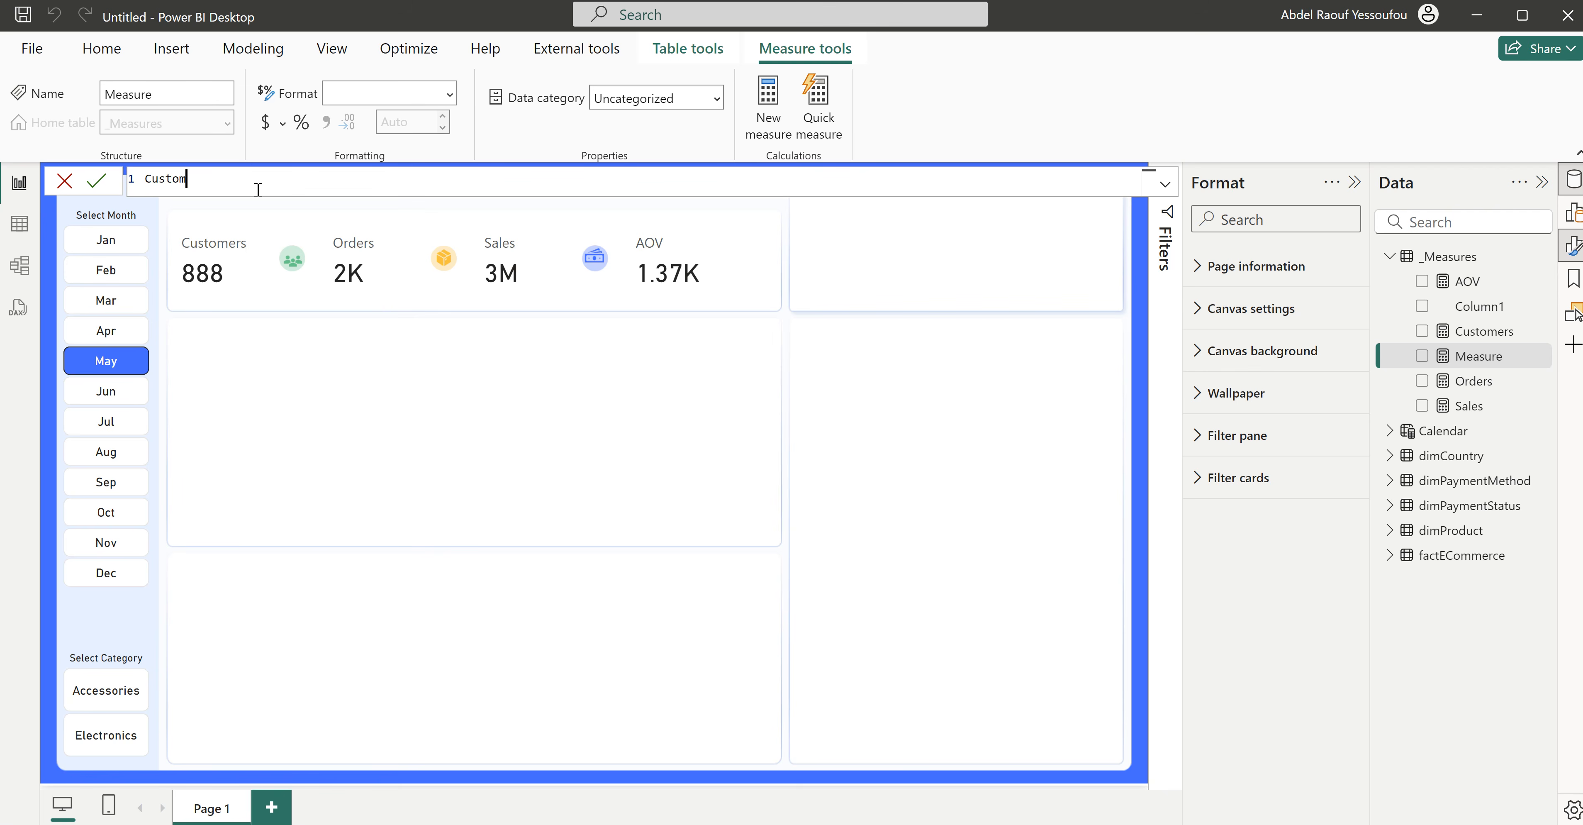
pyautogui.write('ers PM =')
pyautogui.hotkey('shift', 'Return')
# Step: Start the Customers PM formula with CALCULATE and give it [Customers] as the expression
pyautogui.write('cal')
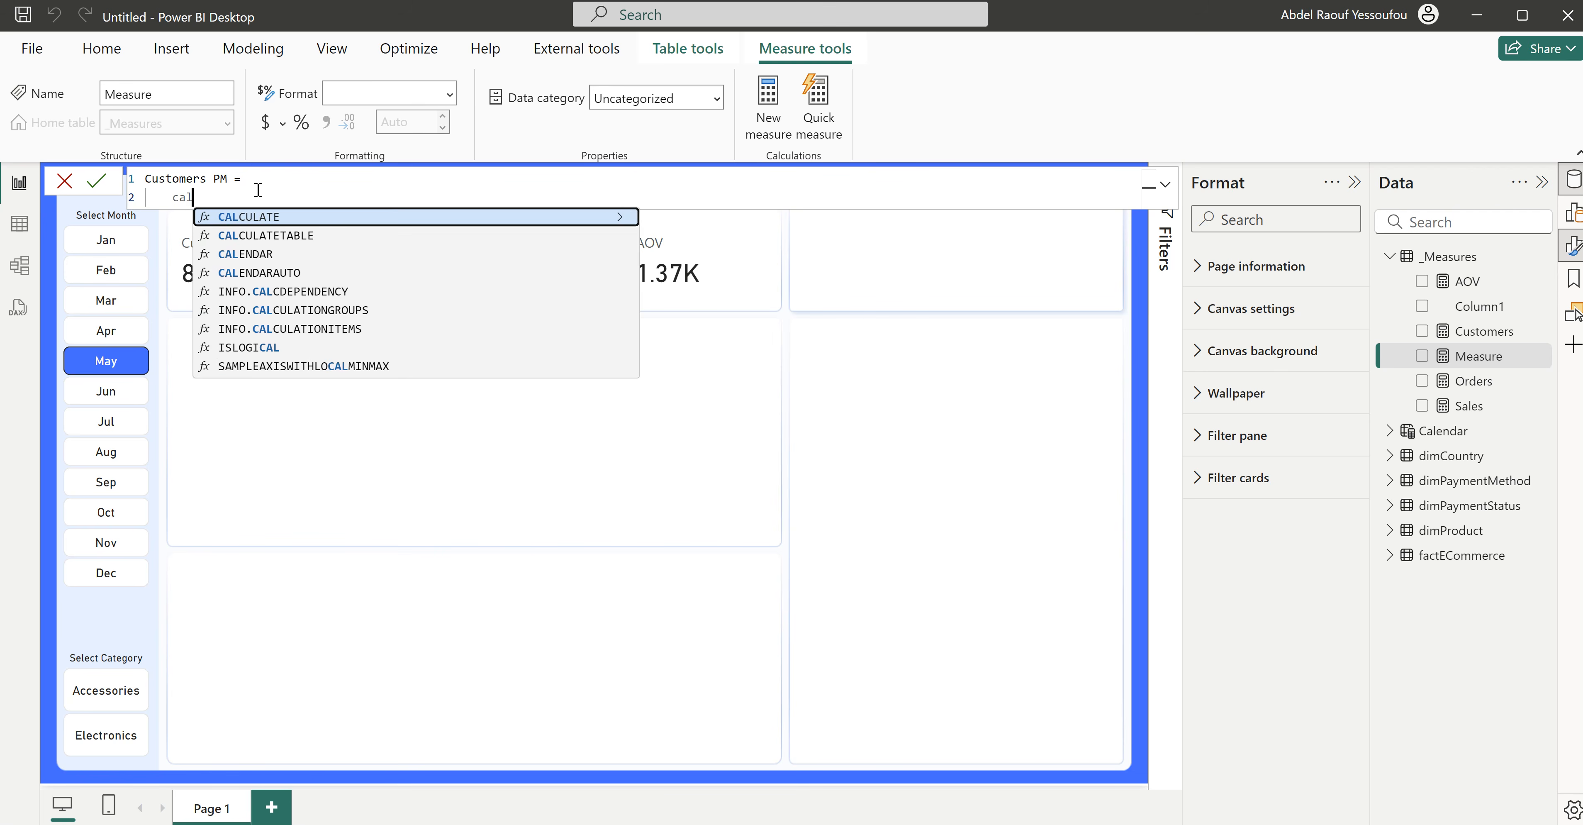
pyautogui.press('Tab')
pyautogui.hotkey('shift', 'Return')
pyautogui.write('cus')
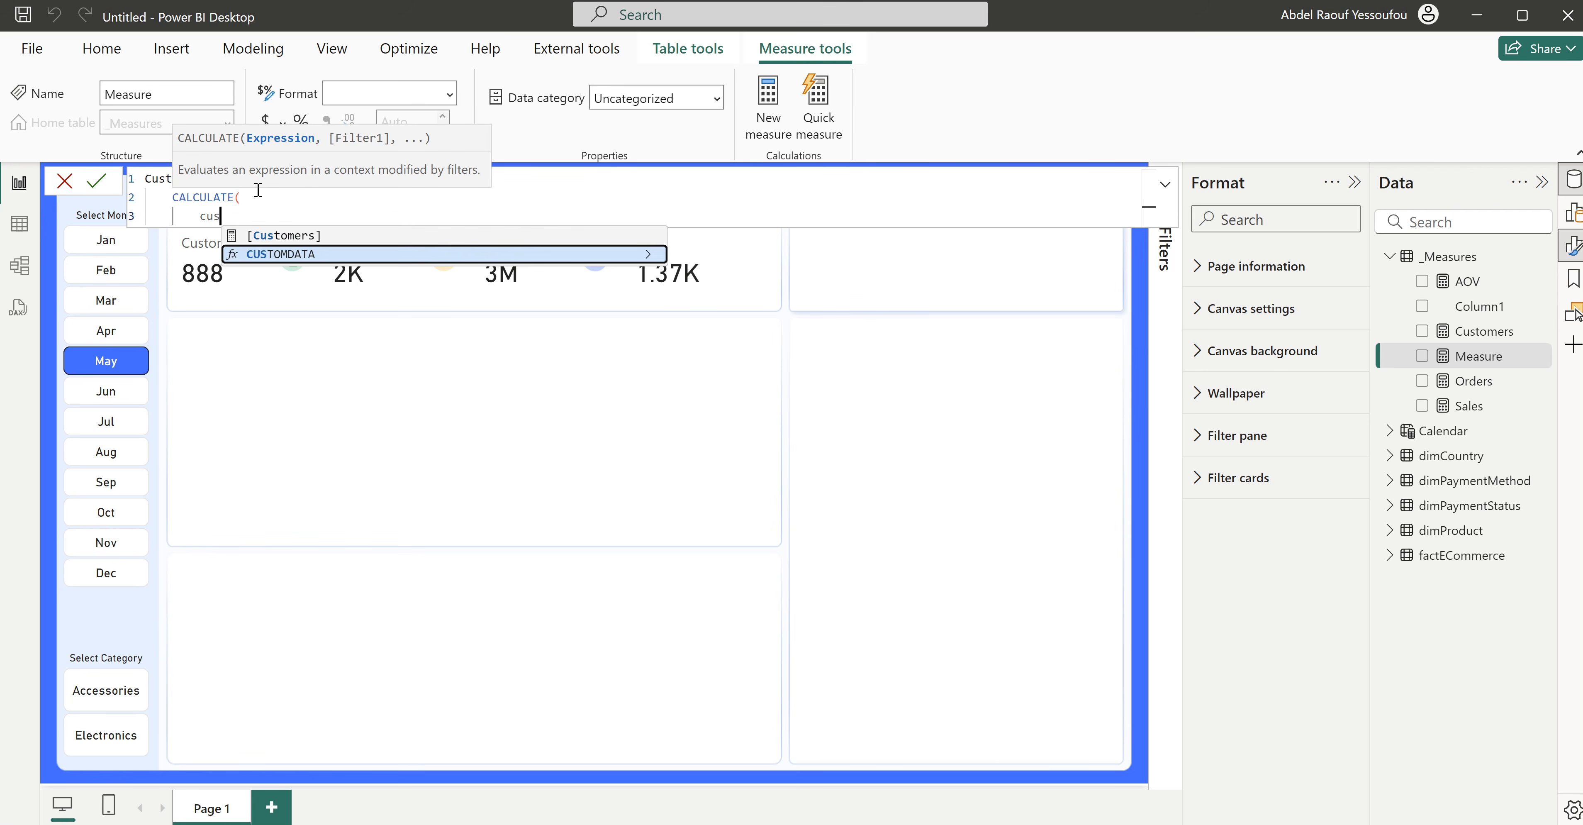
pyautogui.press('Up')
pyautogui.press('Tab')
pyautogui.write(',')
pyautogui.hotkey('shift', 'Return')
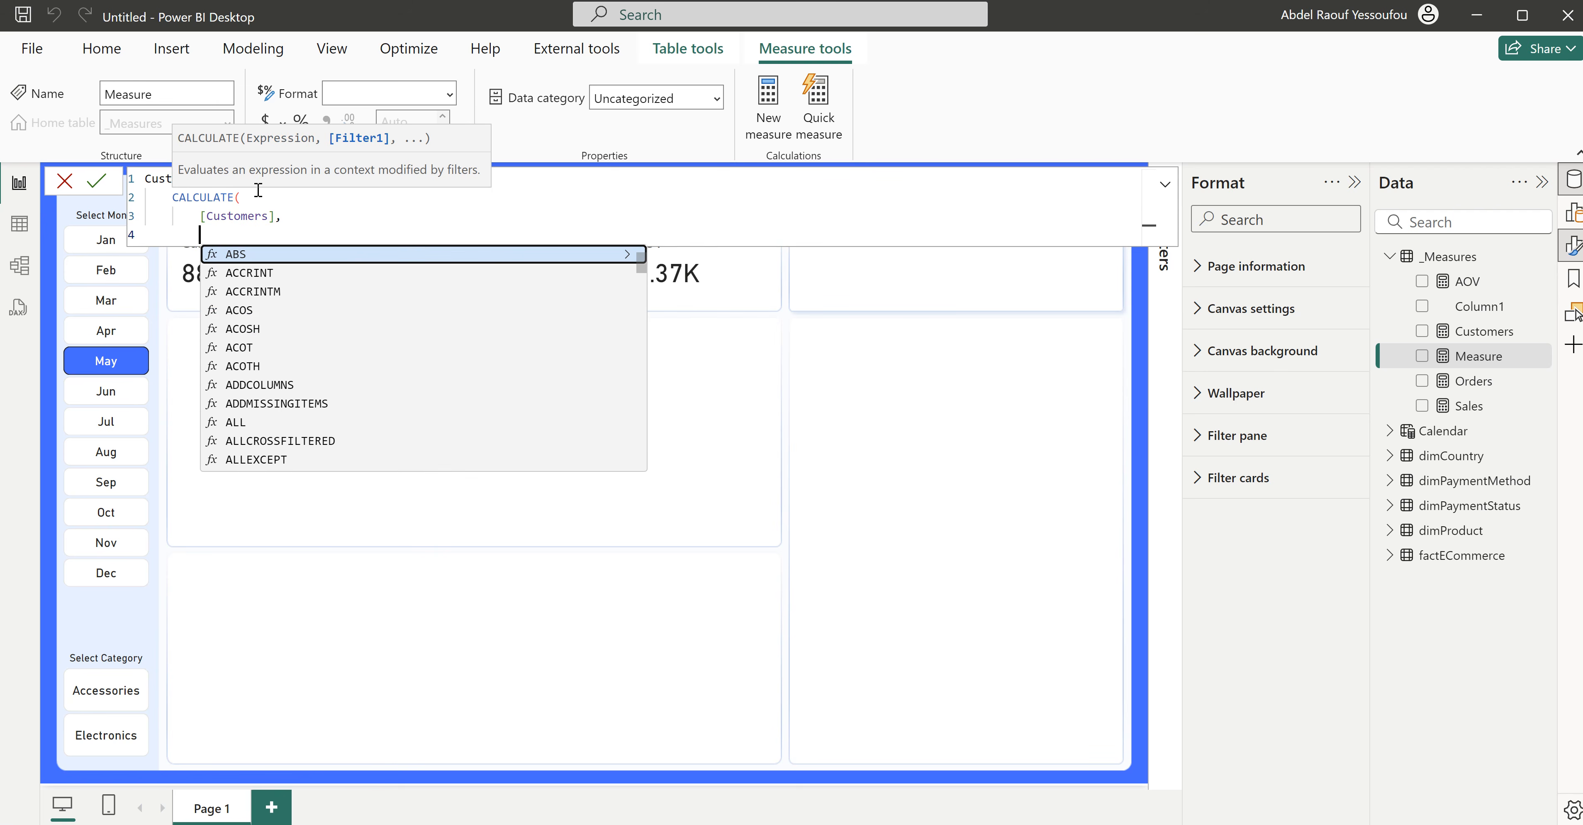
# Step: Add PREVIOUSMONTH('Calendar'[Date]) as the CALCULATE filter, close the formula and commit the measure
pyautogui.write('previ')
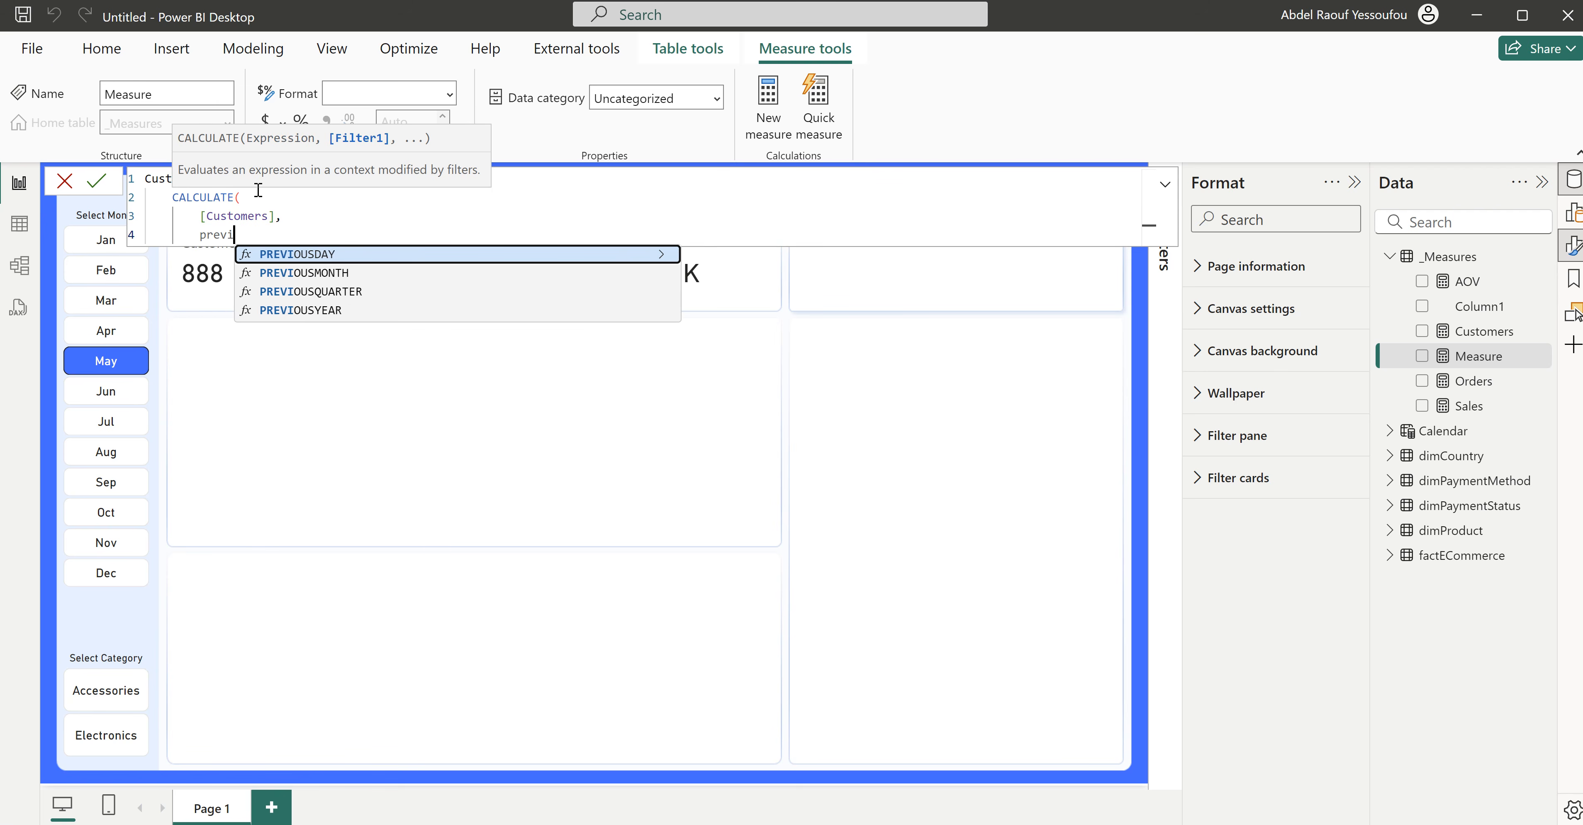
pyautogui.press('Down')
pyautogui.press('Tab')
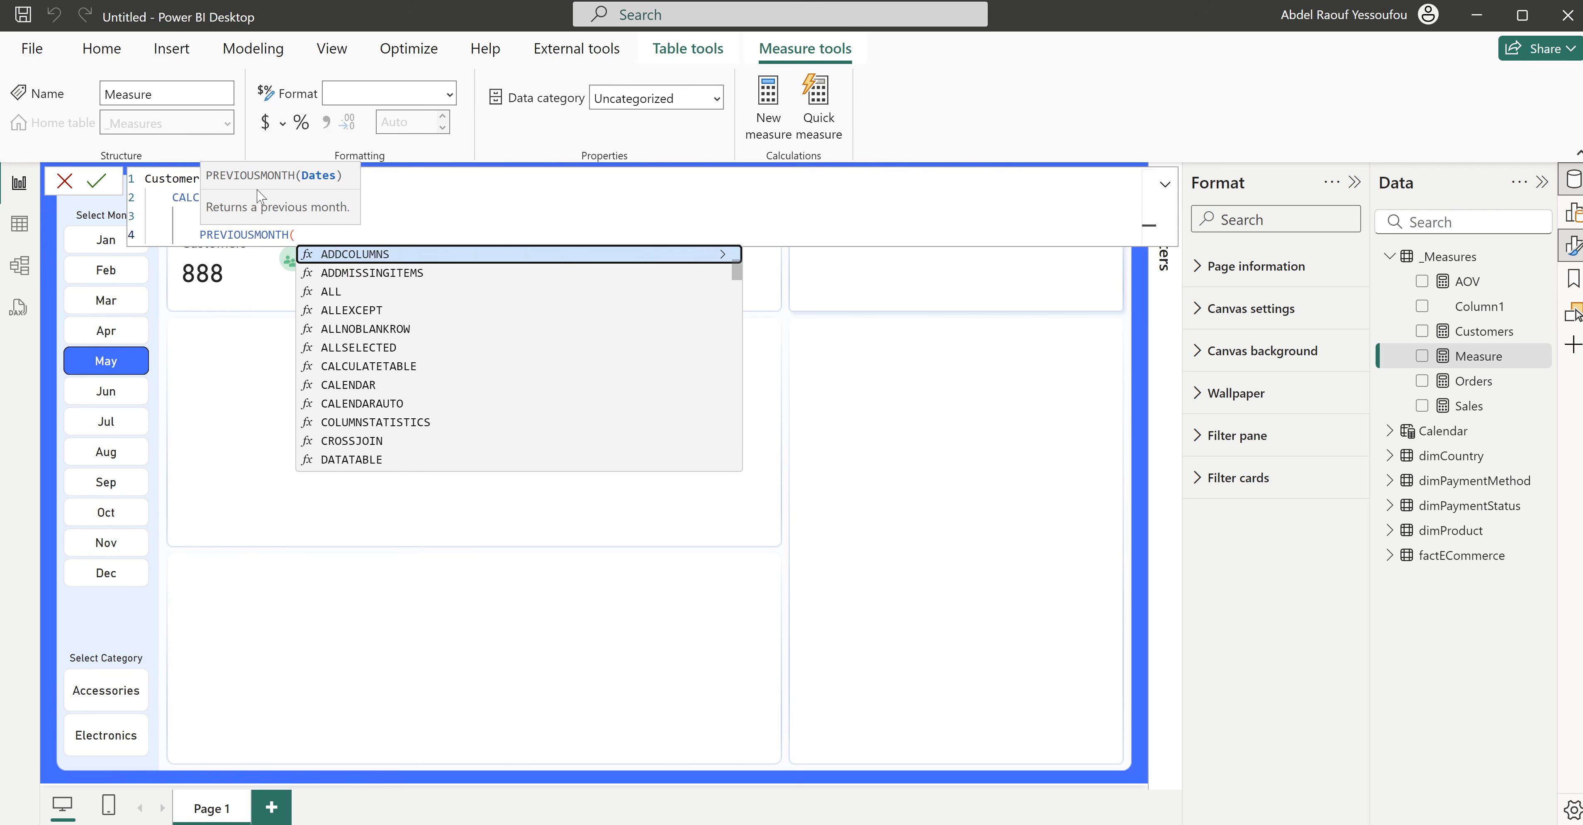
pyautogui.write('calen')
pyautogui.press('Down')
pyautogui.press('Tab')
pyautogui.write(')')
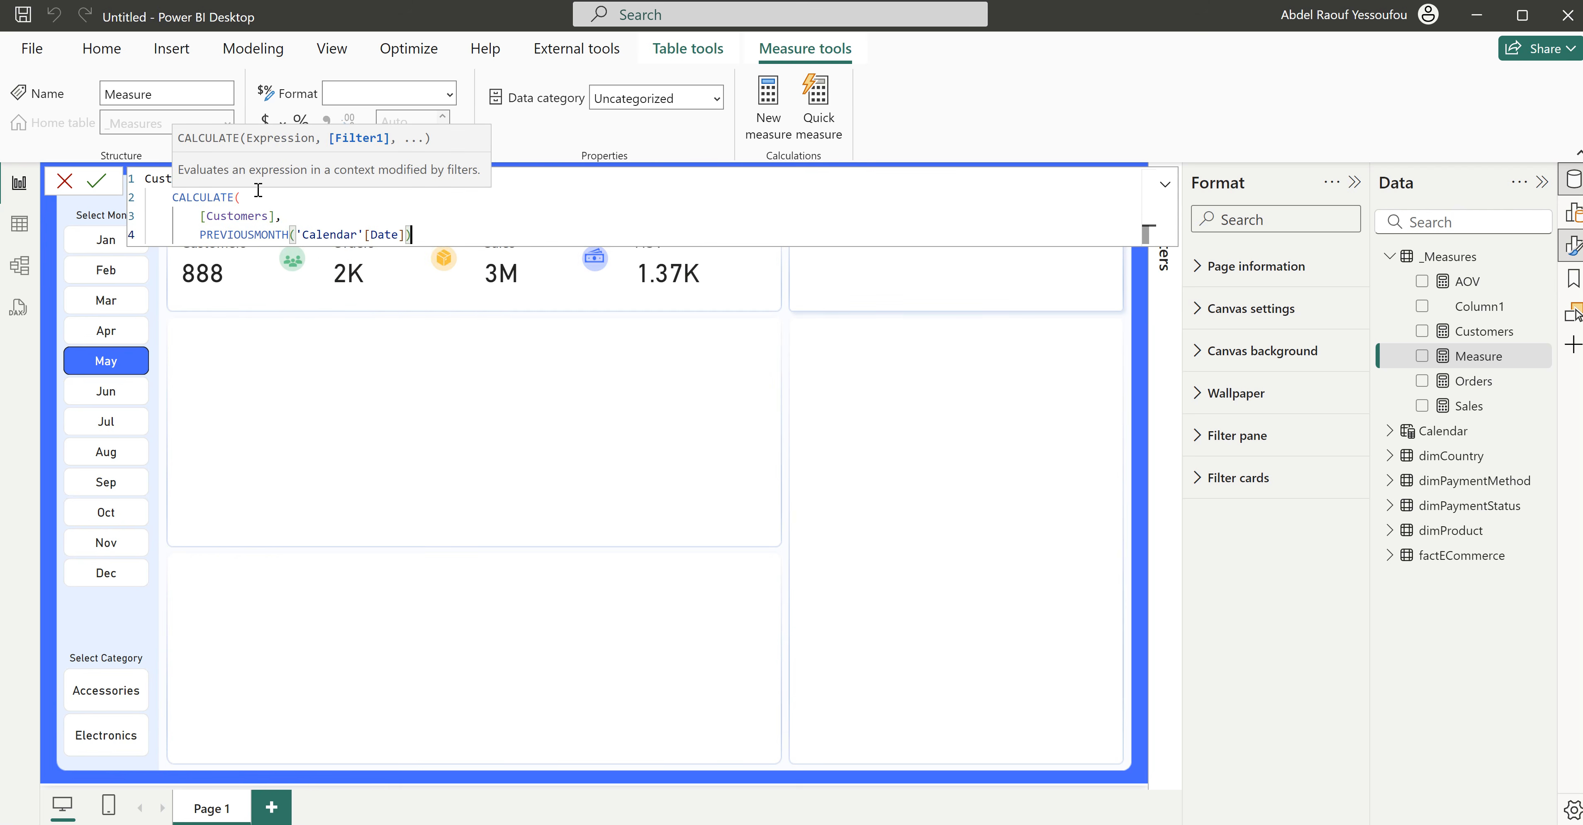
pyautogui.hotkey('shift', 'Return')
pyautogui.write(')')
pyautogui.press('Return')
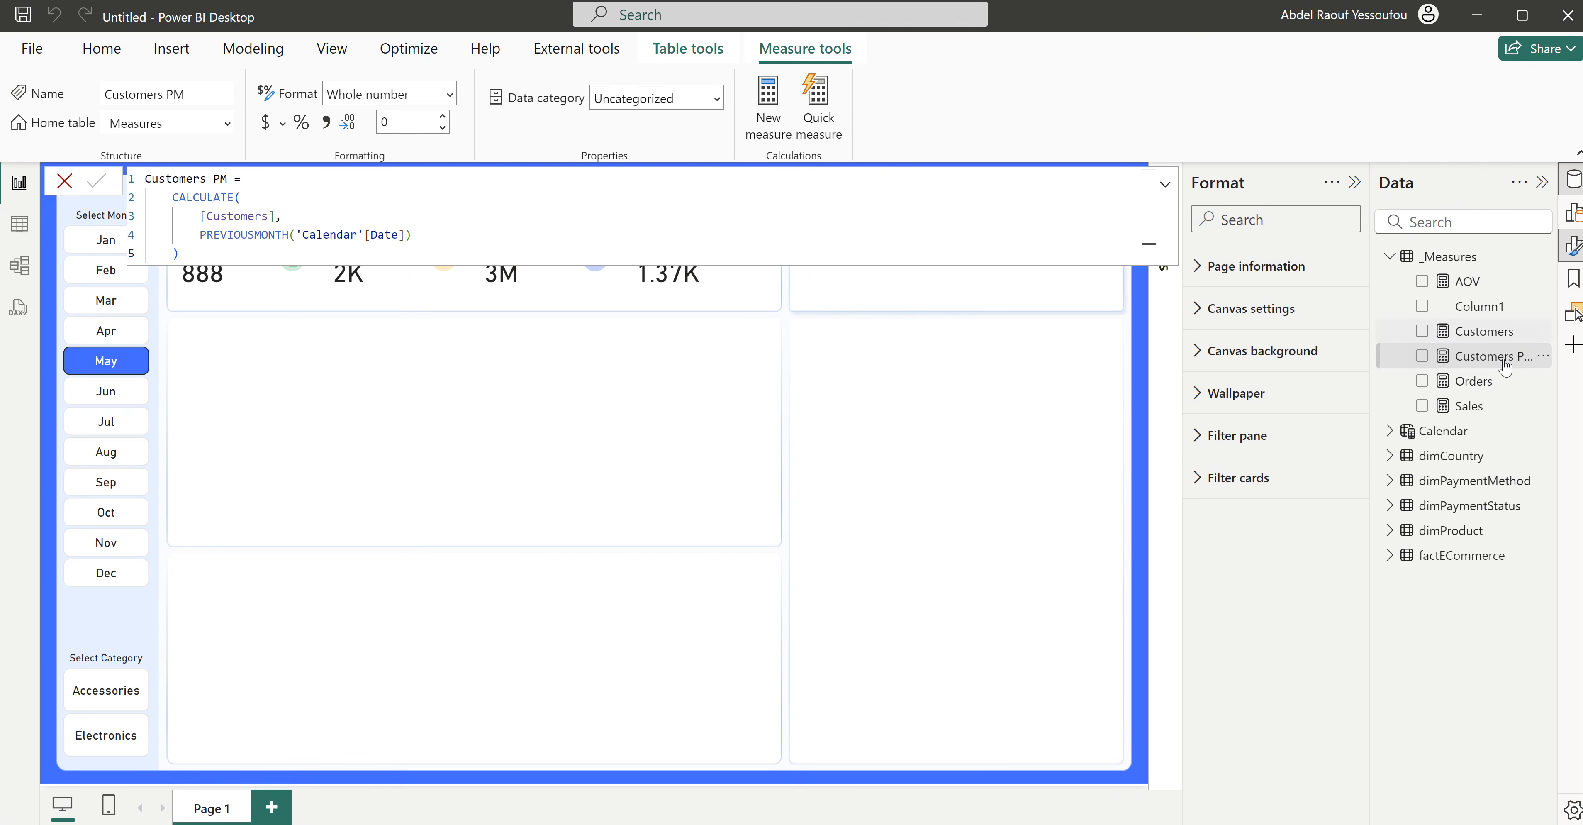
# Step: Create another measure named "Customers Growth" in the _Measures table
pyautogui.rightClick(1458, 258)
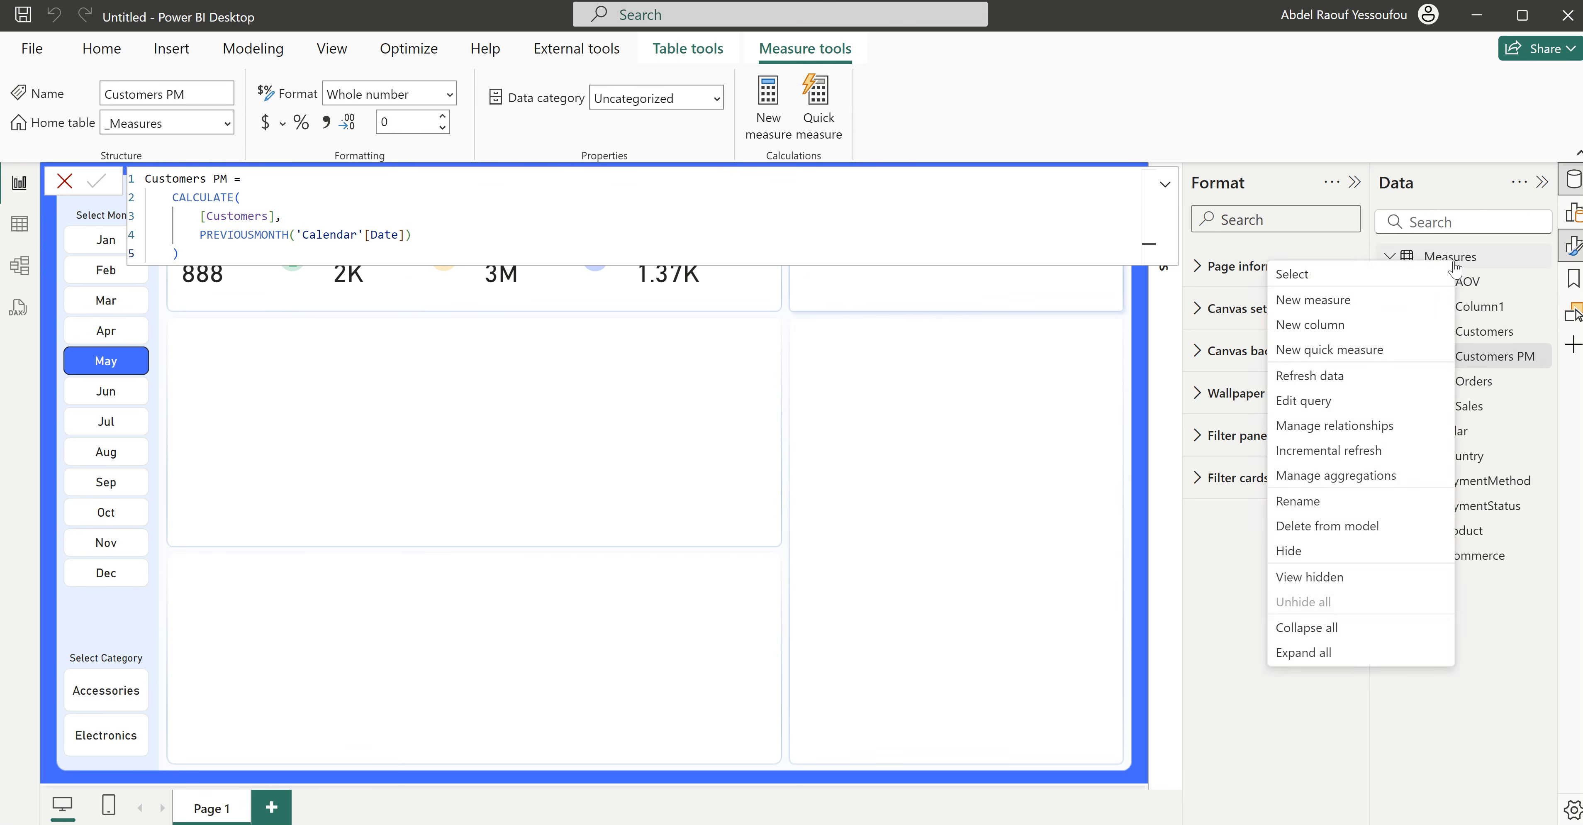
pyautogui.click(1368, 304)
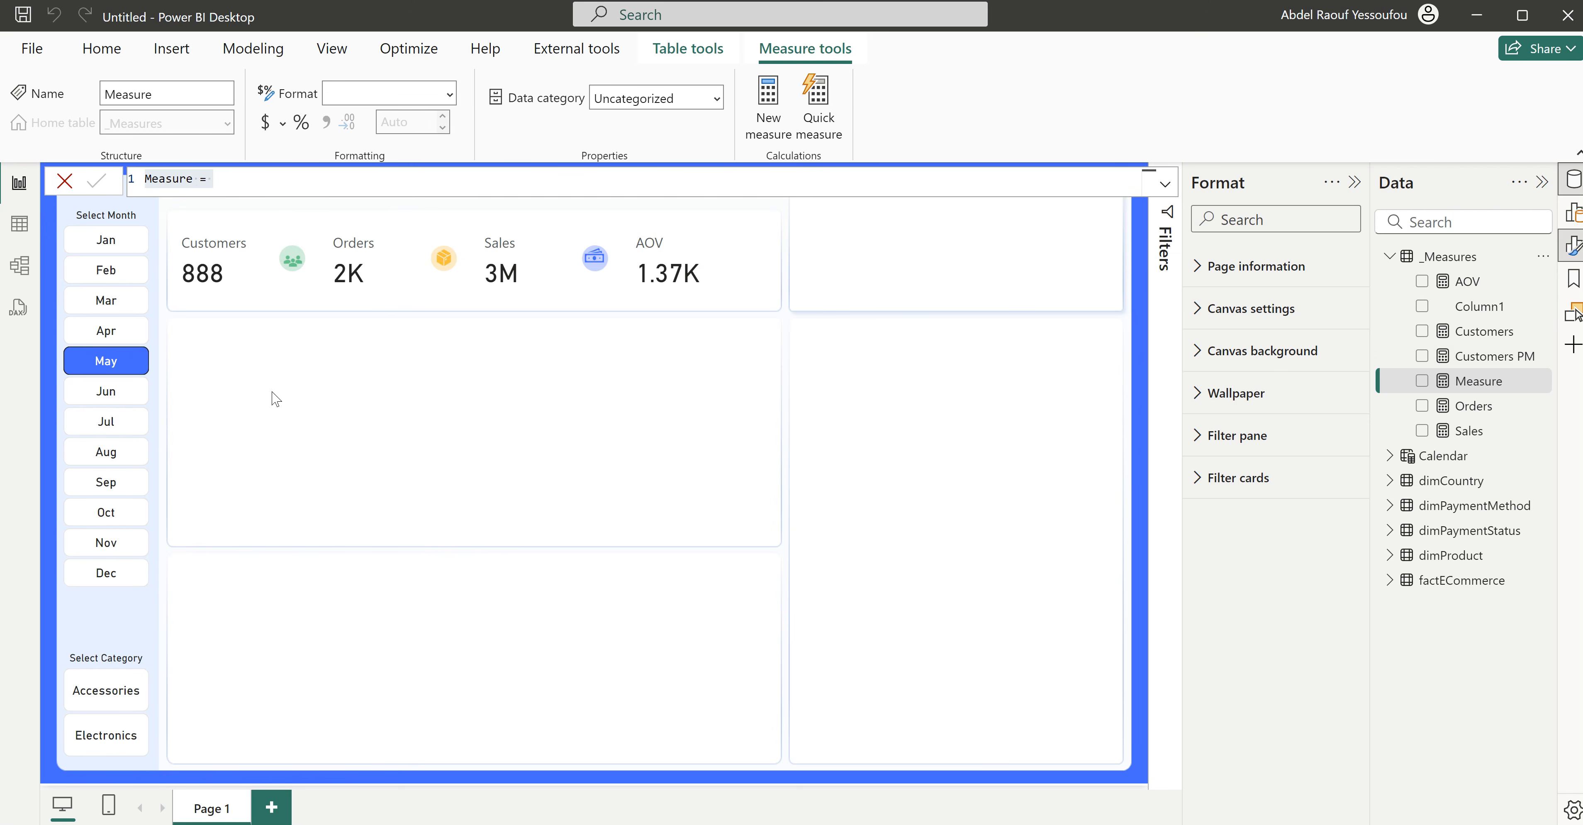
pyautogui.write('Custo')
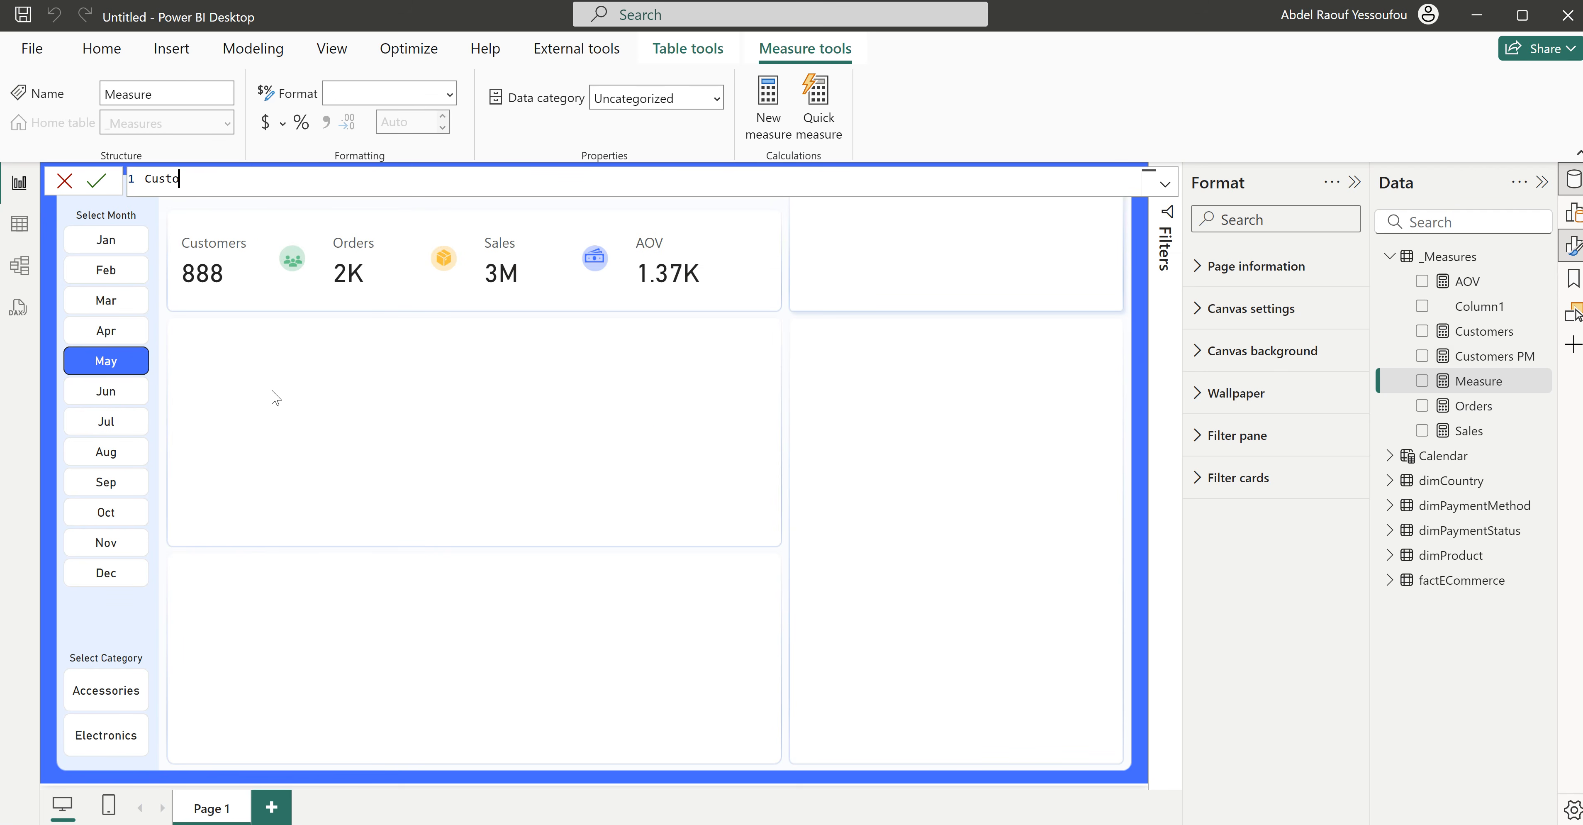
pyautogui.write('mers Groth')
pyautogui.press('BackSpace')
pyautogui.write('th =')
pyautogui.hotkey('shift', 'Return')
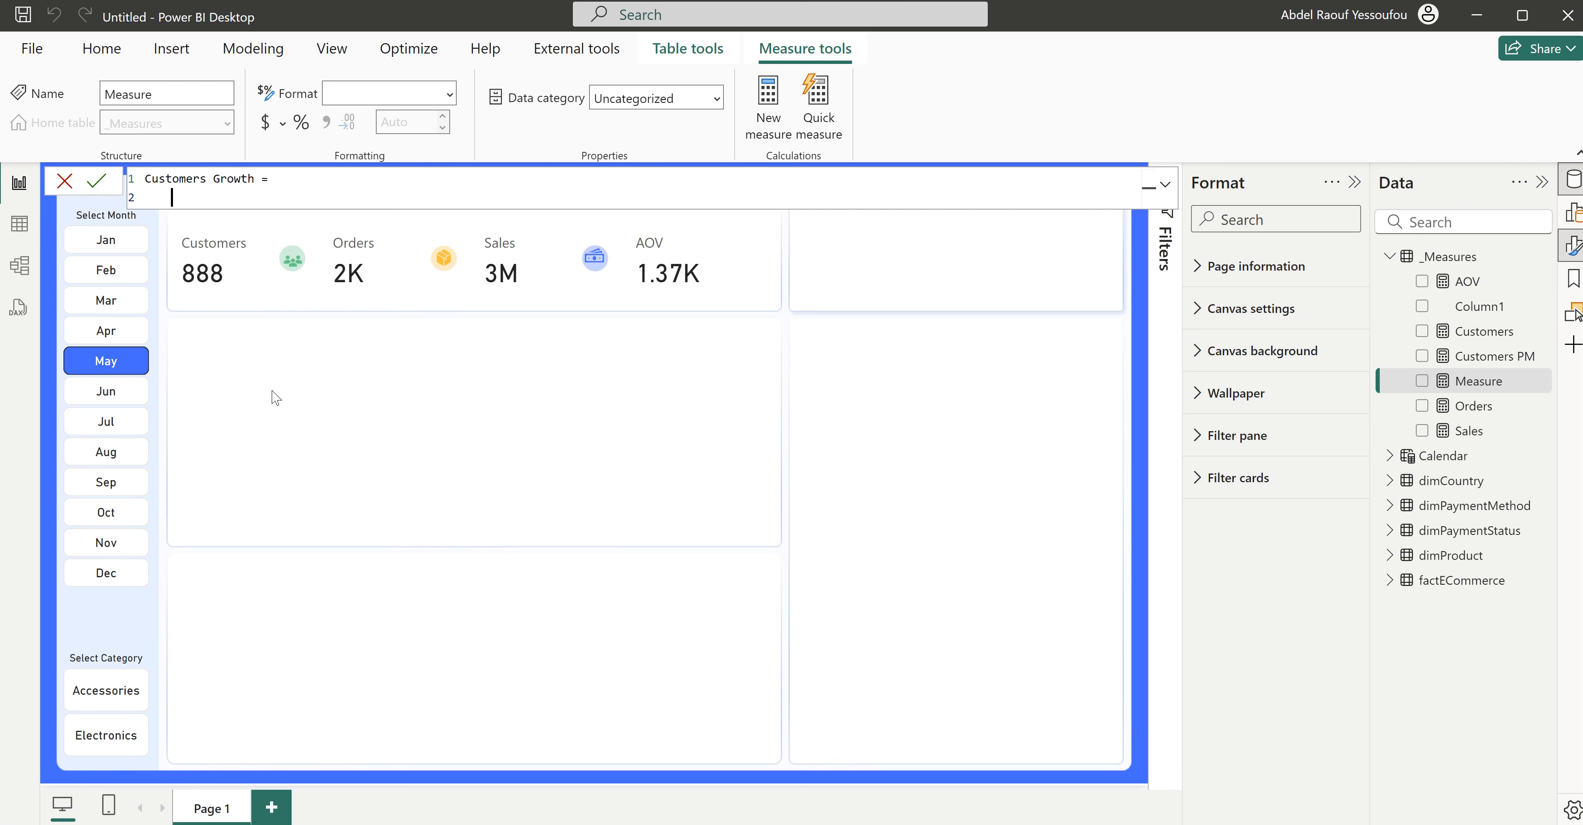
# Step: Start the Customers Growth formula with DIVIDE, using [Customers] - [Customers PM] as the numerator
pyautogui.write('divide(')
pyautogui.hotkey('shift', 'Return')
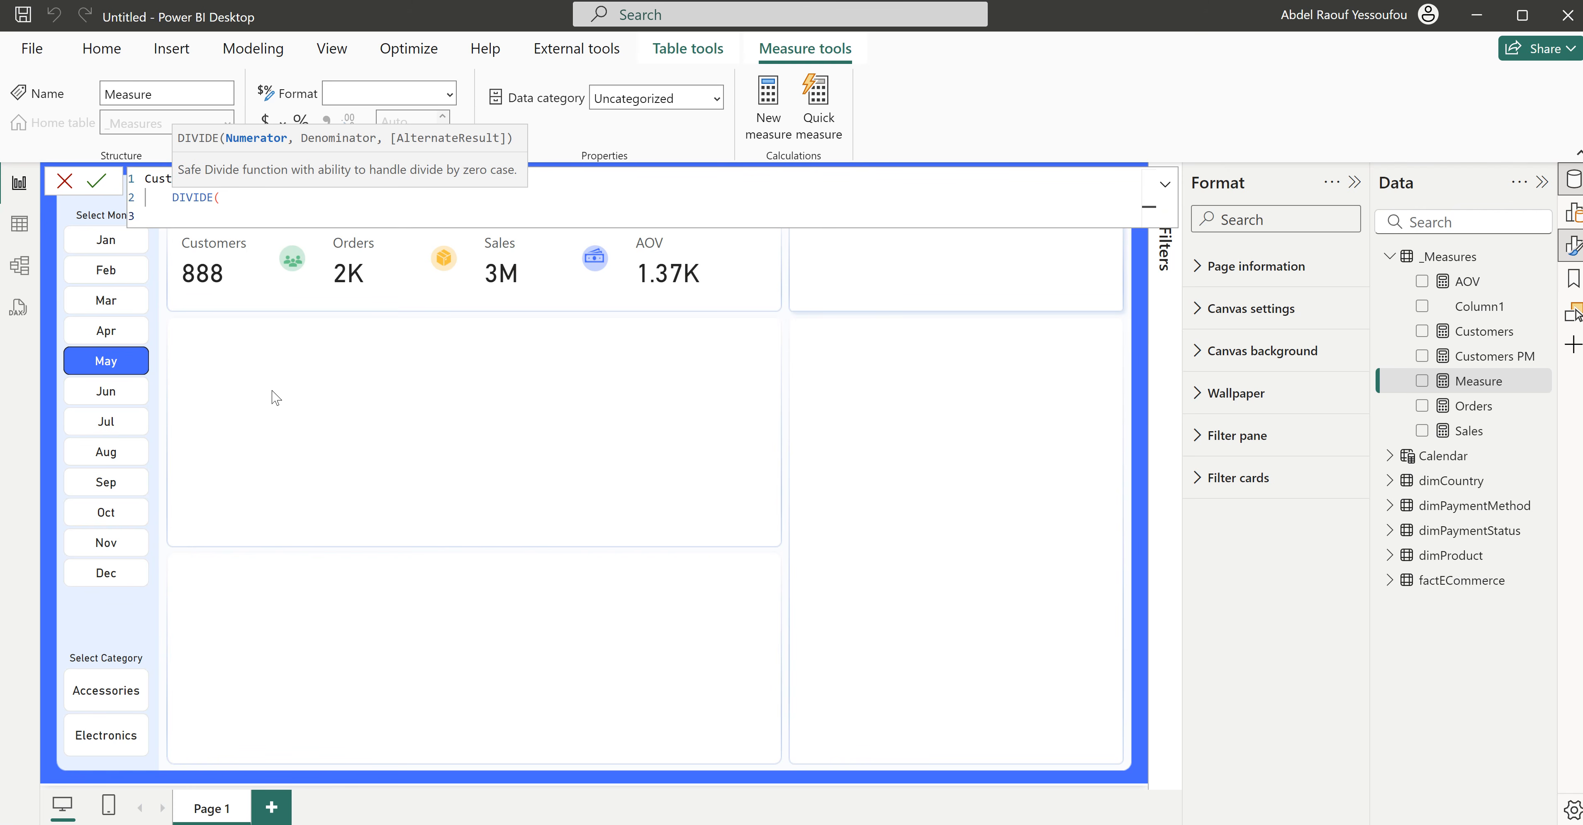
pyautogui.write('cus')
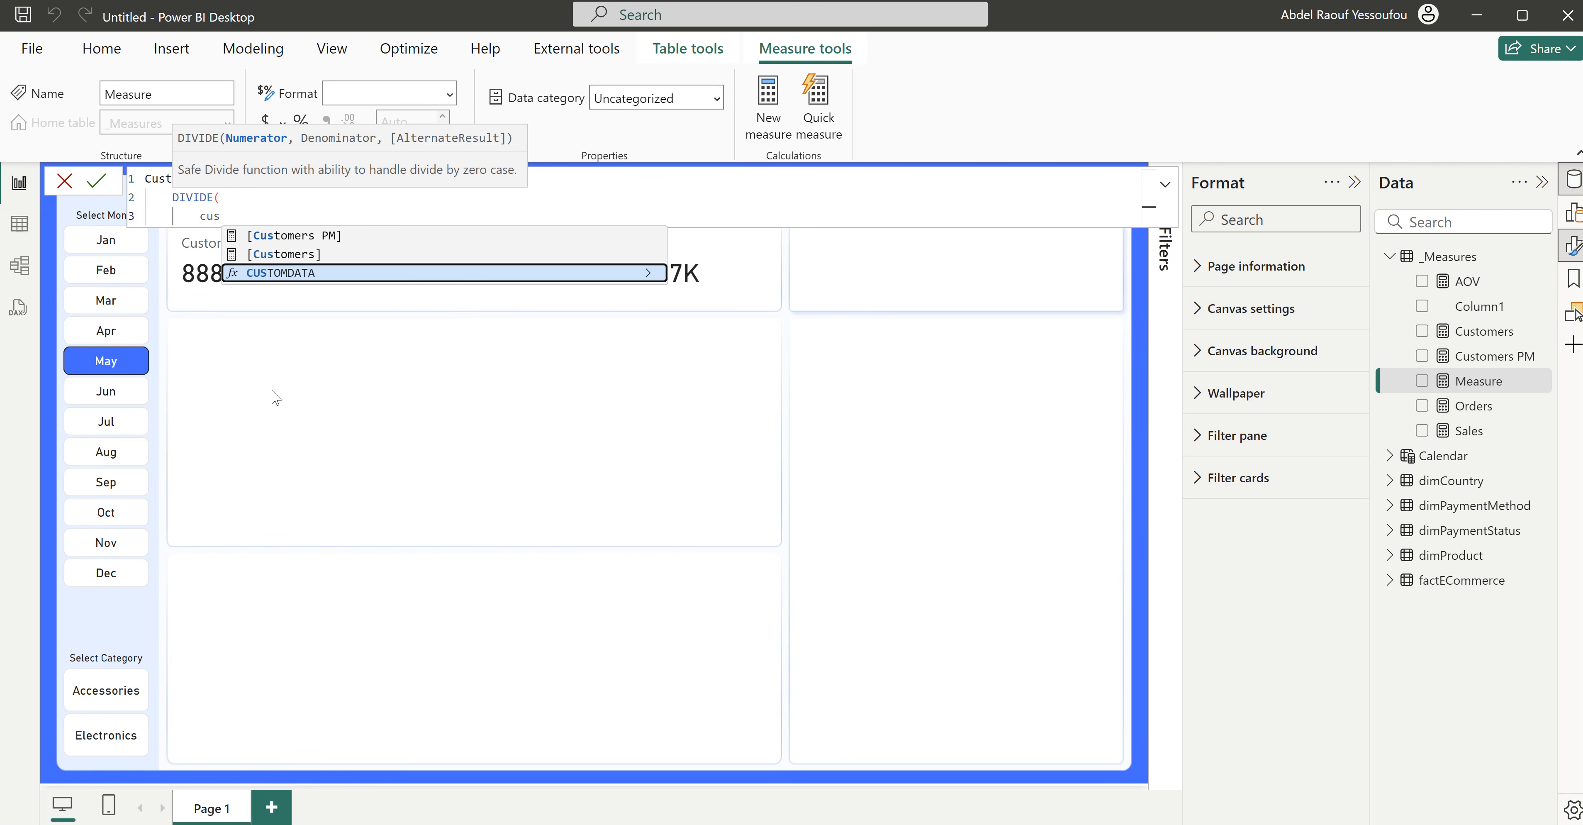
pyautogui.press('Up')
pyautogui.press('Tab')
pyautogui.write('- c')
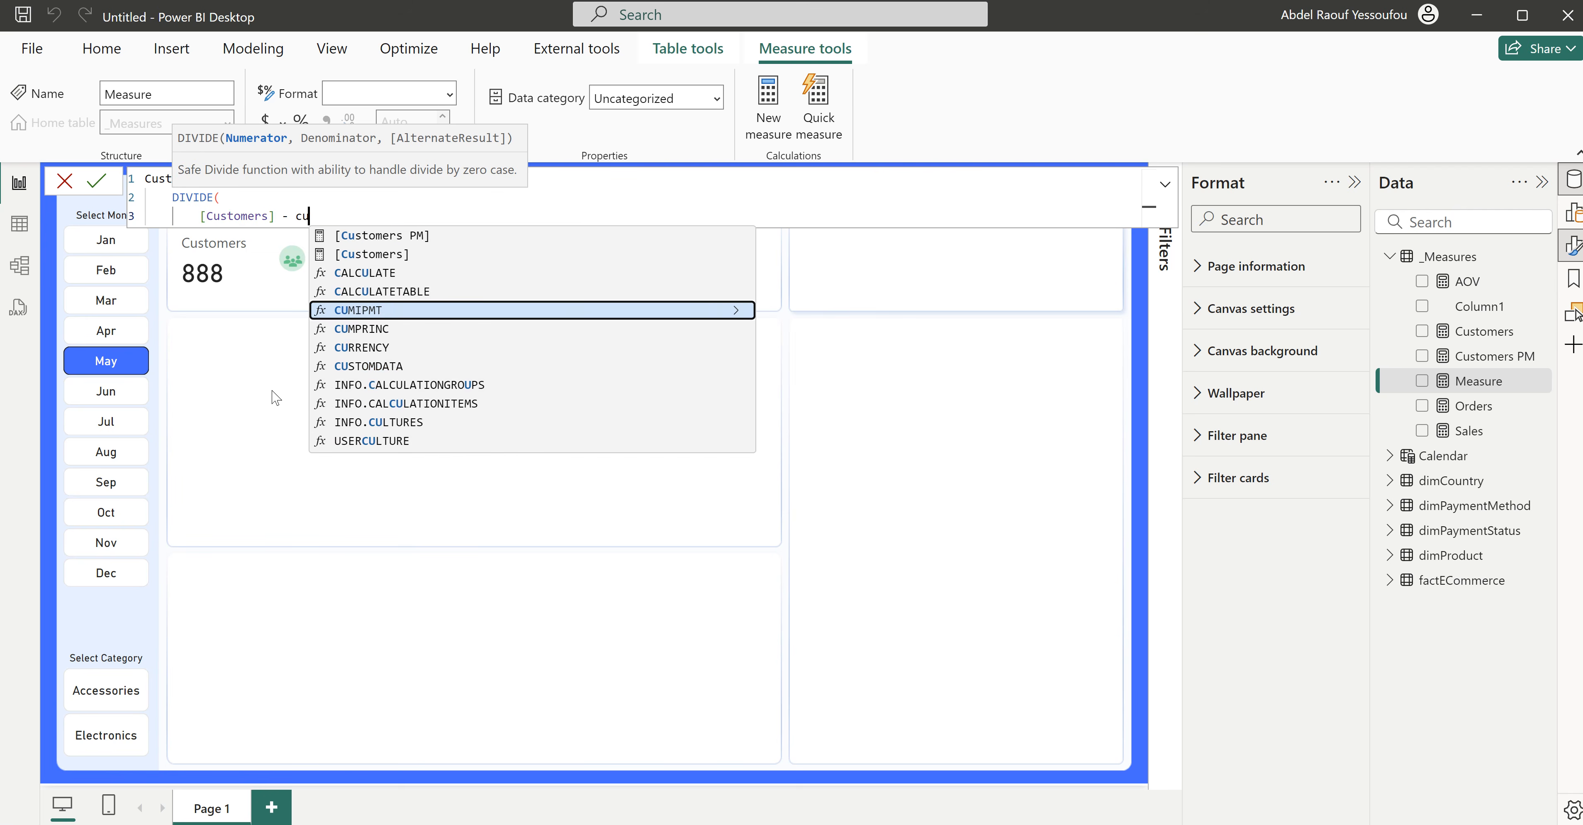
pyautogui.write('us')
pyautogui.press('Up')
pyautogui.press('Up')
pyautogui.press('Tab')
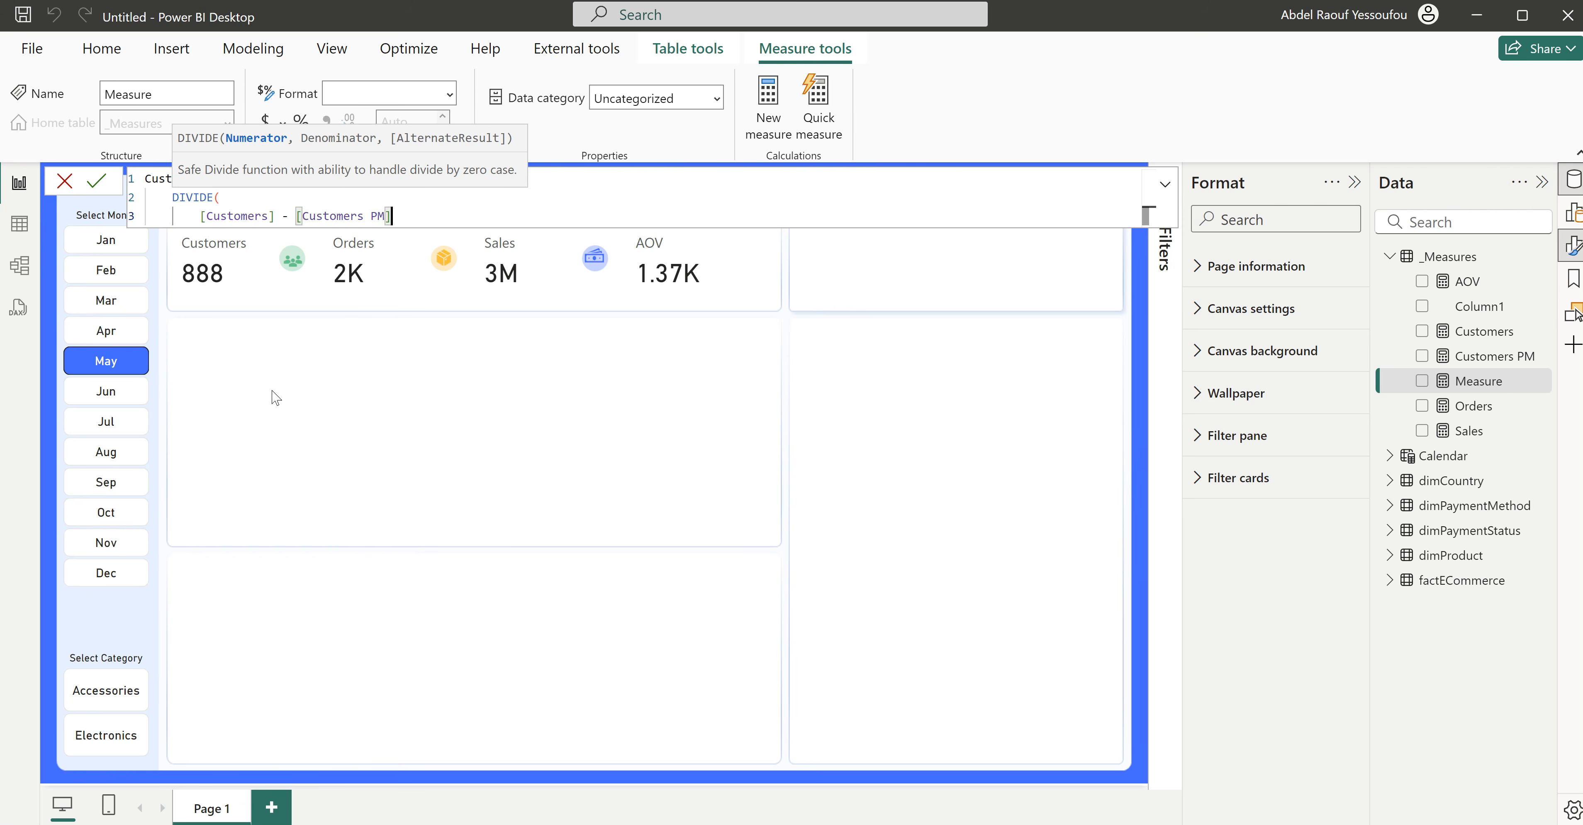
# Step: Use [Customers PM] as the DIVIDE denominator, close the formula and commit the measure
pyautogui.write(',')
pyautogui.press('Return')
pyautogui.write('cus')
pyautogui.press('Up')
pyautogui.press('Up')
pyautogui.press('Tab')
pyautogui.press('Return')
pyautogui.write(')')
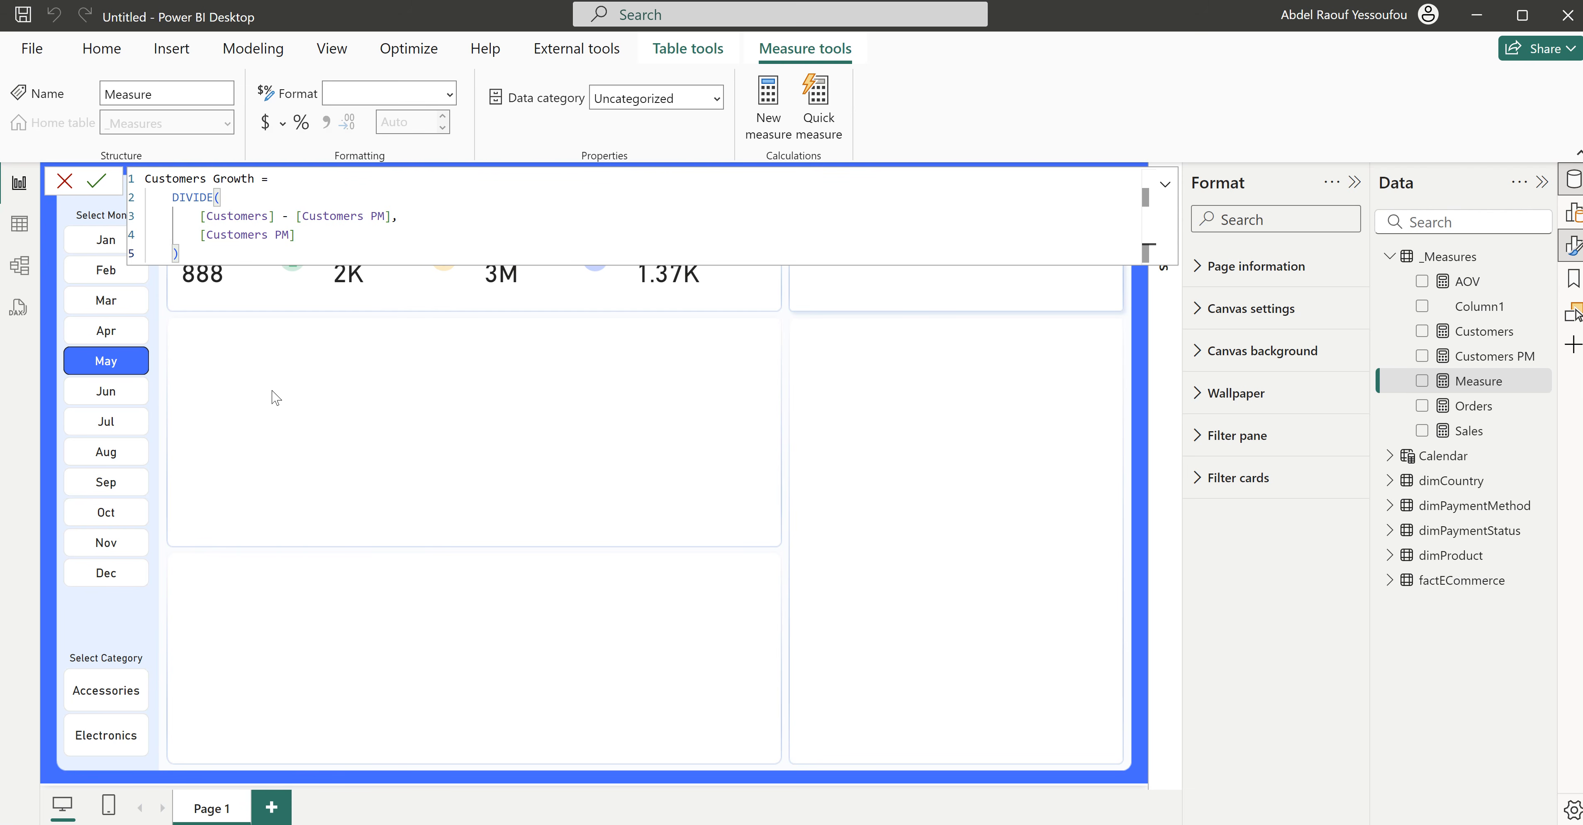
pyautogui.press('Return')
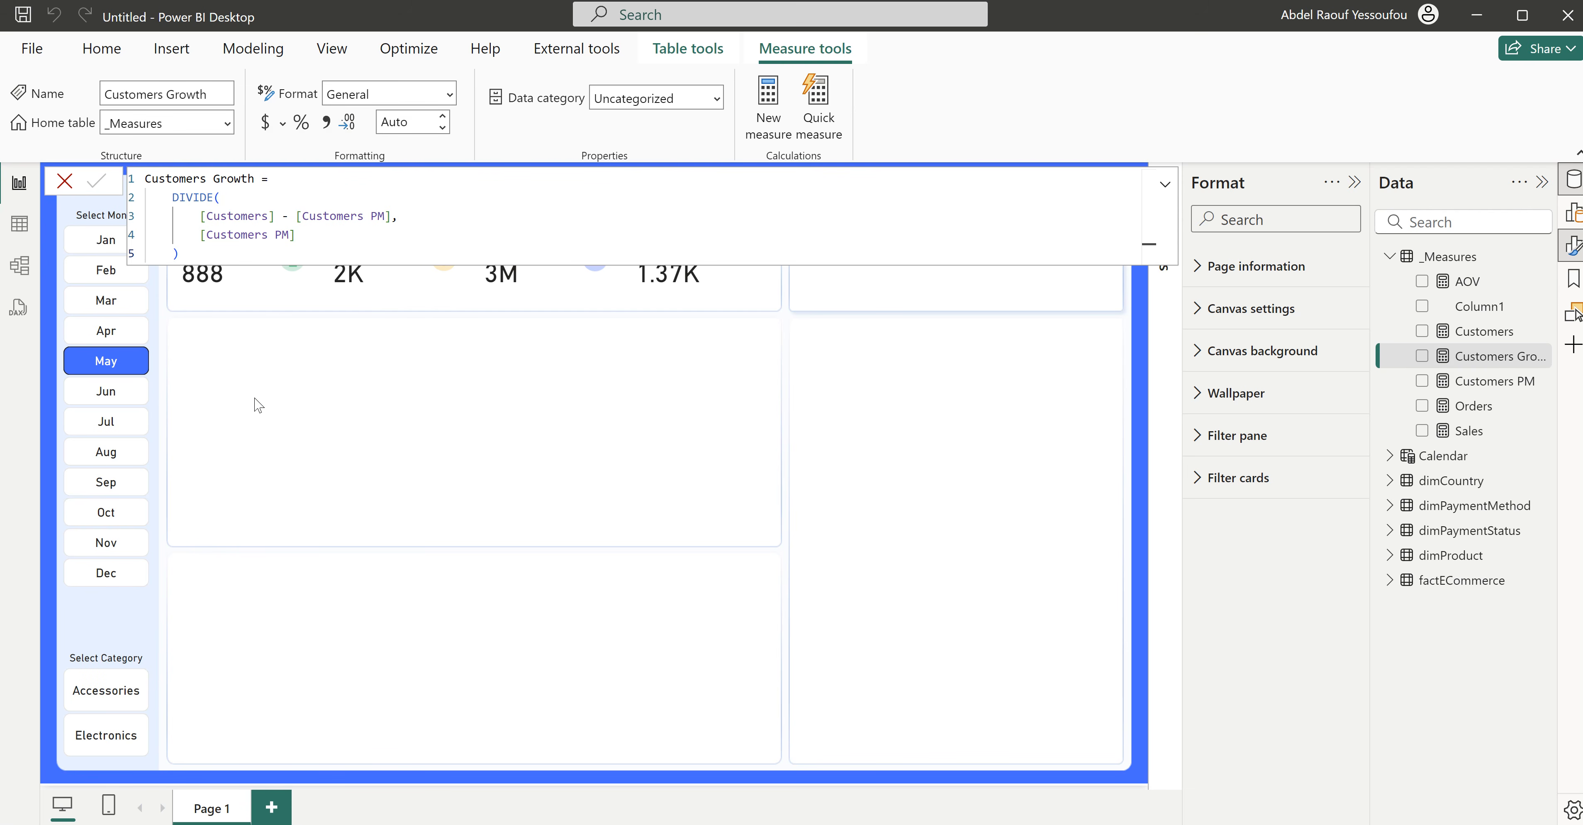
# Step: Create another measure named "Customers Color" in the _Measures table
pyautogui.rightClick(1445, 265)
pyautogui.click(1343, 309)
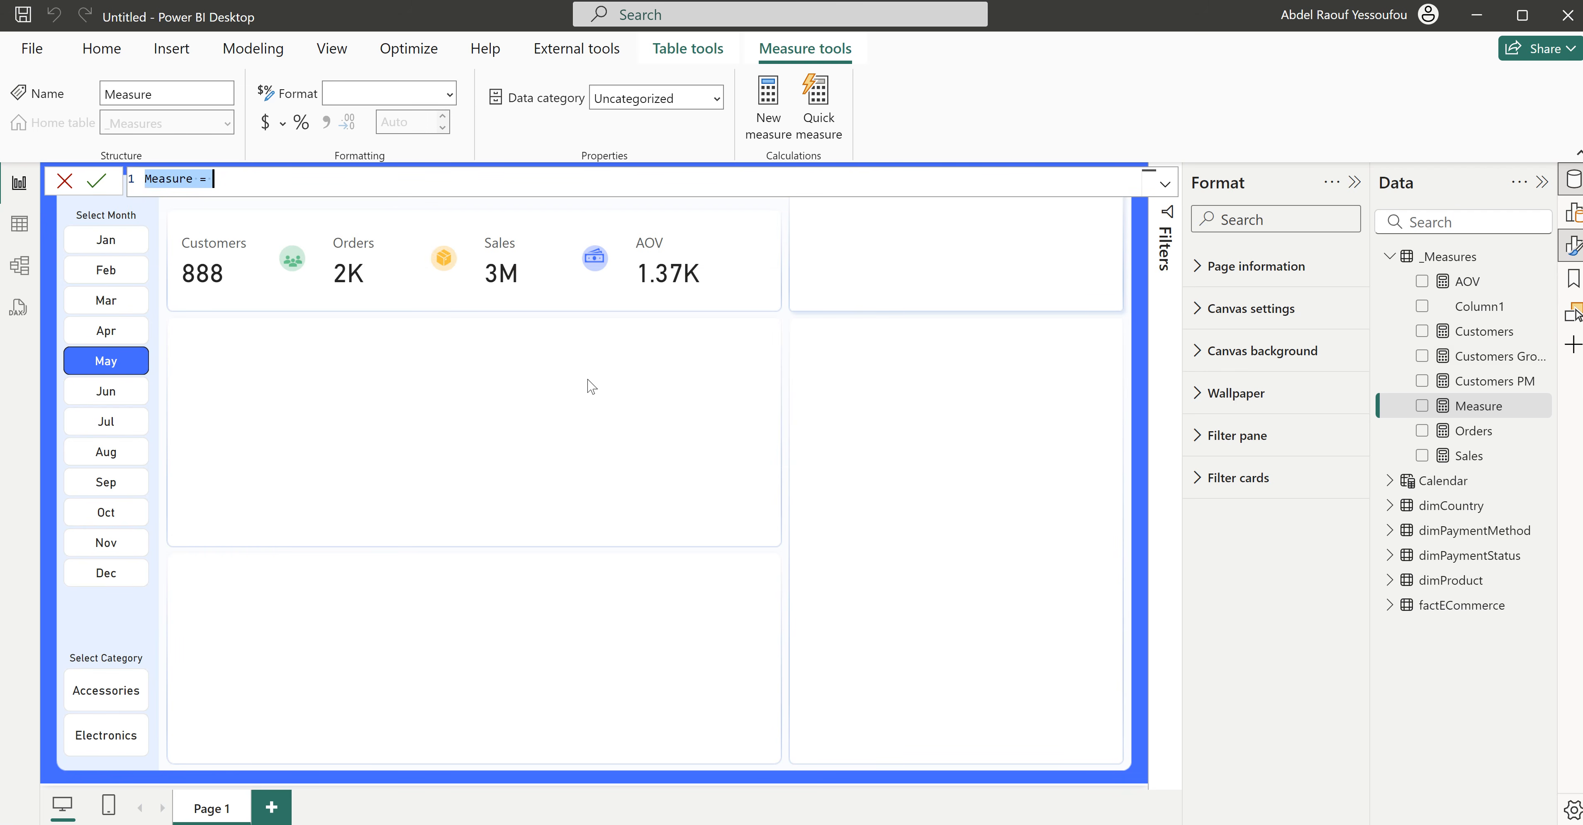
pyautogui.write('C')
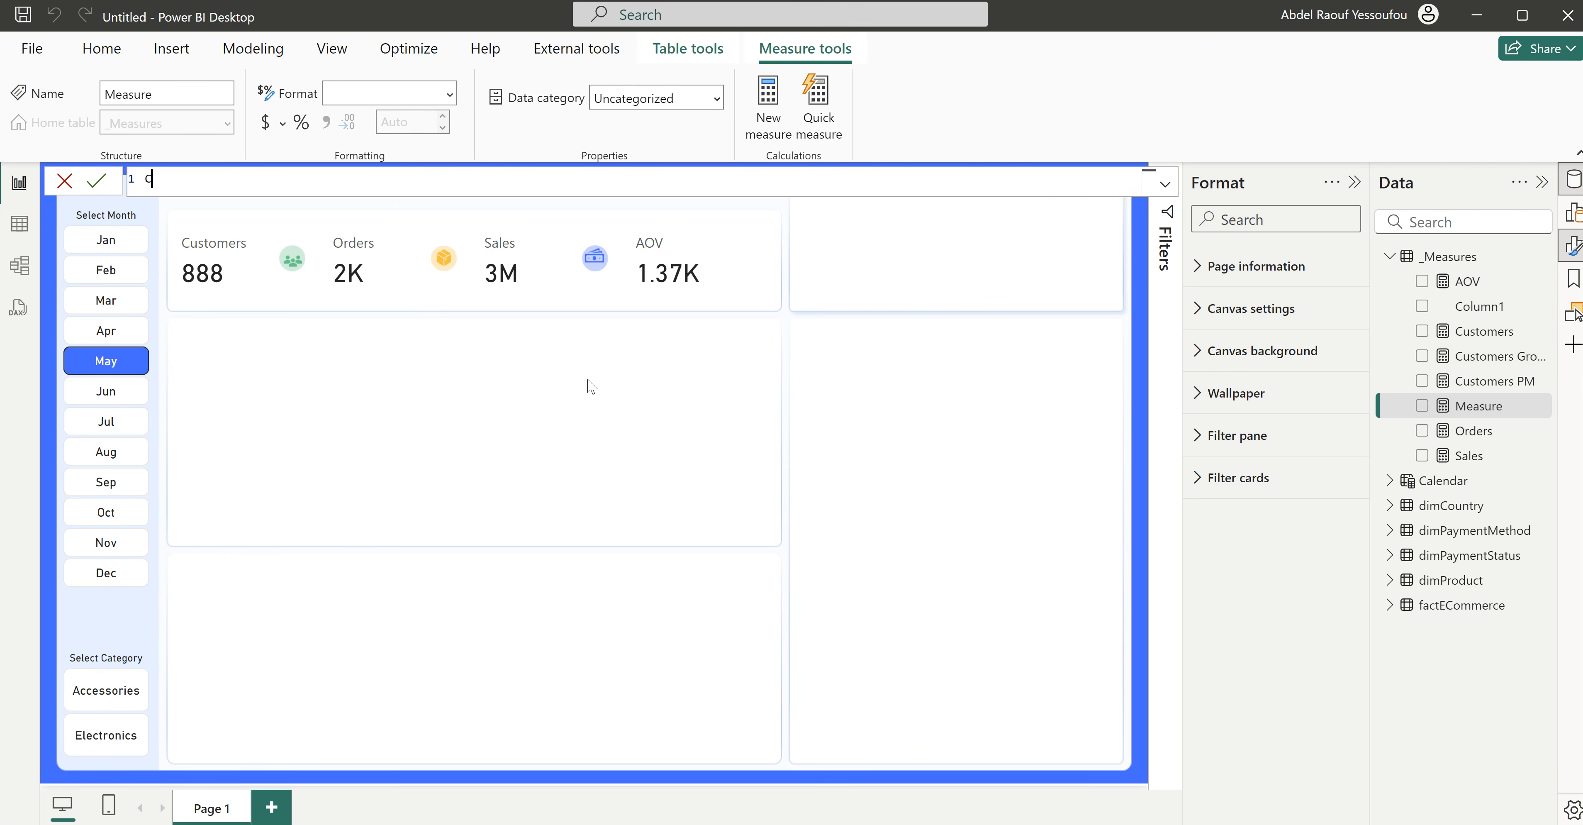
pyautogui.write('ustomers Color =')
pyautogui.hotkey('shift', 'Return')
# Step: Start the Customers Color formula with an IF function that tests whether [Customers Growth] >= 0
pyautogui.write('if')
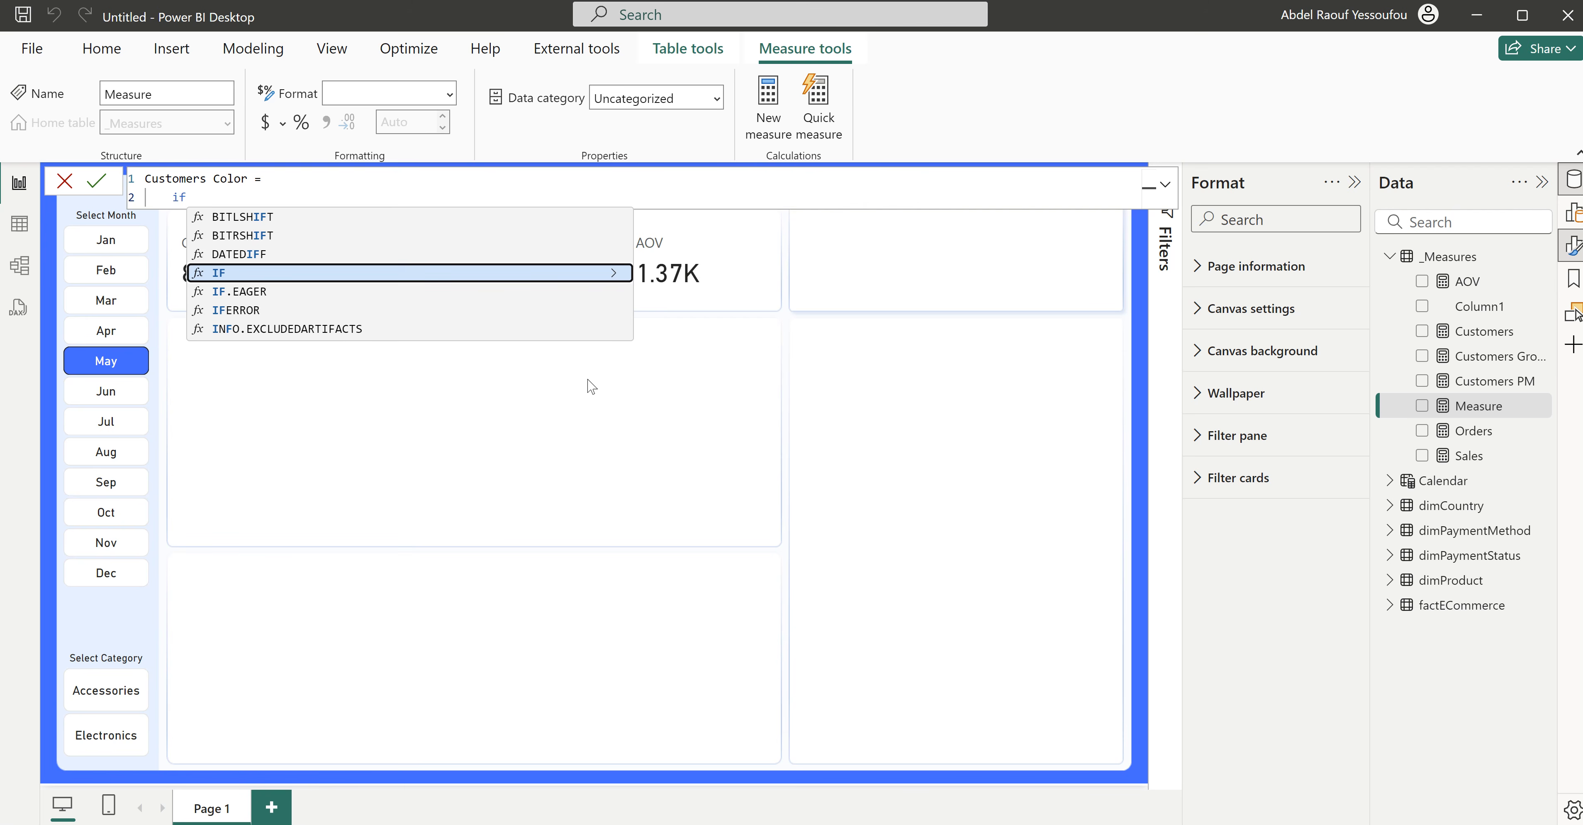
pyautogui.press('Tab')
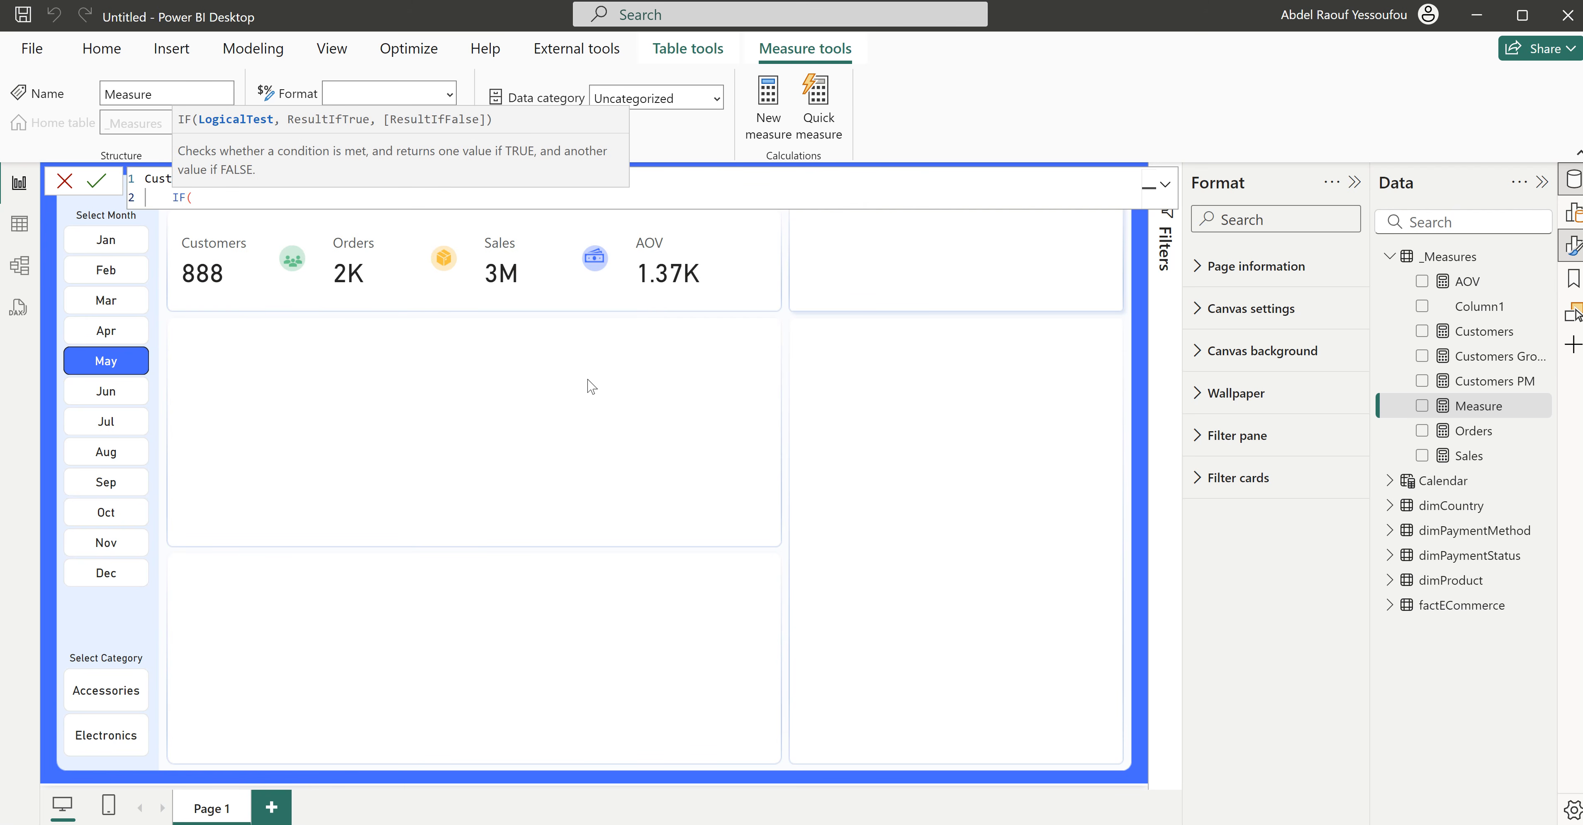
pyautogui.hotkey('shift', 'Return')
pyautogui.write('cus')
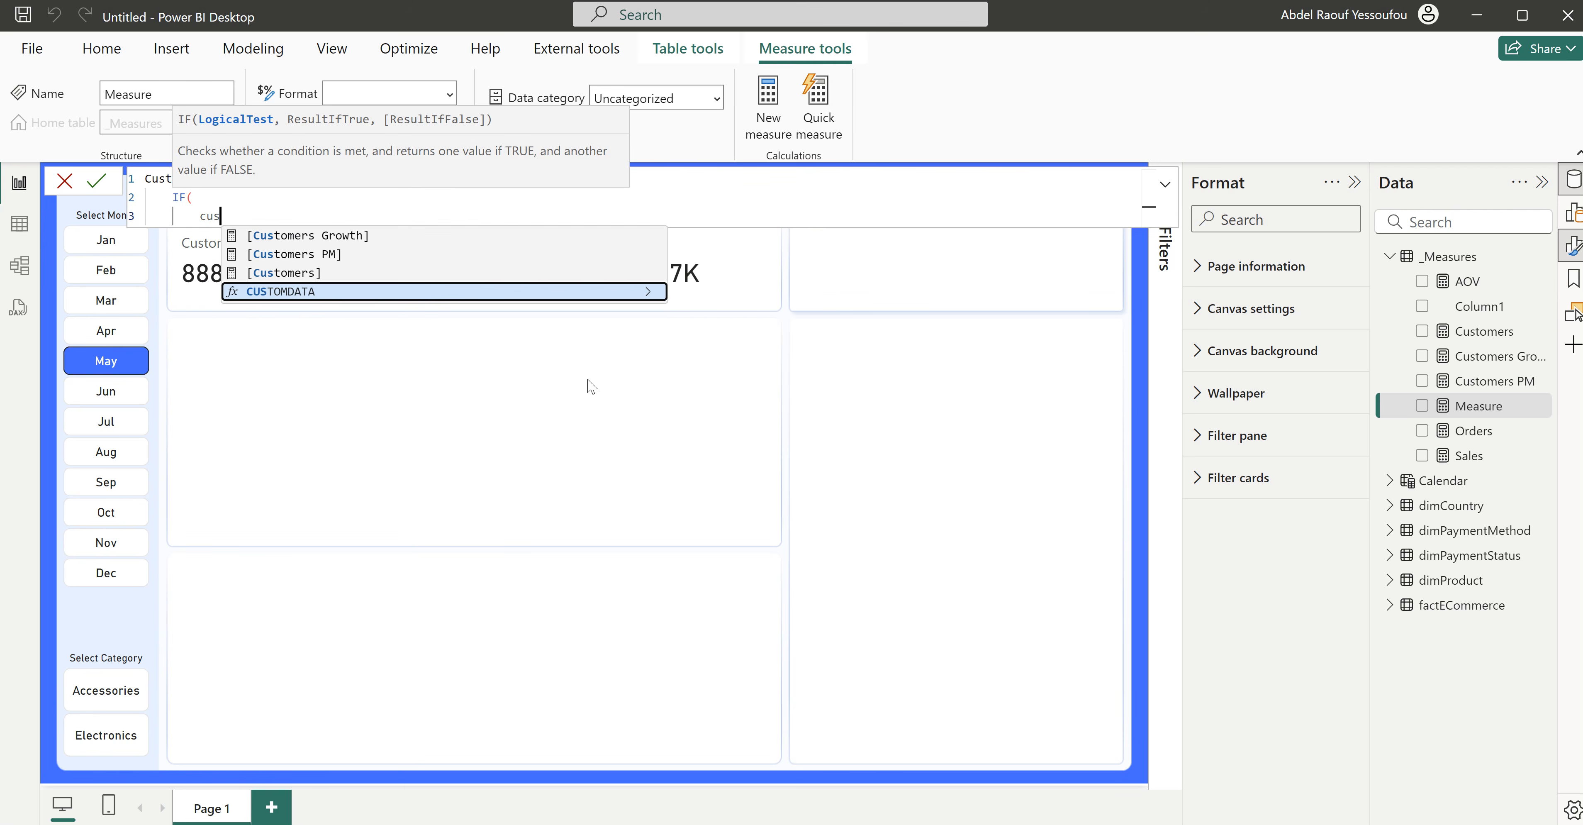
pyautogui.press('Up')
pyautogui.press('Up')
pyautogui.press('Up')
pyautogui.press('Tab')
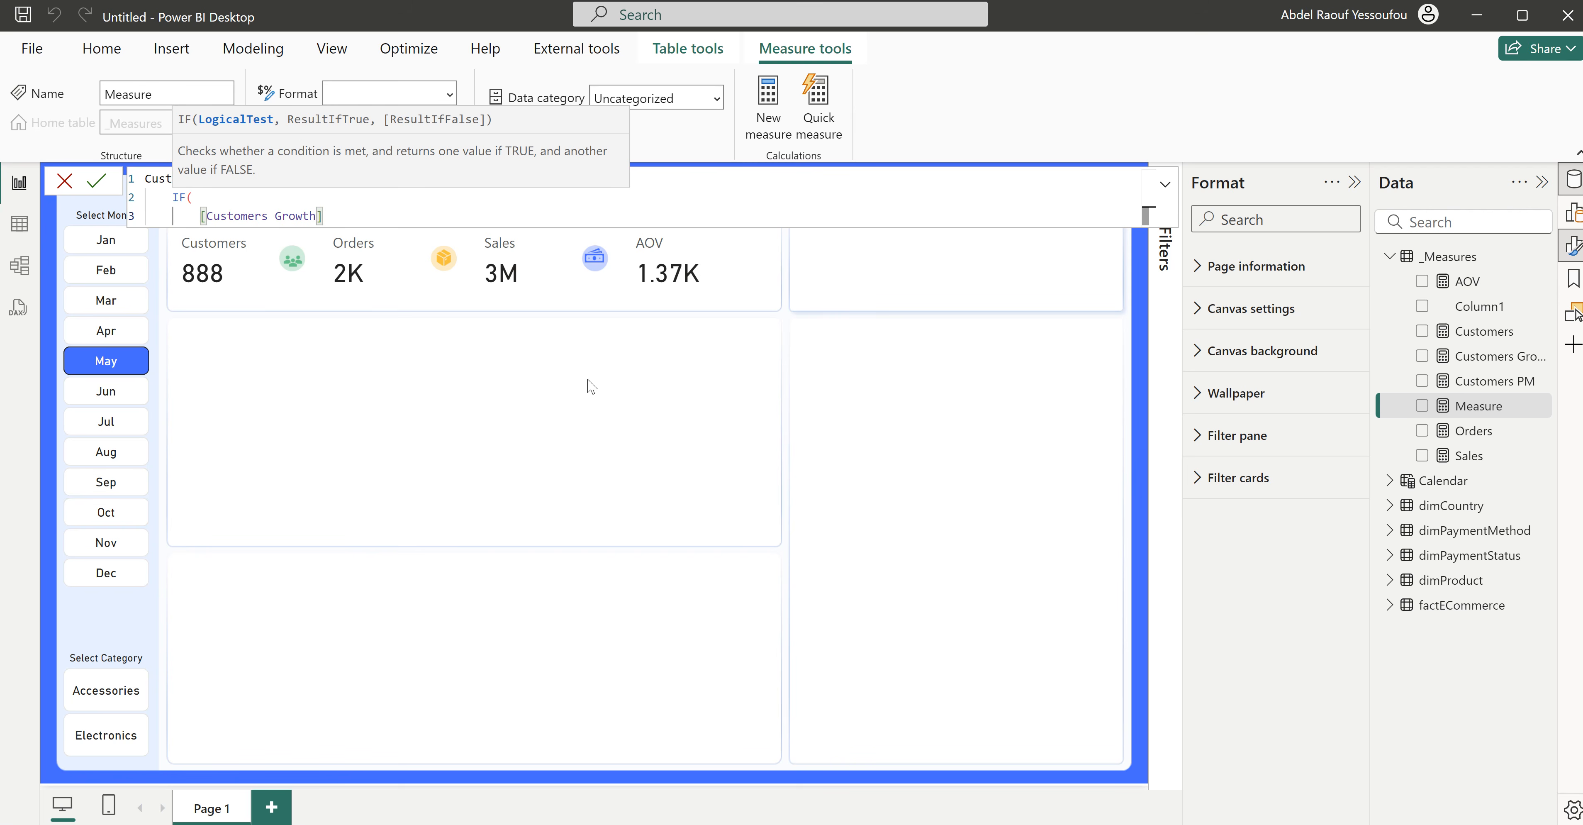
pyautogui.write('>= 0,')
pyautogui.press('BackSpace')
pyautogui.write(',')
pyautogui.press('Return')
# Step: Return "Green" when the condition is true and "Red" otherwise, close the IF function and commit the Customers Color measure
pyautogui.write('"')
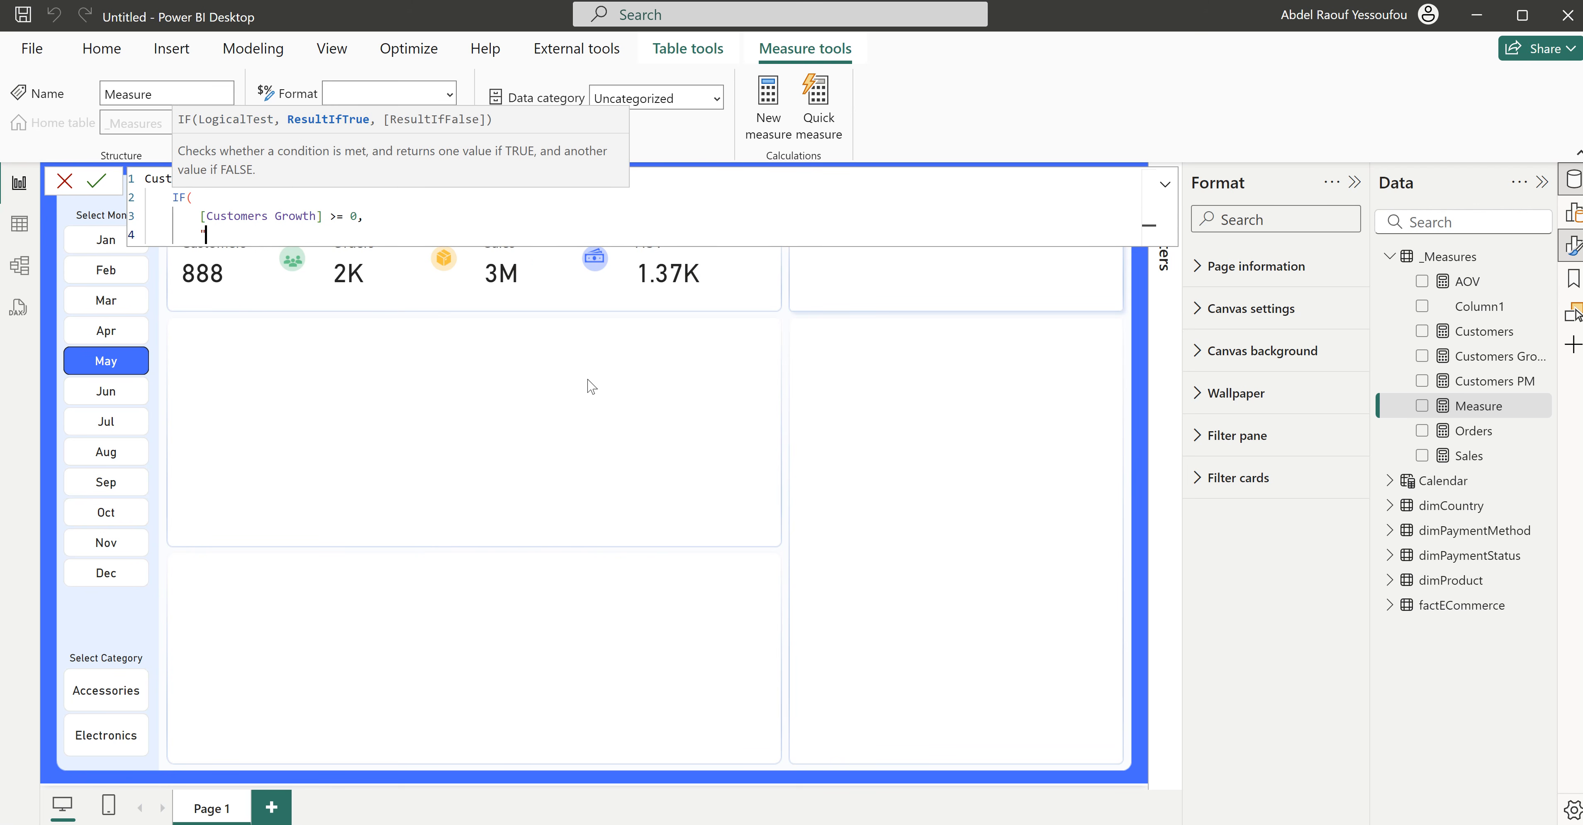
pyautogui.write('Green",')
pyautogui.press('Return')
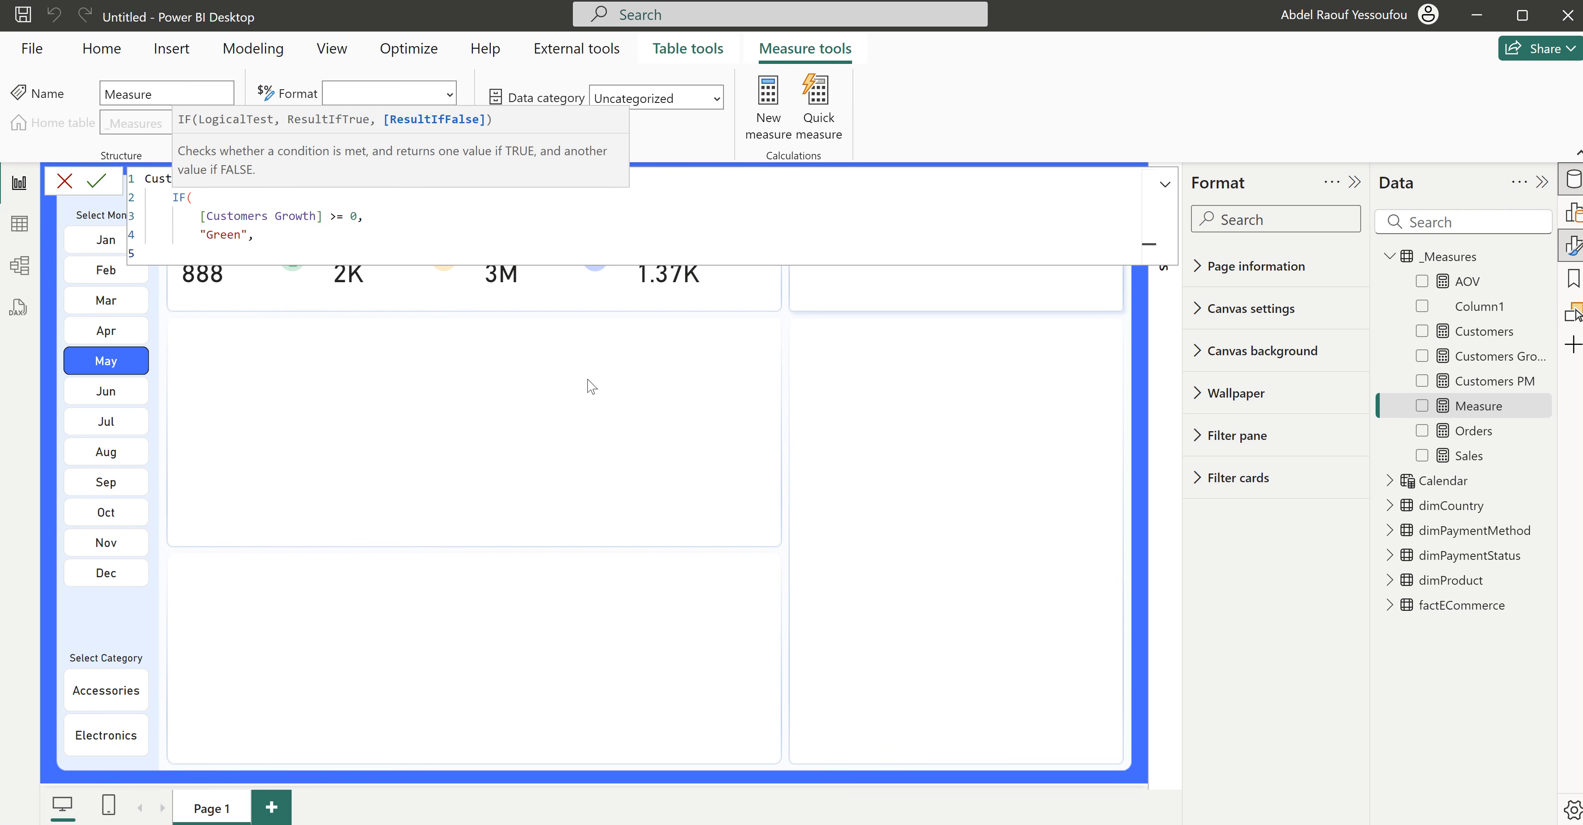
pyautogui.write('"Red')
pyautogui.press('Return')
pyautogui.write(')')
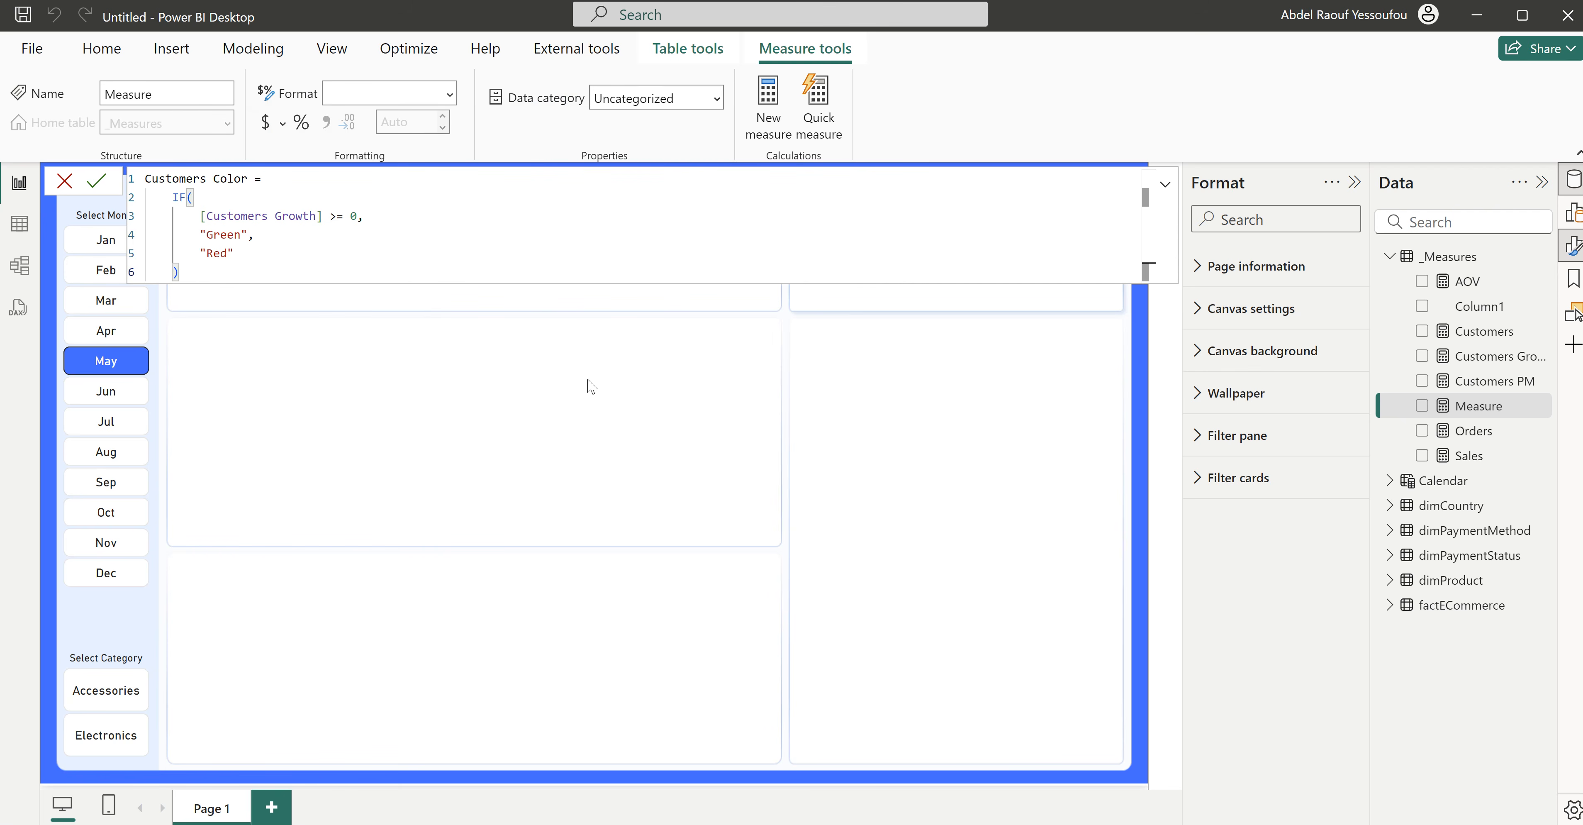
pyautogui.press('Return')
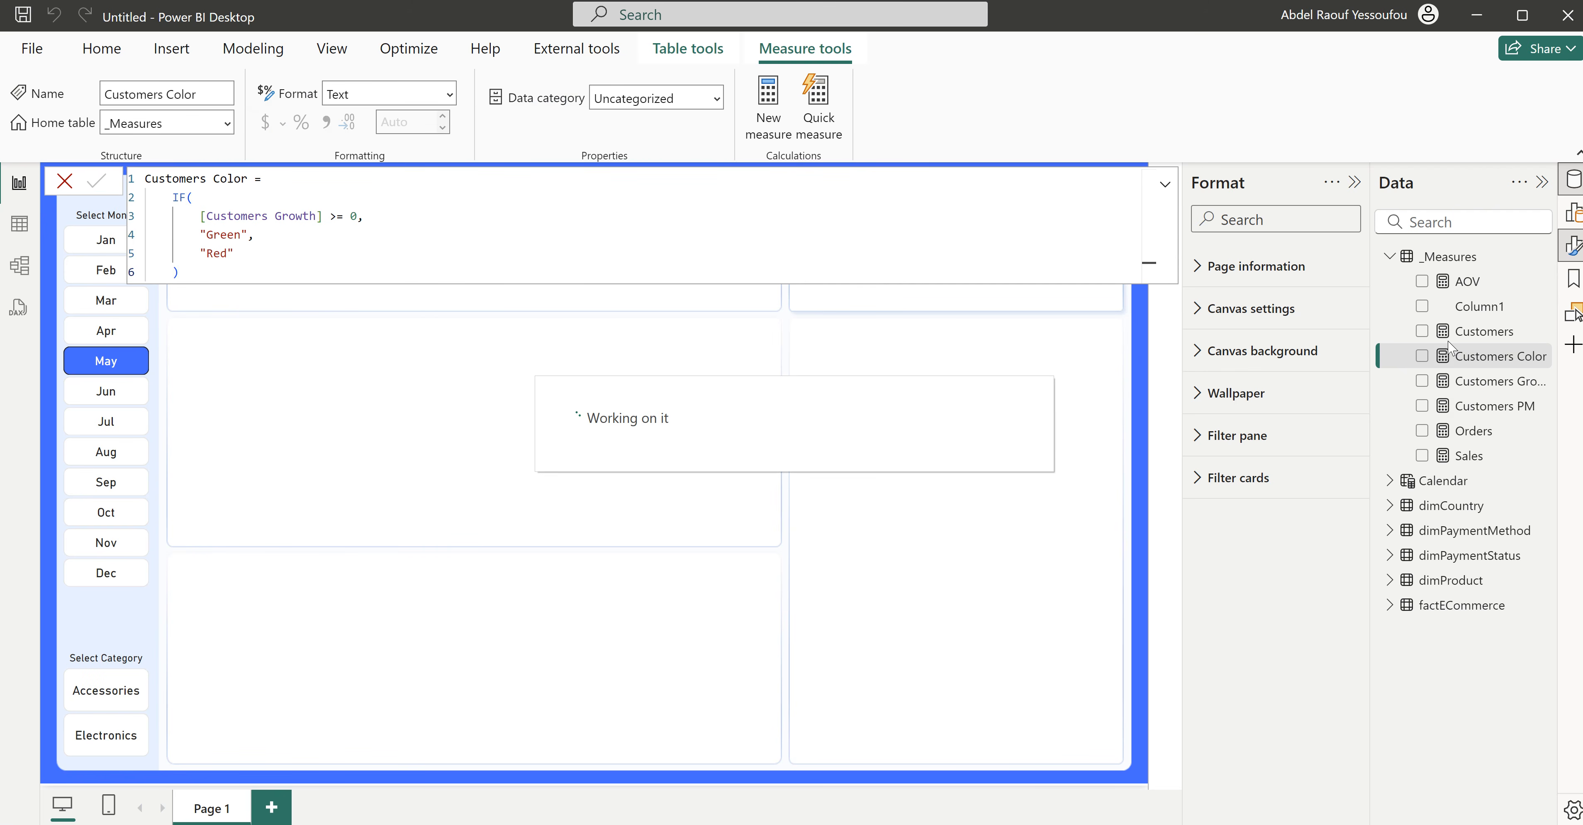
pyautogui.click(400, 340)
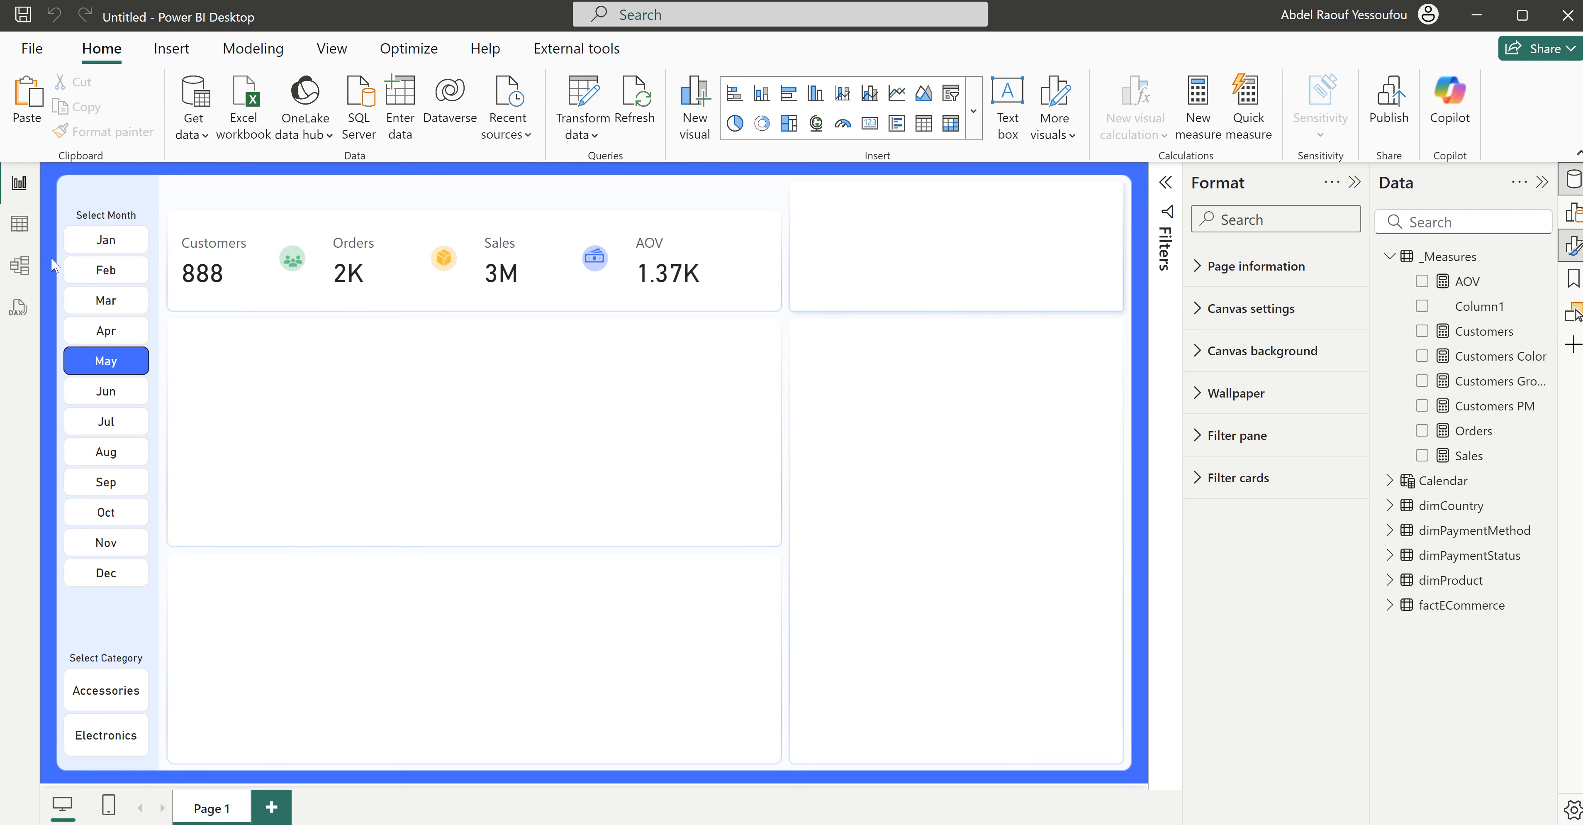
# Step: In the model view, assign the Customers measure to a new display folder named "Customers"
pyautogui.click(20, 266)
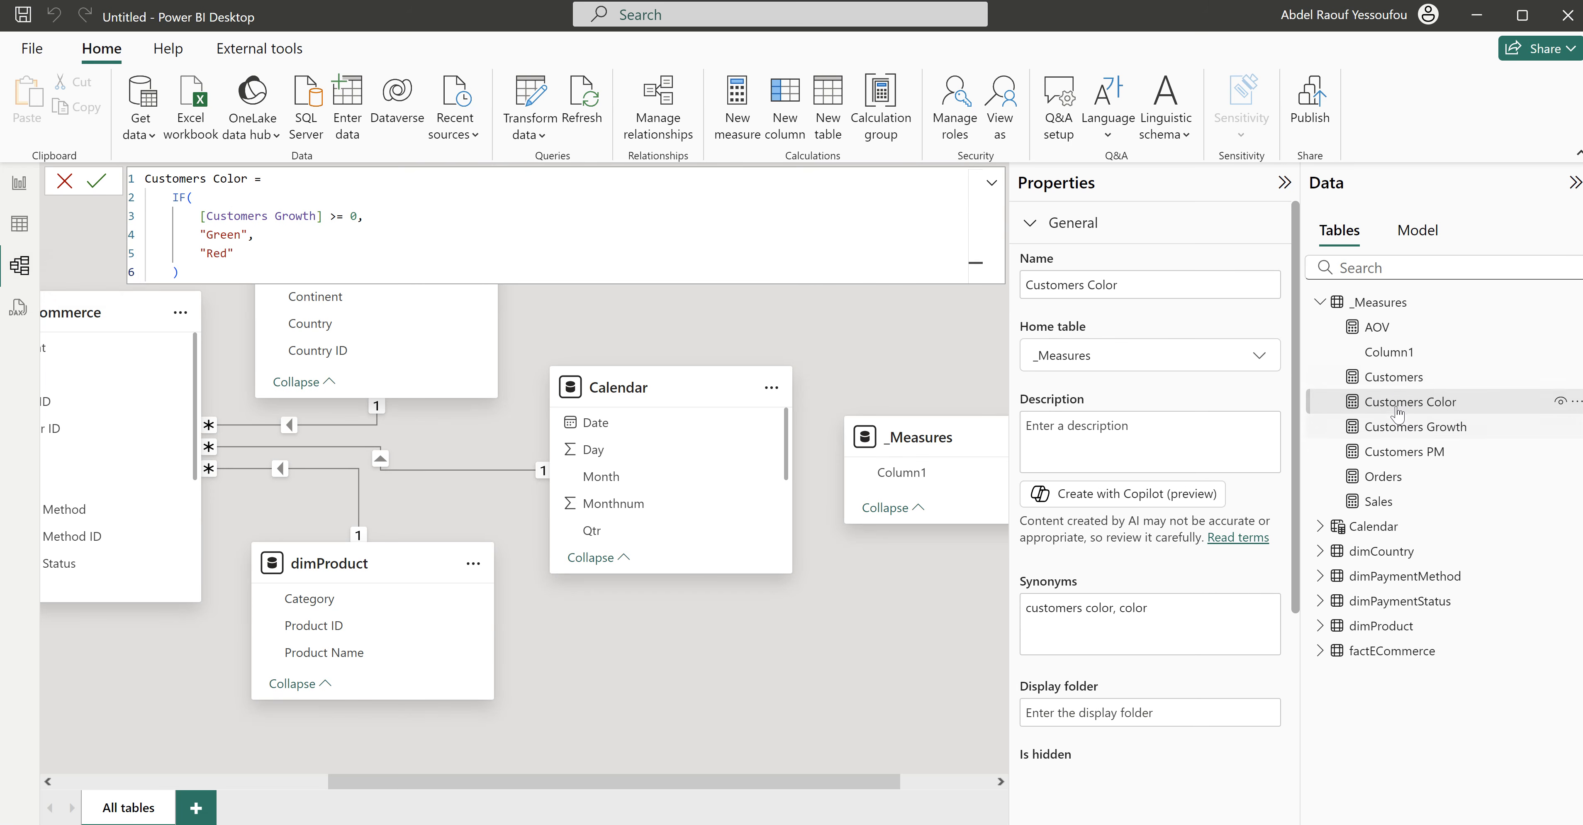
pyautogui.click(1393, 384)
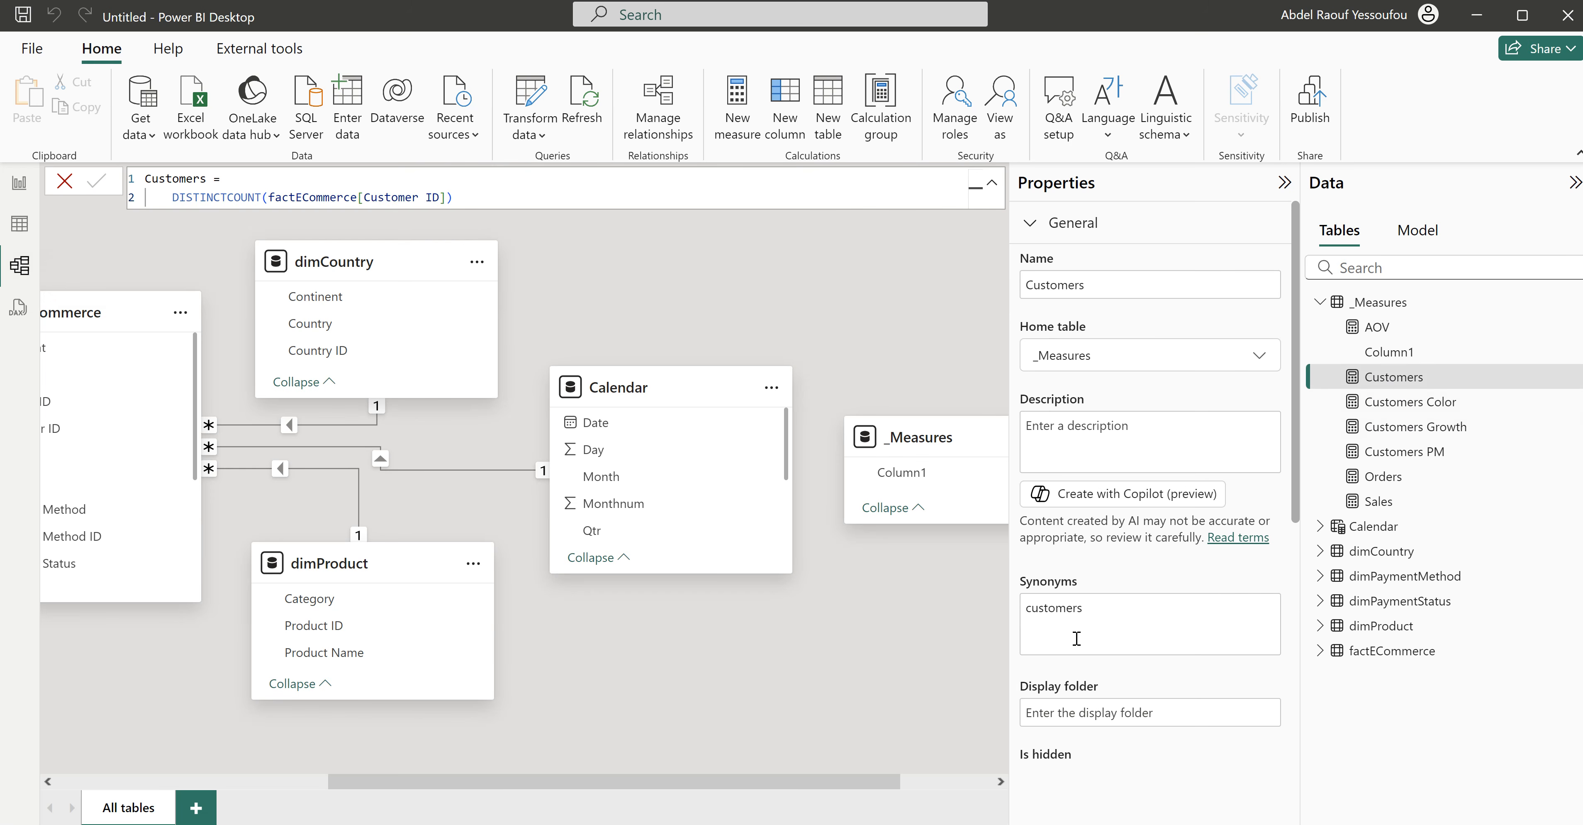
pyautogui.click(1080, 708)
pyautogui.write('Customers')
pyautogui.press('Return')
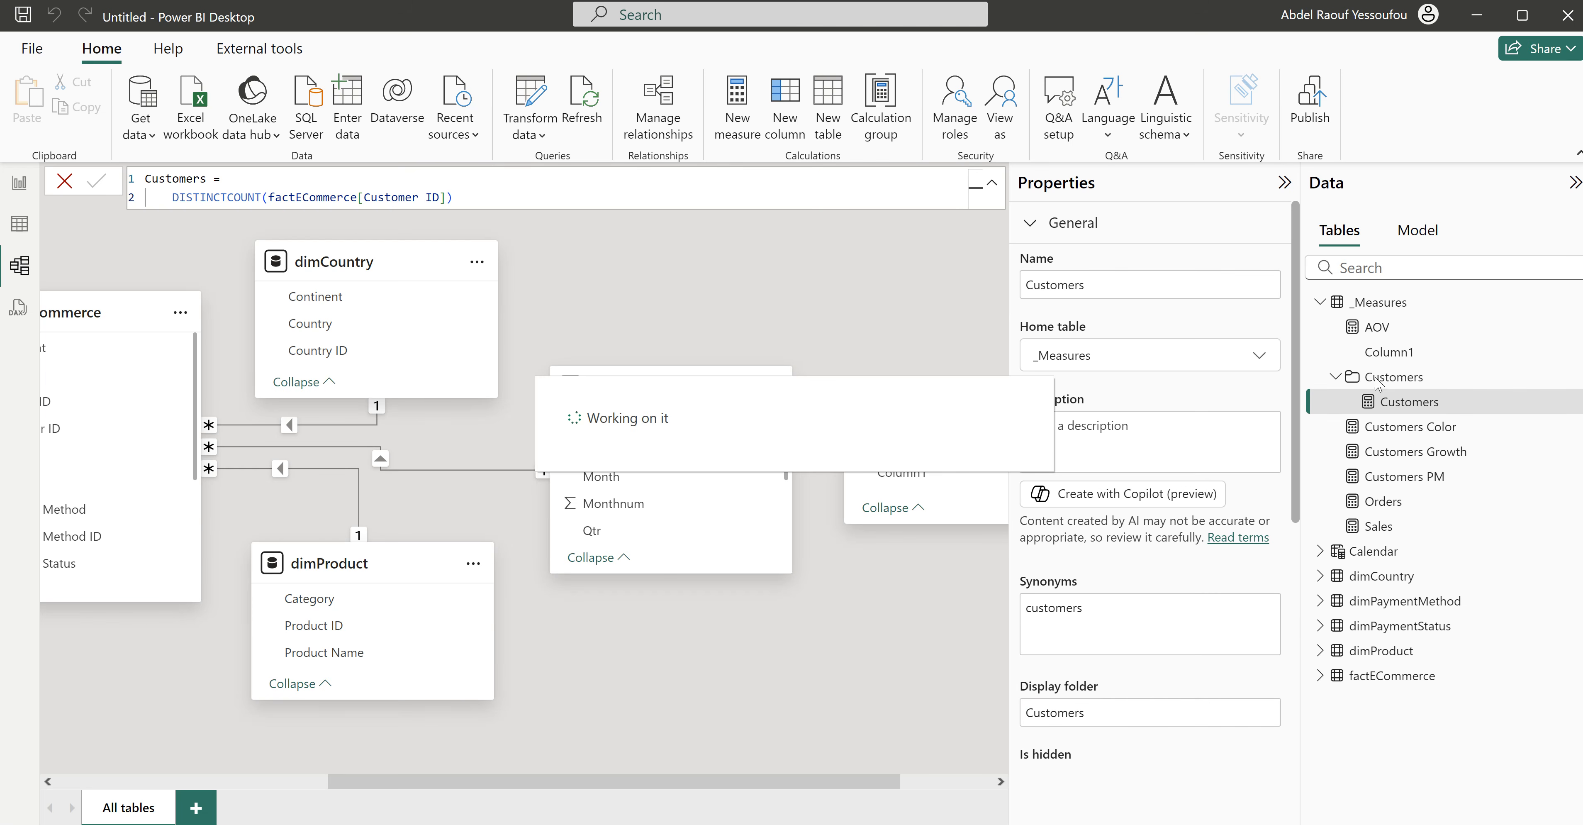
# Step: Move the Customers Color, Customers Growth and Customers PM measures together into the Customers display folder
pyautogui.click(1401, 435)
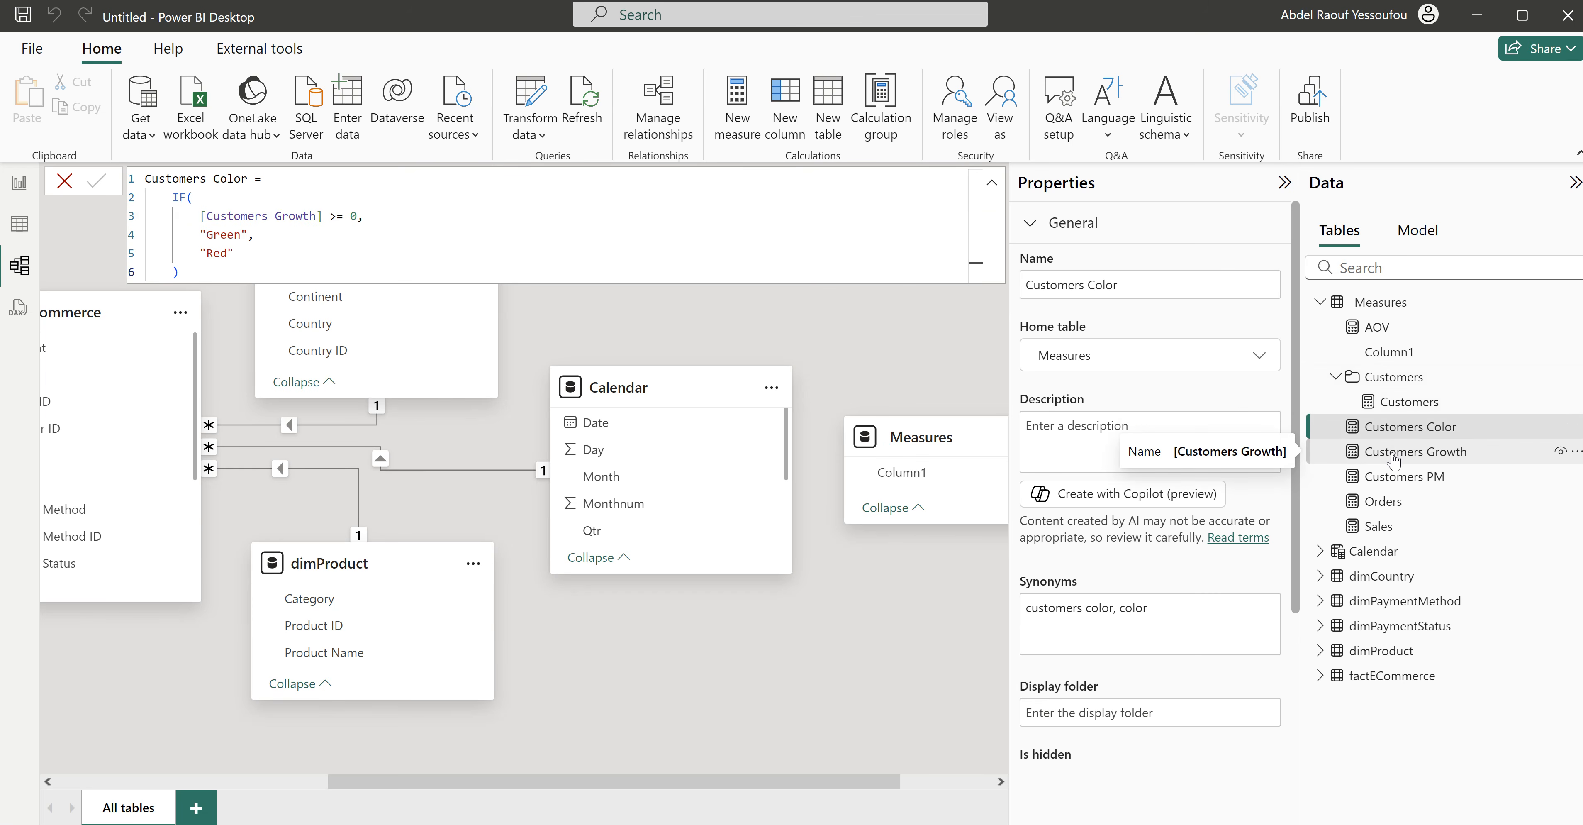
pyautogui.keyDown('ctrl'); pyautogui.click(1394, 454); pyautogui.keyUp('ctrl')
pyautogui.keyDown('ctrl'); pyautogui.click(1390, 483); pyautogui.keyUp('ctrl')
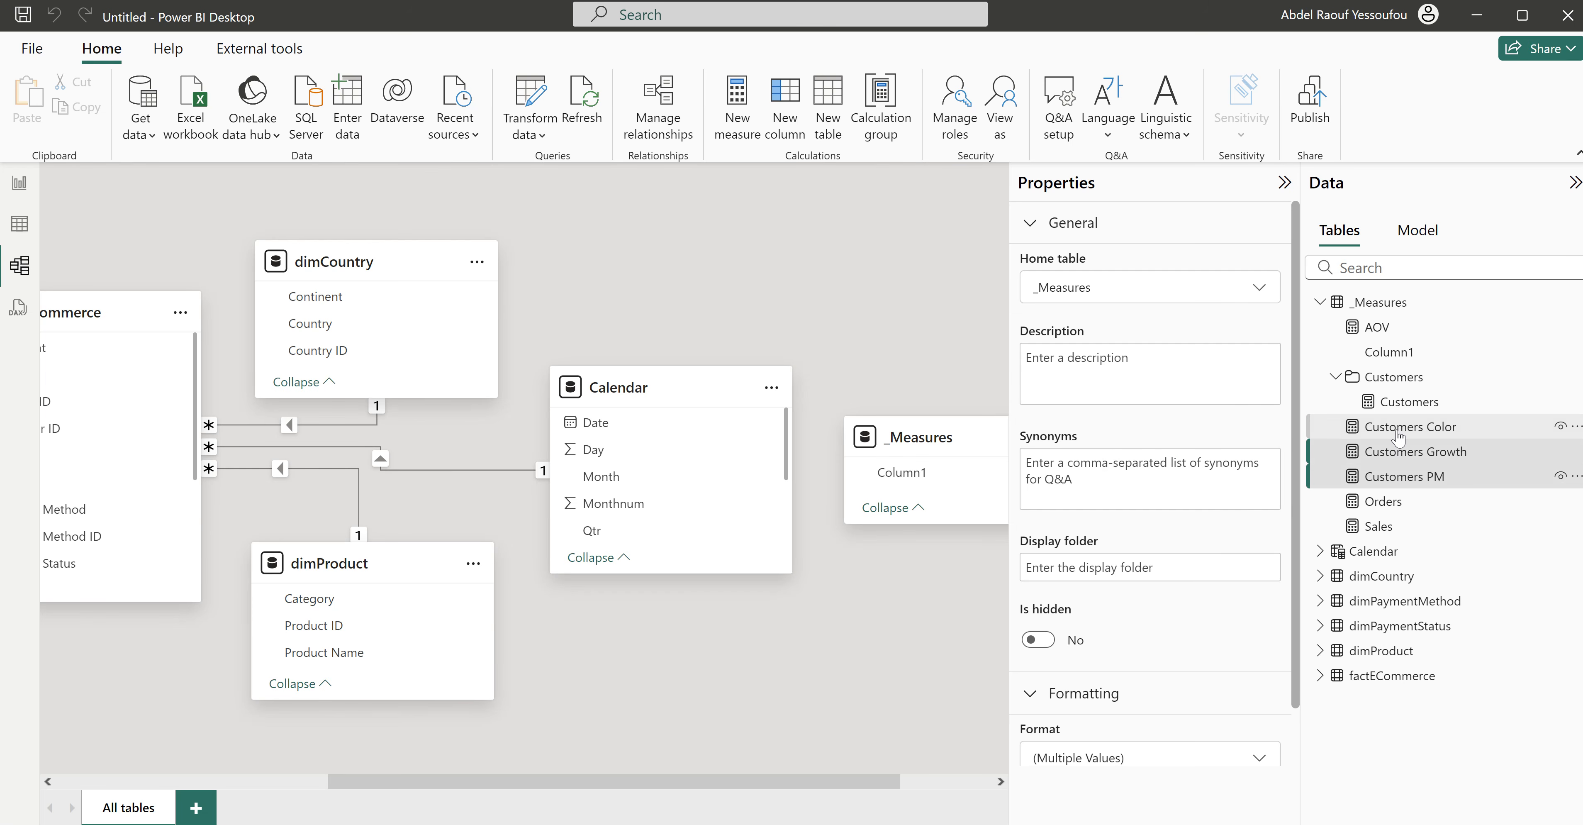
pyautogui.moveTo(1399, 436); pyautogui.dragTo(1406, 387)
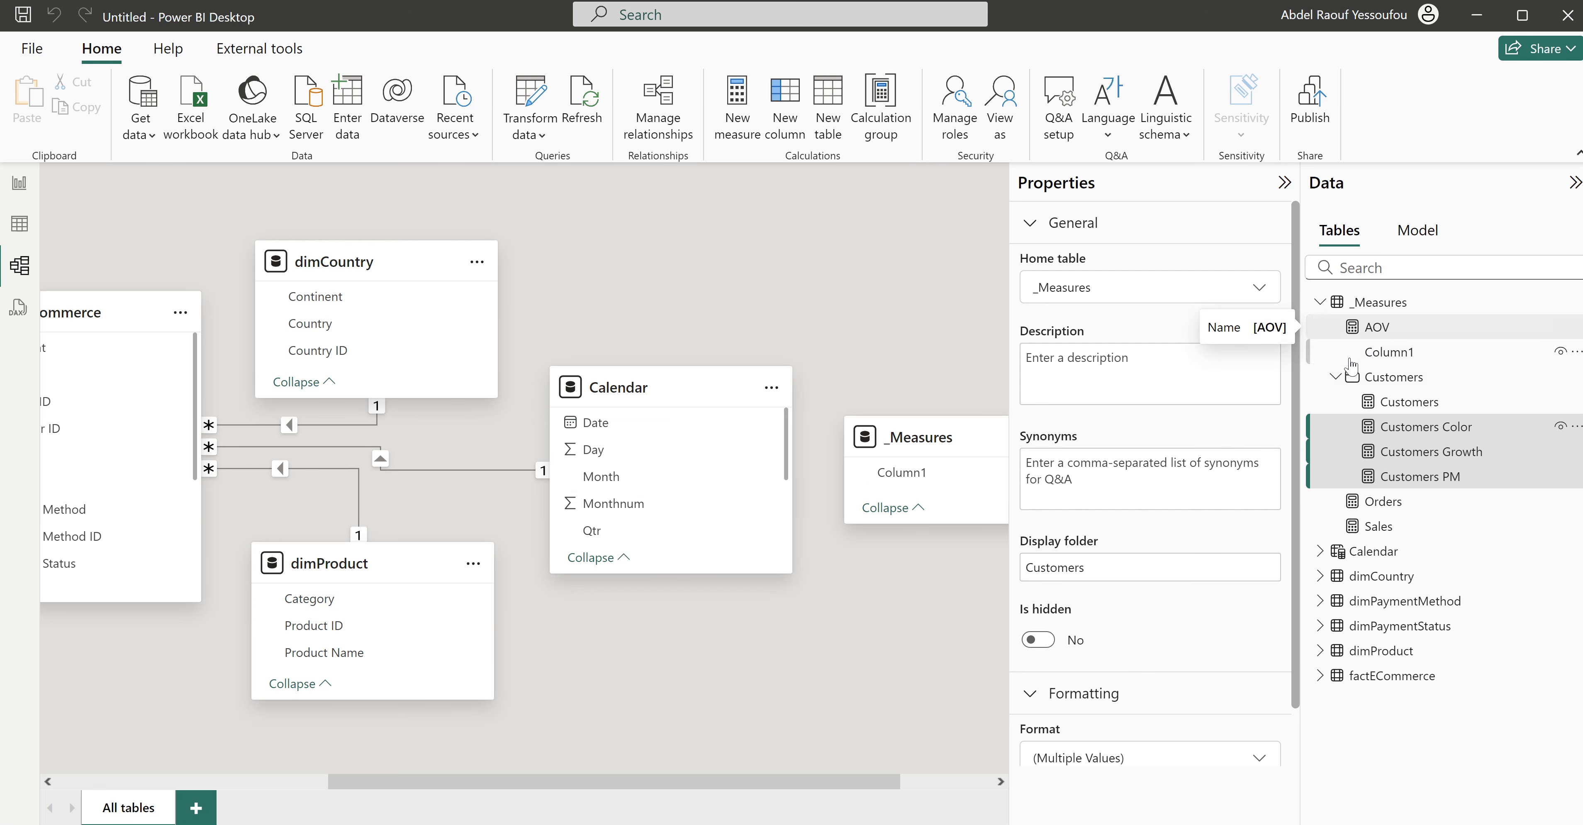
# Step: Assign the AOV measure to a new display folder named "AOV"
pyautogui.click(1387, 328)
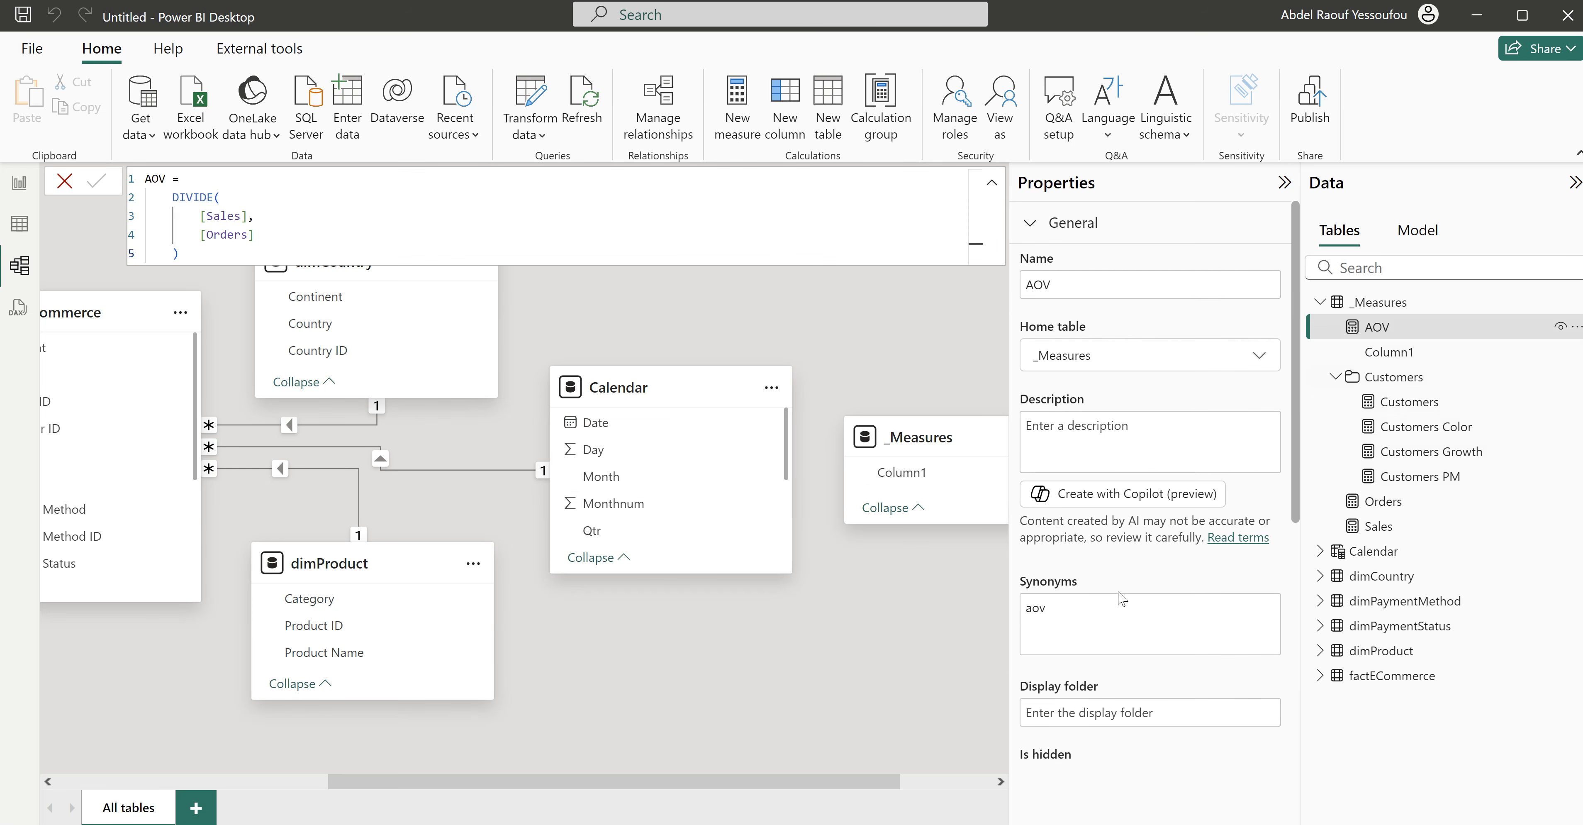
pyautogui.click(1079, 713)
pyautogui.write('AOV')
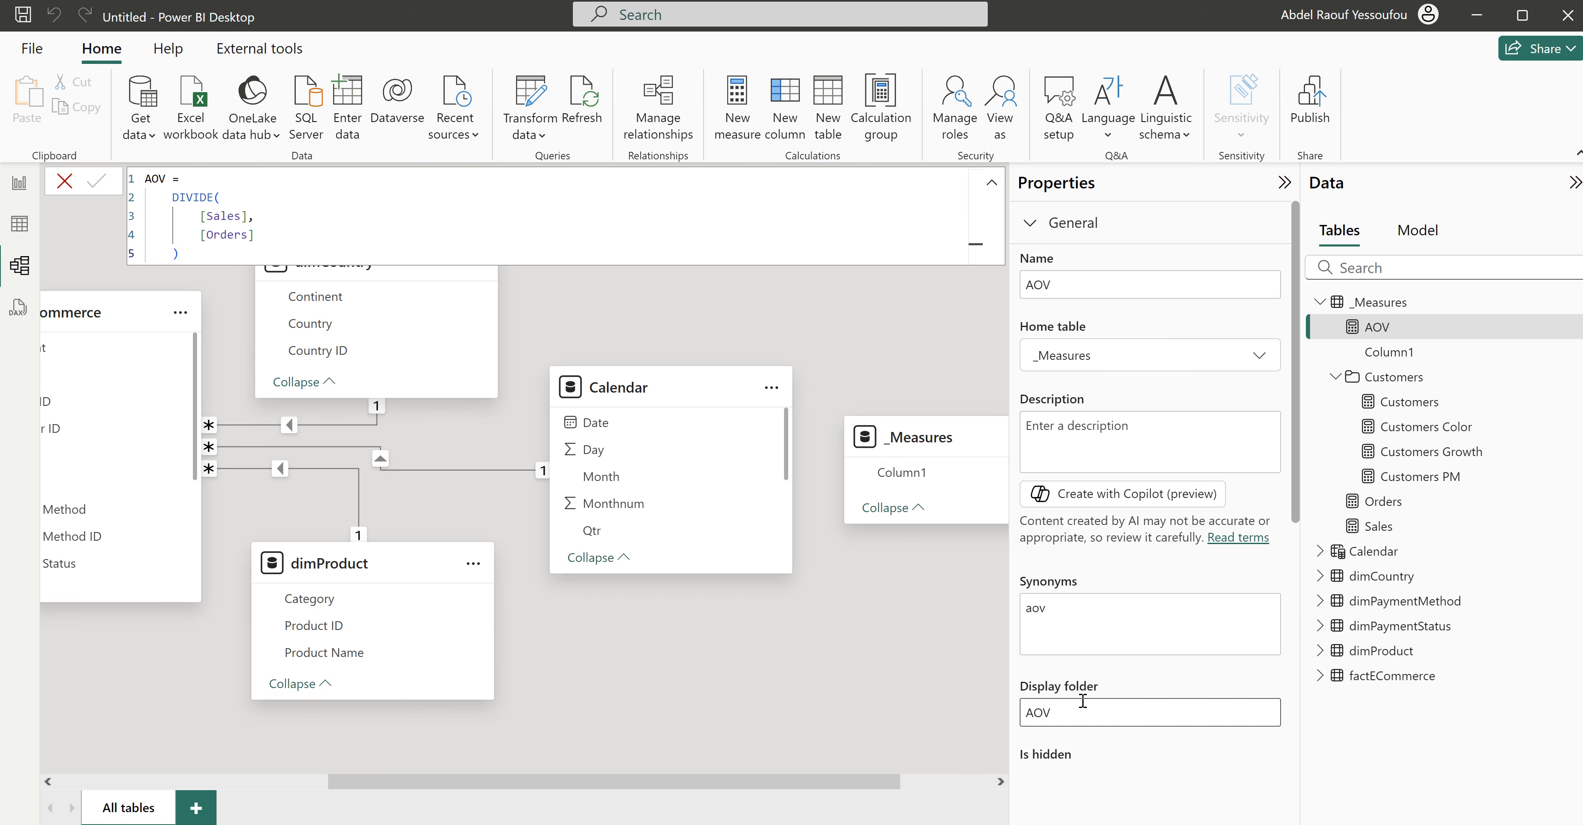
pyautogui.press('Return')
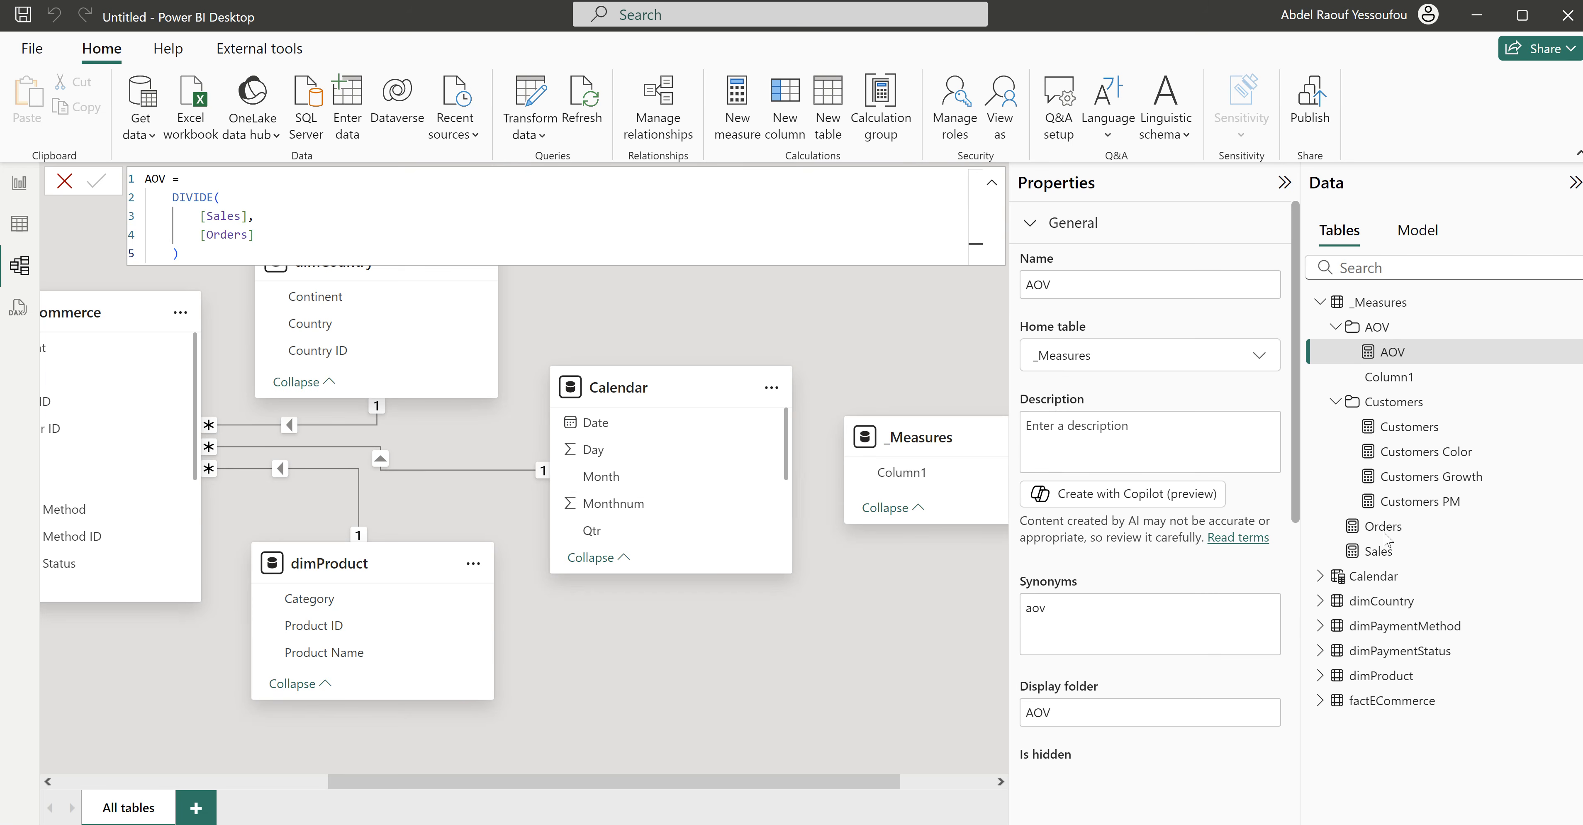
# Step: Assign the Orders measure to a new display folder named "Orders"
pyautogui.click(1383, 529)
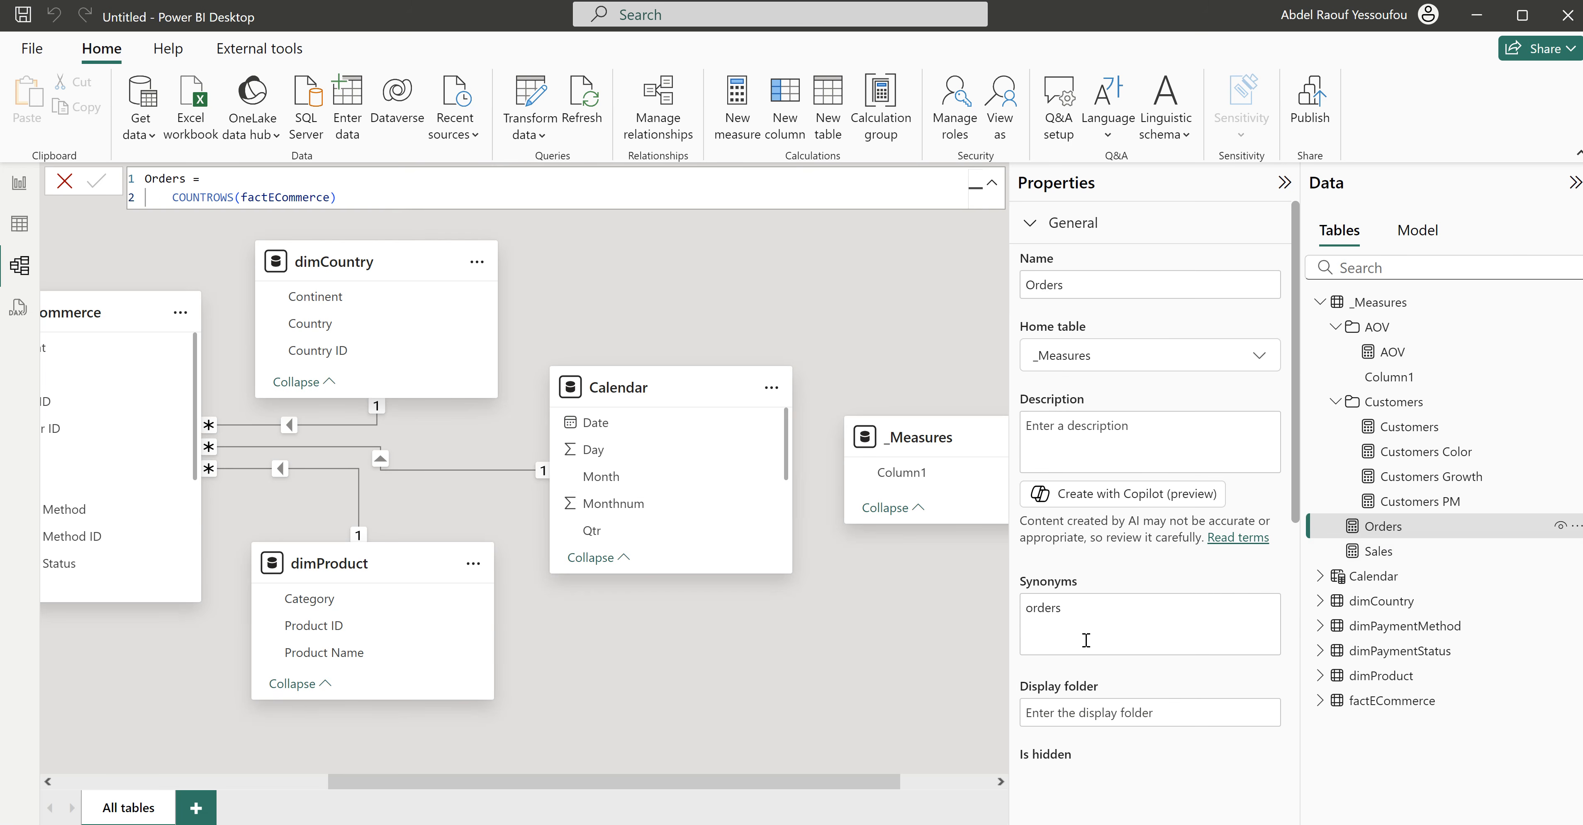
pyautogui.click(1086, 711)
pyautogui.write('Orders')
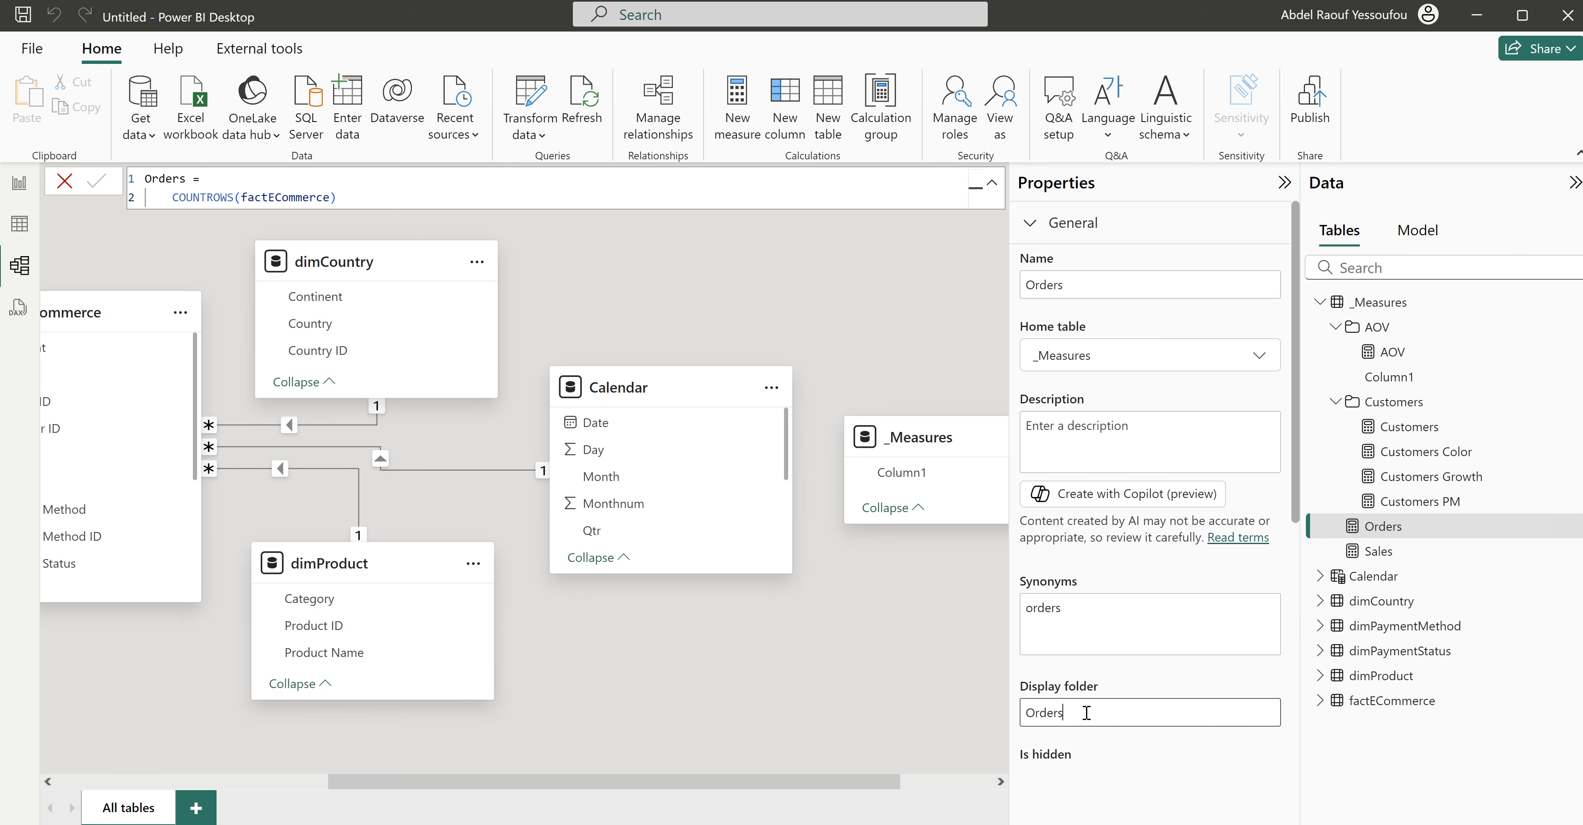
pyautogui.press('Return')
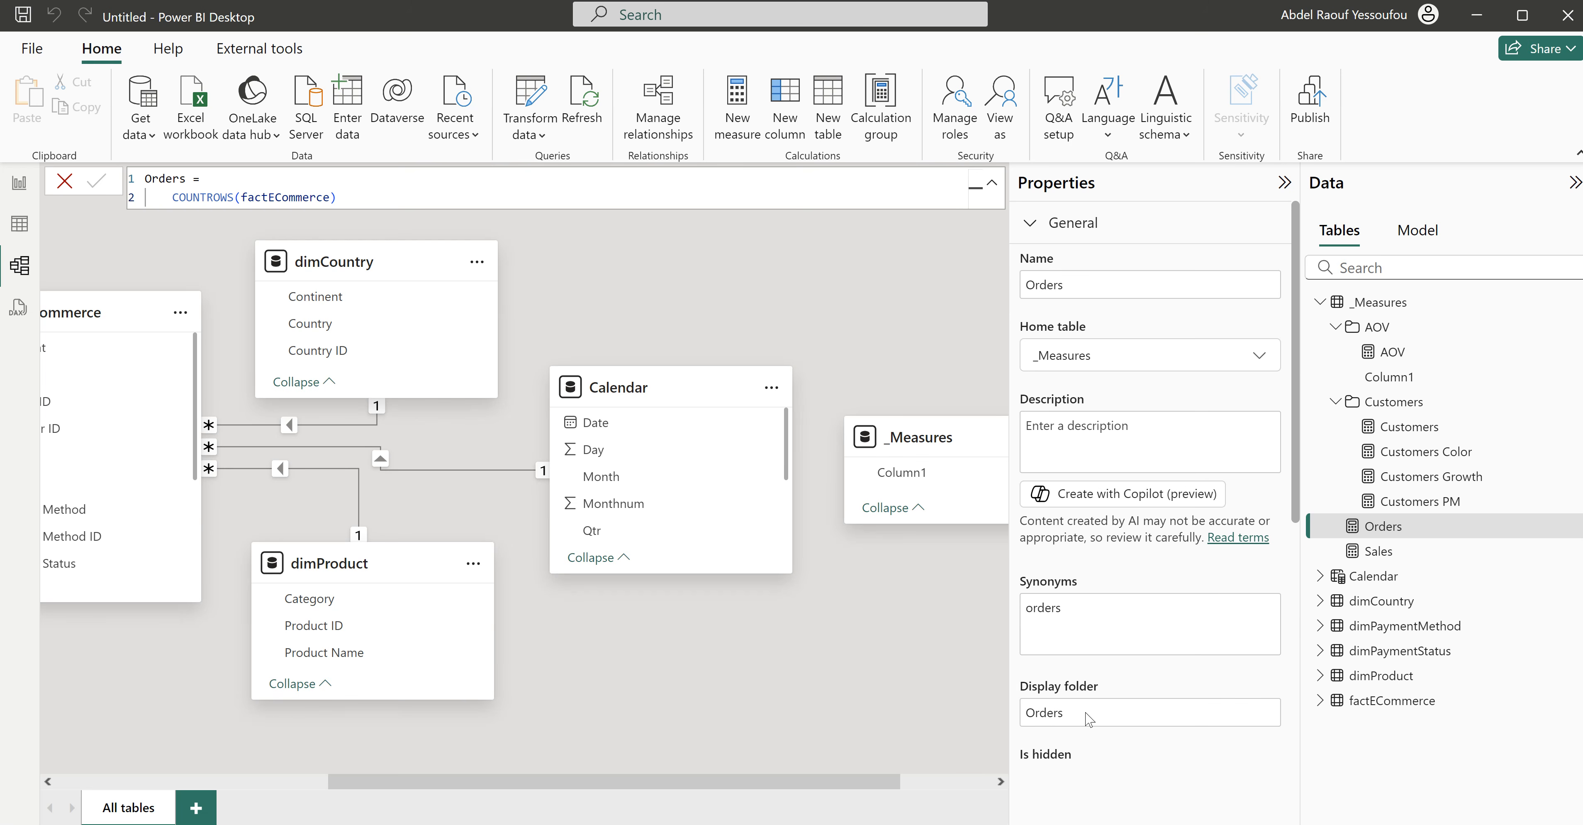
# Step: Assign the Sales measure to a new display folder named "Sales"
pyautogui.click(1376, 576)
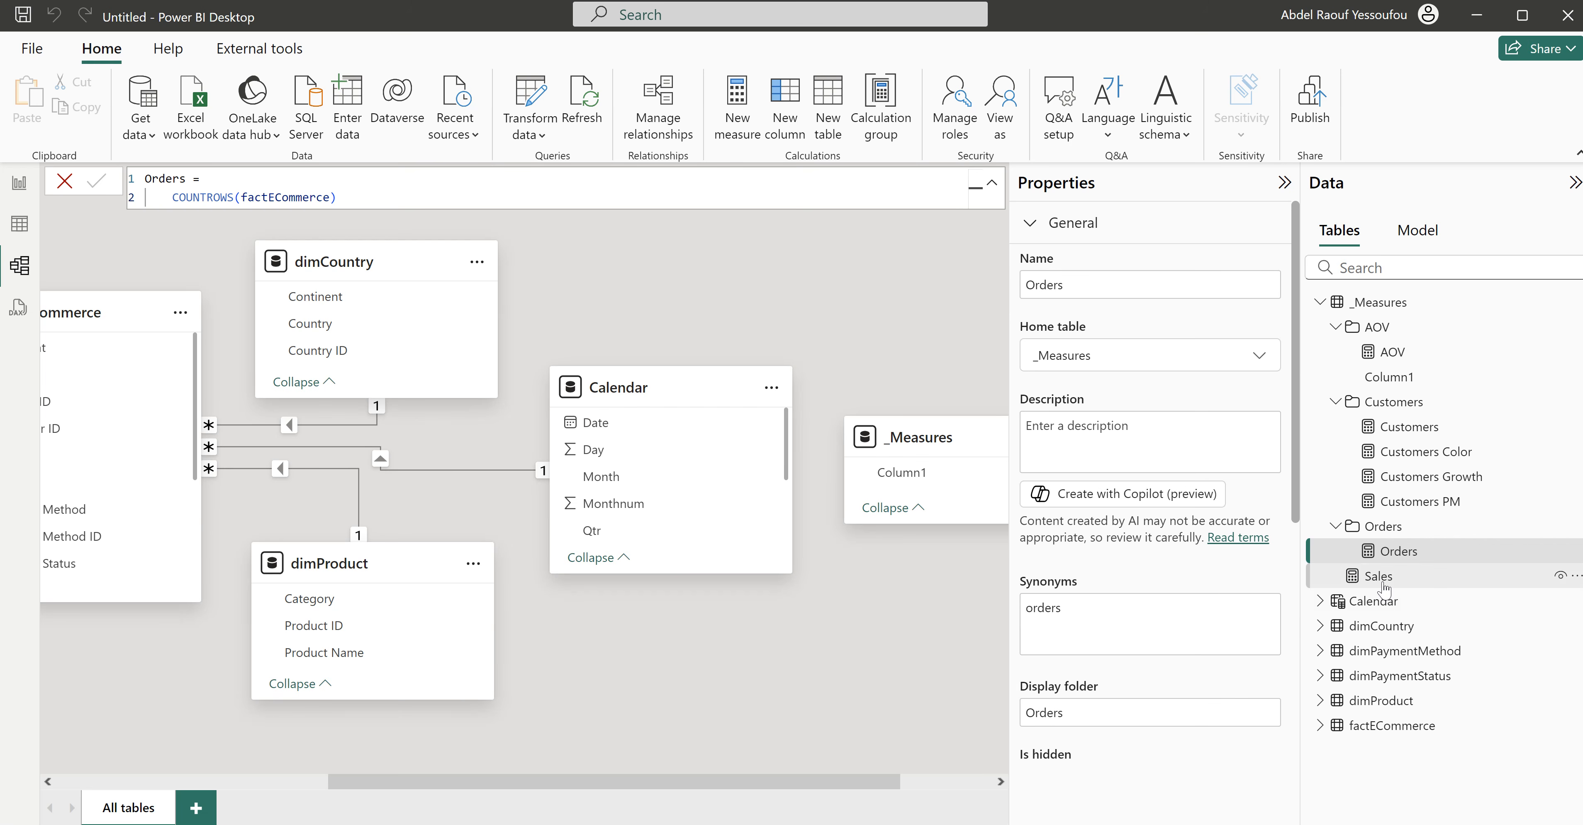
pyautogui.click(1082, 712)
pyautogui.write('Sales')
pyautogui.press('Return')
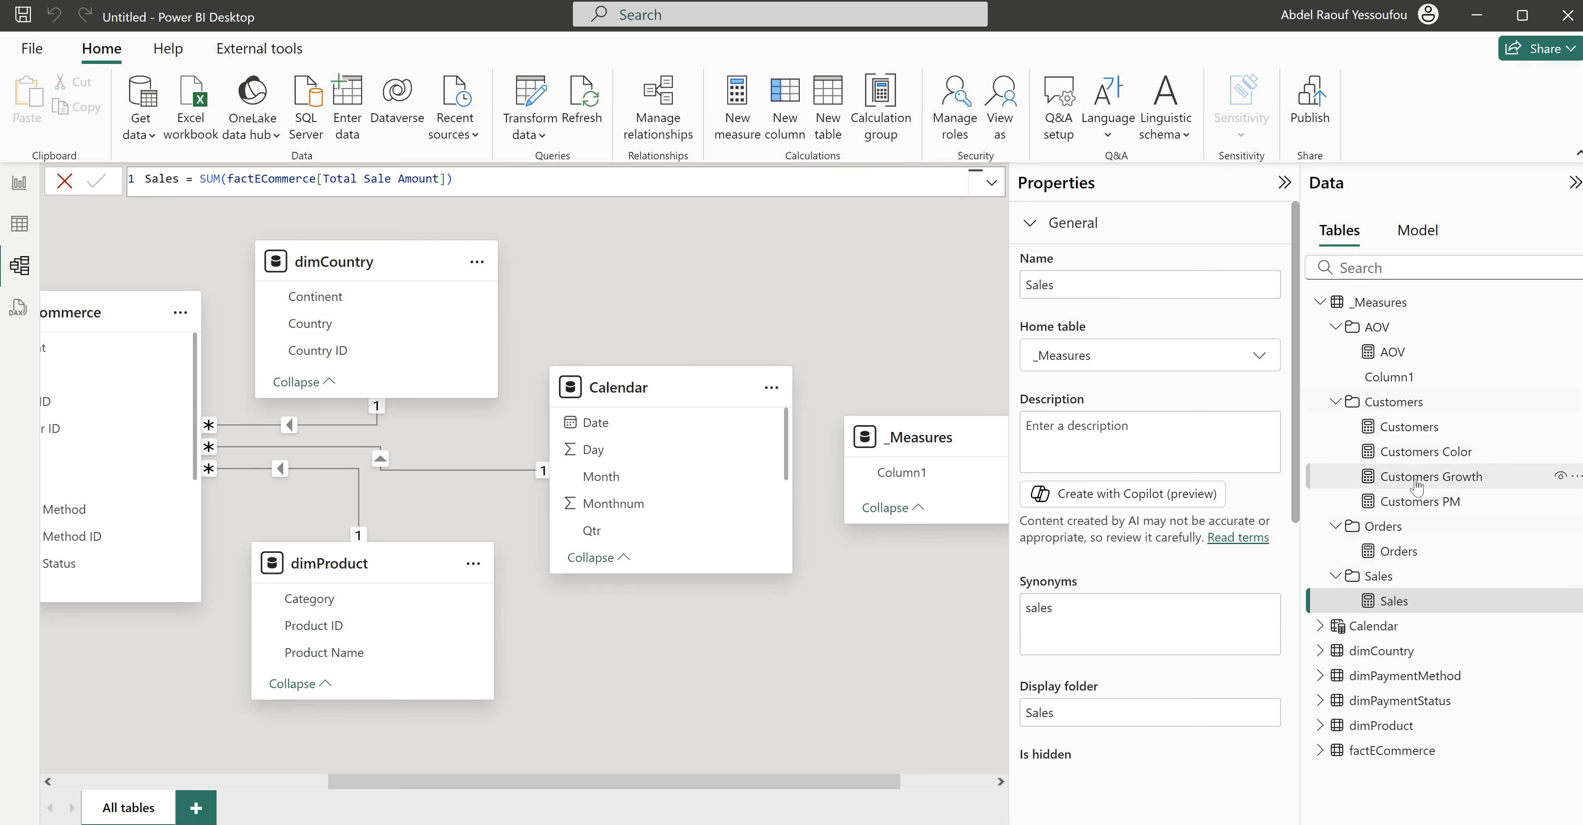
# Step: Copy the whole Customers PM formula into a new measure created in the Orders display folder
pyautogui.click(1432, 500)
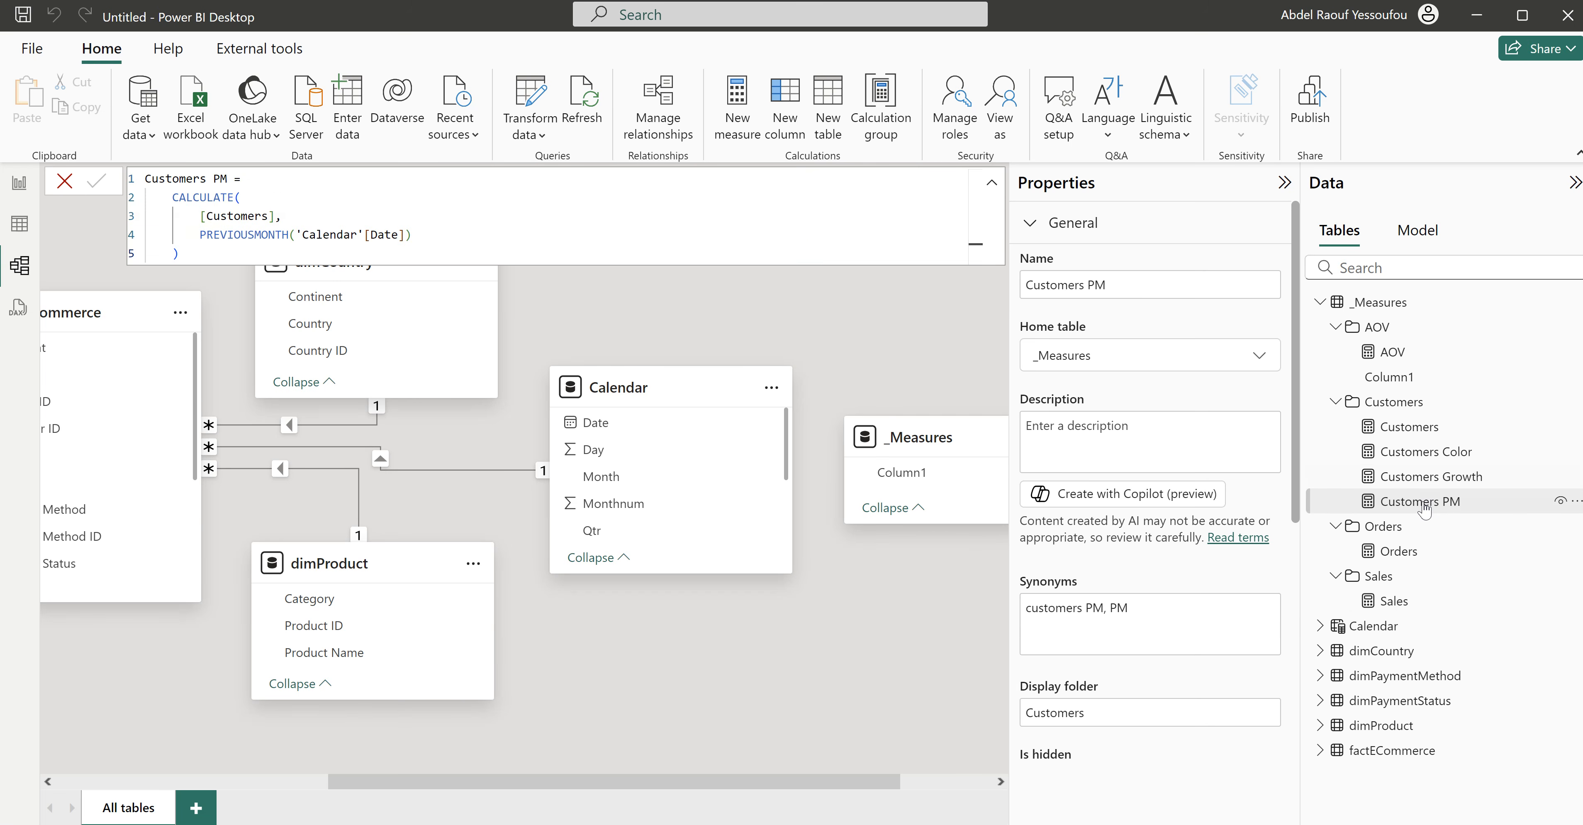
pyautogui.moveTo(199, 252); pyautogui.dragTo(145, 179)
pyautogui.hotkey('ctrl', 'c')
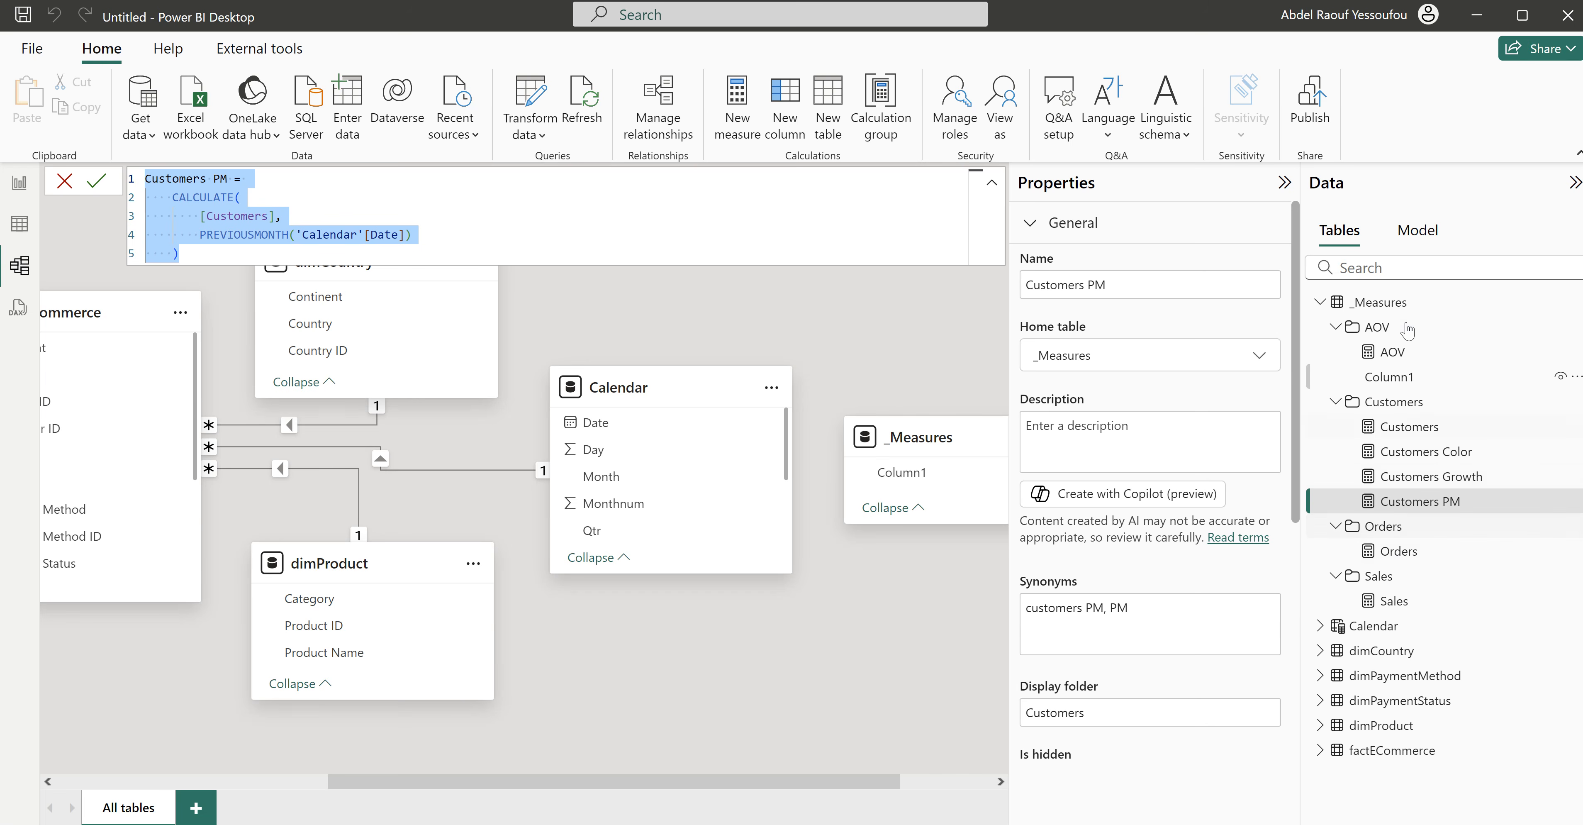
pyautogui.rightClick(1378, 530)
pyautogui.click(1426, 547)
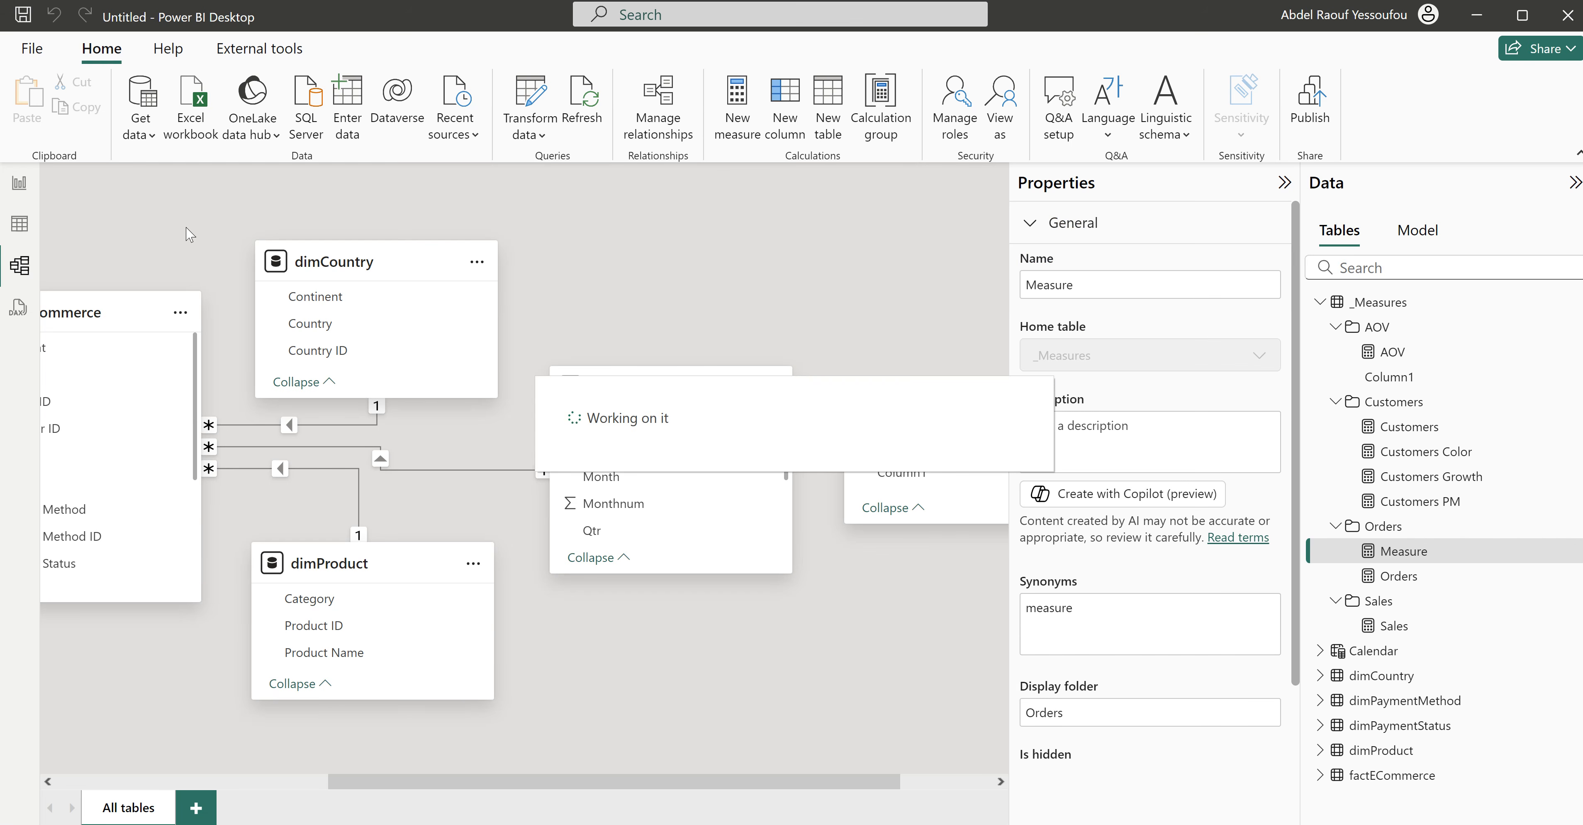
pyautogui.hotkey('ctrl', 'v')
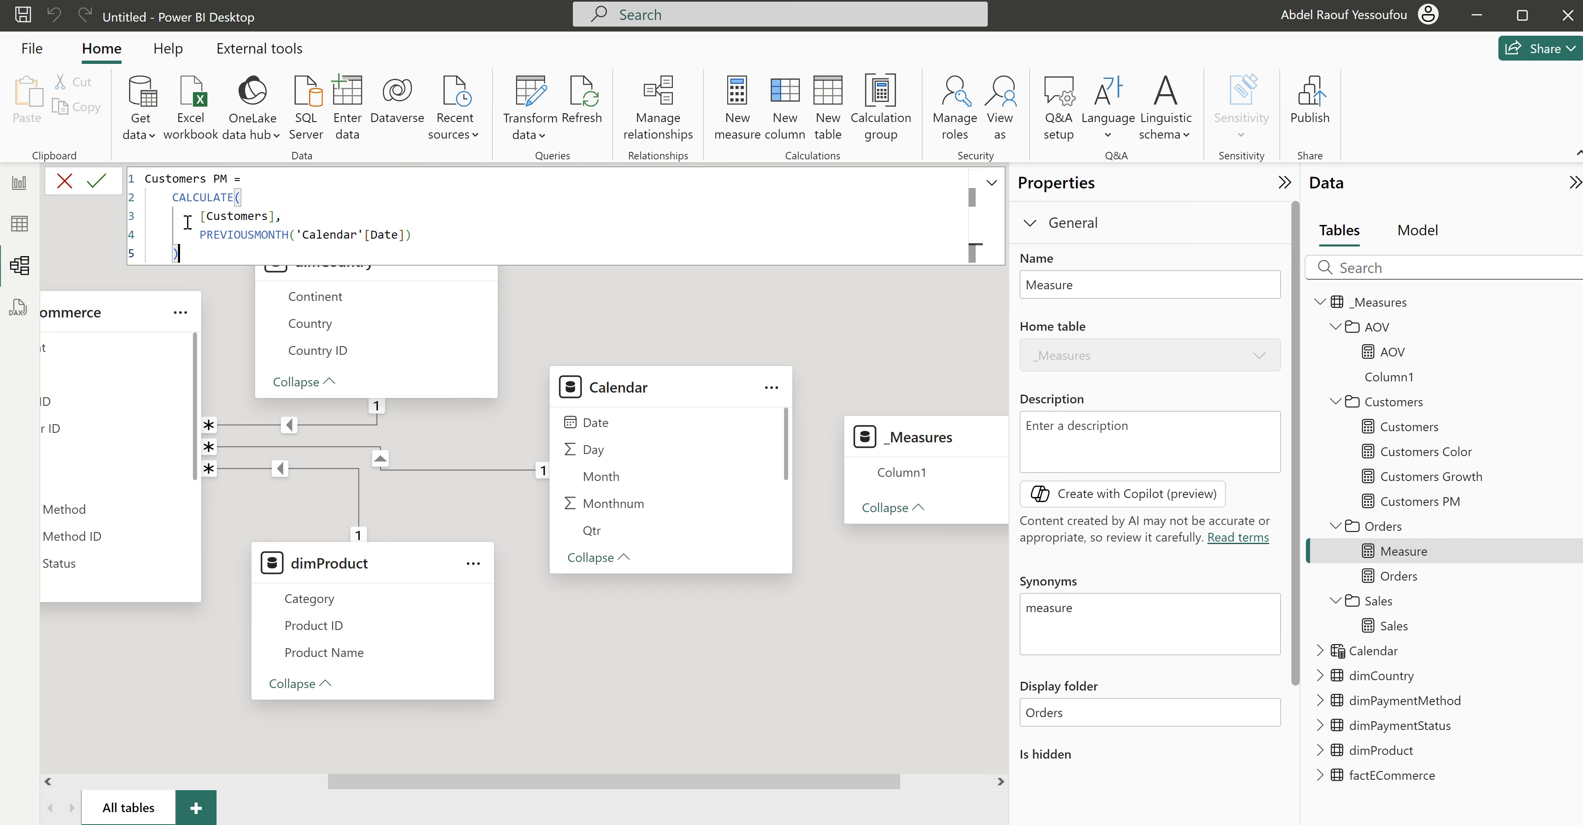
# Step: Replace both occurrences of Customers with Orders in the pasted formula and commit the Orders PM measure
pyautogui.doubleClick(180, 177)
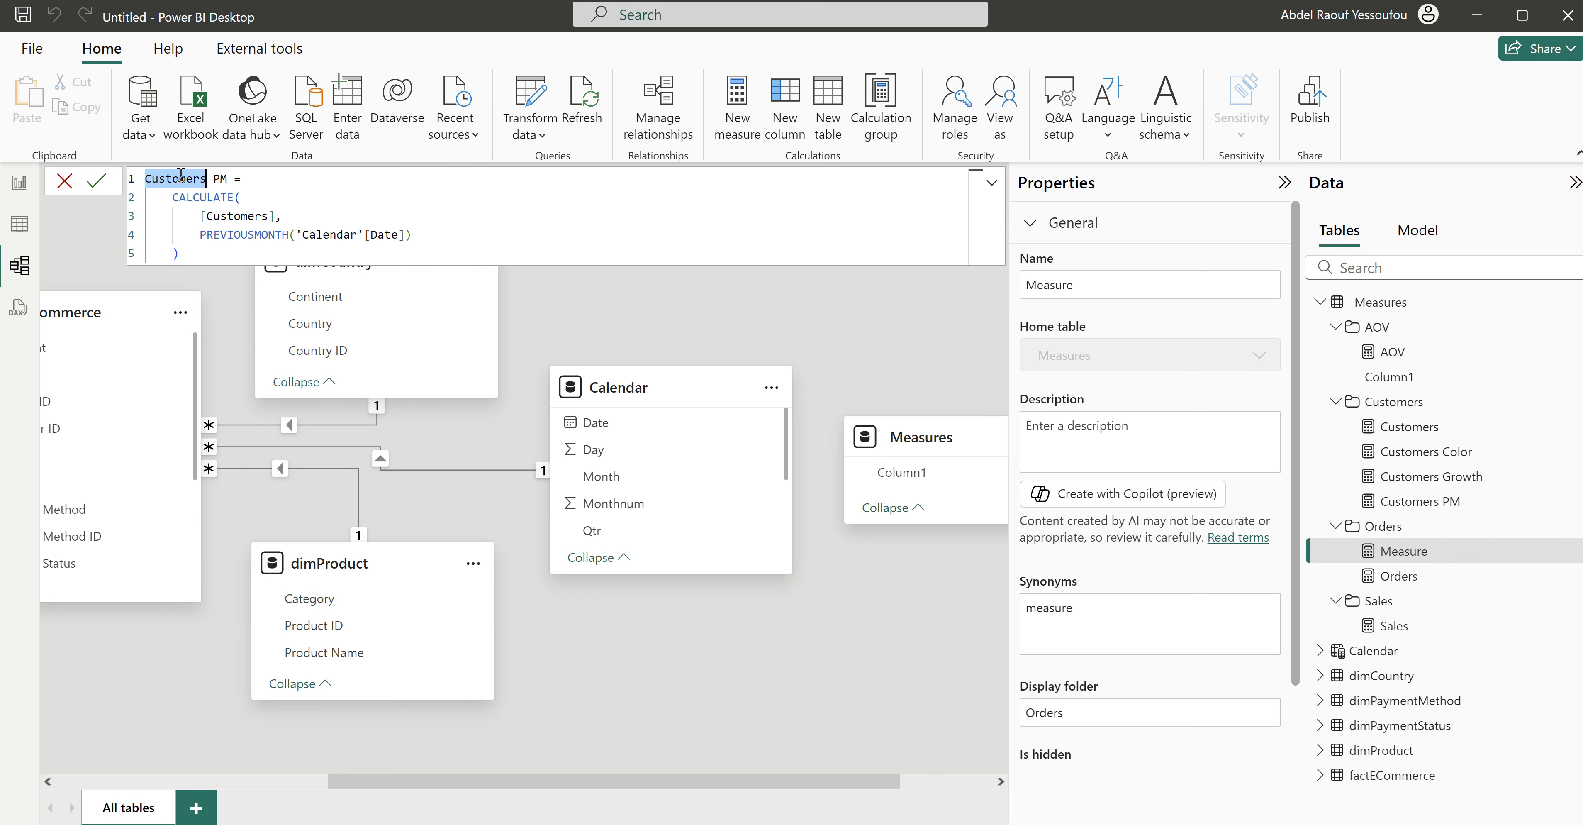
pyautogui.hotkey('ctrl', 'd')
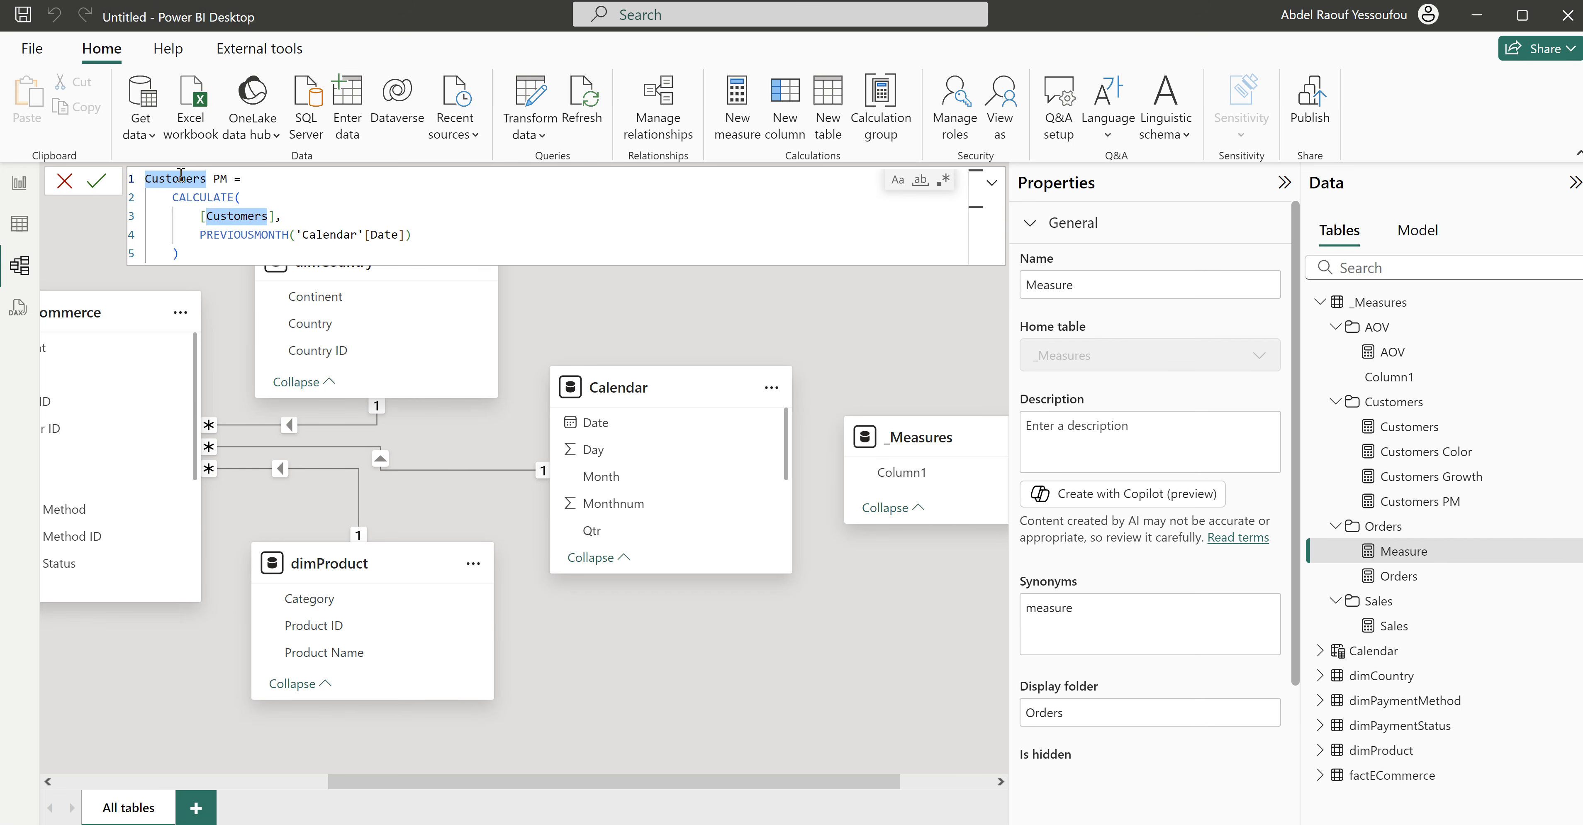
pyautogui.write('Orders')
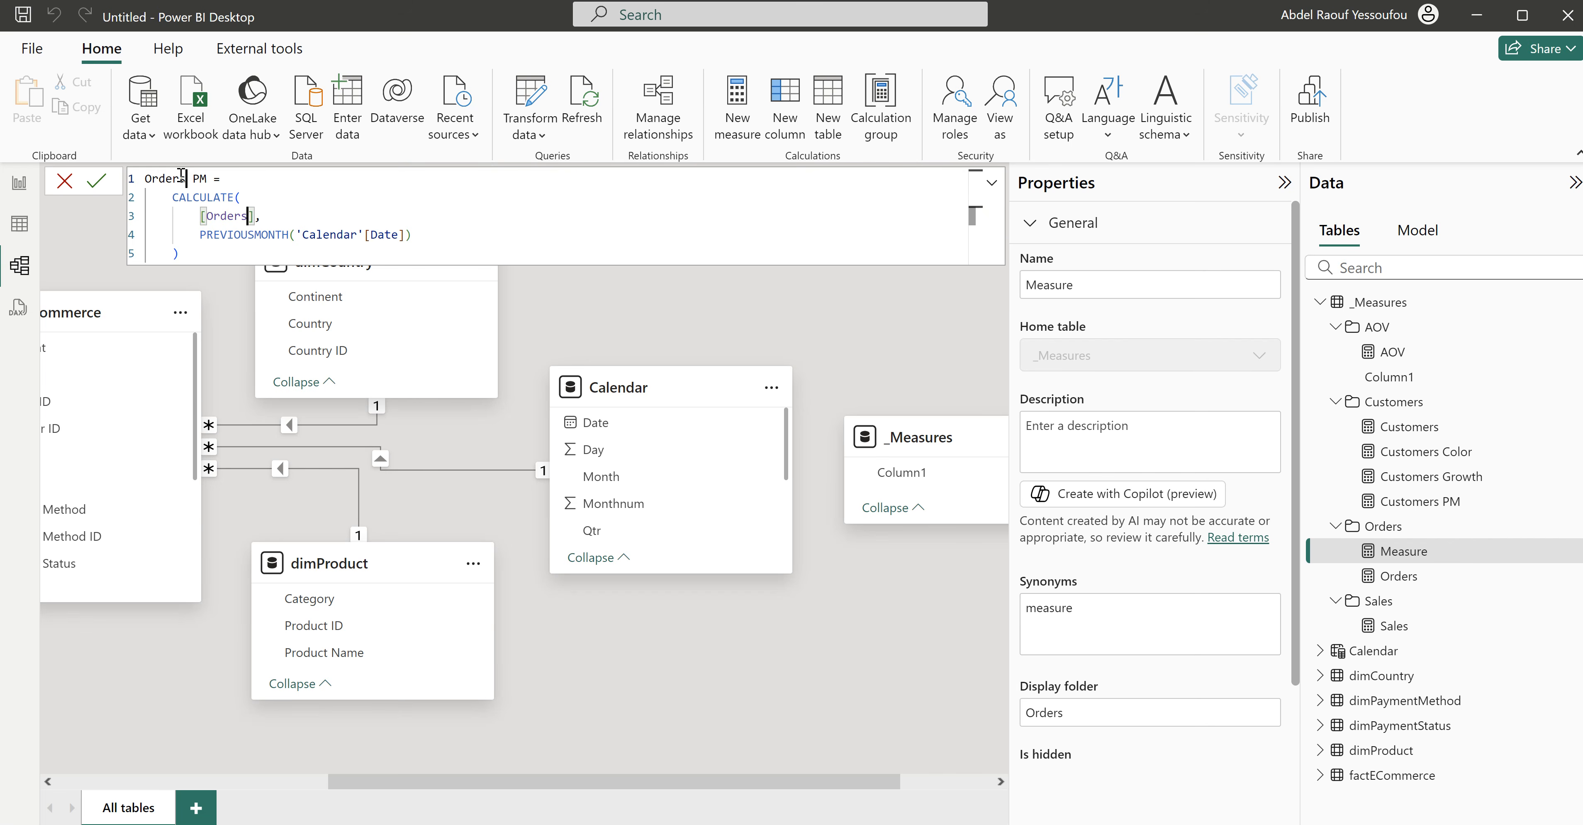
pyautogui.press('Return')
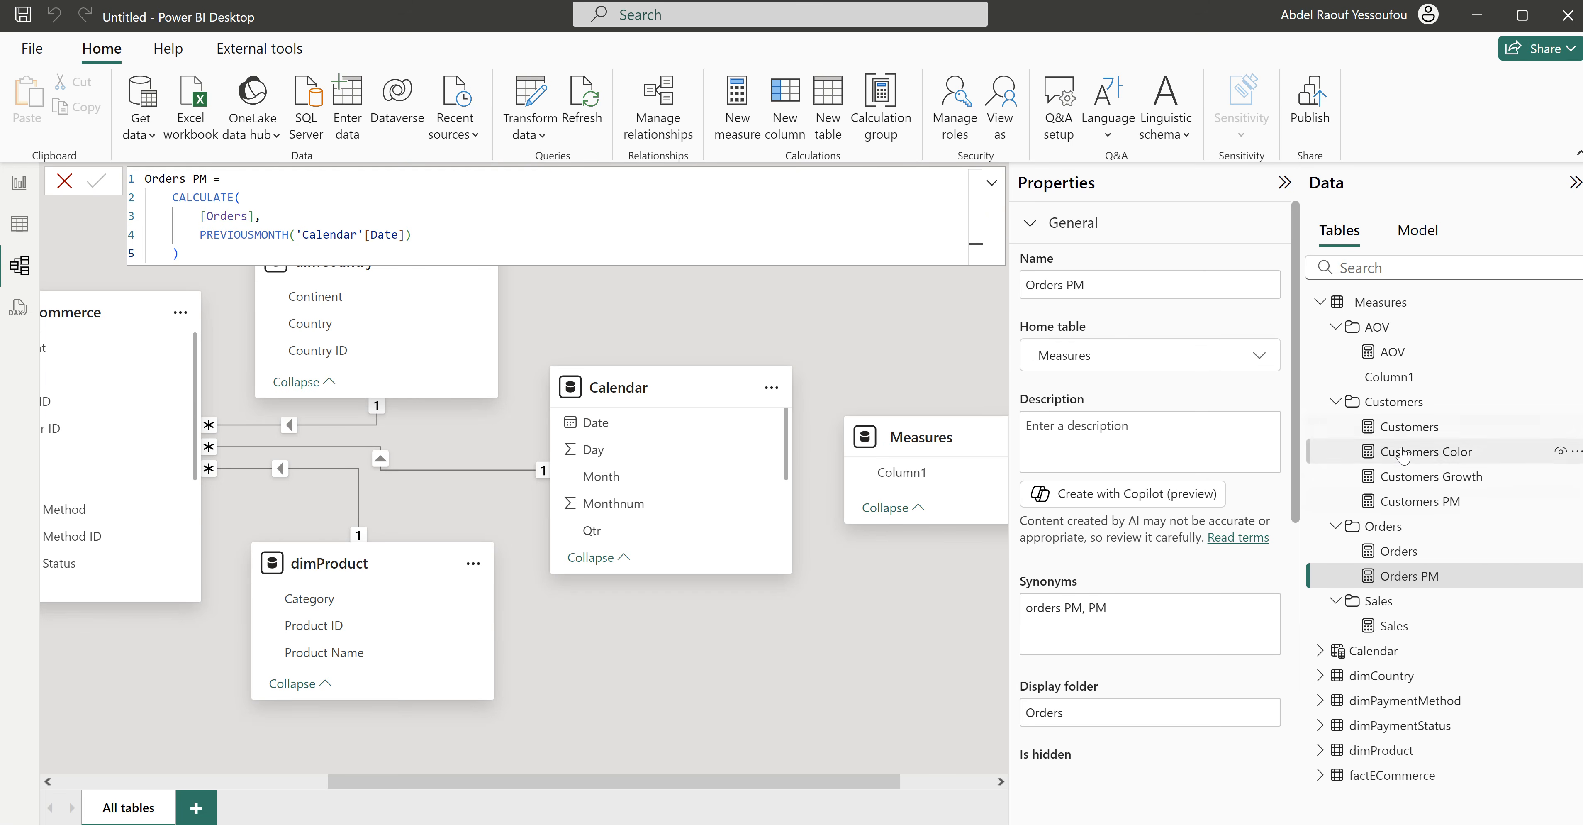
# Step: Create a new measure in the AOV display folder and paste the copied Customers PM formula into it
pyautogui.rightClick(1369, 332)
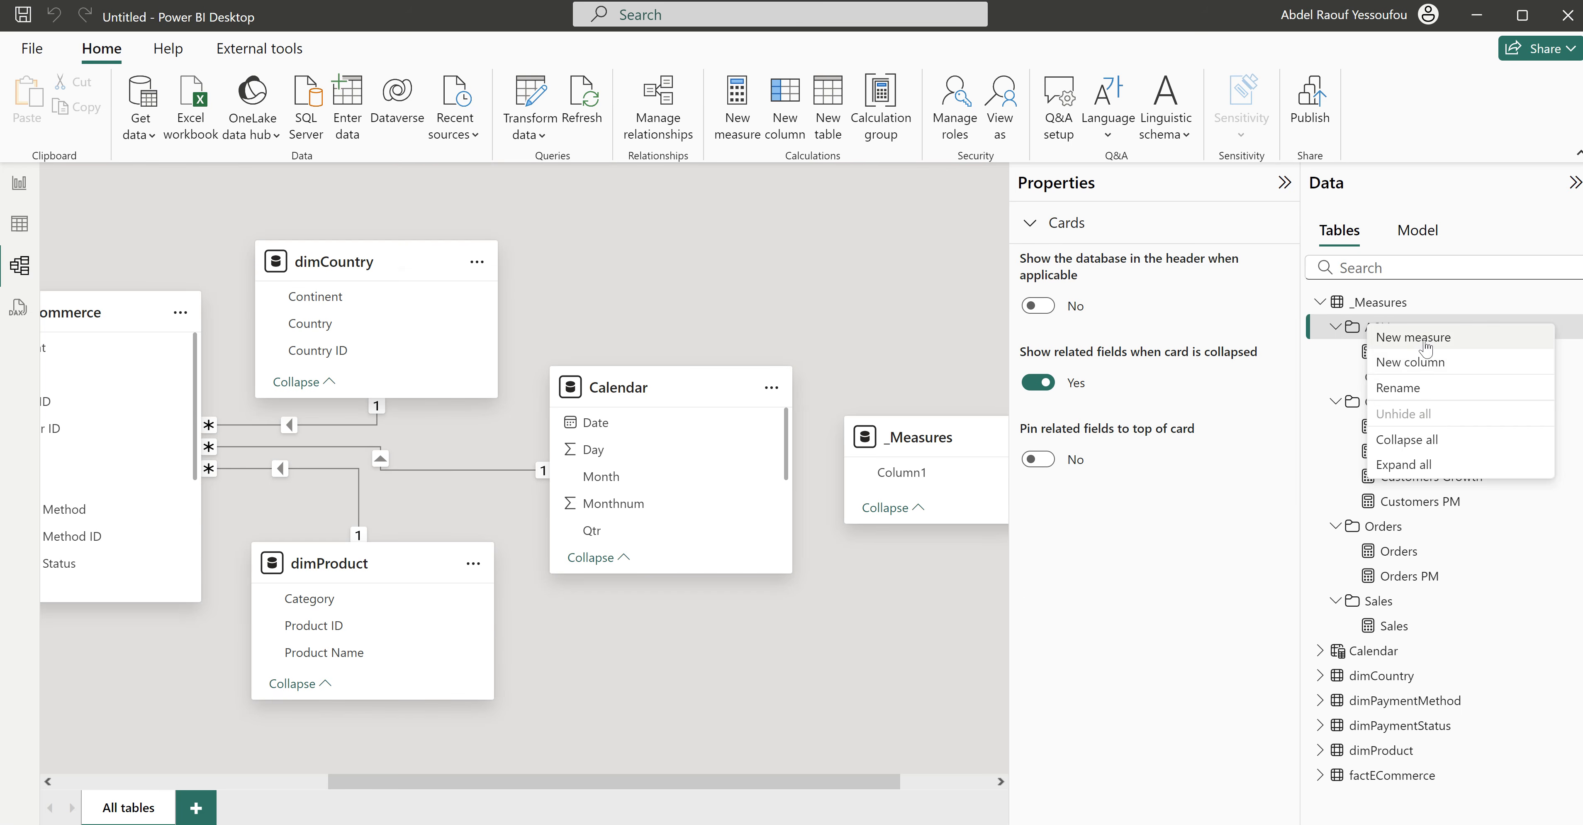
pyautogui.press('Escape')
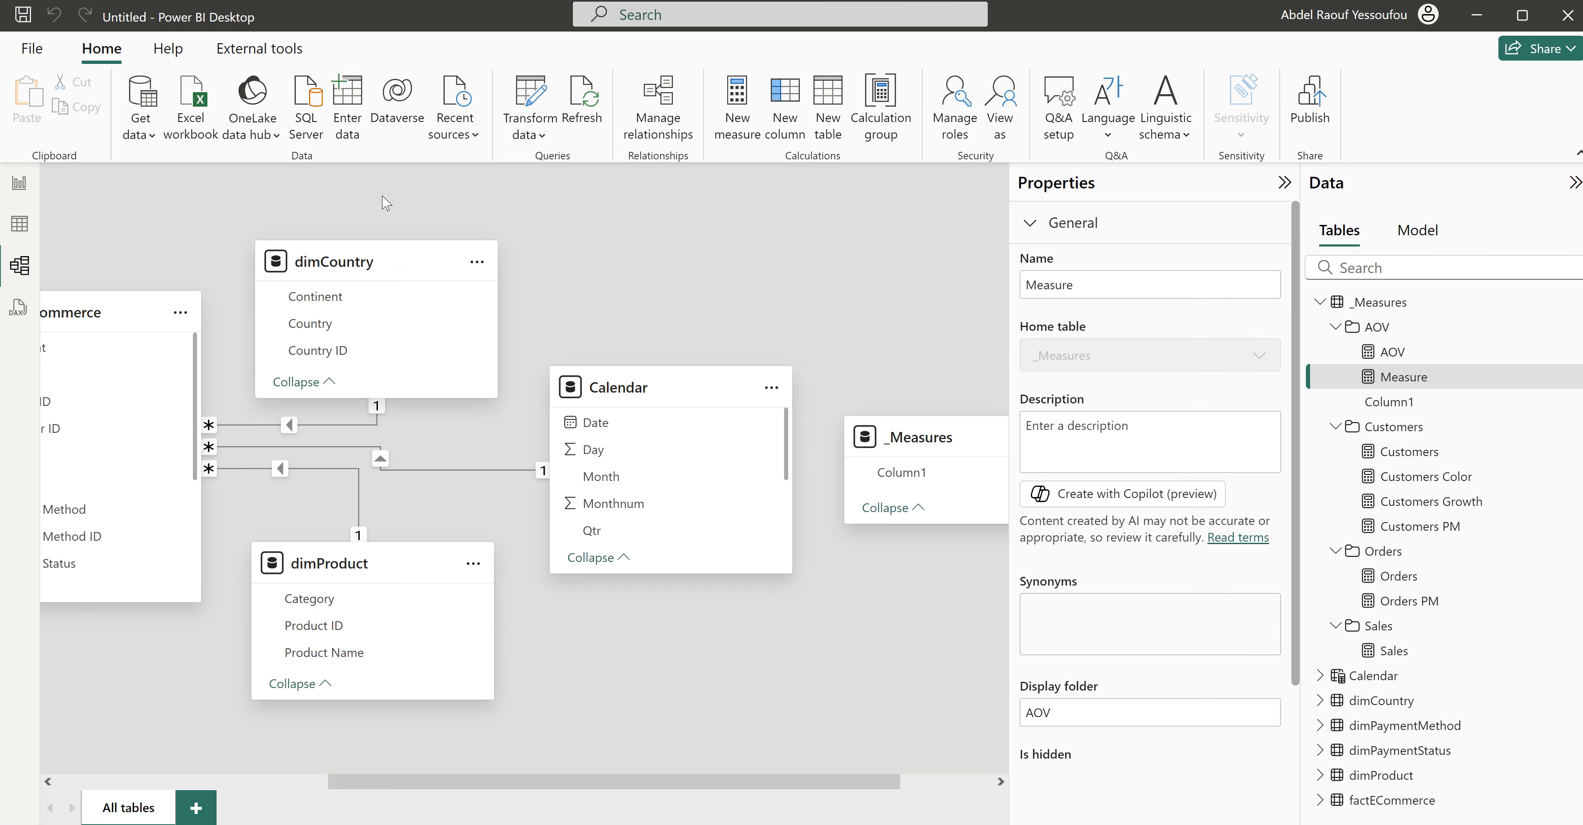
pyautogui.hotkey('ctrl', 'v')
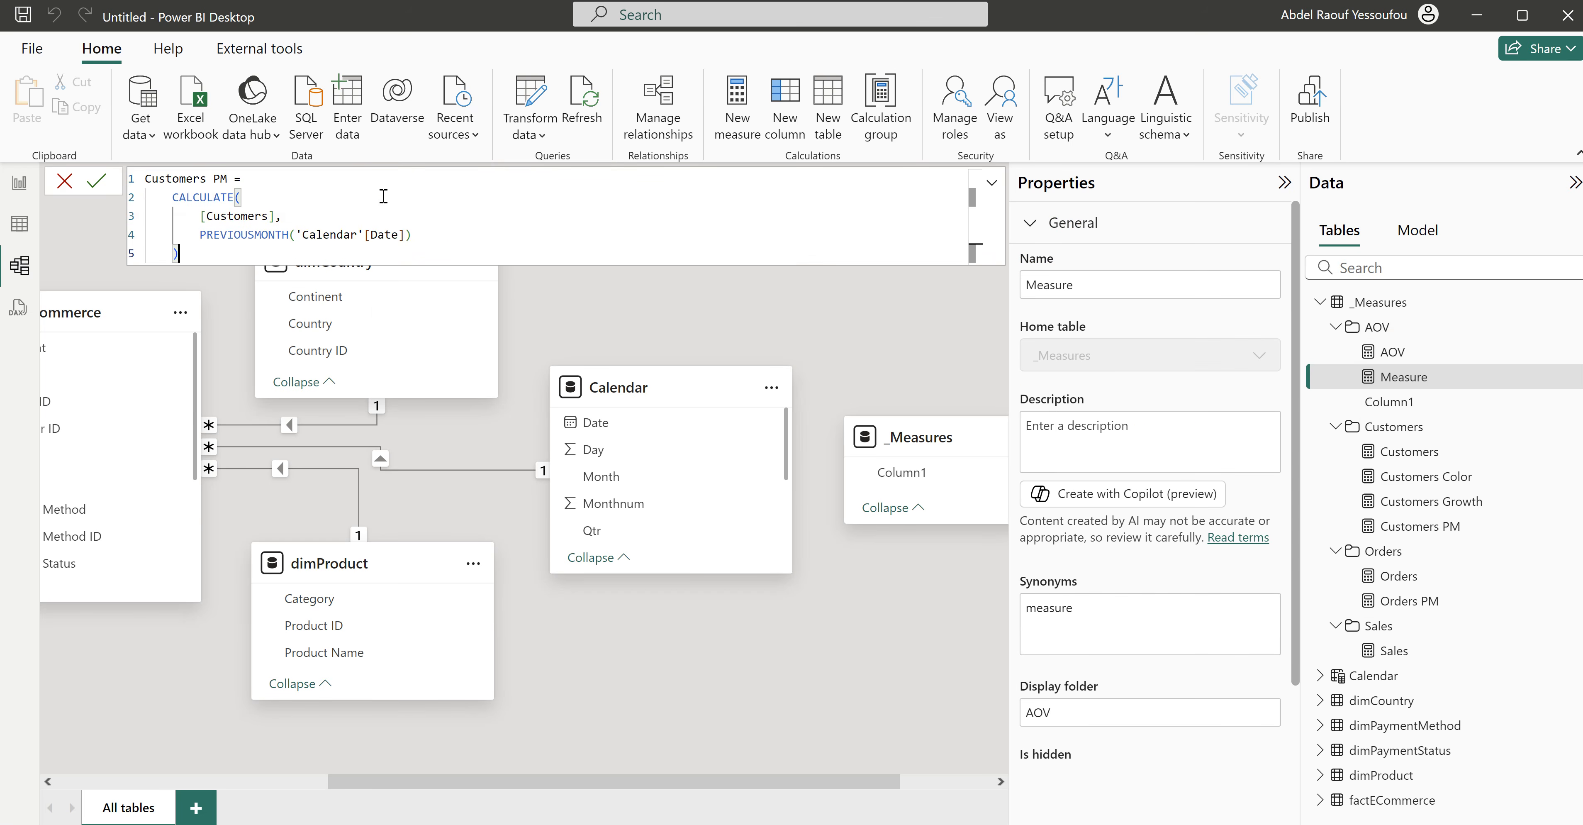
# Step: Replace both occurrences of Customers with AOV in the pasted formula and commit the AOV PM measure
pyautogui.doubleClick(174, 179)
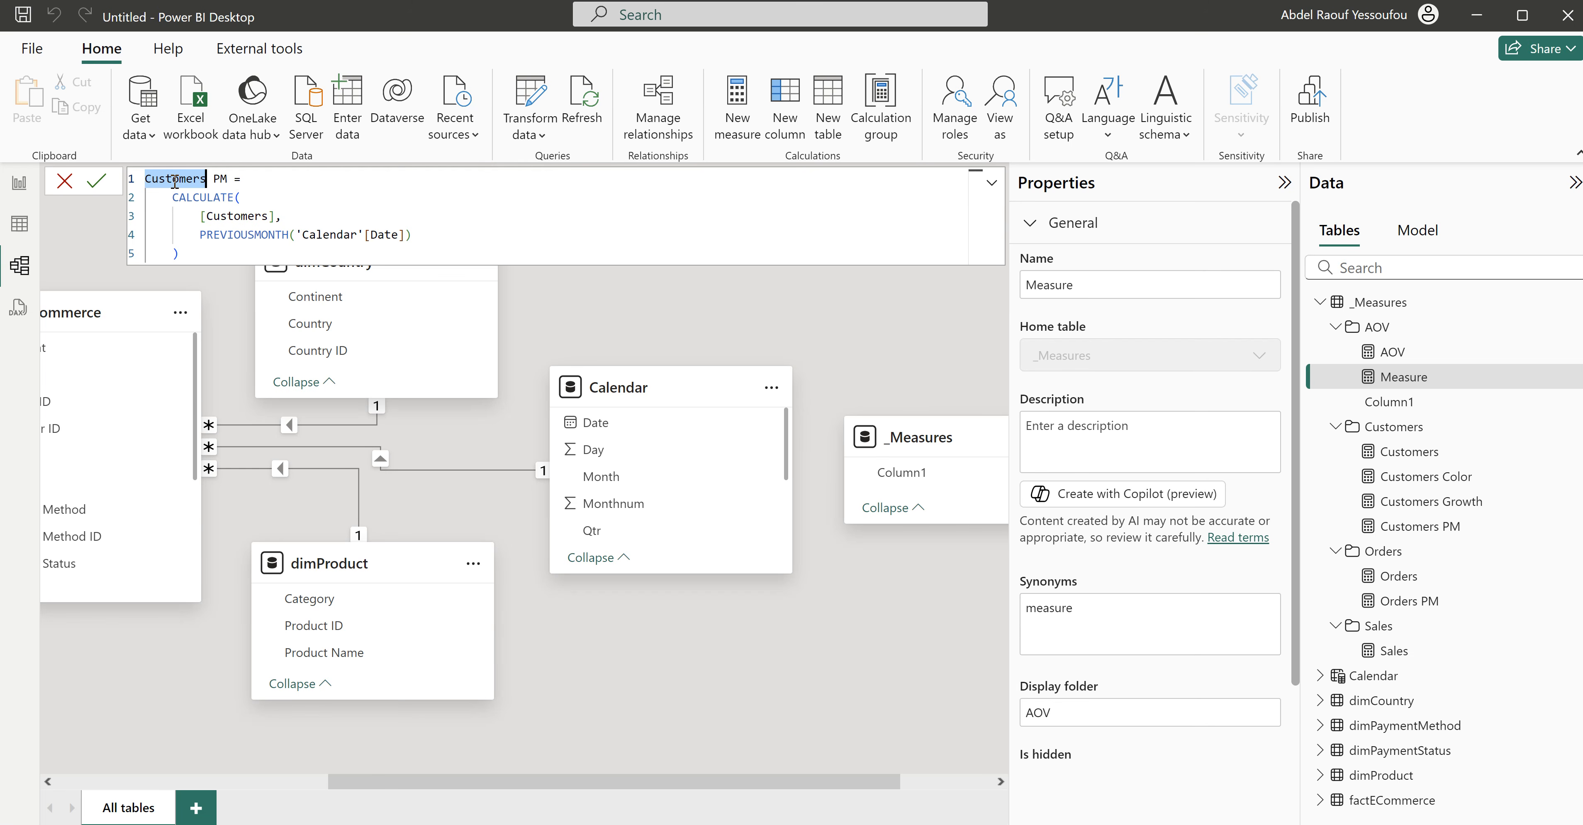
pyautogui.hotkey('ctrl', 'd')
pyautogui.write('Ord')
pyautogui.press('BackSpace')
pyautogui.press('BackSpace')
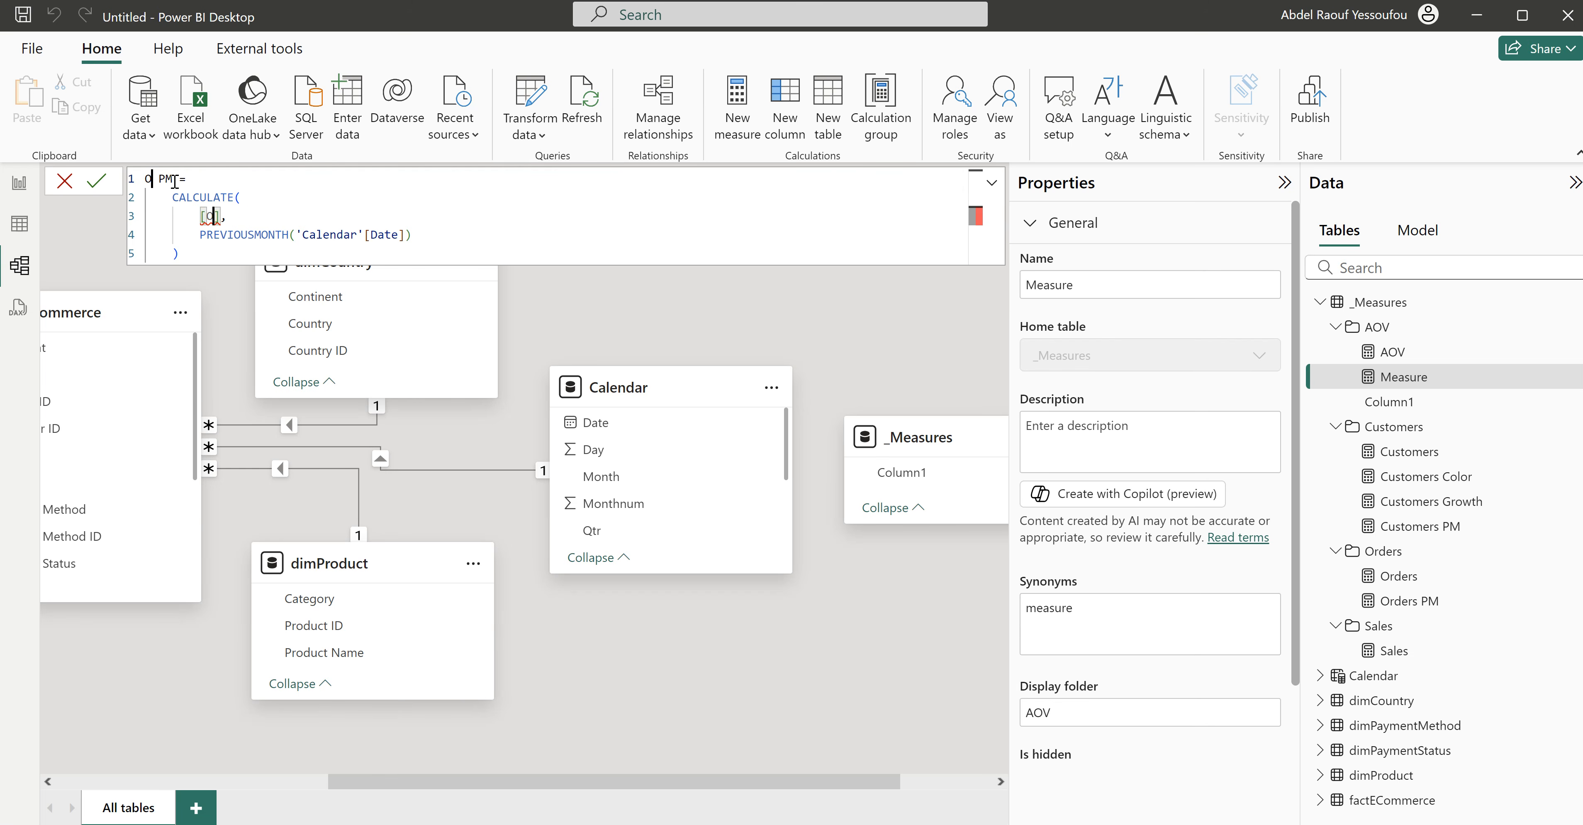
pyautogui.write('AV')
pyautogui.press('BackSpace')
pyautogui.press('BackSpace')
pyautogui.press('BackSpace')
pyautogui.write('AOV')
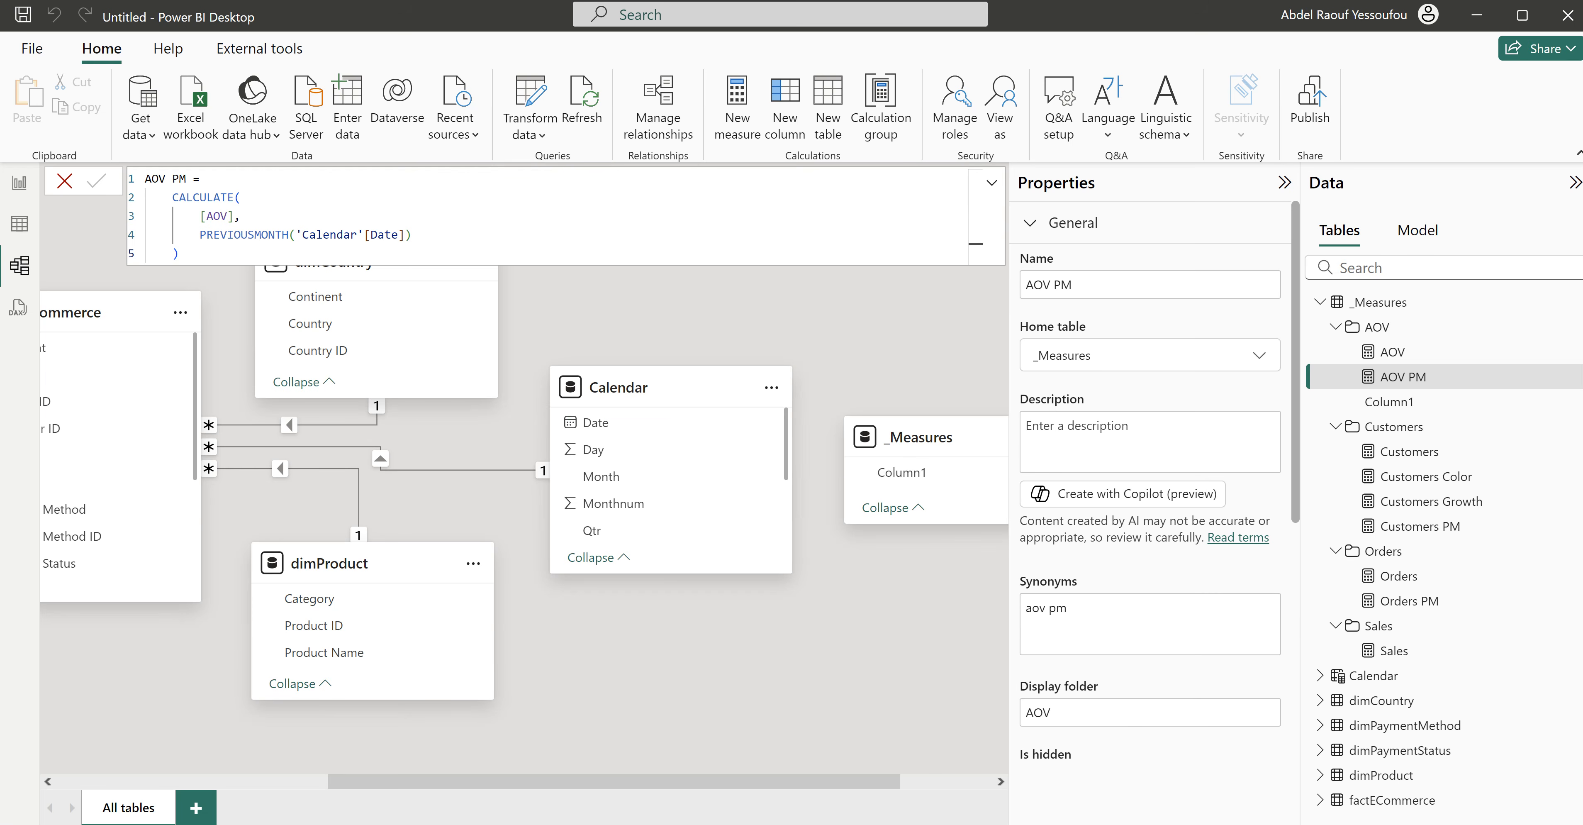
# Step: Create a Sales PM measure in the Sales display folder from the copied Customers PM formula, replacing both occurrences of Customers with Sales
pyautogui.rightClick(1372, 628)
pyautogui.click(1425, 641)
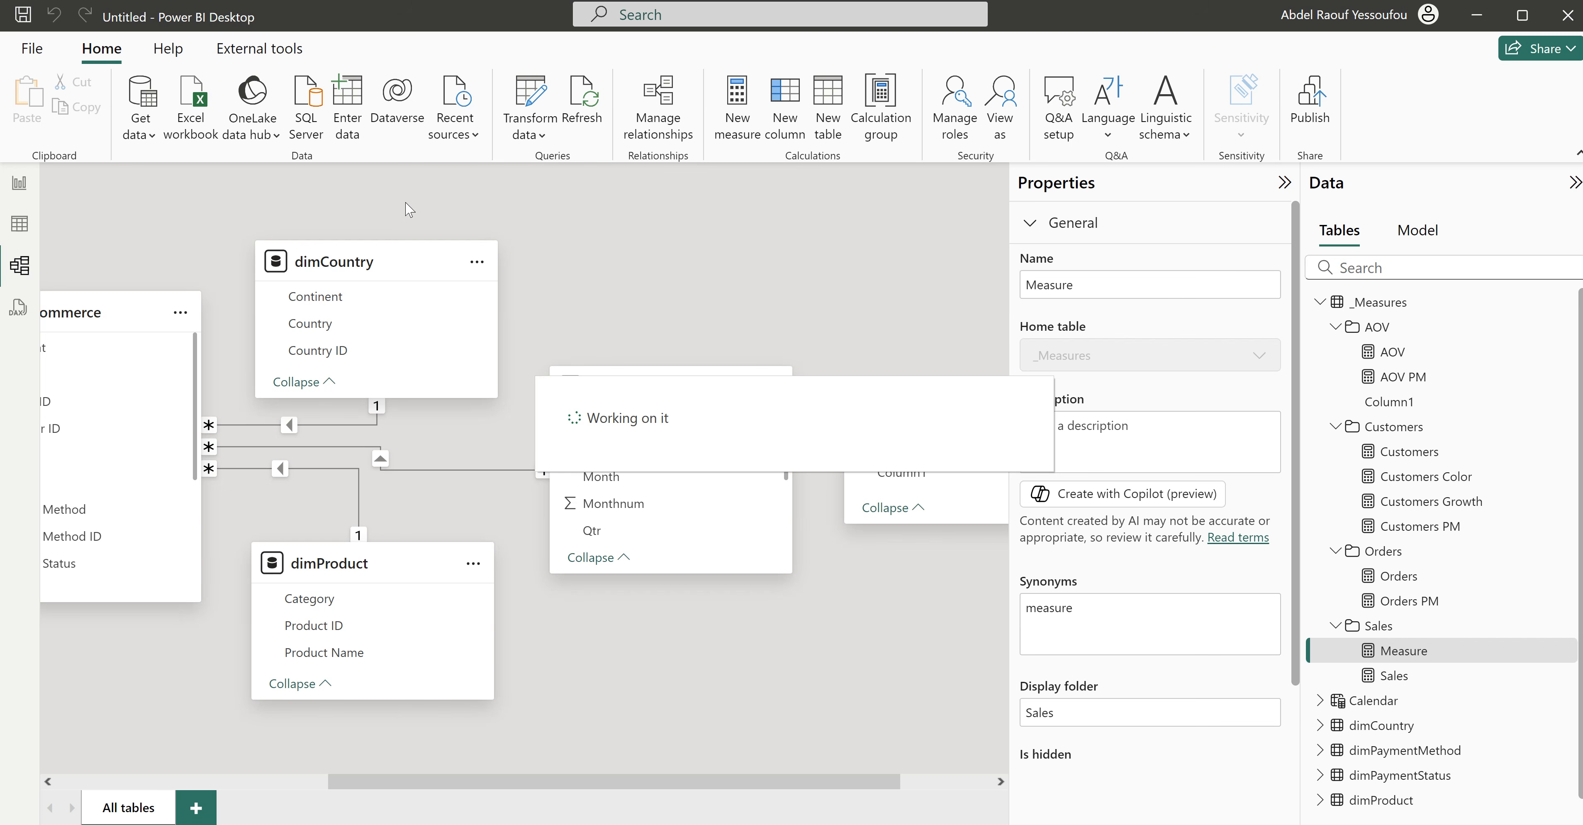
pyautogui.hotkey('ctrl', 'v')
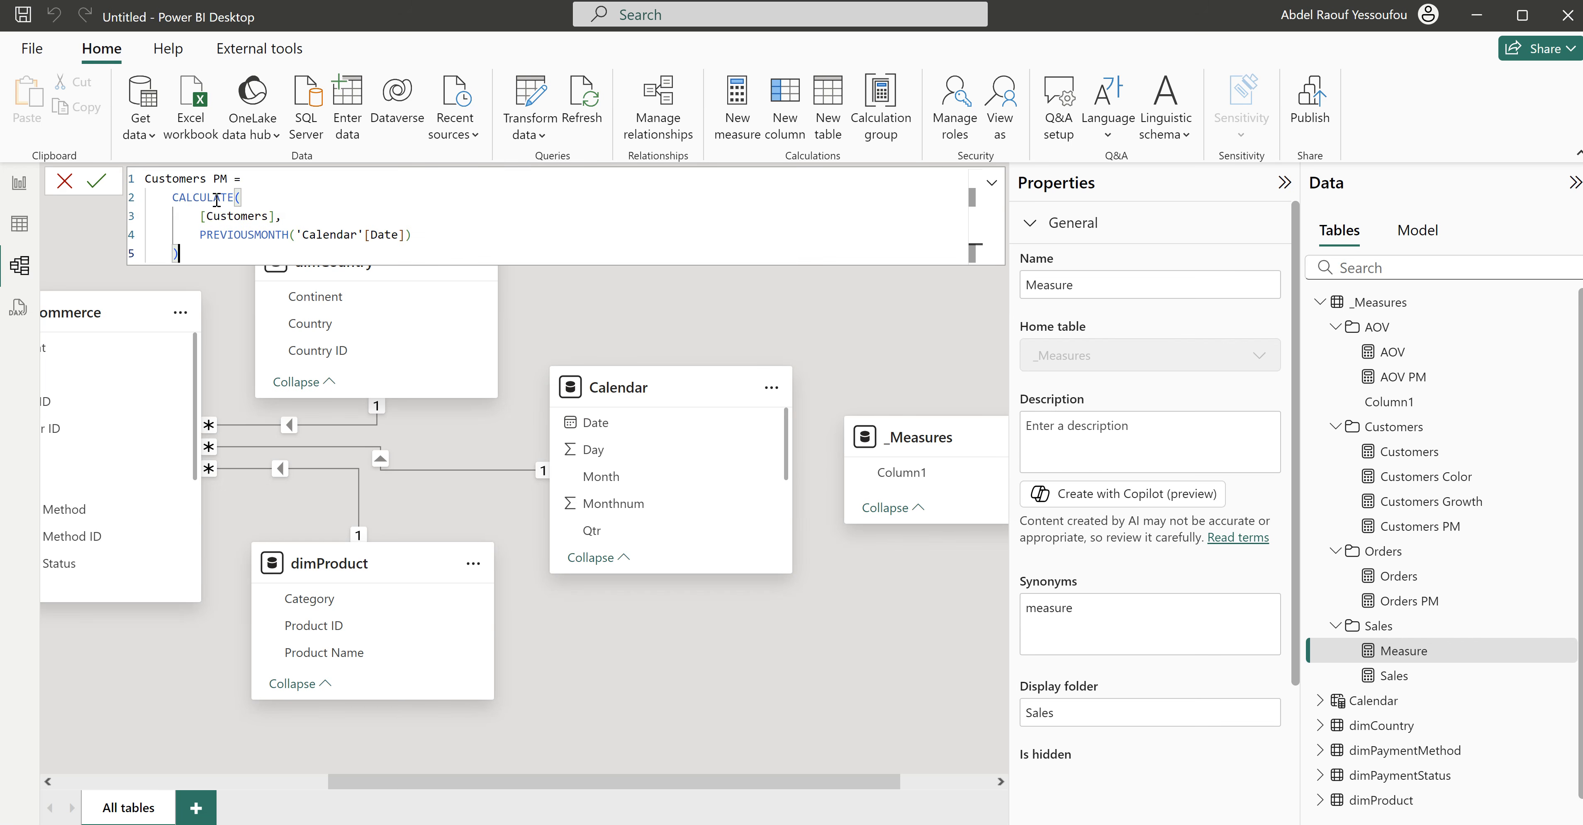
pyautogui.doubleClick(185, 179)
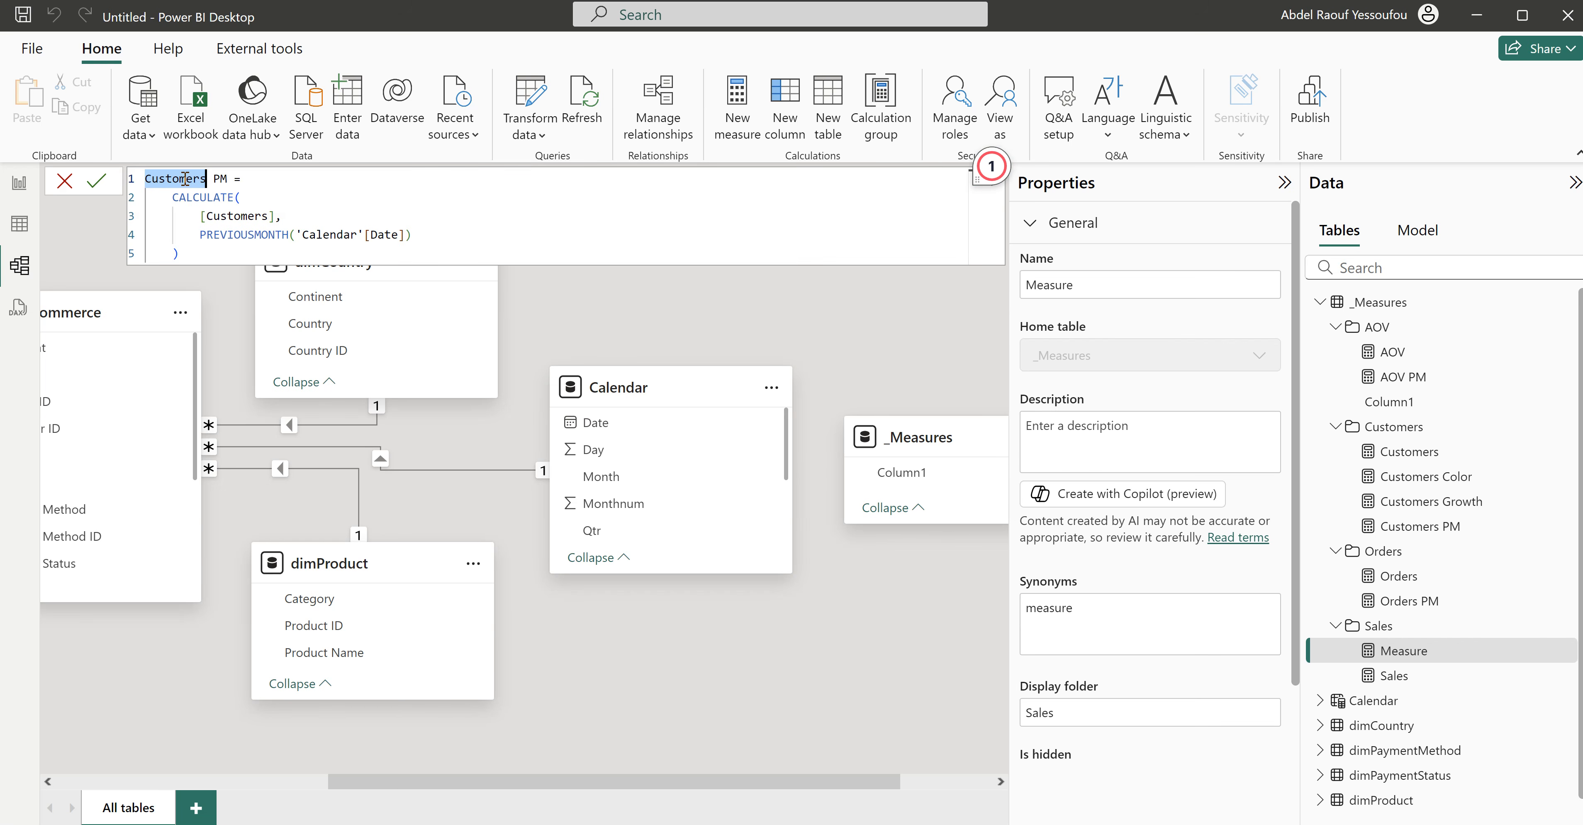
pyautogui.hotkey('ctrl', 'd')
pyautogui.write('Sales')
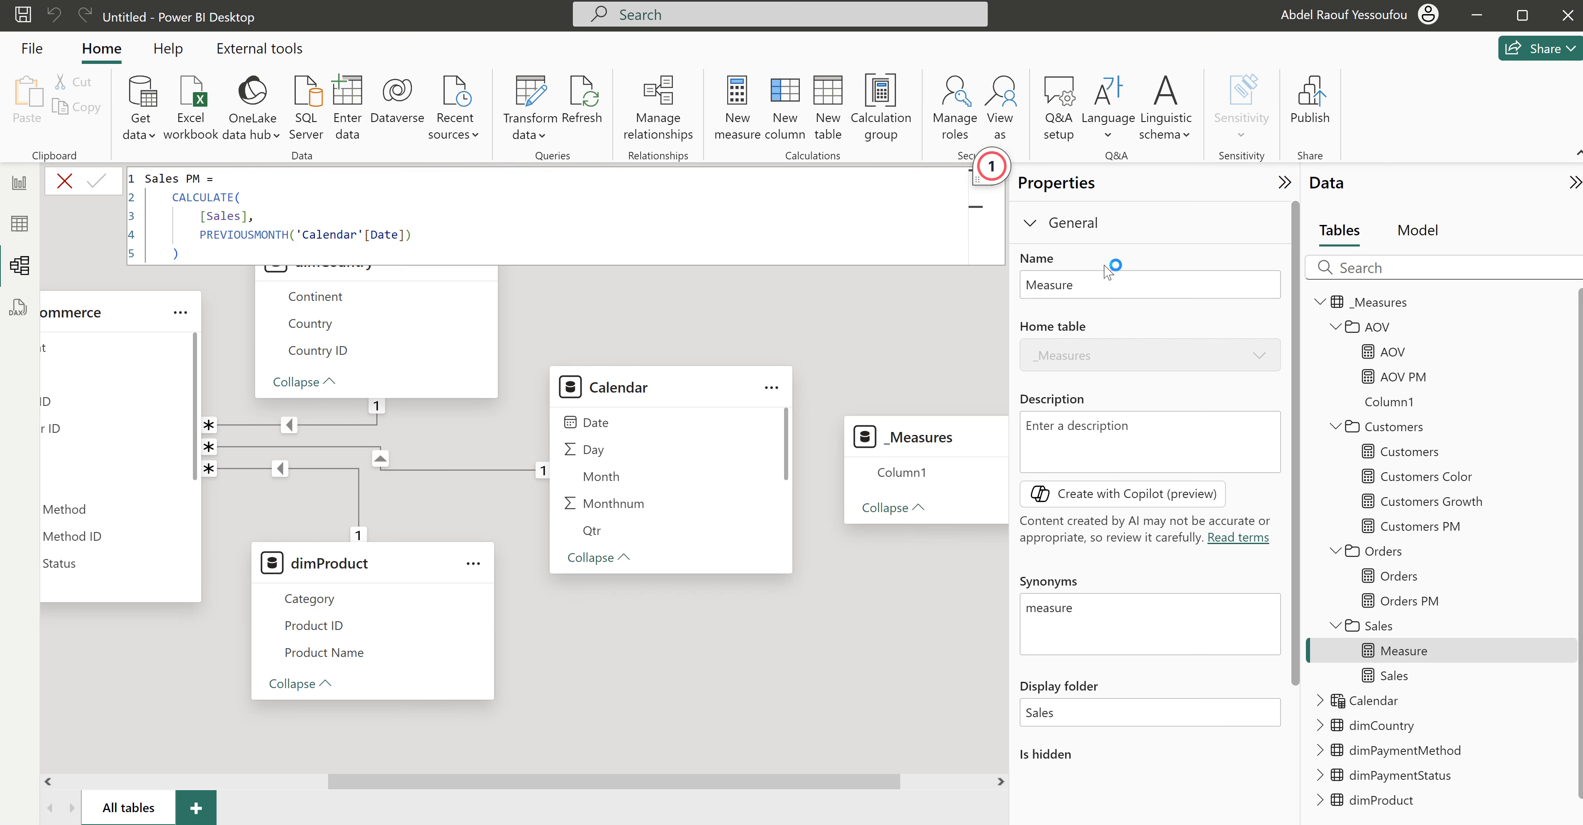
pyautogui.press('Return')
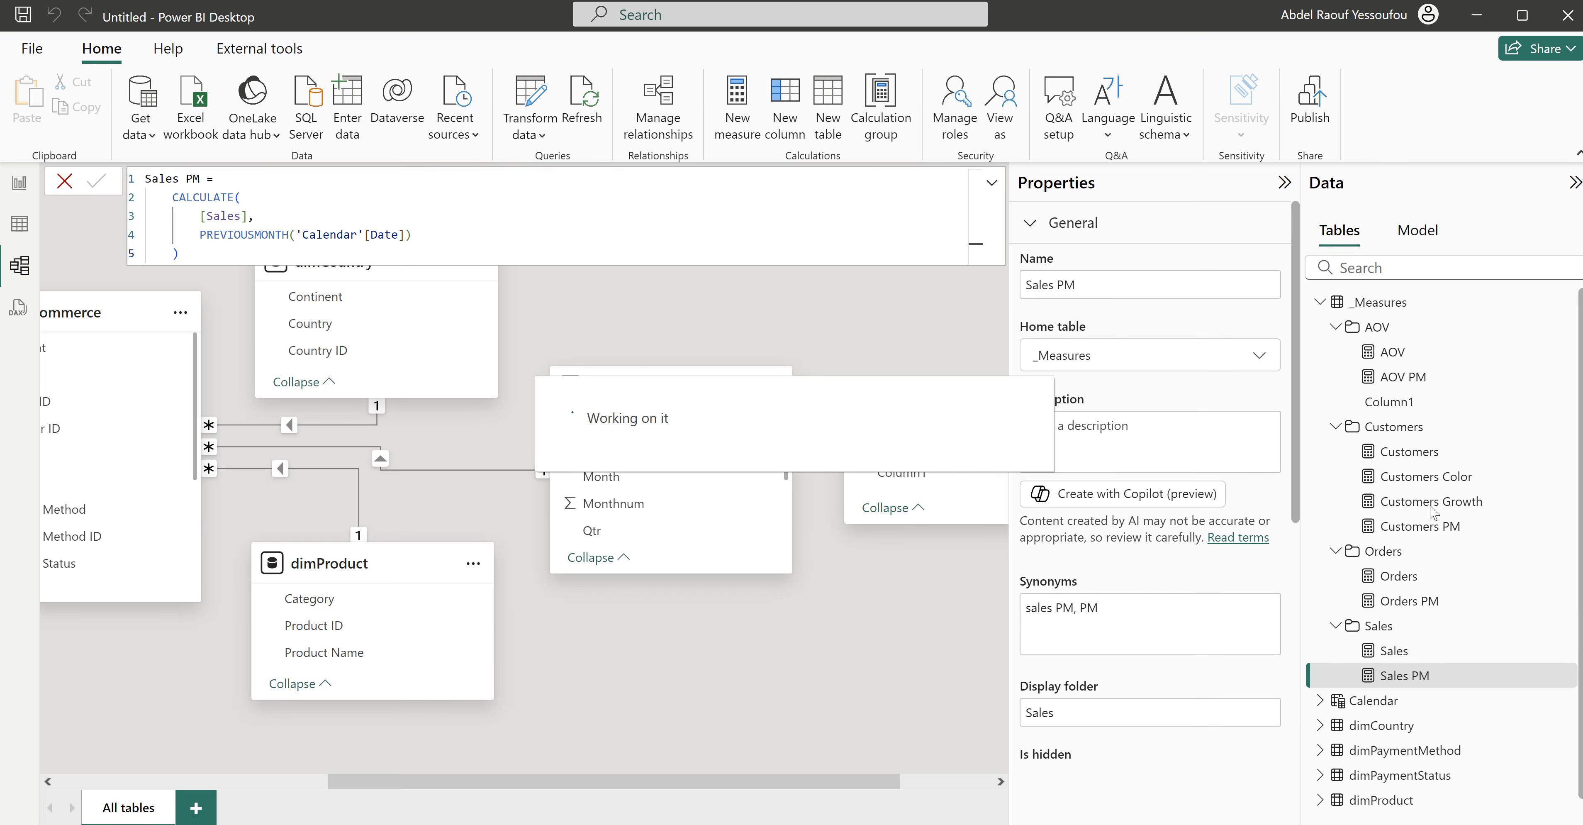
# Step: Copy the whole Customers Growth formula into a new measure created in the AOV display folder
pyautogui.click(1431, 503)
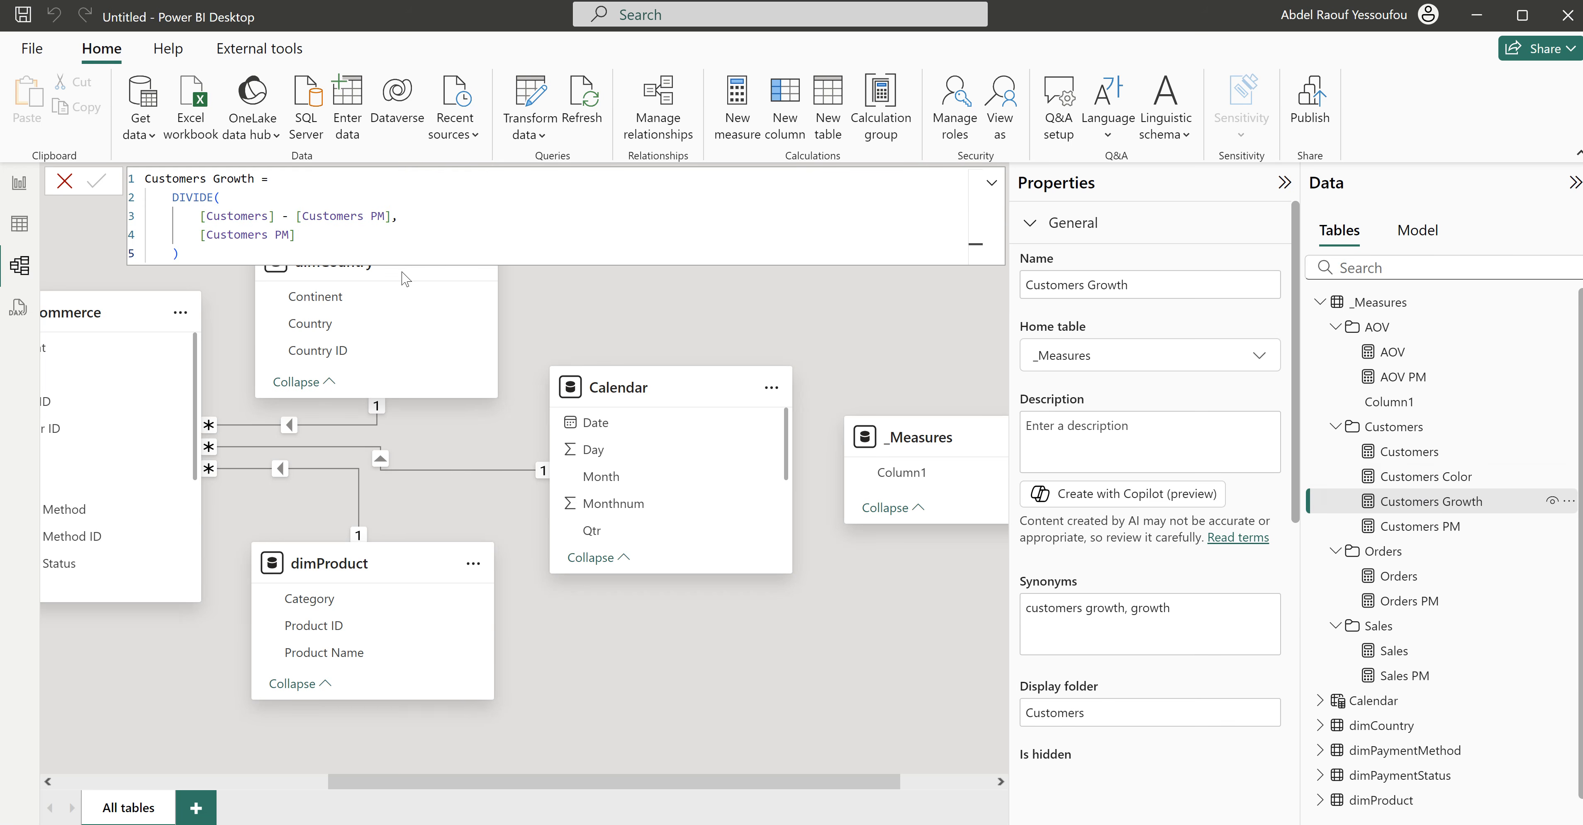
pyautogui.hotkey('ctrl', 'a')
pyautogui.hotkey('ctrl', 'c')
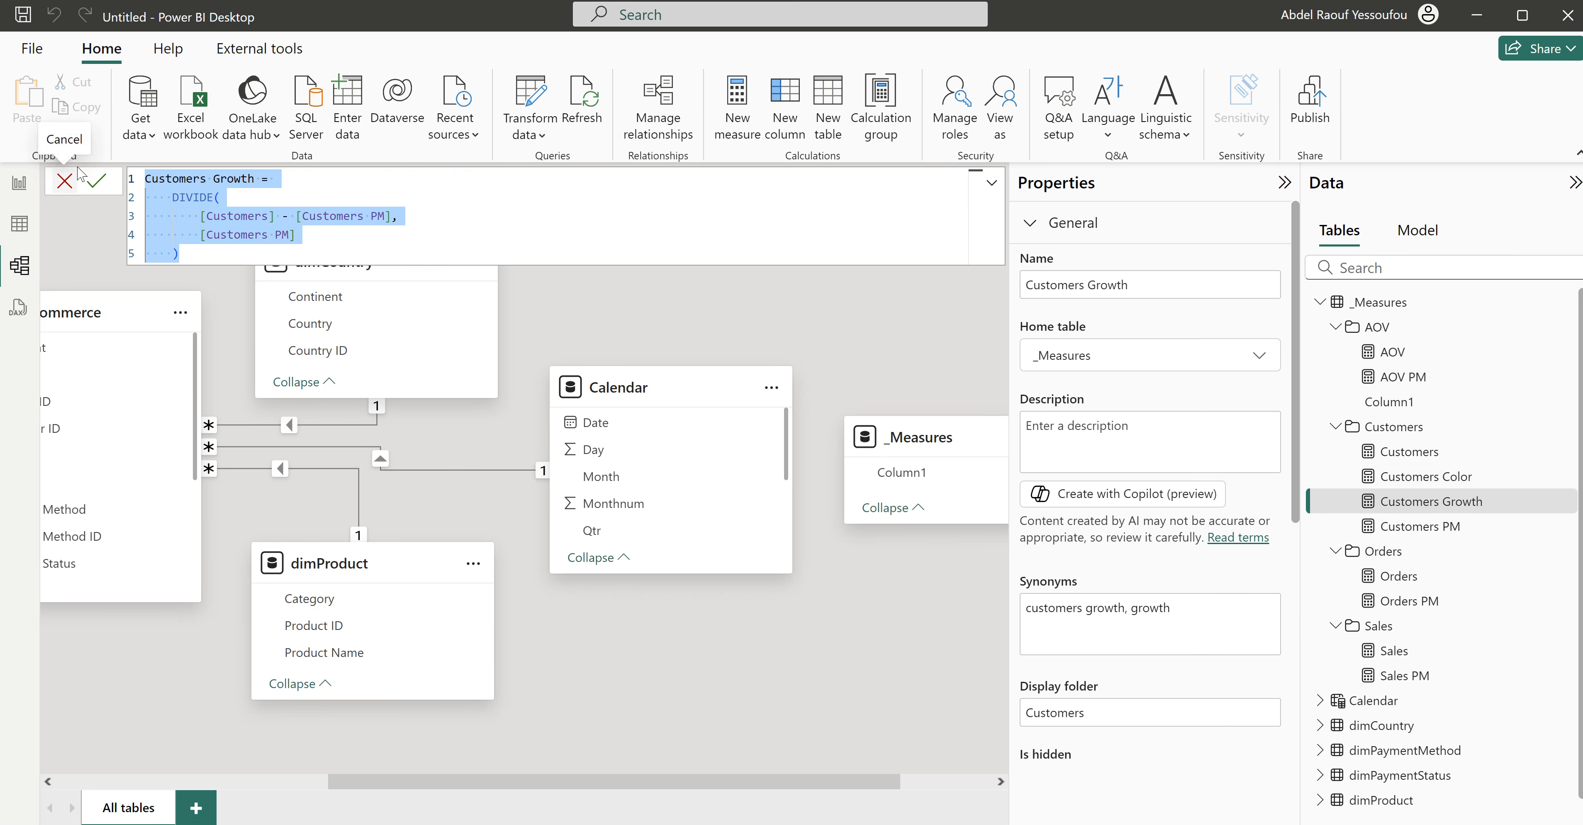
pyautogui.rightClick(1375, 334)
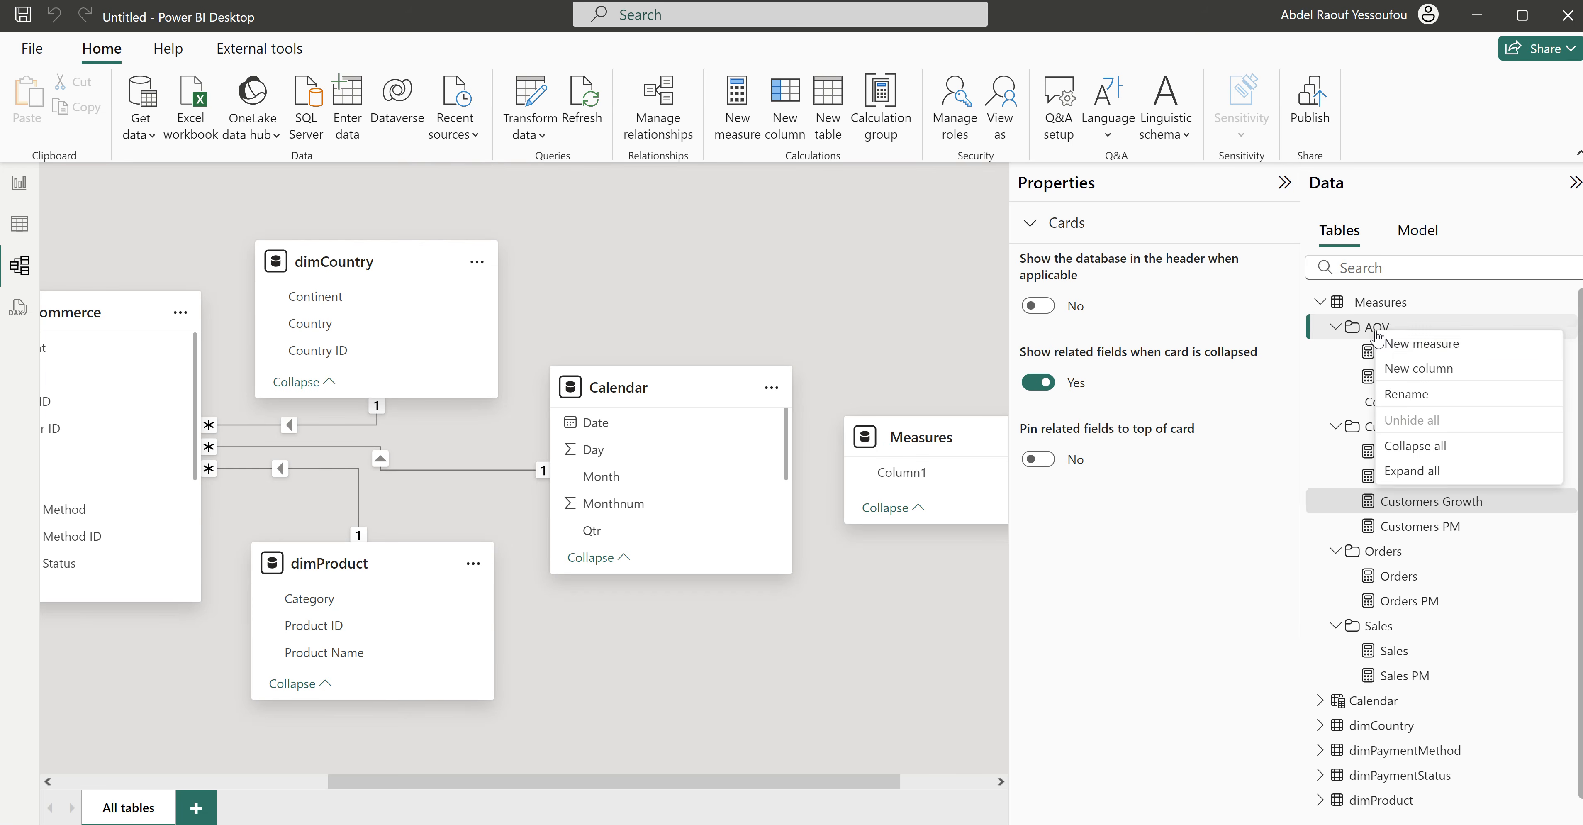
pyautogui.click(1431, 344)
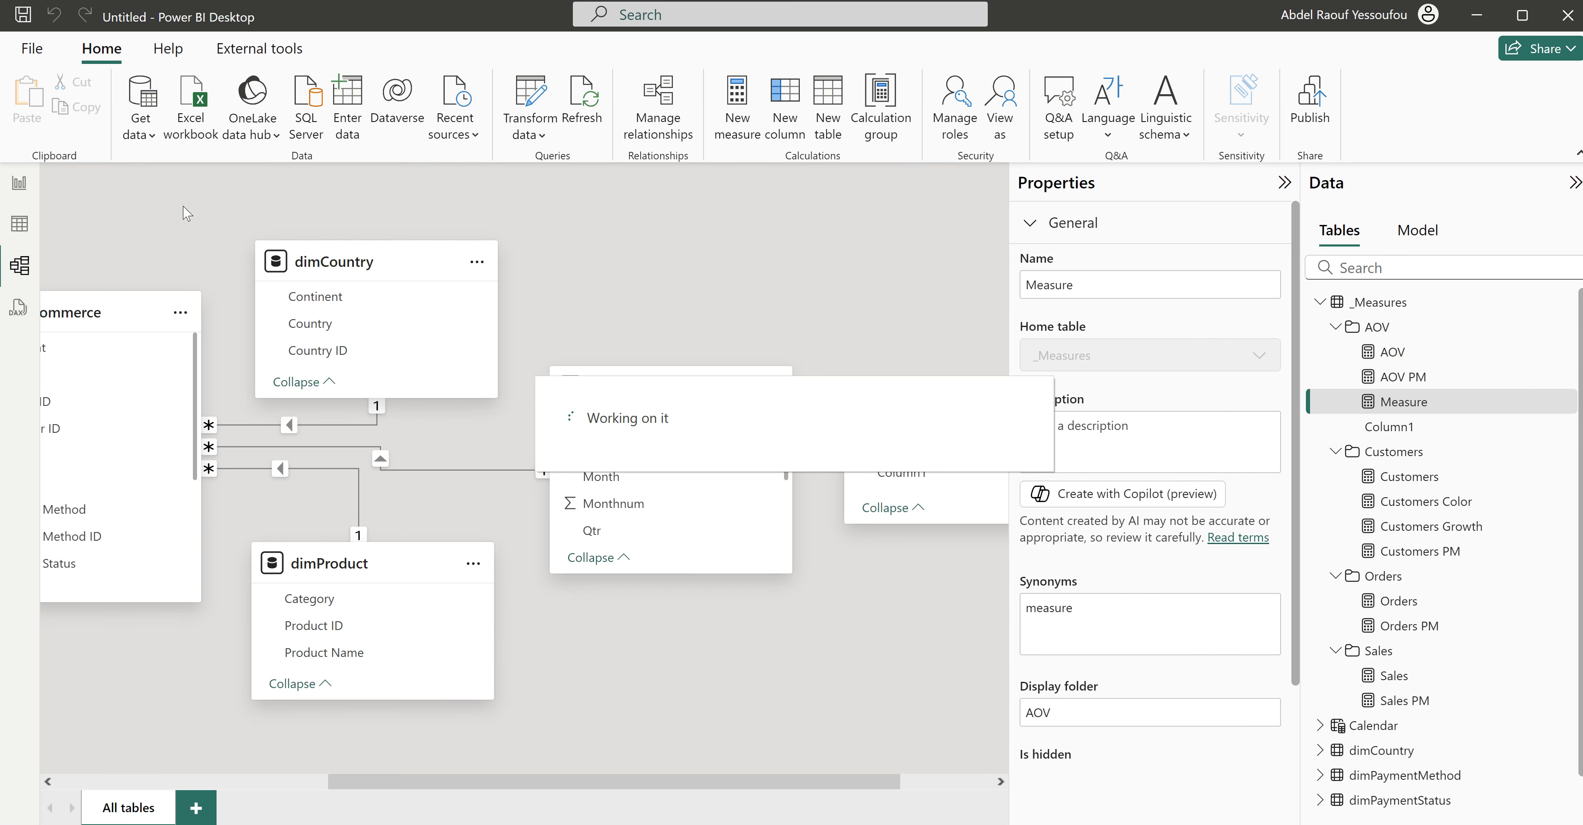
pyautogui.hotkey('ctrl', 'v')
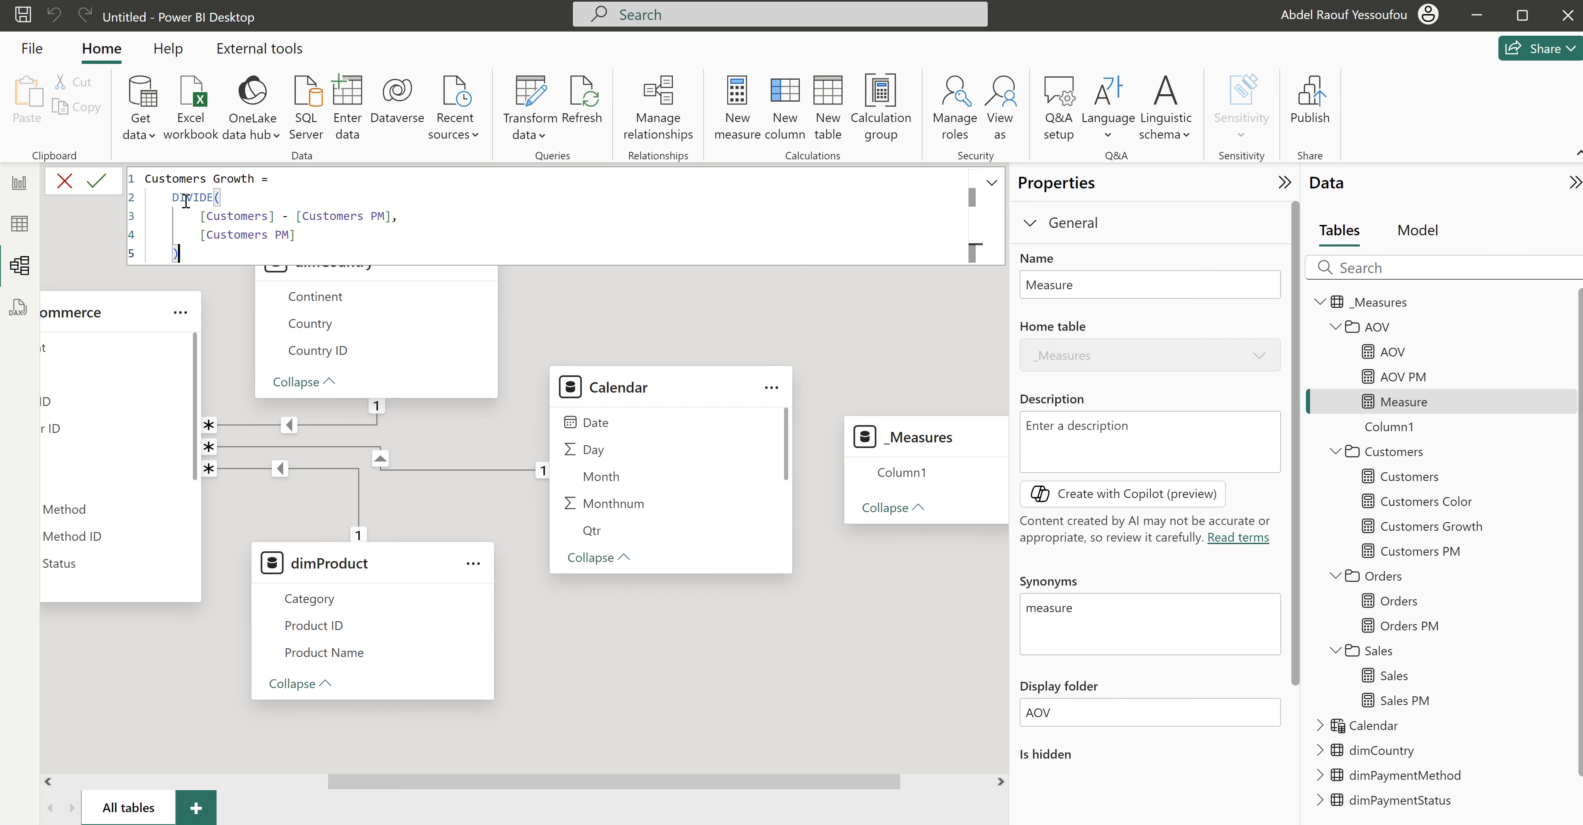
# Step: Replace every occurrence of Customers with AOV in the pasted growth formula and commit the AOV Growth measure
pyautogui.doubleClick(179, 181)
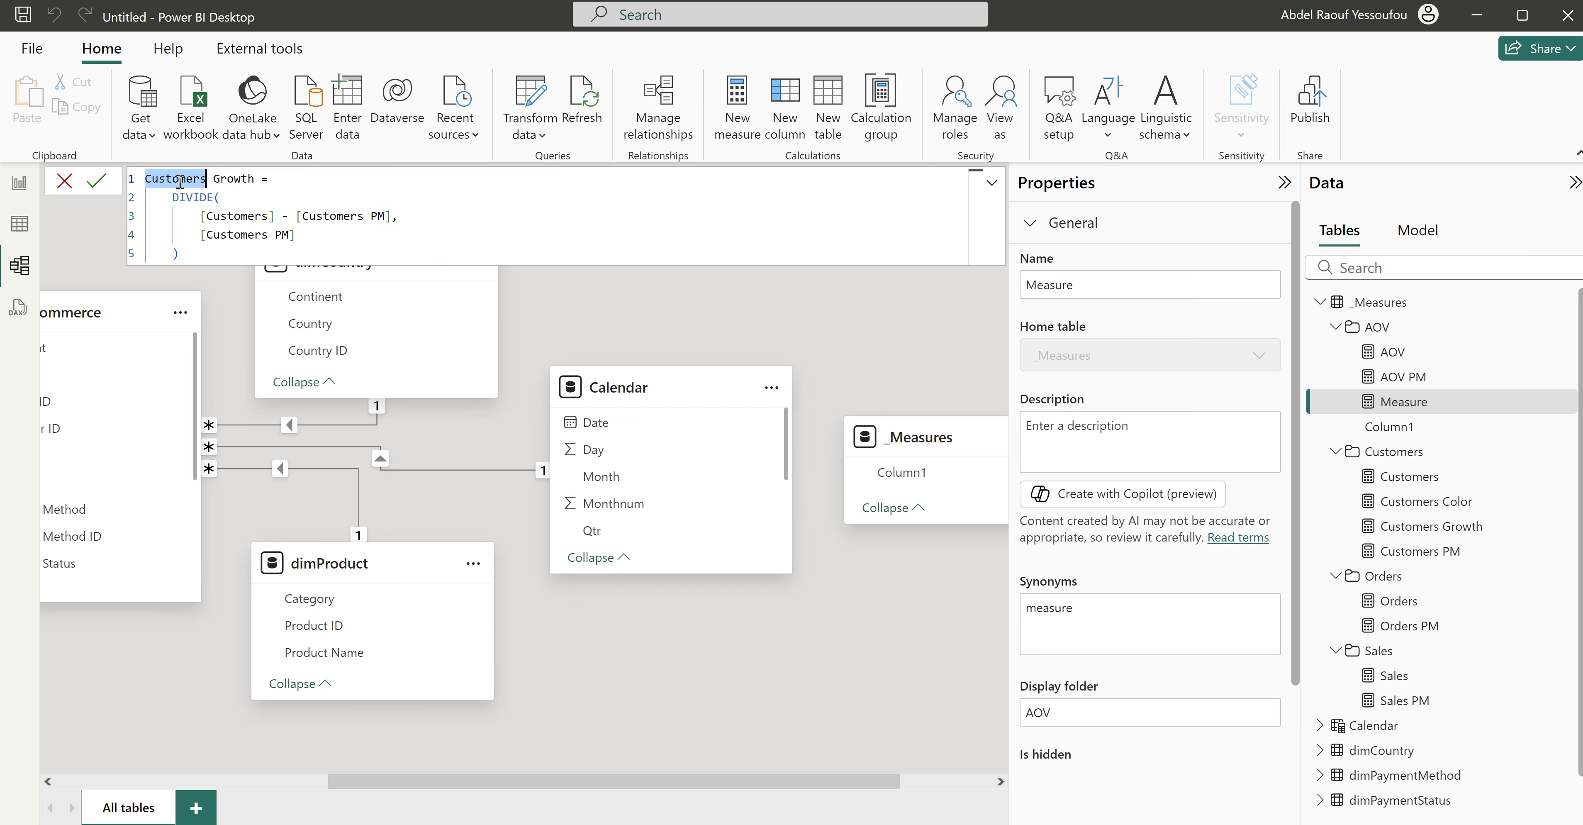
pyautogui.hotkey('ctrl', 'shift', 'l')
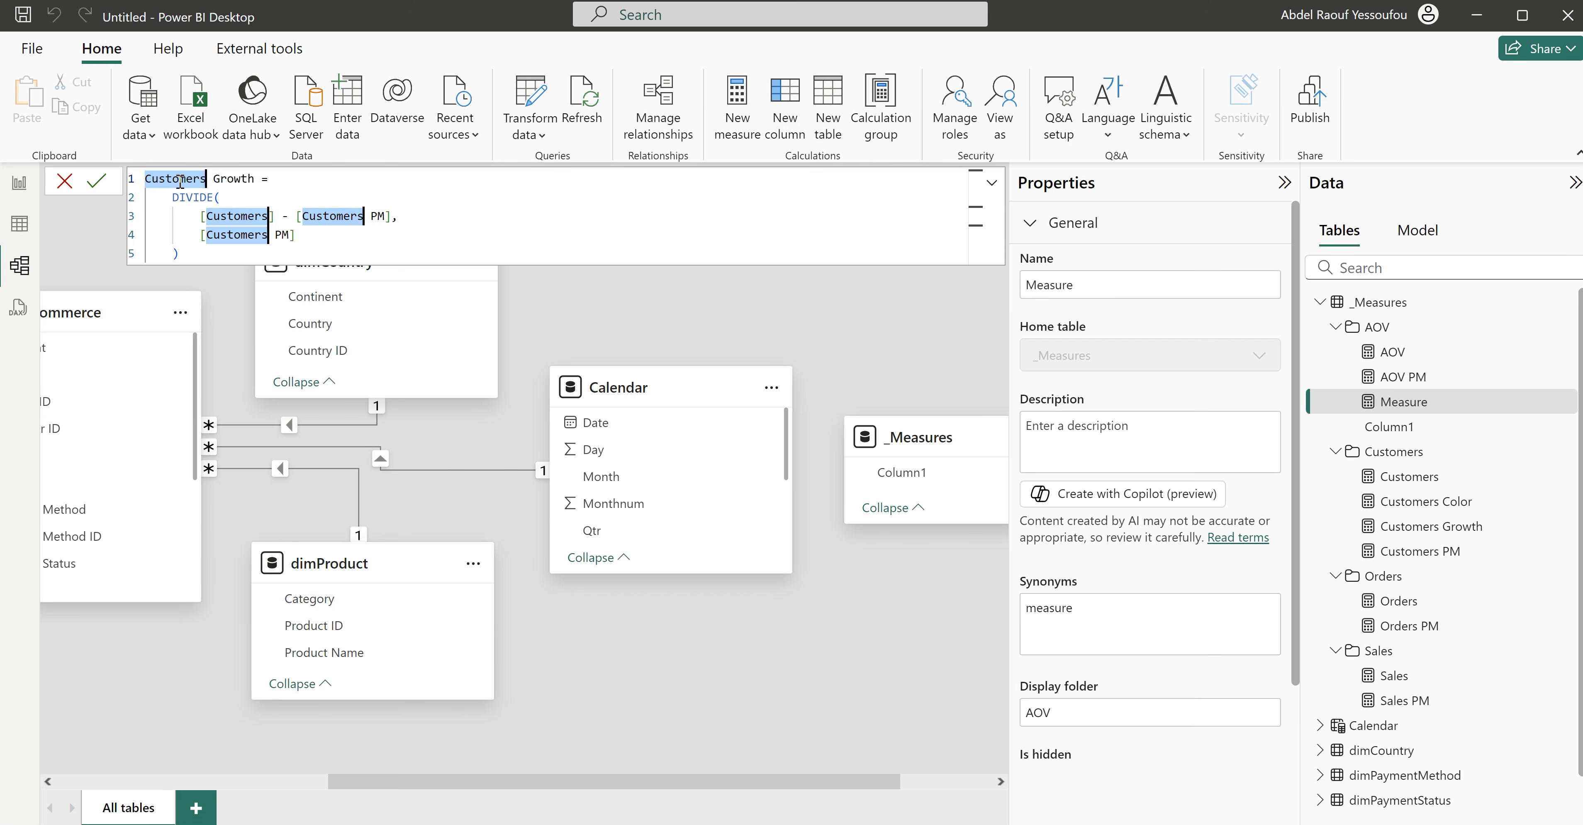
pyautogui.write('AOV')
pyautogui.press('Return')
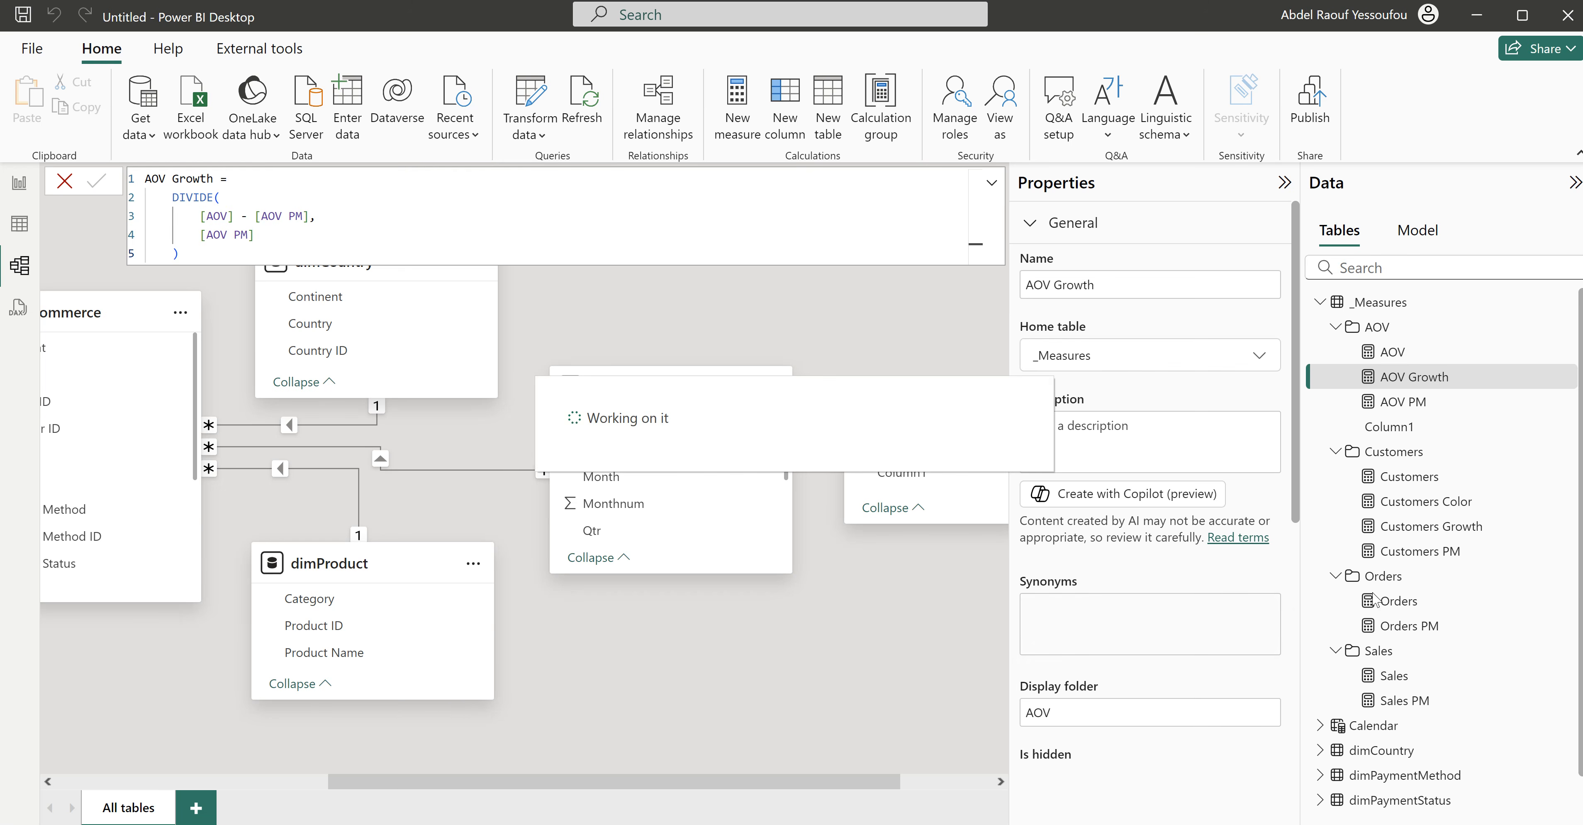
# Step: Create an Orders Growth measure in the Orders display folder from the copied Customers Growth formula, replacing every Customers with Orders
pyautogui.rightClick(1381, 578)
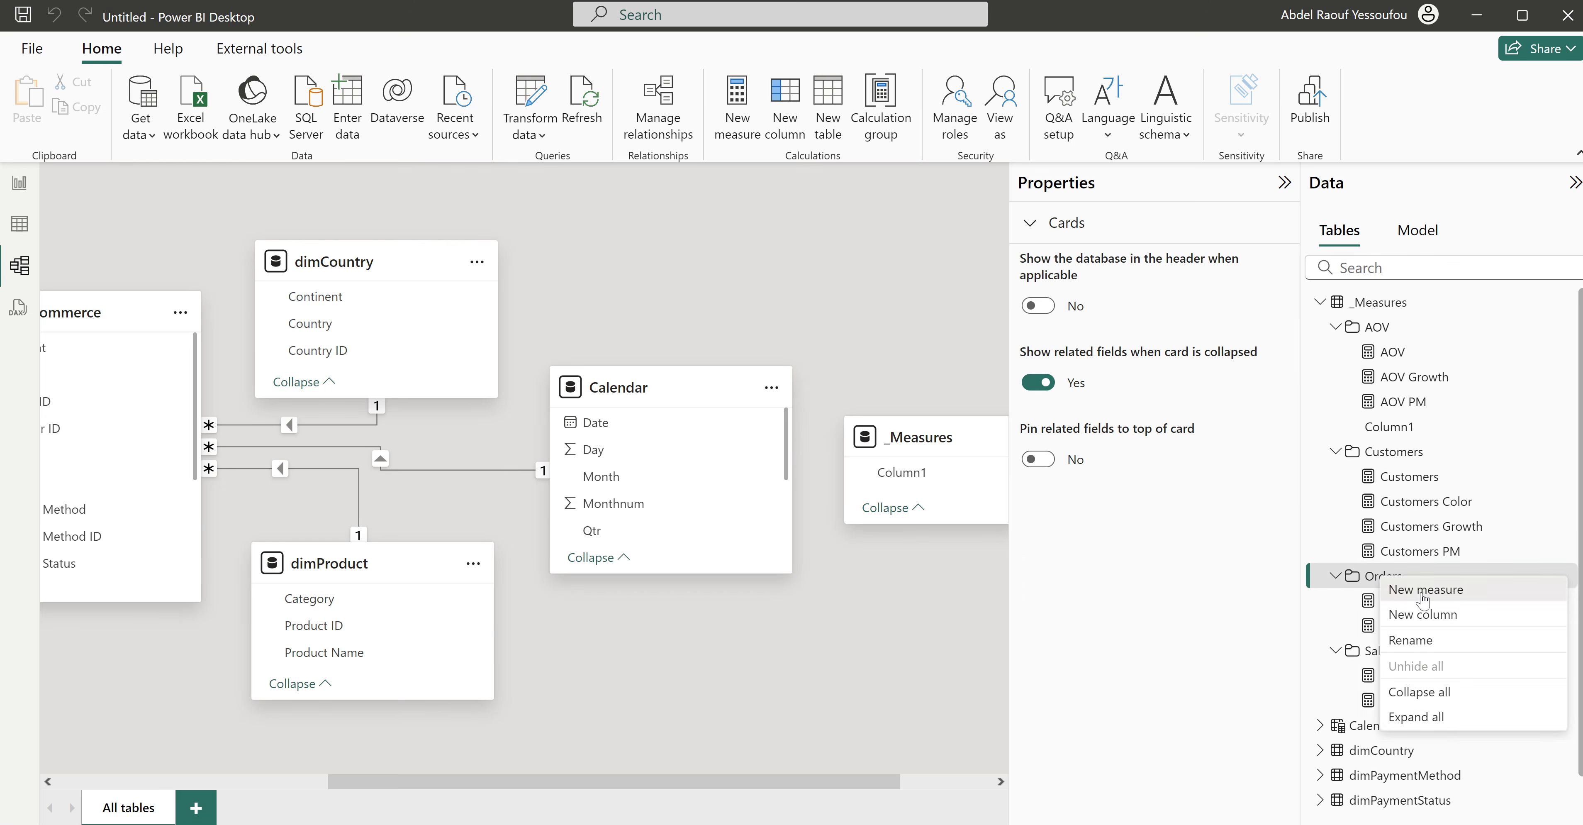
pyautogui.press('Escape')
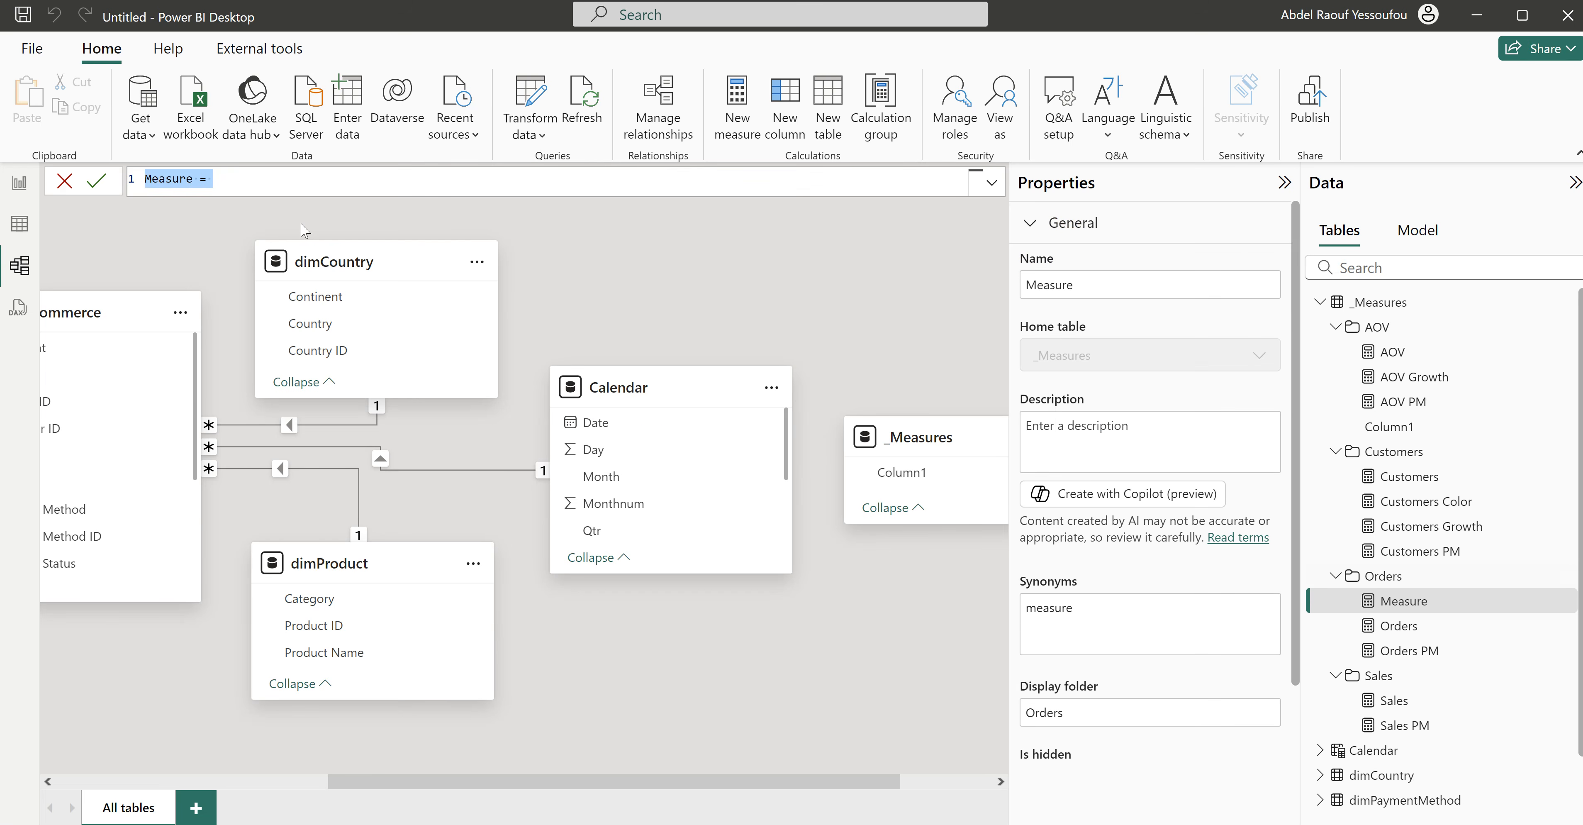
pyautogui.hotkey('ctrl', 'v')
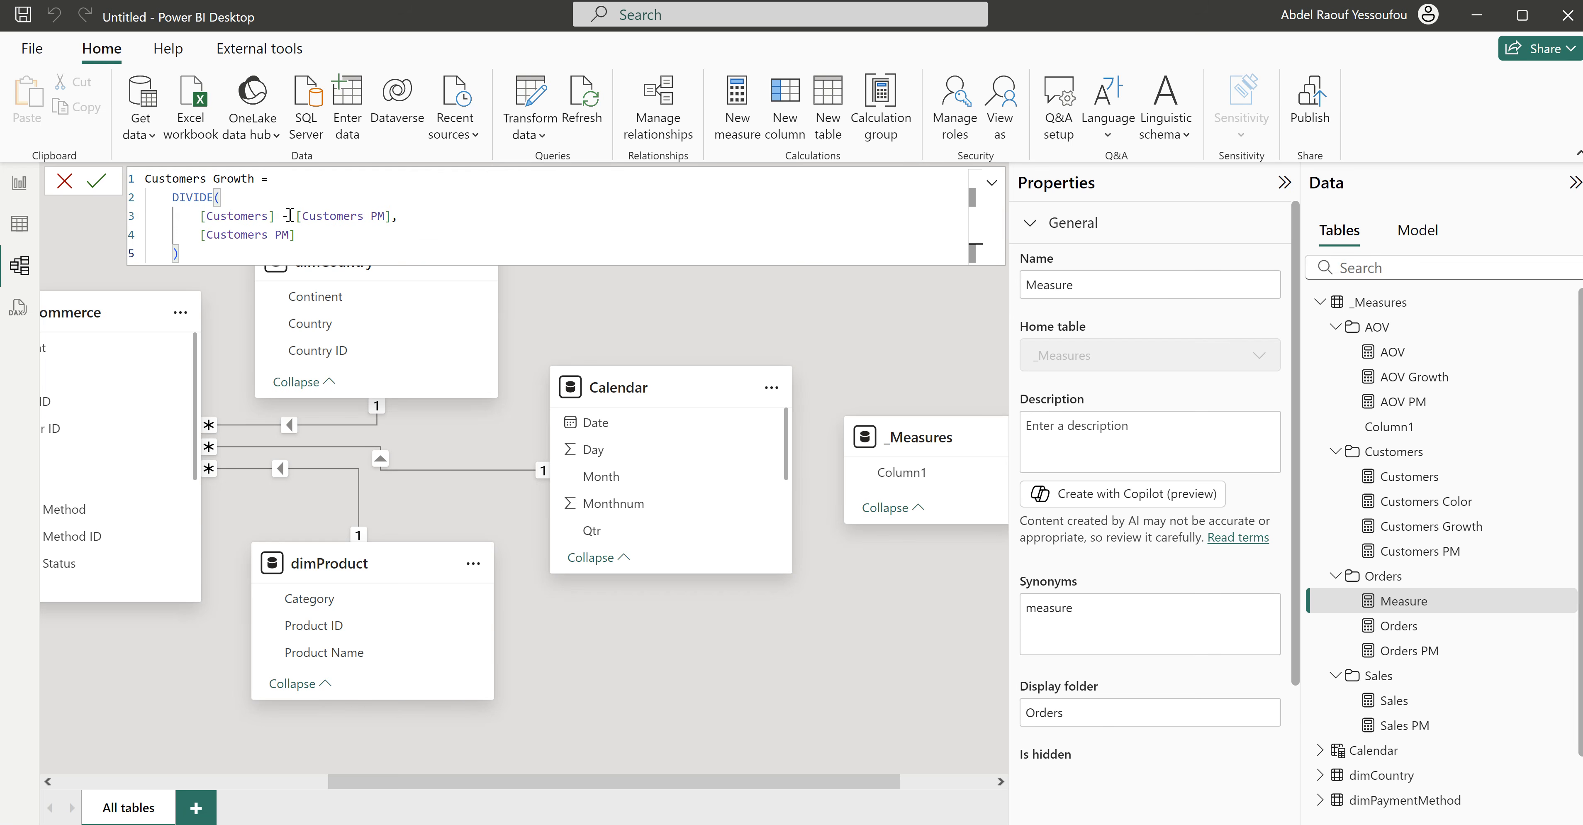
pyautogui.doubleClick(178, 180)
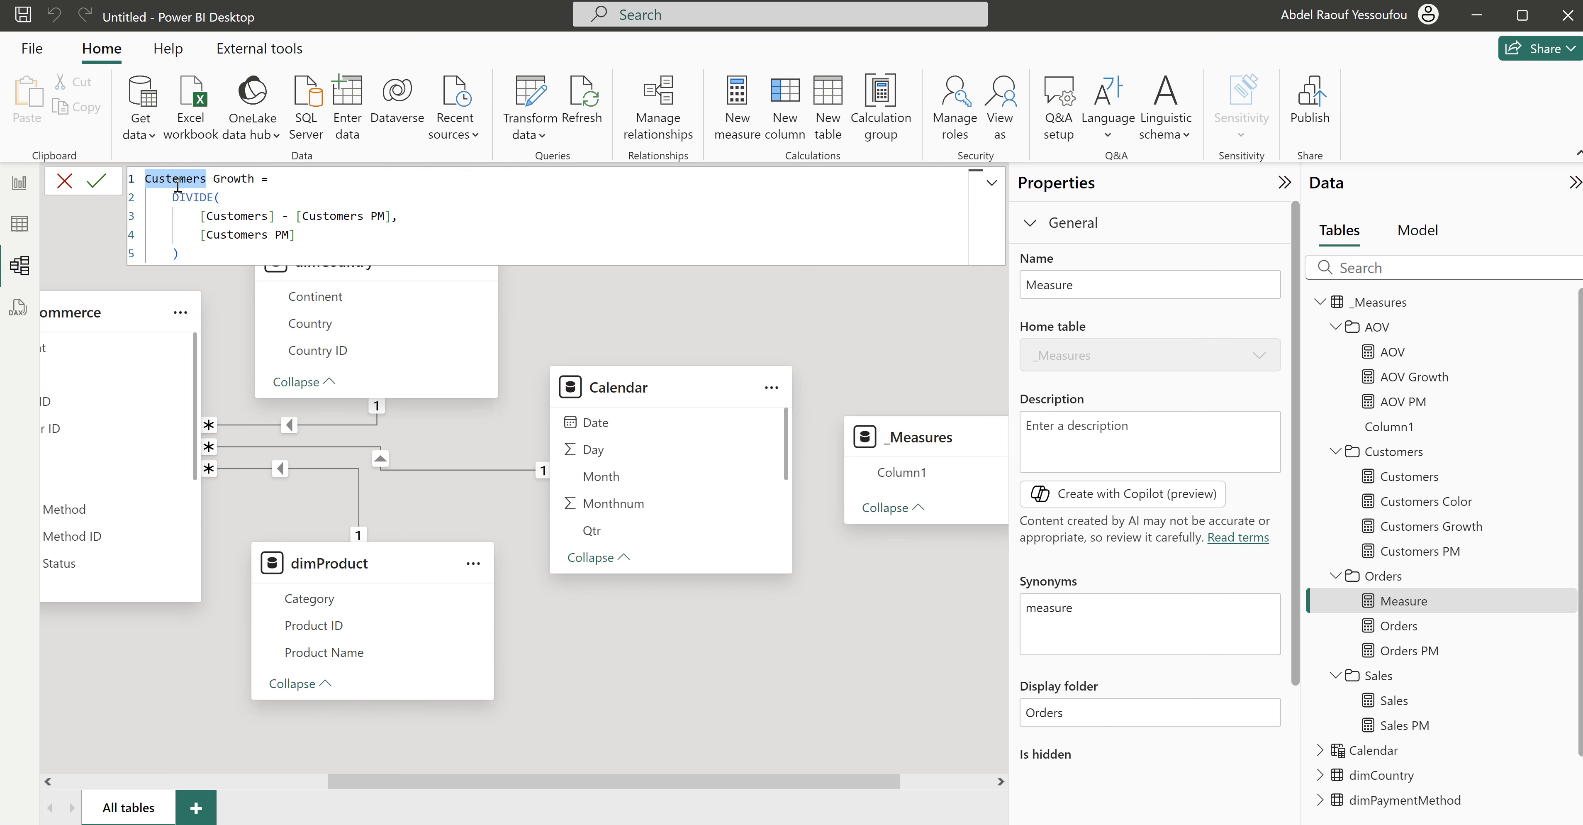
pyautogui.hotkey('ctrl', 'shift', 'l')
pyautogui.write('Ord')
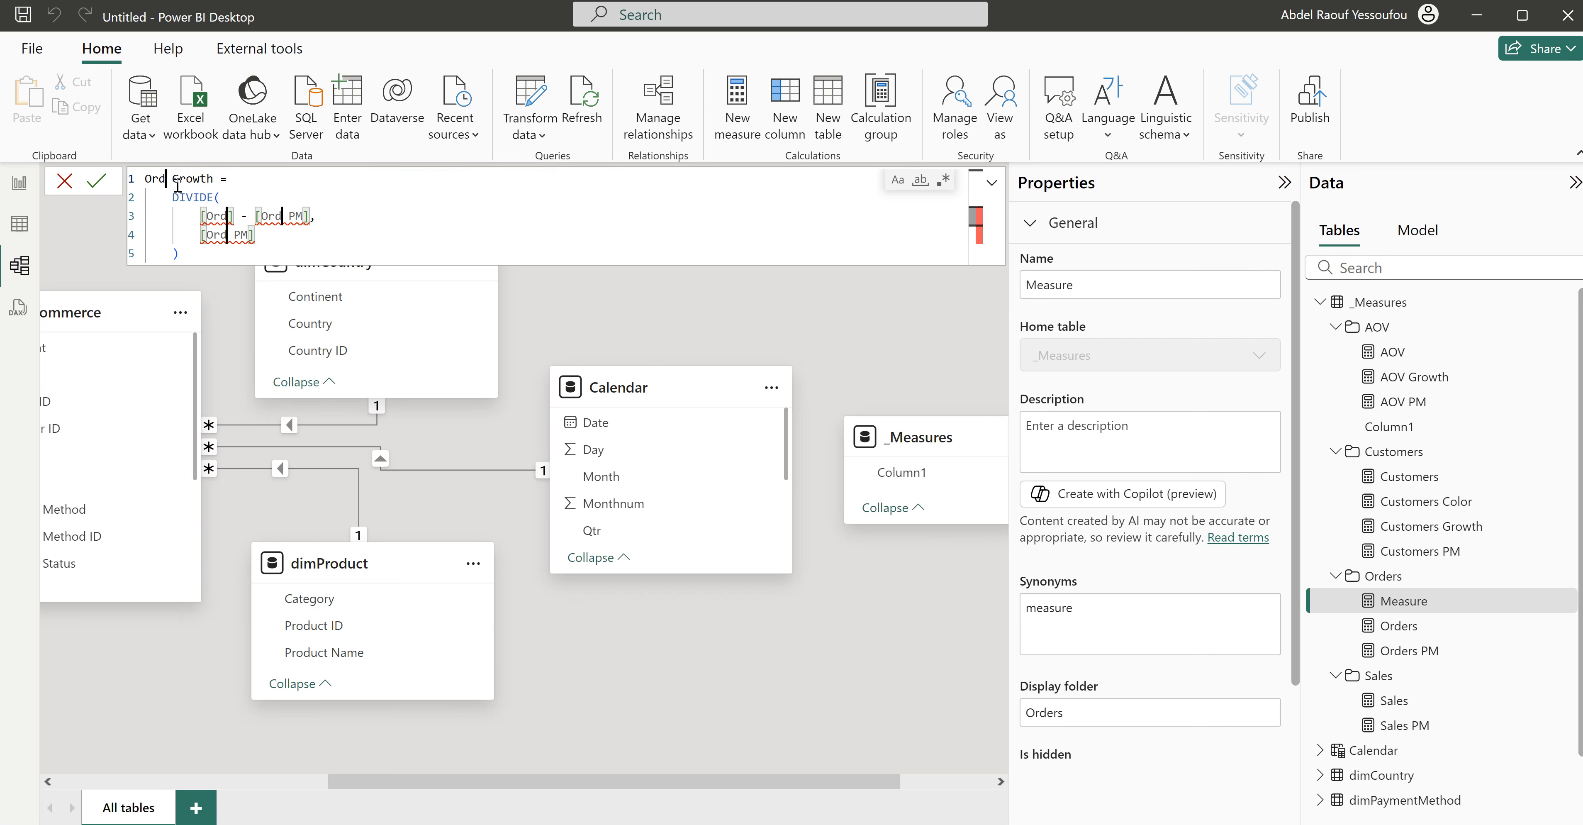
pyautogui.write('ers')
pyautogui.press('Return')
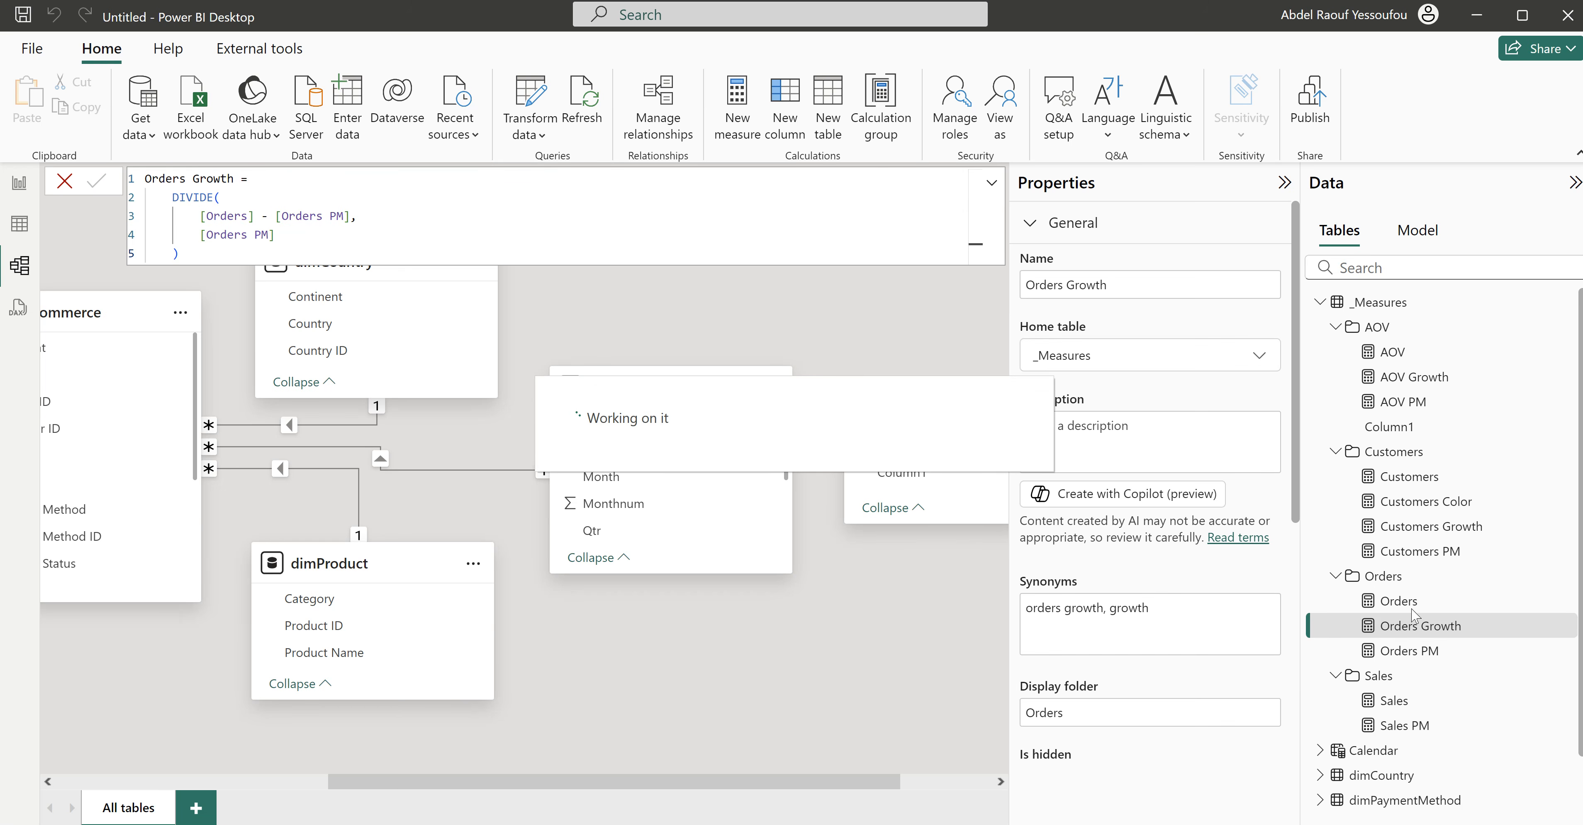
# Step: Create a Sales Growth measure in the Sales display folder from the copied Customers Growth formula, replacing every Customers with Sales
pyautogui.rightClick(1377, 684)
pyautogui.click(1398, 692)
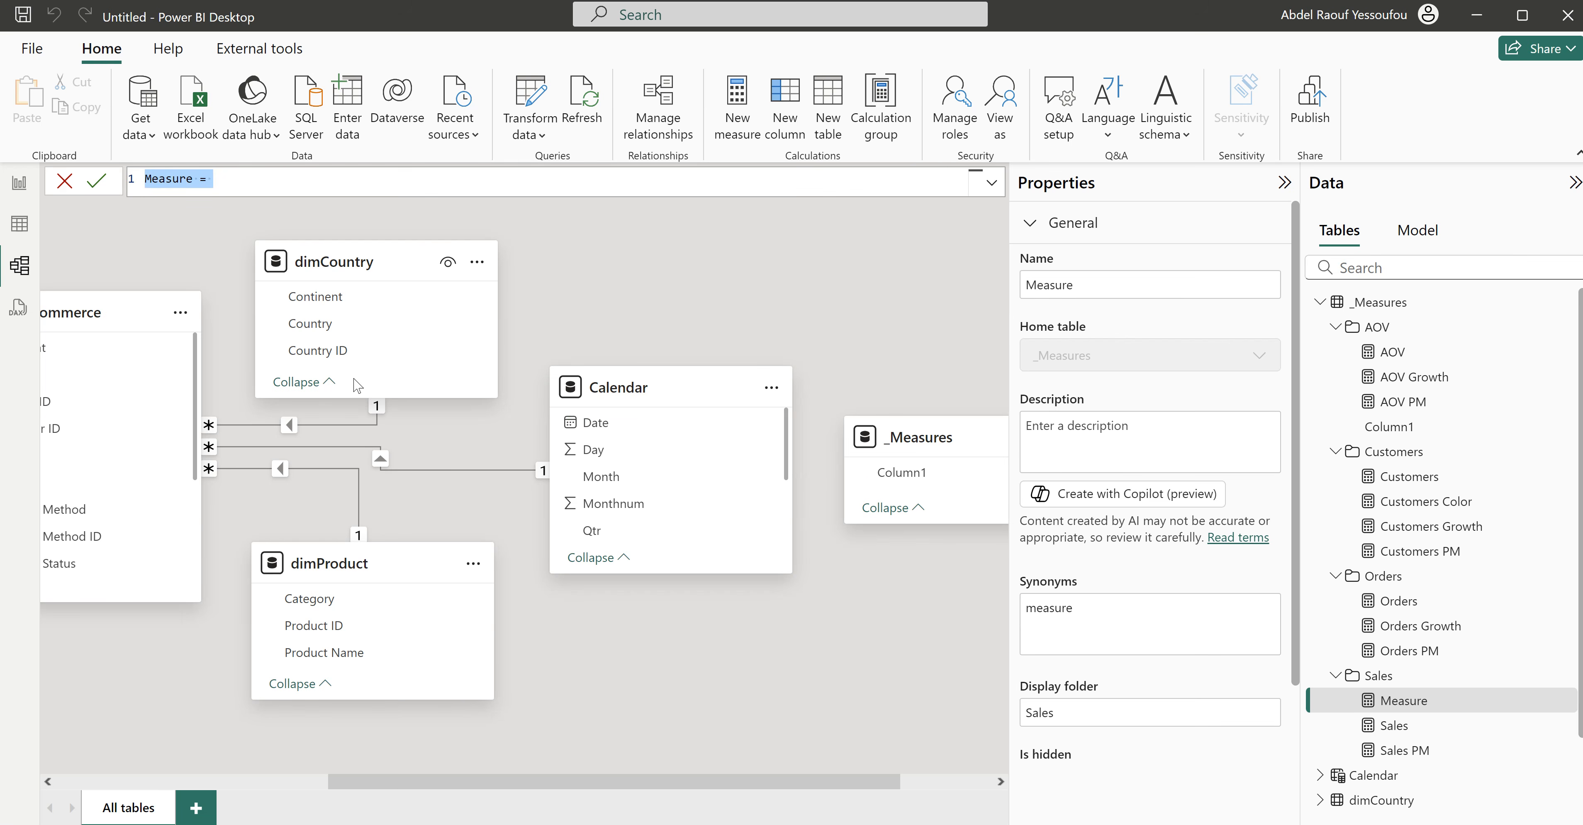
pyautogui.hotkey('ctrl', 'v')
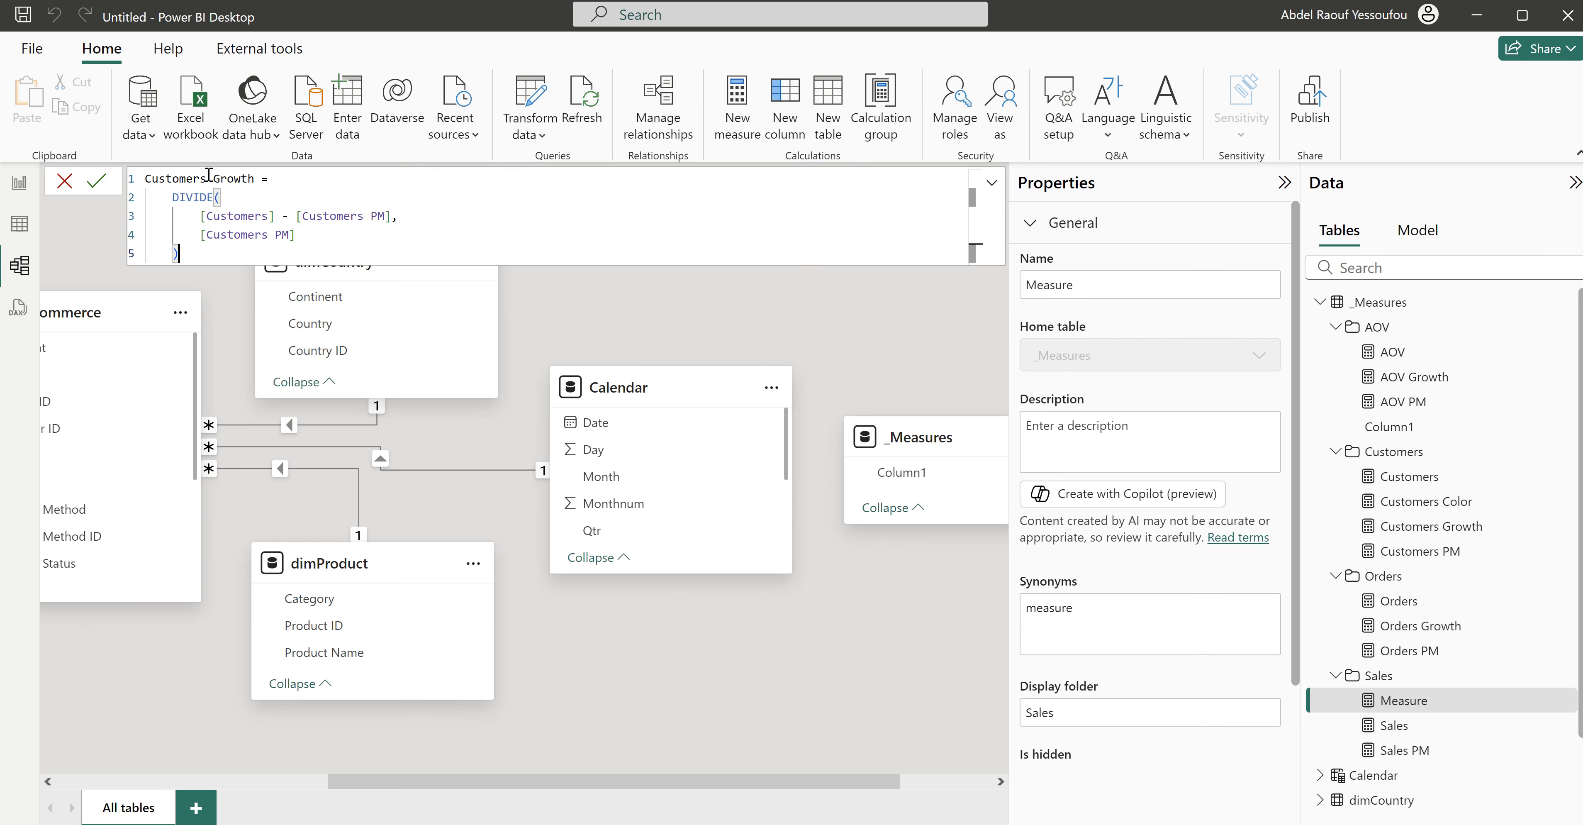
pyautogui.doubleClick(180, 180)
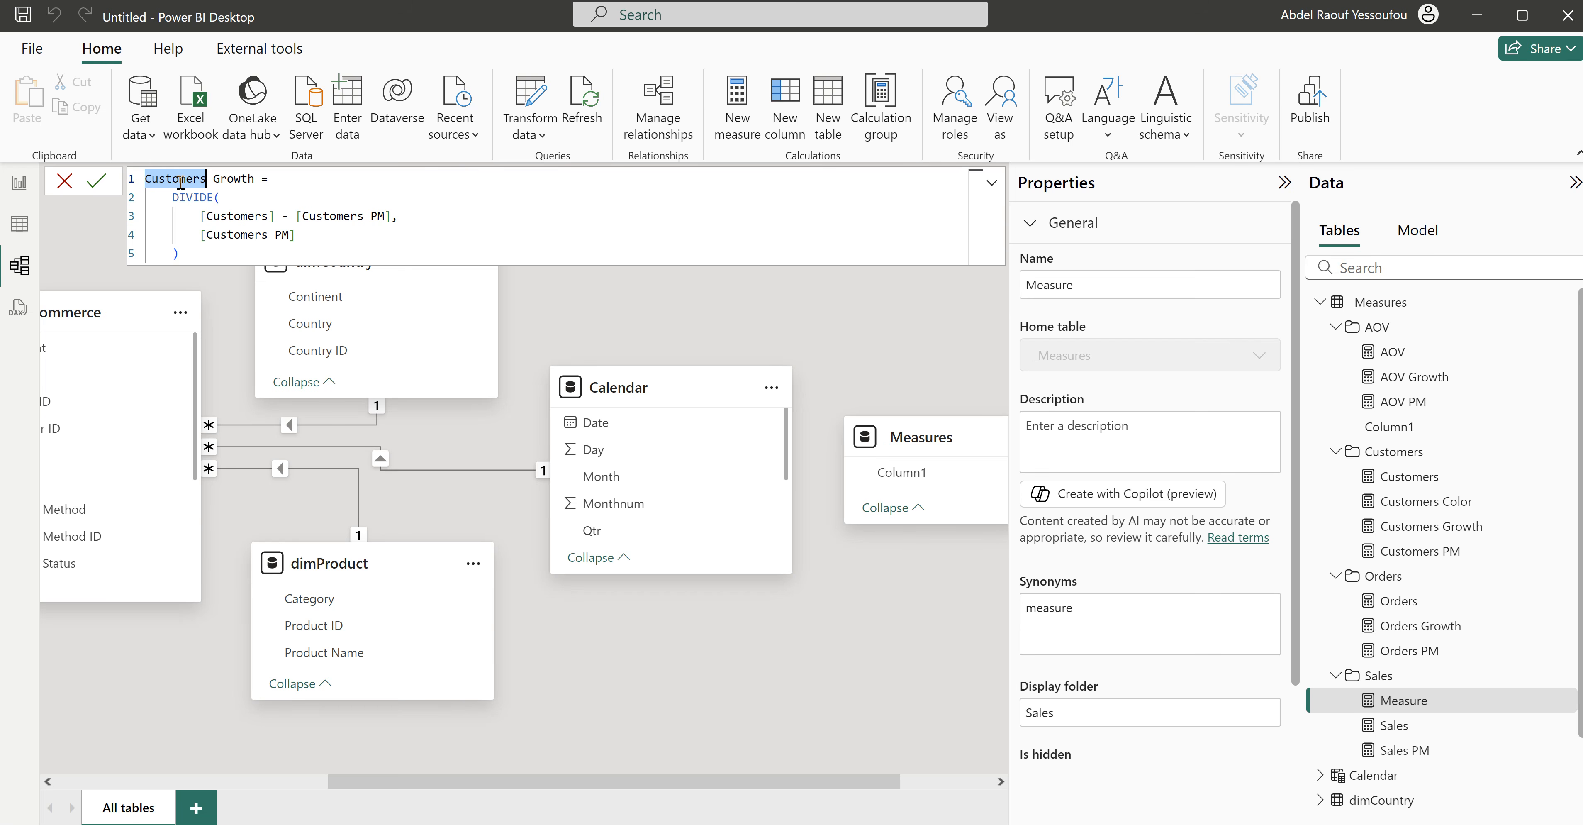
pyautogui.hotkey('ctrl', 'shift', 'l')
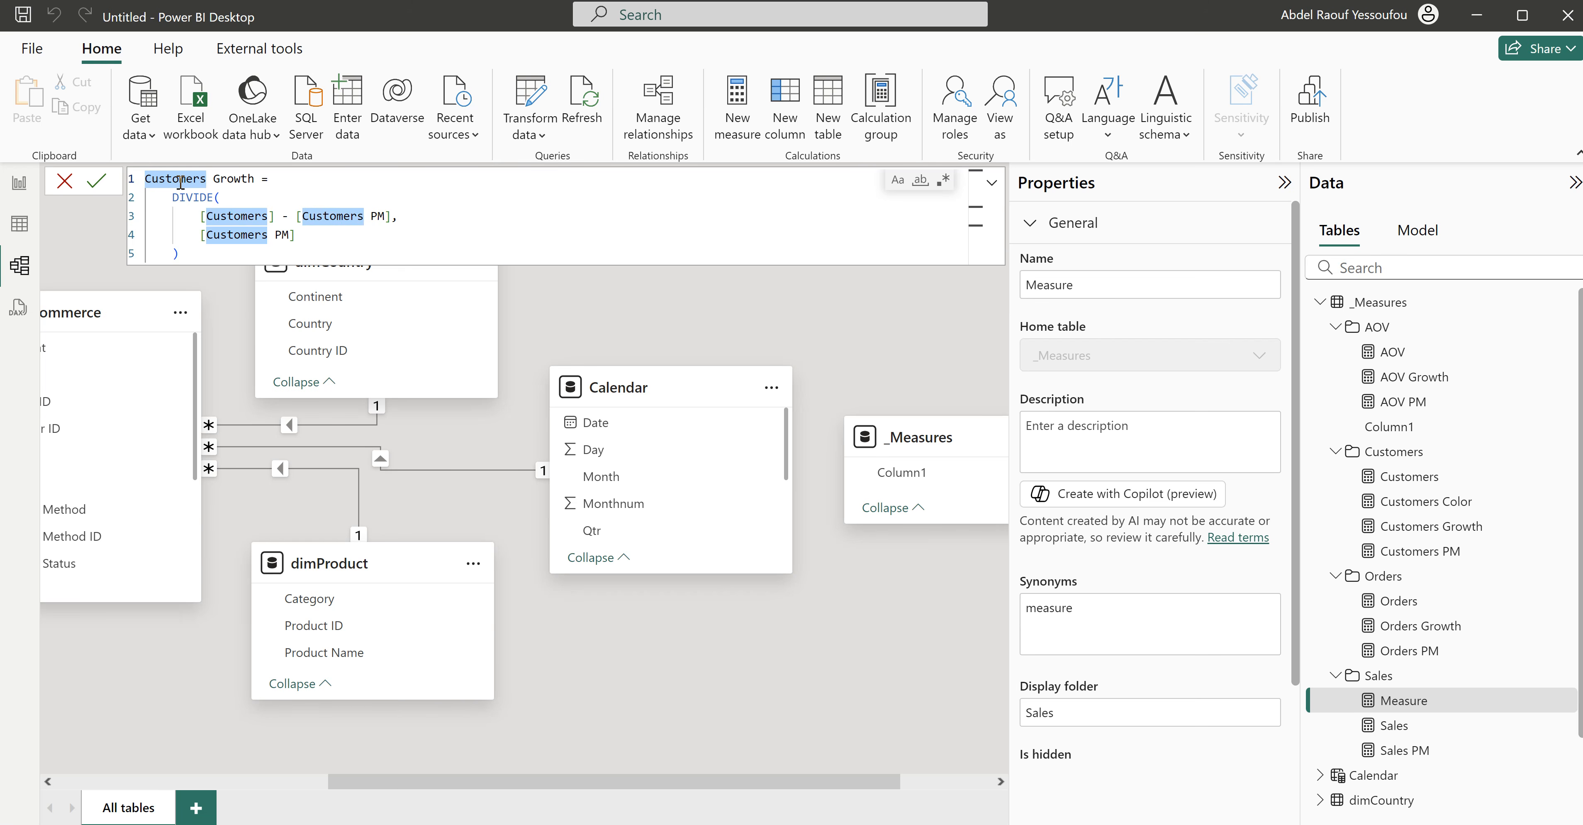
pyautogui.write('Sales')
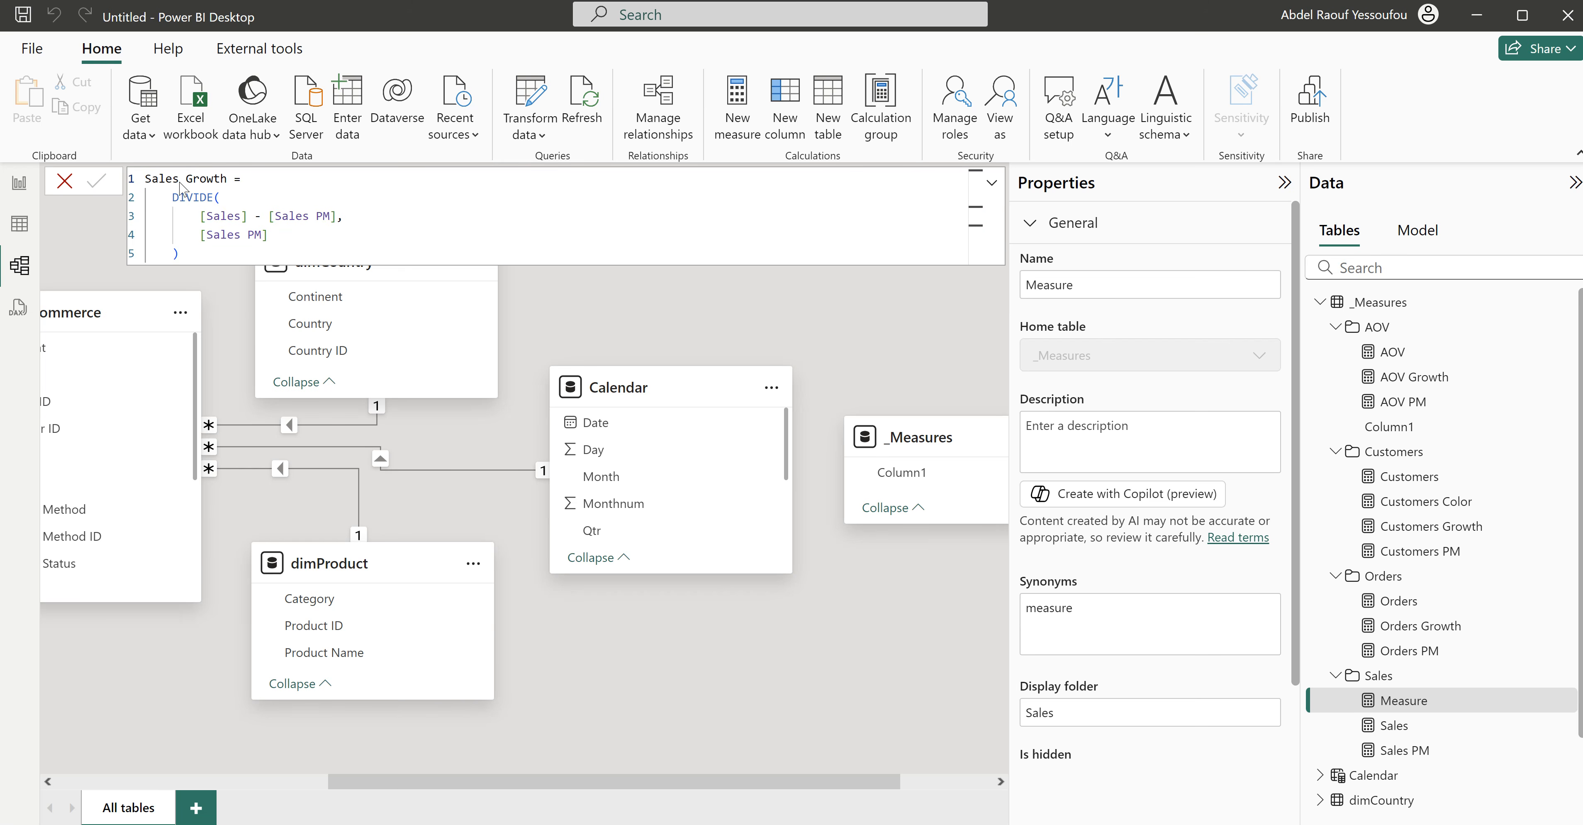
pyautogui.press('Return')
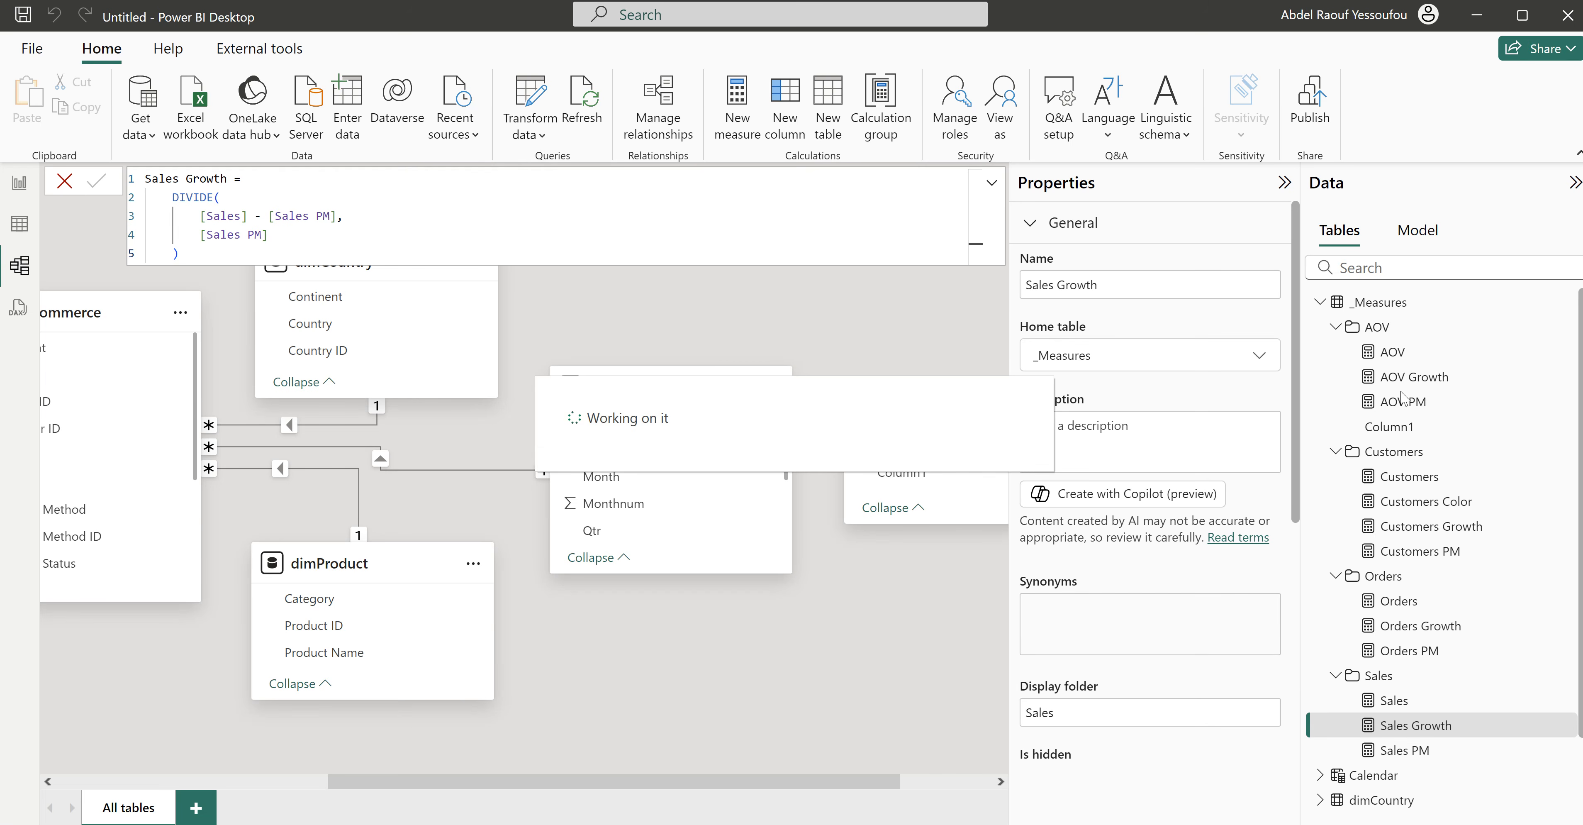
# Step: Copy the whole Customers Color formula into a new measure created in the AOV display folder
pyautogui.click(1431, 503)
pyautogui.moveTo(181, 272); pyautogui.dragTo(142, 167)
pyautogui.hotkey('ctrl', 'c')
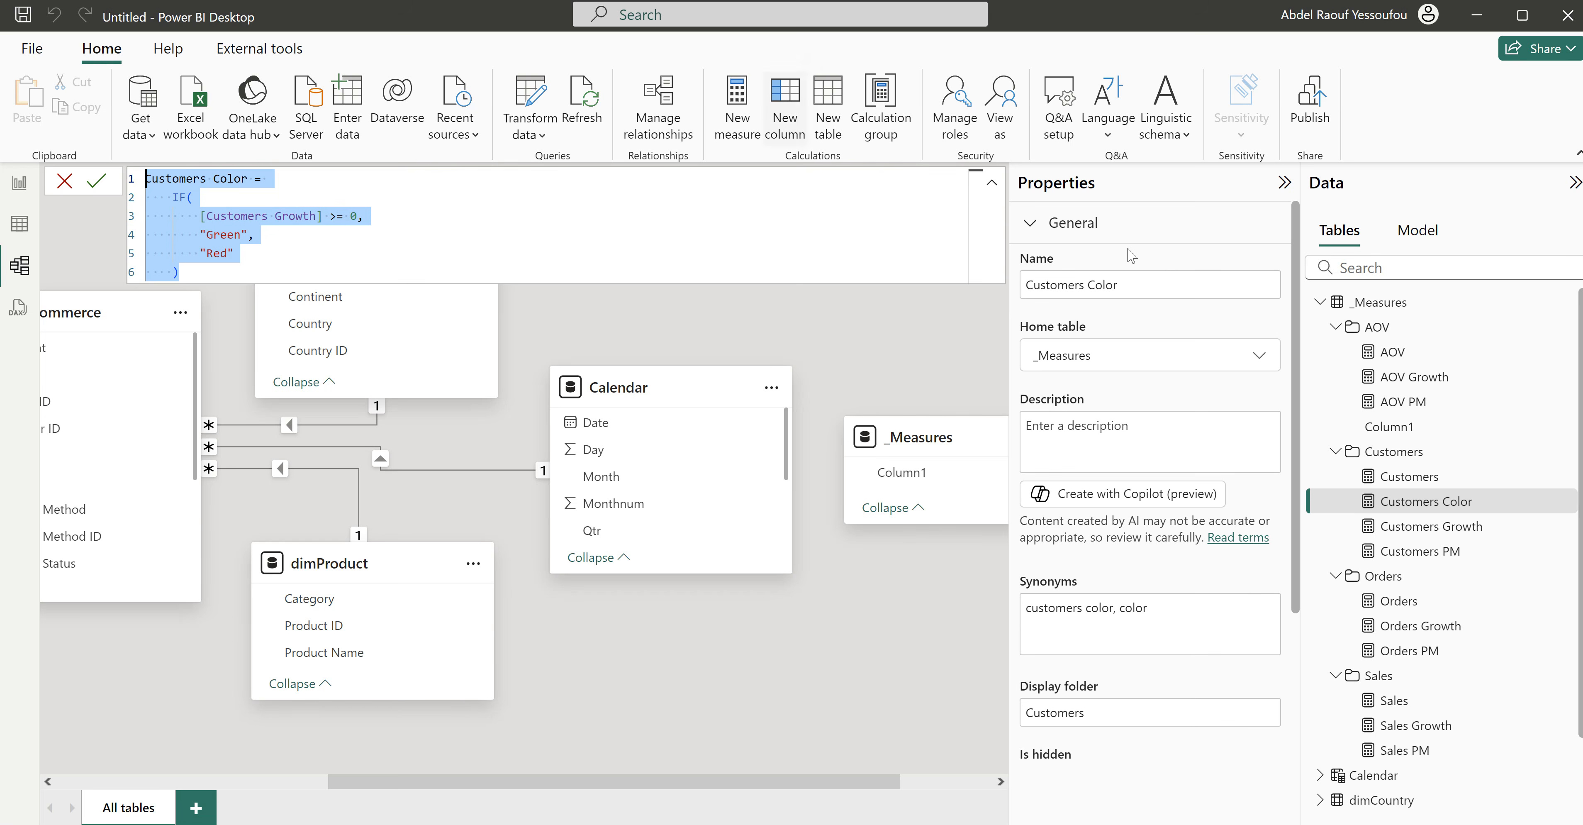
pyautogui.rightClick(1366, 331)
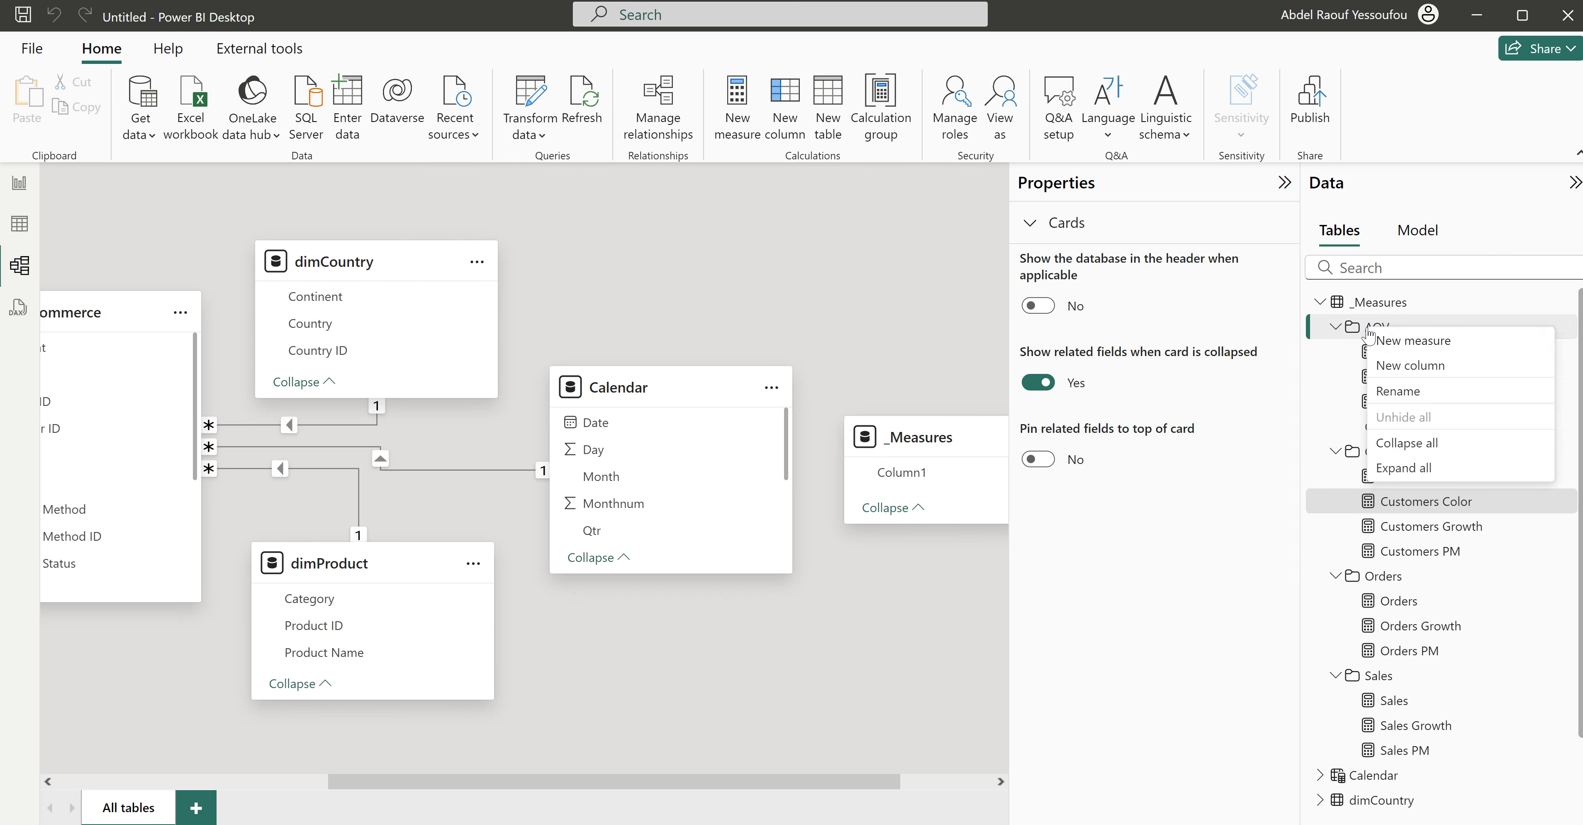
pyautogui.click(1401, 349)
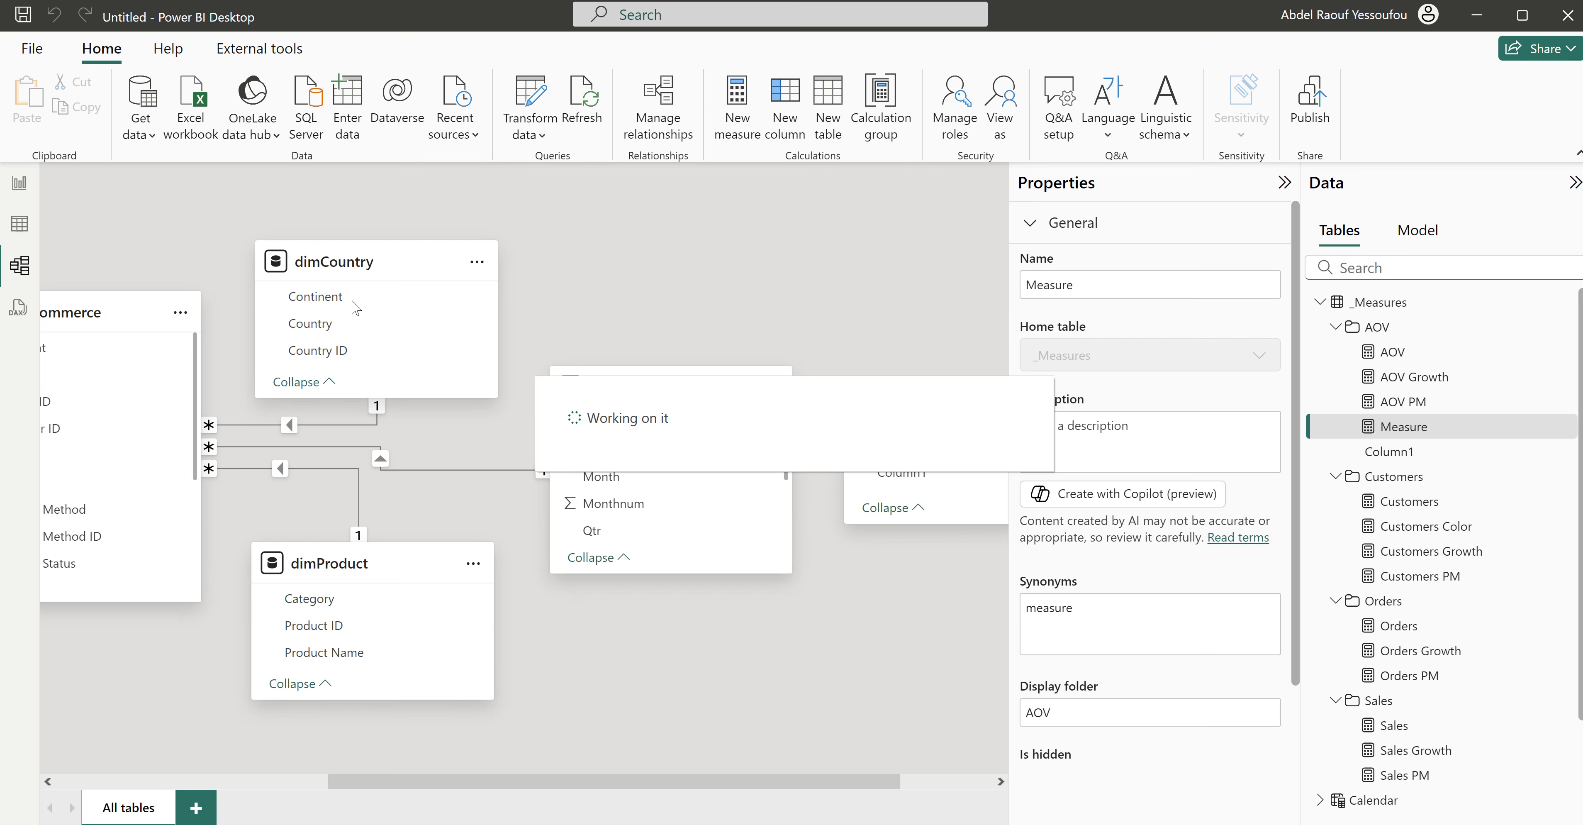
pyautogui.hotkey('ctrl', 'v')
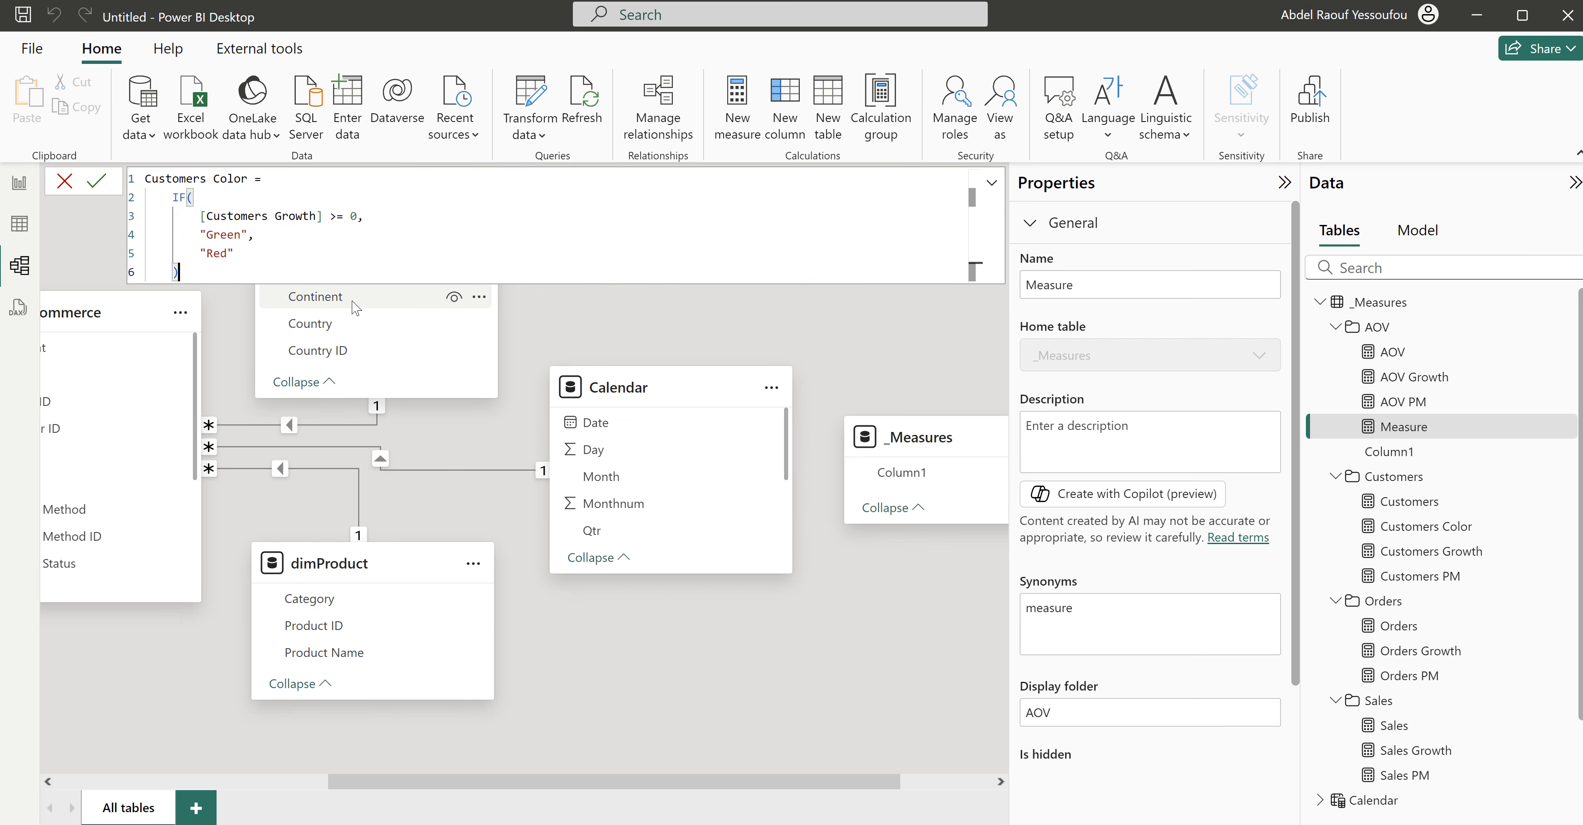
# Step: Replace every occurrence of Customers with AOV in the pasted color formula and commit the AOV Color measure
pyautogui.doubleClick(179, 178)
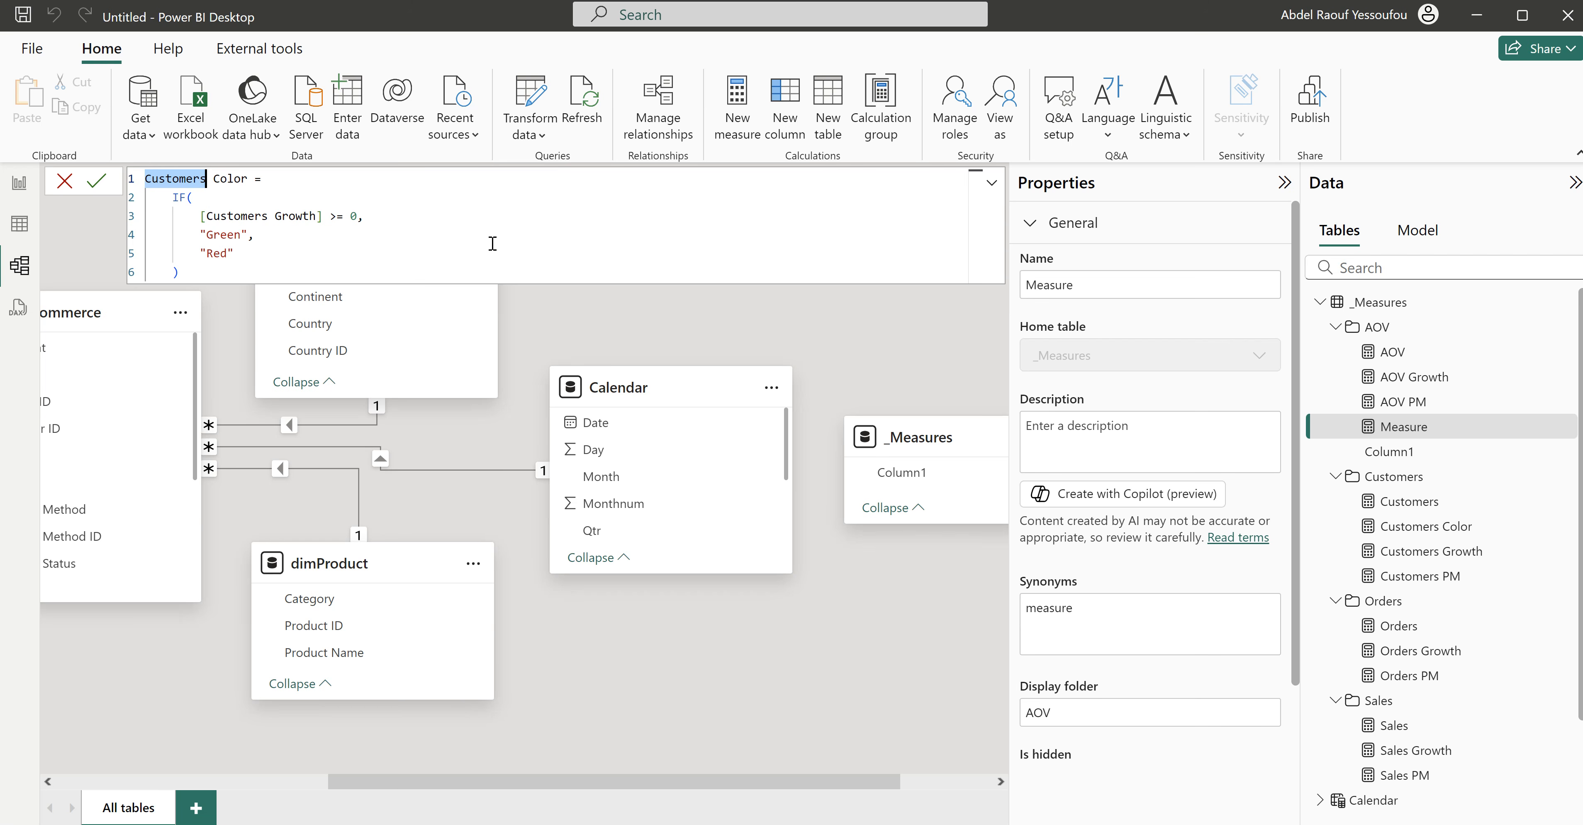
pyautogui.hotkey('ctrl', 'd')
pyautogui.write('AOV')
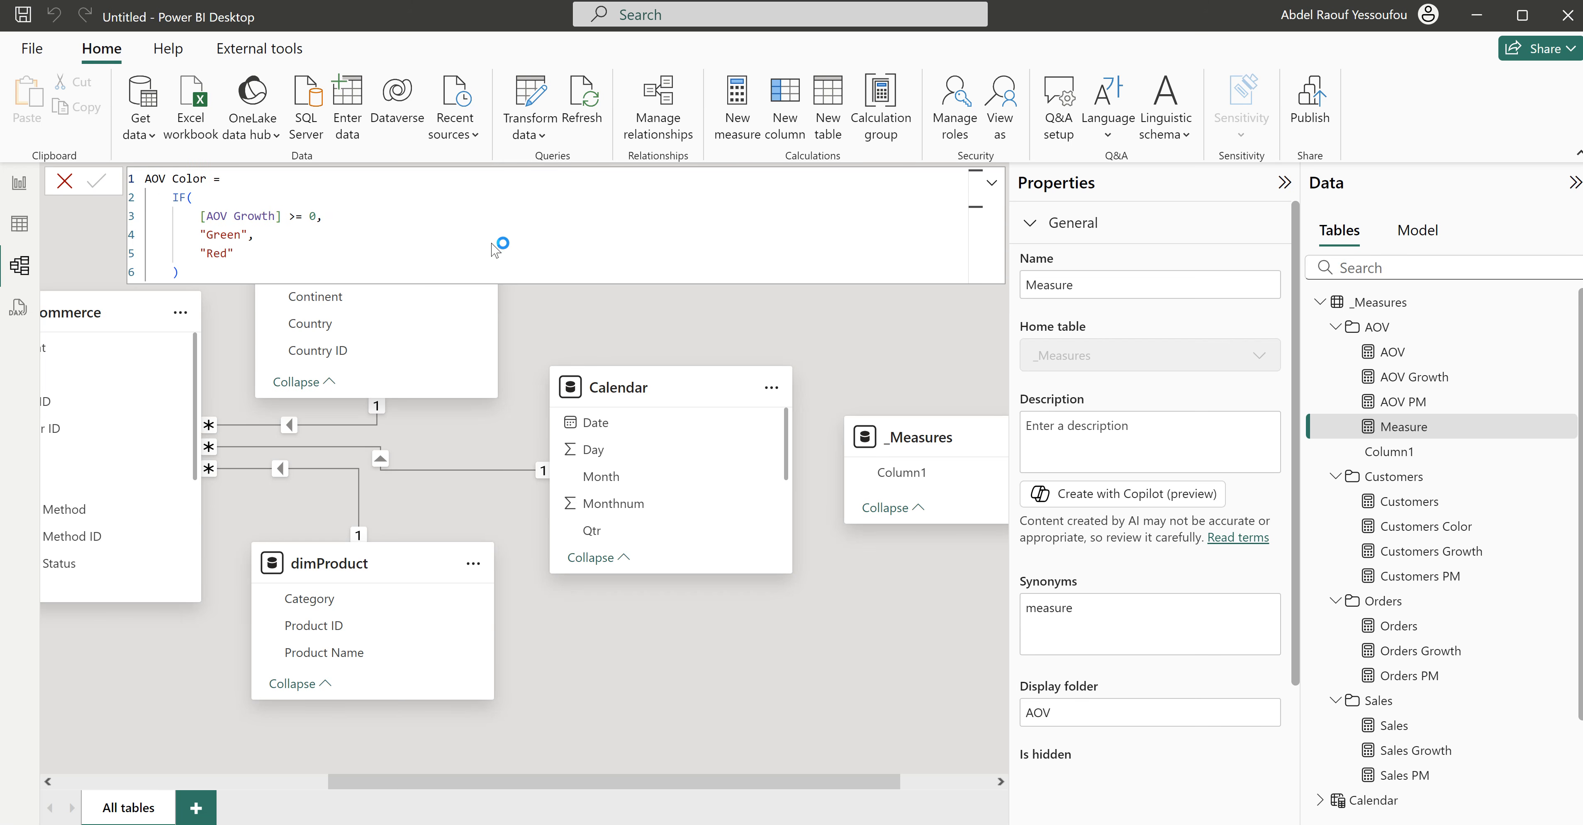
pyautogui.press('Return')
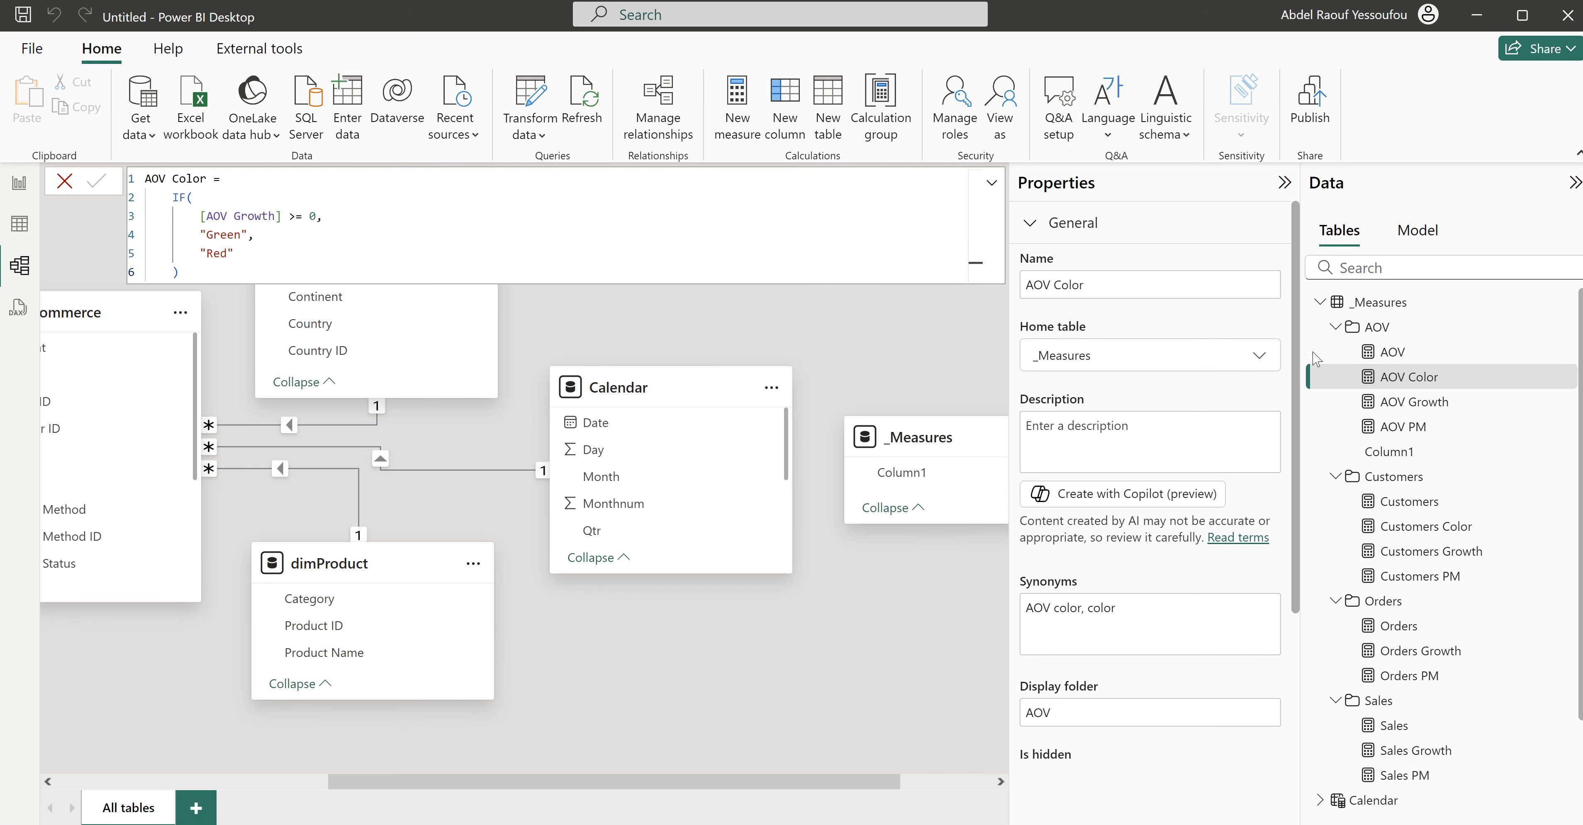
# Step: Create an Orders Color measure in the Orders display folder from the copied Customers Color formula, replacing every Customers with Orders
pyautogui.rightClick(1380, 599)
pyautogui.click(1427, 620)
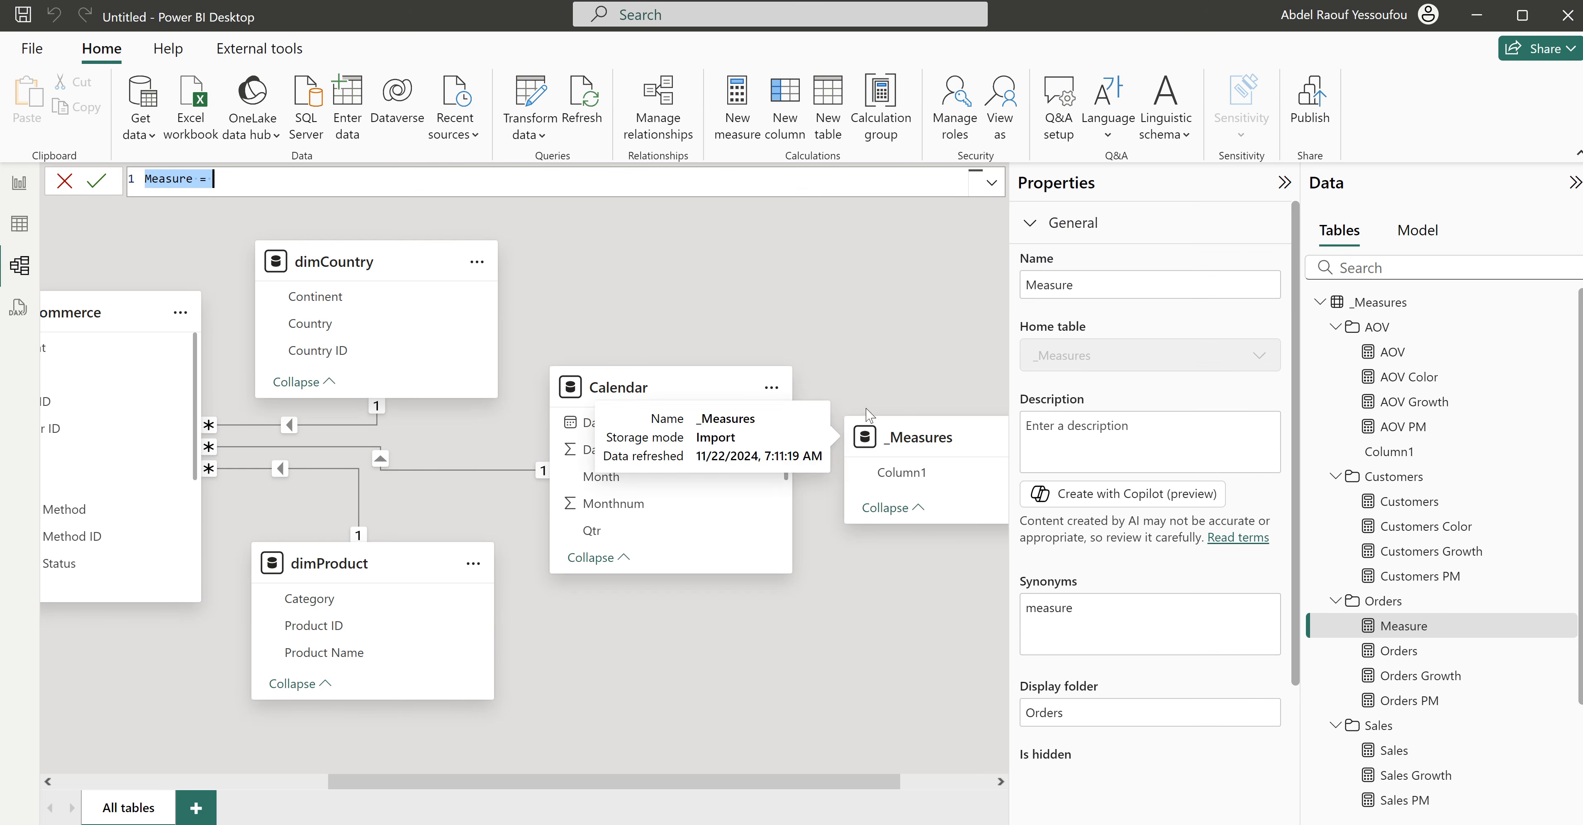
pyautogui.hotkey('ctrl', 'a')
pyautogui.hotkey('ctrl', 'v')
pyautogui.doubleClick(186, 179)
pyautogui.hotkey('ctrl', 'o')
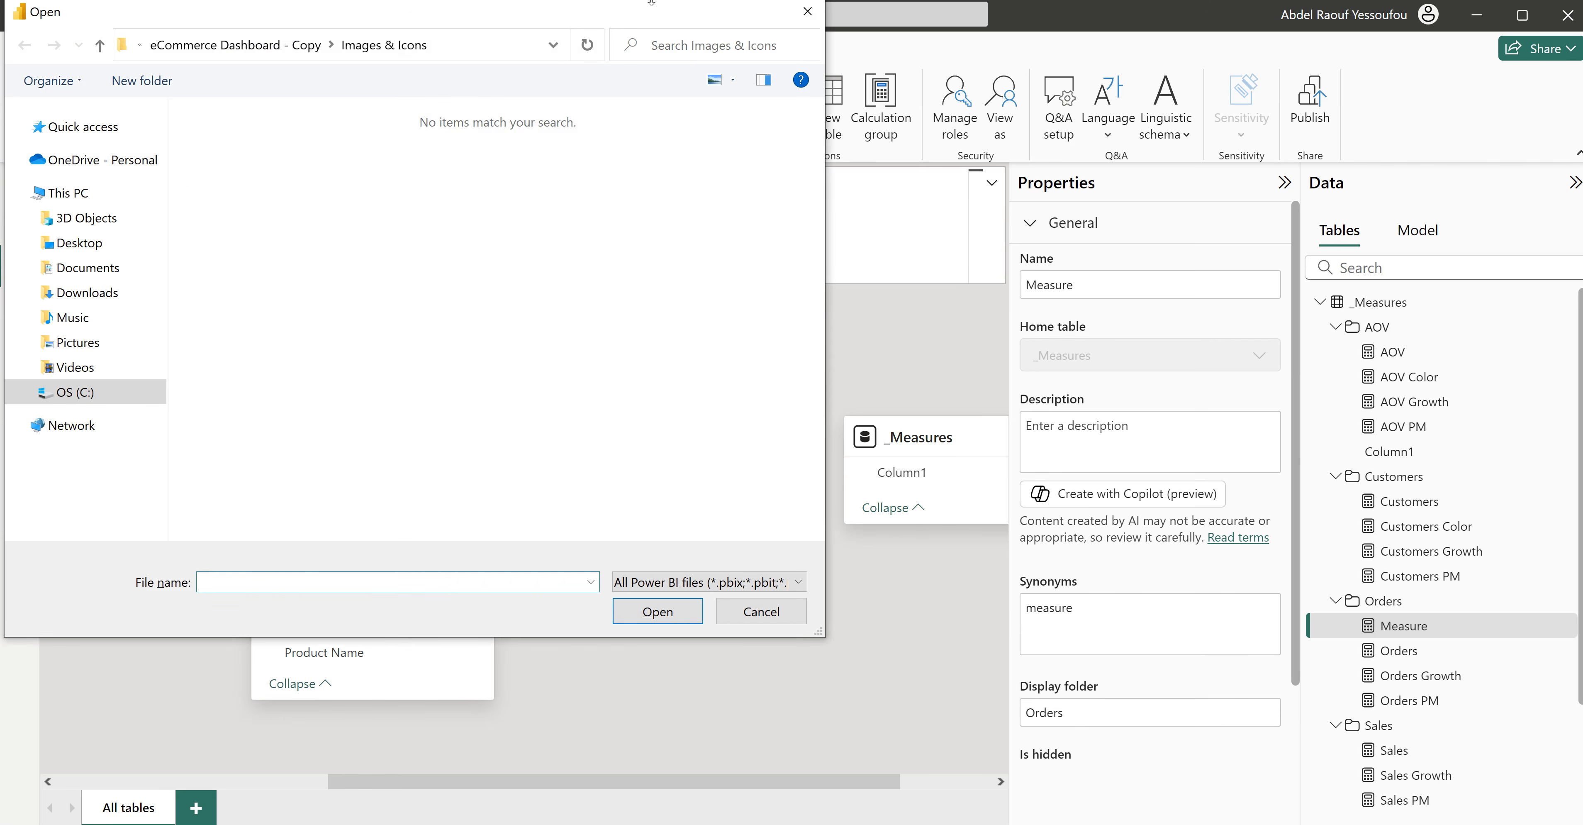
pyautogui.click(808, 11)
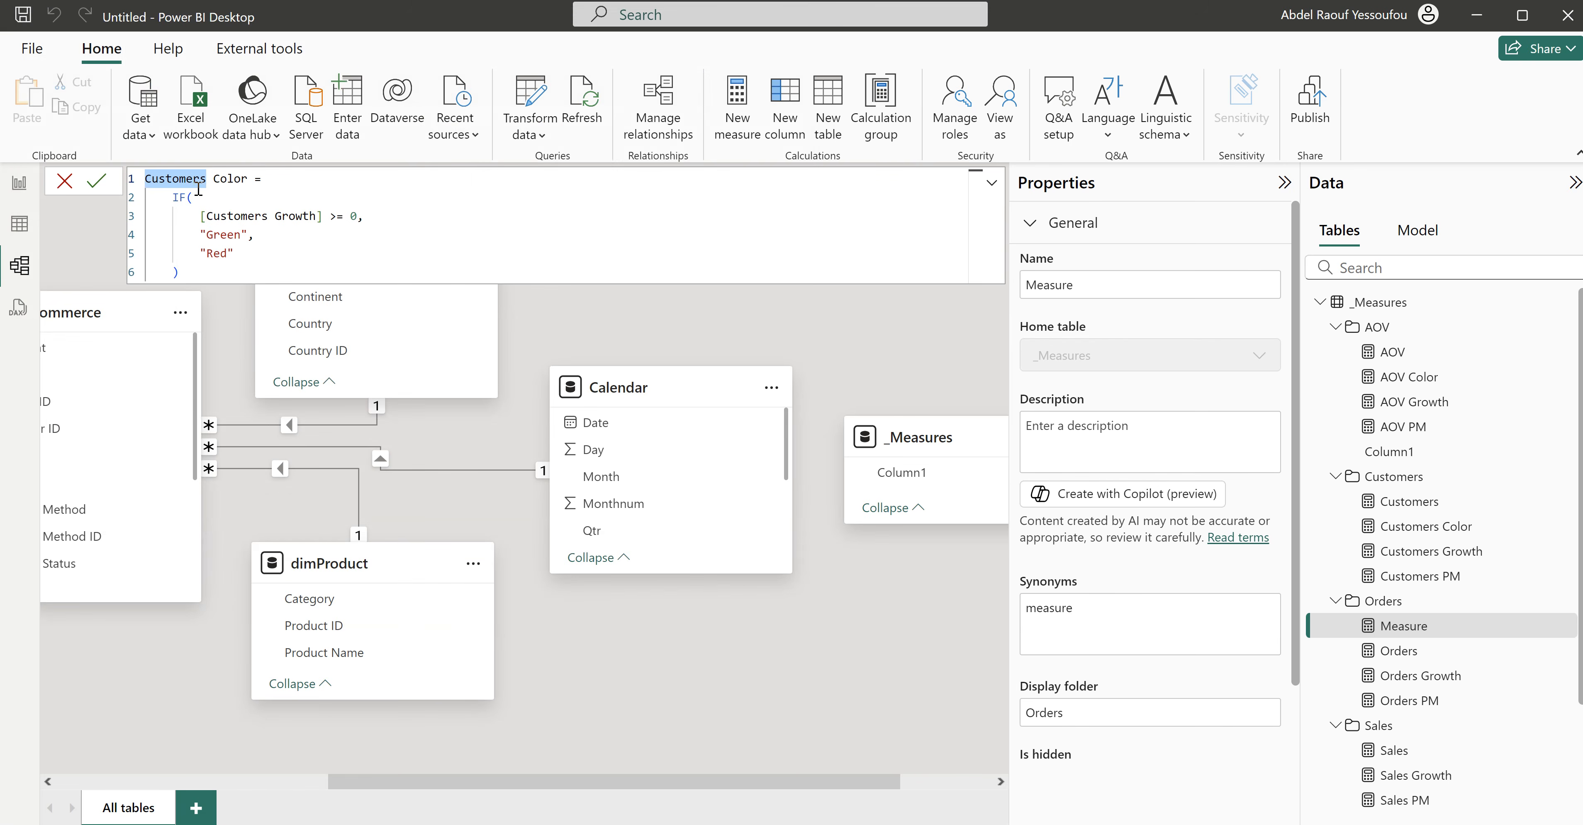
pyautogui.hotkey('ctrl', 'd')
pyautogui.write('Orders')
pyautogui.press('Return')
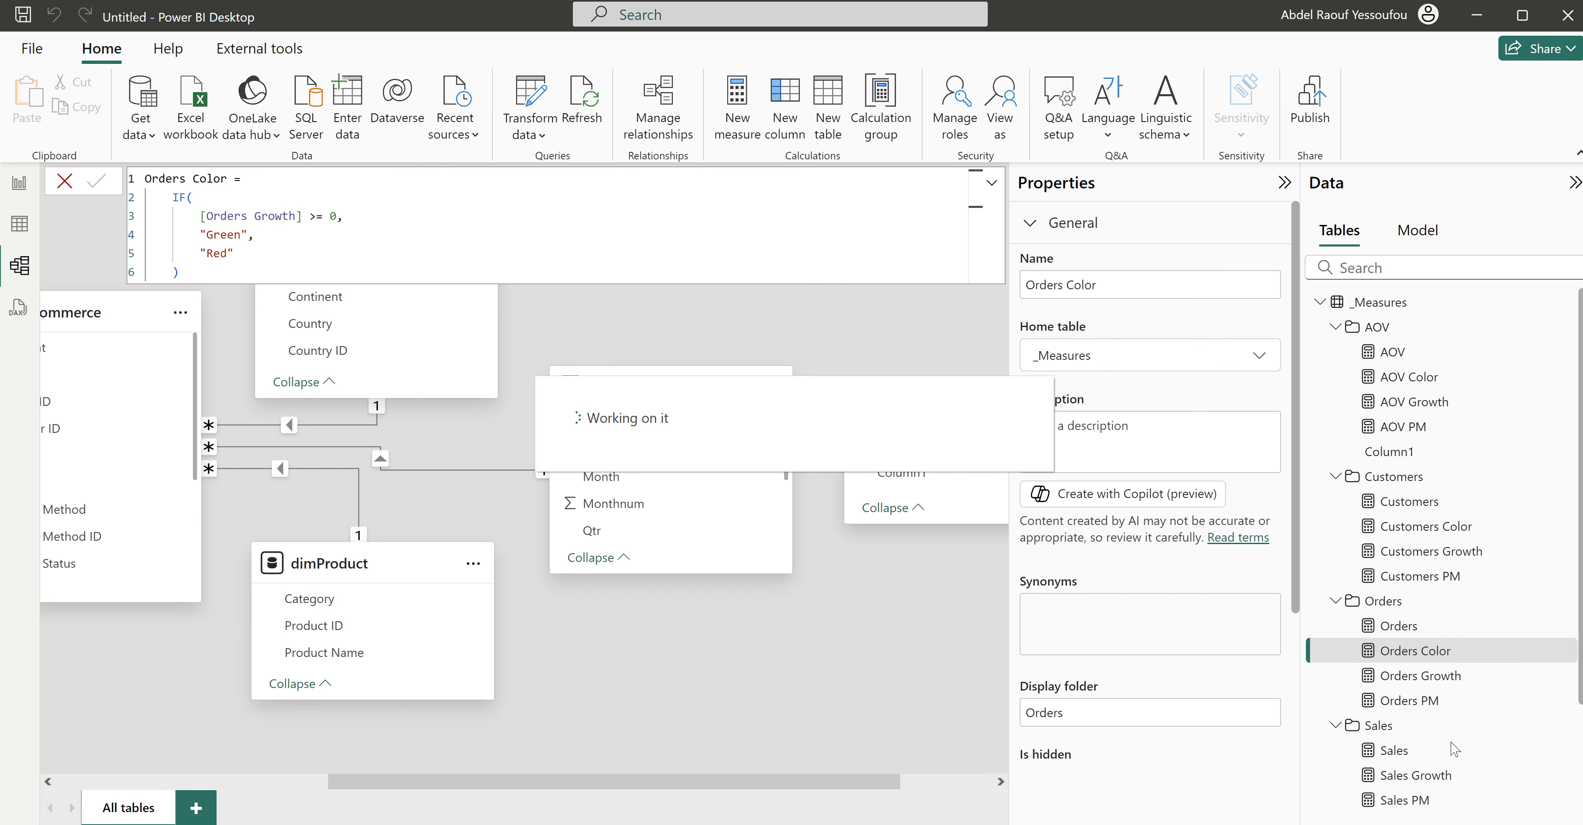
# Step: Create a Sales Color measure in the Sales display folder from the copied Customers Color formula, replacing every Customers with Sales
pyautogui.rightClick(1380, 732)
pyautogui.click(1426, 591)
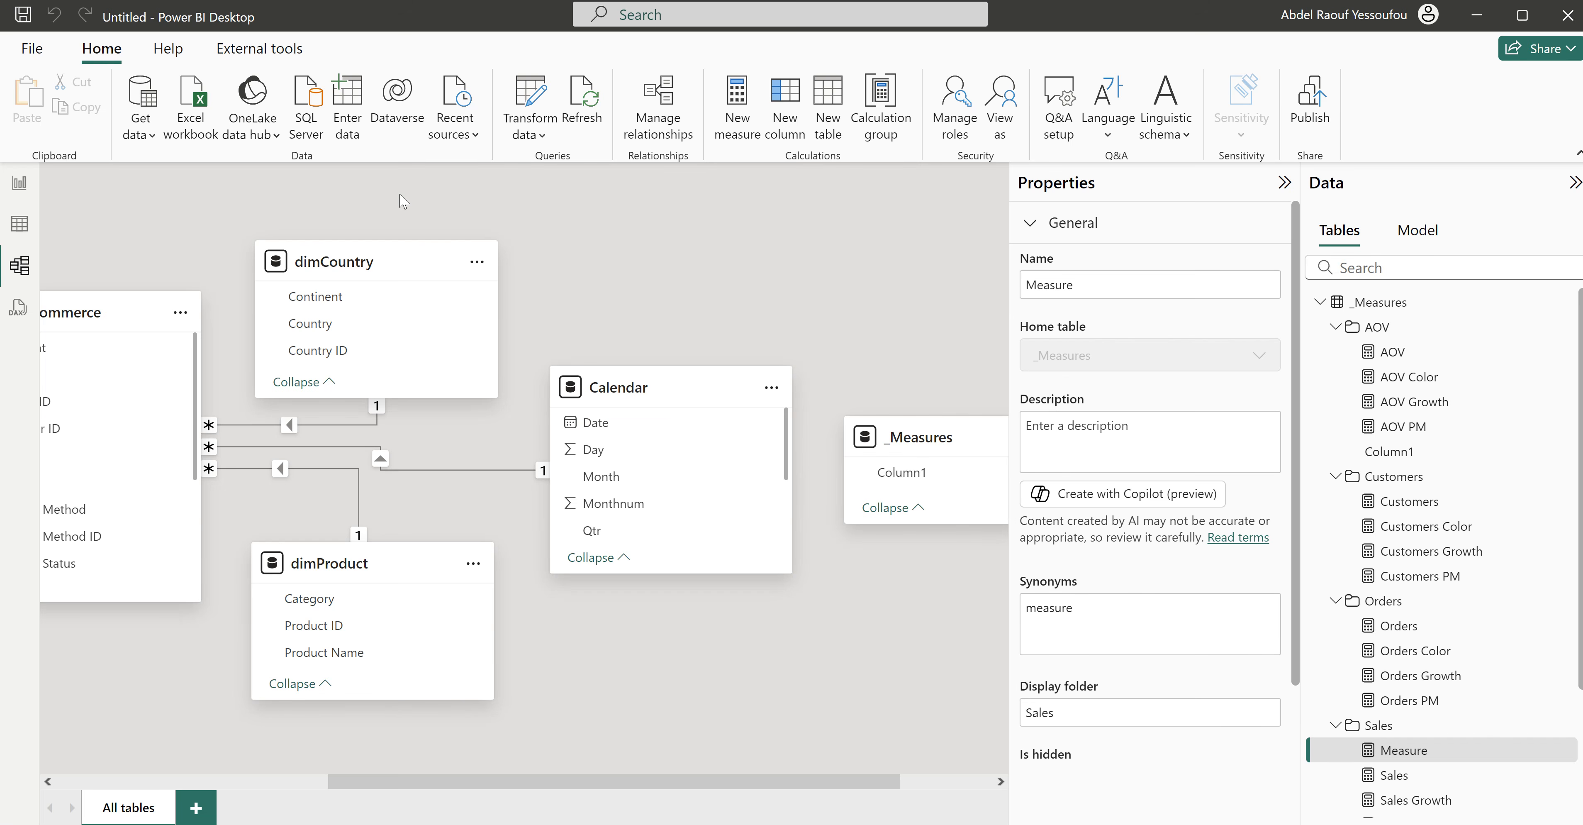
pyautogui.hotkey('ctrl', 'v')
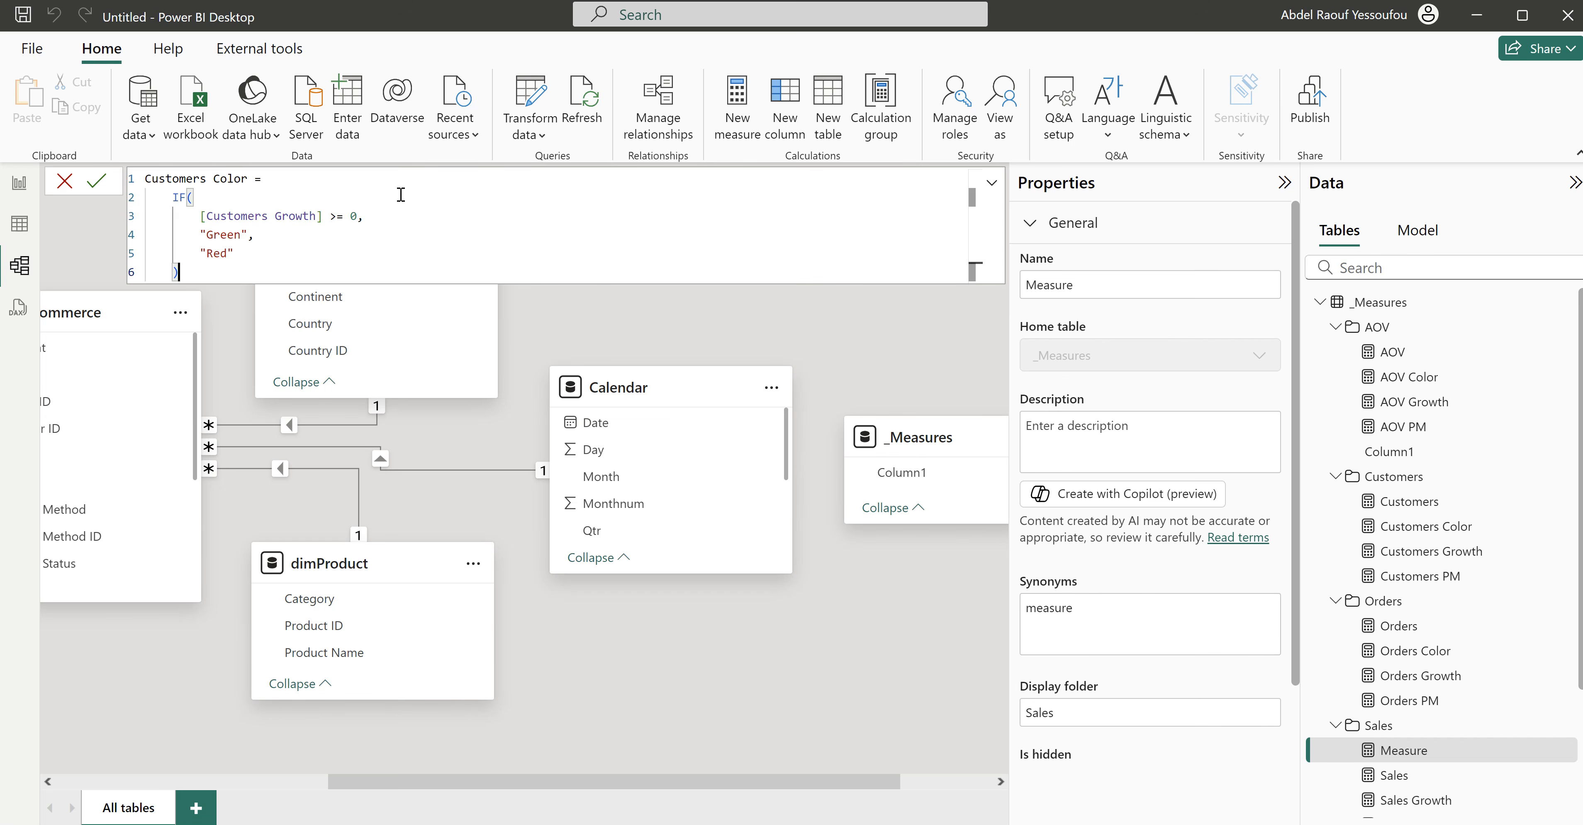
pyautogui.doubleClick(195, 180)
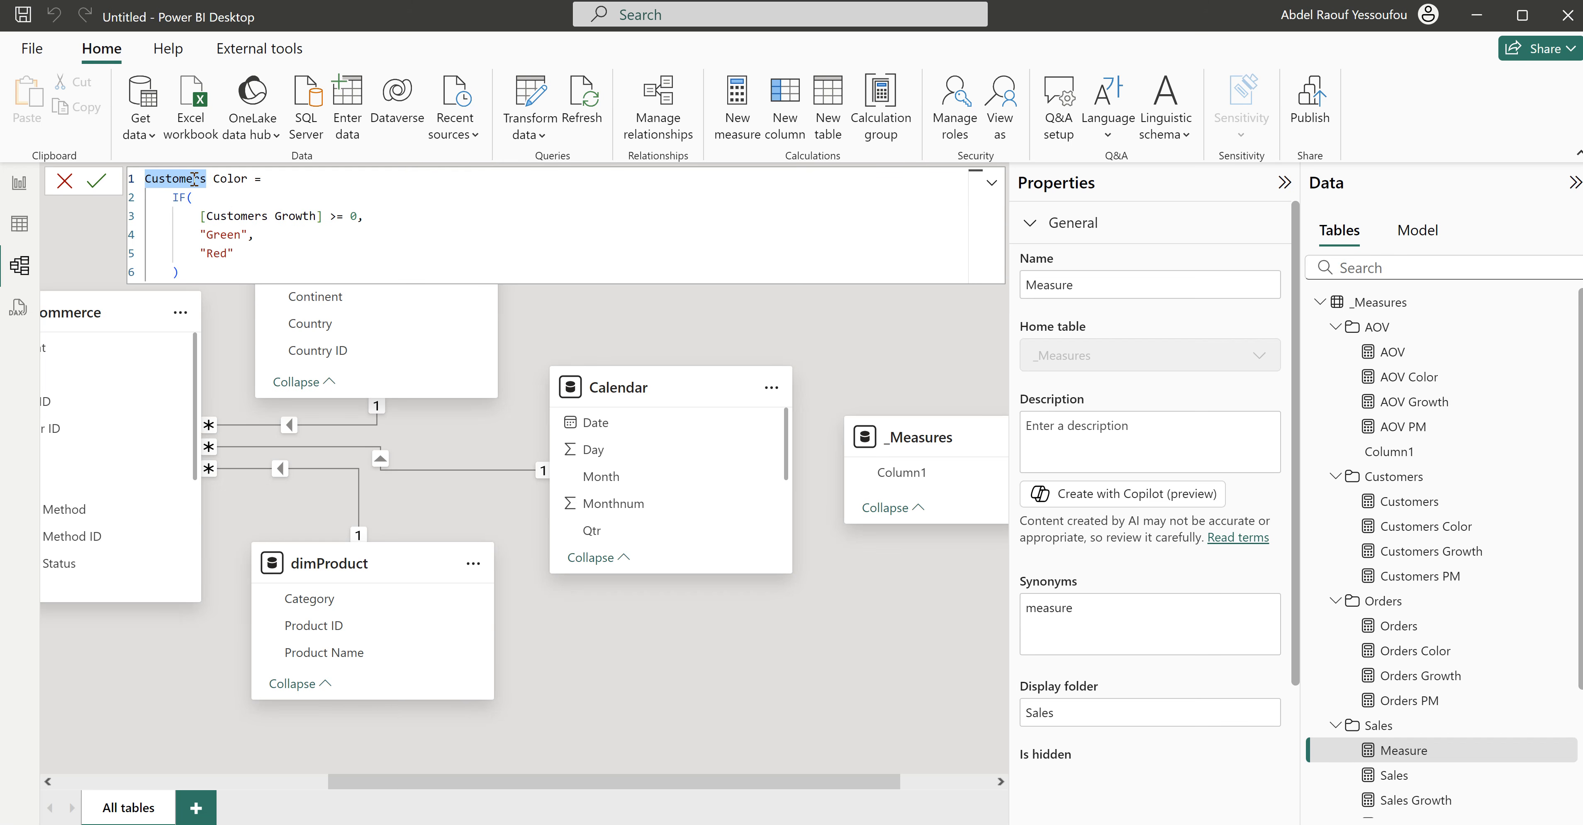
pyautogui.hotkey('ctrl', 'd')
pyautogui.write('Sales')
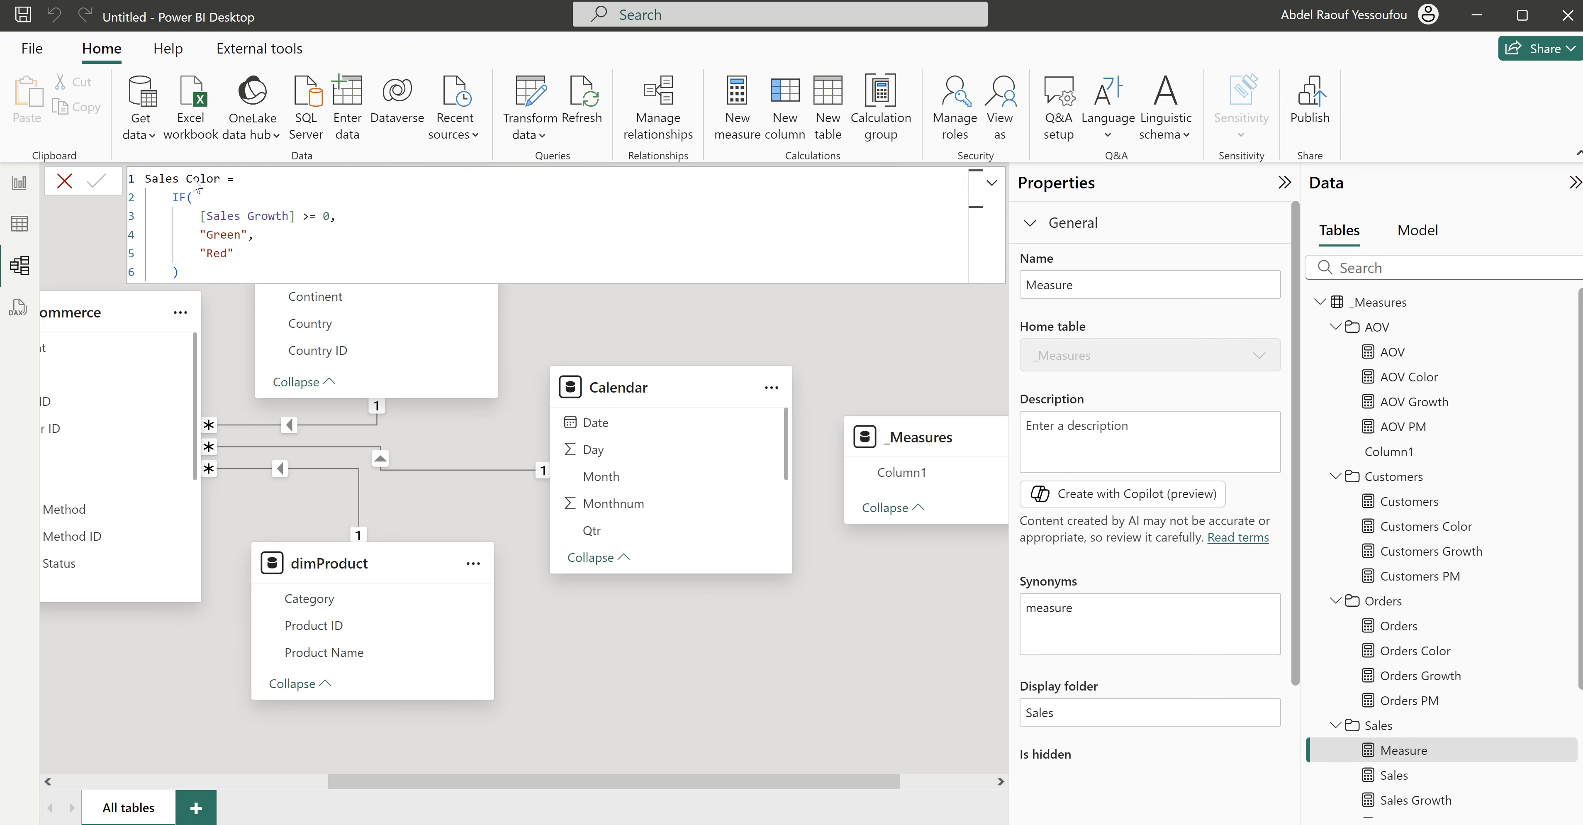
pyautogui.click(442, 390)
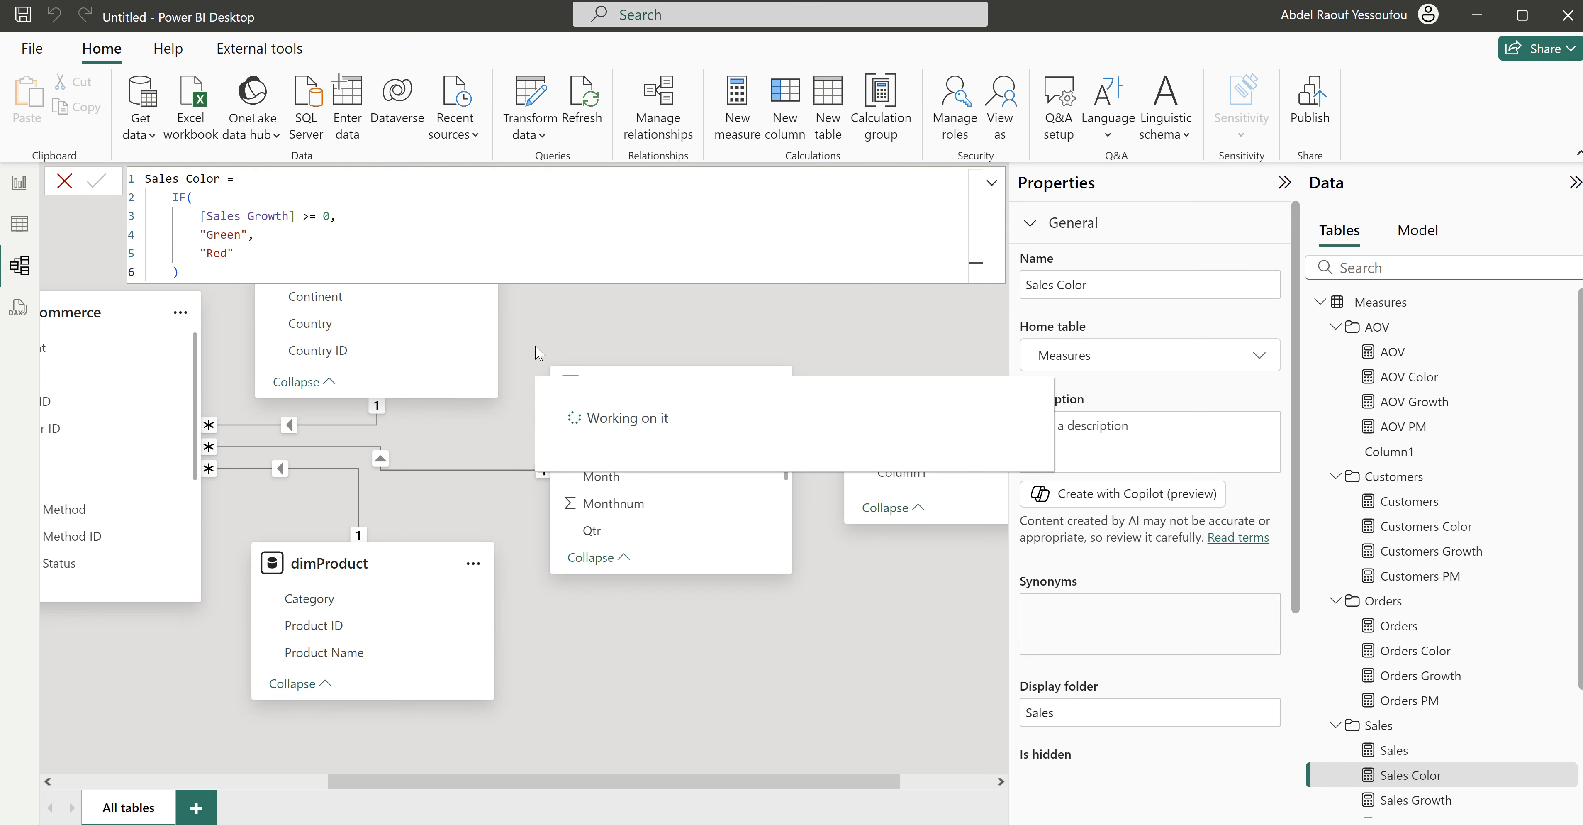
# Step: Add Customers Growth as a reference label for the Customers series of the report's KPI card and make the card slightly taller
pyautogui.click(21, 188)
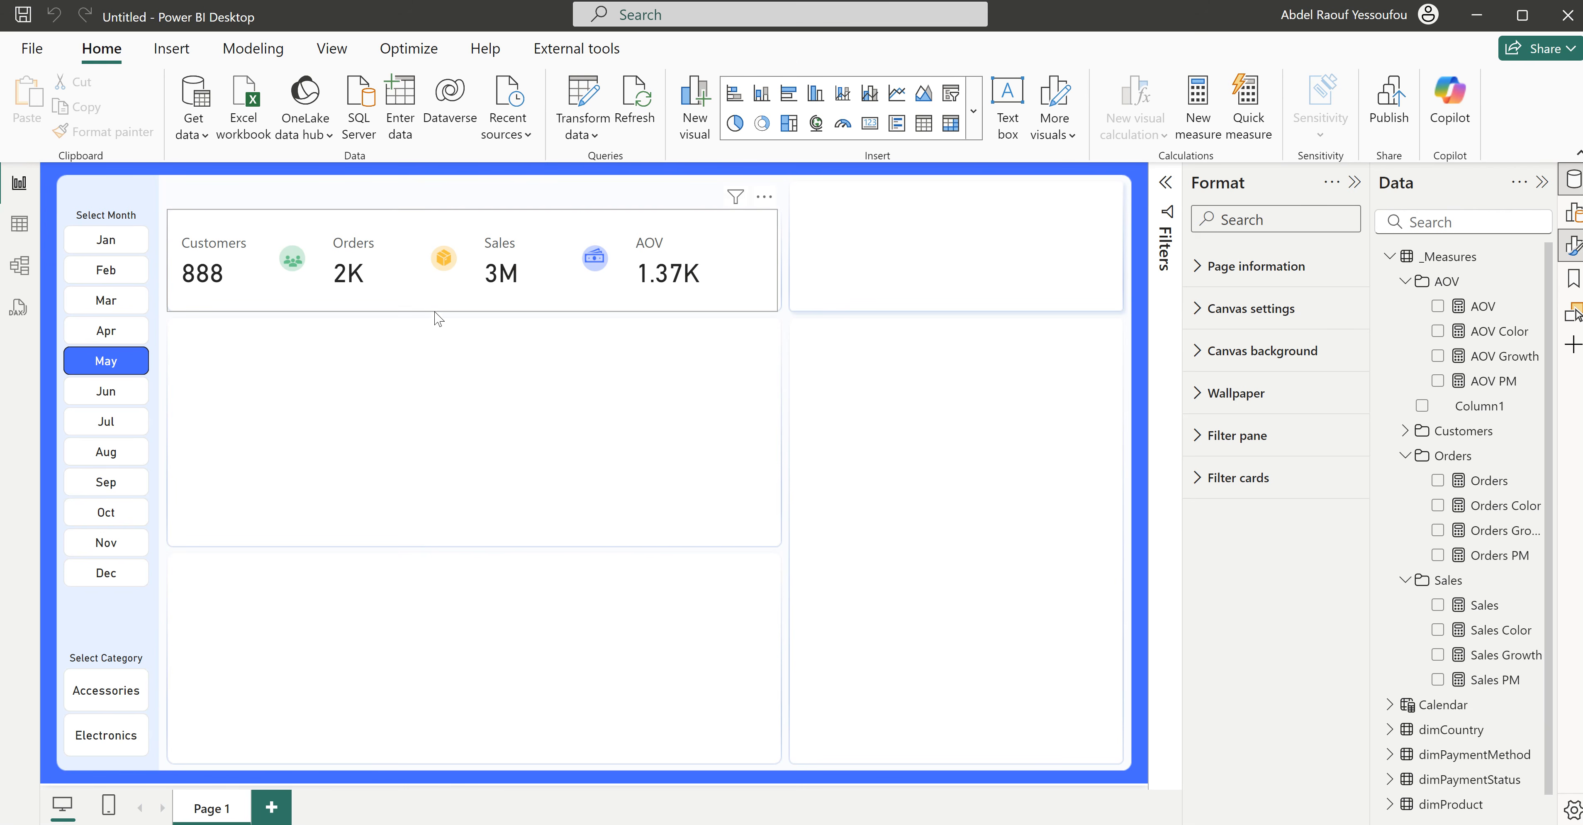
pyautogui.click(440, 315)
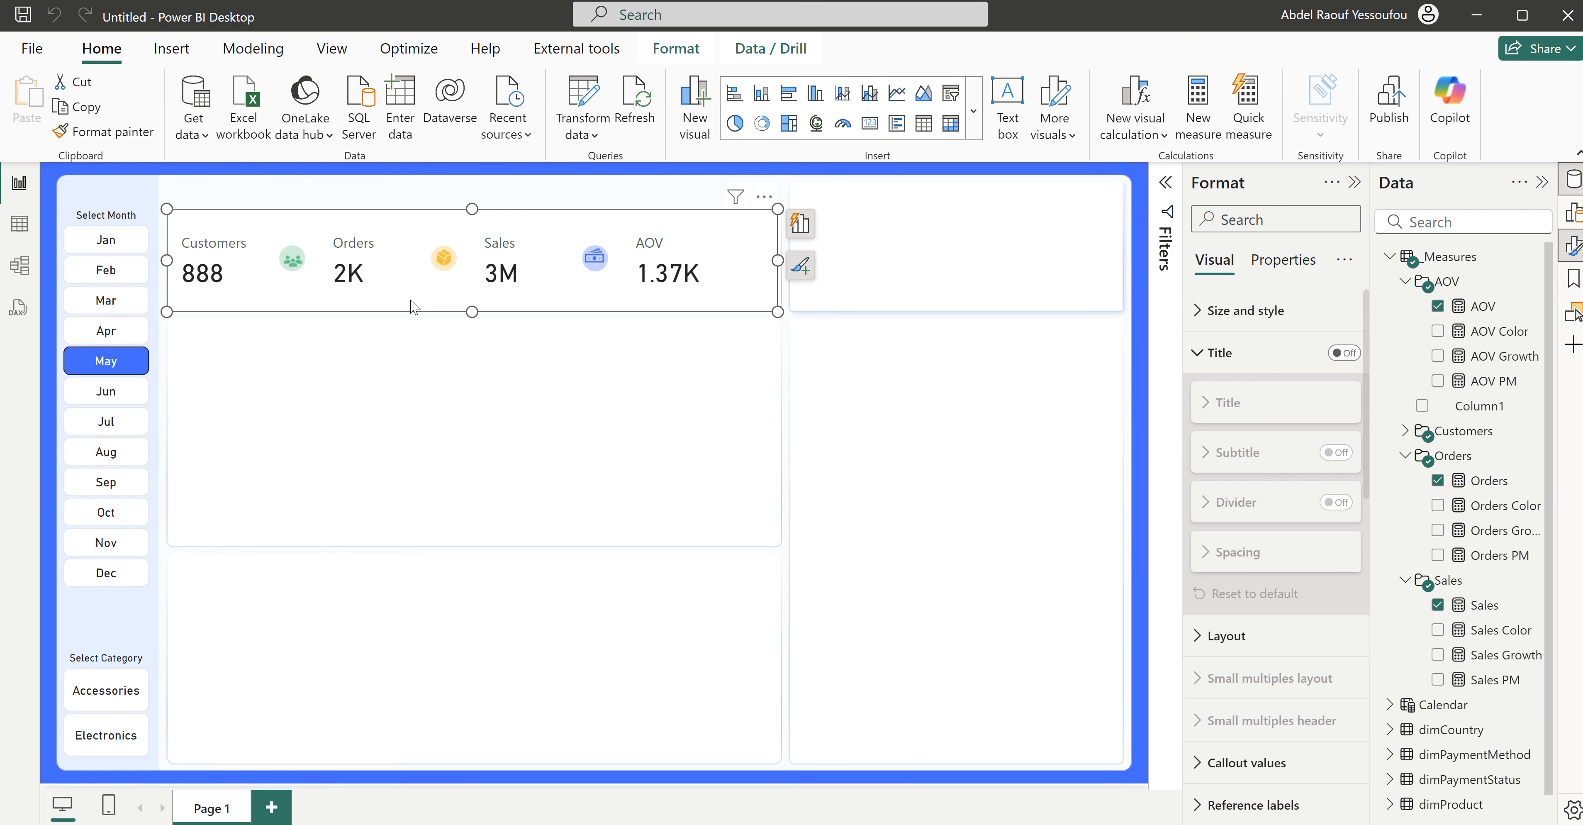
pyautogui.click(1232, 354)
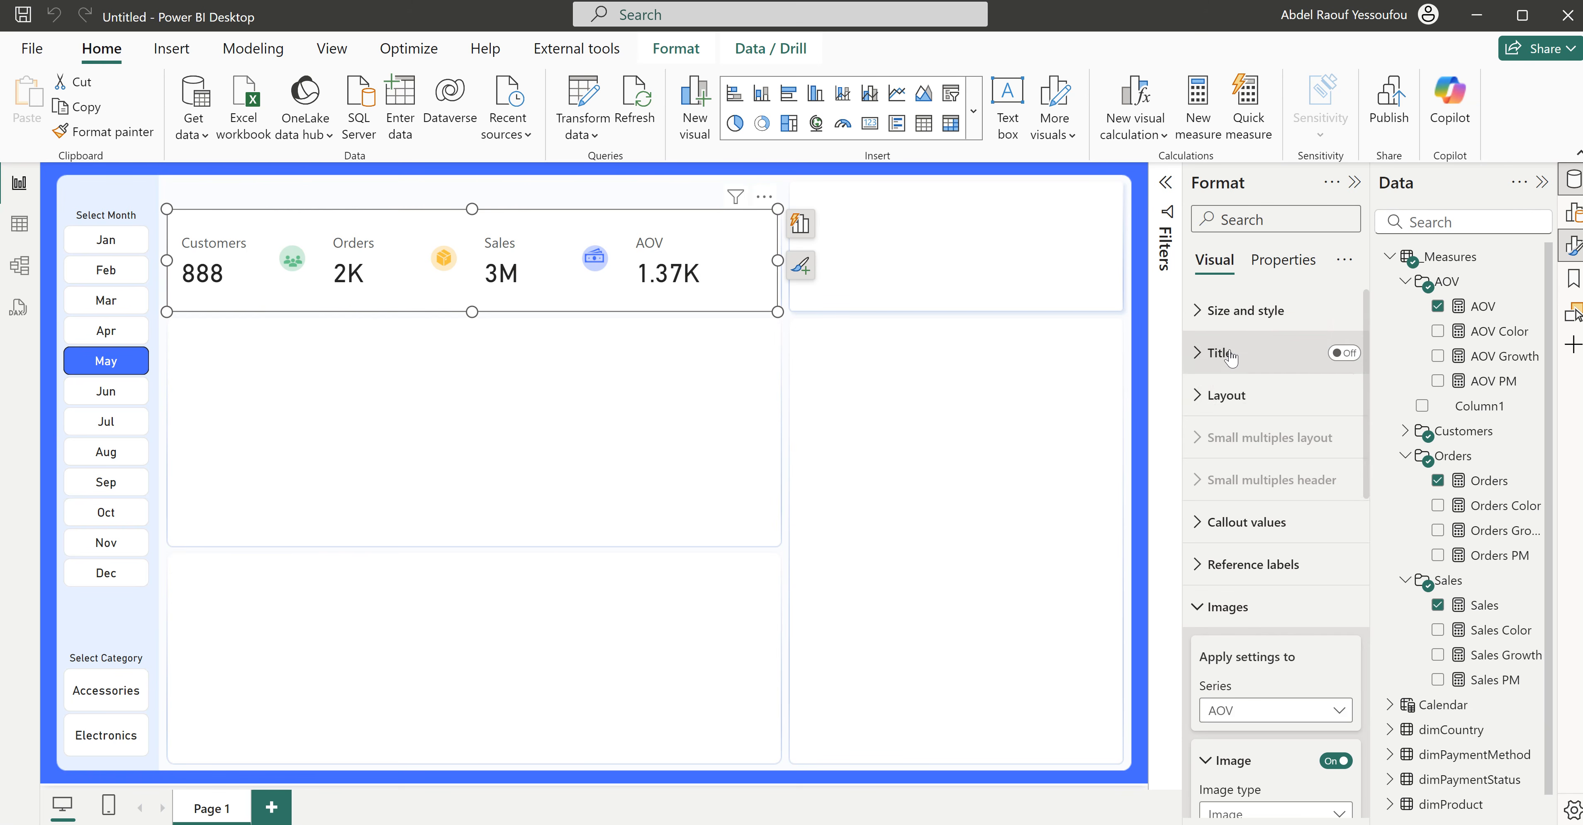
pyautogui.click(1237, 610)
pyautogui.click(1249, 568)
pyautogui.scroll(-5, 1249, 571)
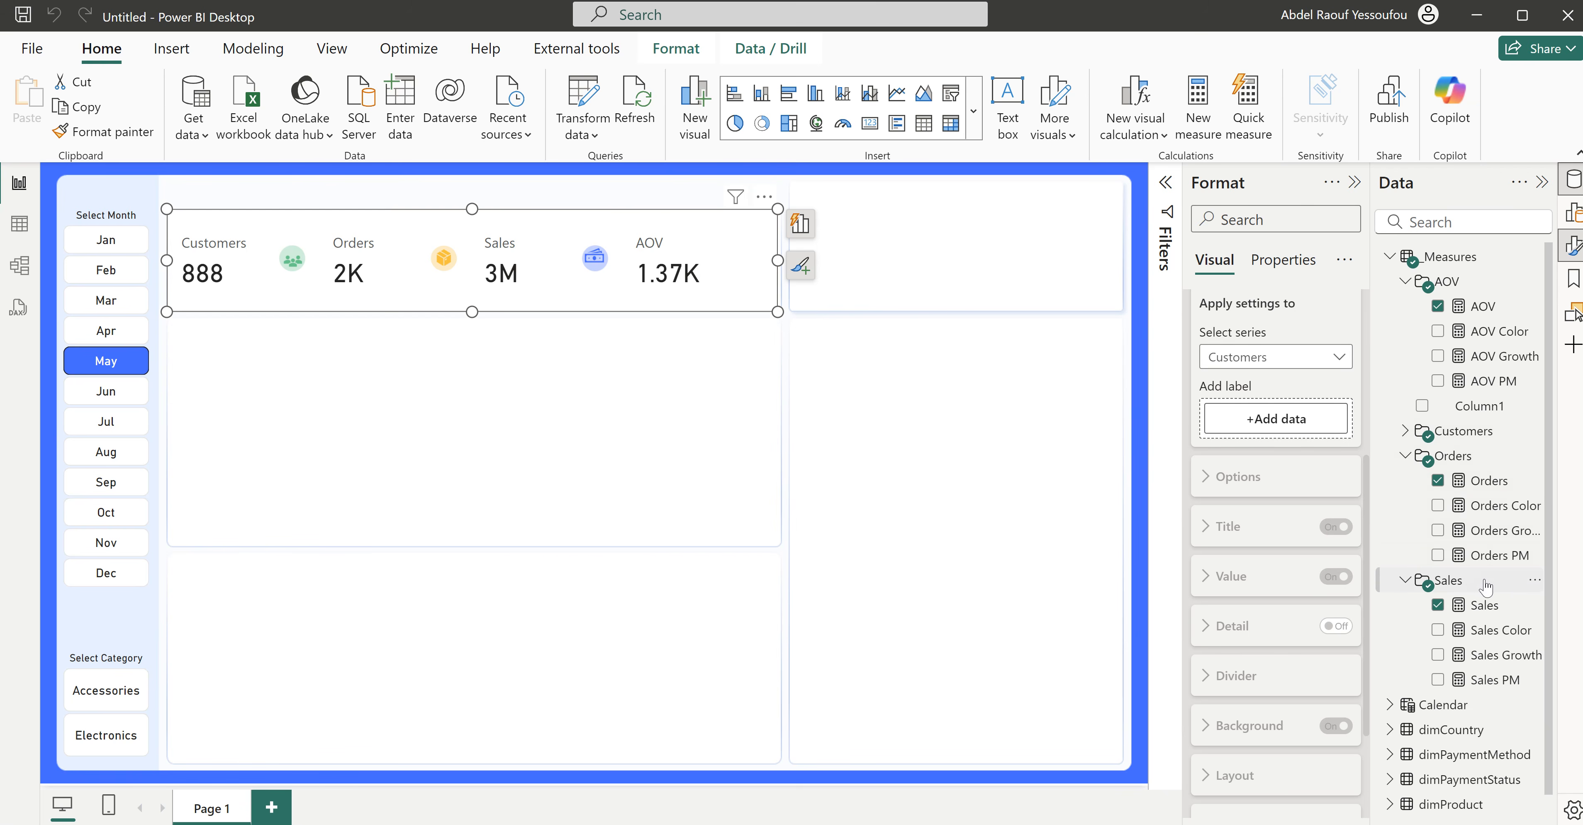
pyautogui.scroll(-1, 1485, 585)
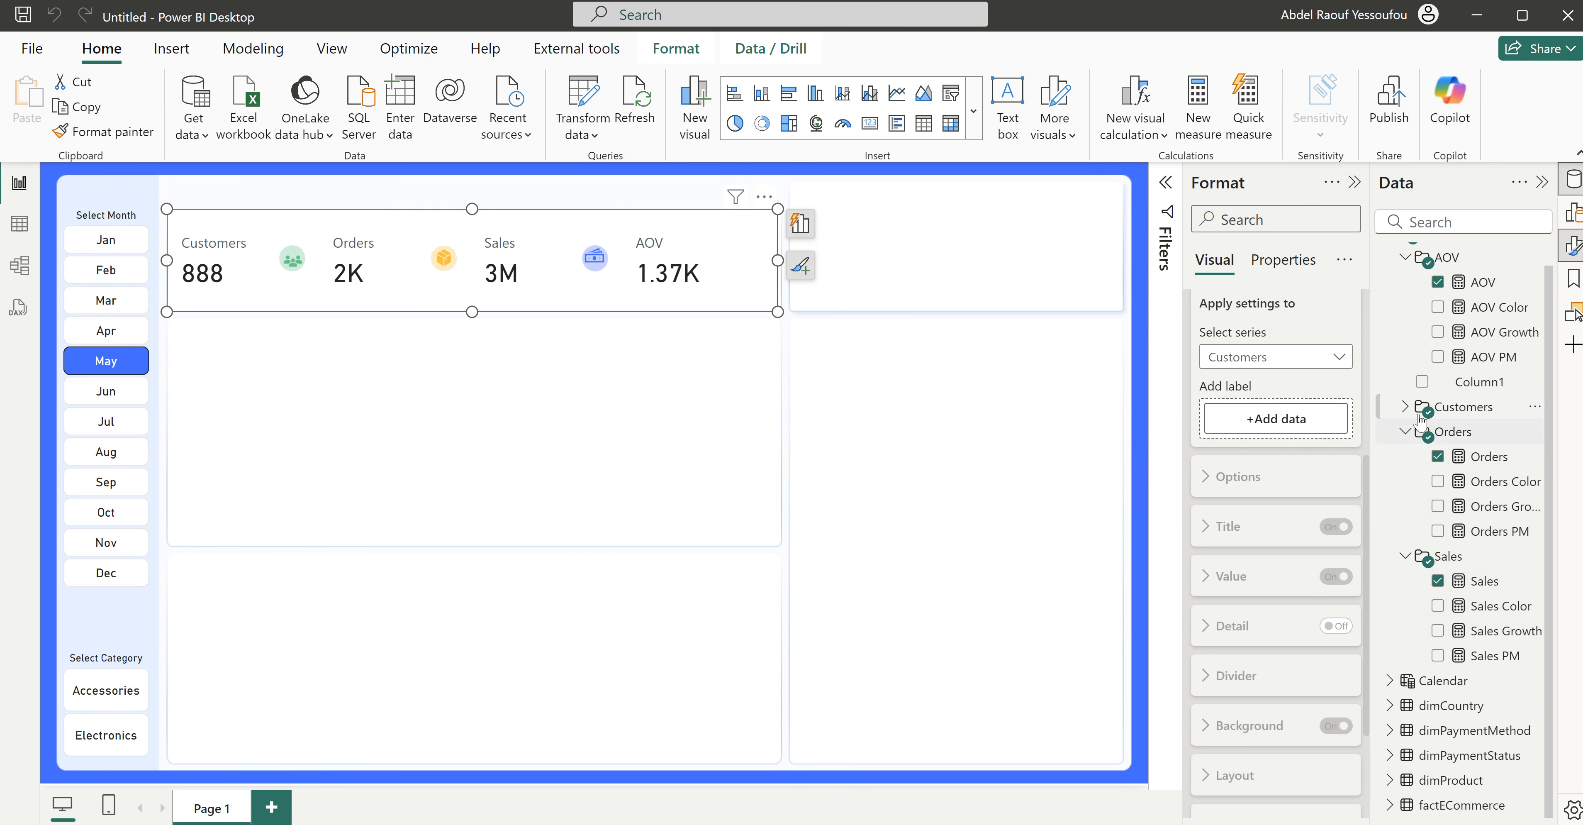
pyautogui.click(1405, 408)
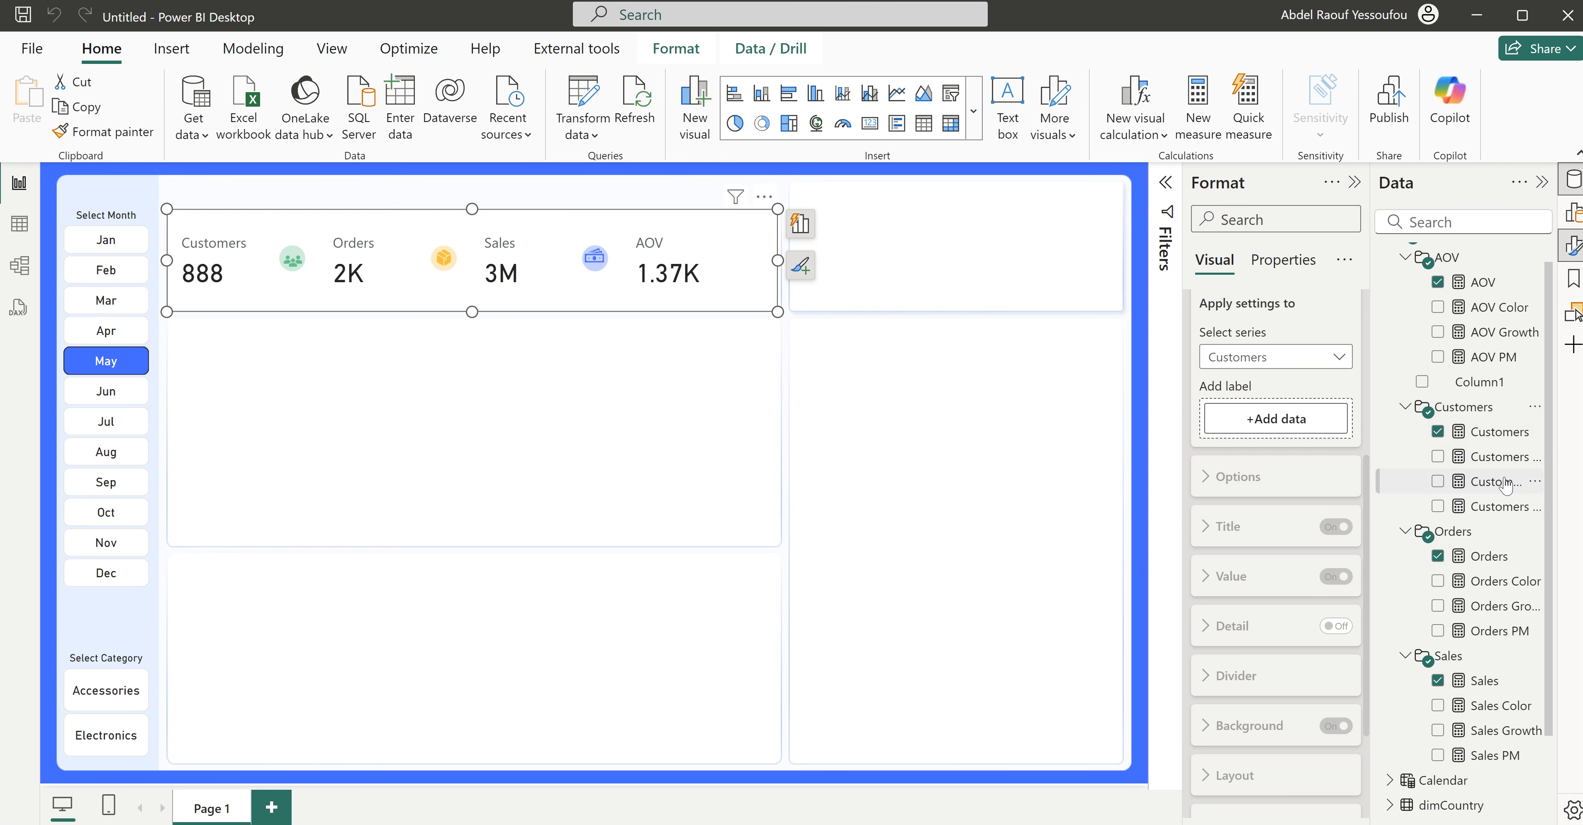
pyautogui.moveTo(1504, 481); pyautogui.dragTo(1301, 430)
pyautogui.moveTo(1370, 378); pyautogui.dragTo(1307, 376)
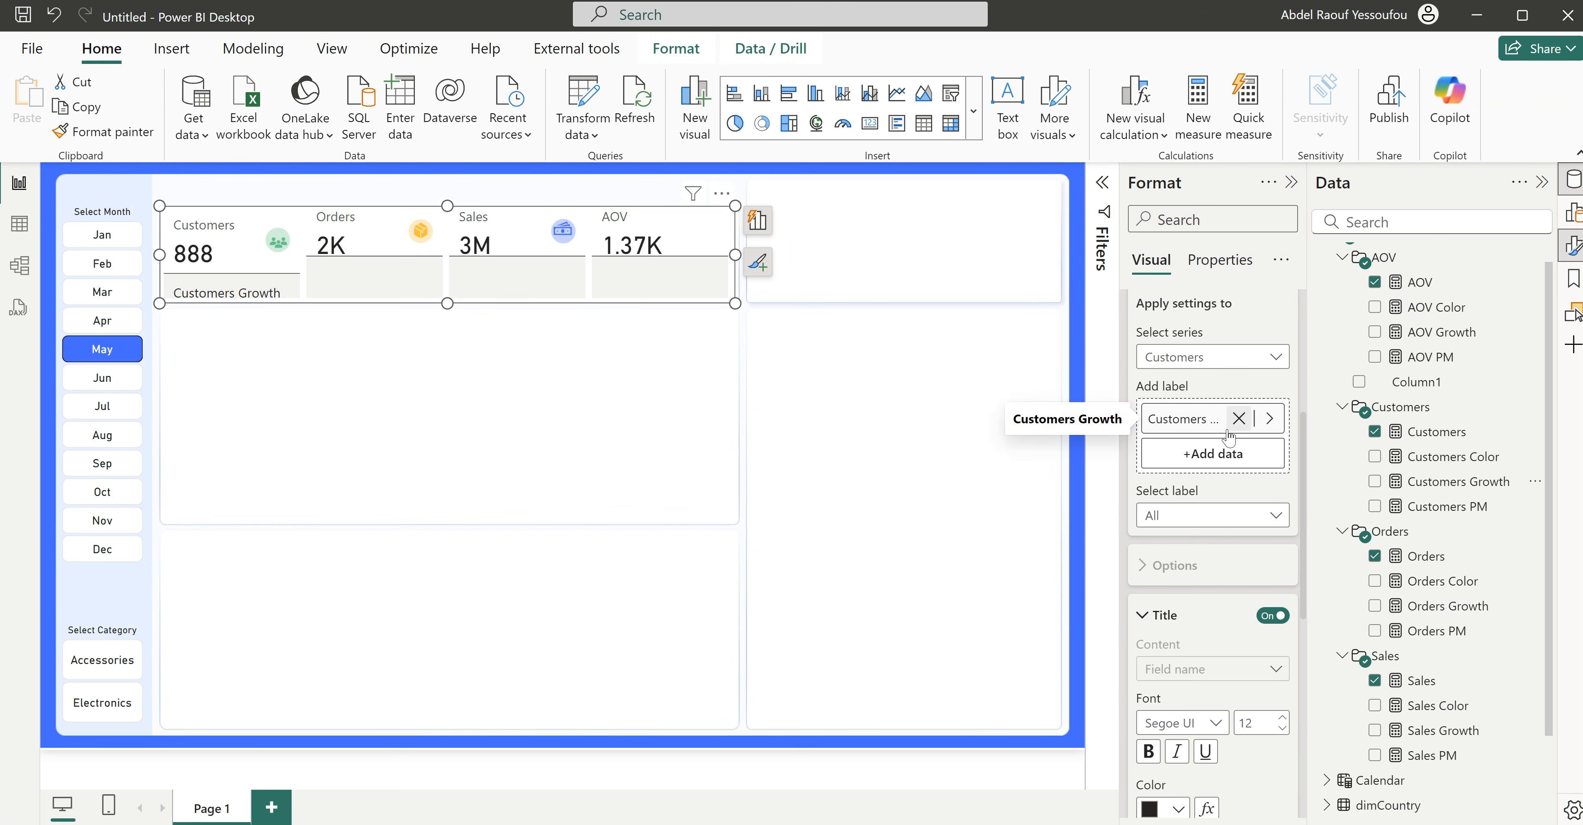
pyautogui.moveTo(448, 303); pyautogui.dragTo(449, 328)
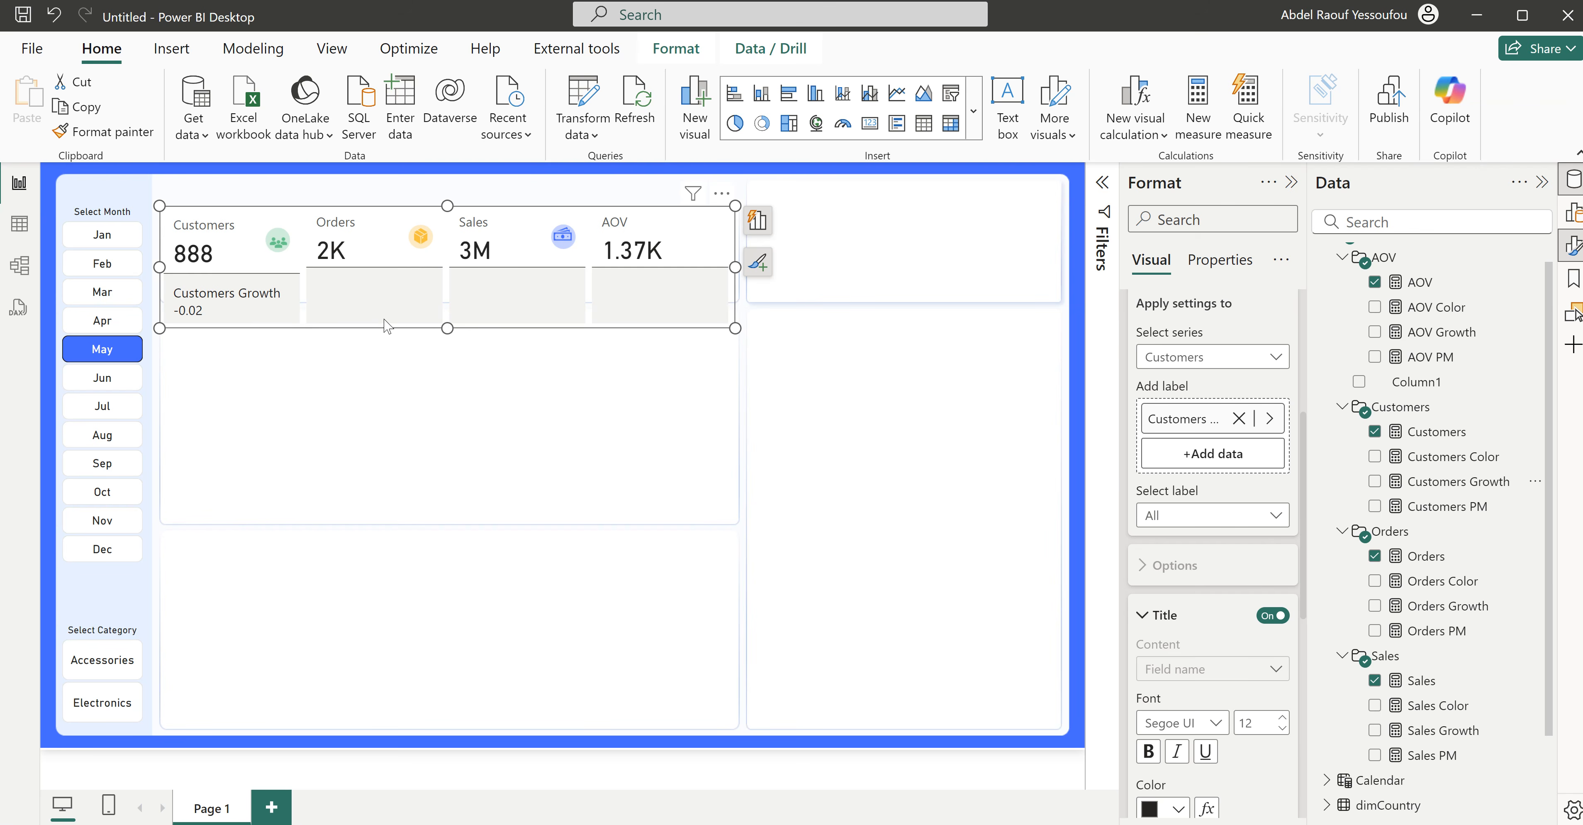
# Step: Format the Orders Growth measure as a percentage with 1 decimal place
pyautogui.click(1435, 613)
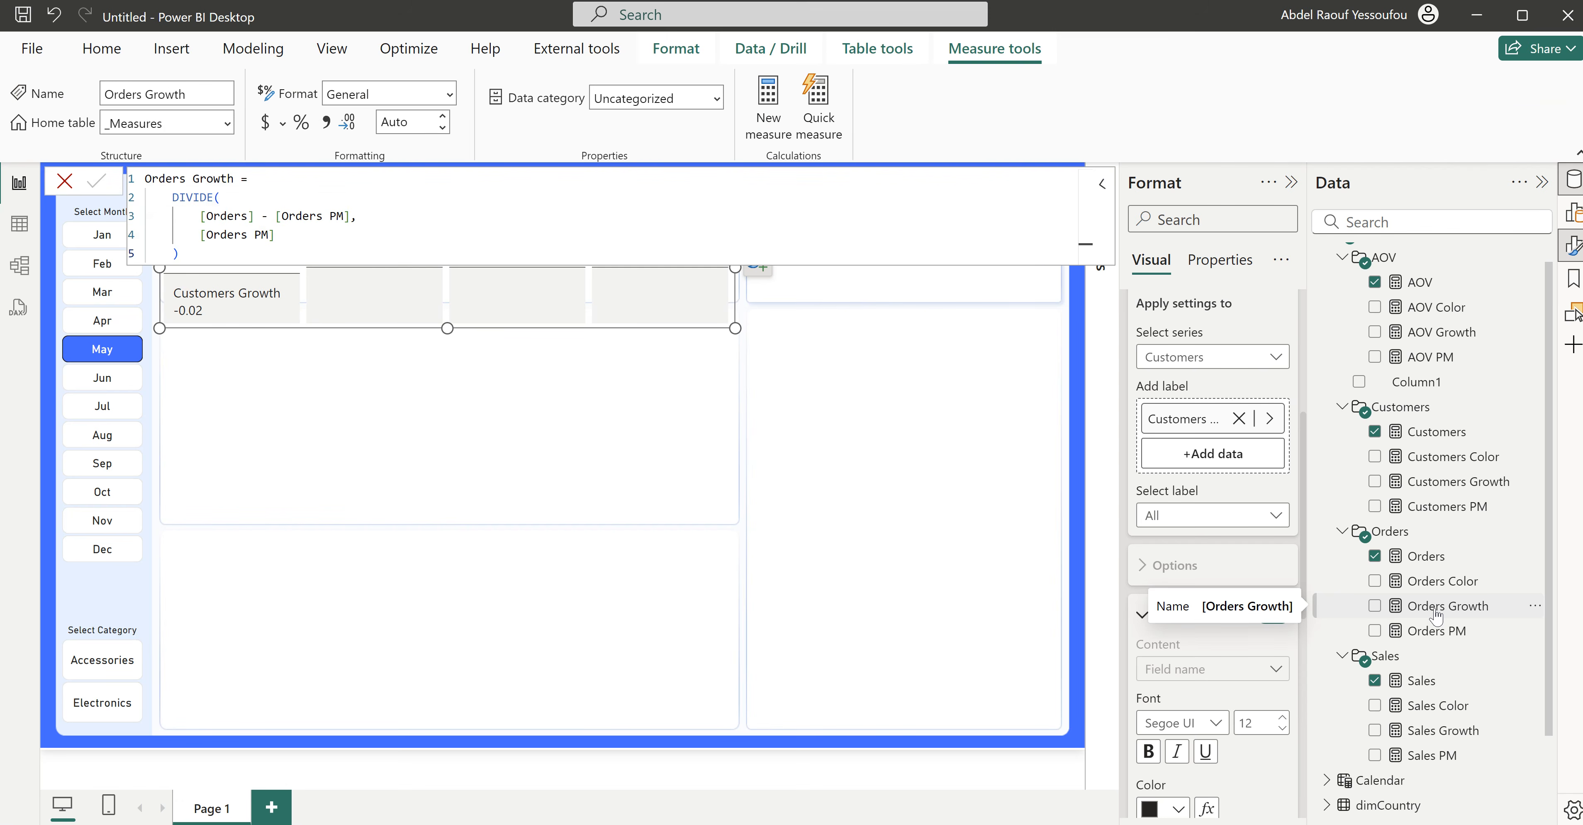
pyautogui.click(300, 123)
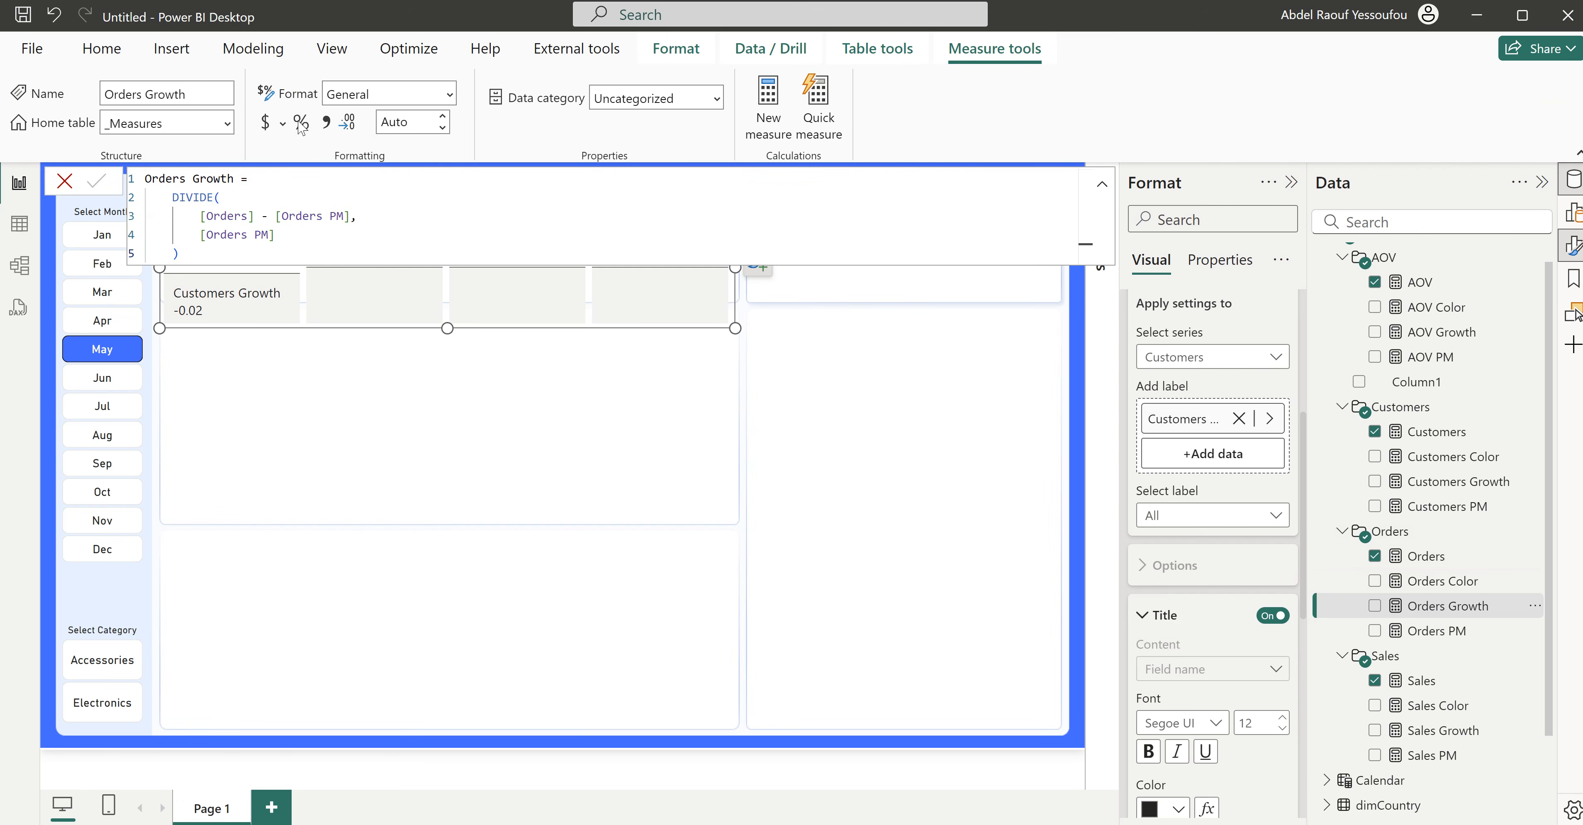
pyautogui.doubleClick(397, 125)
pyautogui.click(397, 125)
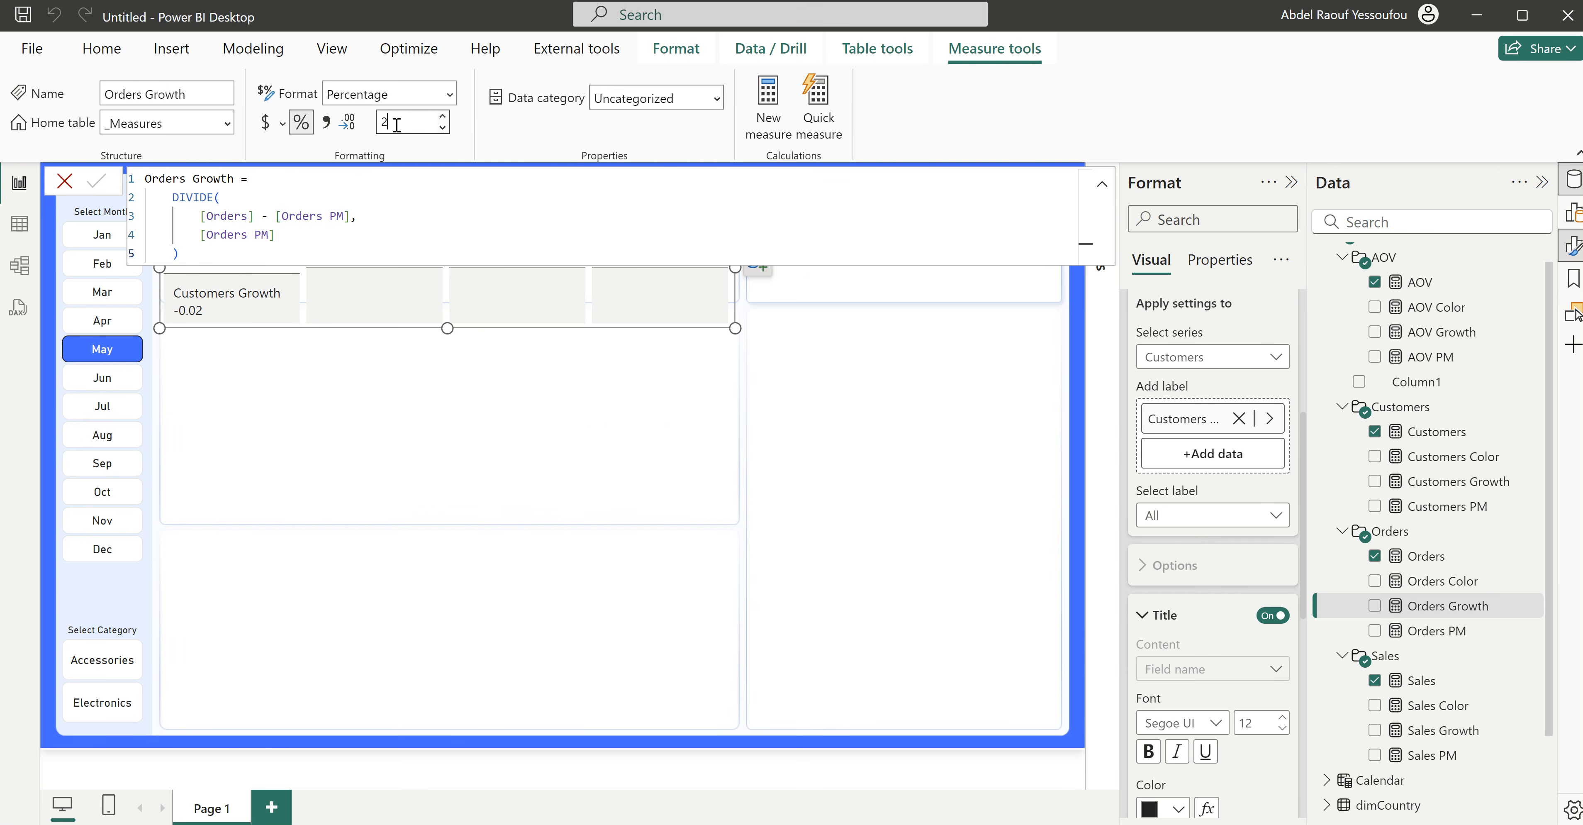
pyautogui.press('Return')
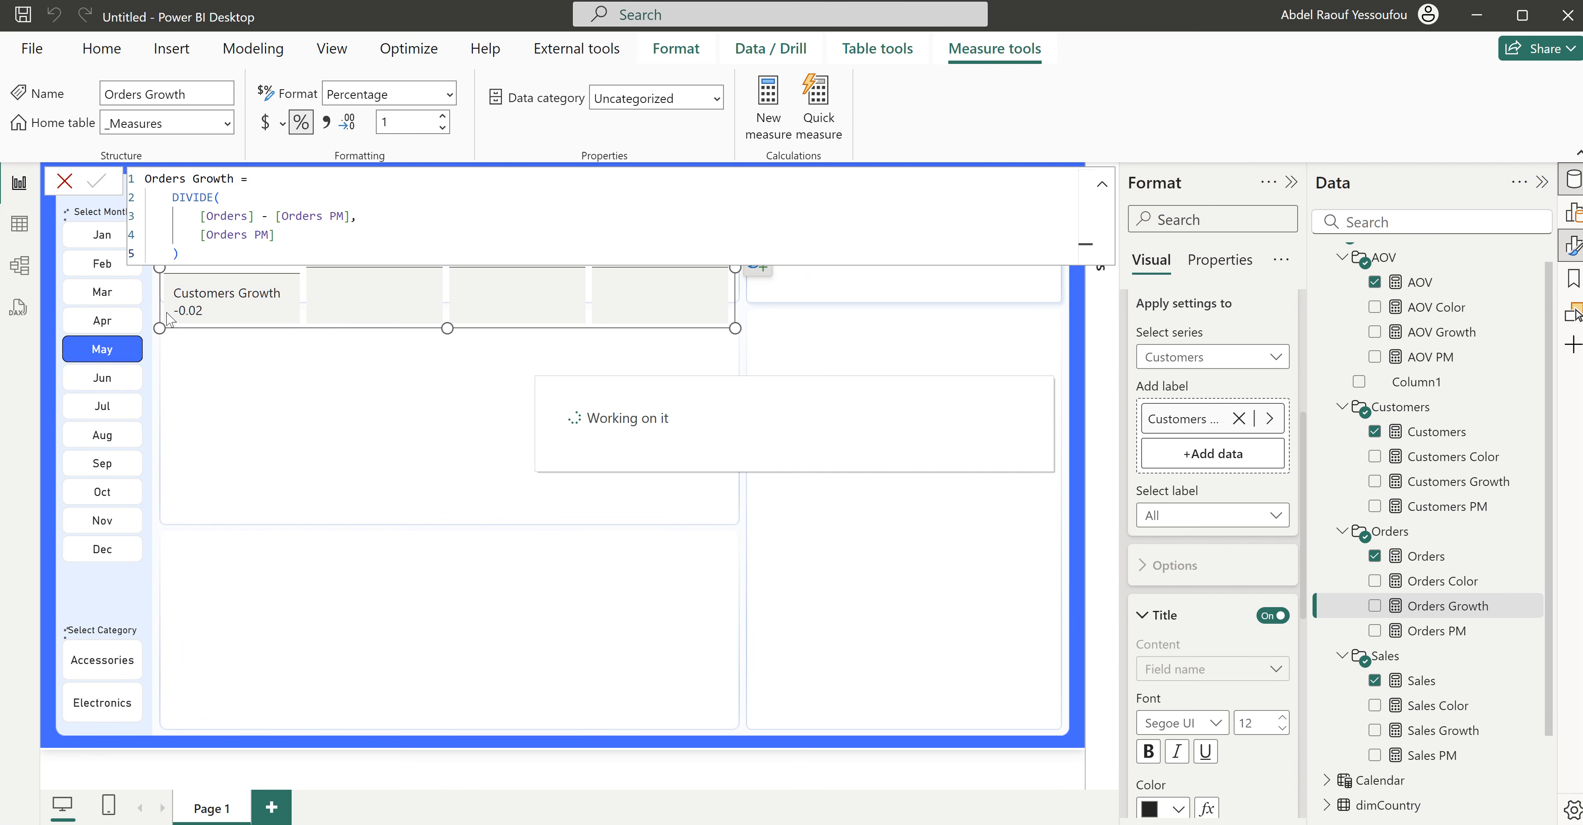
# Step: In the model view, format the AOV, Customers, Orders and Sales Growth measures together as Percentage with 1 decimal place
pyautogui.click(20, 271)
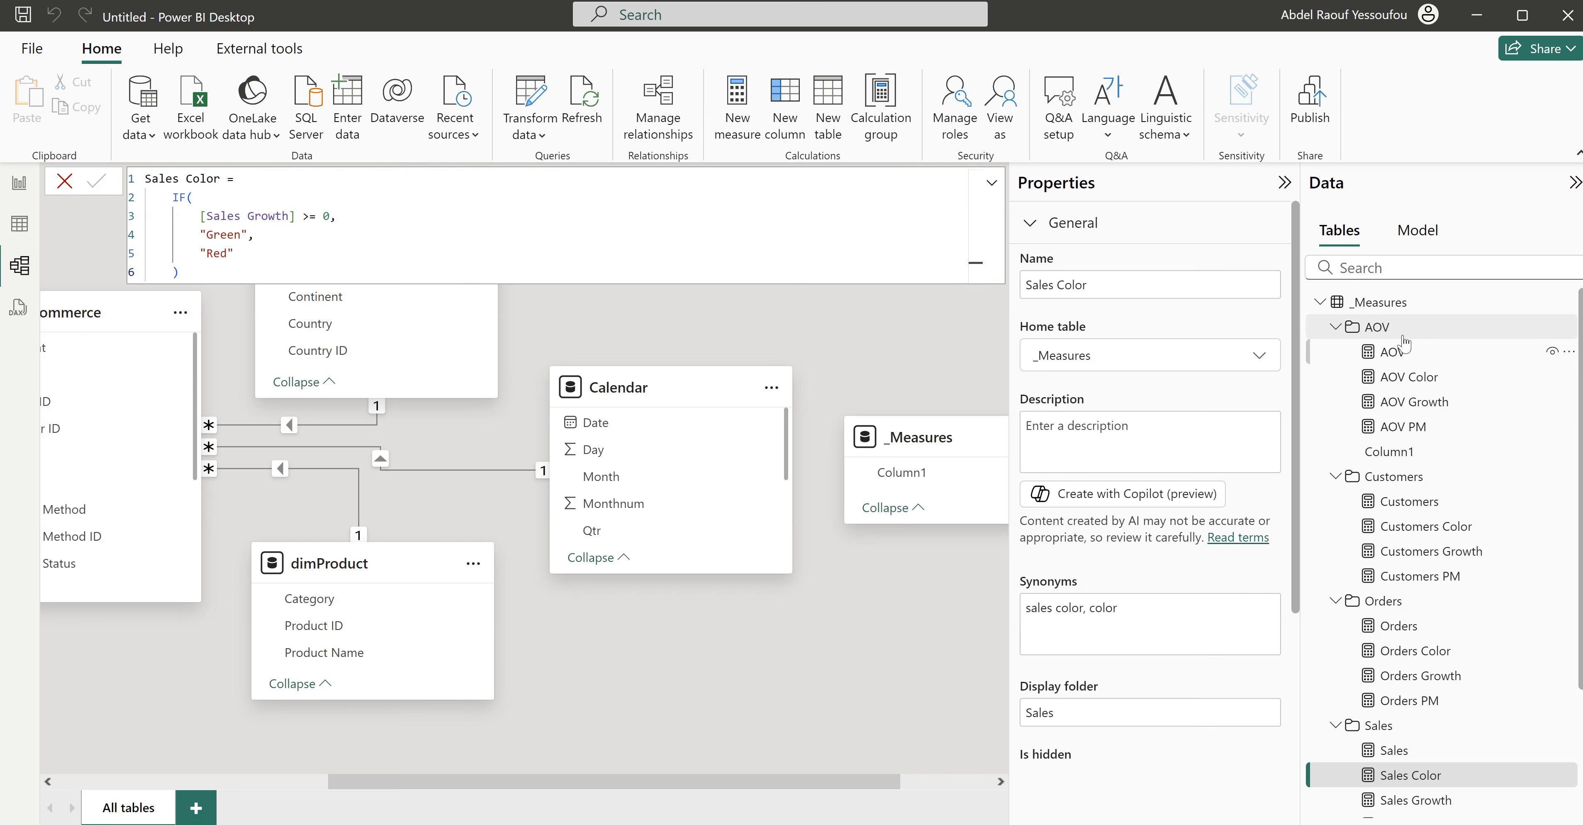
pyautogui.click(1427, 407)
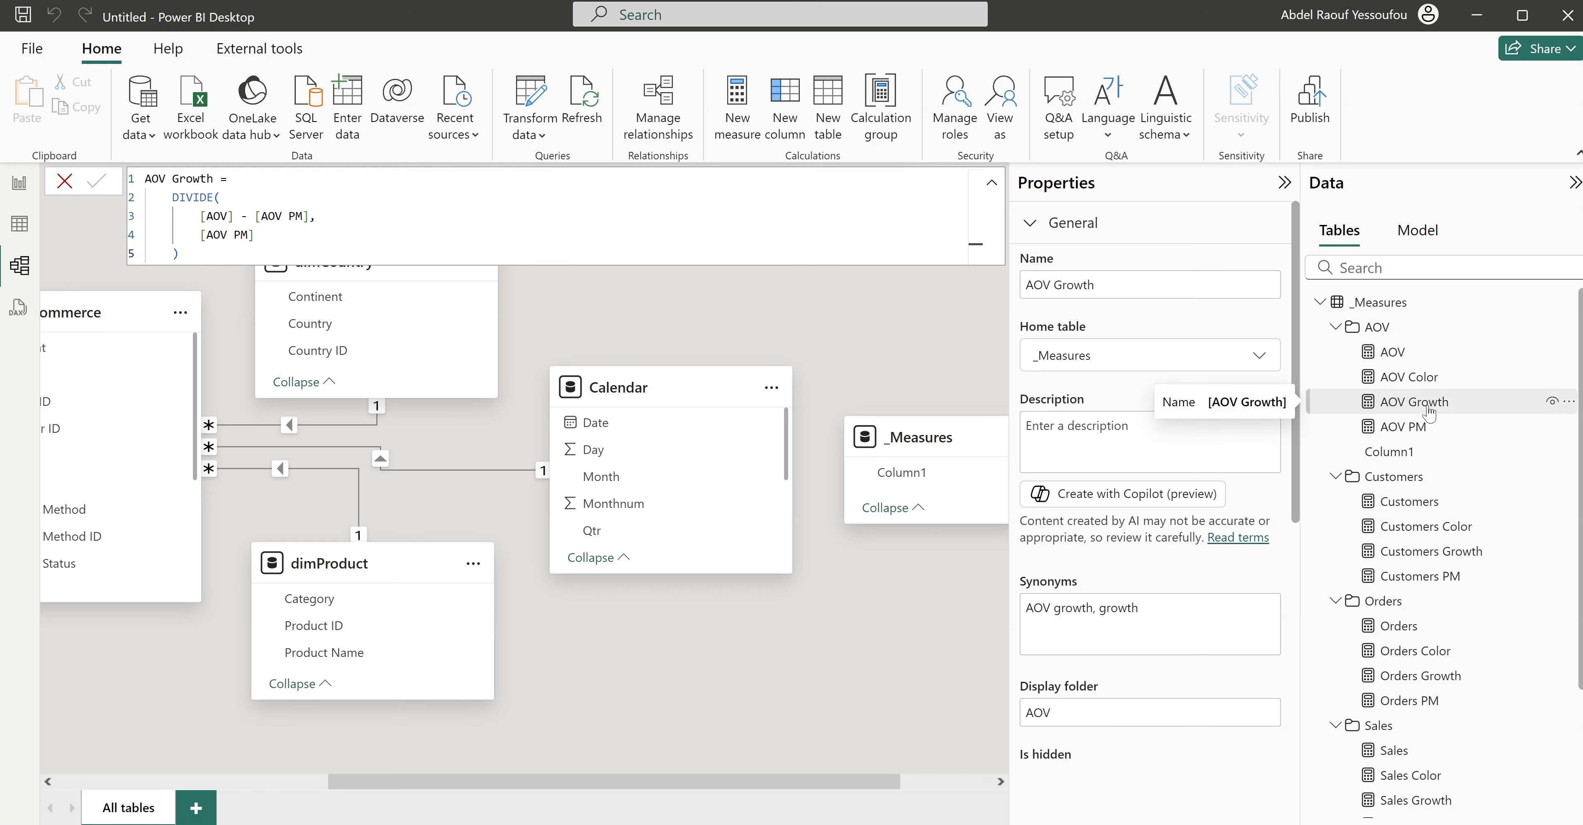
pyautogui.keyDown('ctrl'); pyautogui.click(1433, 557); pyautogui.keyUp('ctrl')
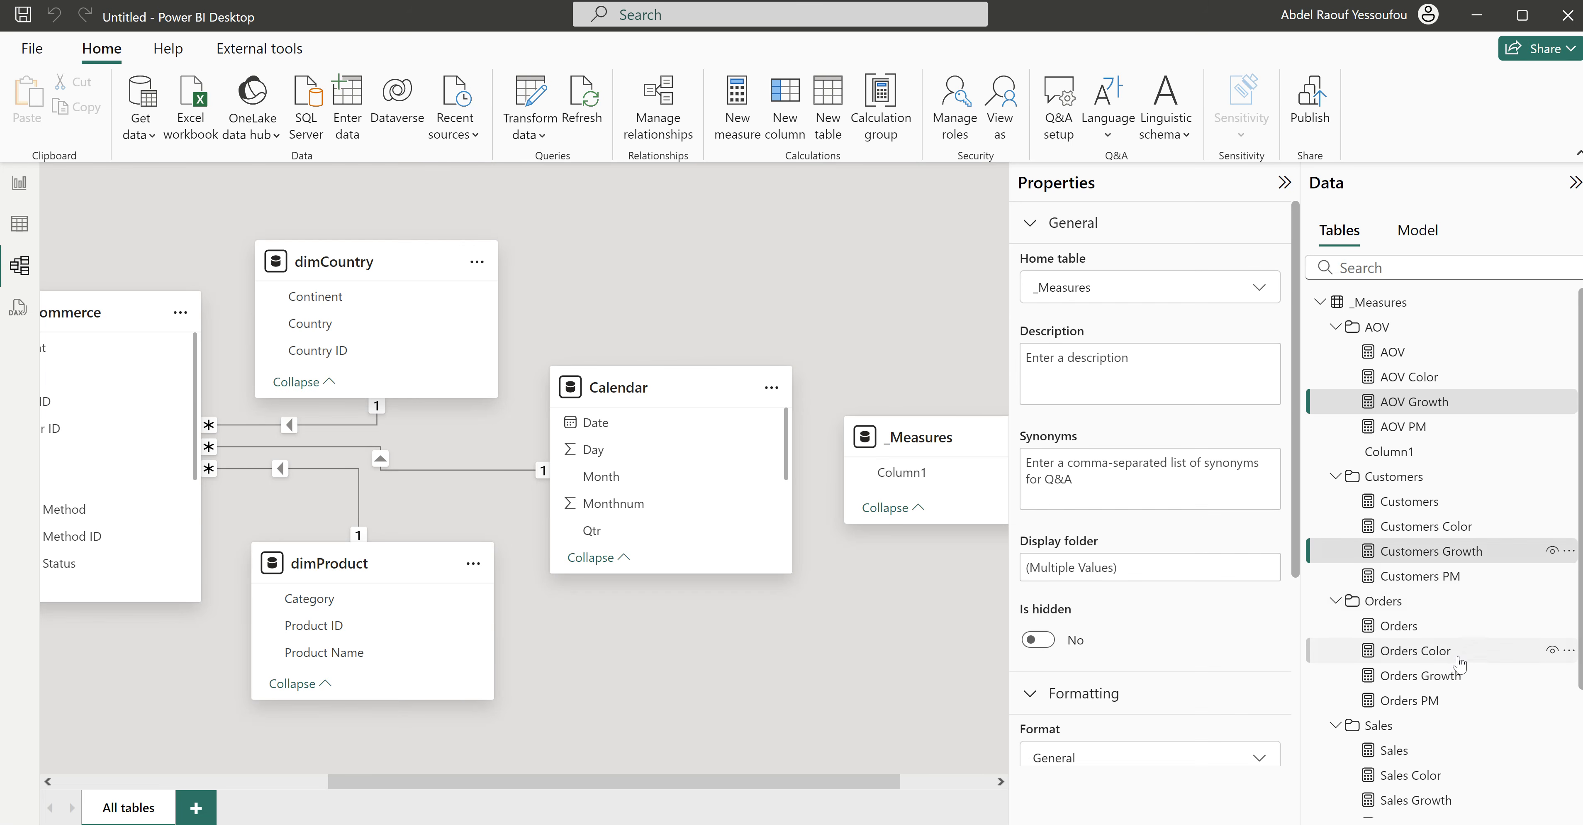
pyautogui.keyDown('ctrl'); pyautogui.click(1442, 679); pyautogui.keyUp('ctrl')
pyautogui.scroll(-3, 1432, 657)
pyautogui.keyDown('ctrl'); pyautogui.click(1424, 639); pyautogui.keyUp('ctrl')
pyautogui.scroll(-5, 1173, 655)
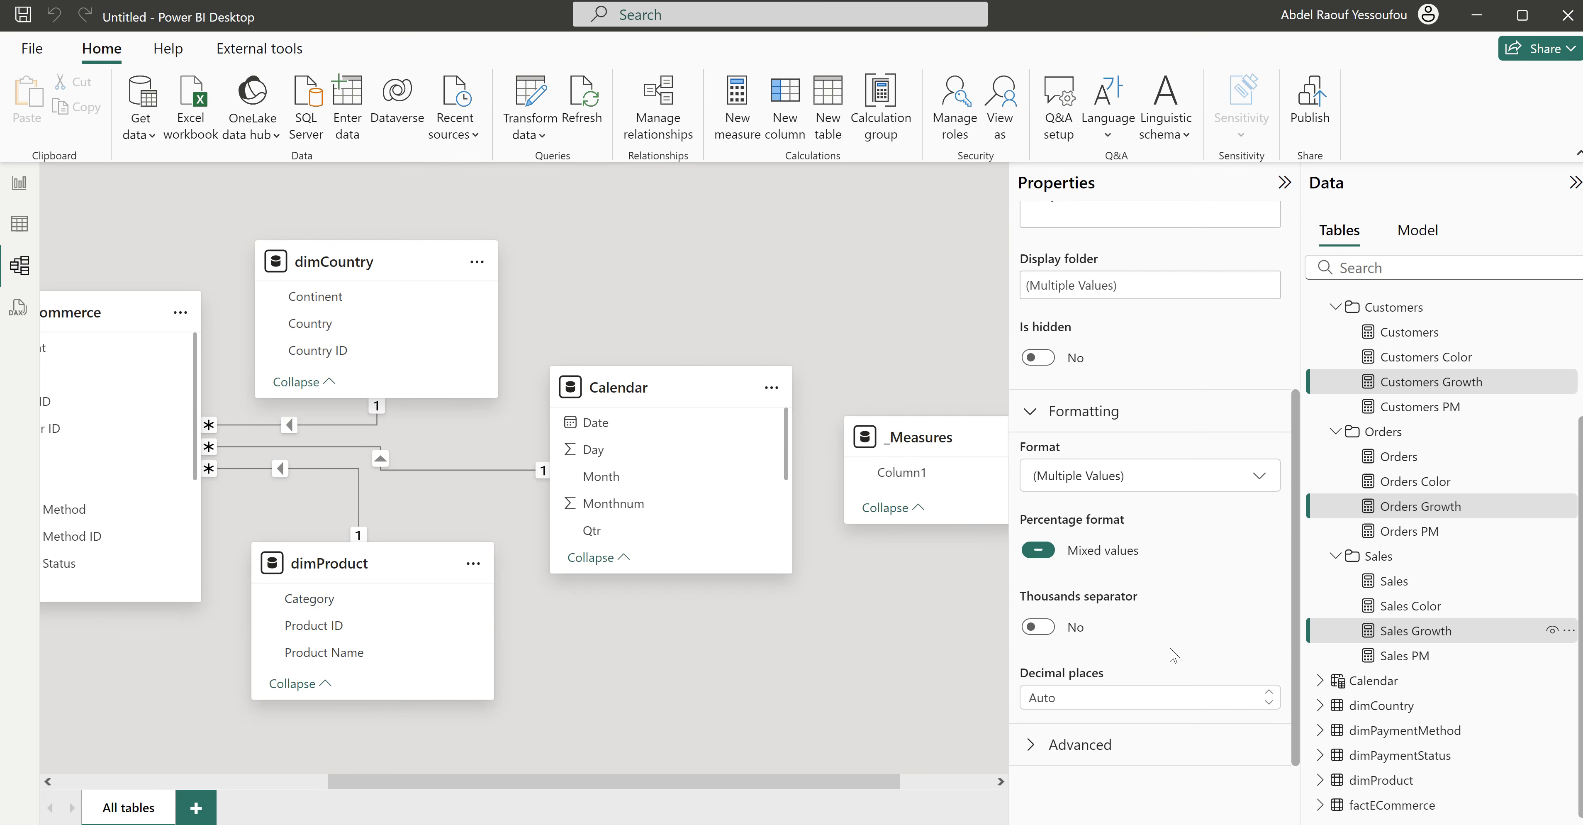
pyautogui.click(1103, 482)
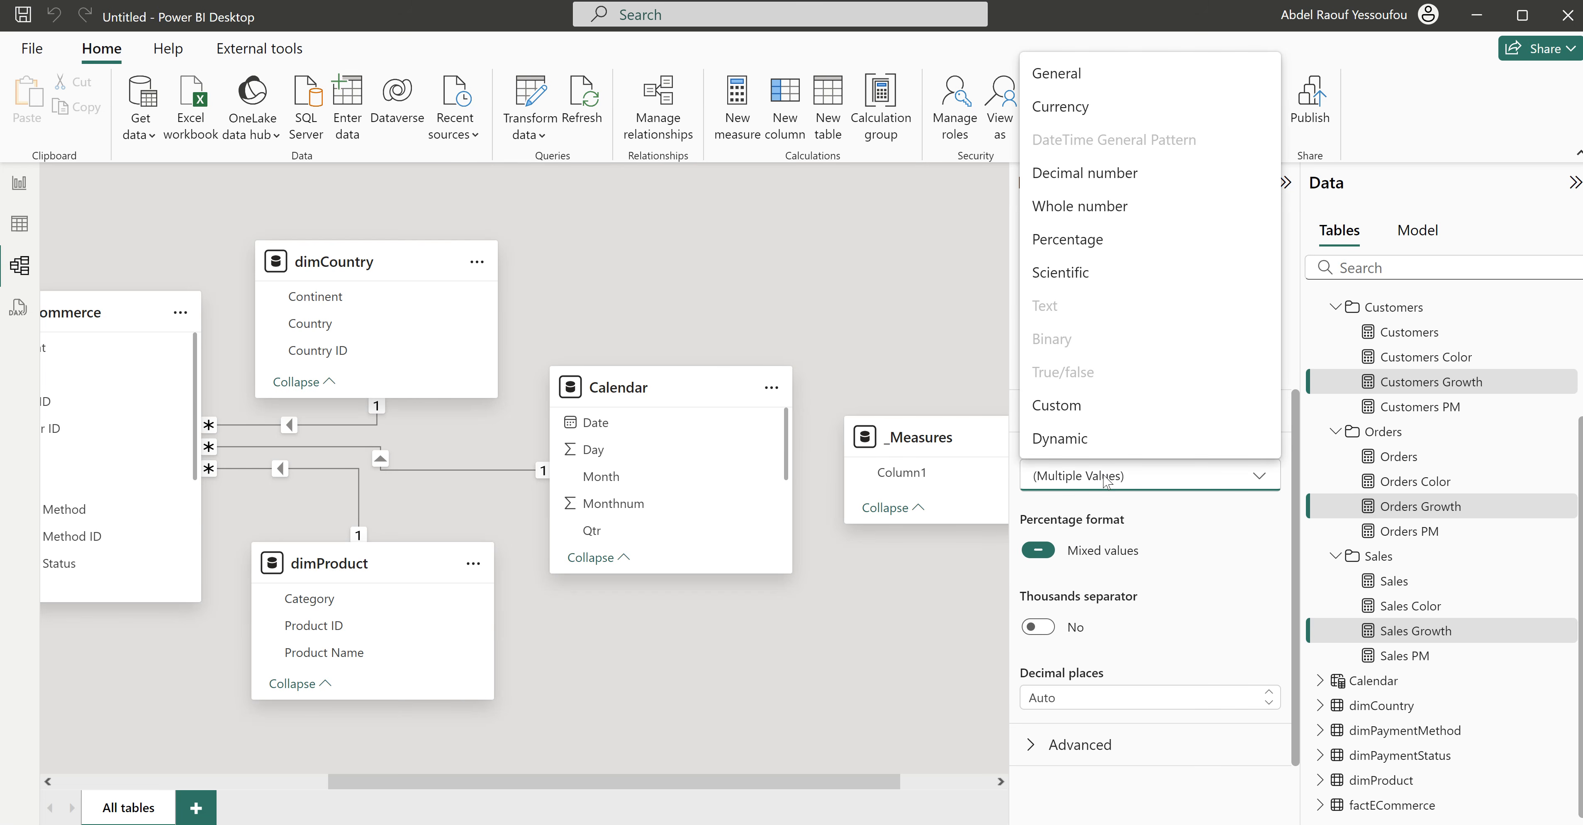
pyautogui.click(1069, 239)
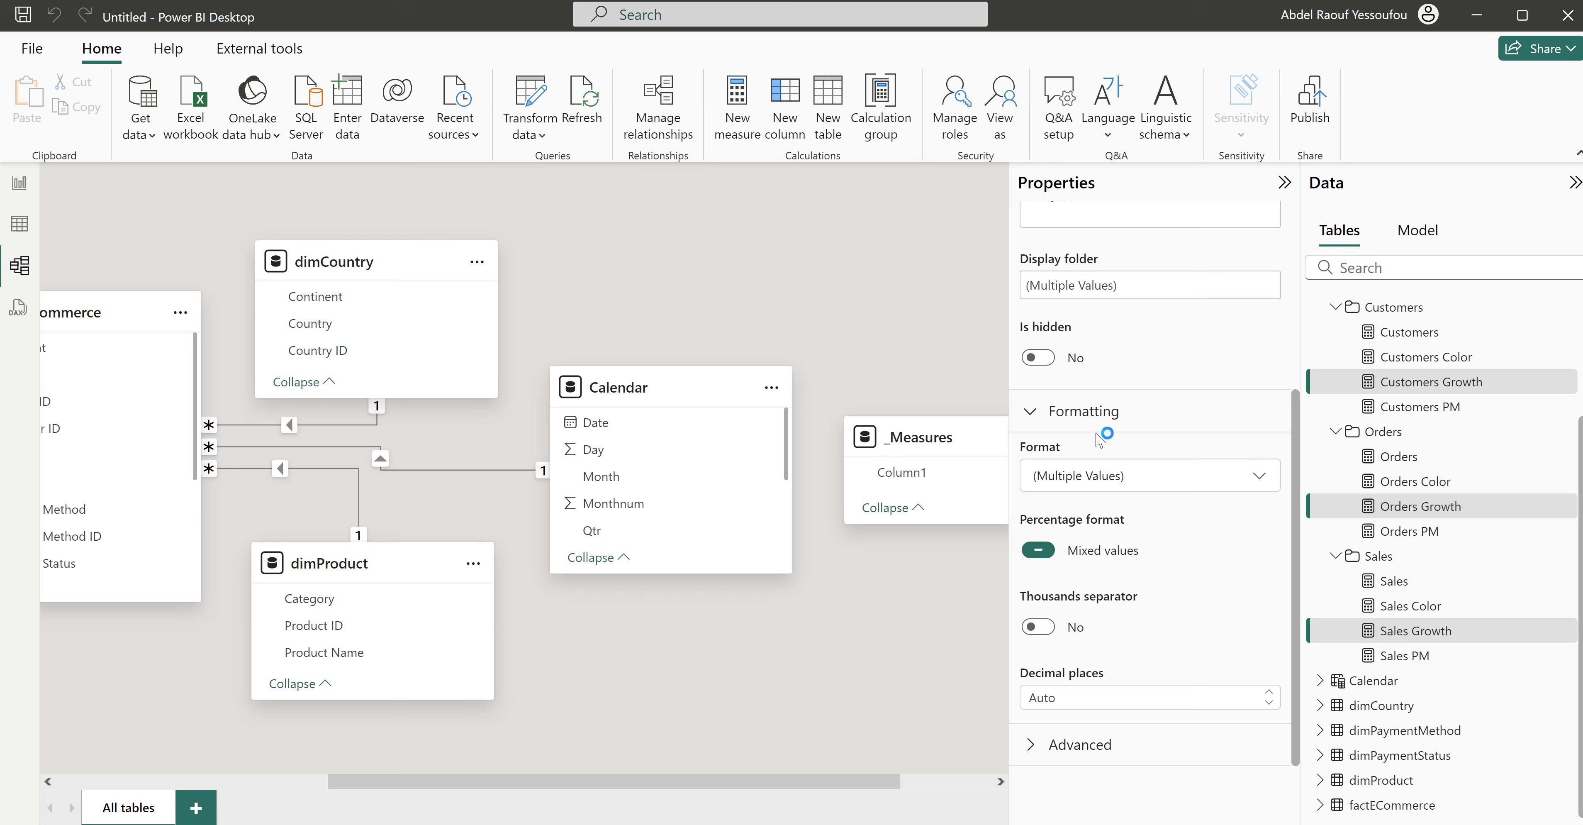
pyautogui.click(1057, 699)
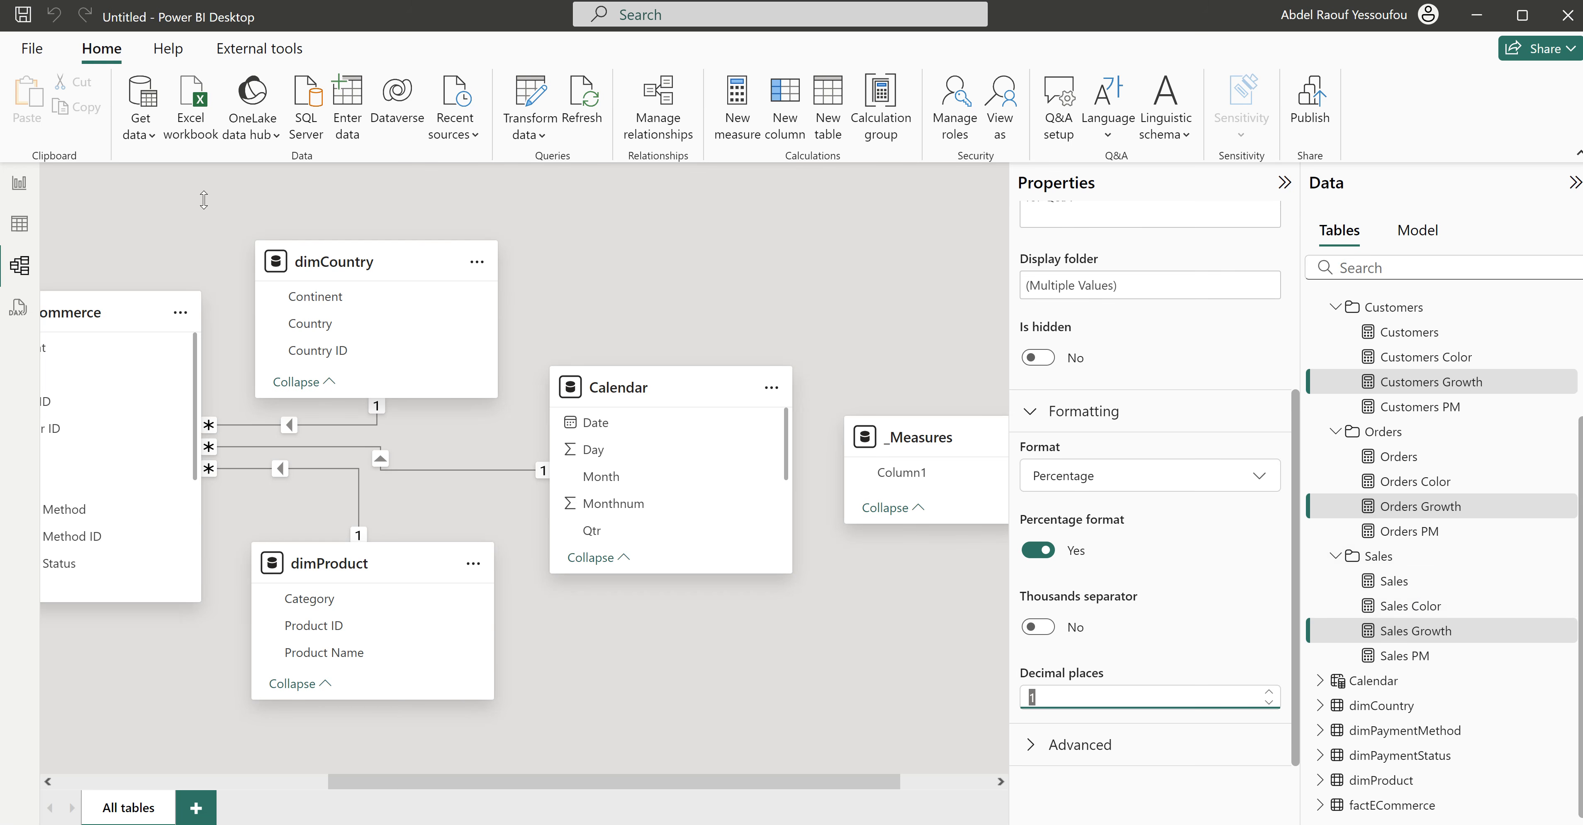
# Step: Return to the report page and filter it to Apr with the month slicer
pyautogui.click(20, 184)
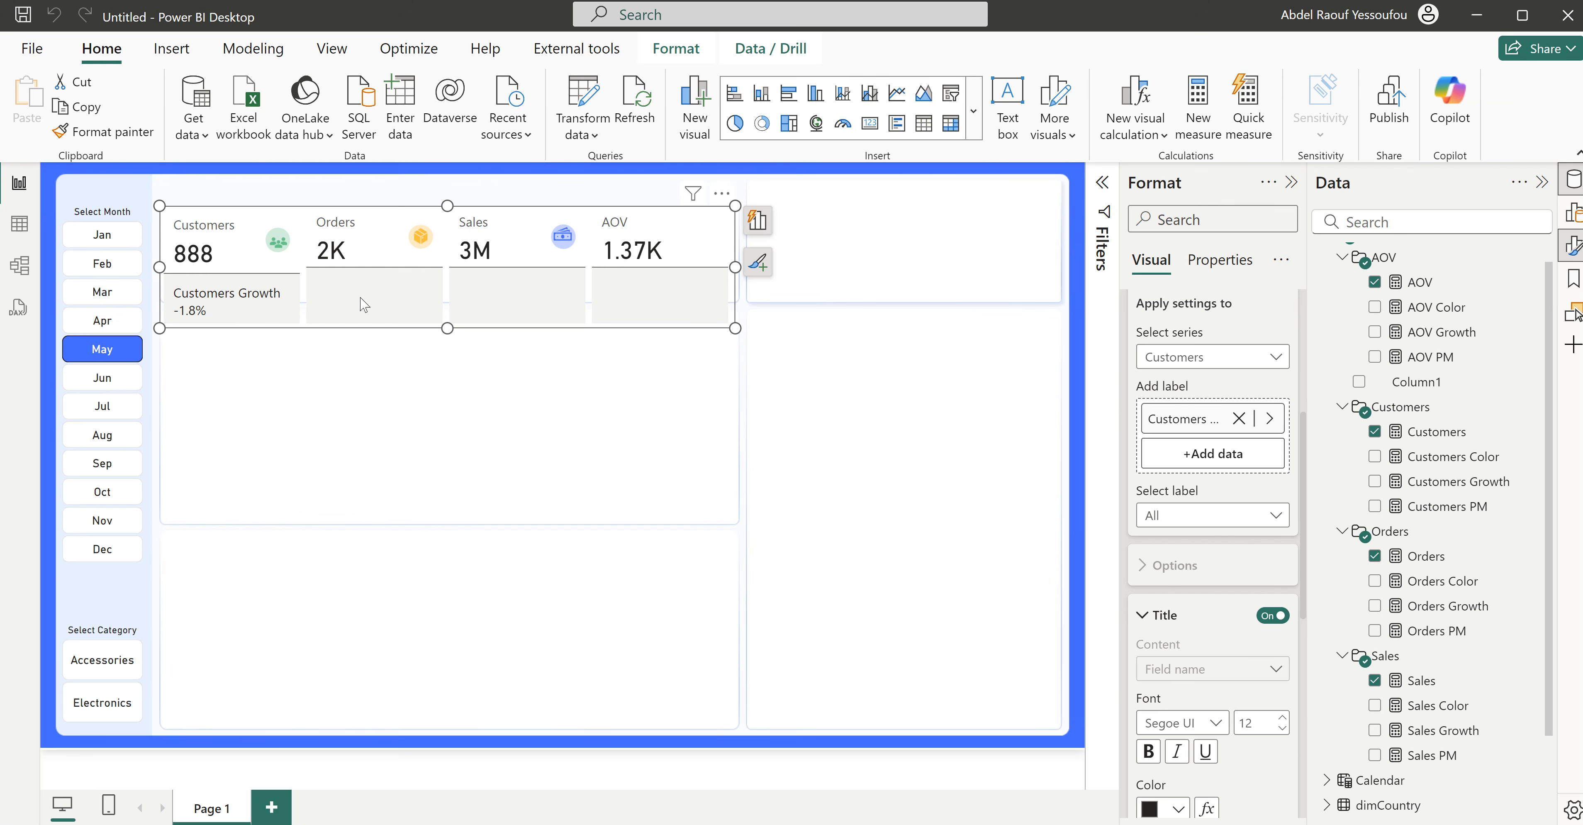
pyautogui.click(111, 332)
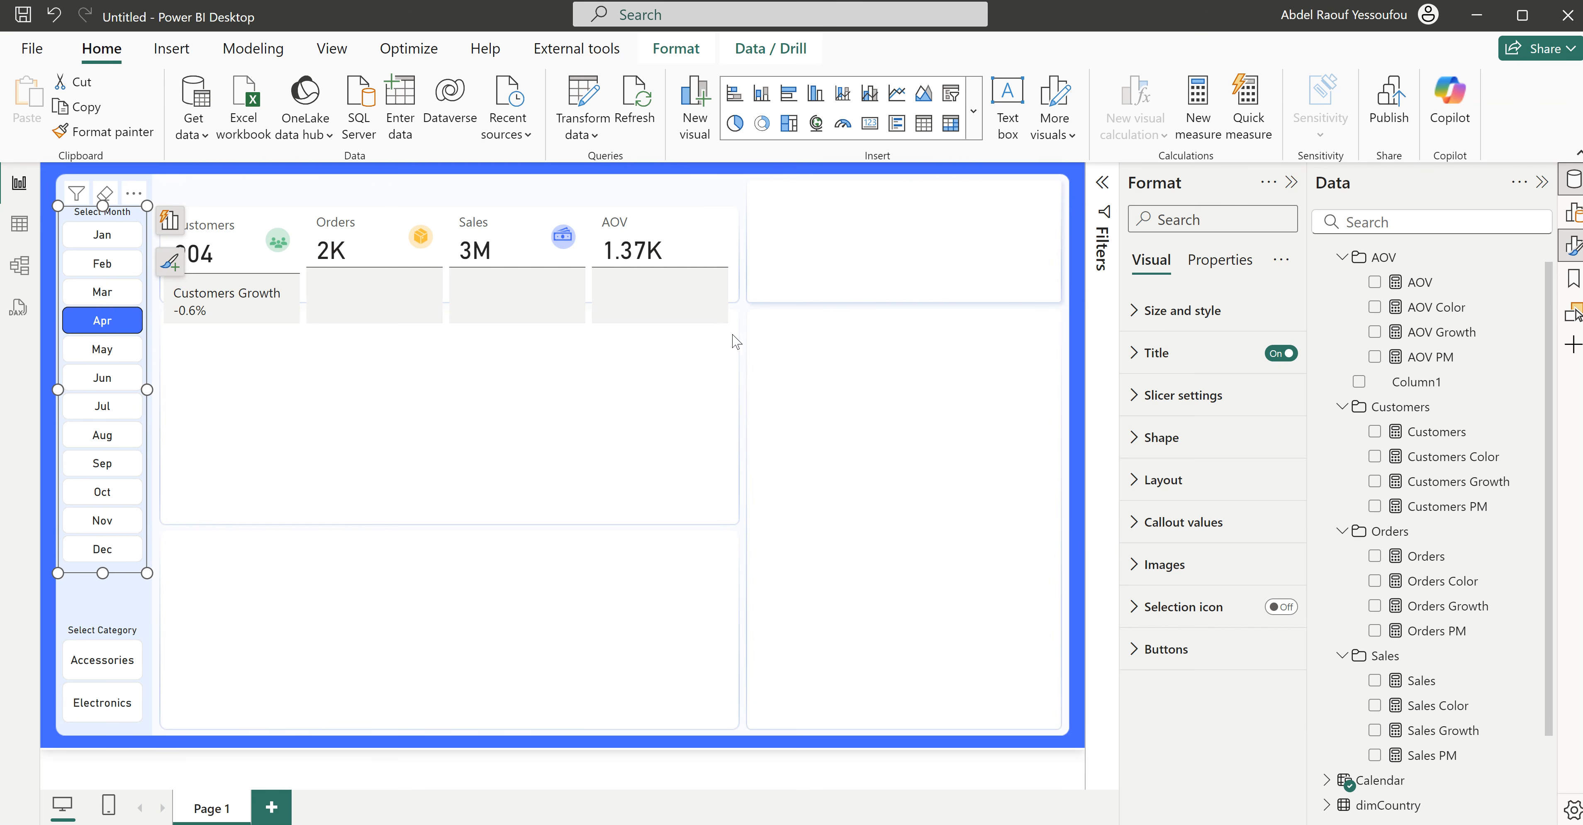
# Step: Add Orders Growth as a reference label for the Orders series of the KPI card
pyautogui.click(729, 325)
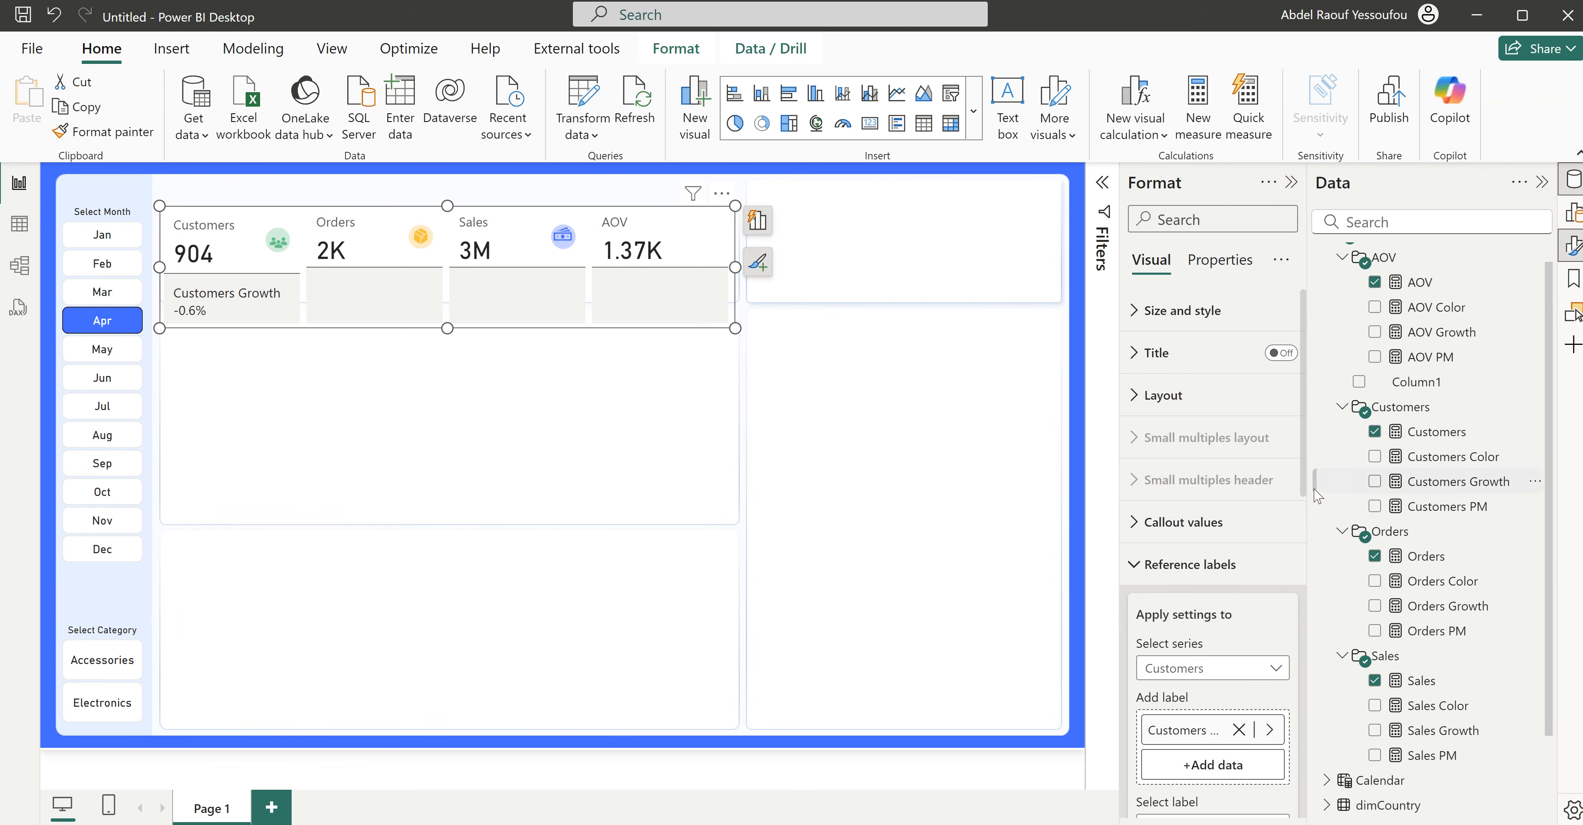
pyautogui.scroll(-3, 1186, 638)
pyautogui.scroll(-2, 1185, 639)
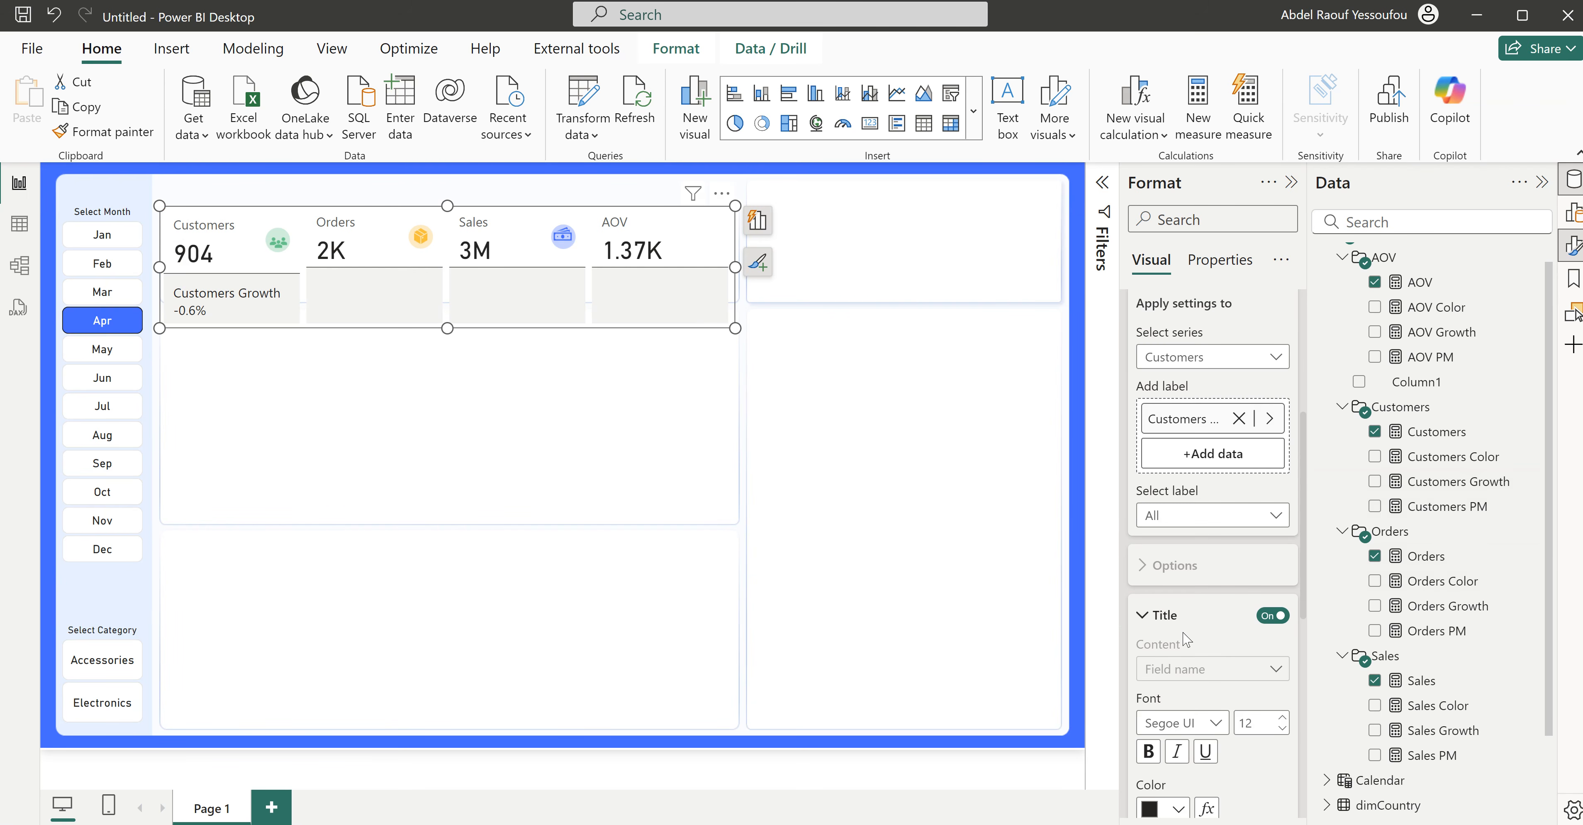
pyautogui.scroll(-2, 1256, 655)
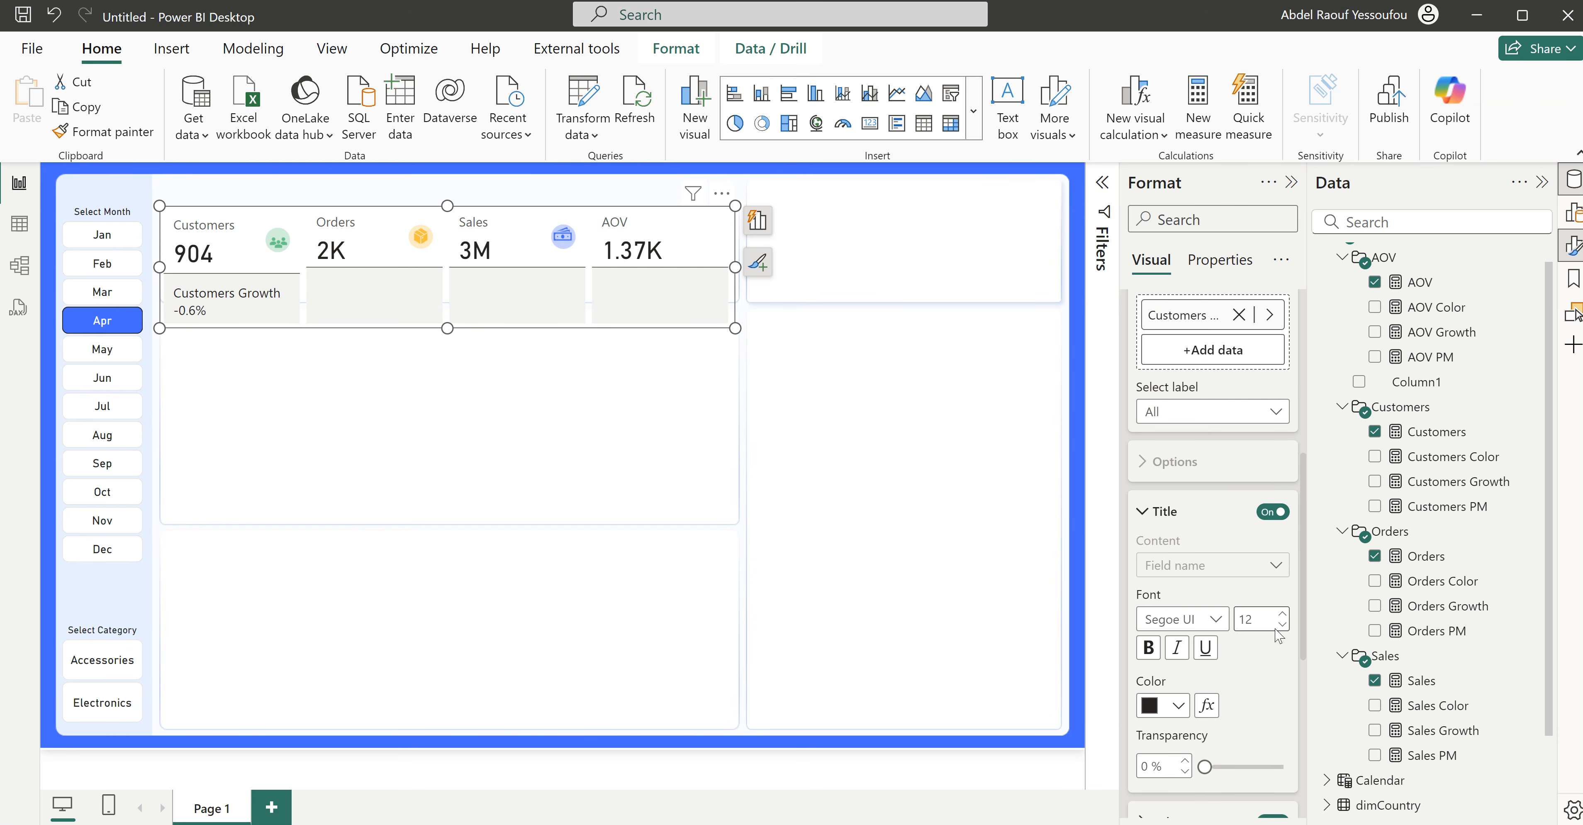
pyautogui.scroll(2, 1275, 633)
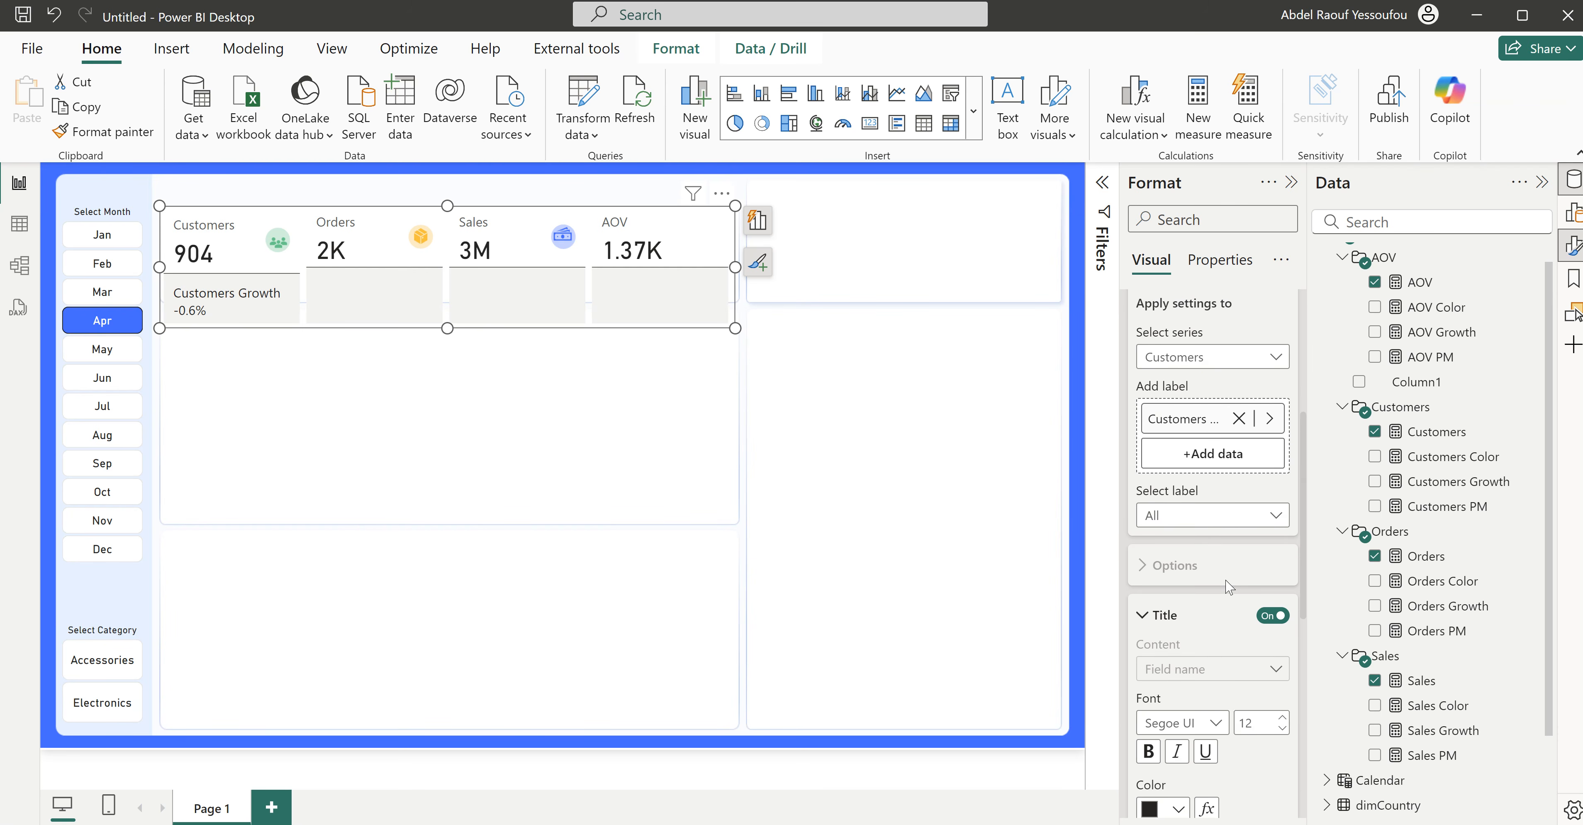
pyautogui.scroll(2, 1226, 587)
pyautogui.click(1202, 467)
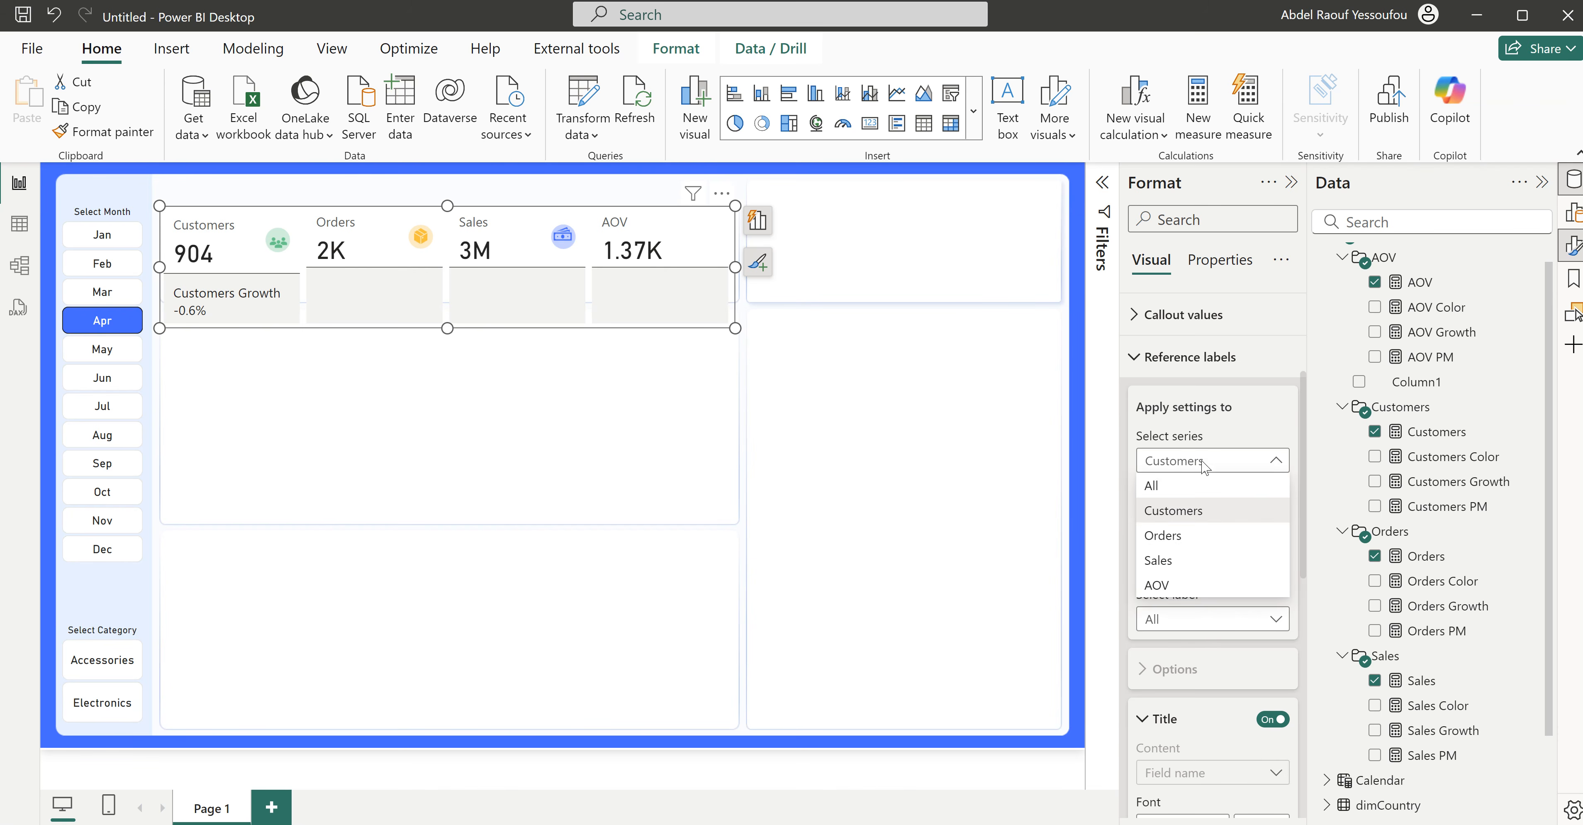
pyautogui.click(1185, 537)
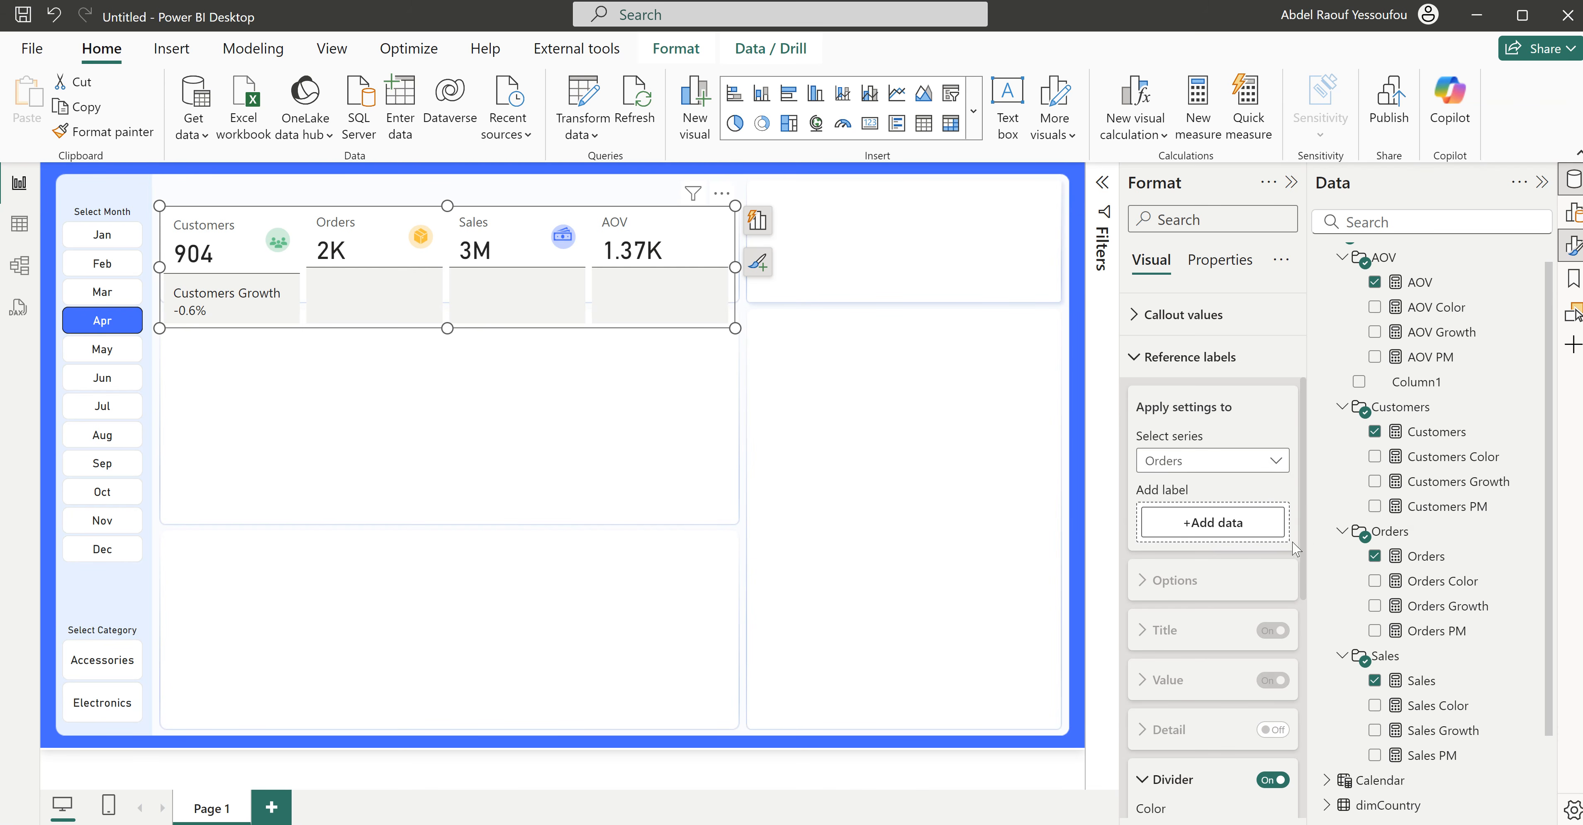
pyautogui.moveTo(1463, 608); pyautogui.dragTo(1228, 527)
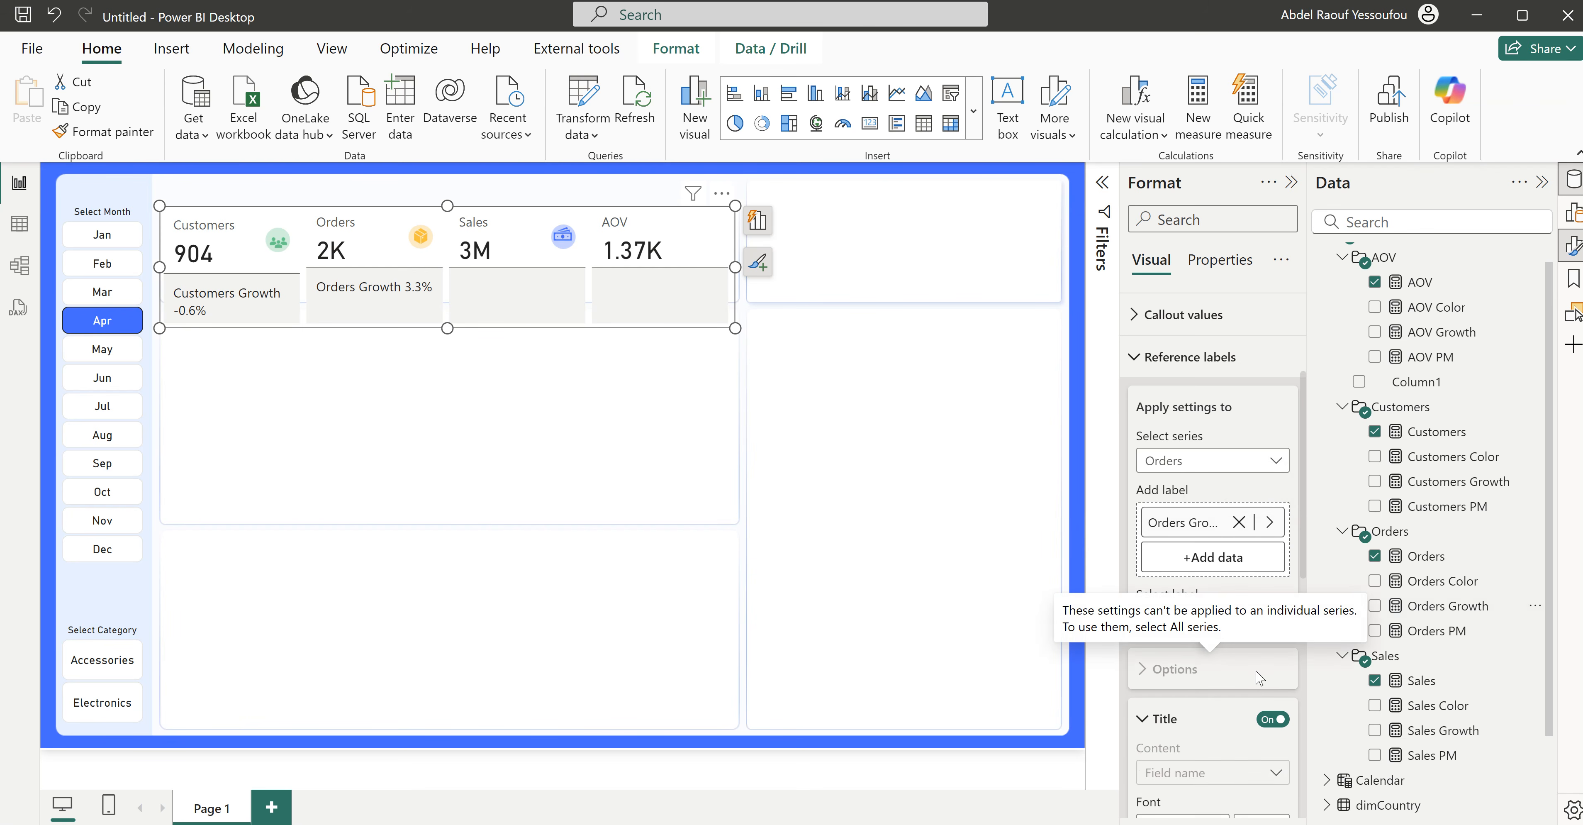
# Step: Add Sales Growth as a reference label for the Sales series of the KPI card
pyautogui.scroll(-2, 1220, 553)
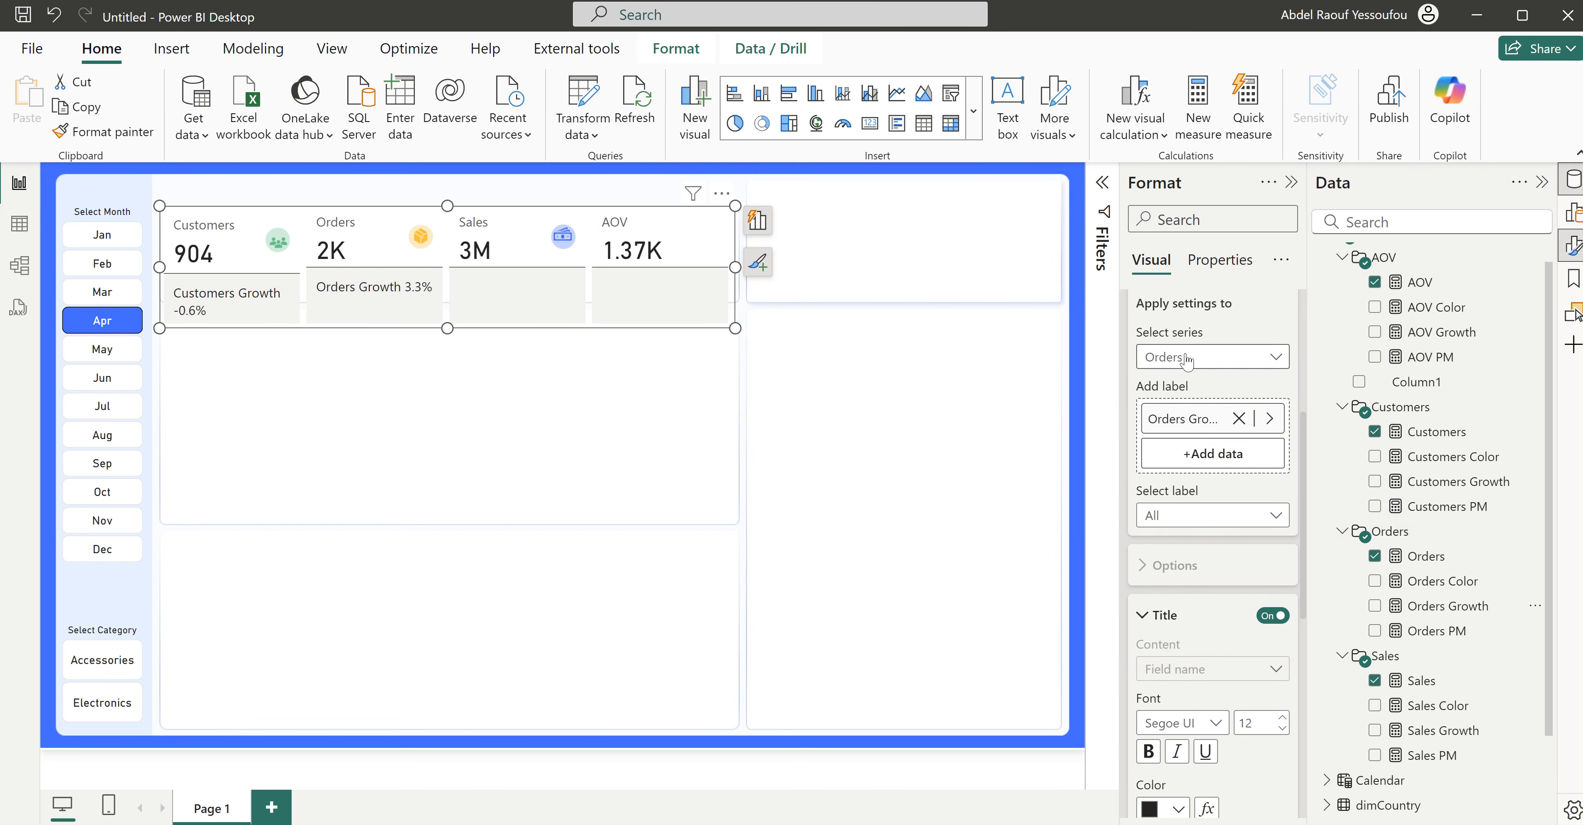
pyautogui.click(1204, 357)
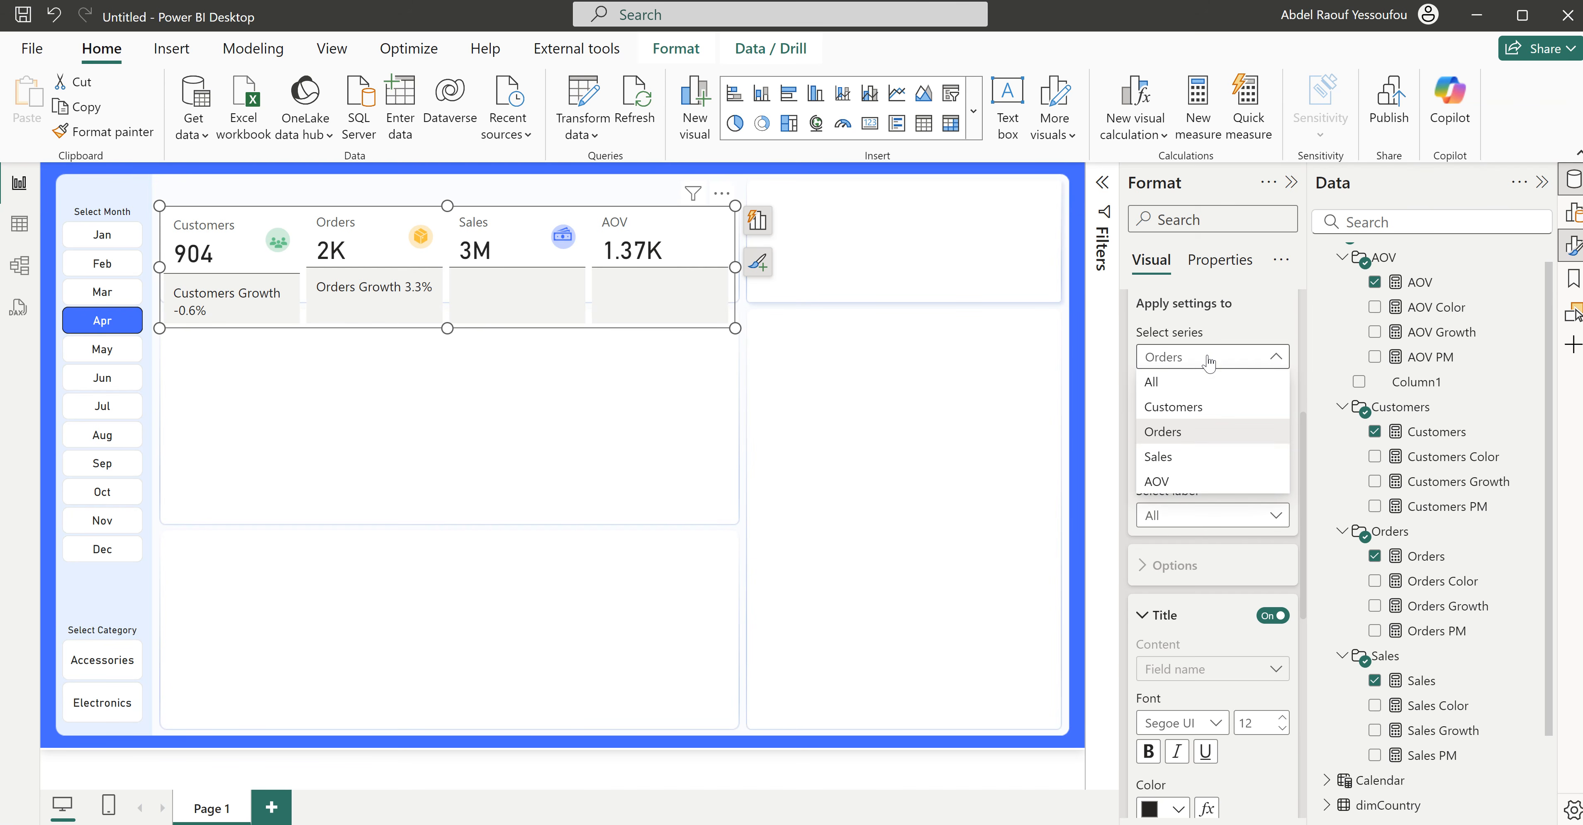
pyautogui.click(1173, 462)
pyautogui.moveTo(1434, 737); pyautogui.dragTo(1220, 424)
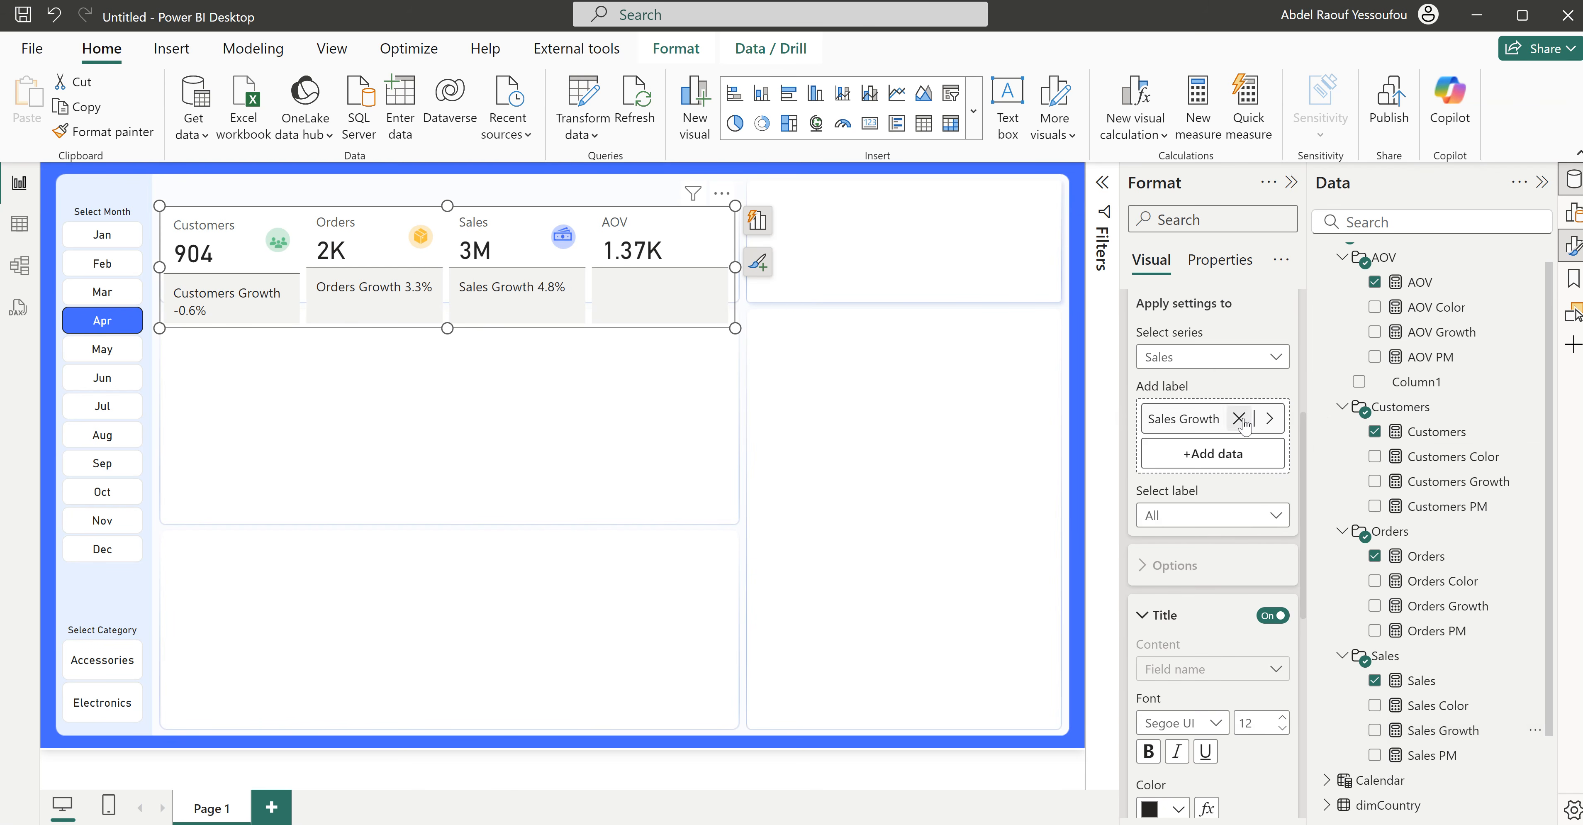
# Step: Add AOV Growth as a reference label for the AOV series of the KPI card
pyautogui.click(1185, 358)
pyautogui.click(1168, 485)
pyautogui.moveTo(1440, 332); pyautogui.dragTo(1232, 423)
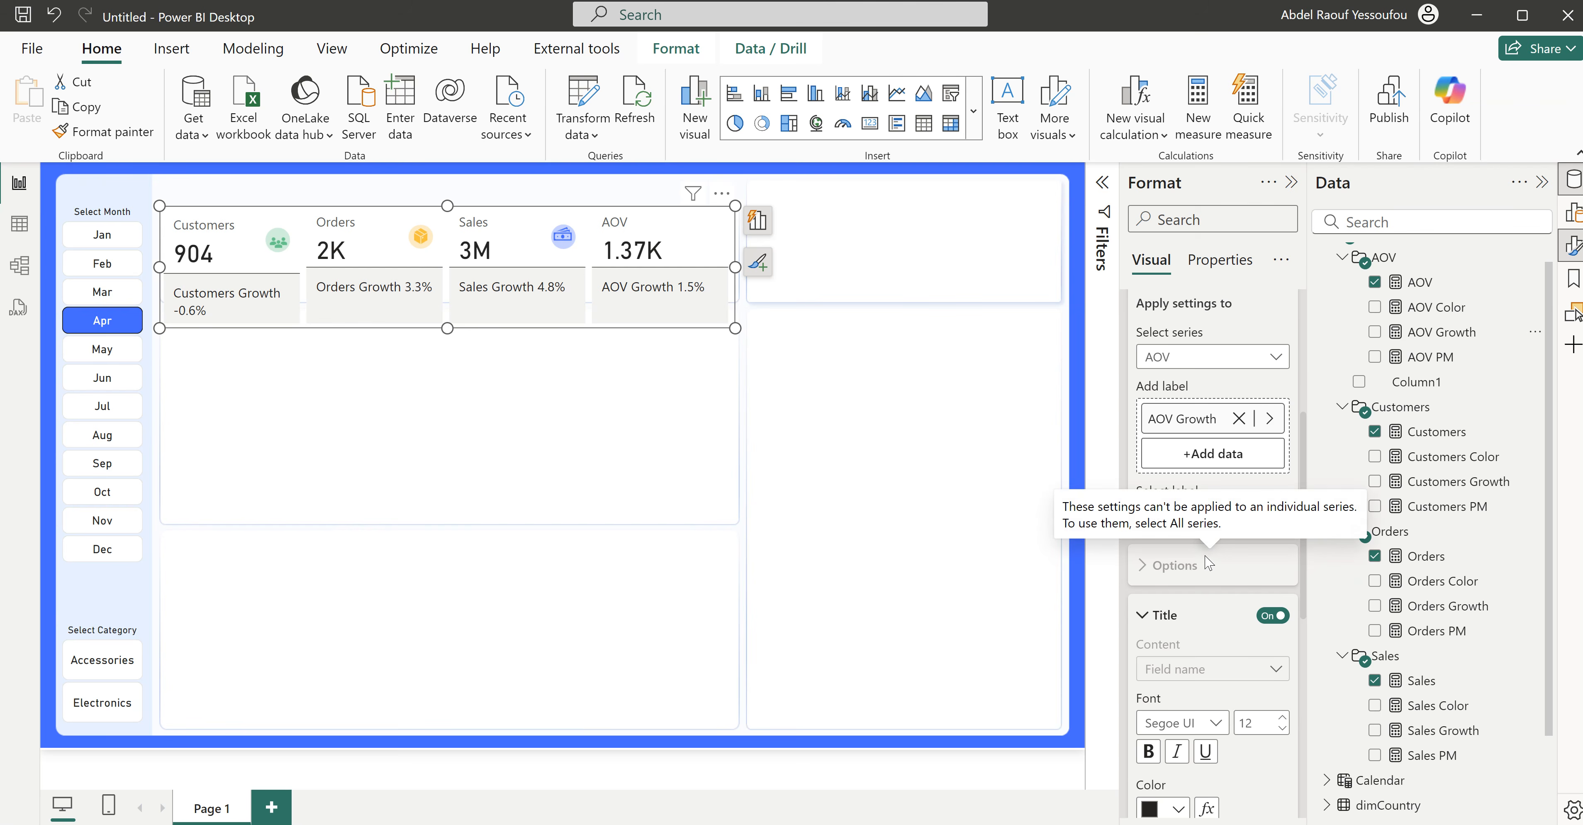
# Step: Color the Customers series' reference label value conditionally by field value, based on the Customers Color measure
pyautogui.scroll(-3, 1206, 562)
pyautogui.scroll(3, 1207, 562)
pyautogui.scroll(2, 1208, 564)
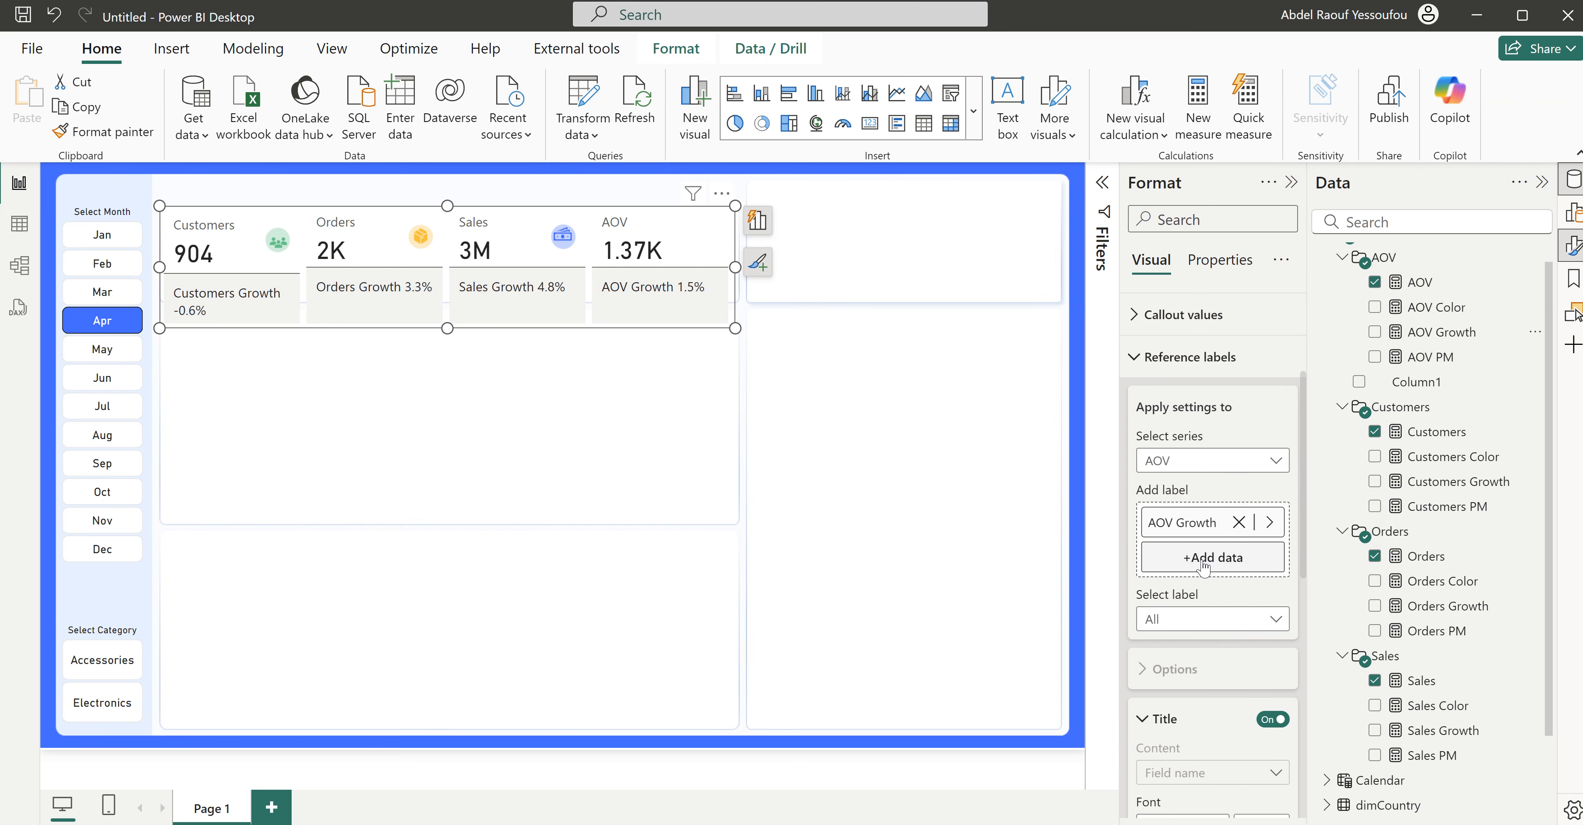
pyautogui.click(1191, 461)
pyautogui.click(1184, 512)
pyautogui.scroll(-10, 1201, 552)
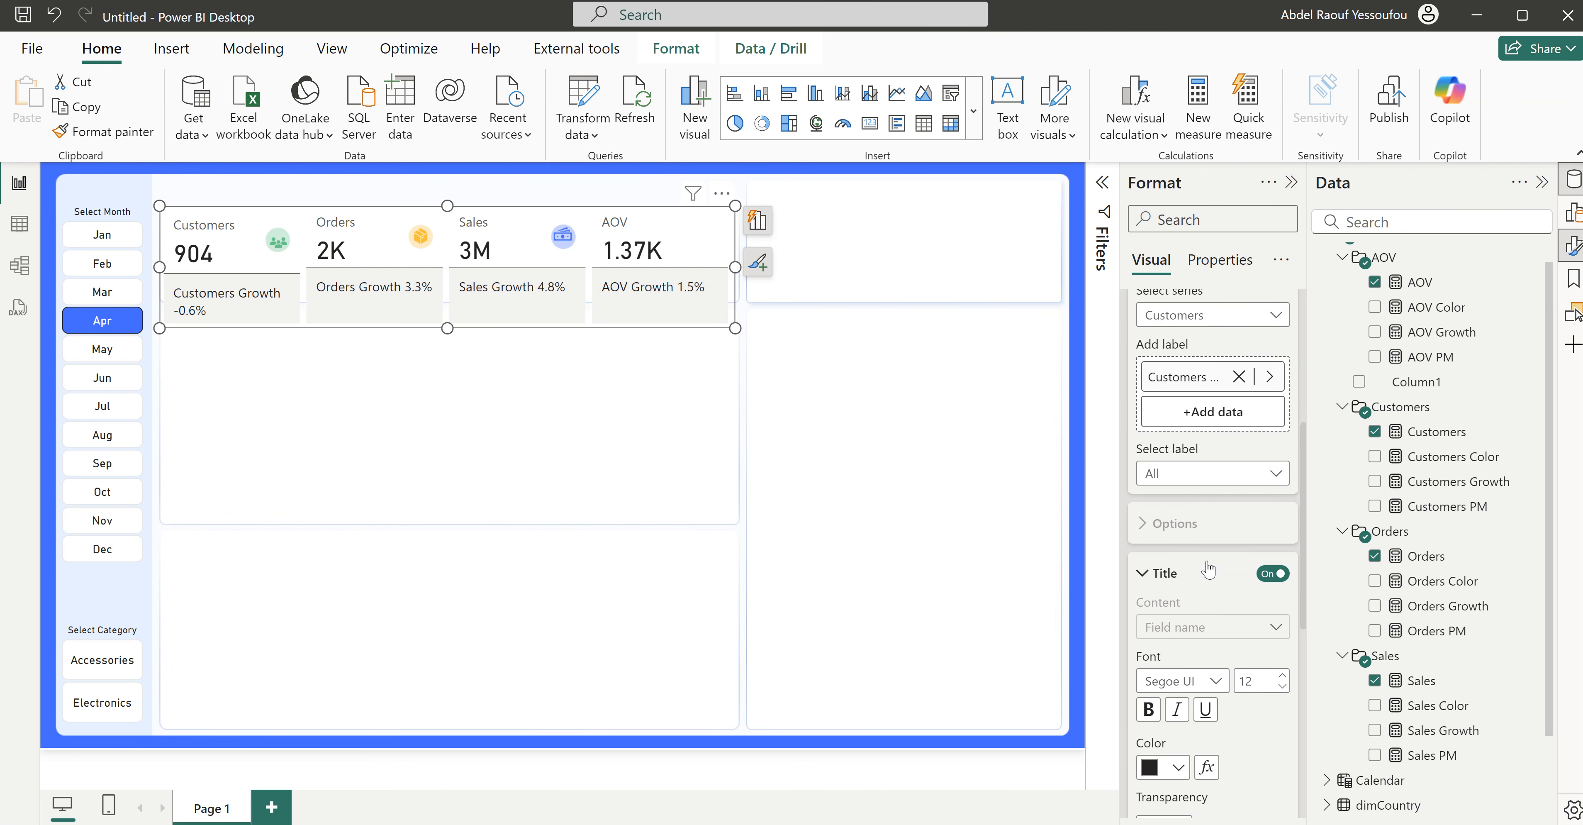
pyautogui.click(1168, 511)
pyautogui.scroll(-3, 1186, 492)
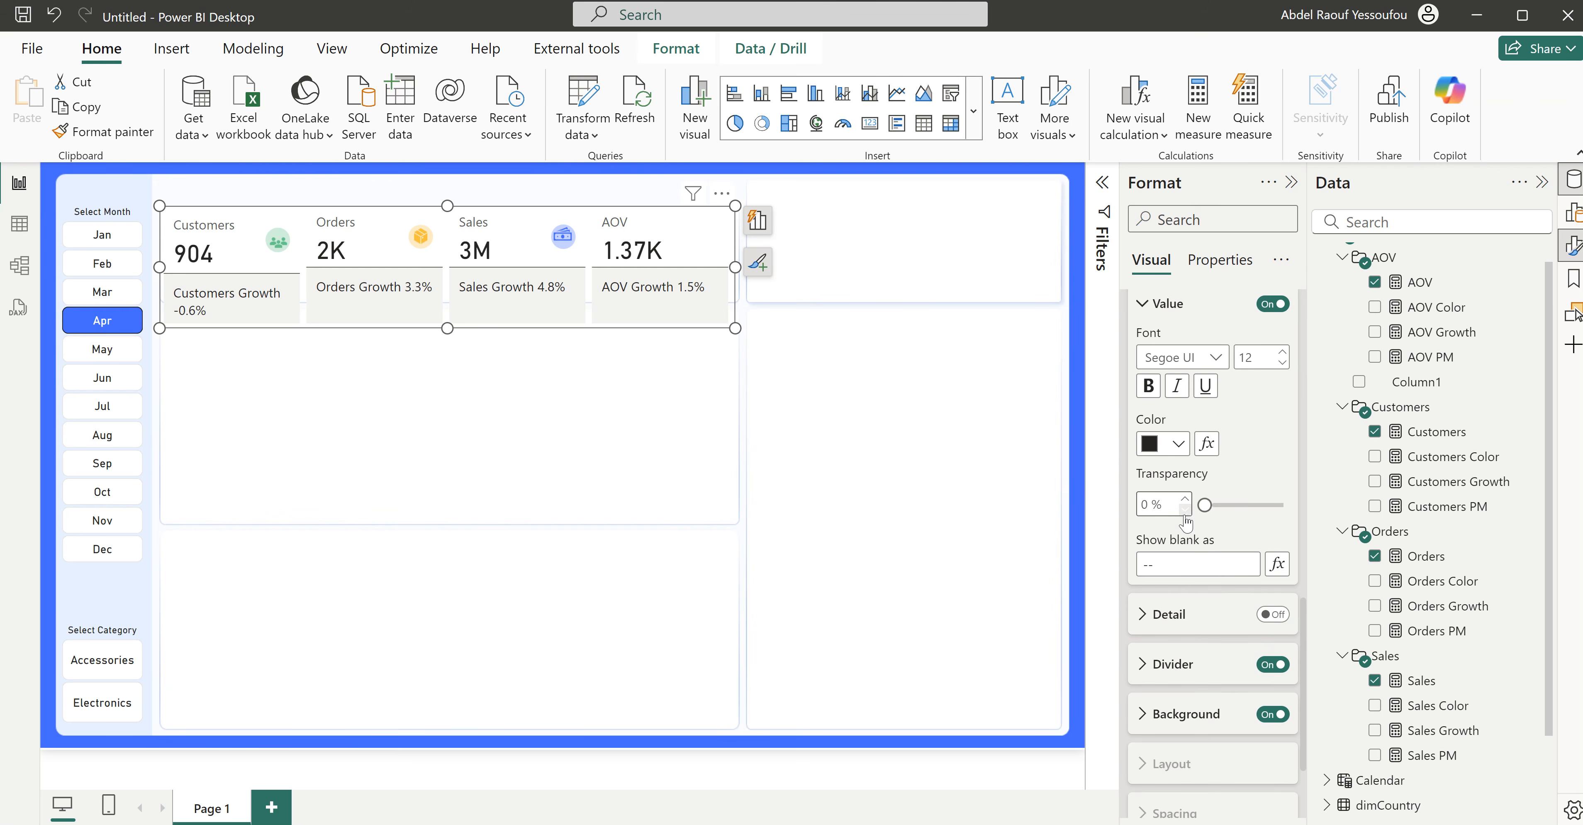
pyautogui.click(1207, 443)
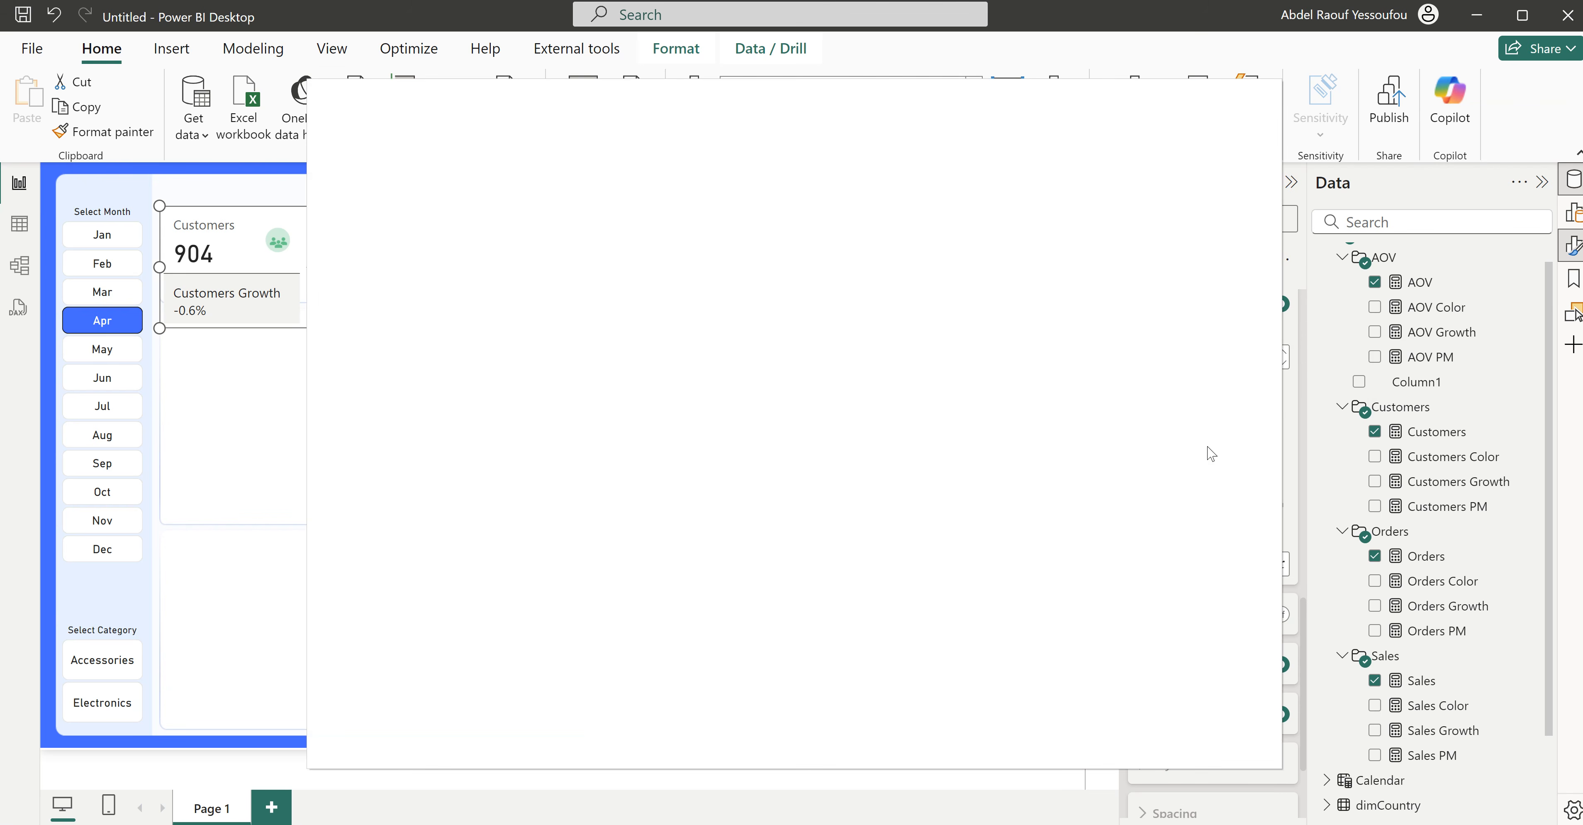
pyautogui.click(442, 211)
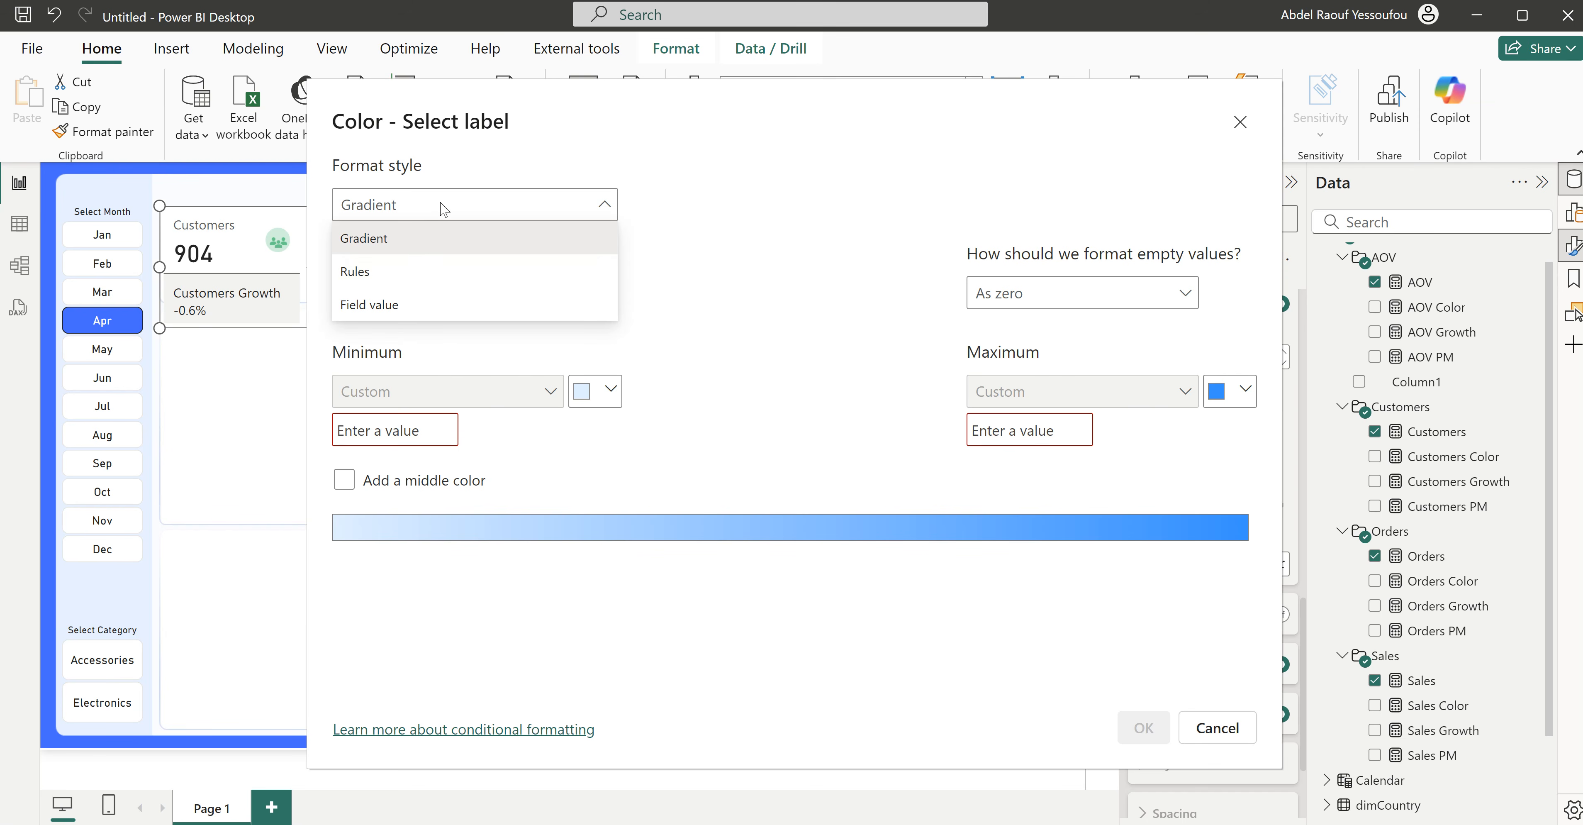
pyautogui.click(413, 309)
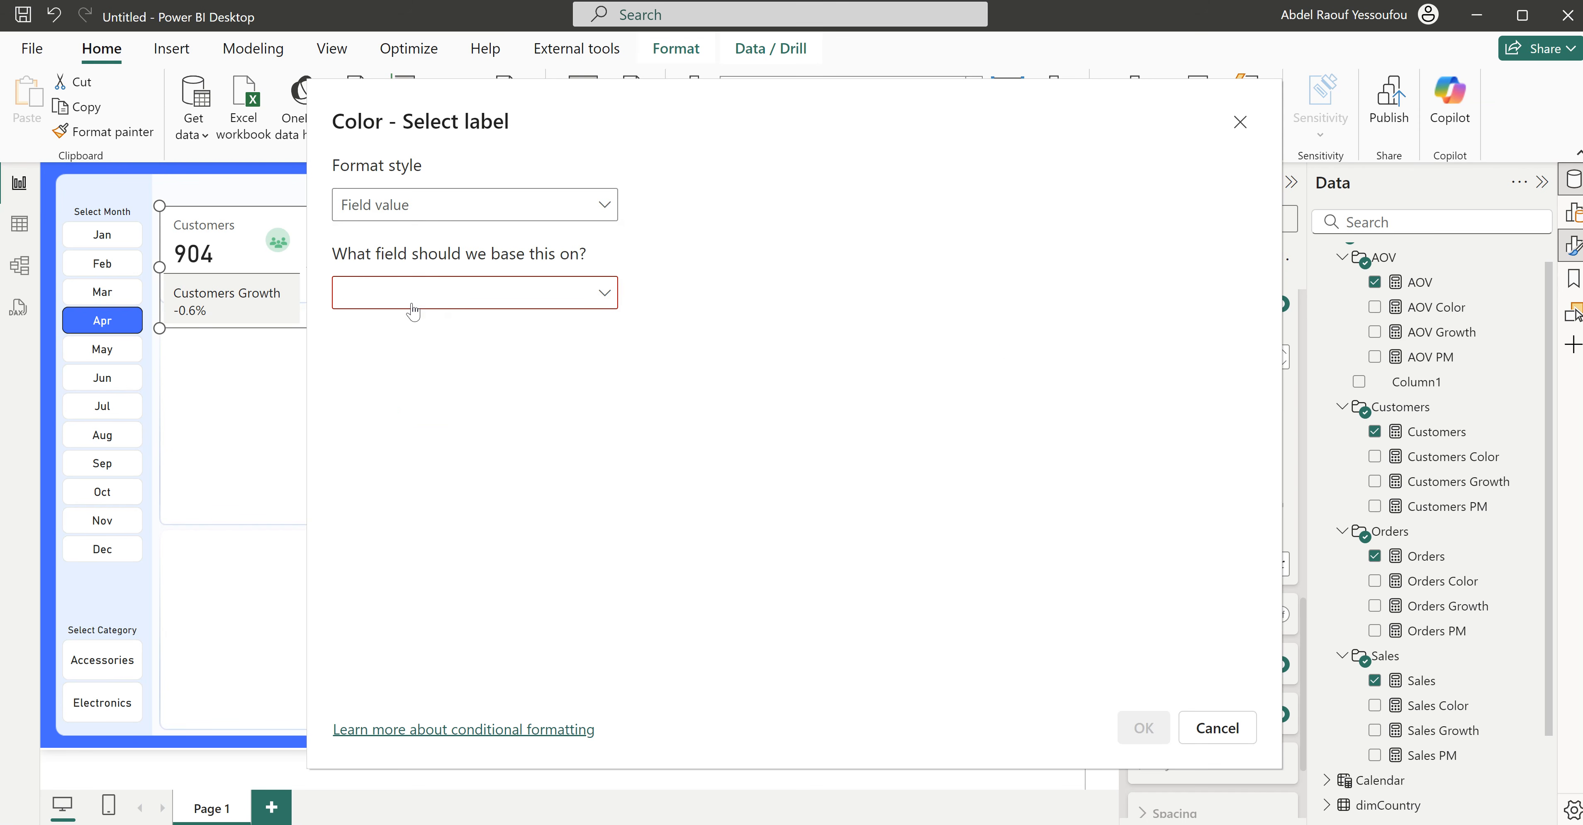
pyautogui.click(450, 293)
pyautogui.write('col')
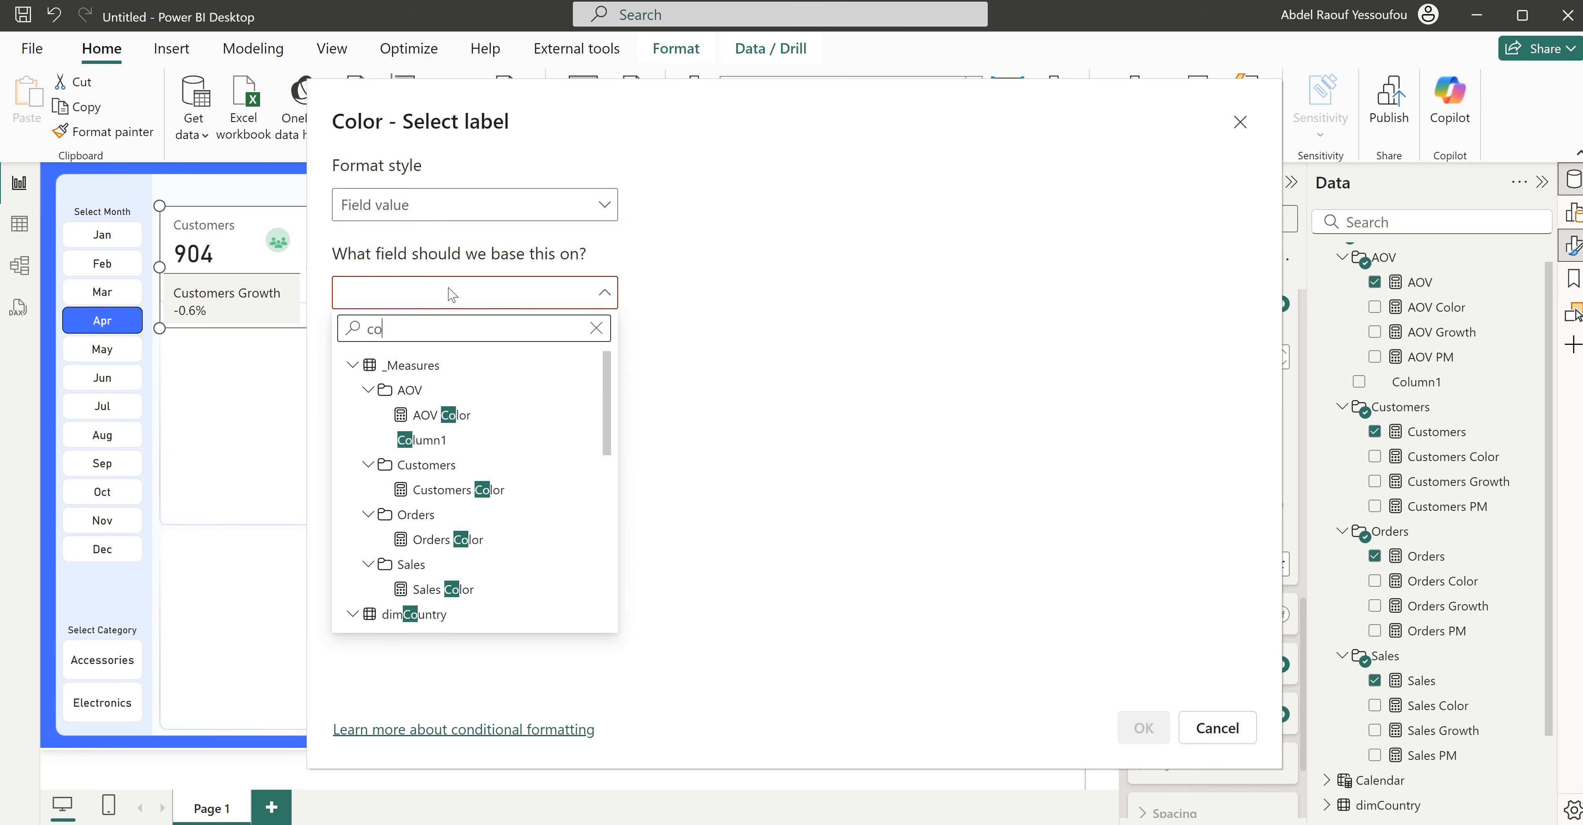
pyautogui.click(475, 492)
pyautogui.click(1145, 745)
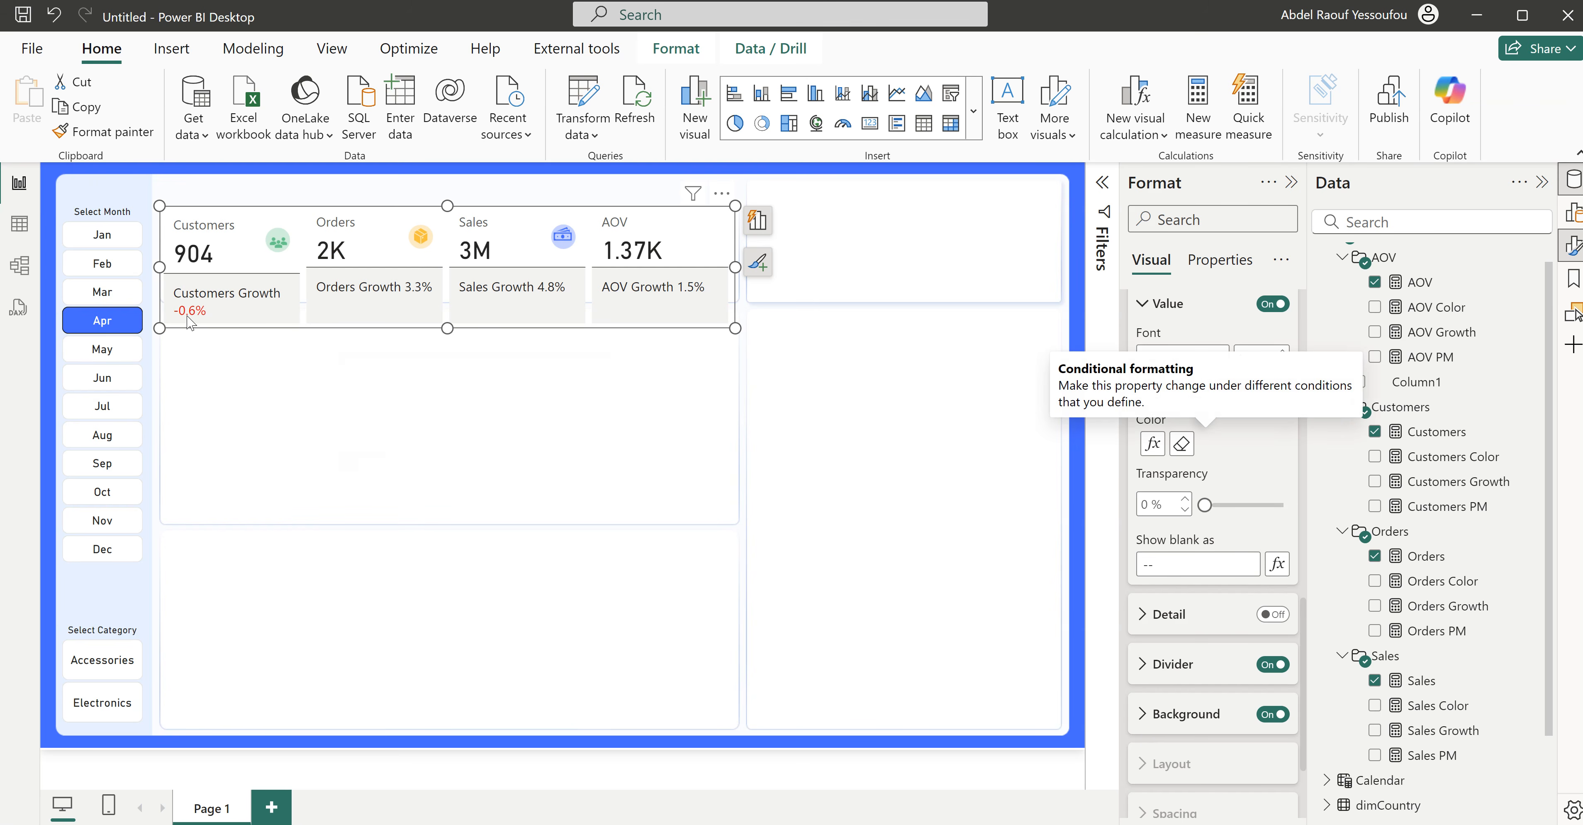
# Step: Color the Orders series' reference label value conditionally by field value, based on the Orders Color measure
pyautogui.scroll(7, 1275, 455)
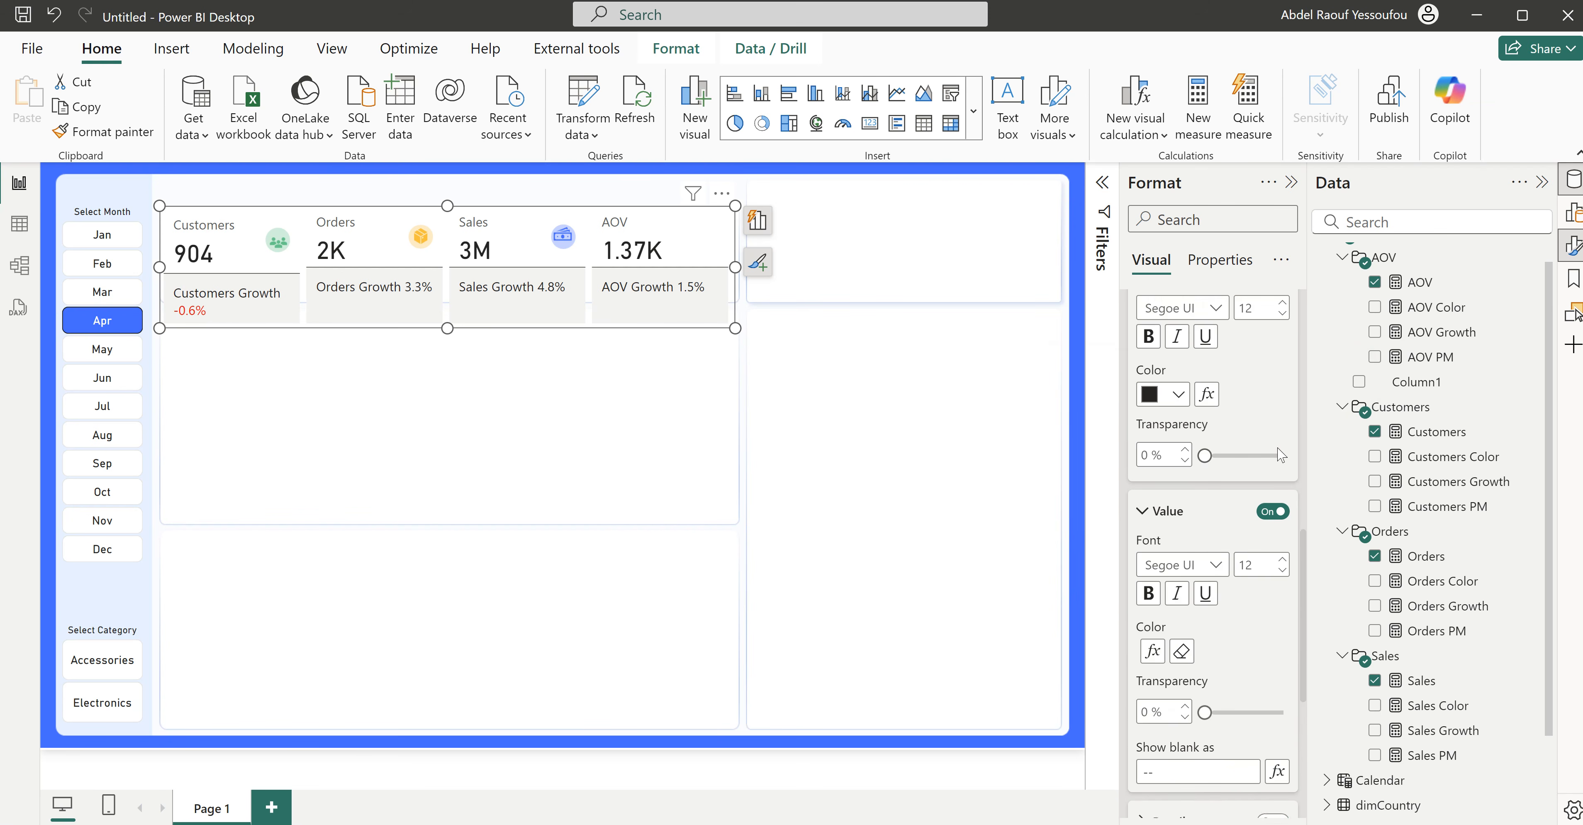
pyautogui.scroll(2, 1273, 453)
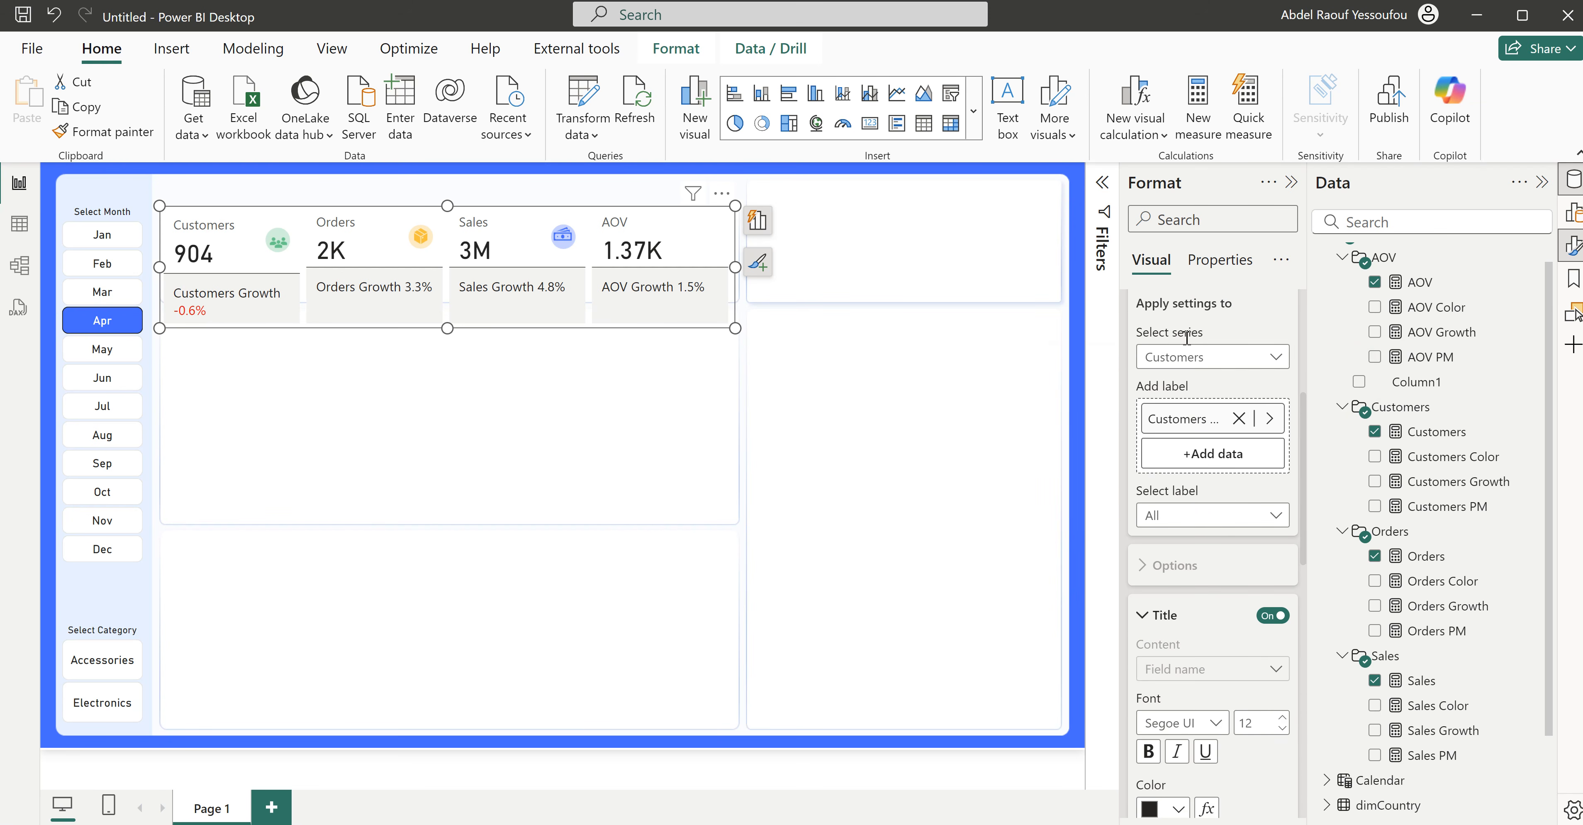
pyautogui.click(1195, 357)
pyautogui.click(1188, 440)
pyautogui.scroll(-5, 1206, 634)
pyautogui.scroll(-3, 1206, 634)
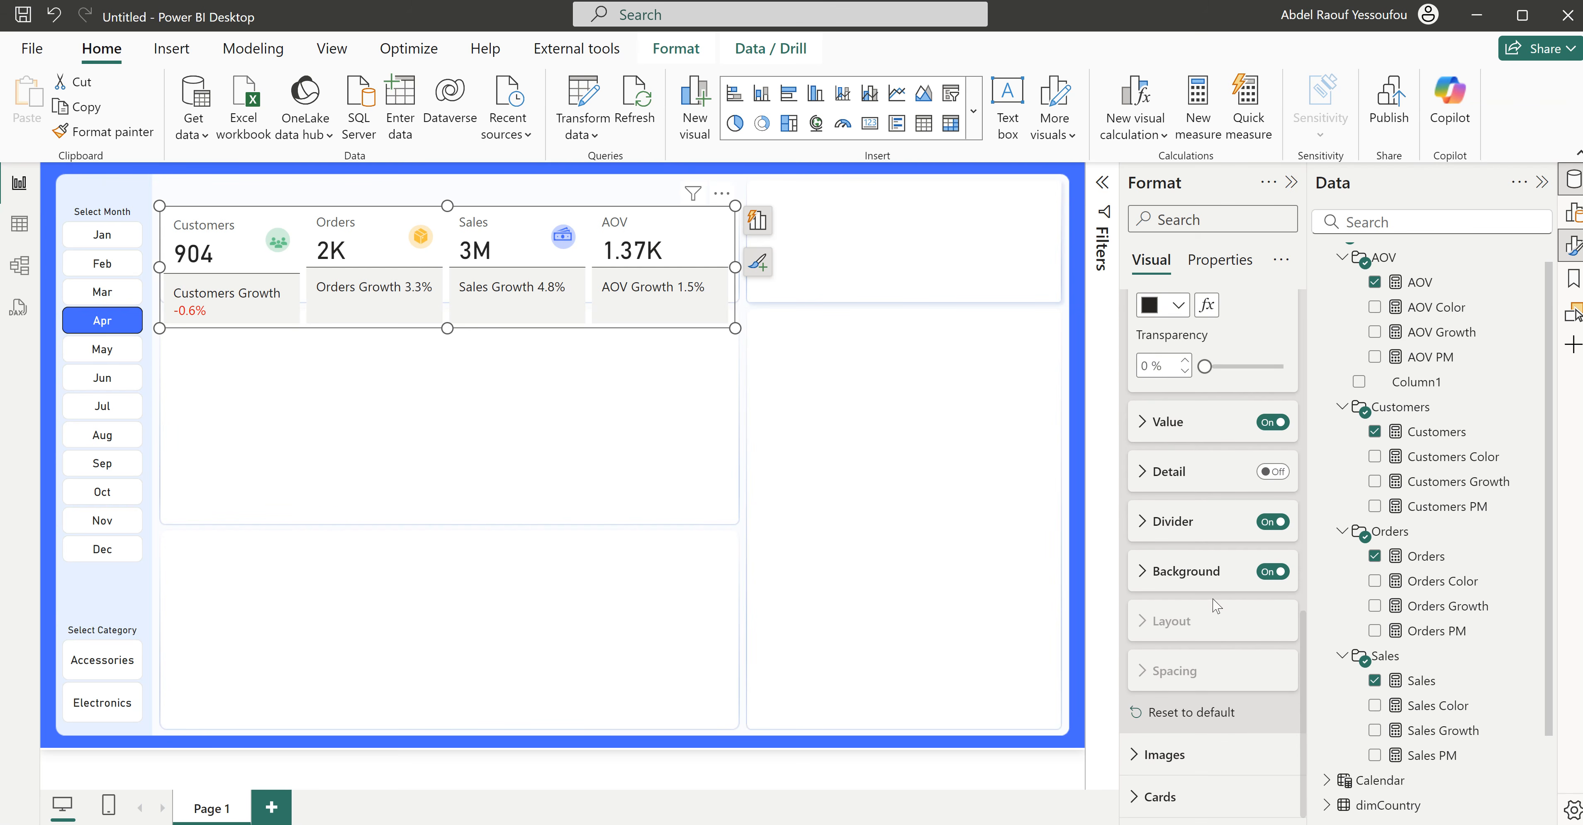
pyautogui.click(1167, 424)
pyautogui.click(1206, 560)
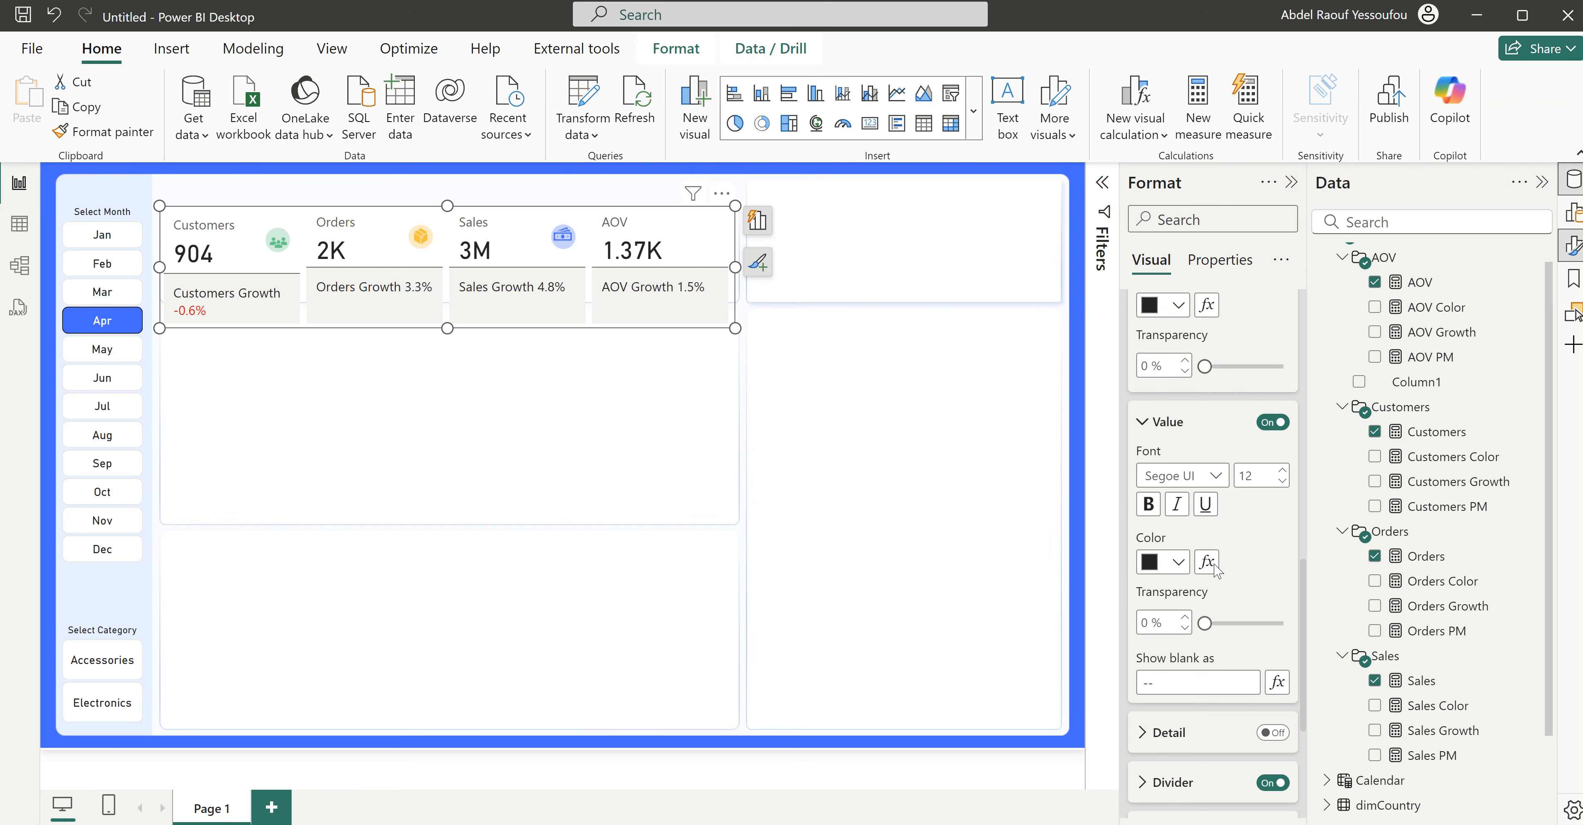
pyautogui.click(430, 209)
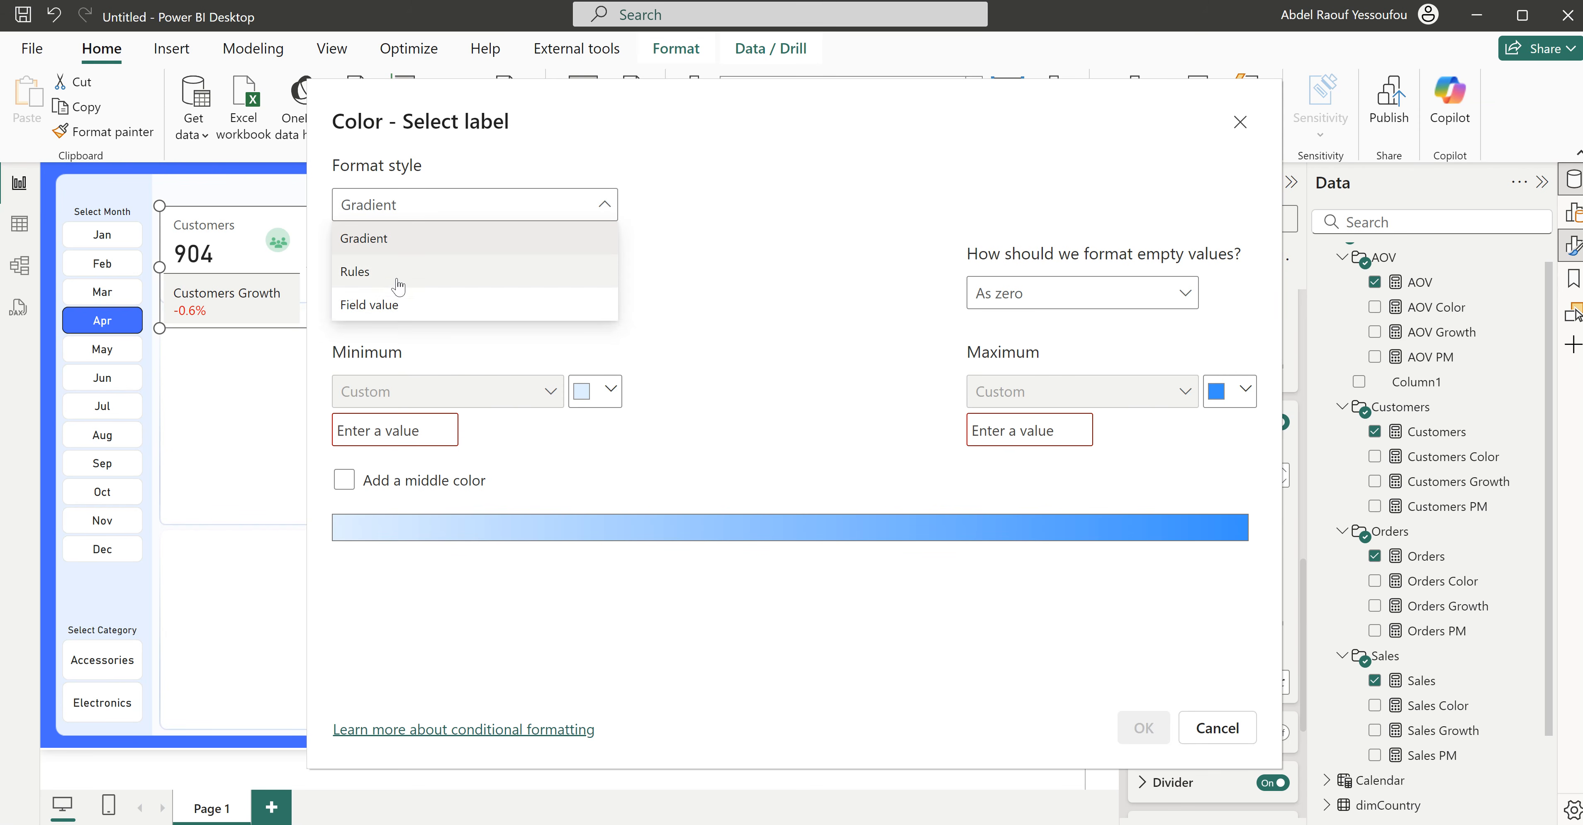
pyautogui.click(403, 305)
pyautogui.click(456, 295)
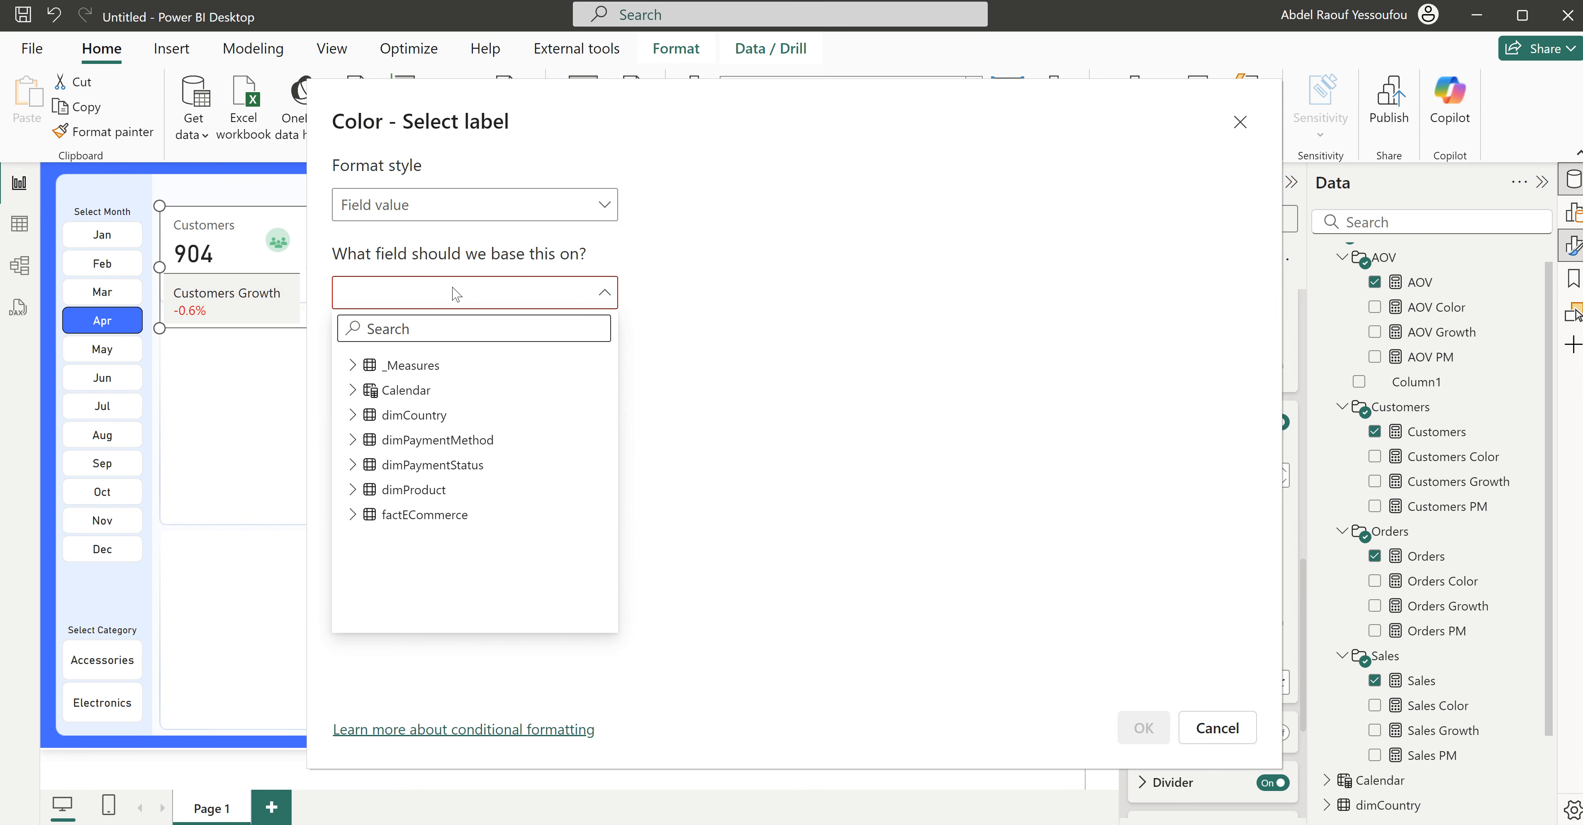
pyautogui.write('col')
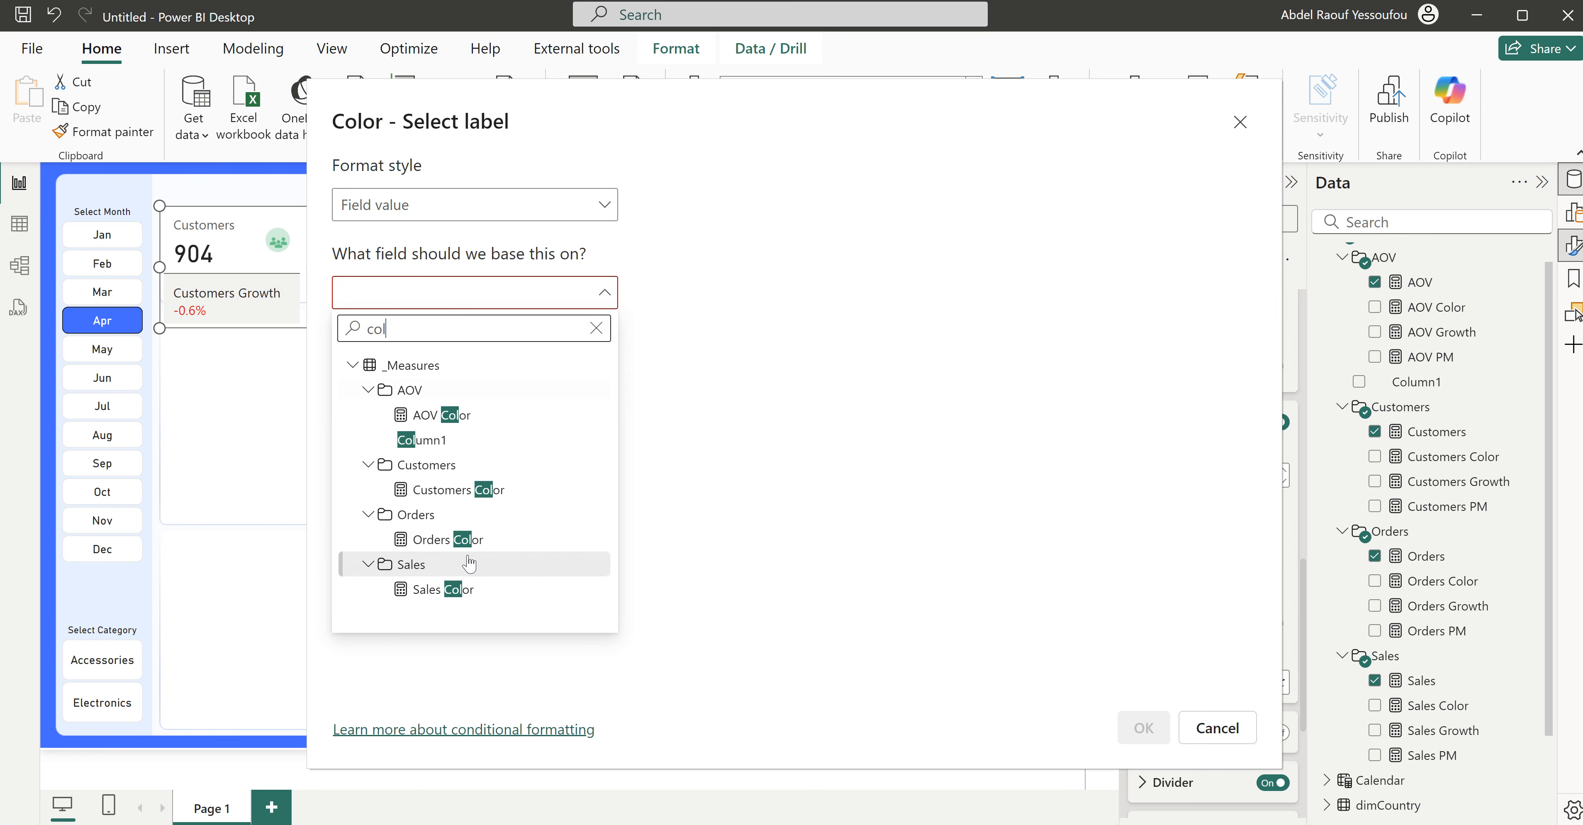
pyautogui.click(467, 542)
pyautogui.click(1144, 728)
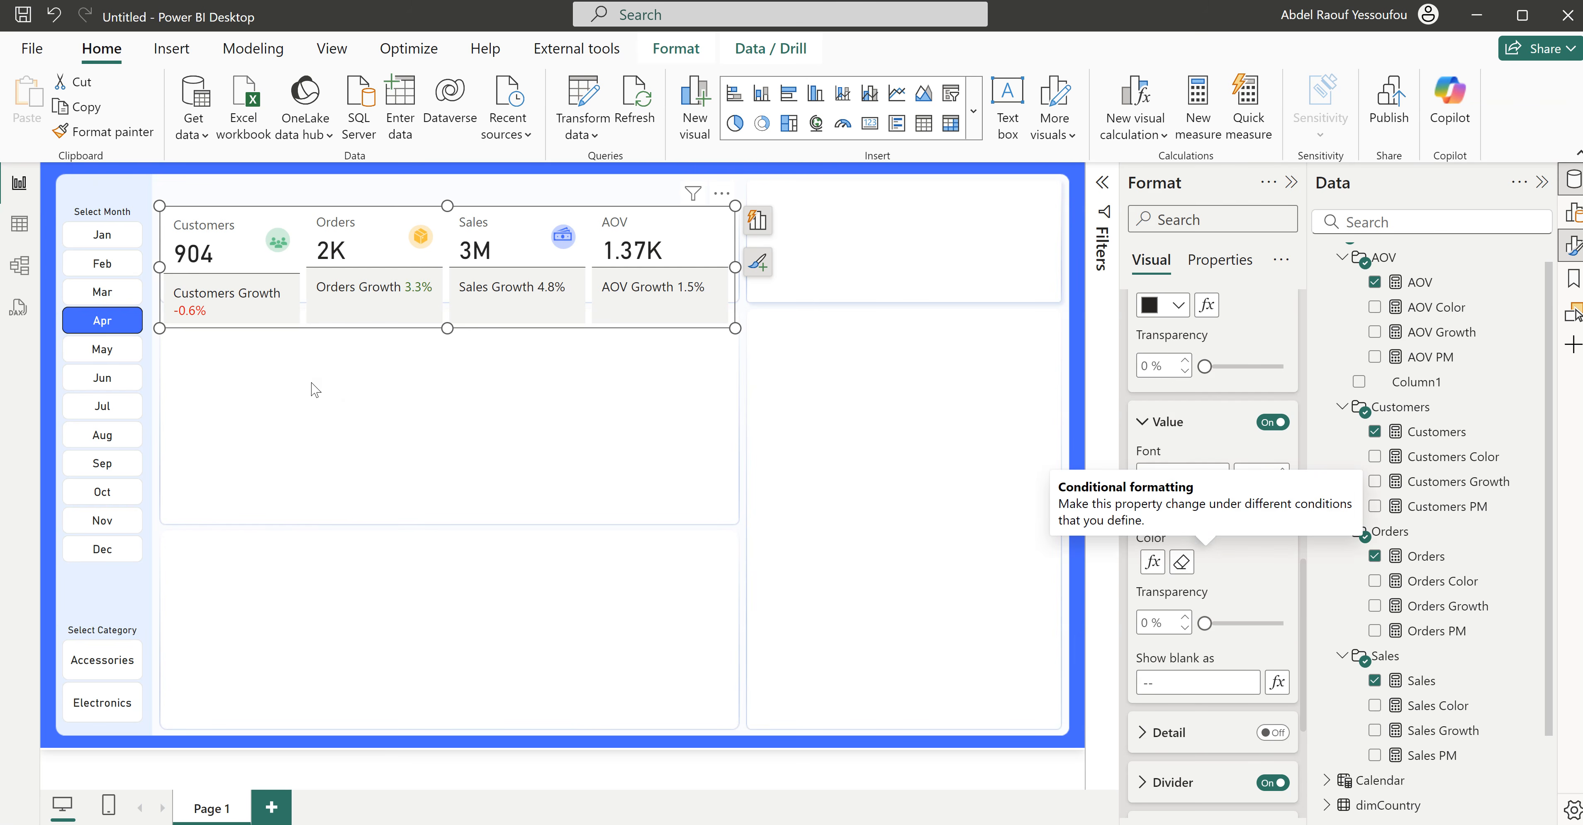
# Step: Color the Sales series' reference label value conditionally by field value, based on the Sales Color measure
pyautogui.scroll(6, 1263, 400)
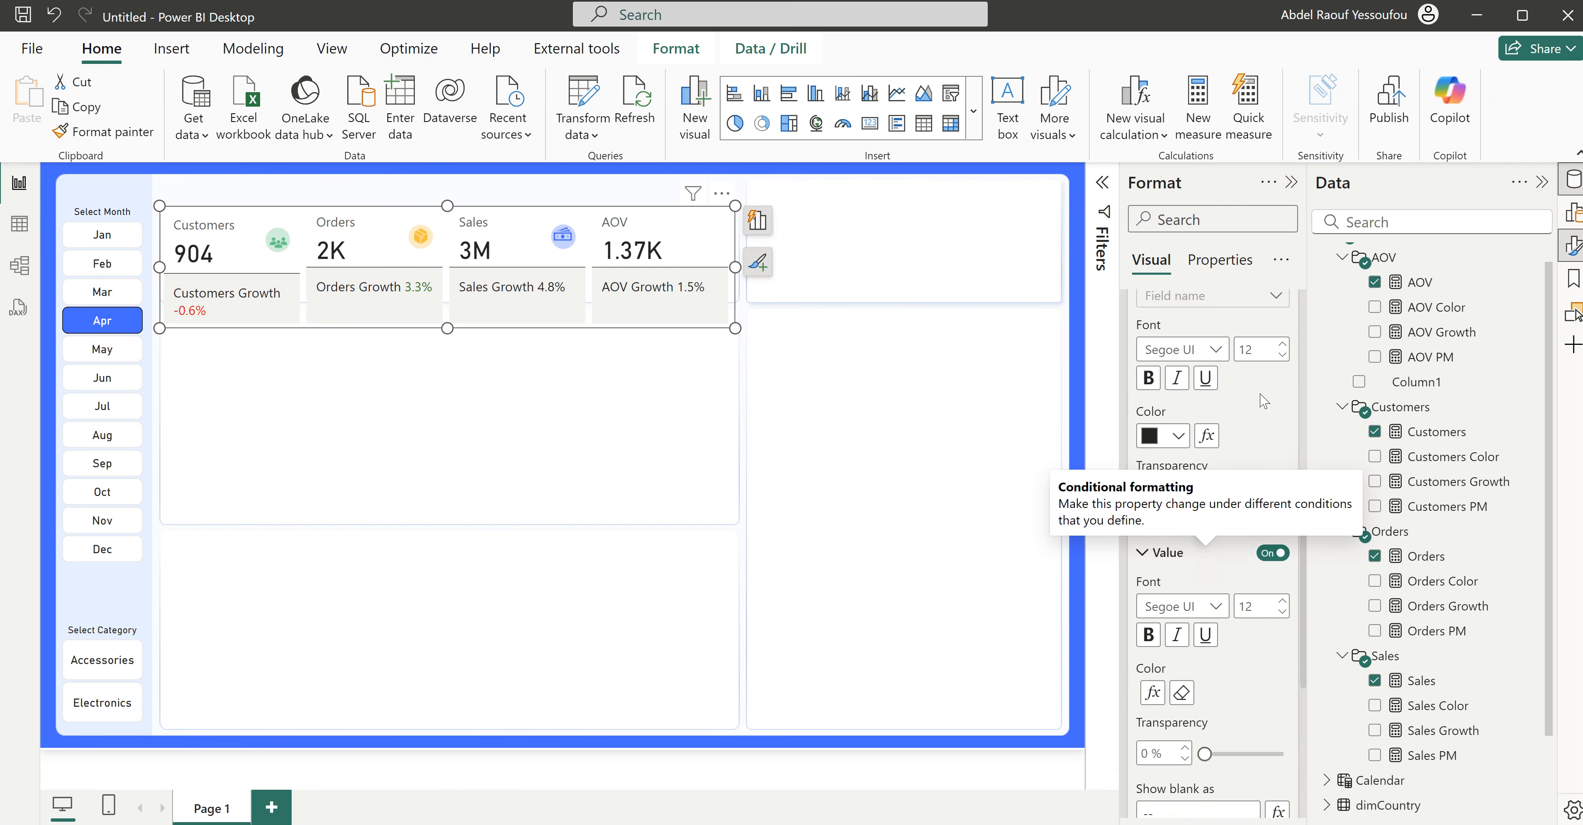
pyautogui.click(1194, 374)
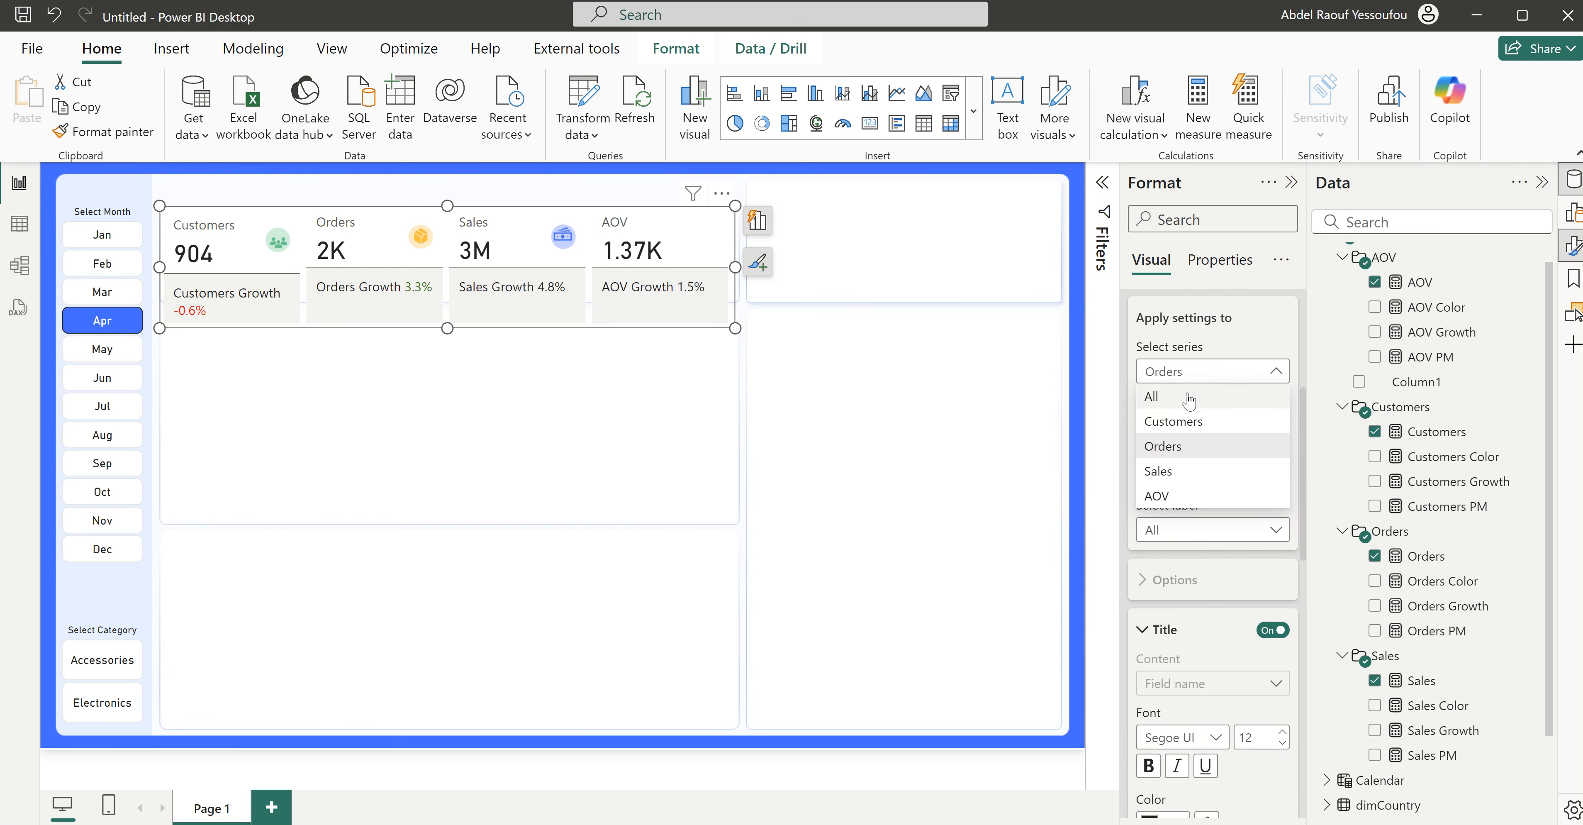
pyautogui.click(1176, 473)
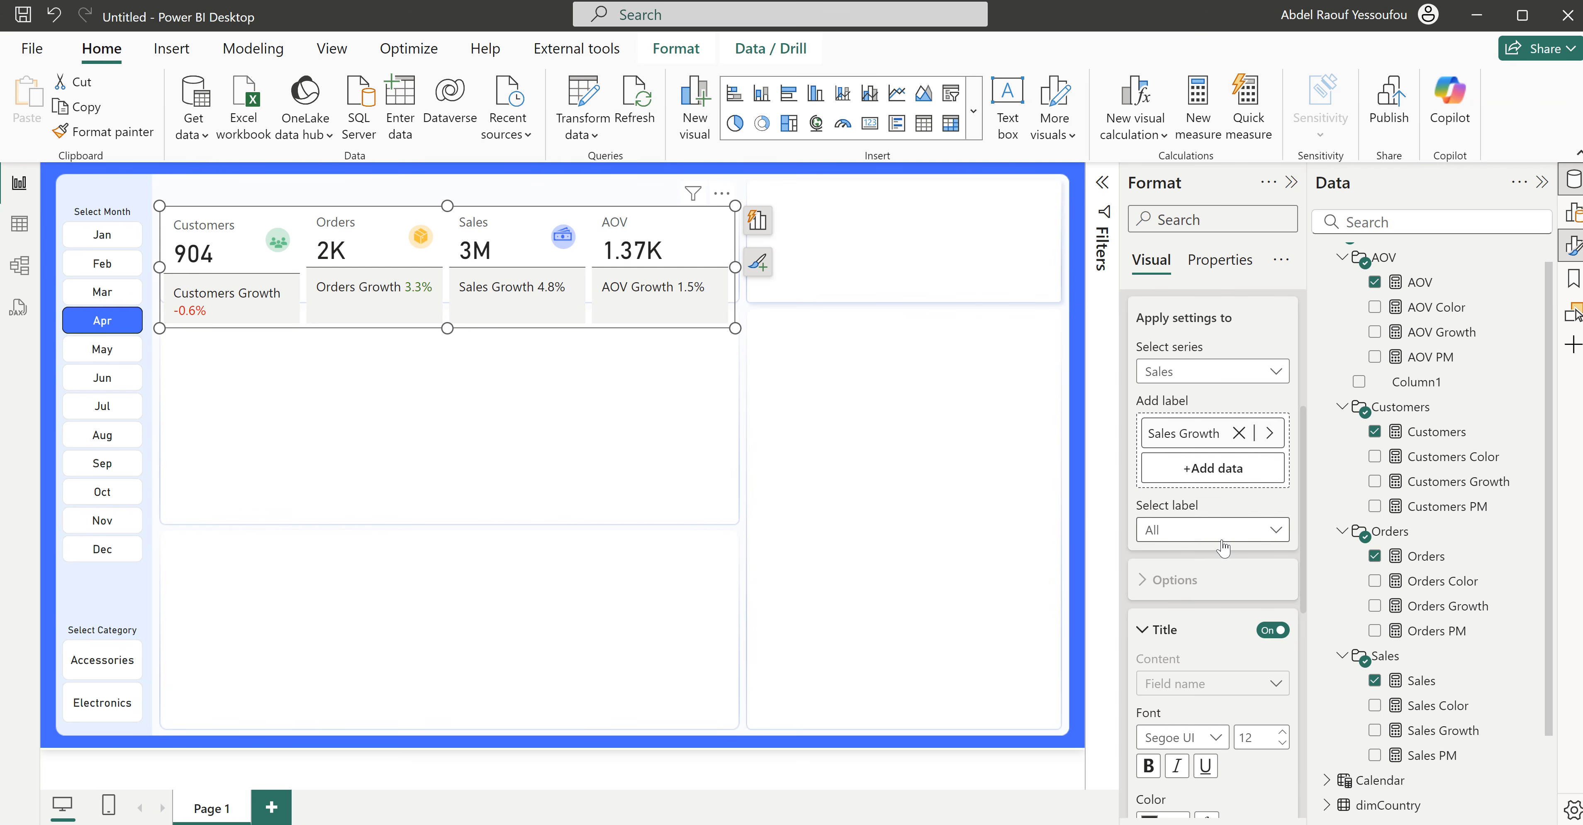
pyautogui.scroll(-5, 1220, 550)
pyautogui.scroll(-1, 1220, 550)
pyautogui.click(1171, 523)
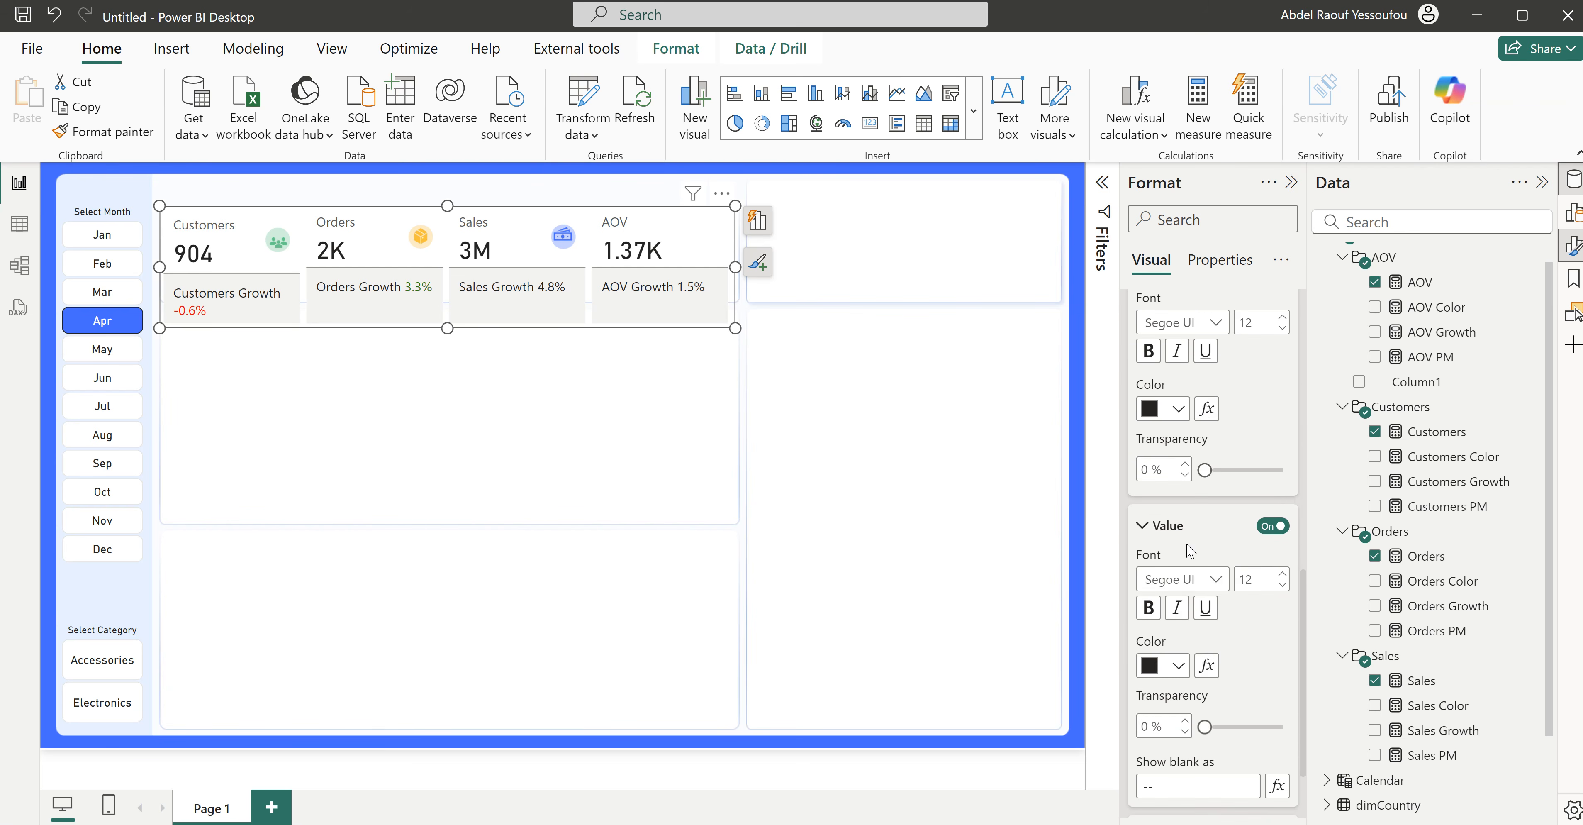
pyautogui.scroll(-3, 1260, 614)
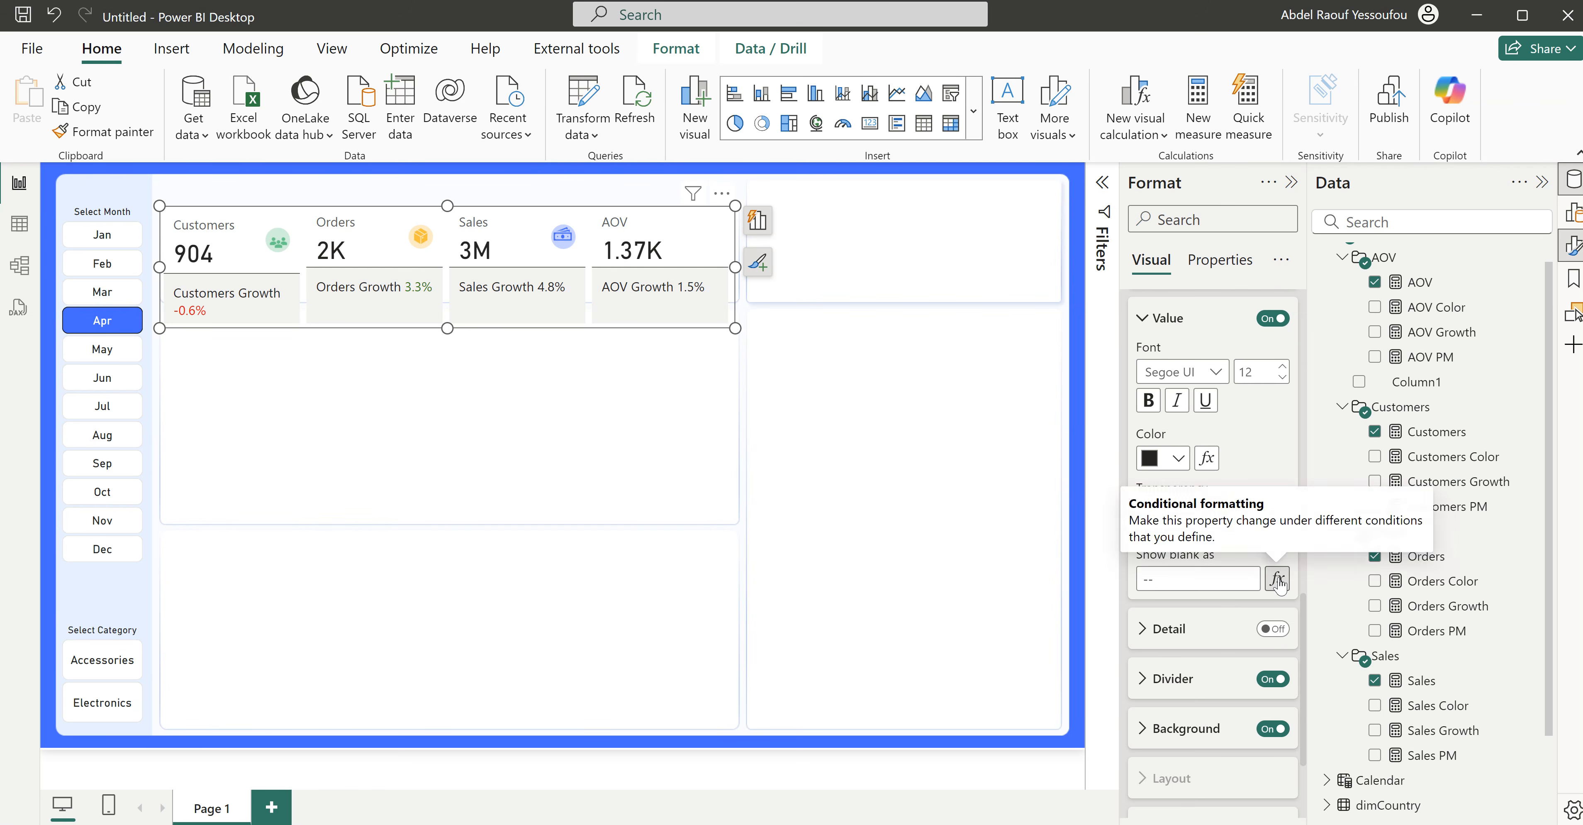
pyautogui.click(1206, 461)
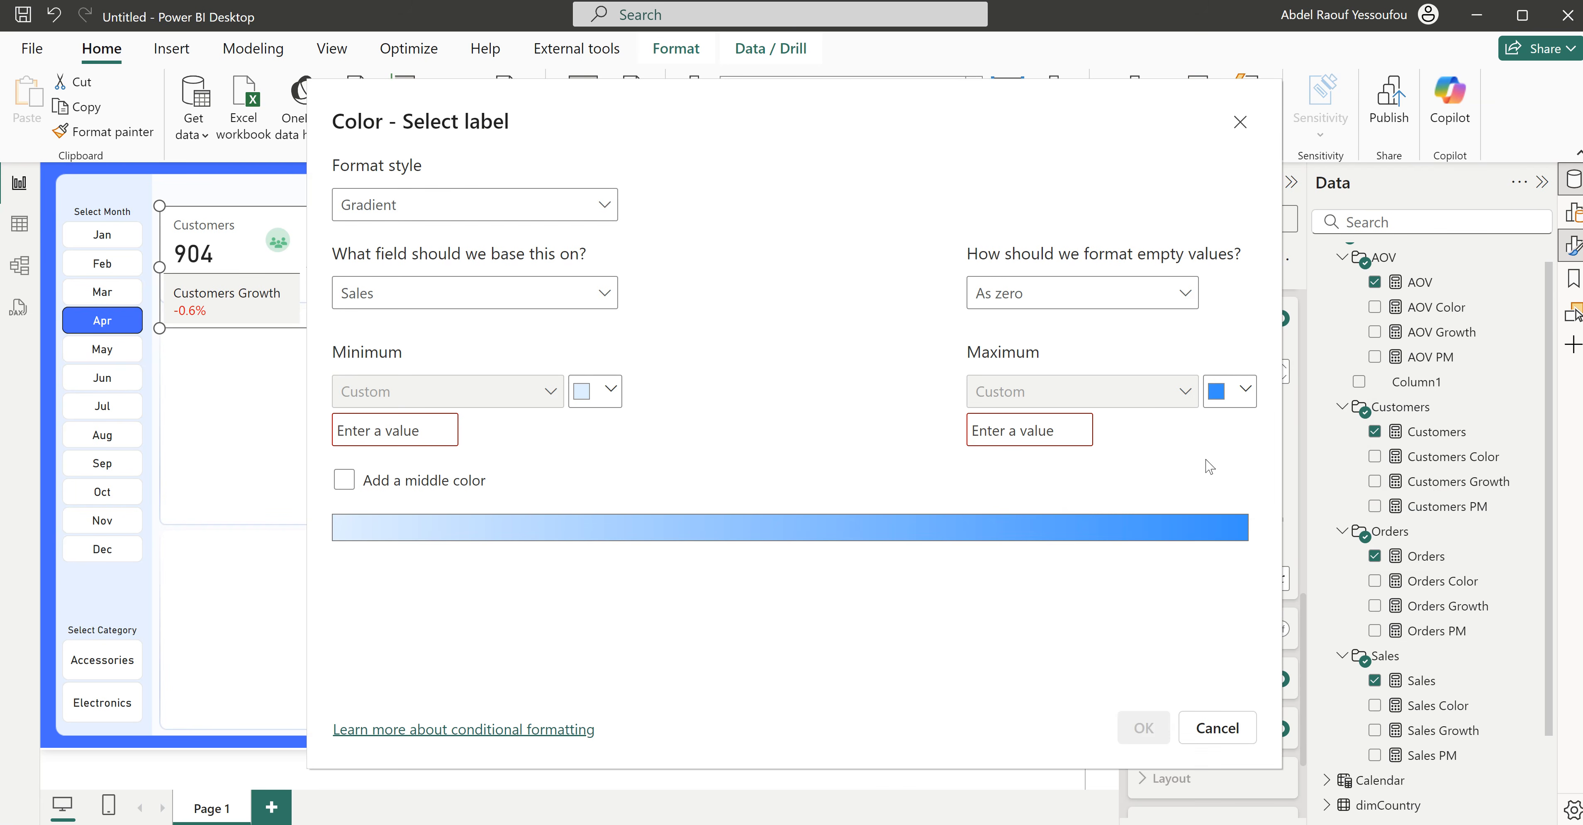
pyautogui.click(443, 200)
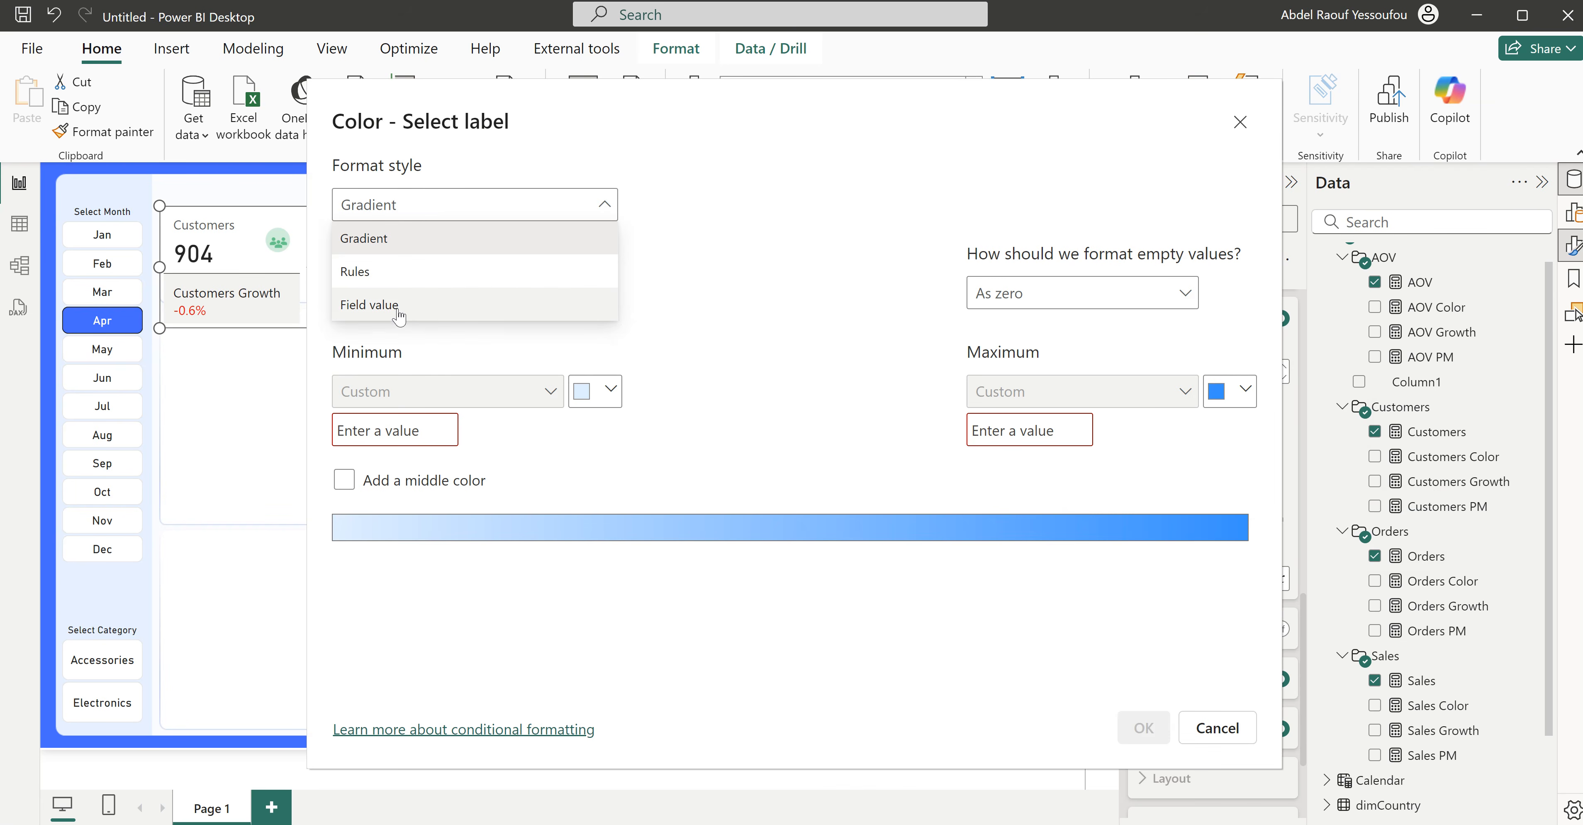
pyautogui.click(400, 307)
pyautogui.click(427, 299)
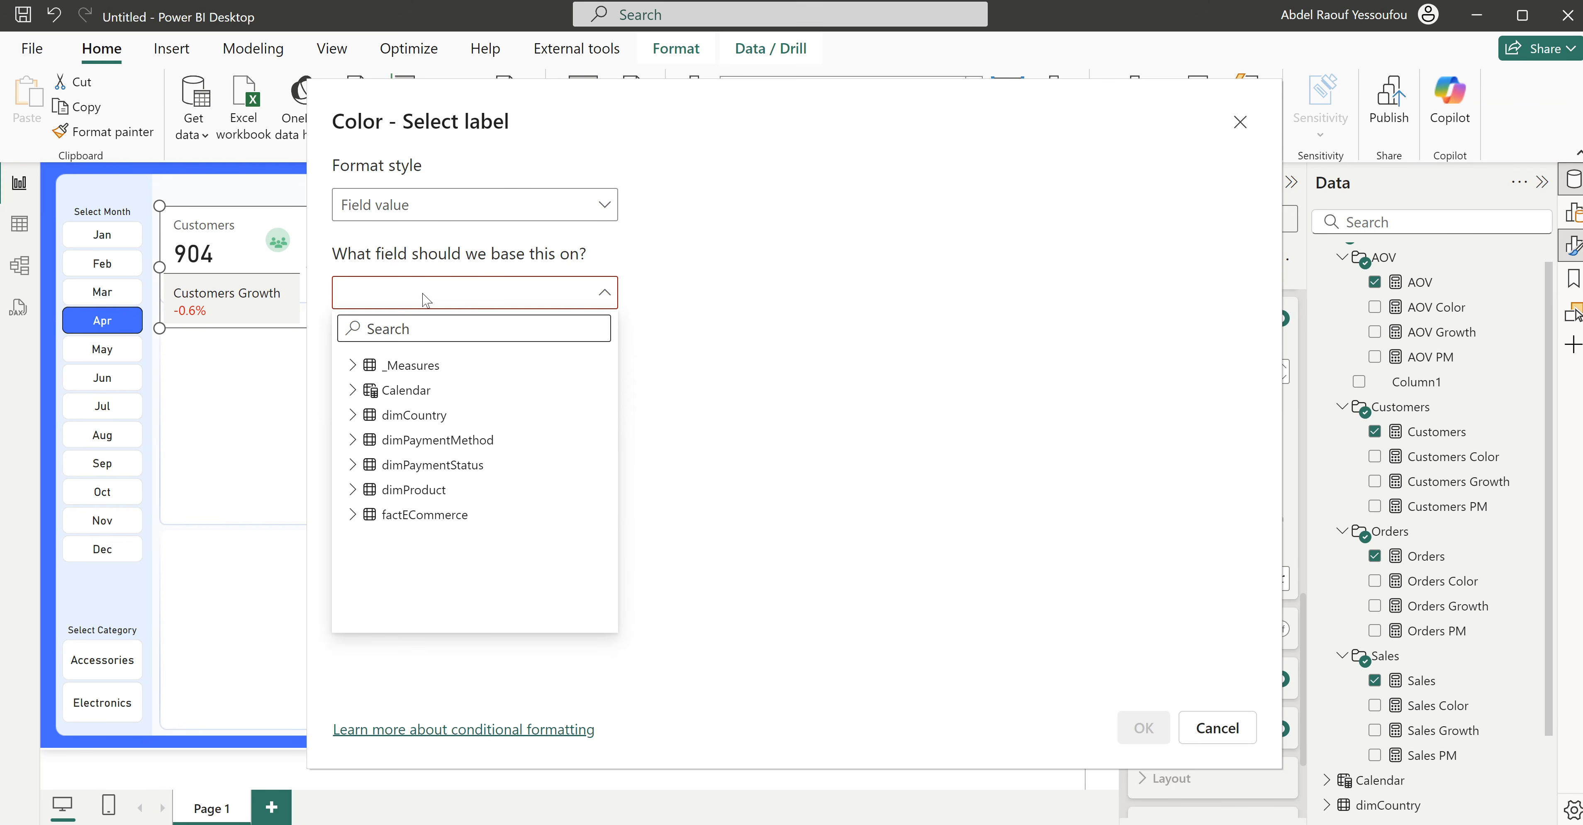
pyautogui.write('col')
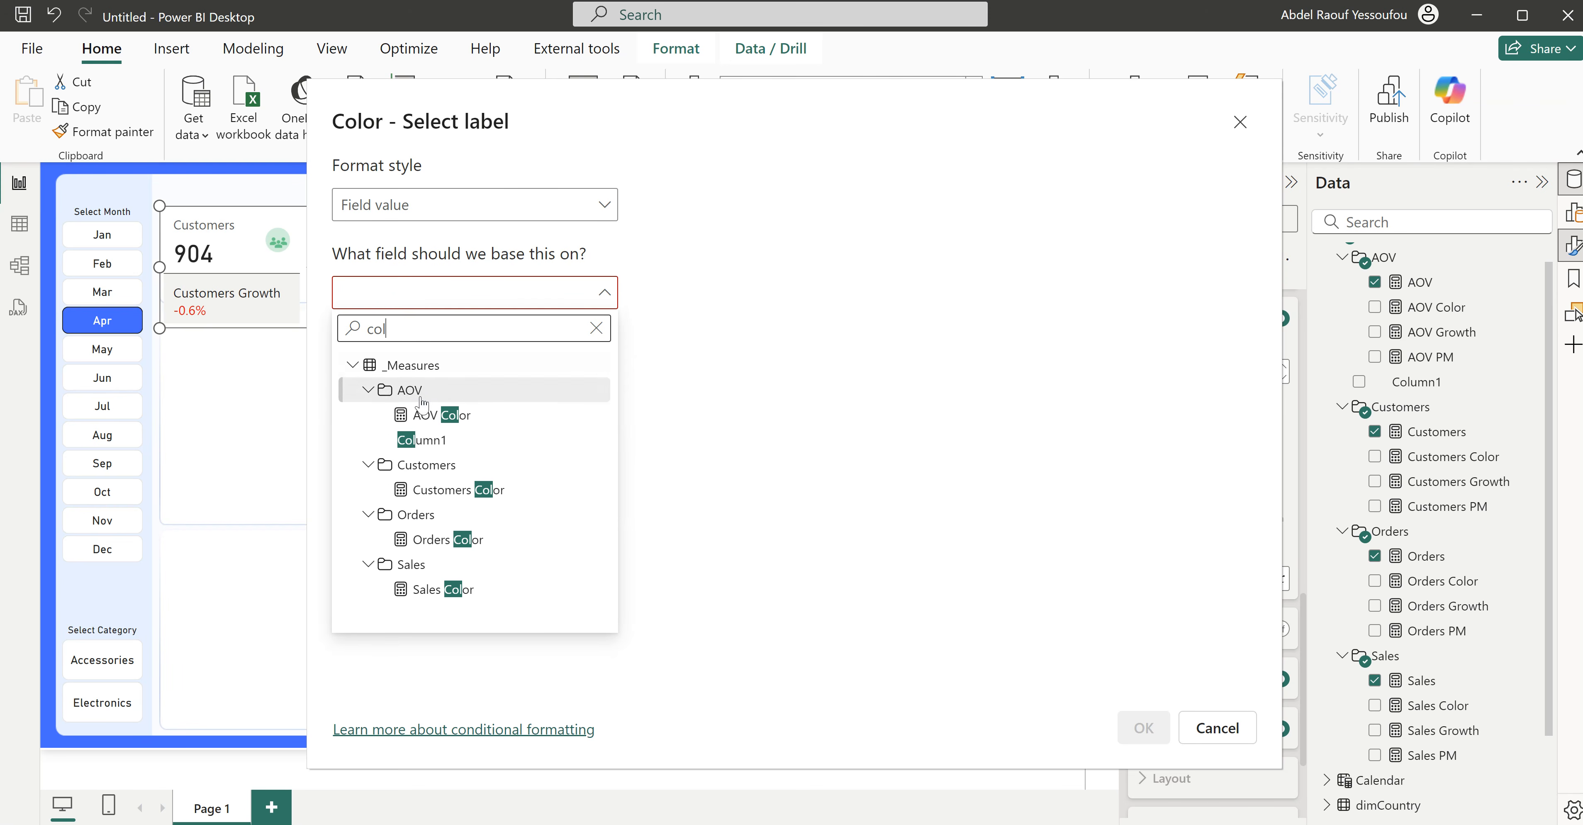
pyautogui.click(443, 590)
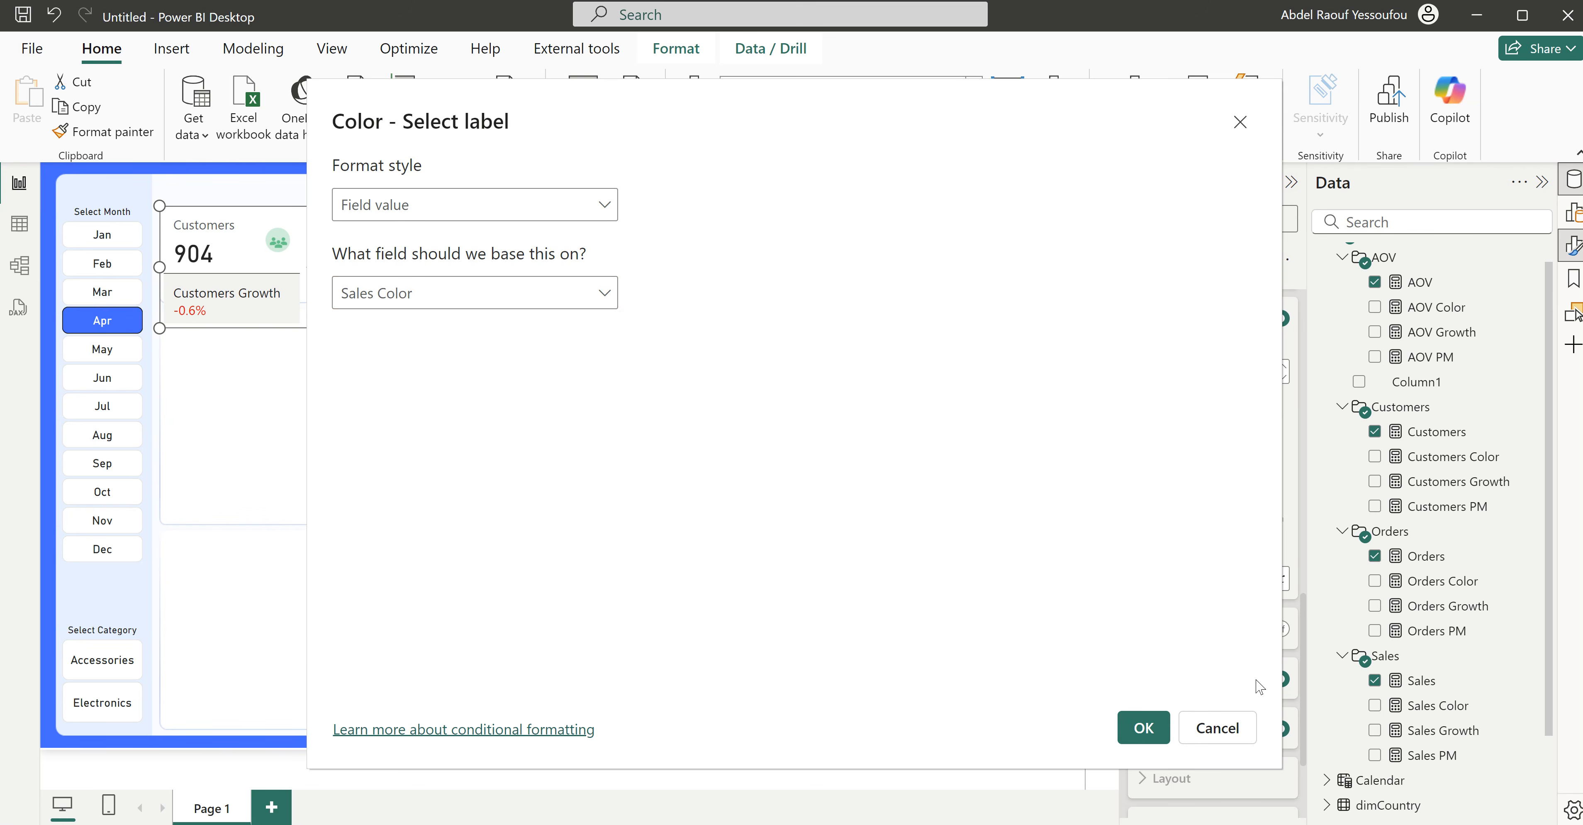
pyautogui.click(1142, 728)
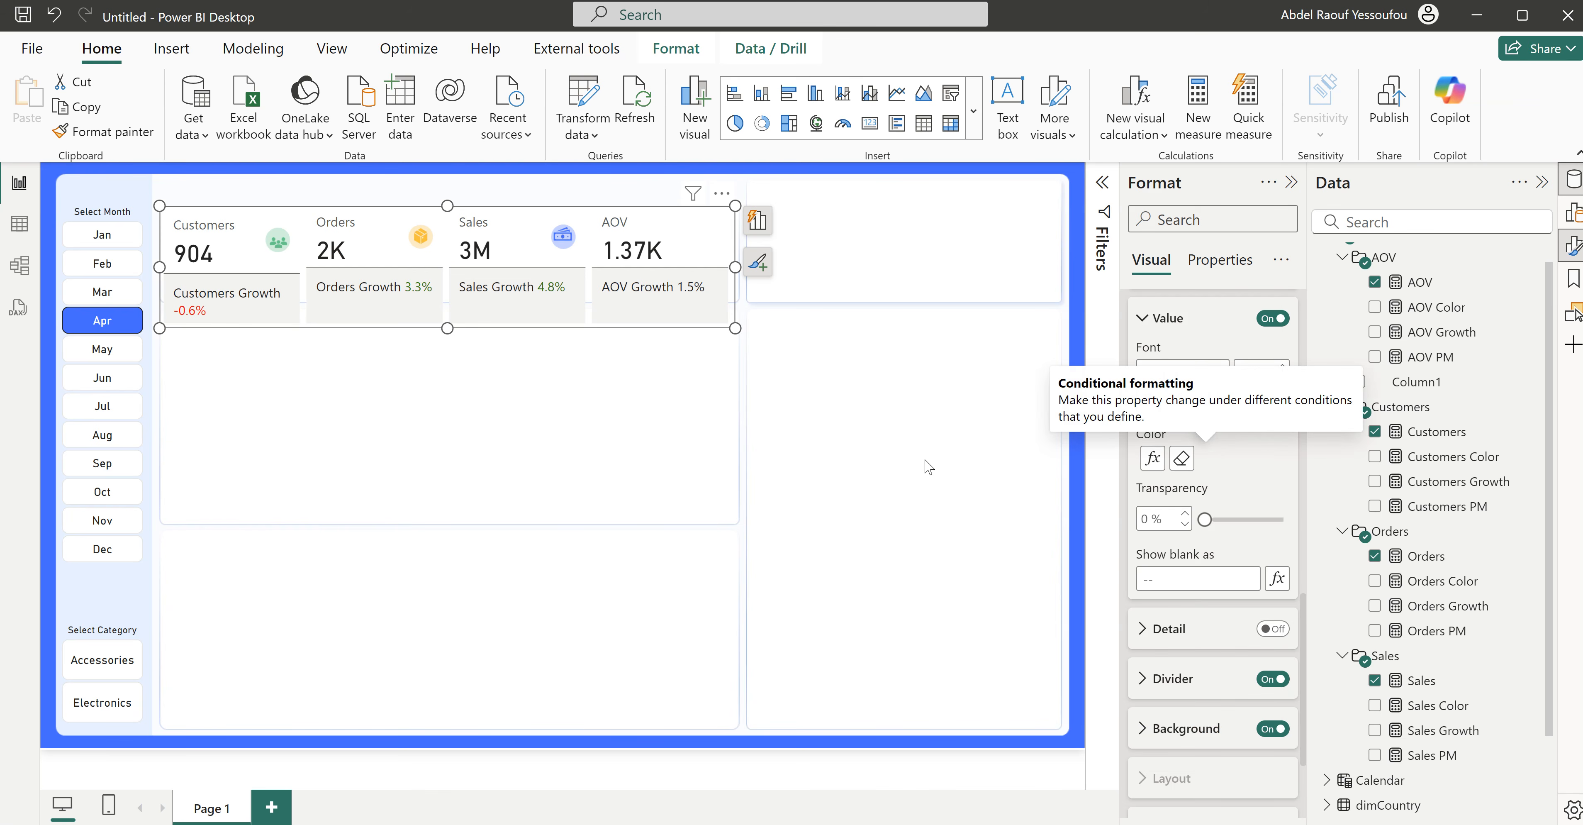
# Step: Color the AOV series' reference label value conditionally by field value, based on the AOV Color measure
pyautogui.scroll(6, 1186, 344)
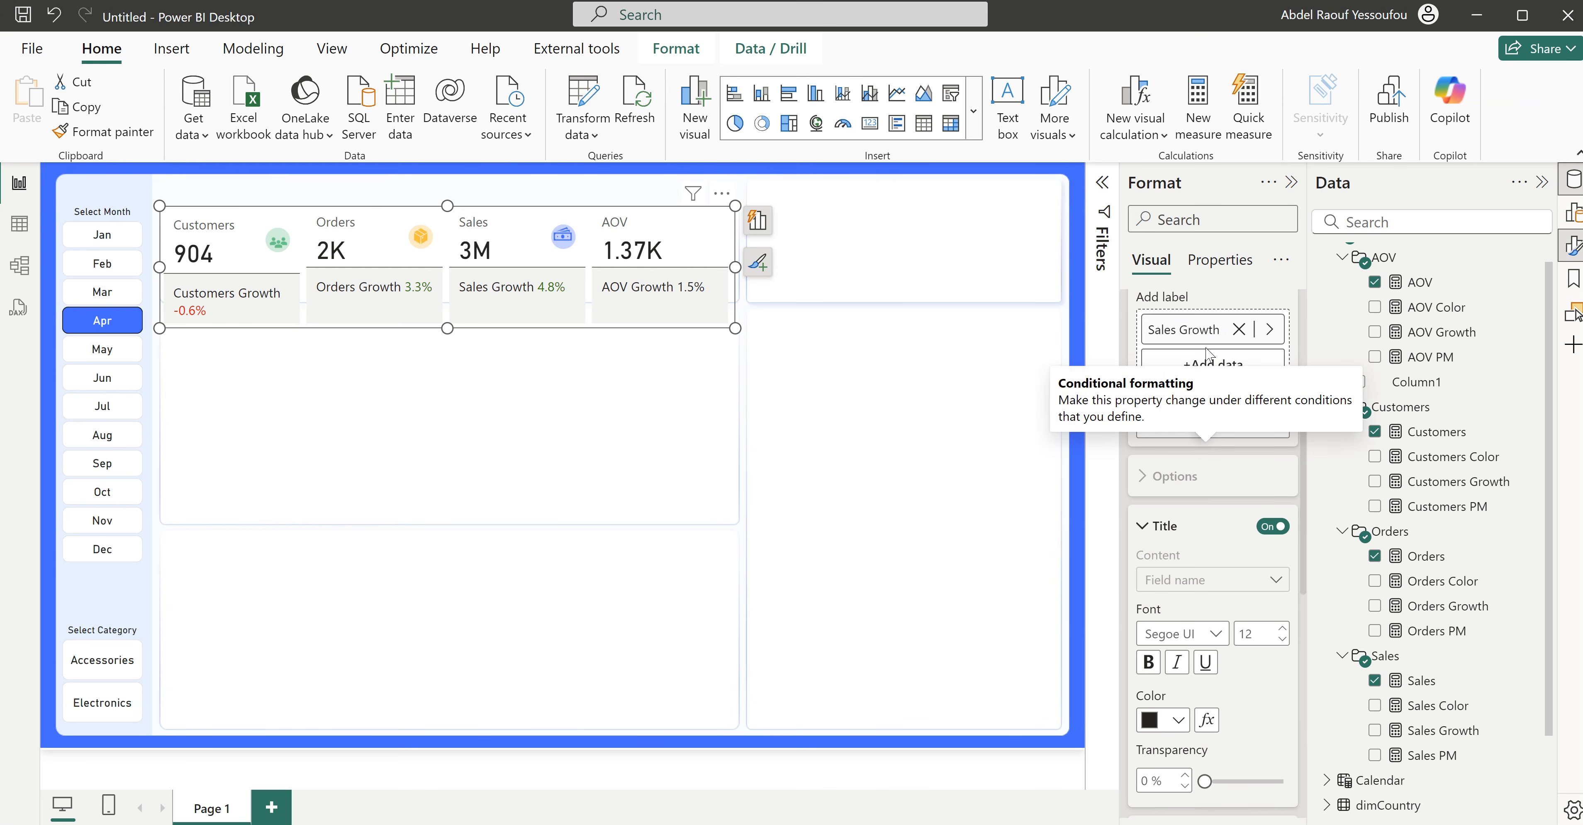
pyautogui.scroll(5, 1200, 335)
pyautogui.click(1198, 579)
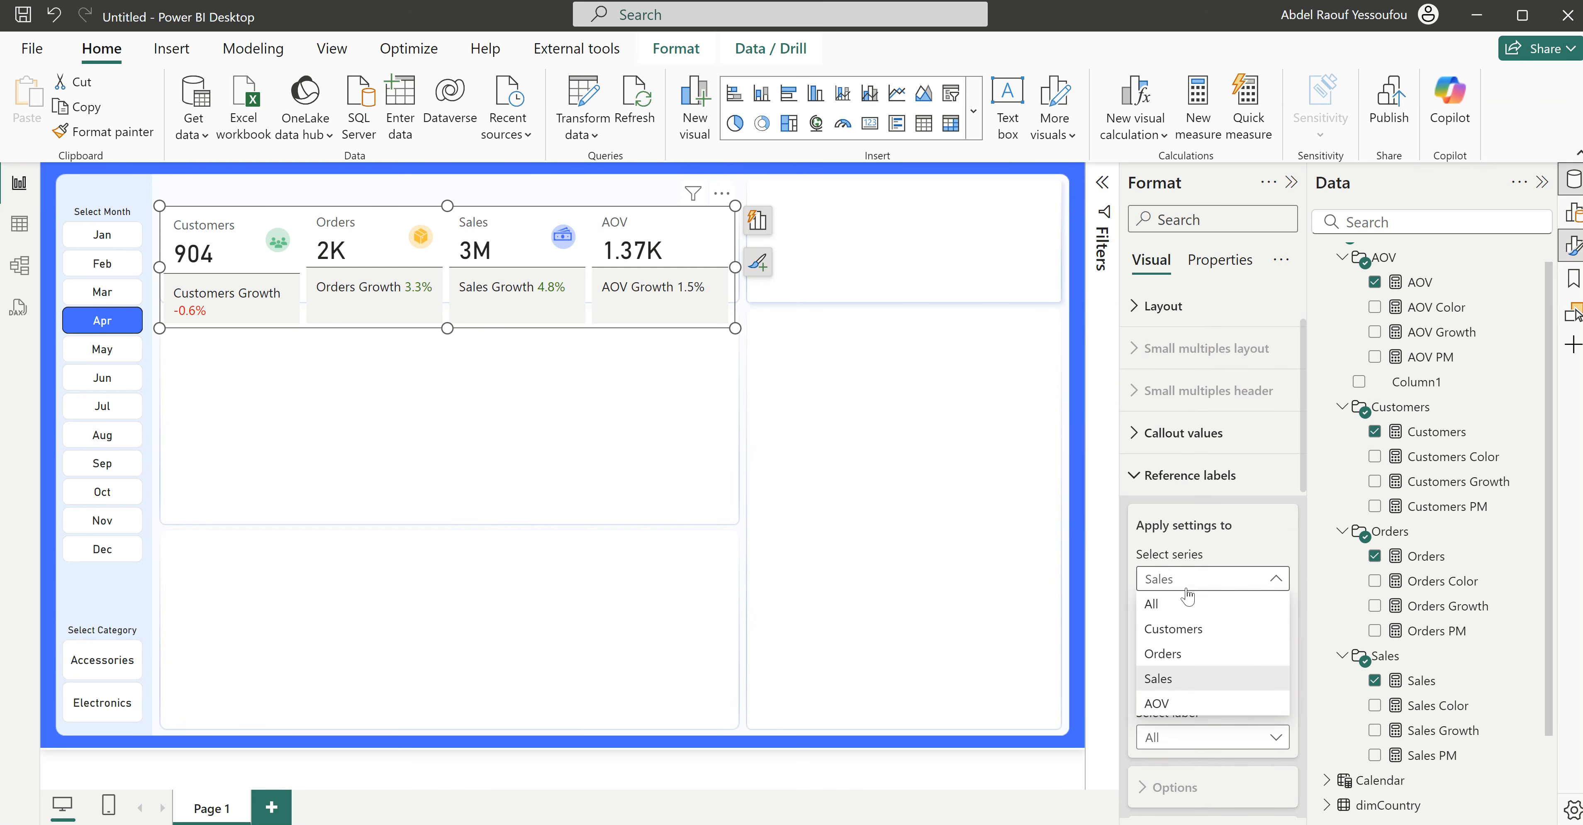
pyautogui.click(1233, 688)
pyautogui.scroll(-10, 1236, 697)
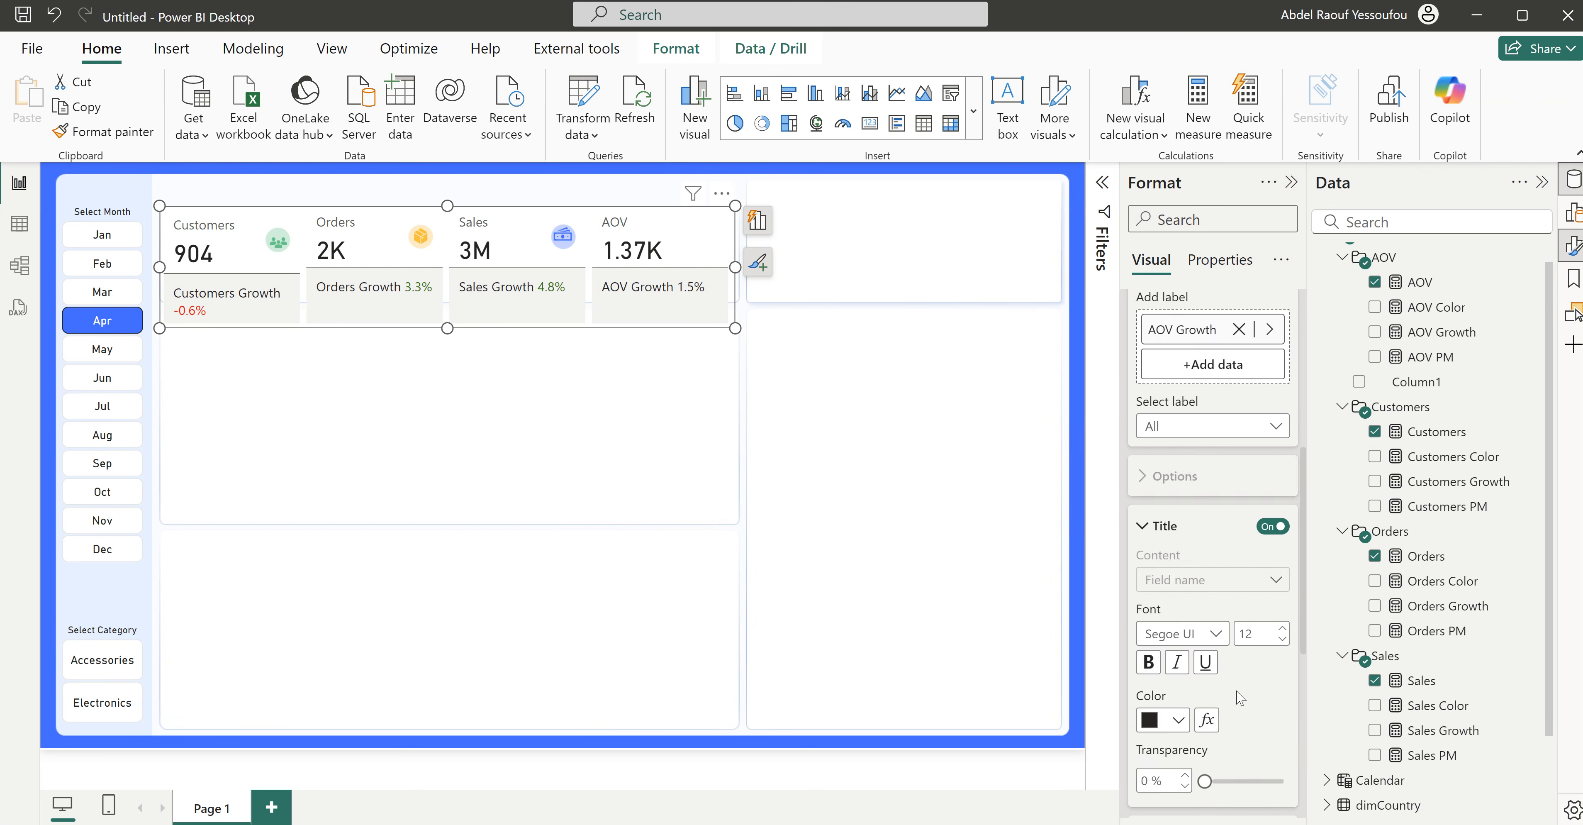
pyautogui.click(1162, 526)
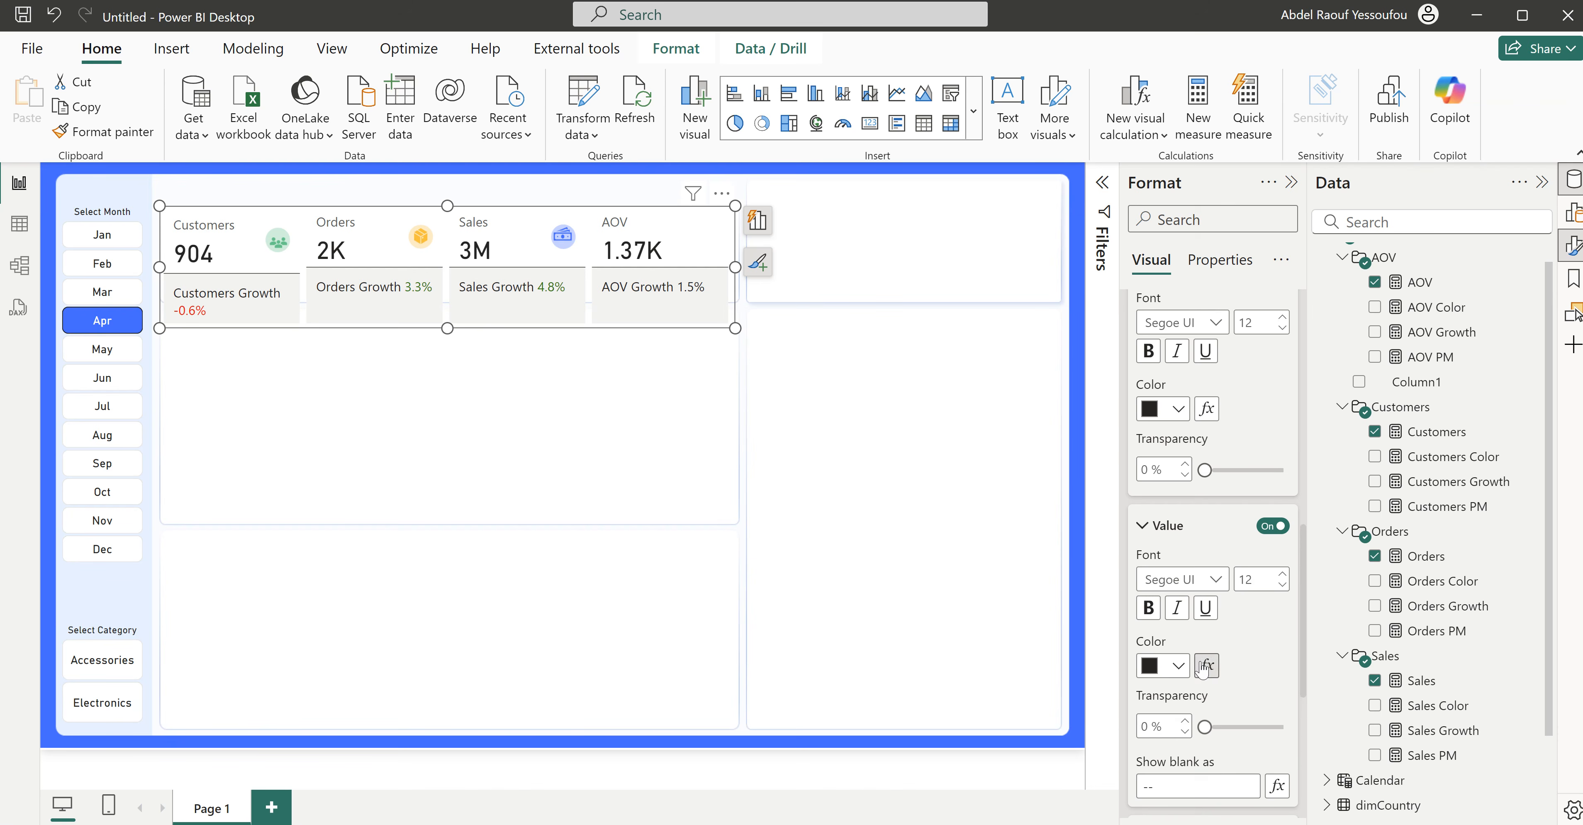
pyautogui.scroll(-2, 1186, 566)
pyautogui.click(1206, 562)
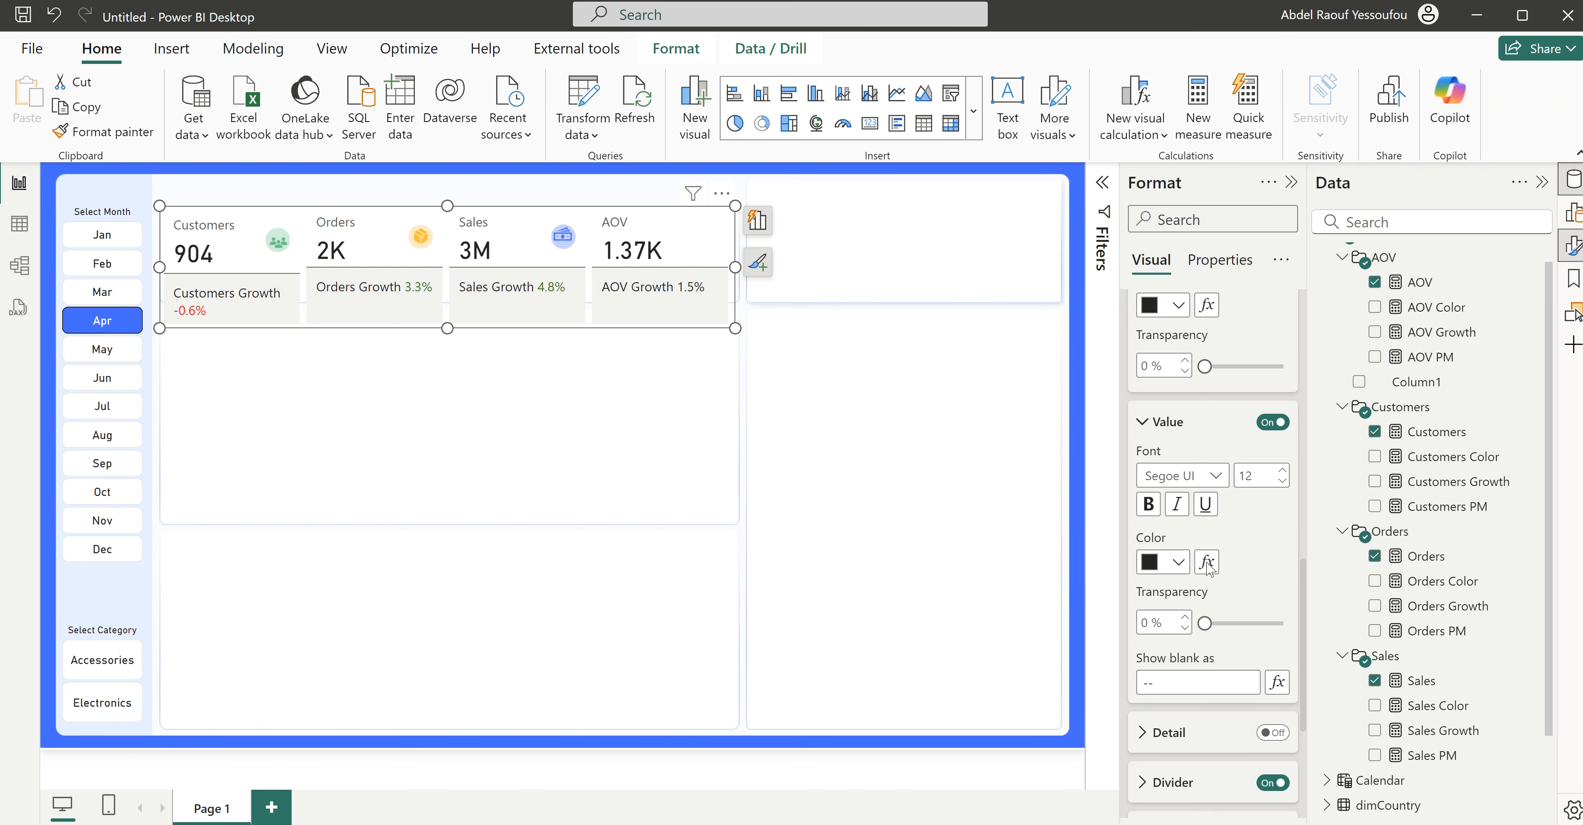
pyautogui.click(455, 206)
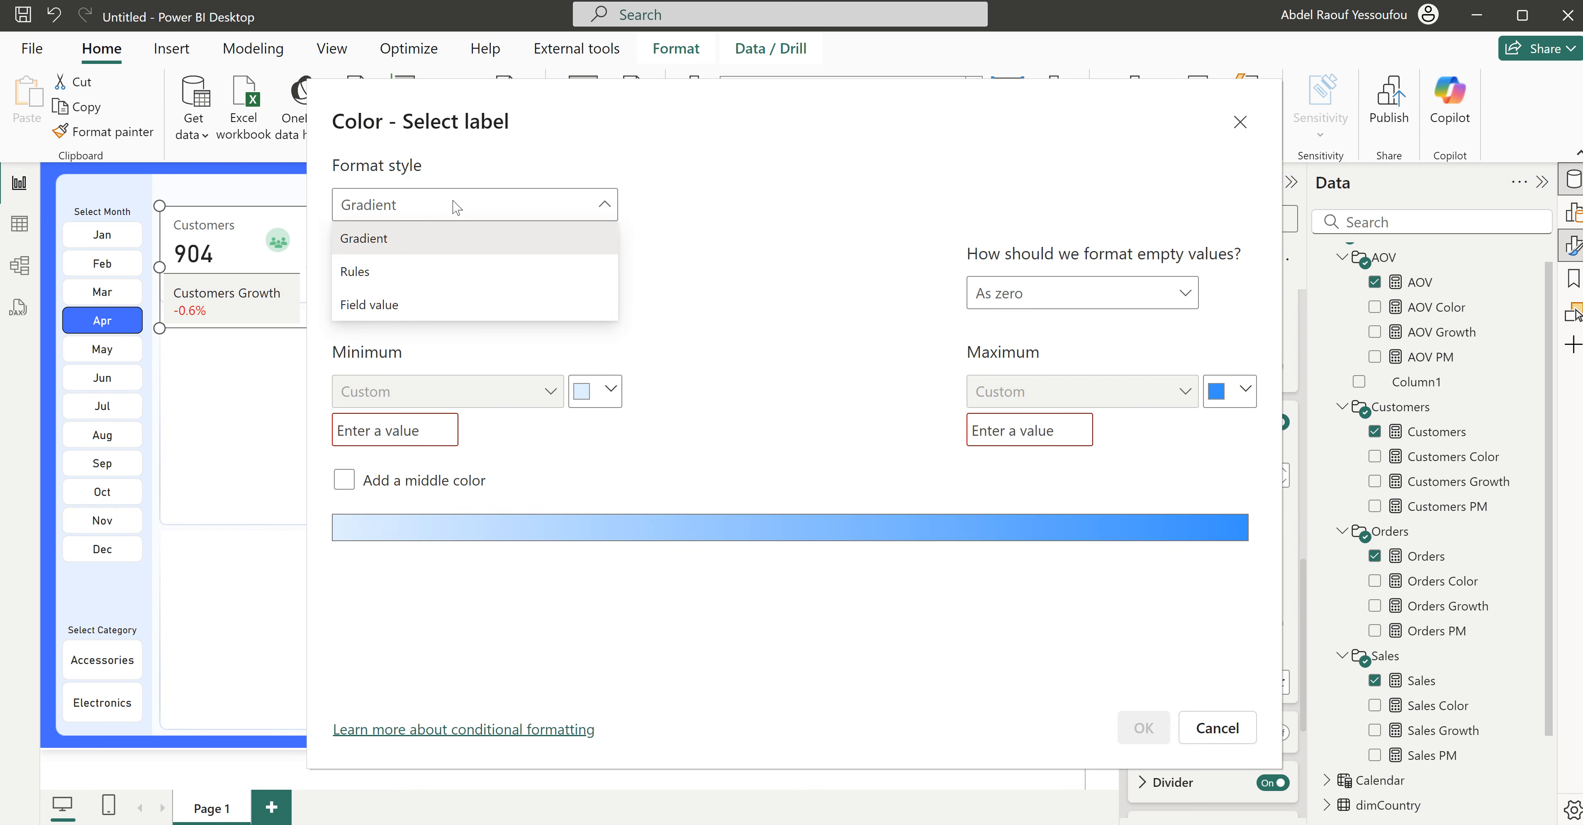
pyautogui.click(400, 304)
pyautogui.click(418, 300)
pyautogui.write('col')
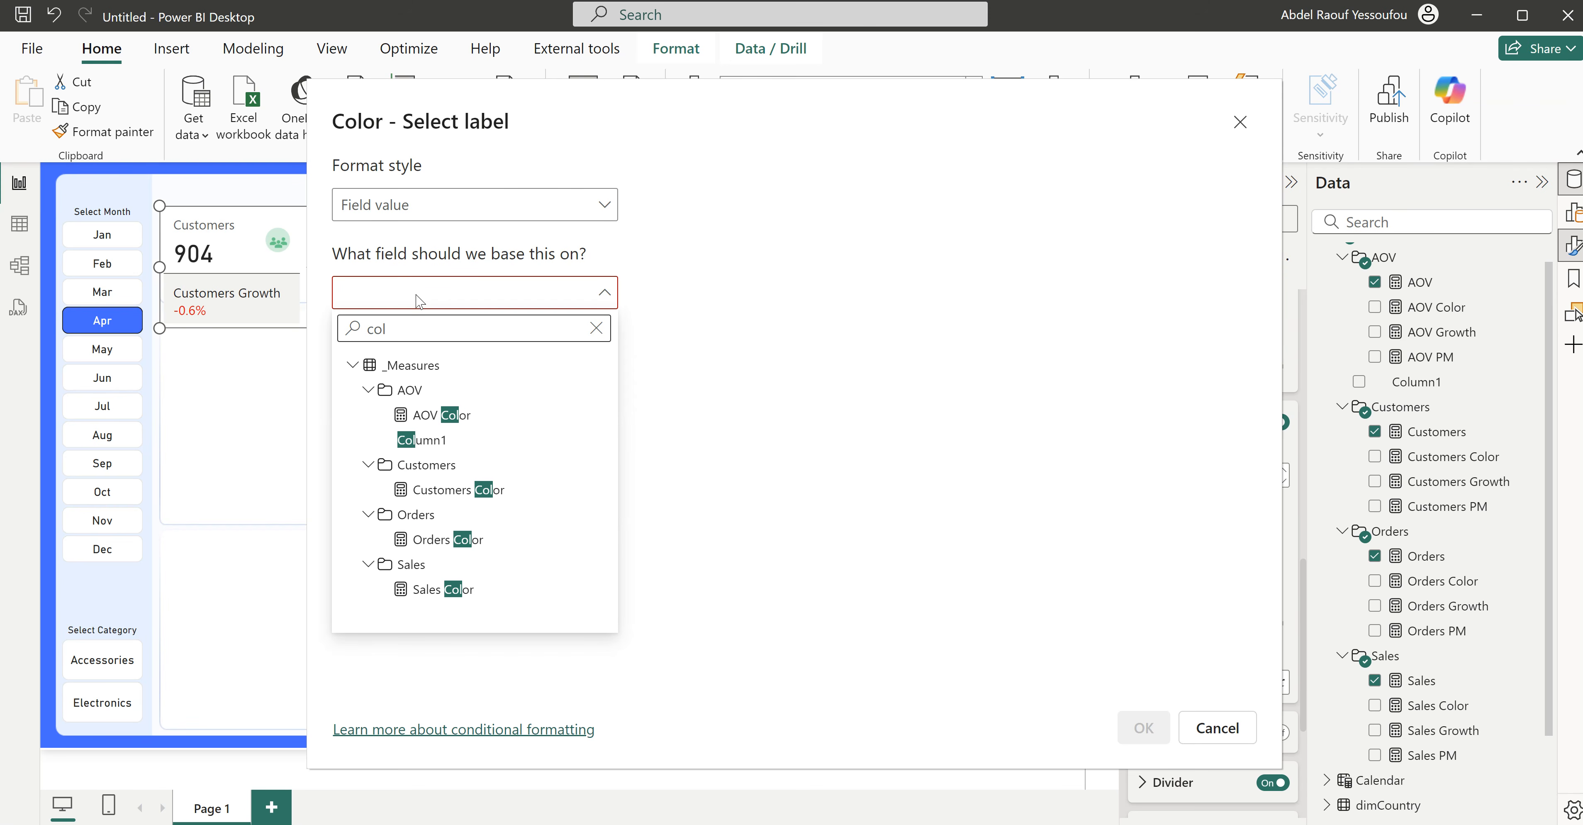
pyautogui.click(433, 415)
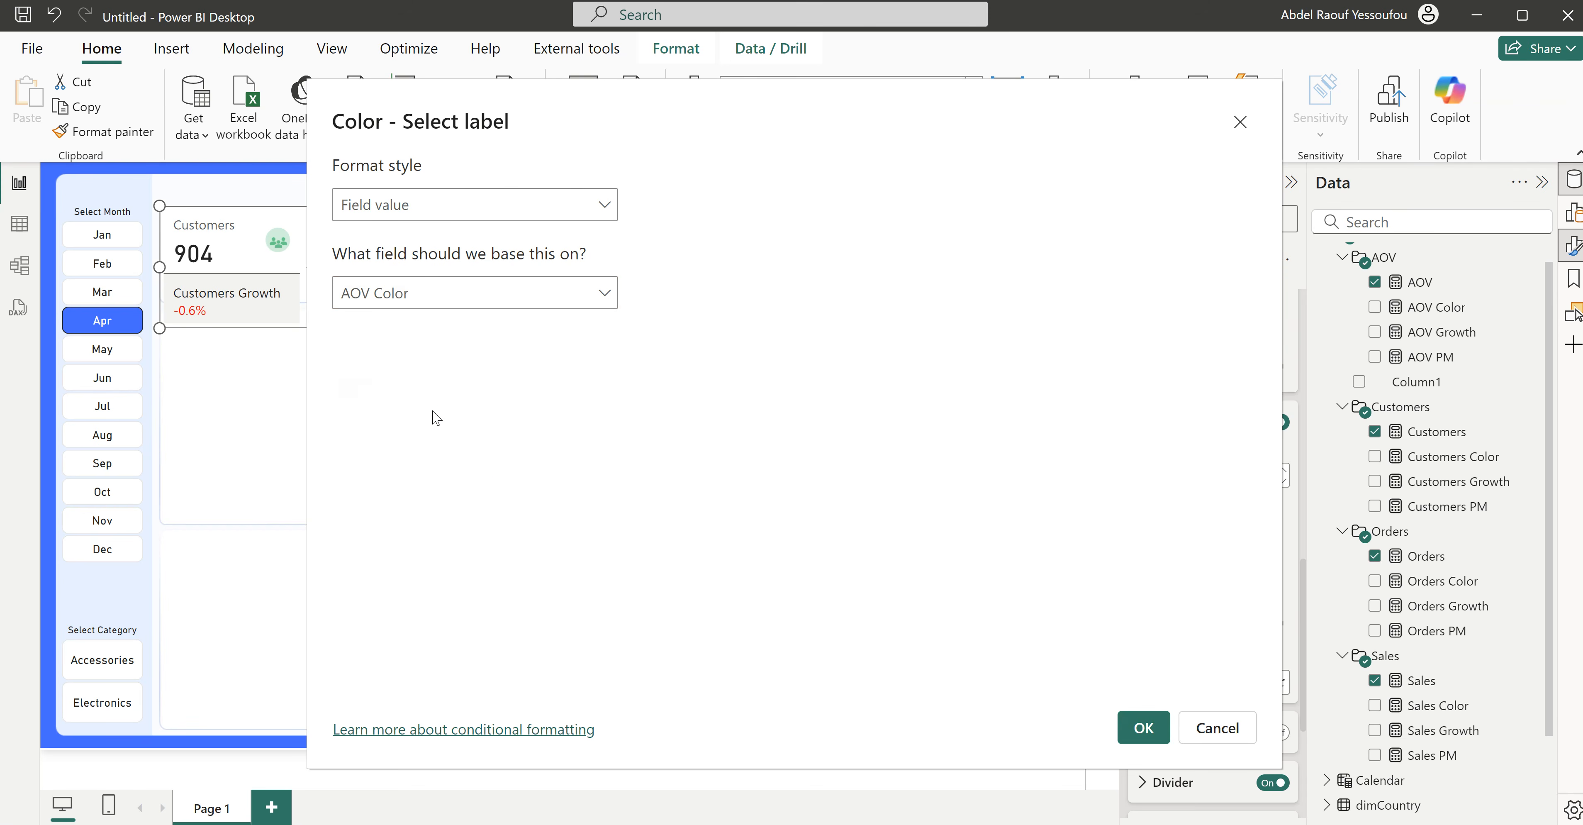
pyautogui.click(1145, 729)
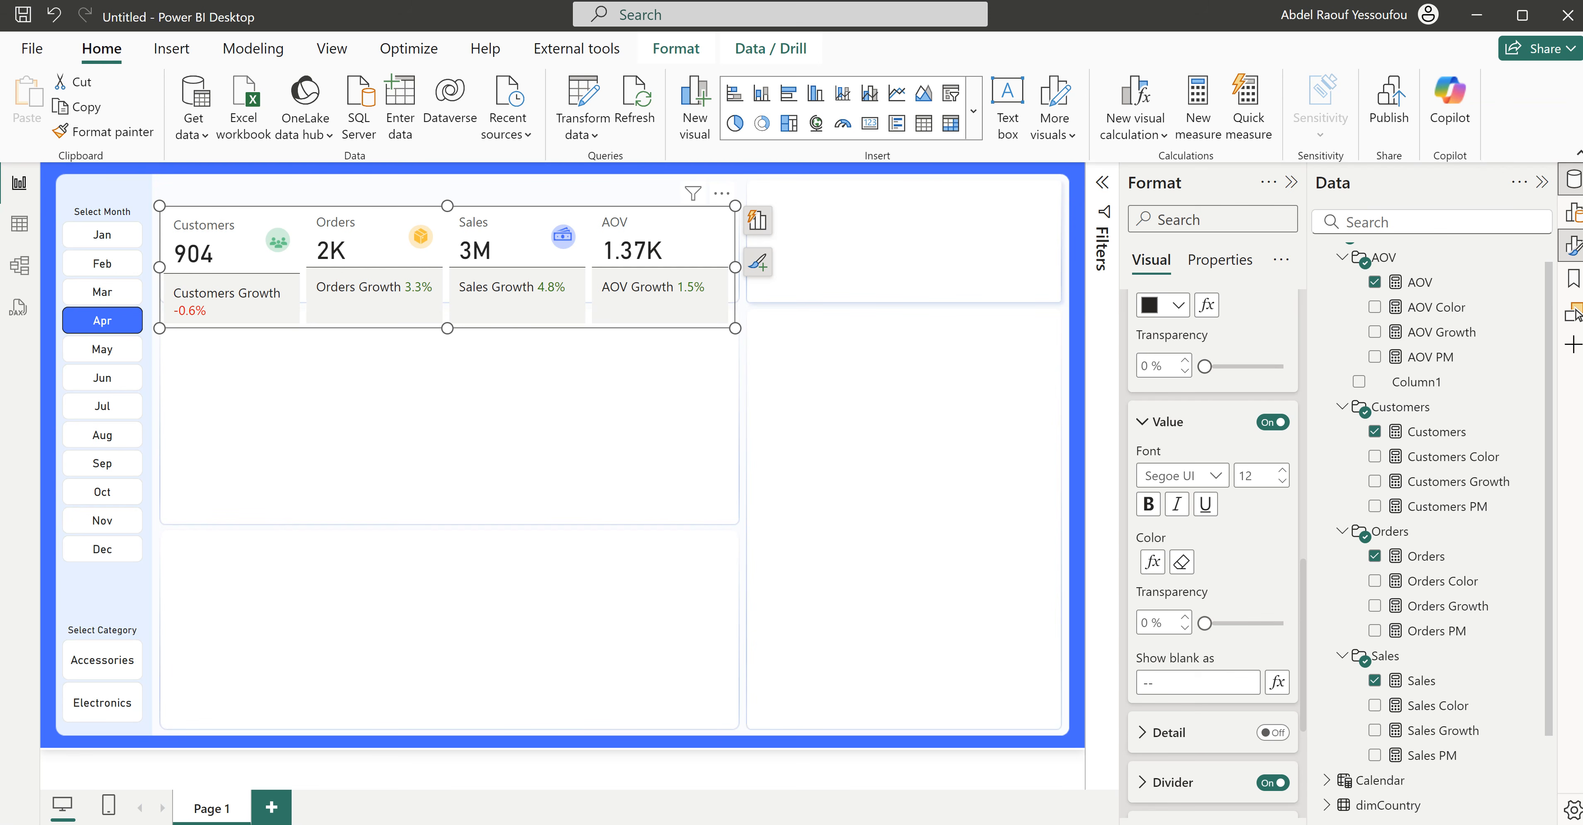
# Step: Create a new measure named Previous Month in the _Measures table
pyautogui.scroll(1, 1376, 289)
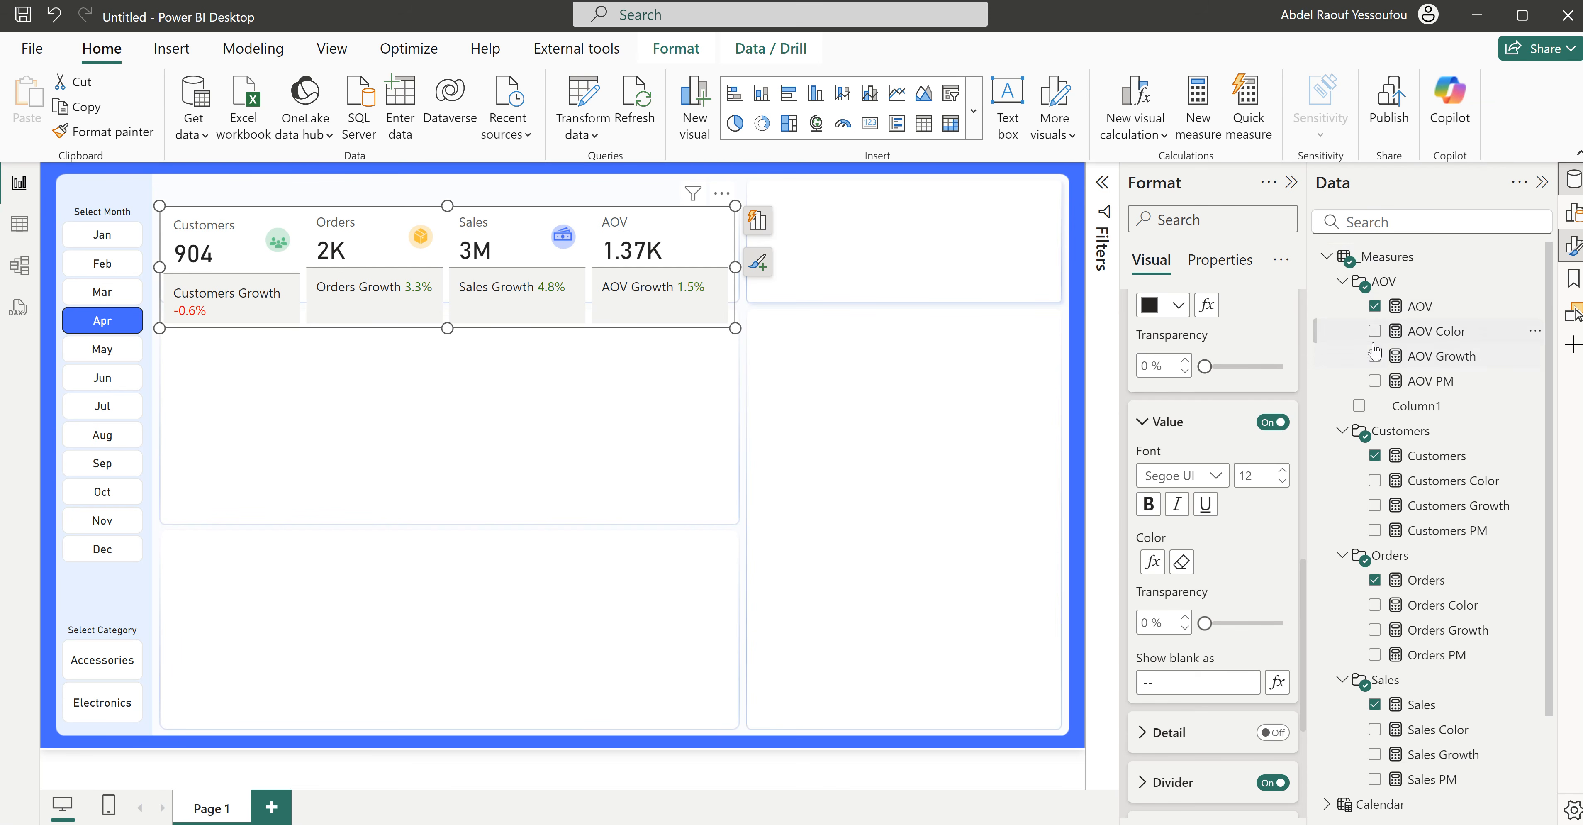
pyautogui.rightClick(1383, 267)
pyautogui.press('Escape')
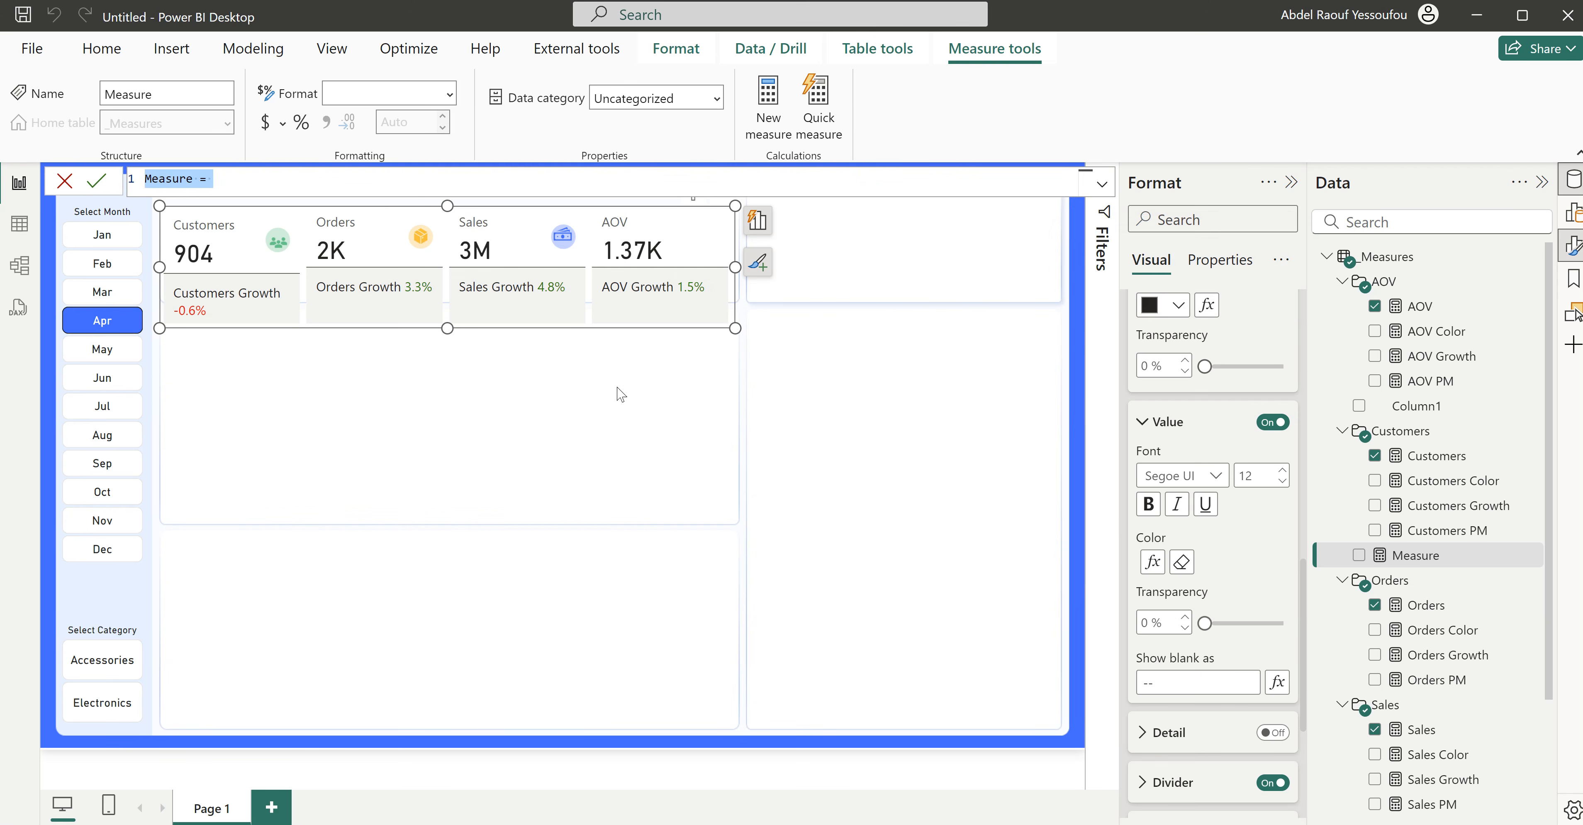
pyautogui.write('P')
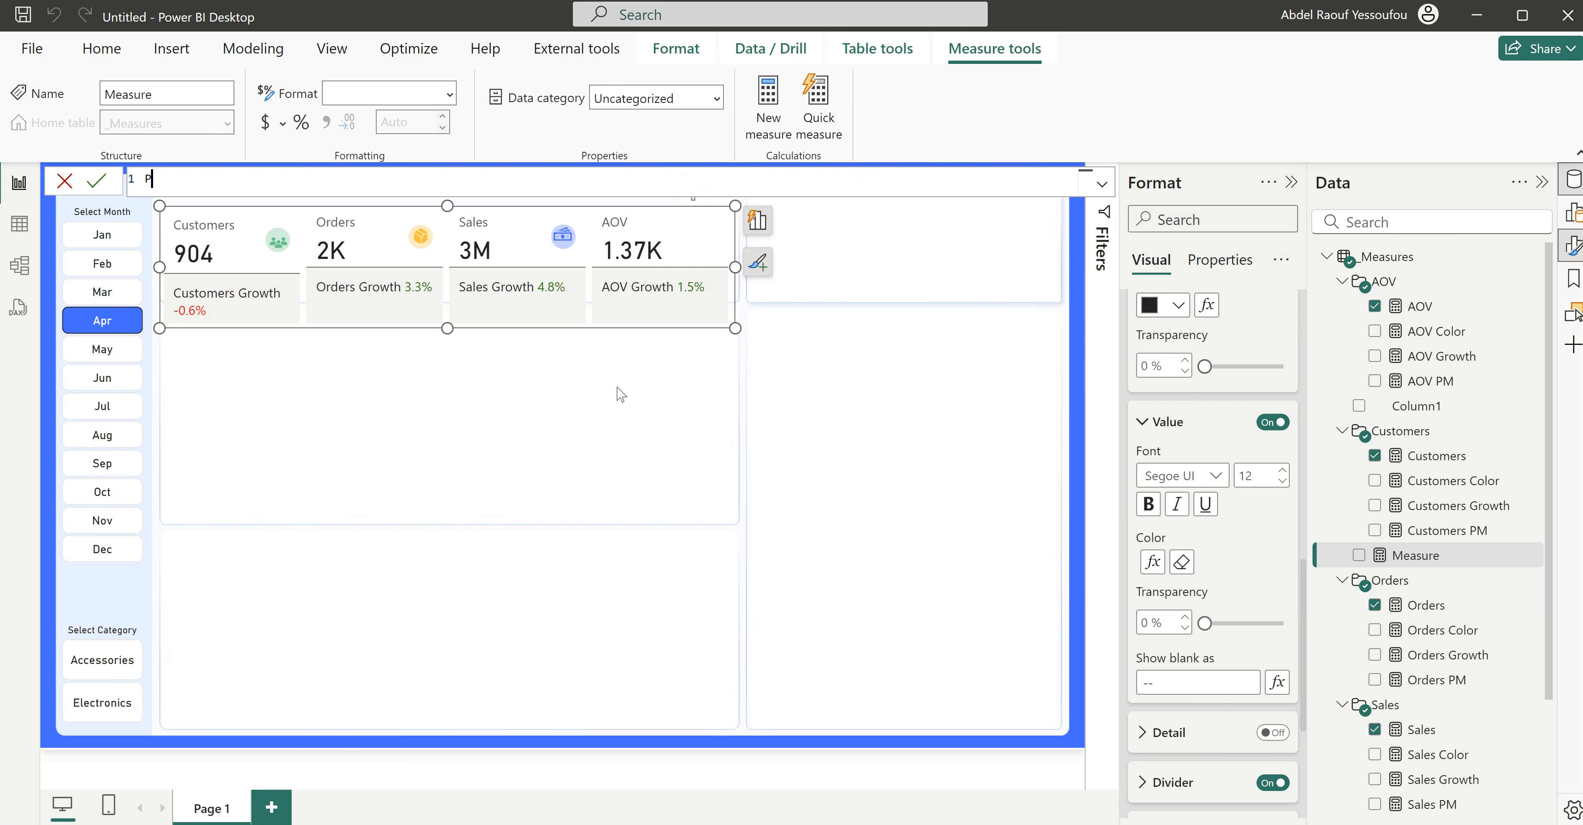
pyautogui.write('revious Month =')
pyautogui.hotkey('shift', 'Return')
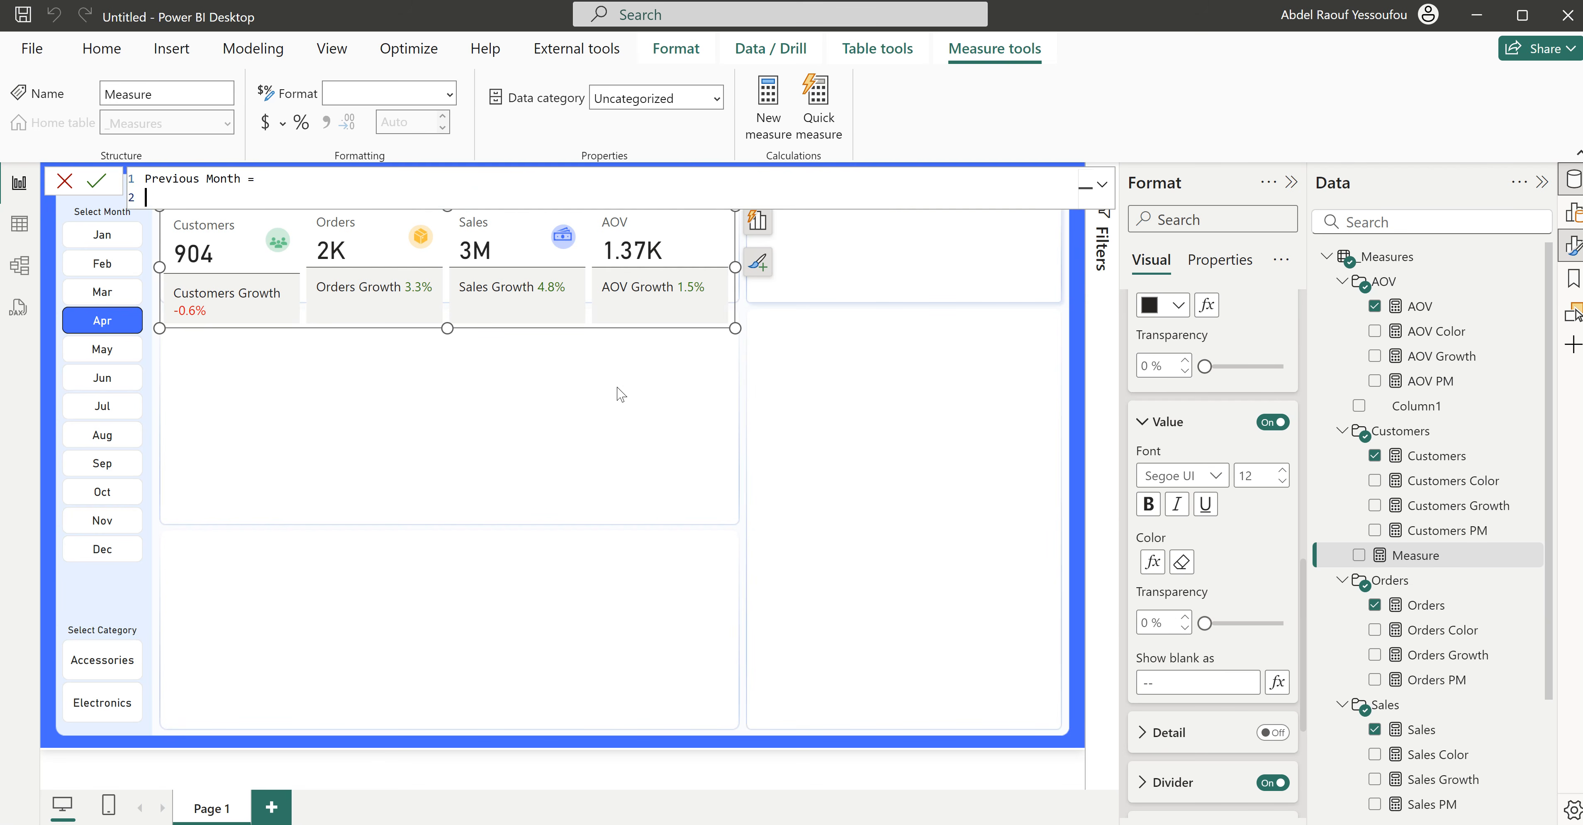
# Step: Declare a variable myPrevMonth in the Previous Month formula and start its expression with CALCULATE
pyautogui.press('Tab')
pyautogui.write('var')
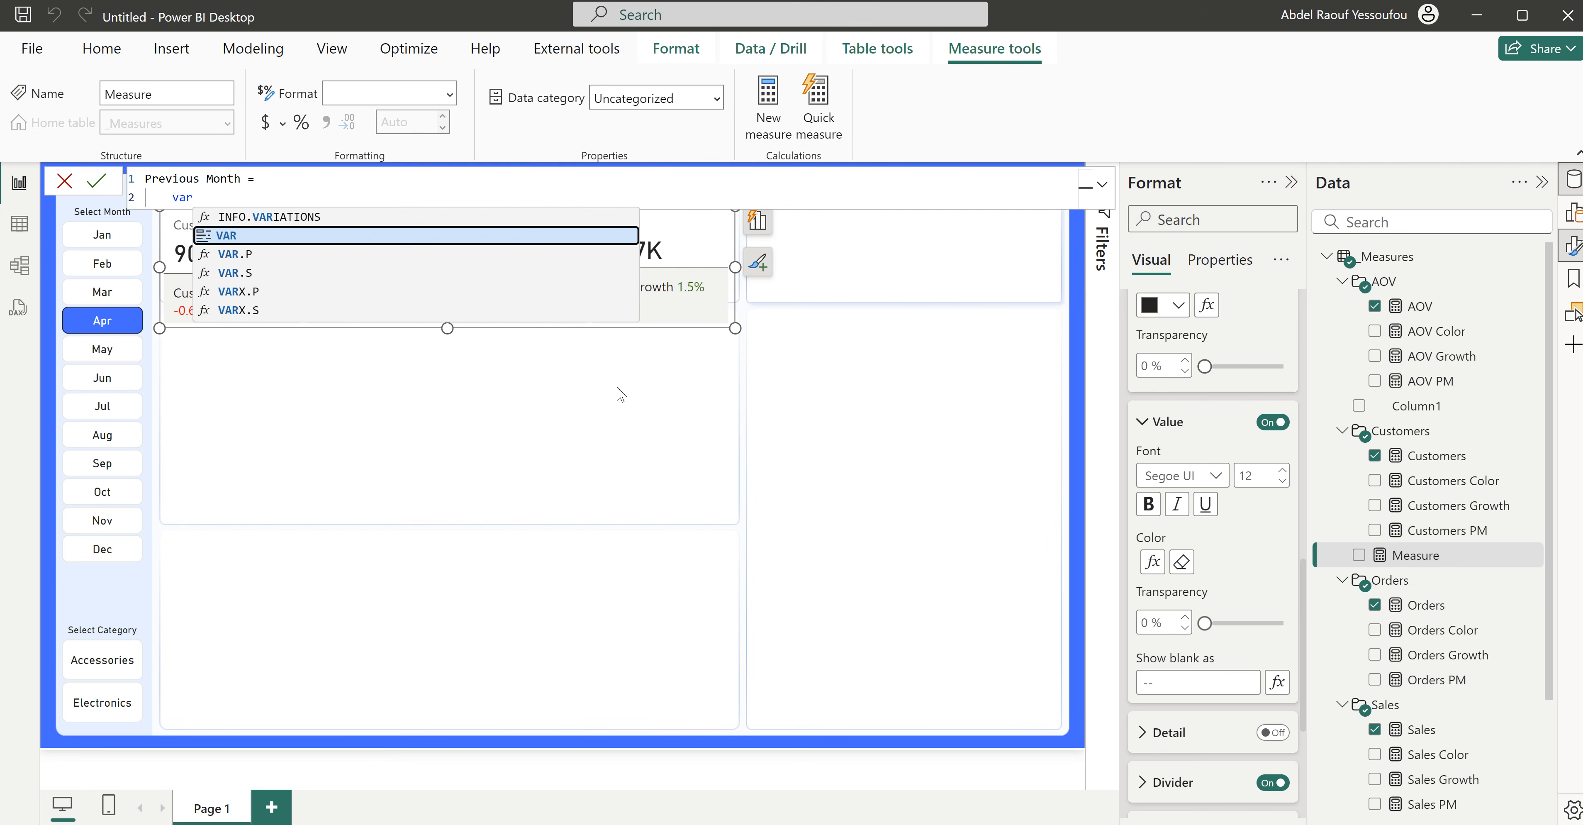
pyautogui.press('Tab')
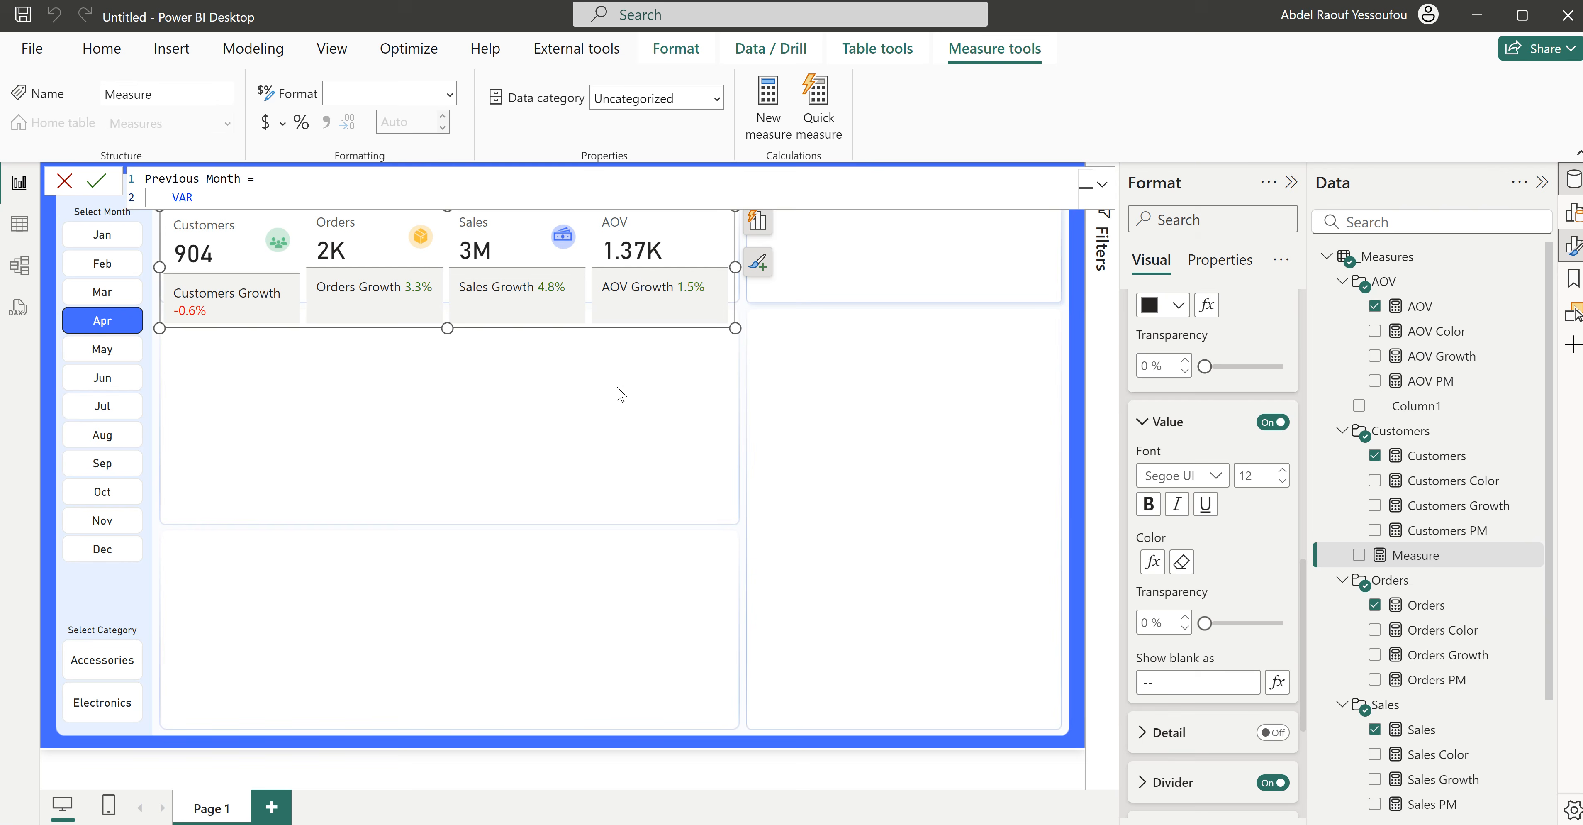
pyautogui.write('myPrevMonth = c')
pyautogui.press('Tab')
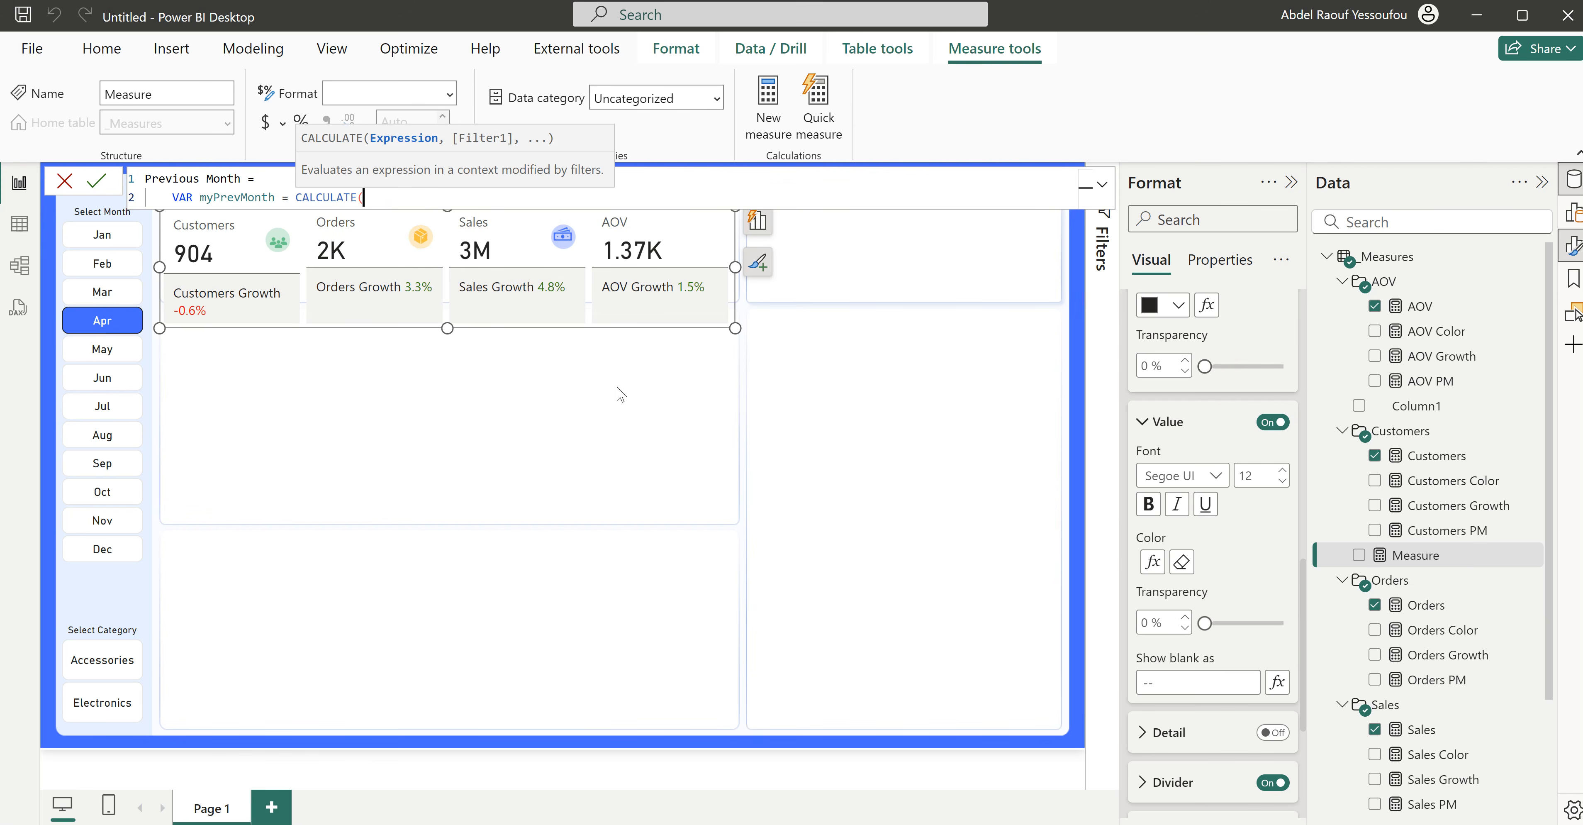
# Step: Enter SELECTEDVALUE('Calendar'[Month]) on its own line as the expression argument of CALCULATE
pyautogui.hotkey('shift', 'Return')
pyautogui.write('select')
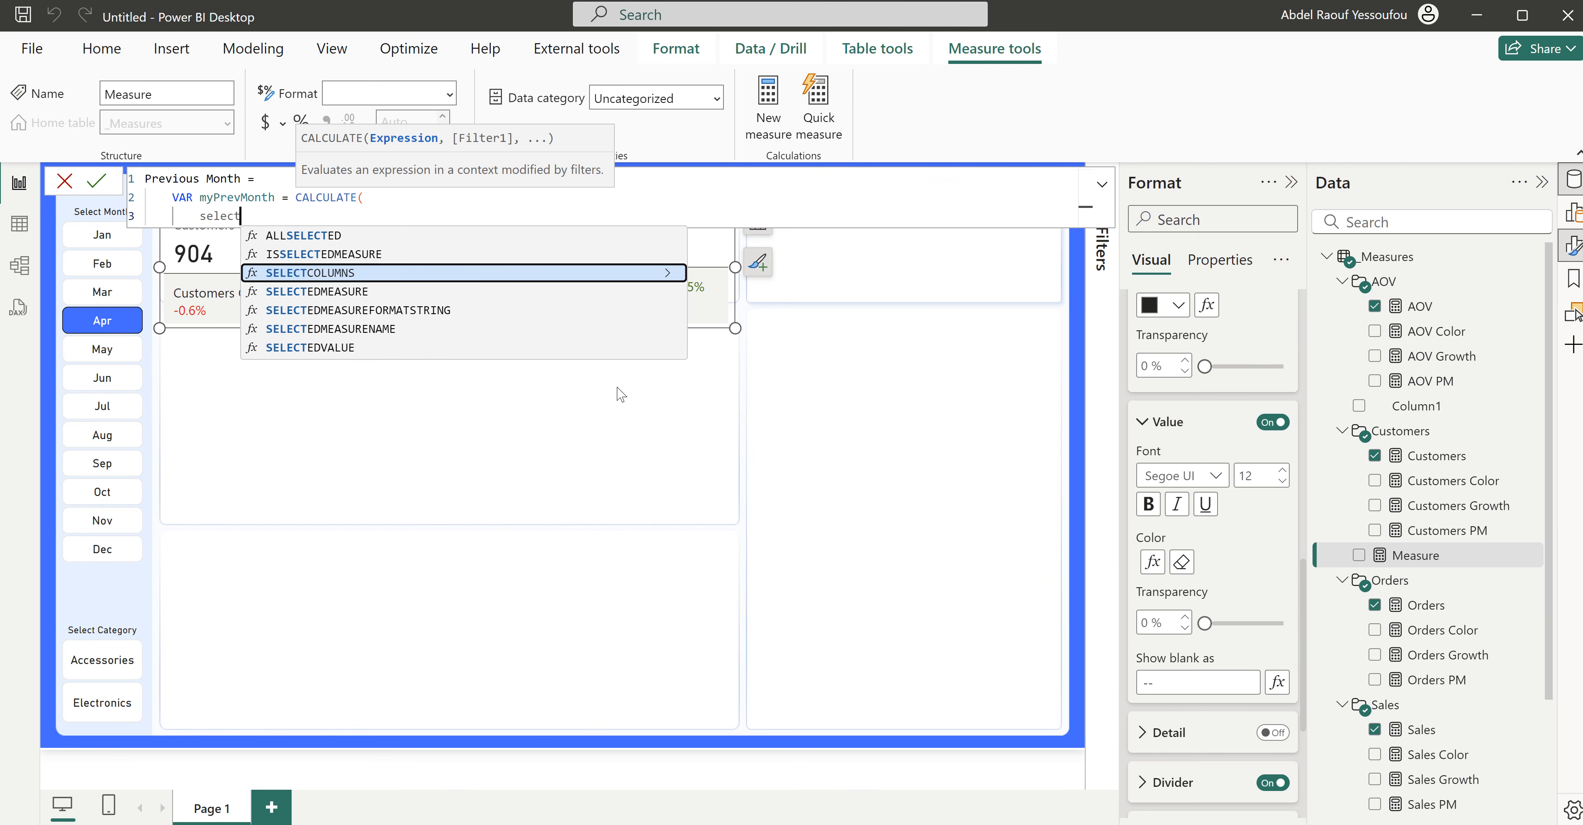
pyautogui.press('Down')
pyautogui.press('Down')
pyautogui.press('Down')
pyautogui.press('Down')
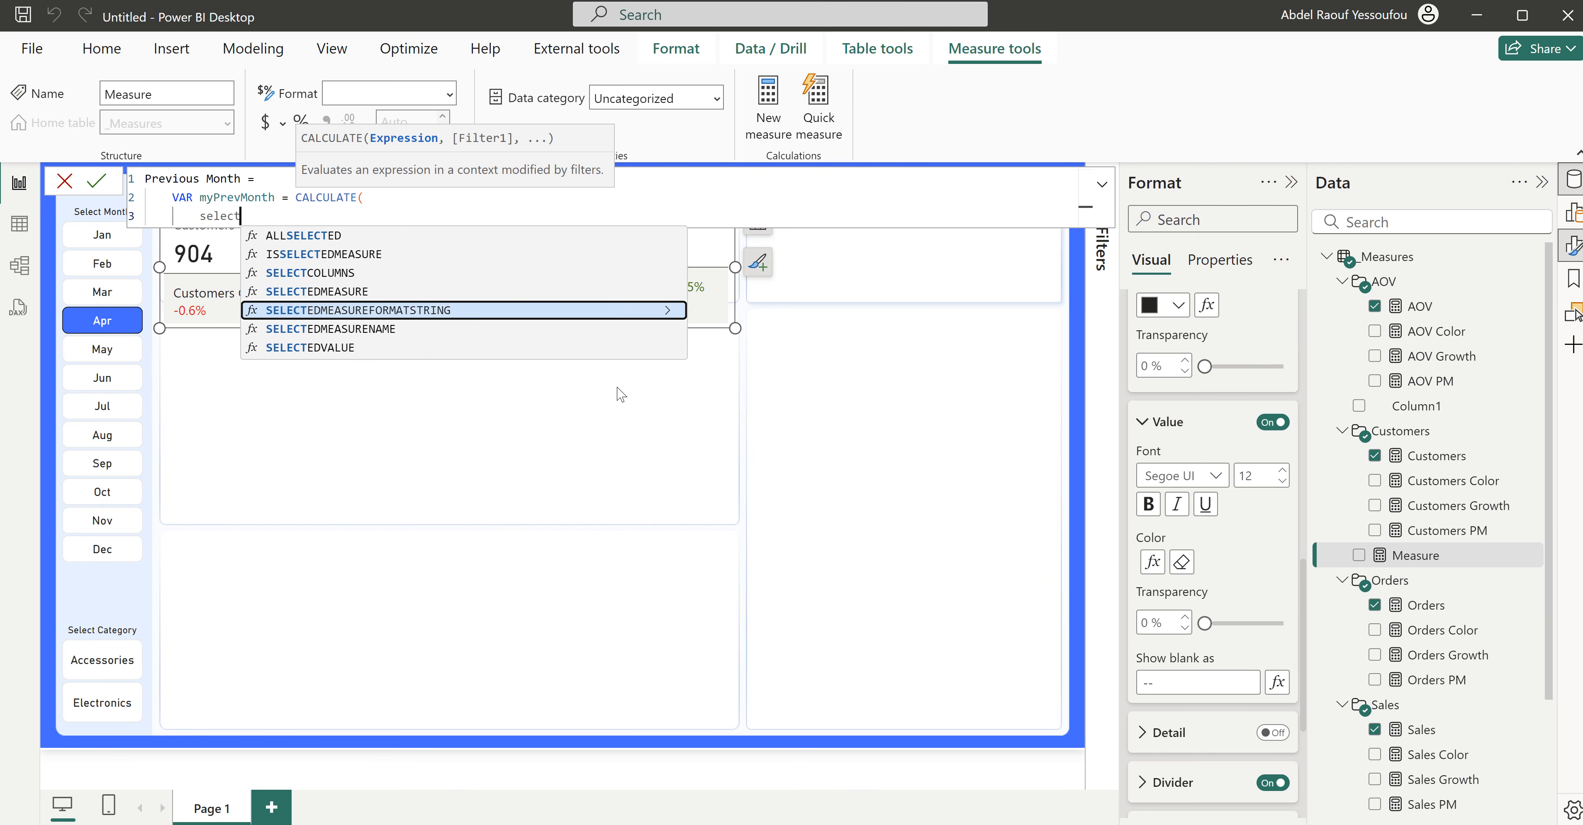
pyautogui.press('Tab')
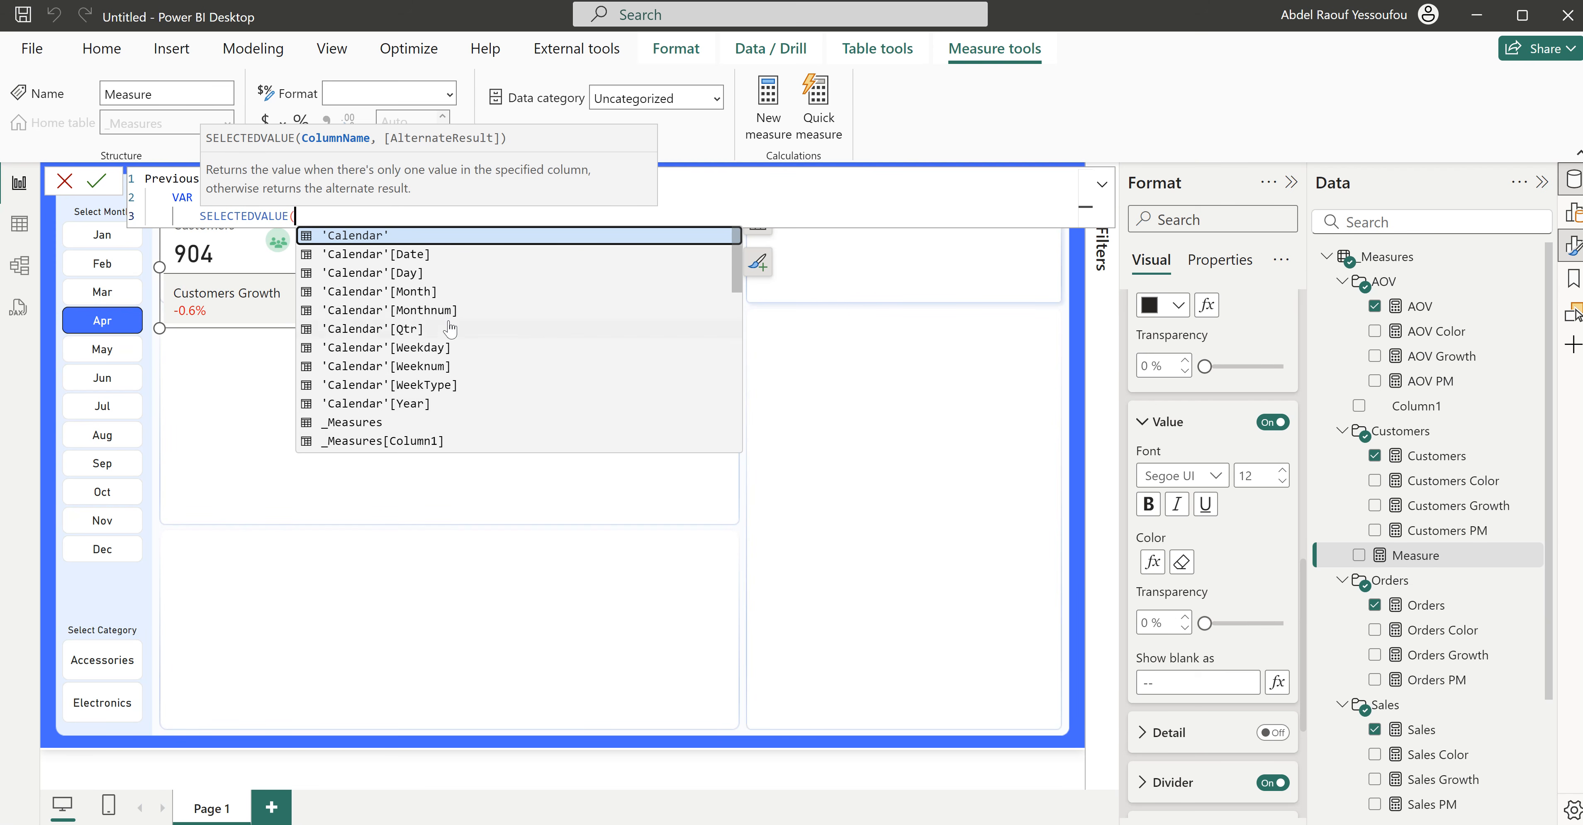
pyautogui.click(425, 291)
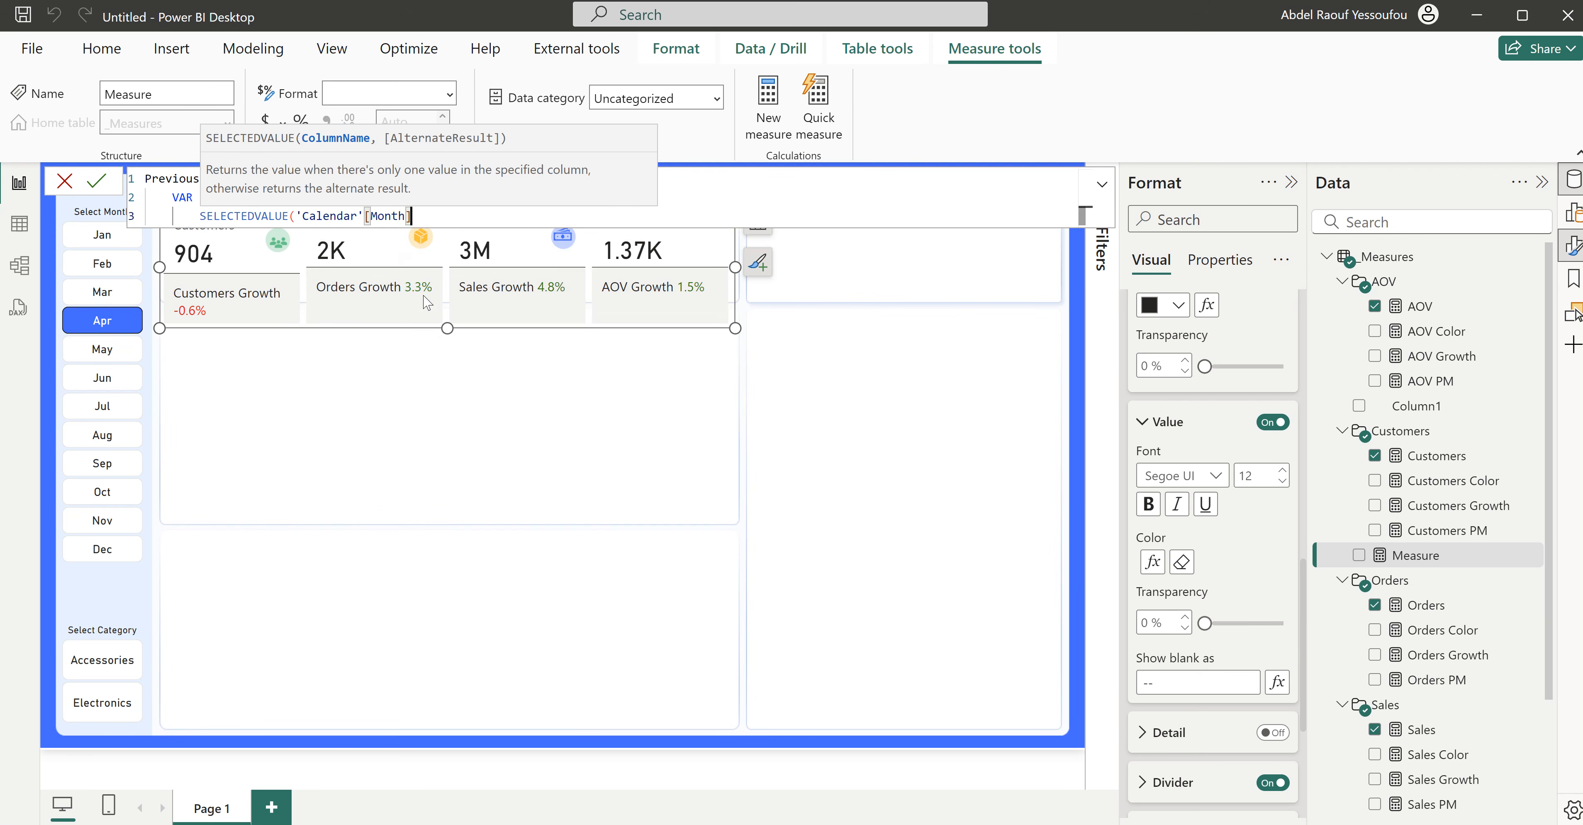
pyautogui.write(',')
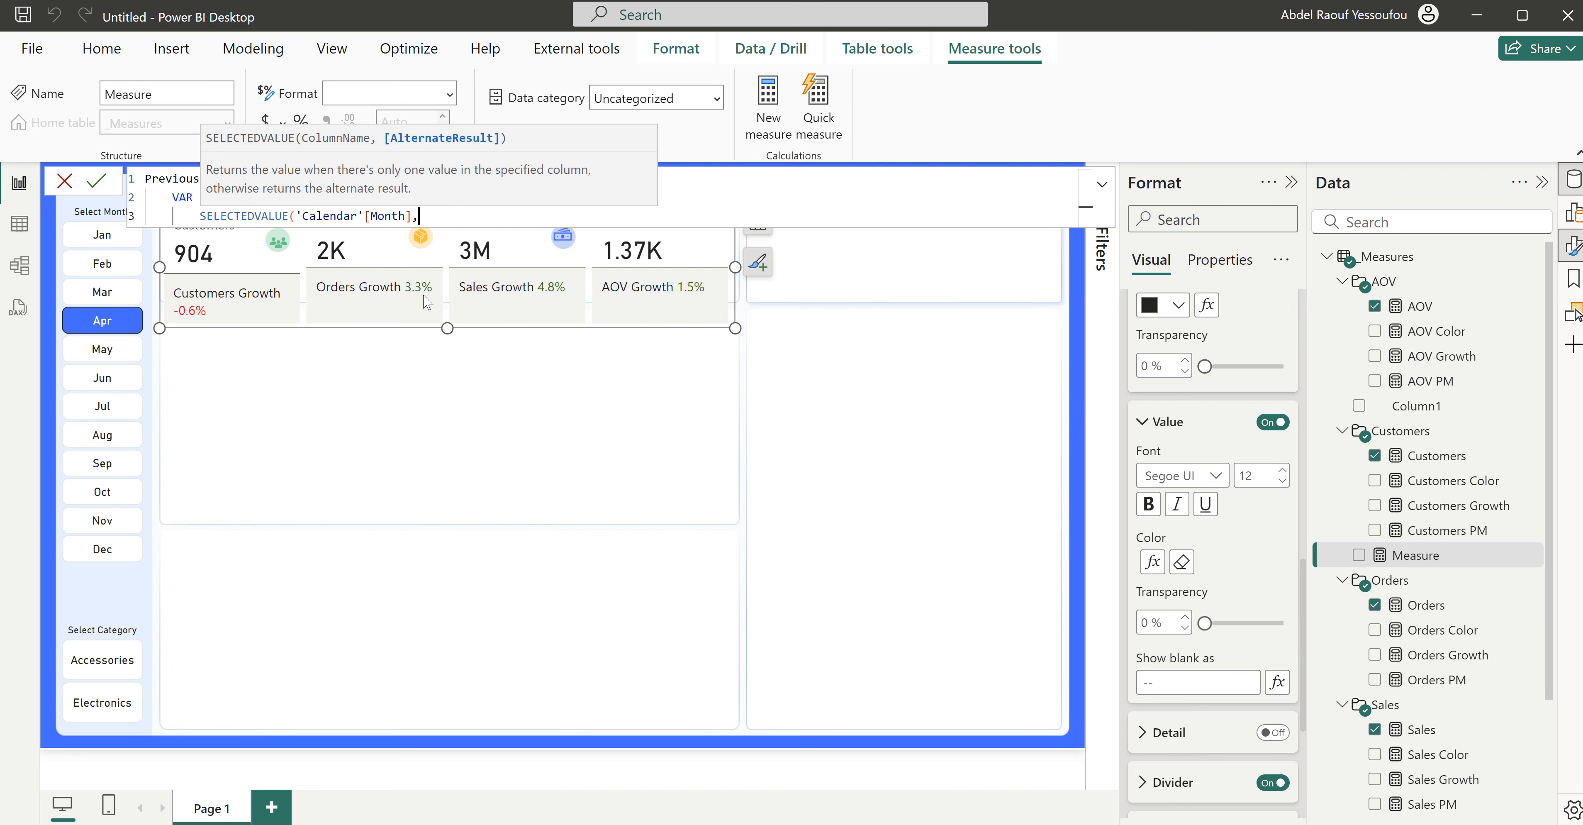
pyautogui.press('BackSpace')
pyautogui.write('),')
# Step: Add PREVIOUSMONTH('Calendar'[Date]) on its own line as the CALCULATE filter and close the CALCULATE expression
pyautogui.hotkey('shift', 'Return')
pyautogui.write('prev')
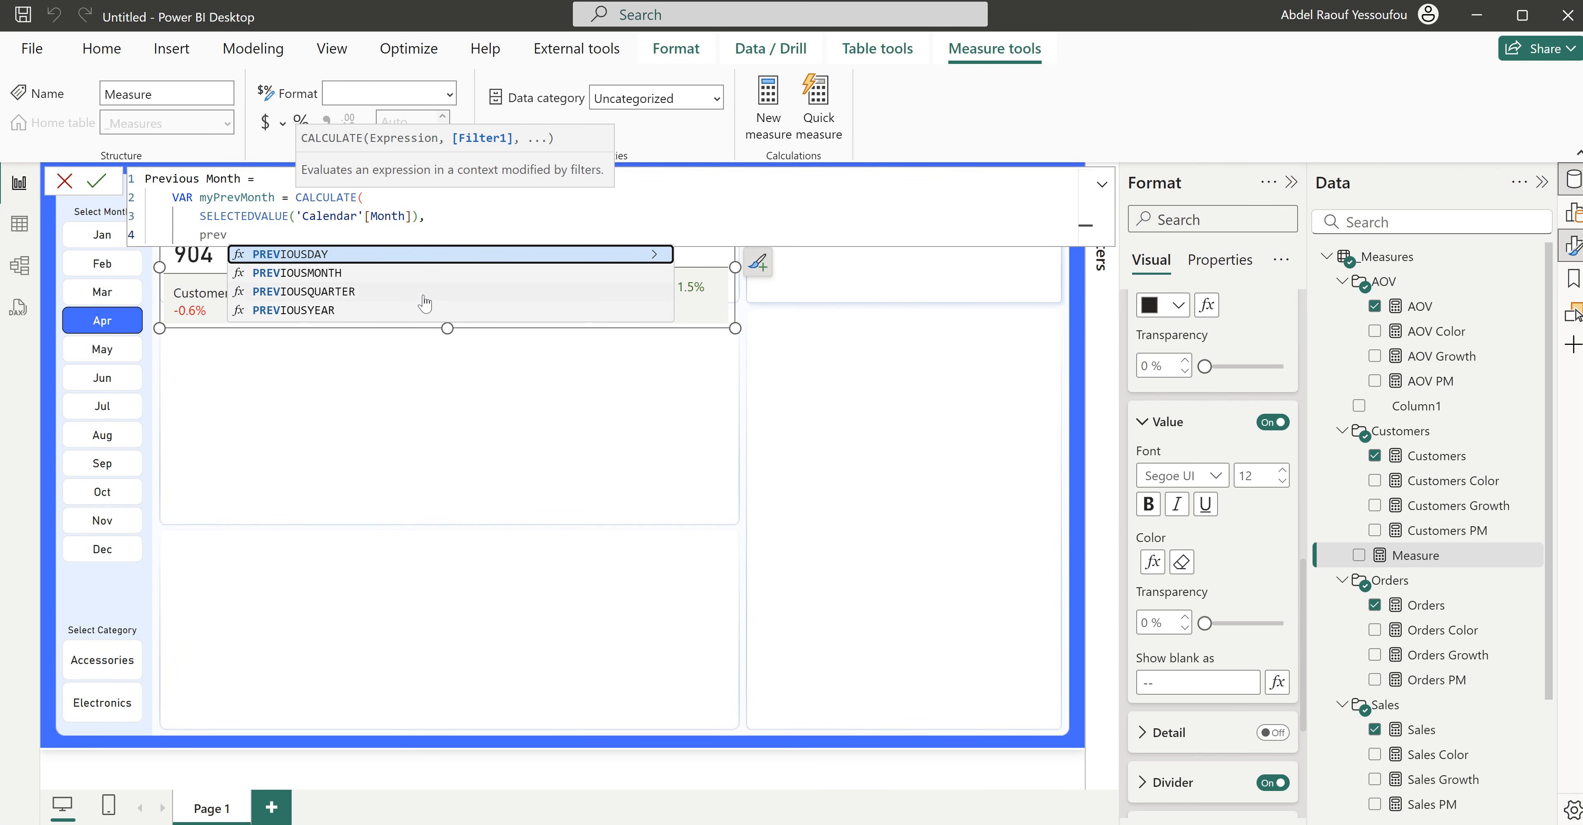
pyautogui.press('Down')
pyautogui.press('Tab')
pyautogui.write('cal')
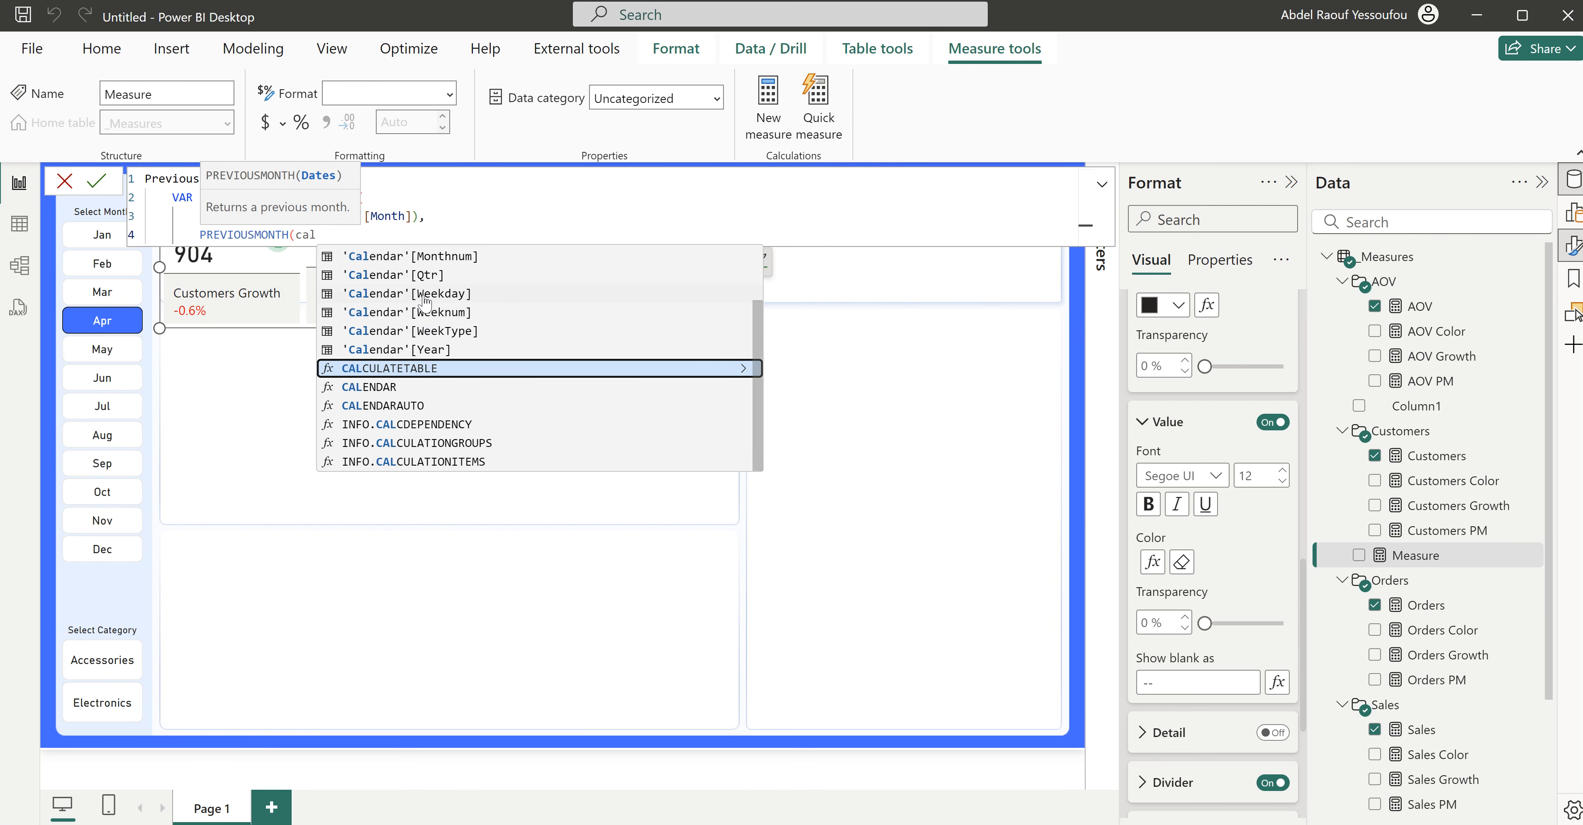
pyautogui.write('e')
pyautogui.press('Down')
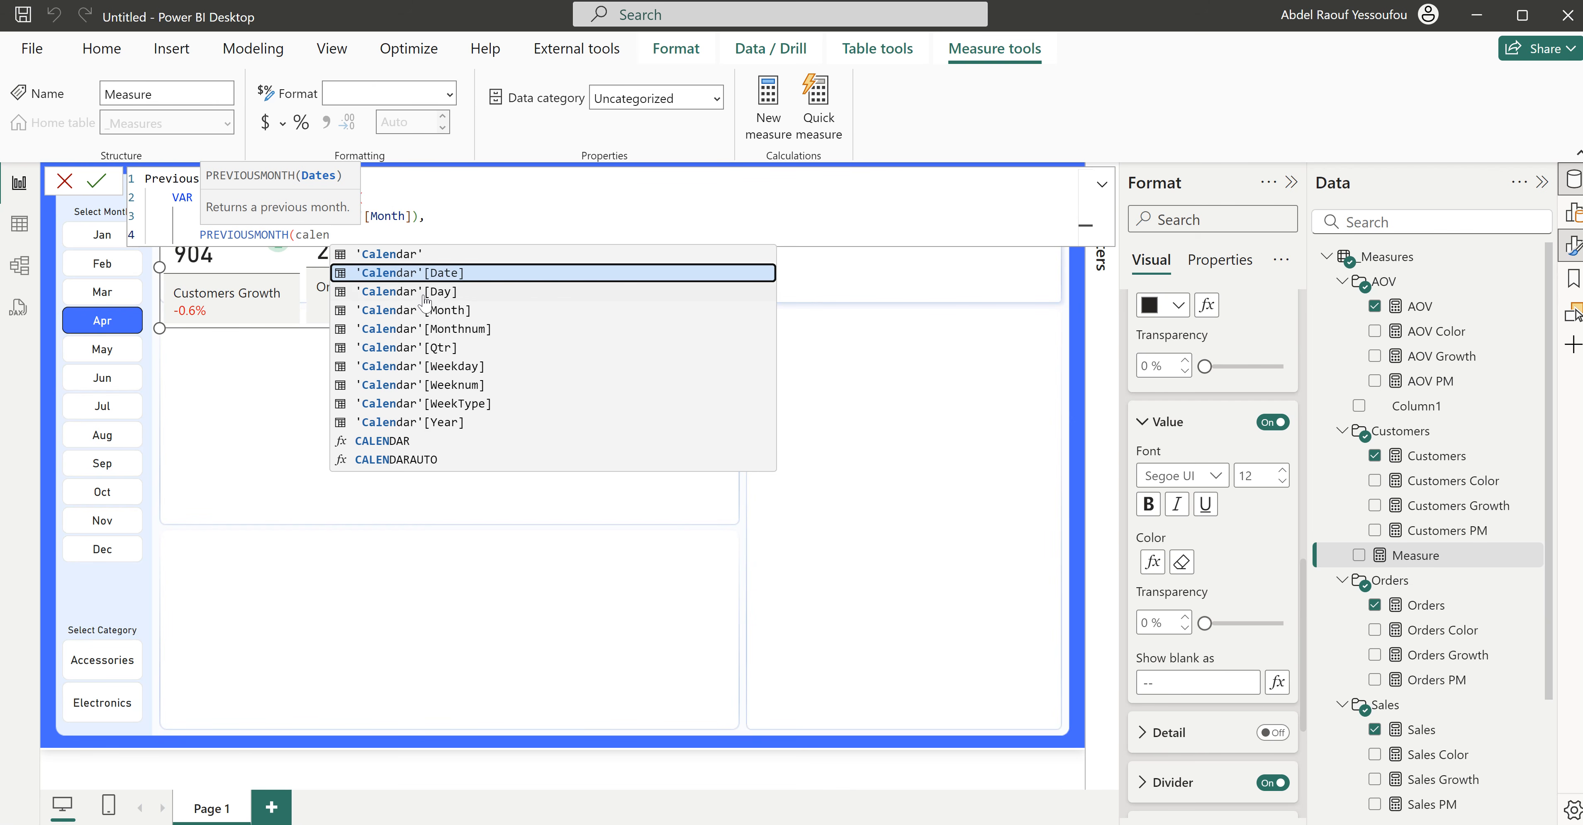
pyautogui.press('Tab')
pyautogui.write(')')
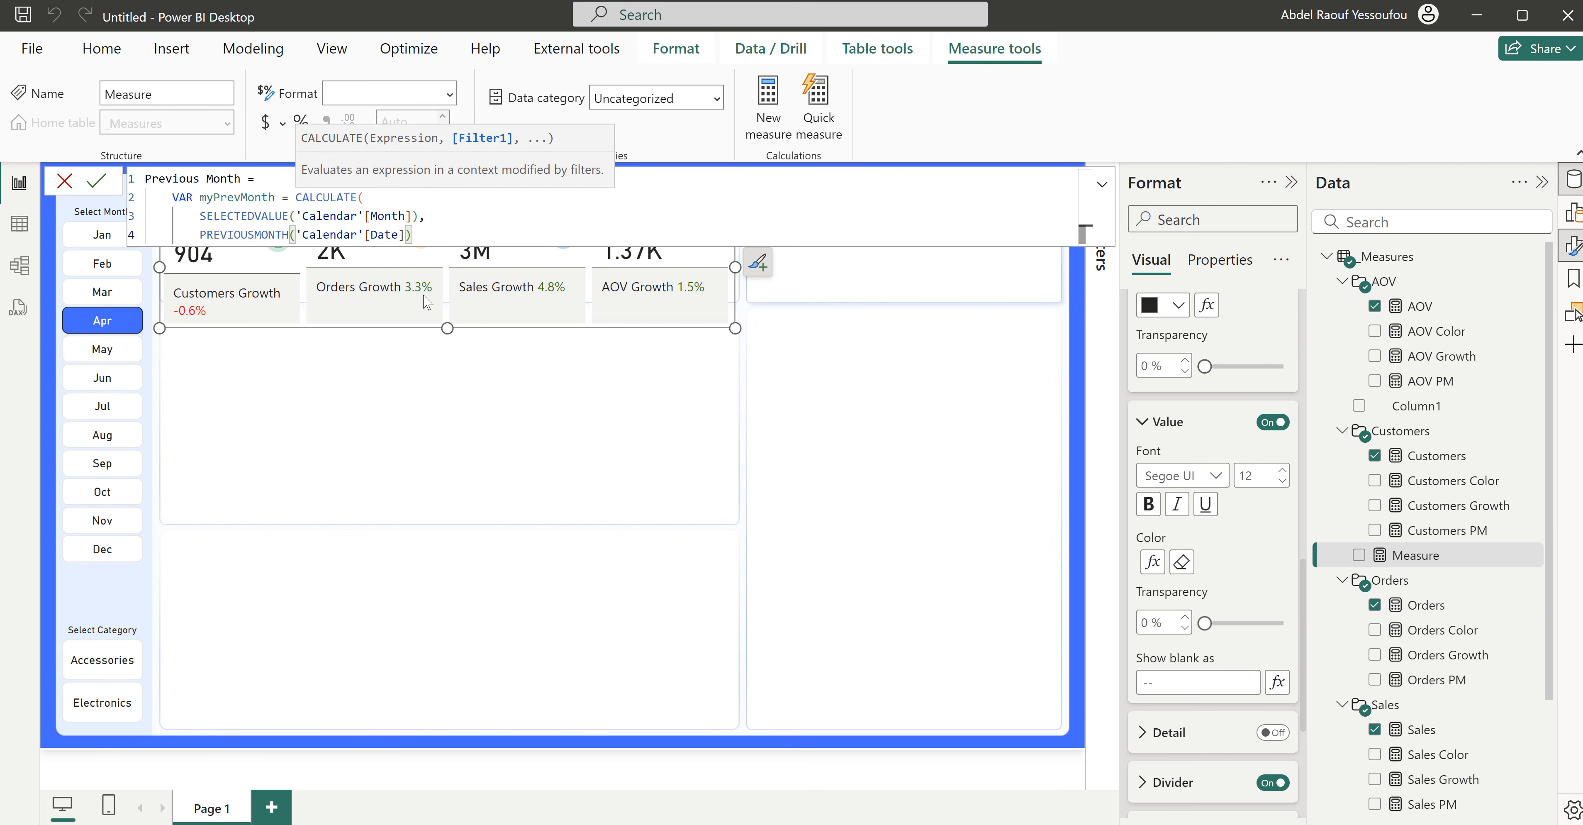
pyautogui.hotkey('shift', 'Return')
pyautogui.write(')')
# Step: Add a RETURN clause with "vs. " & myPrevMonth & ":" to the Previous Month formula and commit the measure
pyautogui.doubleClick(239, 197)
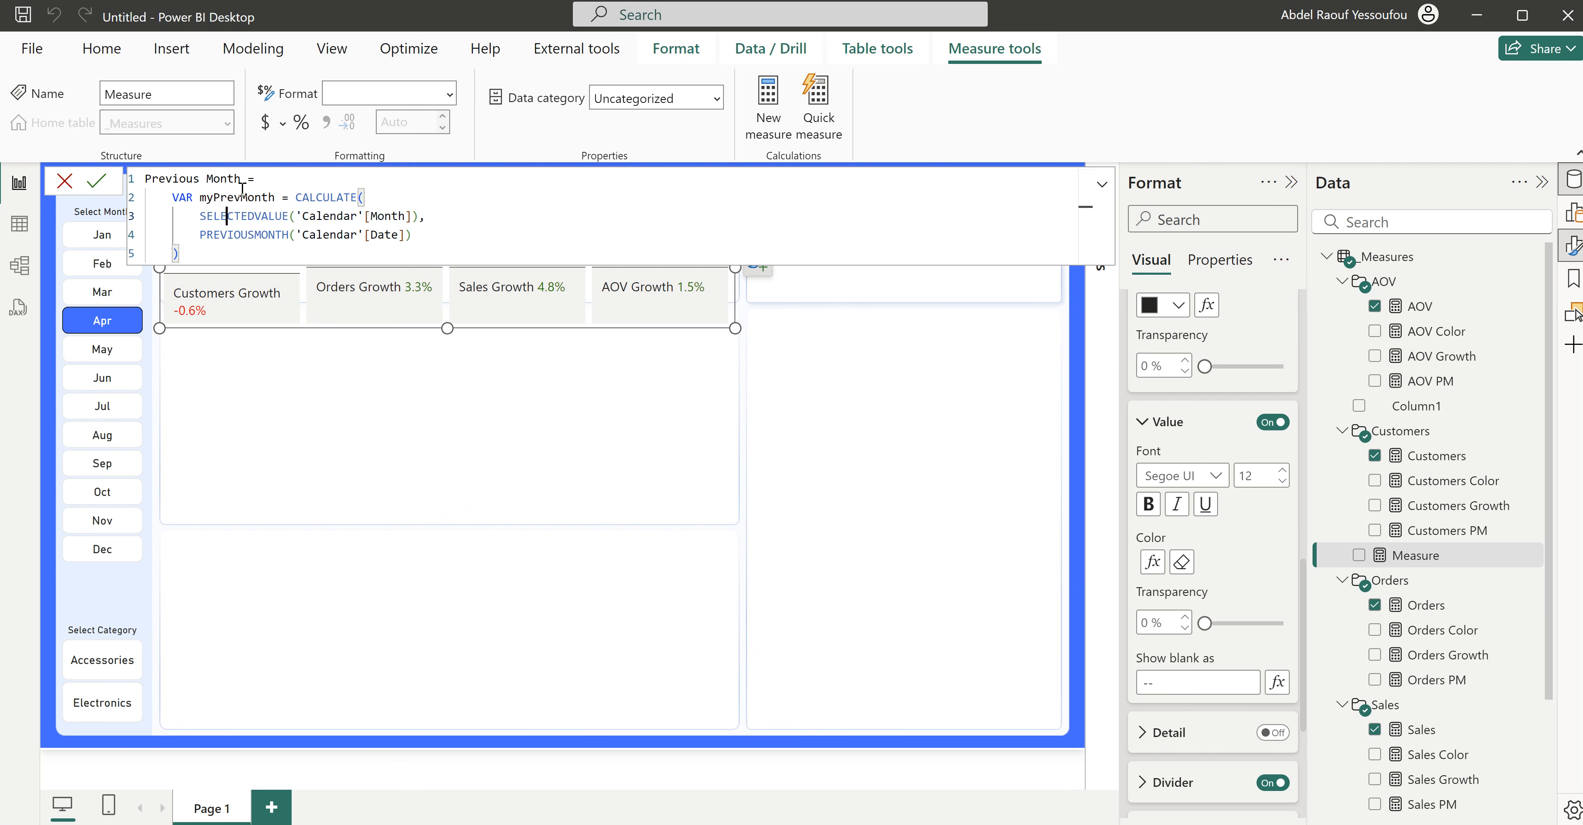
pyautogui.click(203, 253)
pyautogui.hotkey('shift', 'Return')
pyautogui.hotkey('shift', 'Return')
pyautogui.write('RETURN')
pyautogui.hotkey('shift', 'Return')
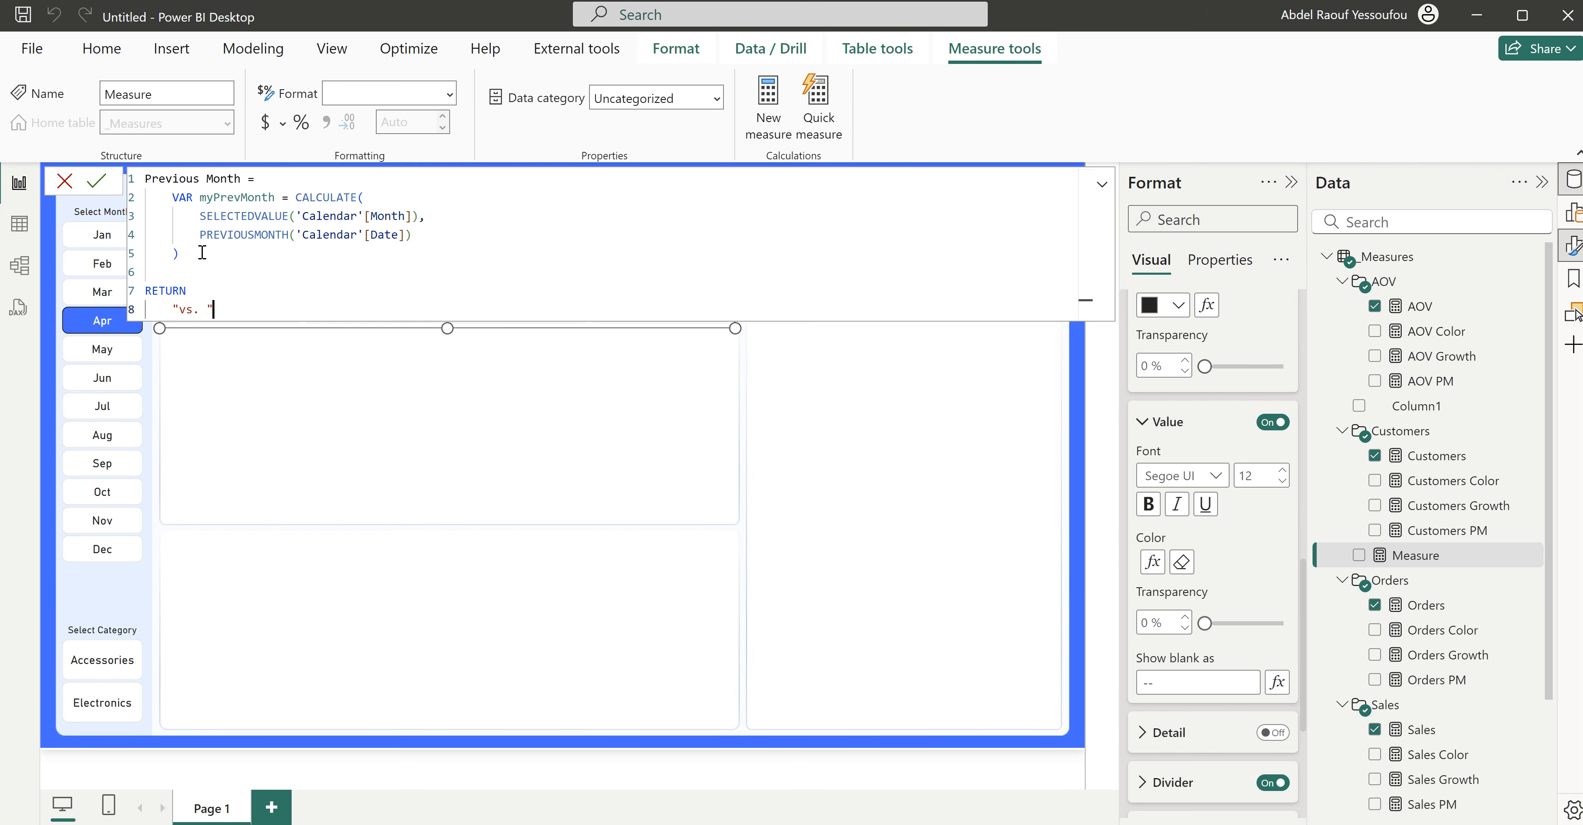
pyautogui.write('"vs. " & myPrevMonth & ":')
pyautogui.press('Return')
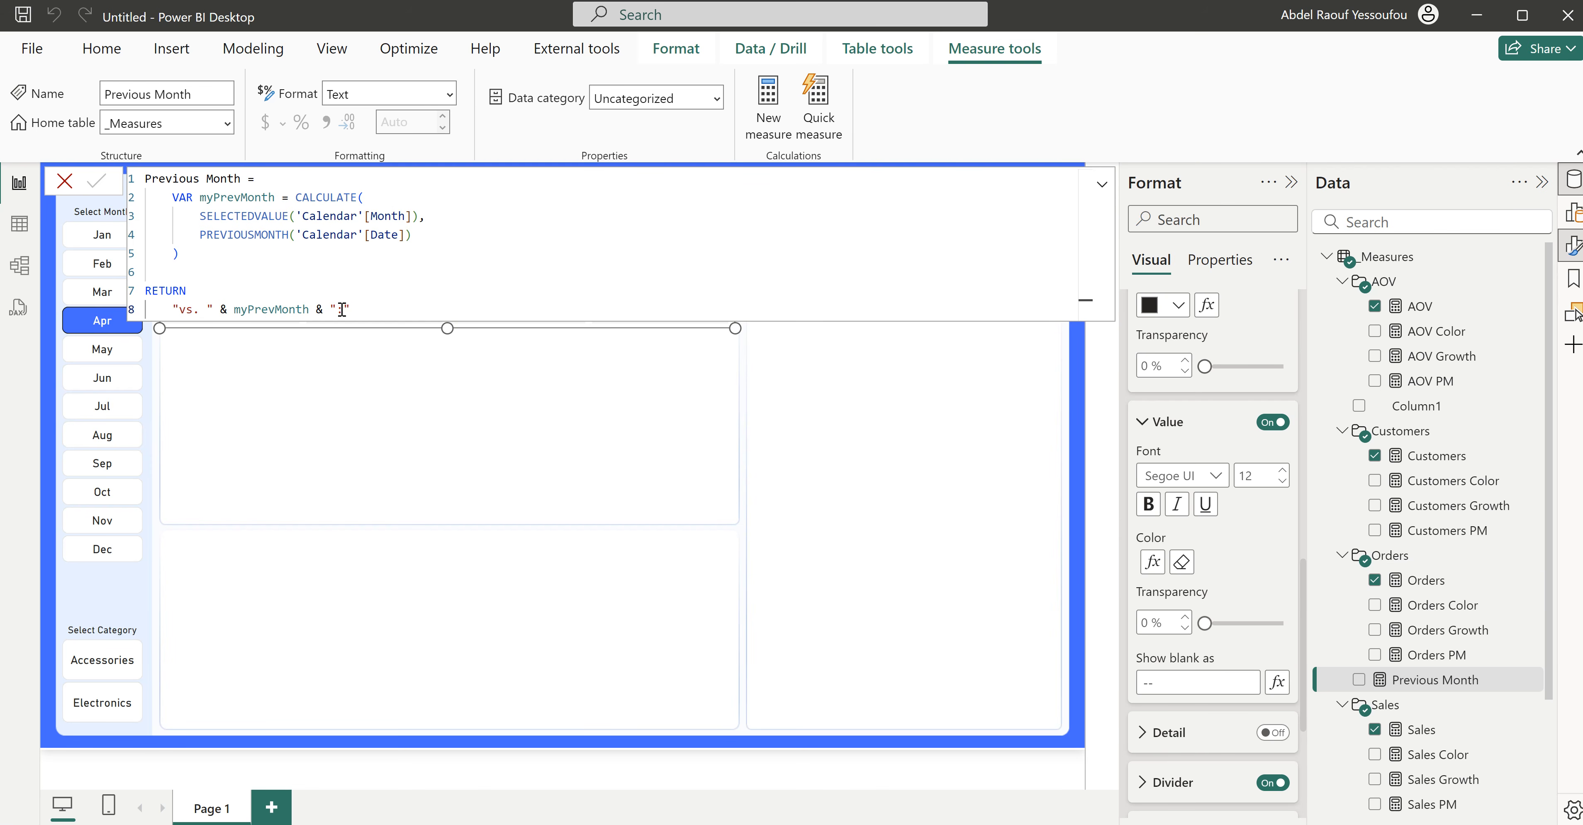
pyautogui.click(404, 385)
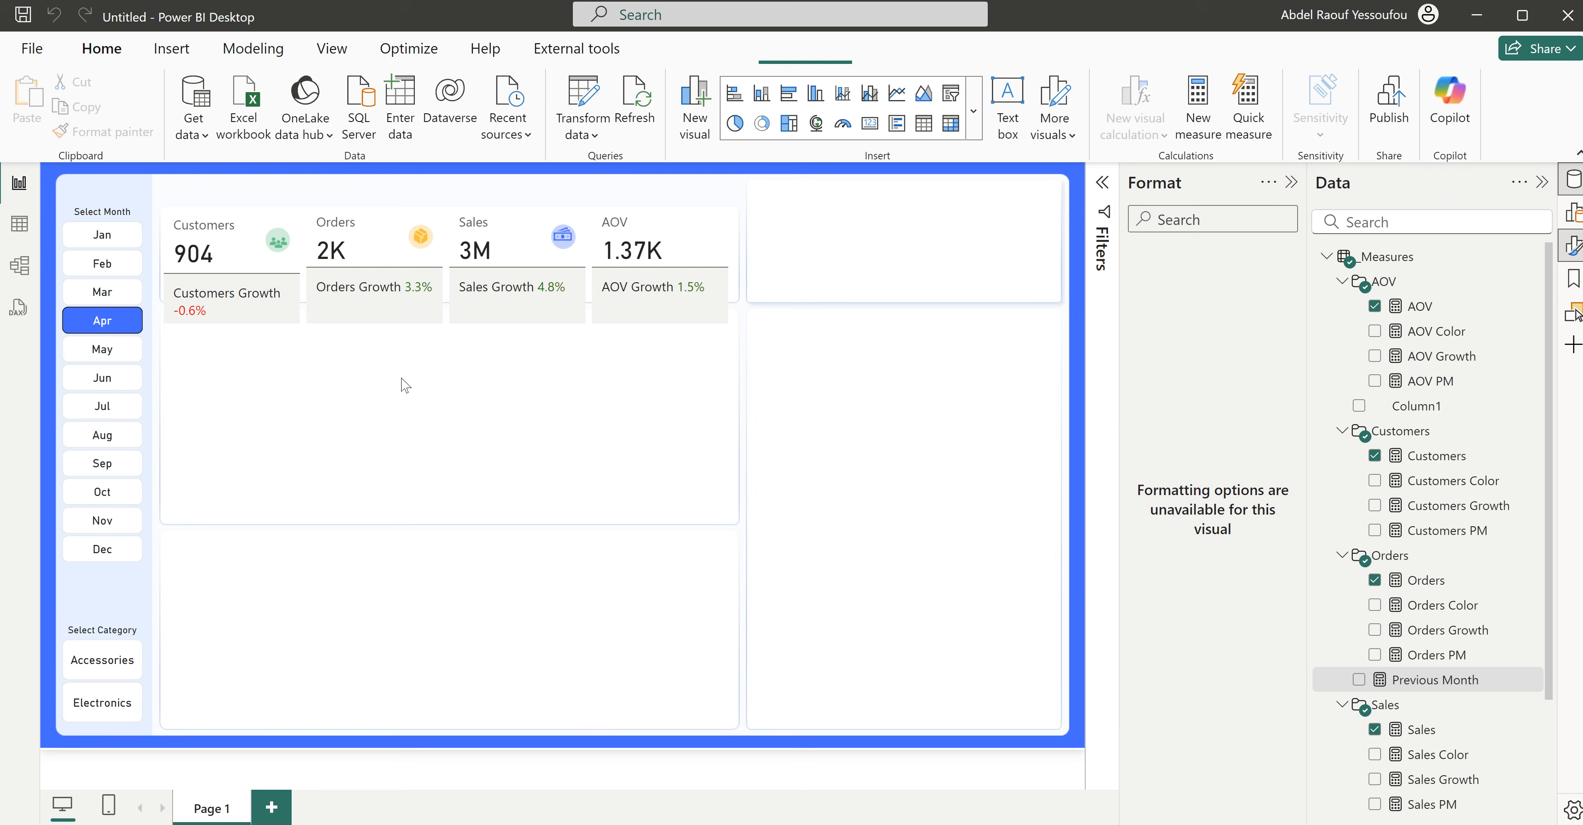
# Step: Set the title content of the Customers series' Customers Growth reference label to Custom
pyautogui.click(208, 307)
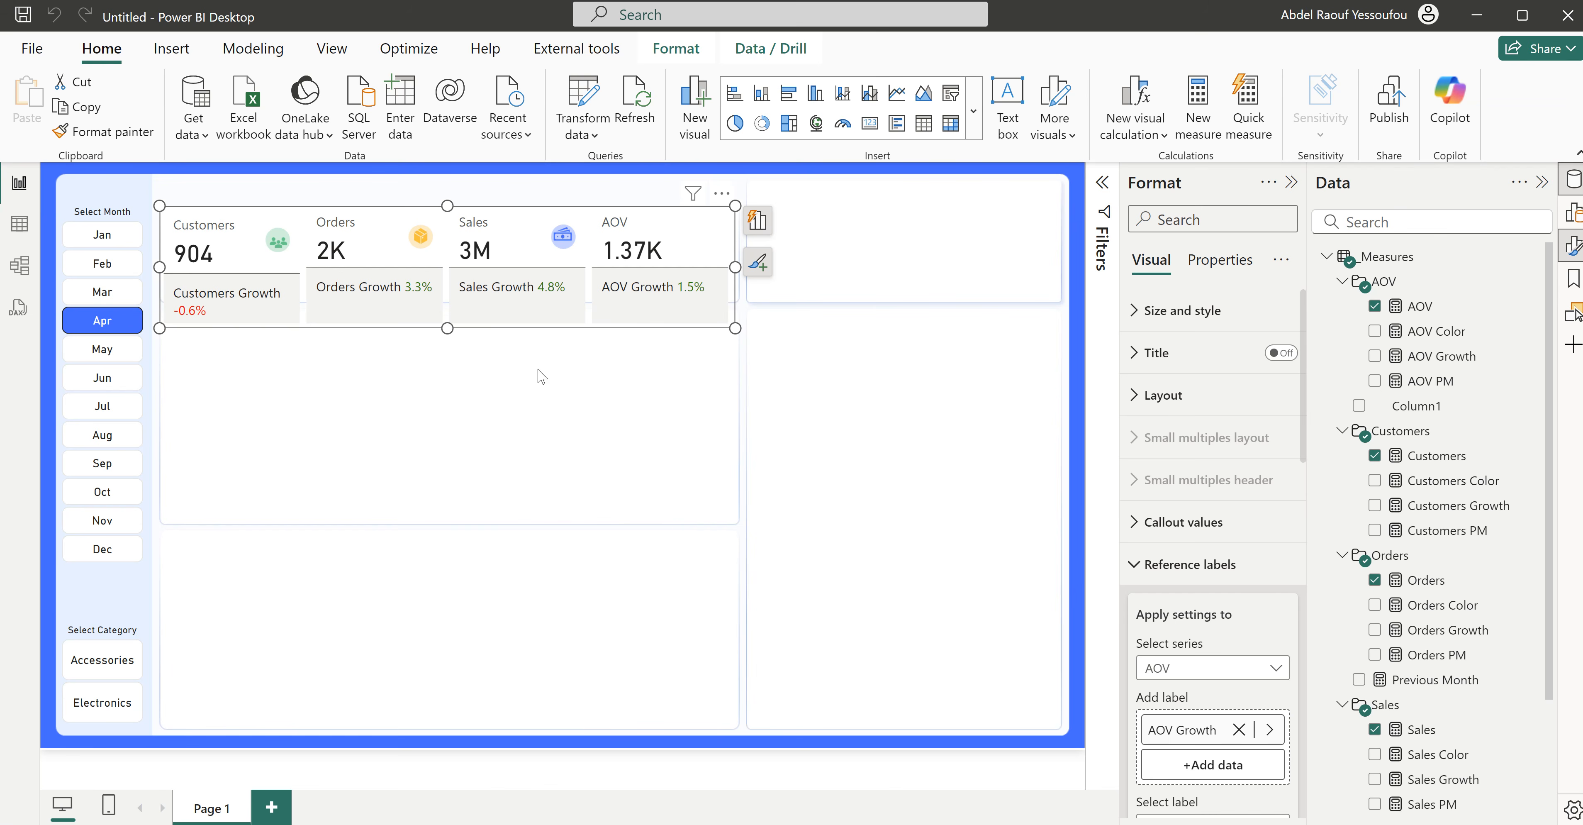
pyautogui.scroll(-4, 1196, 621)
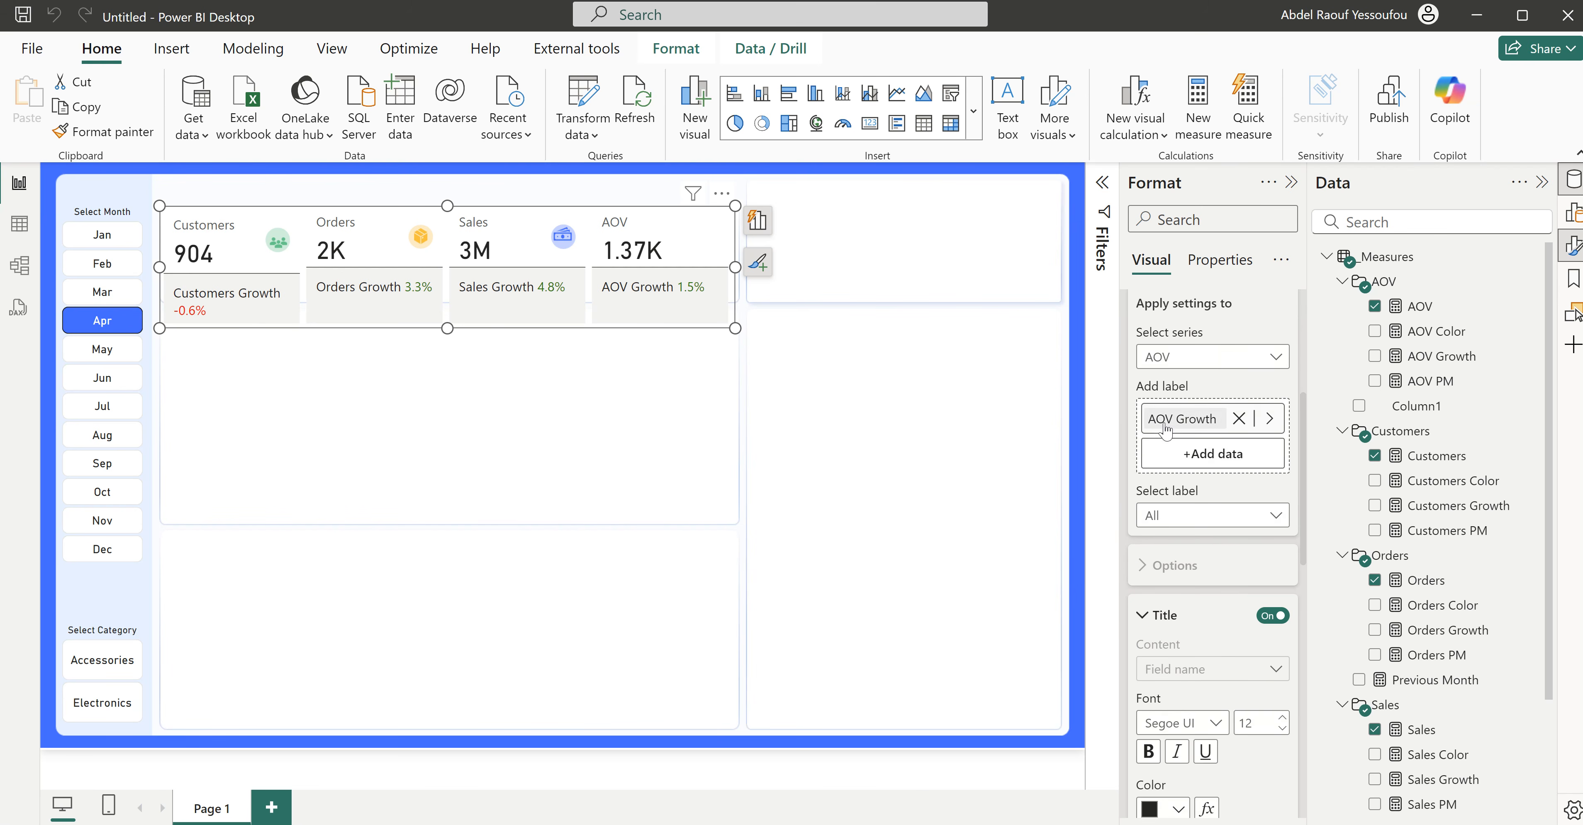
pyautogui.scroll(1, 1183, 399)
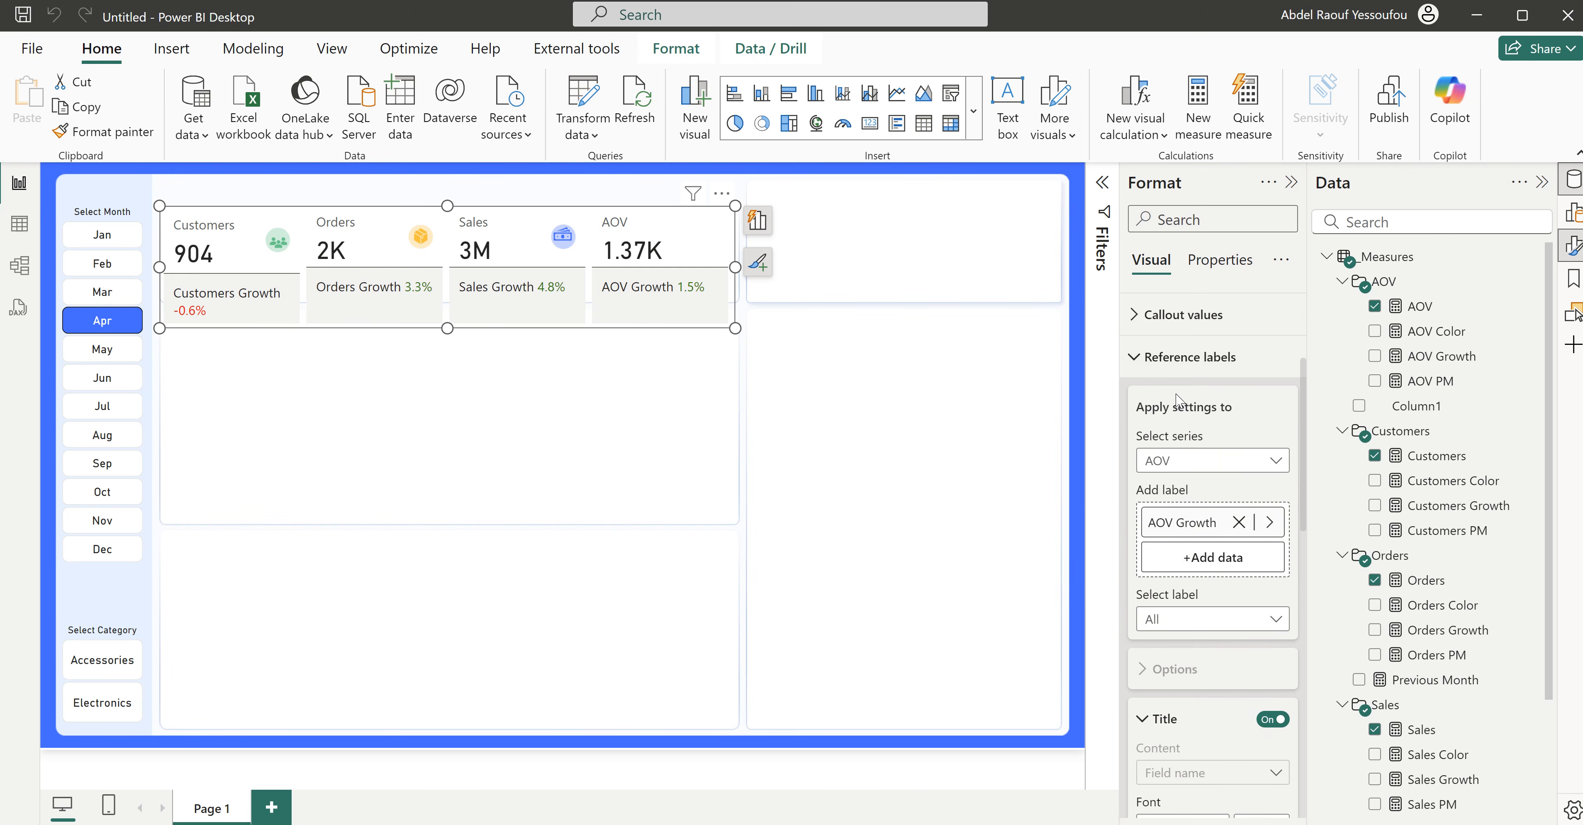
pyautogui.click(1192, 462)
pyautogui.click(1176, 519)
pyautogui.scroll(-2, 1177, 479)
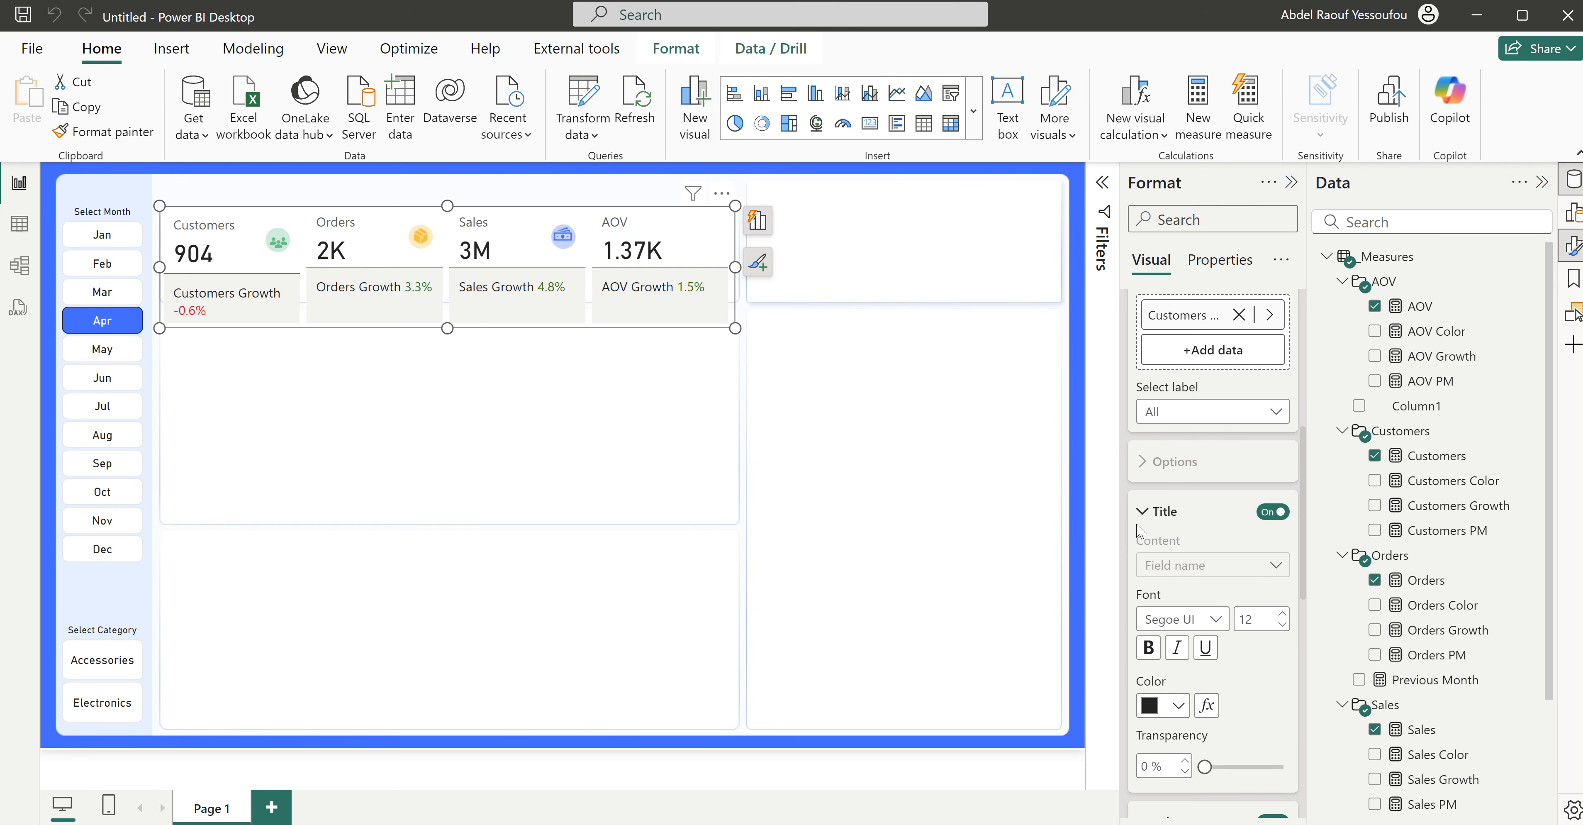
pyautogui.click(1177, 412)
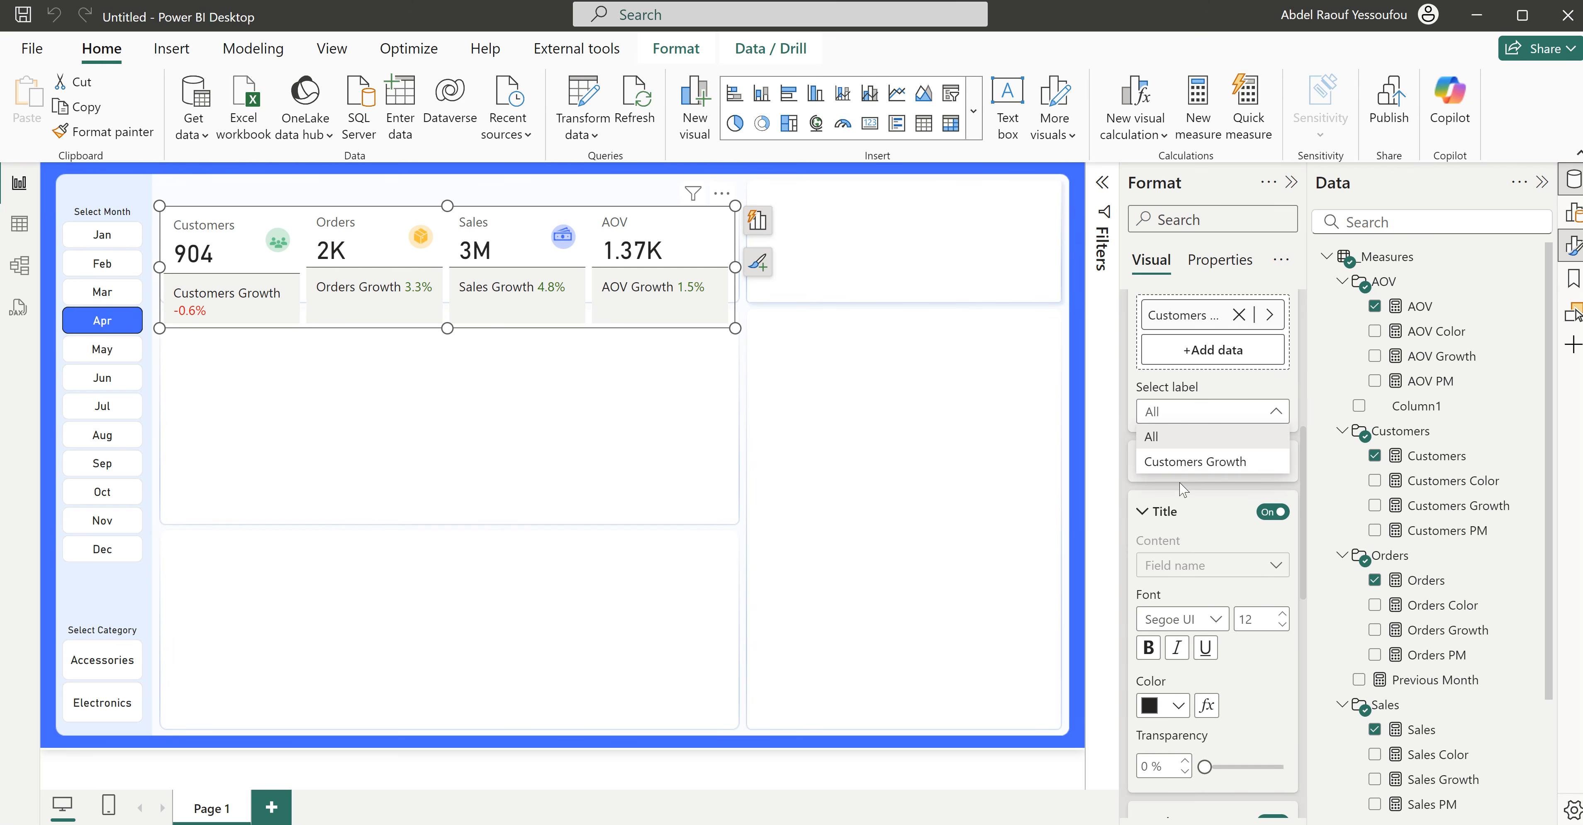
pyautogui.click(1186, 464)
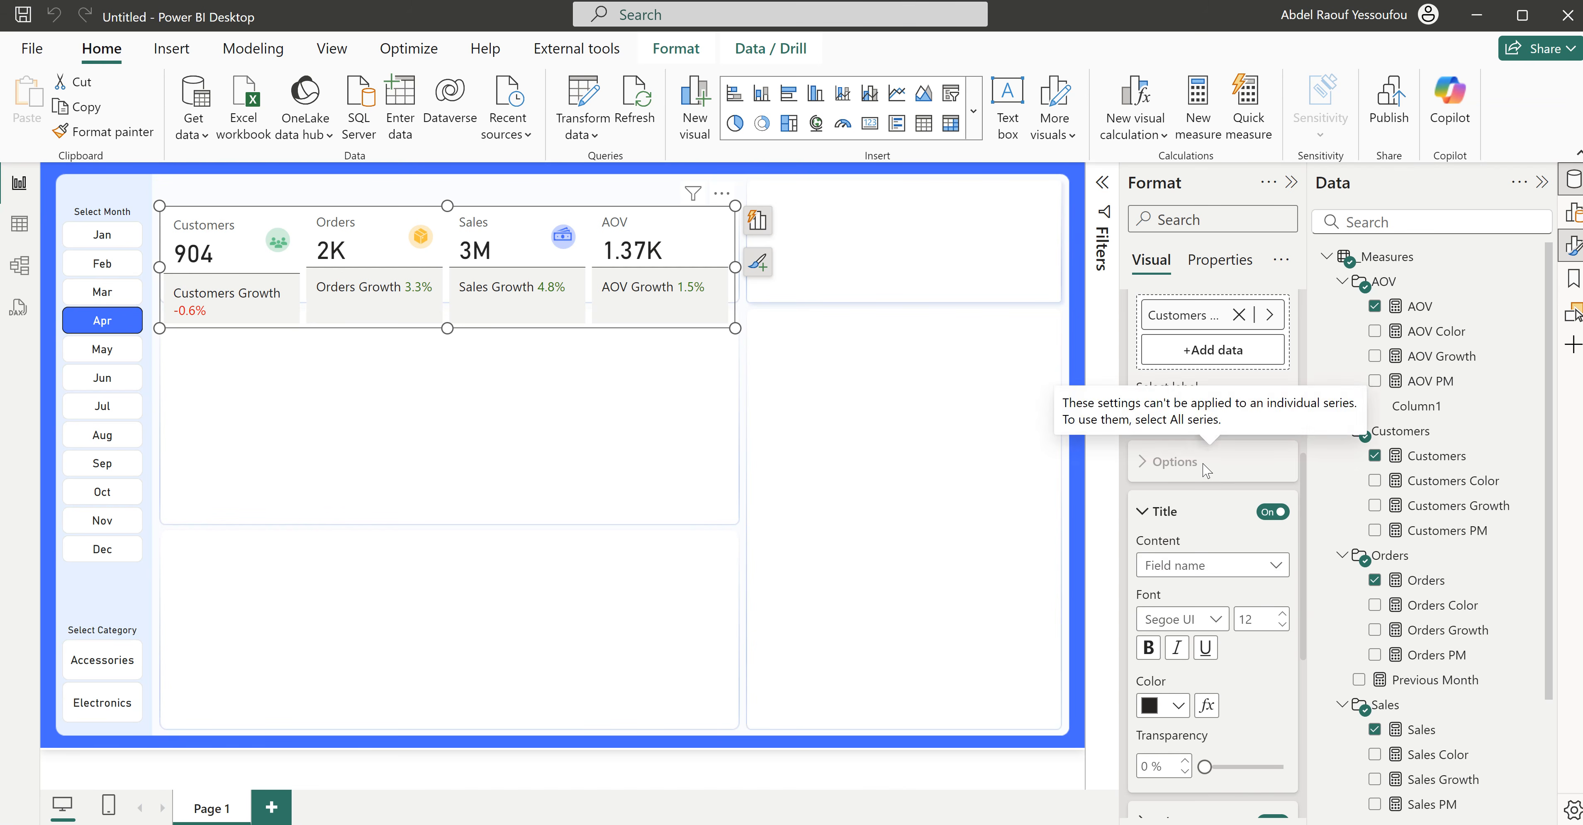
pyautogui.click(1208, 568)
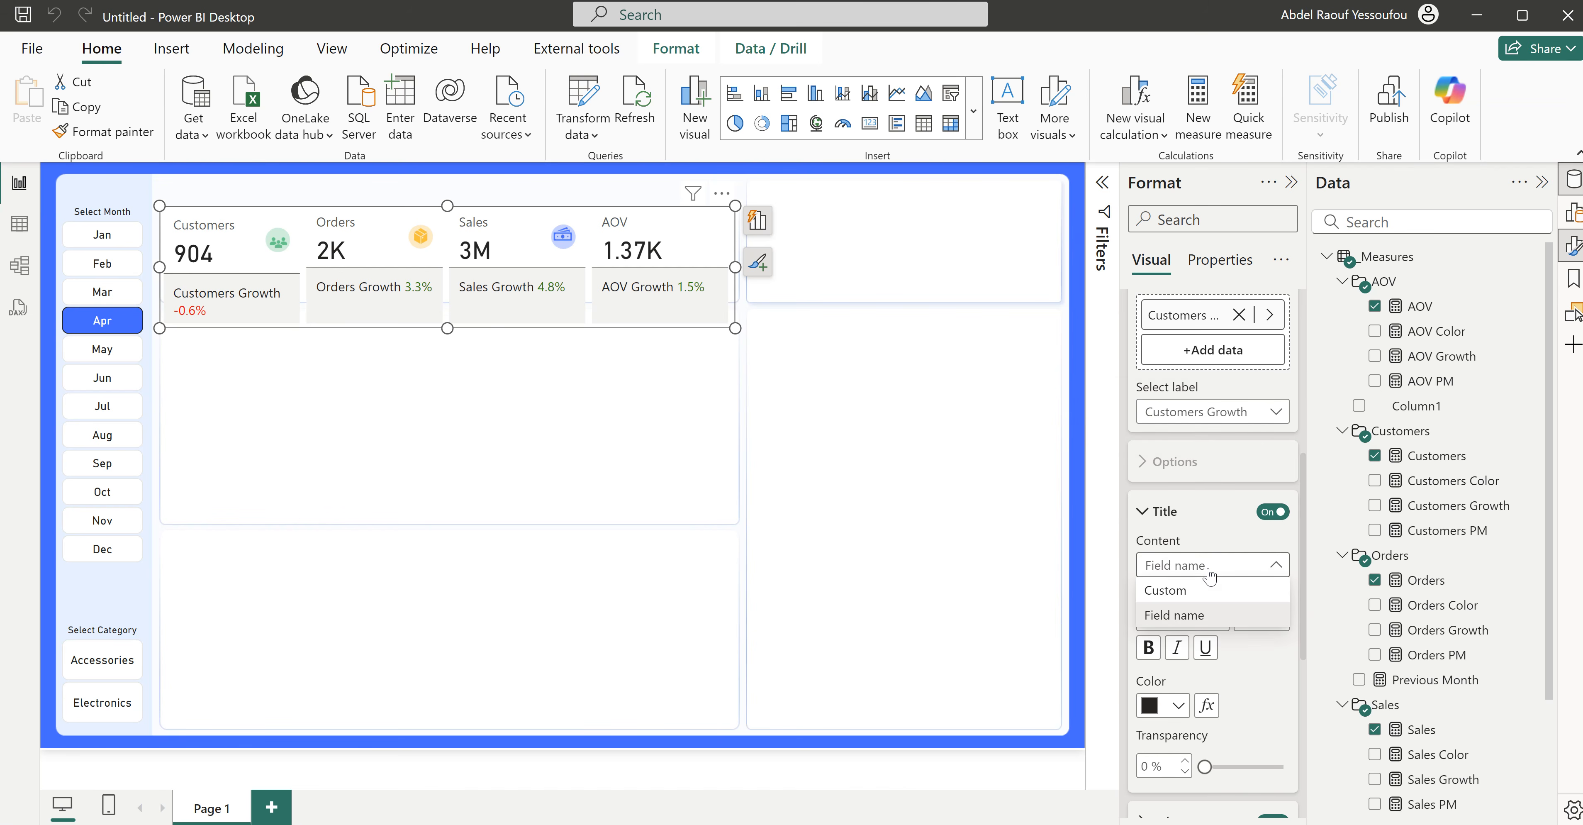
pyautogui.click(1186, 593)
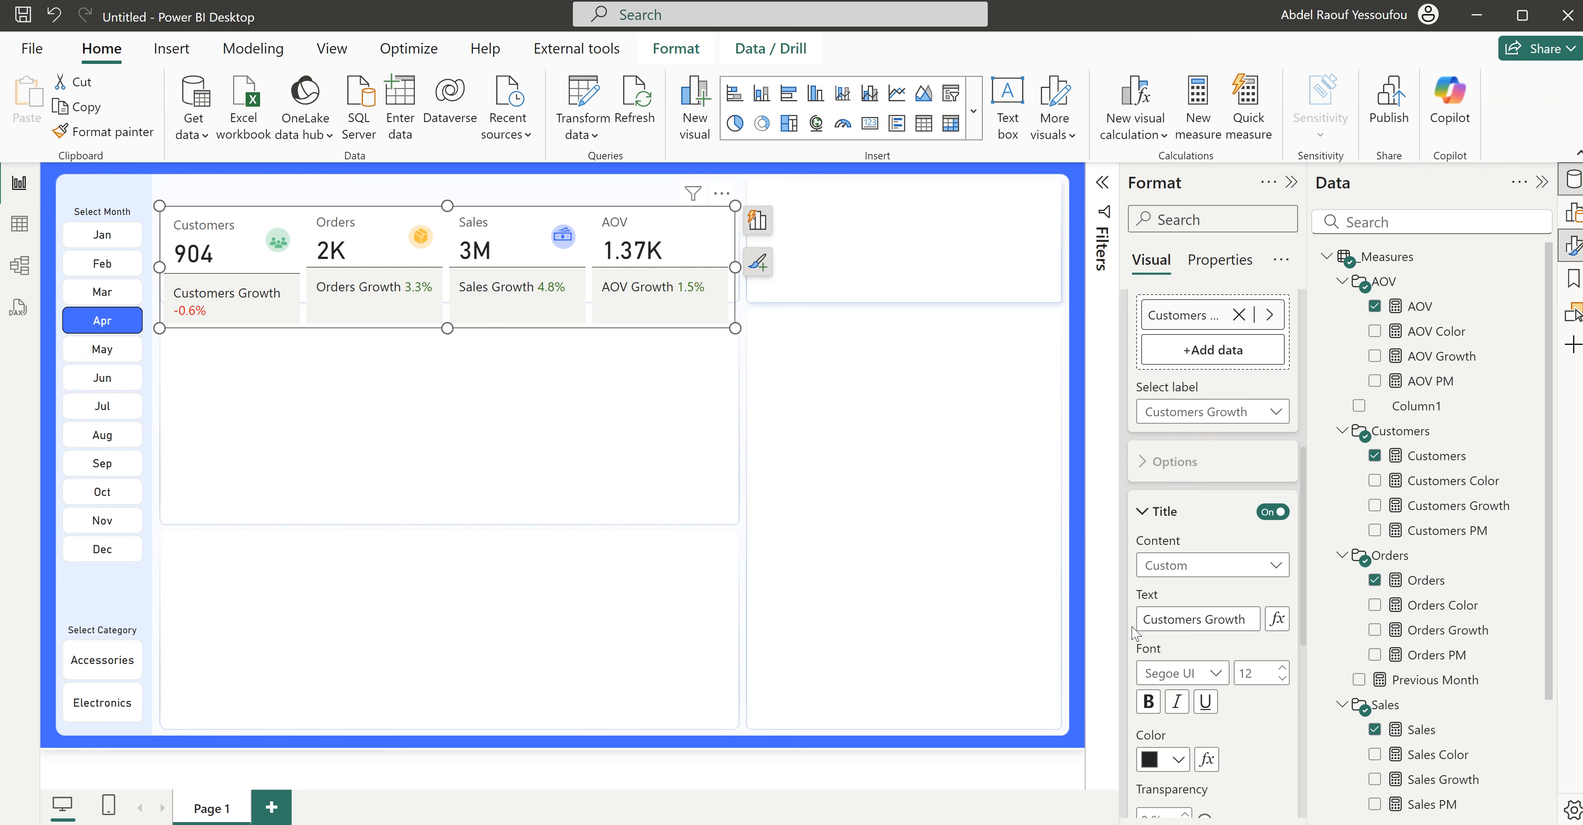
# Step: Base the Customers Growth label's title text on the Previous Month measure by field value
pyautogui.moveTo(1141, 619); pyautogui.dragTo(1247, 615)
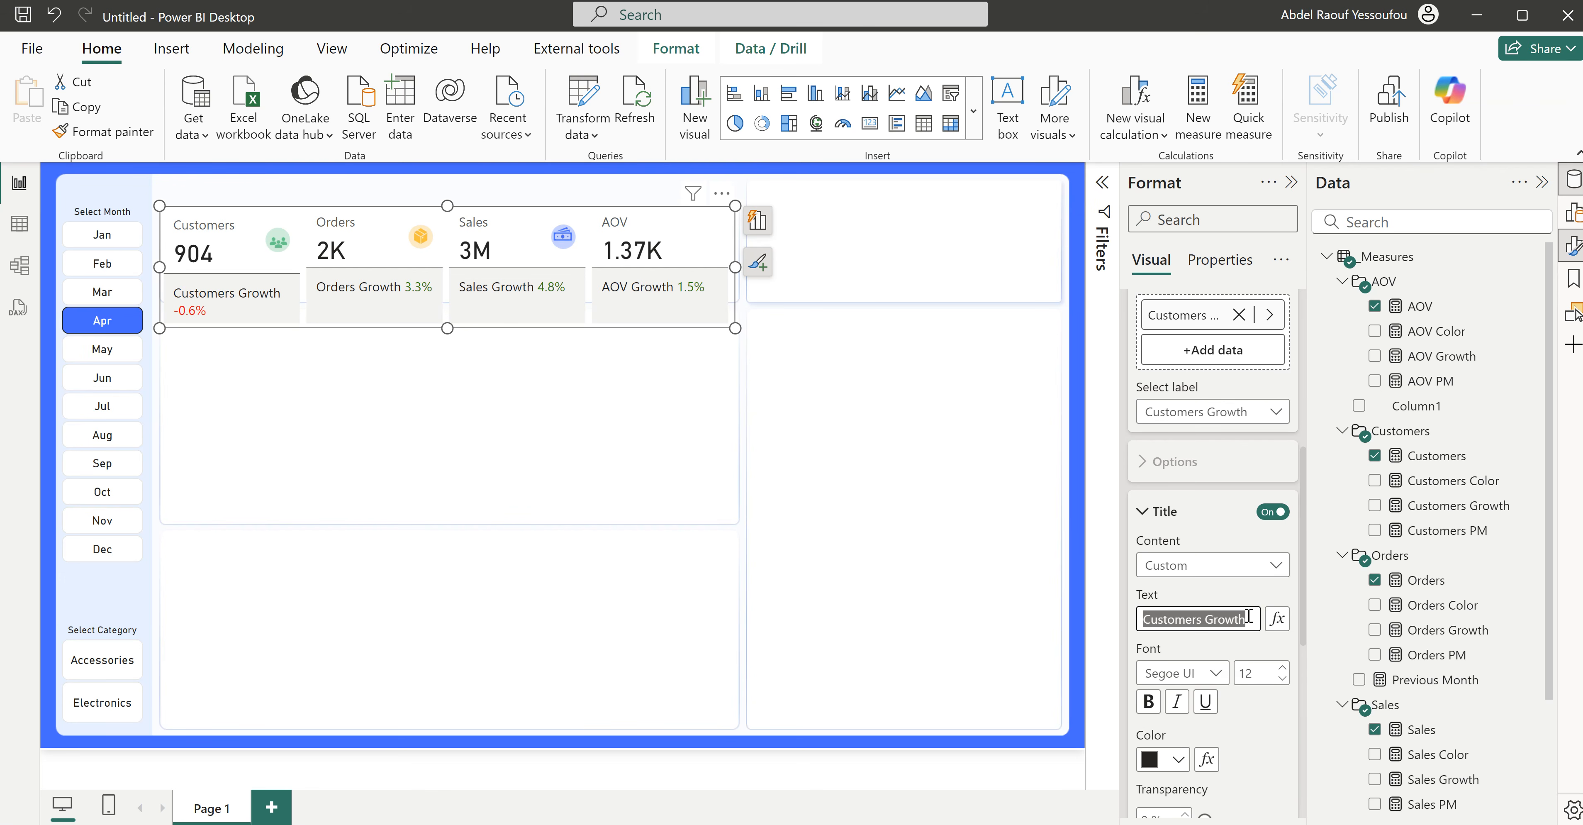
pyautogui.click(1276, 619)
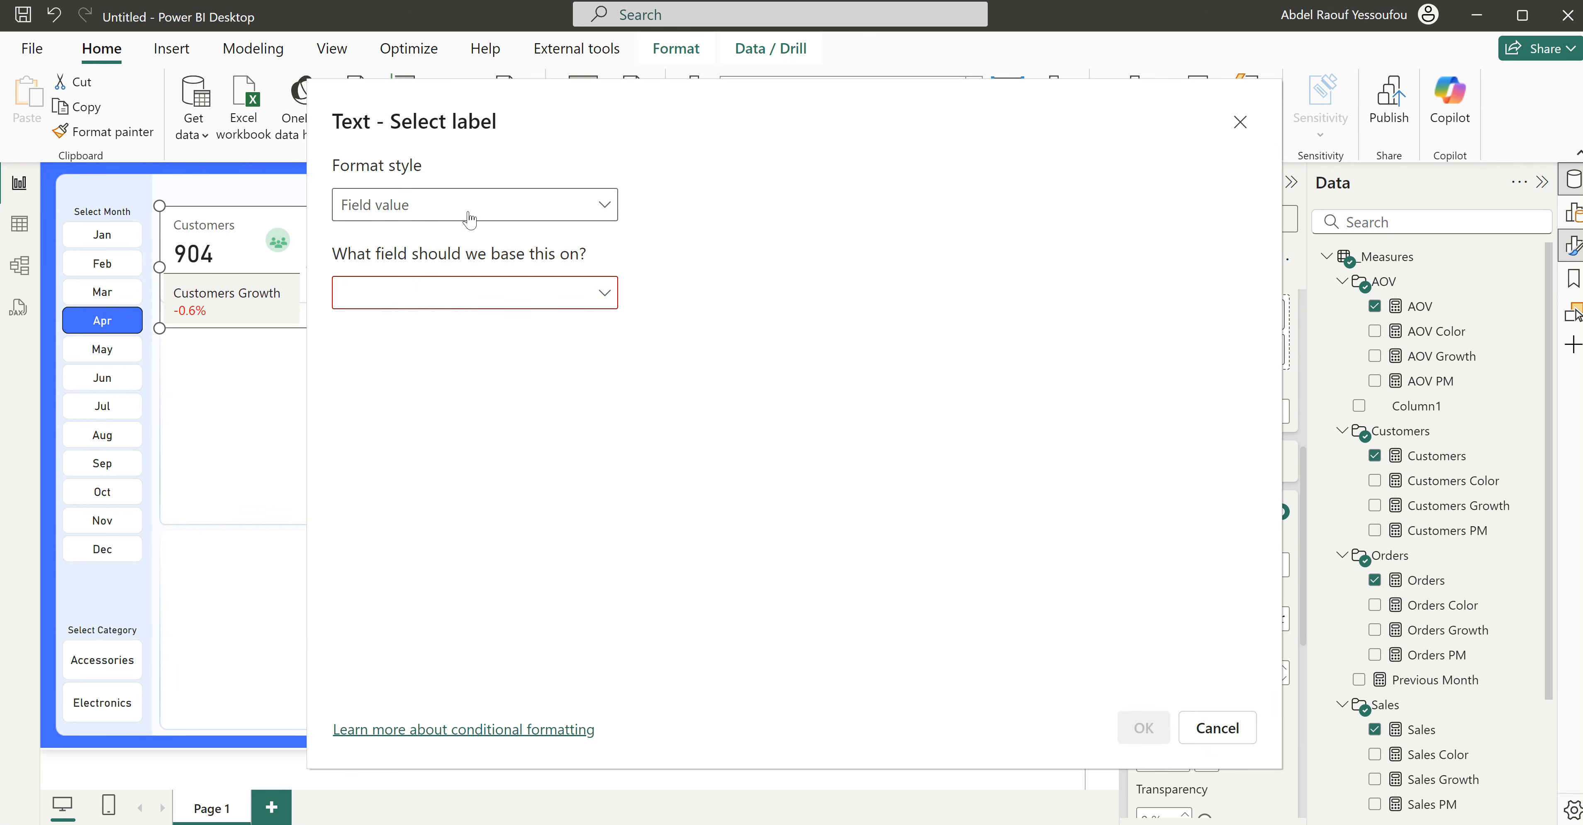
pyautogui.click(458, 299)
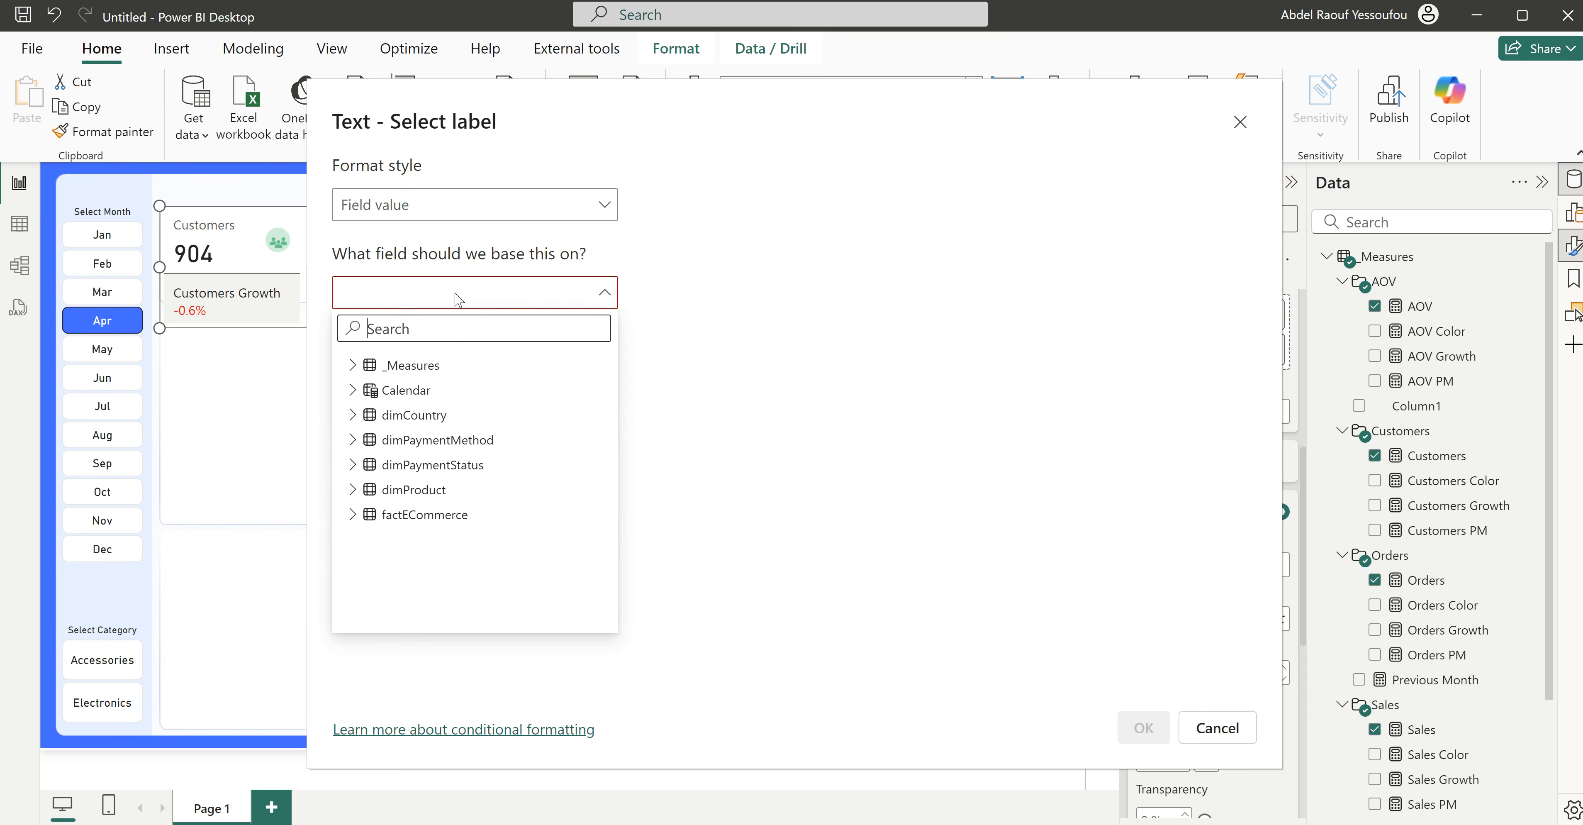
pyautogui.write('prev')
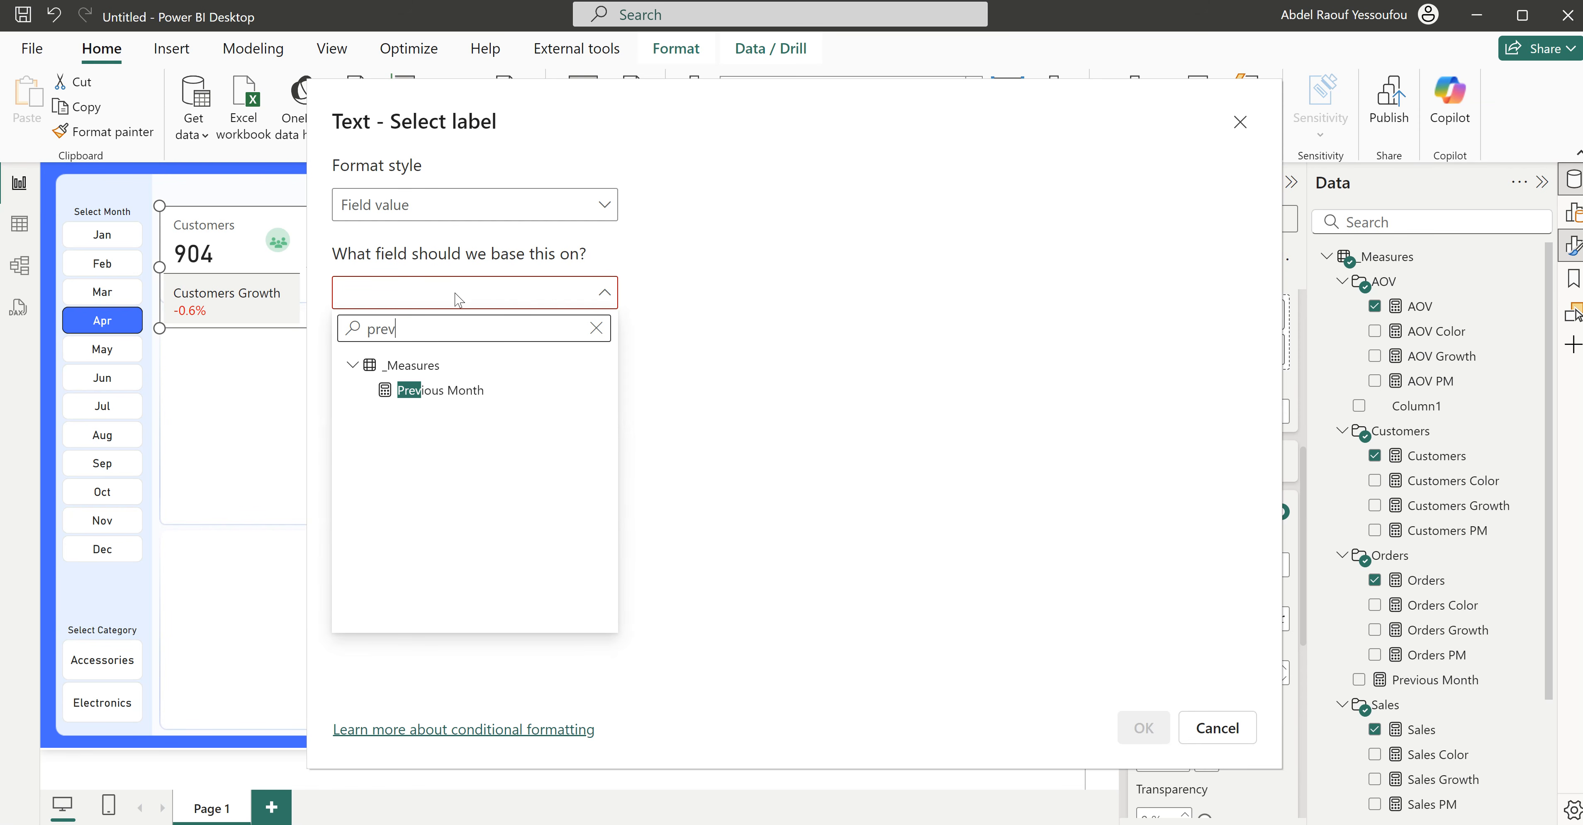
pyautogui.click(452, 401)
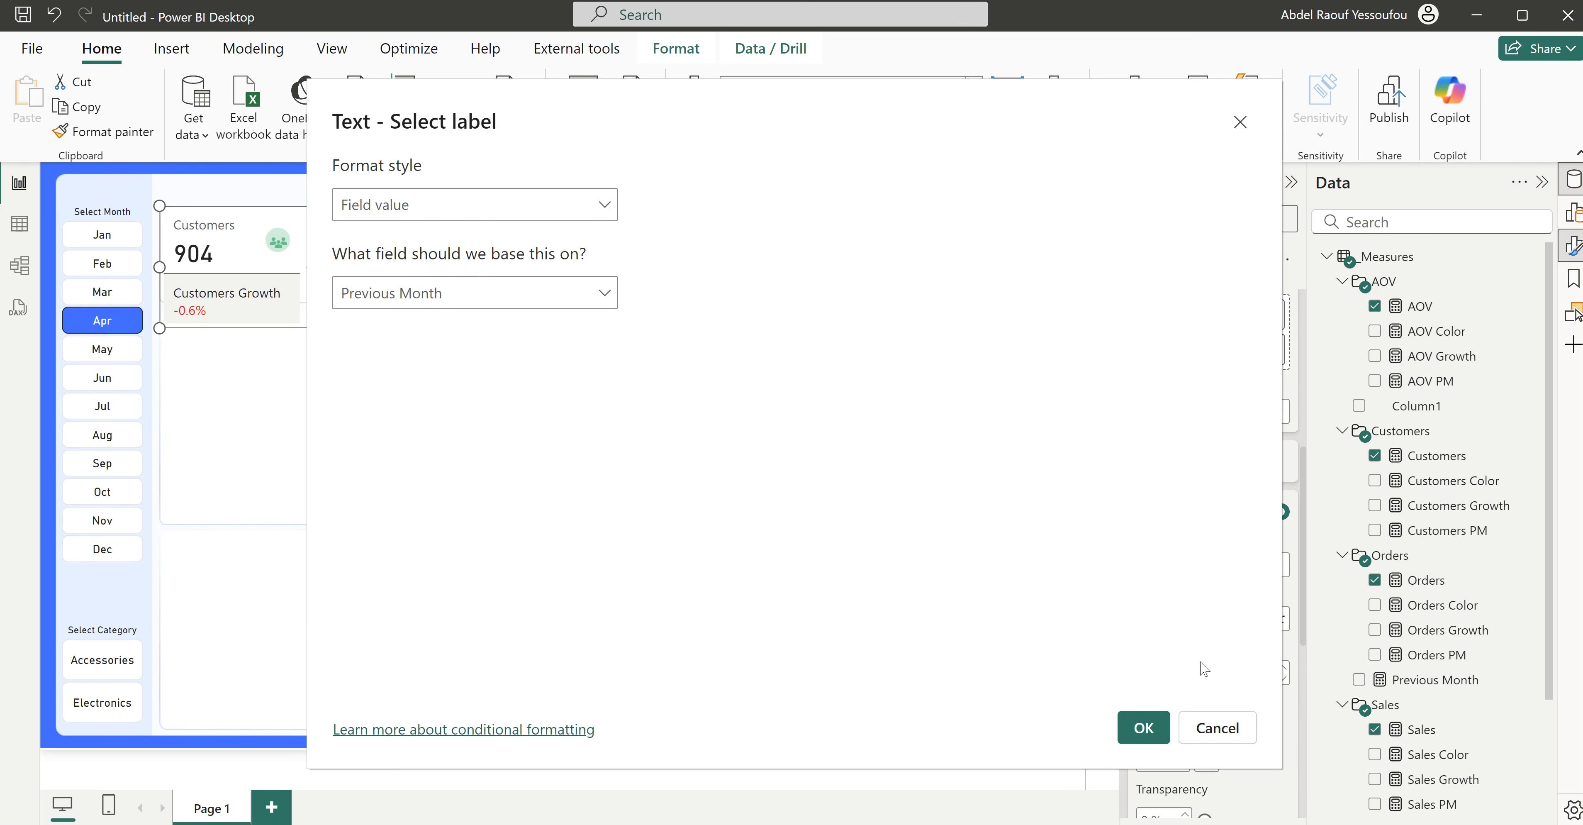
pyautogui.click(1144, 728)
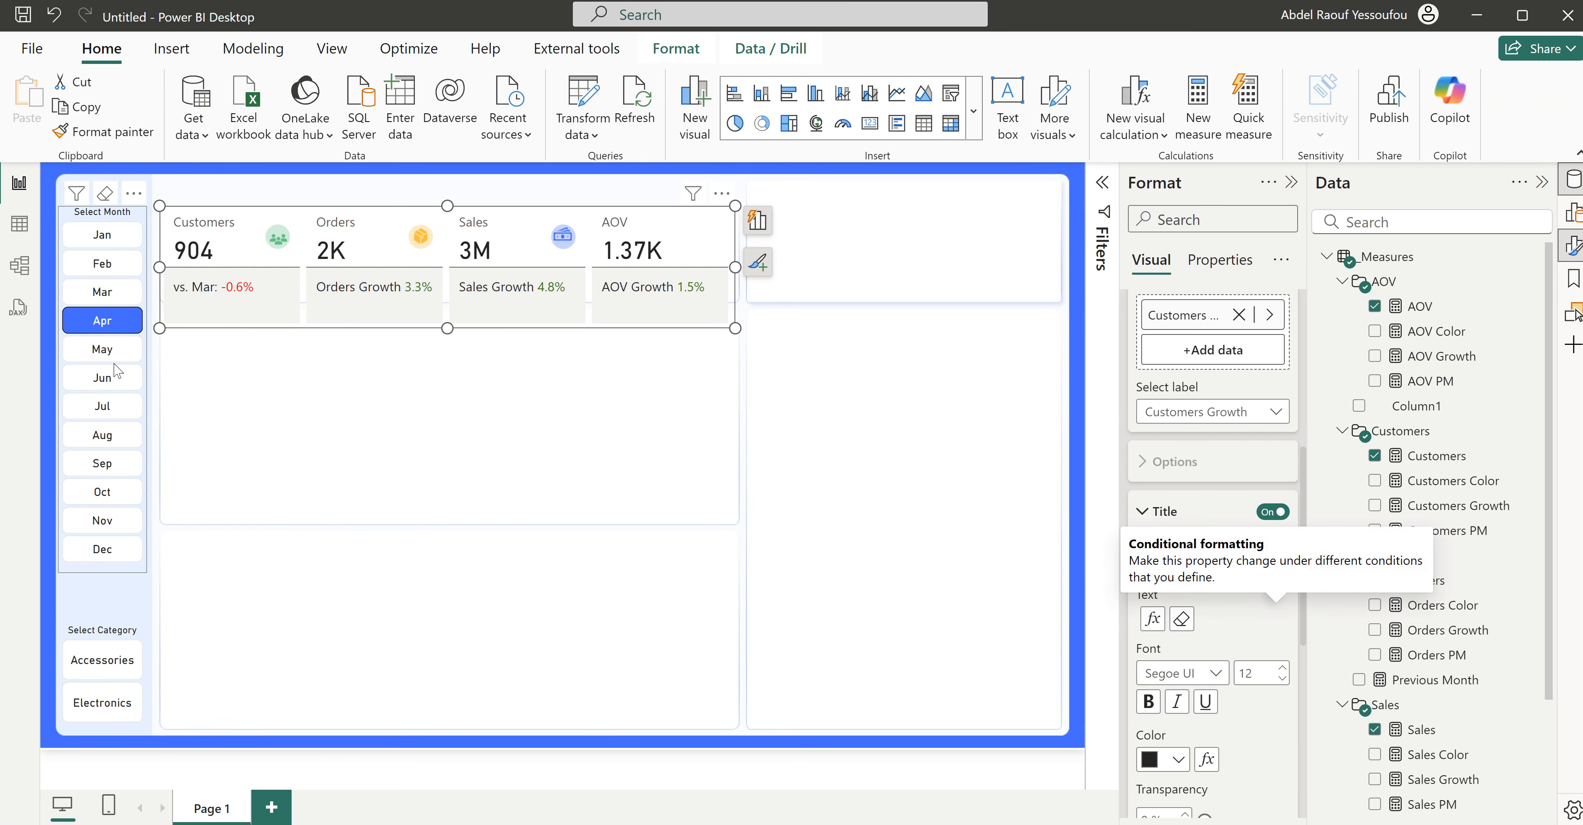
# Step: Filter the report to May, then to Jun, to check the Customers card's reference label title
pyautogui.click(102, 348)
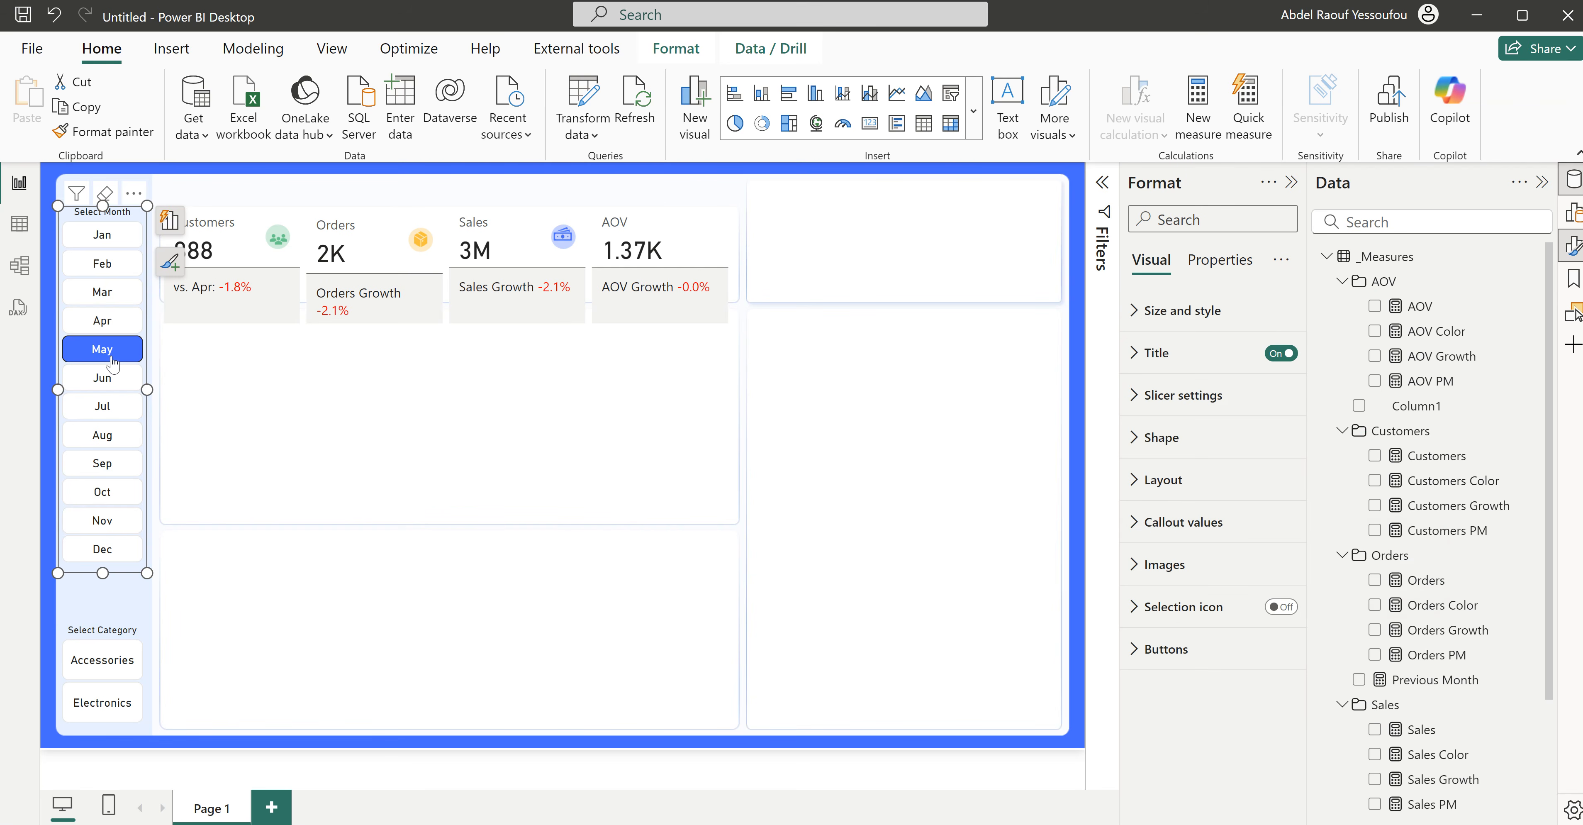
pyautogui.click(105, 386)
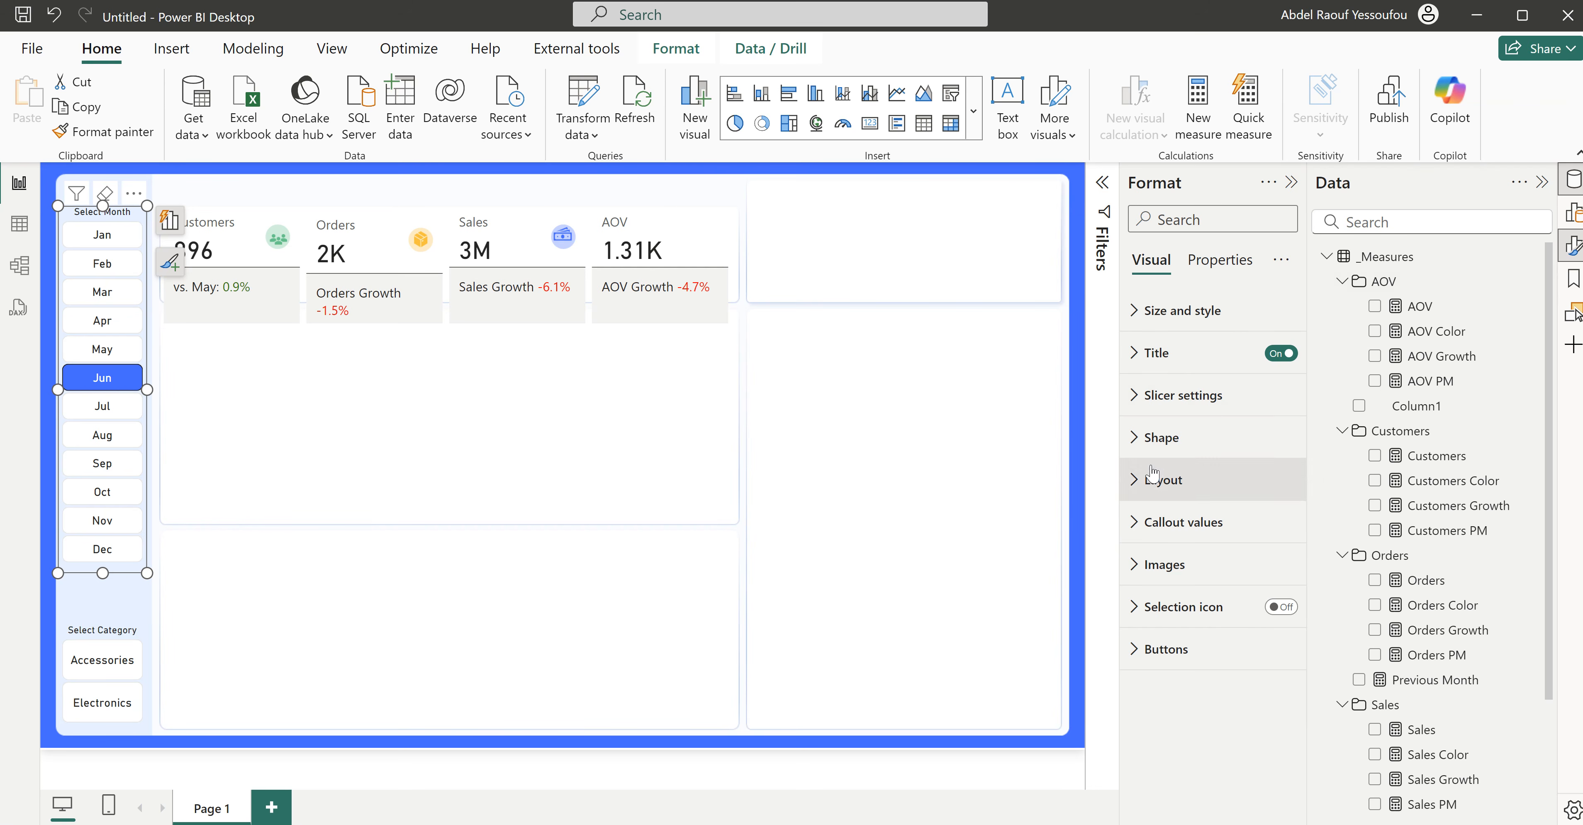
# Step: Set the title content of the Orders series' Orders Growth reference label to Custom
pyautogui.click(539, 324)
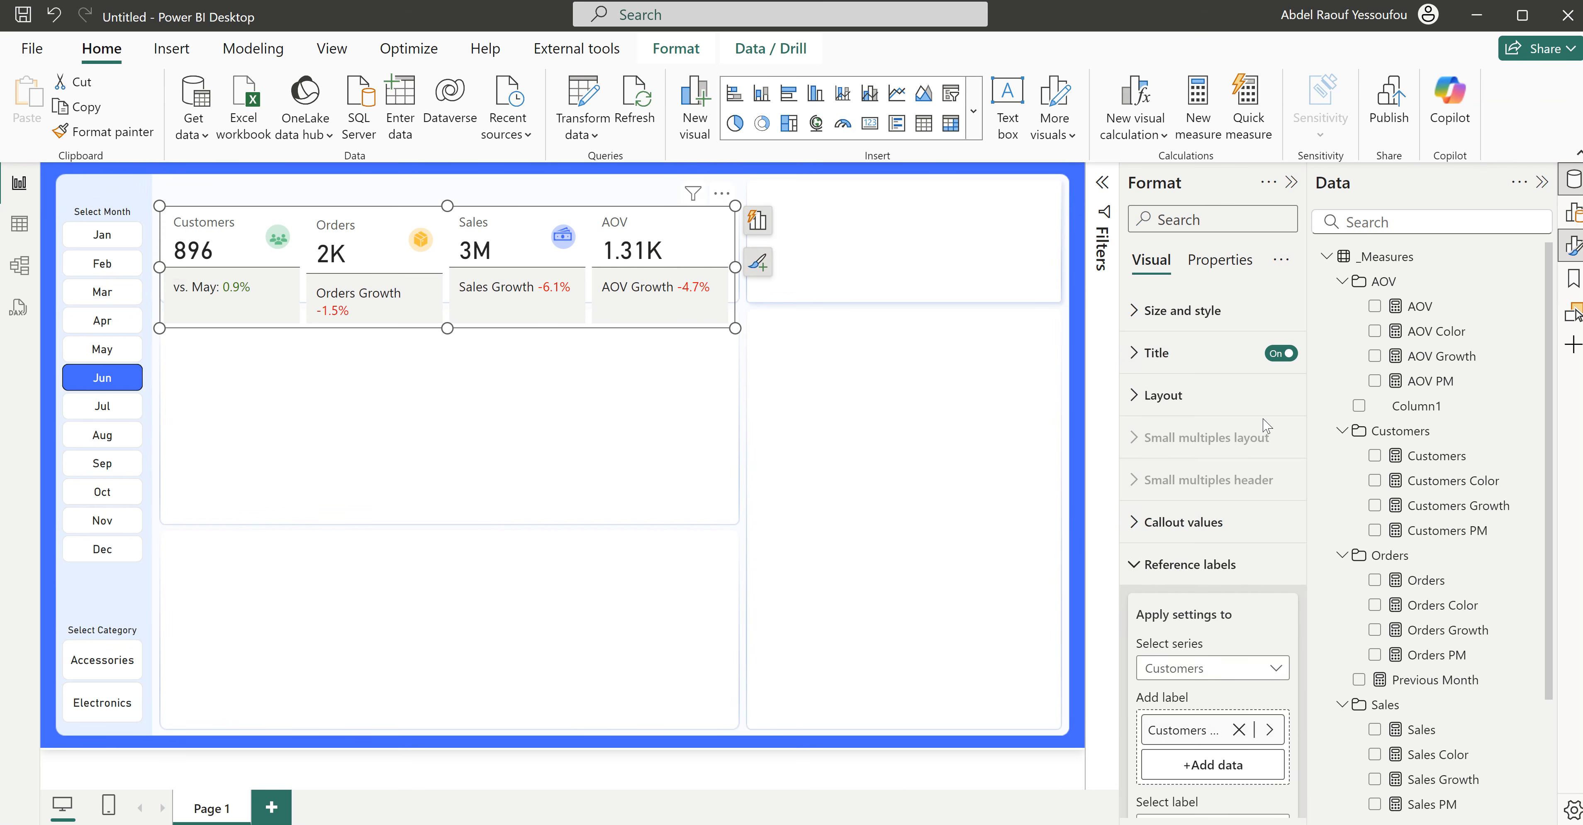
pyautogui.scroll(-3, 1199, 614)
pyautogui.click(1175, 465)
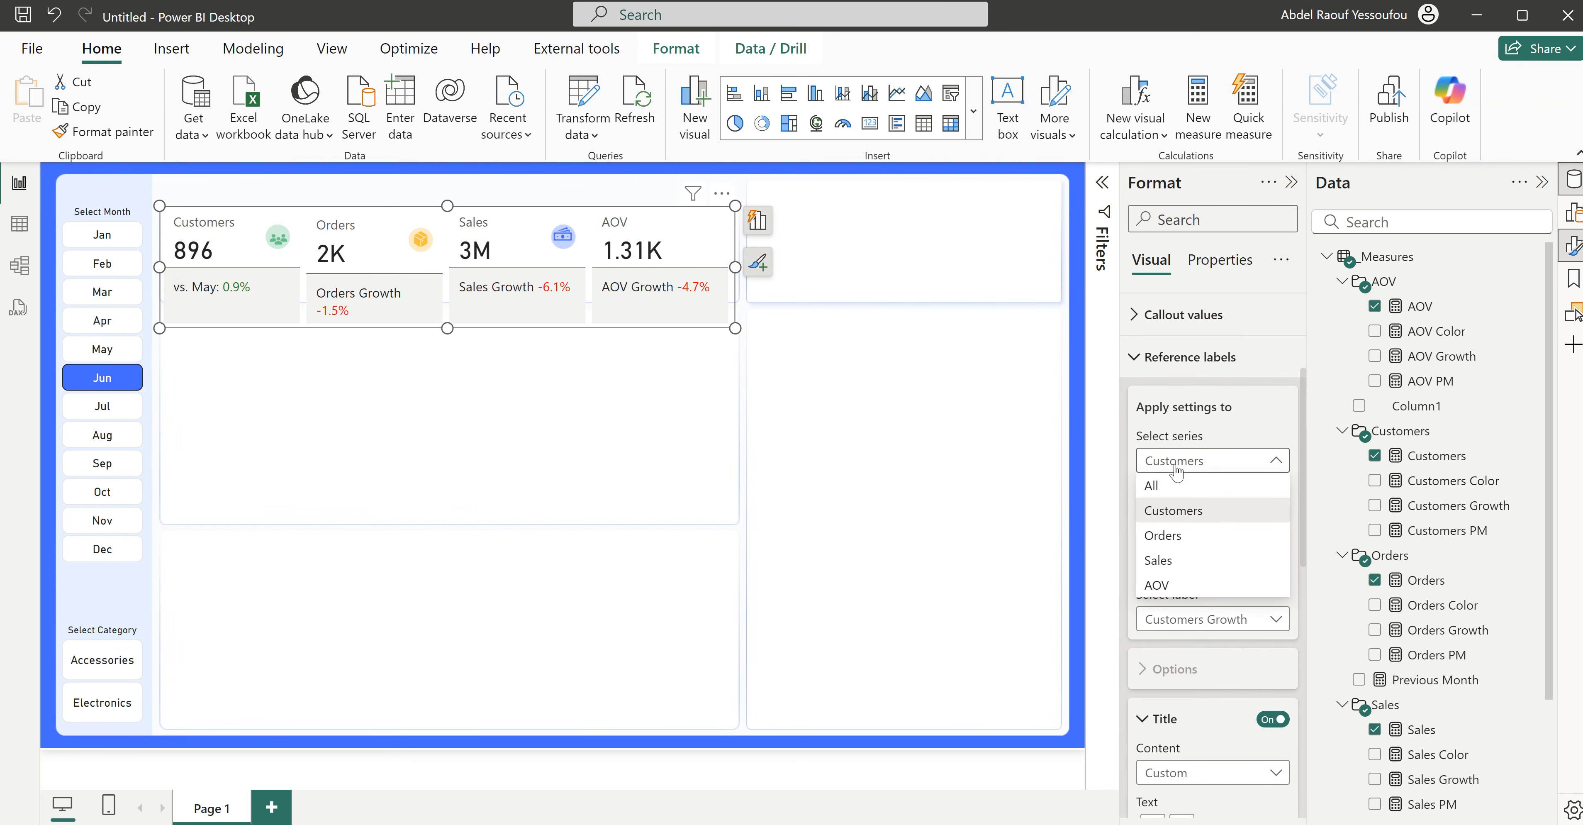
pyautogui.click(1171, 535)
pyautogui.scroll(-2, 1252, 577)
pyautogui.scroll(-1, 1249, 572)
pyautogui.scroll(1, 1248, 572)
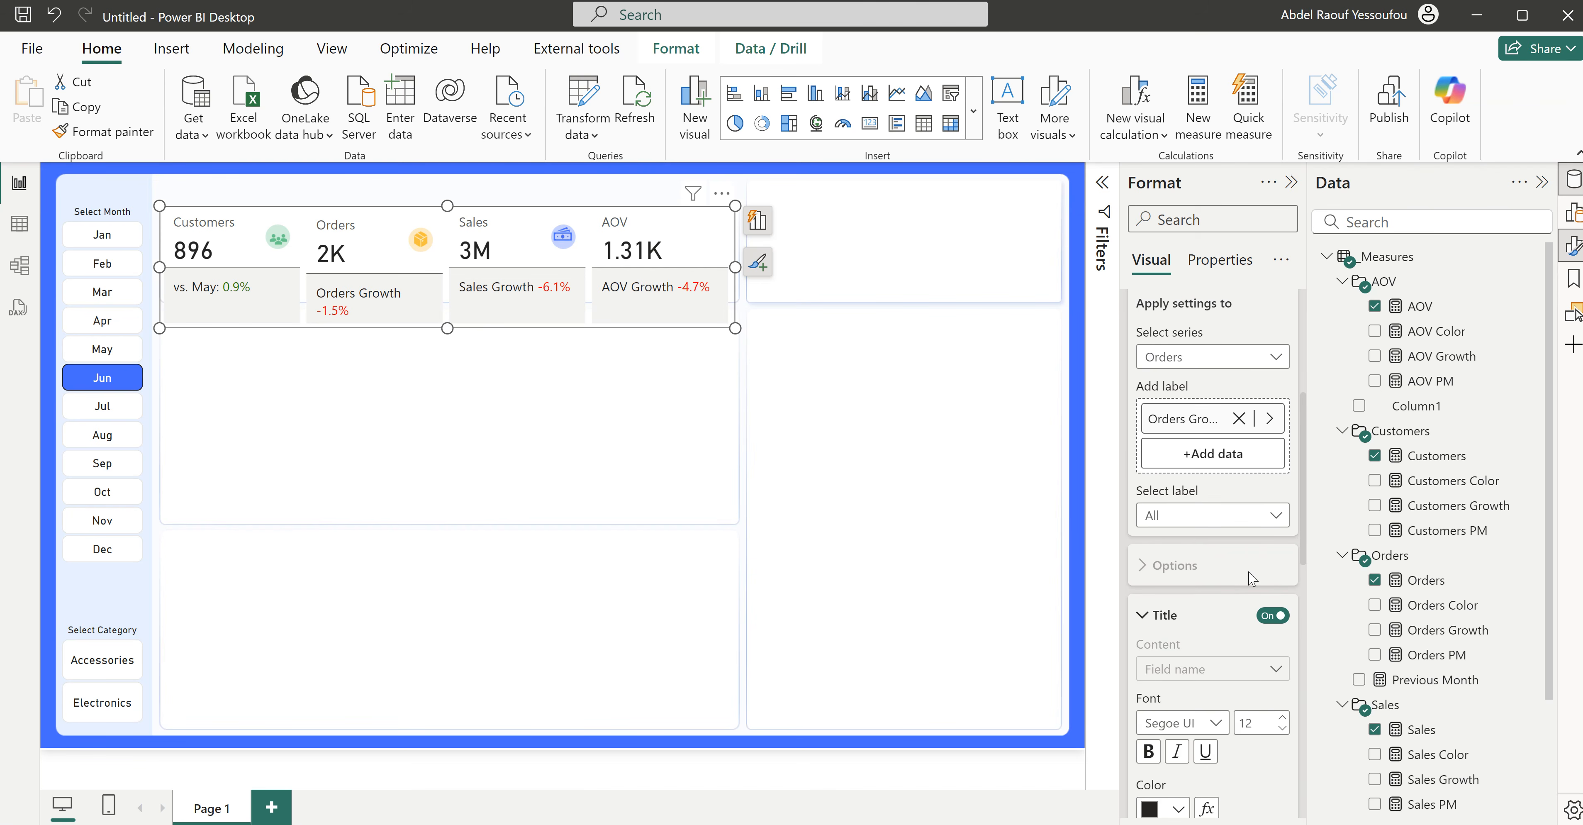
pyautogui.click(1259, 523)
pyautogui.click(1205, 577)
pyautogui.scroll(-3, 1206, 578)
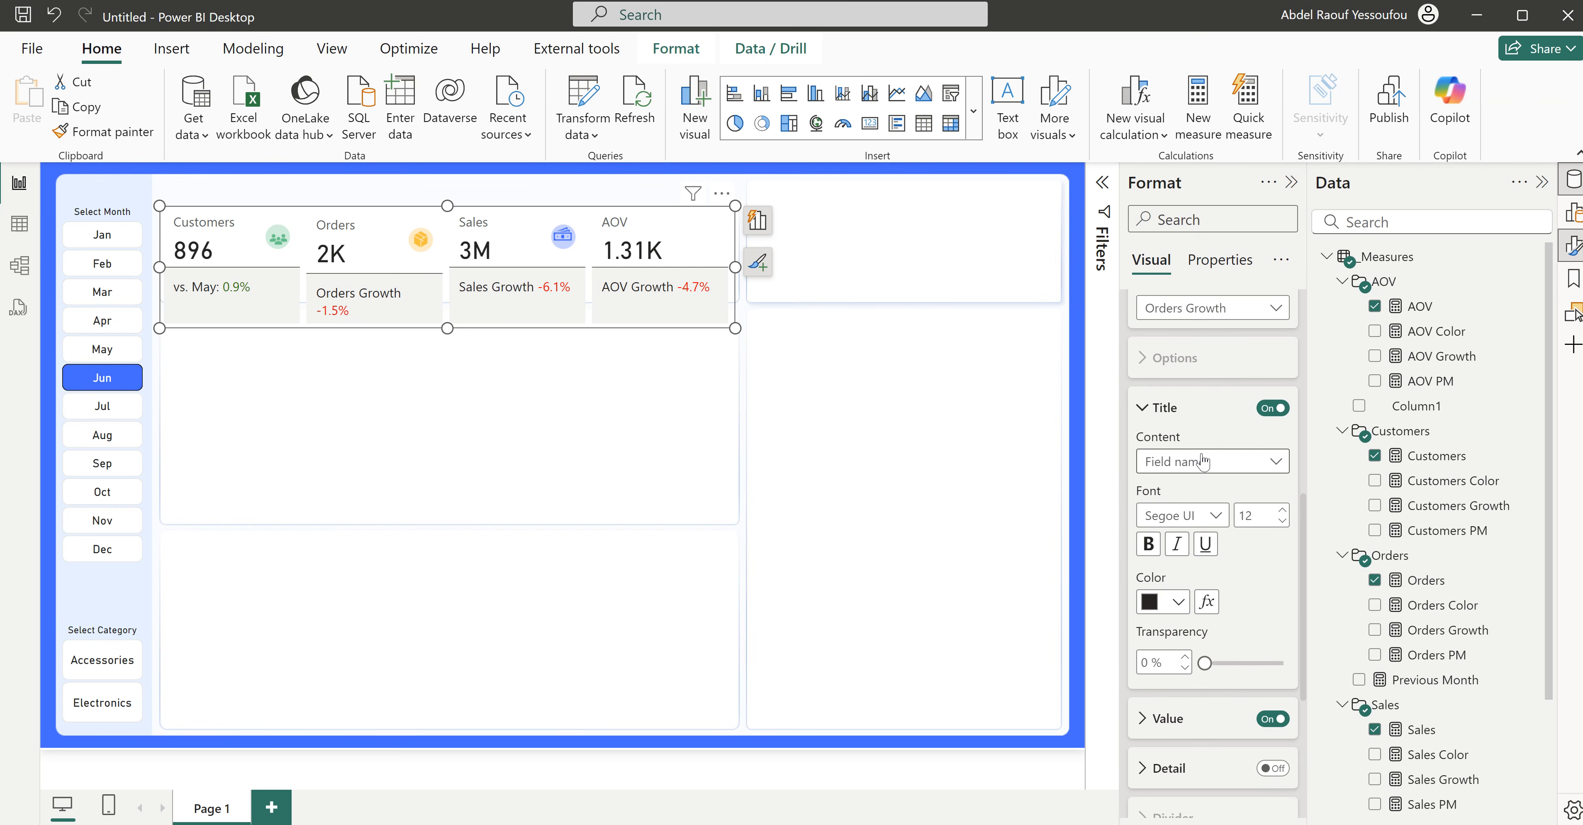
pyautogui.click(1206, 469)
pyautogui.click(1192, 495)
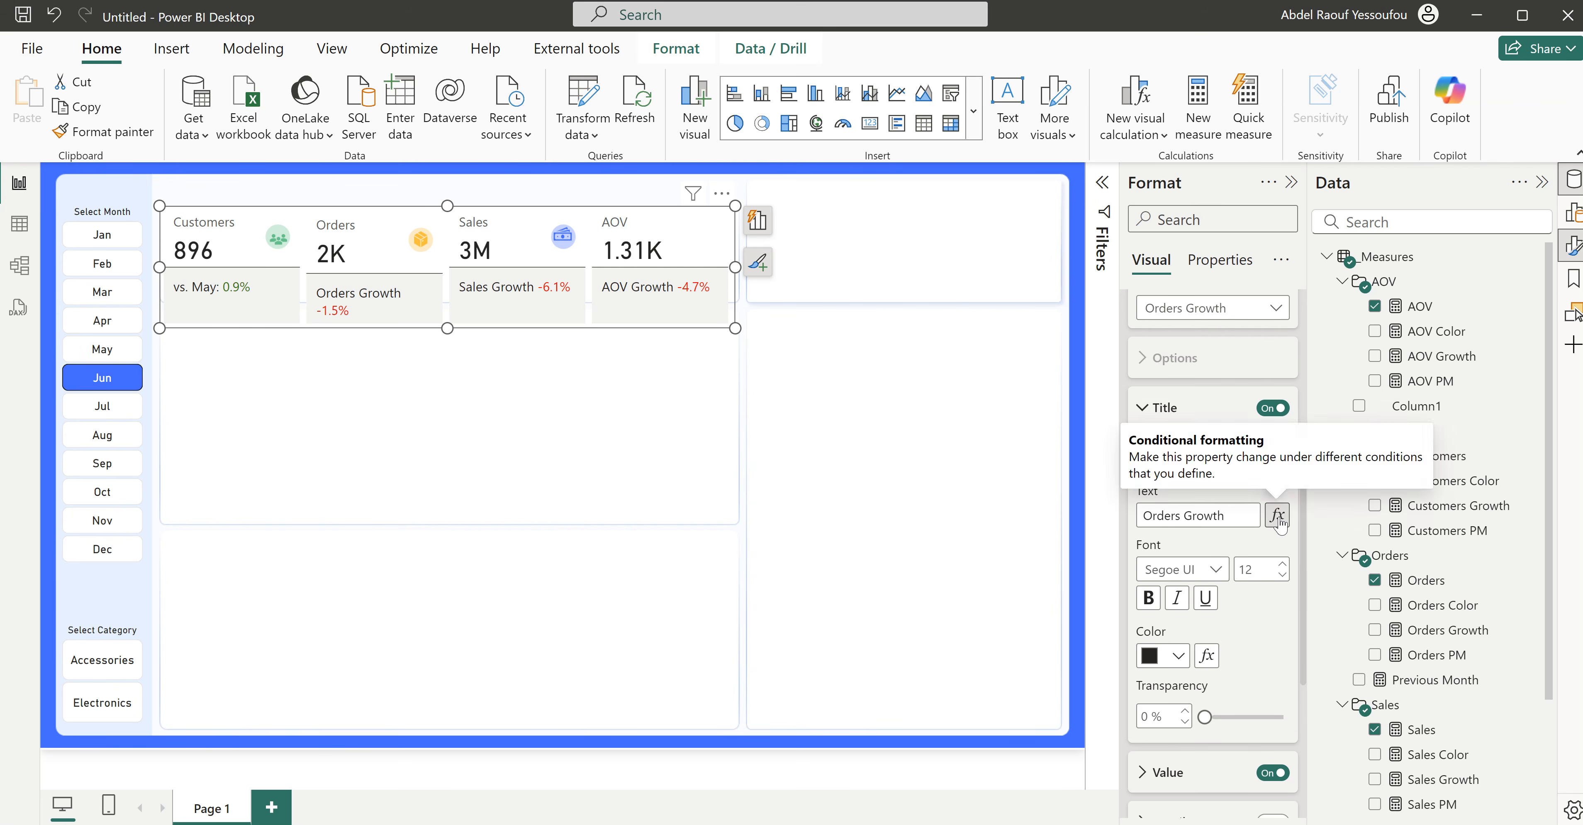
# Step: Base the Orders Growth label's title text on the Previous Month measure by field value and set its title font size to 11
pyautogui.click(1277, 516)
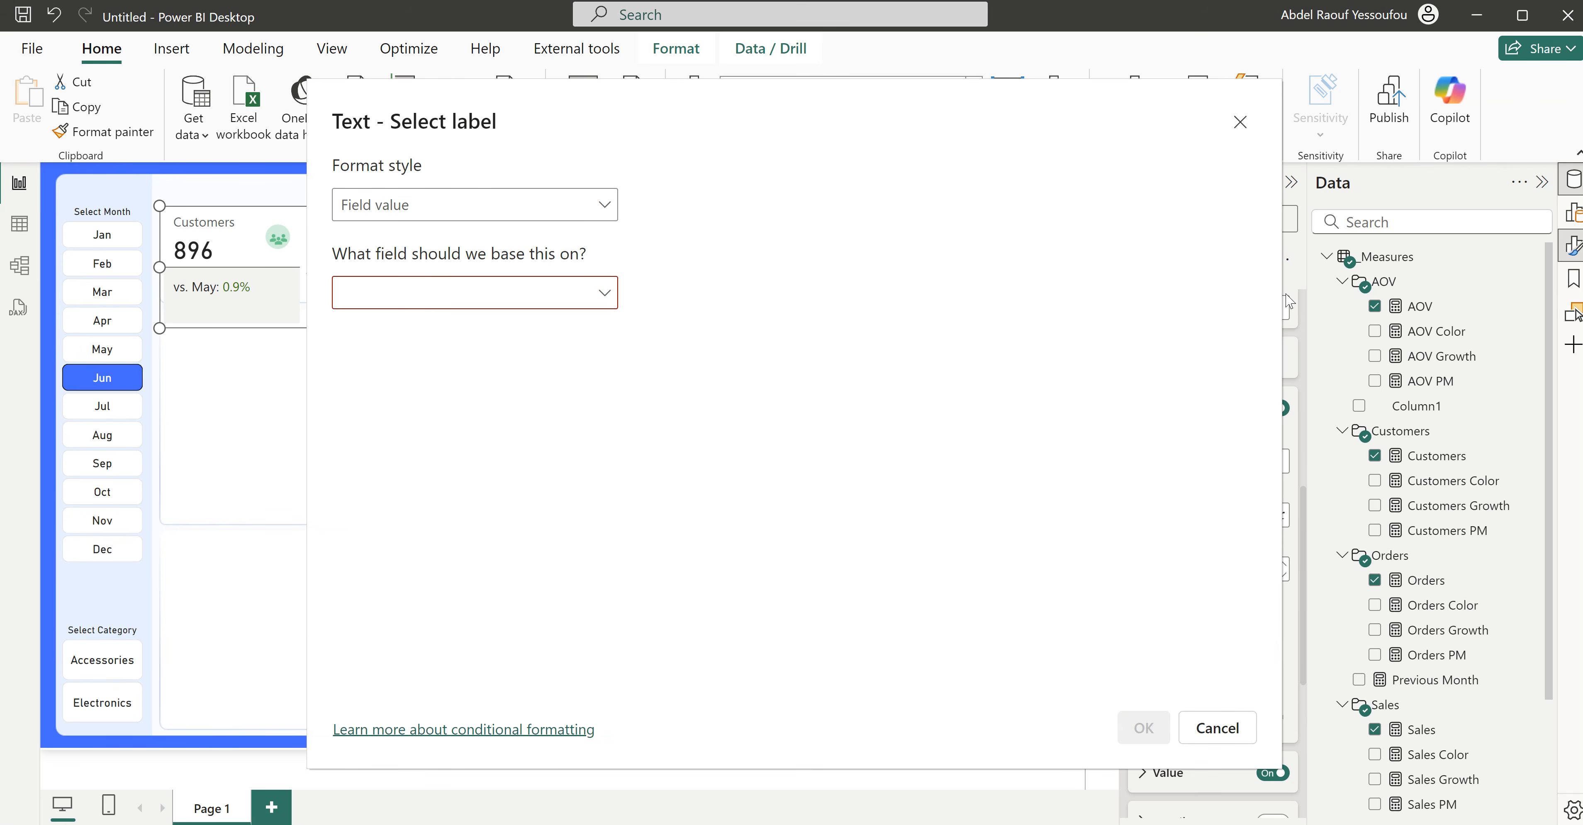
pyautogui.click(1246, 129)
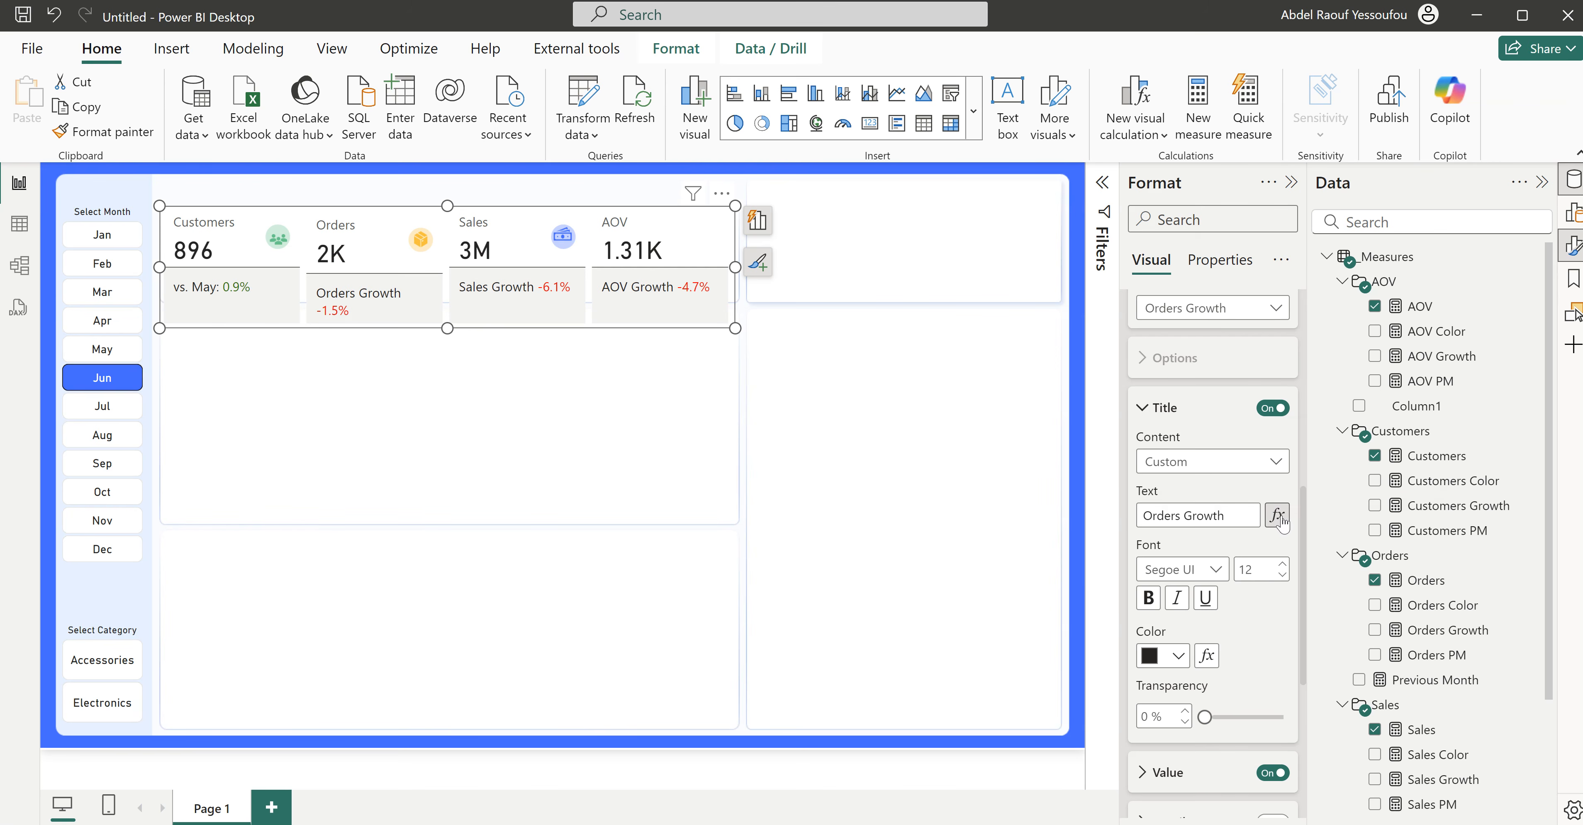
pyautogui.click(433, 294)
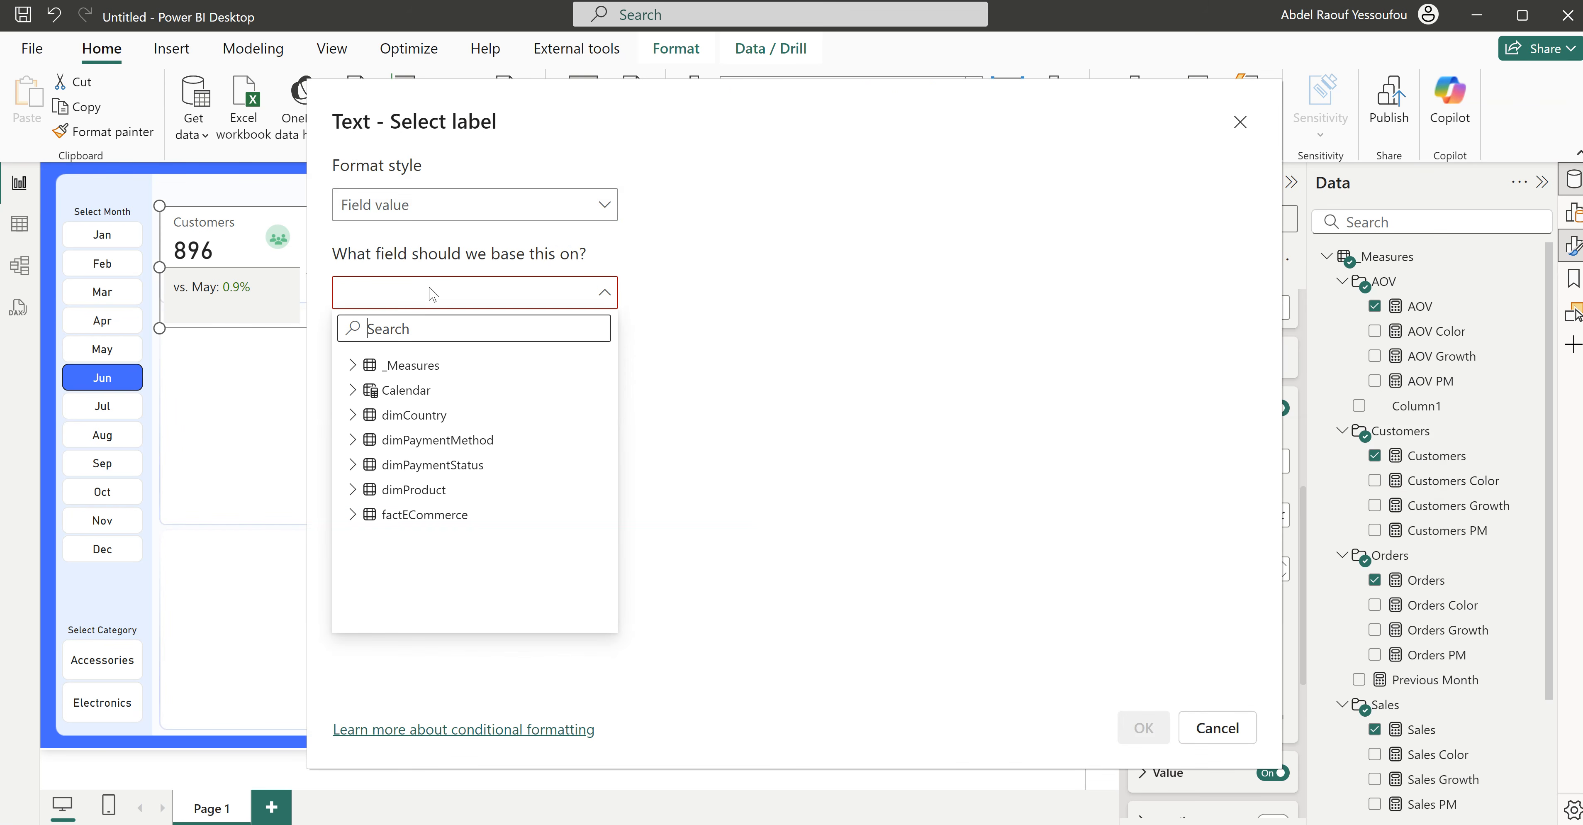
pyautogui.write('prev')
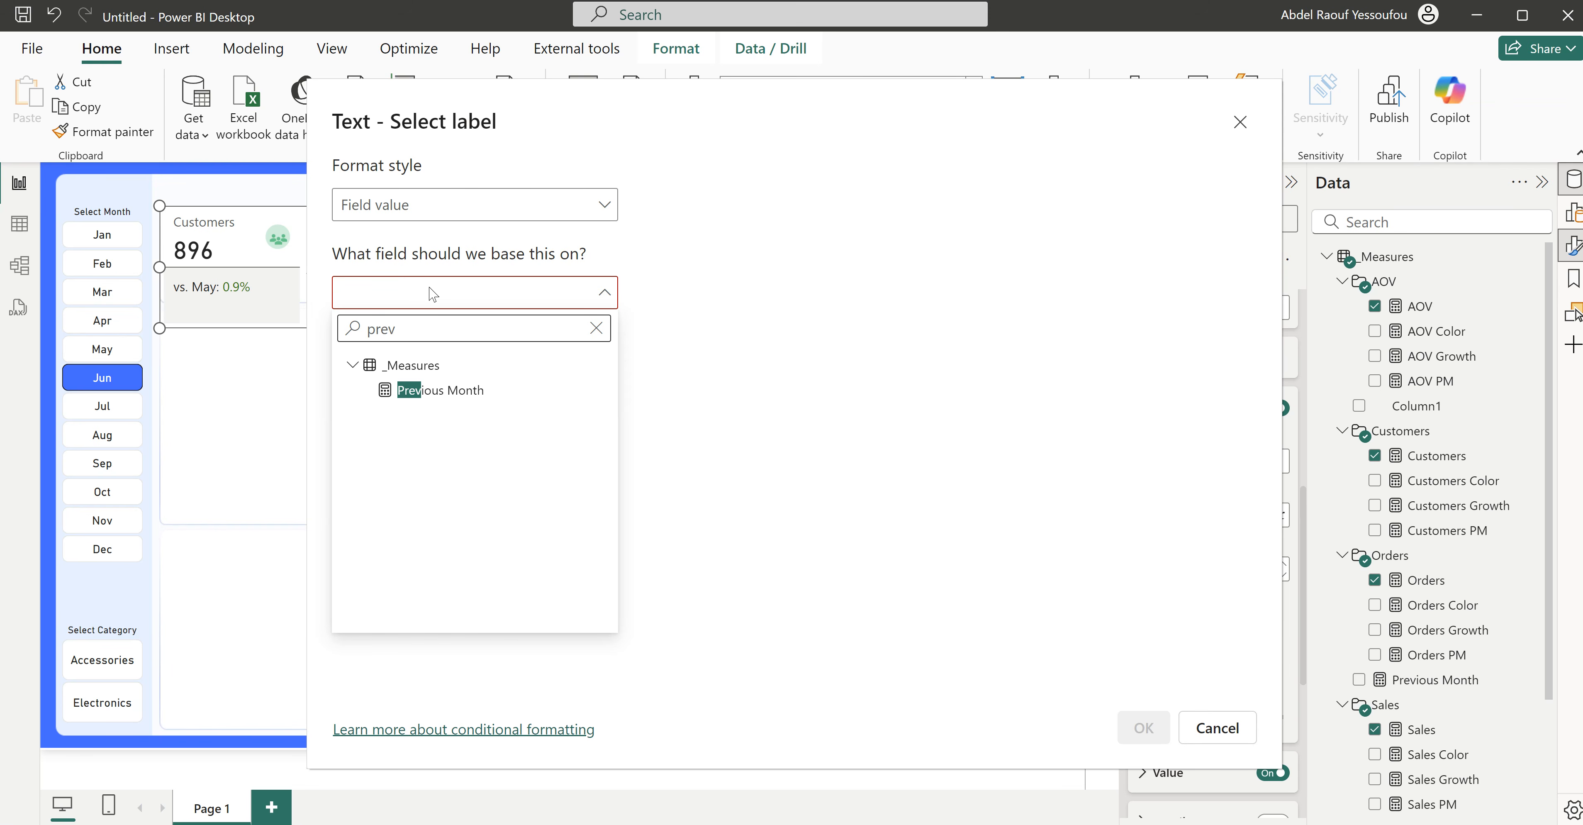
pyautogui.click(430, 391)
pyautogui.click(1140, 731)
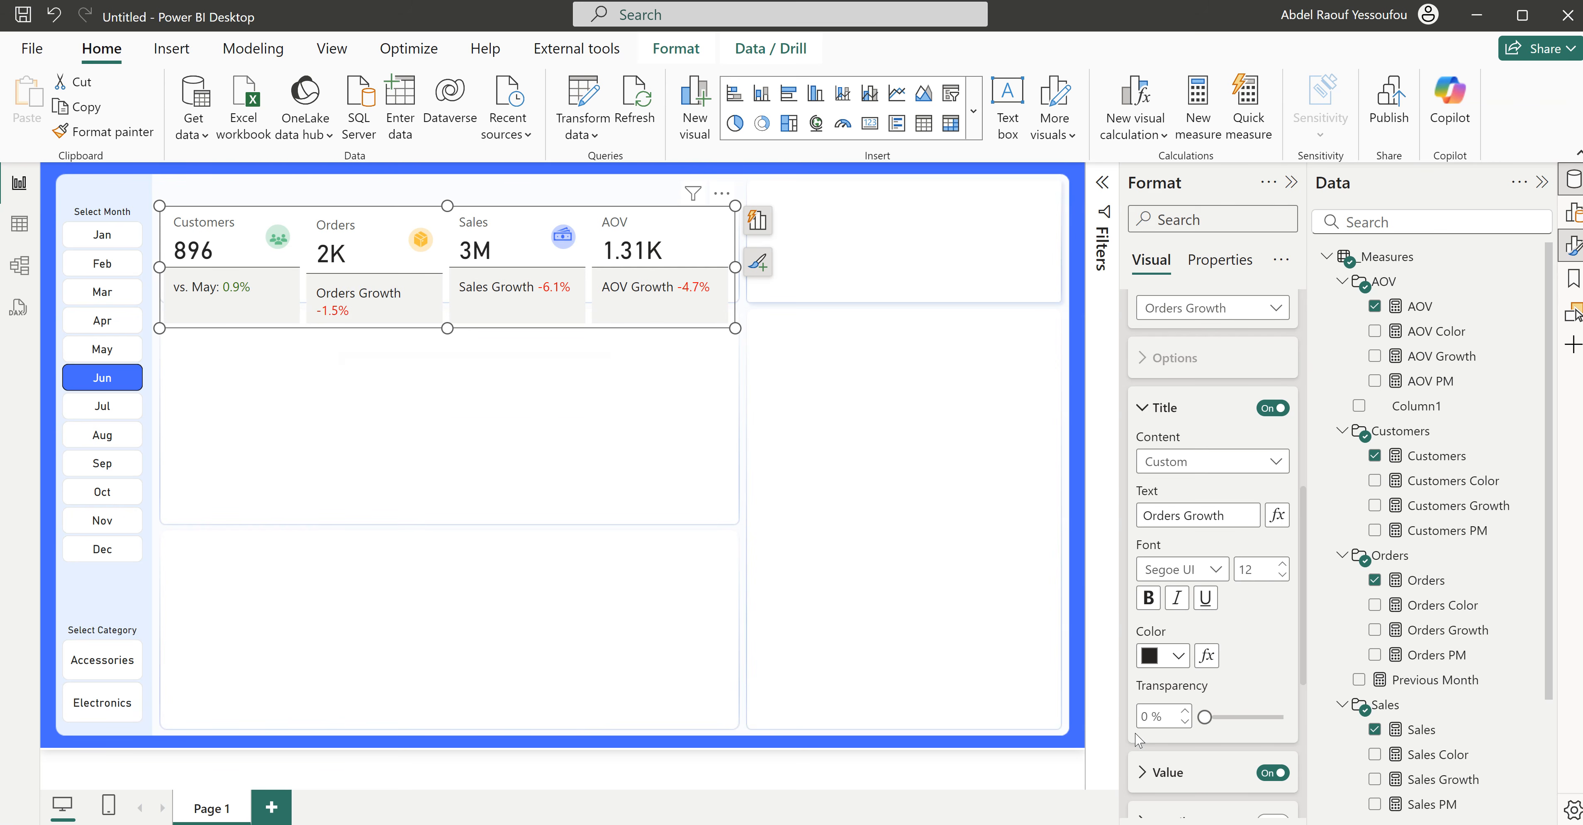
pyautogui.click(1283, 578)
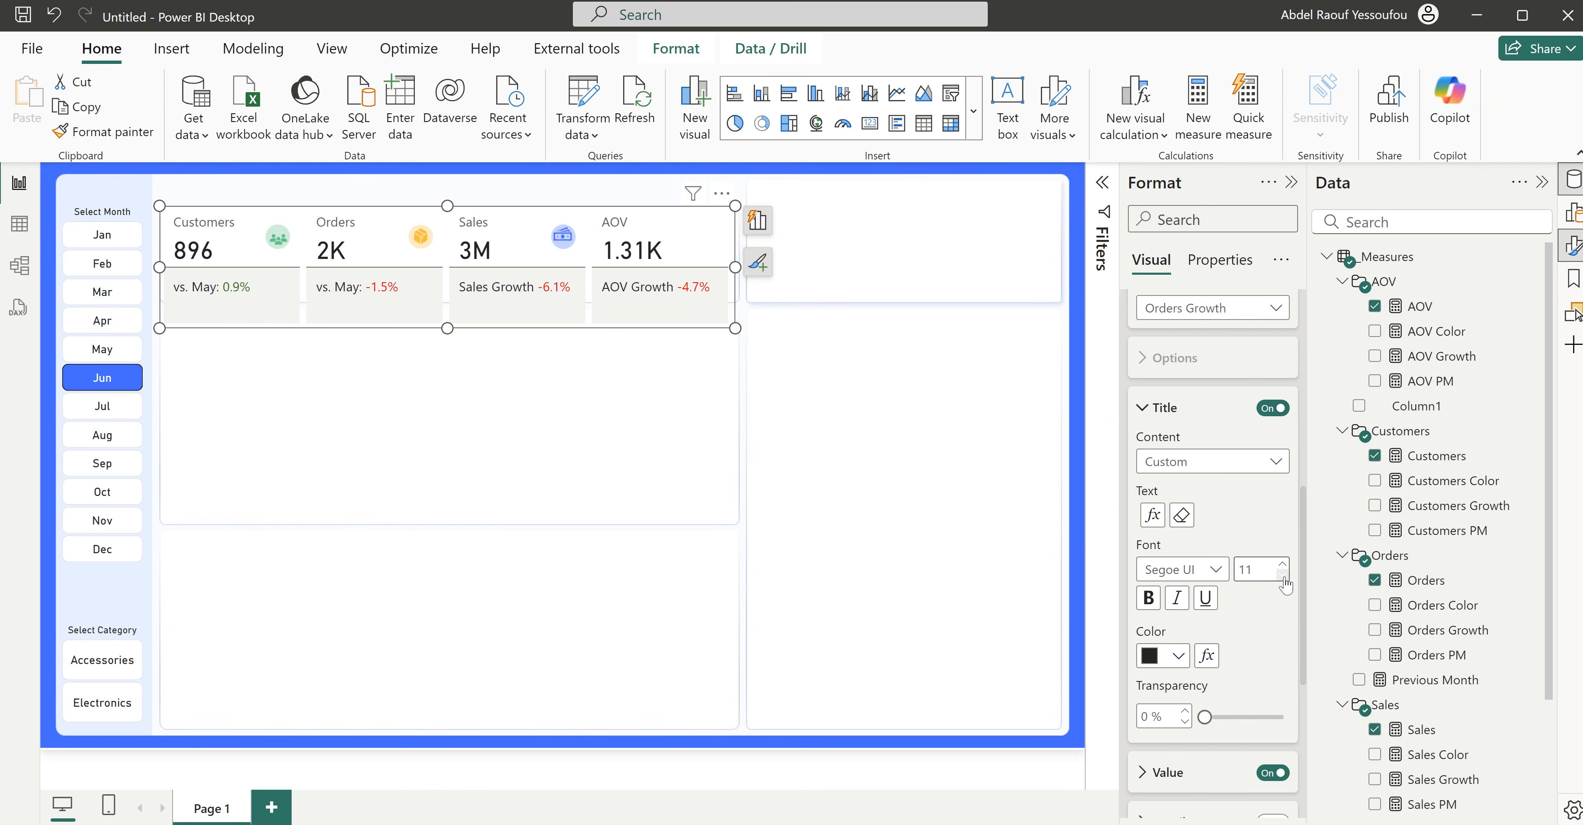
# Step: Set the title font size of the Orders Growth and Customers Growth reference labels to 10
pyautogui.scroll(5, 1210, 489)
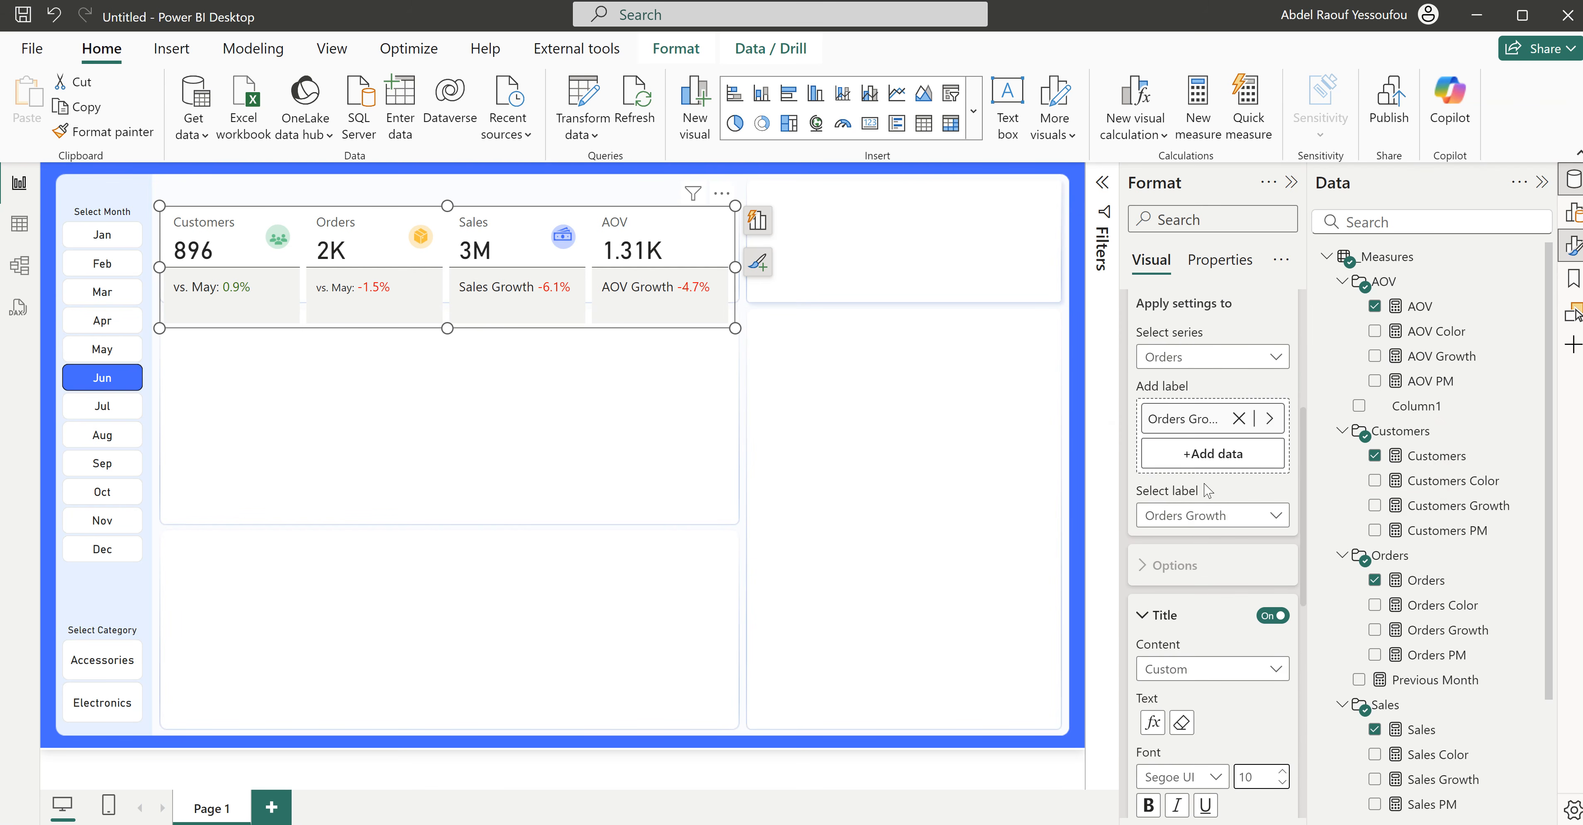
pyautogui.click(1205, 462)
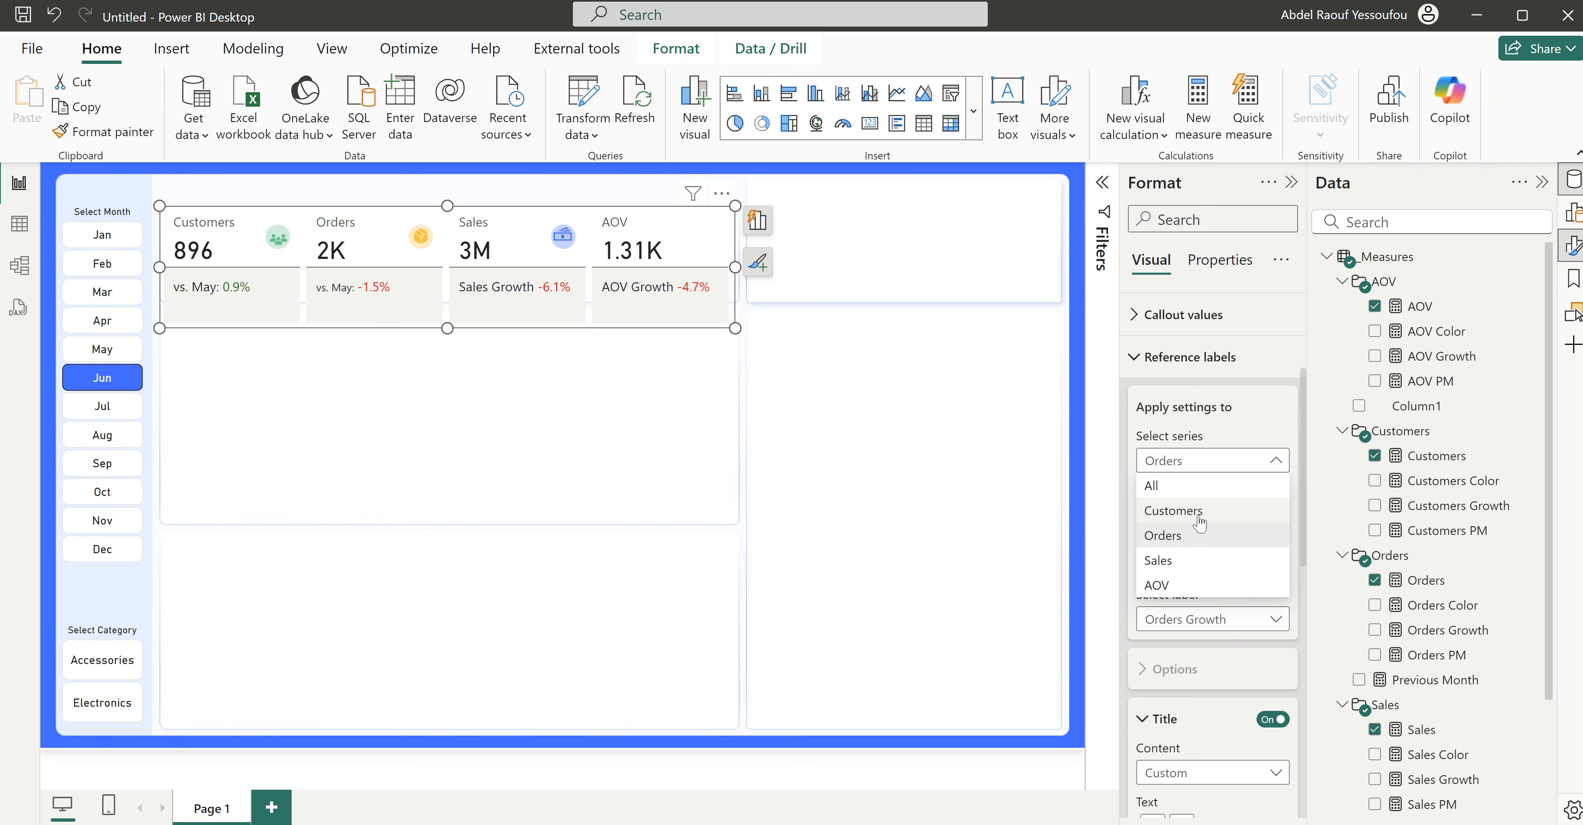
pyautogui.click(1204, 511)
pyautogui.scroll(-3, 1257, 676)
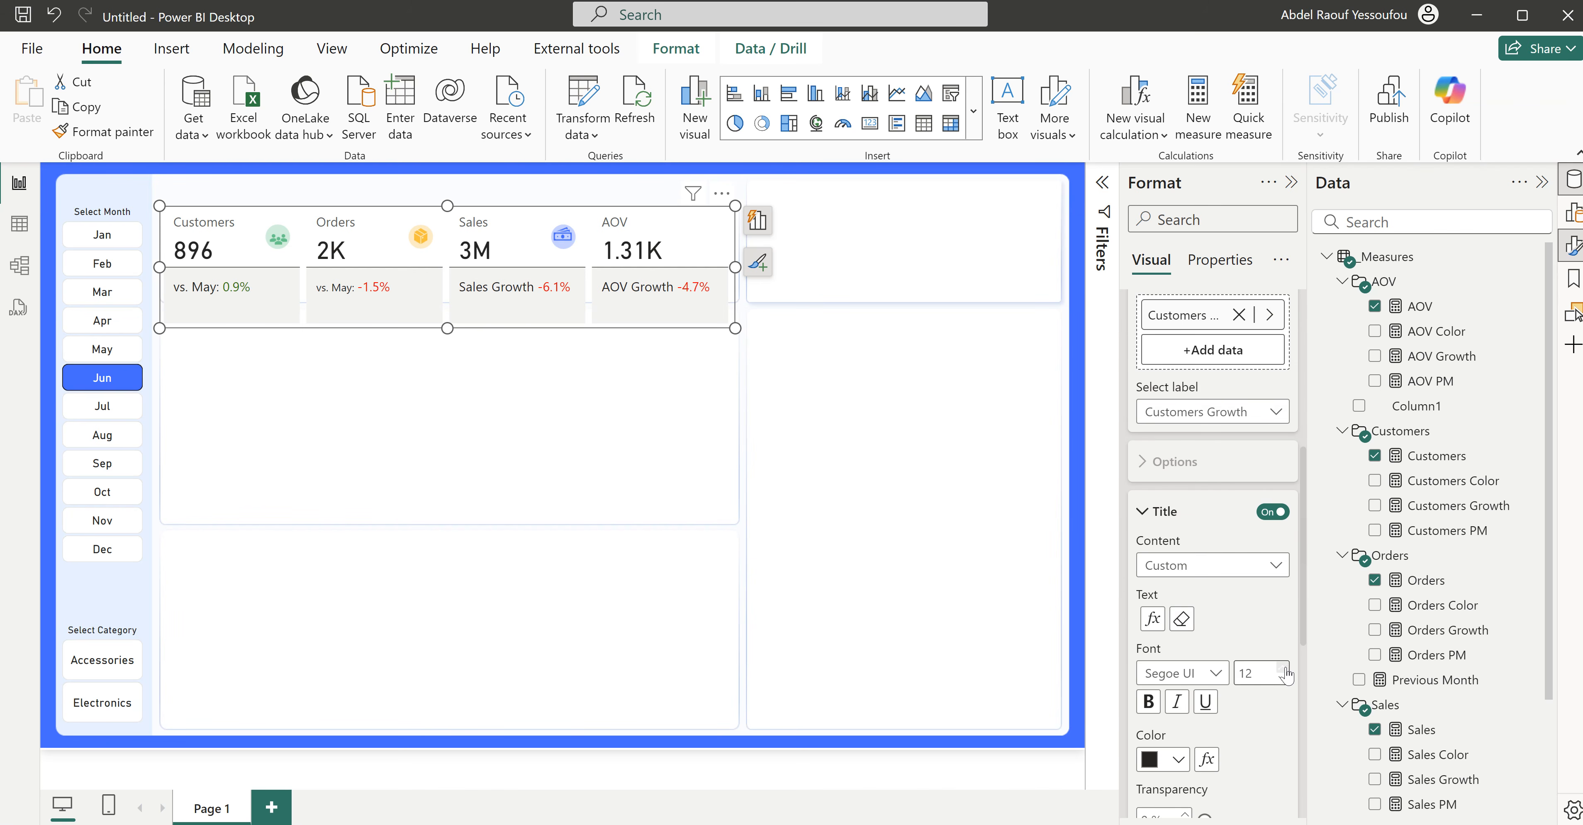
pyautogui.scroll(5, 1225, 596)
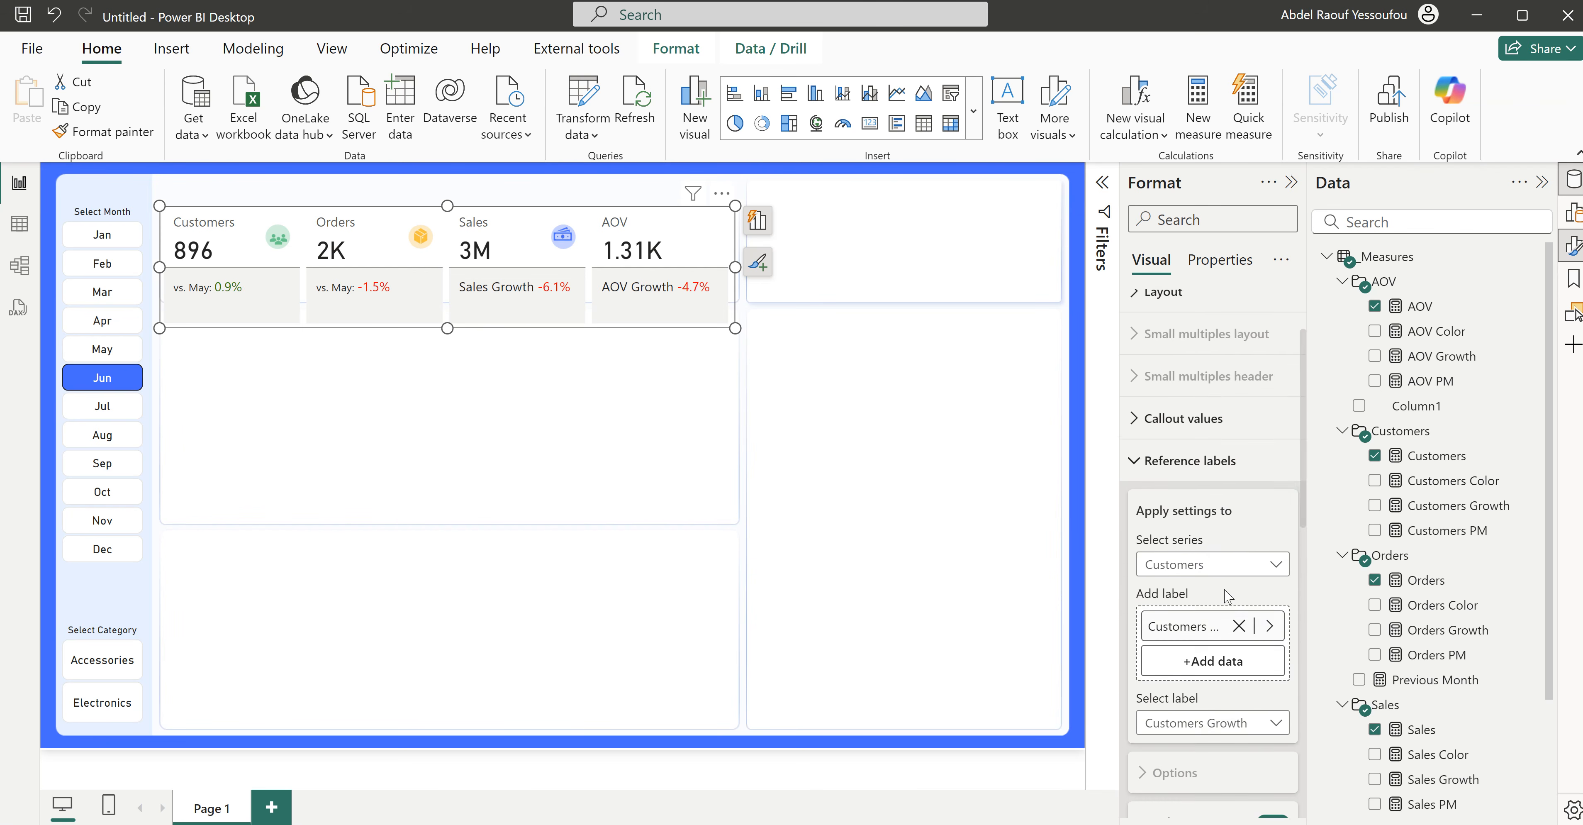
# Step: Set the title content of the Sales series' Sales Growth reference label to Custom
pyautogui.scroll(-2, 1225, 596)
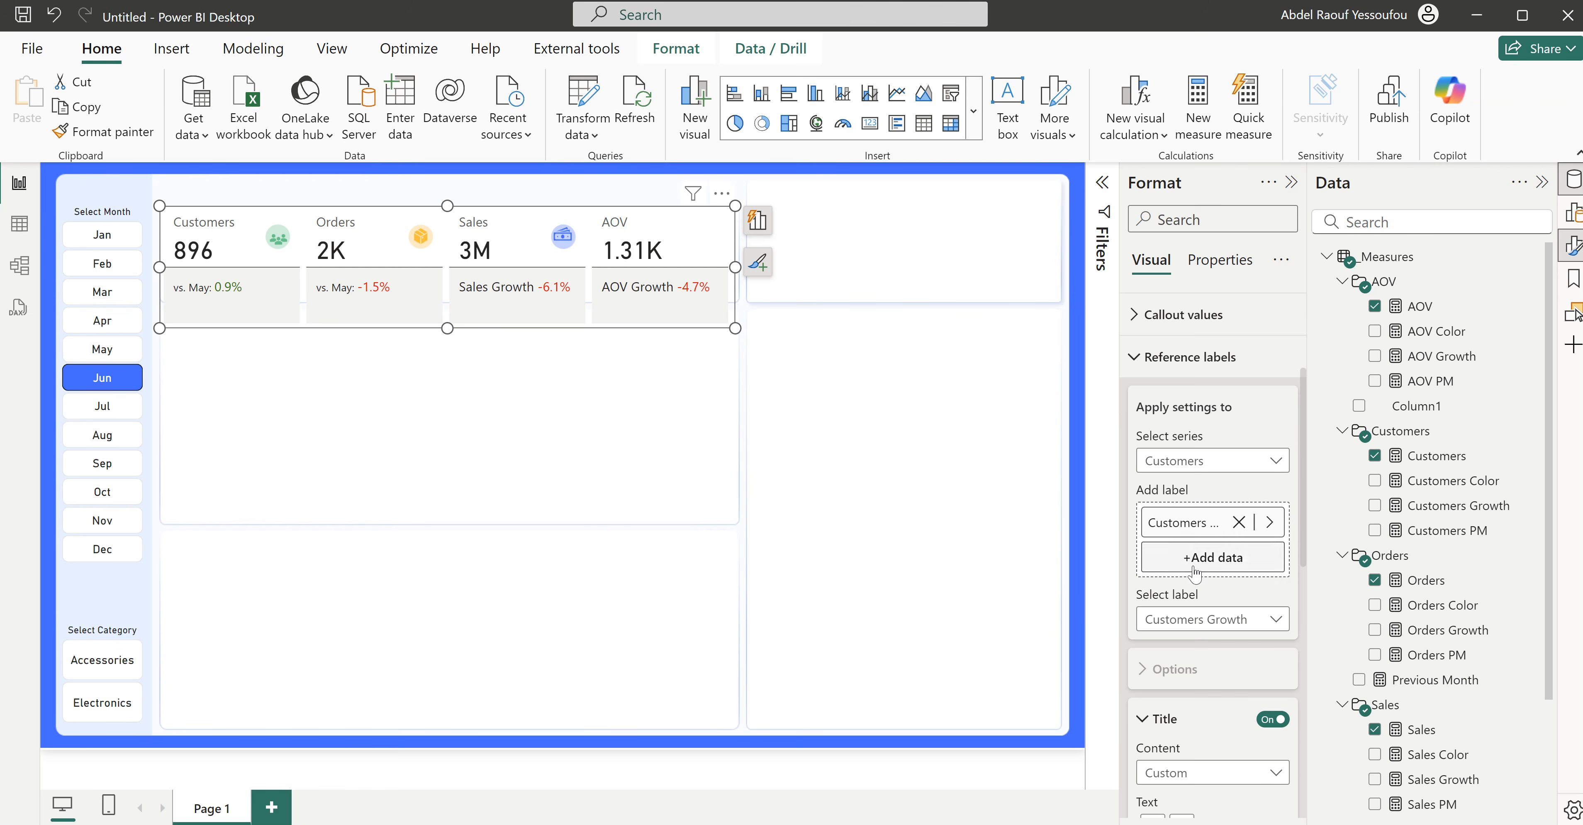
pyautogui.click(1183, 462)
pyautogui.click(1168, 561)
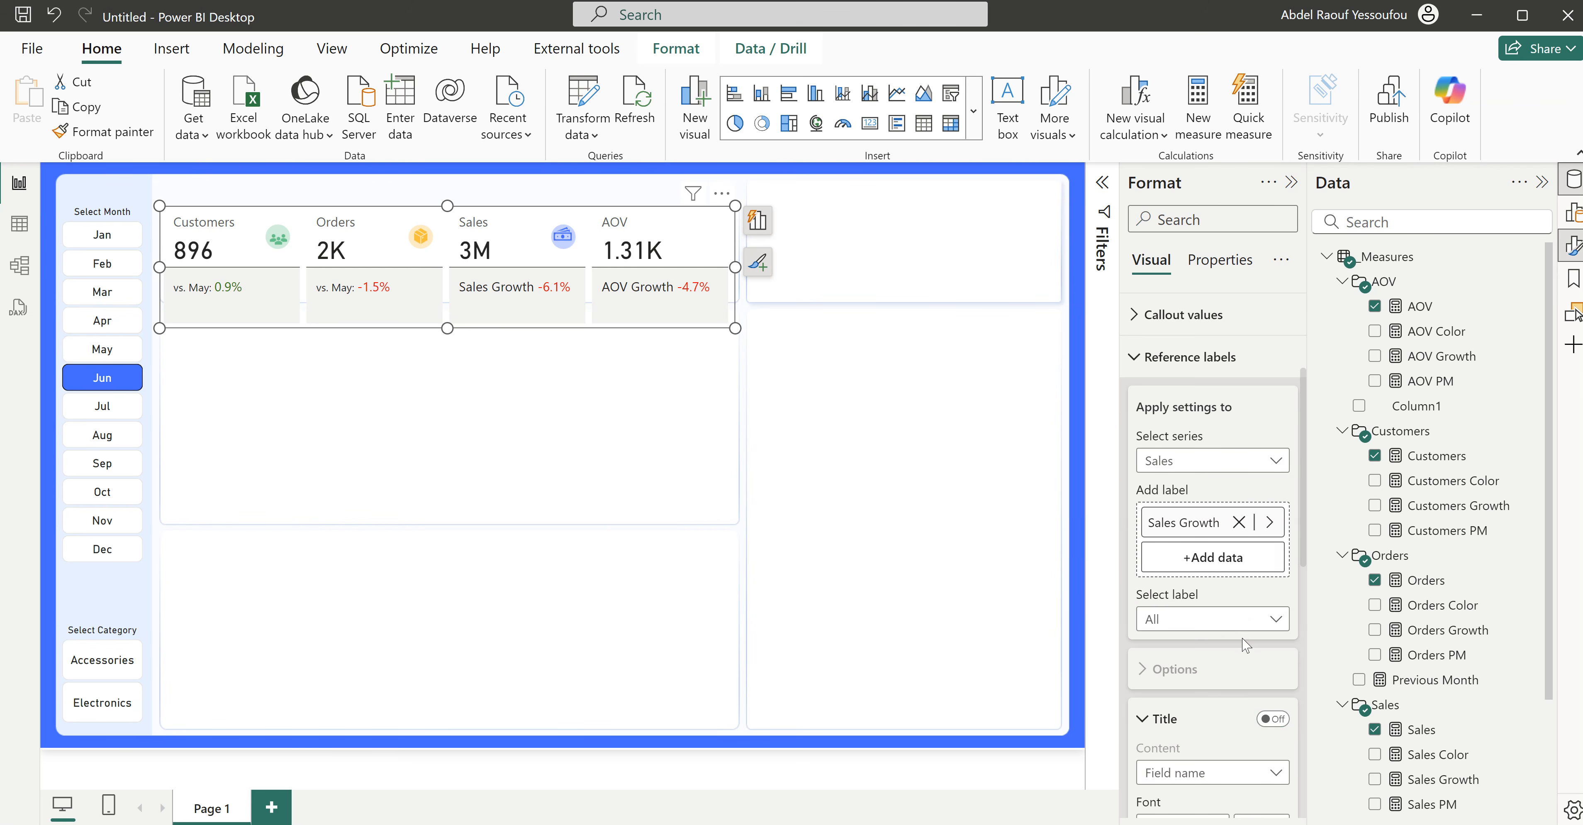
pyautogui.click(1212, 624)
pyautogui.click(1190, 665)
pyautogui.scroll(-5, 1204, 614)
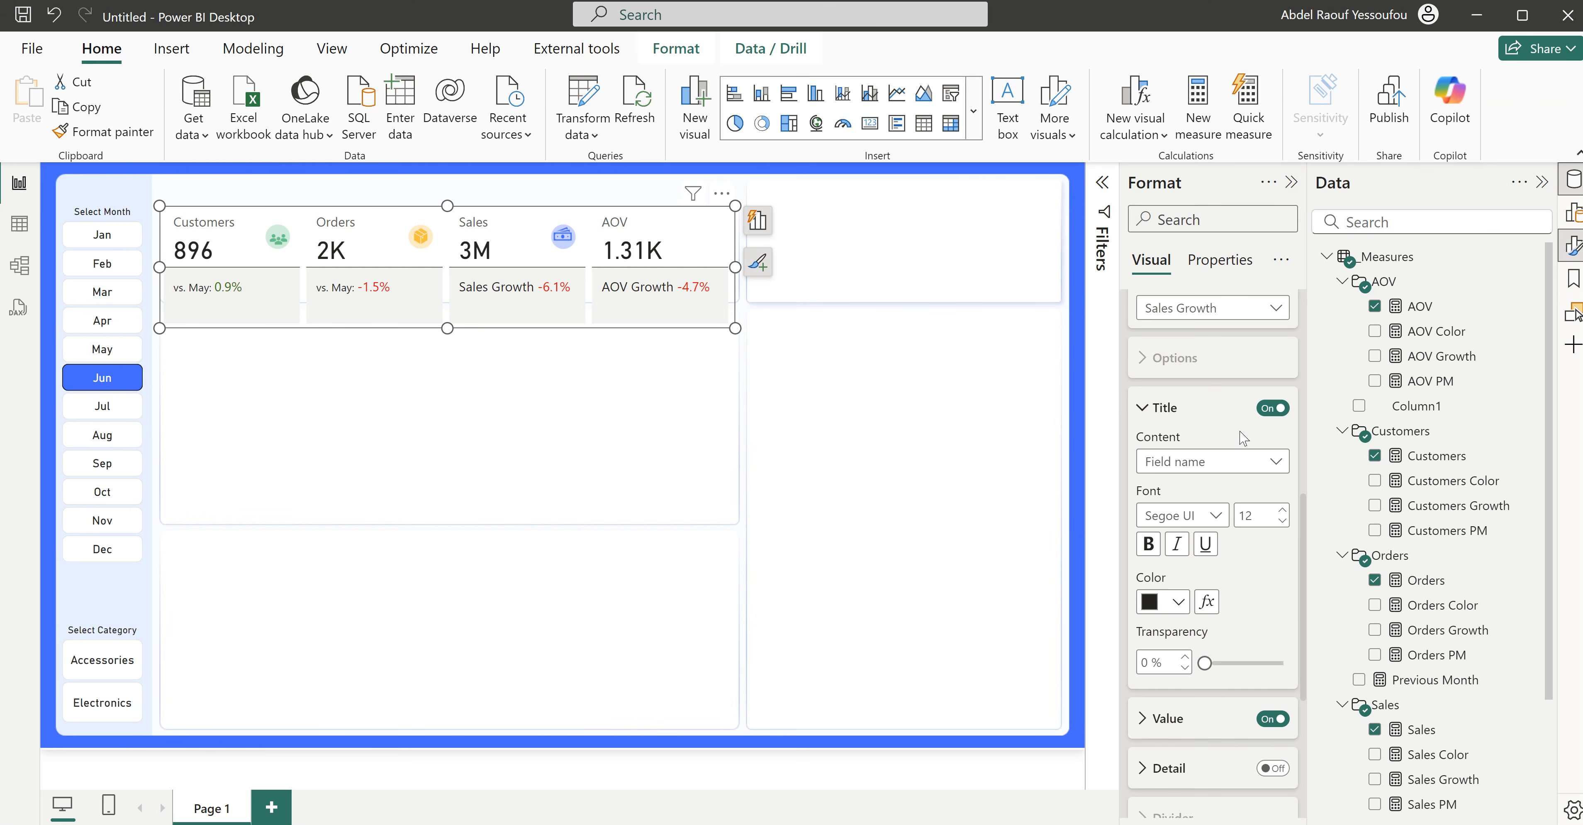
pyautogui.click(1263, 462)
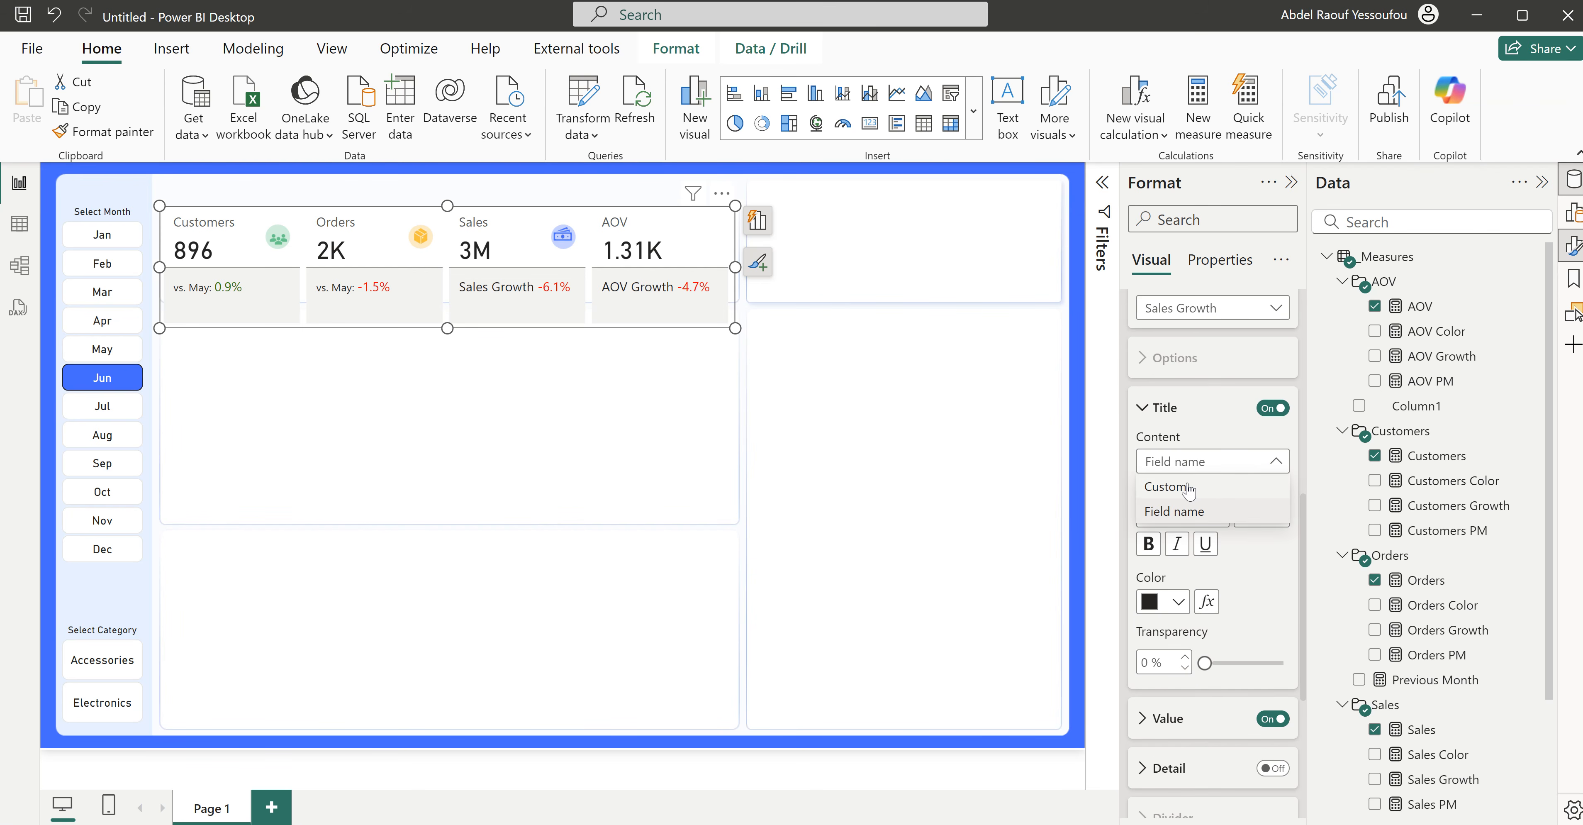
pyautogui.click(1188, 490)
# Step: Base the Sales Growth label's title text on the Previous Month measure by field value
pyautogui.click(1277, 515)
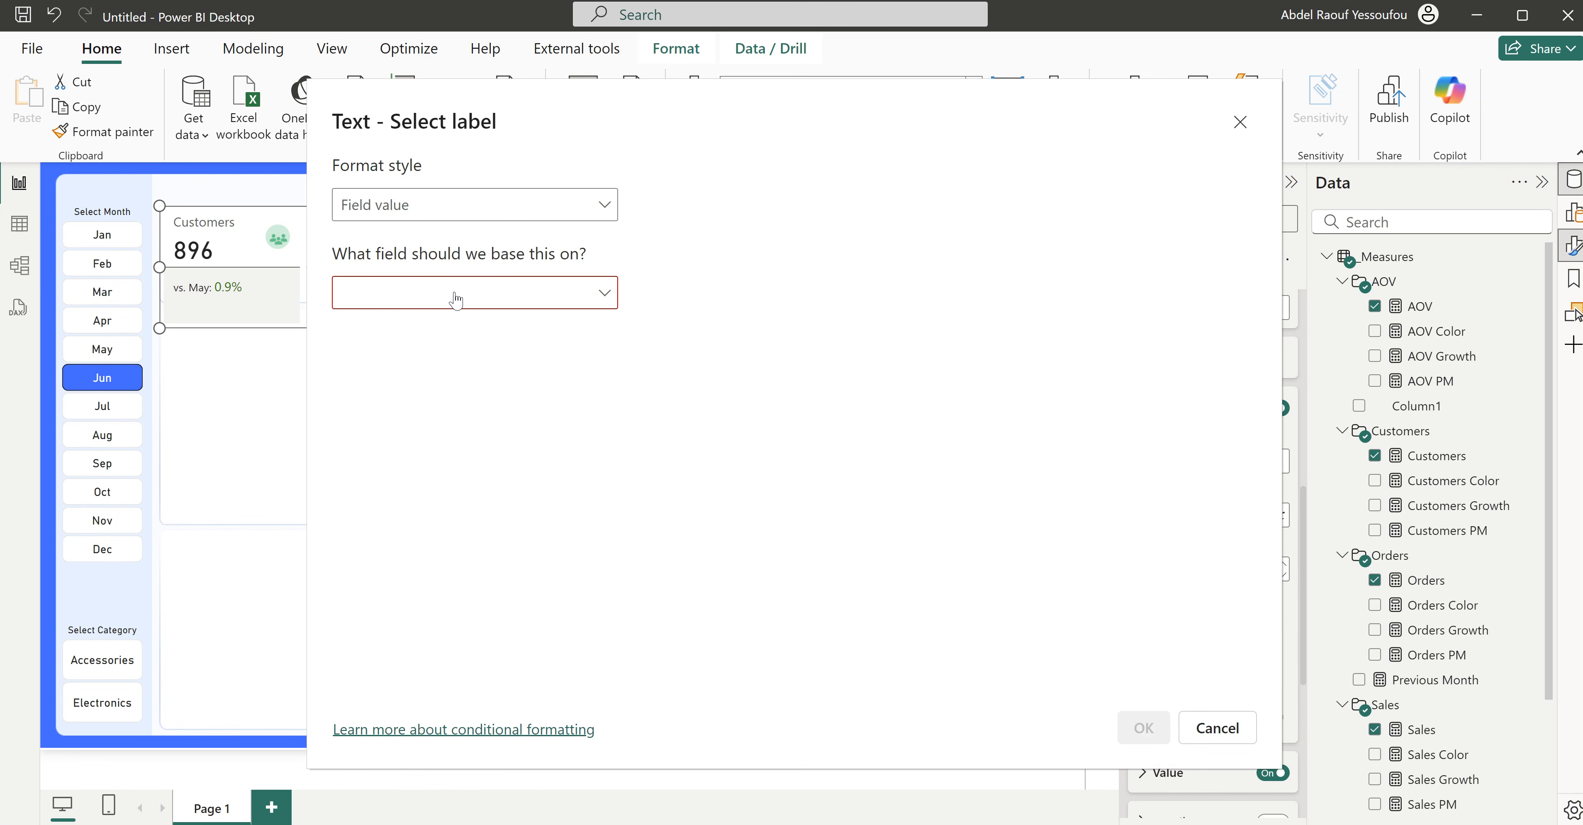
pyautogui.click(458, 297)
pyautogui.write('pe')
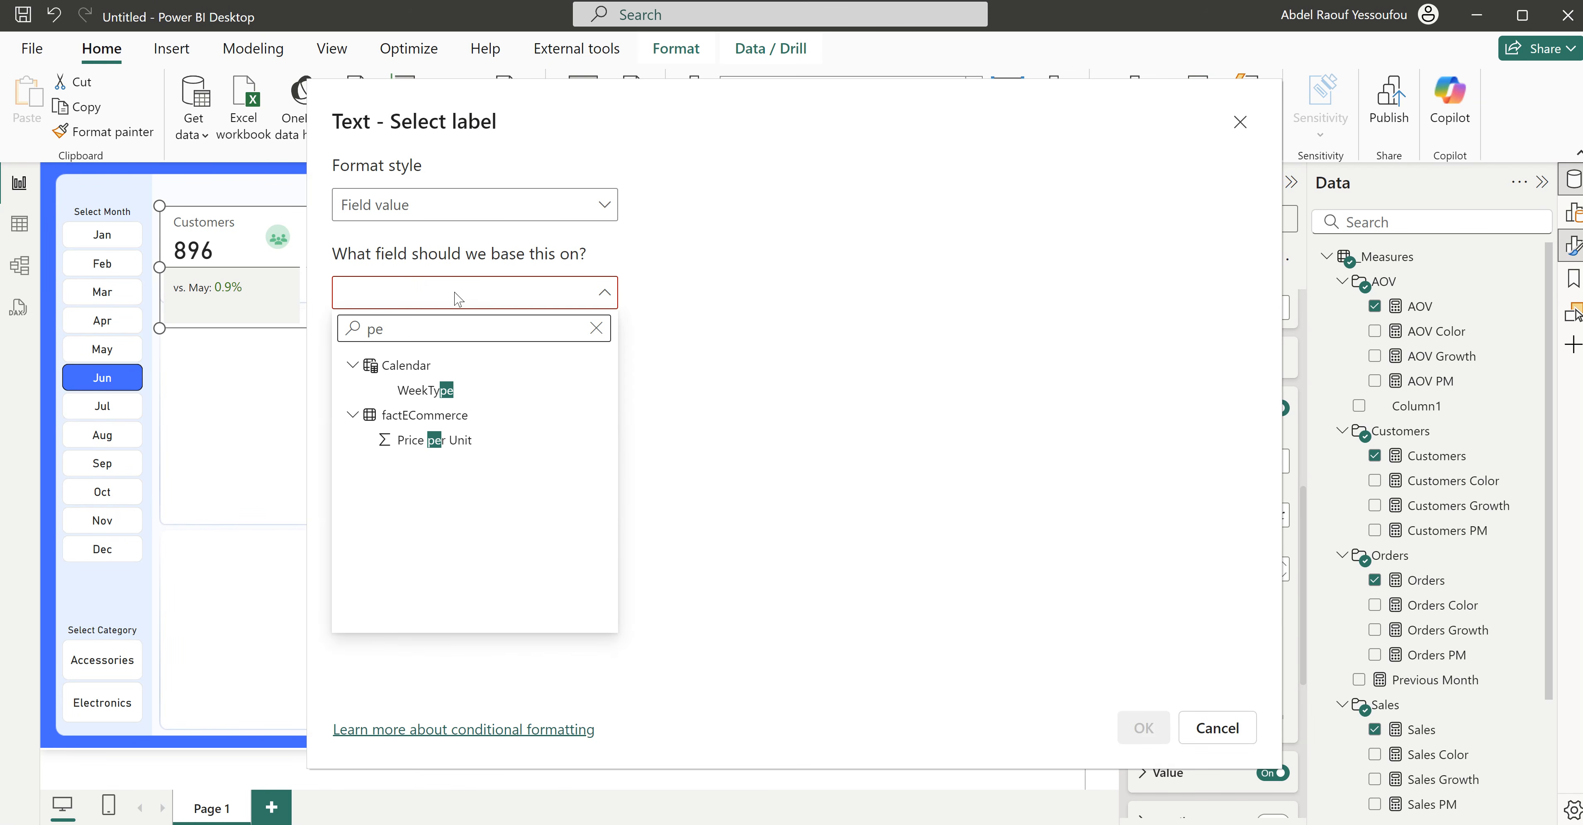
pyautogui.press('BackSpace')
pyautogui.write('rev')
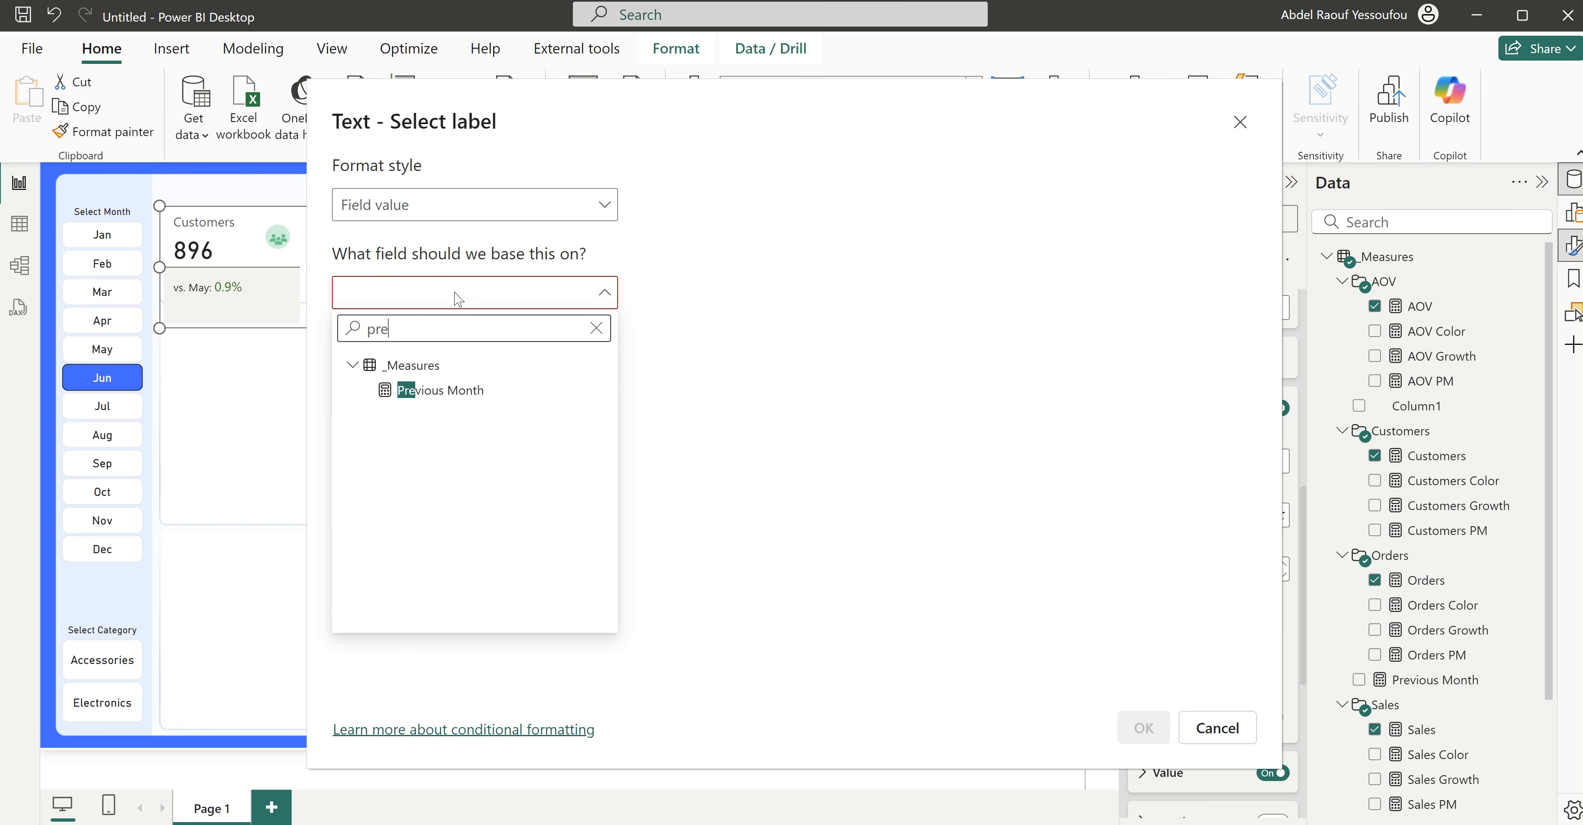
pyautogui.click(442, 394)
pyautogui.click(1143, 727)
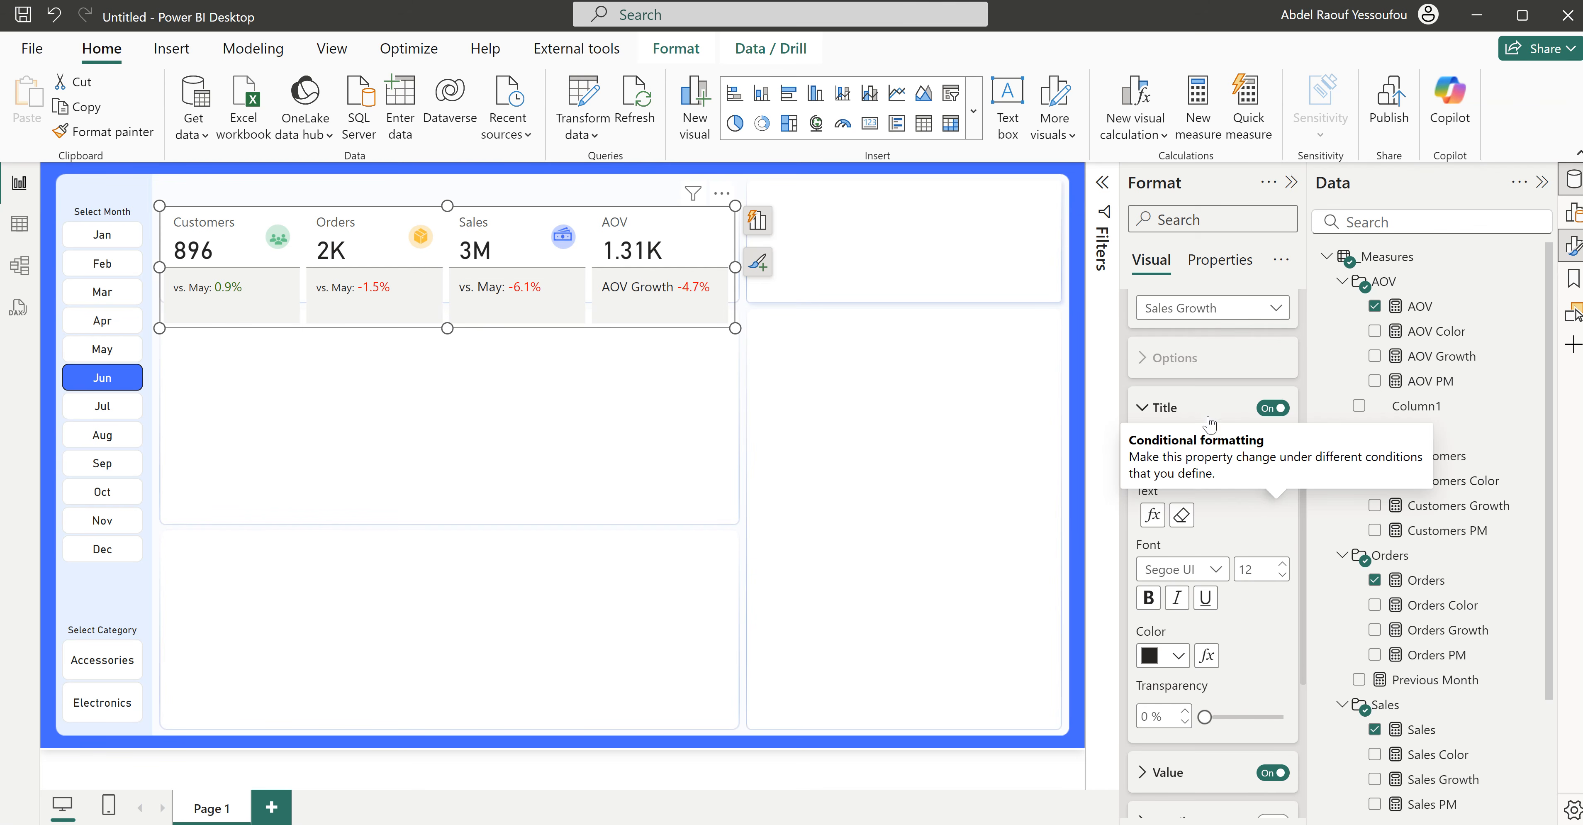
# Step: Set the title content of the AOV series' AOV Growth reference label to Custom
pyautogui.scroll(3, 1198, 430)
pyautogui.click(1177, 359)
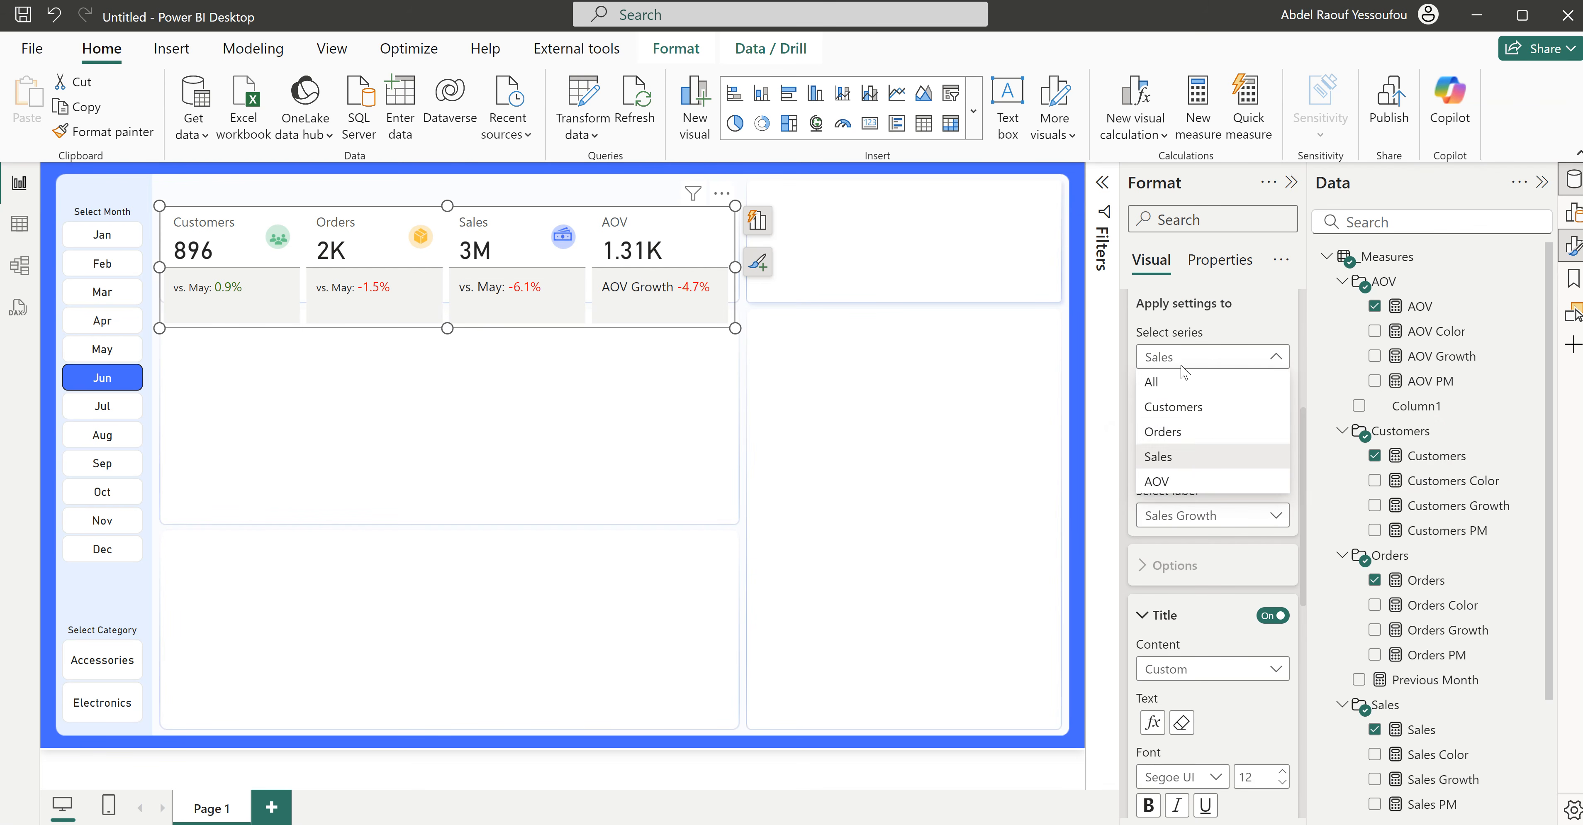
pyautogui.click(1164, 483)
pyautogui.click(1200, 521)
pyautogui.click(1258, 629)
pyautogui.scroll(-3, 1280, 690)
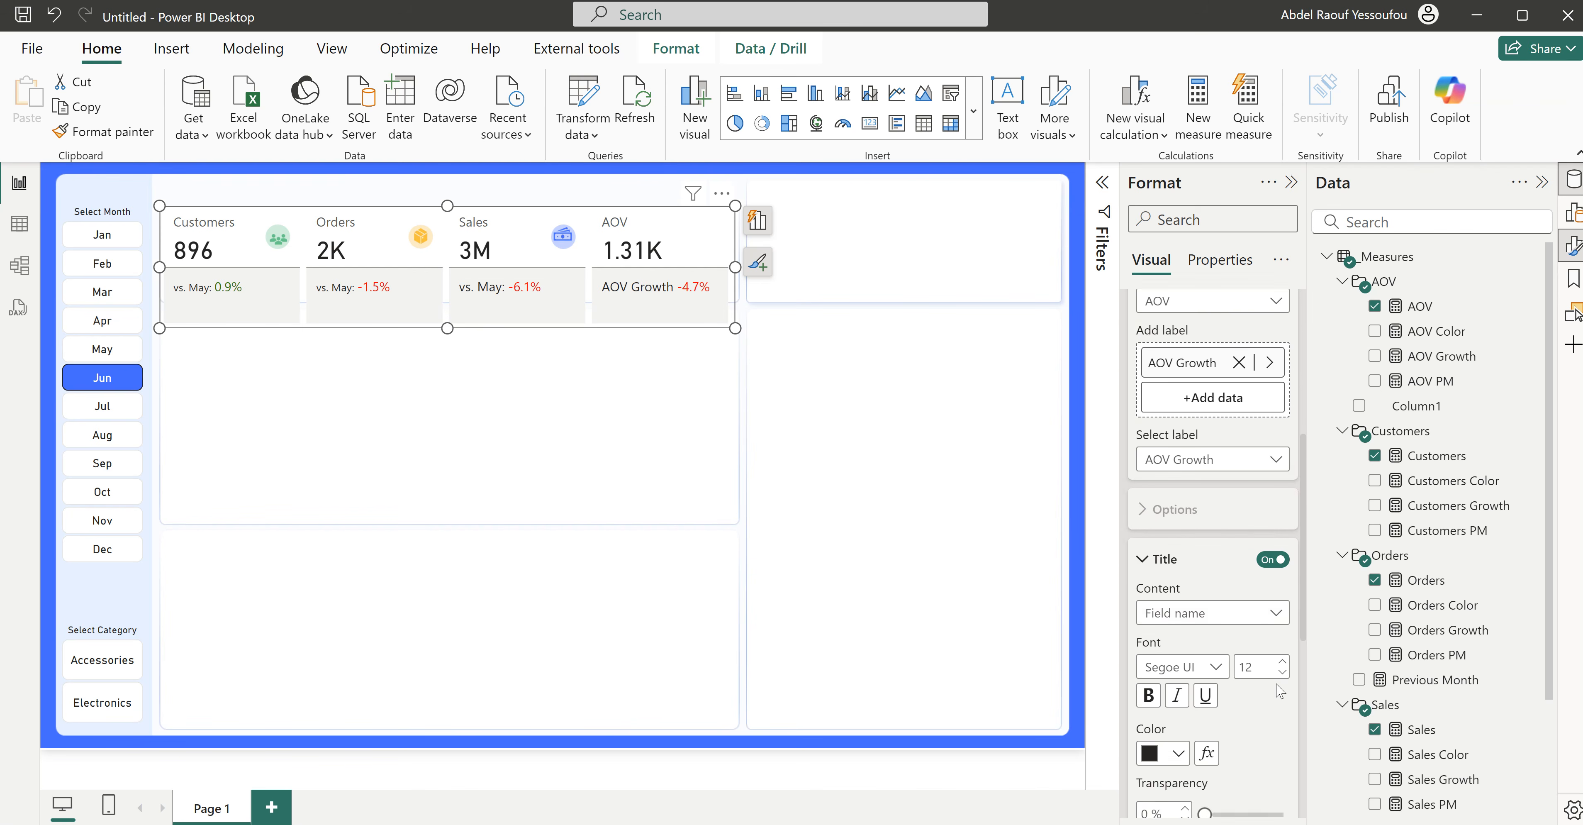
pyautogui.click(1204, 460)
pyautogui.click(1177, 486)
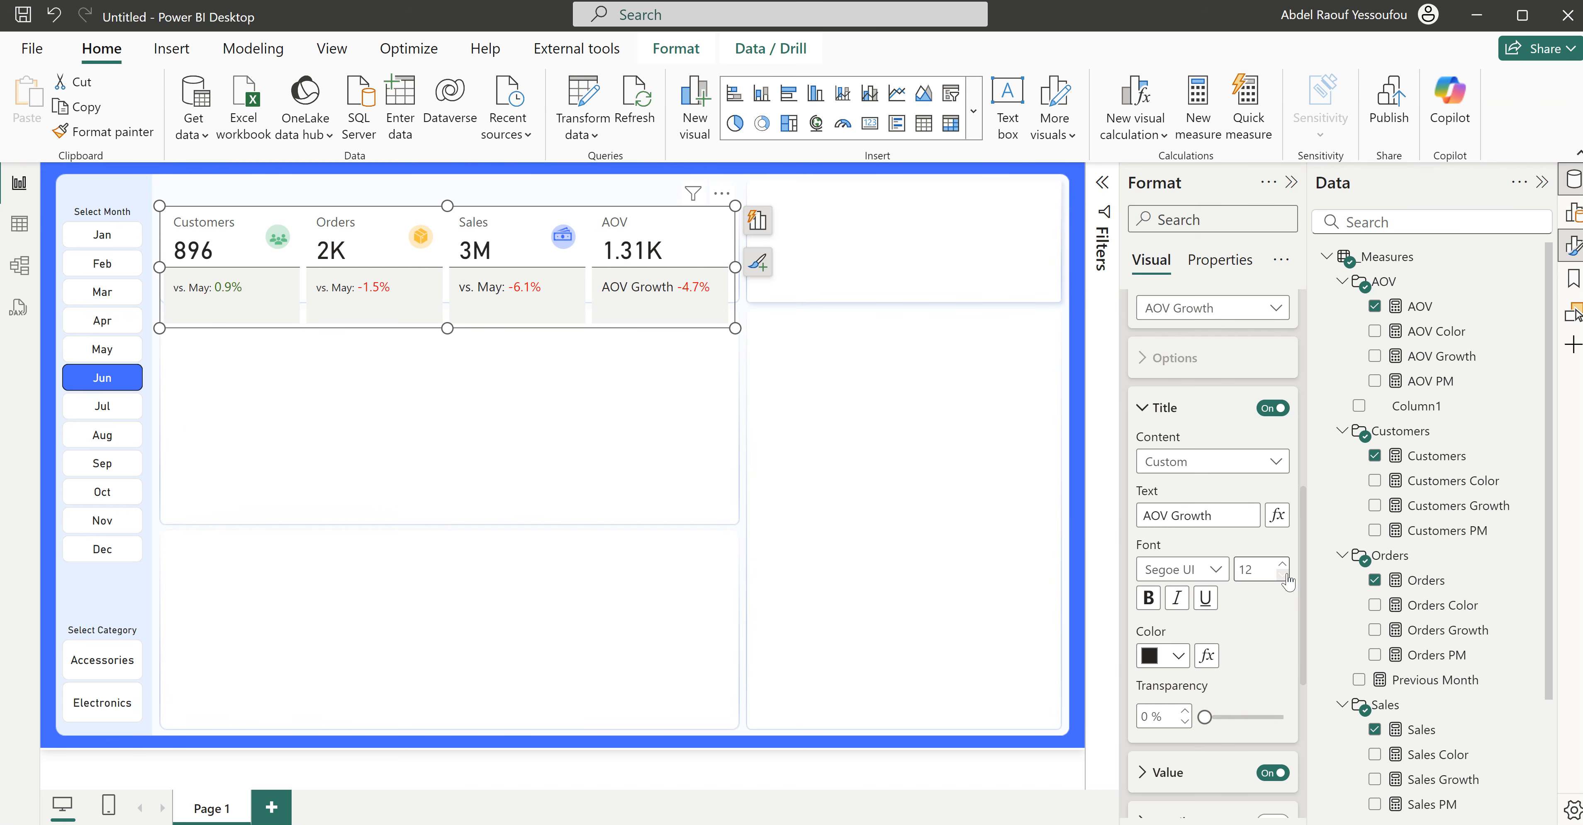
# Step: Set the AOV Growth label's title font size to 10 and base its text on the Previous Month measure by field value
pyautogui.click(1278, 516)
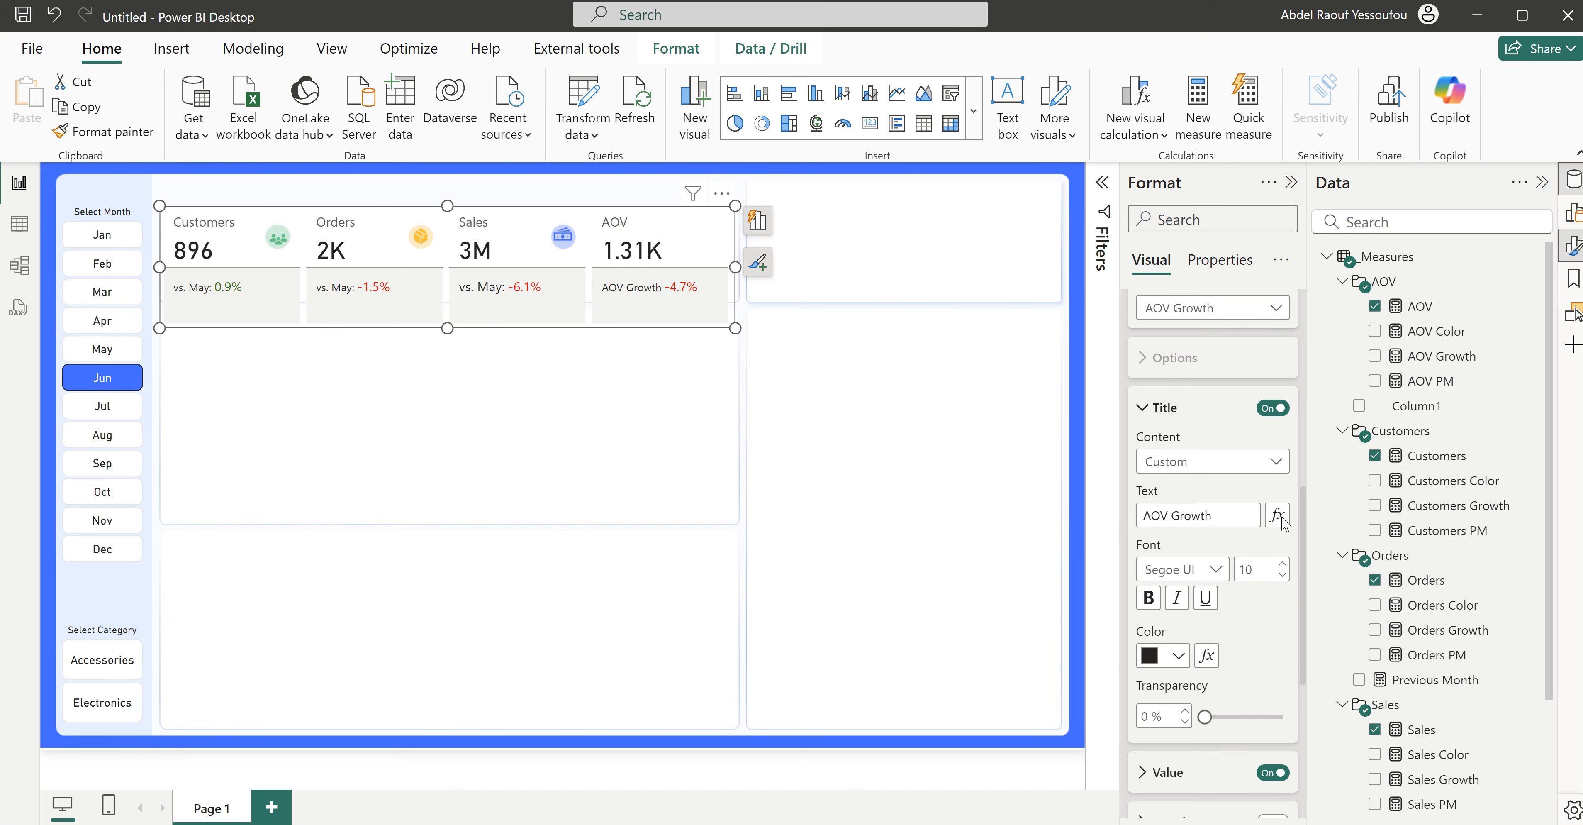
pyautogui.click(482, 294)
pyautogui.write('prev')
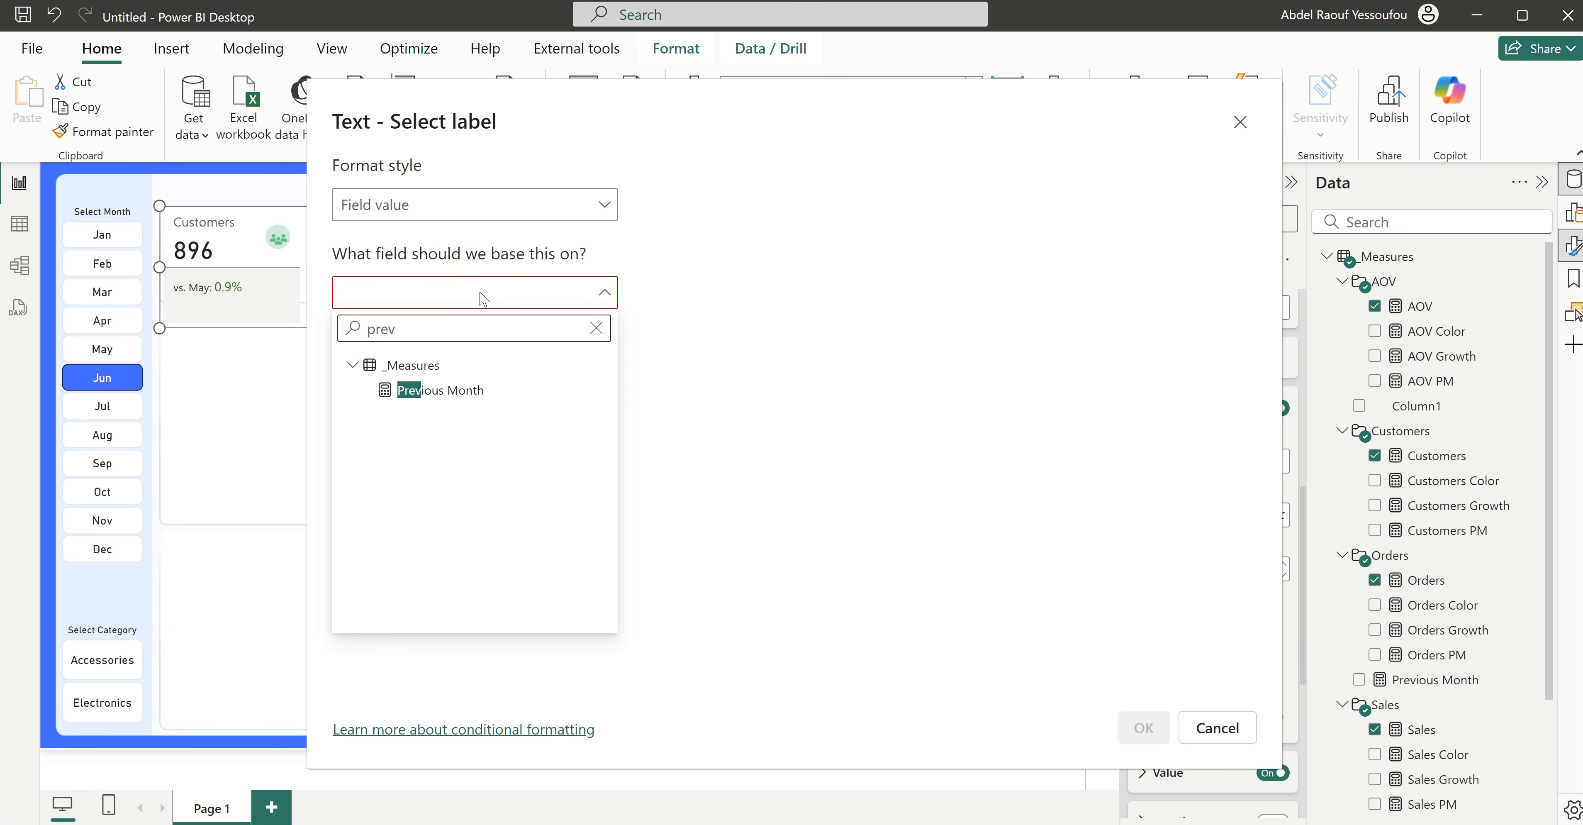
pyautogui.click(457, 392)
pyautogui.click(1141, 727)
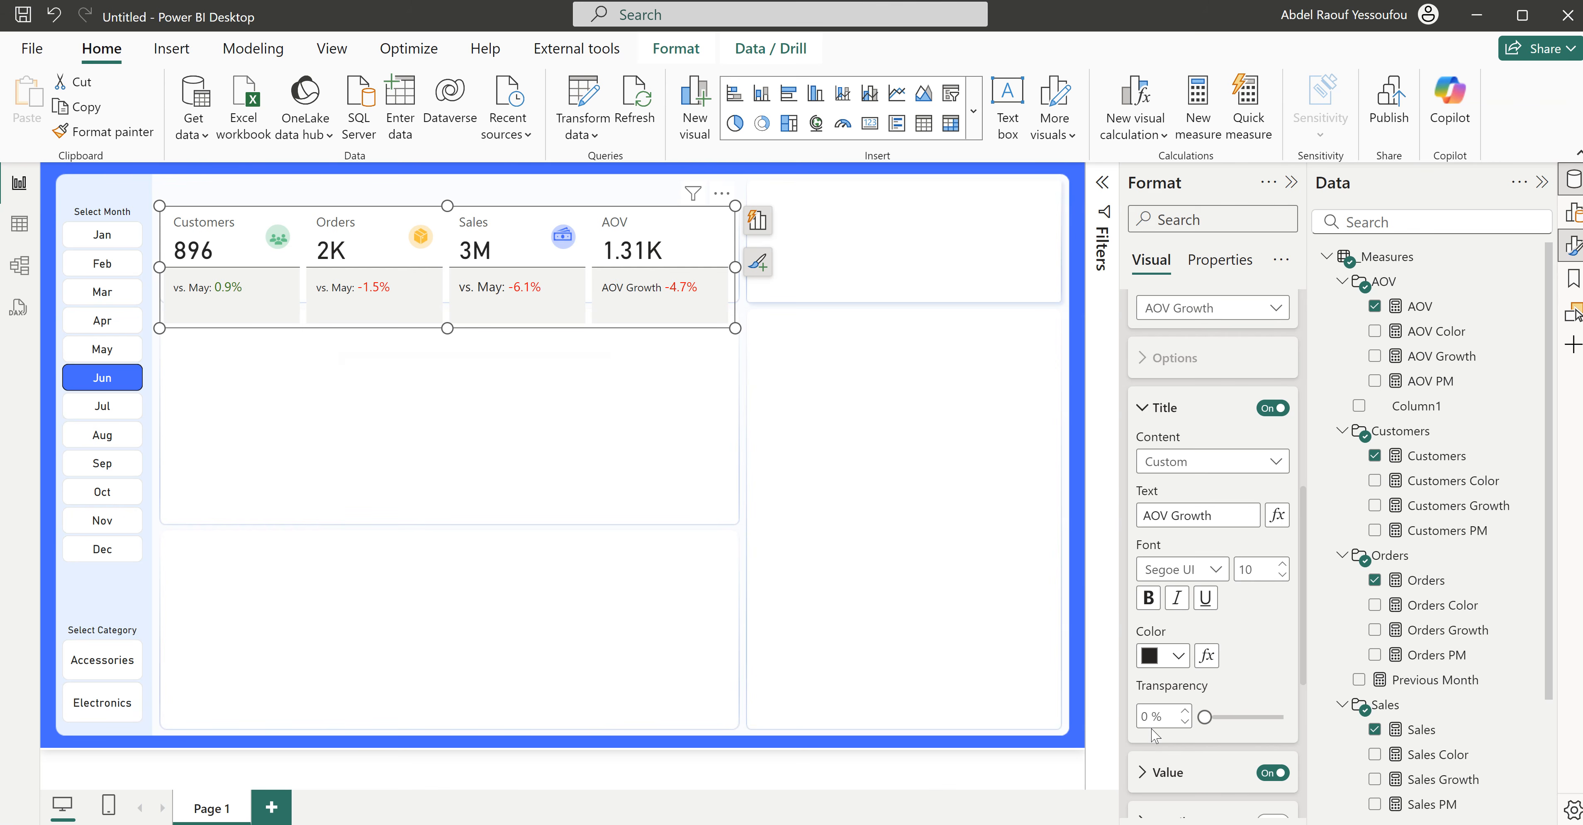
# Step: Set the title font size of the Sales series' Sales Growth reference label to 10
pyautogui.scroll(5, 1198, 387)
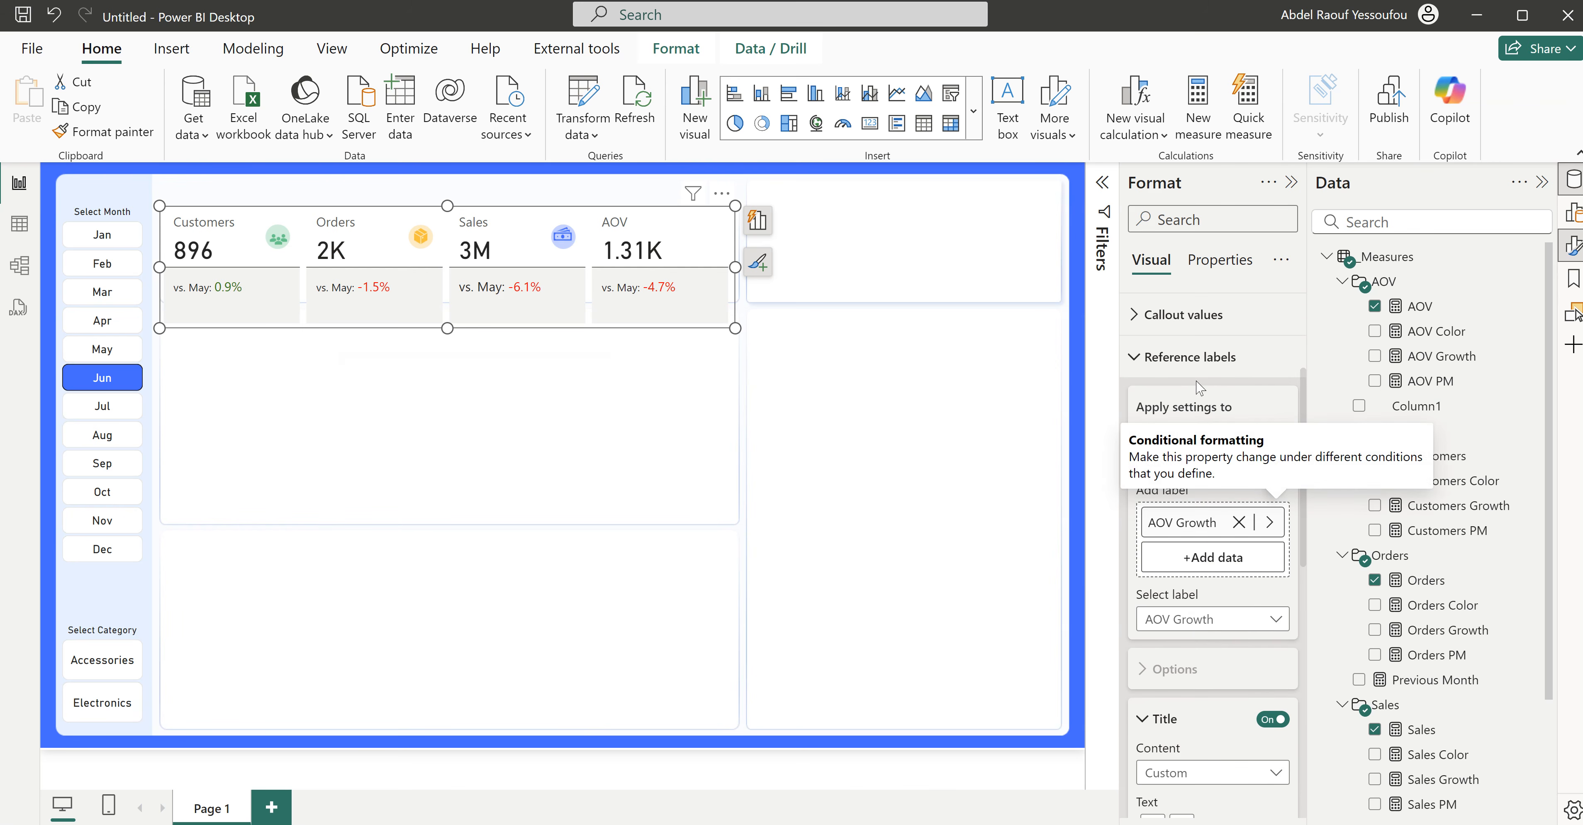
pyautogui.click(1205, 460)
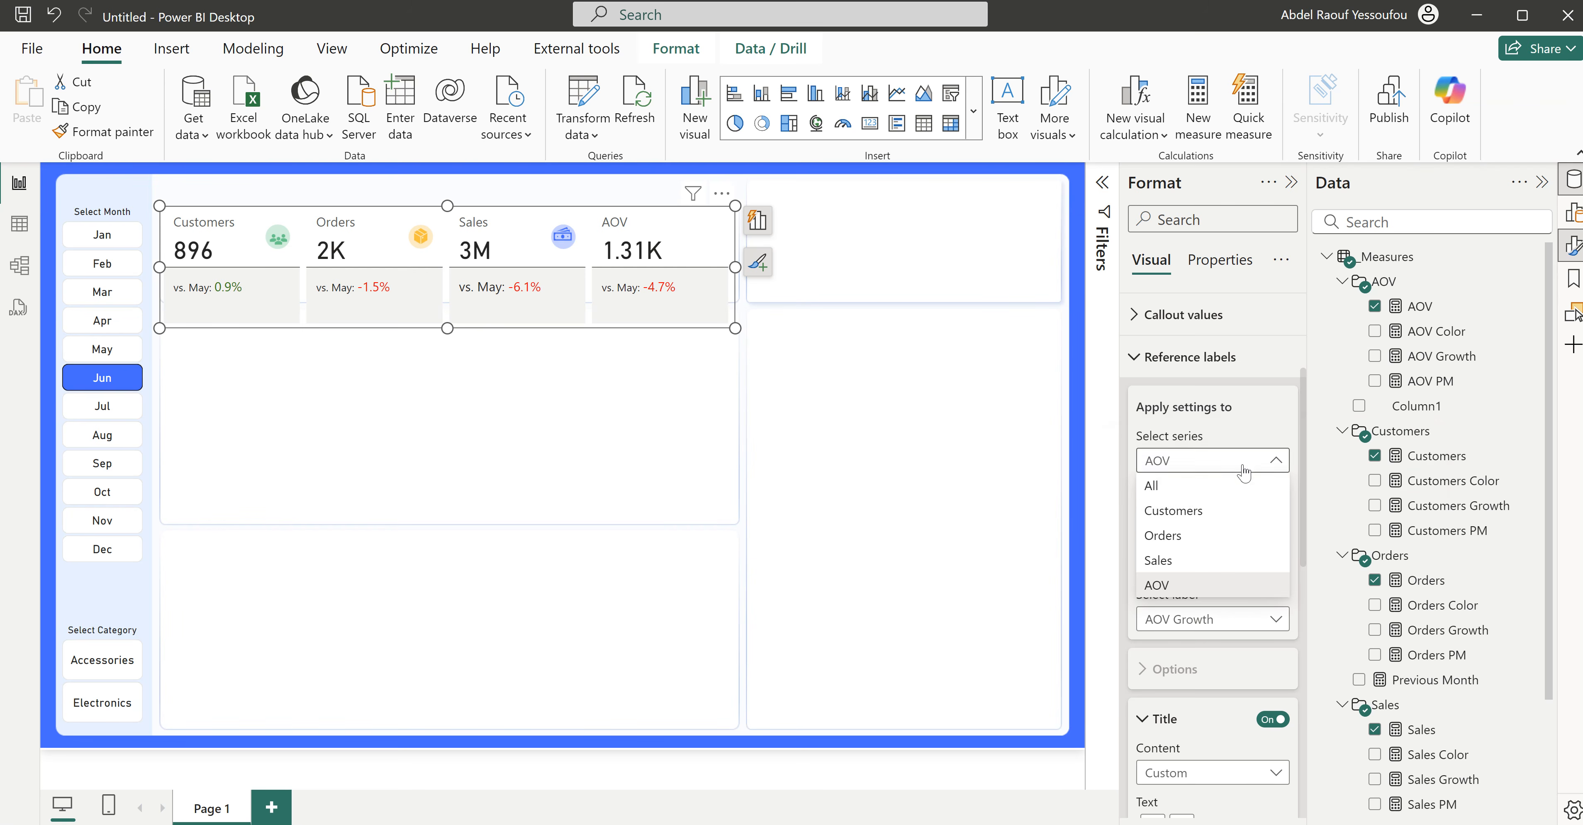
pyautogui.click(1178, 566)
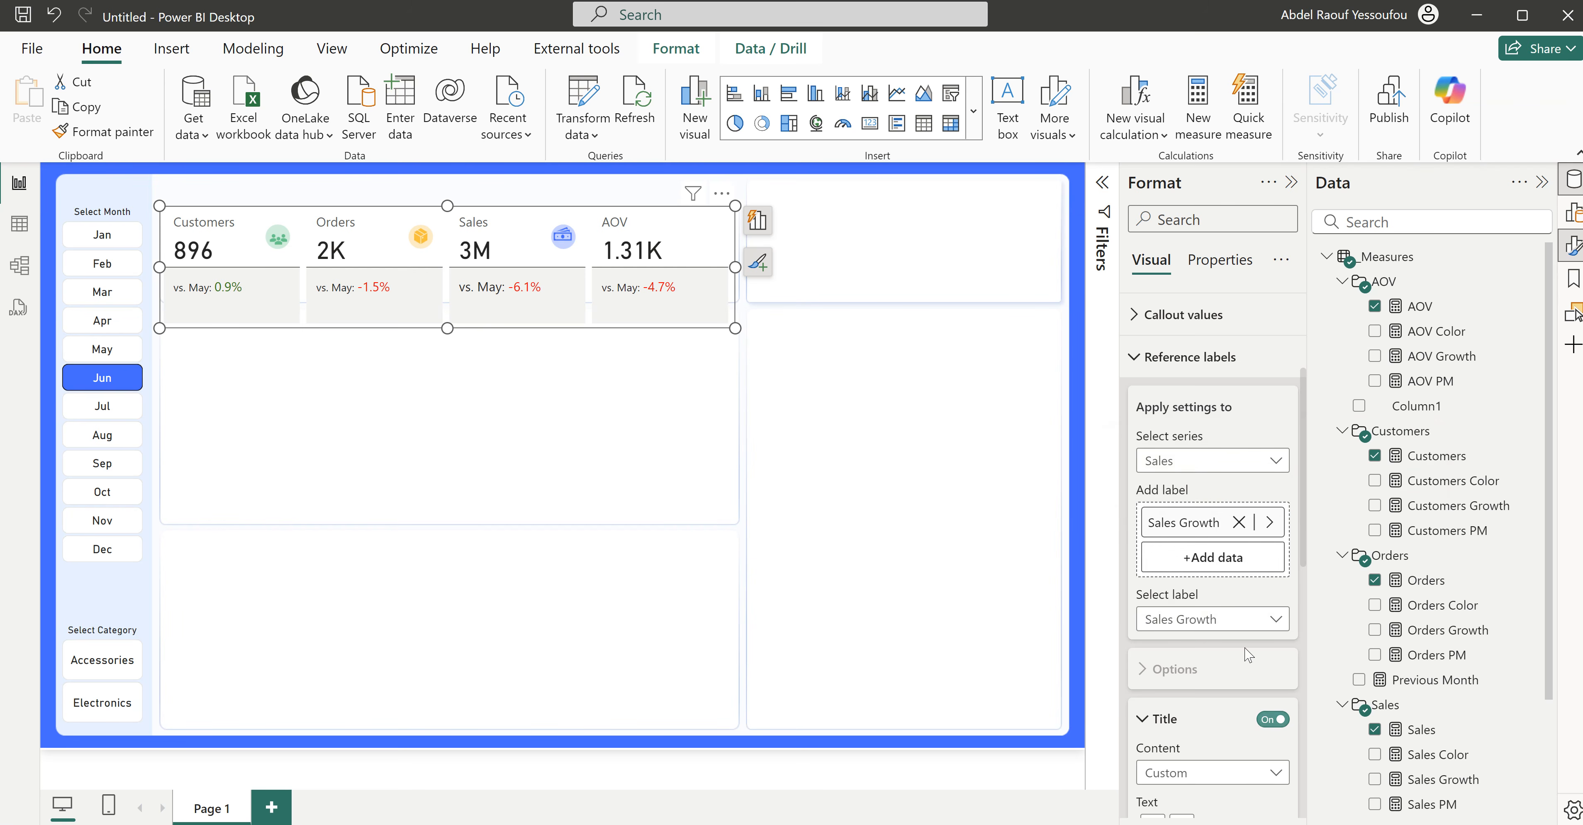
pyautogui.scroll(-3, 1254, 661)
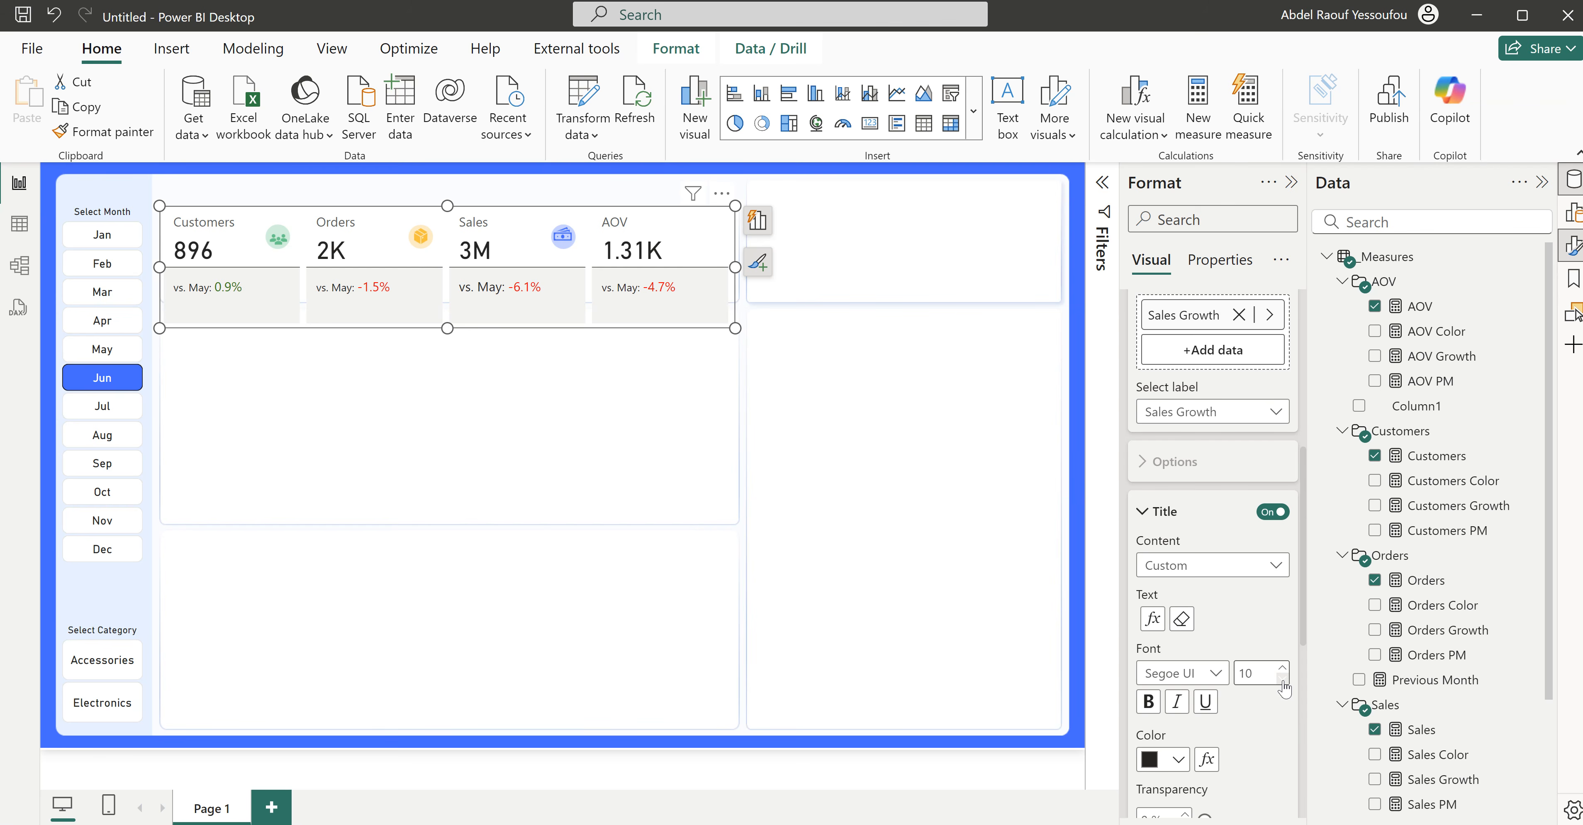
pyautogui.scroll(5, 1199, 485)
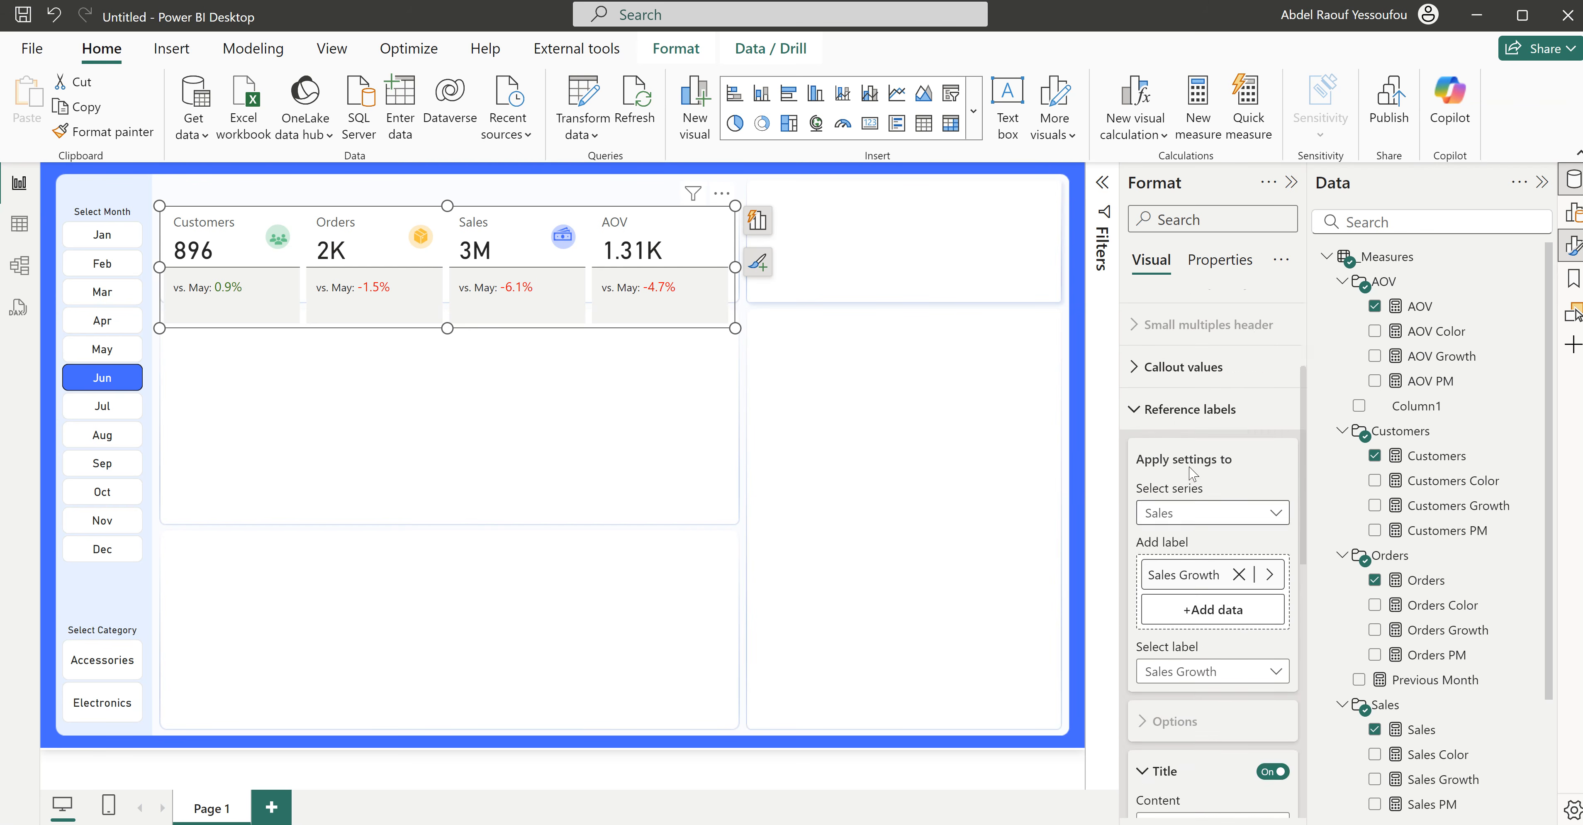
# Step: Turn off the divider of the KPI cards' reference labels with the Orders series selected
pyautogui.scroll(-3, 1177, 464)
pyautogui.click(1177, 464)
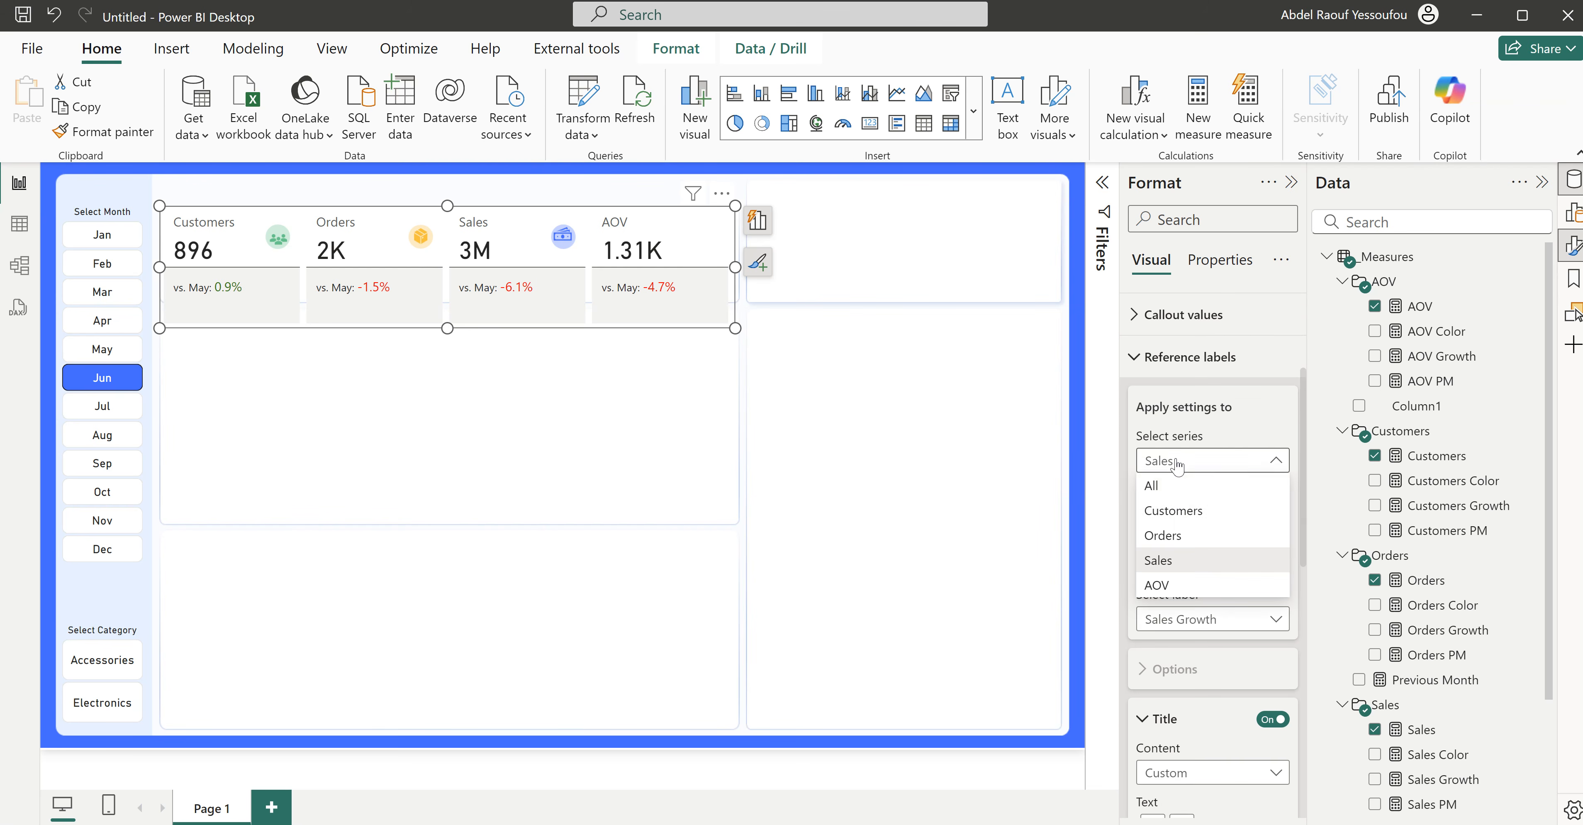
pyautogui.click(1188, 536)
pyautogui.scroll(-8, 1187, 536)
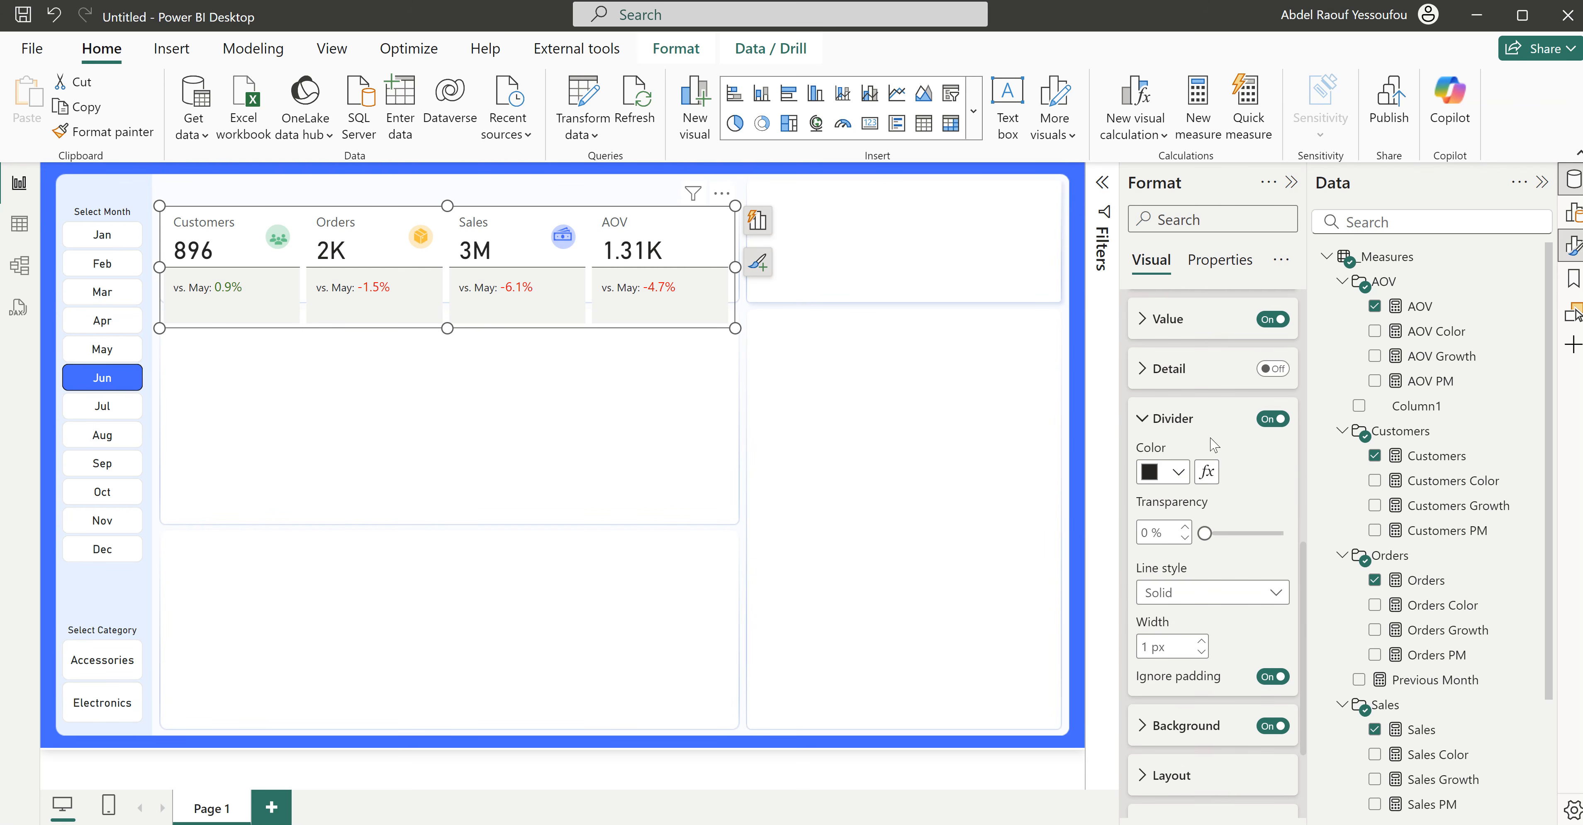
pyautogui.click(1268, 420)
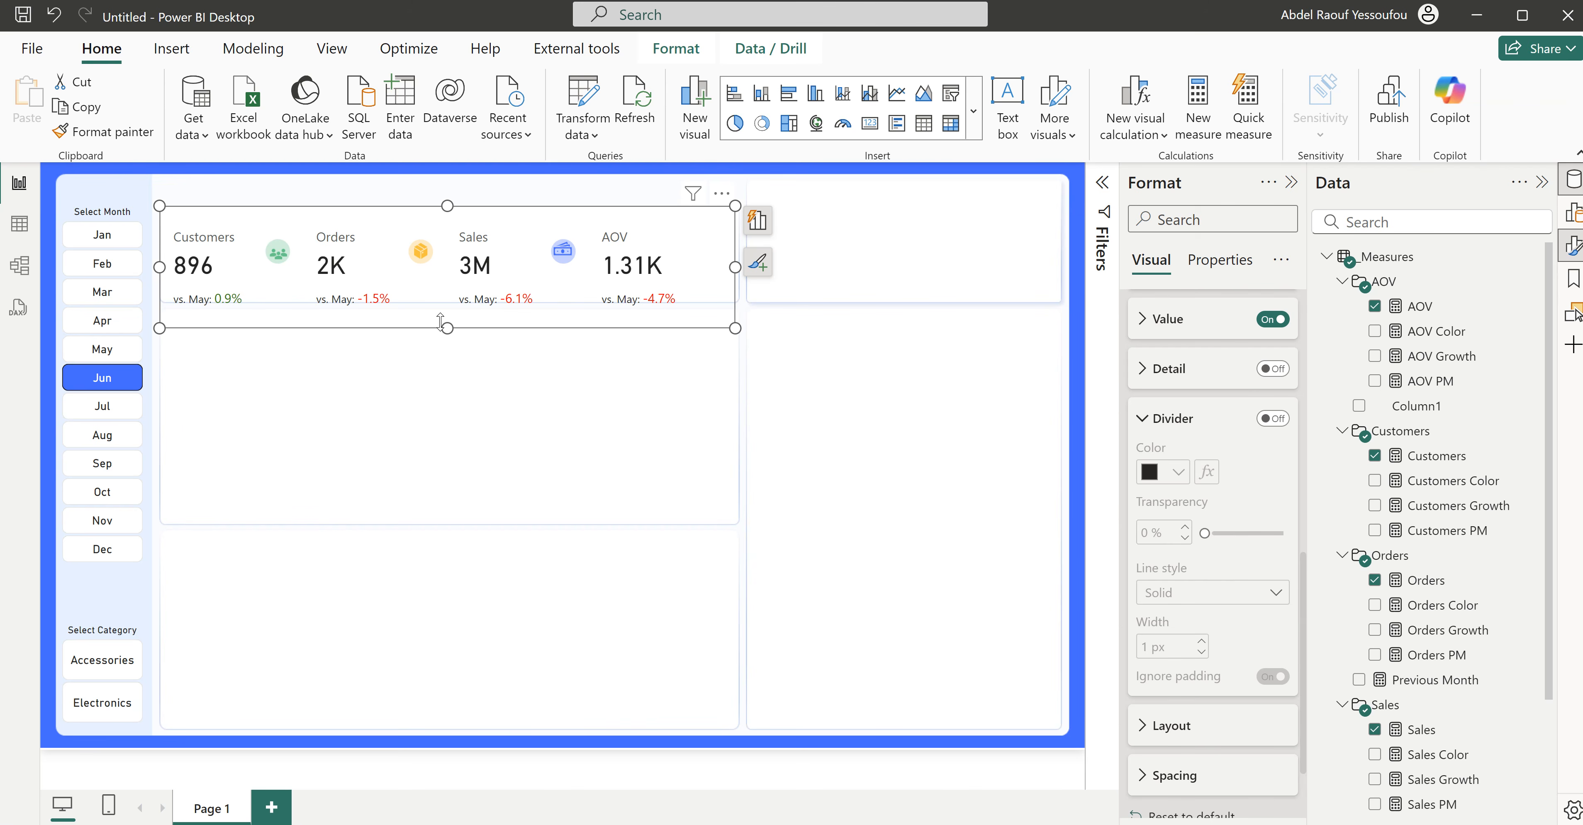
# Step: Reduce the outer padding of the KPI cards' reference labels to 2 px
pyautogui.scroll(-3, 1149, 703)
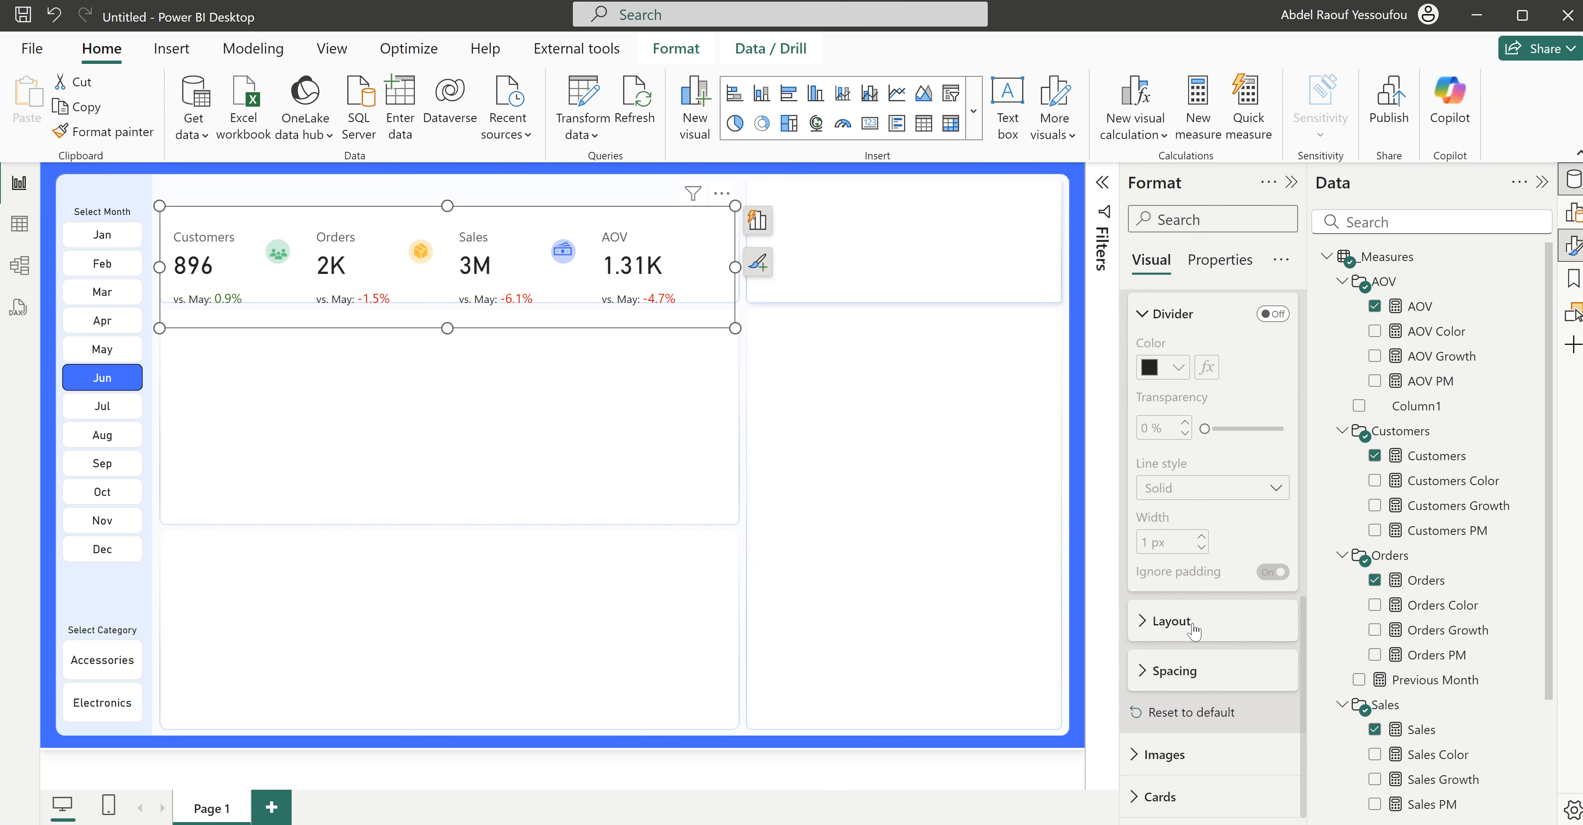
pyautogui.click(1177, 622)
pyautogui.click(1177, 622)
pyautogui.click(1183, 677)
pyautogui.scroll(-2, 1198, 673)
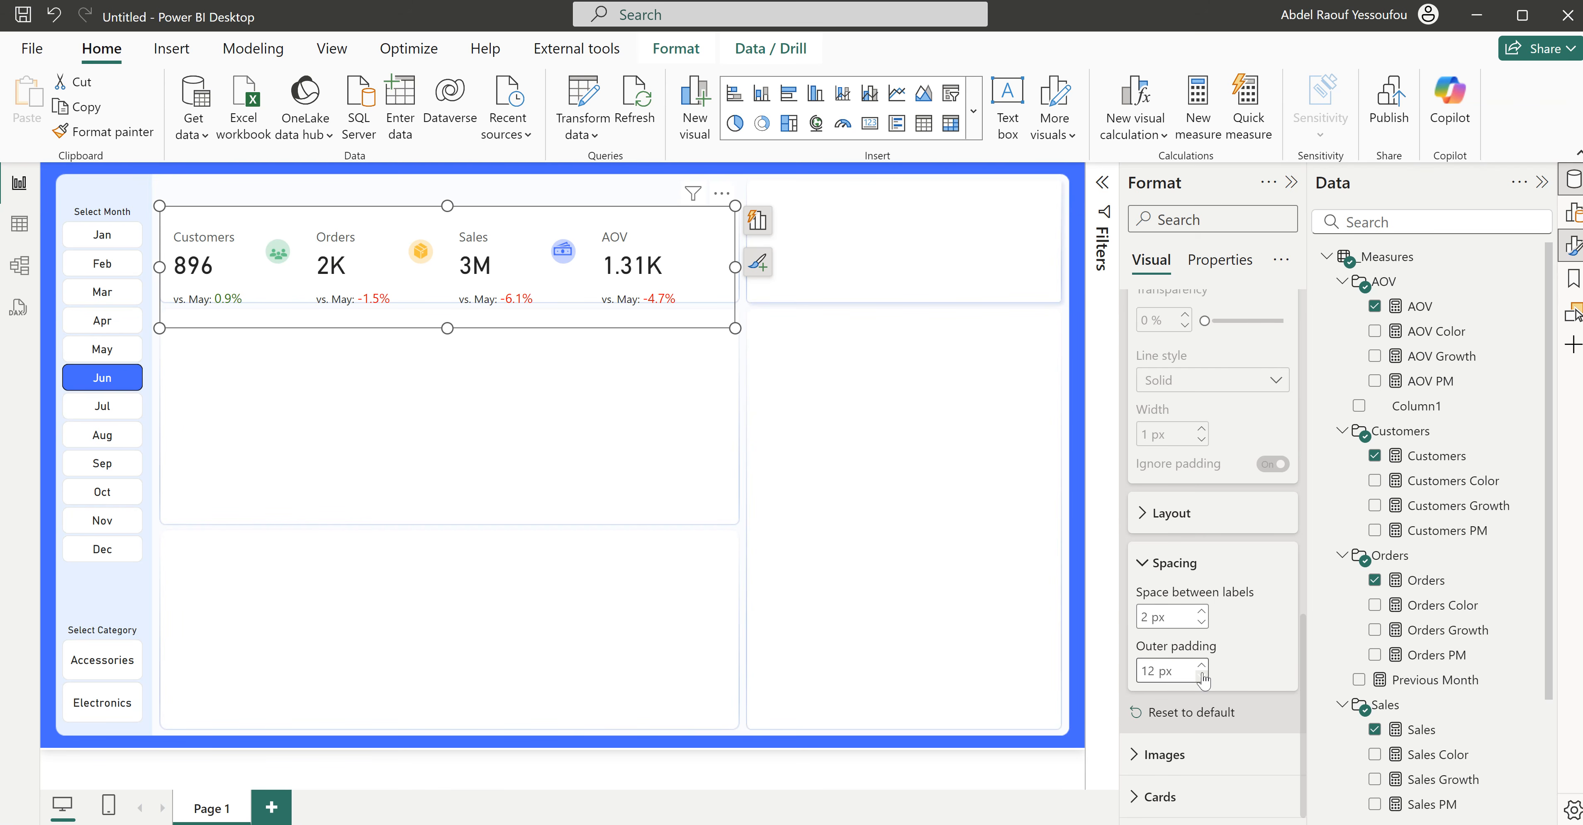
pyautogui.click(1201, 676)
pyautogui.click(1201, 676)
pyautogui.click(1202, 676)
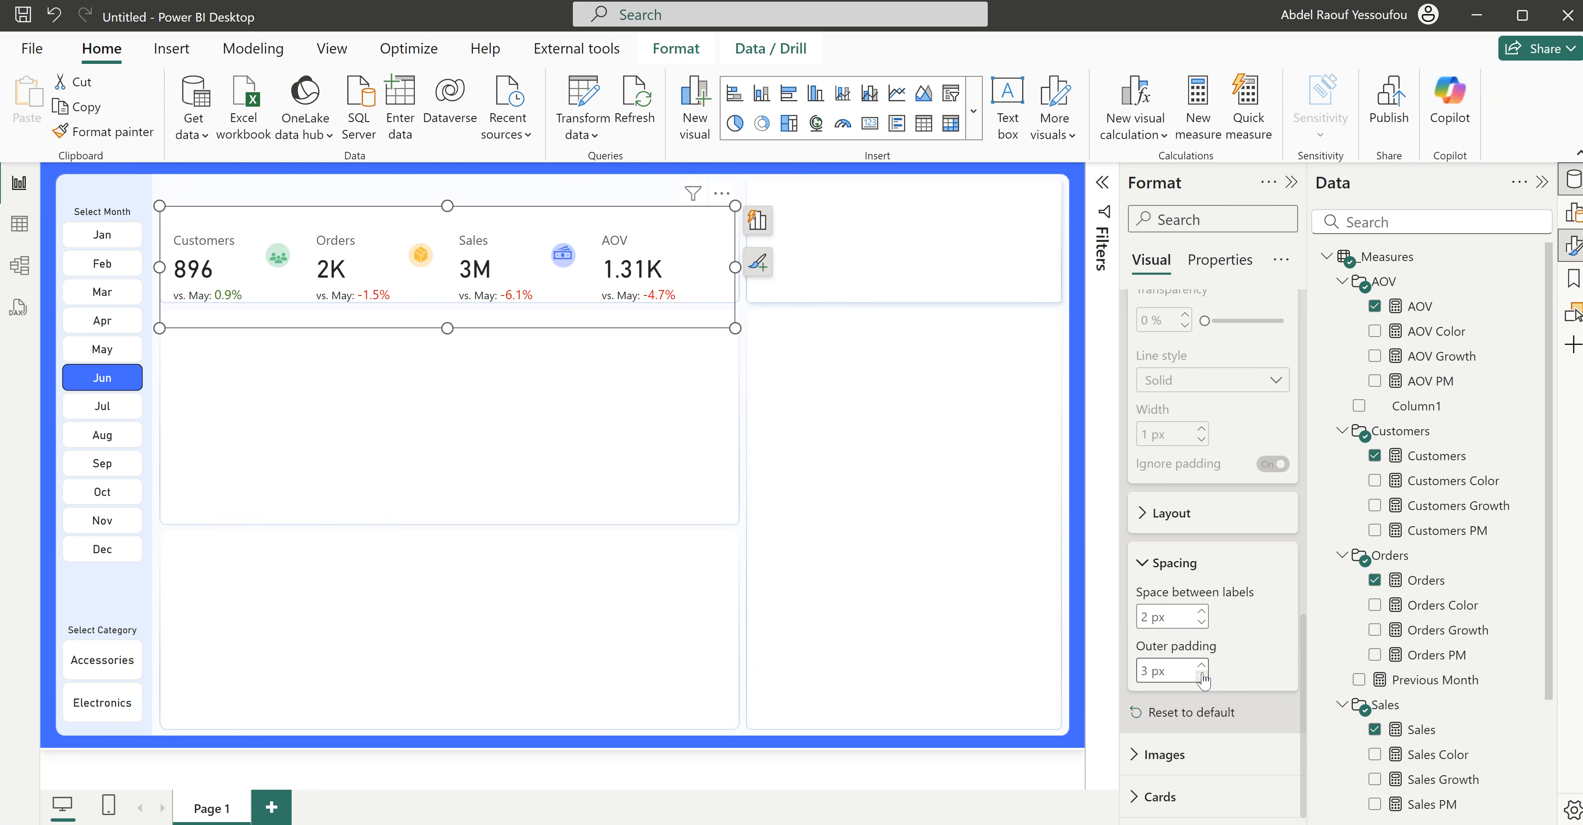
pyautogui.click(1201, 676)
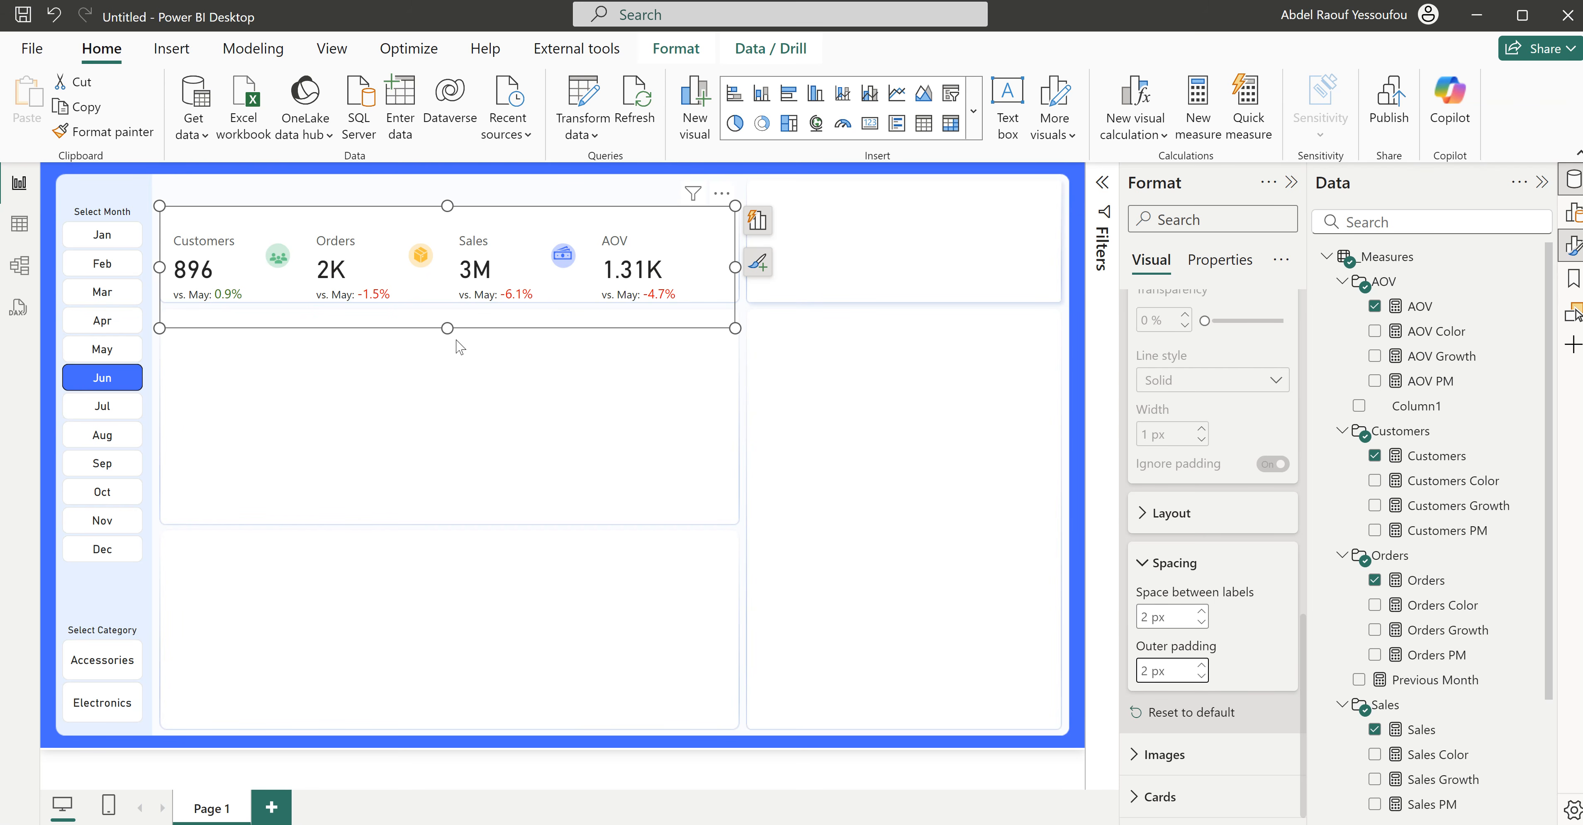
# Step: Shorten the KPI card visual and widen it slightly so it fits its background panel
pyautogui.moveTo(447, 330); pyautogui.dragTo(461, 307)
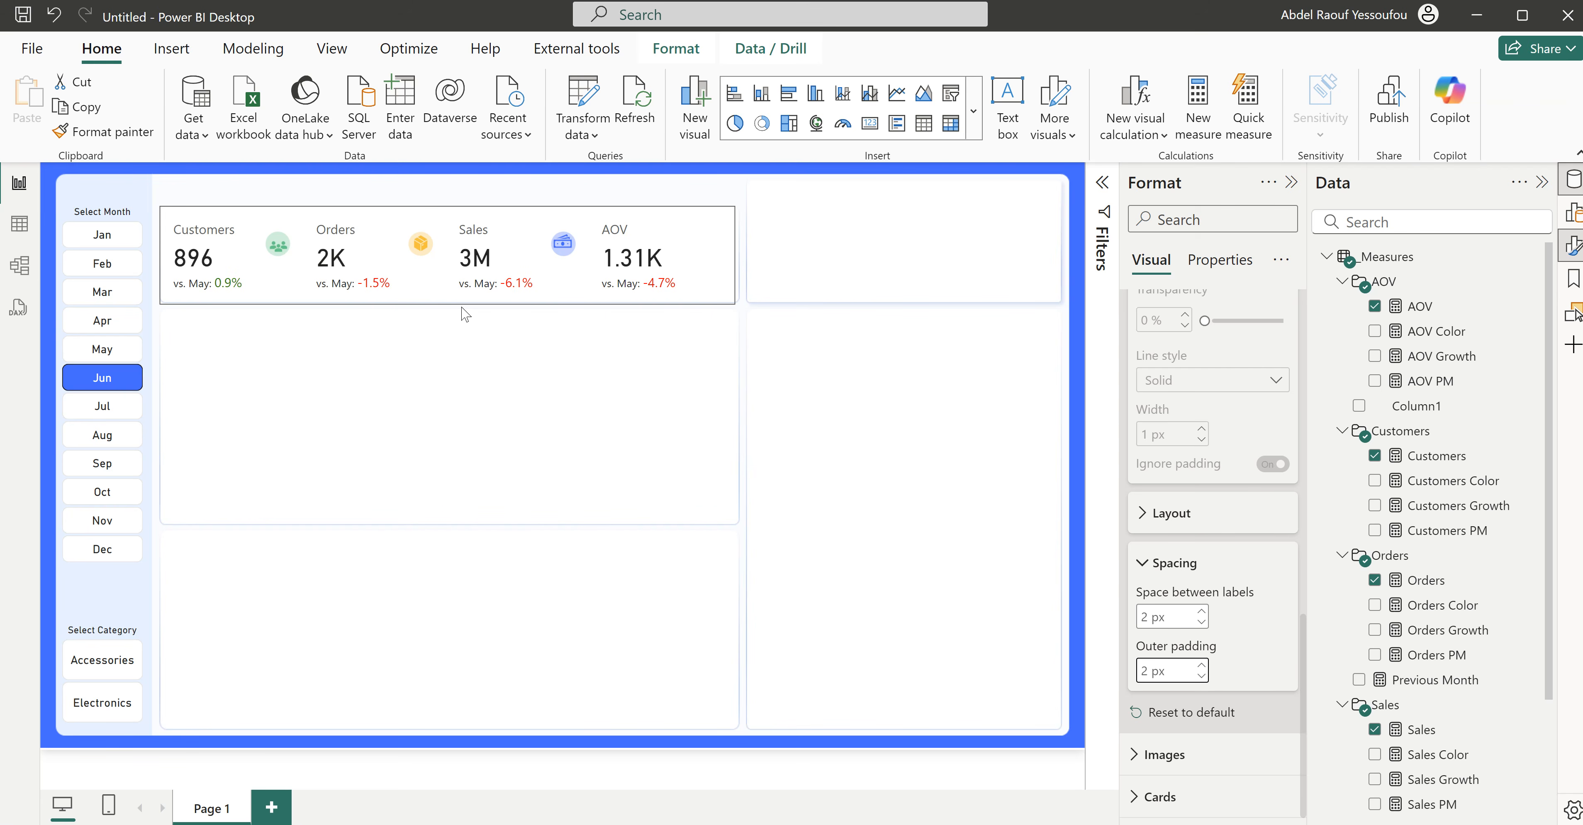
pyautogui.moveTo(738, 255); pyautogui.dragTo(744, 255)
pyautogui.click(609, 421)
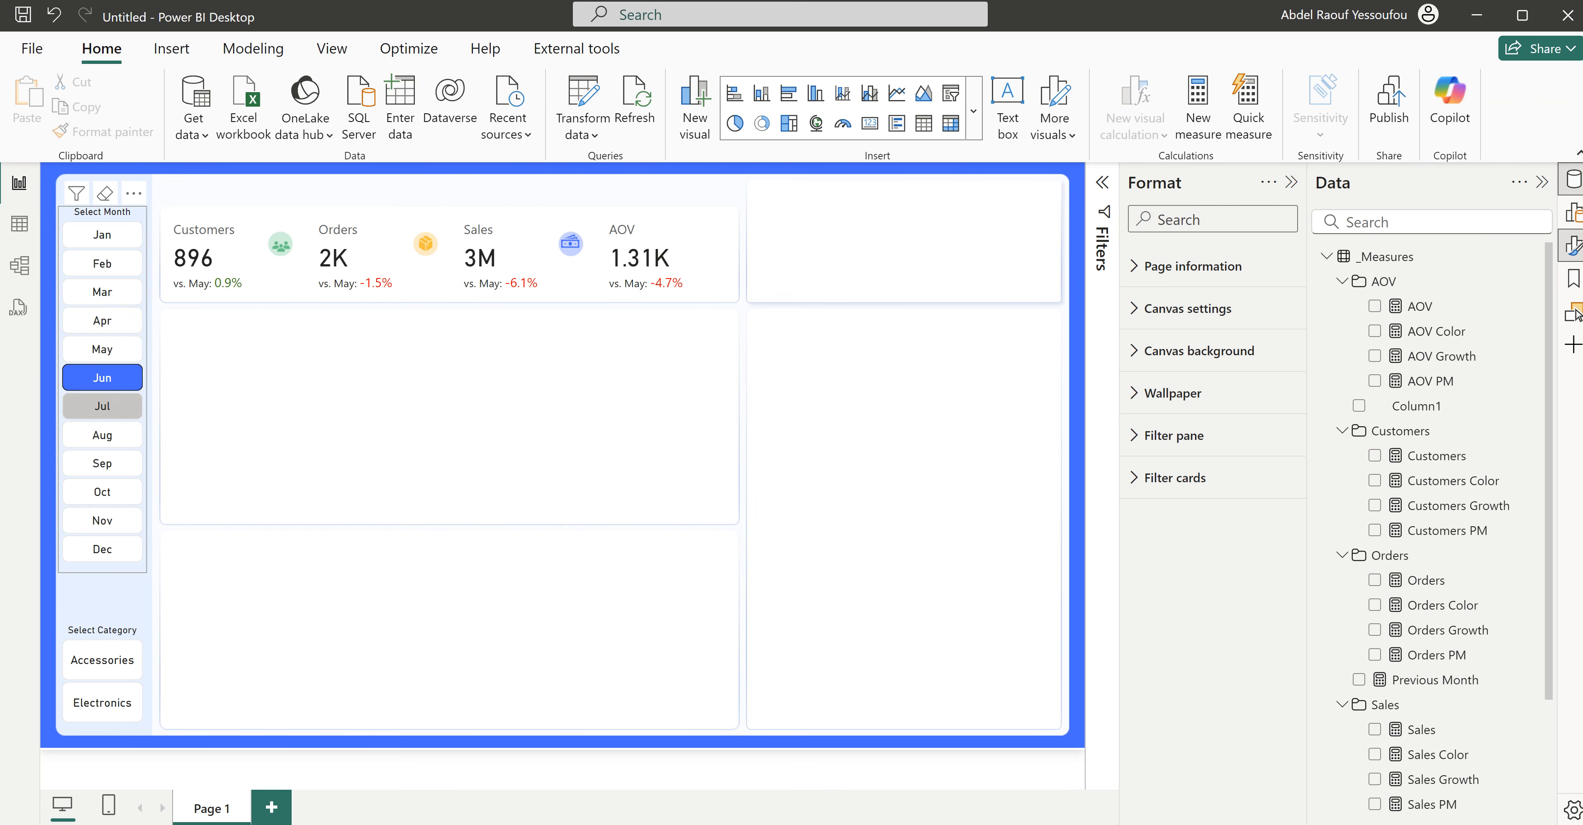
# Step: Filter the report to Jul and switch to the eCommerce_Tutorial report to examine its finished dashboard
pyautogui.moveTo(973, 821)
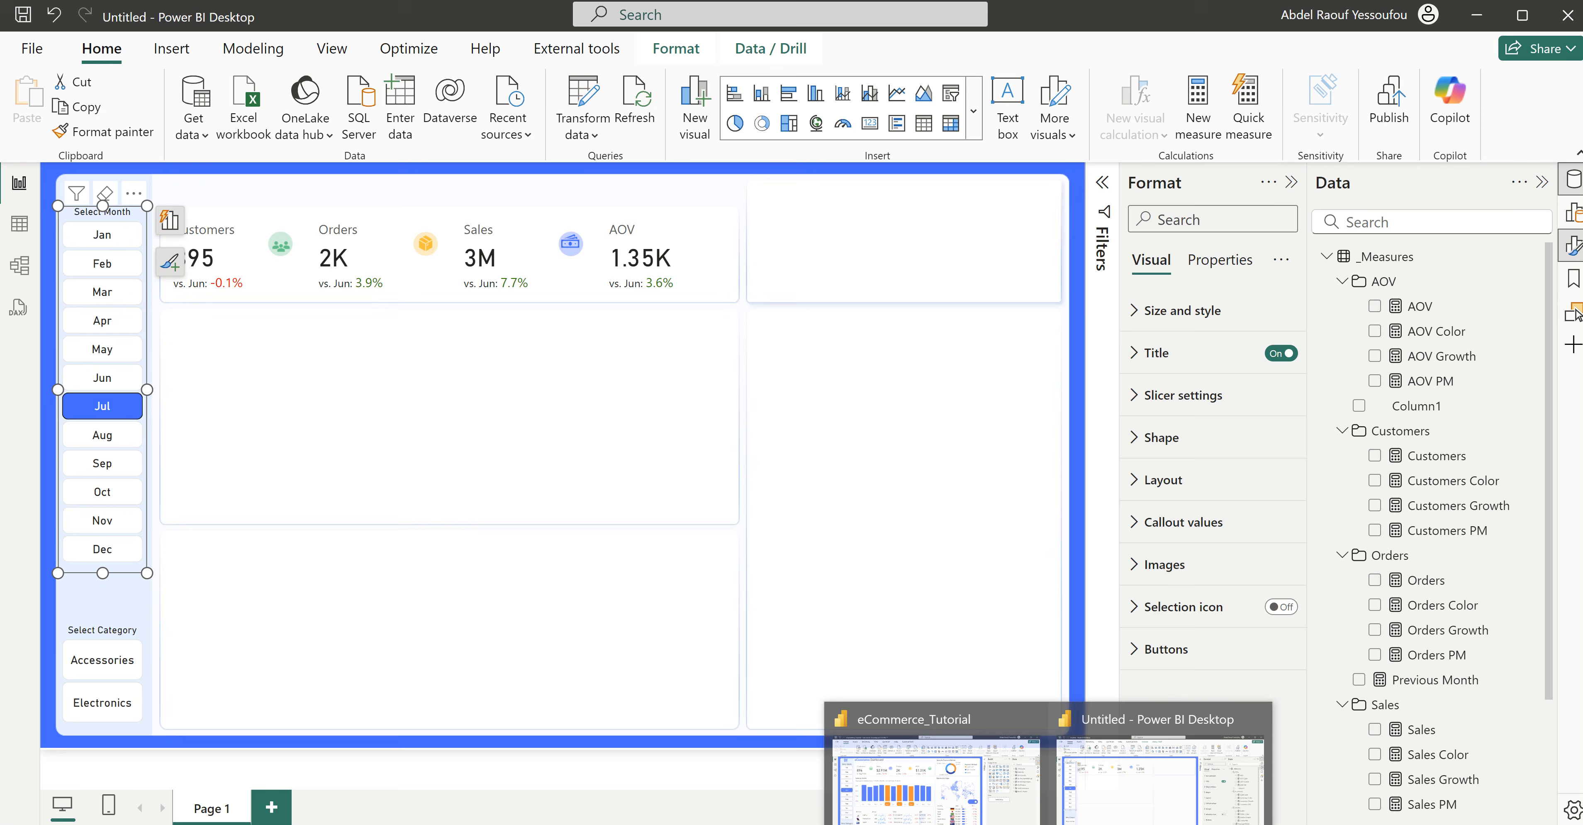
pyautogui.click(968, 787)
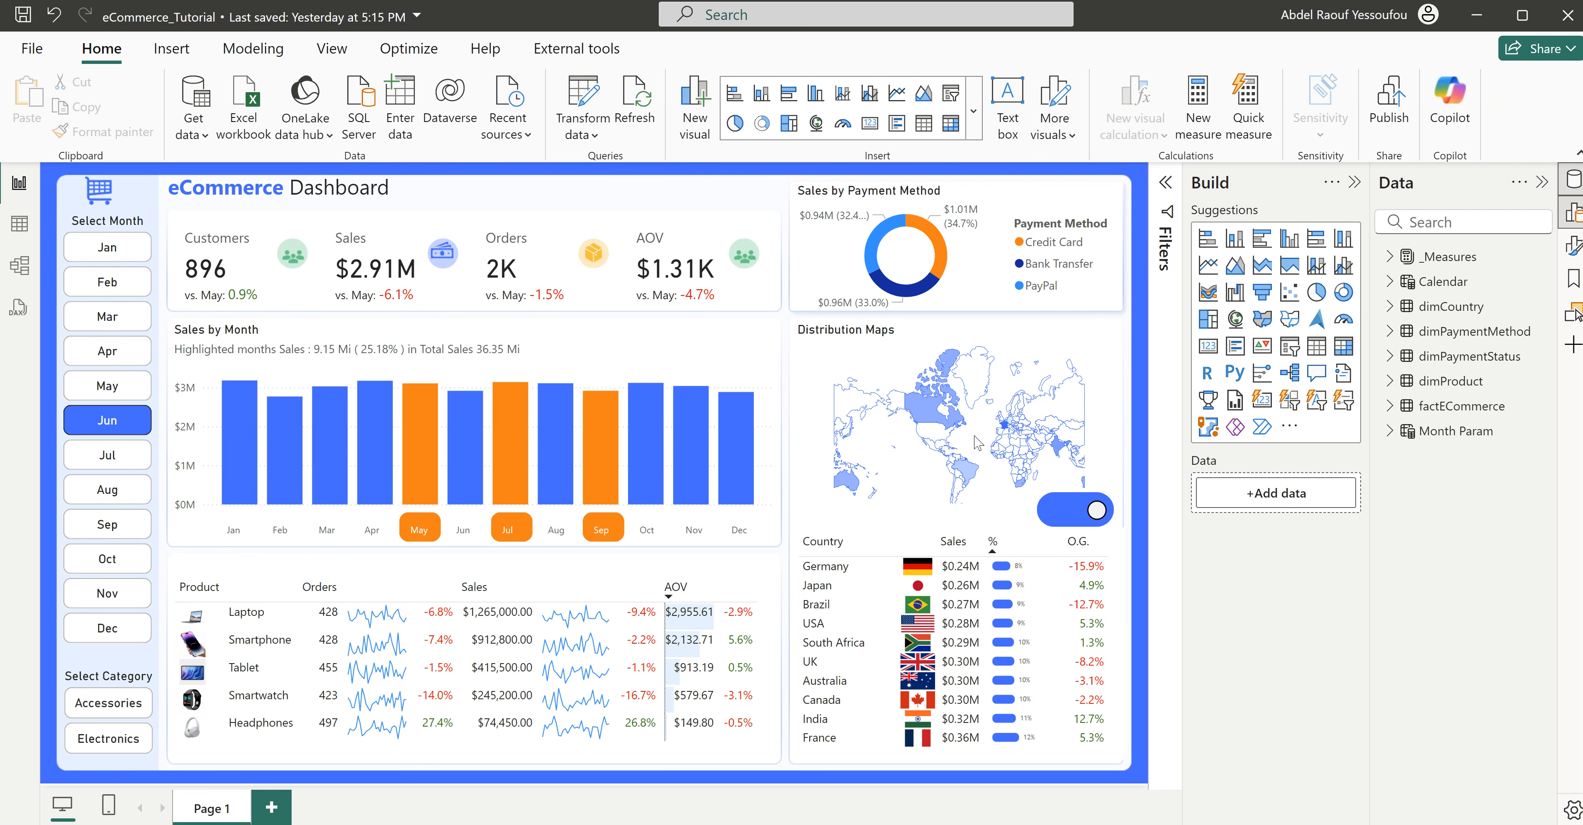
pyautogui.moveTo(1049, 823)
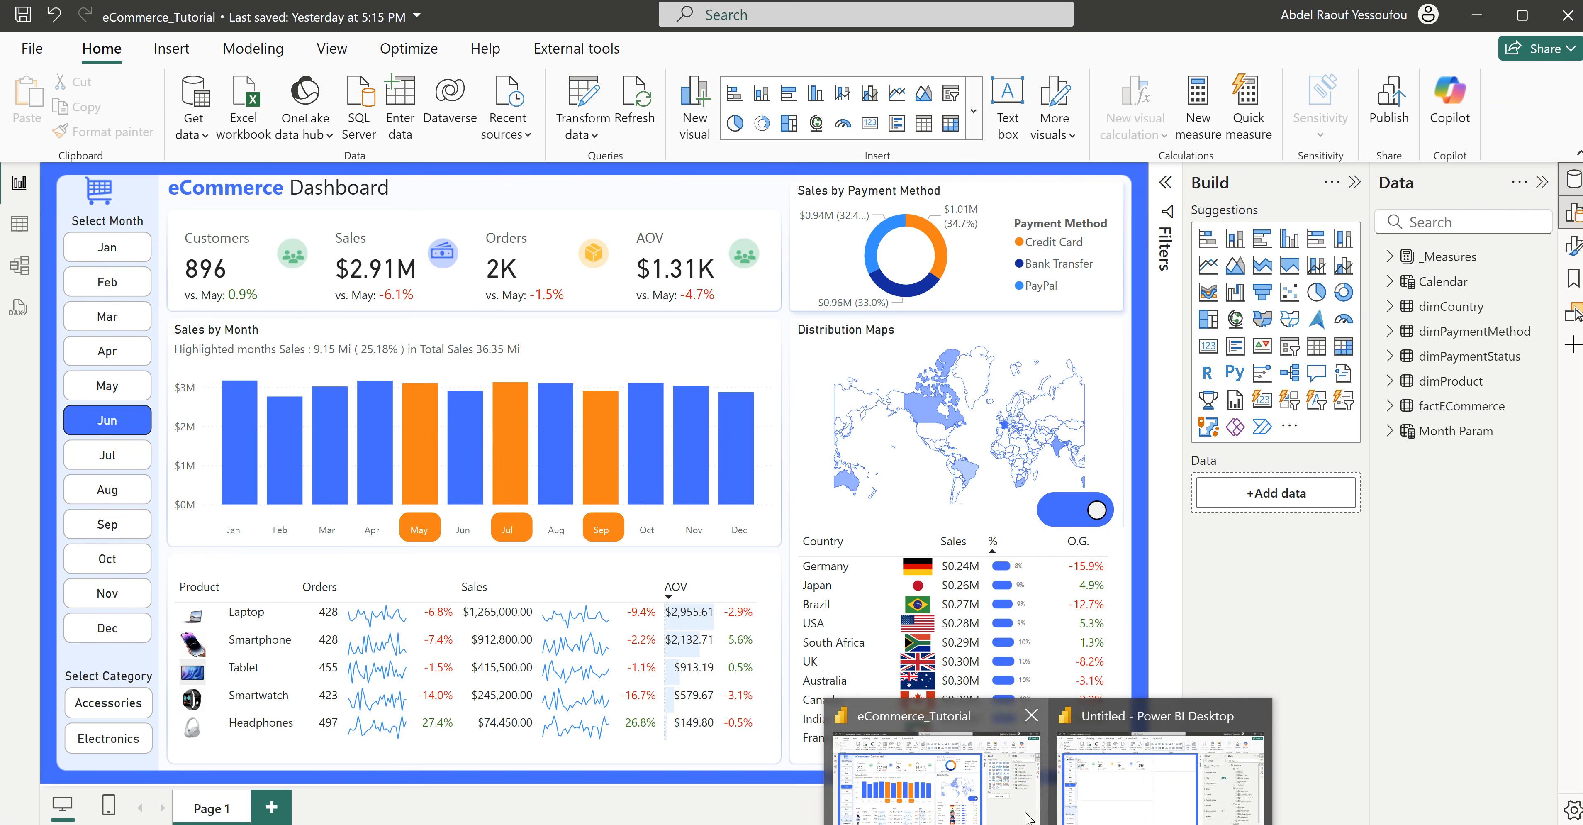
# Step: Switch back to the untitled report and insert a donut chart showing Sales by Payment Method
pyautogui.click(1106, 753)
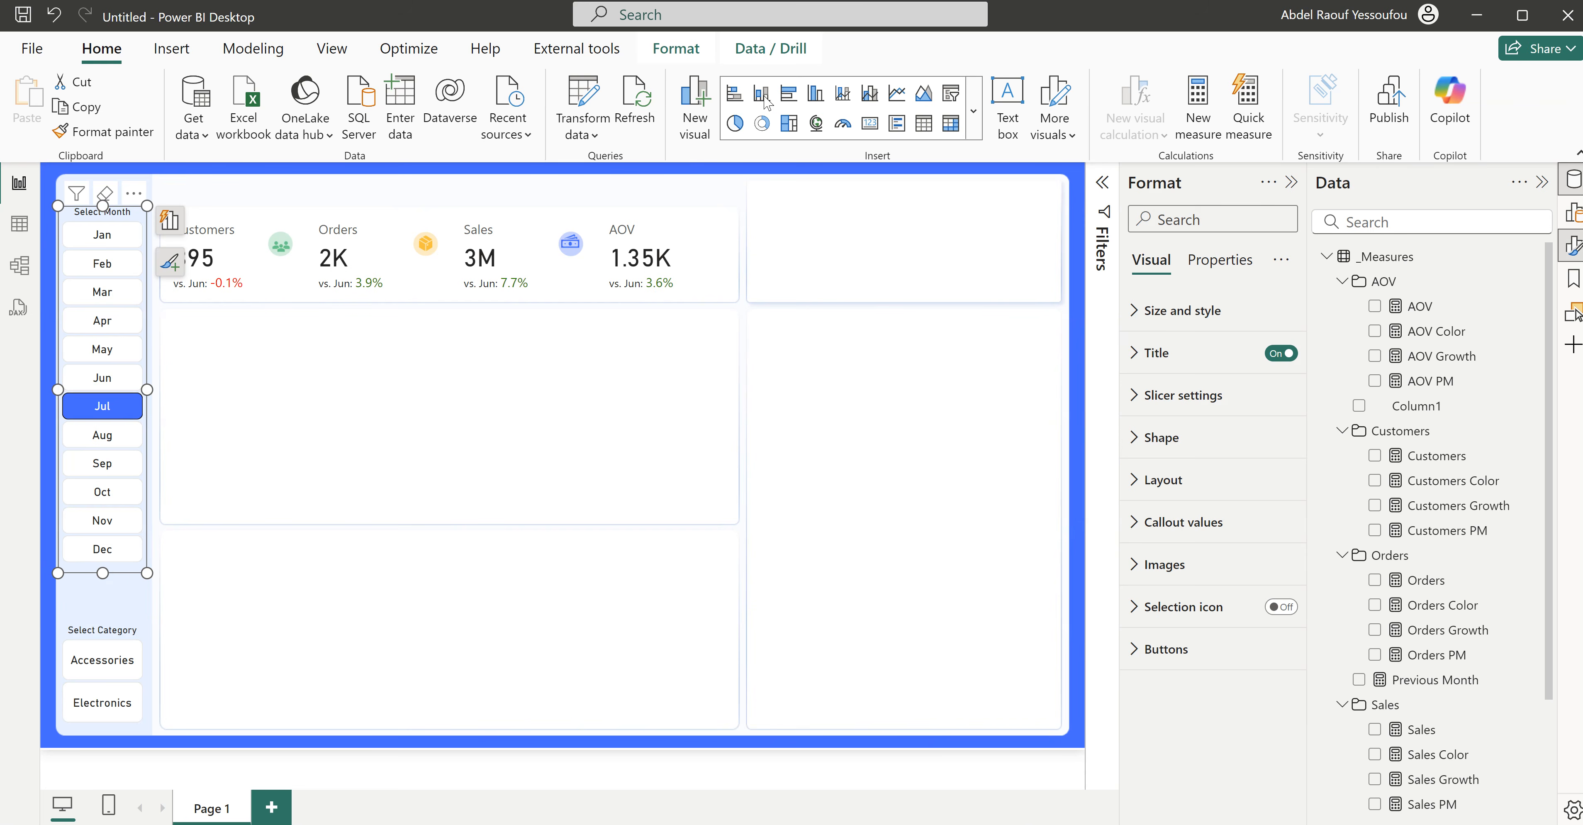
pyautogui.click(766, 125)
pyautogui.click(762, 123)
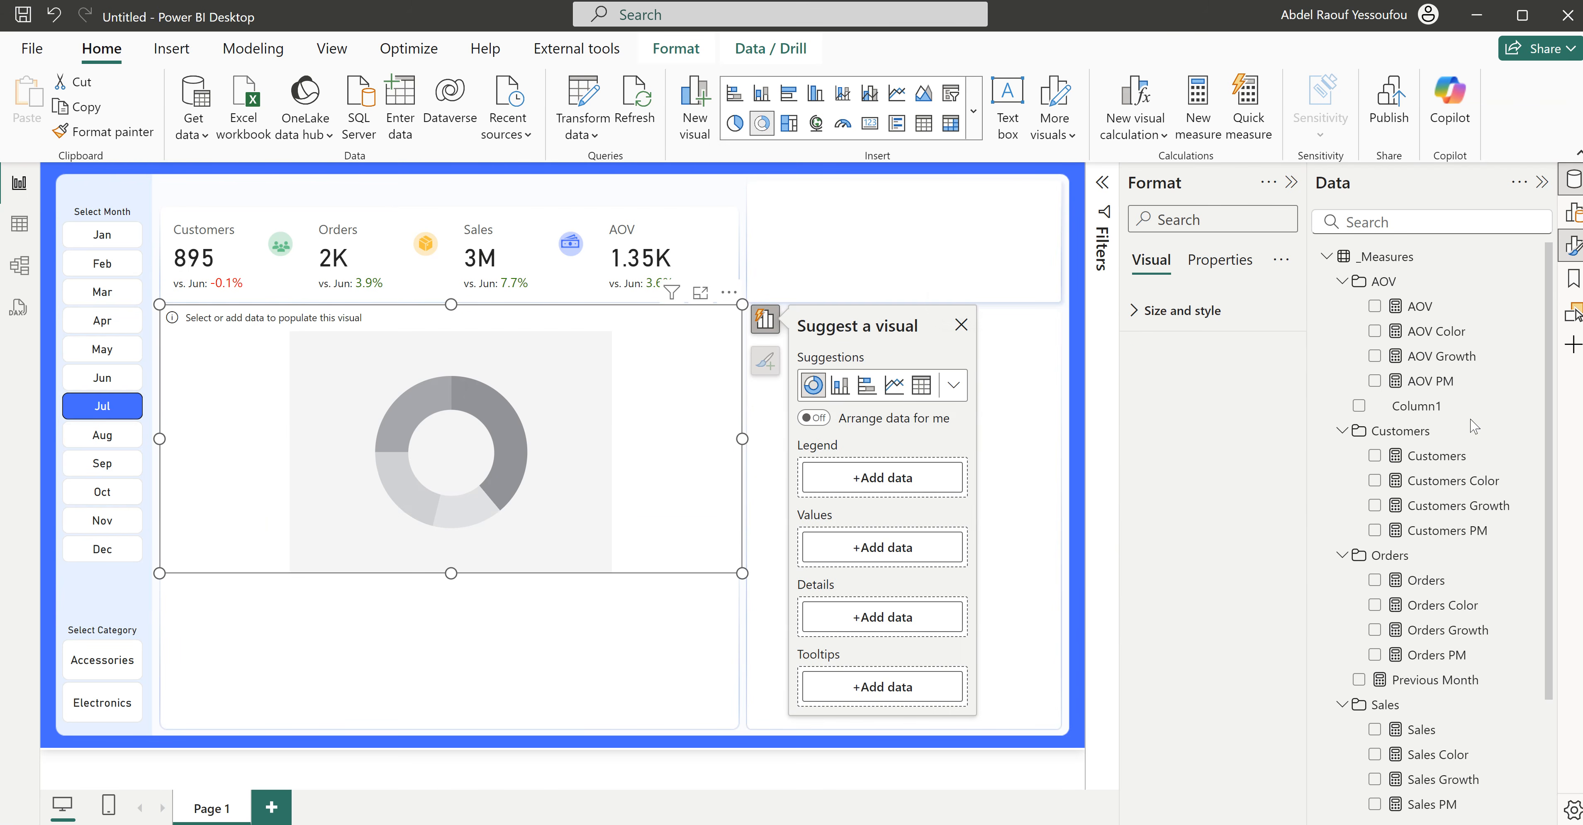
pyautogui.scroll(-3, 1448, 578)
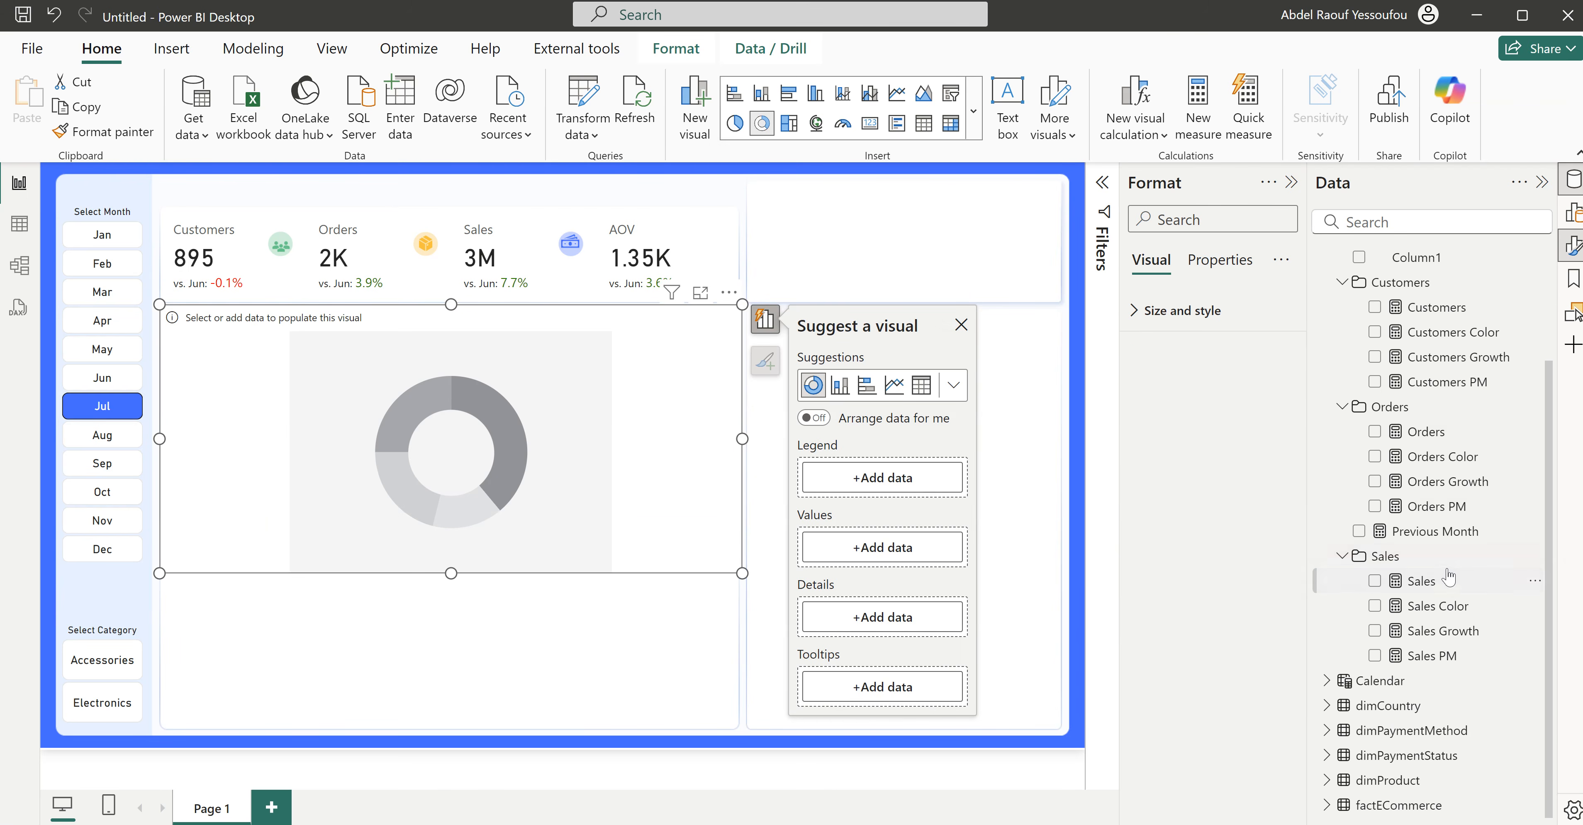
pyautogui.click(1374, 581)
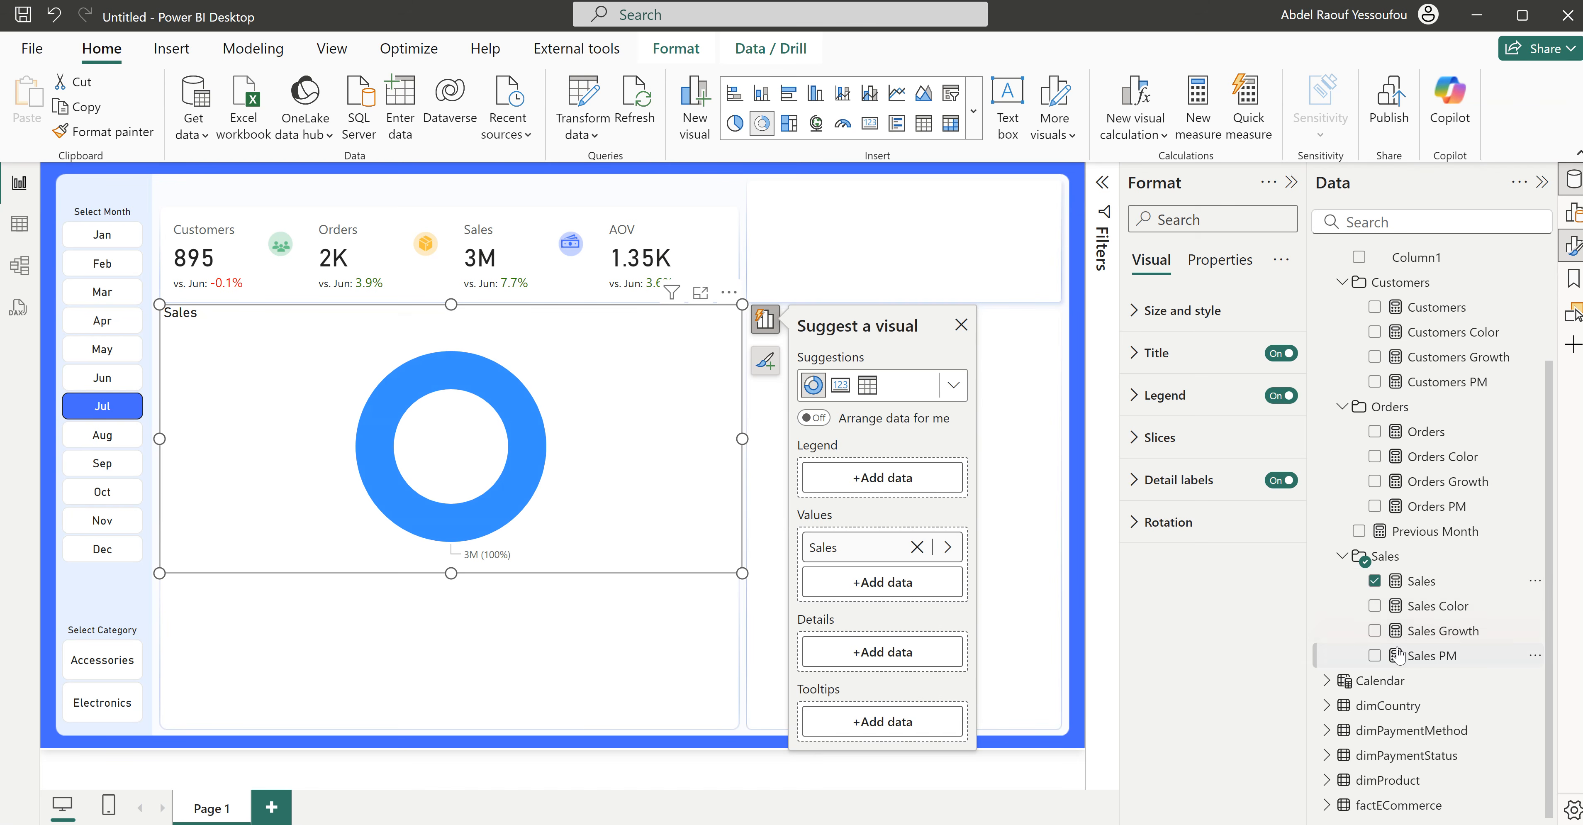
pyautogui.click(1329, 734)
pyautogui.click(1358, 754)
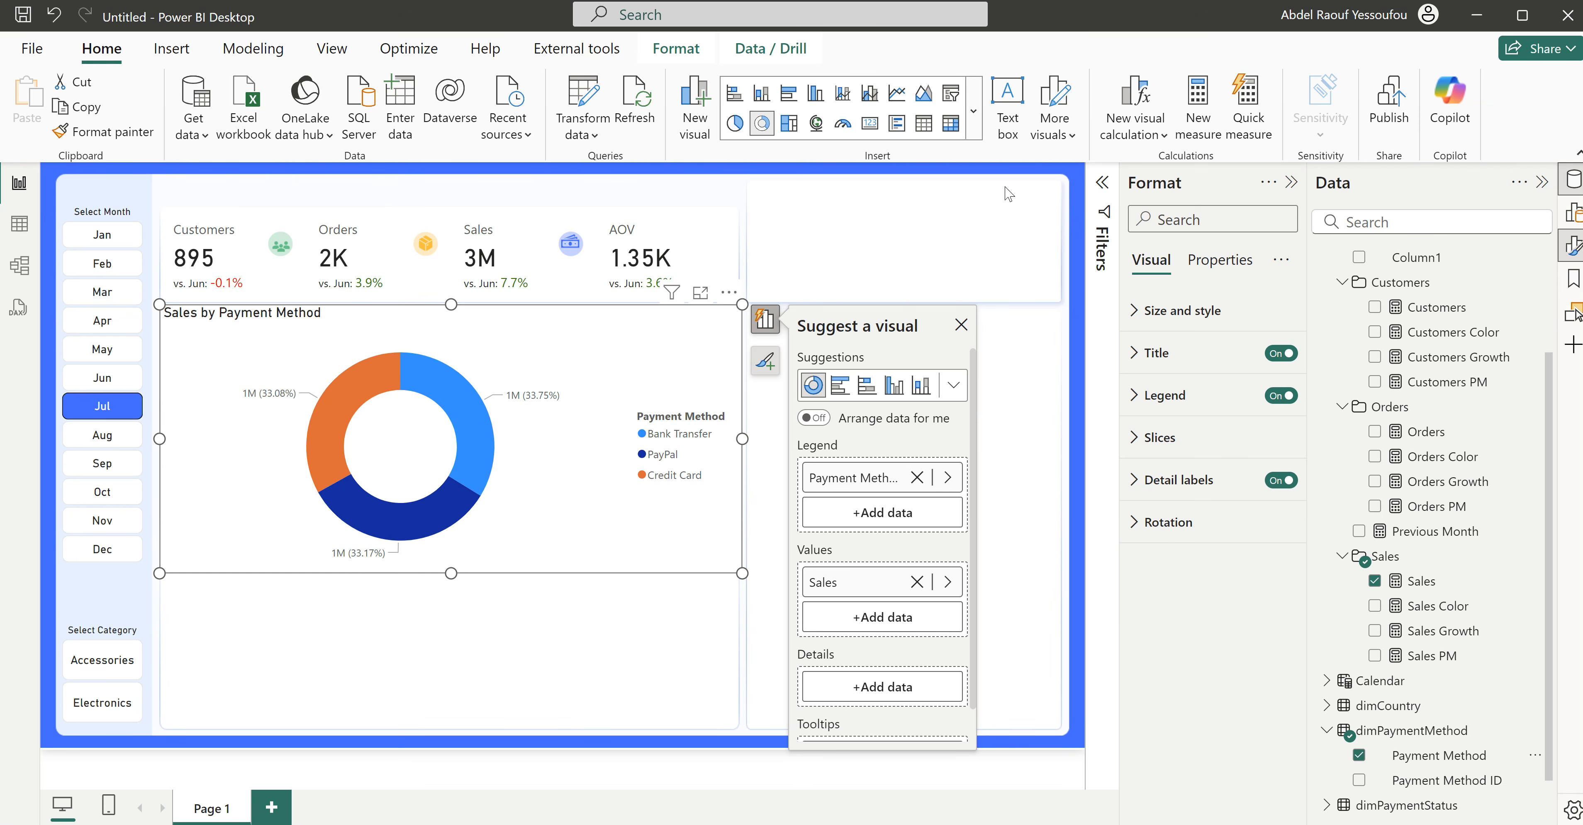
# Step: Shrink the Sales by Payment Method donut chart to roughly half its width and about 60% of its height
pyautogui.click(277, 50)
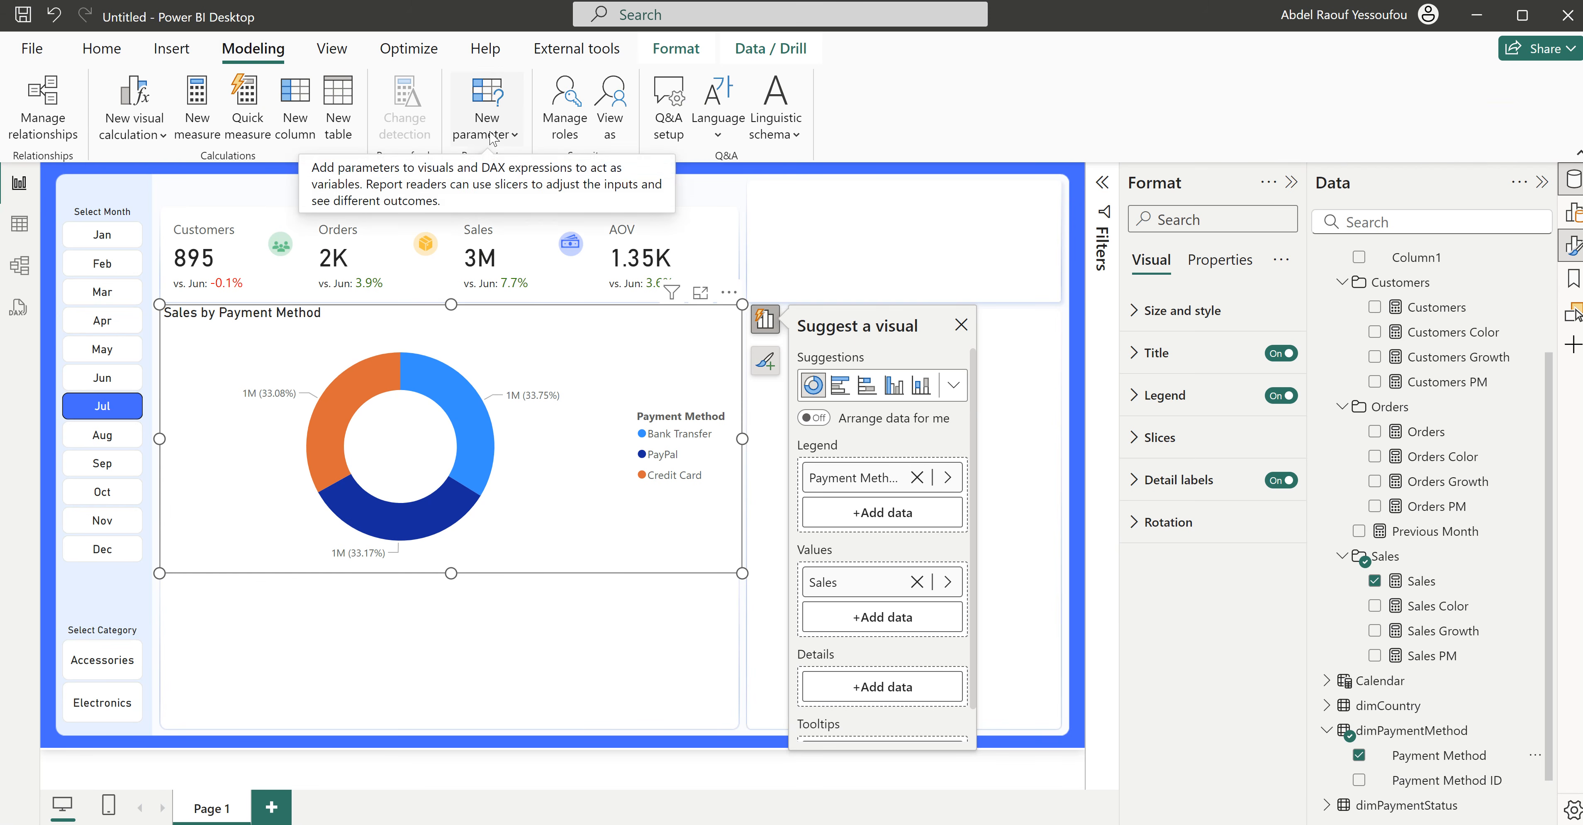
pyautogui.click(950, 216)
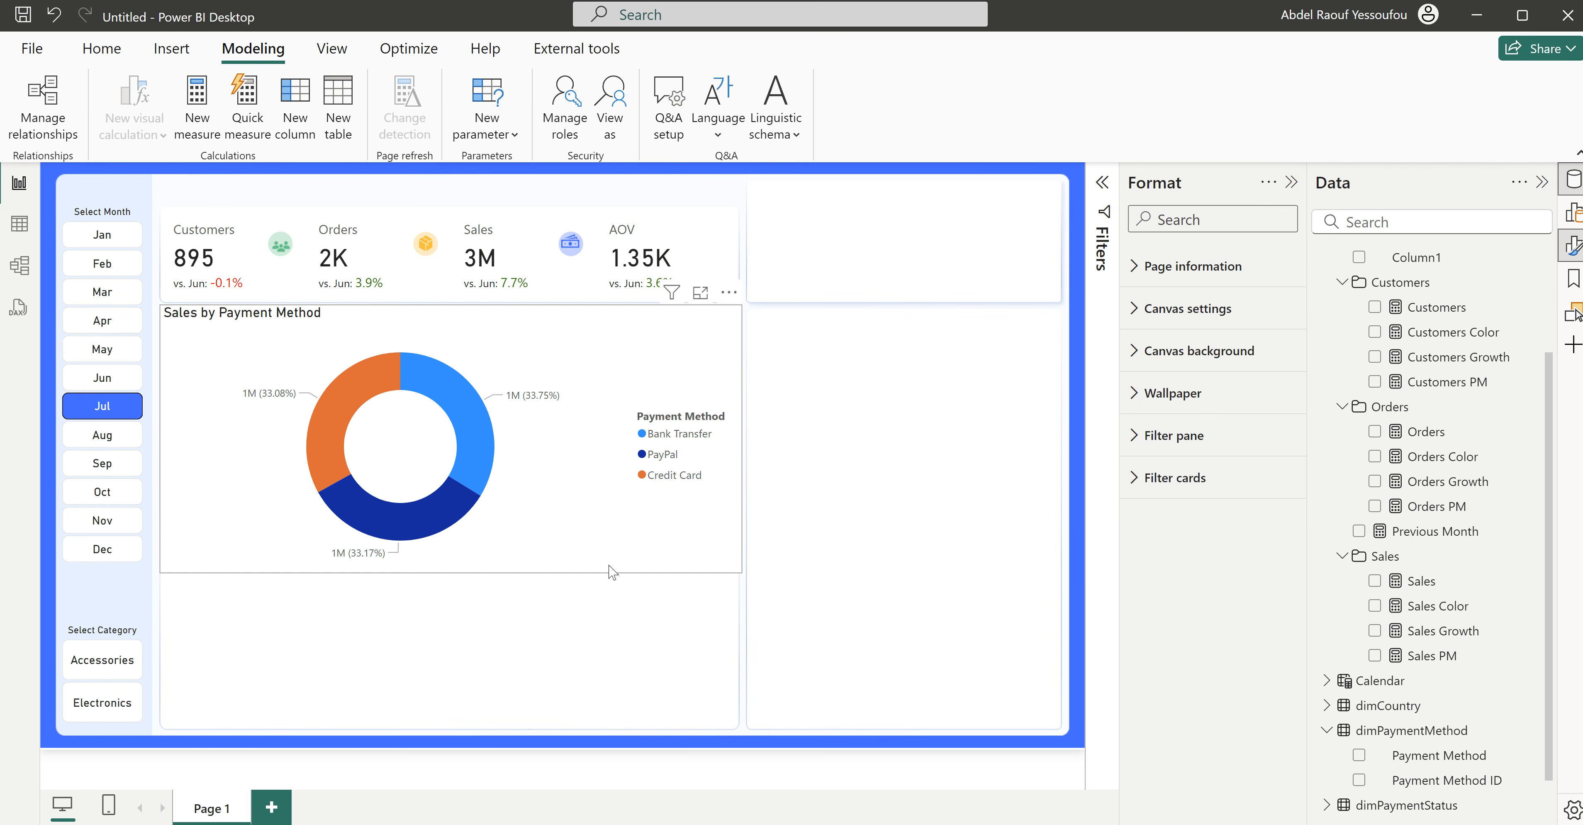
pyautogui.click(736, 568)
pyautogui.moveTo(741, 572); pyautogui.dragTo(938, 462)
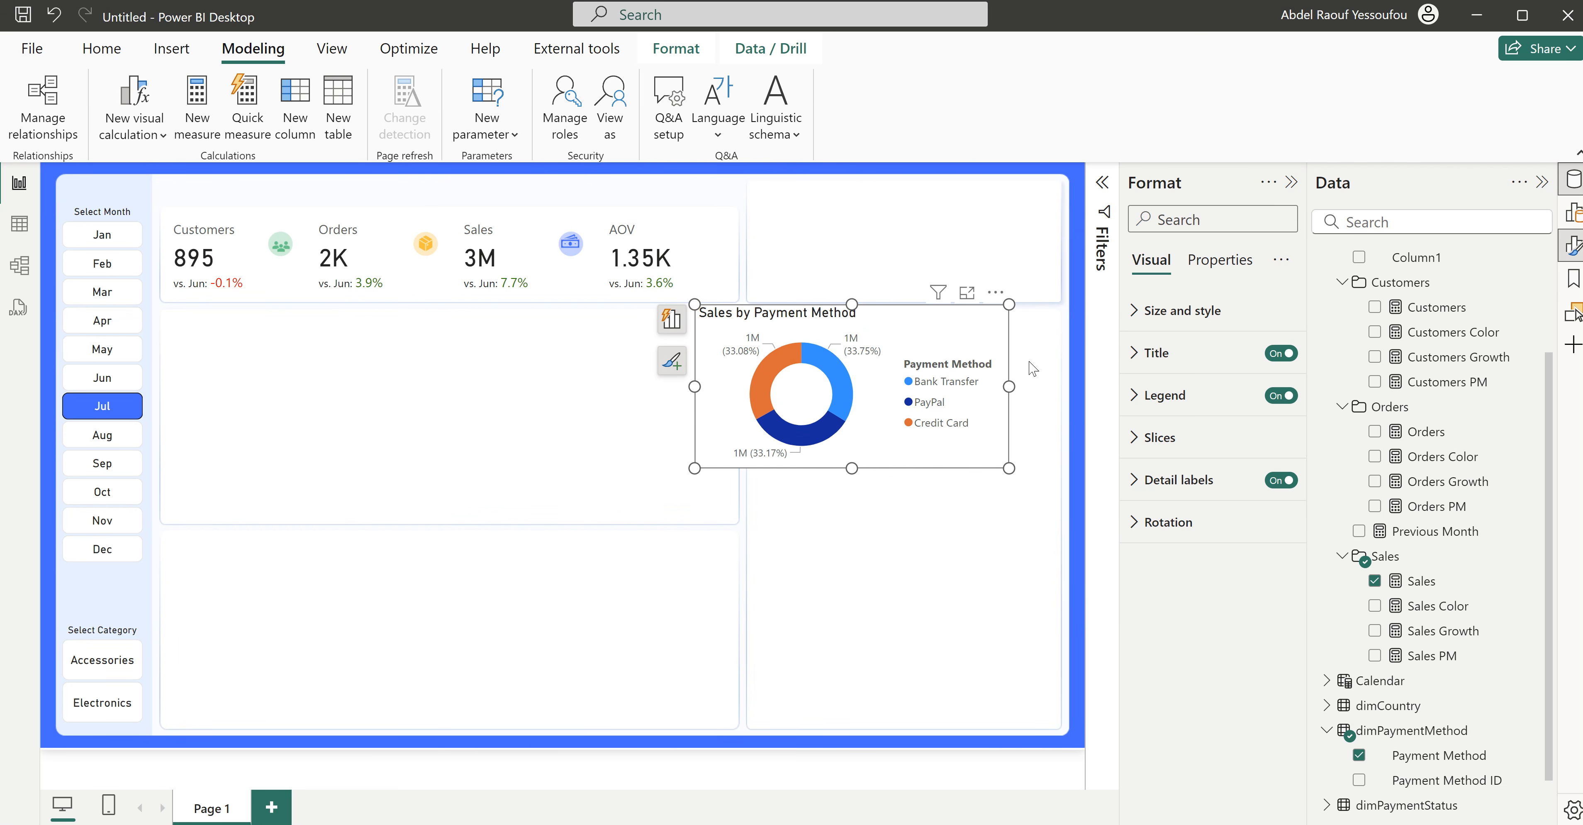
# Step: Set the donut chart's title font size to 12
pyautogui.click(1152, 355)
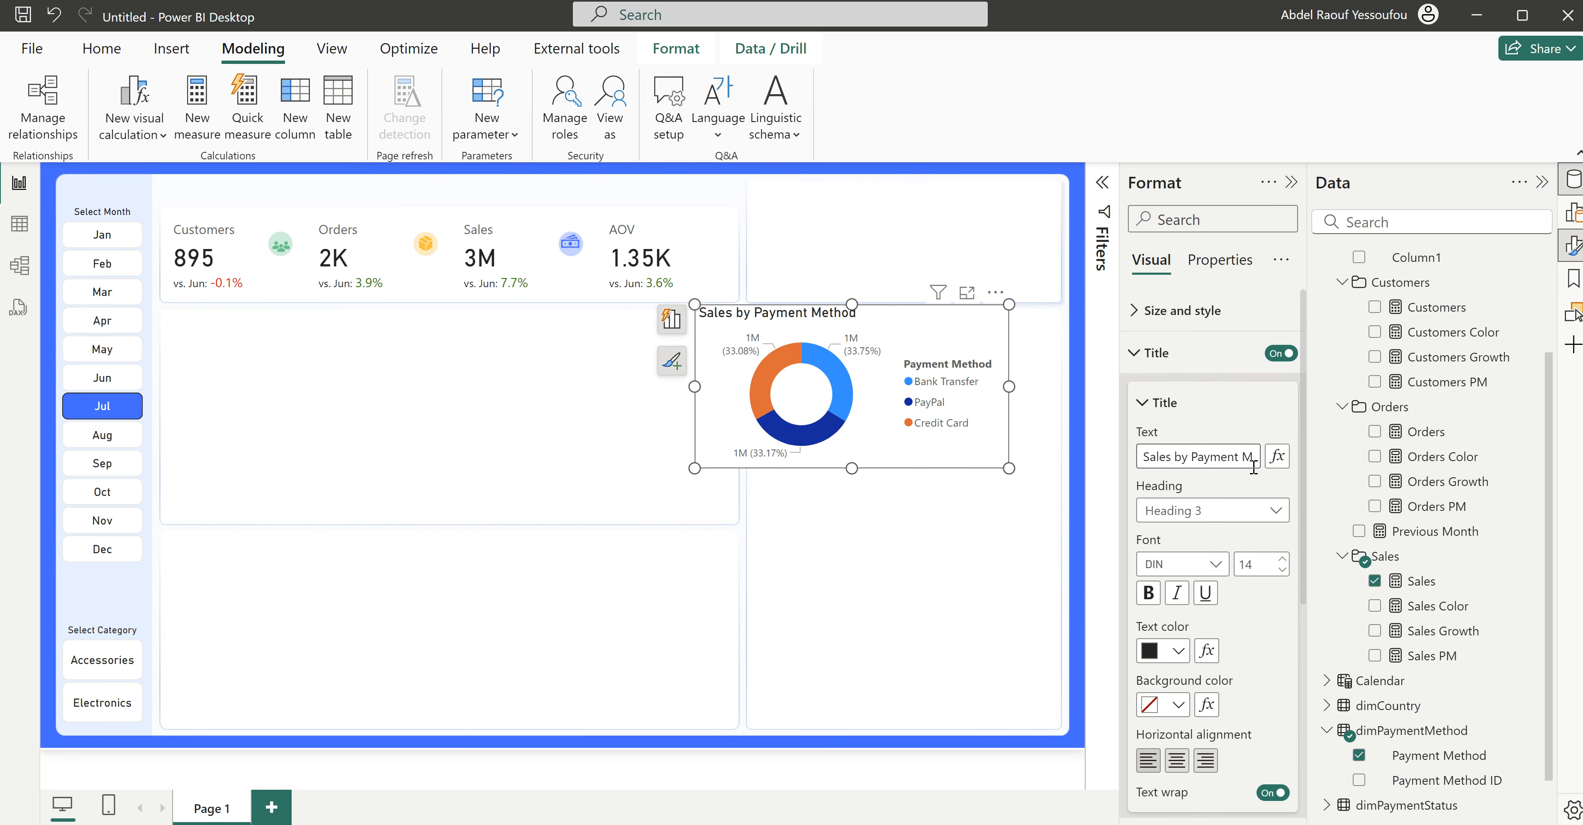
pyautogui.doubleClick(1283, 577)
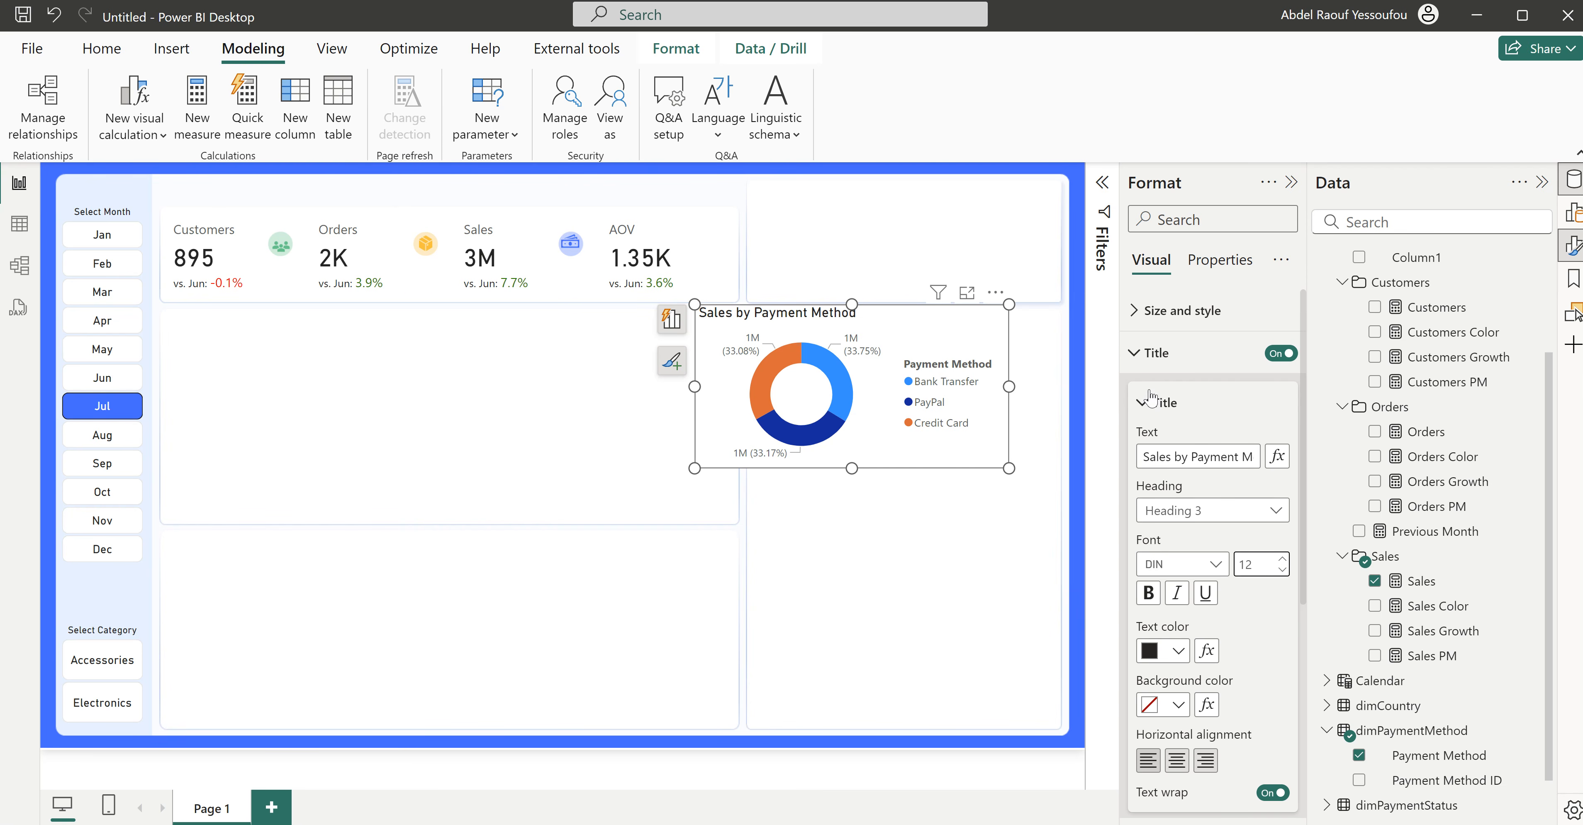
pyautogui.click(1150, 352)
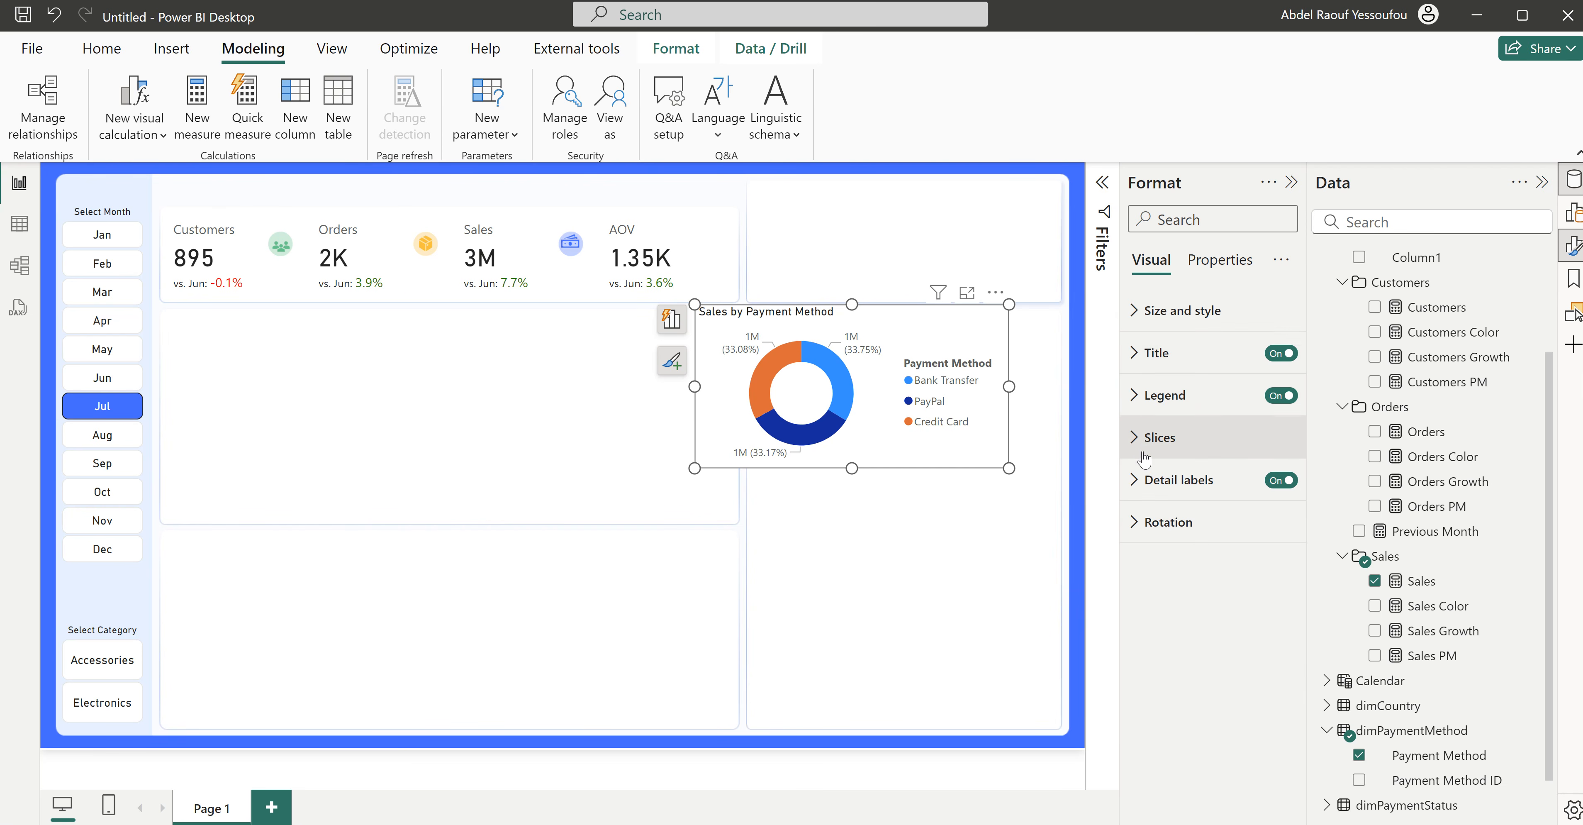
# Step: Thin the donut chart's ring by setting the slices' inner radius to 80%
pyautogui.click(1155, 437)
pyautogui.moveTo(1253, 760); pyautogui.dragTo(1272, 760)
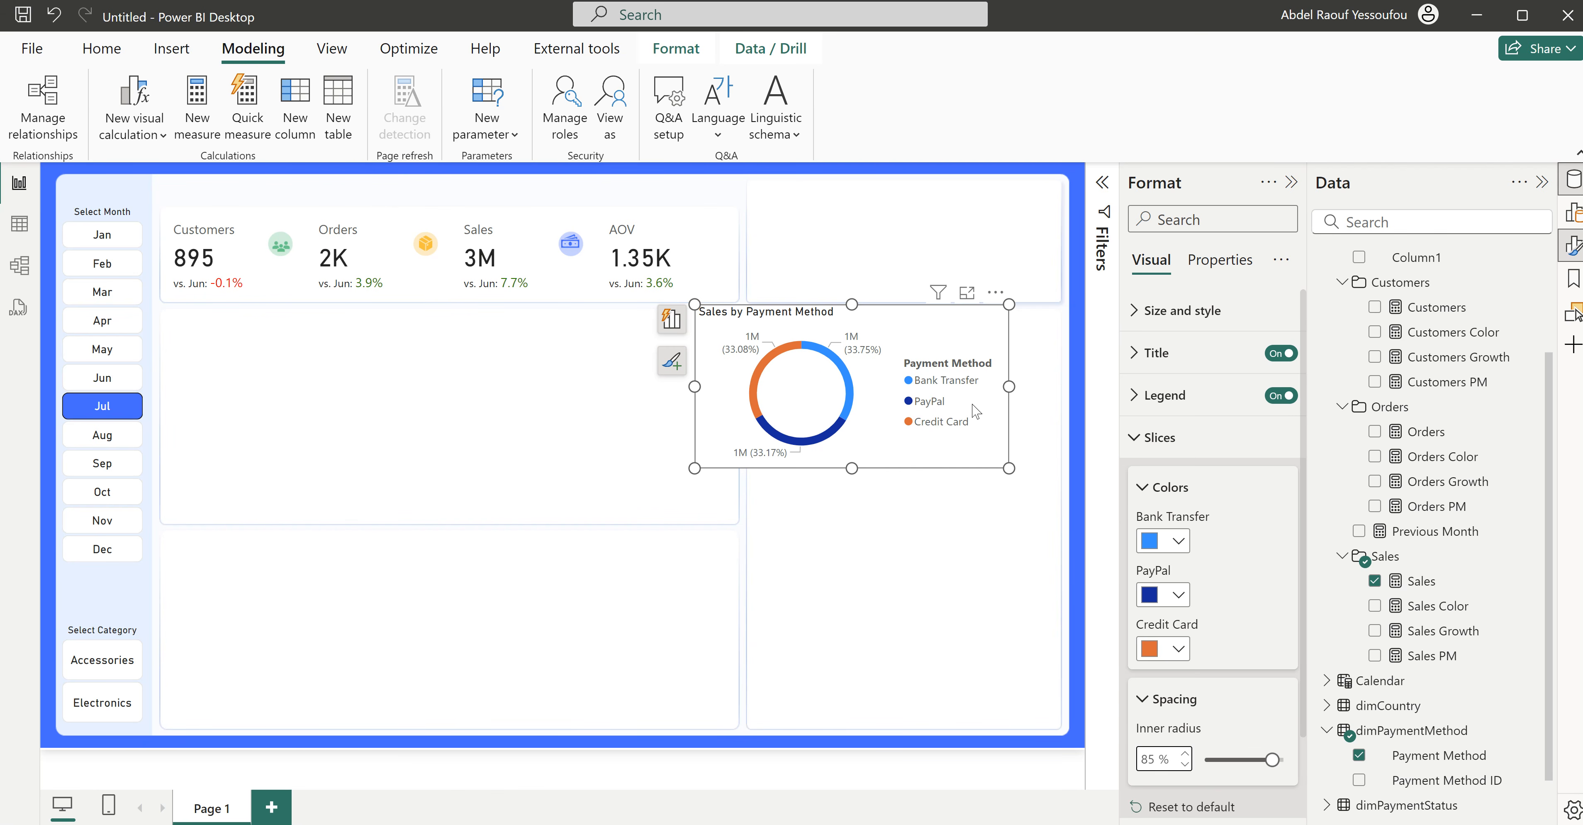
pyautogui.click(1185, 766)
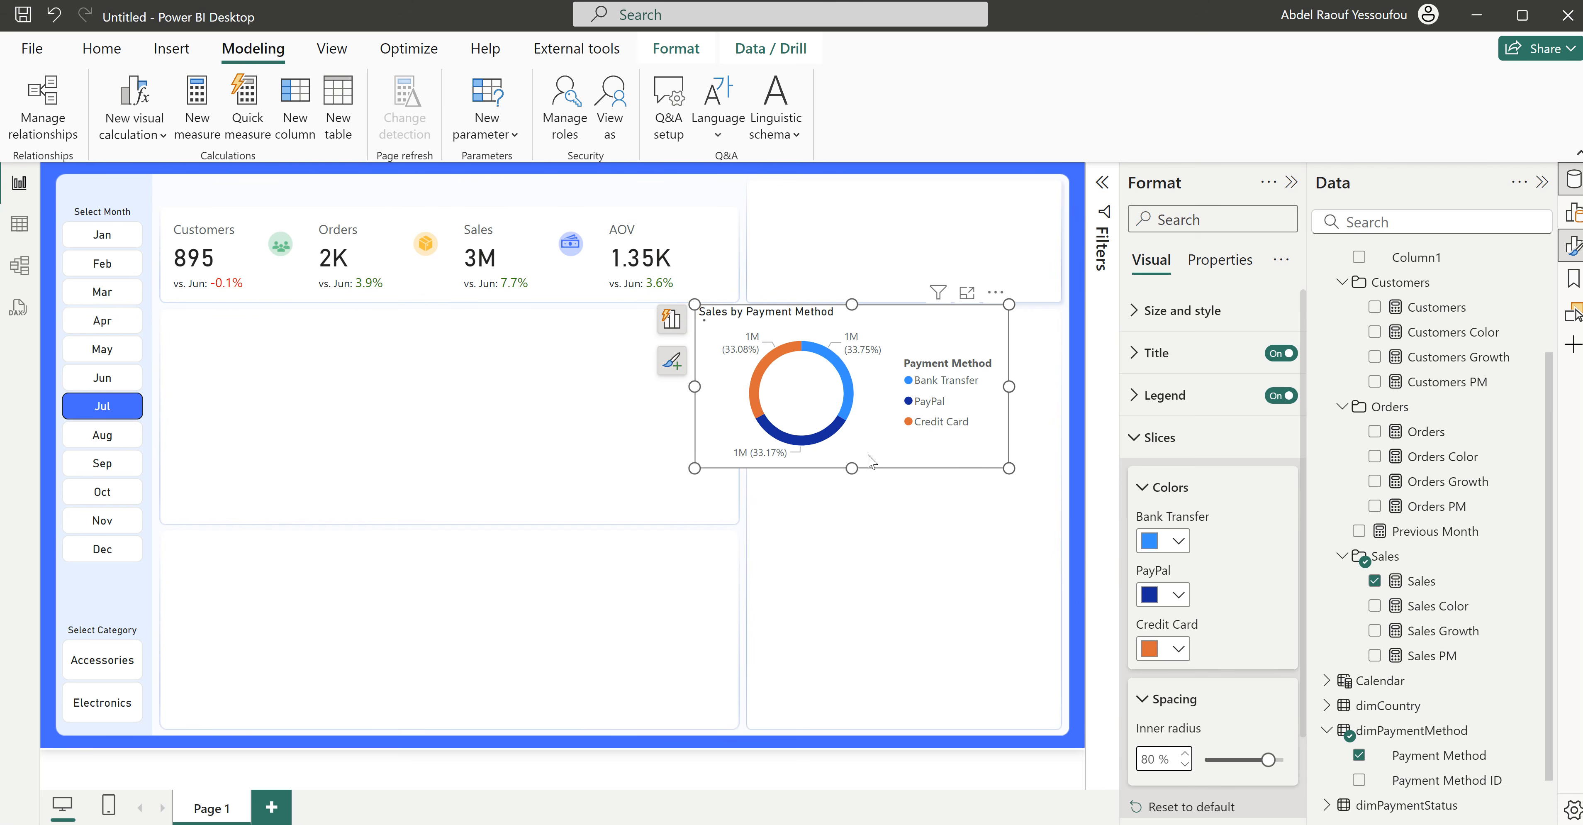
# Step: Move the donut chart onto the empty background panel beside the KPI cards and resize it to fit
pyautogui.moveTo(882, 454); pyautogui.dragTo(937, 332)
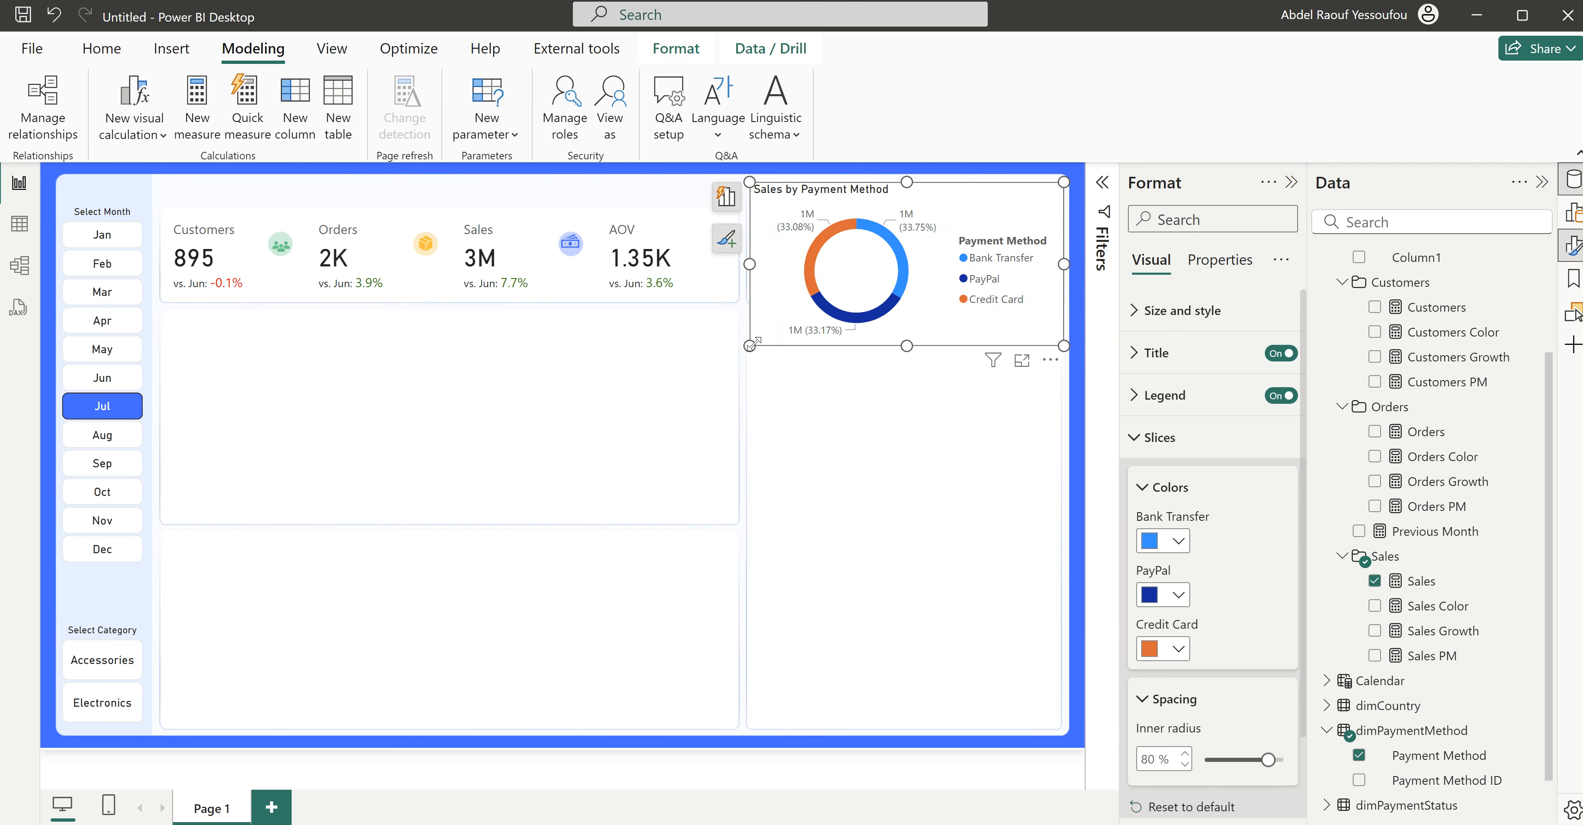
pyautogui.moveTo(750, 344); pyautogui.dragTo(757, 304)
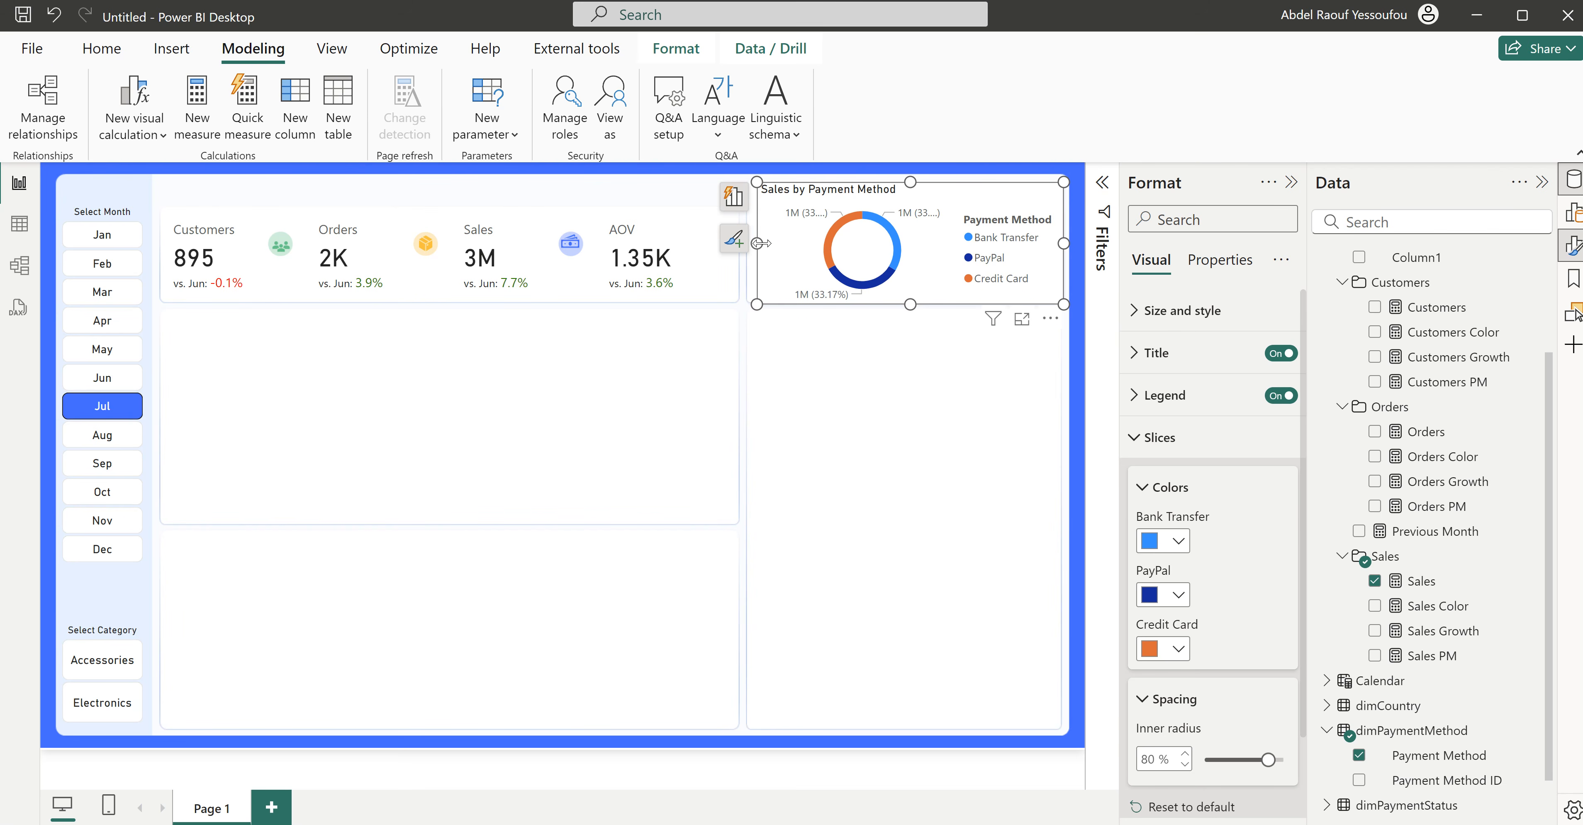
pyautogui.moveTo(761, 244); pyautogui.dragTo(746, 243)
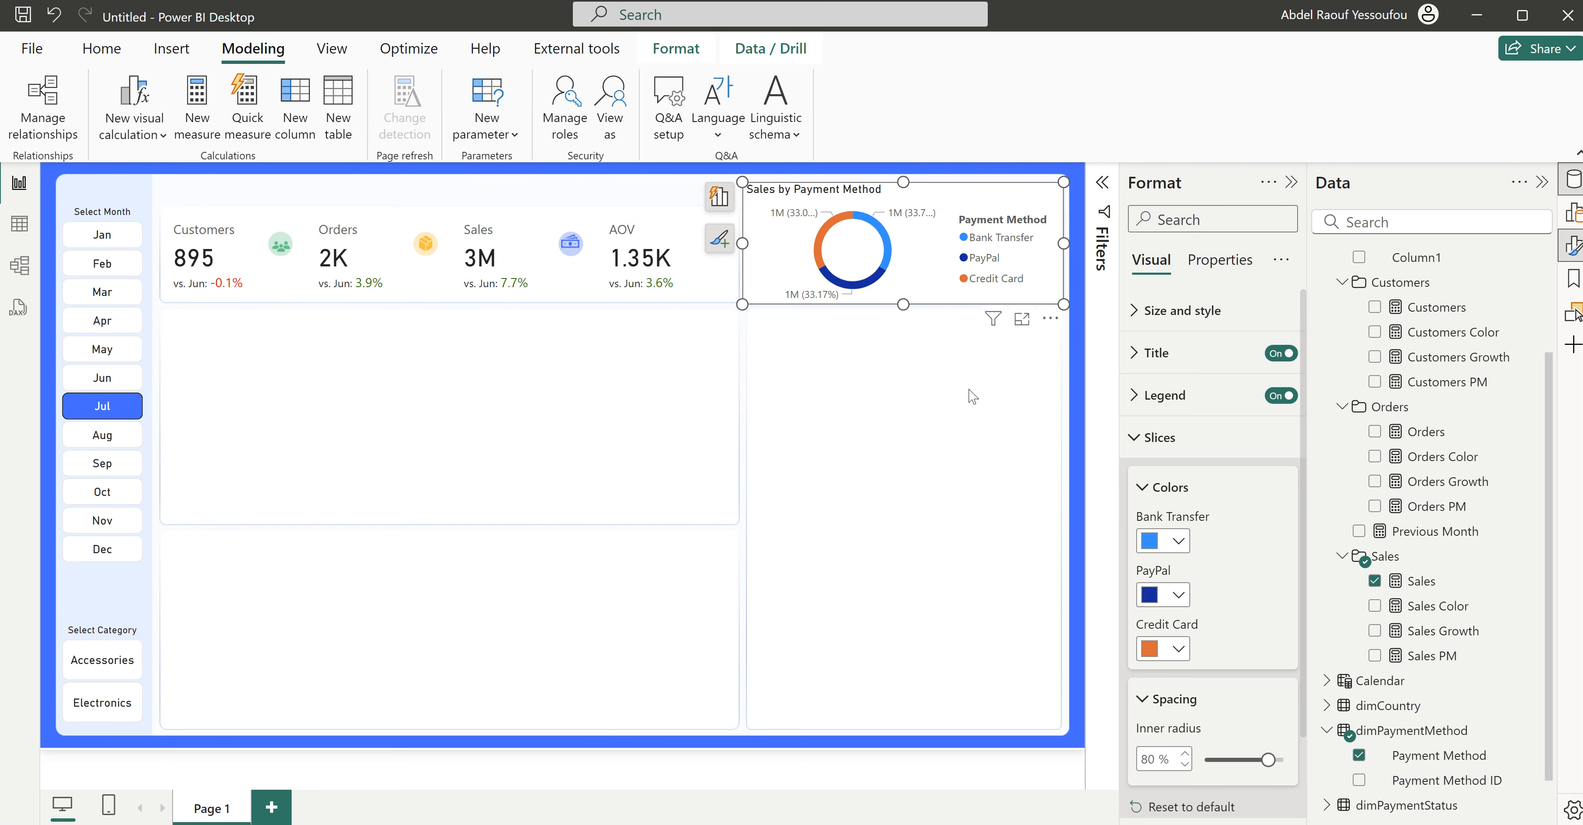
pyautogui.click(927, 465)
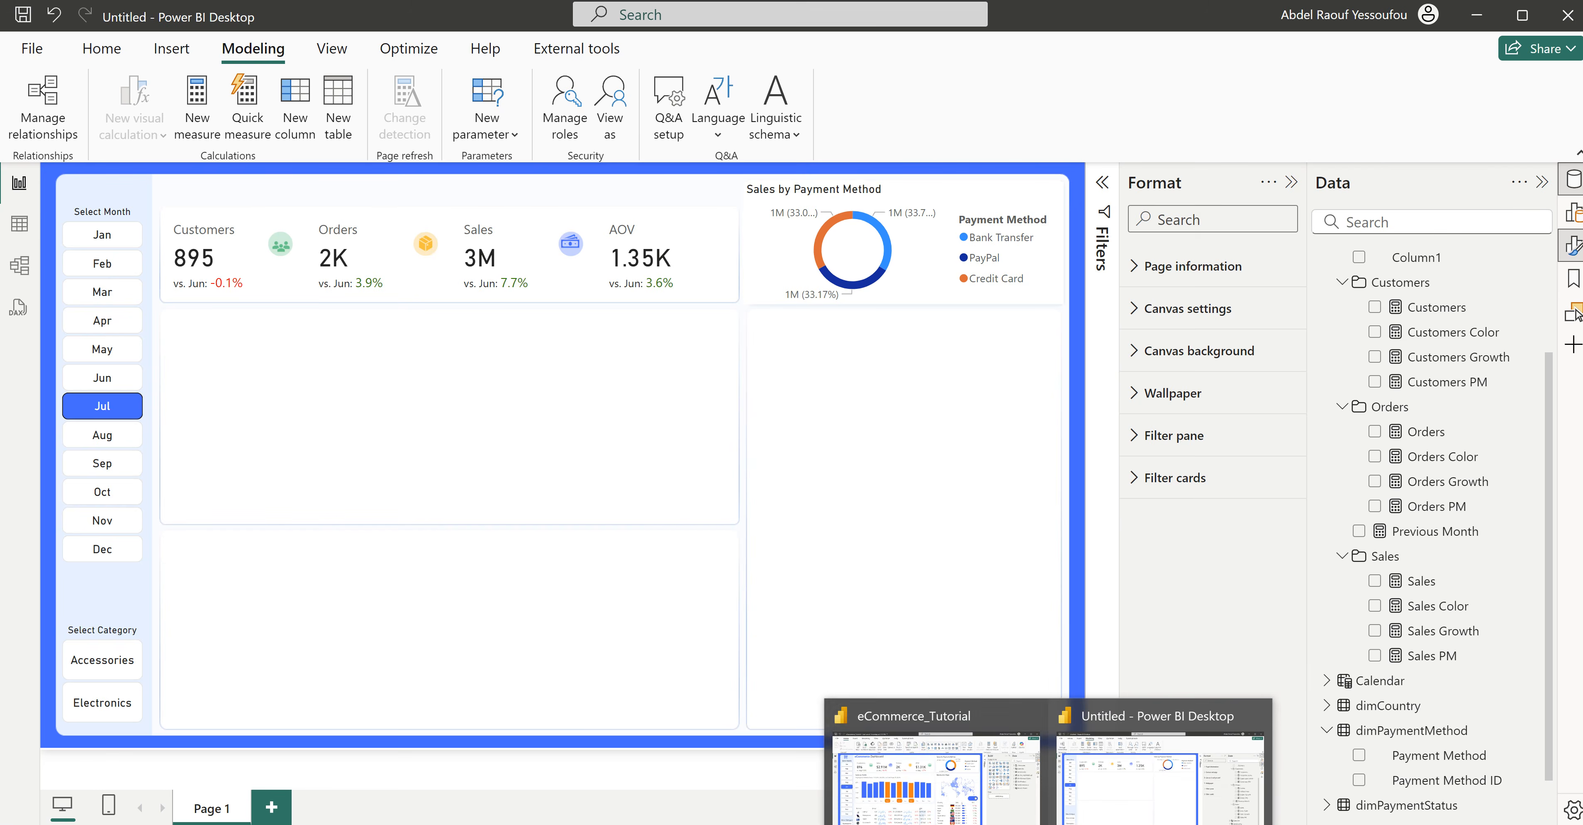
# Step: Examine the finished dashboard in the eCommerce_Tutorial report again and return to the untitled report
pyautogui.click(961, 806)
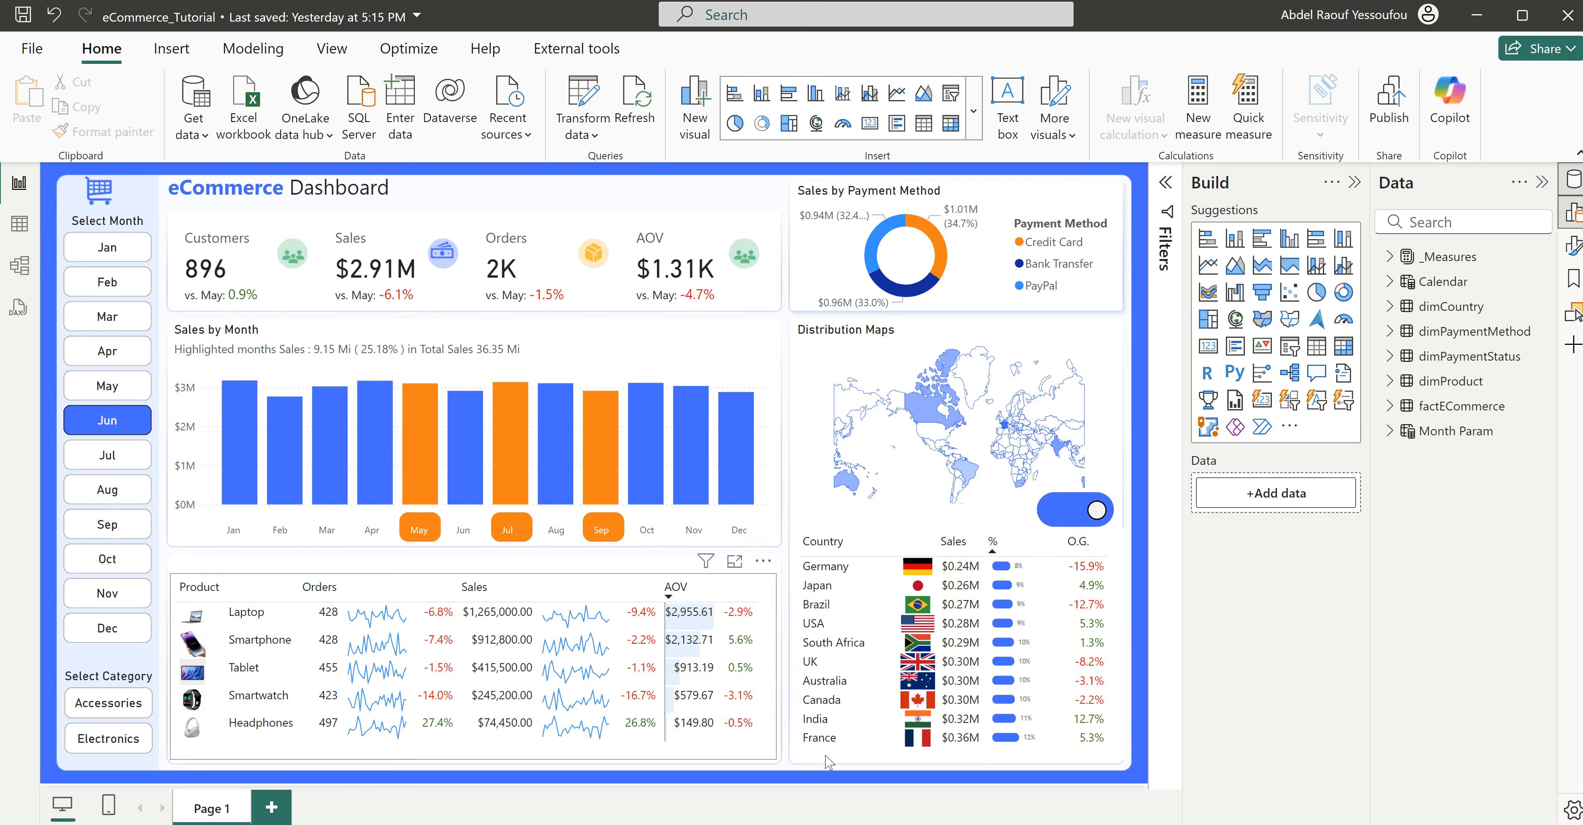
pyautogui.moveTo(1115, 817)
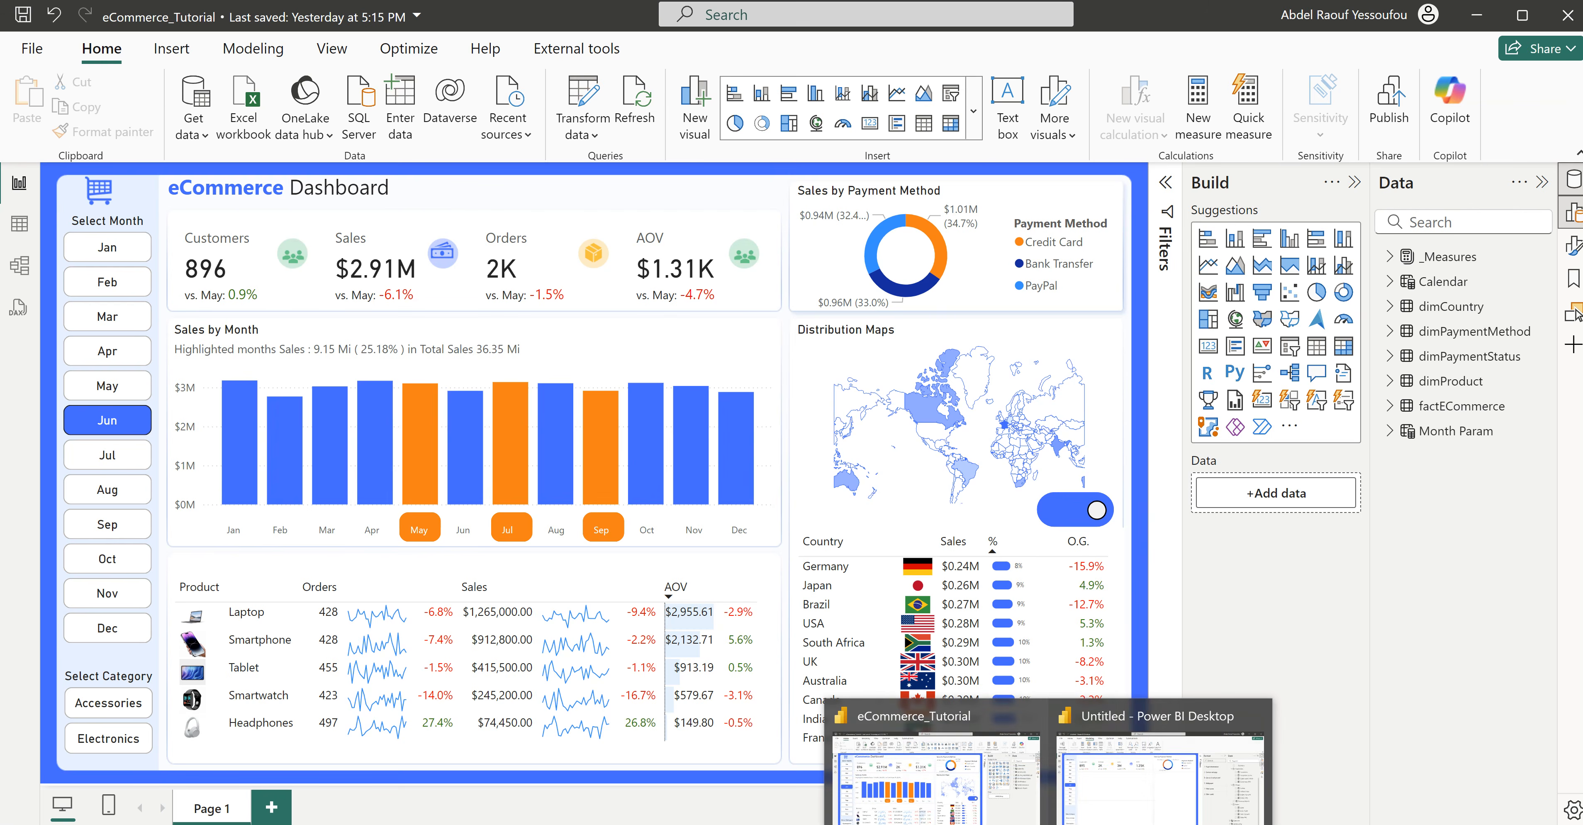
pyautogui.click(1097, 782)
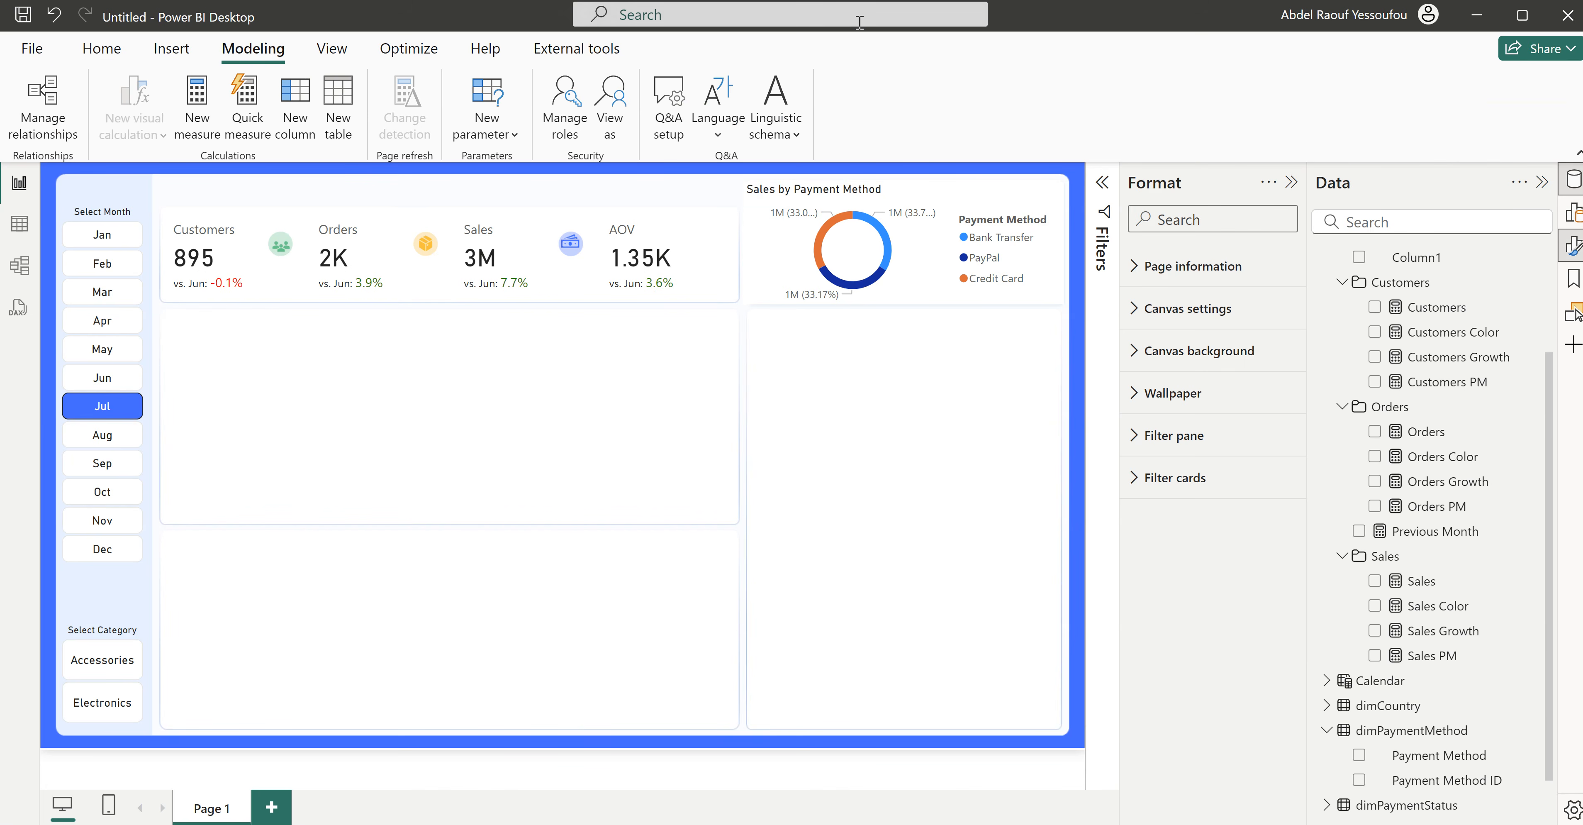
# Step: Insert a clustered column chart and collapse the AOV, Customers and Orders measure folders, keeping the Sales folder expanded
pyautogui.click(102, 49)
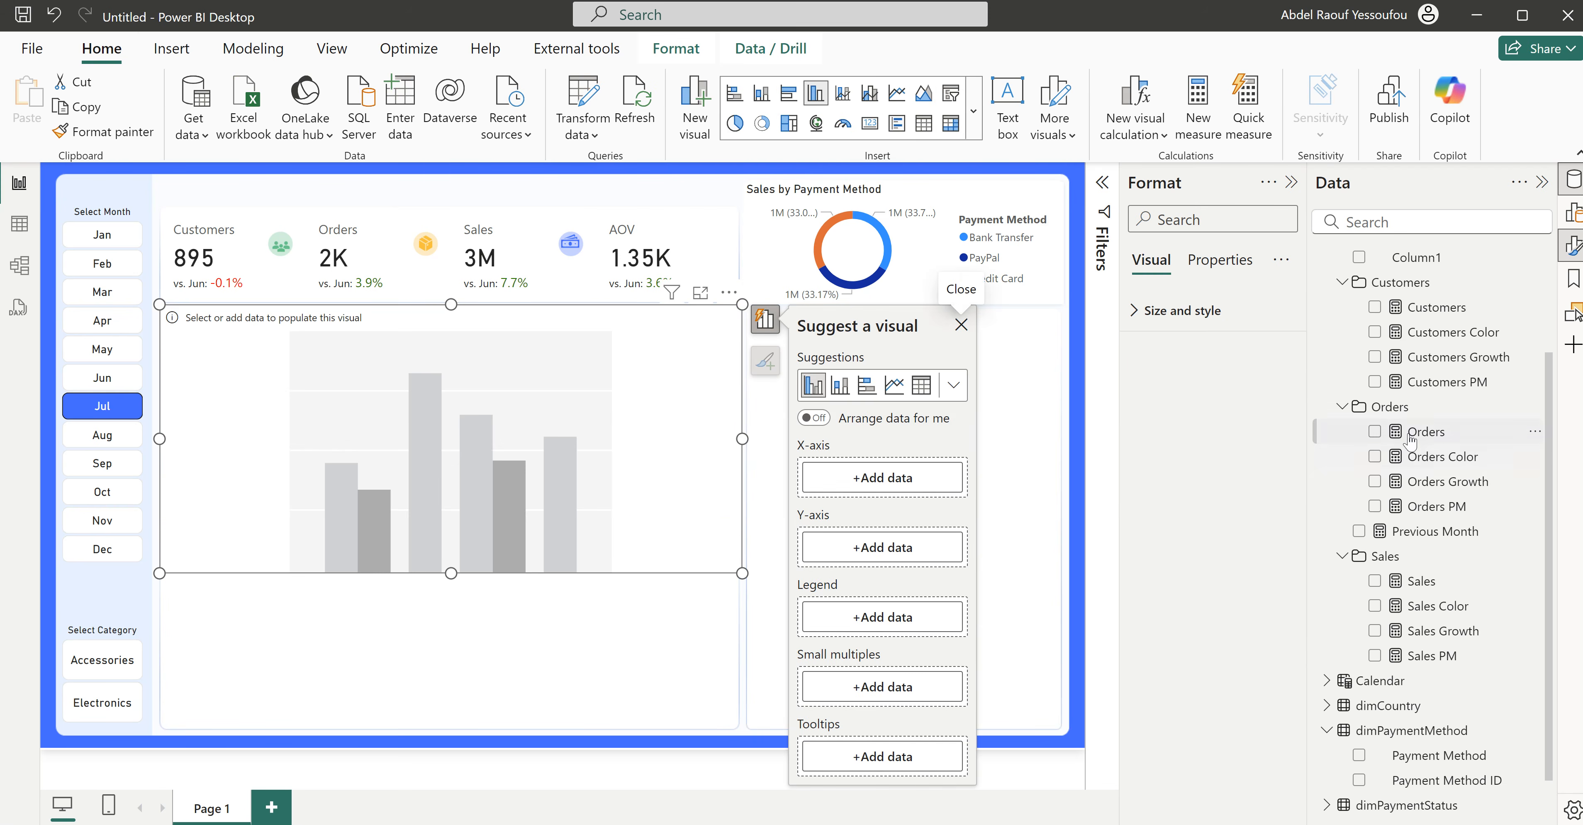
pyautogui.scroll(2, 1403, 476)
pyautogui.scroll(1, 1403, 477)
pyautogui.scroll(-5, 1403, 476)
pyautogui.scroll(5, 1370, 368)
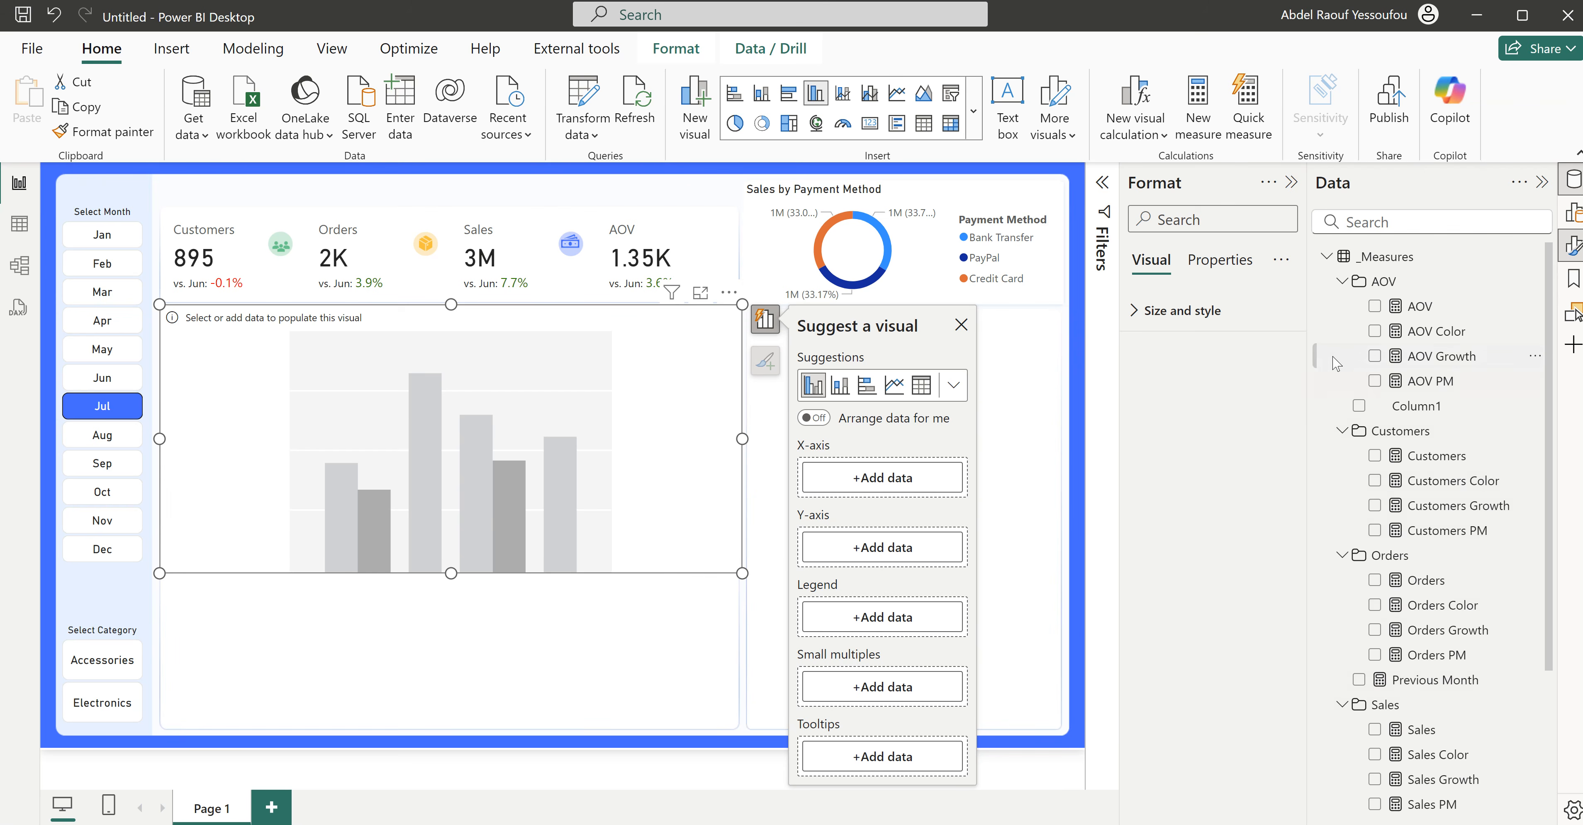
pyautogui.click(1342, 281)
pyautogui.click(1342, 331)
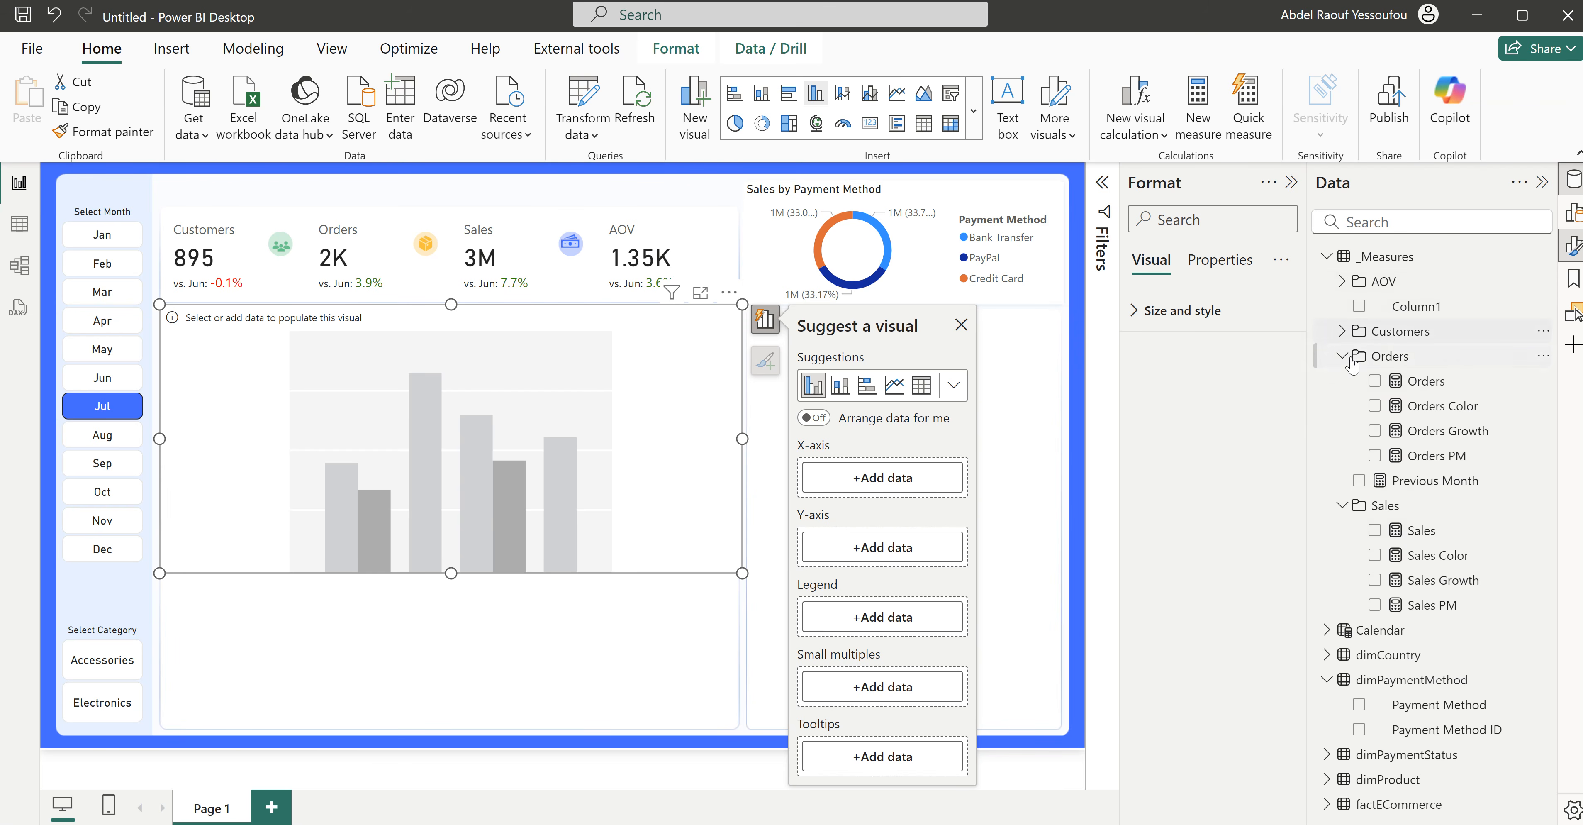
pyautogui.click(1341, 356)
pyautogui.click(1343, 406)
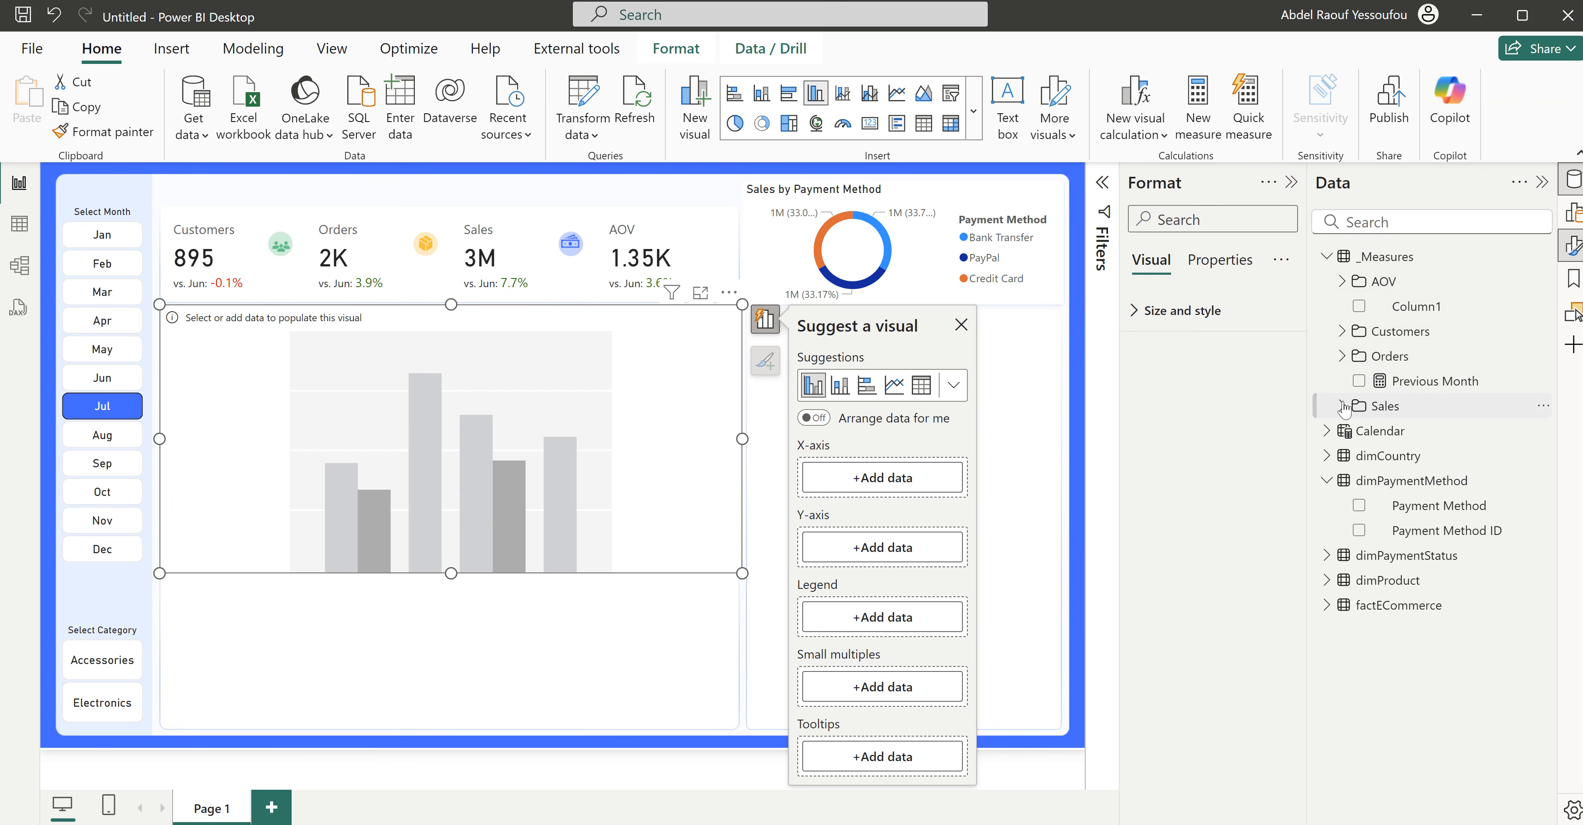
pyautogui.click(1343, 406)
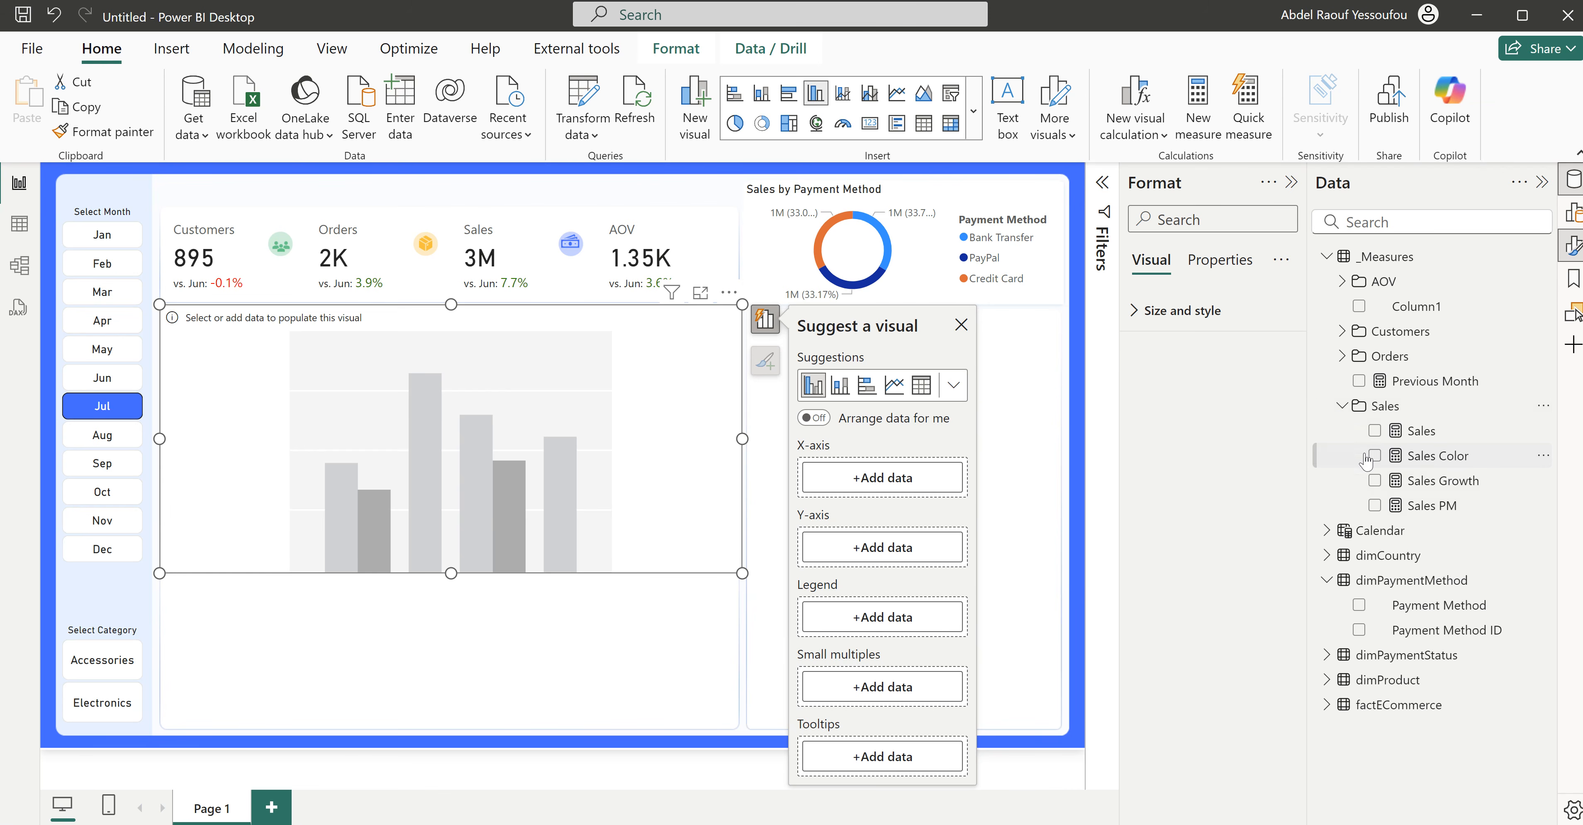
# Step: Plot the Sales measure by the Calendar table's Month in the column chart
pyautogui.click(1374, 431)
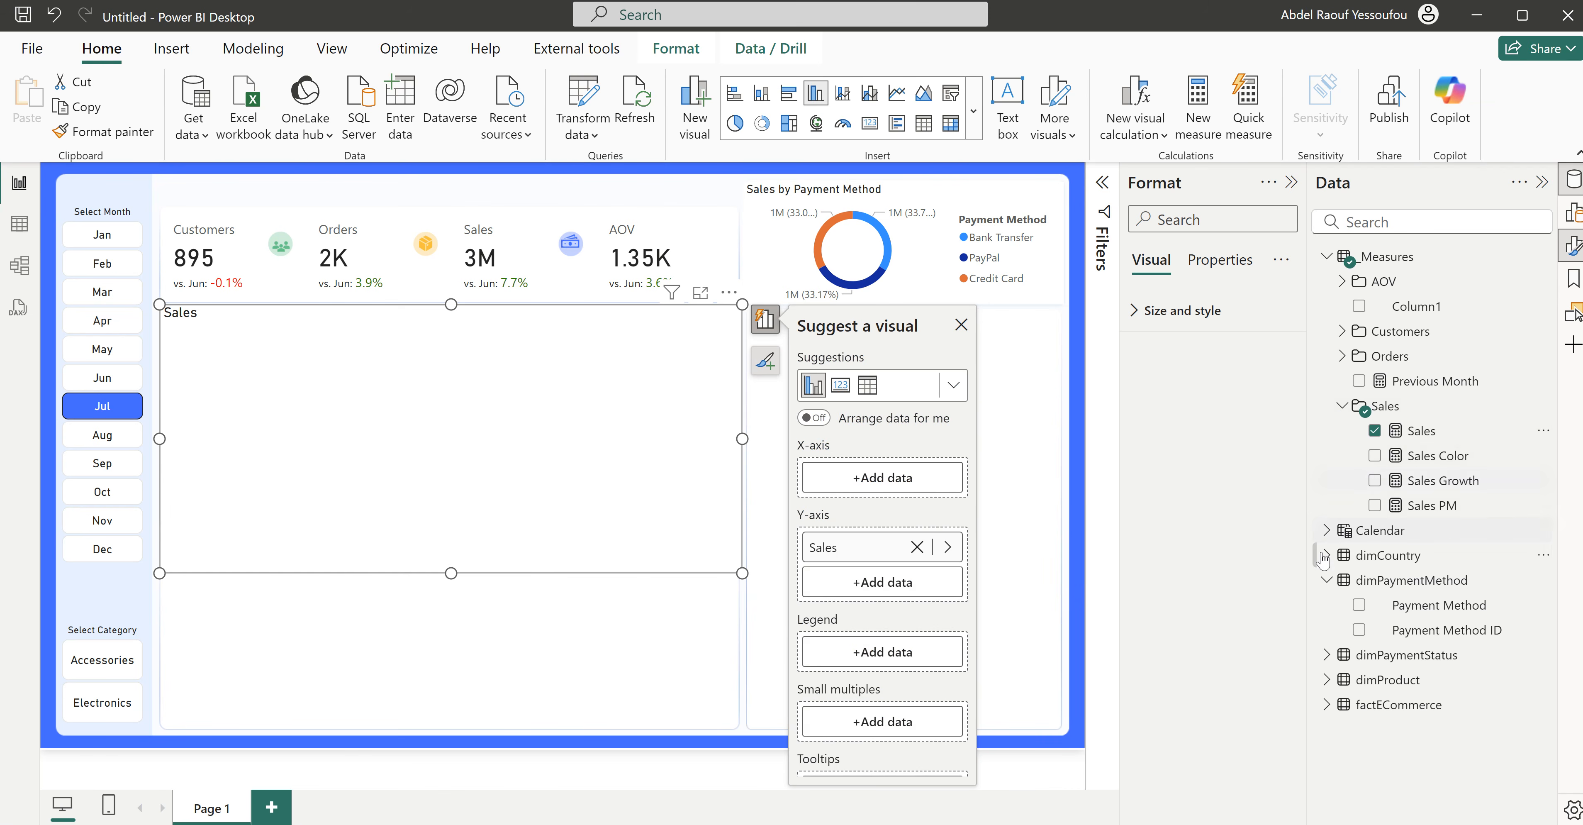
pyautogui.click(1326, 530)
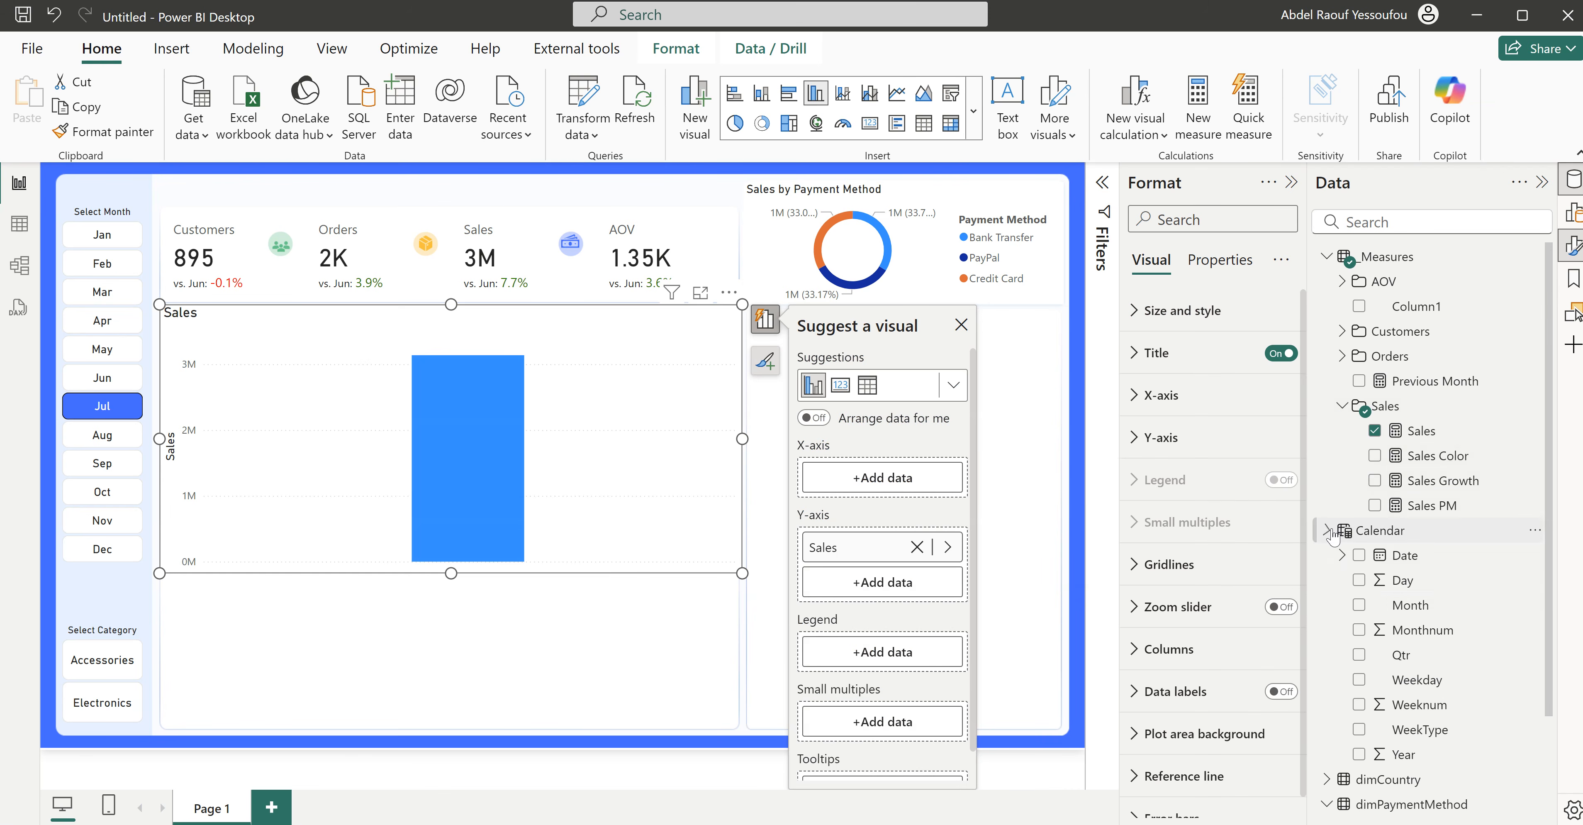
pyautogui.click(1357, 605)
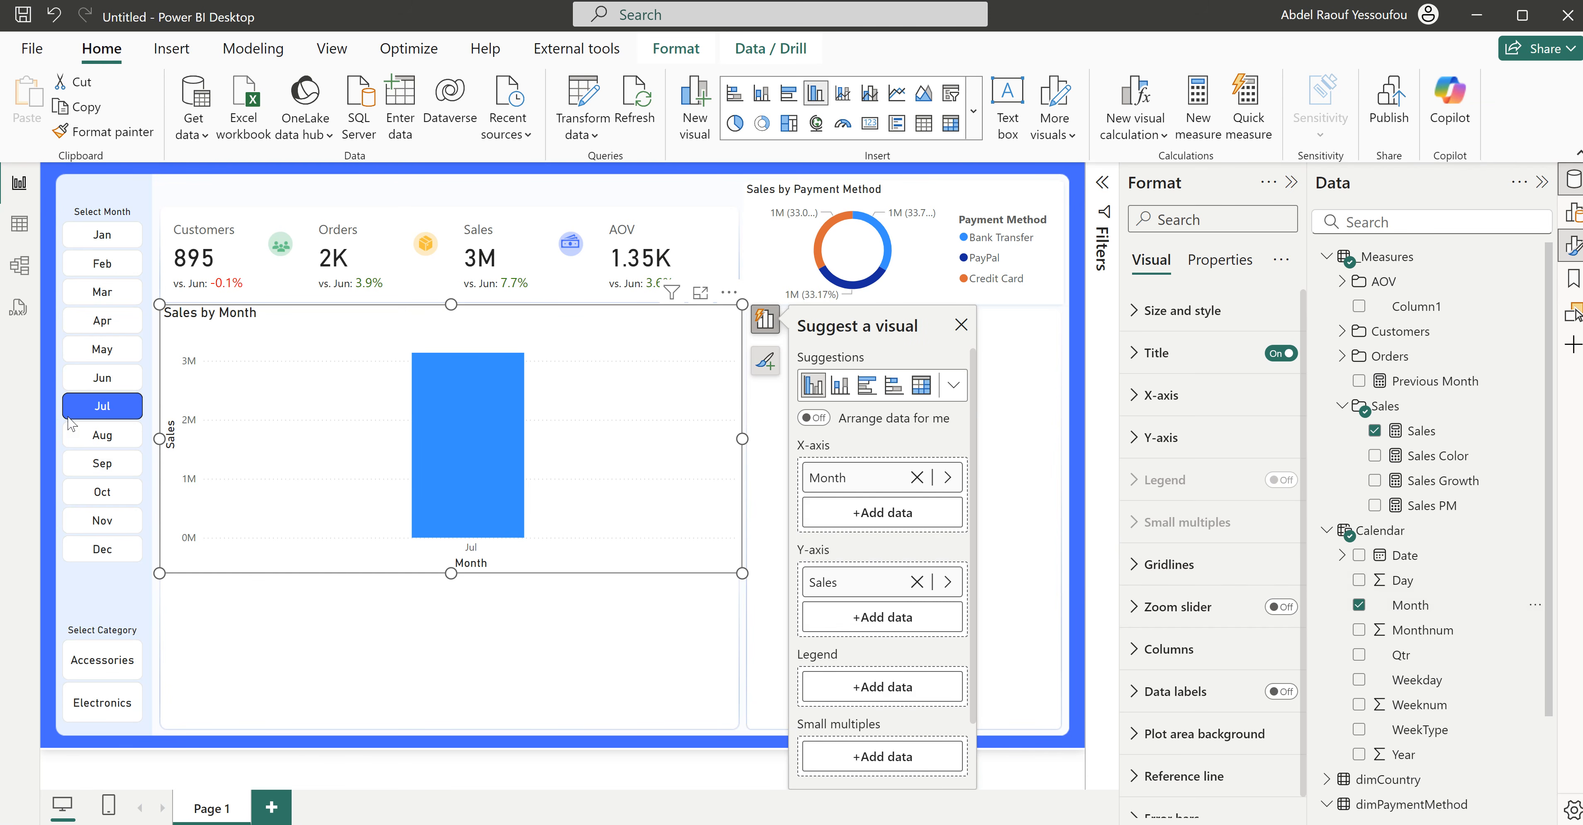
# Step: Clear and reselect Jul in the month slicer to examine its effect on the Sales by Month chart
pyautogui.click(110, 413)
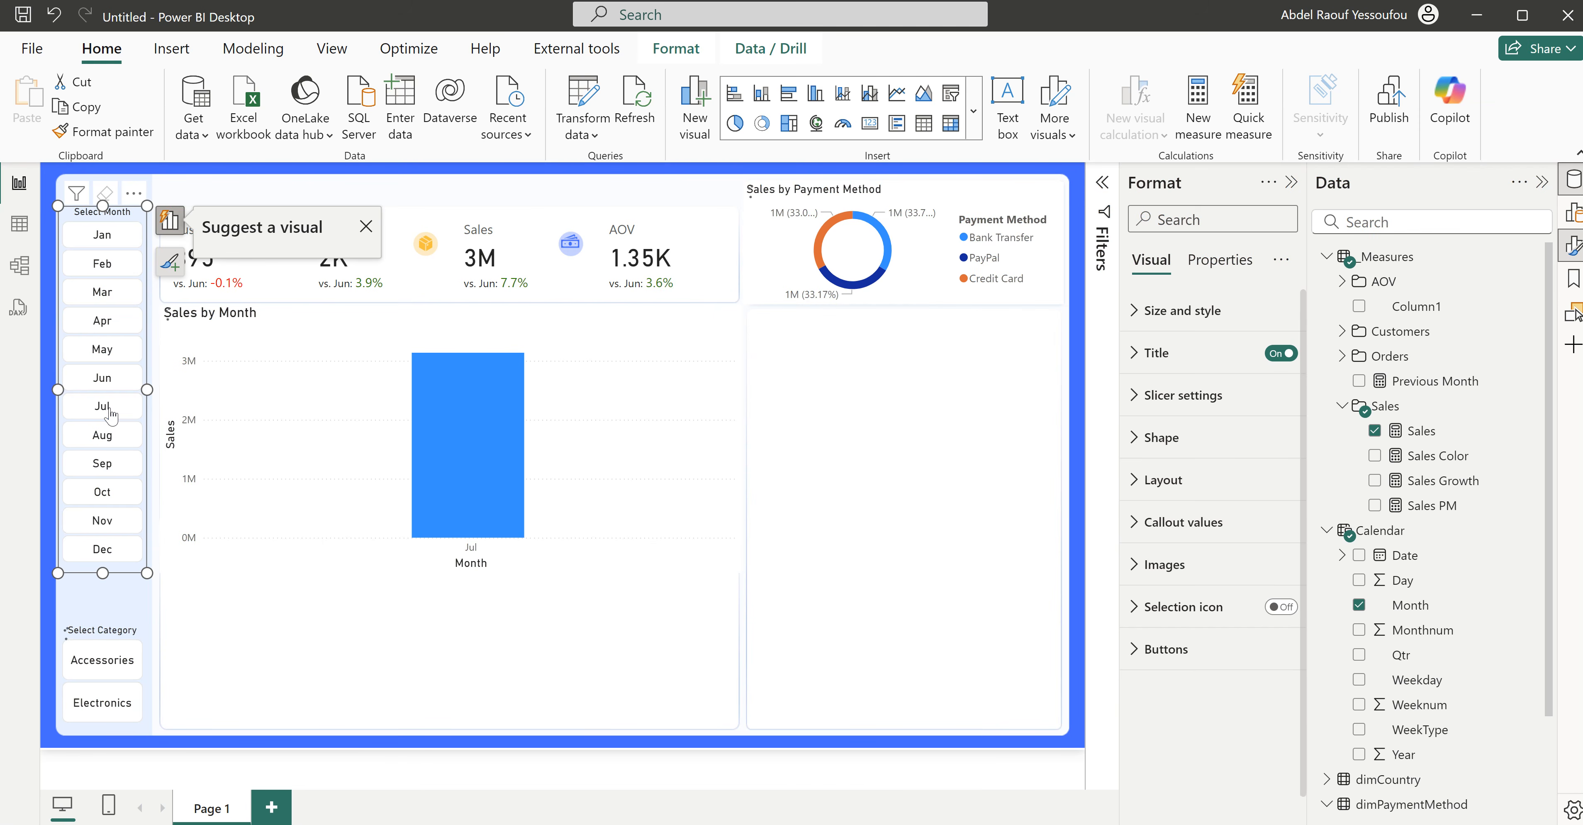
pyautogui.click(109, 411)
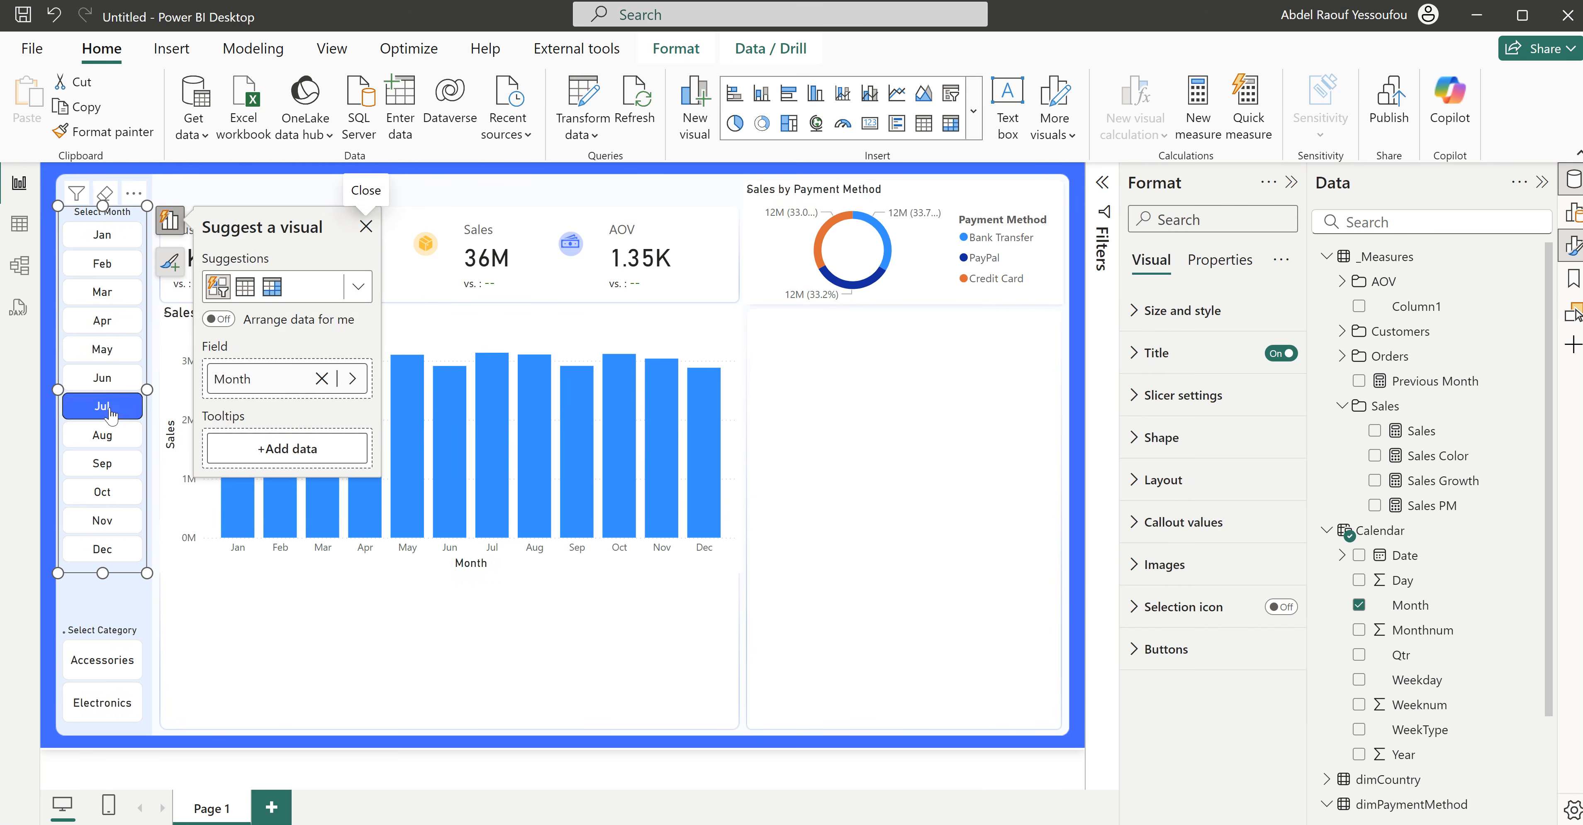
pyautogui.click(498, 618)
# Step: Edit the month slicer's interactions so that it has no effect on the Sales by Month column chart
pyautogui.click(313, 566)
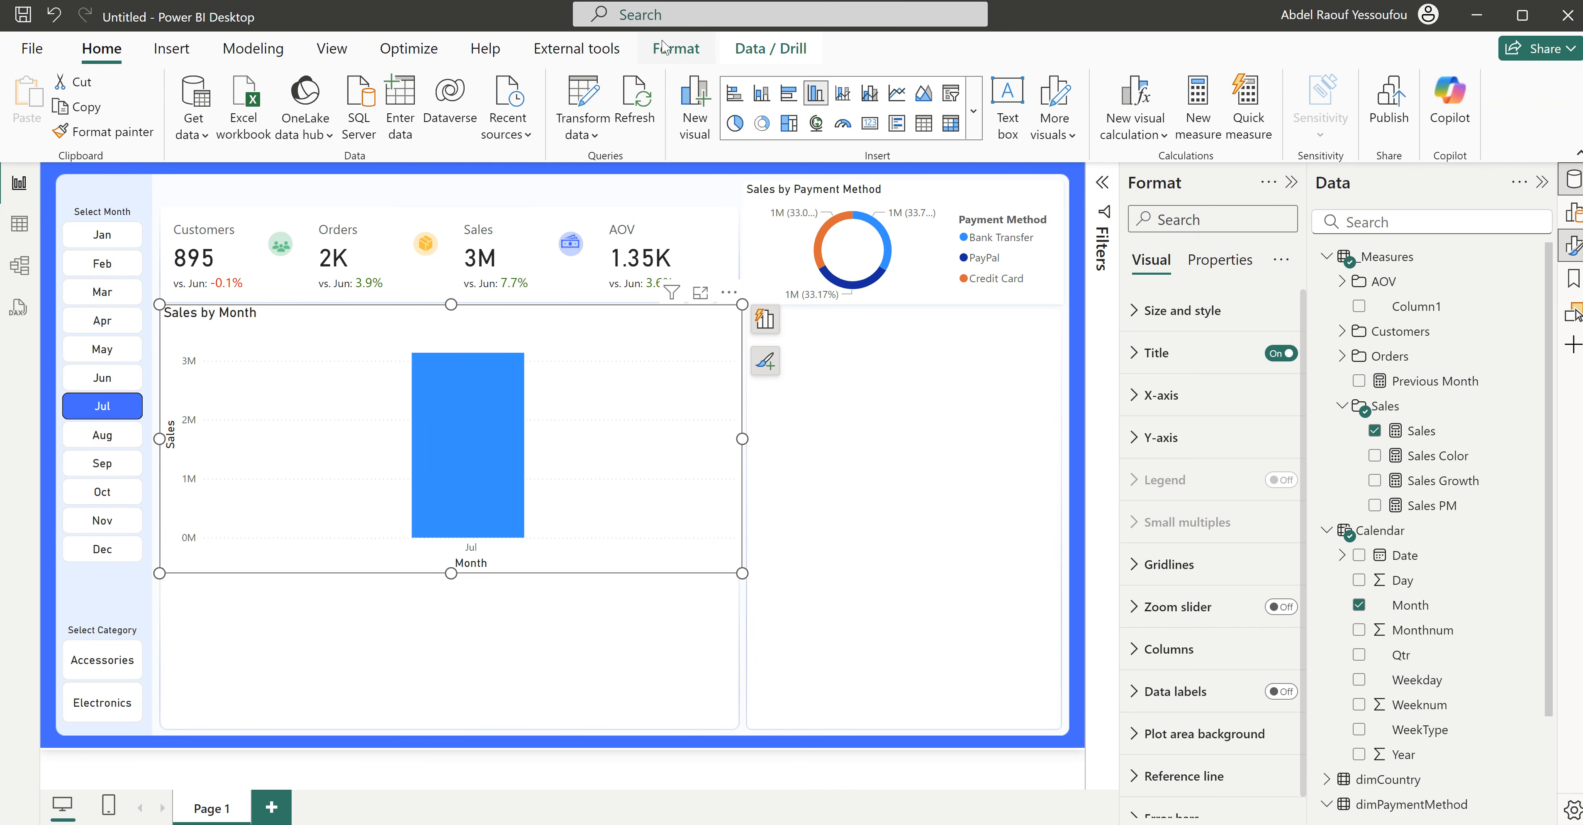
pyautogui.click(665, 54)
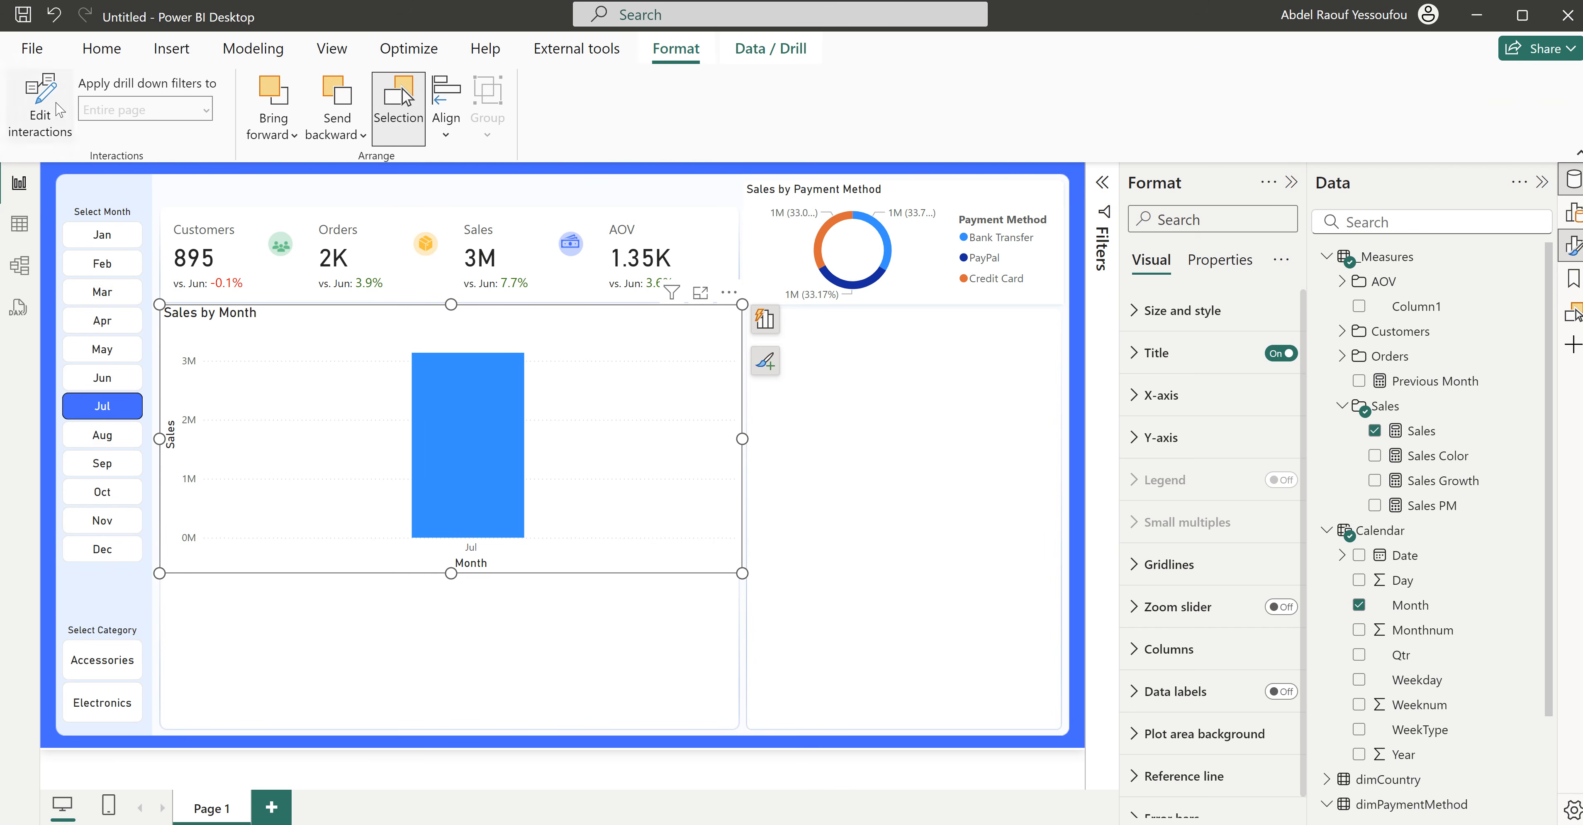
pyautogui.click(39, 107)
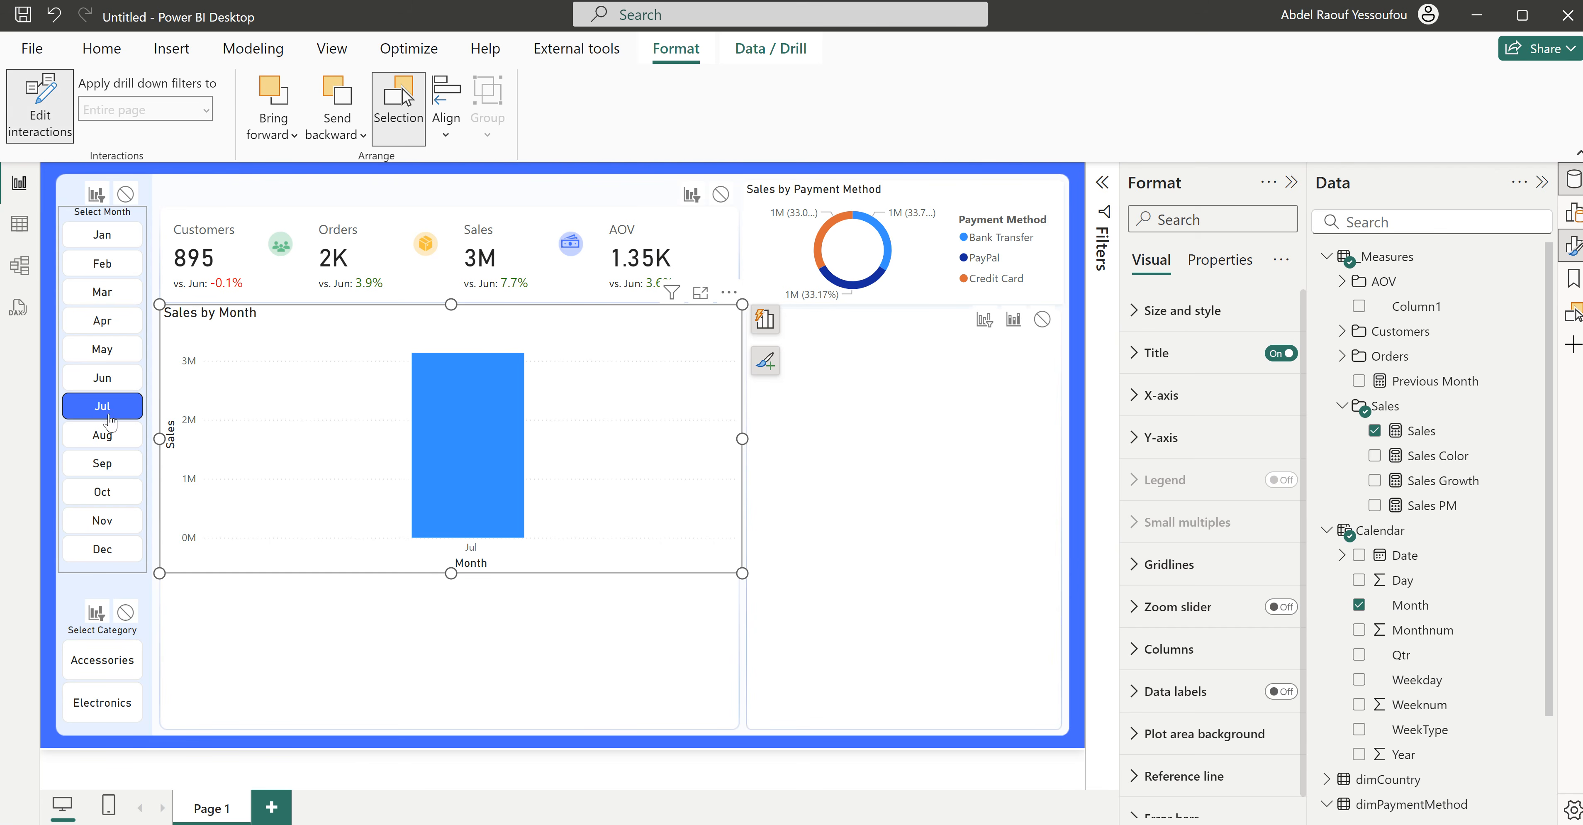
pyautogui.click(130, 578)
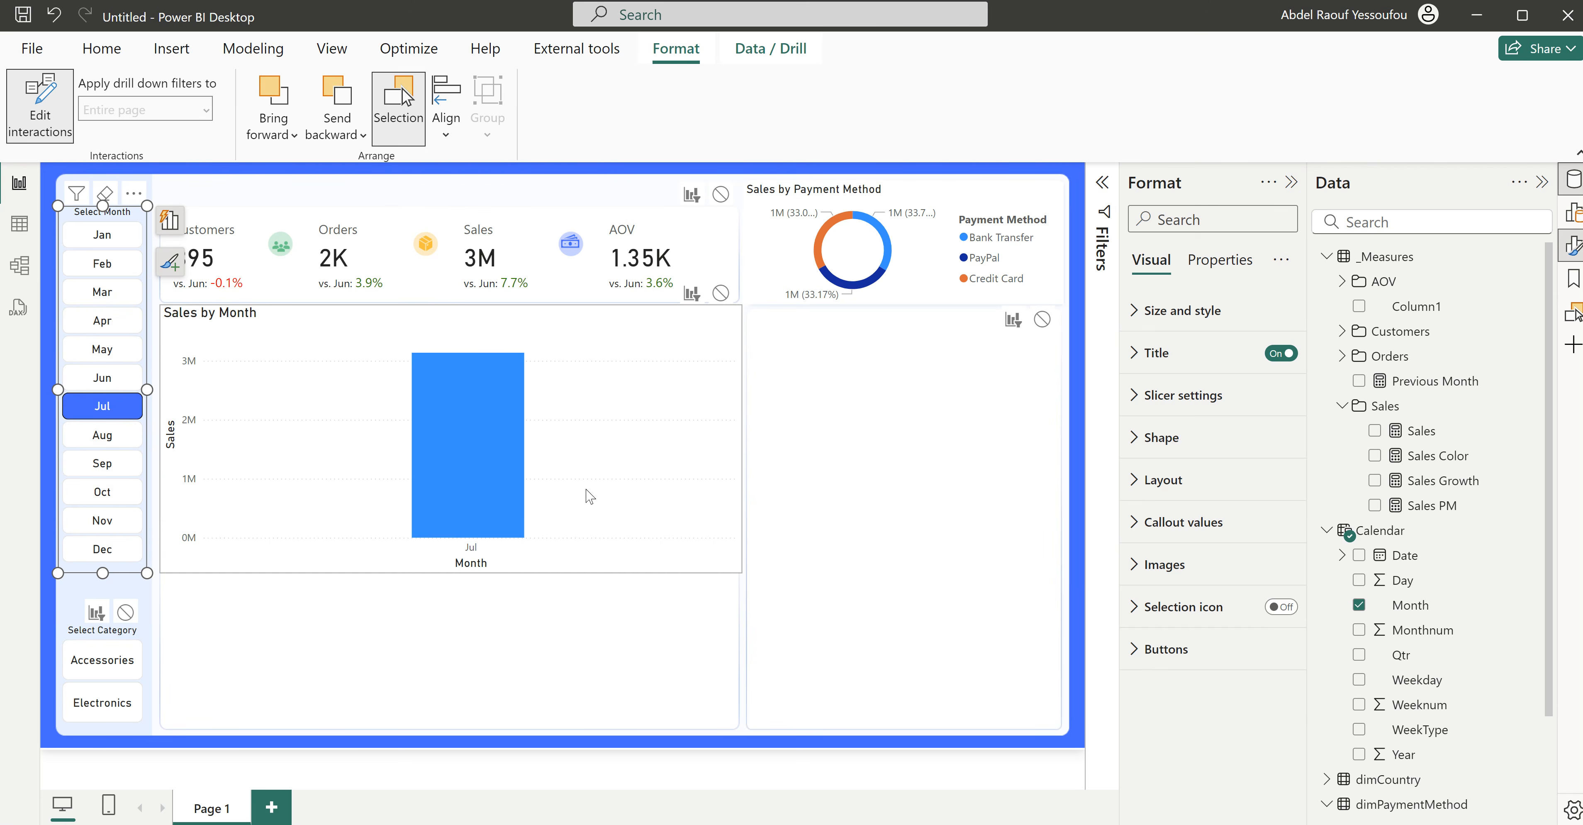
pyautogui.click(721, 294)
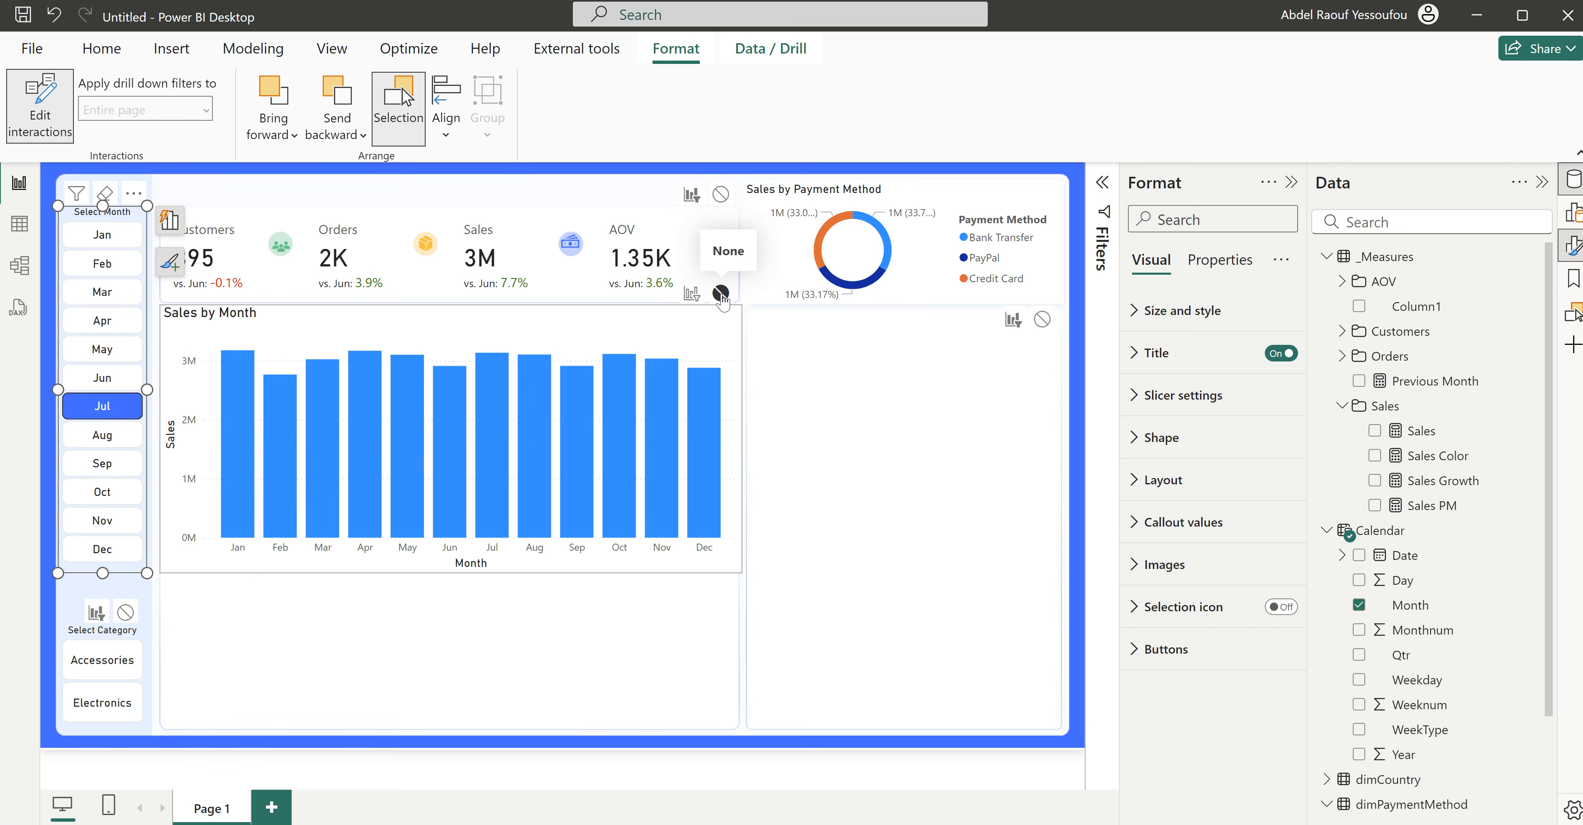
# Step: Resize the Sales by Month chart to about 714 wide by 241 high, fitting the card below the KPIs
pyautogui.click(461, 573)
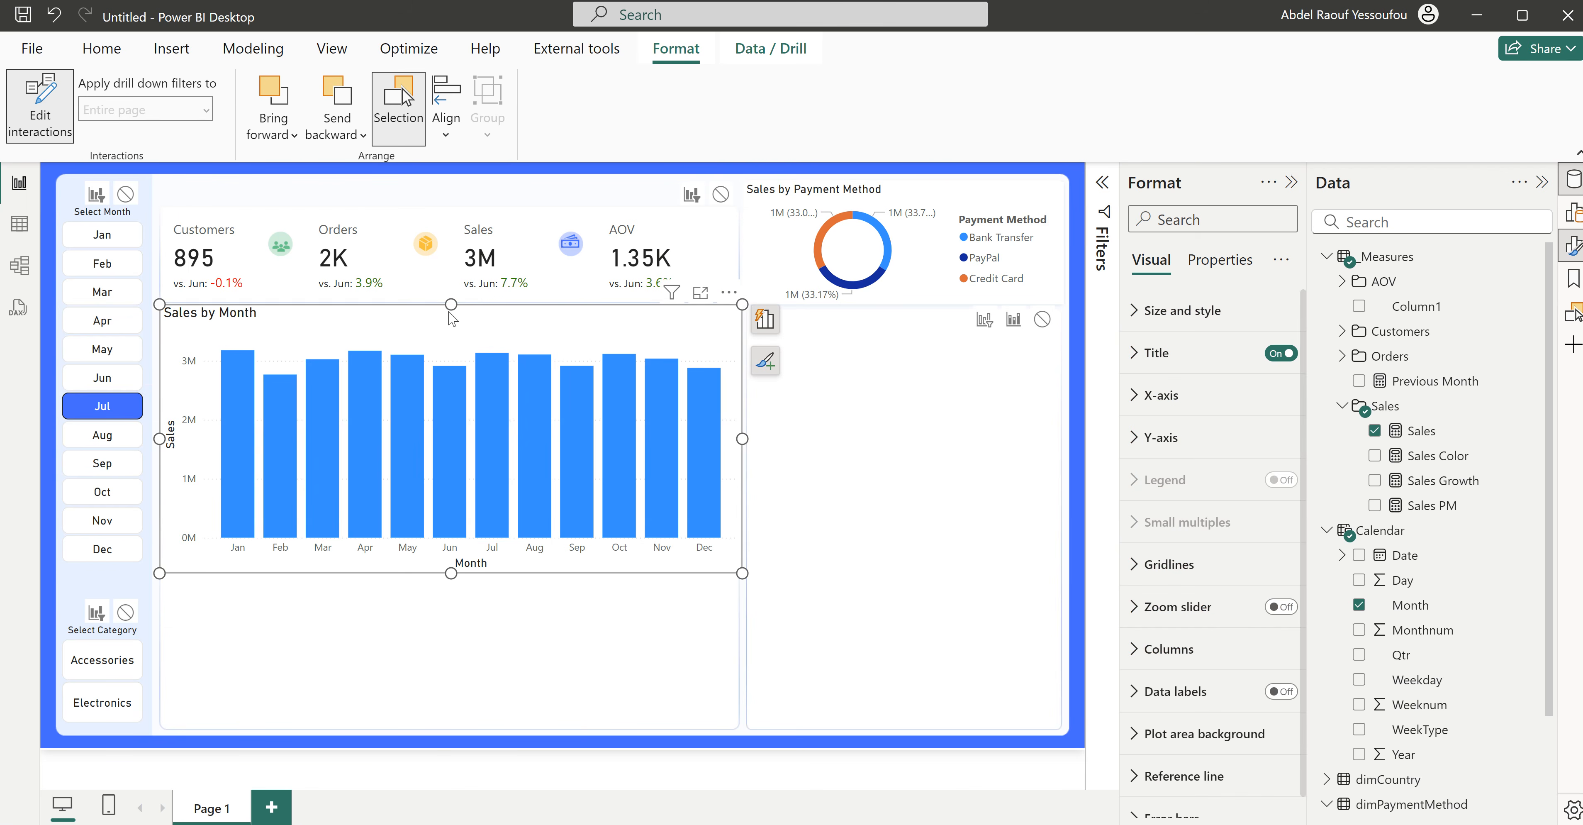
pyautogui.moveTo(454, 307); pyautogui.dragTo(469, 314)
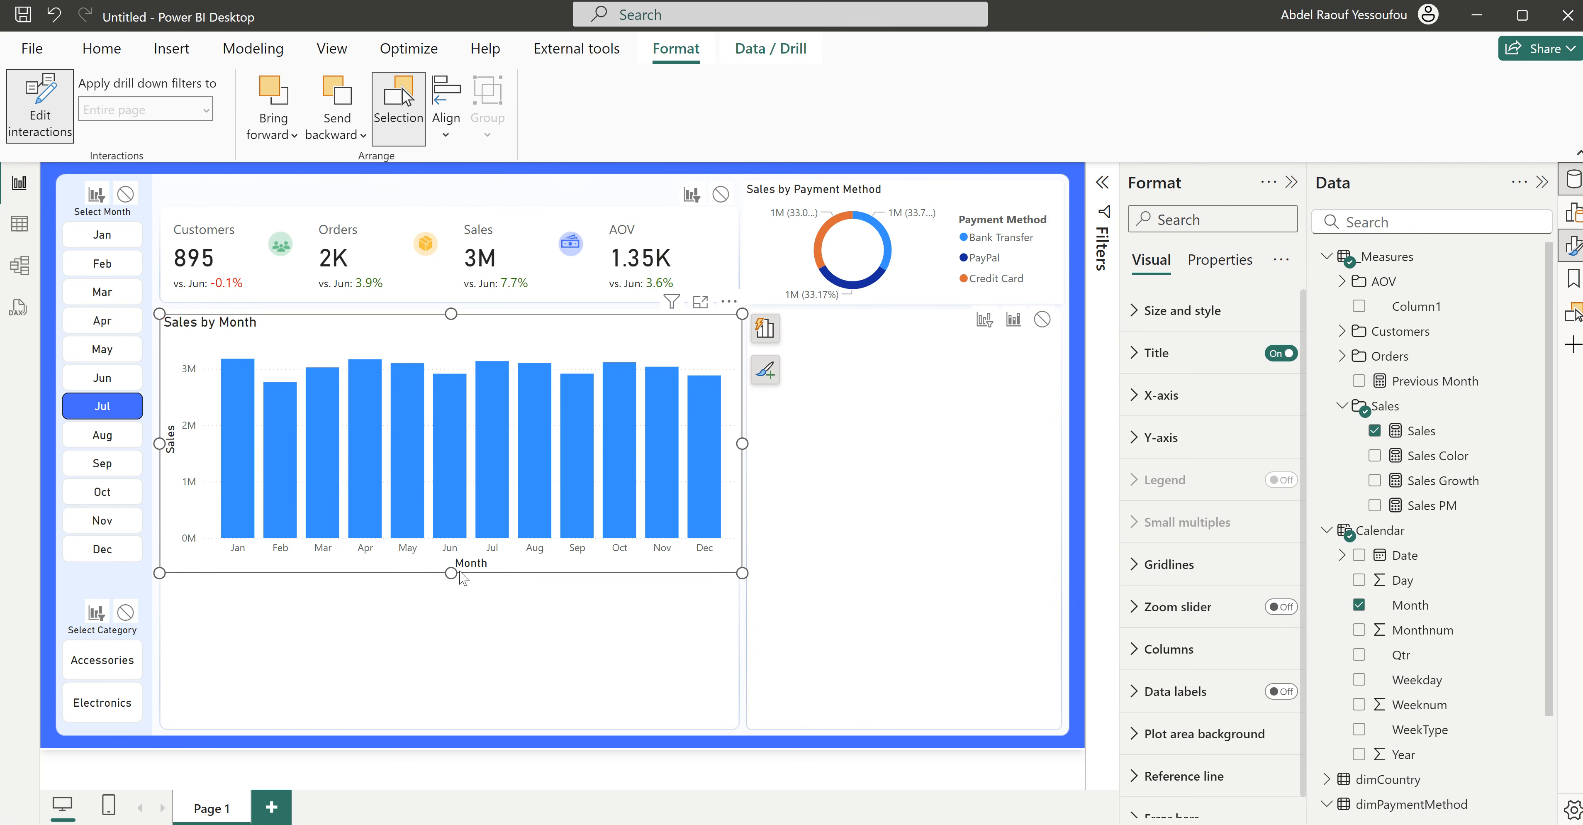
pyautogui.moveTo(447, 573); pyautogui.dragTo(429, 478)
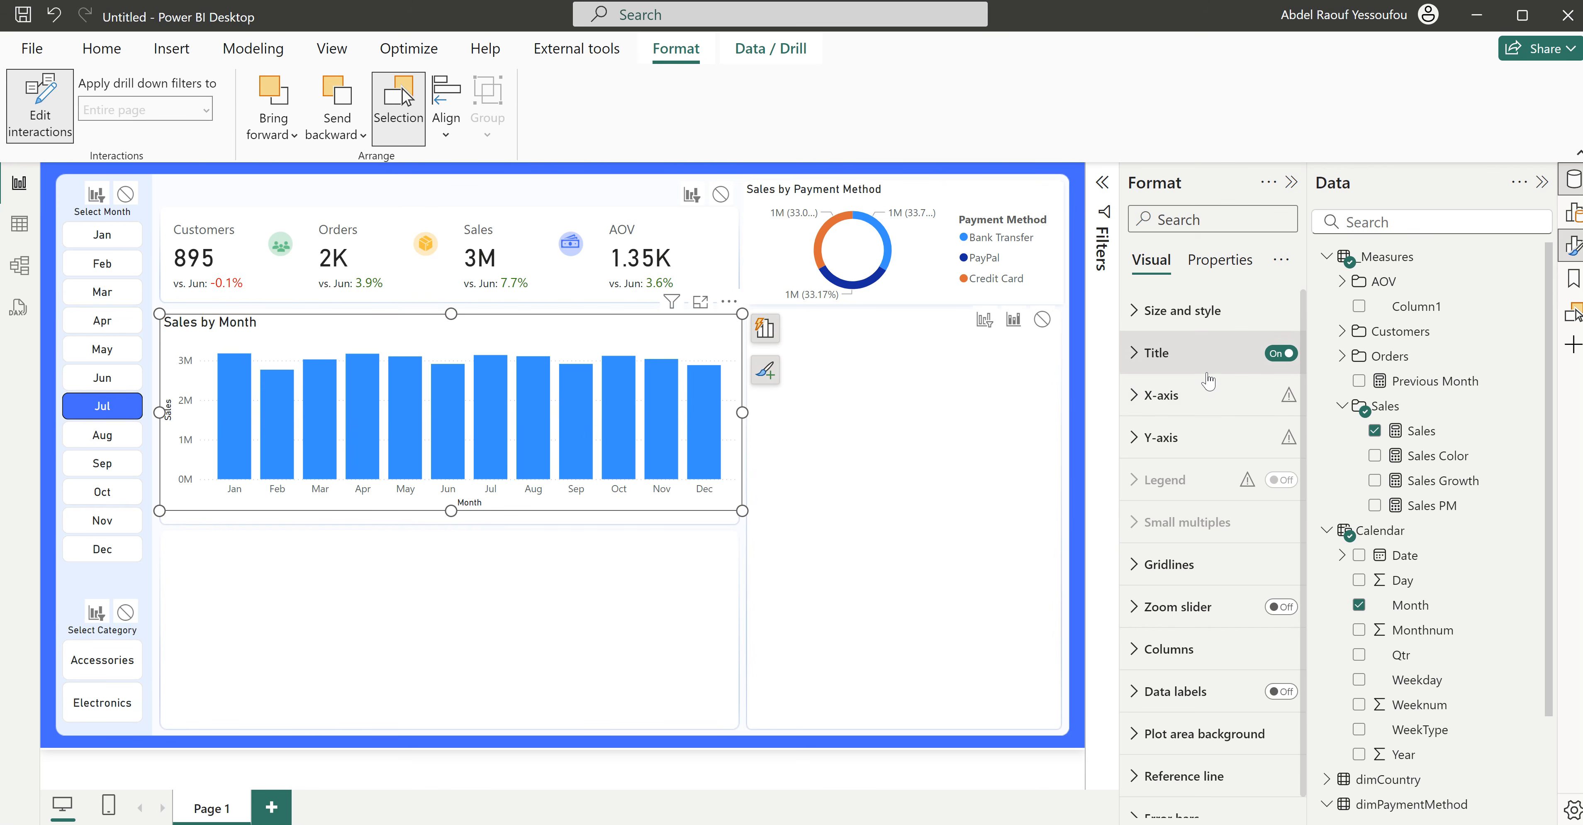
# Step: Reduce the font size of the Sales by Month chart's title by one increment
pyautogui.click(1186, 353)
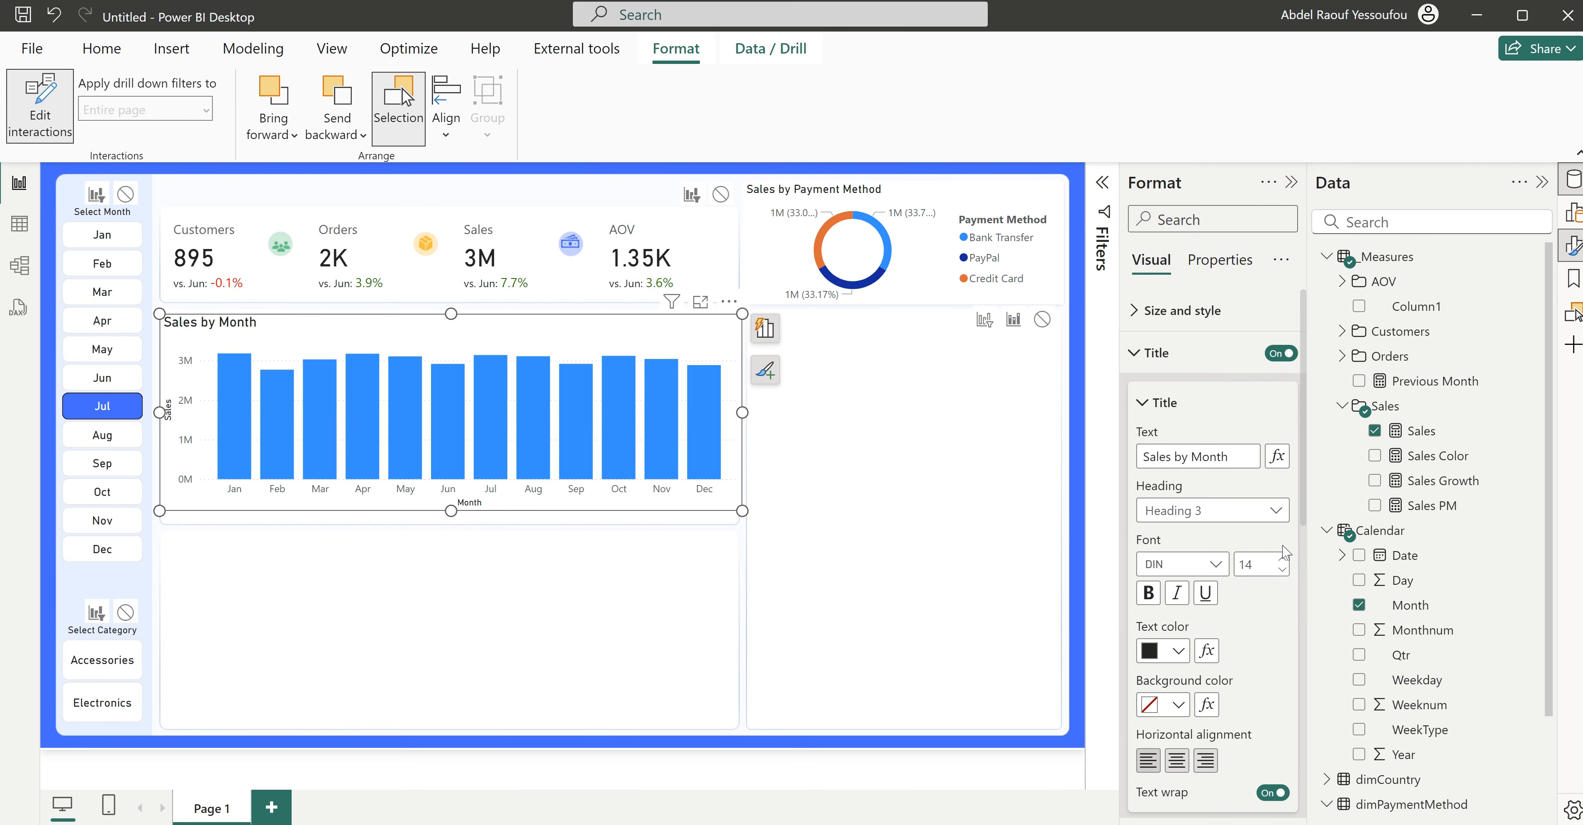
pyautogui.click(1282, 577)
pyautogui.click(1154, 357)
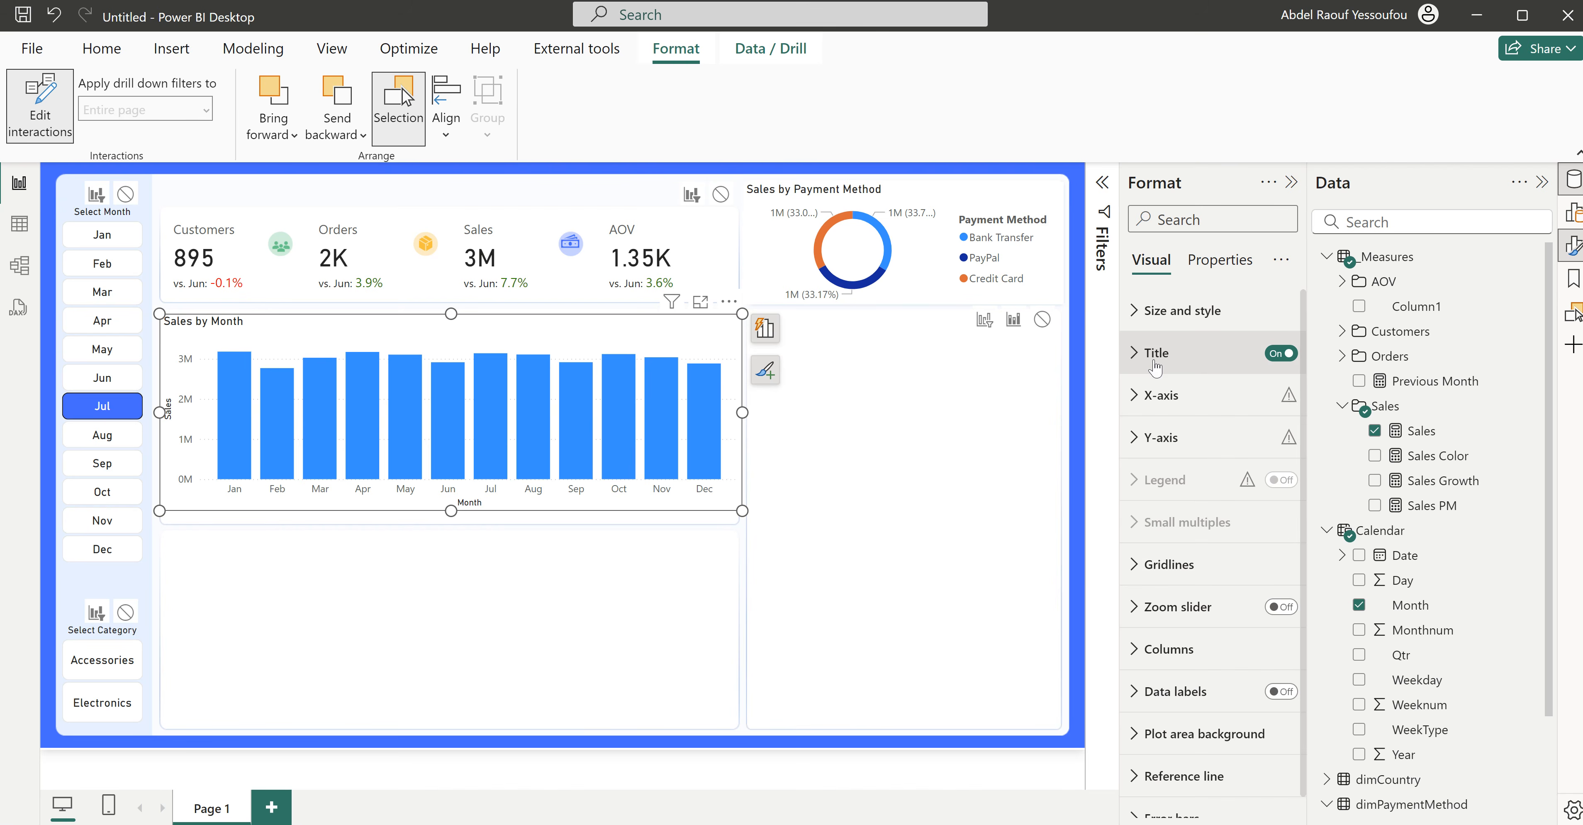
# Step: Turn off the X-axis and Y-axis titles of the Sales by Month chart
pyautogui.click(1159, 399)
pyautogui.click(1271, 731)
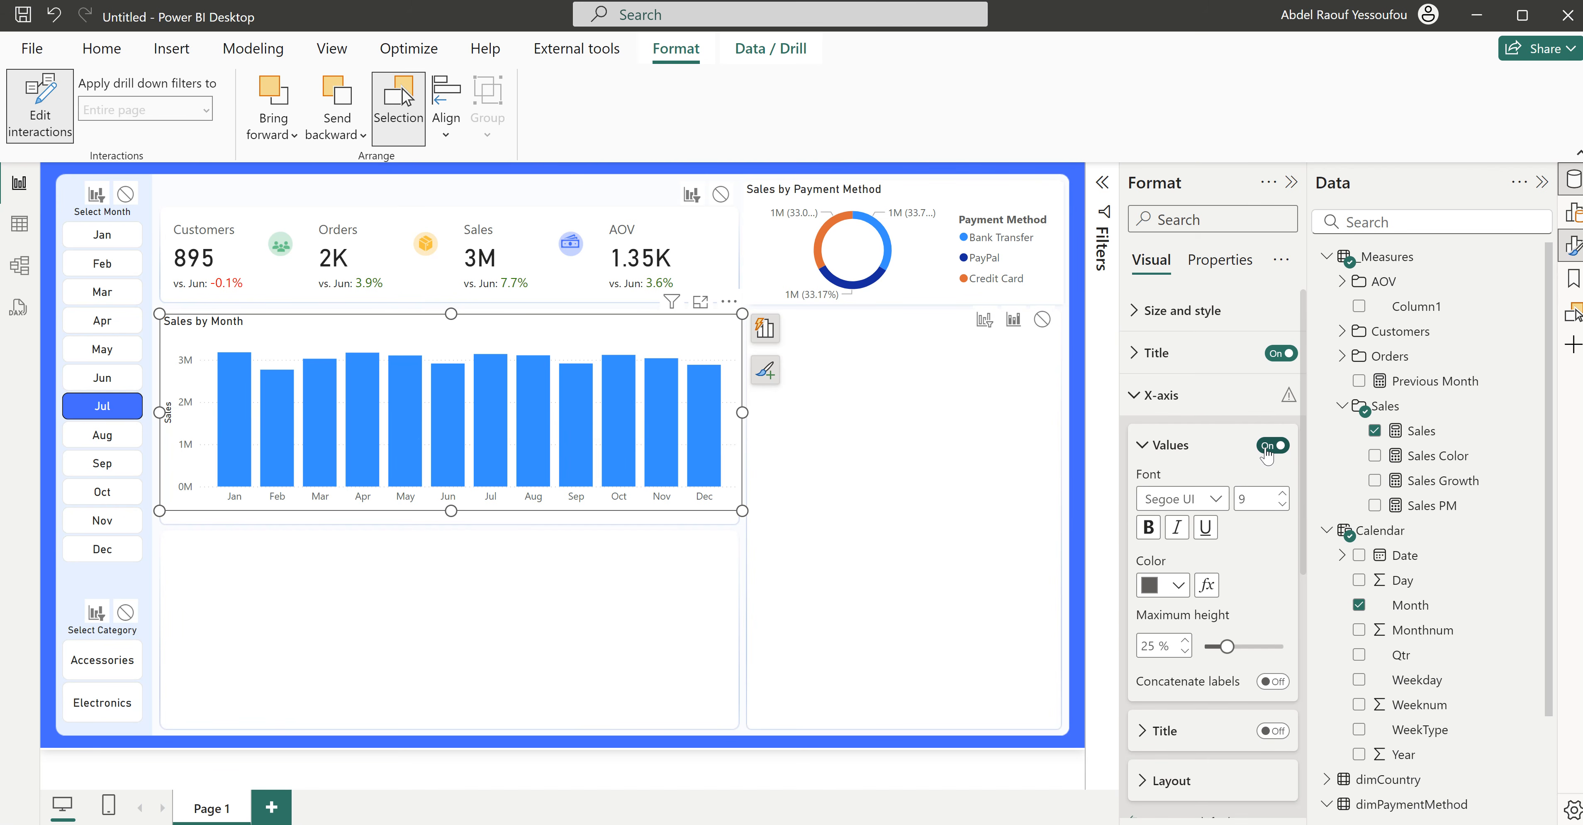
pyautogui.click(1155, 397)
pyautogui.click(1157, 438)
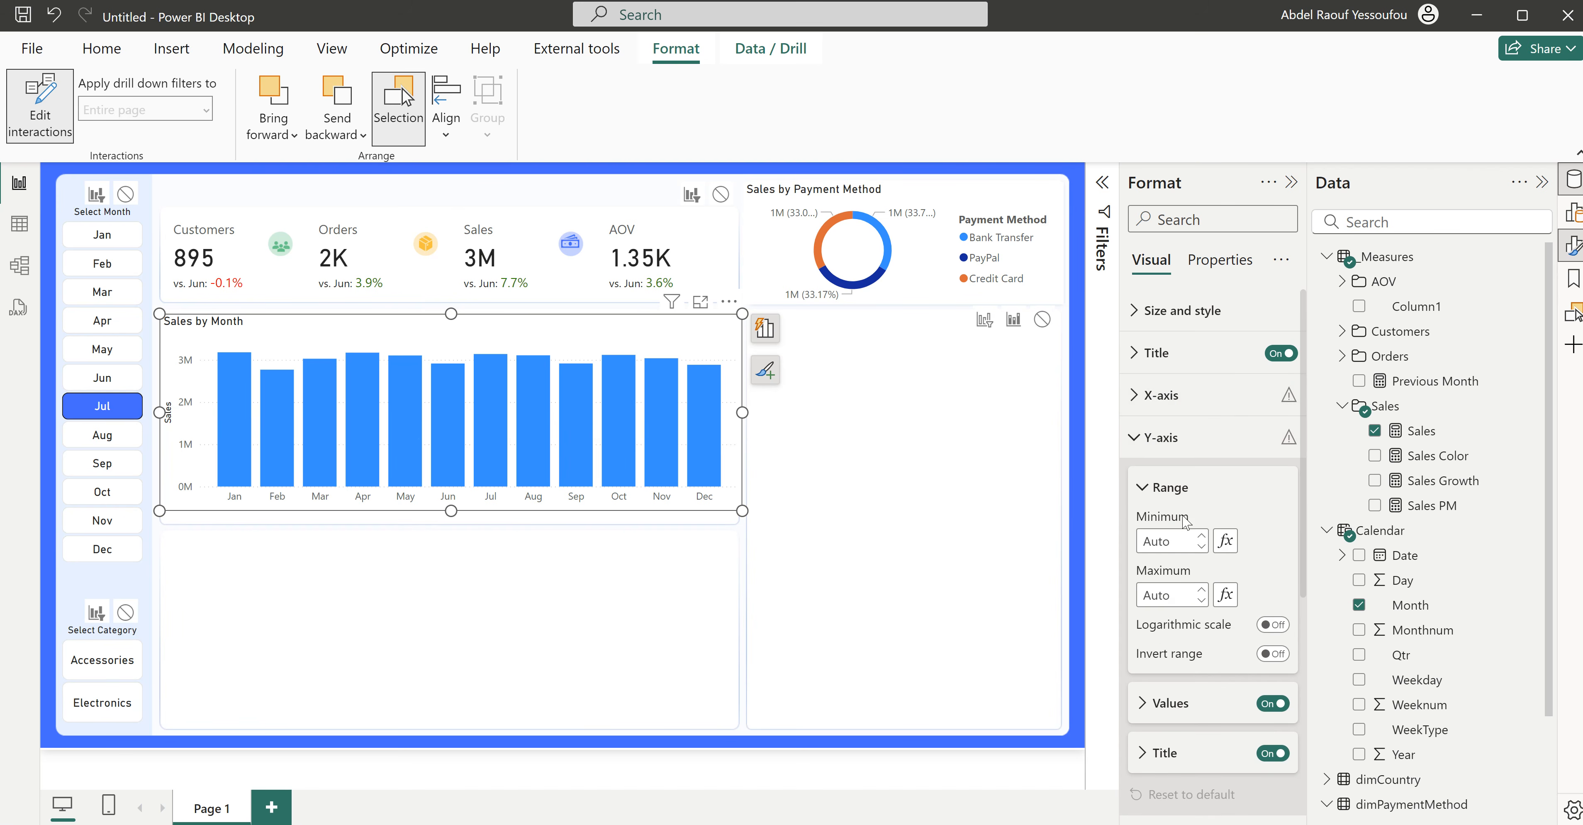
pyautogui.click(1273, 753)
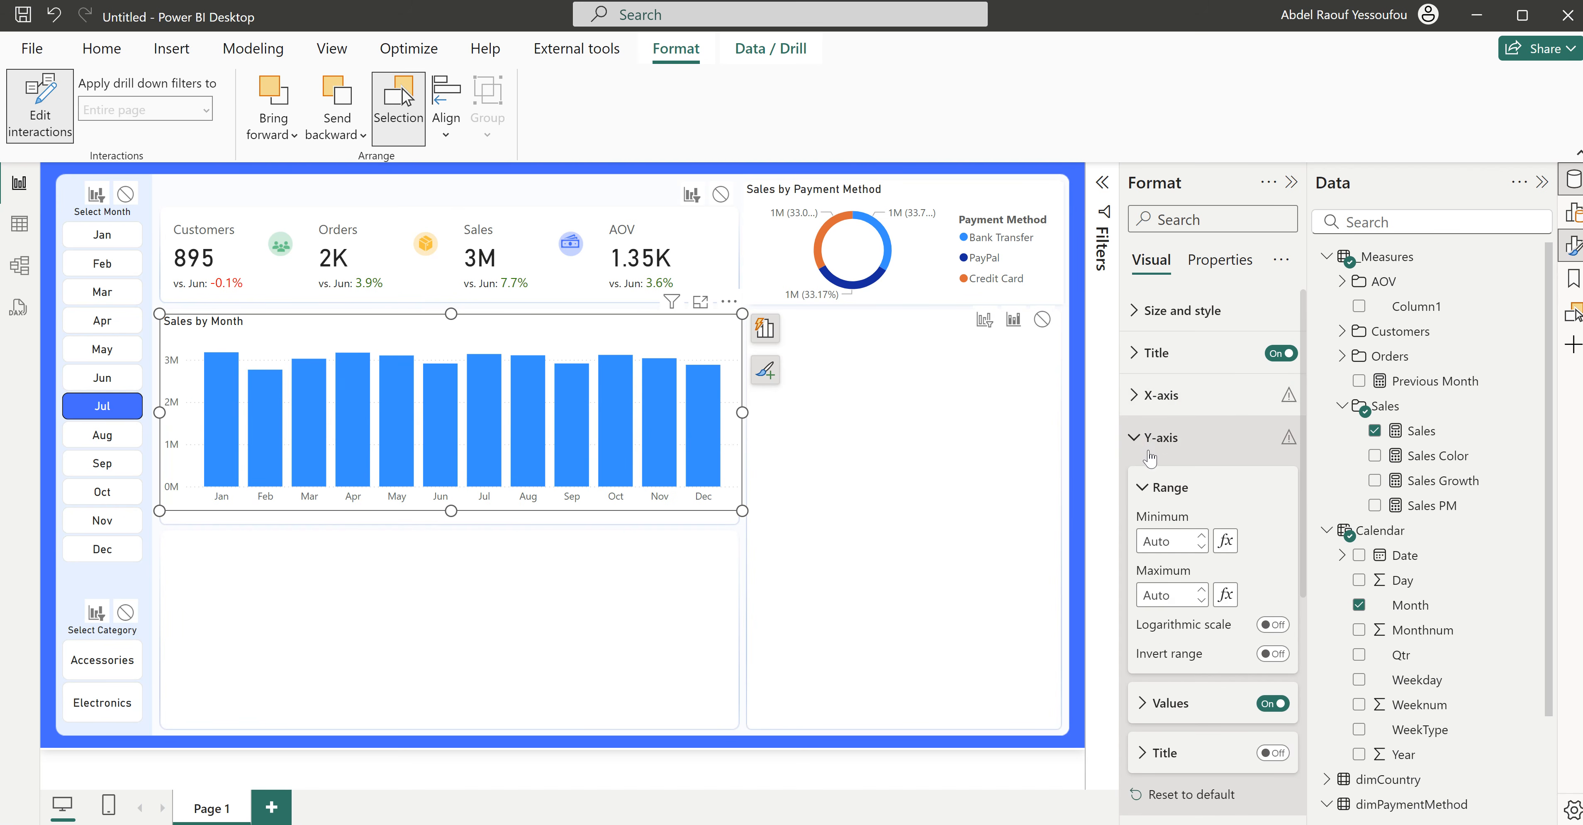
pyautogui.click(1149, 448)
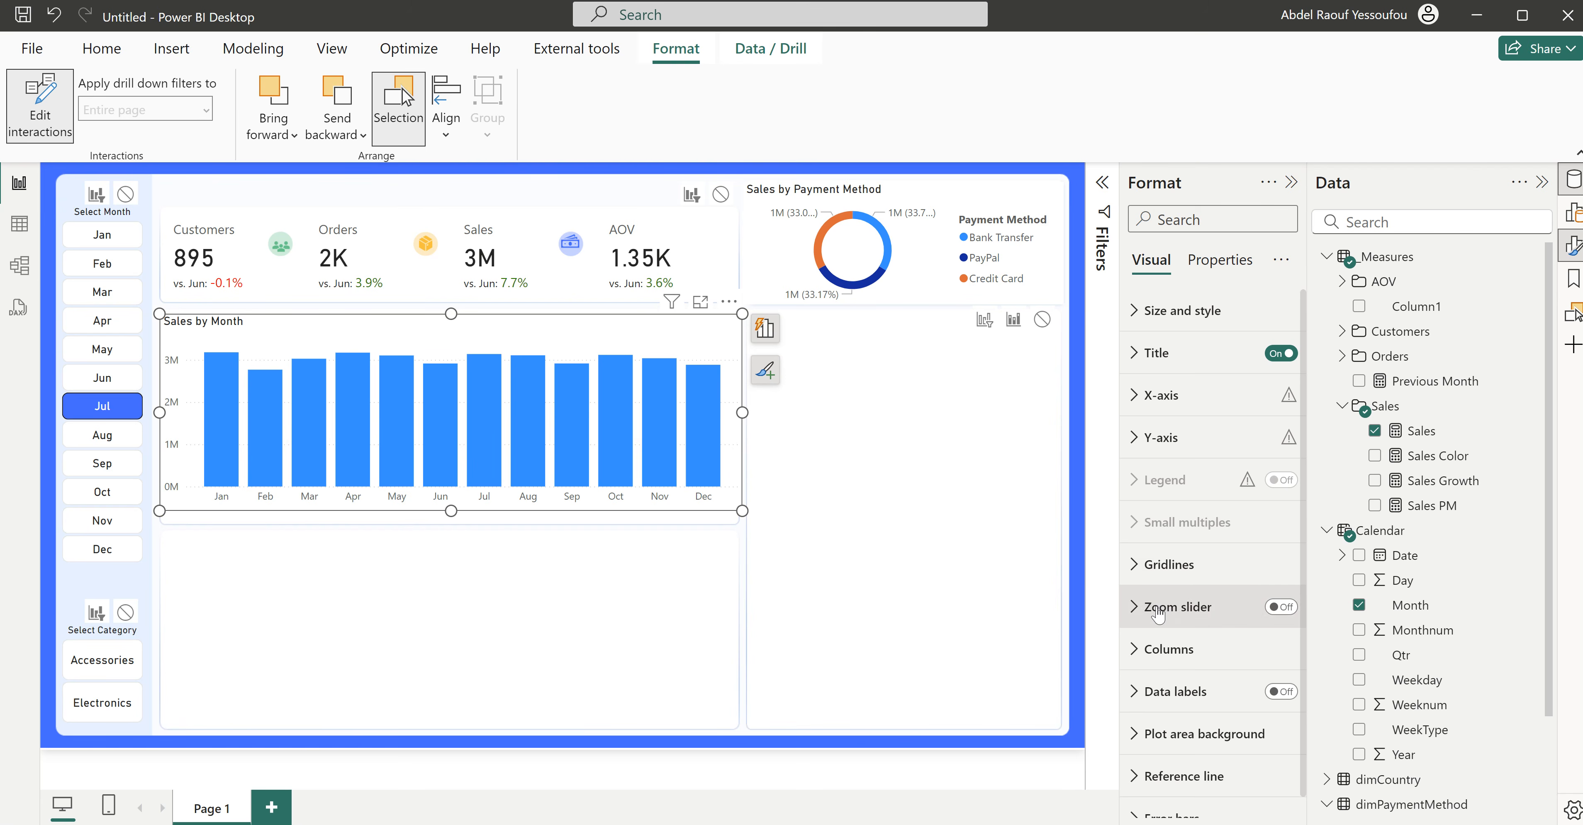
# Step: Recolor all columns of the Sales by Month chart to the darker blue that matches the dashboard's frame
pyautogui.click(1168, 649)
pyautogui.scroll(-5, 1186, 617)
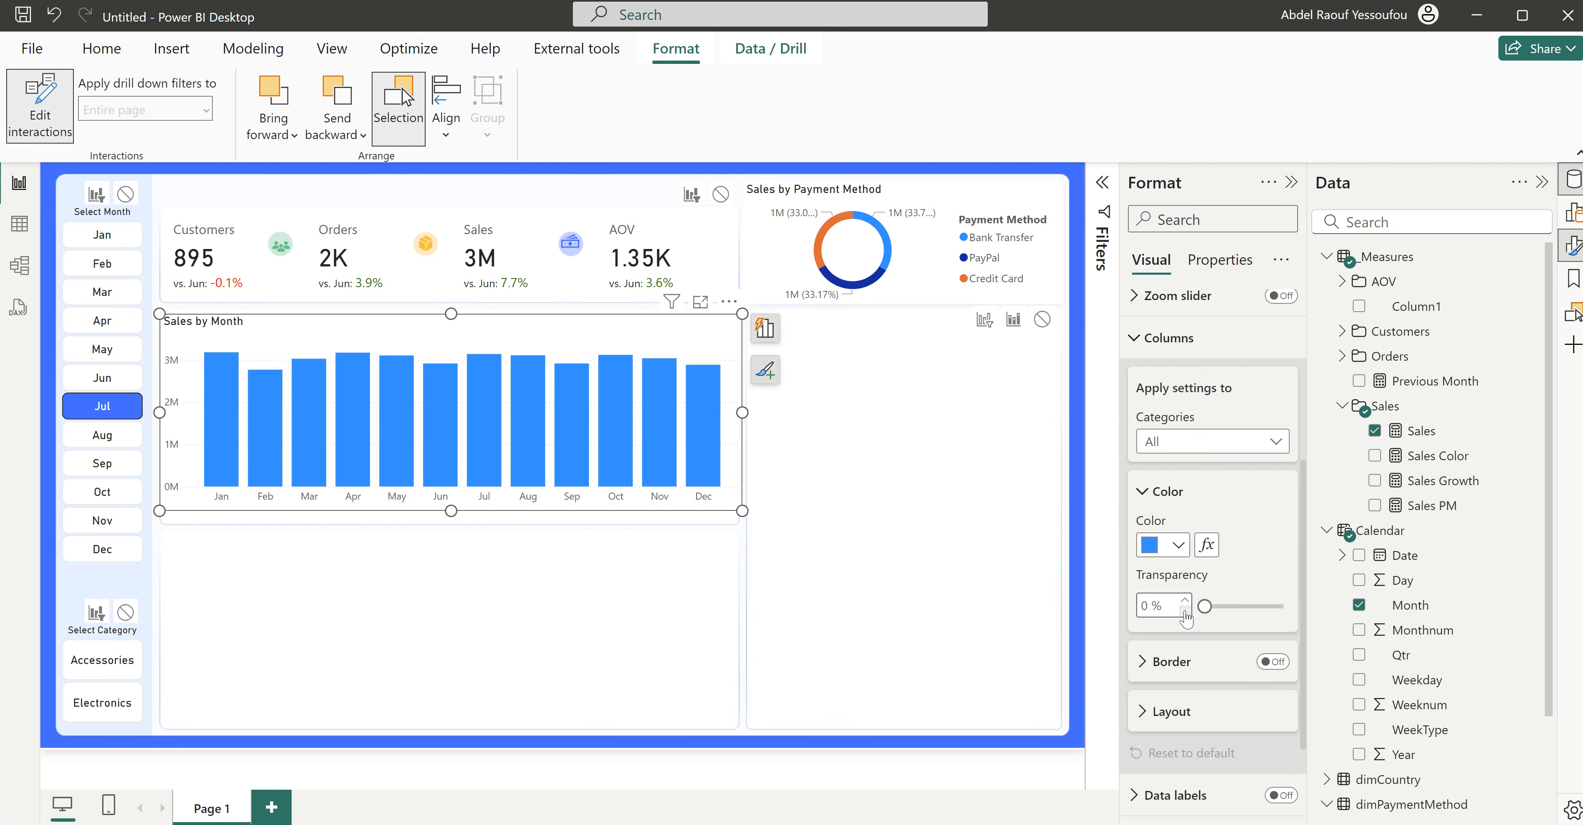
pyautogui.click(1177, 544)
pyautogui.click(1220, 460)
pyautogui.click(836, 458)
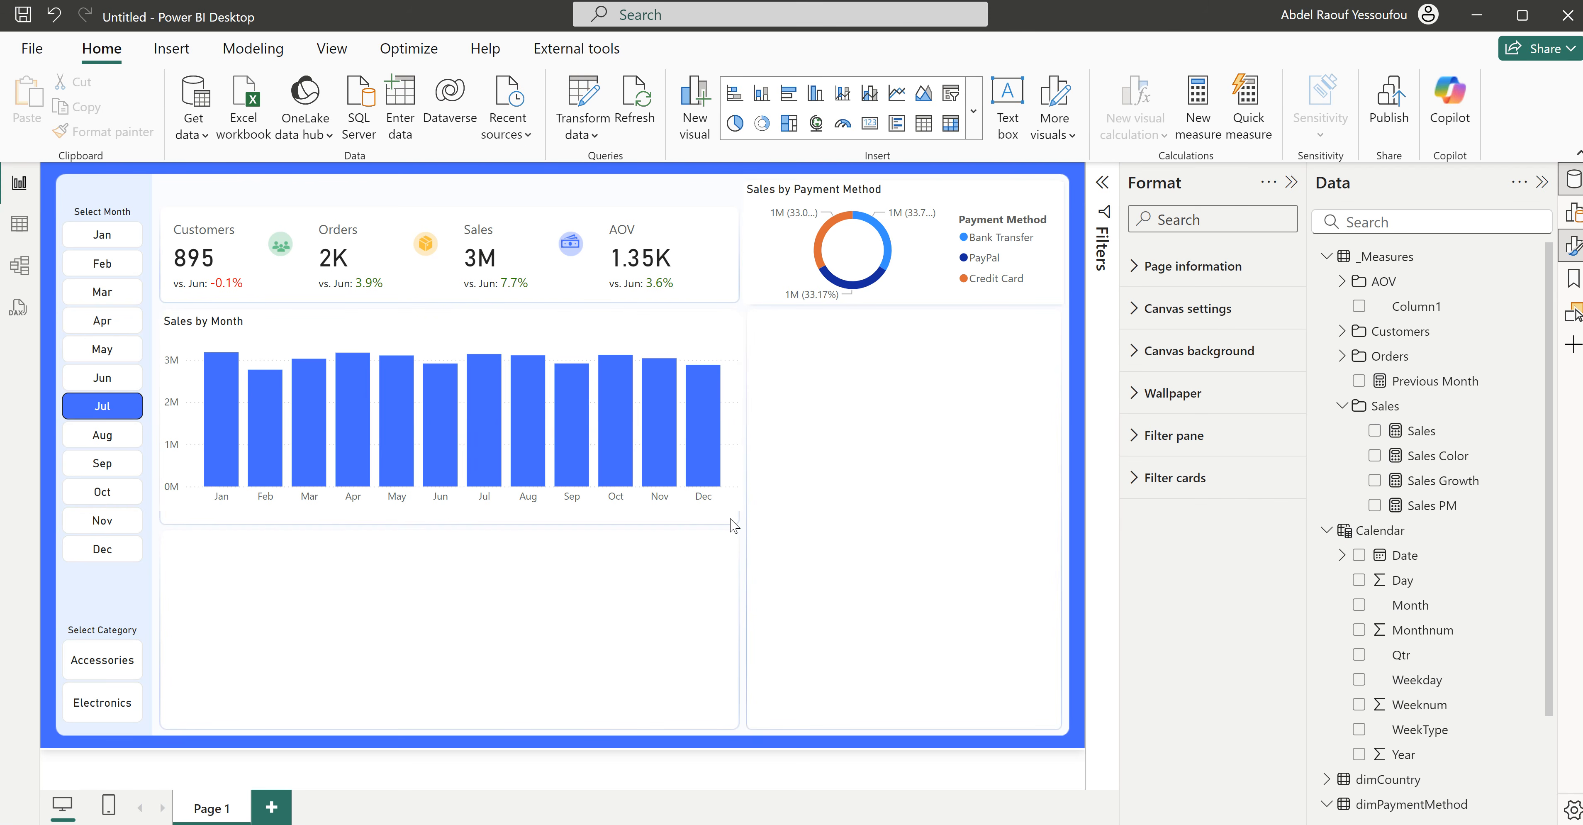
# Step: Turn off the background of the Sales by Month chart and deselect it
pyautogui.click(743, 419)
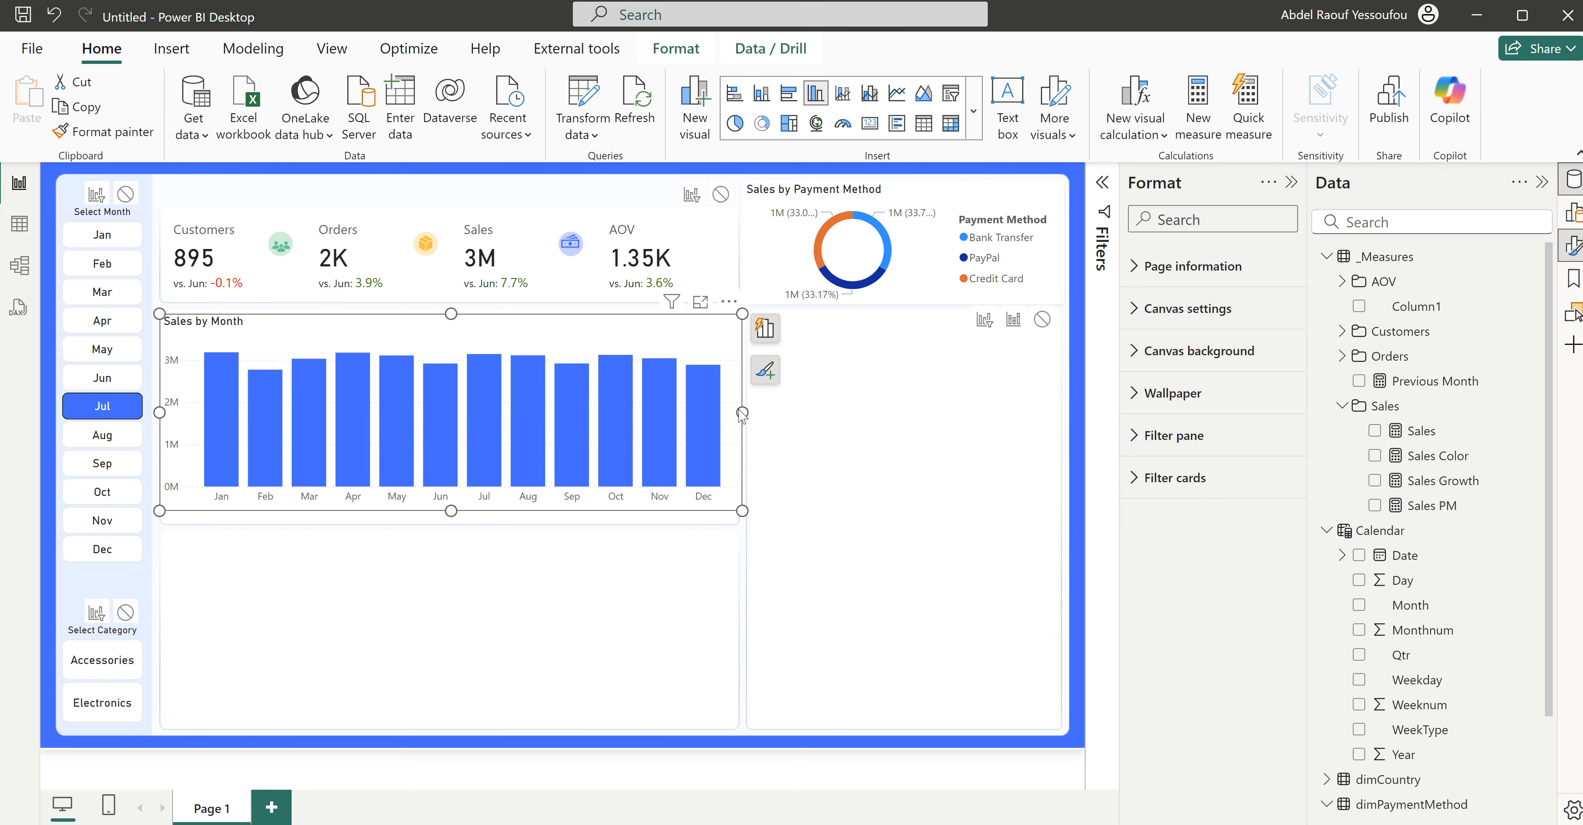
pyautogui.click(1171, 312)
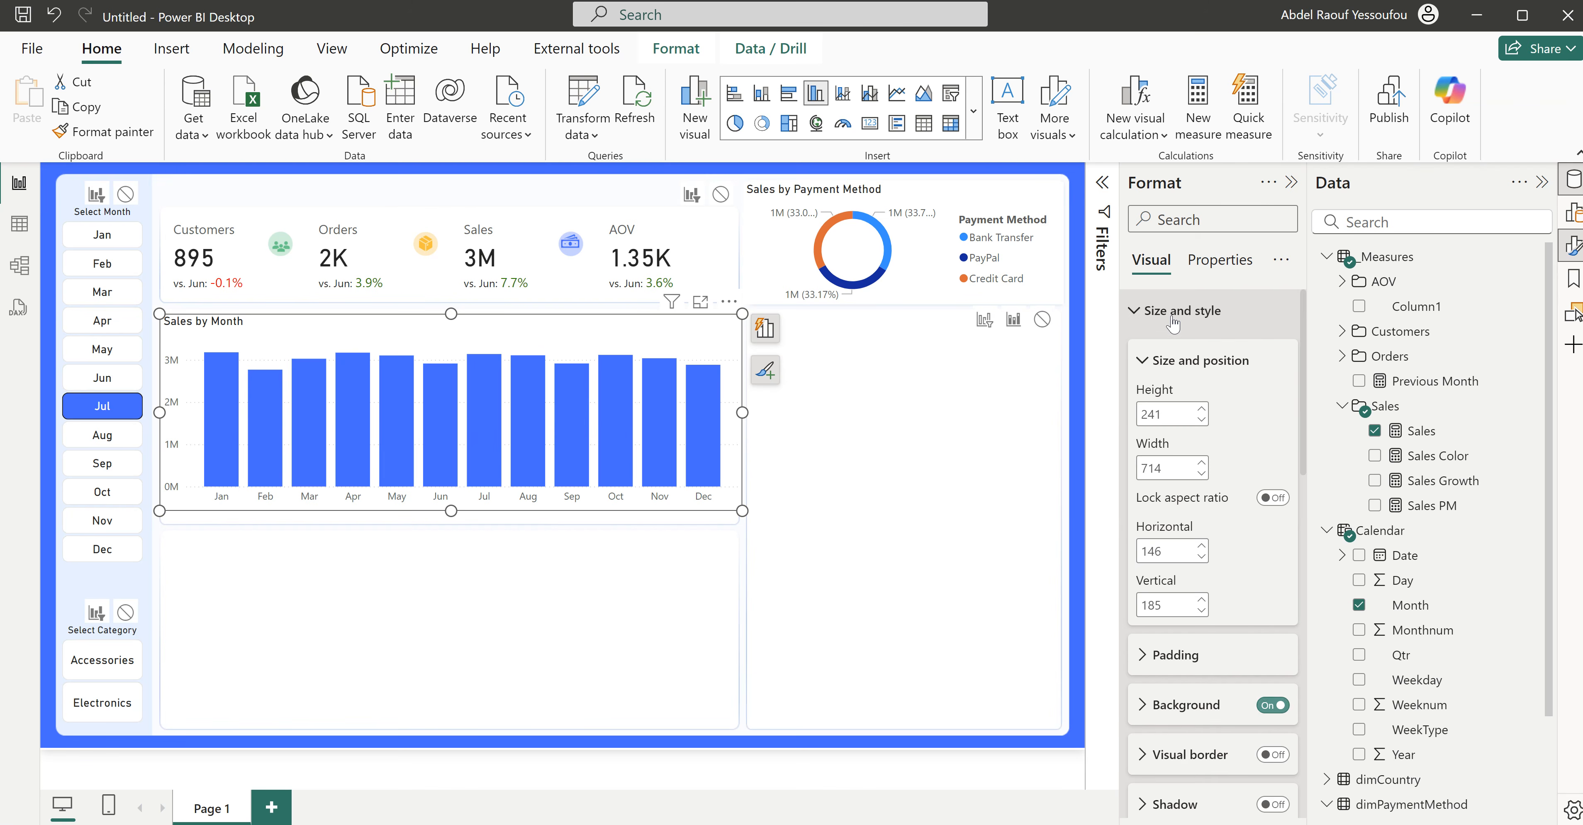
pyautogui.click(1271, 707)
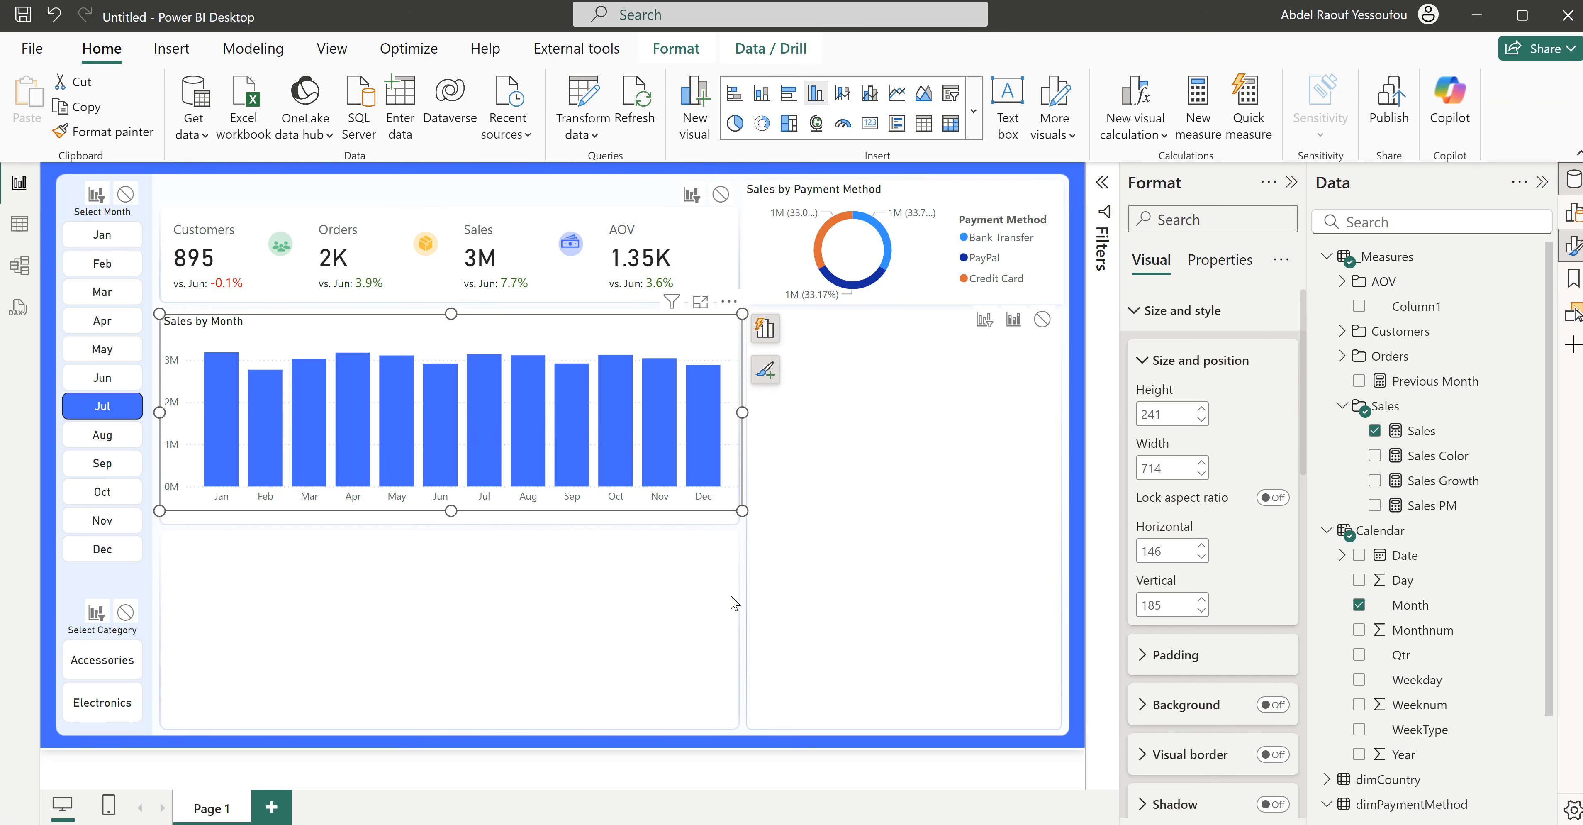
pyautogui.click(737, 566)
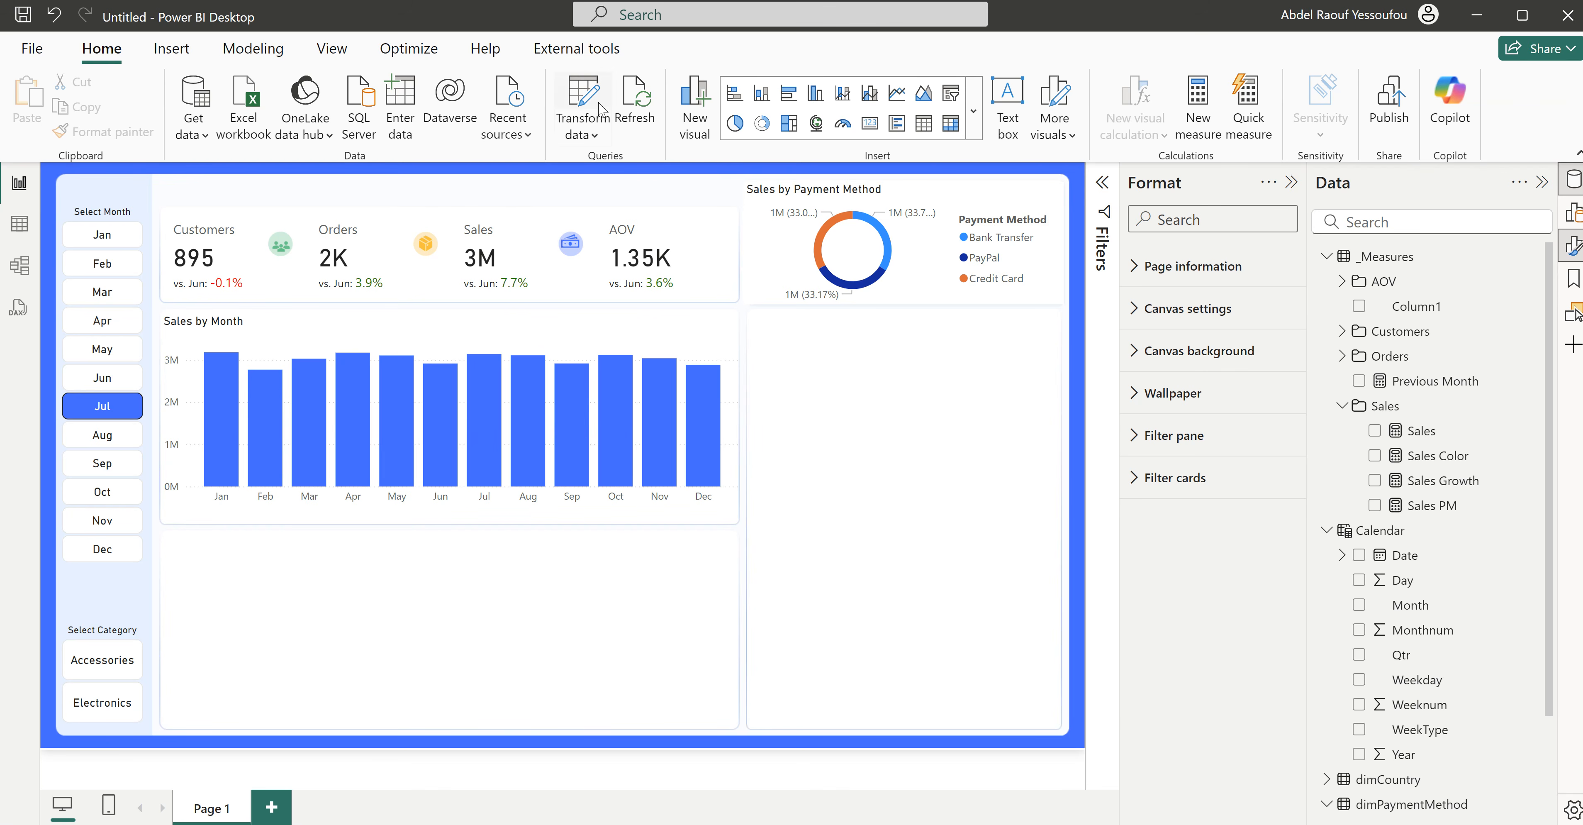
# Step: Begin adding a new parameter to the data model
pyautogui.click(263, 54)
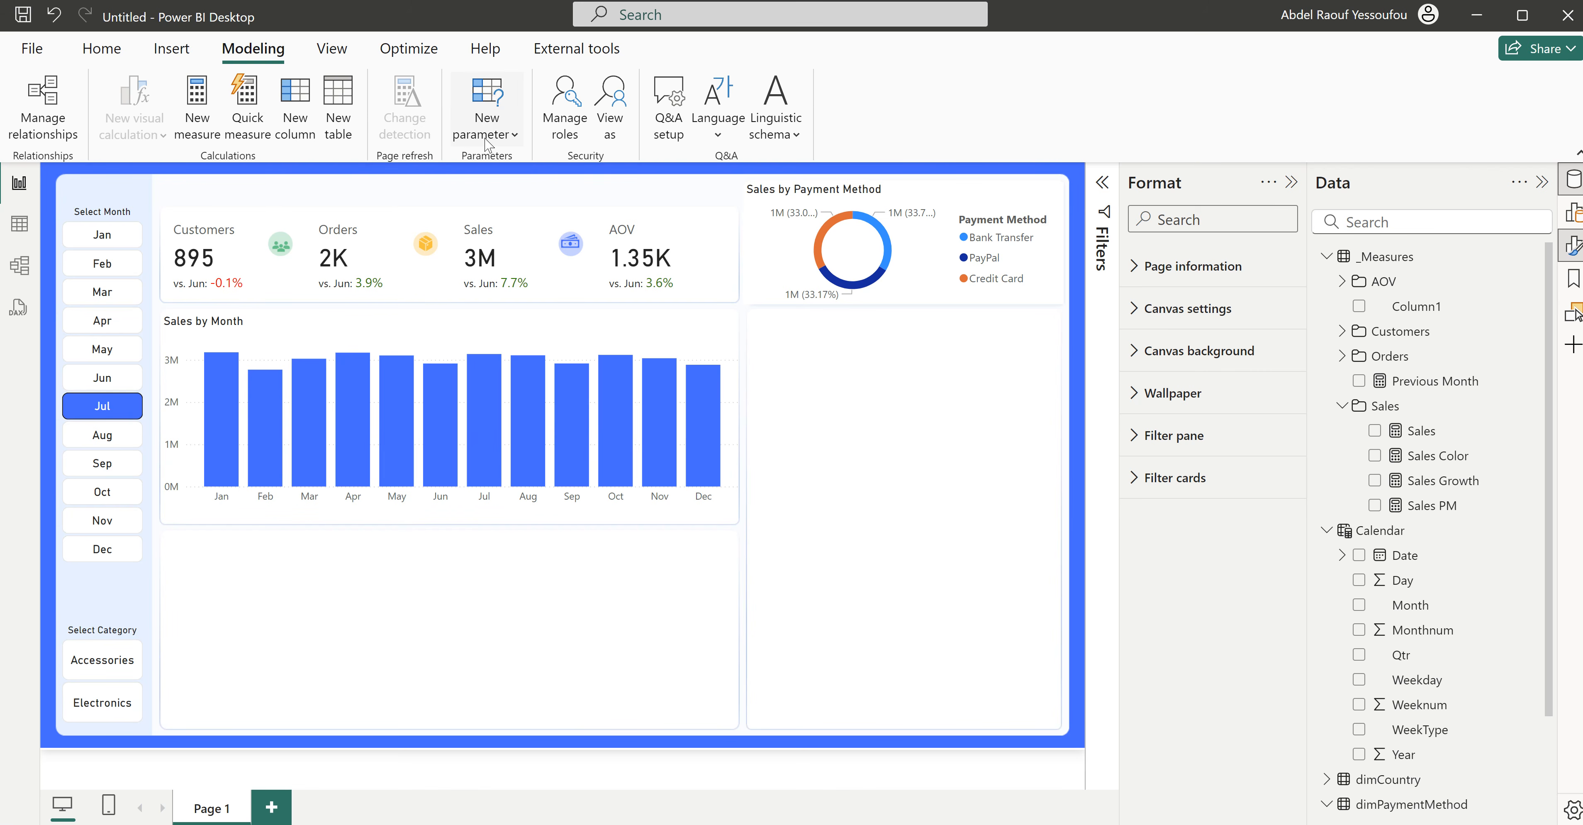
# Step: Create a whole-number numeric range parameter named Month Param from 1 to 12, with its slicer added to the page
pyautogui.click(503, 137)
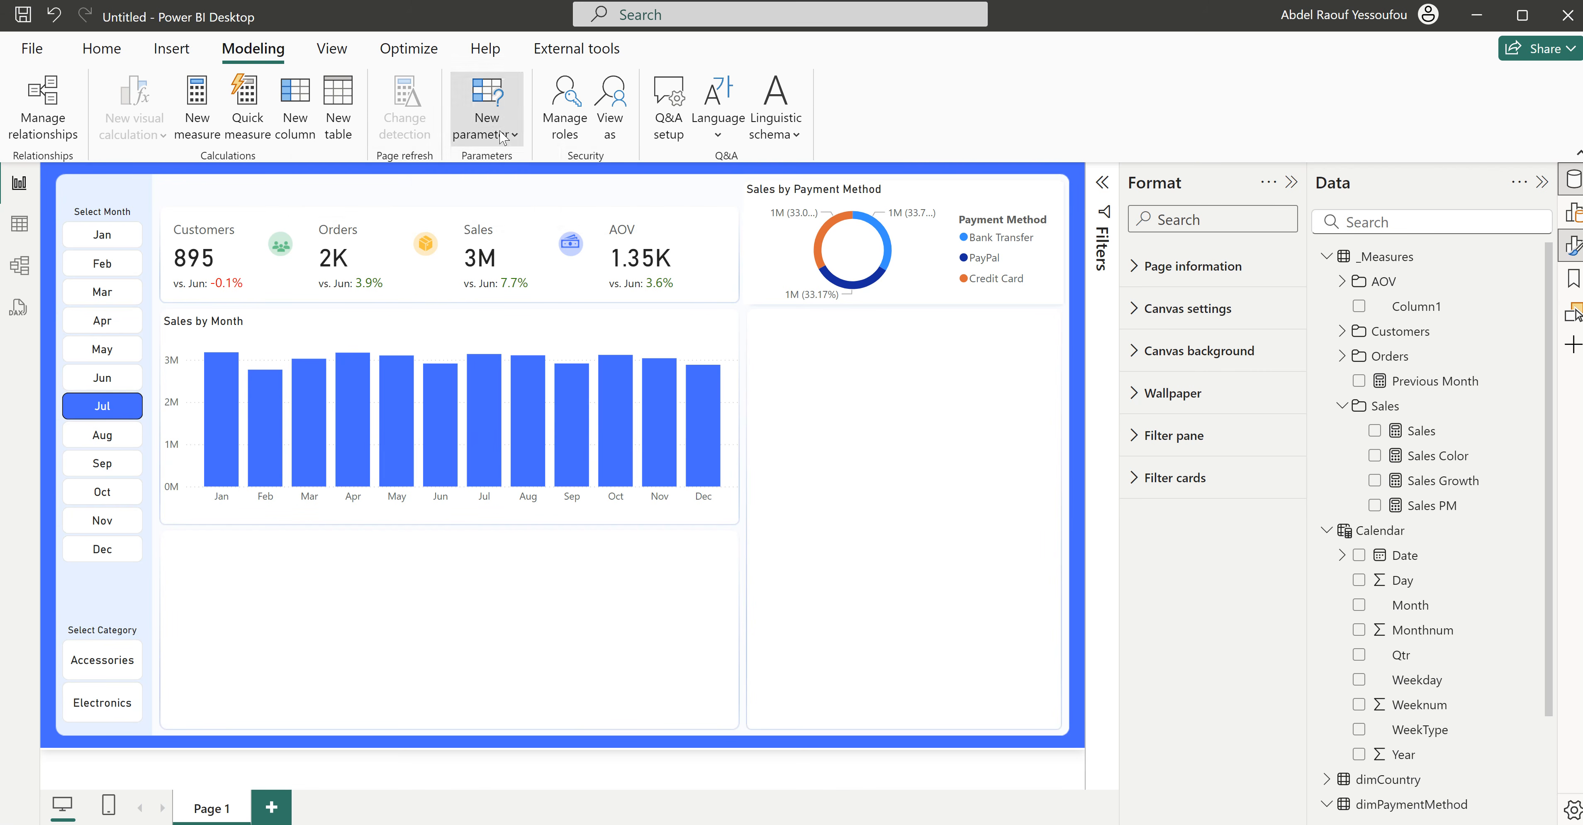
pyautogui.click(503, 173)
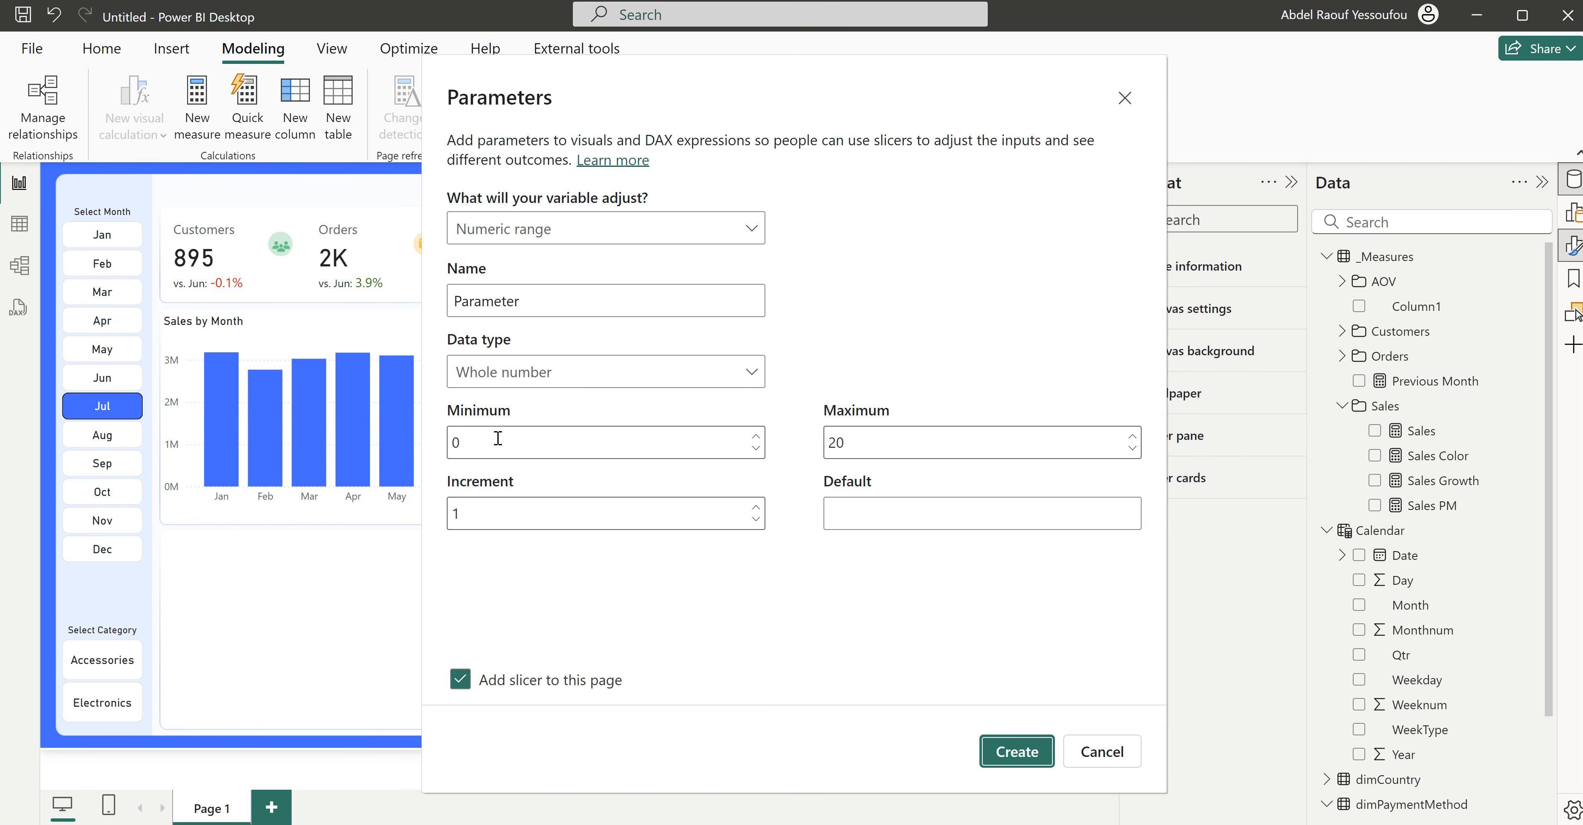
pyautogui.moveTo(521, 301); pyautogui.dragTo(445, 313)
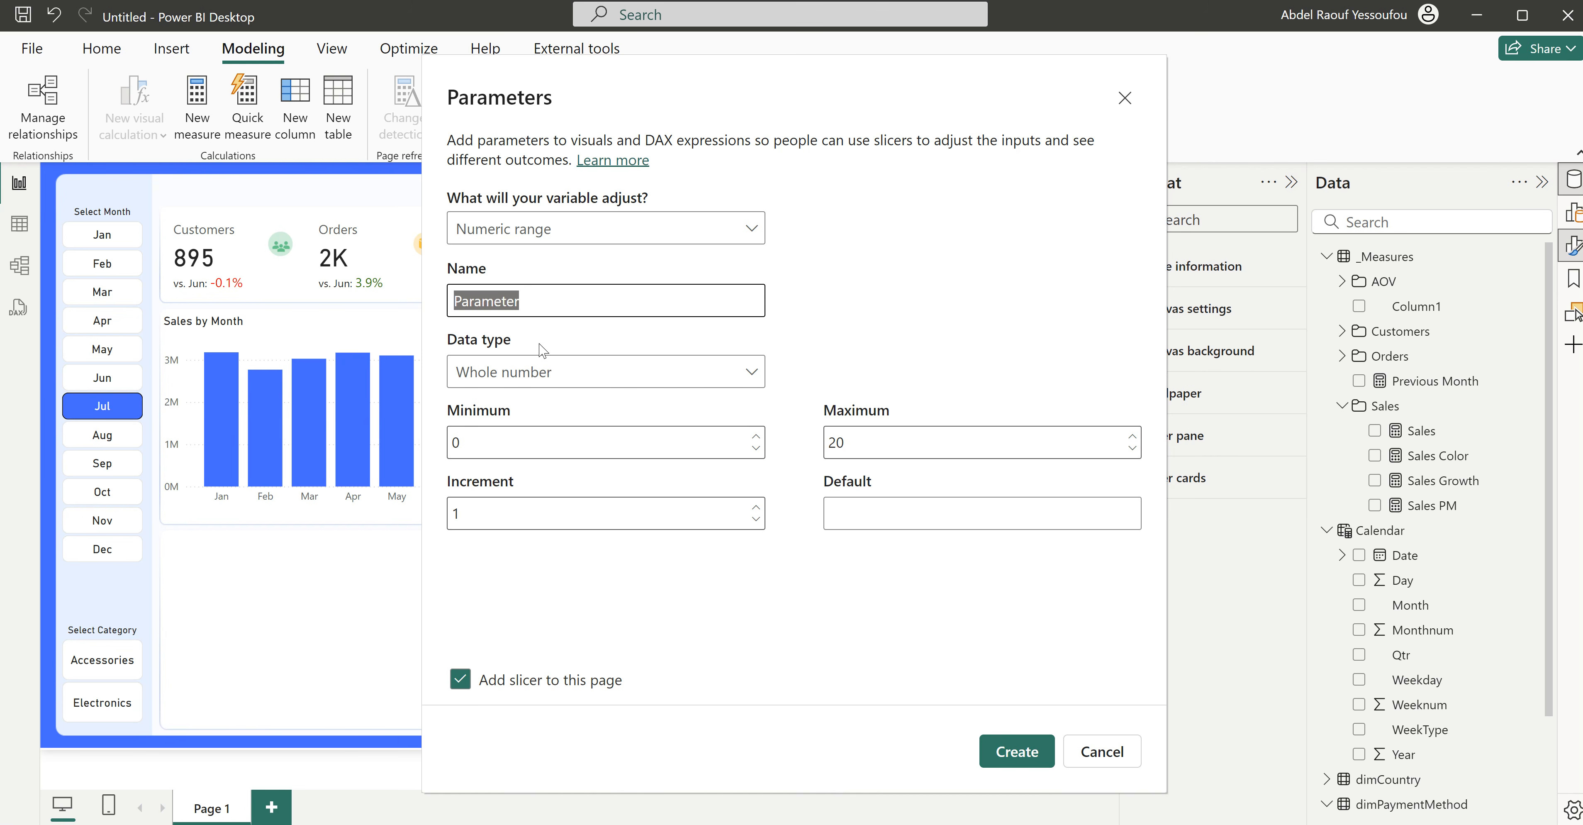
pyautogui.write('Month')
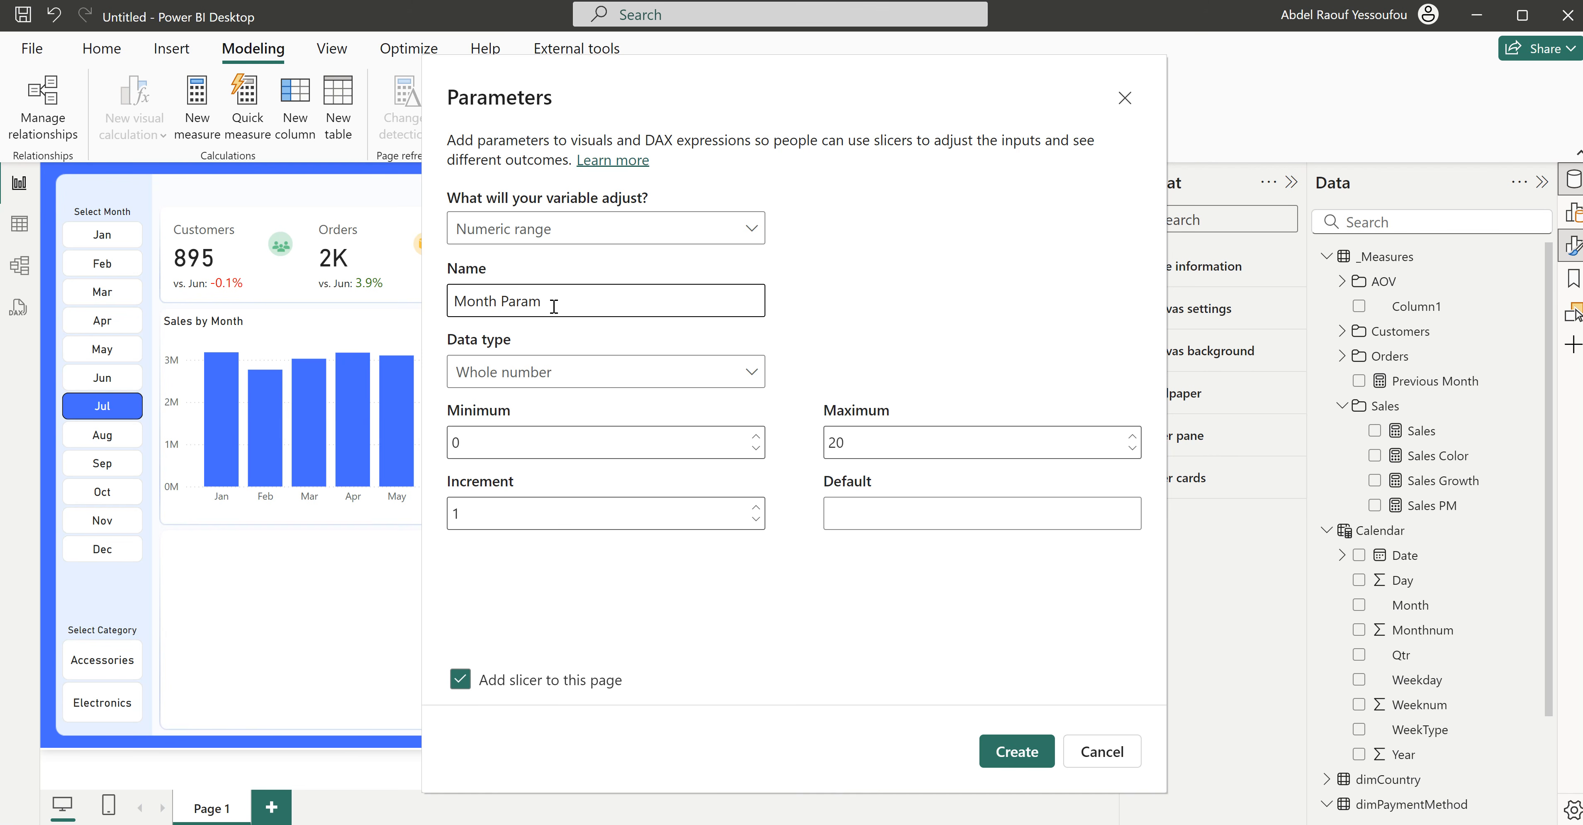
pyautogui.click(598, 445)
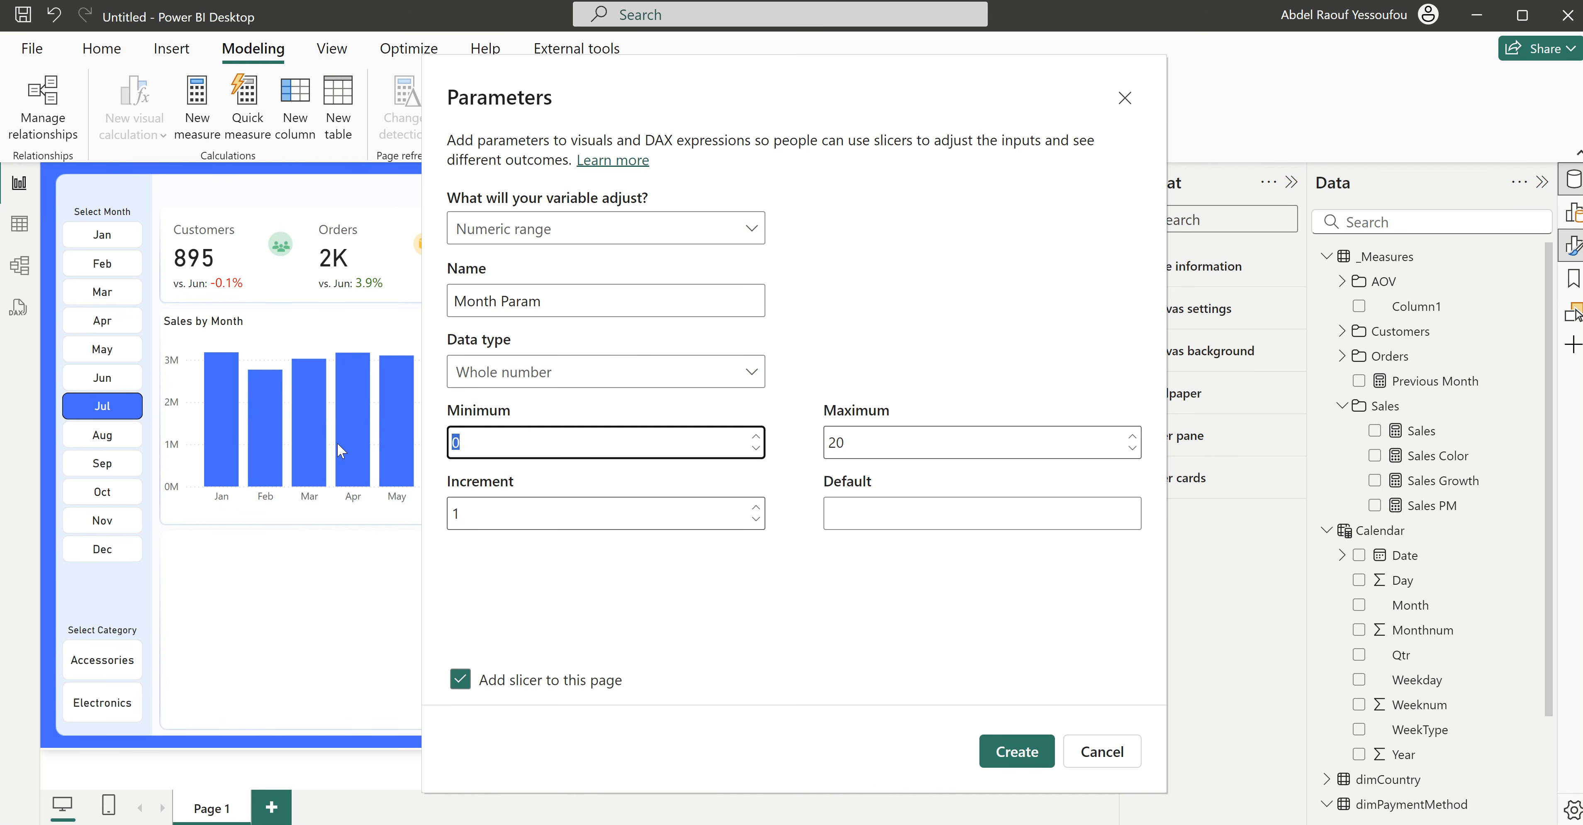
pyautogui.press('Tab')
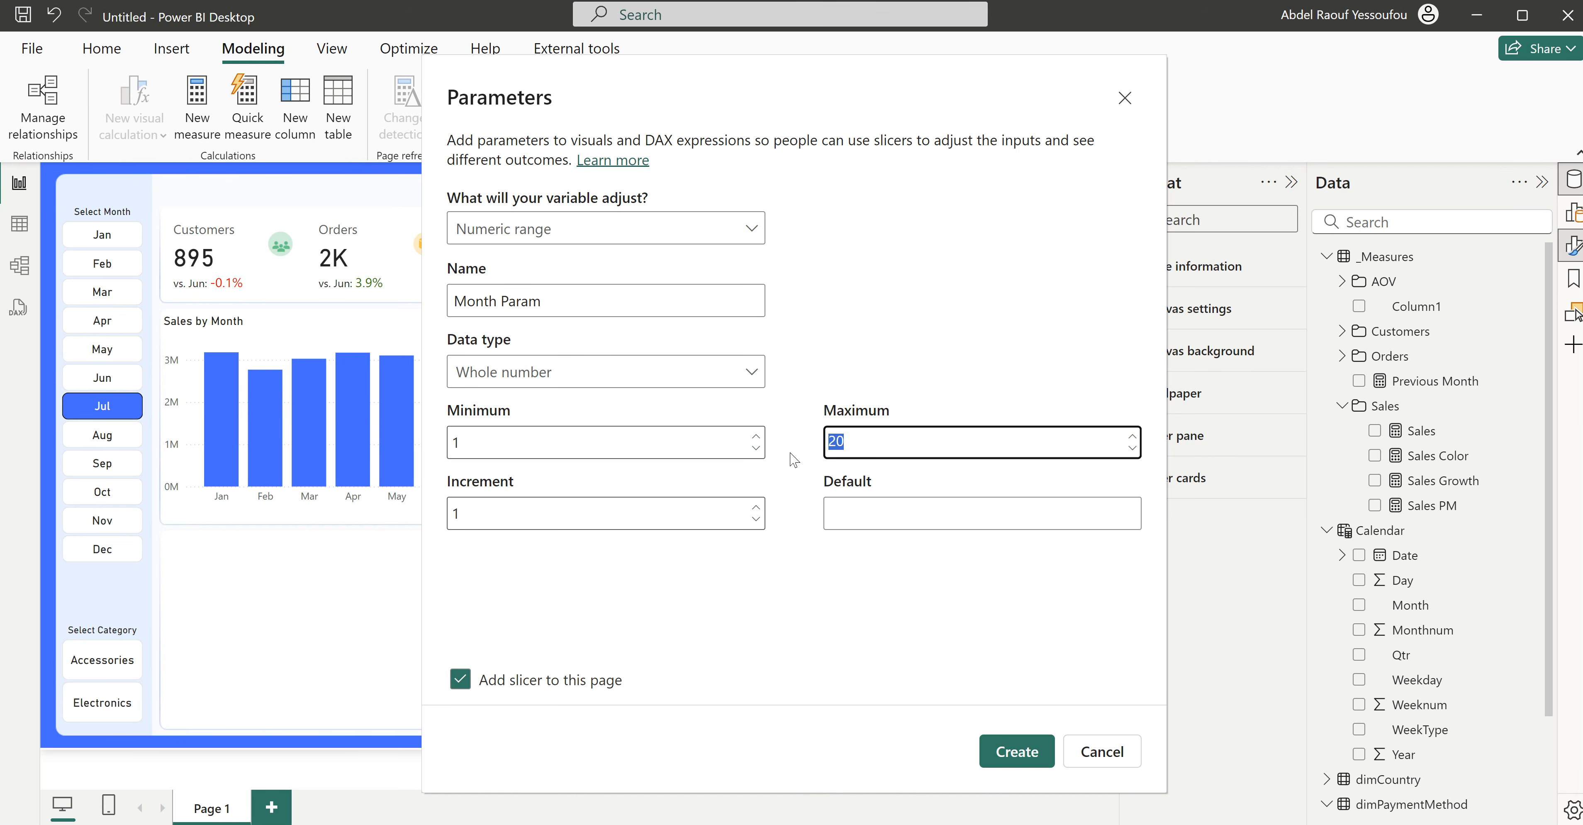
pyautogui.write('12')
pyautogui.click(1017, 753)
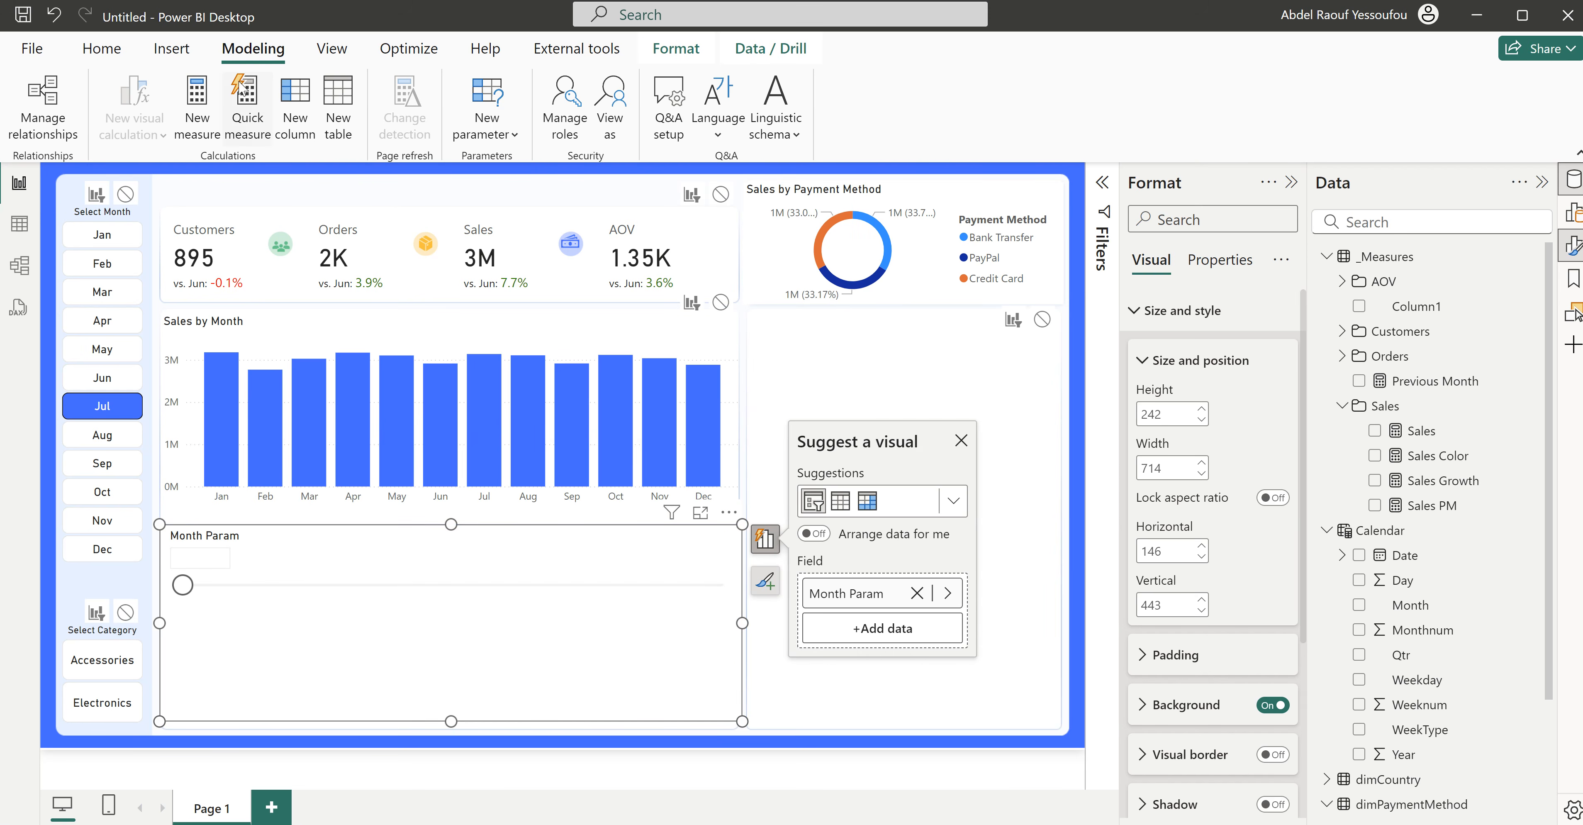
# Step: Convert the Month Param slider slicer into a button slicer
pyautogui.click(112, 53)
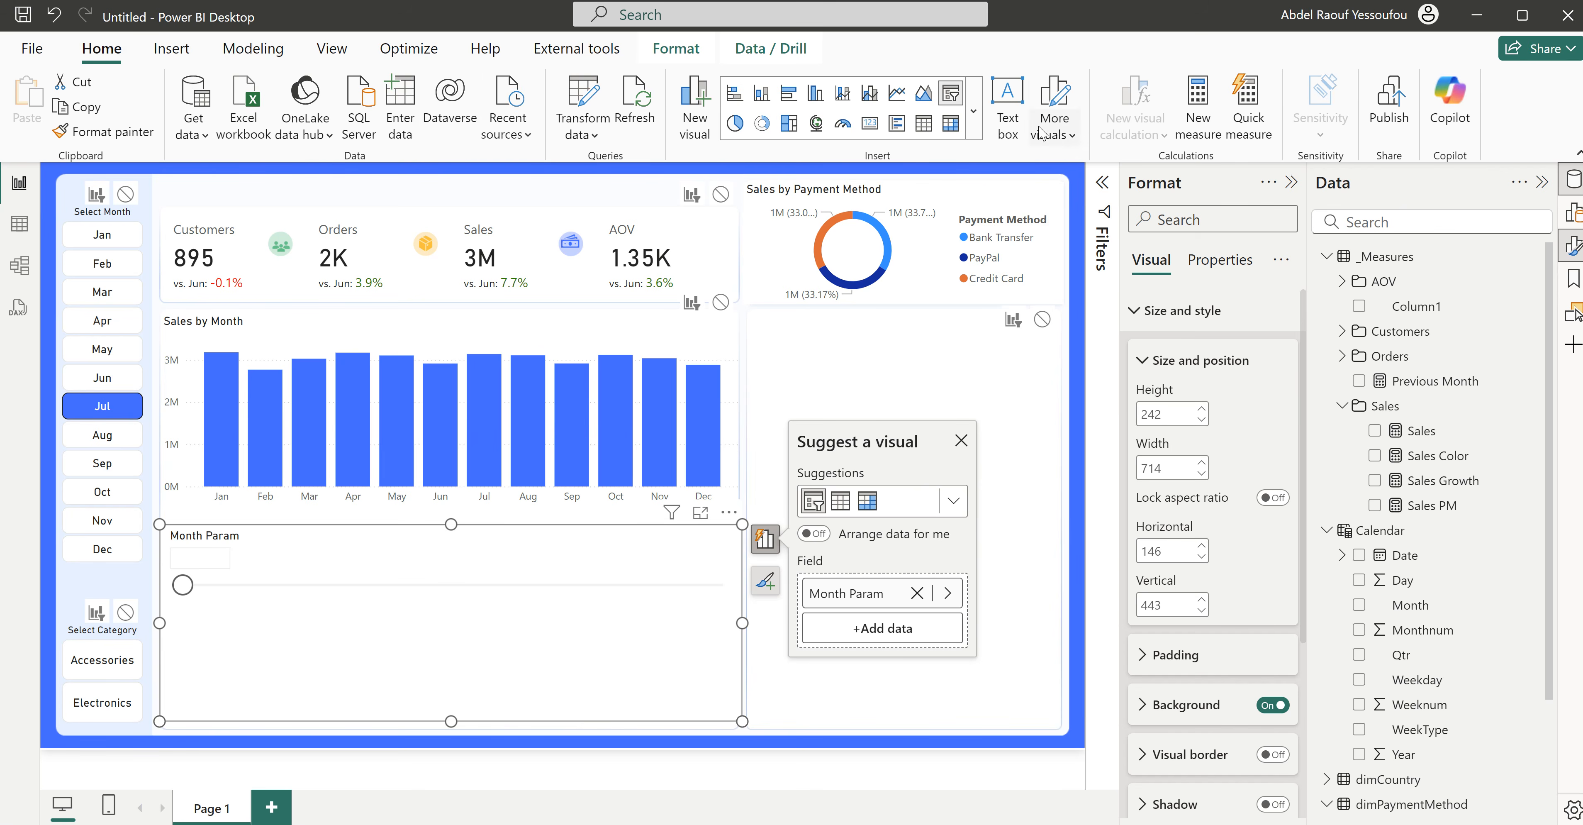
pyautogui.click(974, 117)
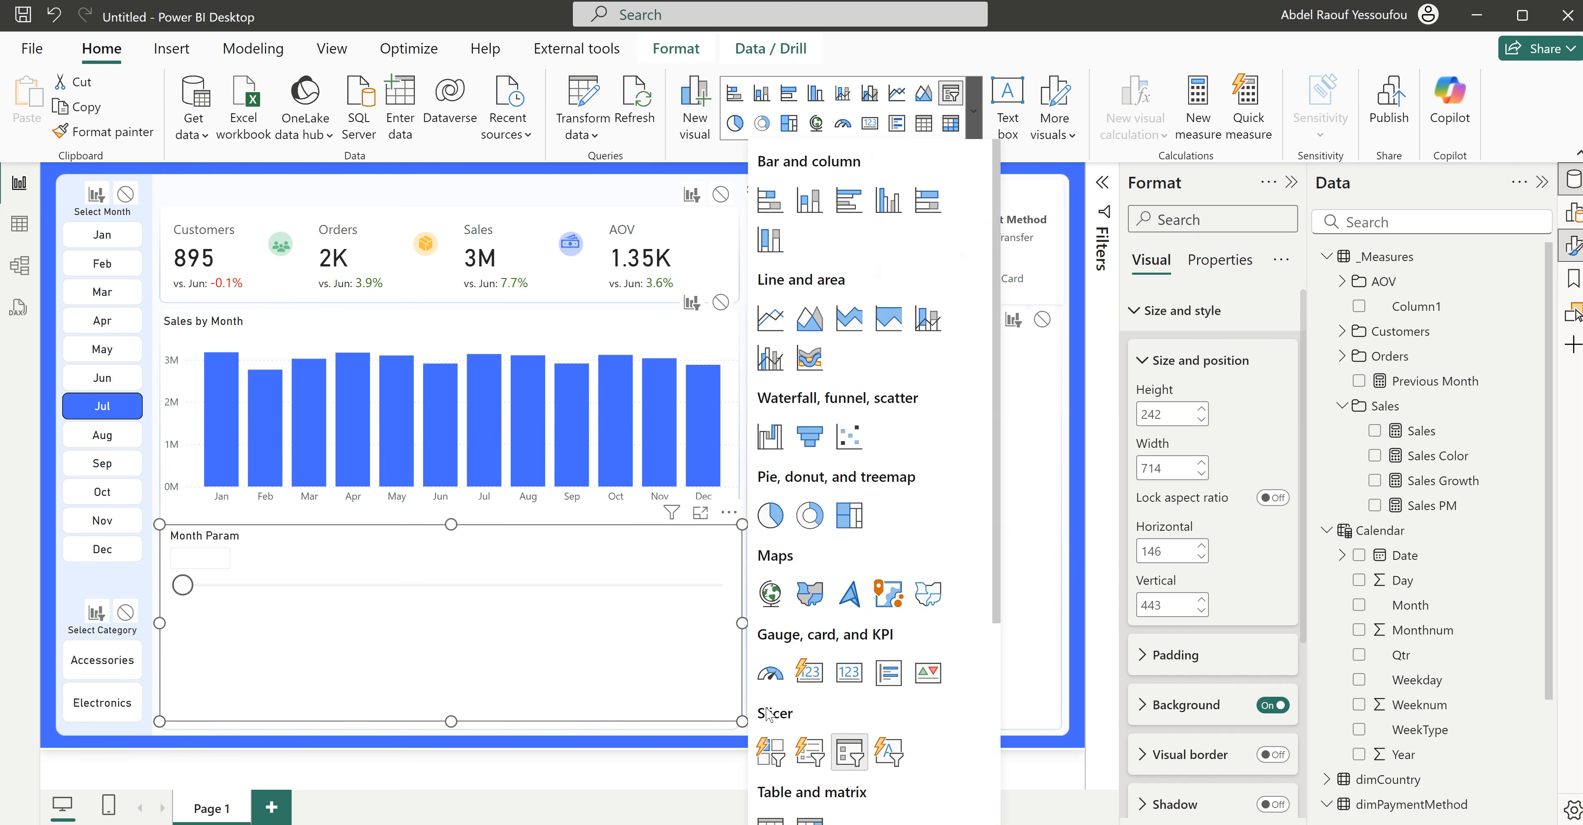
pyautogui.click(770, 751)
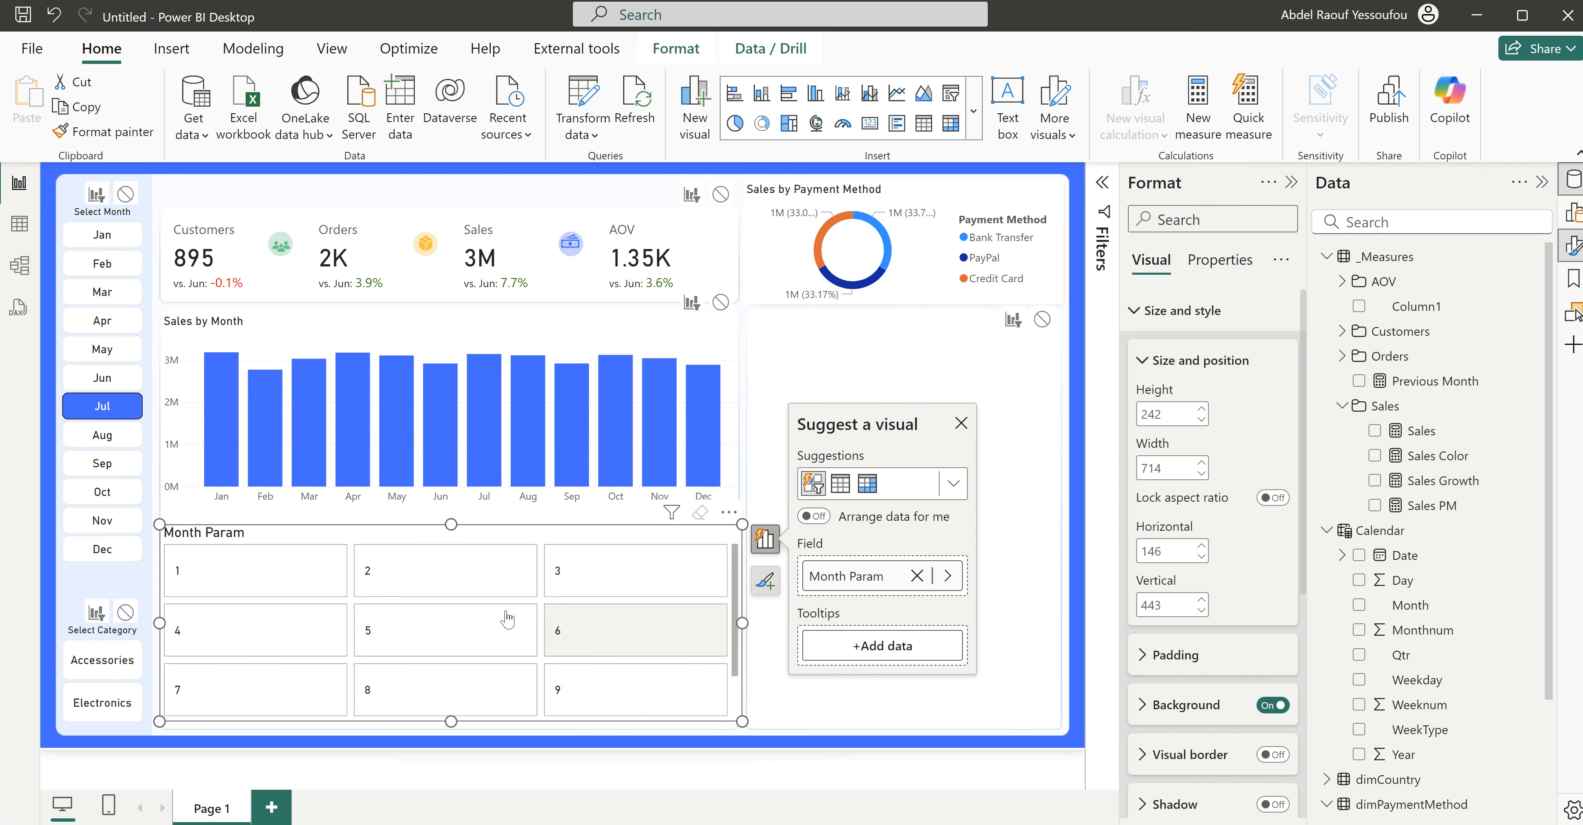
# Step: Arrange the Month Param slicer as a single row of 12 buttons with 4 px spacing, and reduce its height to about 100
pyautogui.scroll(-1, 565, 639)
pyautogui.click(1156, 310)
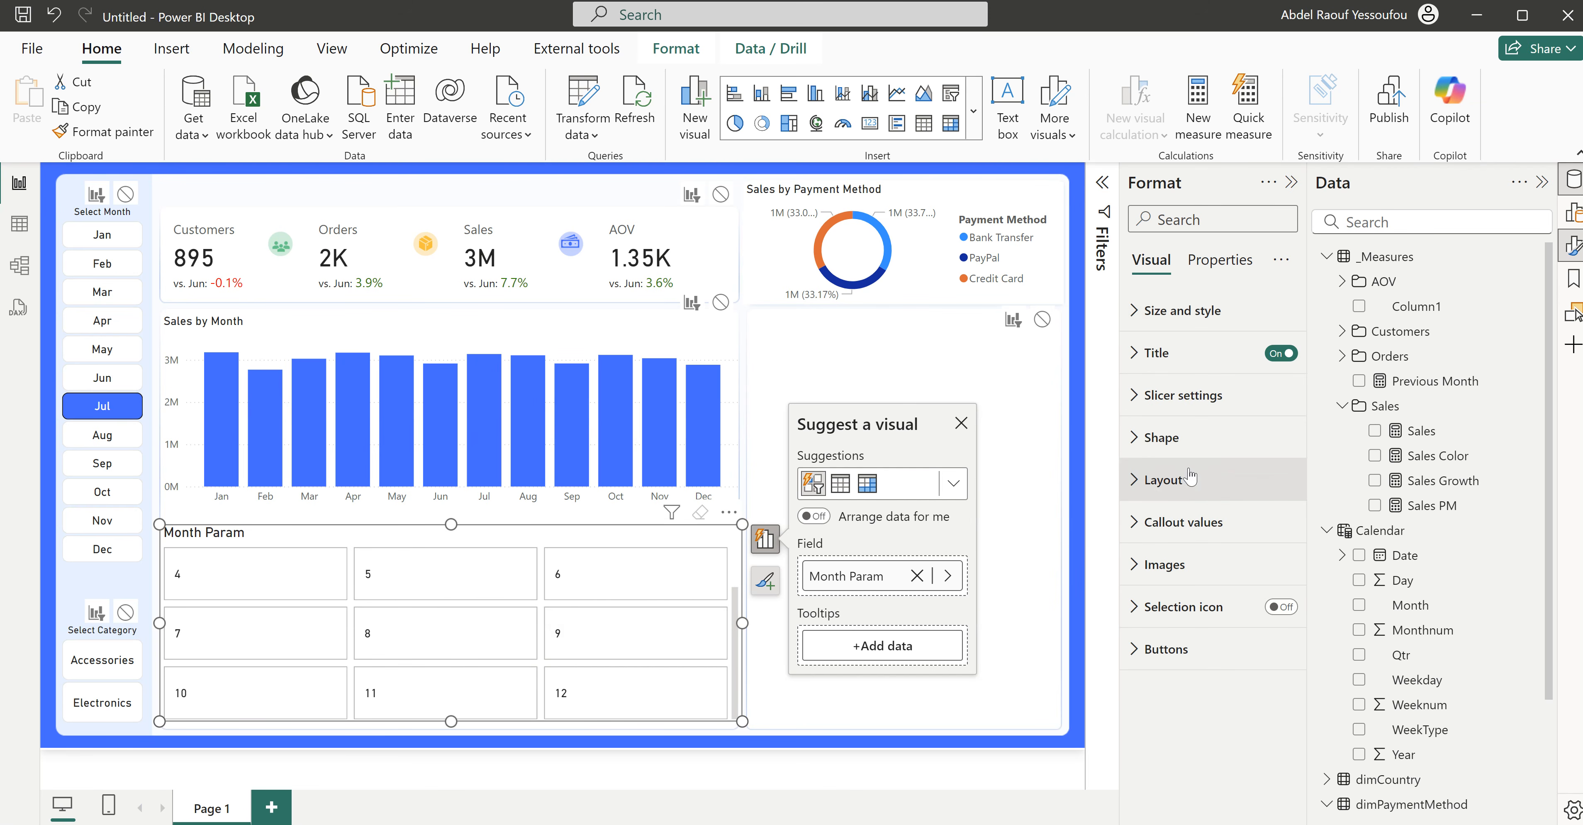
pyautogui.click(1158, 488)
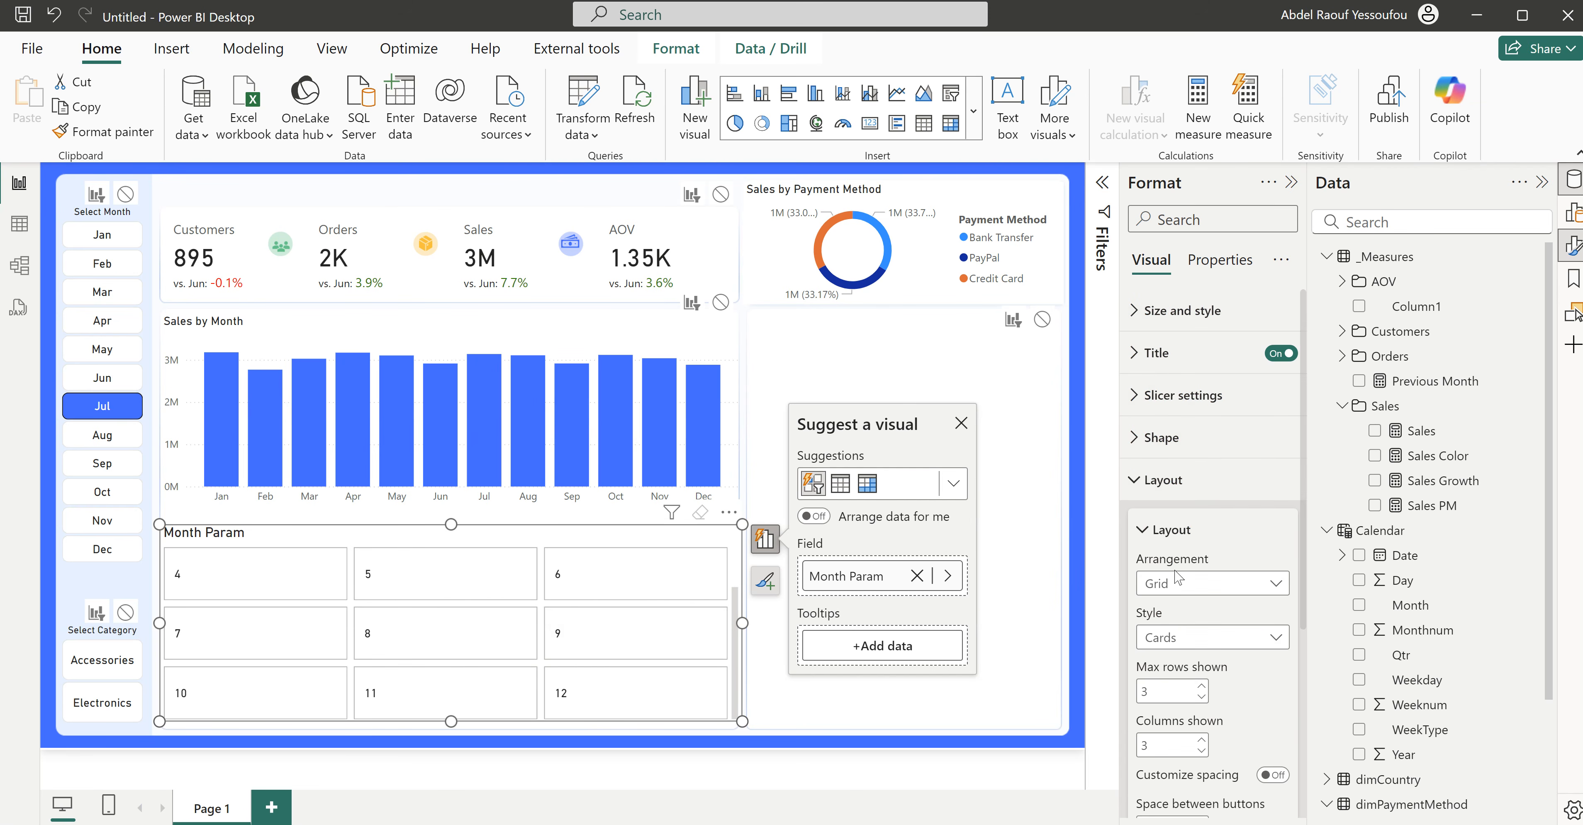
pyautogui.click(1189, 376)
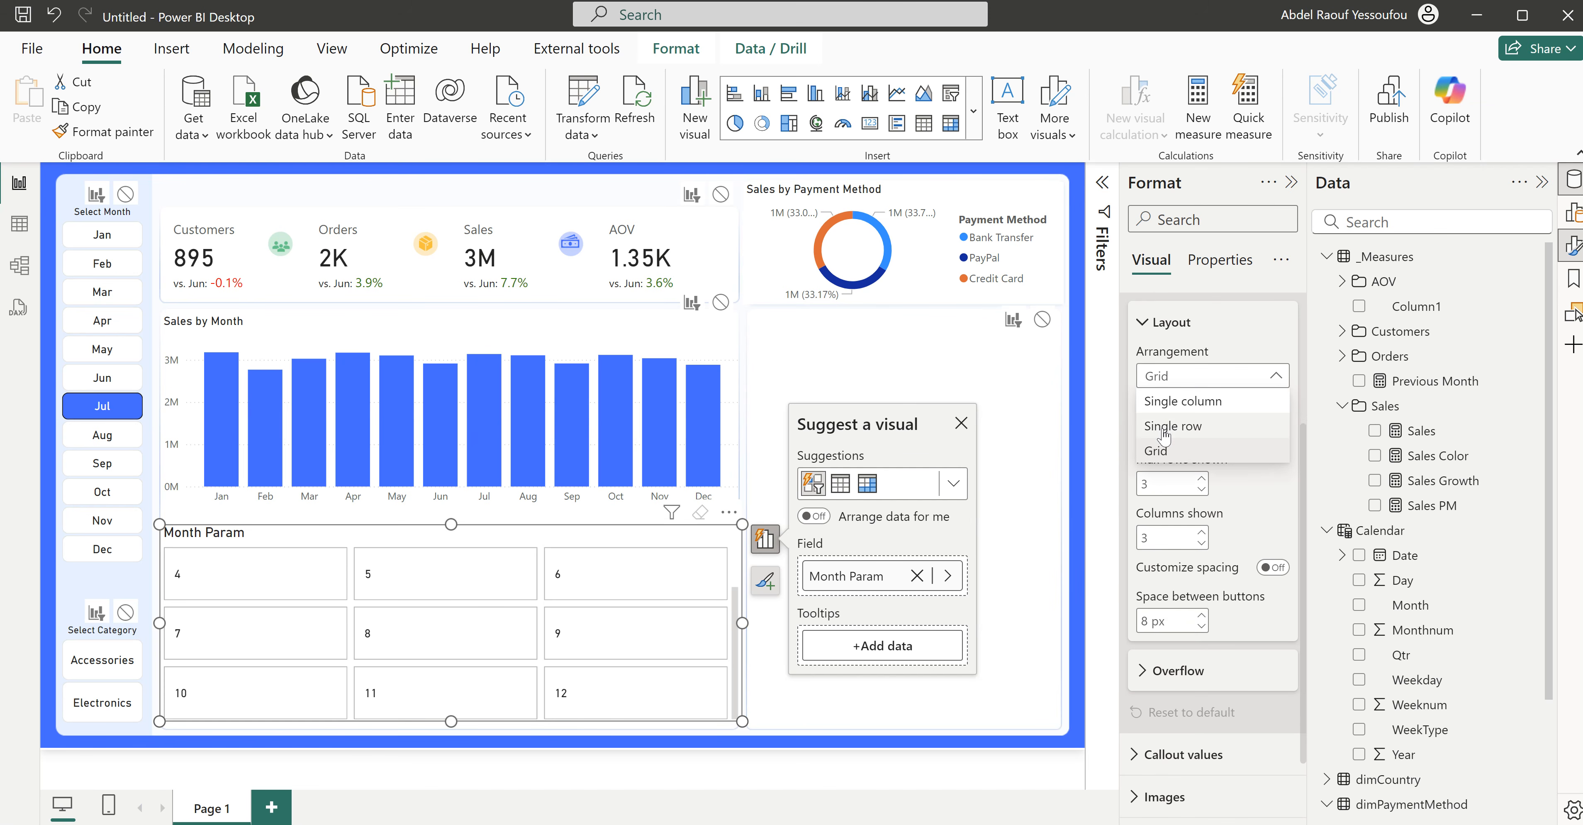
pyautogui.click(1164, 464)
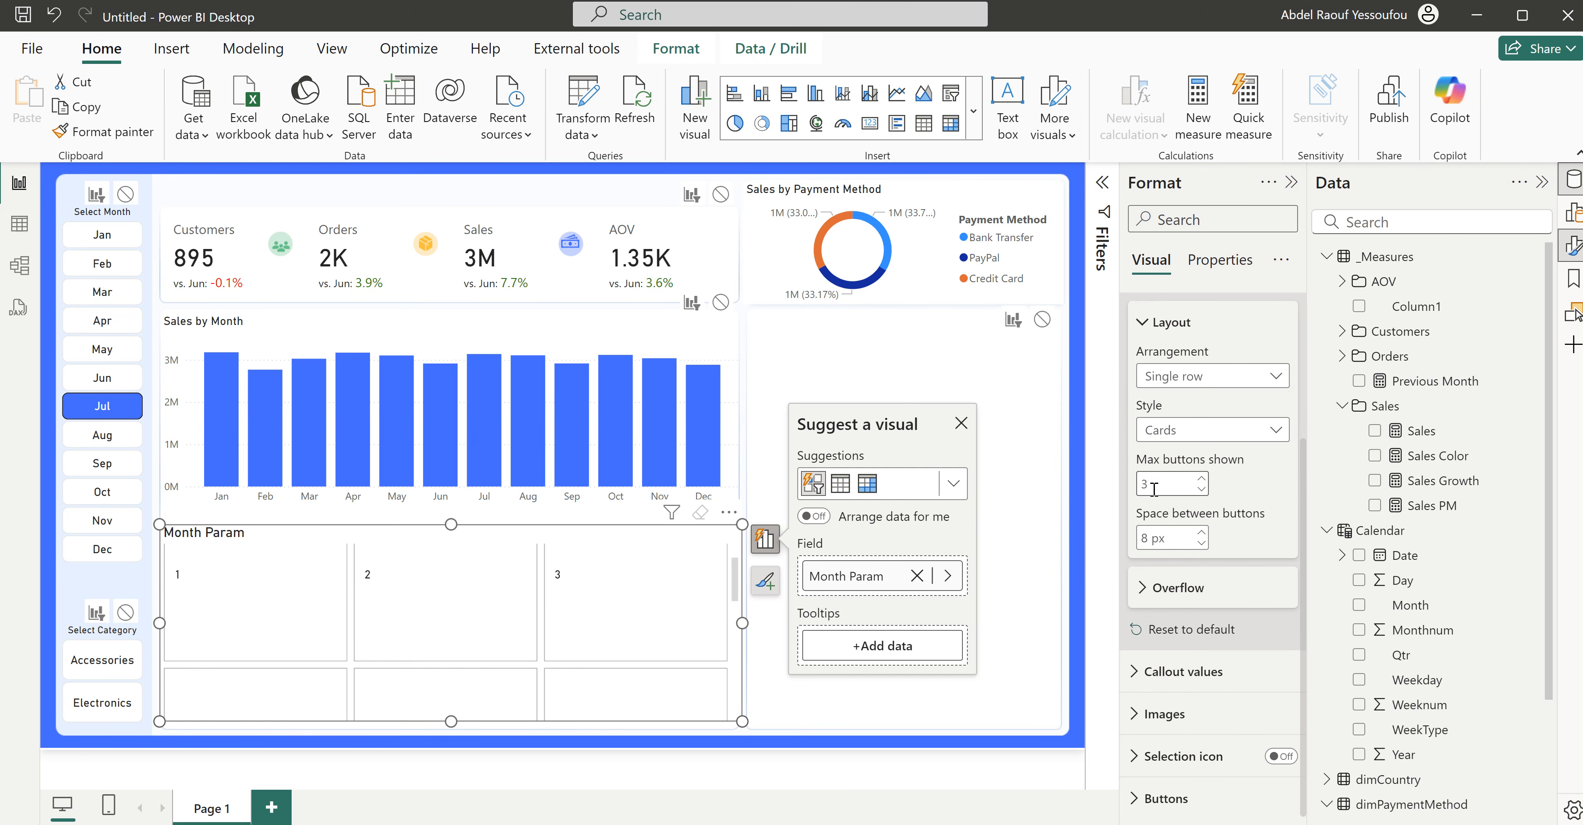
pyautogui.click(1201, 544)
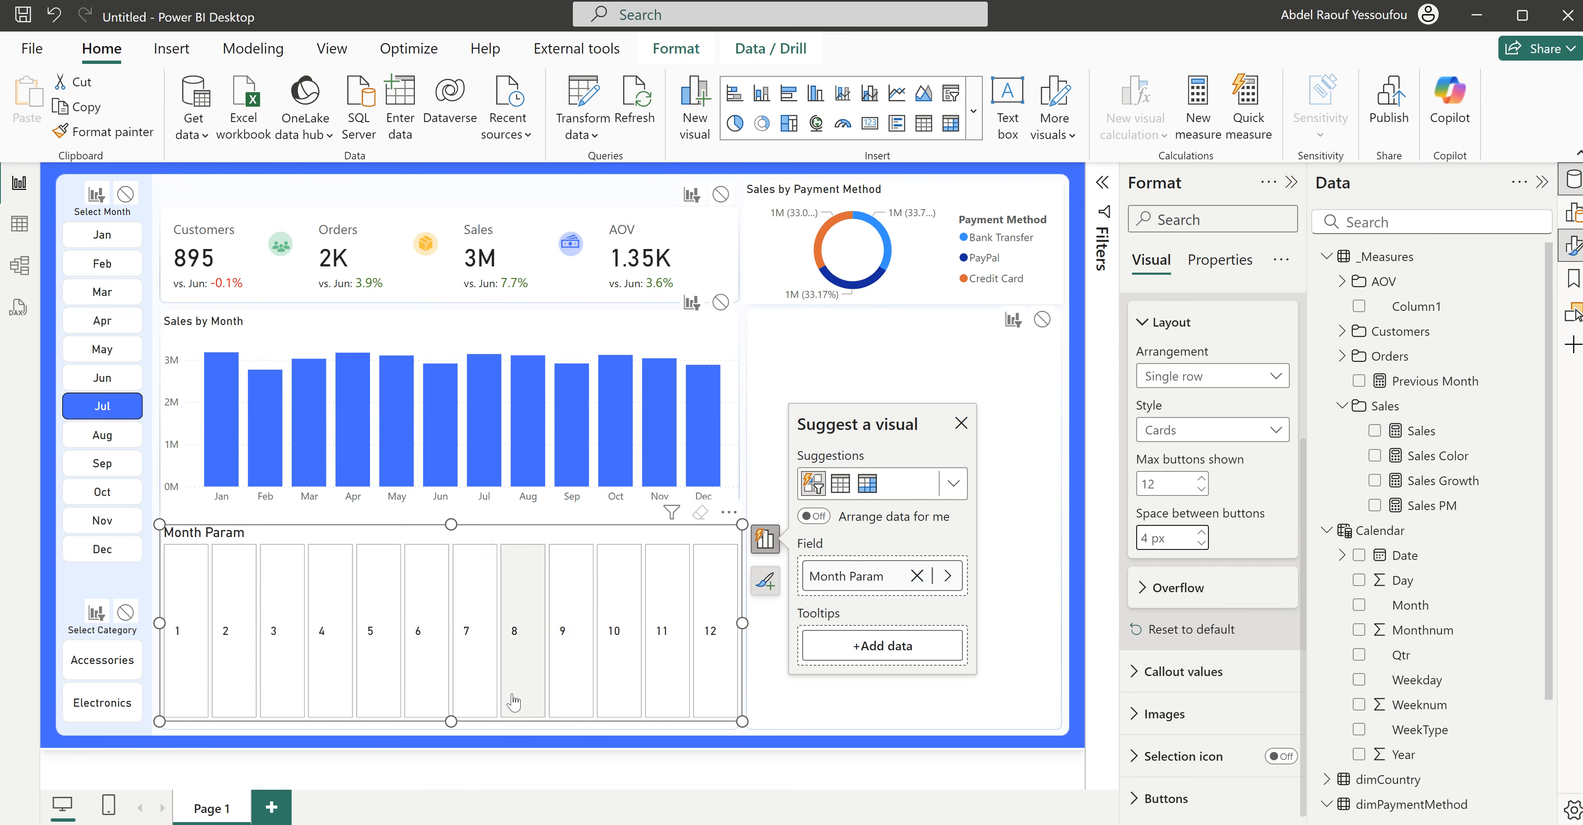
pyautogui.moveTo(450, 721); pyautogui.dragTo(465, 607)
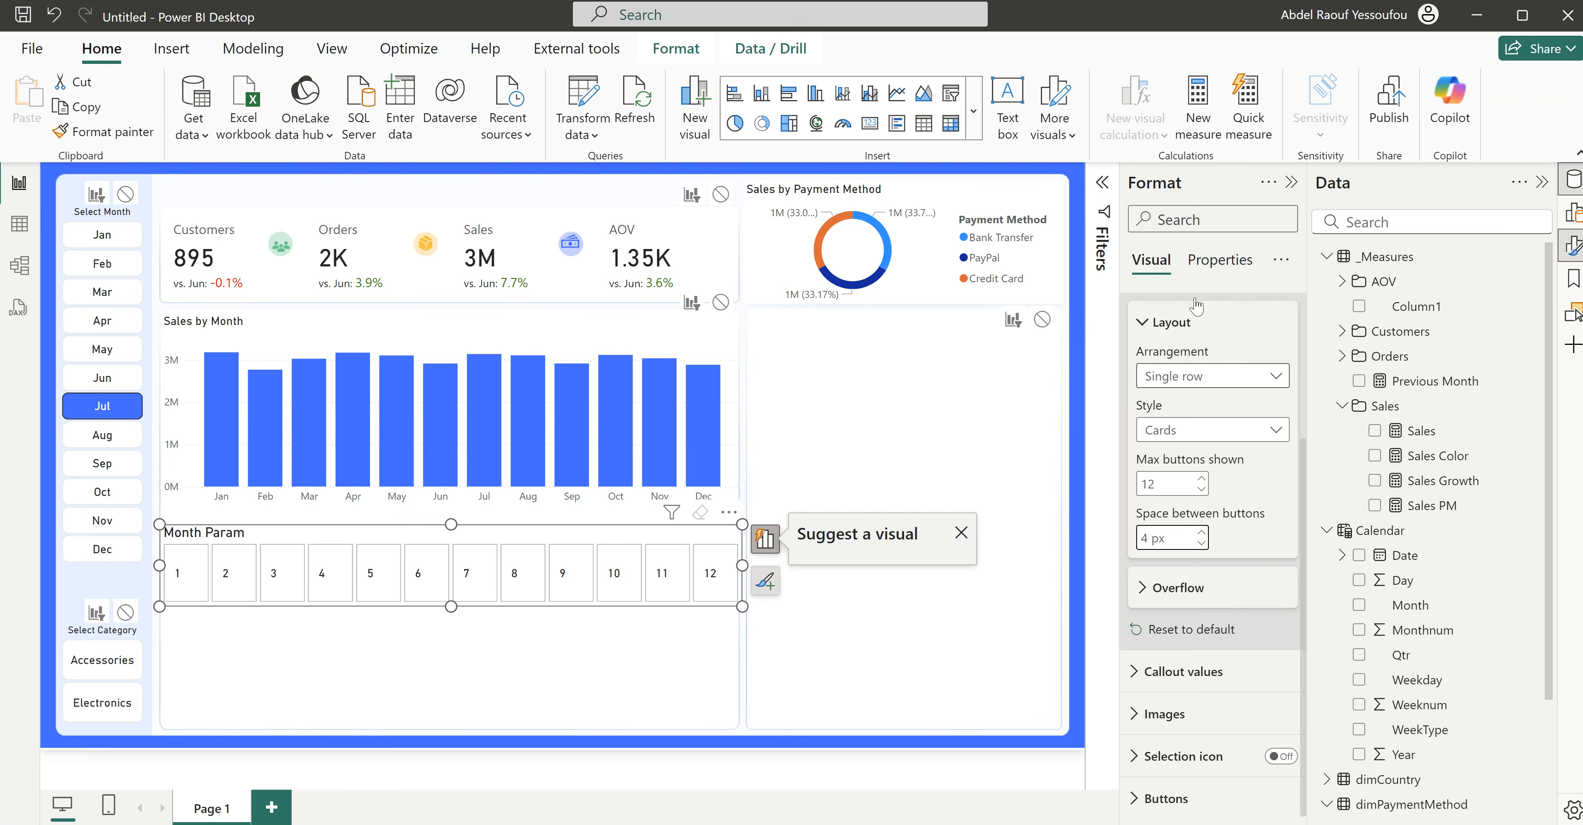
# Step: Turn off the title and the background of the Month Param slicer
pyautogui.scroll(4, 1144, 357)
pyautogui.click(1145, 476)
pyautogui.click(1145, 479)
pyautogui.click(1281, 353)
pyautogui.click(1167, 310)
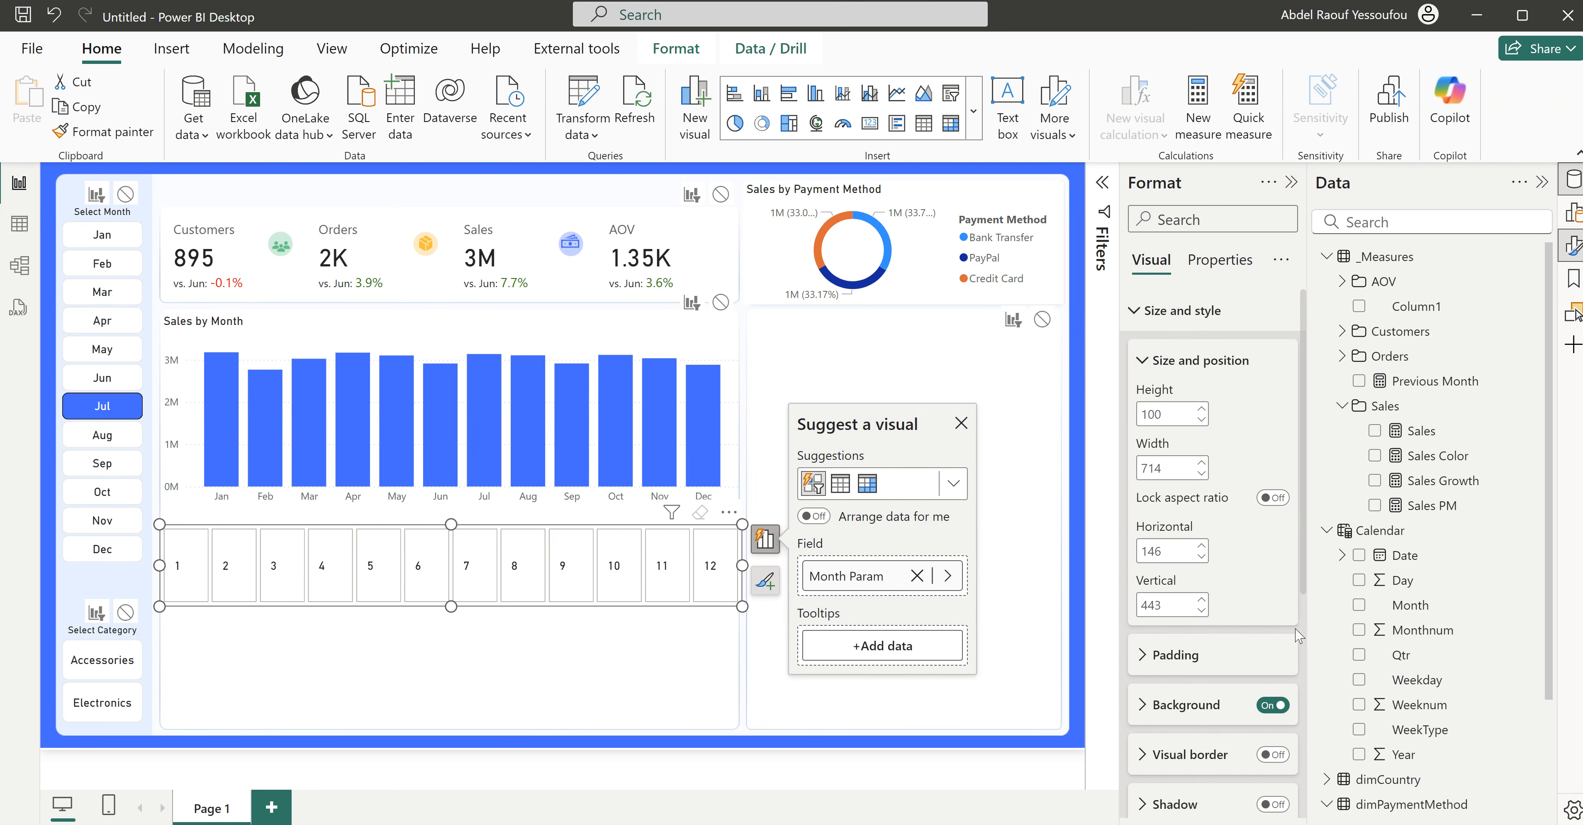
pyautogui.click(1272, 704)
# Step: Resize the Month Param slicer to about 663 by 47 and place it directly beneath the Sales by Month chart, roughly aligned with its columns
pyautogui.moveTo(450, 602); pyautogui.dragTo(582, 532)
pyautogui.moveTo(726, 518); pyautogui.dragTo(736, 518)
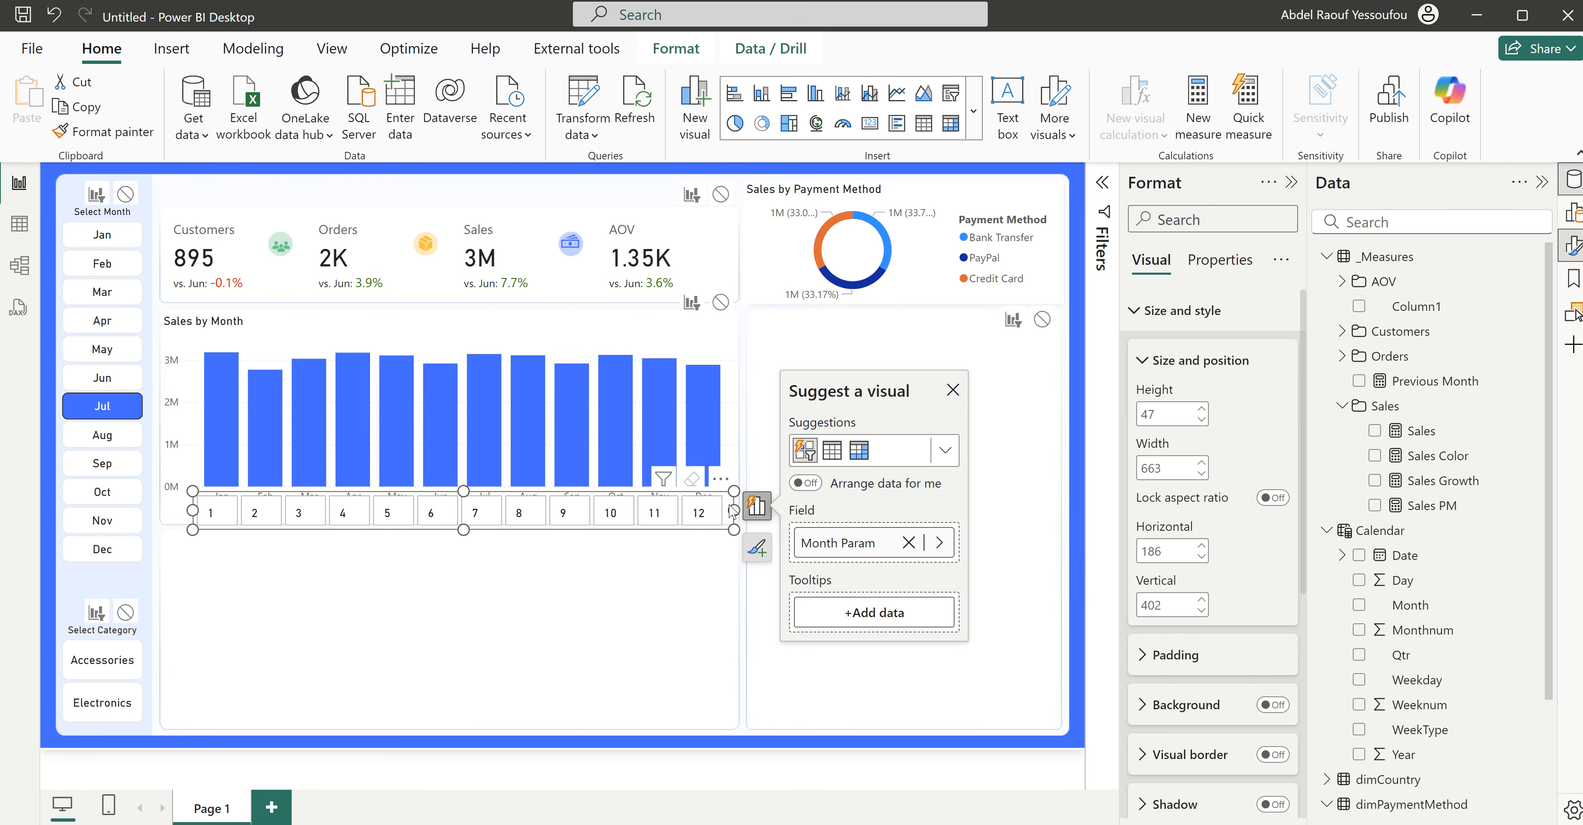
pyautogui.moveTo(734, 510); pyautogui.dragTo(743, 511)
pyautogui.click(626, 609)
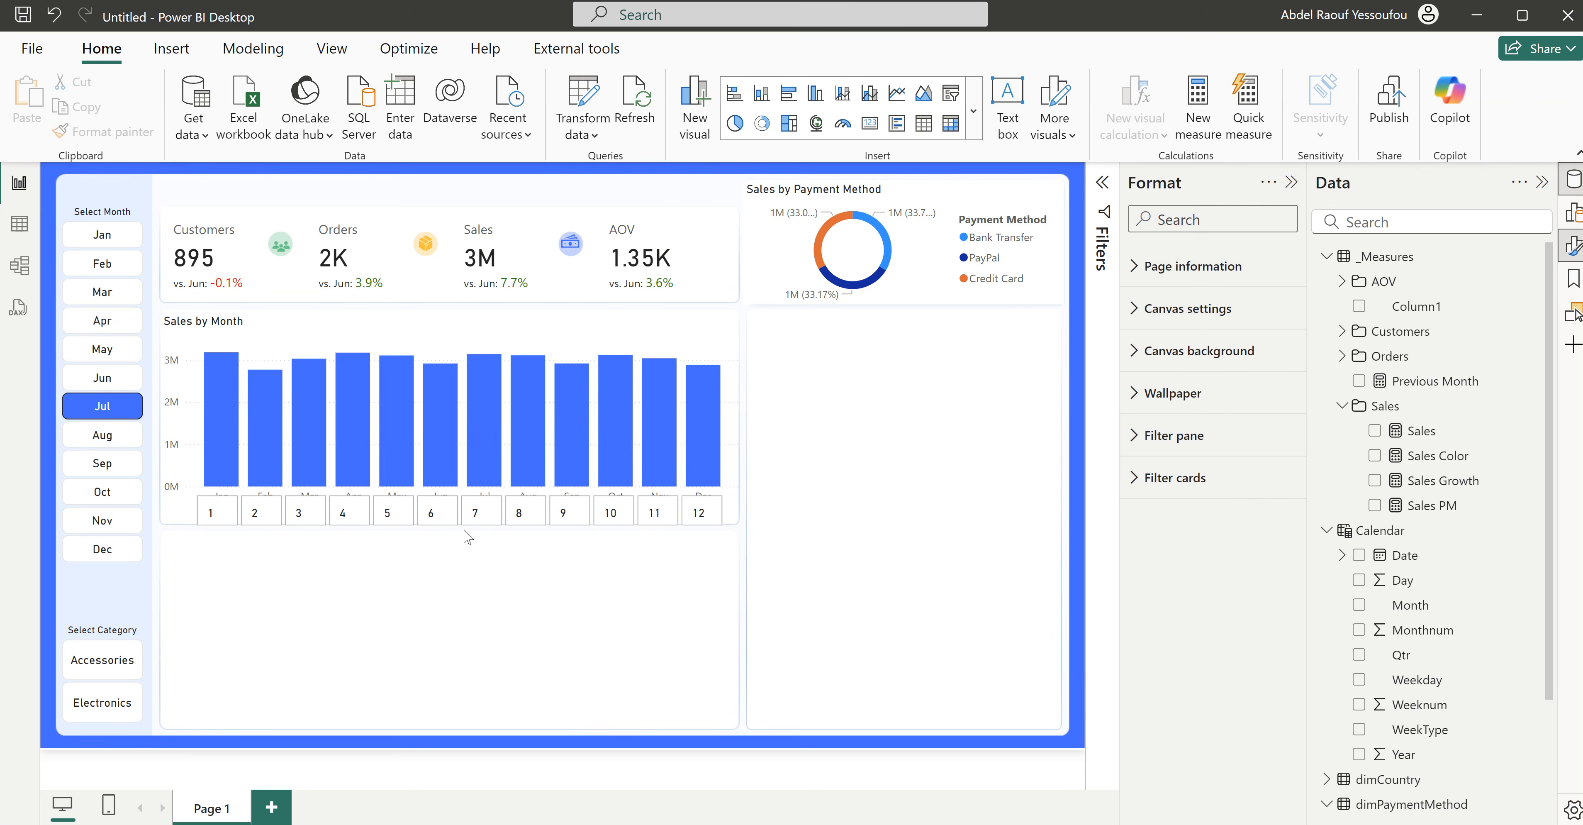
pyautogui.moveTo(465, 548); pyautogui.dragTo(464, 567)
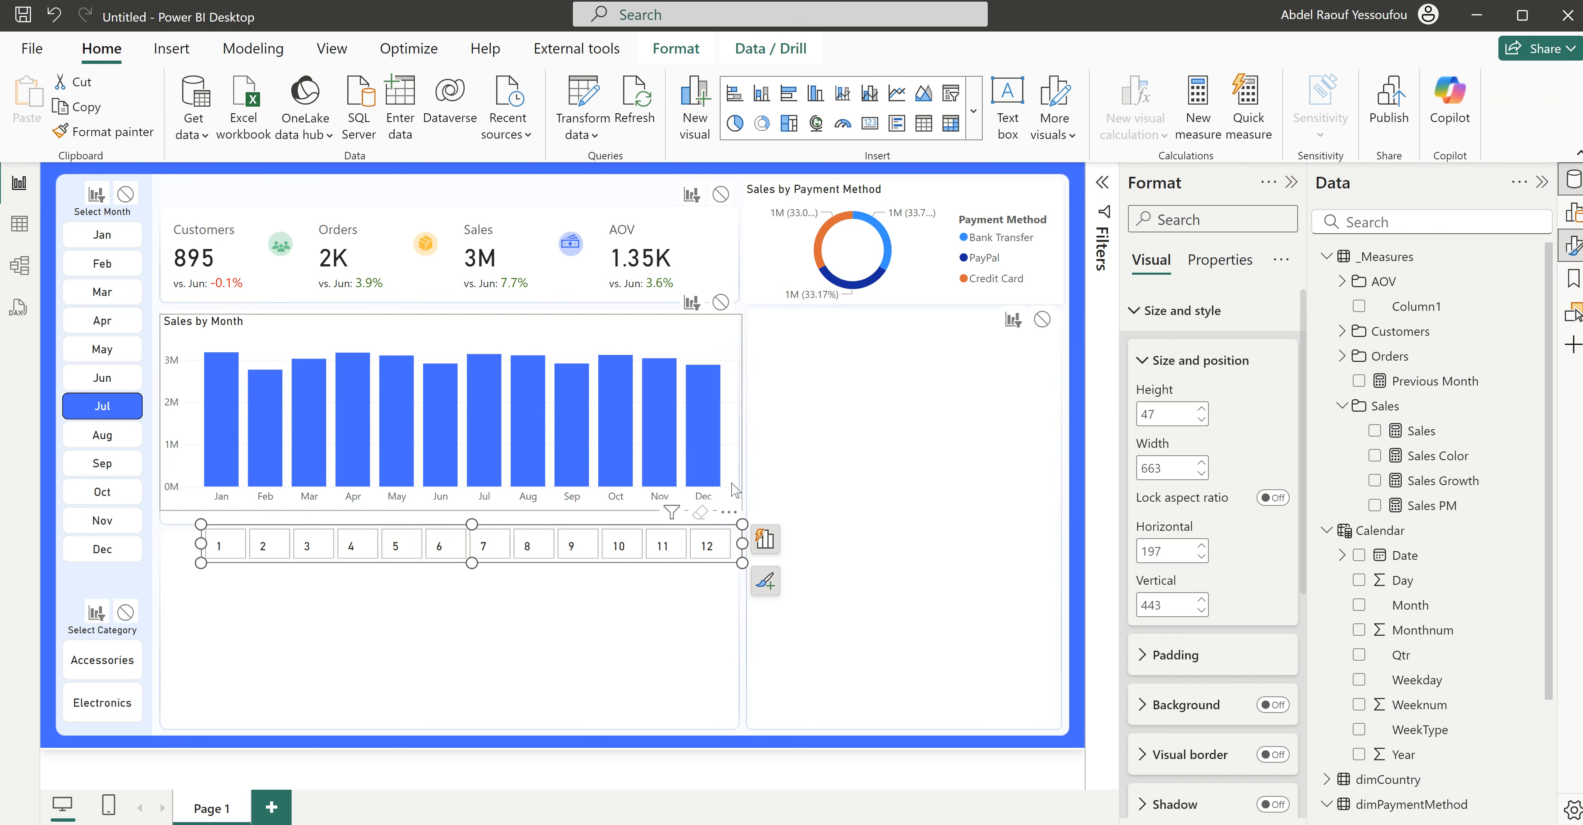
pyautogui.click(752, 461)
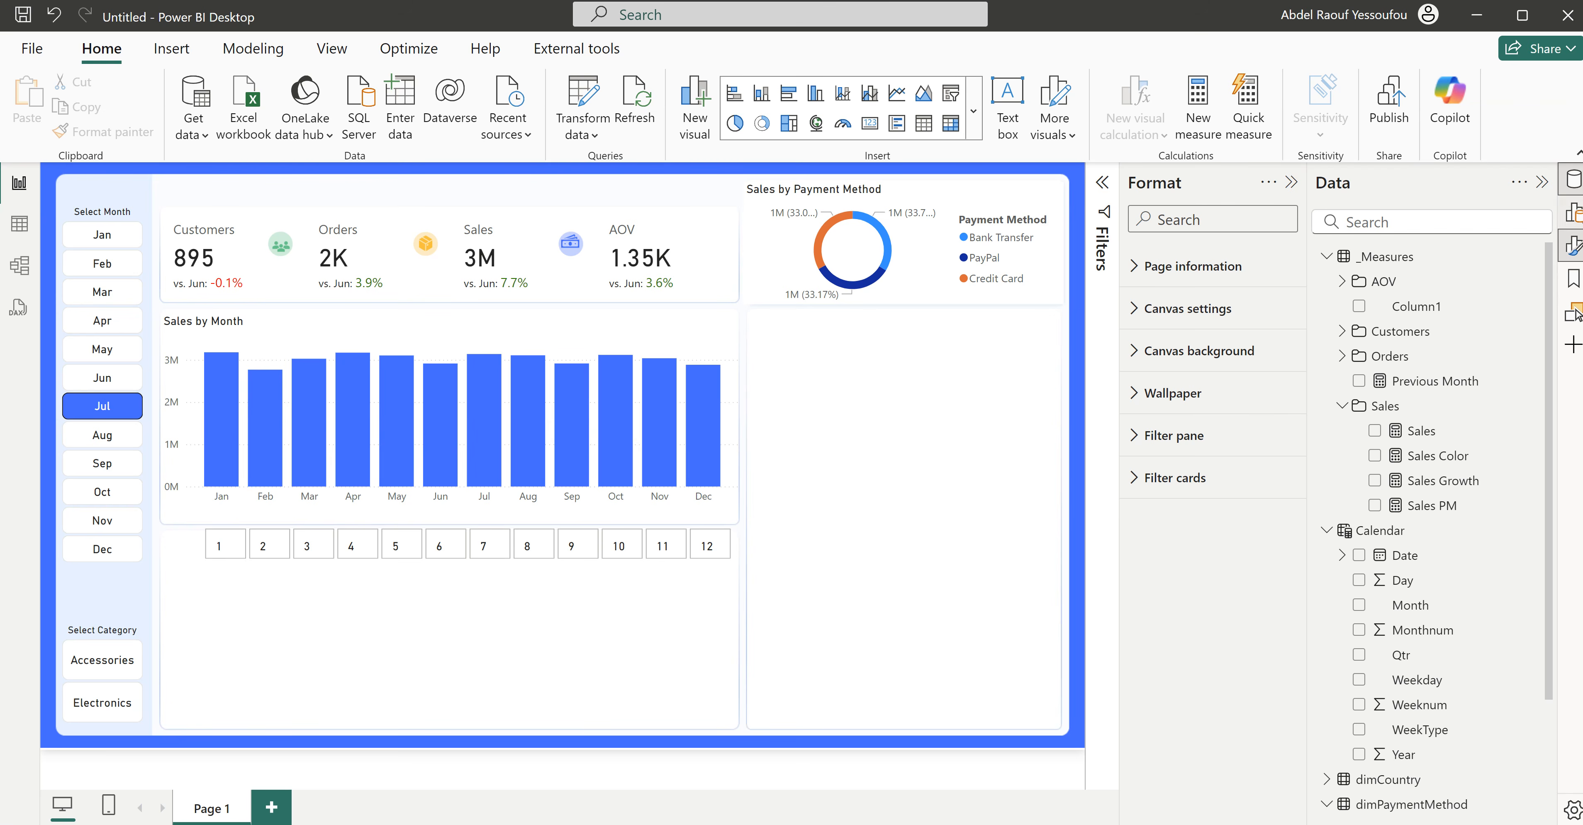
# Step: Add a measure named Month Switch to the _Measures table, using SWITCH to map the Month Param values 1 to 12 to Jan through Dec
pyautogui.rightClick(1372, 265)
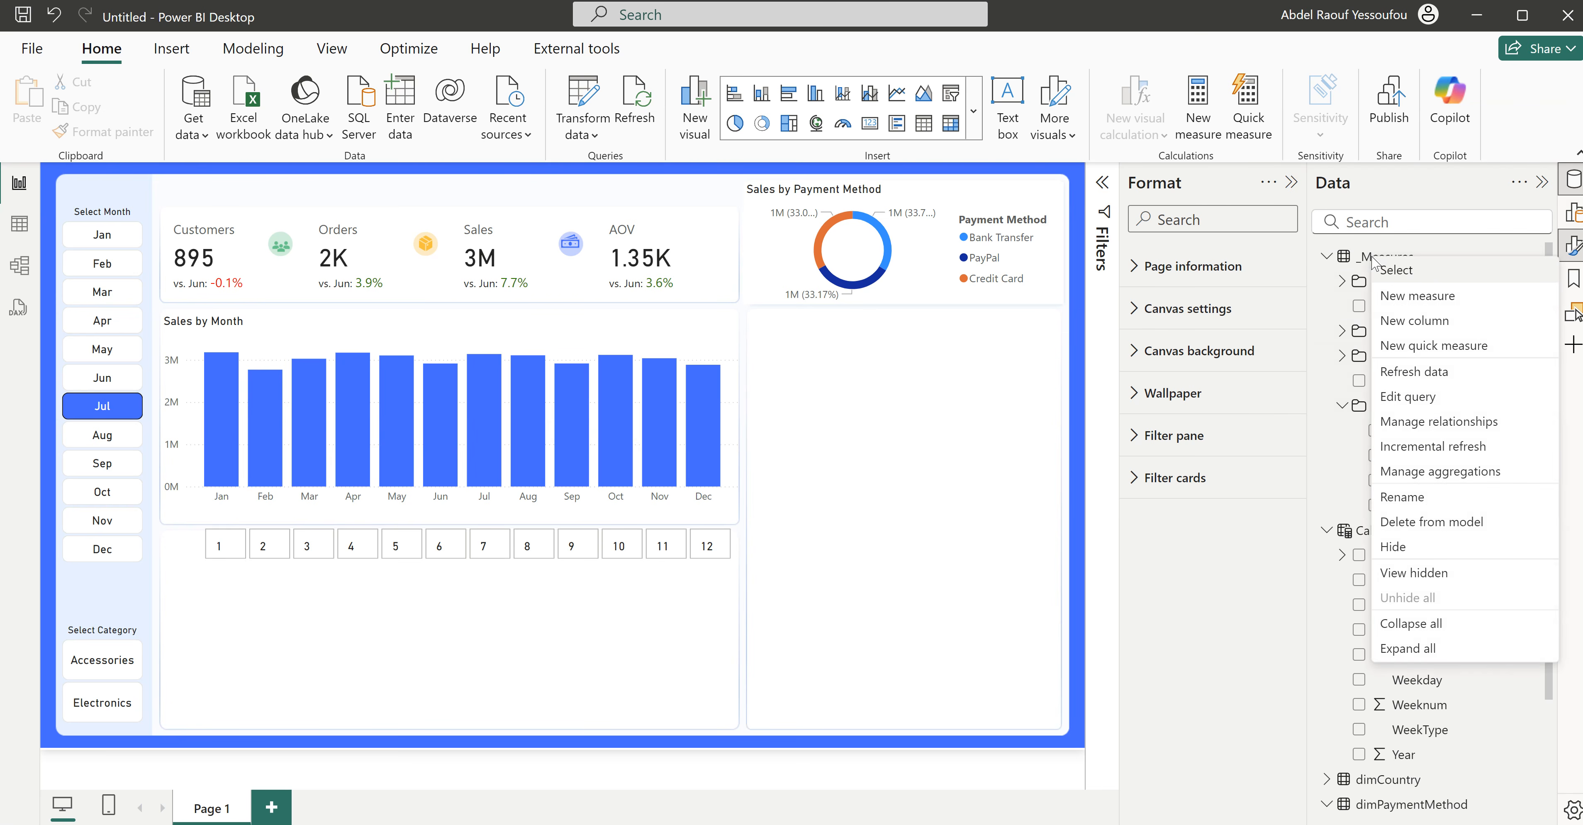
pyautogui.click(1435, 314)
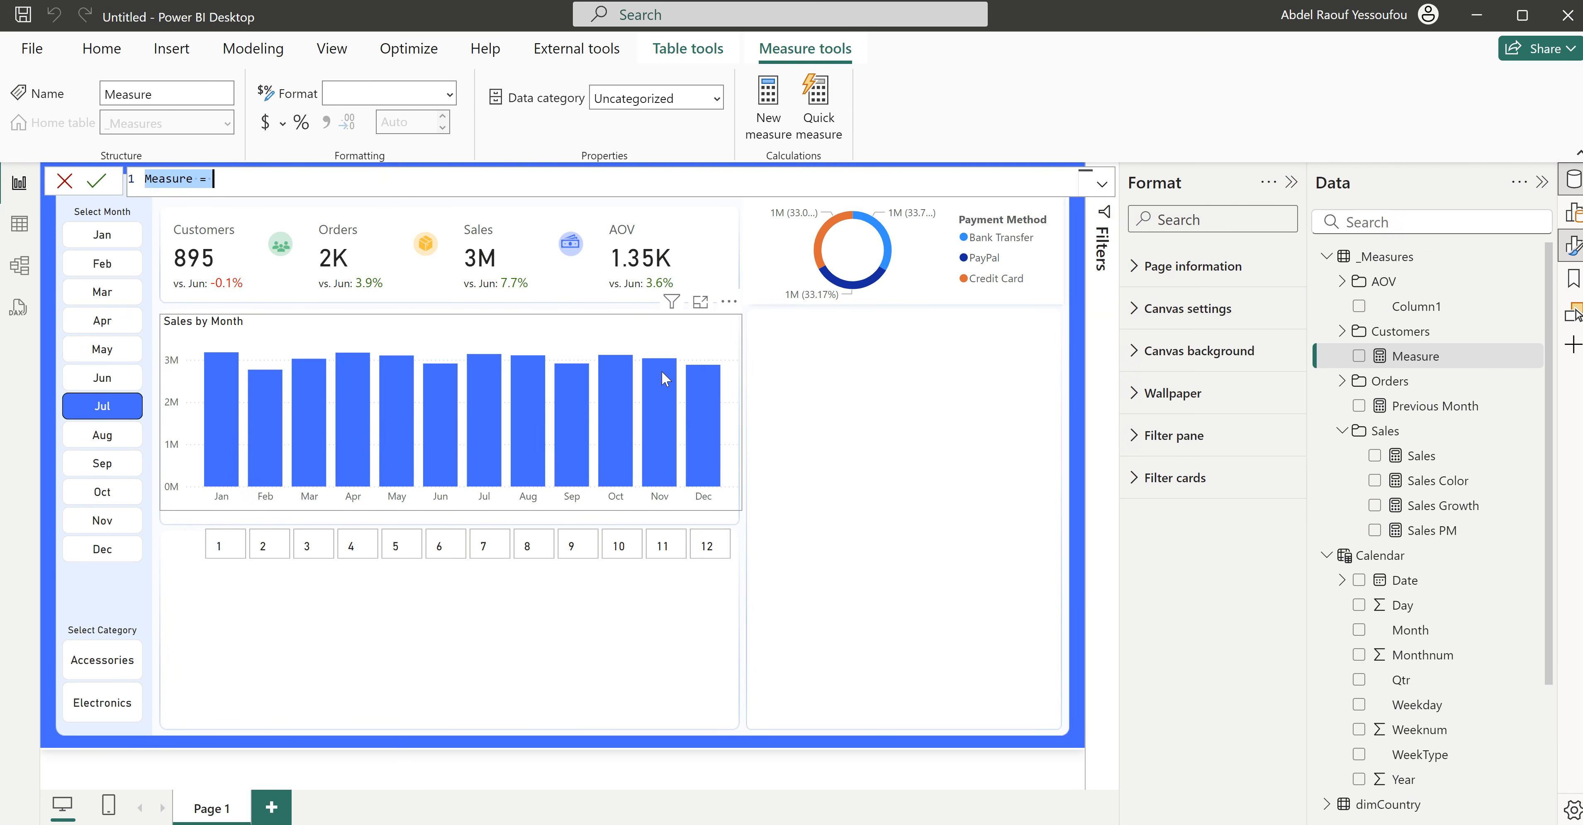
pyautogui.write('Month Switch =     SWITCH(         SELECTEDVALUE(\'Month Param\'[Value]),         1, "Jan",         2, "Feb",         3, "Mar",         4, "Apr",         5, "May",         6, "Jun",         7, "Jul",         8, "Aug",         9, "Sep",         10, "Oct",         11, "Nov",         12, "Dec"     )')
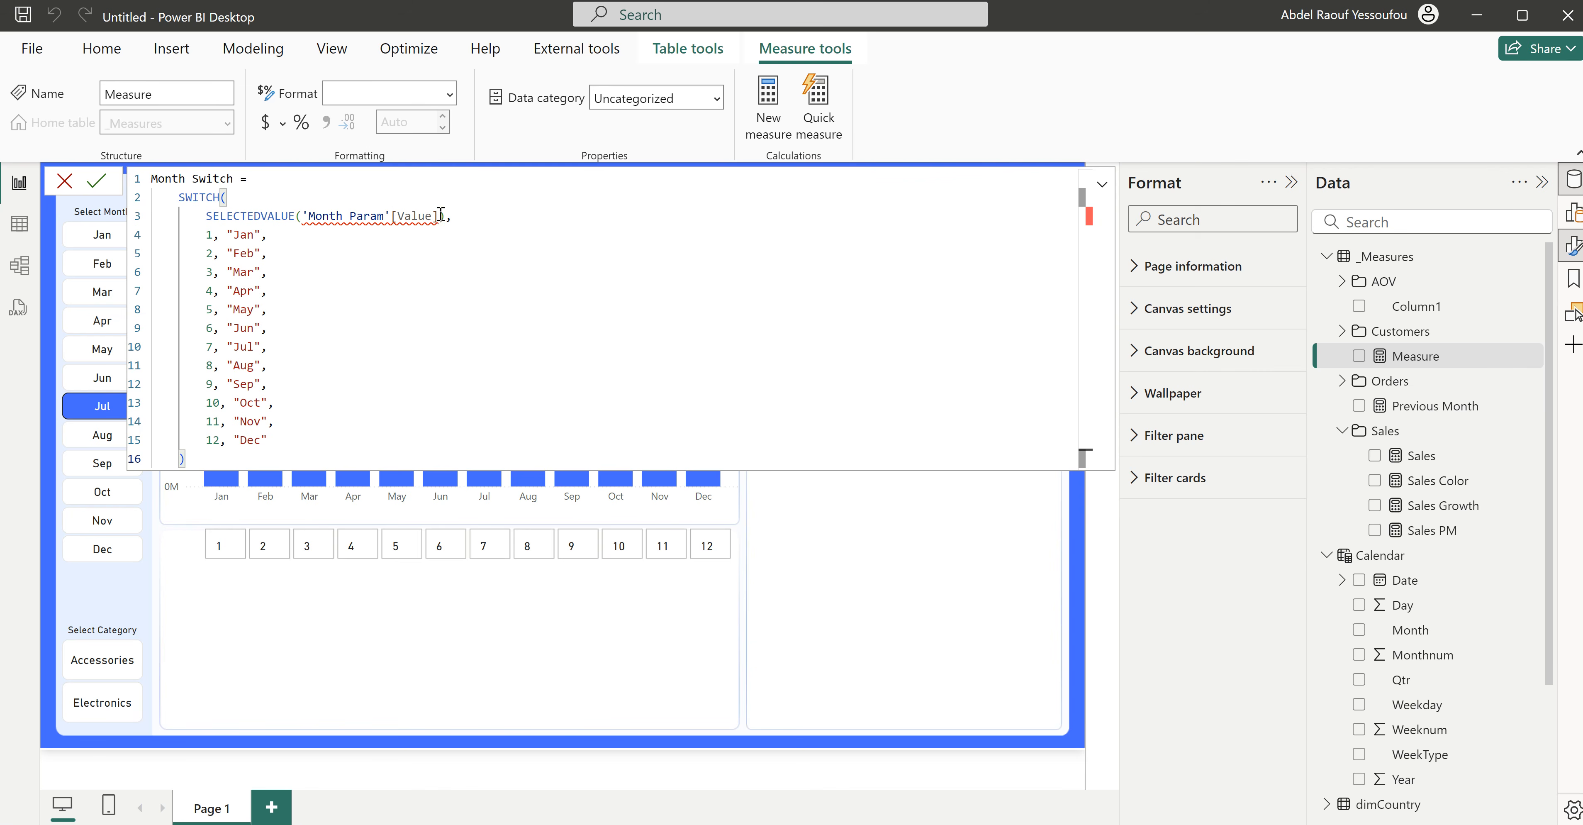
# Step: Correct the SELECTEDVALUE column reference to 'Month Param'[Month Param] and commit the Month Switch measure
pyautogui.doubleClick(415, 214)
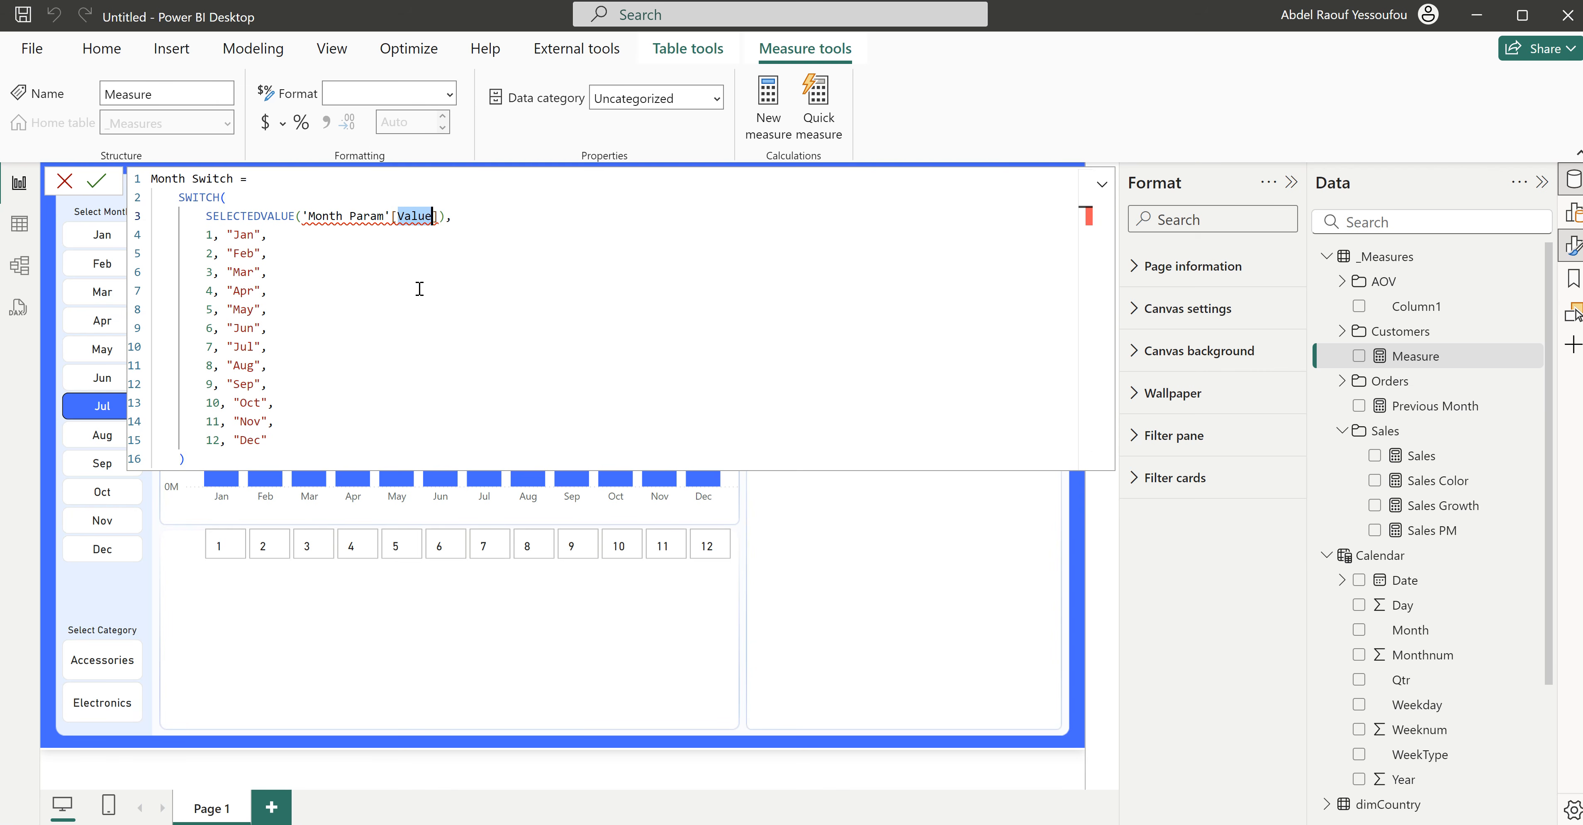
pyautogui.write('mo')
pyautogui.press('Tab')
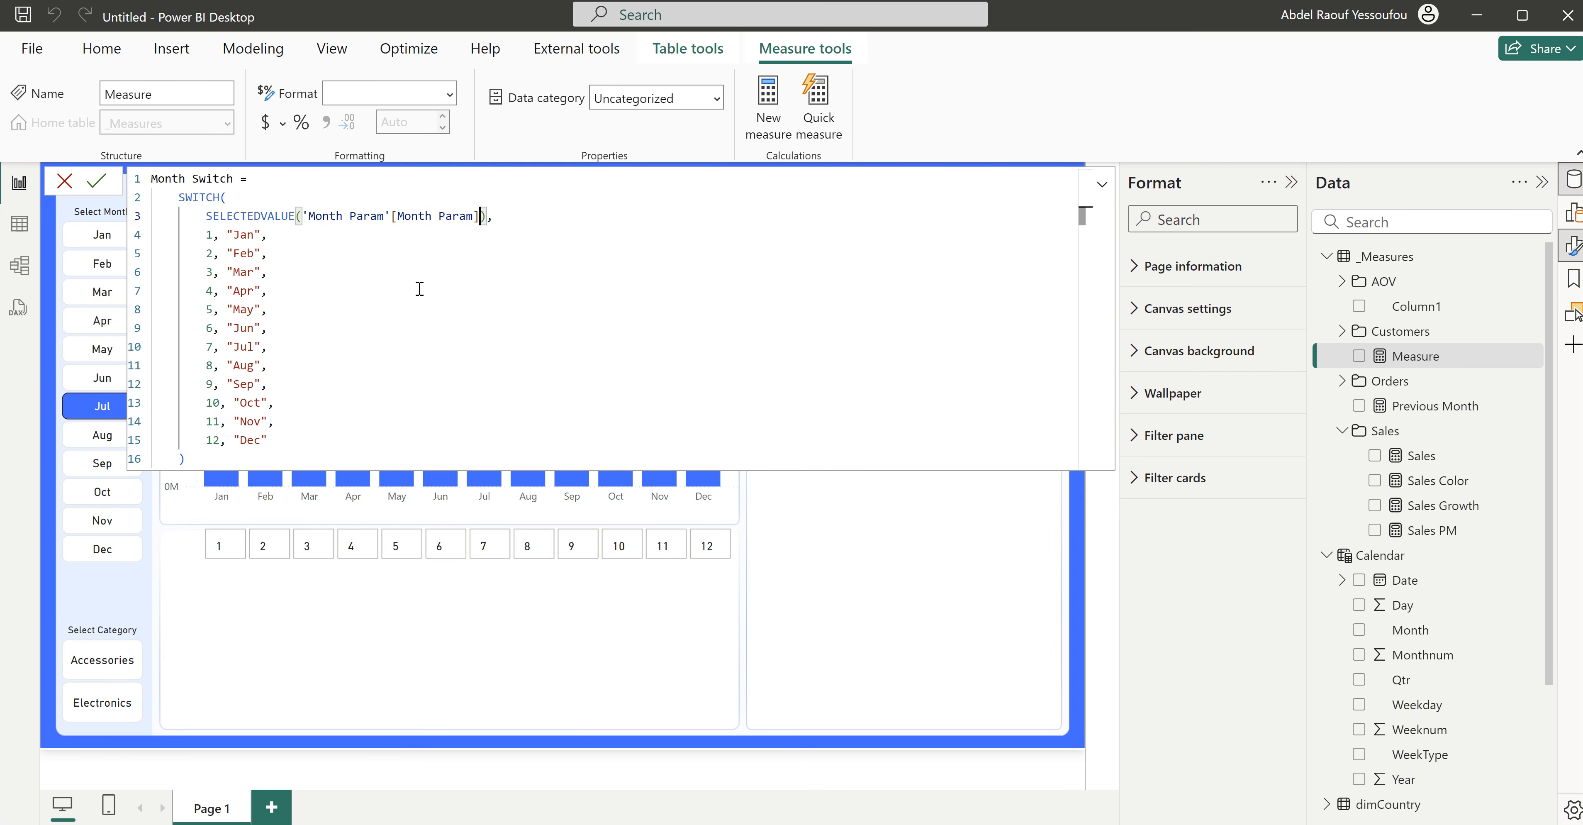
pyautogui.click(342, 234)
pyautogui.click(219, 449)
pyautogui.click(323, 577)
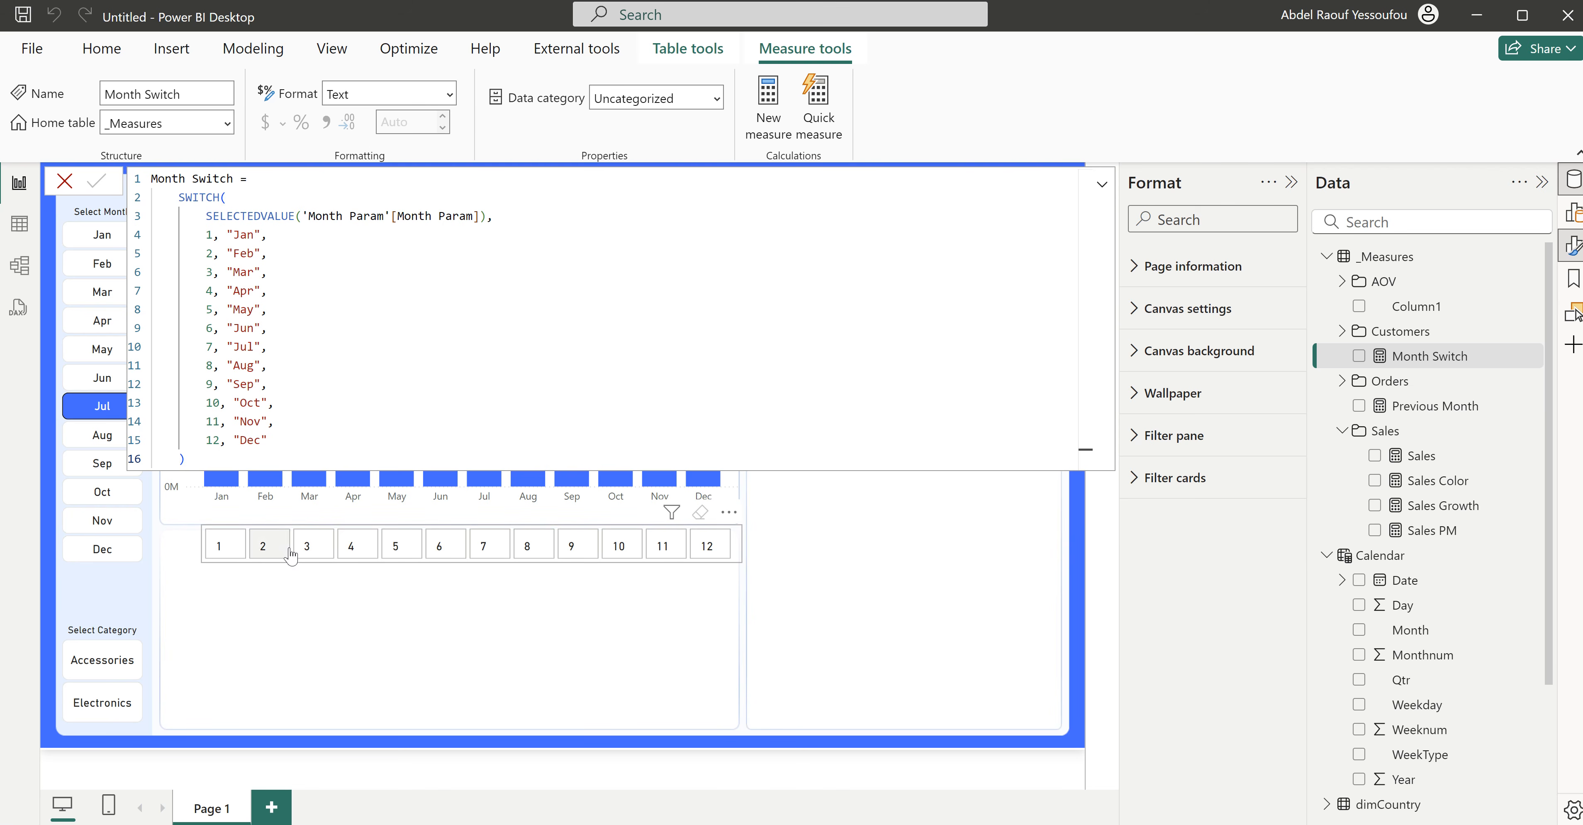
# Step: Turn off the callout values on the Month Param slicer's buttons
pyautogui.click(293, 568)
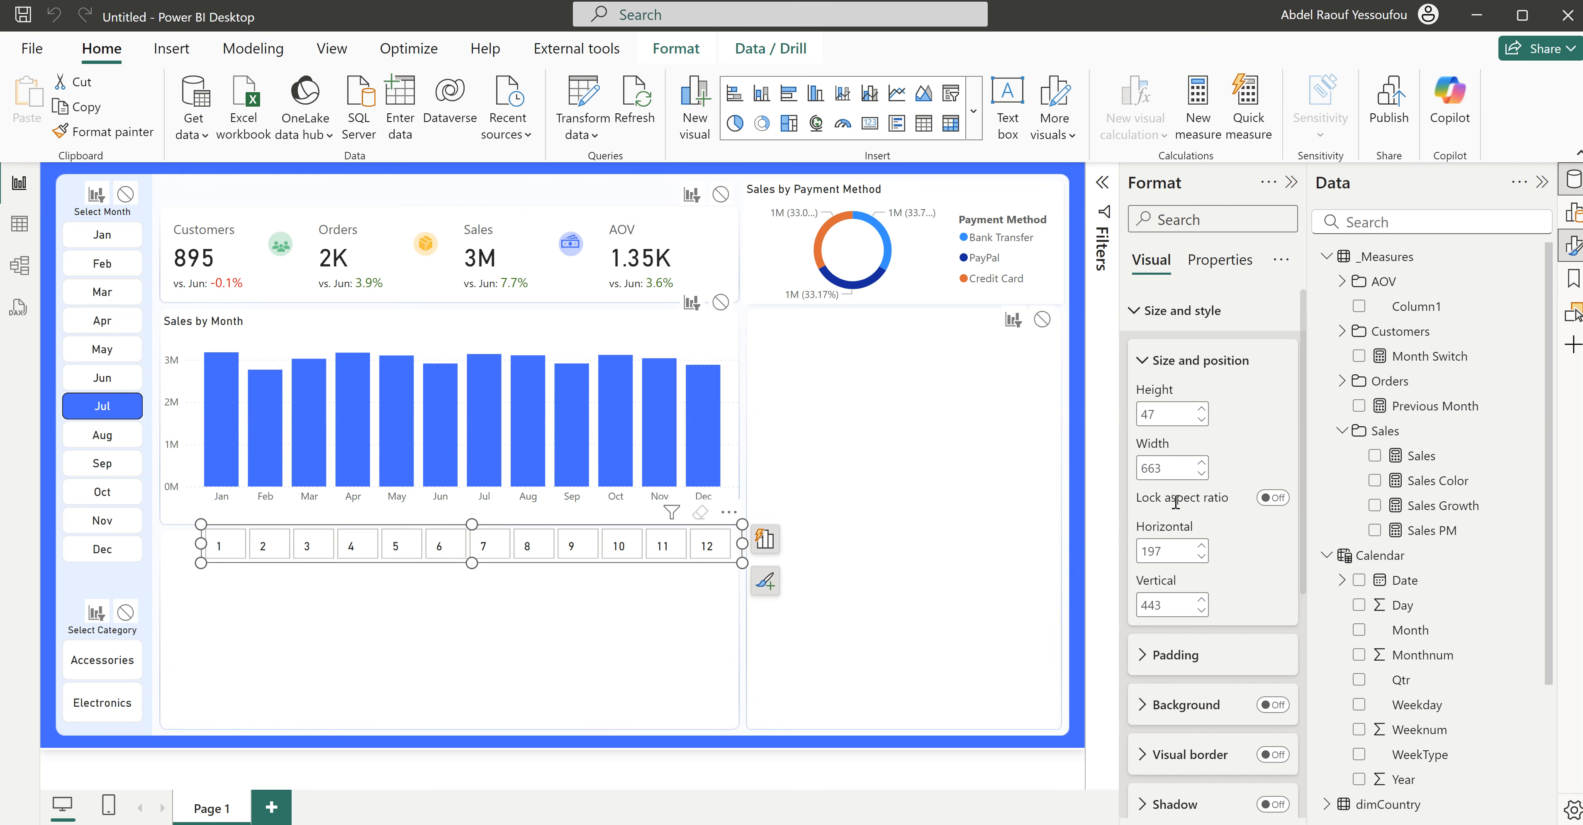
pyautogui.click(1164, 313)
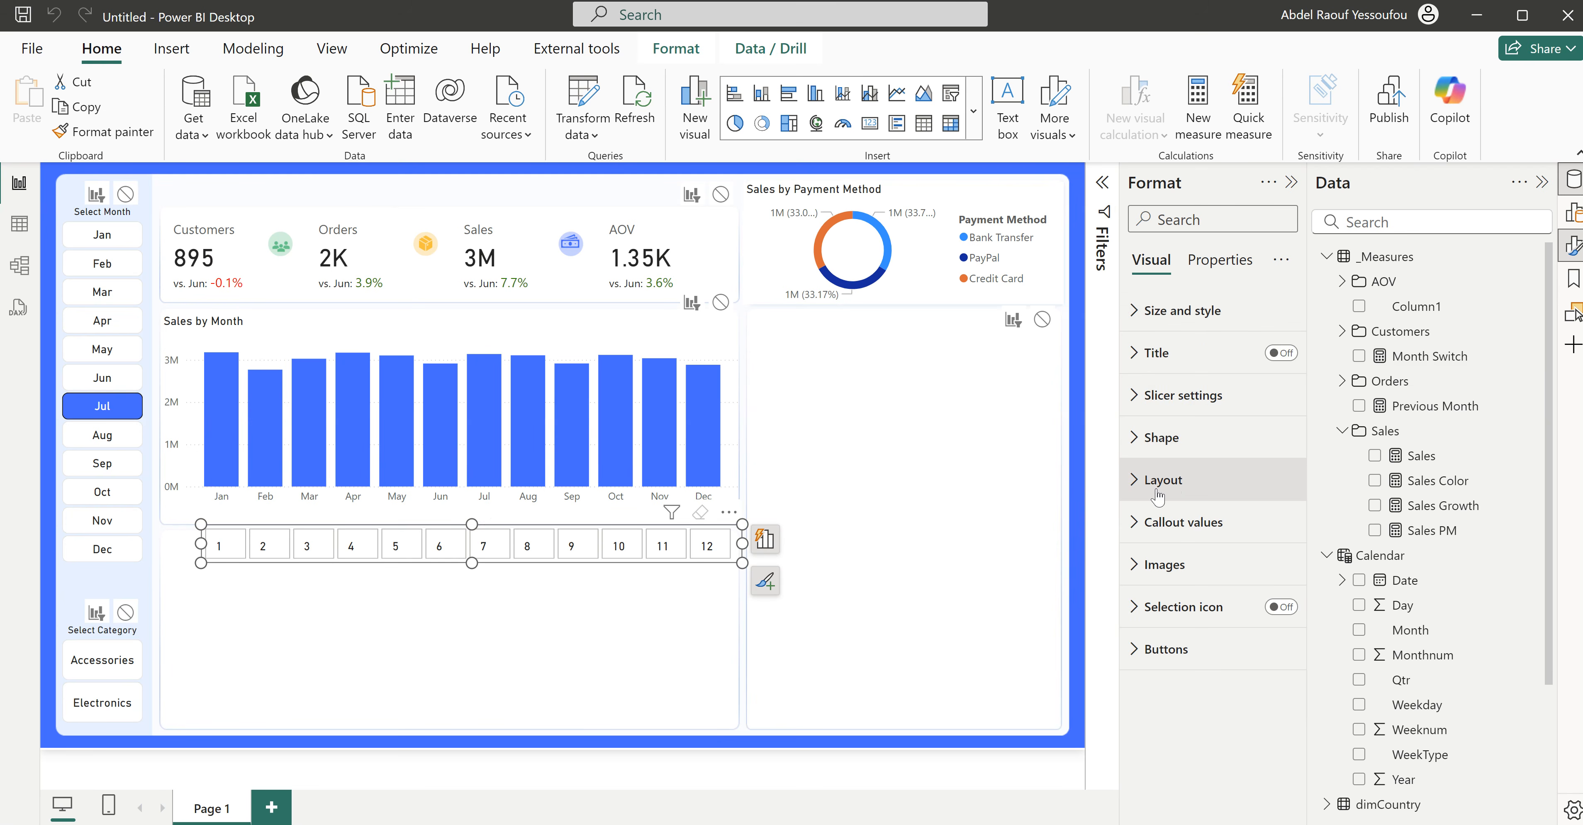
pyautogui.click(1171, 524)
pyautogui.scroll(-5, 1170, 529)
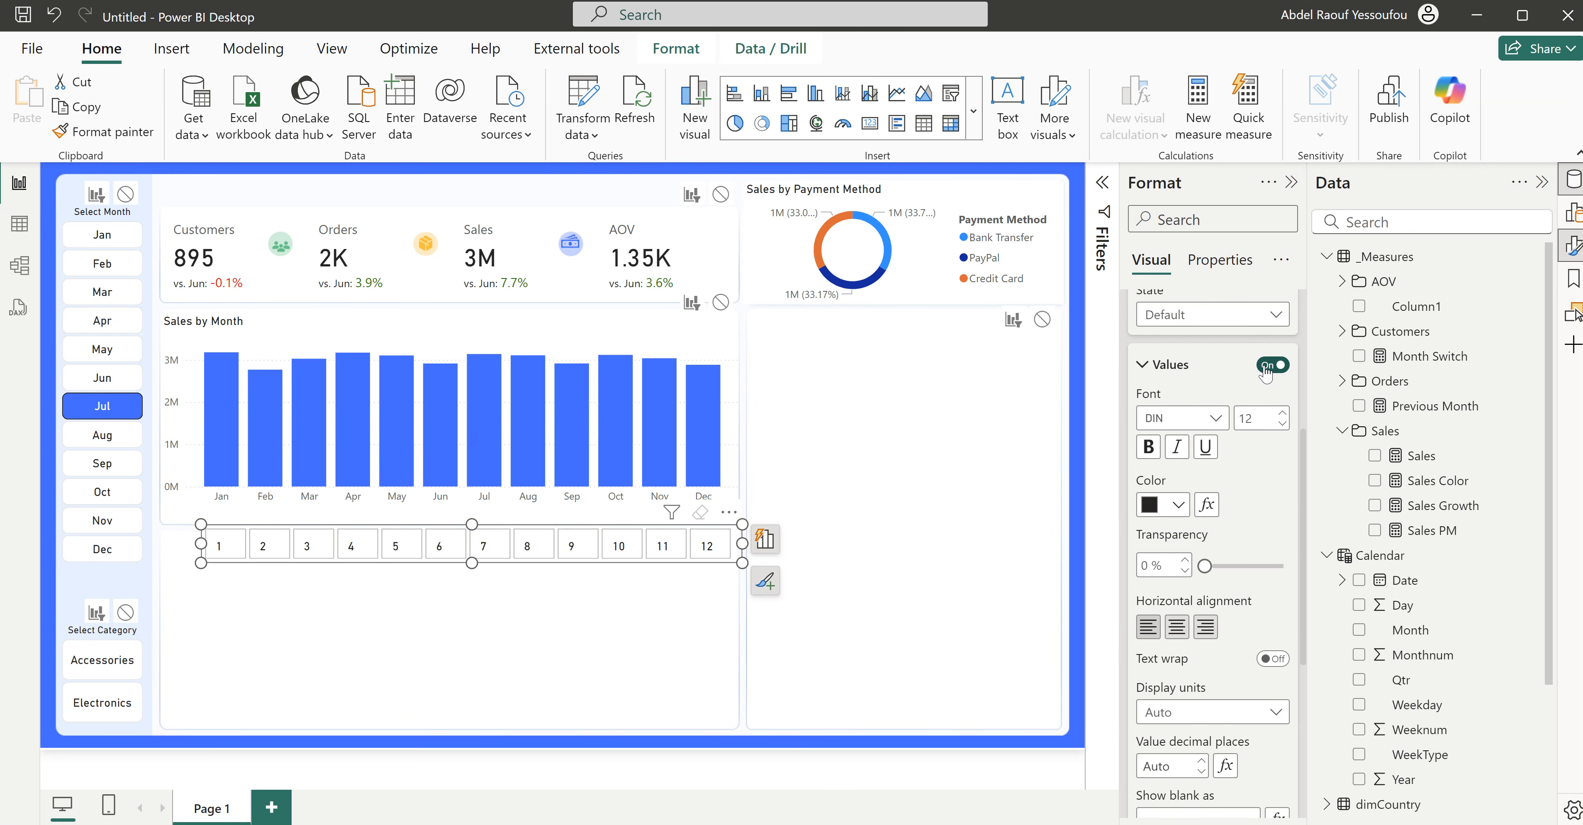
pyautogui.click(1270, 365)
# Step: Enable the callout labels on the Month Param slicer and use the Month Switch measure as their field
pyautogui.scroll(-5, 1208, 537)
pyautogui.click(1272, 558)
pyautogui.click(1229, 572)
pyautogui.scroll(-2, 1192, 587)
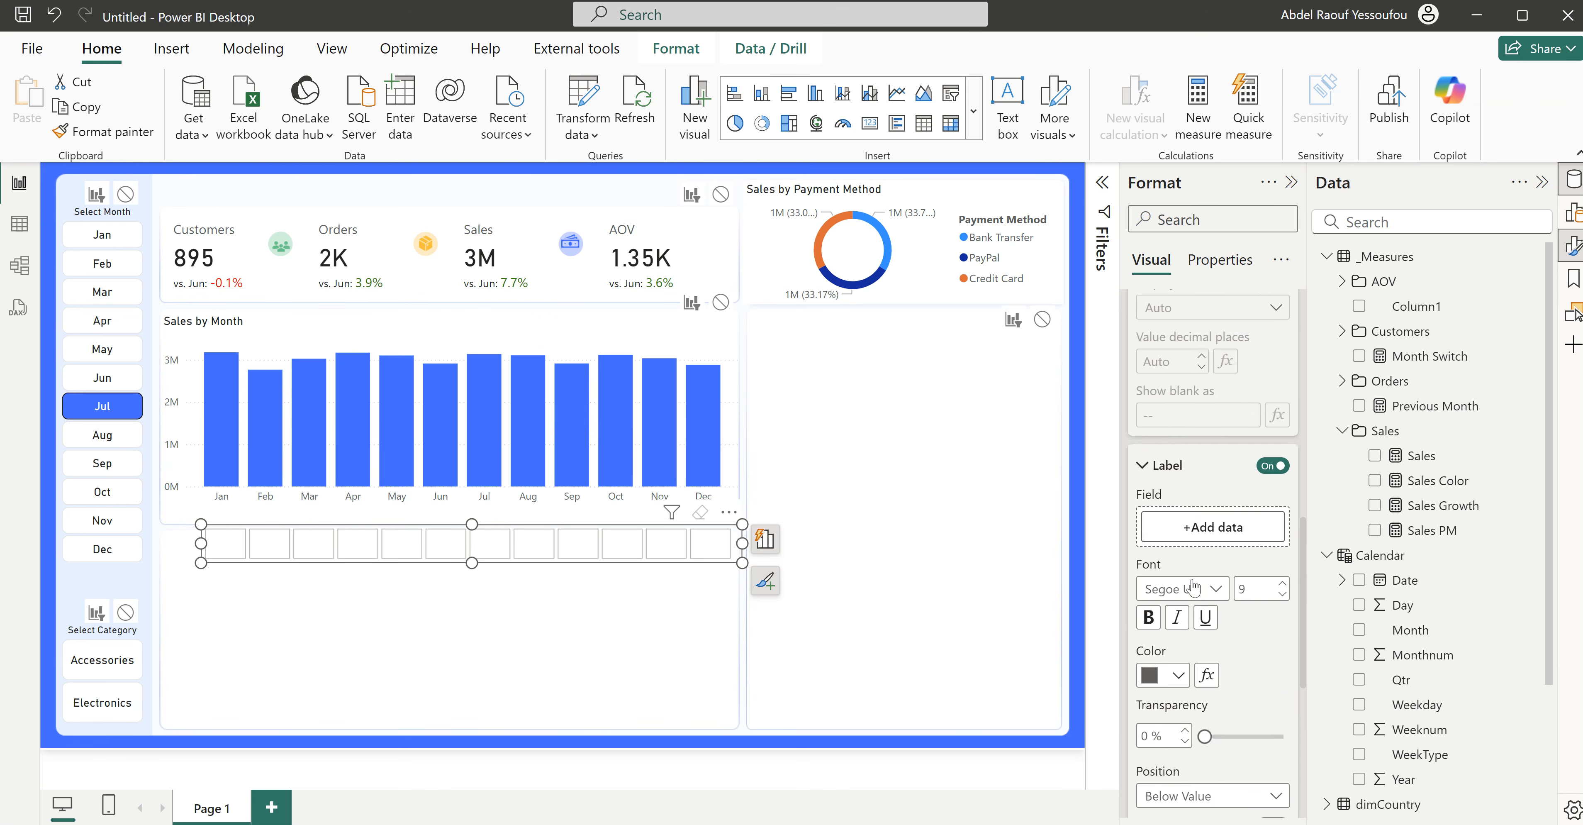
pyautogui.scroll(-2, 1192, 587)
pyautogui.moveTo(1427, 367); pyautogui.dragTo(1229, 414)
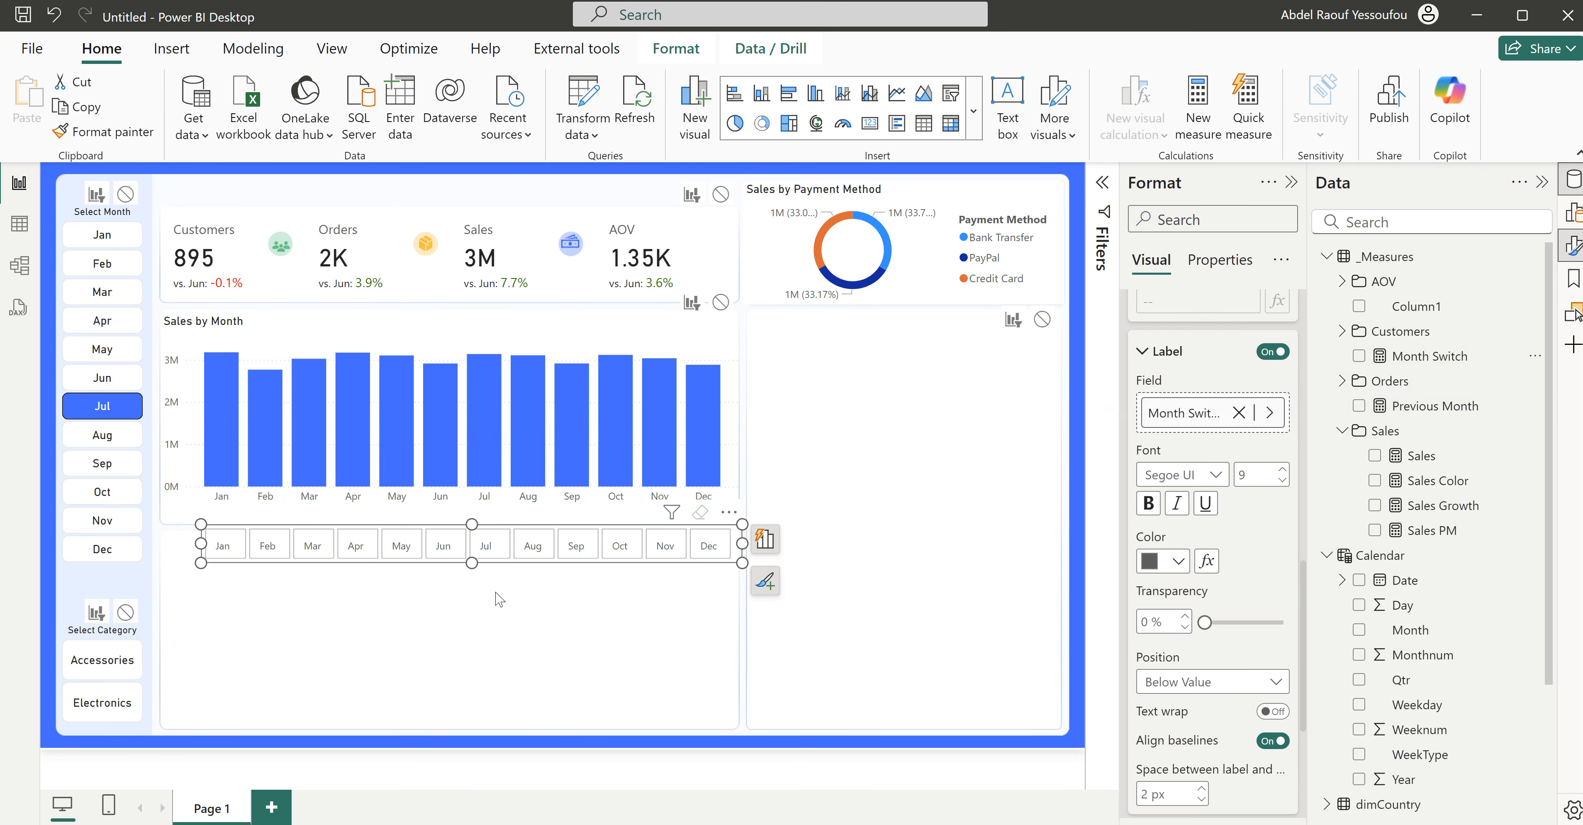
# Step: Turn off the X-axis values of the Sales by Month column chart
pyautogui.click(531, 512)
pyautogui.scroll(5, 1154, 437)
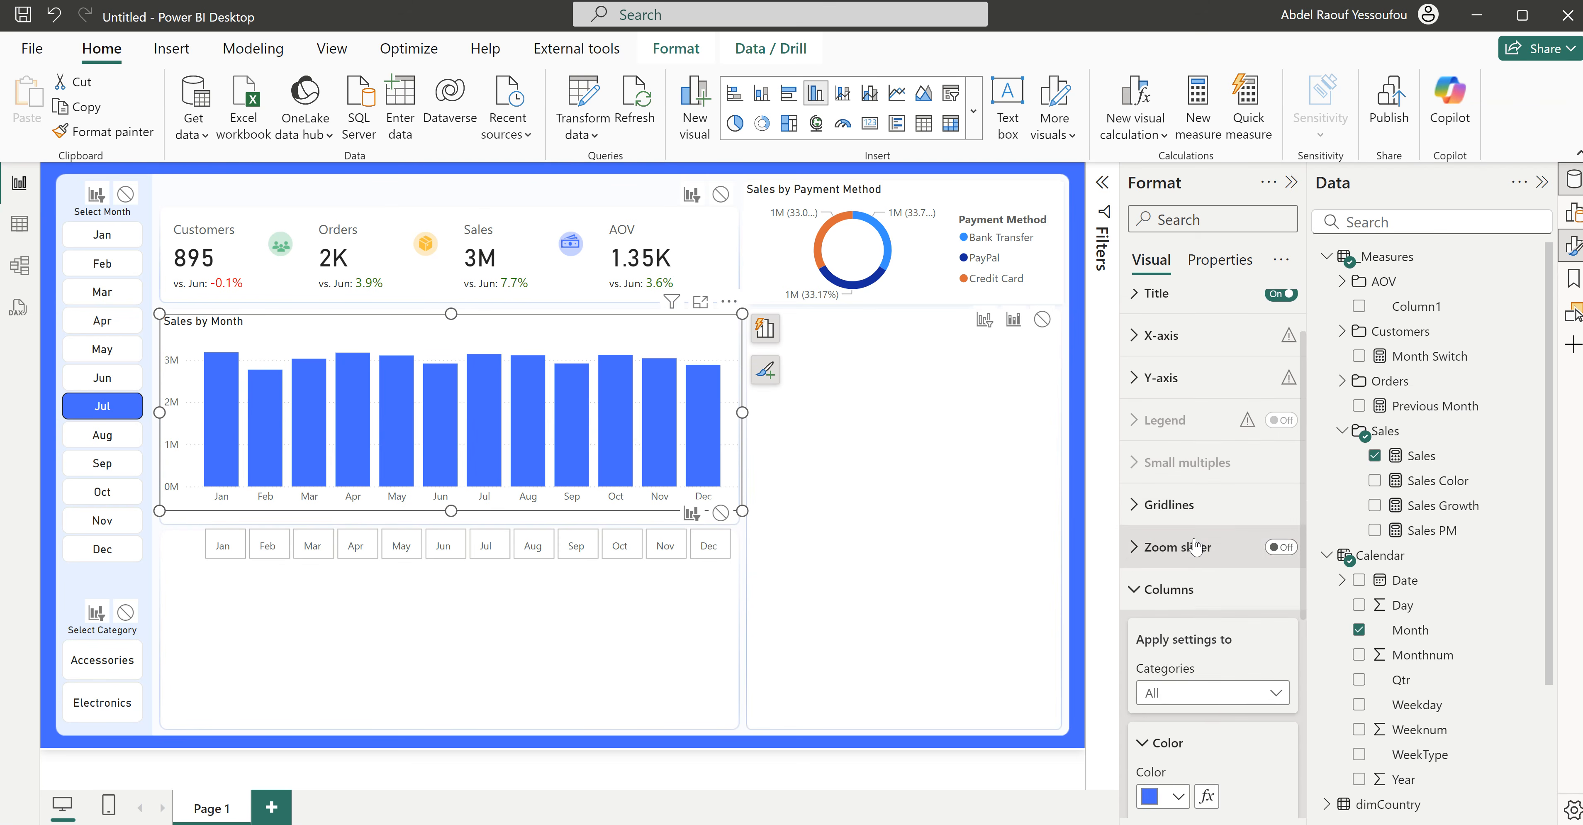
pyautogui.click(1162, 399)
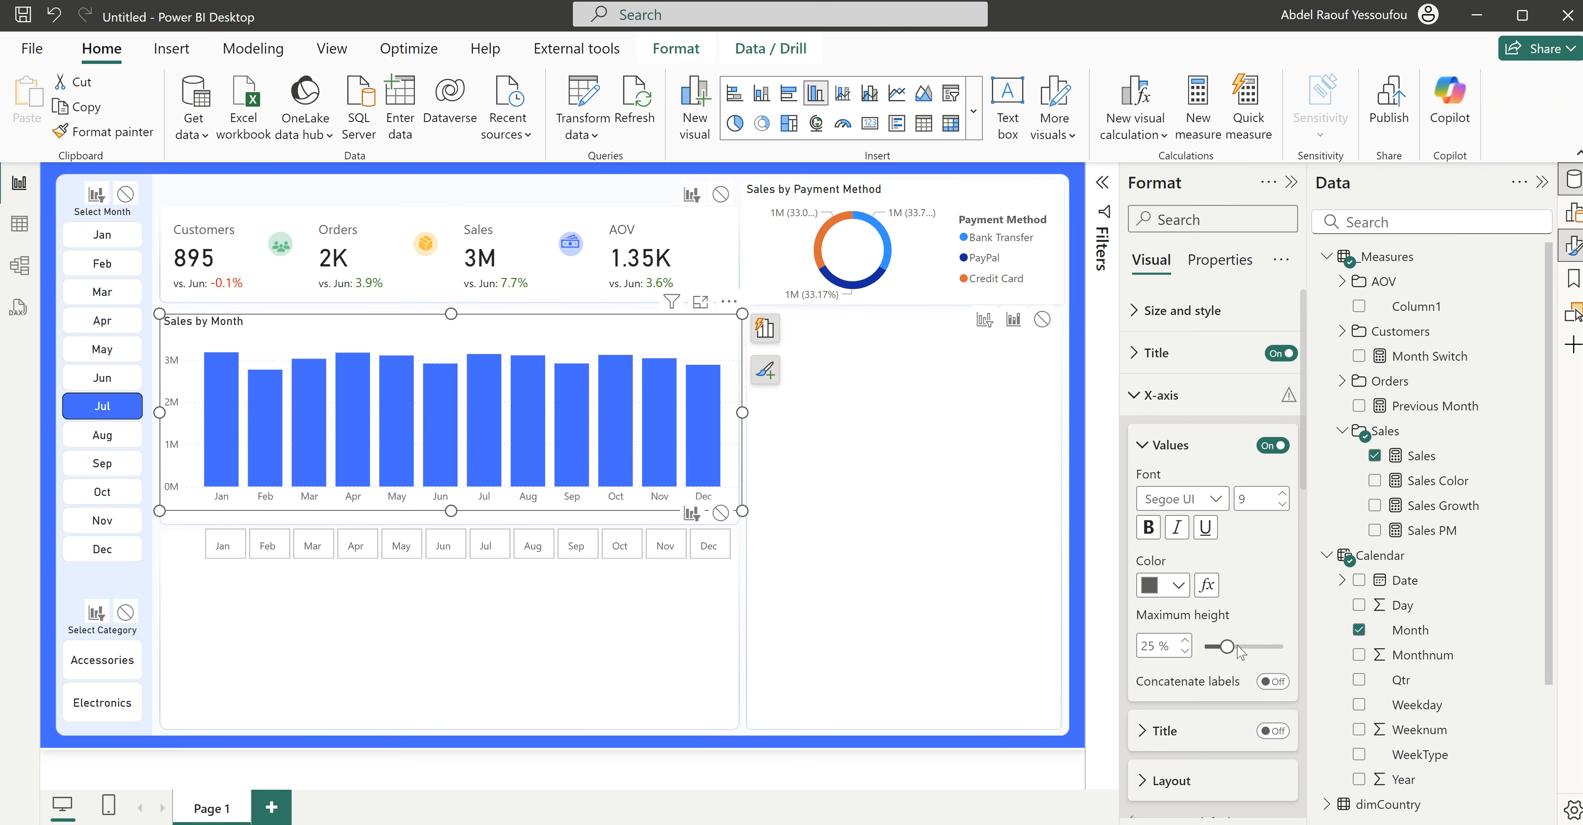
pyautogui.click(1273, 445)
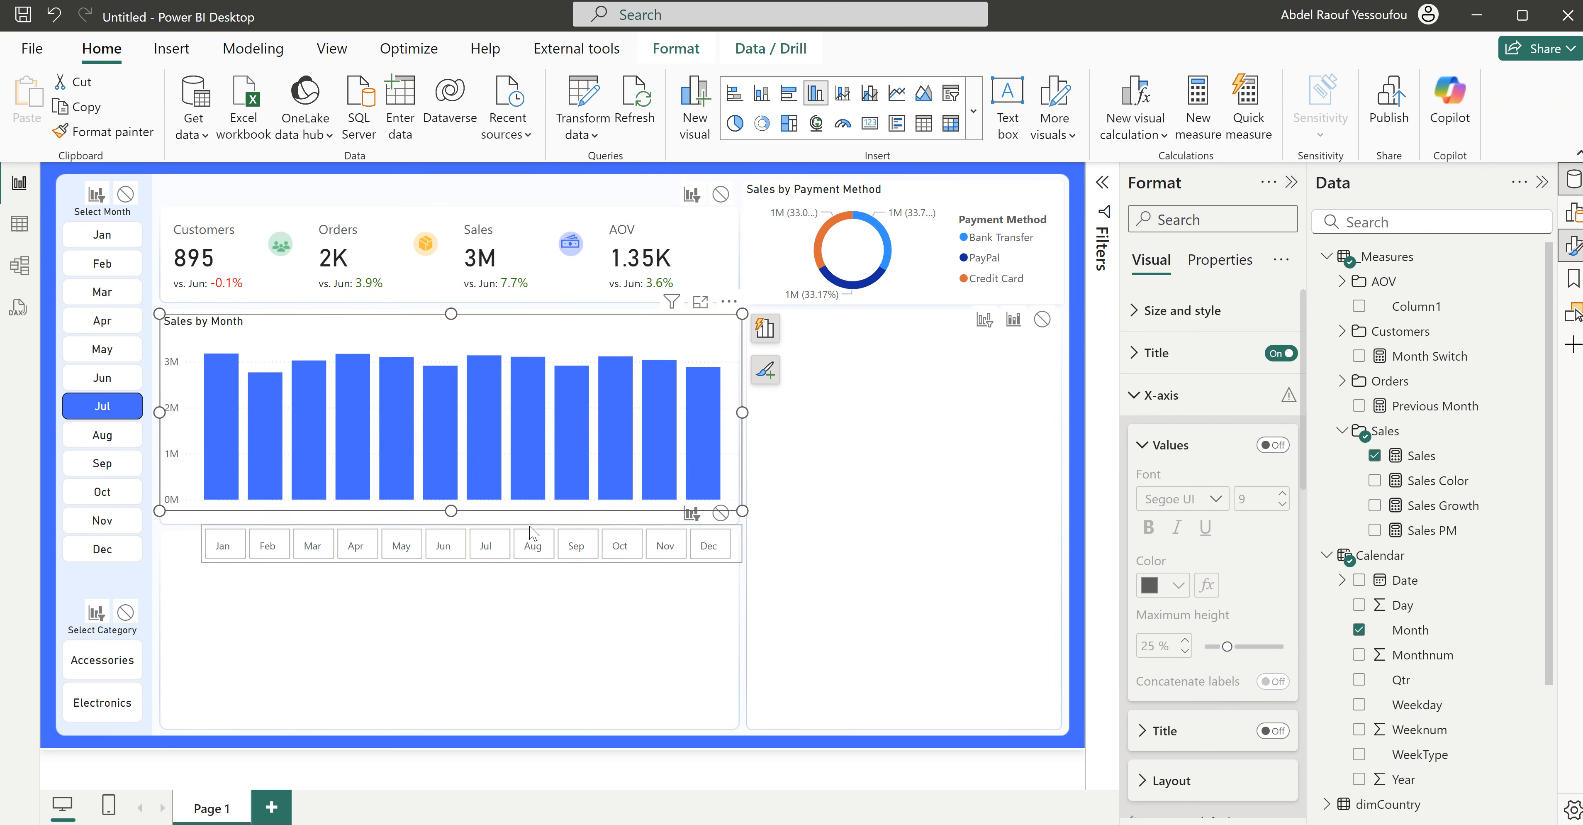
# Step: Shorten the Sales by Month chart slightly and move the Month Param slicer up directly beneath its columns
pyautogui.moveTo(450, 510); pyautogui.dragTo(450, 500)
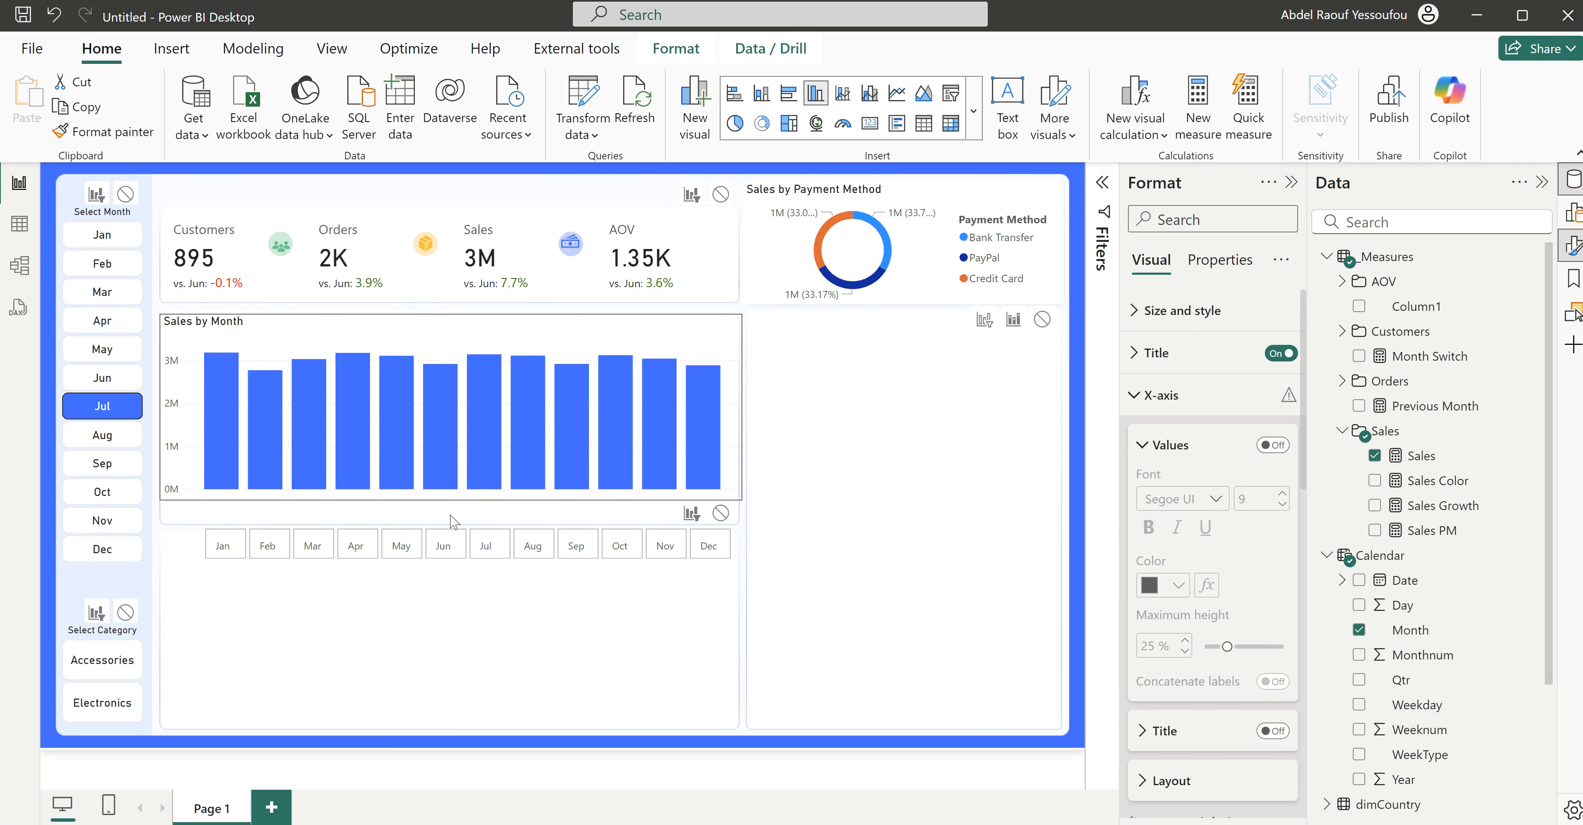
pyautogui.moveTo(748, 527); pyautogui.dragTo(745, 508)
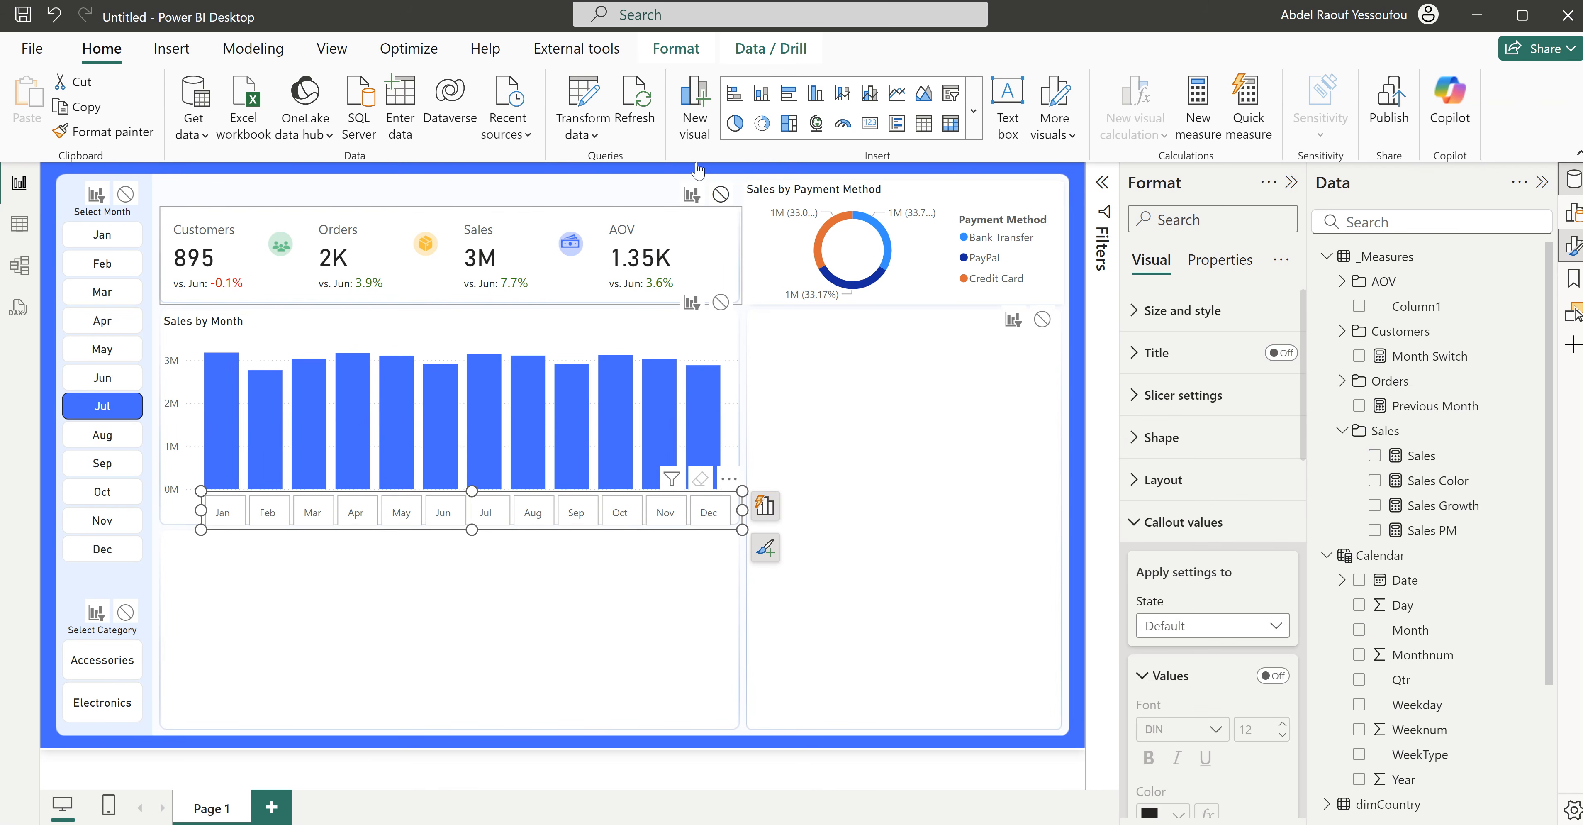
# Step: Turn off the editing of visual interactions and deselect the Month Param slicer
pyautogui.click(676, 49)
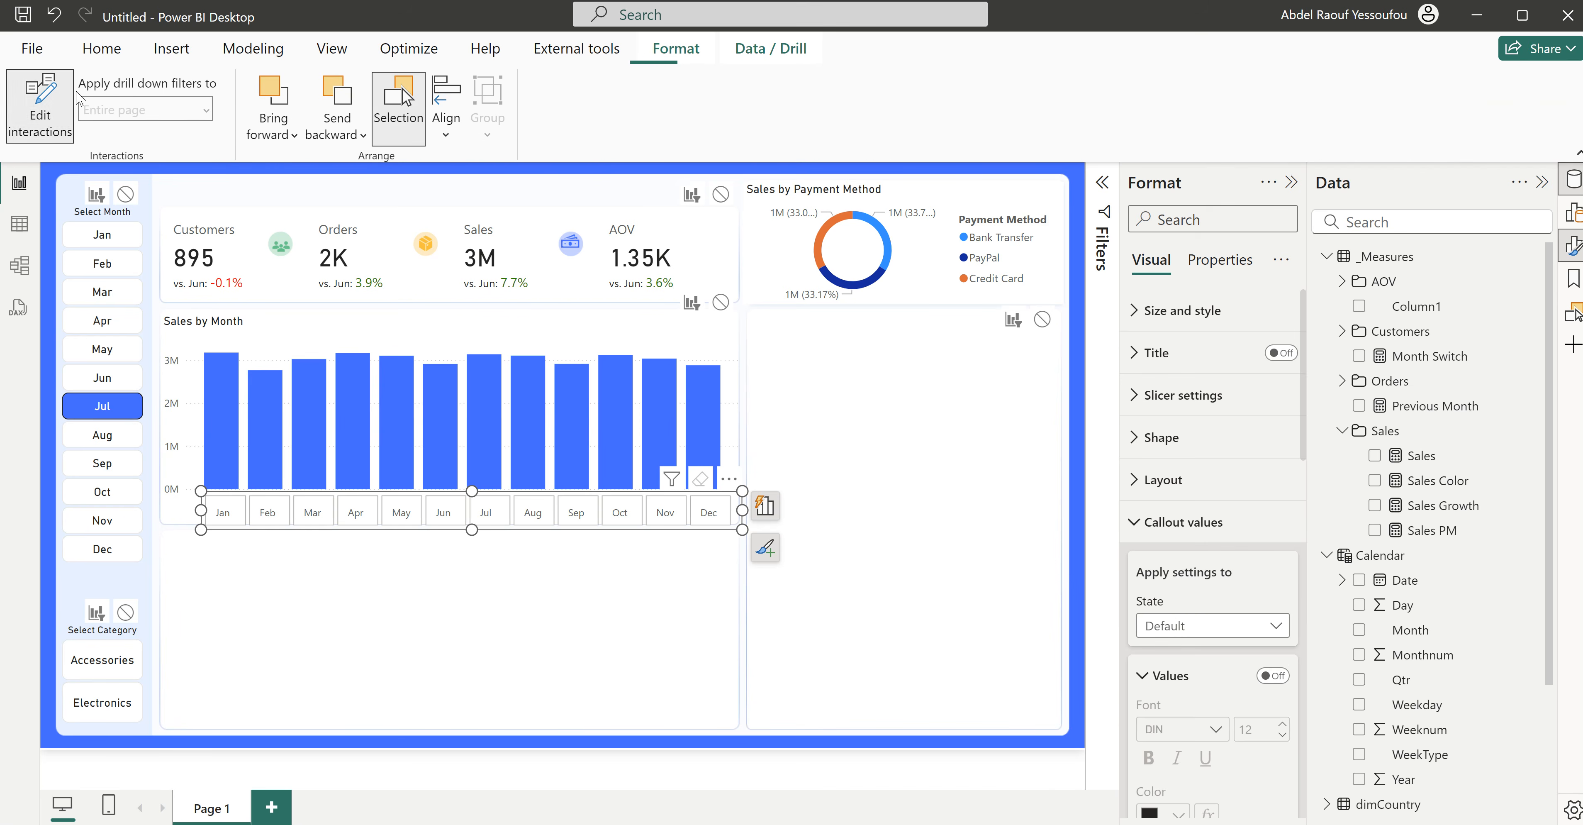
pyautogui.click(44, 112)
pyautogui.click(893, 533)
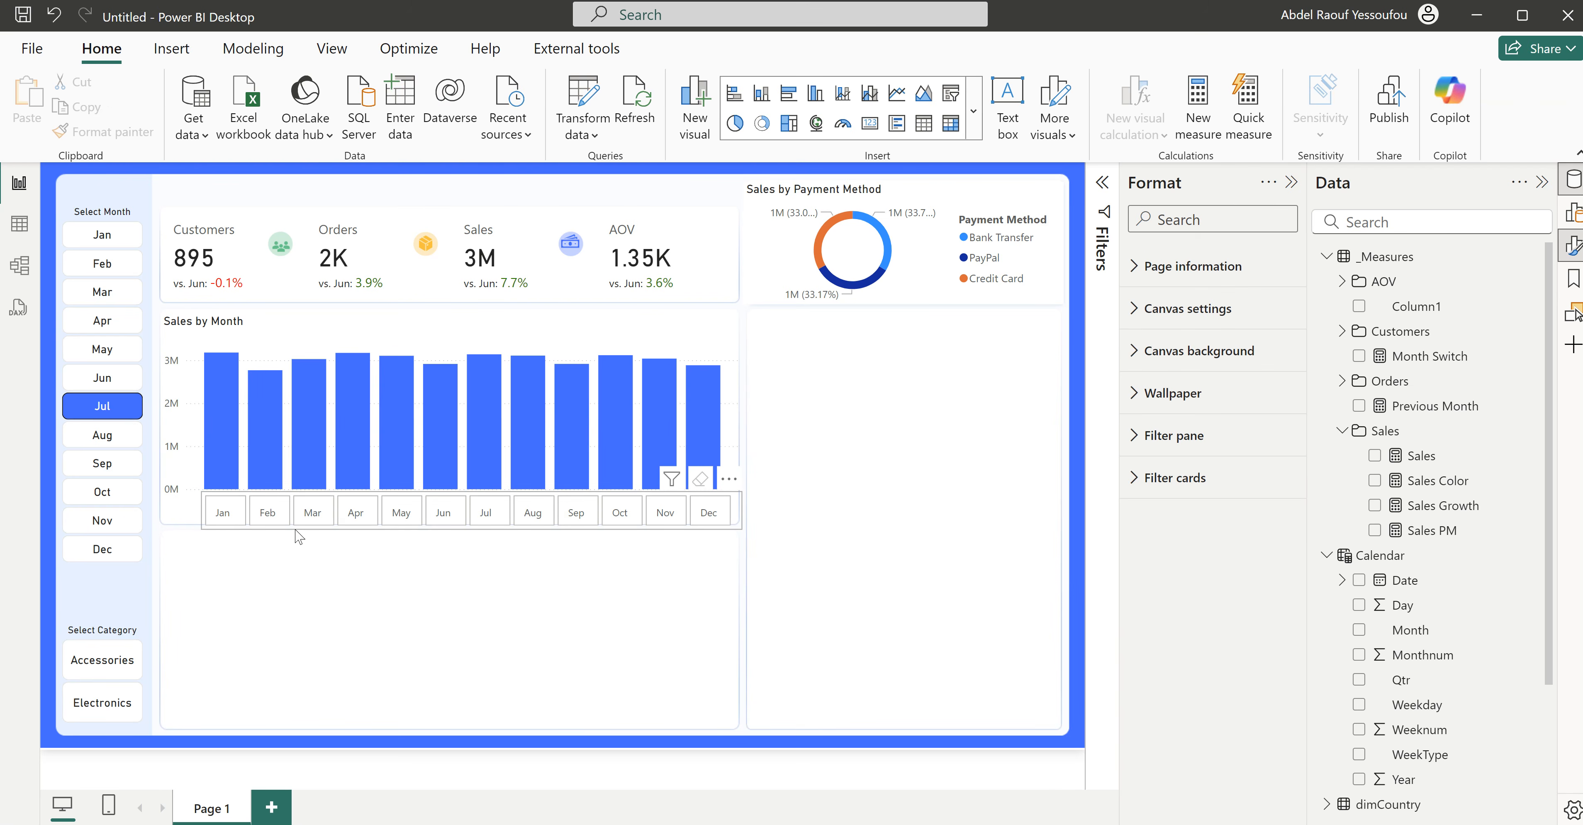
# Step: Set the Month Param slicer's space between buttons to 7 px and narrow the slicer to line up with the chart's columns
pyautogui.click(207, 530)
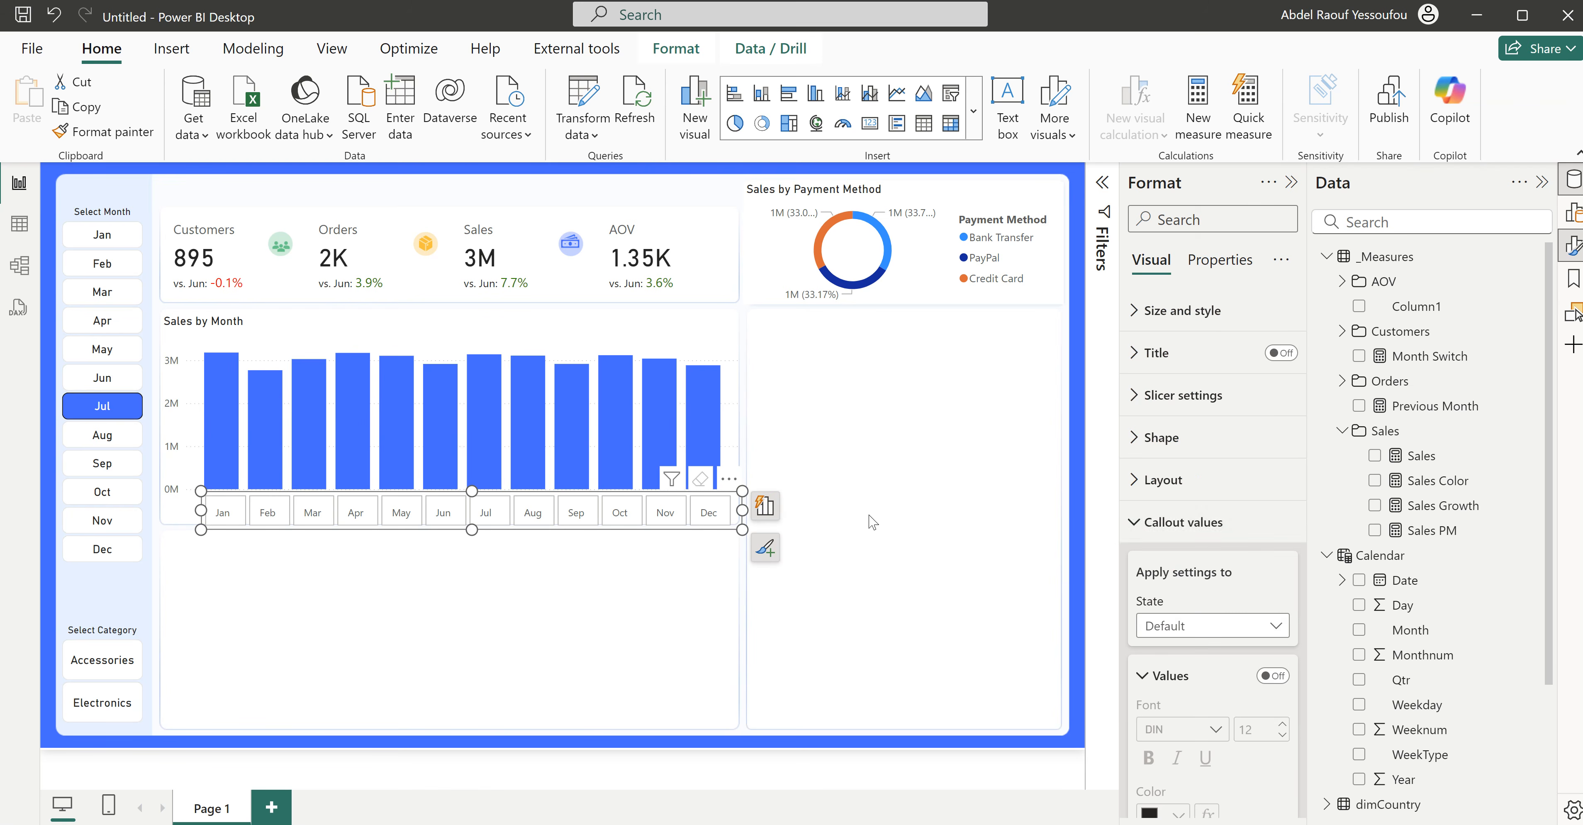
pyautogui.click(1159, 522)
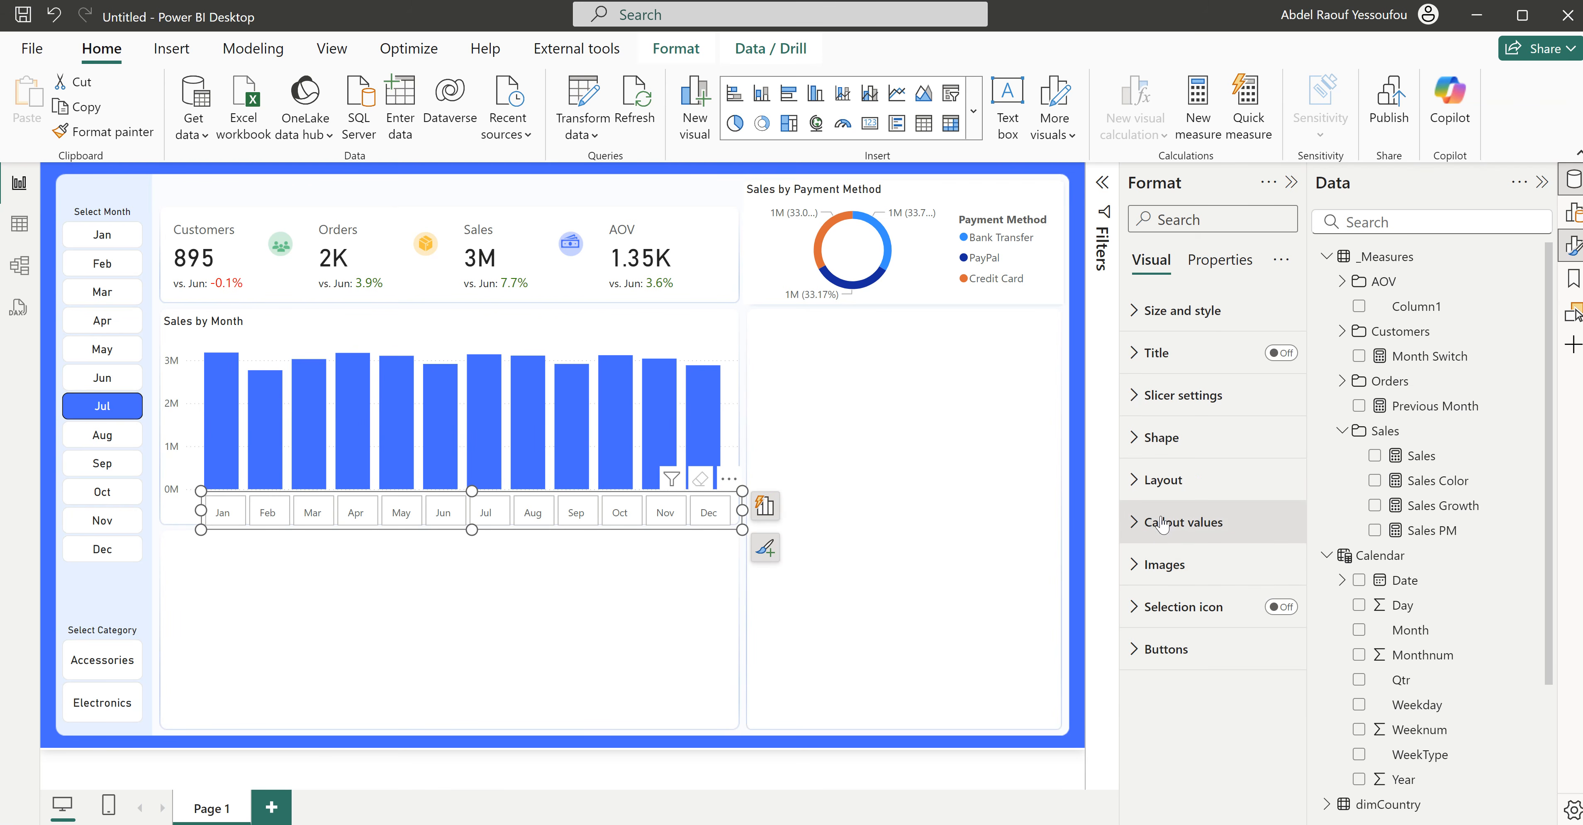
pyautogui.click(1163, 481)
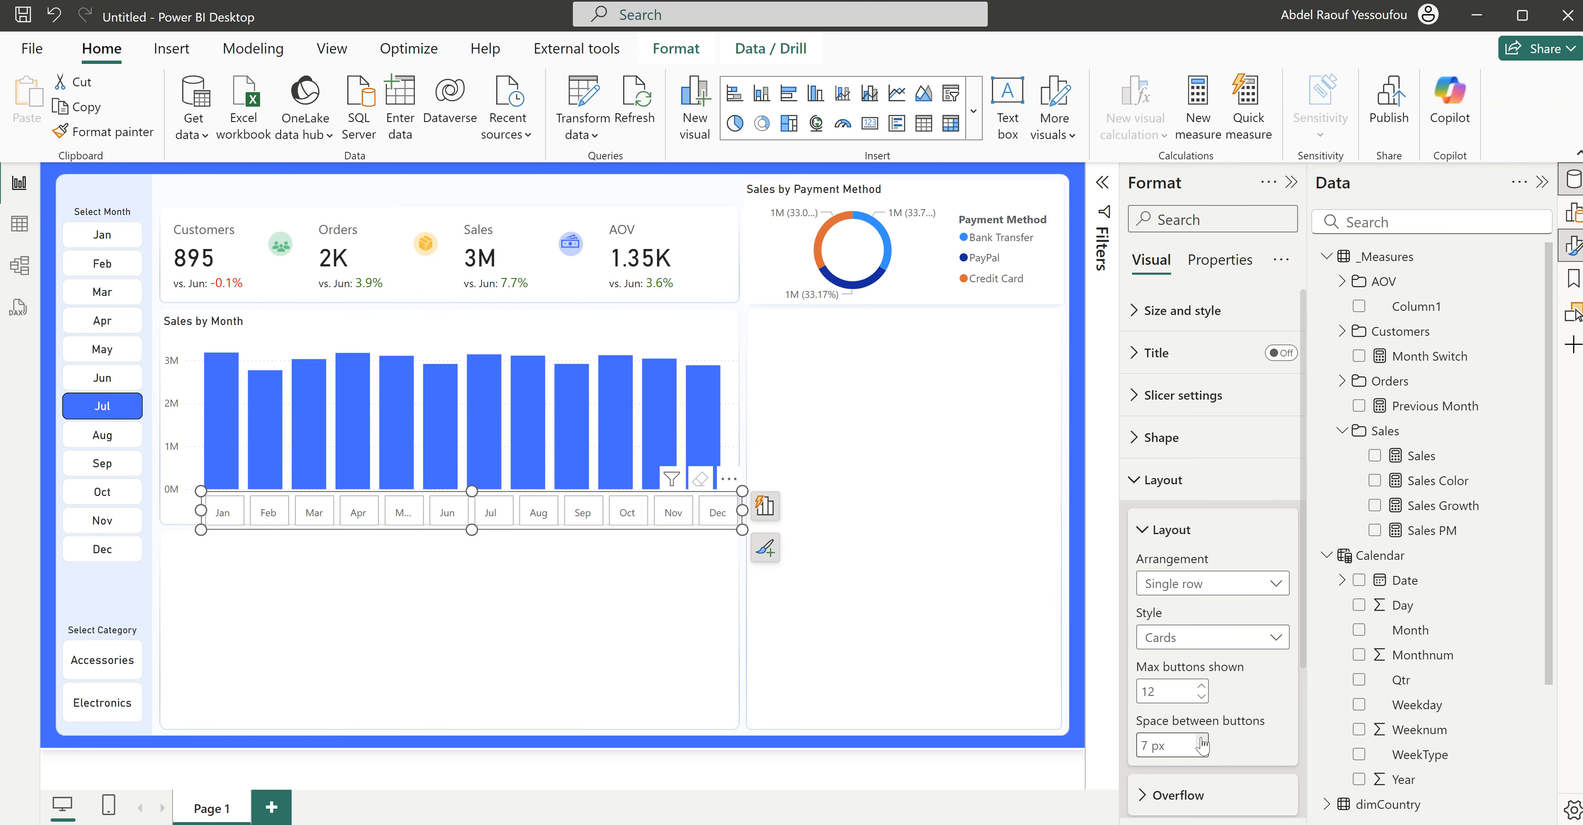
pyautogui.moveTo(743, 510); pyautogui.dragTo(733, 508)
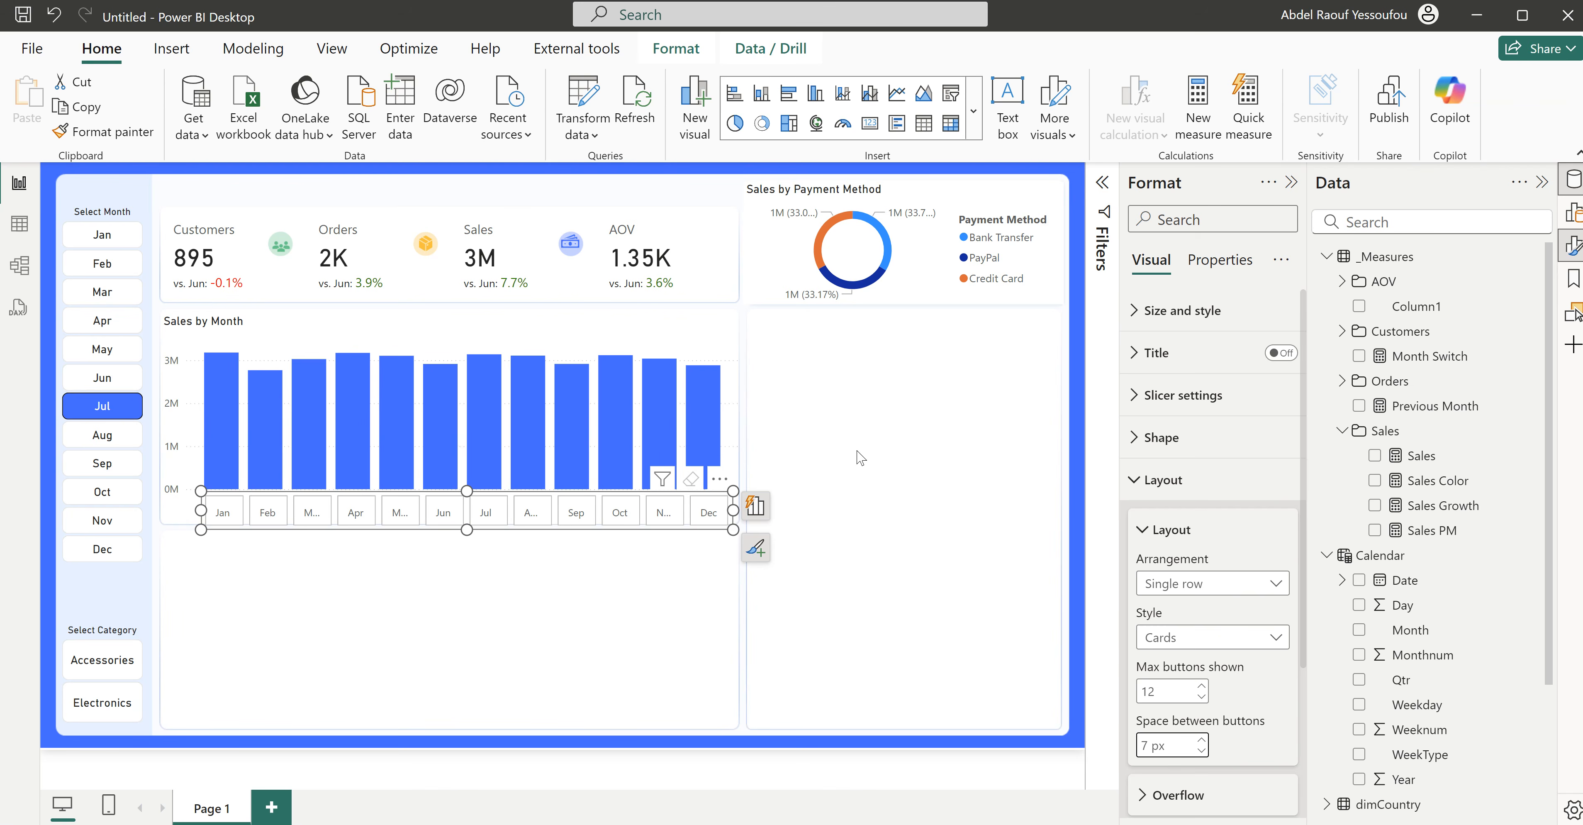
pyautogui.click(859, 458)
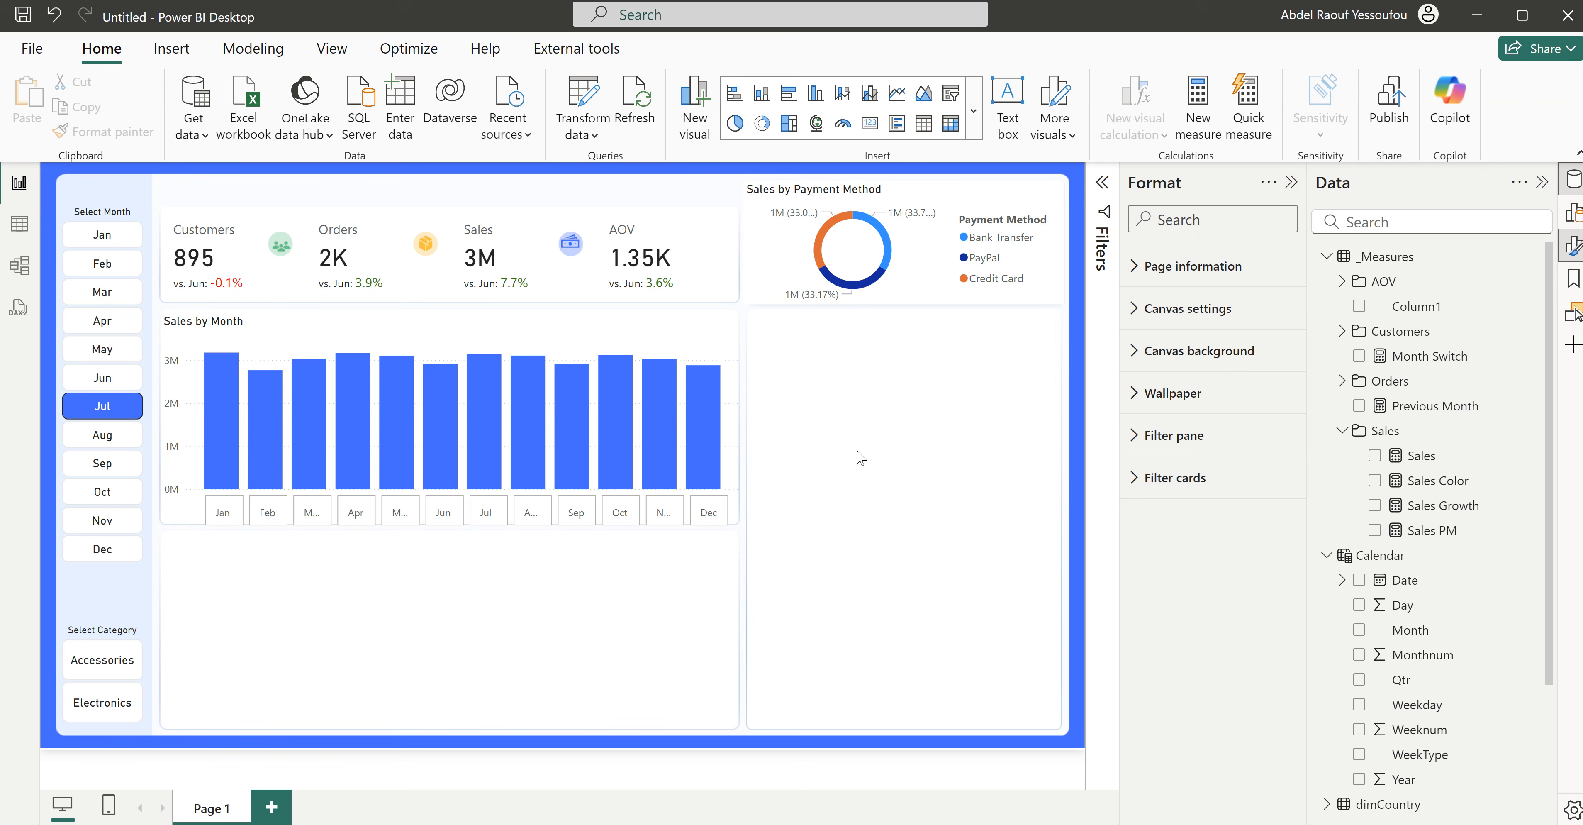
# Step: Reduce the Month Param slicer's height to fit inside the Sales by Month card and open its button settings
pyautogui.click(731, 521)
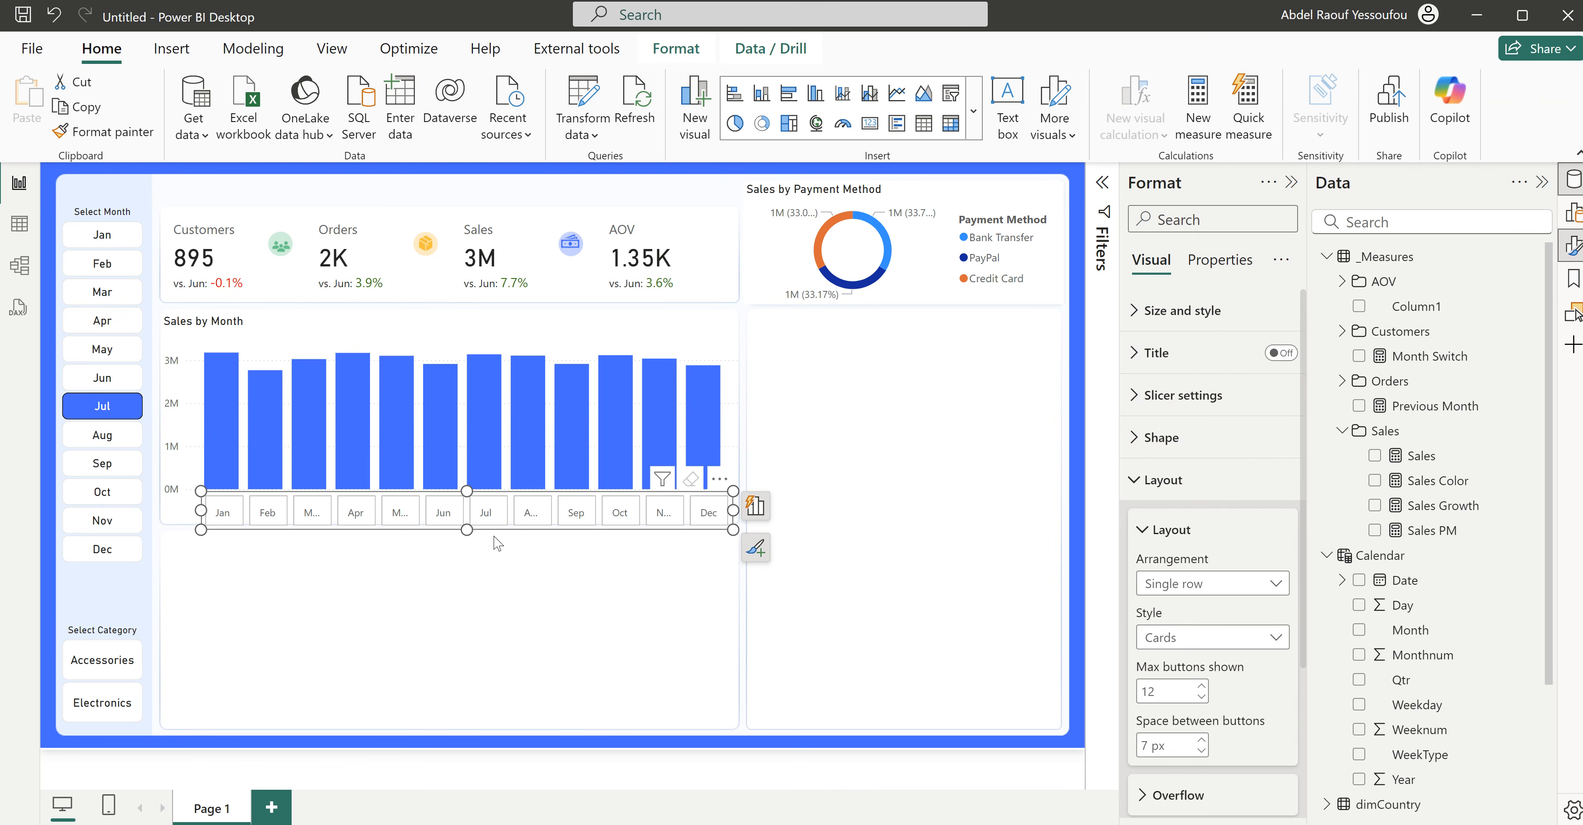
pyautogui.moveTo(466, 527); pyautogui.dragTo(470, 522)
pyautogui.click(1178, 491)
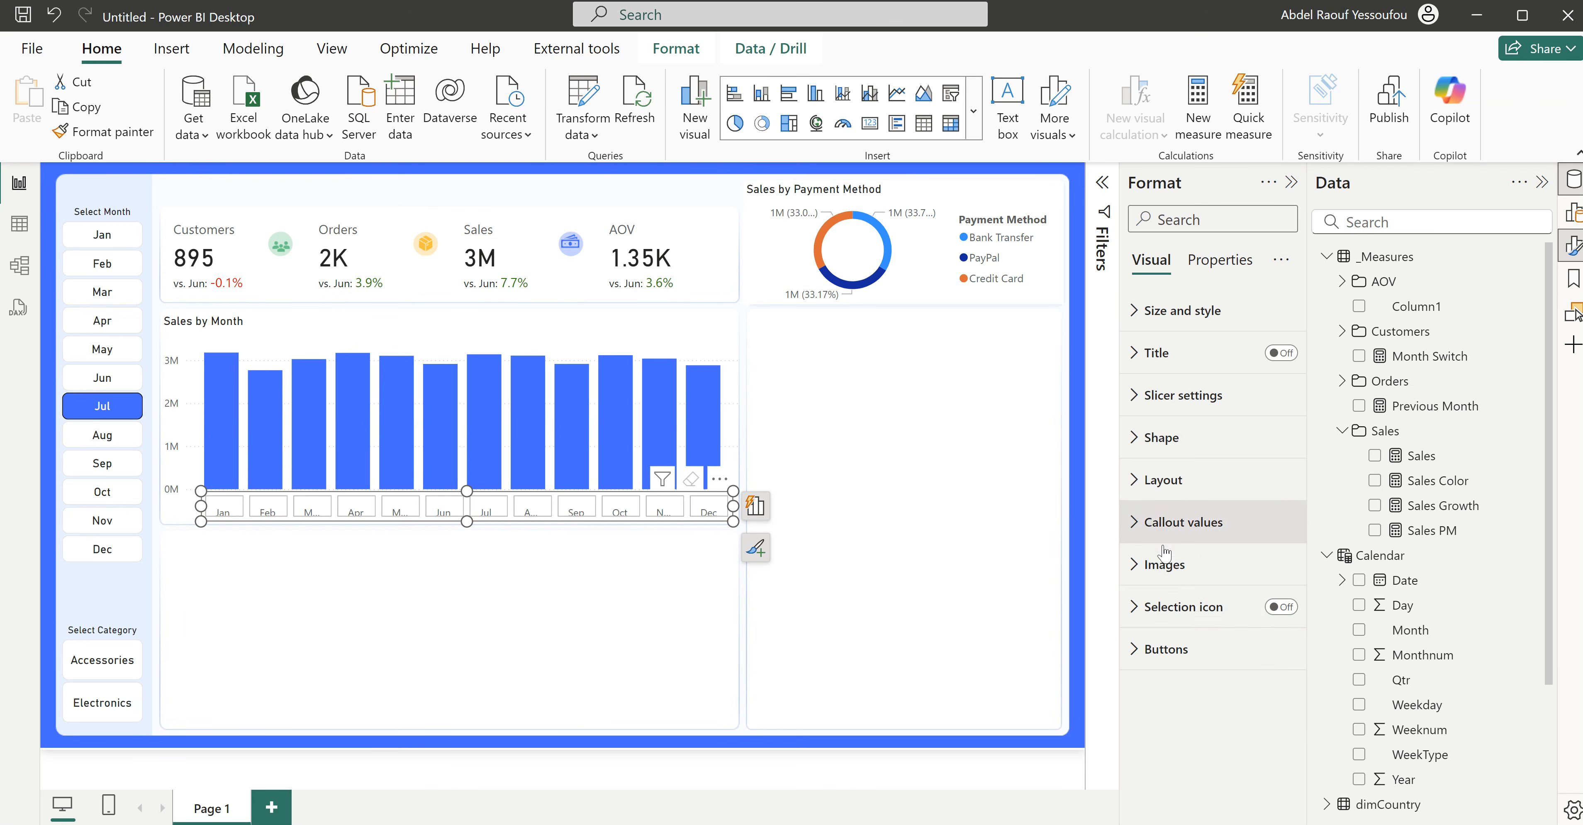
pyautogui.click(1163, 653)
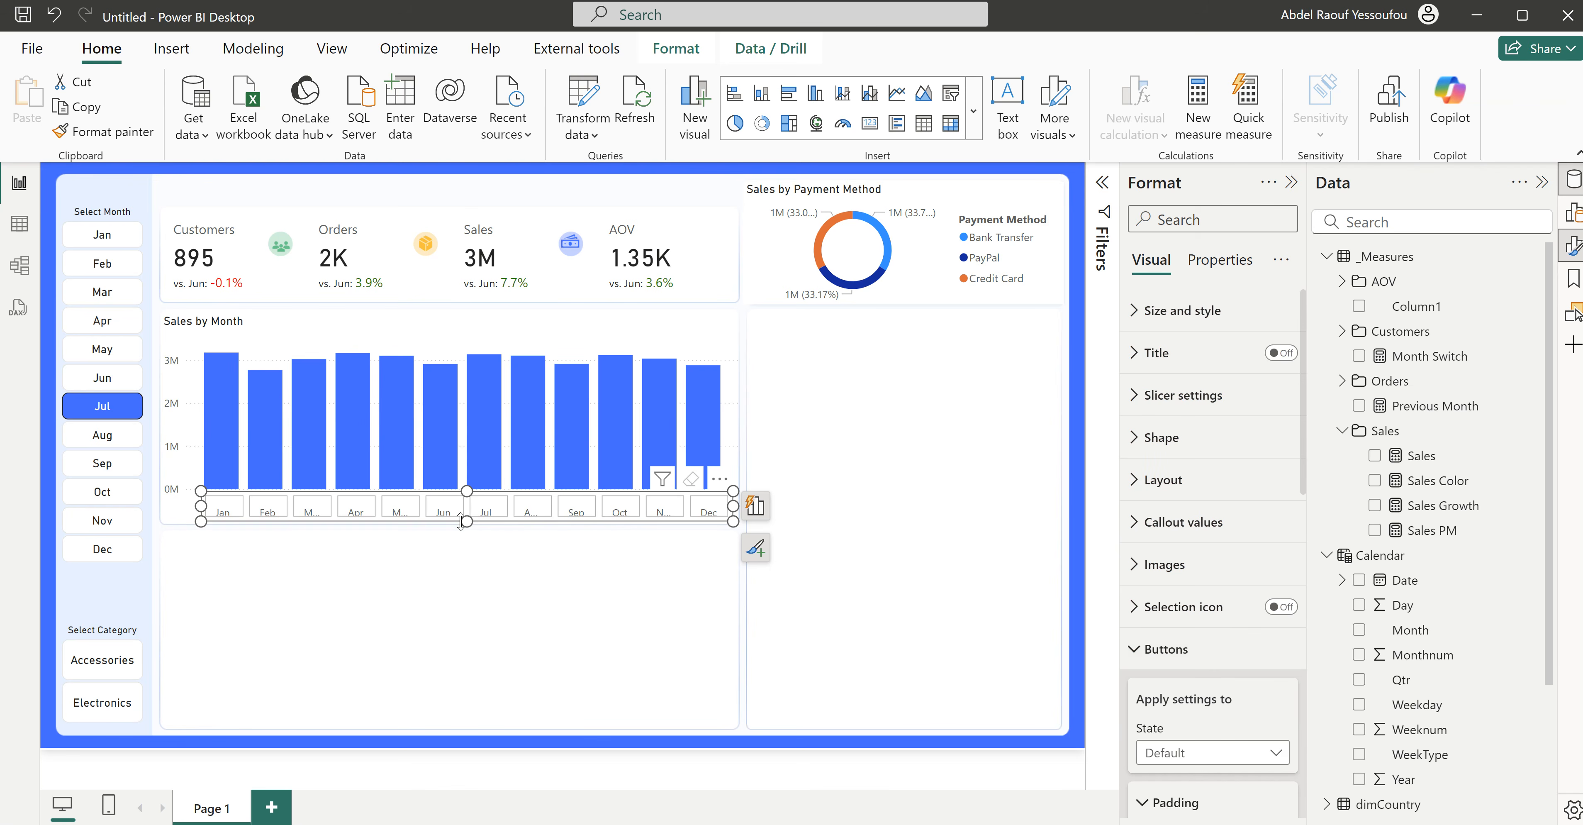
# Step: Copy the Select Month slicer's formatting onto the Month Param slicer with the Format painter
pyautogui.click(145, 485)
pyautogui.click(134, 136)
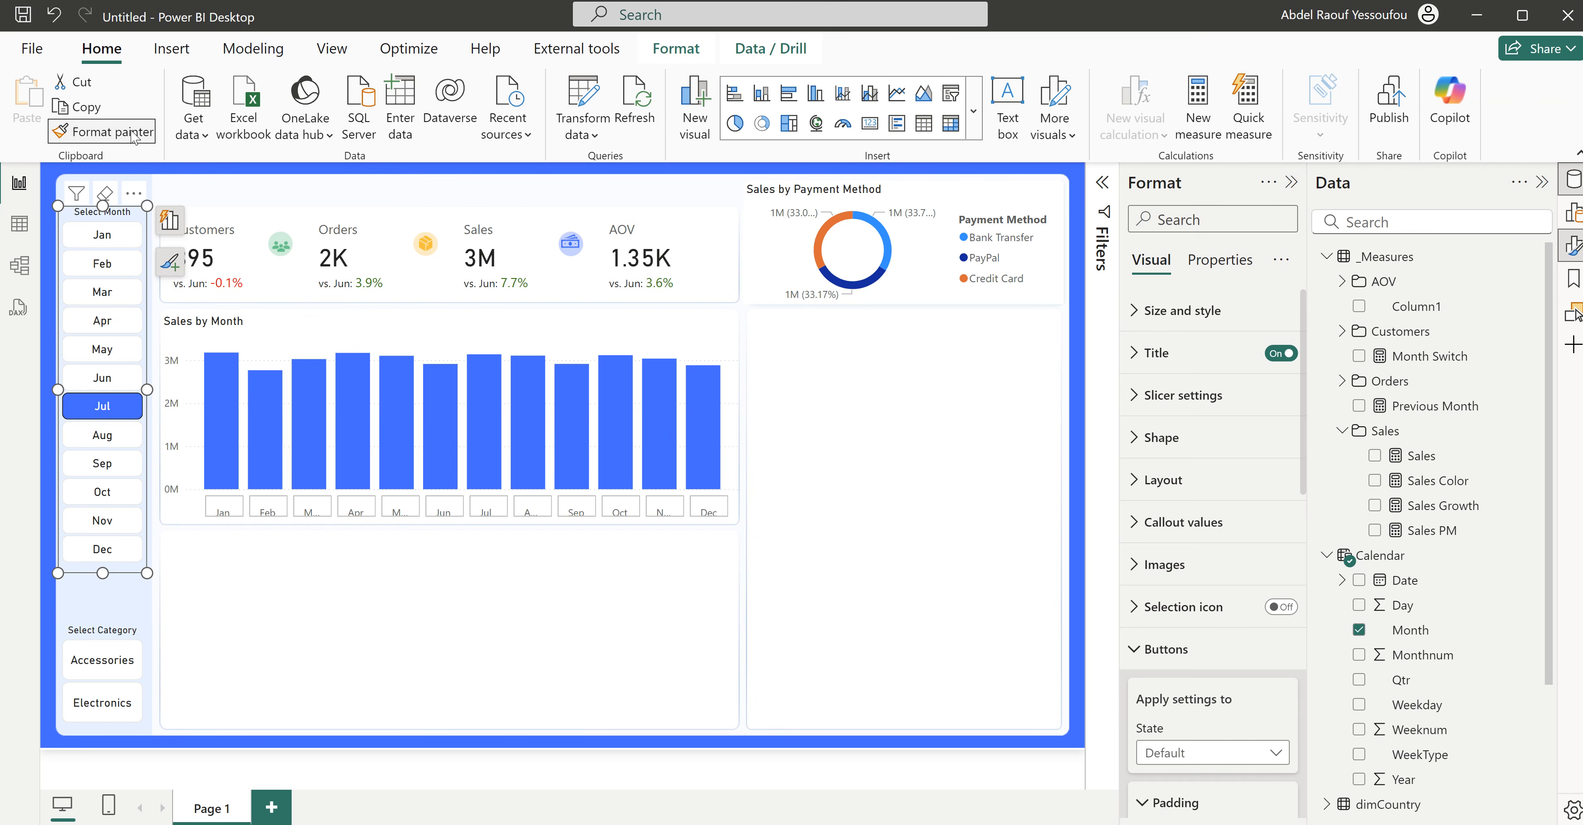
pyautogui.click(381, 514)
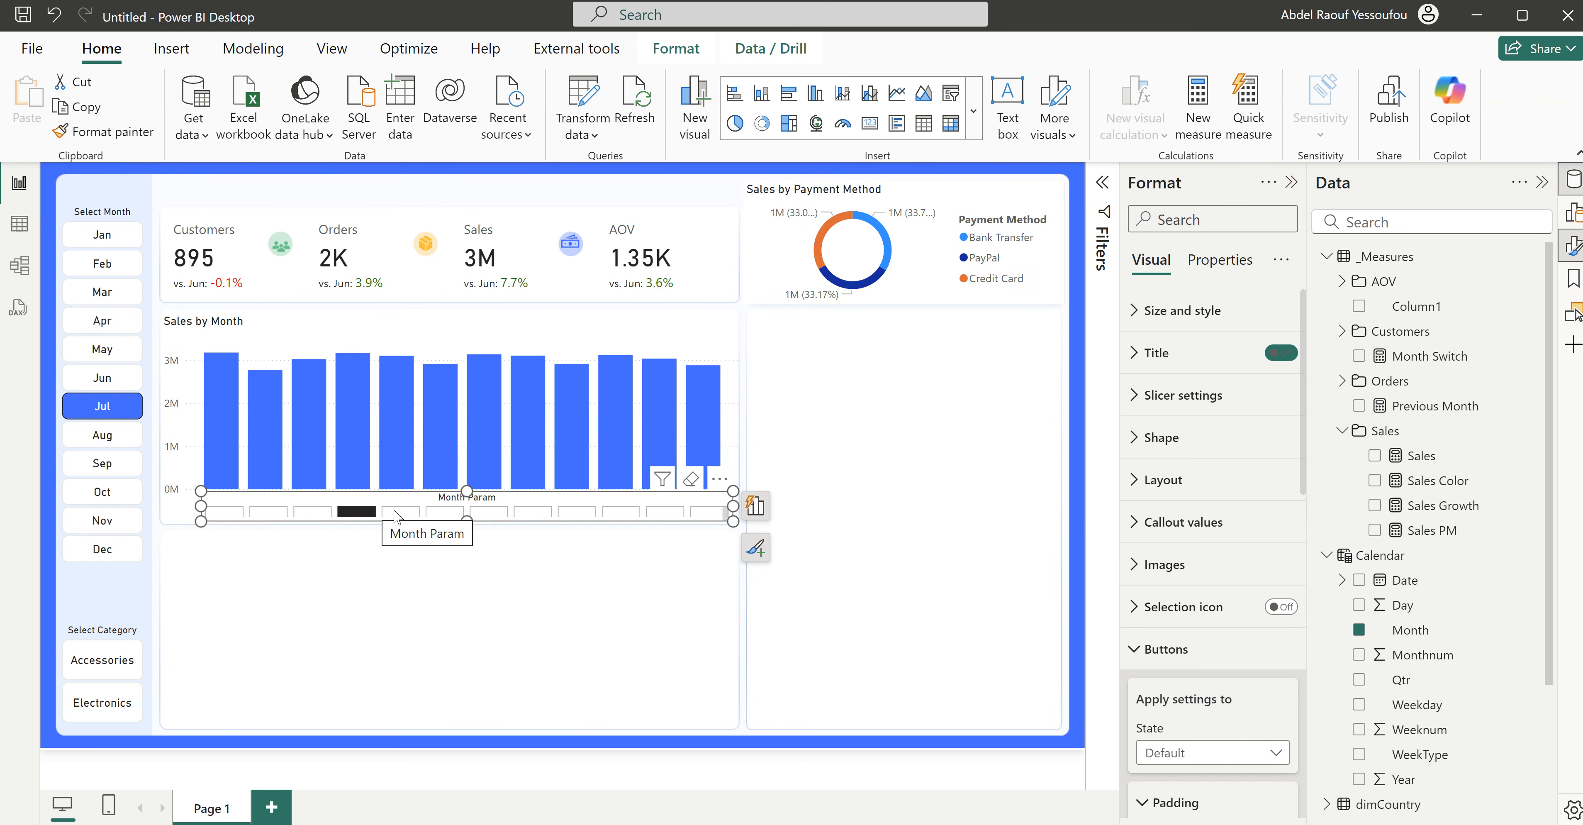
# Step: Make the Month Param slicer taller and set its button arrangement to Single row
pyautogui.moveTo(466, 521); pyautogui.dragTo(467, 553)
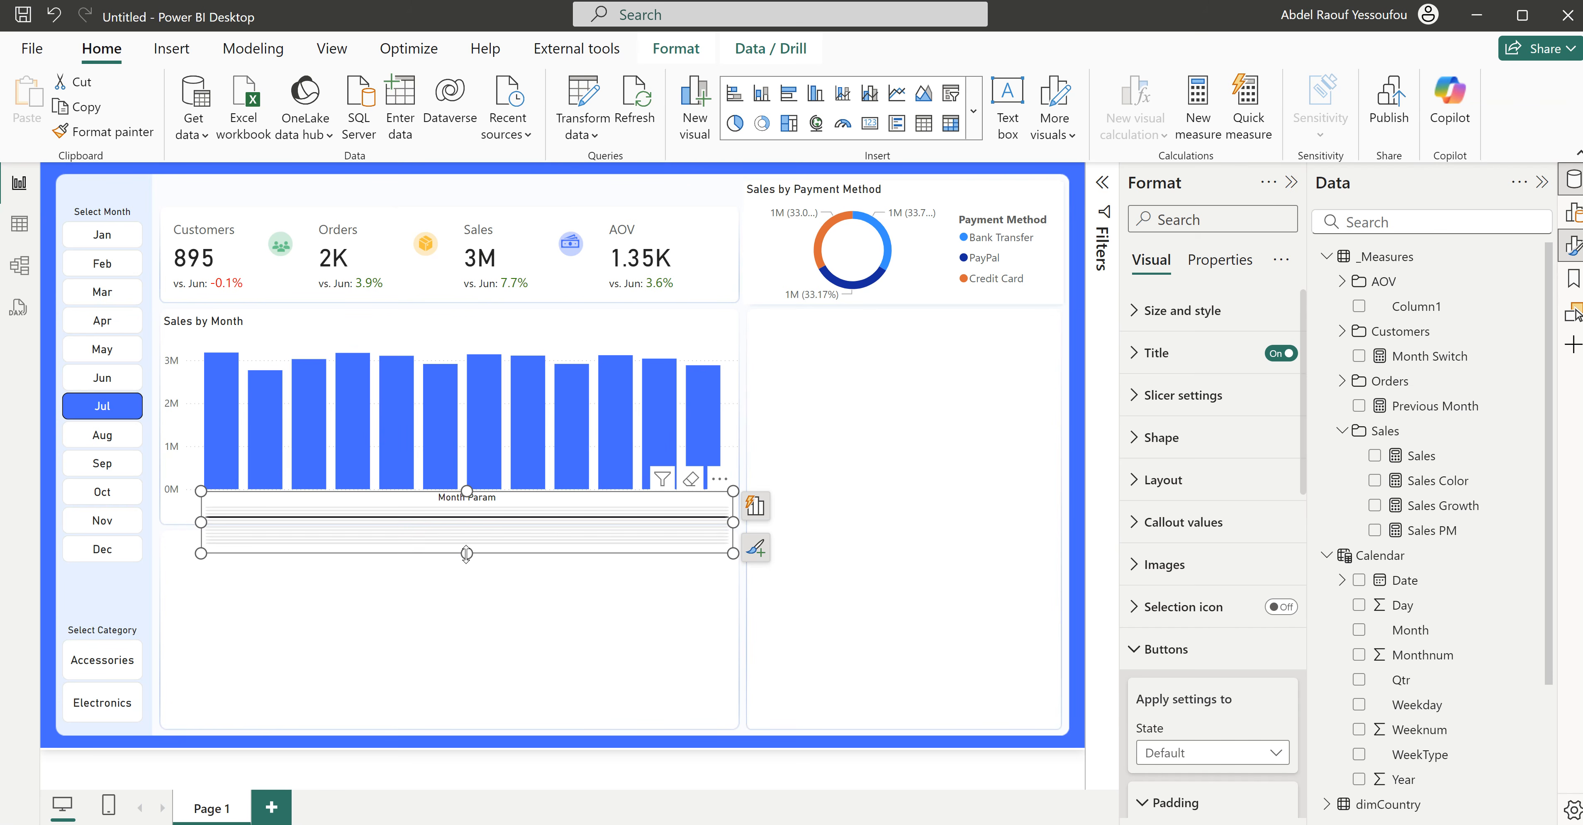
pyautogui.click(1168, 650)
pyautogui.click(1164, 481)
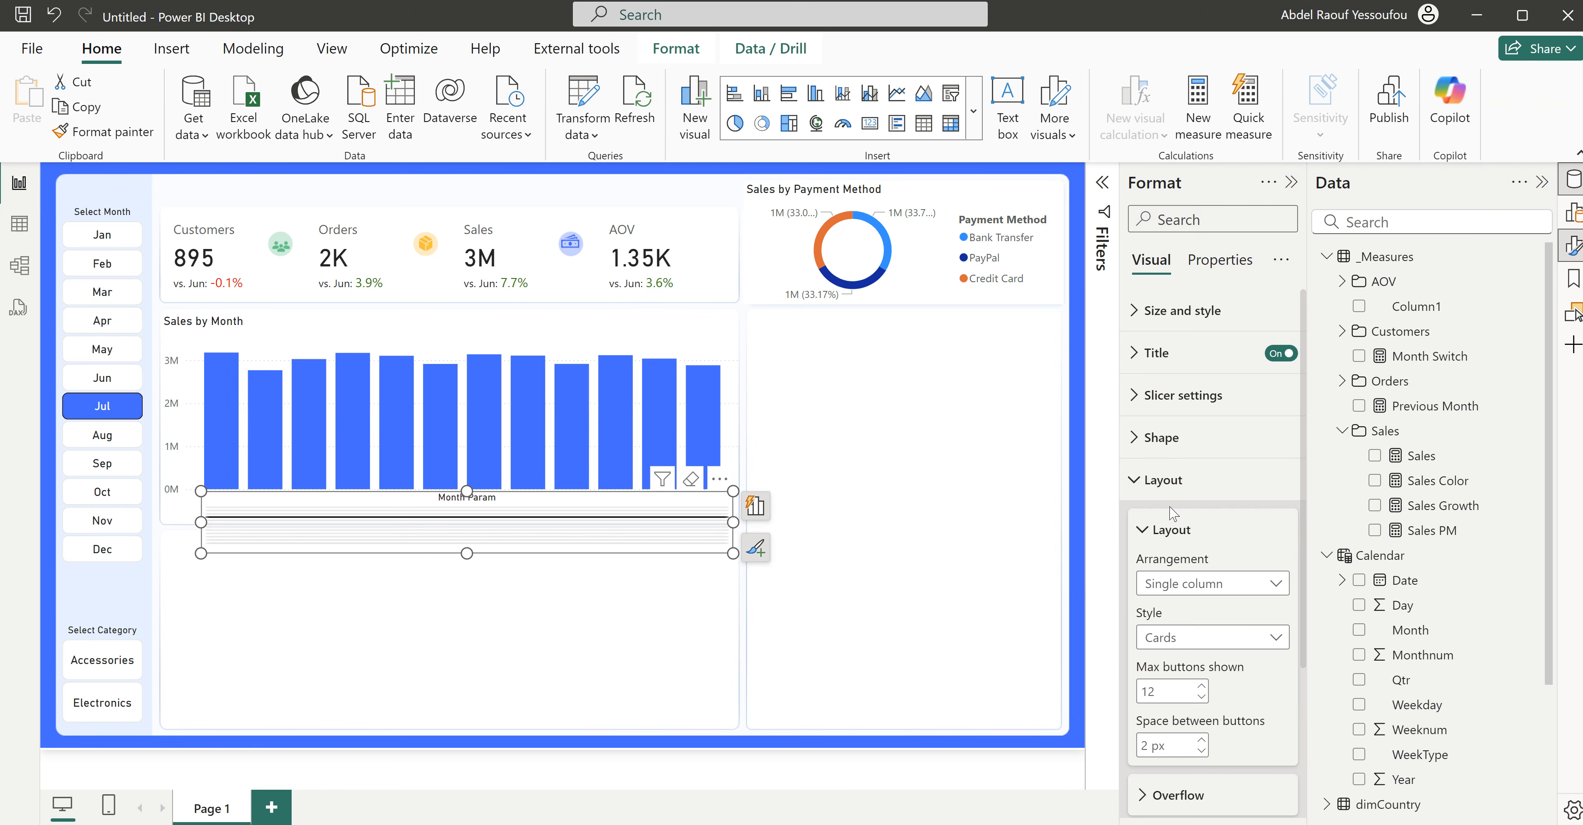
pyautogui.click(1191, 587)
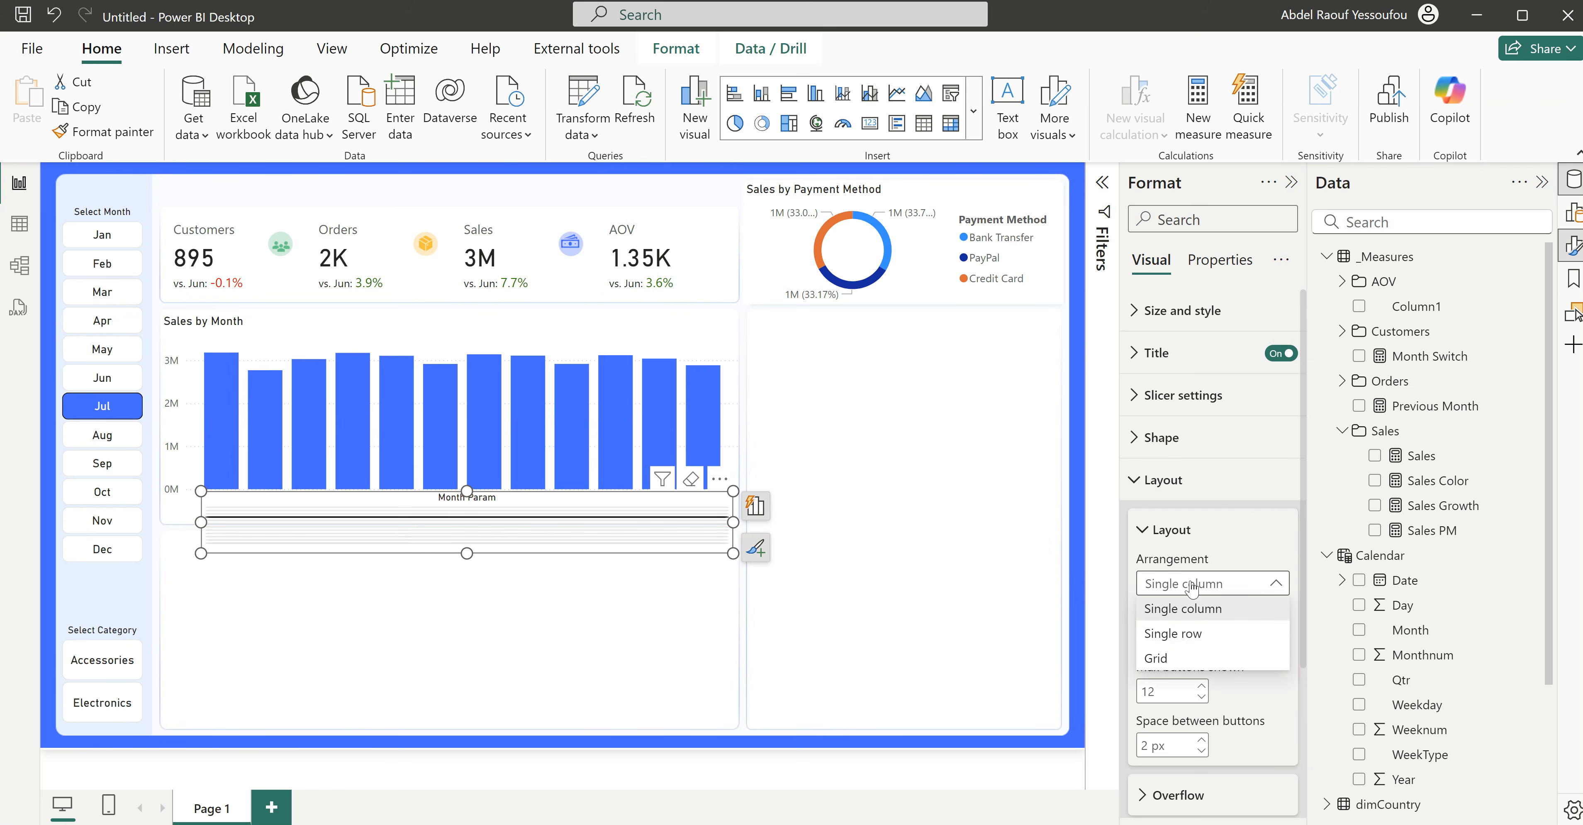
pyautogui.click(1173, 636)
pyautogui.scroll(-3, 1186, 623)
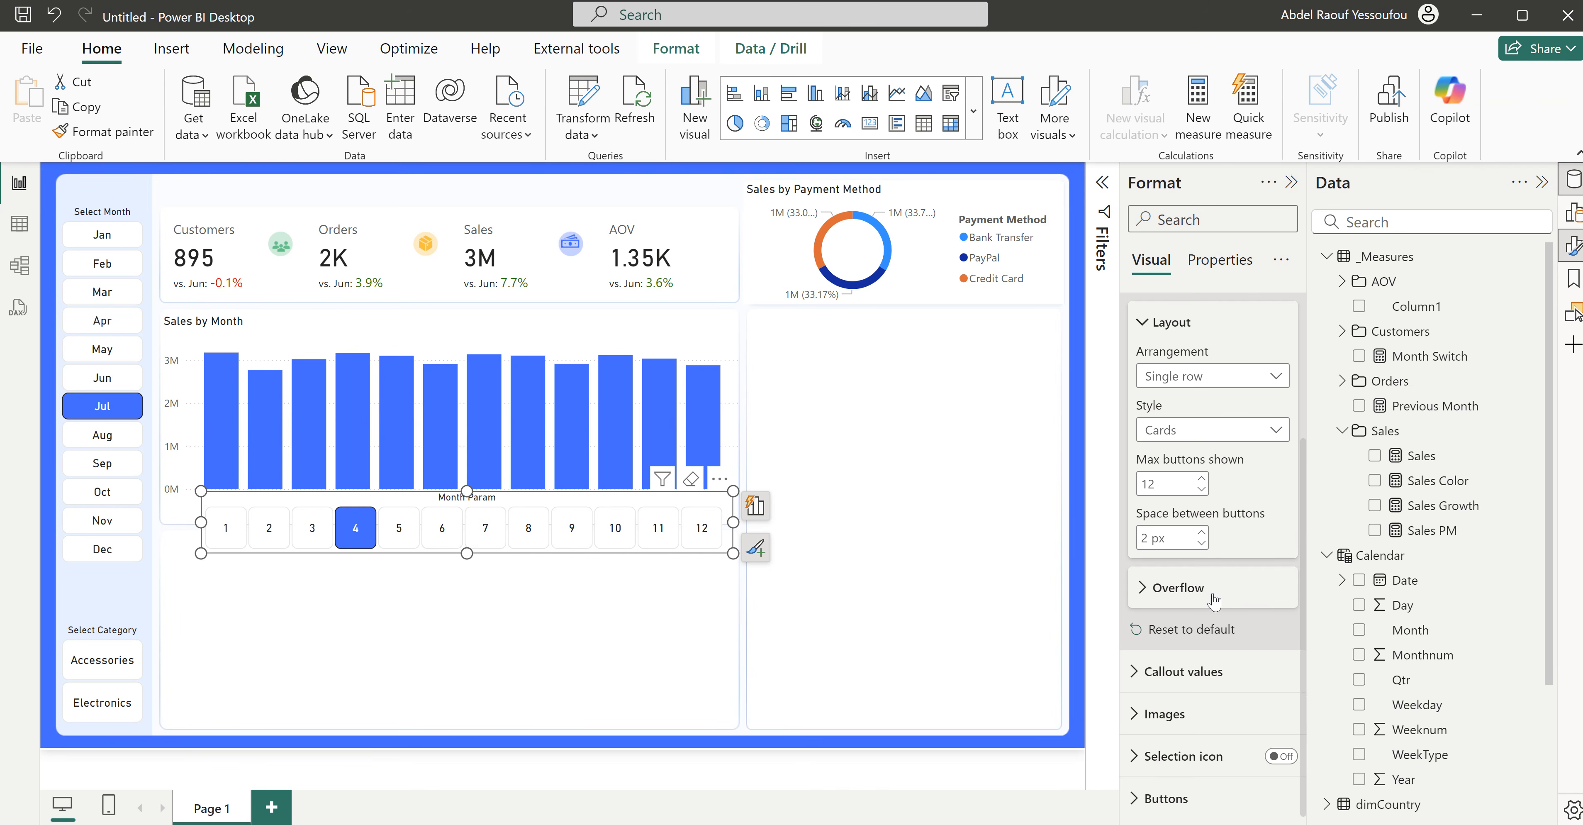
# Step: Turn off the Month Param slicer's title and shrink its height to fit inside the Sales by Month card
pyautogui.scroll(3, 1213, 602)
pyautogui.click(1280, 352)
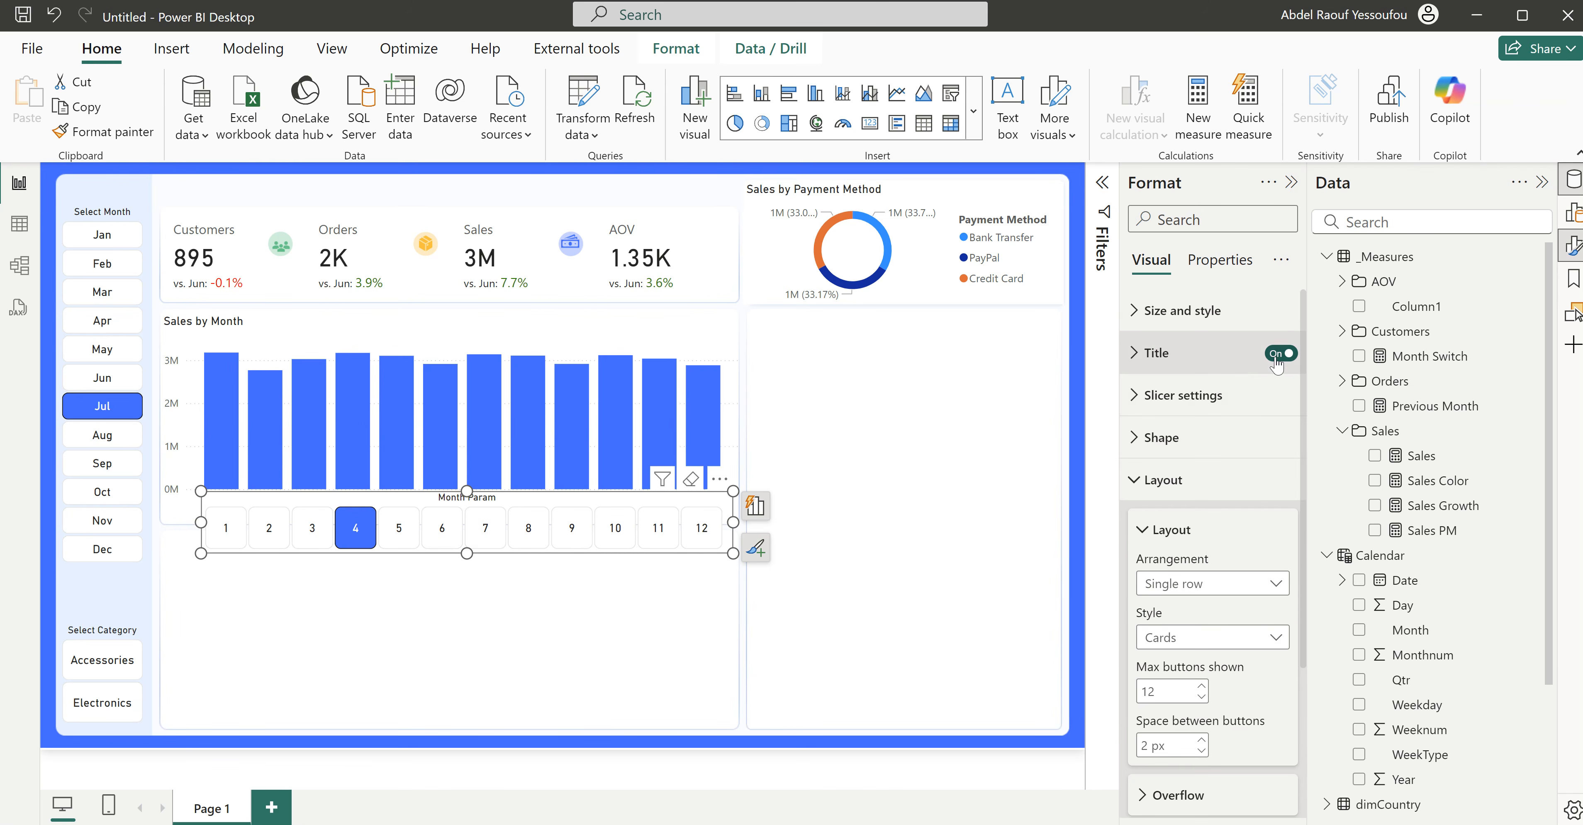
pyautogui.click(1163, 479)
pyautogui.moveTo(469, 553); pyautogui.dragTo(471, 524)
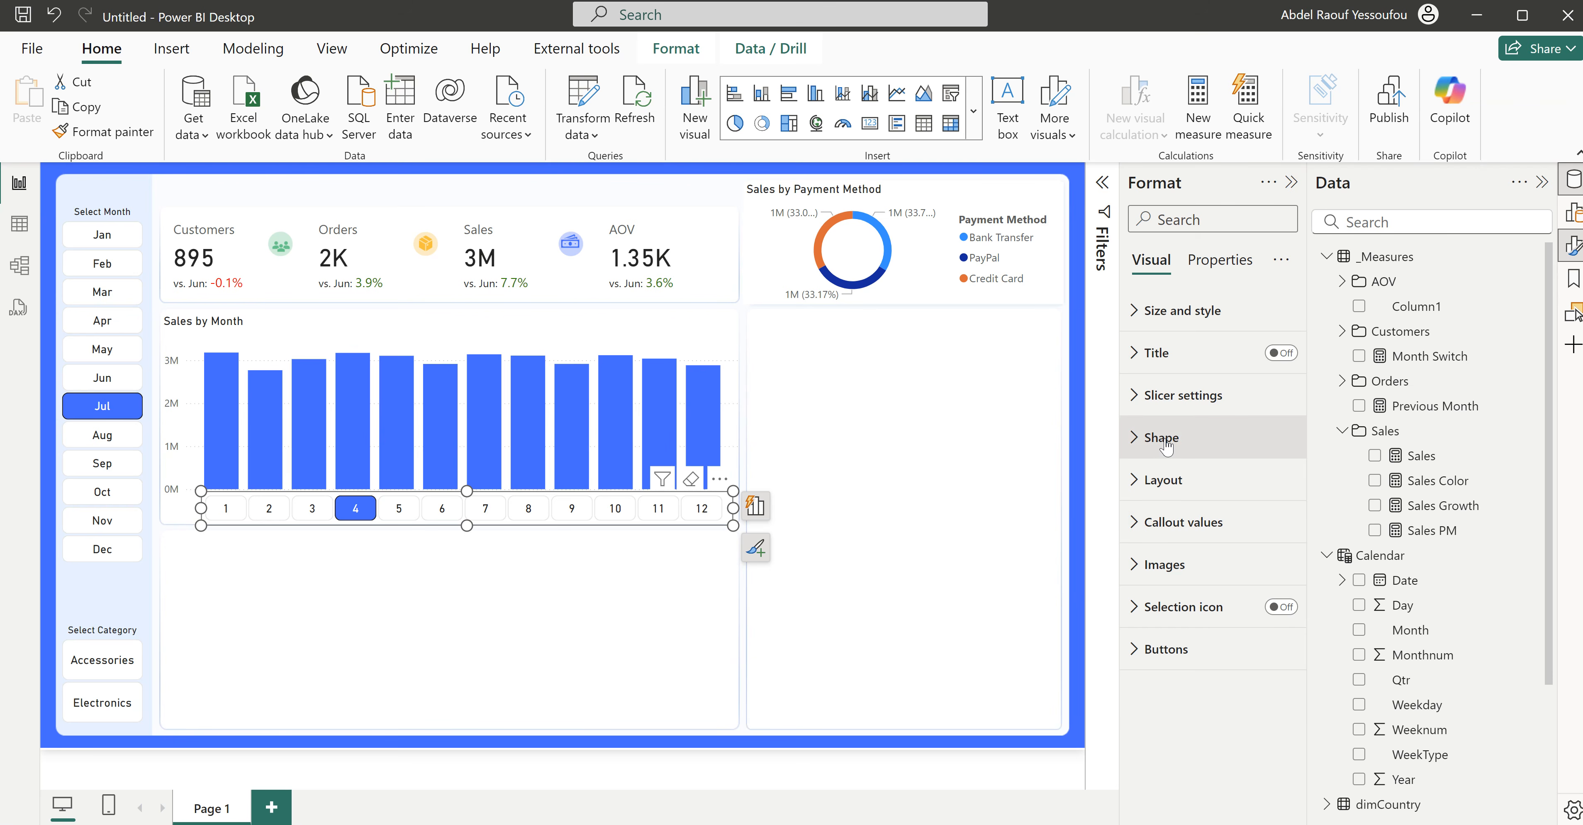
# Step: Enable the Month Param slicer's callout labels with the Month Switch measure as their field, and turn off its callout values
pyautogui.click(1168, 533)
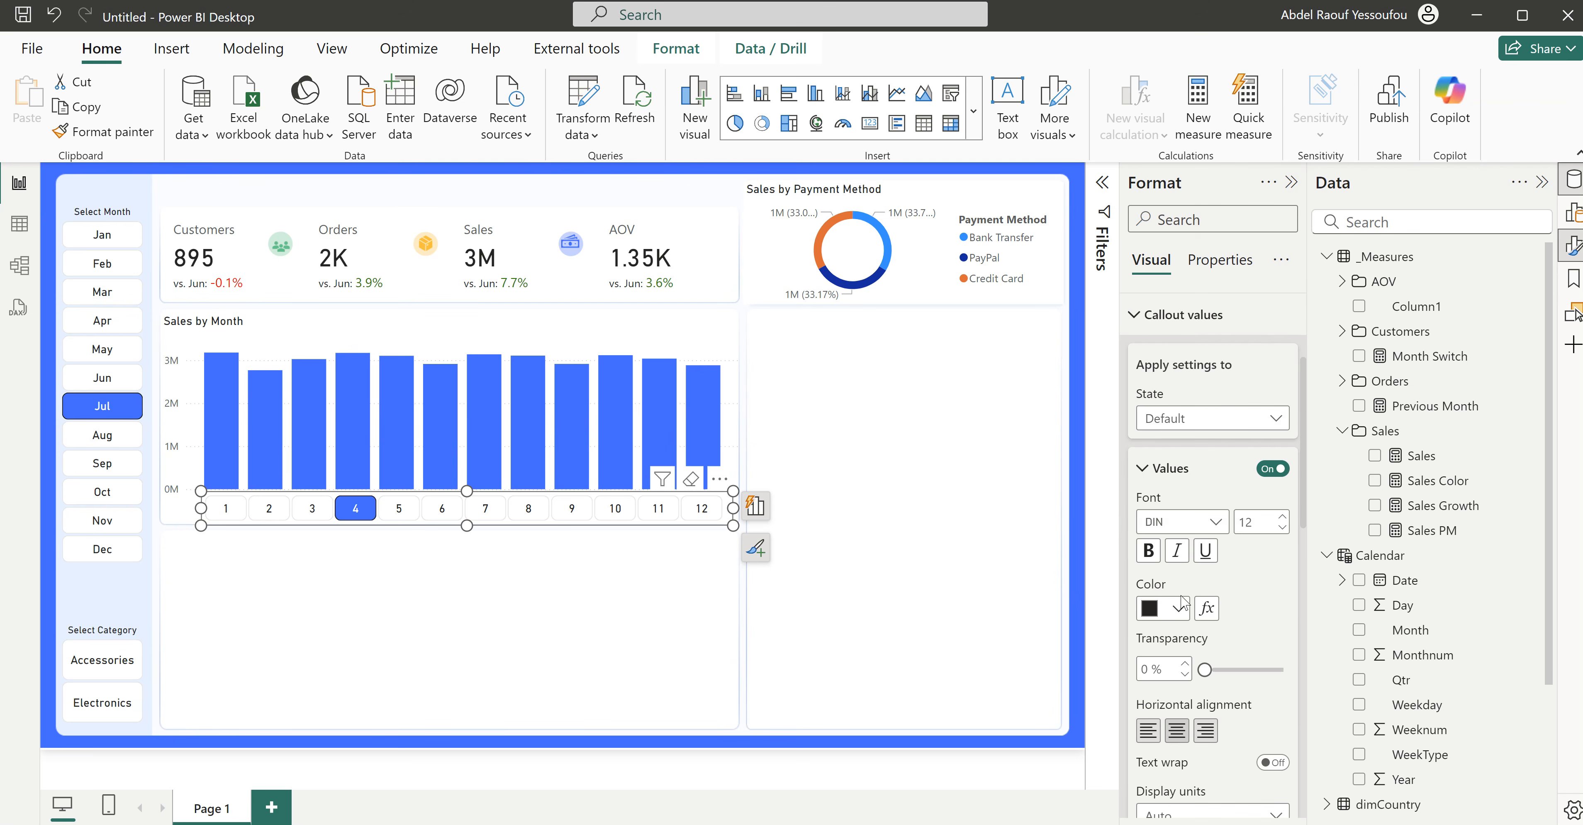
pyautogui.scroll(-5, 1183, 602)
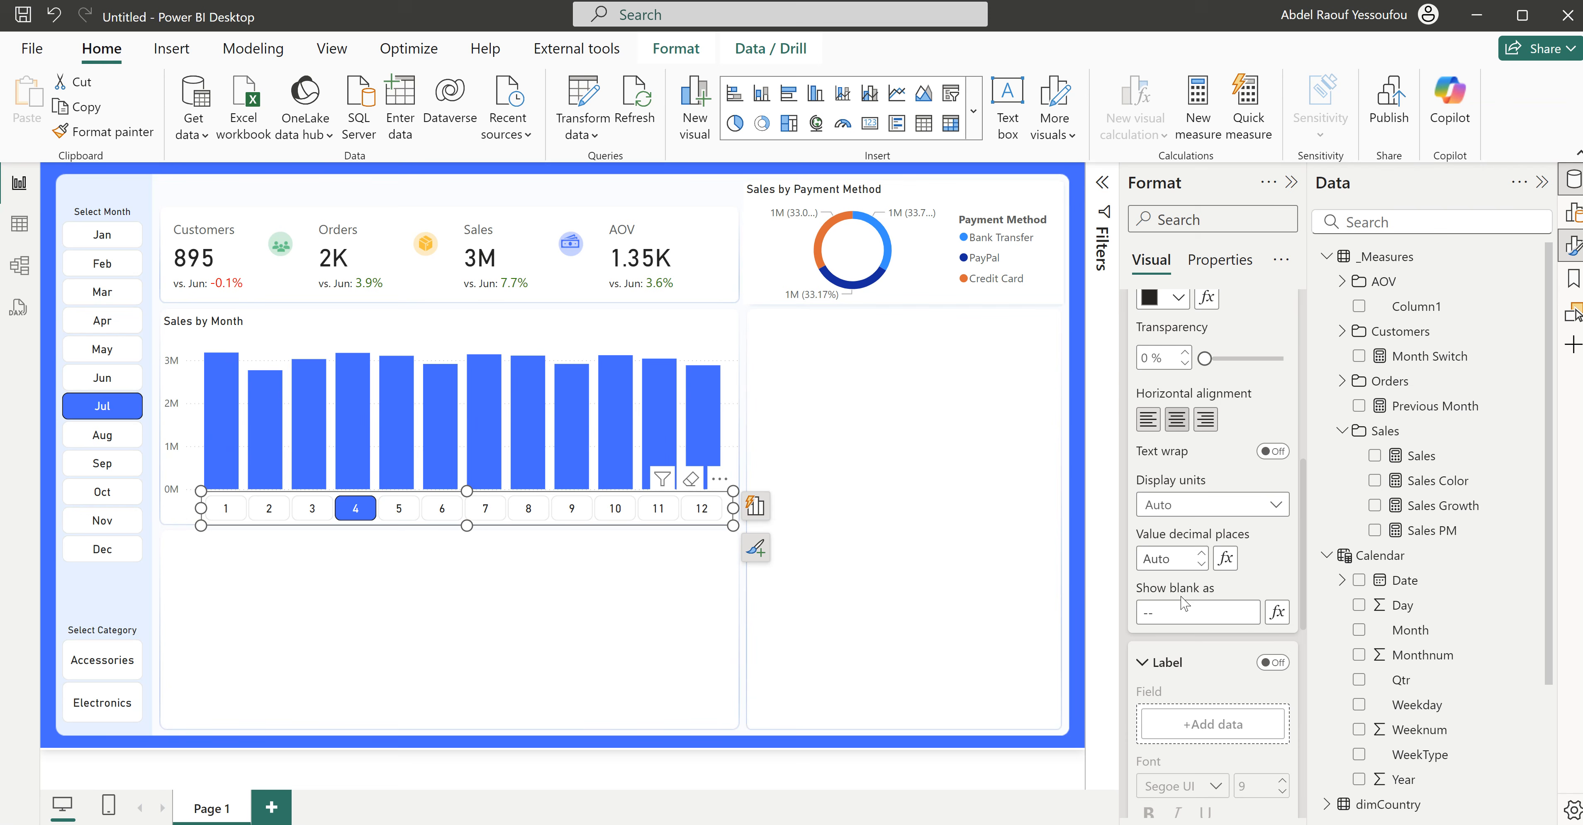
pyautogui.click(1275, 665)
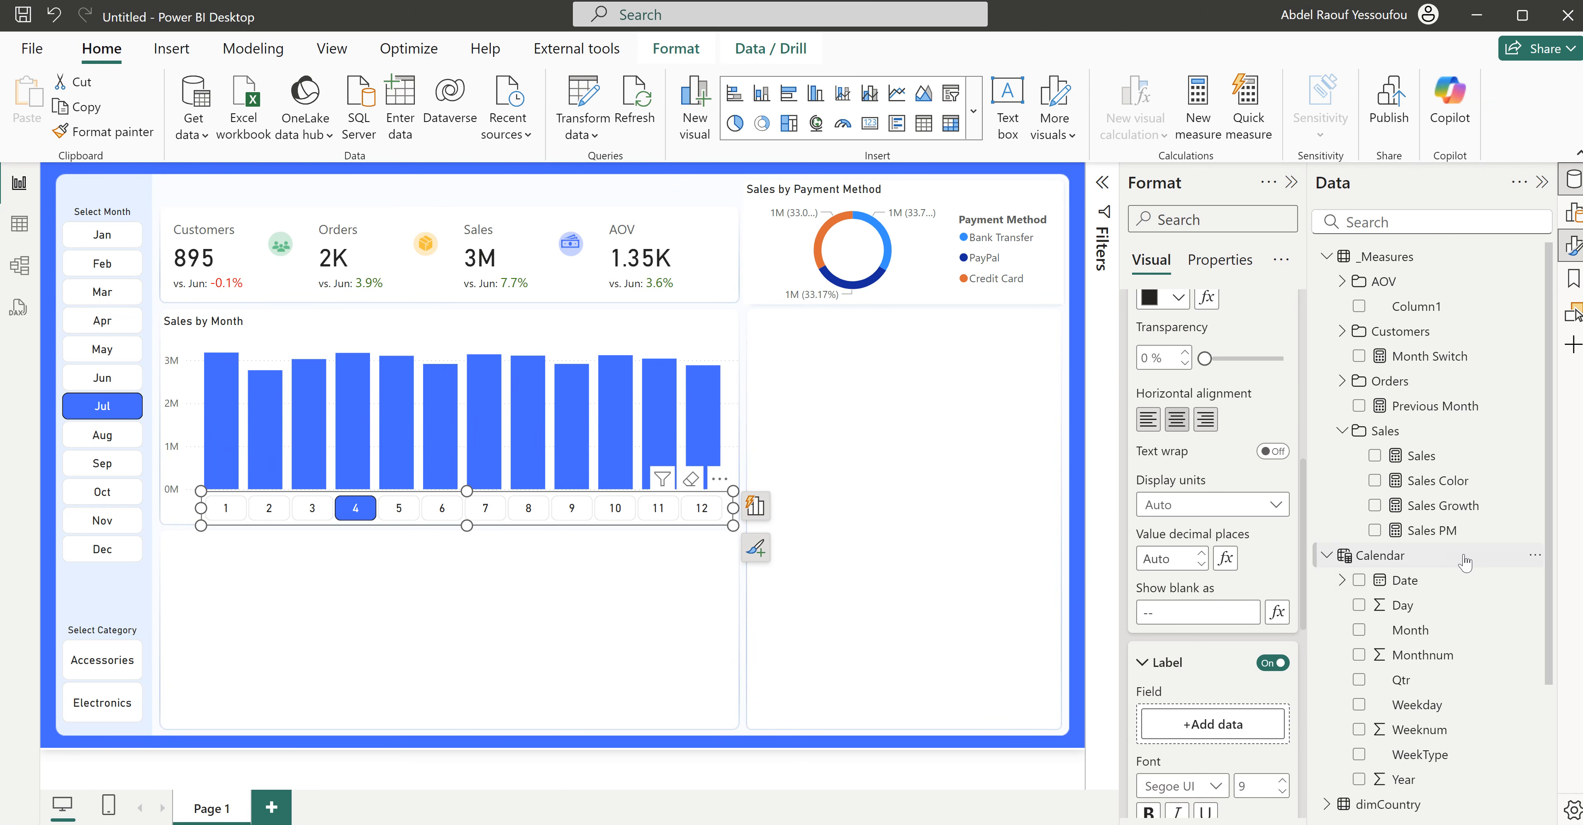
pyautogui.moveTo(1447, 362); pyautogui.dragTo(1248, 734)
pyautogui.scroll(5, 1232, 682)
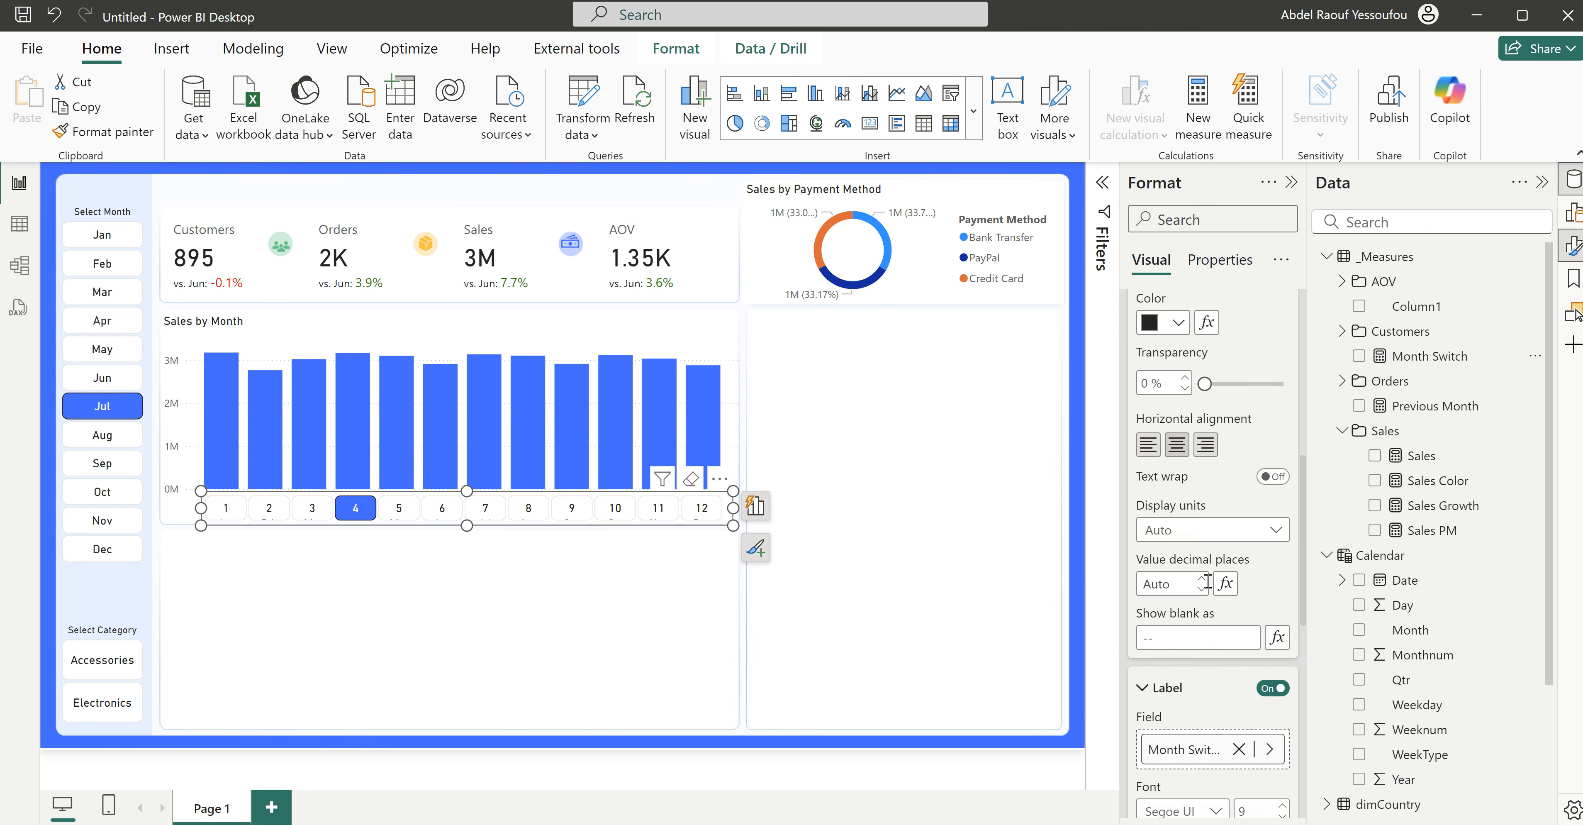
pyautogui.click(1270, 469)
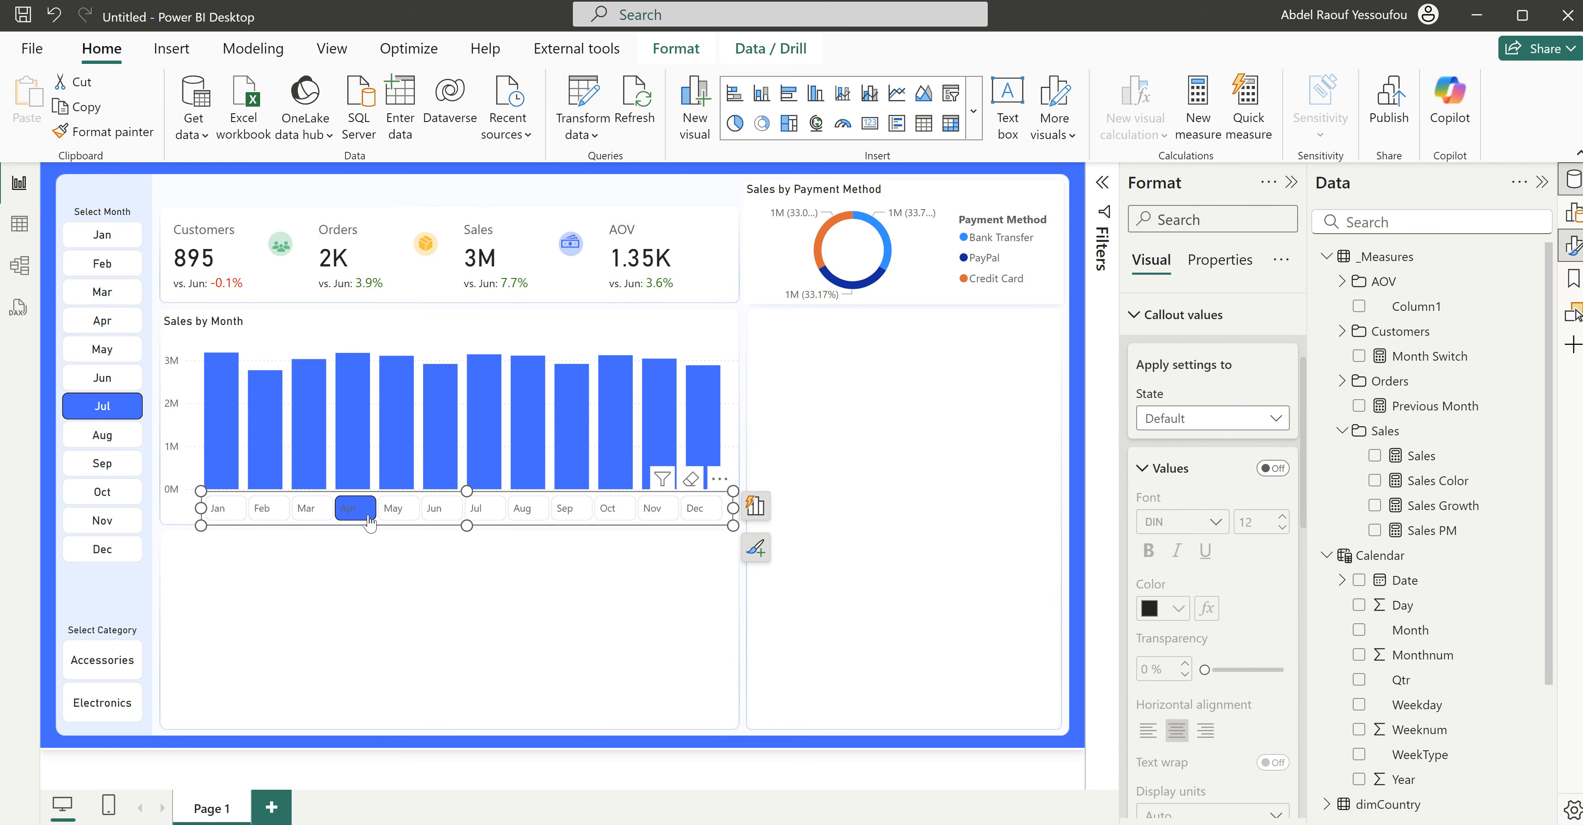
pyautogui.scroll(3, 1137, 510)
pyautogui.click(1142, 522)
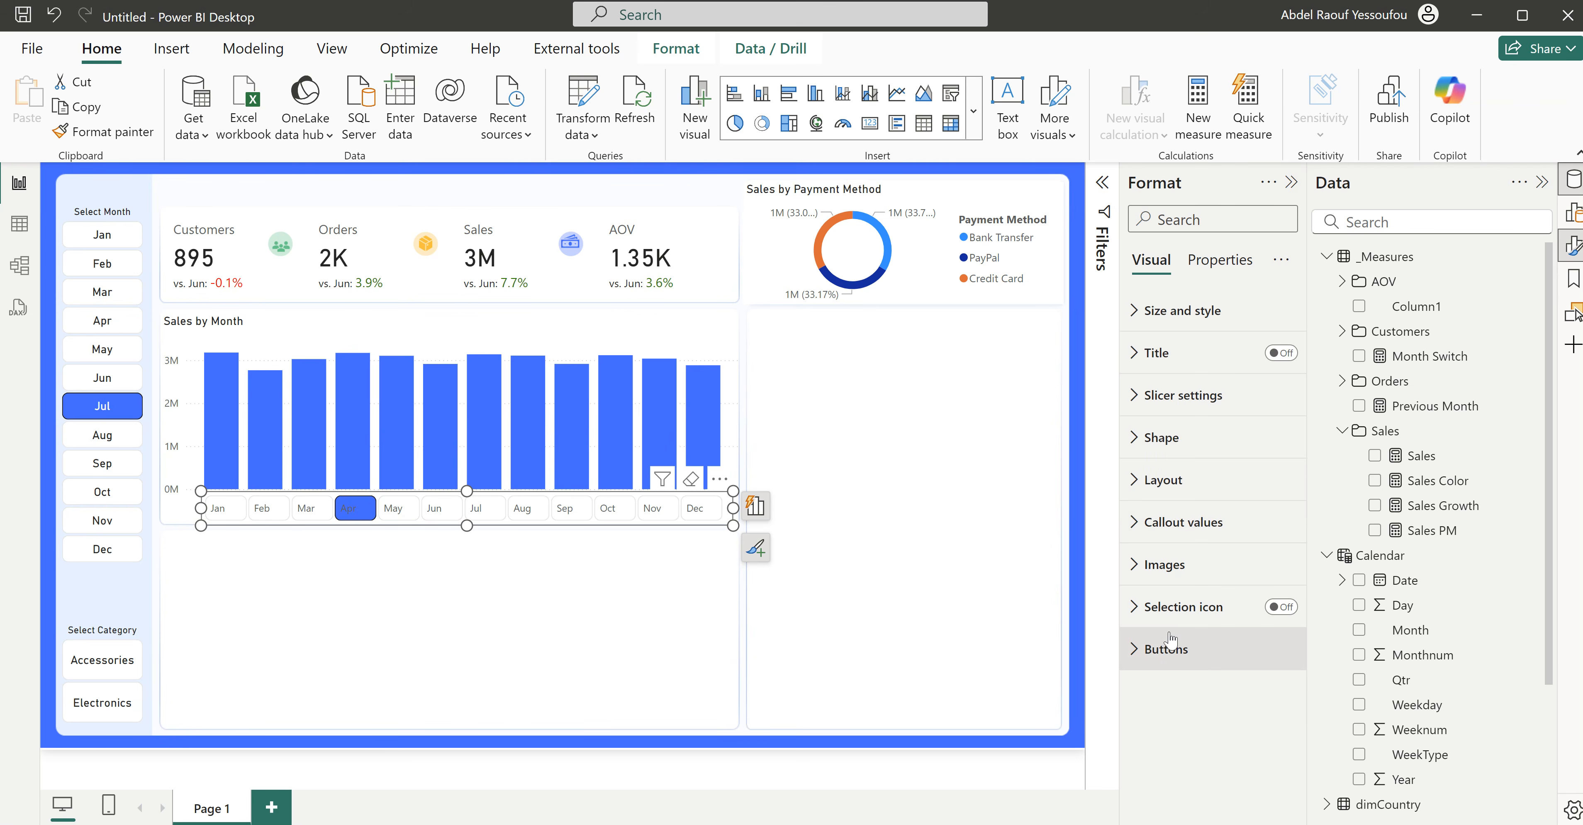
# Step: Try #FF8310 as the border color of the Month Param slicer's default-state buttons, and set it back to light grey
pyautogui.click(1170, 654)
pyautogui.scroll(-5, 1170, 656)
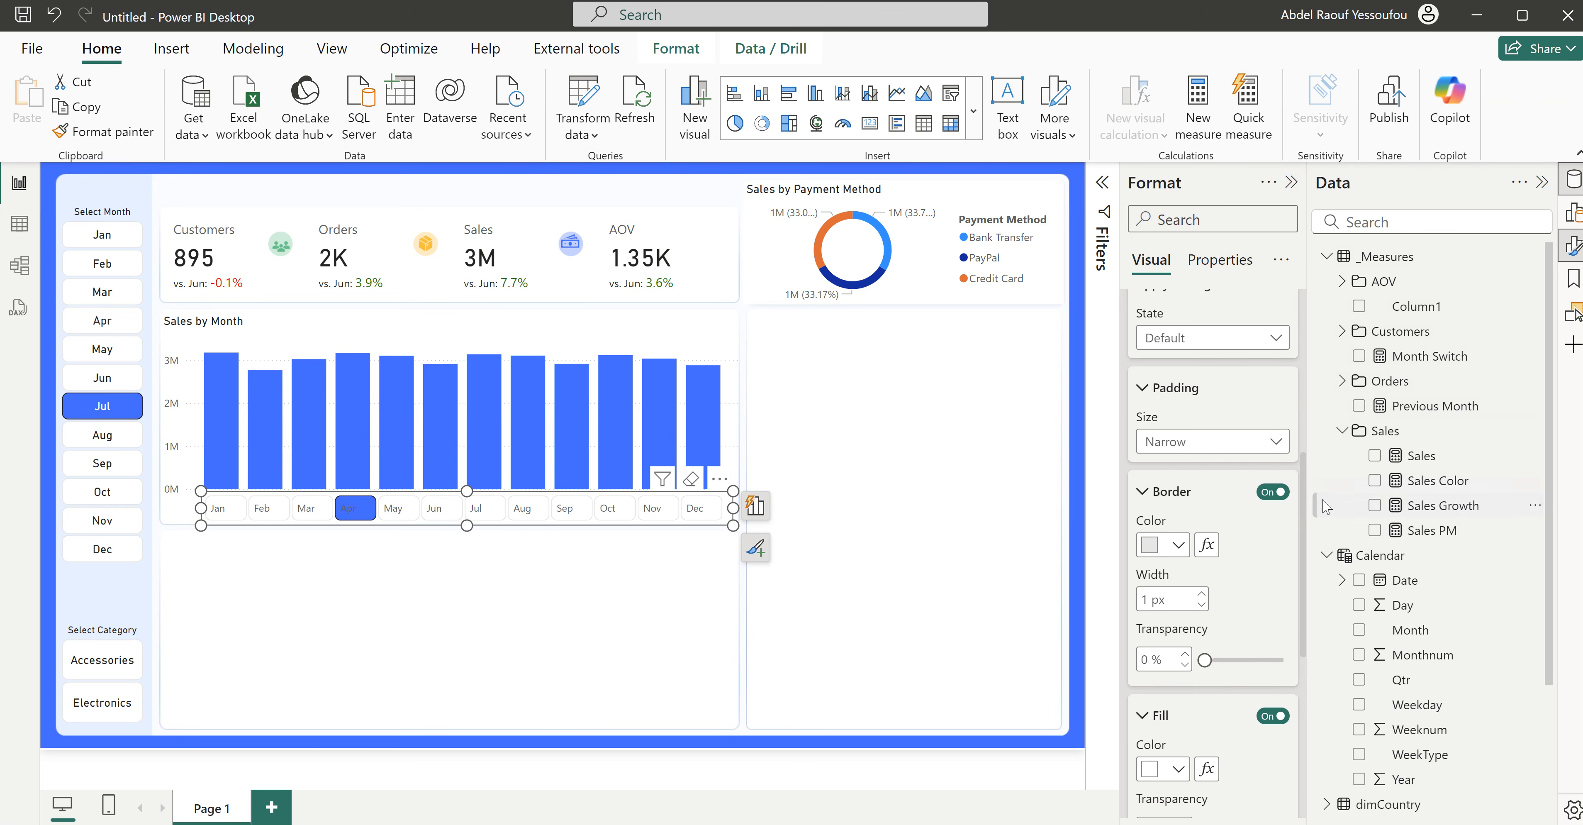
pyautogui.click(1178, 544)
pyautogui.click(1209, 499)
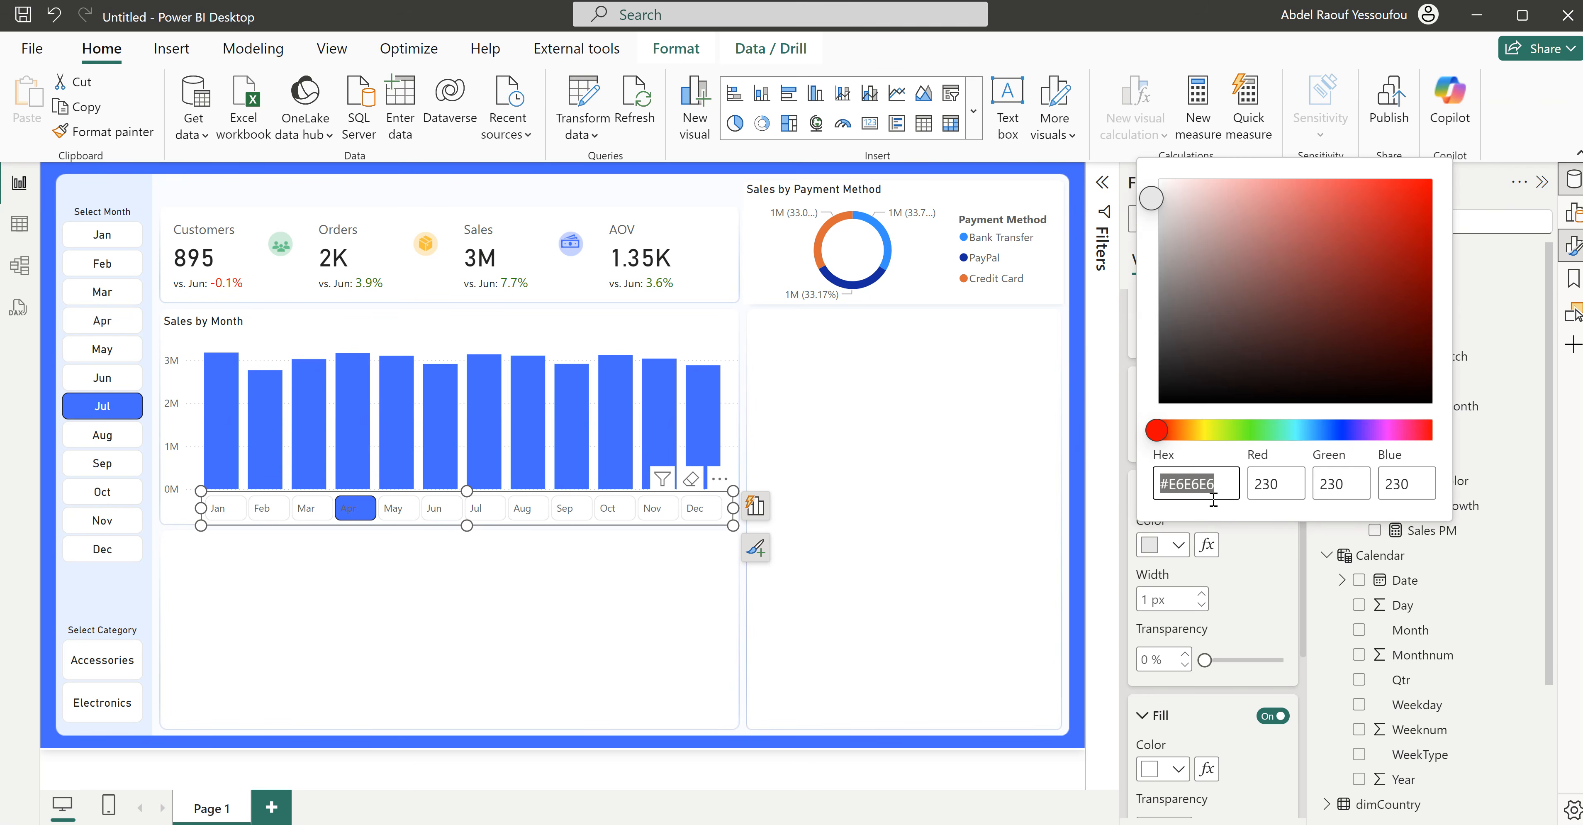
pyautogui.write('#FF8310')
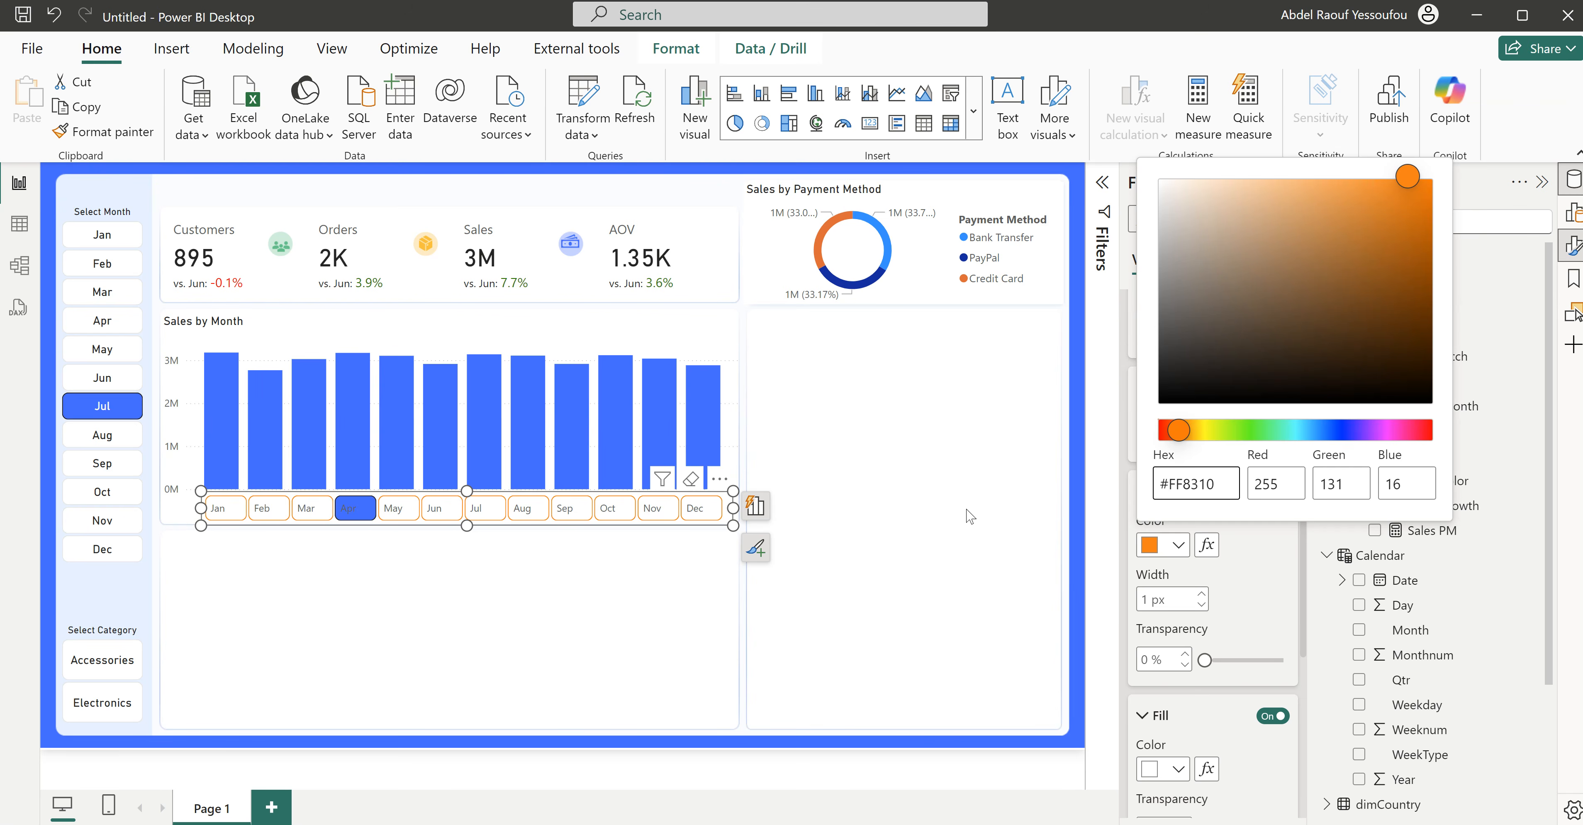
pyautogui.click(1276, 575)
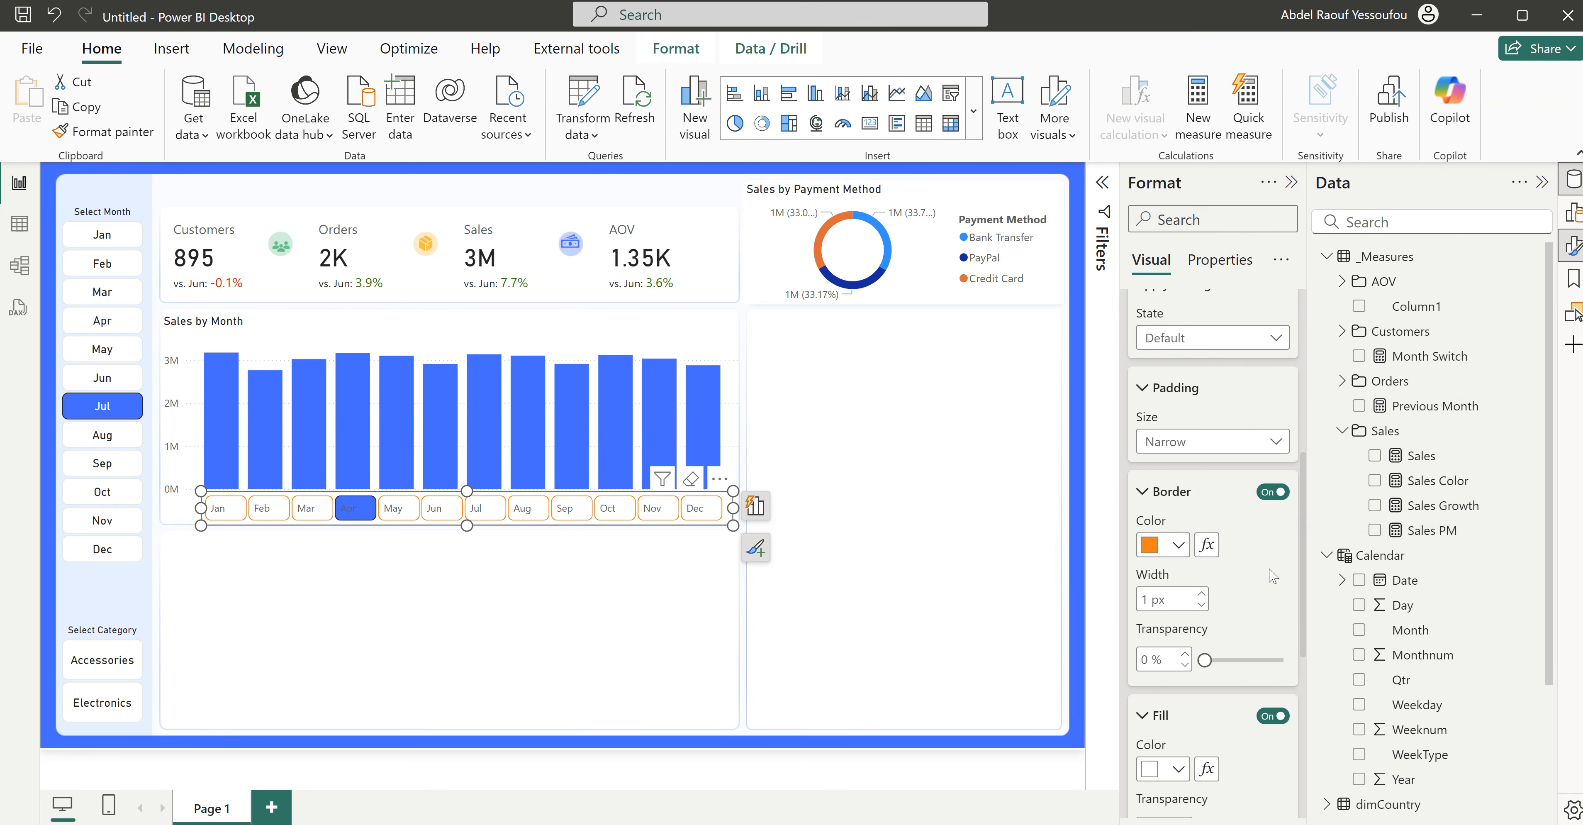
pyautogui.click(1177, 545)
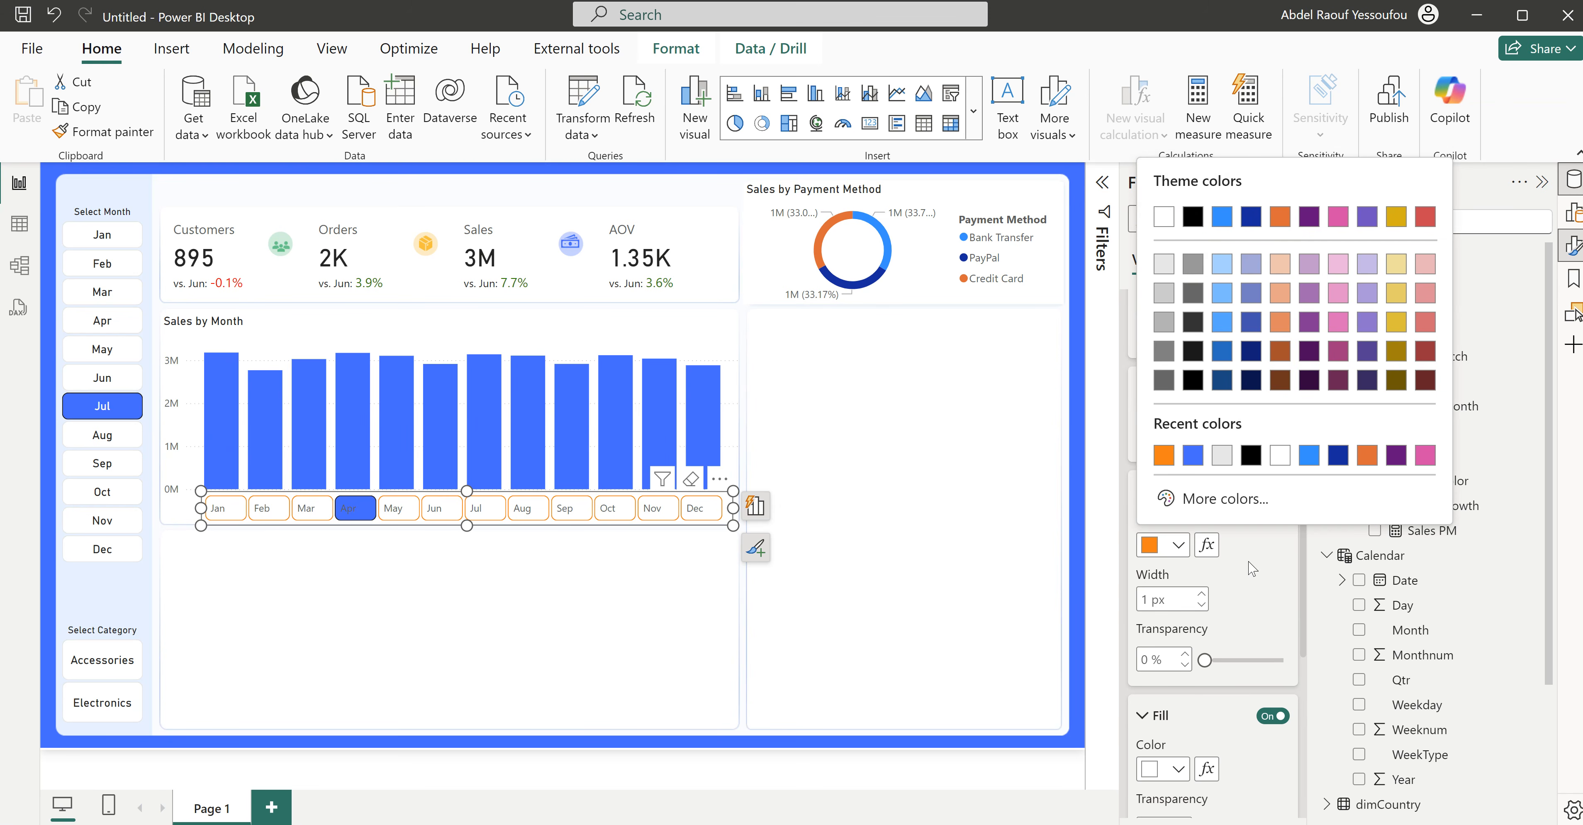
pyautogui.click(1163, 285)
# Step: Fill the Month Param slicer's default-state buttons with the recent orange color #FF8310
pyautogui.scroll(-5, 1186, 362)
pyautogui.click(1186, 363)
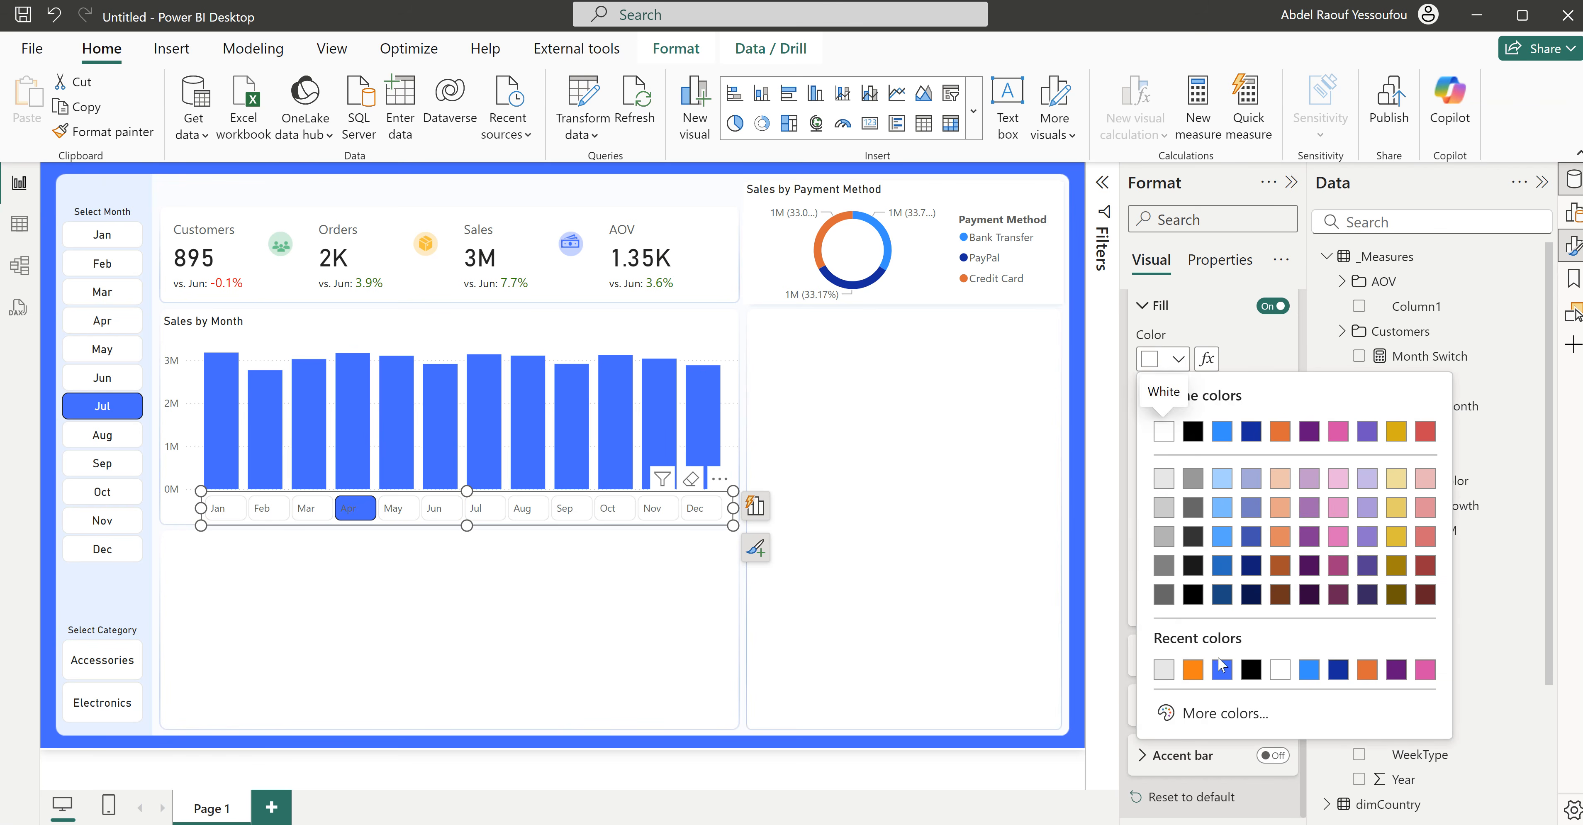
pyautogui.click(1195, 674)
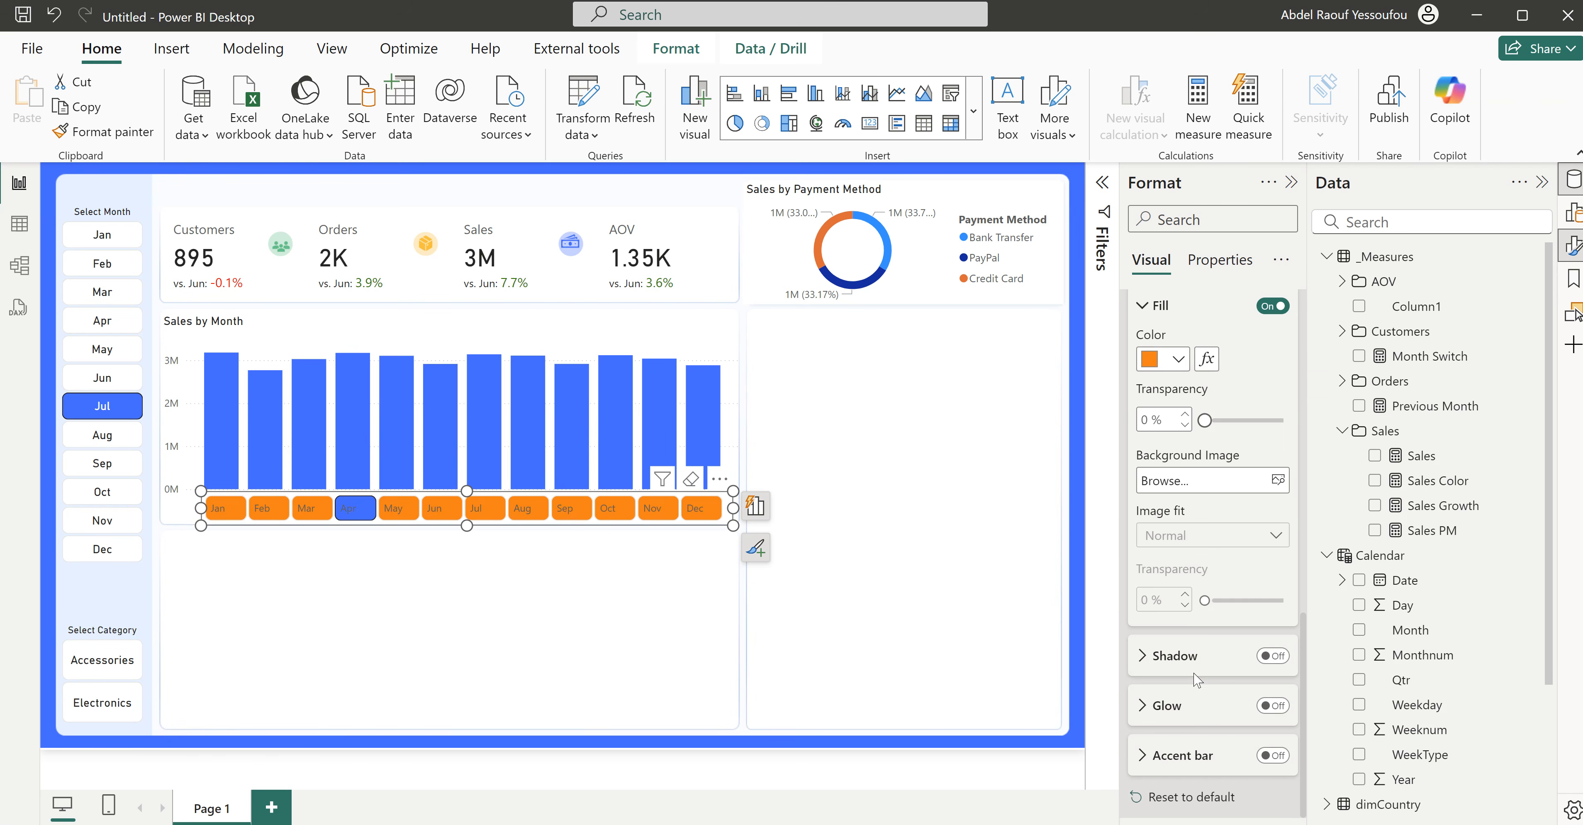
pyautogui.scroll(5, 1195, 679)
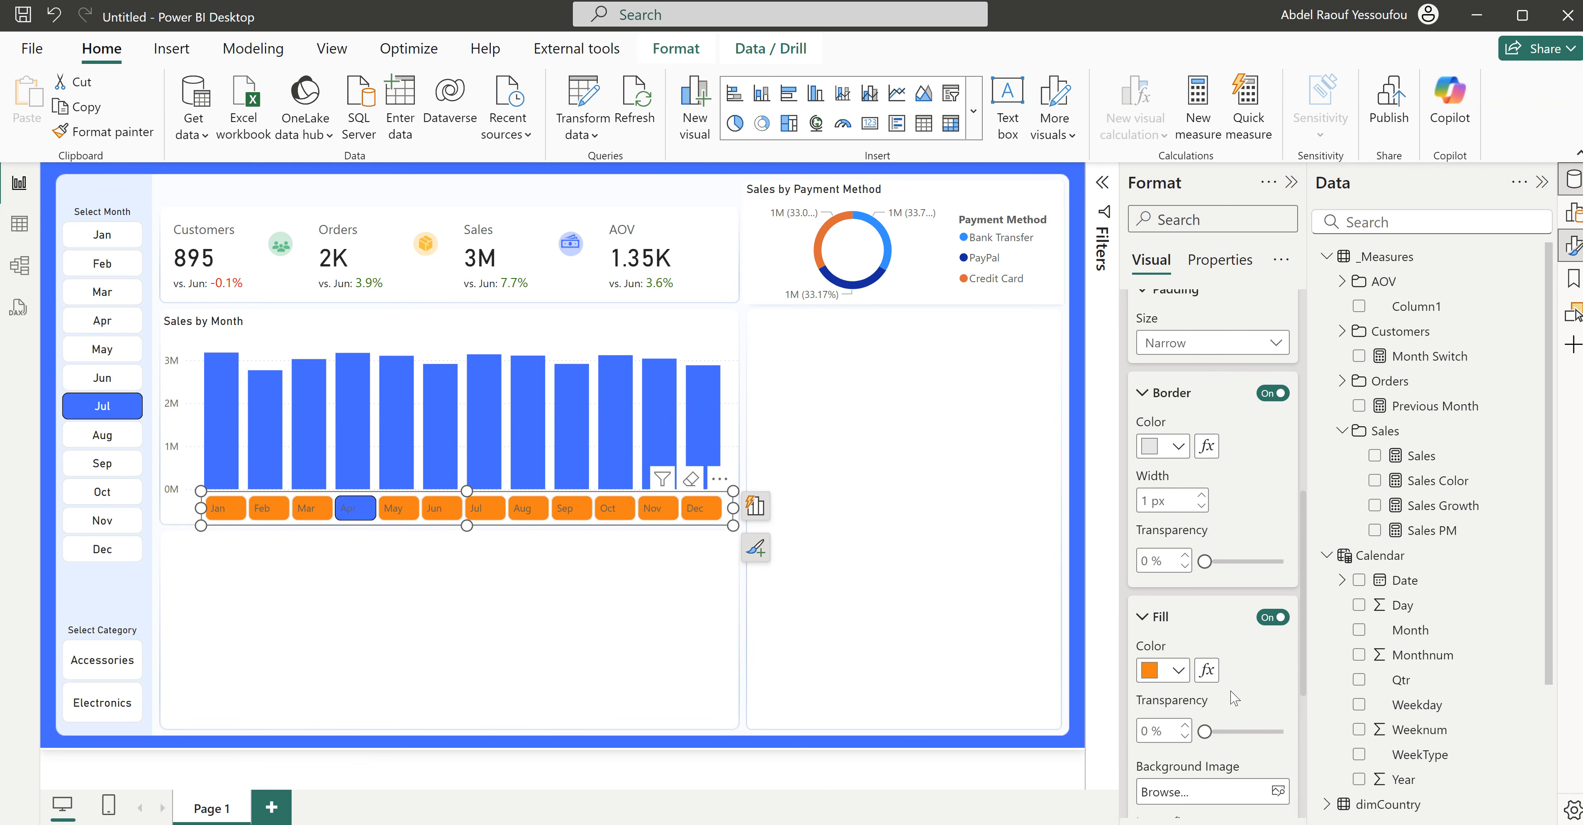
pyautogui.scroll(2, 1181, 376)
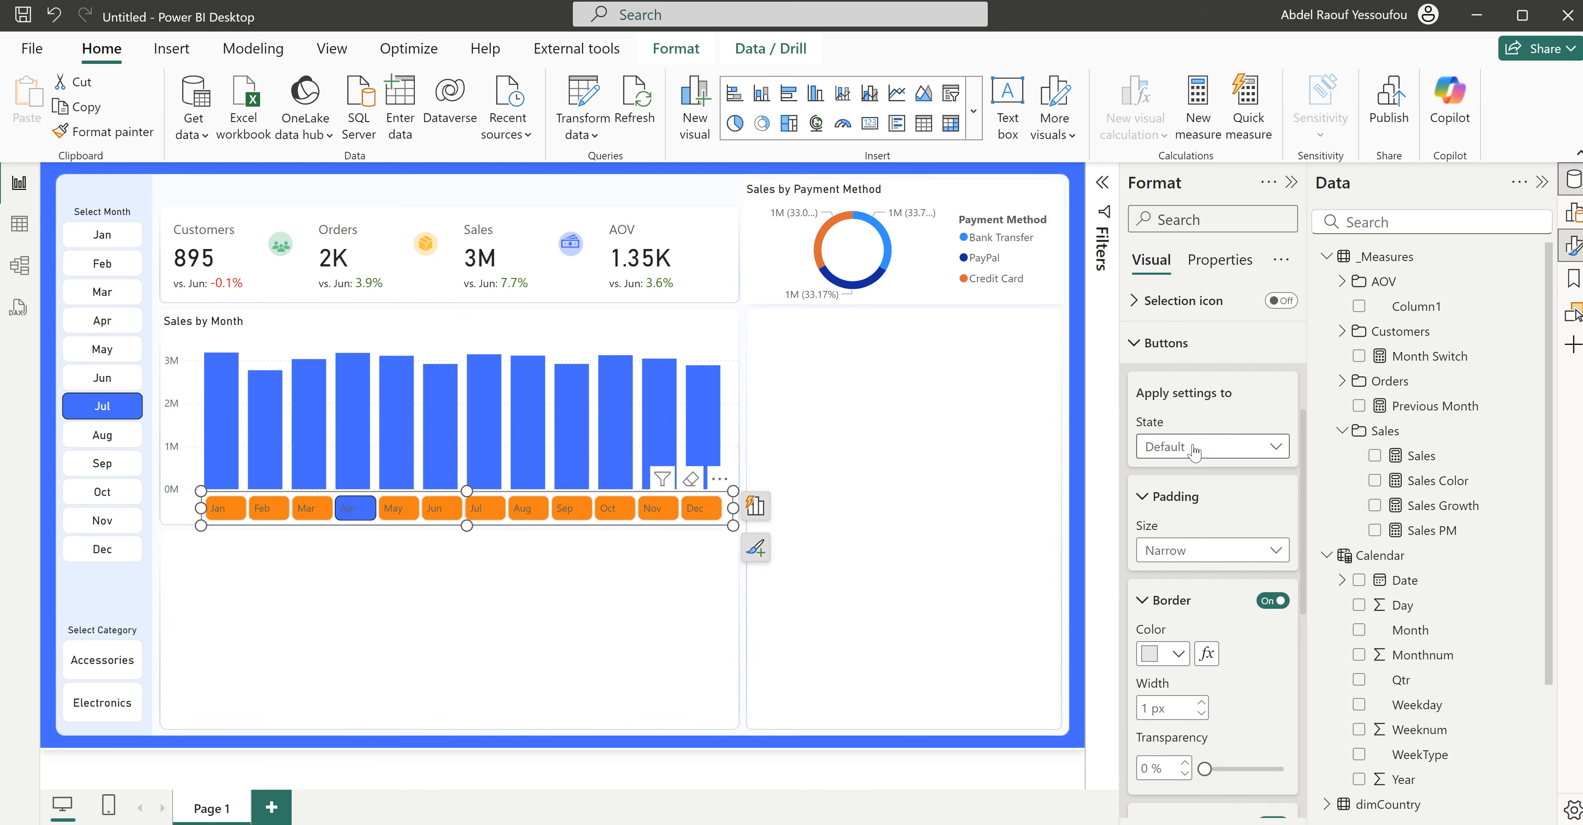
# Step: Set the fill color of the Month Param slicer's default-state buttons to White
pyautogui.scroll(-2, 1242, 702)
pyautogui.scroll(-2, 1246, 713)
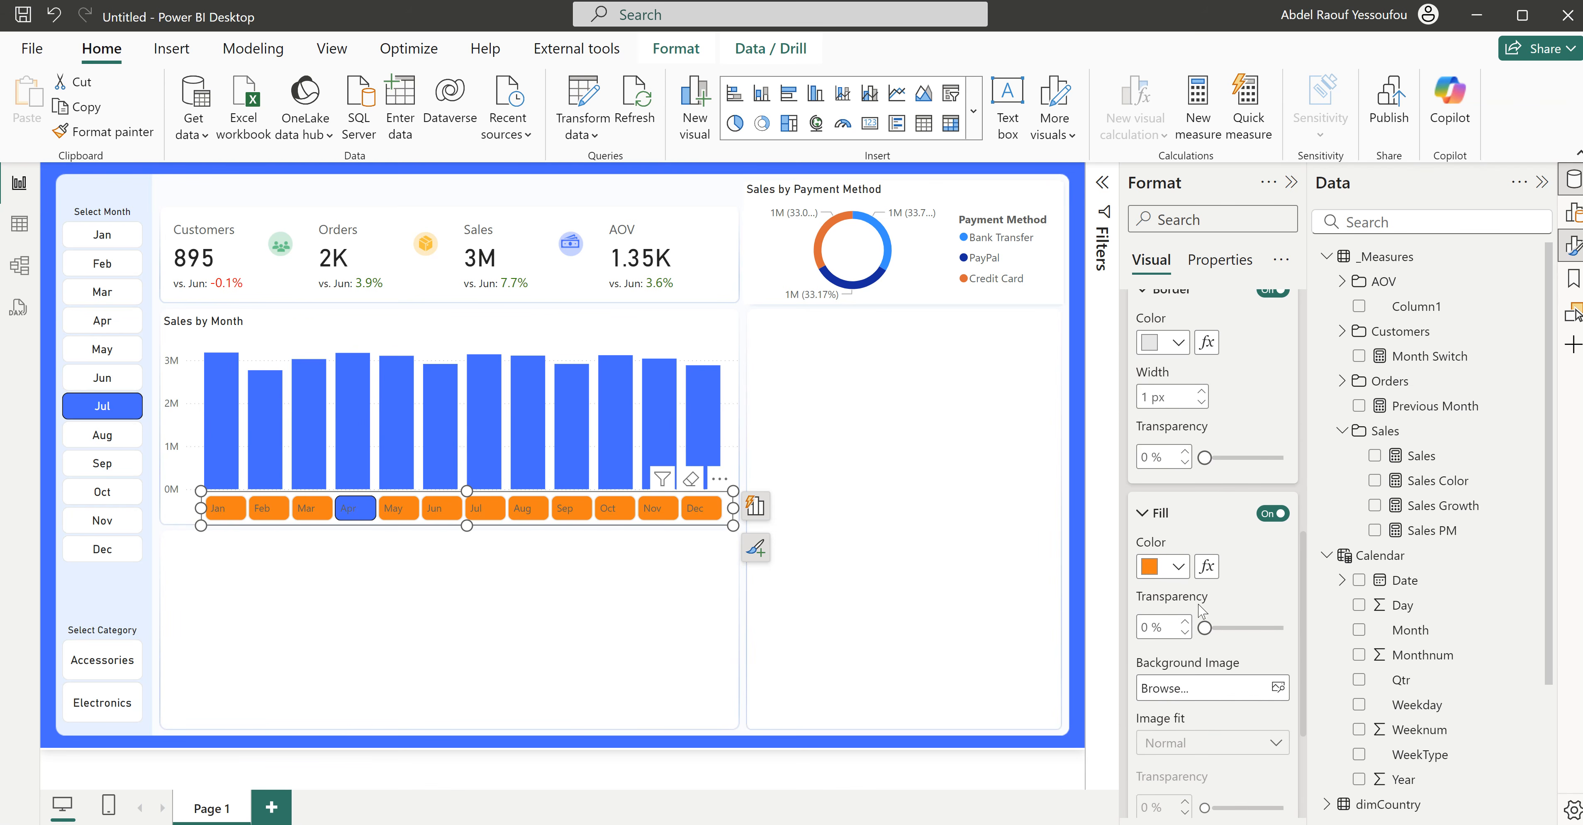
pyautogui.click(1178, 576)
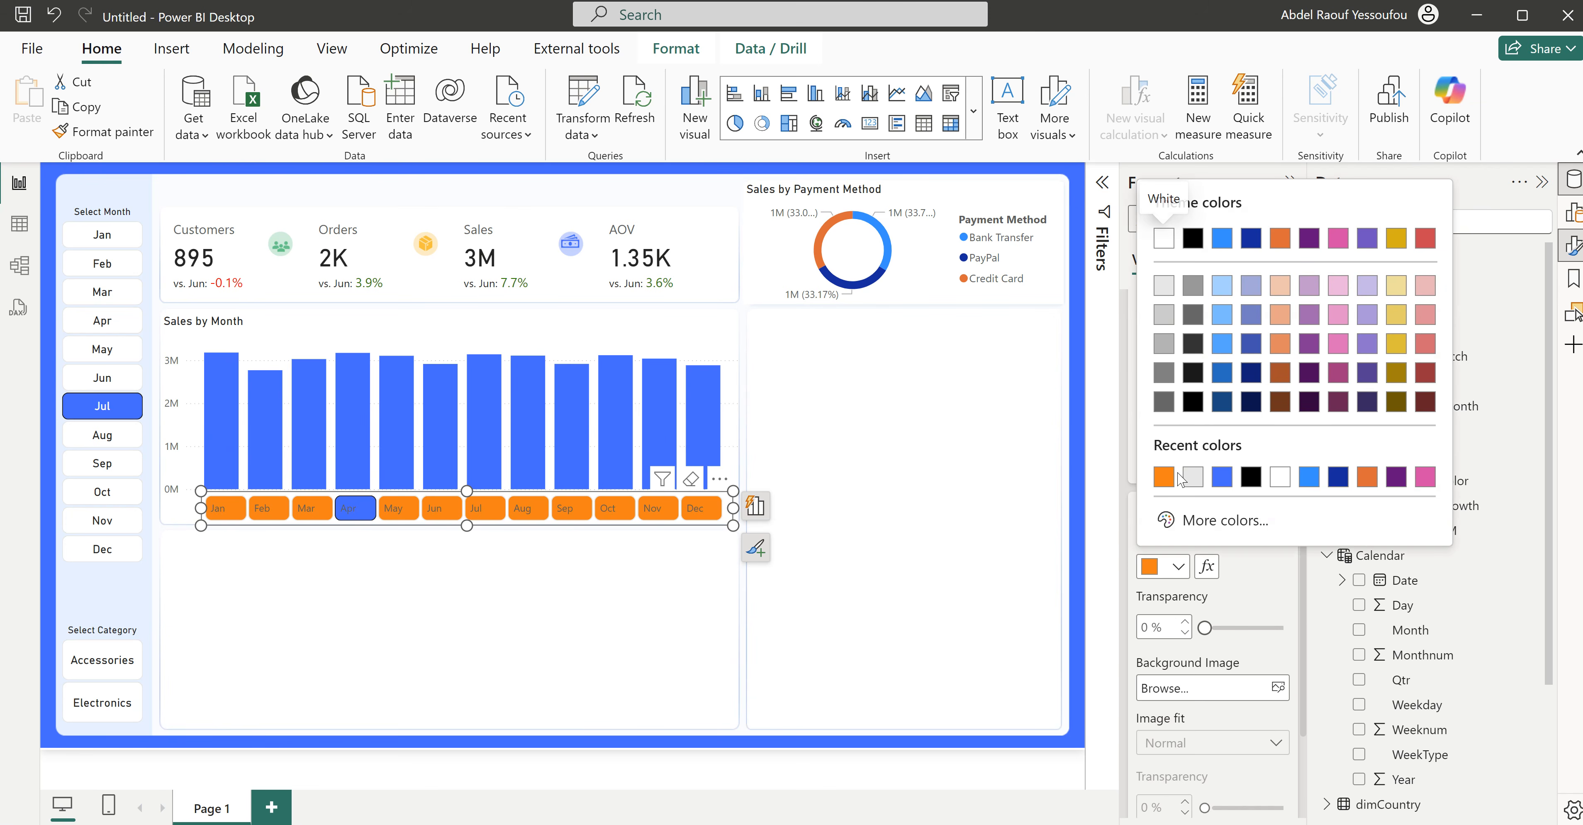
pyautogui.click(1155, 231)
# Step: Switch the Month Param slicer's button settings to the Selected state and fill those buttons with the recent orange #FF8310
pyautogui.scroll(7, 1256, 727)
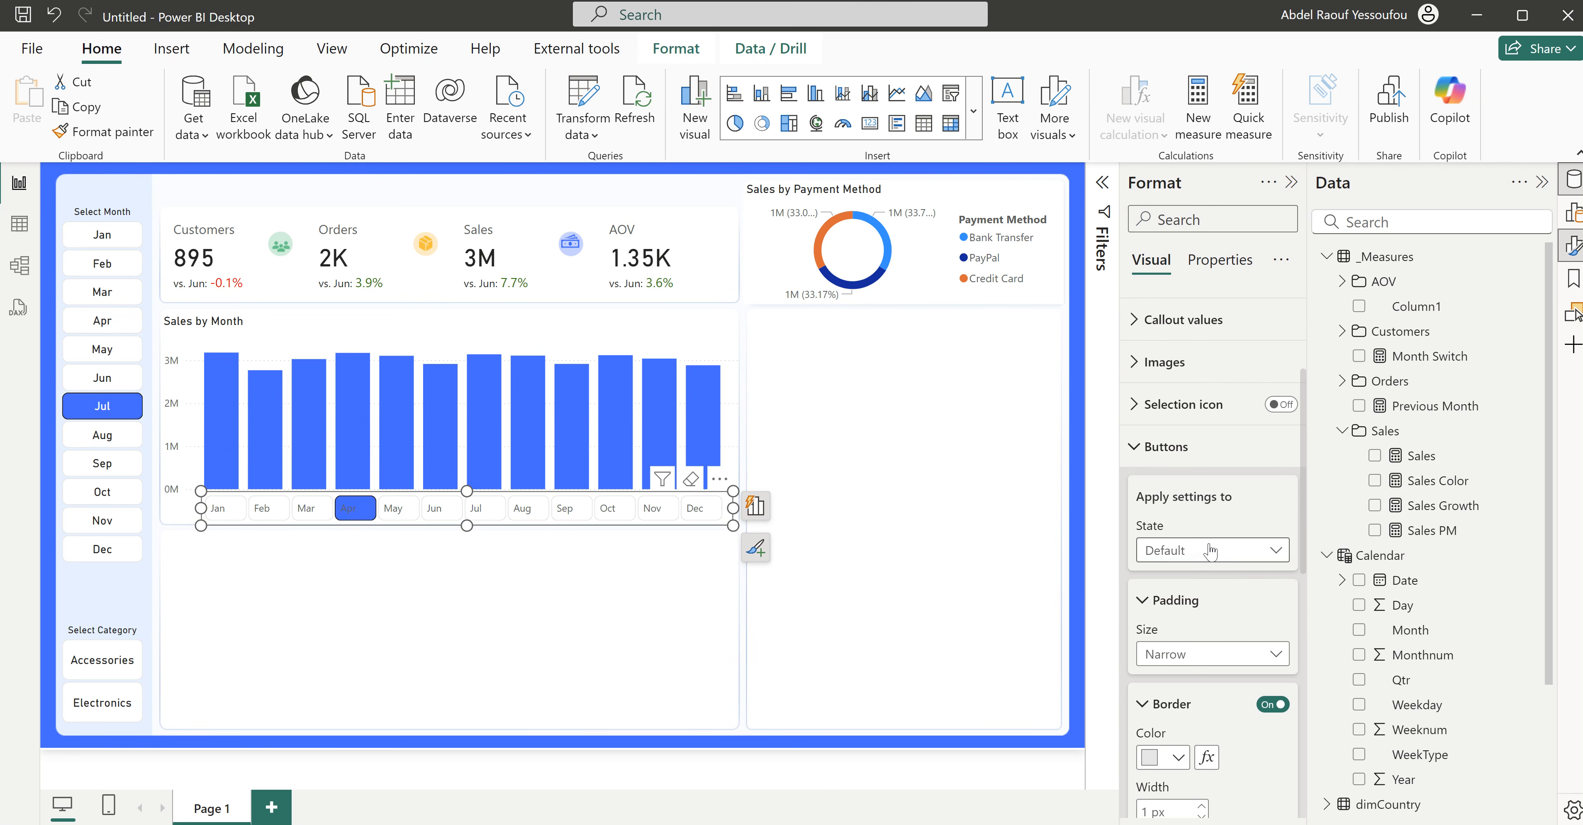
pyautogui.click(1209, 550)
pyautogui.click(1166, 650)
pyautogui.scroll(-3, 1236, 724)
pyautogui.scroll(-3, 1236, 723)
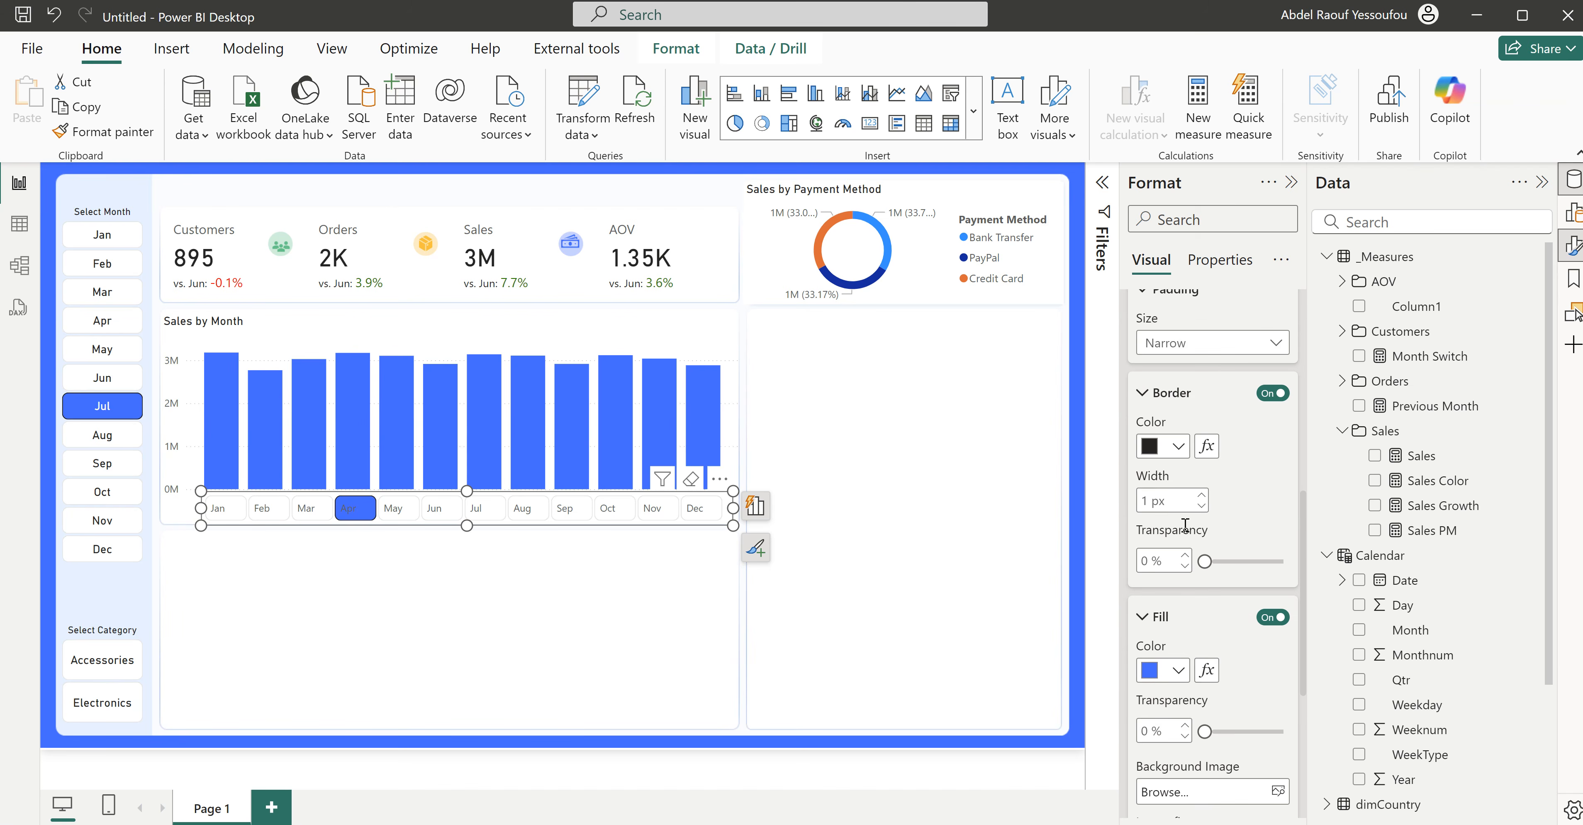
pyautogui.click(1179, 670)
pyautogui.click(1192, 582)
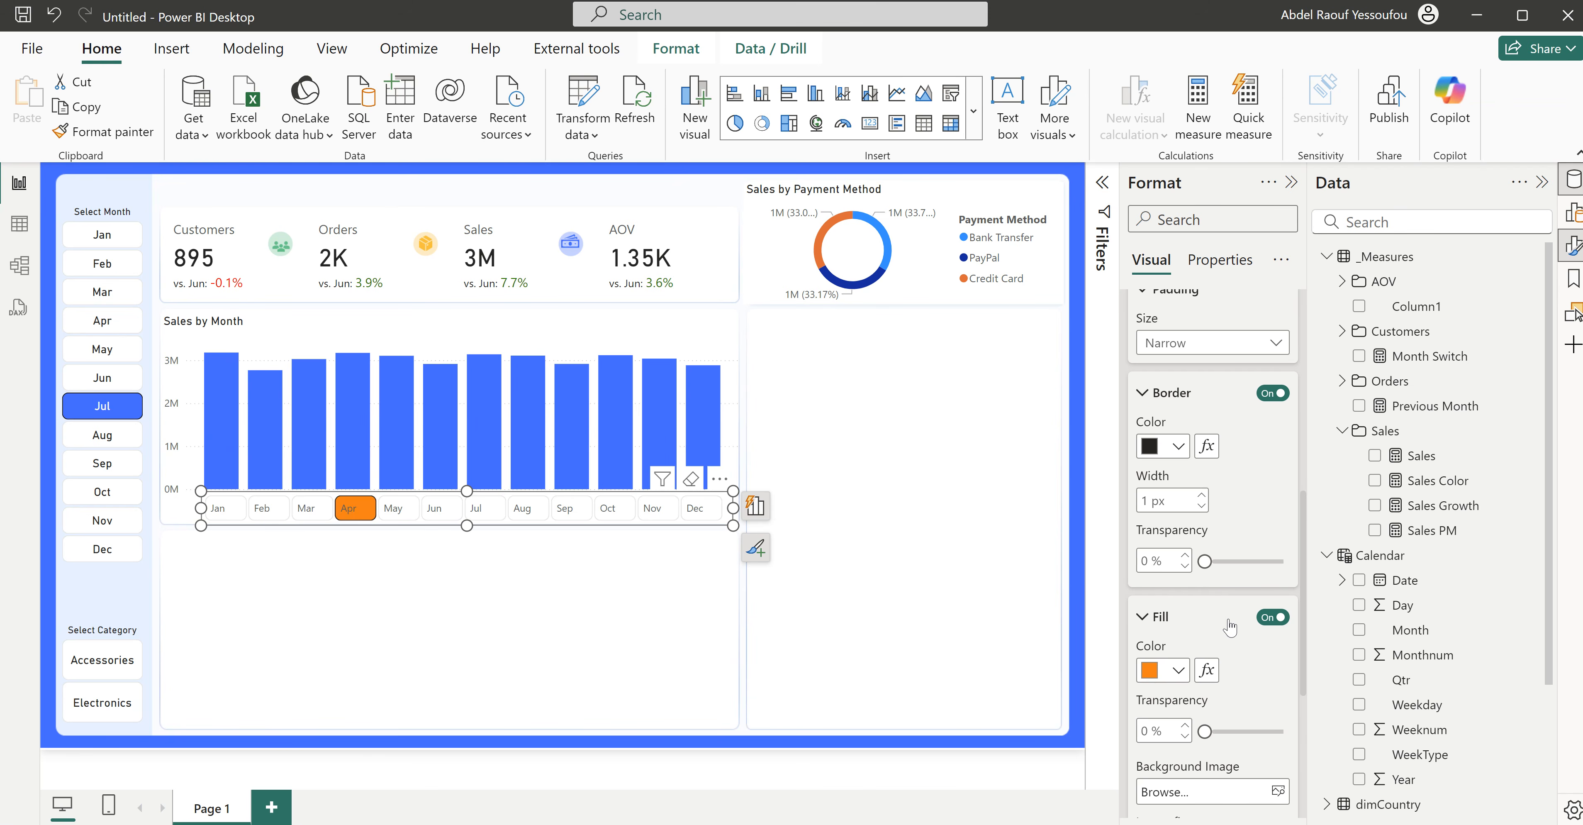
# Step: Make the Month Param slicer's callout label white and bold for the Selected state
pyautogui.scroll(6, 1232, 631)
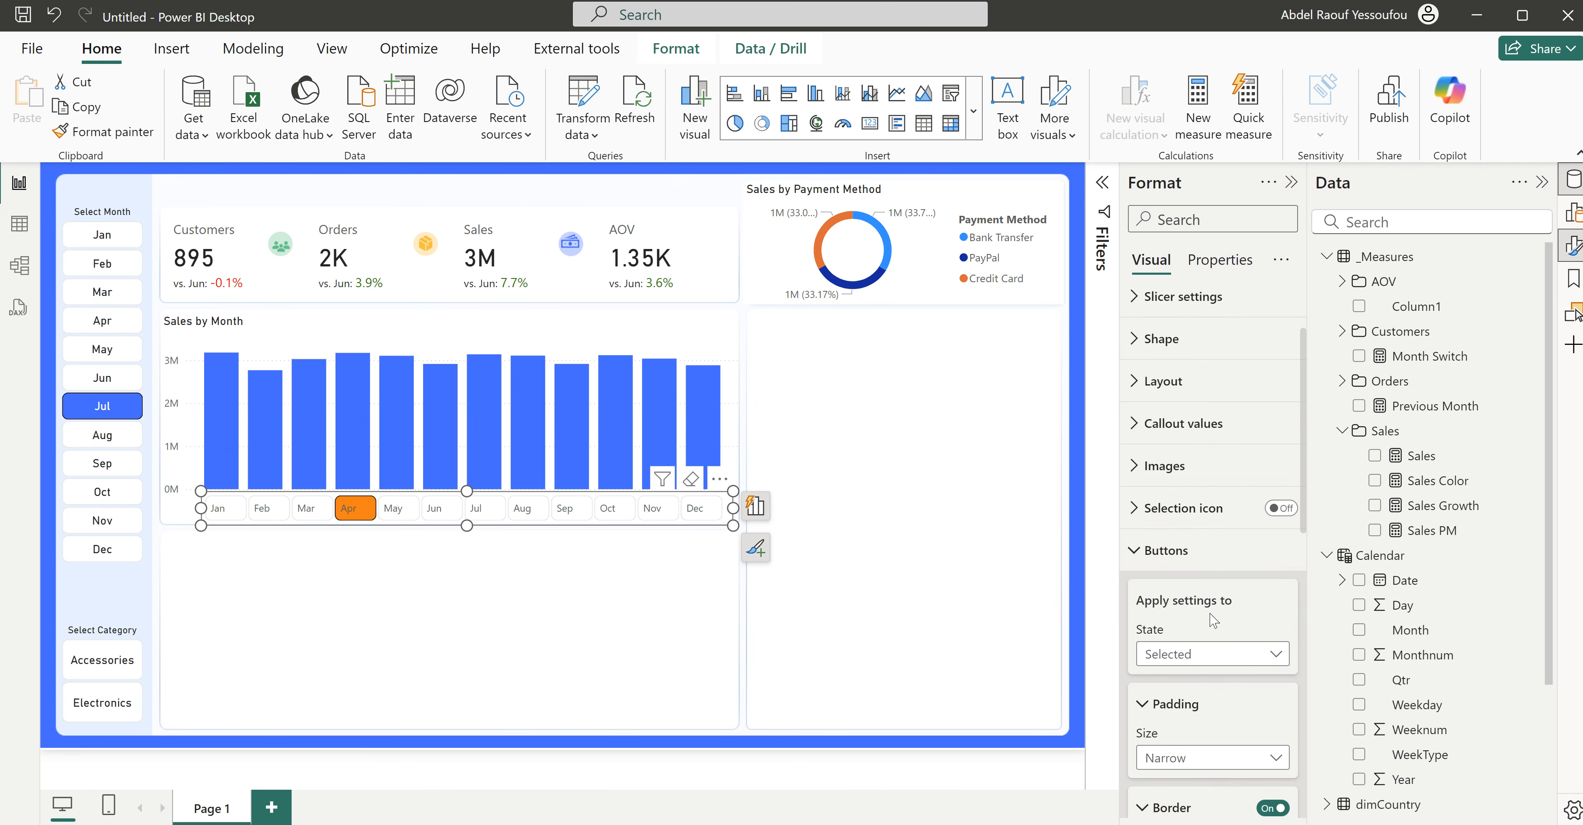
pyautogui.scroll(2, 1168, 553)
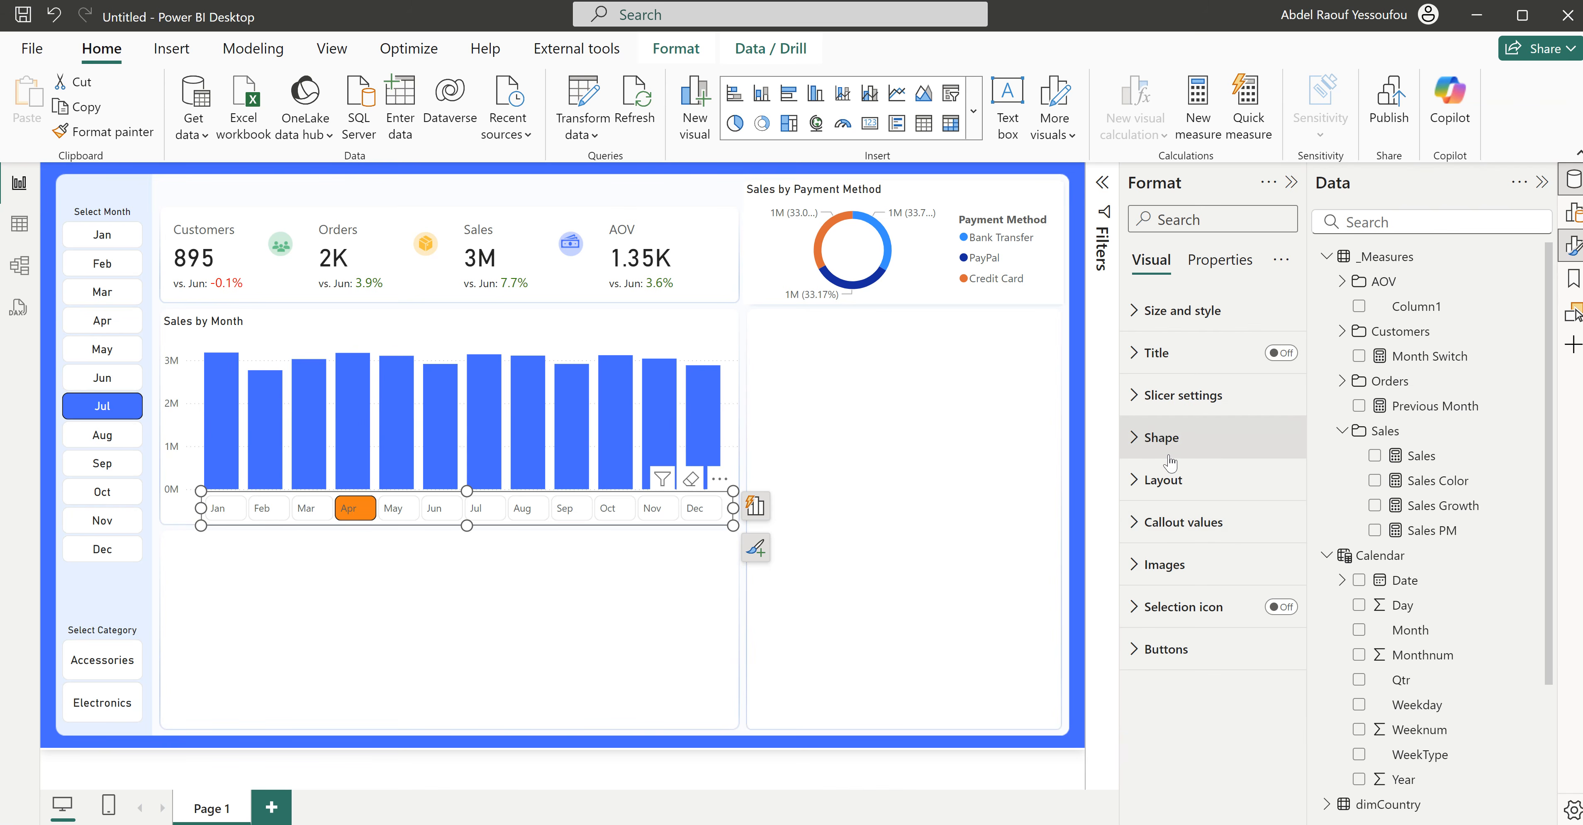
pyautogui.click(1226, 522)
pyautogui.scroll(-4, 1204, 659)
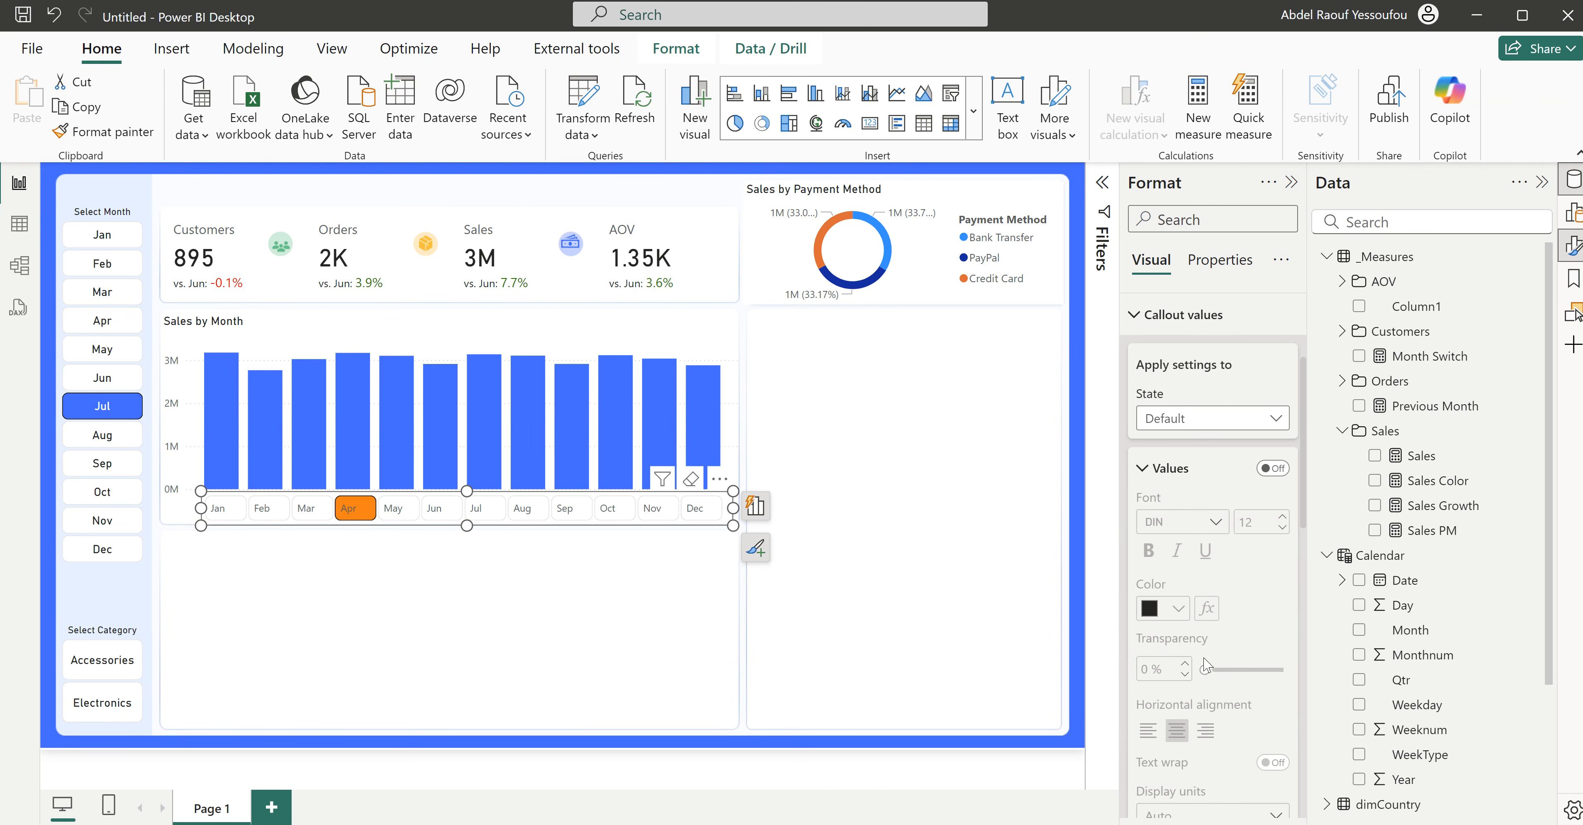
pyautogui.scroll(2, 1223, 593)
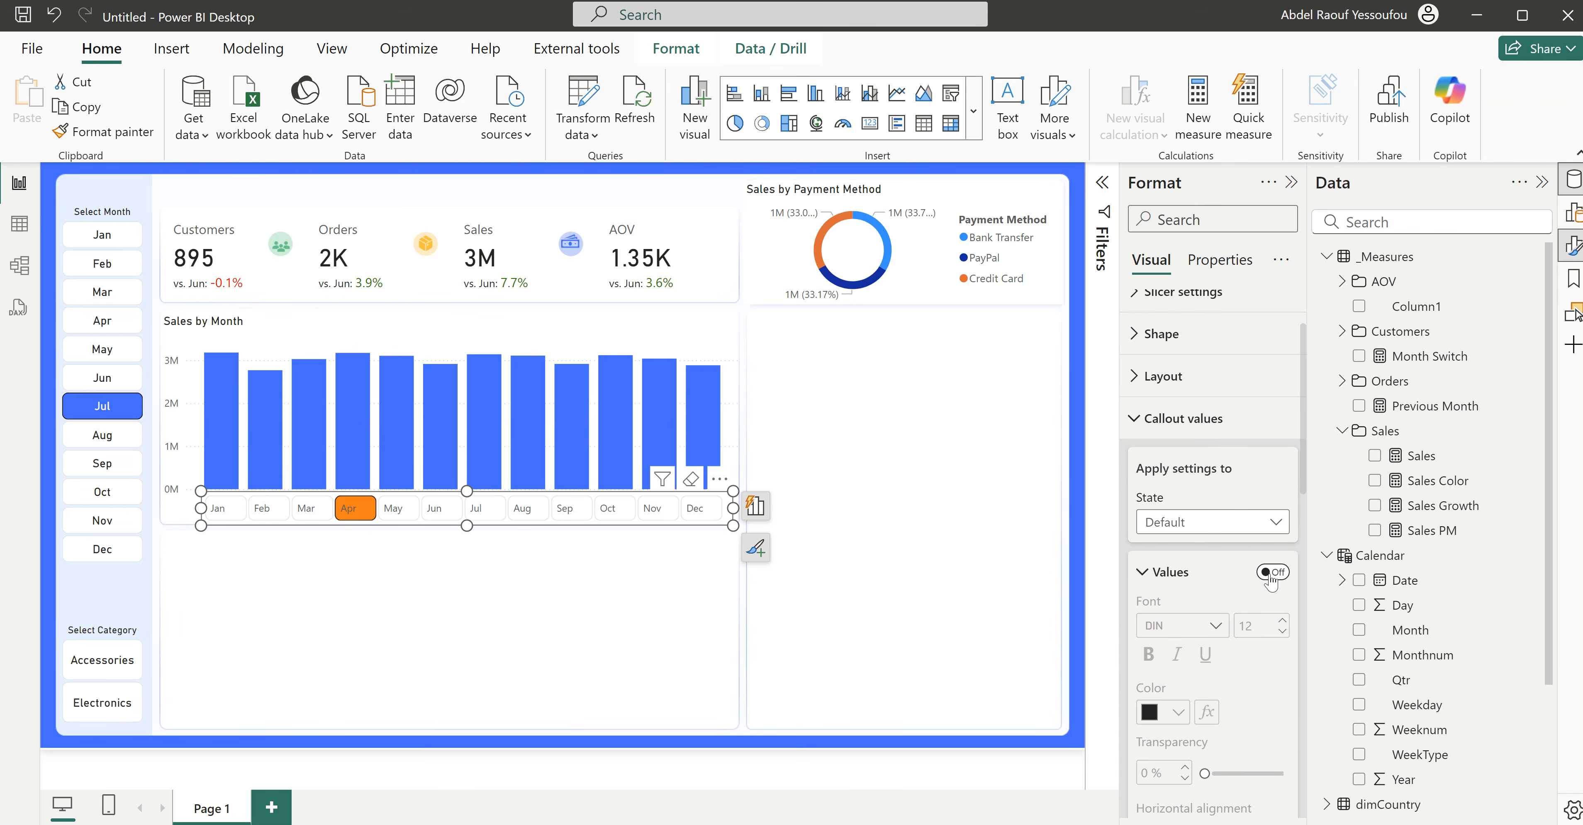
pyautogui.click(1204, 522)
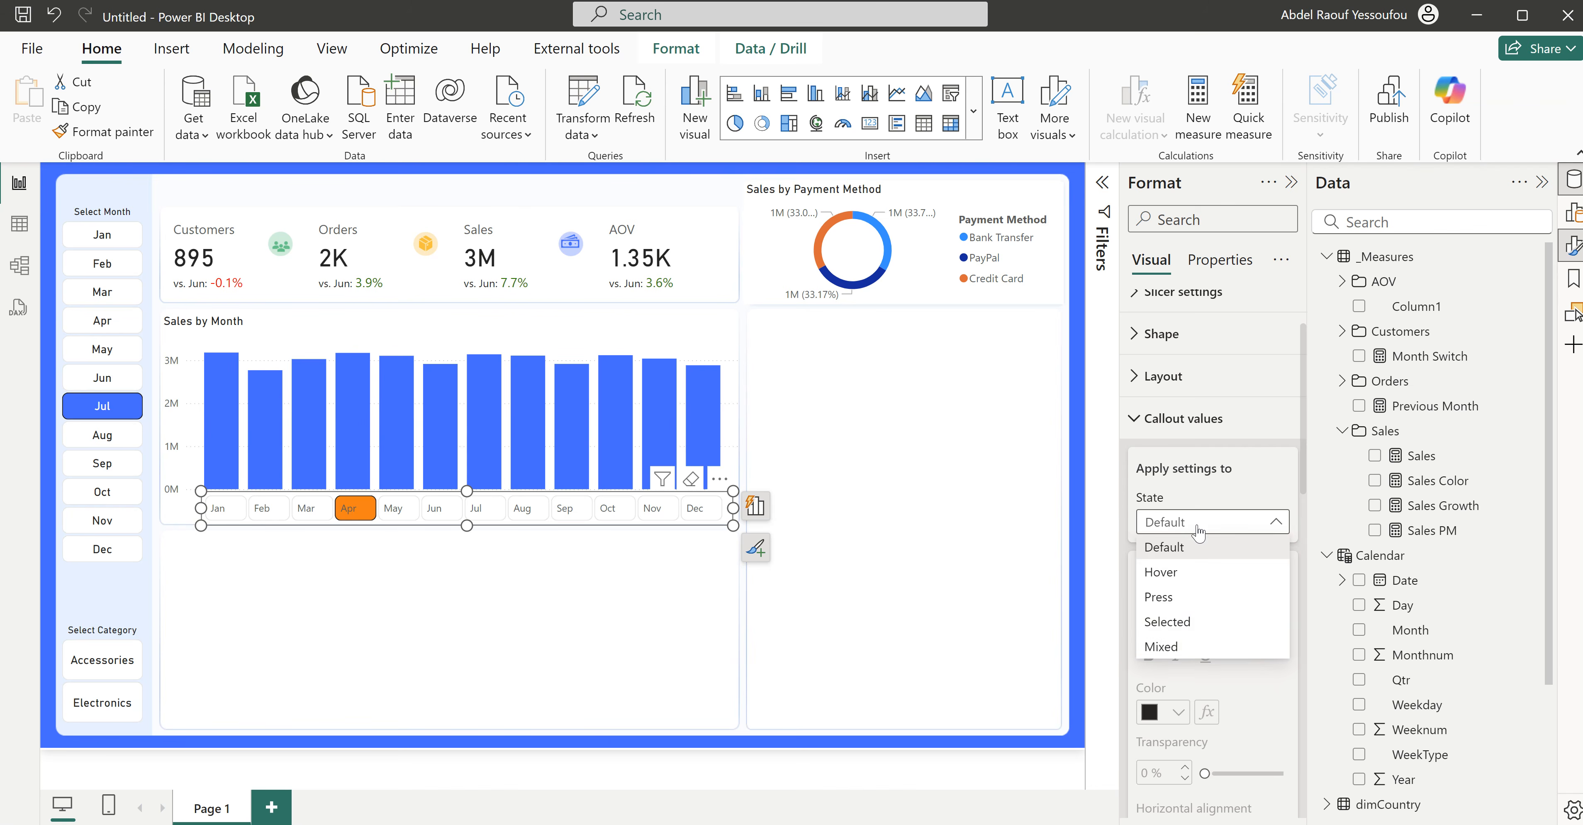
pyautogui.click(1189, 622)
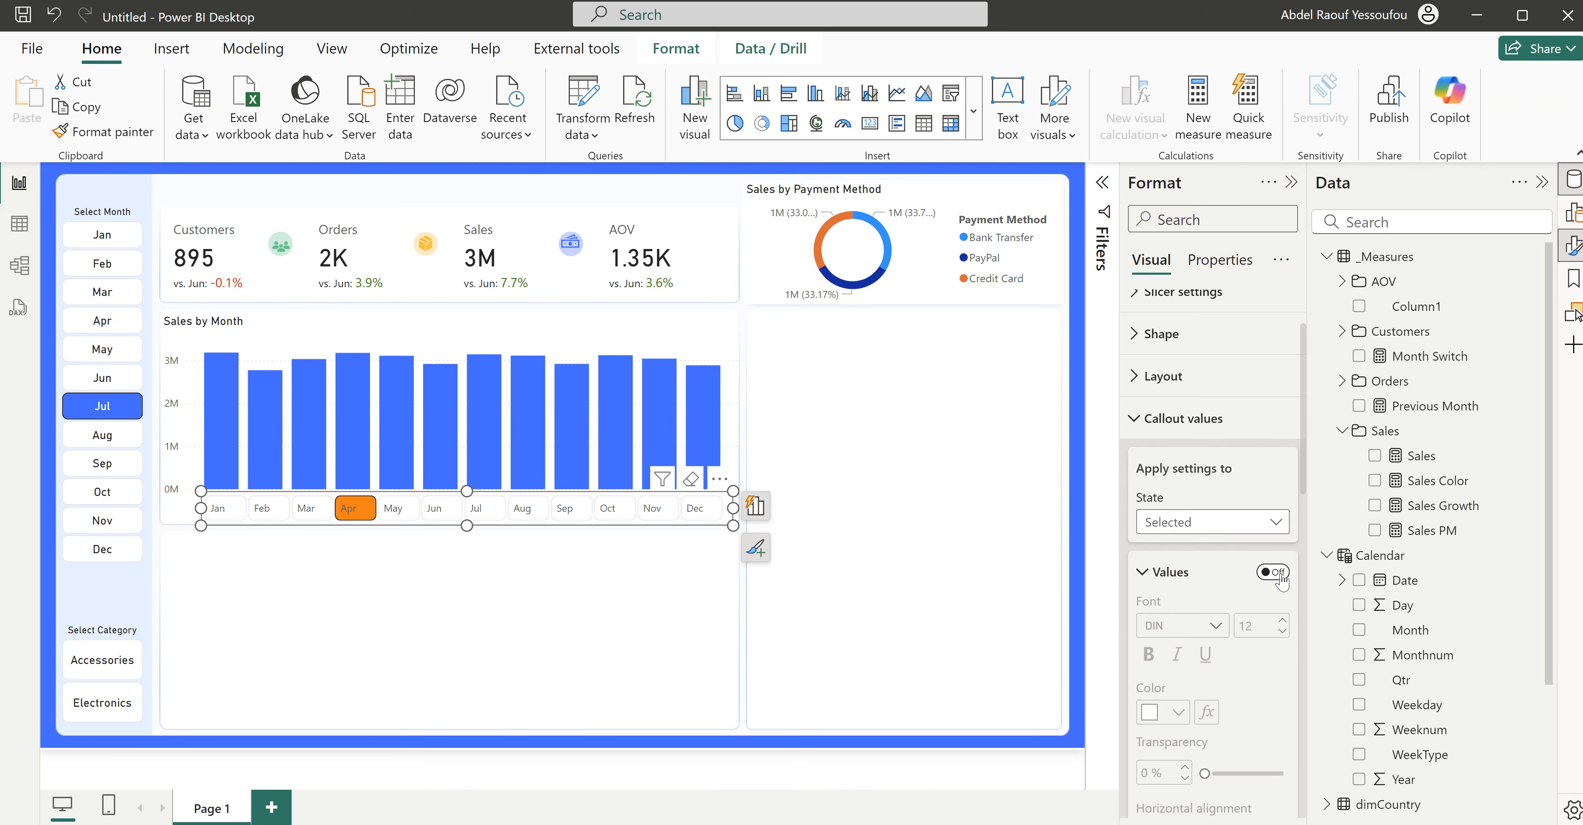
pyautogui.click(1163, 573)
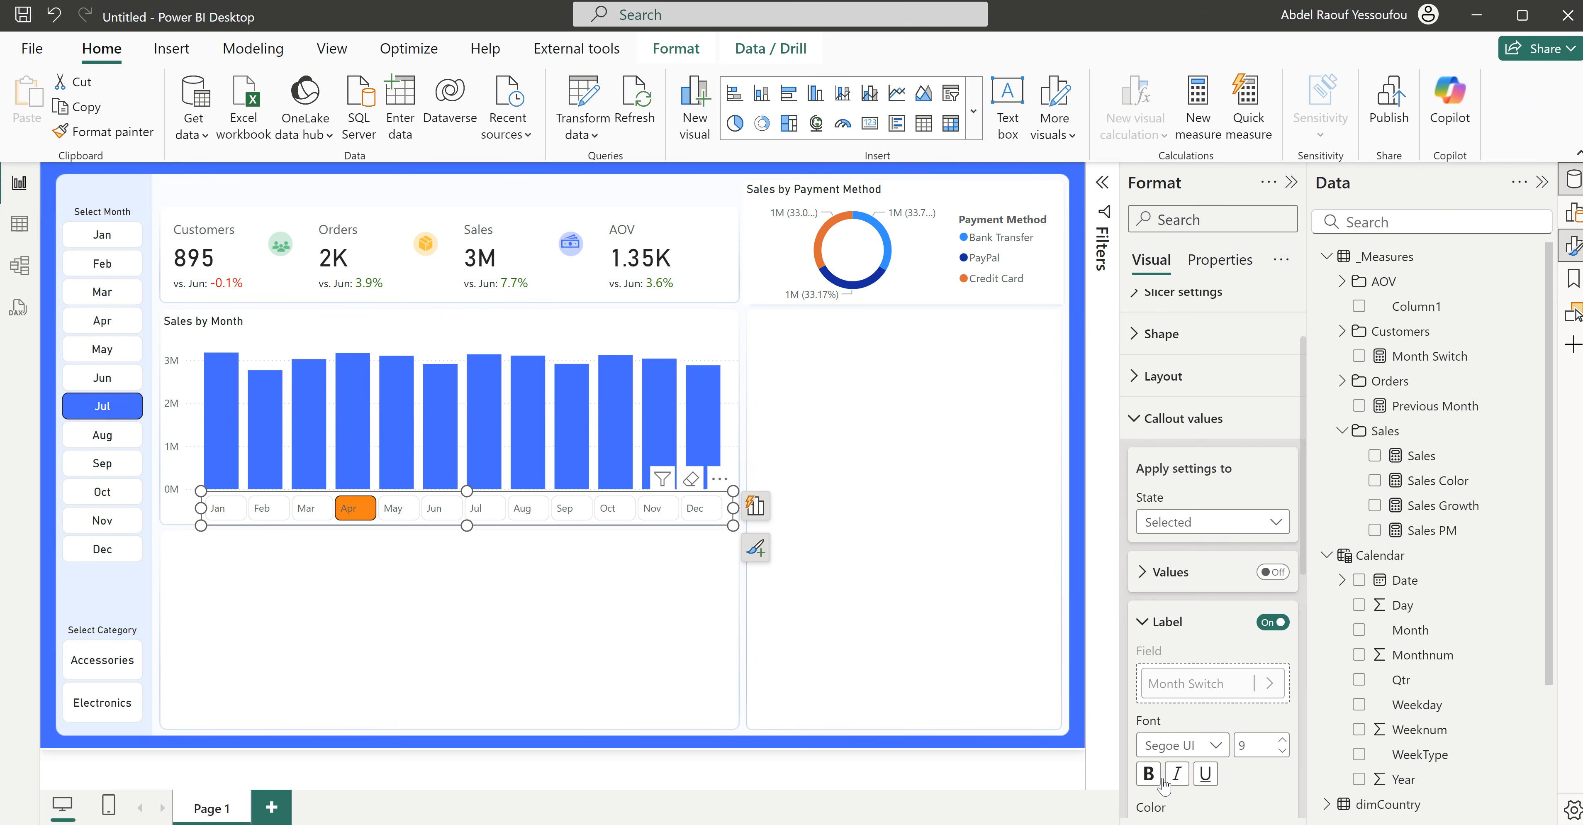
pyautogui.scroll(-3, 1174, 768)
pyautogui.click(1178, 625)
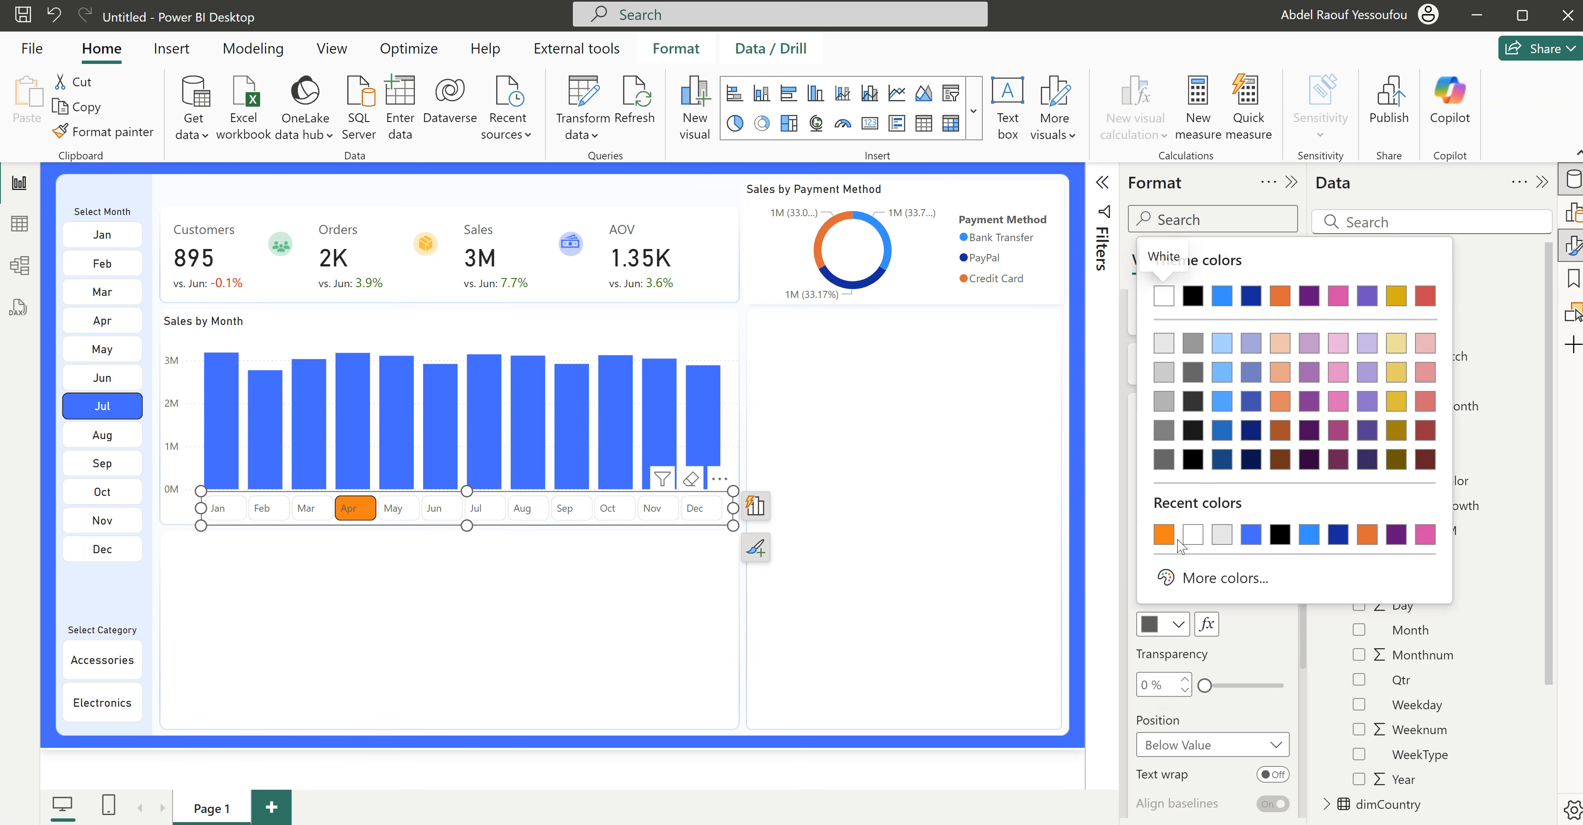
pyautogui.click(1190, 536)
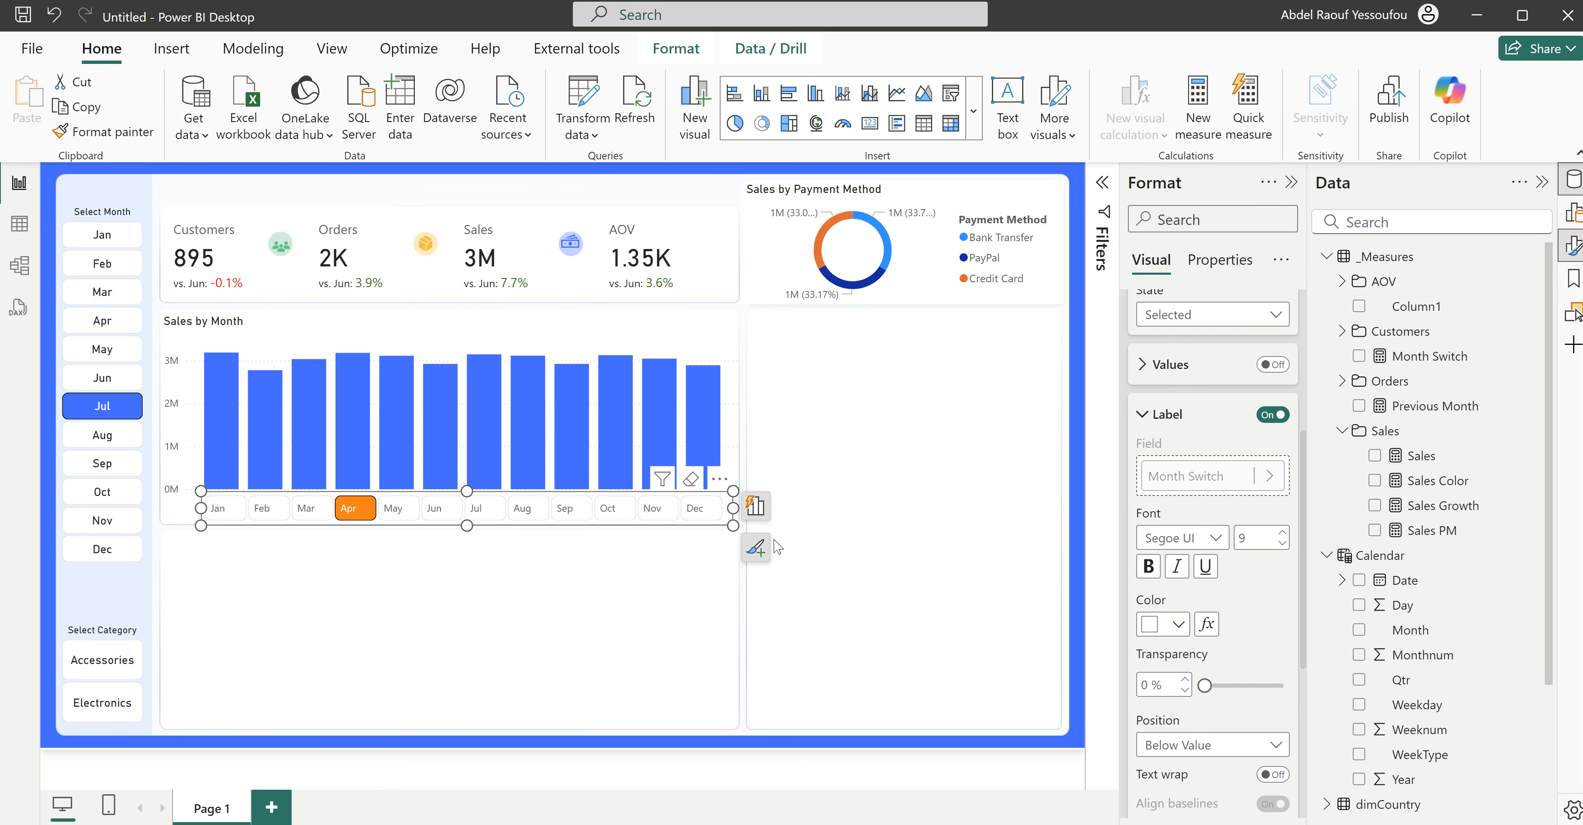
pyautogui.click(1145, 575)
pyautogui.click(777, 406)
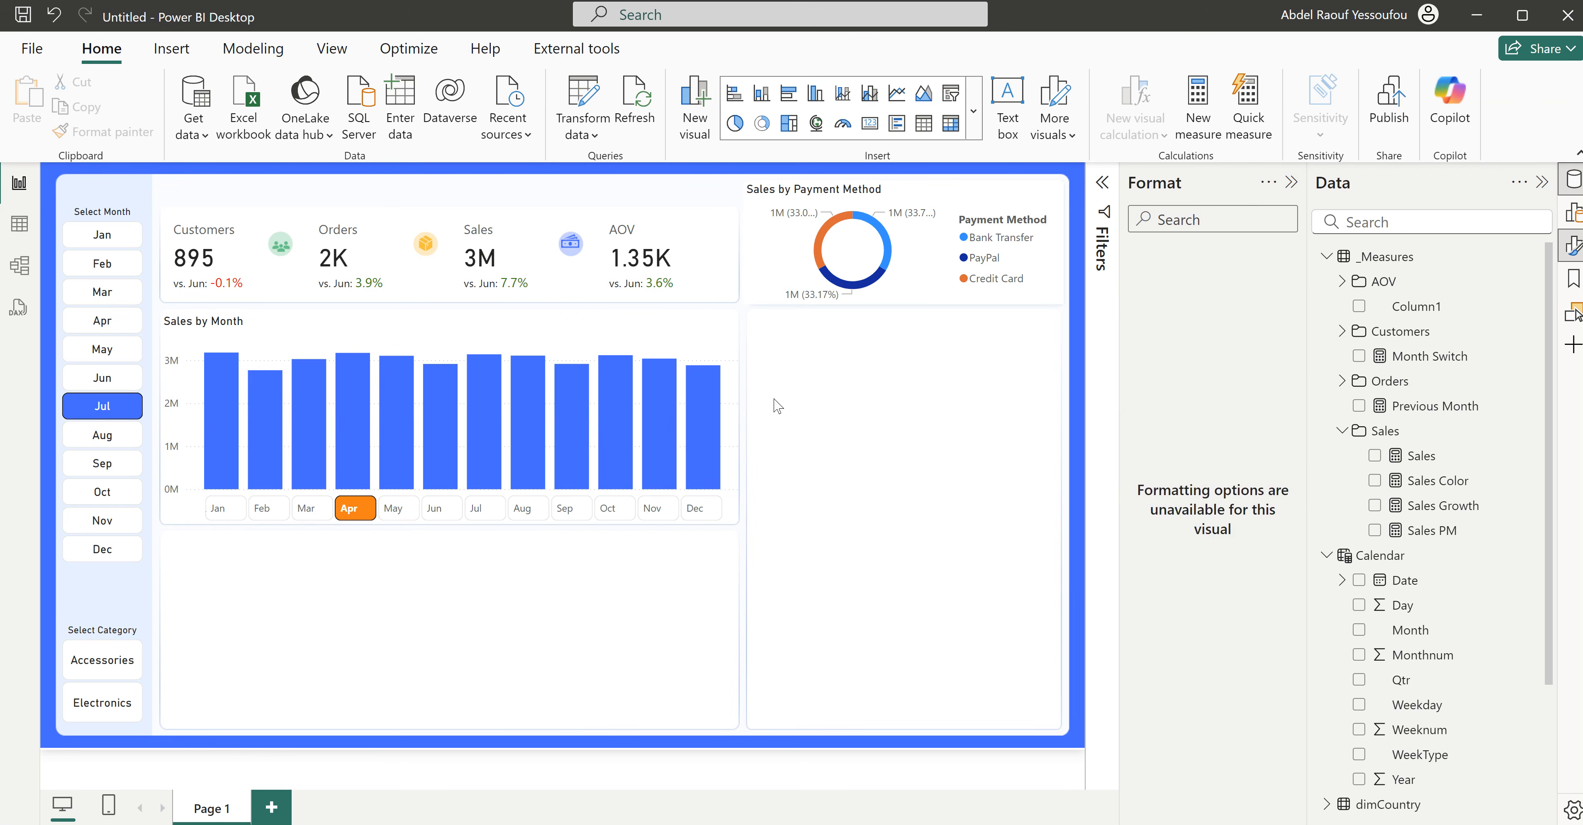
# Step: Select May in the Month Param slicer and narrow the slicer slightly from its right edge
pyautogui.click(400, 518)
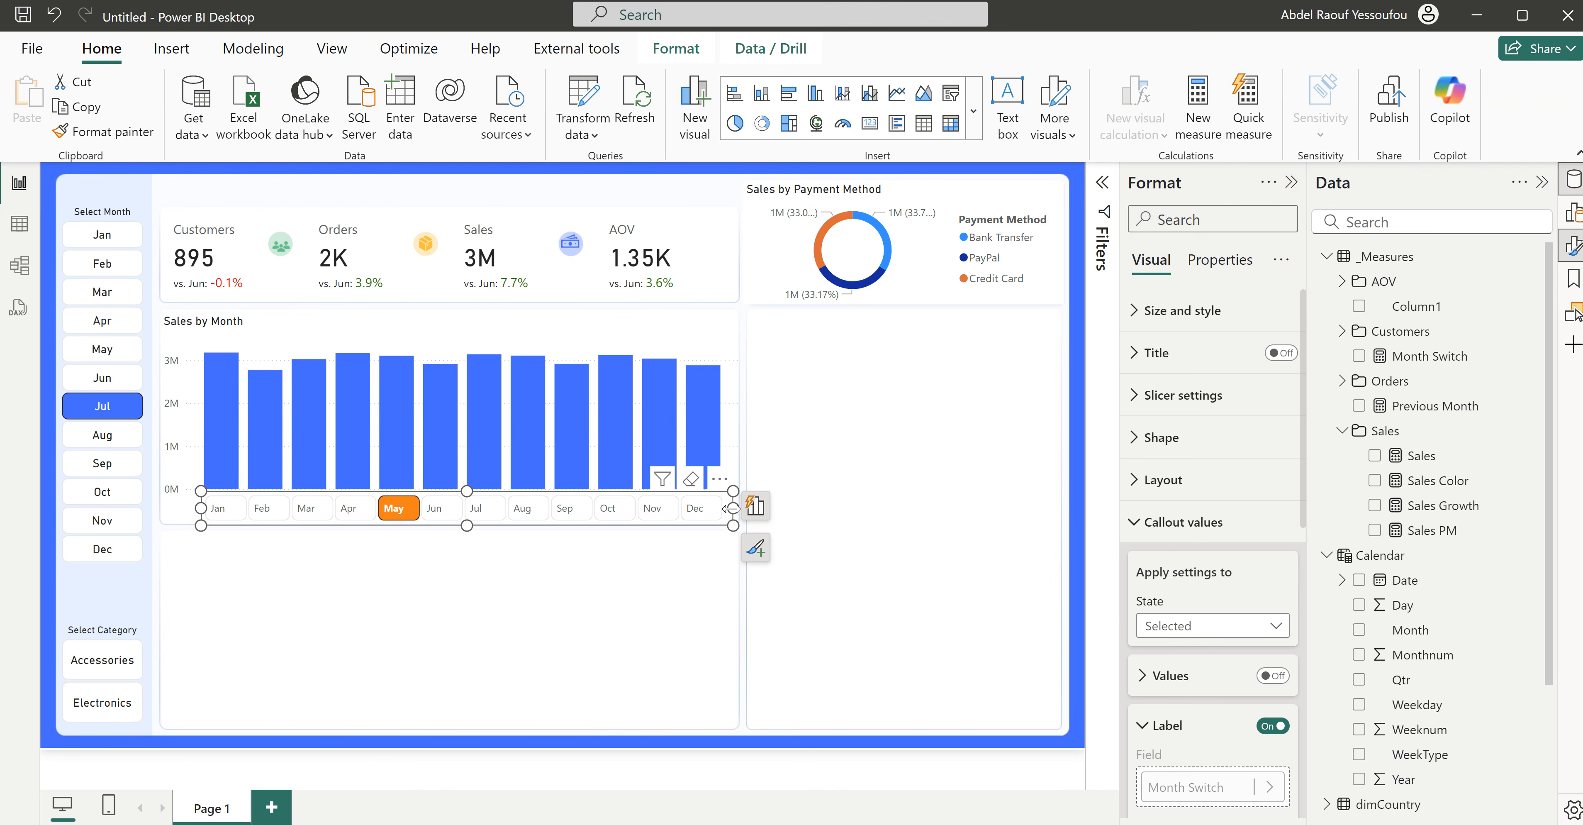
pyautogui.moveTo(730, 509); pyautogui.dragTo(727, 513)
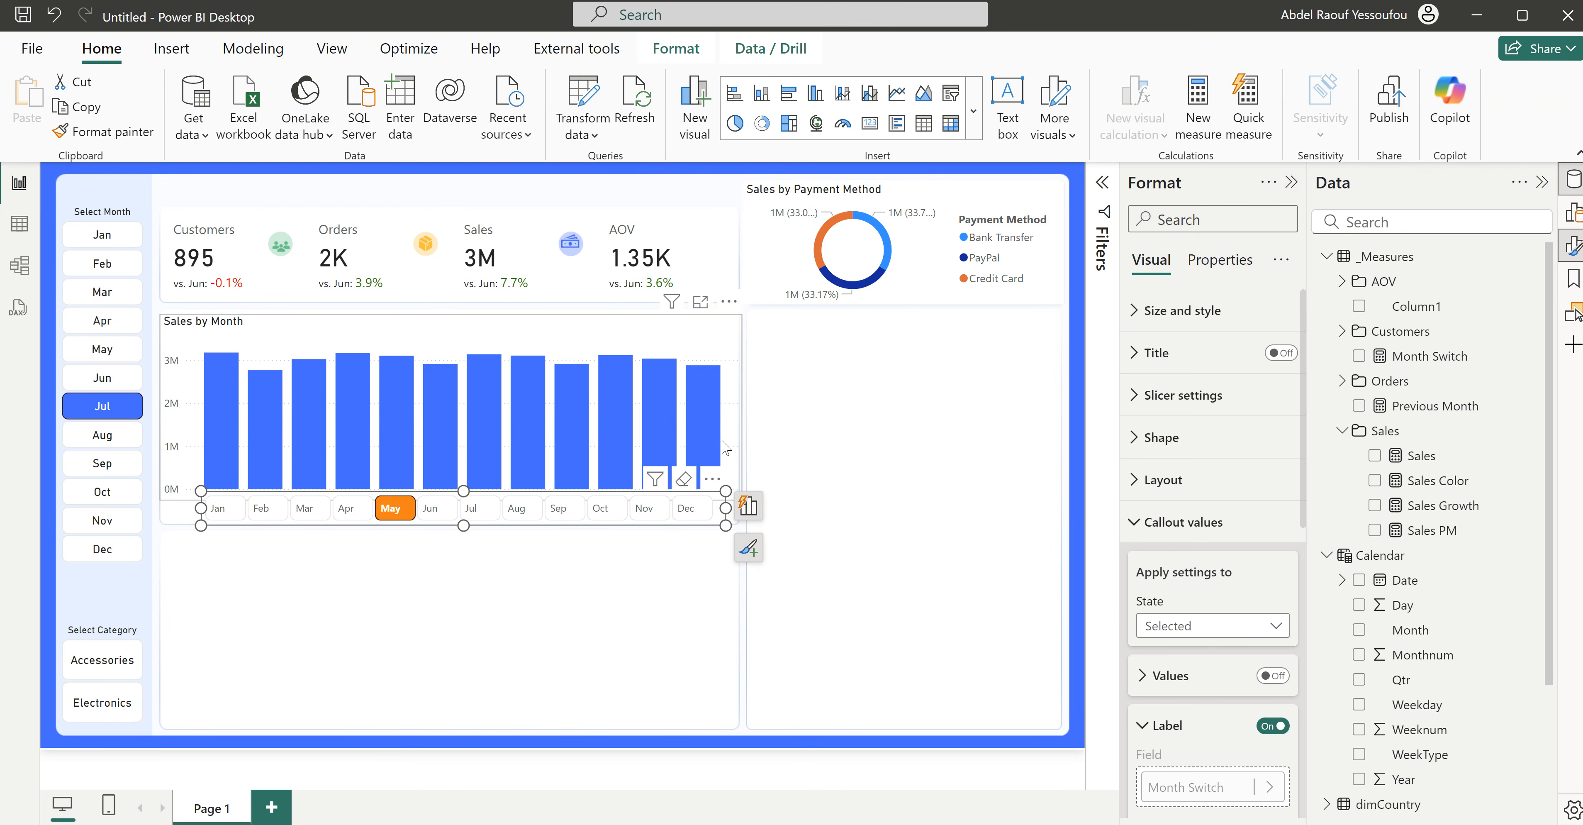
# Step: Narrow the Sales by Month chart slightly and nudge it right so its bars line up with the slicer's month buttons
pyautogui.click(741, 427)
pyautogui.moveTo(739, 409); pyautogui.dragTo(729, 409)
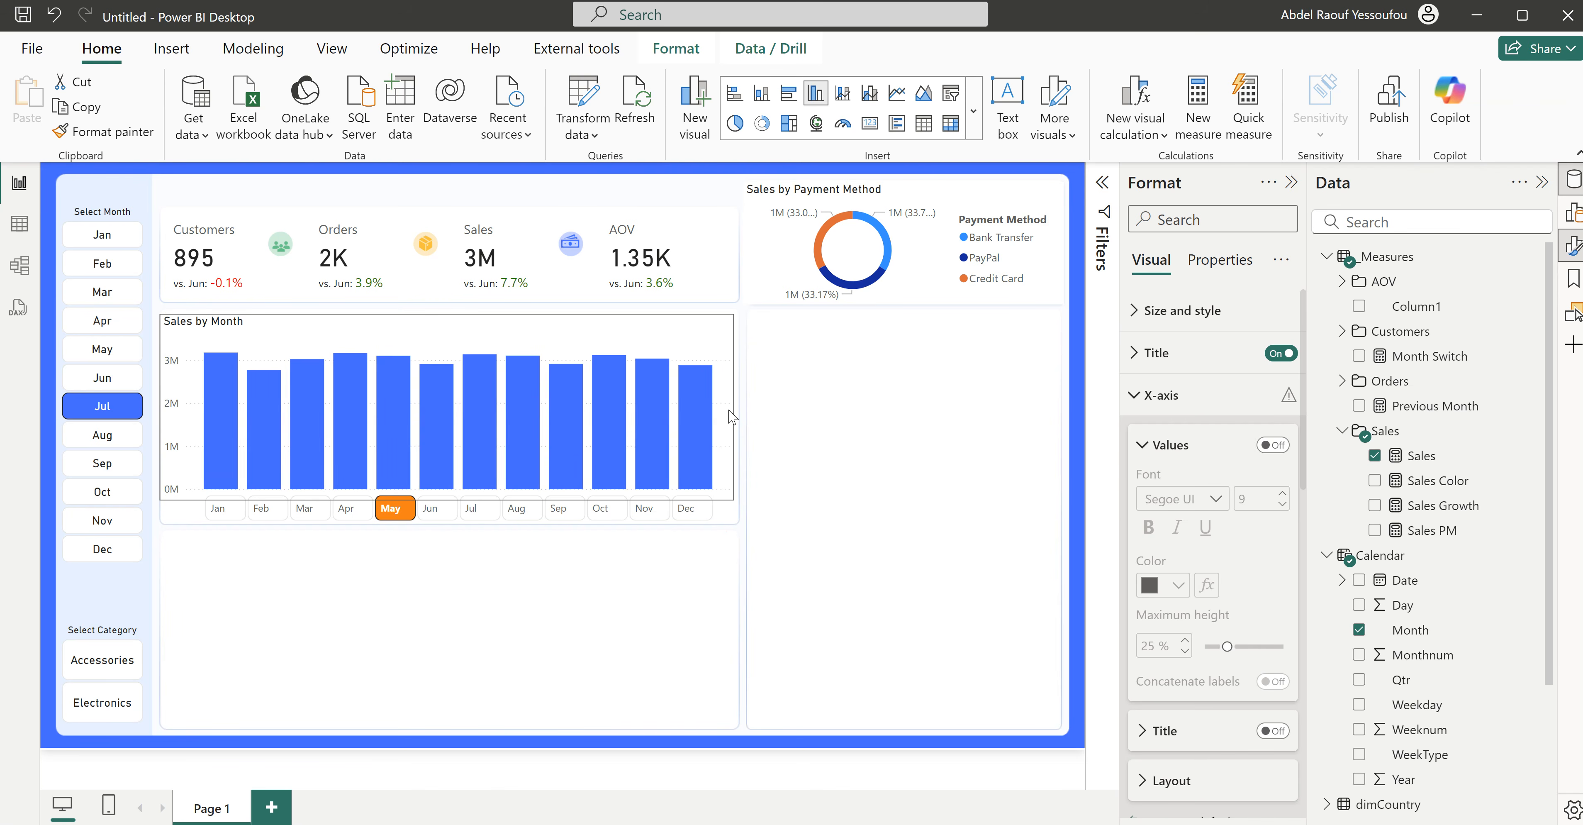
pyautogui.moveTo(731, 417); pyautogui.dragTo(726, 408)
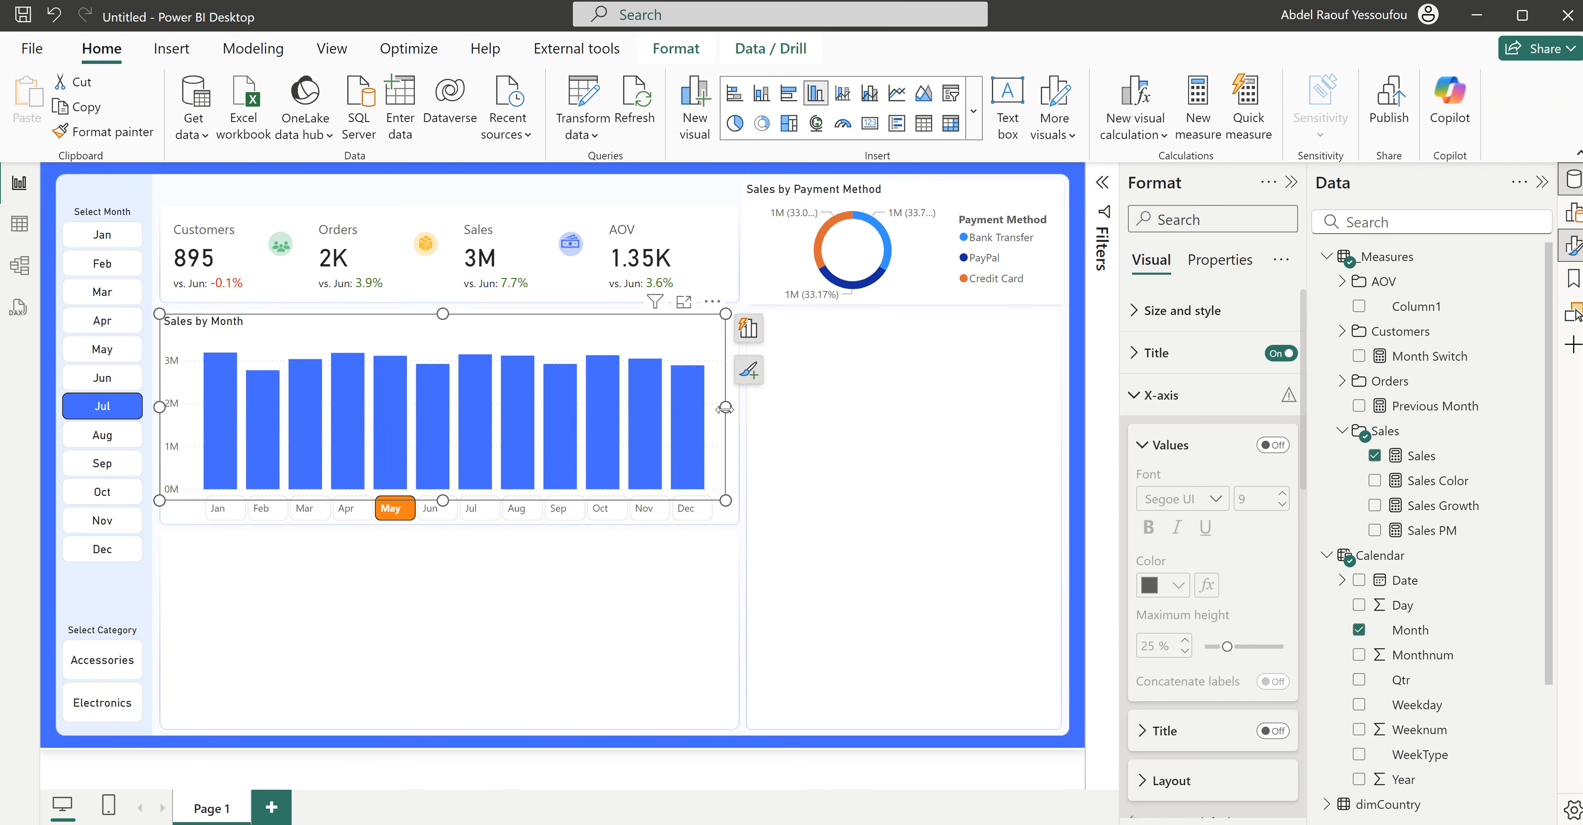
pyautogui.press('Right')
pyautogui.press('Right')
pyautogui.press('Right')
pyautogui.press('Right')
pyautogui.press('Right')
pyautogui.press('Right')
pyautogui.press('Right')
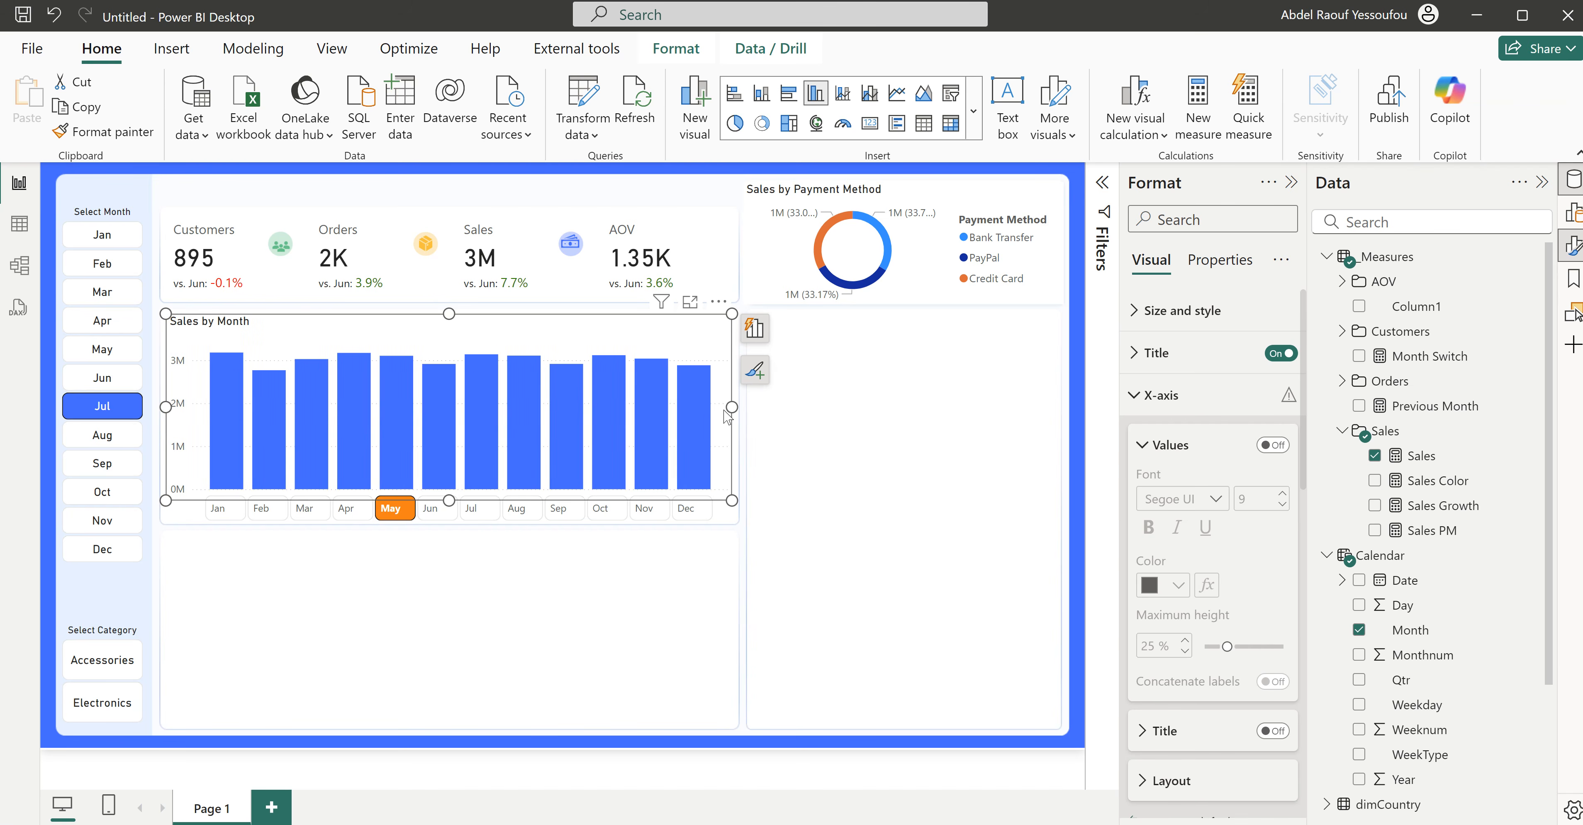
pyautogui.click(722, 523)
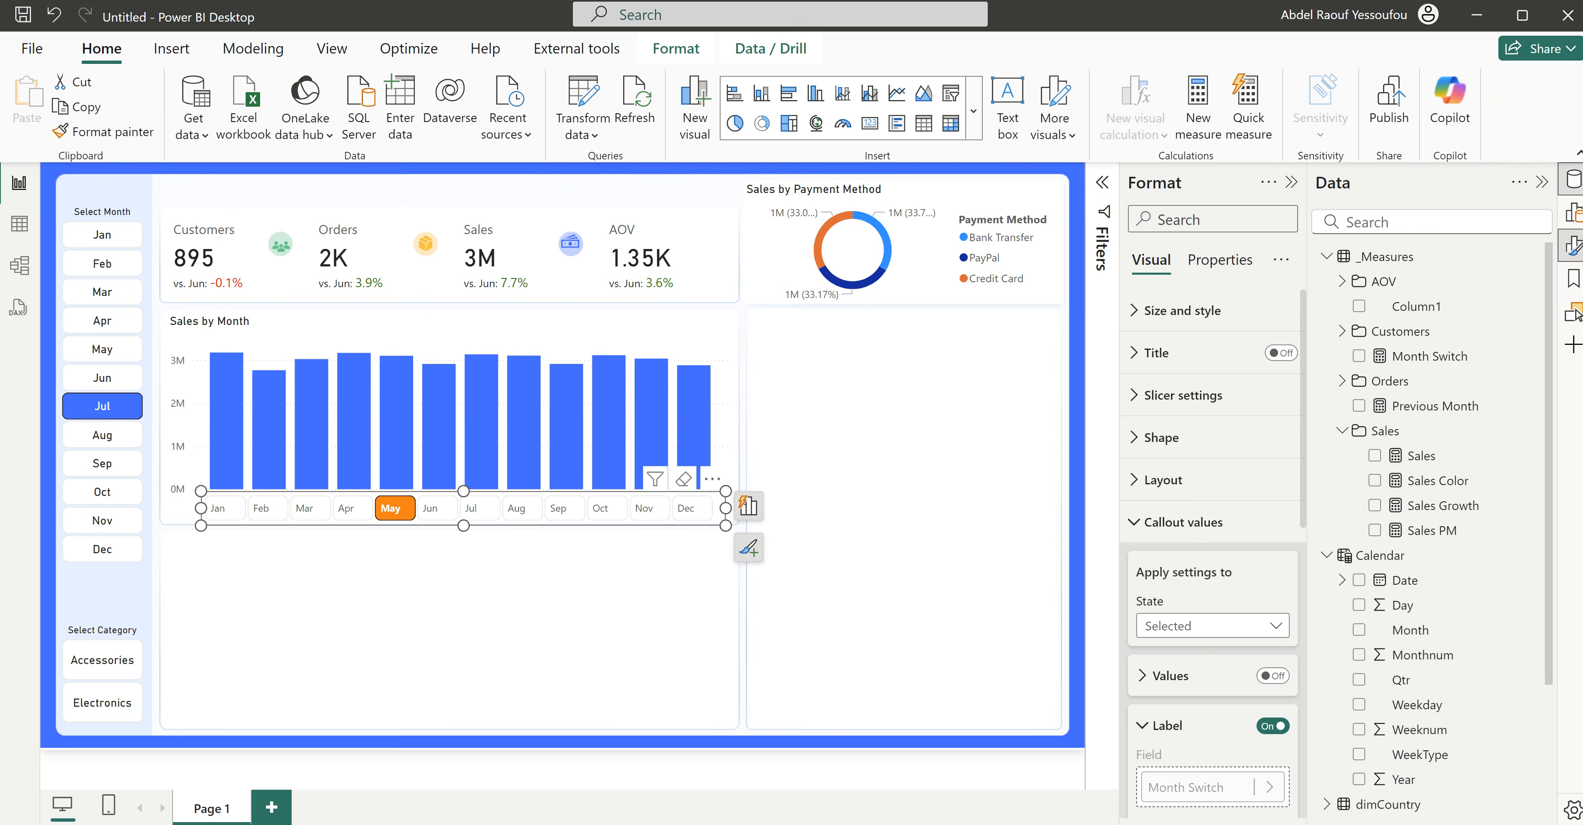
# Step: Create a Month Highlight Color measure in _Measures returning "#FF8310" when filtered 'Month Param'[Value] includes MAX('Calendar'[Monthnum]), otherwise "#4063FF"
pyautogui.rightClick(1375, 263)
pyautogui.click(1407, 299)
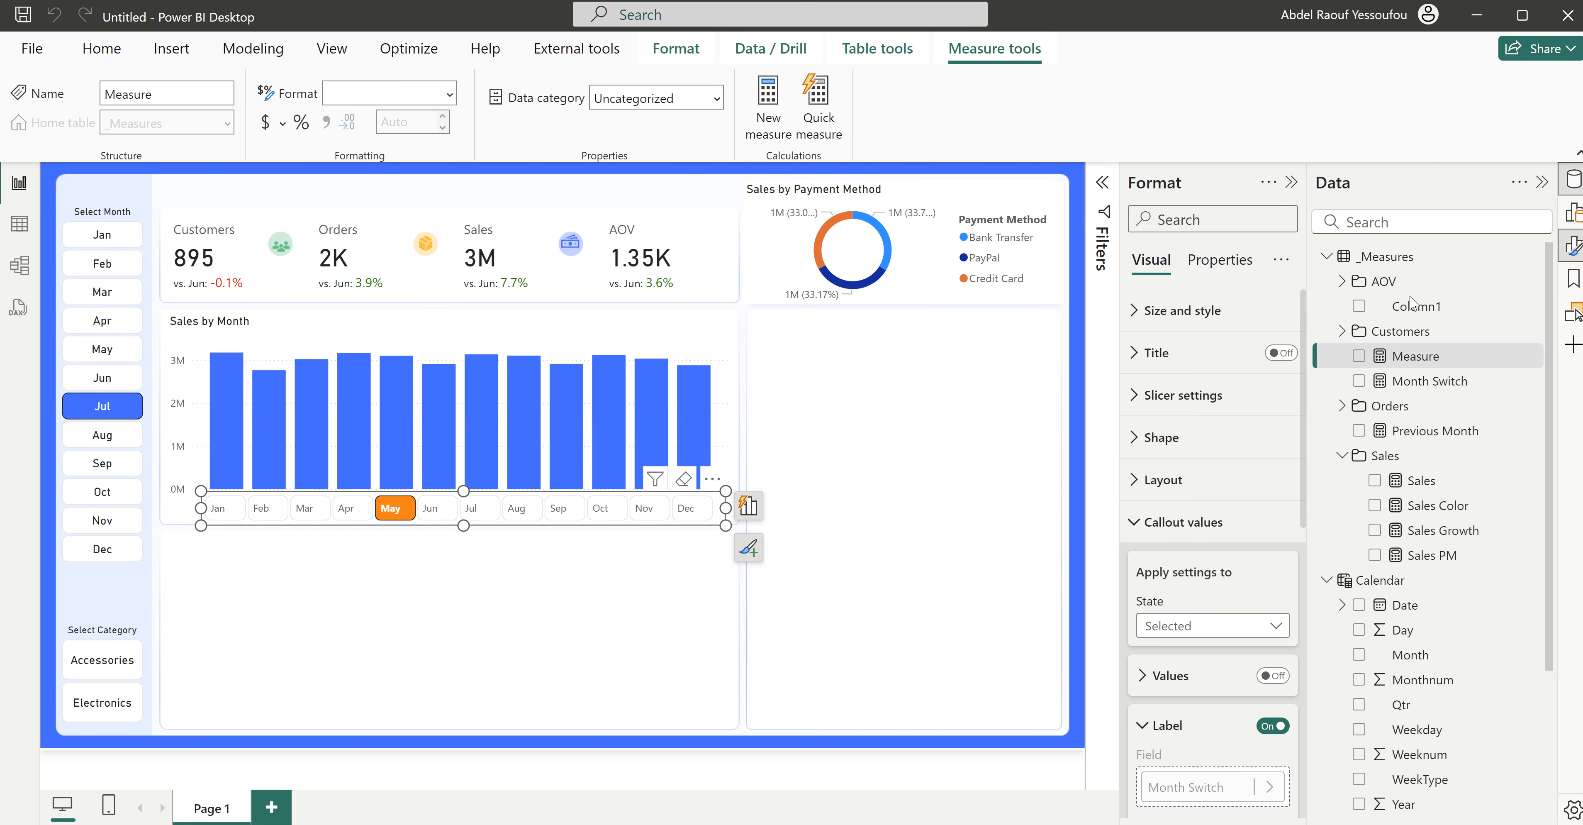
pyautogui.write('Month Highlight Color =     VAR _selected_months =         VALUES(\'Month Param\'[Value])      VAR _result =         IF(             ISFILTERED(\'Month Param\'[Value])             && MAX(\'Calendar\'[Monthnum]) IN _selected_months,             "#FF8310",             "#4063FF"         )  RETURN     _result')
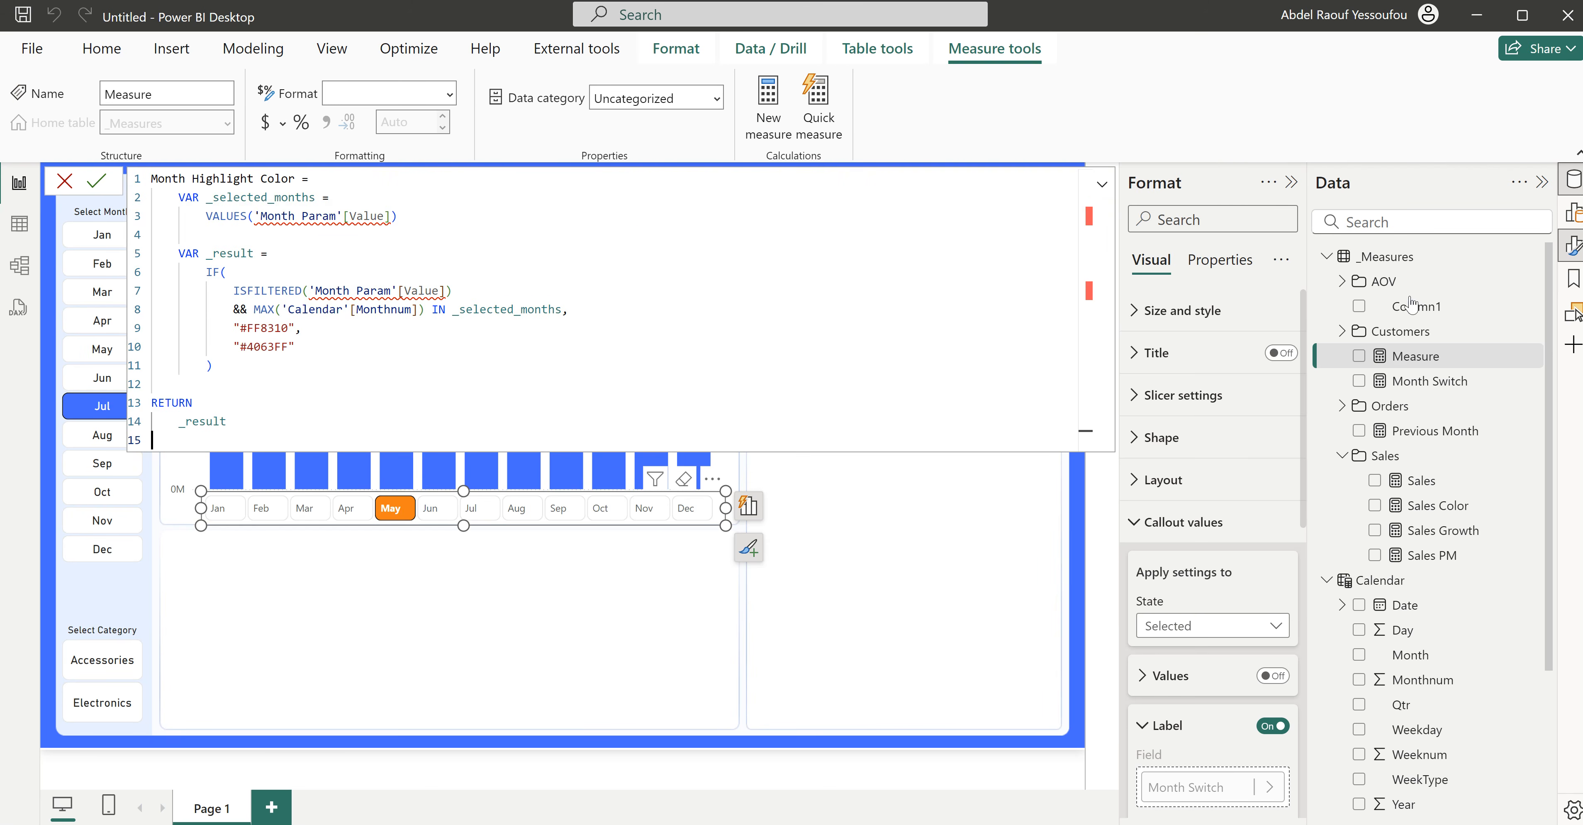
# Step: Replace [Value] with 'Month Param'[Month Param] in the VALUES and ISFILTERED expressions of the Month Highlight Color formula
pyautogui.doubleClick(363, 218)
pyautogui.write('Mo')
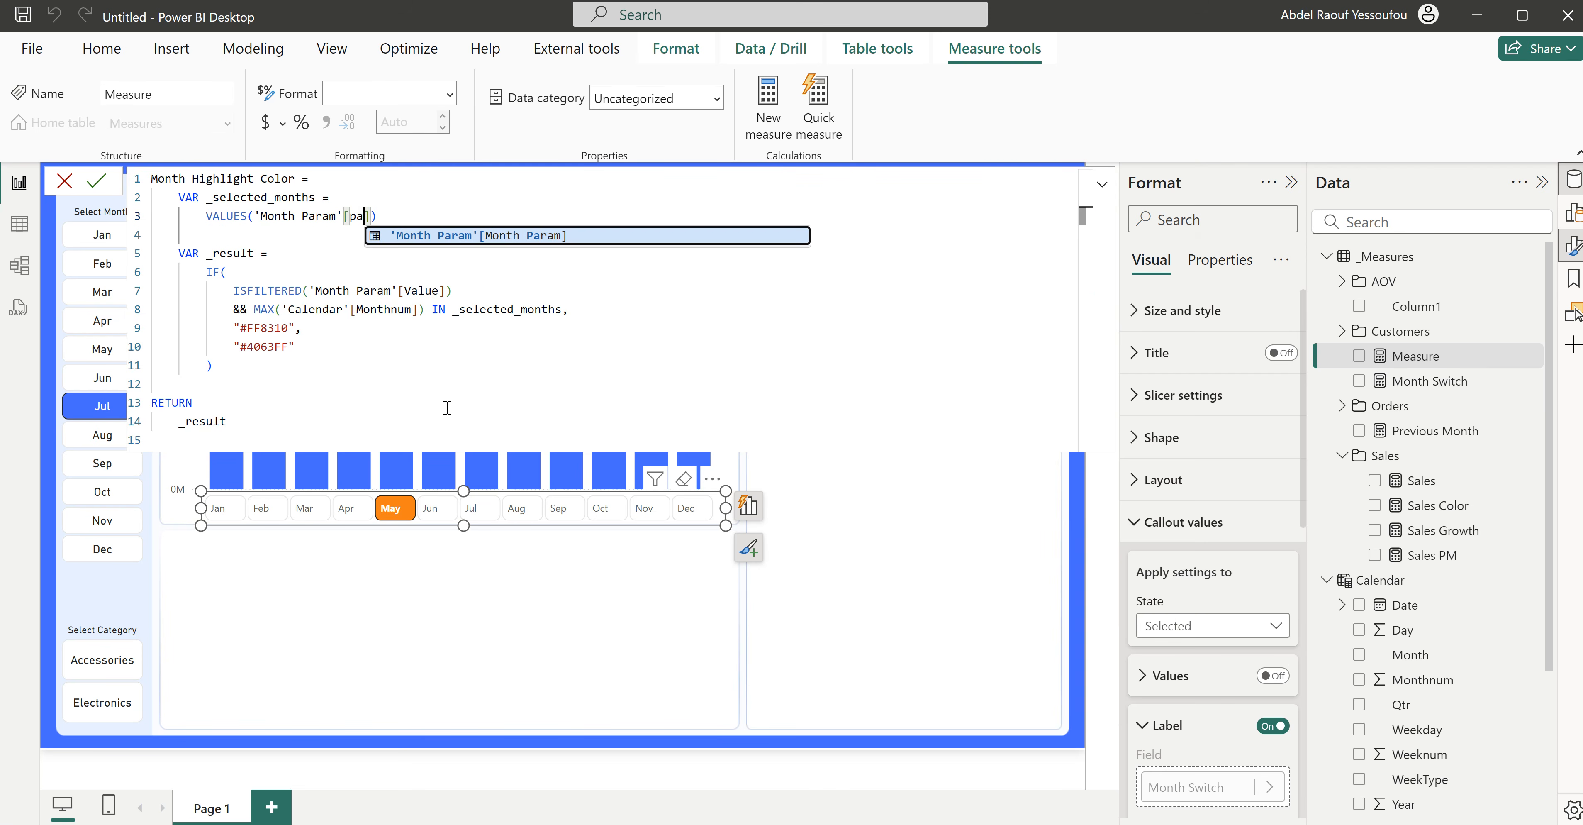
pyautogui.press('Tab')
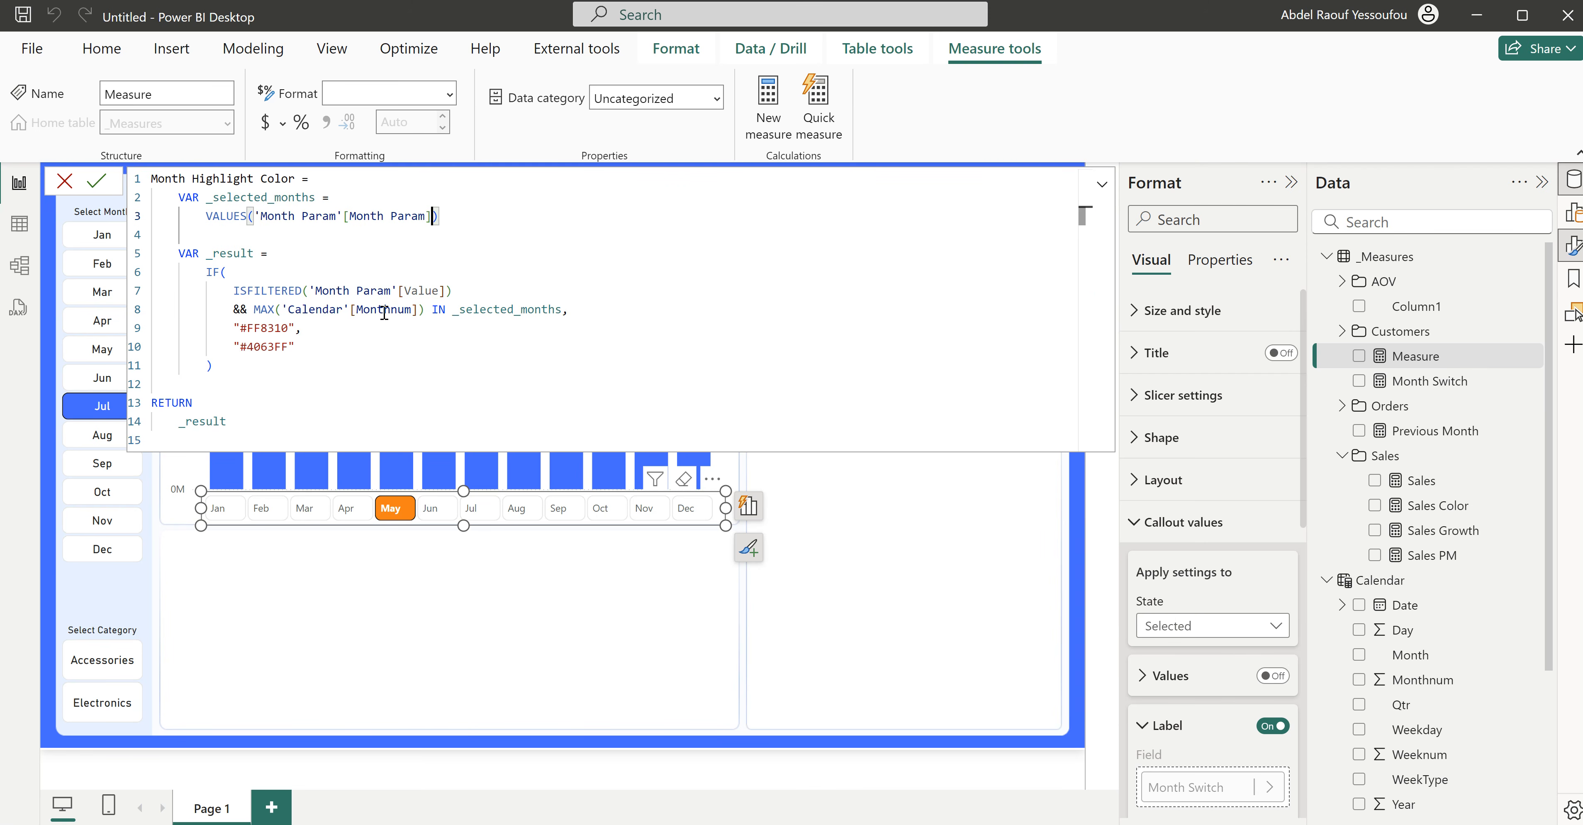
pyautogui.doubleClick(420, 290)
pyautogui.write('Mo')
pyautogui.press('Tab')
# Step: Review the variables and color codes in the Month Highlight Color formula and commit the measure
pyautogui.click(321, 238)
pyautogui.click(236, 198)
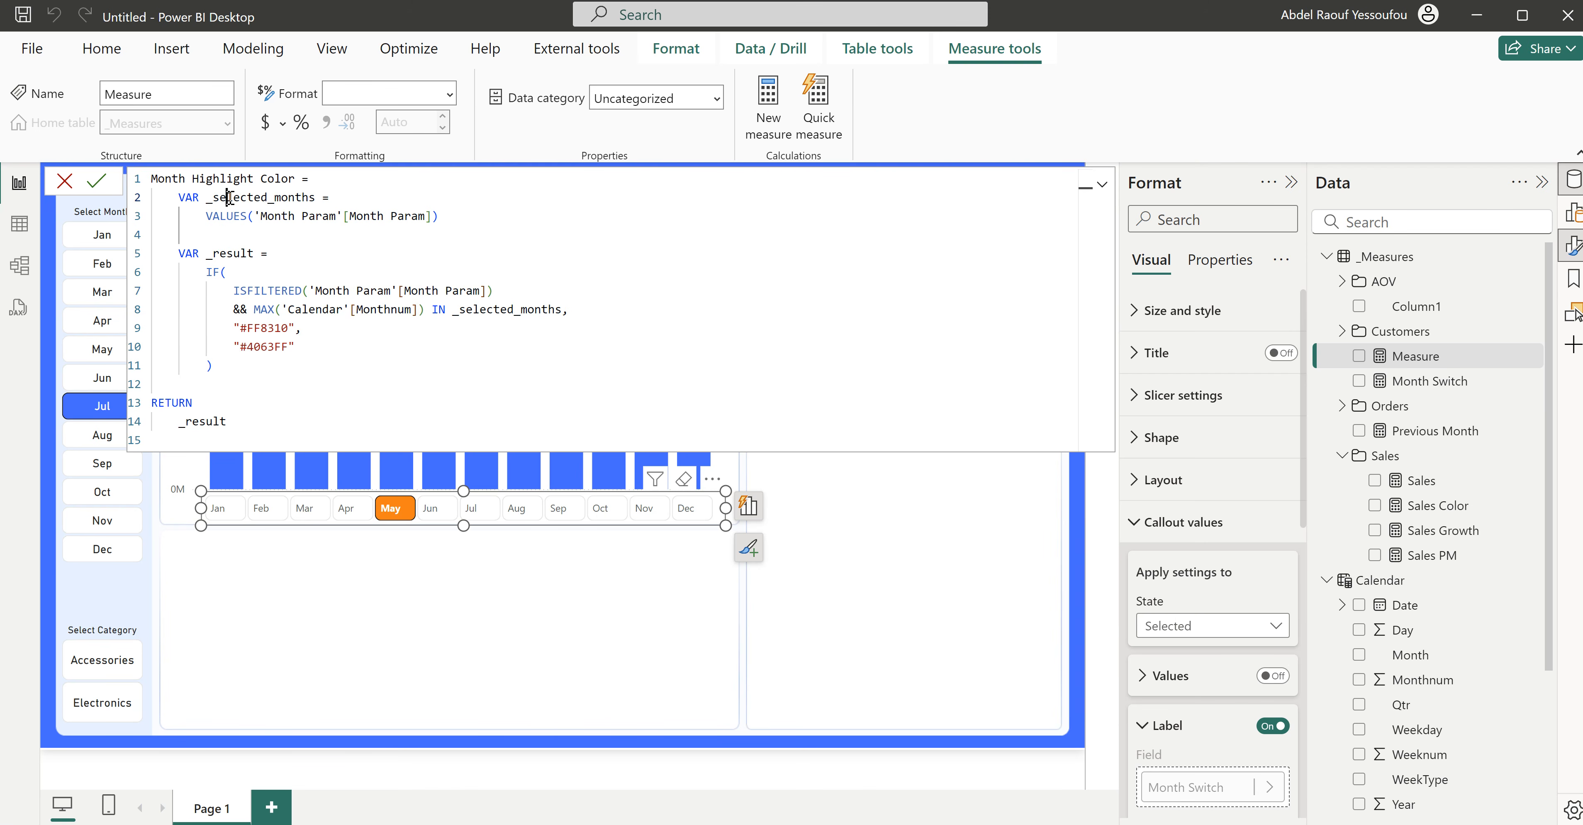
pyautogui.moveTo(460, 215); pyautogui.dragTo(198, 213)
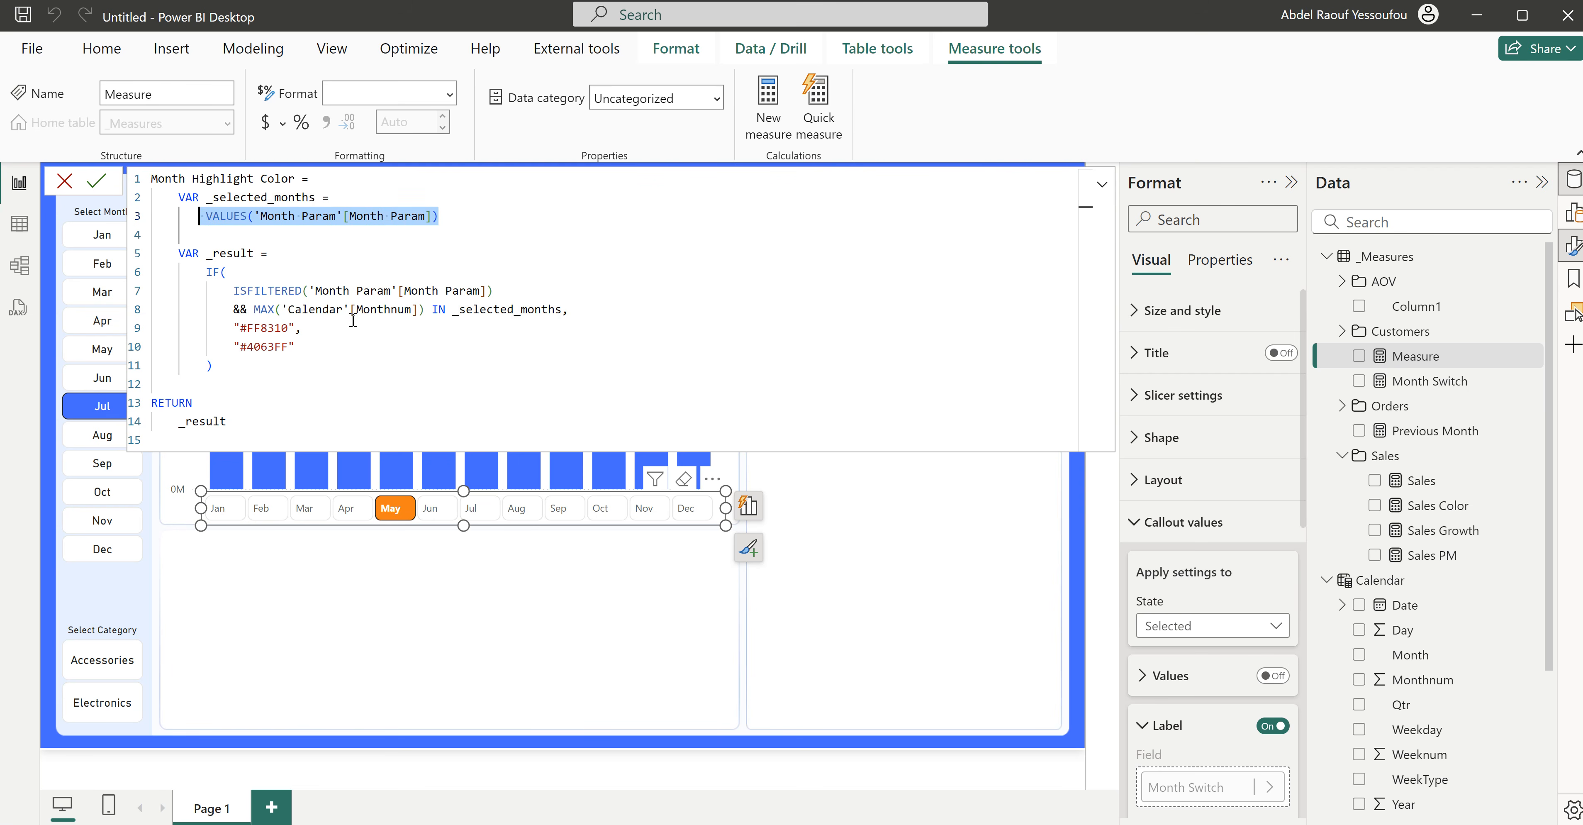
pyautogui.click(320, 326)
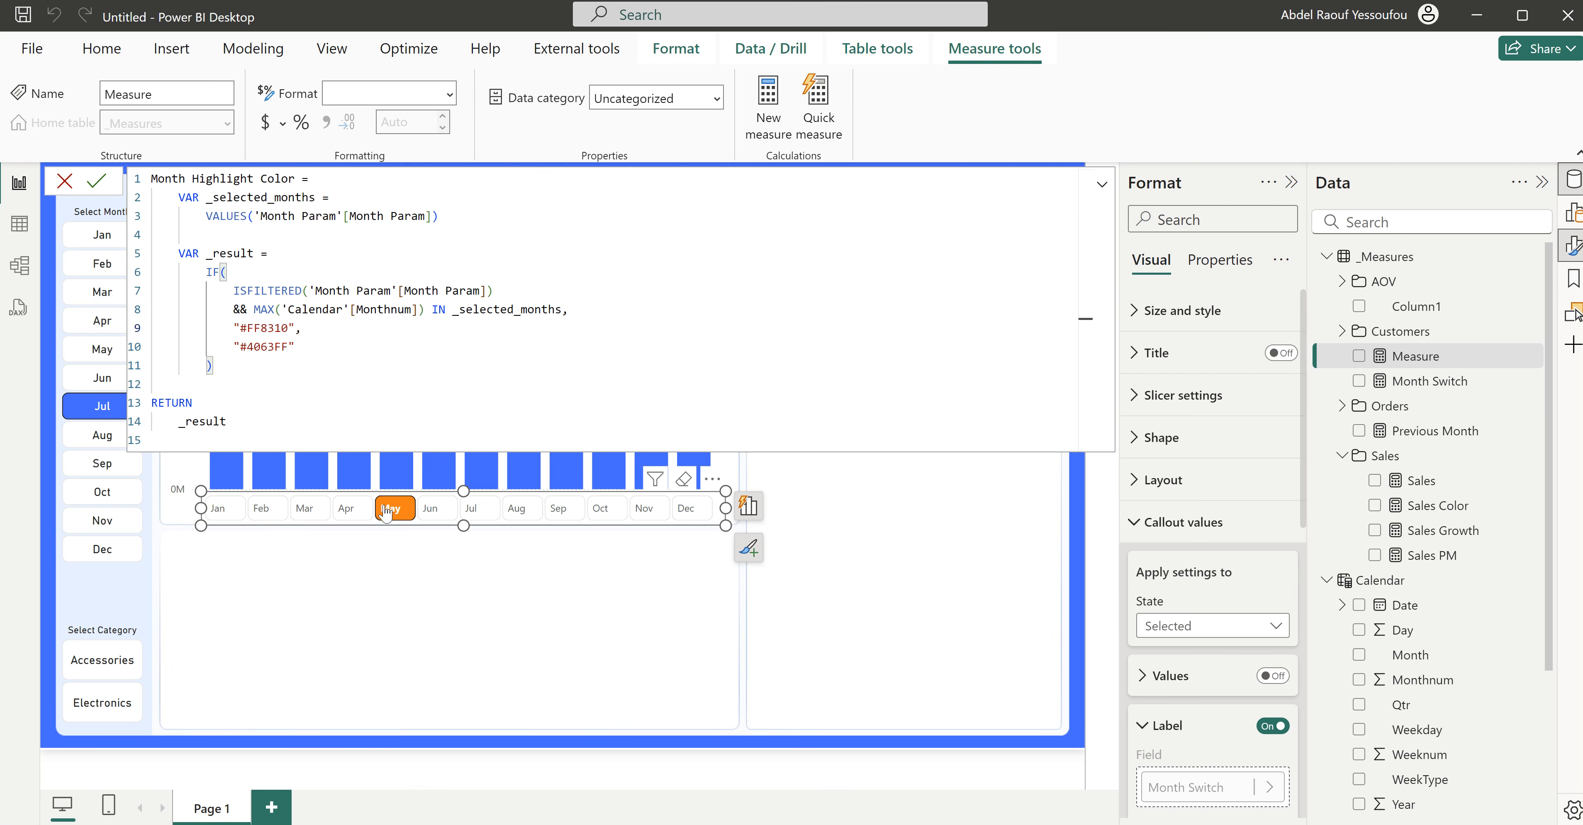
pyautogui.moveTo(233, 328); pyautogui.dragTo(328, 327)
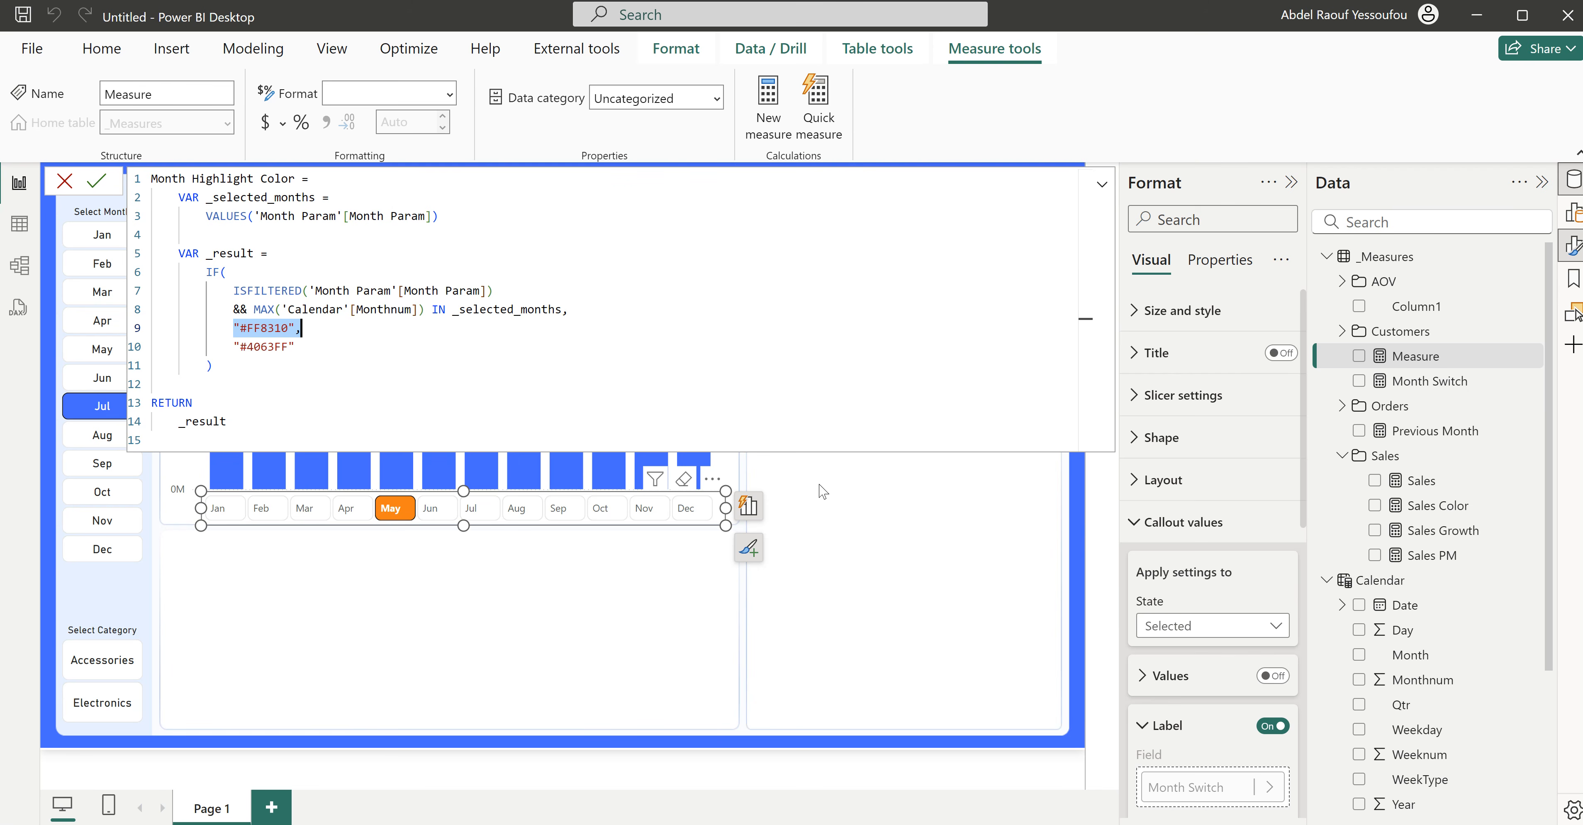
pyautogui.click(758, 354)
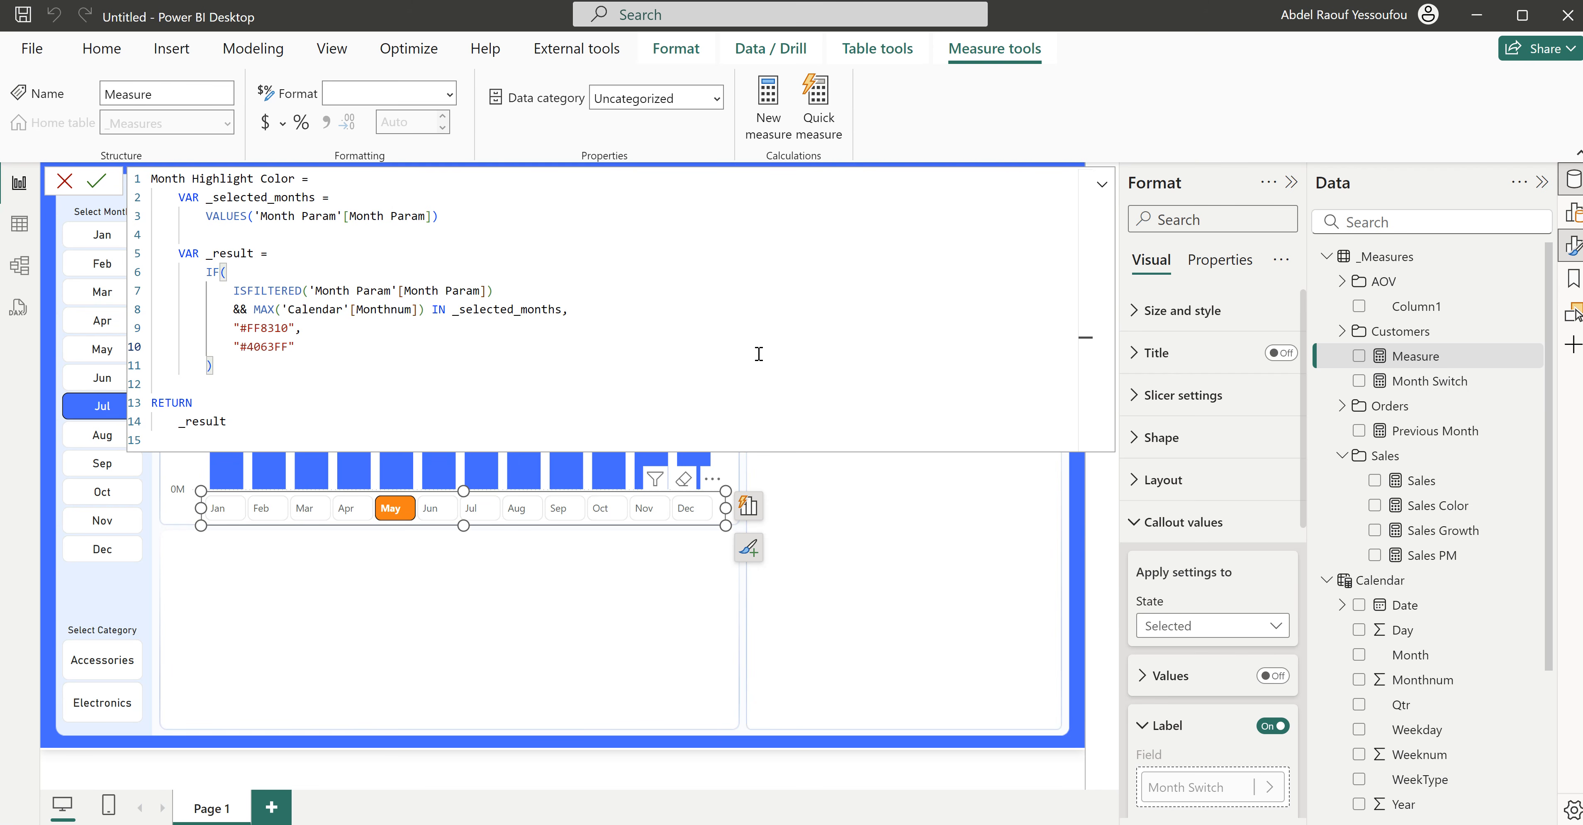
pyautogui.press('Return')
pyautogui.click(825, 508)
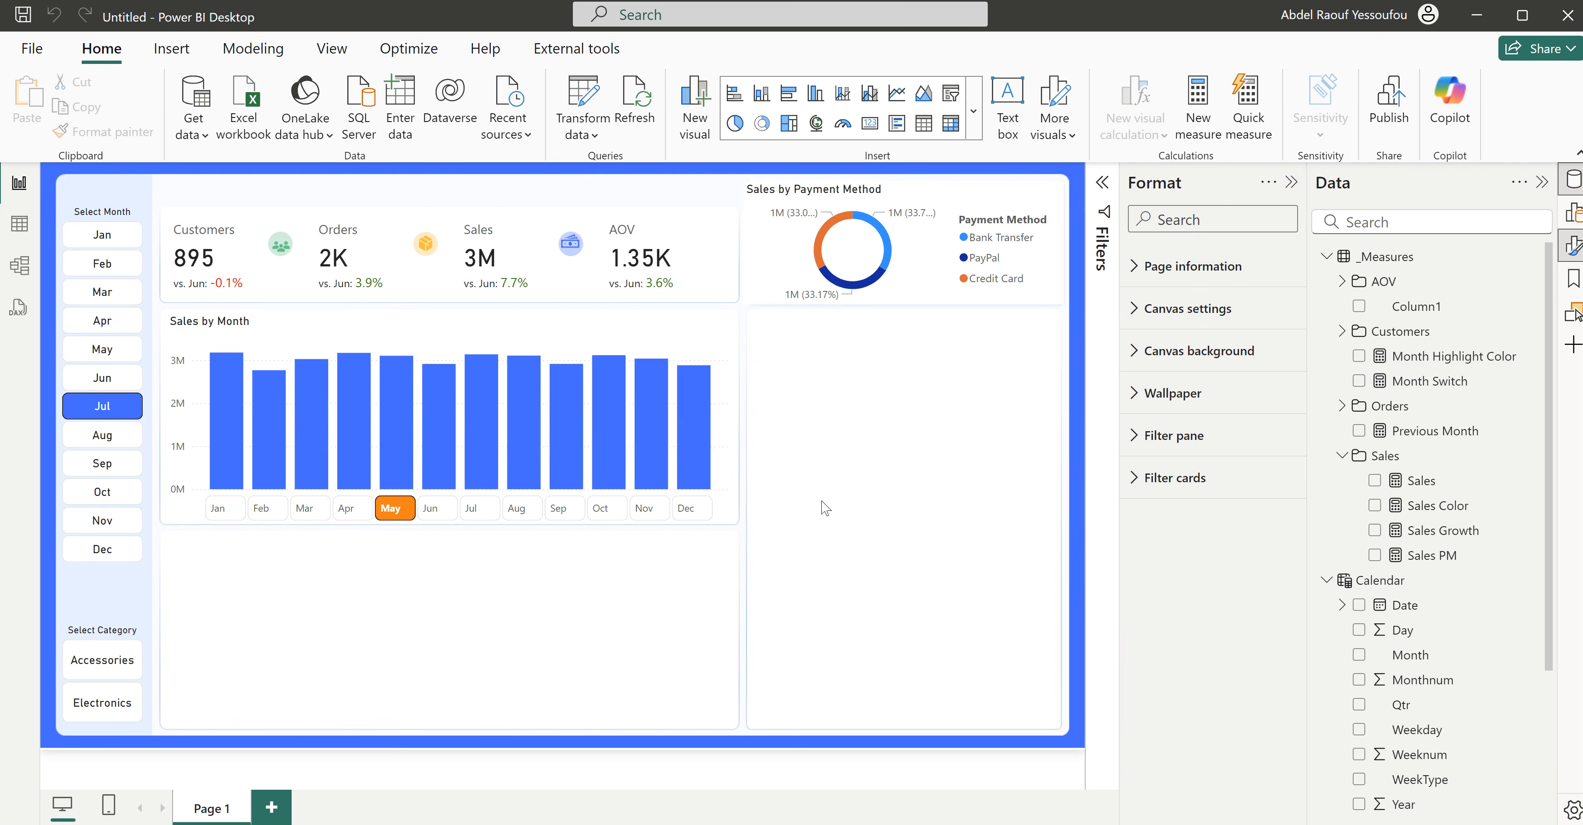
# Step: Set the Sales by Month chart's column color by conditional formatting, using the Field value style based on the Month Highlight Color measure
pyautogui.click(729, 430)
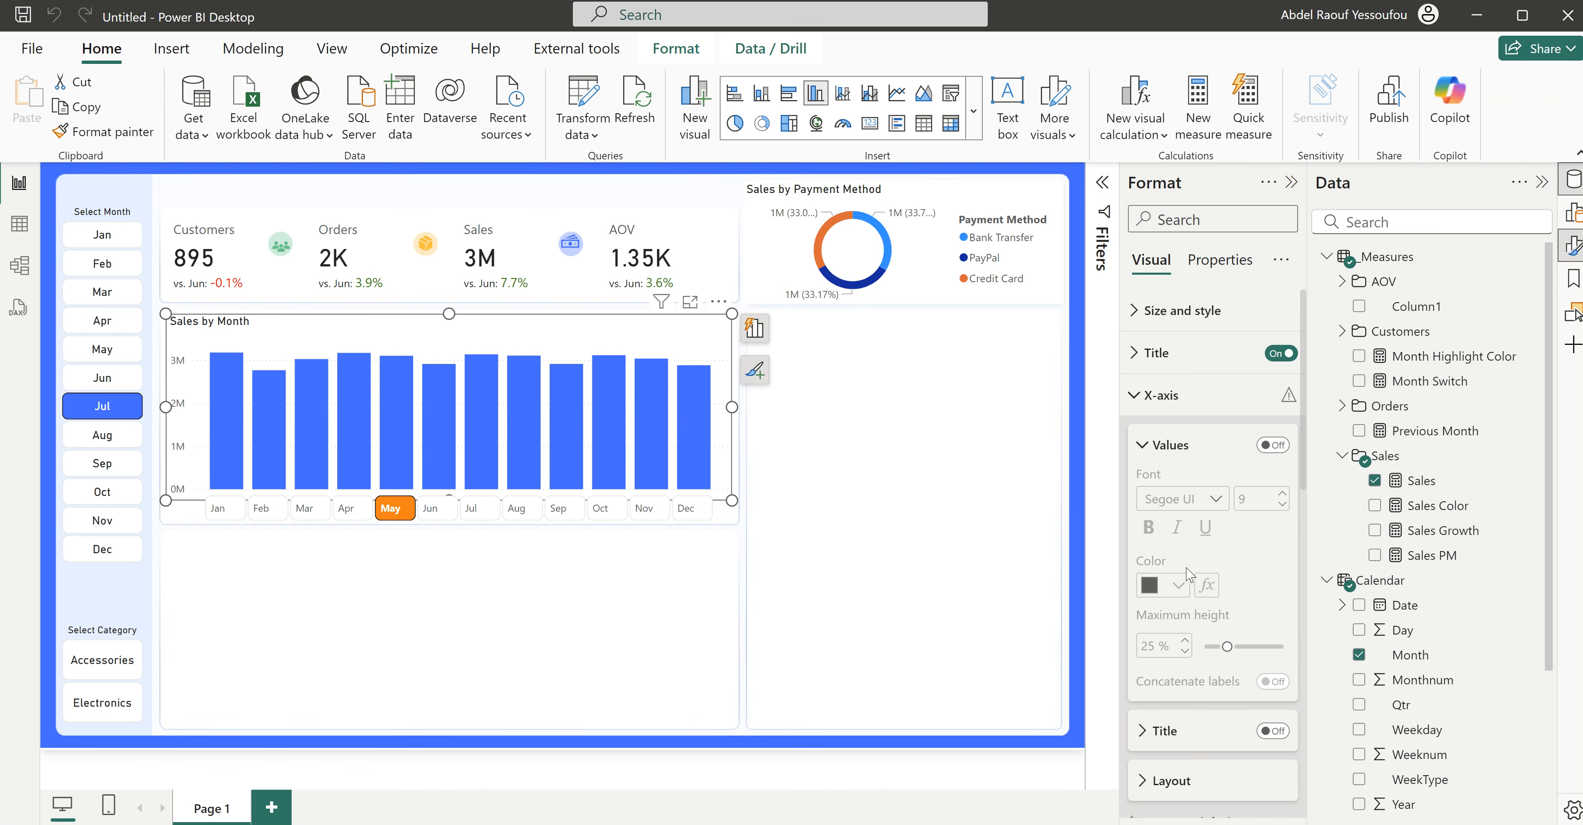
pyautogui.click(1160, 394)
pyautogui.scroll(-6, 1171, 646)
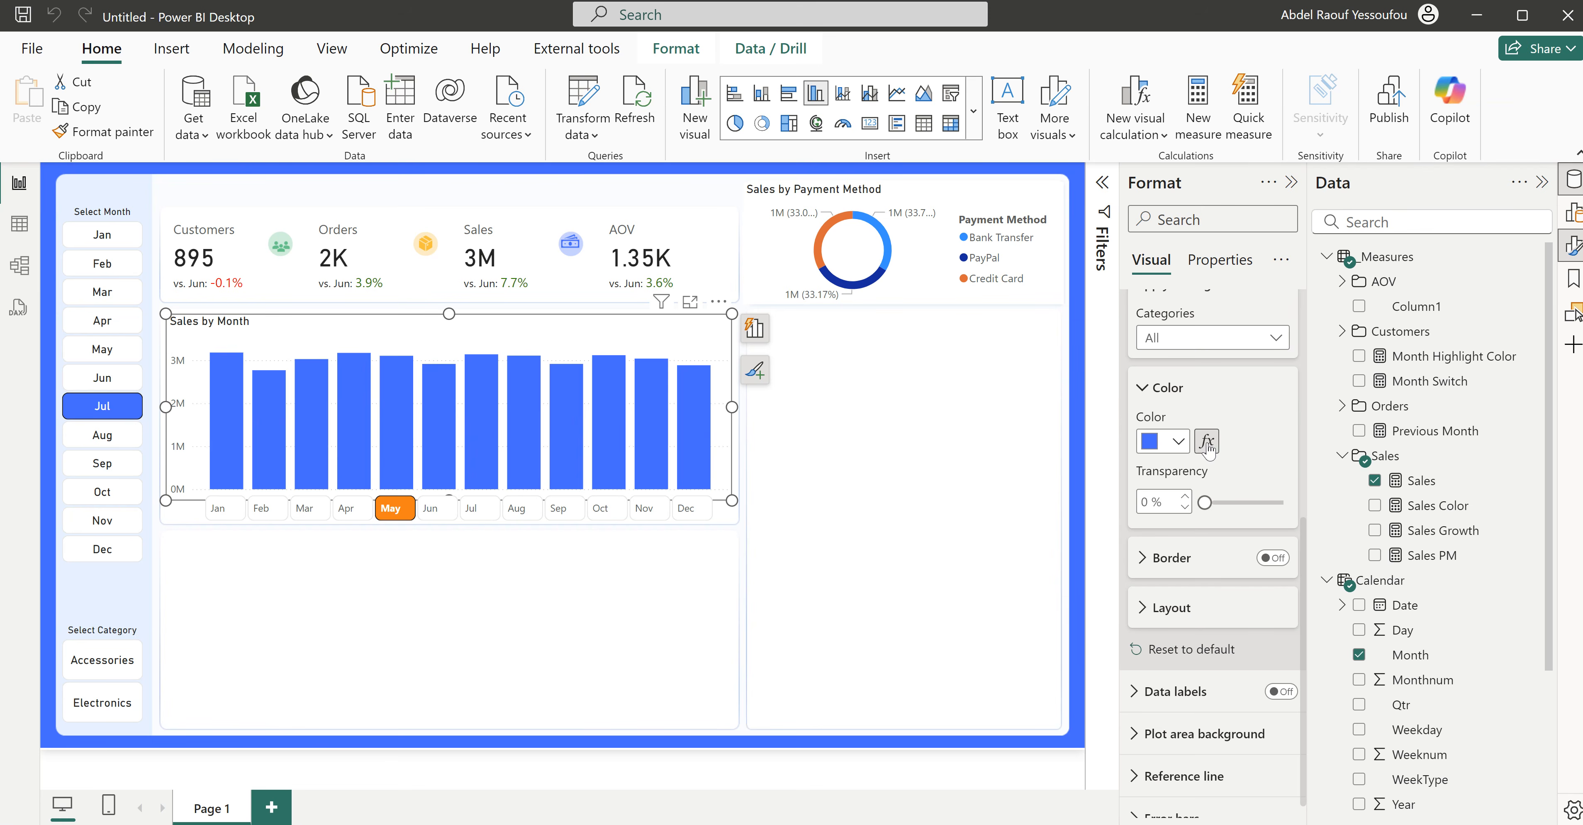
pyautogui.click(1206, 441)
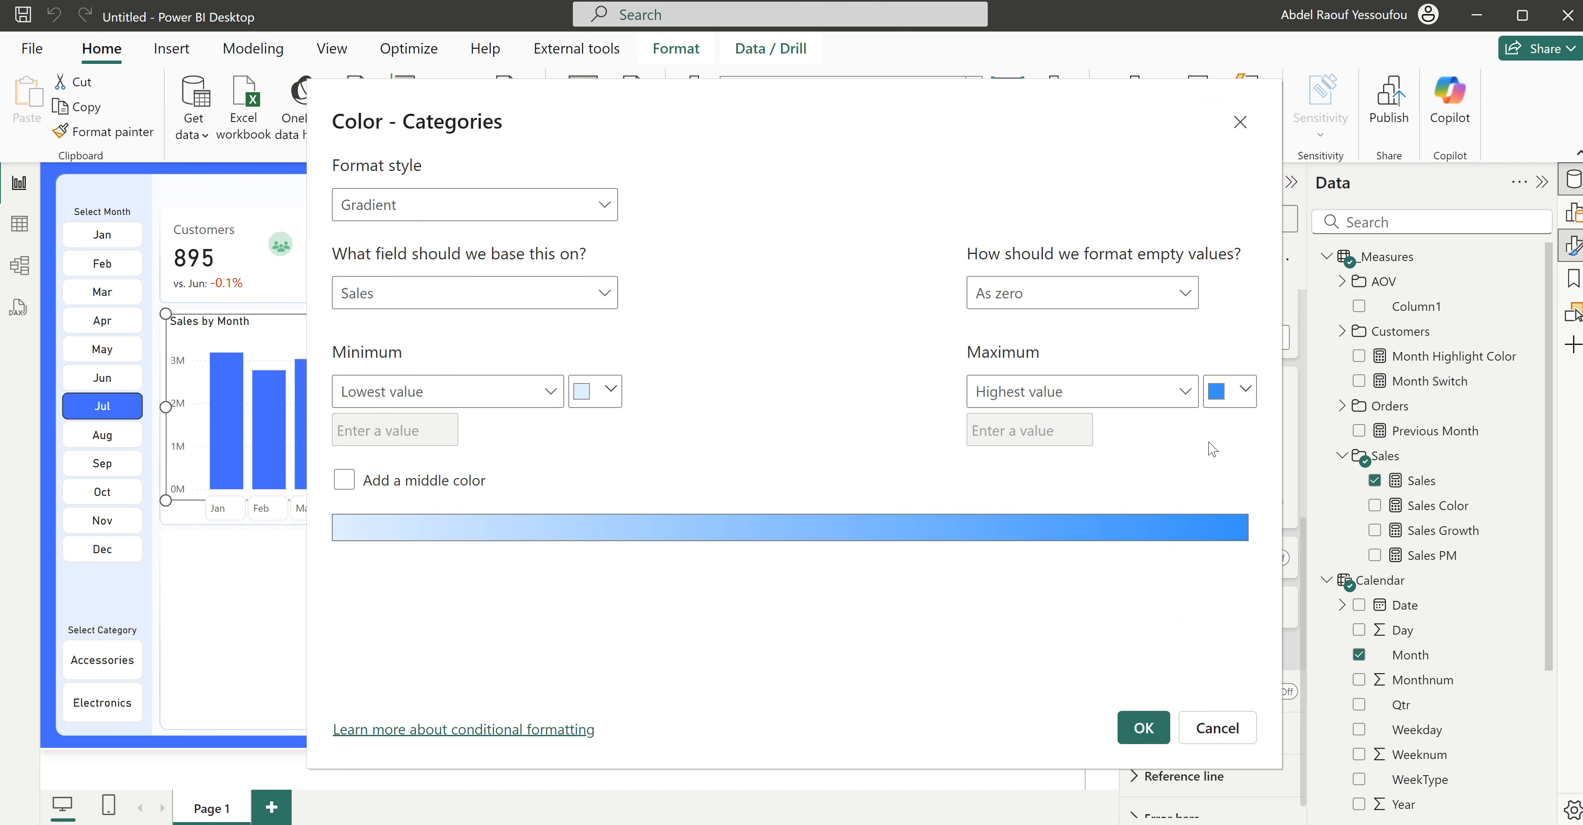
pyautogui.click(467, 209)
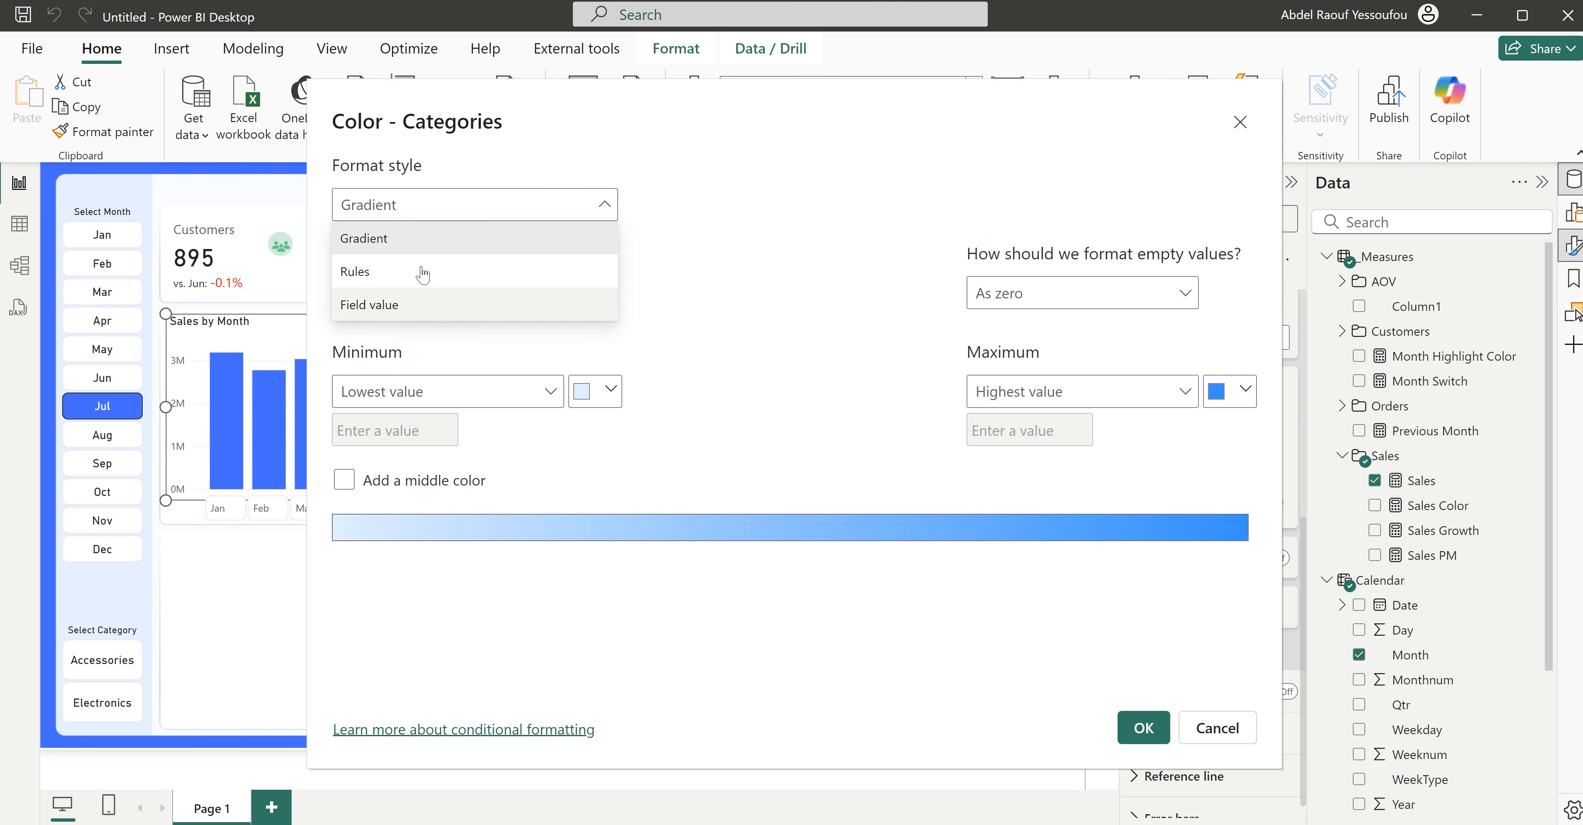
pyautogui.click(400, 307)
pyautogui.click(413, 289)
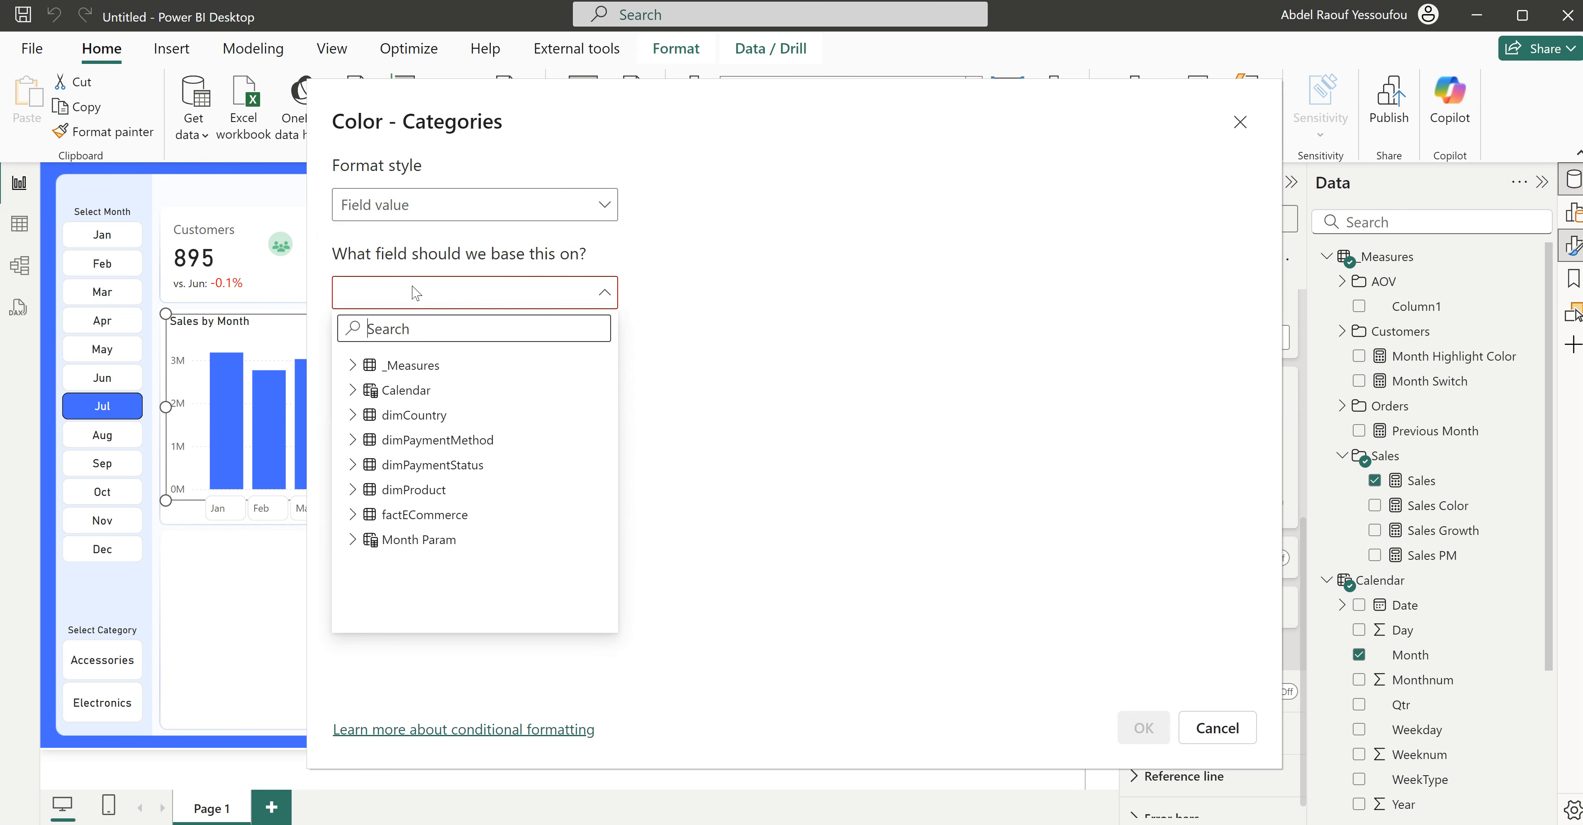
pyautogui.write('mon')
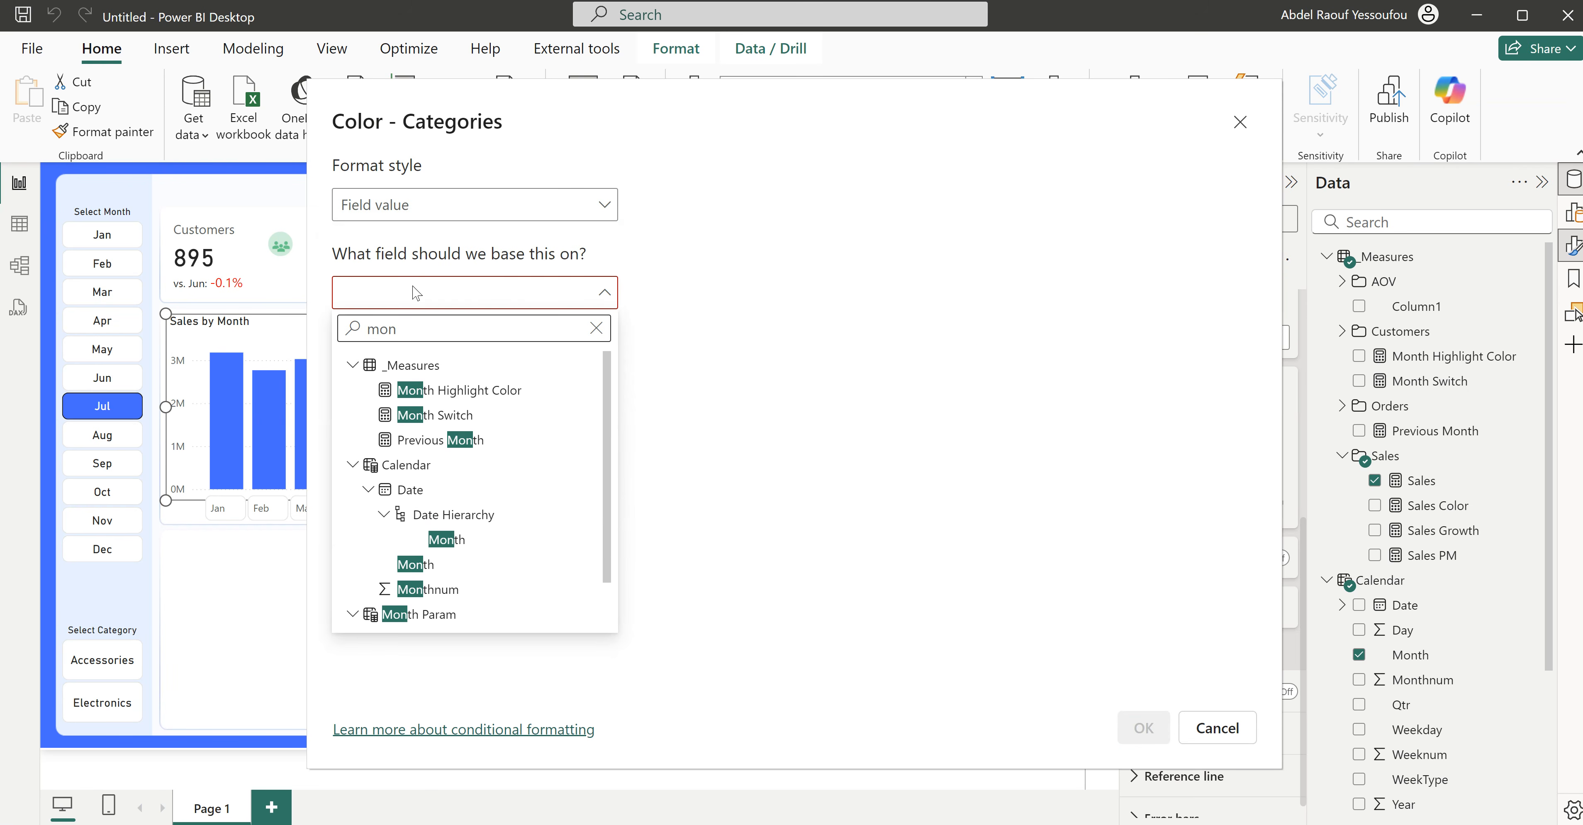
pyautogui.click(460, 393)
pyautogui.click(1136, 734)
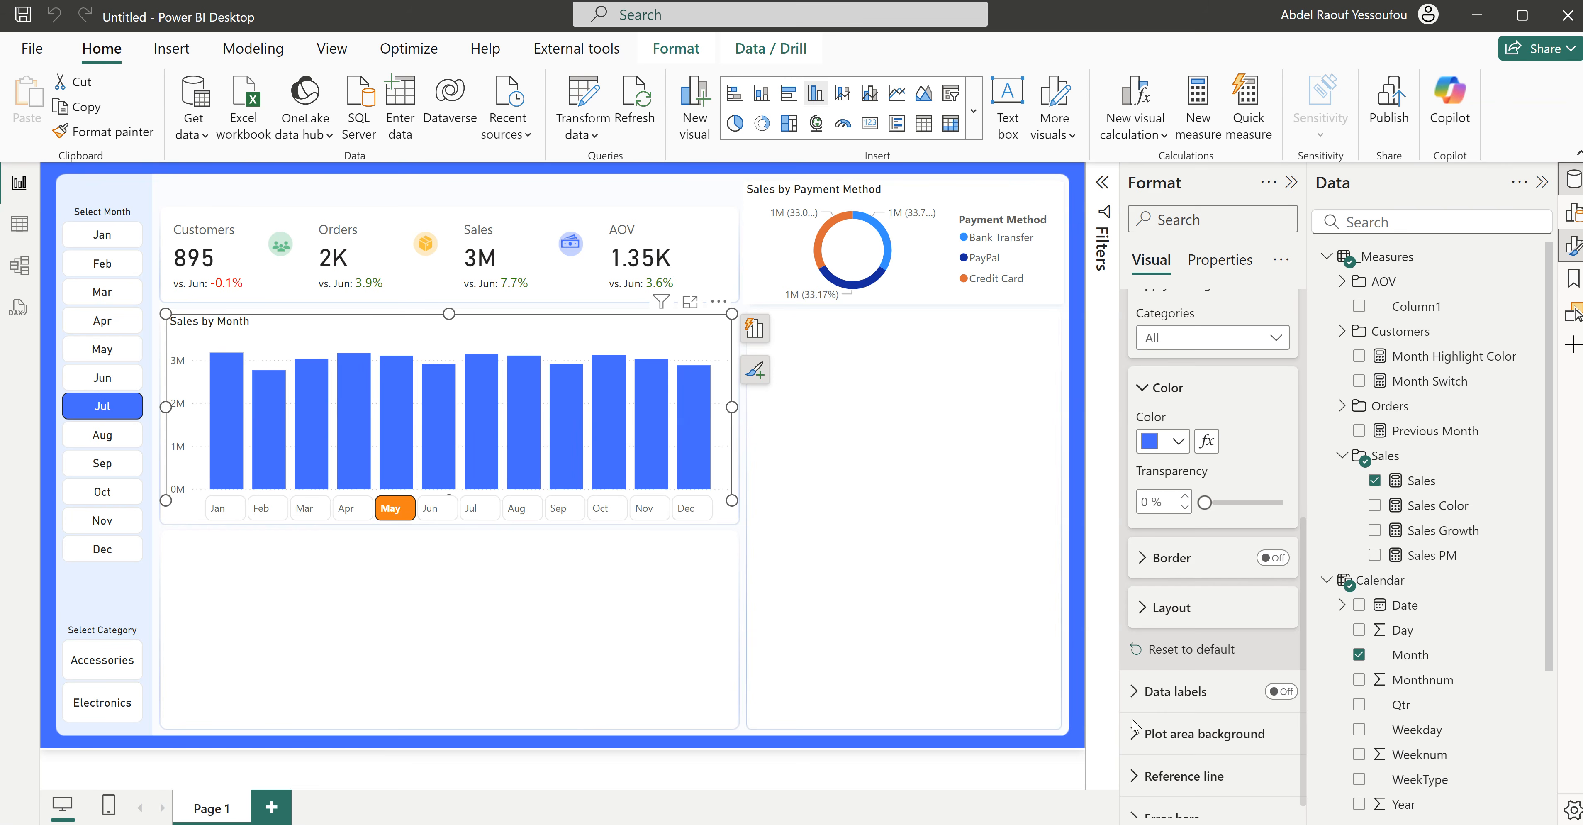
# Step: Test the column highlighting with July alone, then select September, August and May together in the month slicer under the chart
pyautogui.click(470, 514)
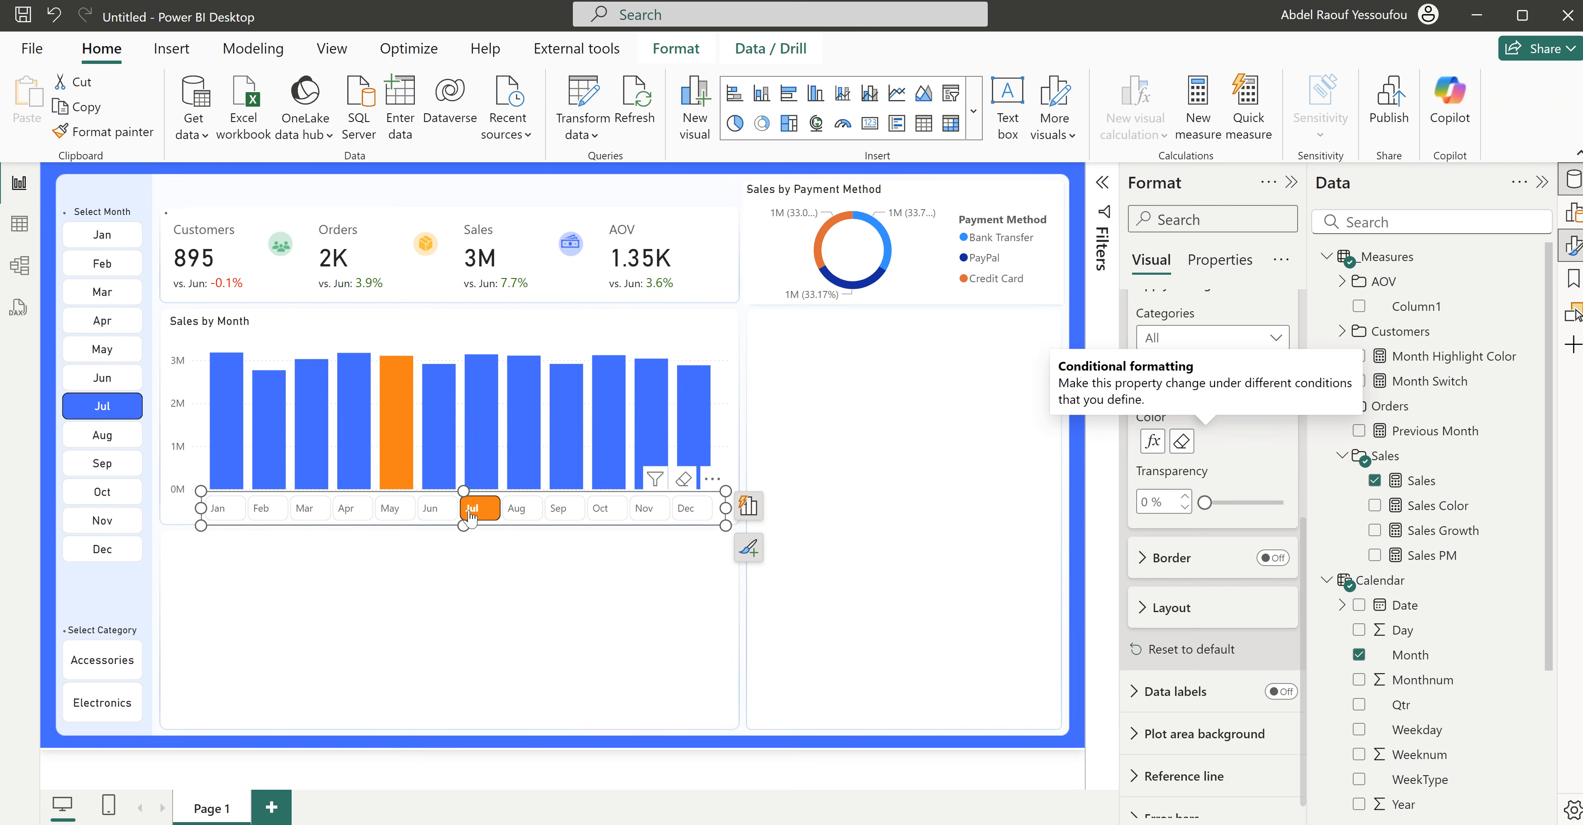
pyautogui.click(568, 516)
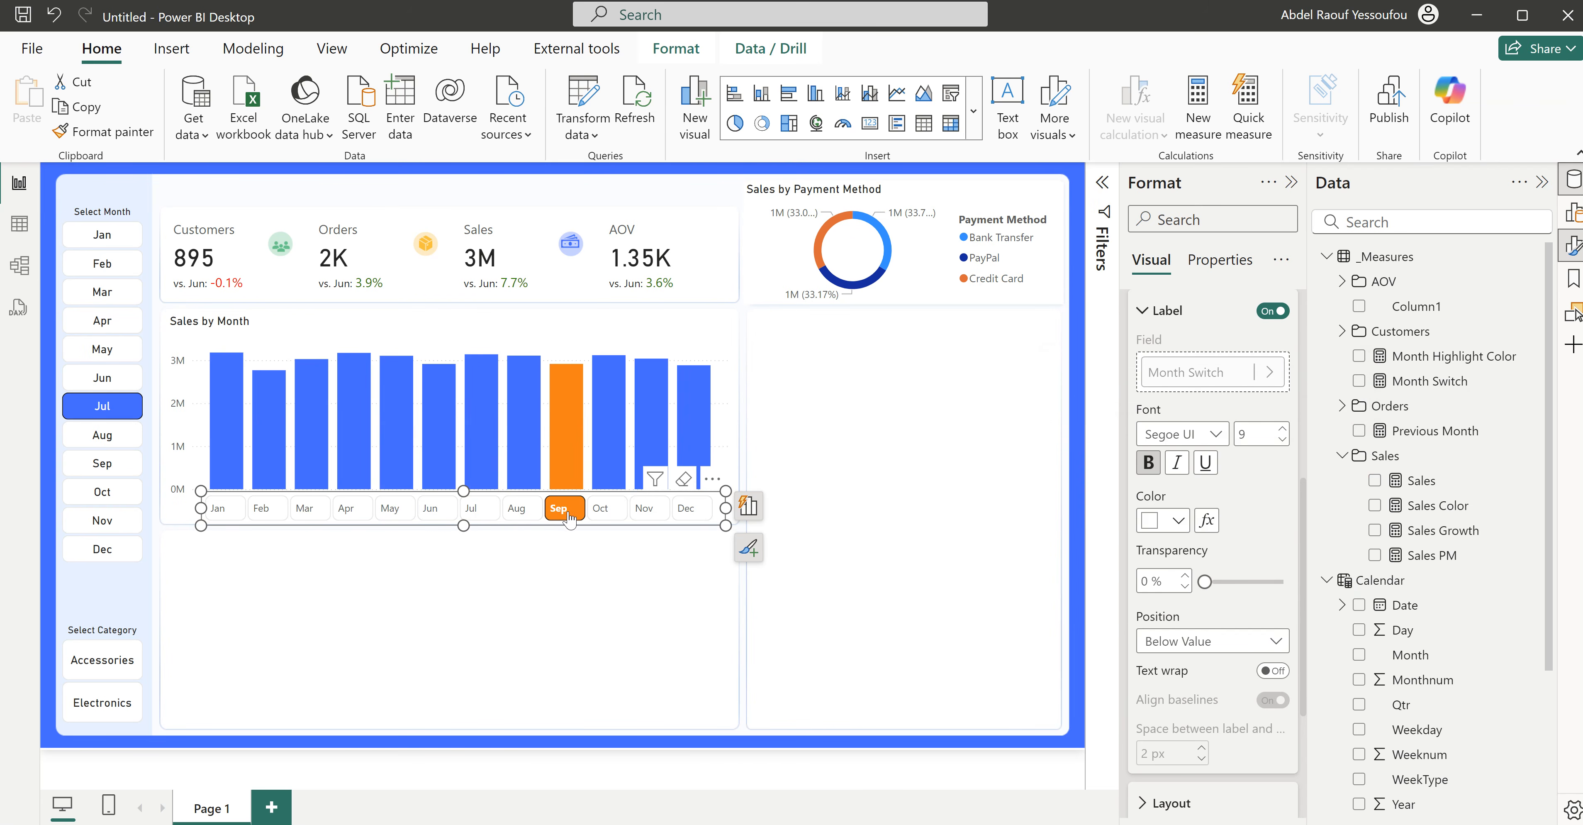
pyautogui.keyDown('ctrl'); pyautogui.click(524, 515); pyautogui.keyUp('ctrl')
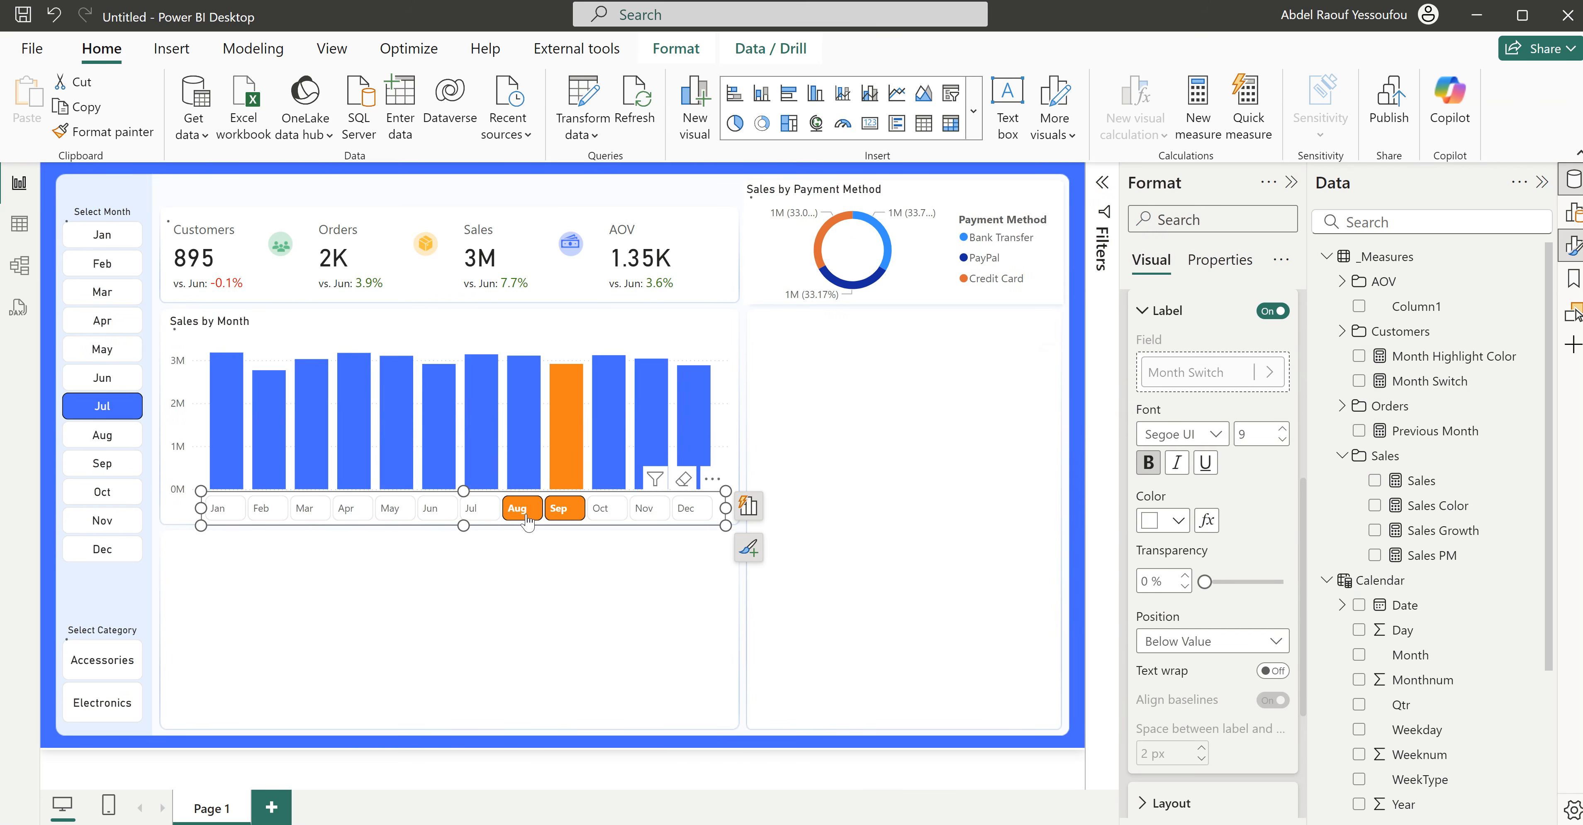
pyautogui.keyDown('ctrl'); pyautogui.click(392, 513); pyautogui.keyUp('ctrl')
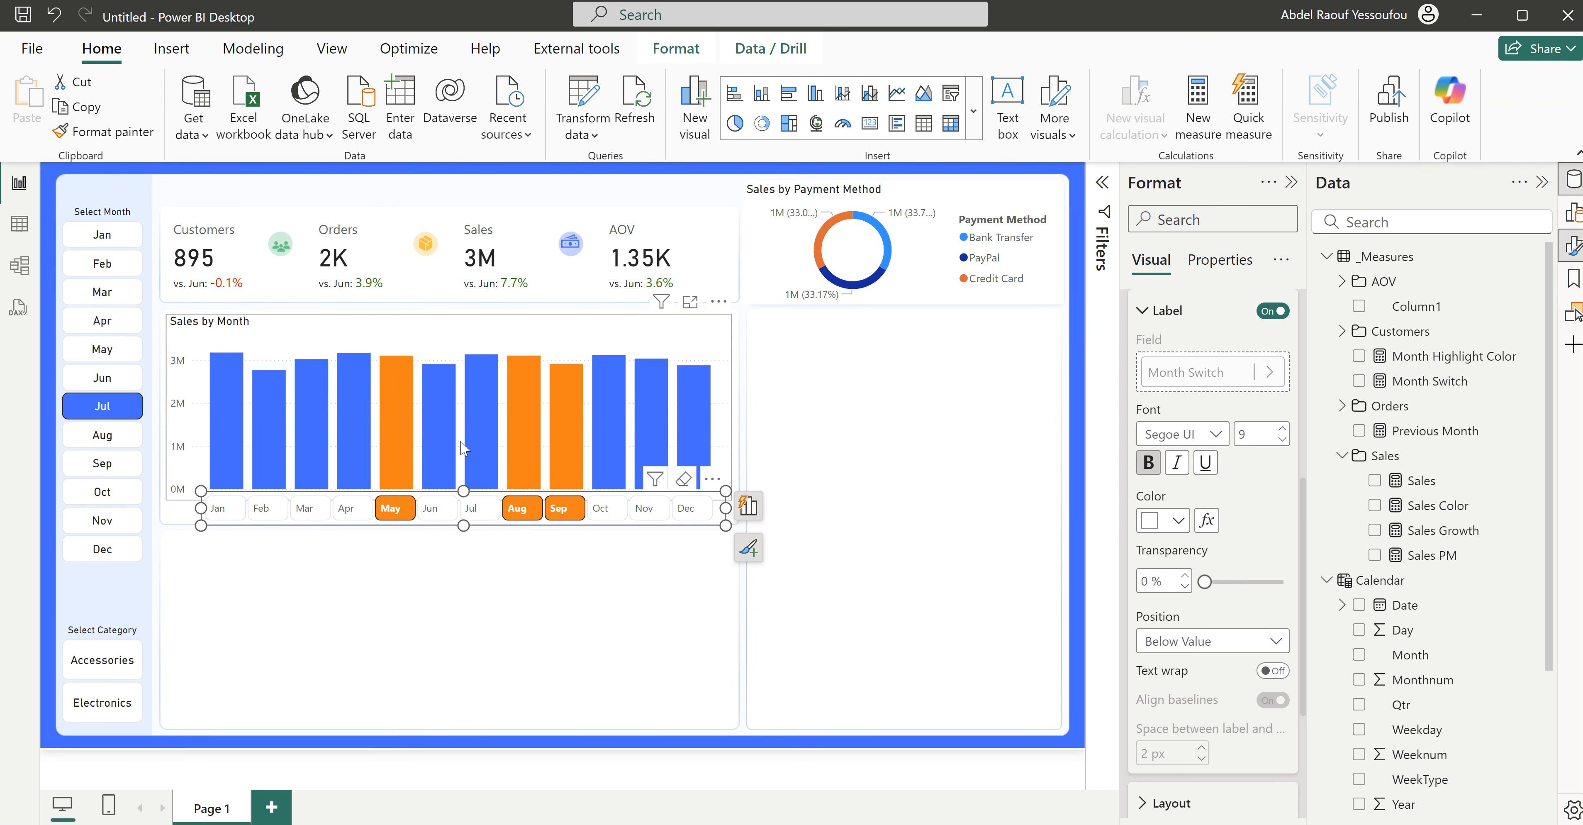
pyautogui.click(595, 551)
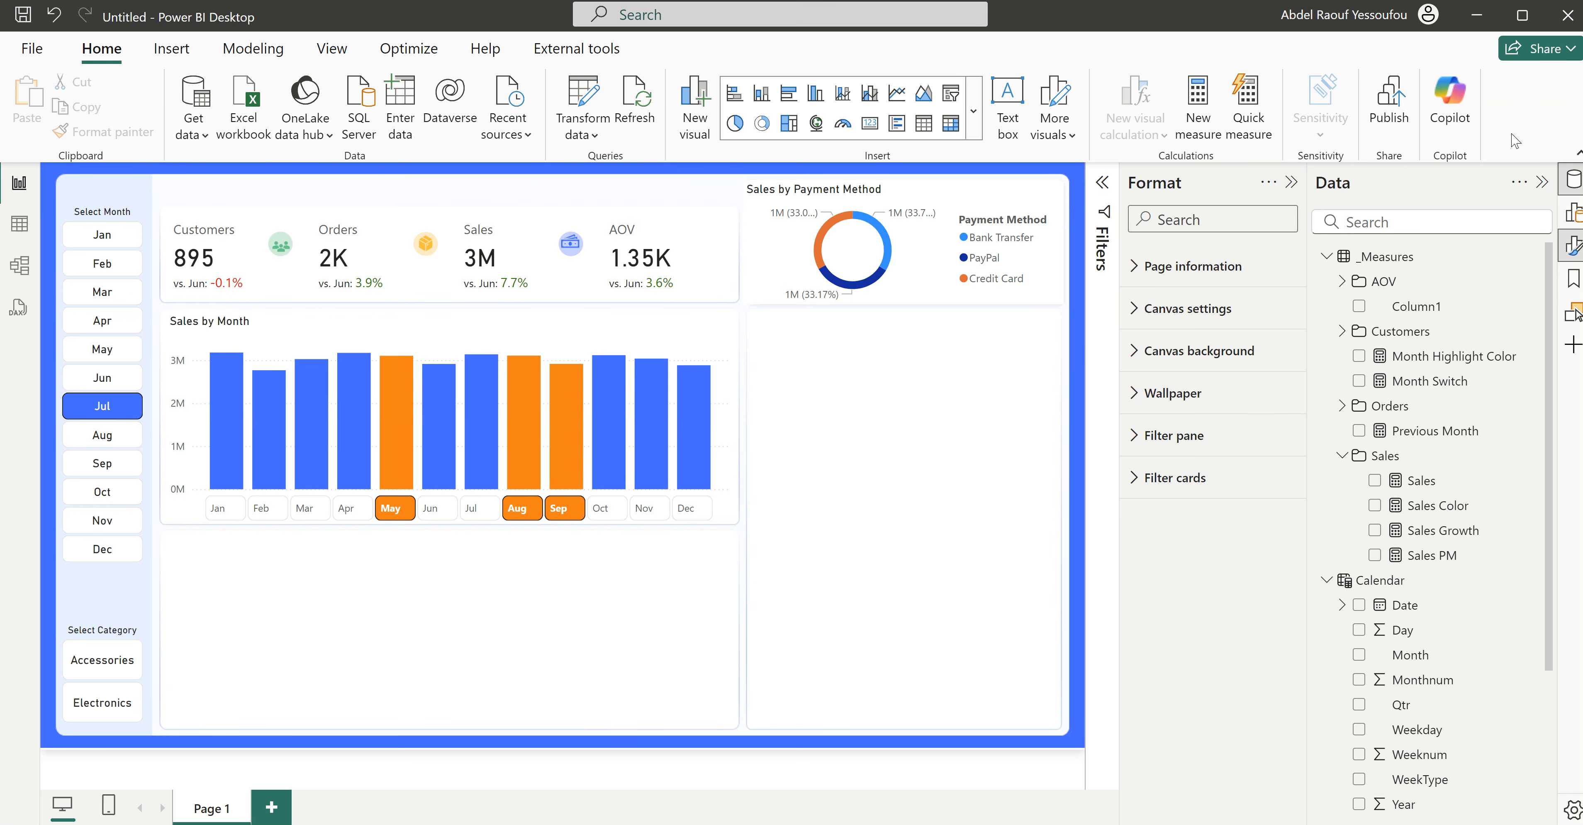
# Step: Create a Highlighted Month Details measure in _Measures returning text with selected months' sales, percent of total and total sales, or only total sales when 'Month Param'[Value] is unfiltered
pyautogui.rightClick(1369, 259)
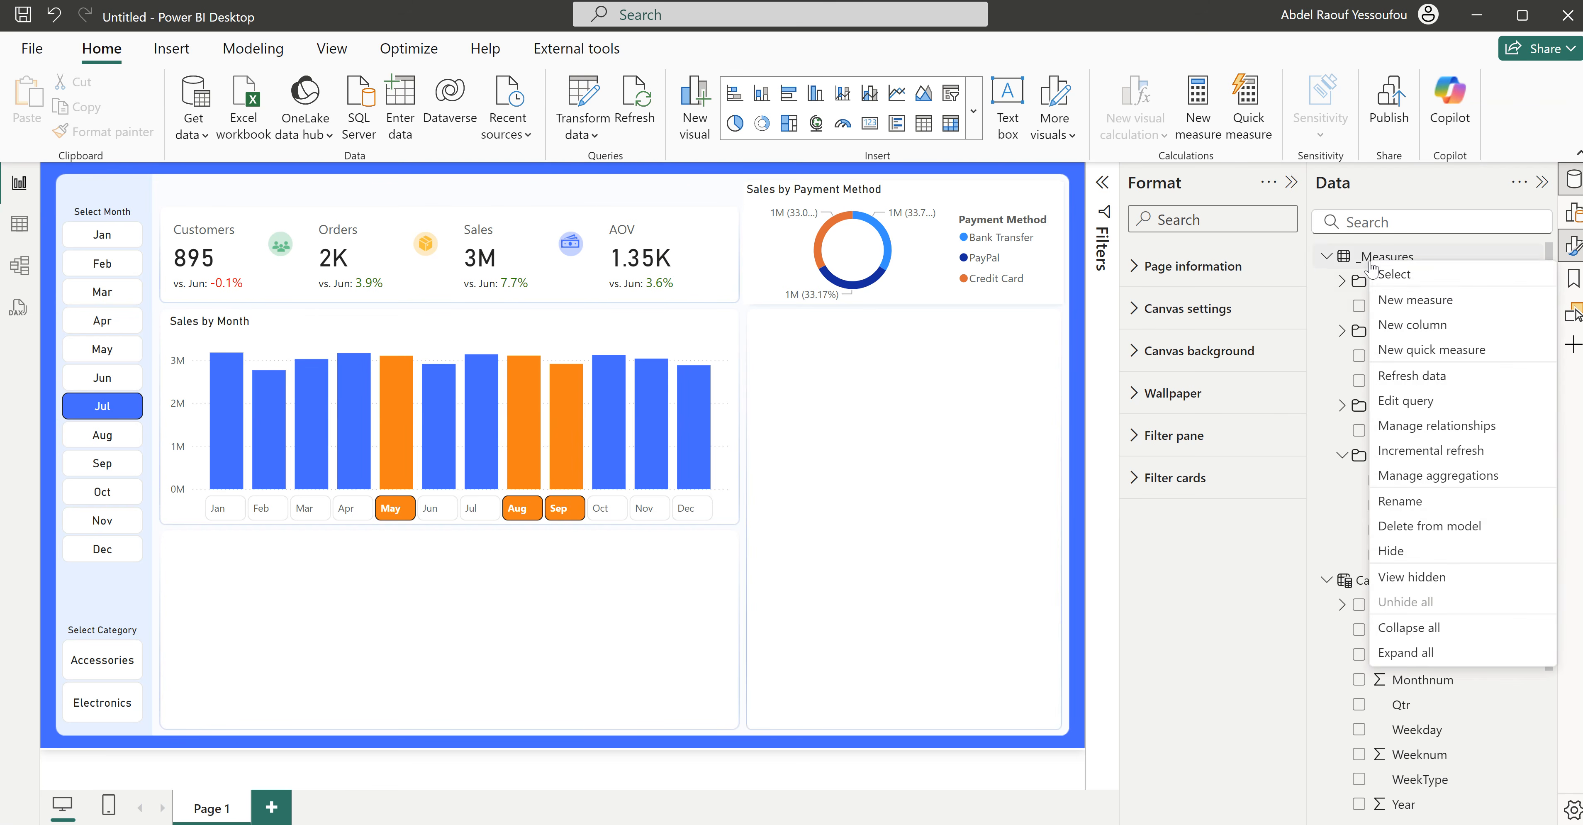
pyautogui.click(1411, 301)
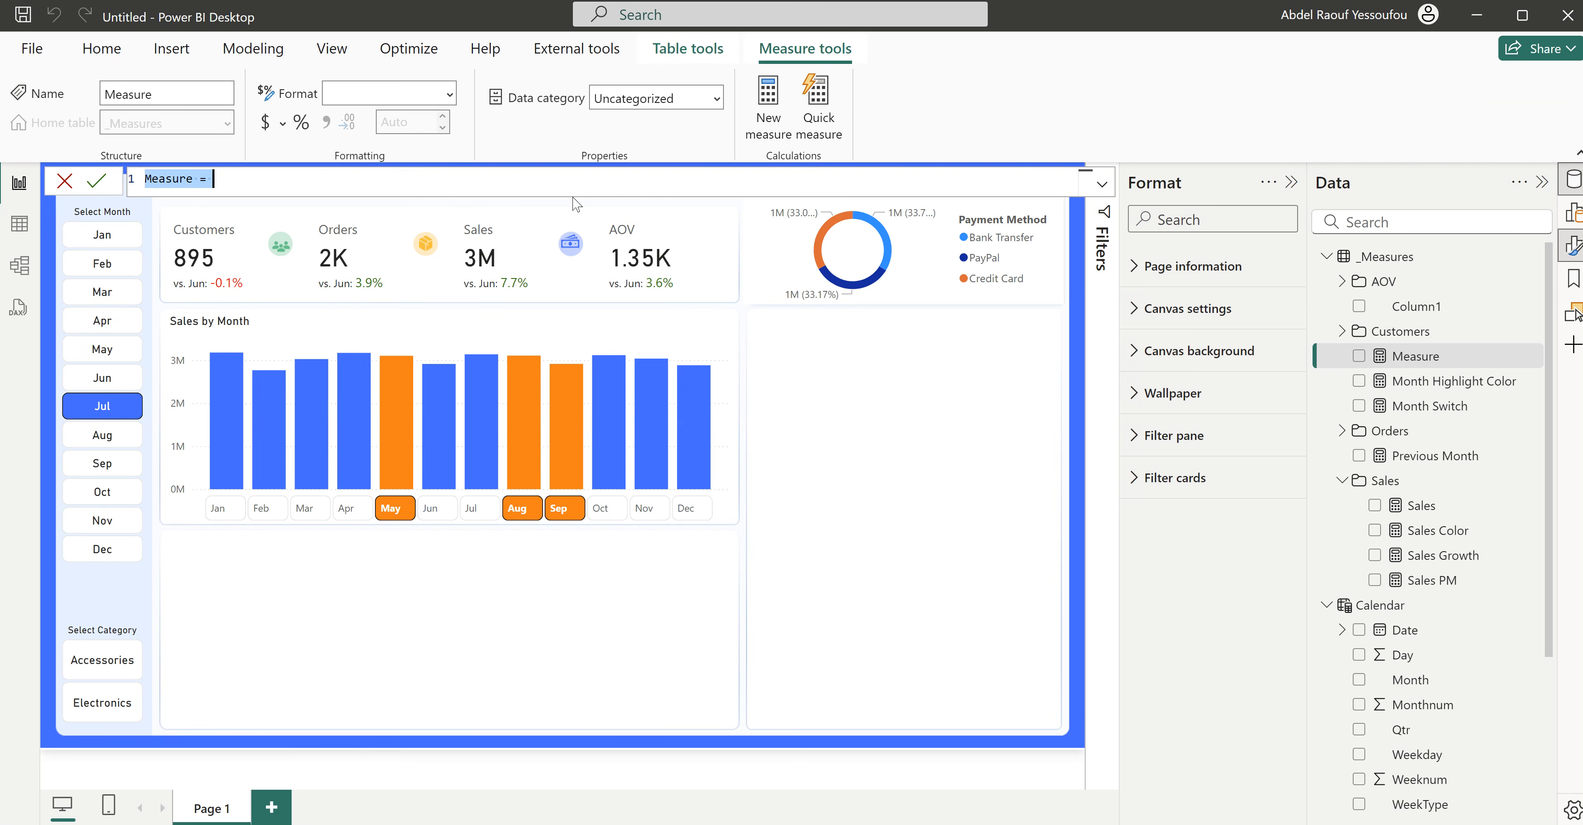
pyautogui.write('Highlighted Month Details =     VAR _selected_months =         VALUES(\'Month Param\'[Value])      VAR _selected_months_Sales =         CALCULATE(             [Sales],             \'Calendar\'[Monthnum] IN _selected_months         )      VAR _percent_of_total =         FORMAT(             DIVIDE(                 _selected_months_Sales,                 [Sales],                 0             ),             "percent"         )      VAR _result =         IF(             ISFILTERED(\'Month Param\'[Value]),             "Highlighted months Sales : " & FORMAT(_selected_months_Sales, "#,0,,.00 Mi ( ")             & _percent_of_total & " ) in Total Sales " &  FORMAT([Sales], "#,0,,.00 Mi"),             "Total Sales : " & FORMAT([Sales], "#,0,,.00 Mi")         )  RETURN     _result')
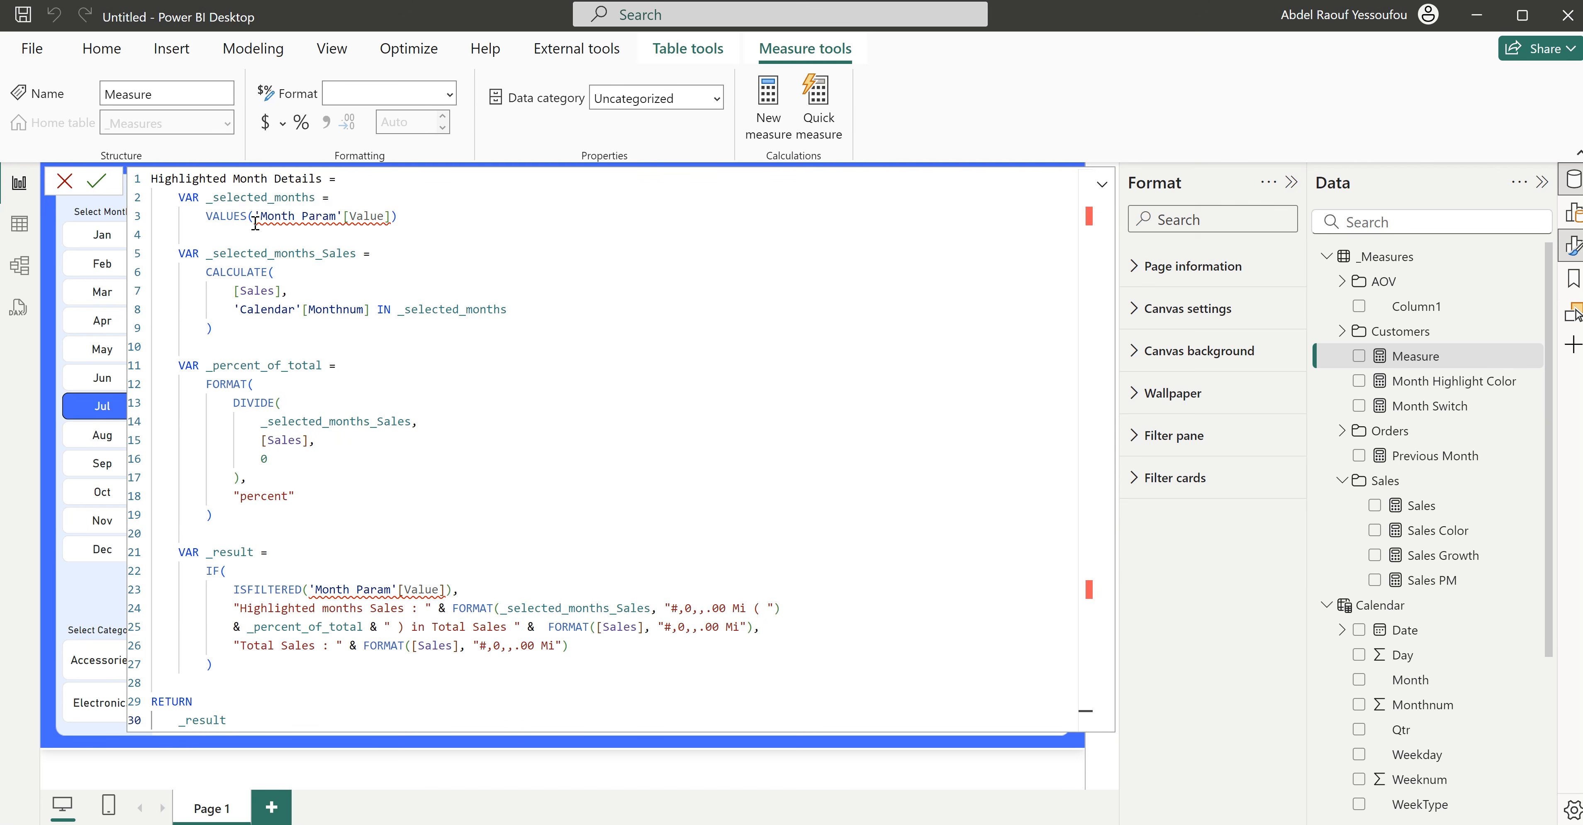
# Step: Replace [Value] with 'Month Param'[Month Param] in the VALUES and ISFILTERED expressions of the Highlighted Month Details formula
pyautogui.doubleClick(371, 215)
pyautogui.write('Month Param')
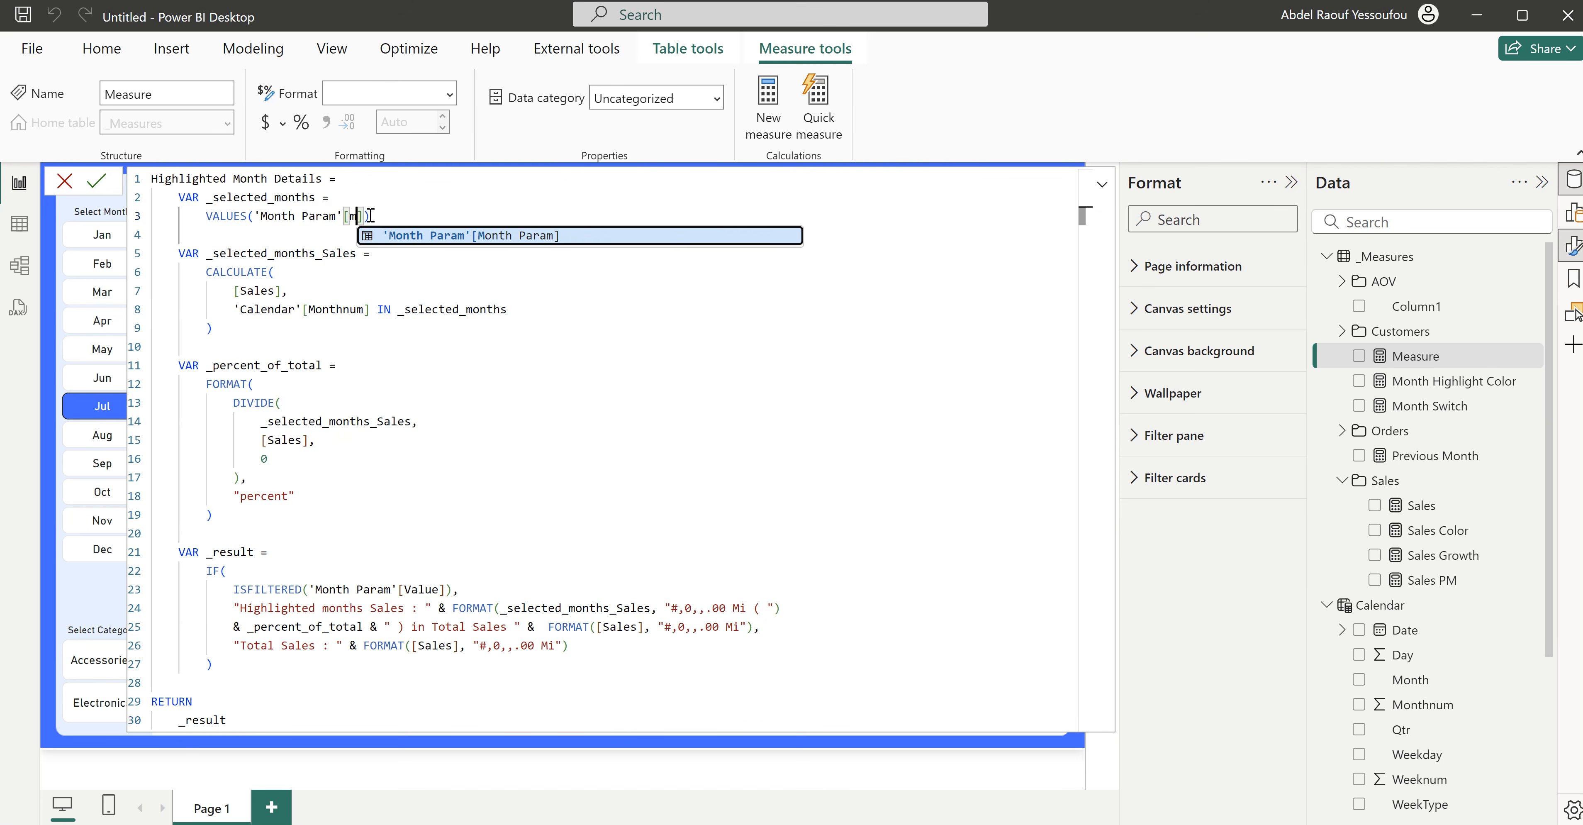
pyautogui.press('Tab')
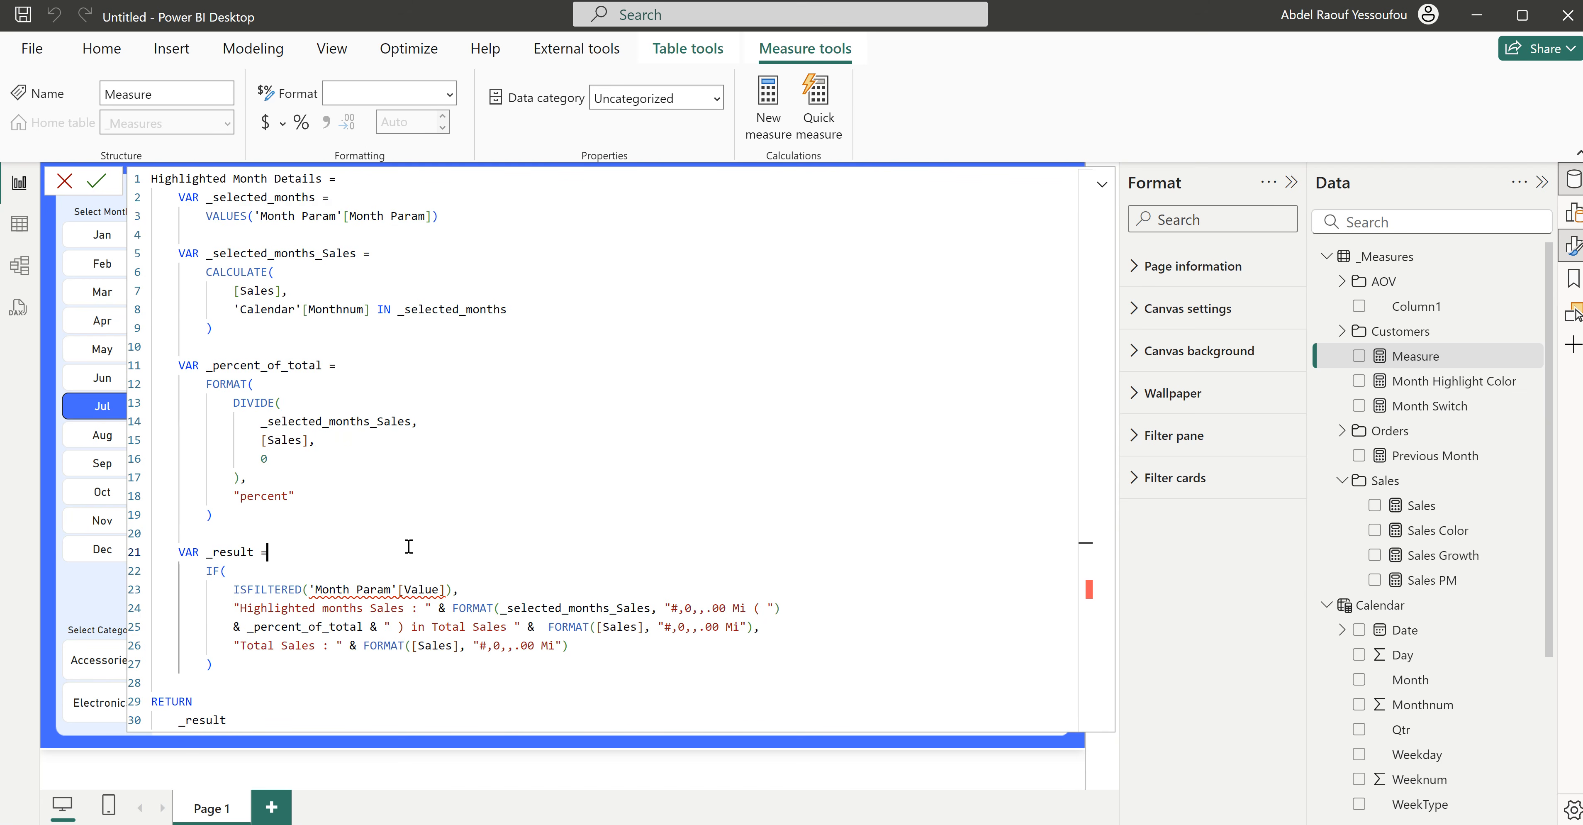
pyautogui.doubleClick(422, 588)
pyautogui.write('Mon')
pyautogui.press('Tab')
pyautogui.click(379, 354)
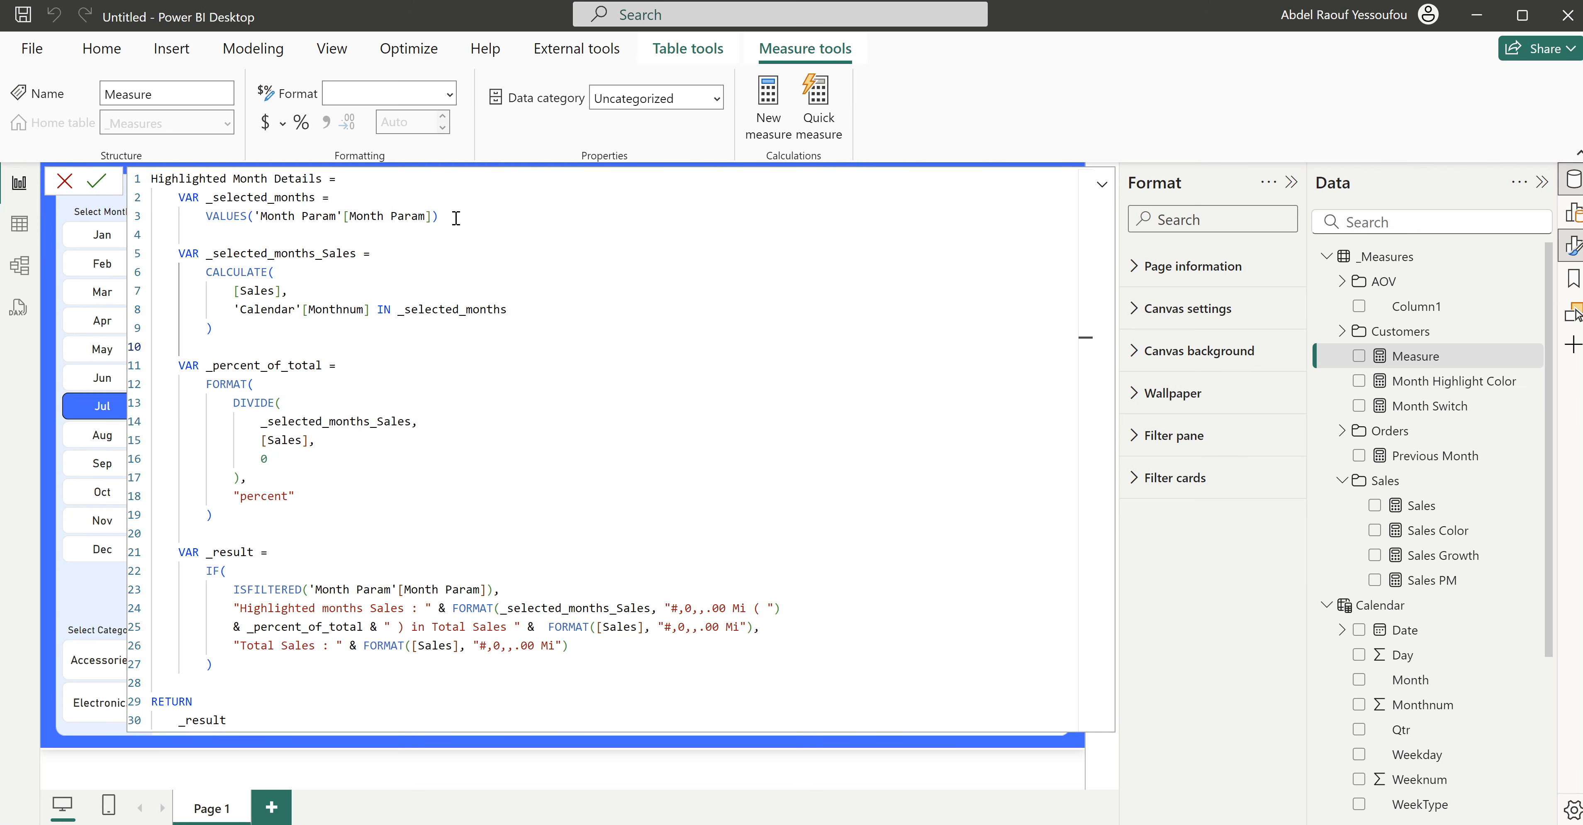
# Step: Review the selected-months and sales variables in the Highlighted Month Details formula, commit the measure and return to the report canvas
pyautogui.moveTo(455, 217); pyautogui.dragTo(164, 197)
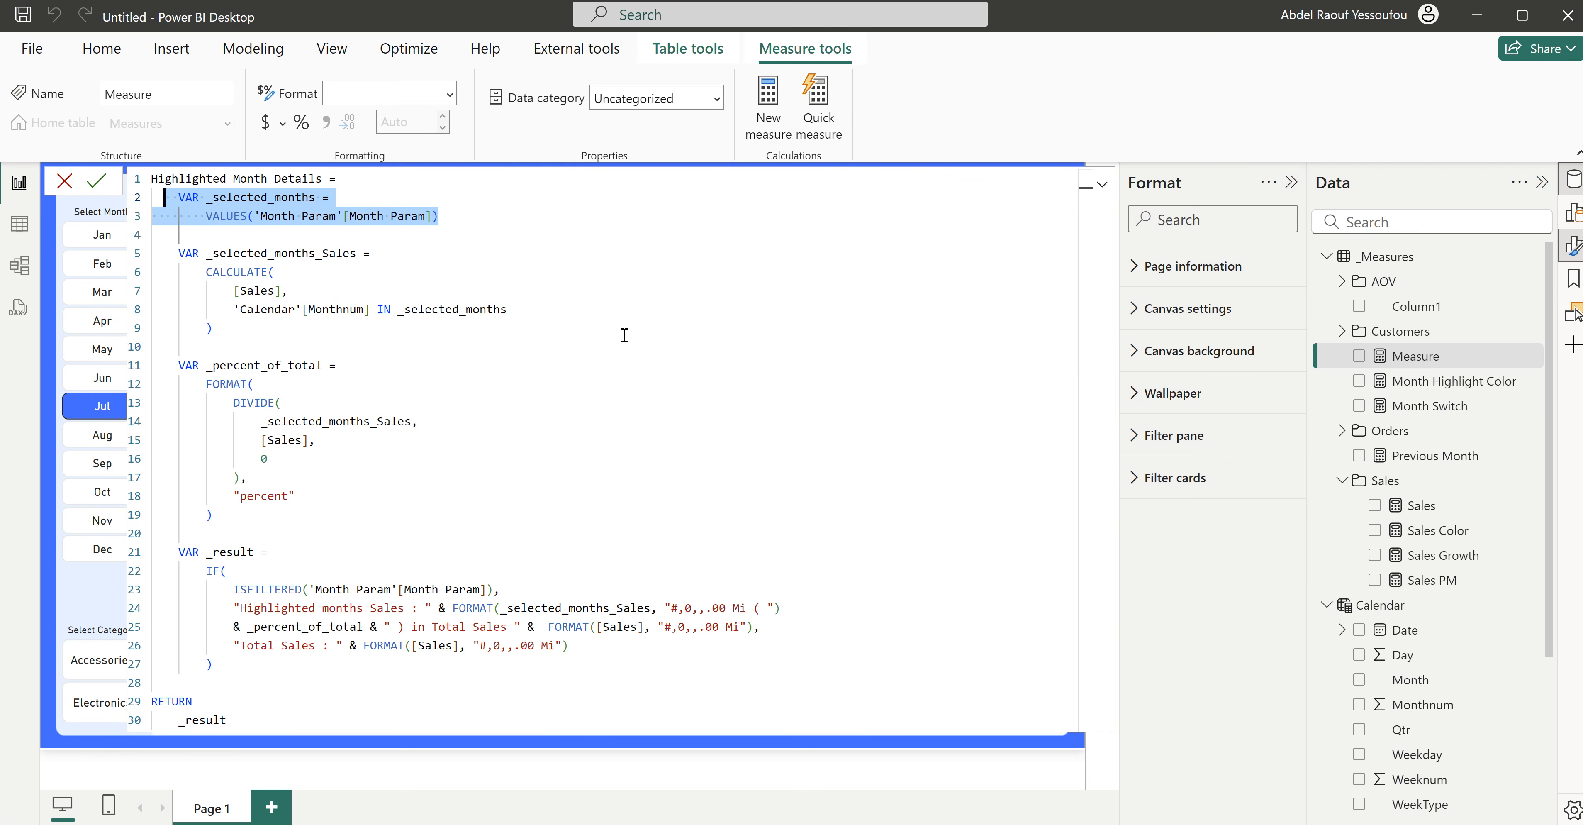
pyautogui.moveTo(245, 334); pyautogui.dragTo(136, 259)
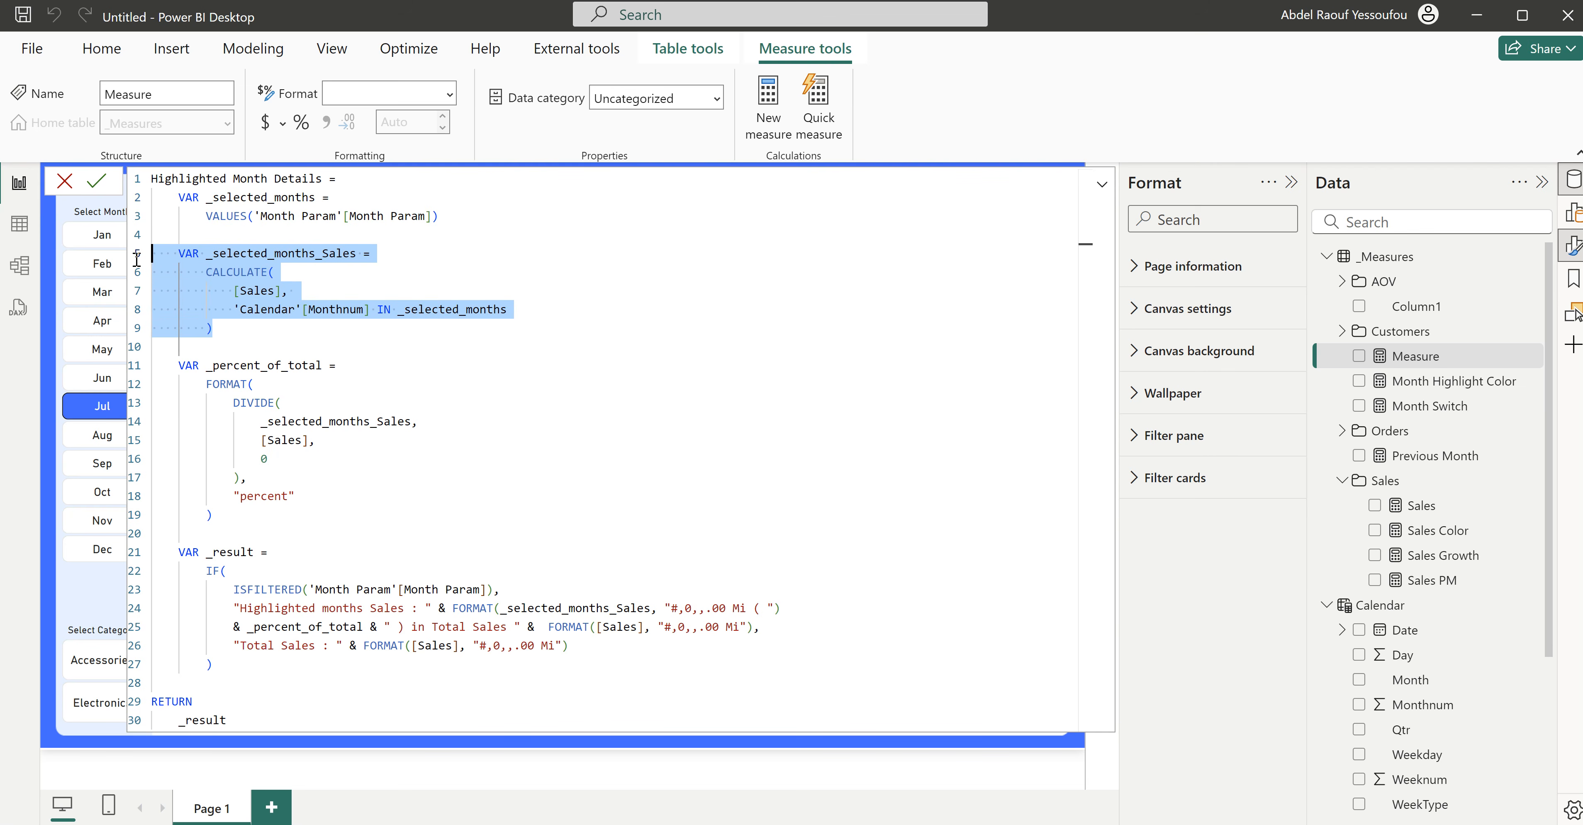
pyautogui.click(307, 216)
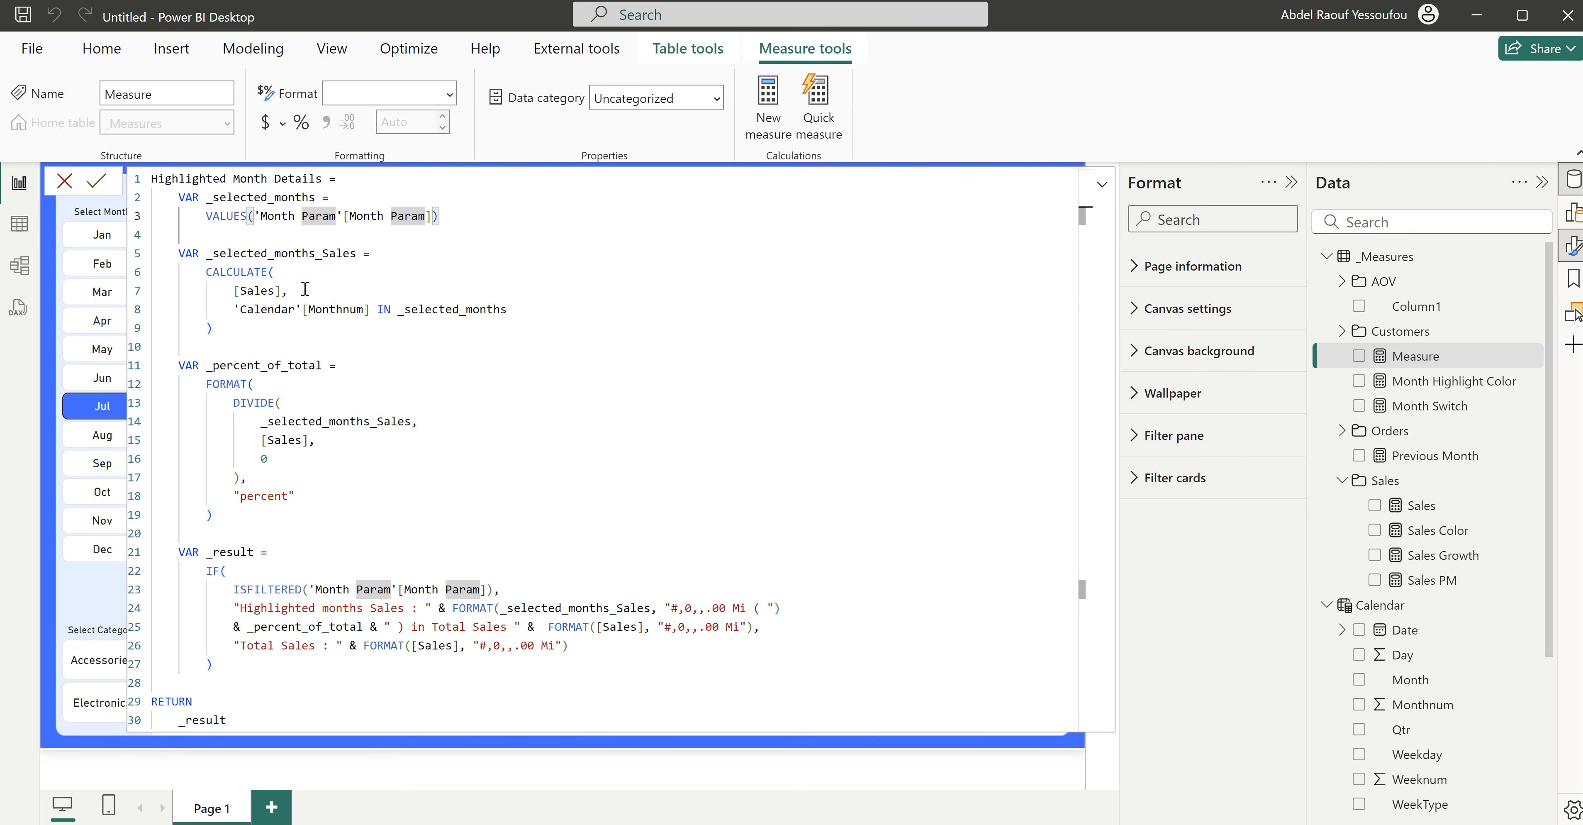
pyautogui.moveTo(528, 310); pyautogui.dragTo(130, 298)
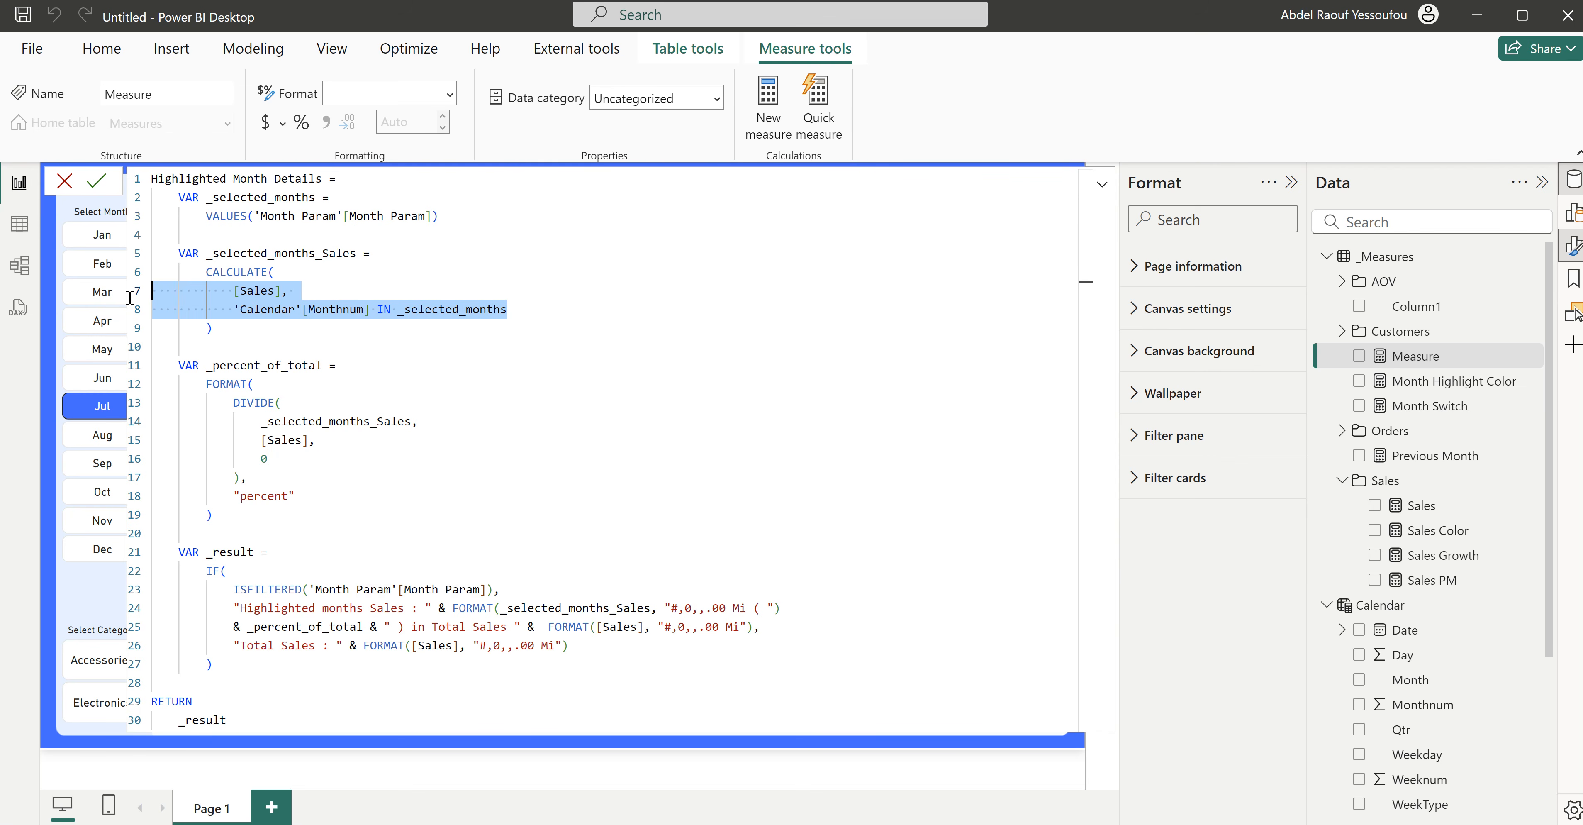
pyautogui.click(342, 407)
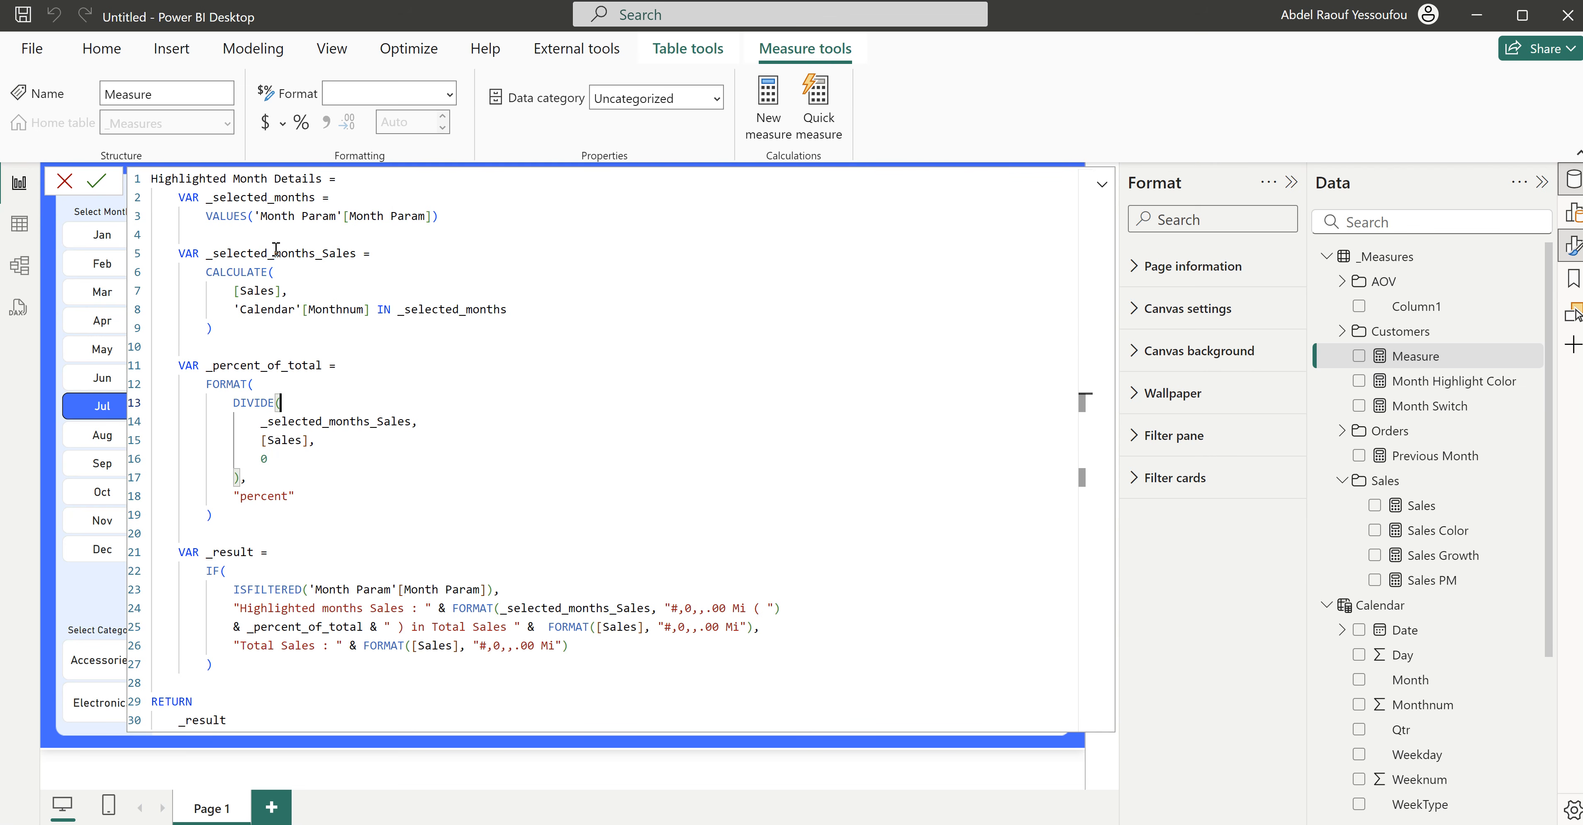
pyautogui.doubleClick(289, 257)
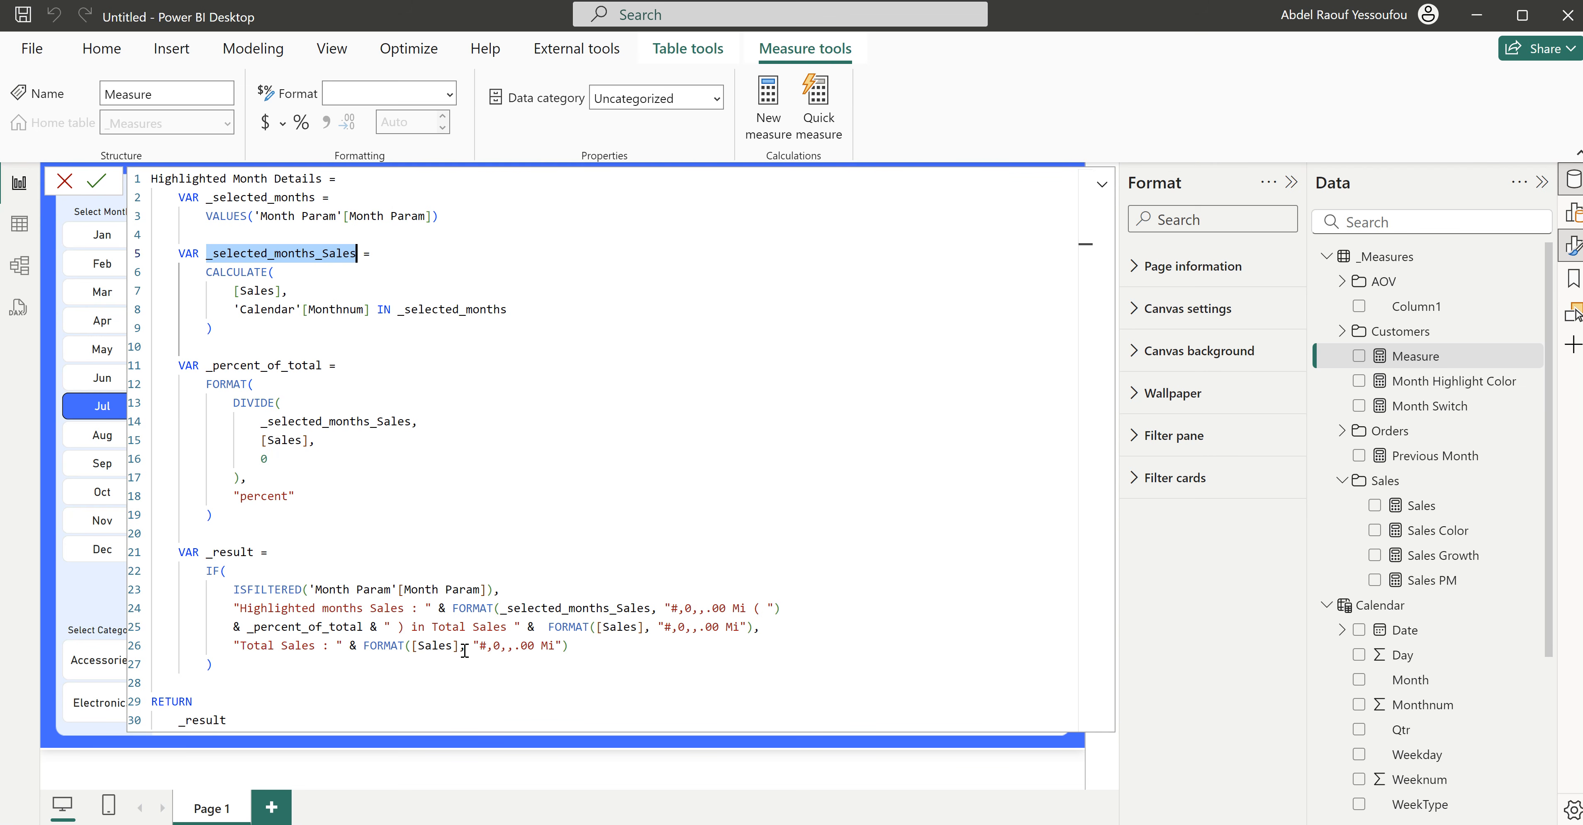
pyautogui.click(374, 671)
pyautogui.press('Return')
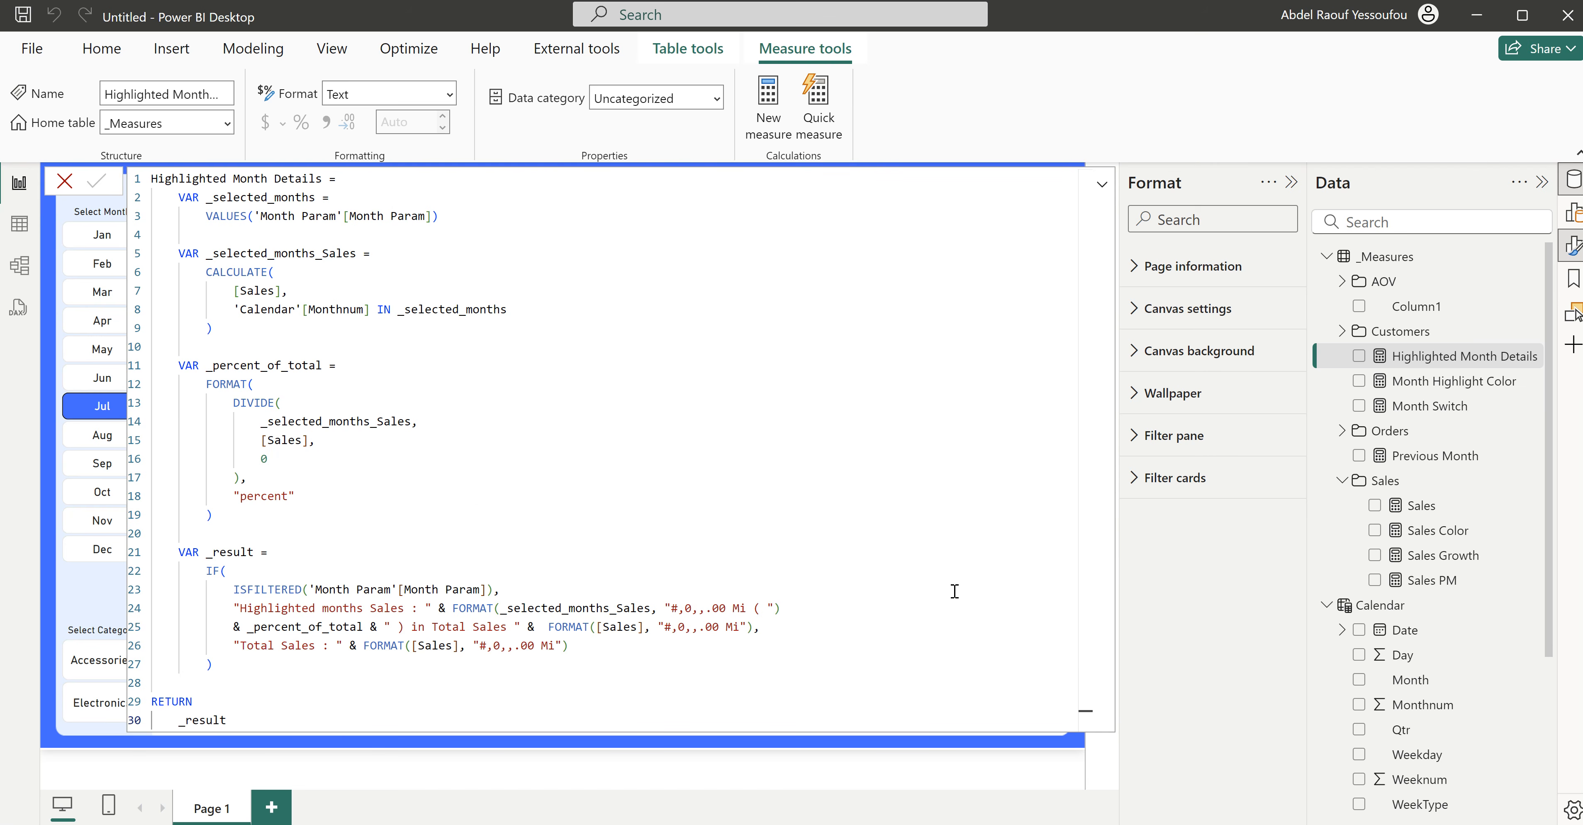
pyautogui.click(1416, 407)
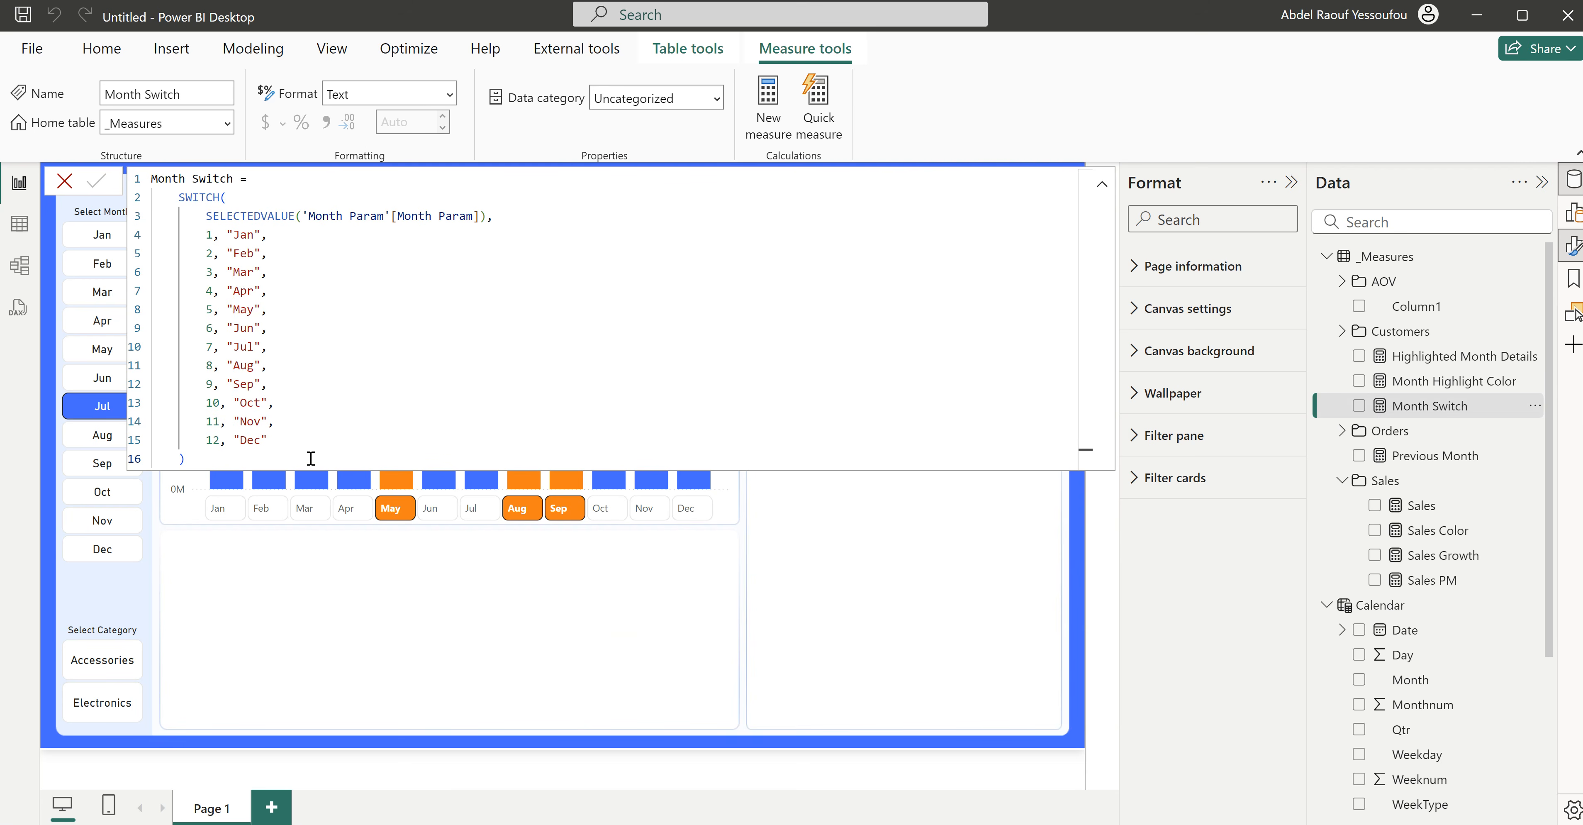
pyautogui.click(231, 578)
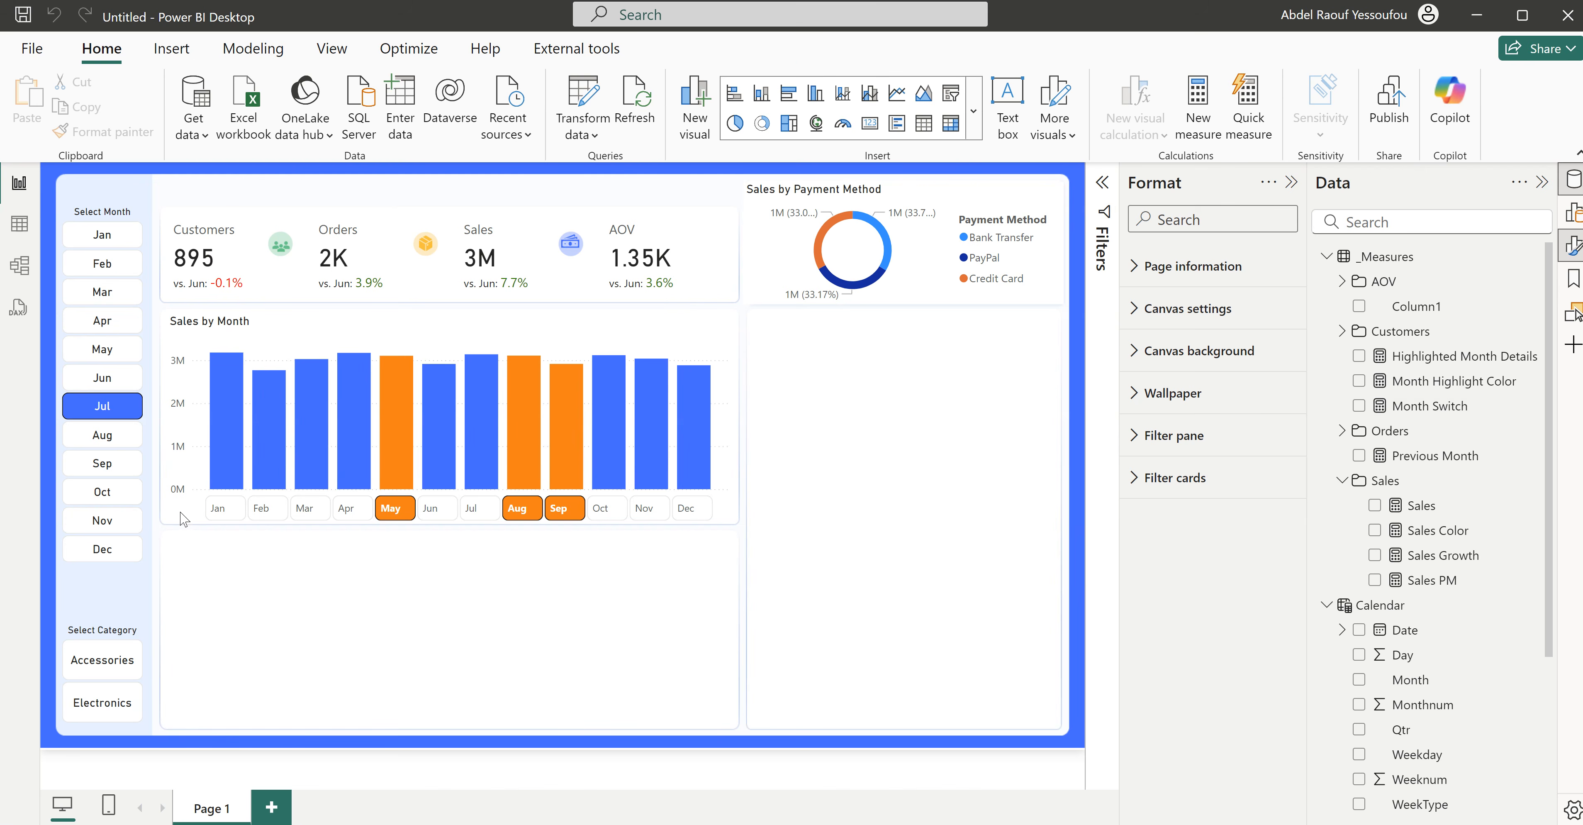
# Step: Turn on the subtitle of the Sales by Month chart and expand its subtitle settings
pyautogui.click(173, 442)
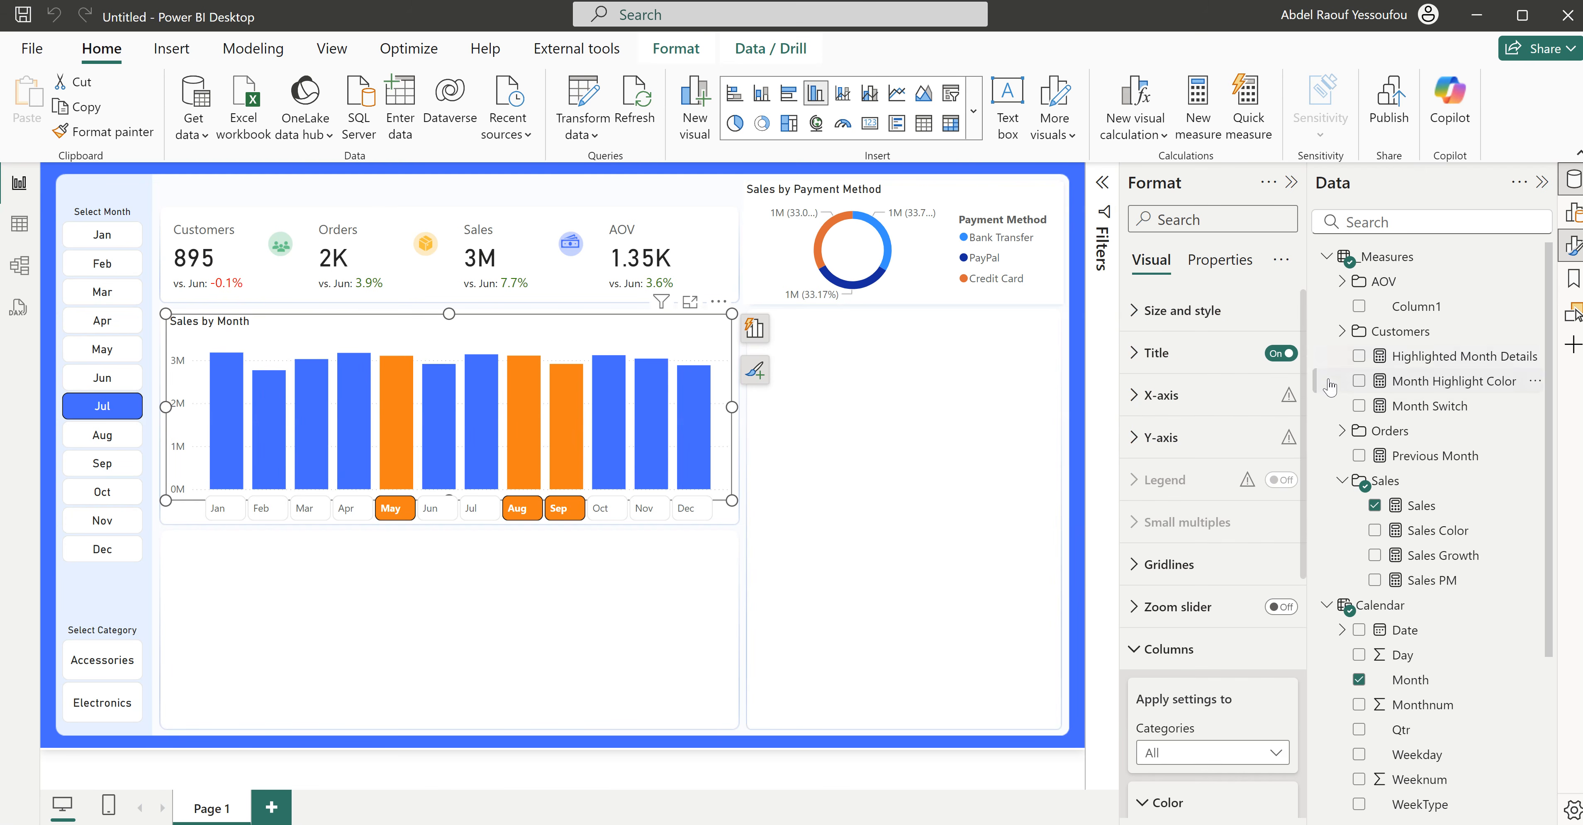
pyautogui.click(1159, 364)
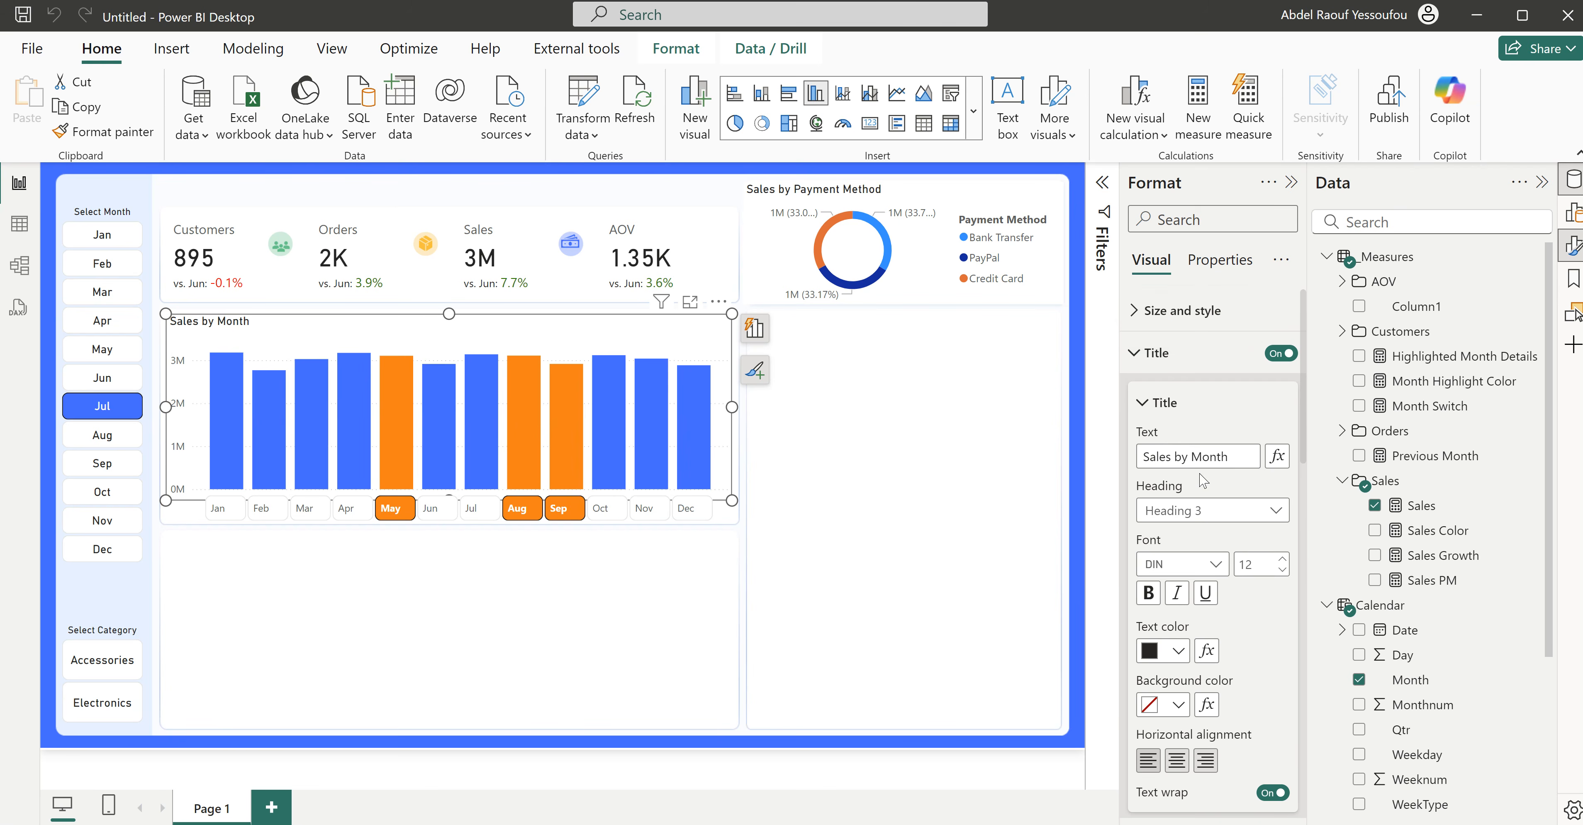
pyautogui.scroll(-5, 1203, 481)
pyautogui.click(1272, 530)
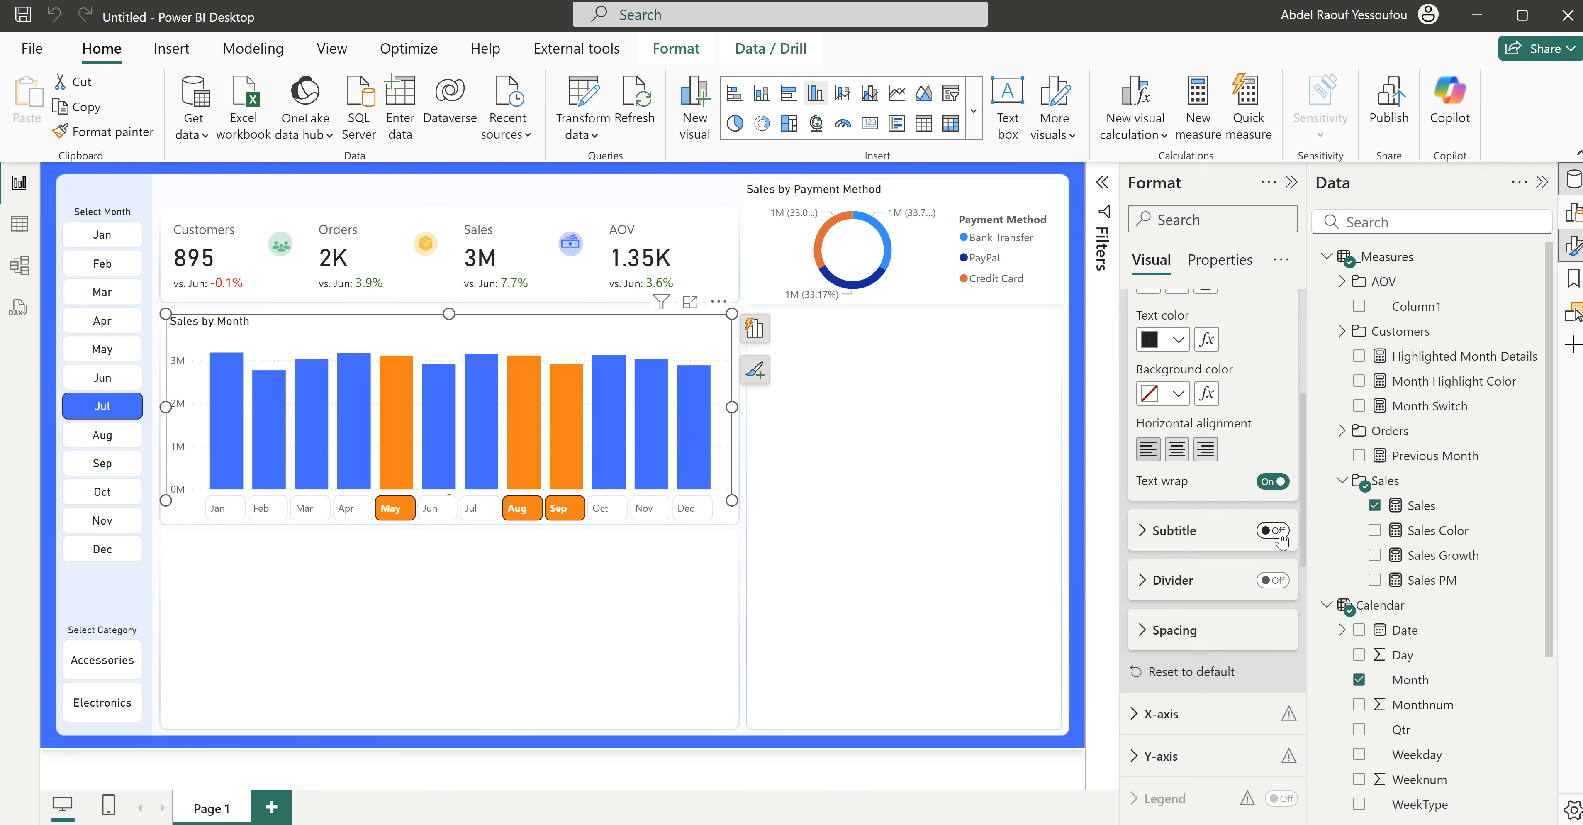
pyautogui.click(1159, 535)
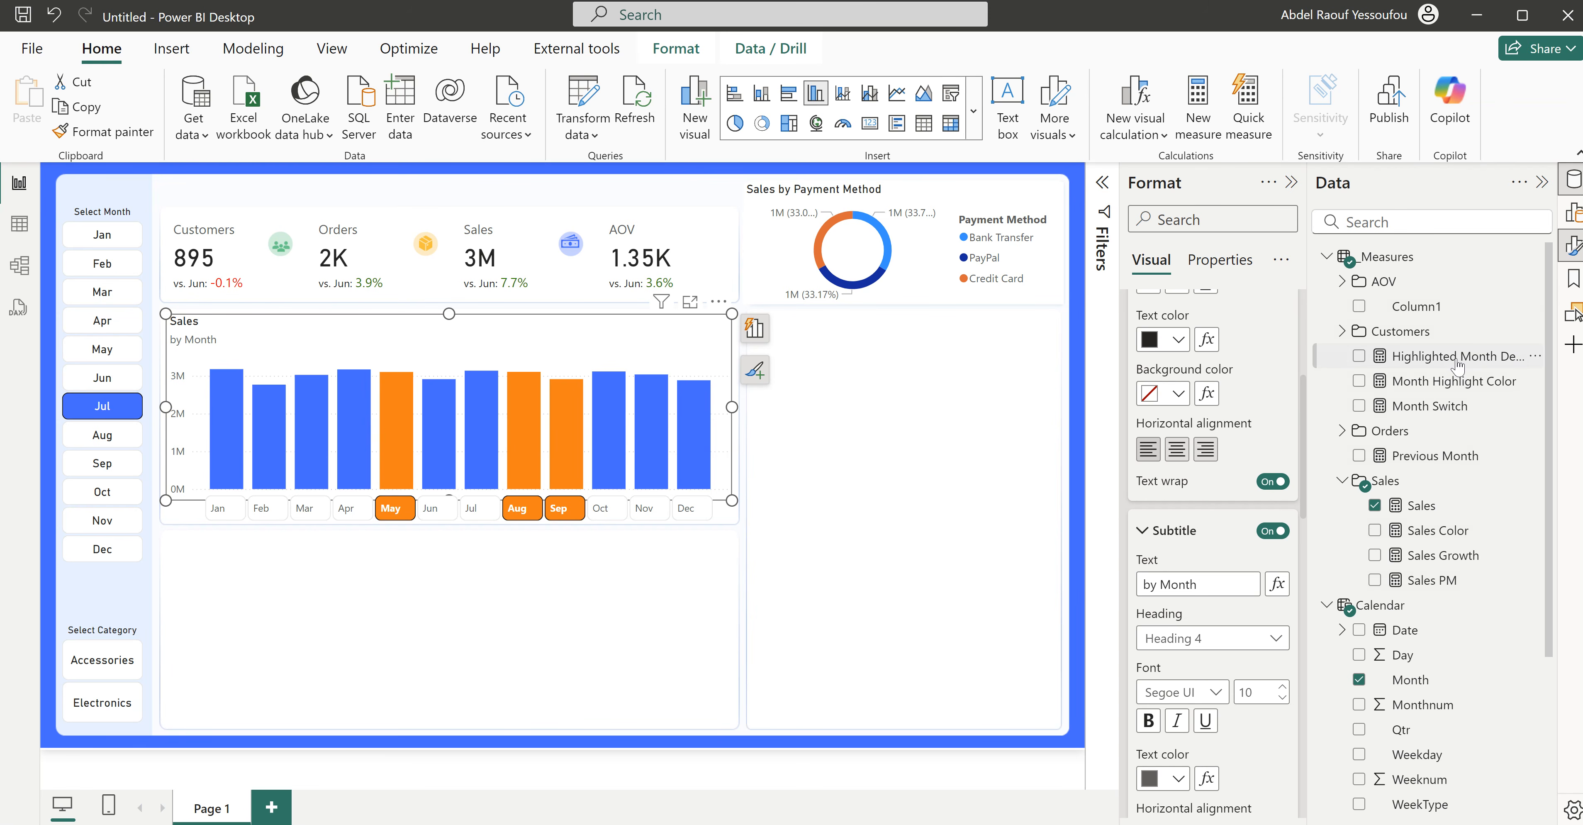
# Step: Base the chart's subtitle text on the Highlighted Month Details measure, using the Field value format style
pyautogui.click(1277, 583)
pyautogui.click(467, 296)
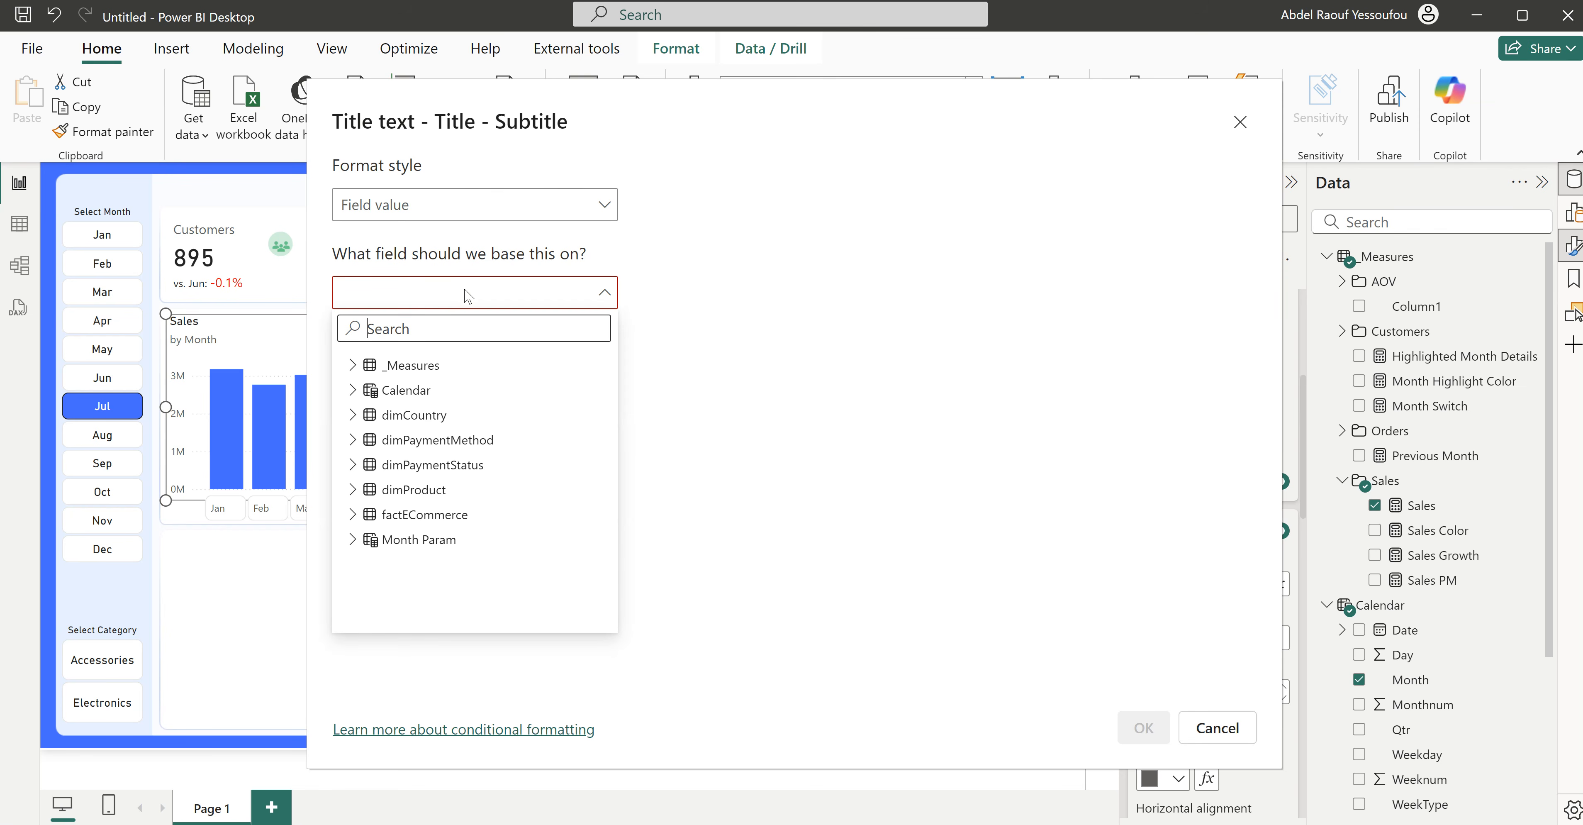
pyautogui.write('high')
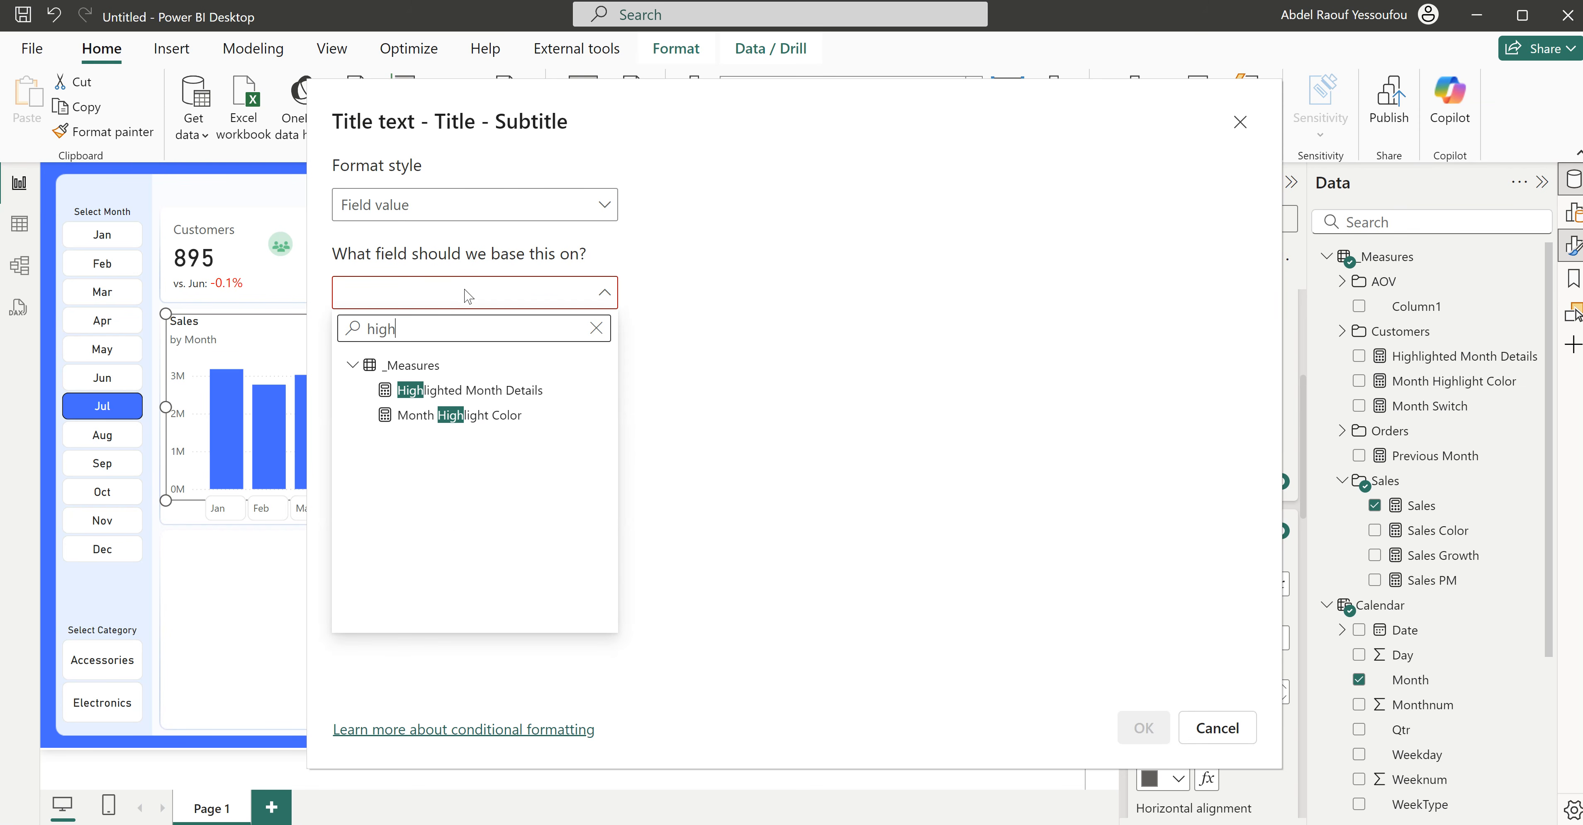
pyautogui.click(459, 390)
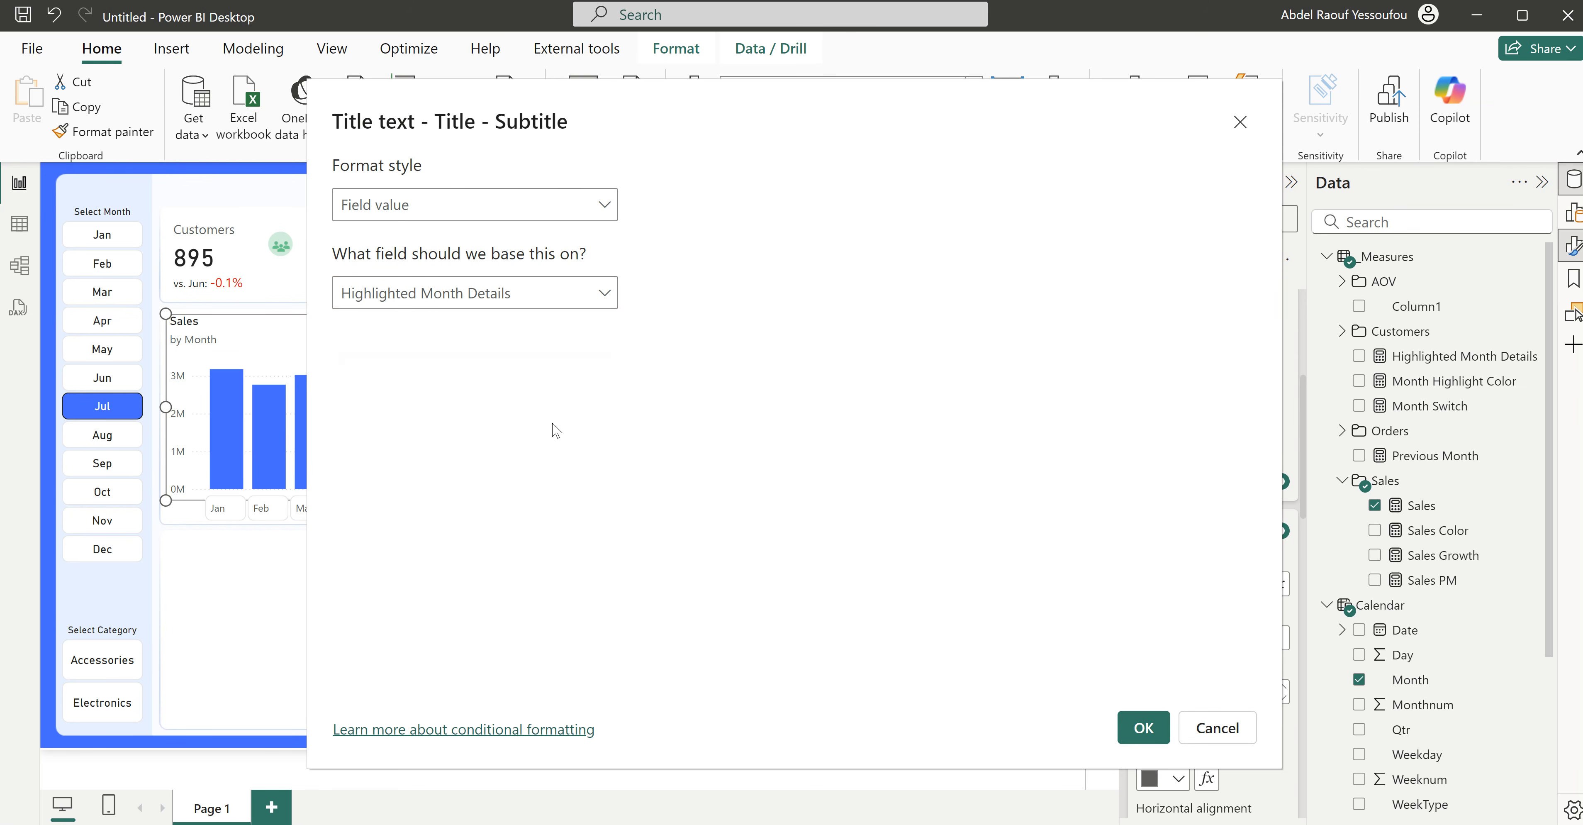
pyautogui.click(1146, 727)
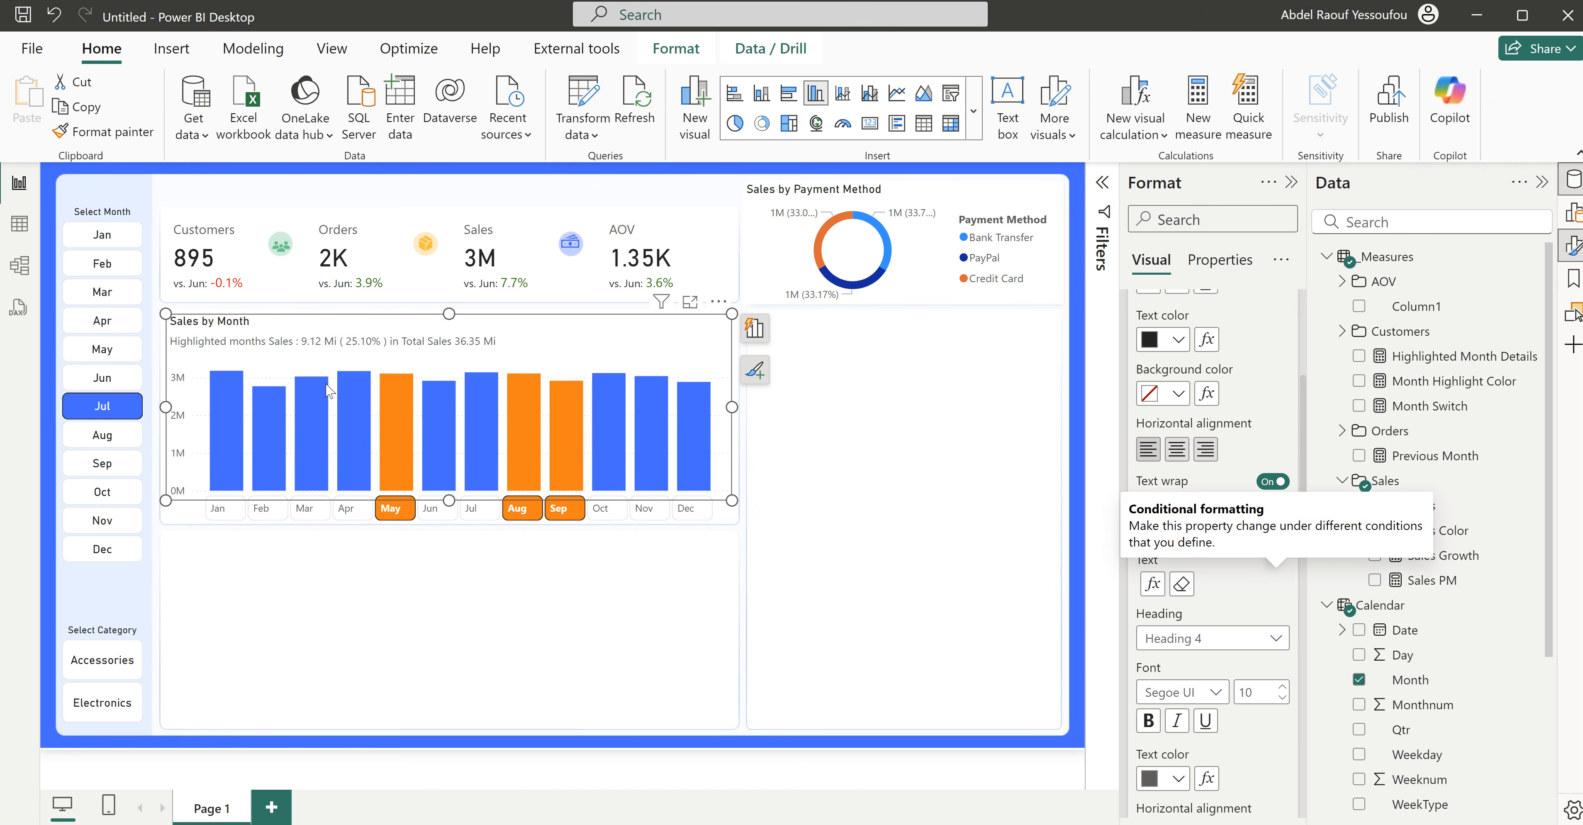
# Step: Clear the highlighted months in the month button slicer under the Sales by Month chart and highlight only Sep
pyautogui.click(573, 510)
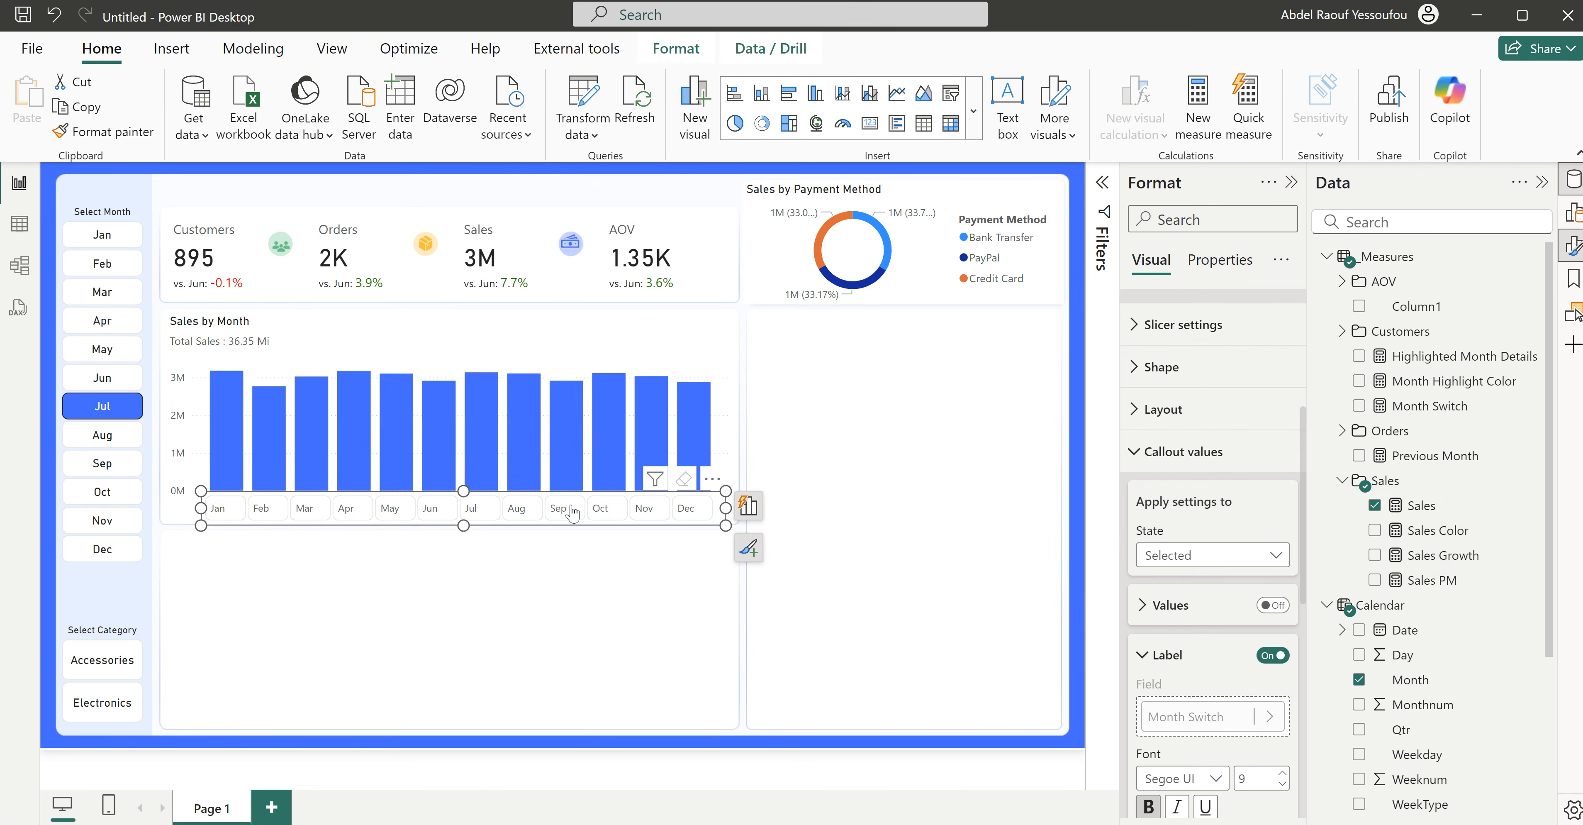
pyautogui.click(572, 510)
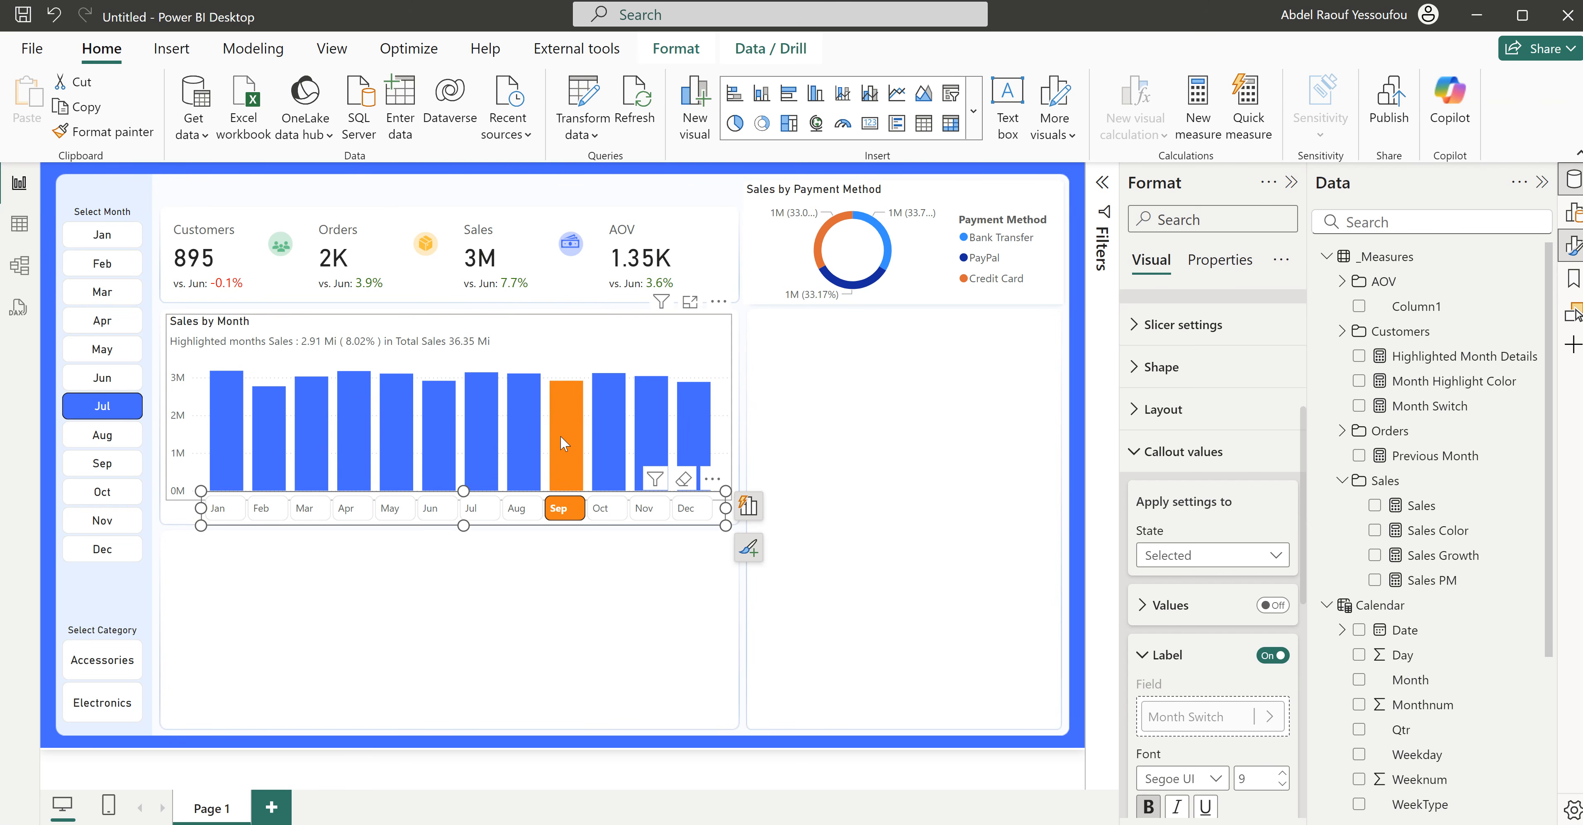
pyautogui.moveTo(563, 435)
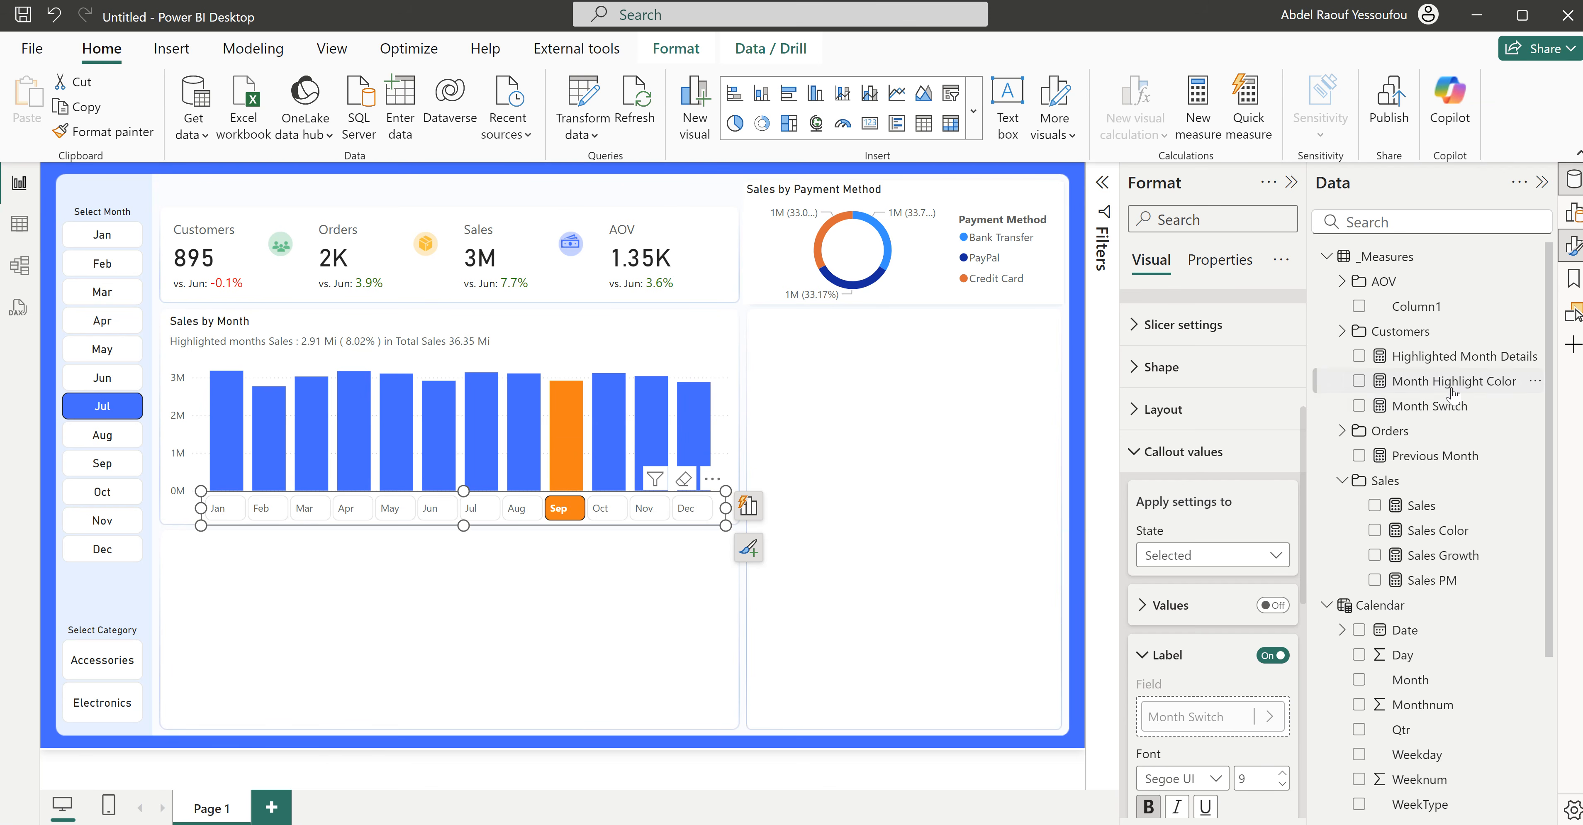
# Step: Format the Sales measure as currency with 2 decimal places and return to the report canvas
pyautogui.click(1432, 510)
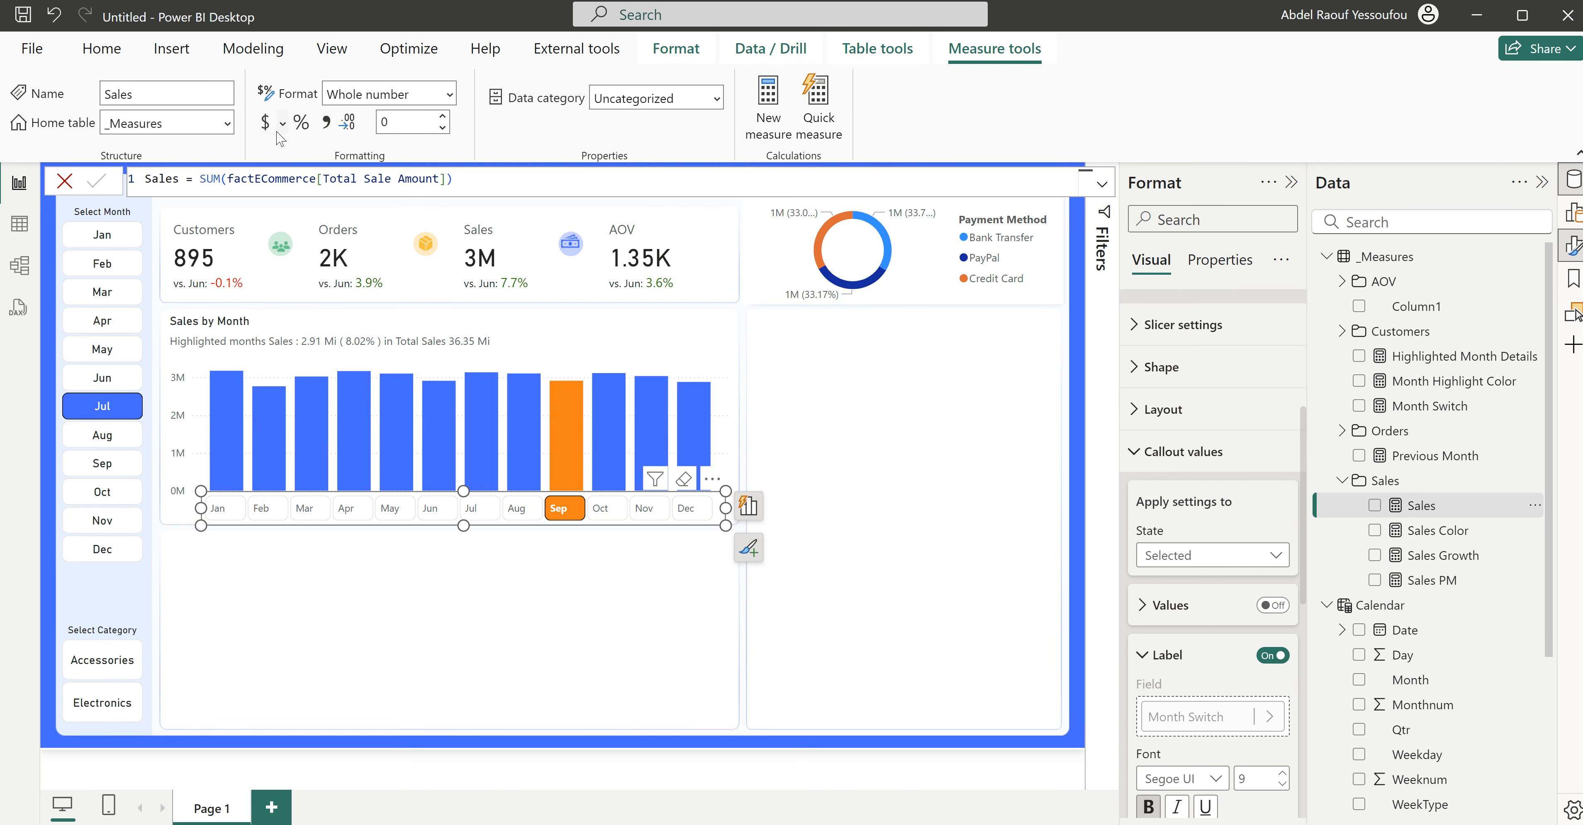
pyautogui.click(266, 123)
pyautogui.doubleClick(421, 121)
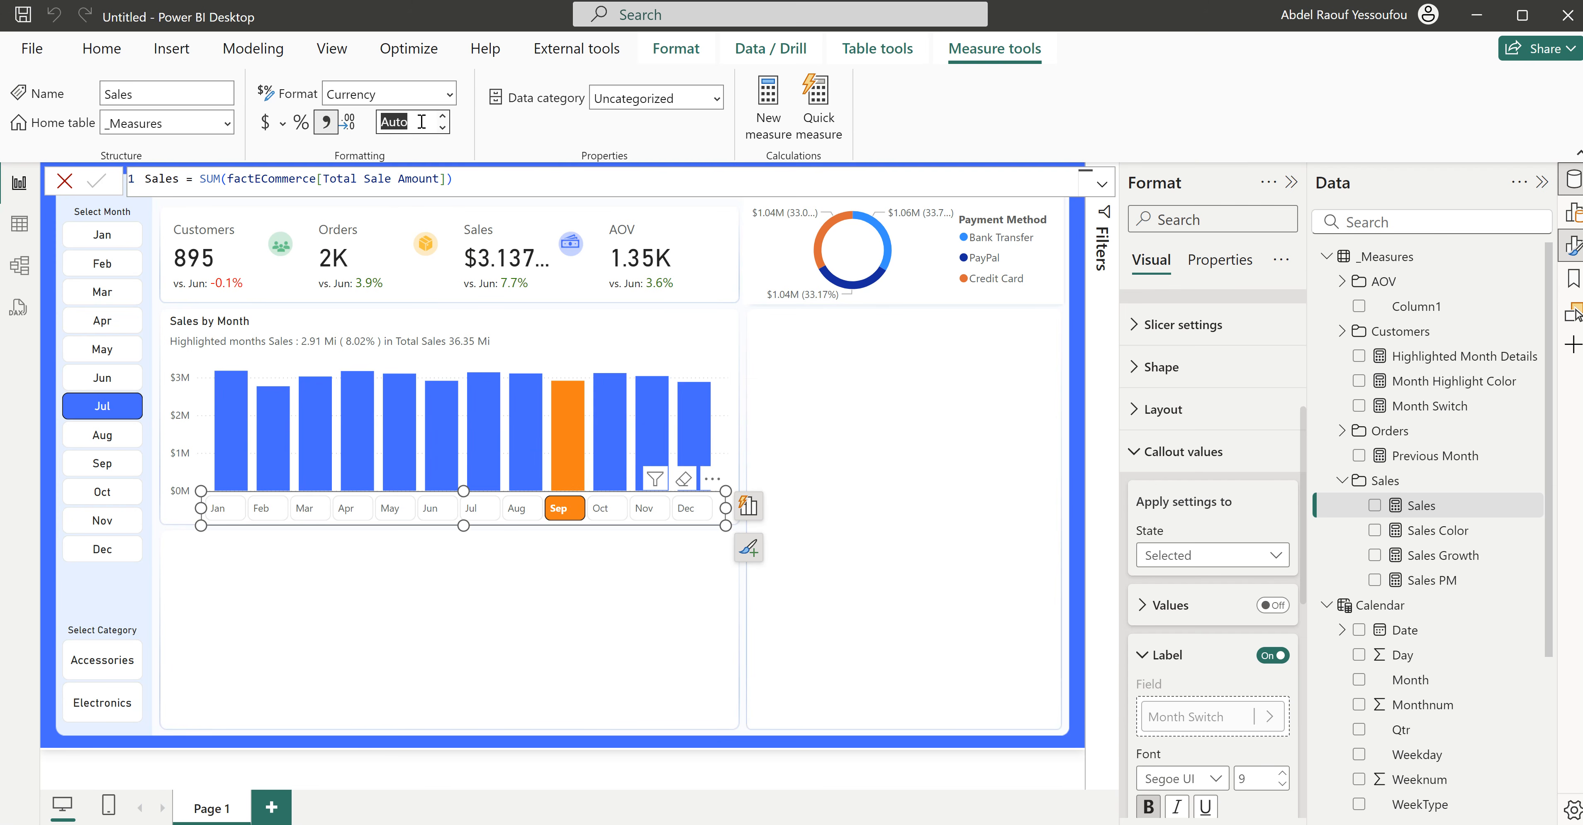
pyautogui.click(421, 121)
pyautogui.write('2')
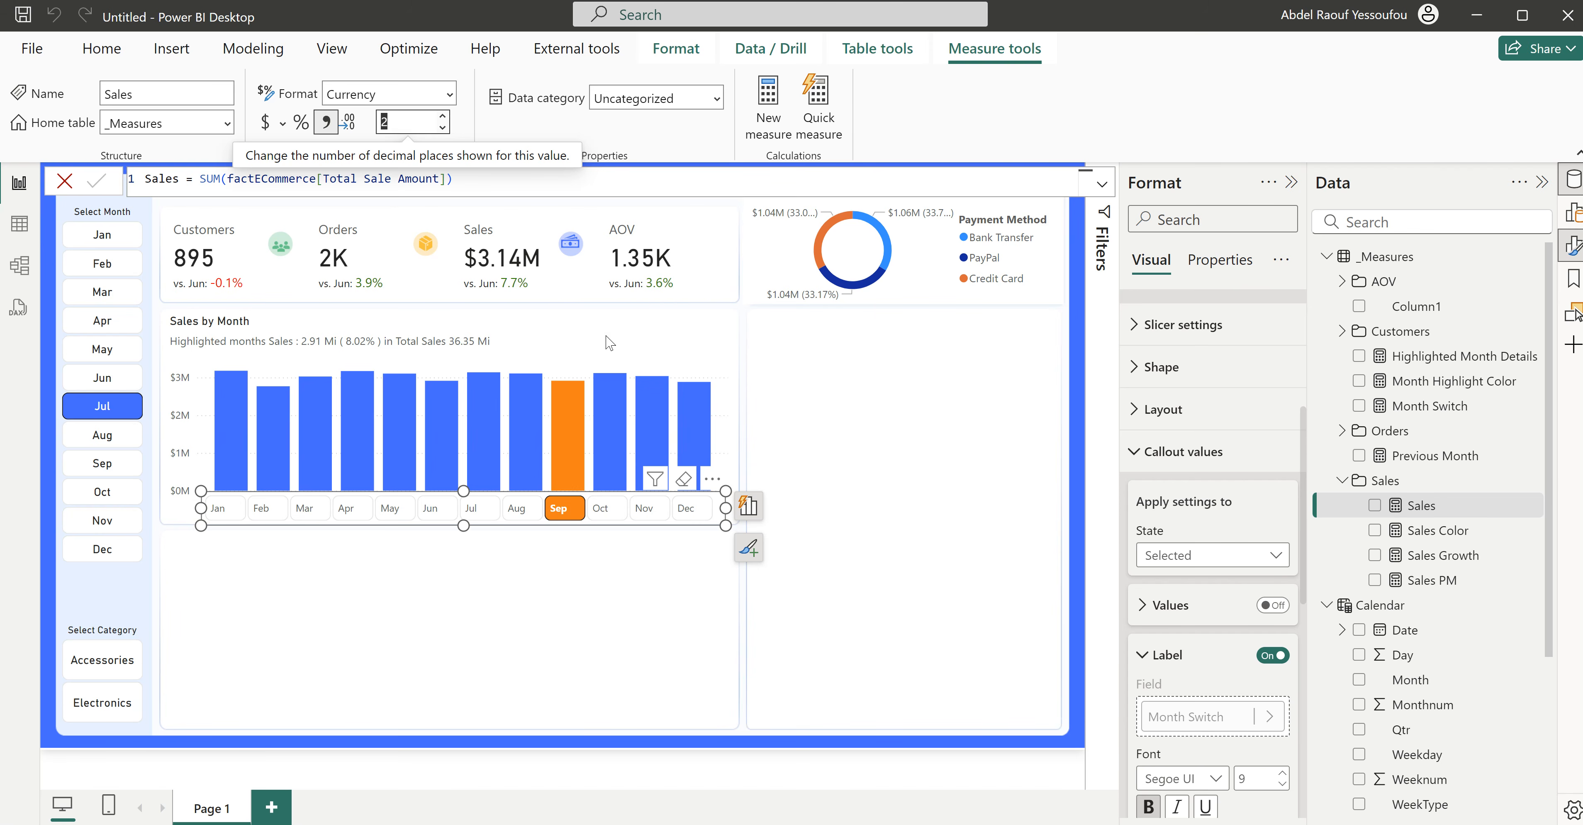
pyautogui.click(404, 308)
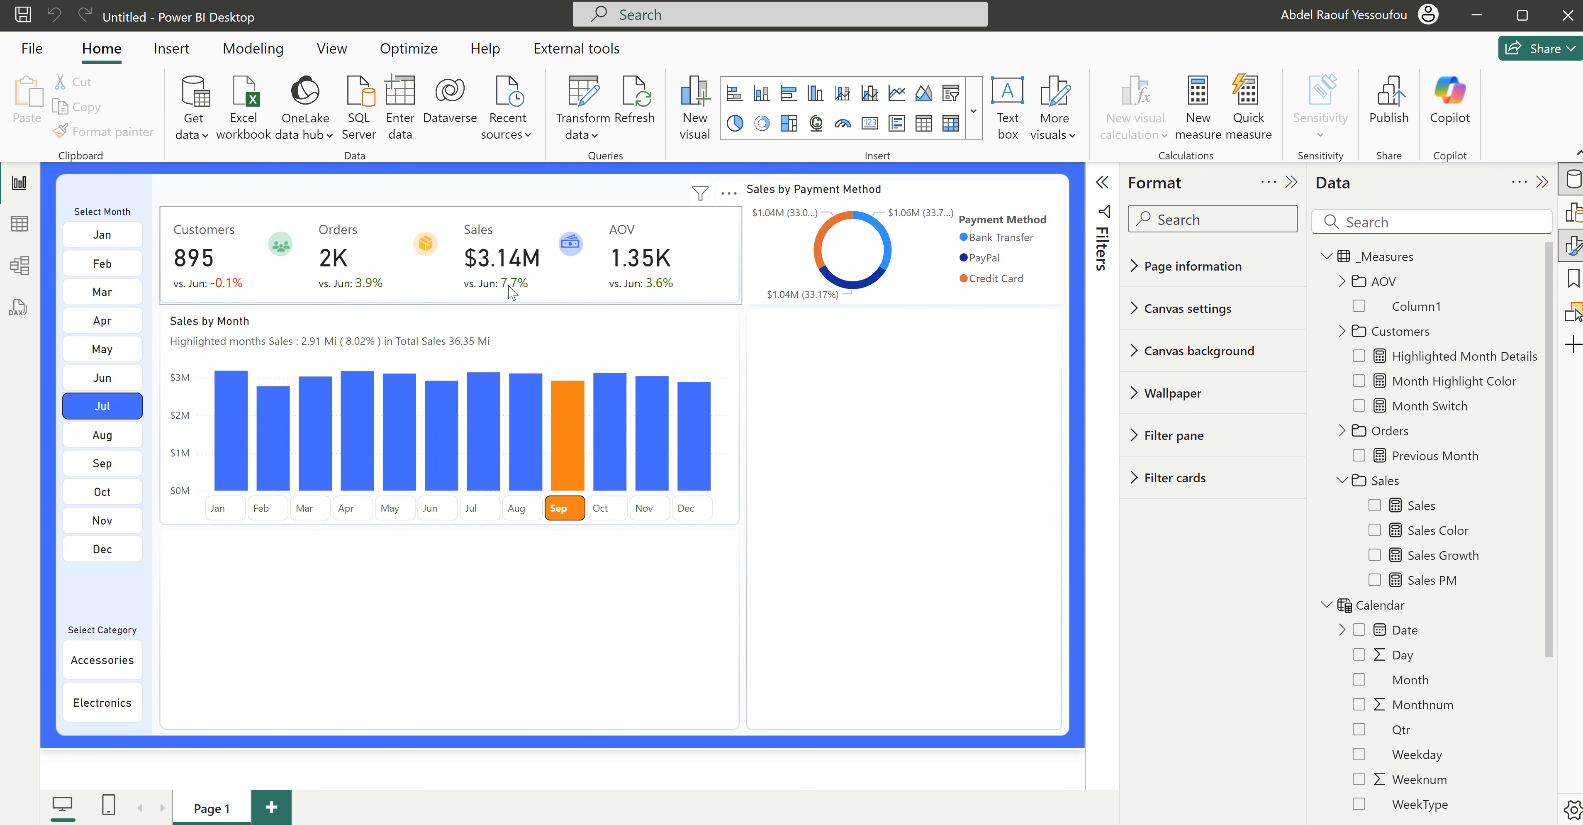
# Step: Check how the KPI cards respond by clearing Jul in the Select Month slicer and selecting Jul again
pyautogui.click(99, 413)
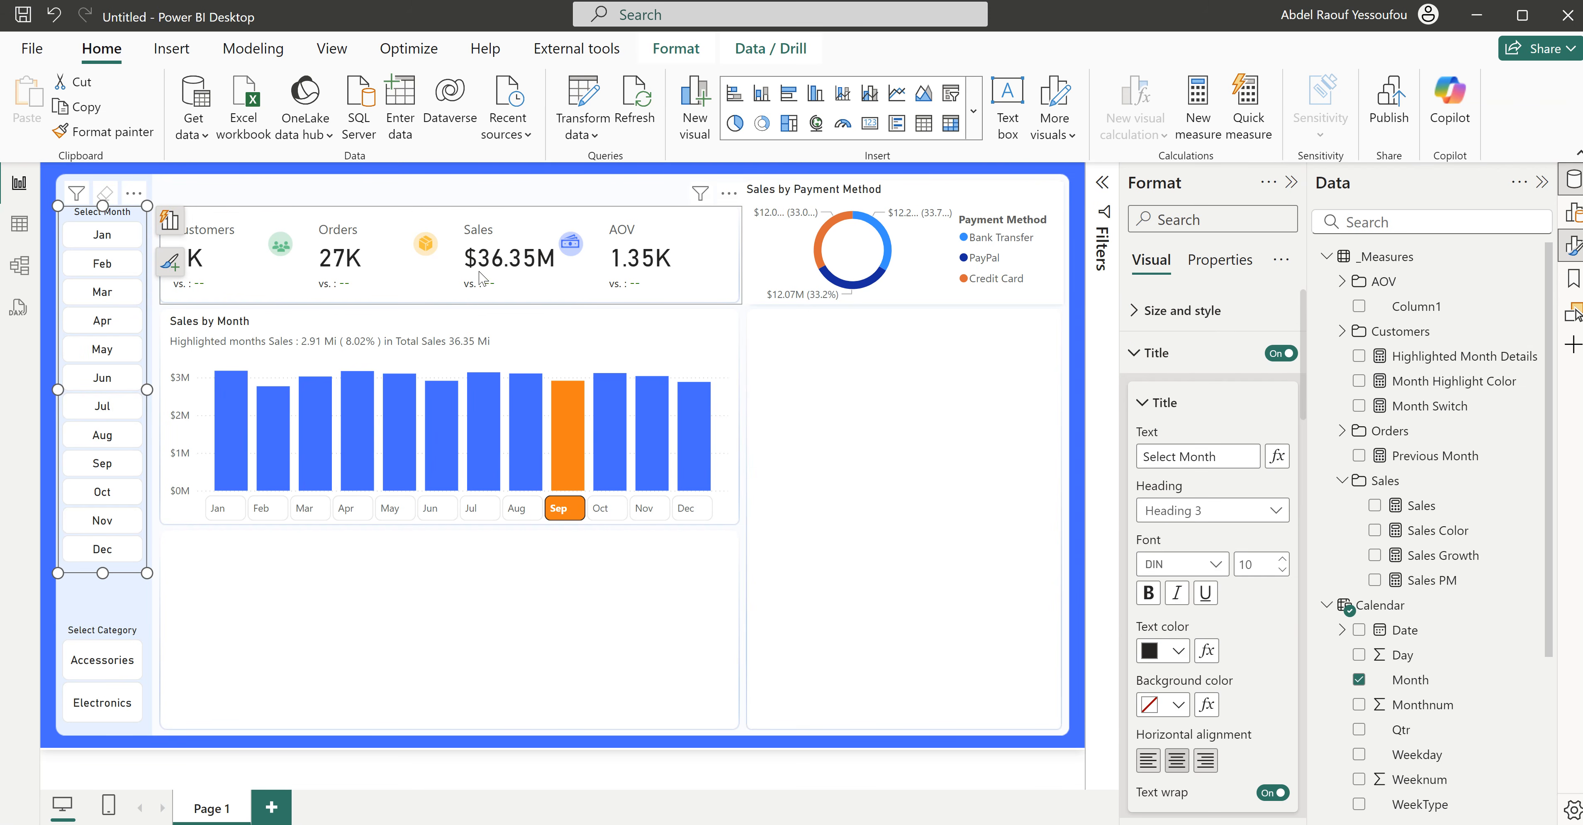
pyautogui.click(117, 412)
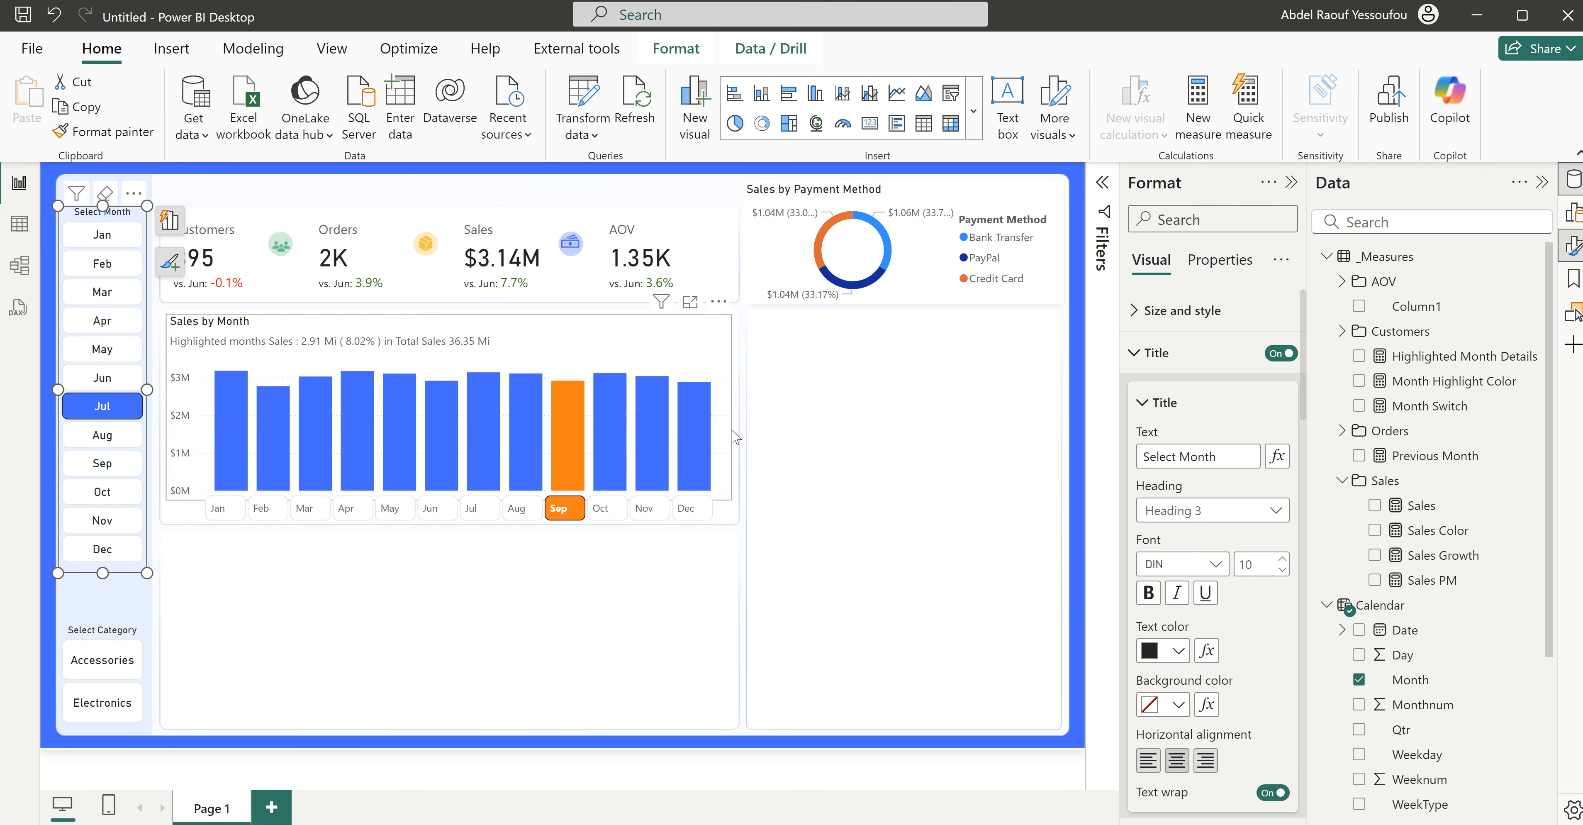
pyautogui.click(815, 398)
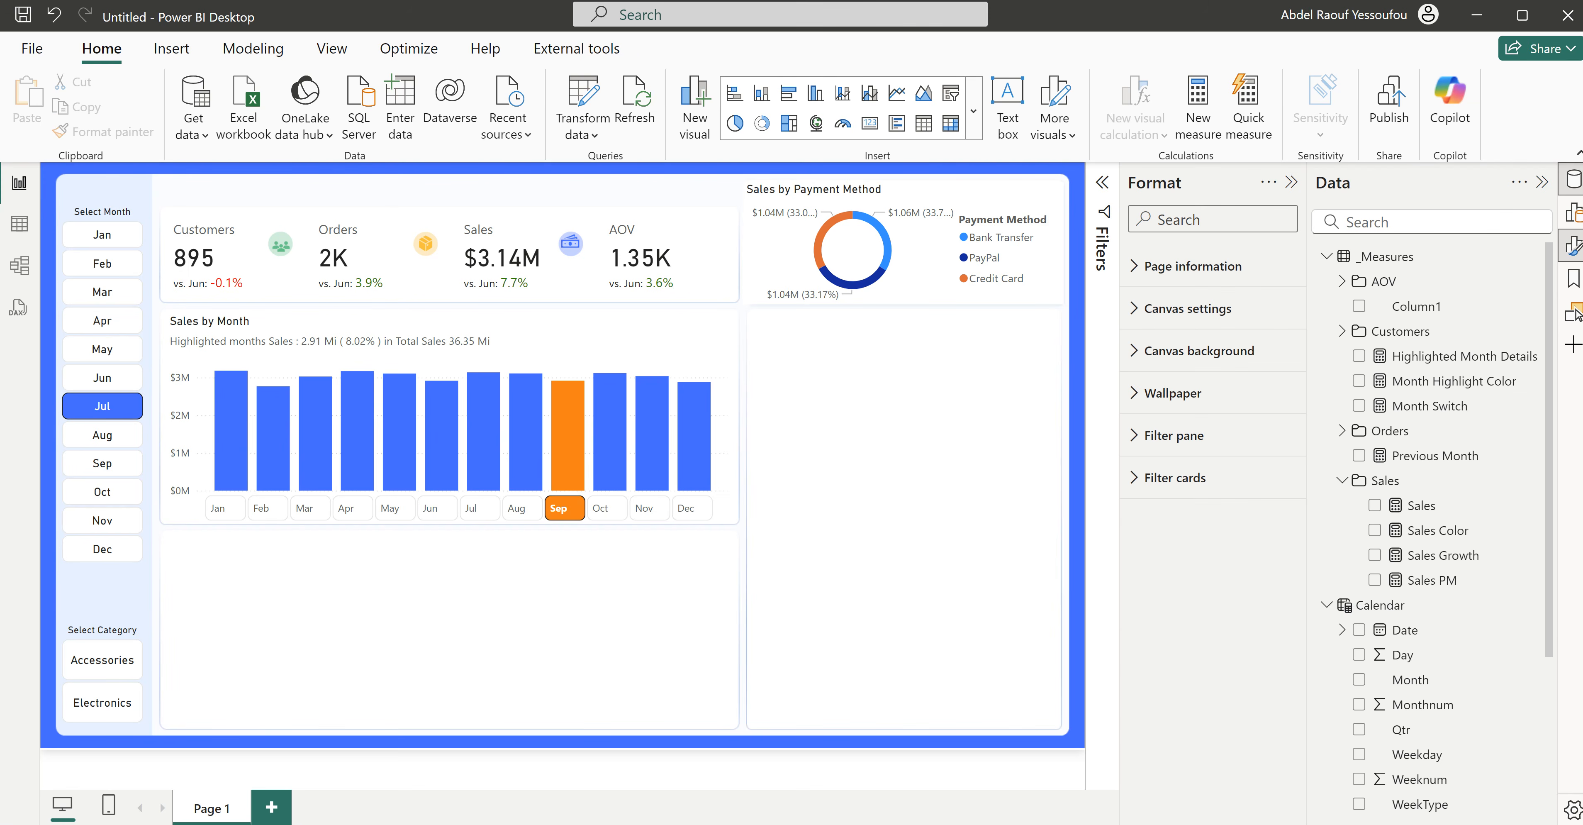
# Step: Switch to the eCommerce_Tutorial report to view its finished product table, and return to the Untitled report
pyautogui.moveTo(983, 822)
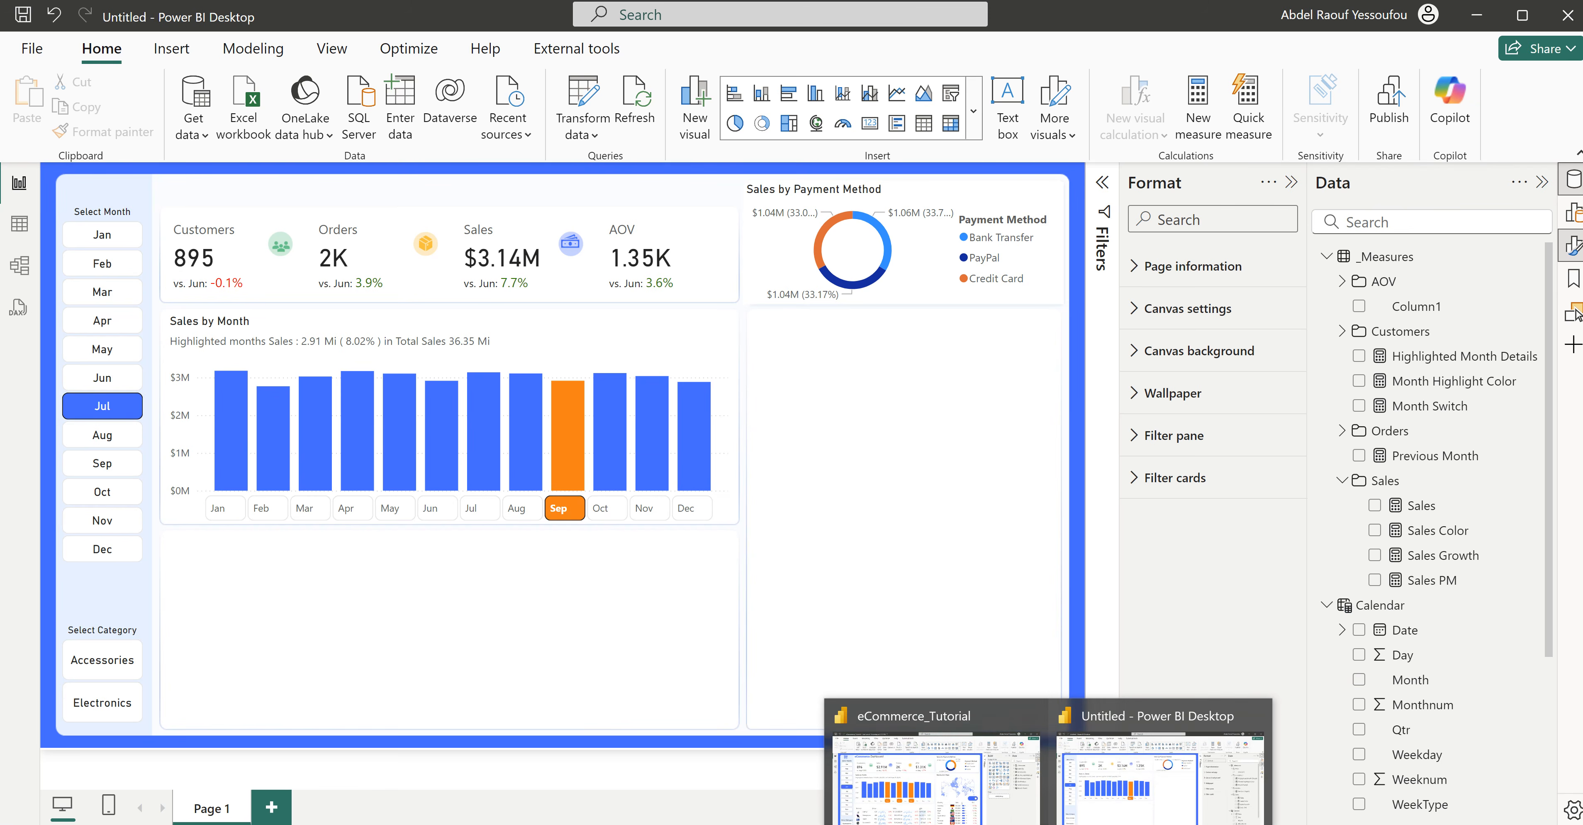
pyautogui.click(952, 795)
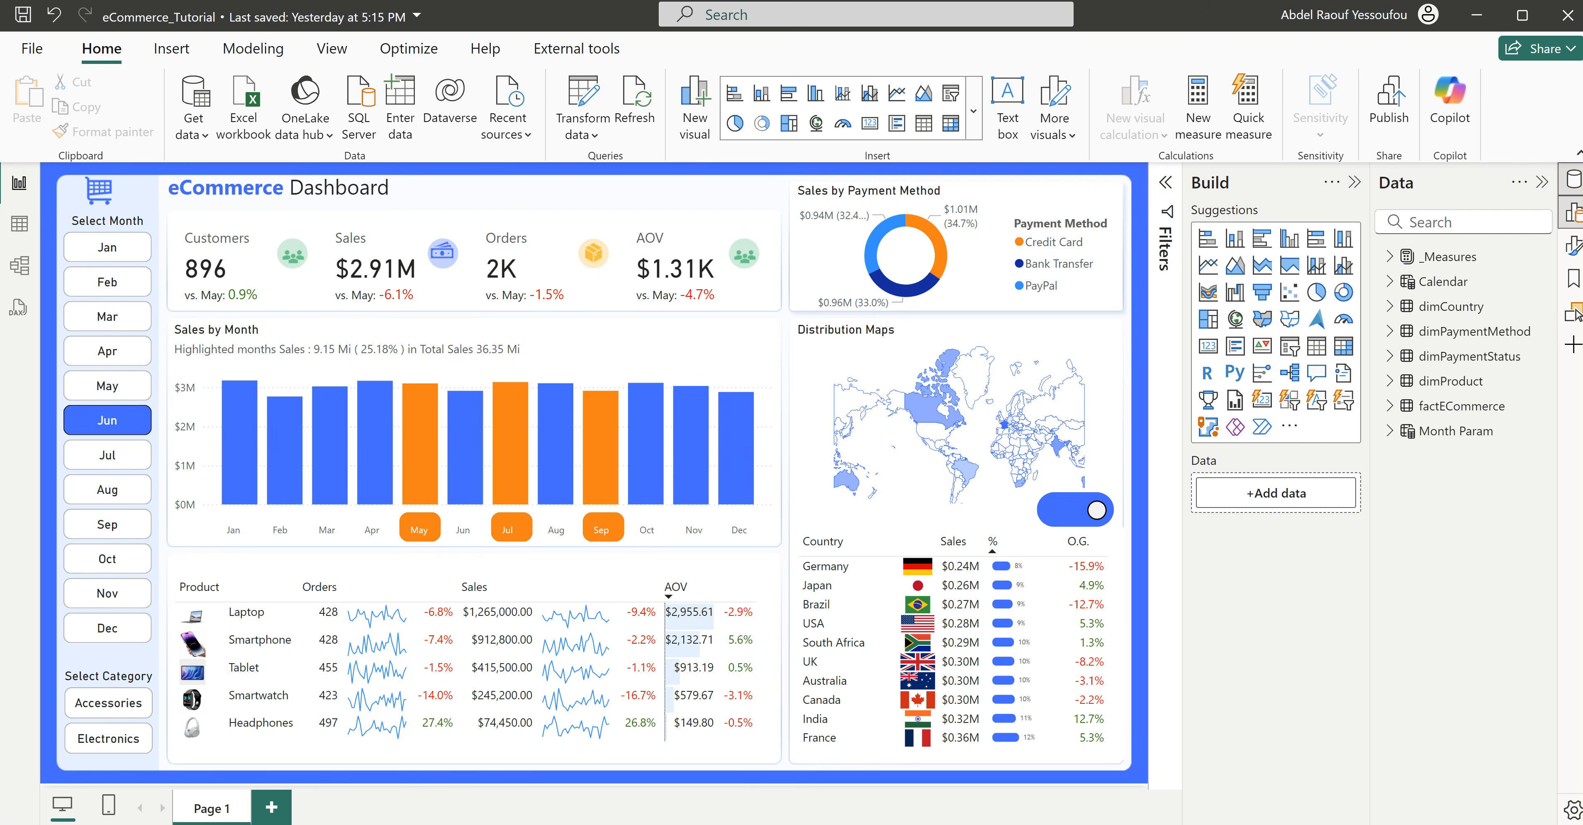
pyautogui.click(1119, 784)
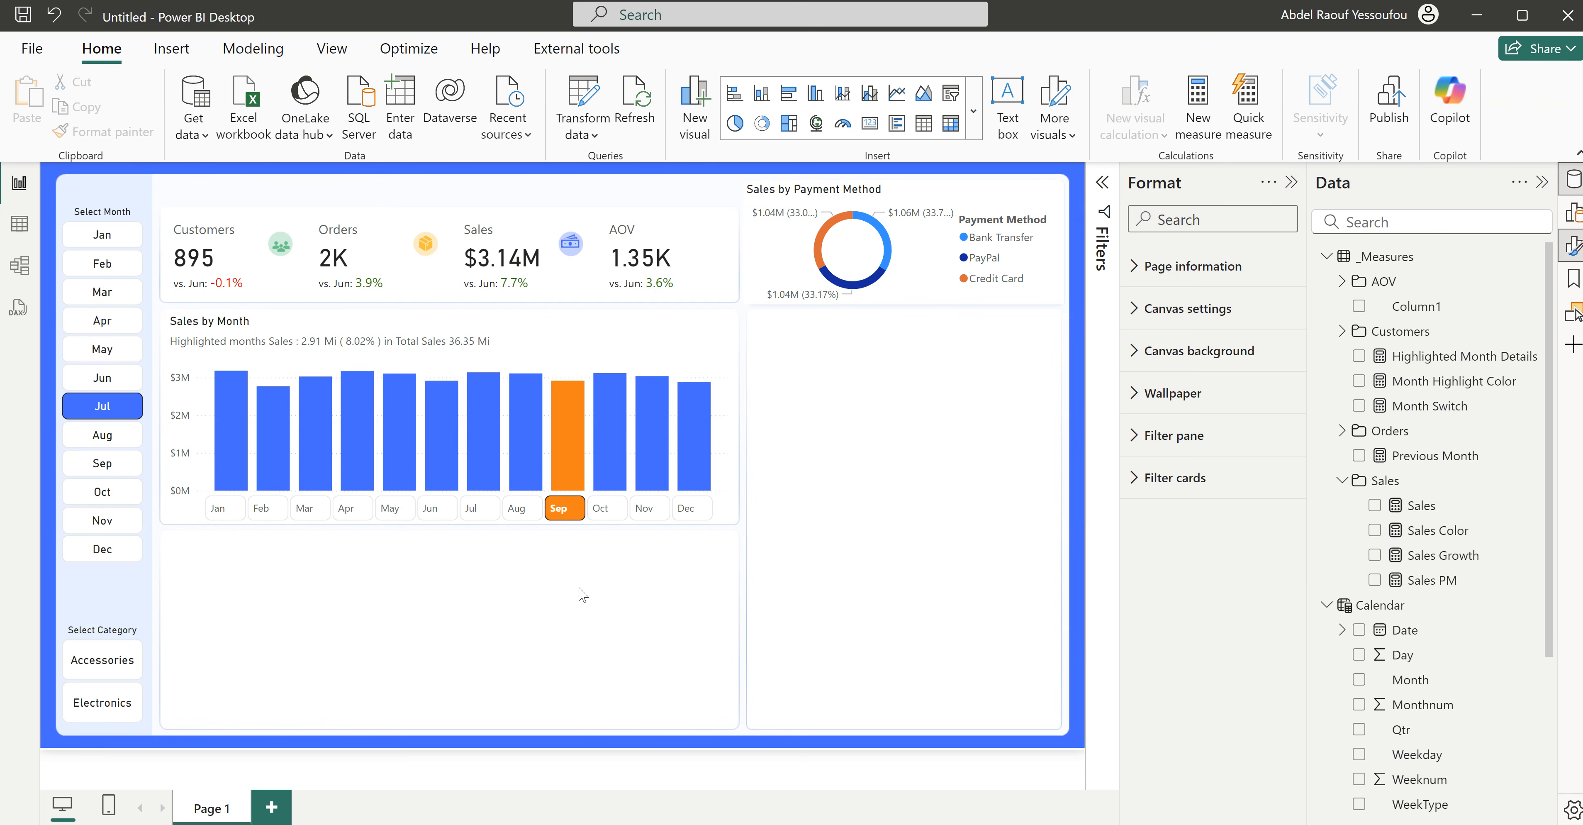
# Step: Insert a table visual and fit it into the empty panel below the Sales by Month chart
pyautogui.click(922, 125)
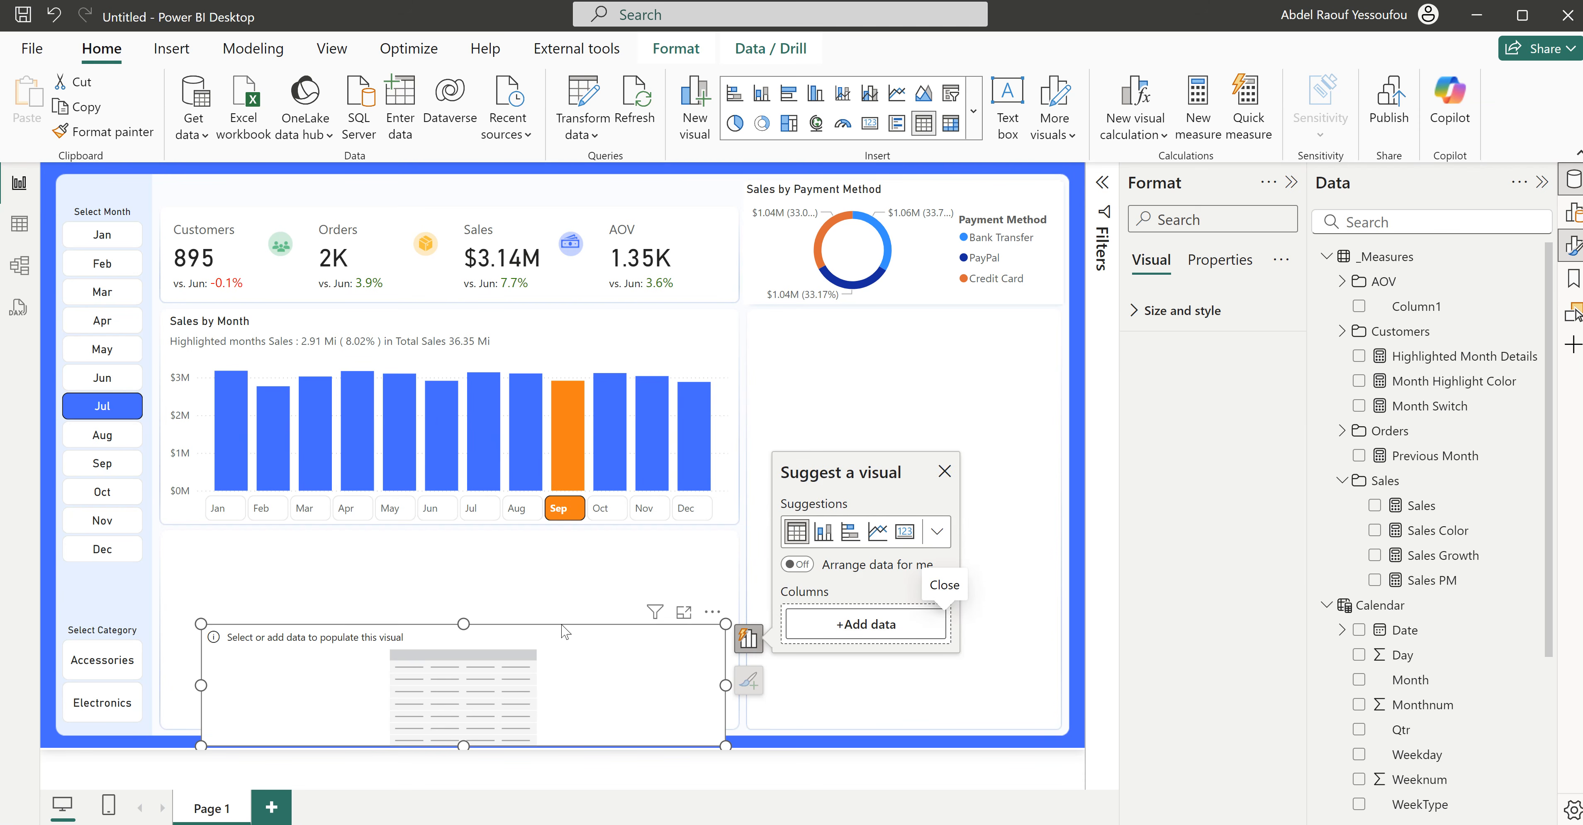
pyautogui.moveTo(560, 639); pyautogui.dragTo(526, 564)
pyautogui.moveTo(689, 676); pyautogui.dragTo(731, 728)
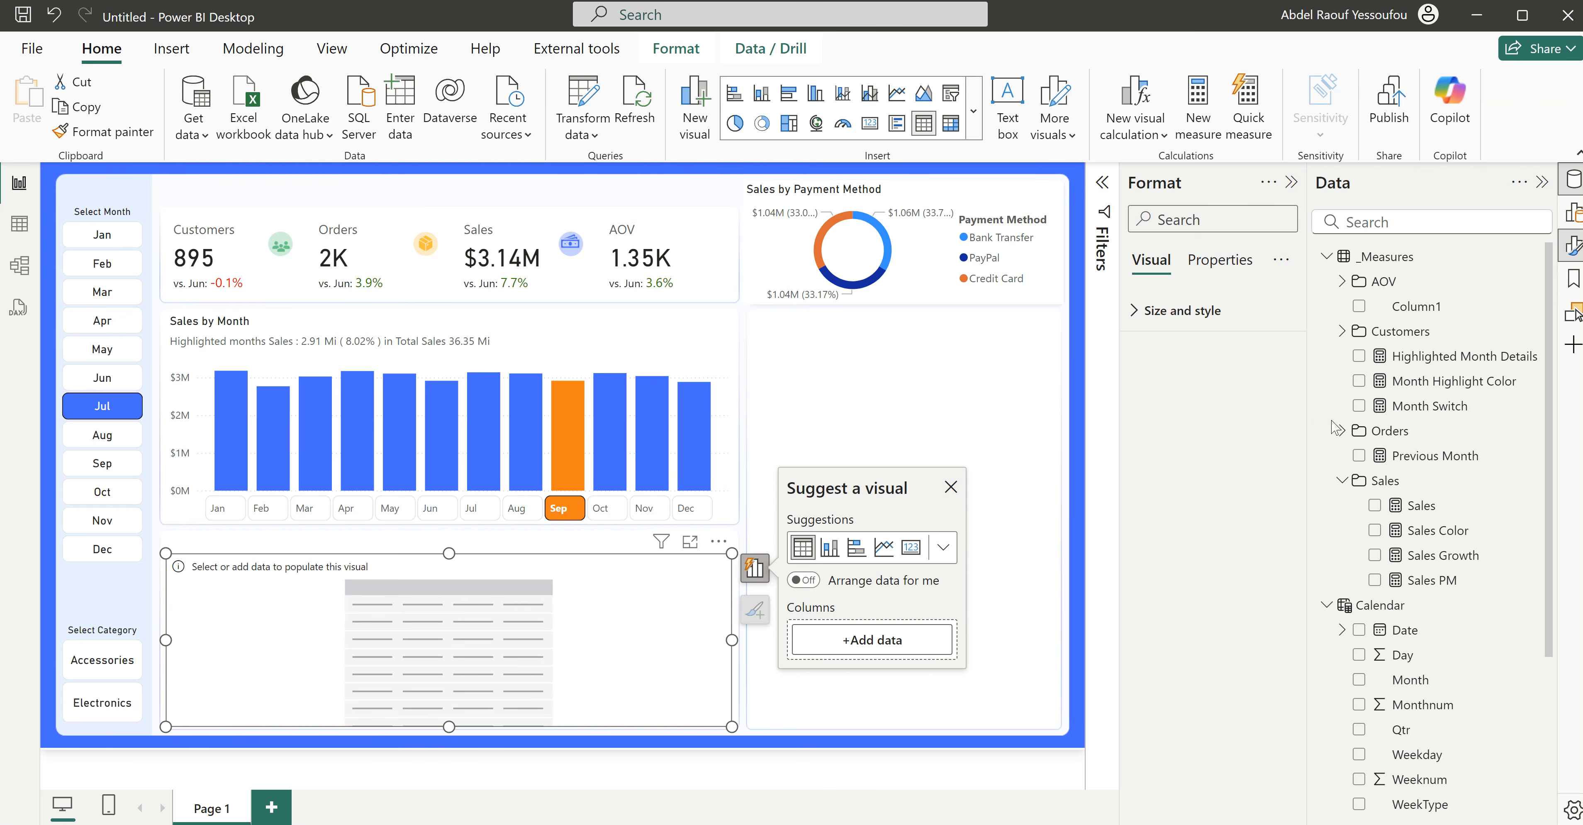
# Step: Add the Category field from dimProduct to the new table
pyautogui.scroll(-3, 1406, 618)
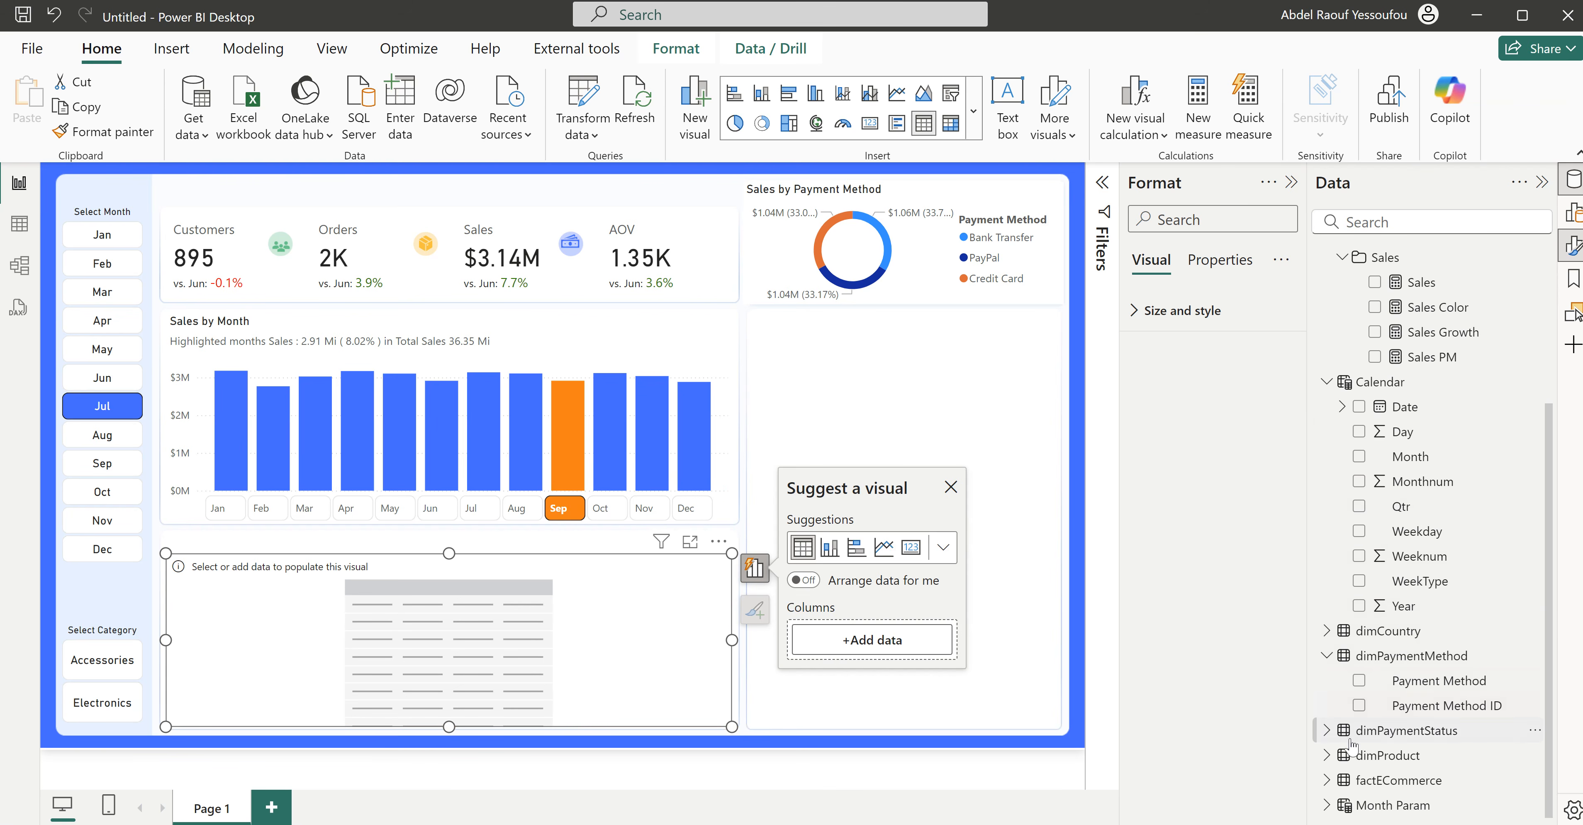
pyautogui.click(1329, 756)
pyautogui.scroll(-1, 1462, 752)
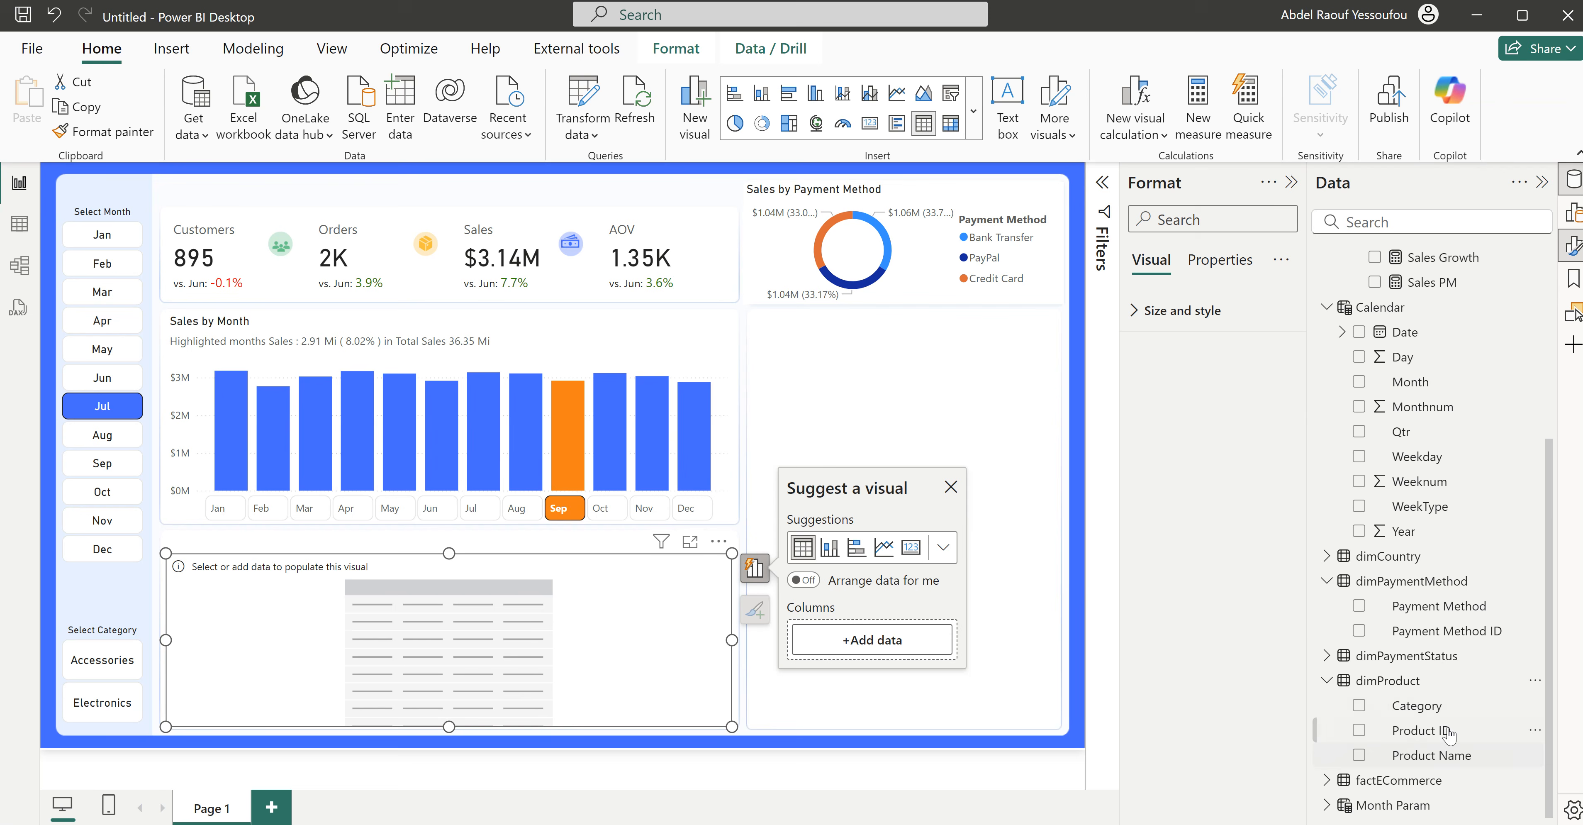
pyautogui.click(1359, 704)
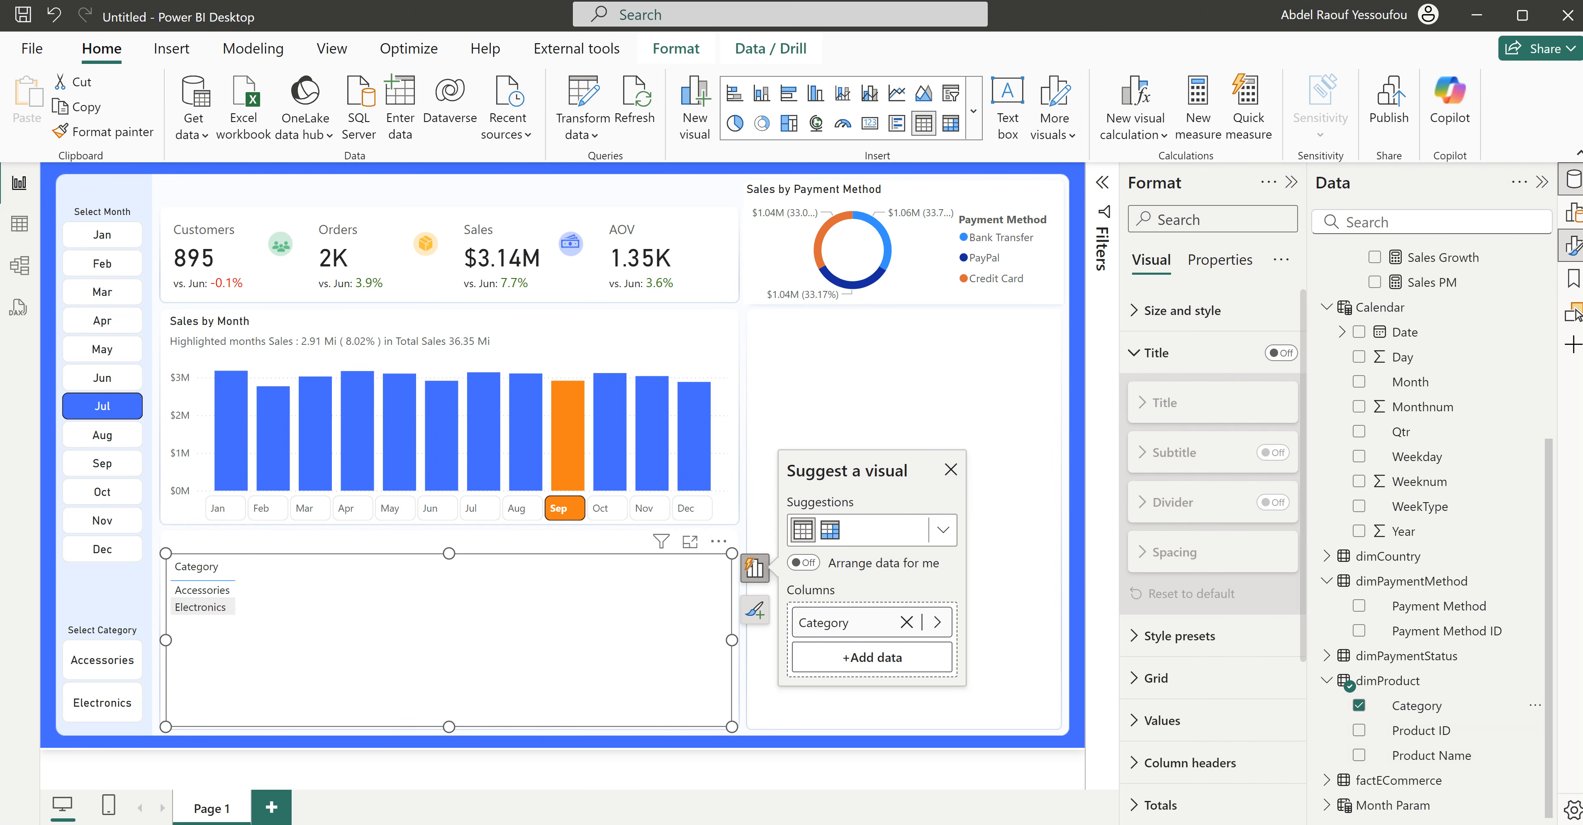
# Step: Consult the product table in the eCommerce_Tutorial report, and replace the new table's Category column with Product Name
pyautogui.click(937, 797)
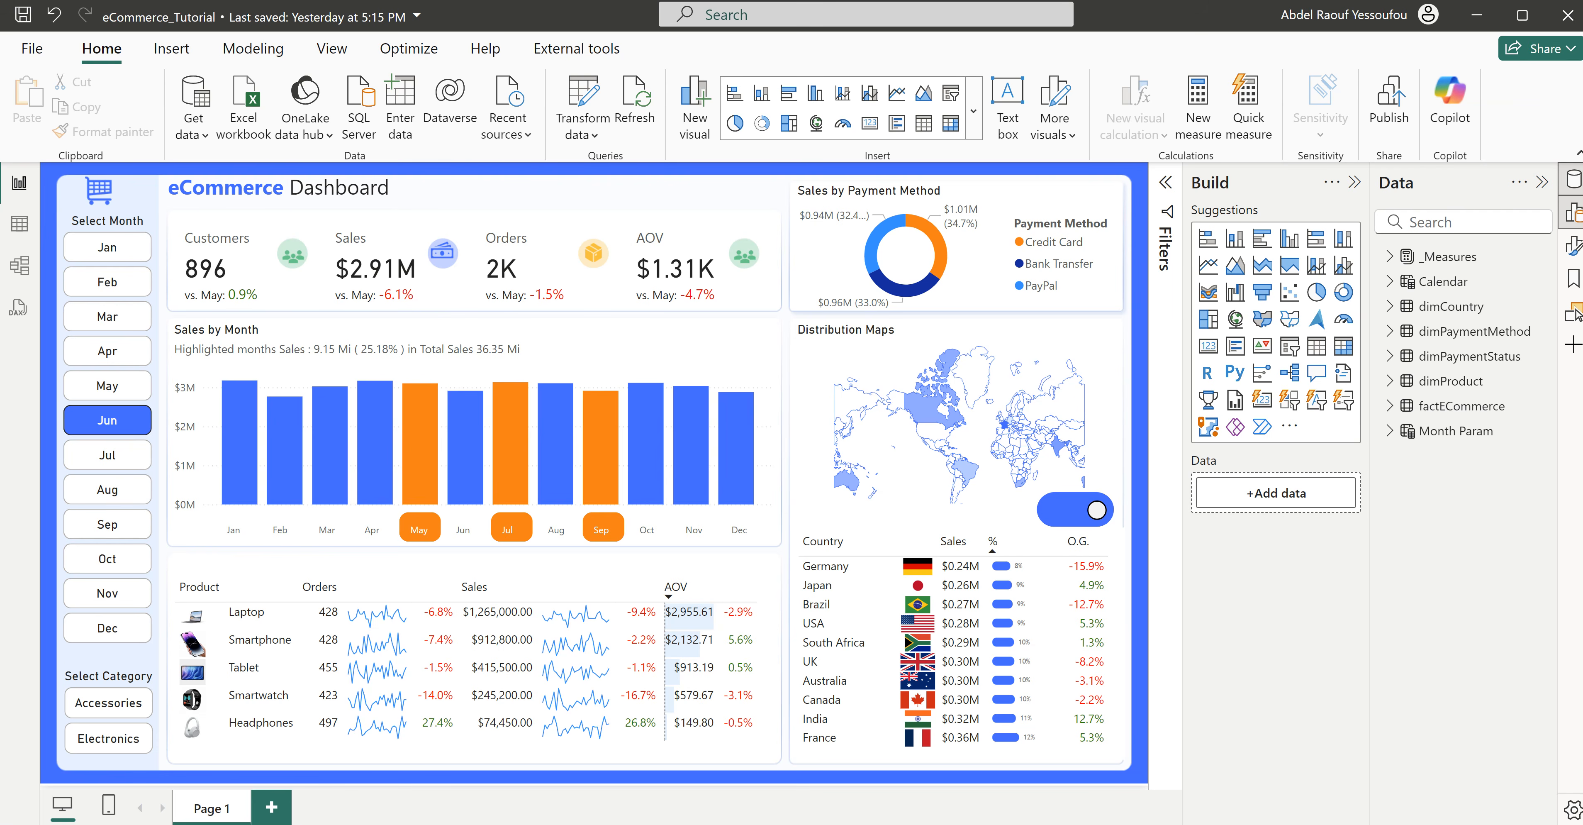
pyautogui.hotkey('alt', 'Tab')
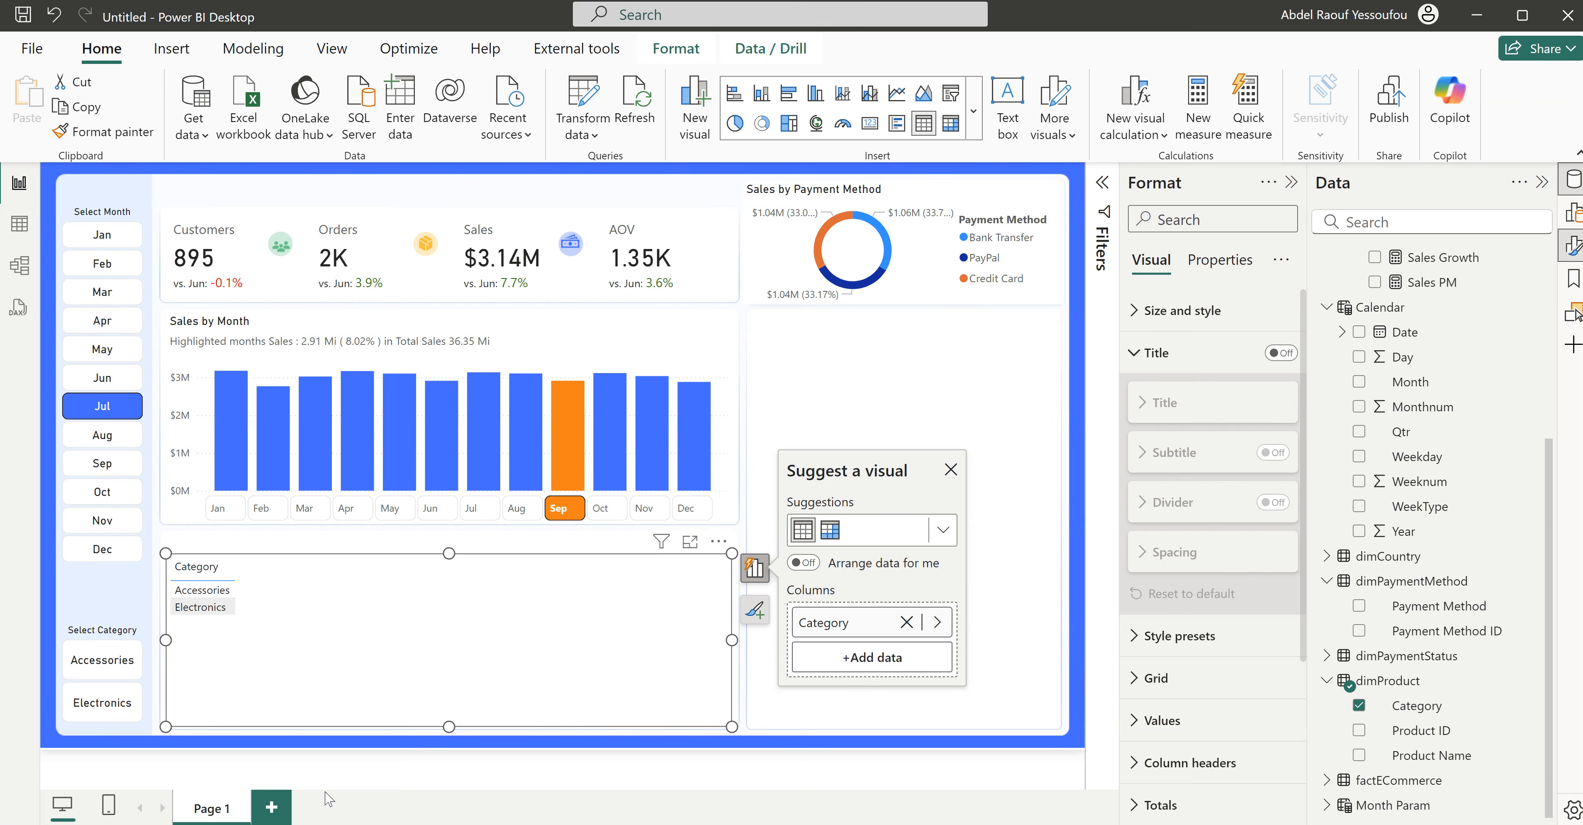
pyautogui.click(1359, 705)
pyautogui.click(1359, 756)
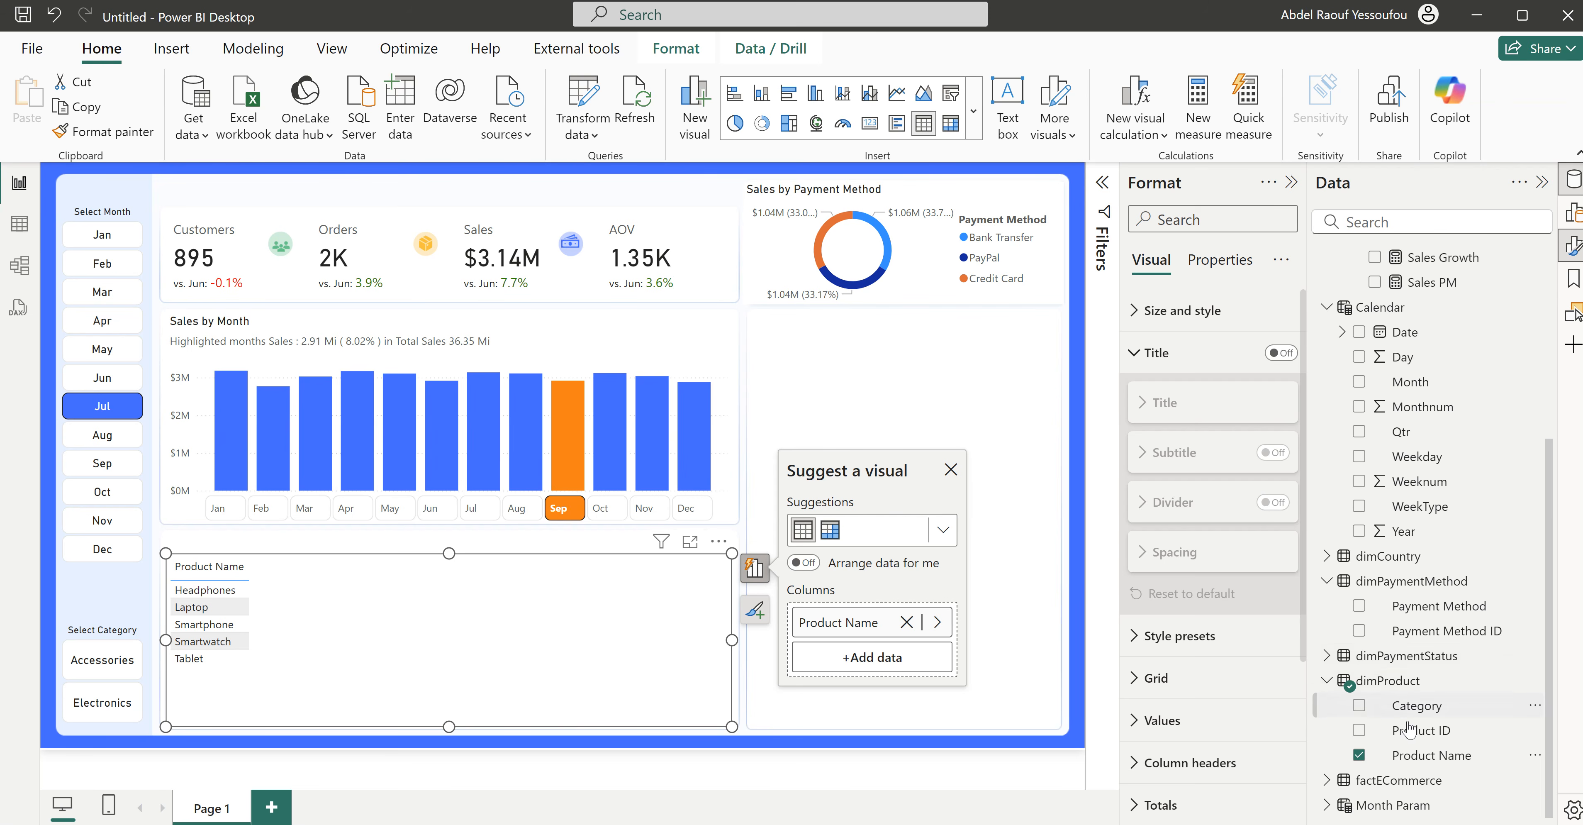
# Step: Add the Orders, Sales and AOV measures as columns after Product Name in the table
pyautogui.scroll(5, 1412, 731)
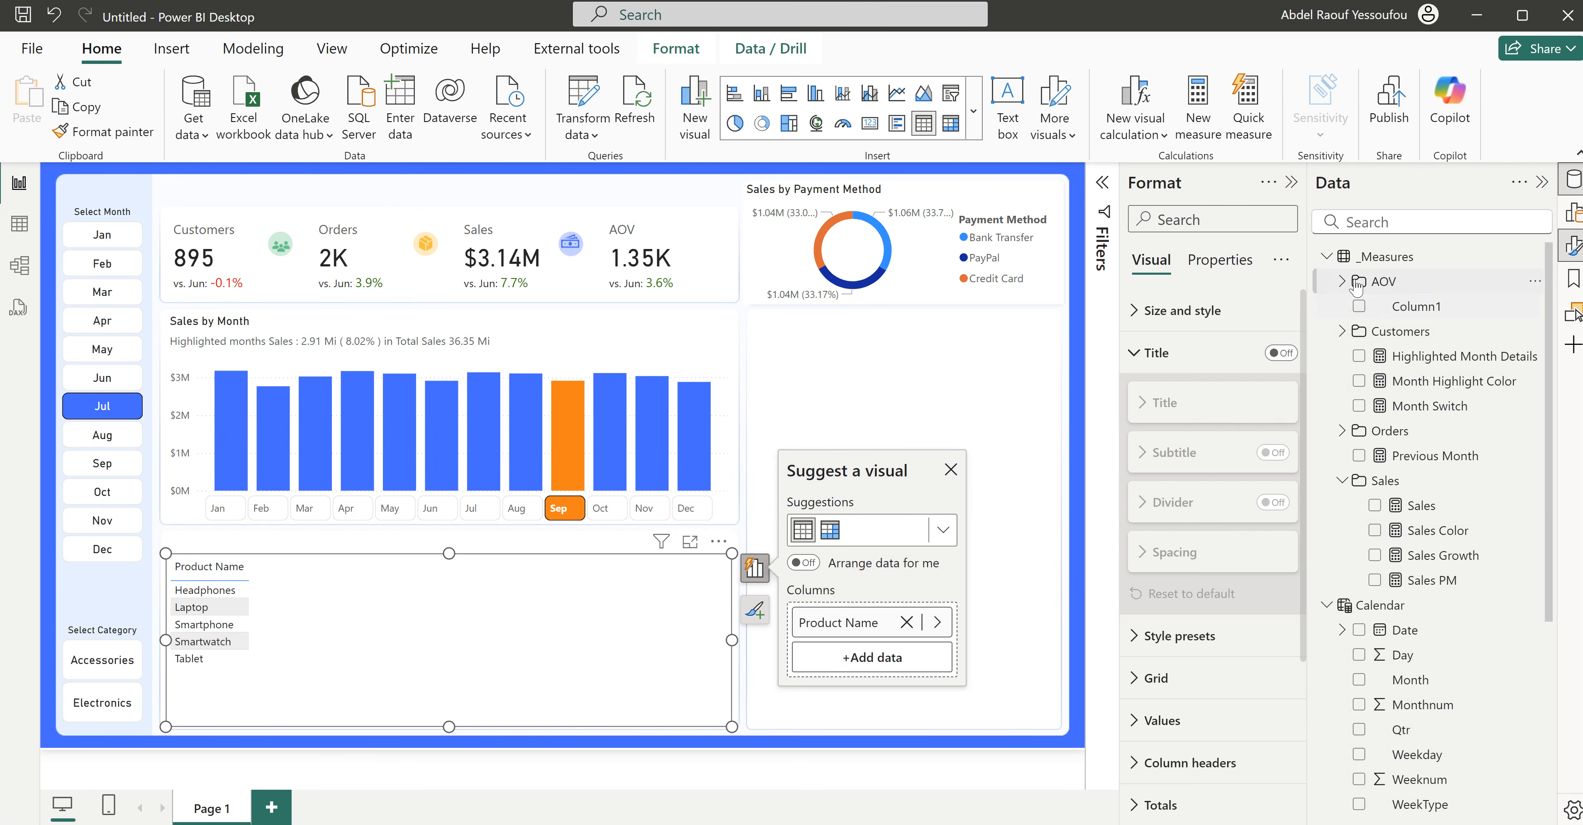
pyautogui.click(1343, 281)
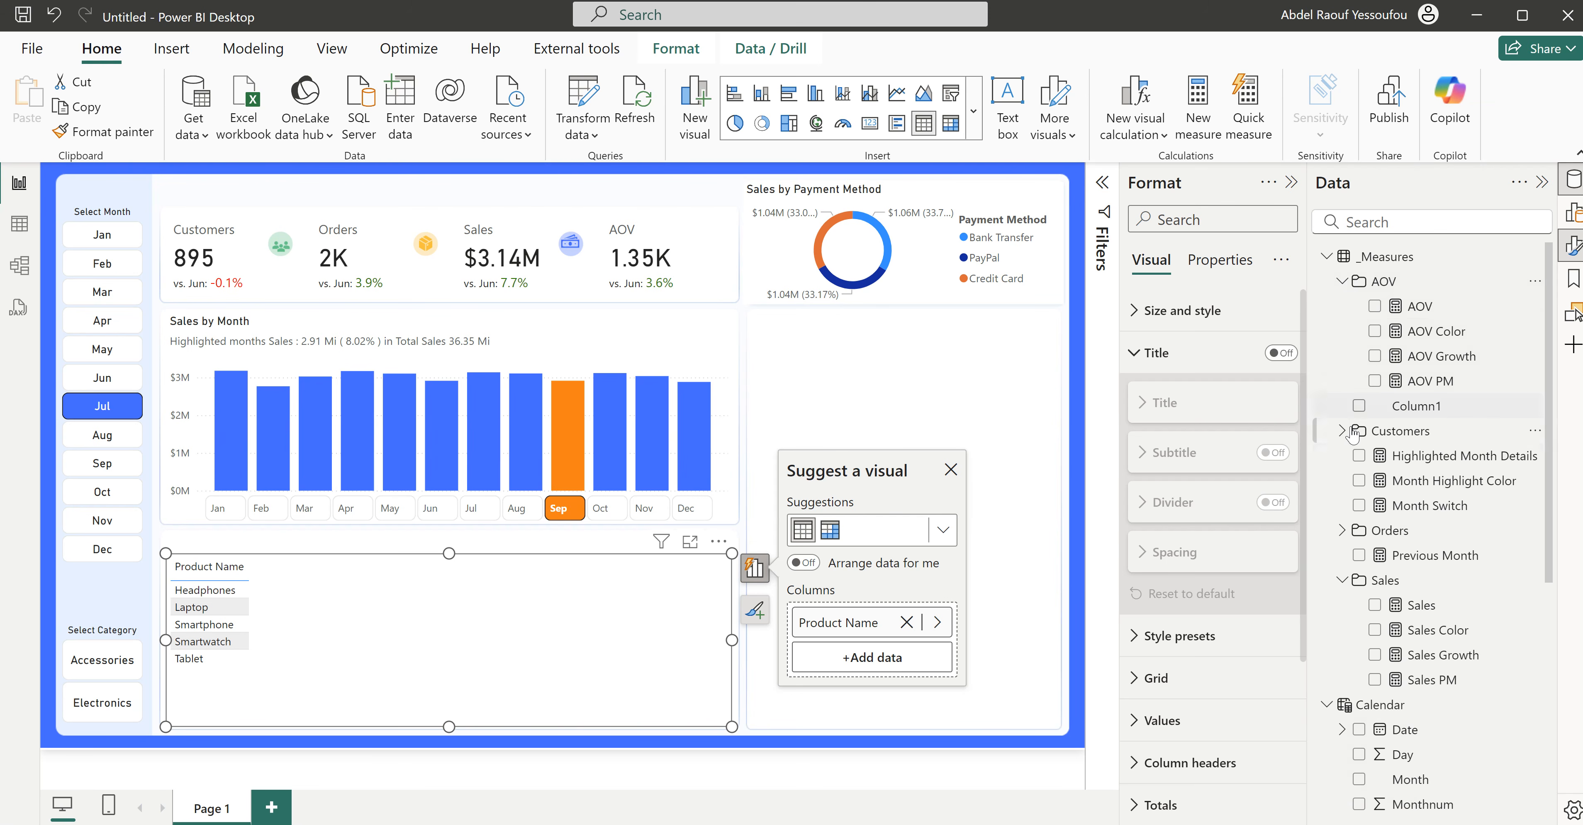
pyautogui.click(1343, 530)
pyautogui.click(1375, 555)
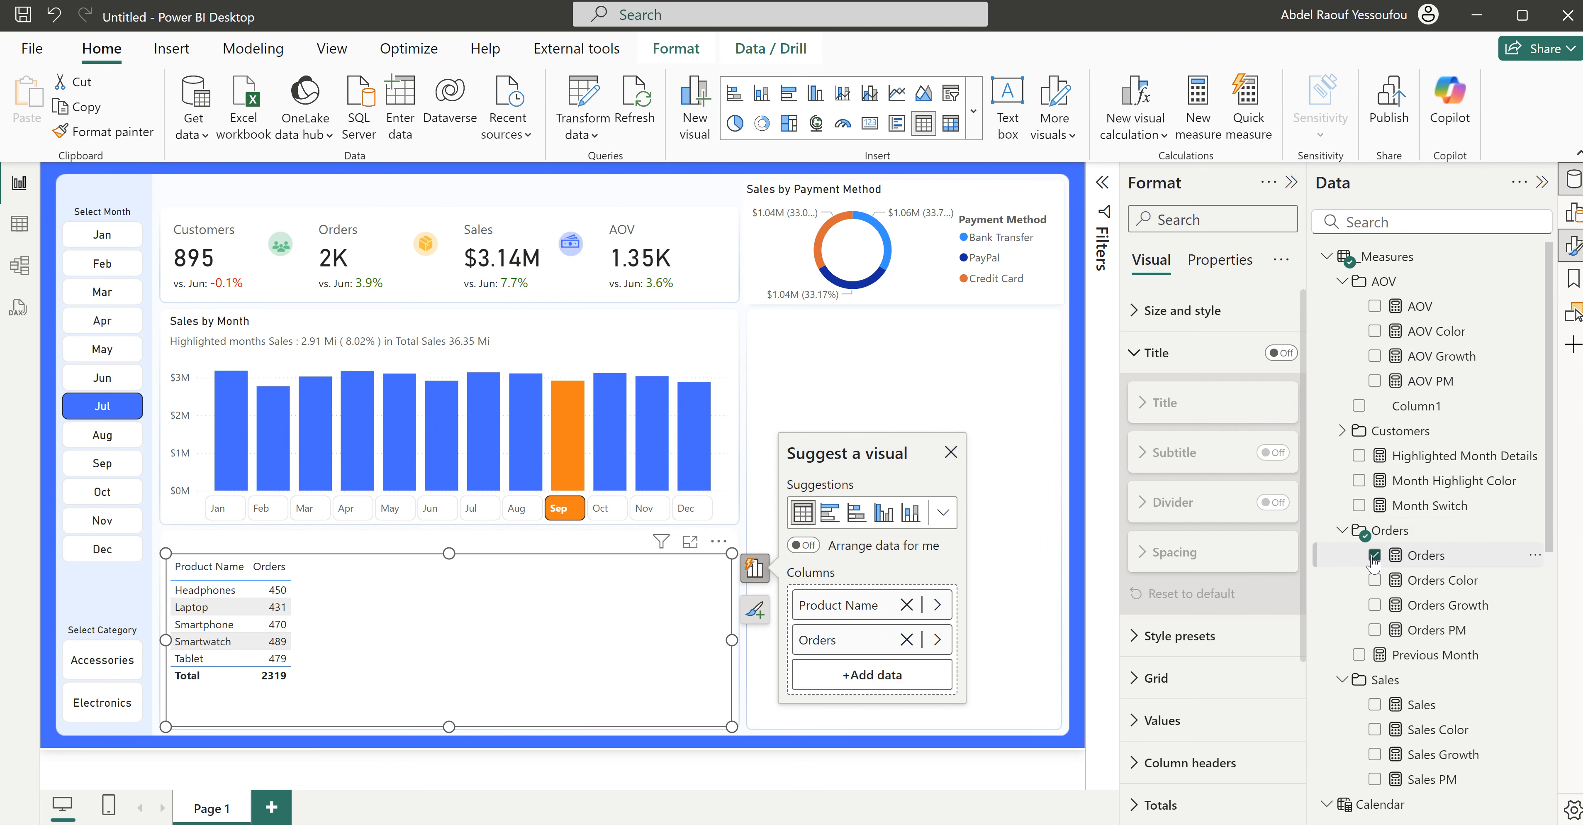
pyautogui.scroll(-3, 1375, 590)
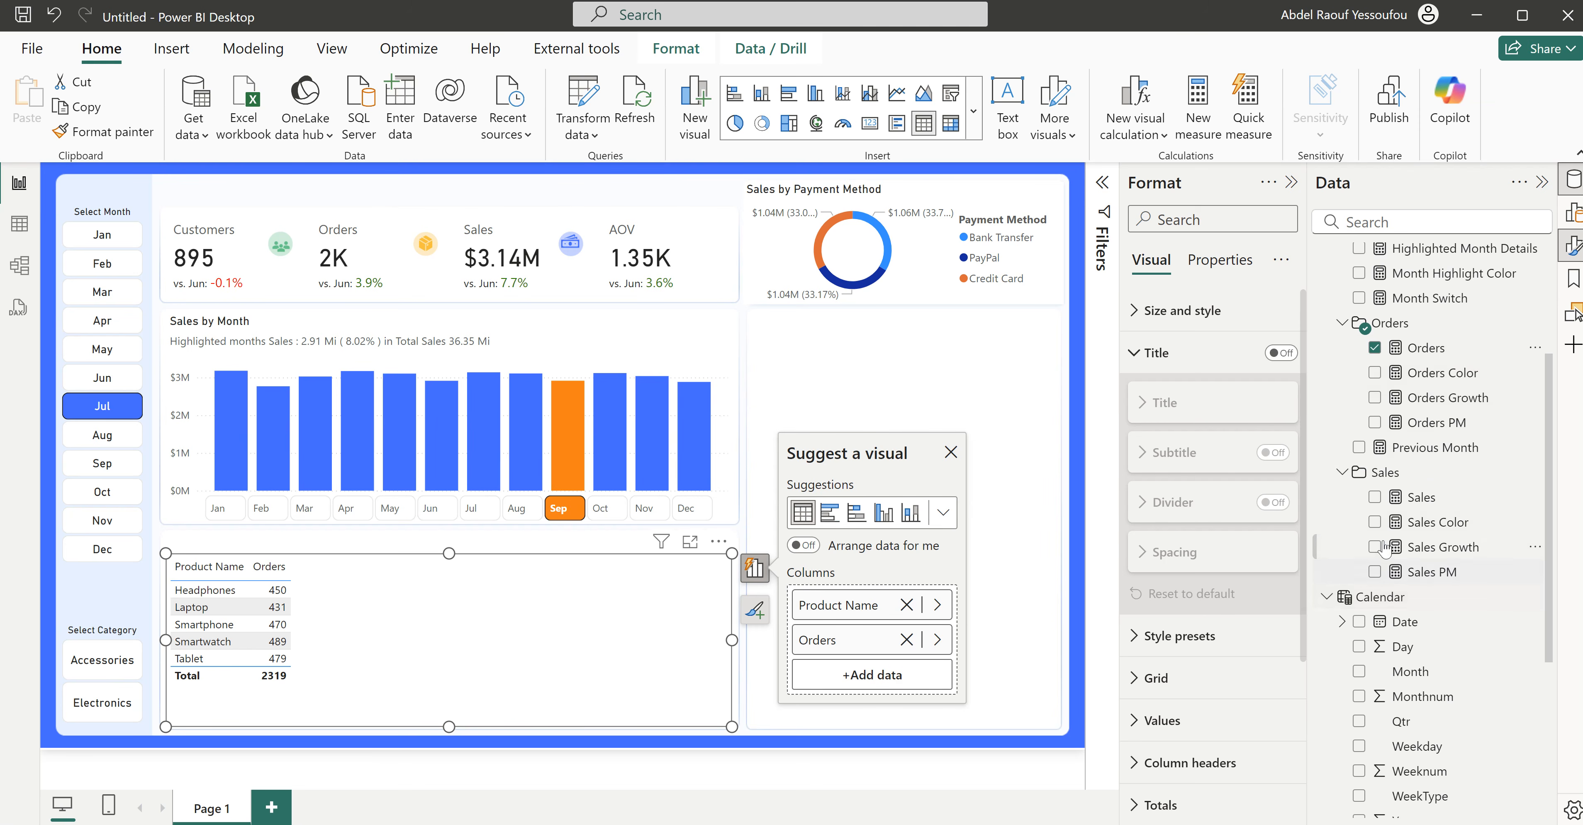
pyautogui.click(1374, 497)
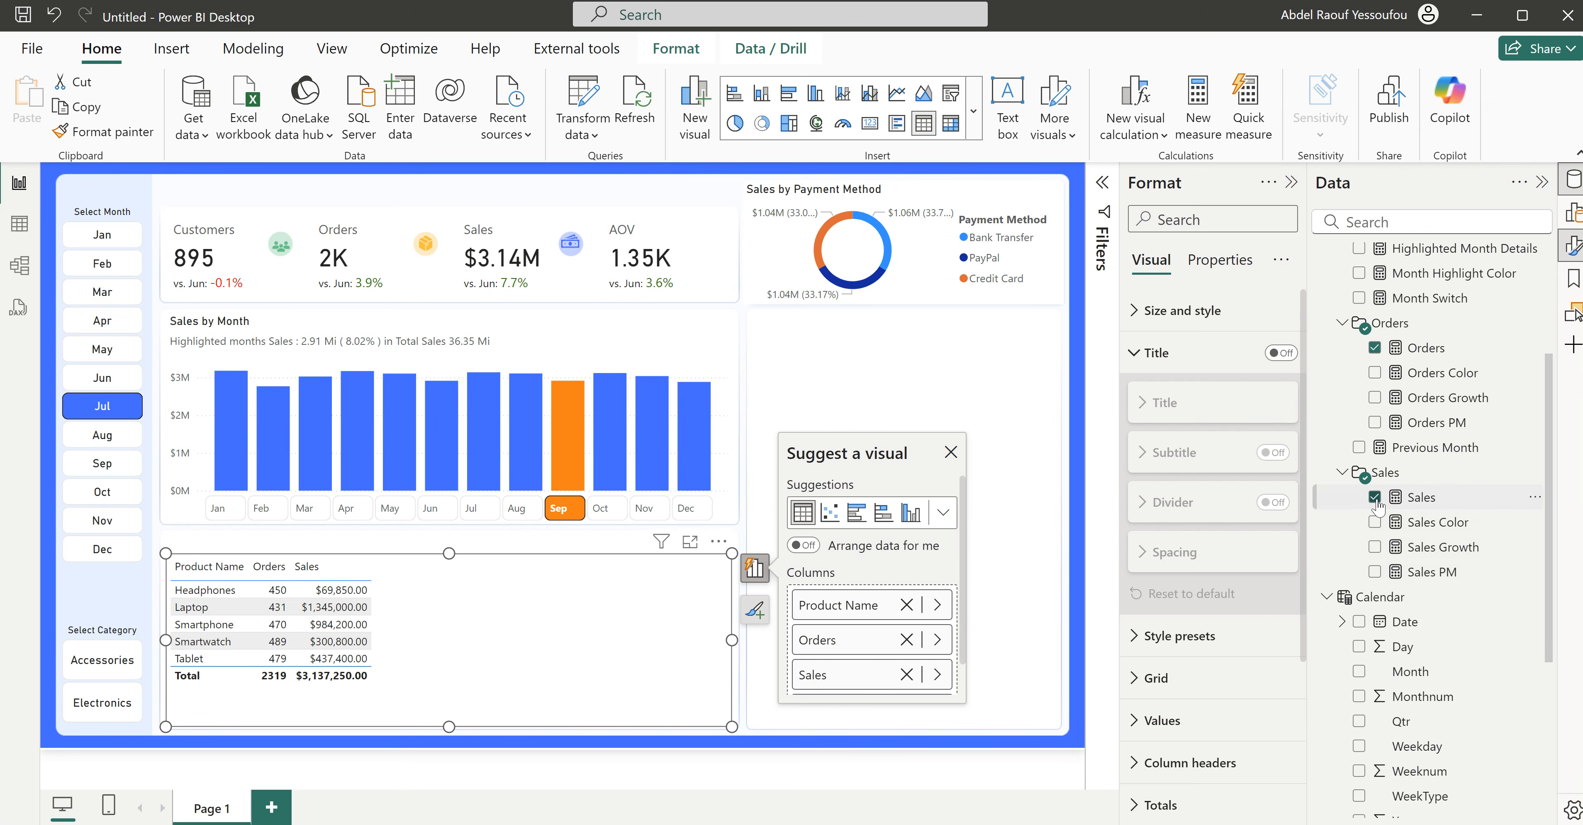
pyautogui.scroll(3, 1378, 553)
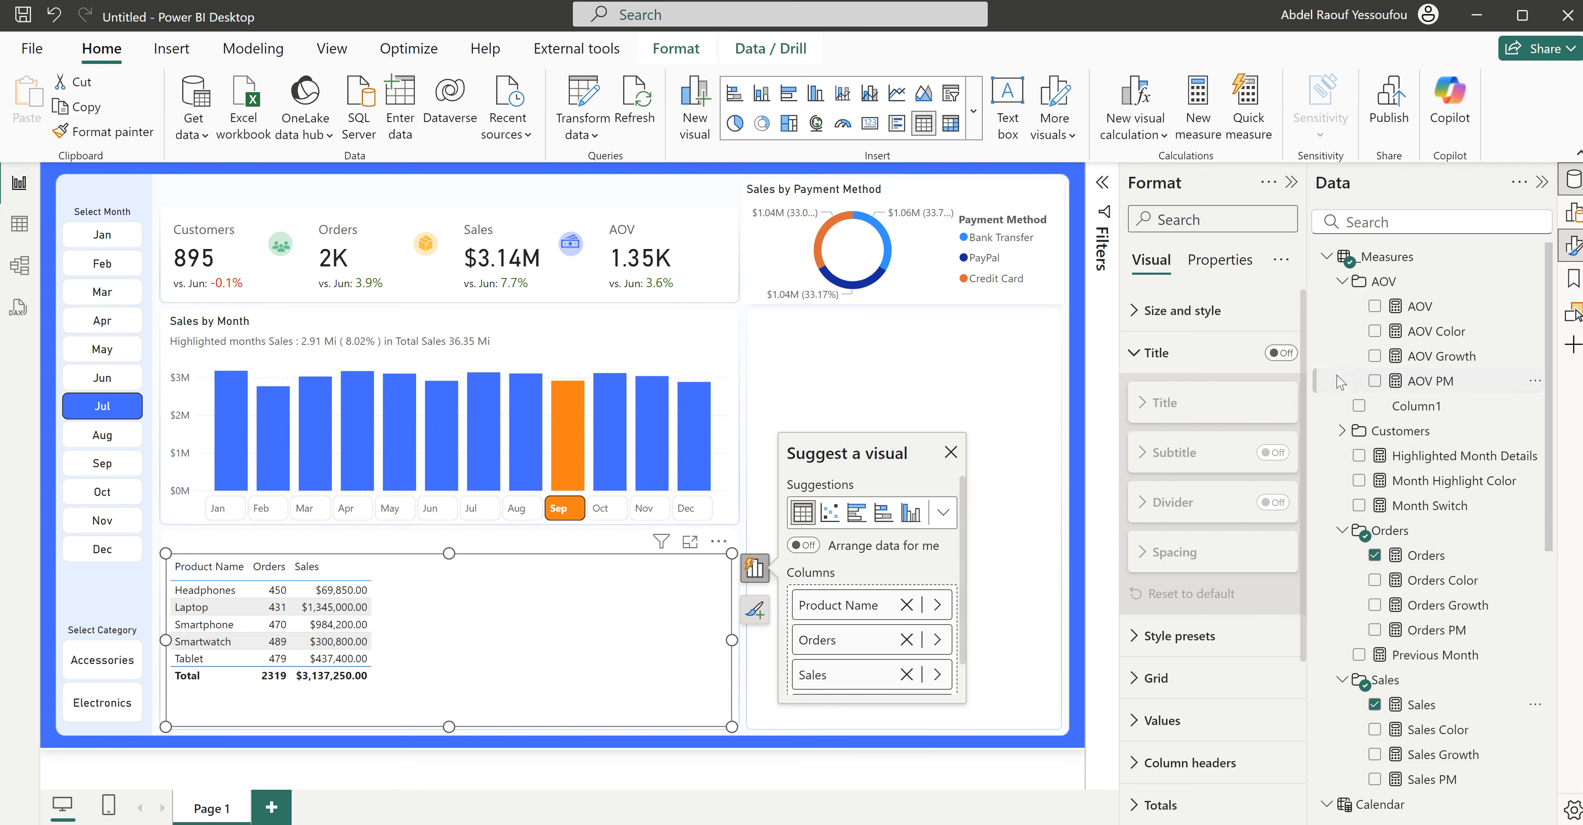
pyautogui.click(1375, 307)
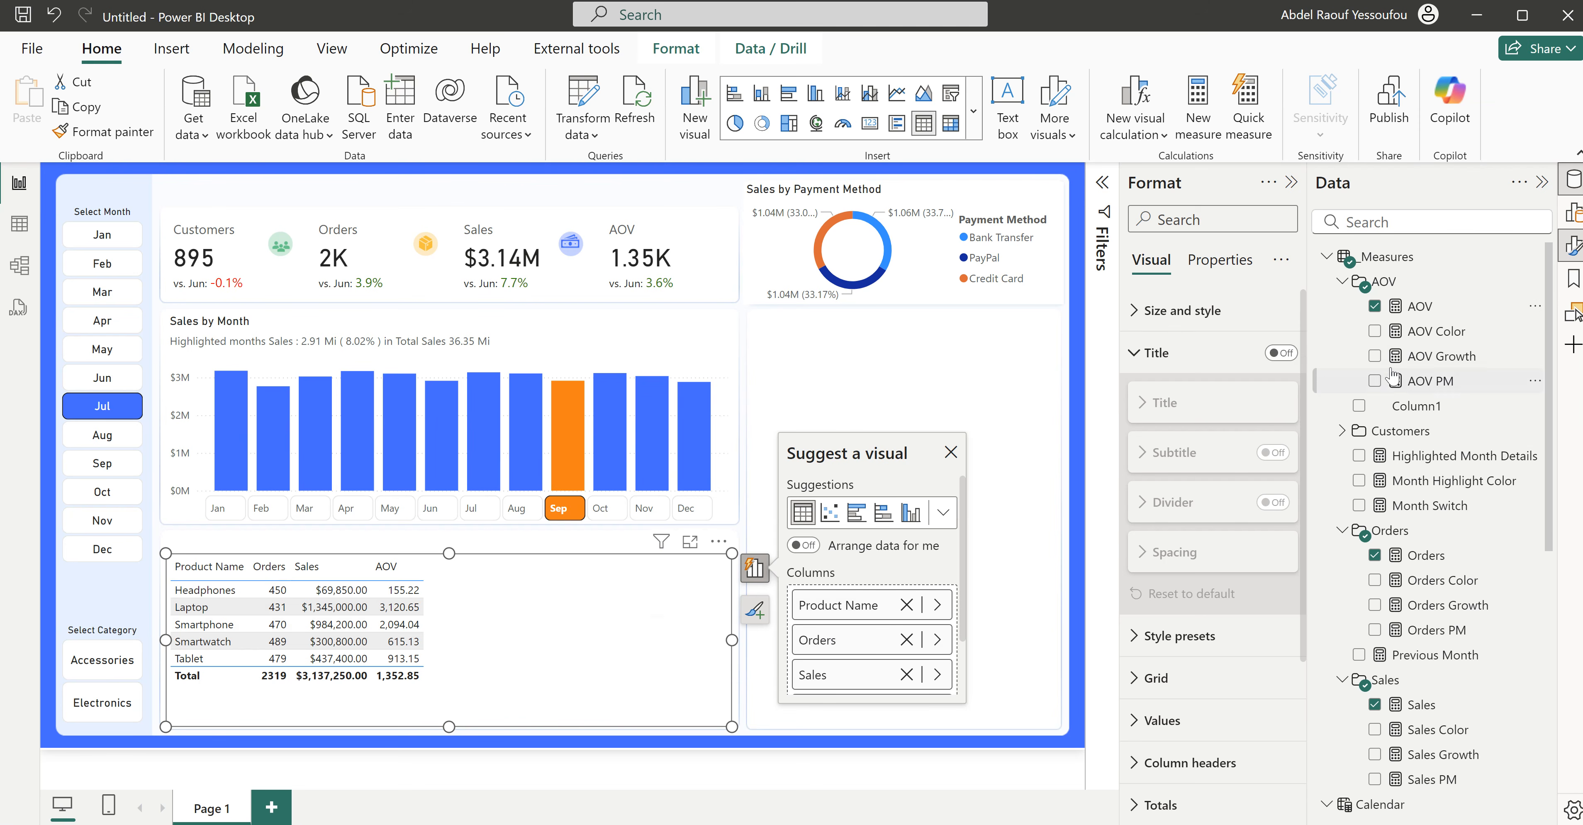
# Step: Add Orders Growth, Sales Growth and AOV Growth to the table, each directly after its corresponding Orders, Sales or AOV column
pyautogui.scroll(-3, 1401, 599)
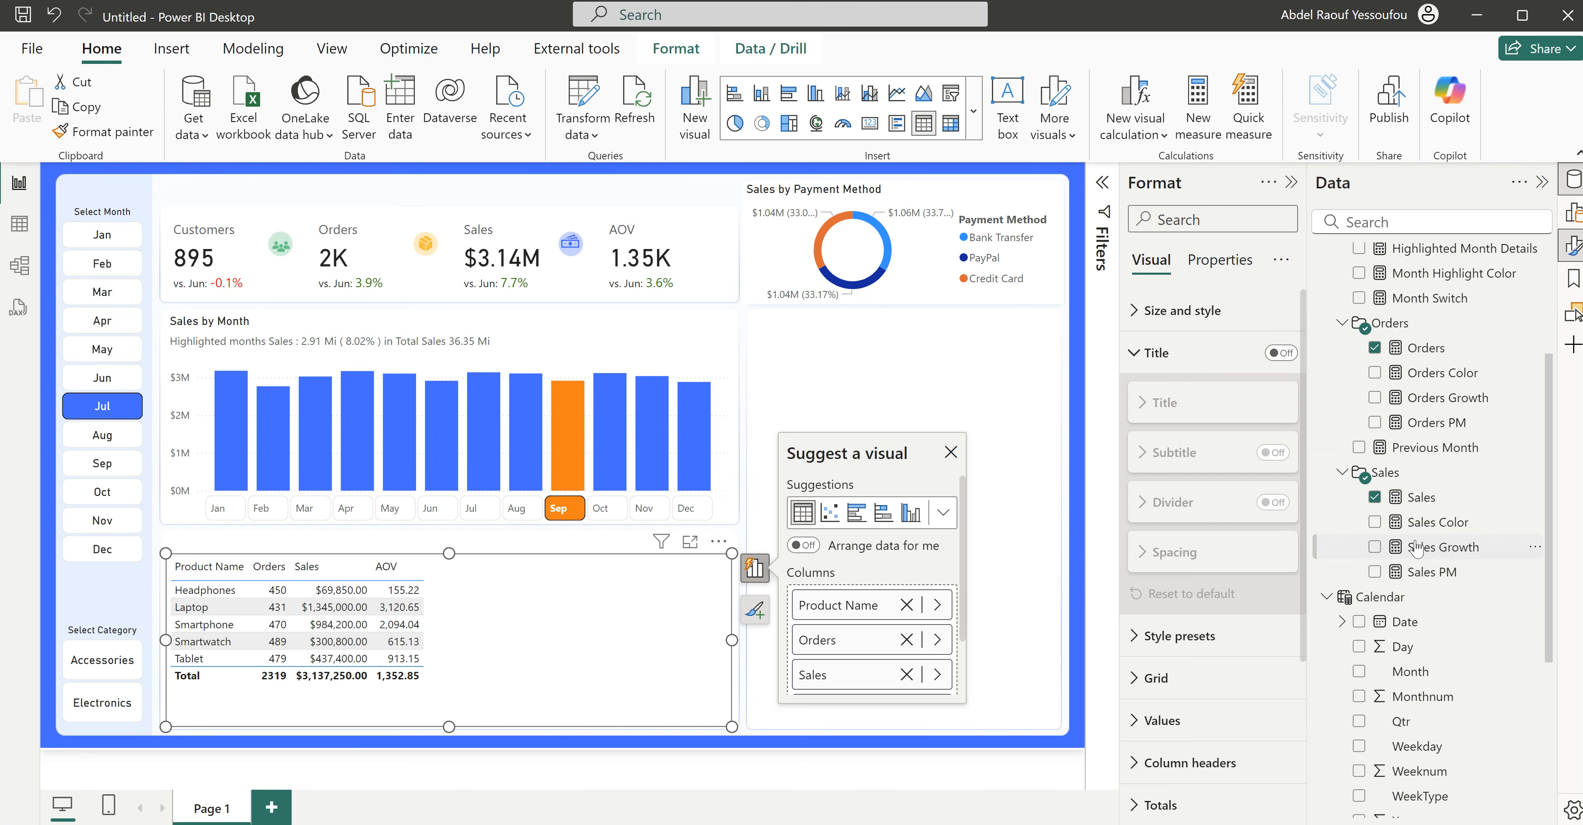
pyautogui.moveTo(1448, 400); pyautogui.dragTo(847, 664)
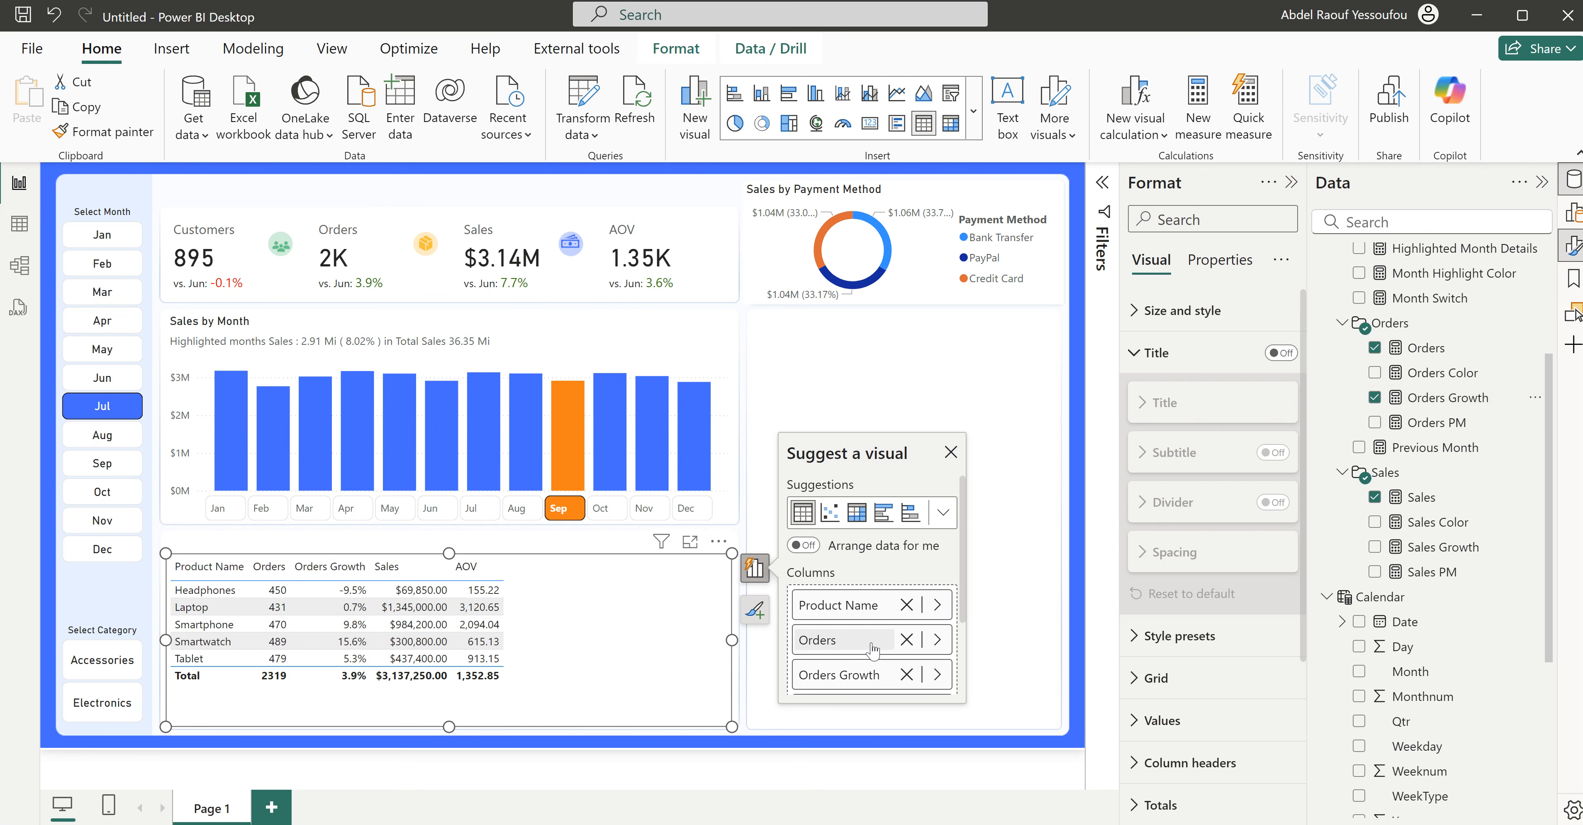
pyautogui.scroll(-2, 875, 645)
pyautogui.scroll(3, 1446, 427)
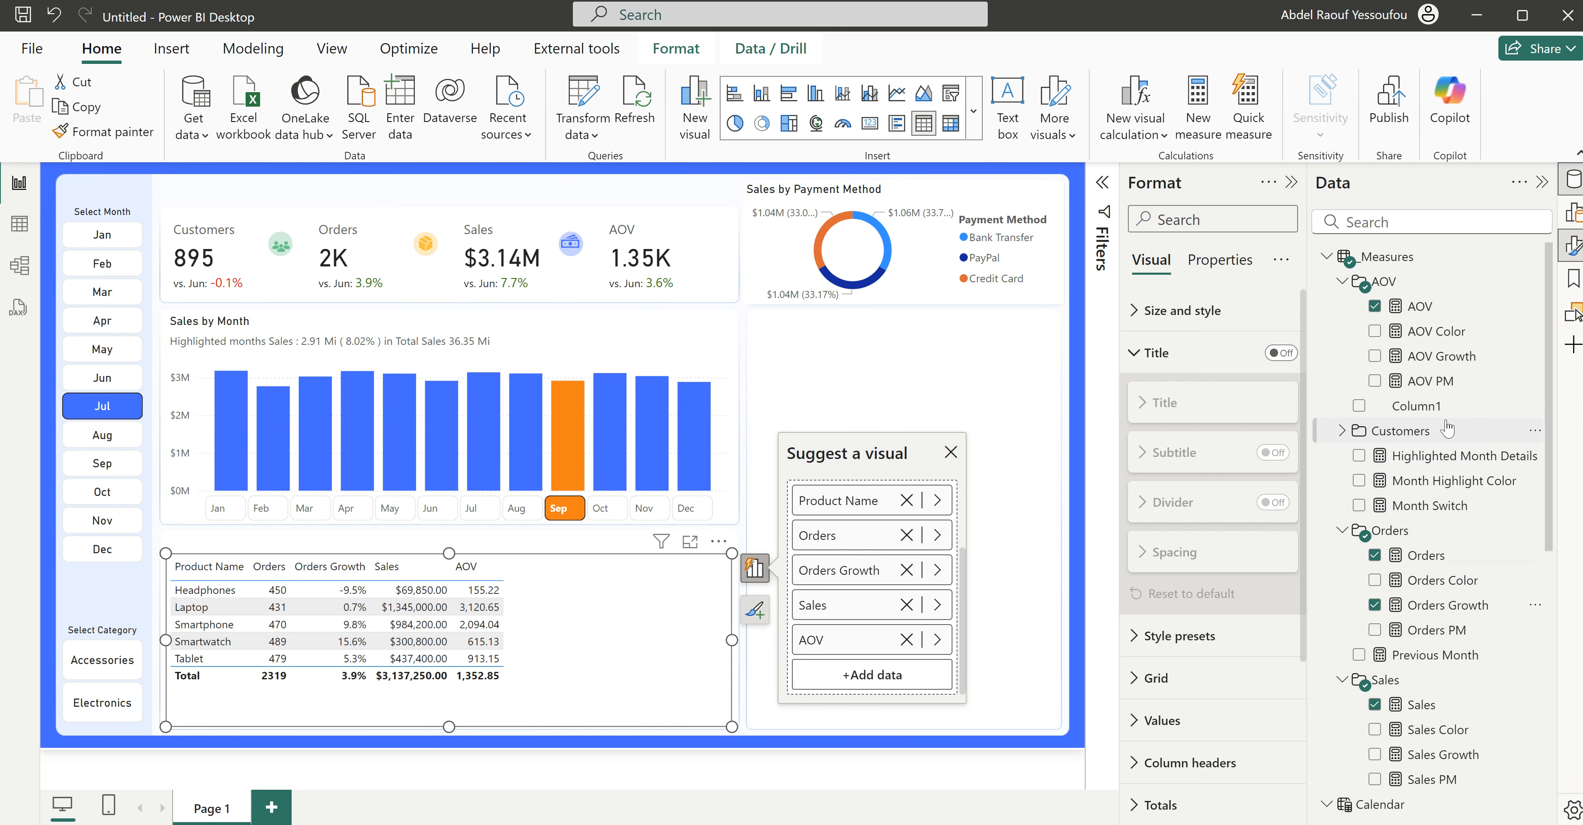
pyautogui.scroll(-5, 1448, 429)
pyautogui.moveTo(1443, 451); pyautogui.dragTo(863, 628)
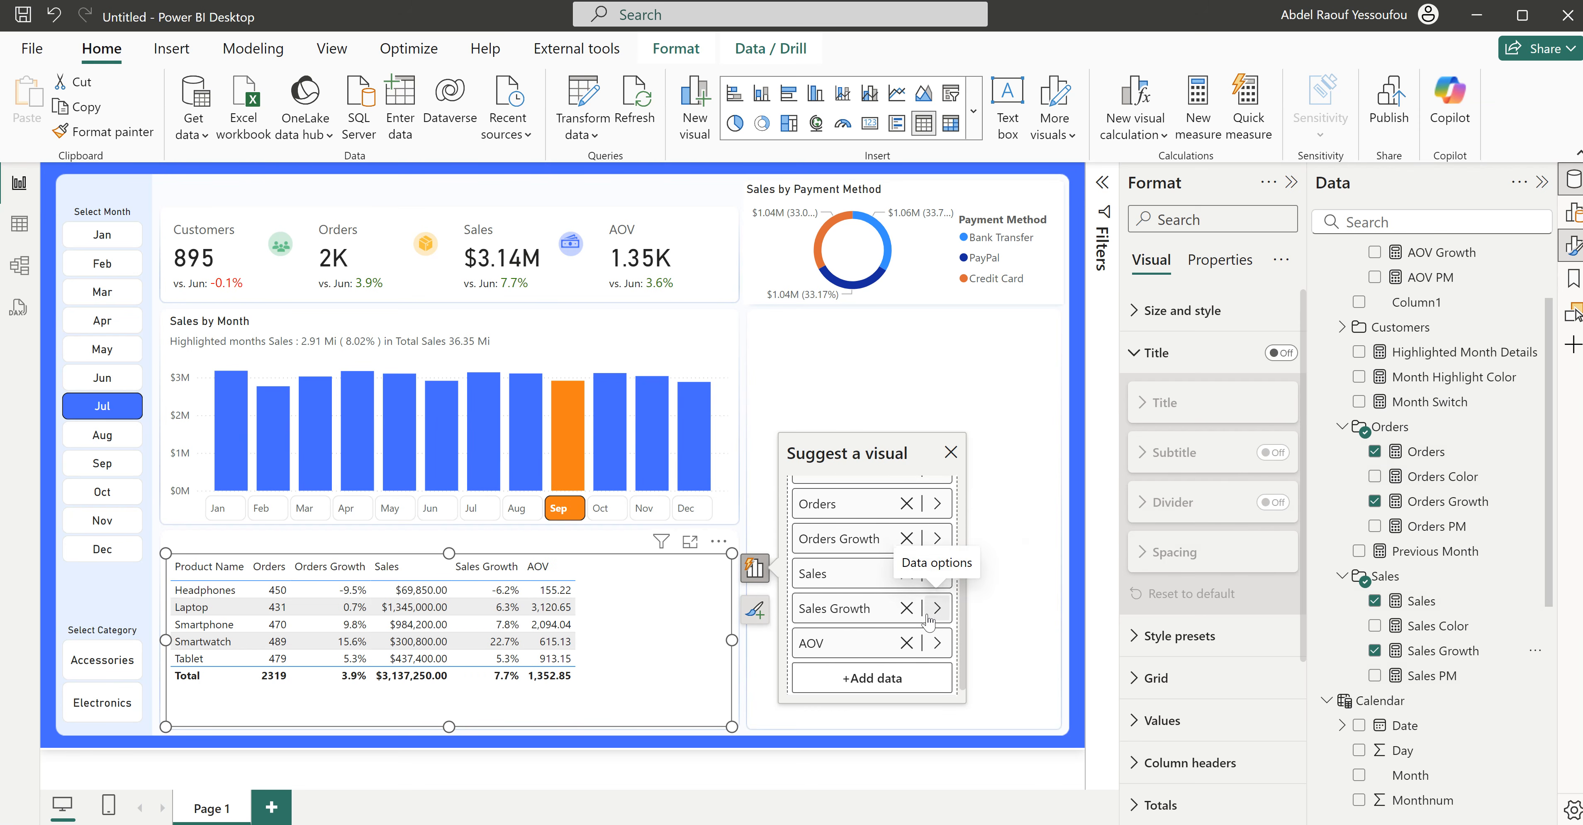
pyautogui.moveTo(1438, 263); pyautogui.dragTo(856, 670)
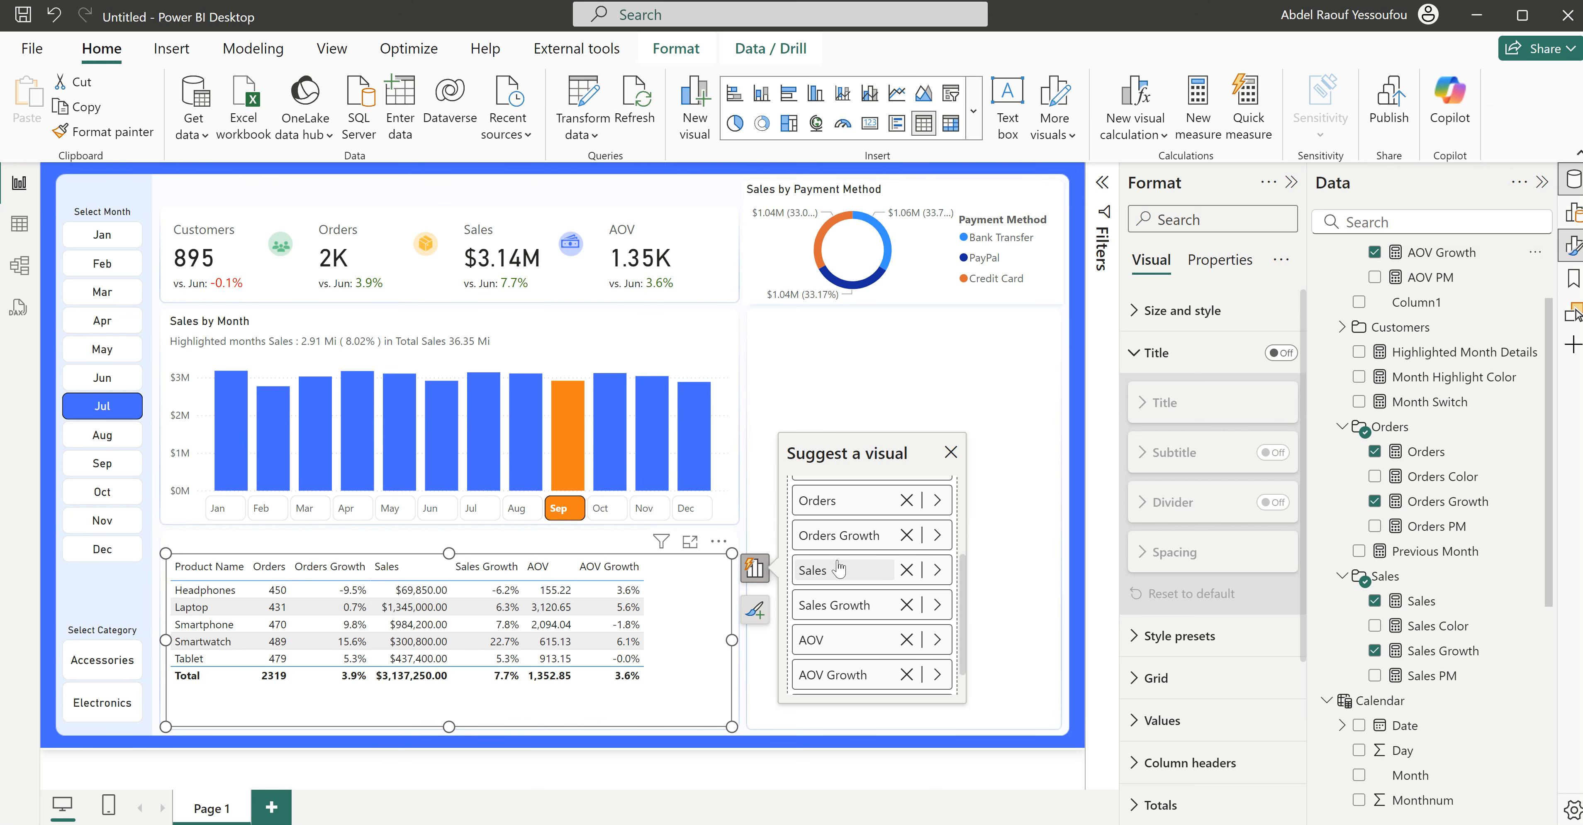
# Step: Add a Sales sparkline with the Calendar Day field on the X-axis and place it directly after the Sales column
pyautogui.scroll(3, 841, 570)
pyautogui.scroll(-3, 841, 590)
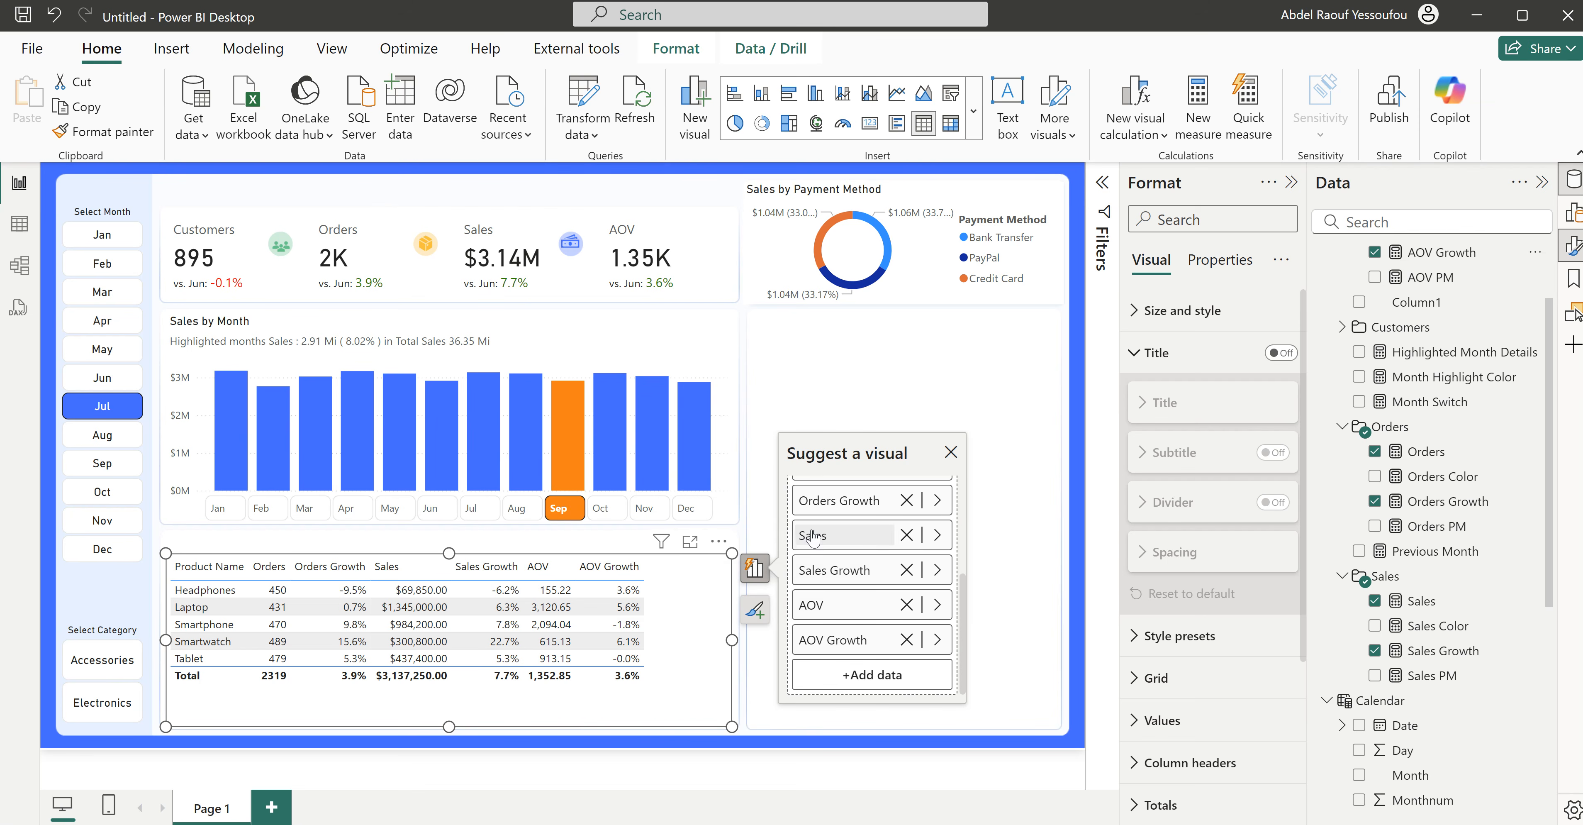
pyautogui.rightClick(814, 538)
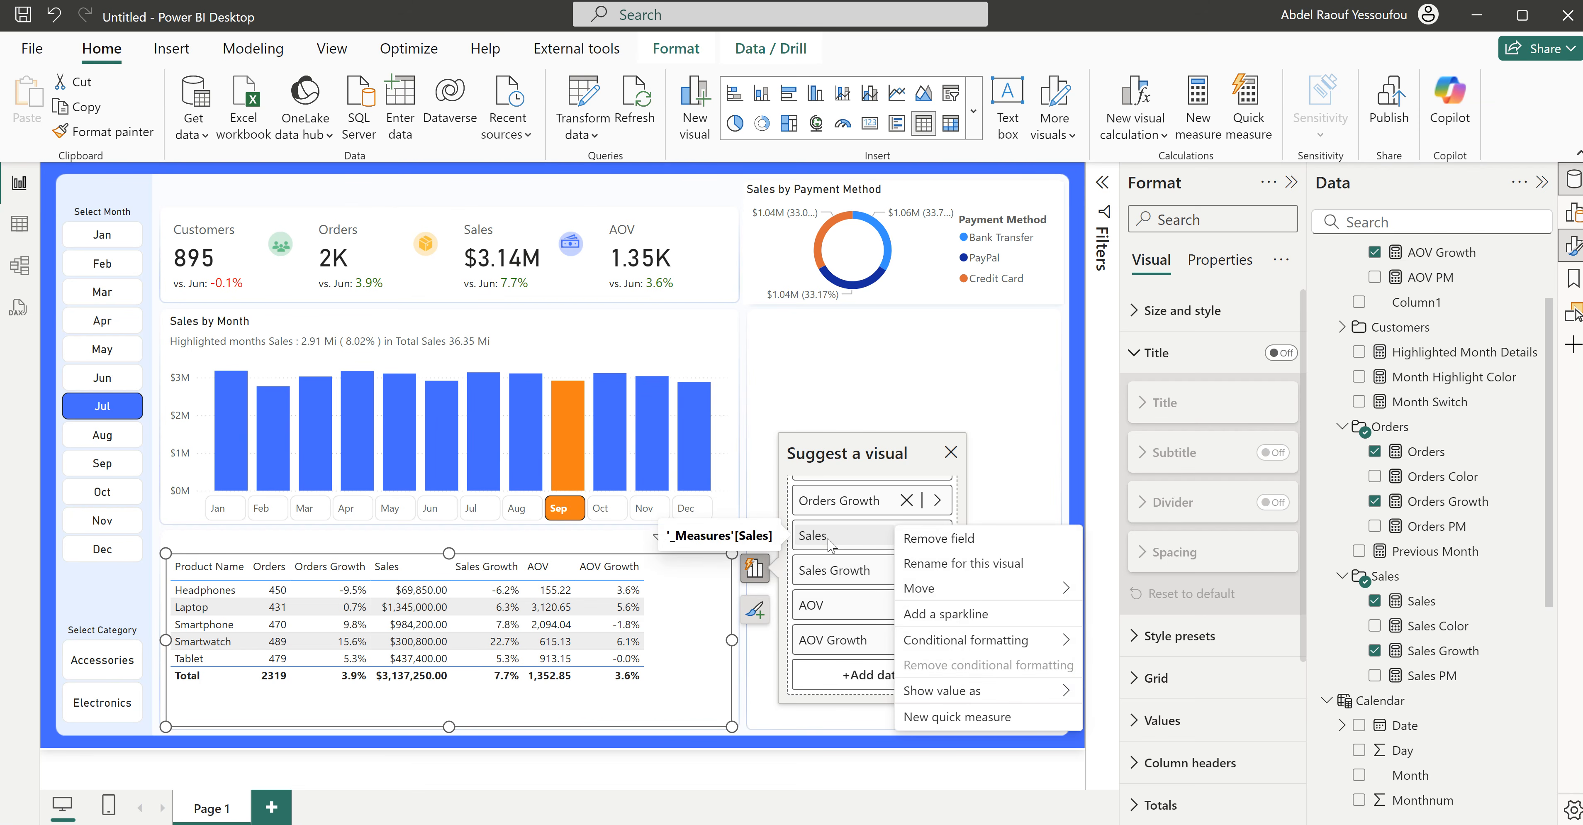
pyautogui.click(946, 615)
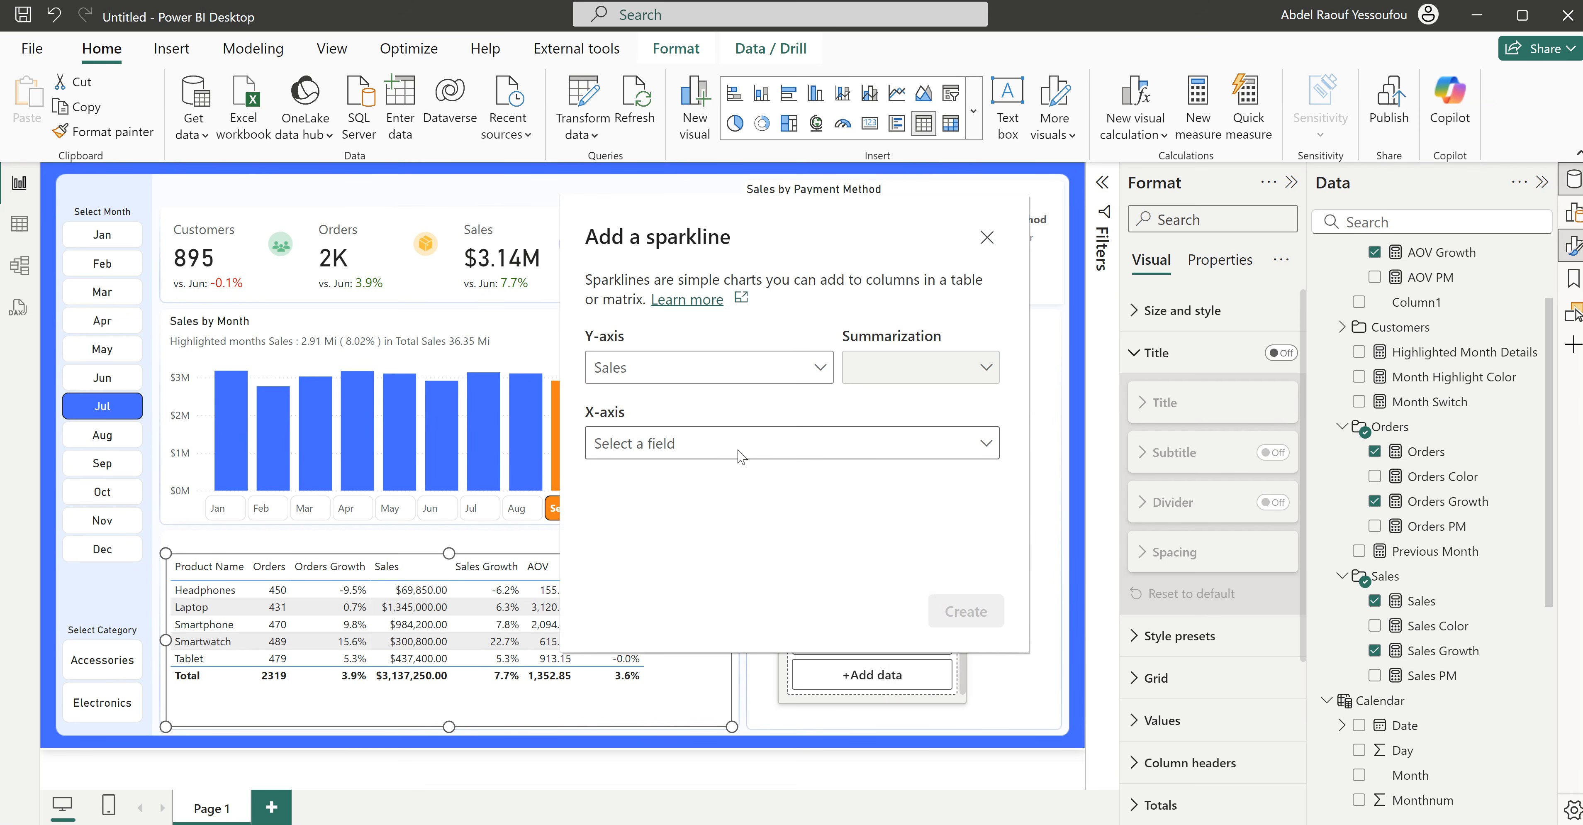
pyautogui.click(739, 457)
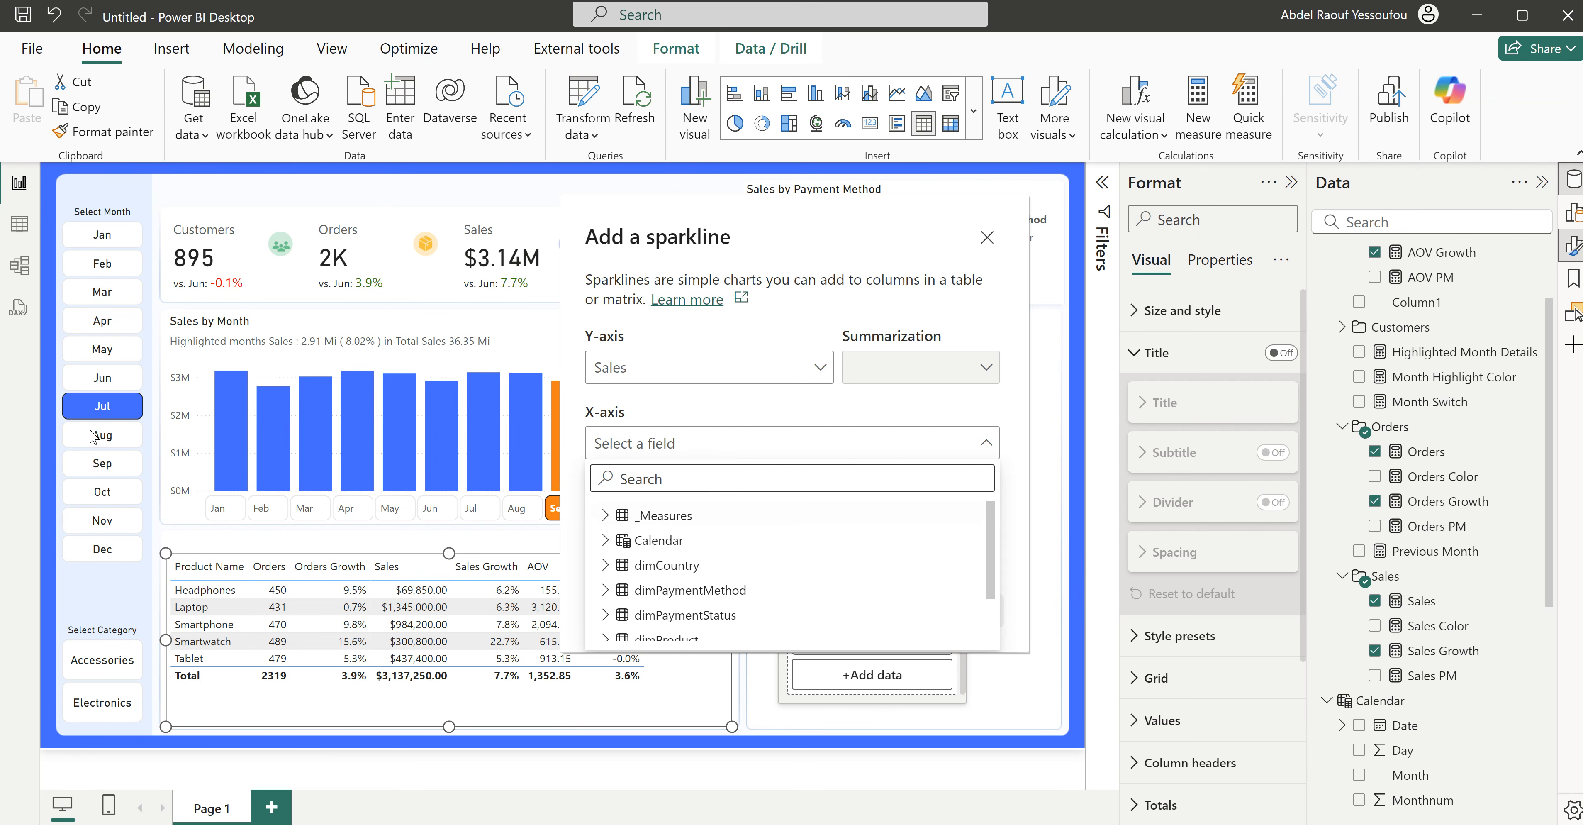
pyautogui.click(658, 540)
pyautogui.scroll(-1, 700, 574)
pyautogui.scroll(-1, 700, 575)
pyautogui.scroll(3, 676, 590)
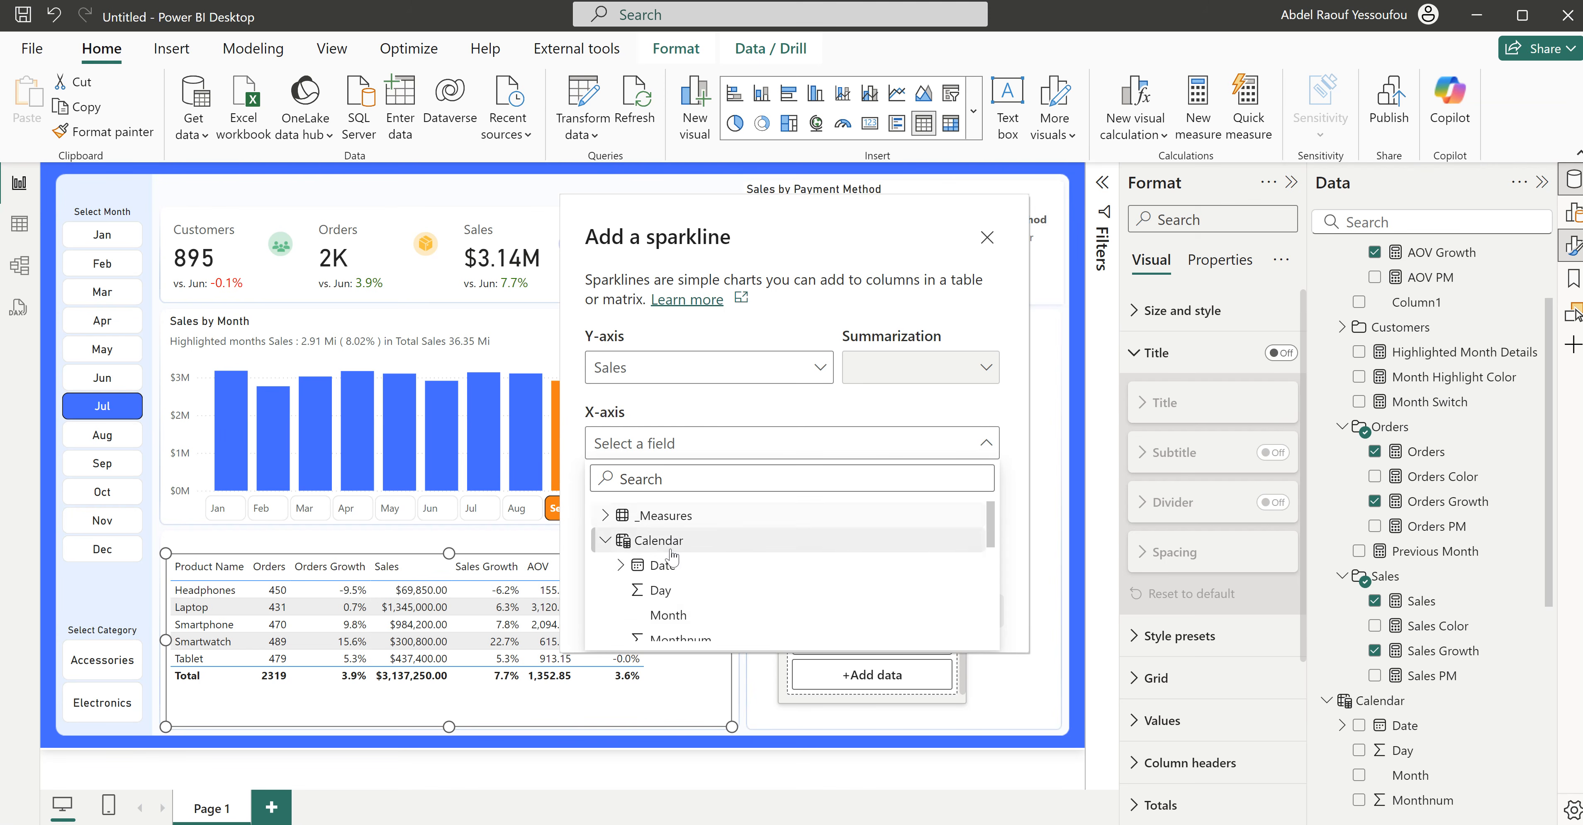
pyautogui.click(662, 591)
pyautogui.click(981, 619)
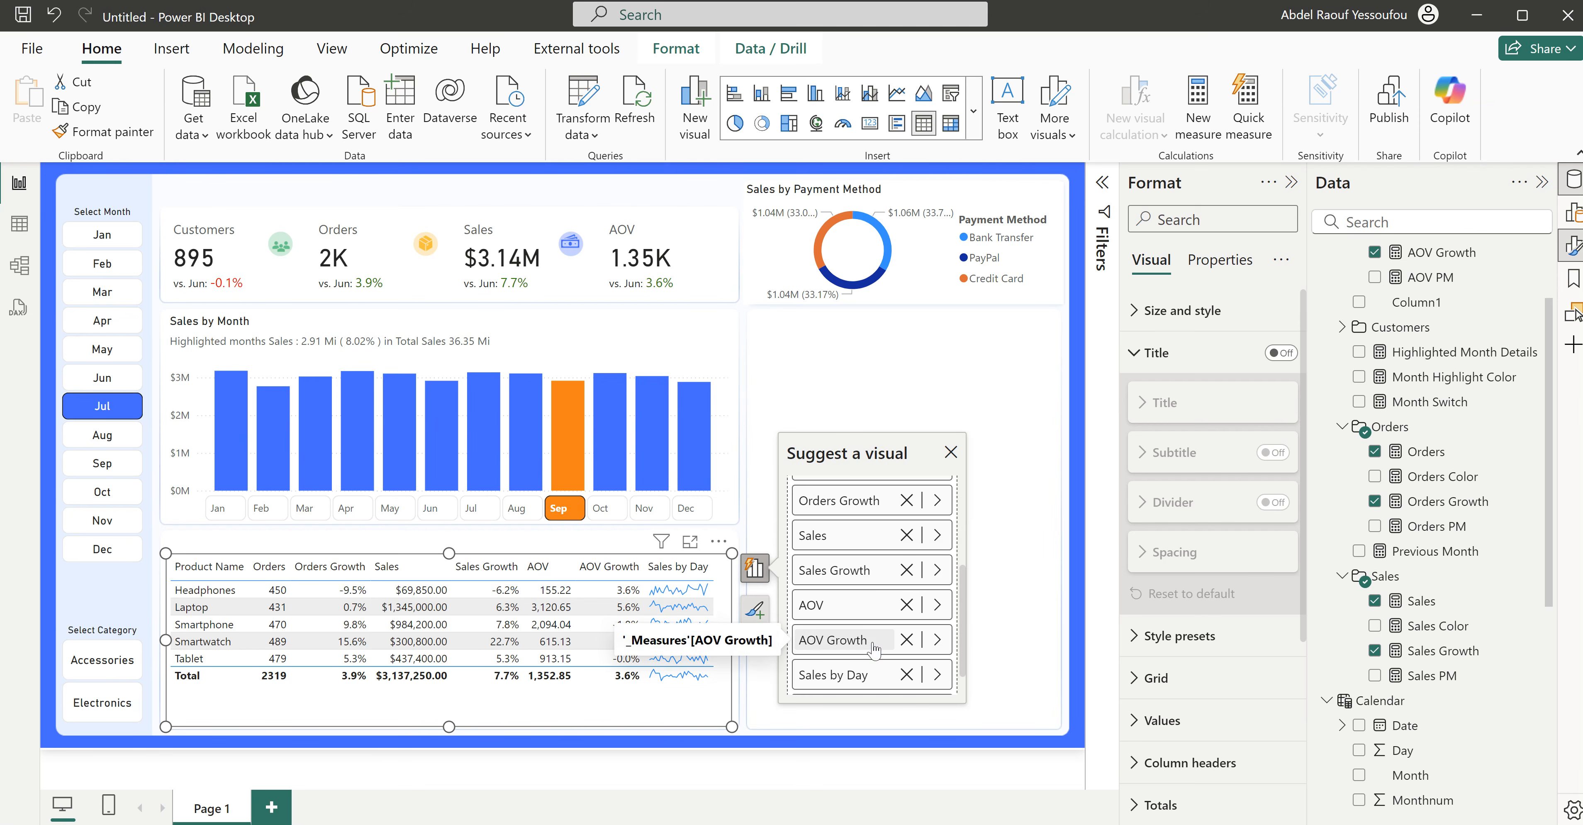
pyautogui.moveTo(839, 681); pyautogui.dragTo(847, 572)
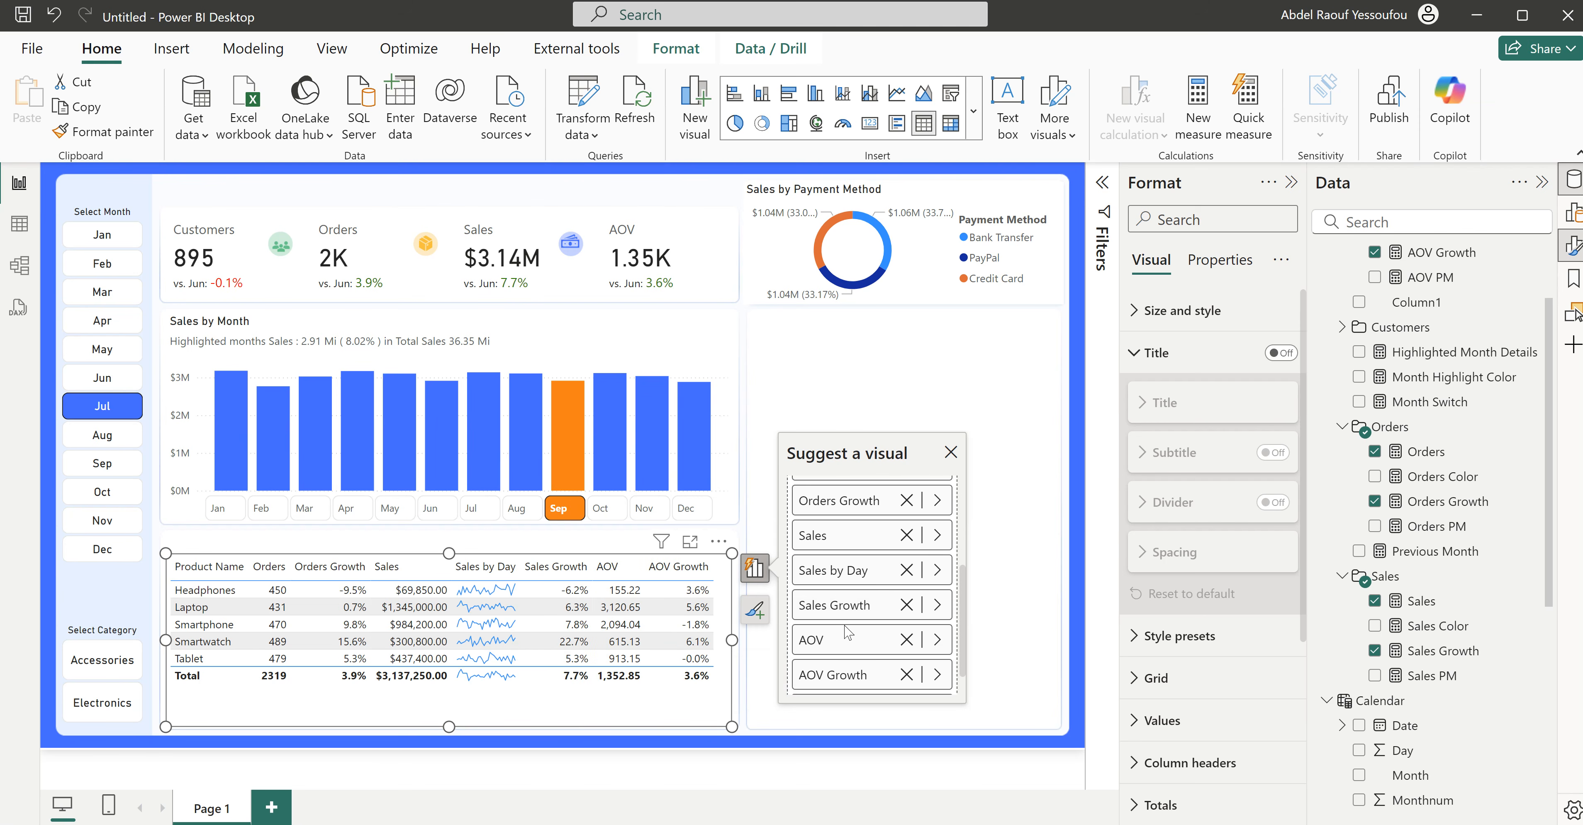
# Step: Add an Orders sparkline with the Calendar Day field on the X-axis and place it directly after the Orders column
pyautogui.scroll(-1, 850, 633)
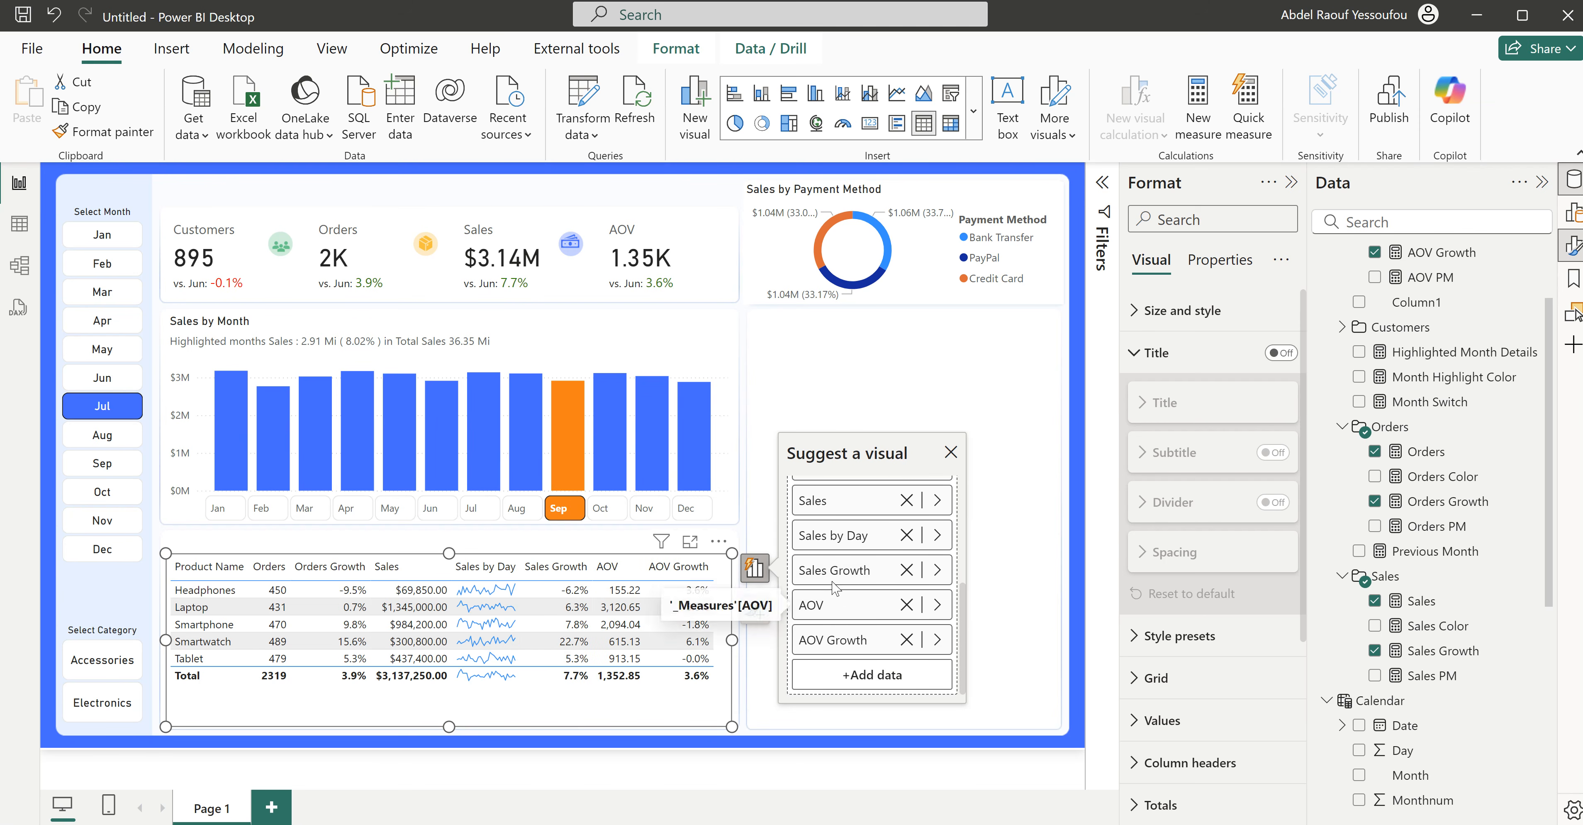
pyautogui.scroll(3, 854, 557)
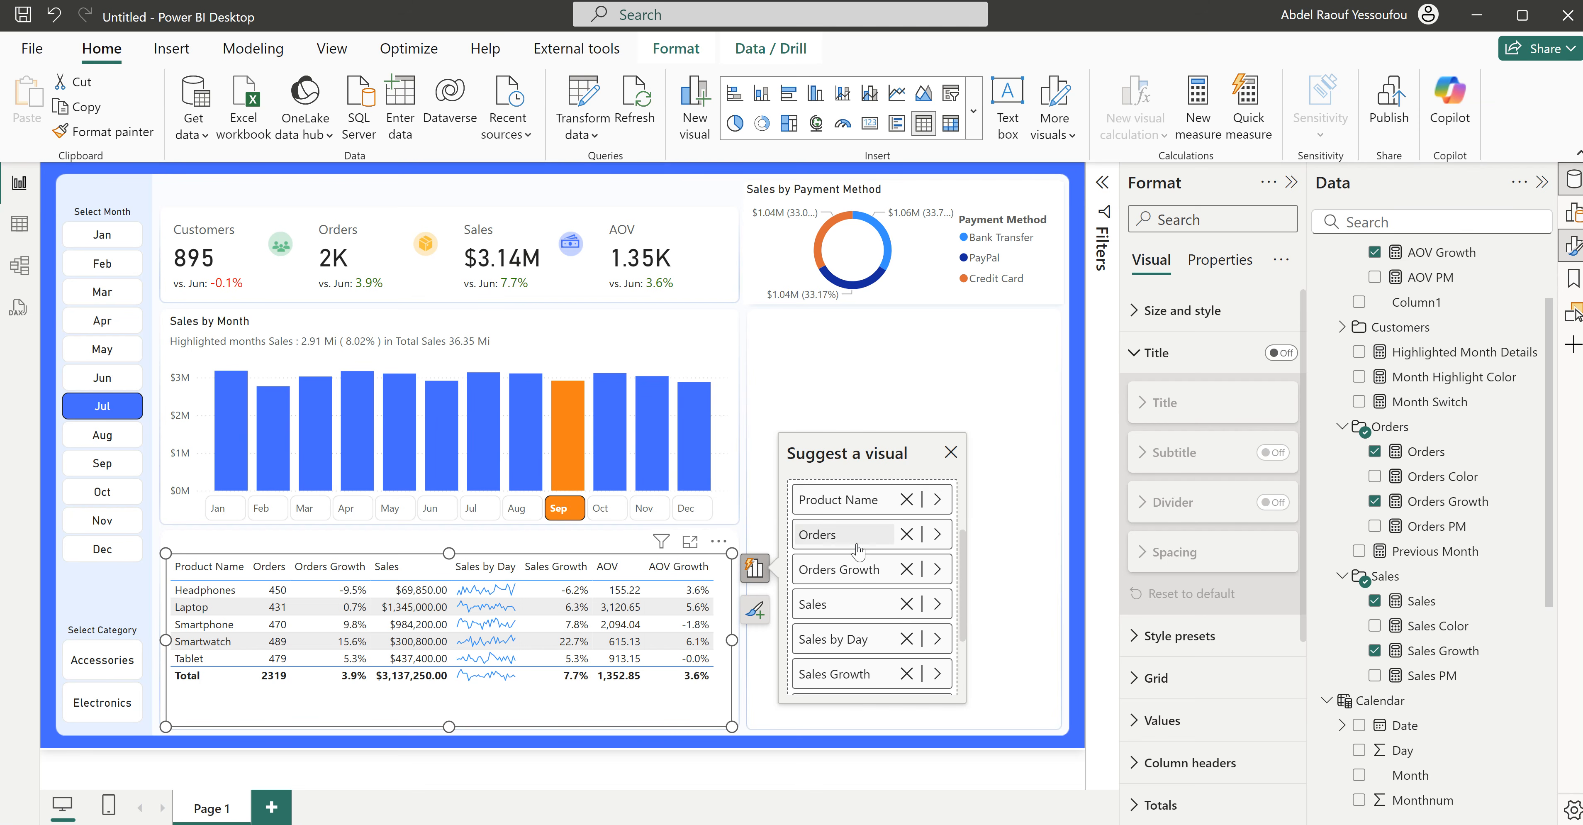
pyautogui.rightClick(826, 539)
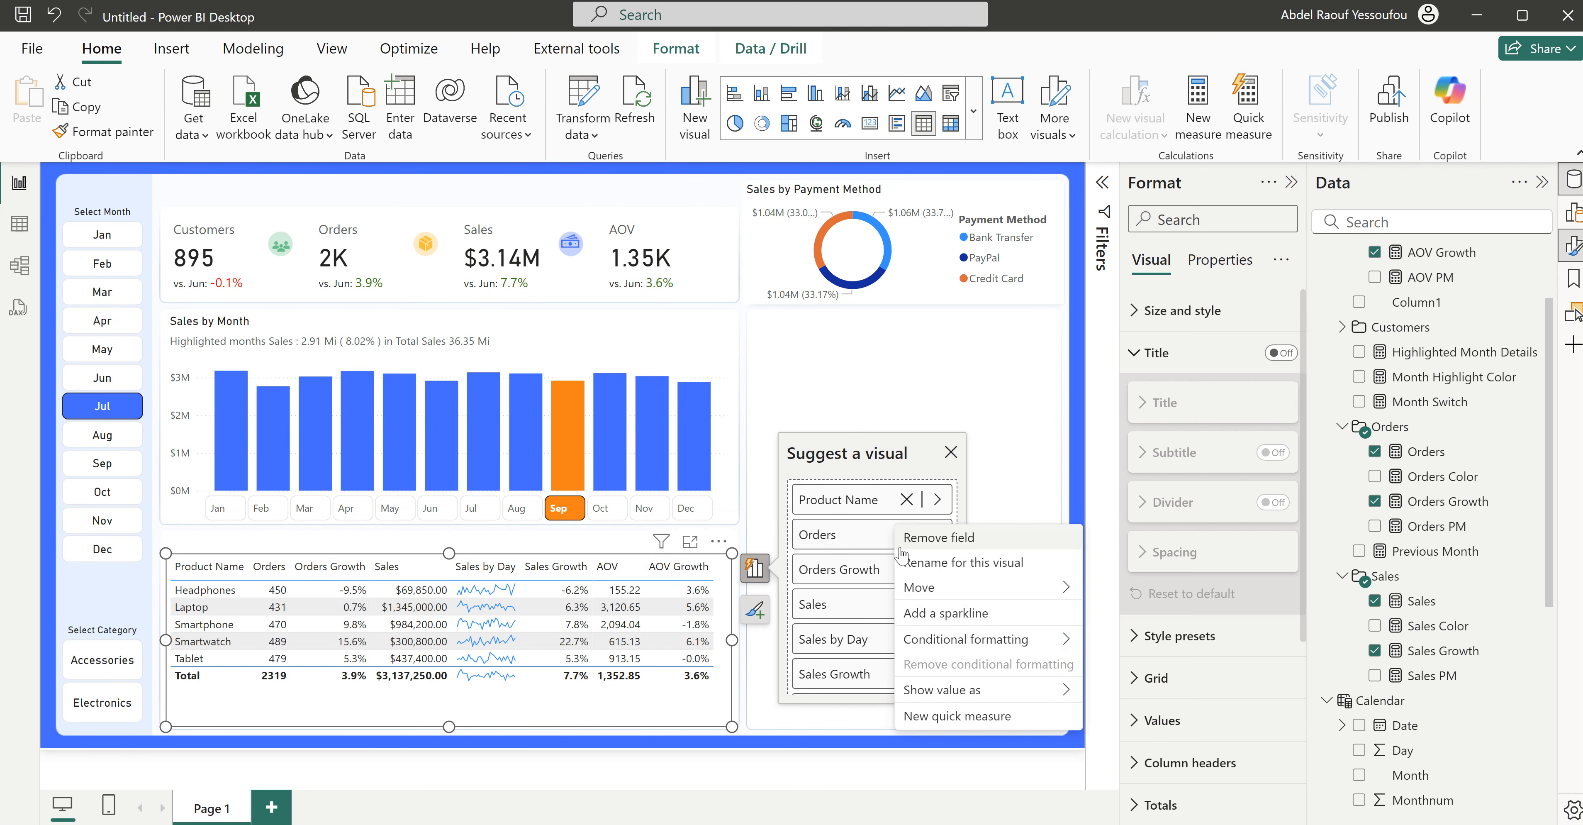
pyautogui.click(937, 615)
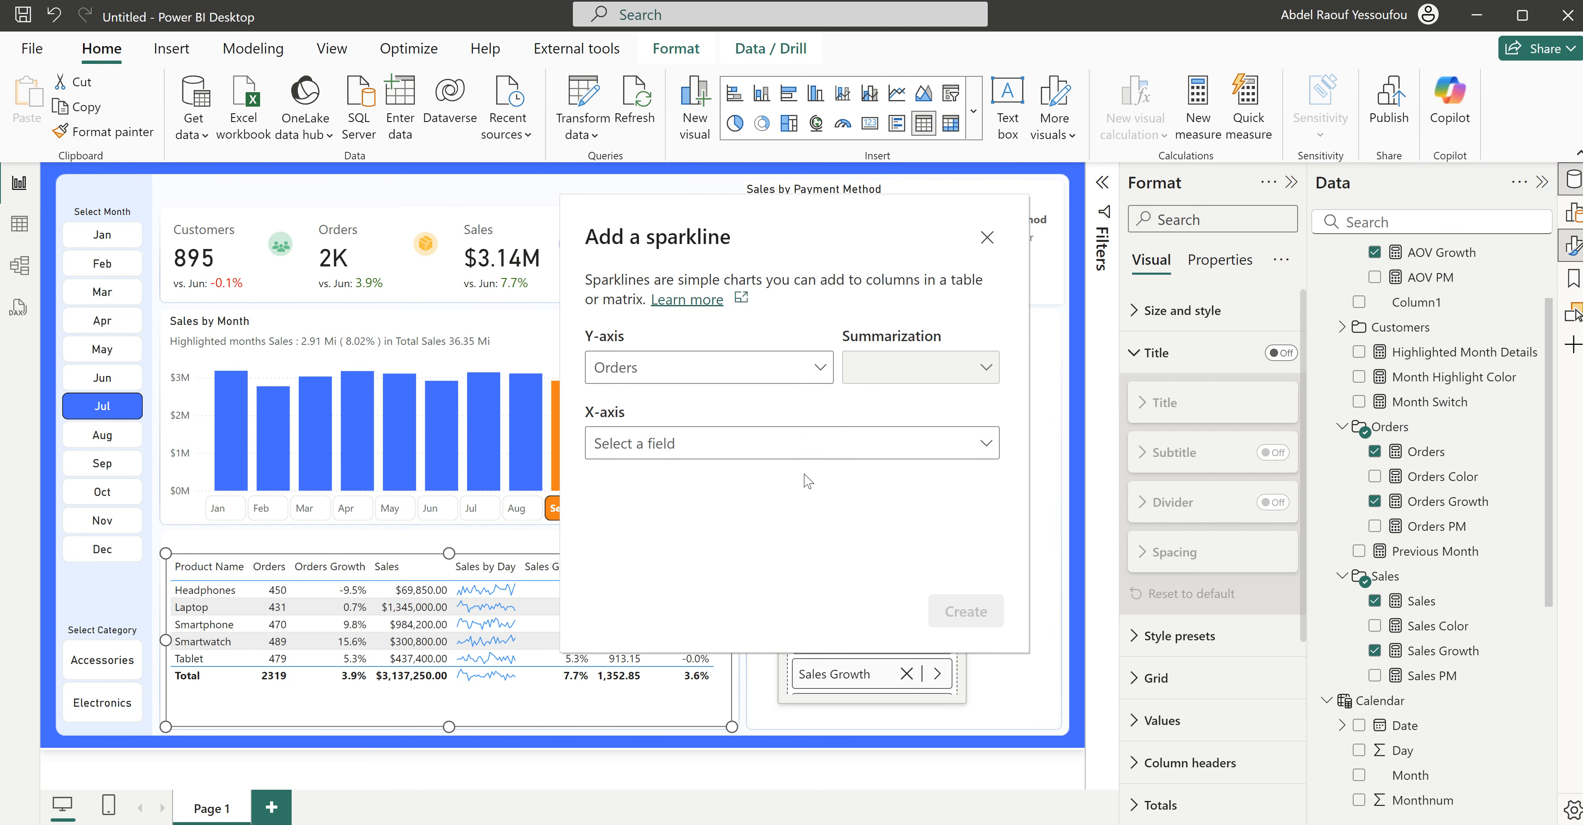
pyautogui.click(710, 445)
pyautogui.write('day')
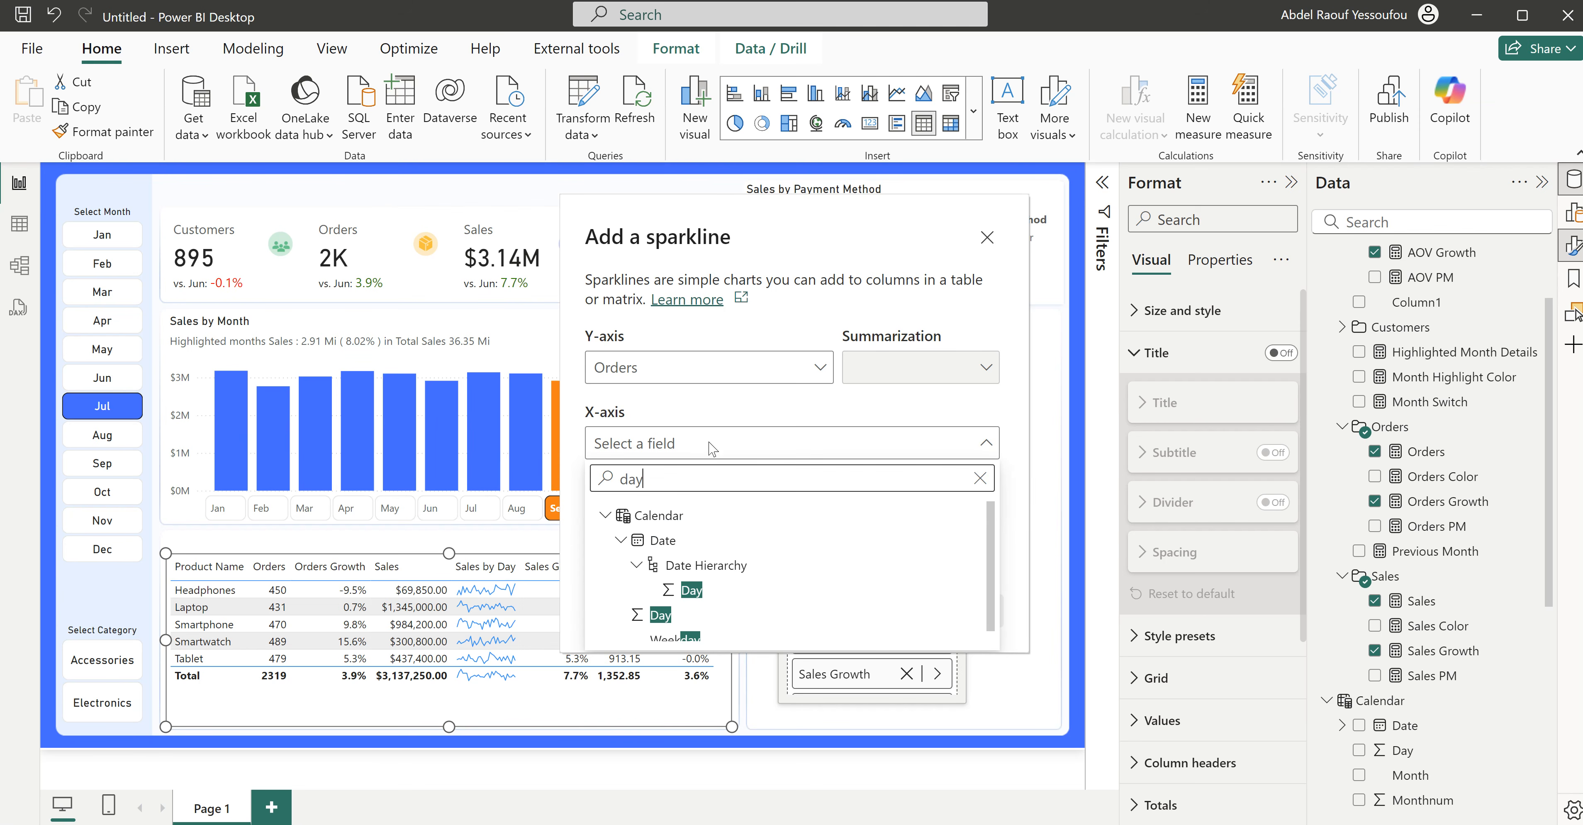
pyautogui.click(652, 622)
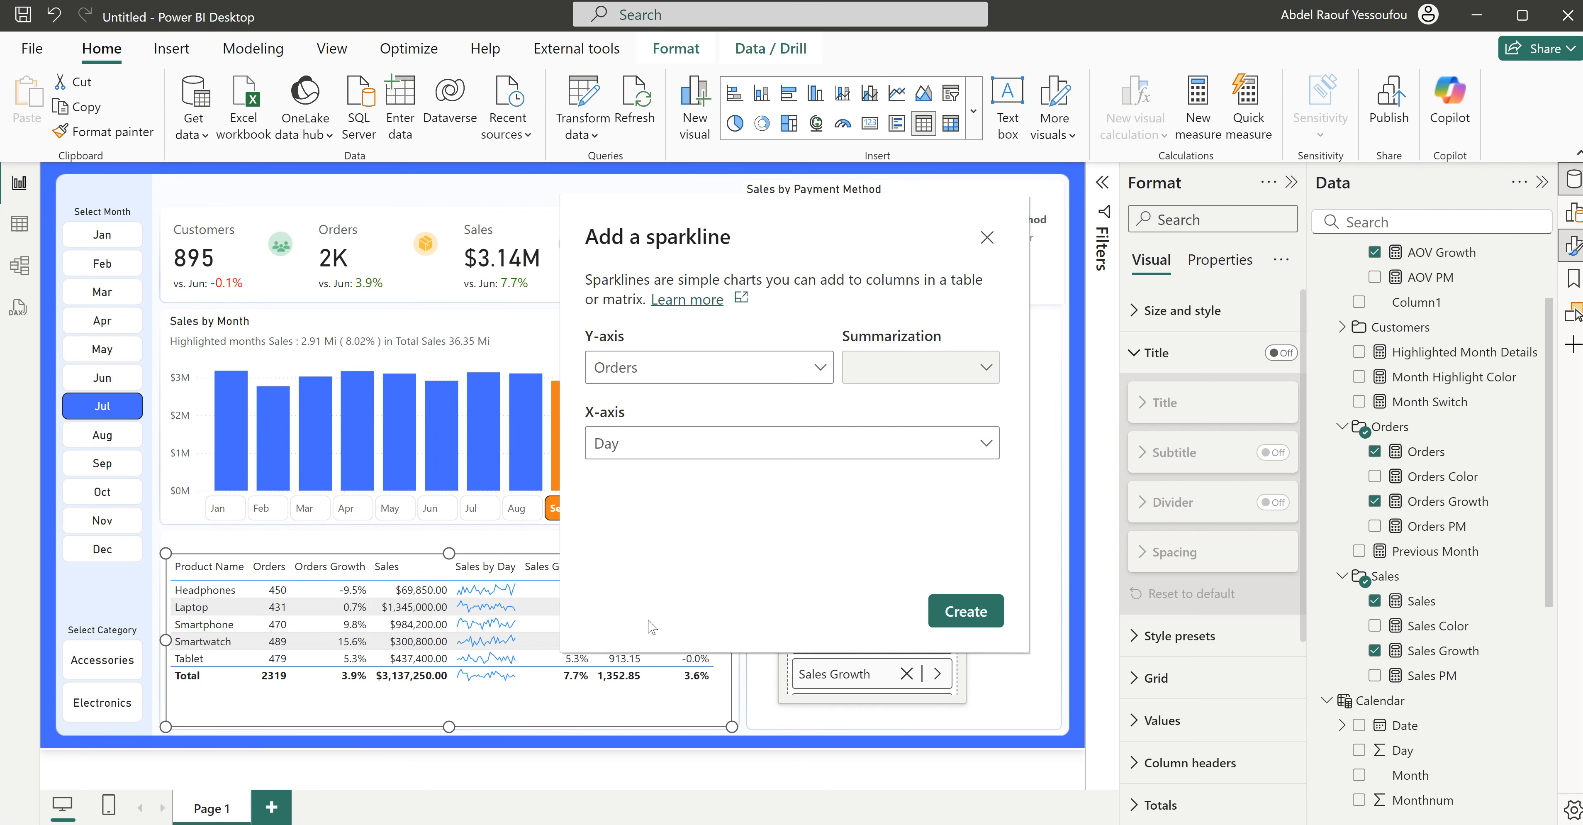
pyautogui.click(972, 619)
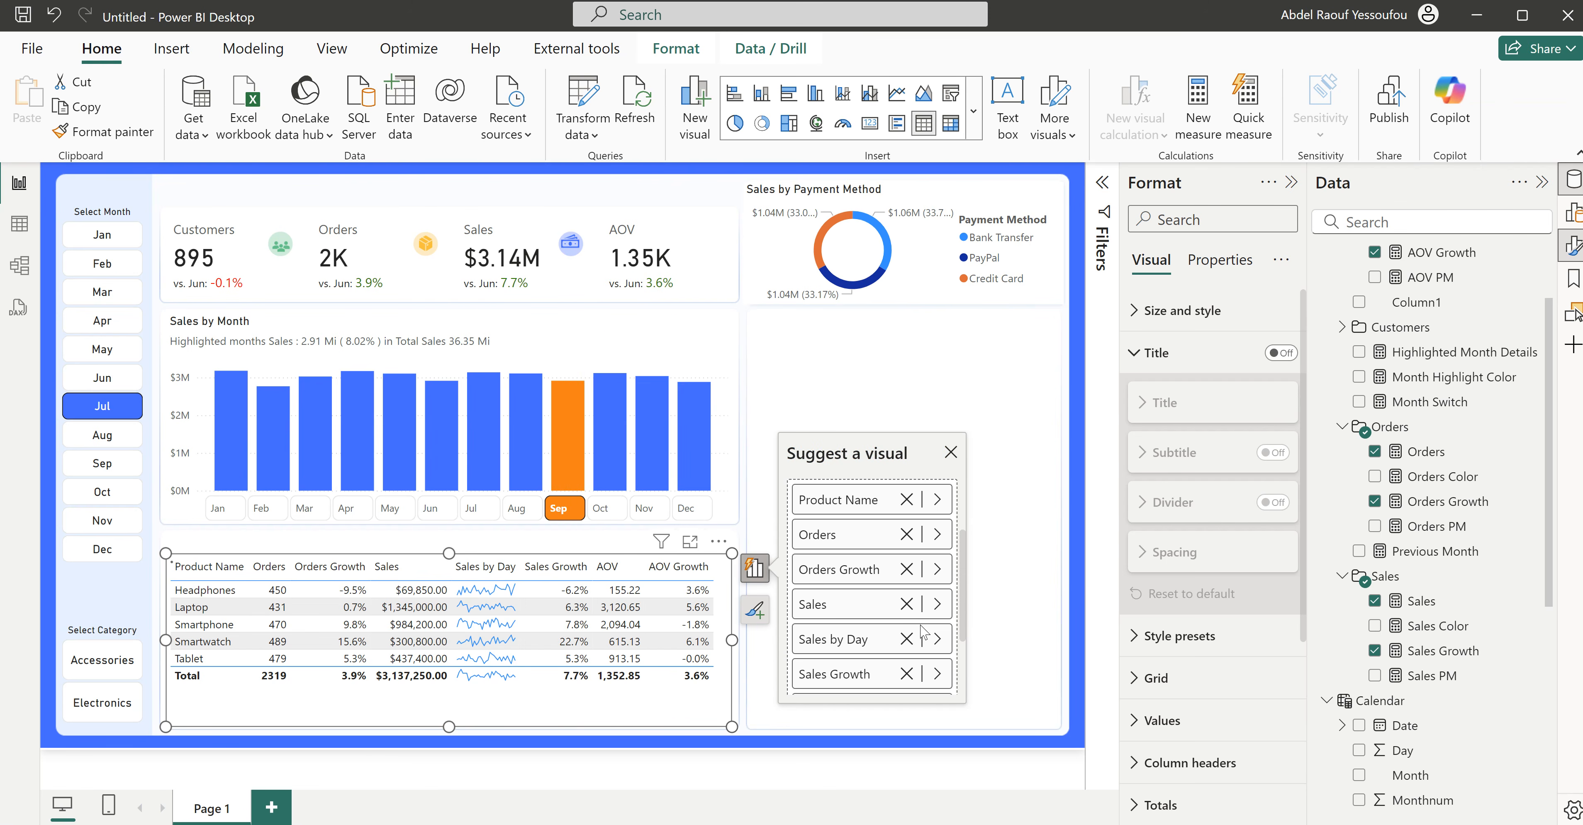
pyautogui.scroll(-3, 859, 673)
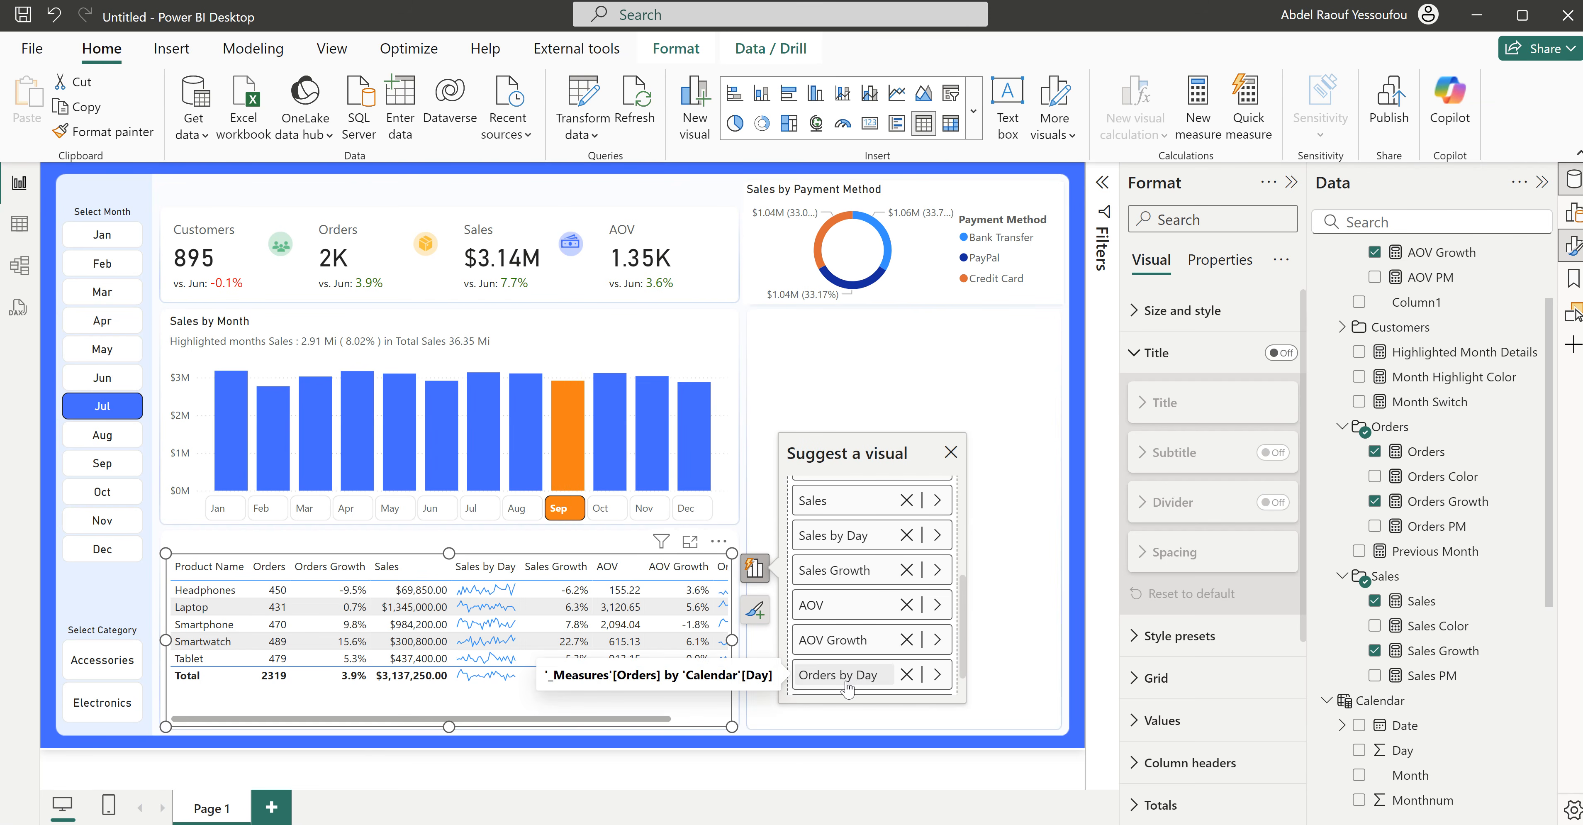
pyautogui.moveTo(847, 688); pyautogui.dragTo(849, 537)
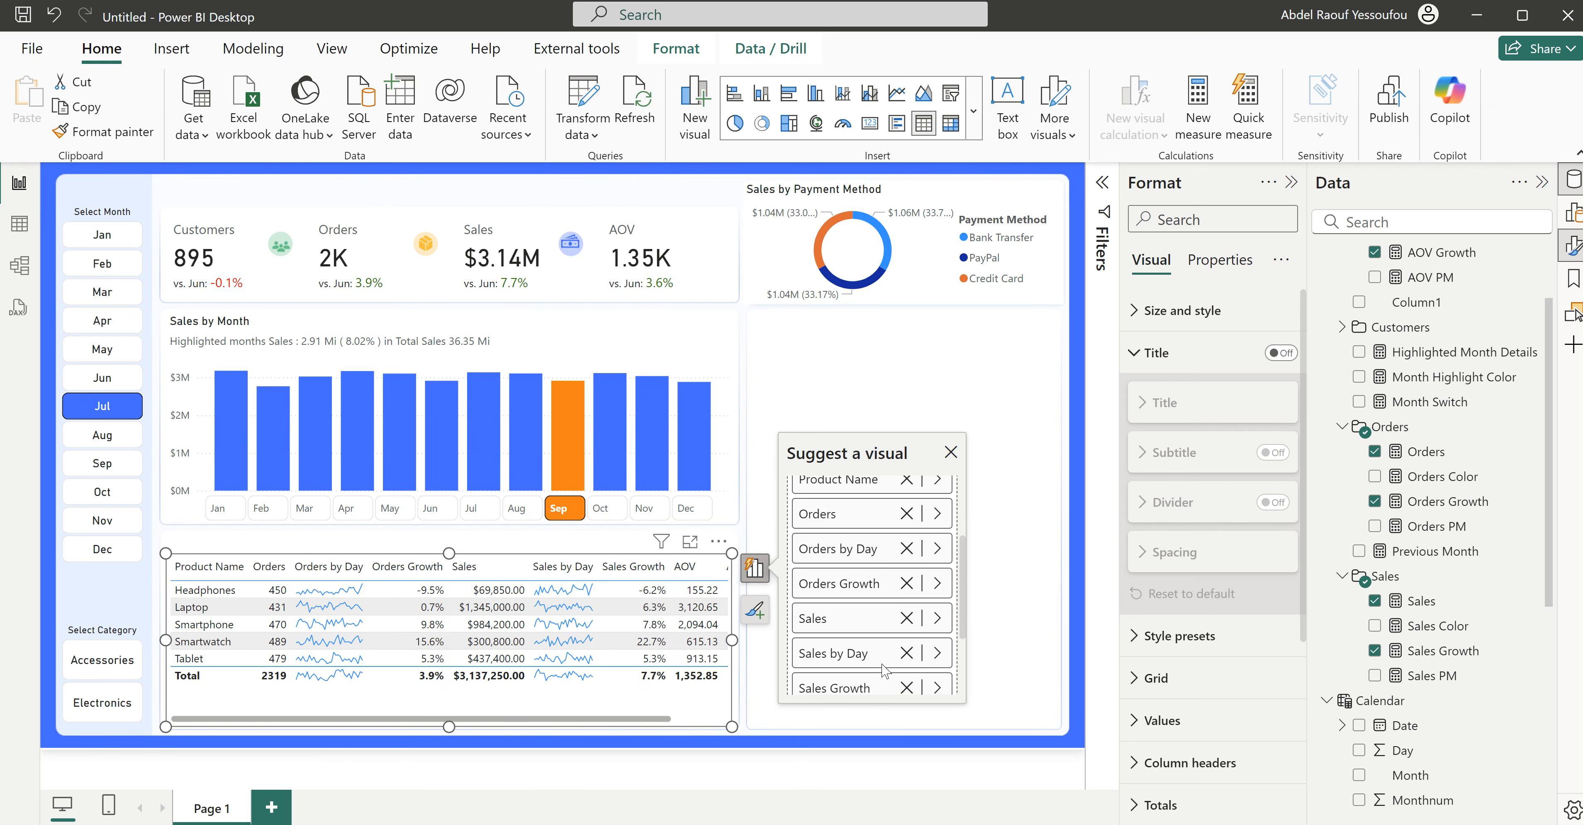
# Step: Apply data bars with a light blue positive bar (#D9F1FA) to the AOV column, and shift the table slightly to the right
pyautogui.scroll(-3, 884, 668)
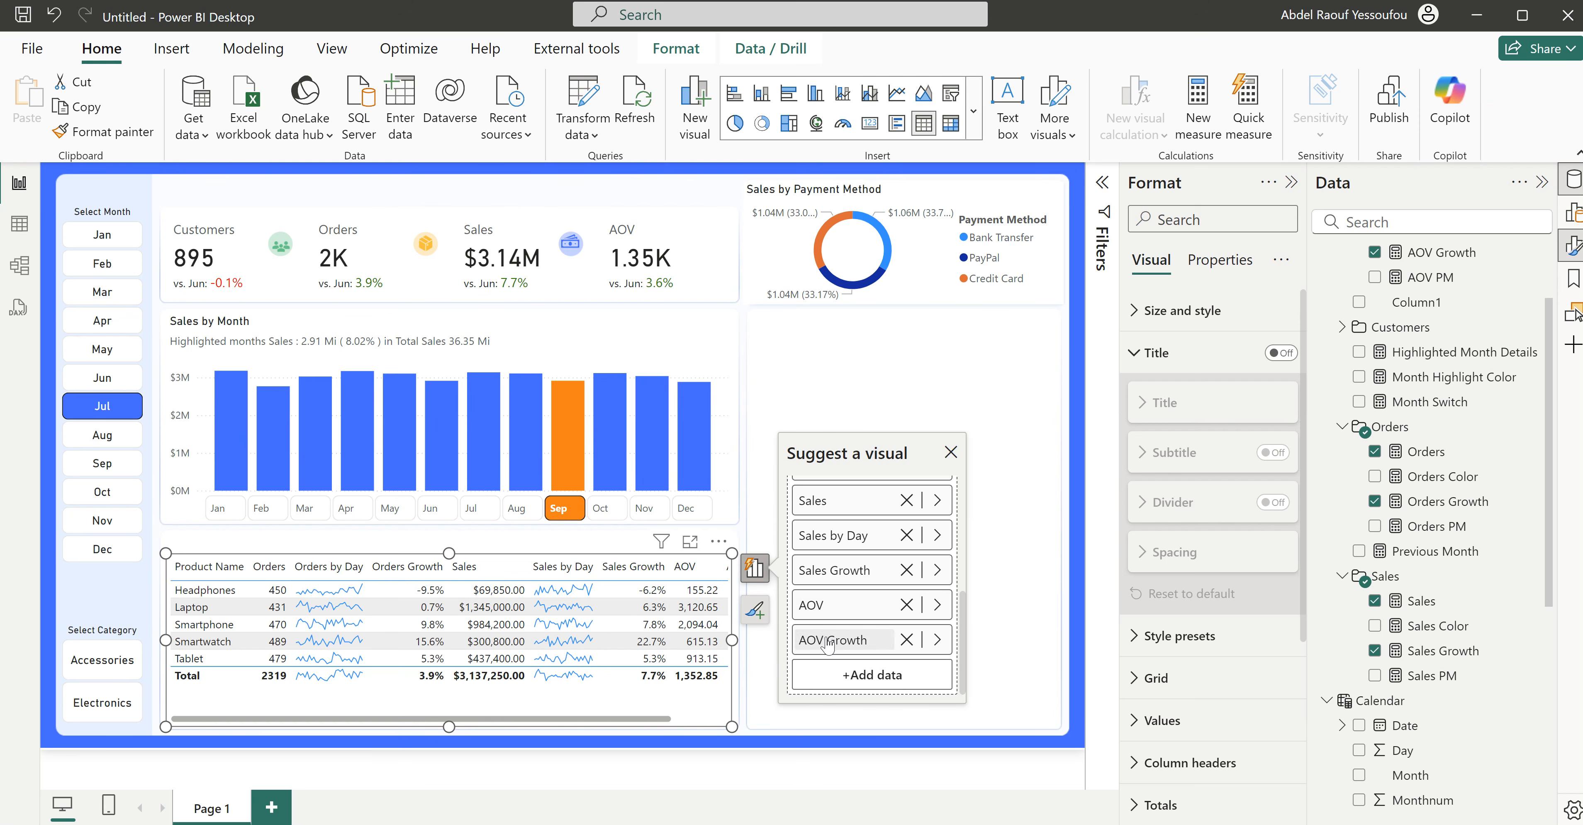
pyautogui.rightClick(832, 610)
pyautogui.moveTo(966, 709)
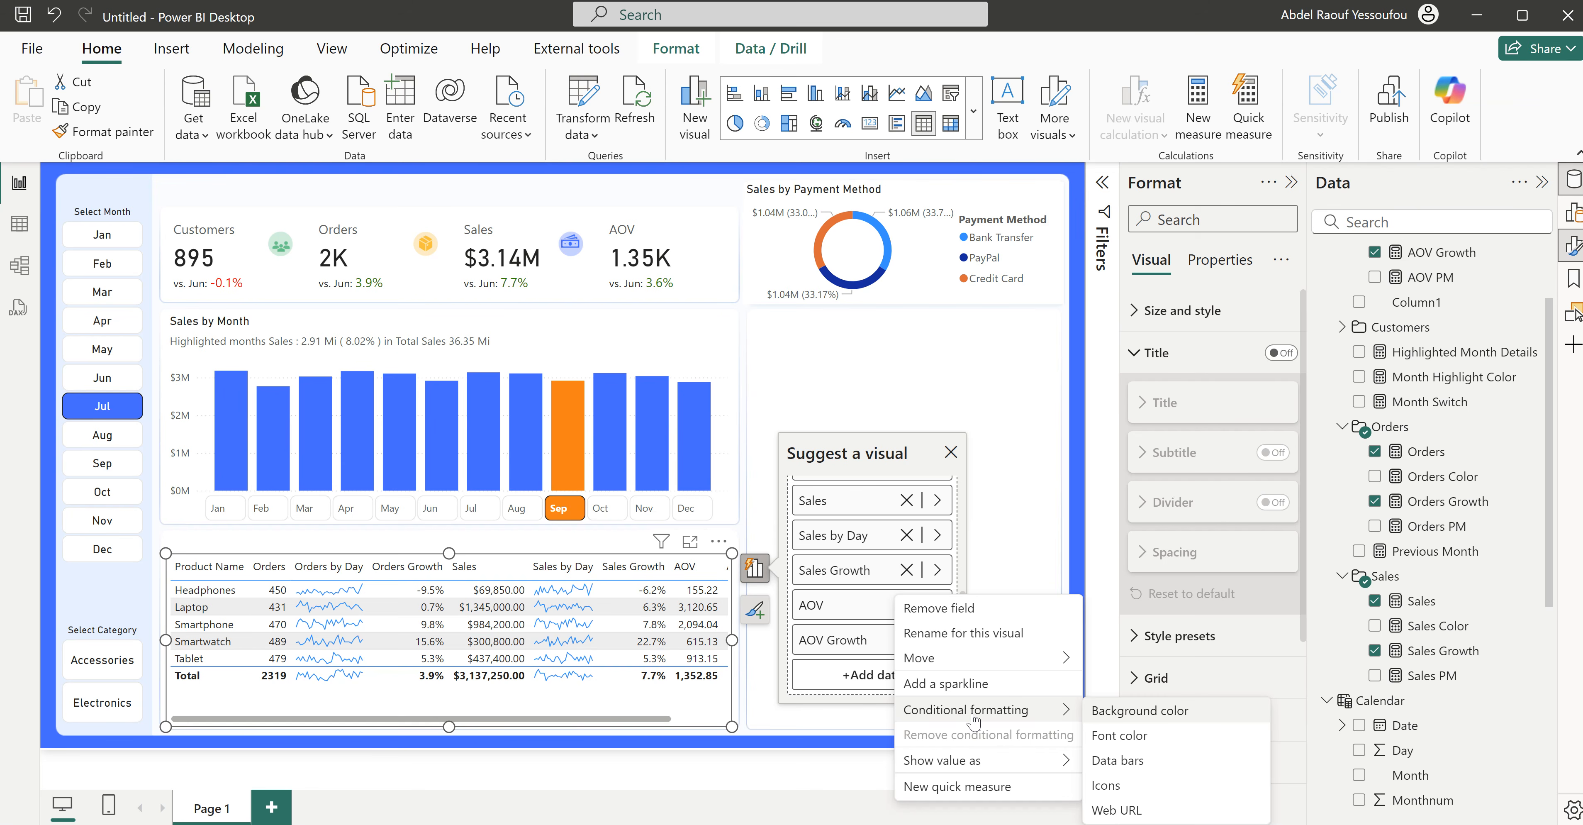
pyautogui.click(1124, 762)
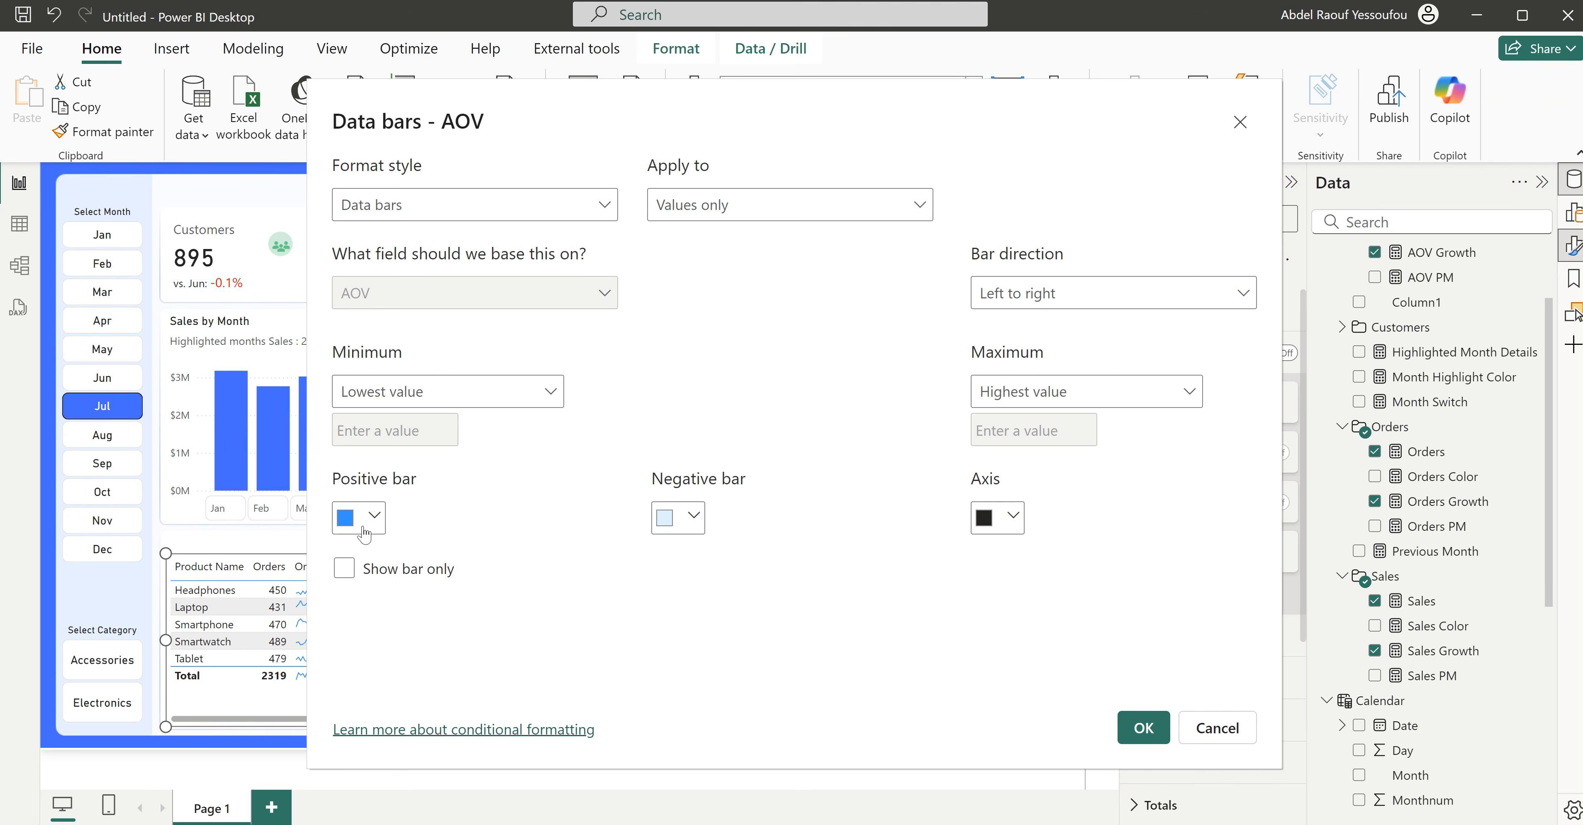
pyautogui.click(372, 522)
pyautogui.click(447, 442)
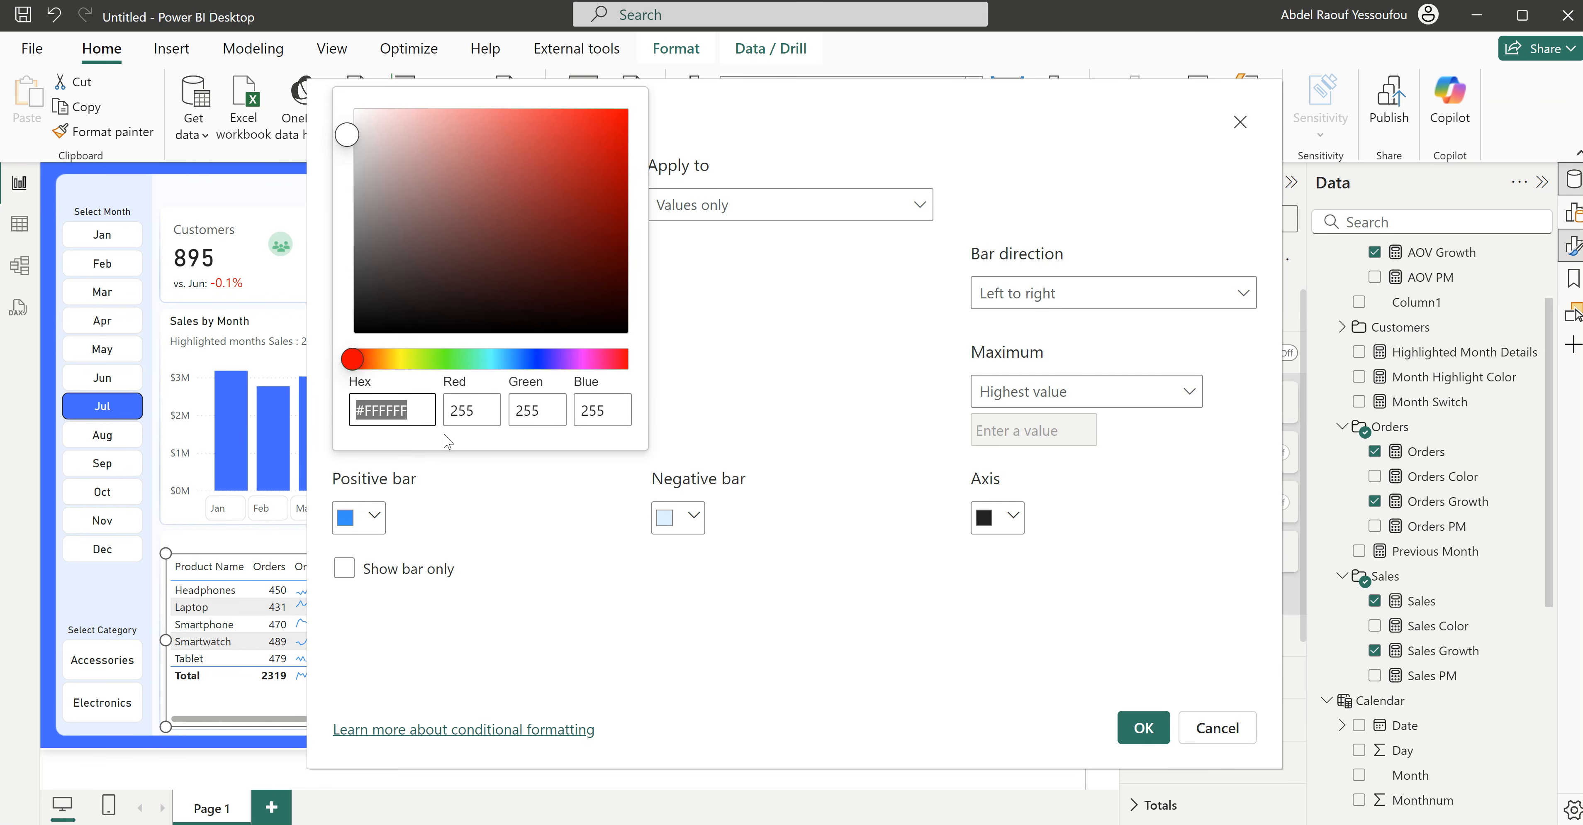
pyautogui.click(502, 359)
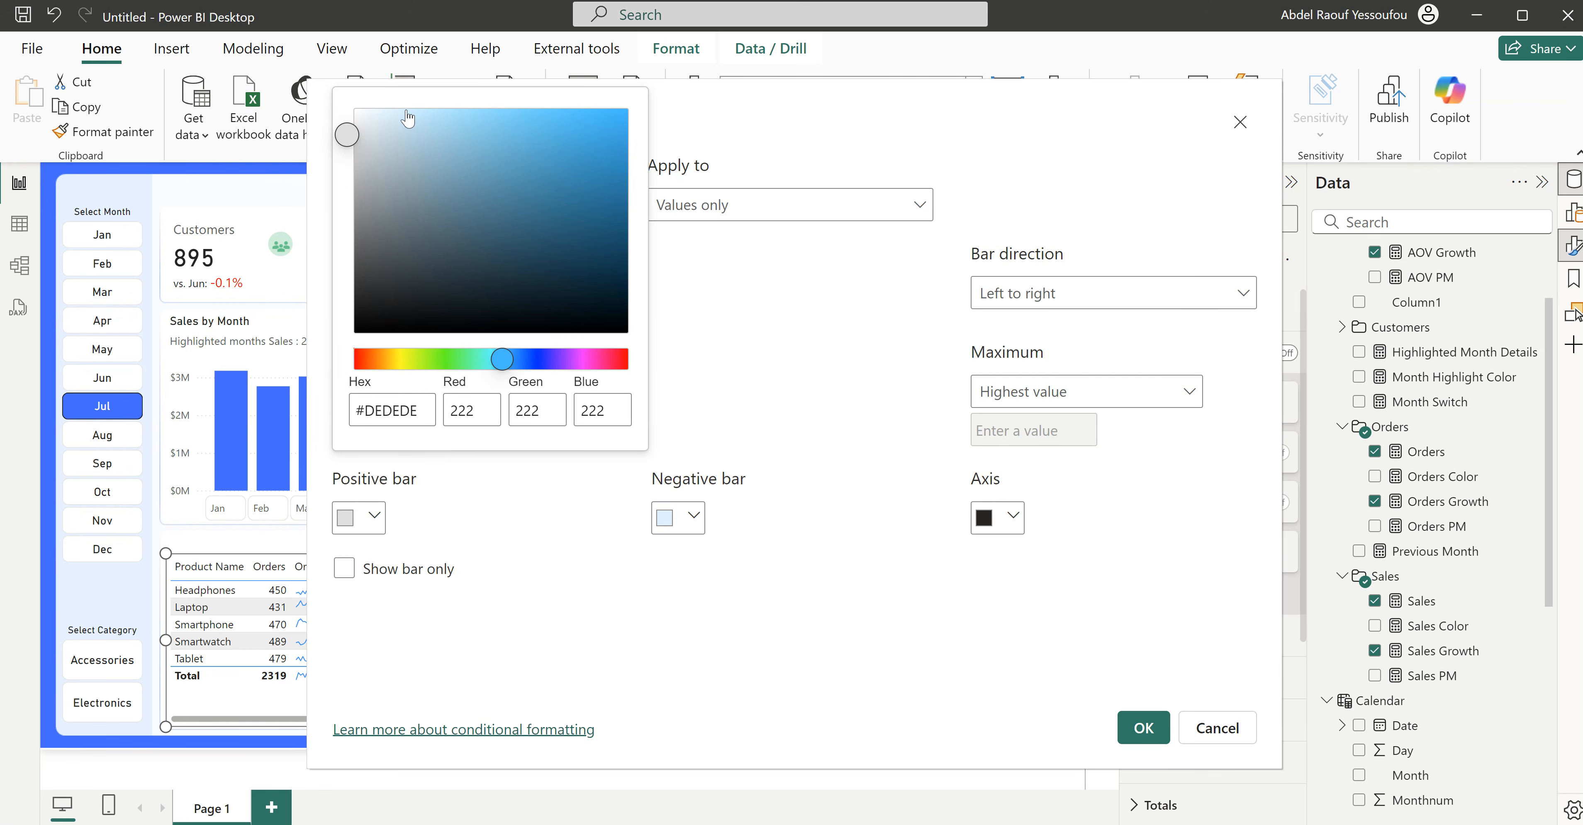
pyautogui.moveTo(403, 116); pyautogui.dragTo(383, 109)
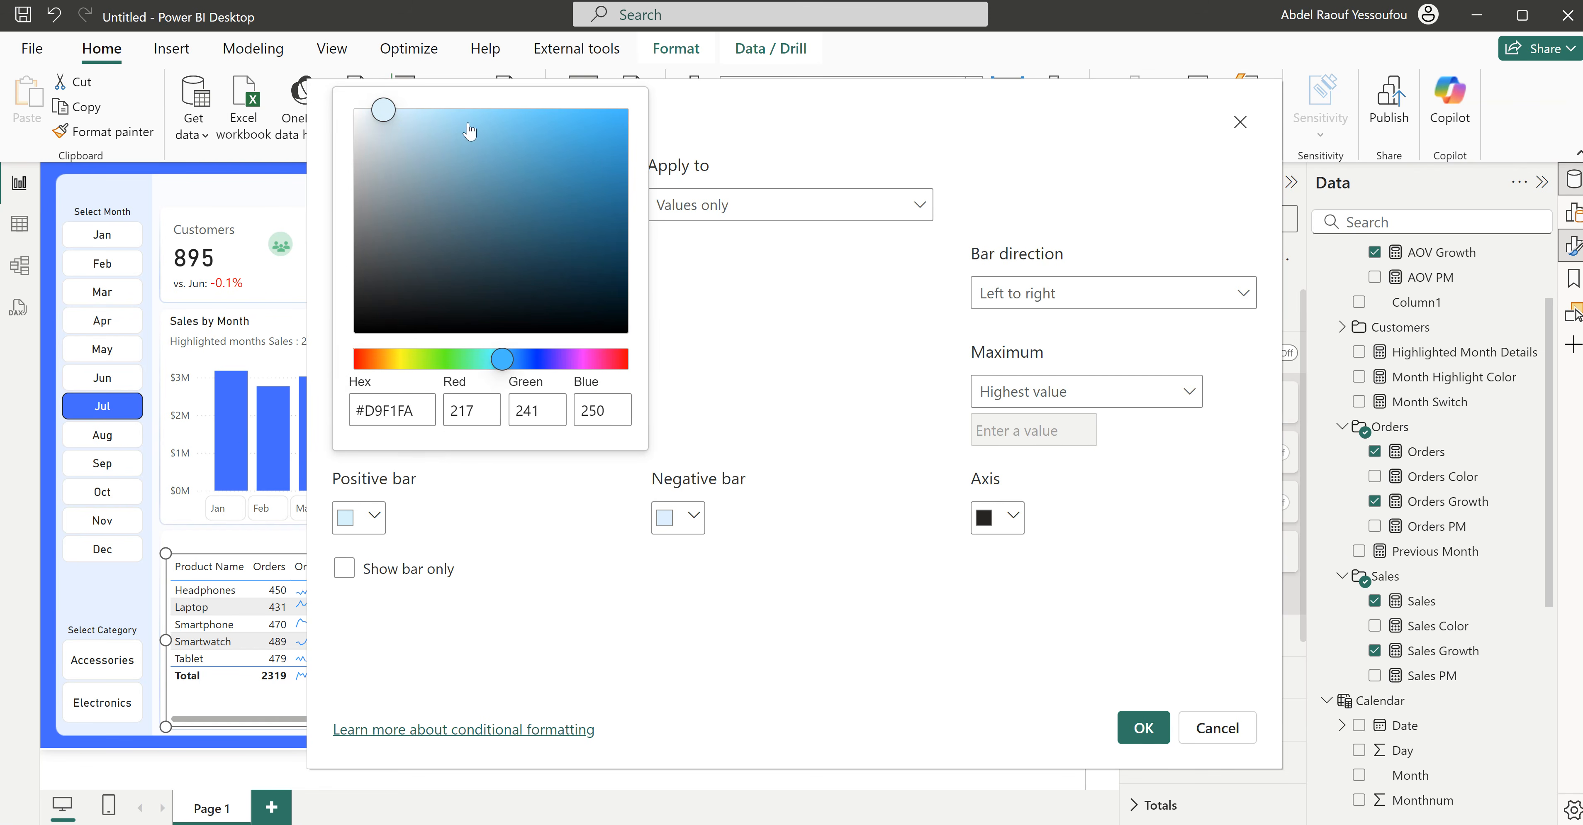
pyautogui.click(823, 468)
pyautogui.click(1144, 728)
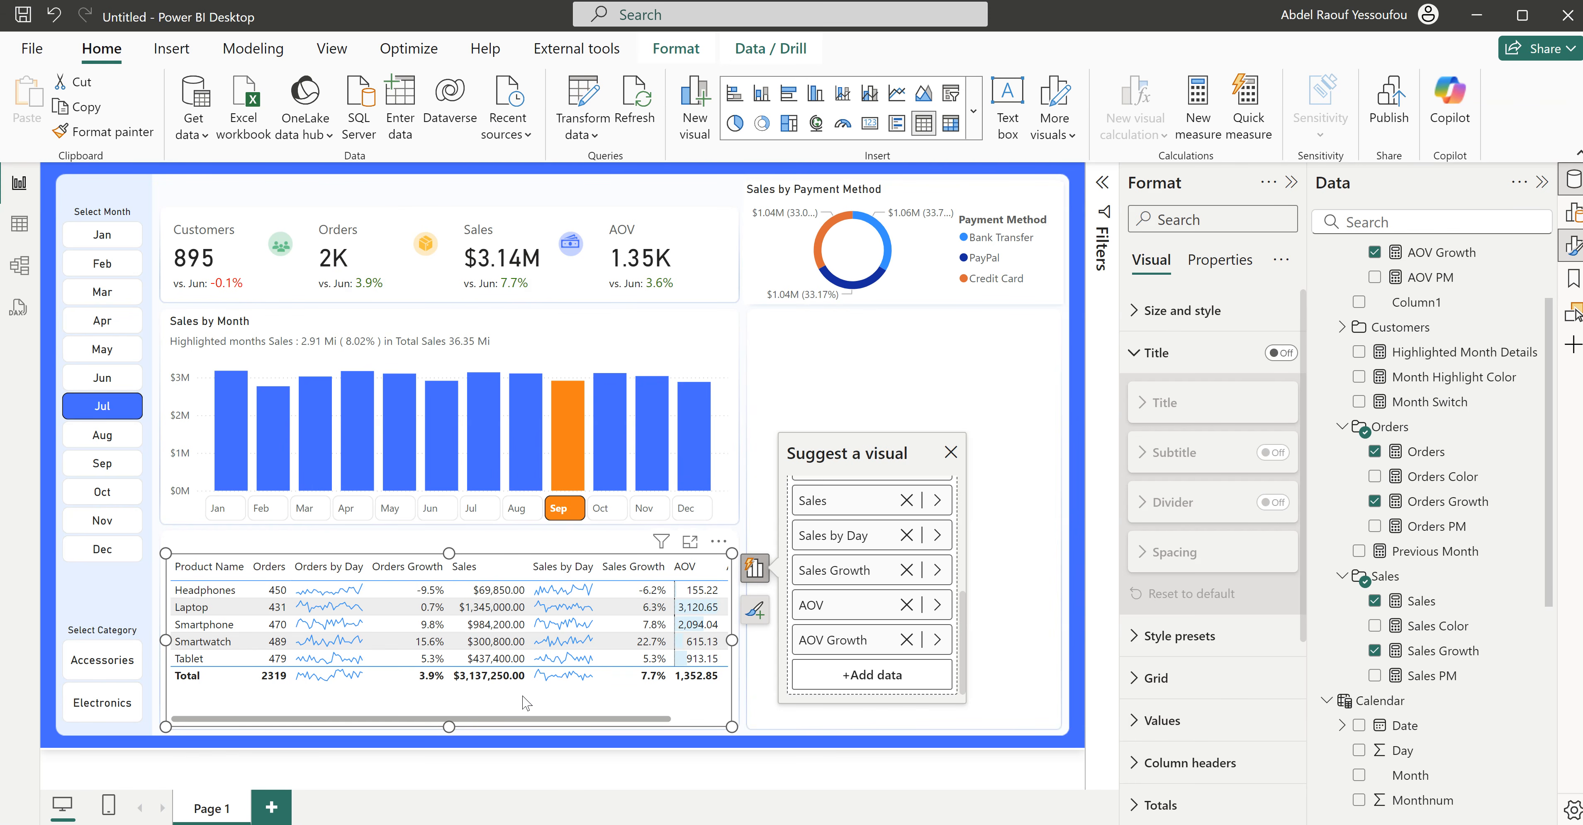
pyautogui.moveTo(653, 721)
pyautogui.mouseDown()
pyautogui.moveTo(722, 725)
pyautogui.moveTo(670, 731)
pyautogui.mouseUp()
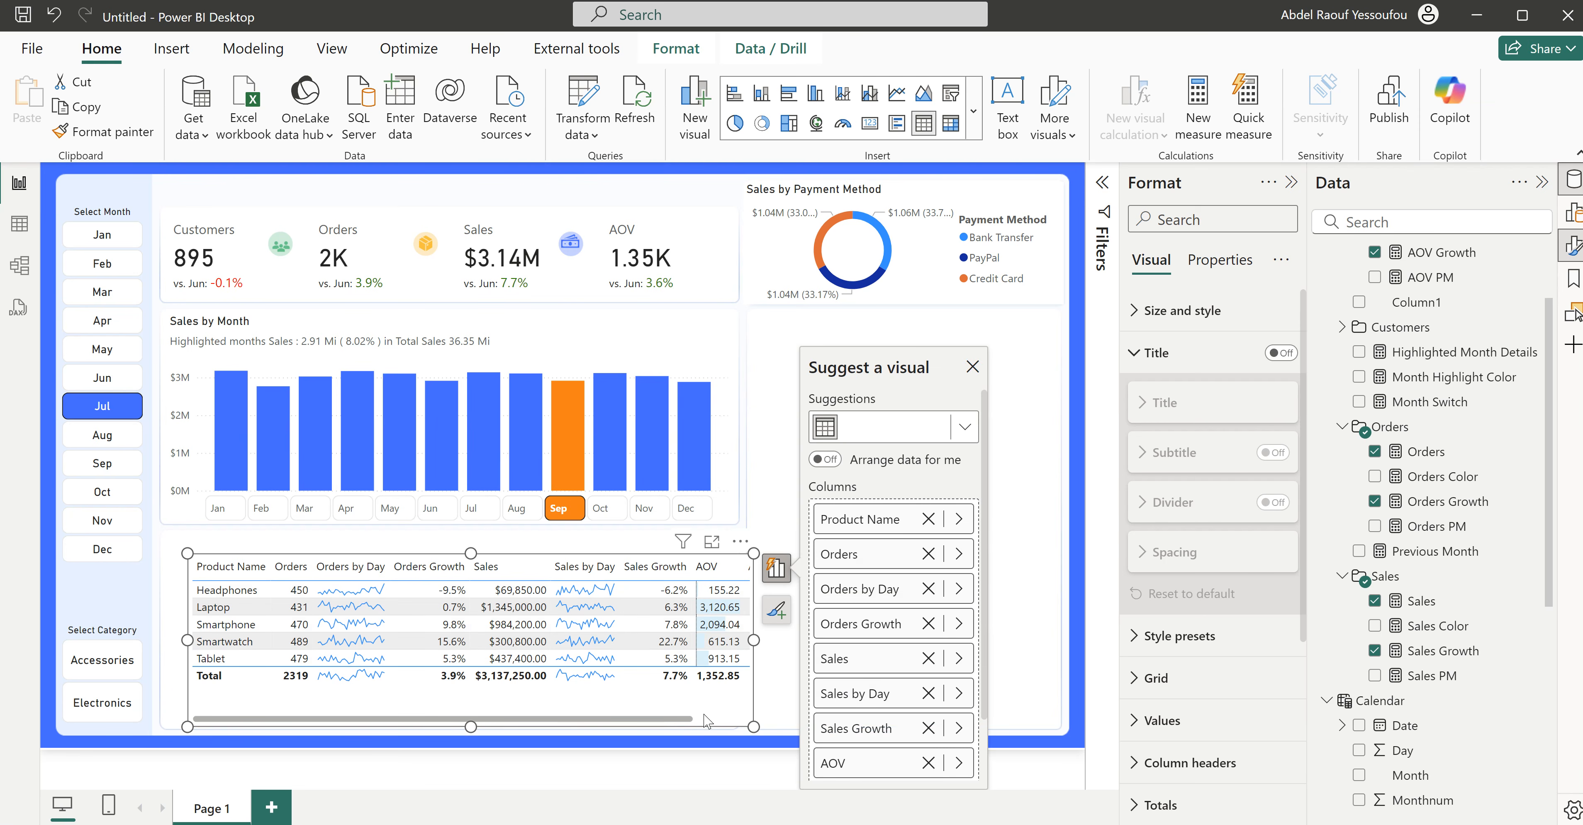
# Step: Blank the Orders by Day header, widening that column to fit its sparklines, and rename Orders Growth as OG
pyautogui.doubleClick(857, 592)
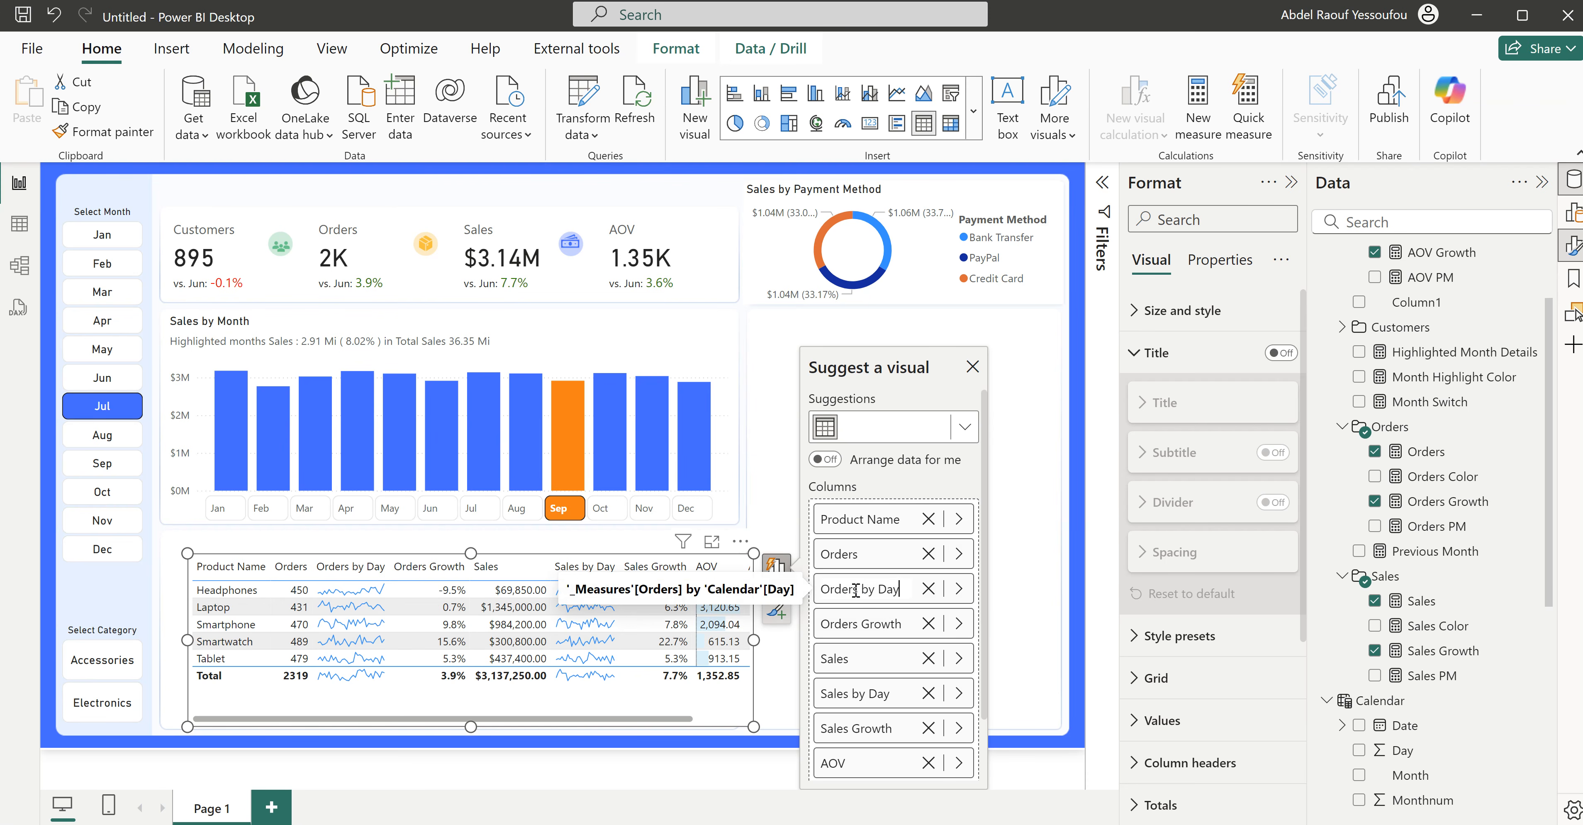
pyautogui.hotkey('ctrl', 'a')
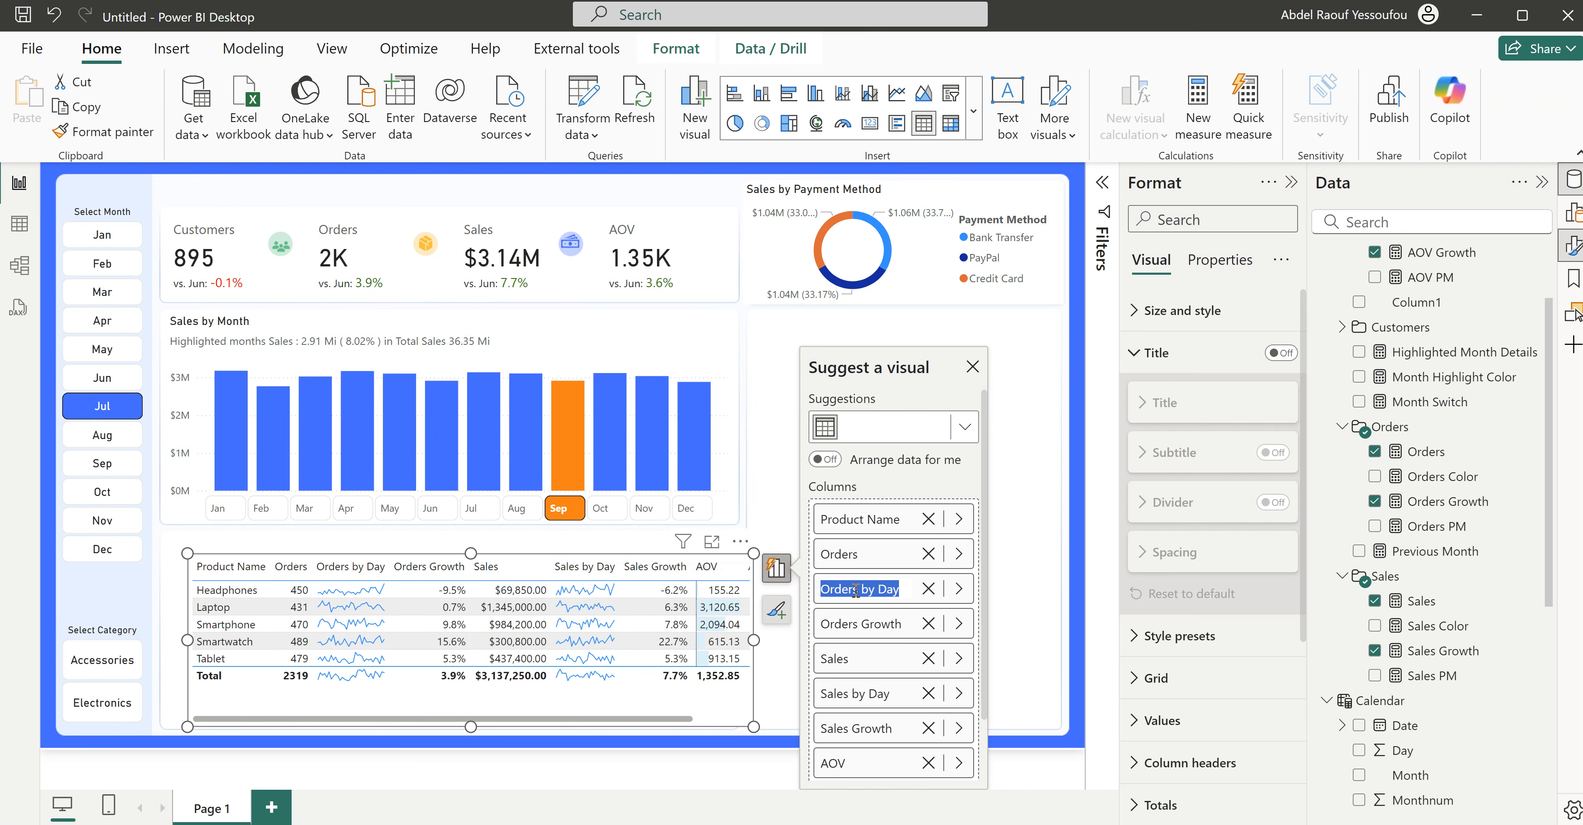
pyautogui.press('BackSpace')
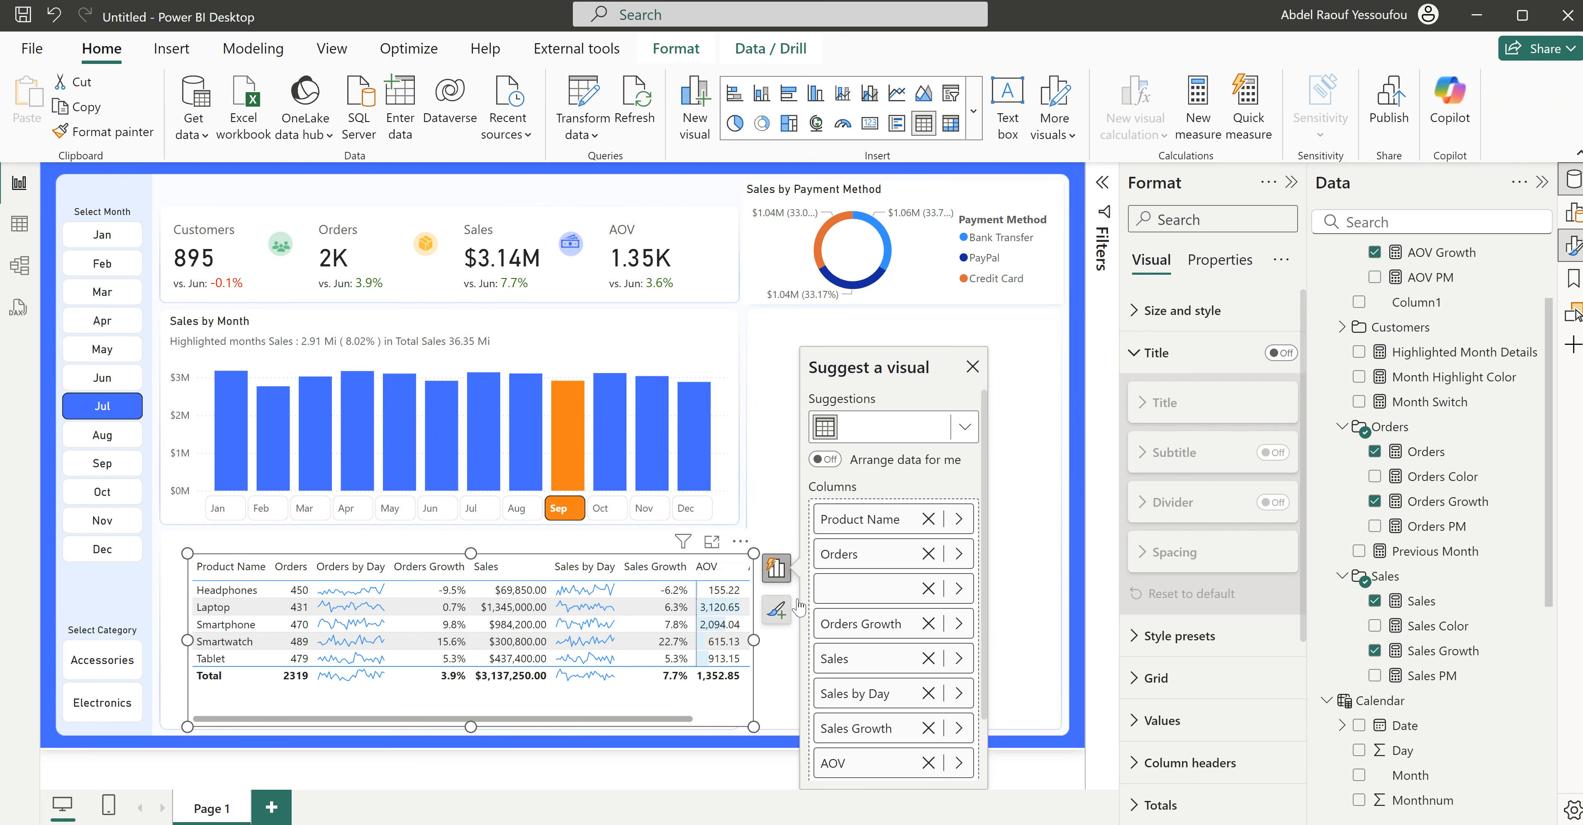
pyautogui.moveTo(321, 565); pyautogui.dragTo(382, 566)
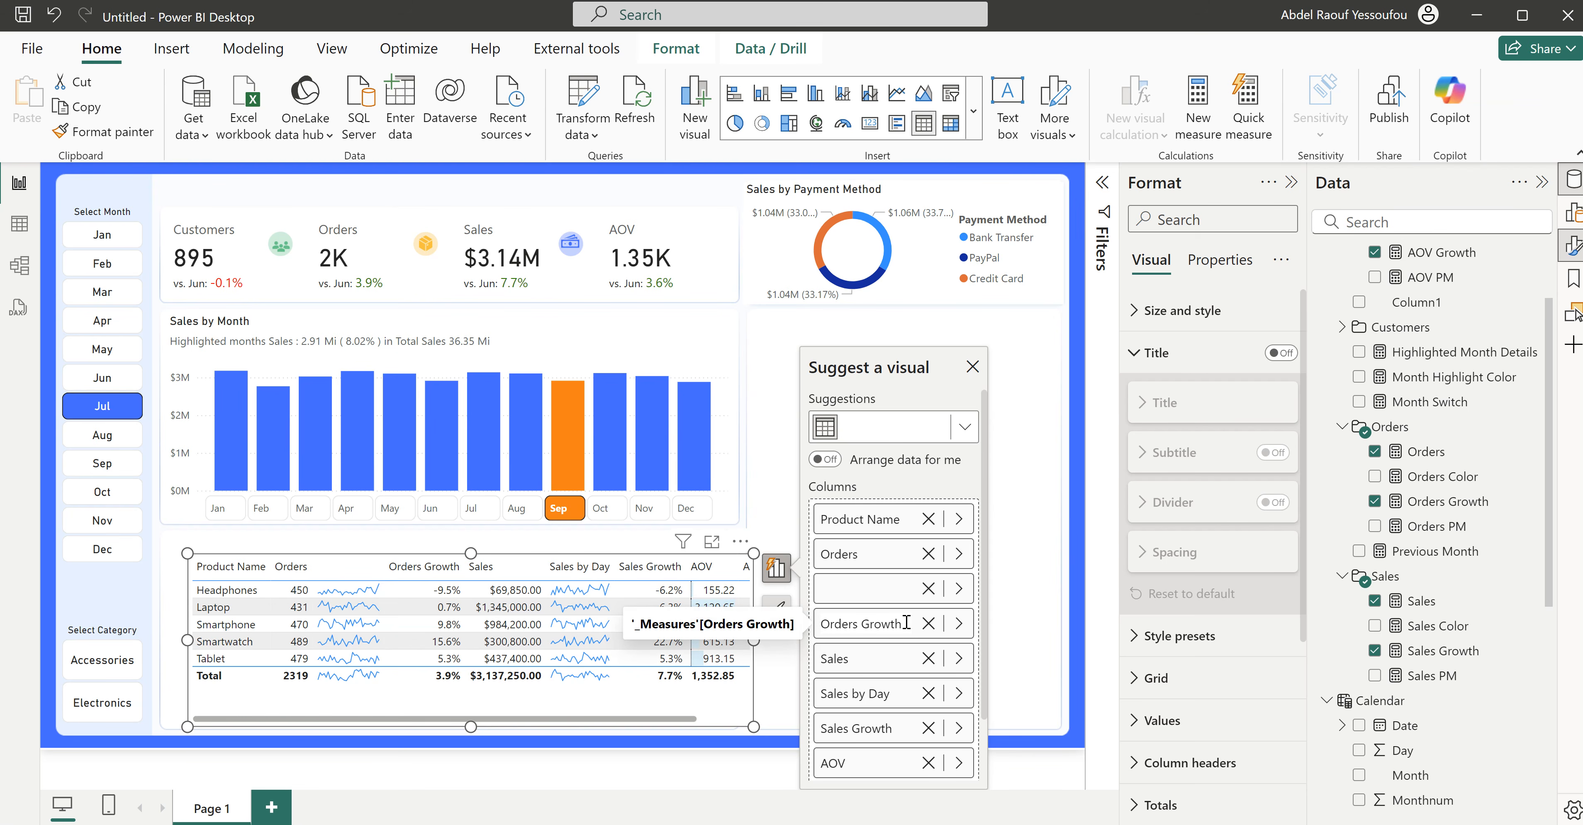
pyautogui.moveTo(901, 624); pyautogui.dragTo(828, 621)
pyautogui.write('G')
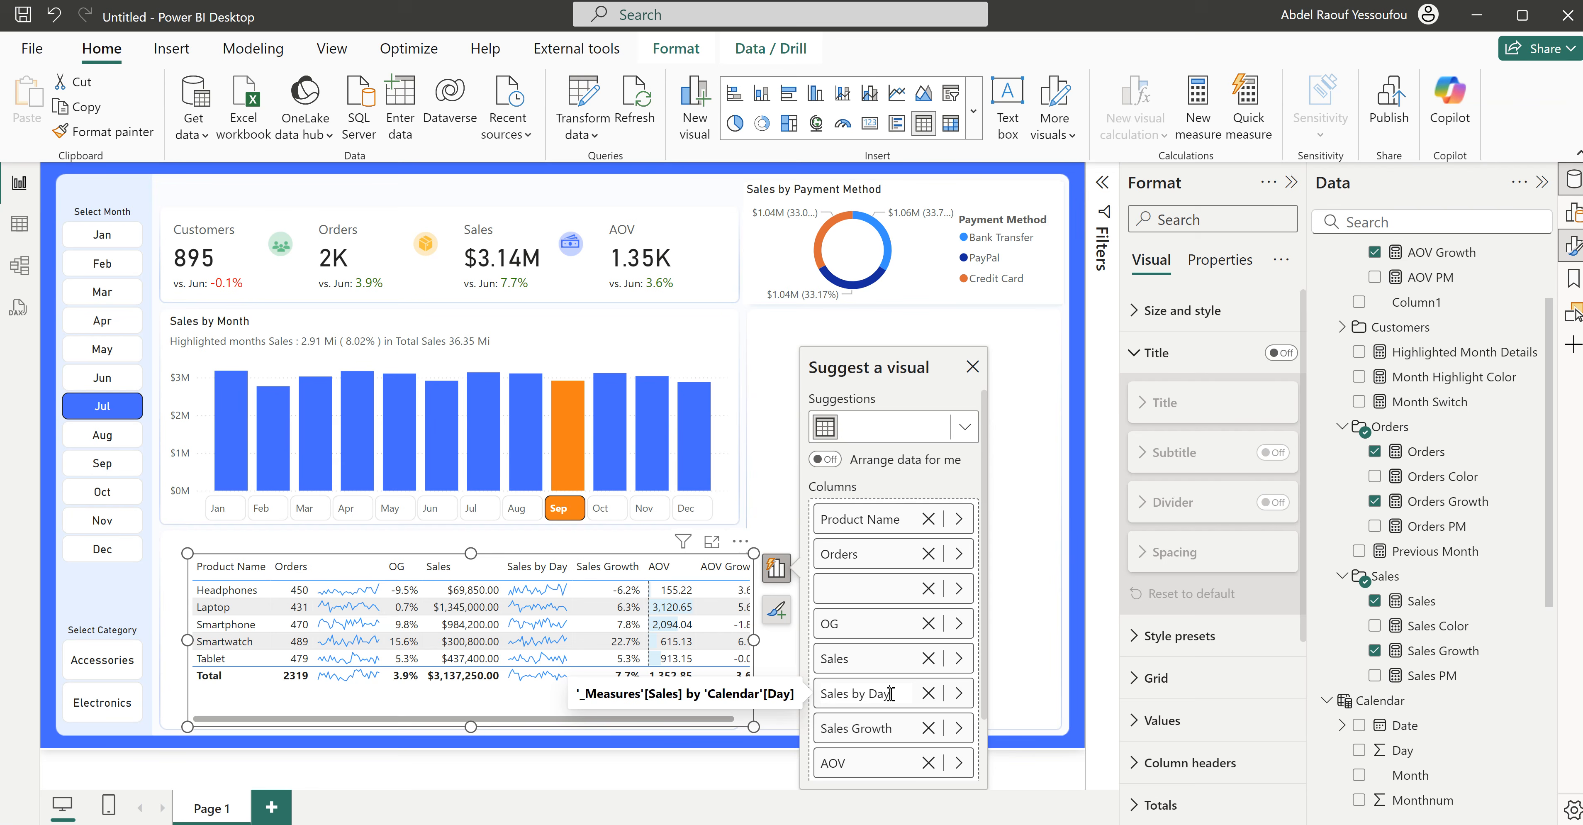
# Step: Blank the Sales by Day header, widening that column to fit its sparklines, and rename Sales Growth as SG
pyautogui.moveTo(890, 693); pyautogui.dragTo(798, 701)
pyautogui.press('BackSpace')
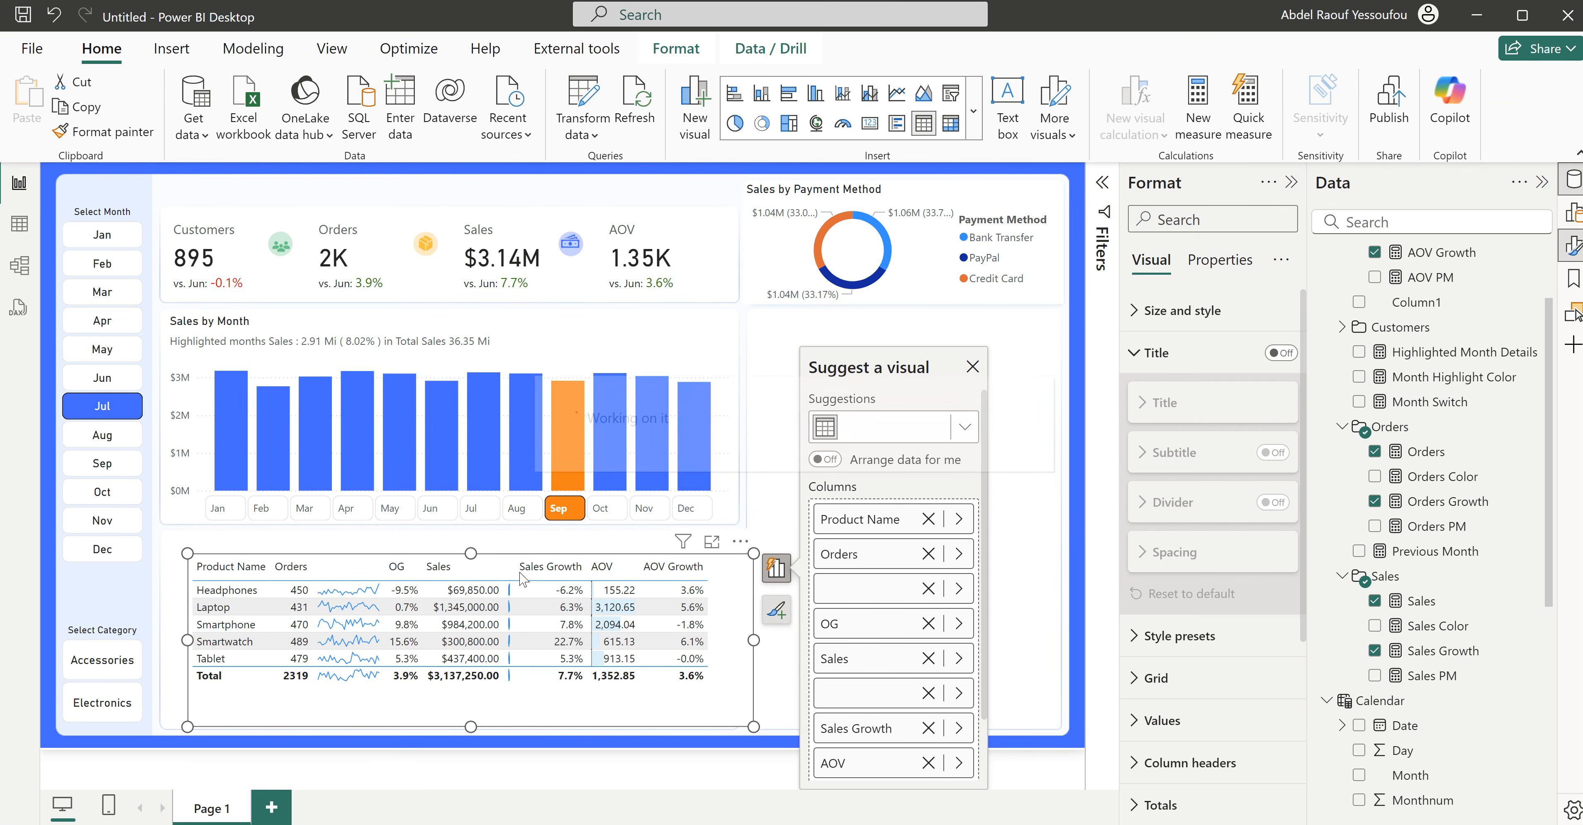
pyautogui.moveTo(513, 565); pyautogui.dragTo(587, 578)
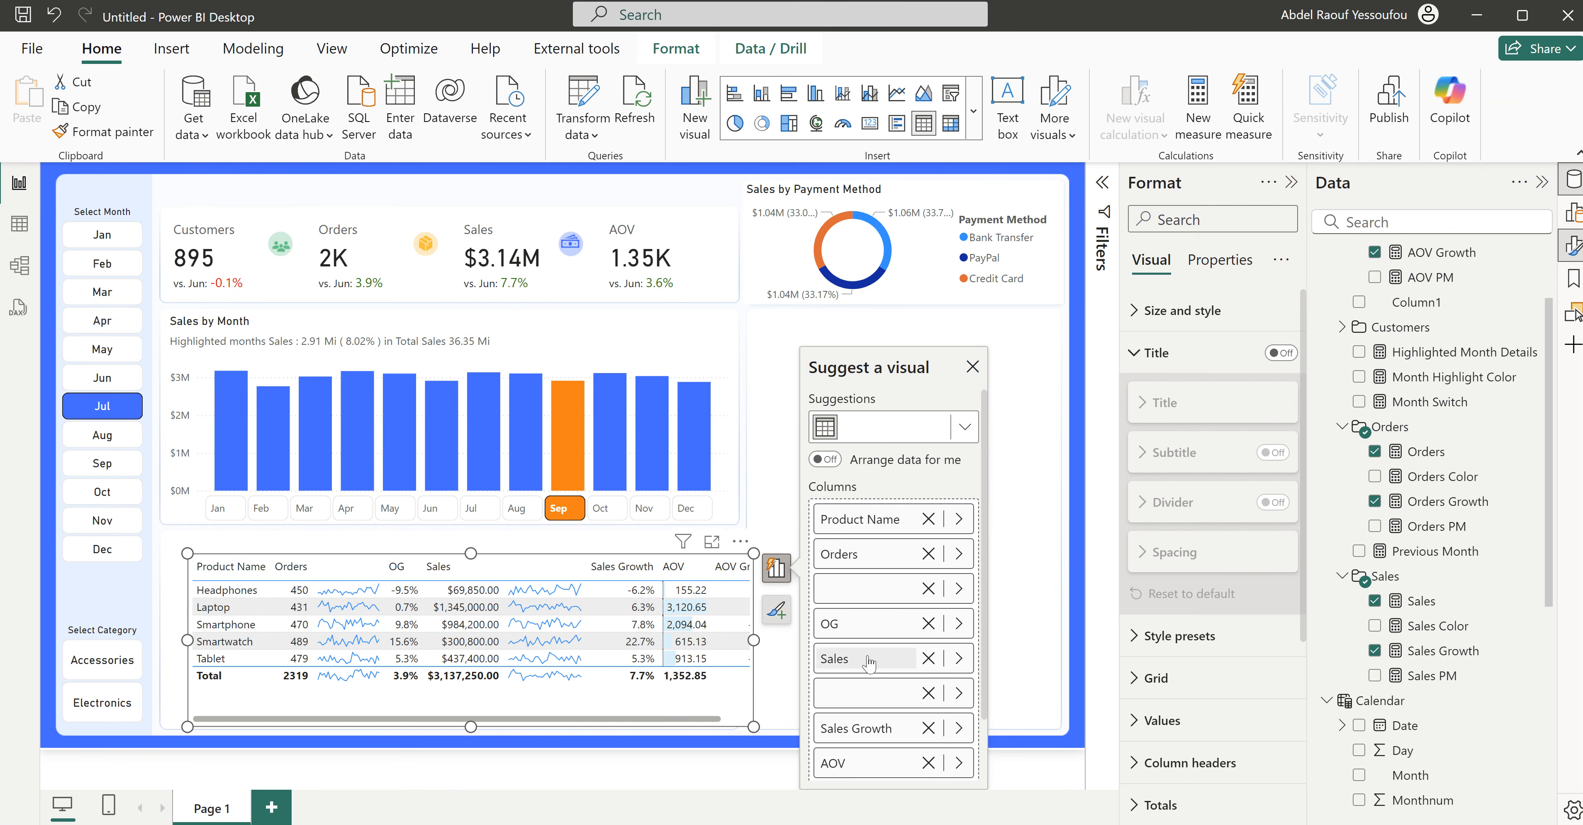
pyautogui.doubleClick(867, 741)
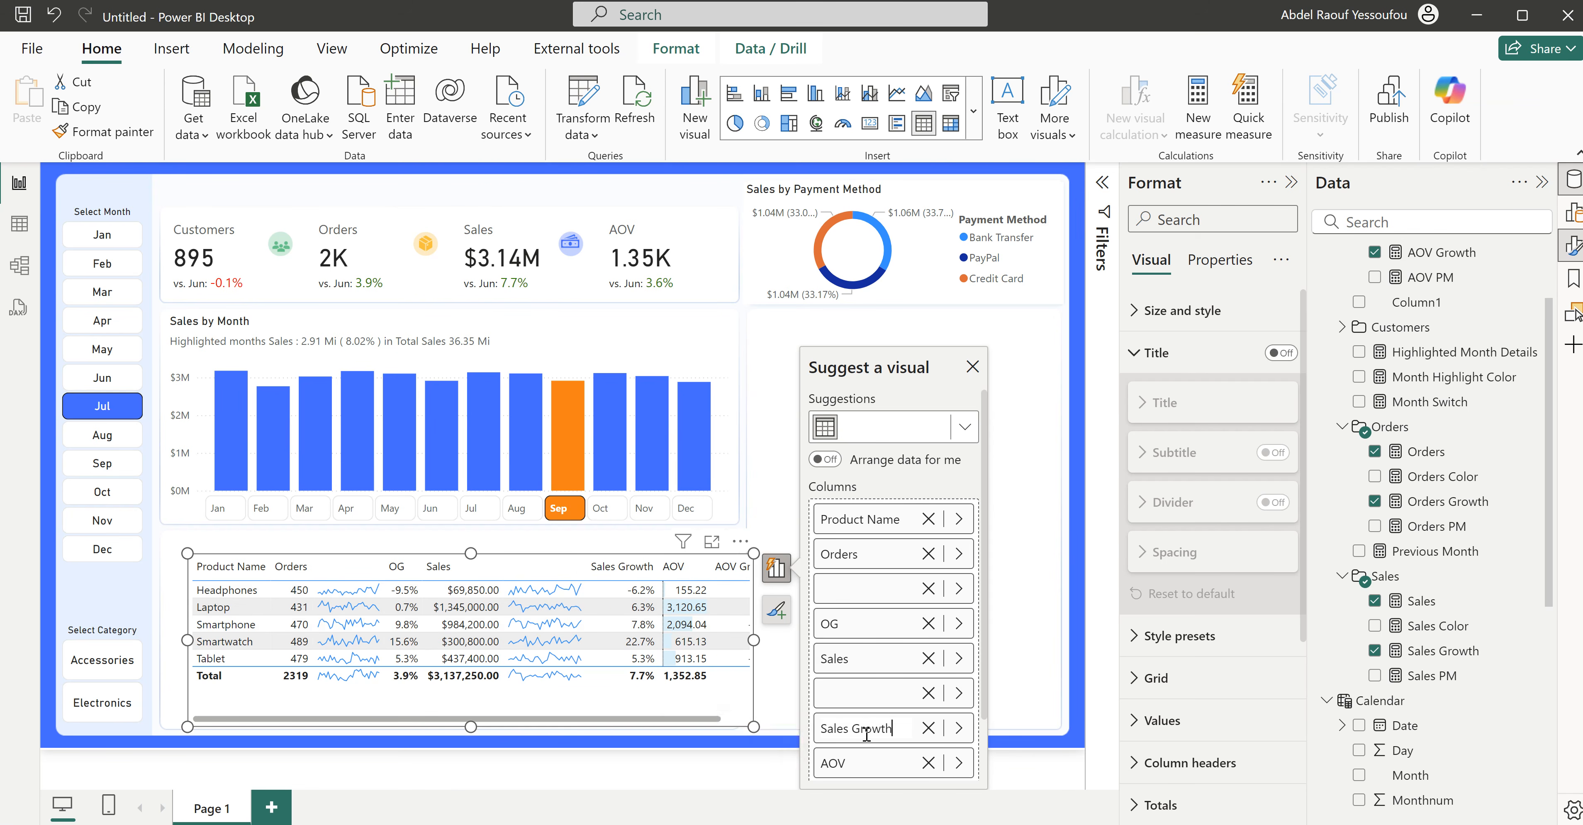
pyautogui.hotkey('ctrl', 'a')
pyautogui.write('SG')
pyautogui.press('Return')
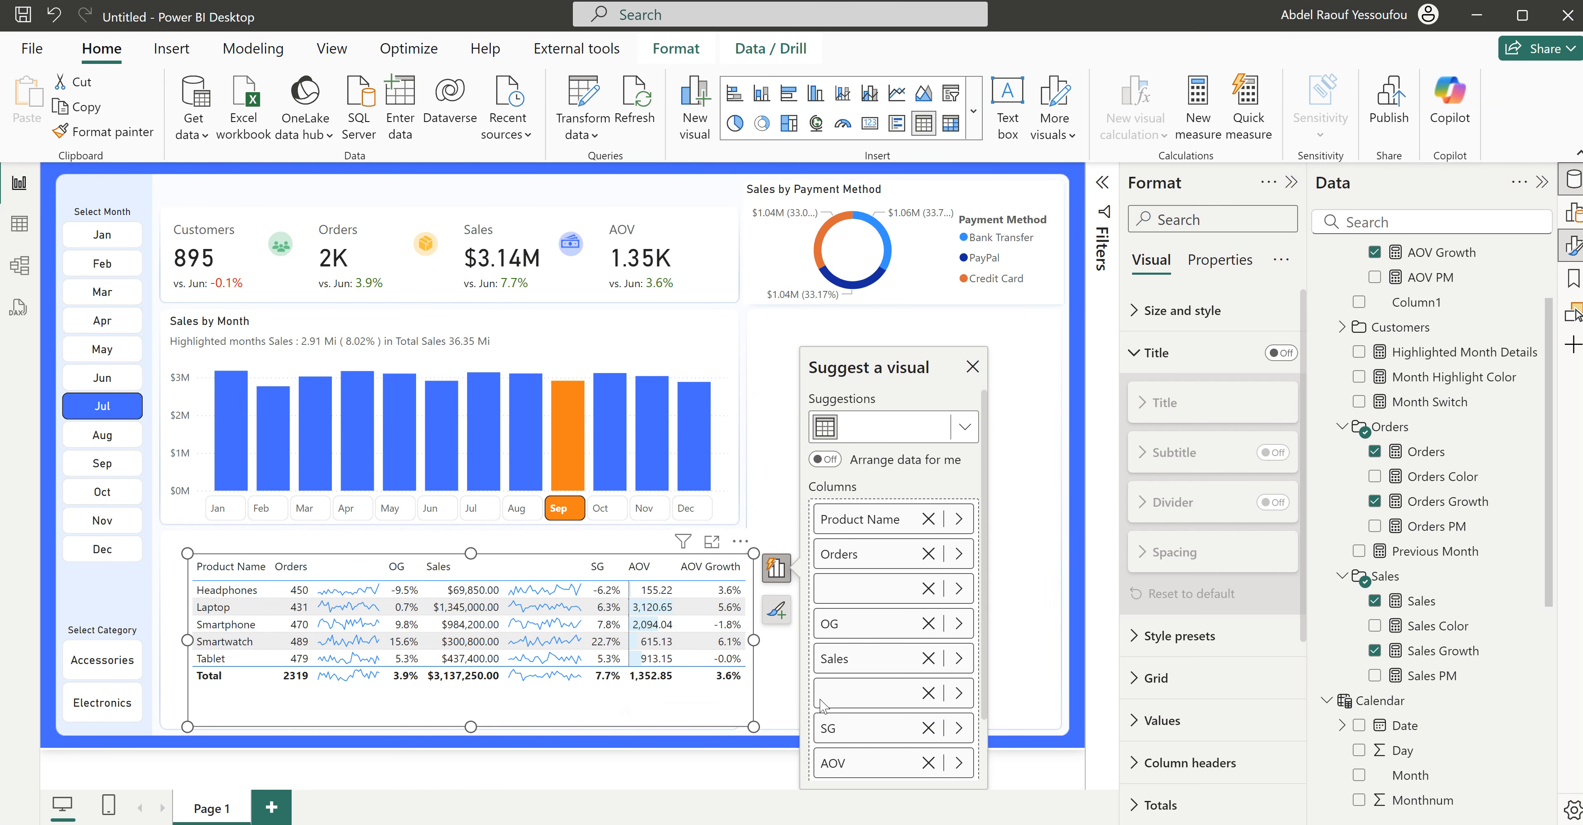
# Step: Rename the table's AOV Growth column as AG for this visual
pyautogui.scroll(-2, 873, 760)
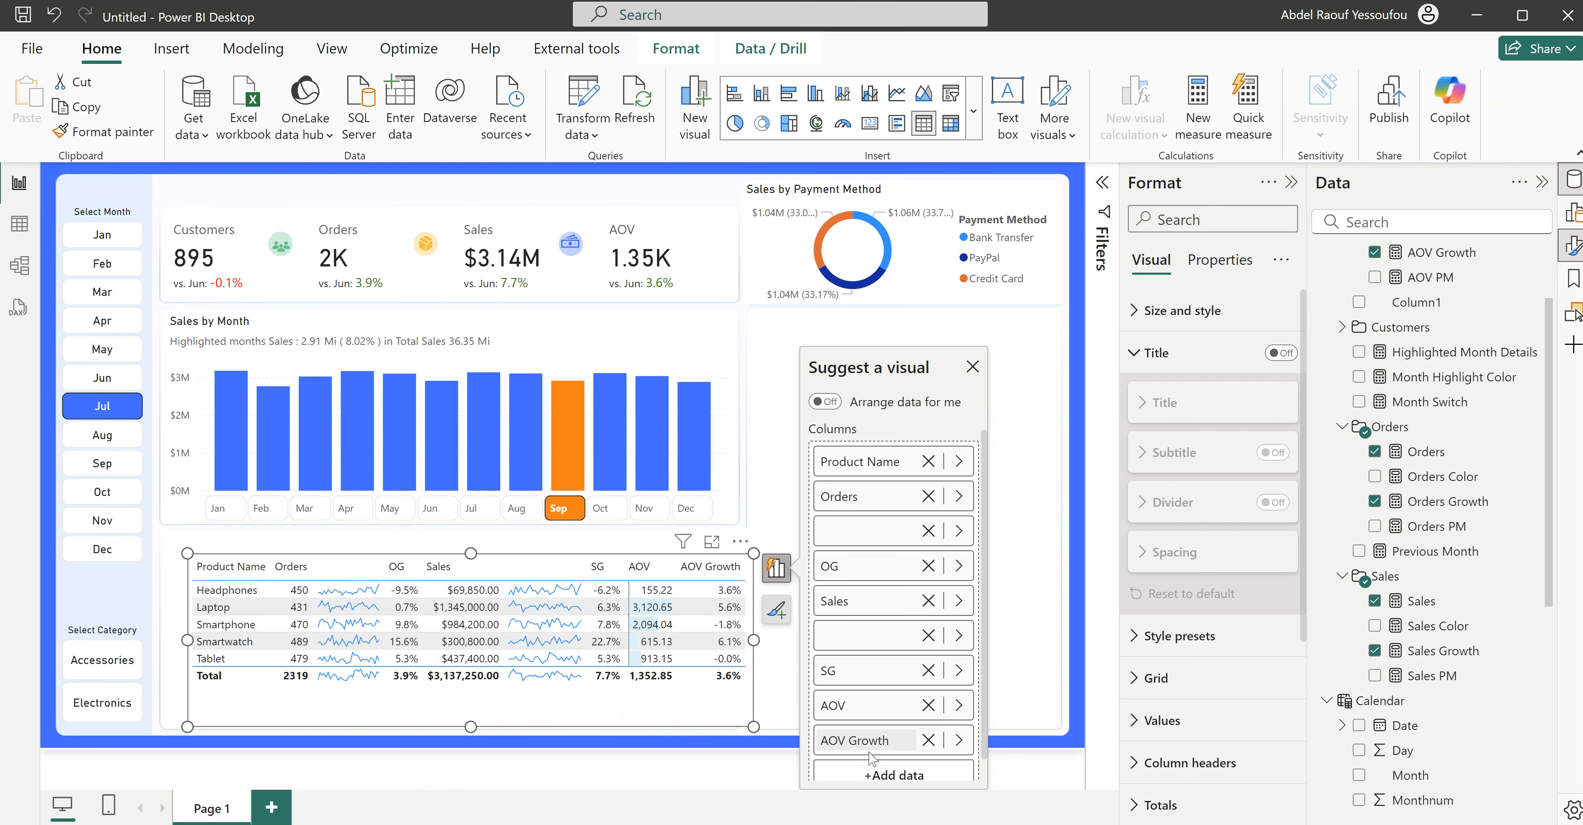
pyautogui.doubleClick(866, 728)
pyautogui.write('AG')
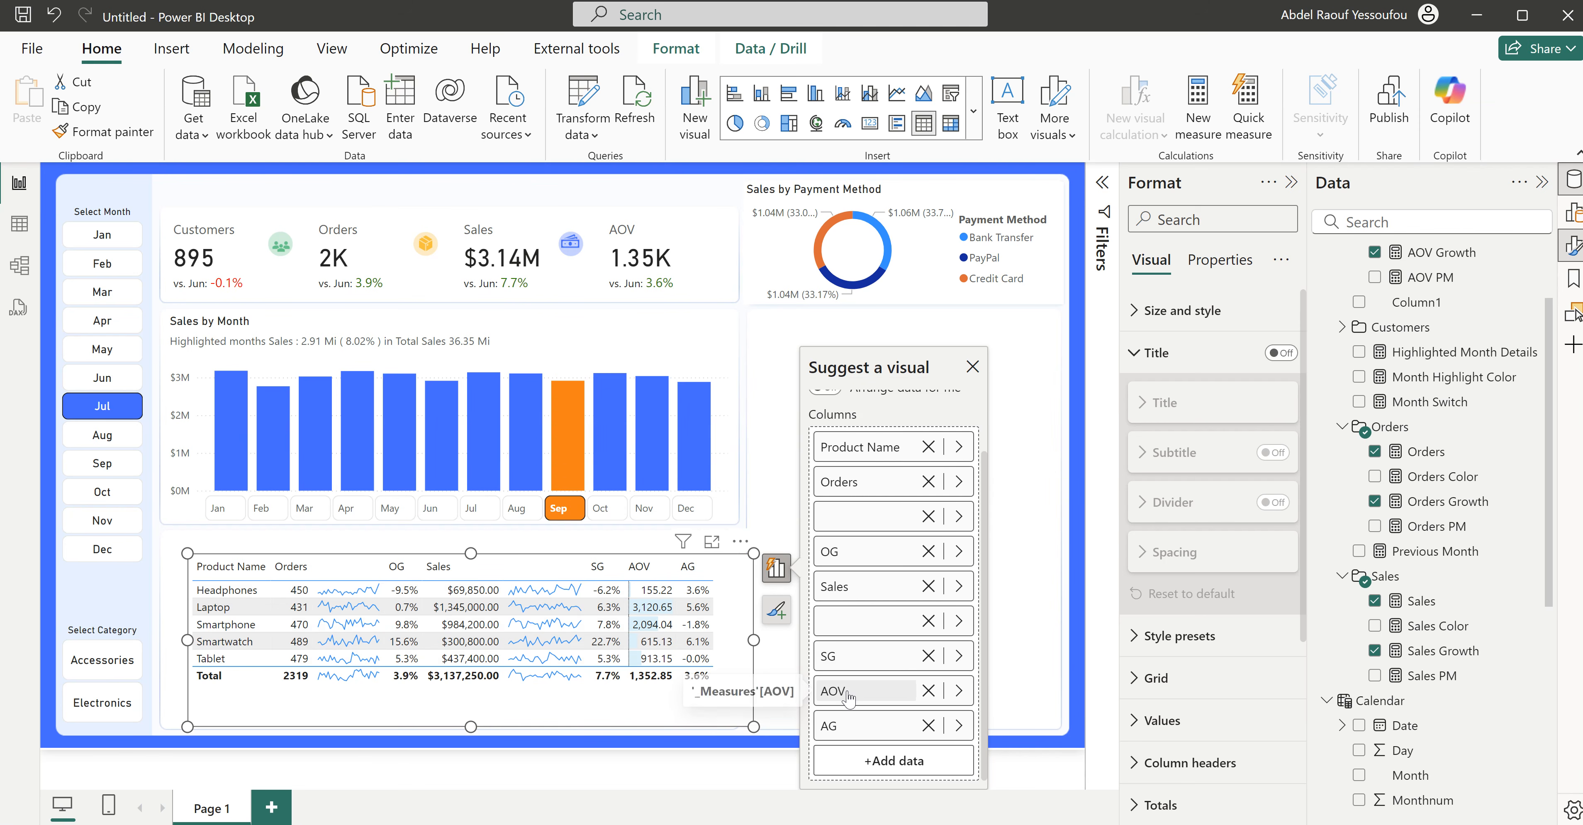
# Step: Change the positive bar colour of the AOV column's data bars to the lightest tint of the theme's bright blue
pyautogui.rightClick(886, 691)
pyautogui.moveTo(1025, 619)
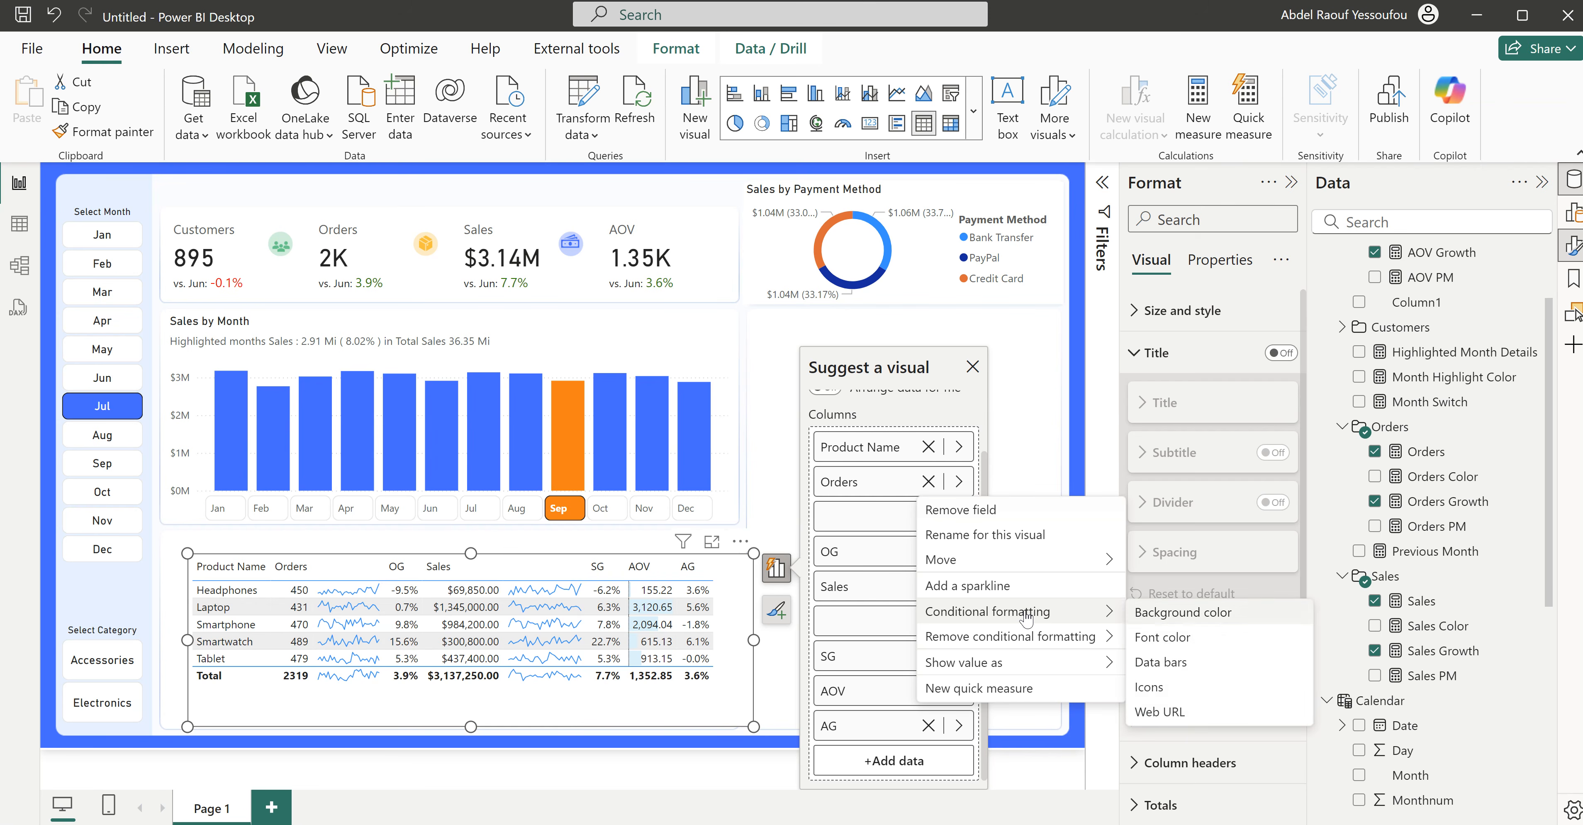
pyautogui.click(1163, 669)
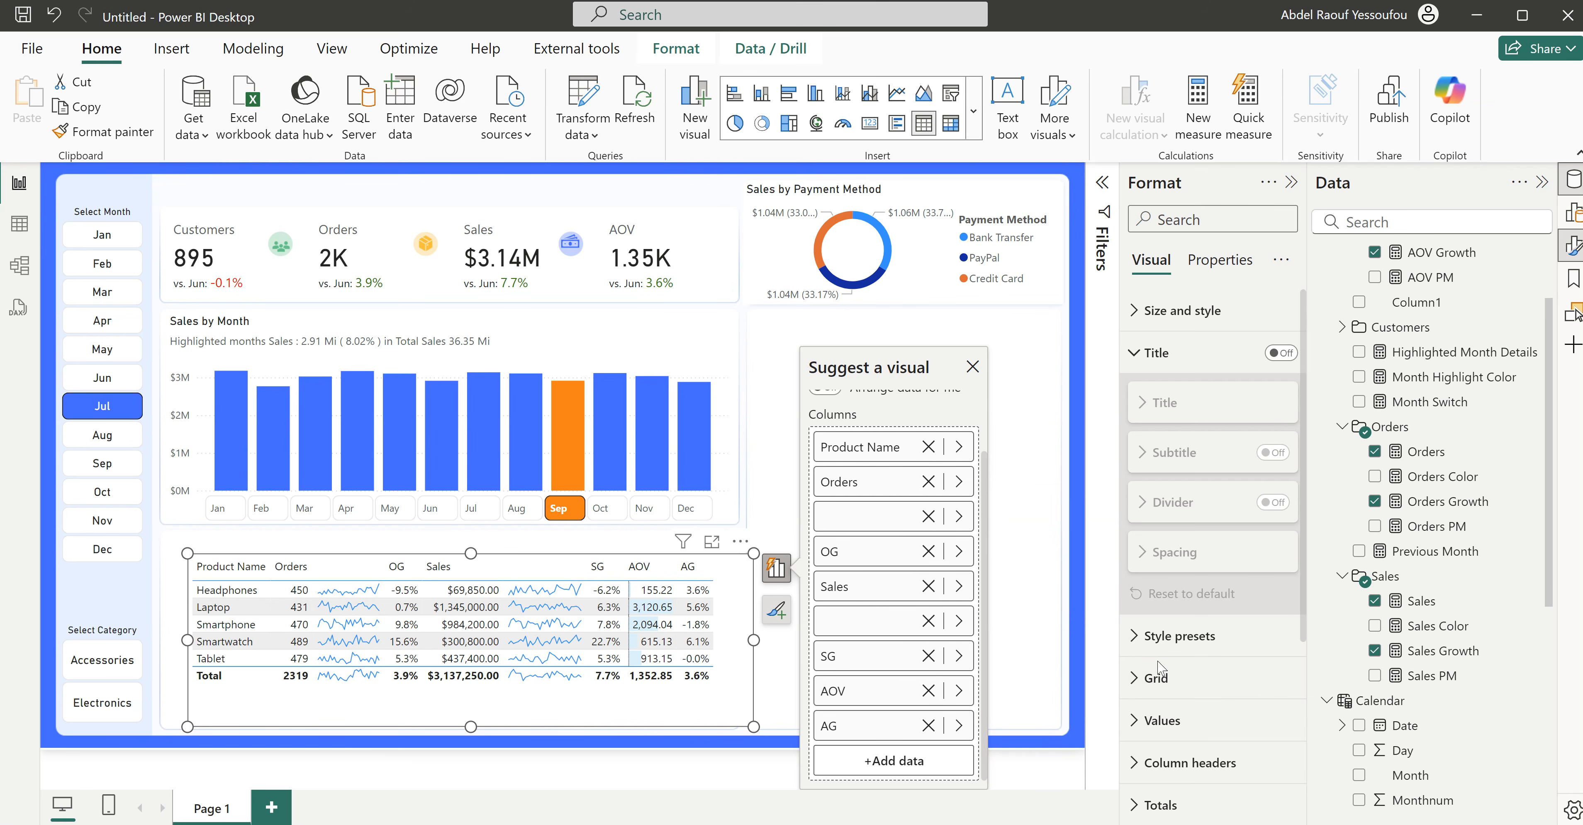
pyautogui.click(362, 524)
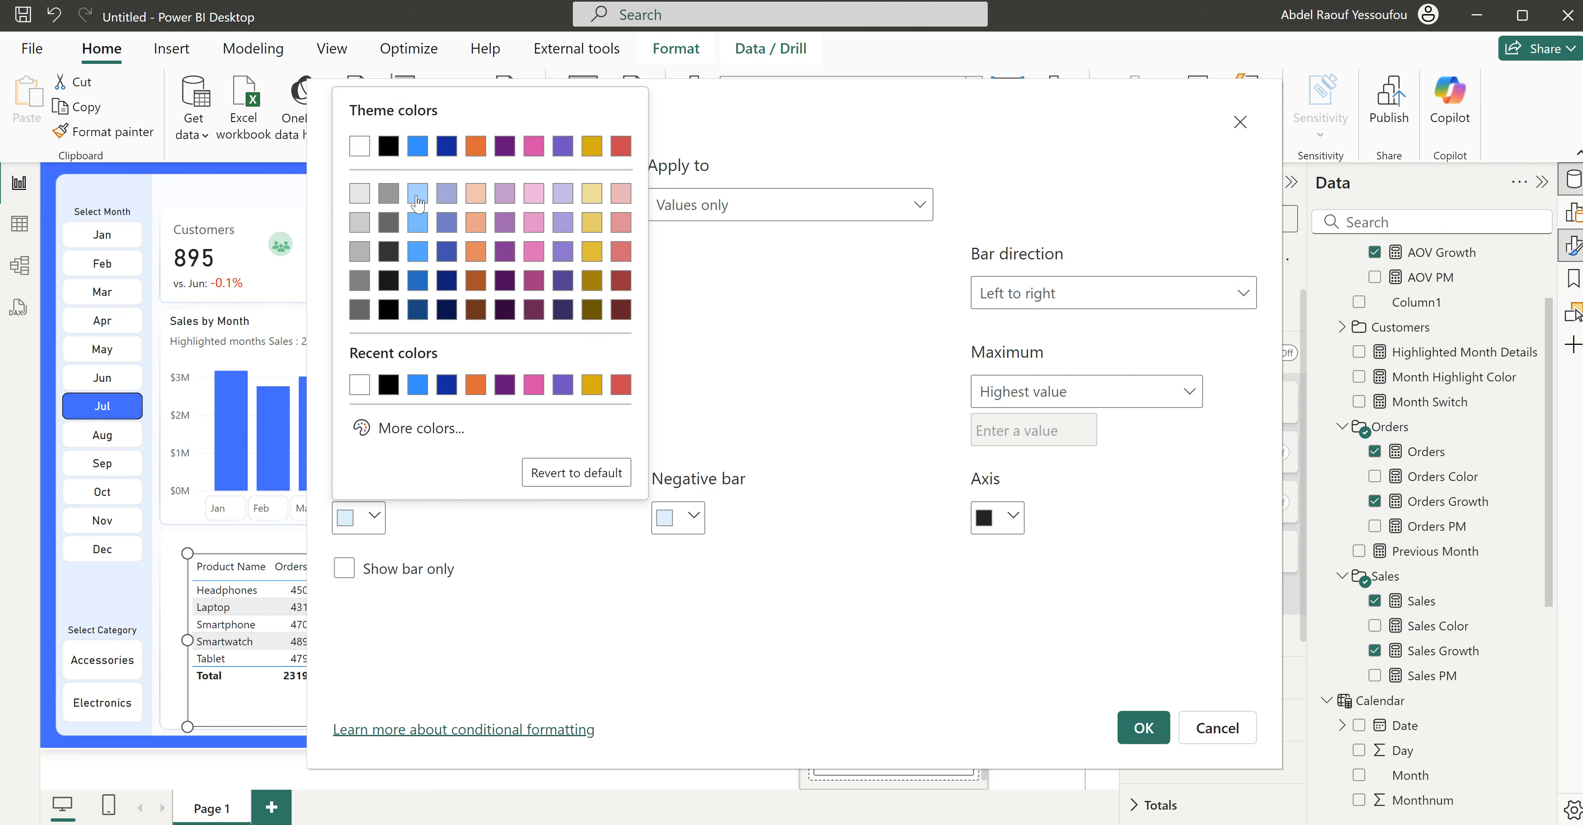
pyautogui.click(417, 194)
pyautogui.click(1144, 728)
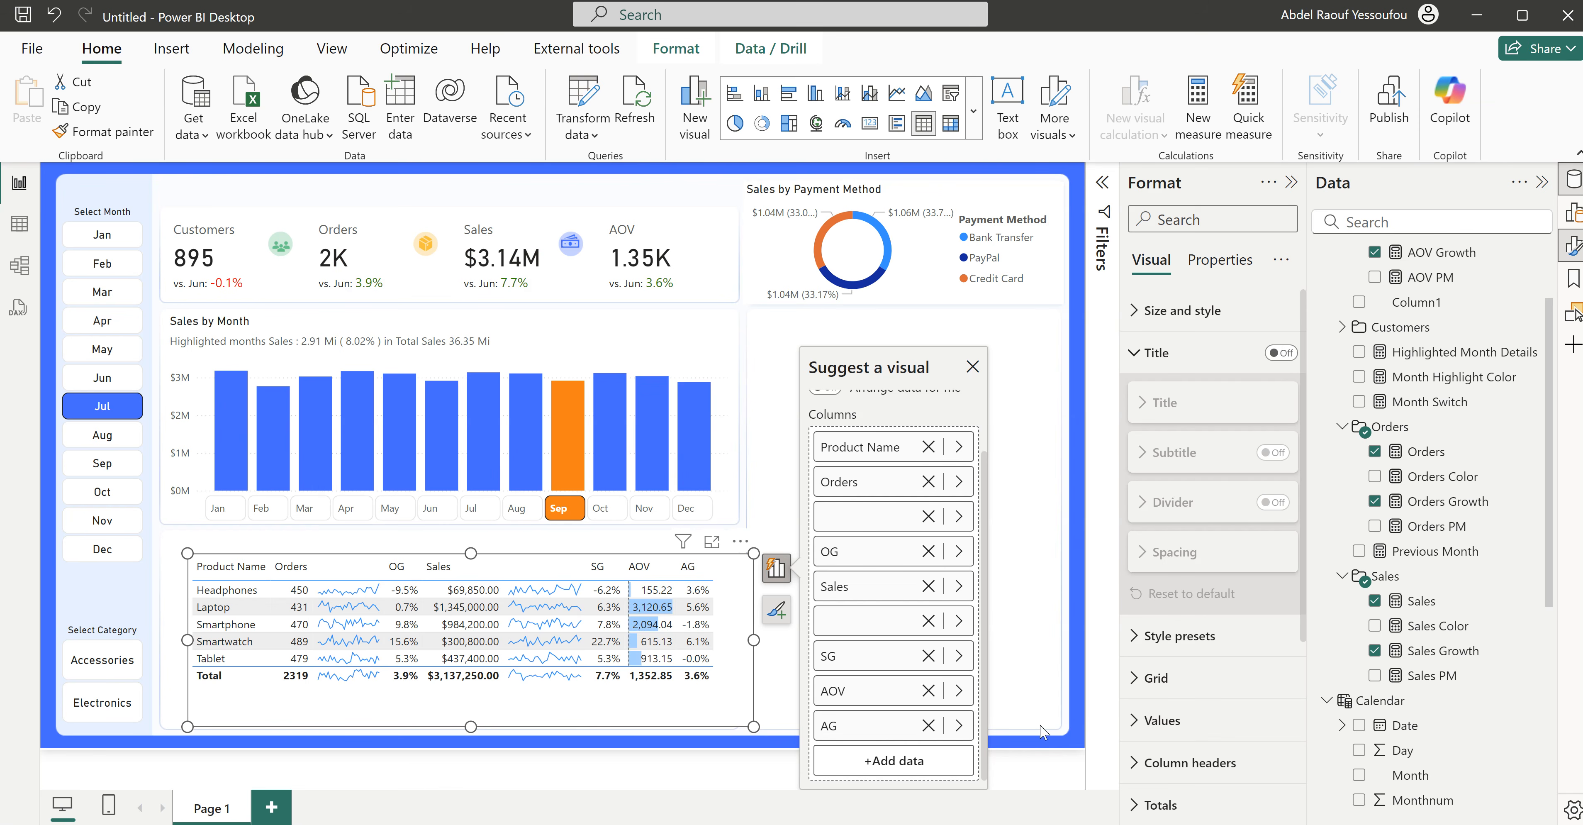
# Step: Sort the product table by AOV in descending order and narrow the visual slightly to fit its columns
pyautogui.click(645, 576)
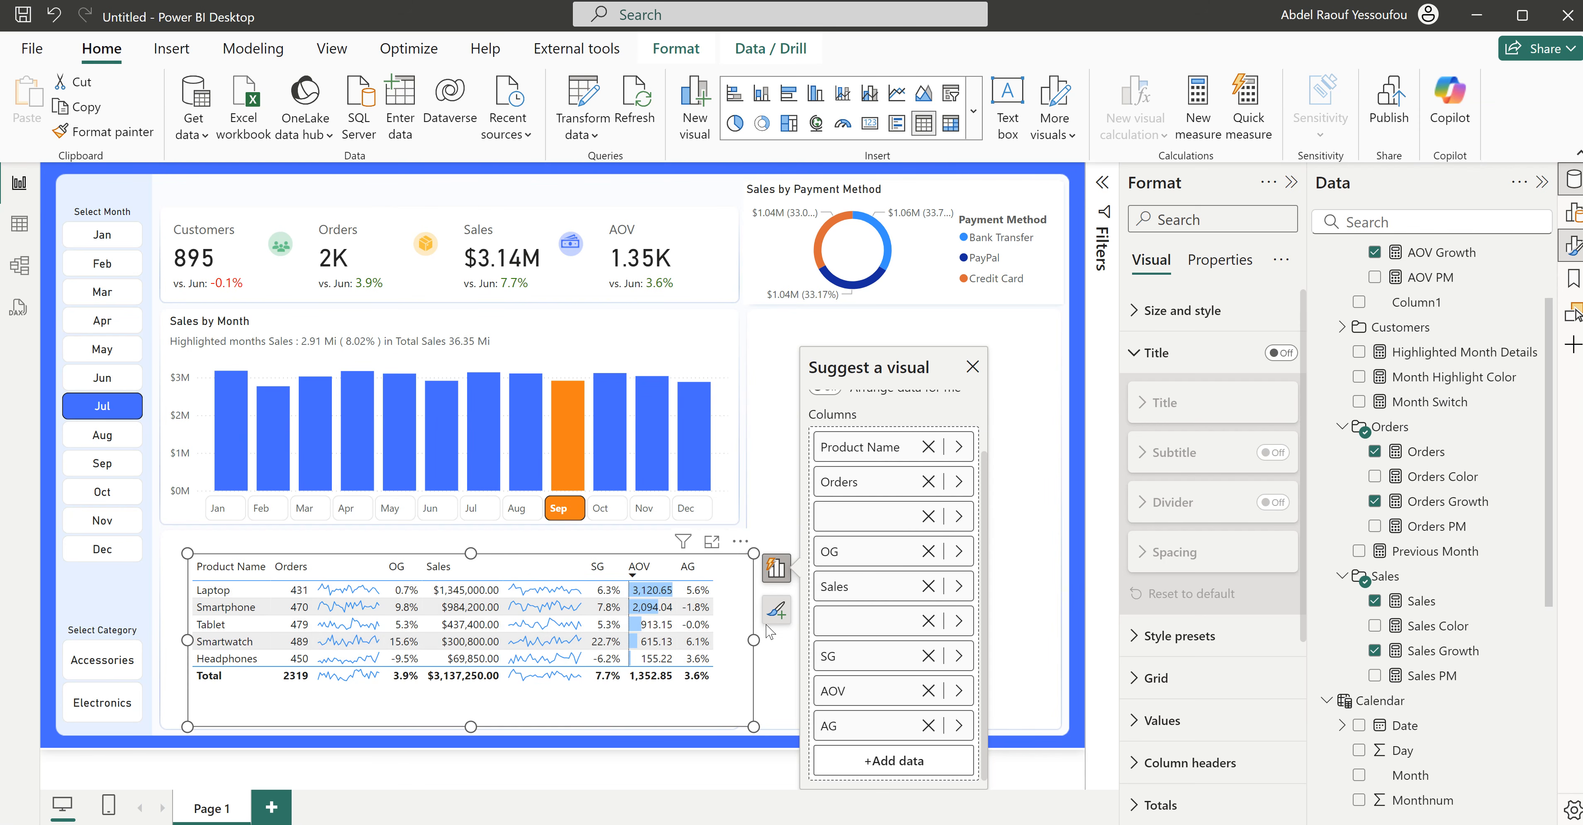
pyautogui.moveTo(752, 643); pyautogui.dragTo(734, 650)
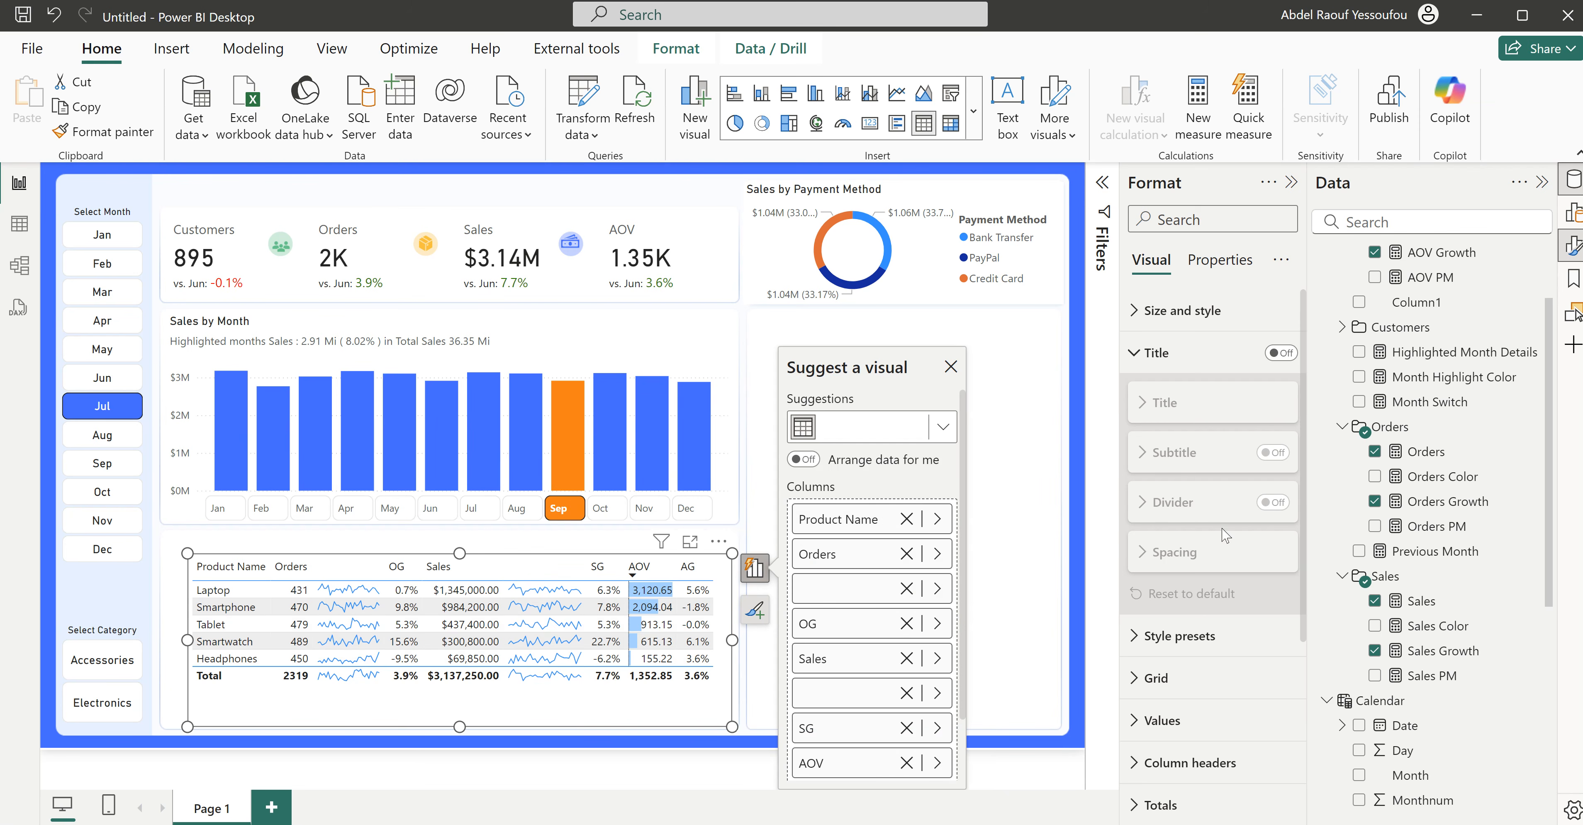
pyautogui.click(779, 329)
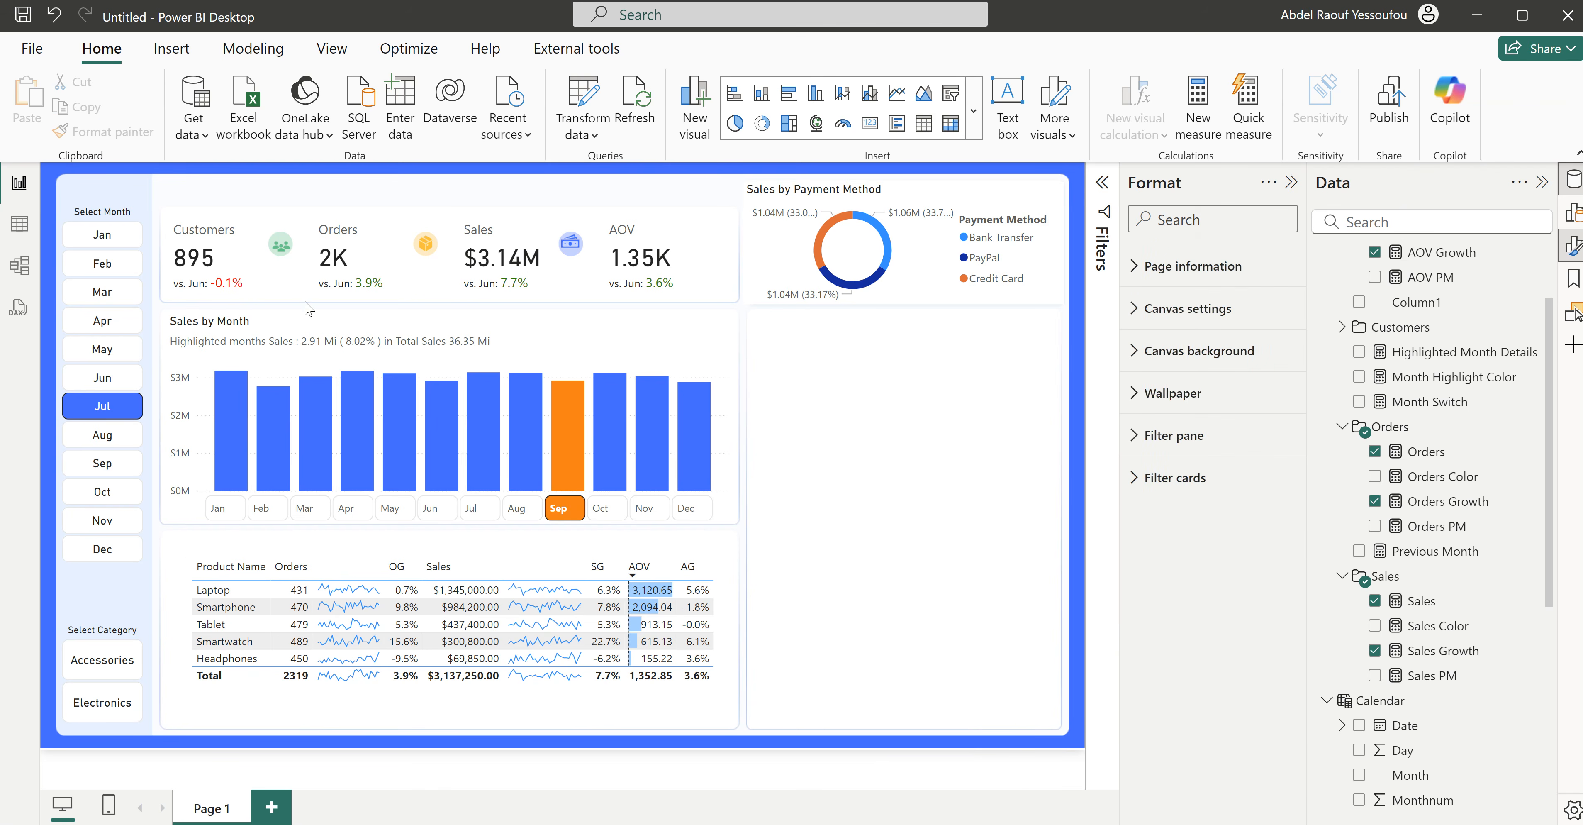
# Step: Import Product Images.csv from the DATA folder into Power Query for transformation and promote its first row to headers
pyautogui.click(205, 135)
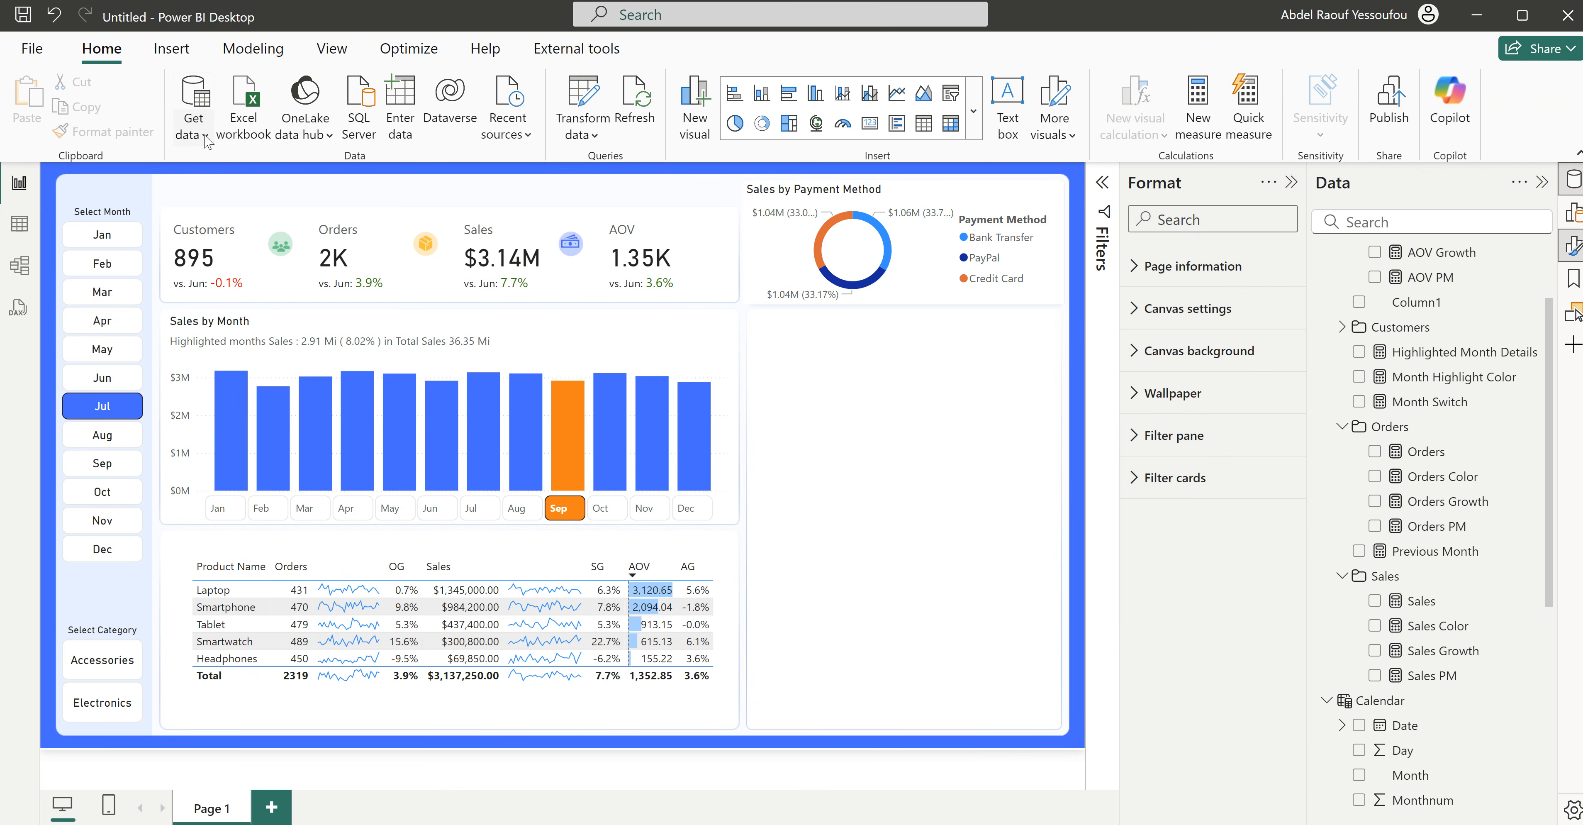
pyautogui.click(246, 404)
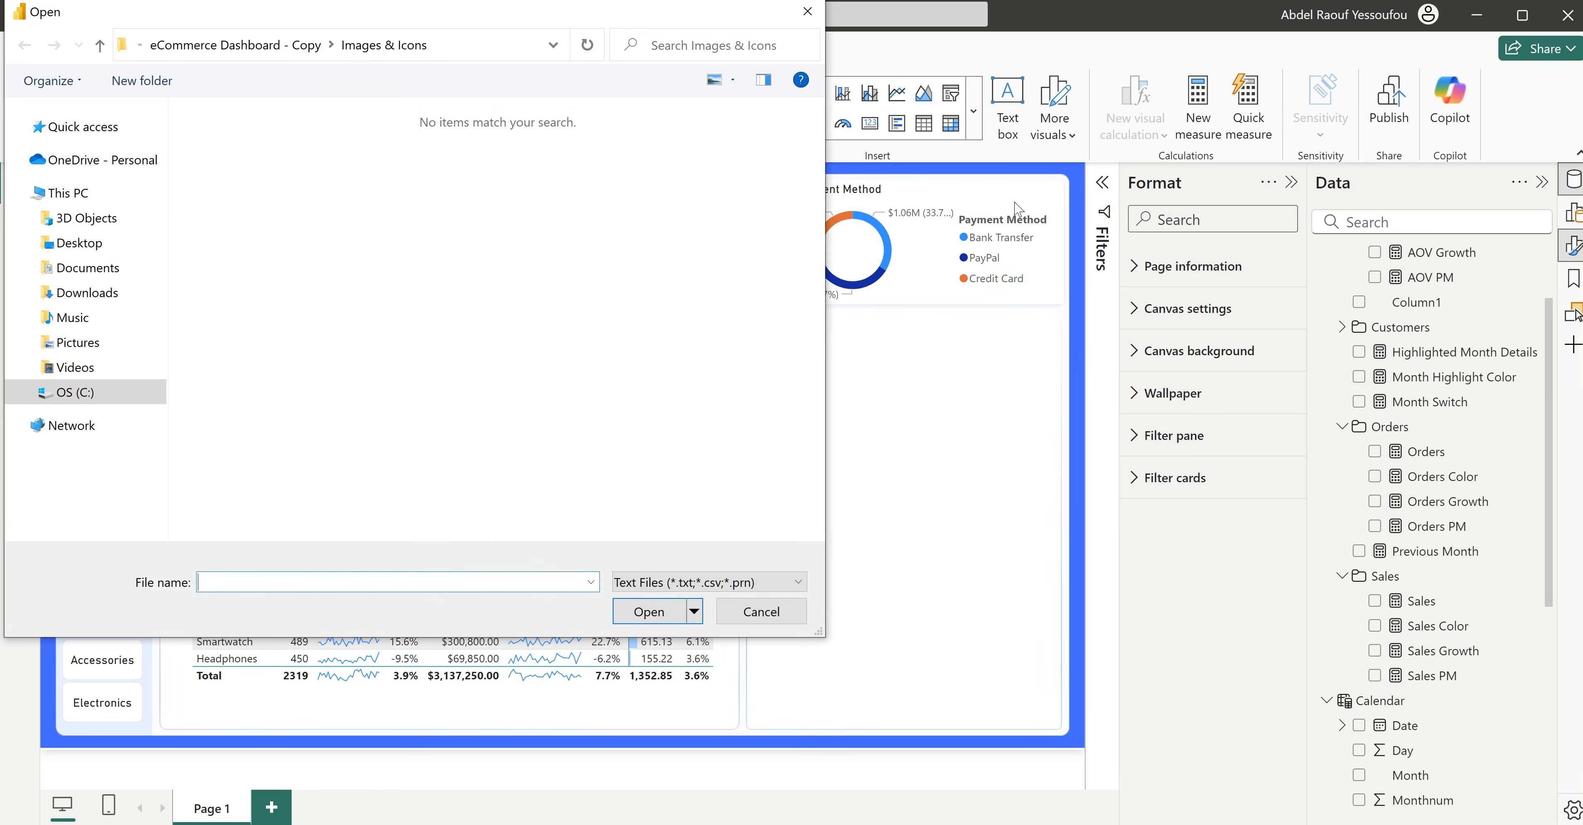
pyautogui.click(273, 46)
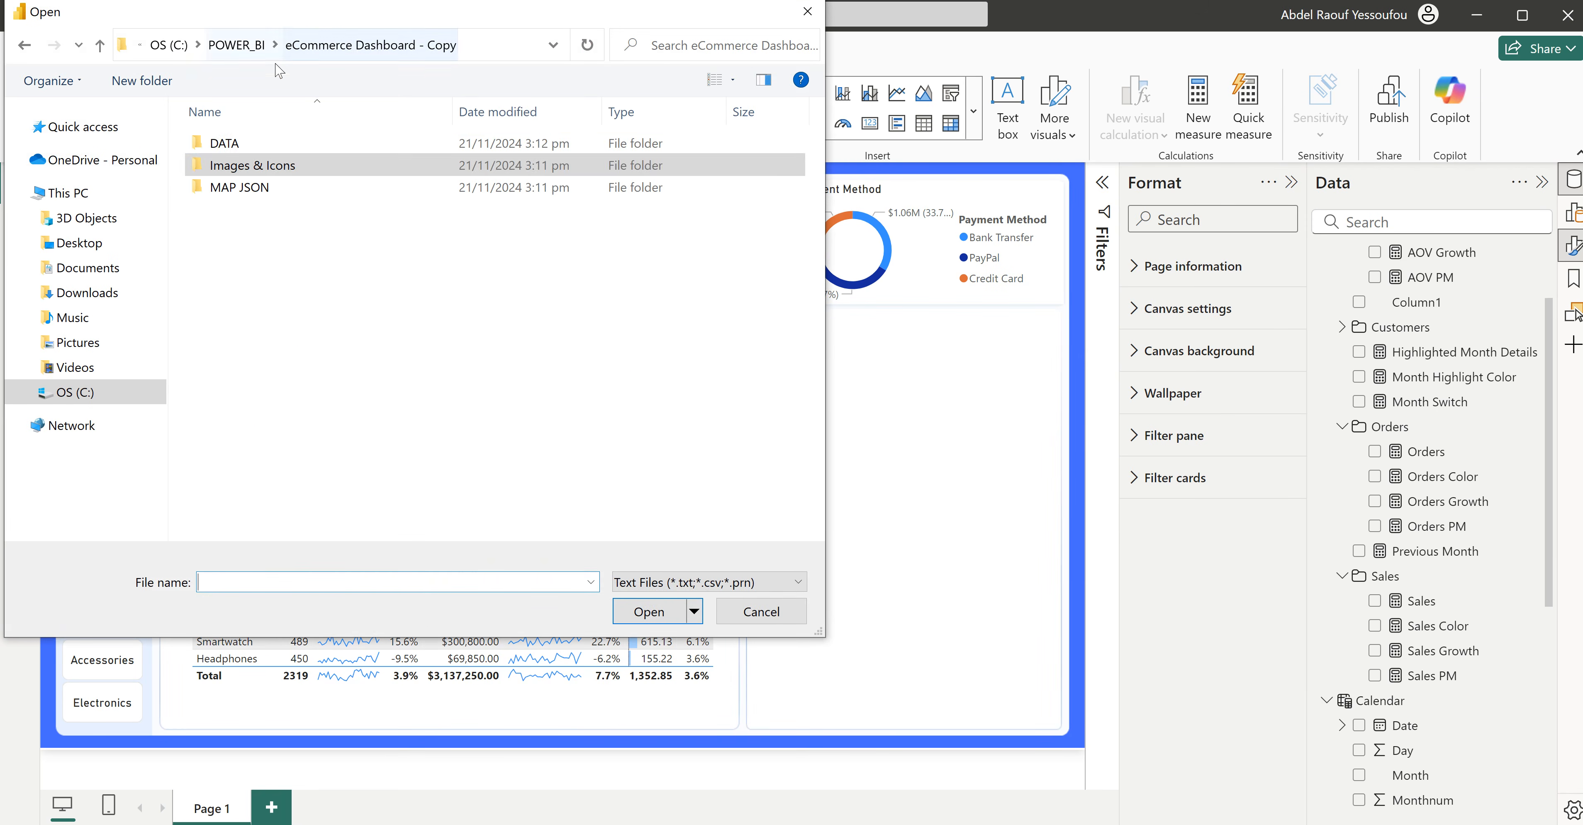
pyautogui.doubleClick(268, 144)
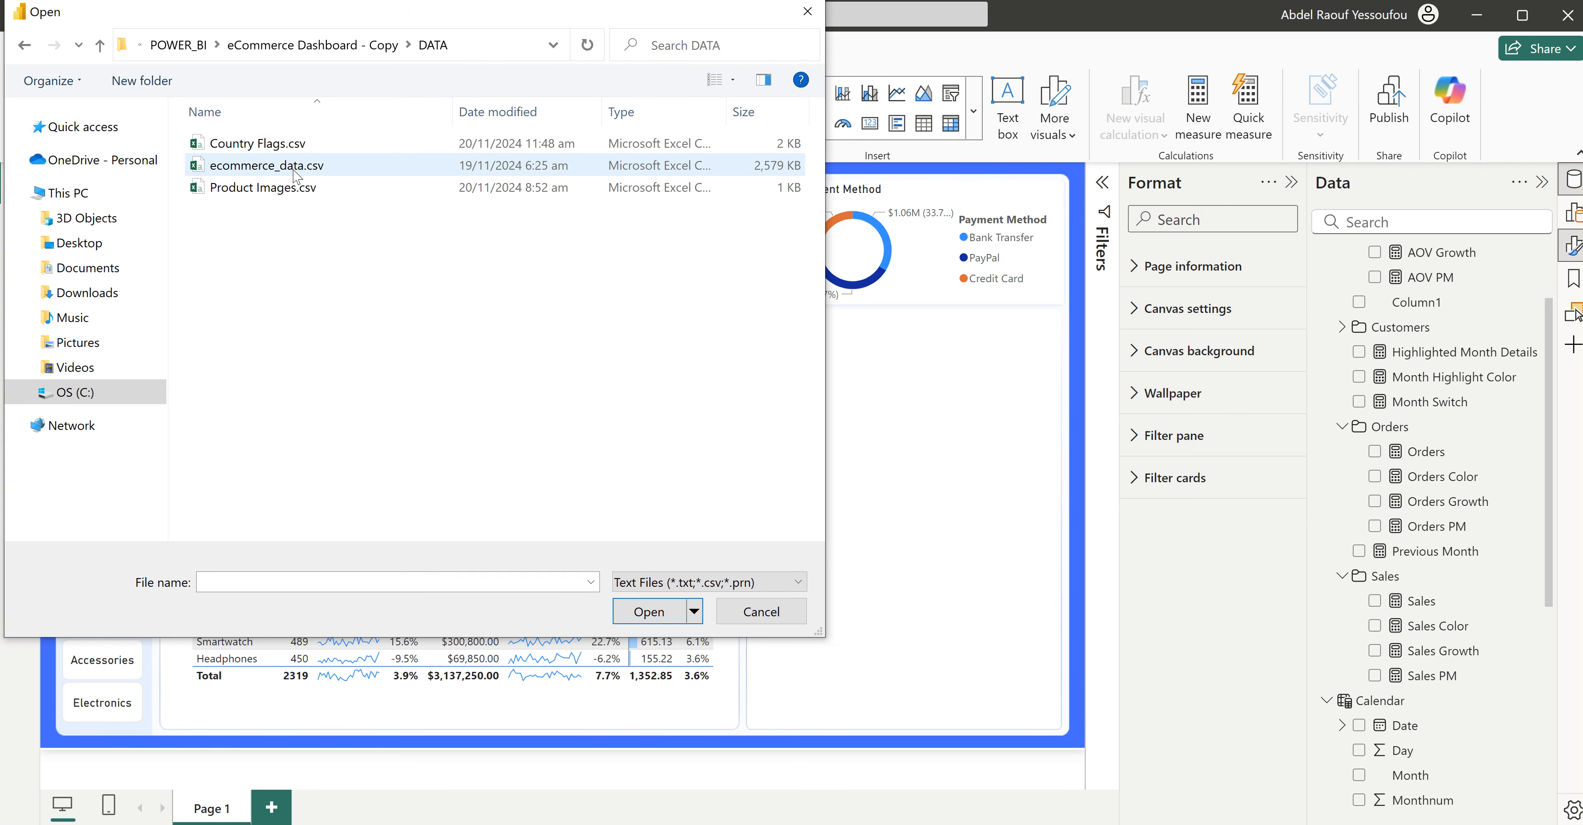
pyautogui.click(268, 186)
pyautogui.click(654, 611)
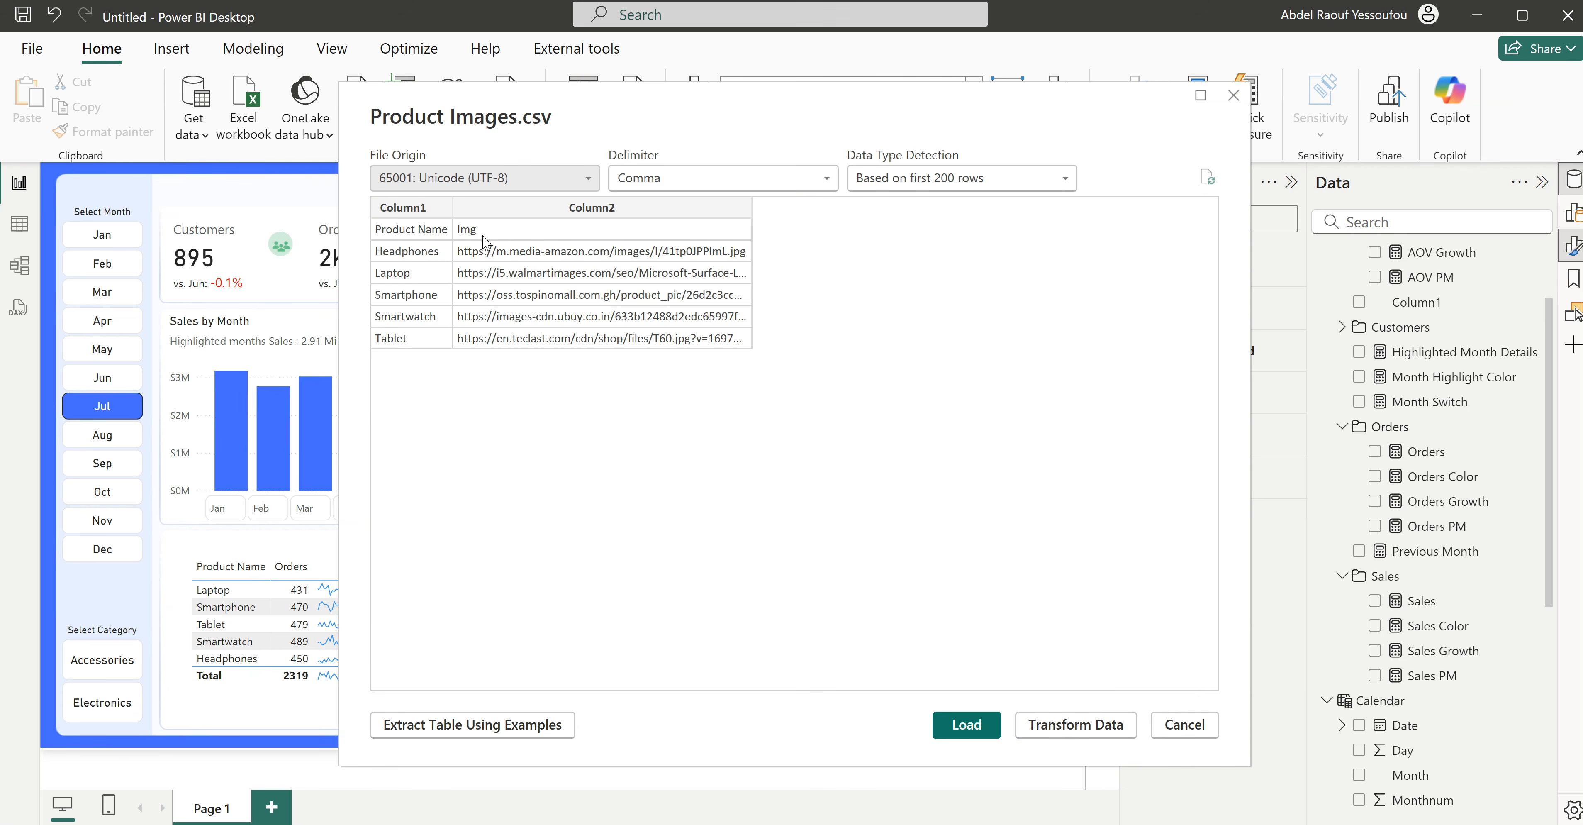
pyautogui.click(1069, 720)
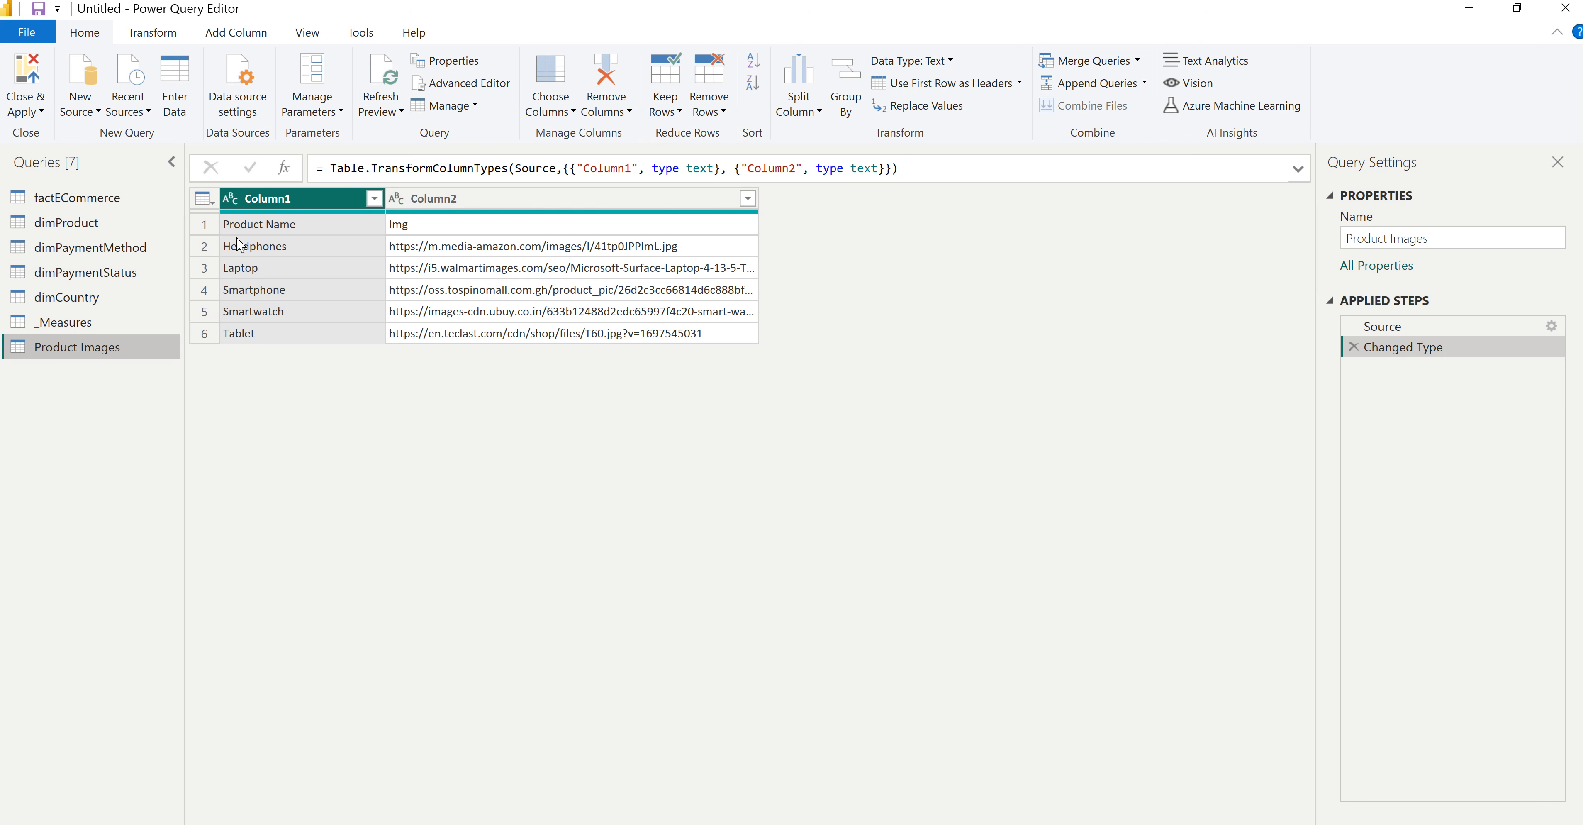
pyautogui.click(921, 89)
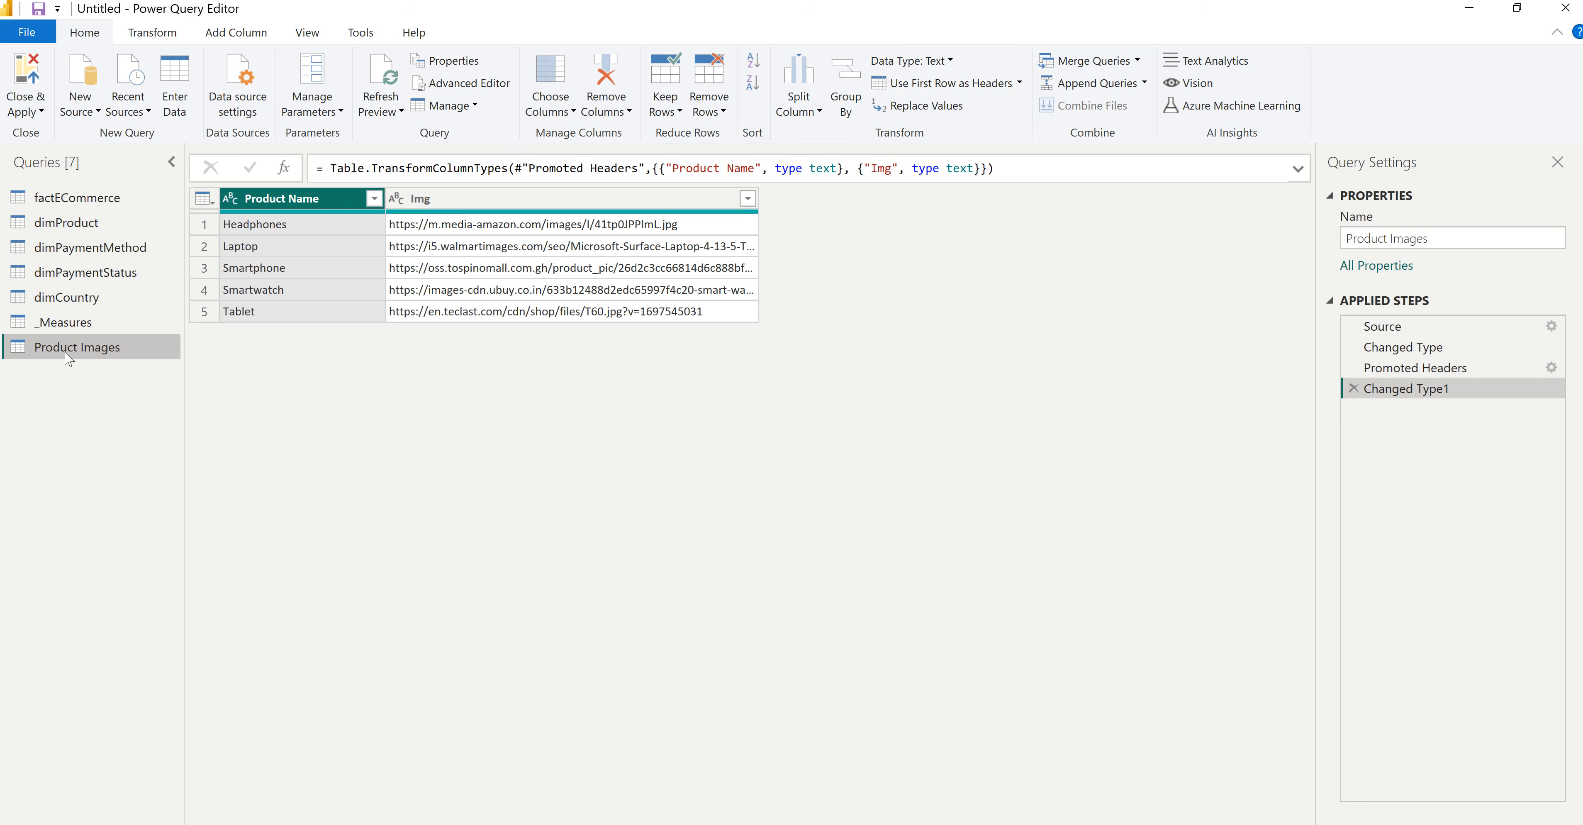
# Step: Merge the dimProduct query with Product Images, matching on Product Name with a left outer join
pyautogui.click(76, 225)
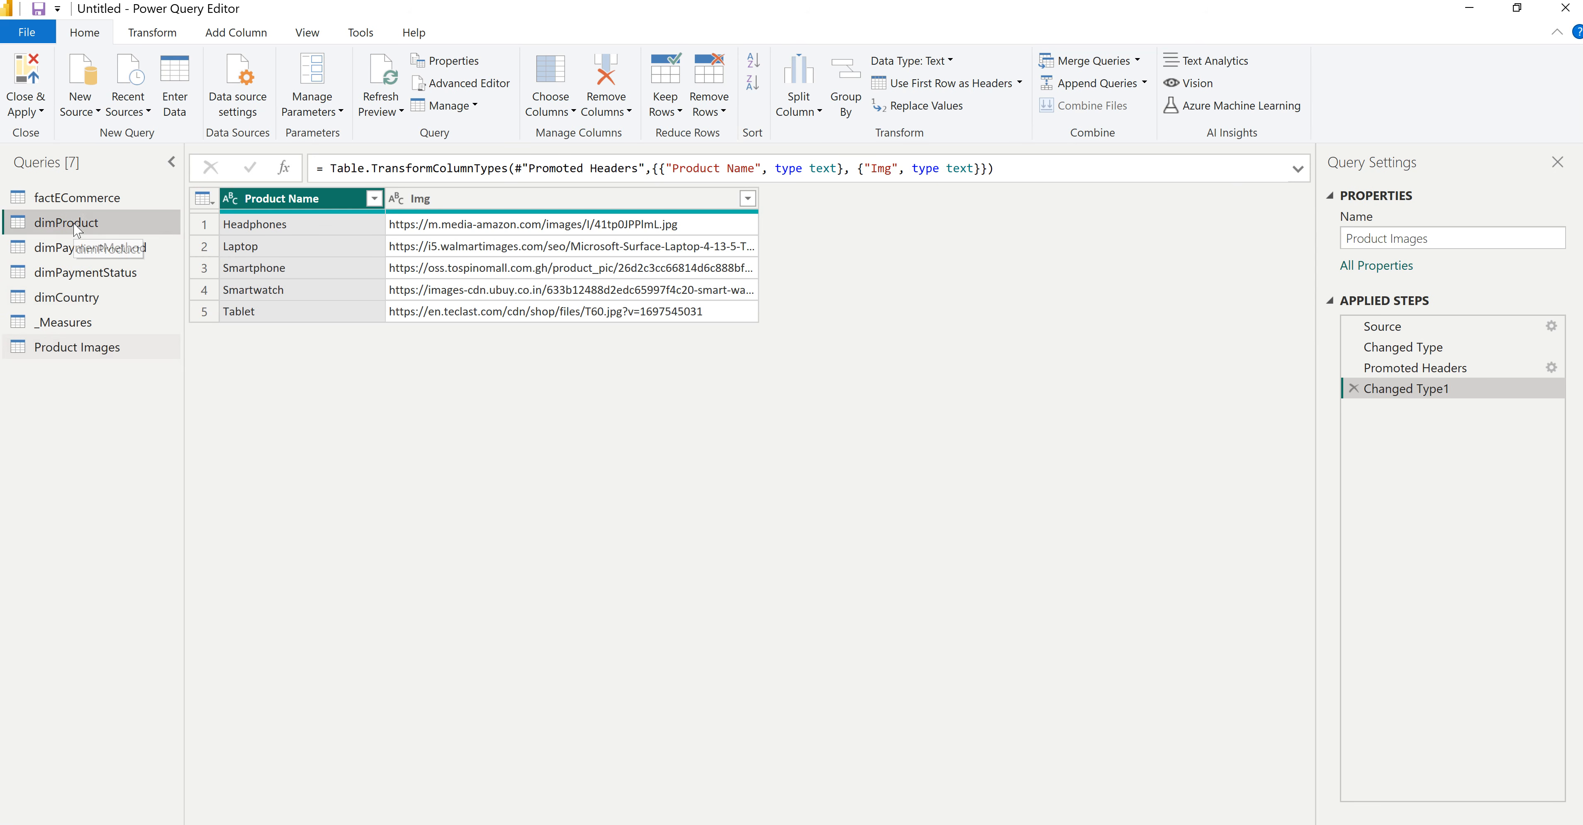
pyautogui.click(1086, 63)
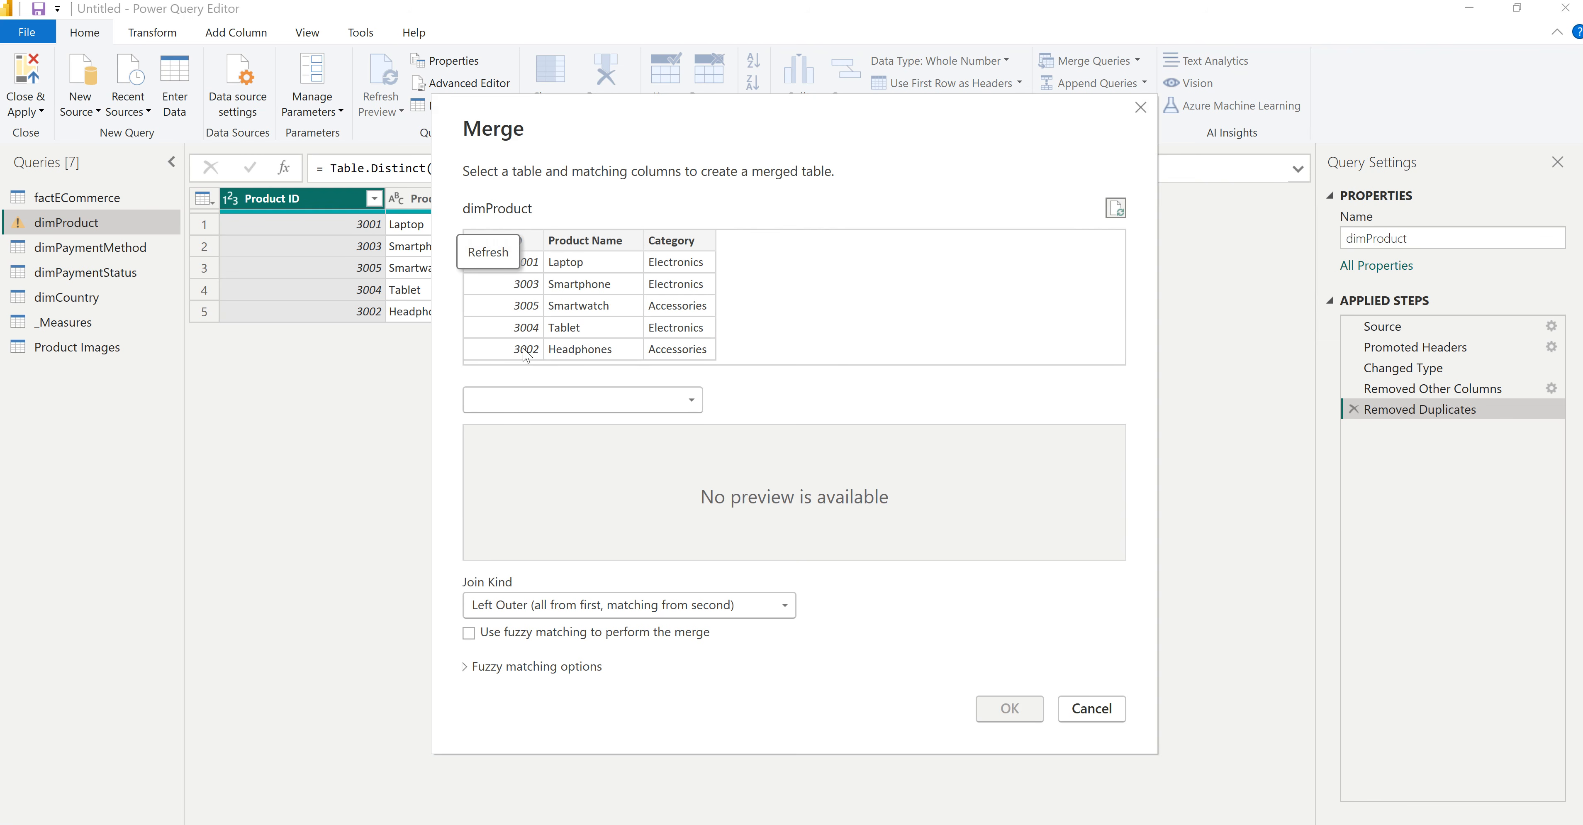
pyautogui.click(541, 402)
pyautogui.click(527, 428)
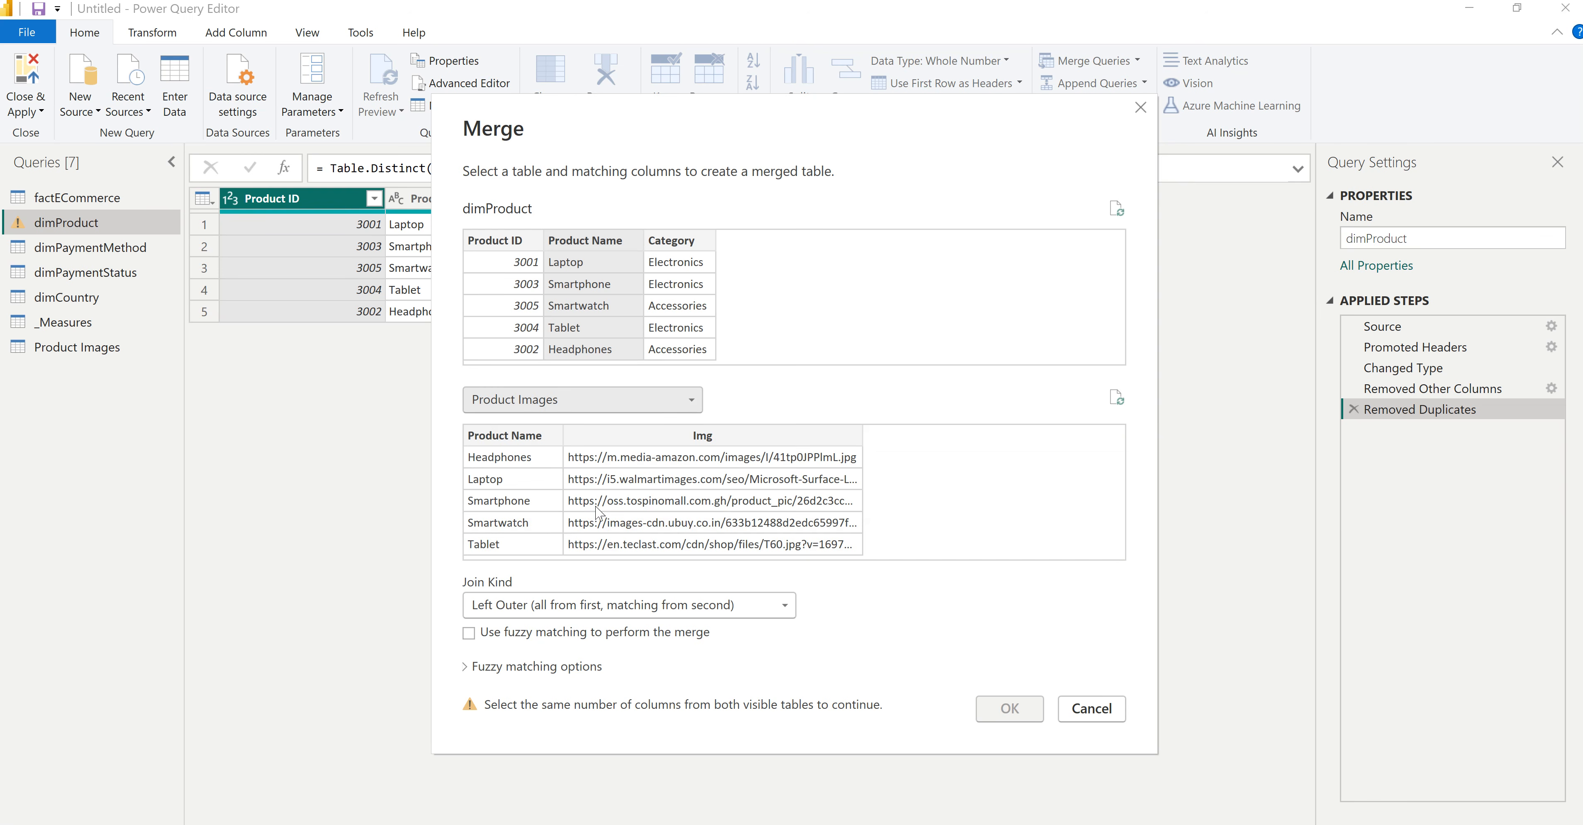
pyautogui.click(497, 436)
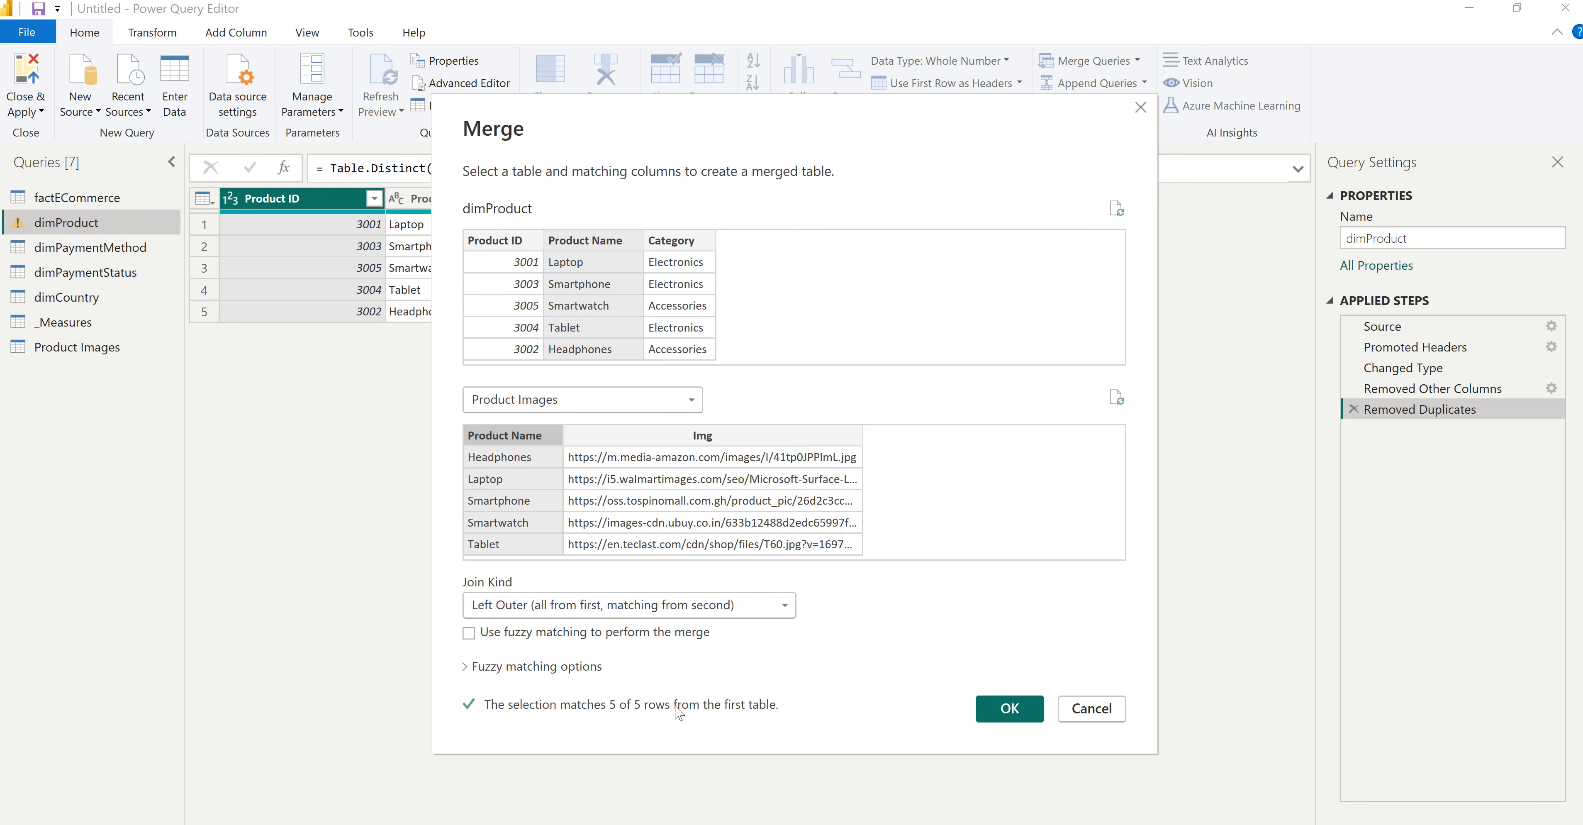
pyautogui.click(1002, 708)
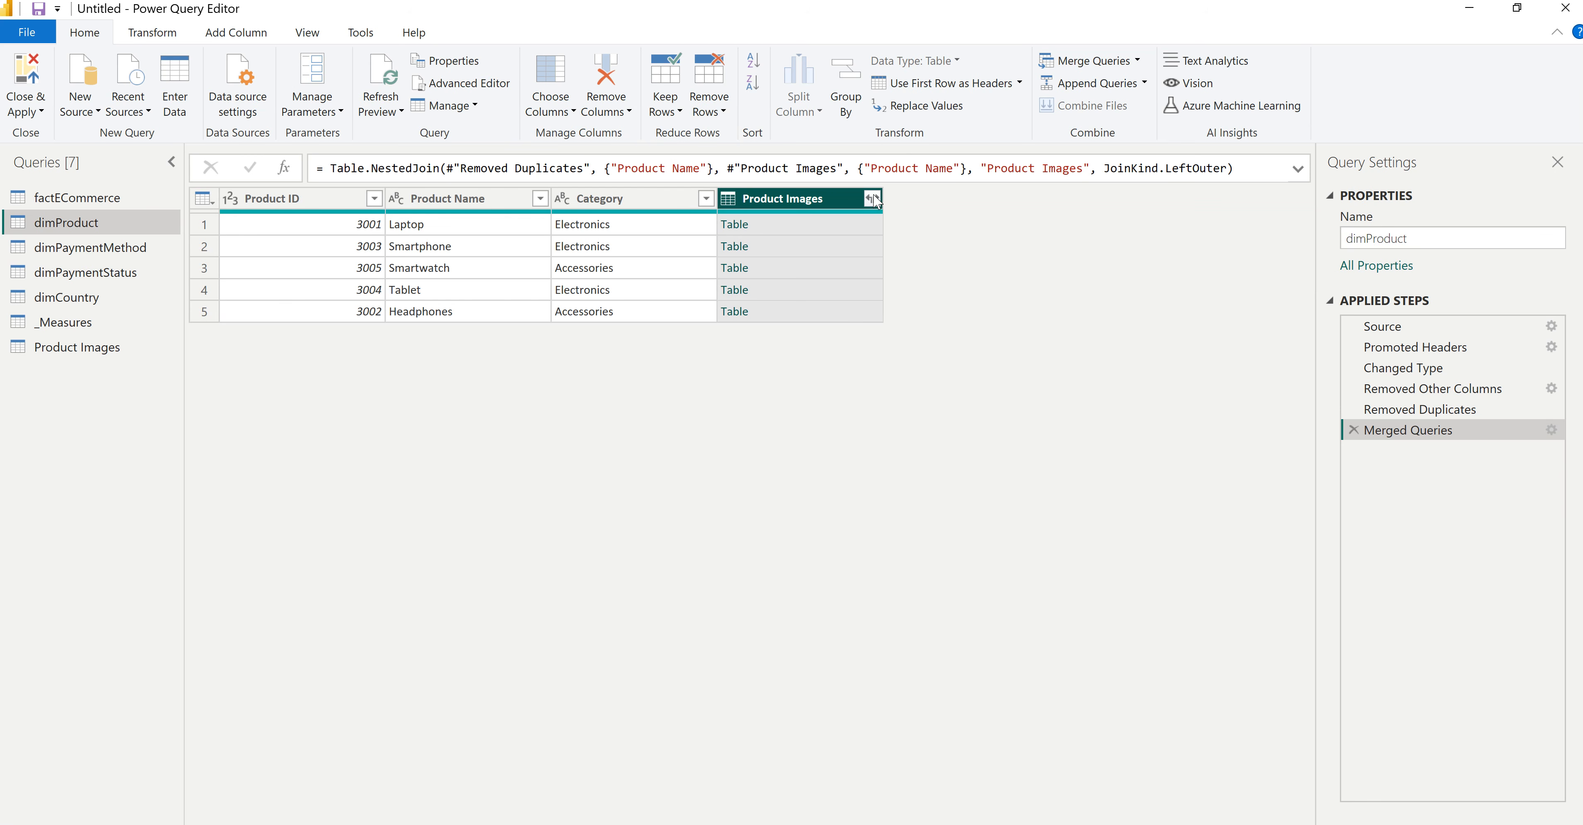
# Step: Expand only Img from dimProduct's merged Product Images column without the name prefix, and disable loading for the Product Images query
pyautogui.click(872, 198)
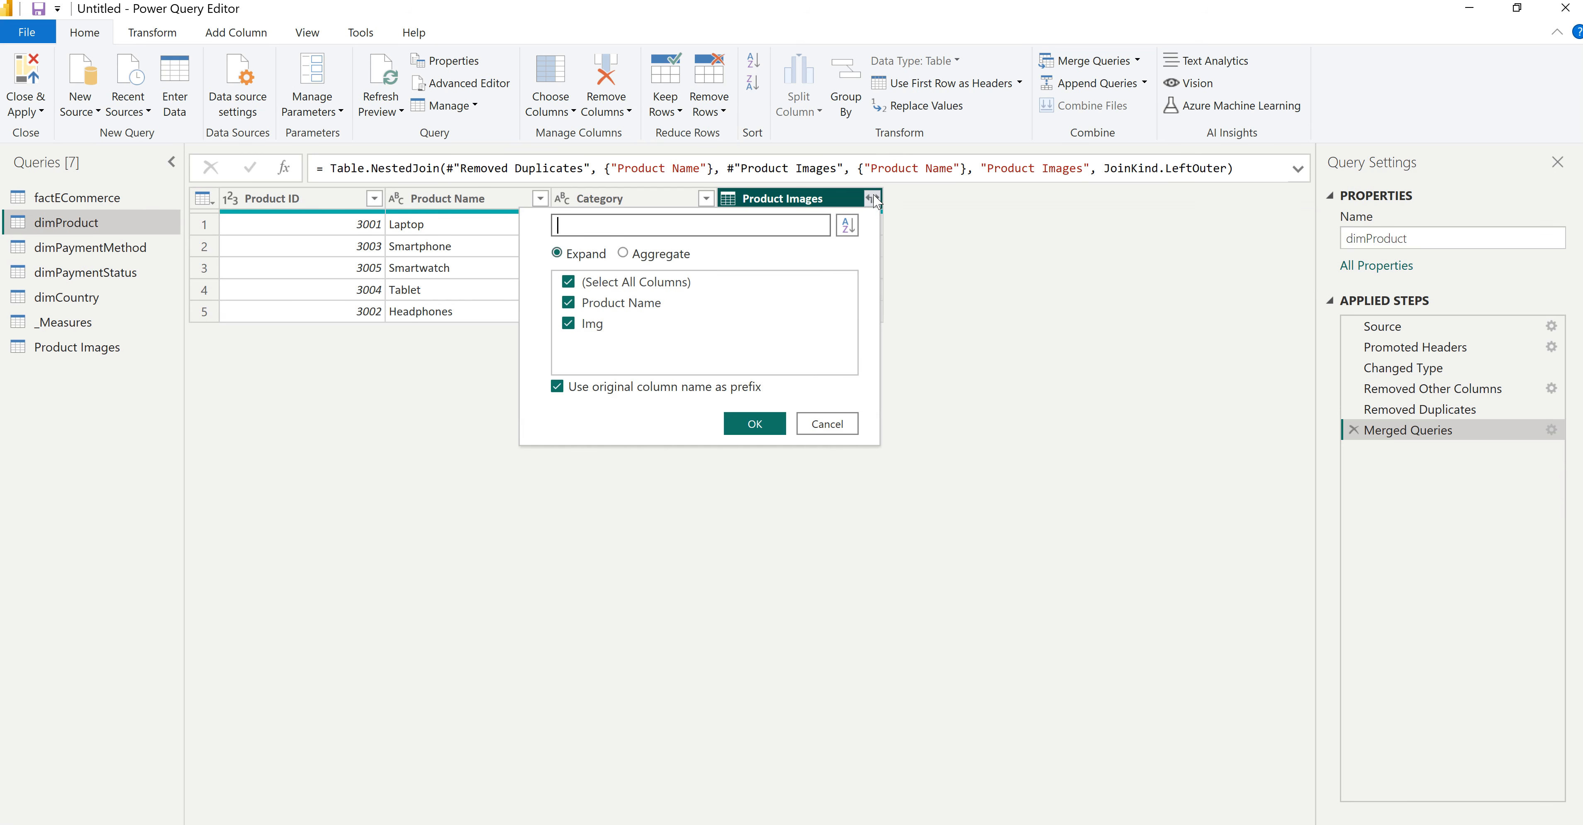
pyautogui.click(557, 388)
pyautogui.click(569, 303)
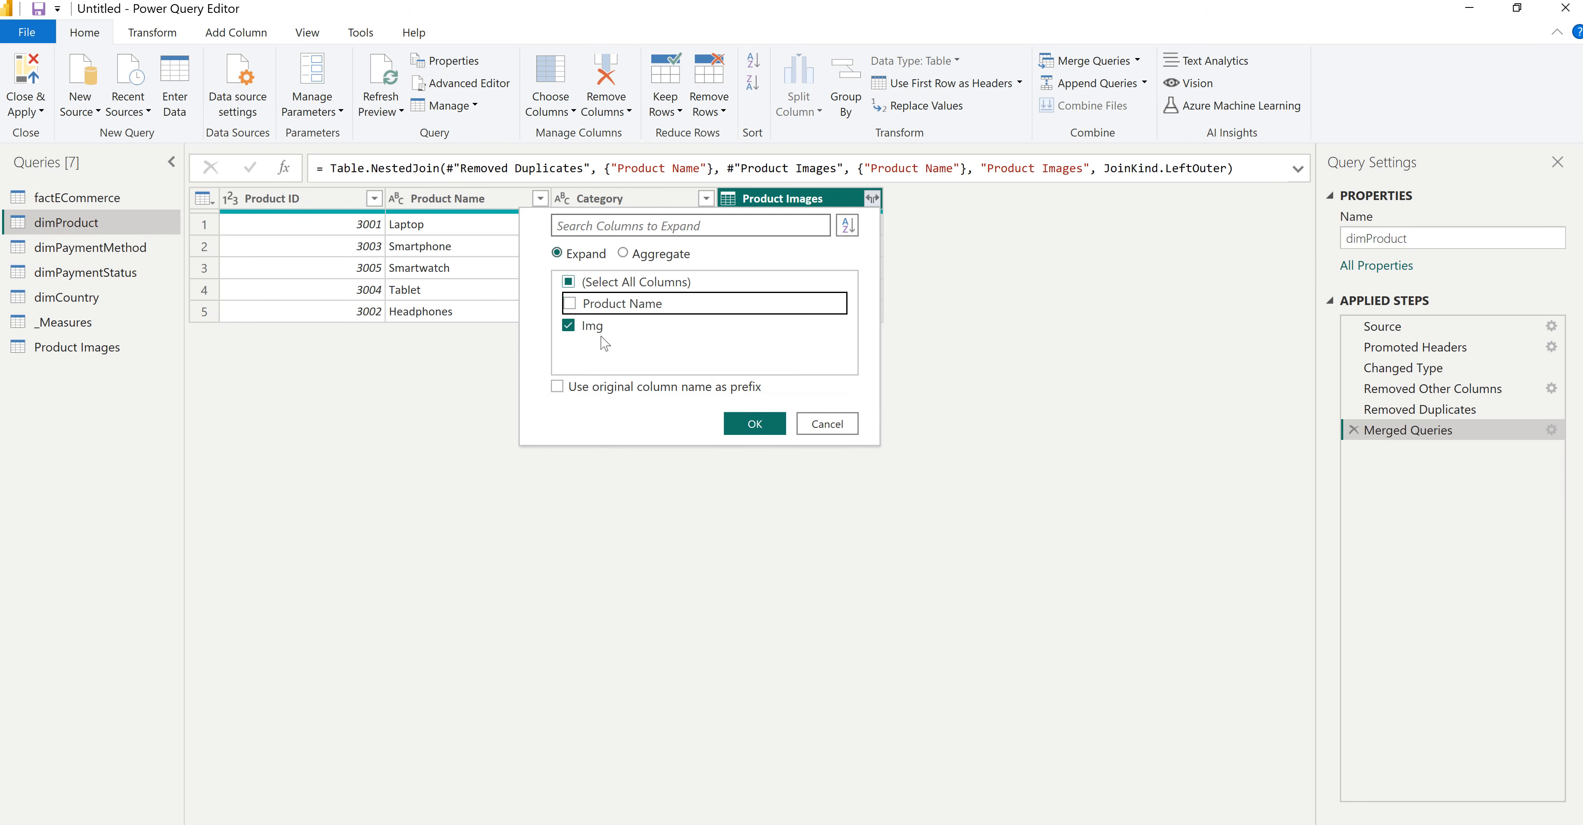
pyautogui.click(754, 424)
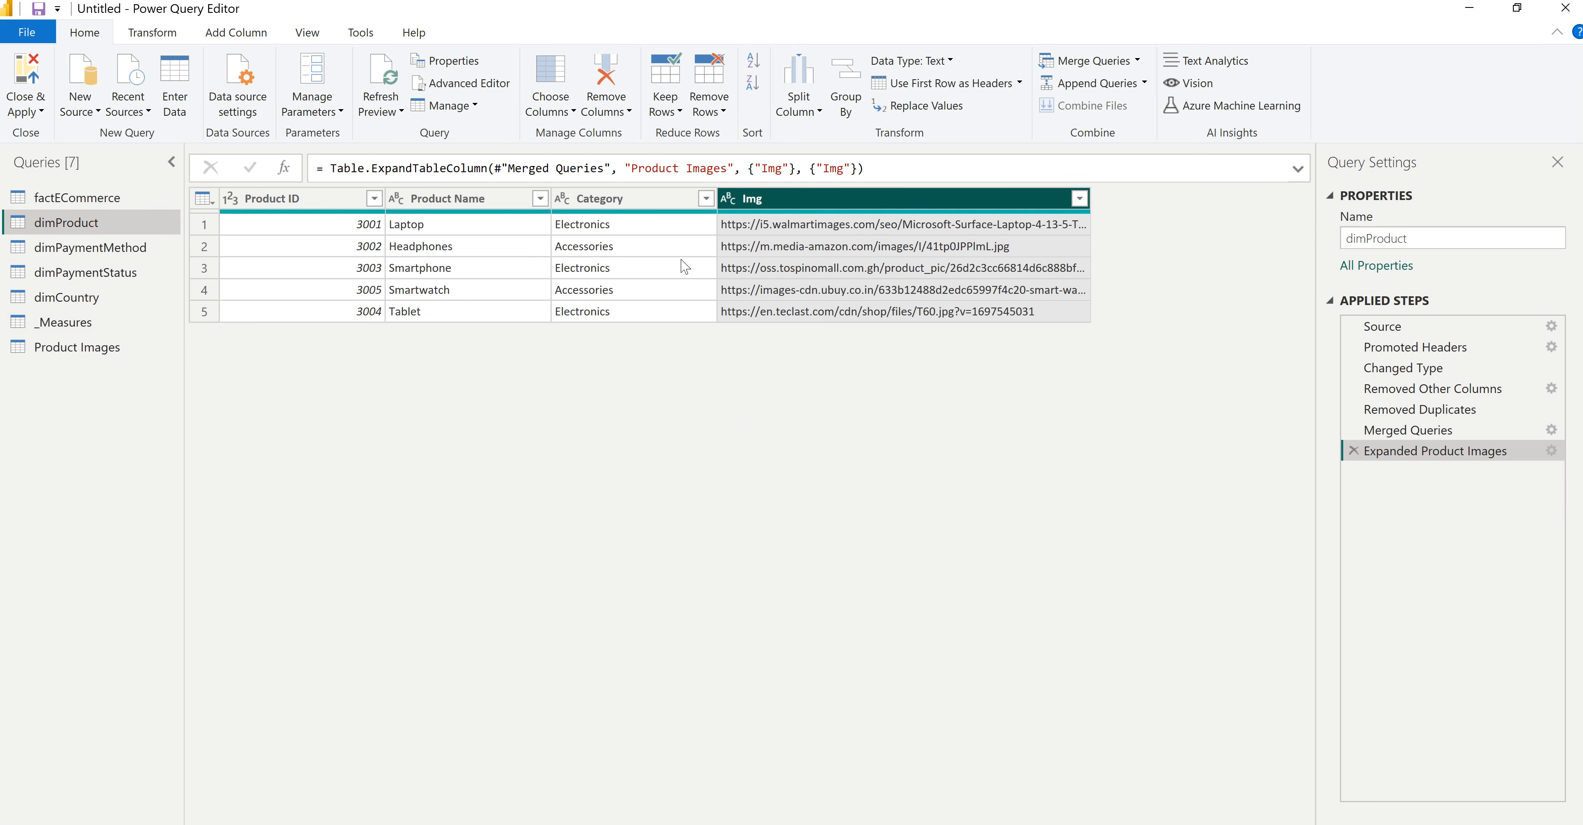
pyautogui.rightClick(61, 348)
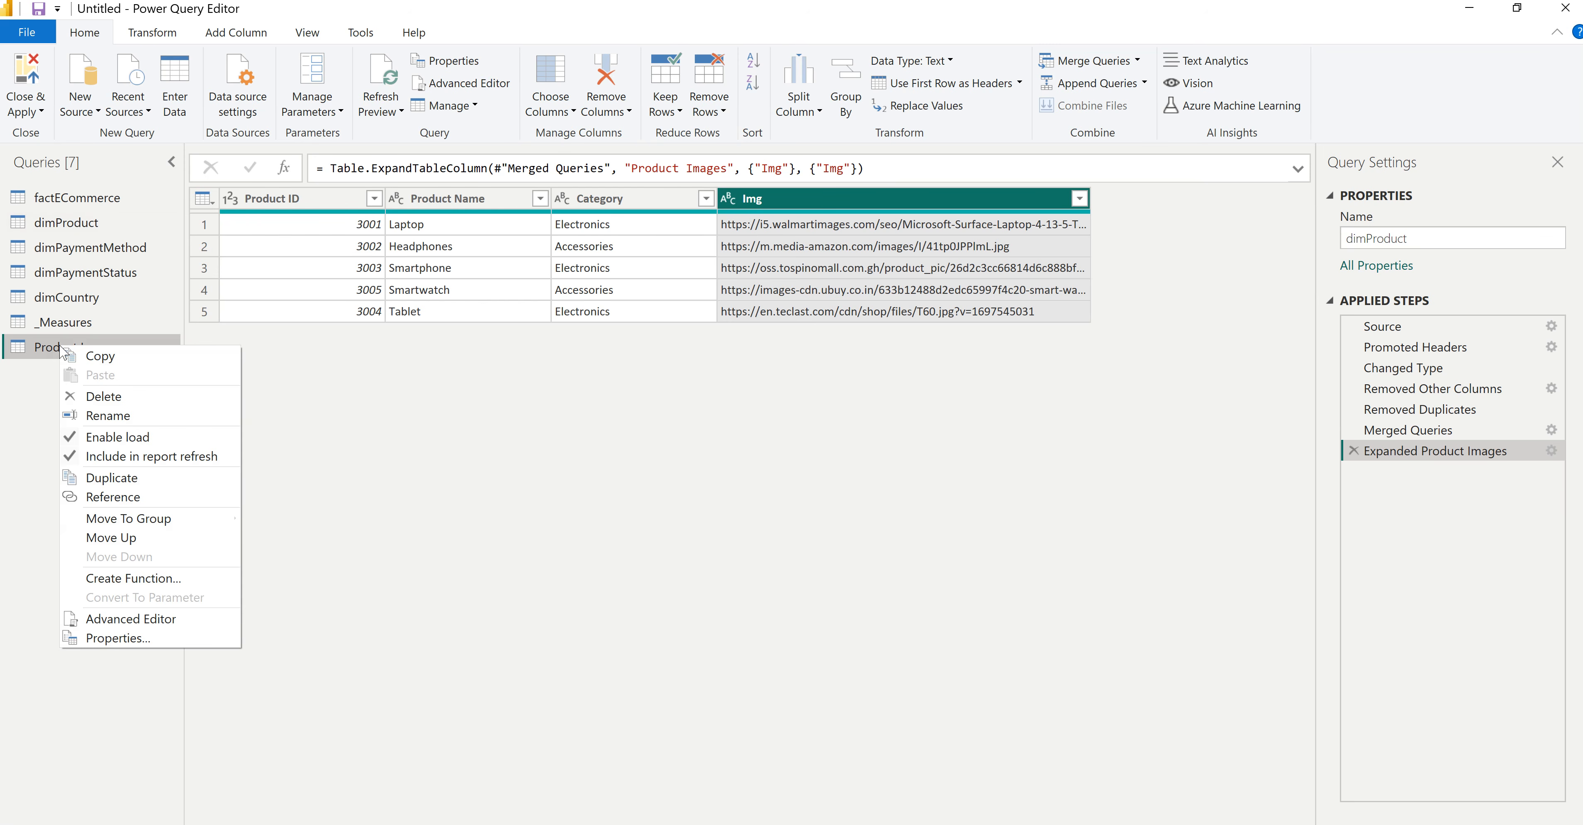
pyautogui.click(101, 438)
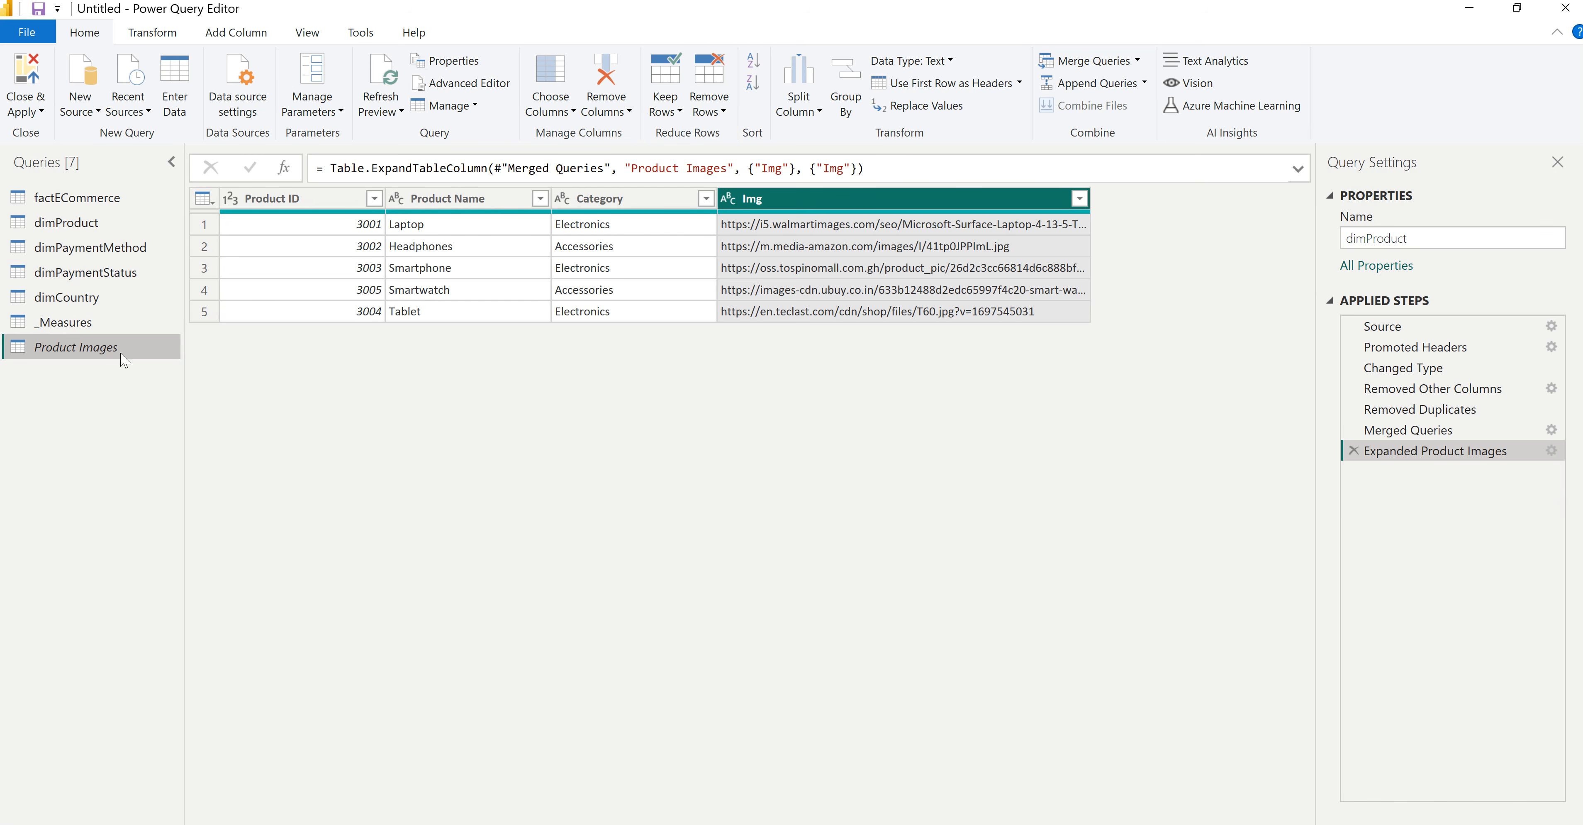
# Step: Import Country Flags.csv as a new text/CSV source and promote its first row to headers
pyautogui.click(82, 114)
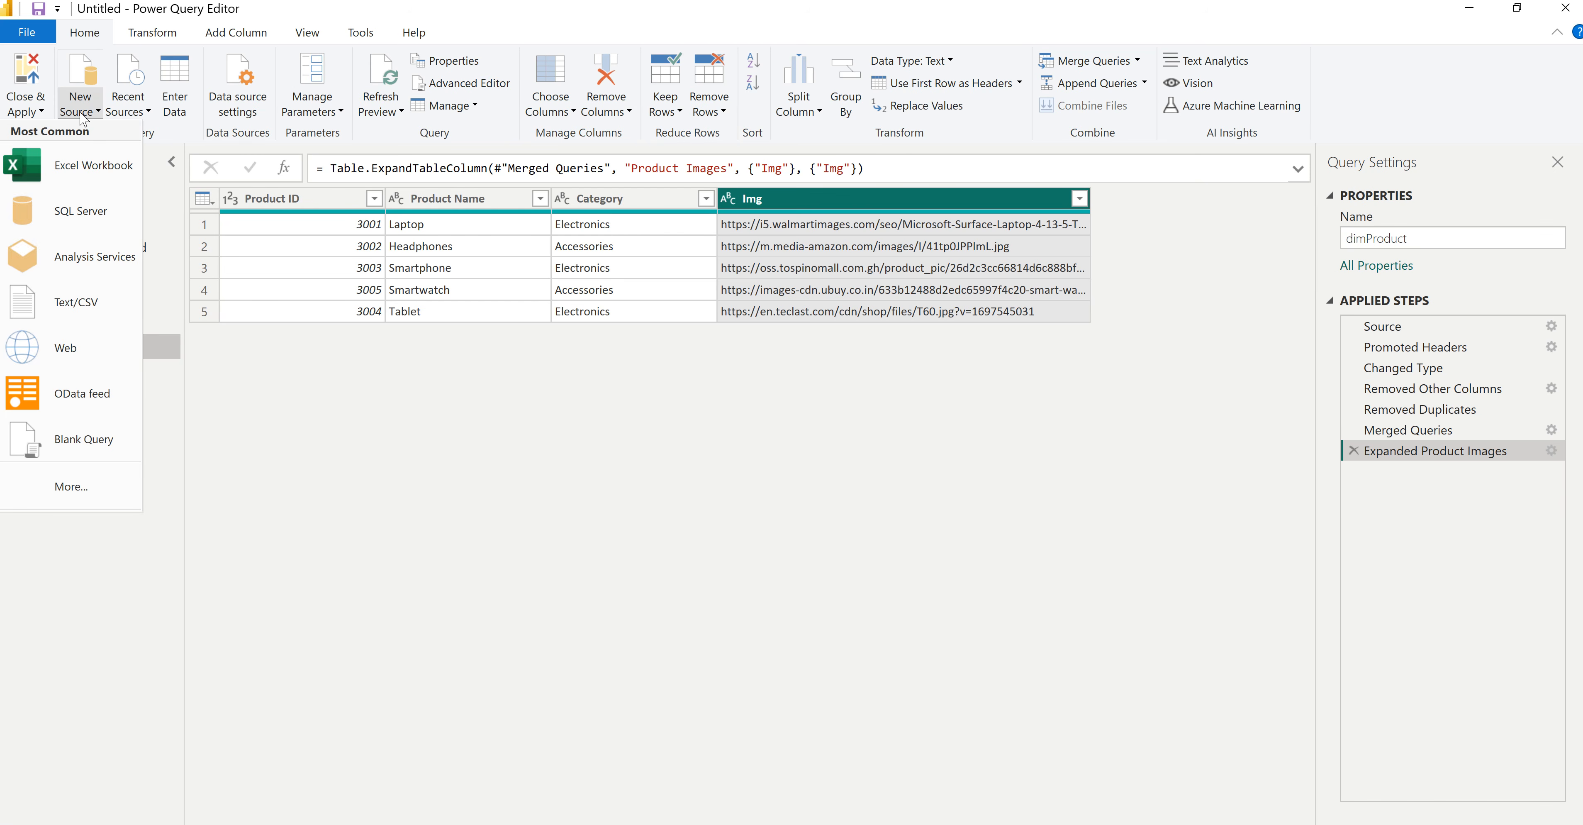
pyautogui.click(72, 302)
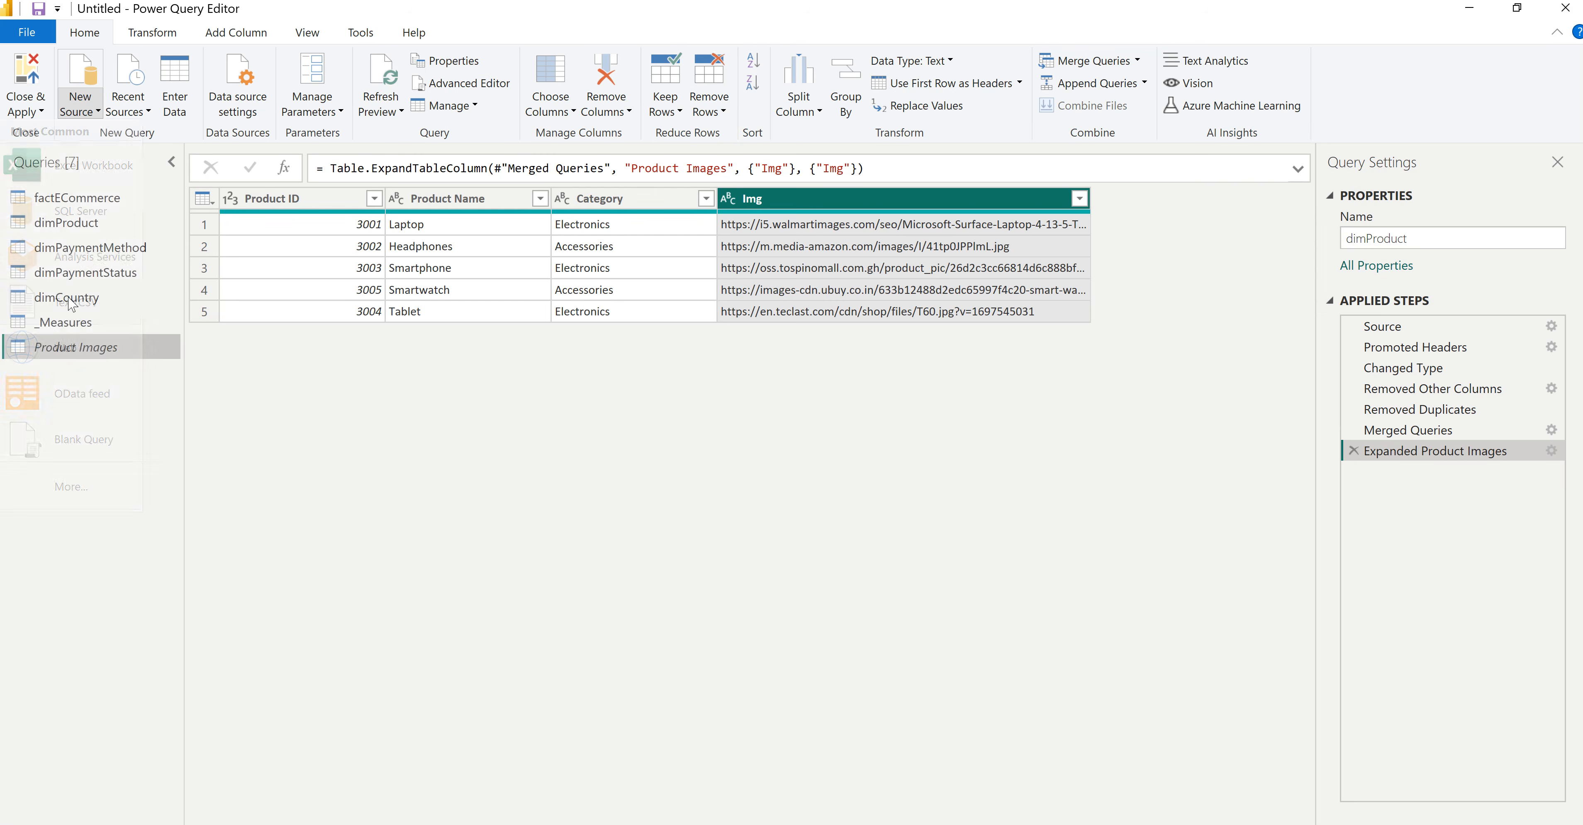
pyautogui.click(265, 153)
pyautogui.click(645, 613)
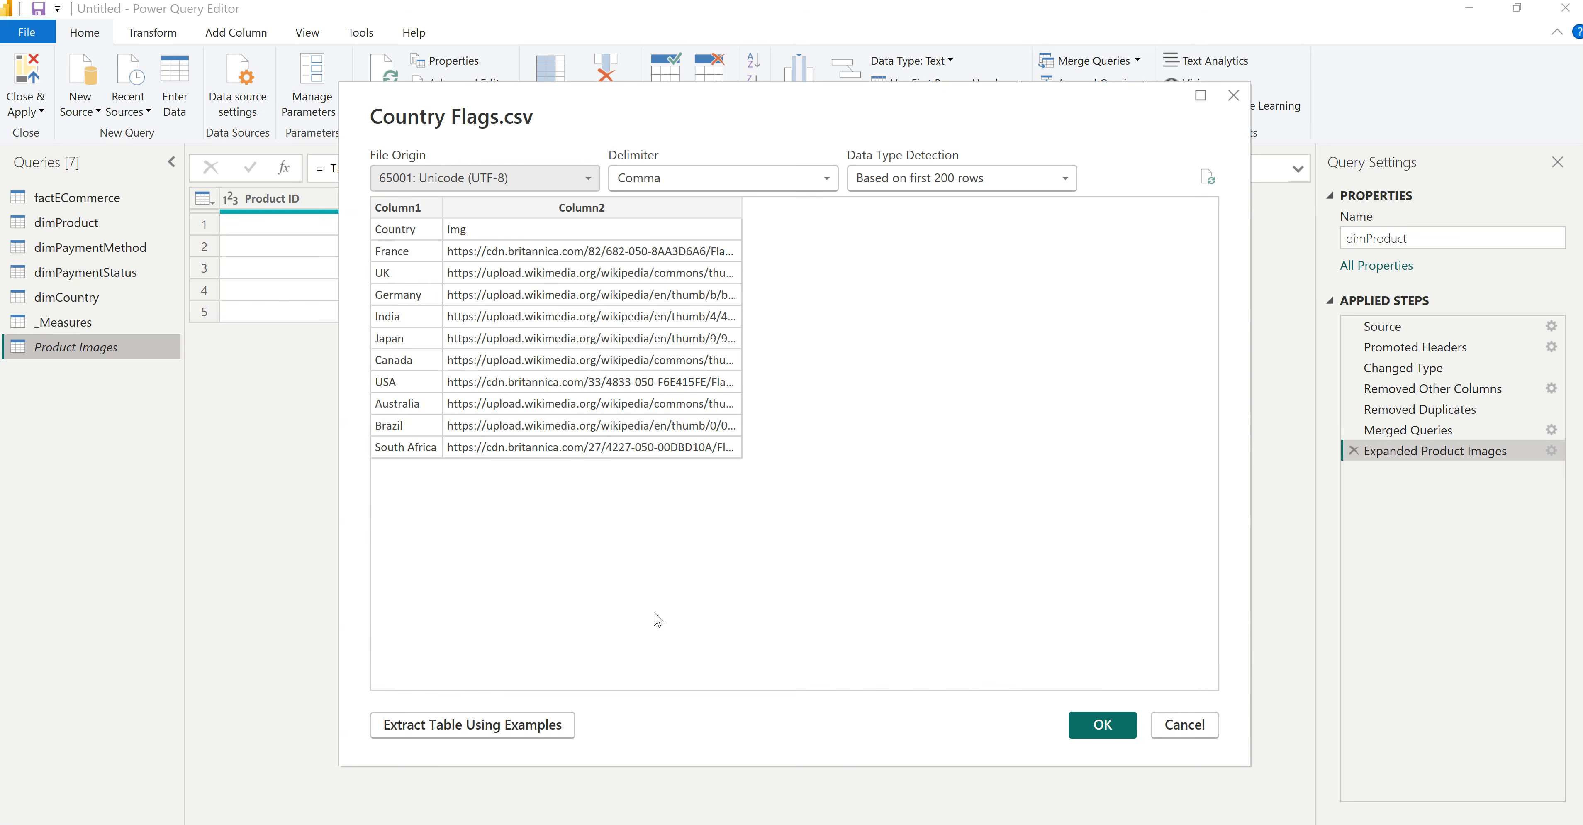
pyautogui.click(1104, 725)
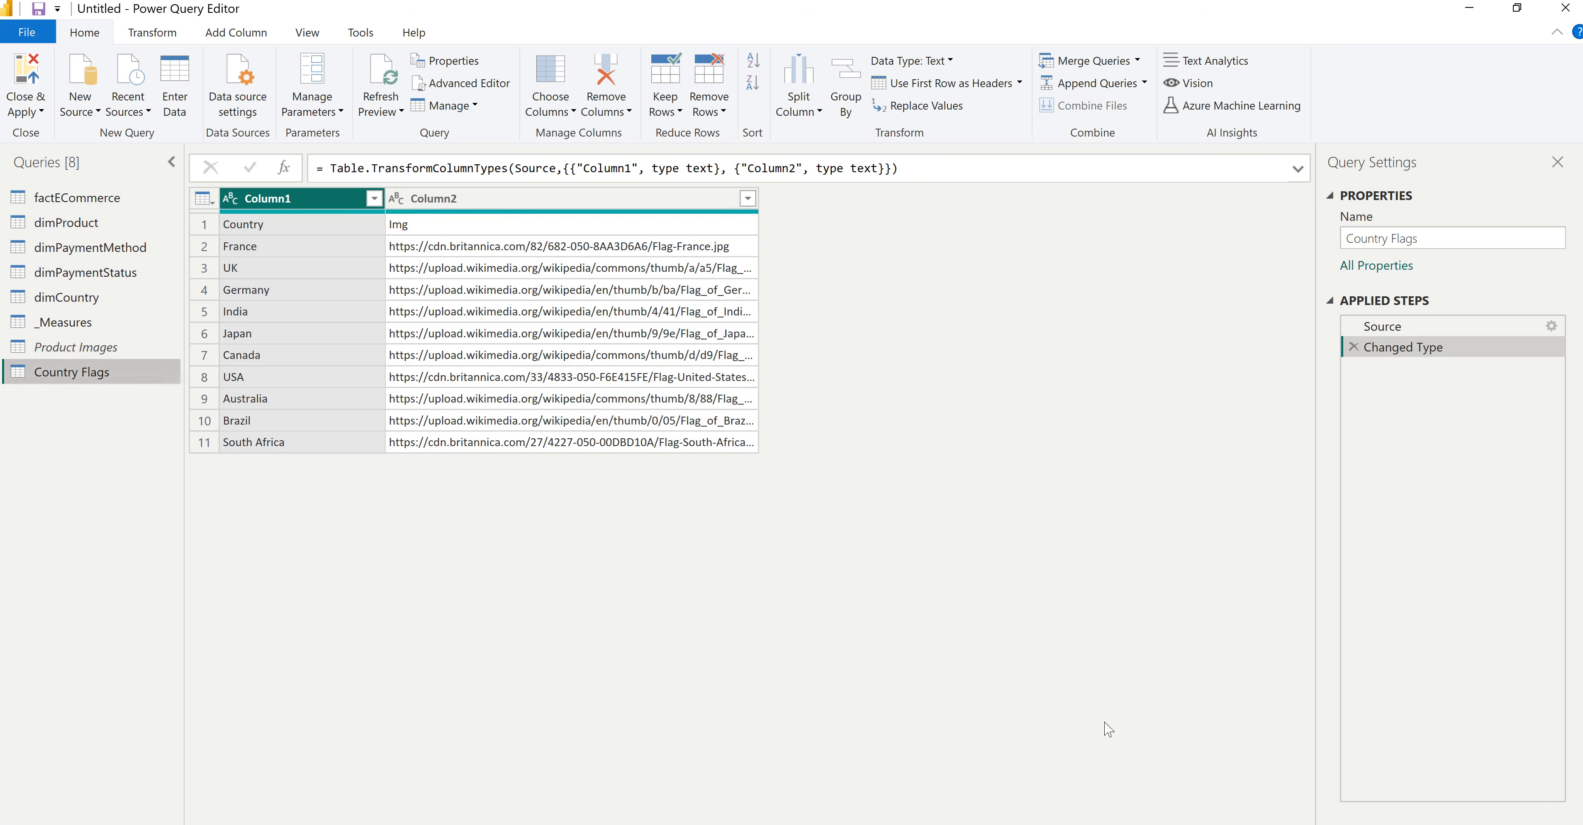
pyautogui.click(931, 86)
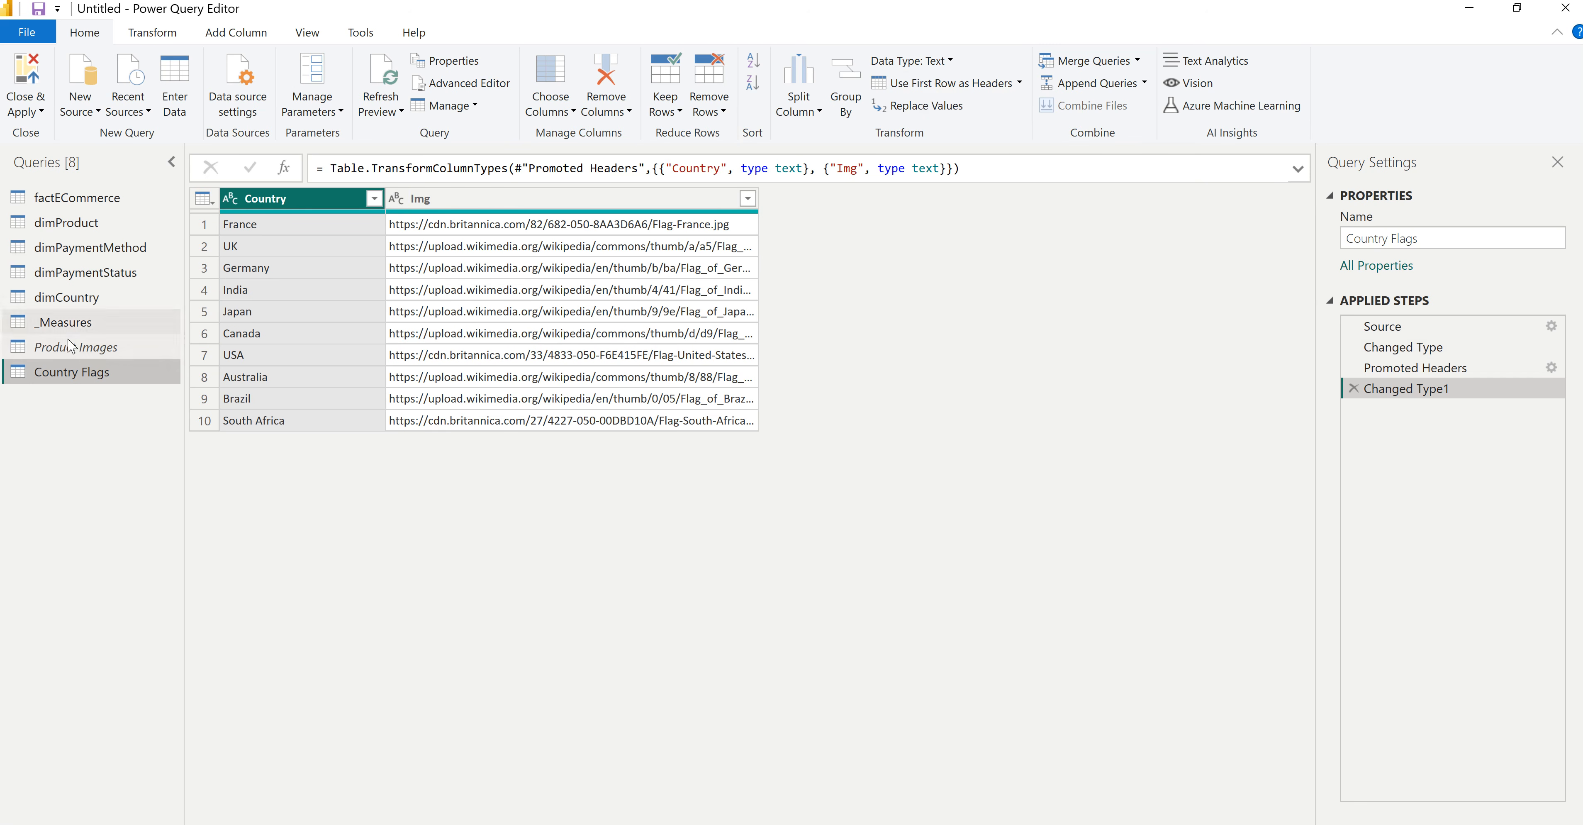
# Step: Merge the dimCountry query with Country Flags, matching on Country with a left outer join
pyautogui.click(77, 297)
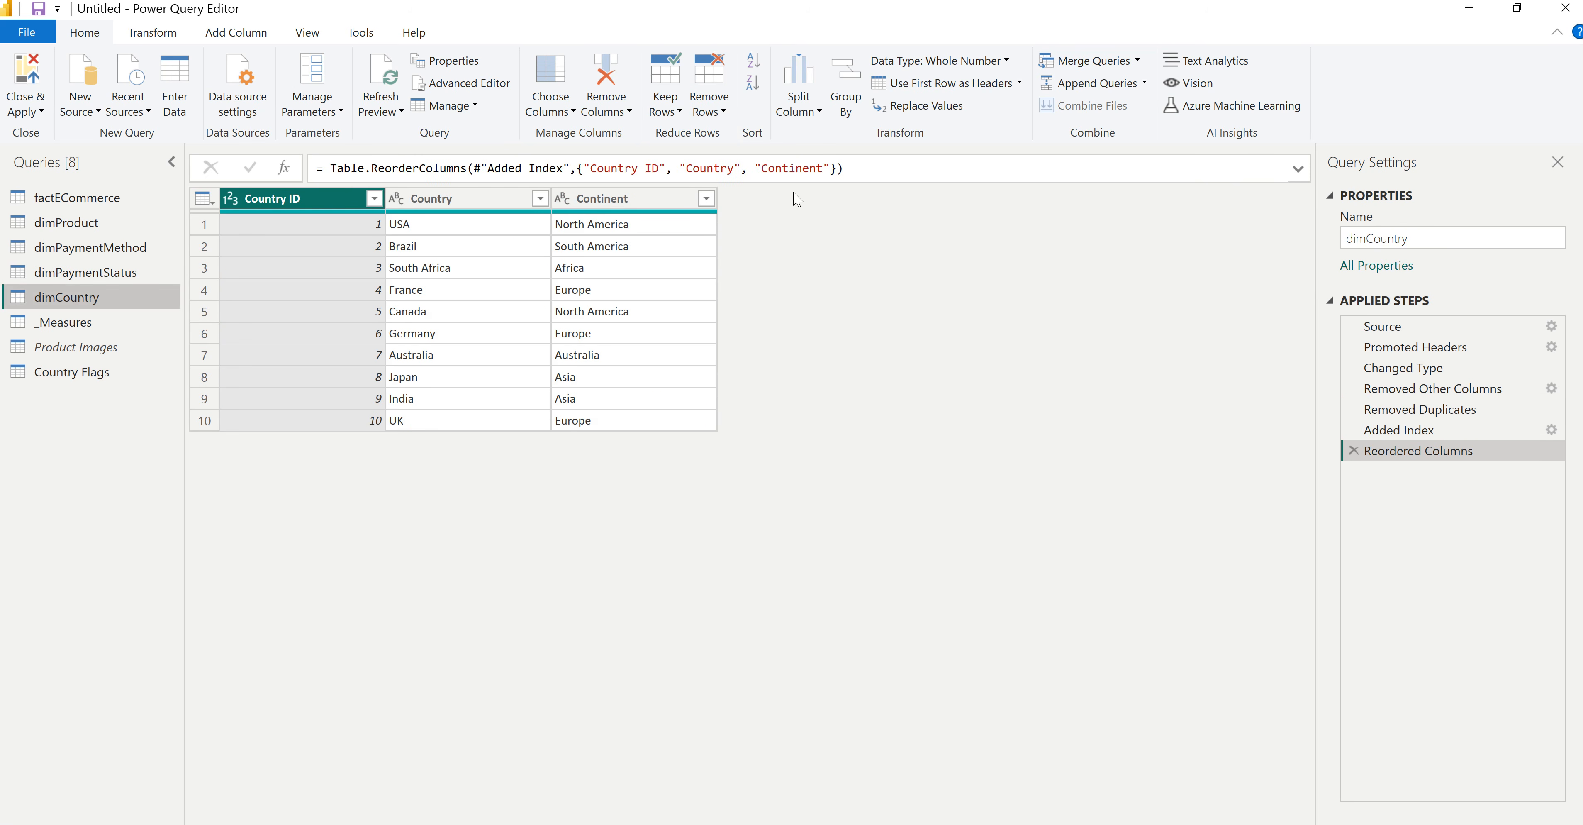
pyautogui.click(1098, 64)
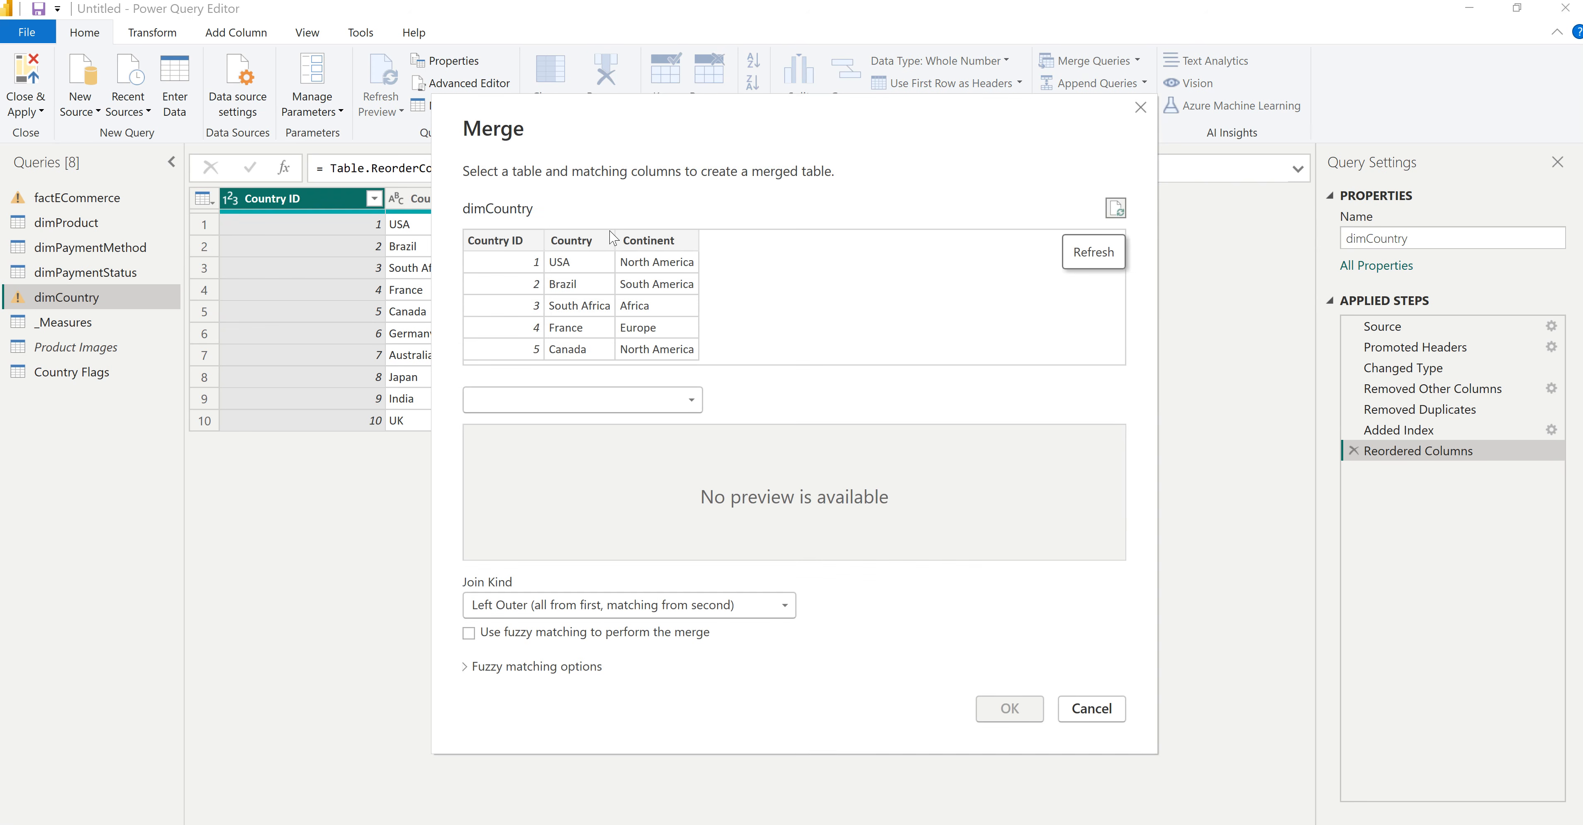
pyautogui.click(577, 241)
pyautogui.click(520, 404)
pyautogui.click(519, 424)
pyautogui.click(503, 438)
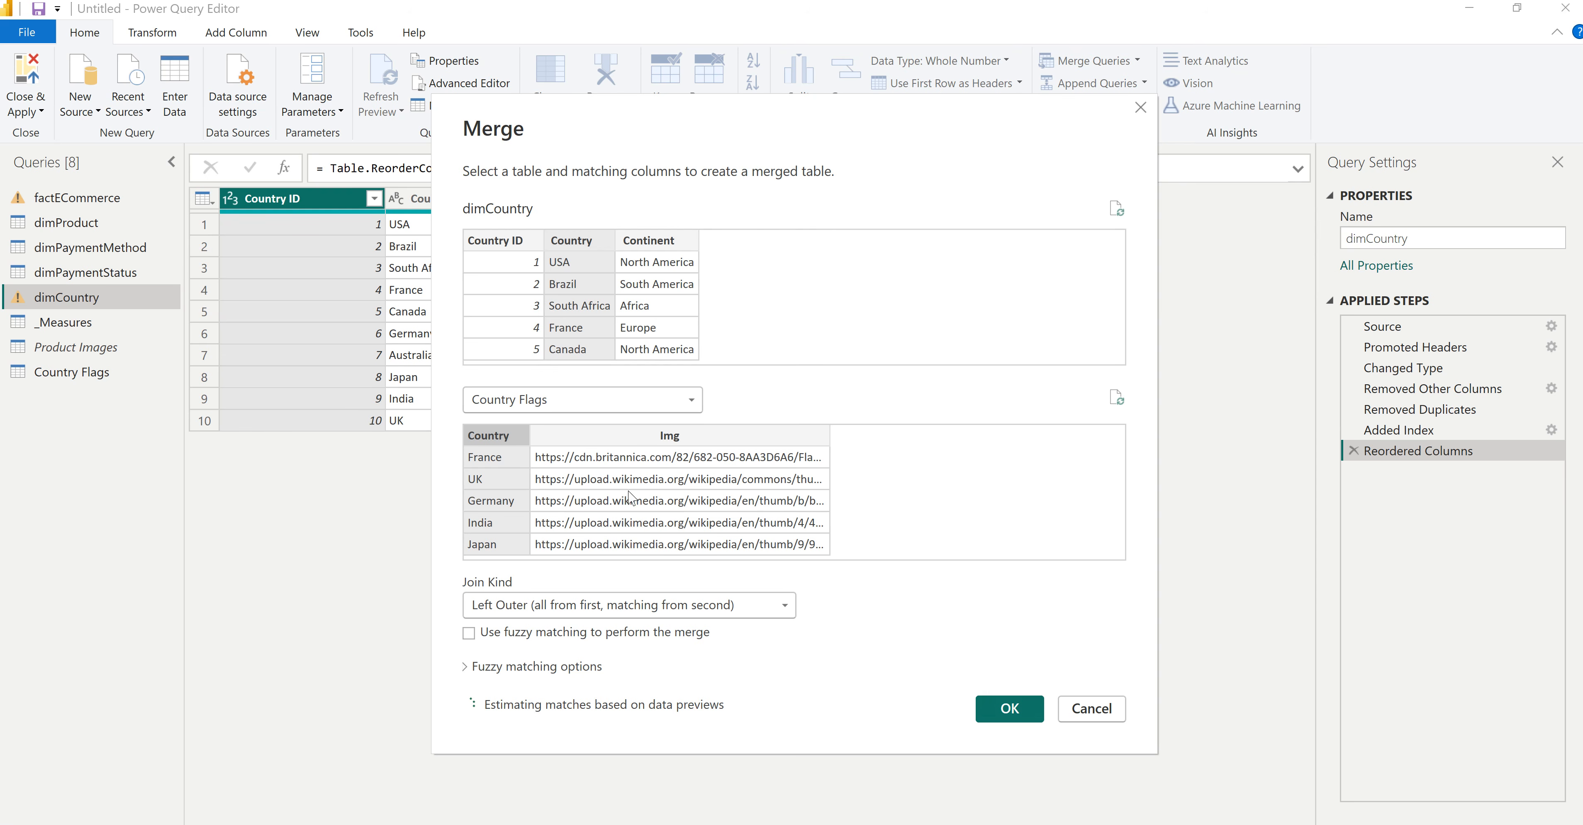
pyautogui.click(1010, 708)
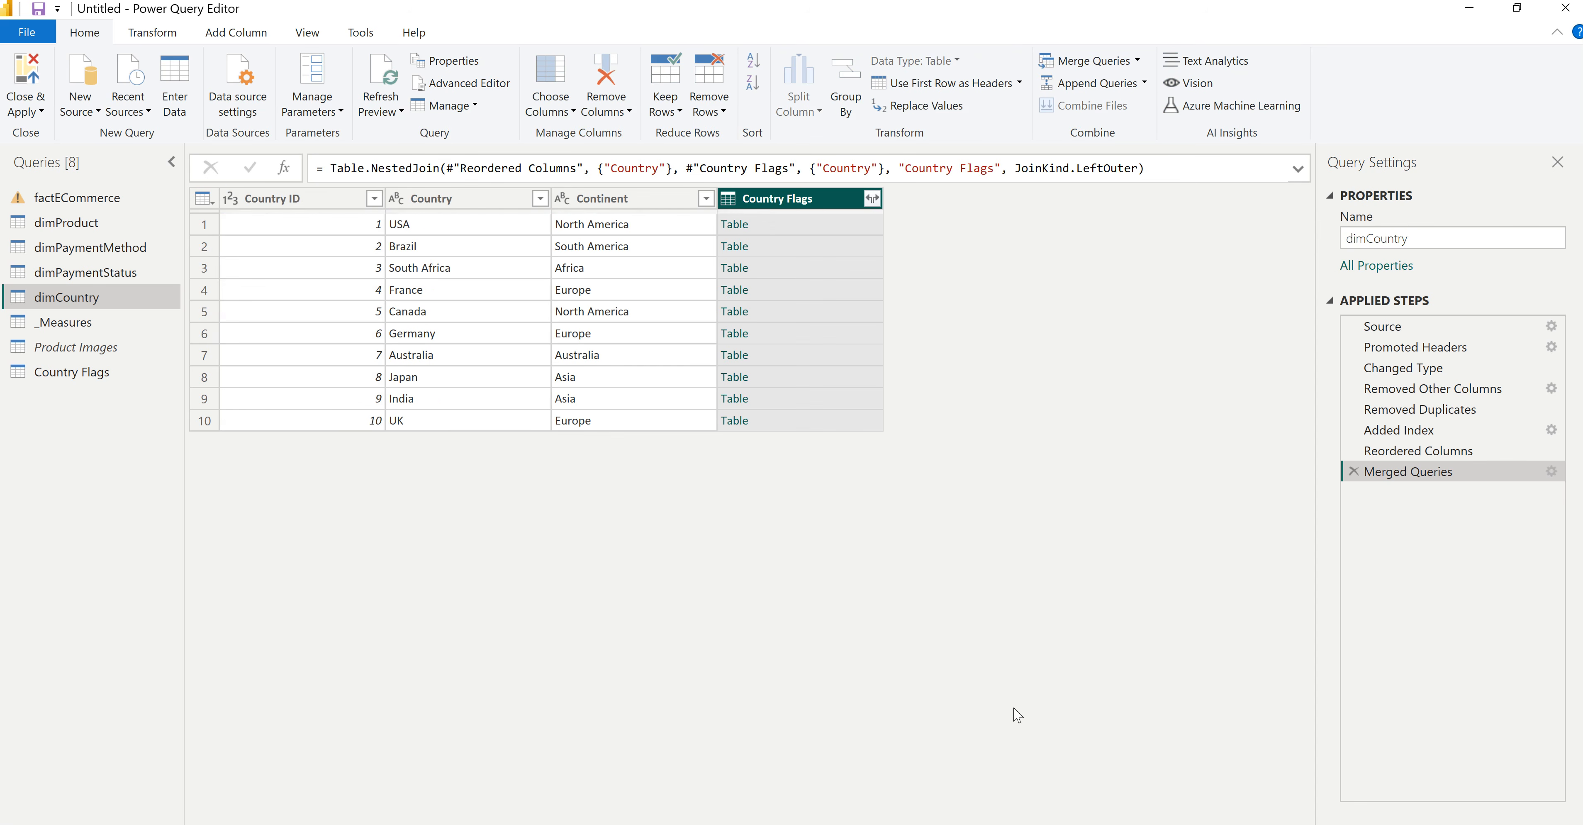
# Step: Expand only Img from dimCountry's merged Country Flags column without the original name prefix
pyautogui.click(873, 198)
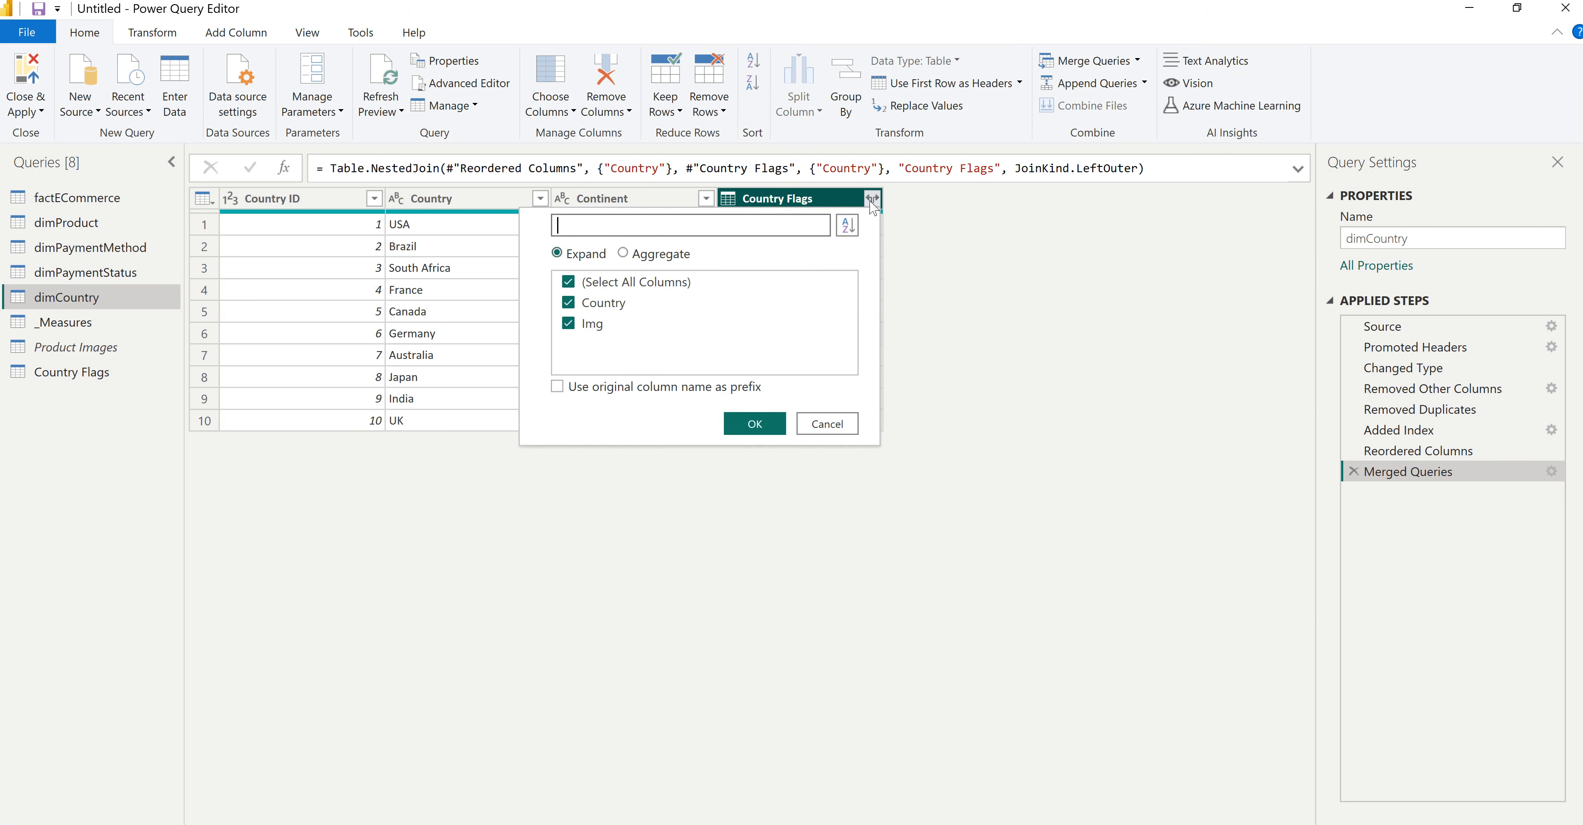
pyautogui.click(569, 282)
pyautogui.click(568, 325)
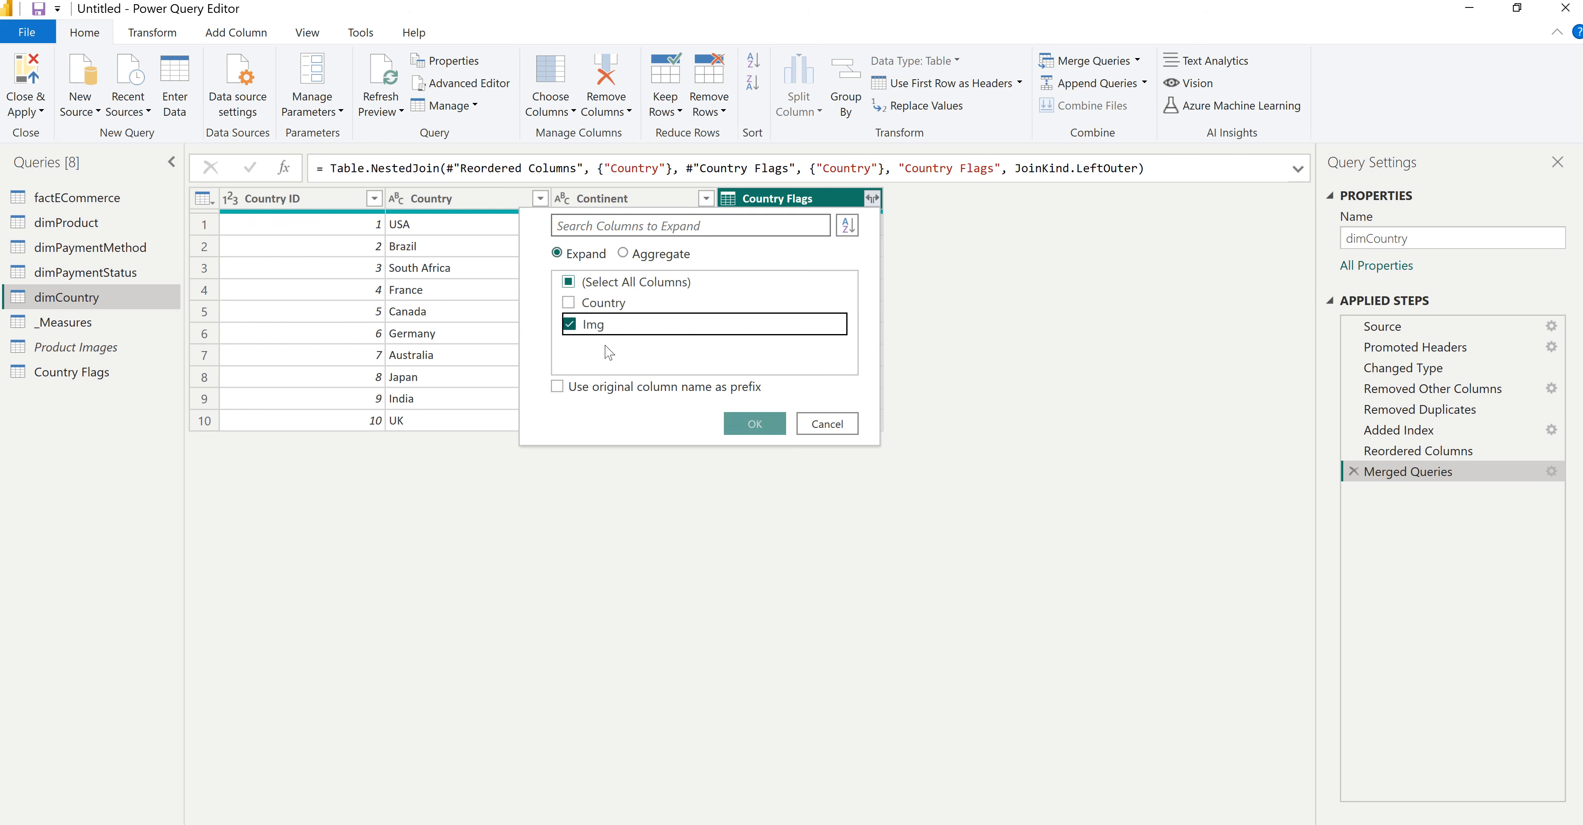
pyautogui.click(762, 423)
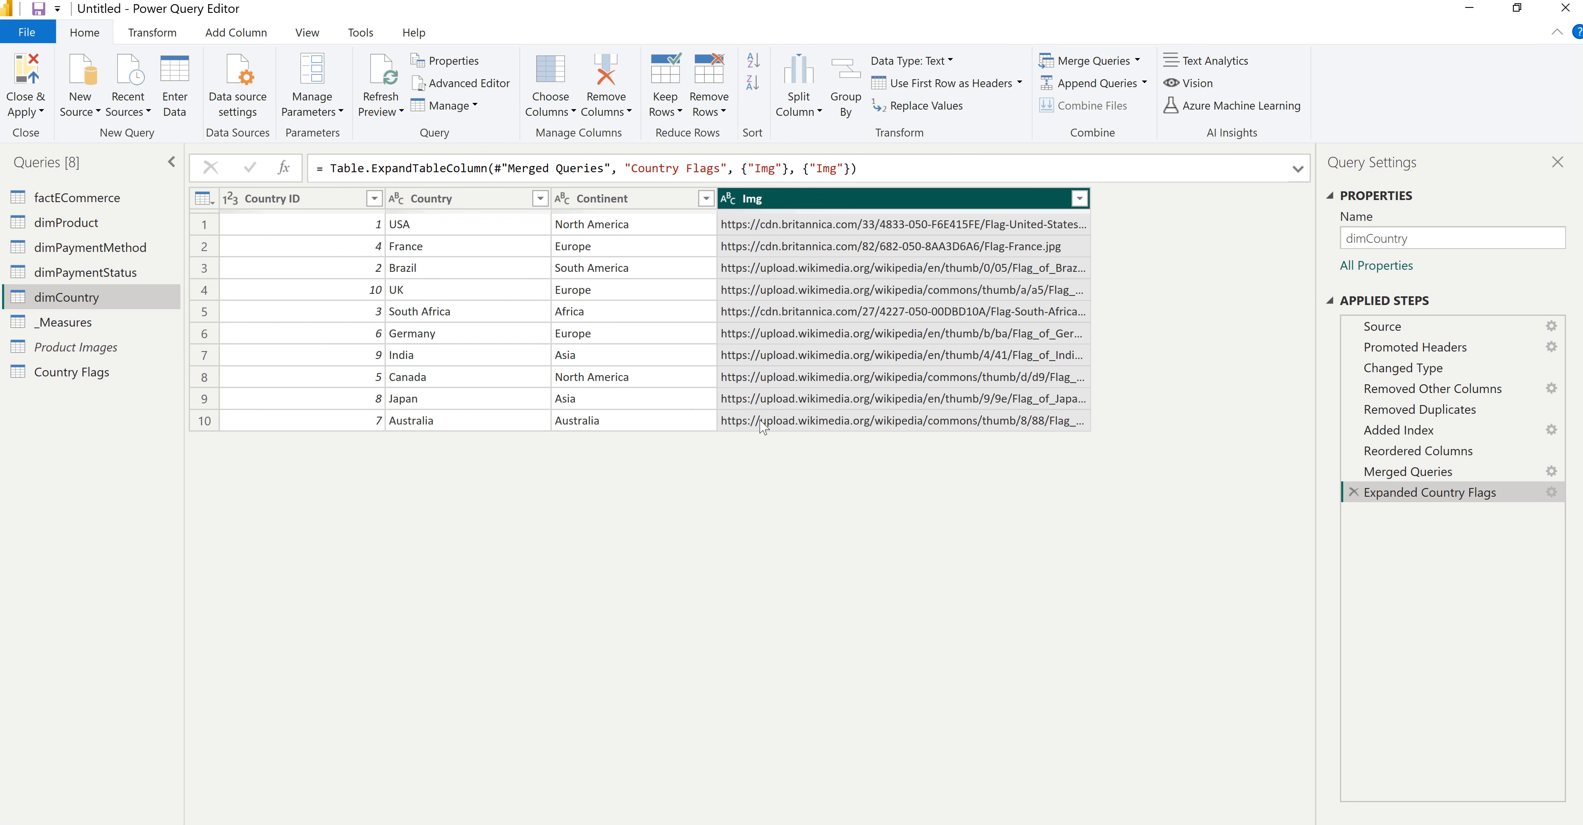
# Step: Disable loading for the Country Flags query and apply the query changes to the report
pyautogui.rightClick(73, 378)
pyautogui.click(140, 468)
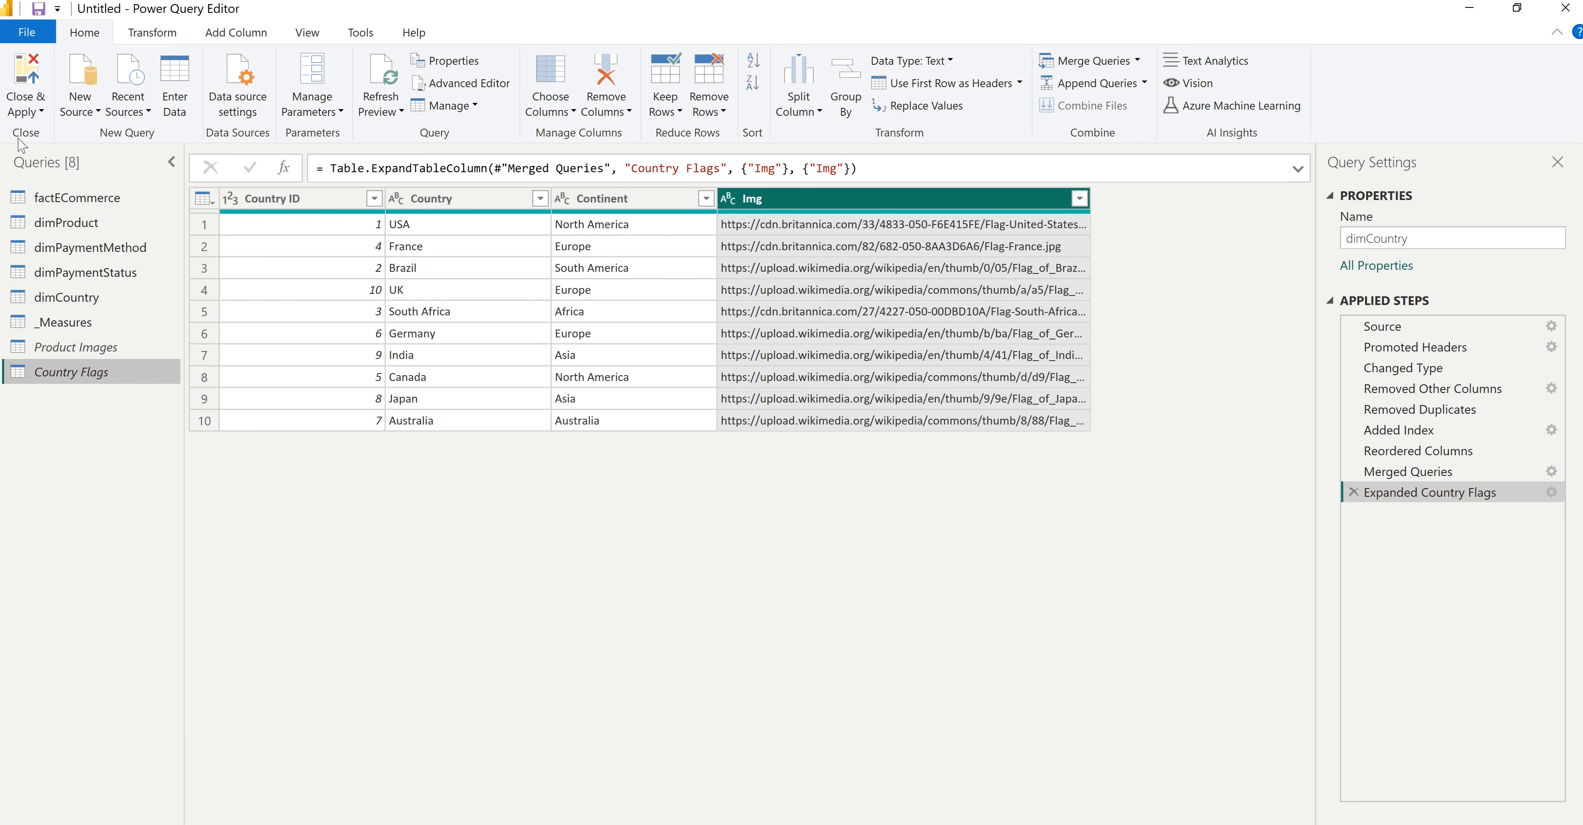
pyautogui.click(28, 85)
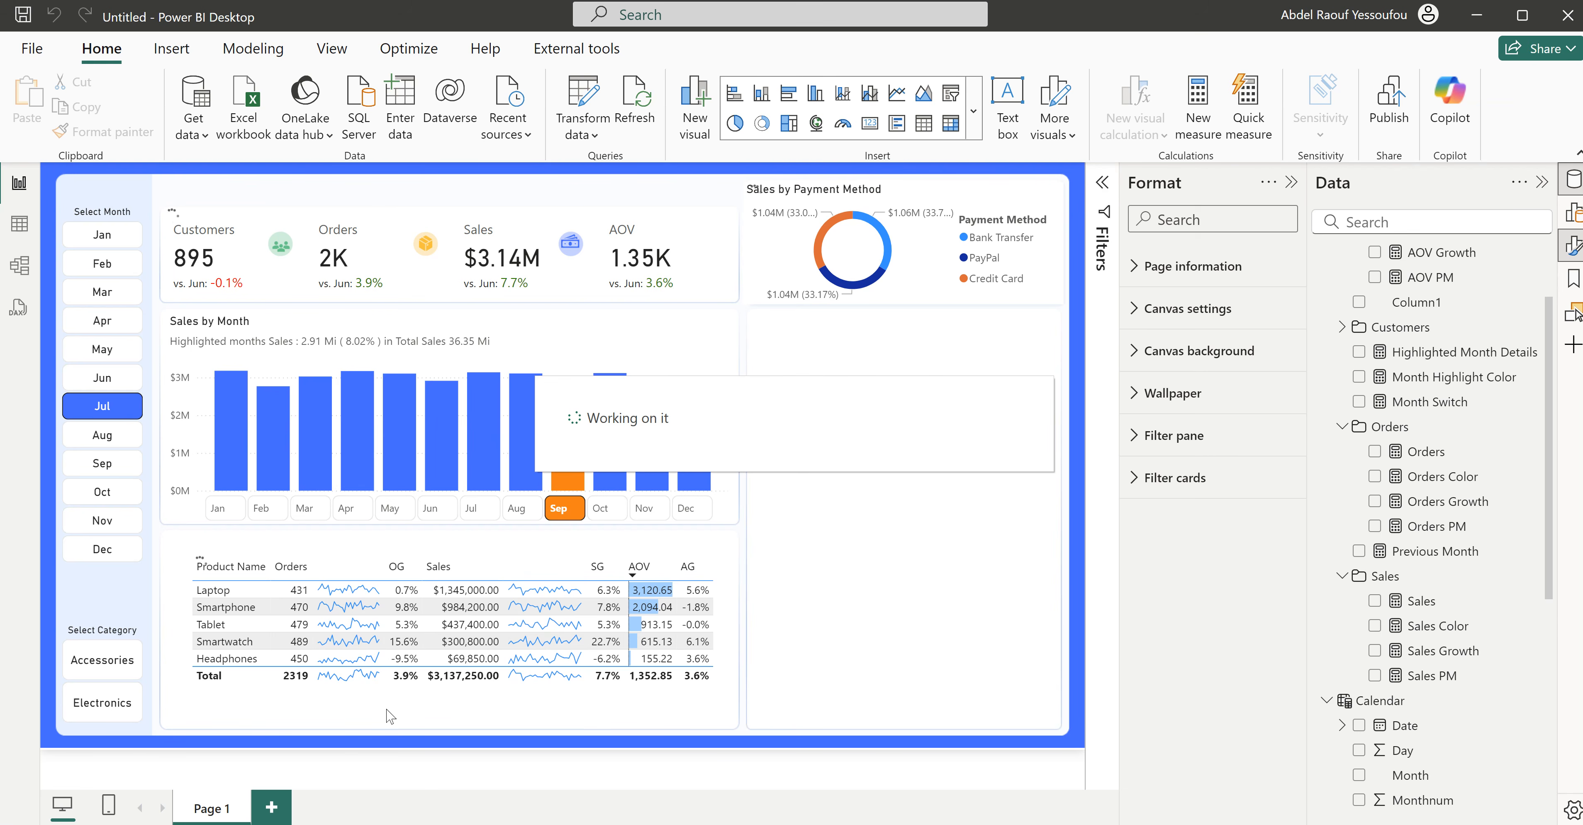
# Step: Add dimProduct's Img field to the product table and widen the table to fit the extra column
pyautogui.click(479, 725)
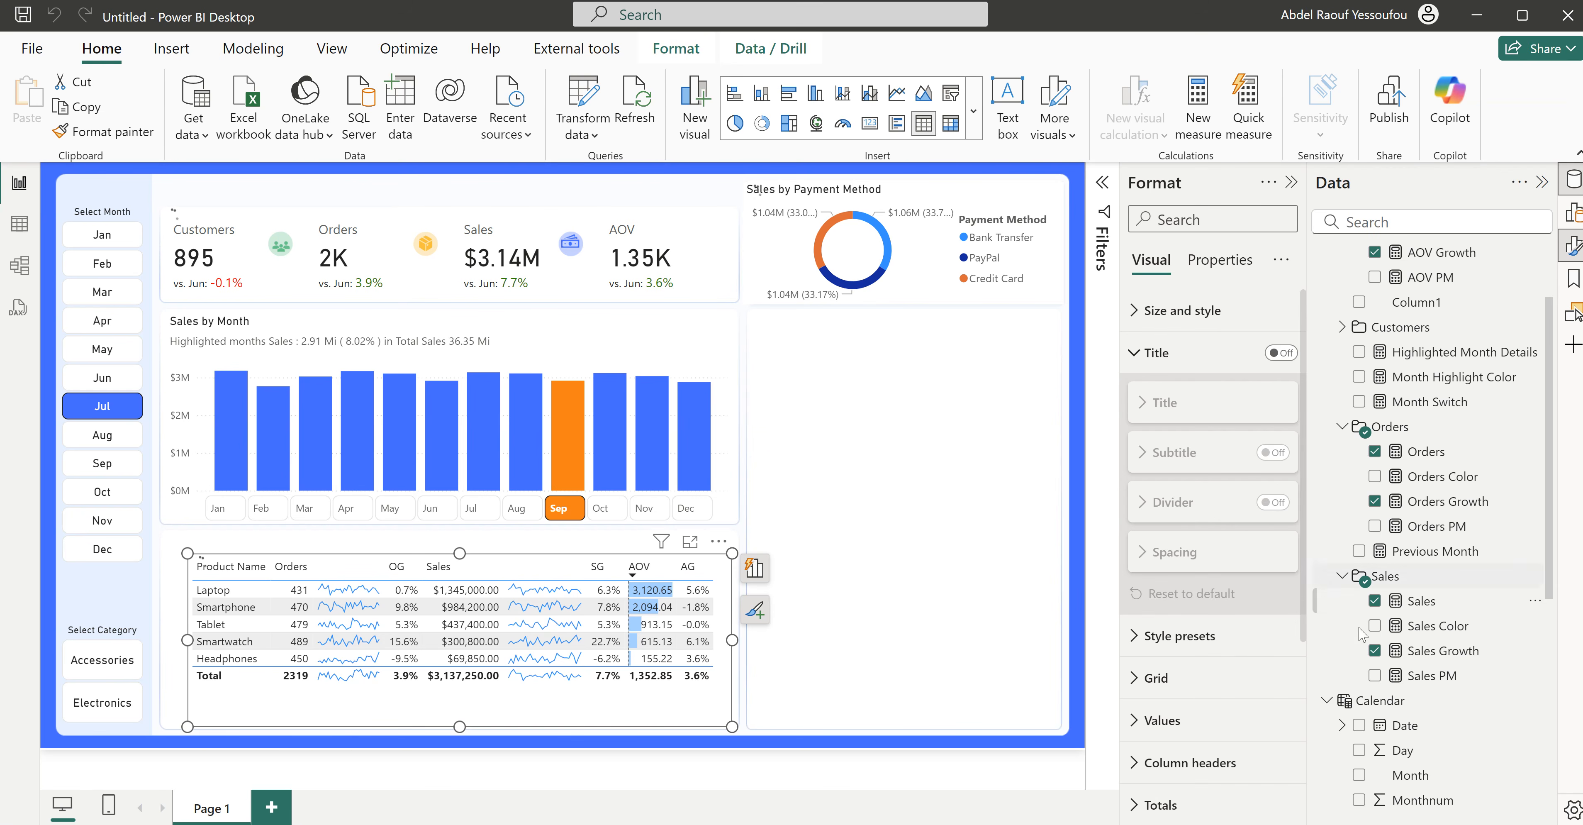
pyautogui.scroll(-6, 1391, 722)
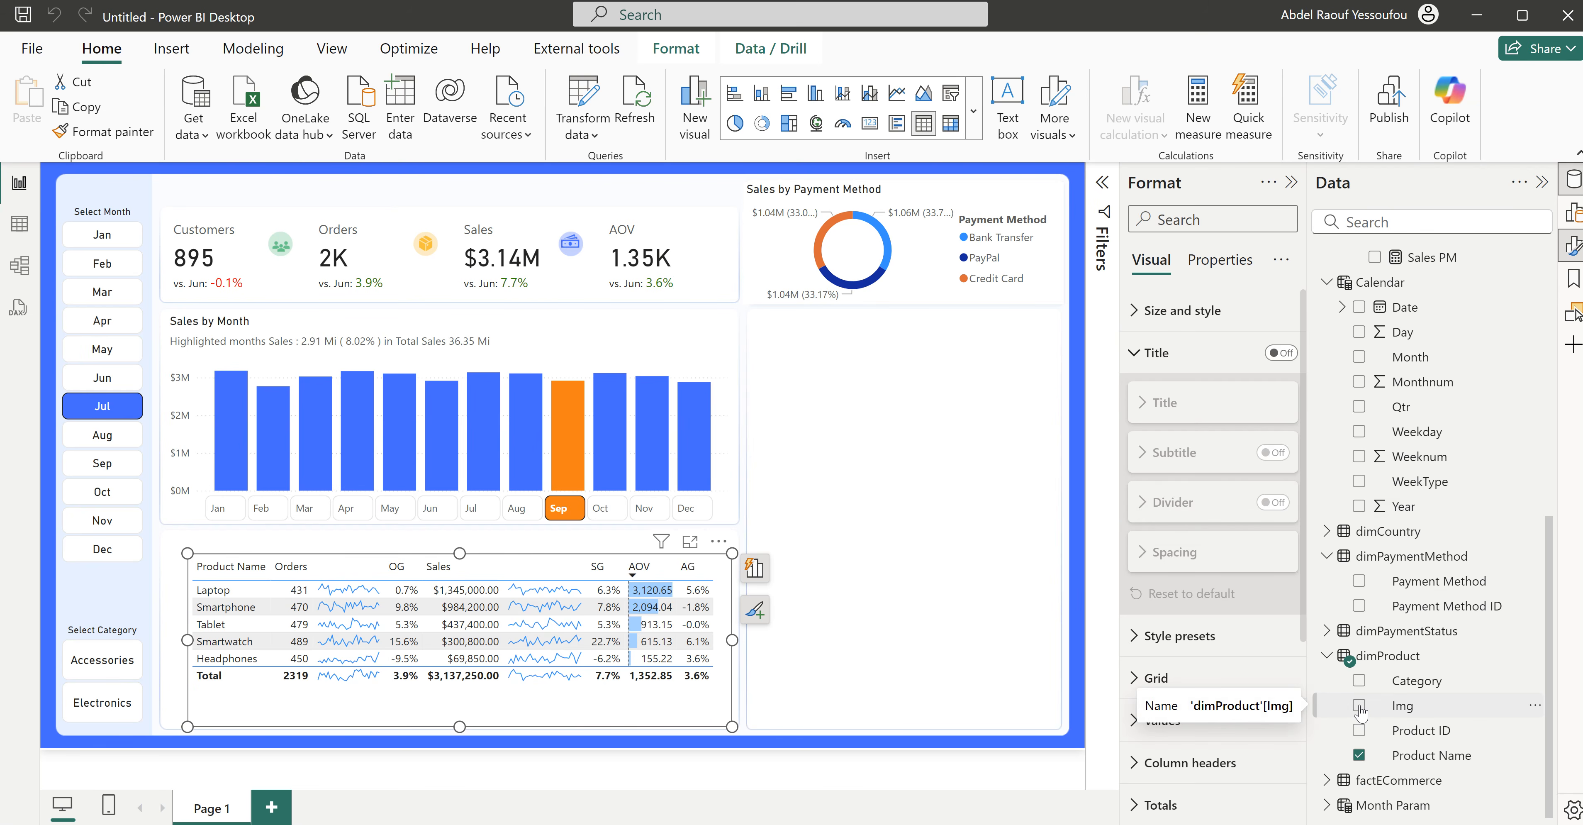
pyautogui.click(1359, 705)
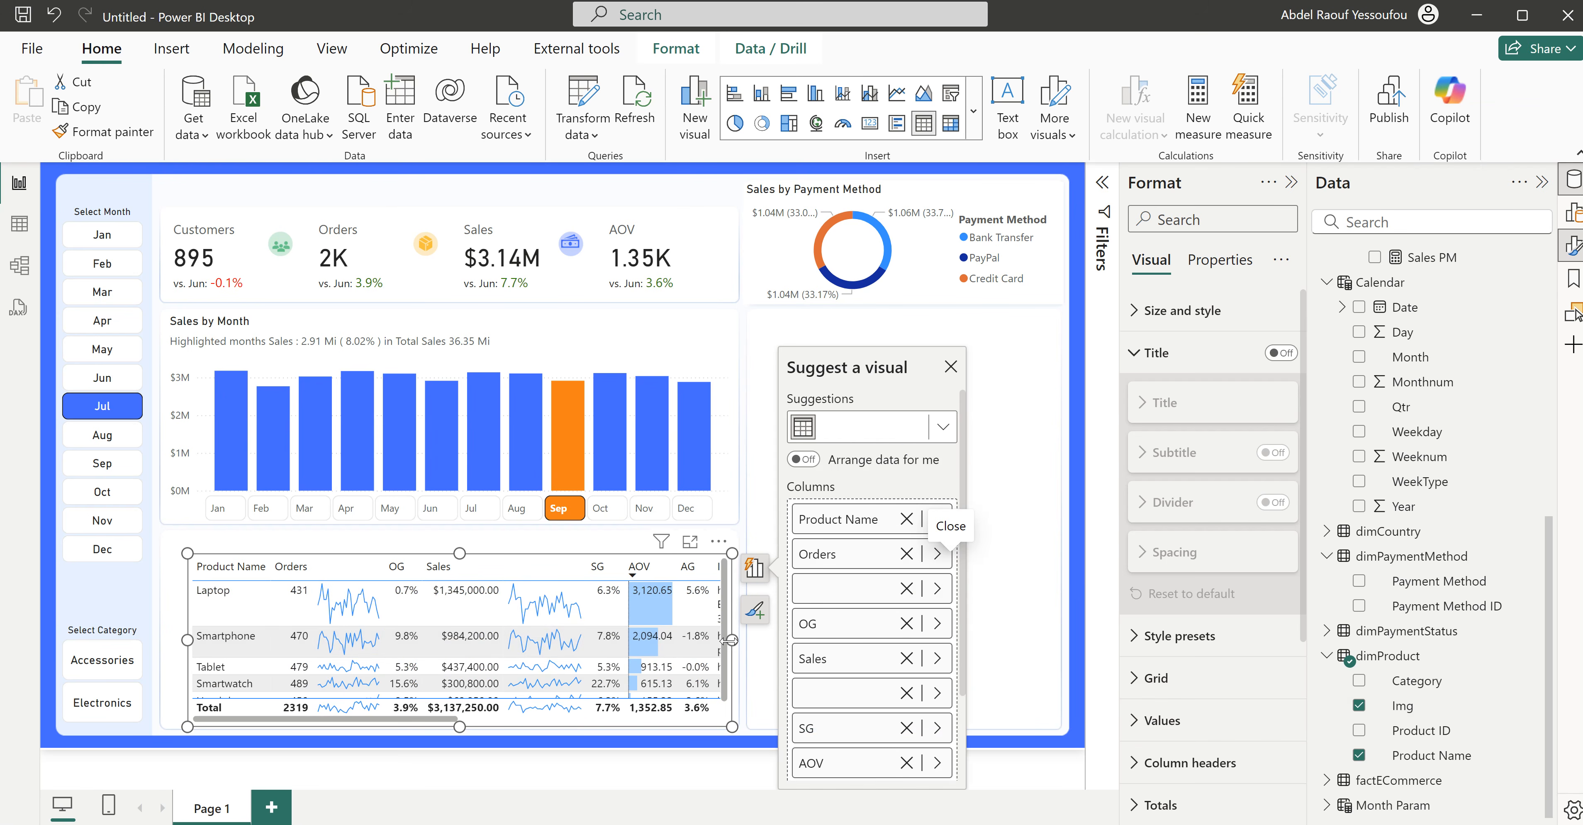
pyautogui.moveTo(732, 641); pyautogui.dragTo(940, 641)
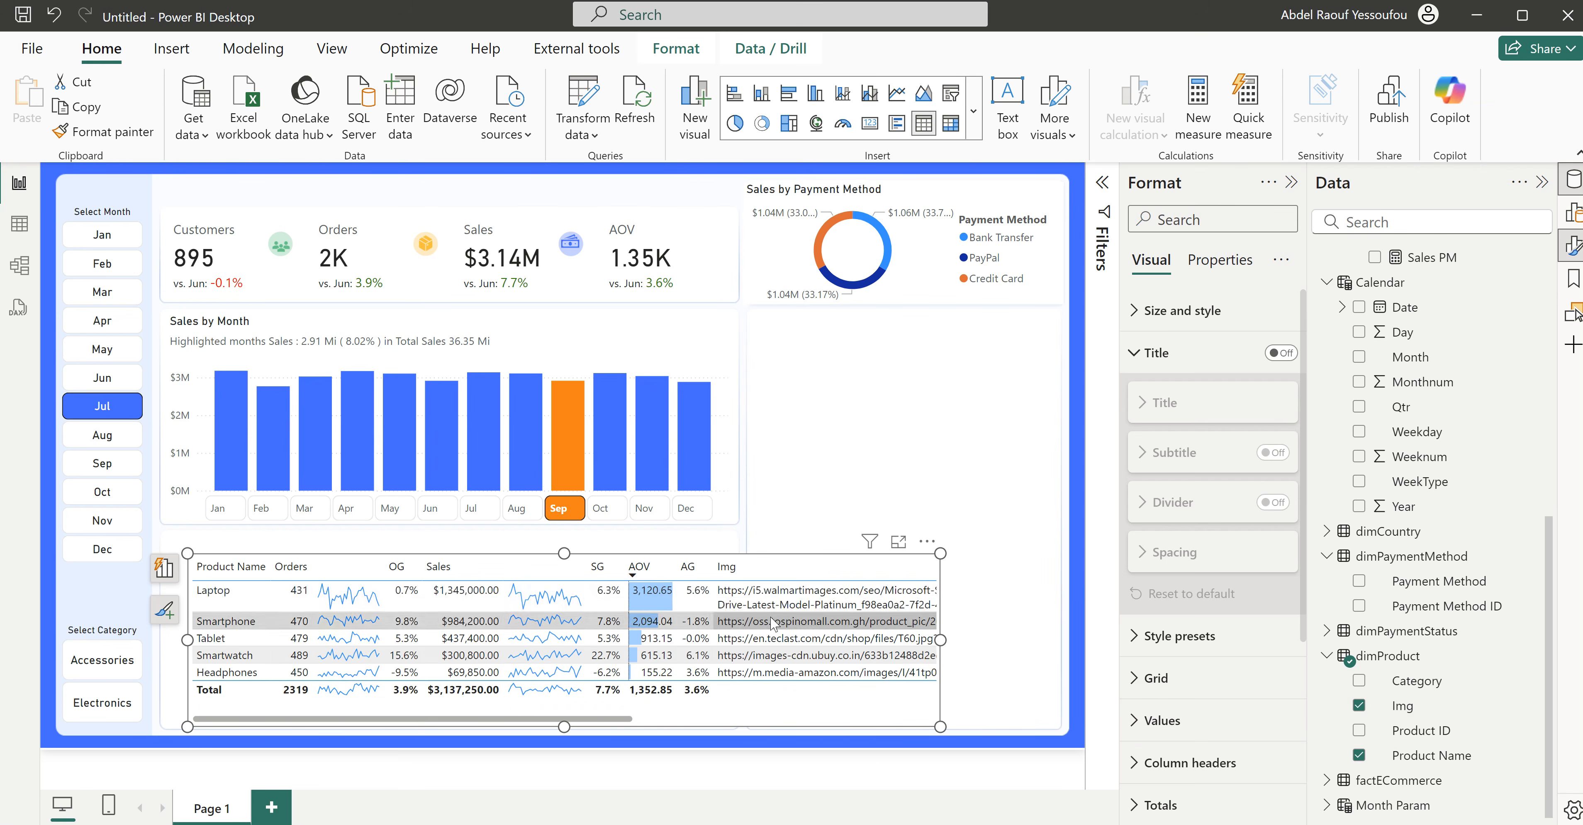
# Step: Set the data category of dimProduct's Img column to Image URL
pyautogui.click(1401, 707)
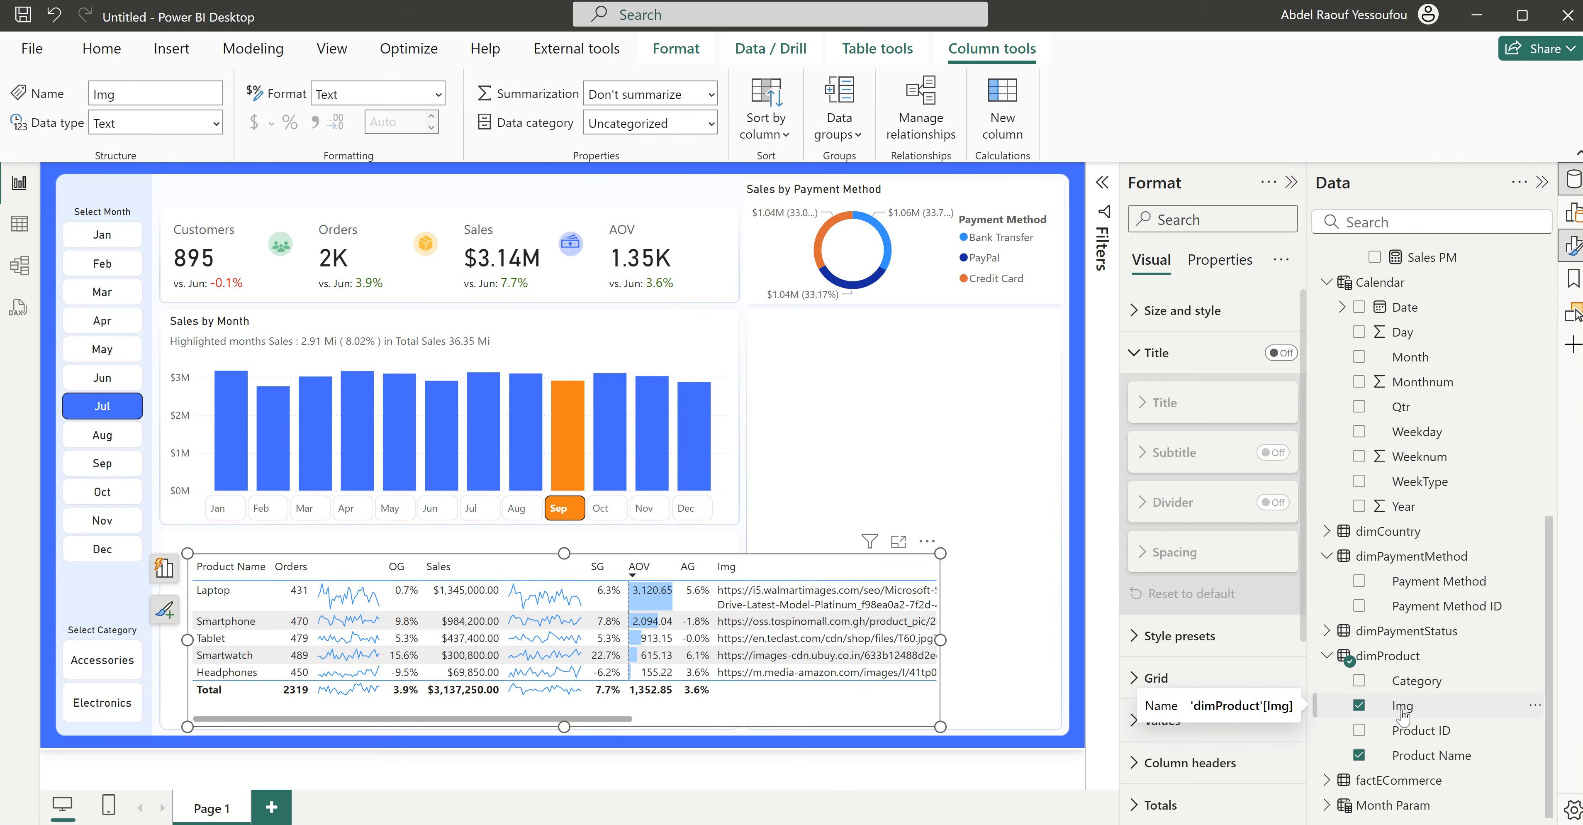
pyautogui.click(712, 125)
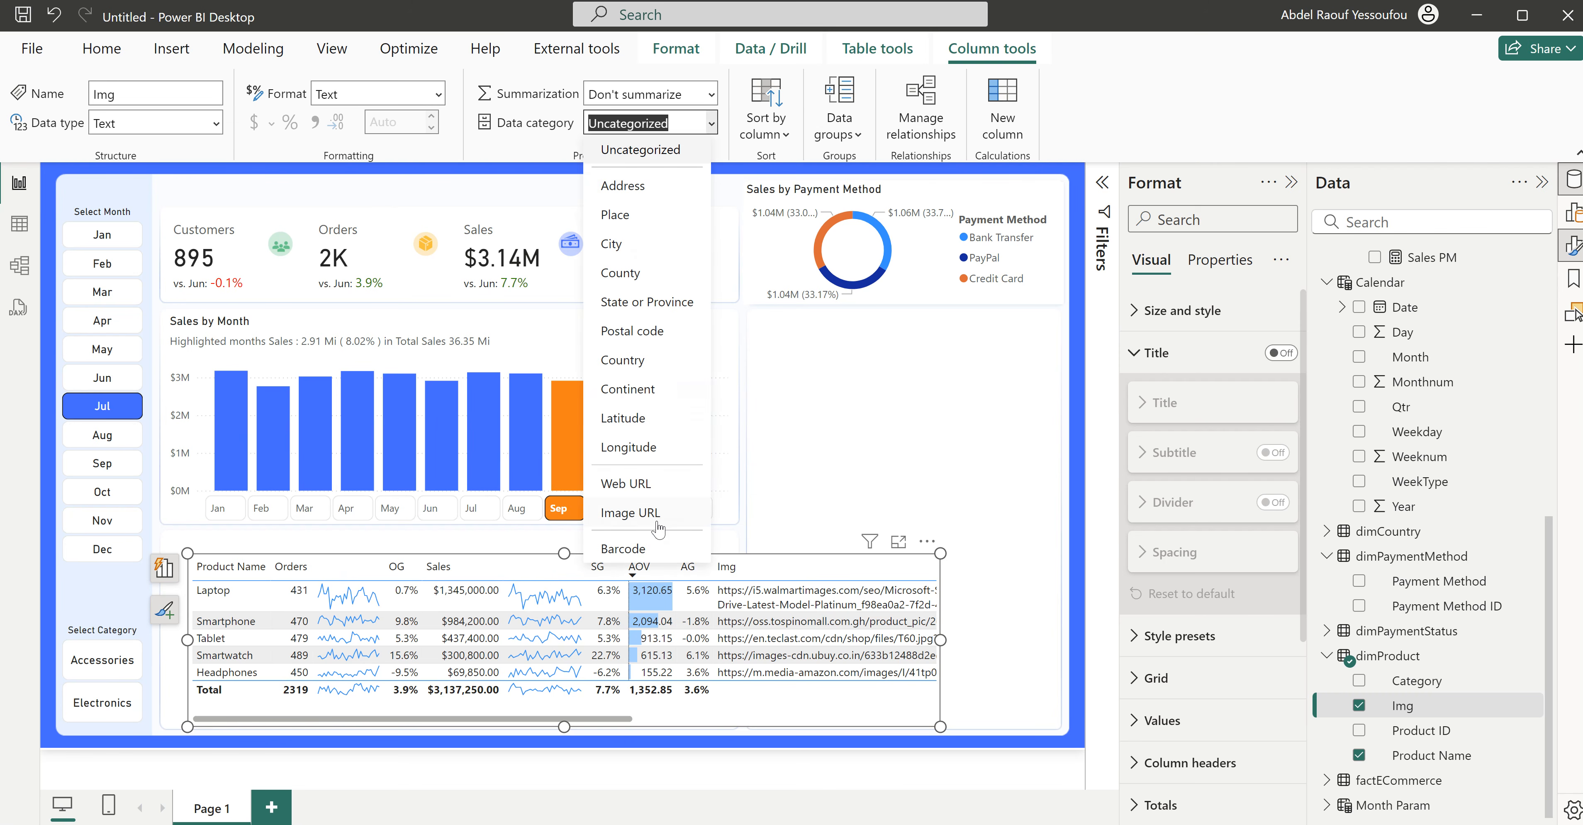
pyautogui.click(650, 521)
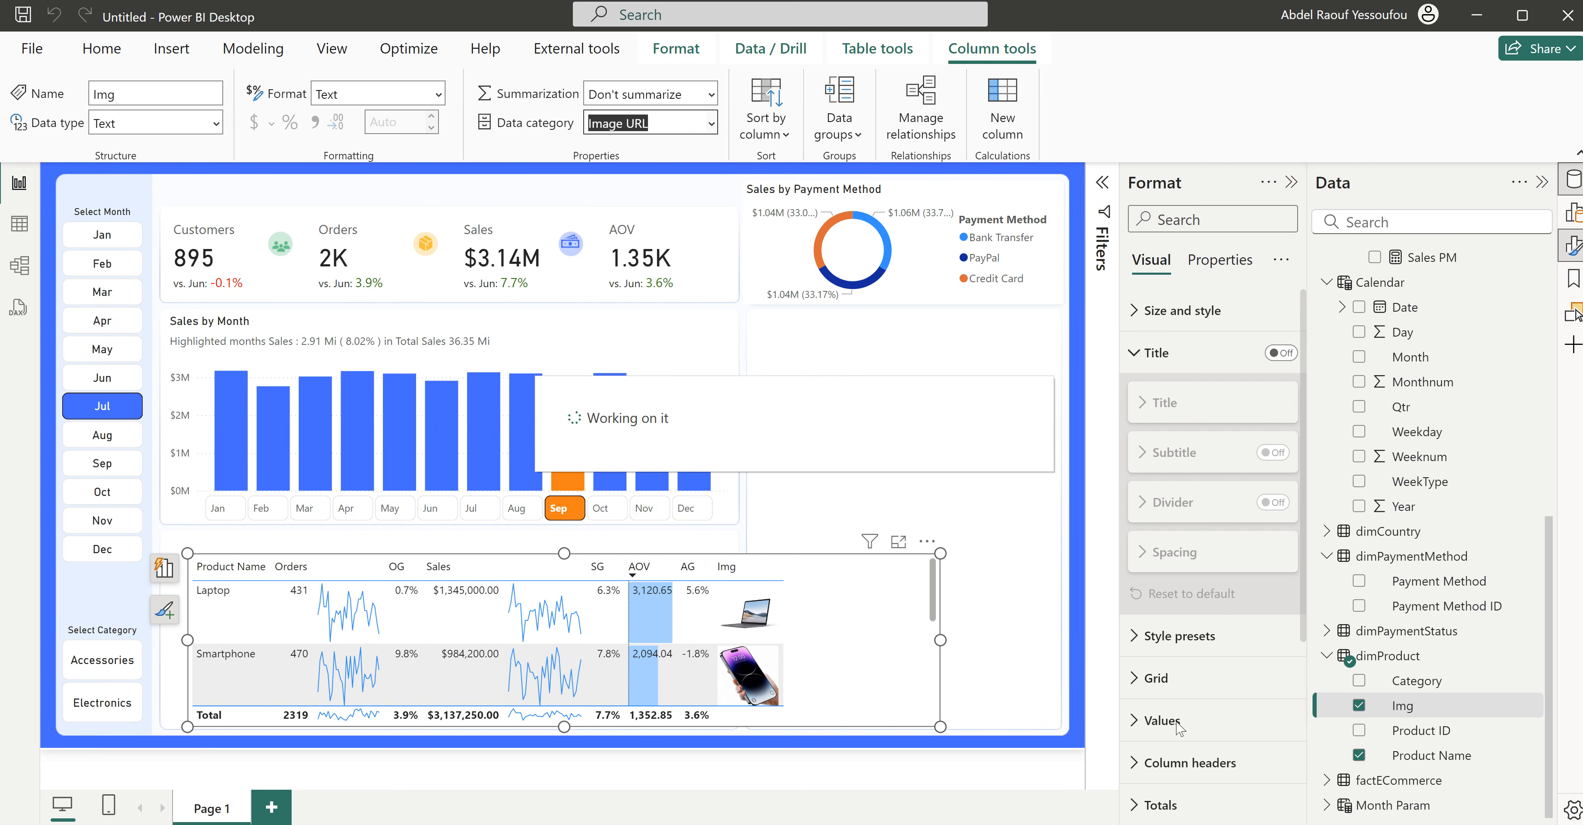
# Step: Set the product table's image size to 25 px and extend the table's left edge slightly outward
pyautogui.scroll(-4, 1175, 731)
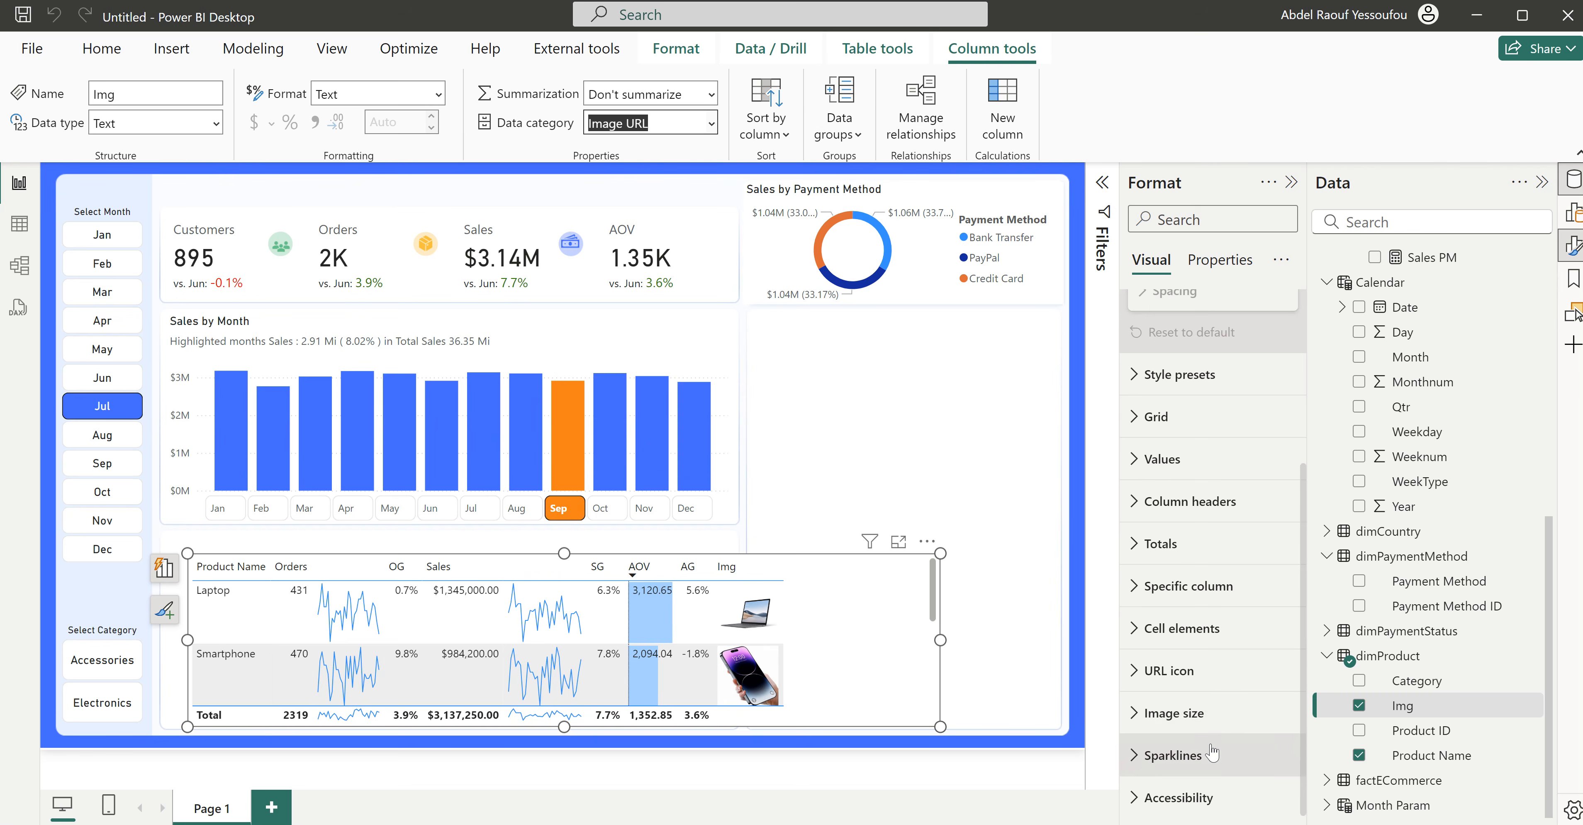
pyautogui.click(1171, 711)
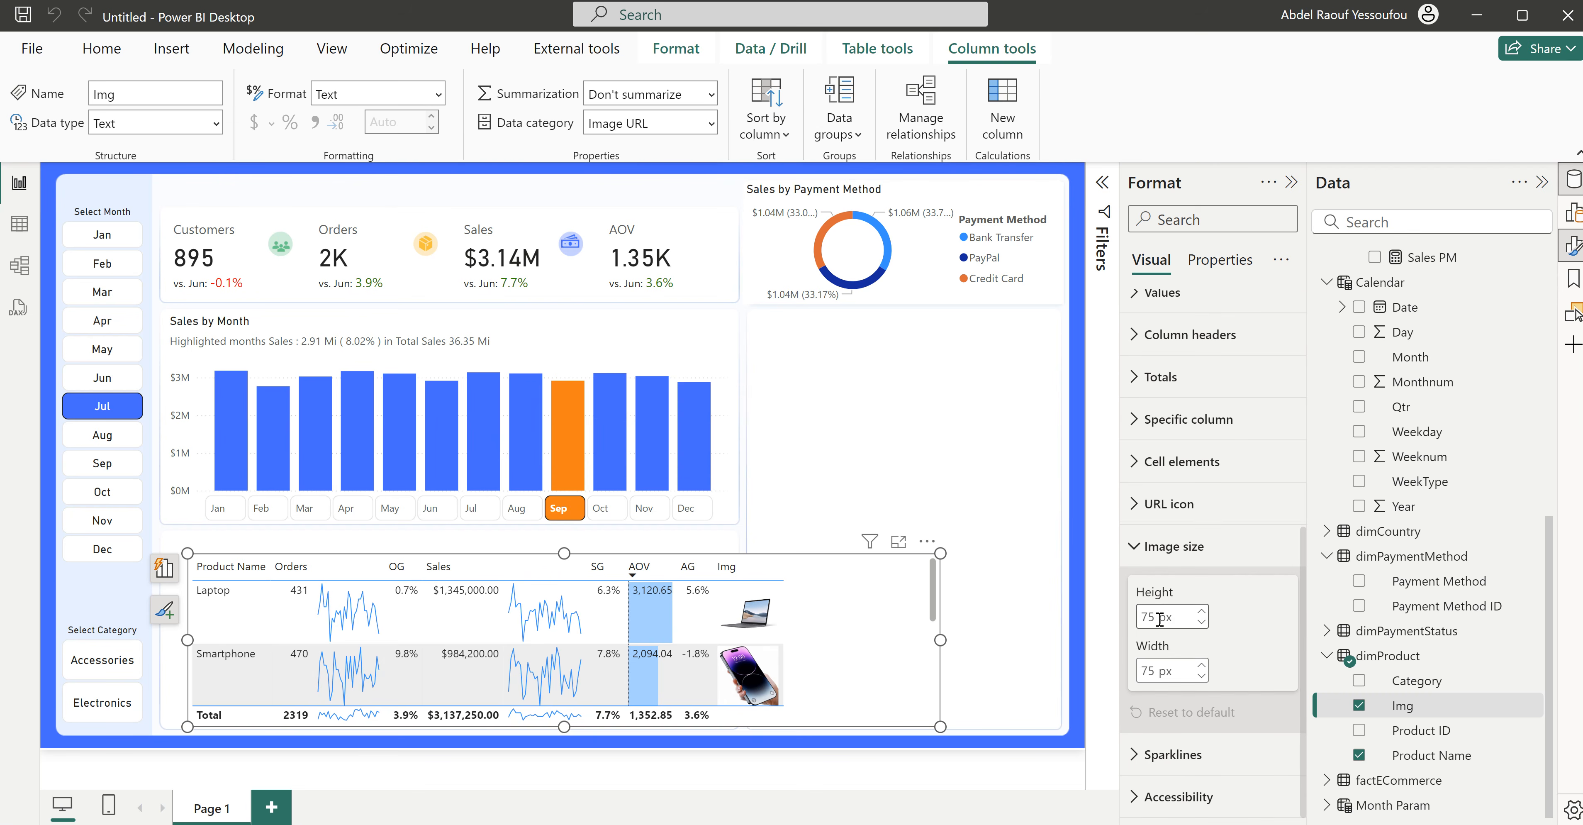
pyautogui.click(1159, 618)
pyautogui.write('25')
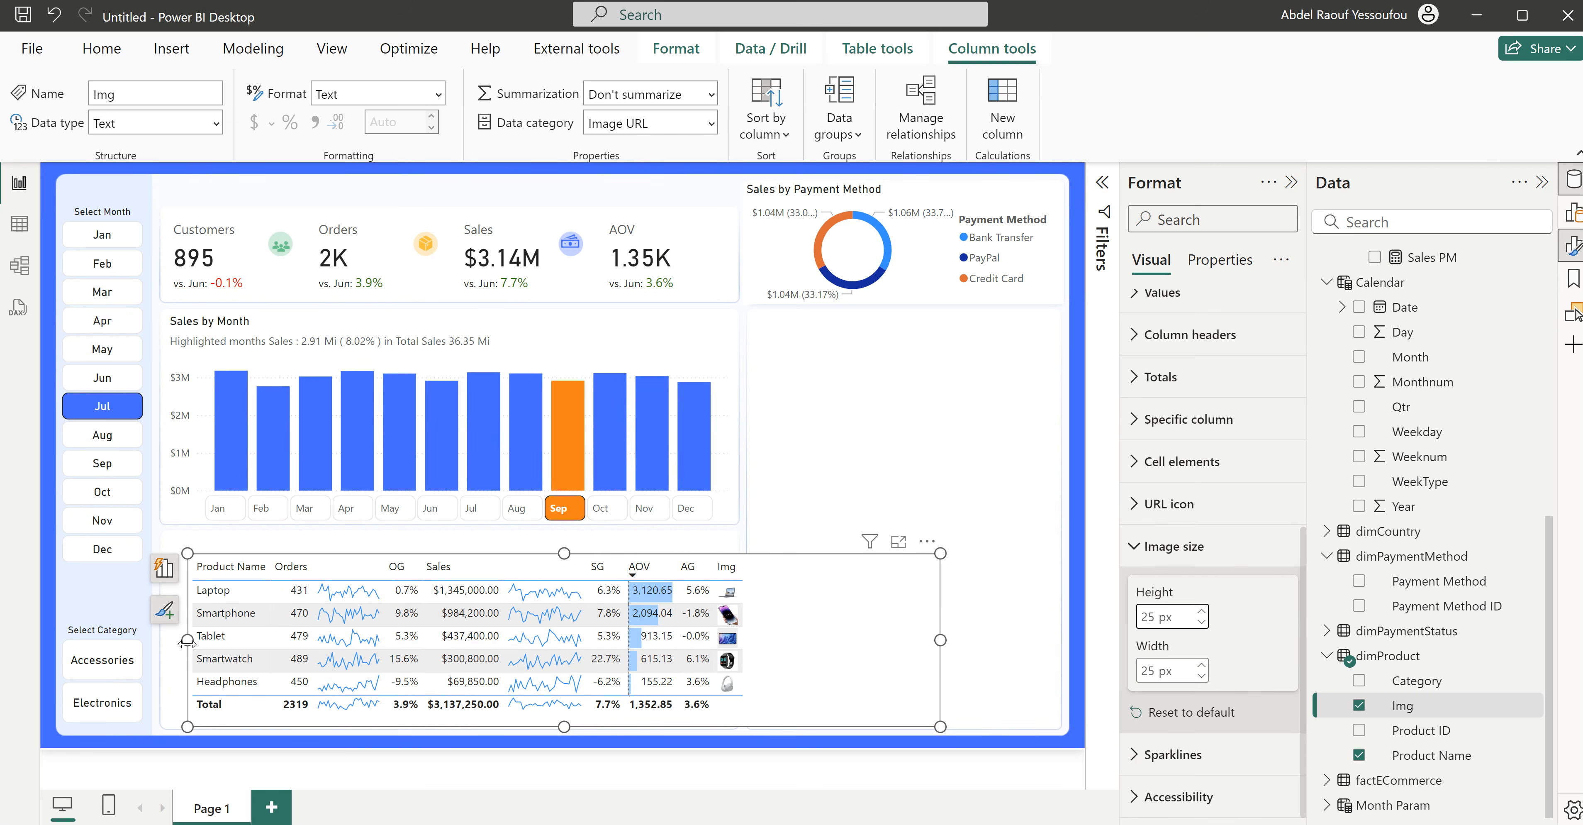
pyautogui.moveTo(187, 640); pyautogui.dragTo(165, 639)
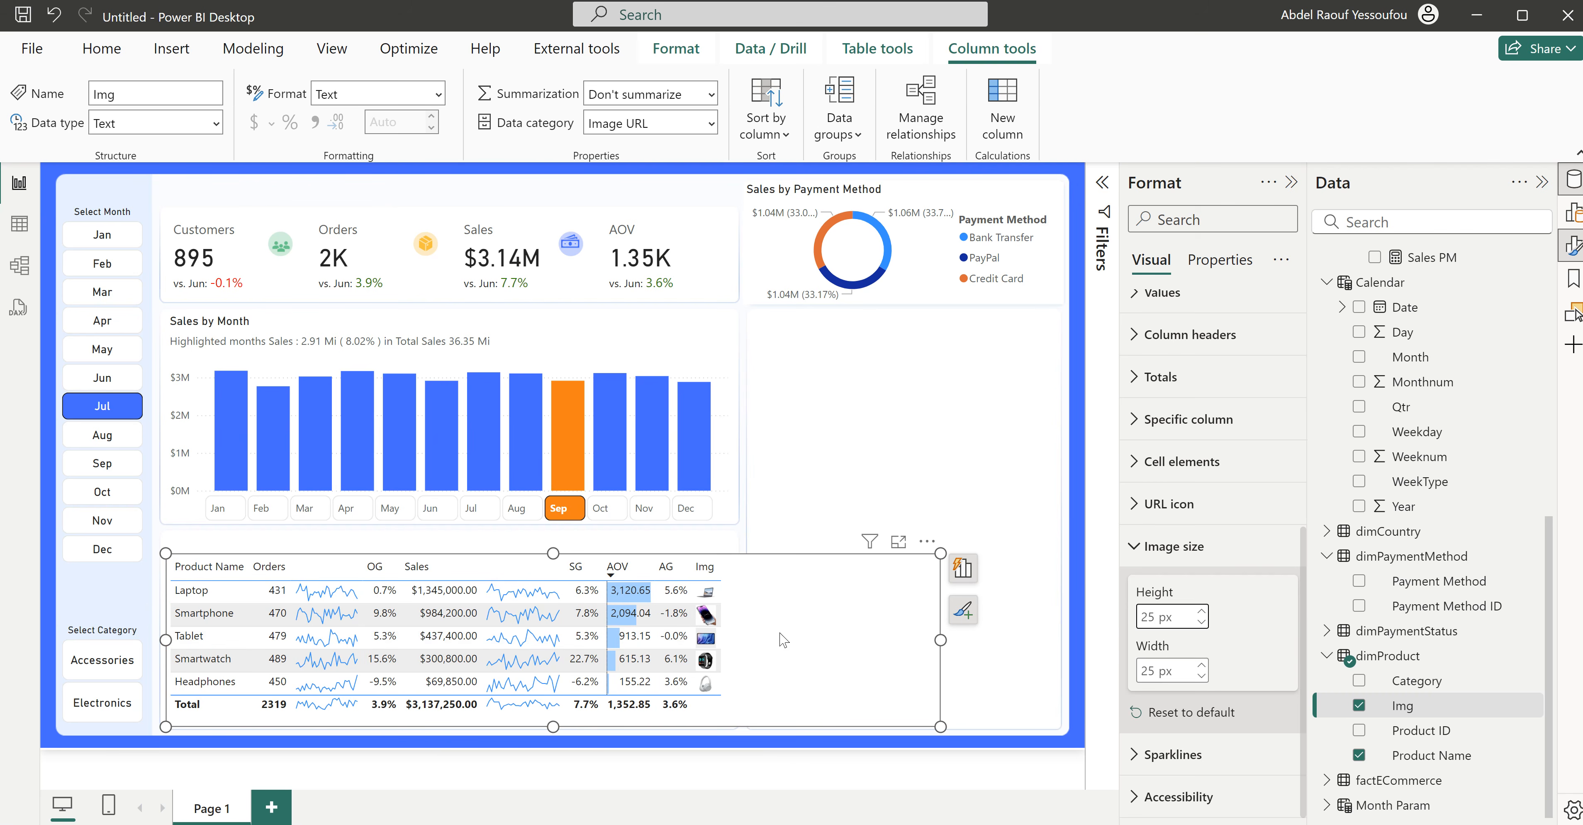
# Step: Move Img ahead of Product Name as the first column of the product table
pyautogui.click(963, 567)
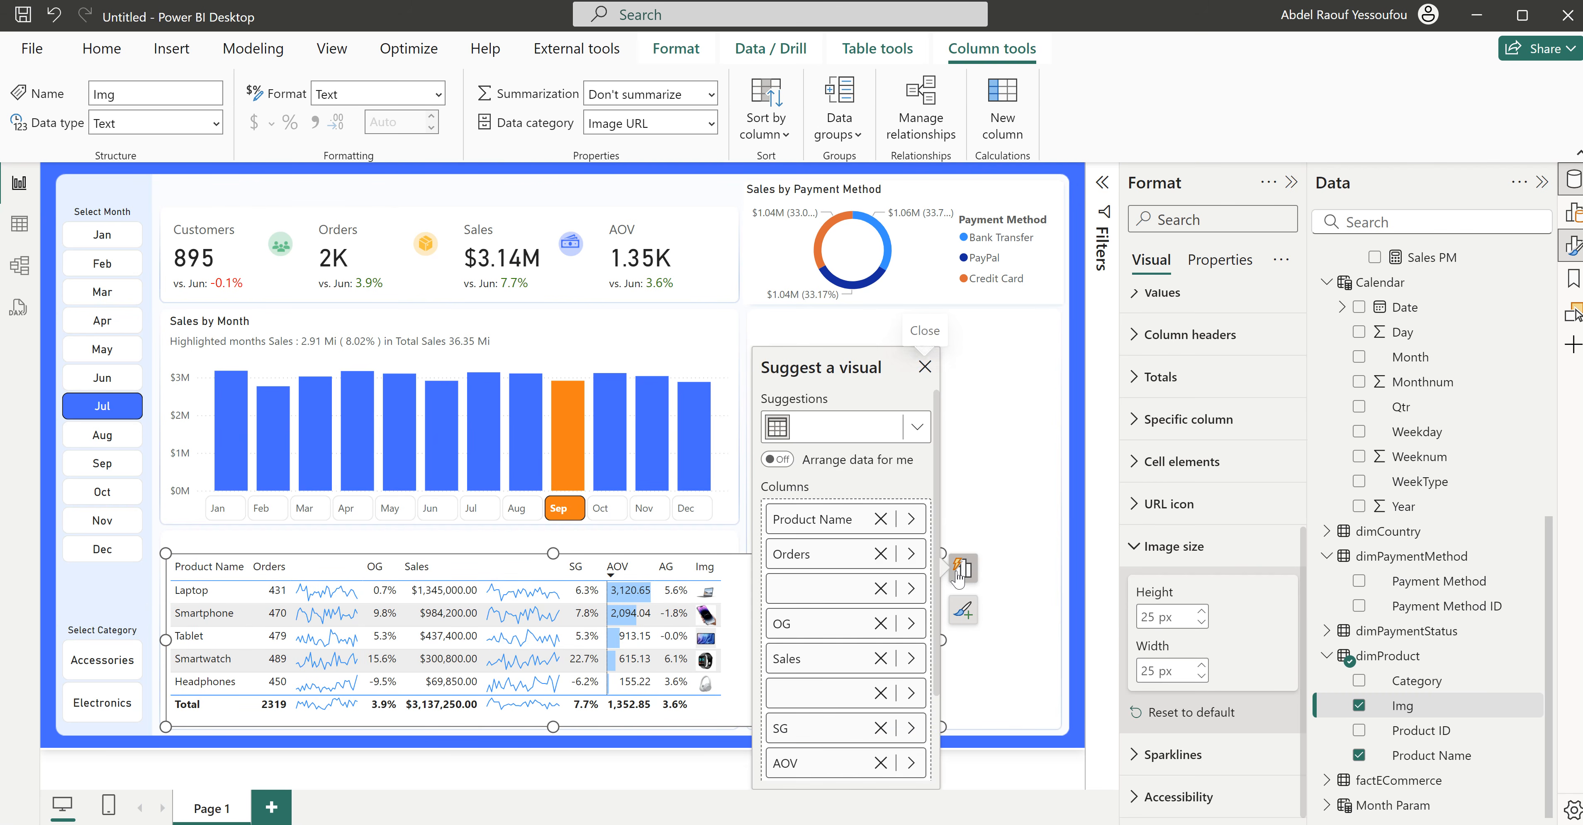
pyautogui.scroll(-3, 830, 725)
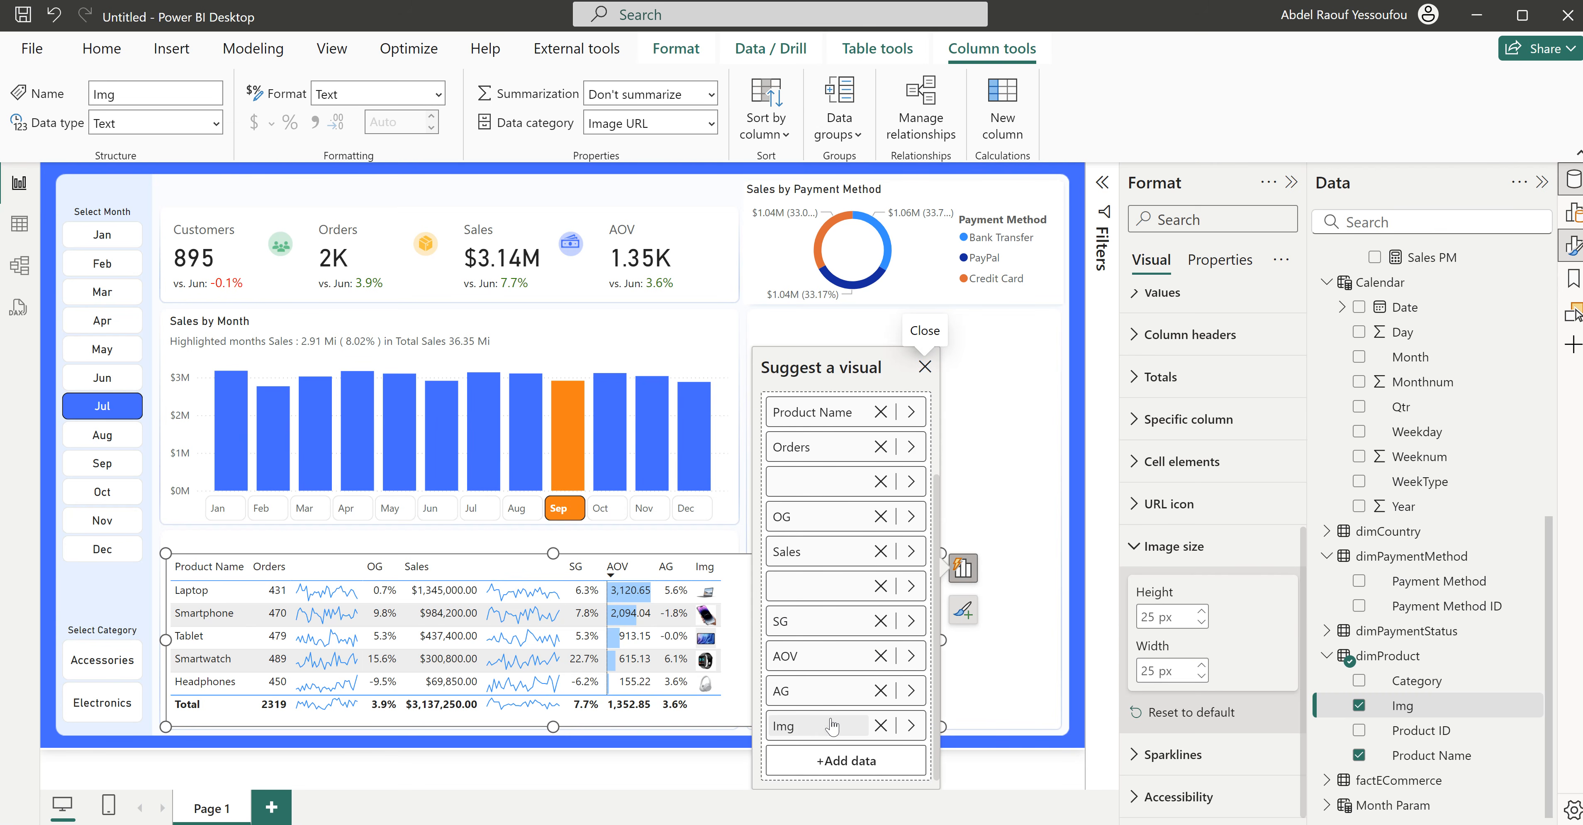
pyautogui.moveTo(830, 725); pyautogui.dragTo(840, 434)
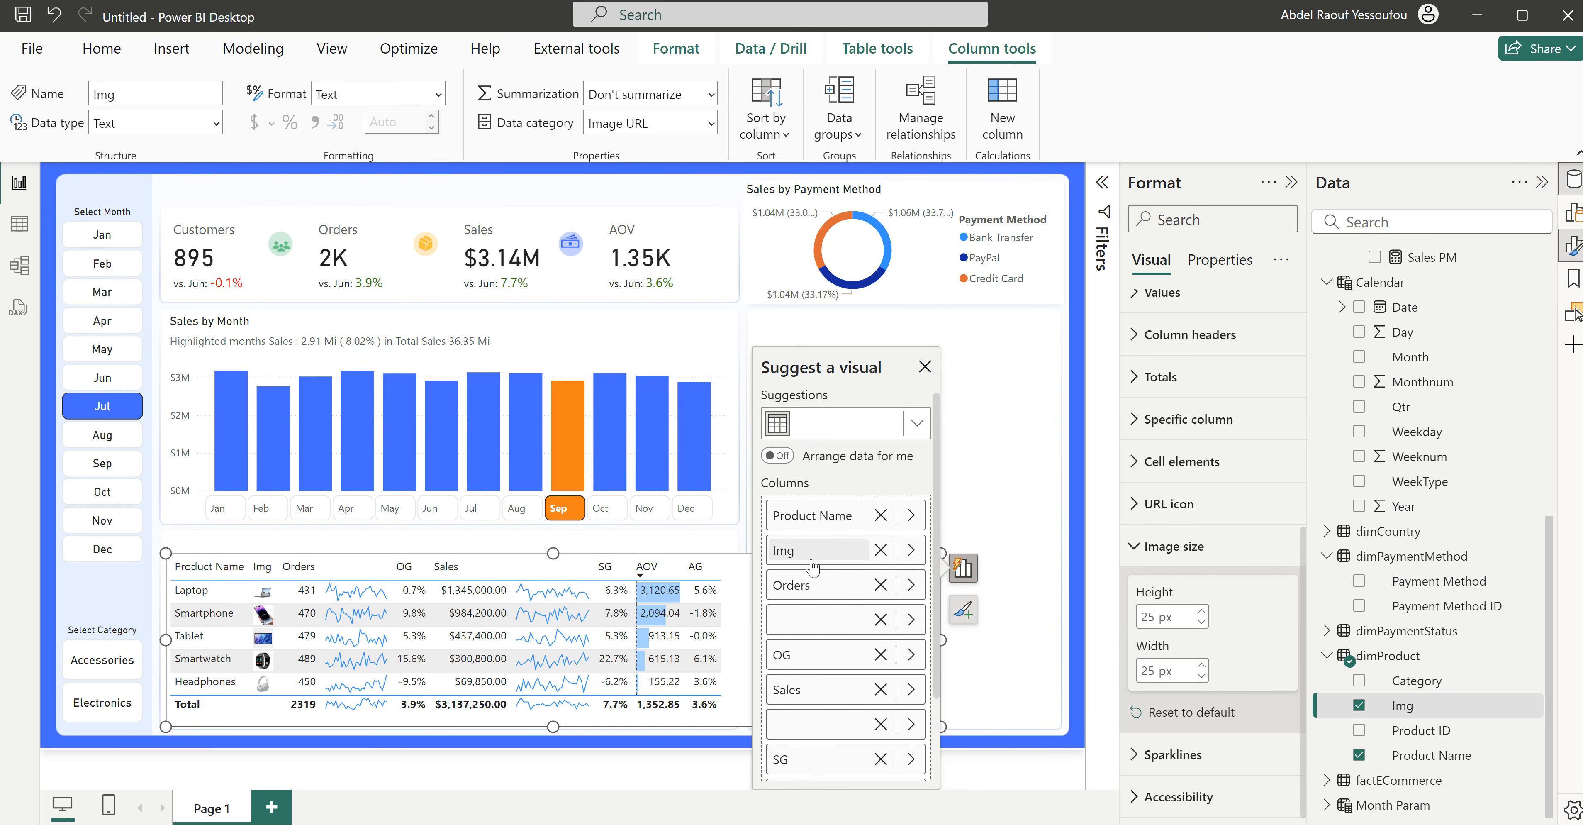
pyautogui.moveTo(808, 539); pyautogui.dragTo(806, 501)
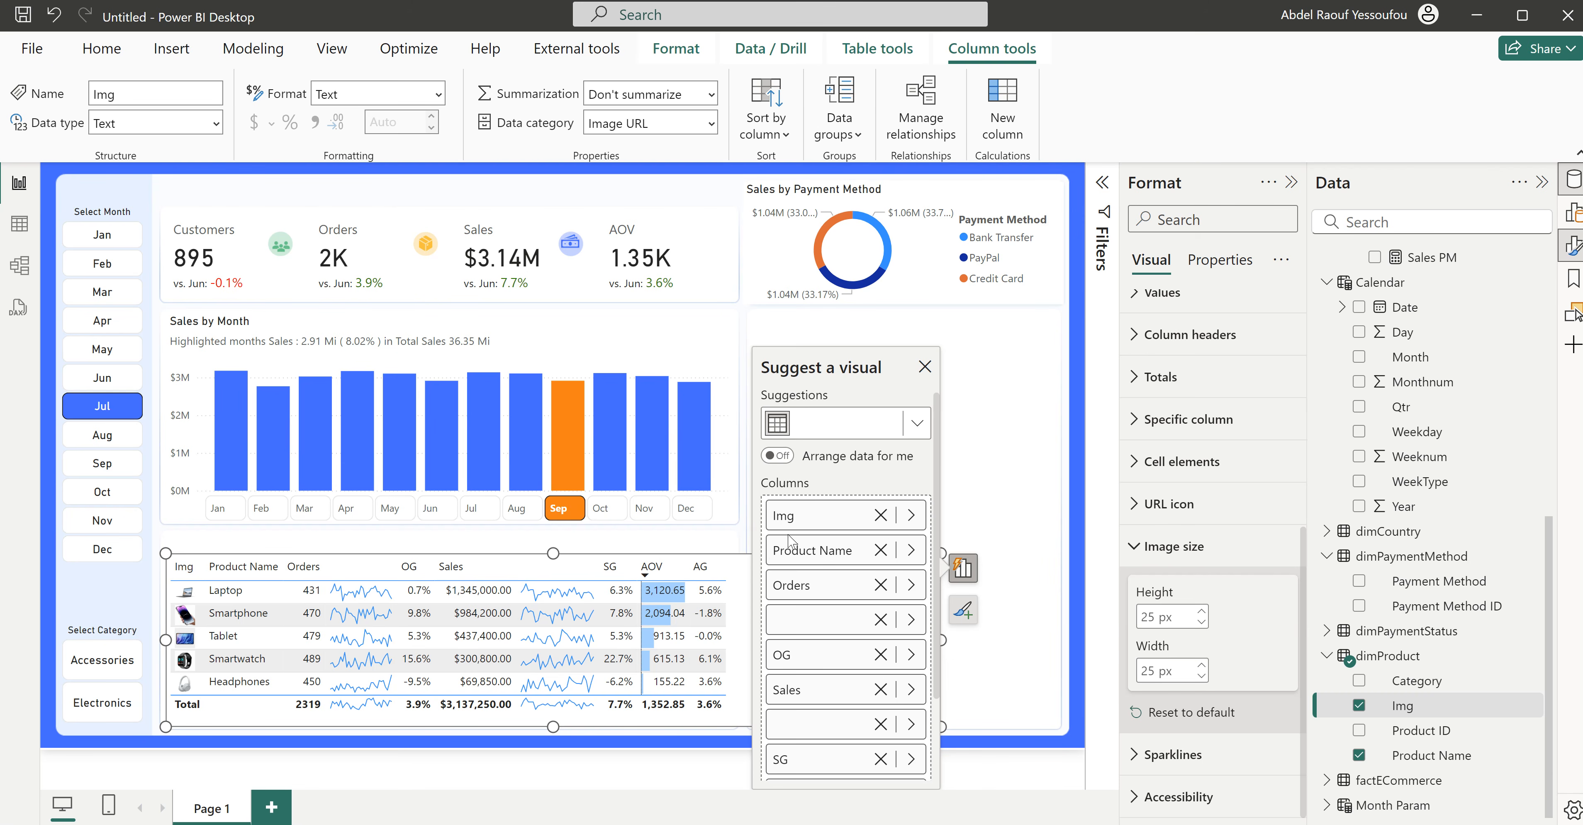
# Step: Try to rename the Img column as Product in the product table, and remove that field from the visual
pyautogui.doubleClick(817, 523)
pyautogui.write('Product')
pyautogui.press('Return')
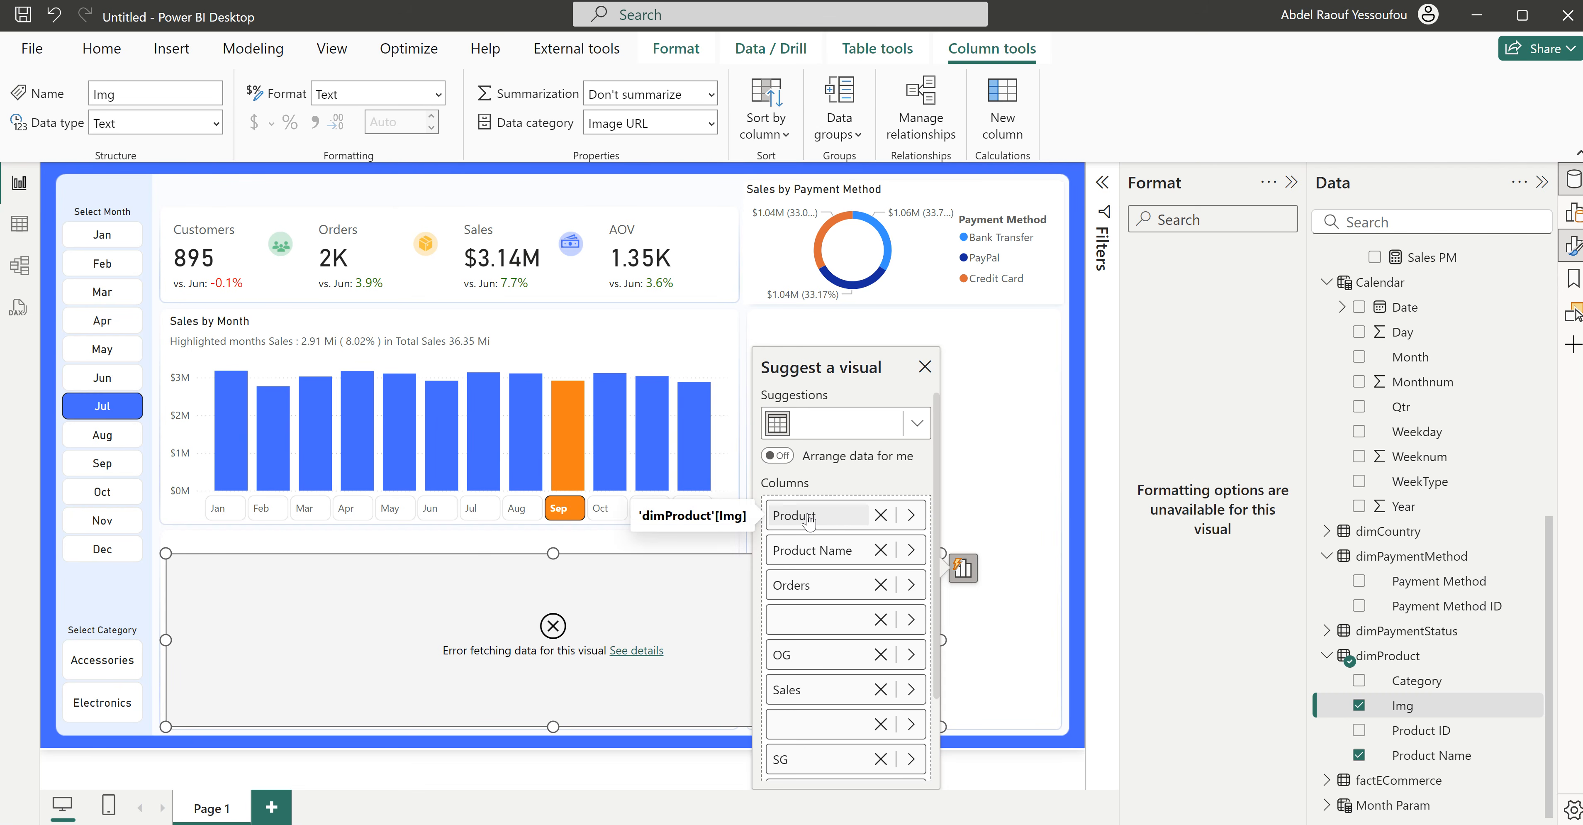
pyautogui.click(808, 521)
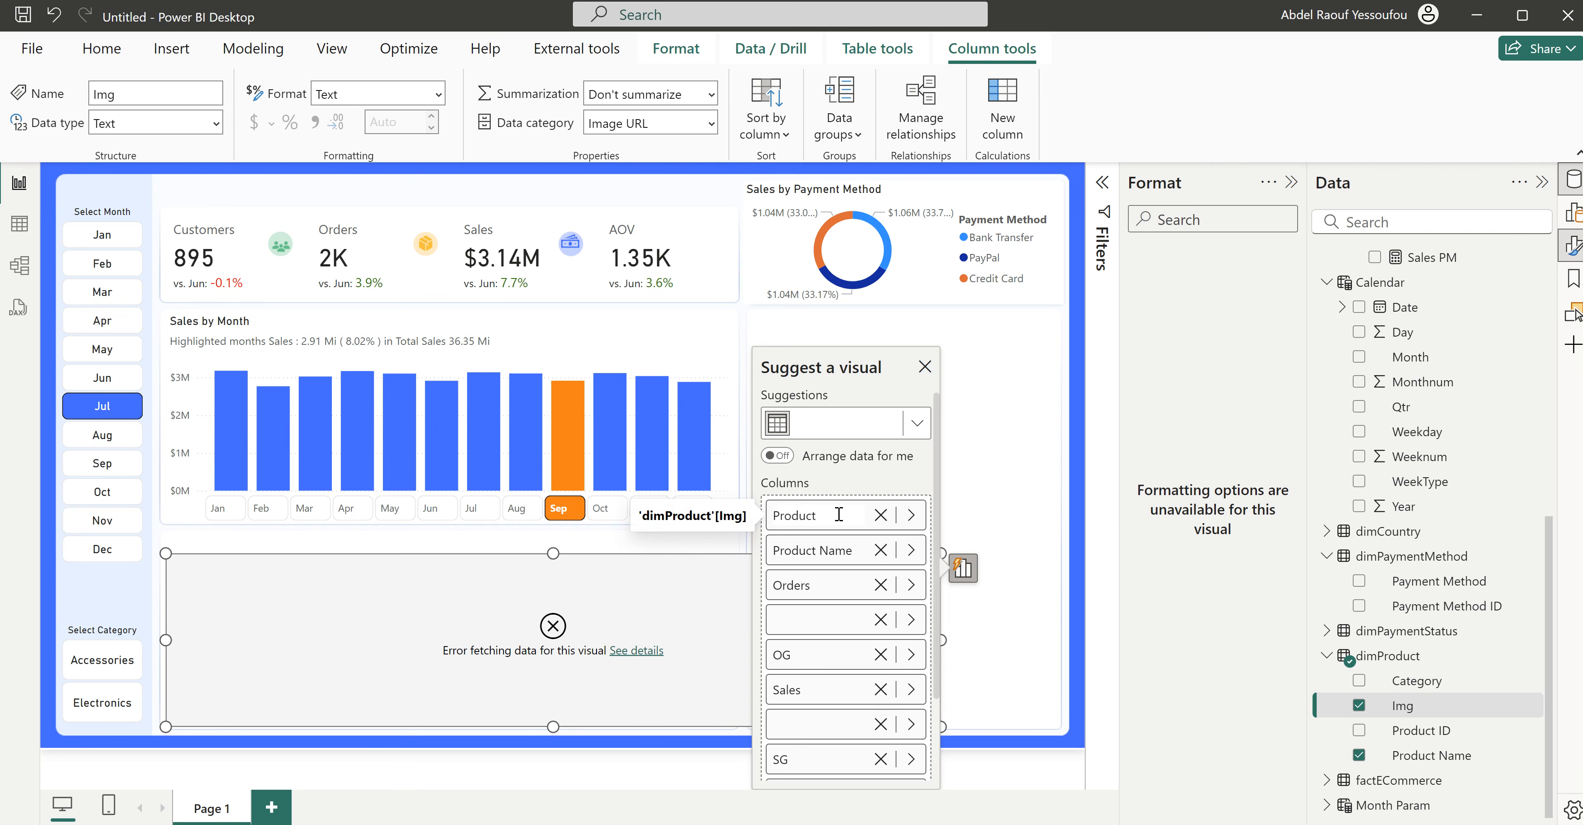
pyautogui.click(880, 515)
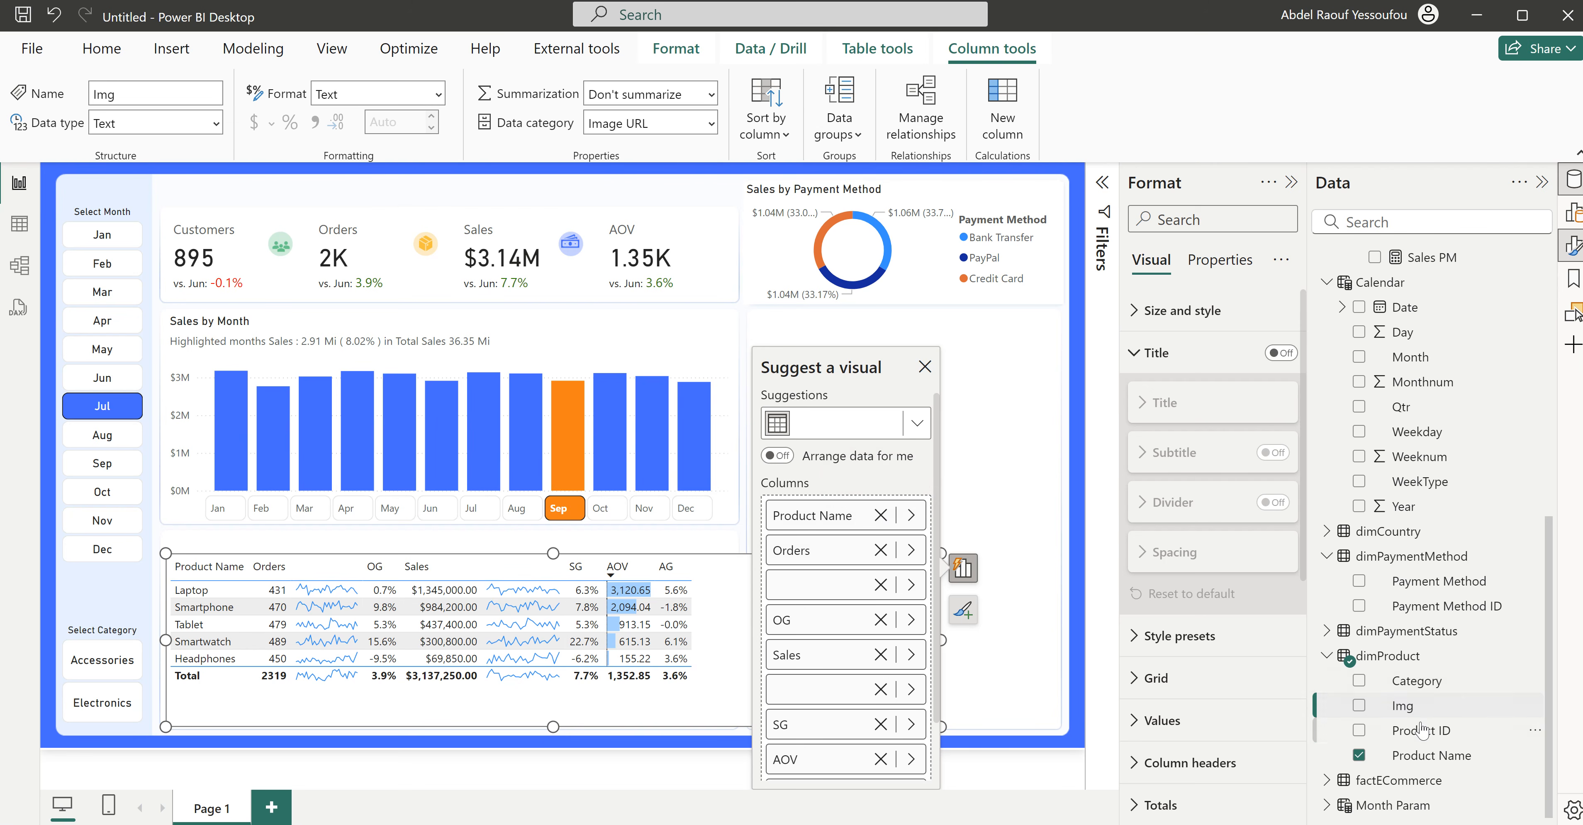
# Step: Add dimProduct's Img as the table's first column and try to blank out the Product Name column label
pyautogui.moveTo(1403, 706); pyautogui.dragTo(825, 504)
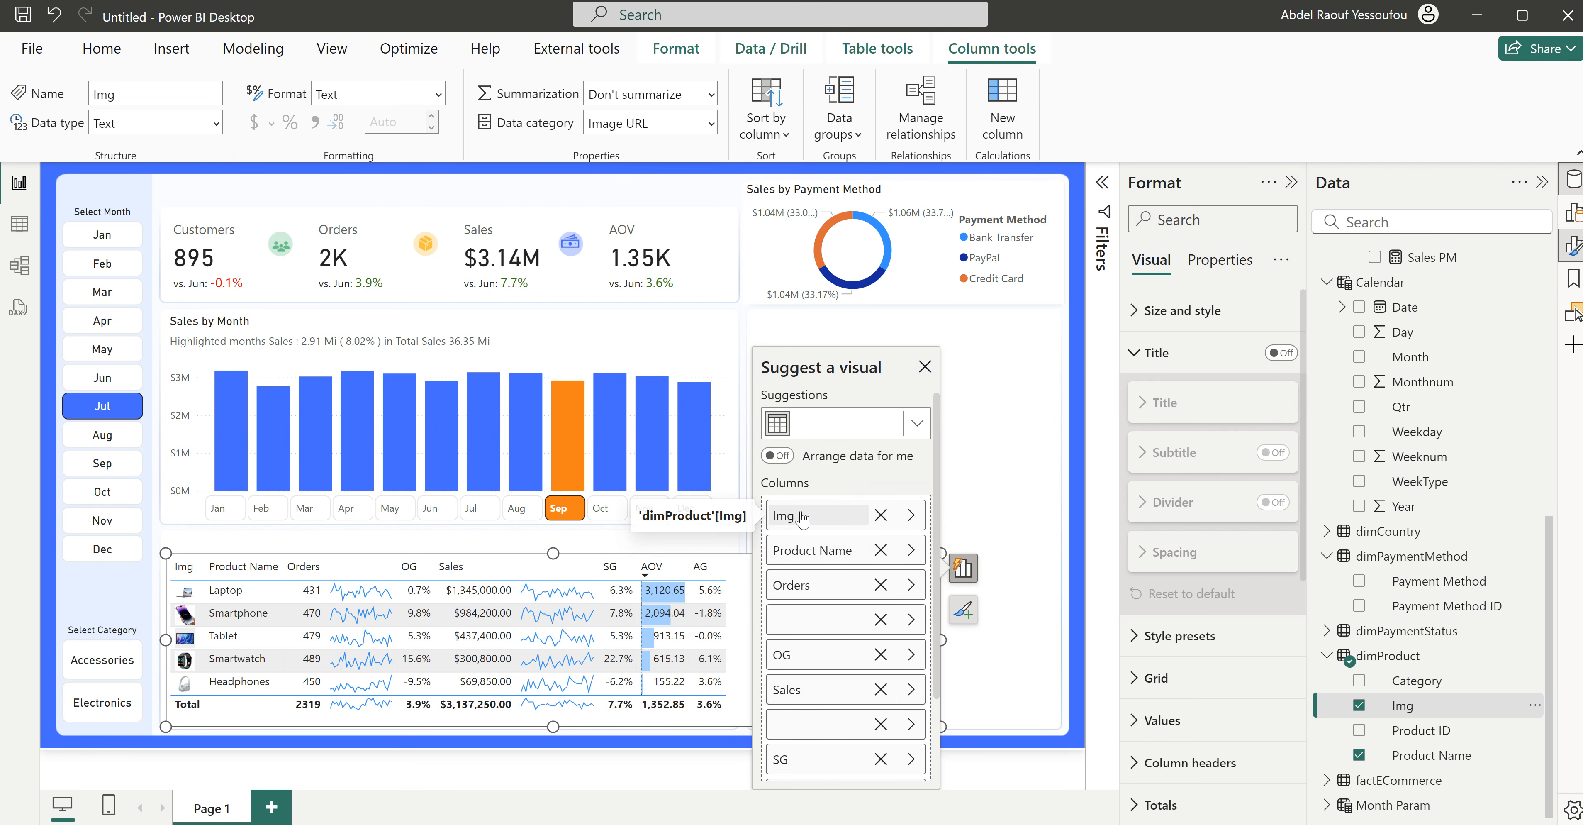
pyautogui.moveTo(807, 527)
pyautogui.mouseDown()
pyautogui.moveTo(808, 574)
pyautogui.moveTo(809, 518)
pyautogui.mouseUp()
pyautogui.doubleClick(810, 551)
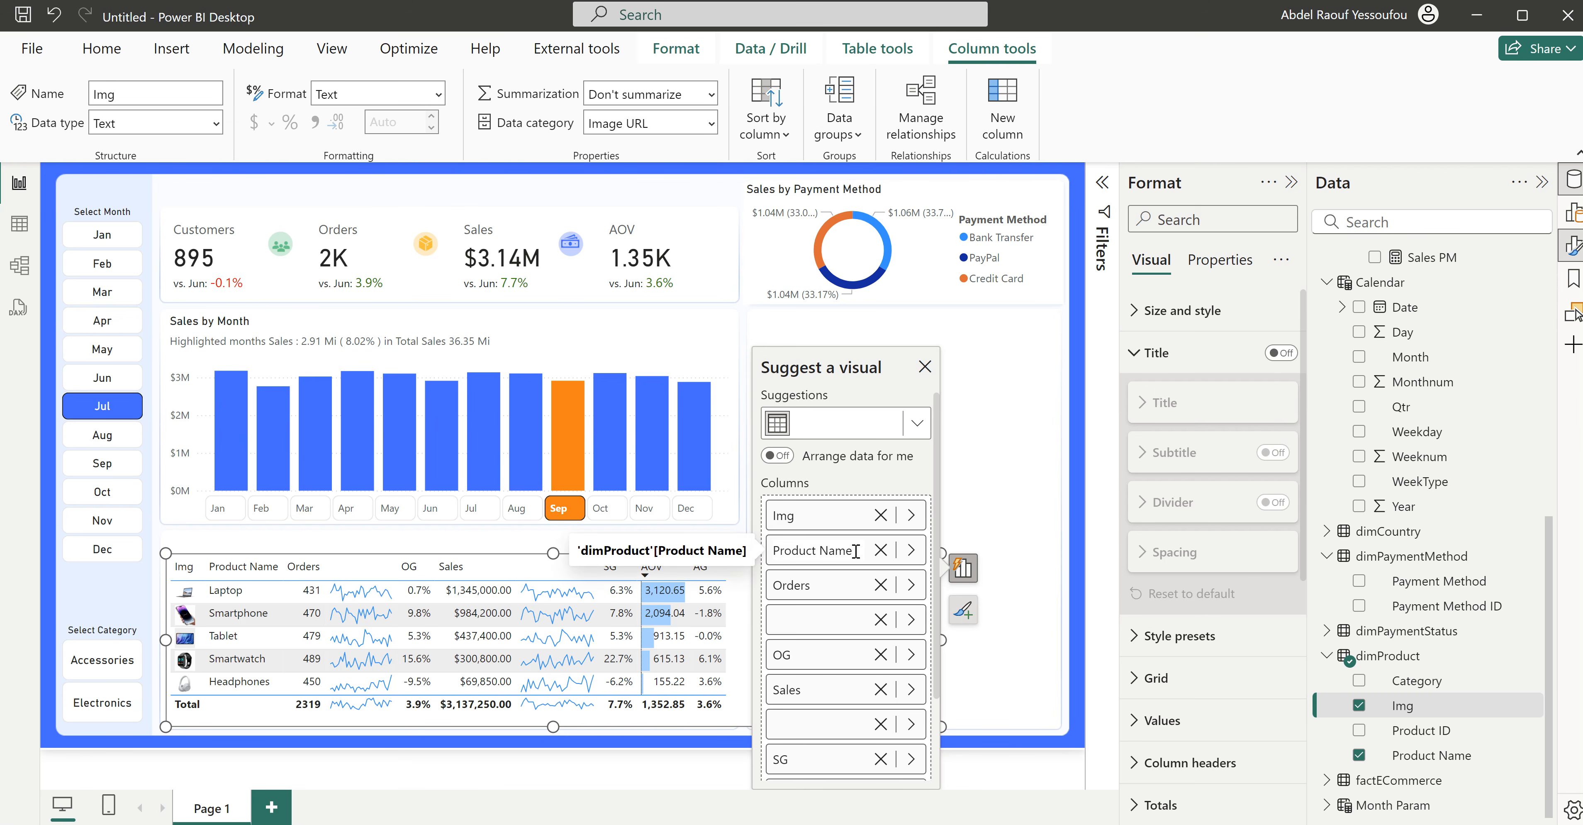
pyautogui.moveTo(856, 551); pyautogui.dragTo(773, 551)
pyautogui.press('BackSpace')
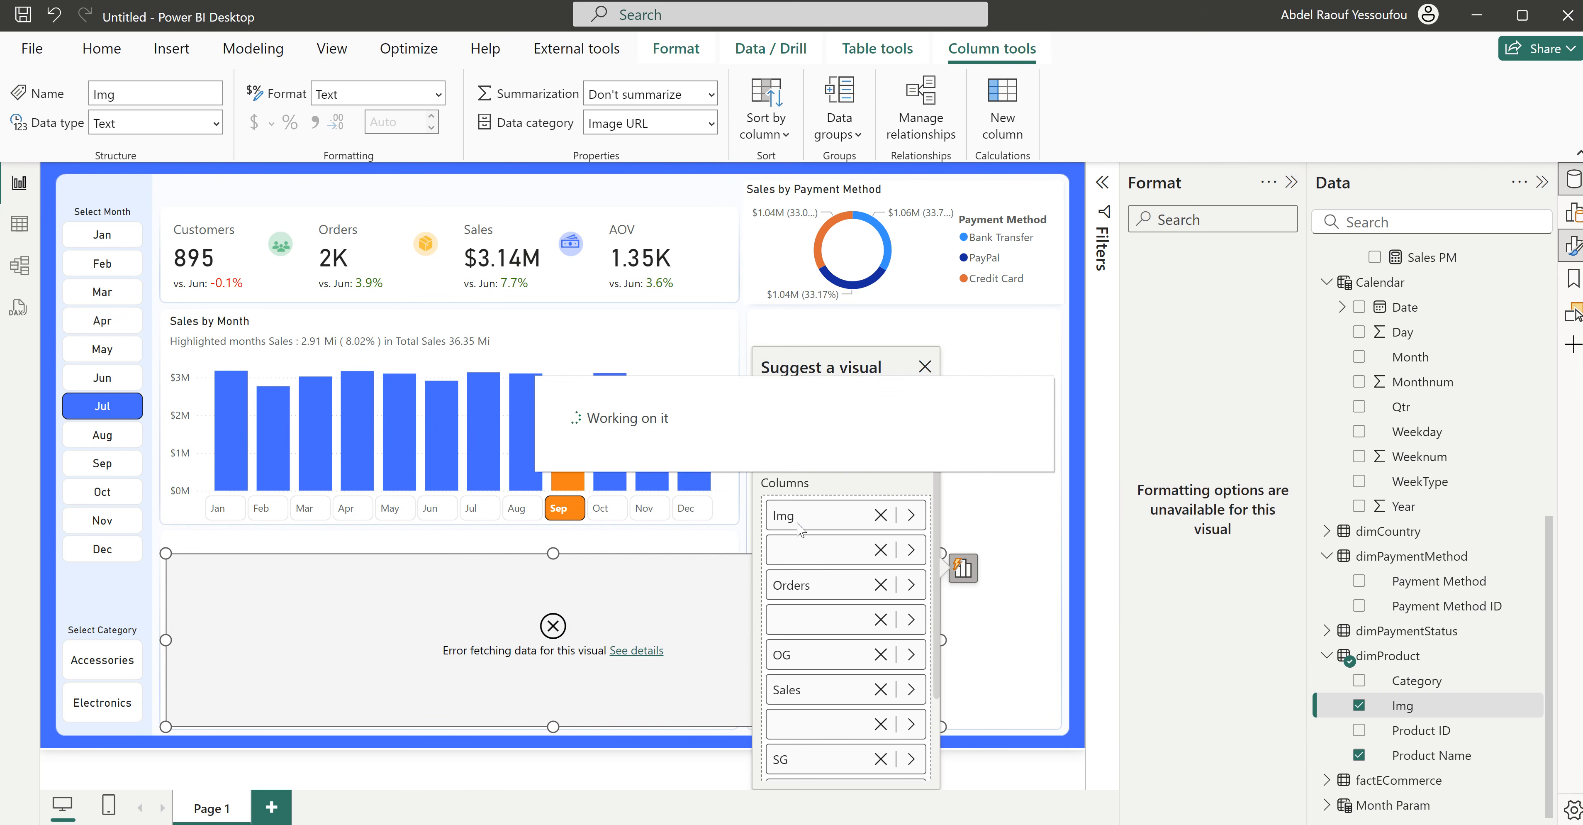
# Step: Review the table's data error details, restore the Product Name label and remove Img from the table
pyautogui.click(637, 650)
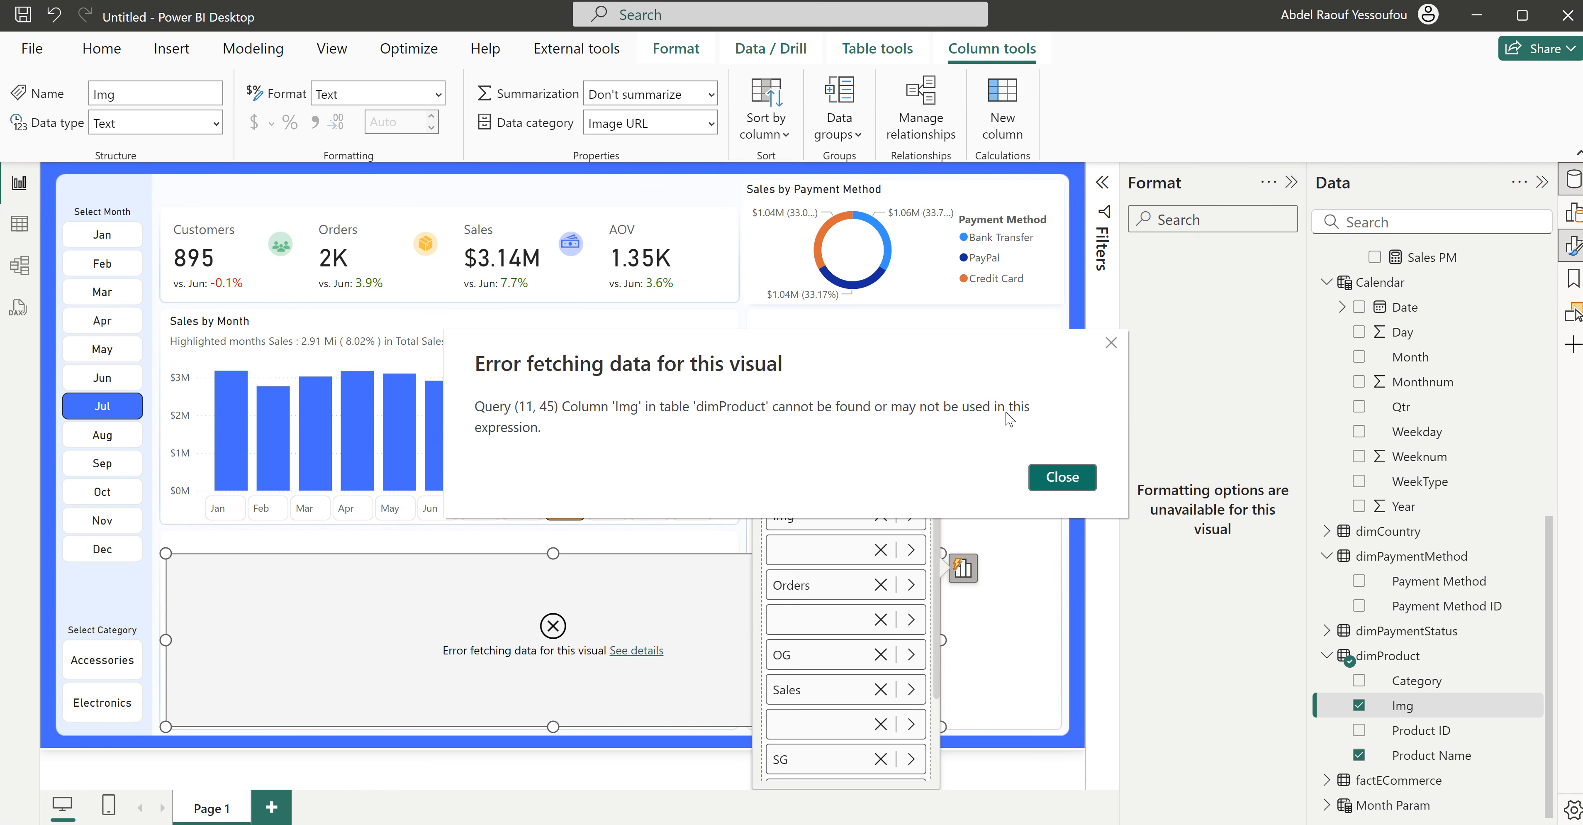
pyautogui.click(1064, 482)
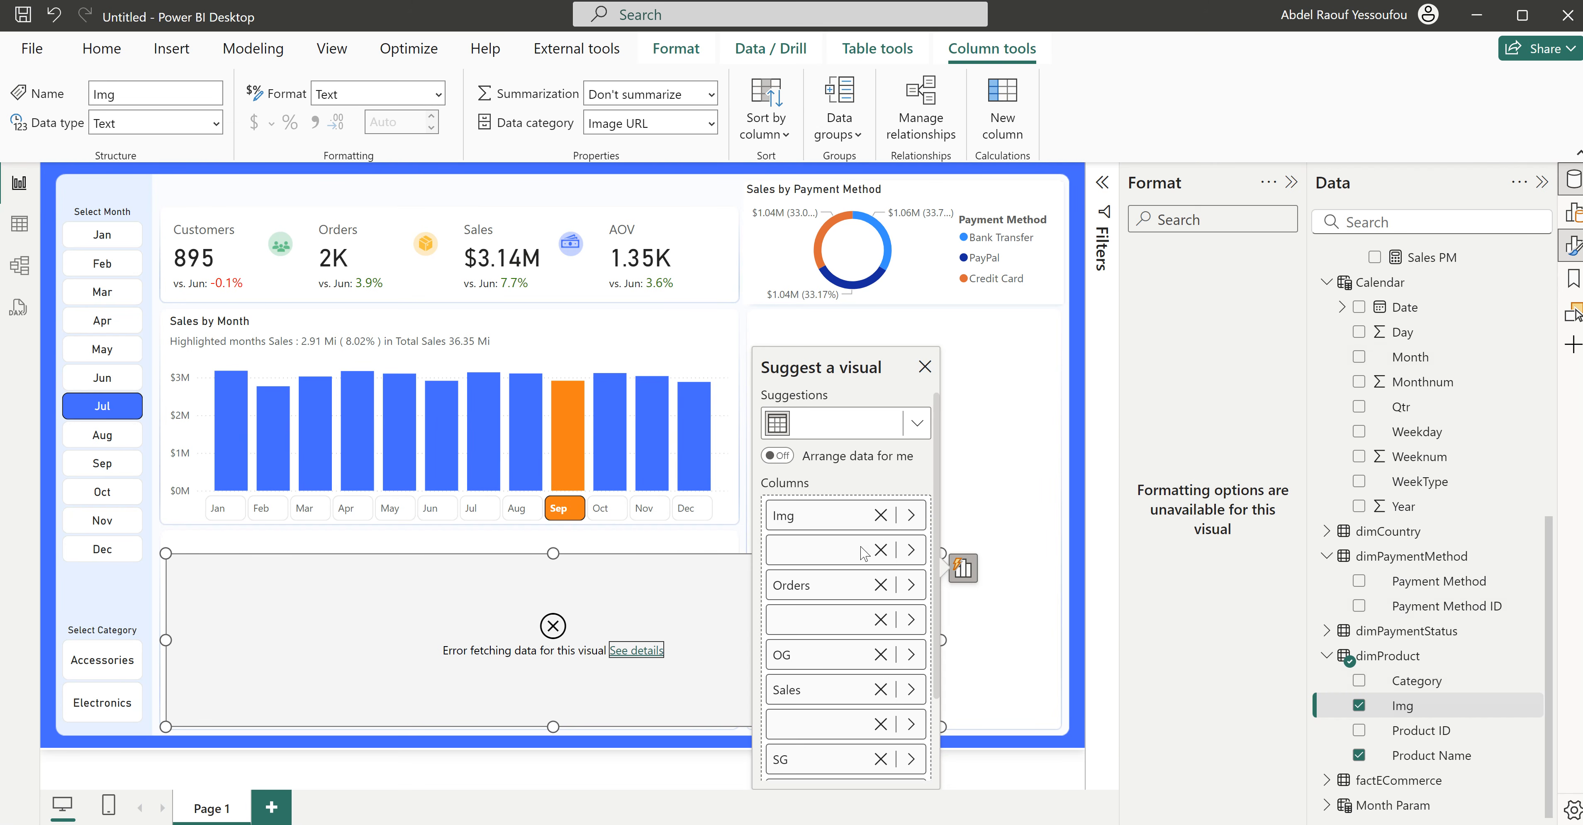
pyautogui.click(816, 553)
pyautogui.press('Return')
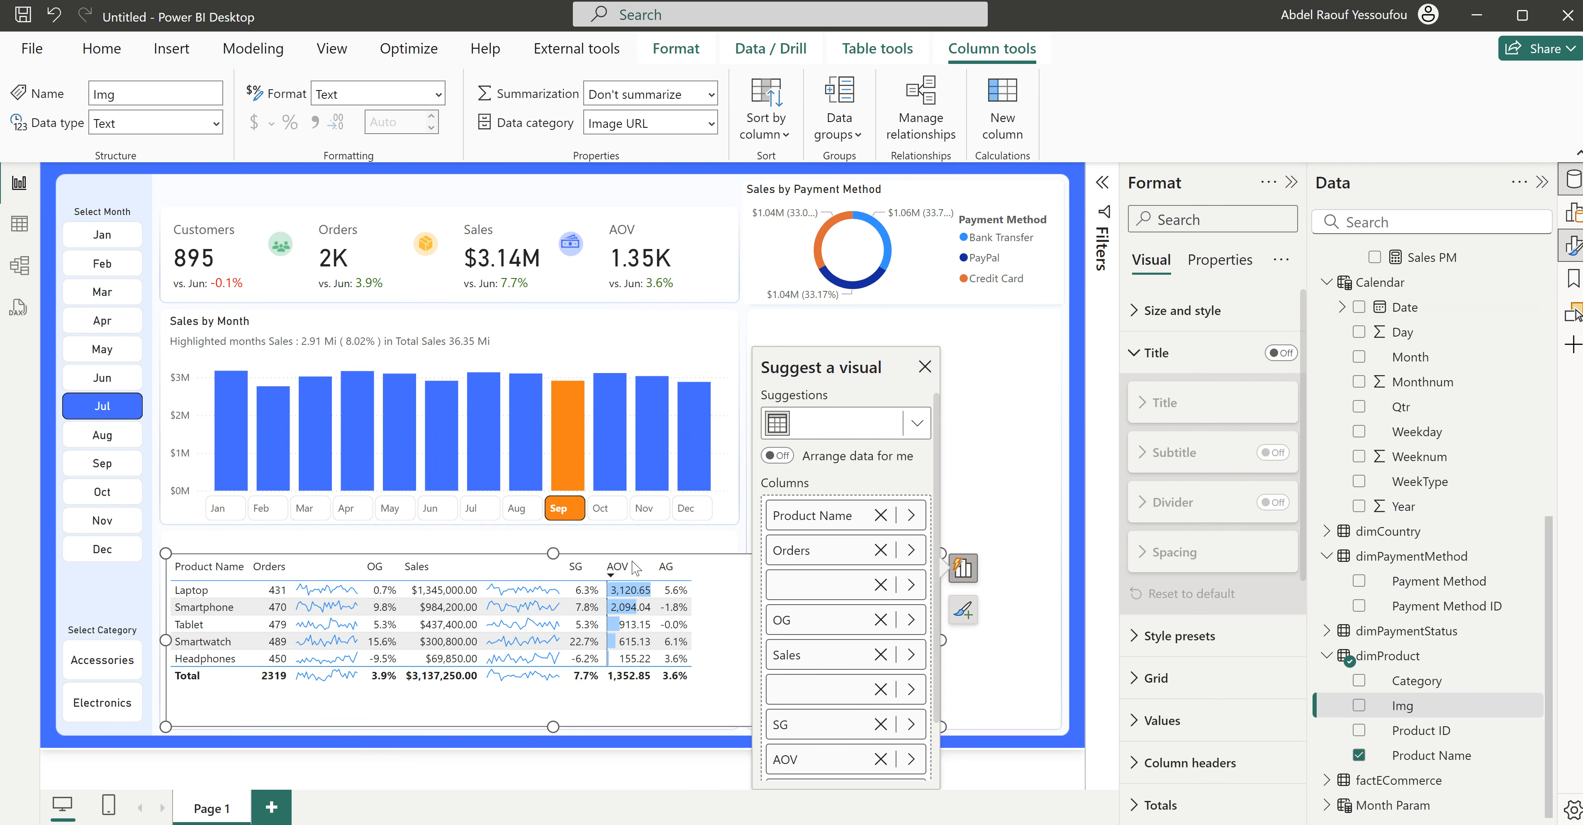
pyautogui.click(684, 545)
# Step: Enable loading for the Product Images query in Power Query Editor and apply the changes to the report
pyautogui.click(586, 100)
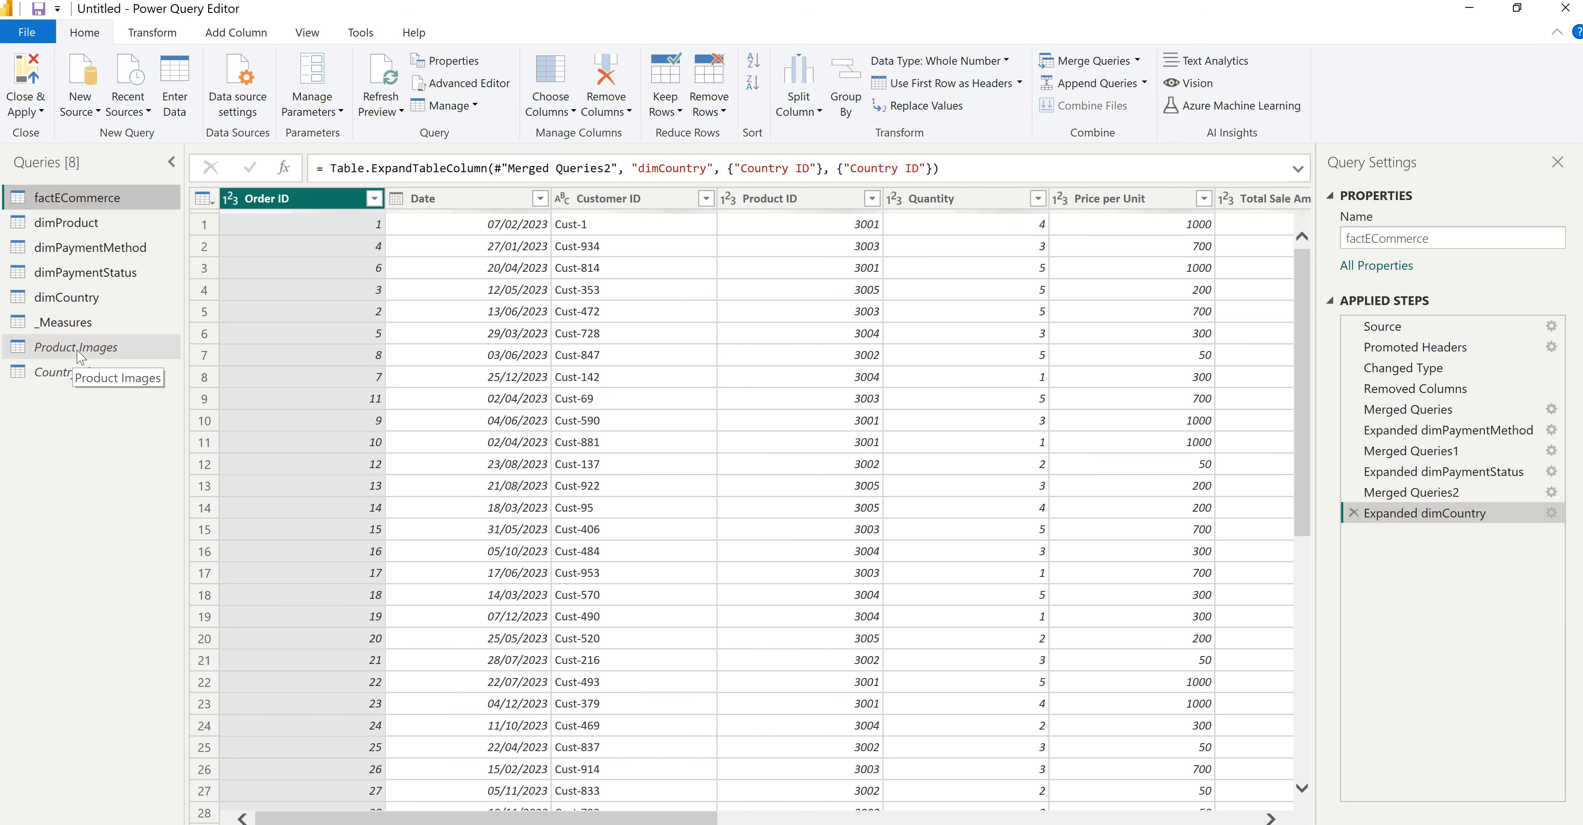
pyautogui.rightClick(71, 351)
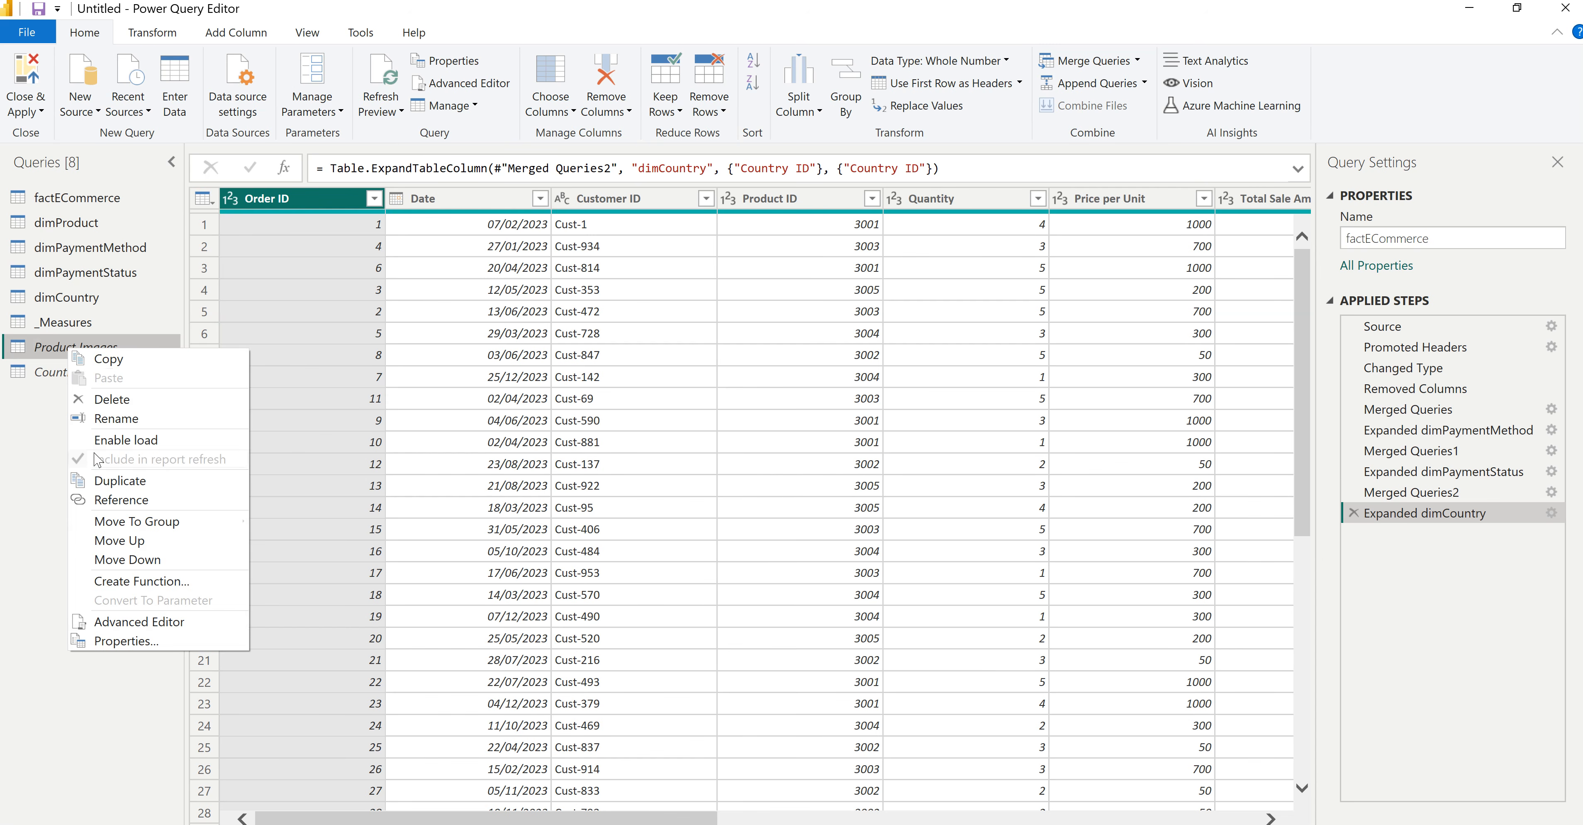
pyautogui.click(131, 439)
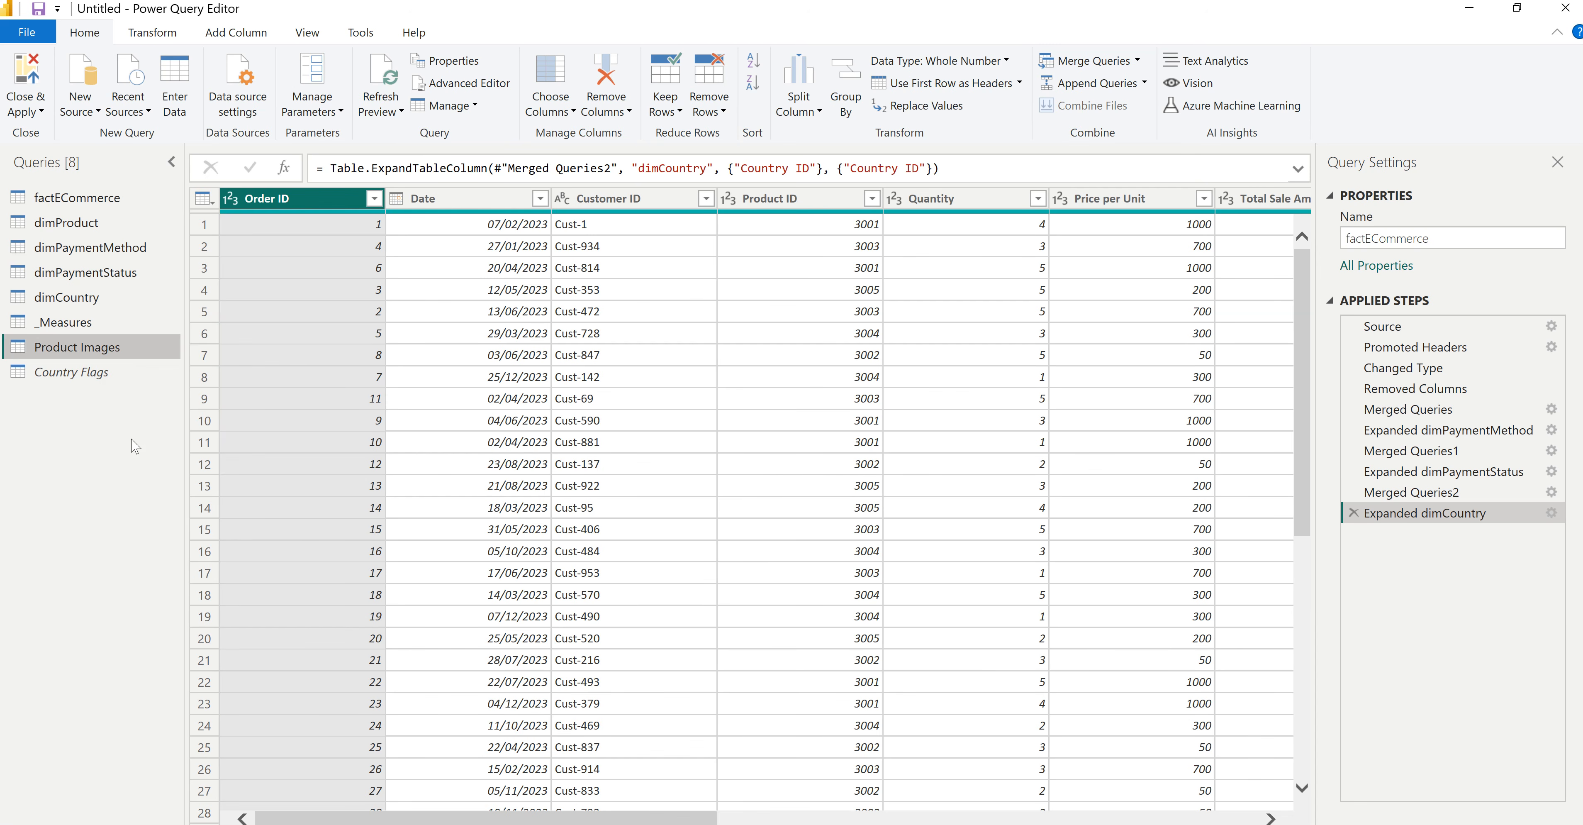
pyautogui.click(34, 75)
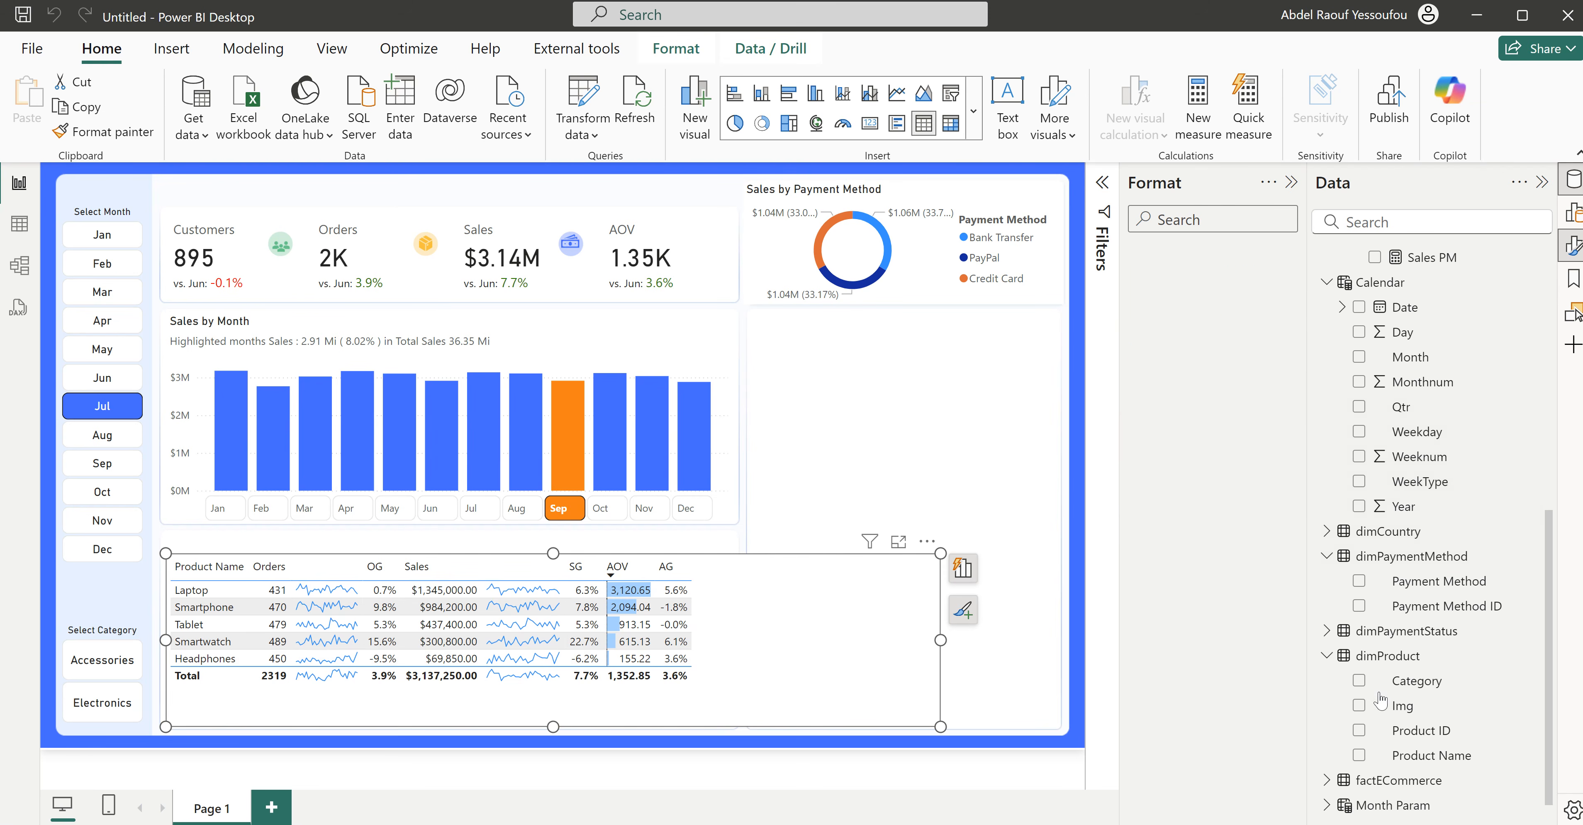
# Step: Add dimProduct's Img field as the product table's first column and rename it Product
pyautogui.click(1358, 705)
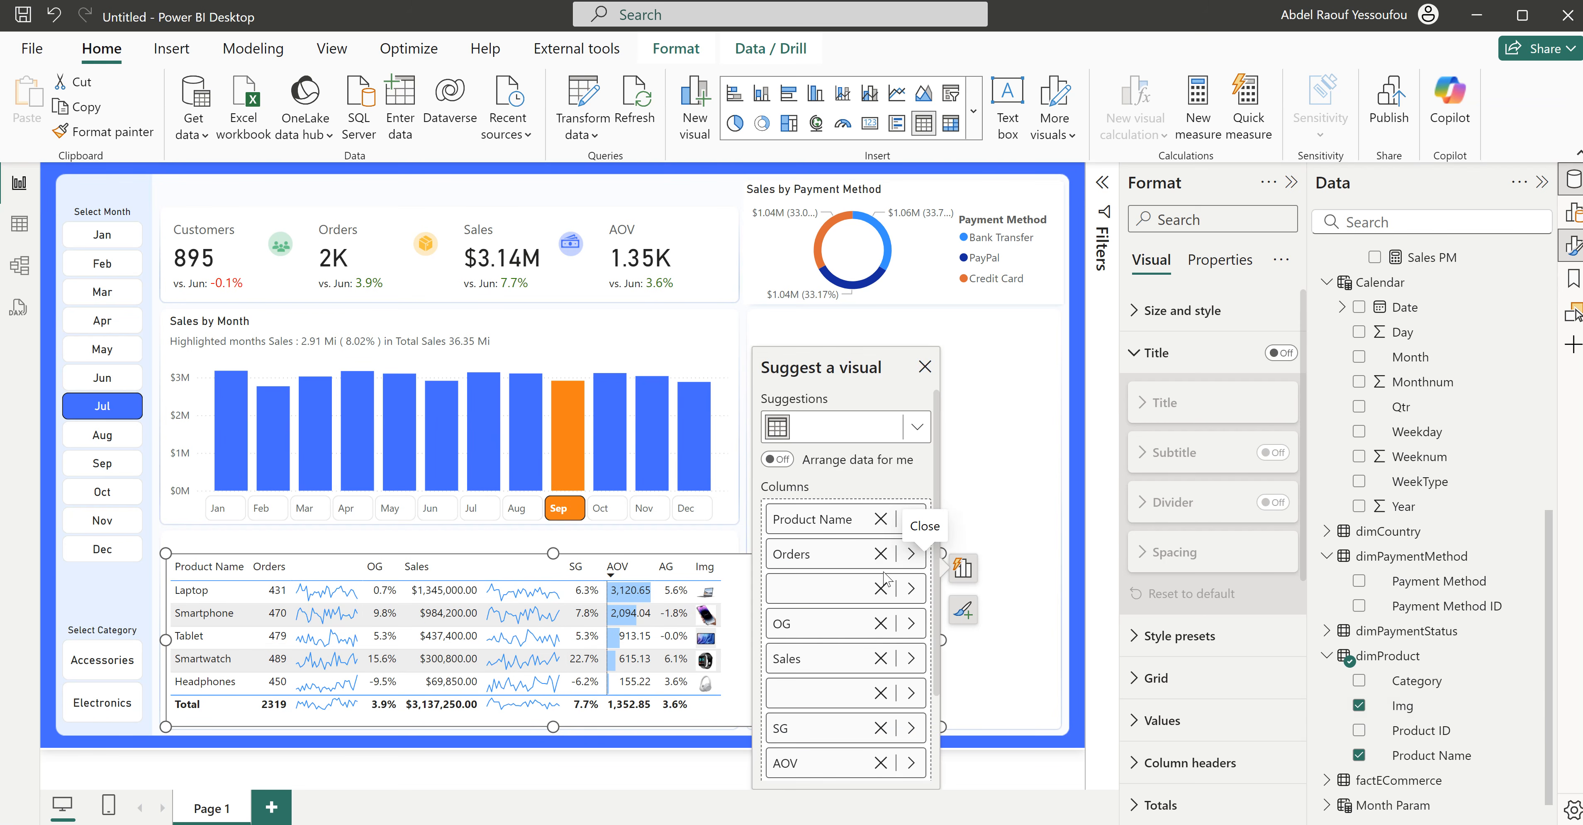
pyautogui.scroll(-2, 815, 764)
pyautogui.moveTo(799, 725); pyautogui.dragTo(814, 470)
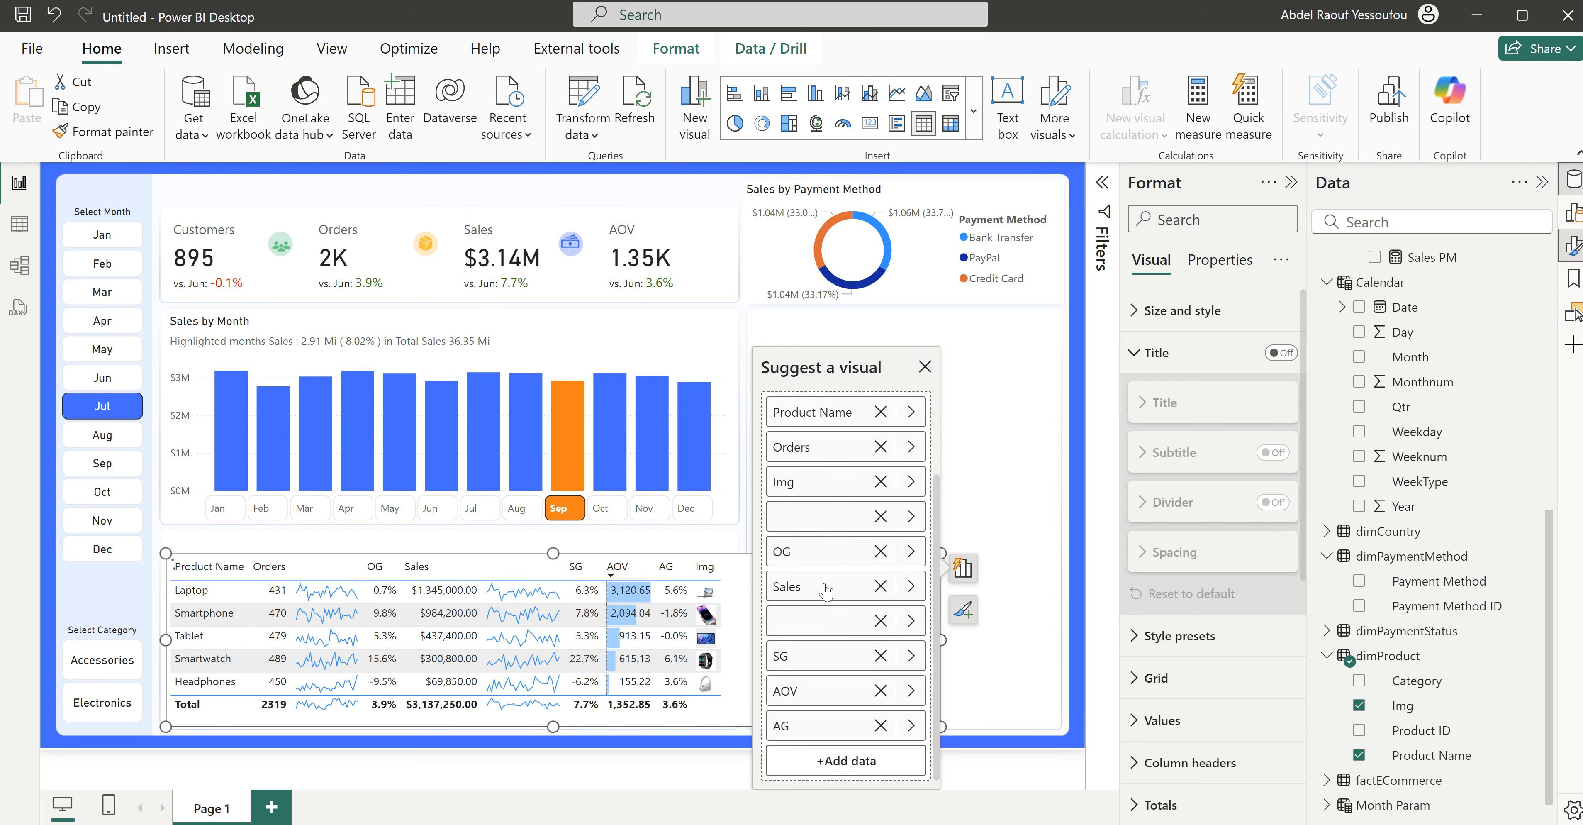
pyautogui.moveTo(804, 603); pyautogui.dragTo(810, 510)
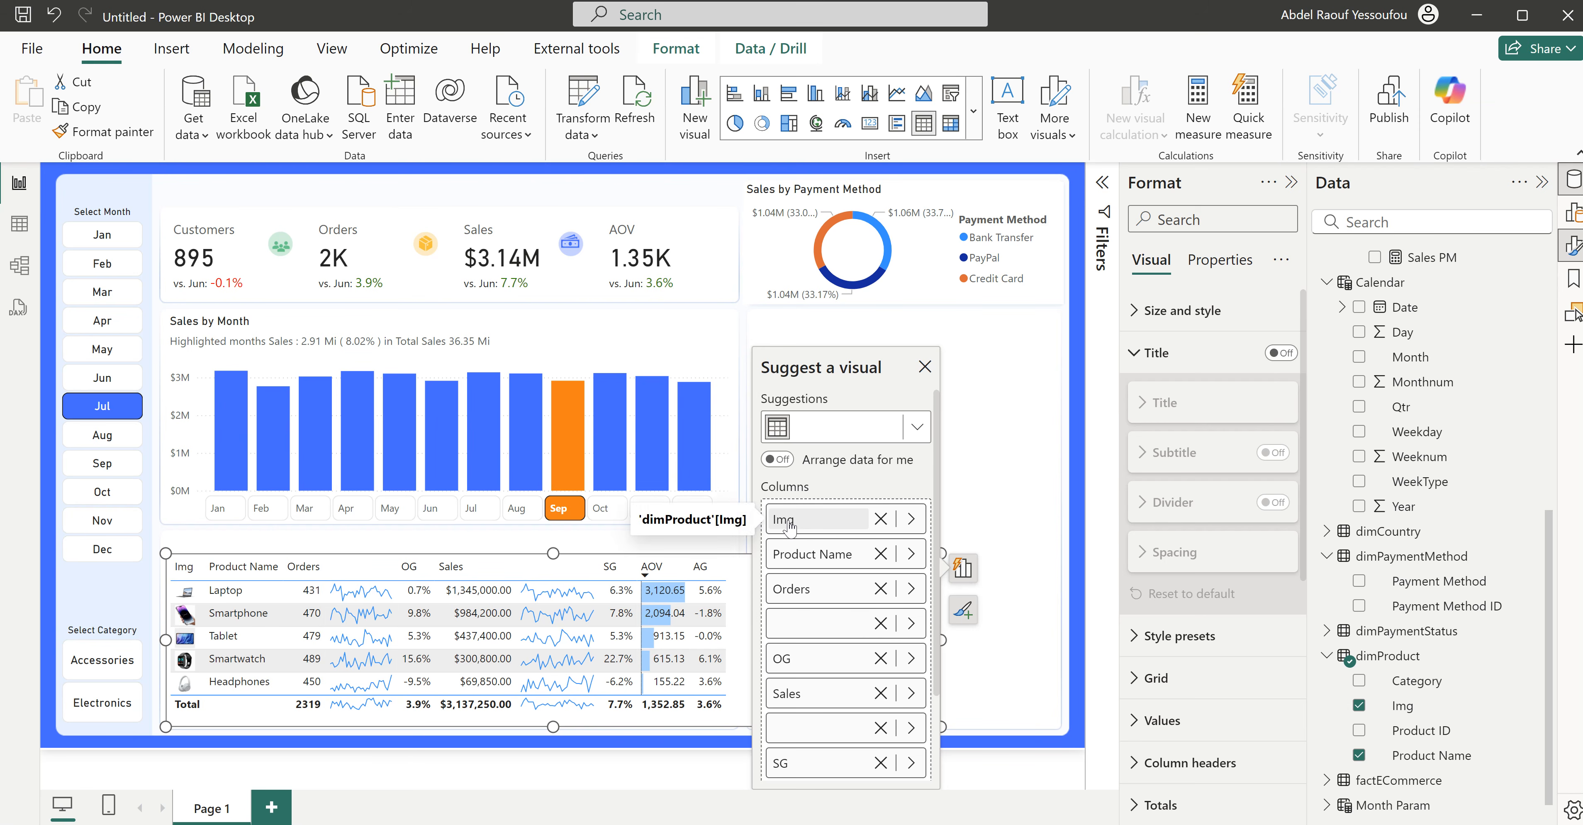
pyautogui.doubleClick(795, 521)
pyautogui.hotkey('ctrl', 'a')
pyautogui.write('Pr')
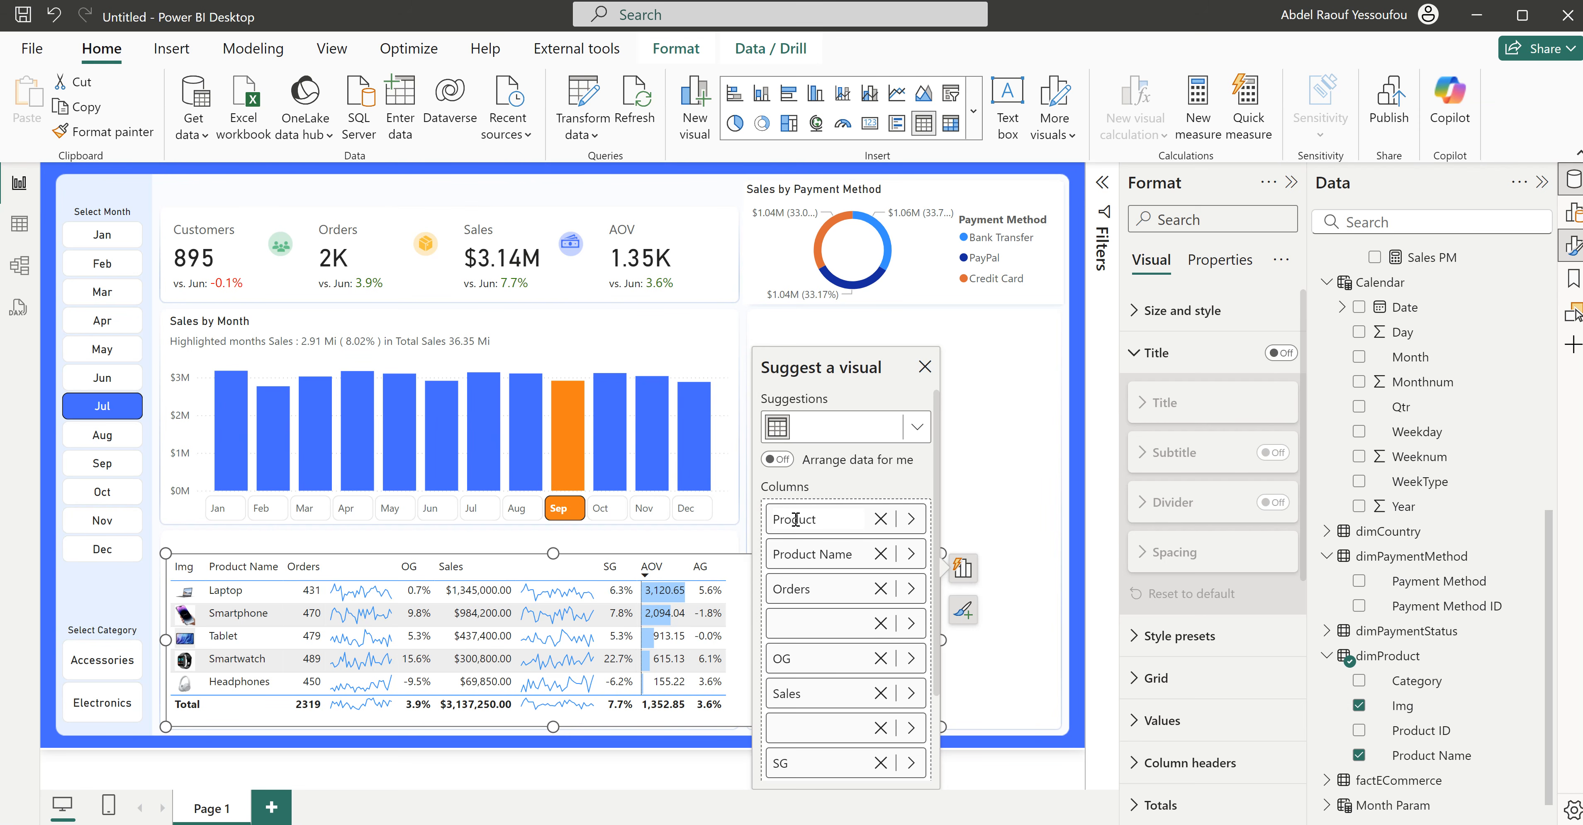
pyautogui.press('Return')
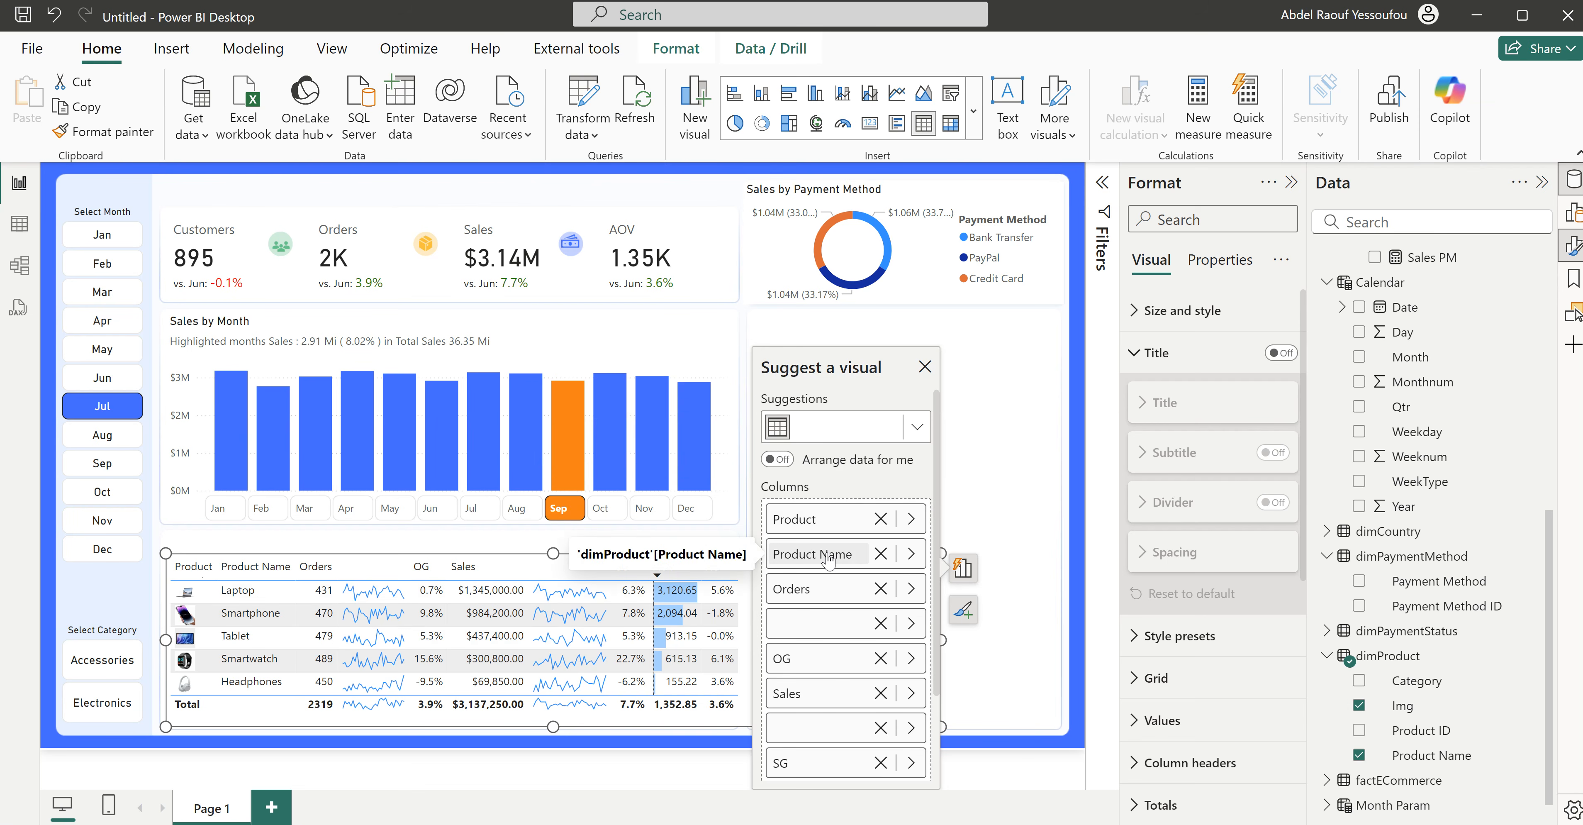
# Step: Blank out the Product Name column label and narrow the table to the width of the Sales by Month chart
pyautogui.doubleClick(775, 555)
pyautogui.press('BackSpace')
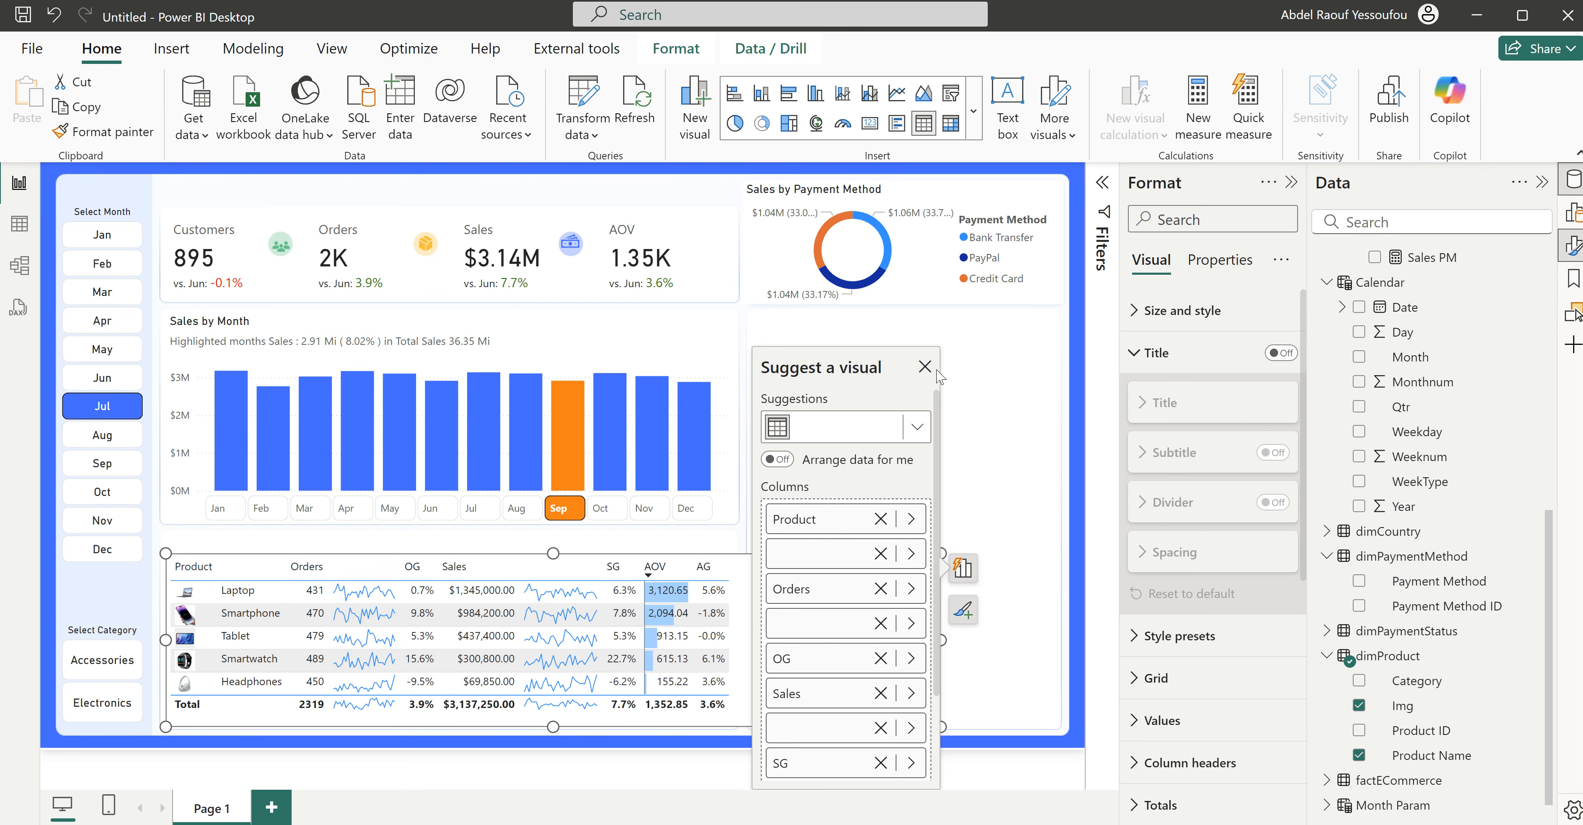
pyautogui.click(924, 367)
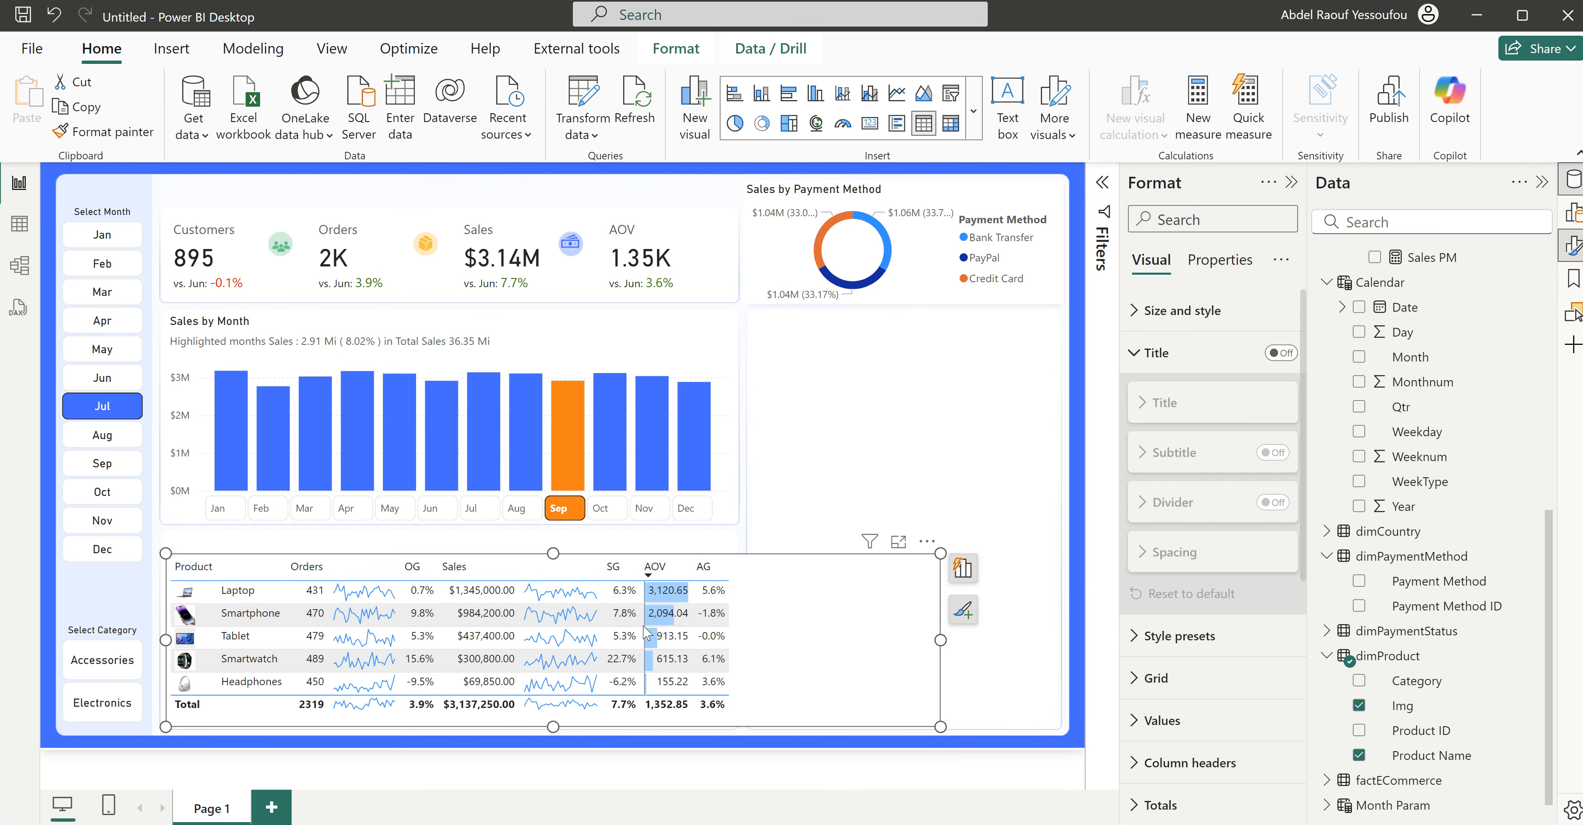
pyautogui.moveTo(938, 639); pyautogui.dragTo(742, 640)
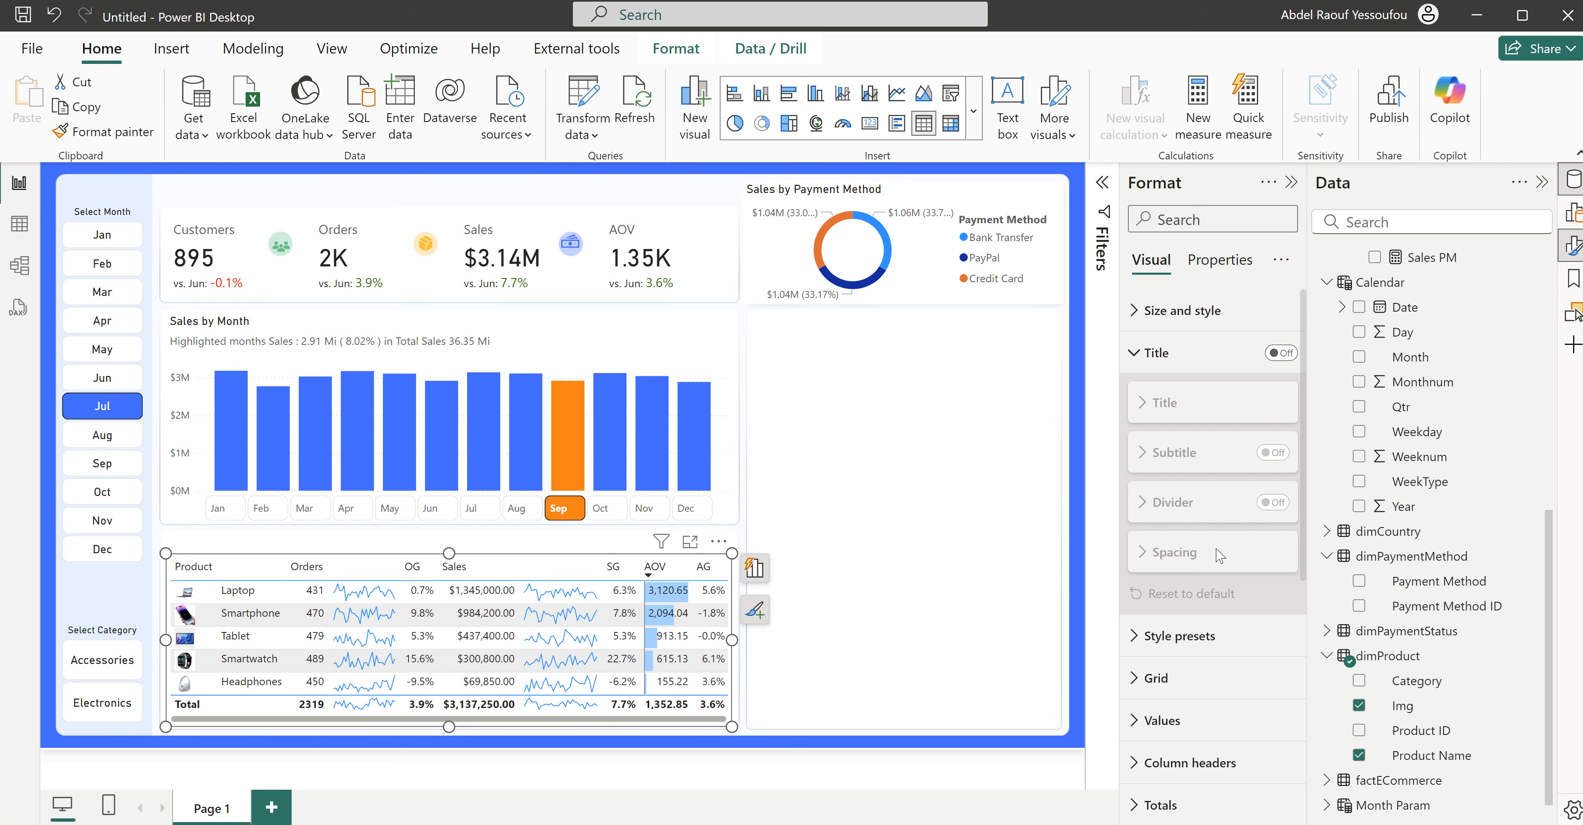
# Step: Turn on font color in the table's cell elements for the OG series
pyautogui.click(1156, 353)
pyautogui.scroll(-3, 1222, 541)
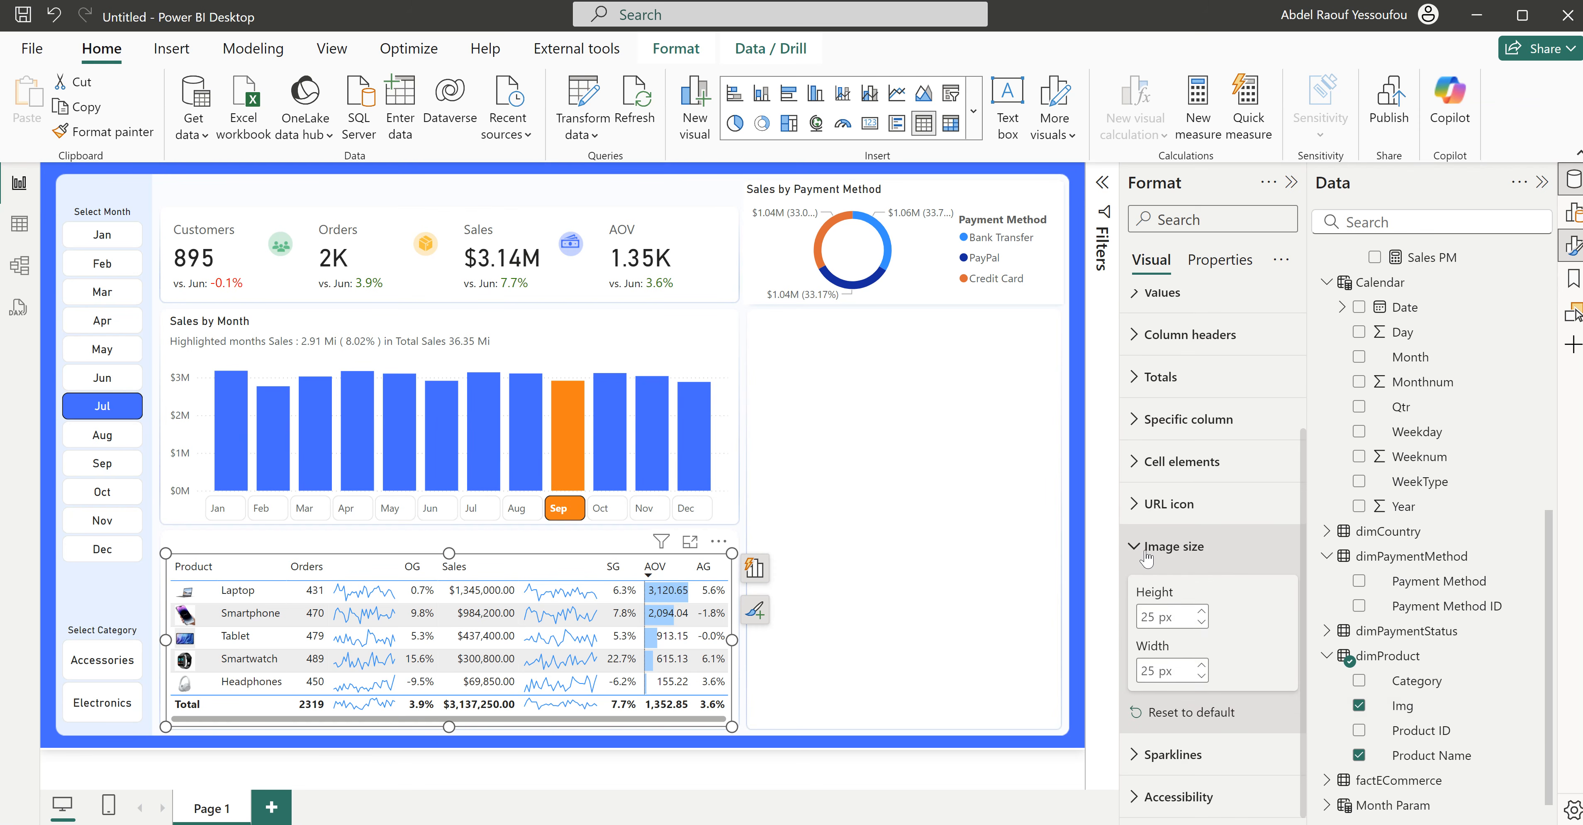
pyautogui.click(1192, 548)
pyautogui.click(1181, 628)
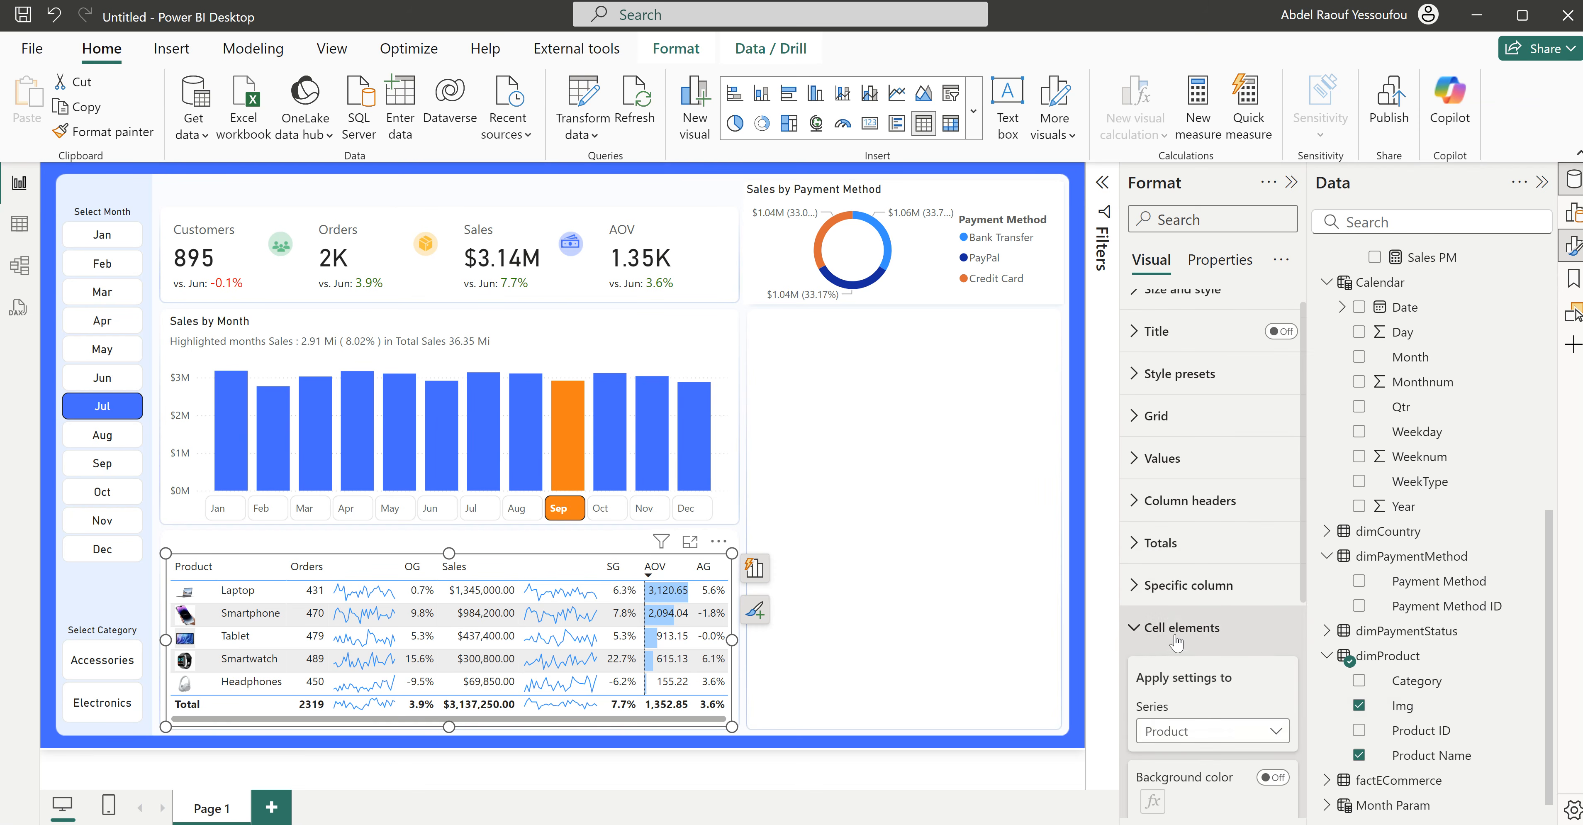
pyautogui.scroll(-4, 1223, 602)
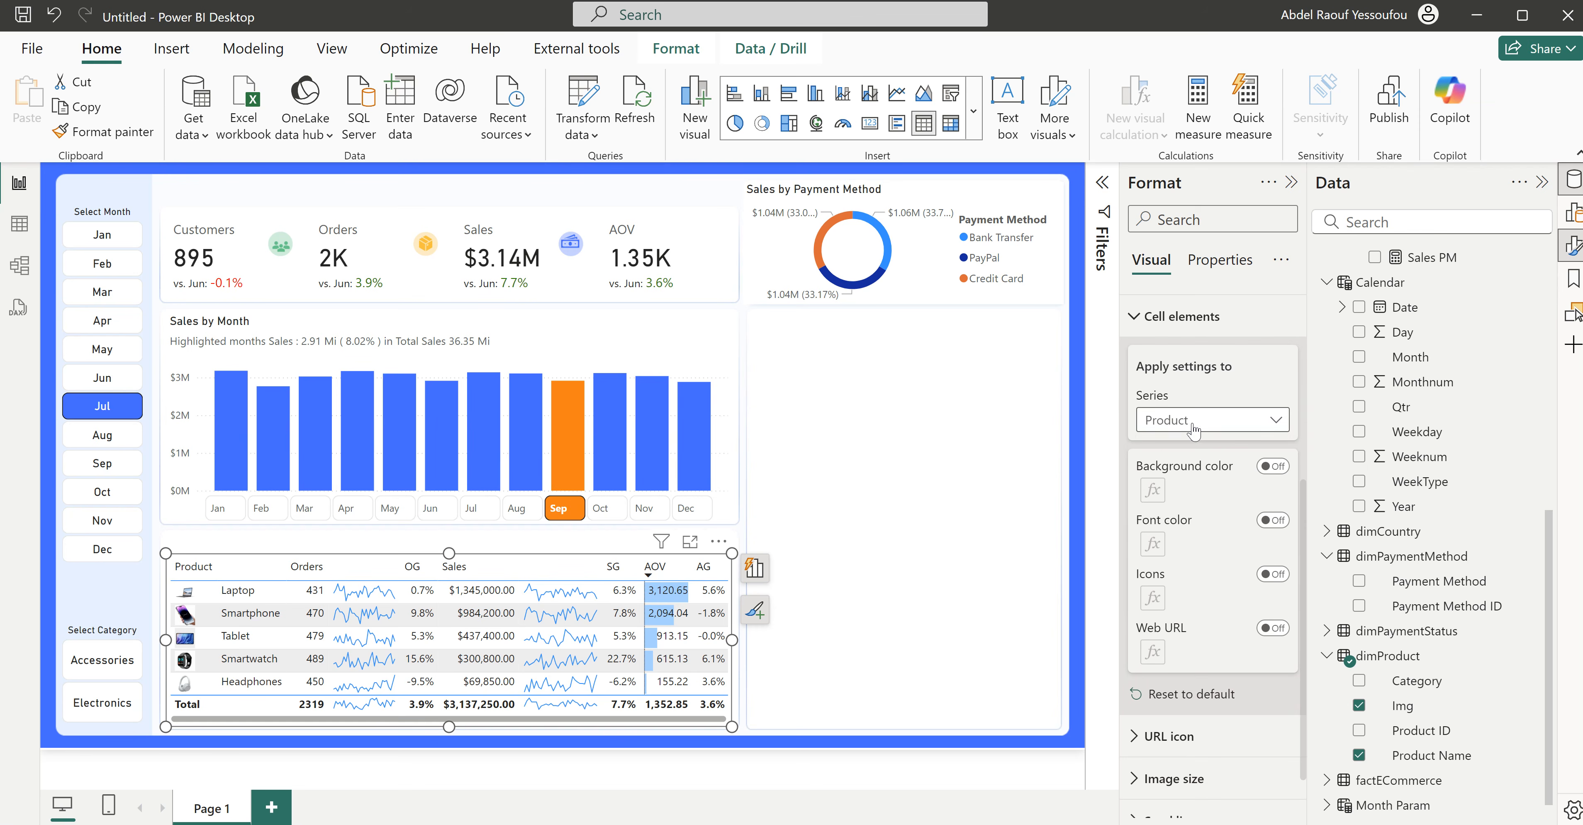
pyautogui.click(1195, 423)
pyautogui.click(1178, 527)
pyautogui.click(1277, 522)
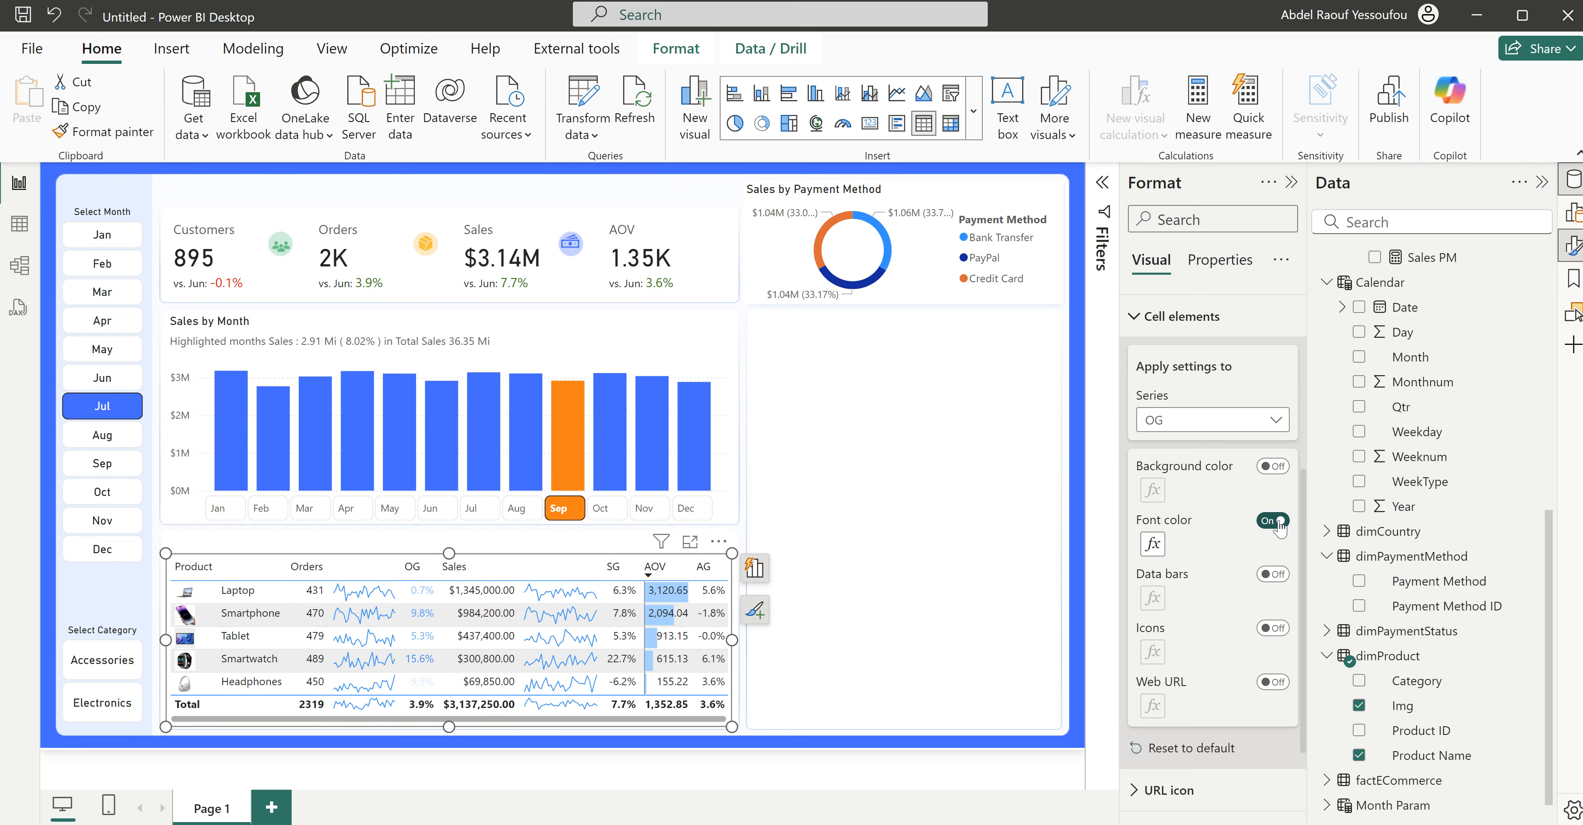
# Step: Format the OG font color by field value, based on the Orders Color measure
pyautogui.click(1158, 549)
pyautogui.click(414, 210)
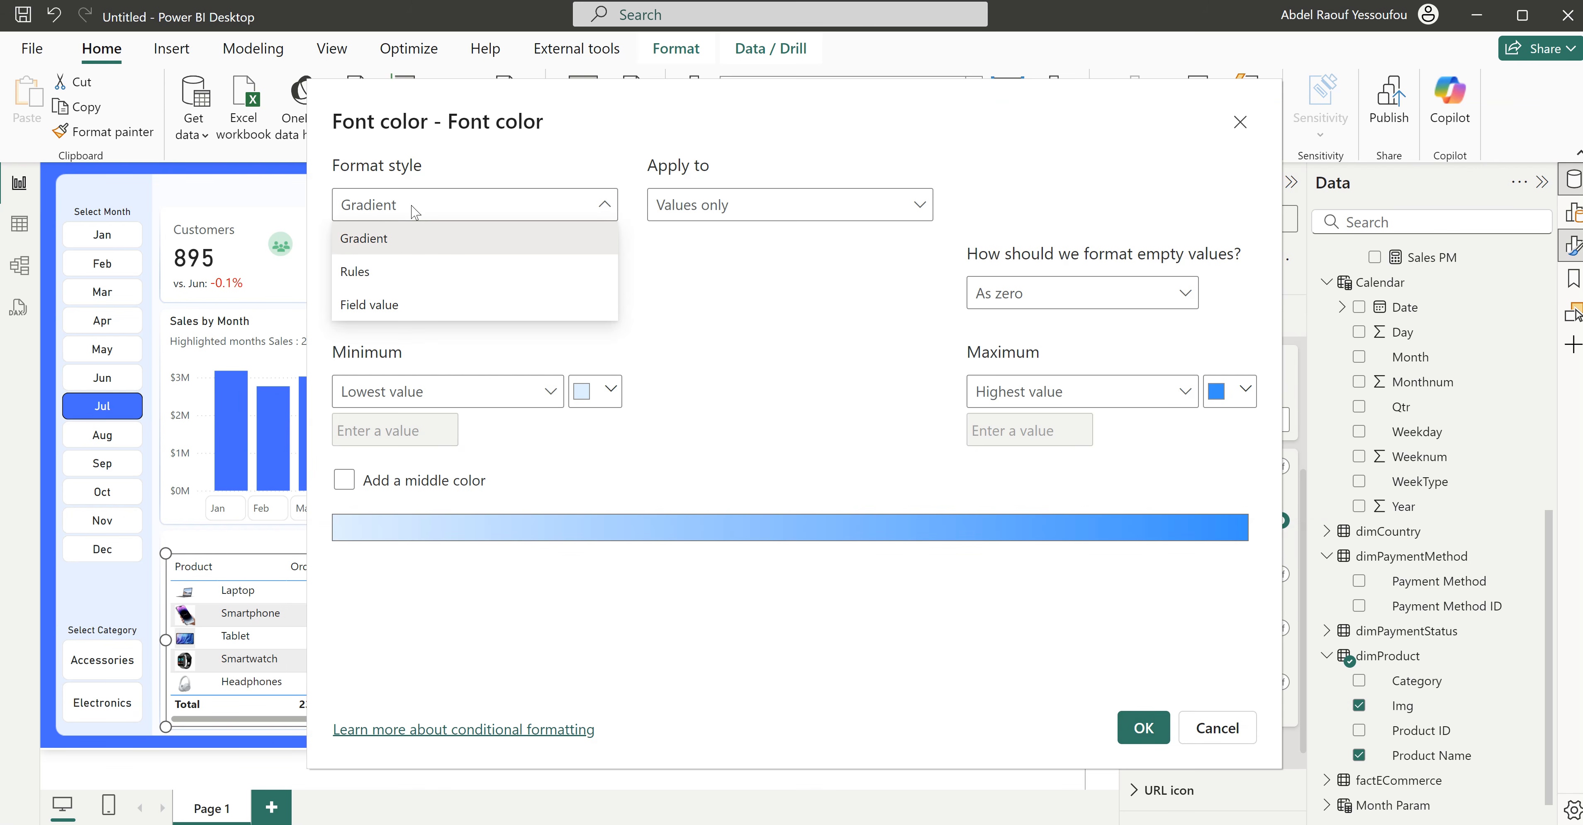
pyautogui.click(390, 306)
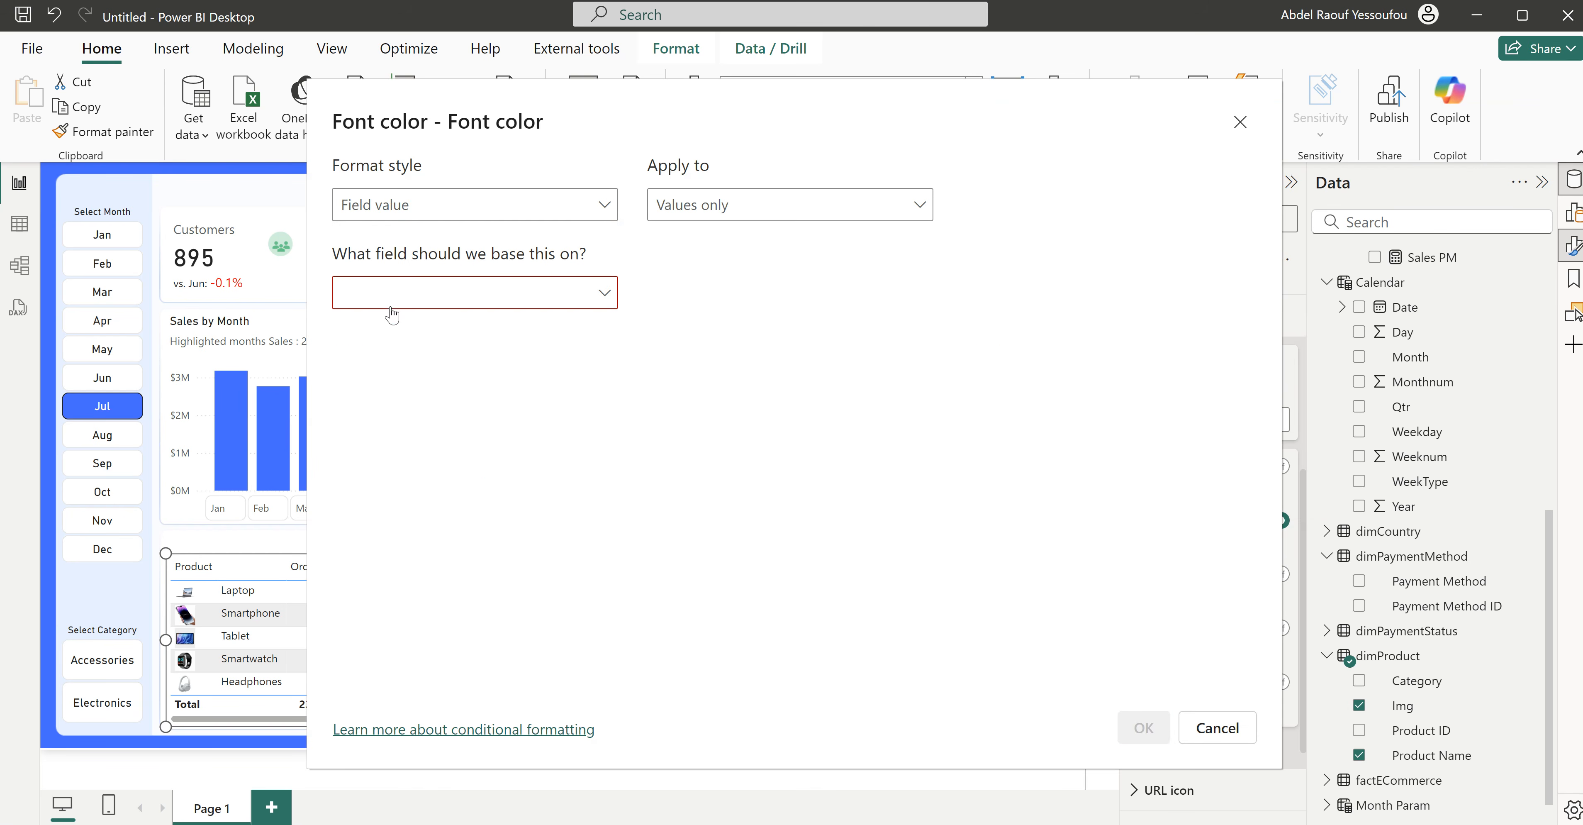
pyautogui.click(414, 299)
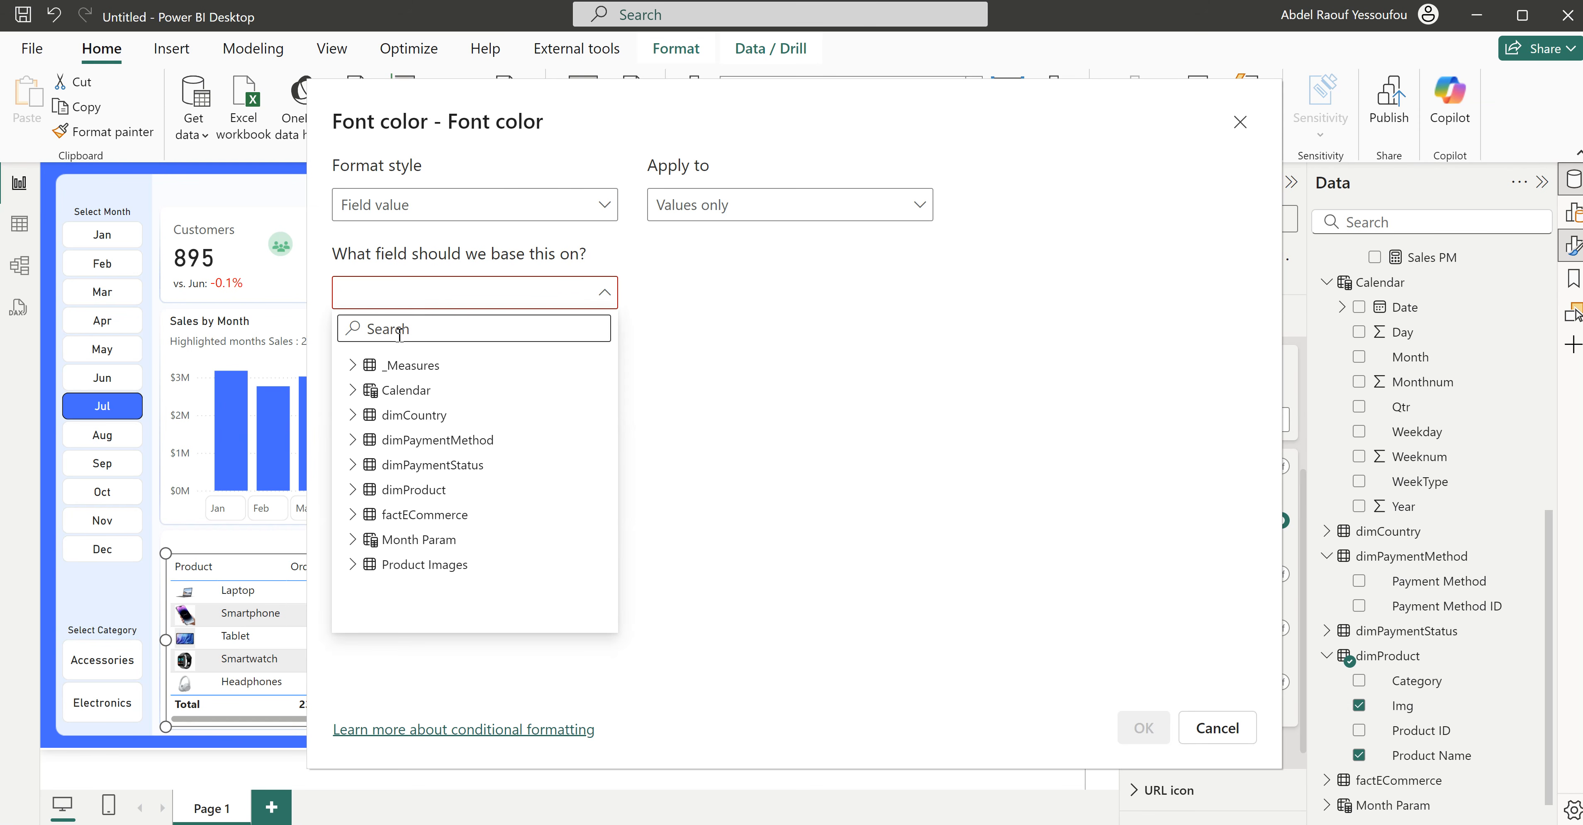
pyautogui.write('co')
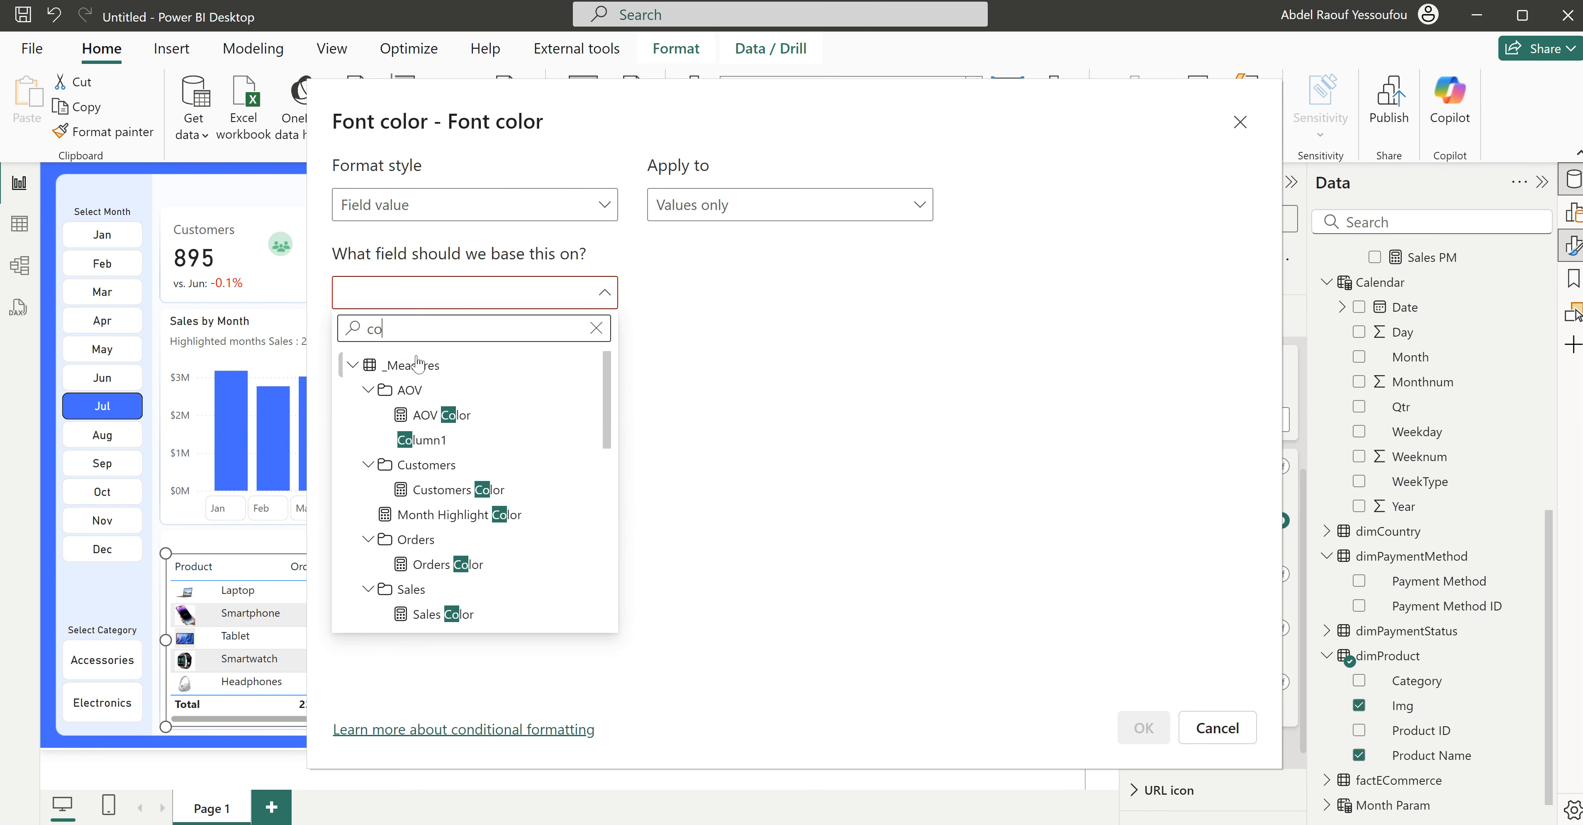
pyautogui.scroll(-2, 507, 585)
pyautogui.click(447, 468)
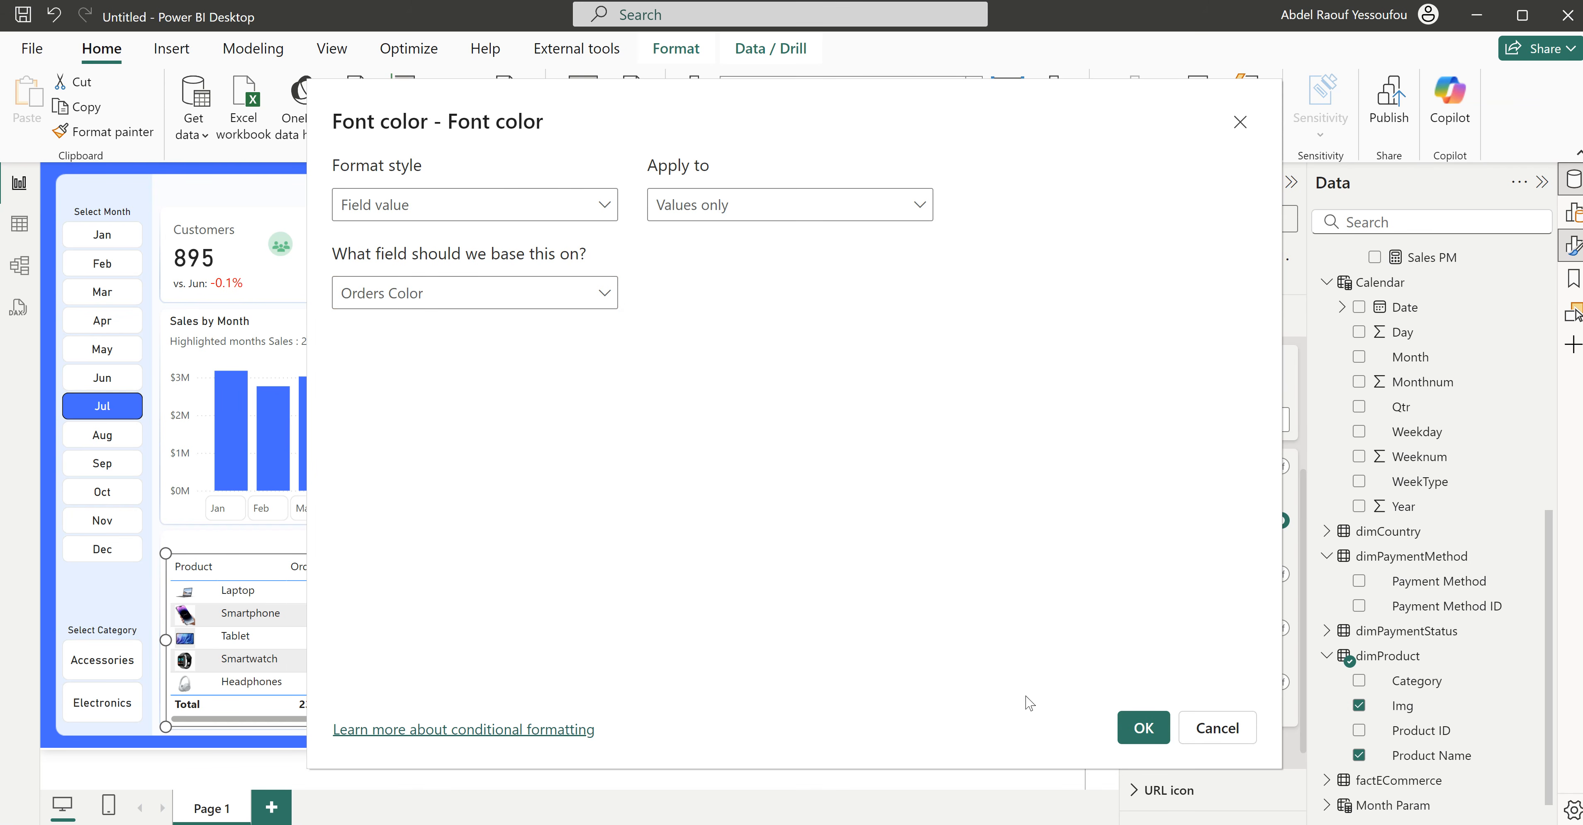
pyautogui.click(1137, 731)
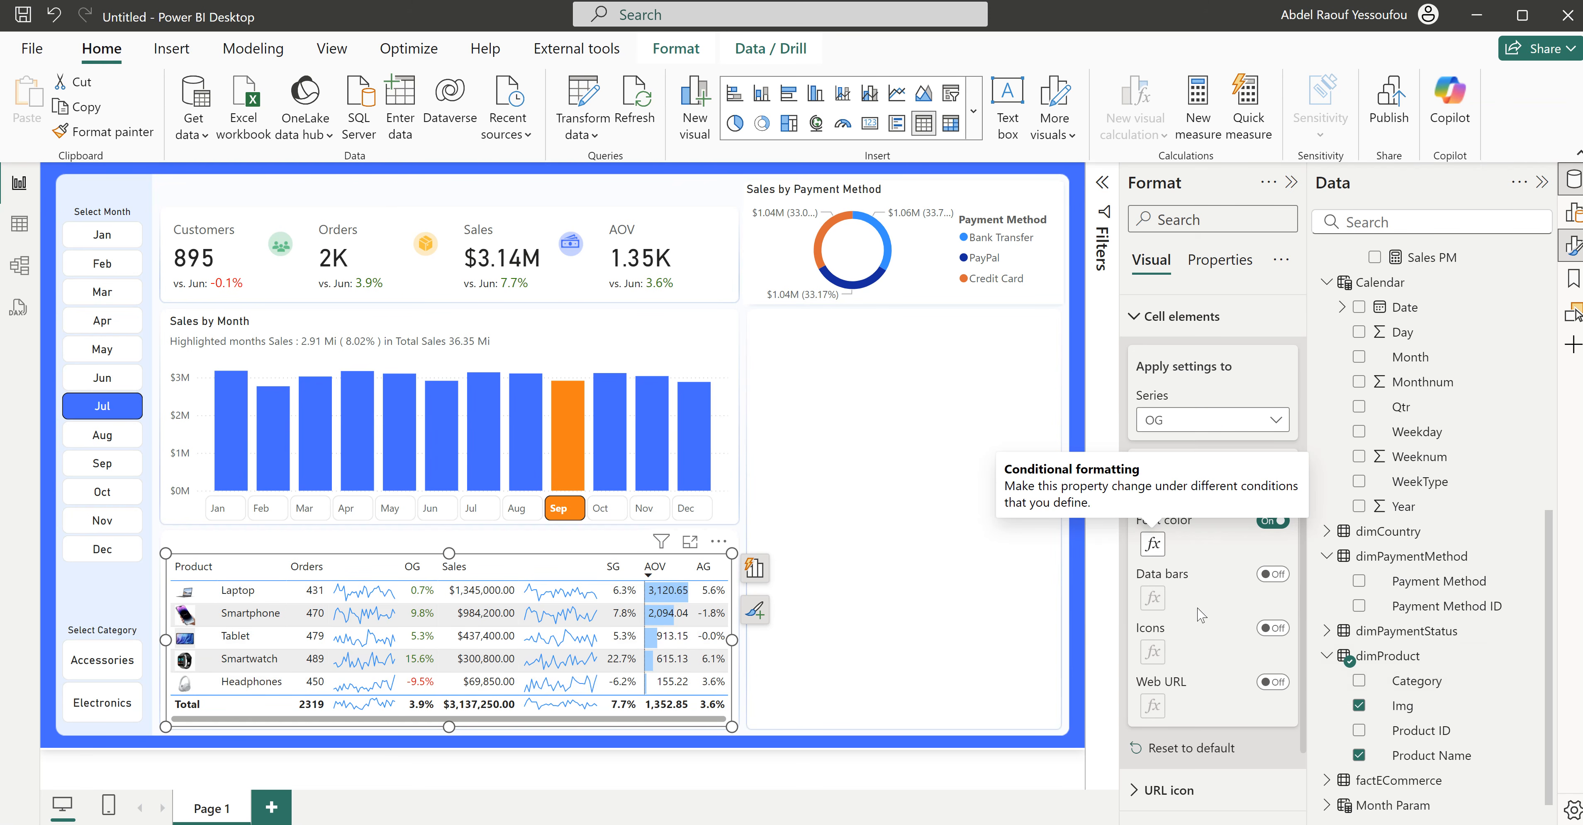
# Step: Turn on font color for the SG series and set its format style to Field value
pyautogui.click(1181, 423)
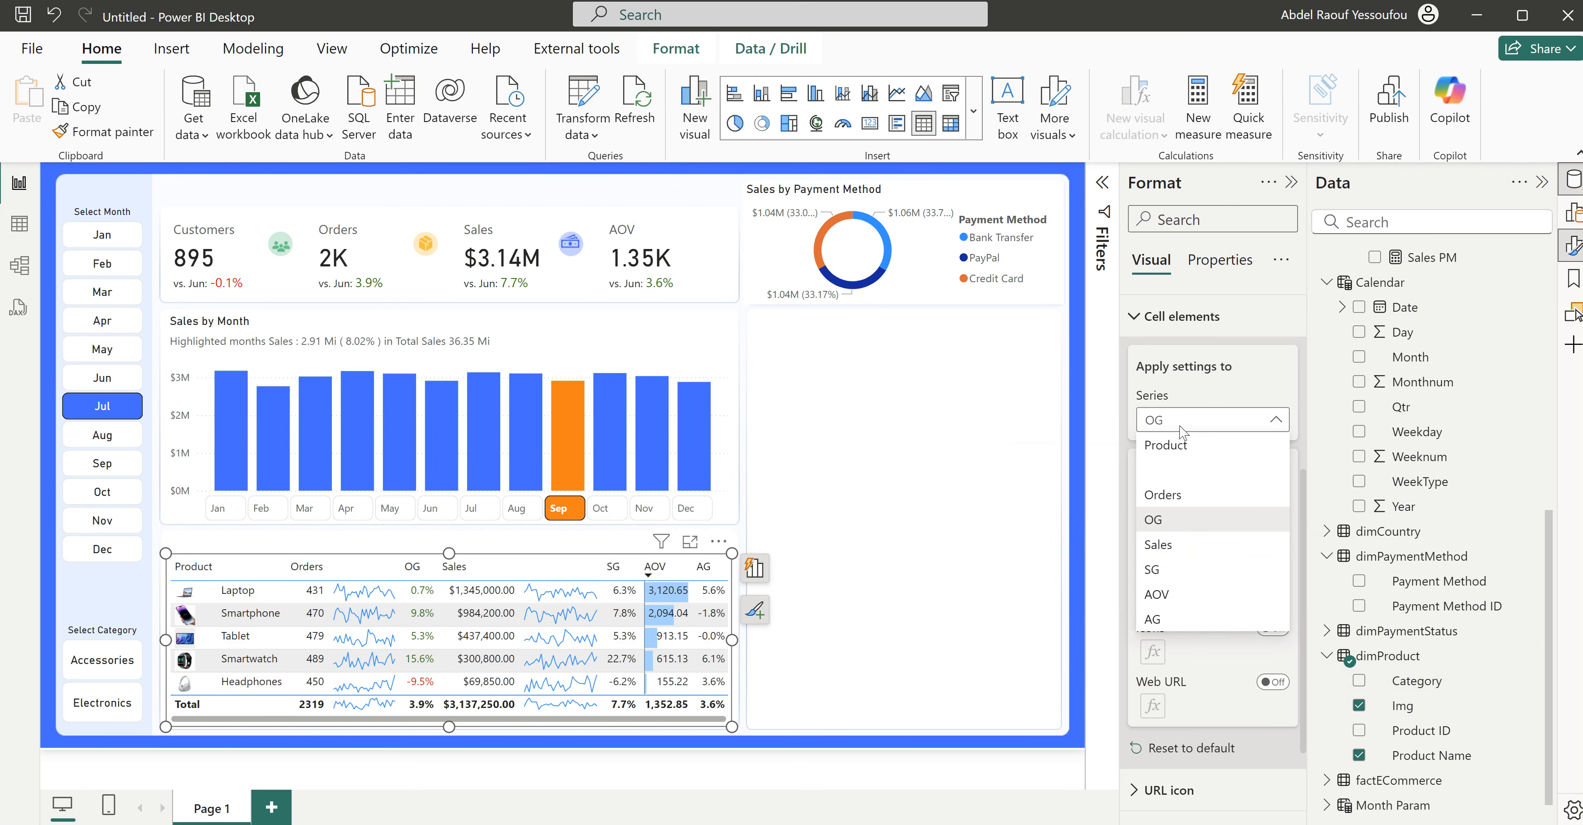
pyautogui.click(1172, 571)
pyautogui.click(1276, 521)
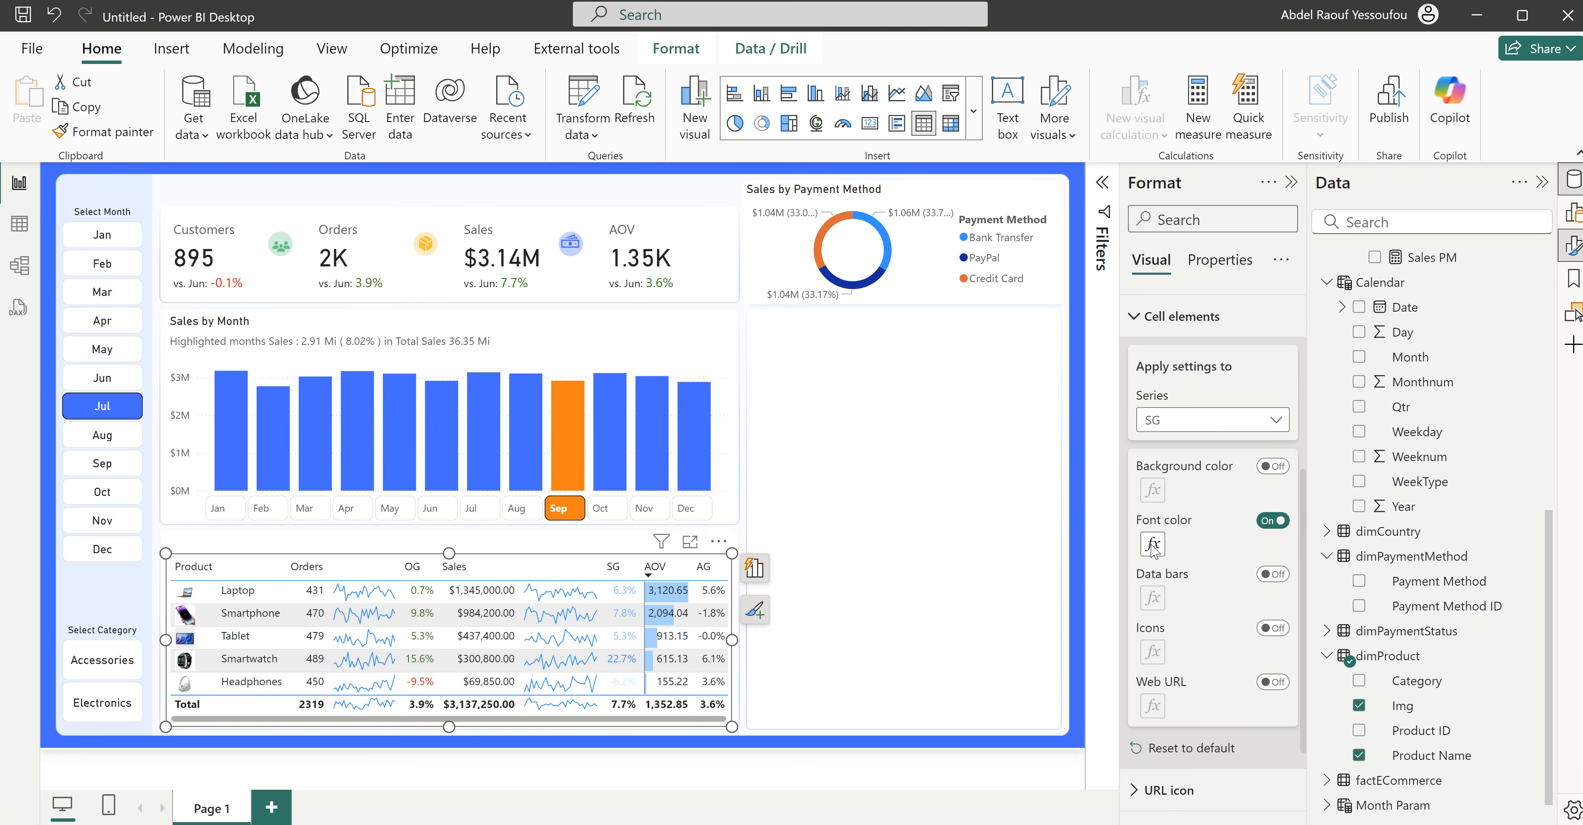
pyautogui.click(1153, 545)
pyautogui.click(444, 205)
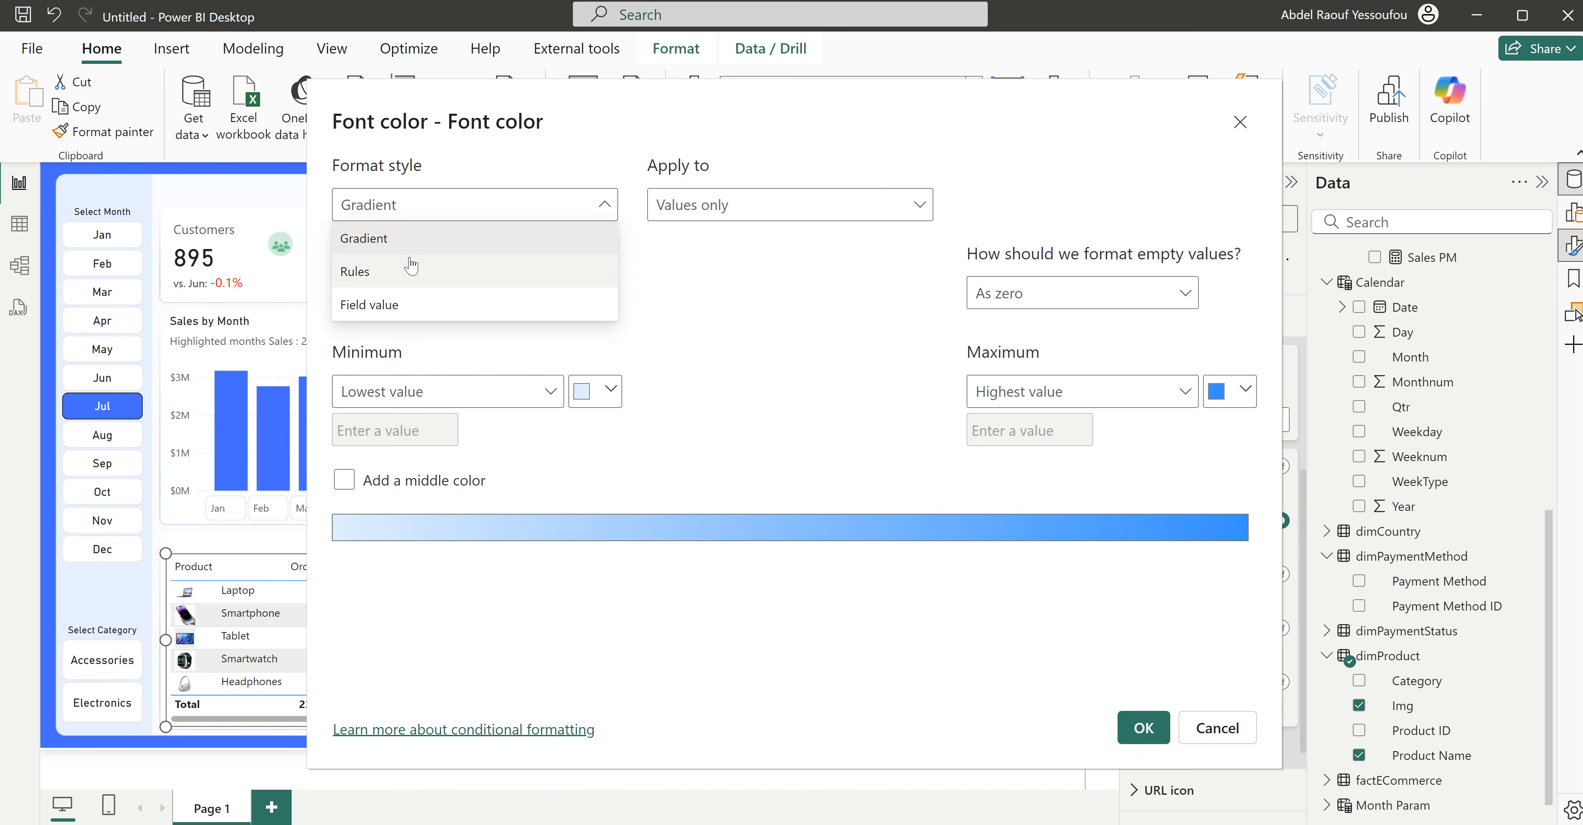
pyautogui.click(406, 305)
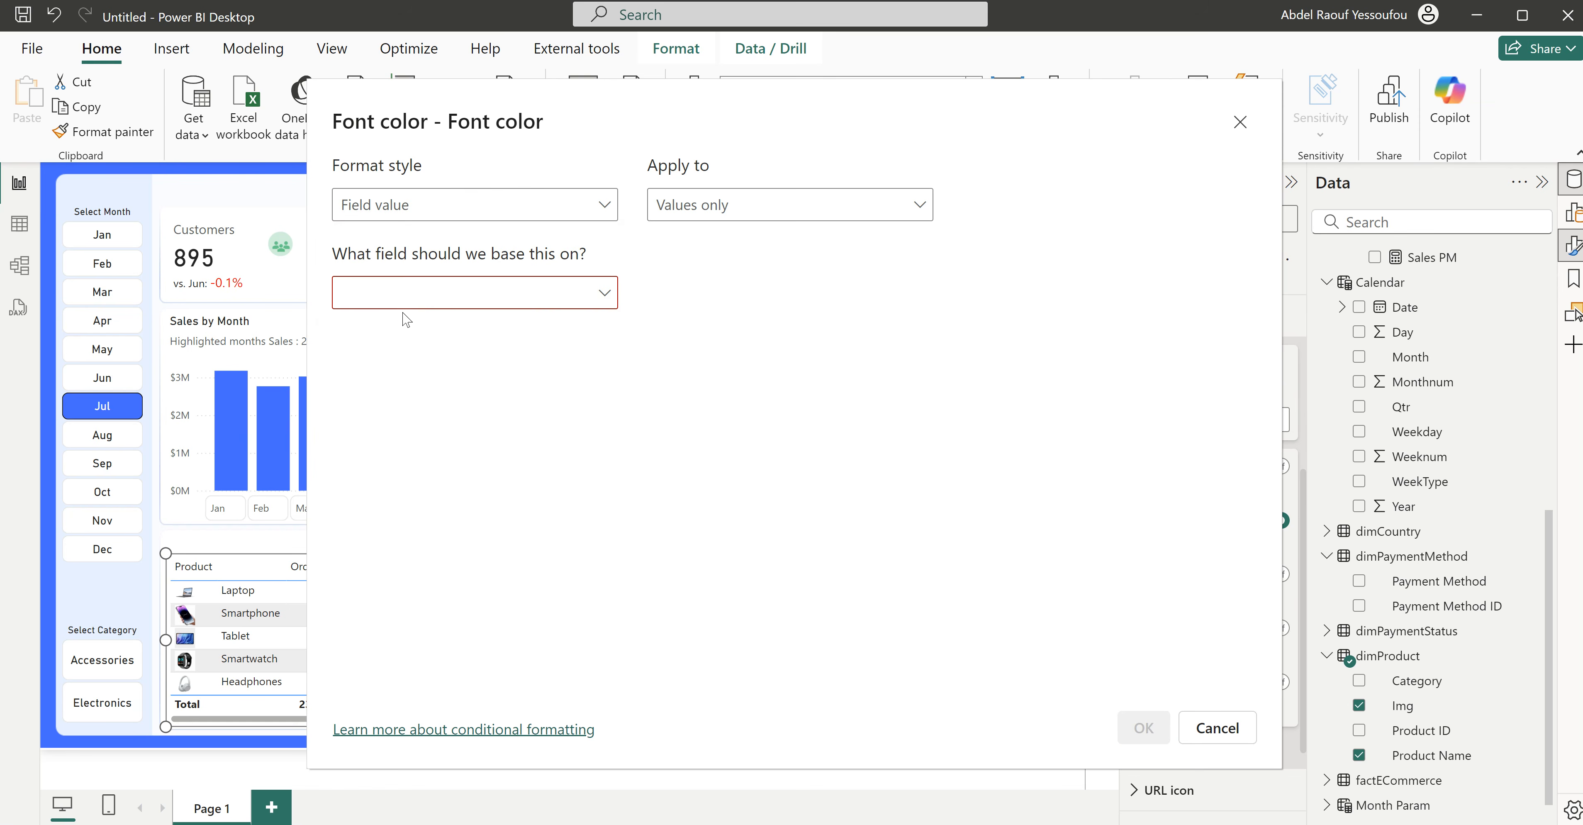
# Step: Base the SG font color on the Sales Color measure and apply it
pyautogui.click(443, 298)
pyautogui.write('g')
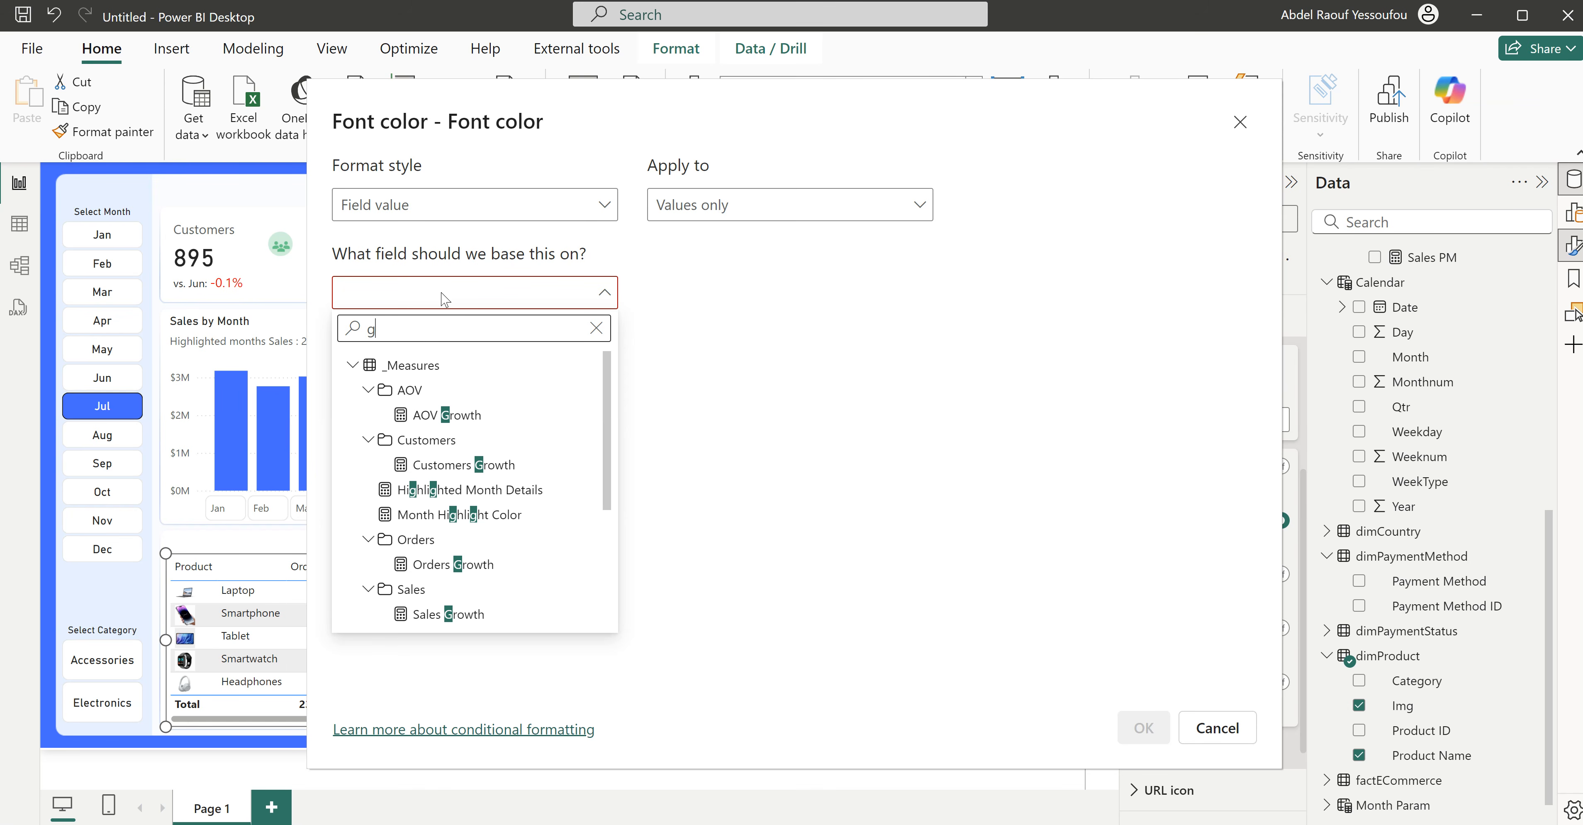
pyautogui.write('ro')
pyautogui.press('BackSpace')
pyautogui.press('BackSpace')
pyautogui.press('BackSpace')
pyautogui.write('col')
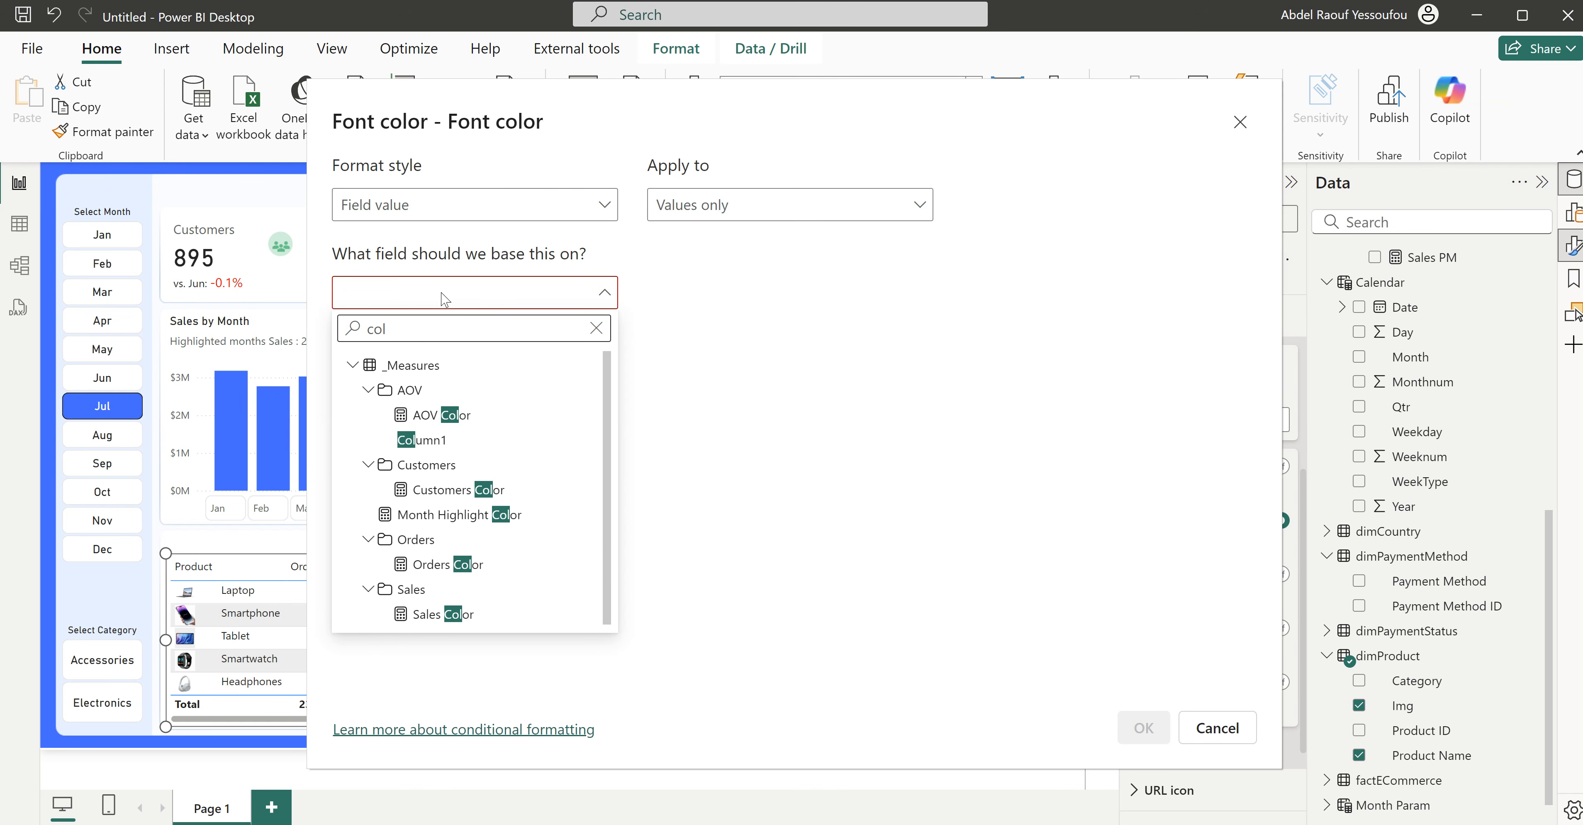
pyautogui.click(443, 614)
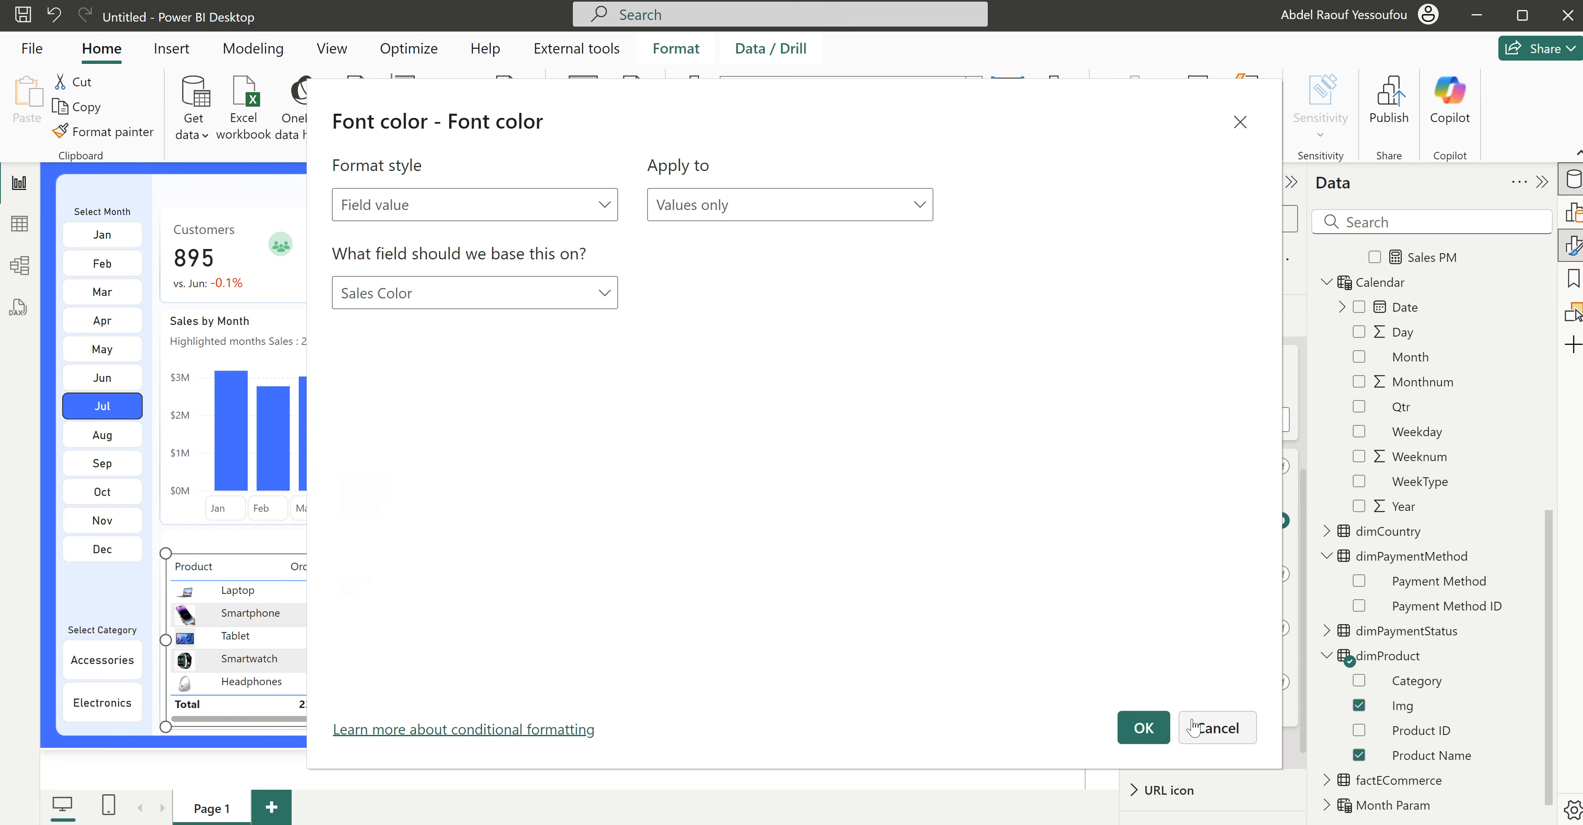
pyautogui.click(1143, 728)
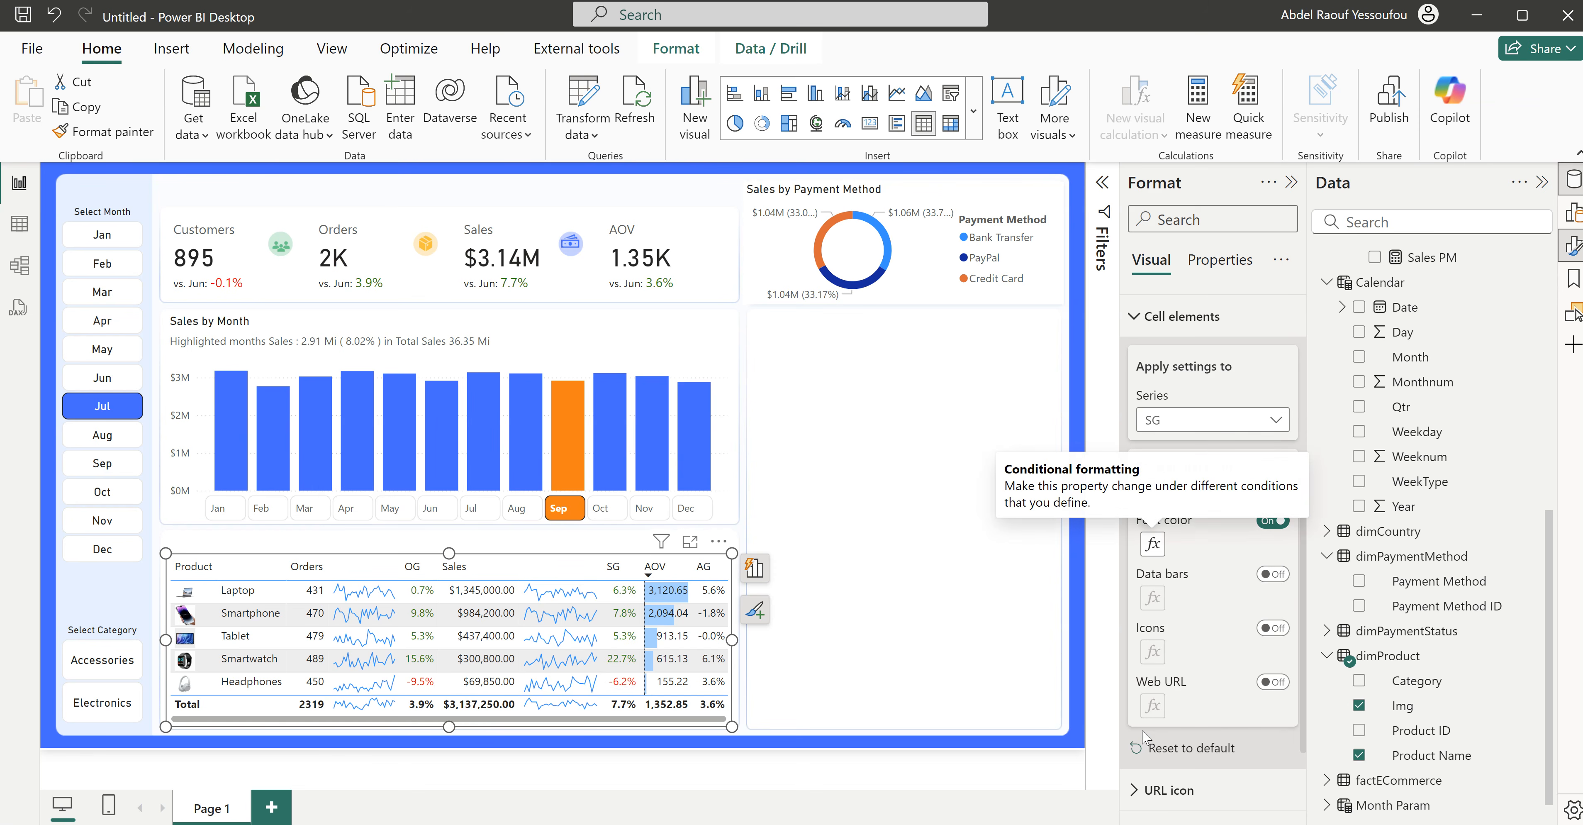
# Step: Turn on font color for the AG series and format it by field value, based on the AOV Color measure
pyautogui.click(1178, 431)
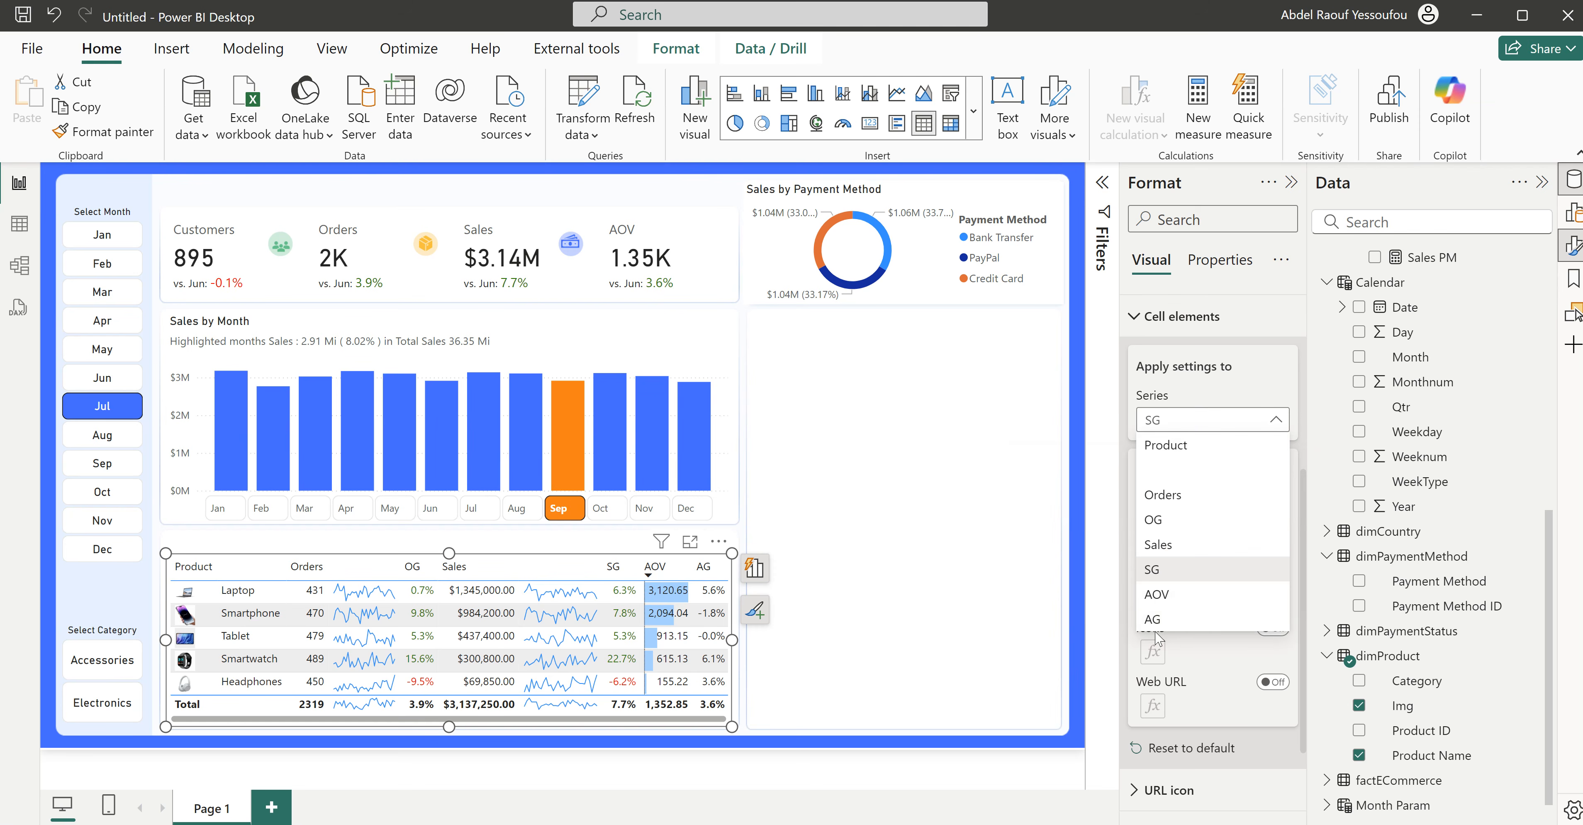
pyautogui.click(1158, 618)
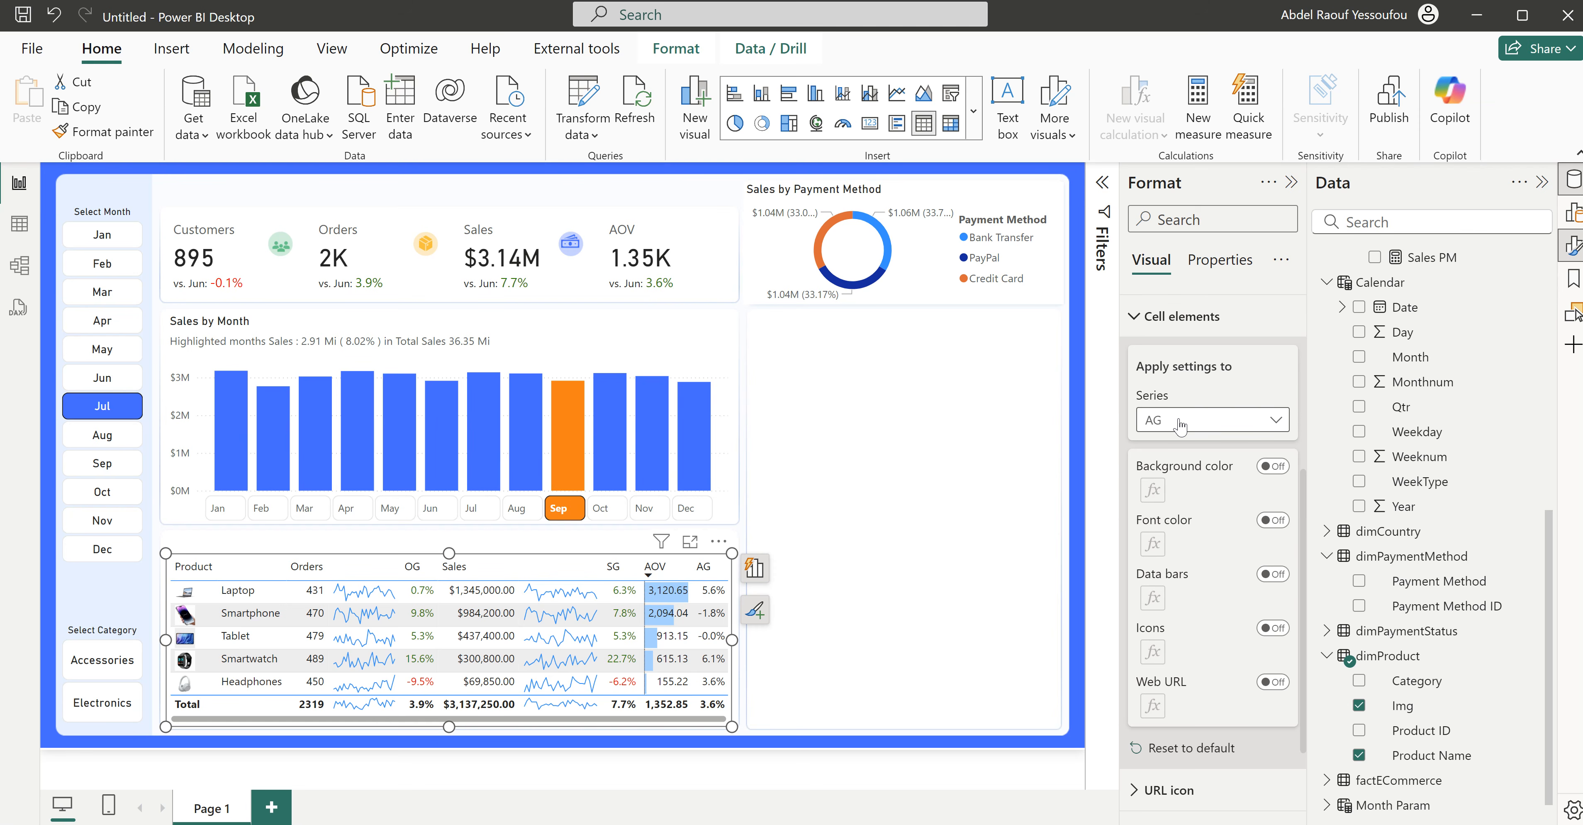
pyautogui.click(1274, 521)
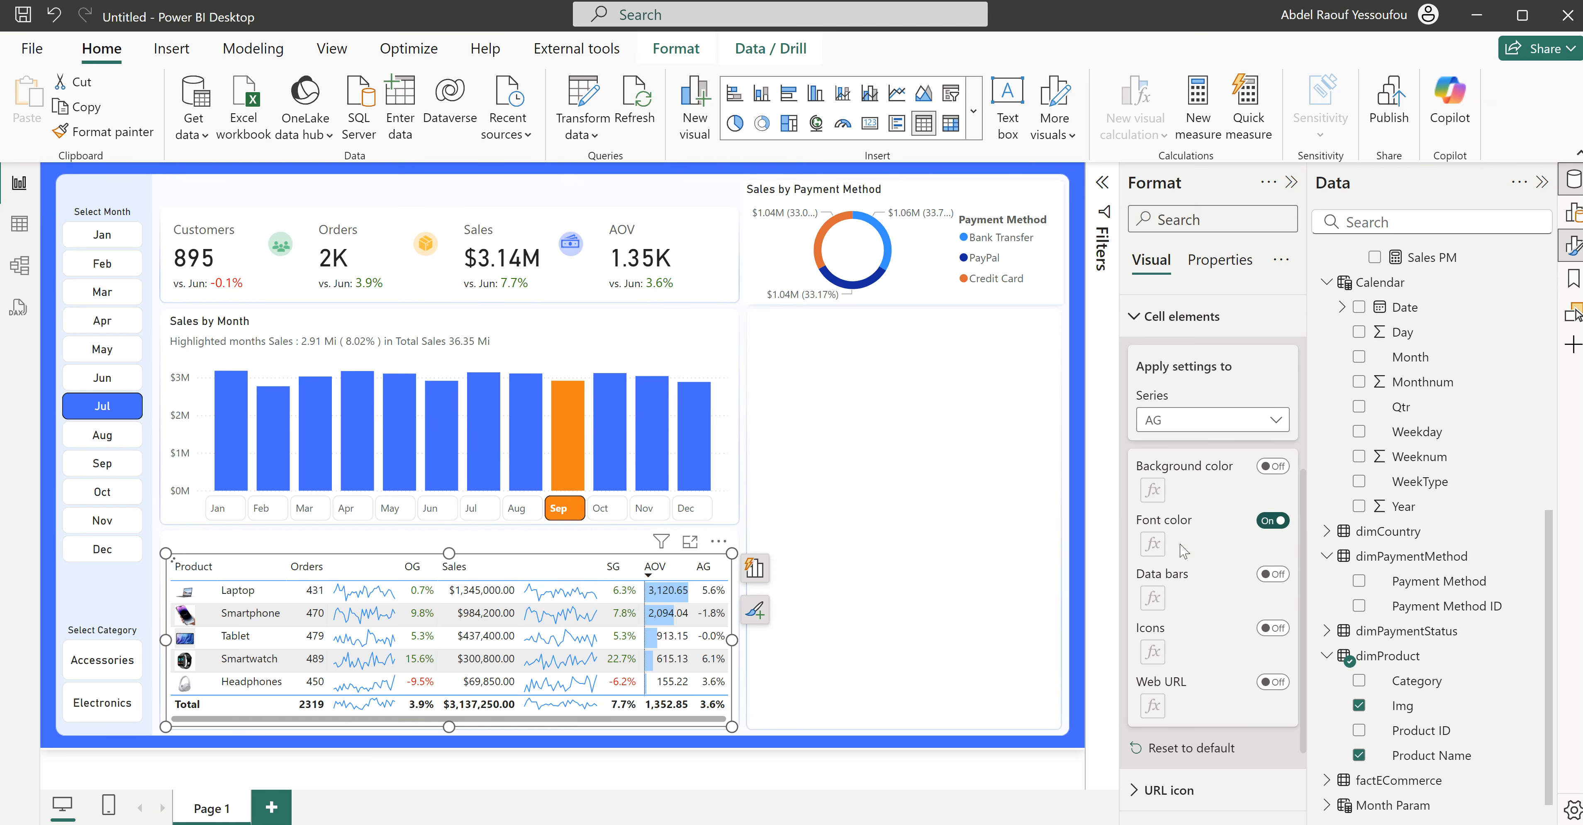
pyautogui.click(1153, 543)
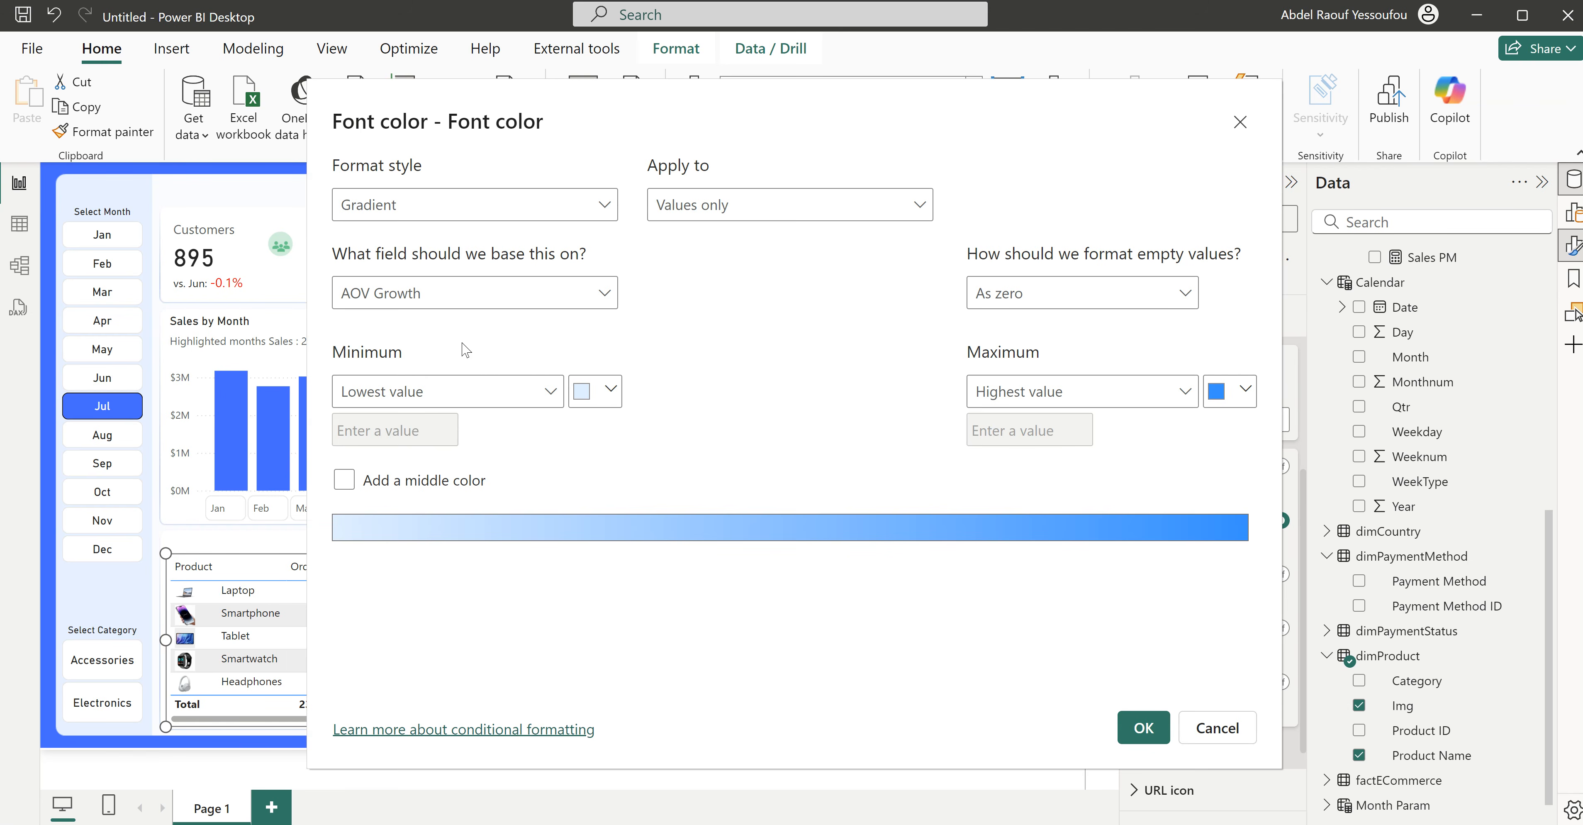
pyautogui.click(442, 209)
pyautogui.click(429, 305)
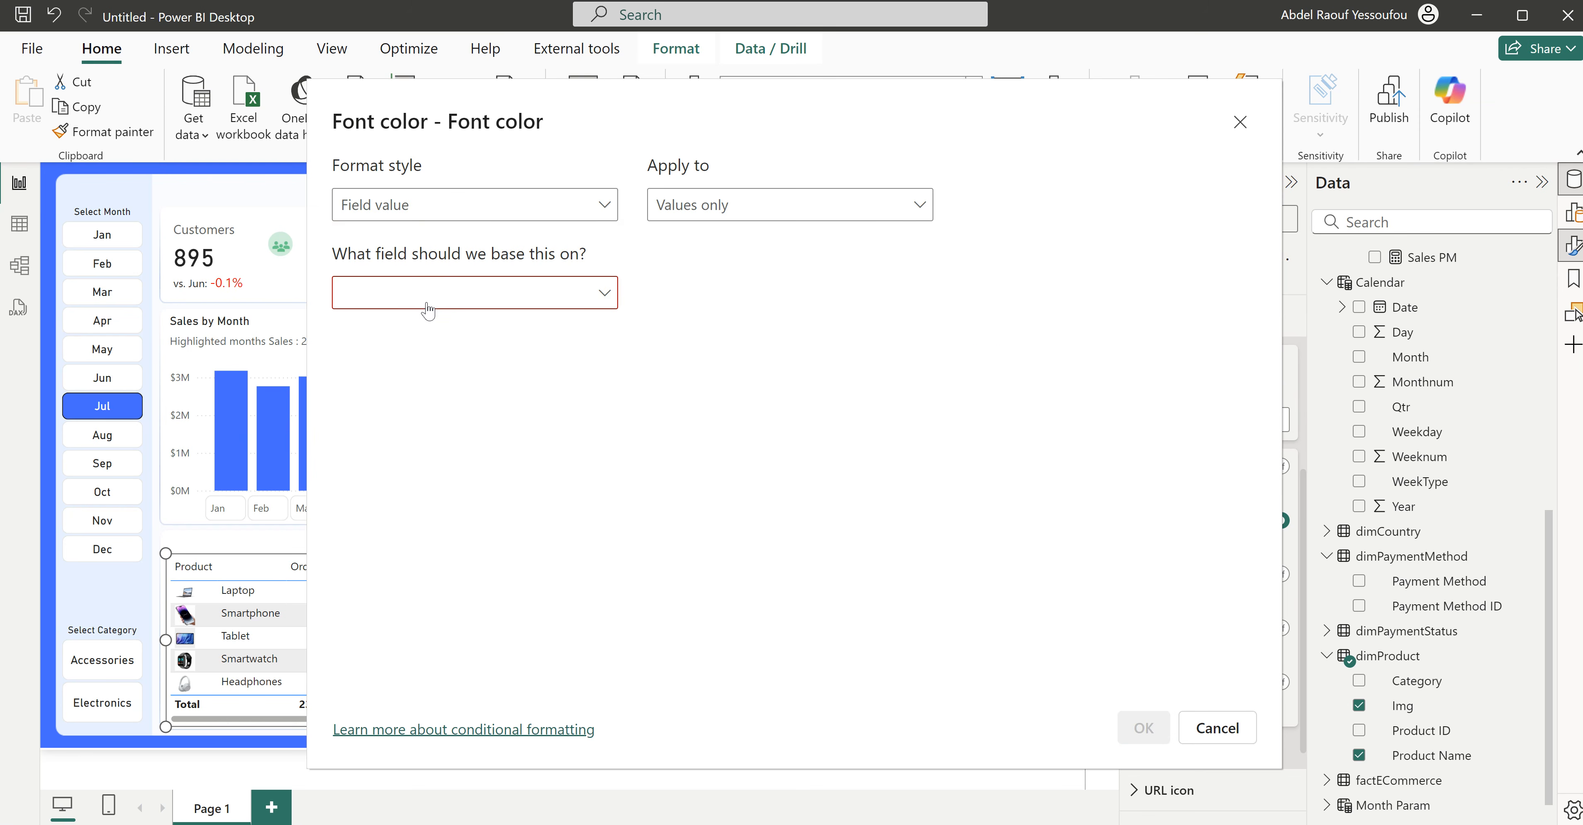
pyautogui.click(430, 301)
pyautogui.write('col')
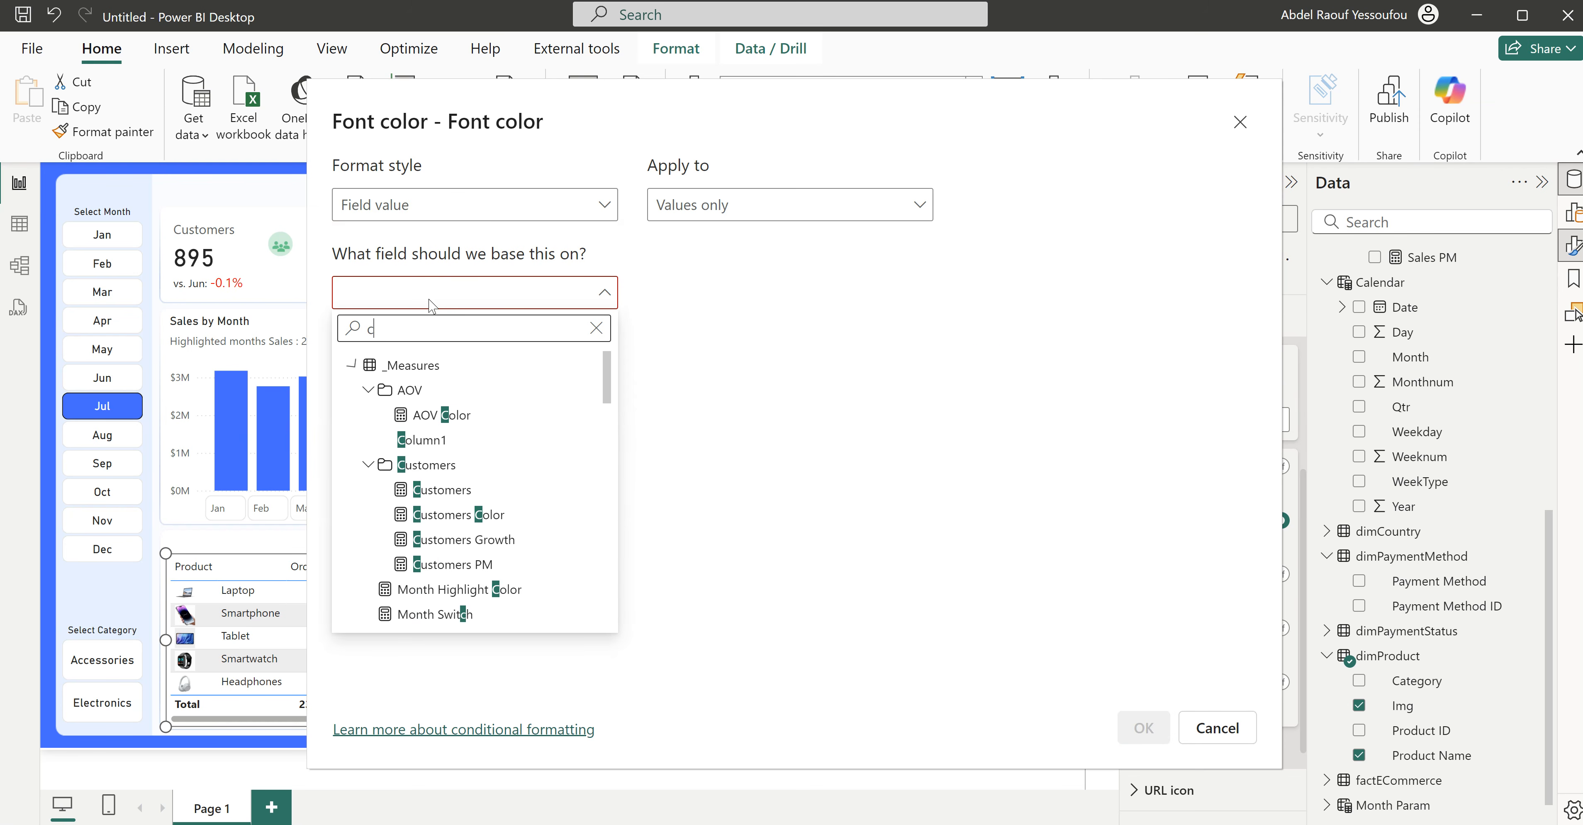
pyautogui.click(446, 417)
pyautogui.click(1143, 725)
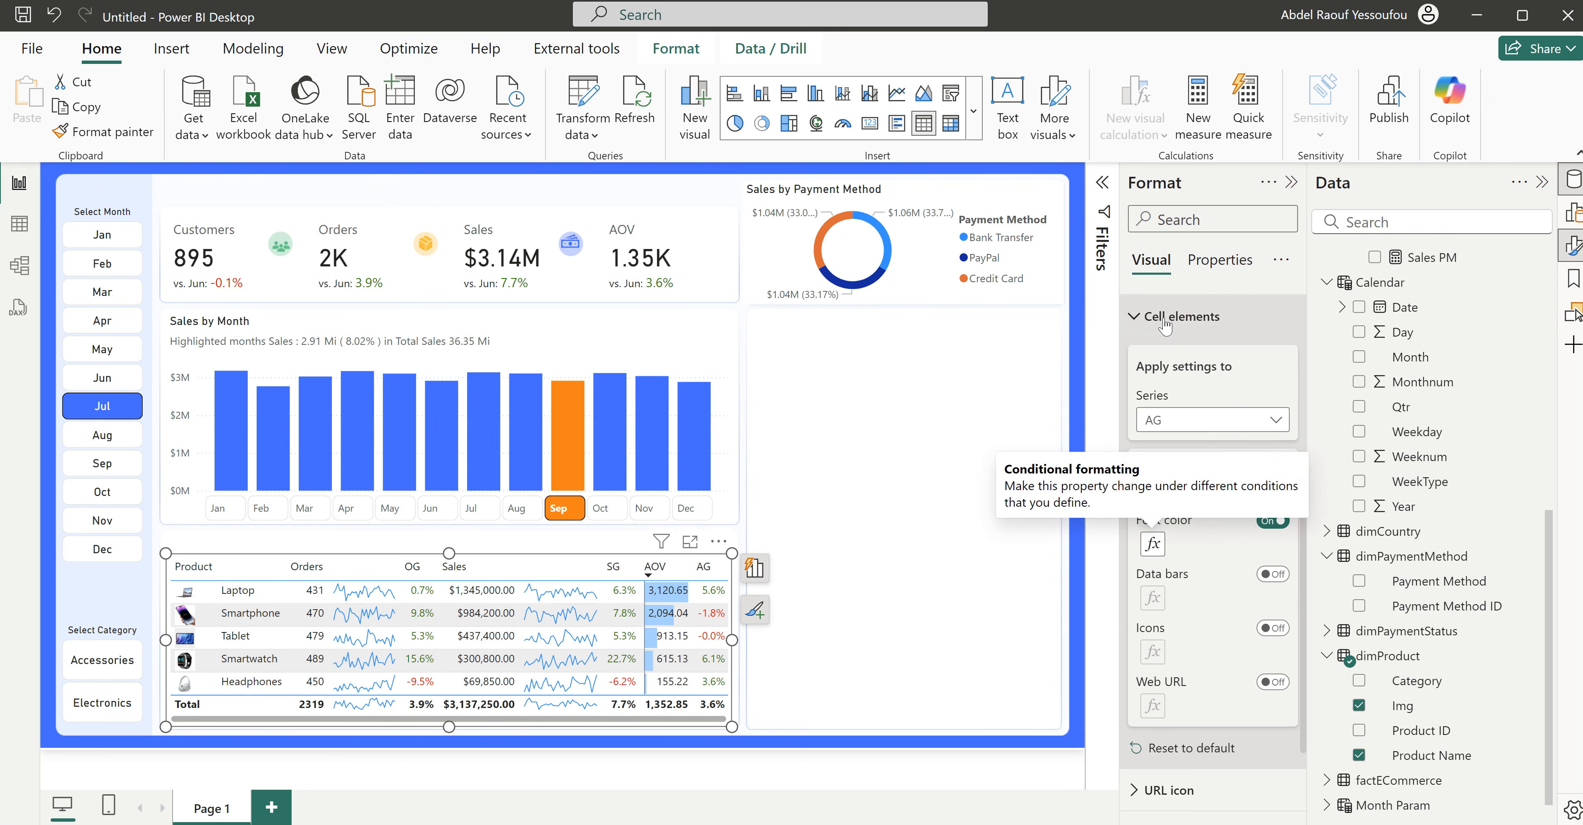
# Step: Turn off the product table's horizontal gridlines
pyautogui.click(1182, 316)
pyautogui.scroll(1, 1161, 443)
pyautogui.click(1157, 437)
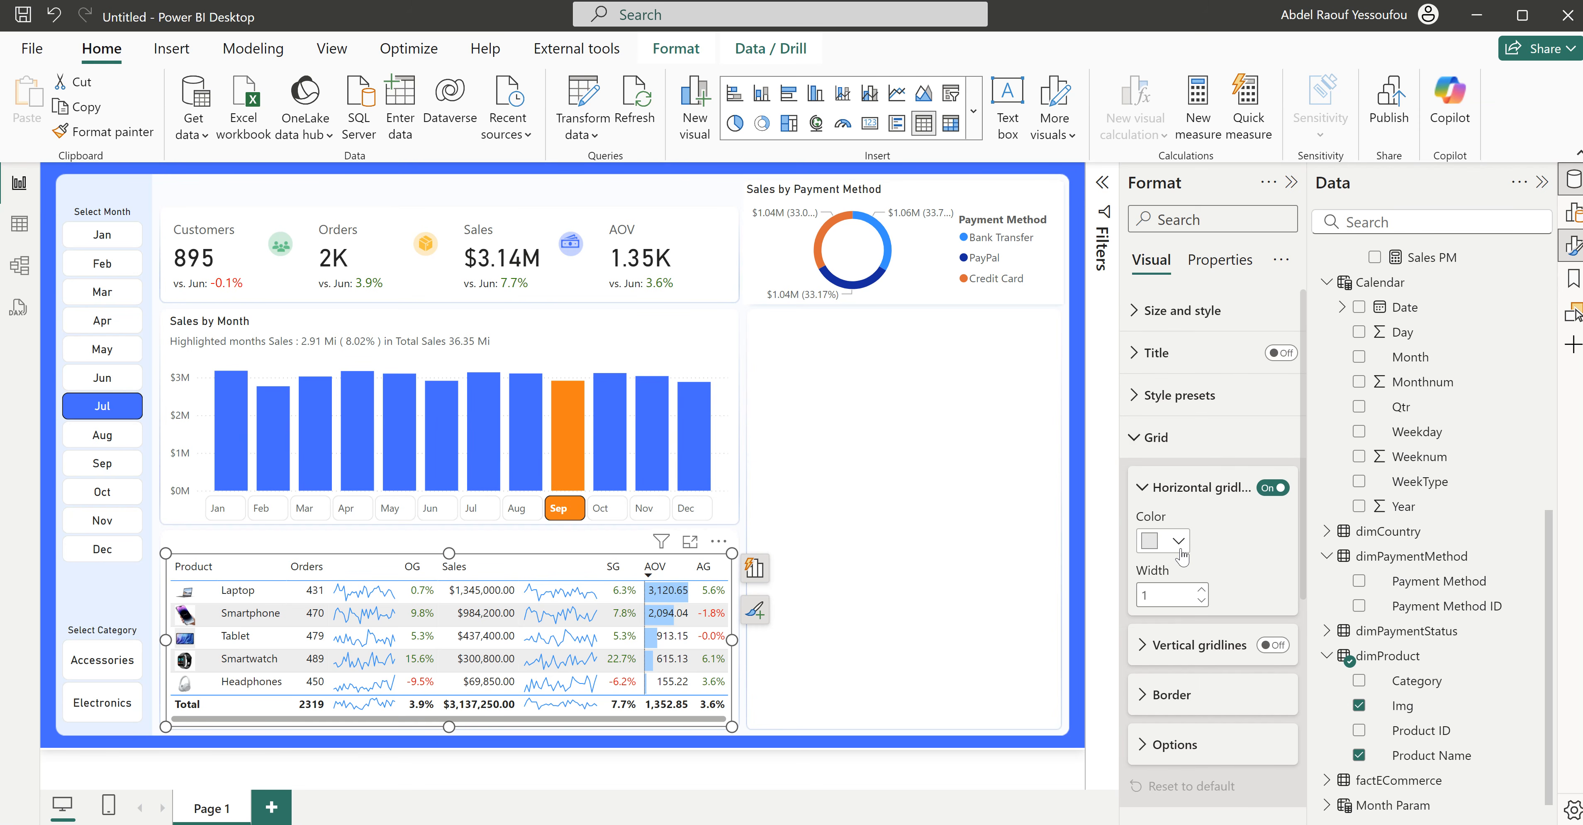
pyautogui.click(1273, 488)
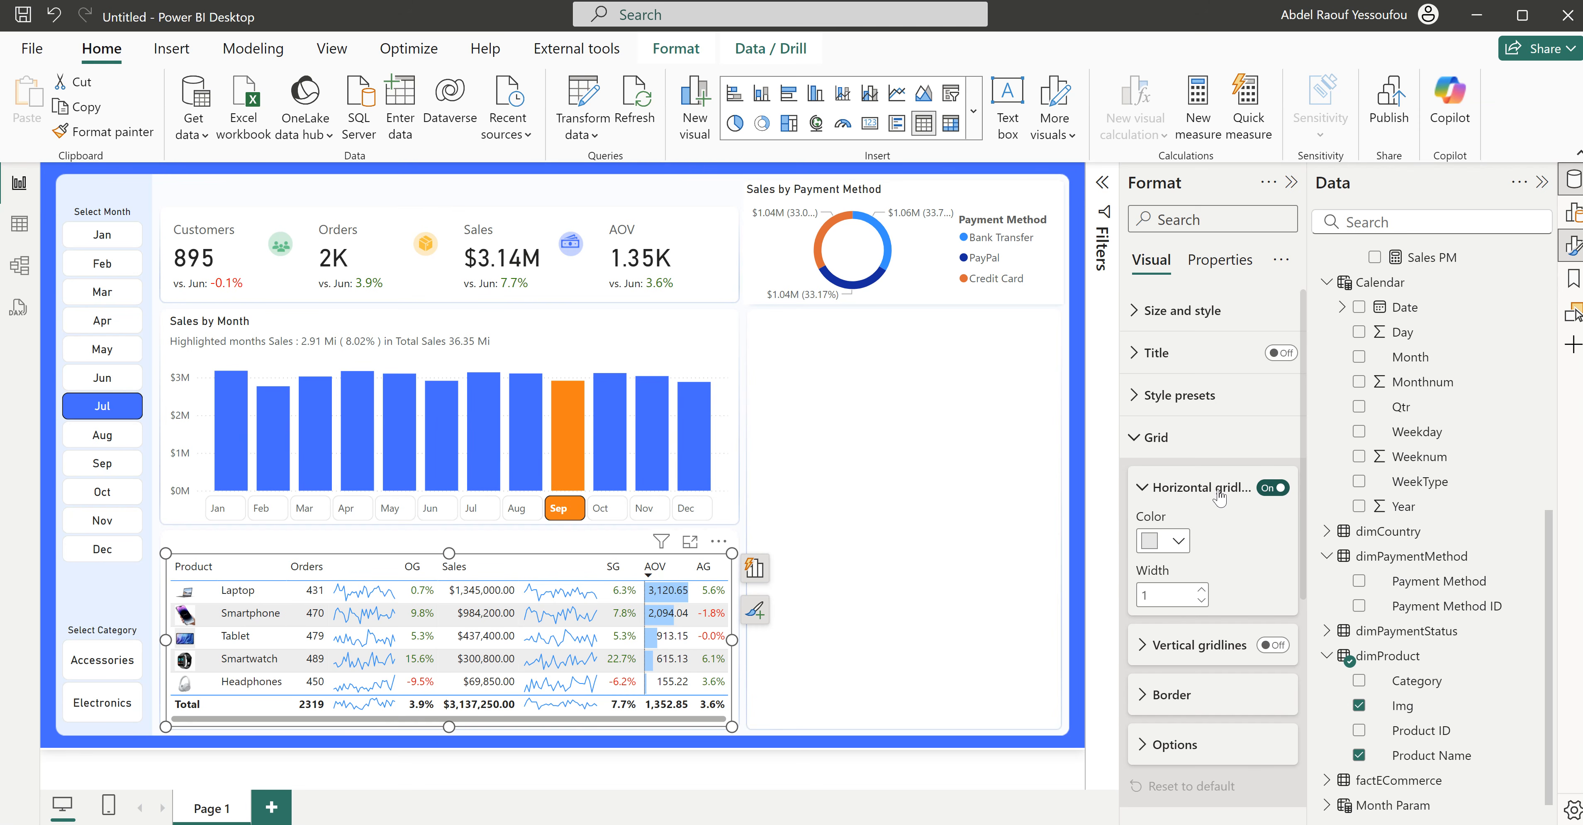
pyautogui.click(1151, 437)
# Step: Set the alternate background color of the table's values to white
pyautogui.click(1156, 479)
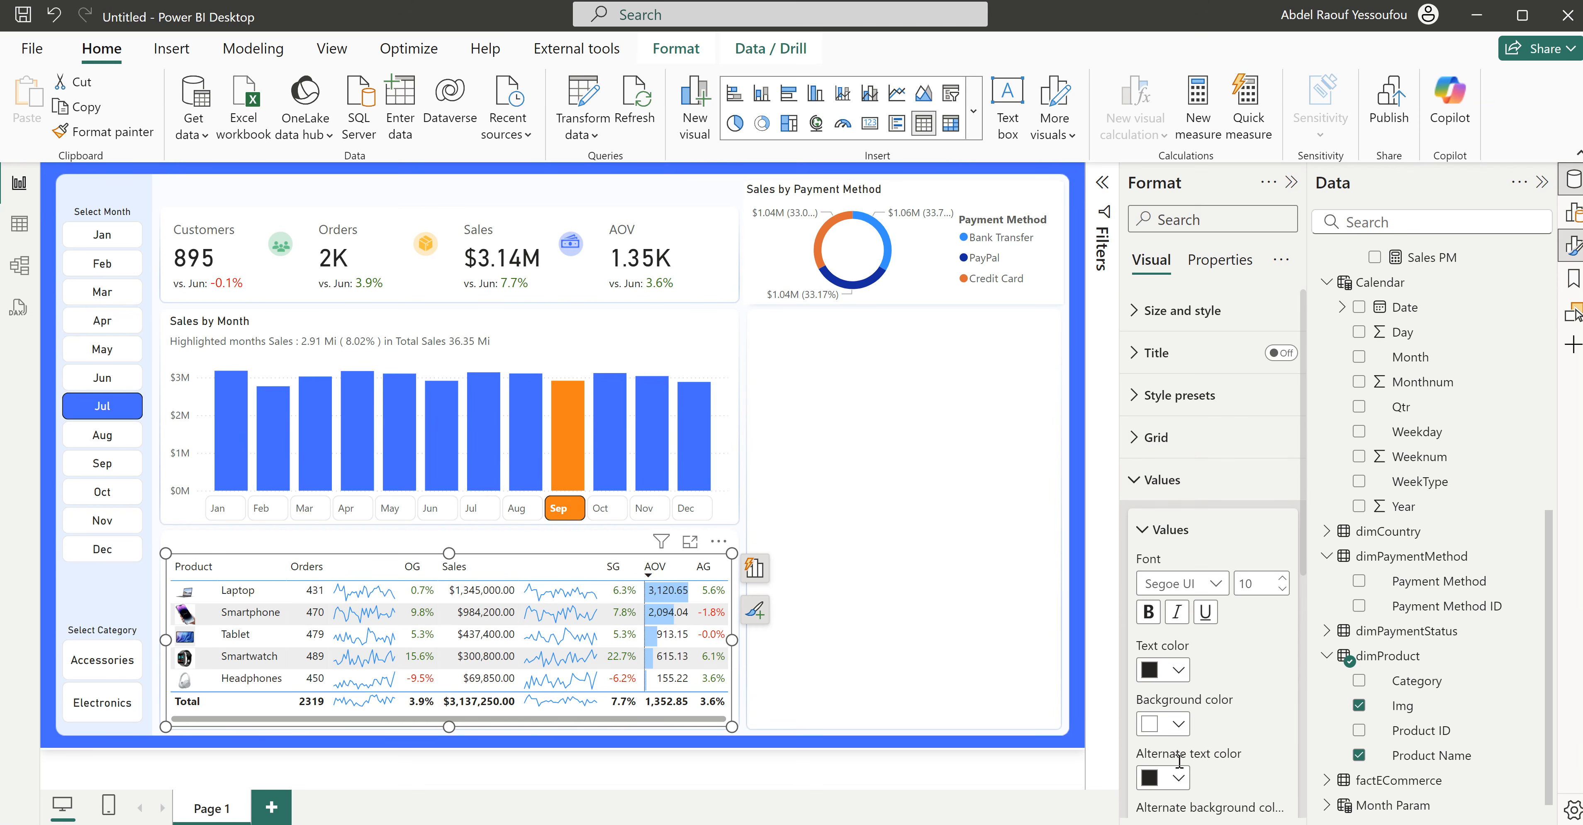
pyautogui.scroll(-3, 1179, 762)
pyautogui.click(1177, 631)
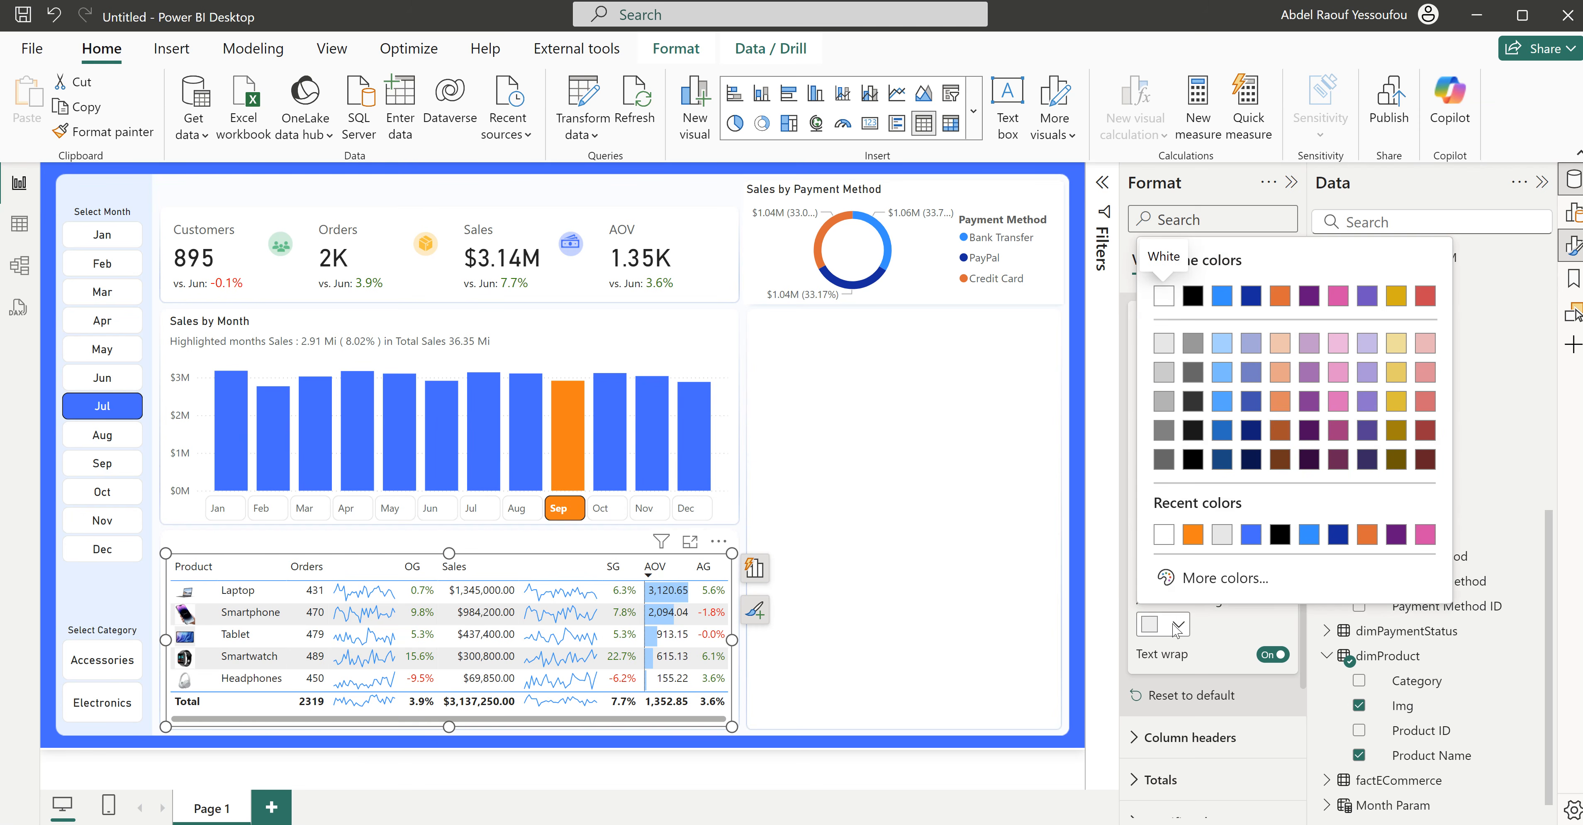
pyautogui.click(1163, 534)
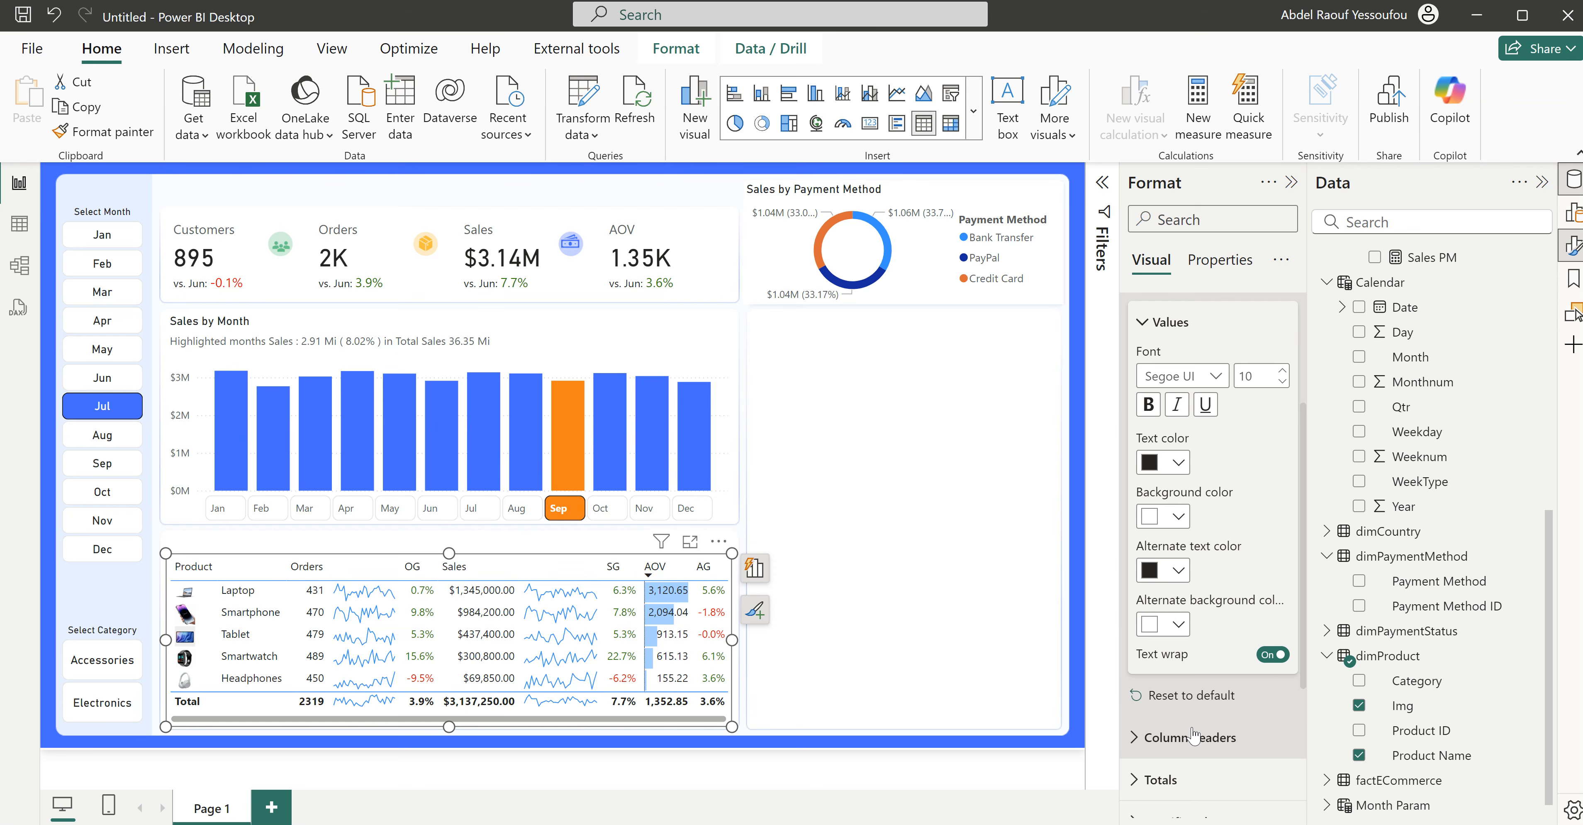
# Step: Open the Totals formatting settings of the product table
pyautogui.click(1194, 779)
pyautogui.scroll(-5, 1195, 779)
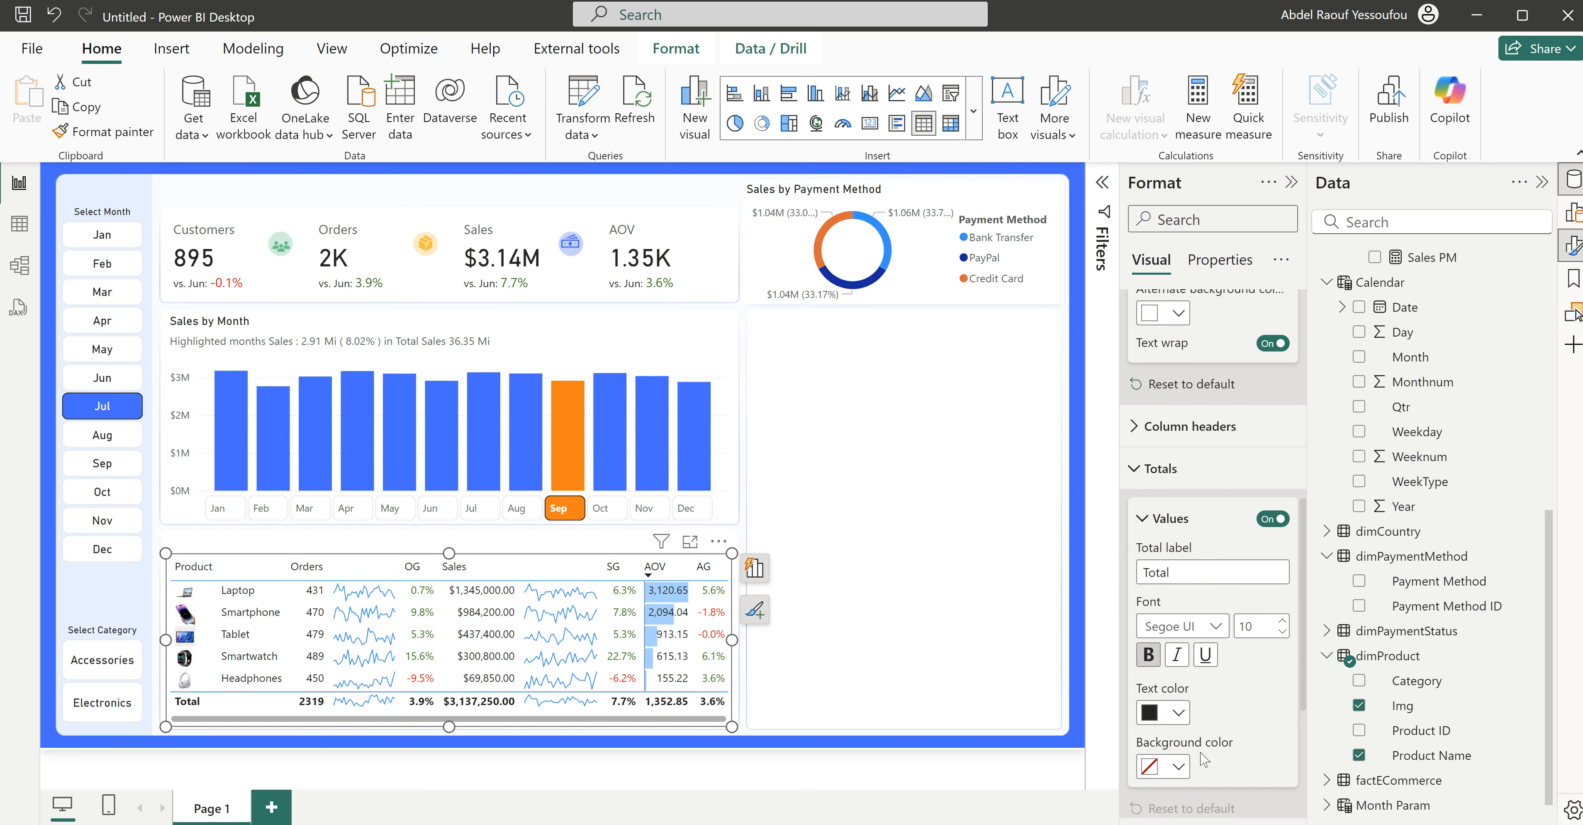
# Step: Turn off the totals row in the product table and collapse its Values and Totals formatting sections
pyautogui.click(1272, 518)
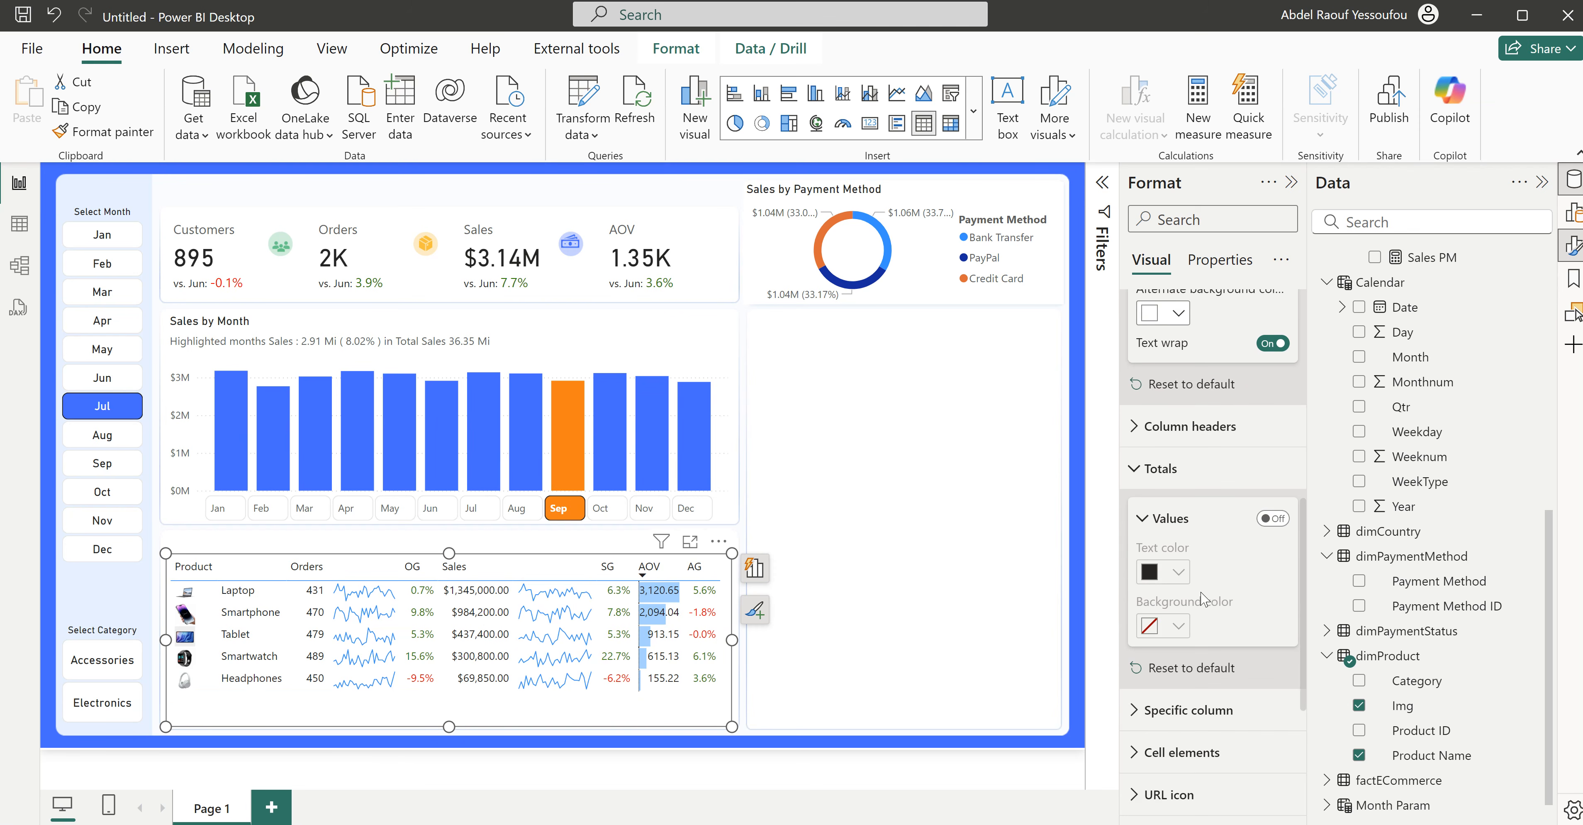
pyautogui.scroll(3, 1201, 599)
pyautogui.scroll(6, 1201, 599)
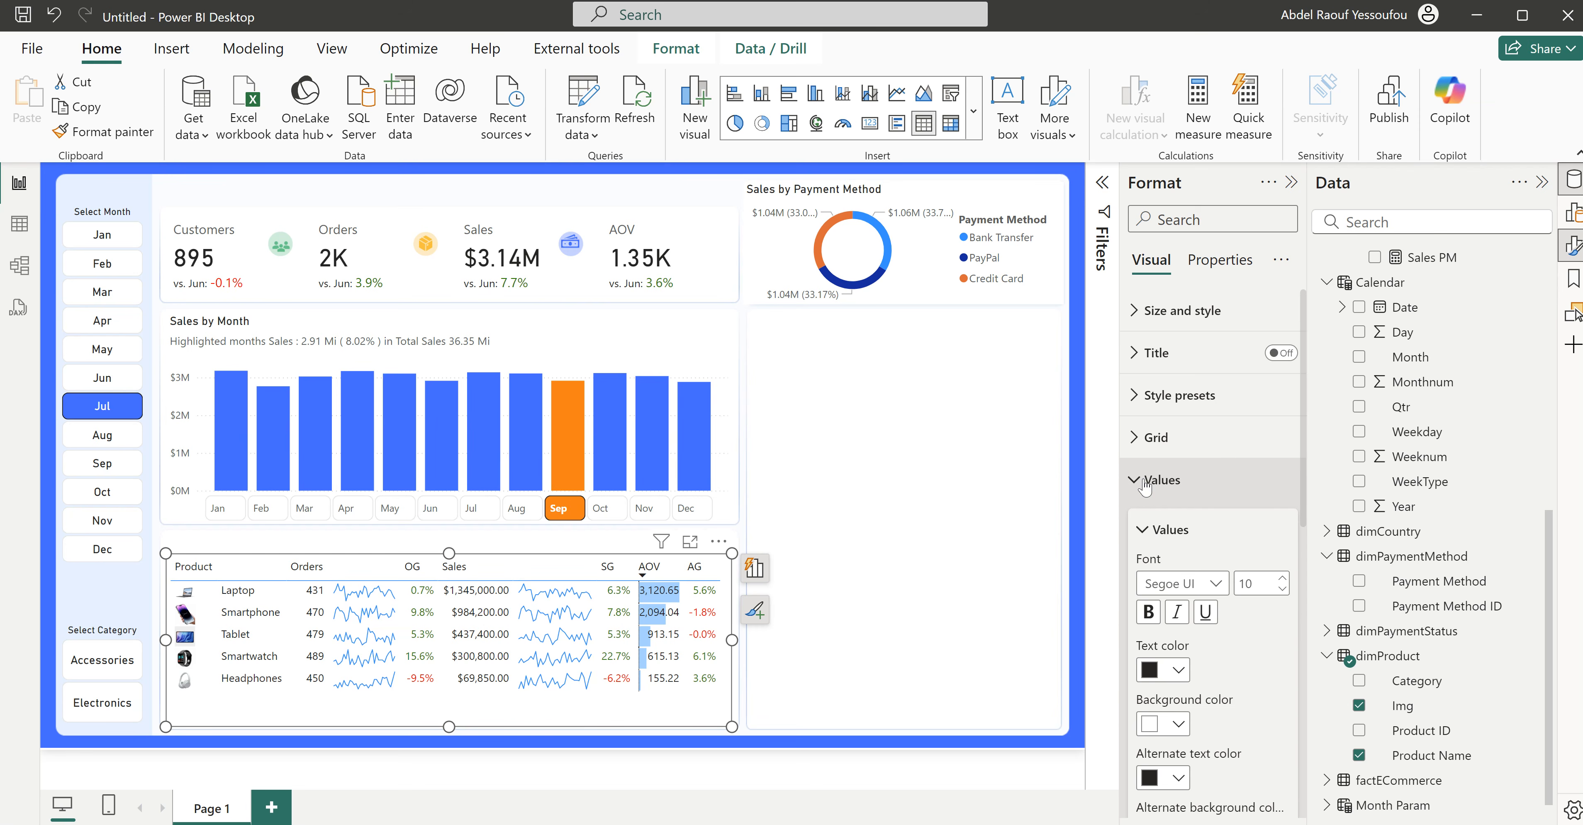
pyautogui.click(1144, 481)
pyautogui.click(1149, 564)
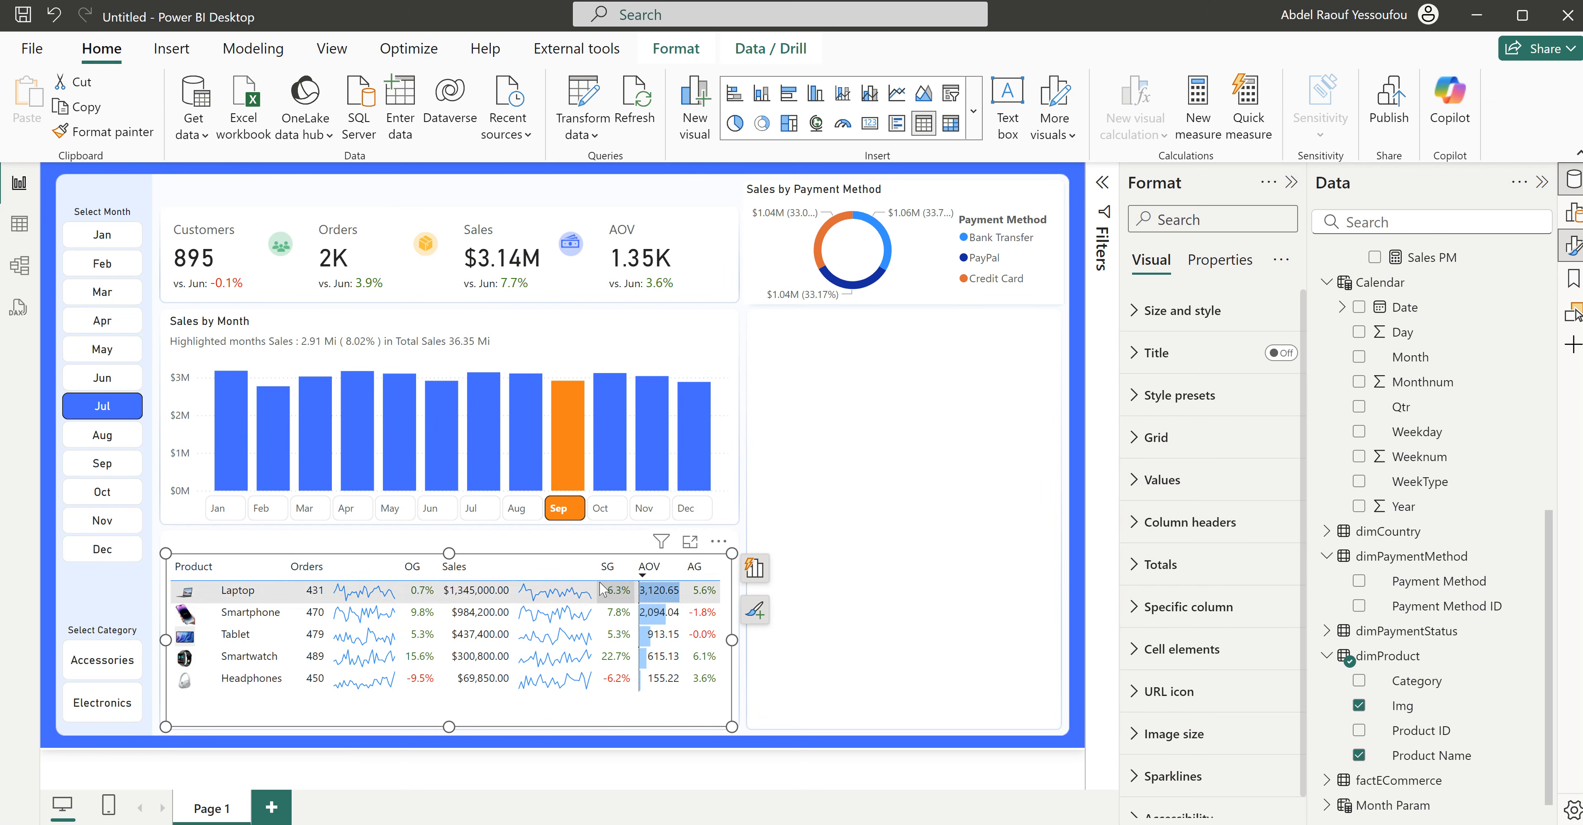
# Step: Set the product table's grid border color to light gray for the All section
pyautogui.click(1155, 437)
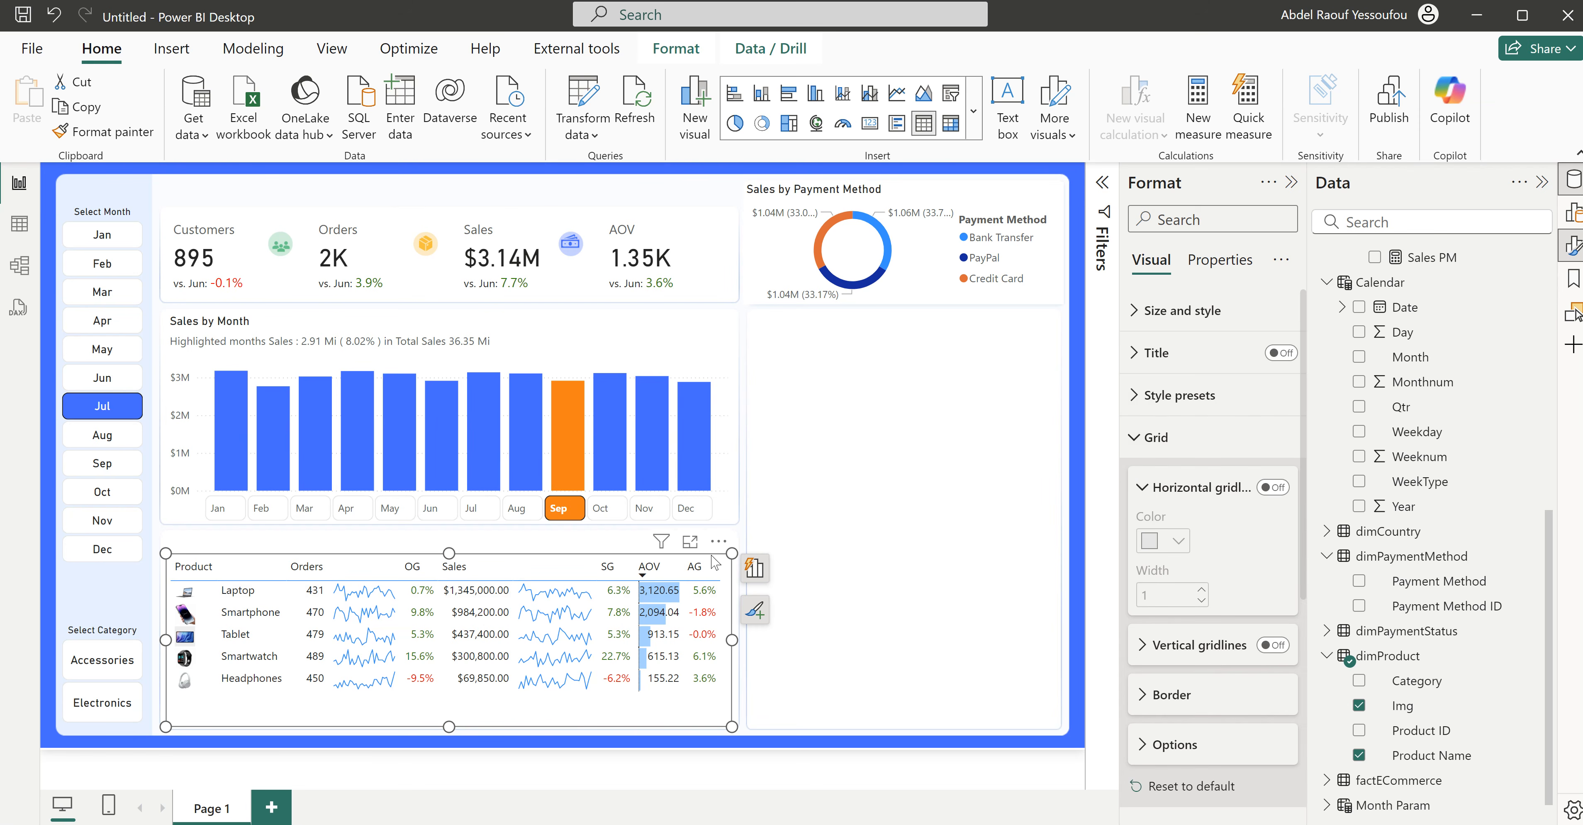
pyautogui.scroll(-3, 1181, 695)
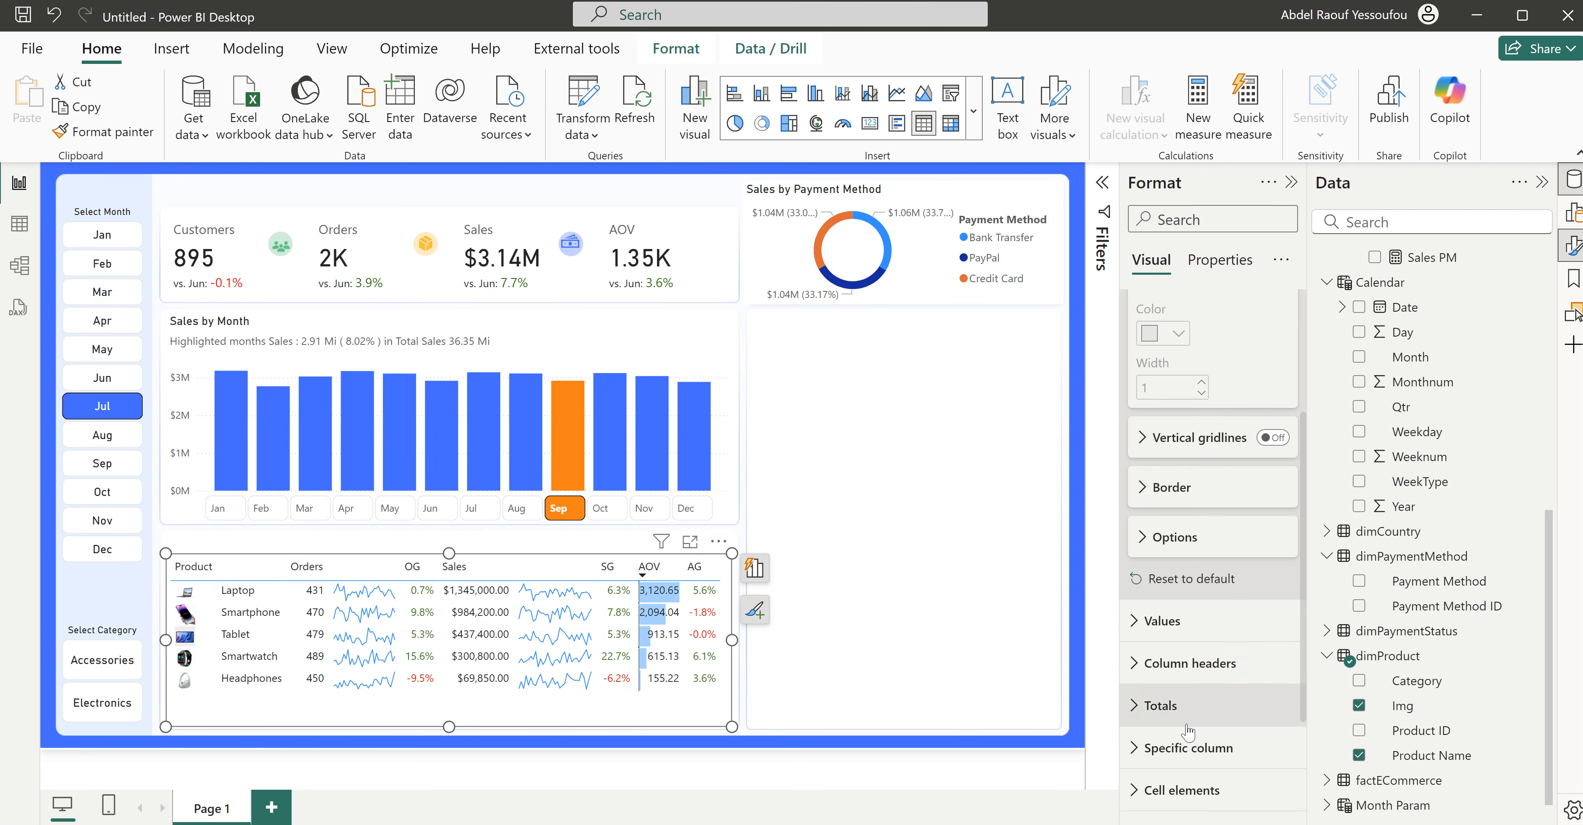
pyautogui.click(1174, 539)
pyautogui.click(1174, 538)
pyautogui.click(1169, 489)
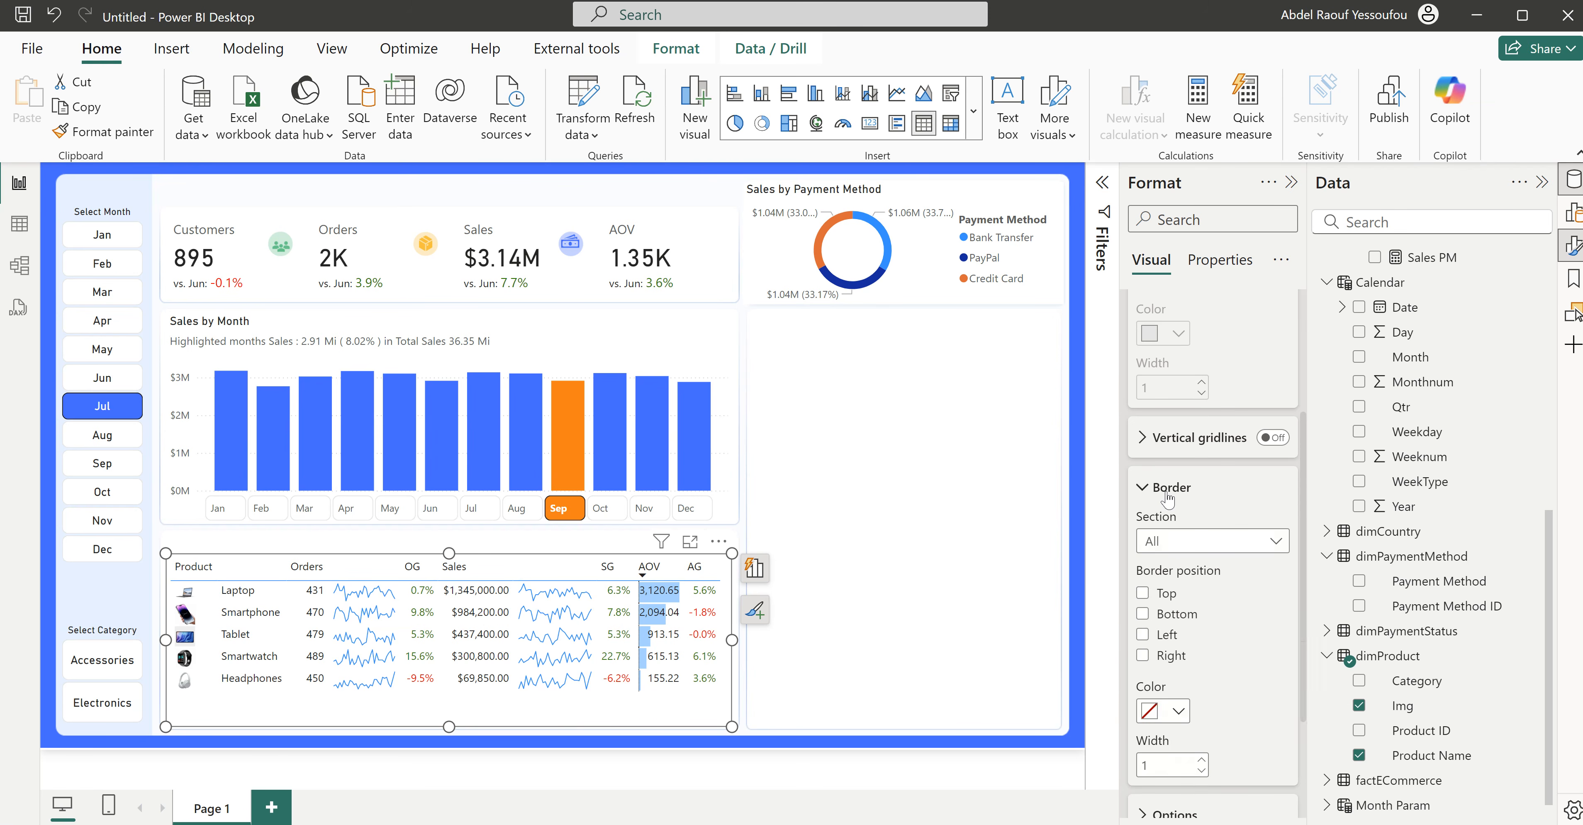
pyautogui.click(1178, 710)
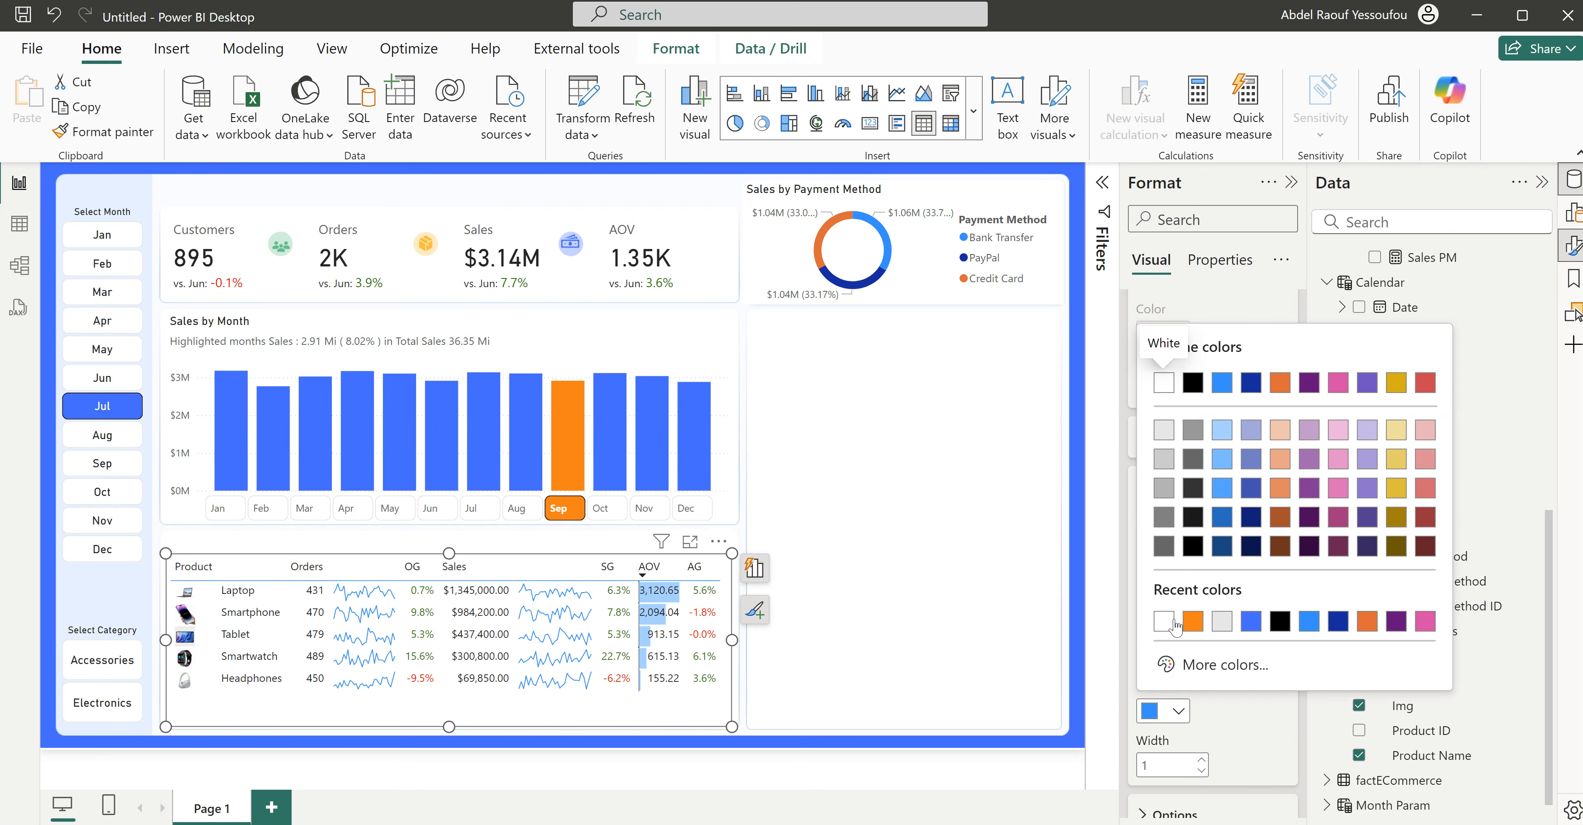
pyautogui.click(1221, 624)
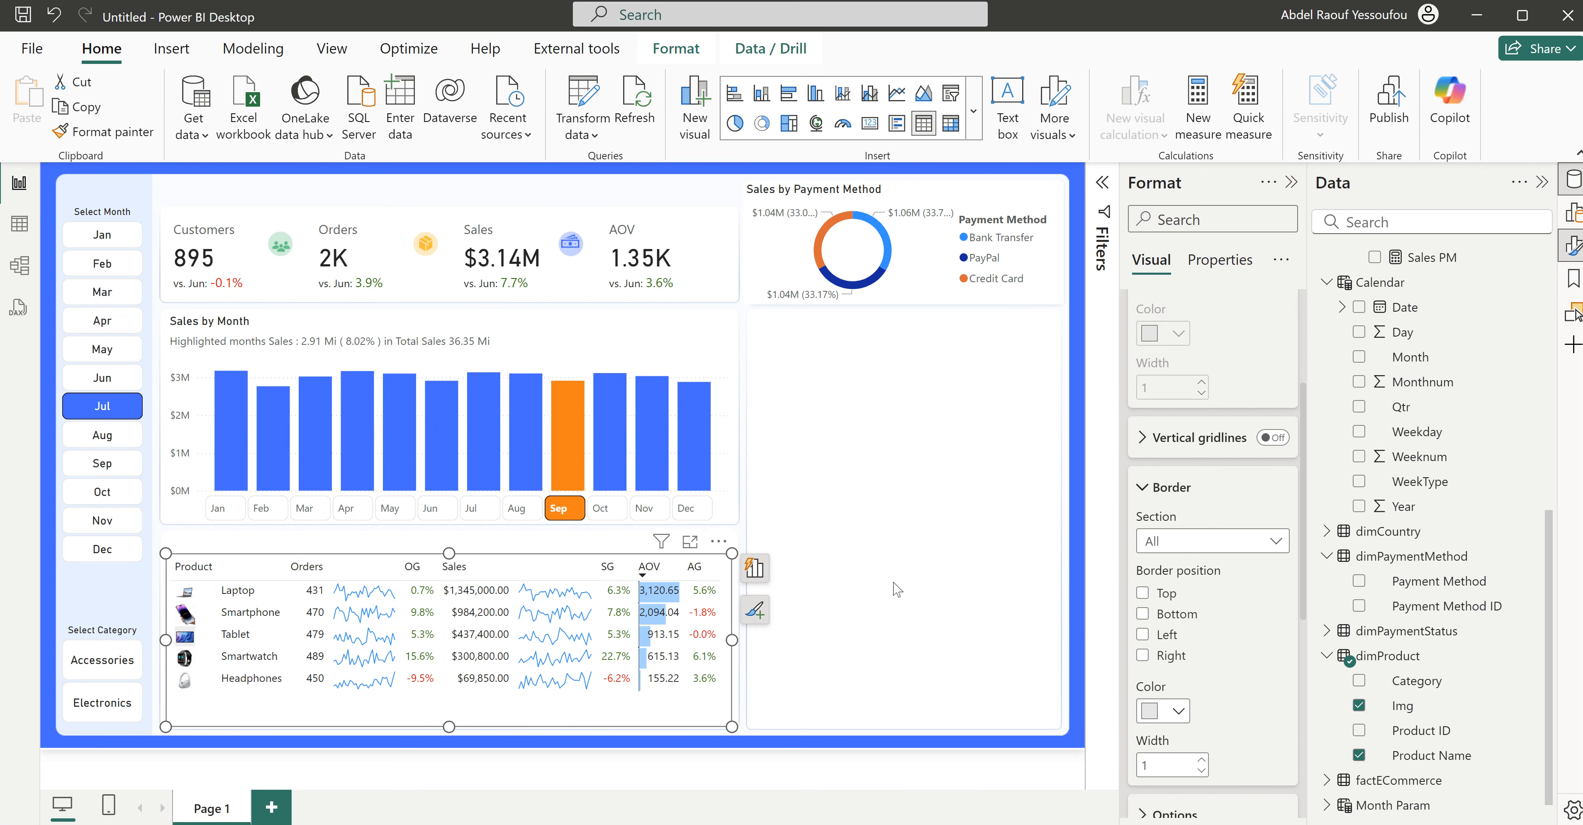
pyautogui.click(898, 589)
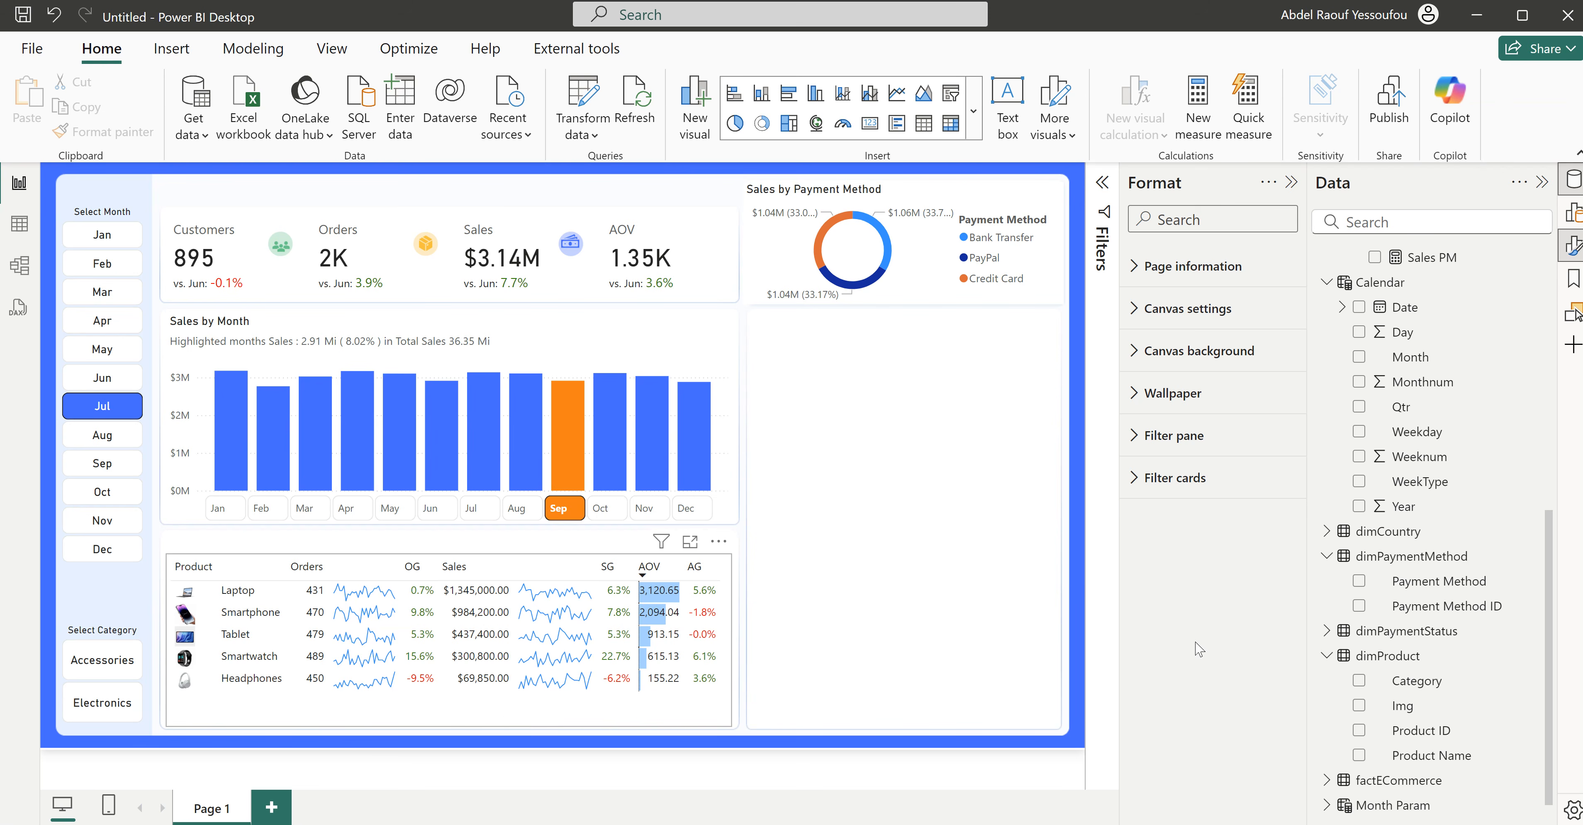
# Step: Set the product table's image height and width to 30 px
pyautogui.click(1150, 444)
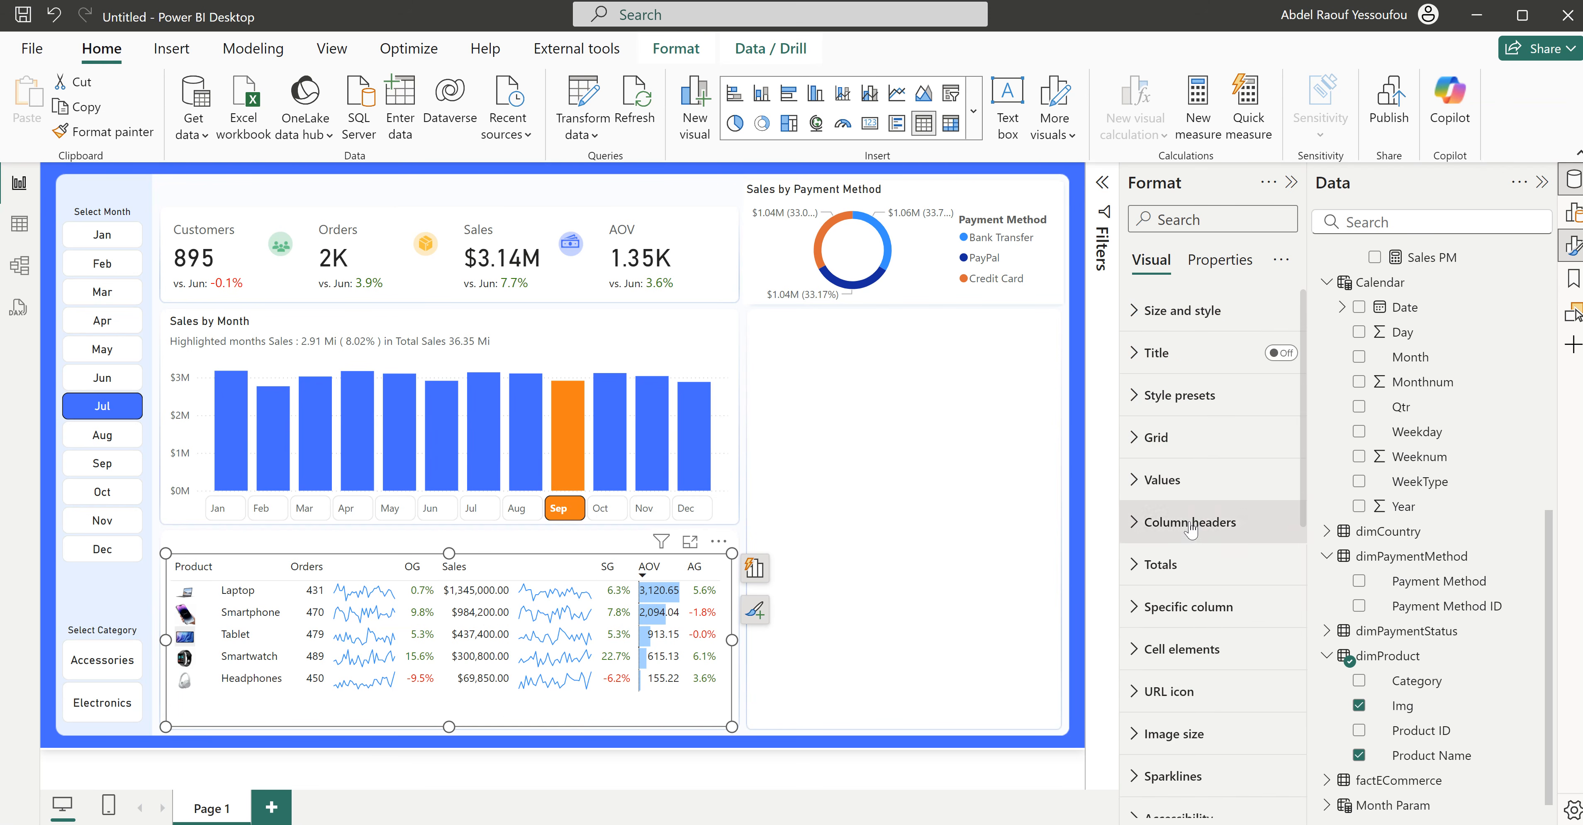
pyautogui.scroll(-1, 1174, 615)
pyautogui.click(1169, 691)
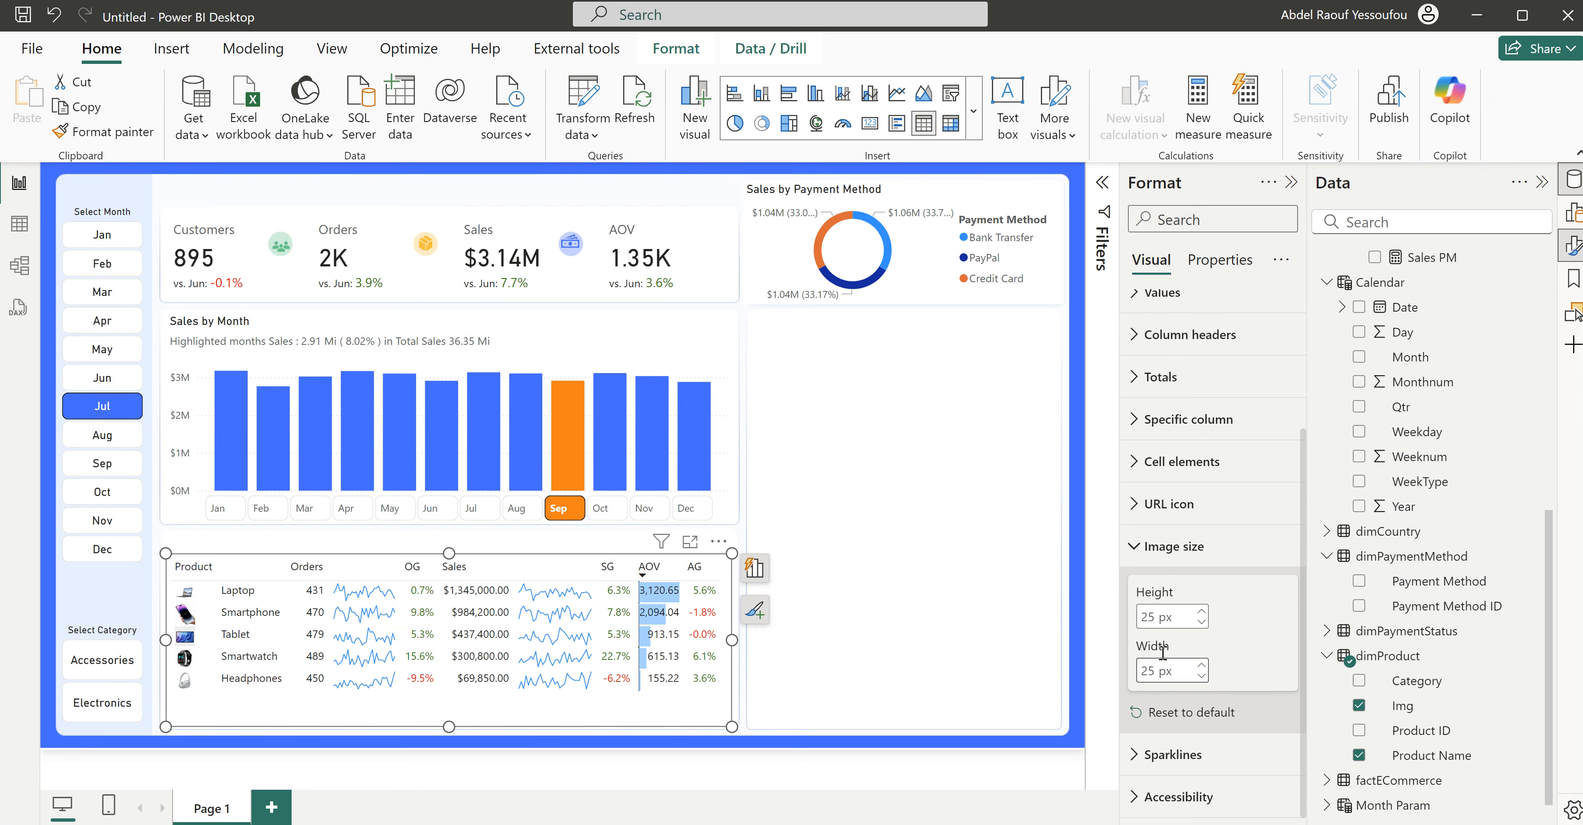
pyautogui.write('35')
pyautogui.click(1149, 616)
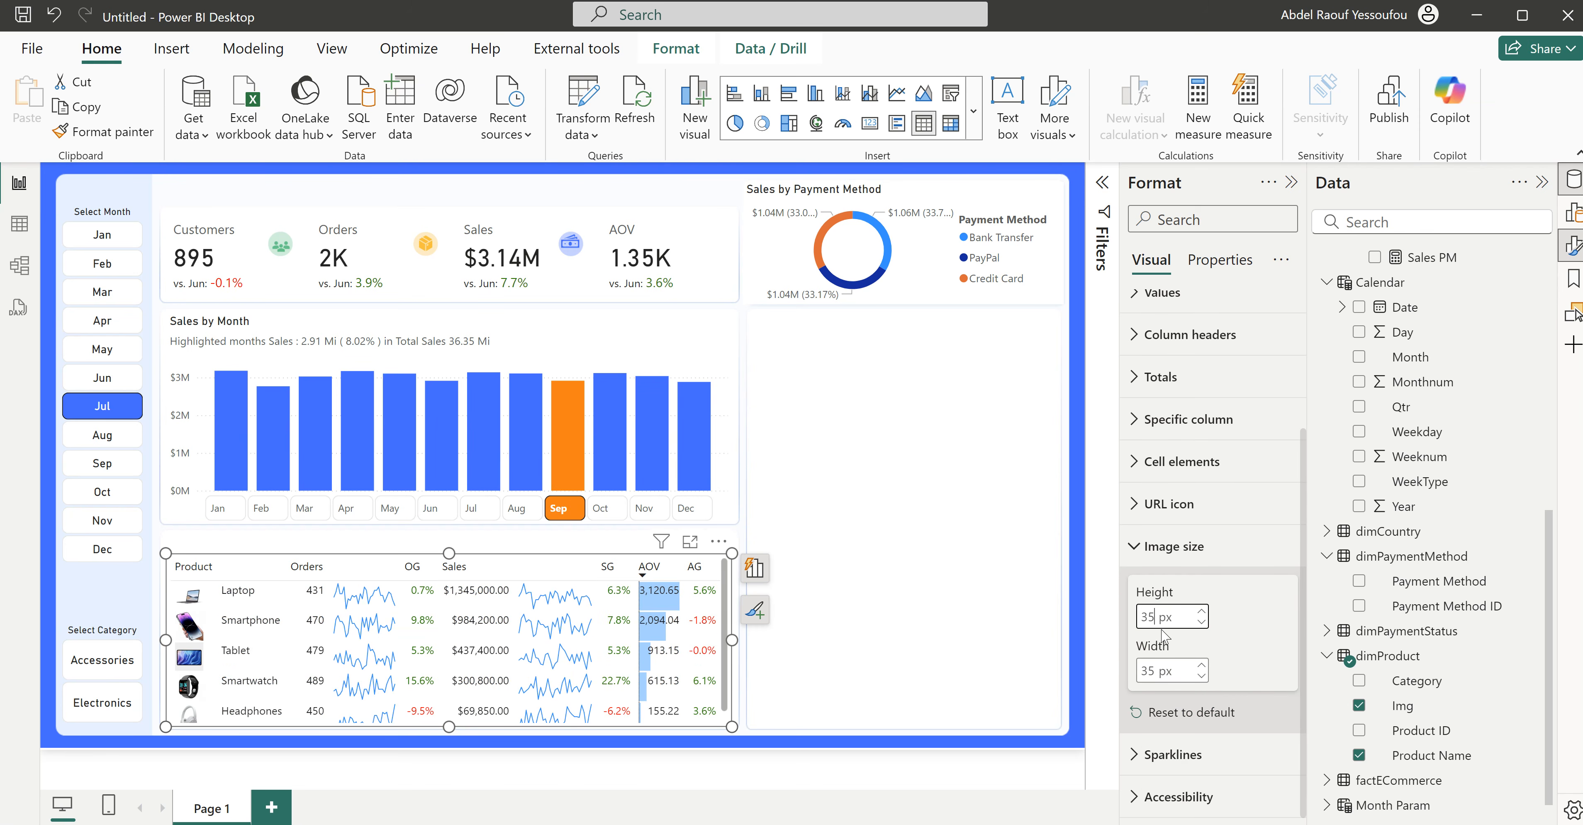
pyautogui.press('BackSpace')
pyautogui.write('0')
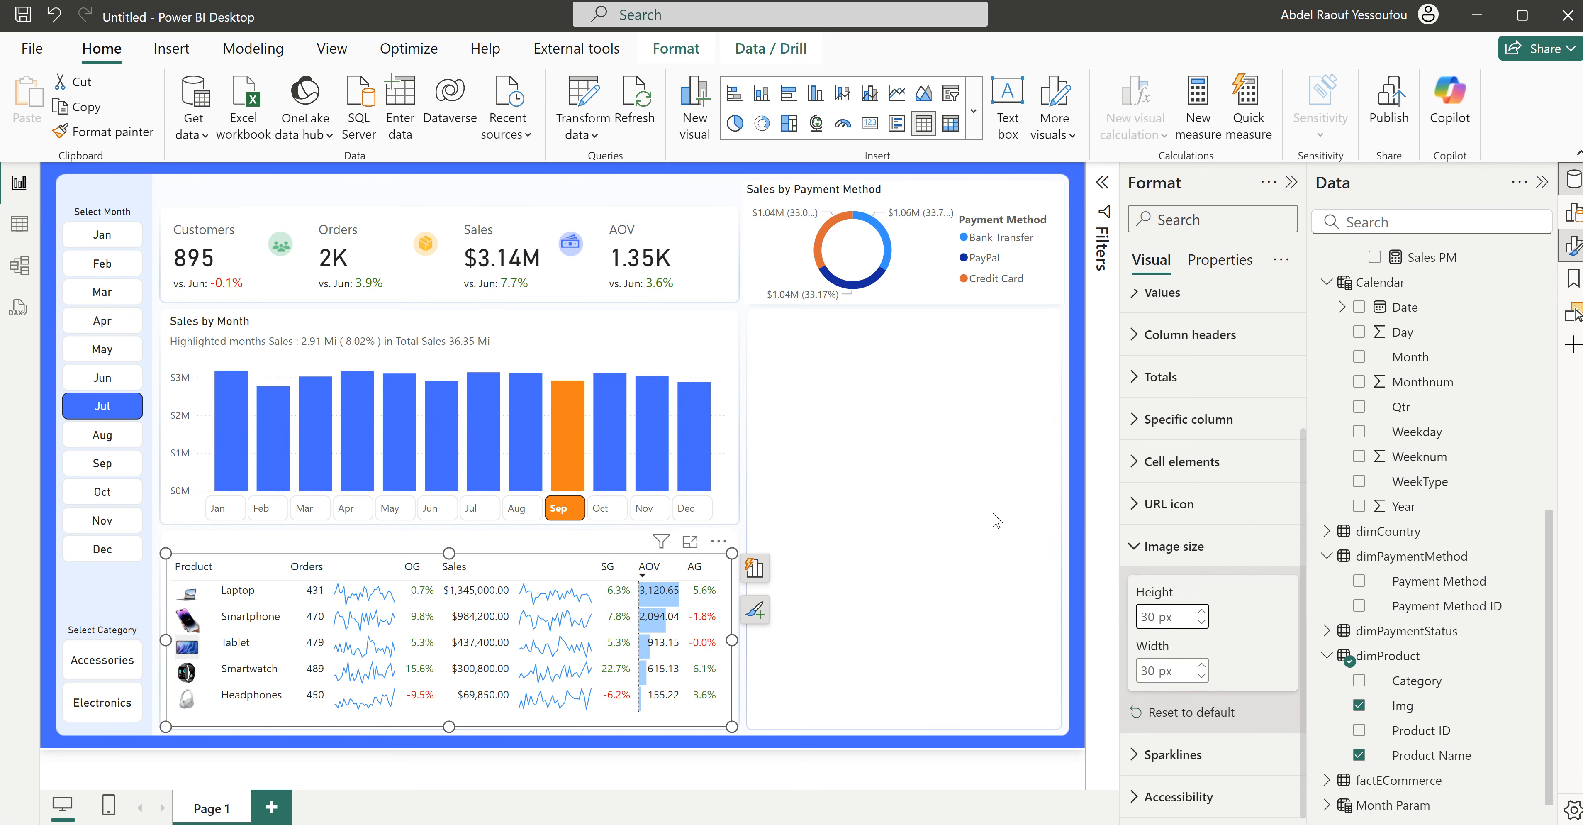
pyautogui.click(804, 513)
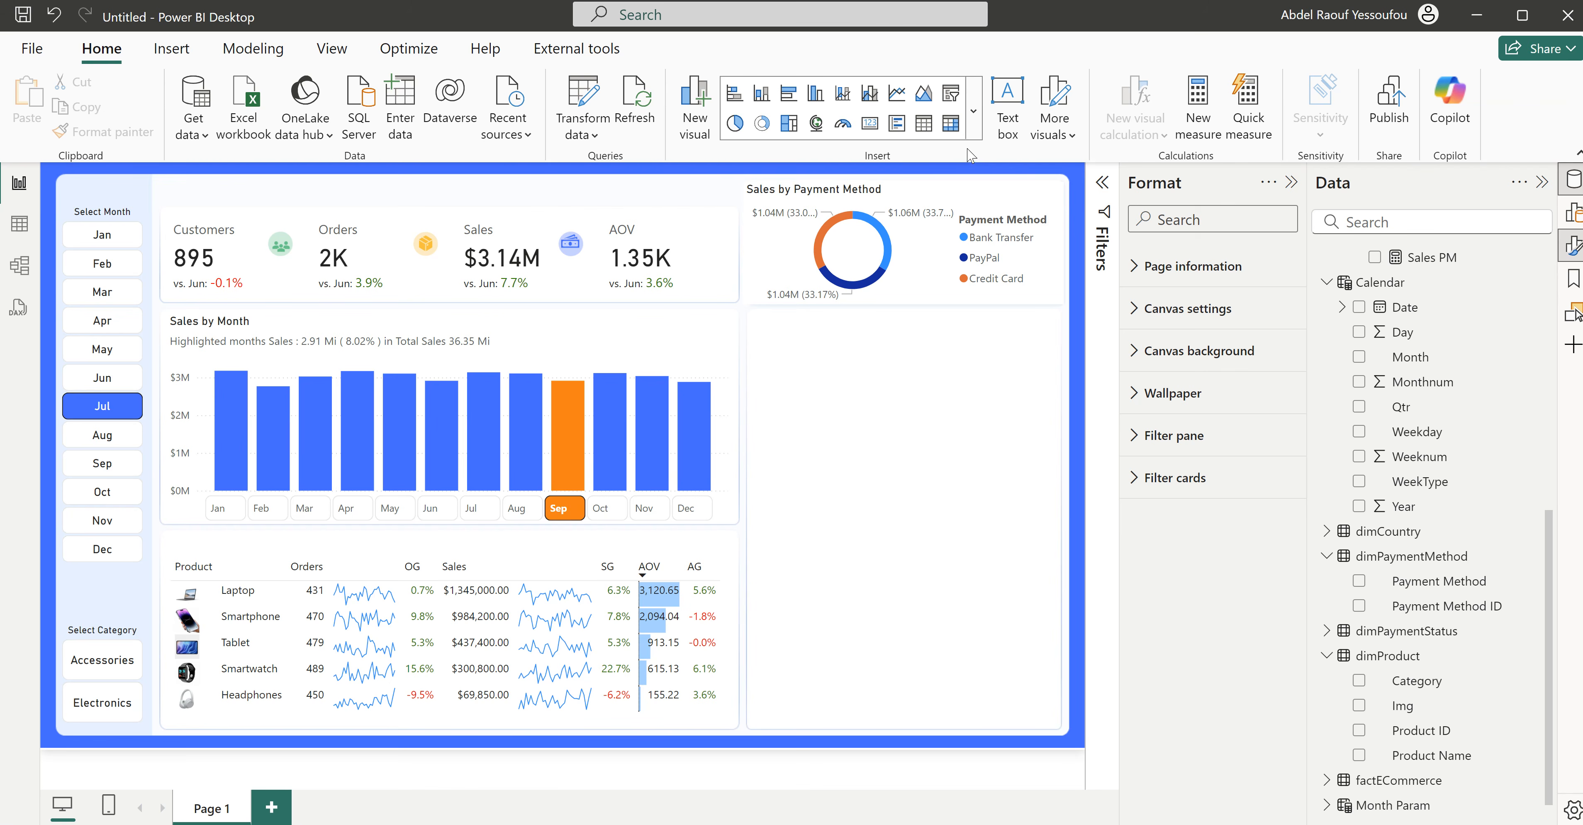
# Step: Insert a shape map below the payment method donut chart and add the Sales measure as its color saturation
pyautogui.click(973, 111)
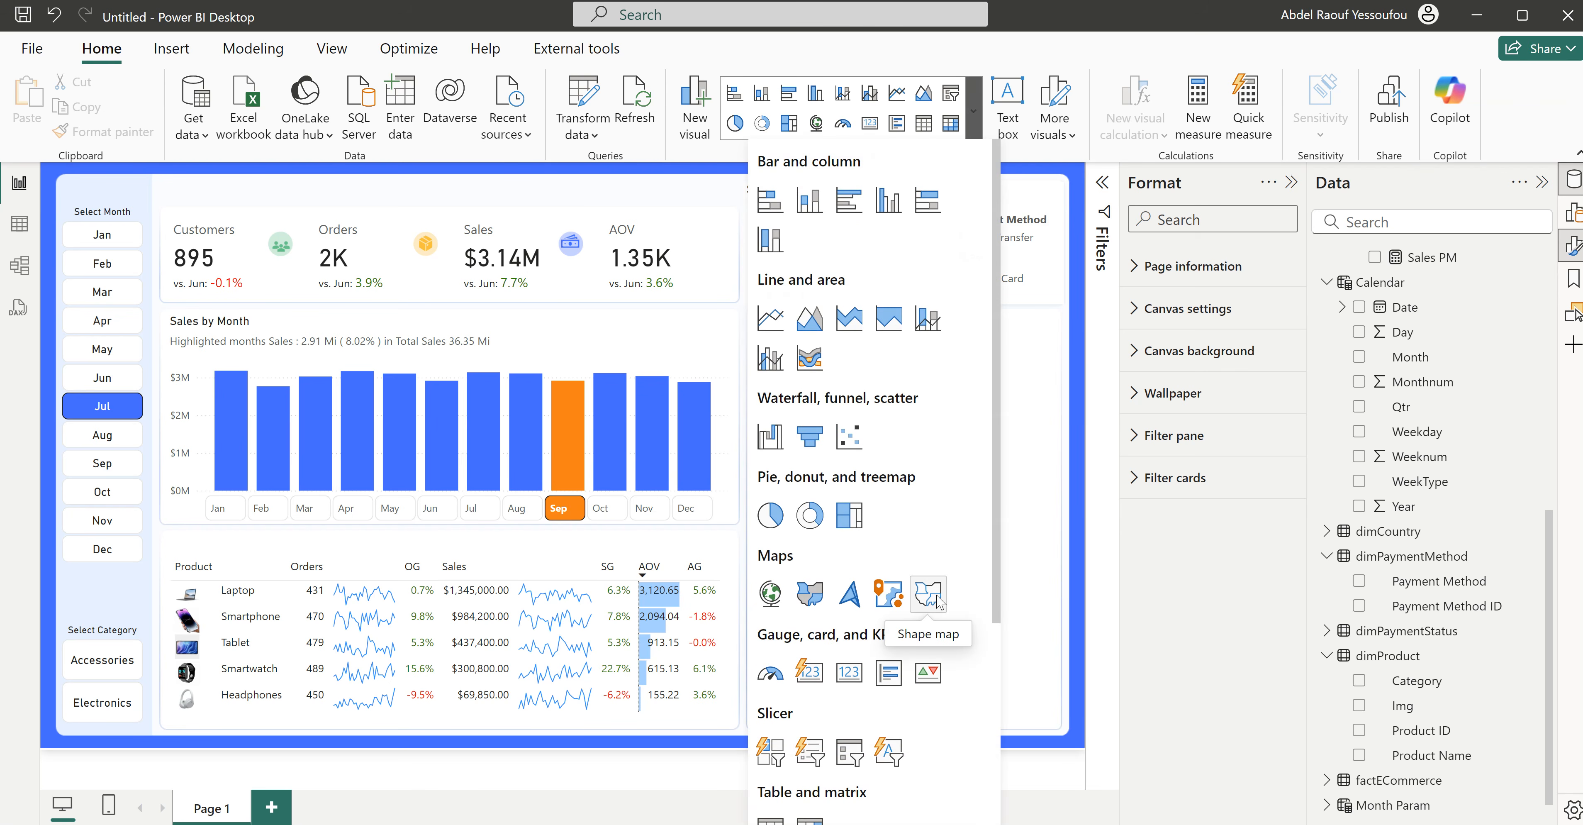
pyautogui.click(929, 593)
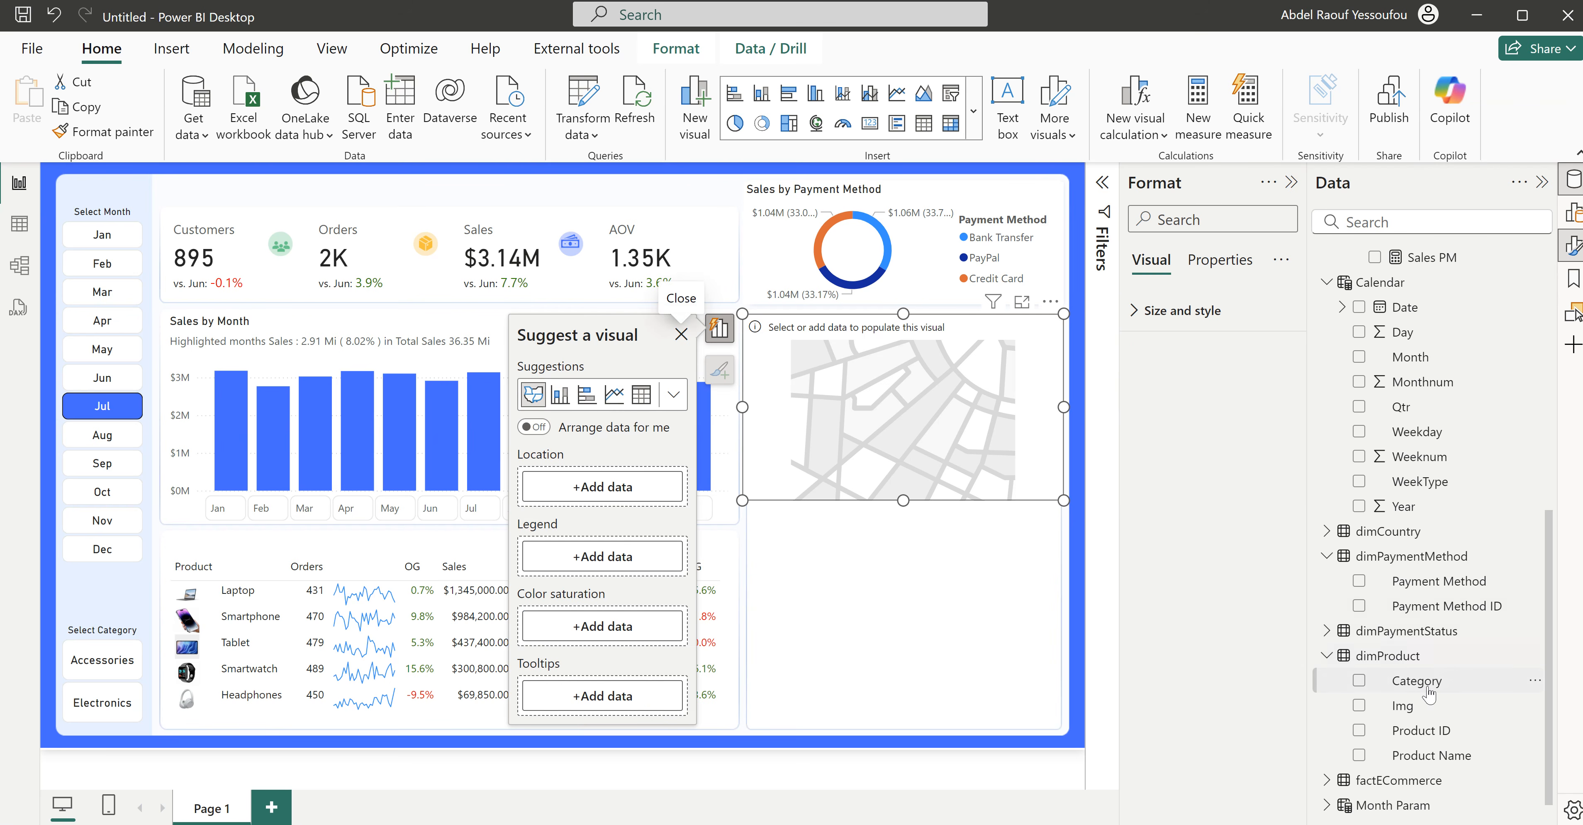
pyautogui.scroll(1, 1427, 578)
pyautogui.scroll(6, 1426, 577)
pyautogui.scroll(-1, 1382, 602)
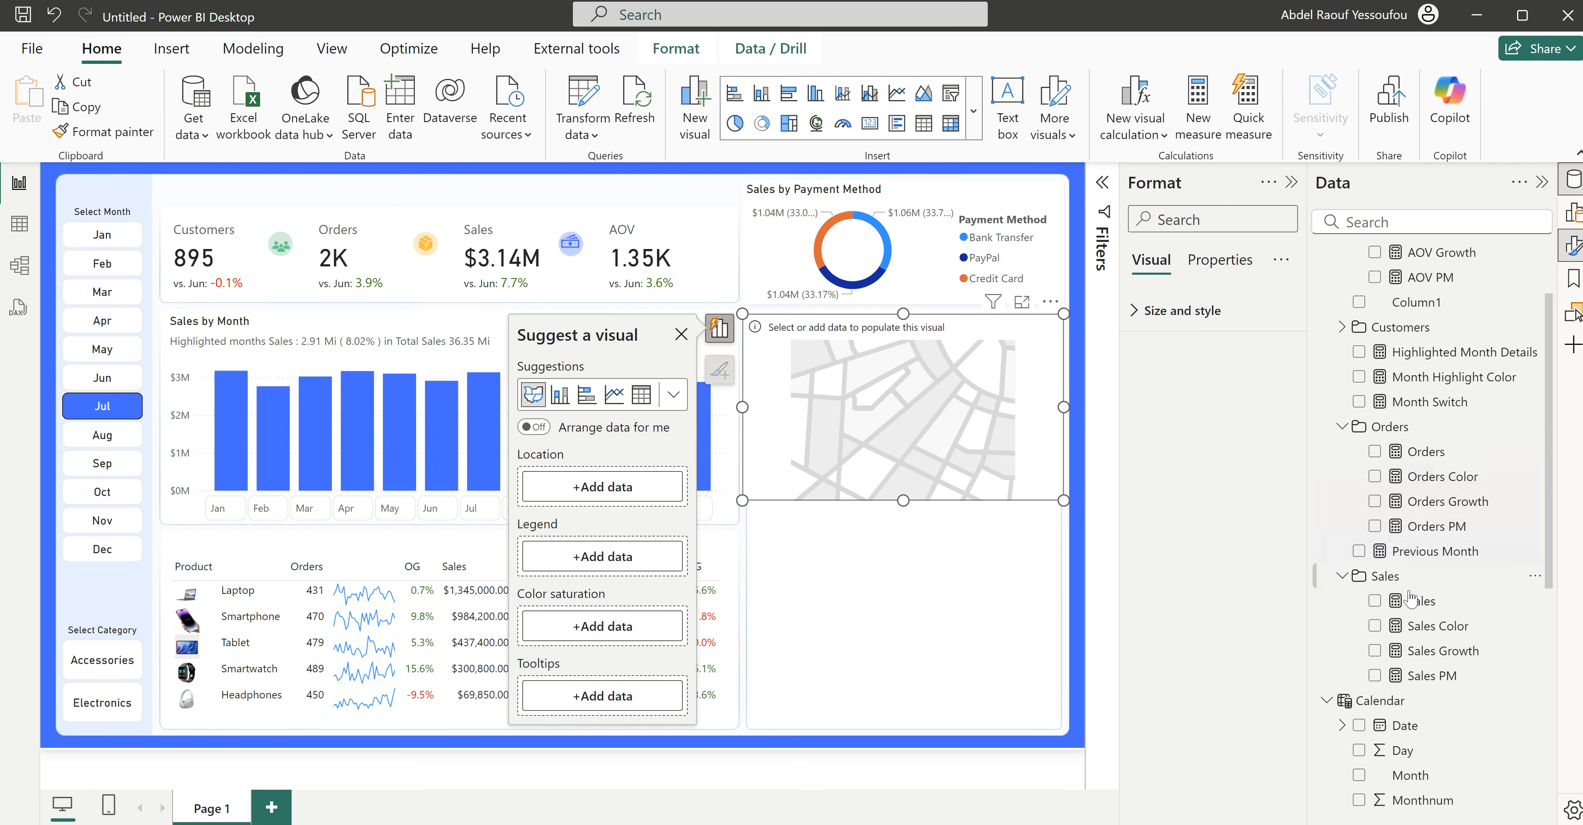
pyautogui.click(1374, 602)
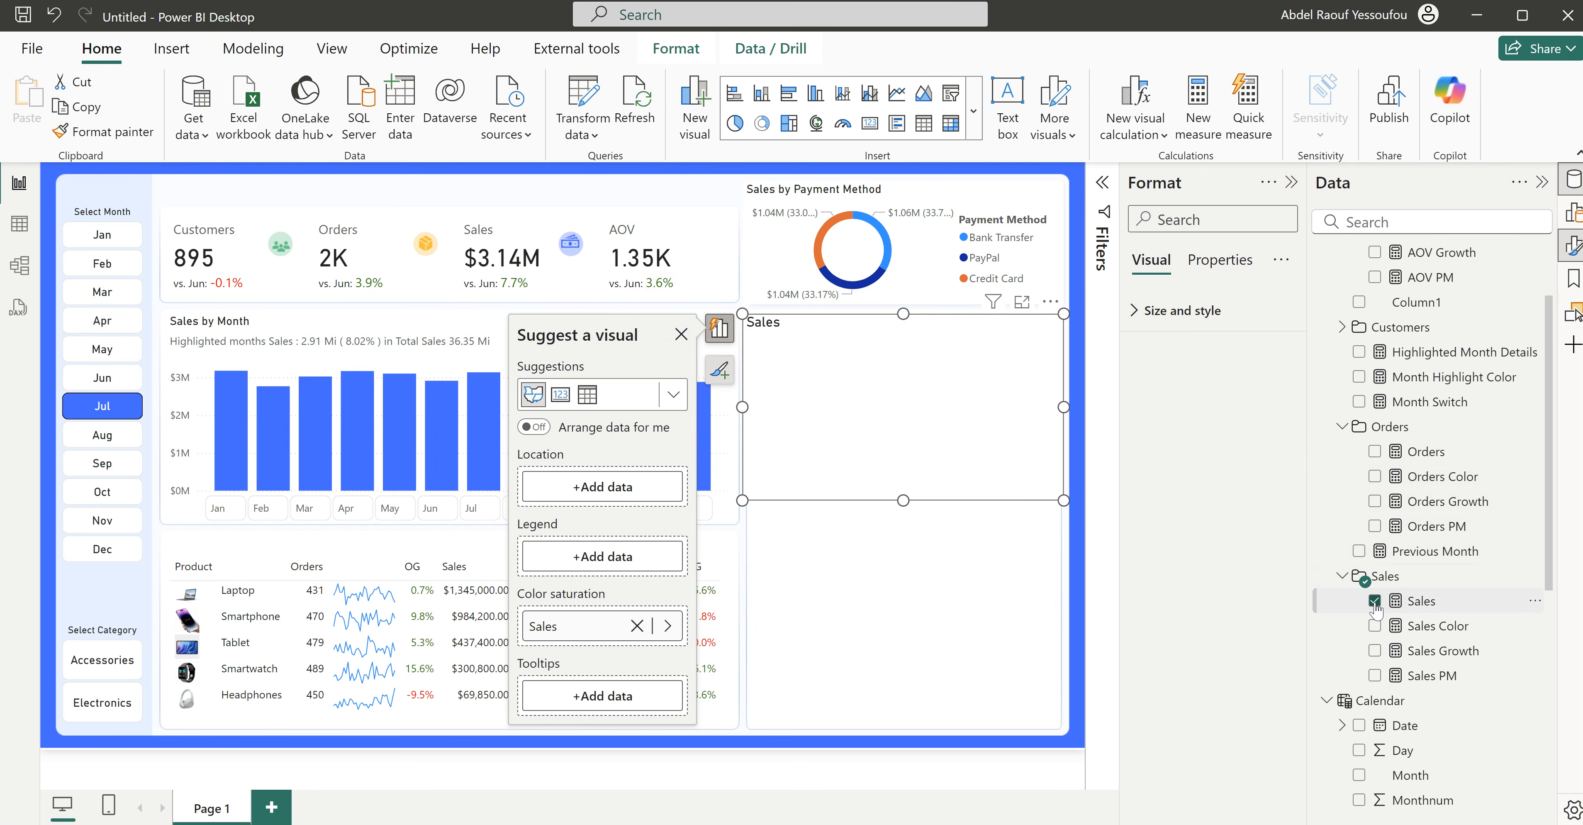
# Step: Add the Country field from the dimCountry table as the shape map's location
pyautogui.scroll(-6, 1376, 609)
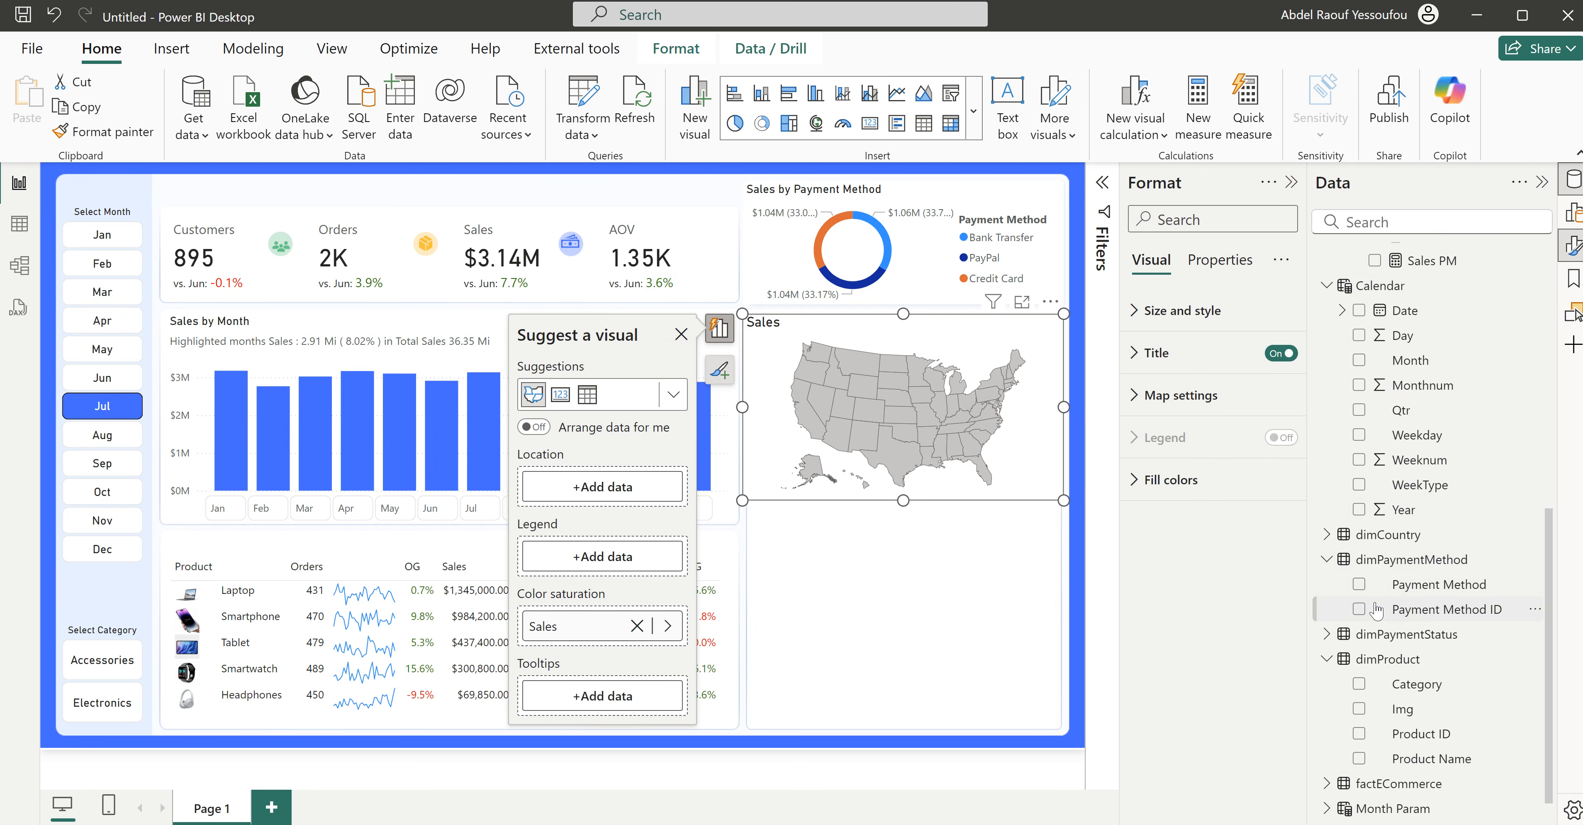
pyautogui.click(1326, 534)
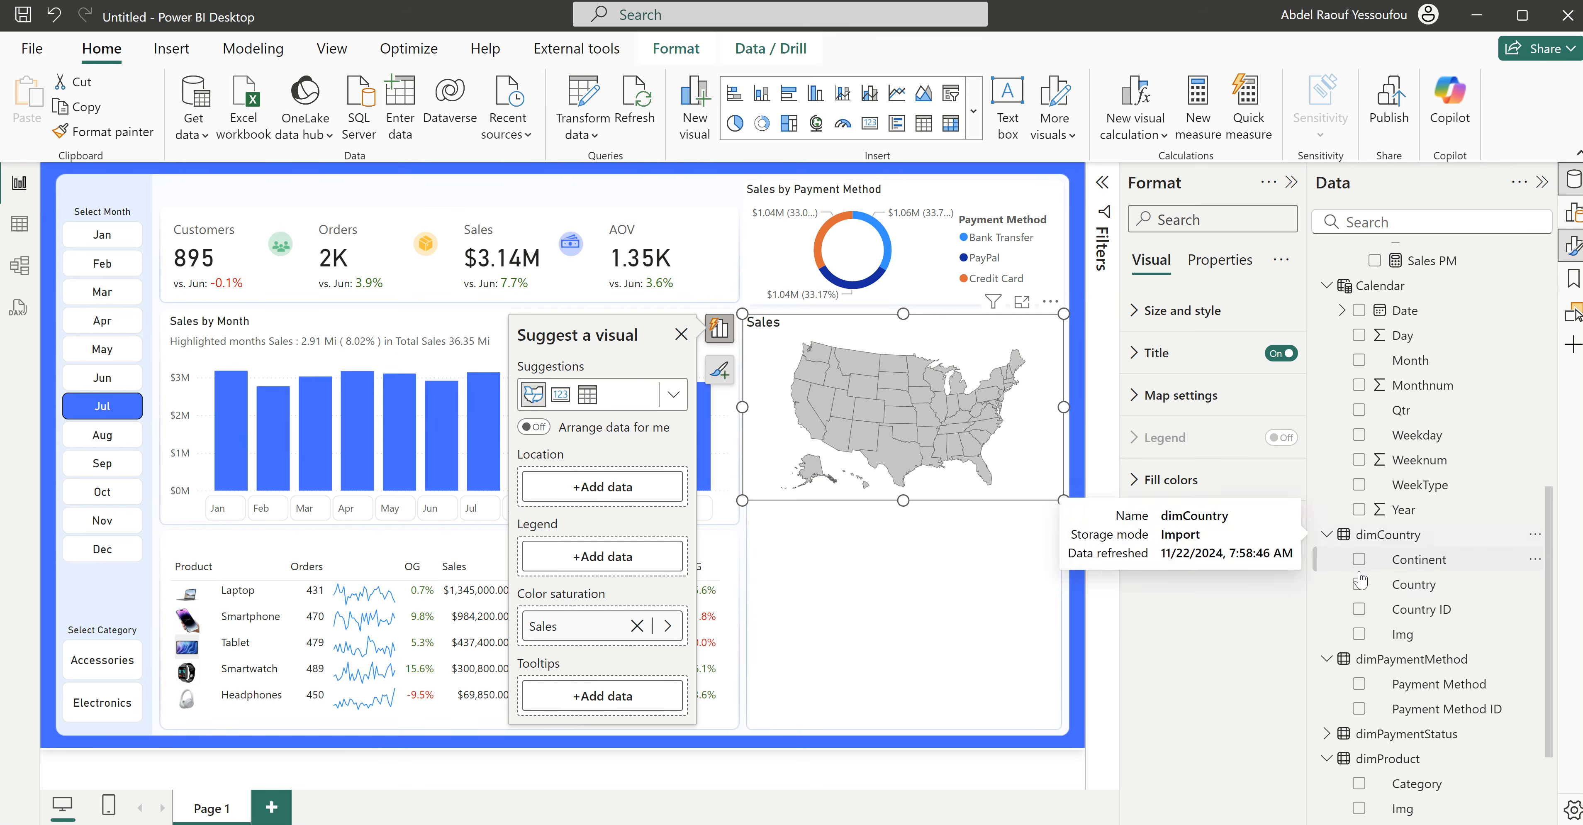
pyautogui.click(1358, 583)
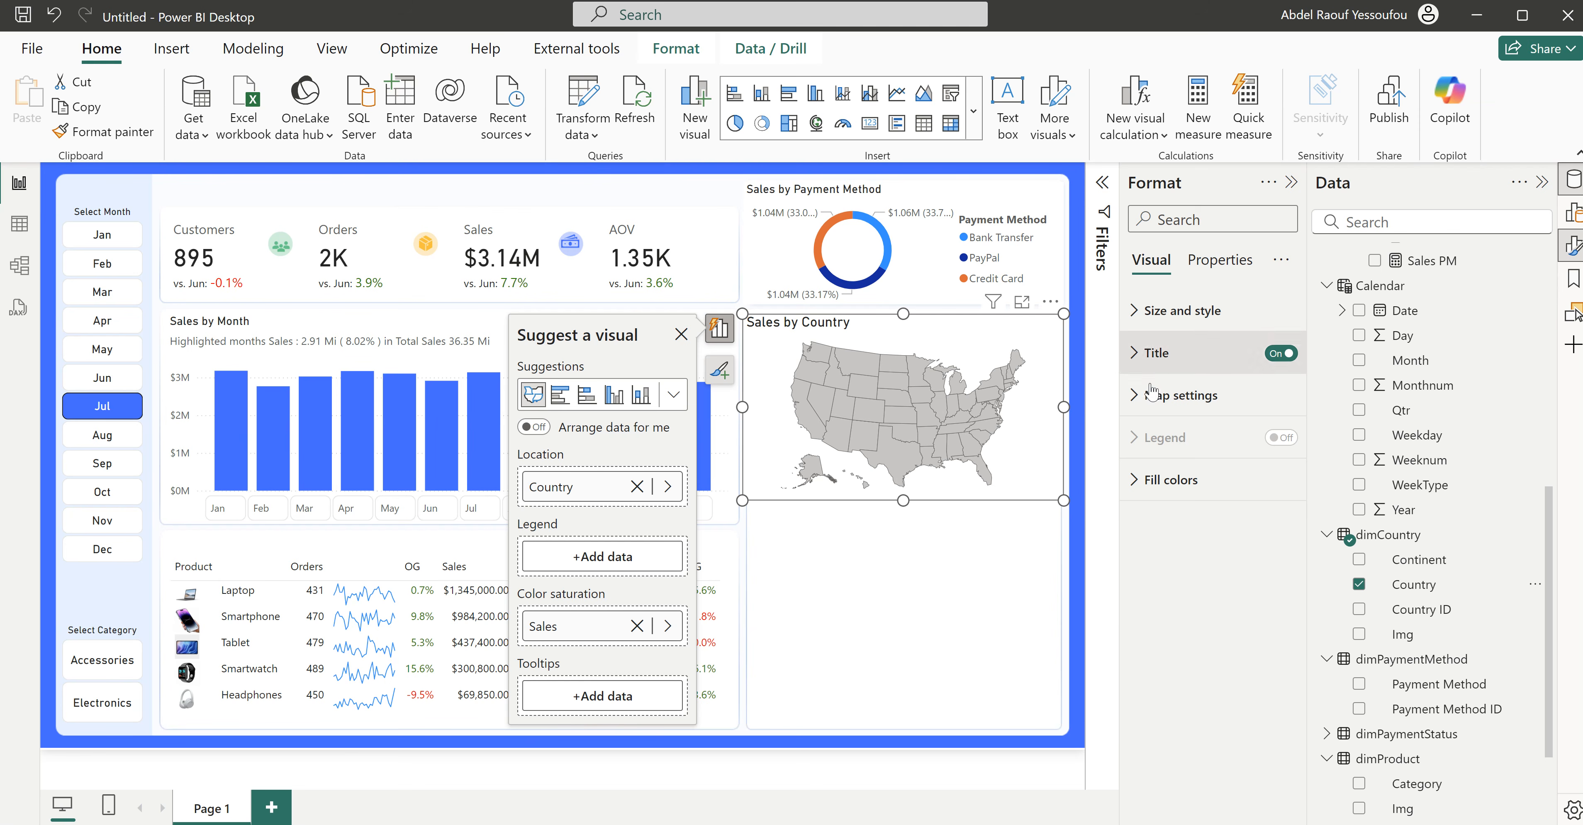
# Step: Change the shape map's map type to Custom map
pyautogui.click(1151, 400)
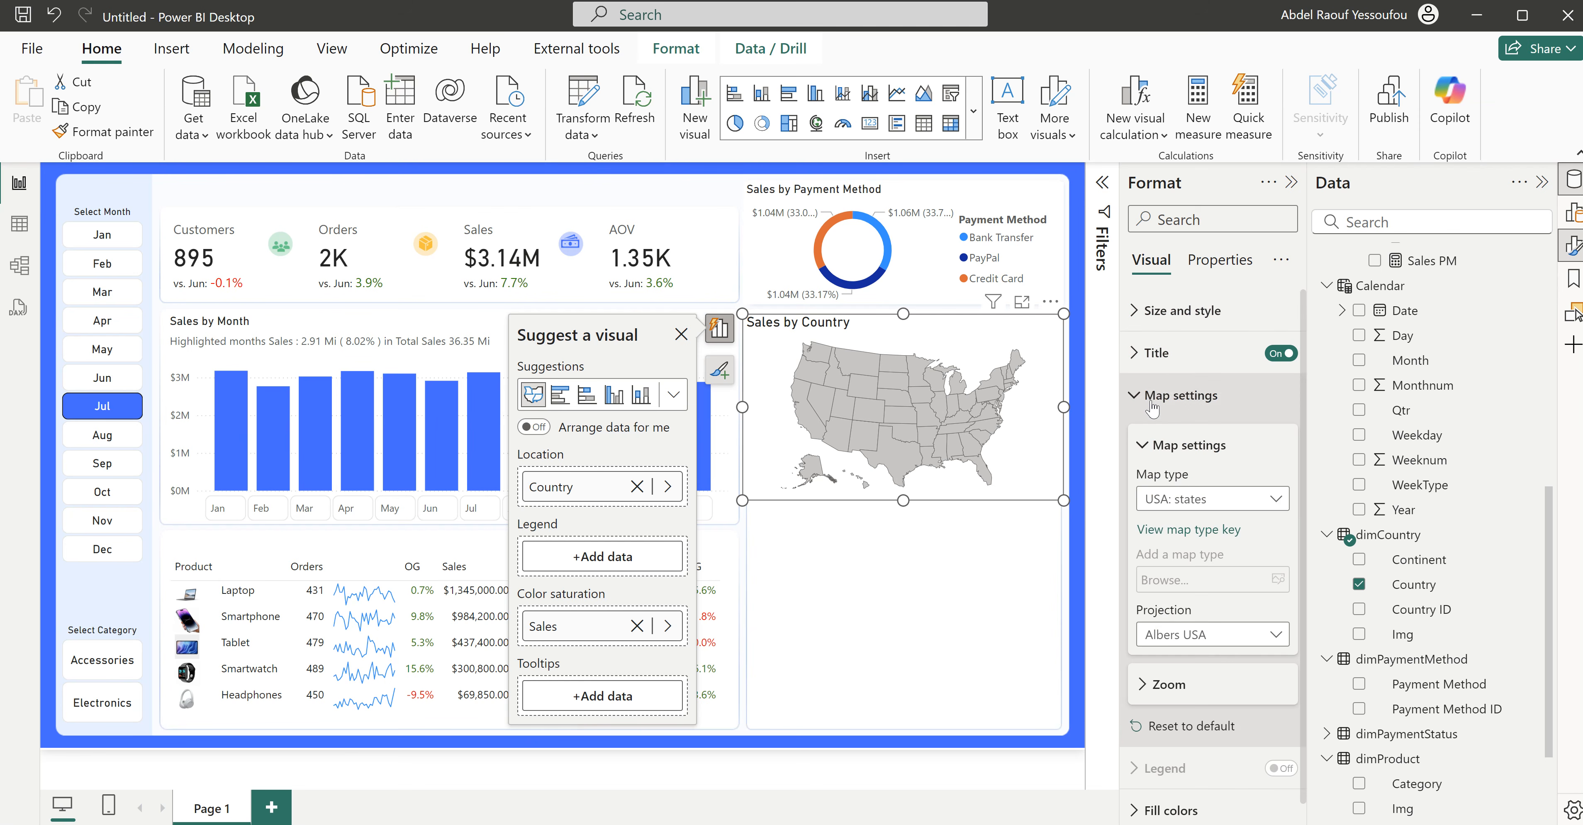
pyautogui.click(1192, 498)
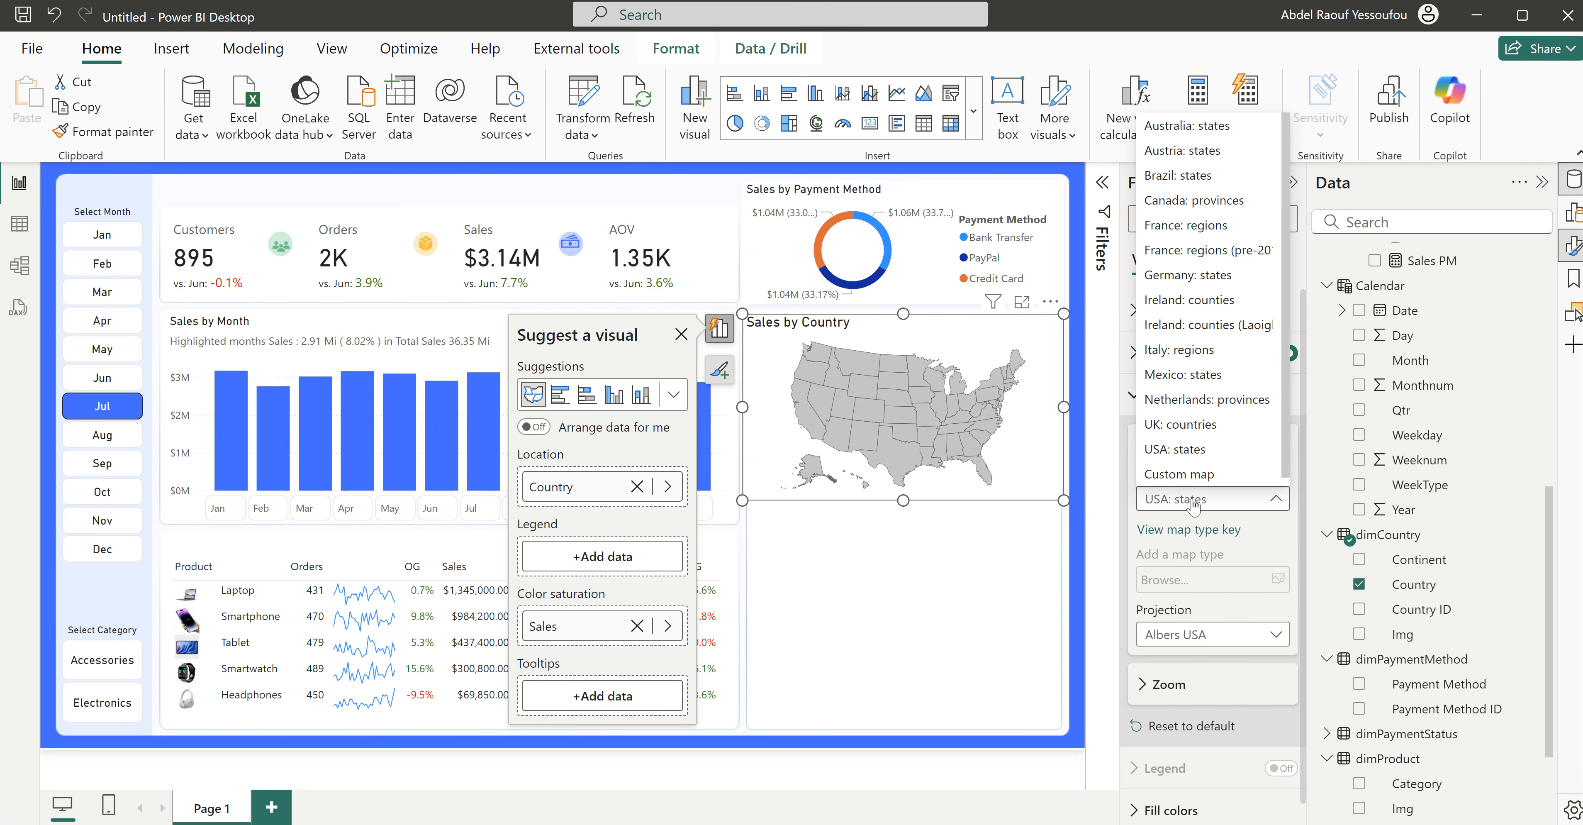
pyautogui.click(1215, 509)
pyautogui.click(1216, 509)
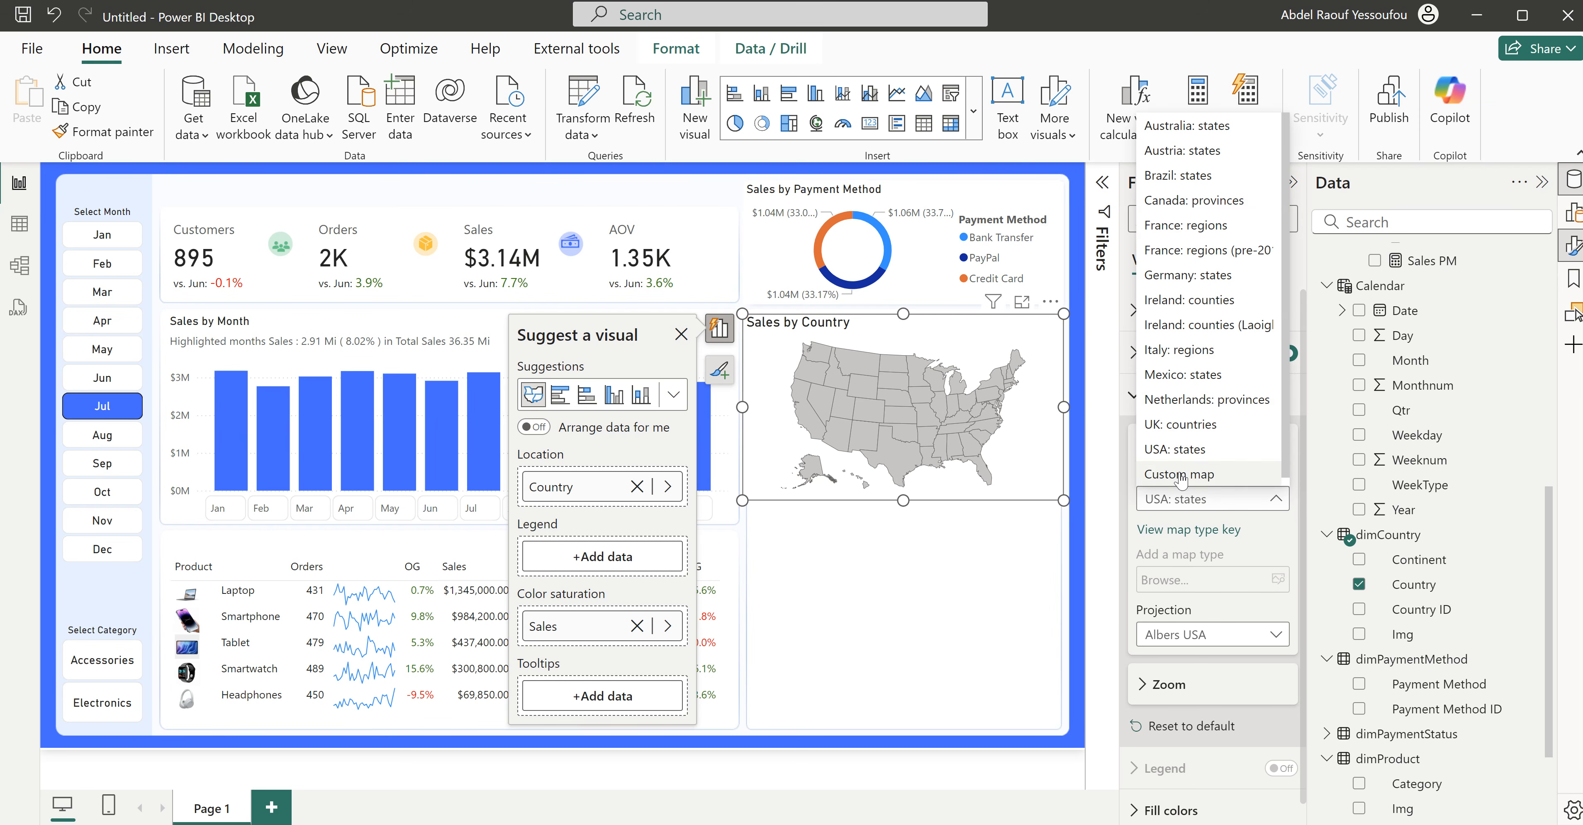
pyautogui.click(1180, 474)
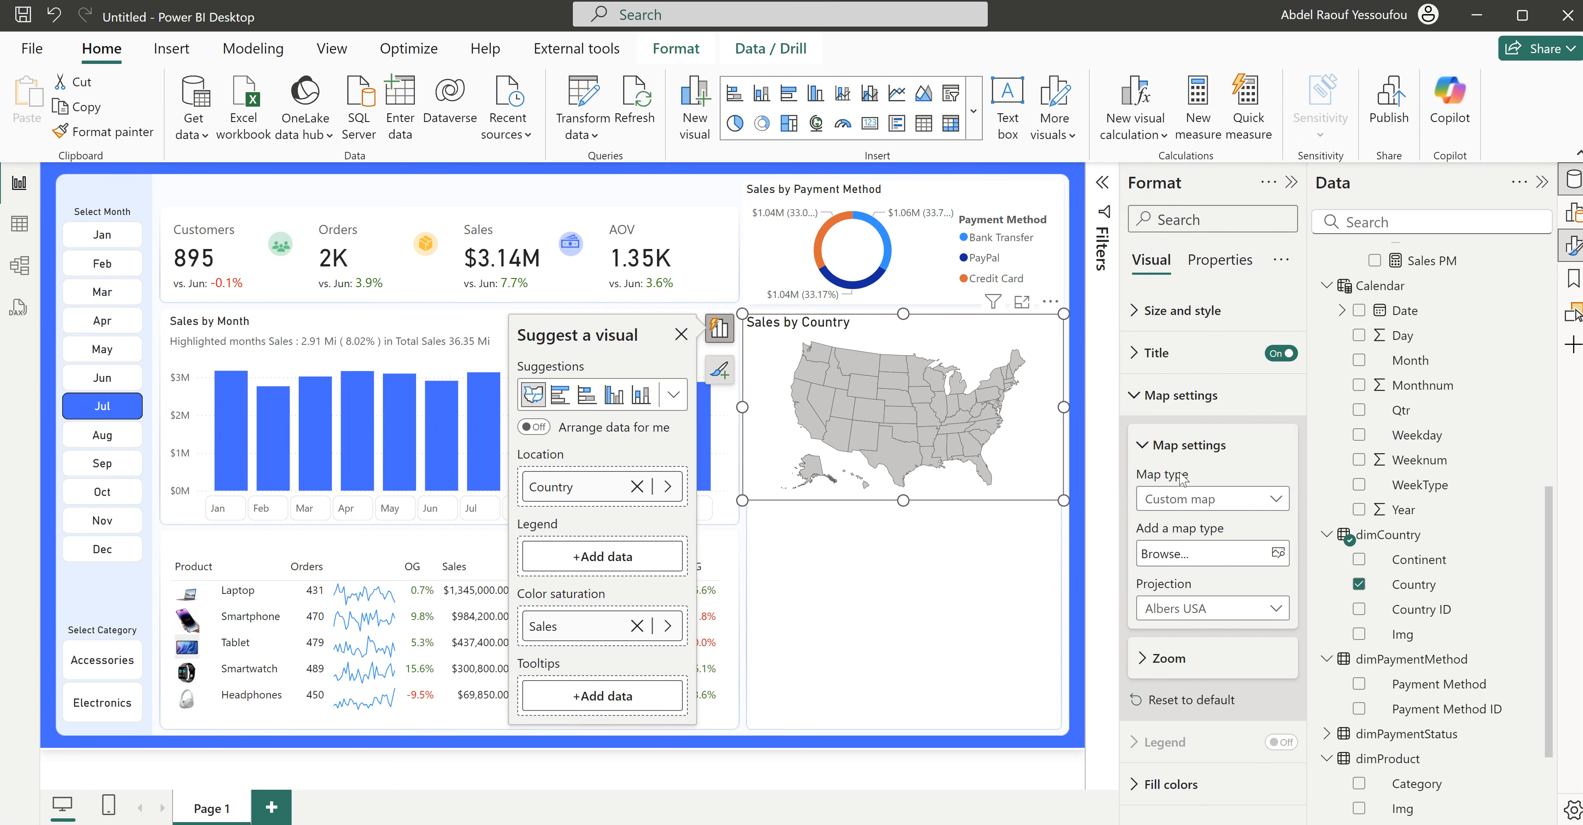
# Step: Load map_json_countries.json from the MAP JSON folder in eCommerce Dashboard - Copy as the custom map
pyautogui.click(1278, 553)
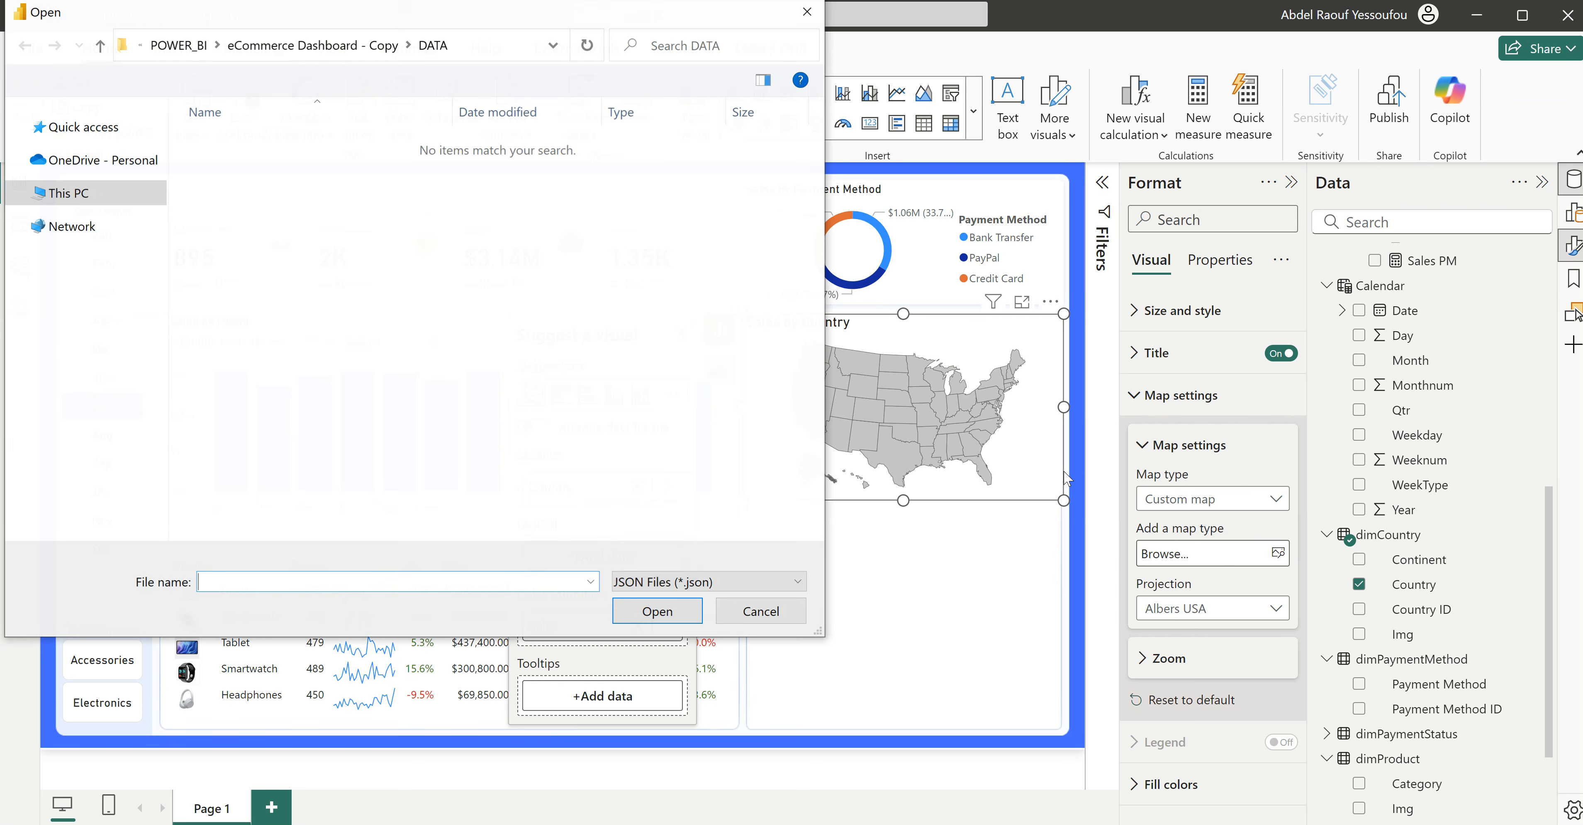
pyautogui.click(317, 45)
pyautogui.click(253, 194)
pyautogui.doubleClick(253, 194)
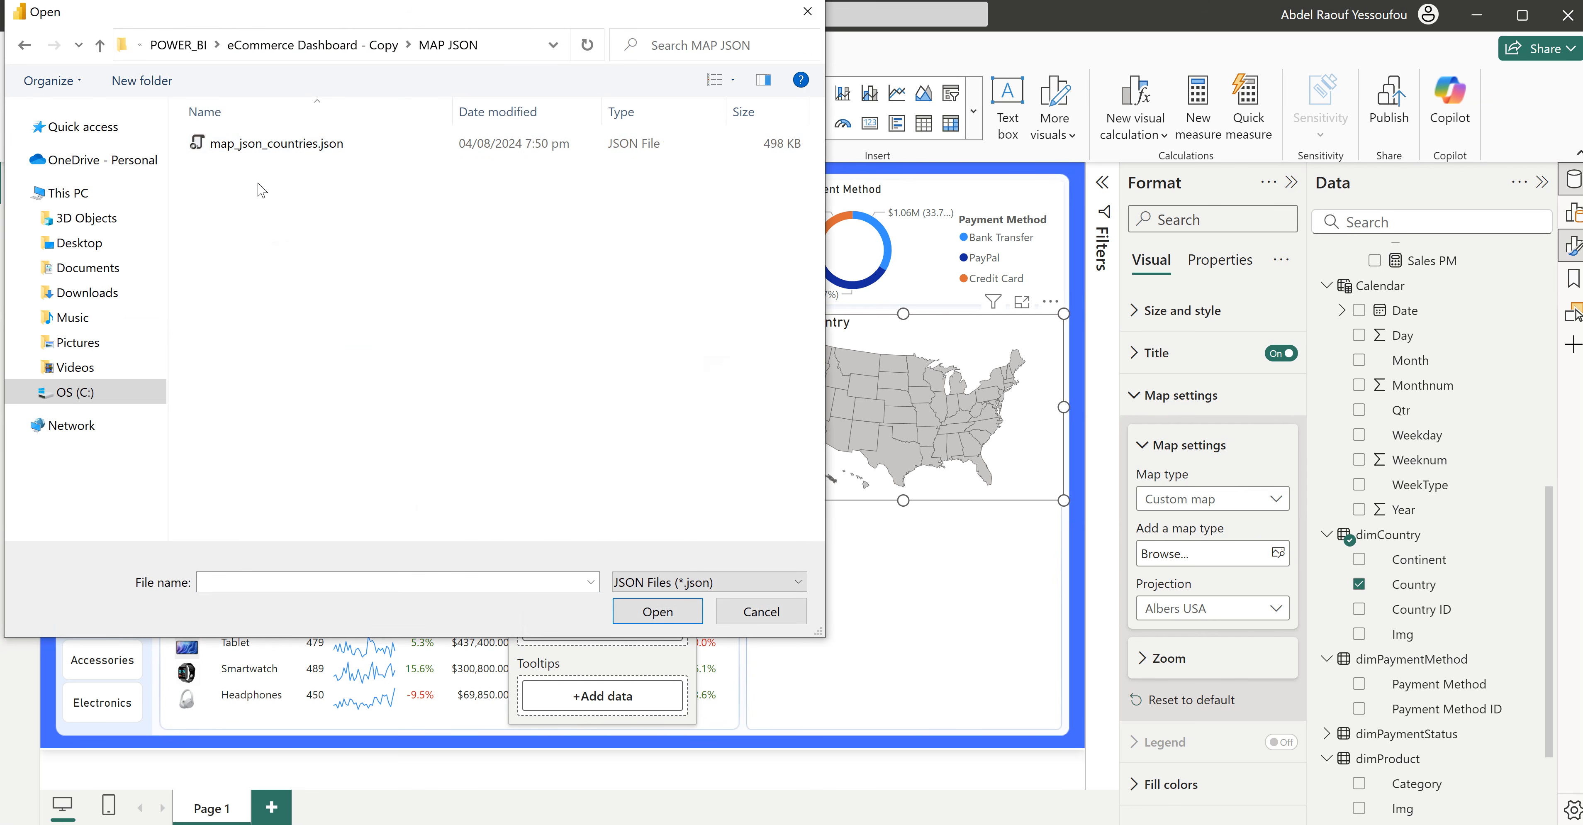
pyautogui.click(276, 150)
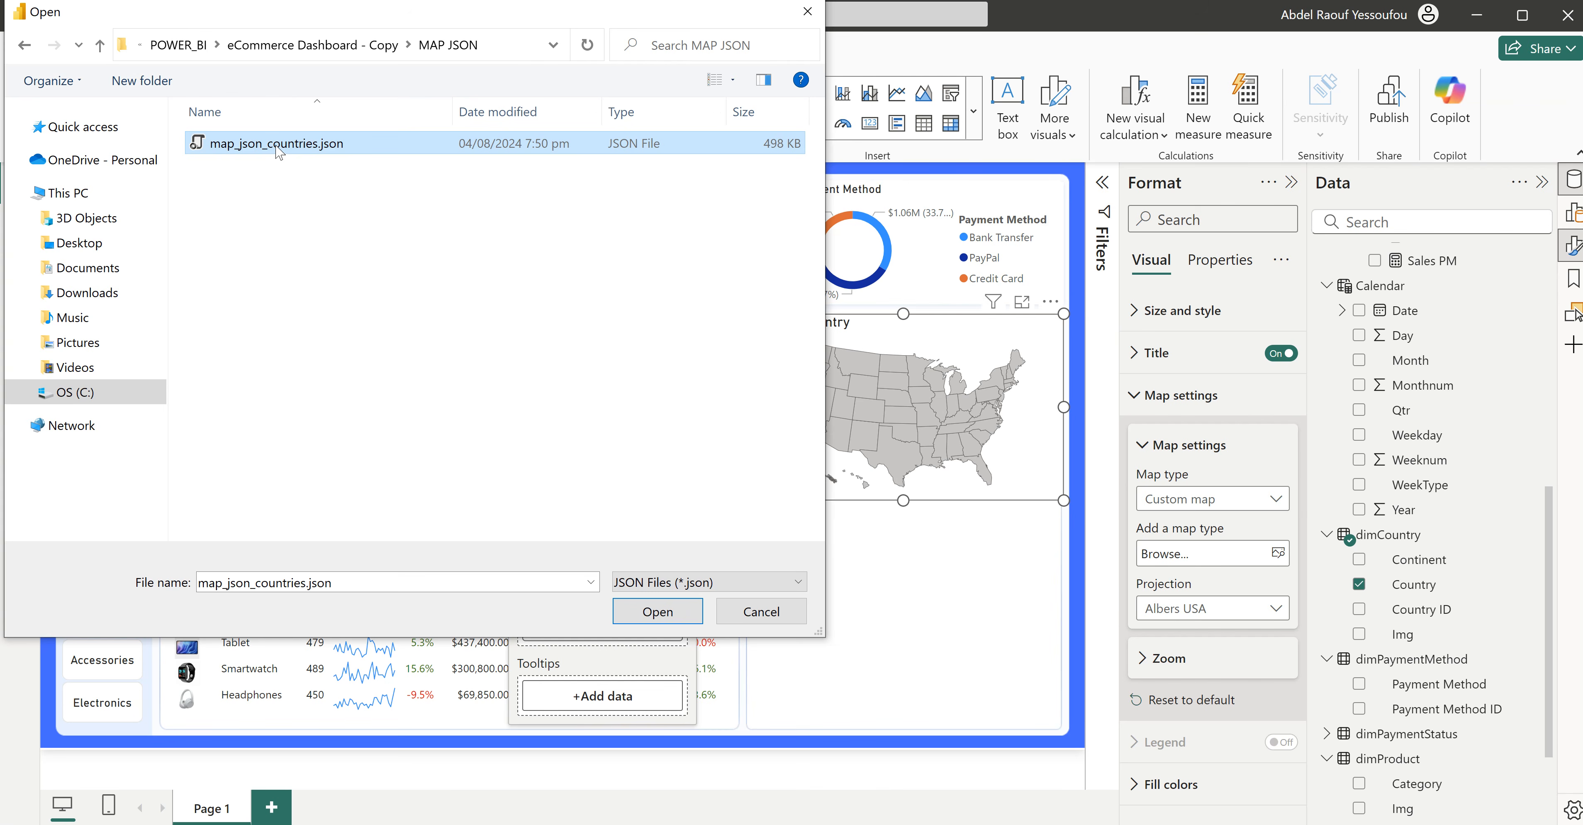
pyautogui.click(658, 612)
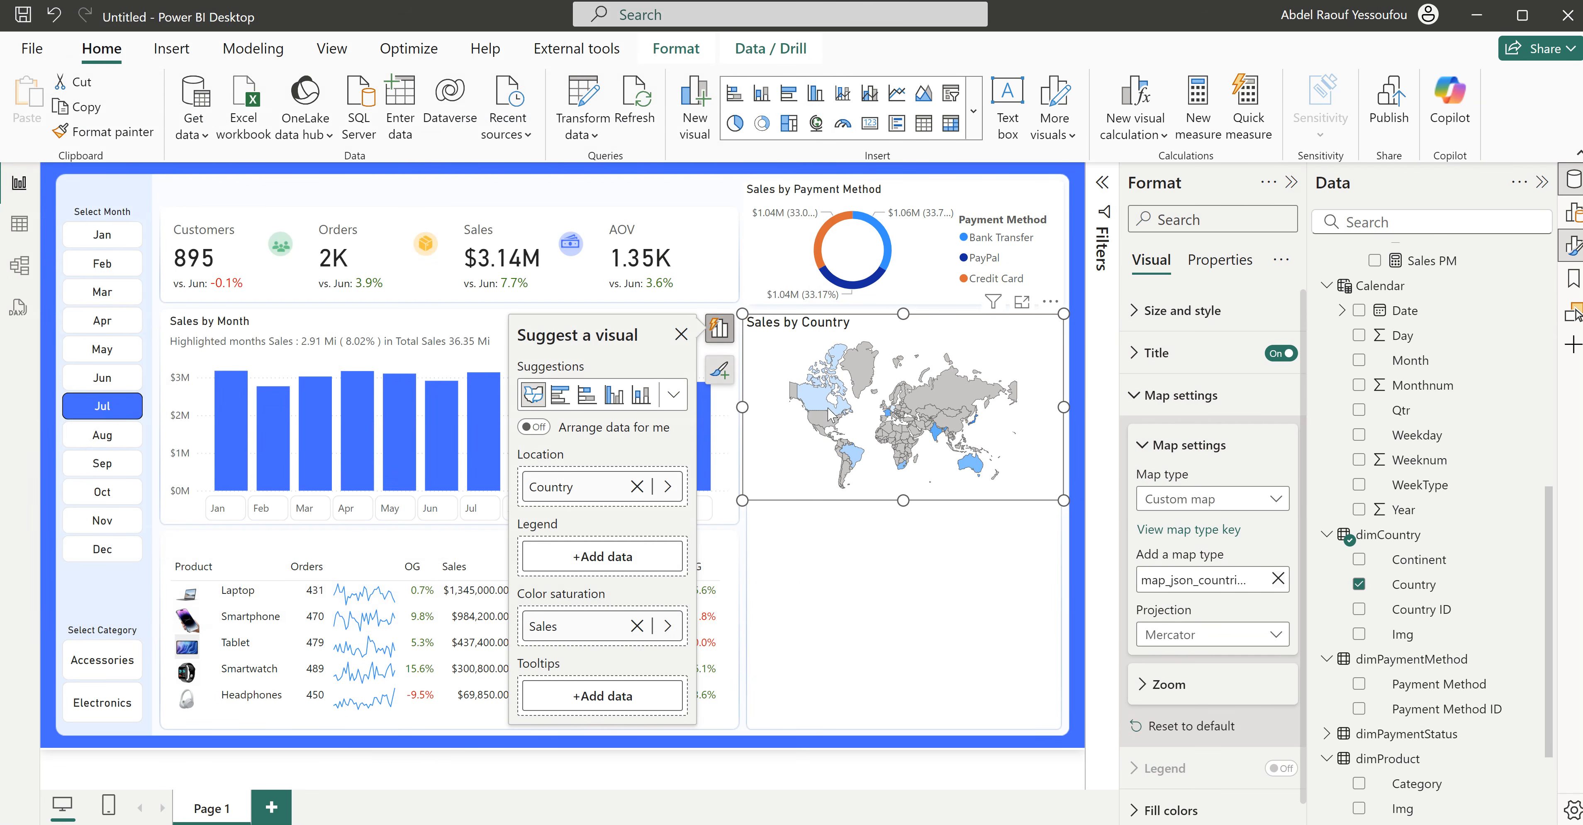
# Step: Turn on Auto zoom and Zoom on selection for the Sales by Country map
pyautogui.moveTo(823, 408)
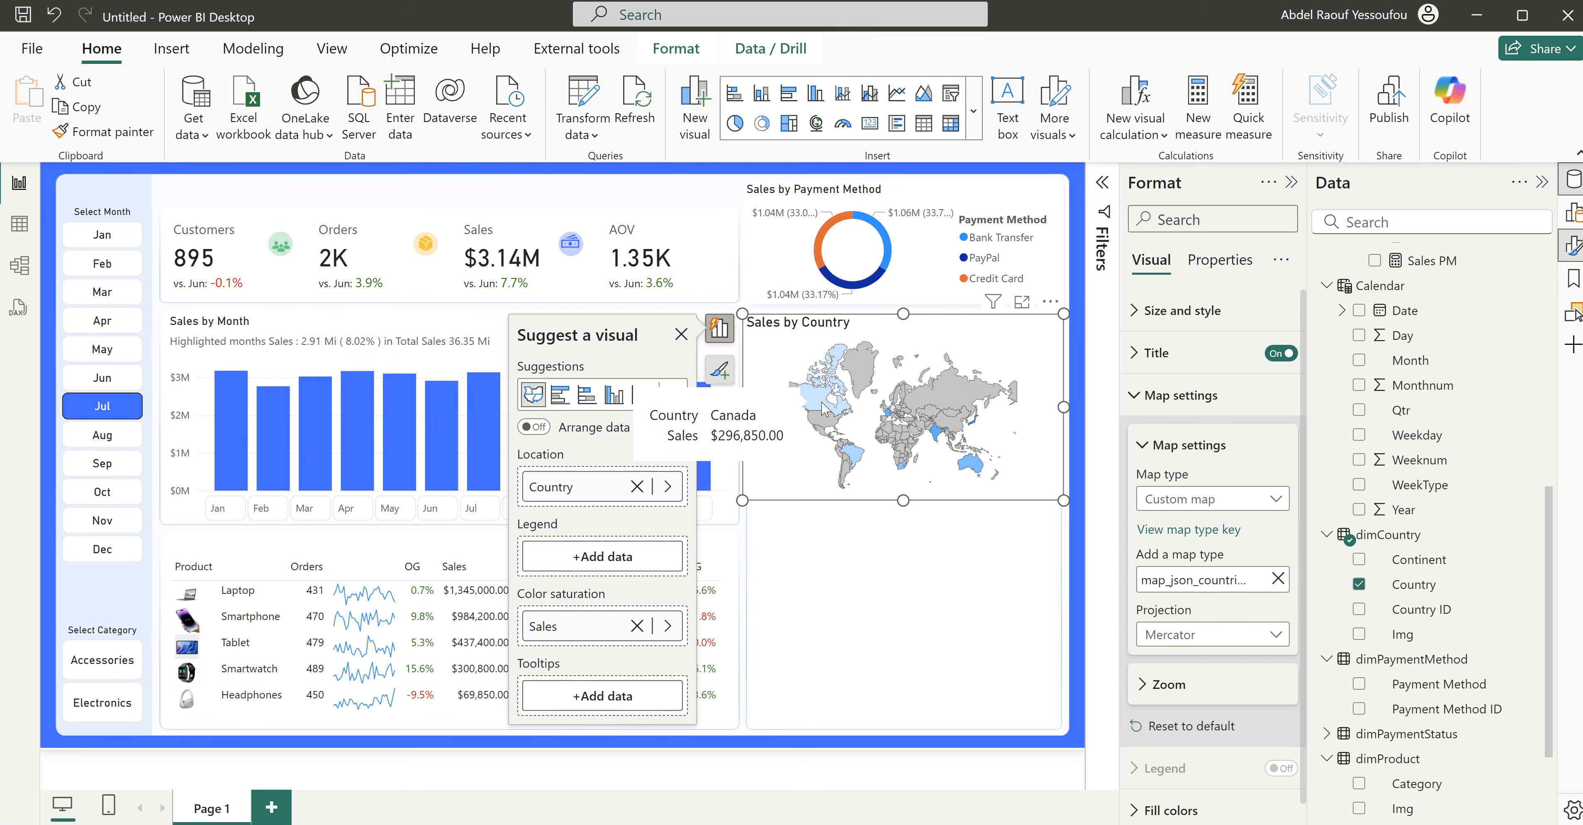
pyautogui.moveTo(859, 456)
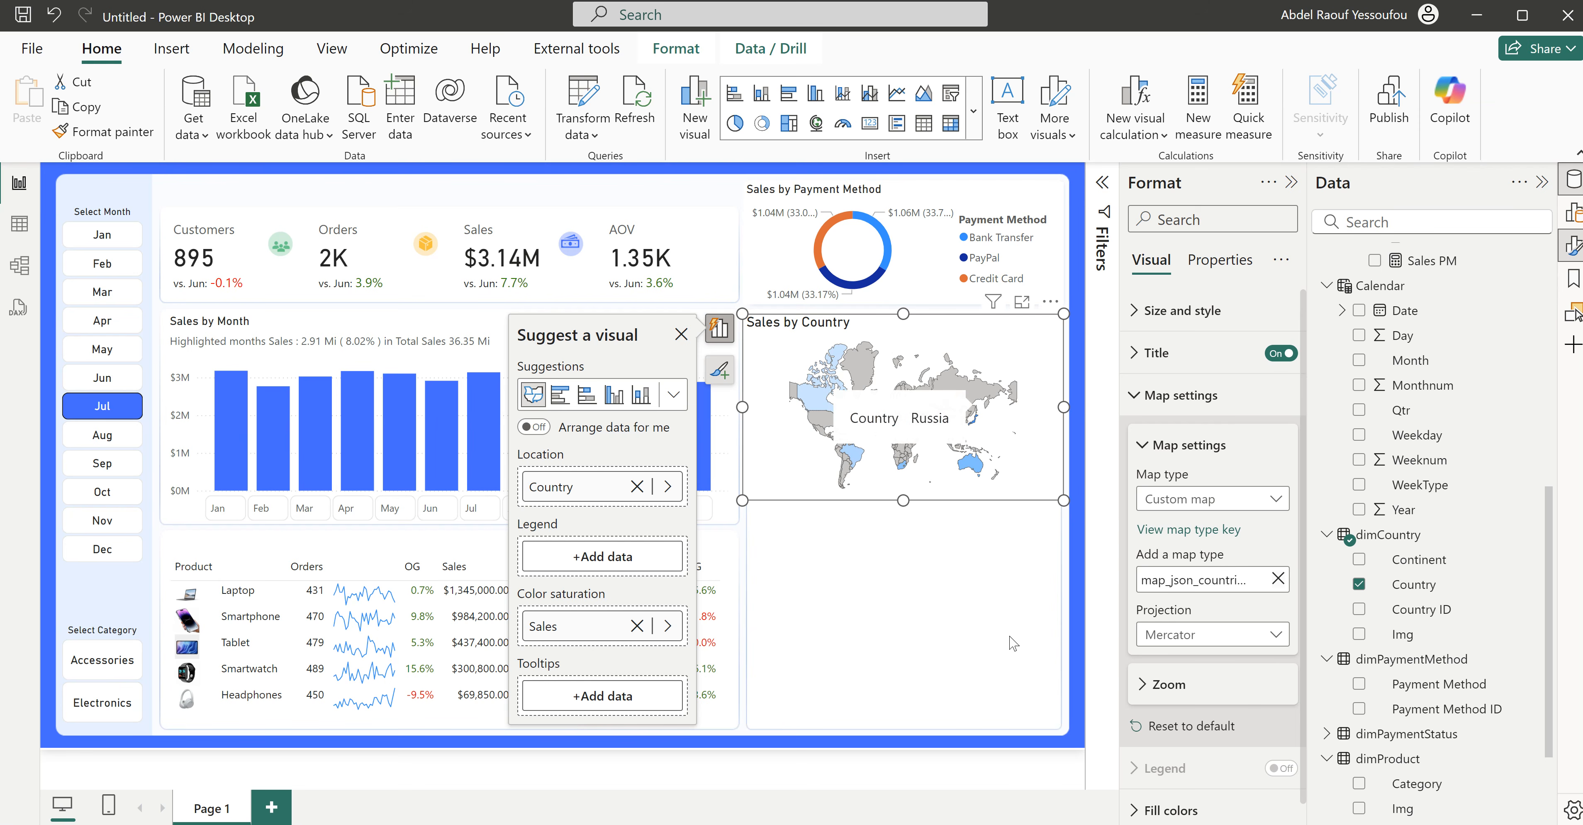
pyautogui.scroll(-1, 1195, 655)
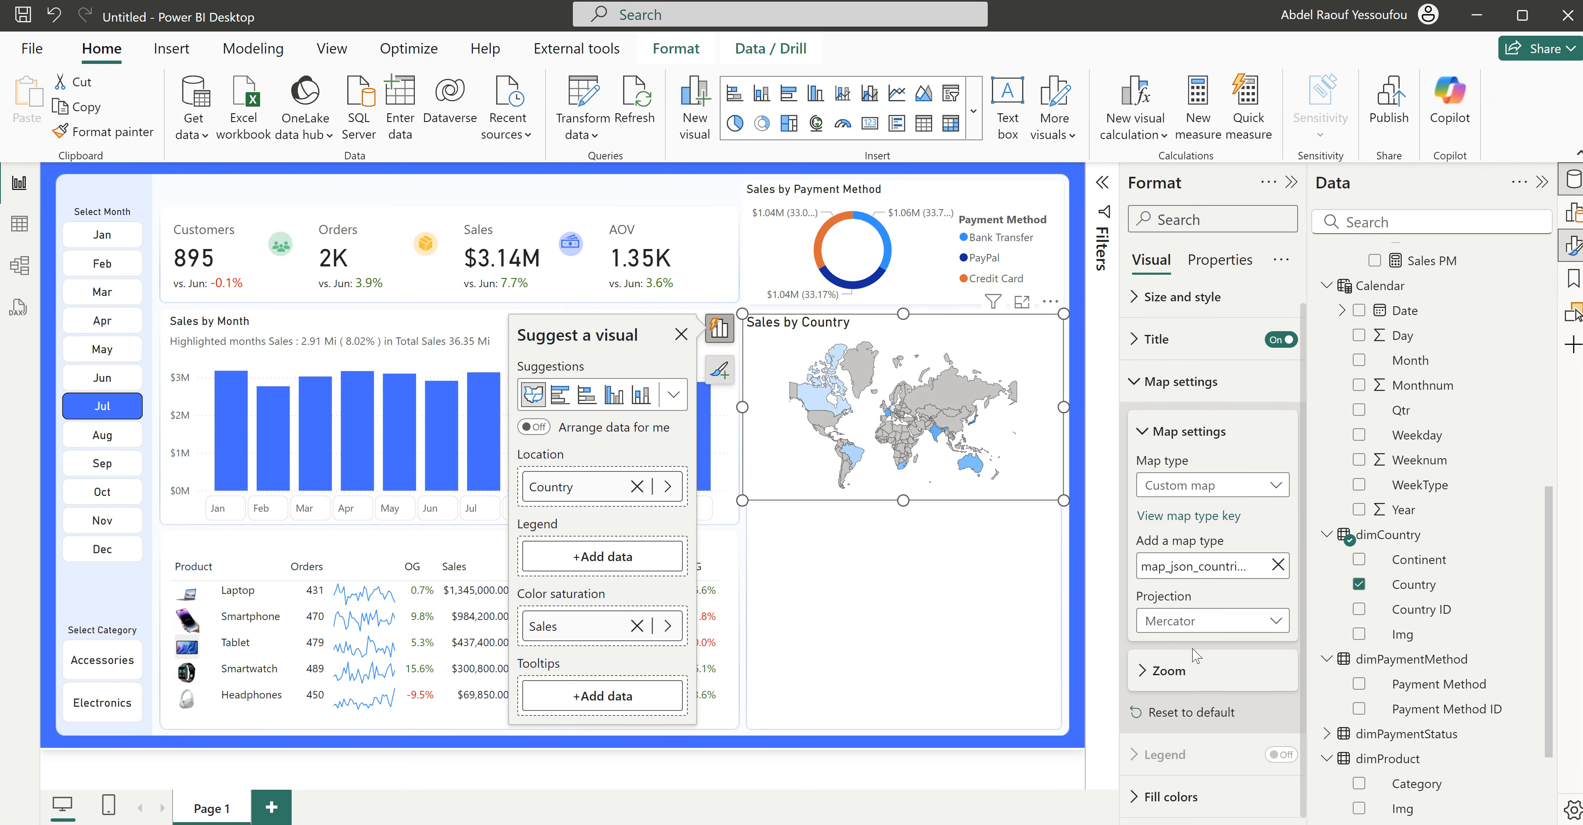
pyautogui.click(1174, 670)
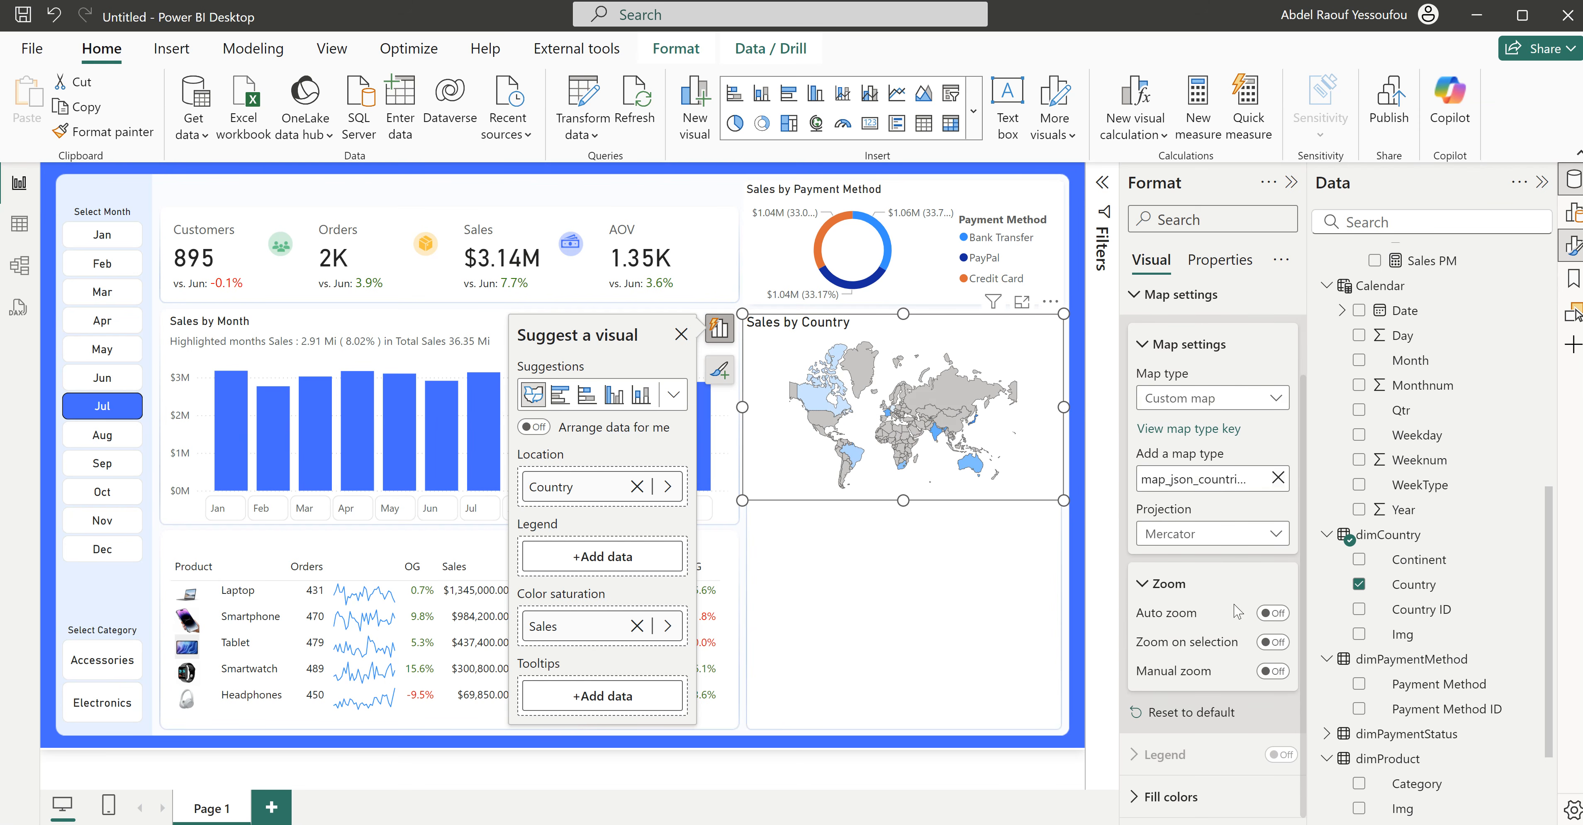
pyautogui.click(1272, 612)
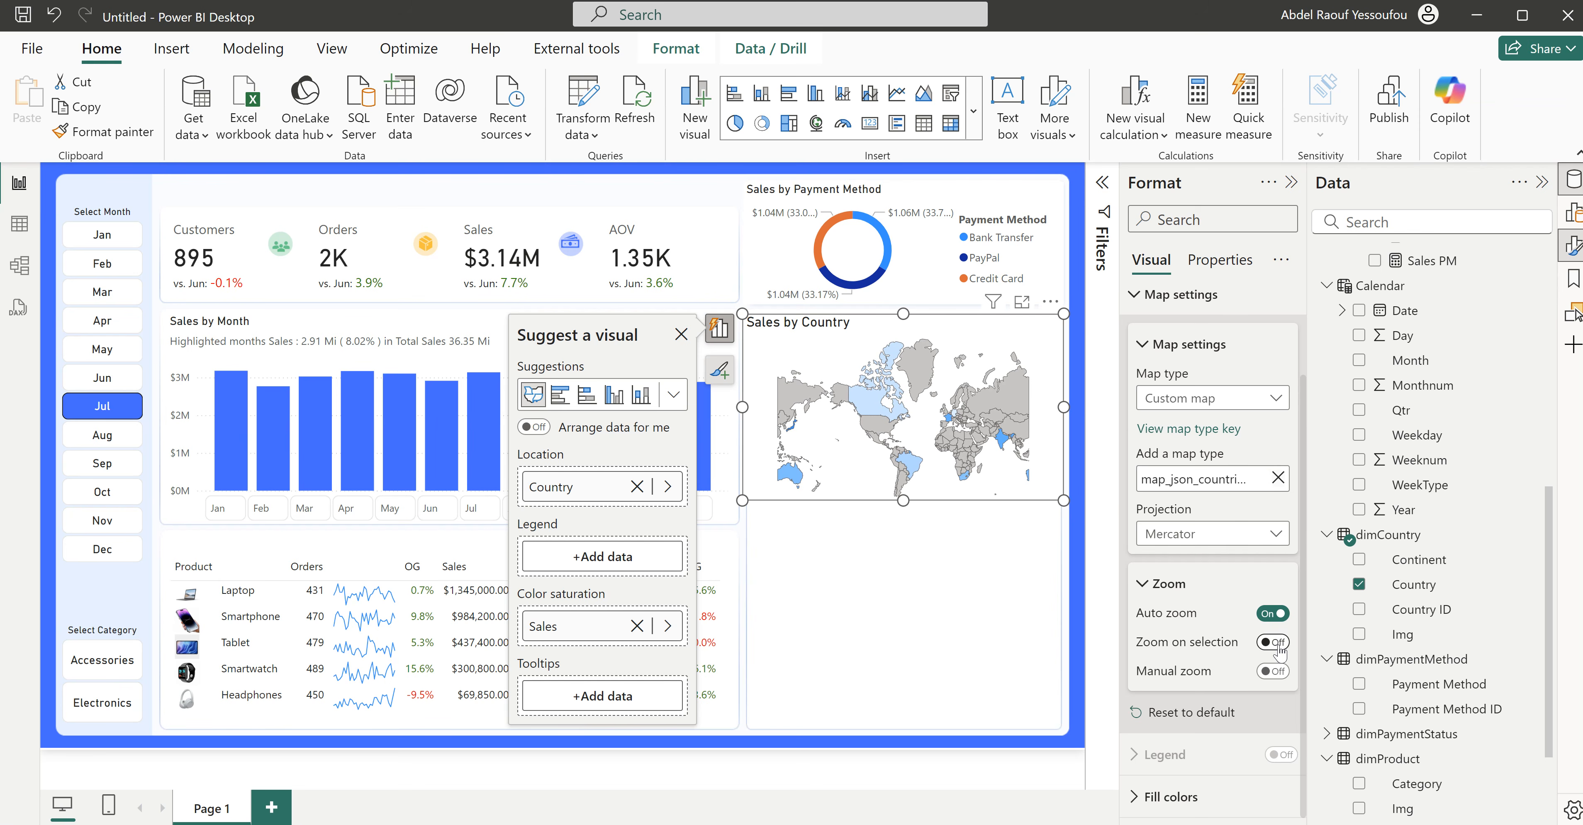
pyautogui.scroll(2, 1179, 526)
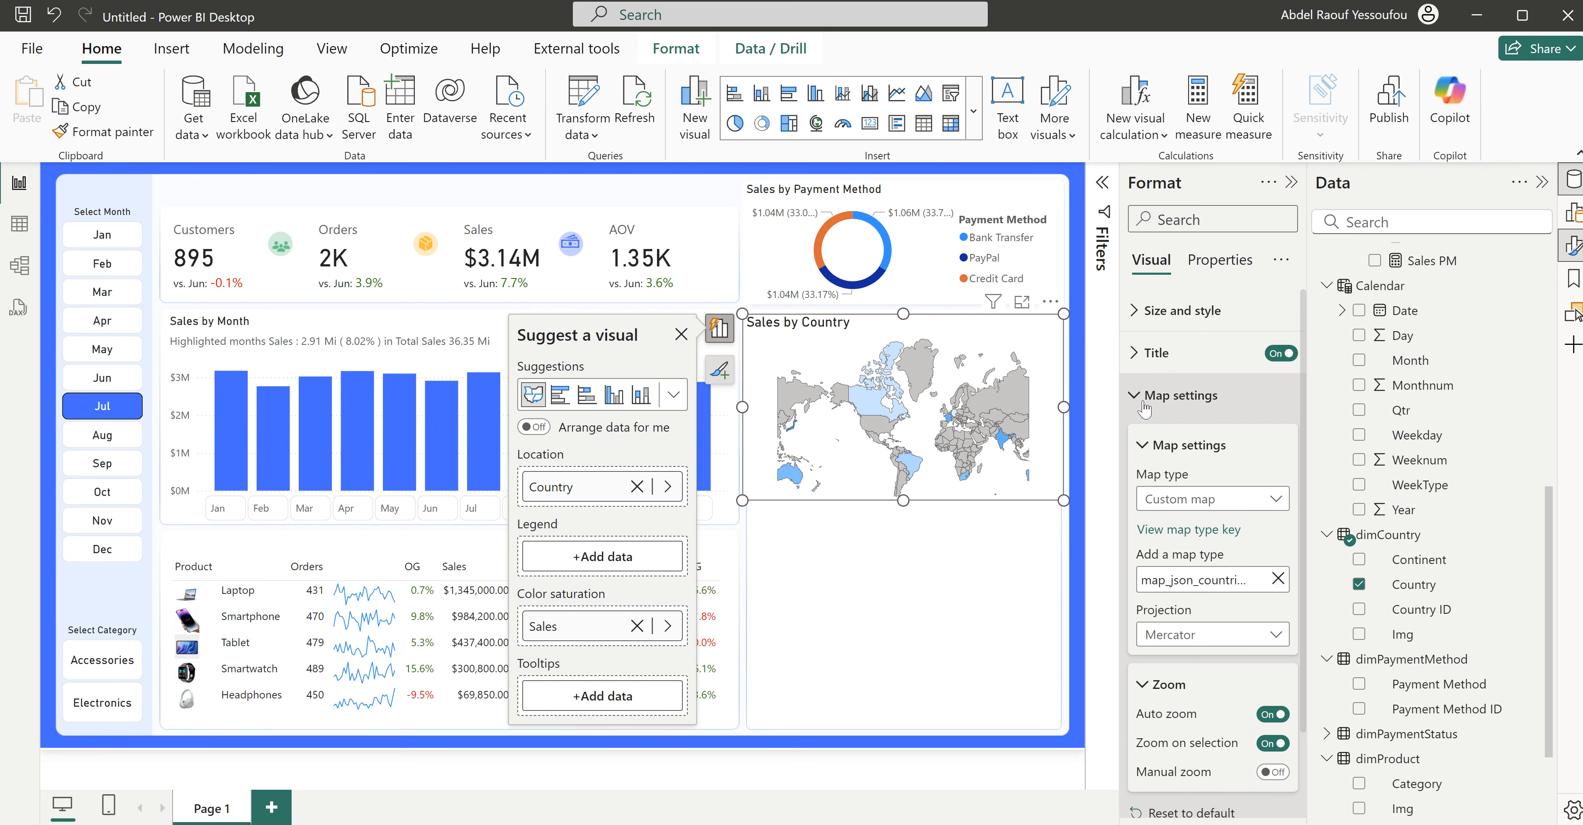
# Step: Set the fill color of the Sales by Country map's blank areas to white, keeping blank areas shown
pyautogui.click(1144, 407)
pyautogui.click(1163, 492)
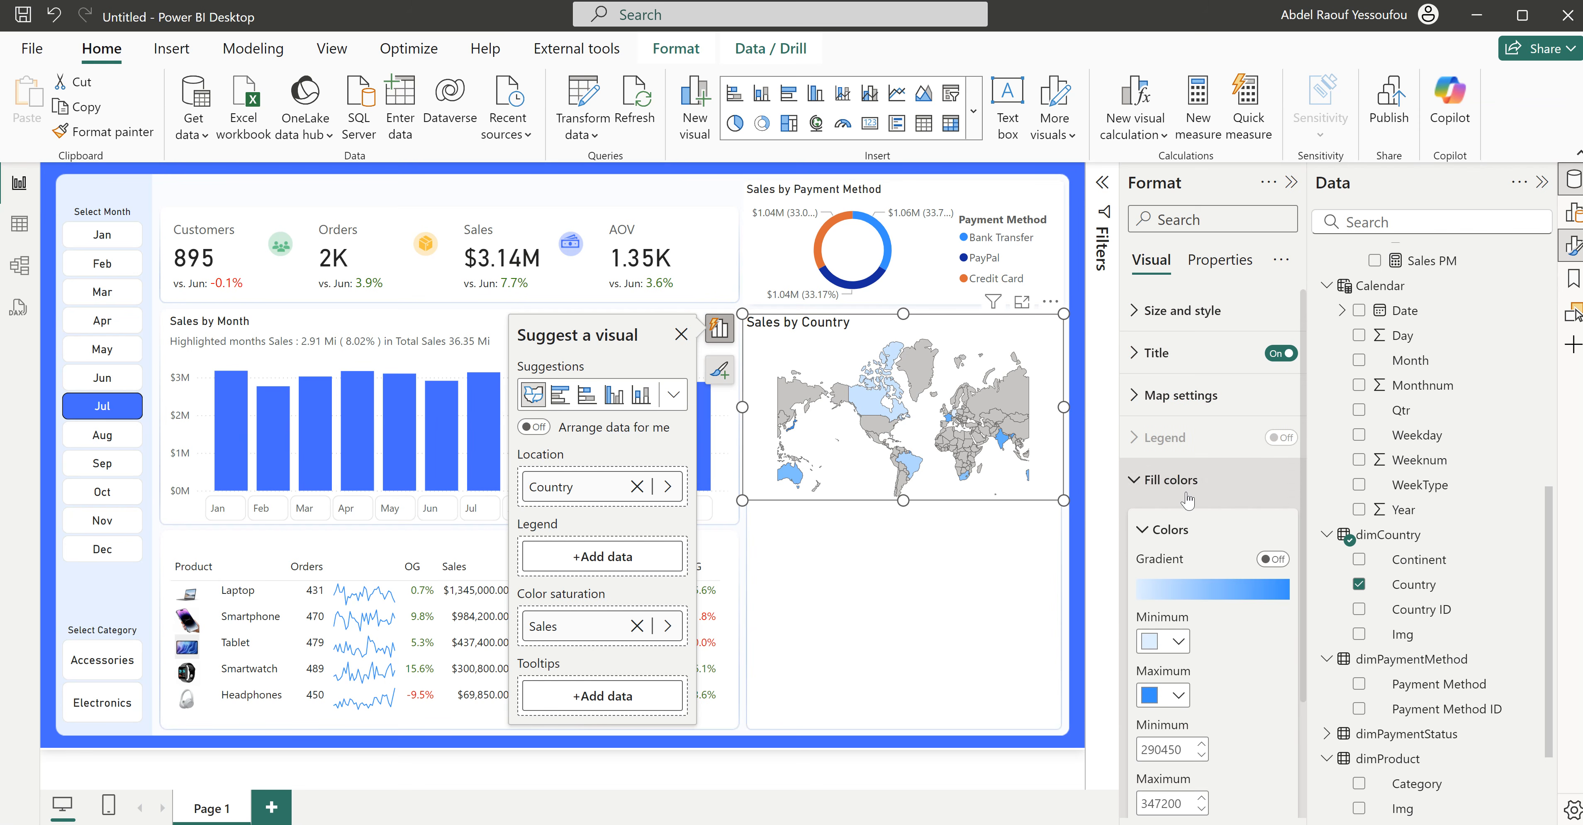
pyautogui.scroll(-2, 1214, 617)
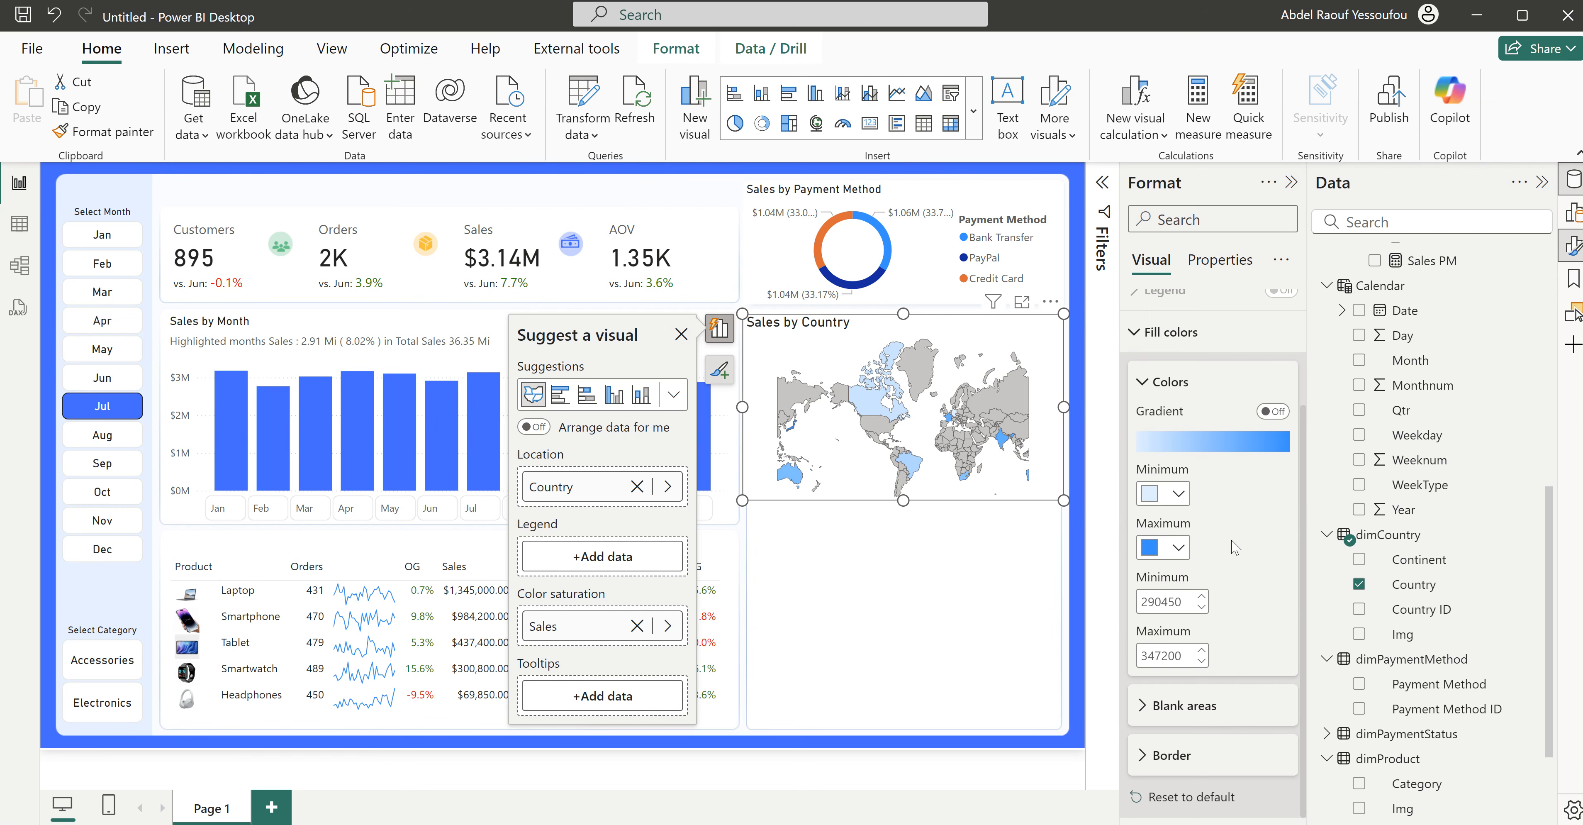
pyautogui.click(1190, 713)
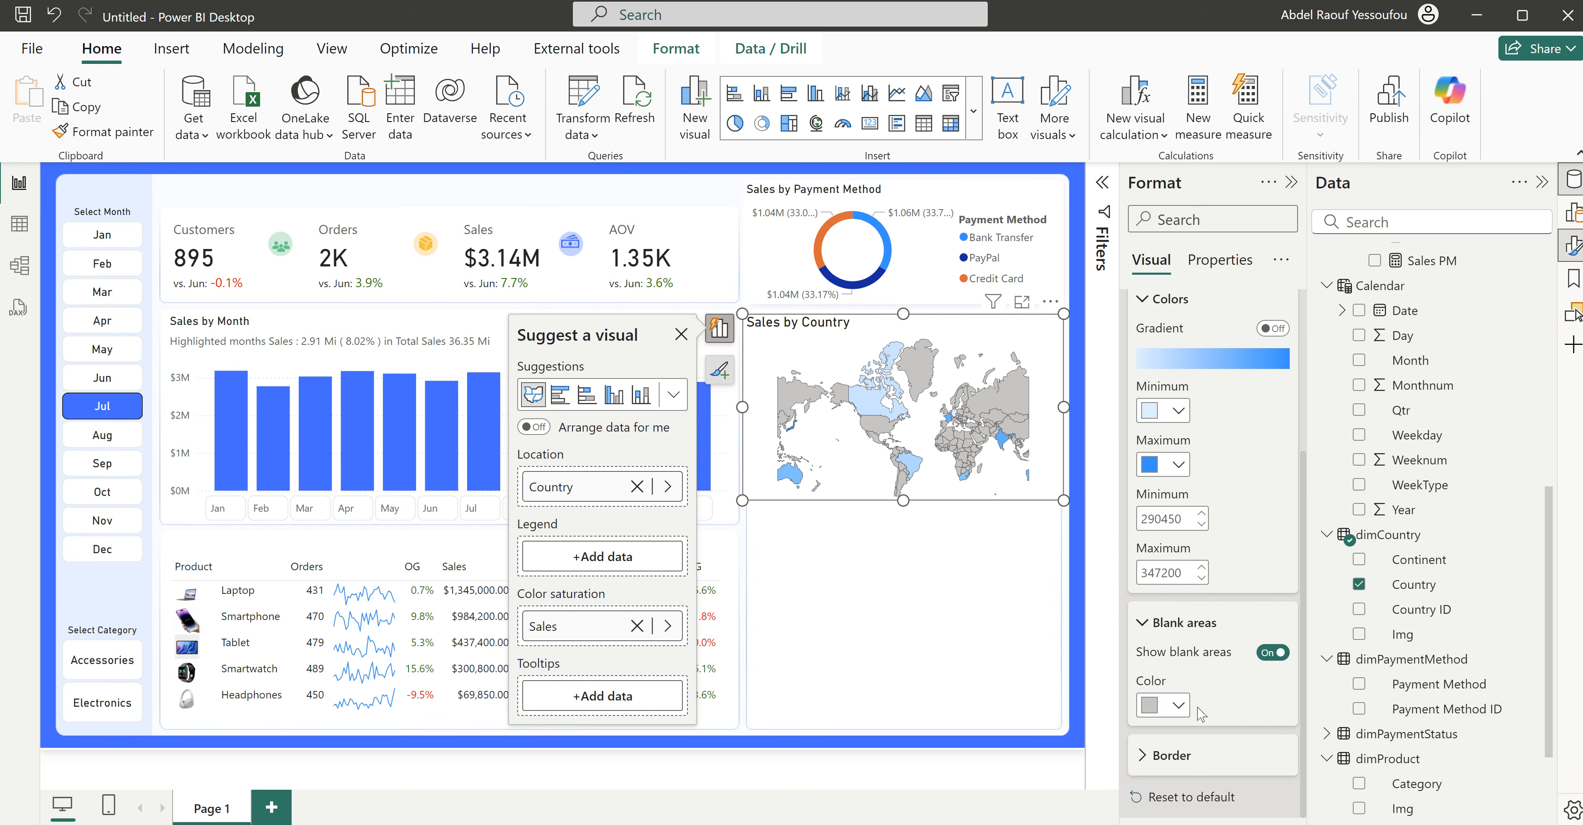
pyautogui.click(1179, 705)
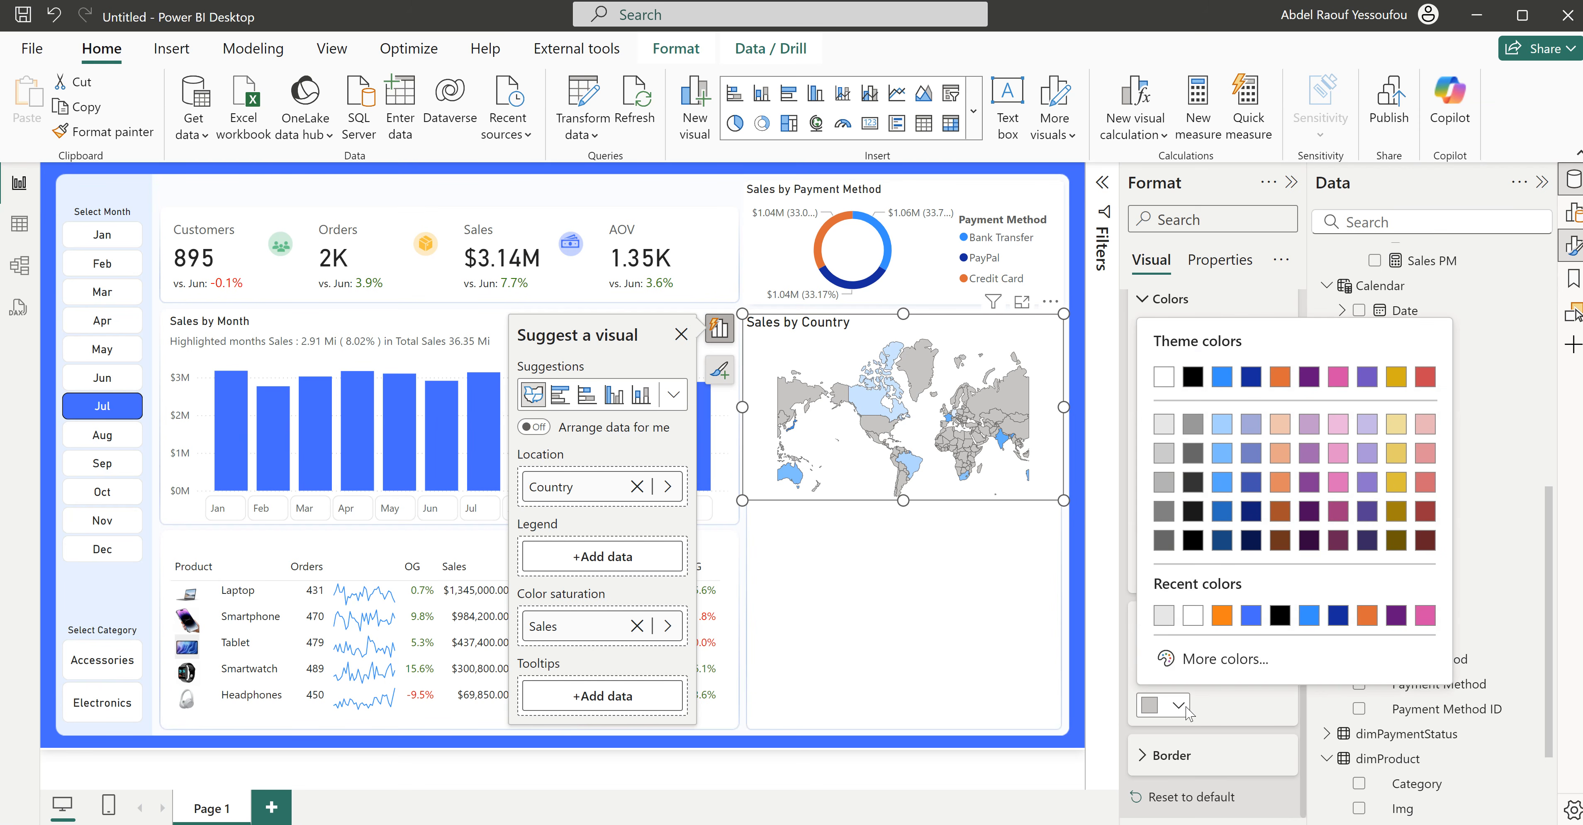
pyautogui.click(1194, 616)
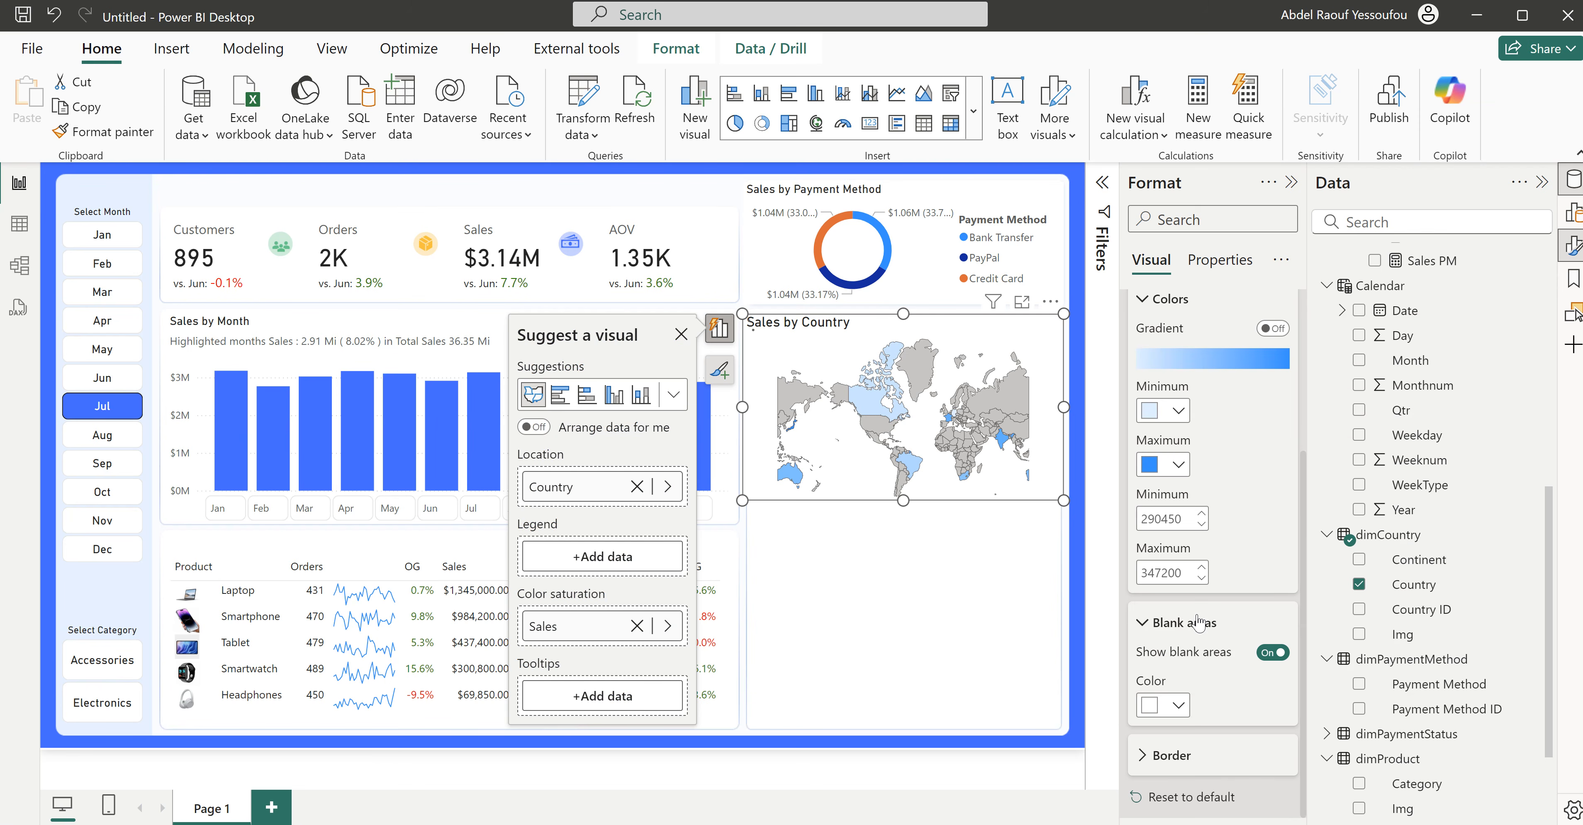
pyautogui.click(1271, 652)
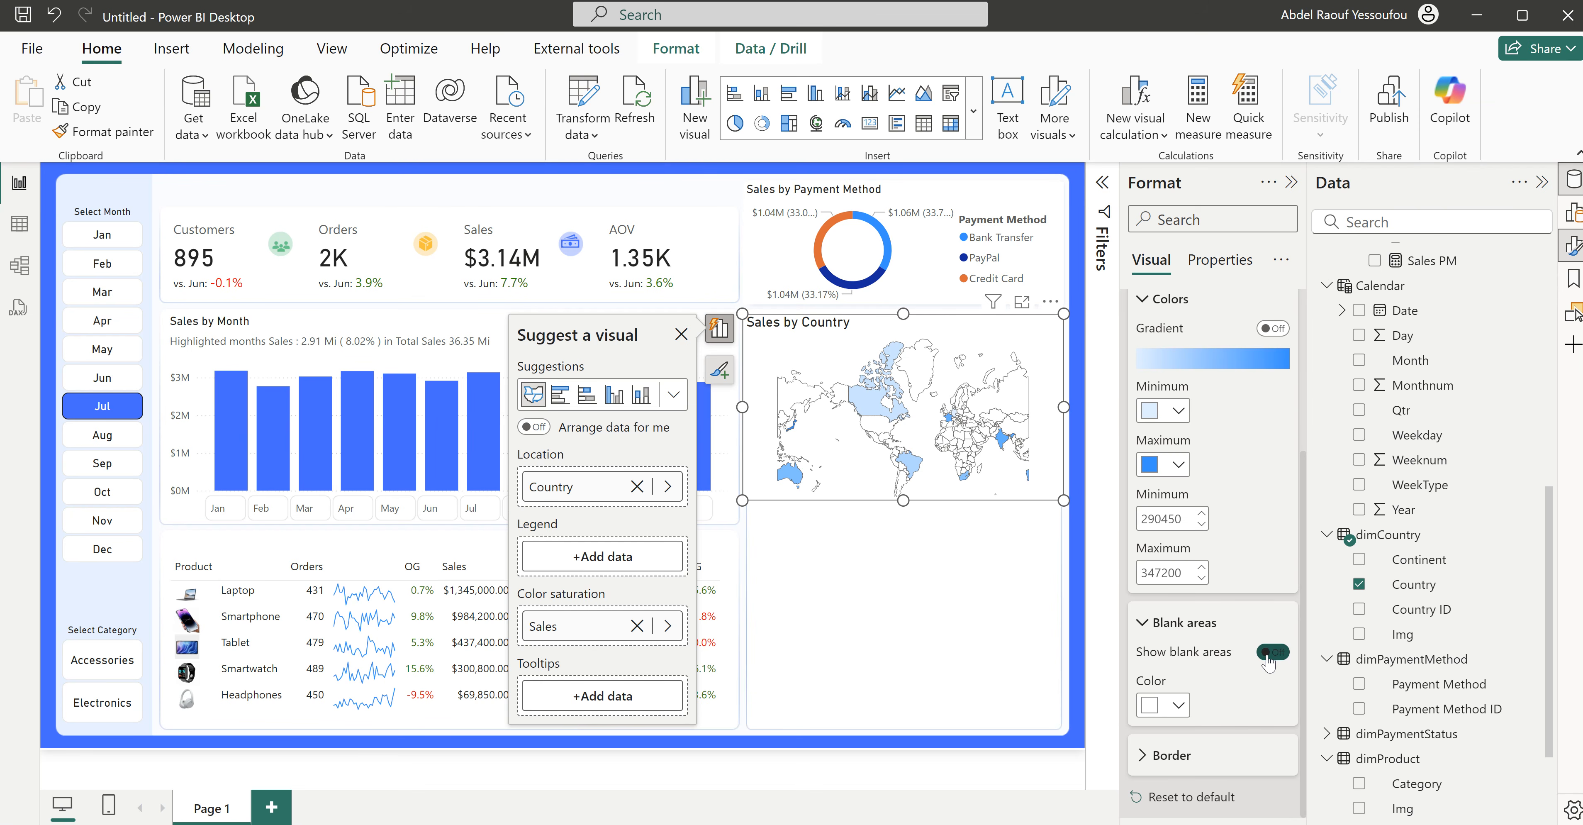
pyautogui.click(1273, 652)
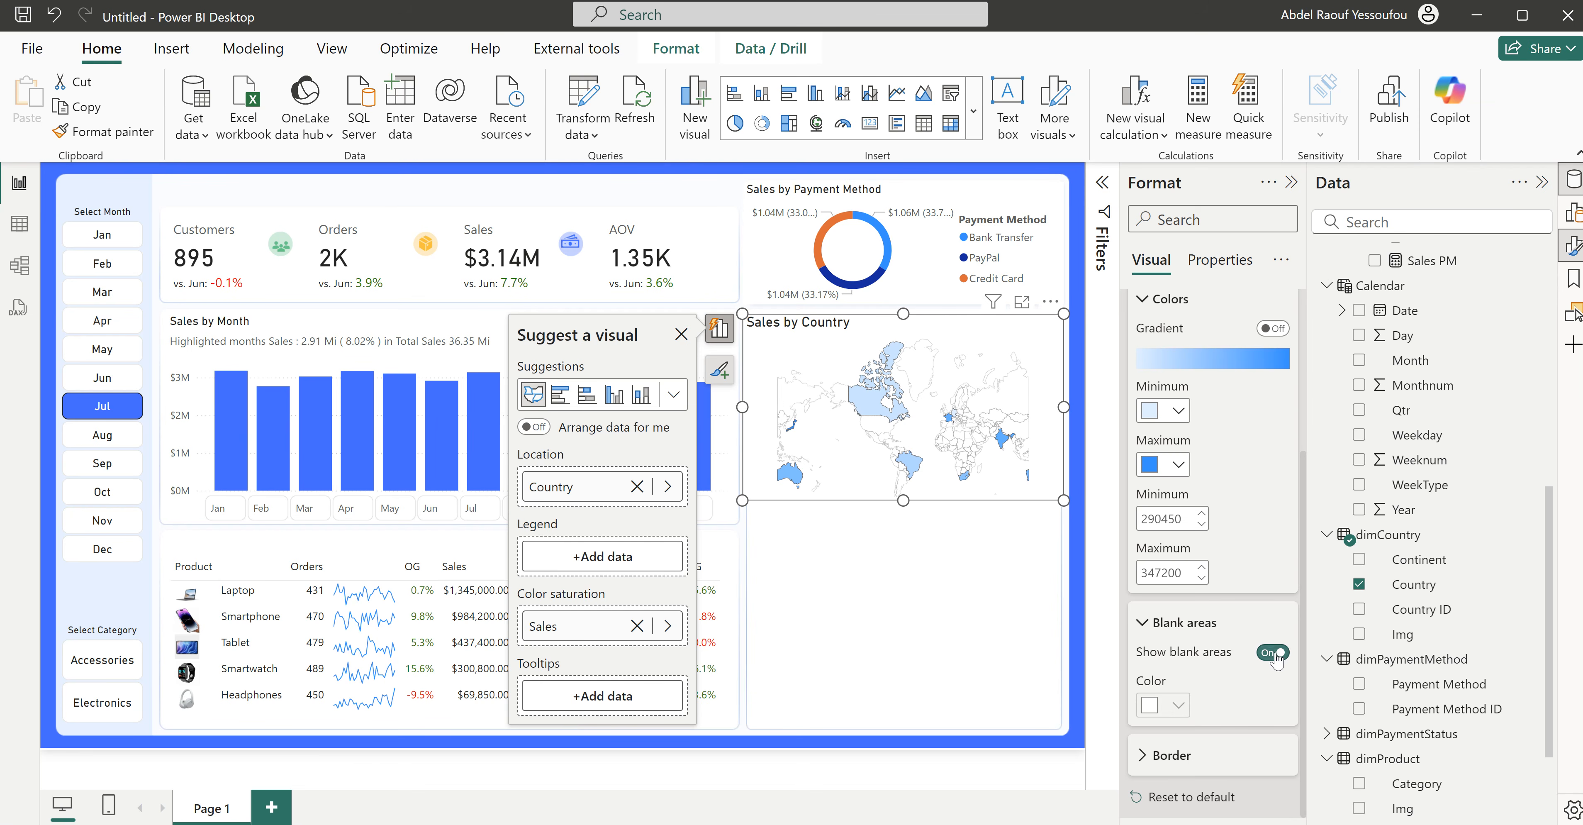
# Step: Set the country border color on the Sales by Country map to the dashboard's blue
pyautogui.click(1179, 761)
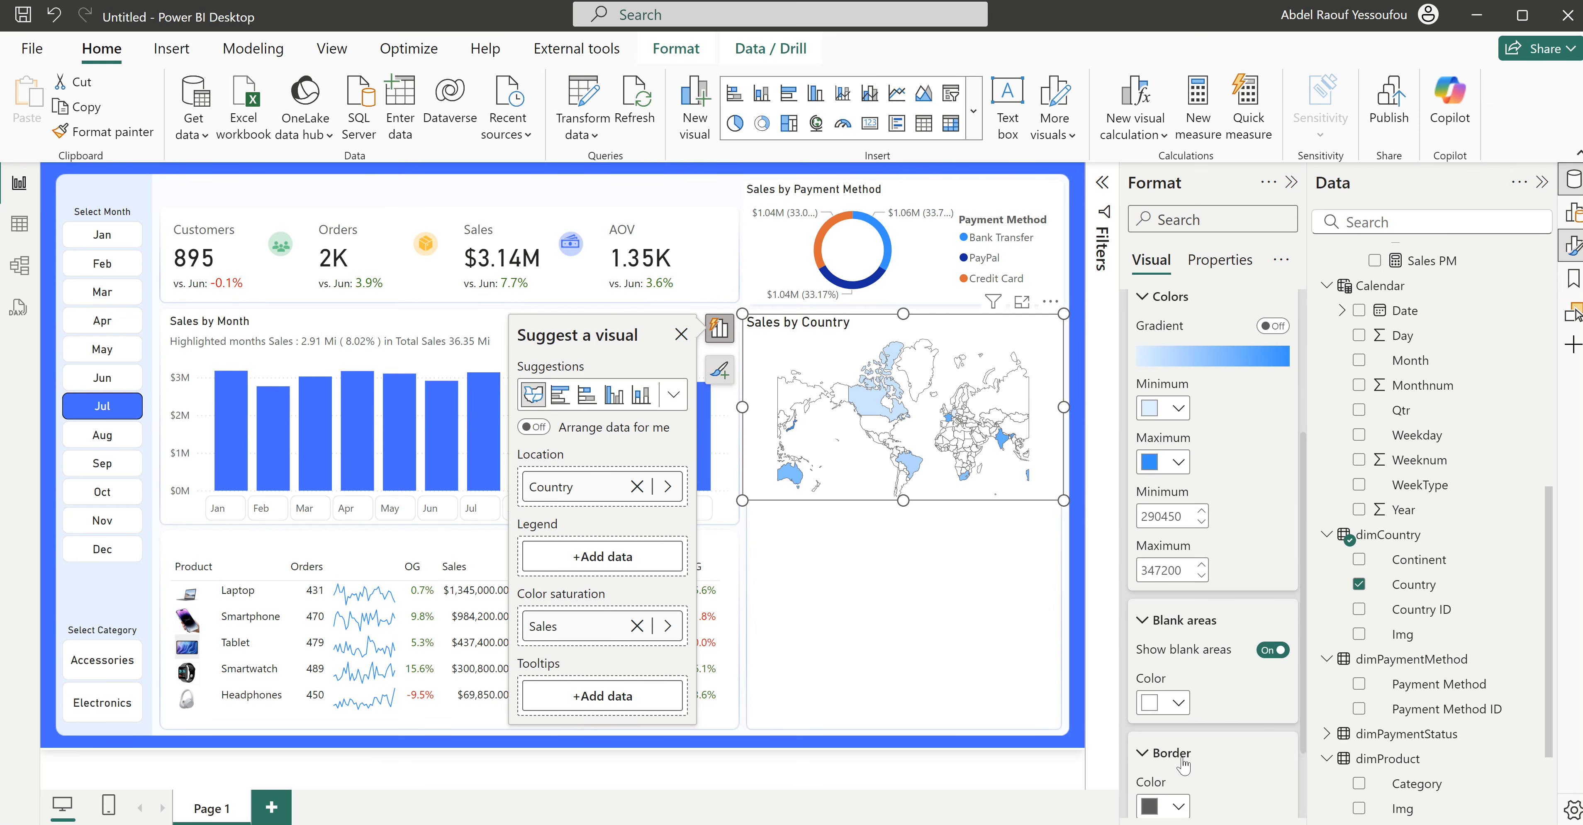
pyautogui.click(1181, 703)
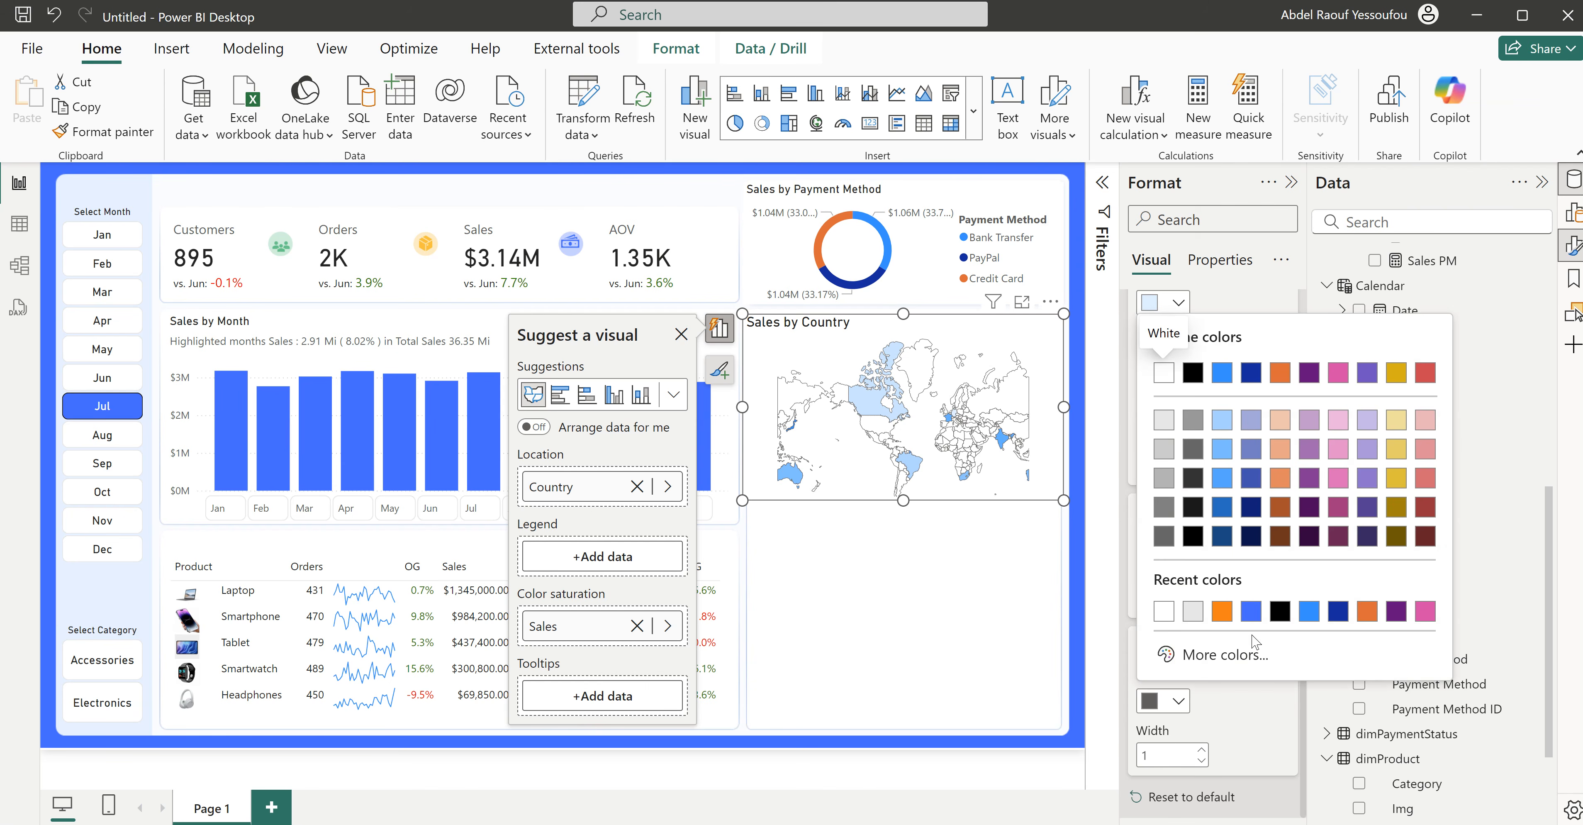
pyautogui.click(1251, 612)
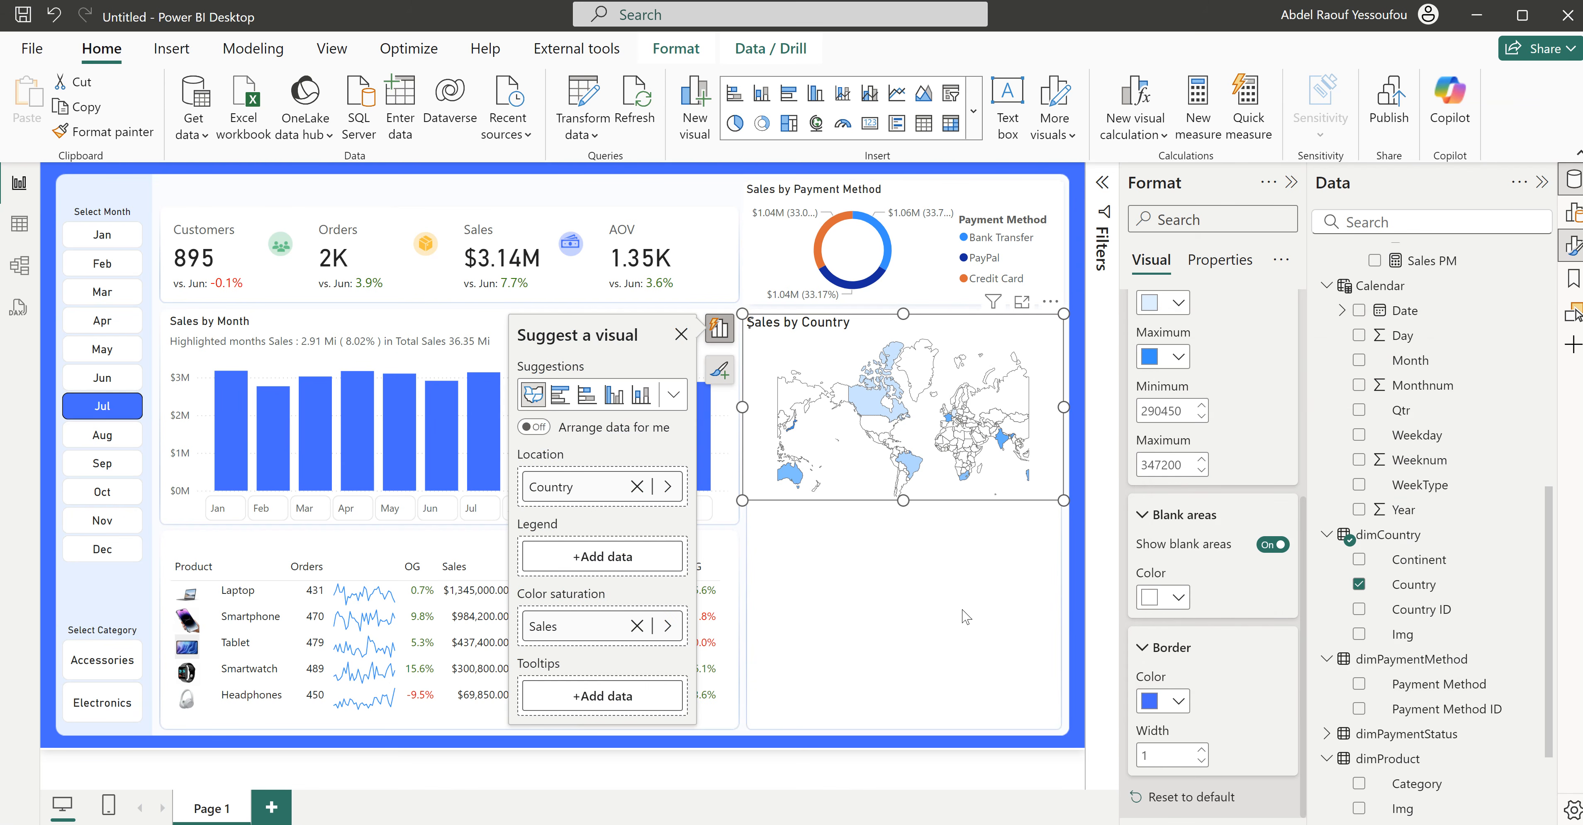
# Step: Shrink the Sales by Country map to about 380 wide and 217 high by moving in its left and bottom edges
pyautogui.moveTo(742, 406); pyautogui.dragTo(754, 407)
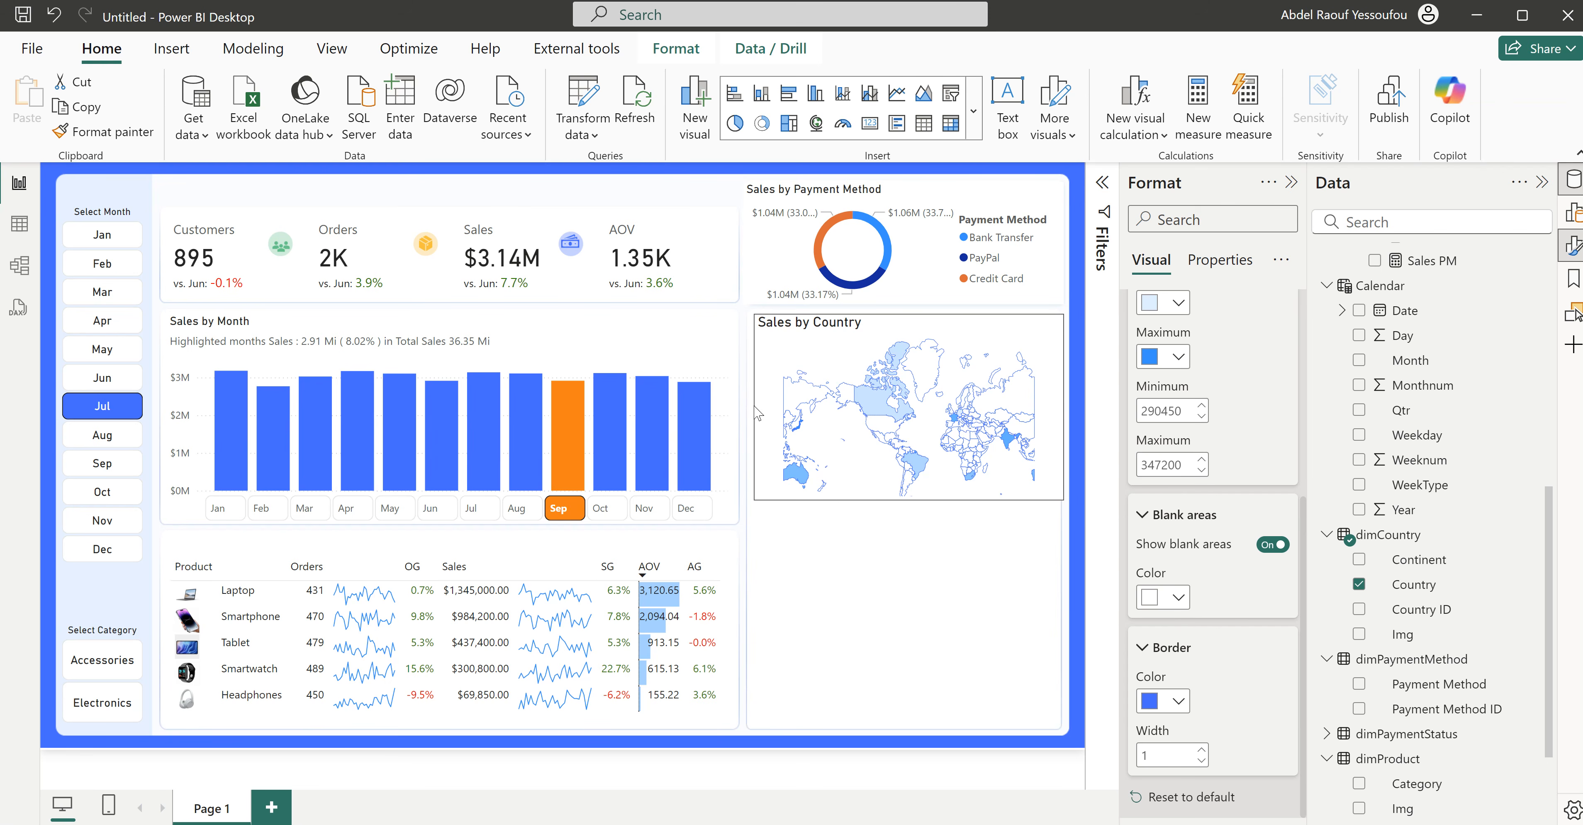
pyautogui.click(983, 488)
pyautogui.moveTo(909, 499); pyautogui.dragTo(919, 491)
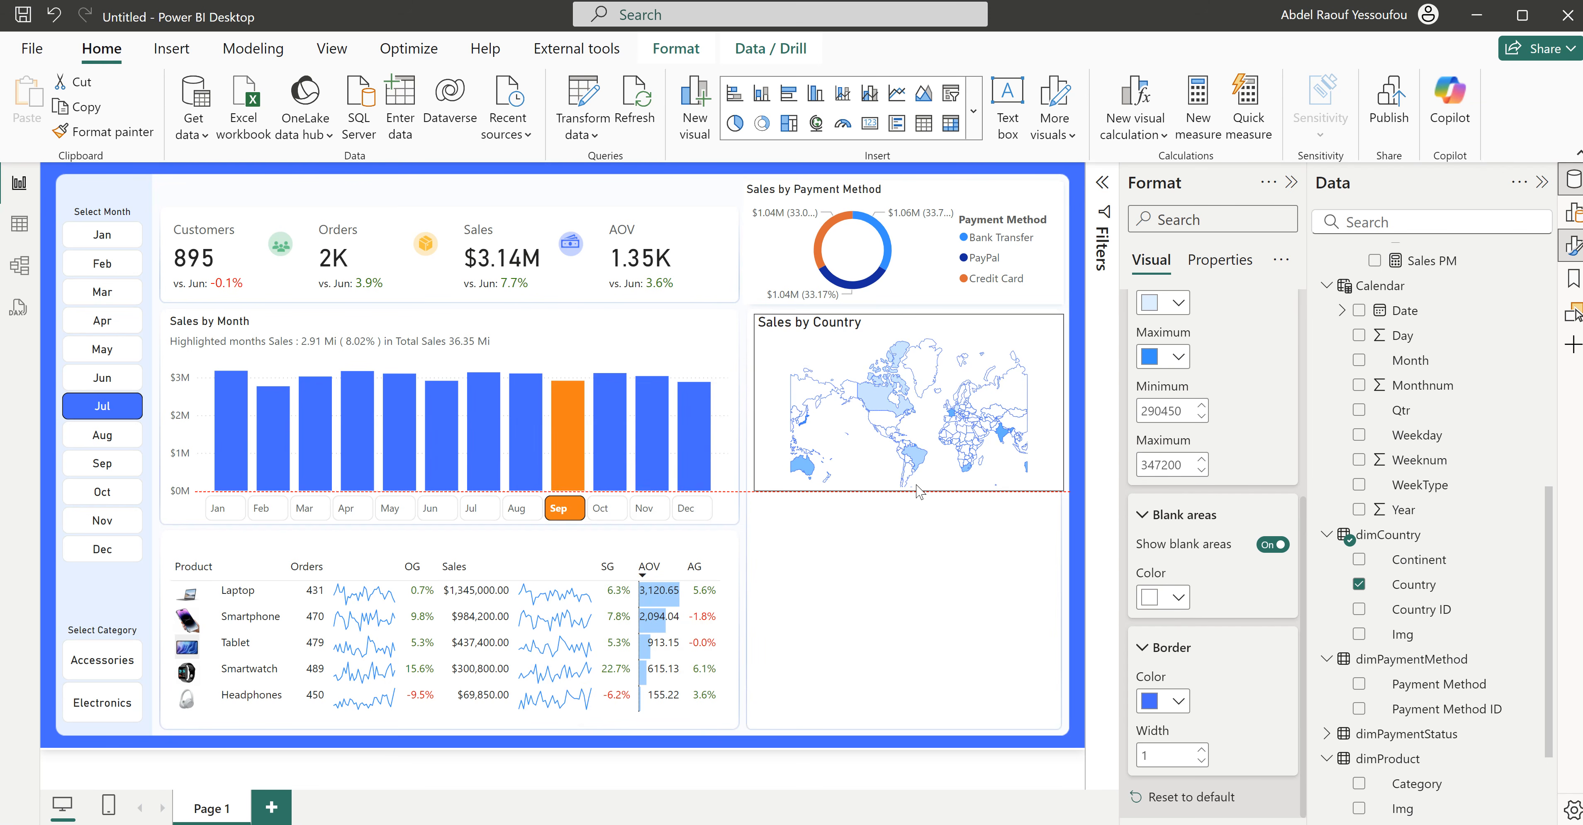
pyautogui.click(896, 561)
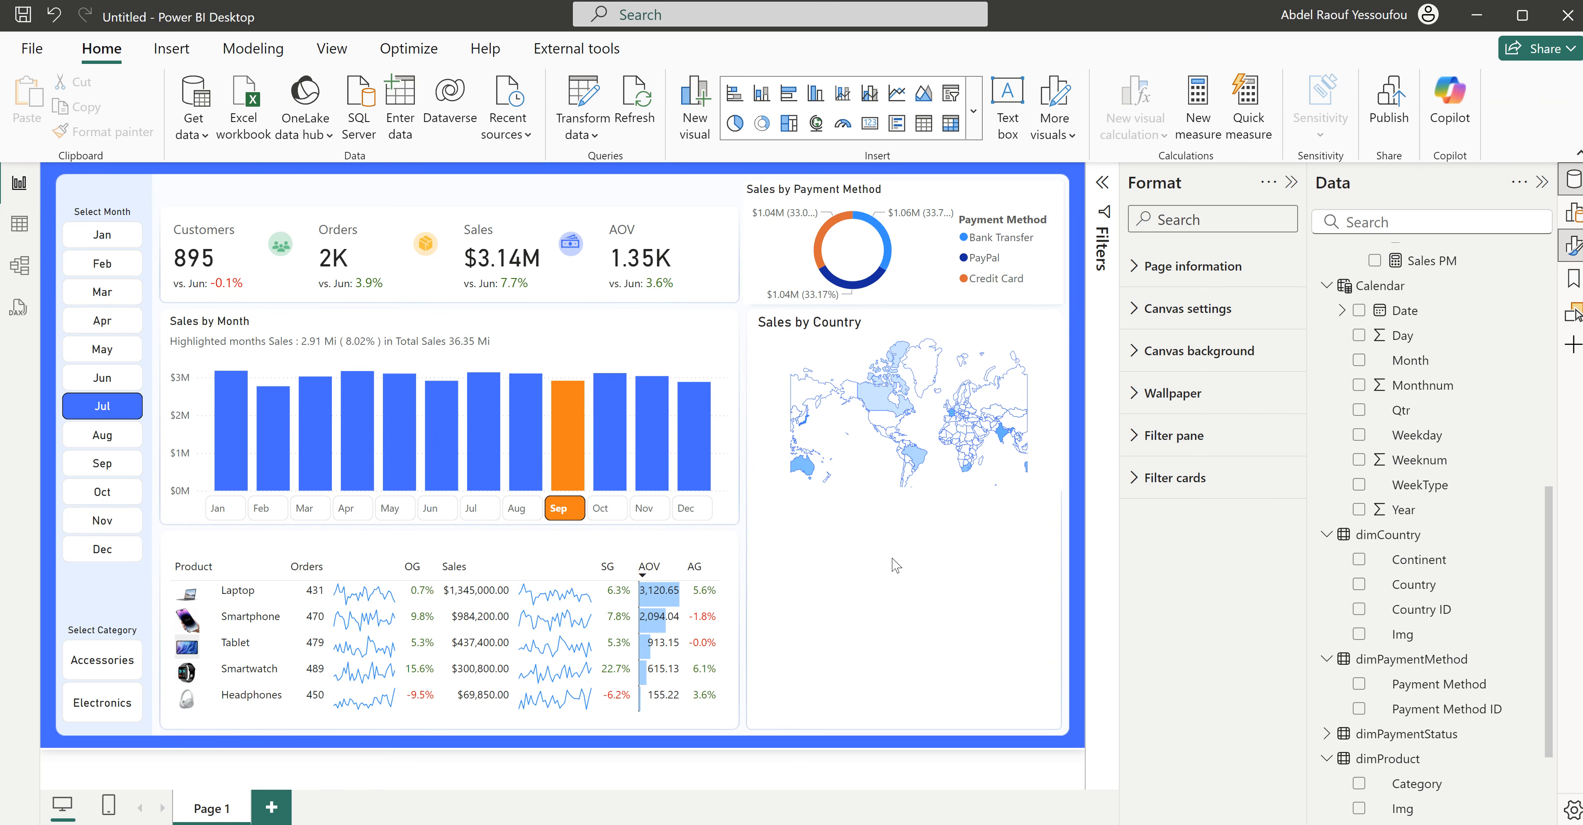
pyautogui.click(1061, 489)
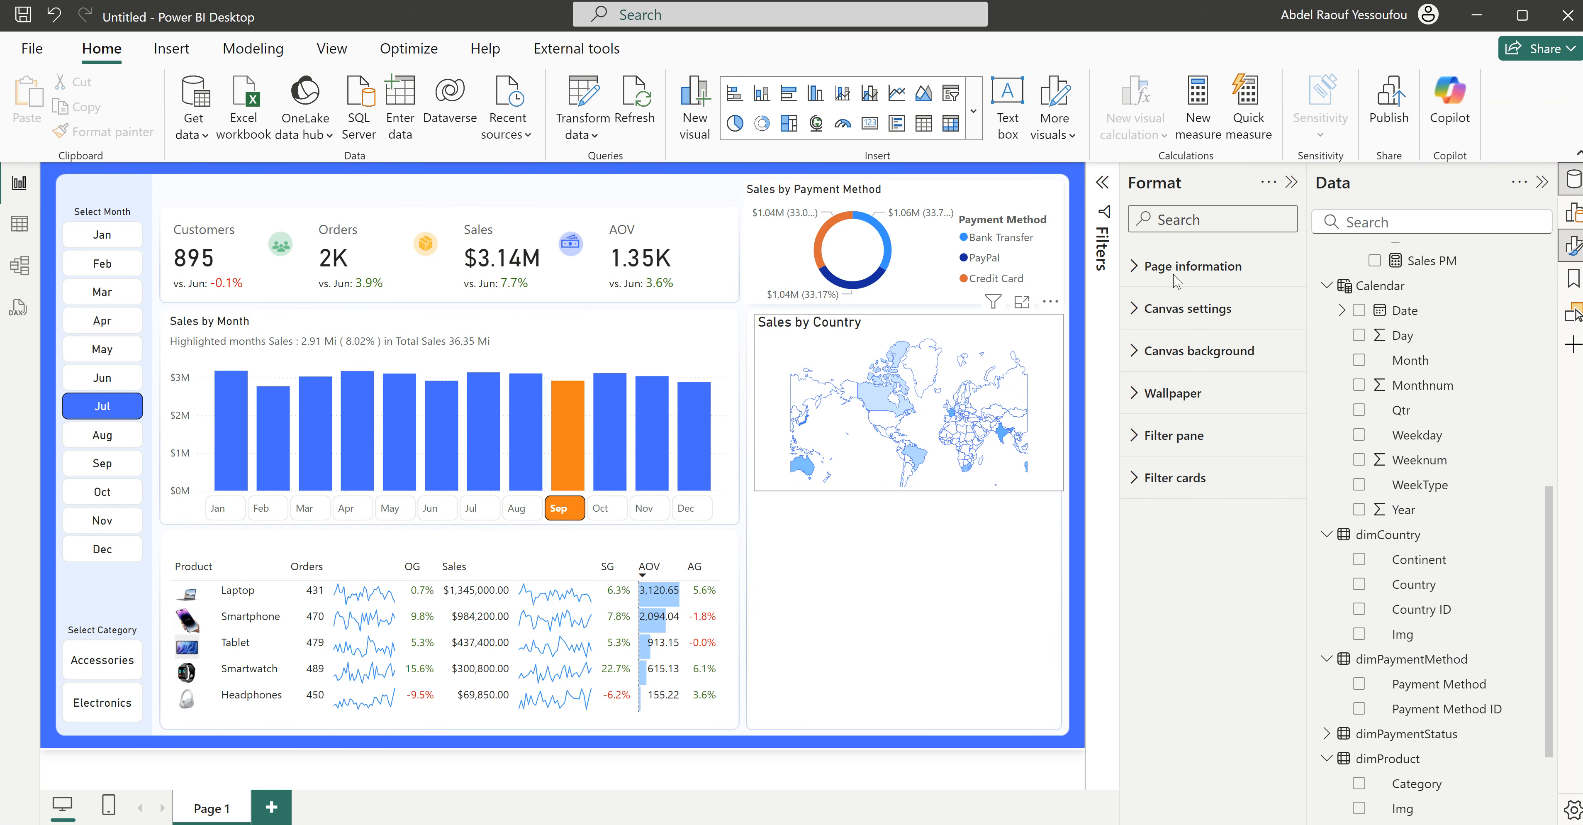
pyautogui.click(1183, 310)
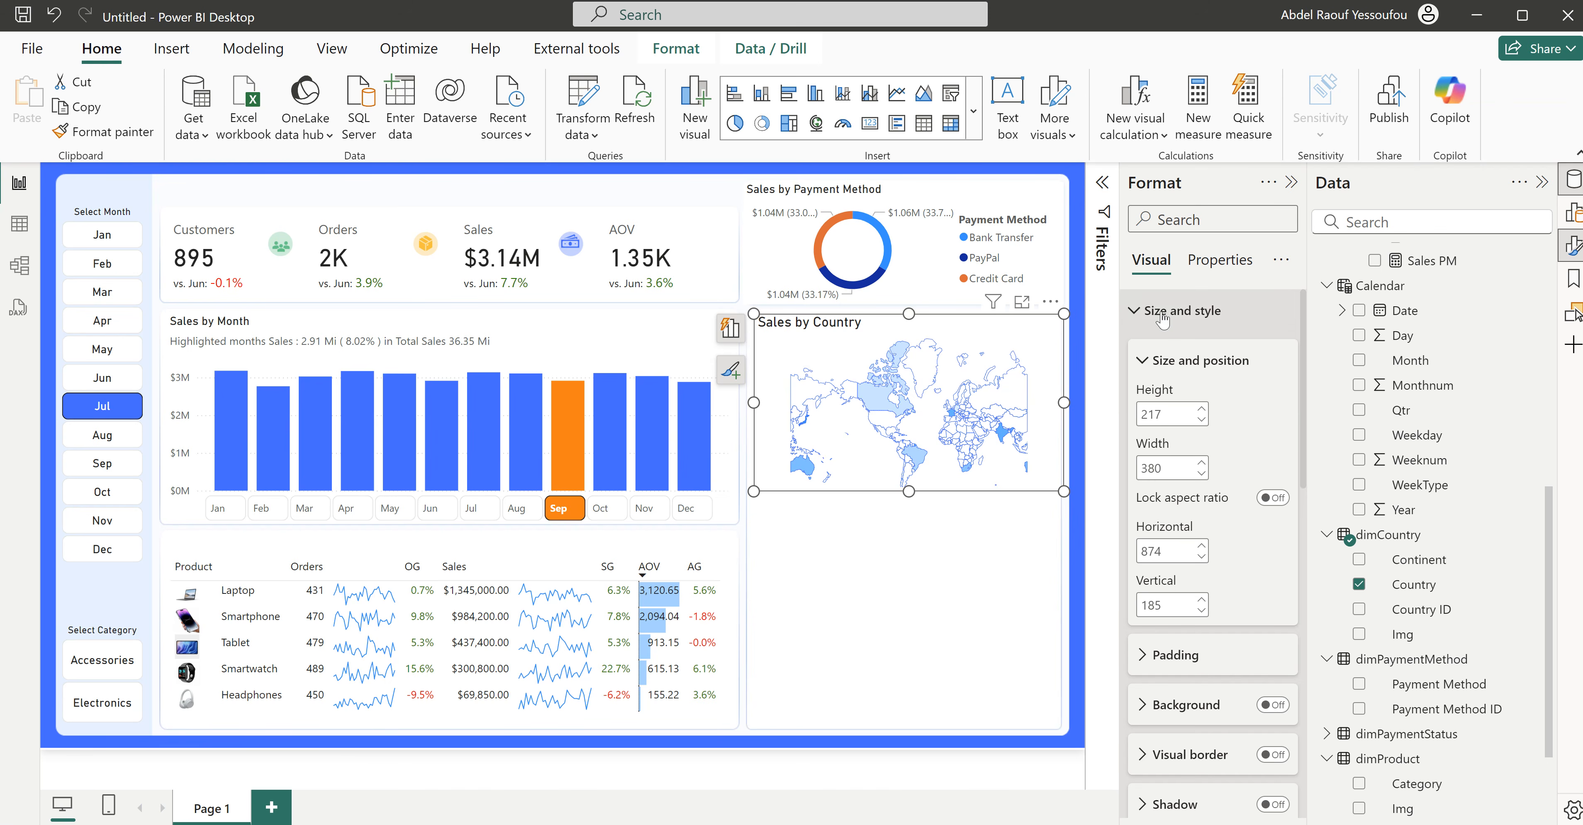
pyautogui.click(1162, 317)
pyautogui.click(958, 565)
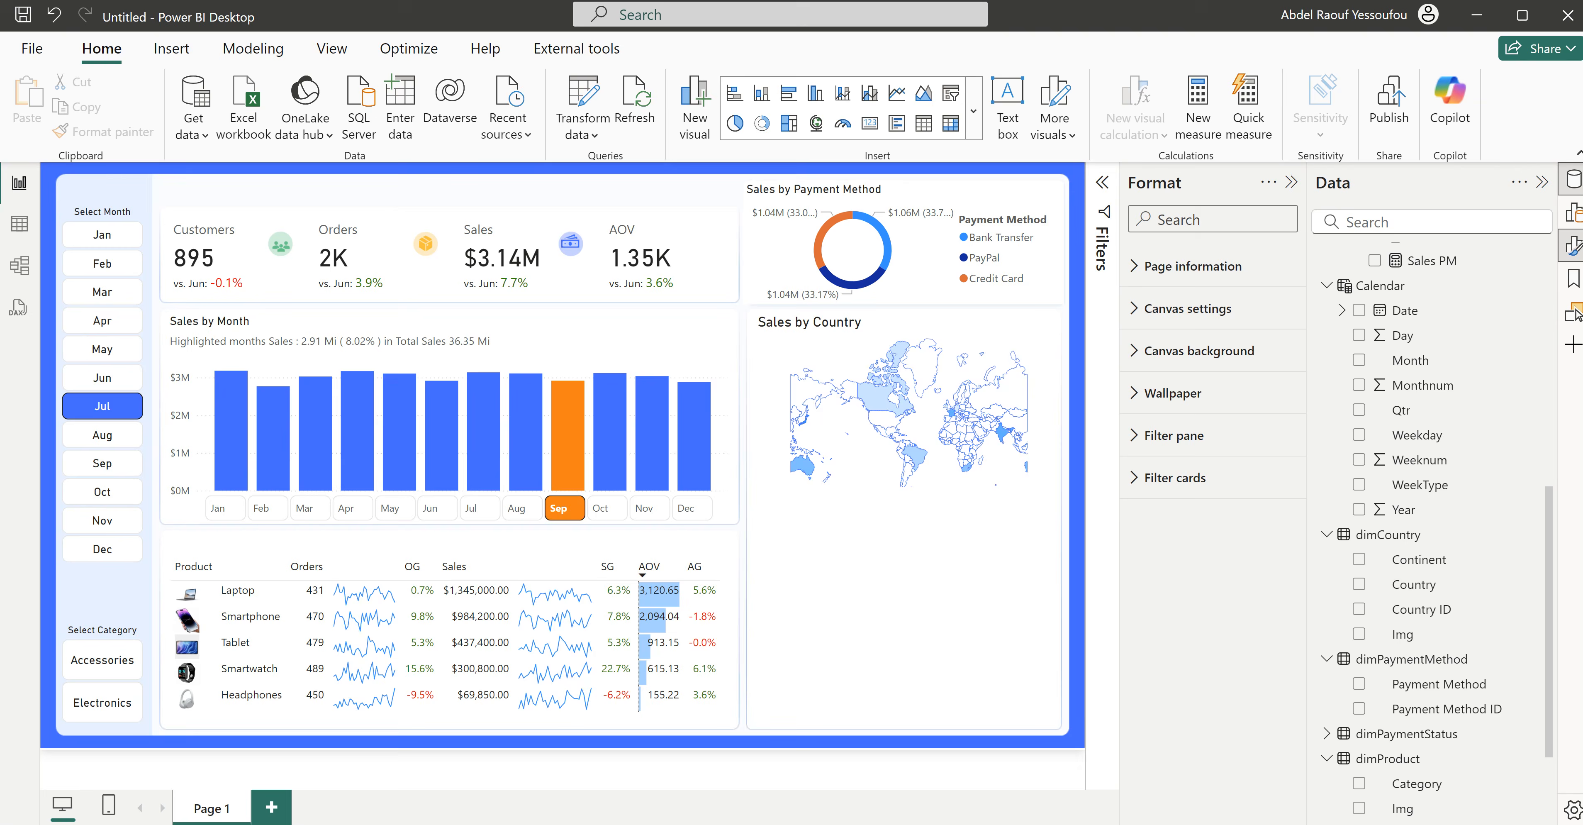
# Step: Check the finished eCommerce_Tutorial dashboard, and duplicate the product table in the working report, placing the copy over the Sales by Month chart
pyautogui.moveTo(1048, 824)
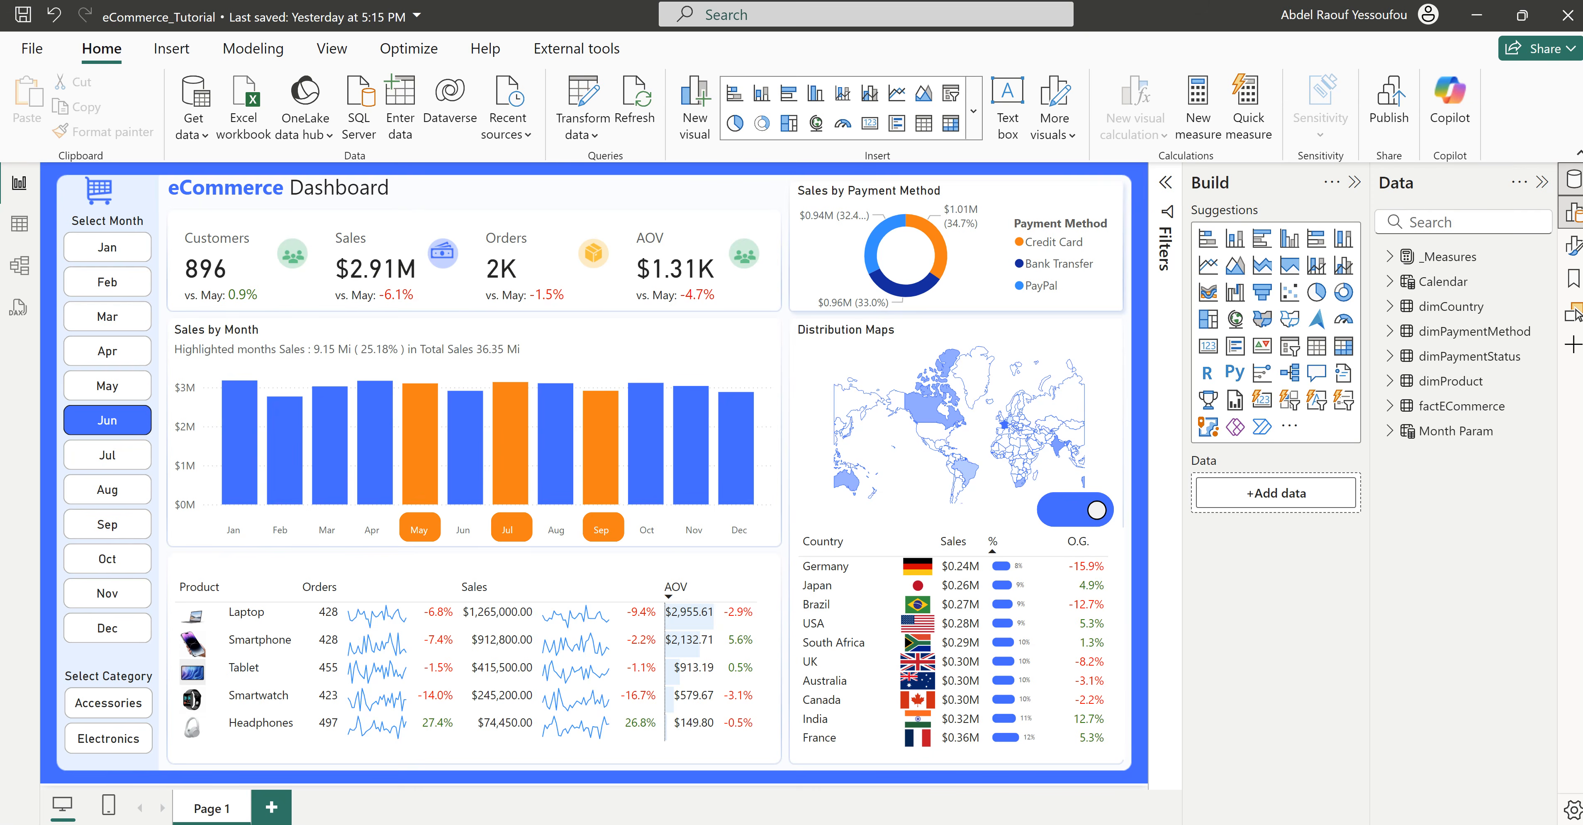
pyautogui.click(1137, 794)
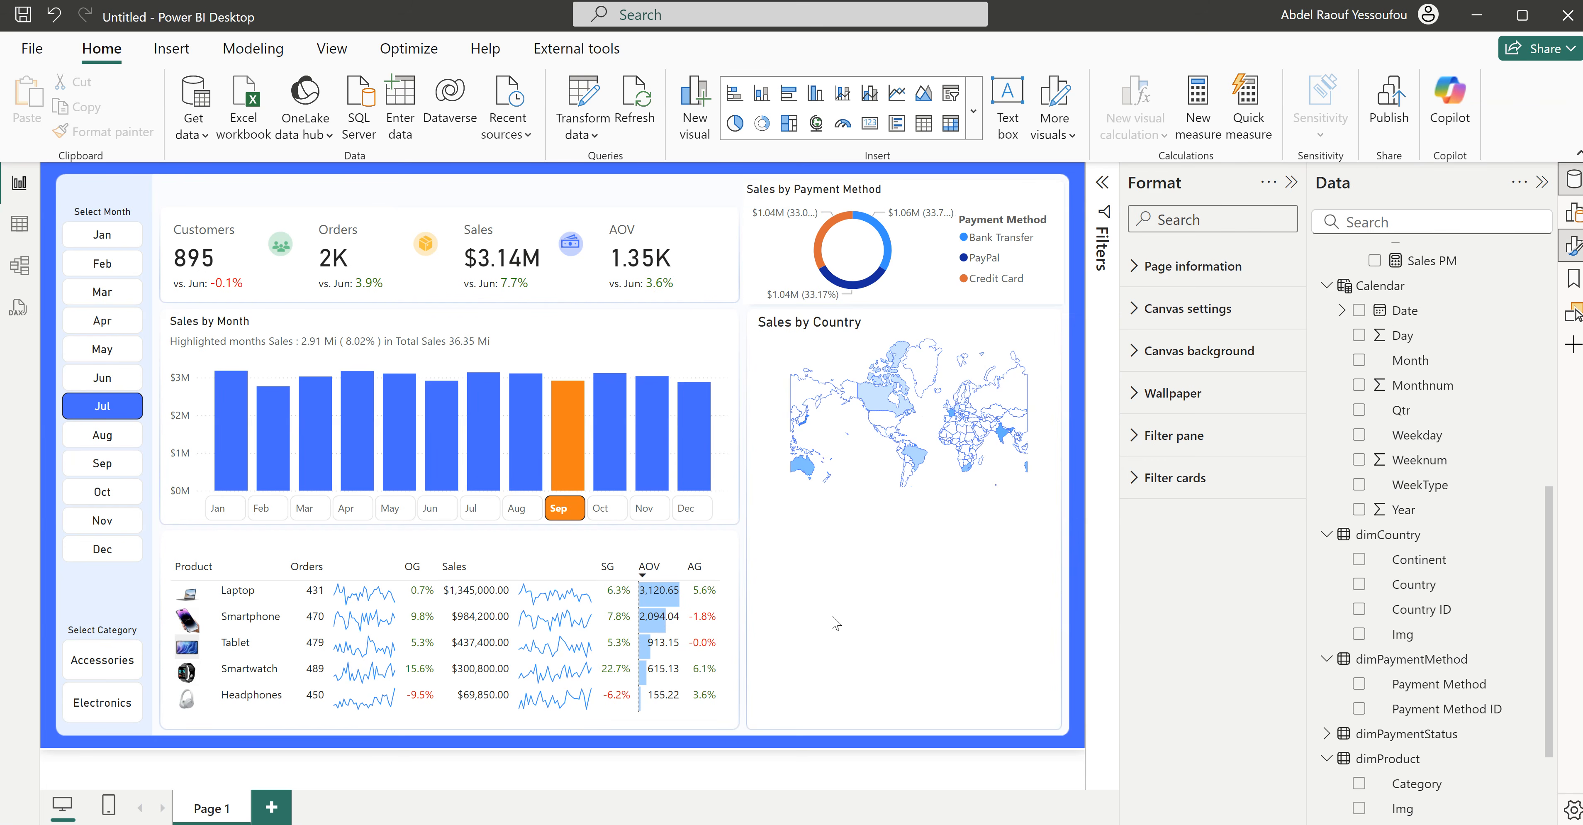
pyautogui.click(731, 605)
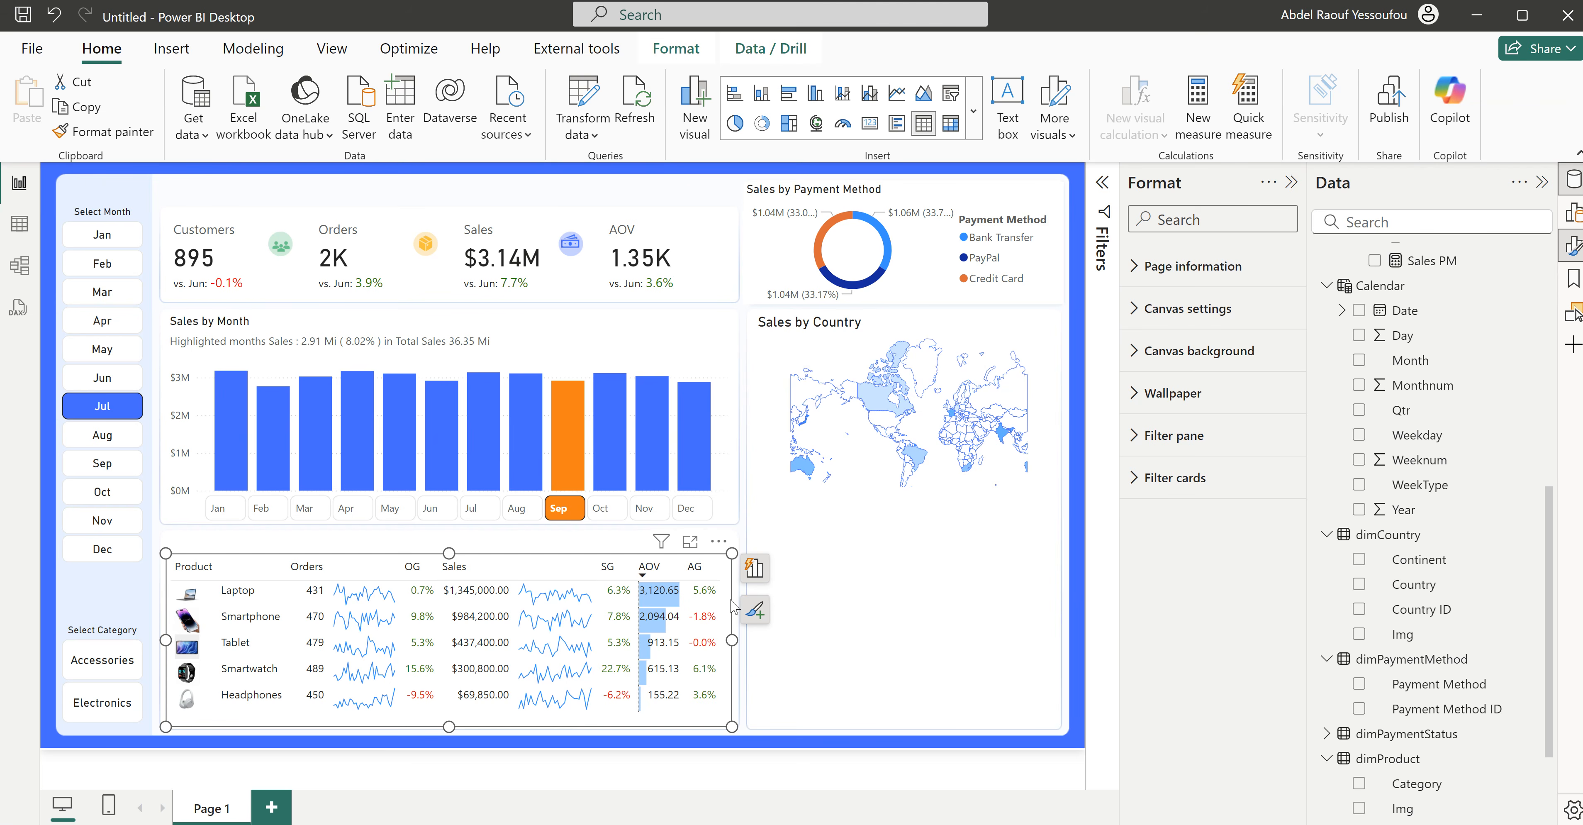
pyautogui.hotkey('ctrl', 'c')
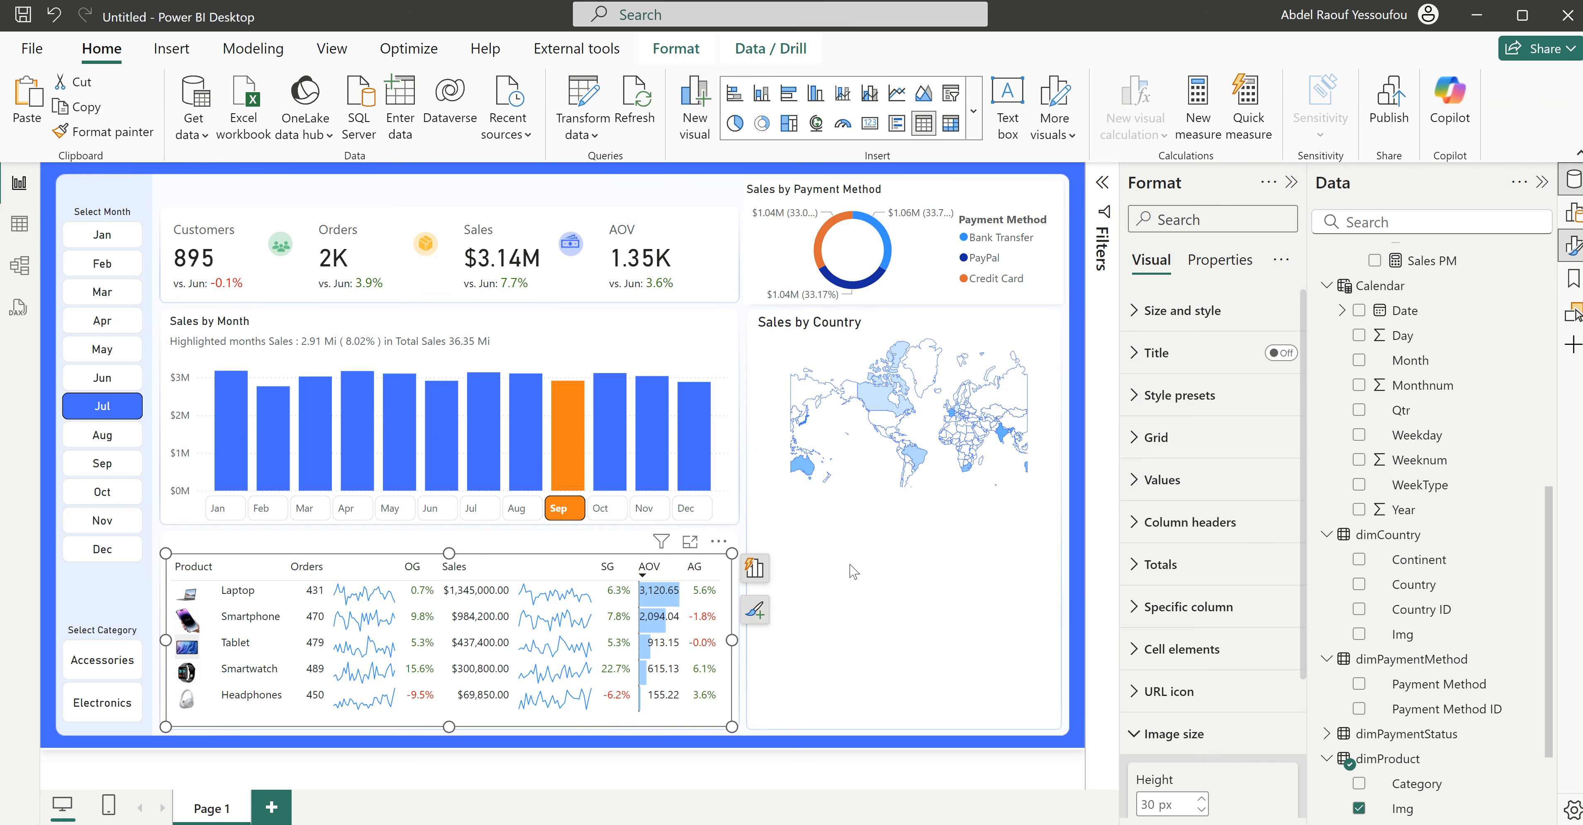
pyautogui.click(854, 572)
pyautogui.hotkey('ctrl', 'v')
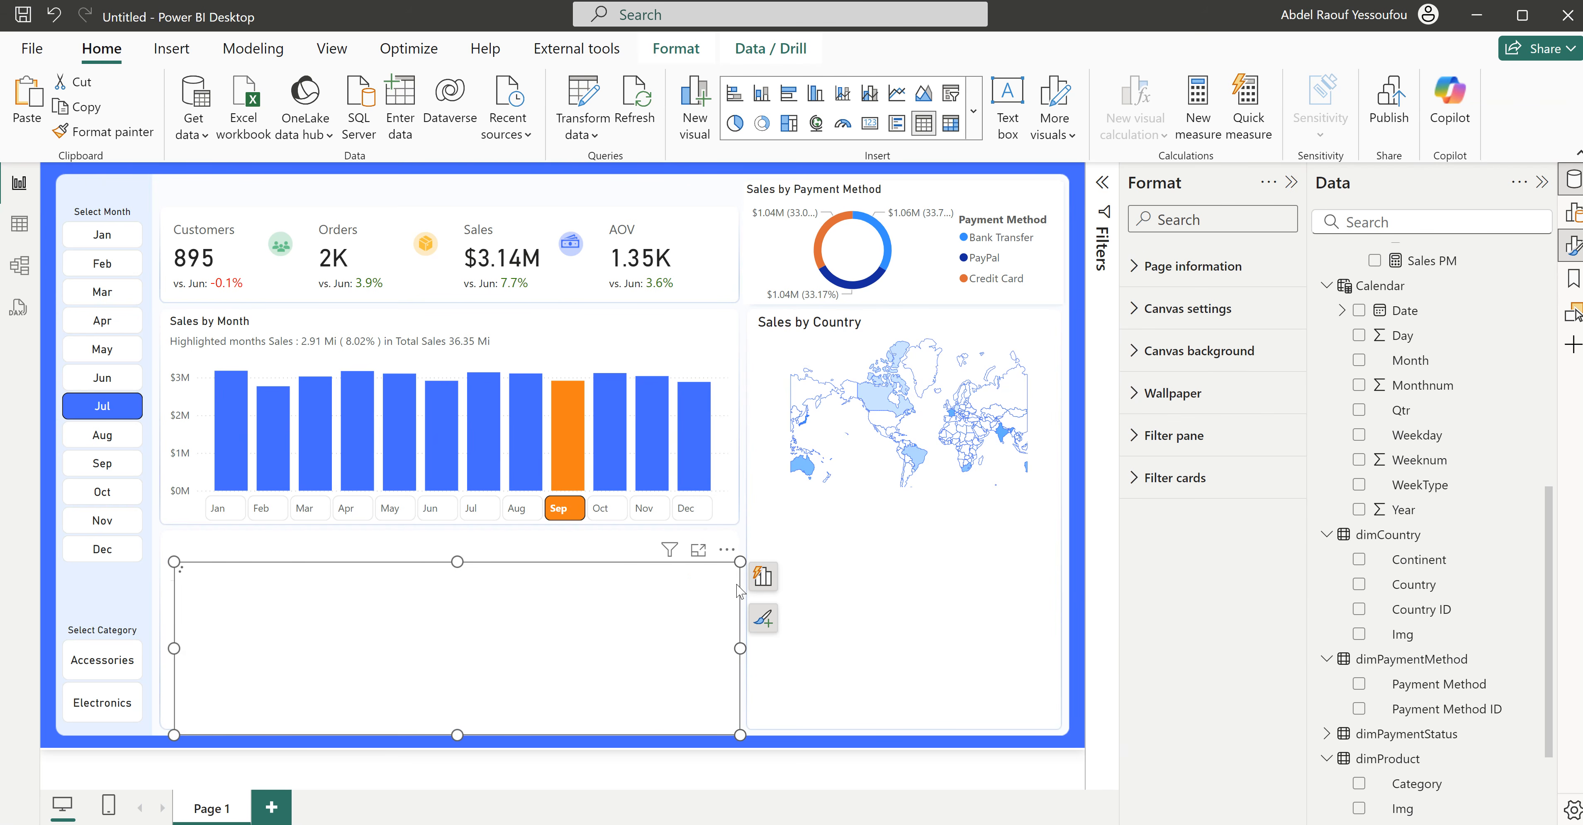
pyautogui.moveTo(737, 539); pyautogui.dragTo(765, 338)
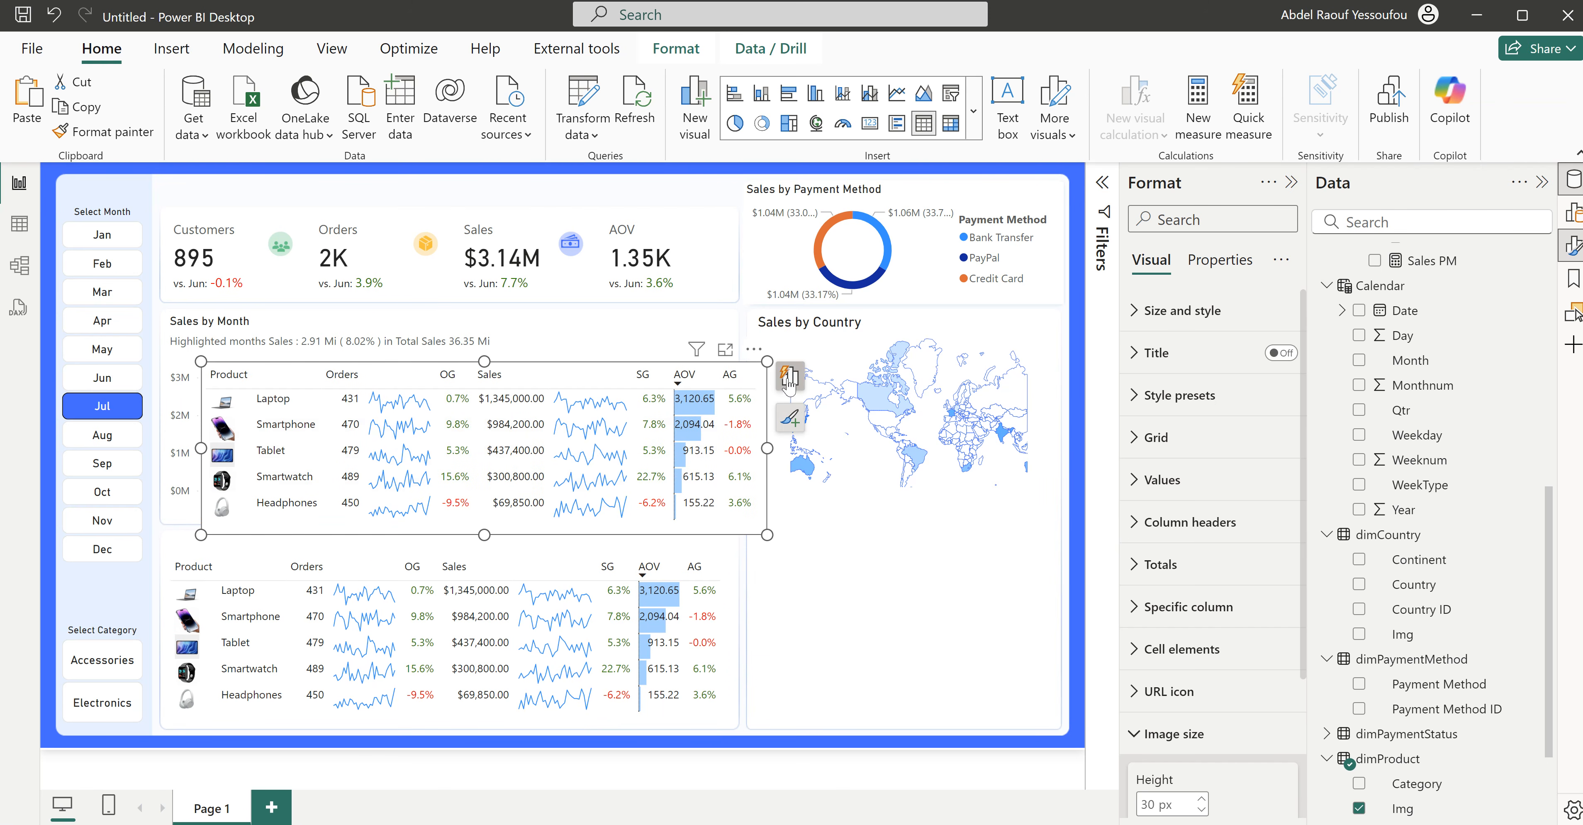
# Step: Strip the copied table down to its Sales and SG columns and add Country from dimCountry as the first column
pyautogui.click(789, 378)
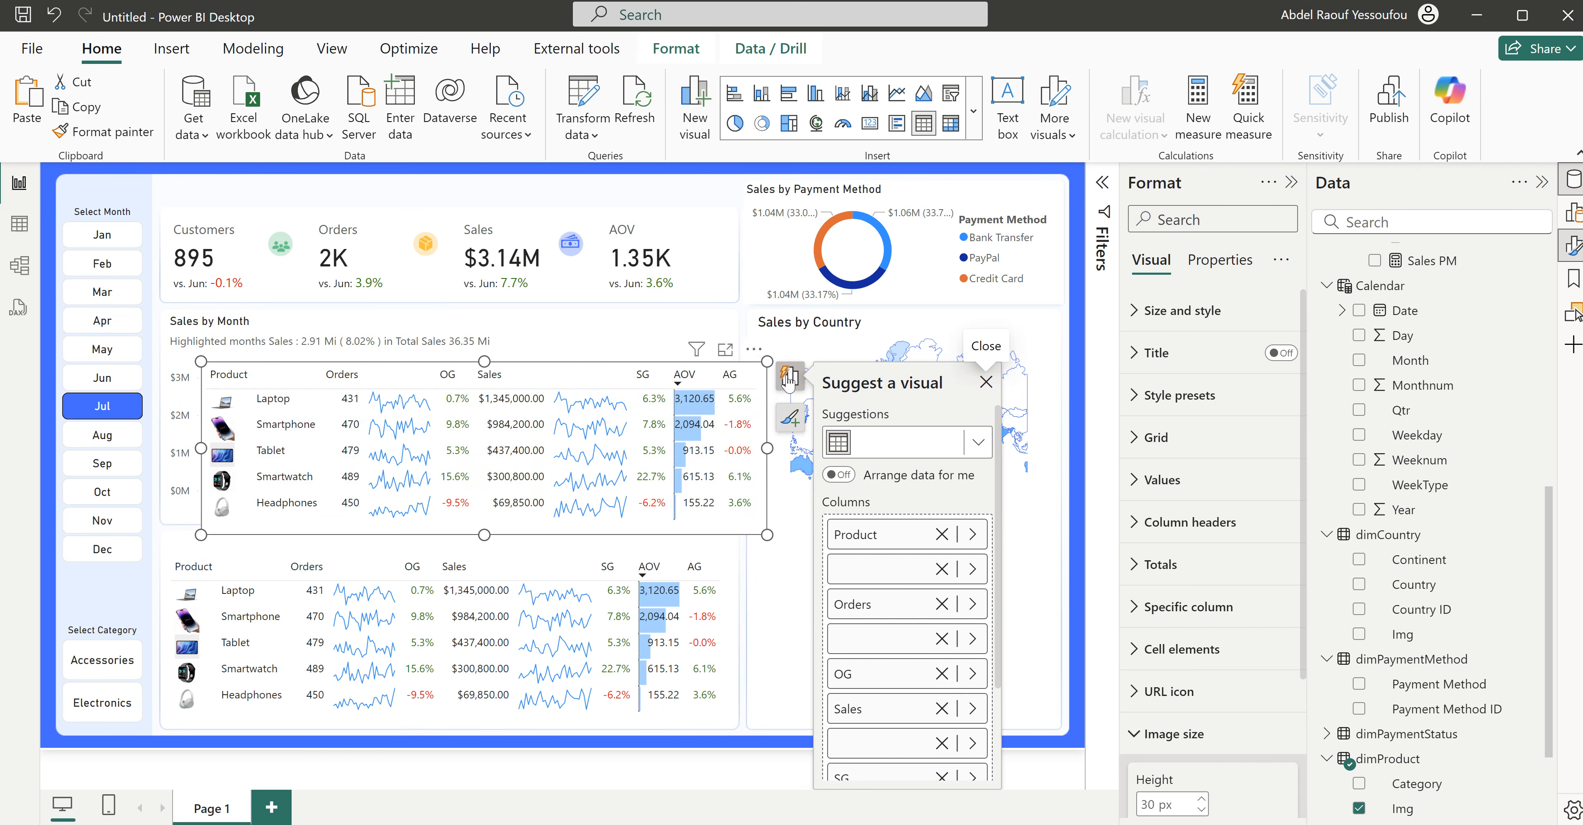
pyautogui.click(941, 534)
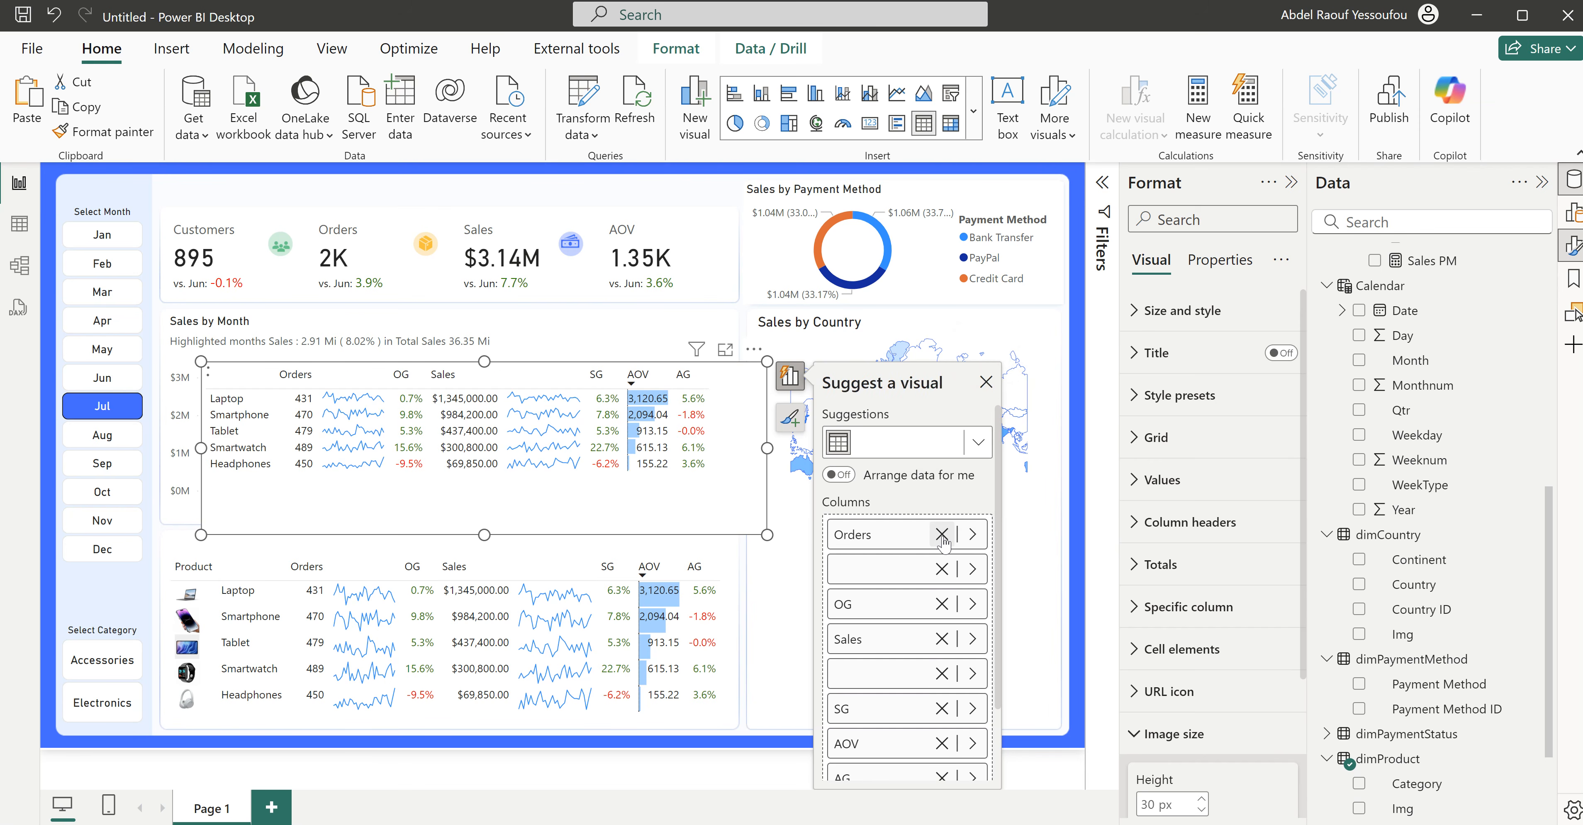
pyautogui.click(941, 534)
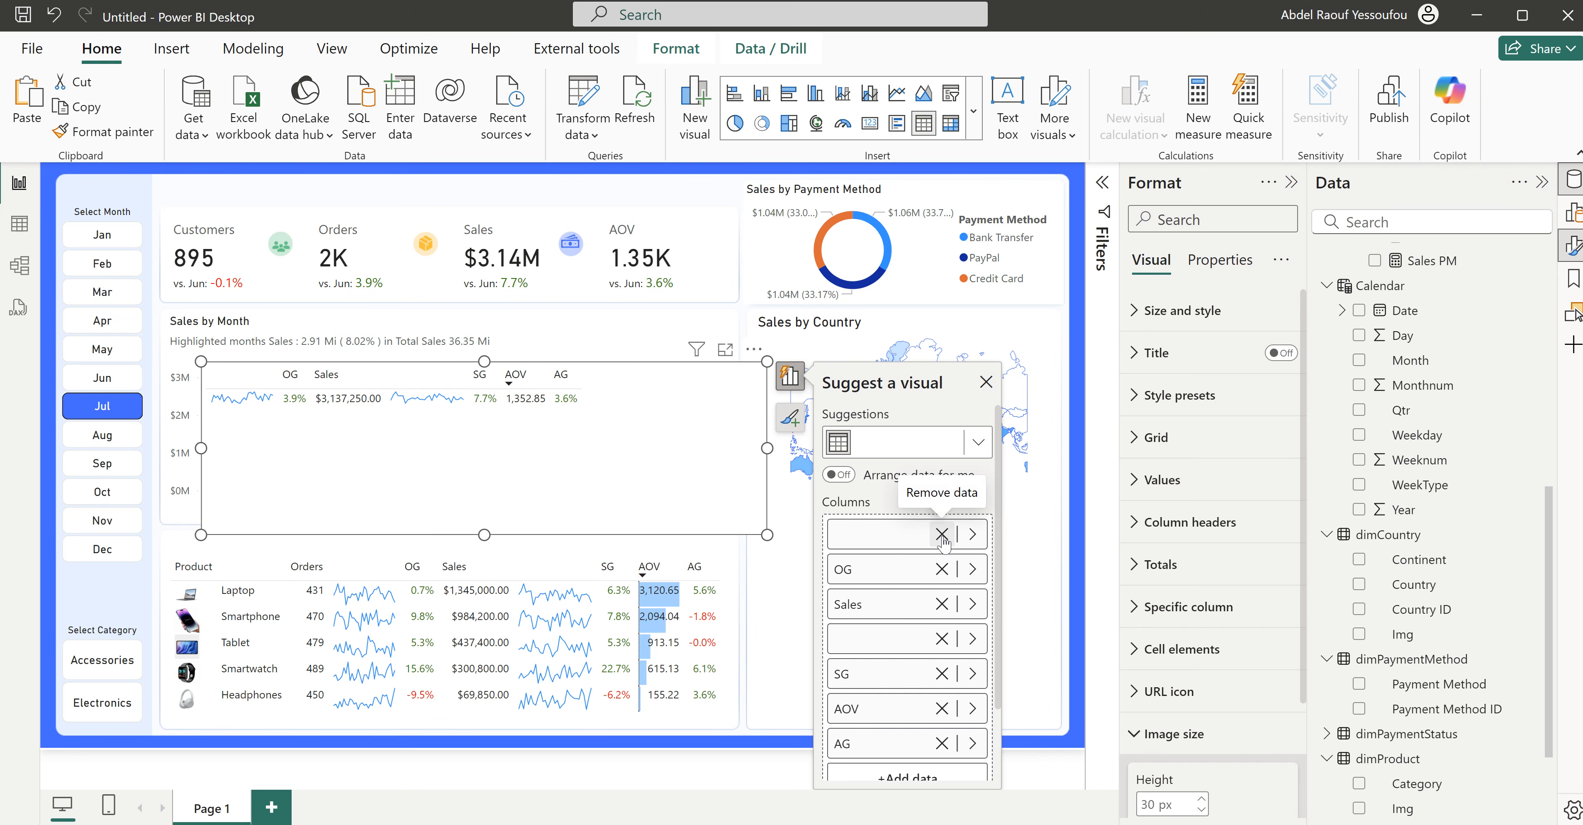
pyautogui.click(941, 533)
pyautogui.click(941, 534)
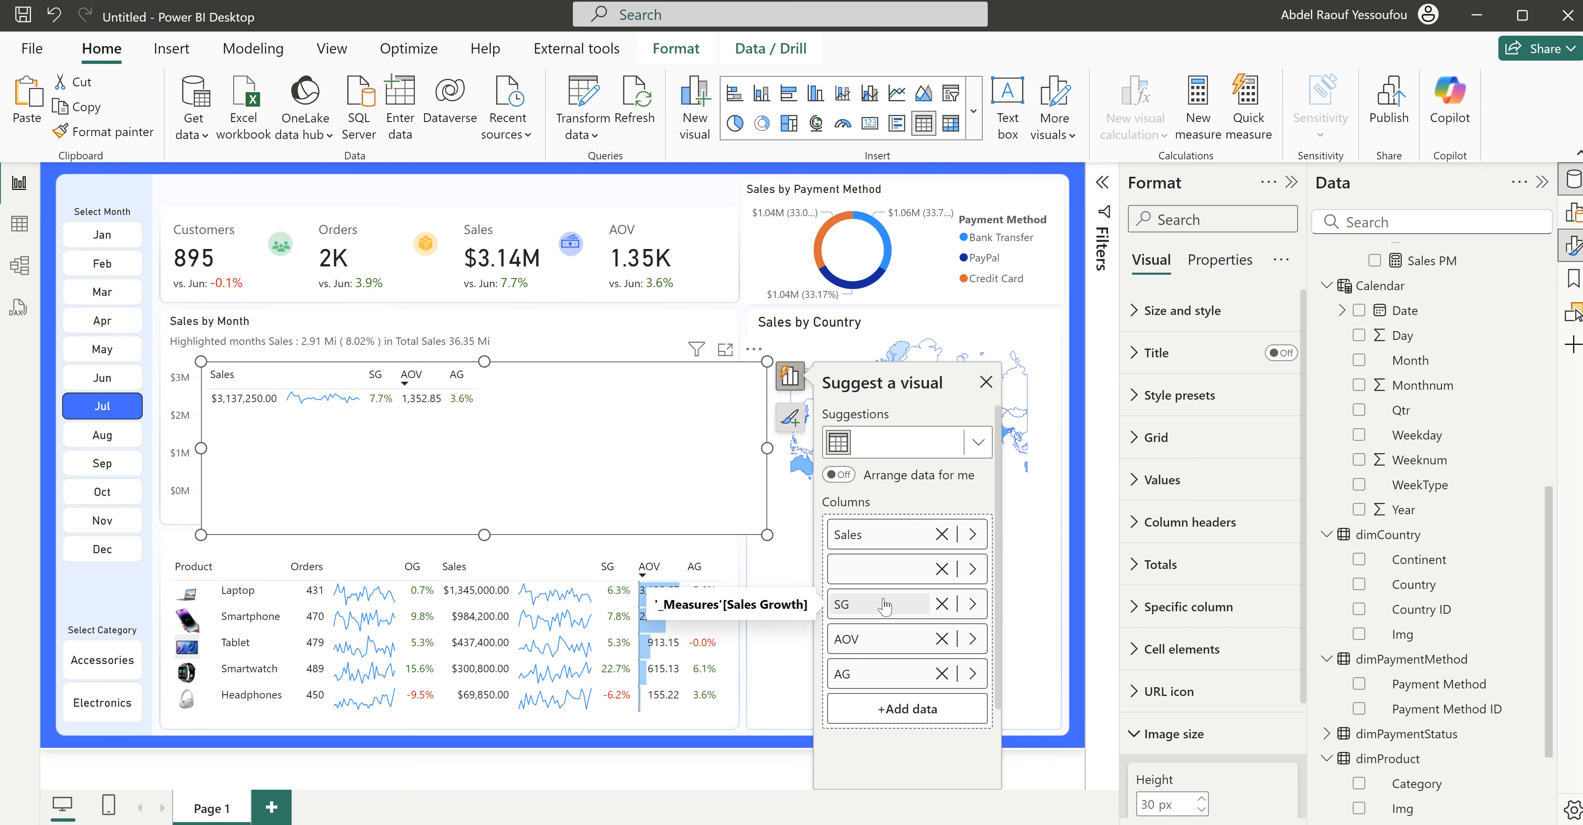
pyautogui.click(941, 569)
pyautogui.click(942, 603)
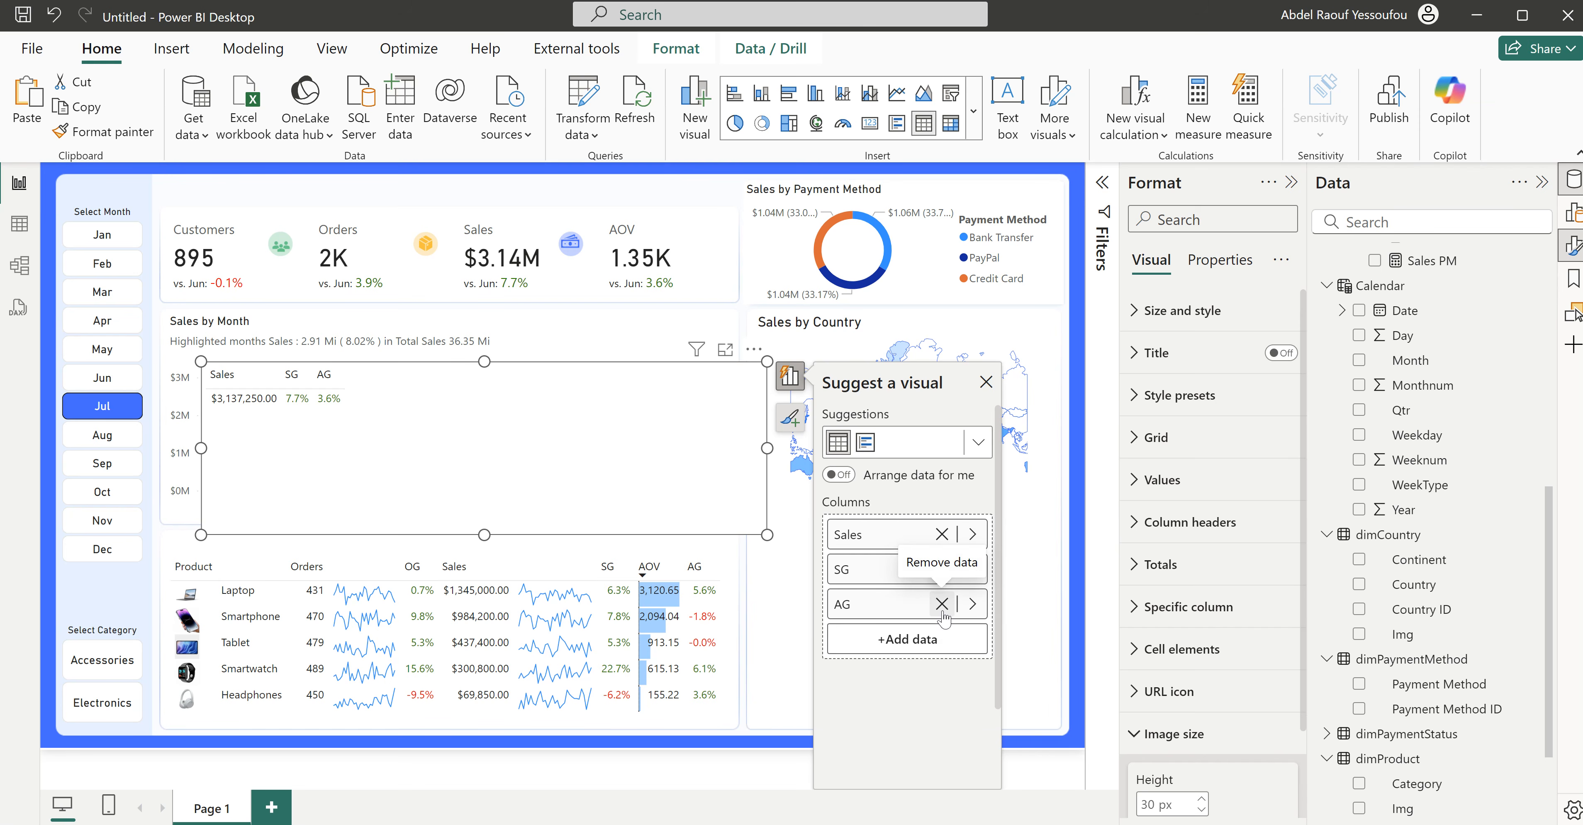
pyautogui.click(942, 604)
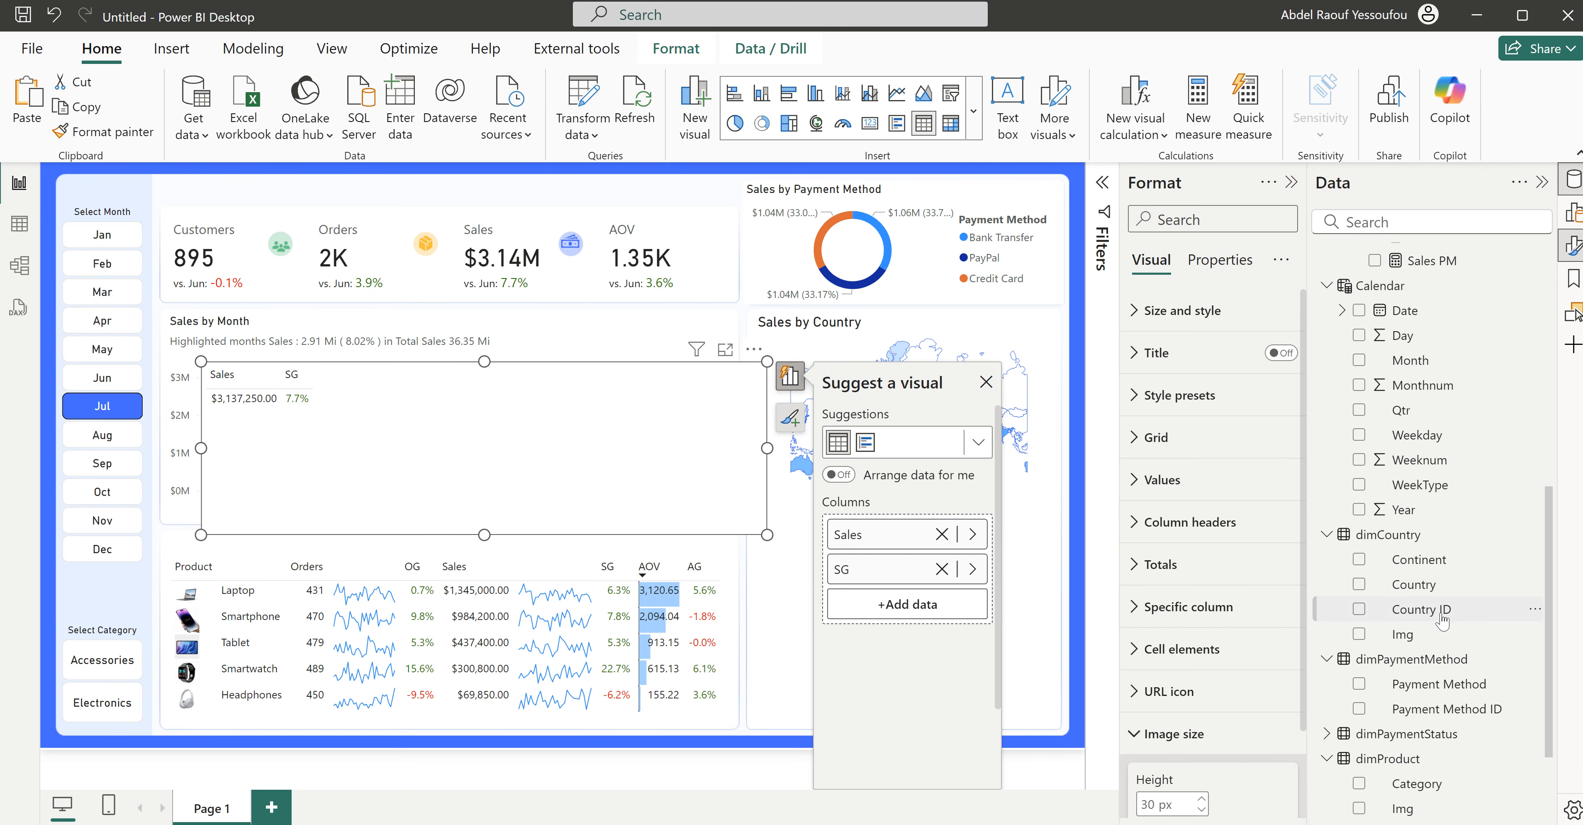
pyautogui.click(1358, 587)
pyautogui.moveTo(874, 613); pyautogui.dragTo(883, 520)
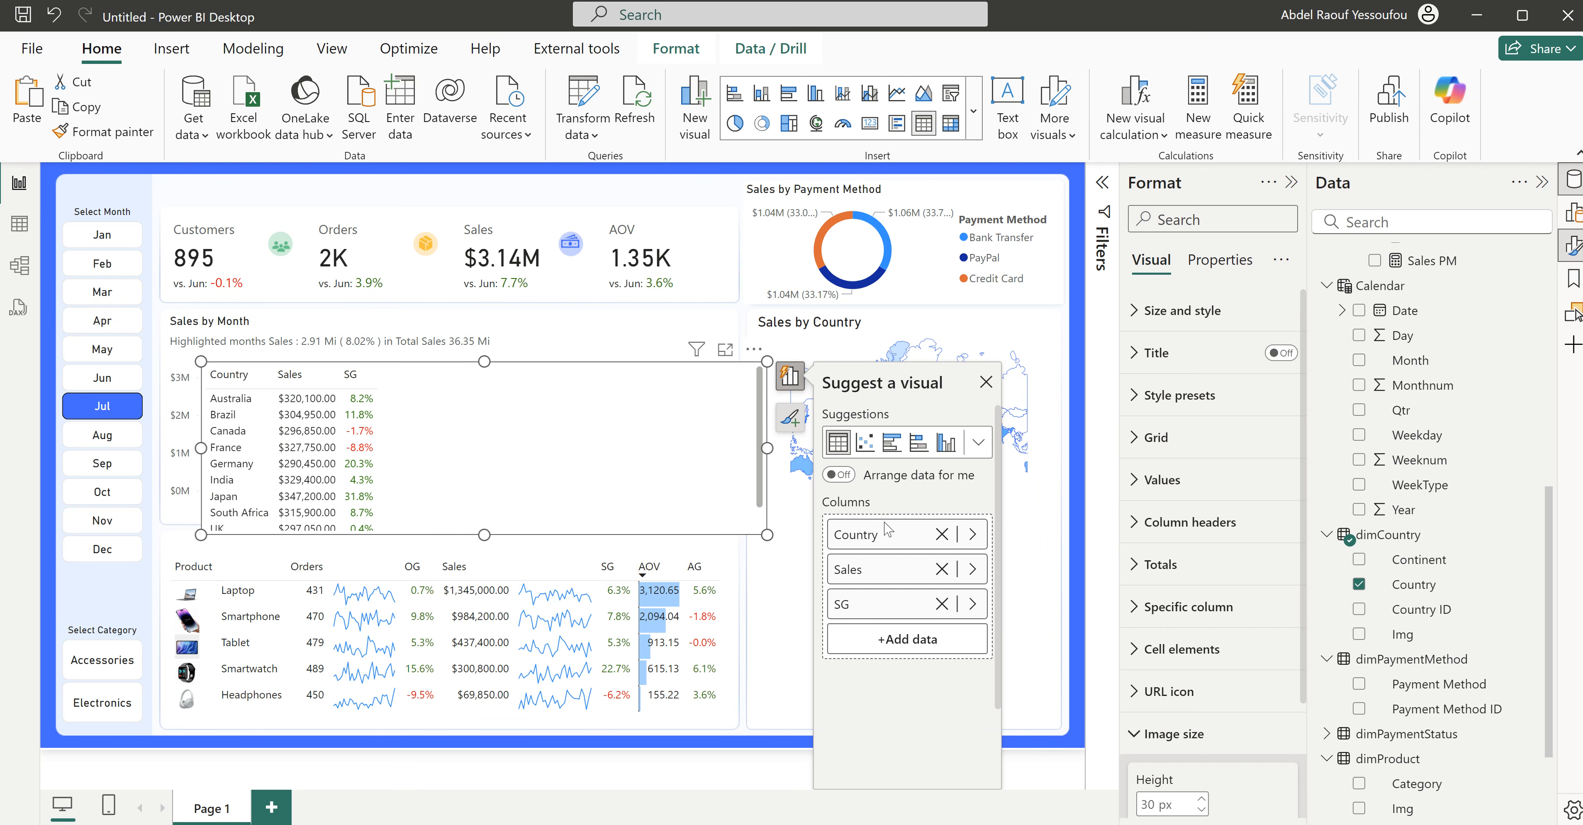
# Step: Set the data category of dimCountry's Img field to Image URL and add it to the copied table between Country and Sales
pyautogui.click(1409, 642)
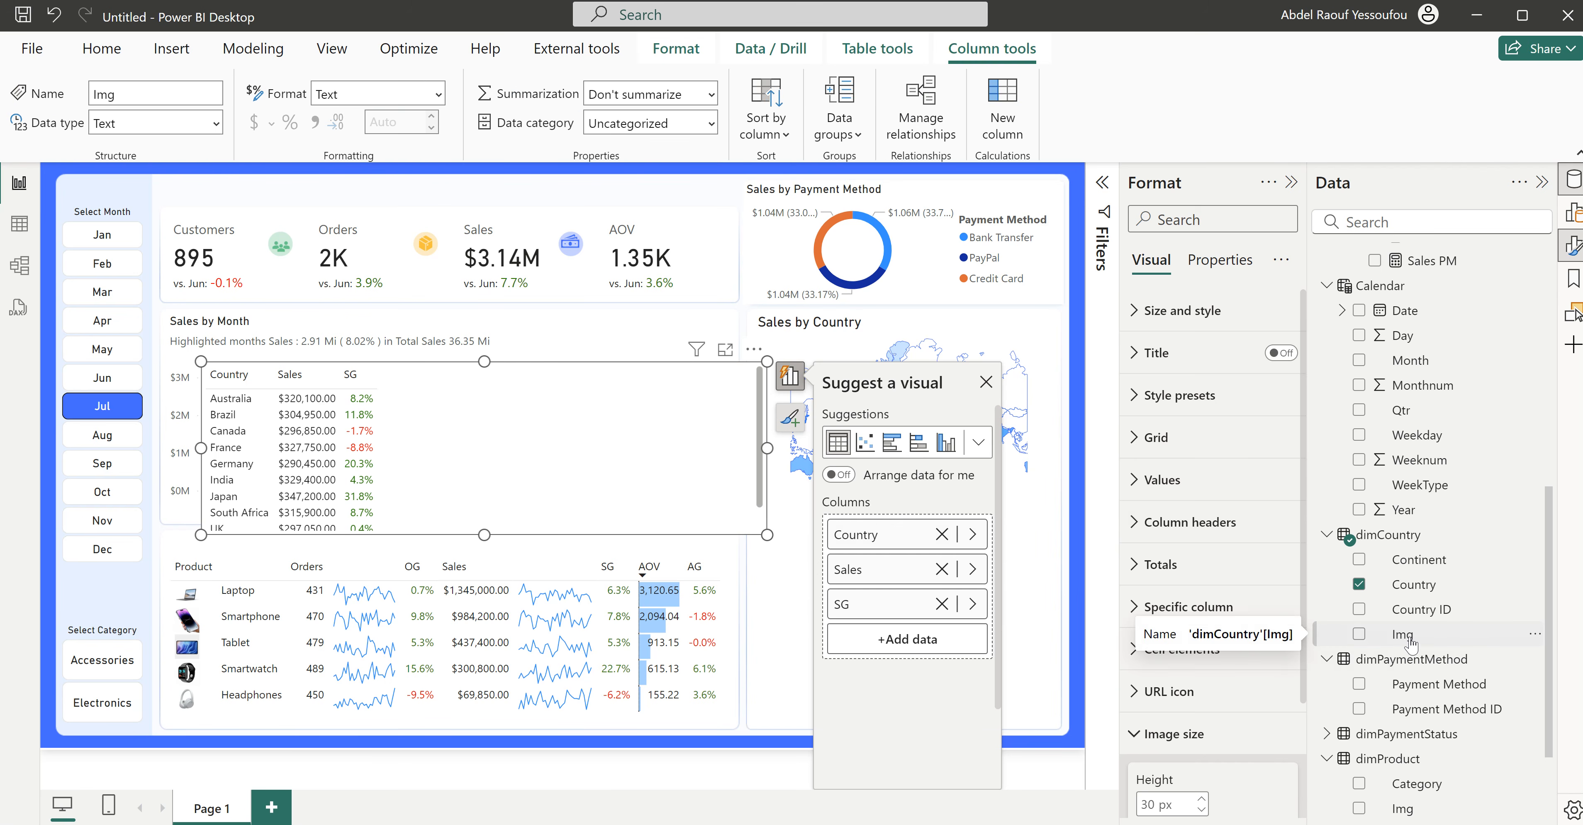
pyautogui.click(711, 122)
pyautogui.click(625, 513)
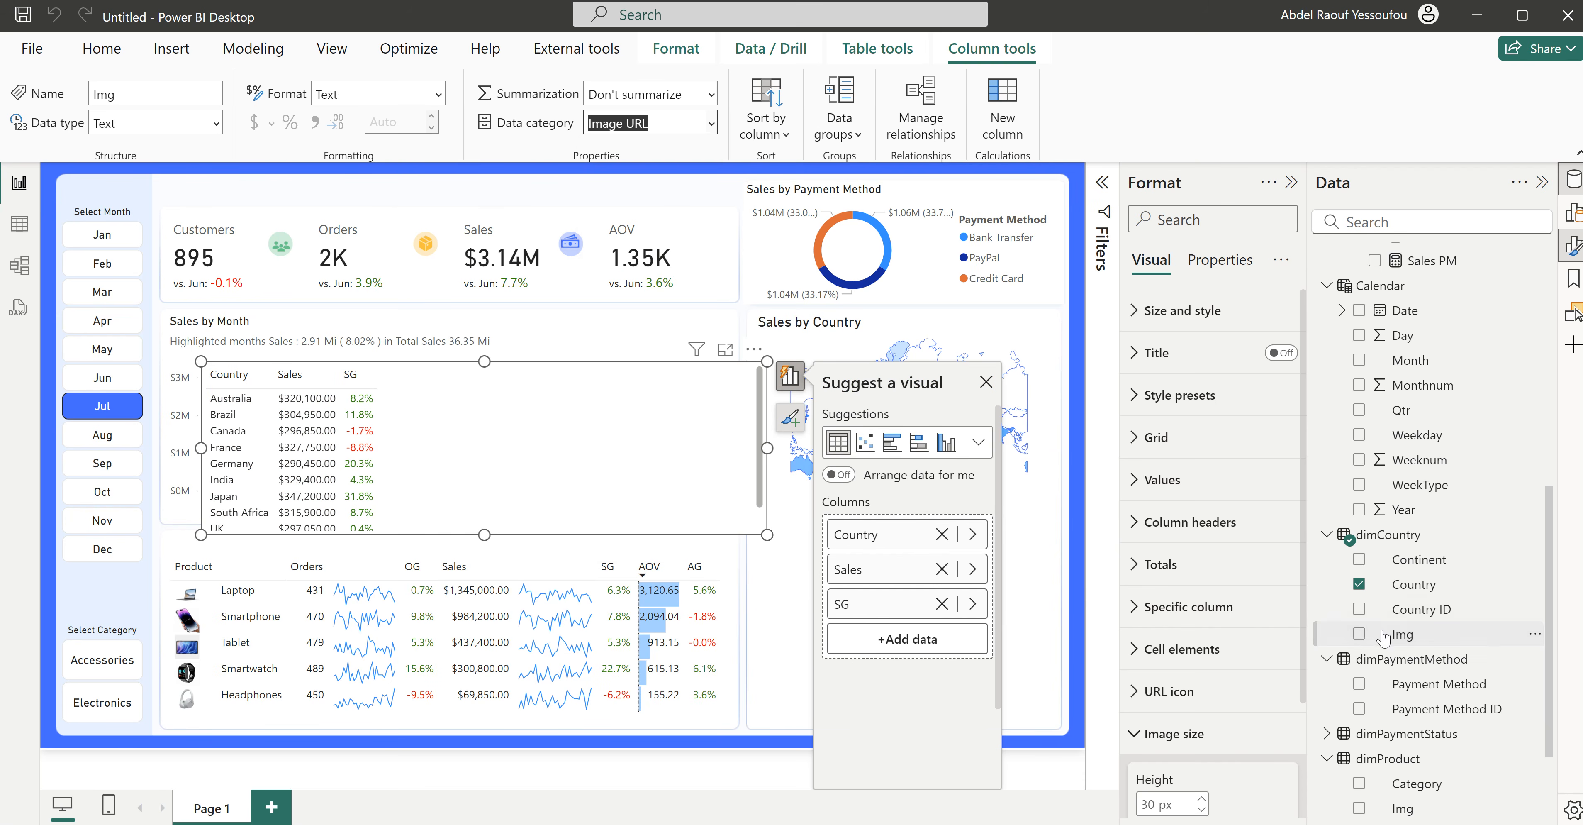
pyautogui.moveTo(1403, 640); pyautogui.dragTo(906, 556)
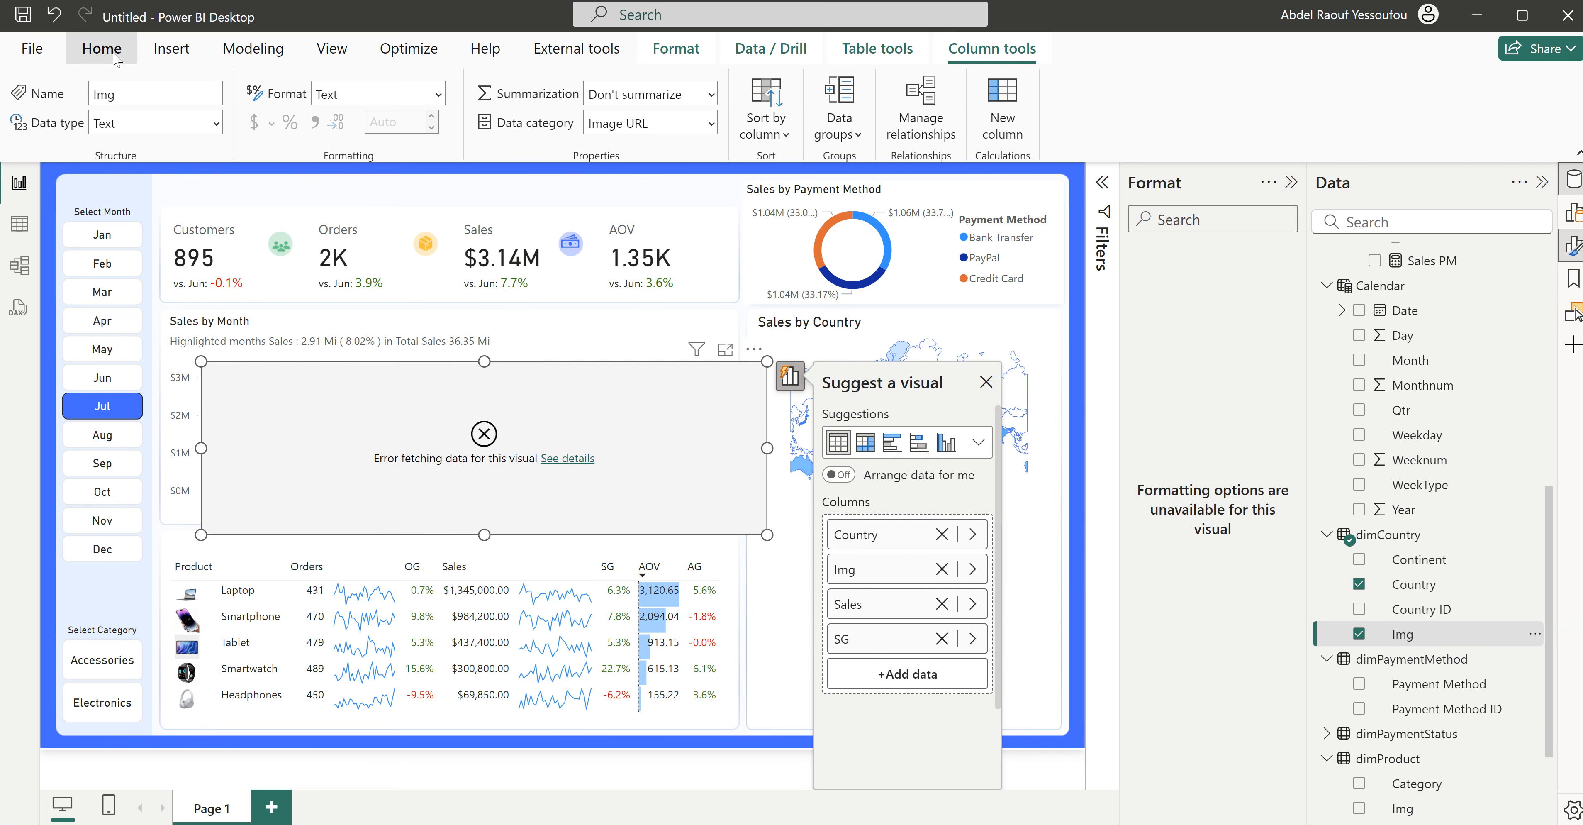
# Step: Enable load for the Country Flags query in the Power Query Editor and apply the changes to the report
pyautogui.click(101, 50)
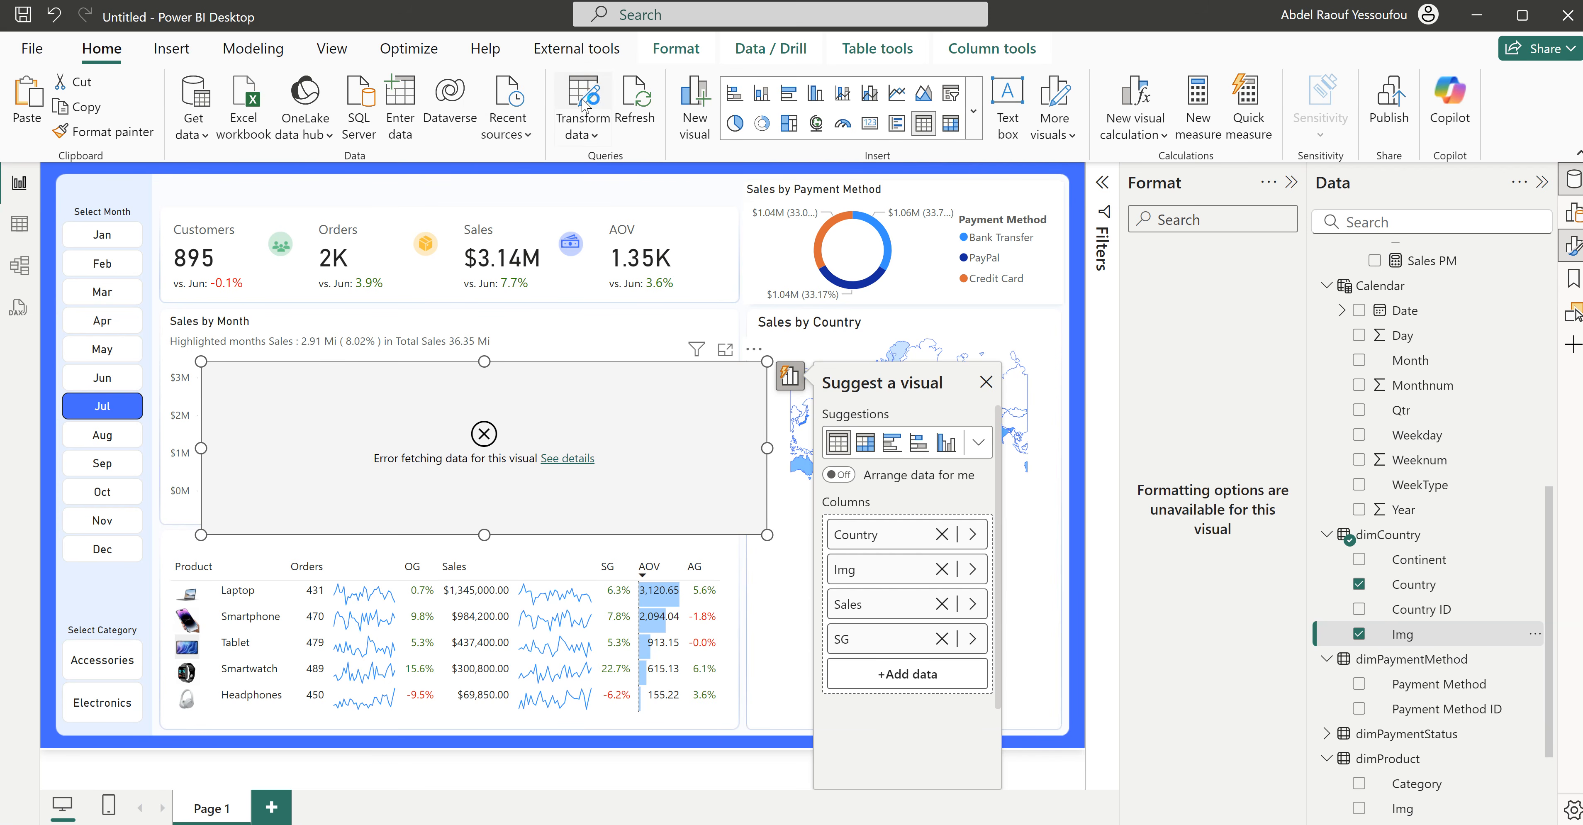
pyautogui.click(582, 105)
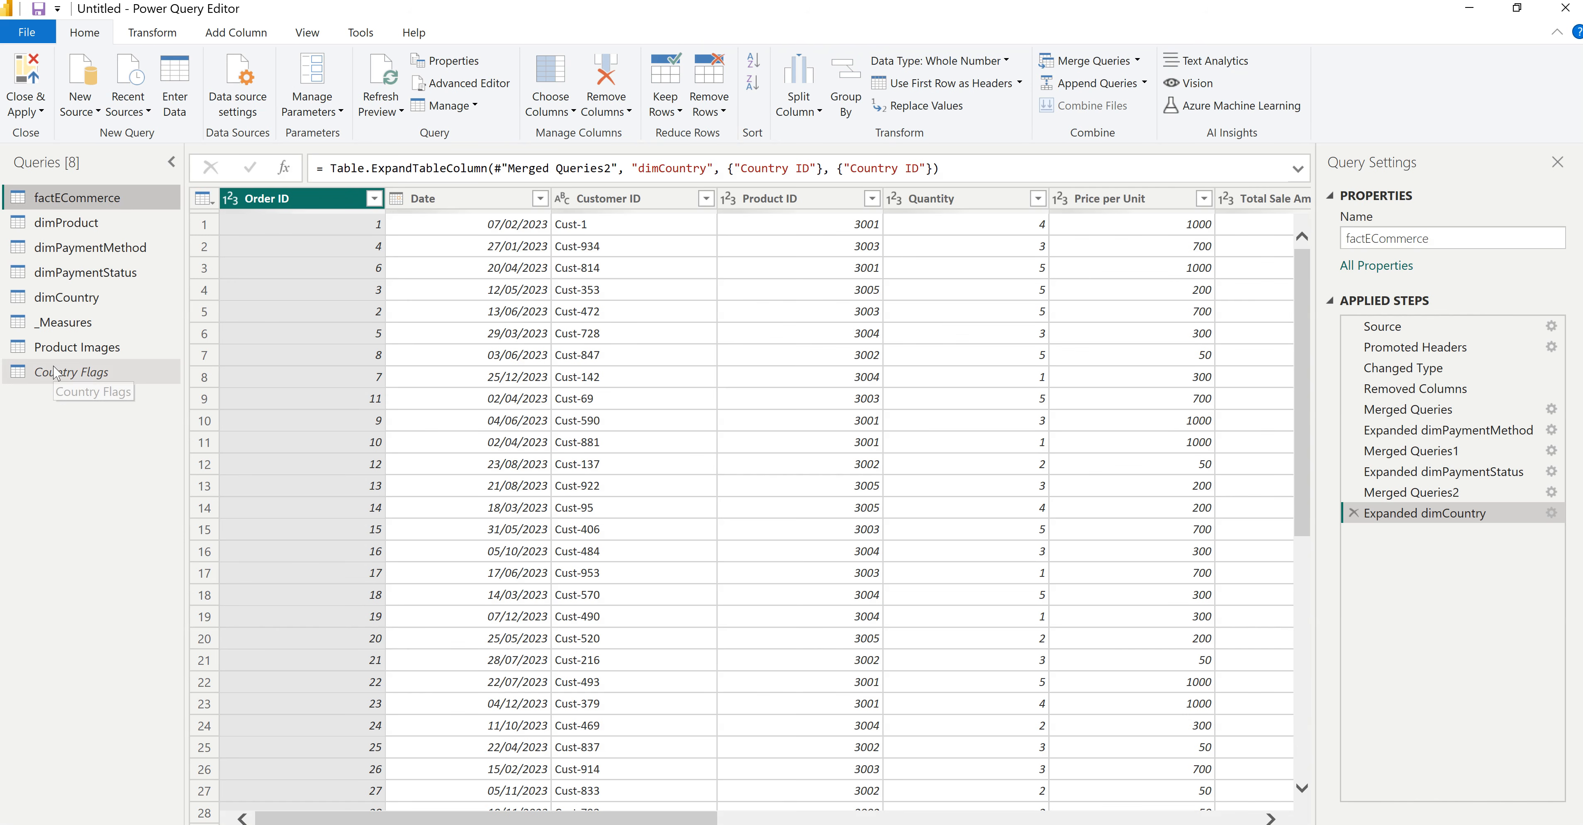
pyautogui.rightClick(55, 371)
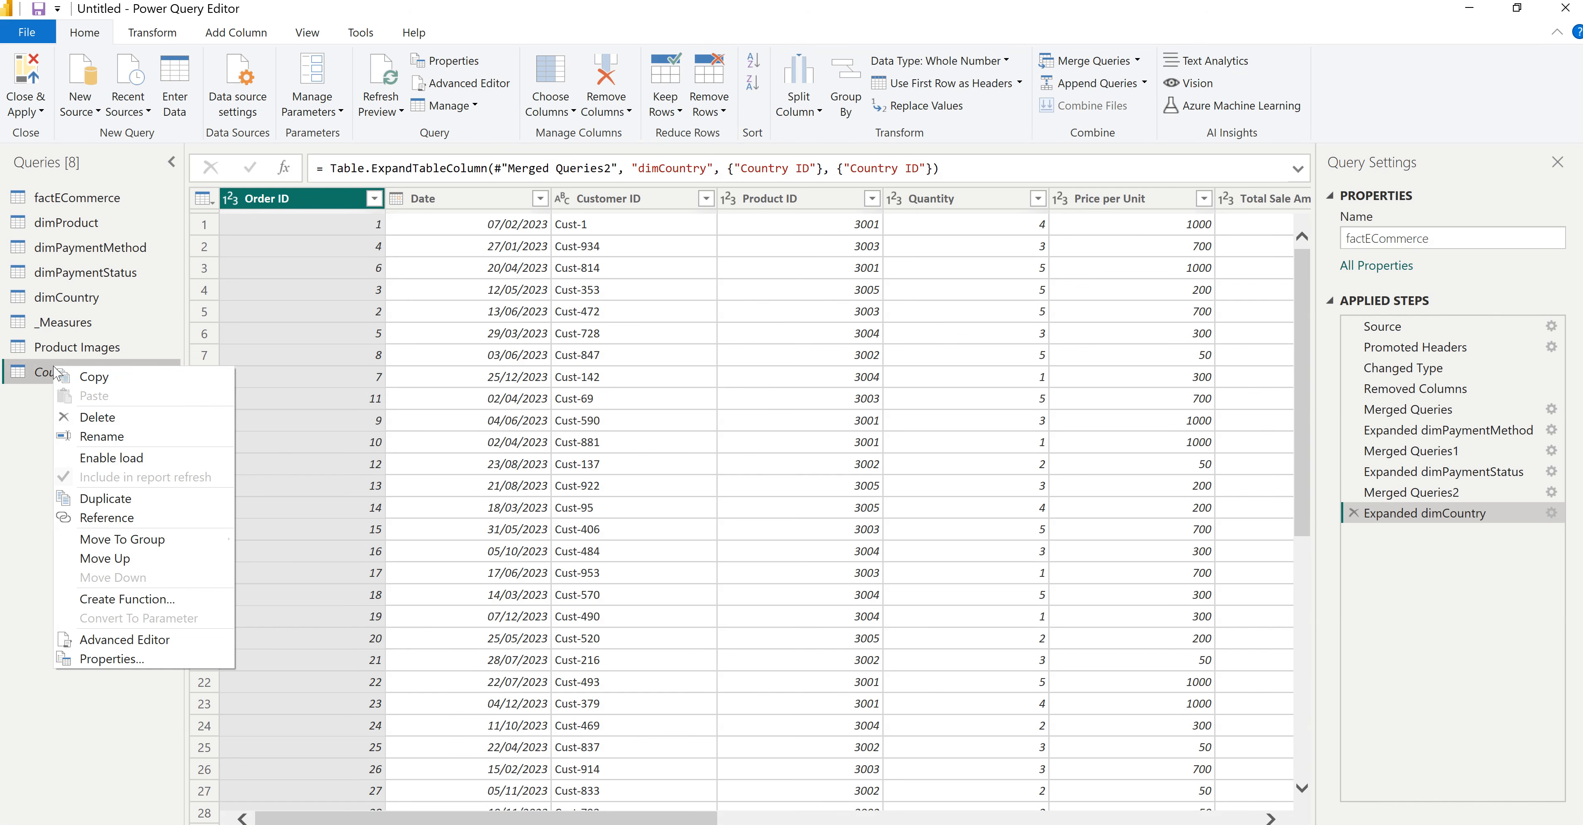
pyautogui.click(121, 457)
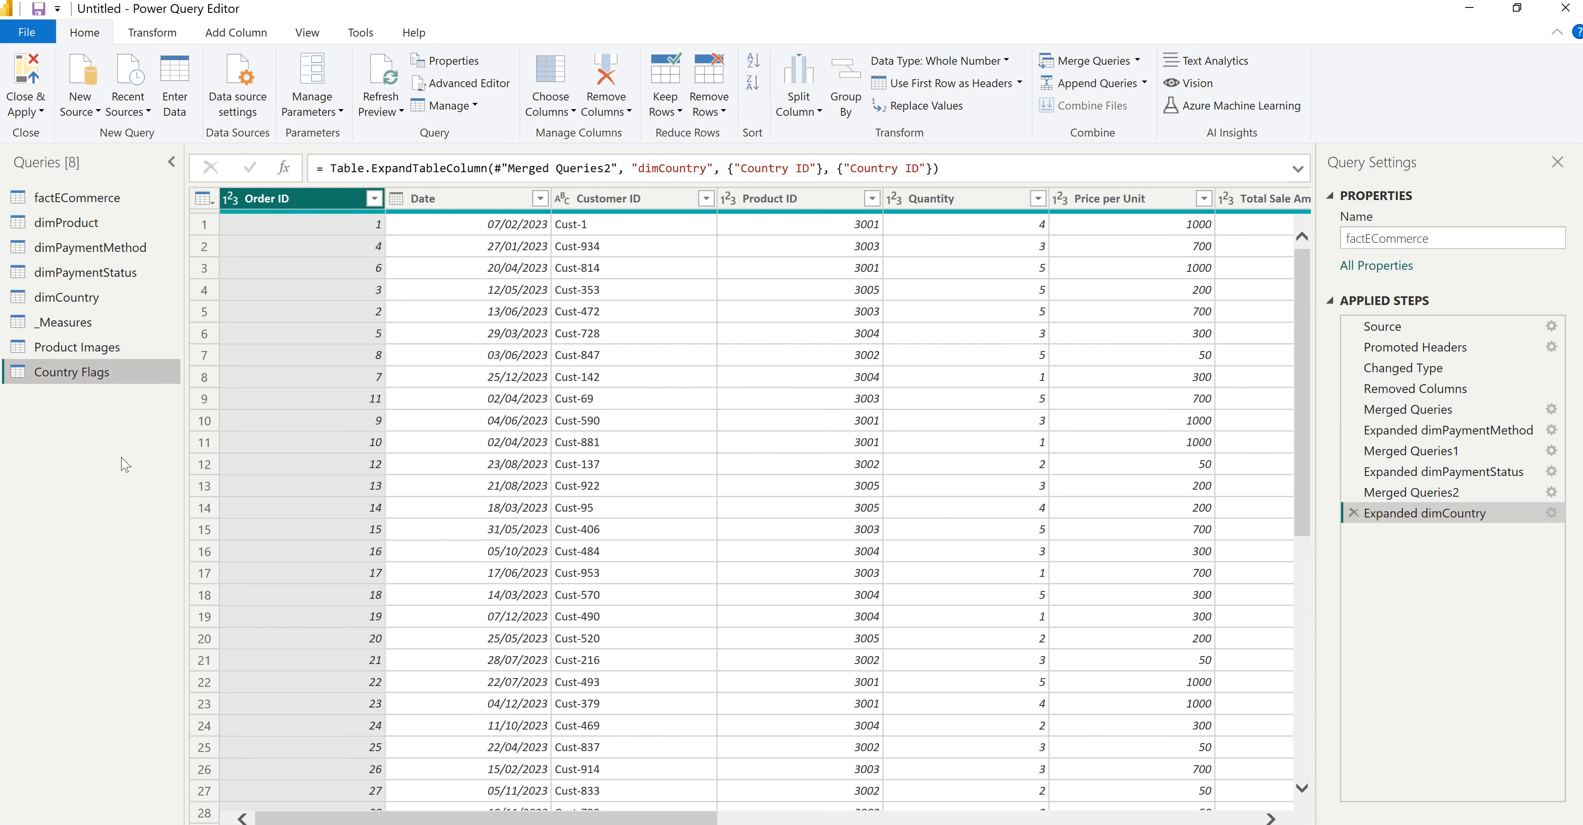
pyautogui.click(23, 86)
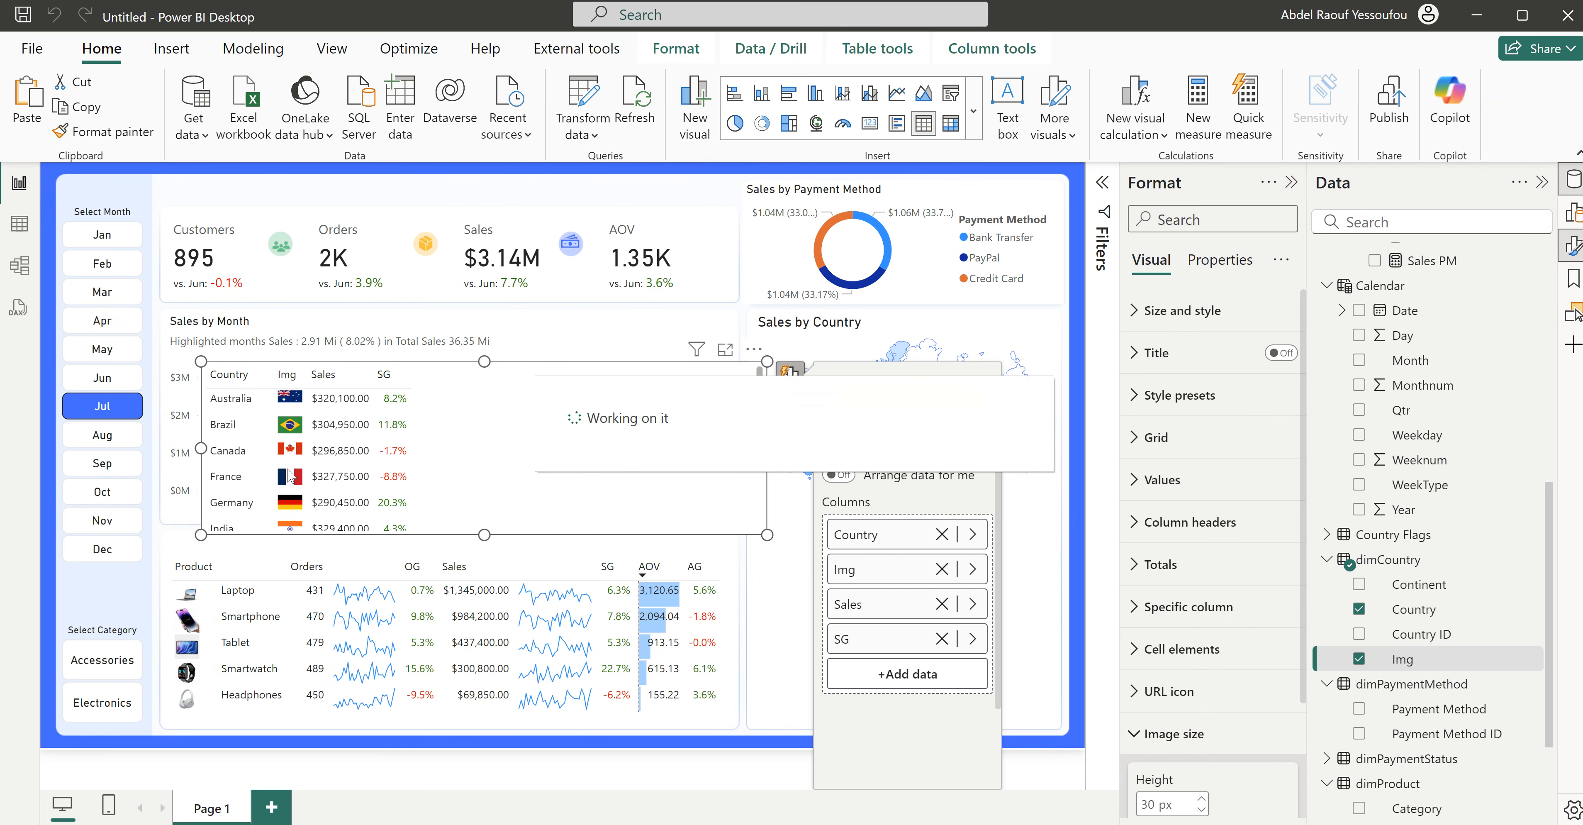
# Step: Check in the model diagram how the Country Flags table sits relative to the other tables, and return to the report page
pyautogui.click(25, 264)
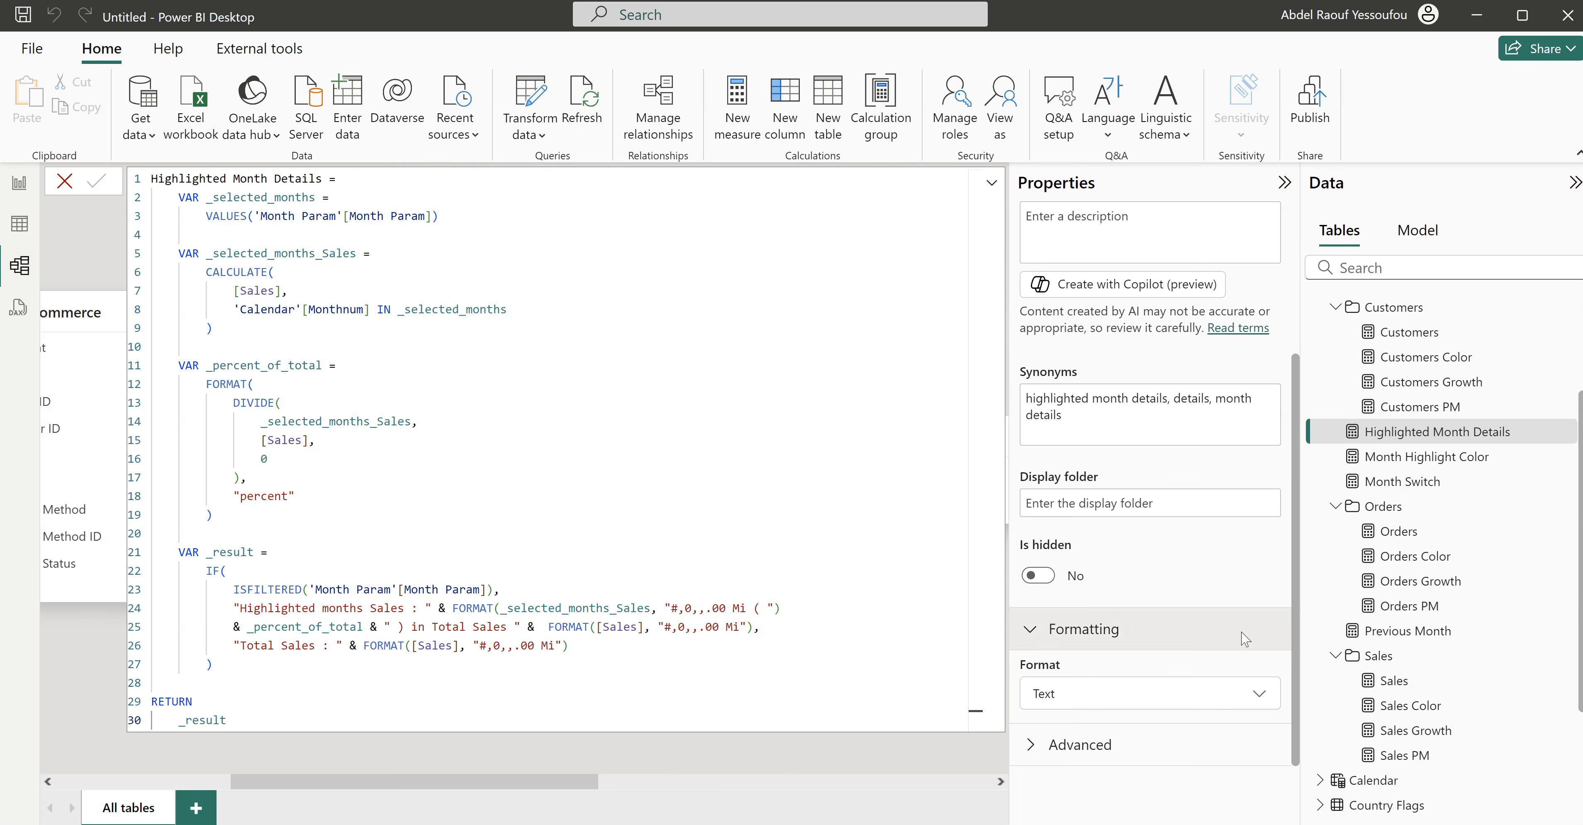
pyautogui.click(1409, 605)
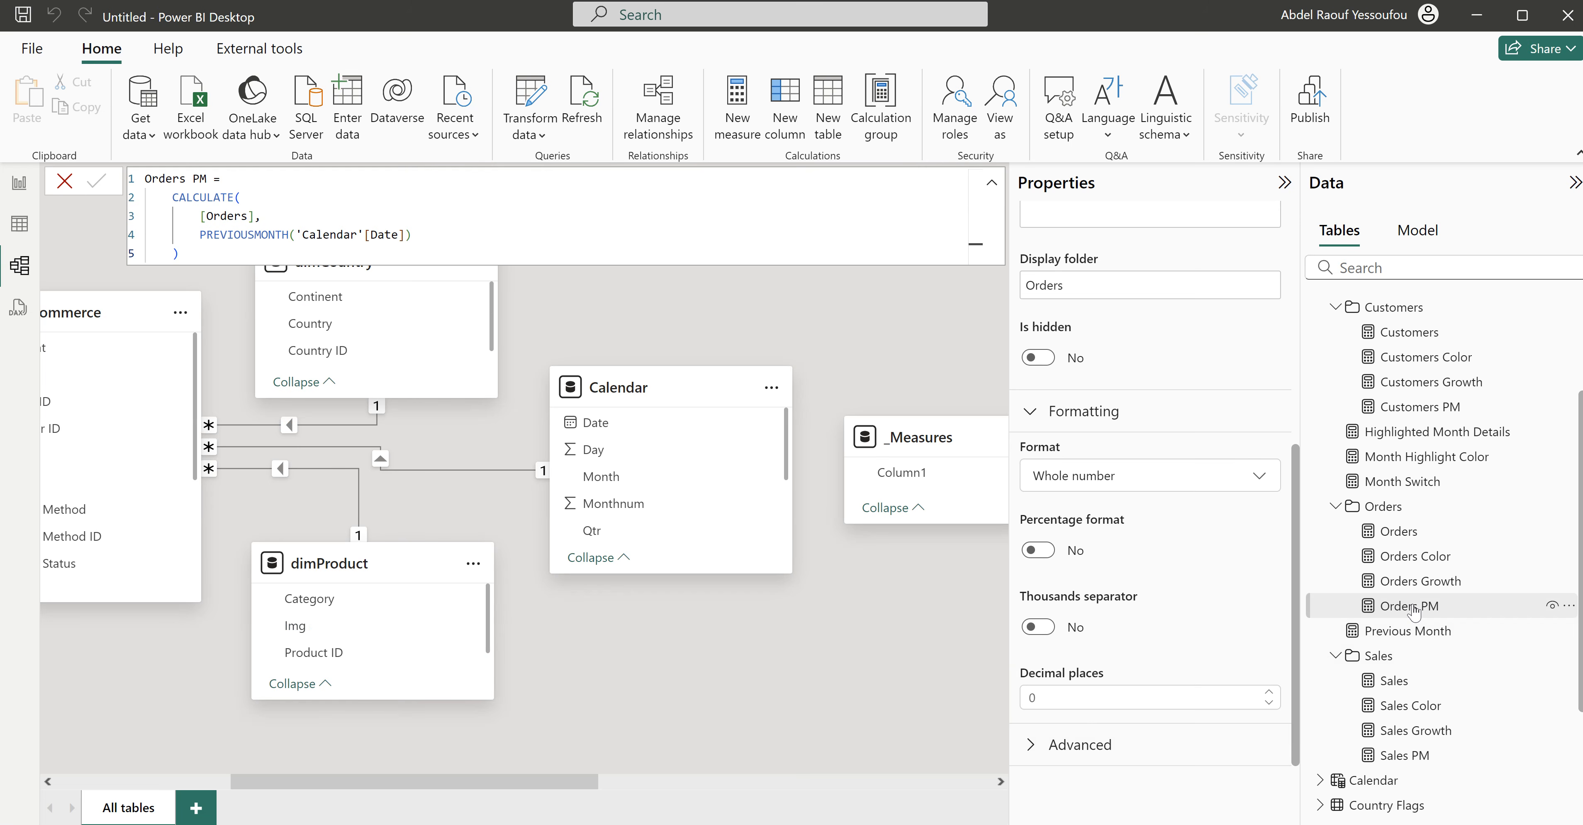
pyautogui.moveTo(578, 781); pyautogui.dragTo(950, 771)
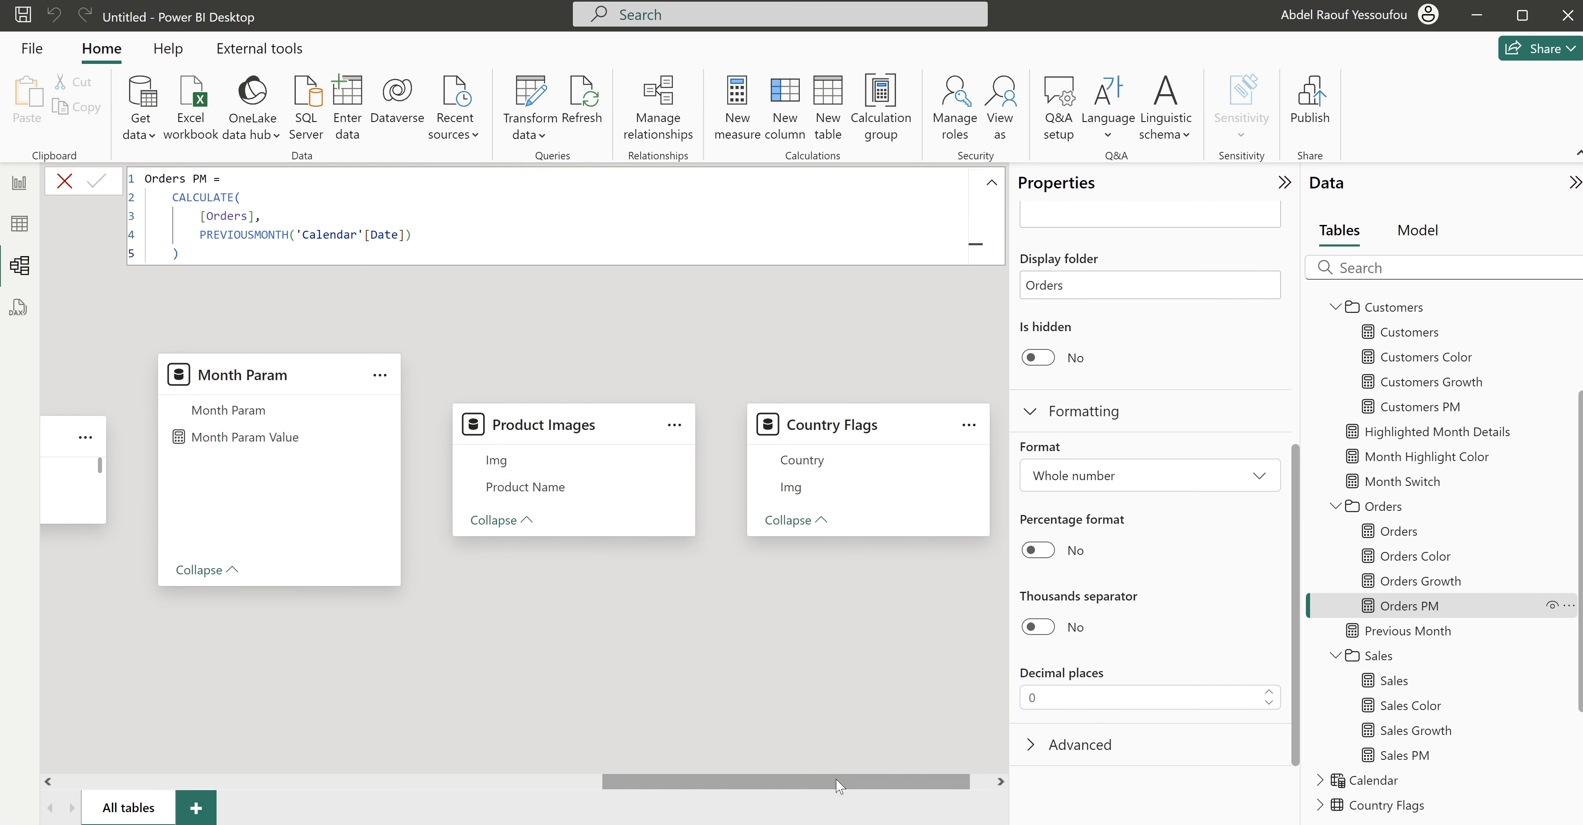
pyautogui.moveTo(836, 781); pyautogui.dragTo(437, 788)
pyautogui.click(13, 190)
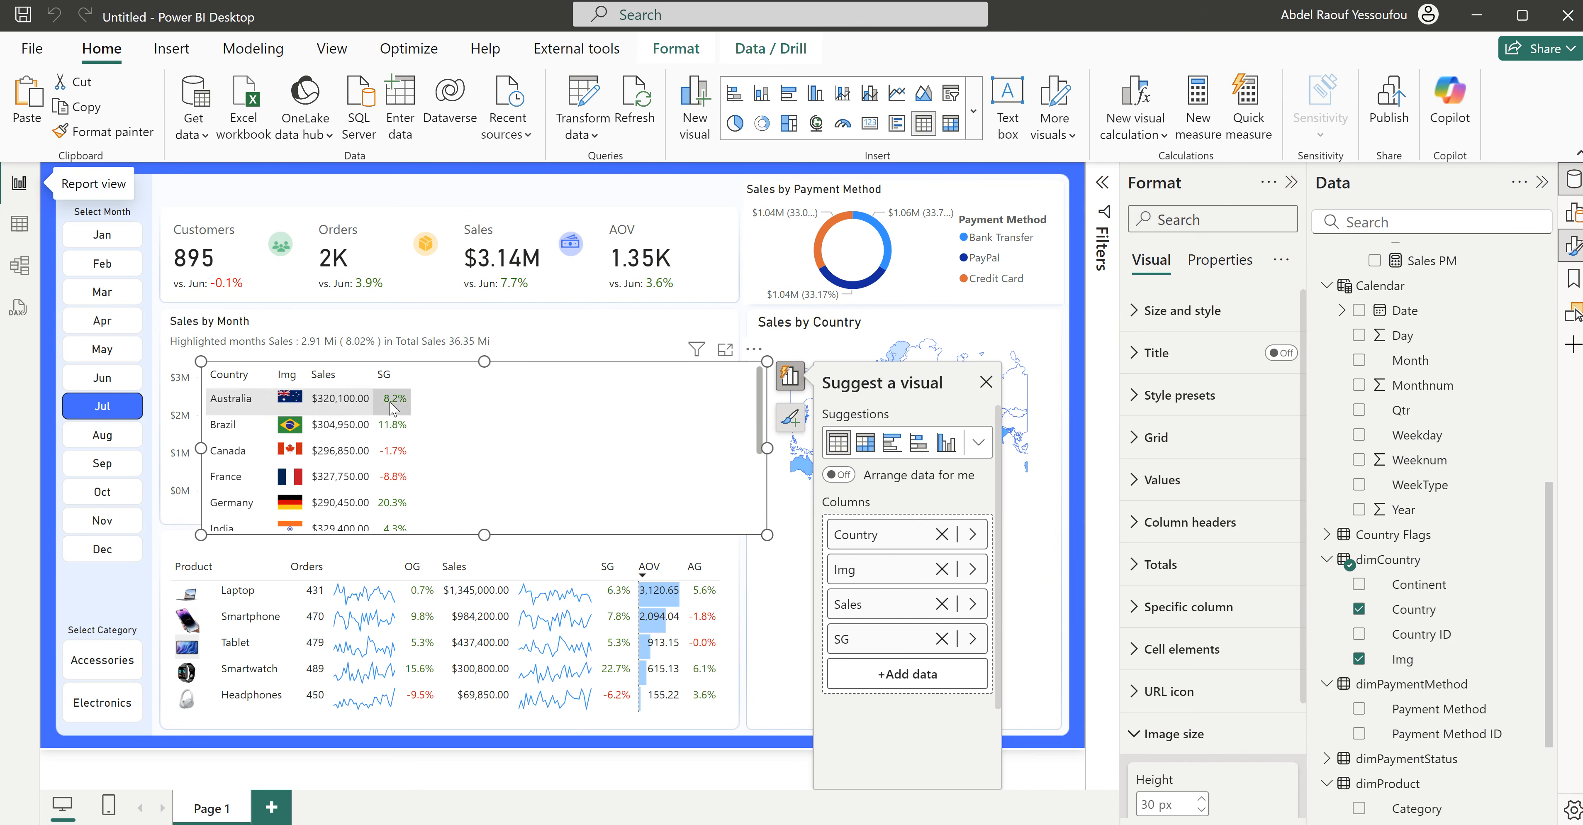
# Step: Extend the country table downward to fit all its rows and move it toward the Sales by Country map
pyautogui.moveTo(485, 534); pyautogui.dragTo(484, 677)
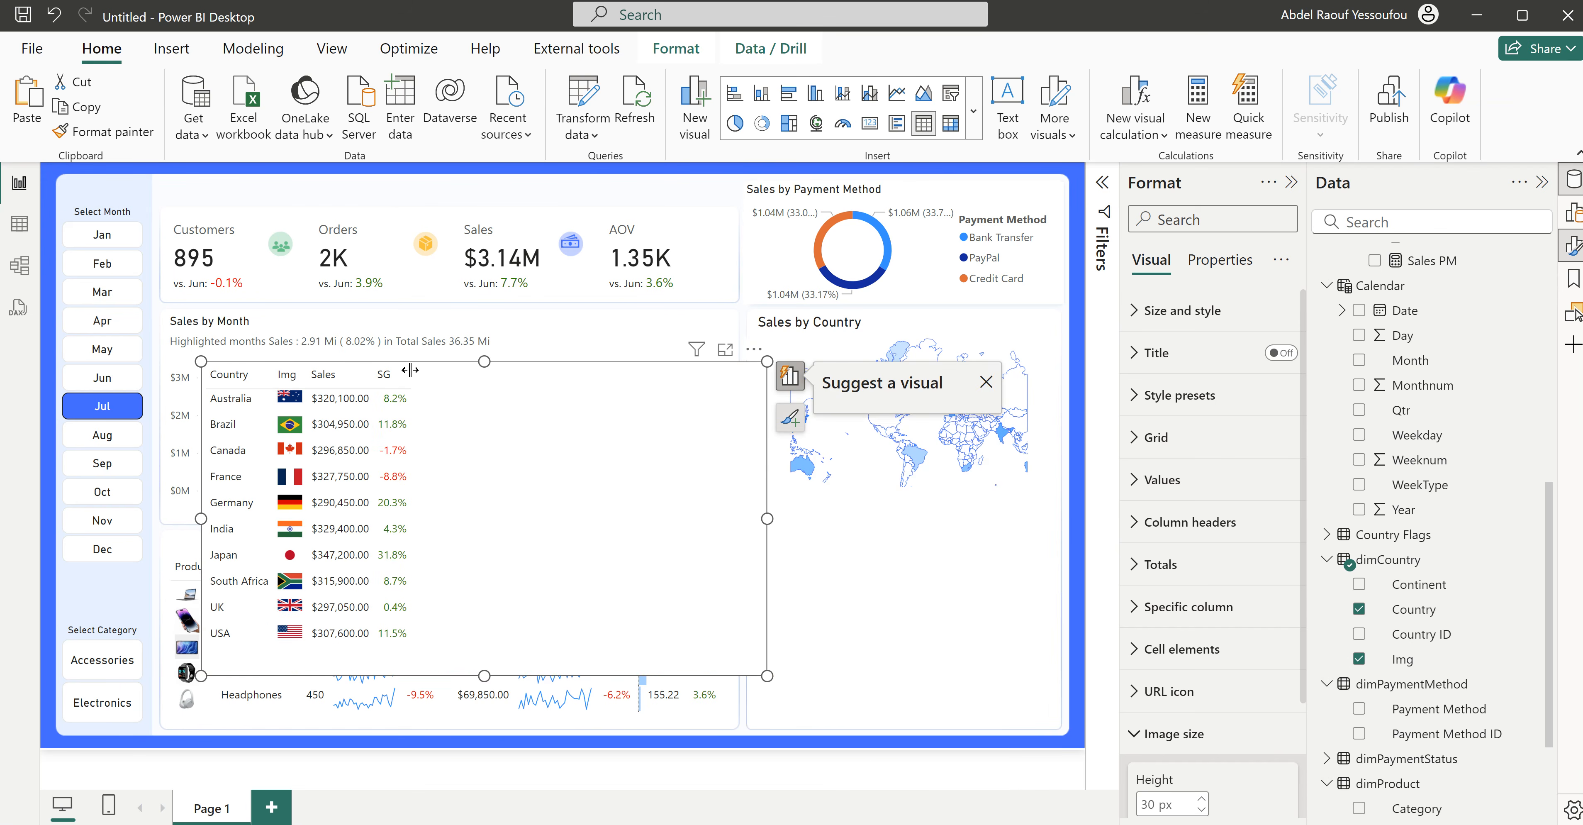
pyautogui.moveTo(646, 429); pyautogui.dragTo(798, 419)
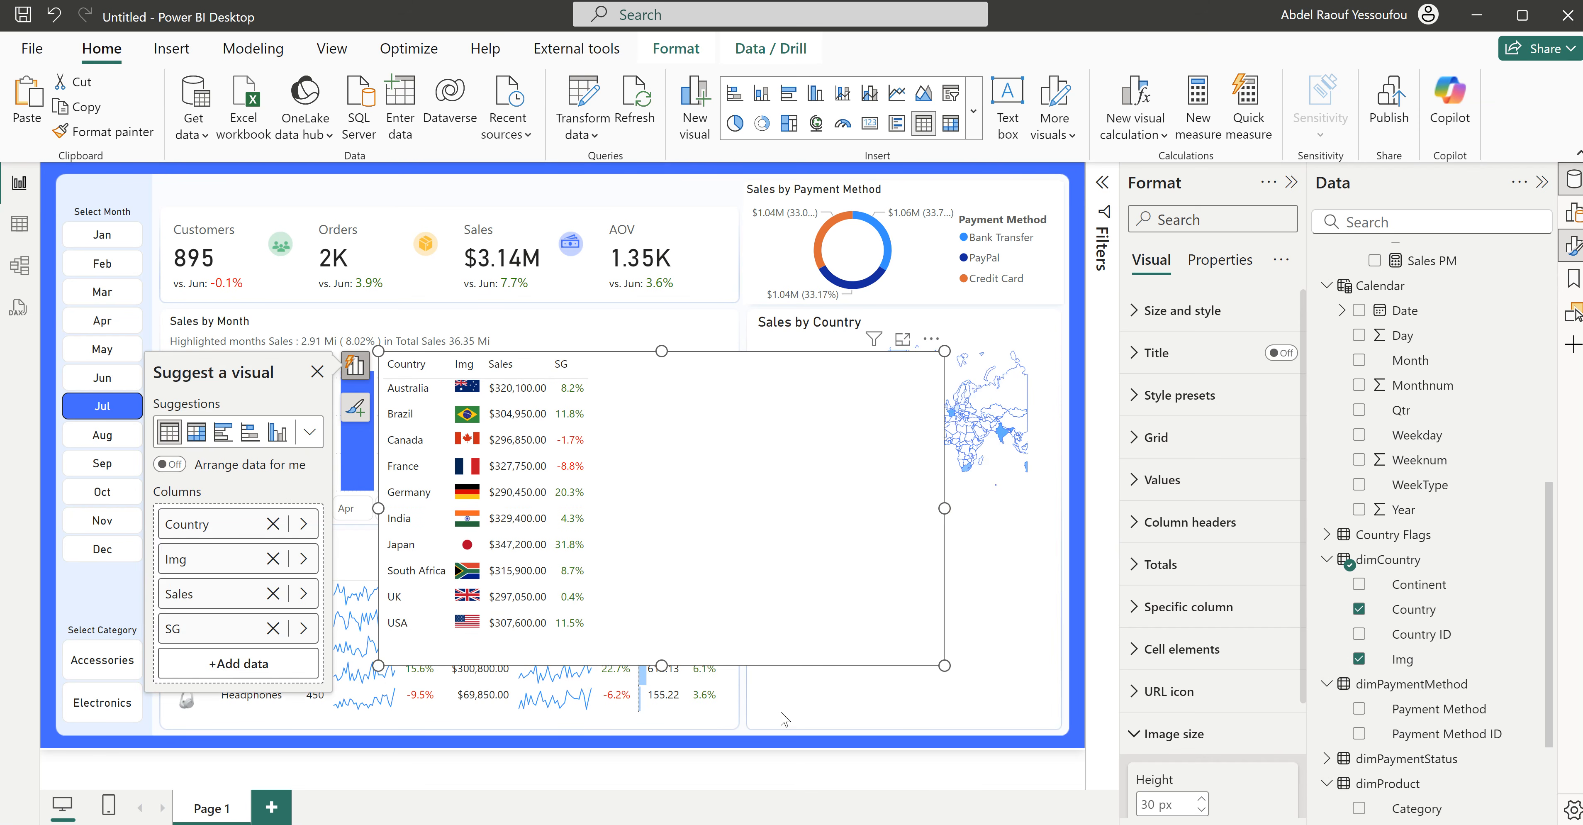
pyautogui.click(922, 768)
# Step: Examine the country table's columns in the finished eCommerce_Tutorial dashboard and return to the working report
pyautogui.moveTo(1048, 823)
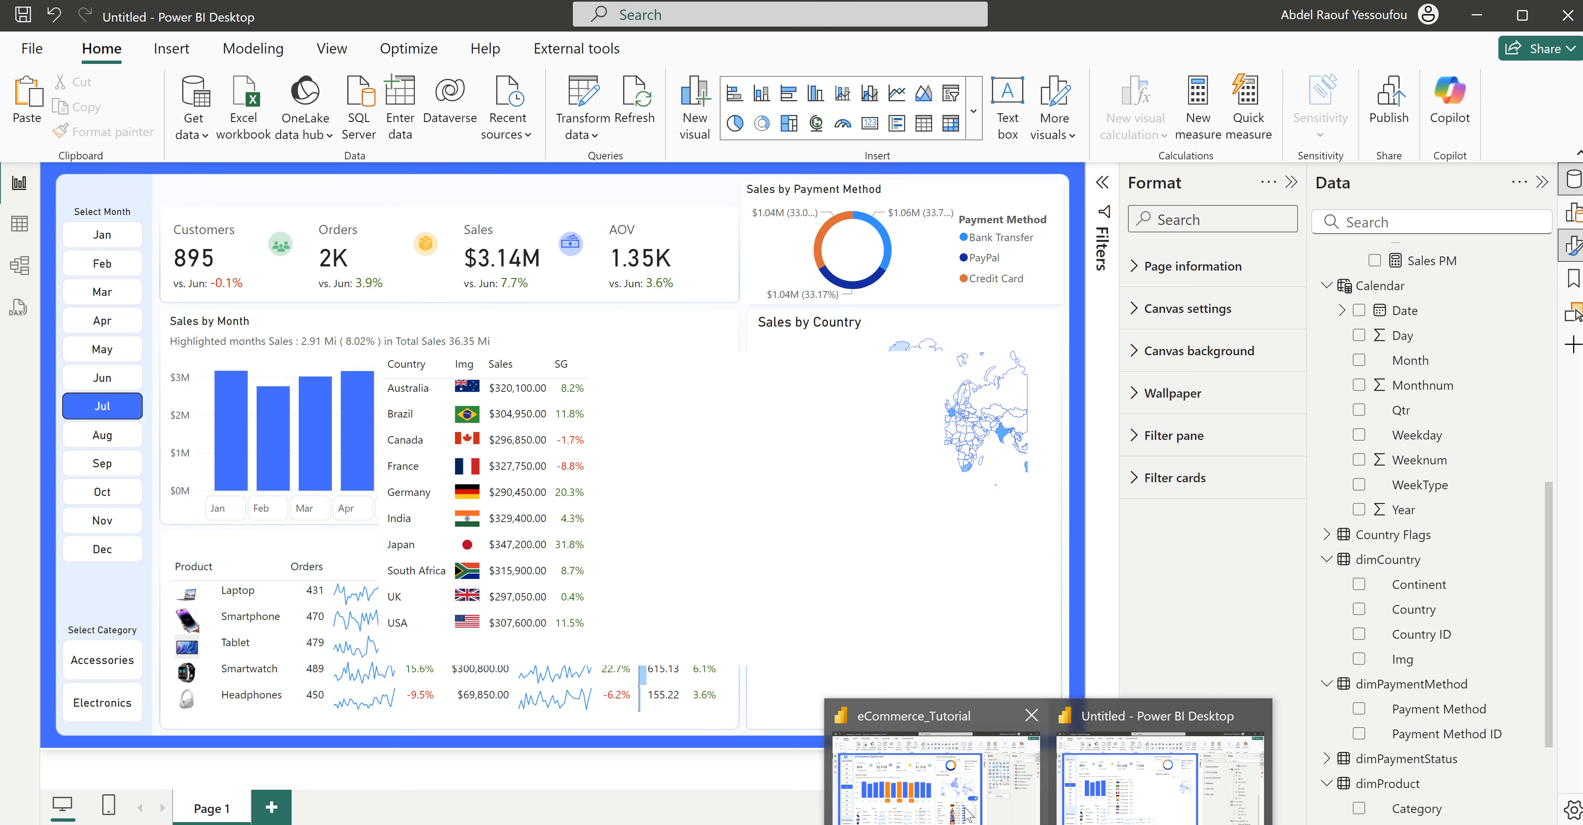
pyautogui.click(966, 813)
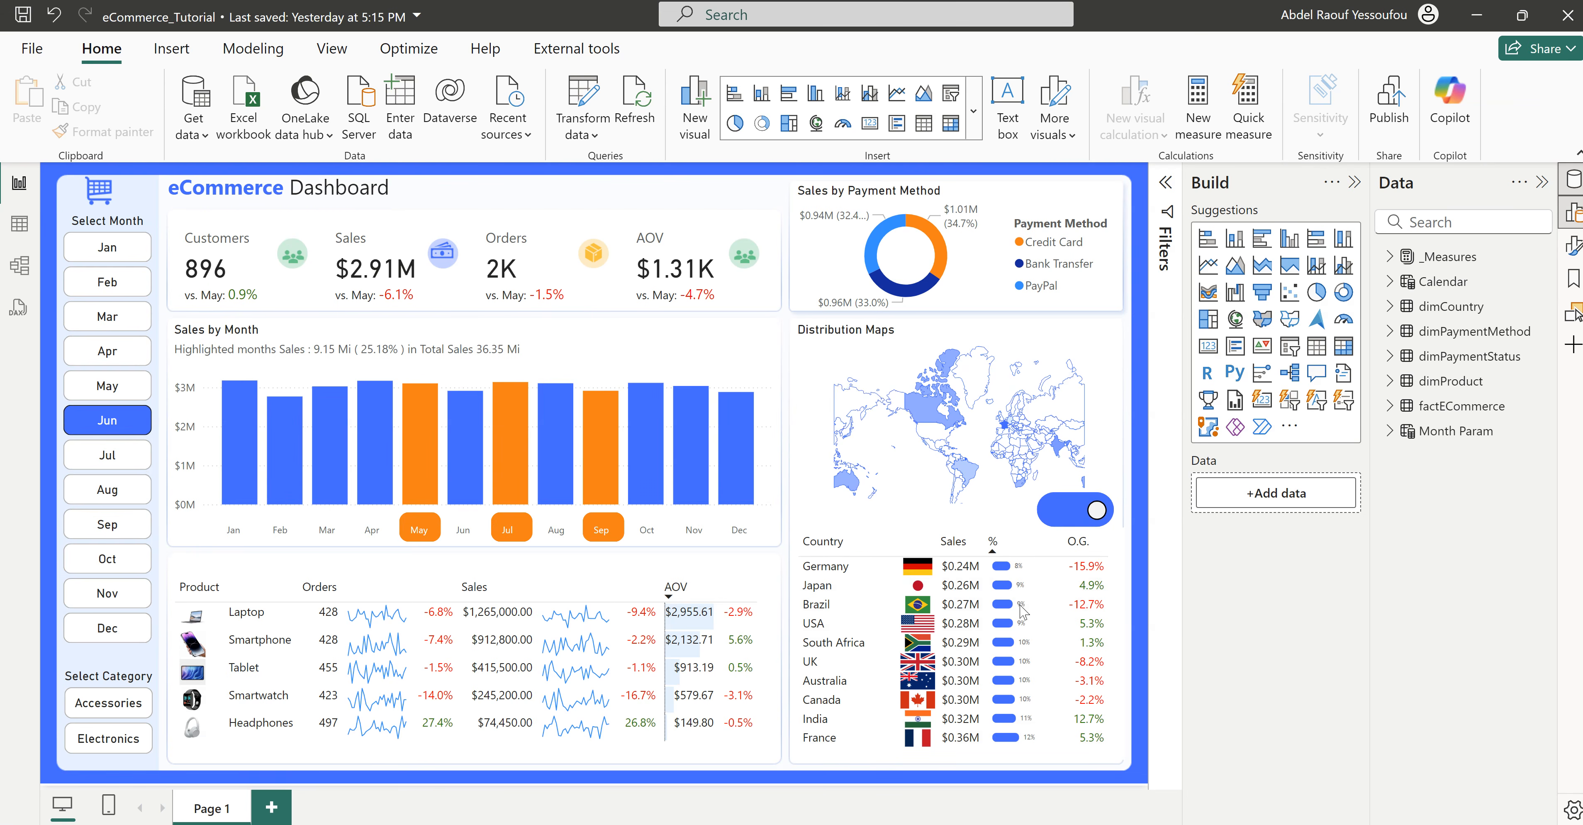
pyautogui.moveTo(1089, 817)
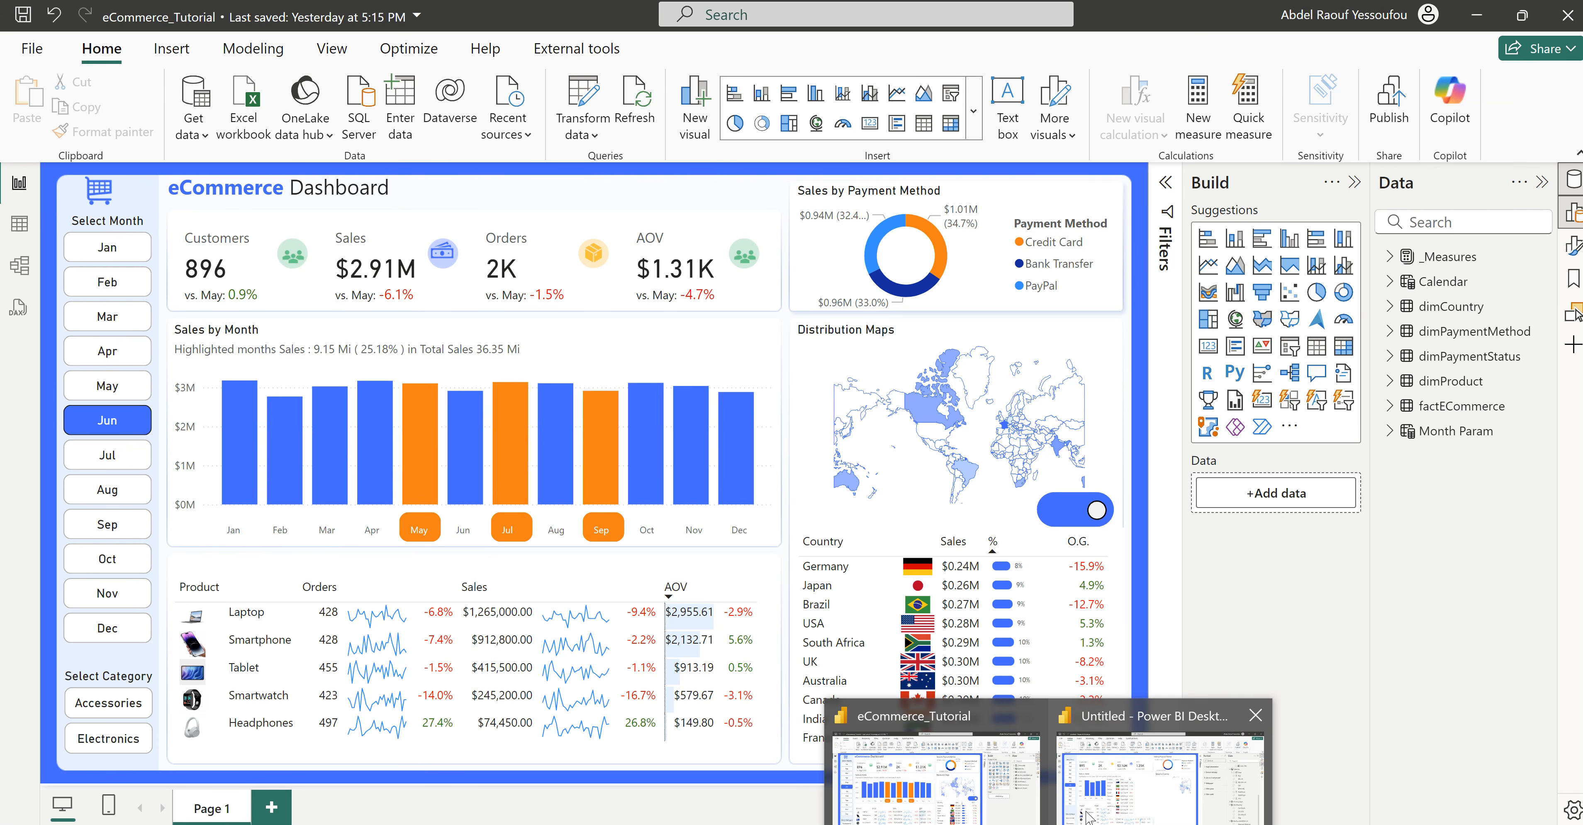
pyautogui.click(1141, 786)
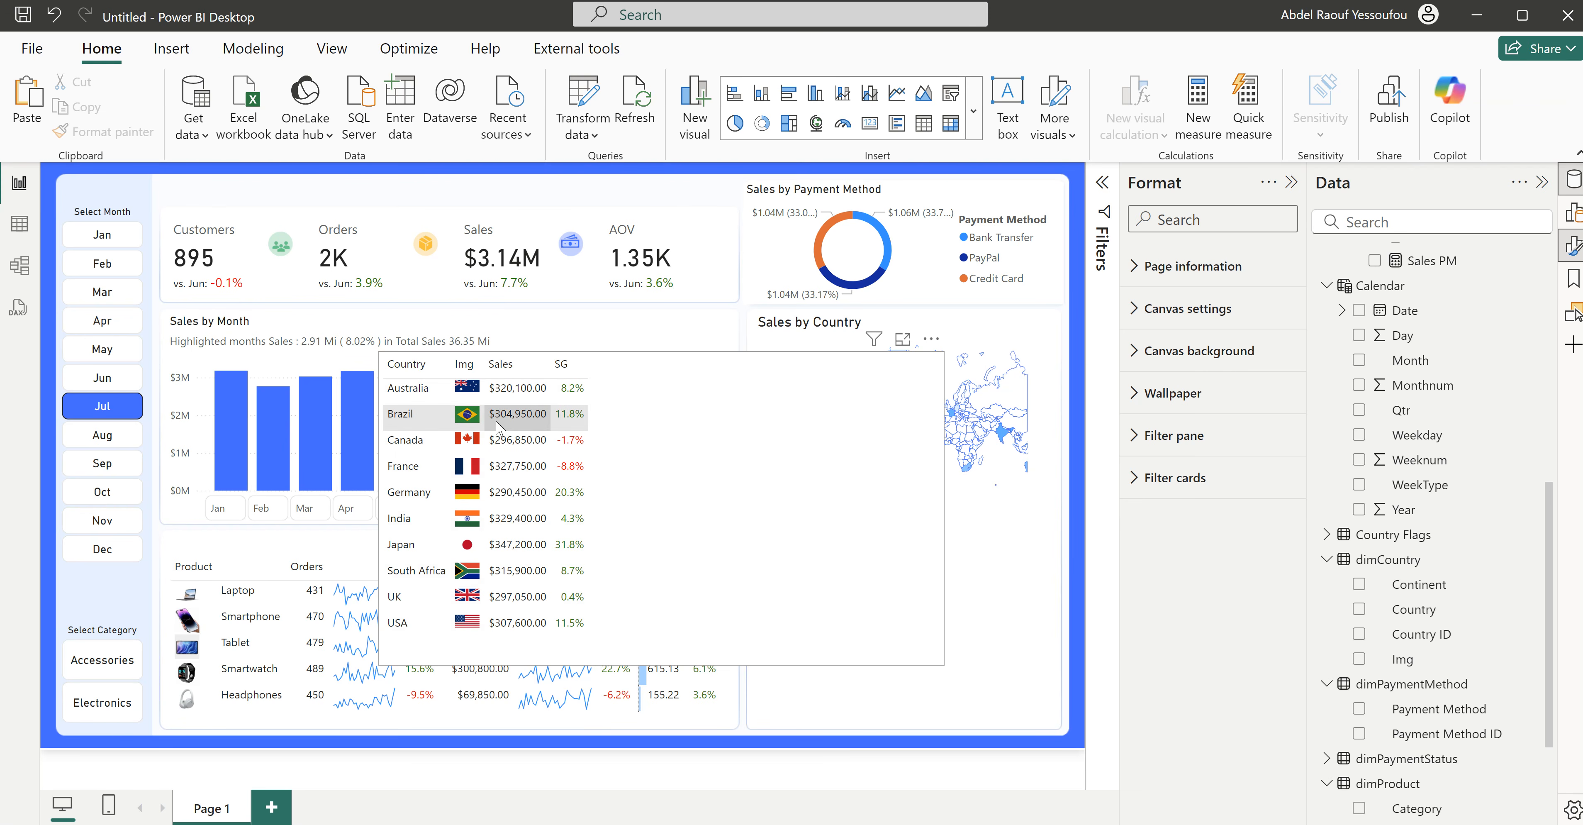
pyautogui.click(931, 339)
pyautogui.moveTo(998, 561)
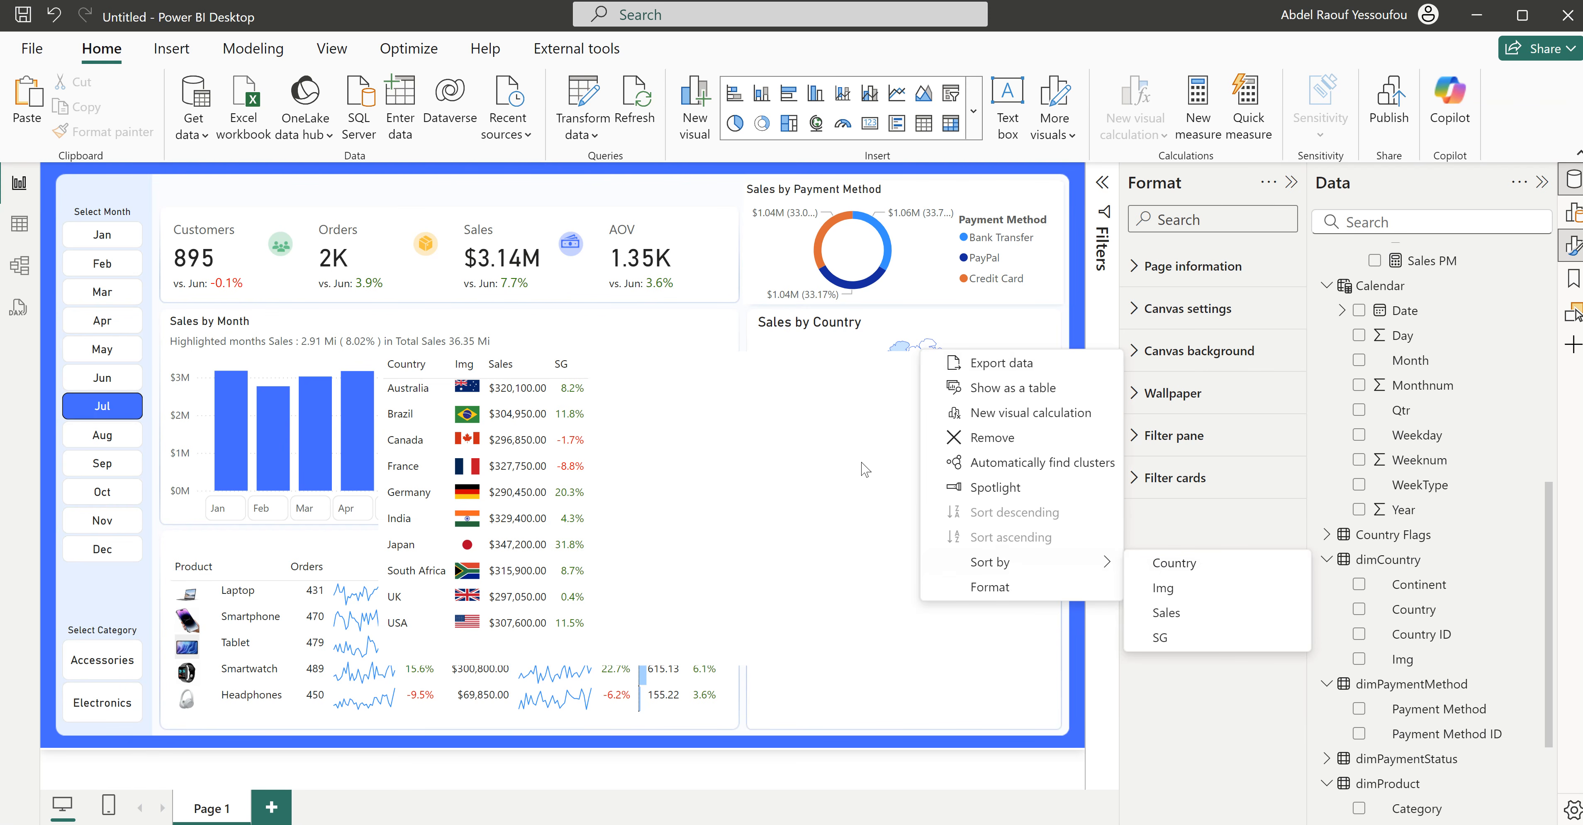
pyautogui.click(654, 448)
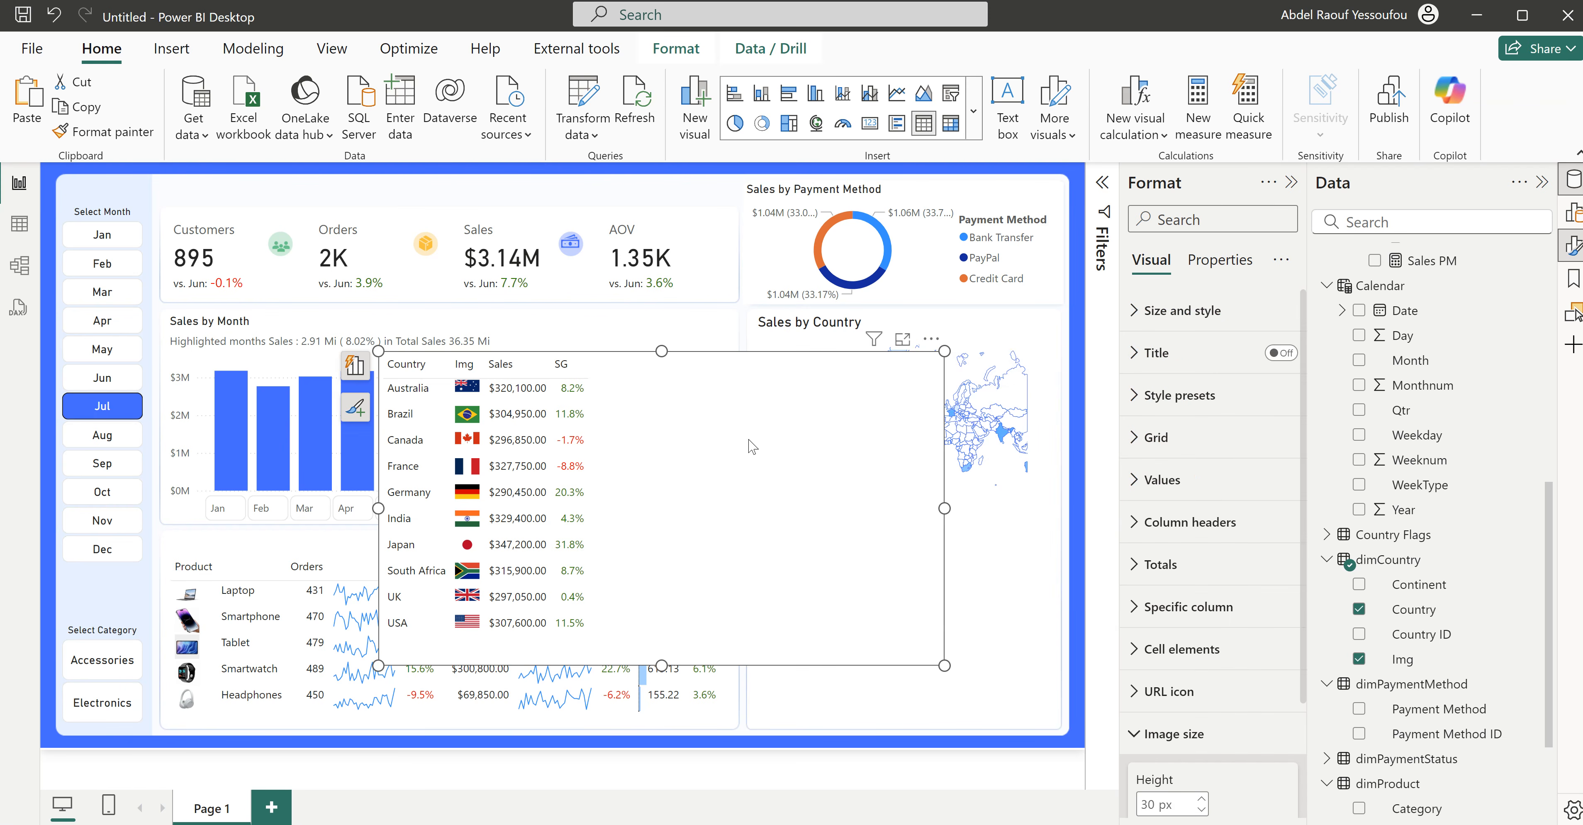
# Step: Try data bars on the Sales column of the country table, with only the bars shown
pyautogui.click(362, 376)
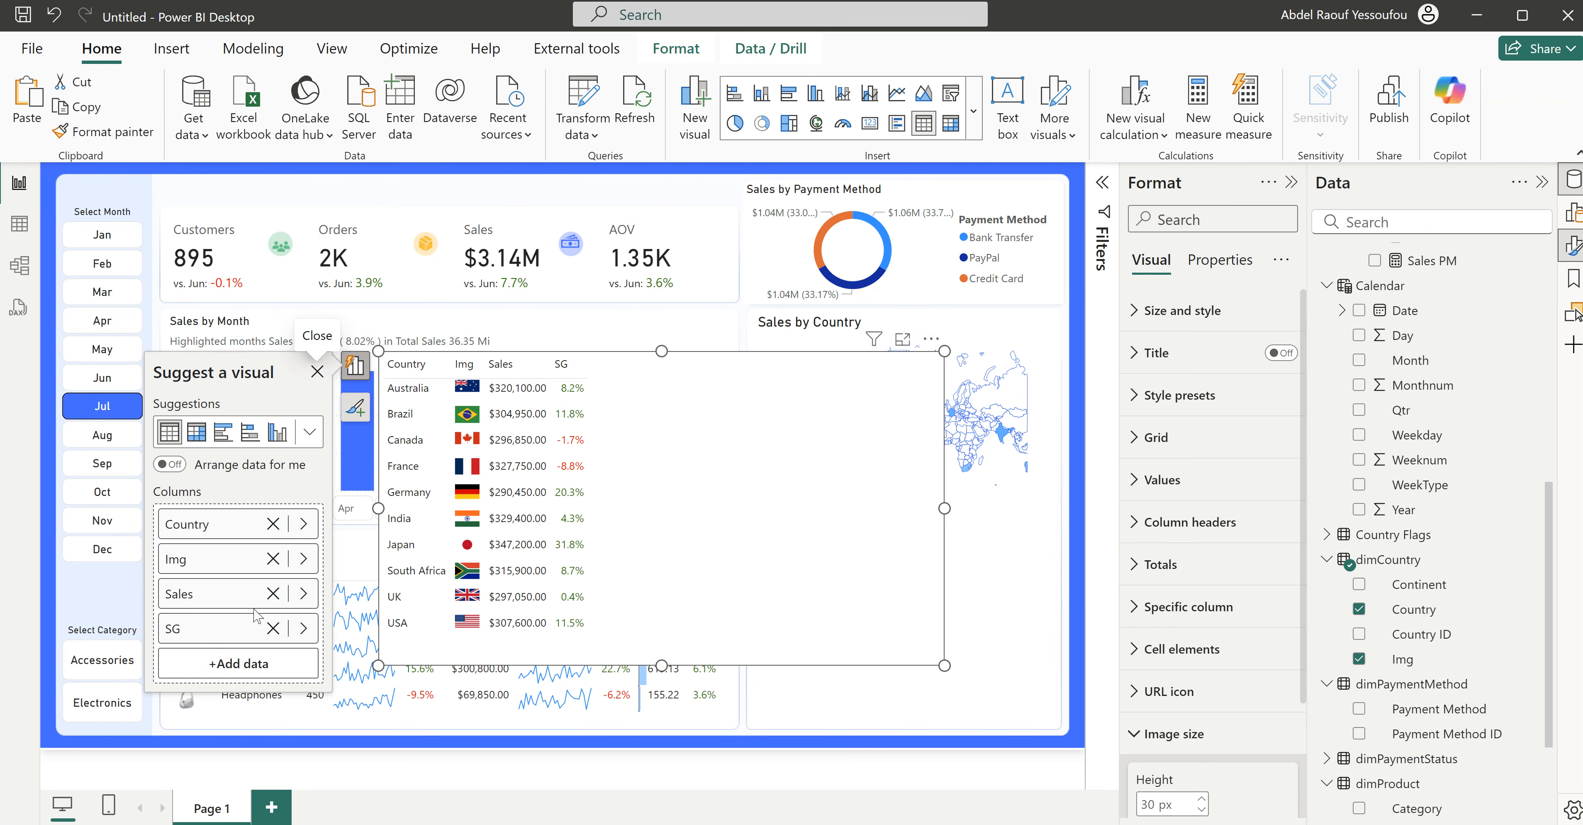
pyautogui.rightClick(187, 596)
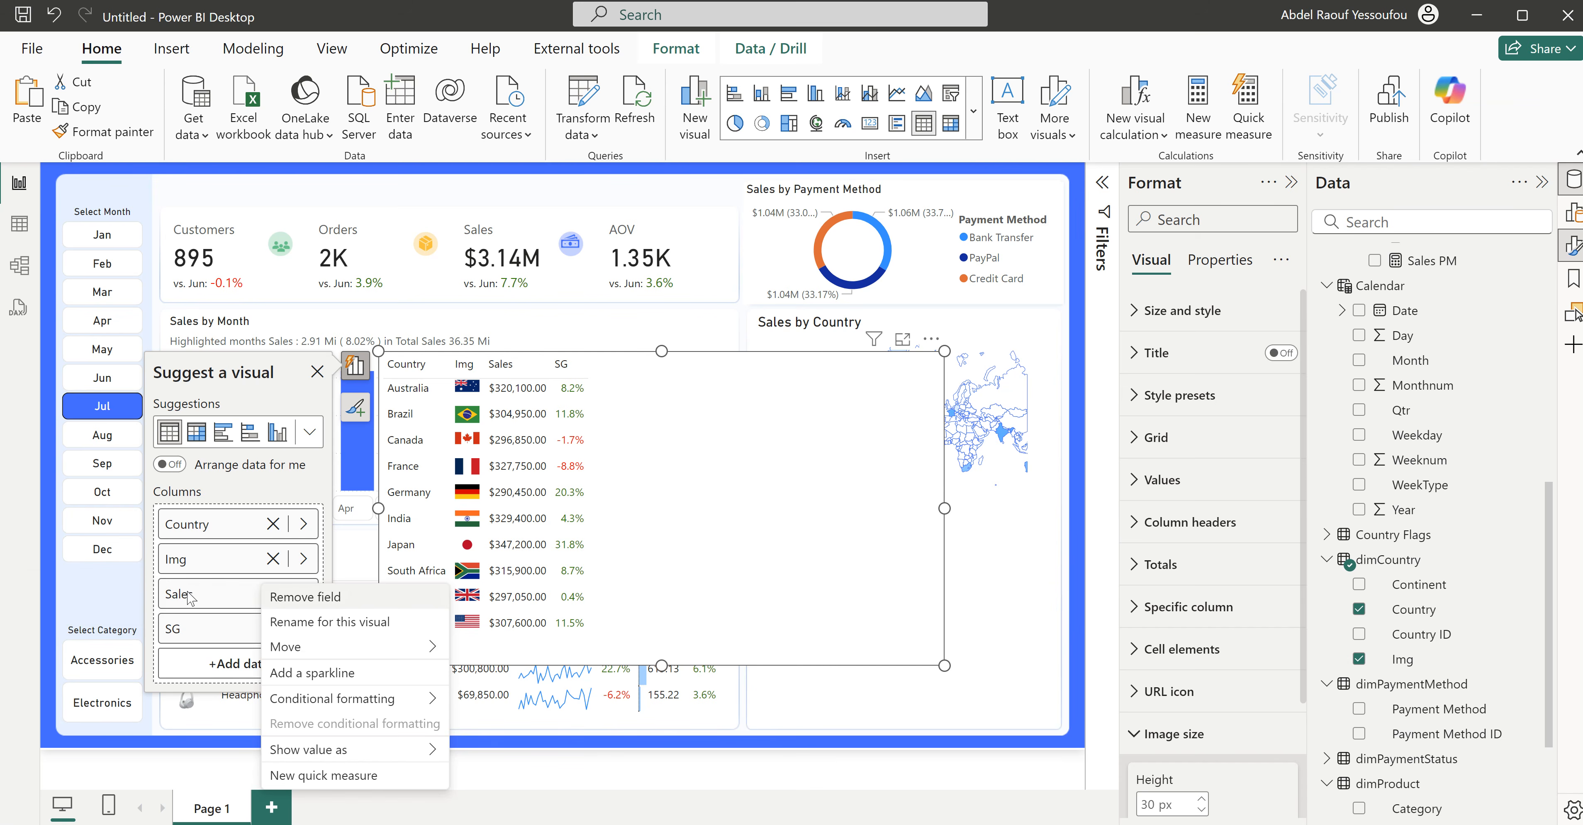
pyautogui.moveTo(353, 708)
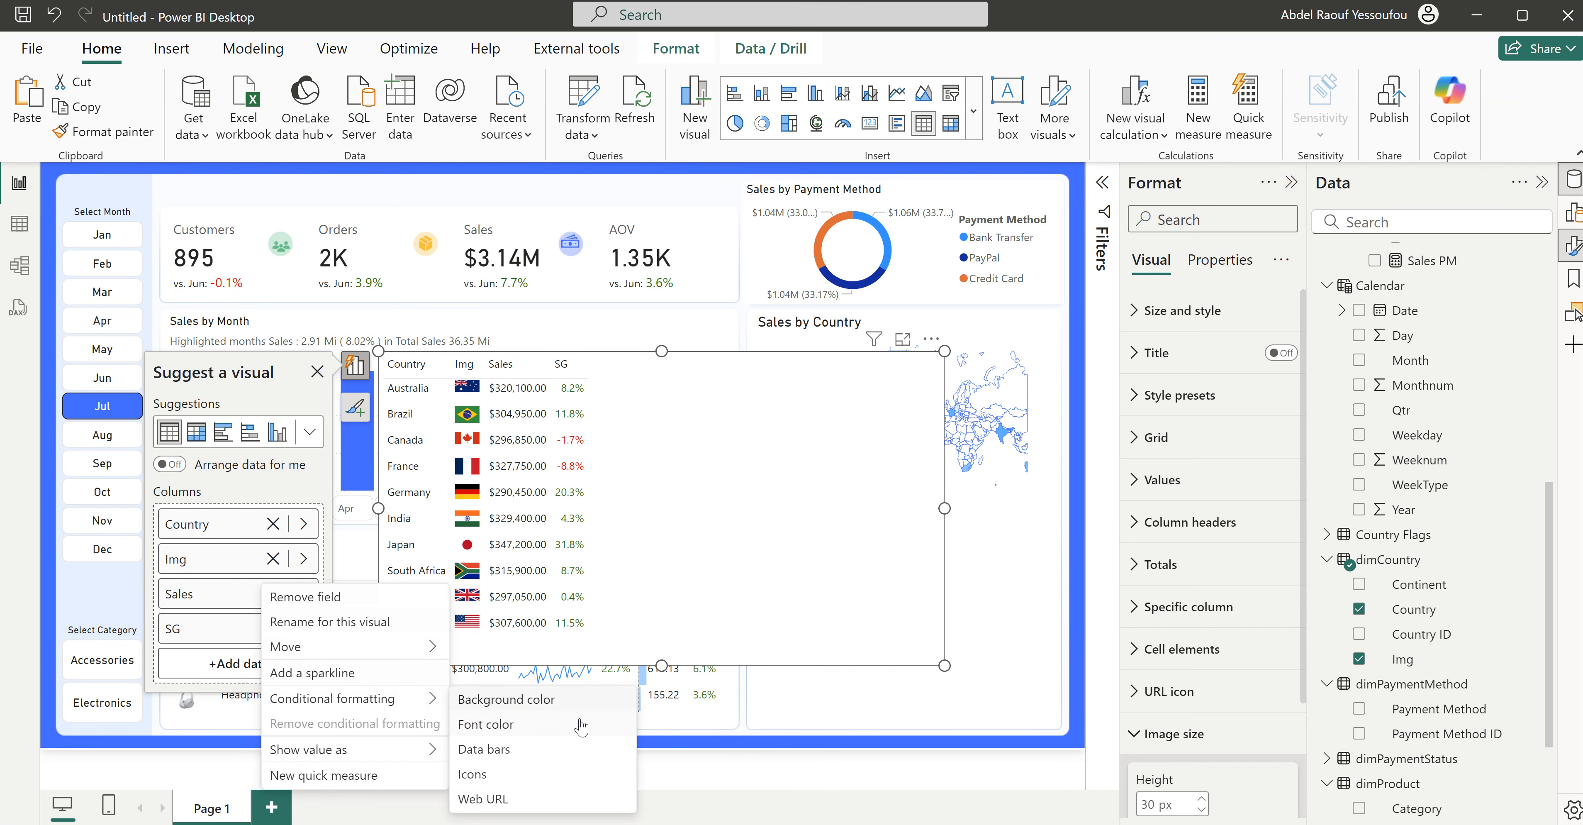
pyautogui.click(527, 751)
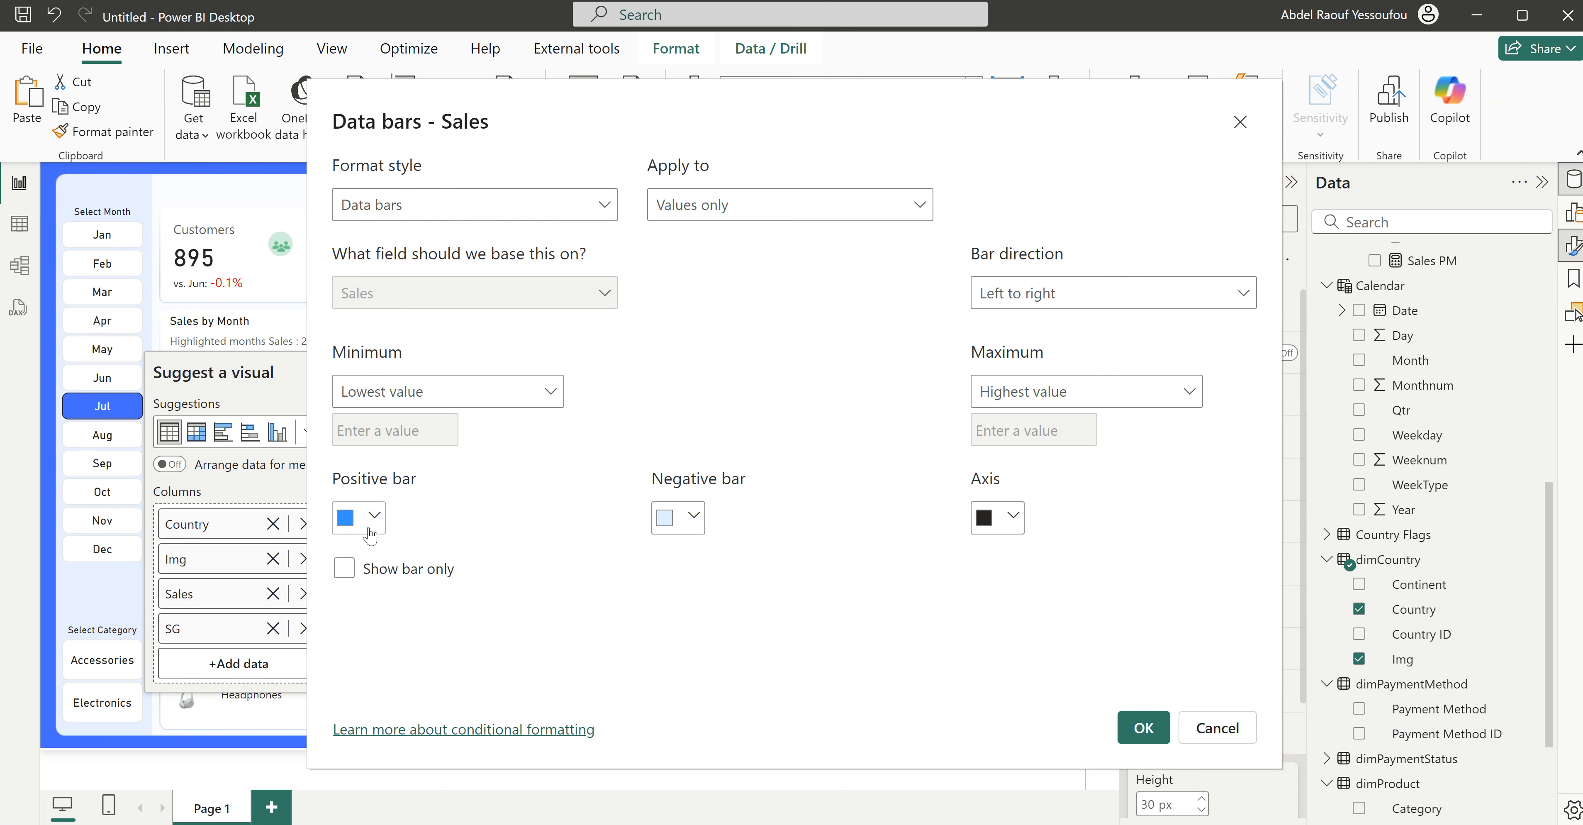
pyautogui.click(346, 572)
pyautogui.click(1144, 727)
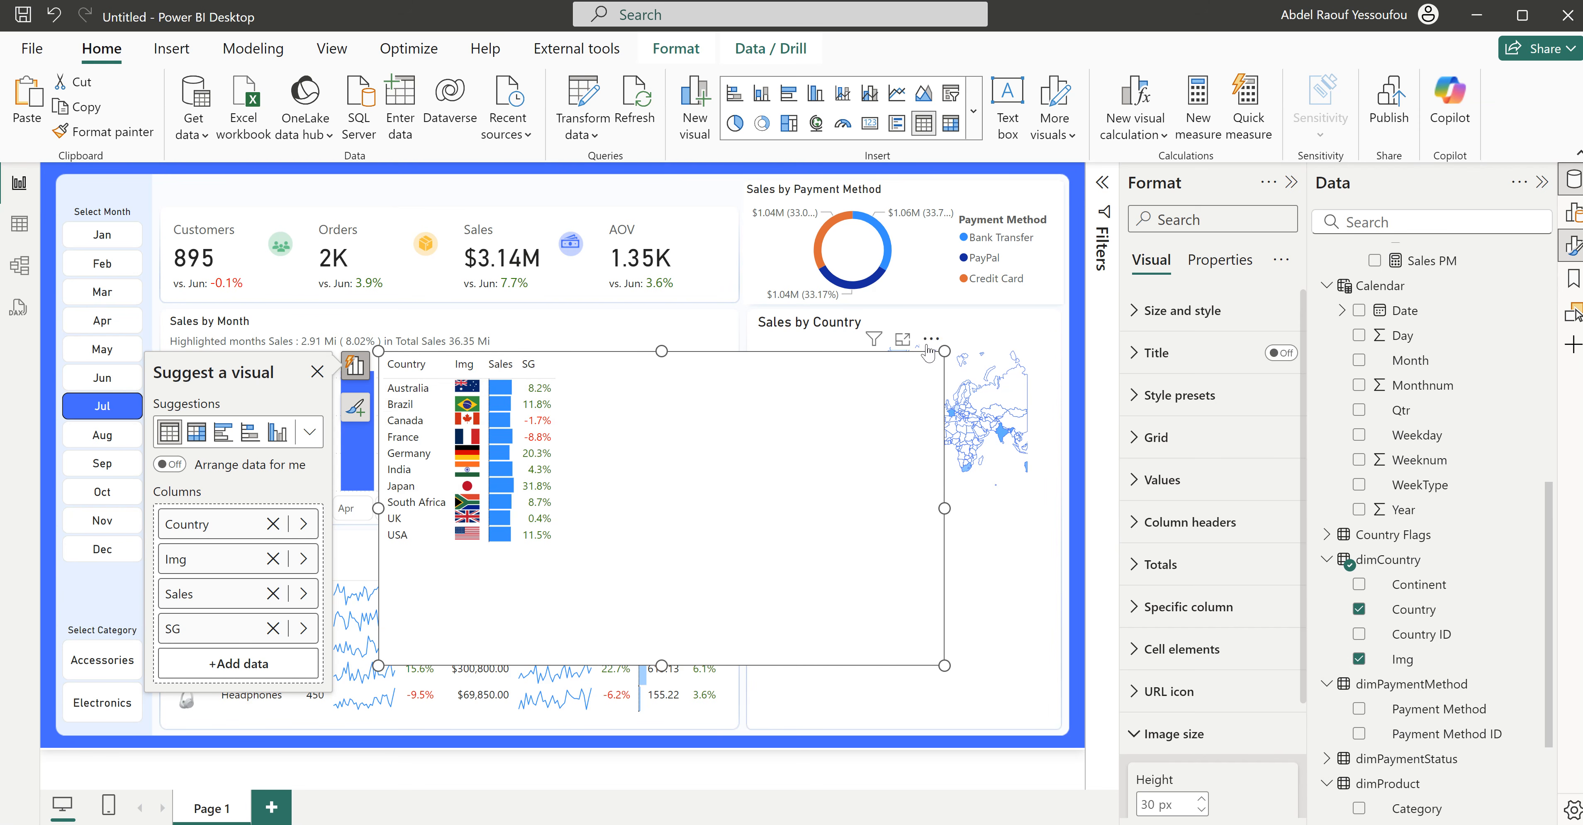
# Step: Move the country table up over the Sales by Payment Method chart and remove the data bars from its Sales column
pyautogui.moveTo(928, 353); pyautogui.dragTo(1020, 226)
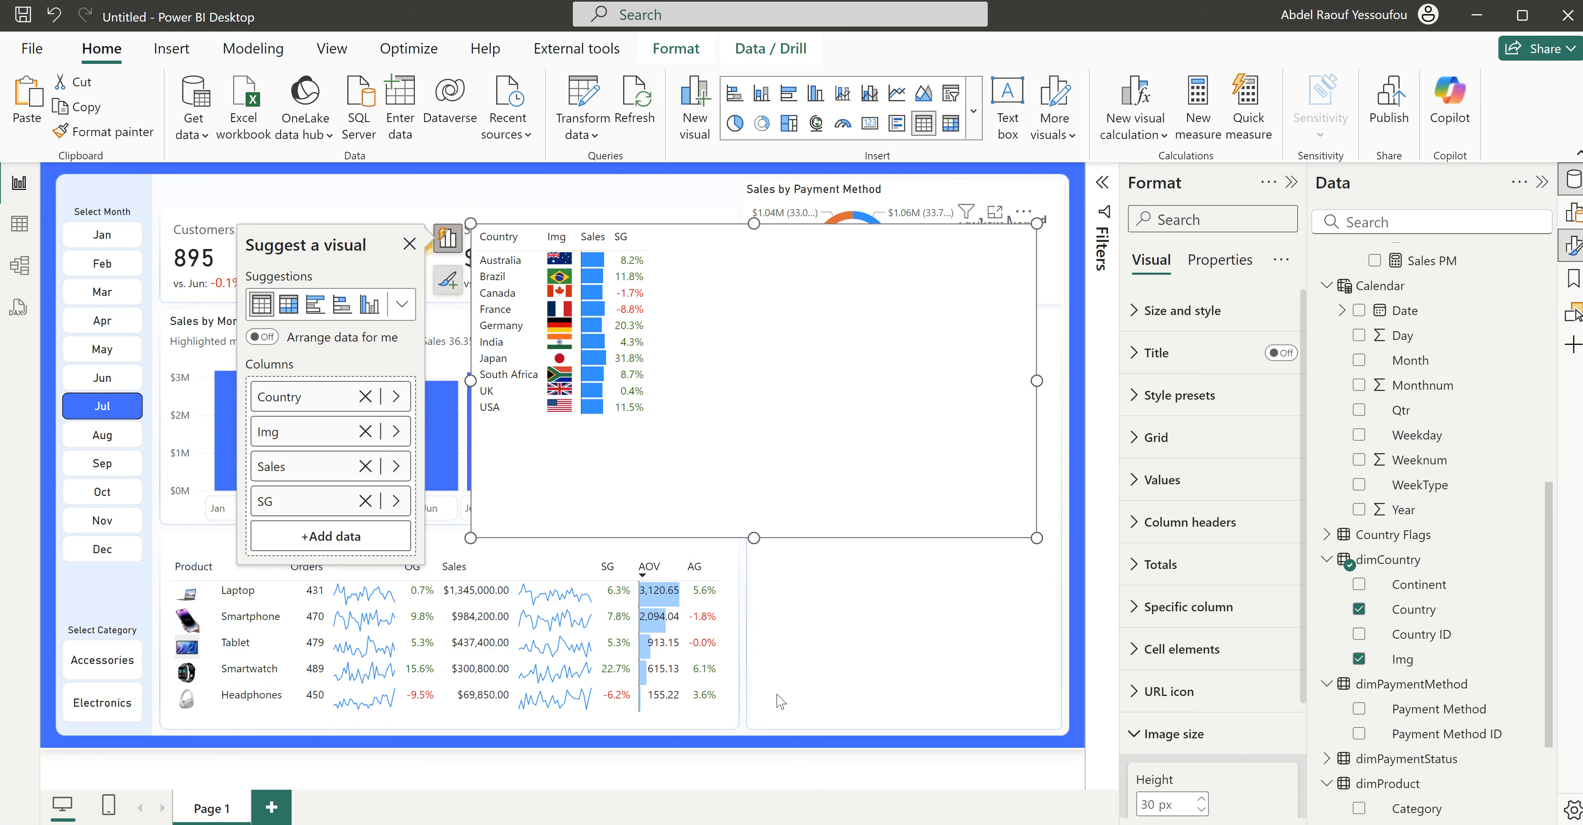
pyautogui.rightClick(296, 472)
pyautogui.moveTo(448, 577)
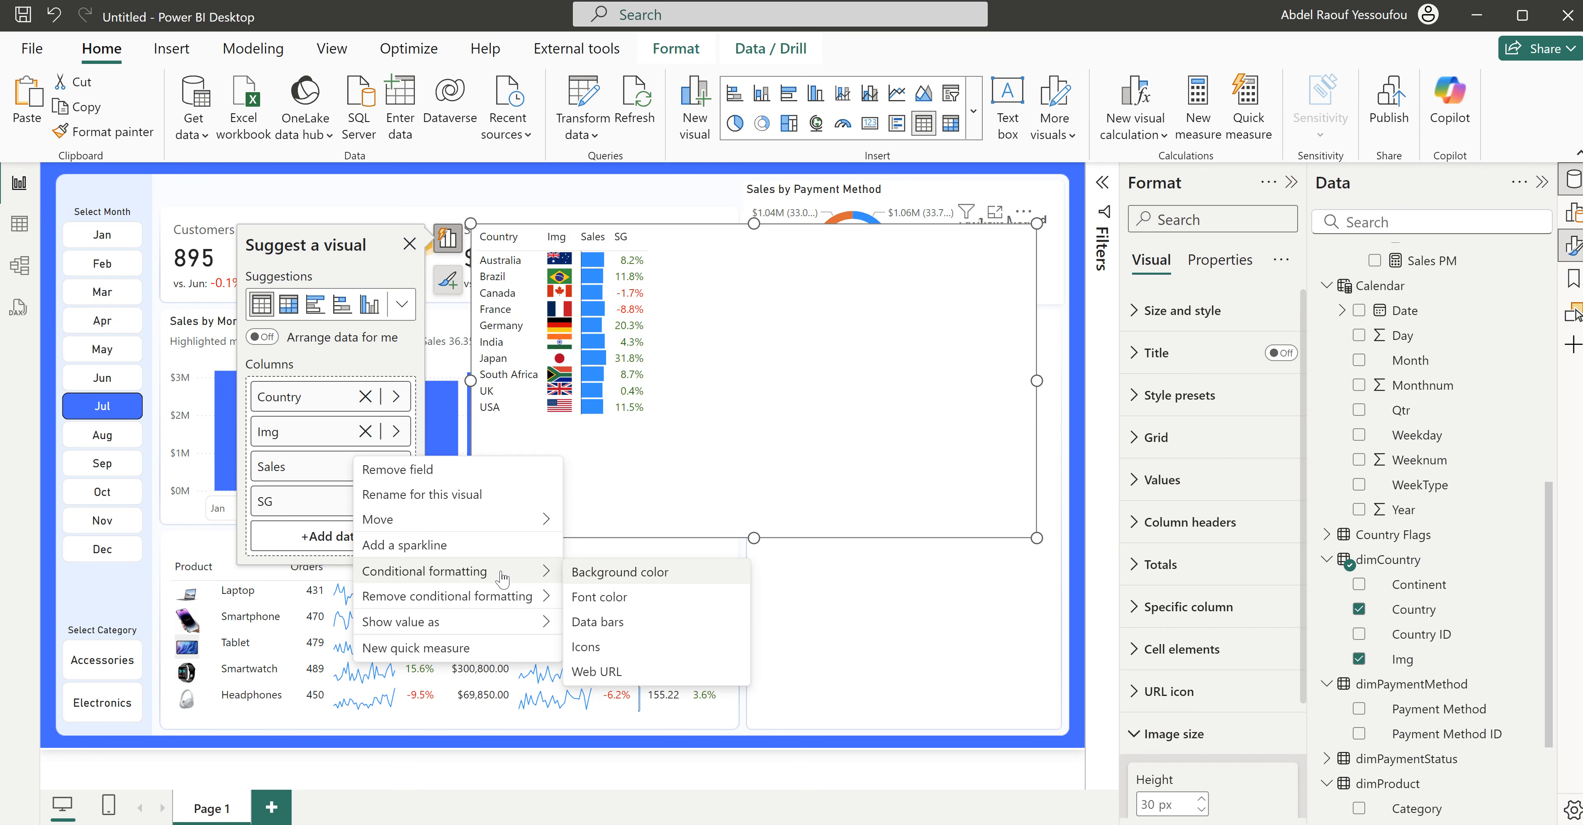
pyautogui.moveTo(513, 599)
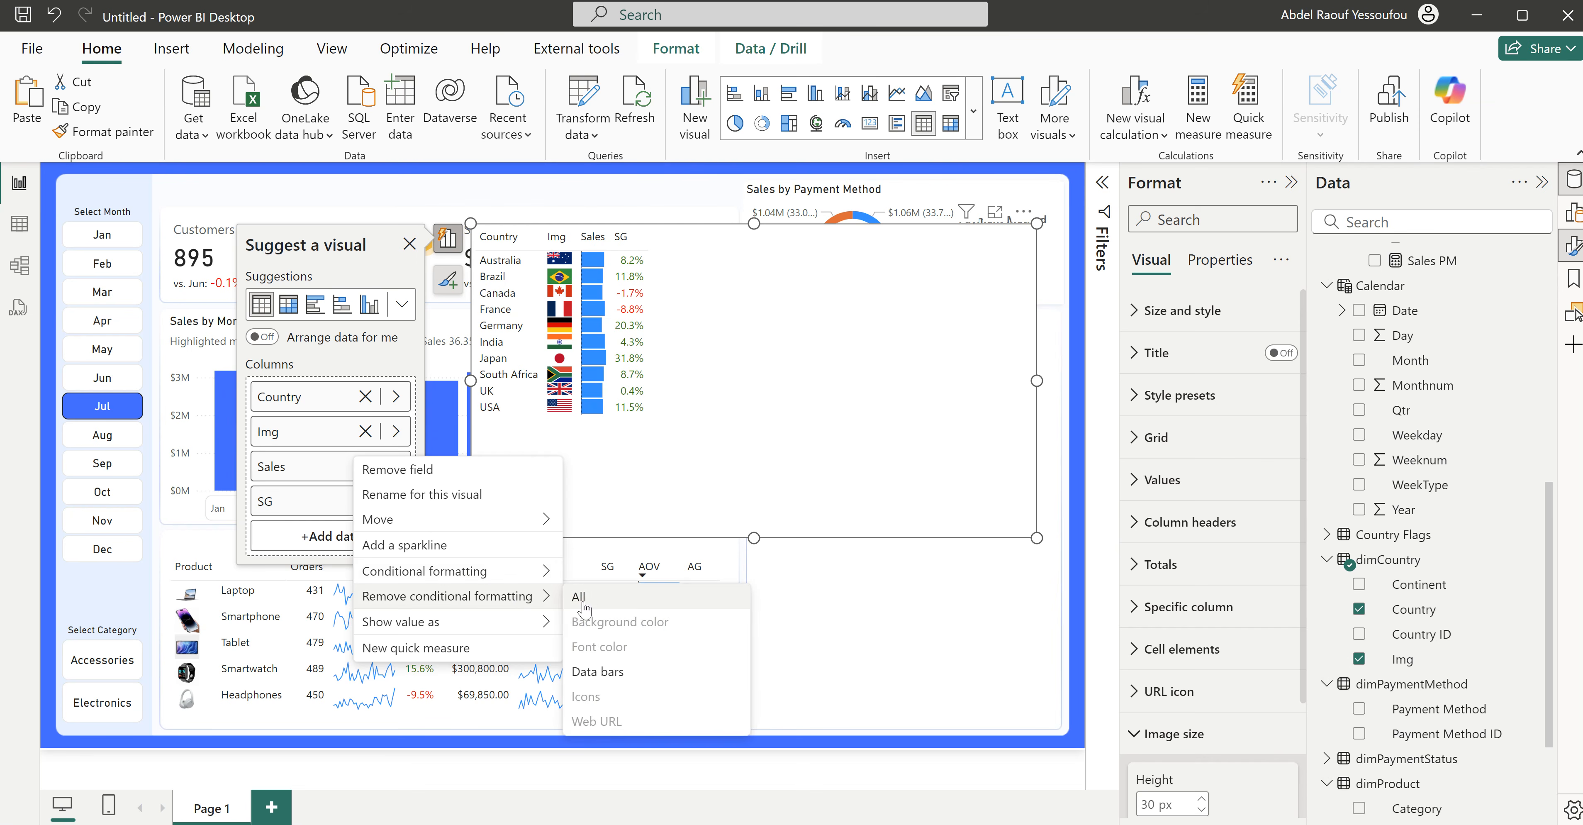
pyautogui.click(624, 674)
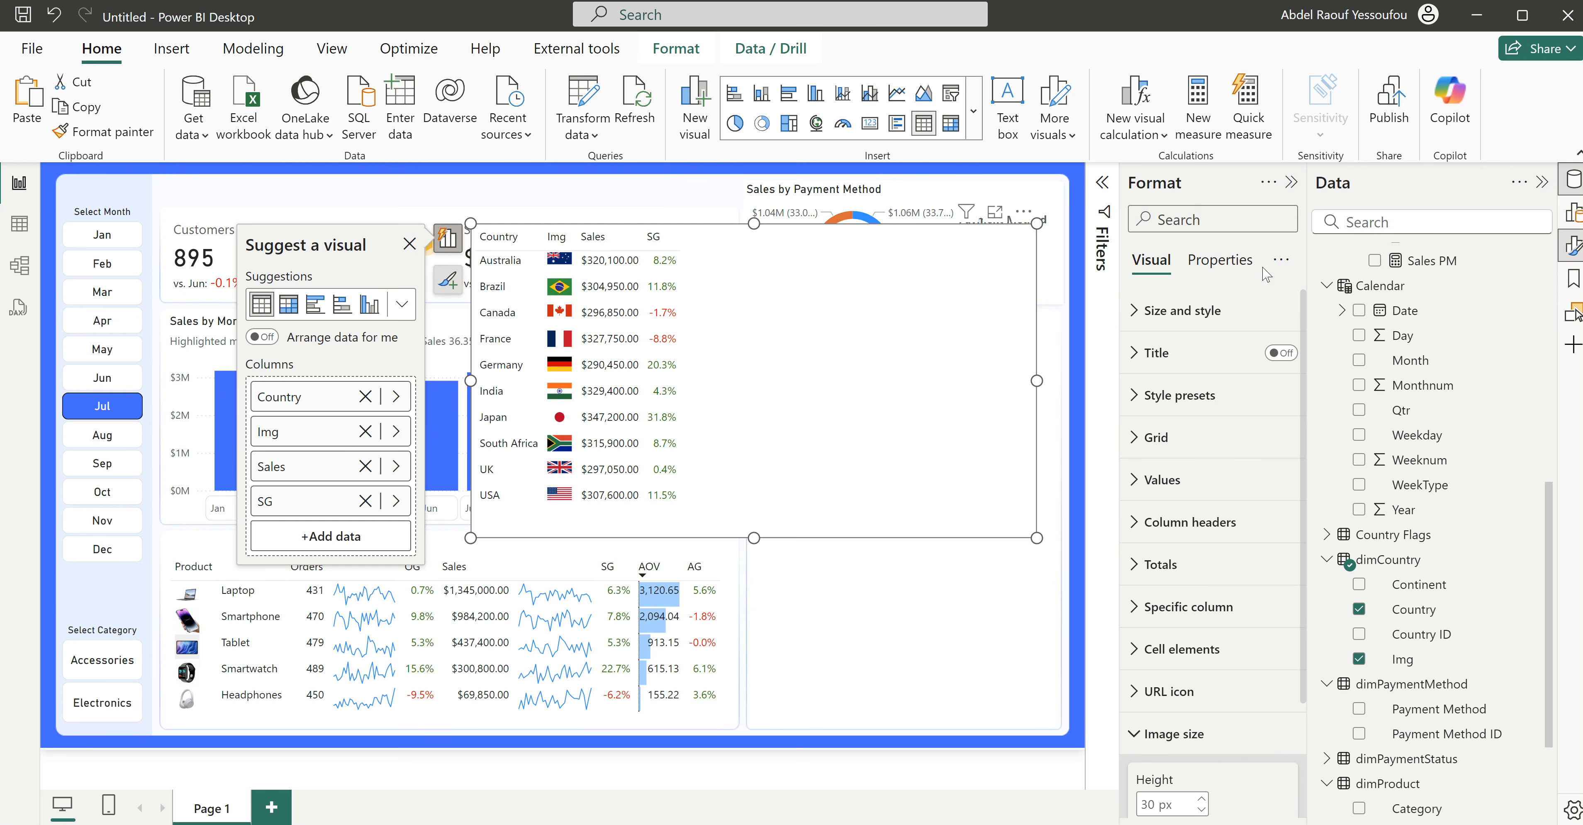
# Step: Create a Continent Rounded Bar Chart measure in _Measures that draws a #4063FF rounded SVG bar of width [Country Sales %]*500 with a #.0% label
pyautogui.scroll(1, 1451, 515)
pyautogui.scroll(10, 1451, 515)
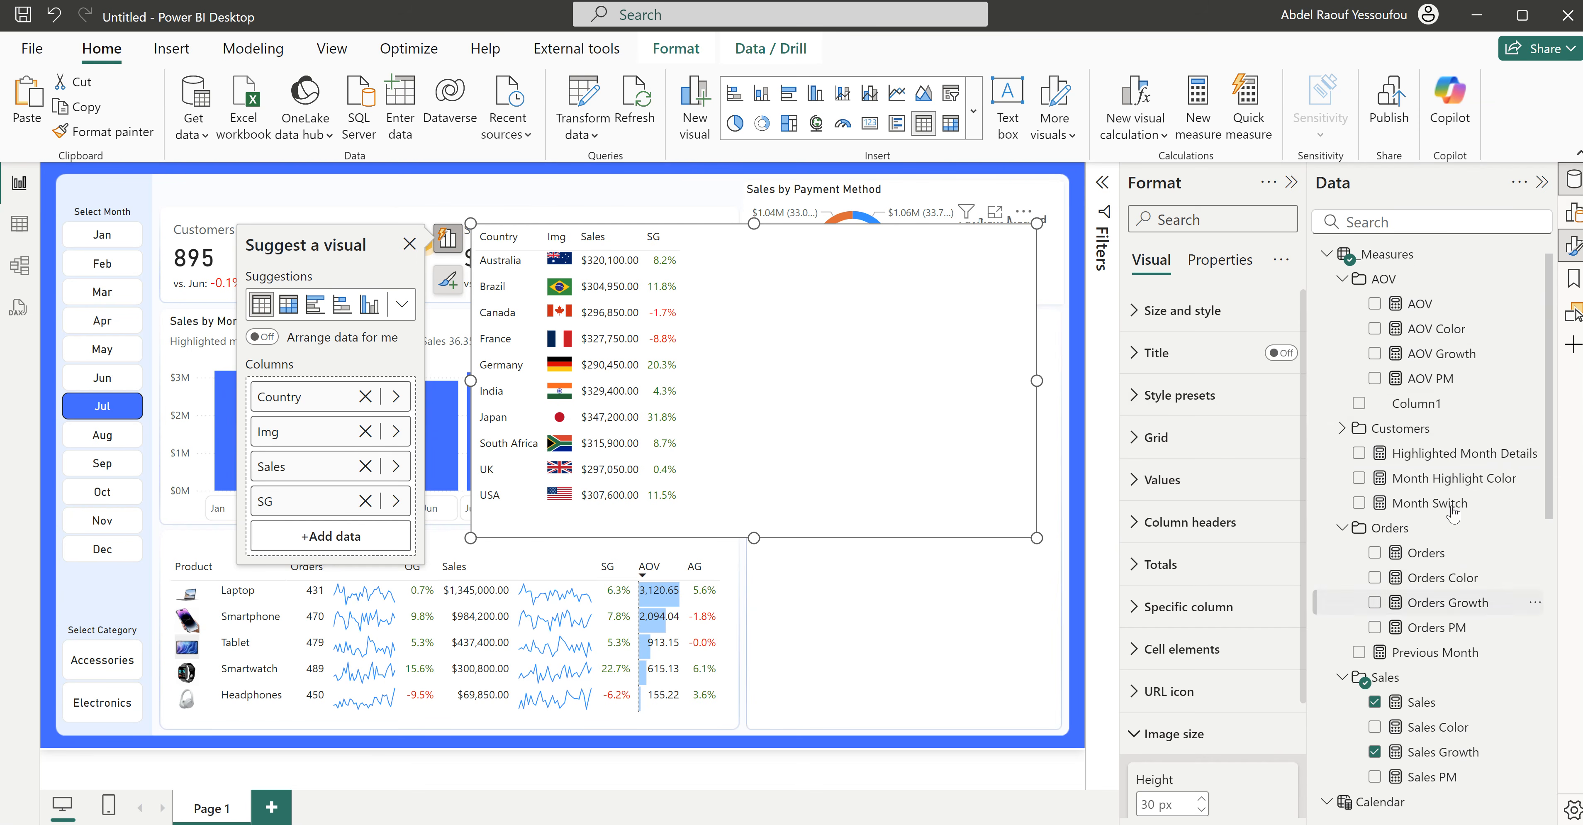
pyautogui.rightClick(1387, 262)
pyautogui.click(1421, 299)
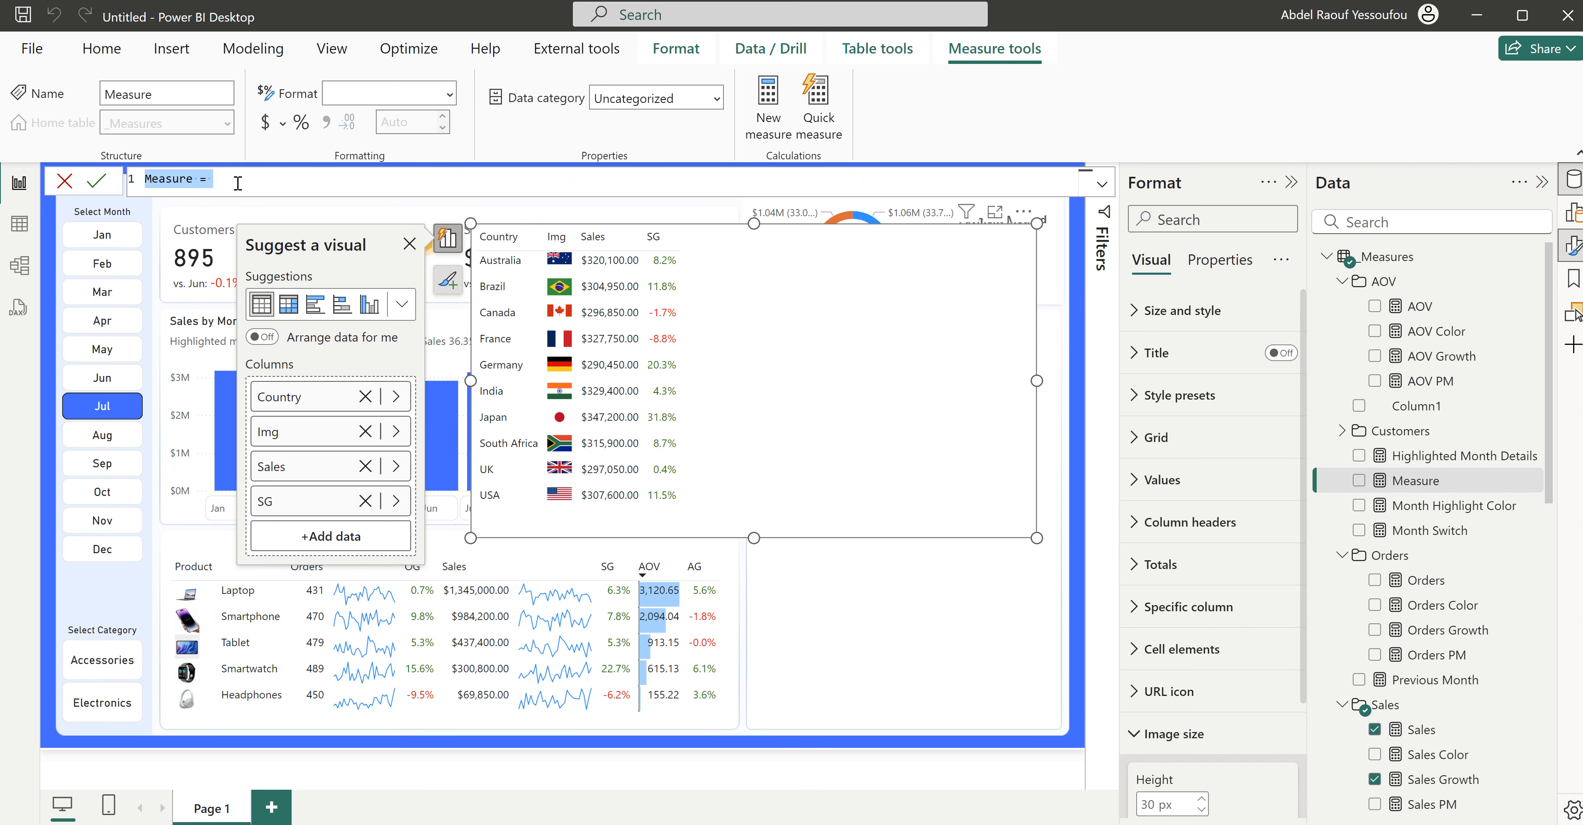
pyautogui.write('Continent Rounded Bar Chart = VAR Bar_Fill = ([Country Sales %])*500 VAR Bar_Text = ([Country Sales %]) VAR Formatted_Bar_Text = FORMAT(Bar_Text, "#.0%") VAR SVG_Data_URL = "data:image/svg+xml;utf8," VAR SVG_Start = "<svg xmlns=\'http://www.w3.org/2000/svg\' viewBox=\'0 0 200 25\'>" VAR SVG_Data = " <rect fill=\'#4063FF\' x=\'10\' y=\'5\' rx=\'9\' ry=\'9\' width=\'" & Bar_Fill & "\' height=\'20\' /> <text font-family=\'Trebuchet MS\' font-size=\'1em\' fill=\'grey\' x=\'"& Bar_Fill + 20 &"\' y=\'20\'>" & Formatted_Bar_Text & "</text>" VAR SVG_End = "</svg>" RETURN     SVG_Data_URL & SVG_Start & SVG_Data & SVG_End')
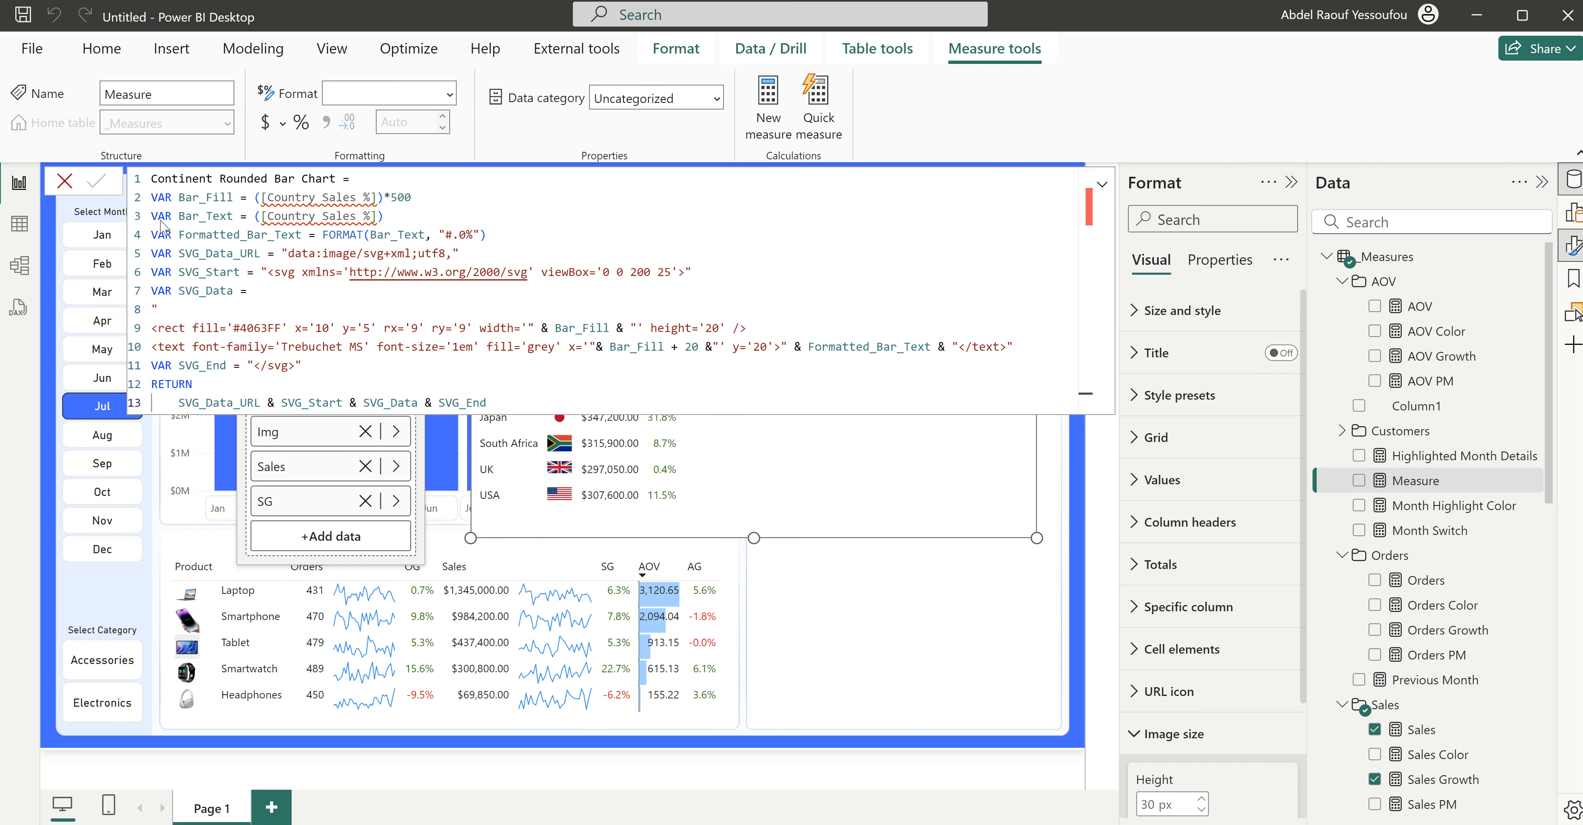
# Step: Create a Country Sales % measure in _Measures that divides [Sales] by _allValue, the [Sales] calculated over ALL(dimCountry)
pyautogui.rightClick(1377, 259)
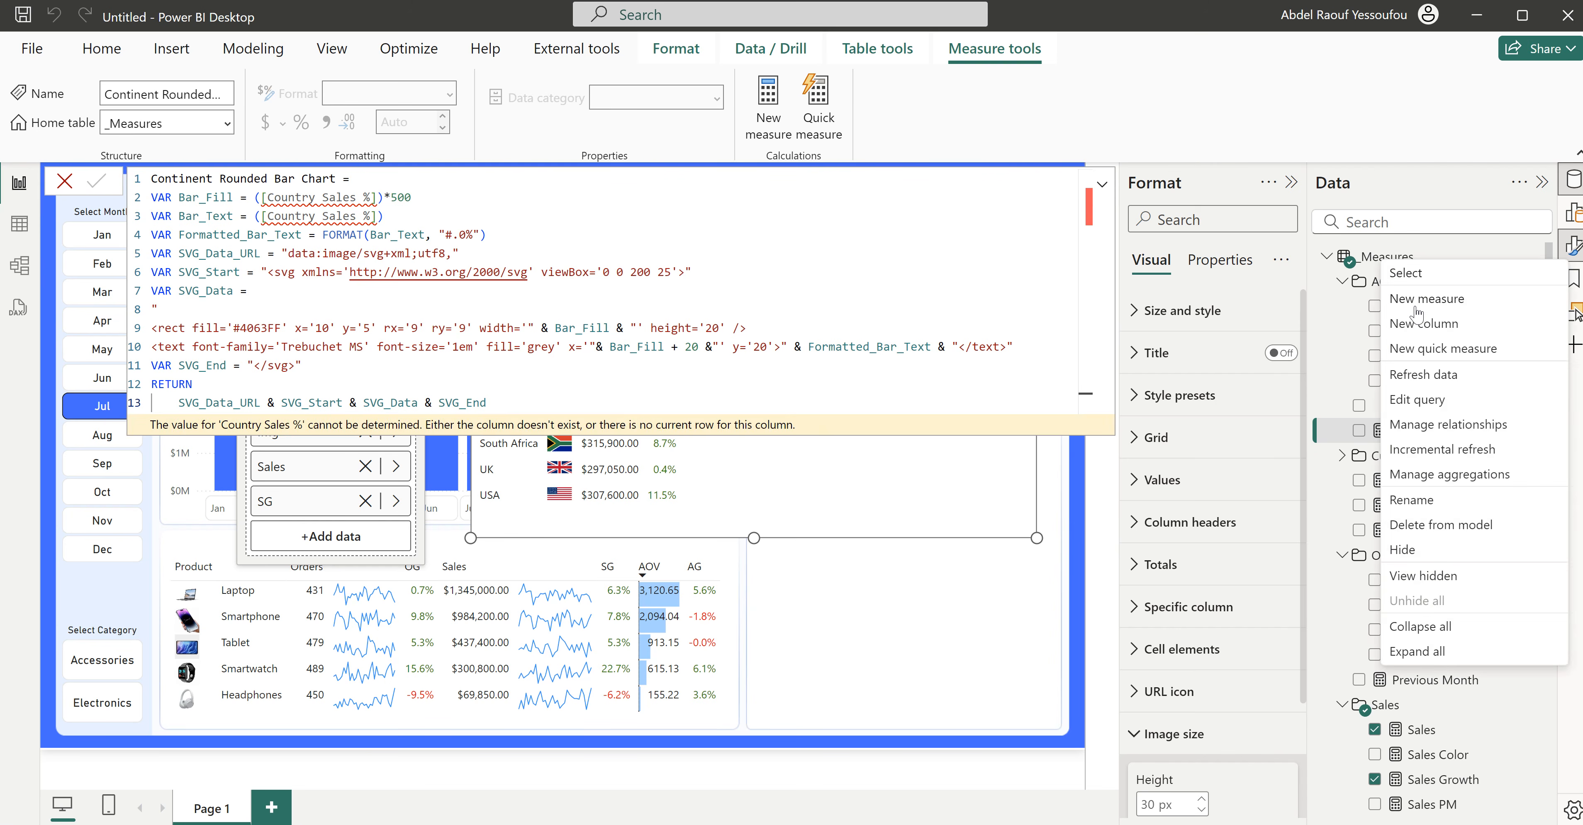
pyautogui.click(1422, 301)
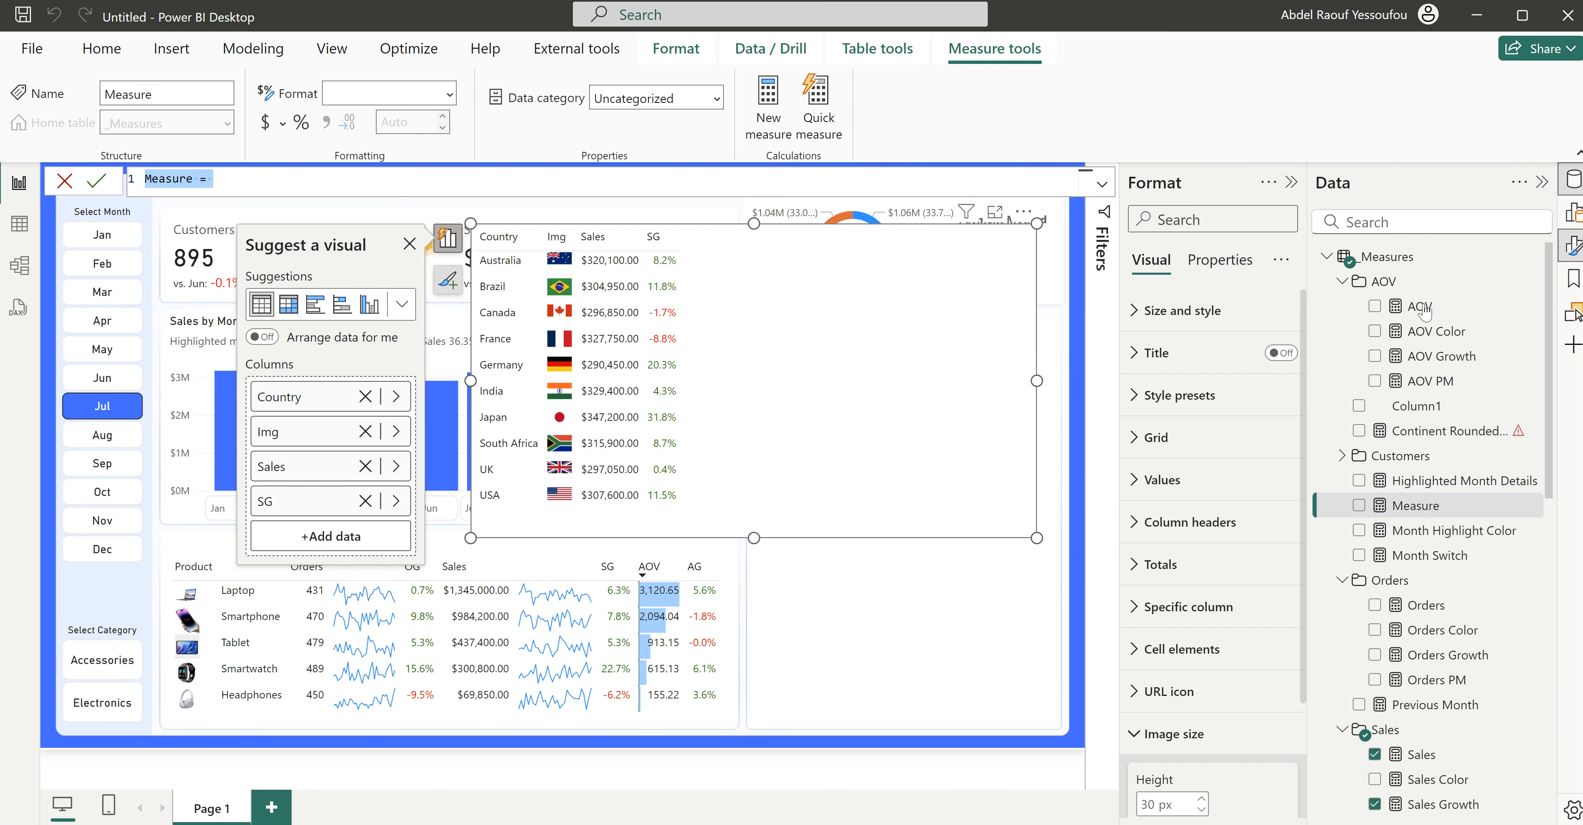
pyautogui.write('Country Sales % =     VAR _allValue =     CALCULATE(         [Sales], -- already created as total revenue         ALL(dimCountry)     )  RETURN     DIVIDE([Sales],_allValue)')
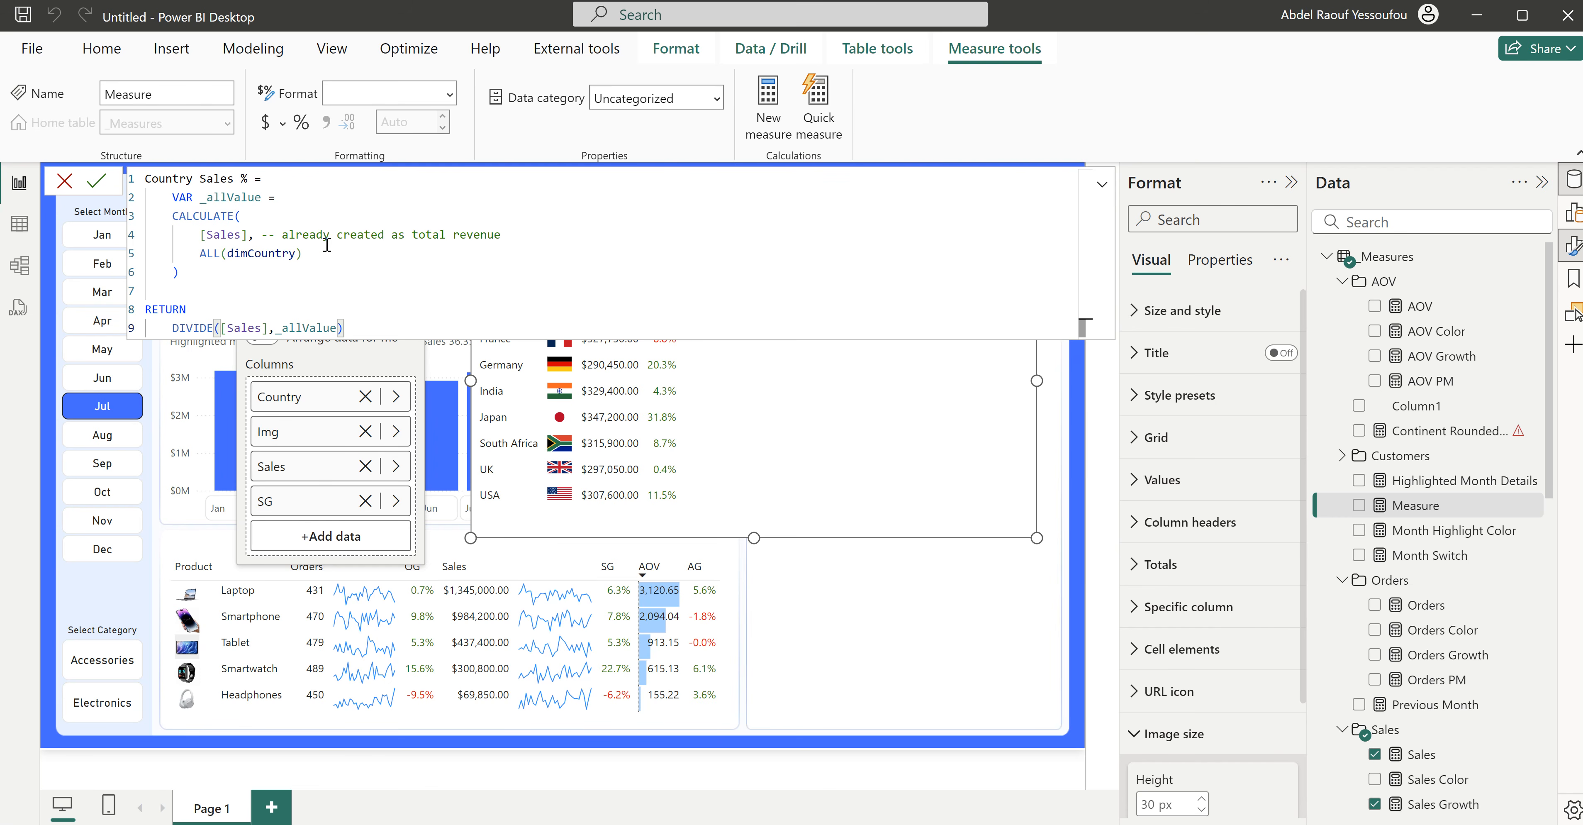
pyautogui.moveTo(304, 253); pyautogui.dragTo(192, 252)
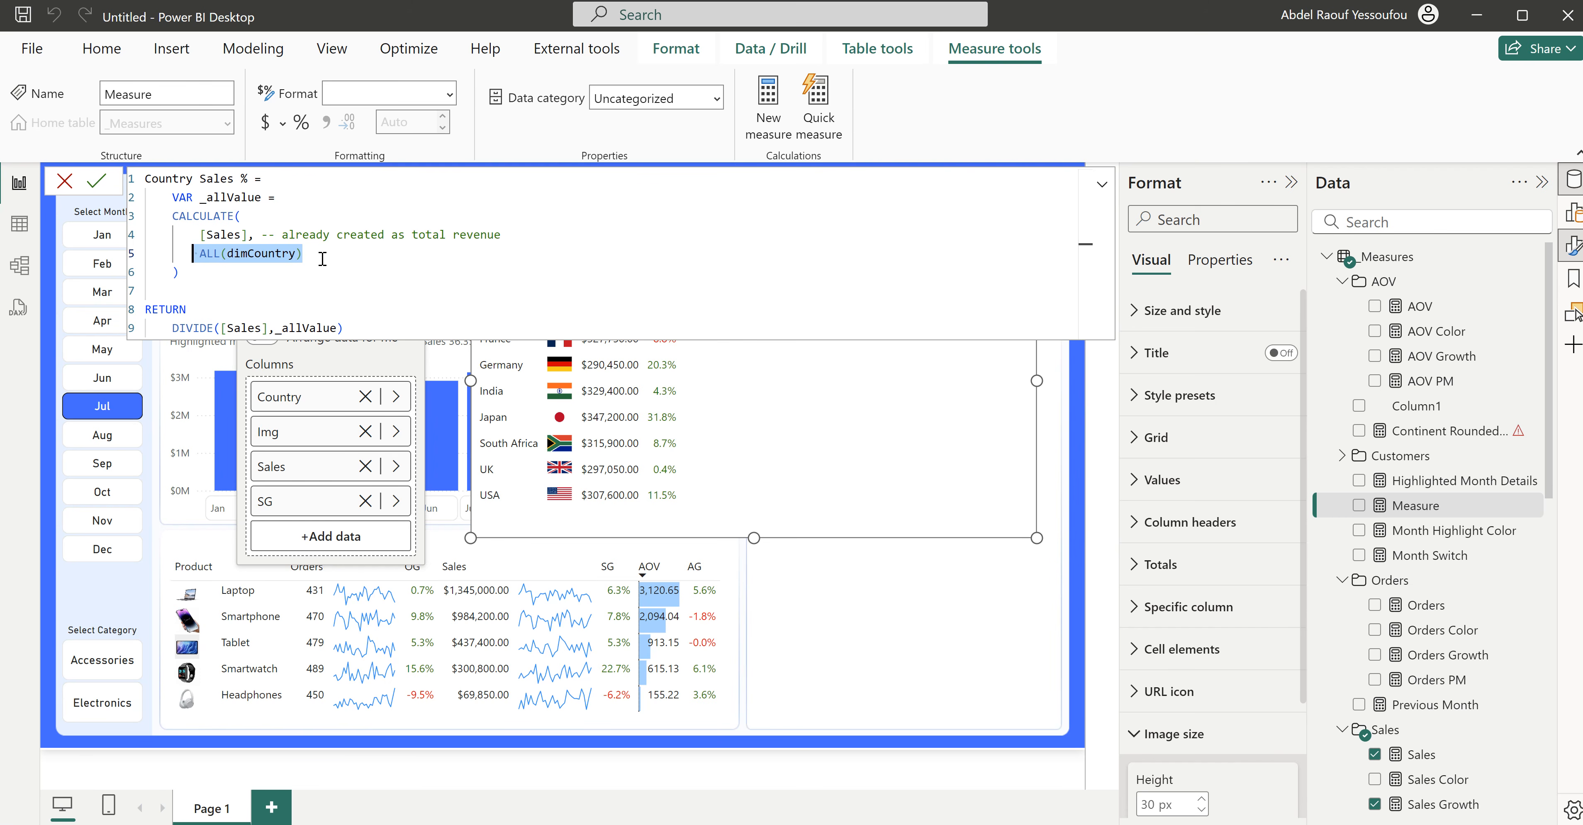
pyautogui.click(338, 253)
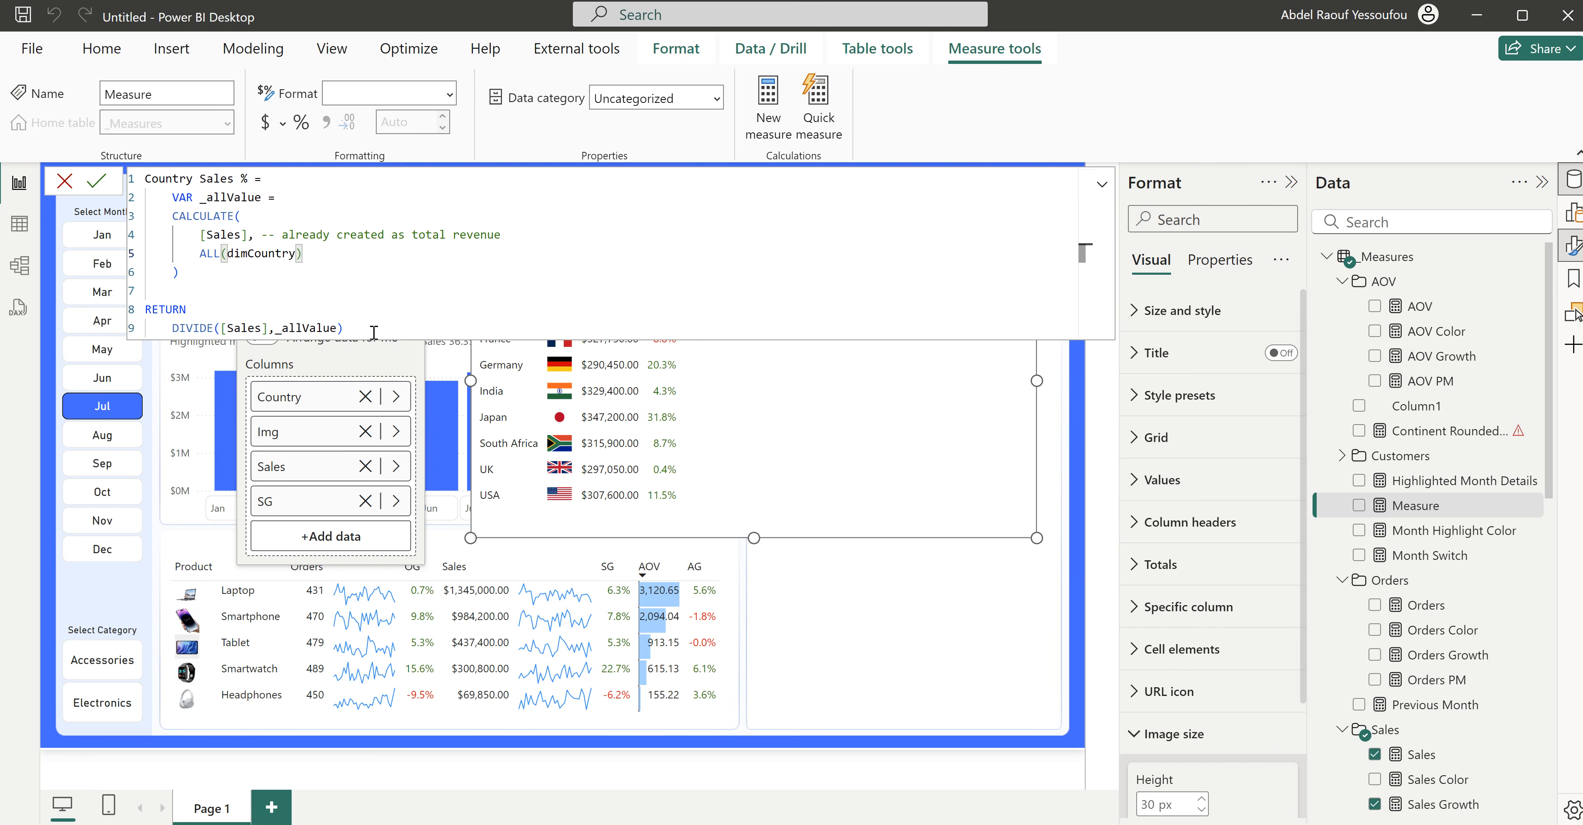
pyautogui.moveTo(374, 332); pyautogui.dragTo(157, 214)
pyautogui.click(315, 211)
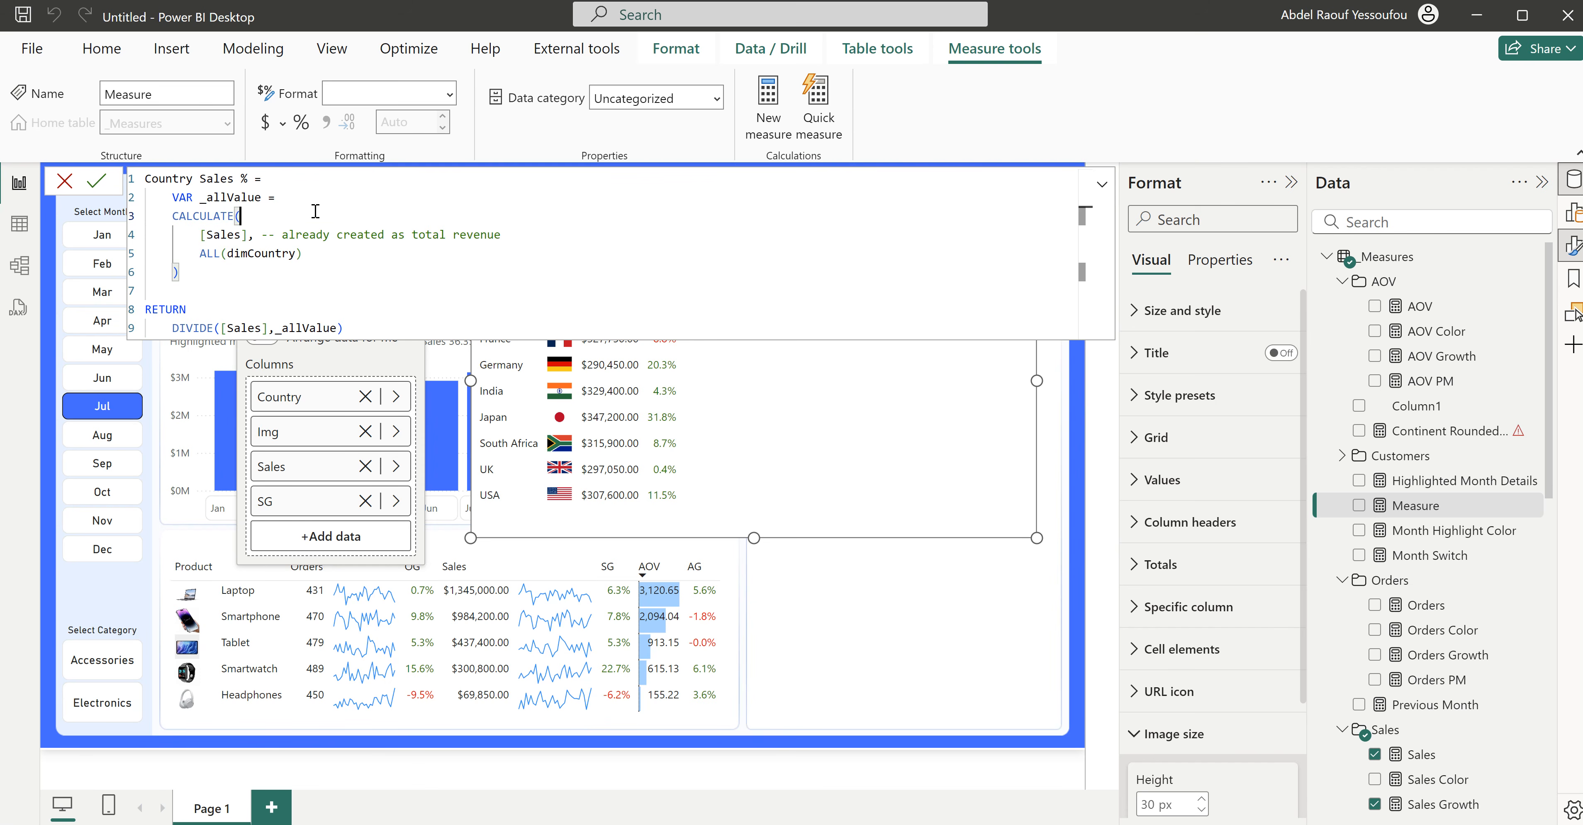
pyautogui.press('Return')
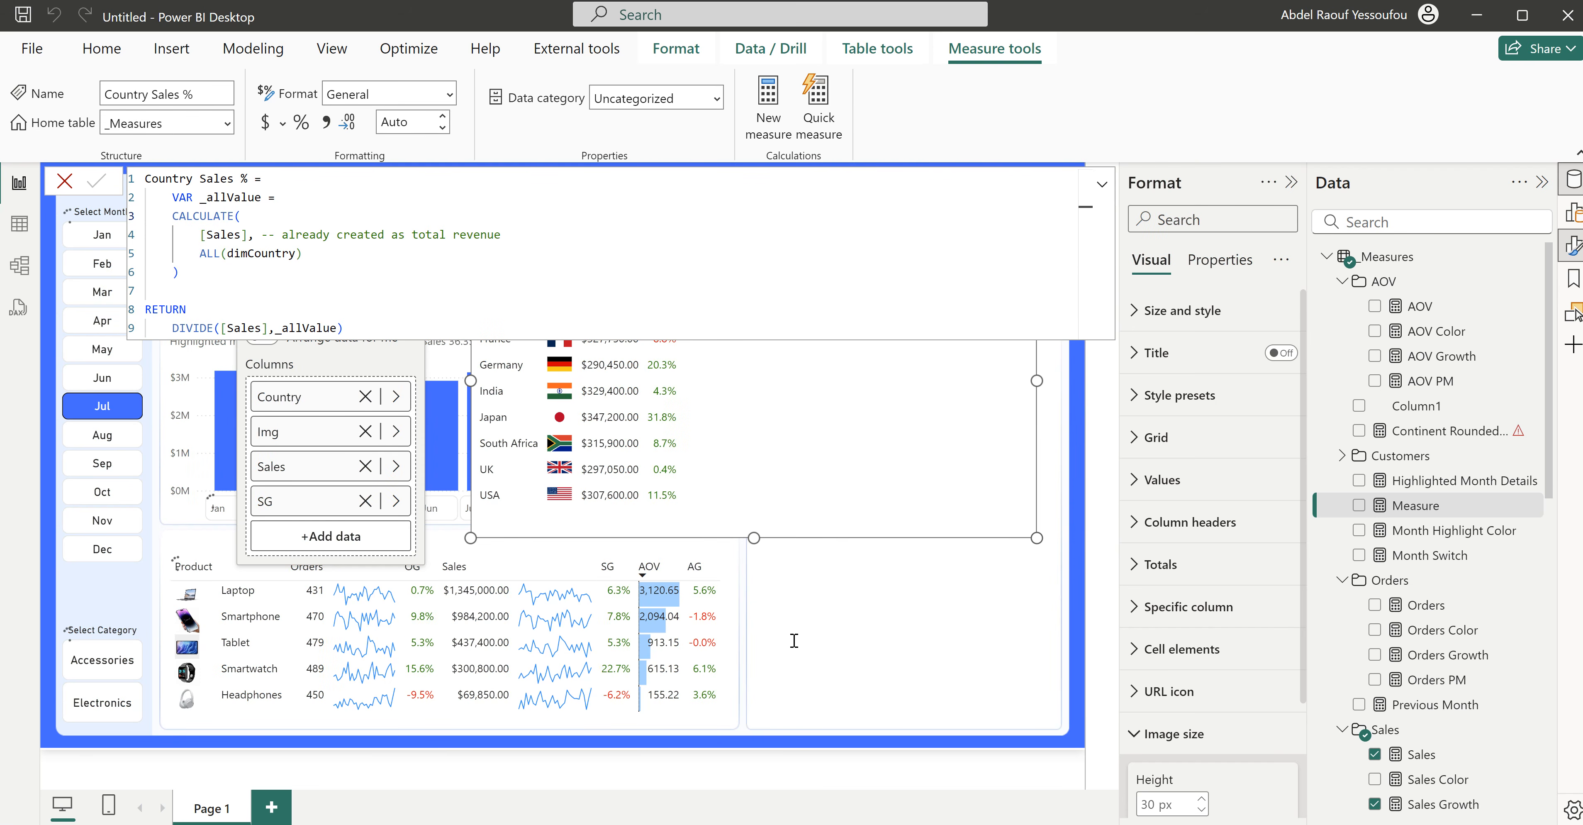
pyautogui.click(824, 617)
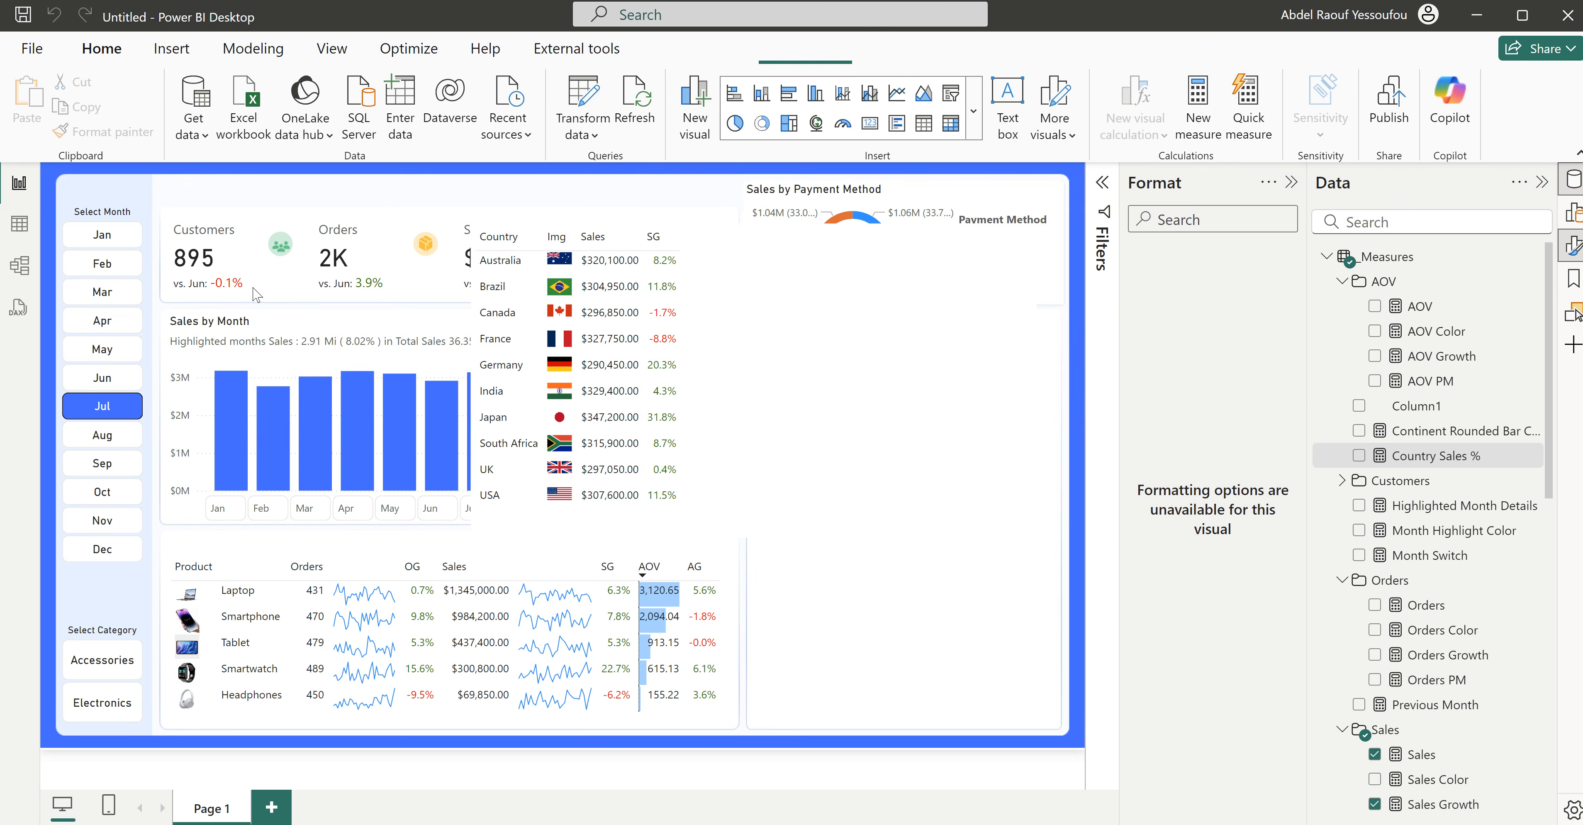
# Step: Add the Country Sales % measure as a column in the country table
pyautogui.click(851, 351)
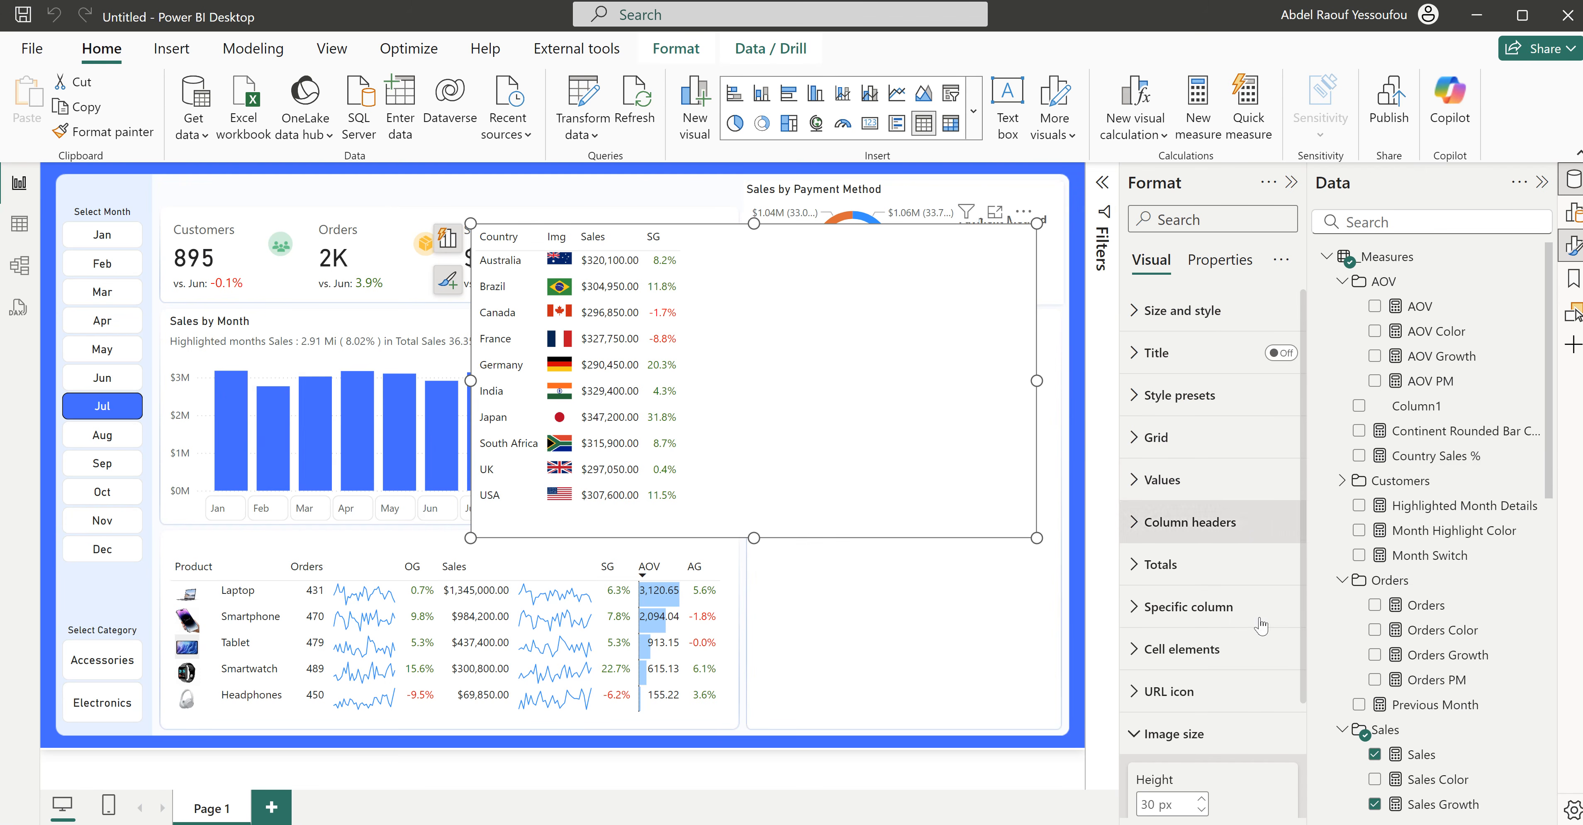
pyautogui.scroll(-4, 1453, 700)
pyautogui.scroll(-1, 1454, 699)
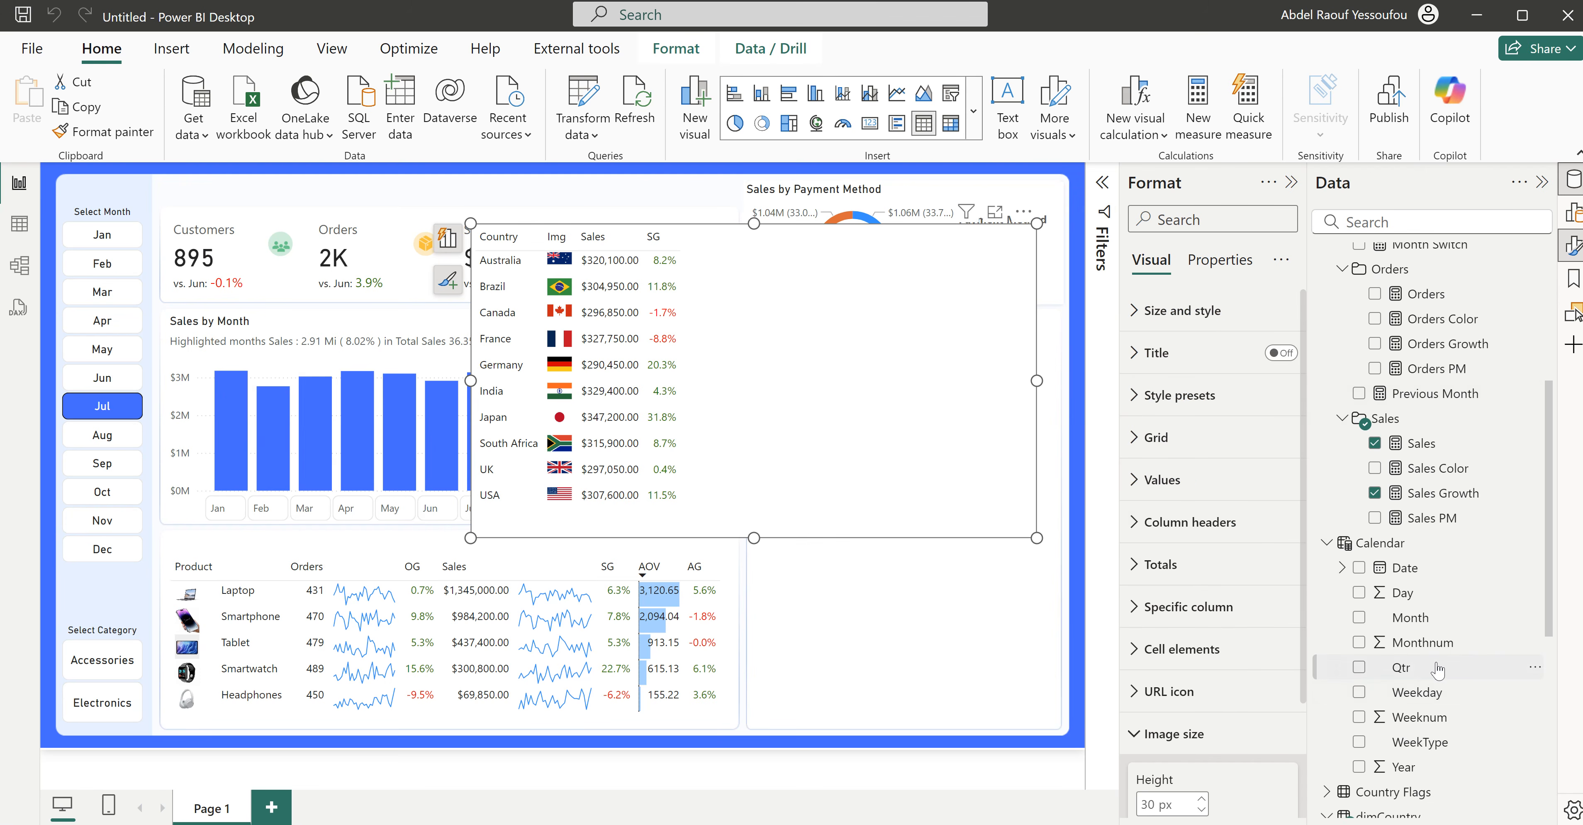
pyautogui.scroll(5, 1438, 670)
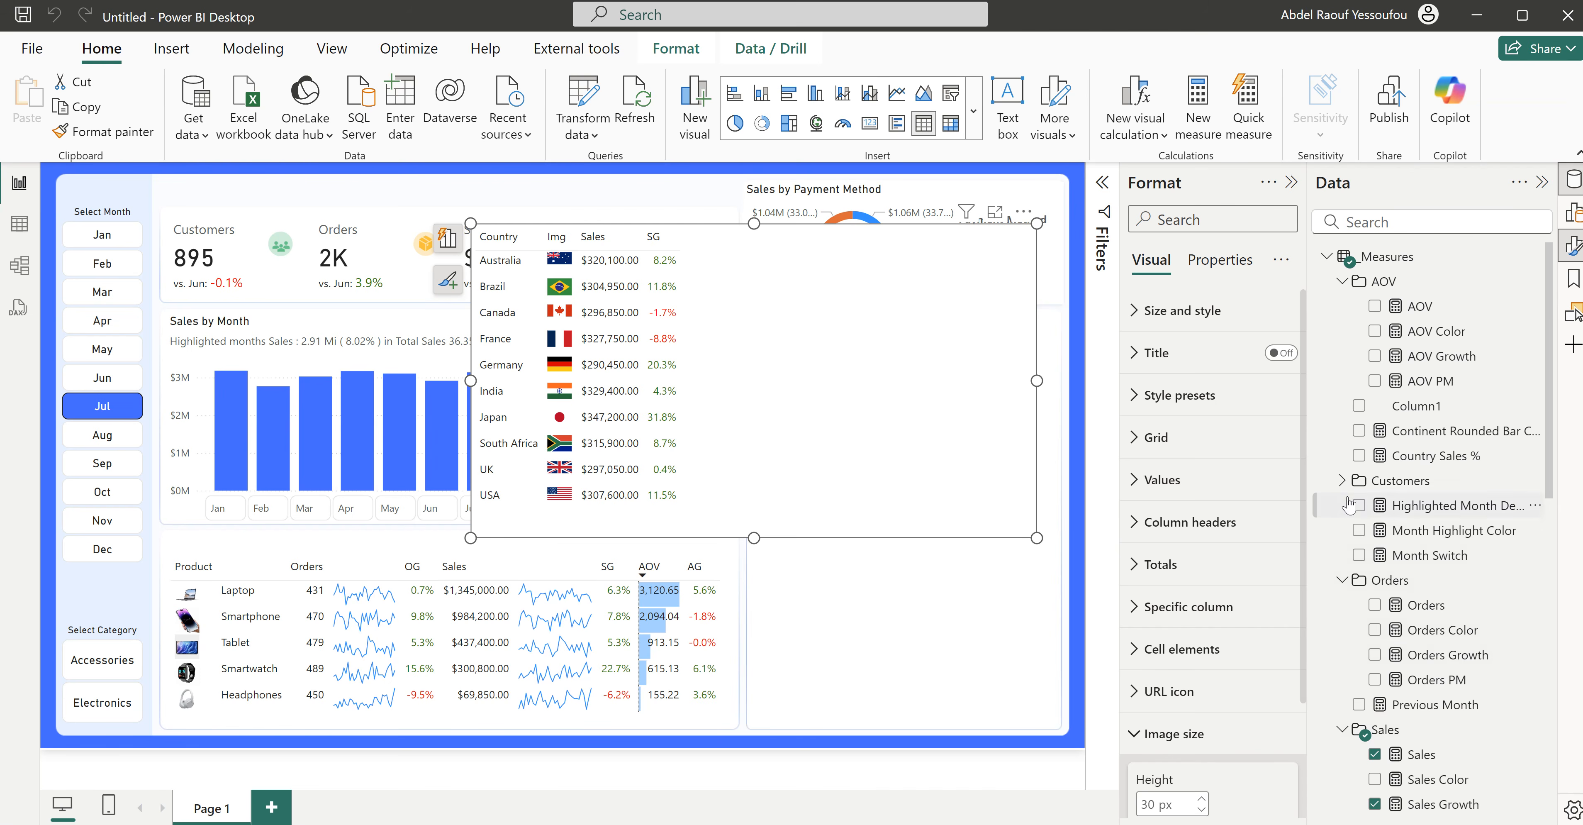
pyautogui.click(1358, 456)
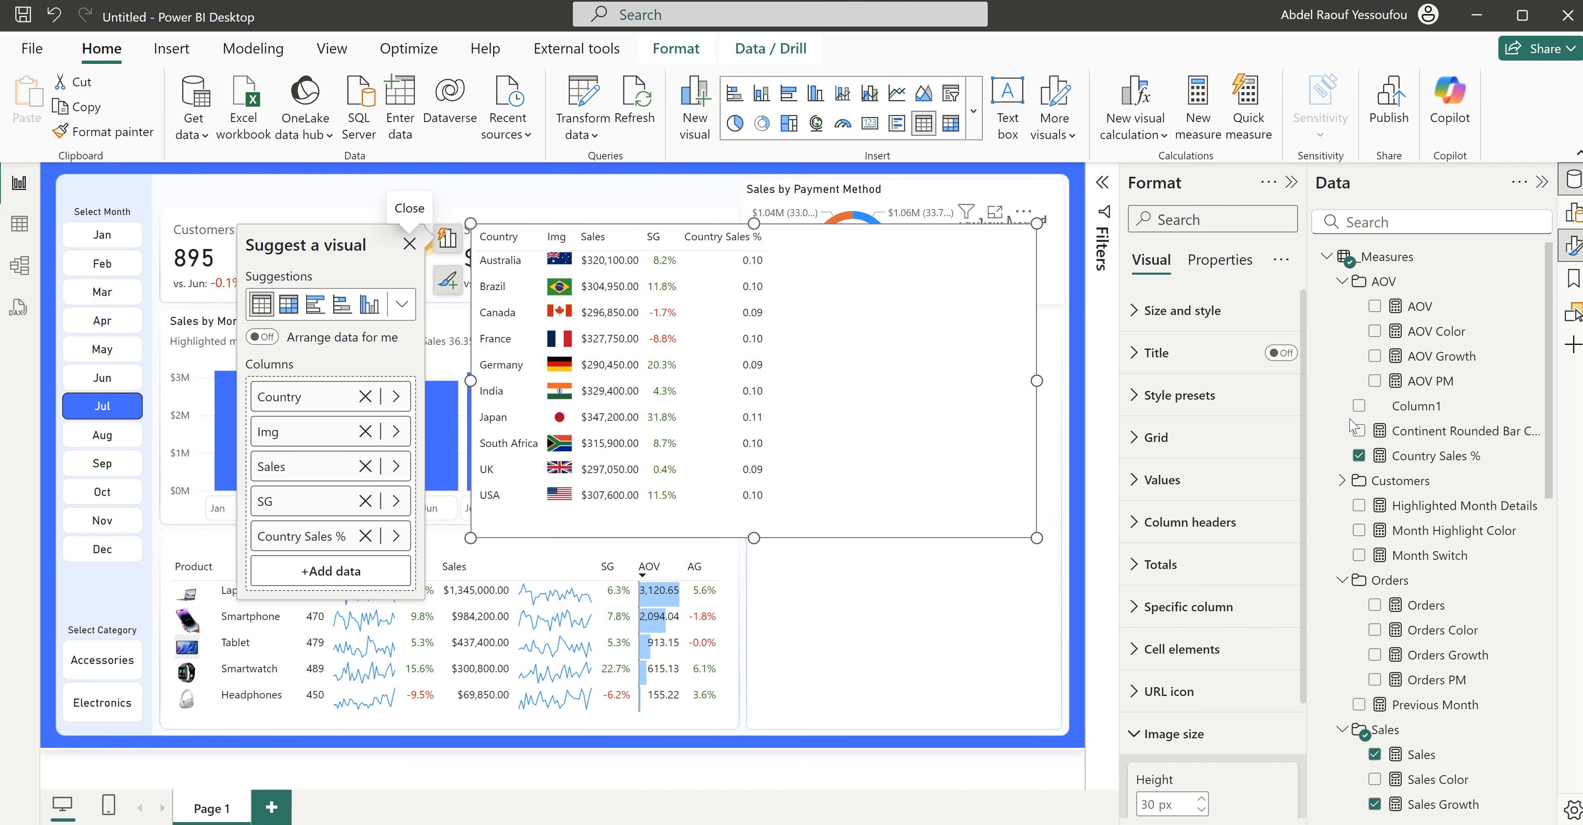
# Step: Format the Country Sales % measure as a percentage with 1 decimal place and sort the country table by it in descending order
pyautogui.click(1413, 456)
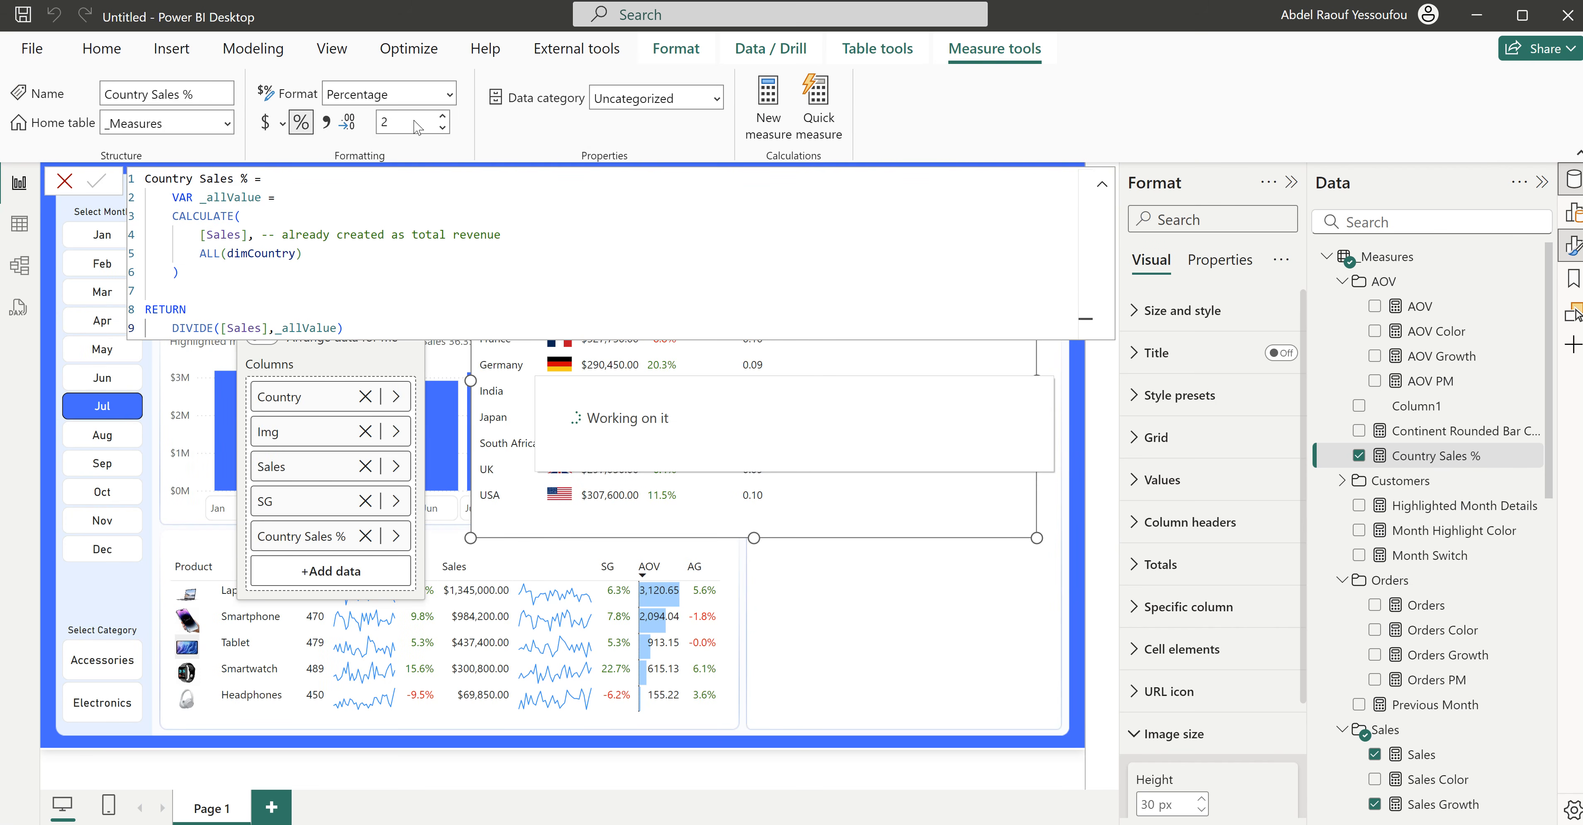
pyautogui.doubleClick(413, 121)
pyautogui.write('1')
pyautogui.press('BackSpace')
pyautogui.write('2')
pyautogui.press('BackSpace')
pyautogui.write('1')
pyautogui.press('Return')
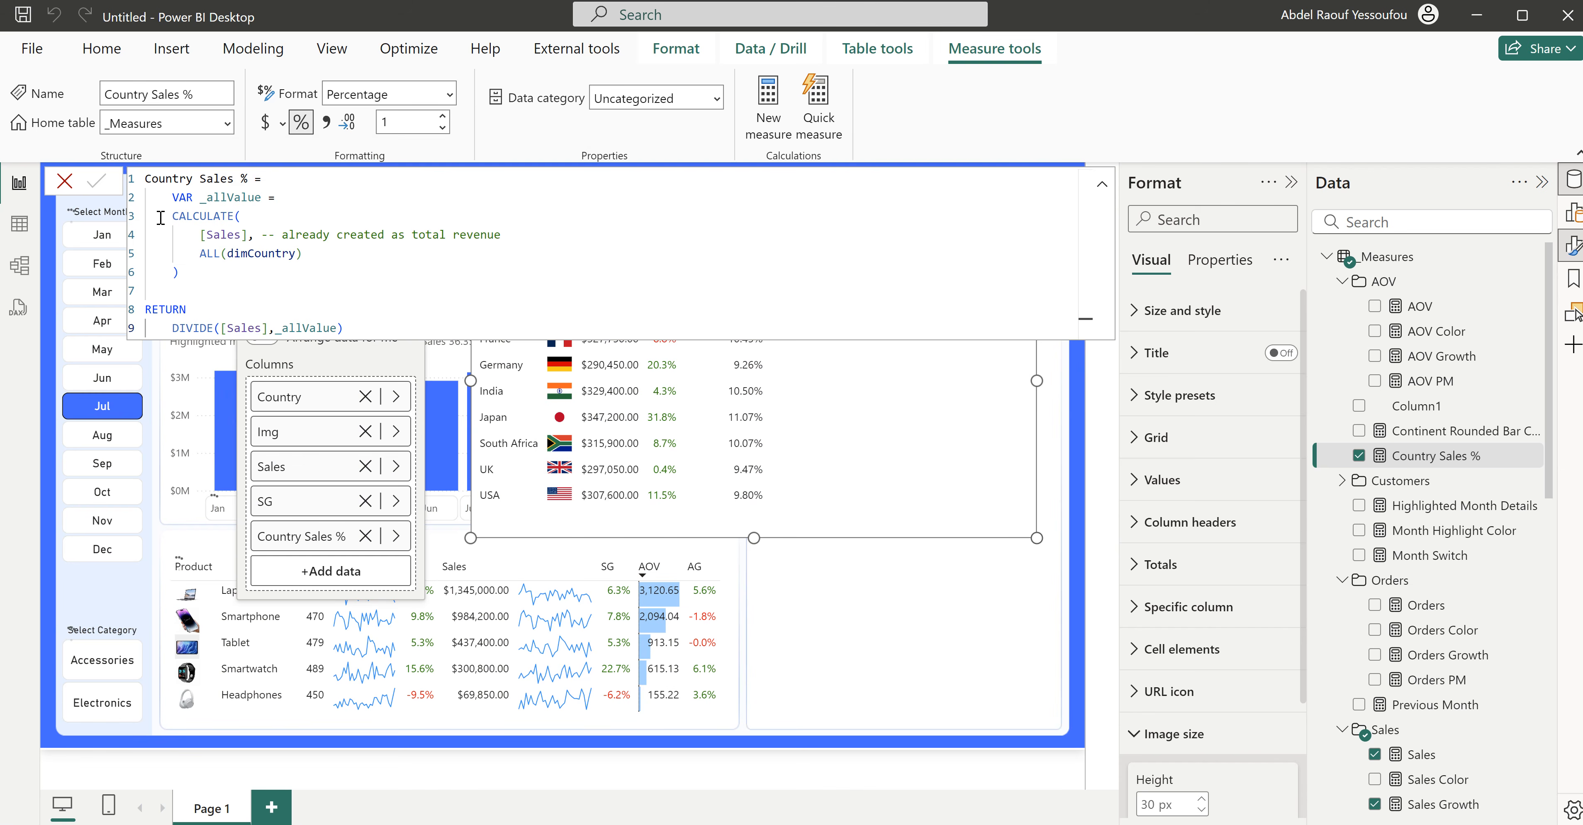
pyautogui.click(906, 573)
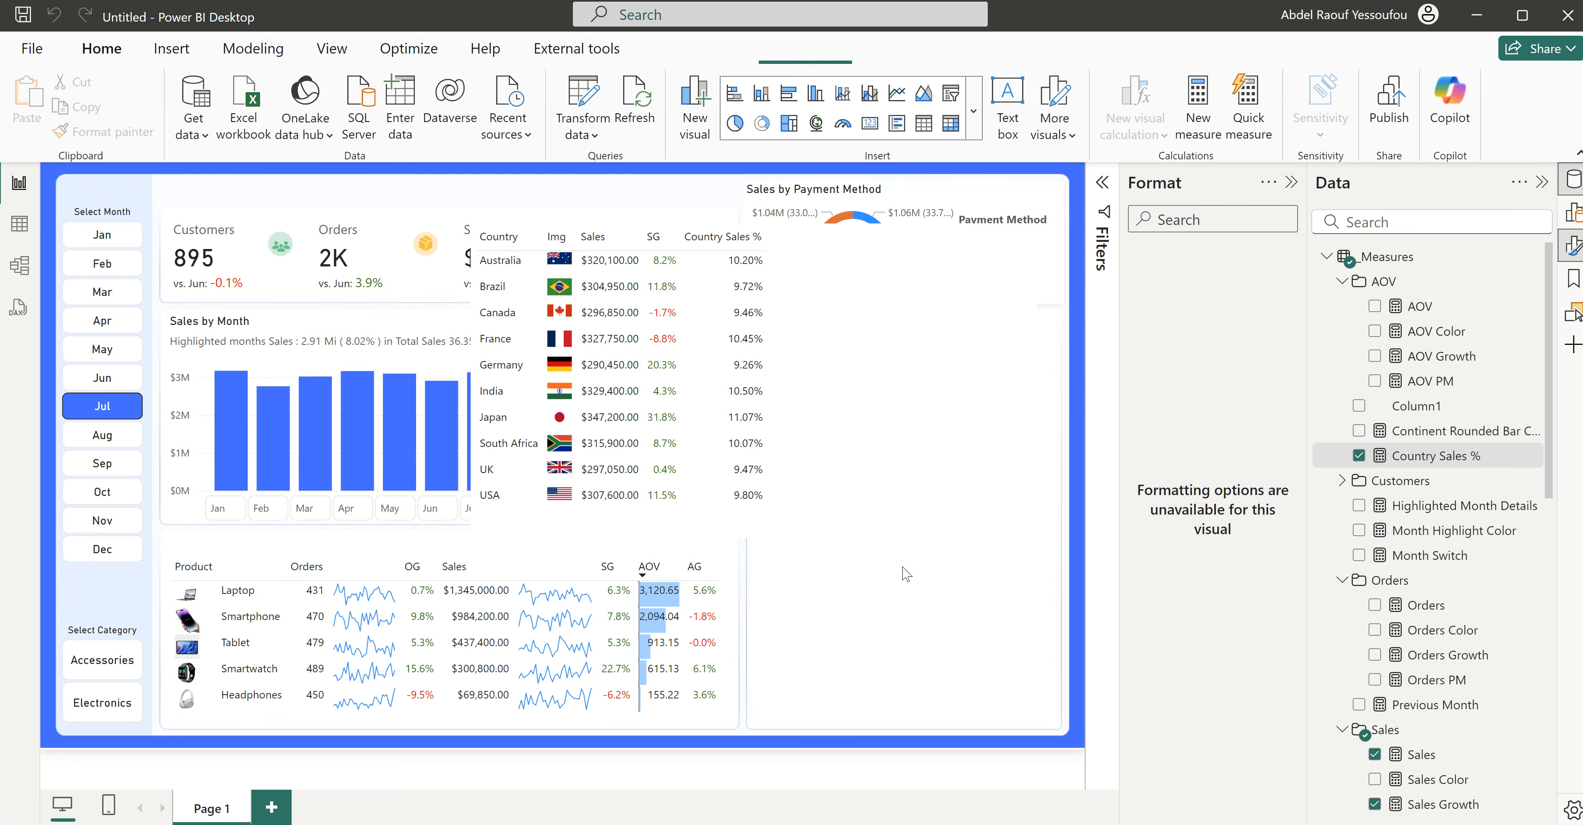
pyautogui.click(739, 532)
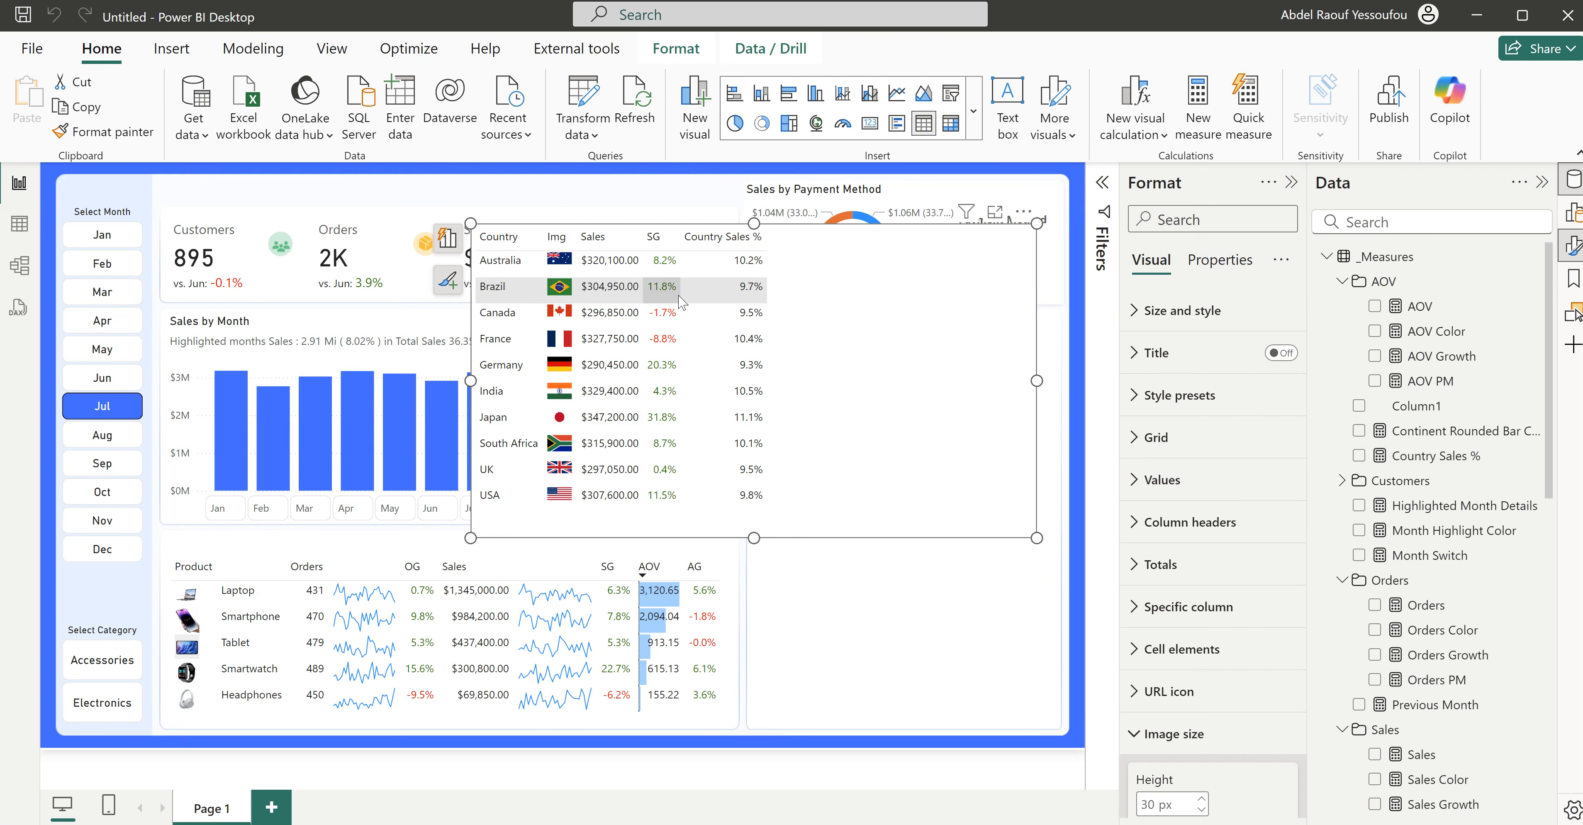
pyautogui.click(722, 245)
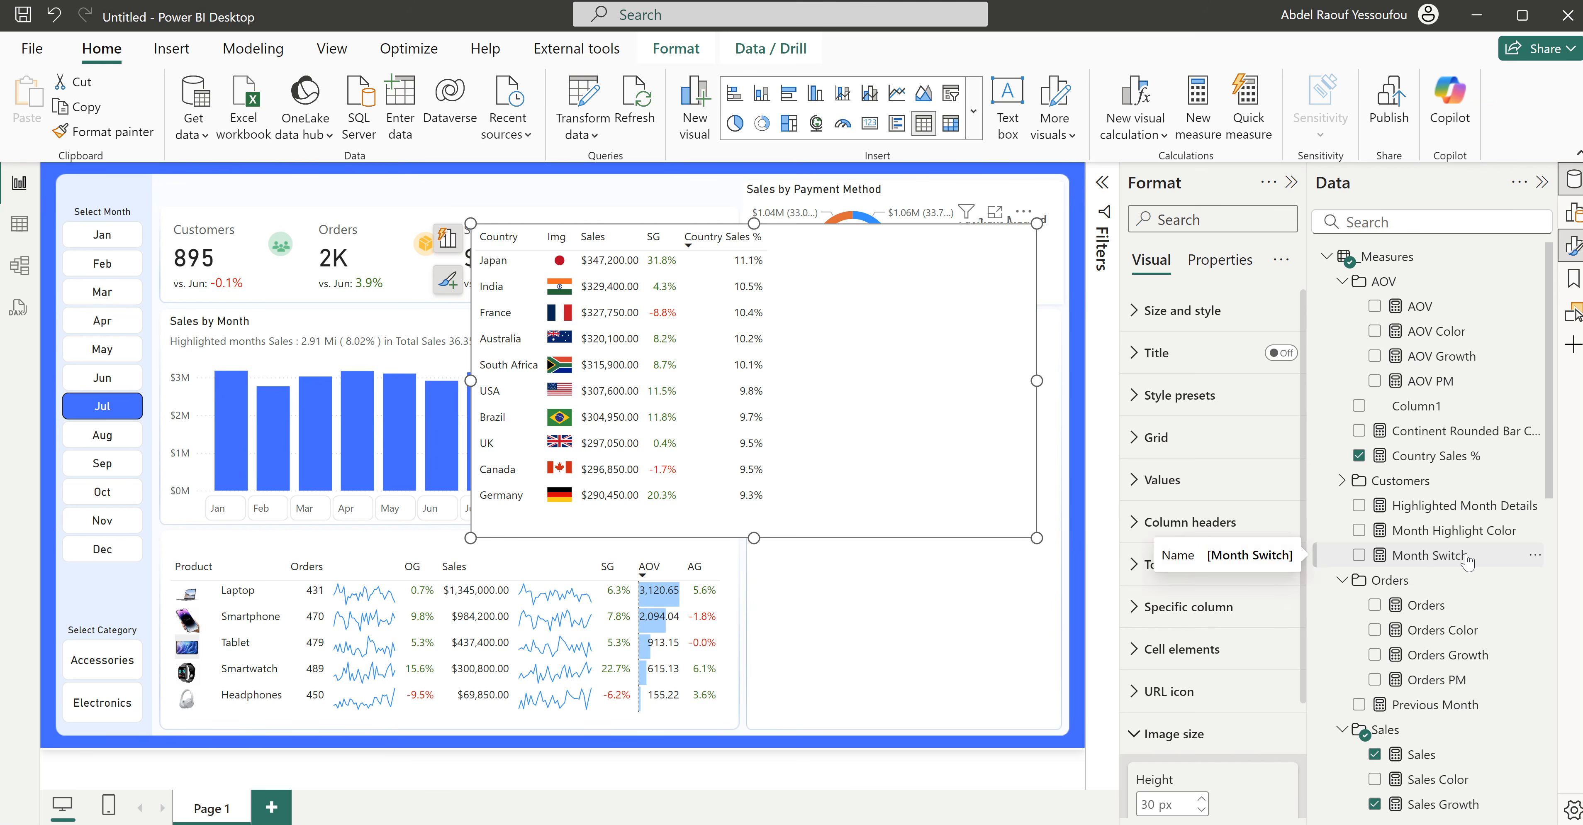
# Step: Review the Continent Rounded Bar Chart measure's formula and set its data category to Image URL
pyautogui.scroll(-3, 1468, 561)
pyautogui.click(1447, 332)
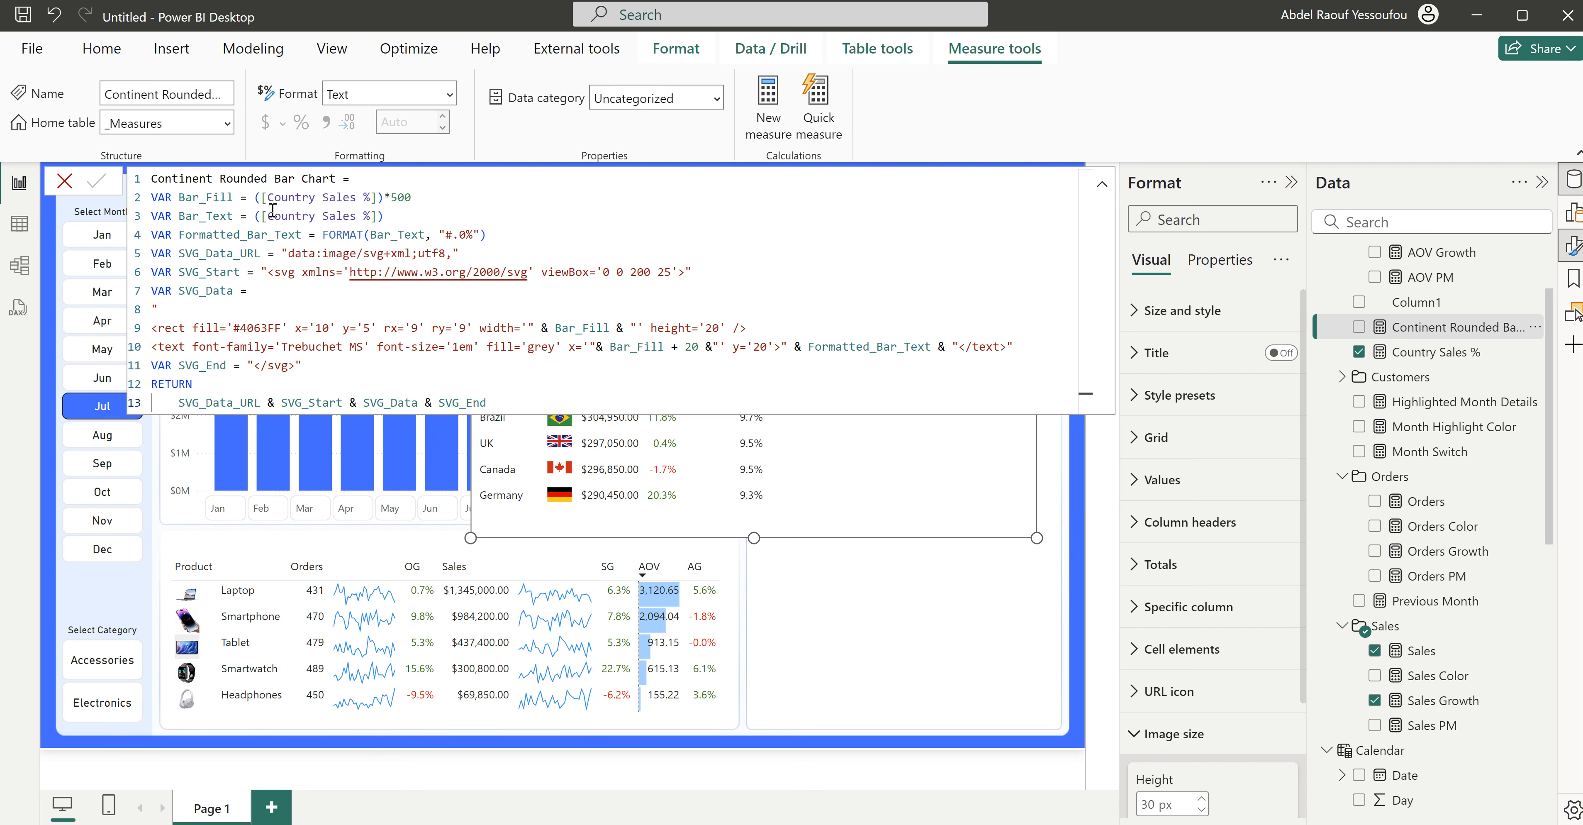
pyautogui.moveTo(412, 198); pyautogui.dragTo(255, 198)
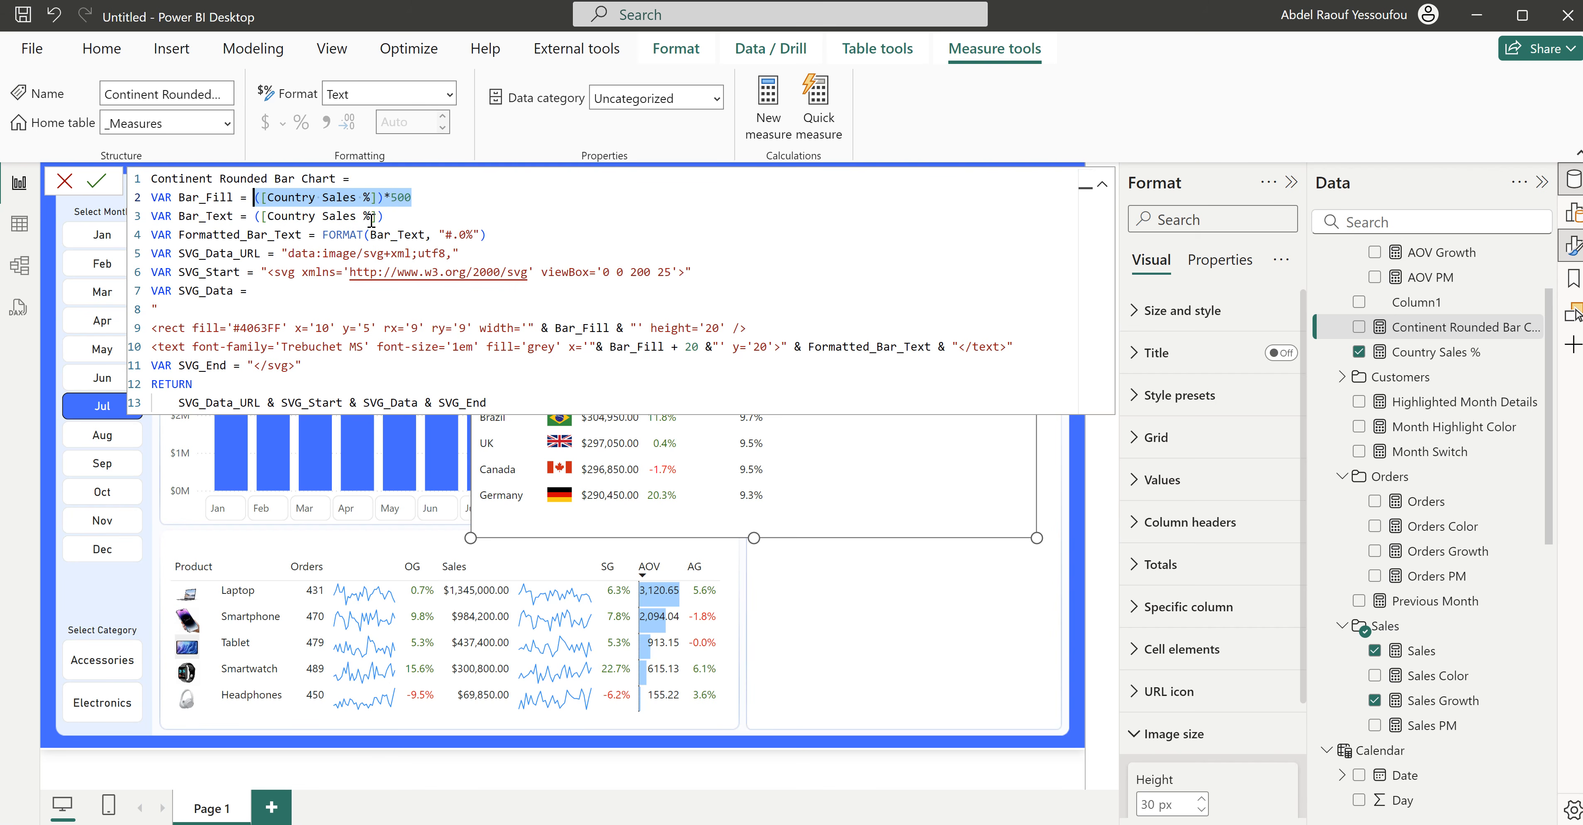
pyautogui.moveTo(404, 219); pyautogui.dragTo(255, 220)
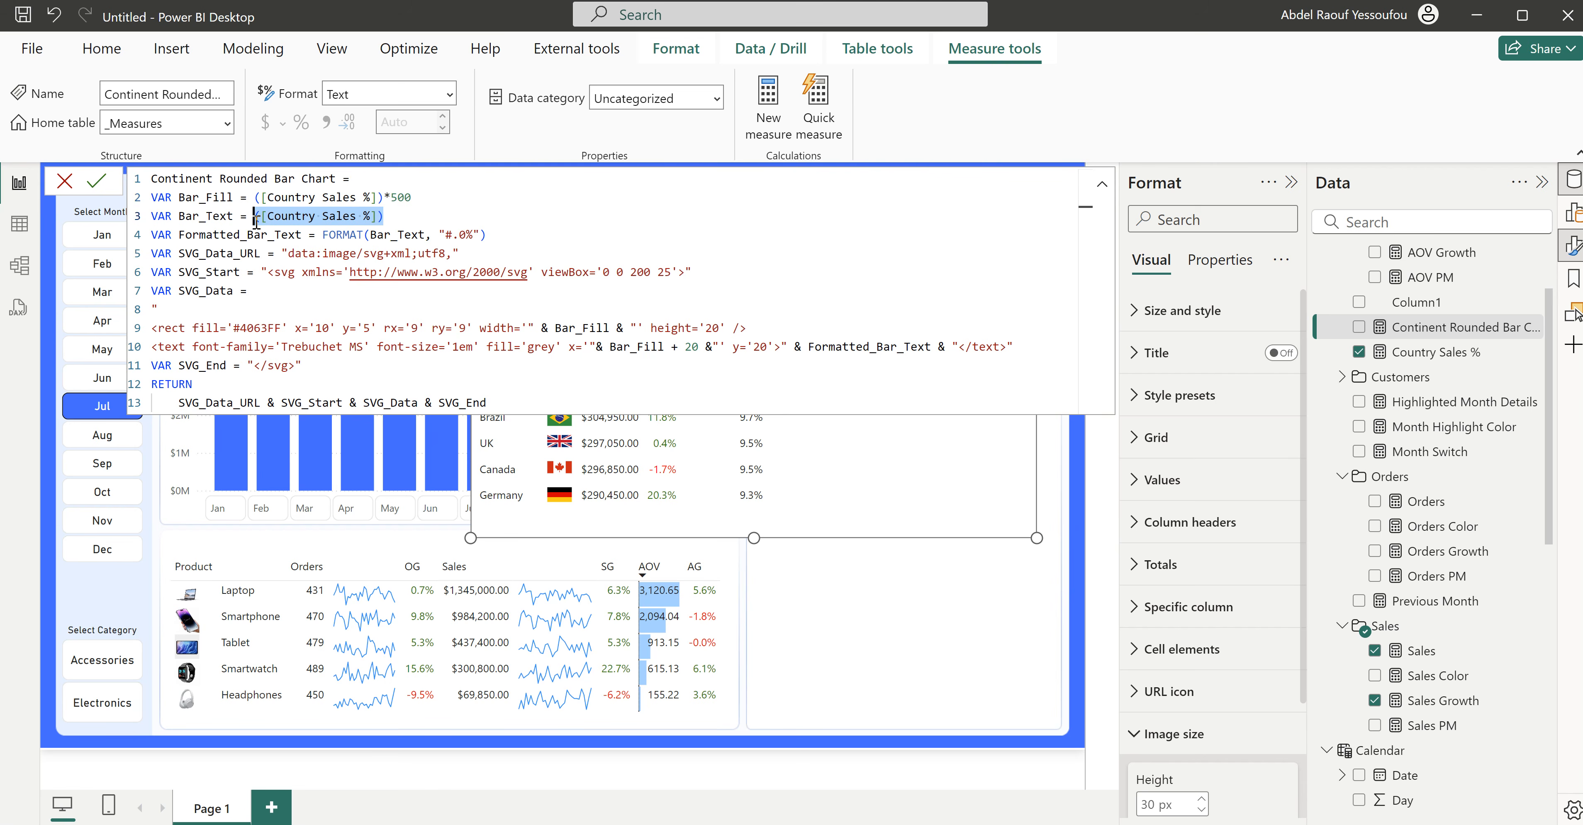
pyautogui.click(421, 252)
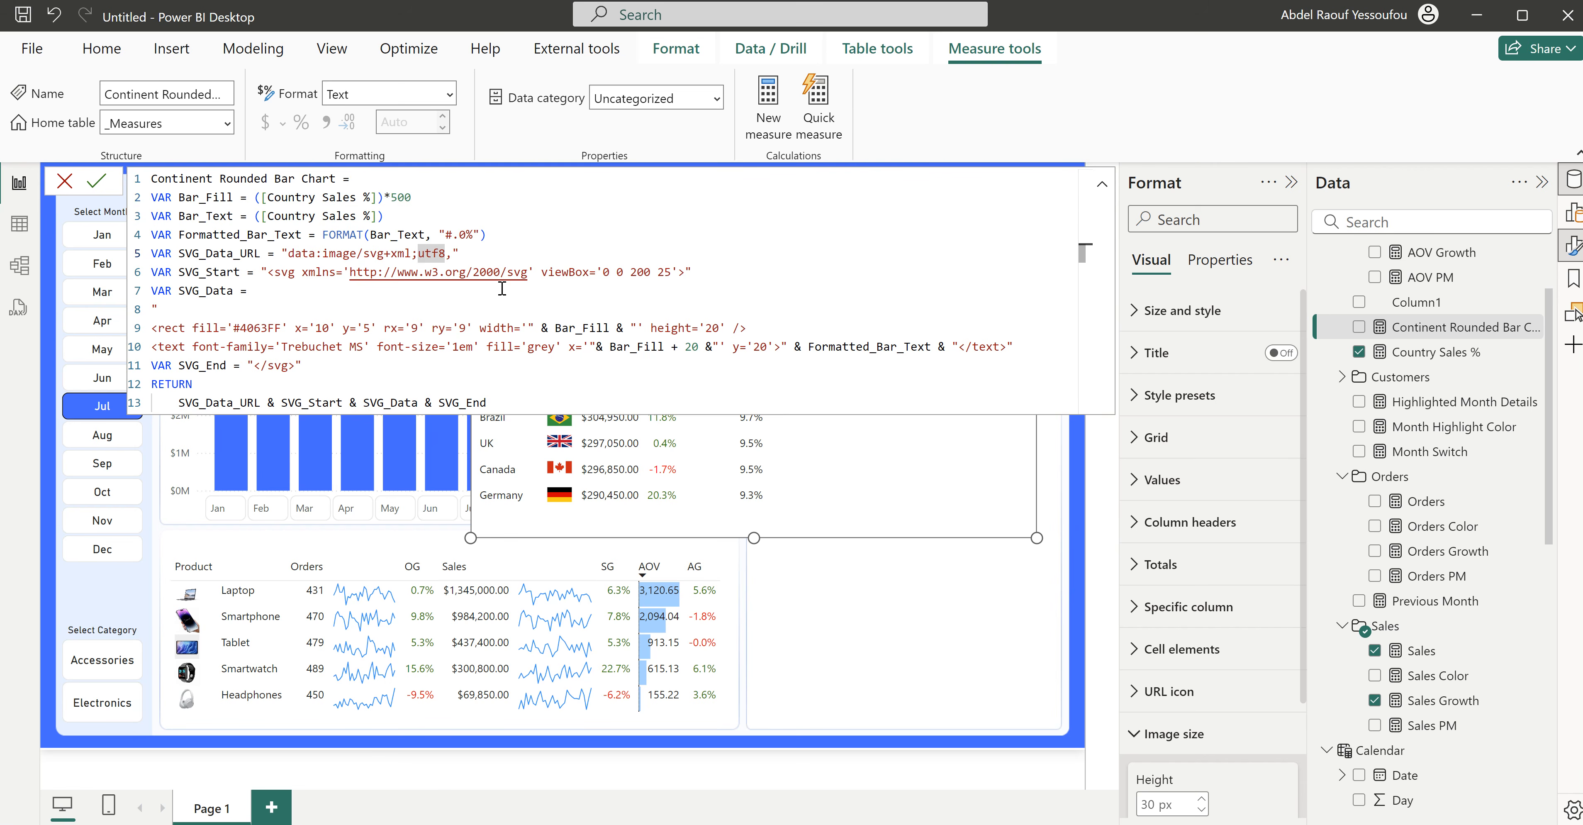
pyautogui.click(581, 365)
pyautogui.click(1419, 330)
pyautogui.click(717, 100)
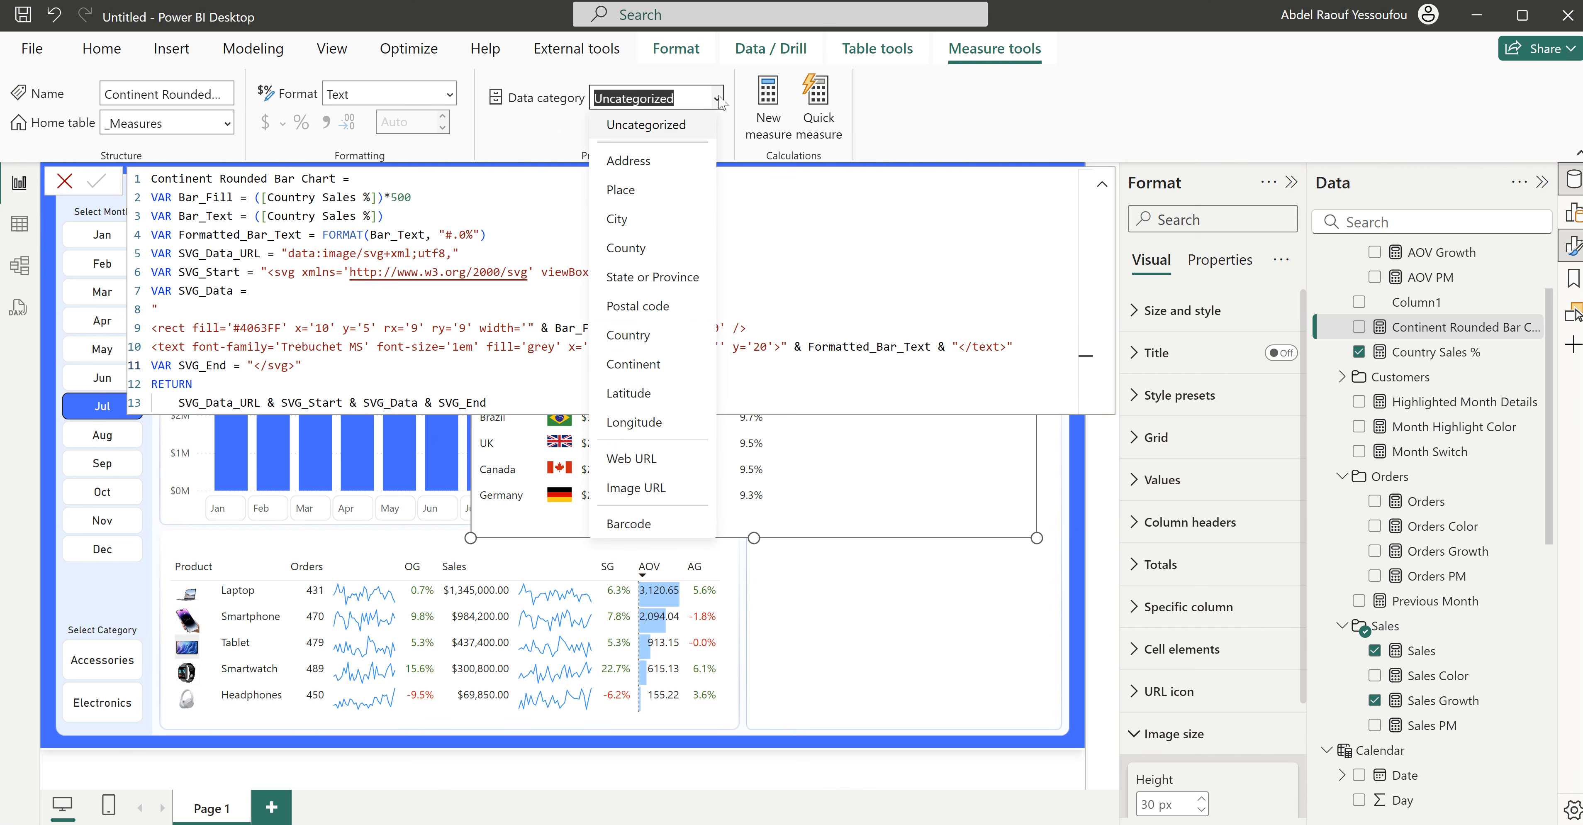
pyautogui.click(645, 489)
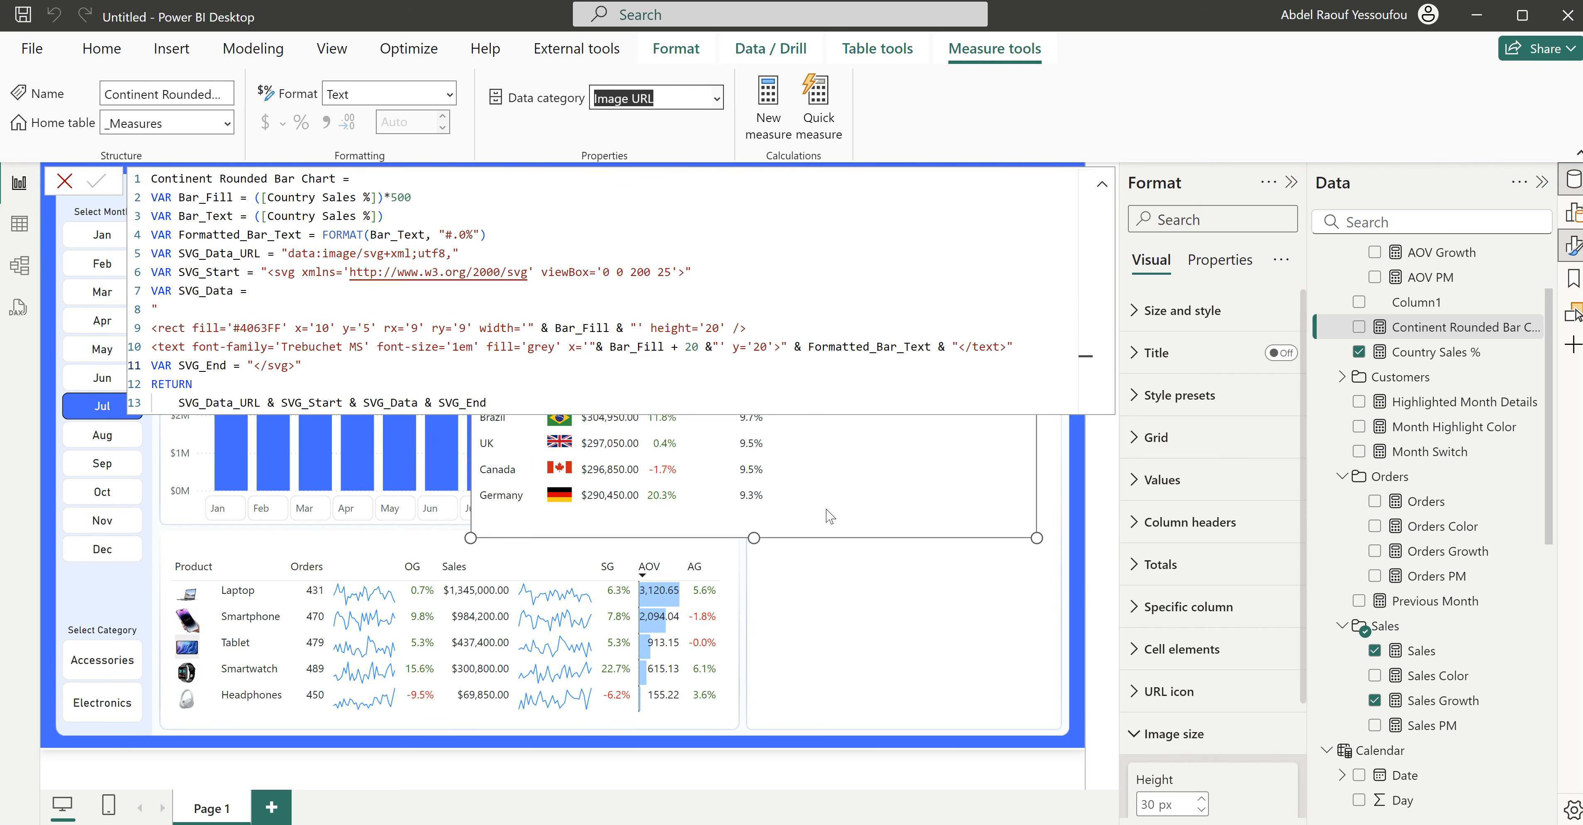
pyautogui.click(833, 581)
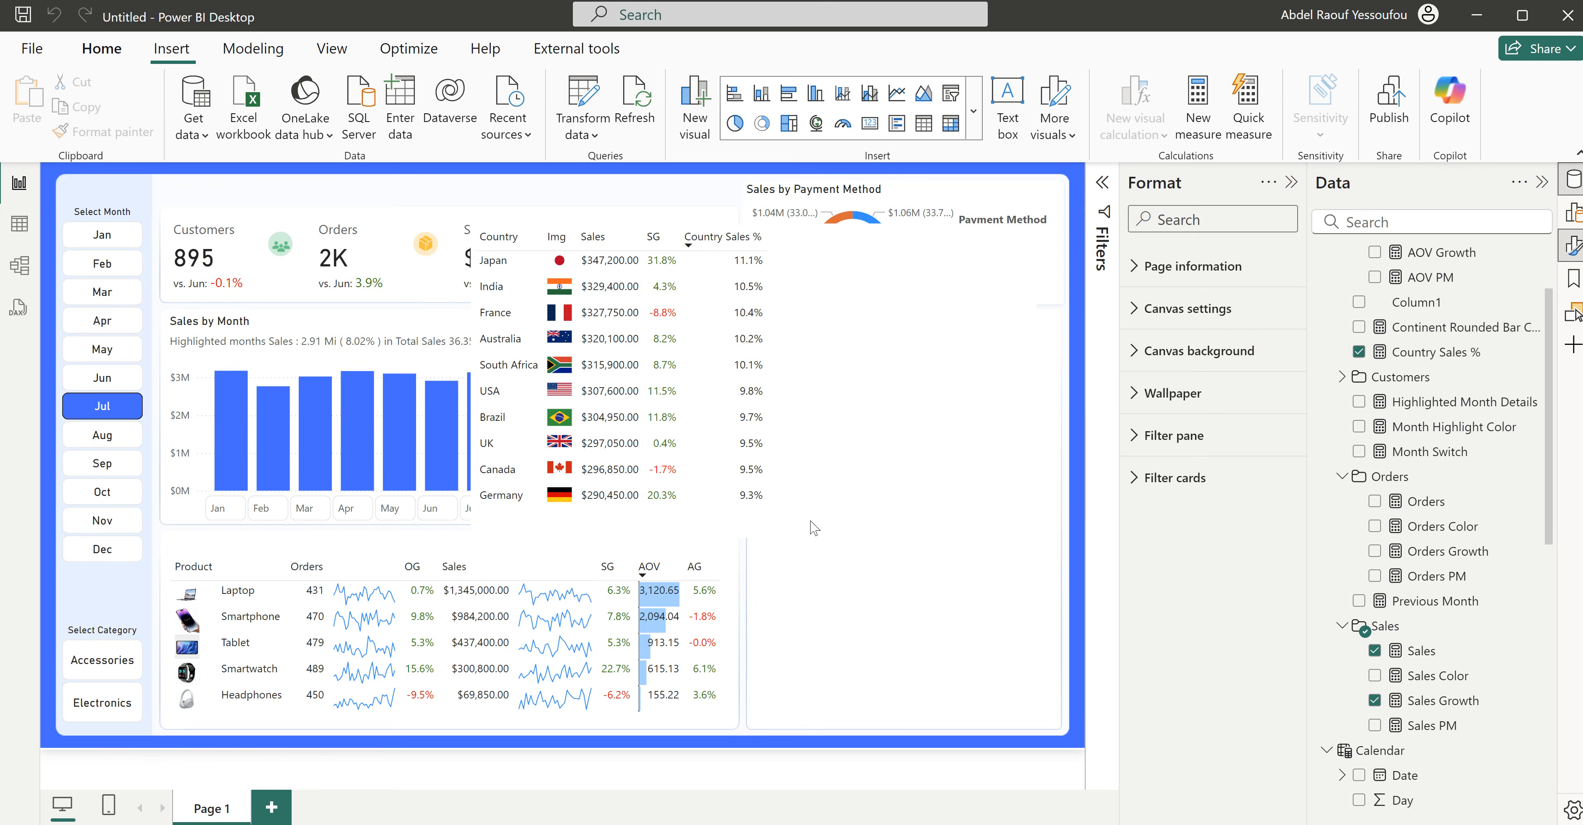
# Step: Add the Continent Rounded Bar Chart measure to the country table and set the table's image width to 100 px
pyautogui.click(775, 526)
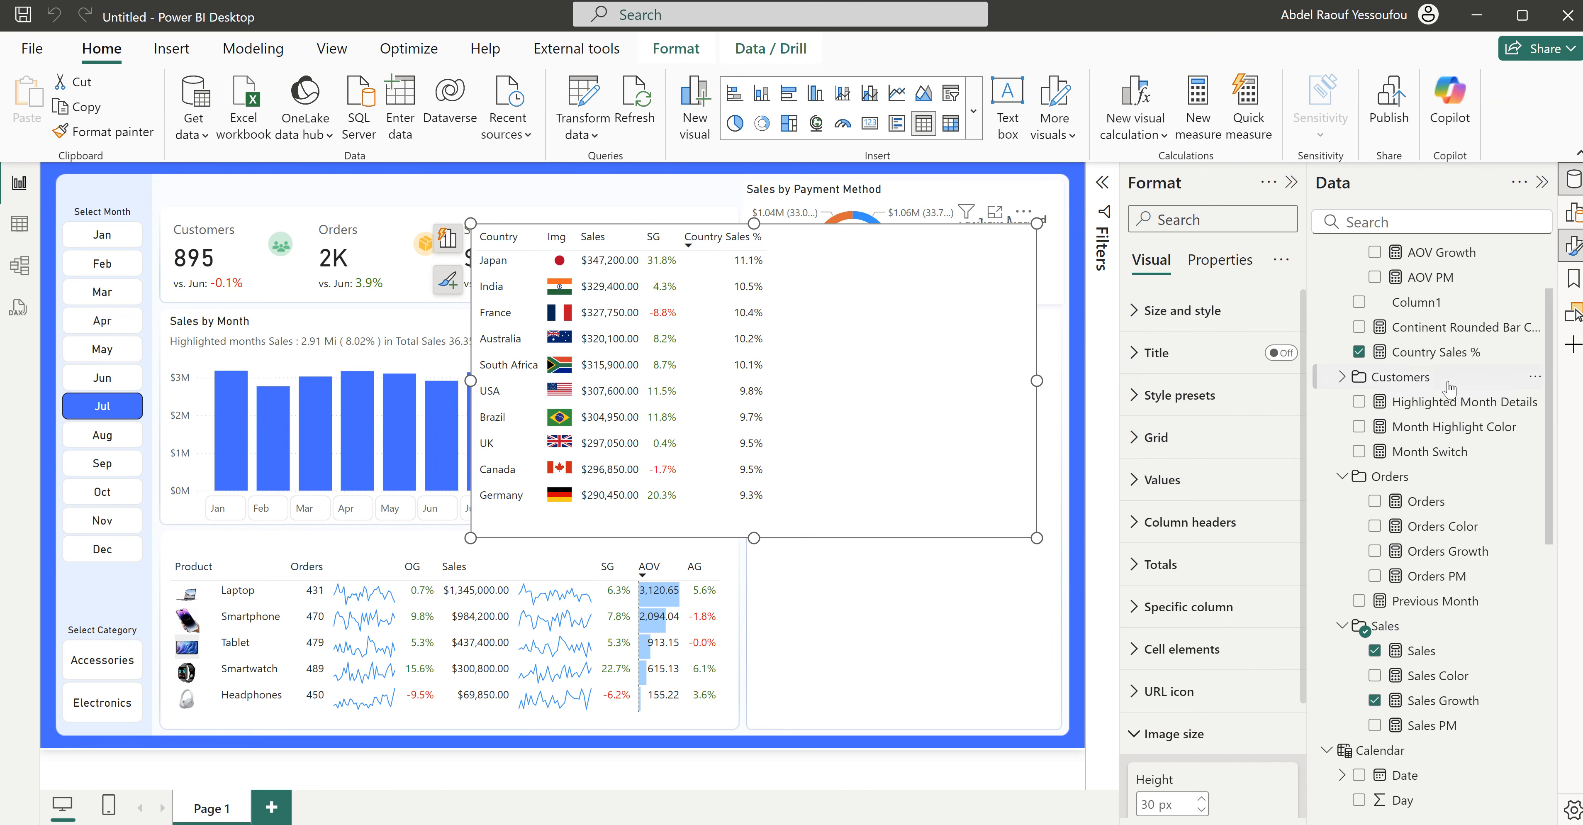
pyautogui.click(1359, 328)
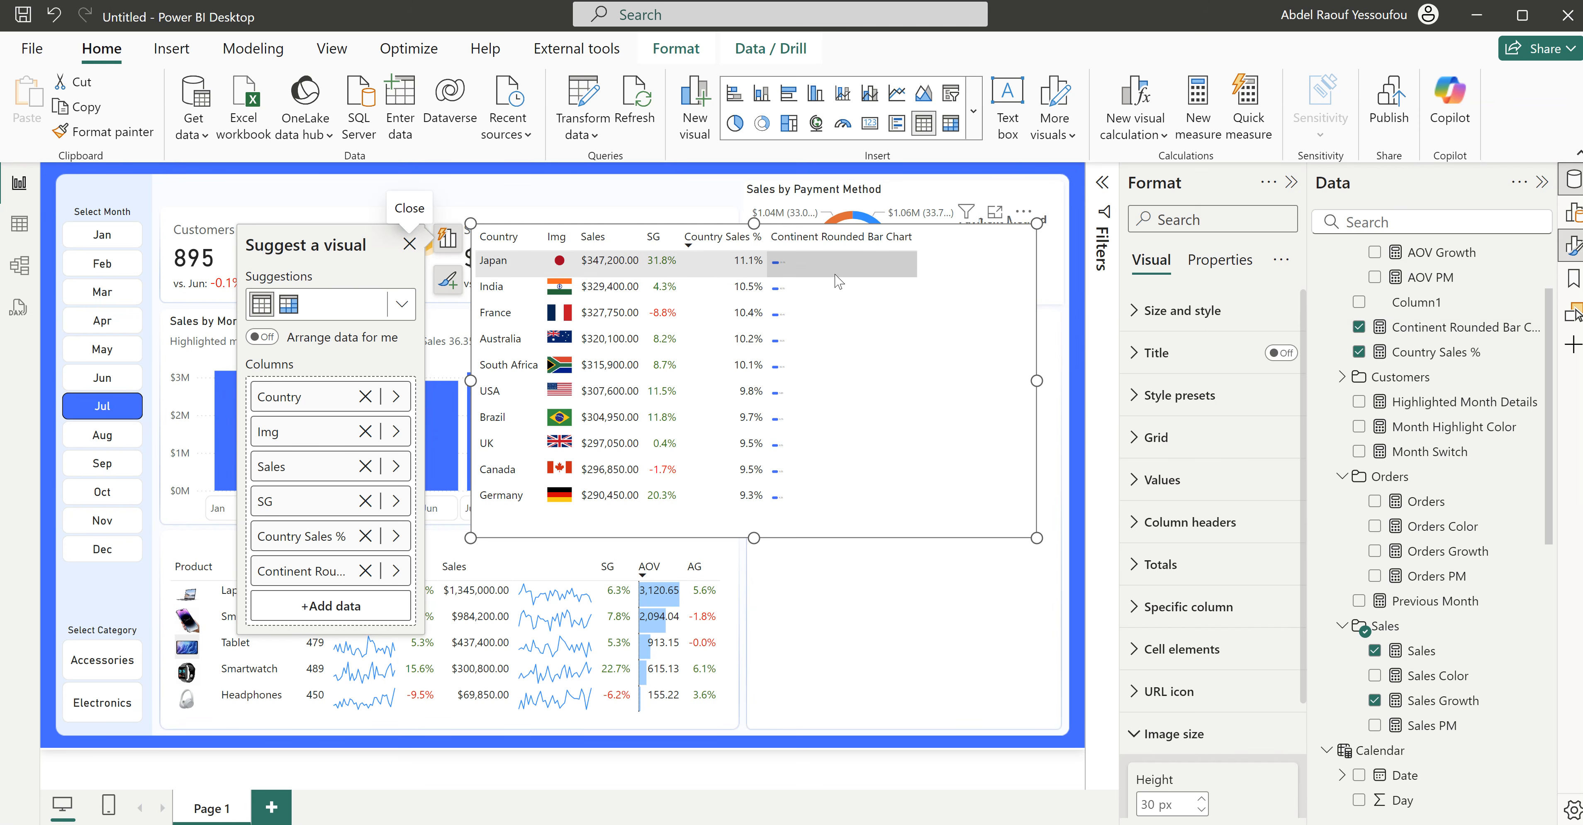
pyautogui.scroll(-3, 1199, 614)
pyautogui.doubleClick(1145, 711)
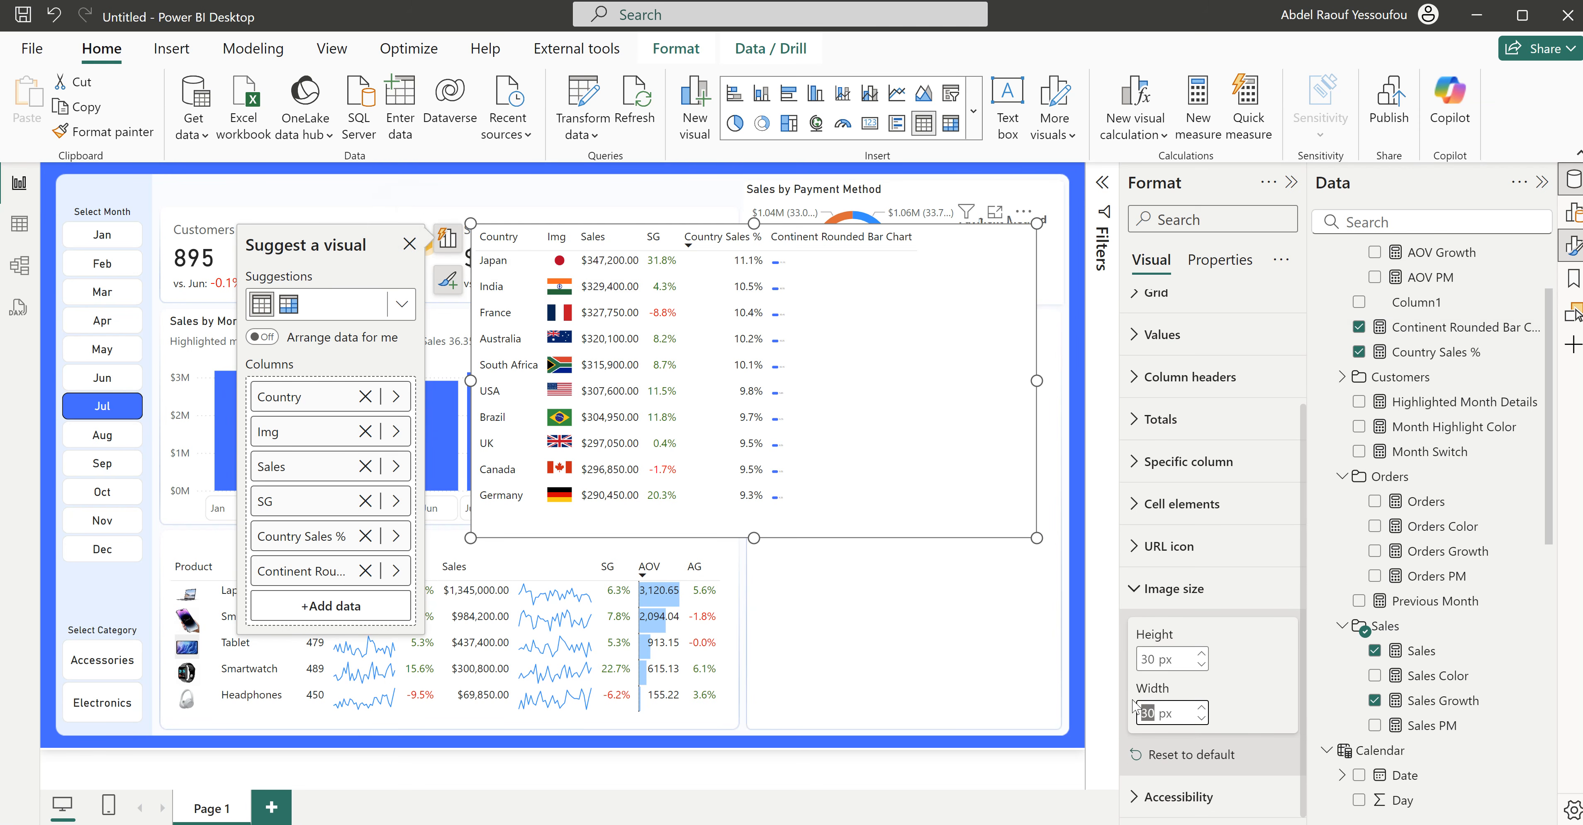
pyautogui.write('100')
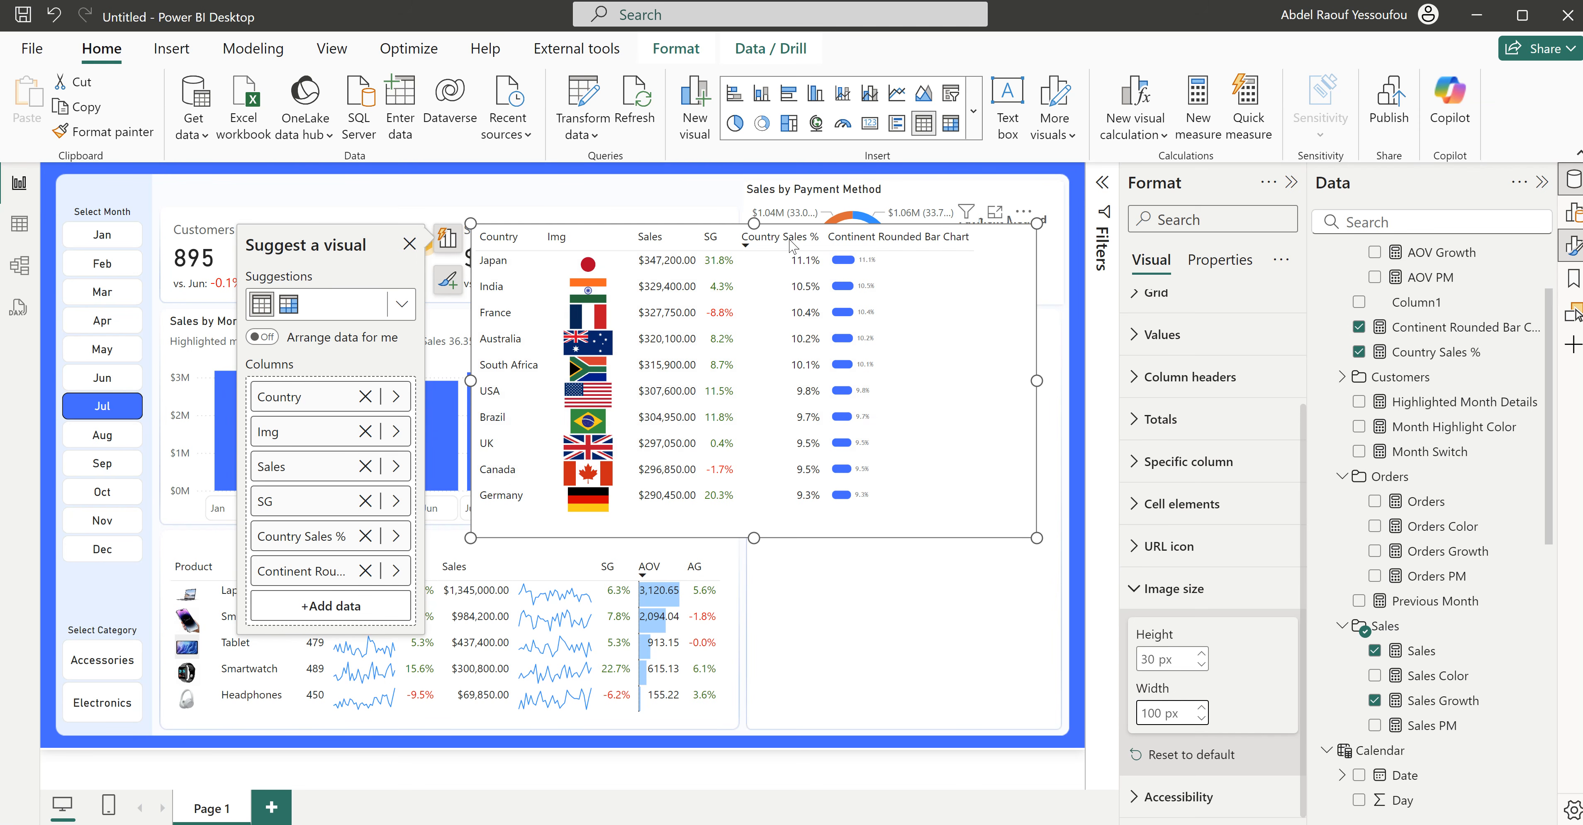
# Step: Remove Country Sales % from the country table and rename the Continent Rounded Bar Chart column to %
pyautogui.click(365, 535)
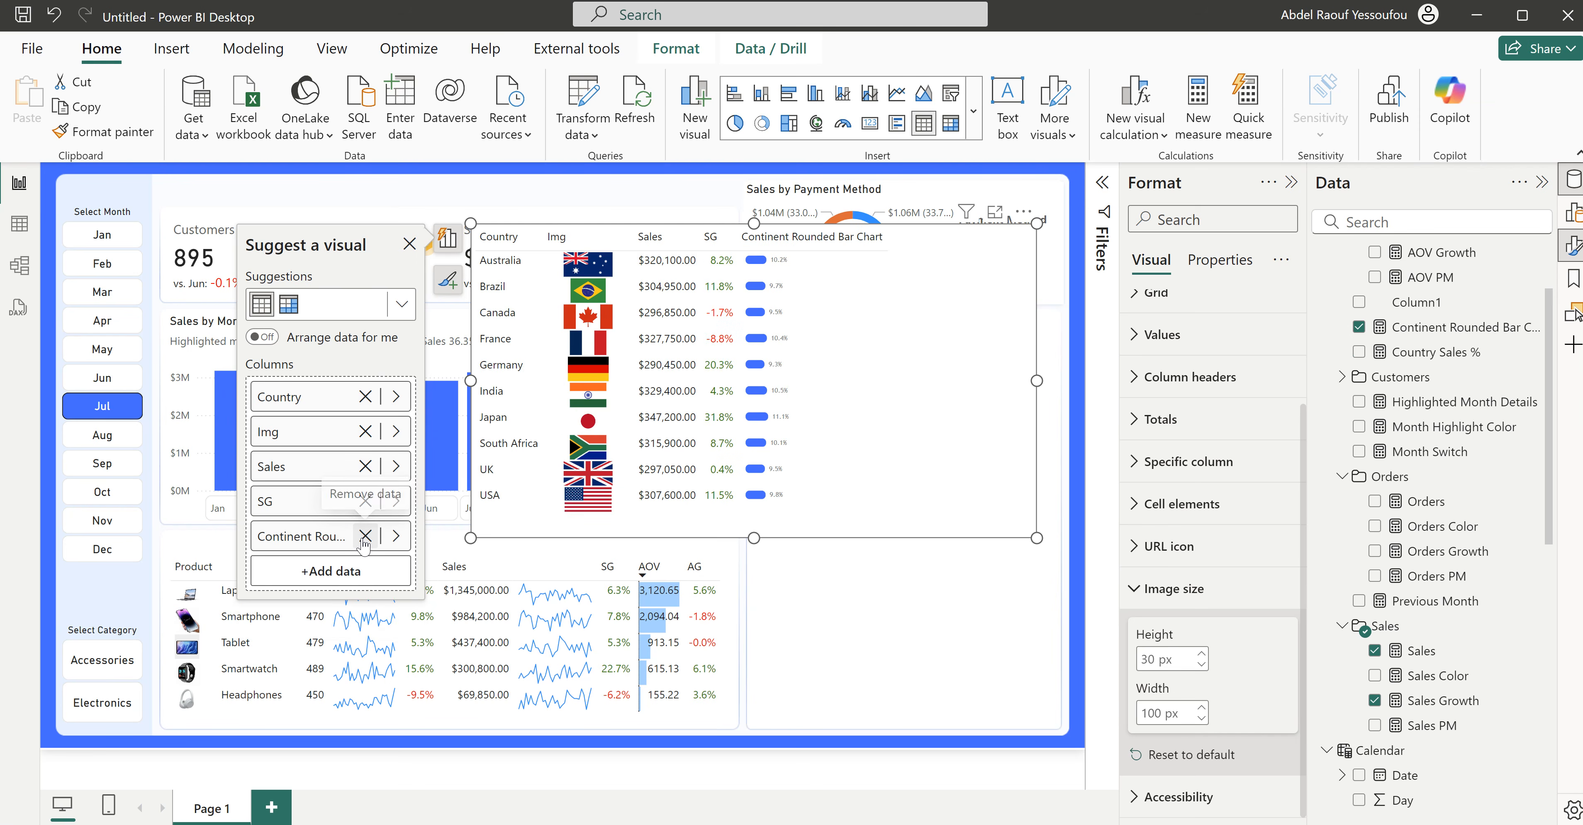
pyautogui.doubleClick(309, 537)
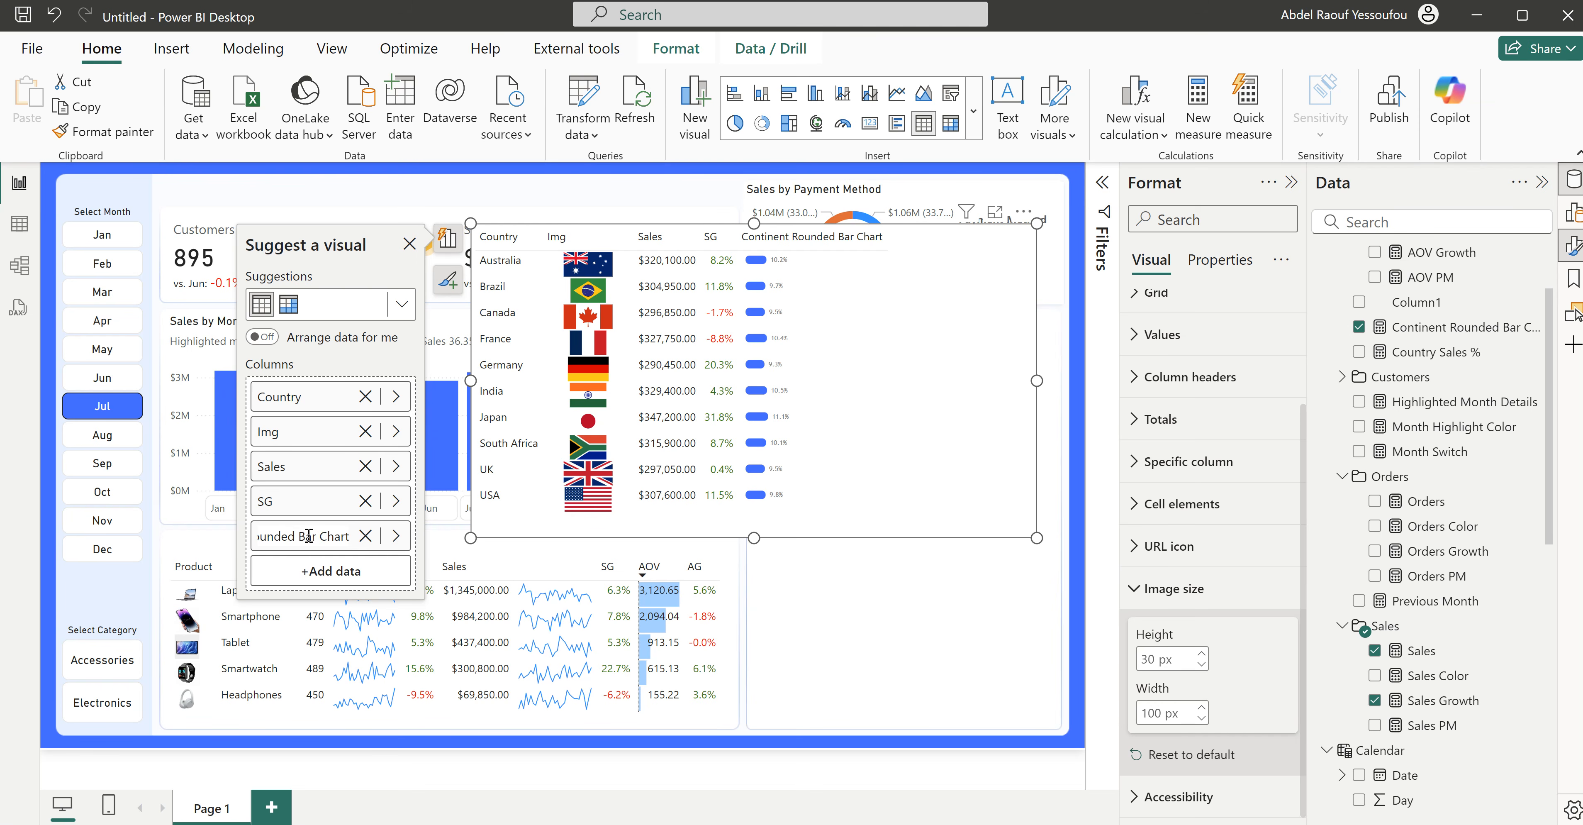
pyautogui.write('%')
pyautogui.press('Return')
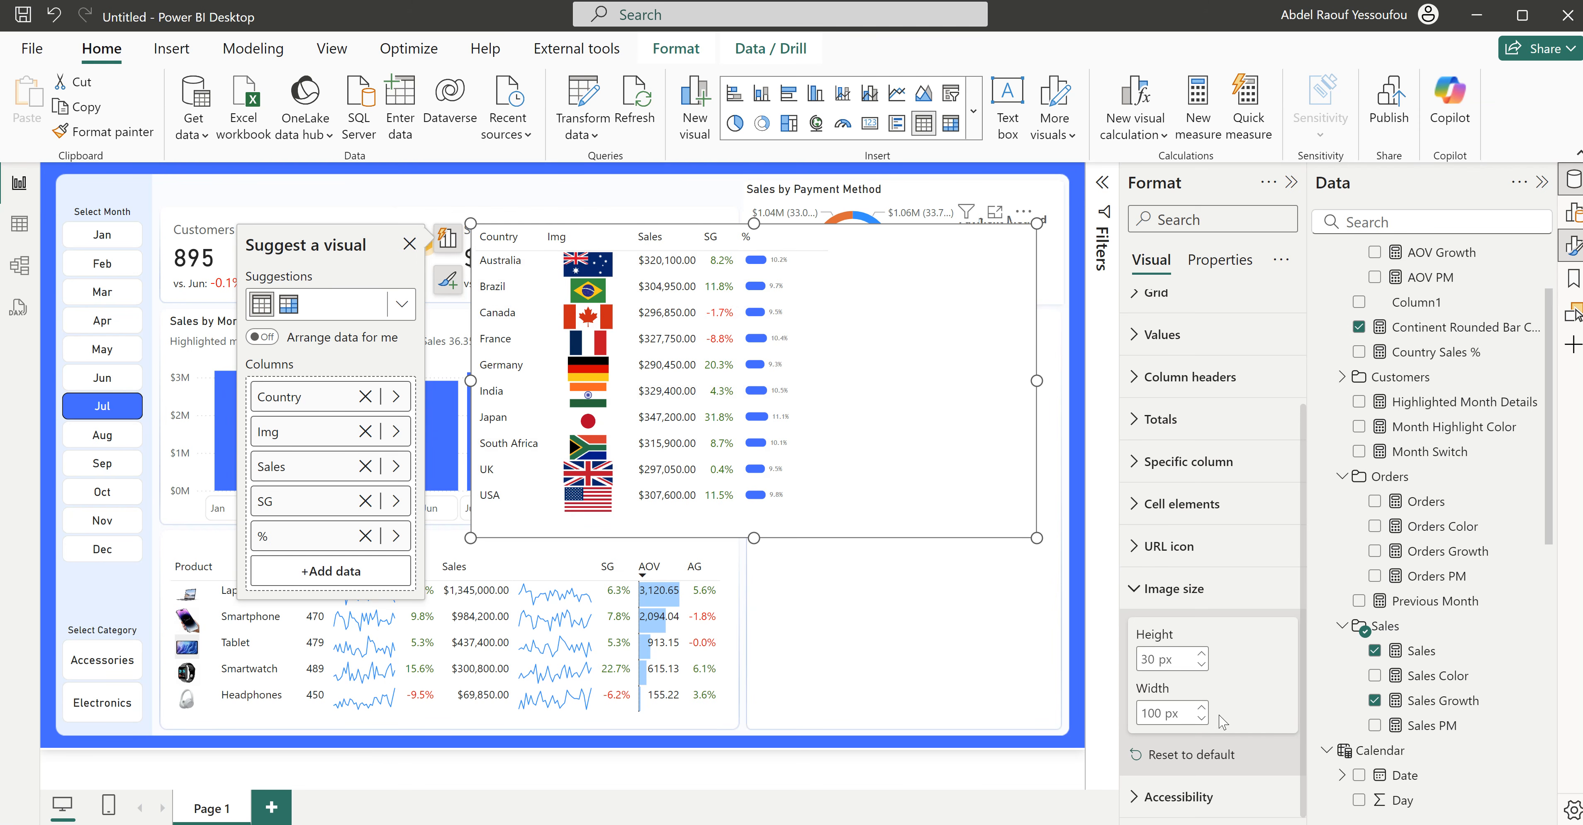
# Step: Set the country table's image width to 120 px and narrow the Img column slightly
pyautogui.doubleClick(1147, 713)
pyautogui.write('12')
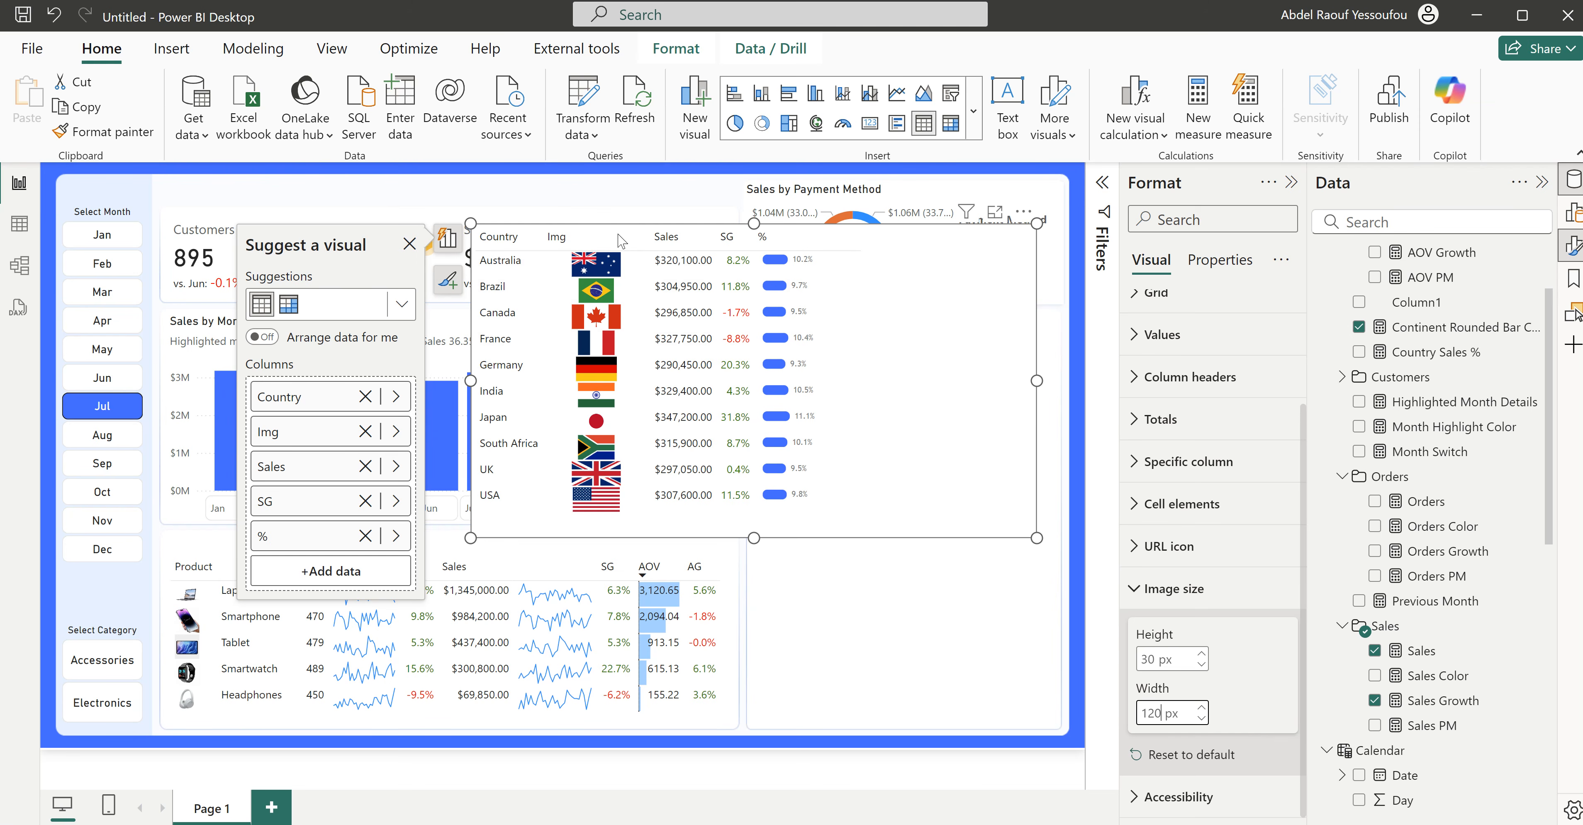
pyautogui.moveTo(645, 234); pyautogui.dragTo(625, 238)
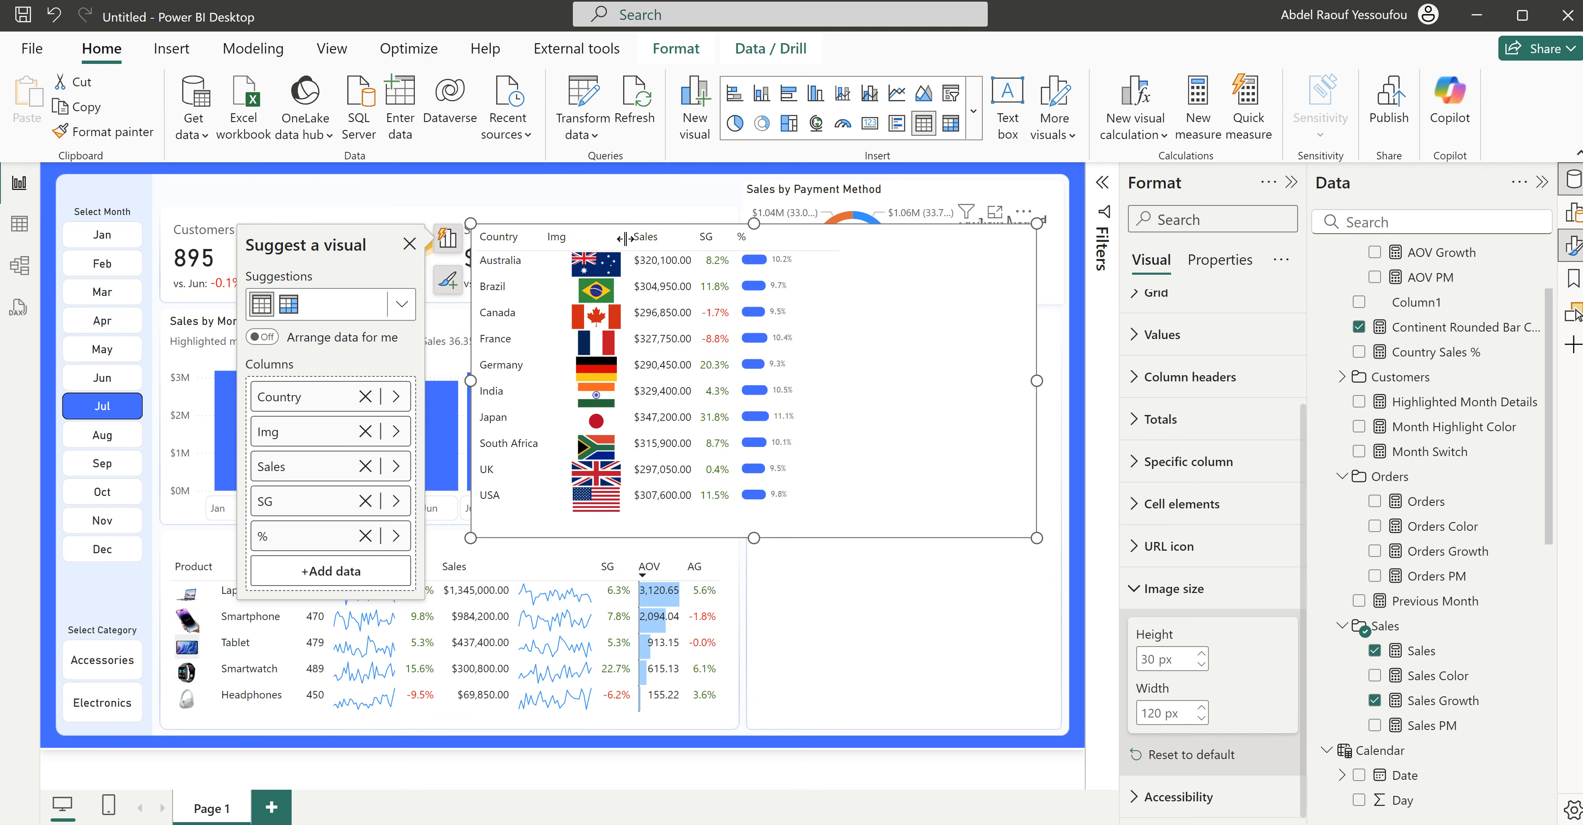
# Step: Clear the name of the Img column in the country table so its header is blank
pyautogui.doubleClick(286, 432)
pyautogui.press('BackSpace')
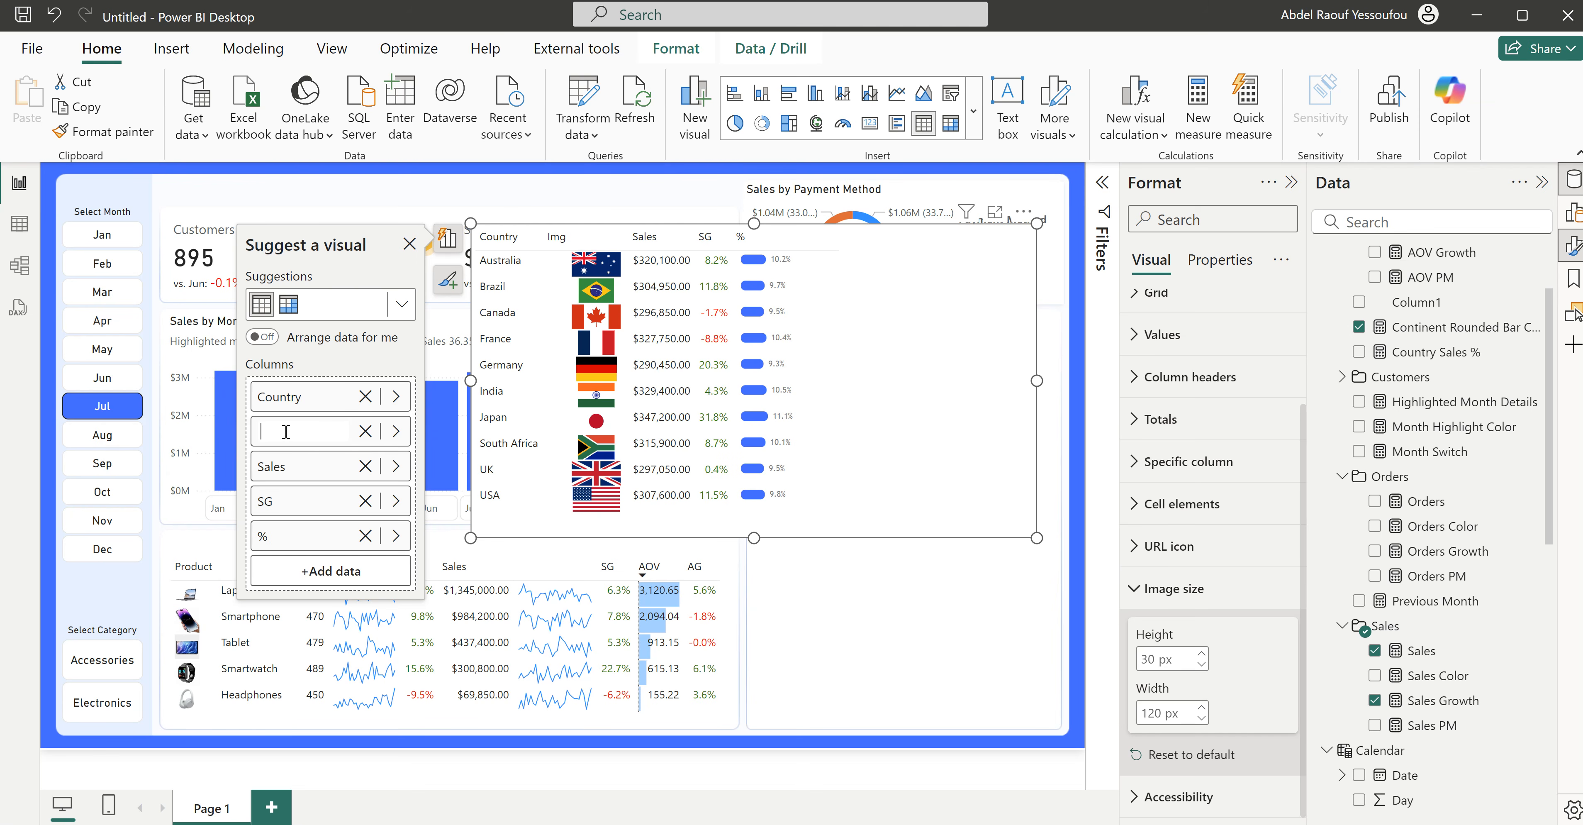
pyautogui.press('Return')
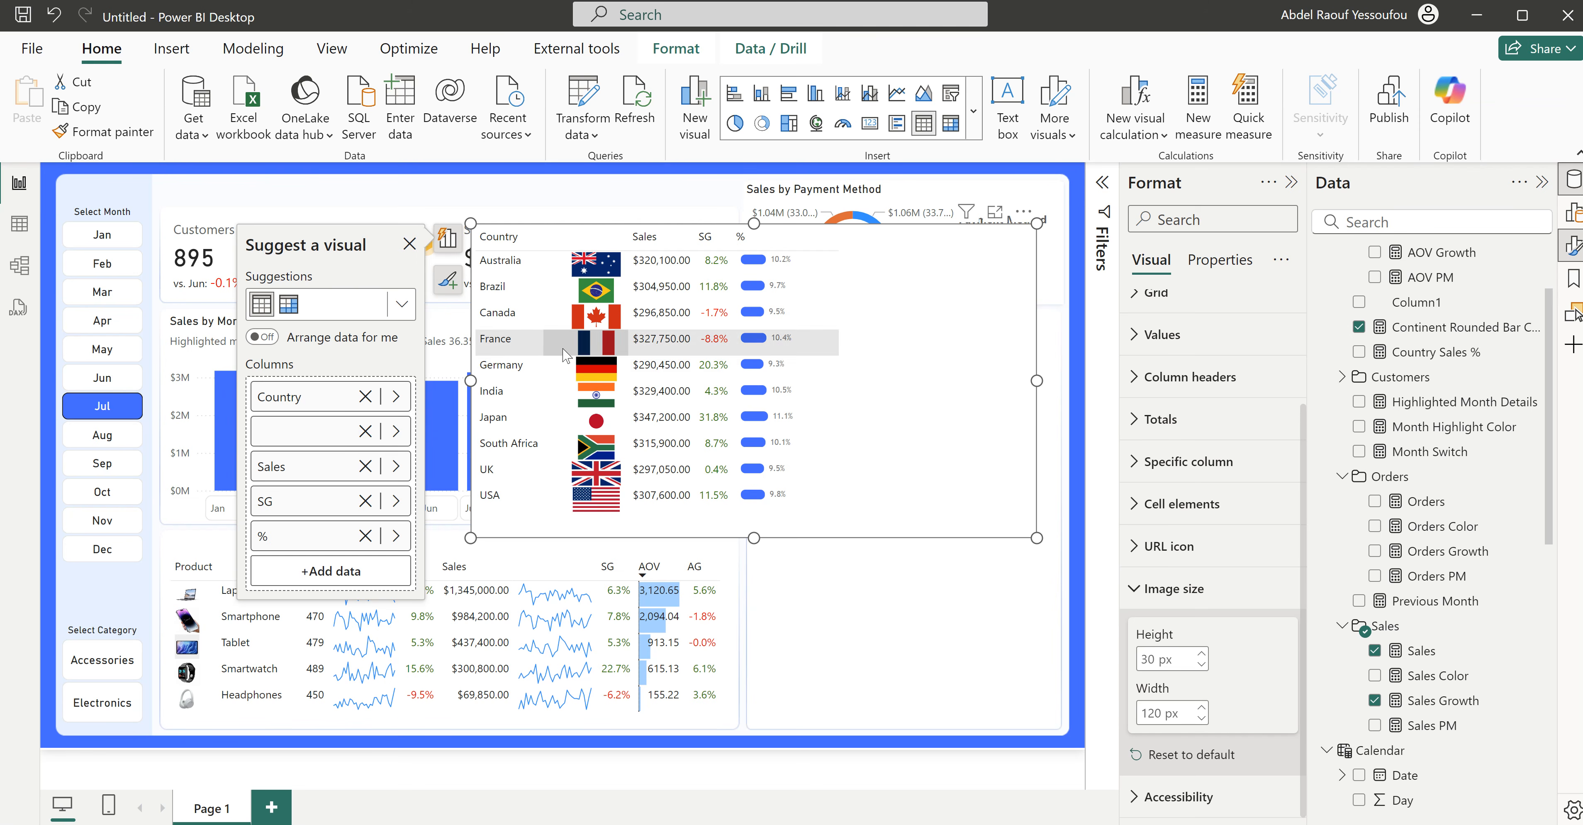
# Step: Narrow the country table, move it beneath the Sales by Country map, and set its image height to 20 px
pyautogui.moveTo(1036, 379); pyautogui.dragTo(848, 391)
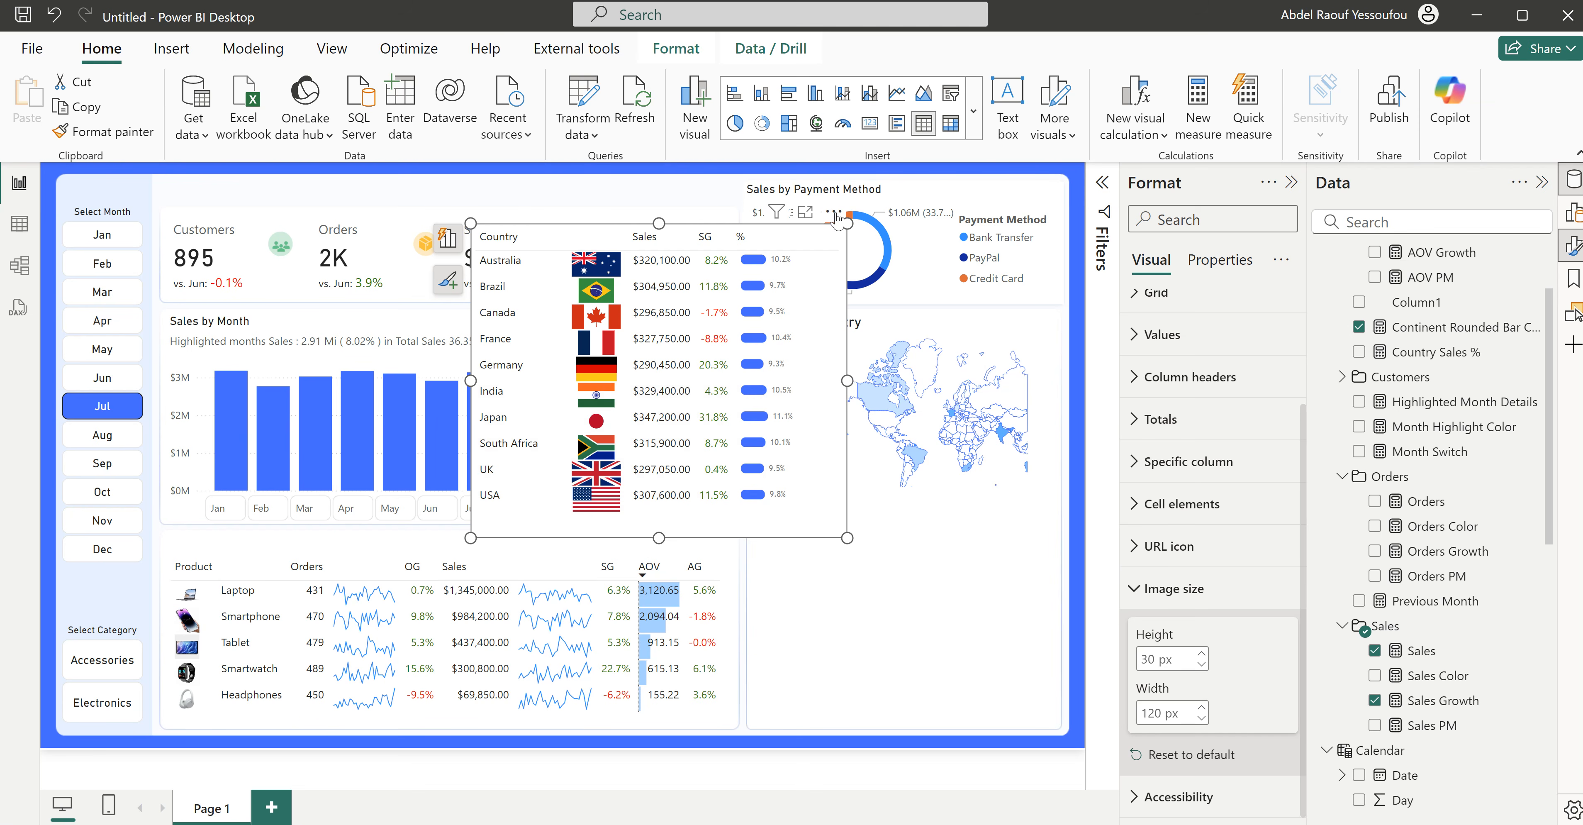
pyautogui.moveTo(833, 222); pyautogui.dragTo(1049, 440)
pyautogui.doubleClick(1144, 651)
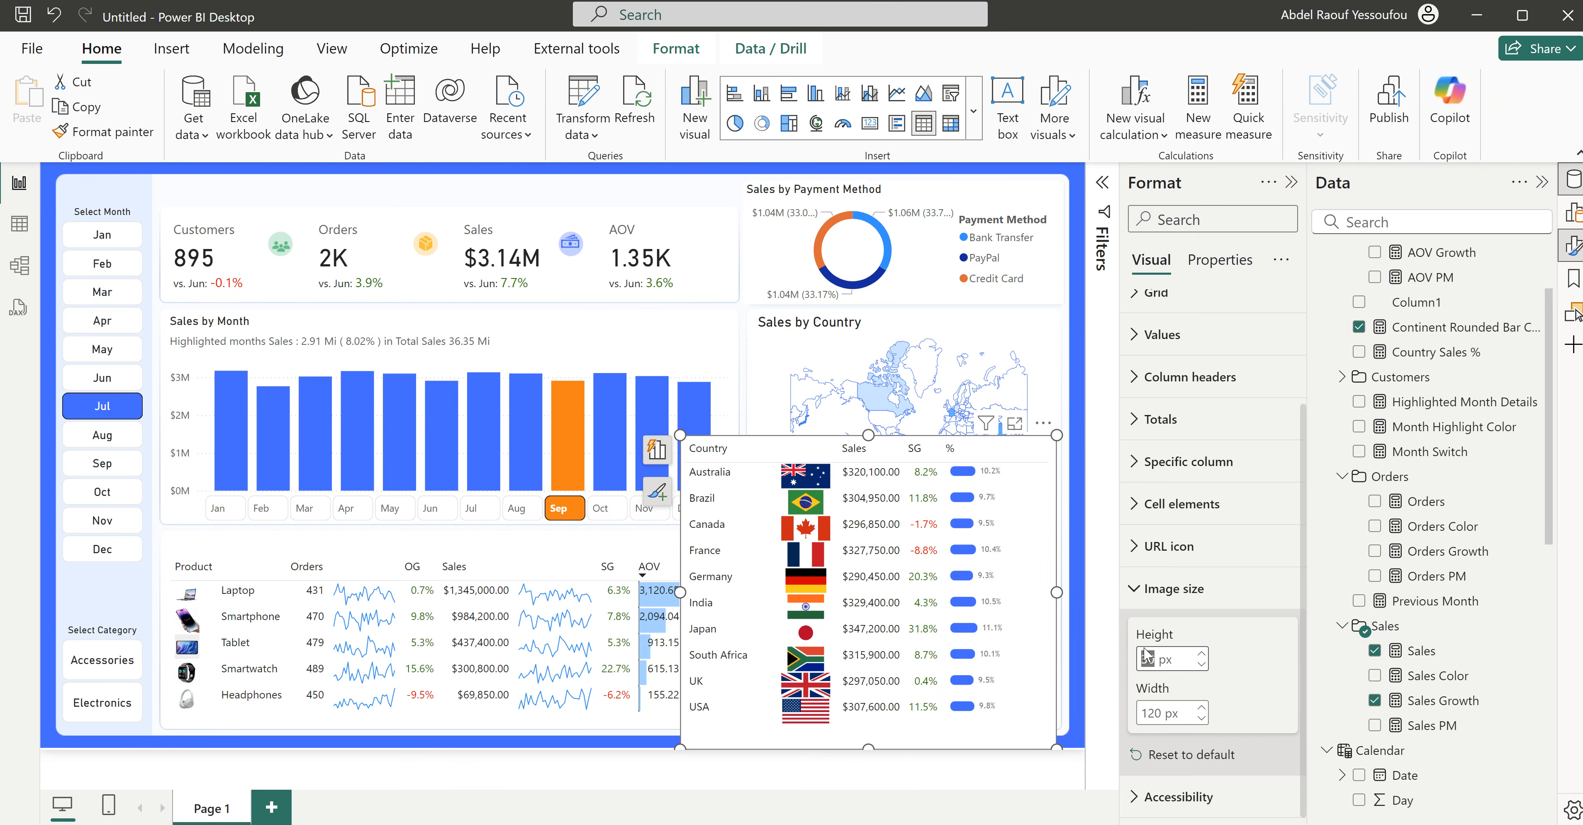
pyautogui.press('Return')
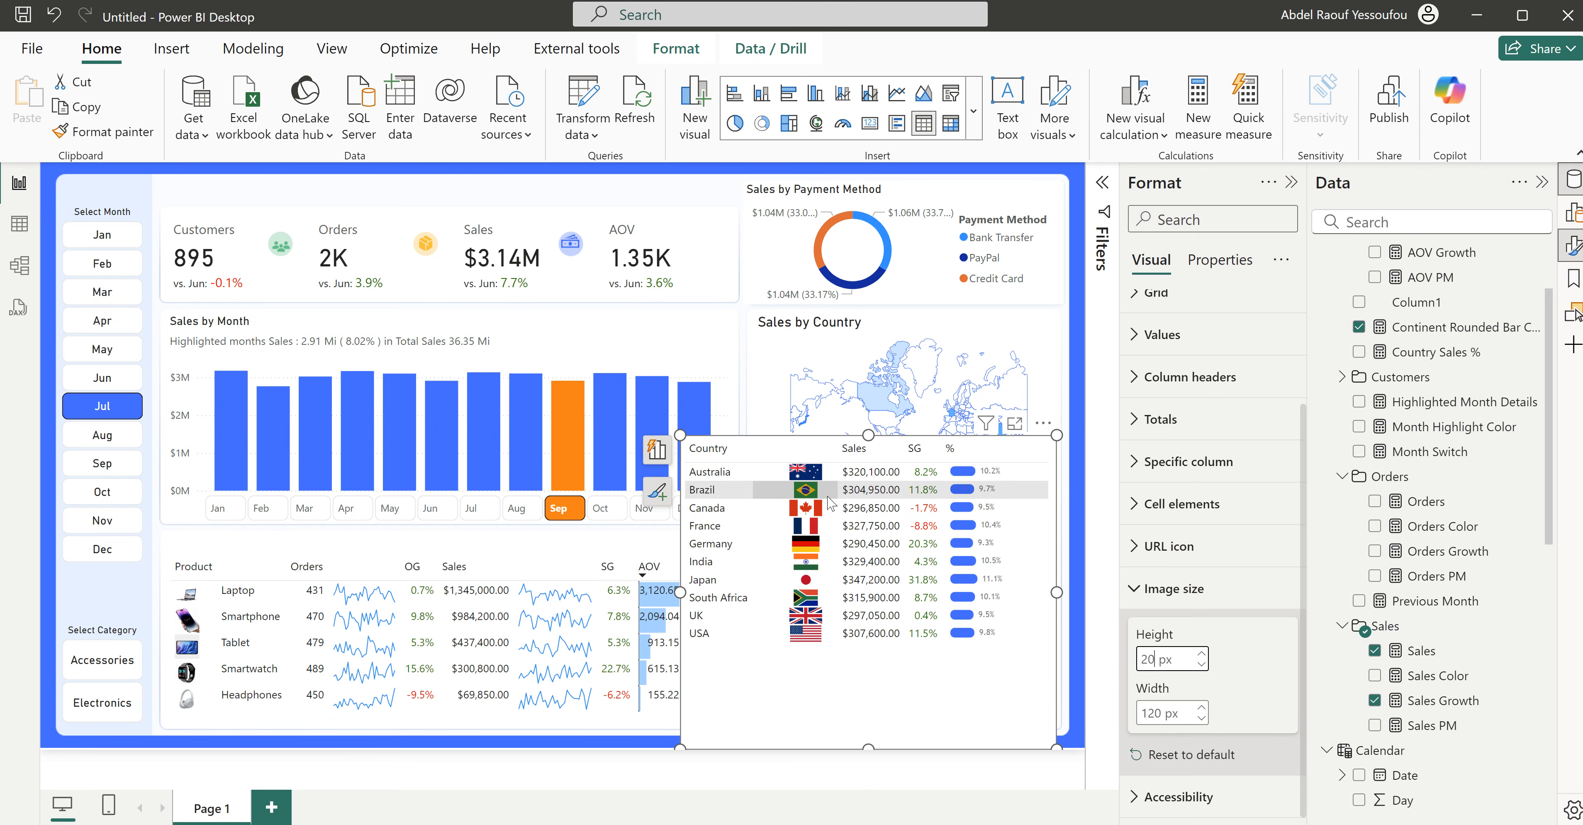
pyautogui.moveTo(873, 435); pyautogui.dragTo(911, 539)
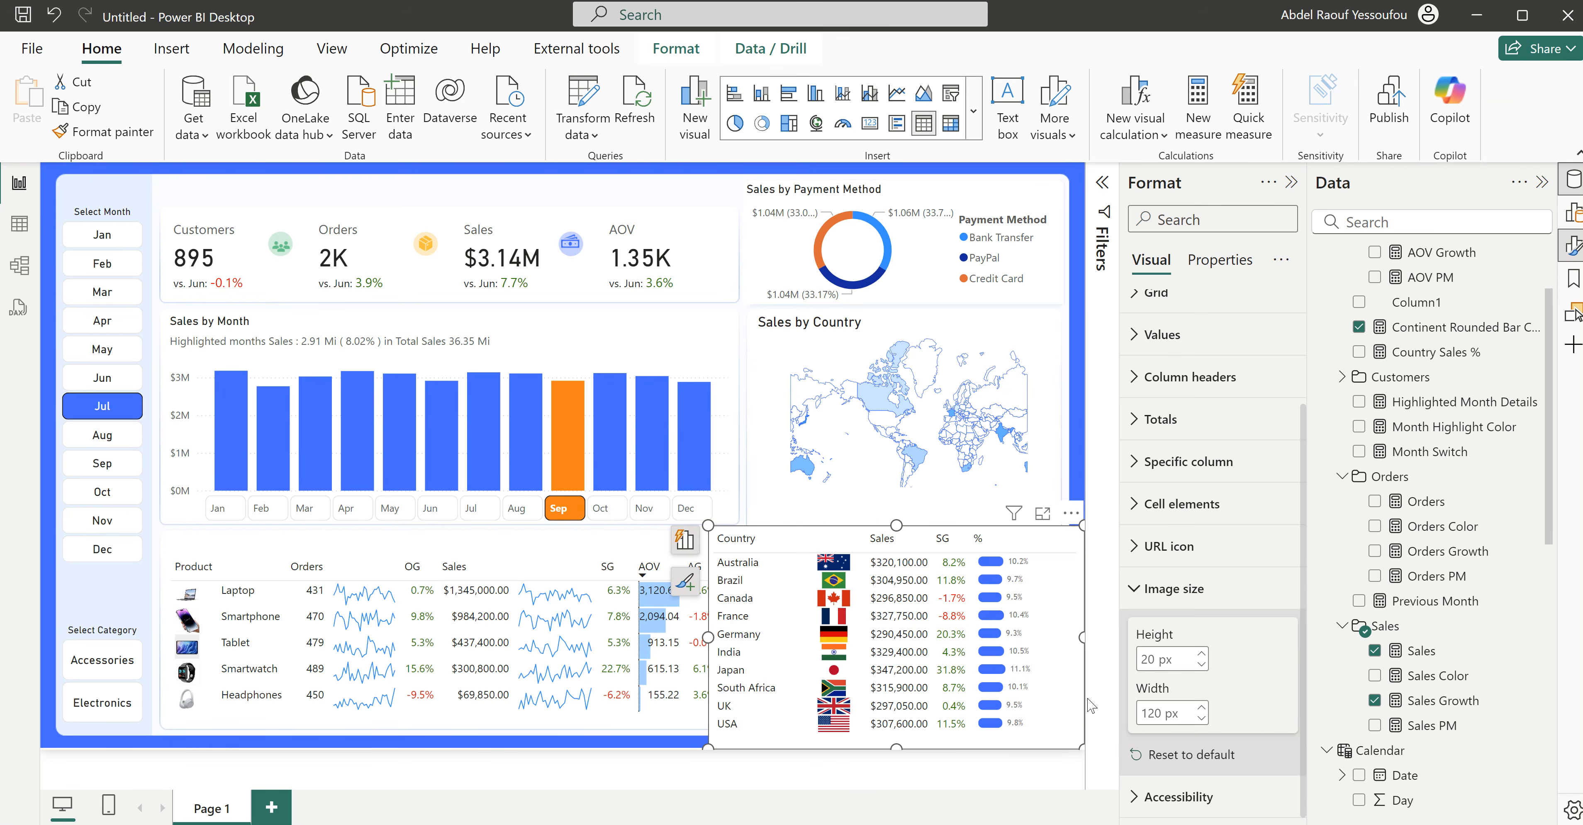
# Step: Set the country table's image width to 100 px and resize the table to fit the card area beneath the map
pyautogui.doubleClick(1156, 711)
pyautogui.write('100')
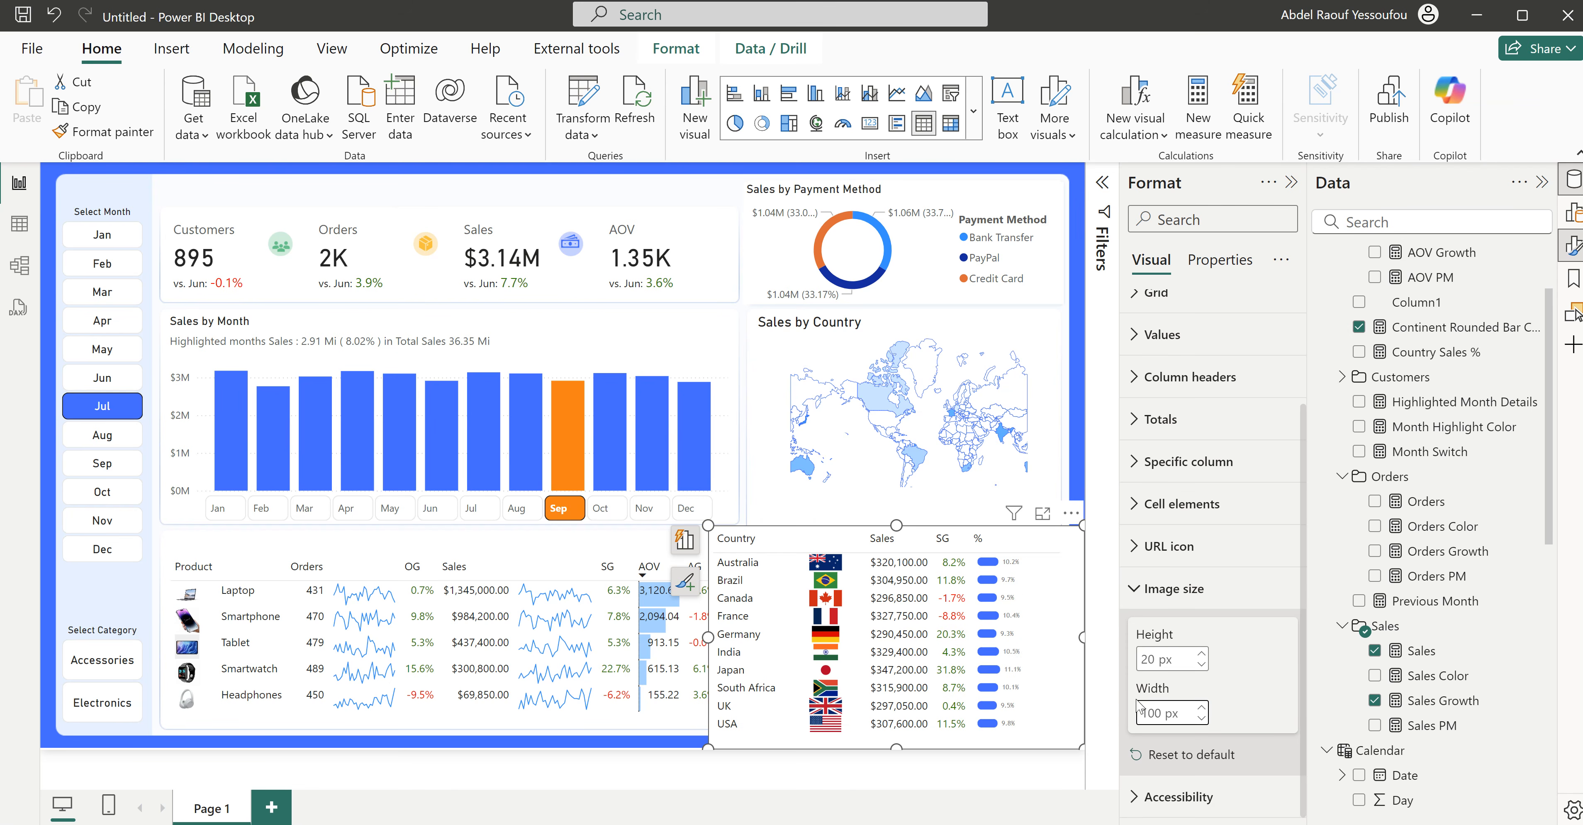
pyautogui.moveTo(1077, 636); pyautogui.dragTo(1064, 637)
pyautogui.moveTo(1060, 535); pyautogui.dragTo(1048, 537)
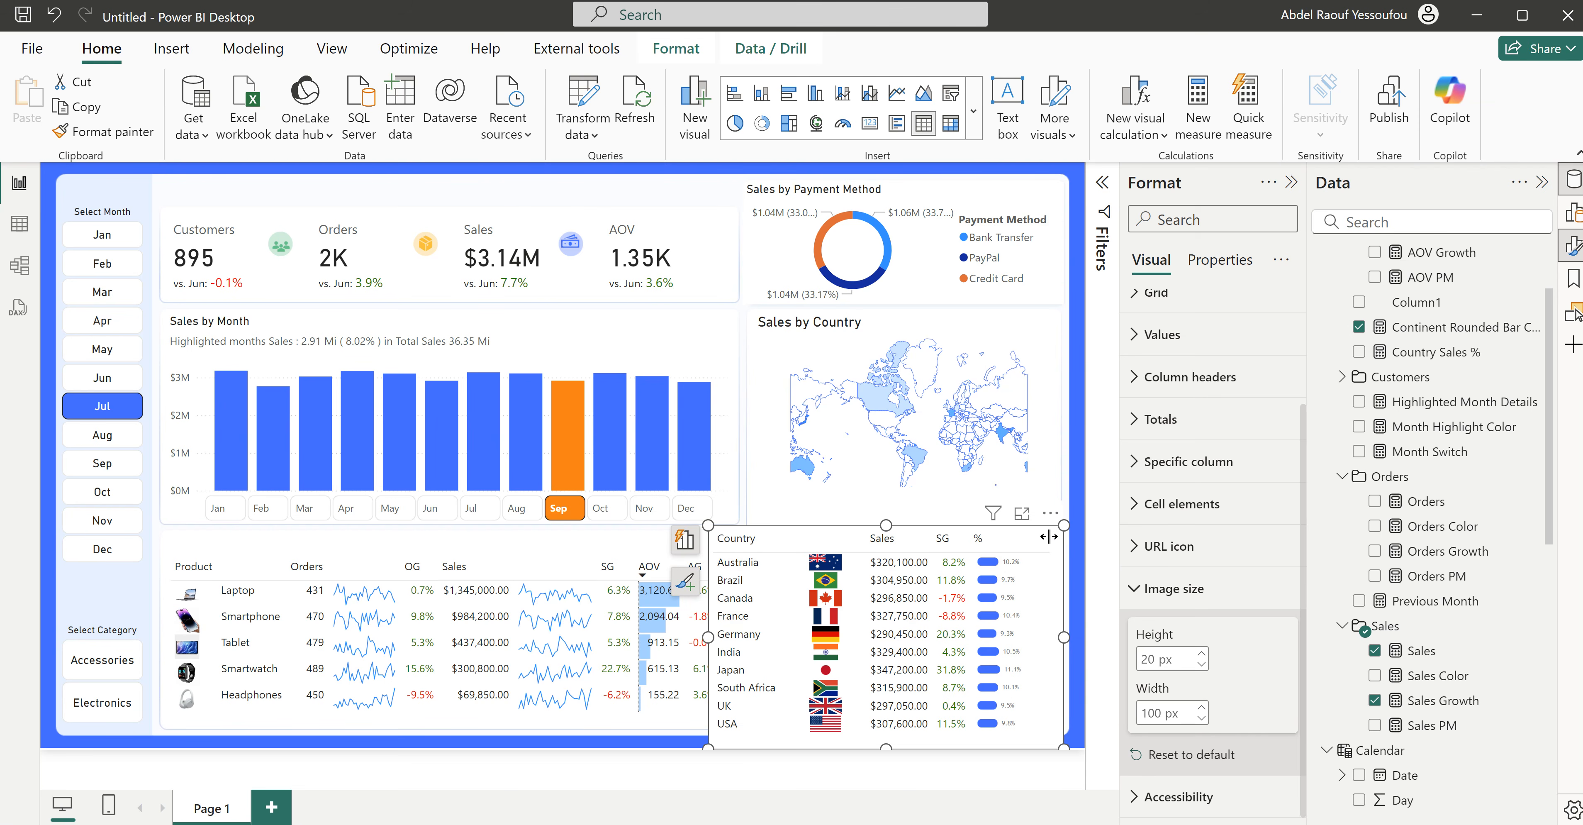
pyautogui.moveTo(1061, 639); pyautogui.dragTo(1042, 638)
pyautogui.moveTo(1035, 519); pyautogui.dragTo(1056, 503)
pyautogui.moveTo(805, 526); pyautogui.dragTo(805, 527)
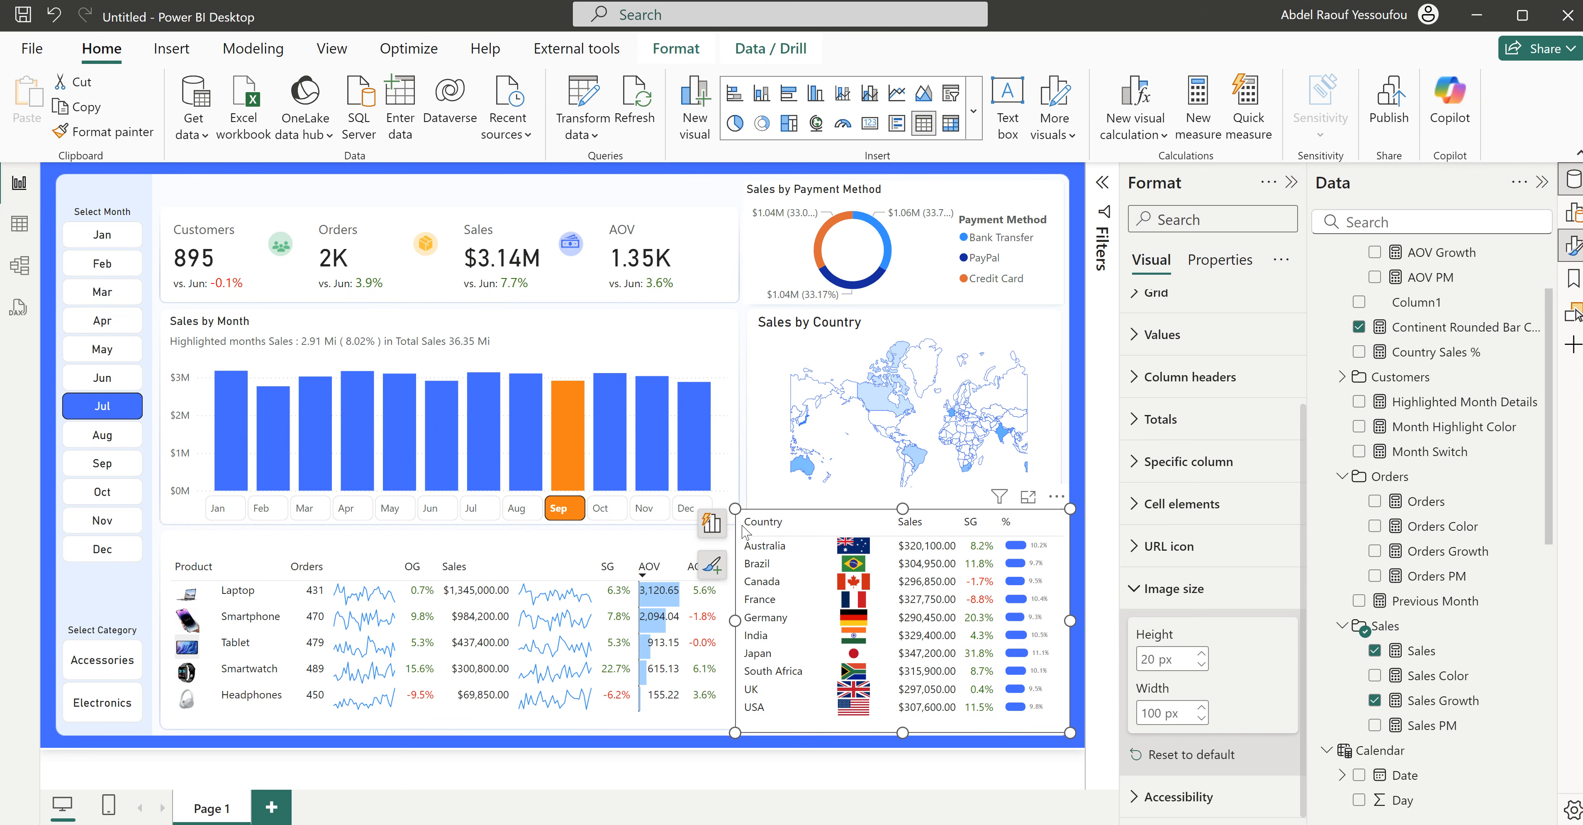
pyautogui.moveTo(735, 620); pyautogui.dragTo(754, 620)
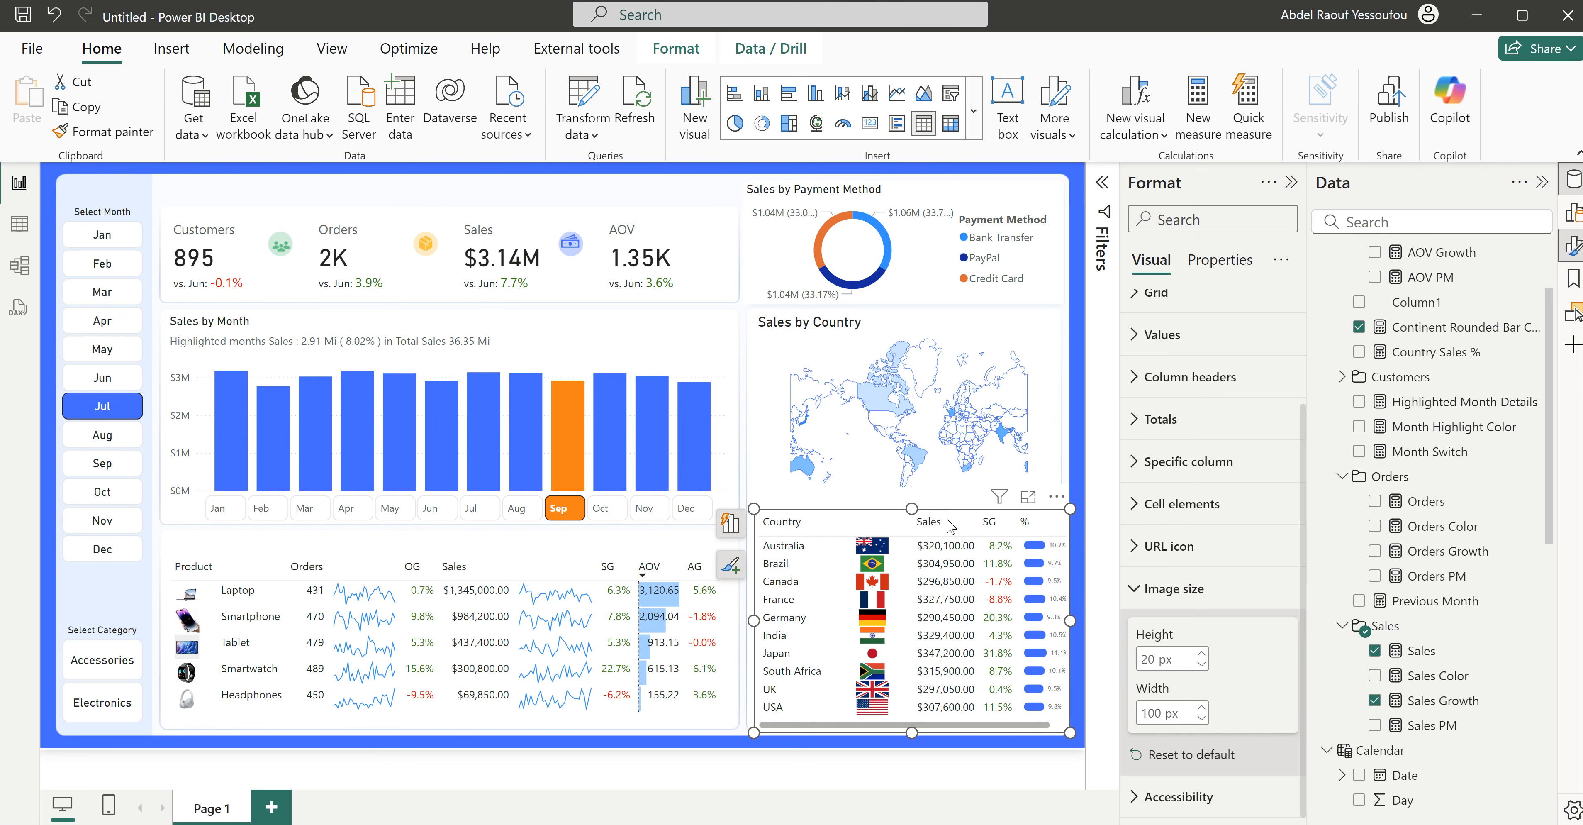
# Step: Set the display units of the country table's Sales column to Millions
pyautogui.click(1148, 590)
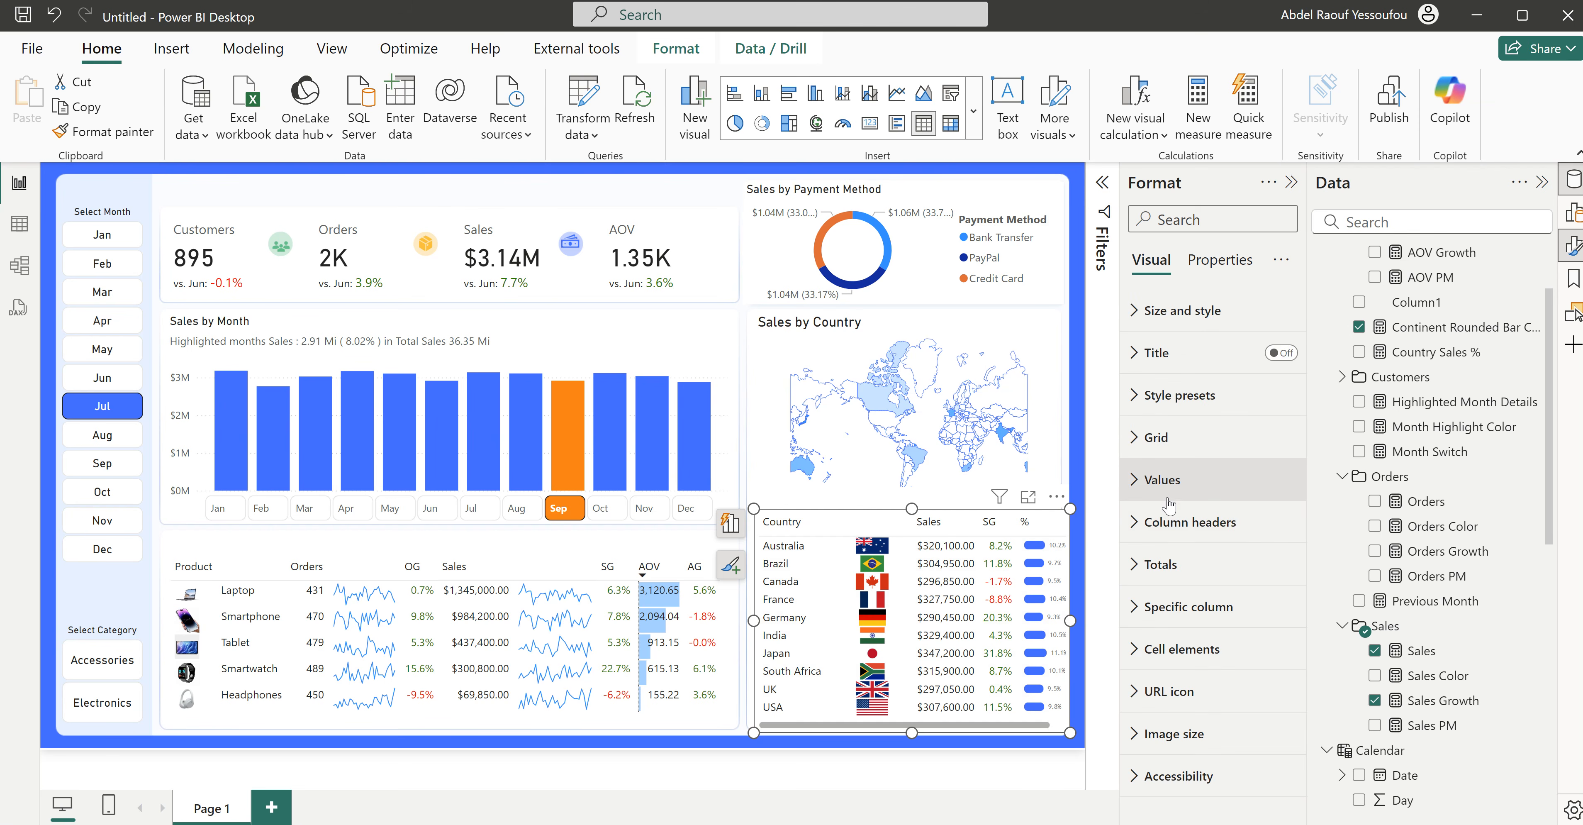
pyautogui.click(1180, 605)
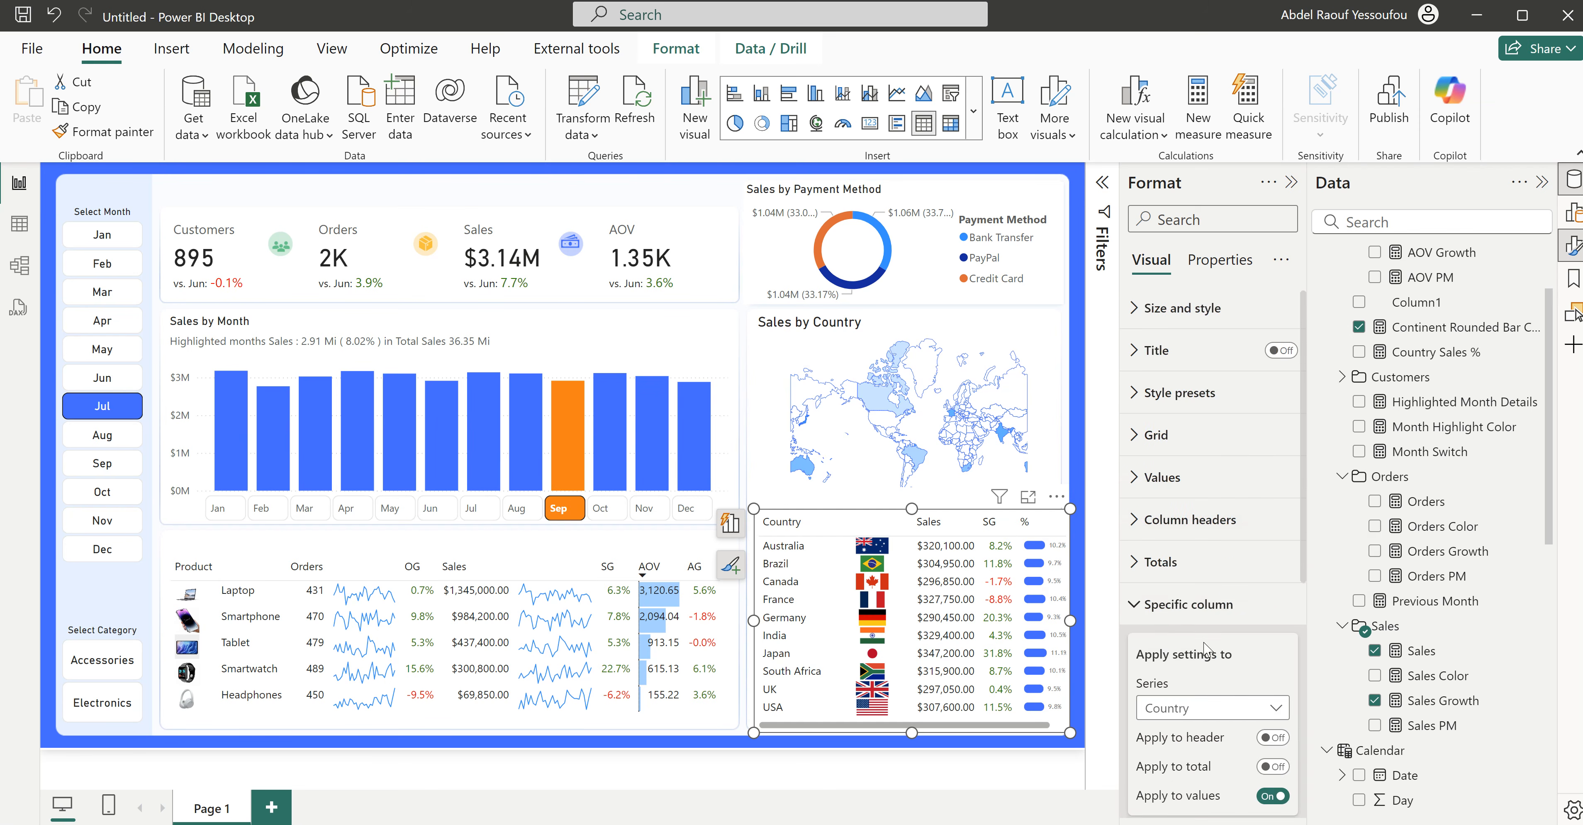
pyautogui.click(1191, 401)
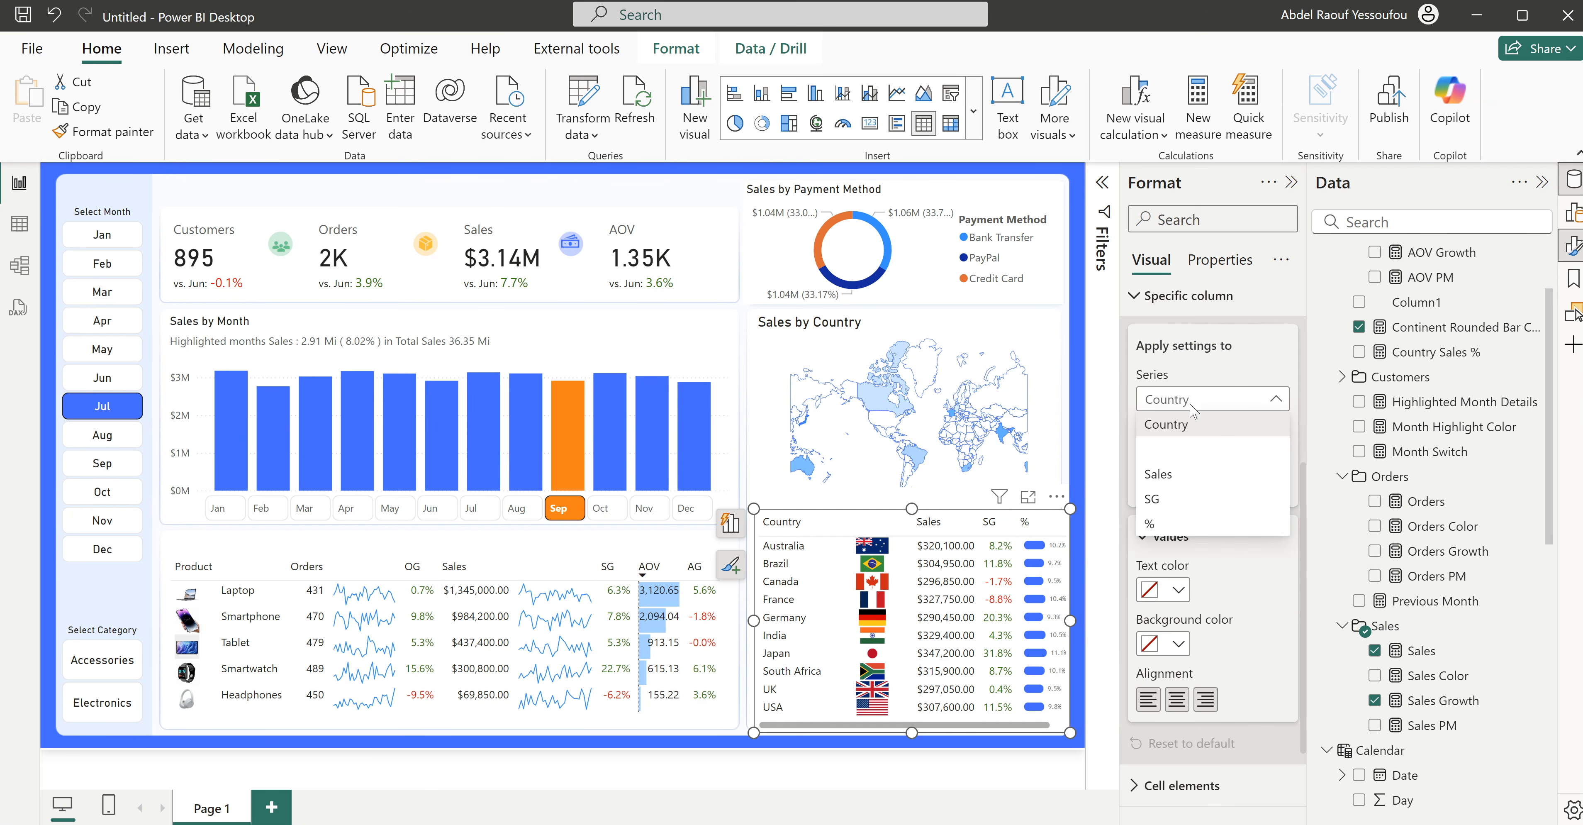
pyautogui.click(1177, 474)
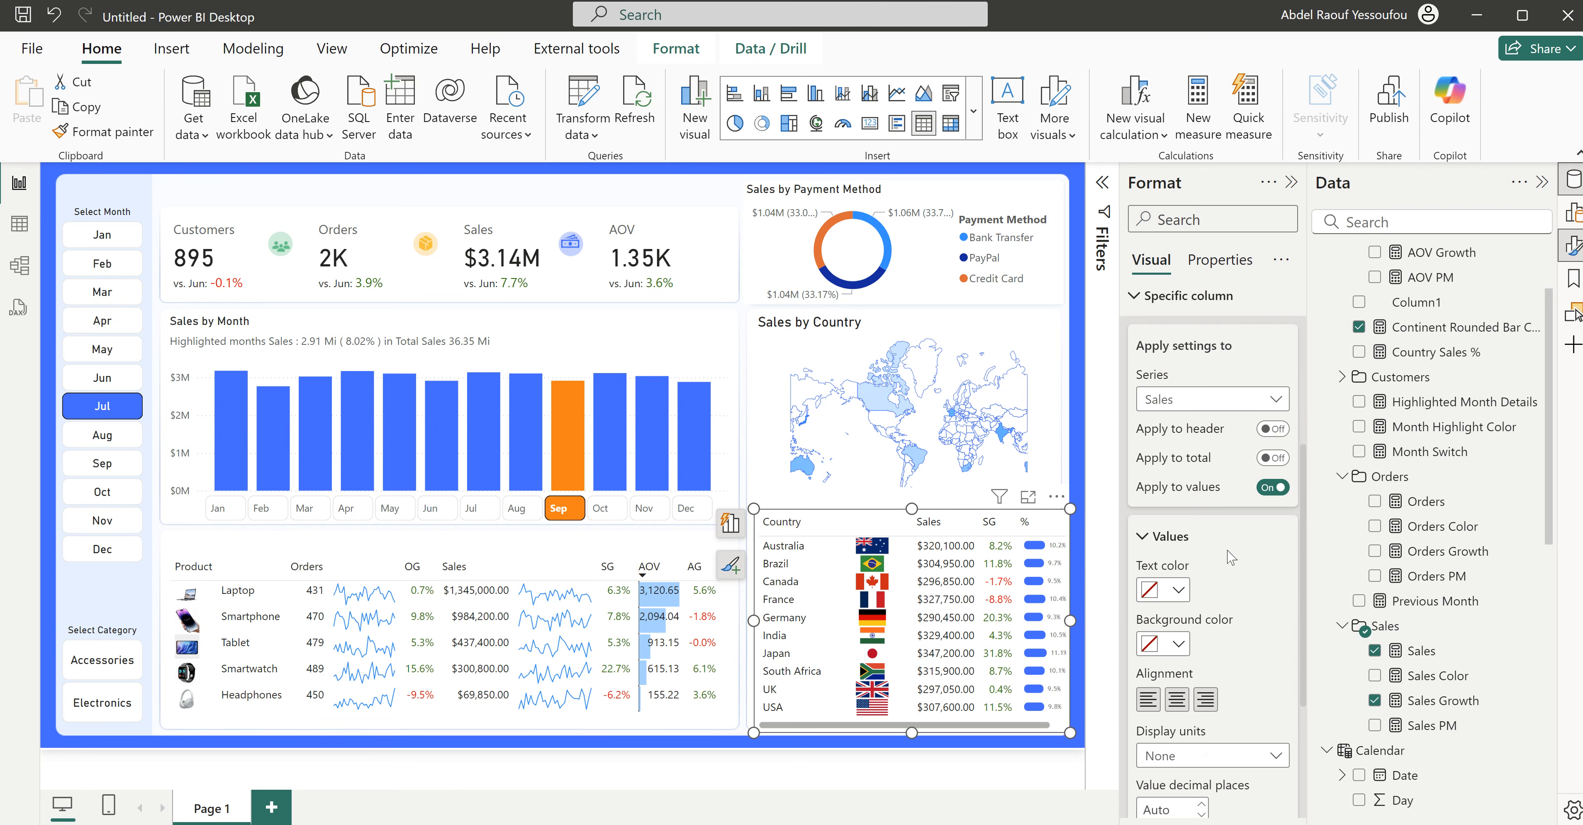
pyautogui.scroll(-4, 1231, 557)
pyautogui.click(1179, 534)
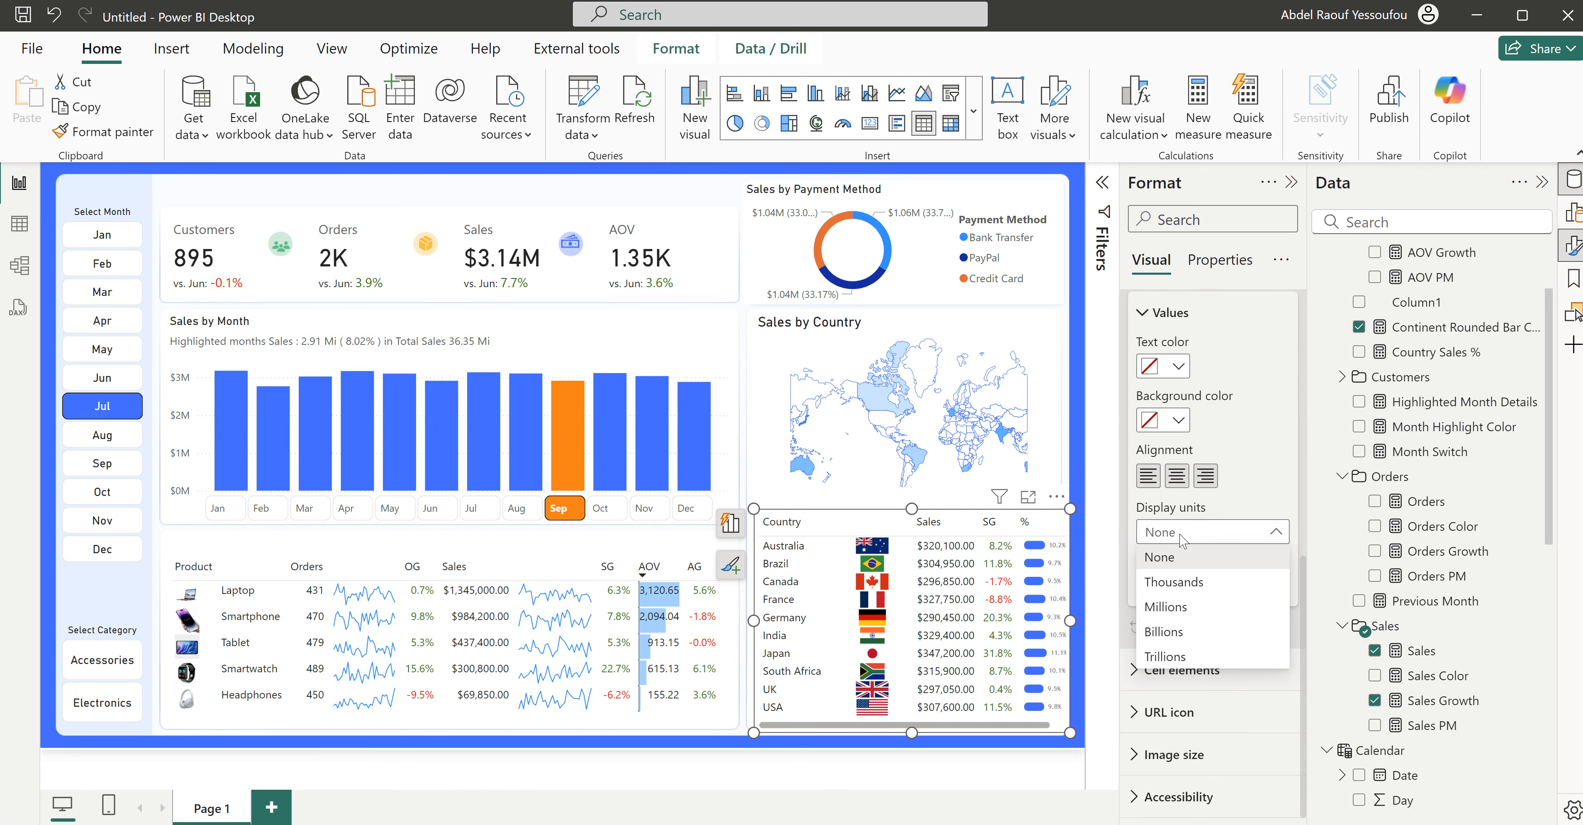
pyautogui.click(1192, 612)
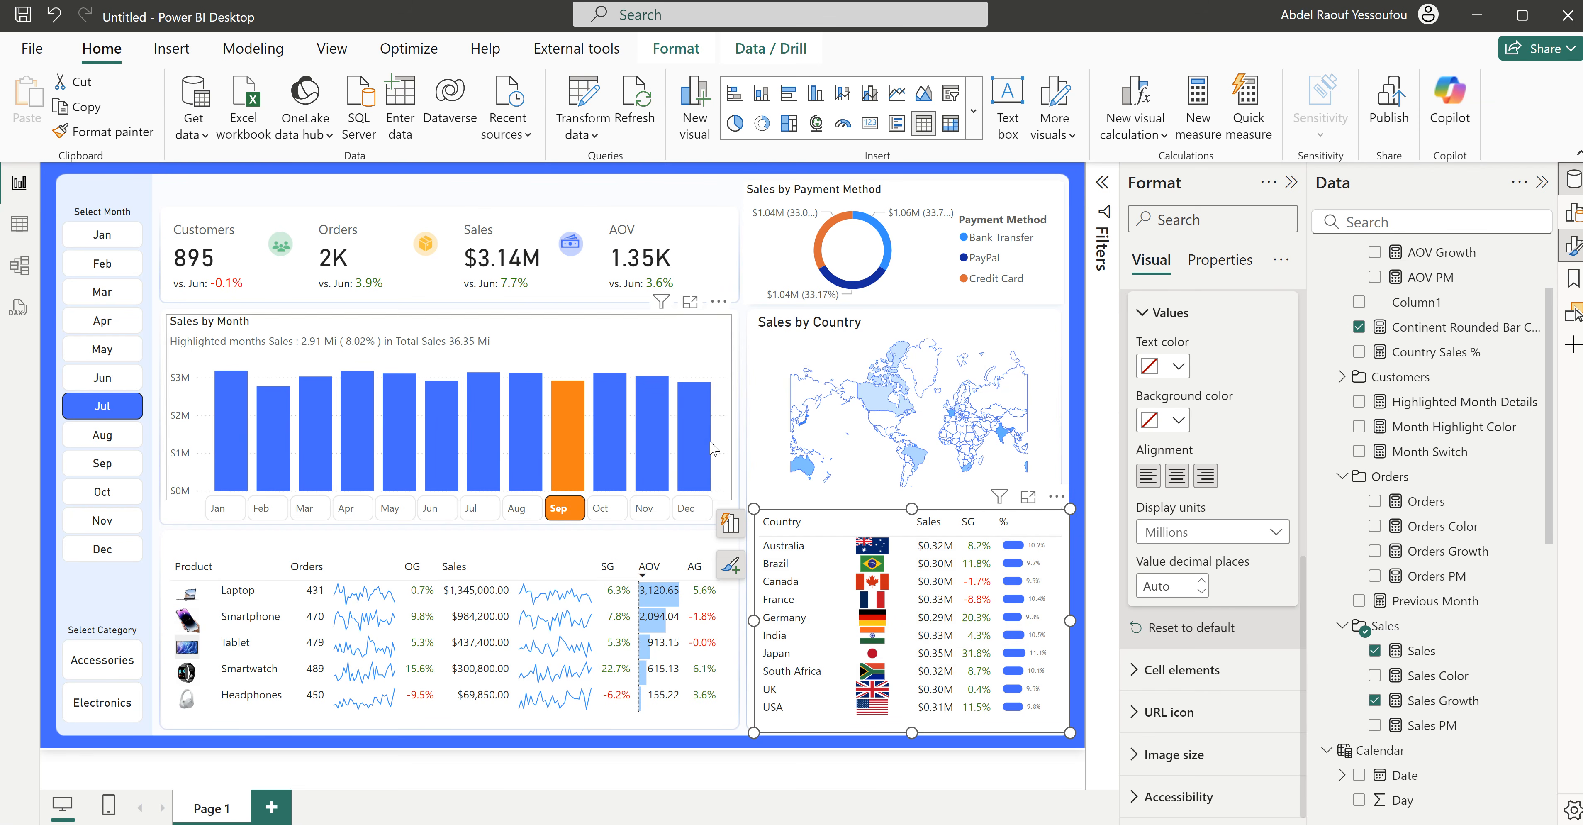
# Step: Apply the None style preset to the country table and switch it back to Default
pyautogui.click(748, 324)
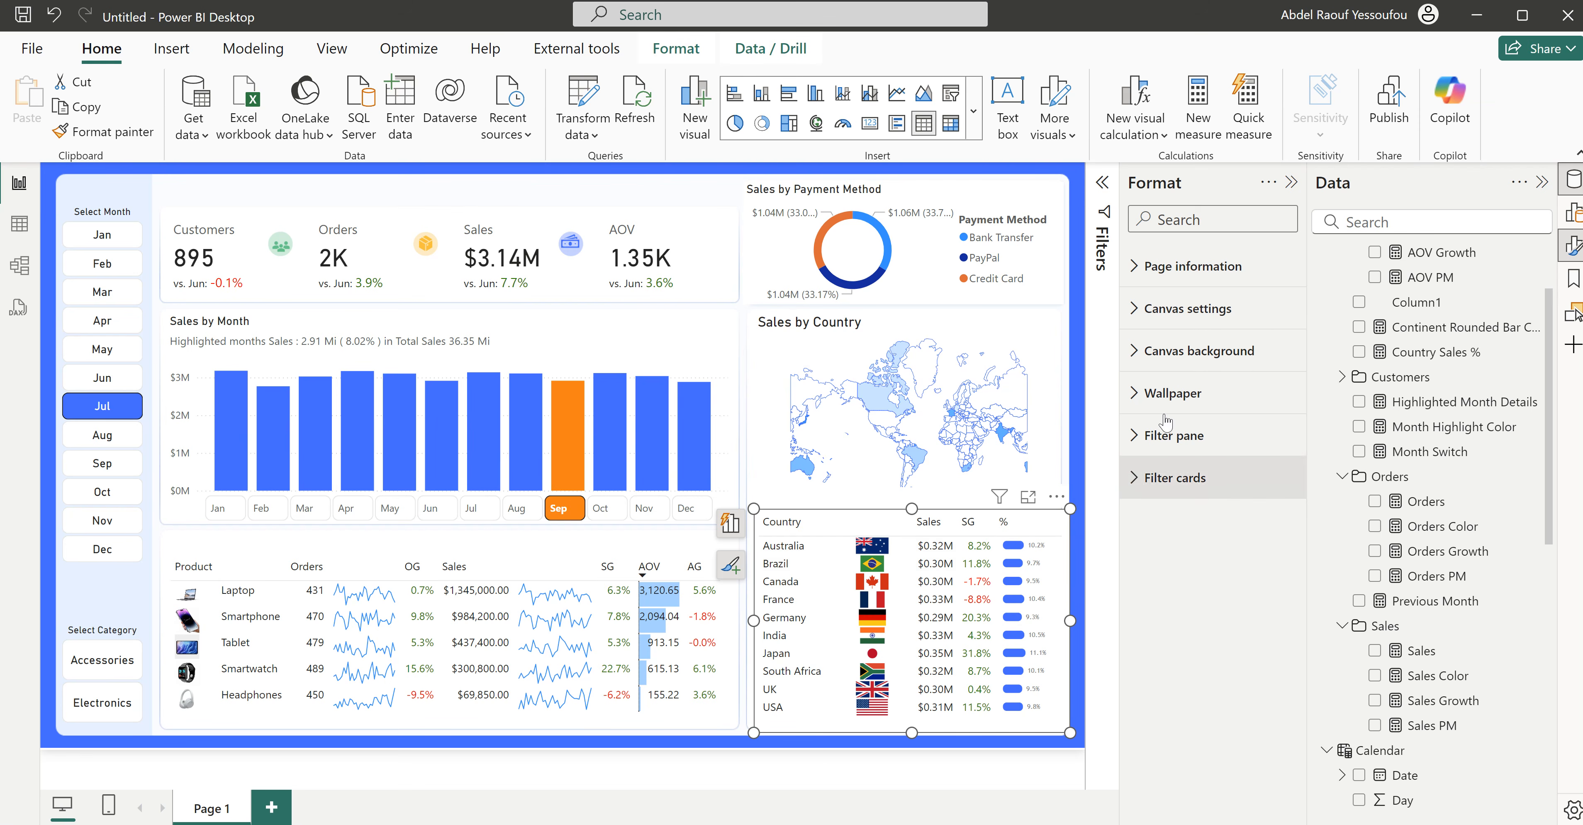
pyautogui.click(1140, 610)
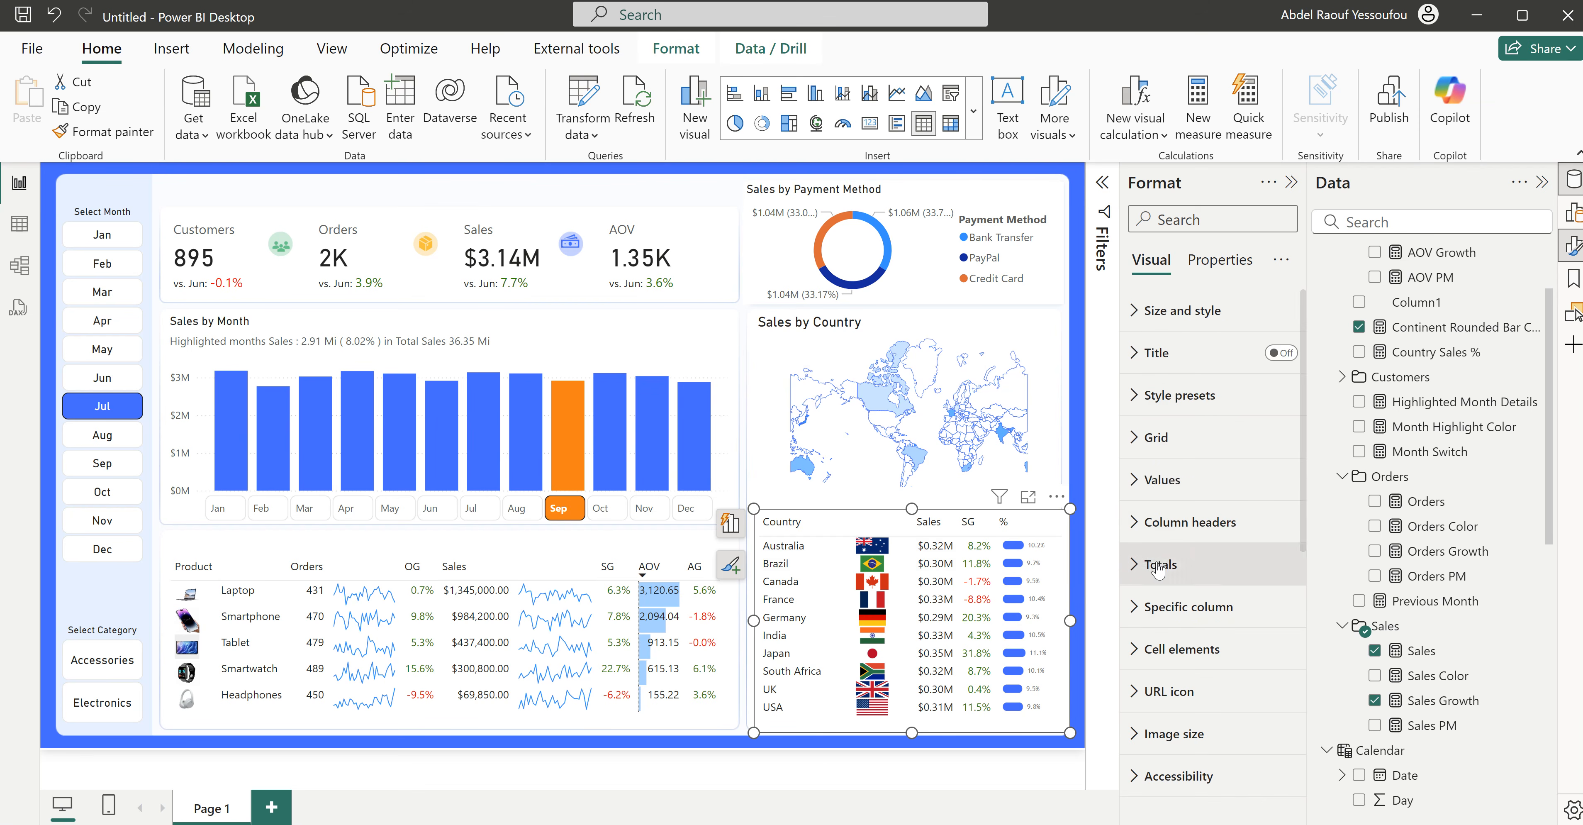
pyautogui.click(1152, 411)
pyautogui.click(1170, 474)
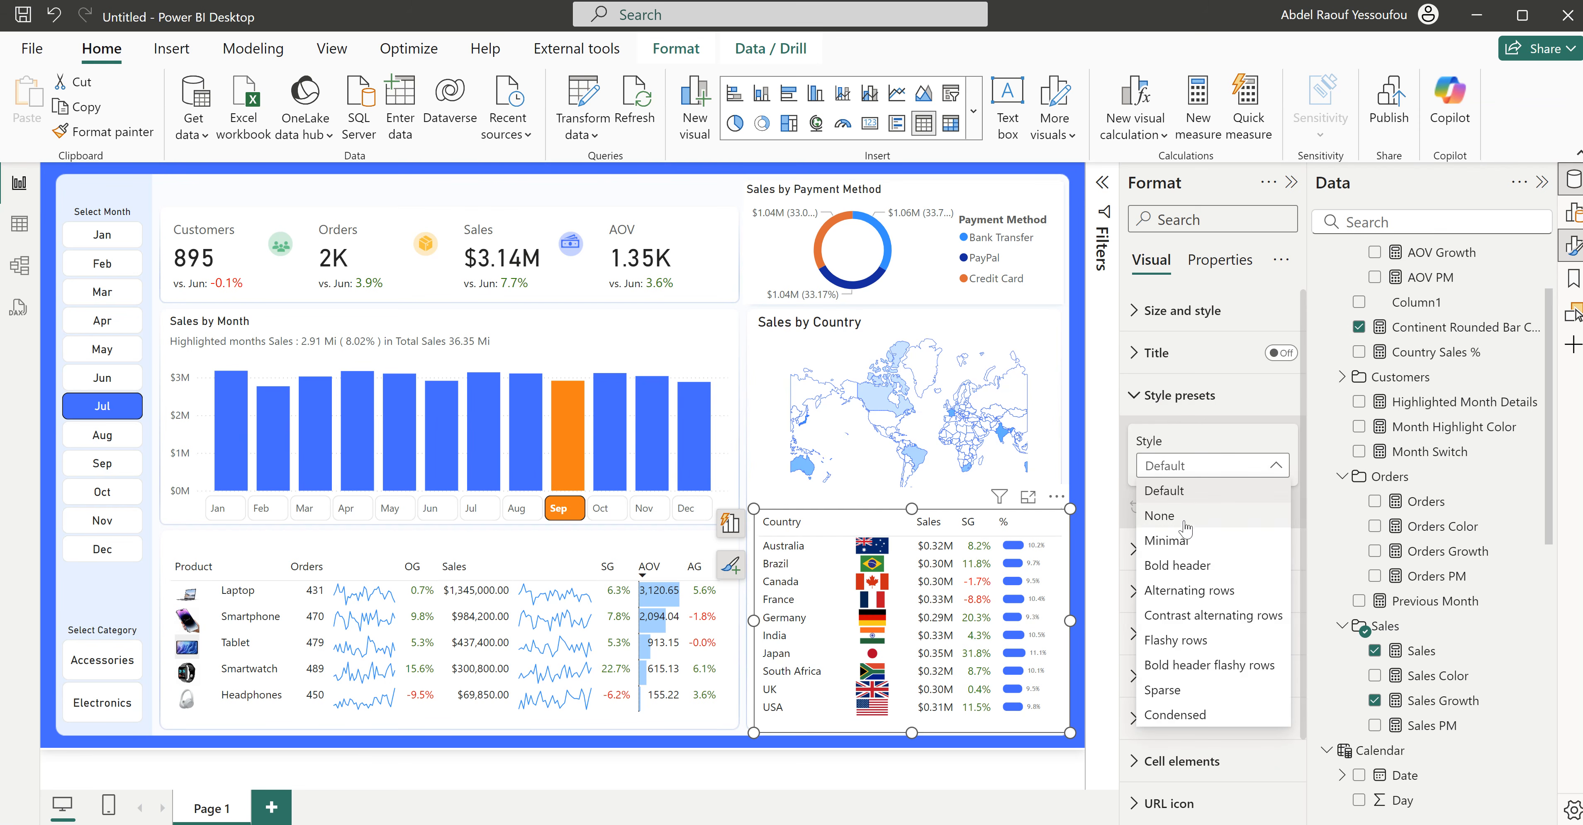
pyautogui.click(1188, 521)
pyautogui.click(1180, 470)
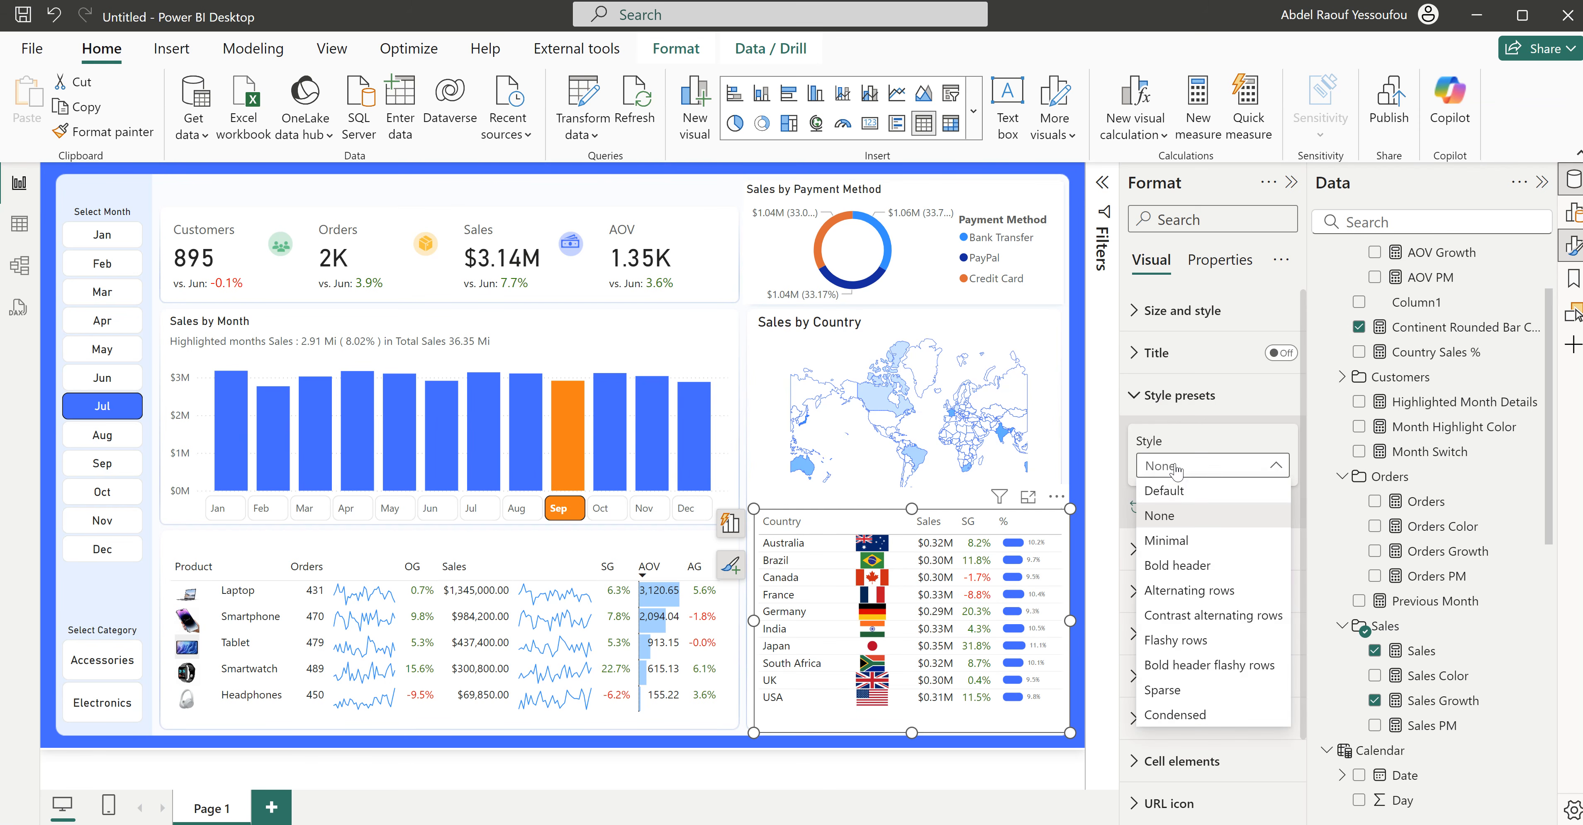
pyautogui.click(1170, 492)
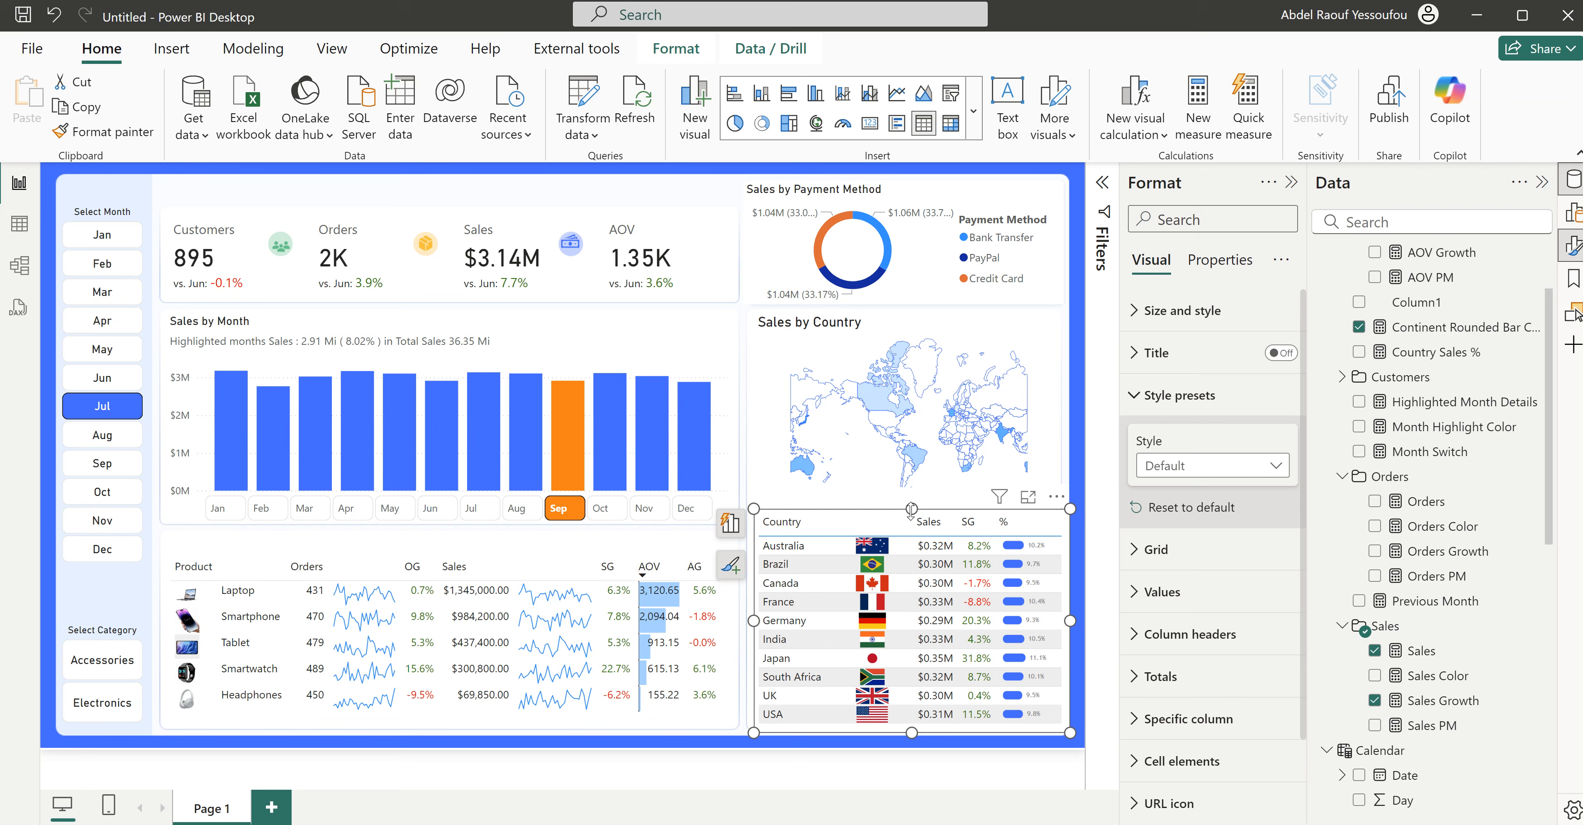
# Step: Set the alternate background color of the country table's values to white
pyautogui.click(1153, 396)
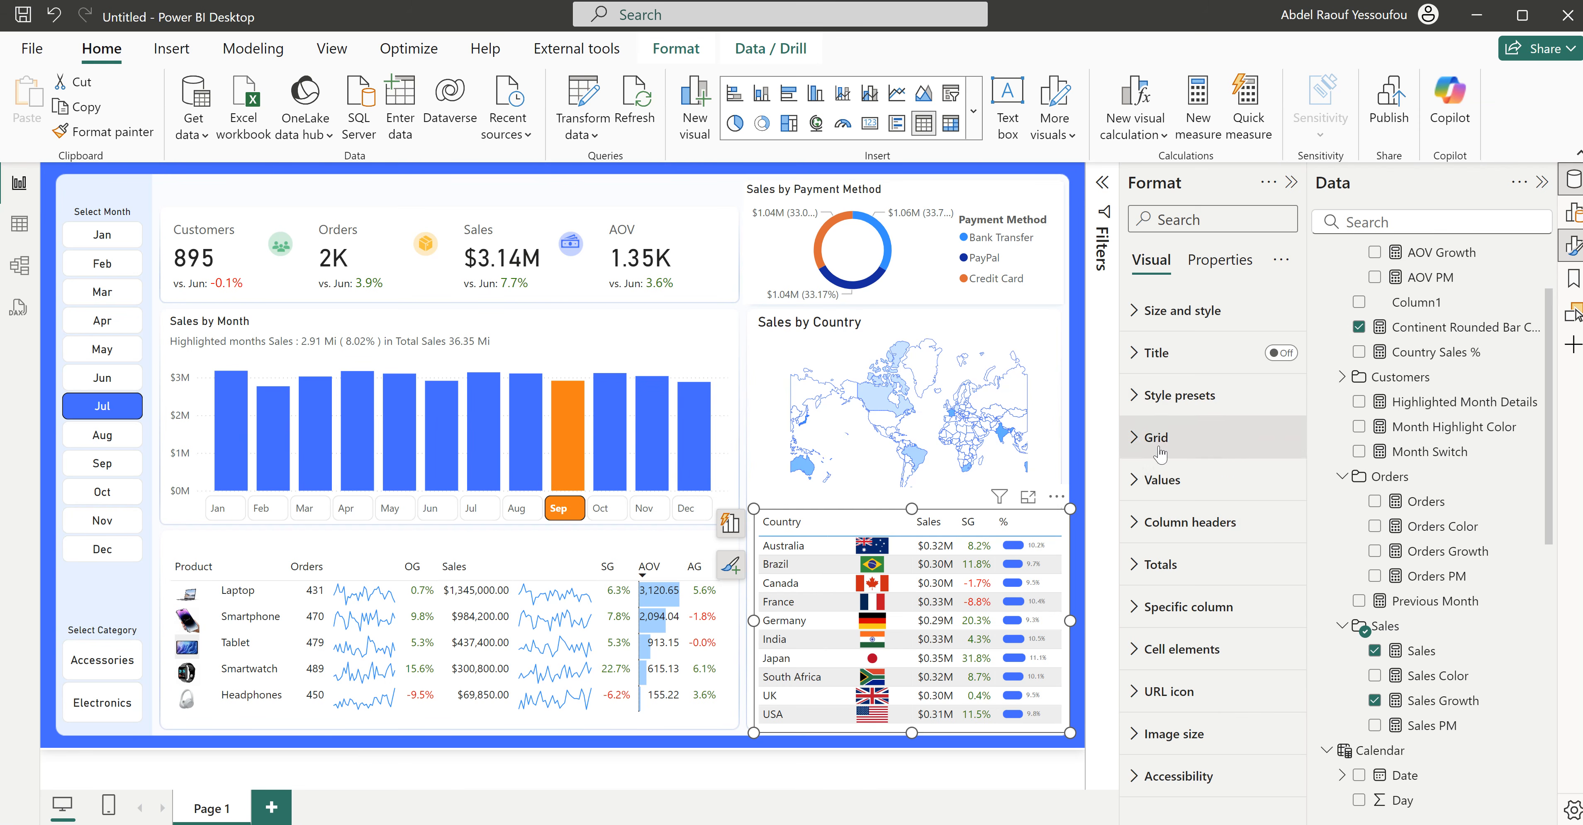
pyautogui.click(1161, 479)
pyautogui.scroll(-1, 1215, 738)
pyautogui.scroll(-3, 1215, 738)
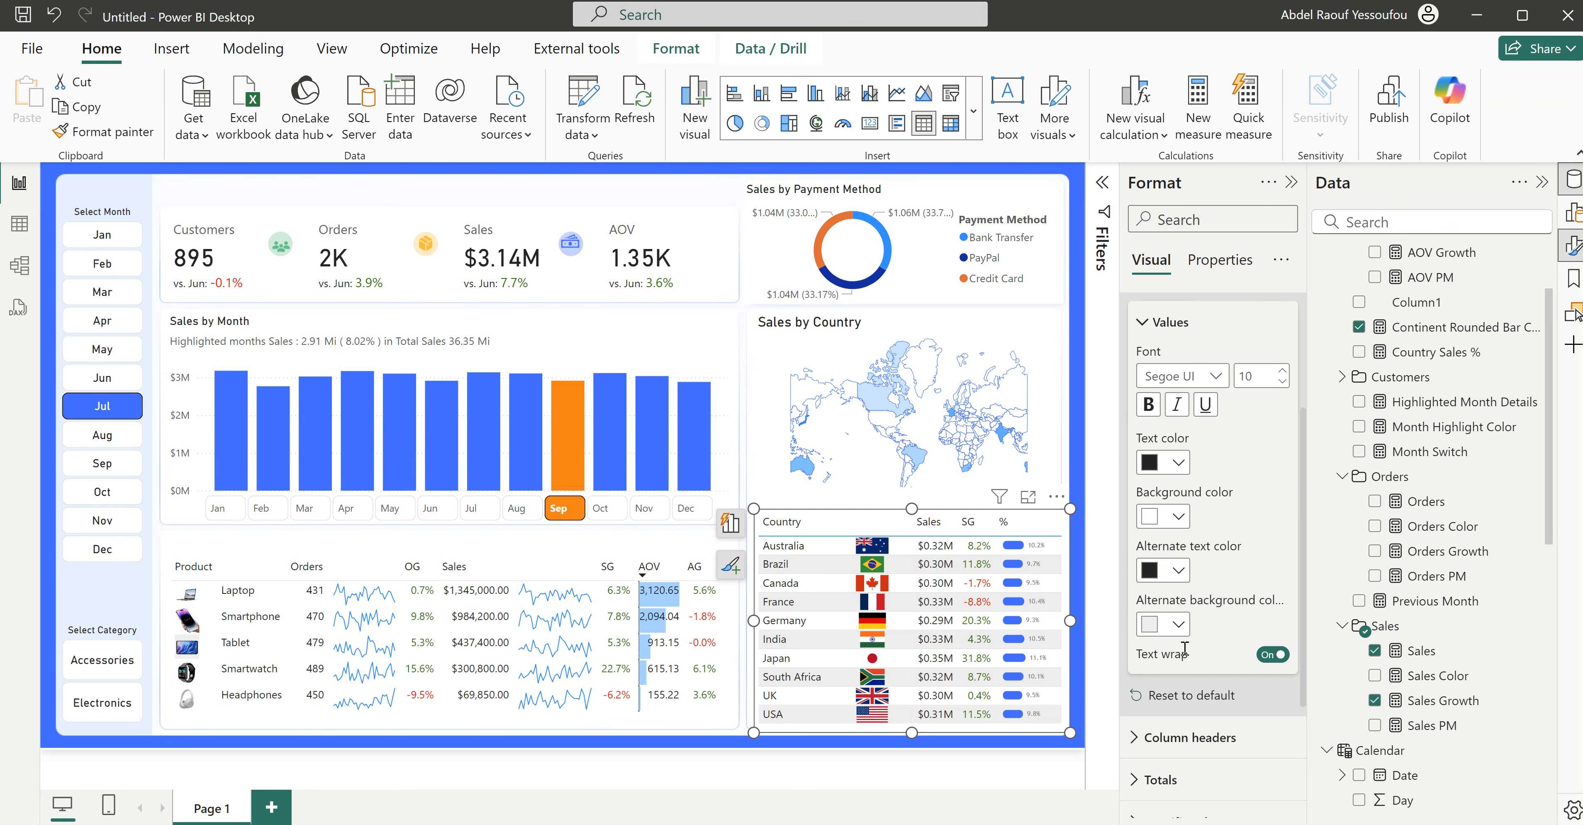
pyautogui.click(1179, 626)
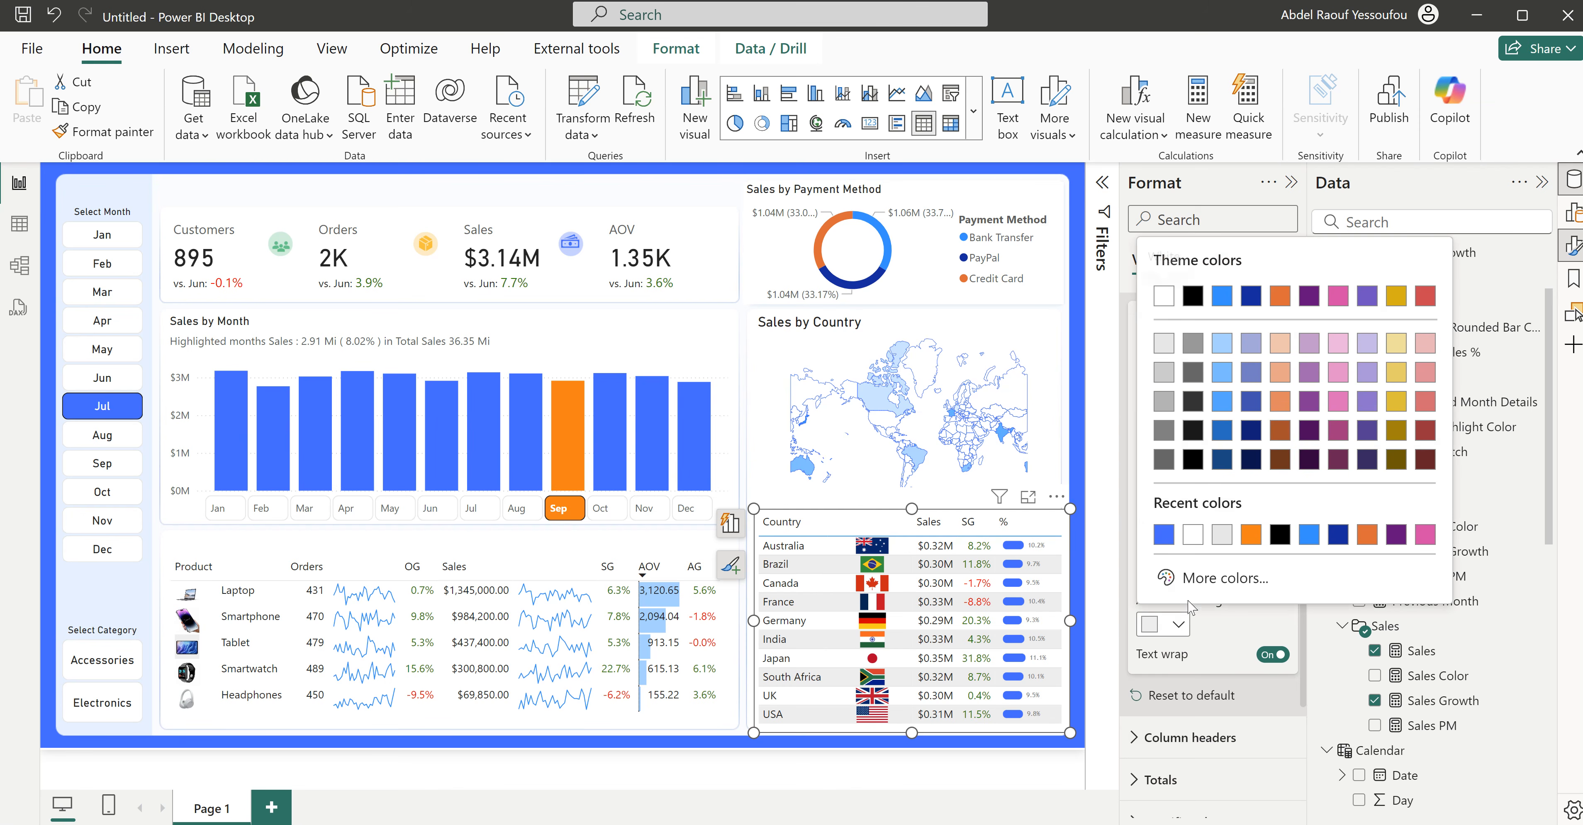
pyautogui.click(1192, 535)
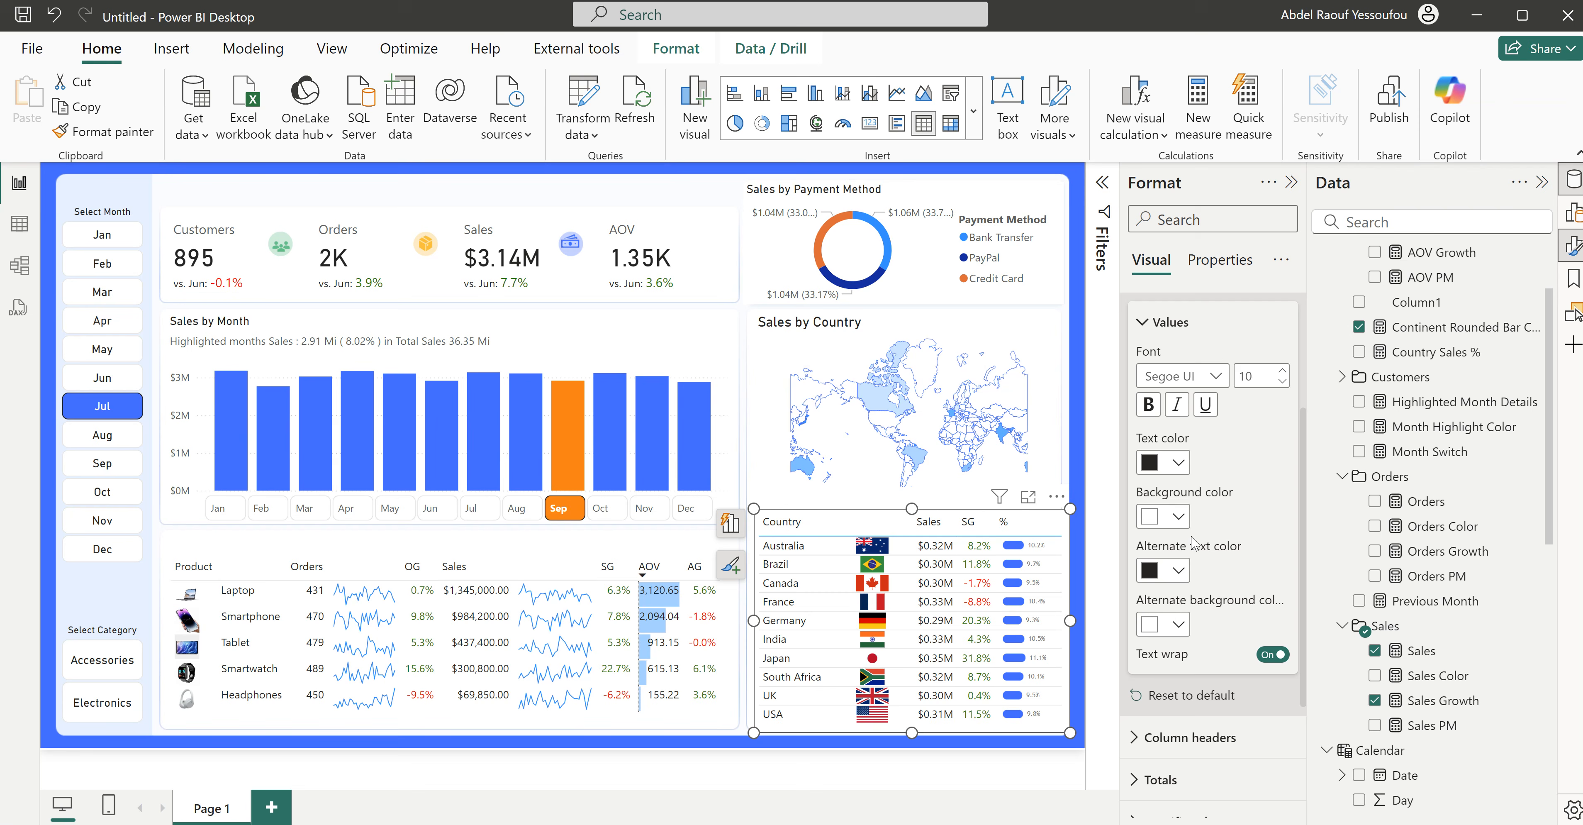
pyautogui.scroll(5, 1200, 531)
pyautogui.click(1188, 485)
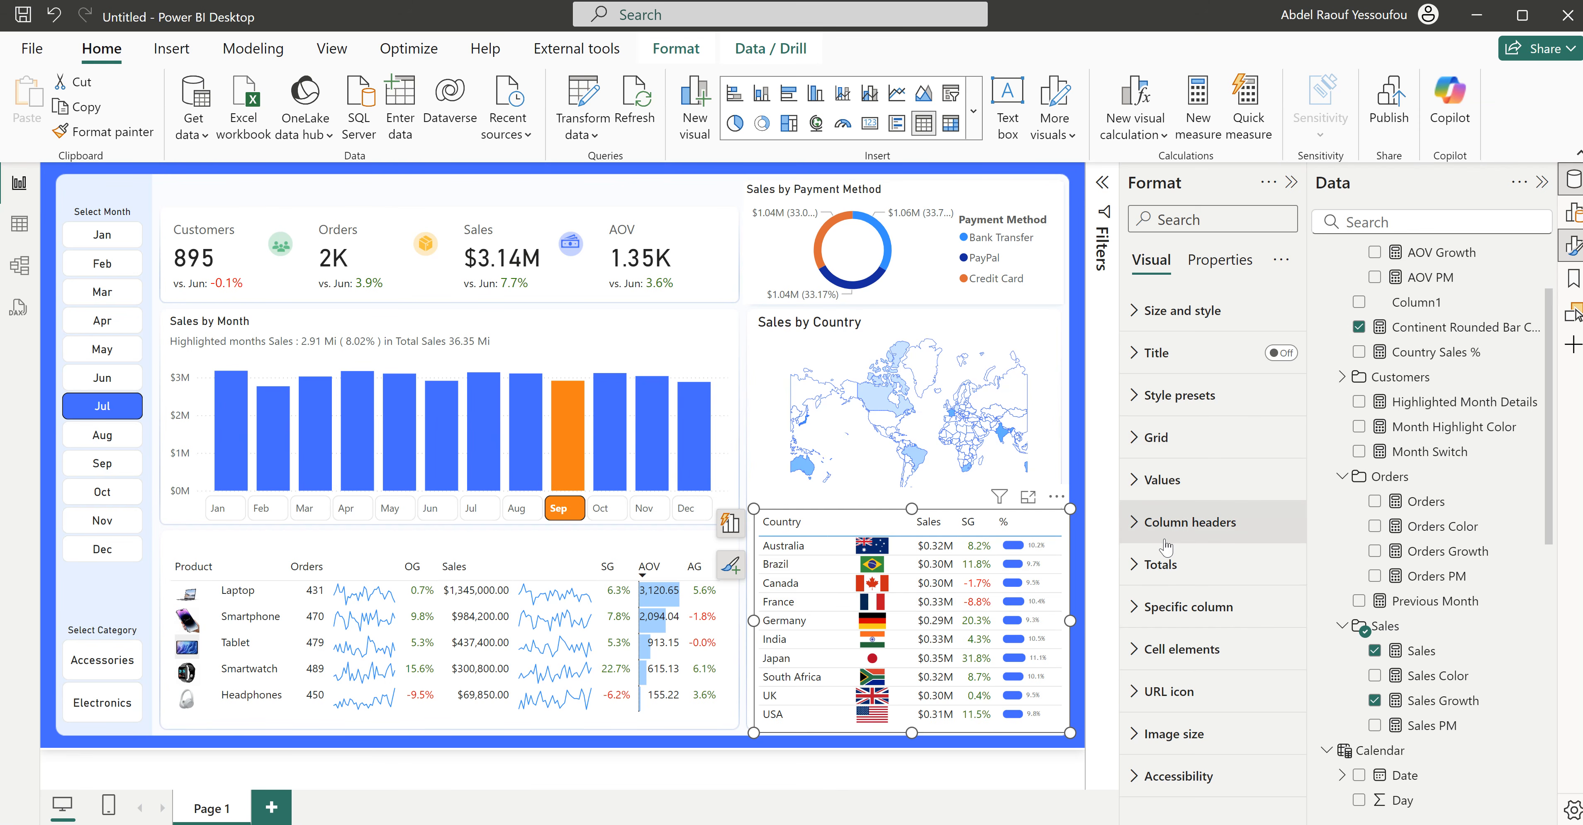
# Step: Turn off the horizontal gridlines of the country table
pyautogui.click(1158, 439)
pyautogui.click(1267, 492)
pyautogui.click(1145, 439)
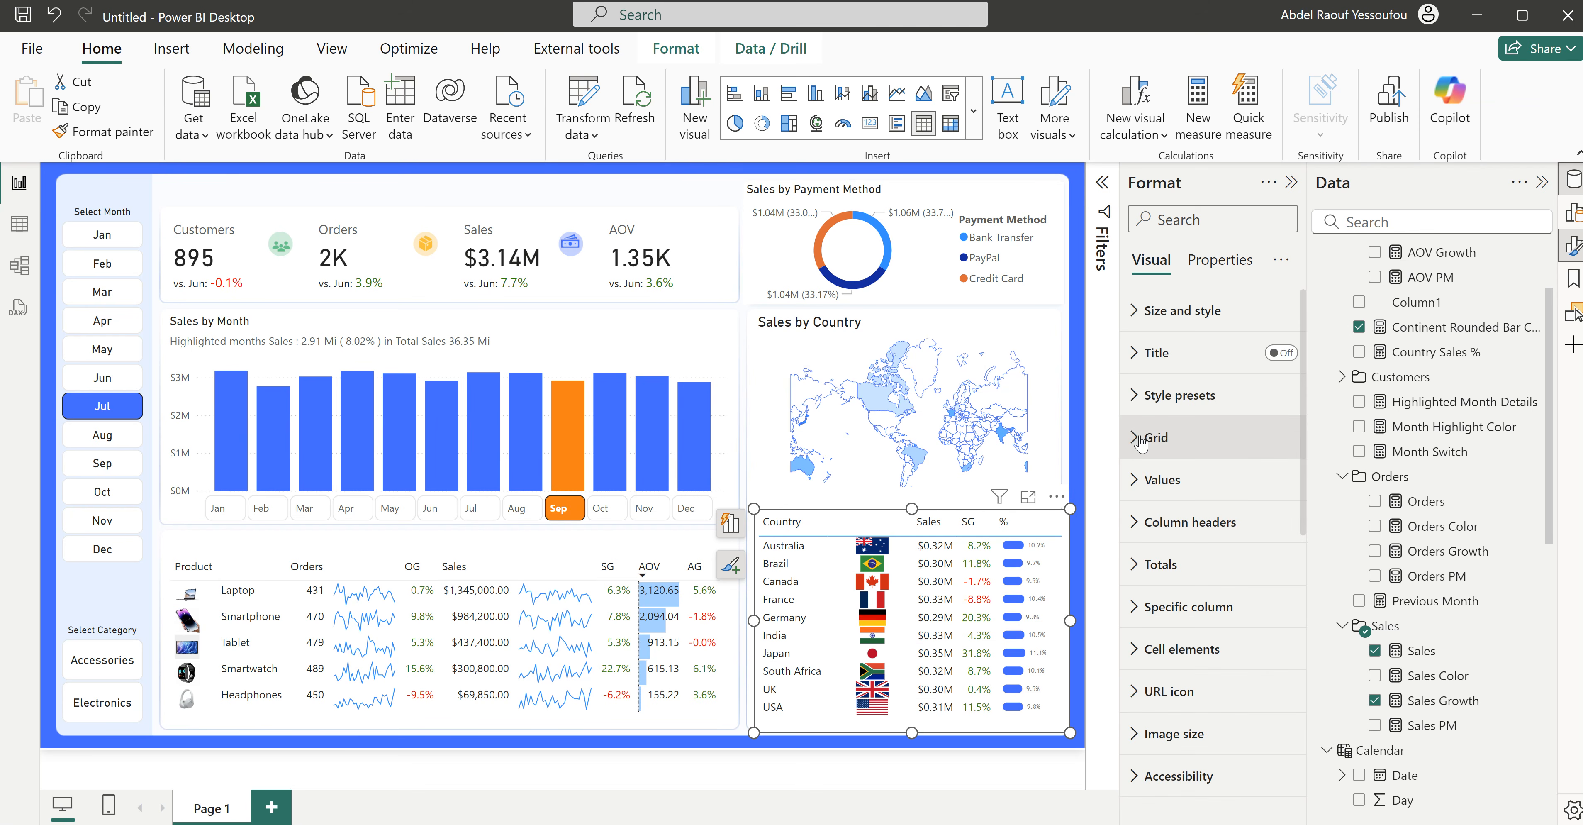
# Step: Lower the country table's upper edge slightly and shift the table a little to the left within its card
pyautogui.moveTo(912, 507); pyautogui.dragTo(915, 519)
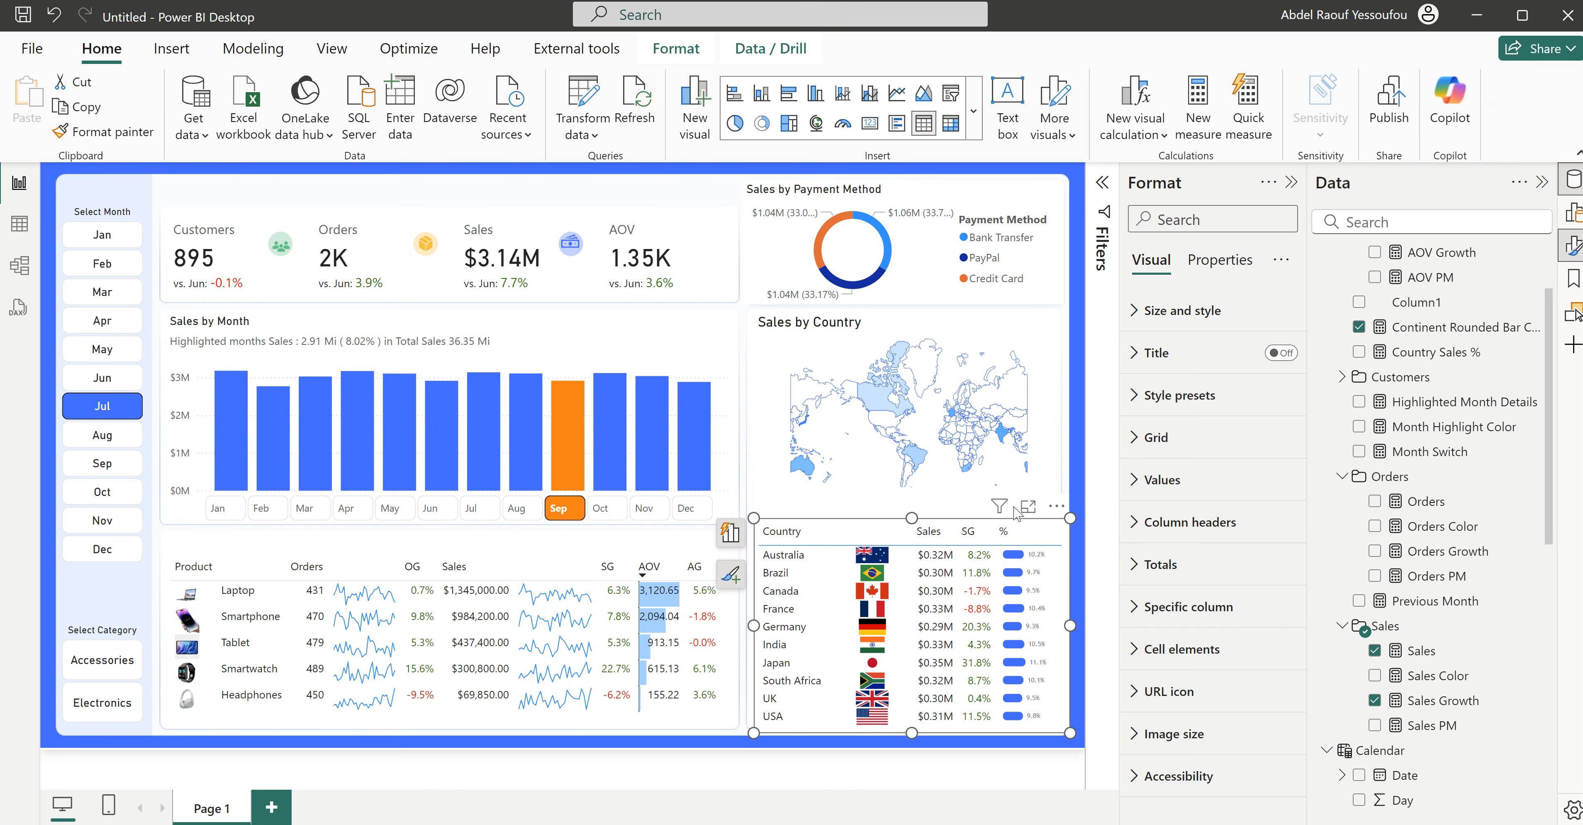
pyautogui.click(763, 456)
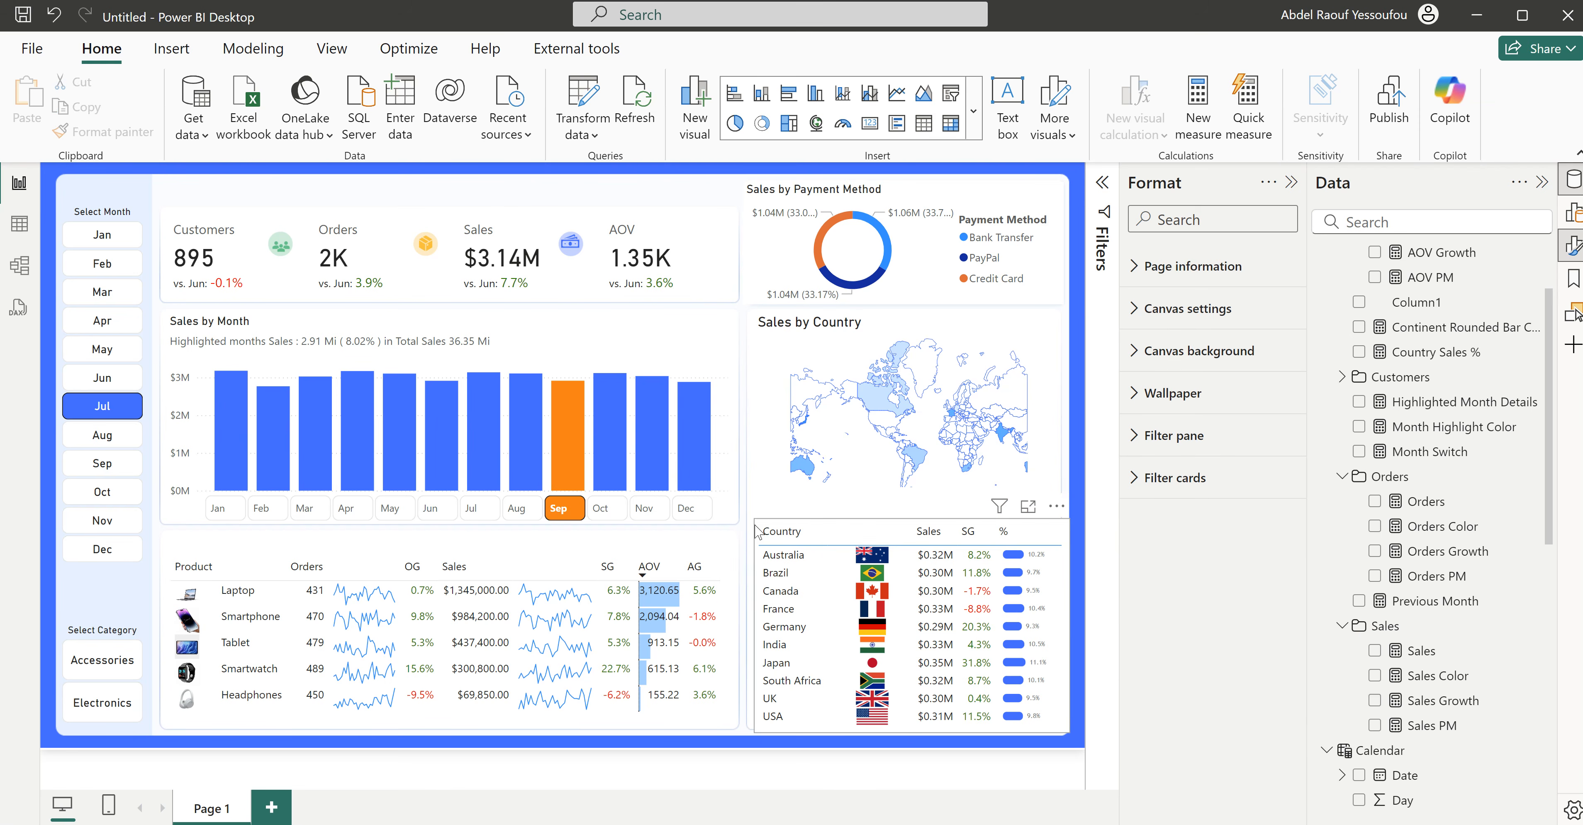
pyautogui.click(753, 553)
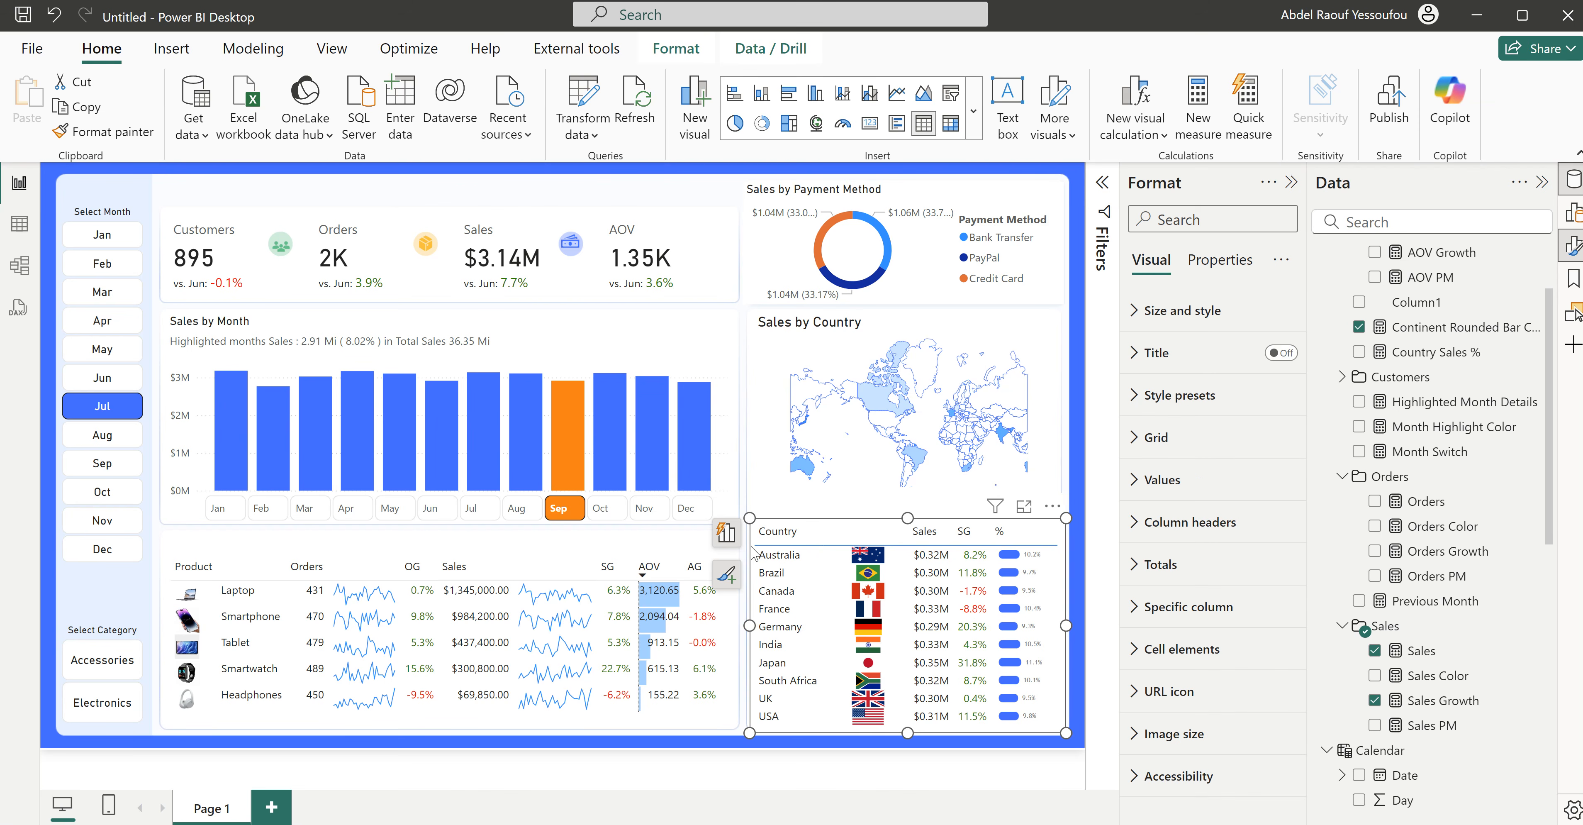
pyautogui.click(1070, 451)
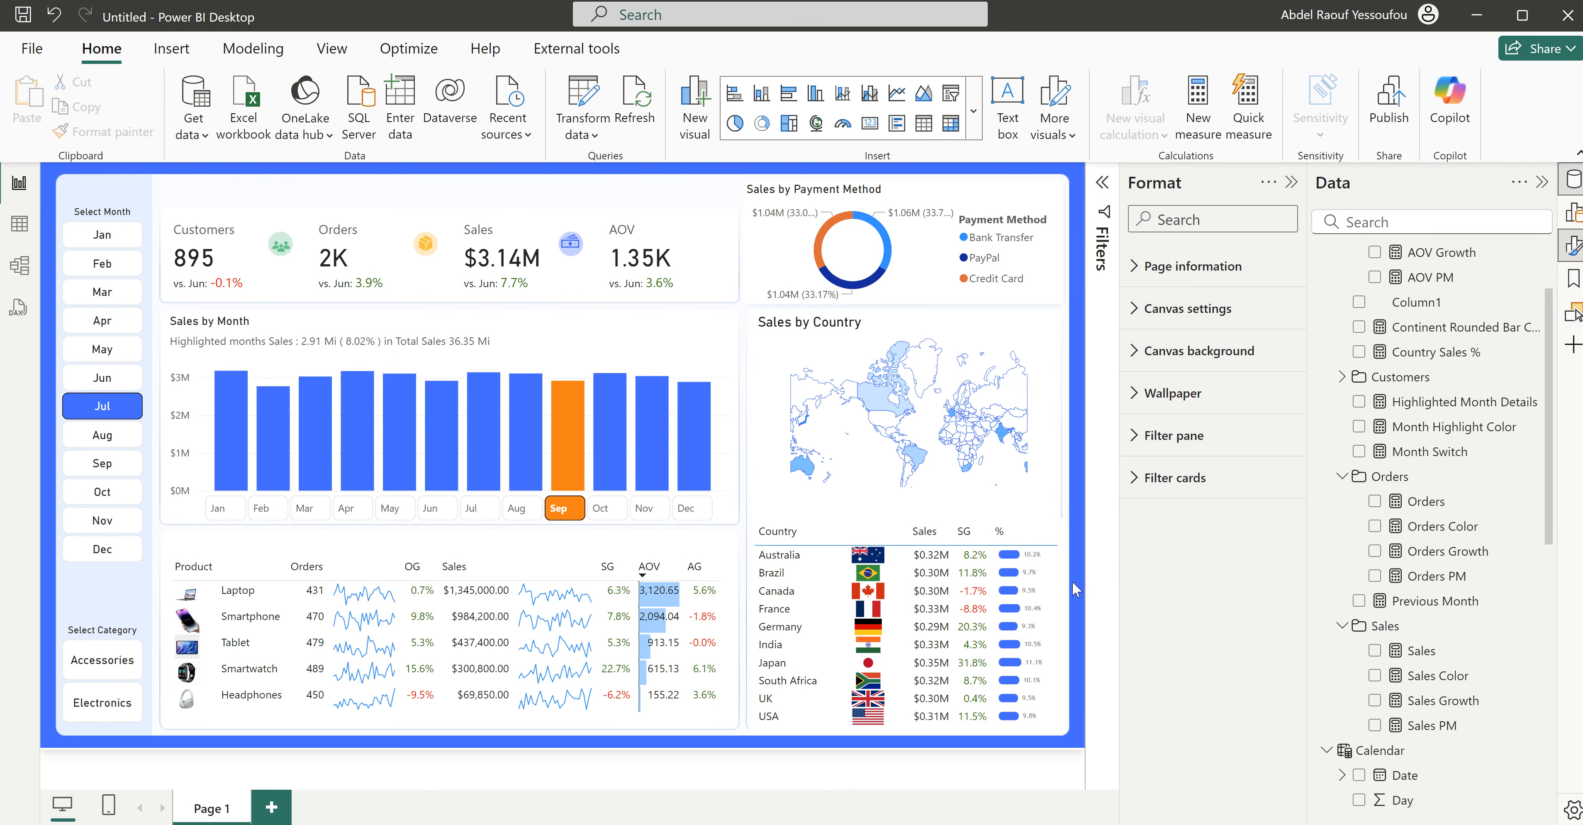
# Step: Try the country table without its background and turn the background back on
pyautogui.click(1064, 596)
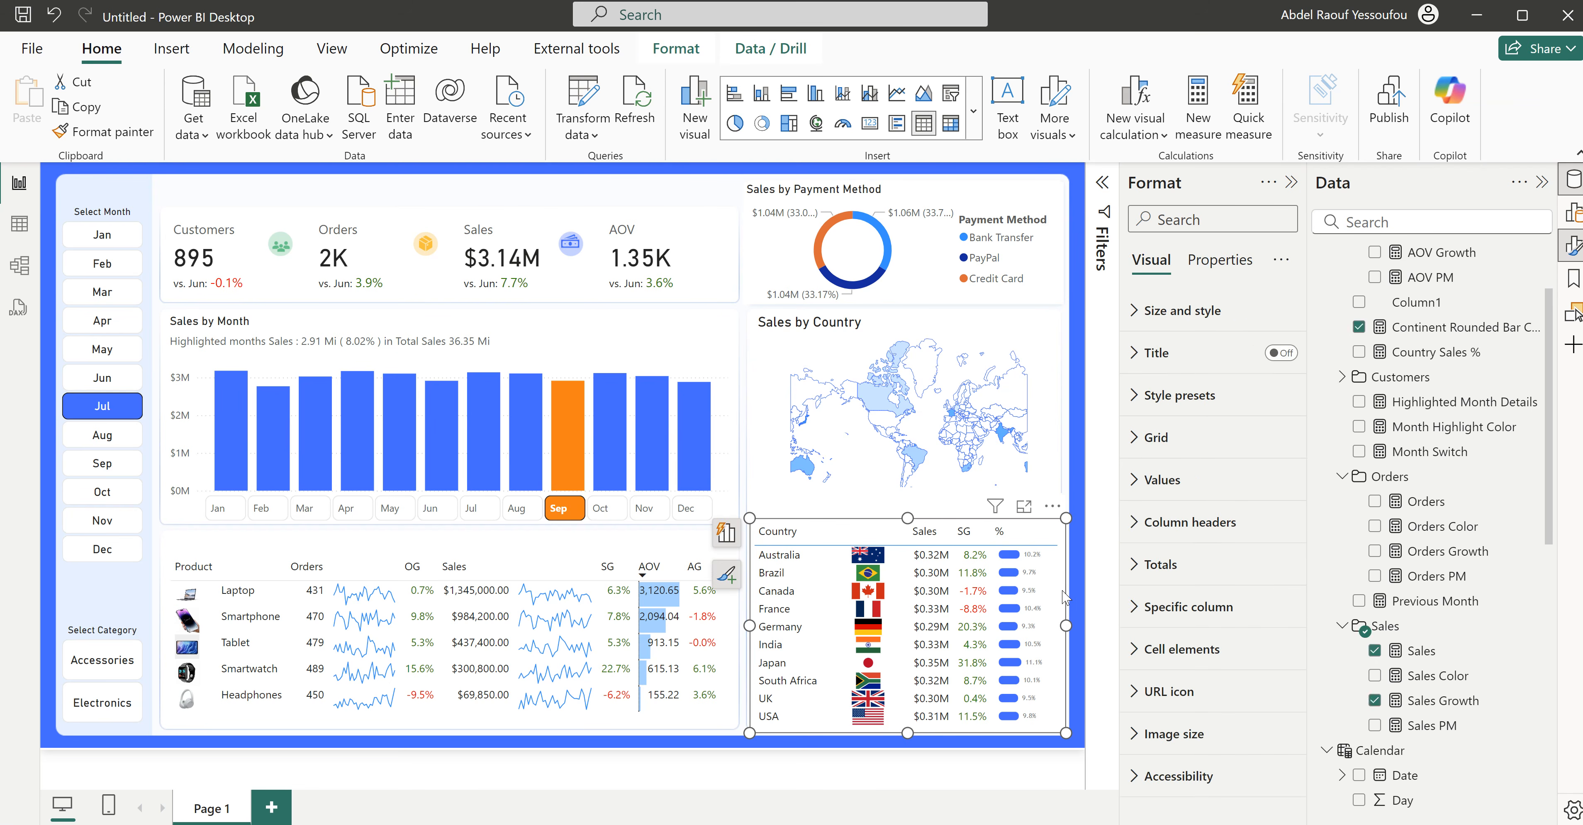
pyautogui.click(1173, 314)
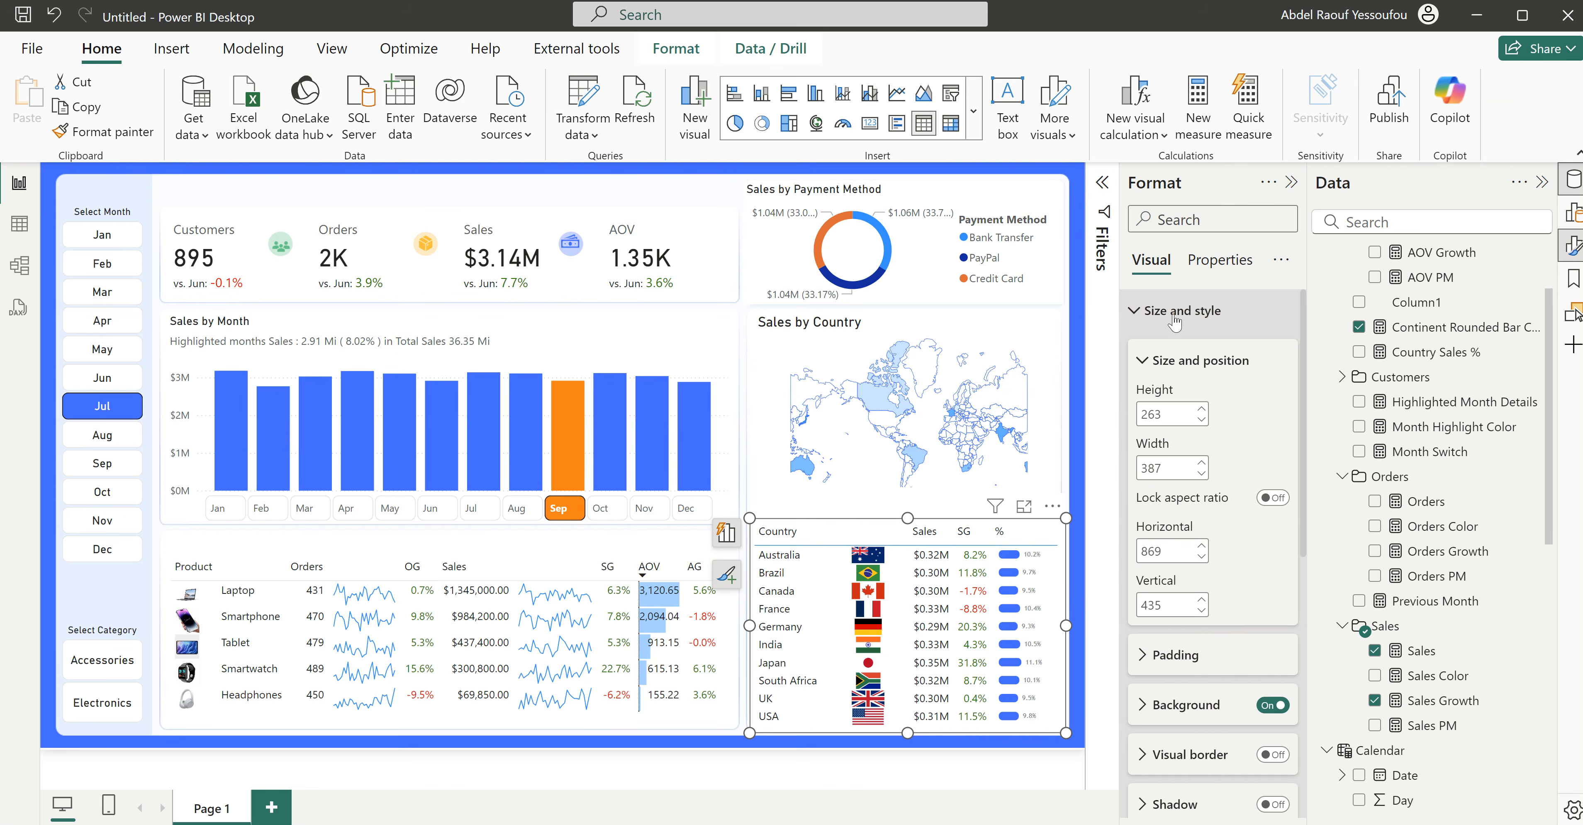
pyautogui.click(1267, 705)
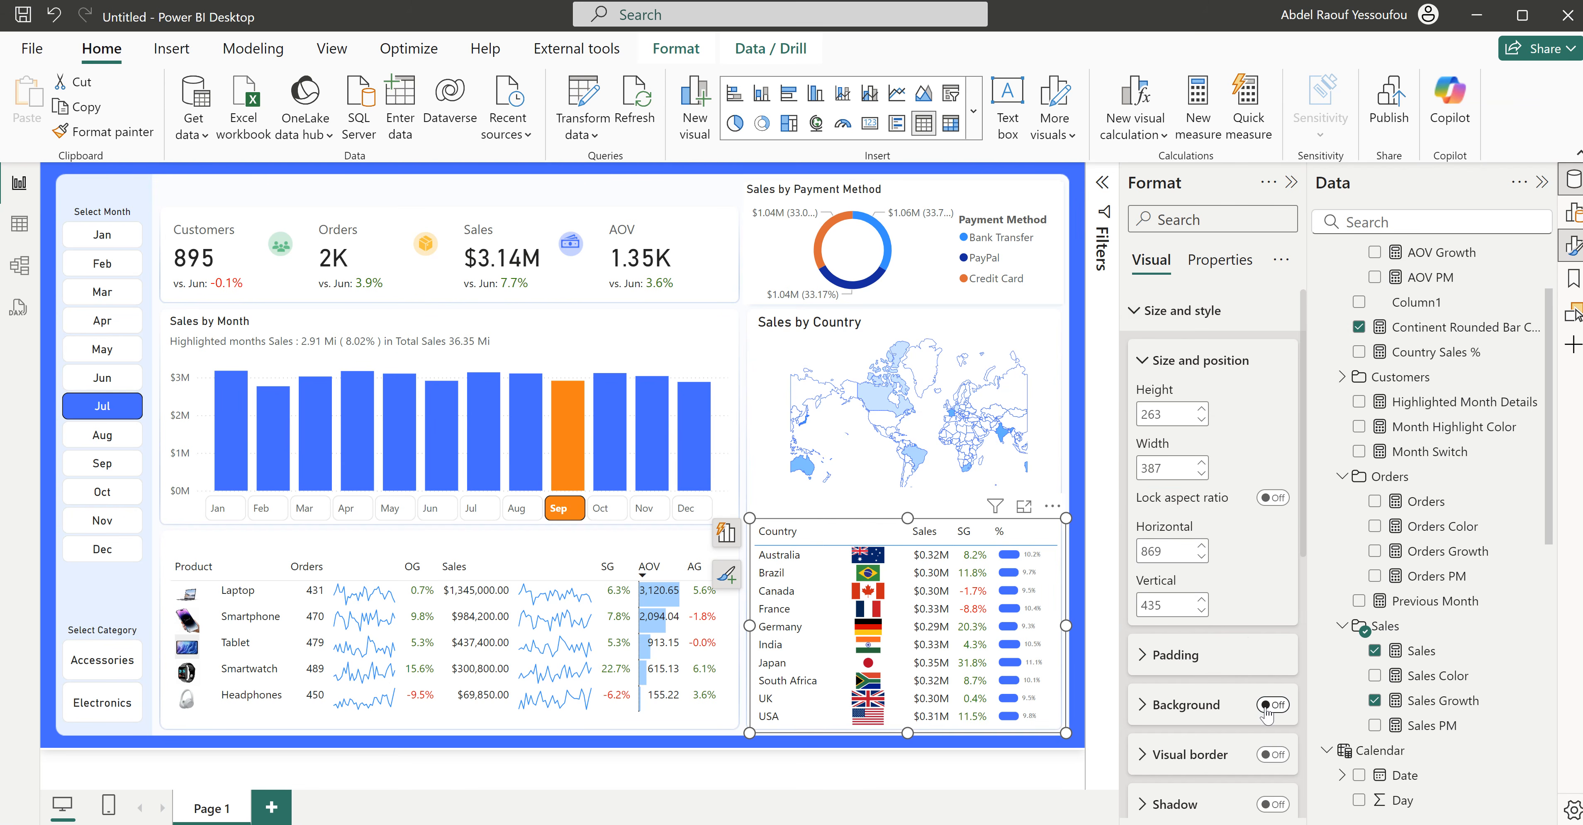
pyautogui.click(1272, 706)
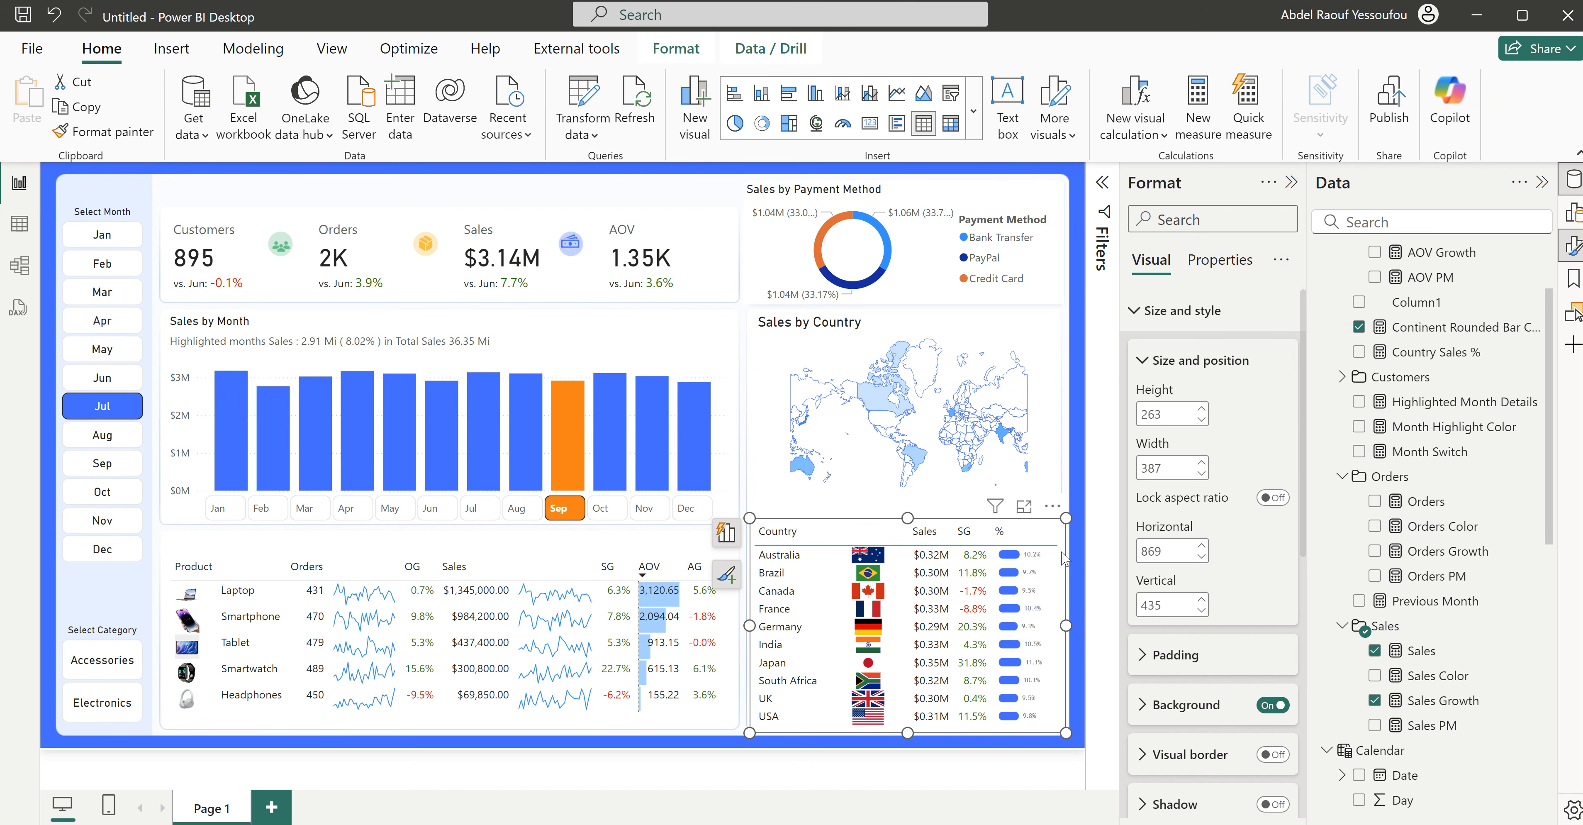
# Step: Duplicate the country table and place the copy over the upper part of the Sales by Month chart
pyautogui.hotkey('ctrl', 'c')
pyautogui.click(743, 316)
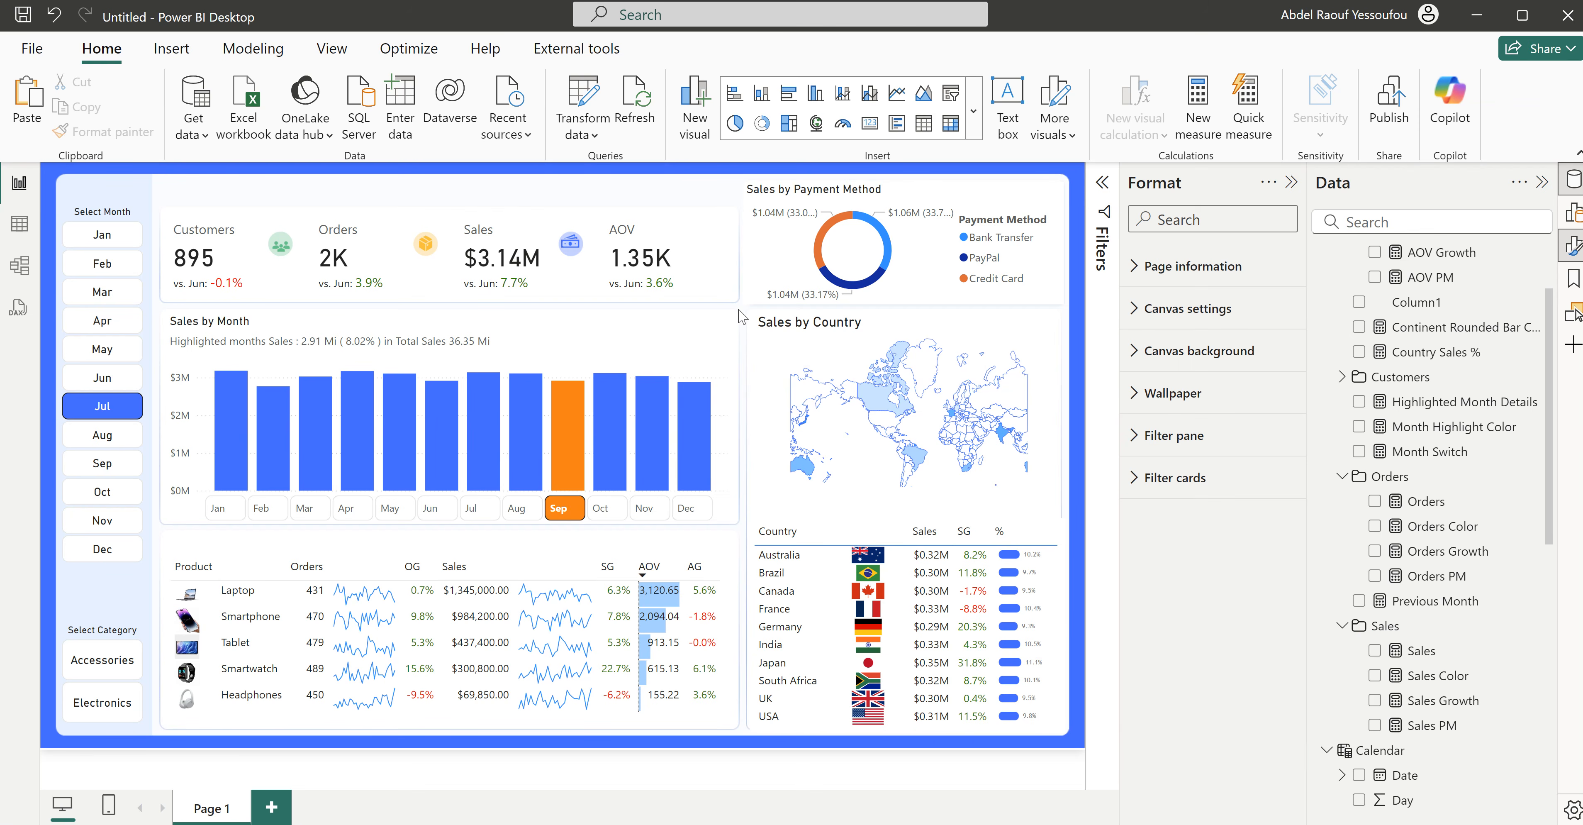
pyautogui.hotkey('ctrl', 'v')
pyautogui.moveTo(799, 553); pyautogui.dragTo(446, 254)
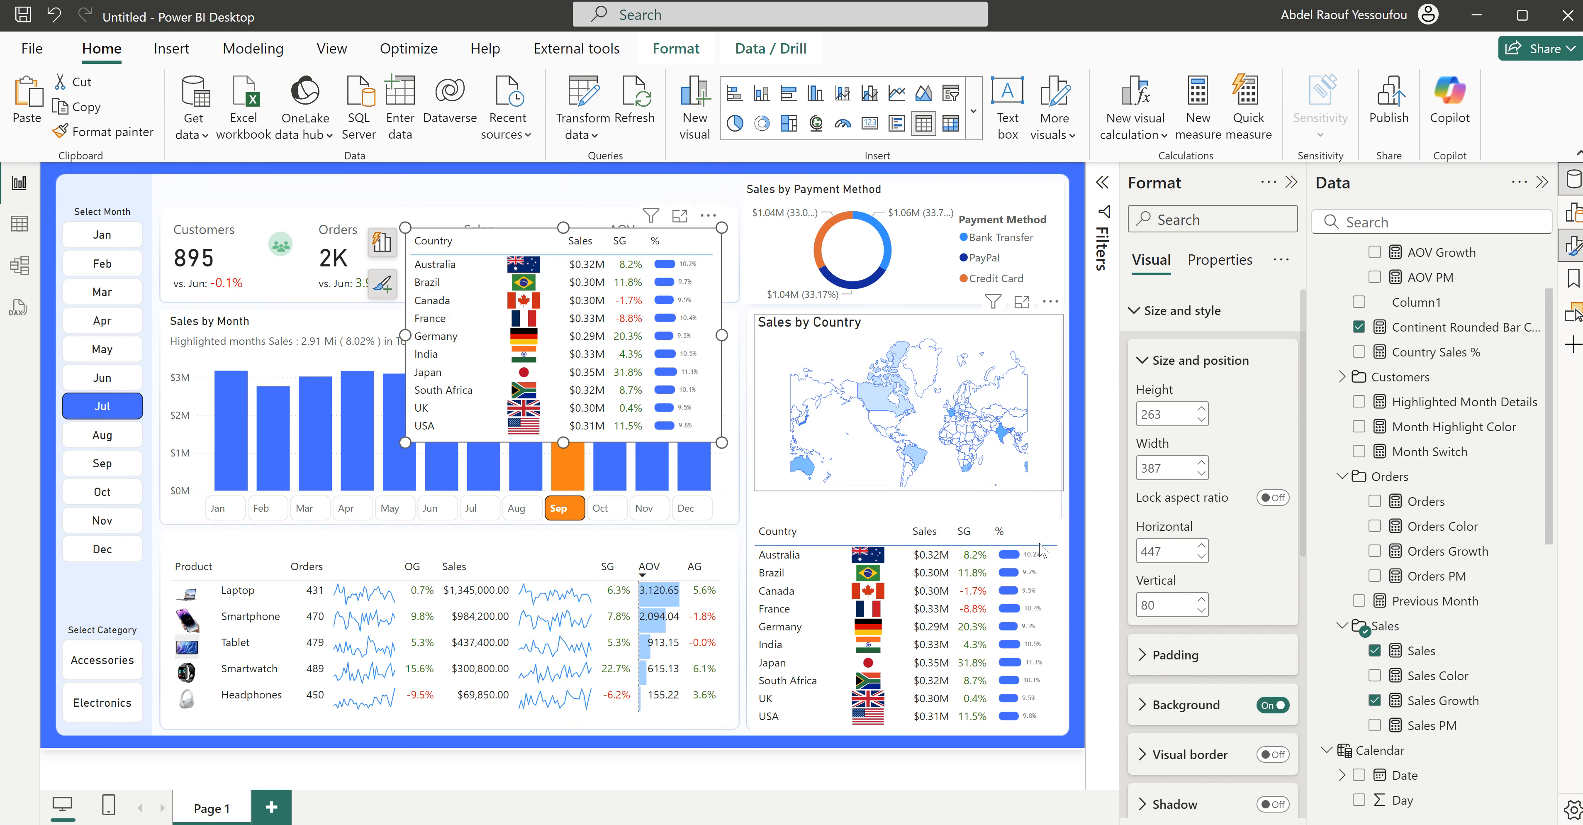
# Step: Replace the flag and Country columns of the table below the map with Continent as the first column, and widen its % column
pyautogui.click(1064, 583)
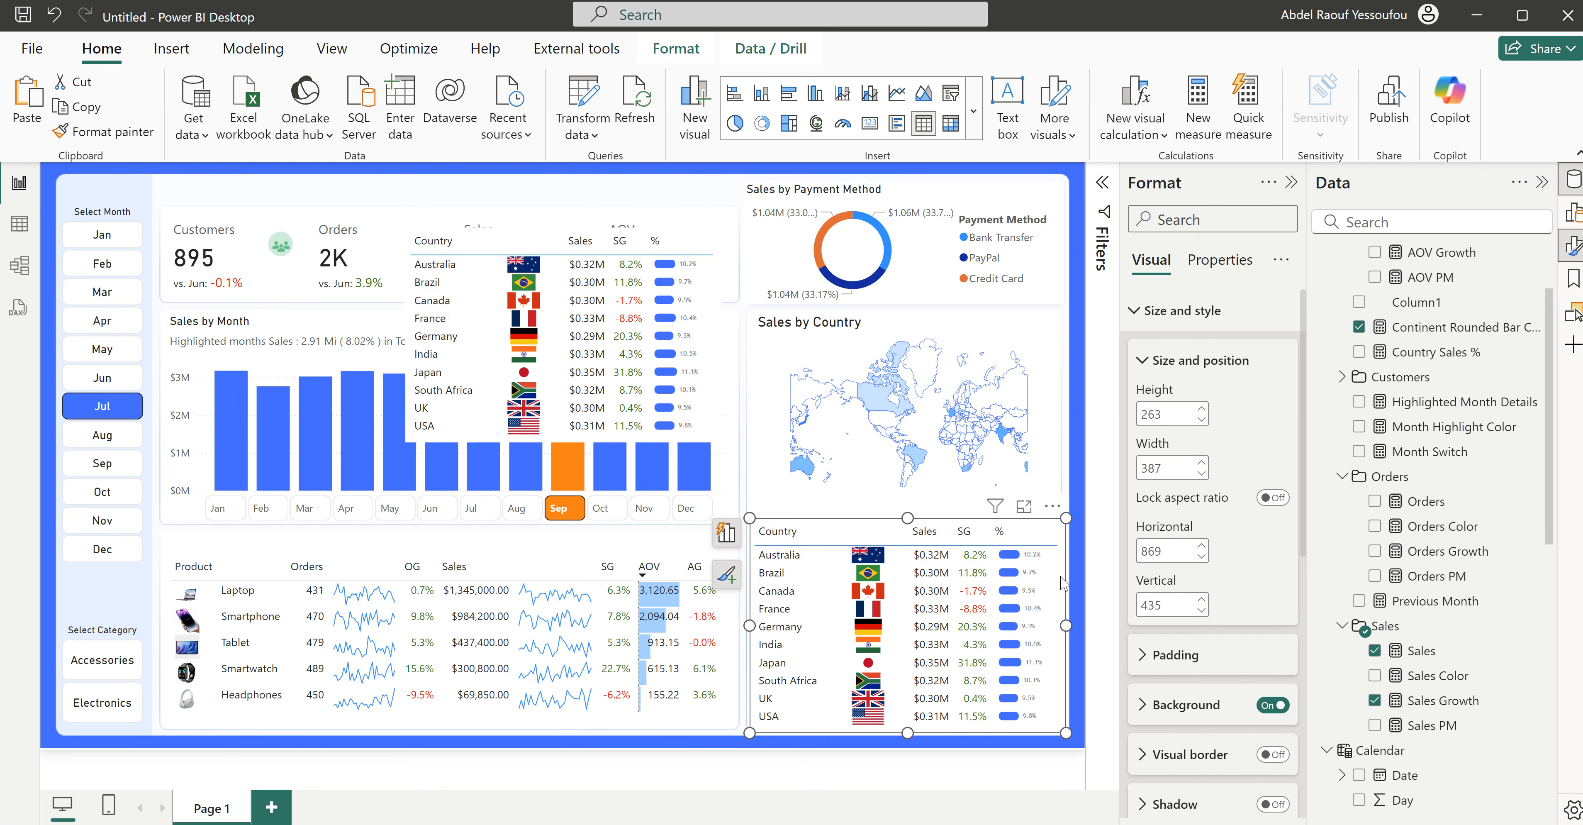
pyautogui.click(725, 532)
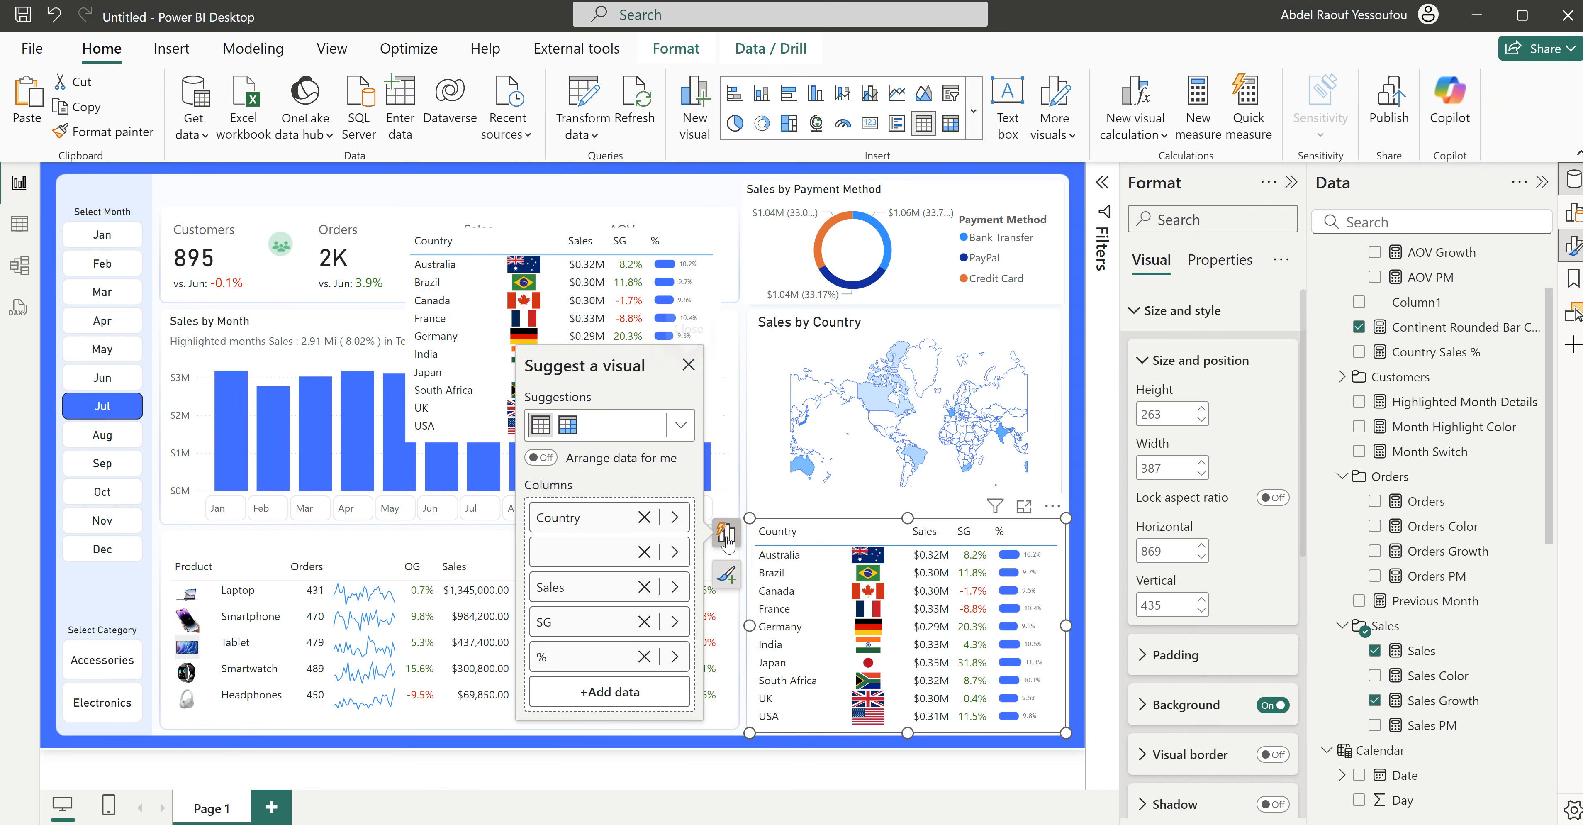
pyautogui.click(644, 552)
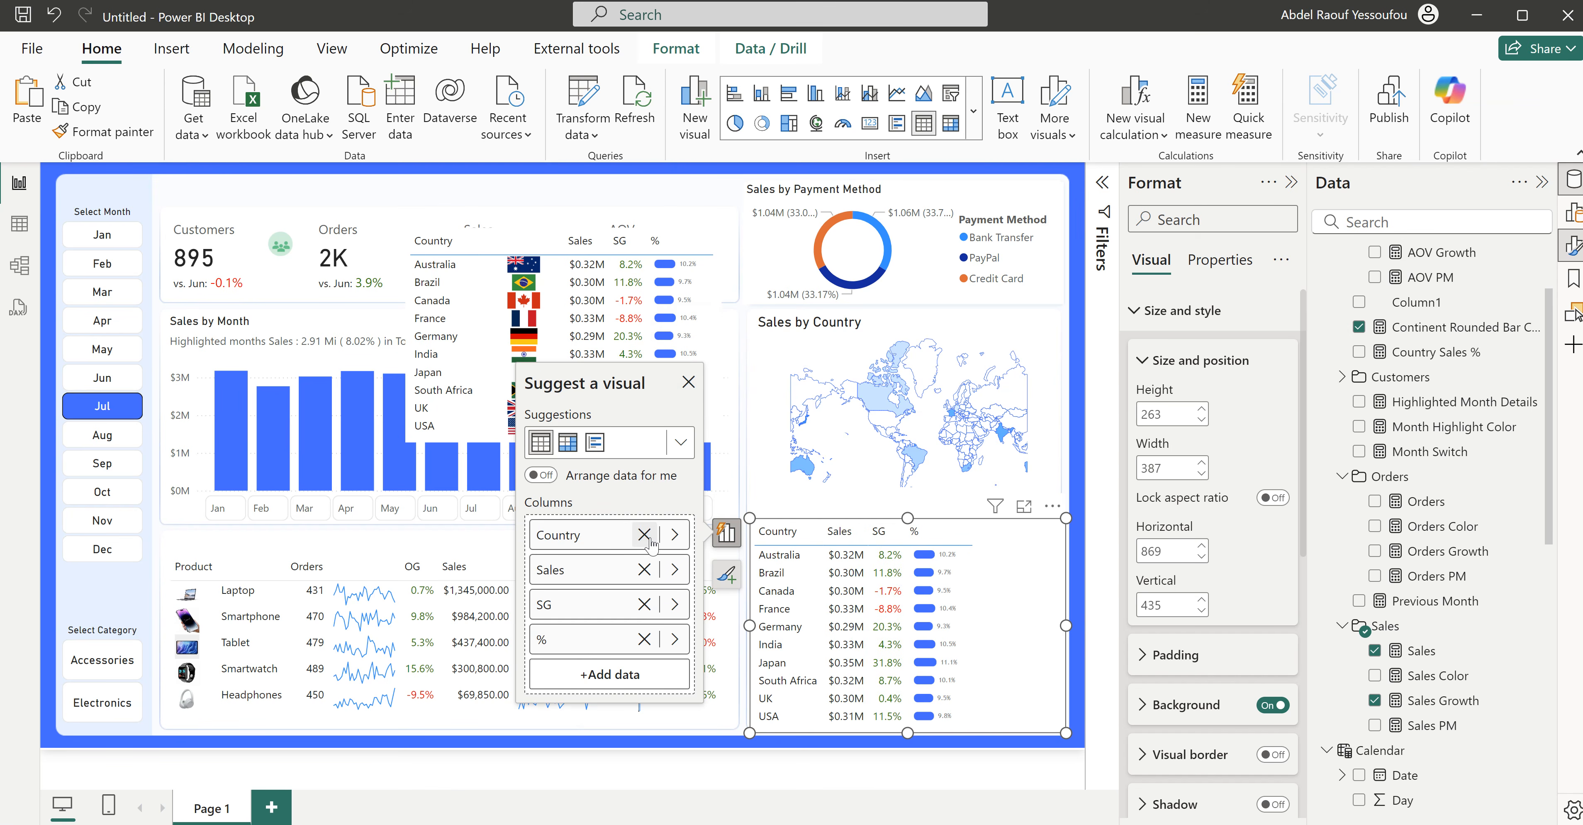
pyautogui.click(644, 535)
pyautogui.scroll(-10, 1476, 713)
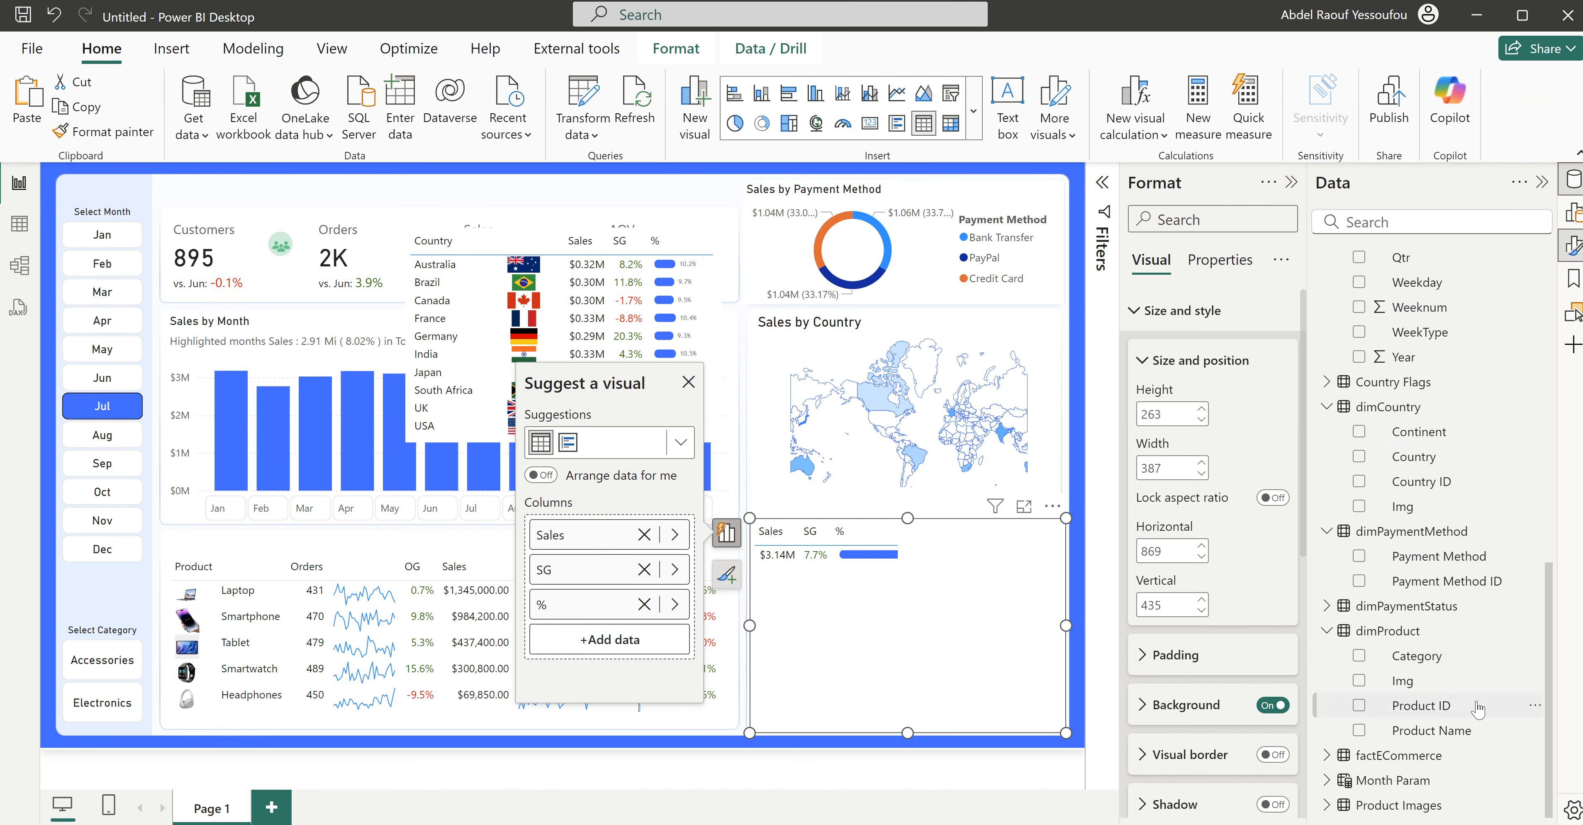
pyautogui.moveTo(1423, 432); pyautogui.dragTo(581, 525)
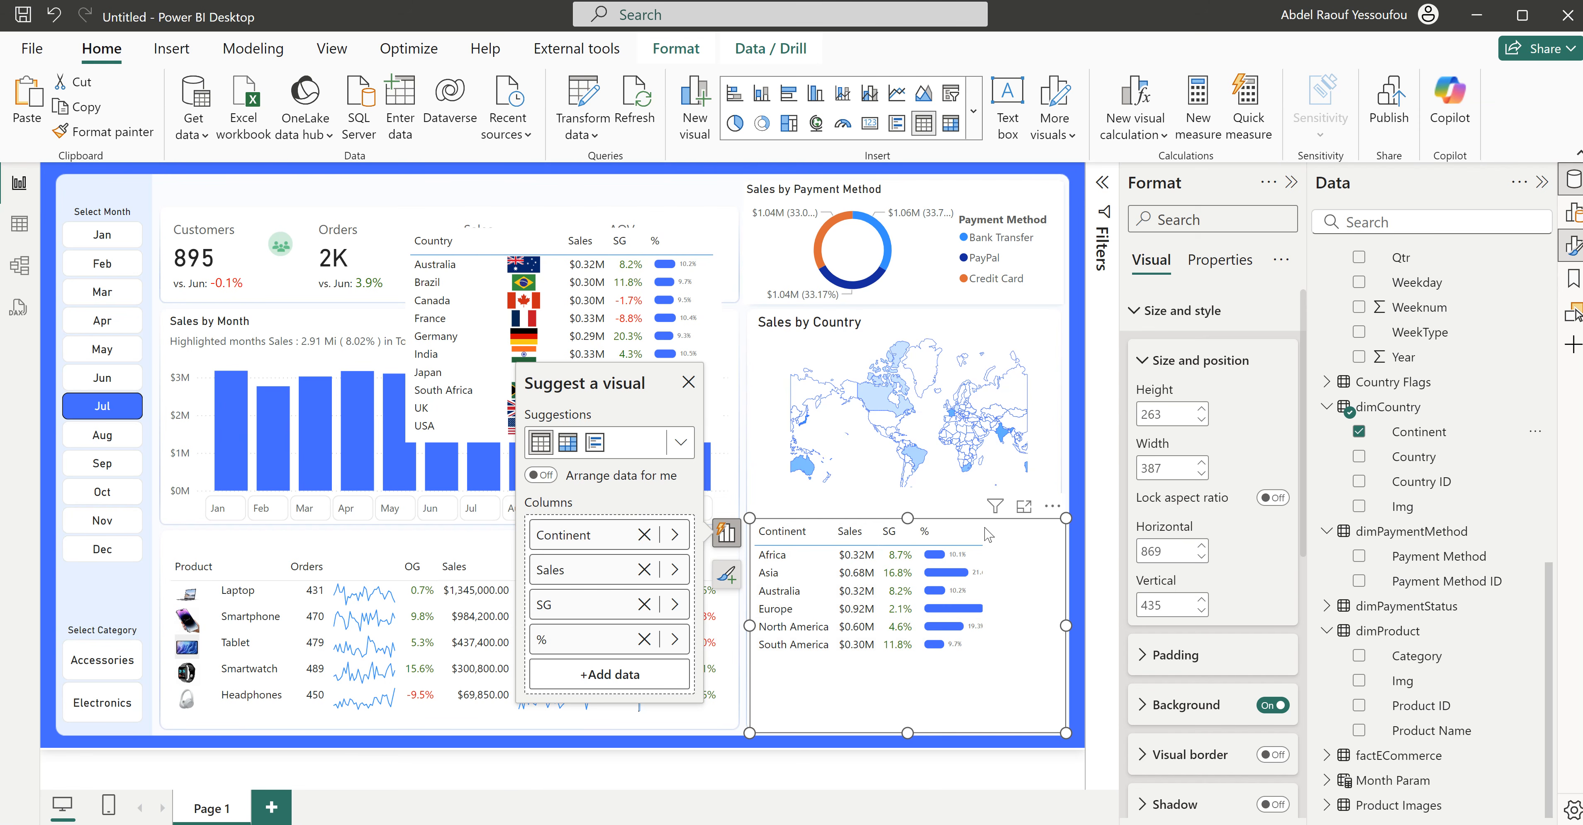
pyautogui.moveTo(980, 526); pyautogui.dragTo(1020, 526)
# Step: Set the image size of the continent table to 30 px high and 120 px wide
pyautogui.scroll(-3, 1143, 706)
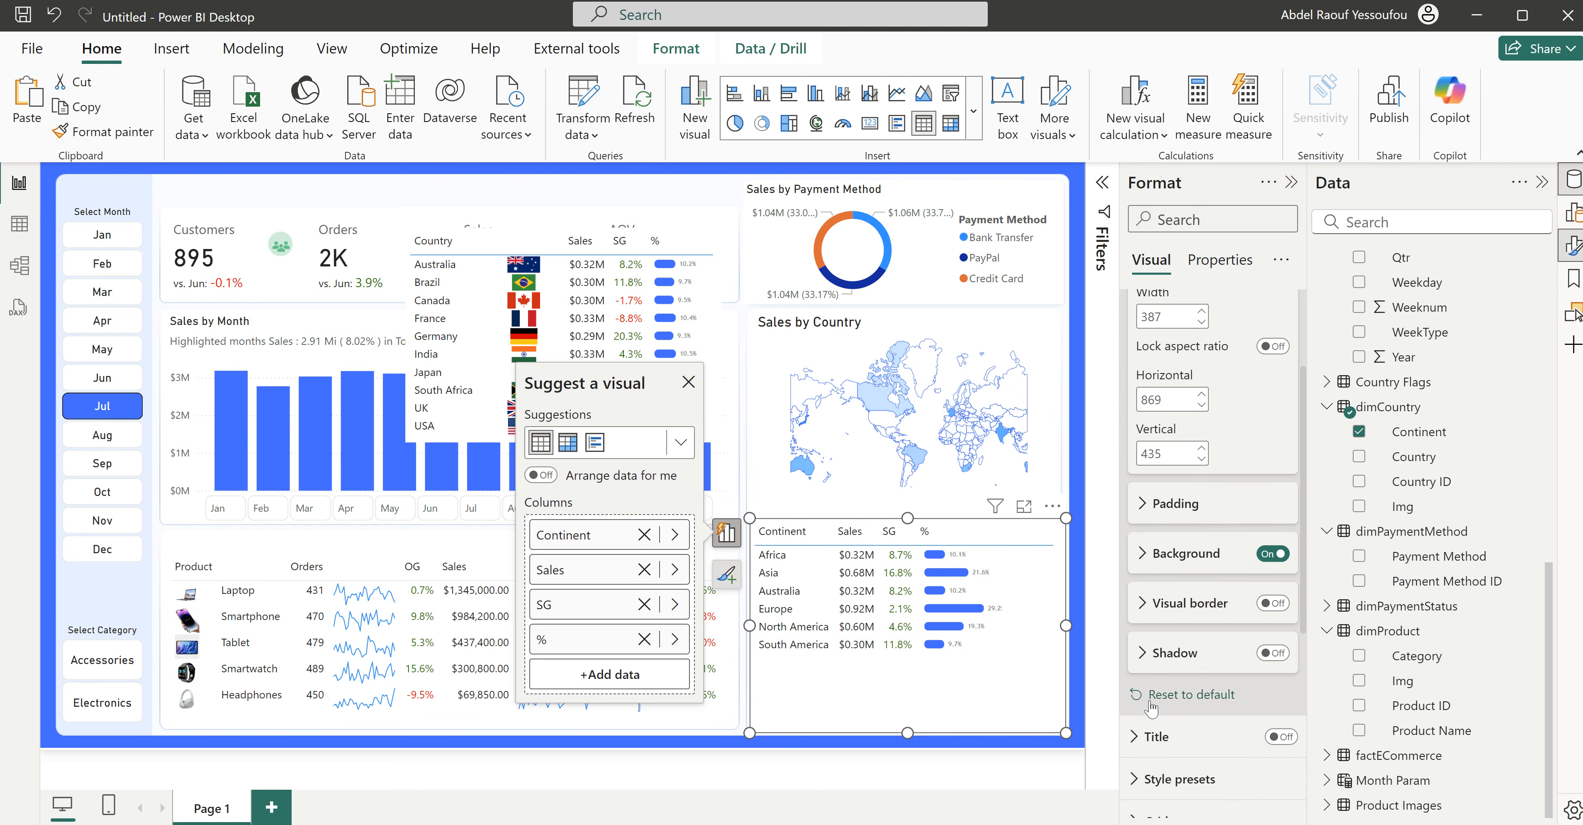
pyautogui.scroll(-5, 1153, 707)
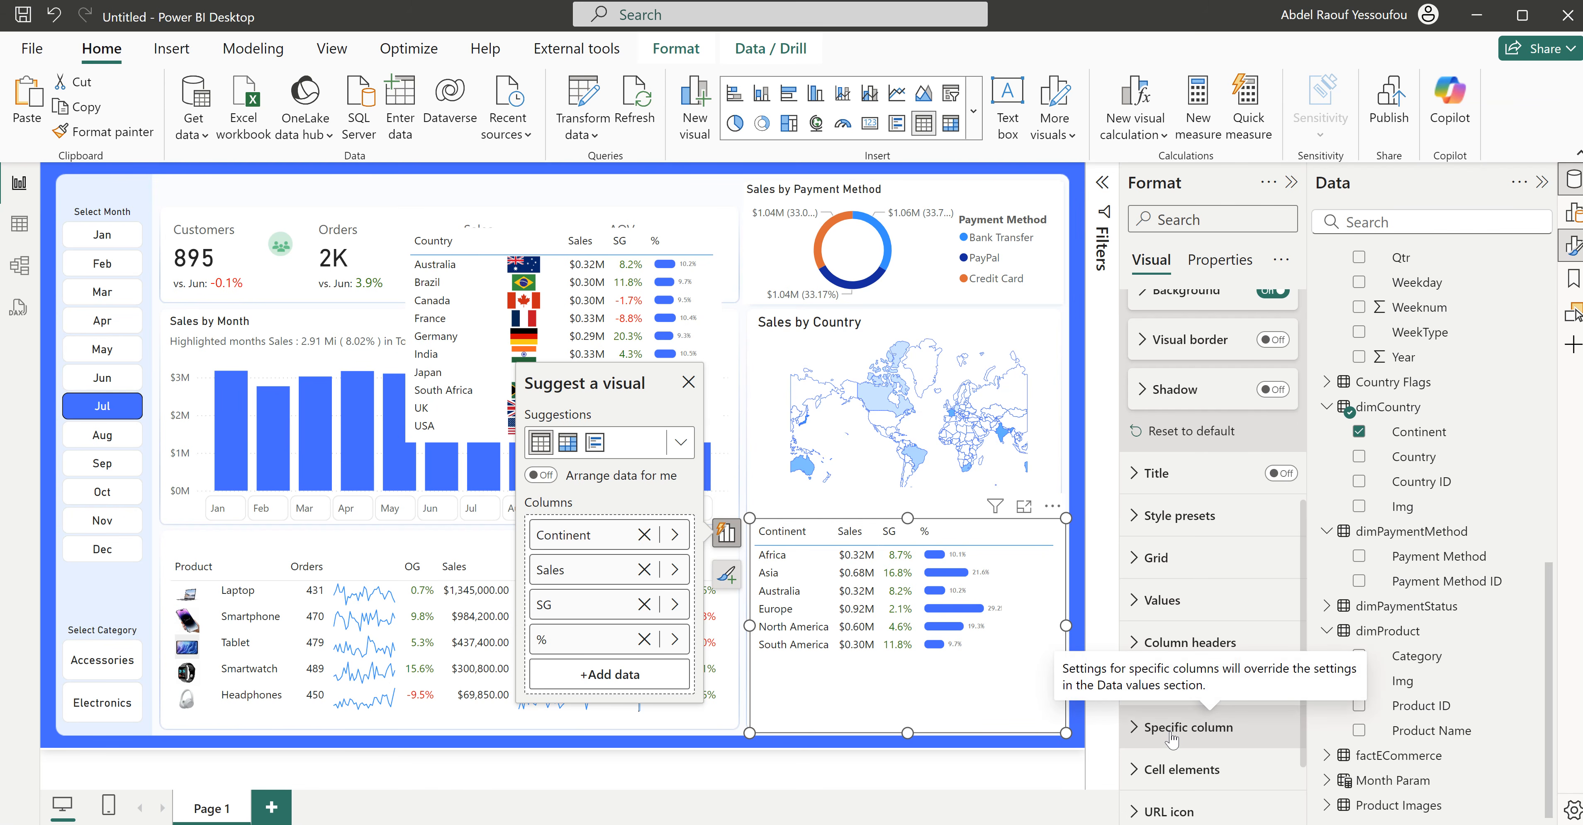
pyautogui.scroll(-2, 1201, 694)
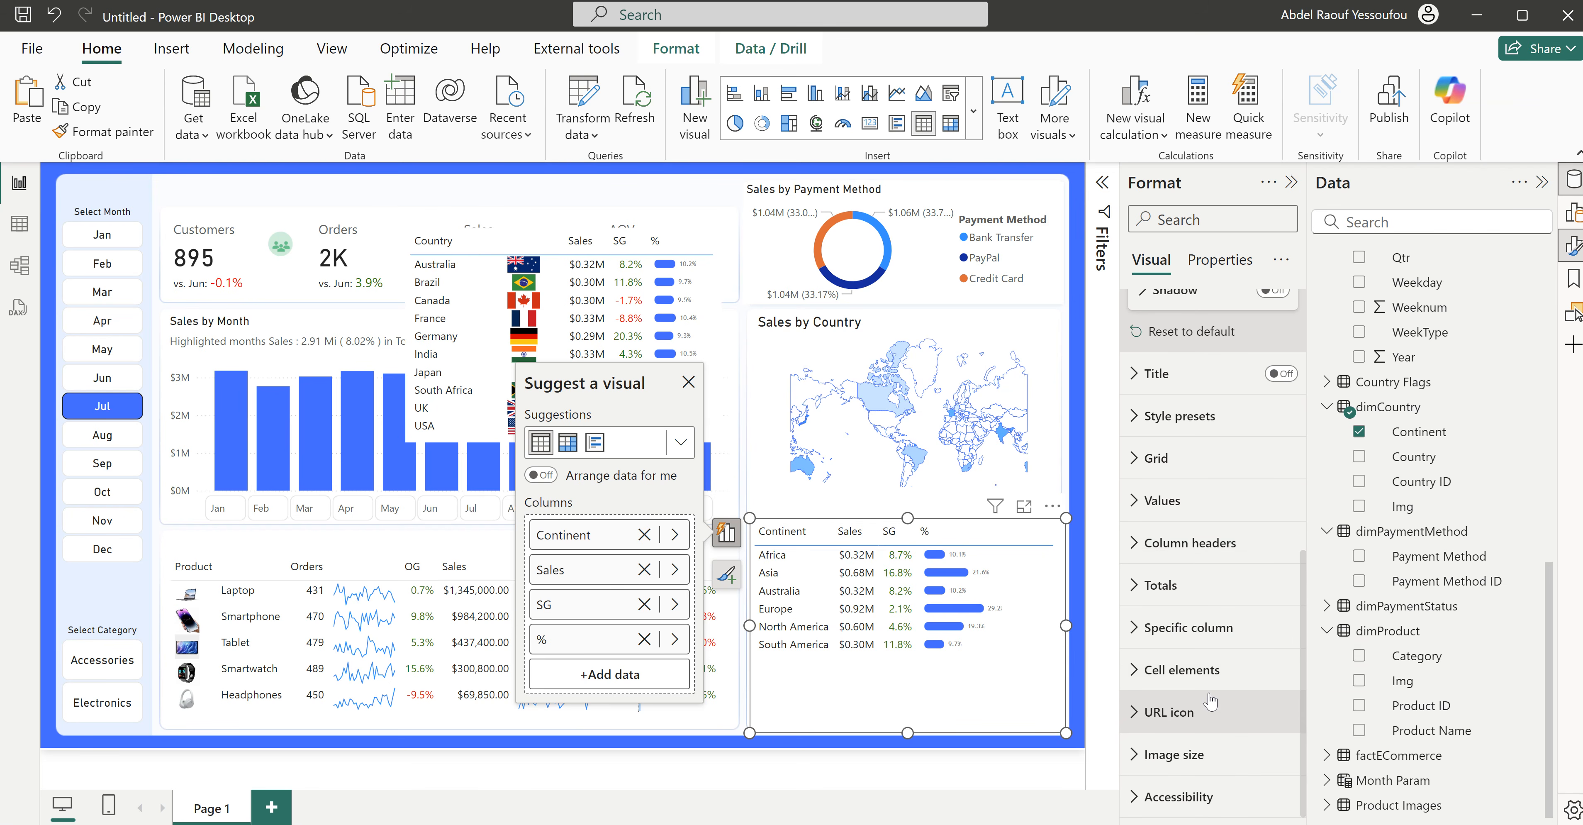
pyautogui.click(1180, 762)
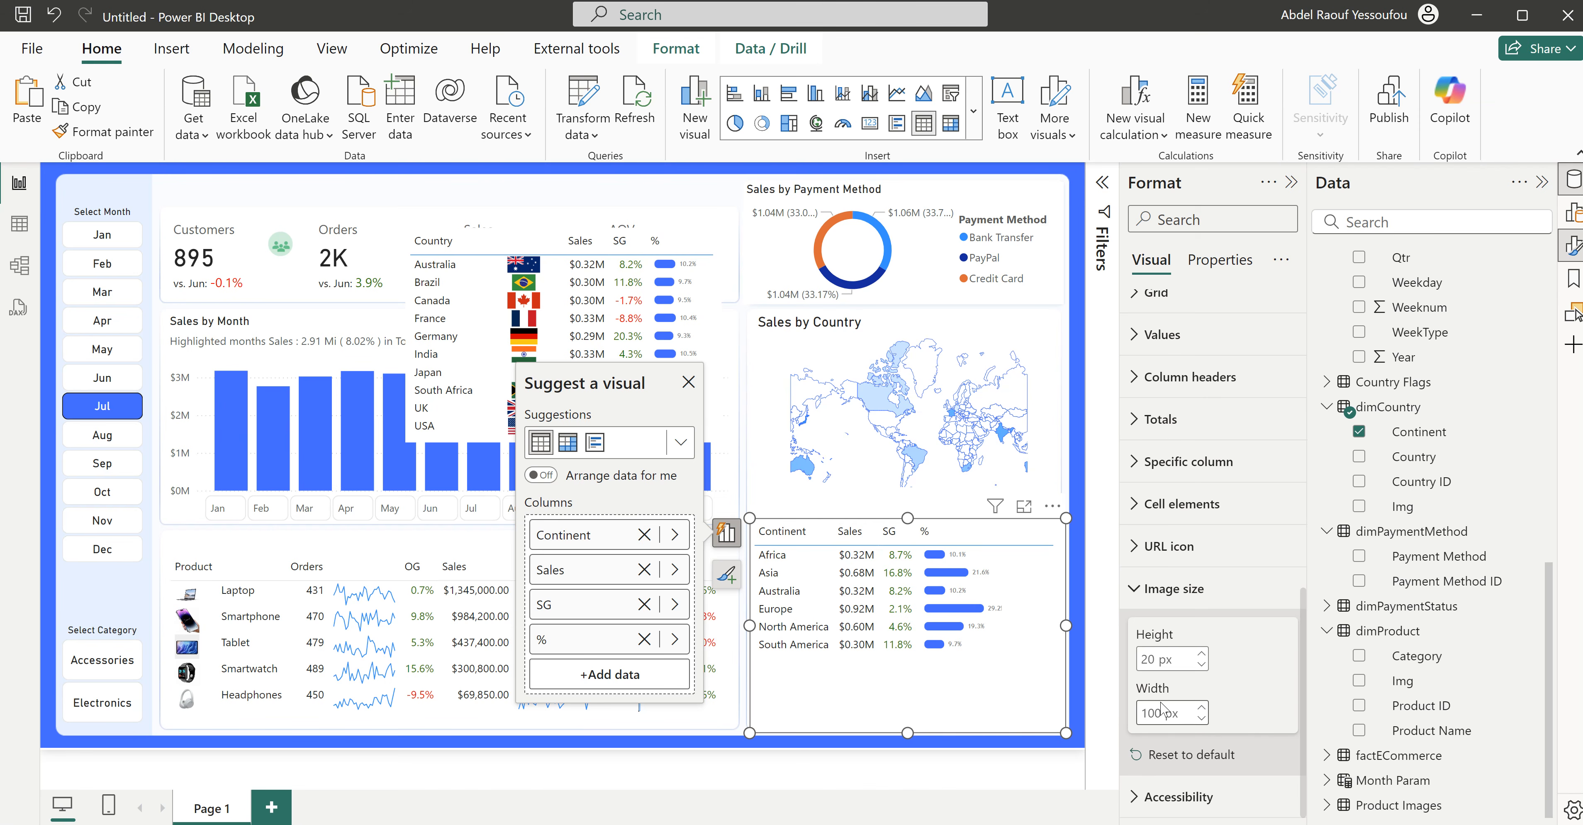
pyautogui.doubleClick(1147, 658)
pyautogui.write('30')
pyautogui.doubleClick(1150, 712)
pyautogui.write('120')
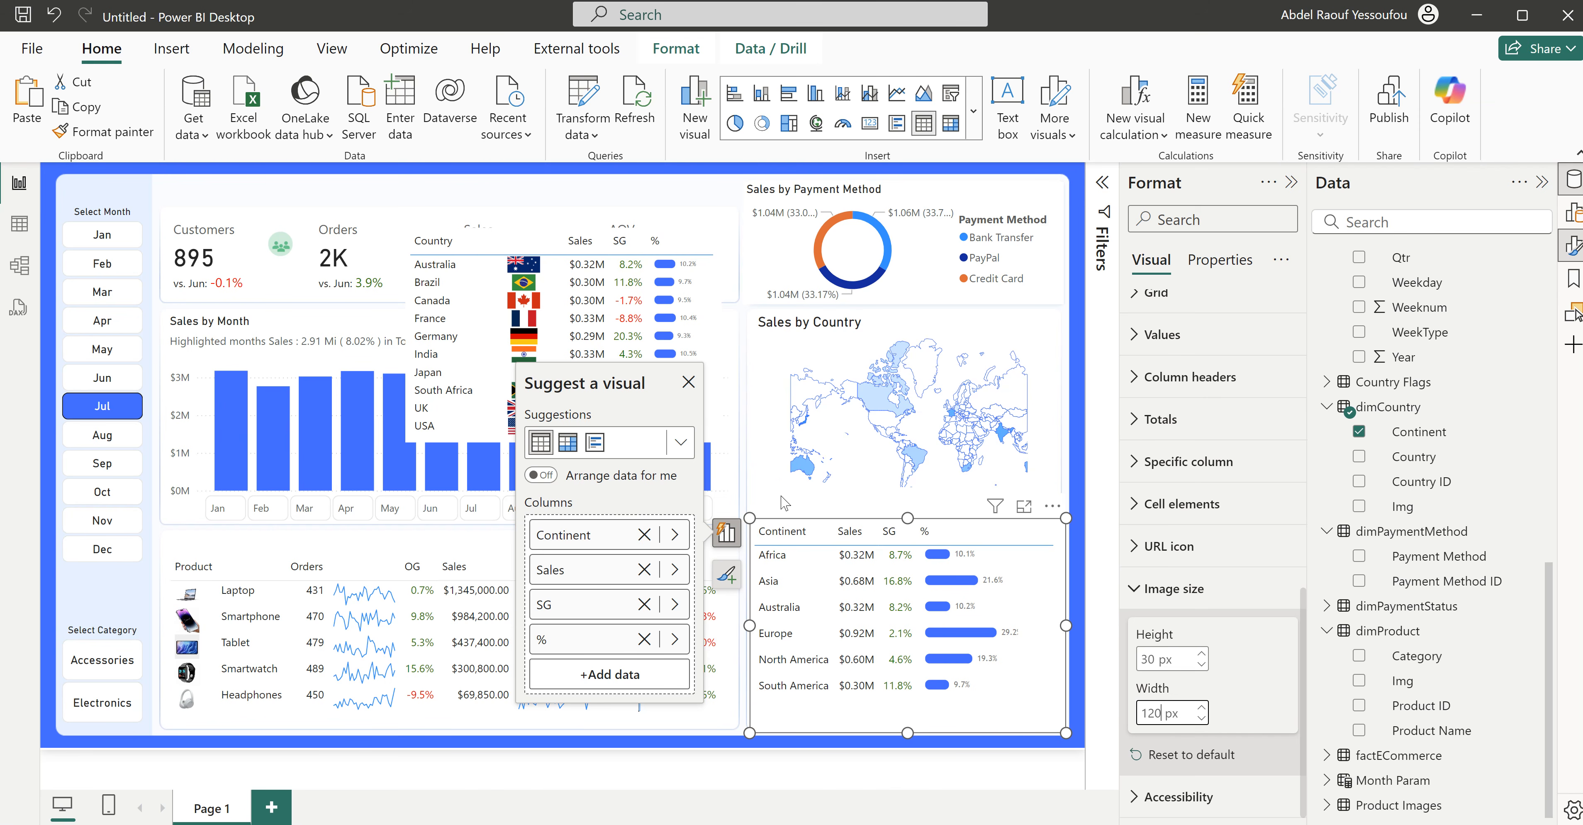
pyautogui.click(759, 499)
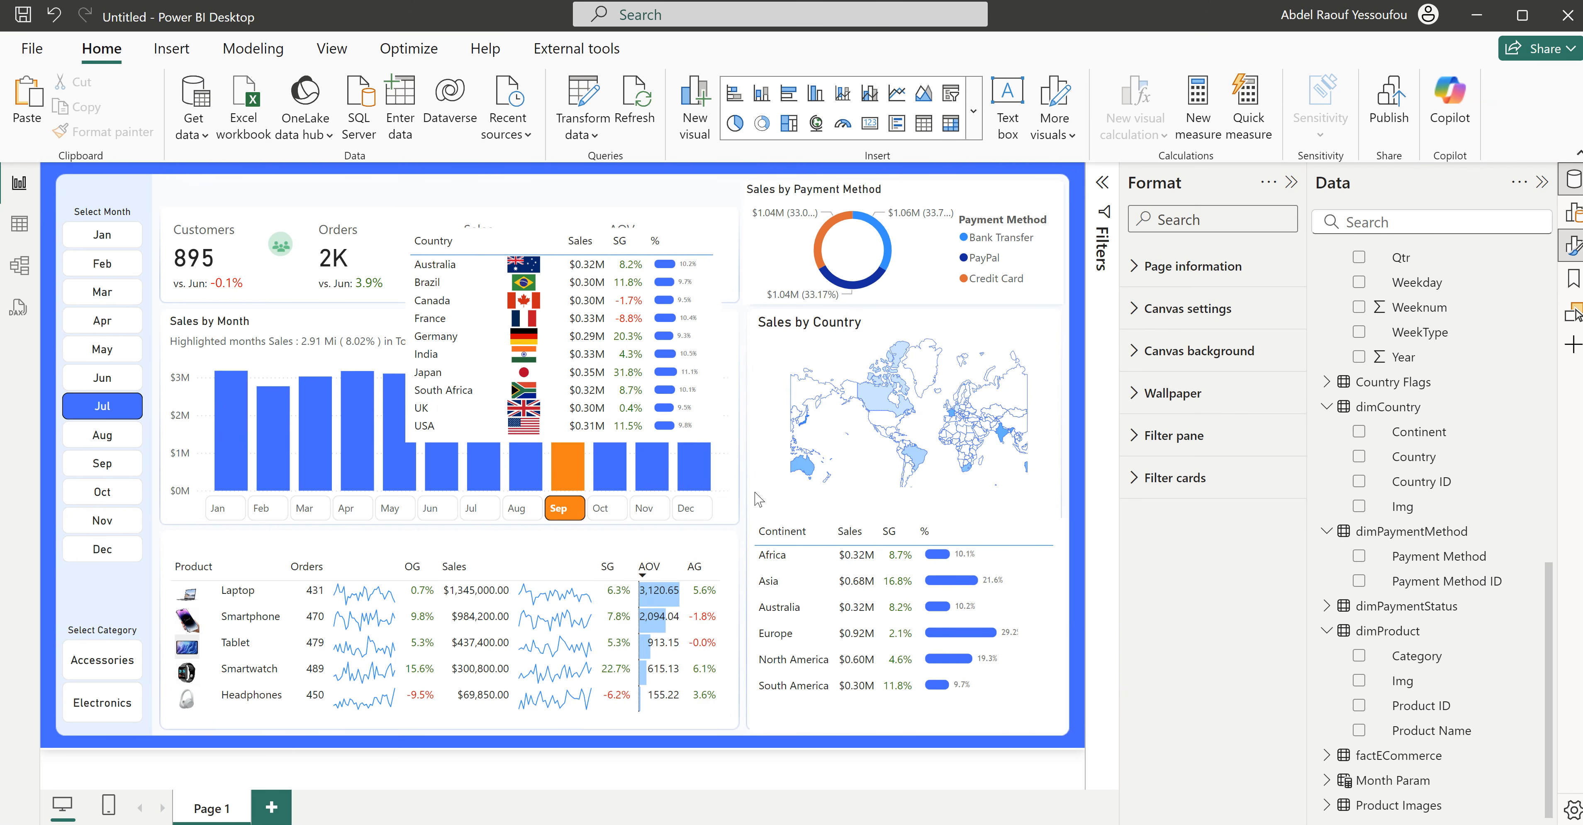
# Step: Turn off the background of the continent table
pyautogui.click(810, 718)
pyautogui.click(1271, 706)
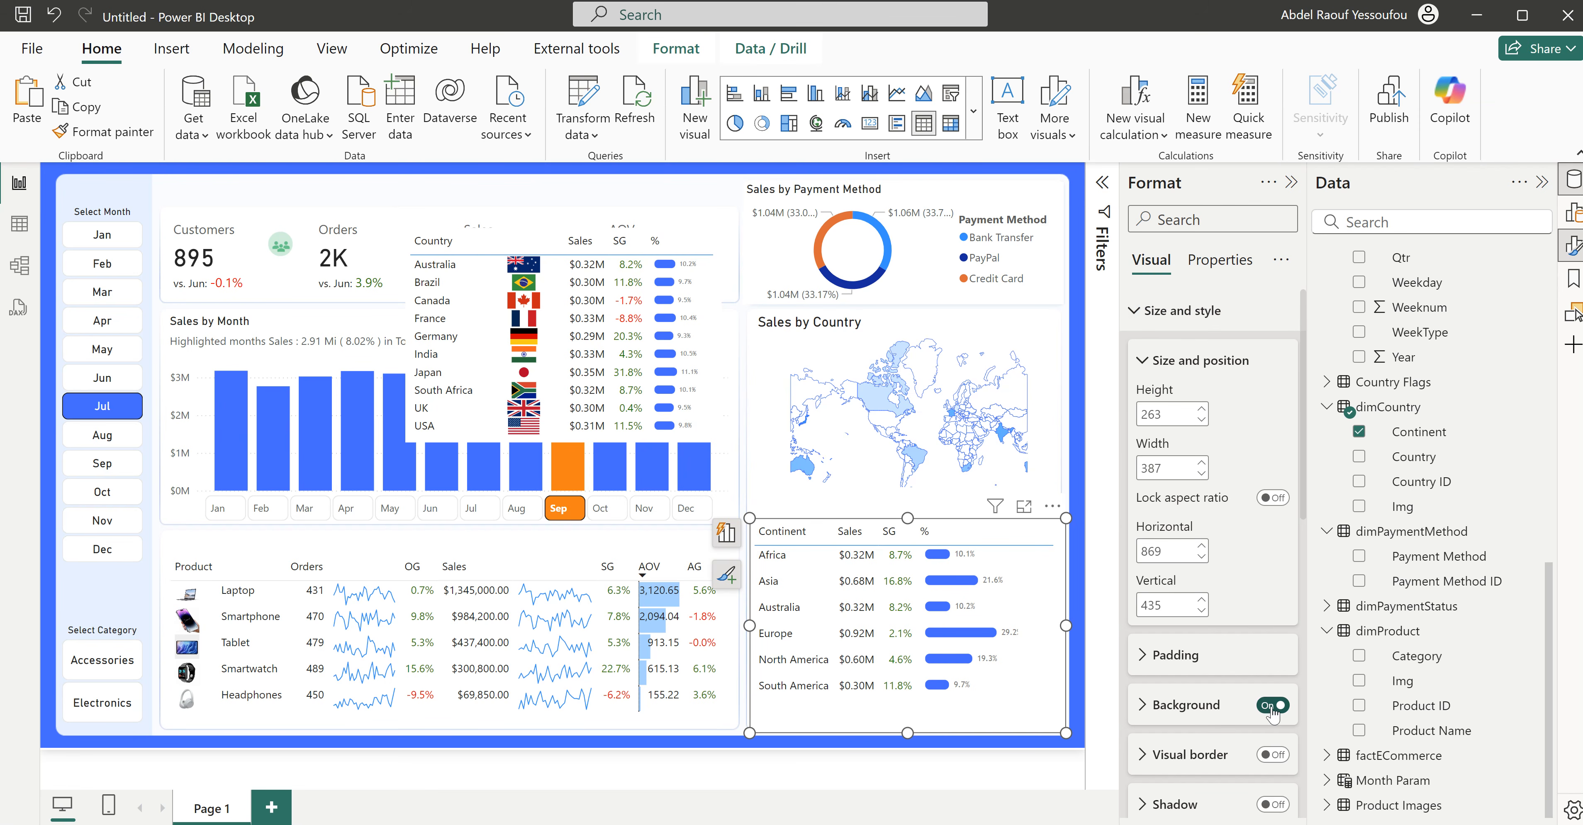
pyautogui.click(1067, 486)
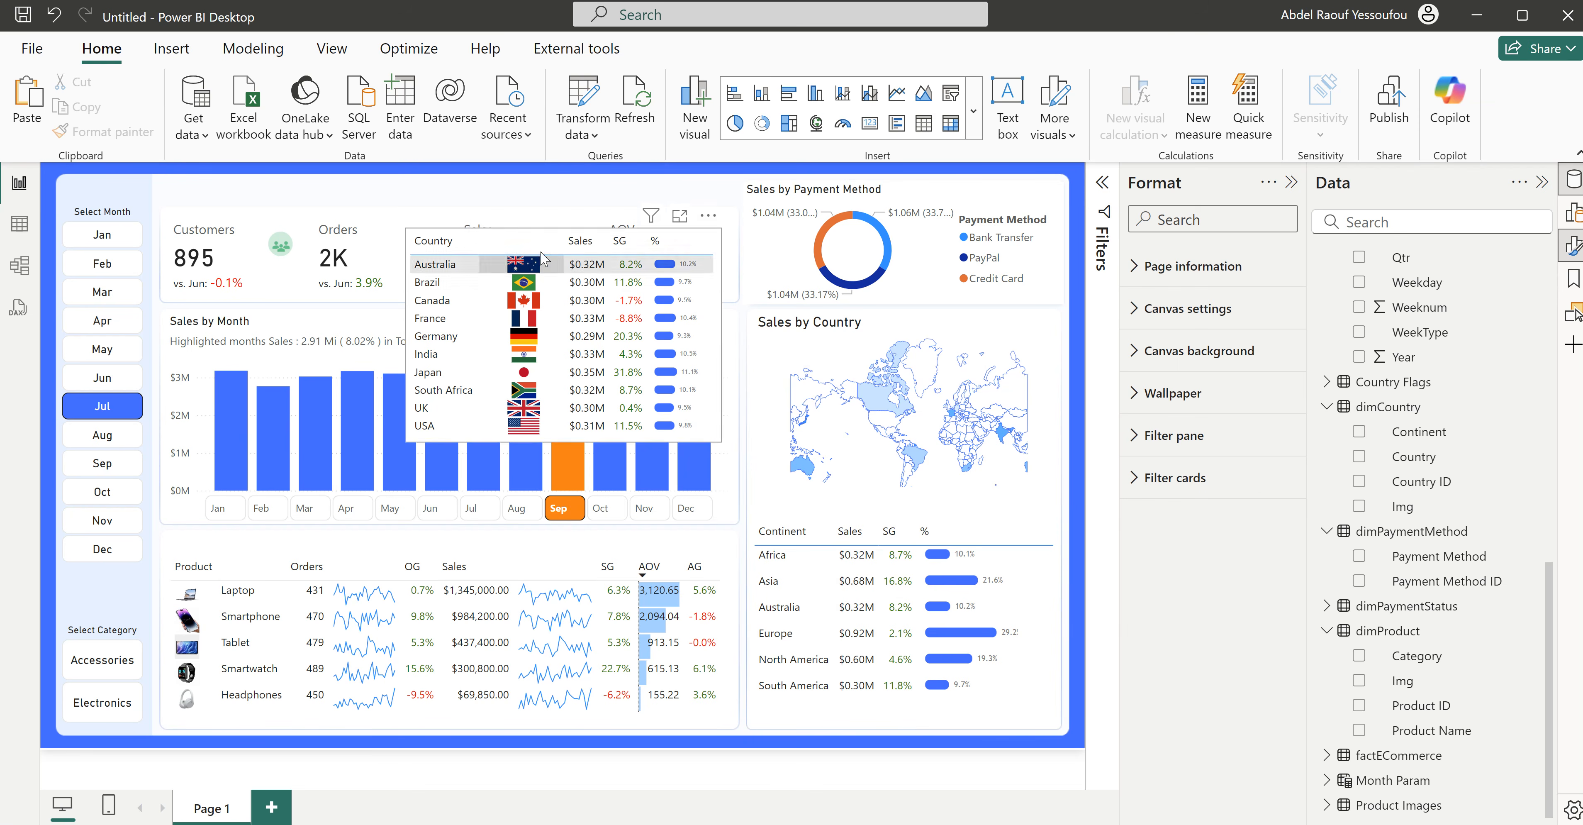
# Step: Move the country table copy up and to the left, partly over the Customers card
pyautogui.moveTo(716, 234); pyautogui.dragTo(530, 209)
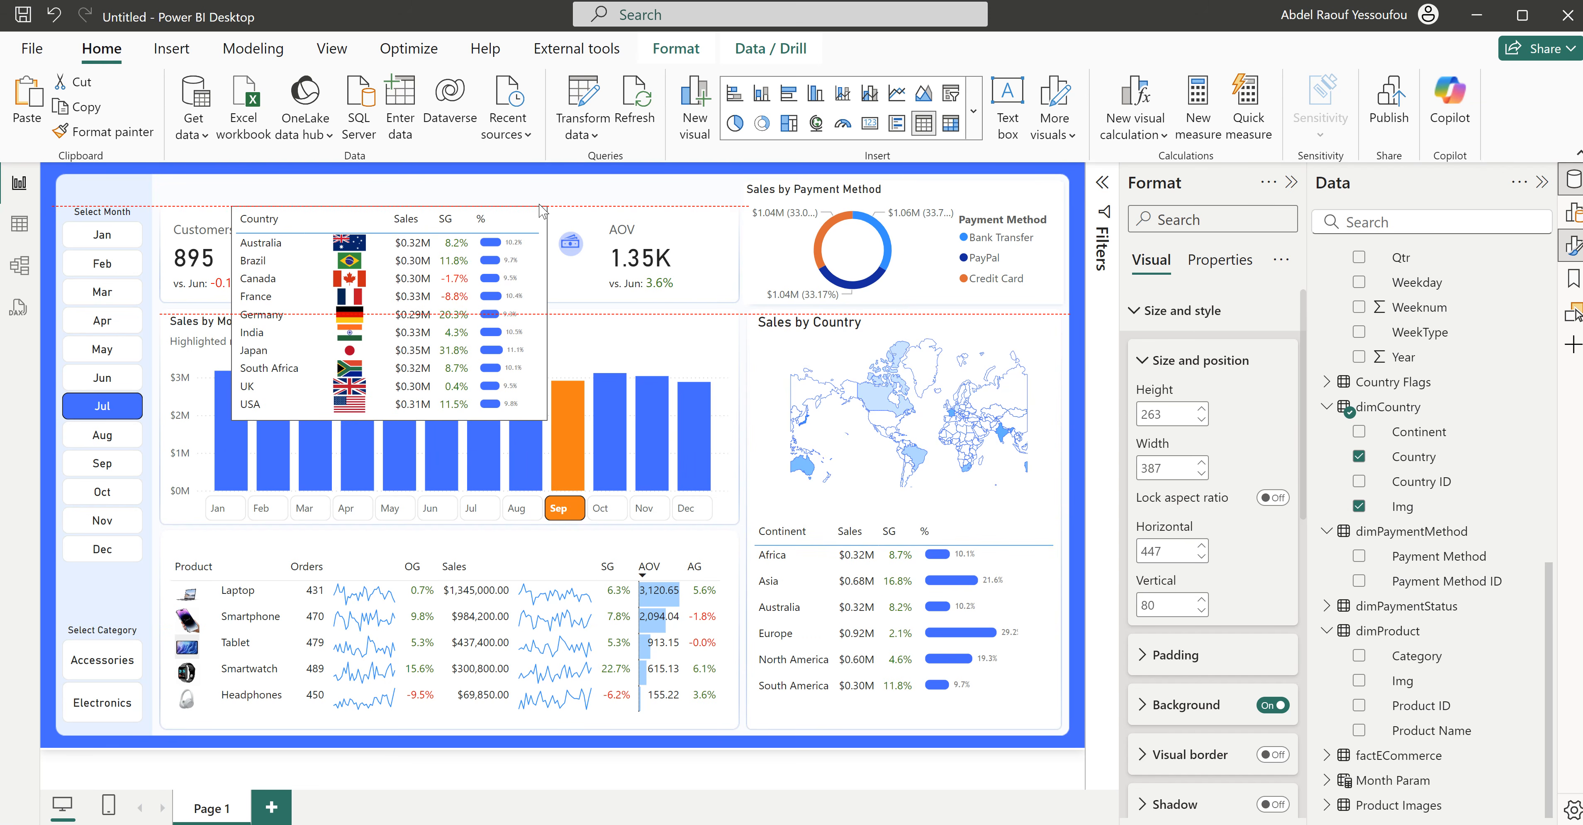
pyautogui.click(658, 199)
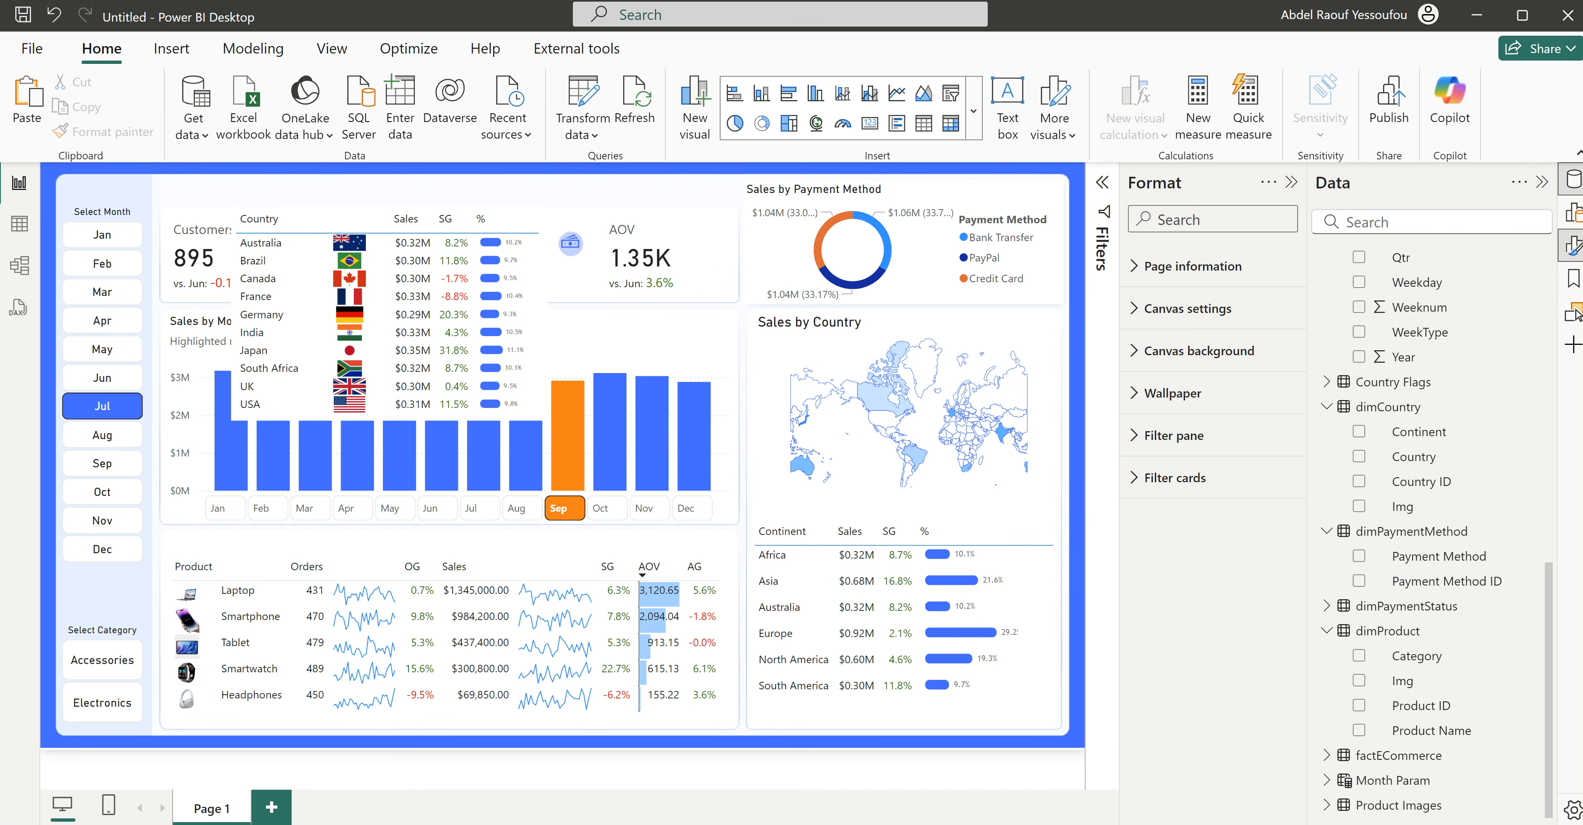
# Step: Switch to the eCommerce_Tutorial report, try the toggle below its distribution map, and return to the Untitled report
pyautogui.click(964, 809)
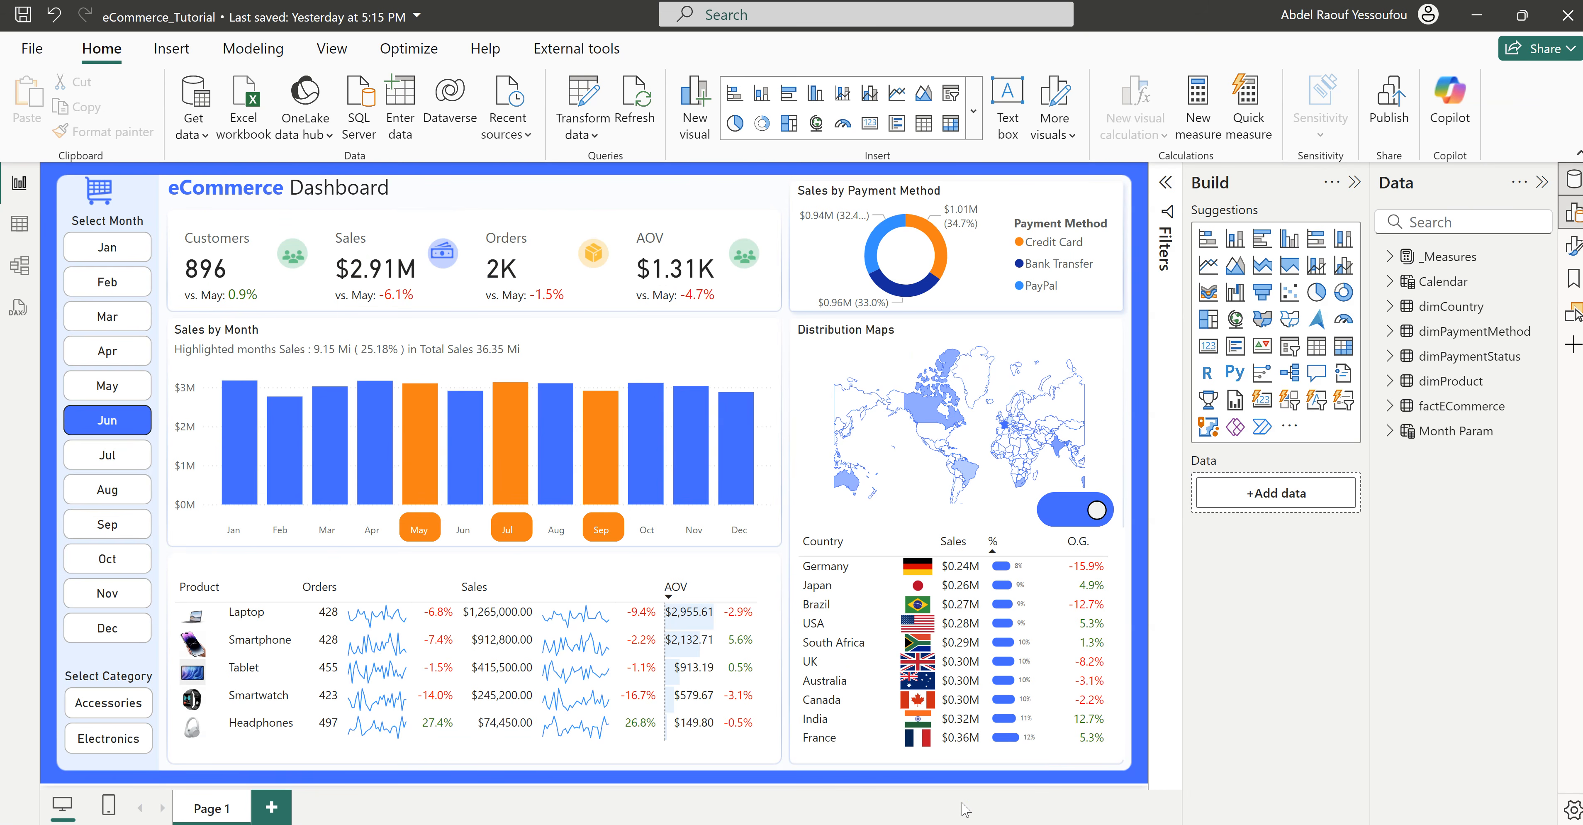
pyautogui.keyDown('ctrl'); pyautogui.click(1071, 520); pyautogui.keyUp('ctrl')
pyautogui.keyDown('ctrl'); pyautogui.click(1087, 519); pyautogui.keyUp('ctrl')
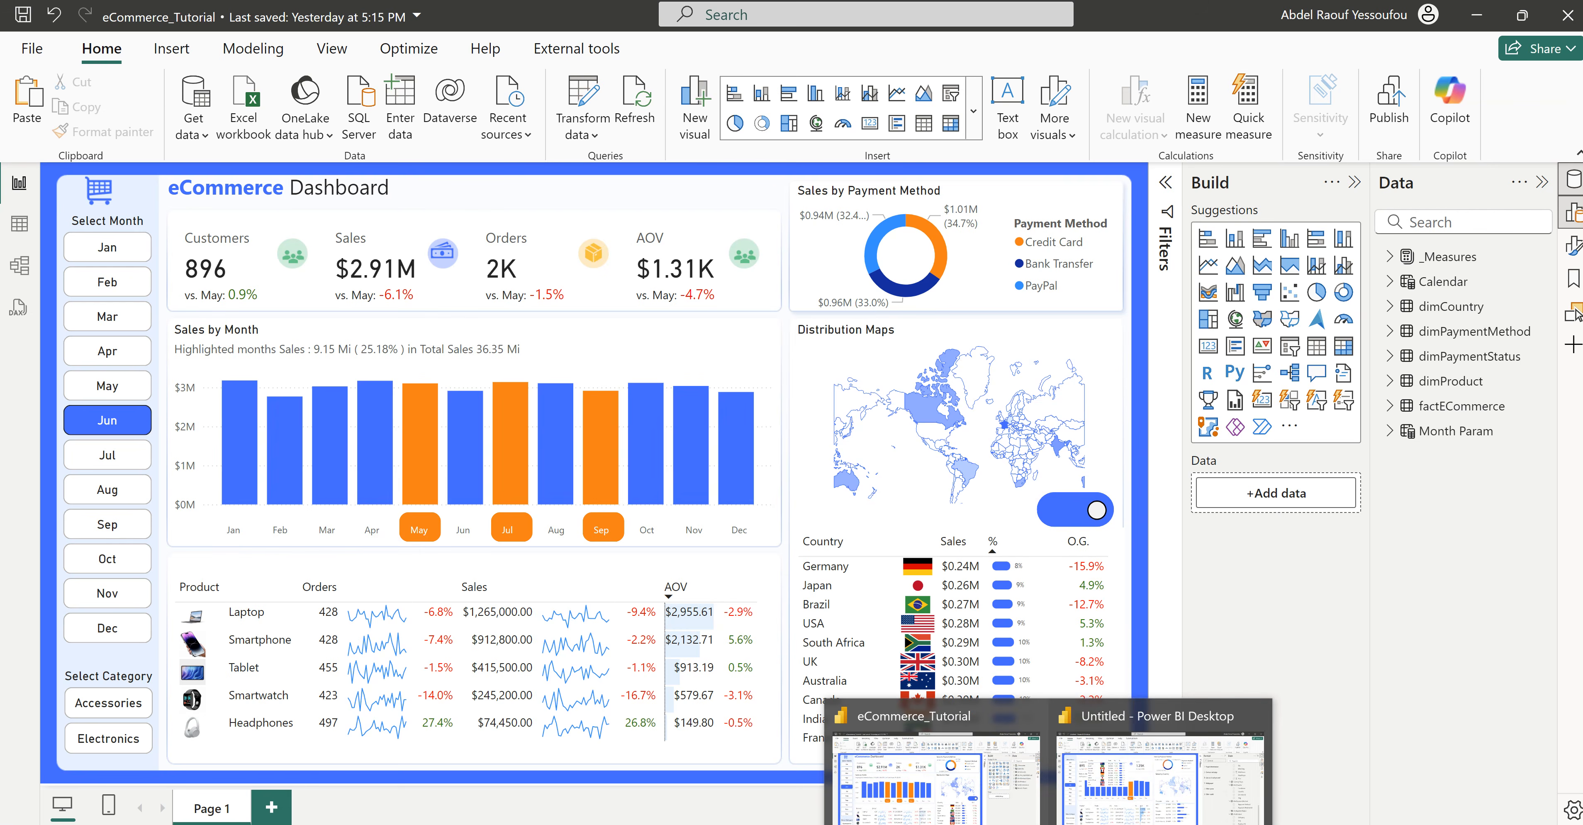
pyautogui.click(1097, 790)
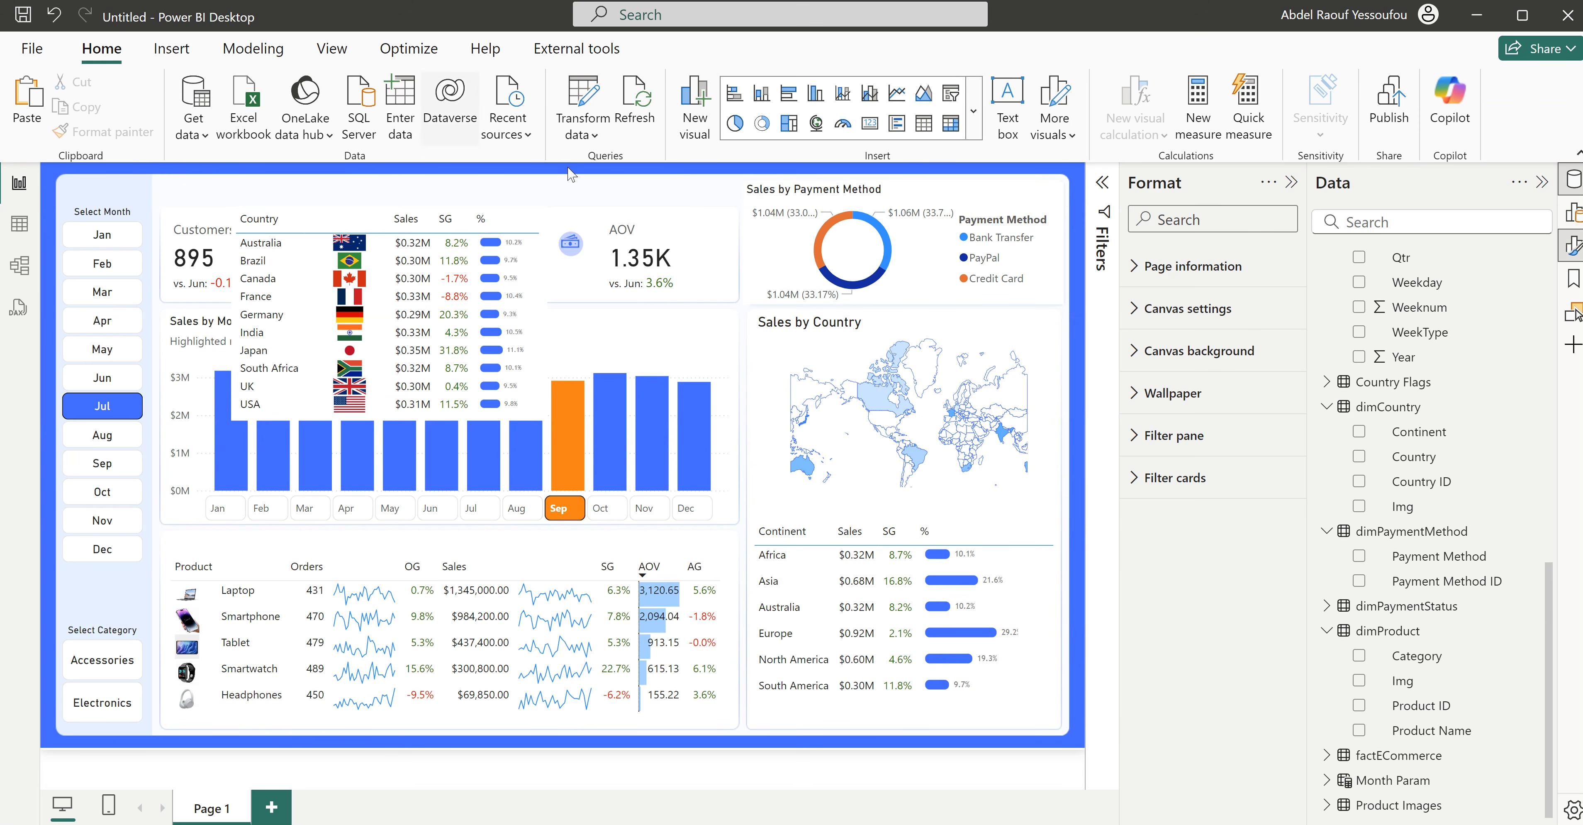
# Step: Add a bookmark for the current page state and name it Toggle ON
pyautogui.click(1573, 279)
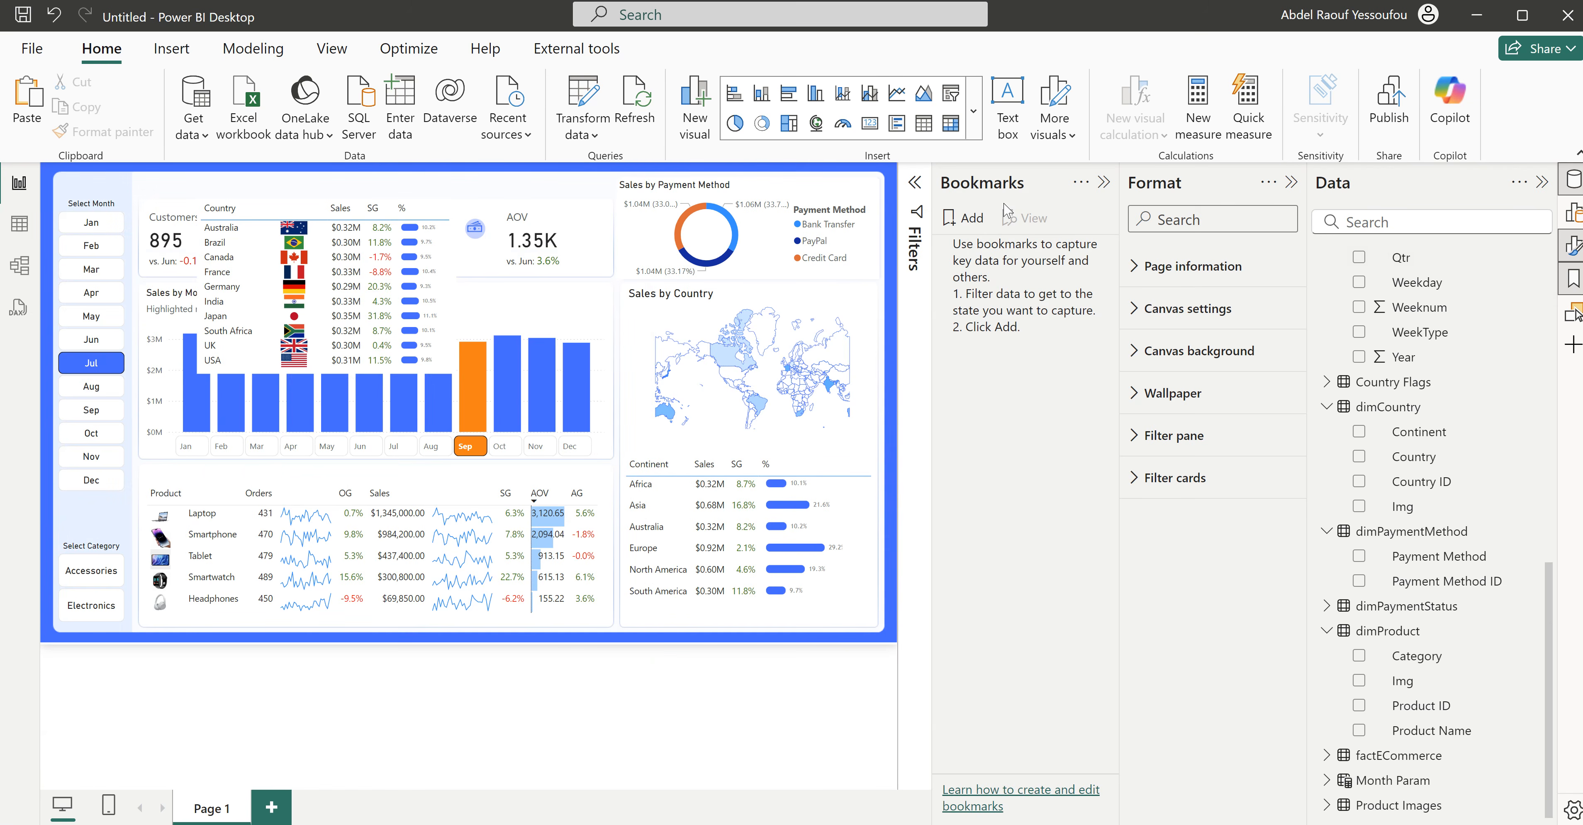
pyautogui.click(969, 220)
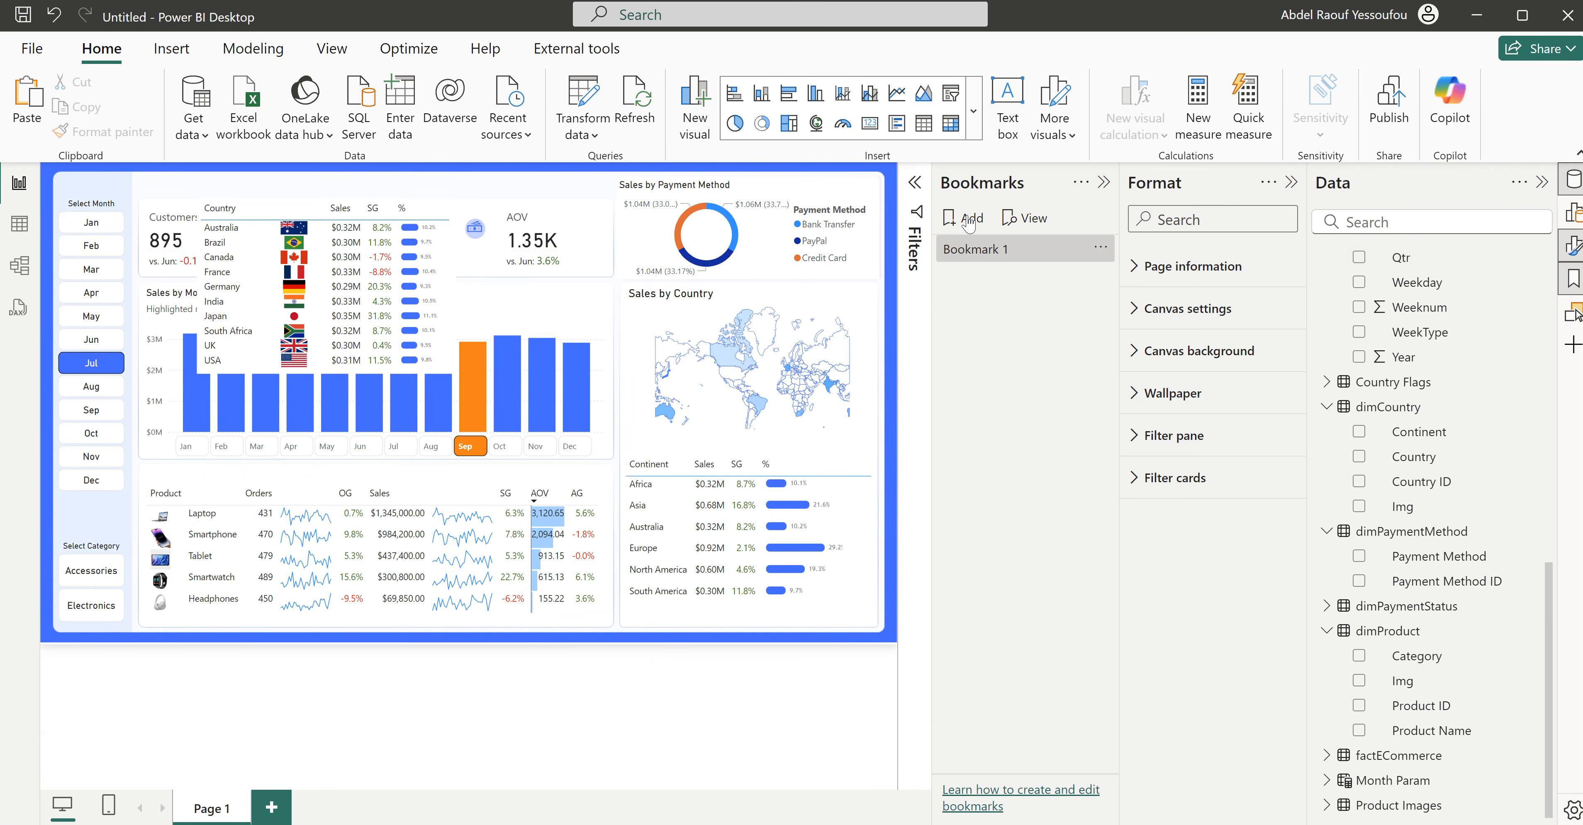
pyautogui.doubleClick(981, 250)
pyautogui.hotkey('ctrl', 'a')
pyautogui.write('To')
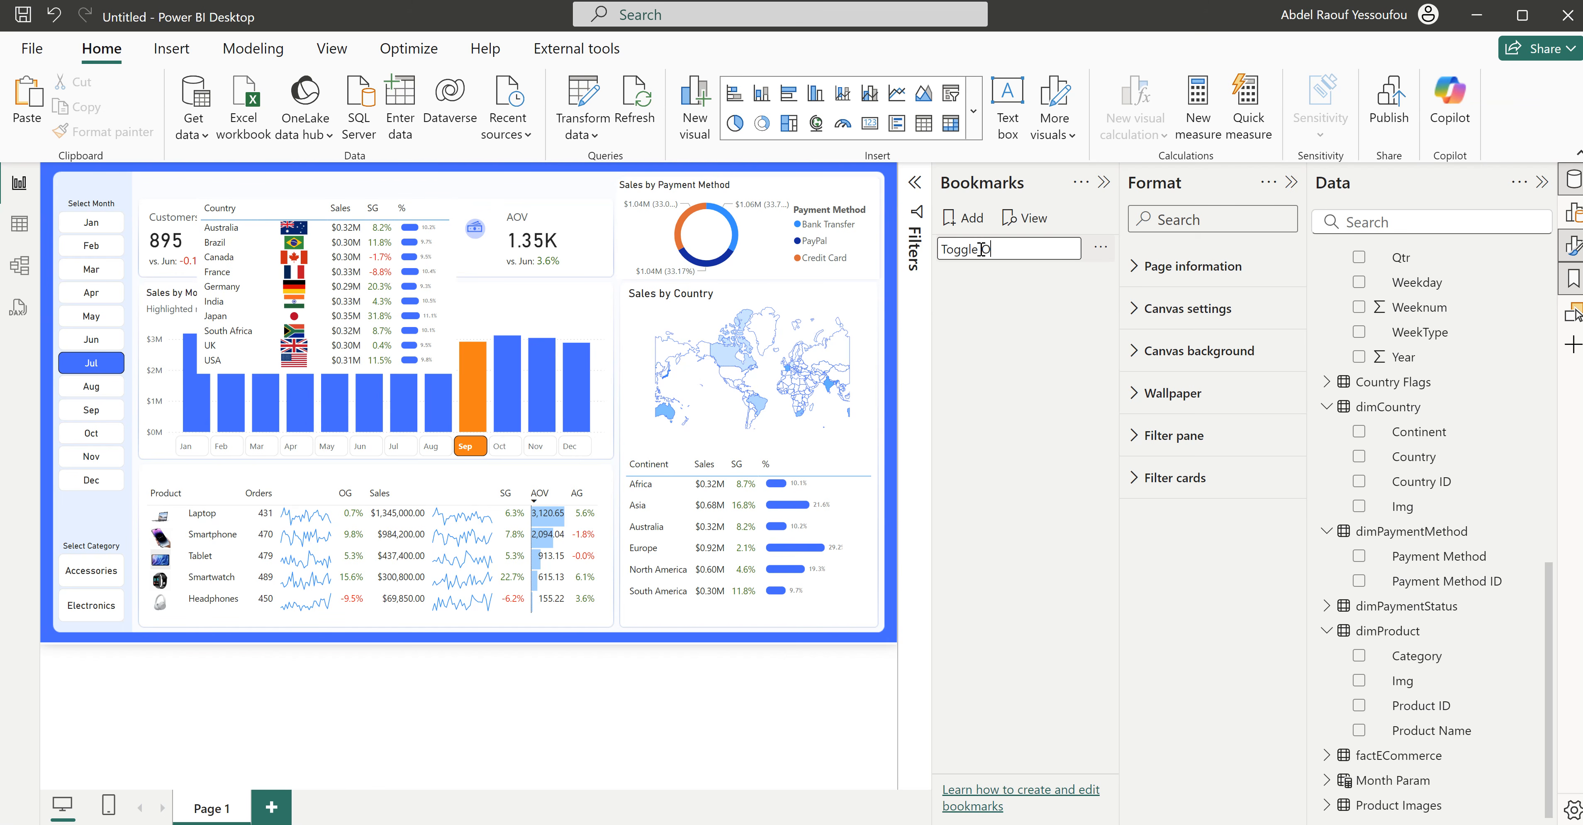
pyautogui.press('Return')
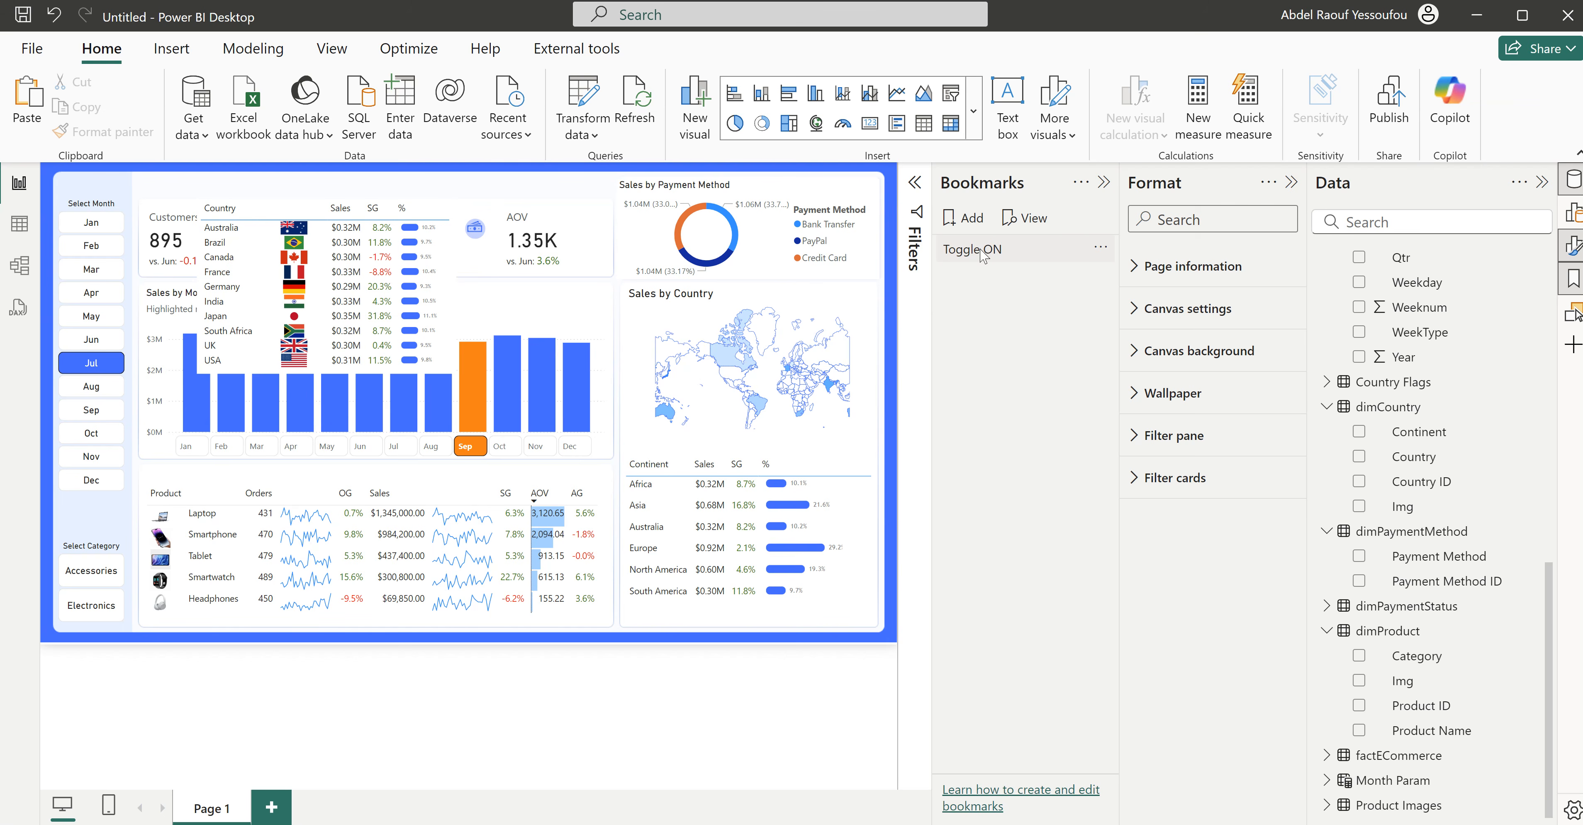
# Step: Add a second bookmark and name it Toggle OFF
pyautogui.click(964, 218)
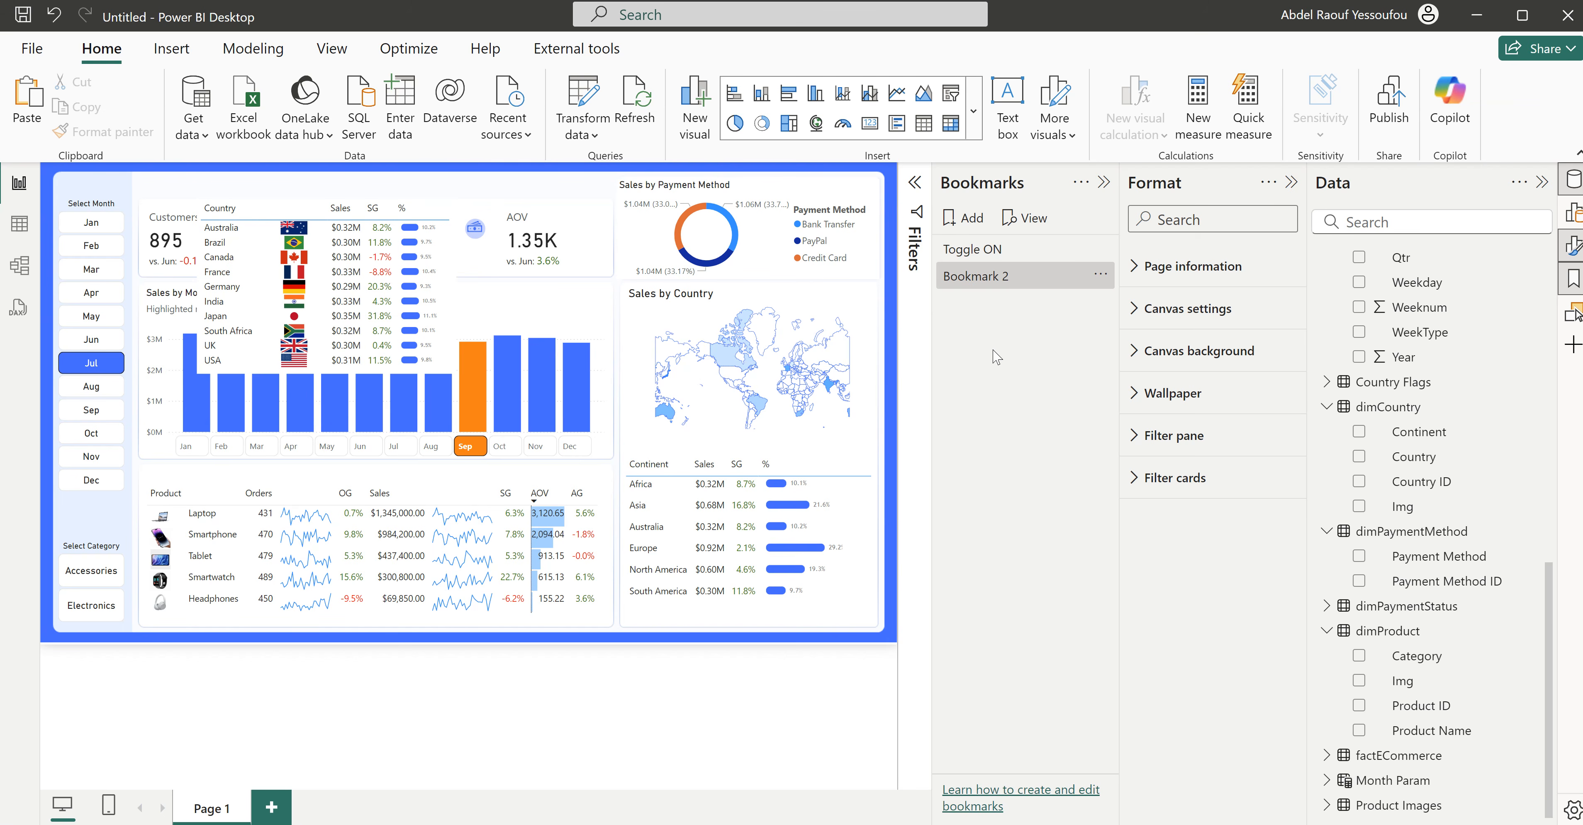
pyautogui.doubleClick(986, 282)
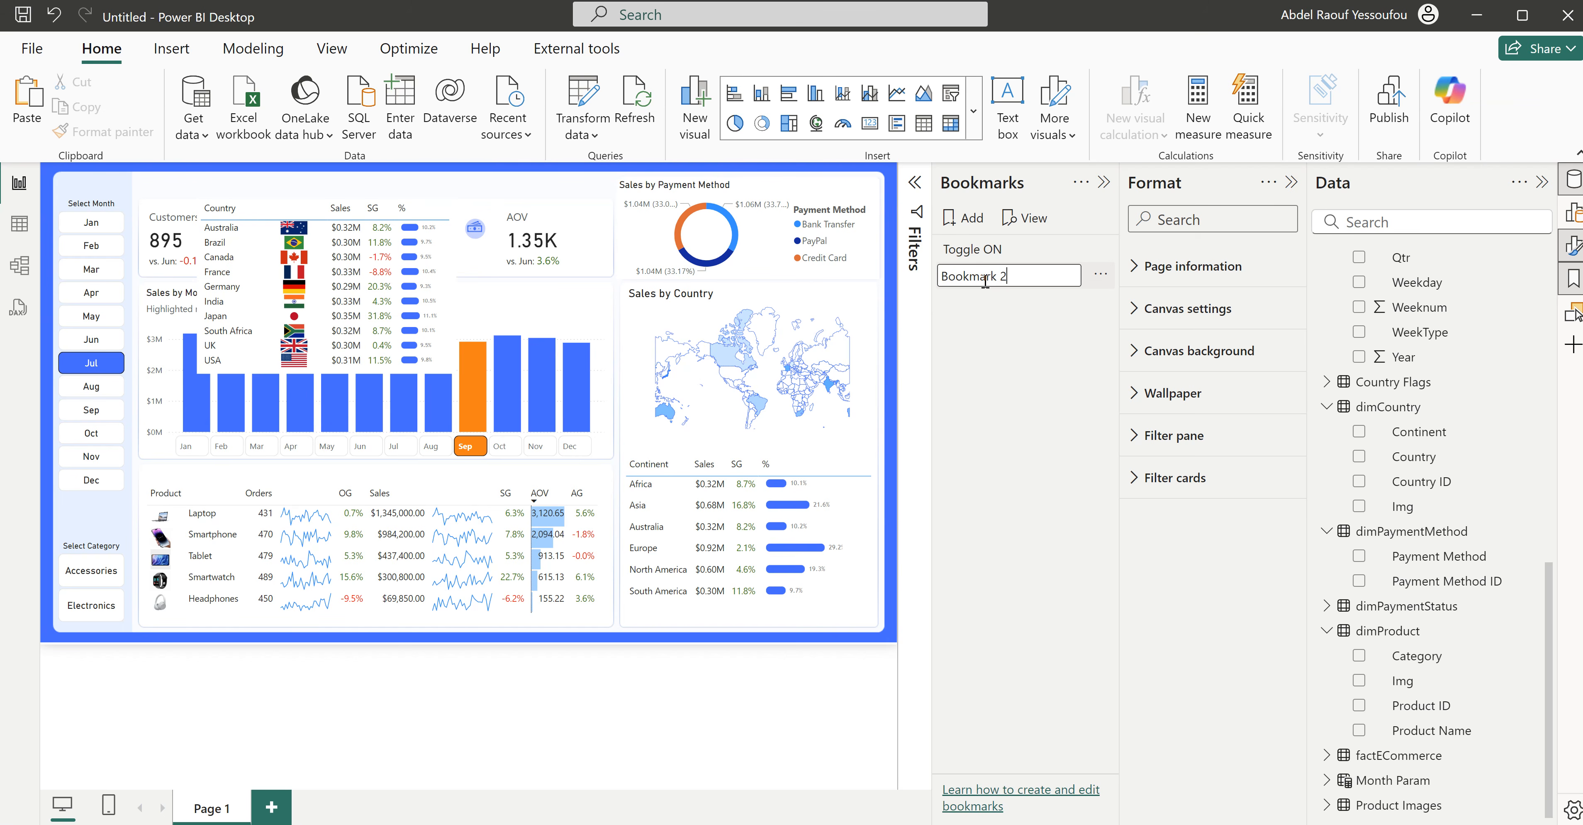
pyautogui.hotkey('ctrl', 'a')
pyautogui.write('To')
pyautogui.press('Return')
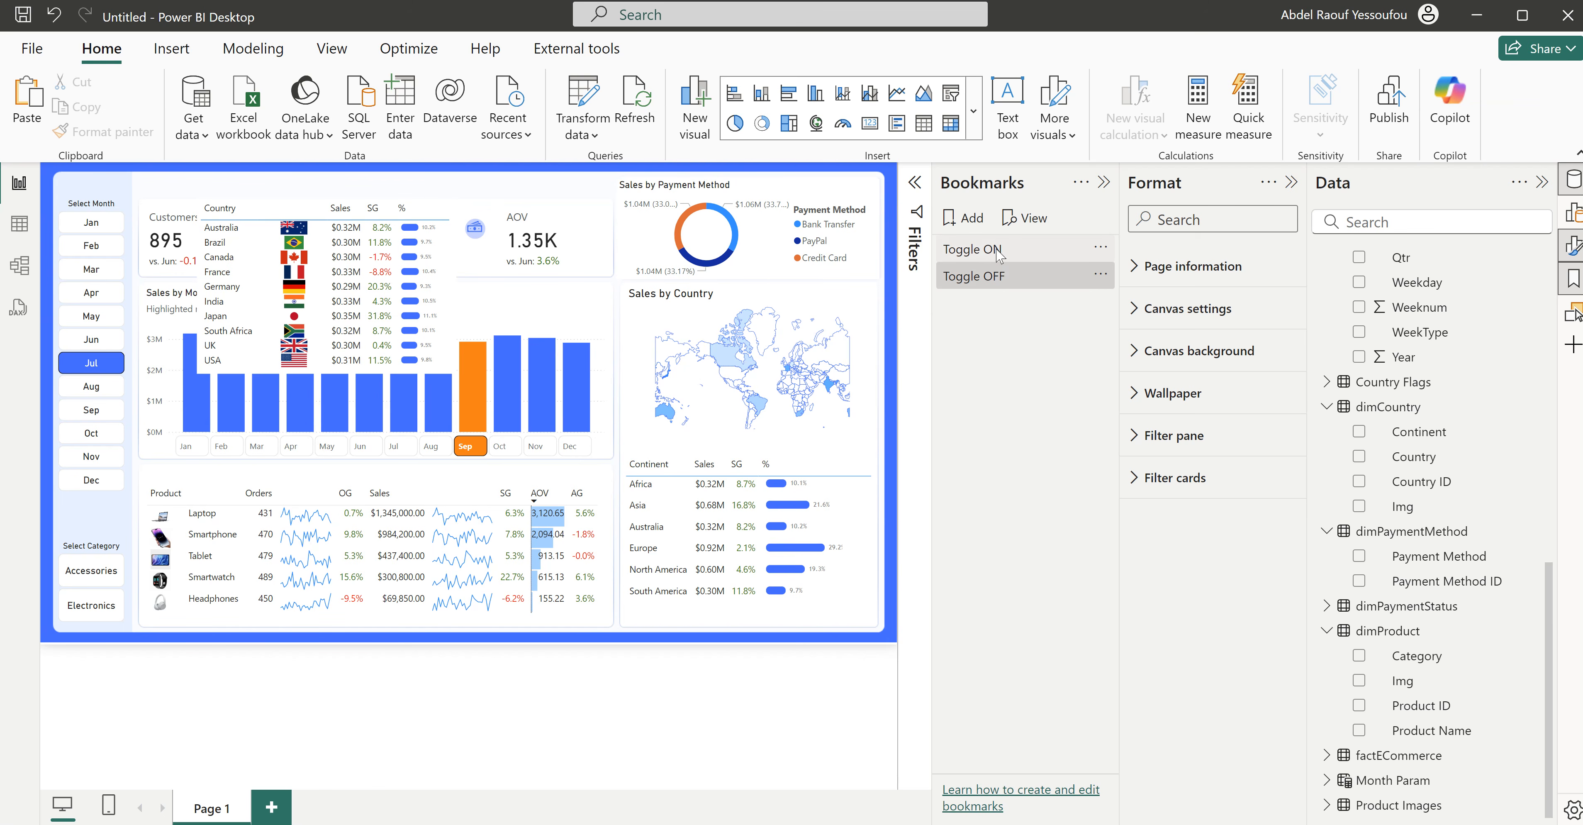
# Step: Select the country table, show the page's layer order beside the bookmarks, and collapse the formatting and data panes
pyautogui.click(962, 280)
pyautogui.click(456, 305)
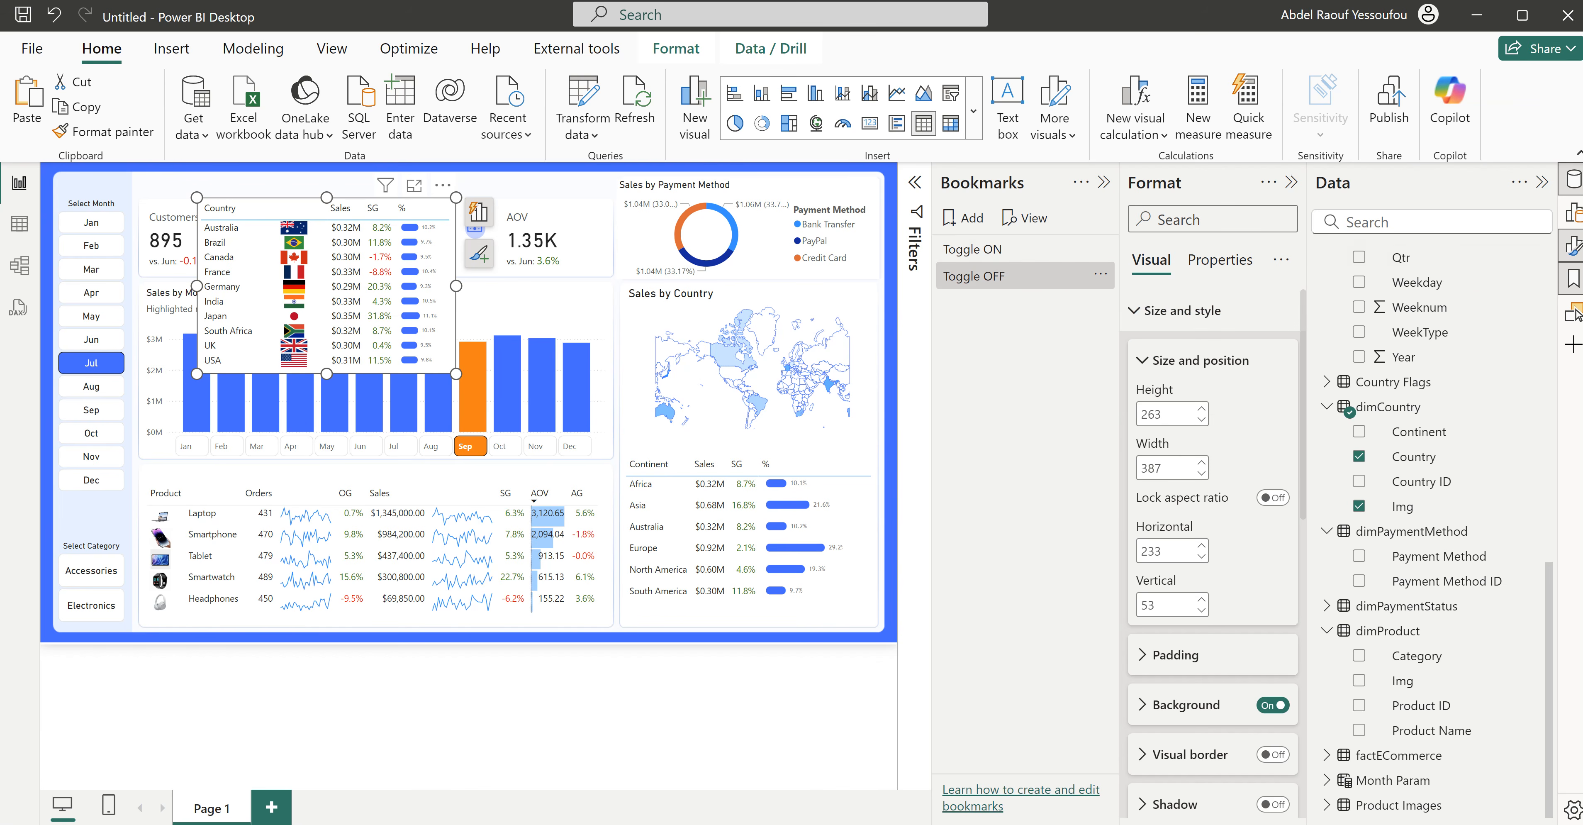
pyautogui.click(1573, 314)
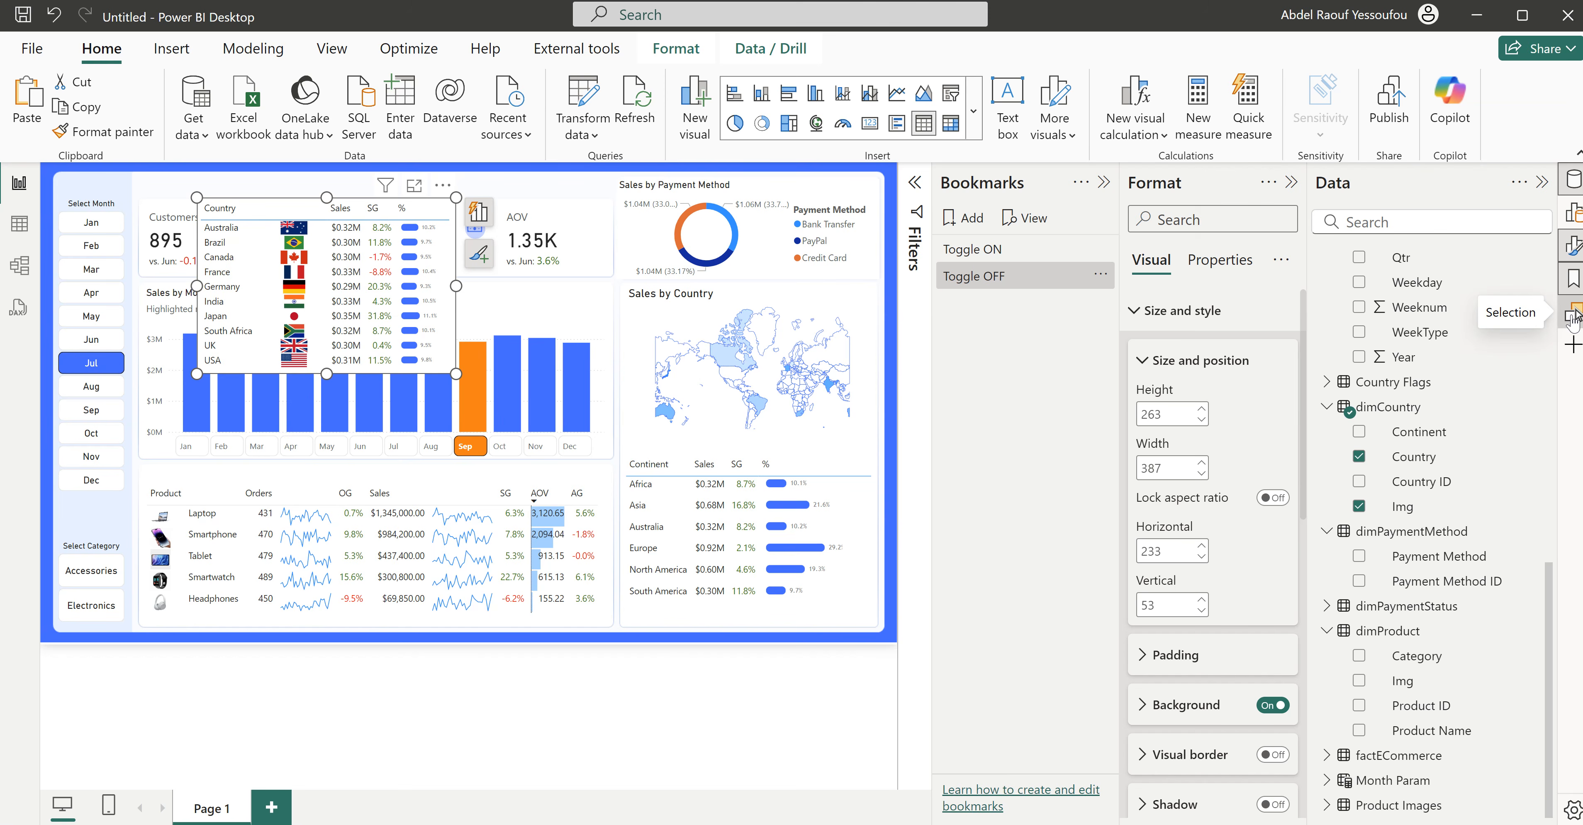
pyautogui.click(1290, 183)
pyautogui.click(1542, 182)
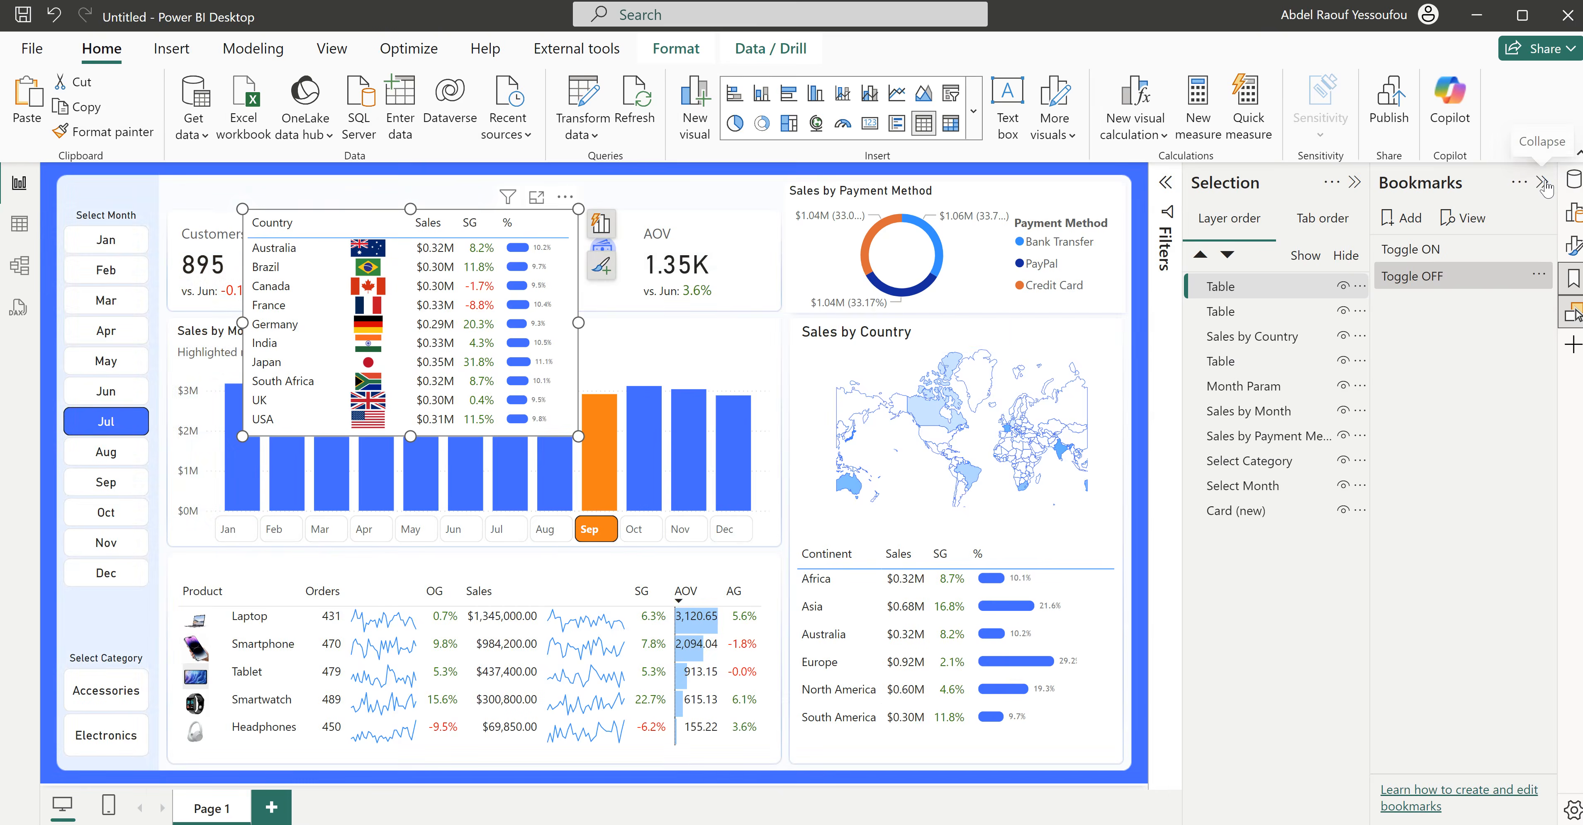
# Step: With the country table selected, limit the Toggle ON bookmark to selected visuals and update it
pyautogui.click(1406, 277)
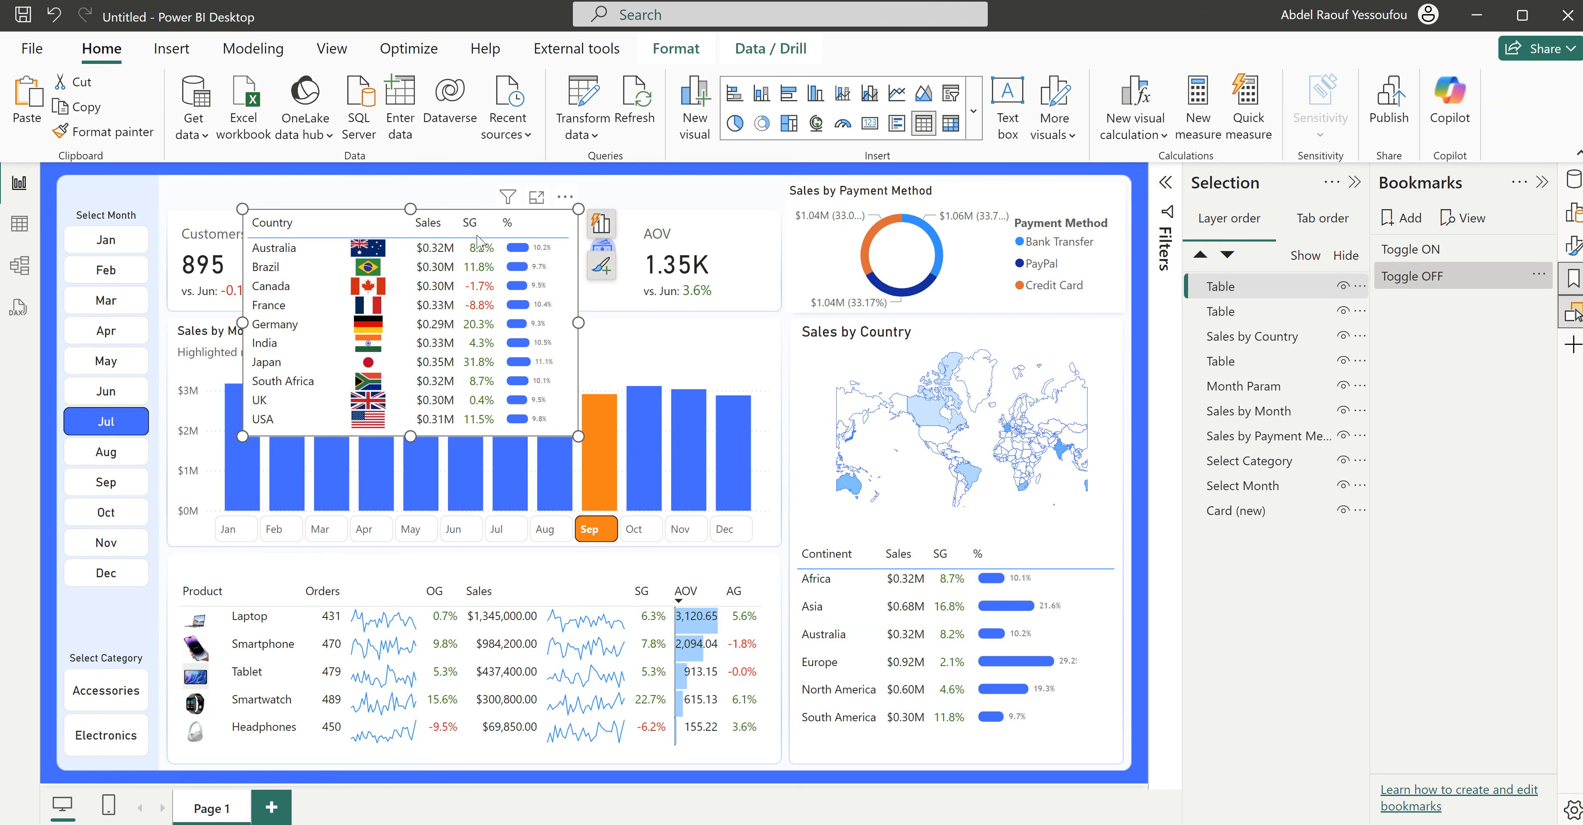
pyautogui.click(1415, 254)
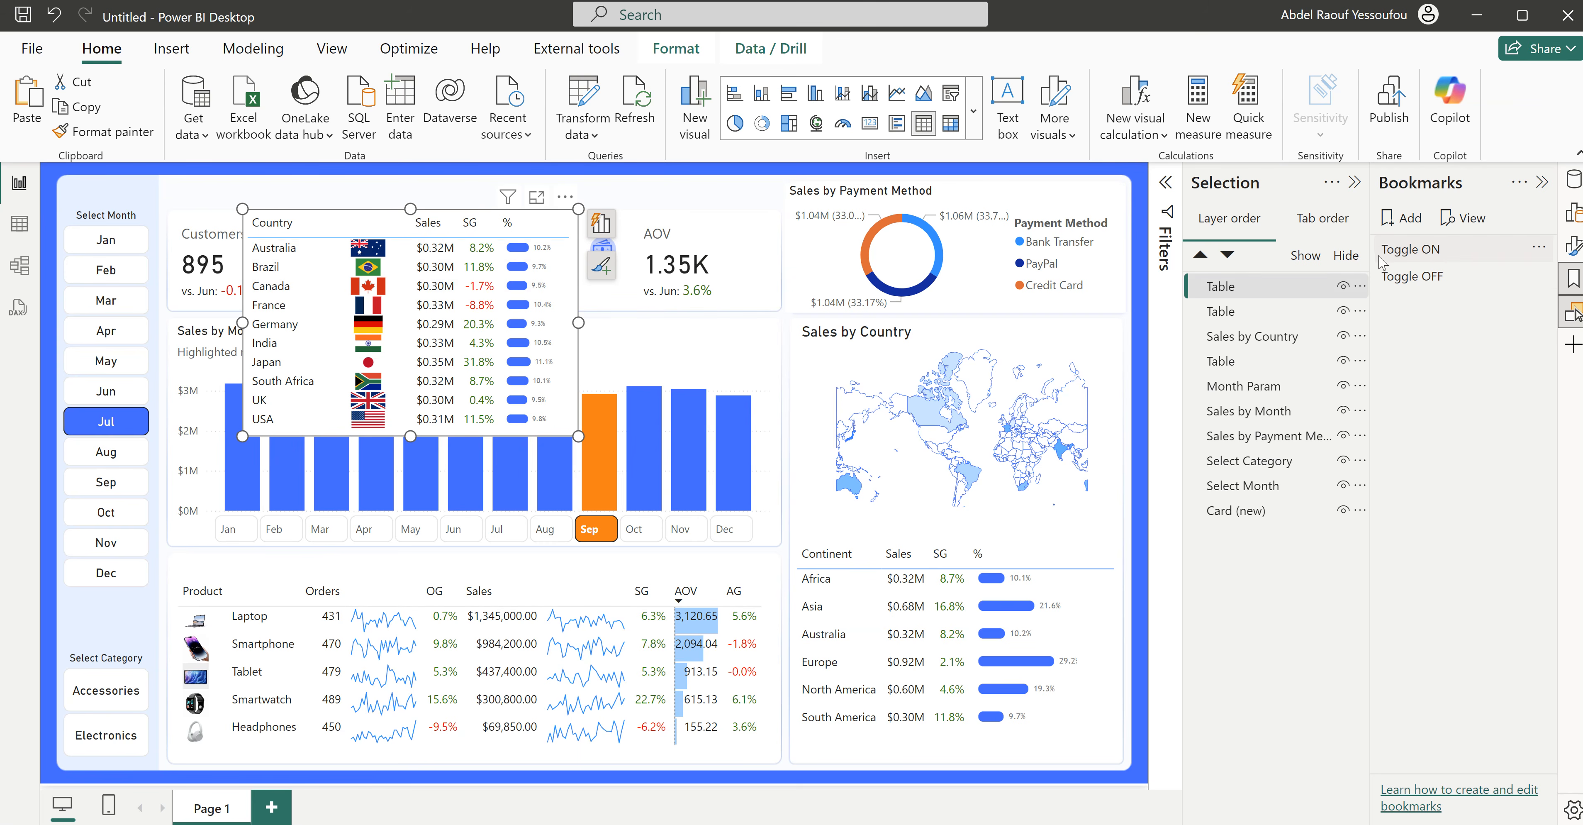
pyautogui.rightClick(1409, 254)
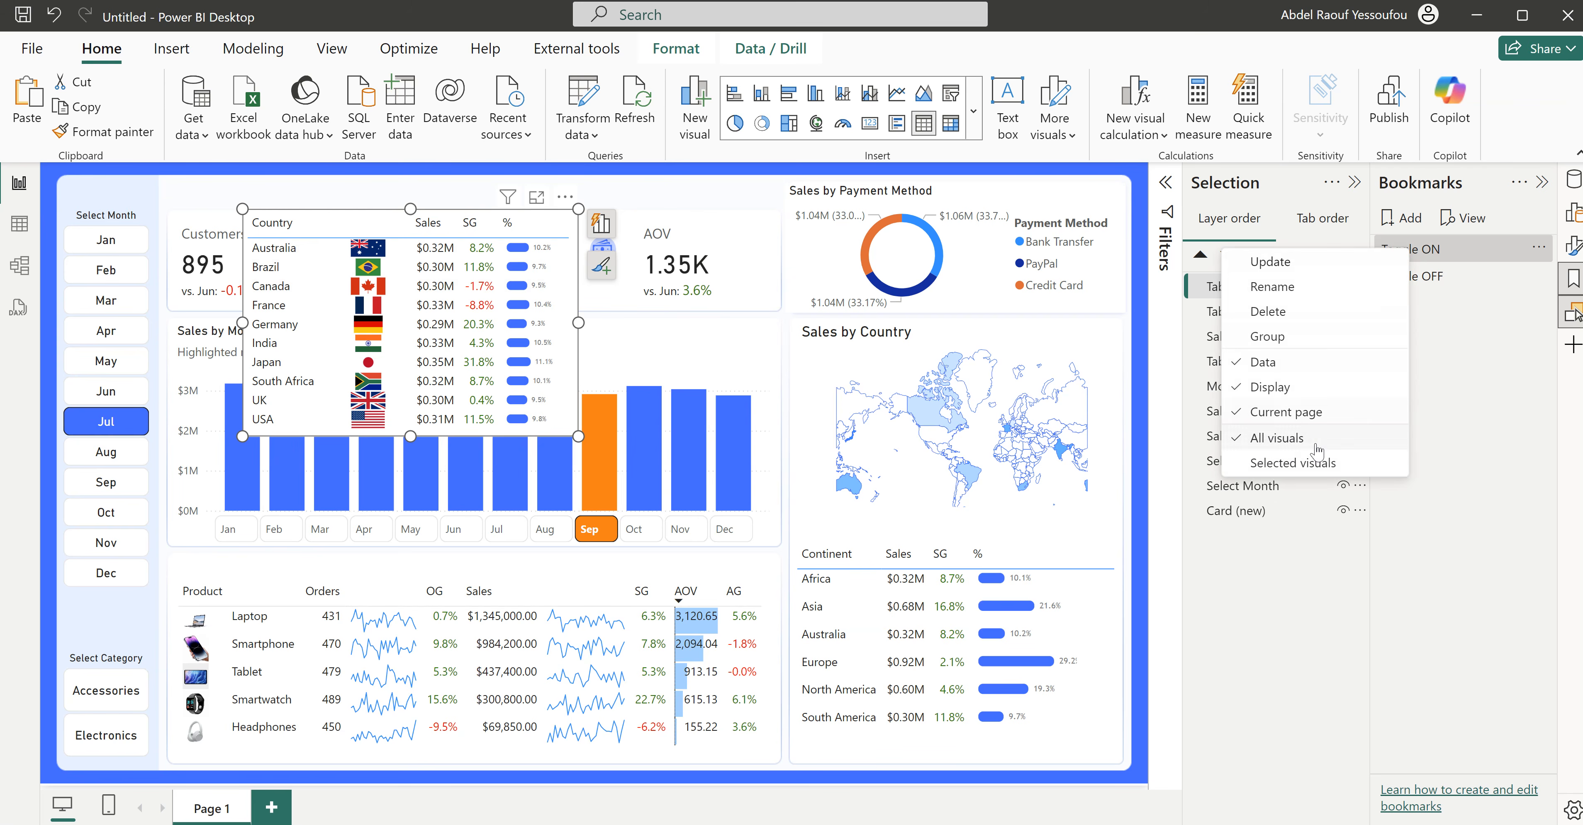
pyautogui.click(1318, 467)
pyautogui.rightClick(1411, 247)
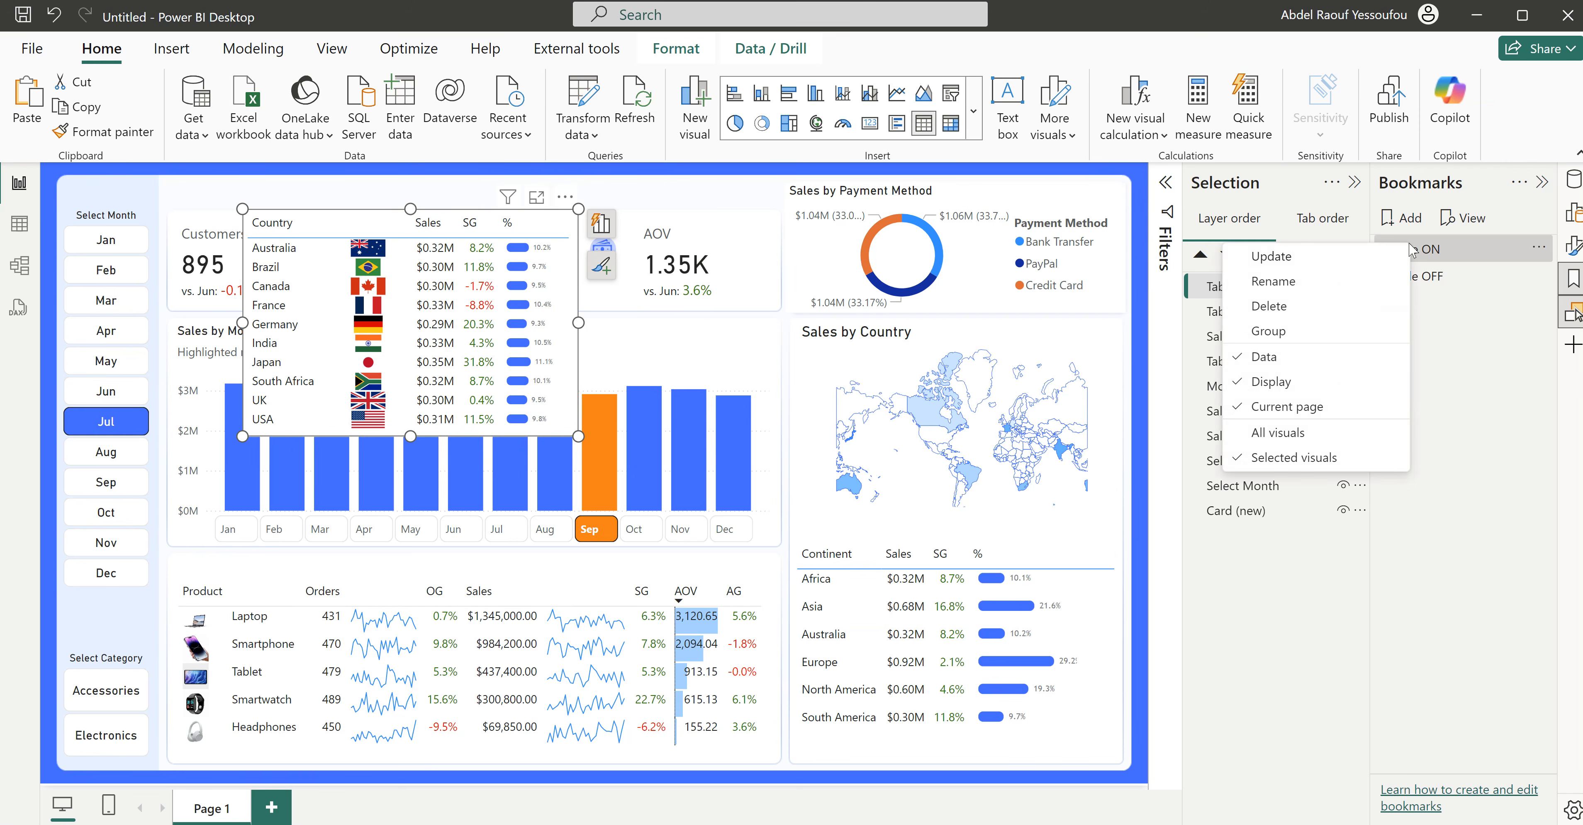
pyautogui.click(1308, 263)
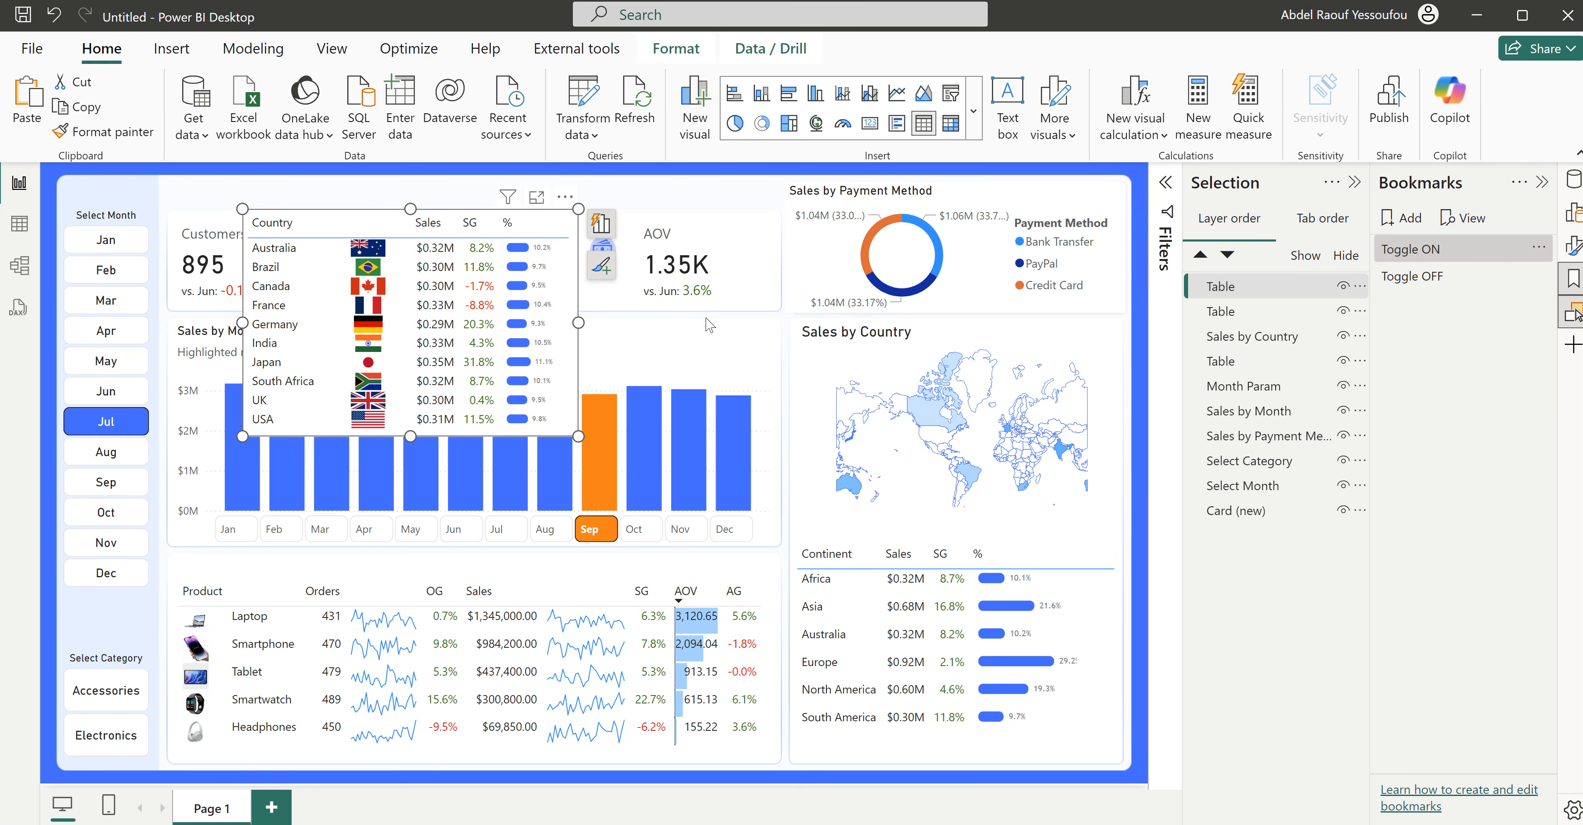
# Step: Hide the country table, then limit the Toggle OFF bookmark to selected visuals and update it
pyautogui.click(1407, 278)
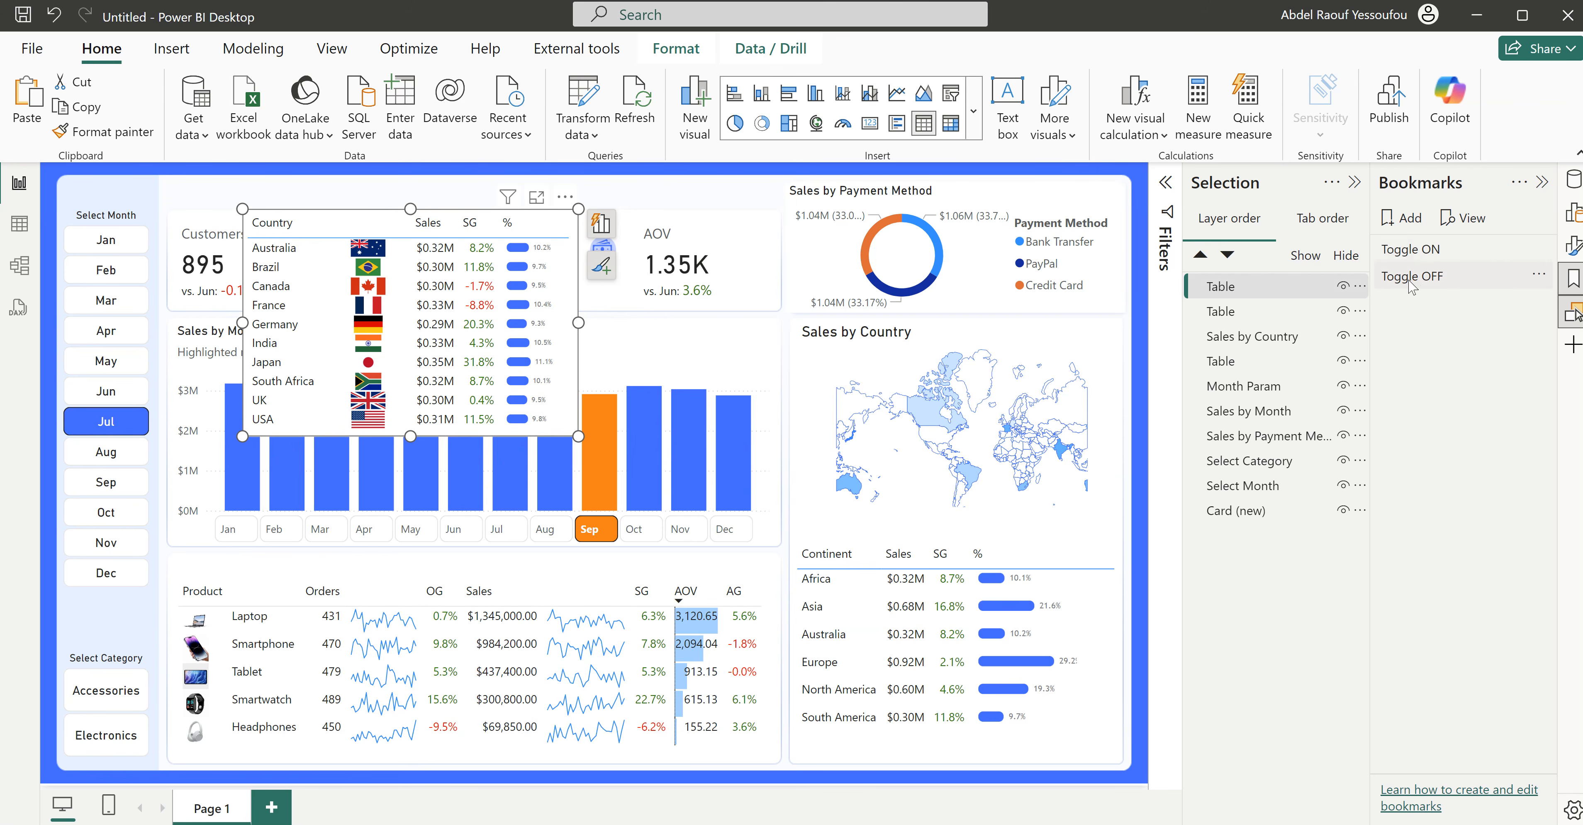
pyautogui.click(1259, 286)
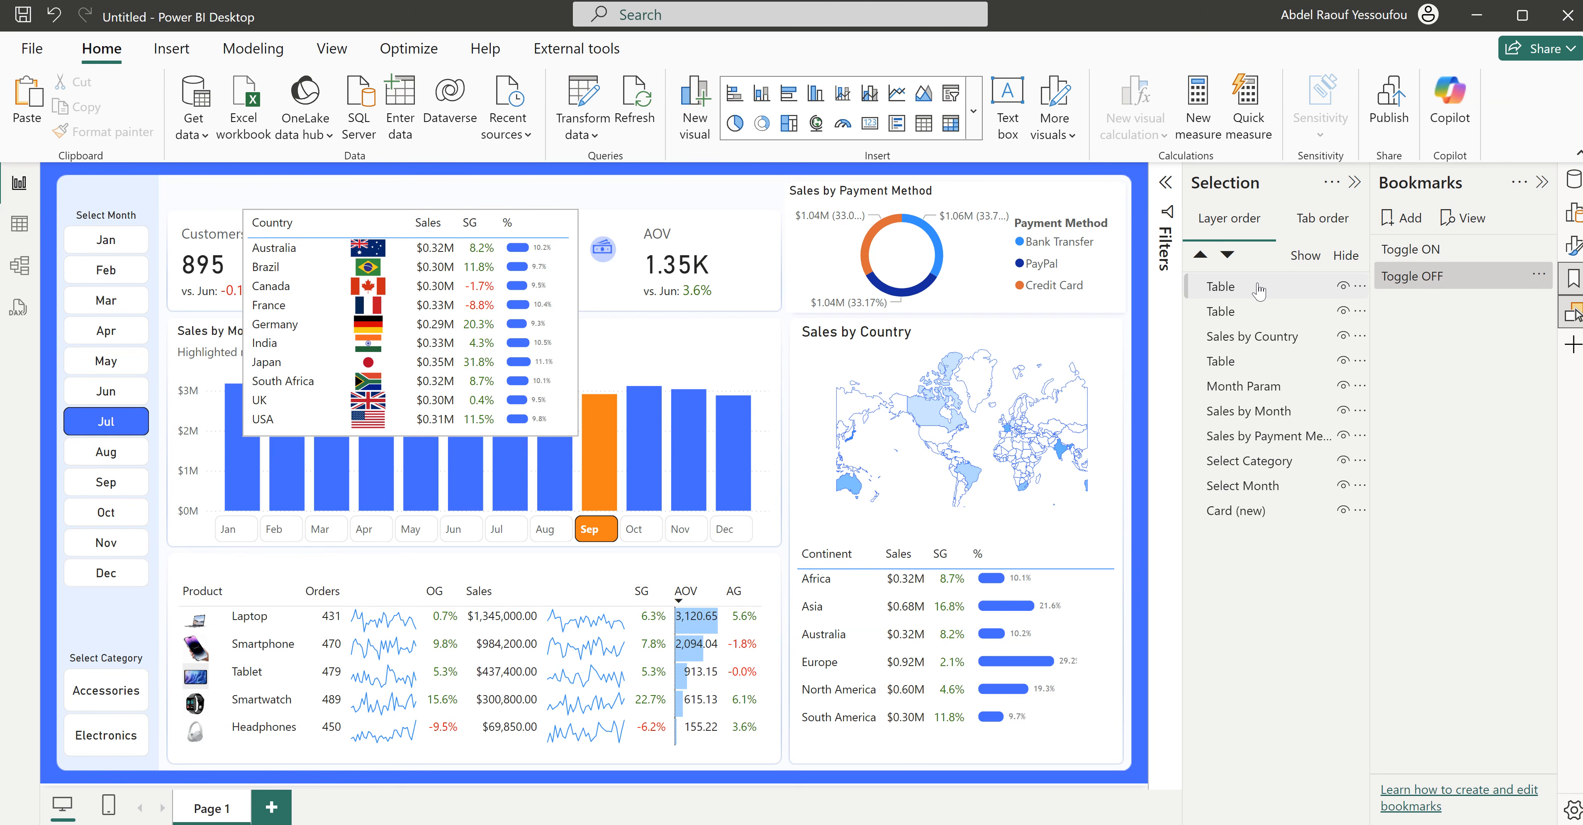
pyautogui.click(1258, 287)
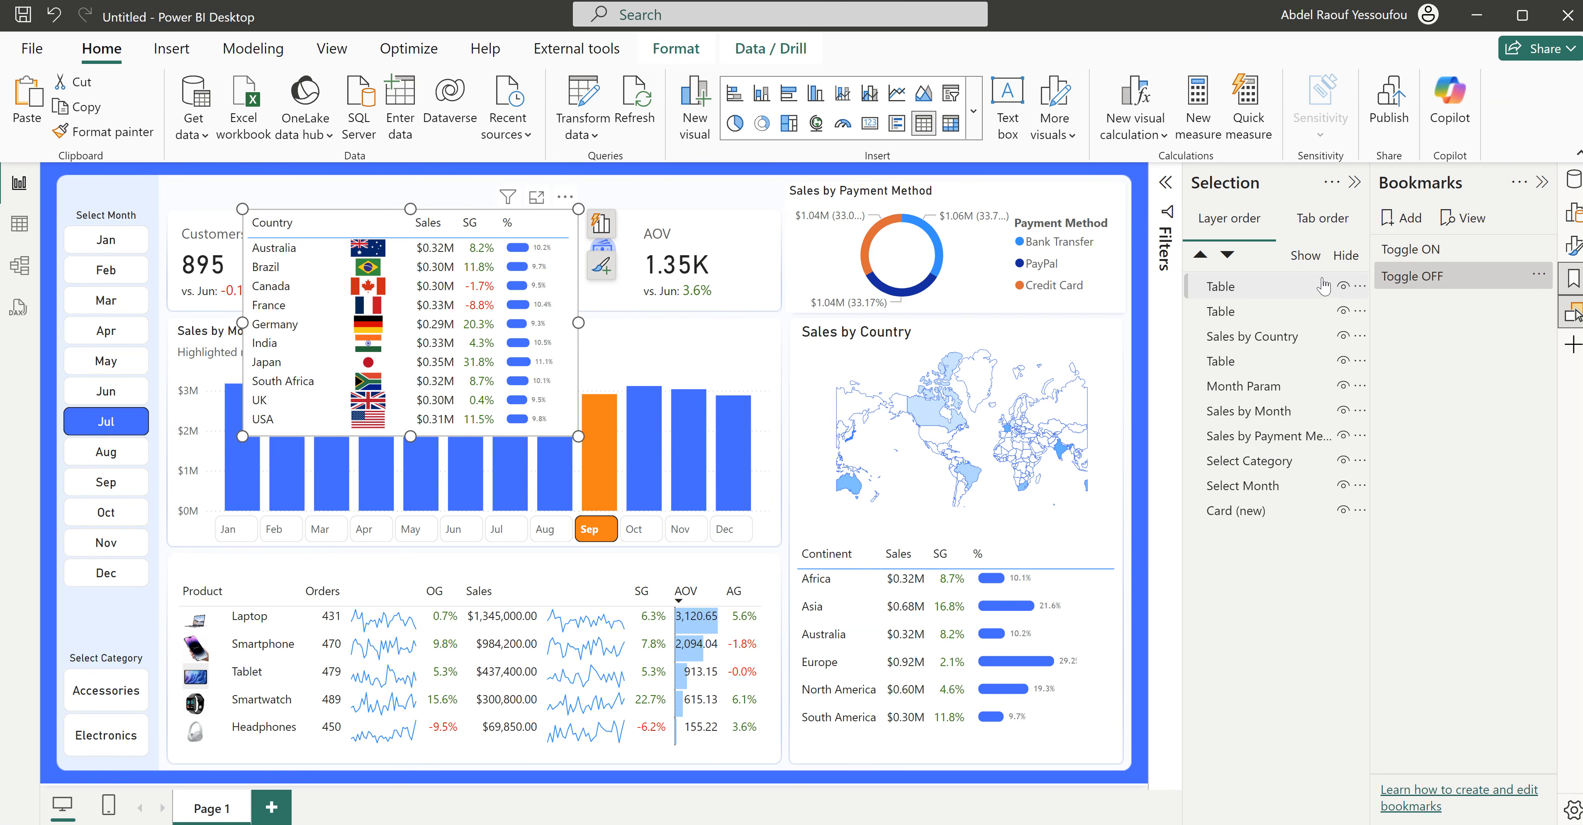
pyautogui.click(1344, 287)
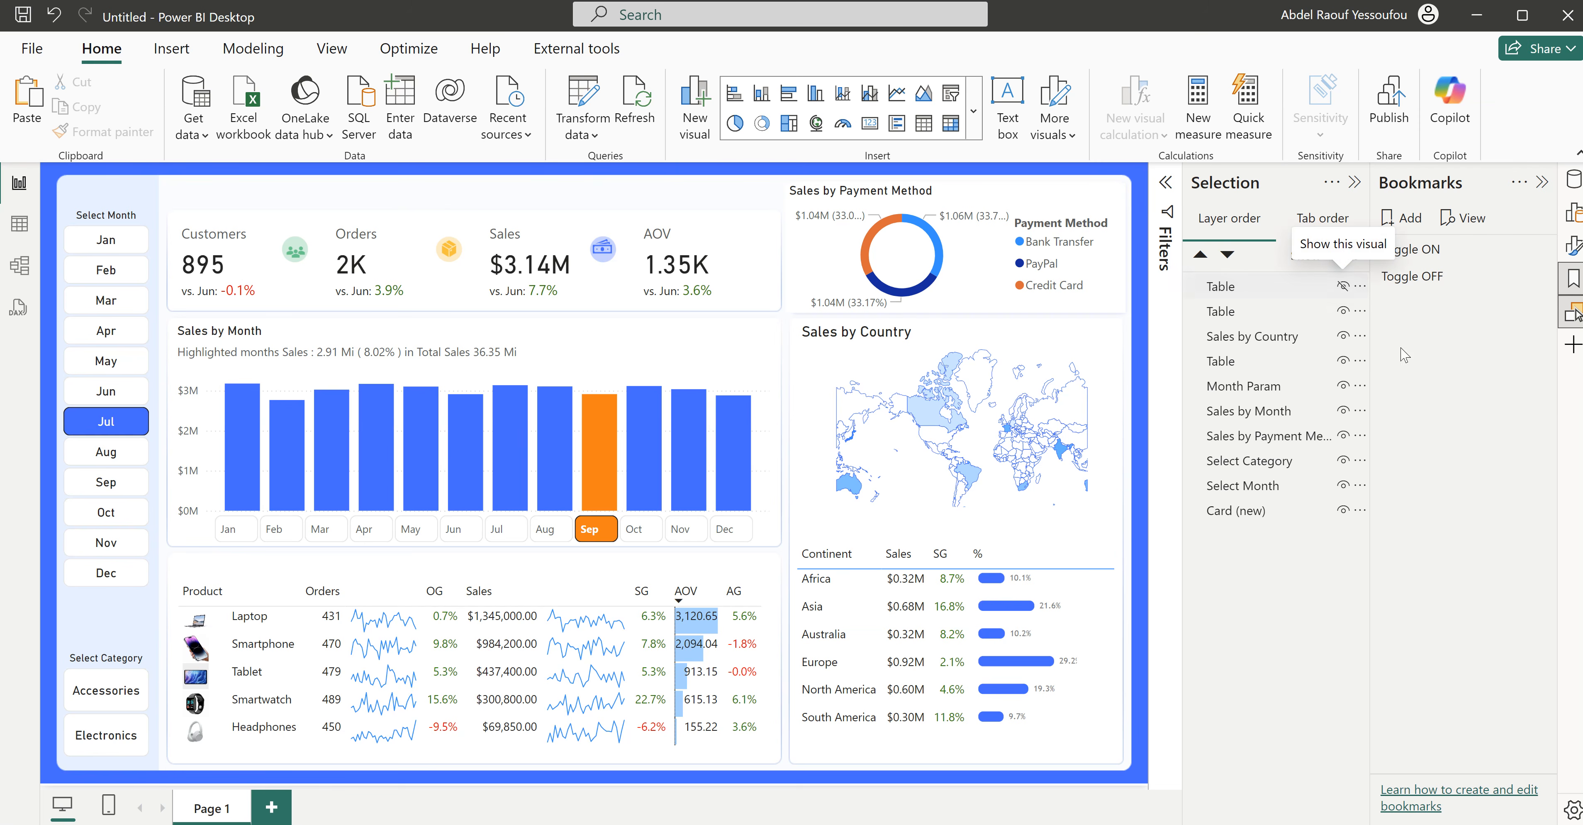
pyautogui.click(1246, 290)
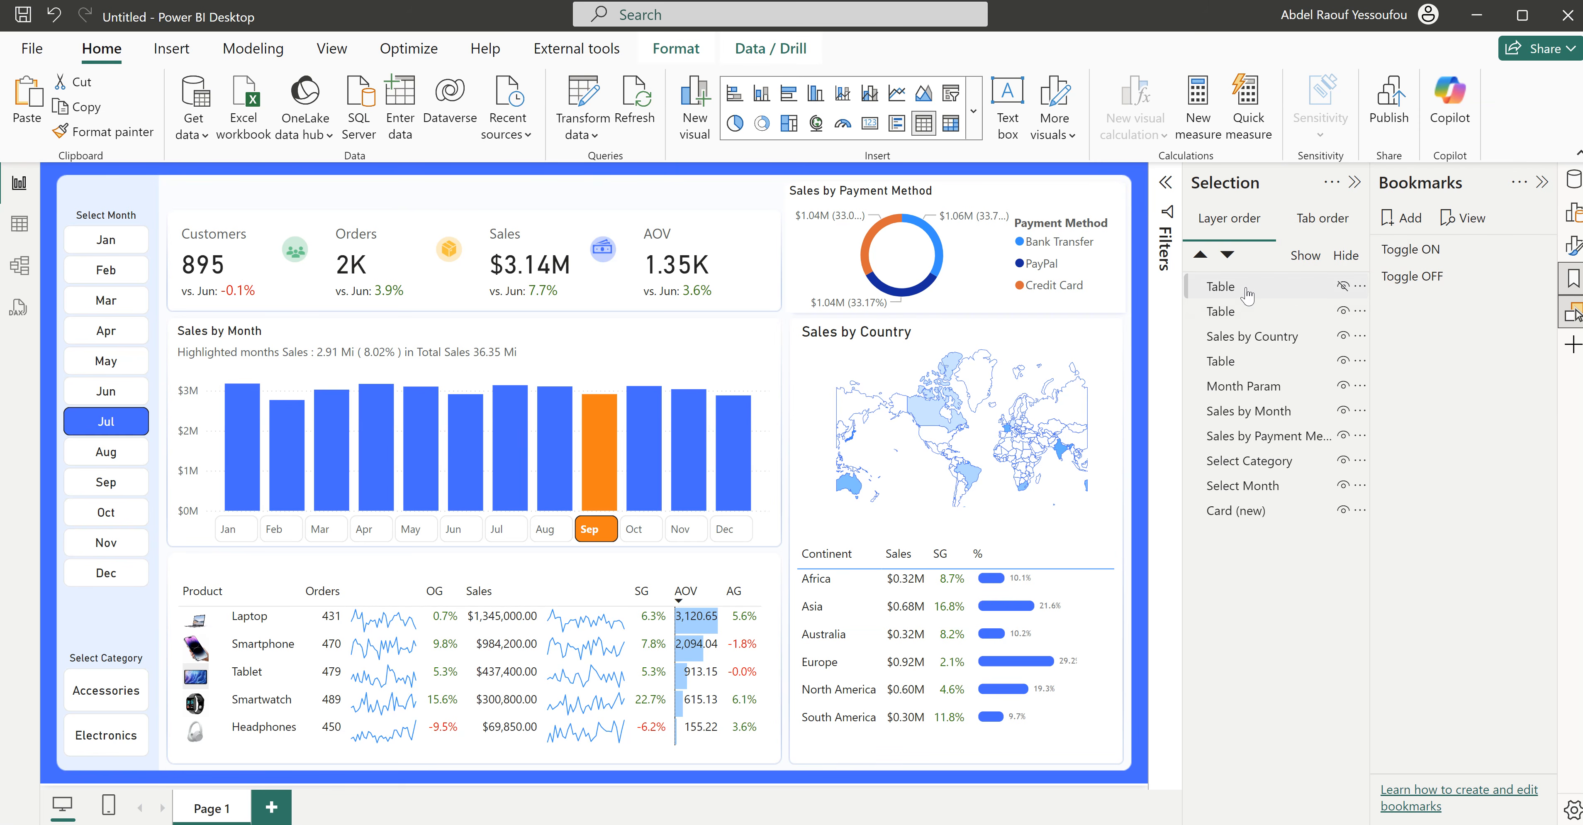
pyautogui.rightClick(1430, 280)
pyautogui.click(1370, 488)
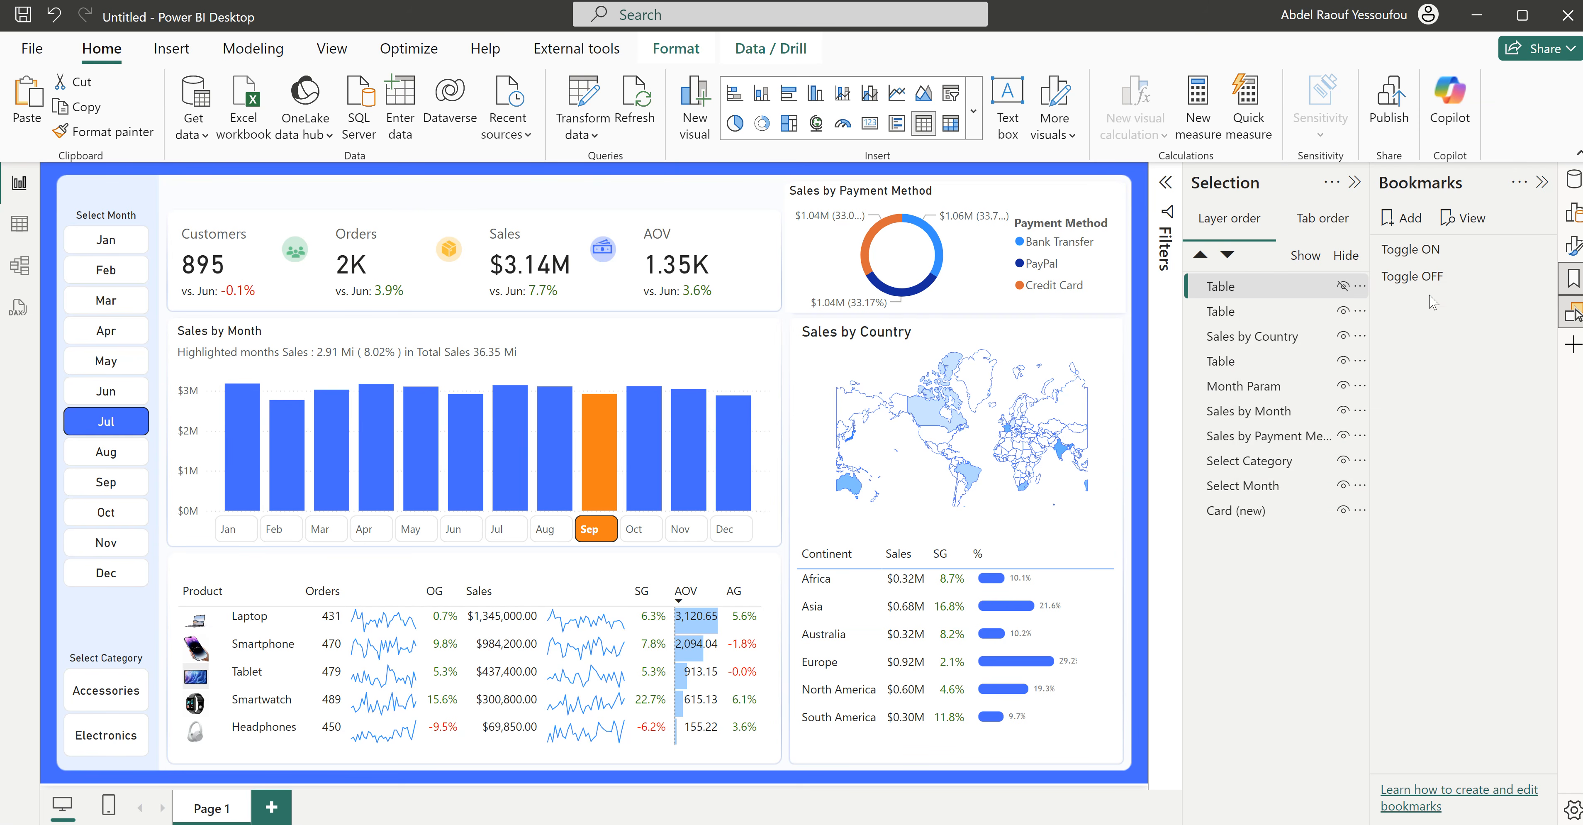
pyautogui.rightClick(1425, 283)
pyautogui.click(1339, 292)
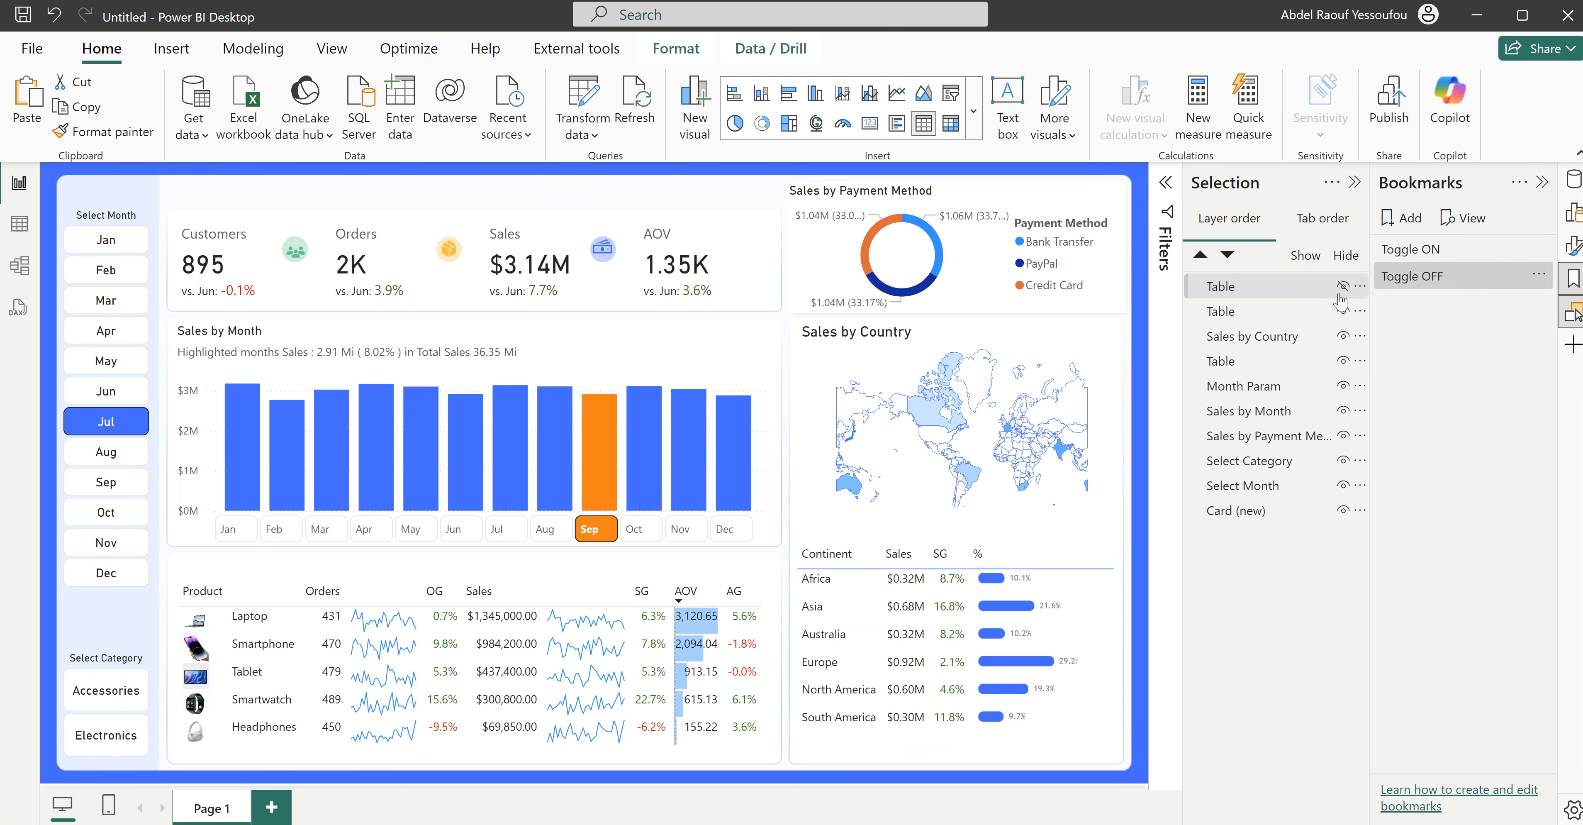
# Step: Switch between the Toggle ON and Toggle OFF bookmarks to test showing and hiding the country table
pyautogui.click(1422, 250)
pyautogui.click(1423, 279)
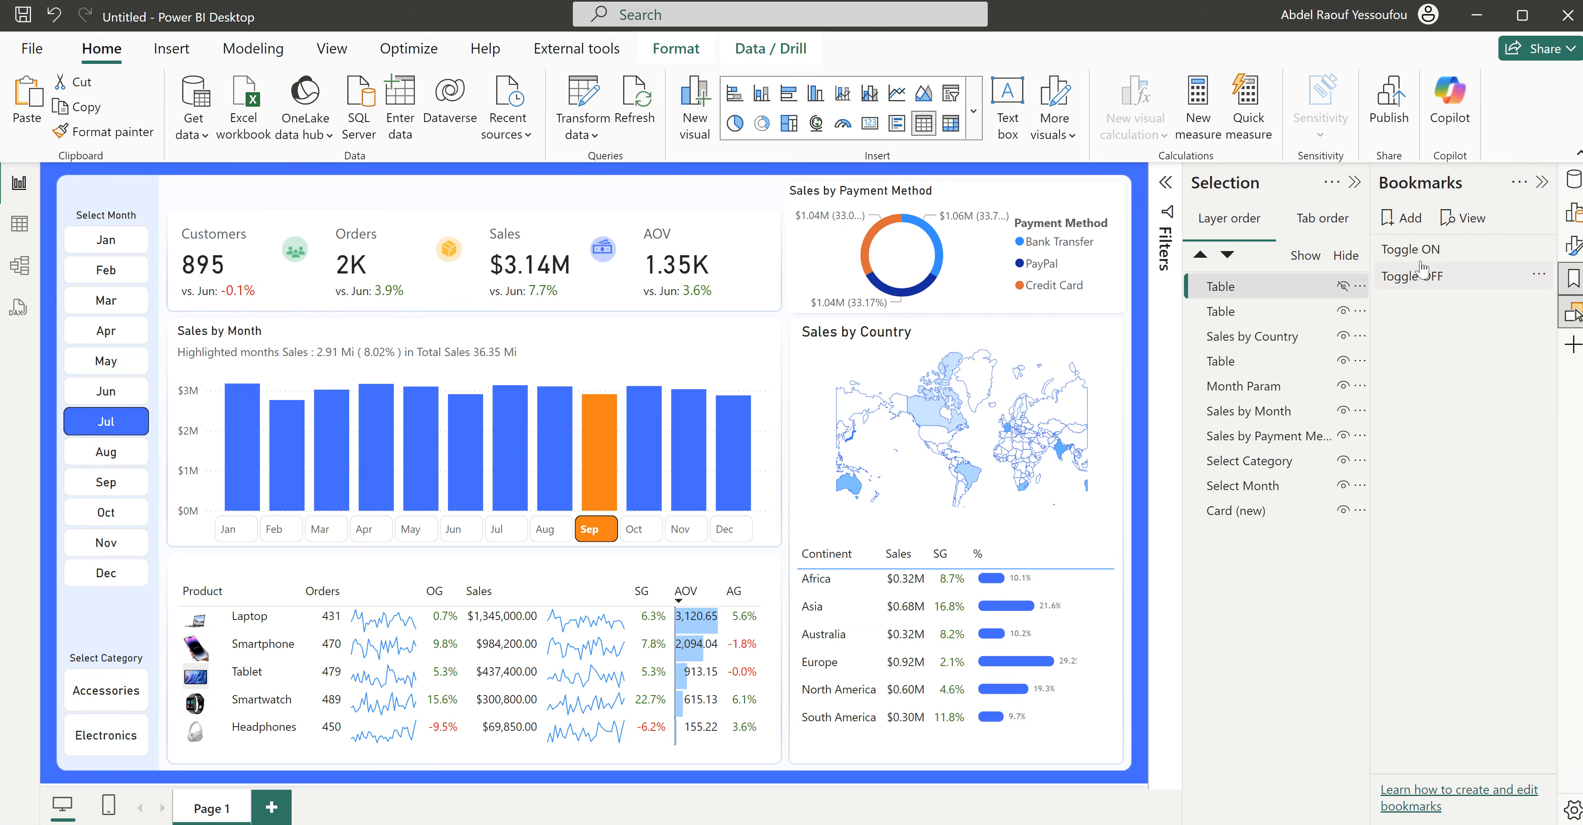
pyautogui.click(1419, 251)
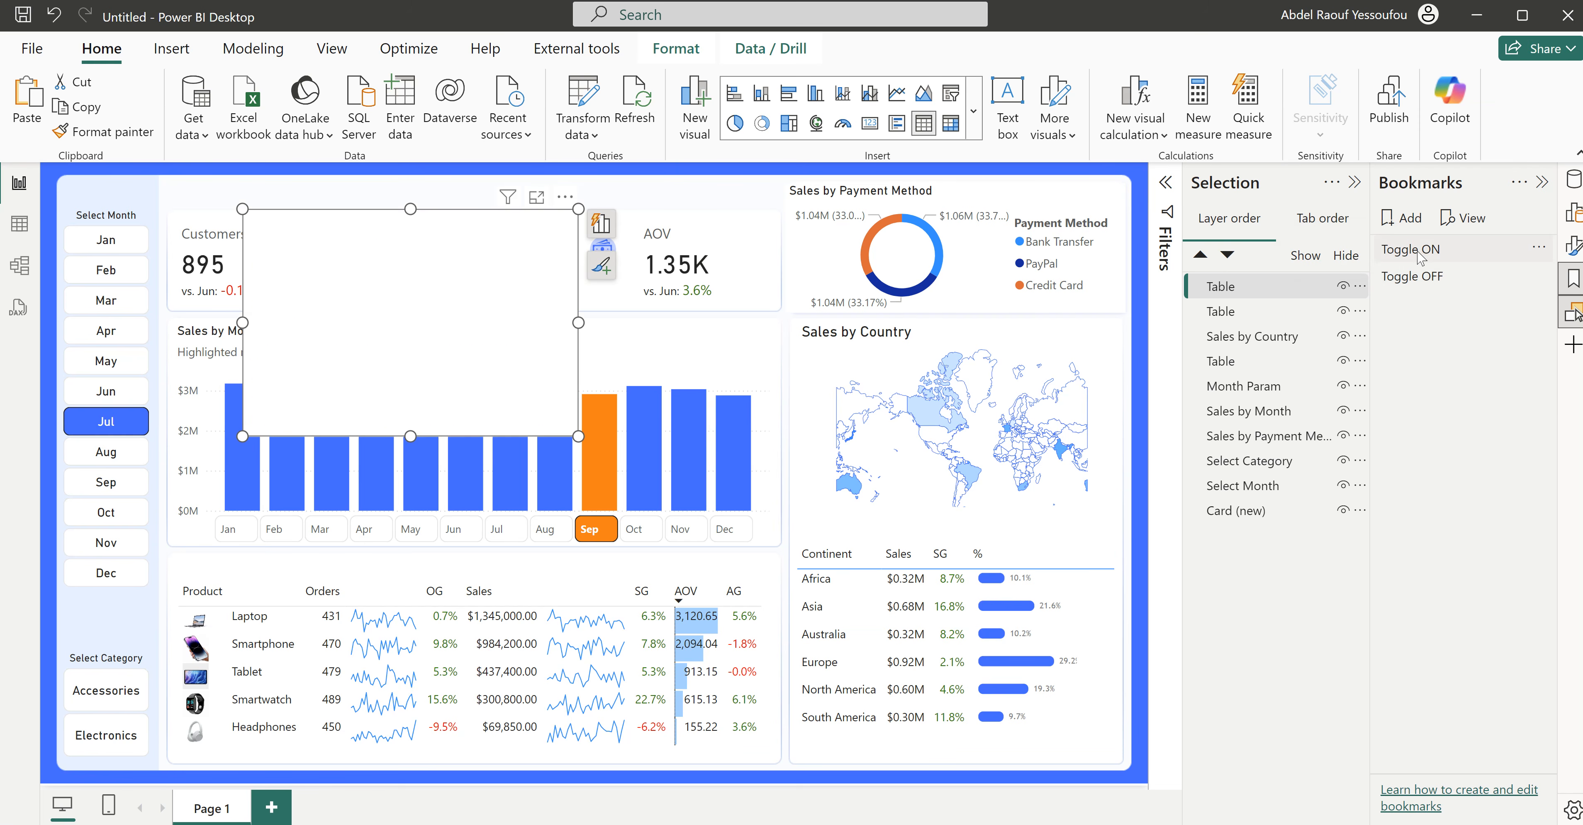
pyautogui.click(1416, 280)
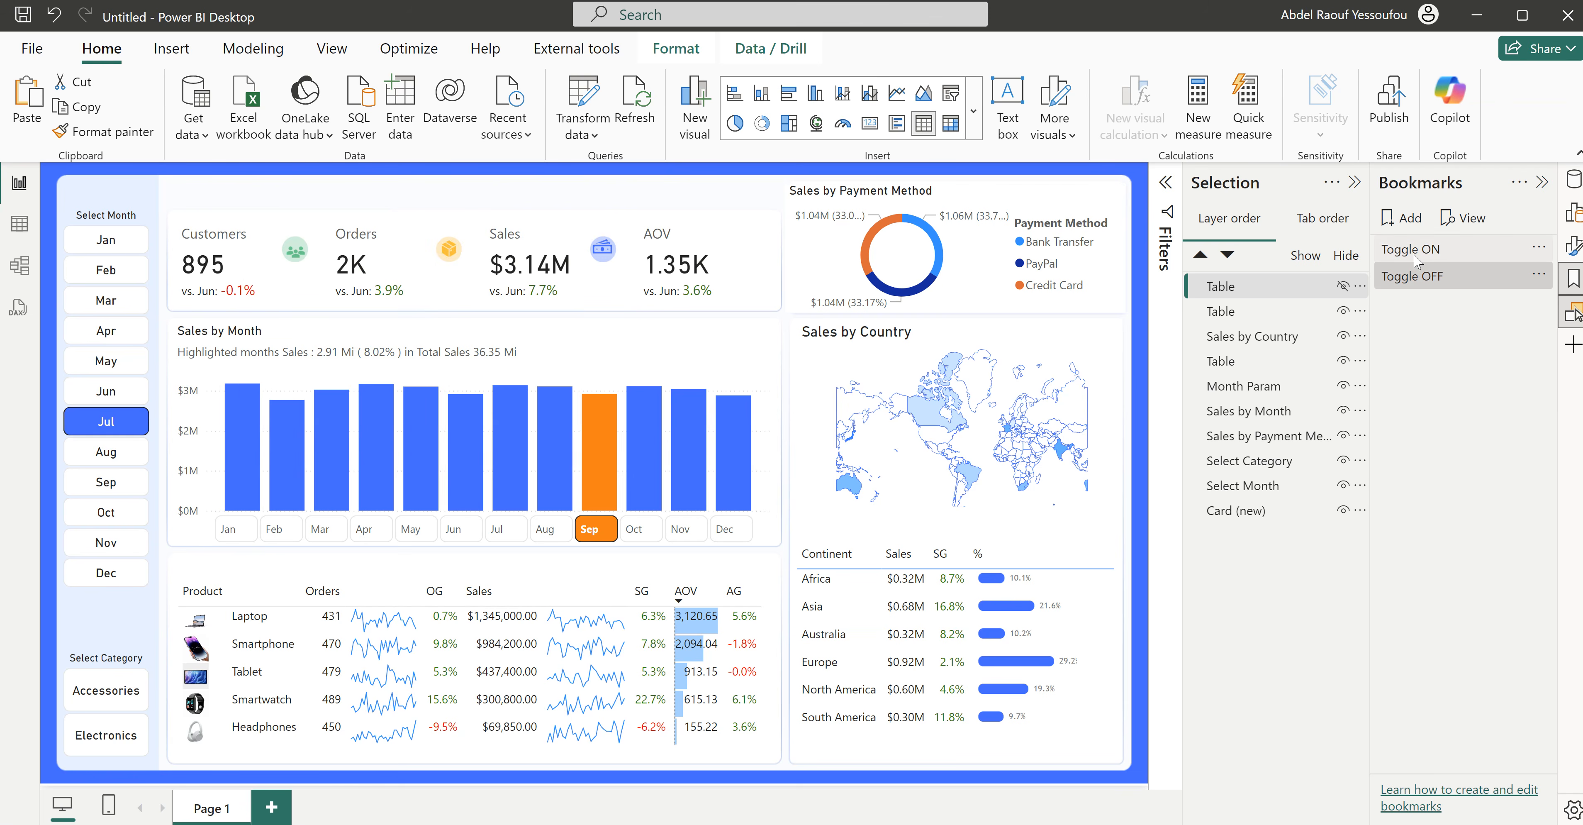
# Step: Apply the Toggle ON bookmark and move the country table over the continent table below the Sales by Country map
pyautogui.click(1415, 261)
pyautogui.moveTo(556, 212); pyautogui.dragTo(1112, 532)
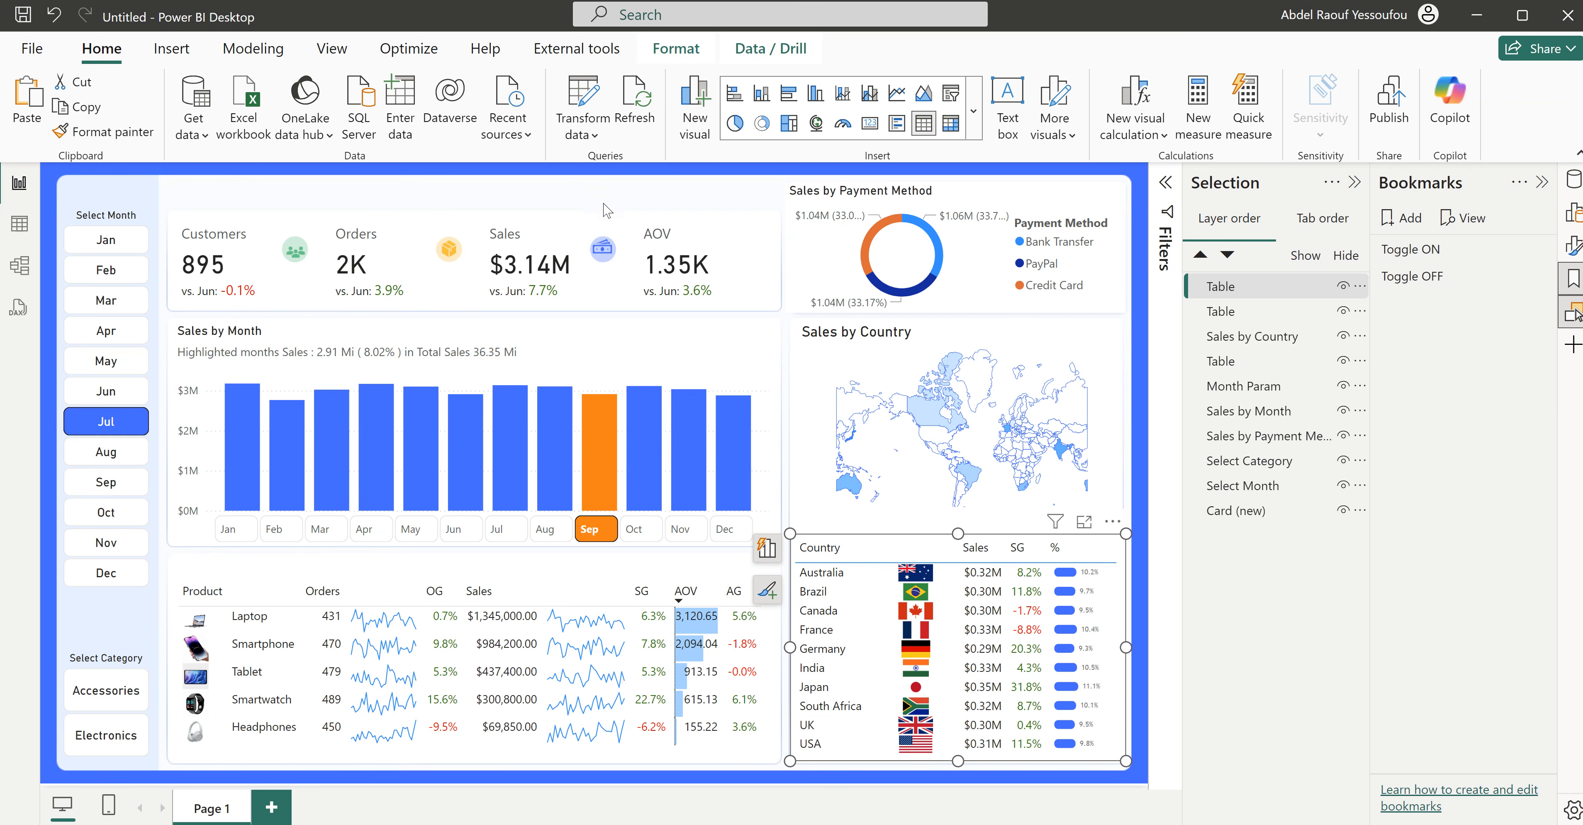
pyautogui.click(1128, 589)
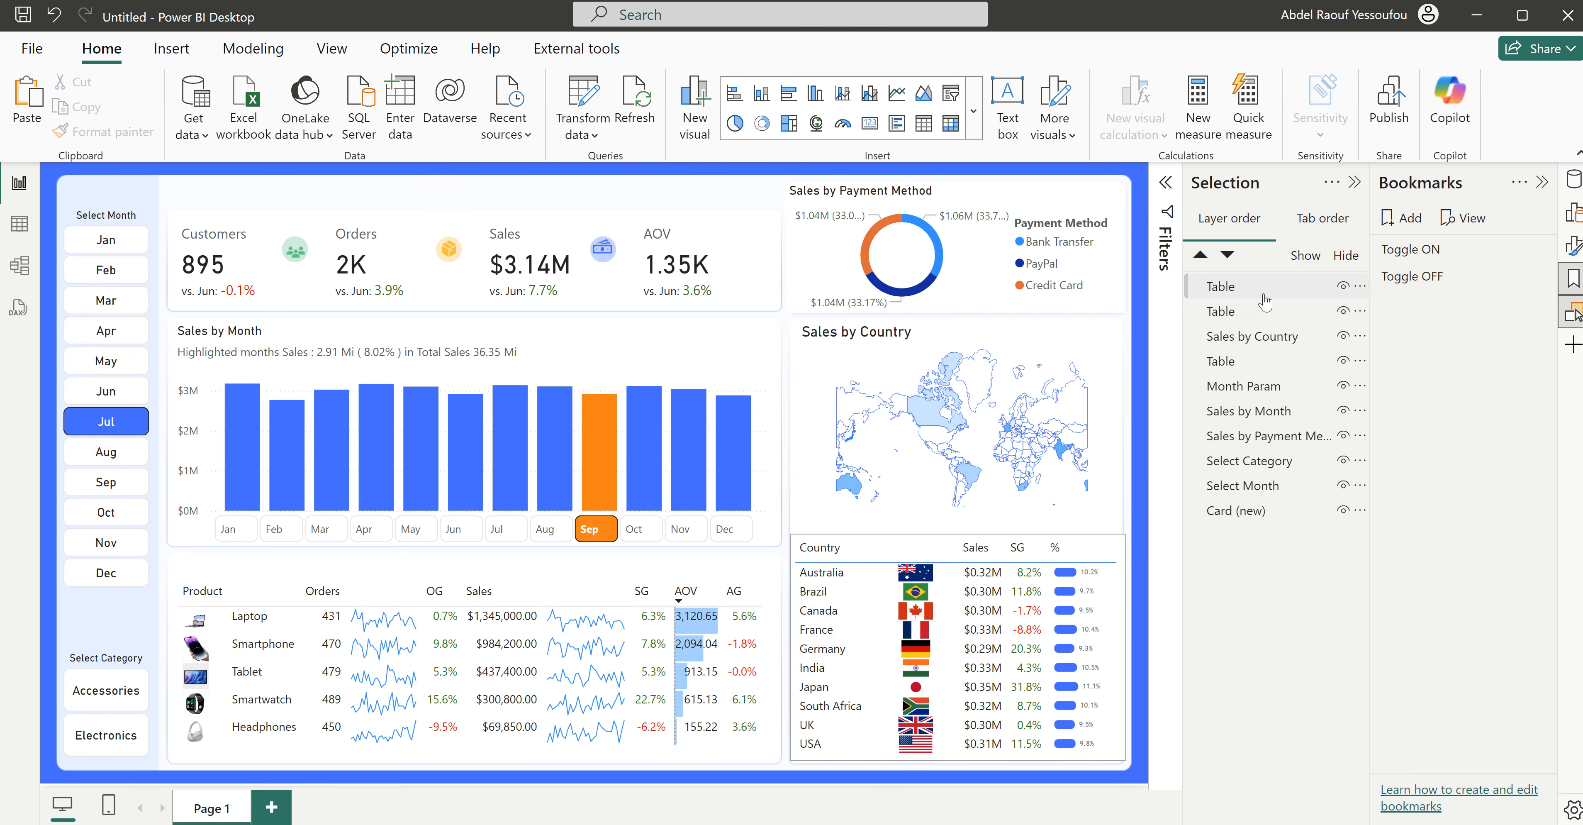
# Step: Test both bookmarks with the country table in its new position, ending on Toggle ON
pyautogui.click(1411, 284)
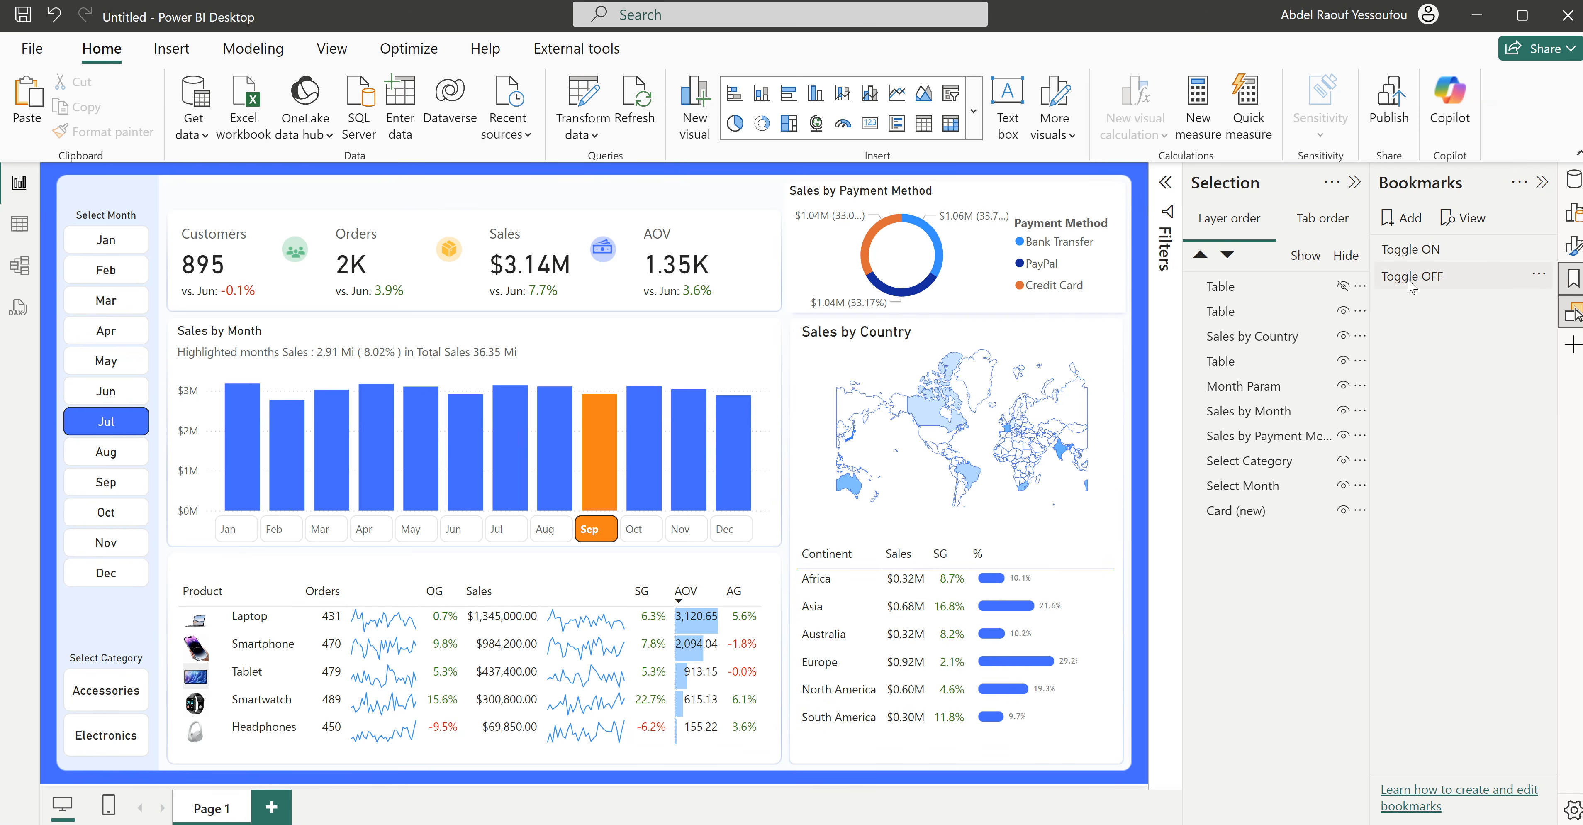
pyautogui.click(1411, 248)
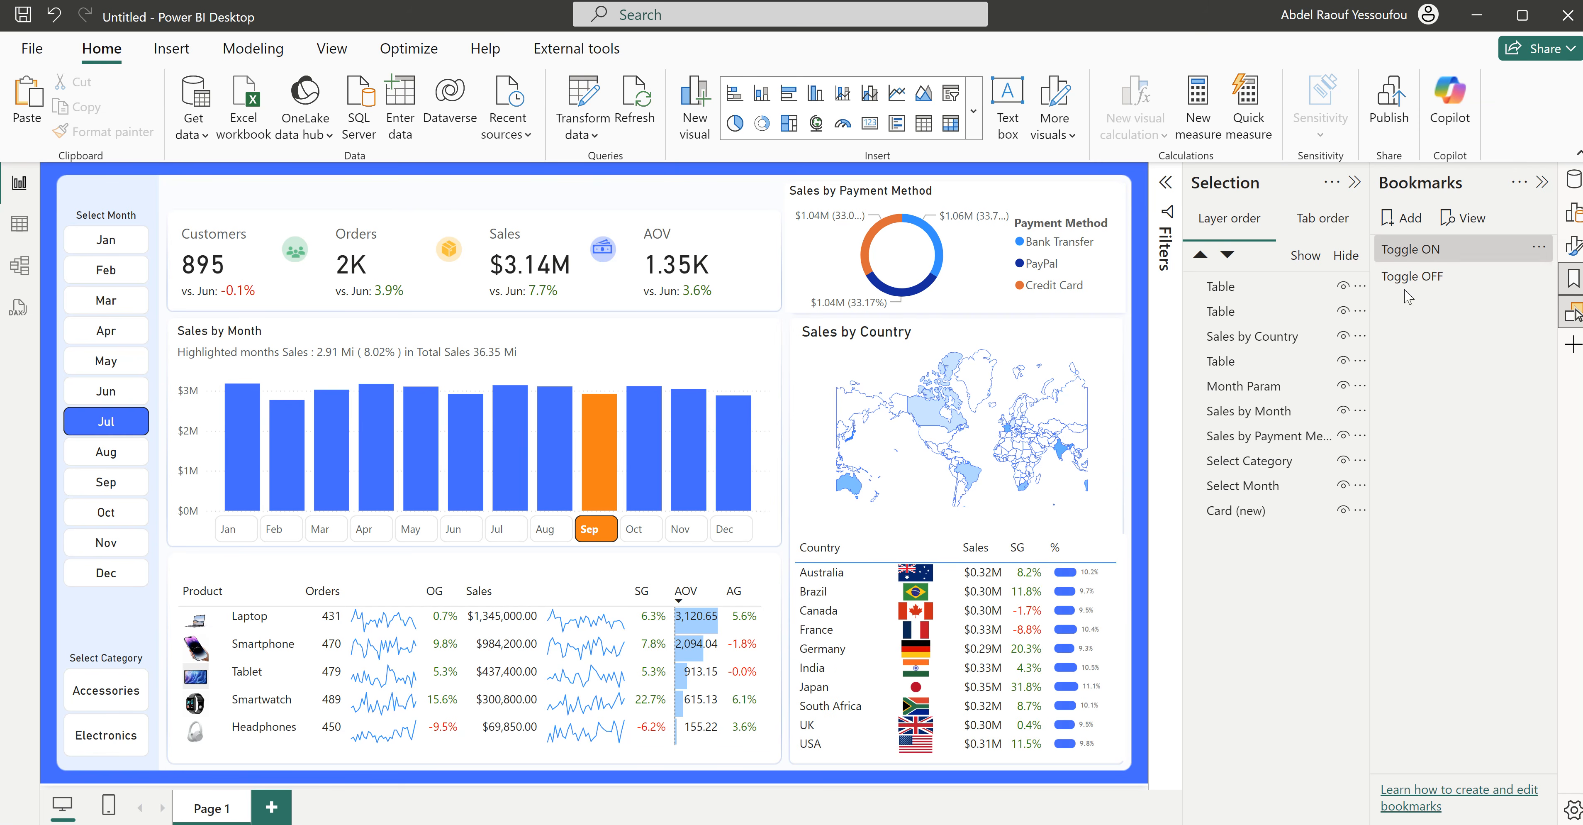
pyautogui.click(1409, 284)
pyautogui.click(1410, 249)
# Step: Insert a bookmark navigator on the page
pyautogui.click(172, 49)
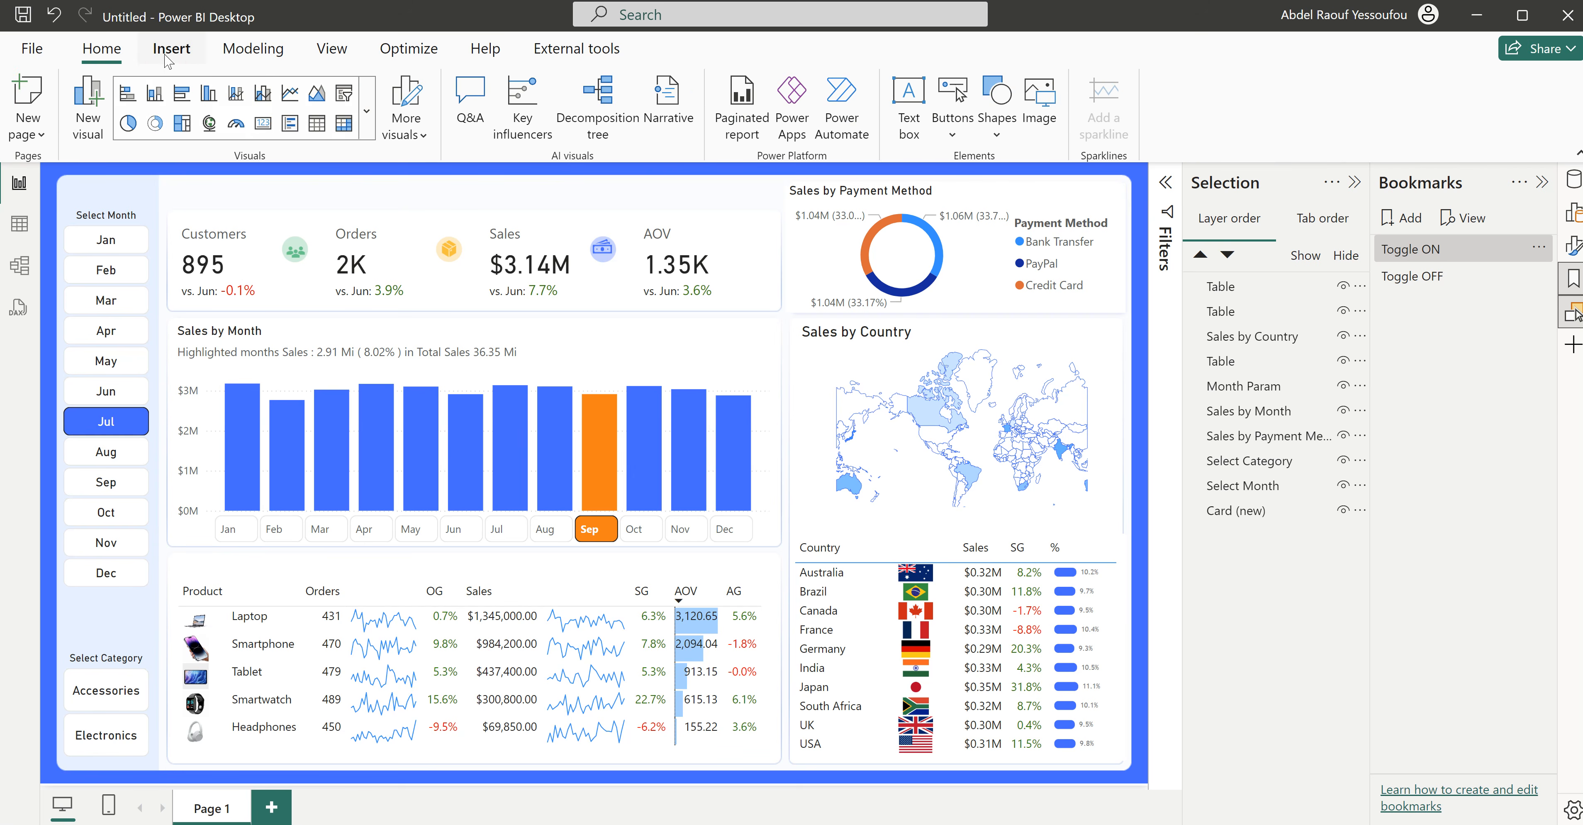
pyautogui.click(954, 136)
pyautogui.moveTo(1010, 549)
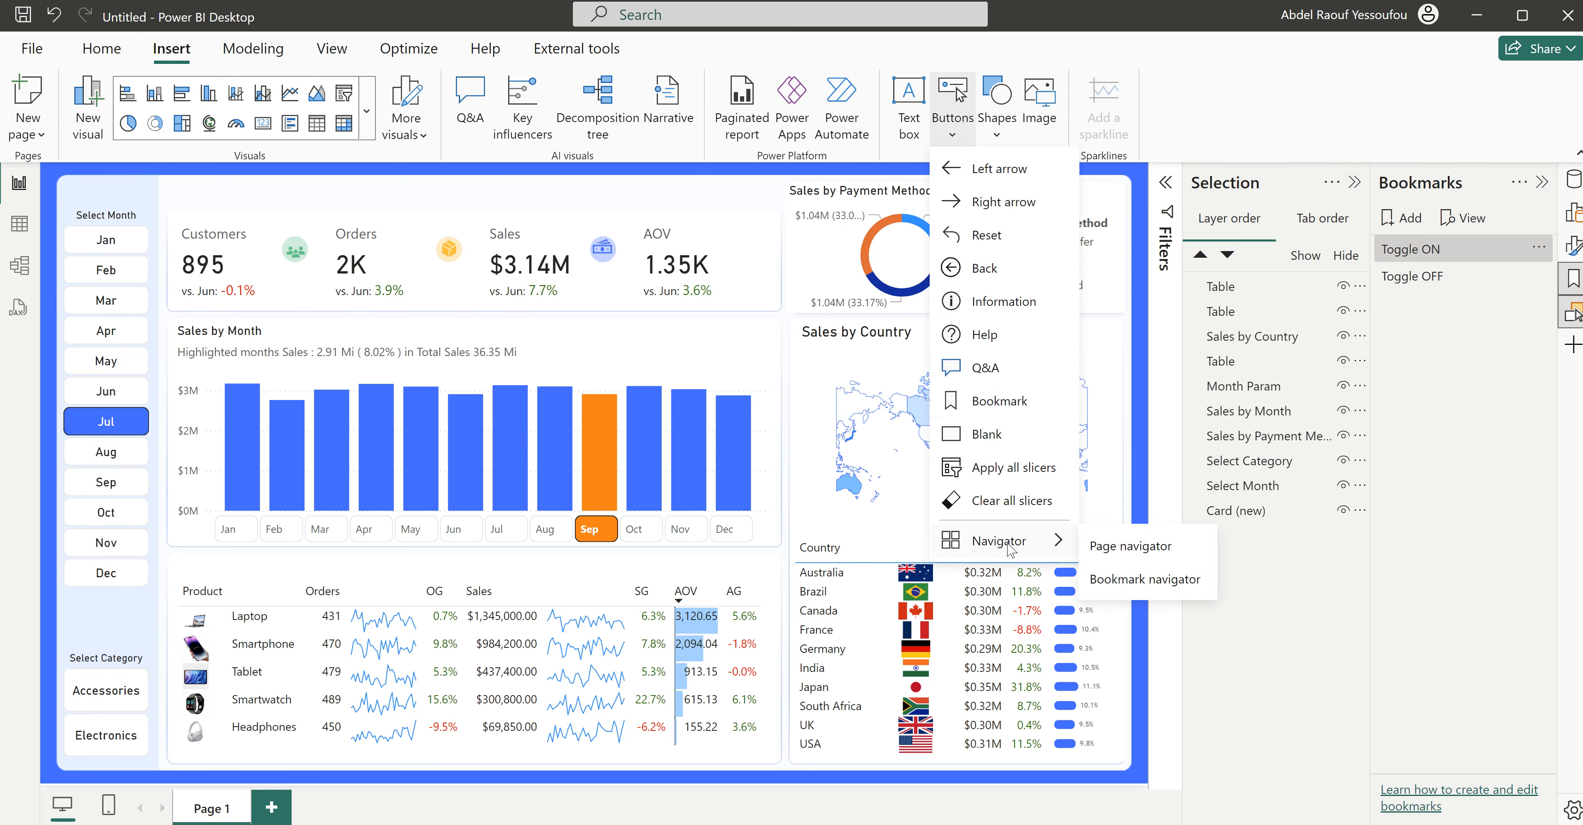
pyautogui.click(1161, 591)
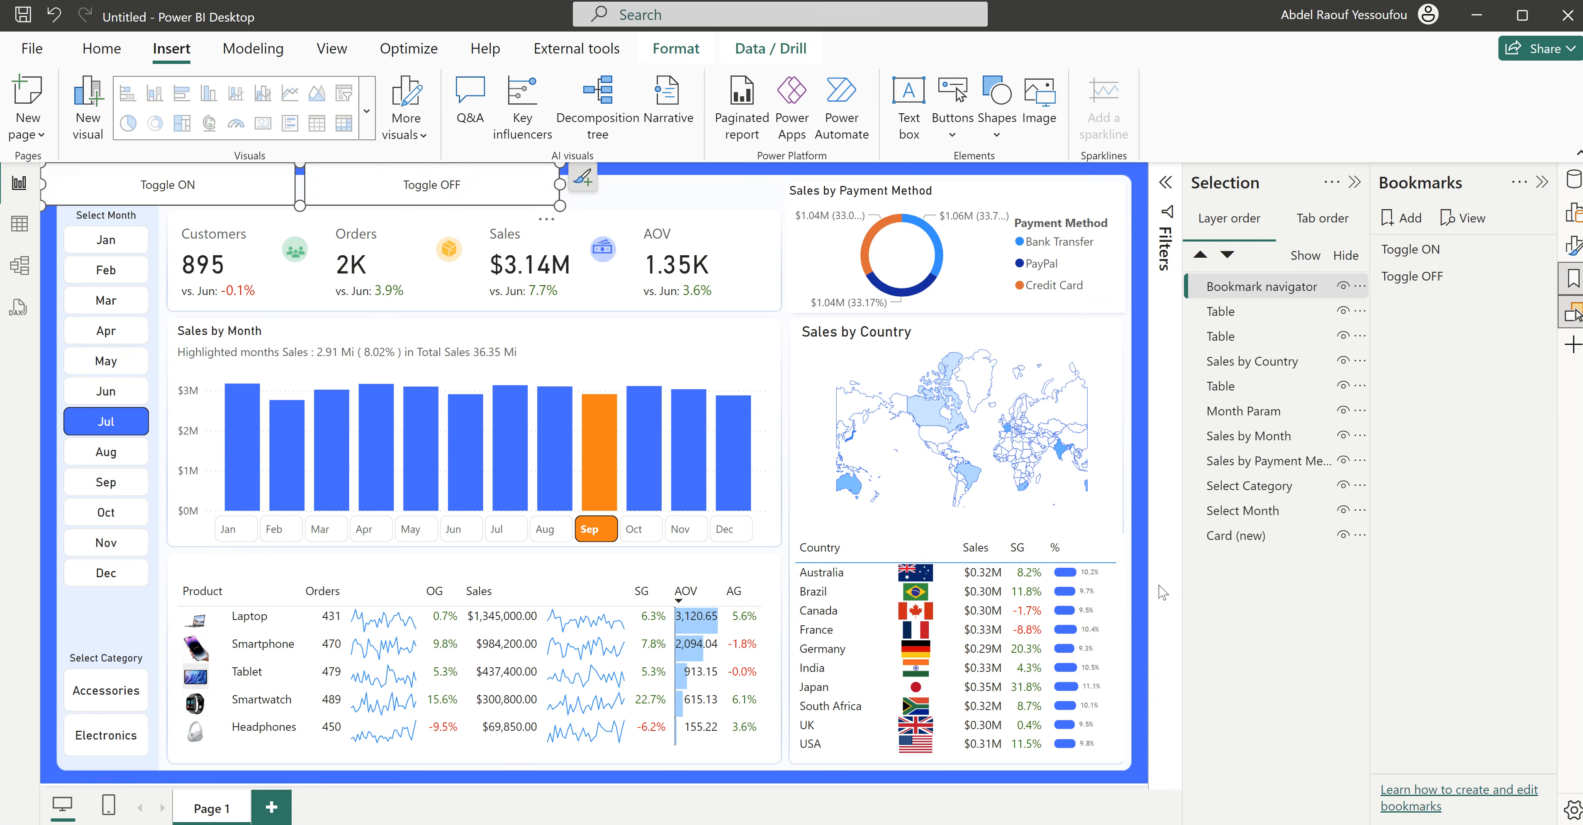
# Step: Narrow the bookmark navigator and place it at the top of the page above the Sales and AOV cards
pyautogui.moveTo(44, 185); pyautogui.dragTo(317, 206)
pyautogui.moveTo(350, 198); pyautogui.dragTo(359, 200)
pyautogui.moveTo(462, 195); pyautogui.dragTo(605, 202)
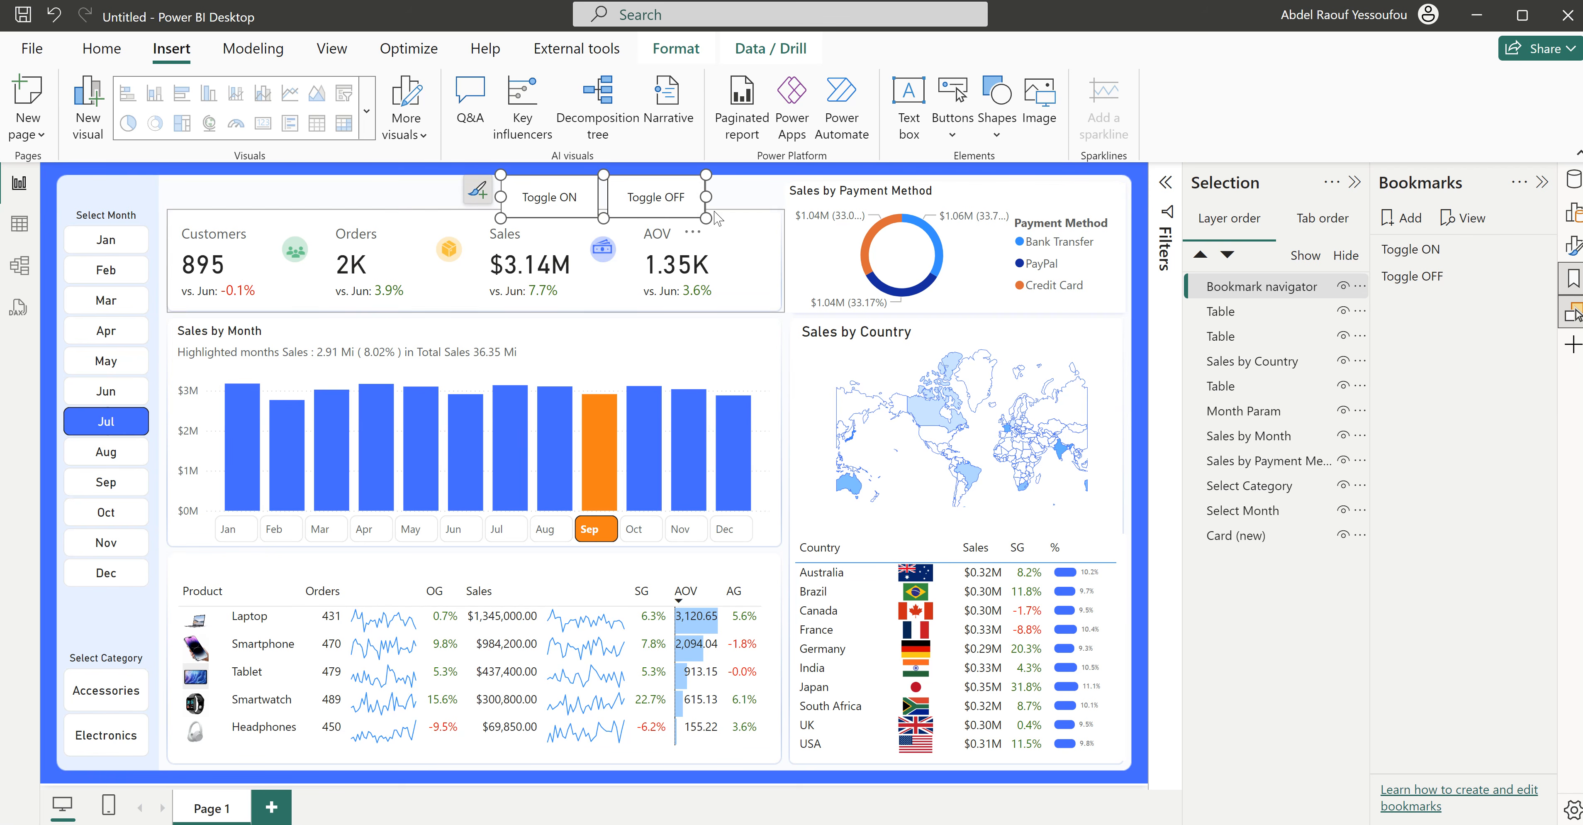
pyautogui.moveTo(705, 198); pyautogui.dragTo(687, 209)
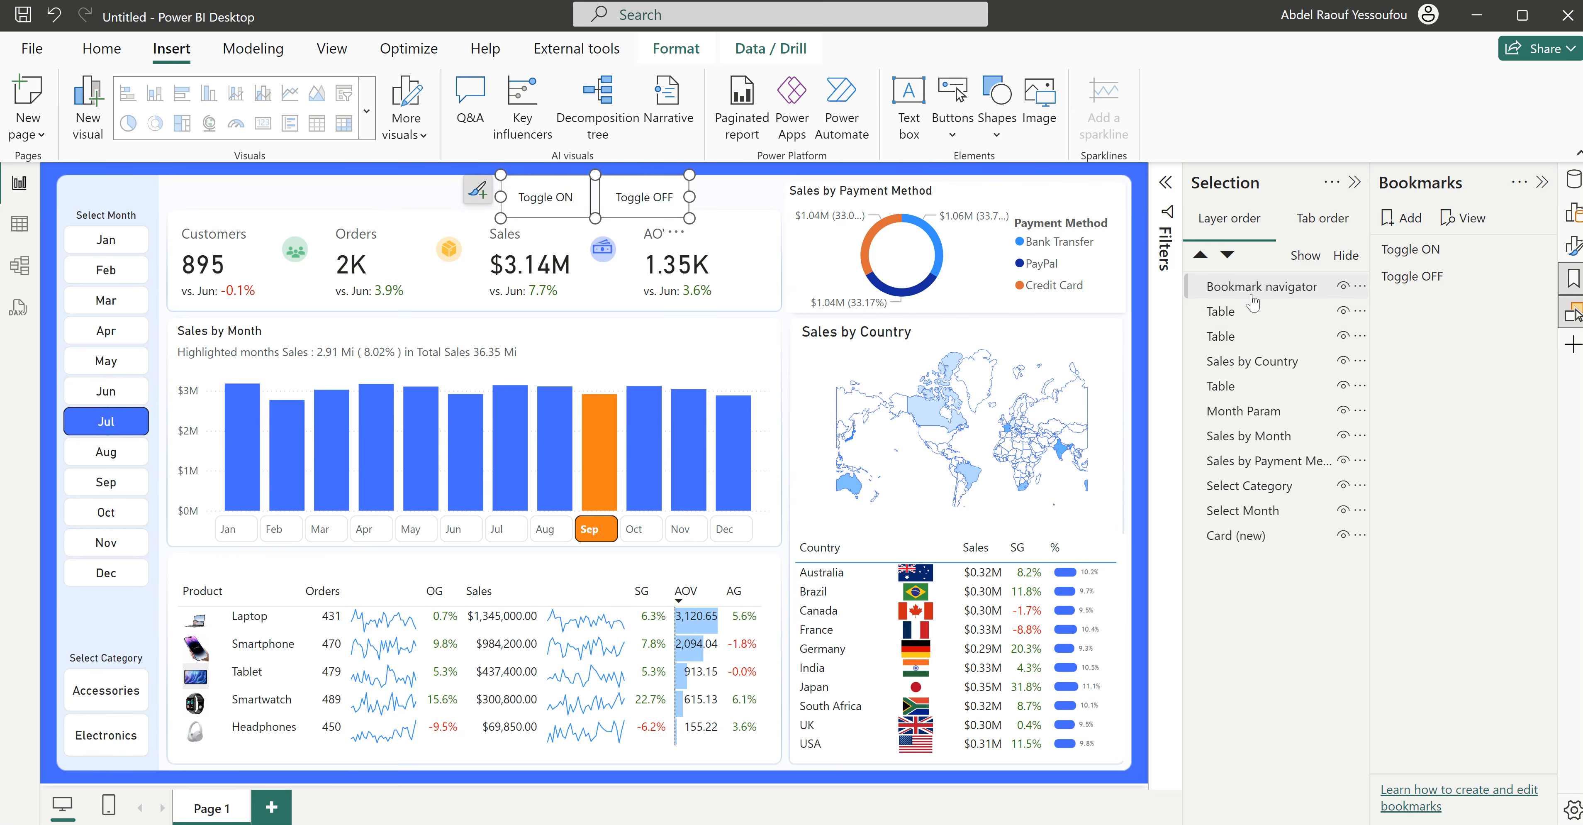
# Step: Show the bookmark navigator's formatting options and examine which bookmarks it can use
pyautogui.click(1572, 249)
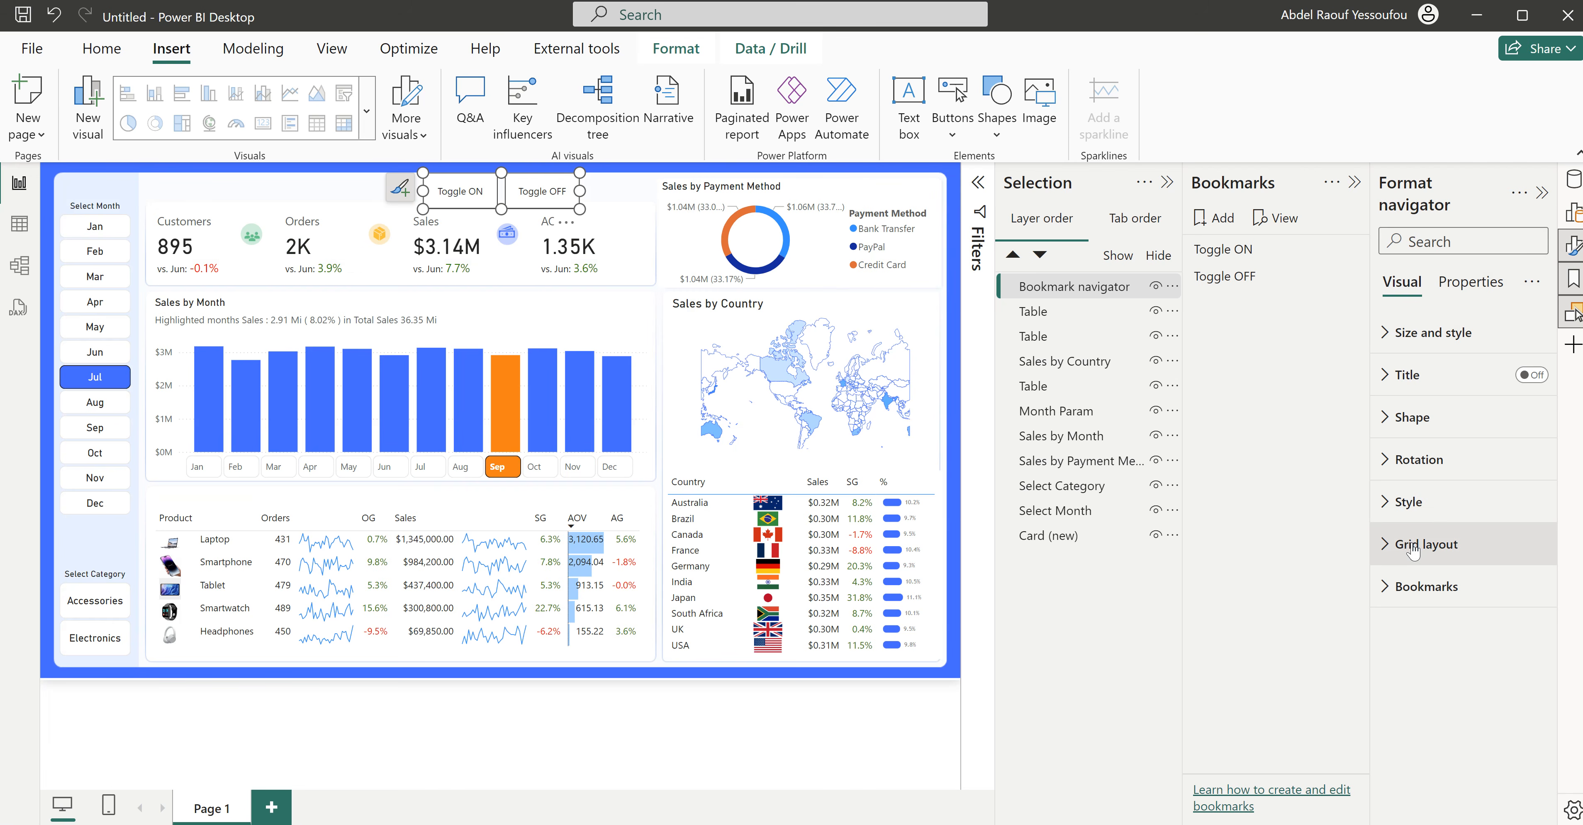
pyautogui.click(1415, 599)
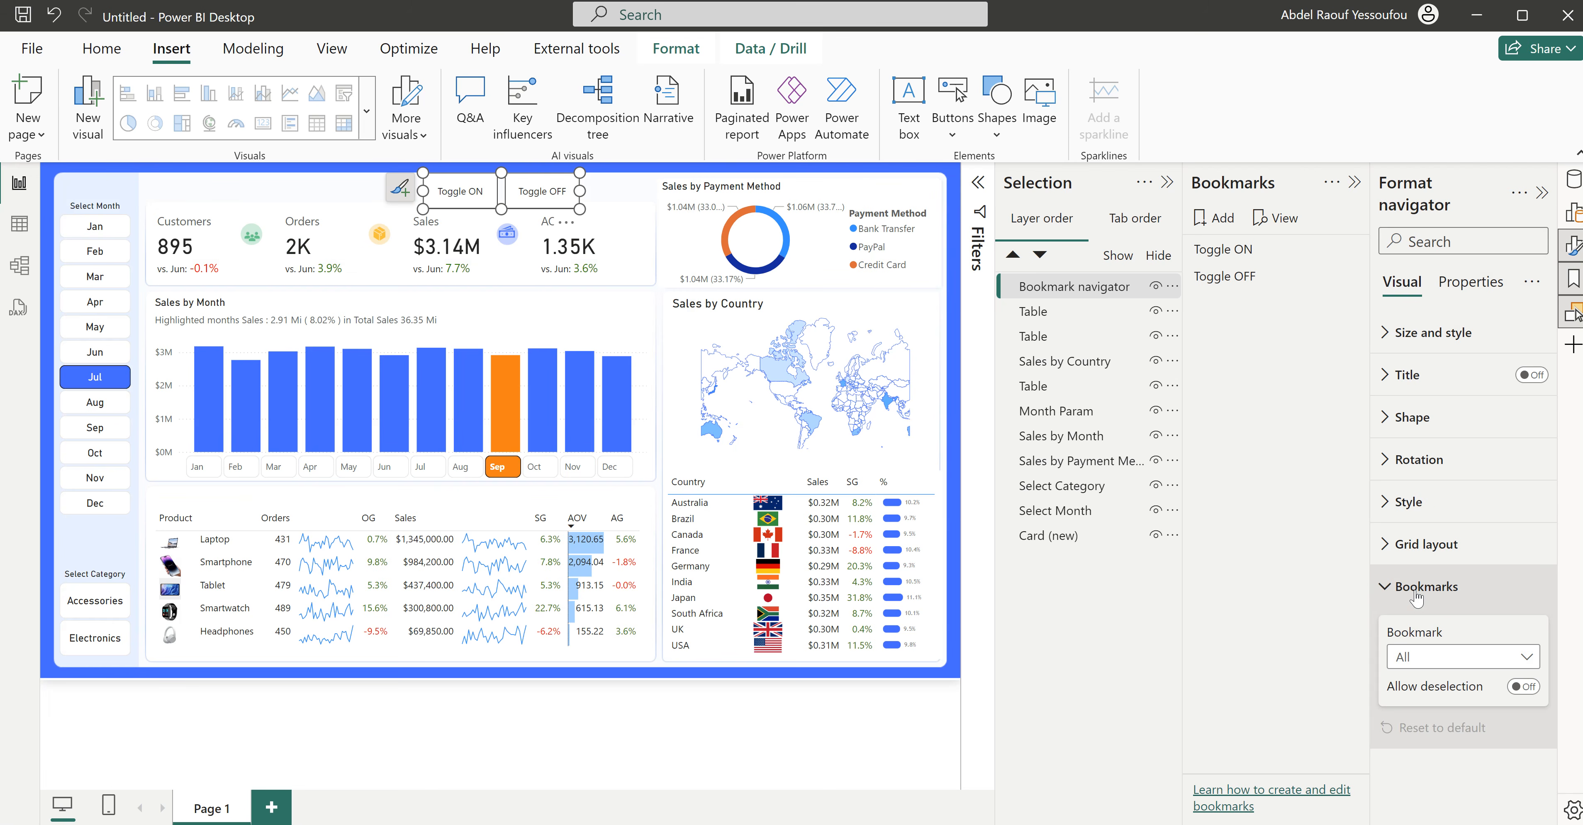
pyautogui.click(1450, 667)
pyautogui.click(1461, 659)
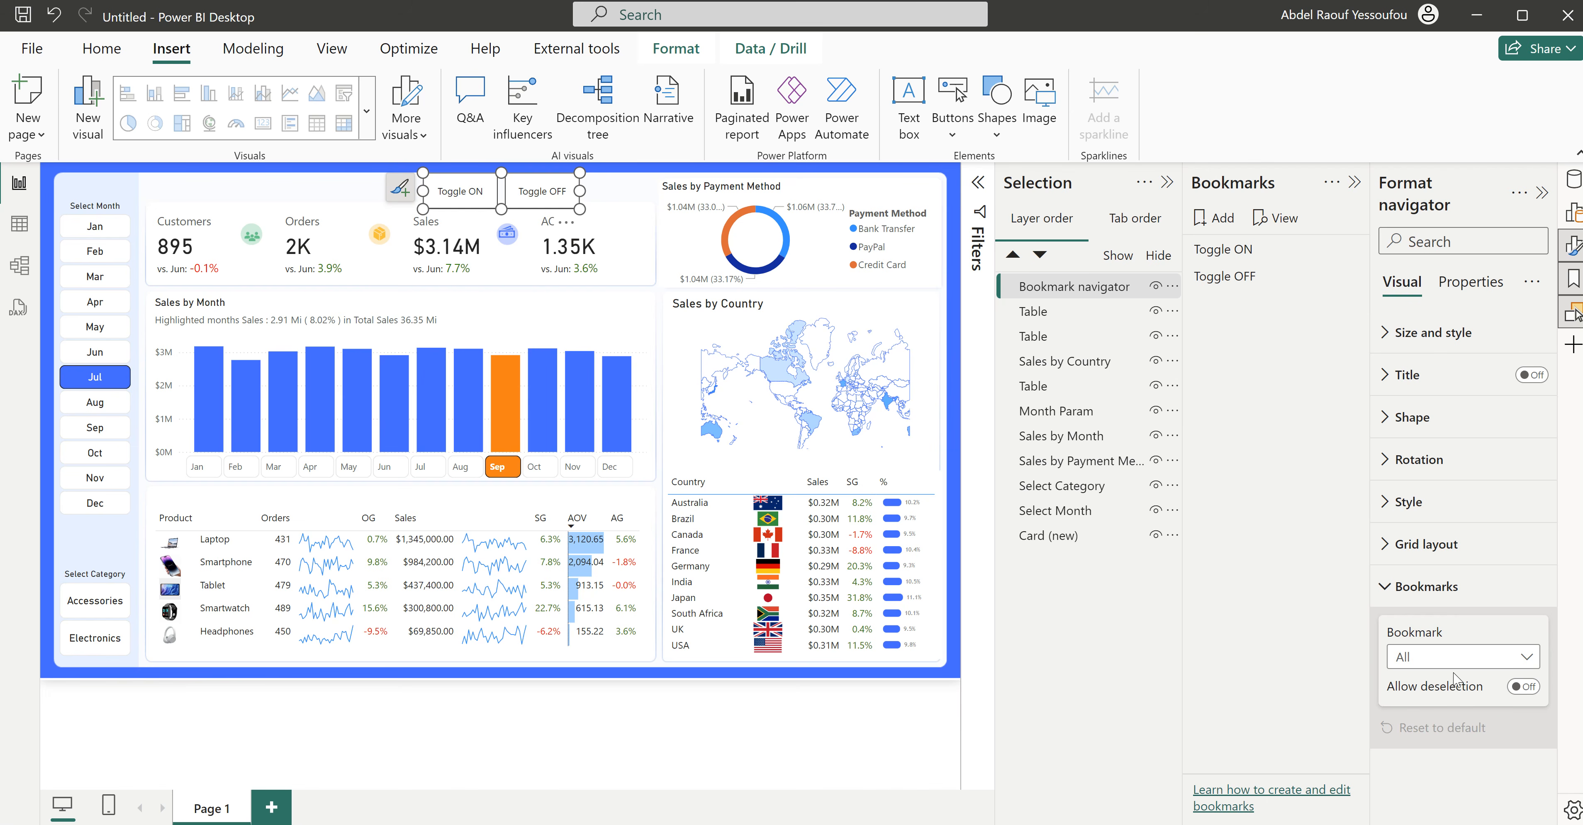
# Step: Put the Toggle ON bookmark in a new bookmark group and rename the group Toggle
pyautogui.rightClick(1224, 253)
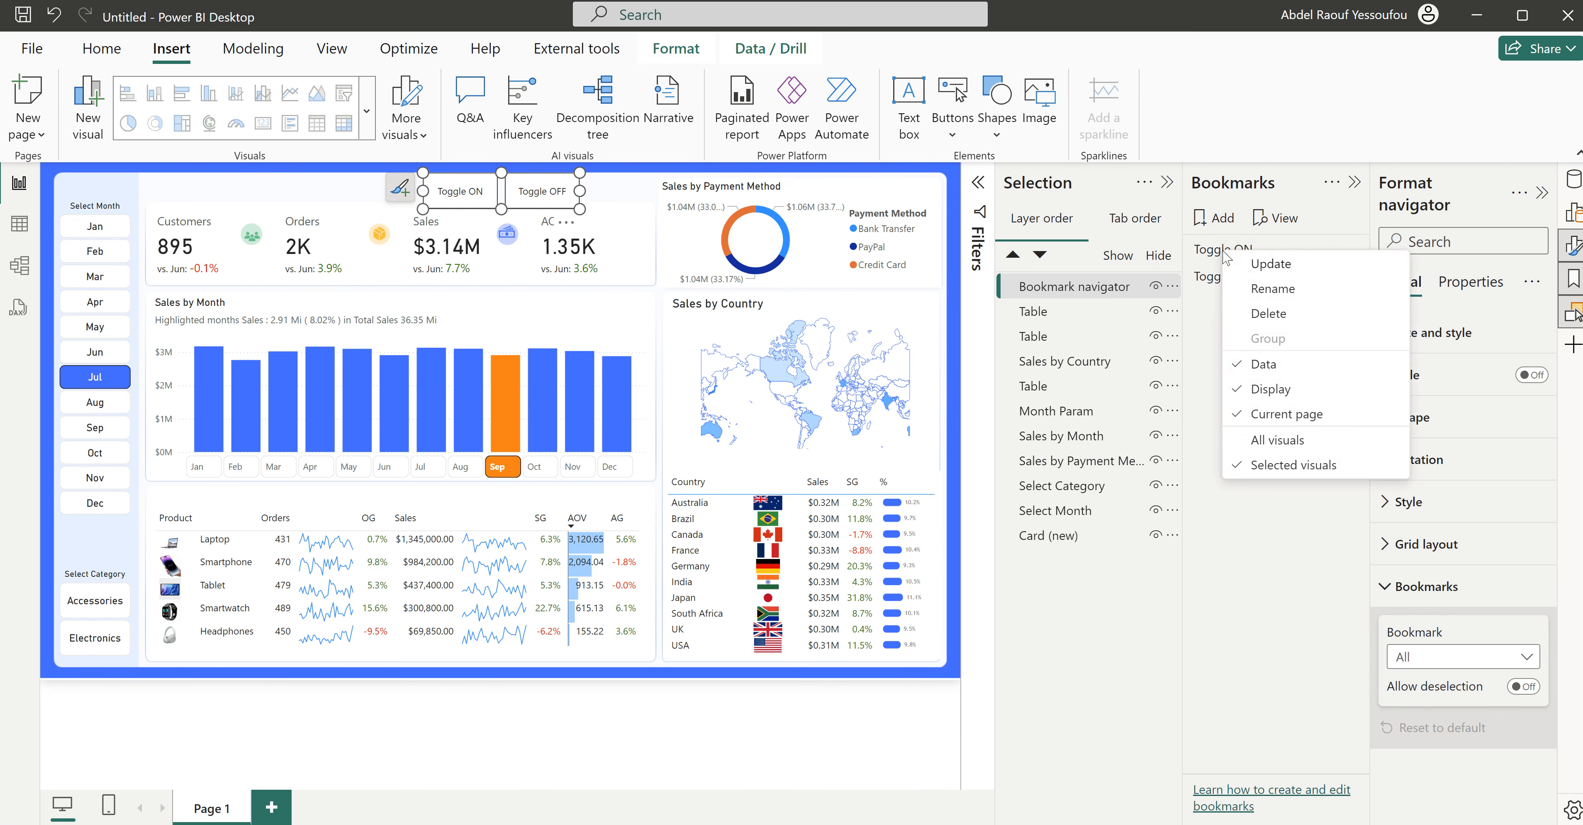
pyautogui.click(1203, 255)
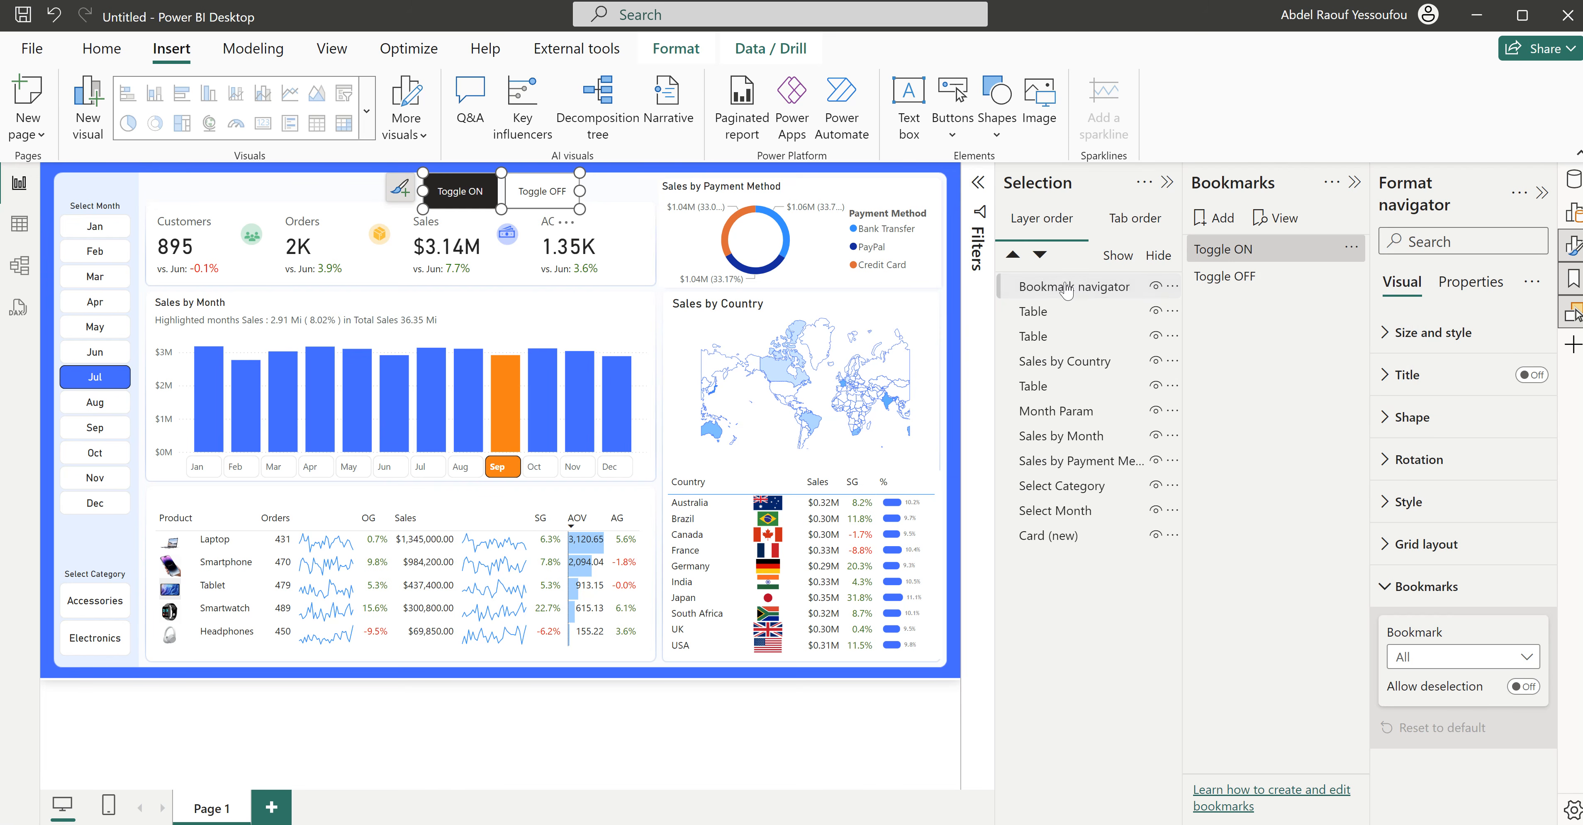
pyautogui.click(624, 177)
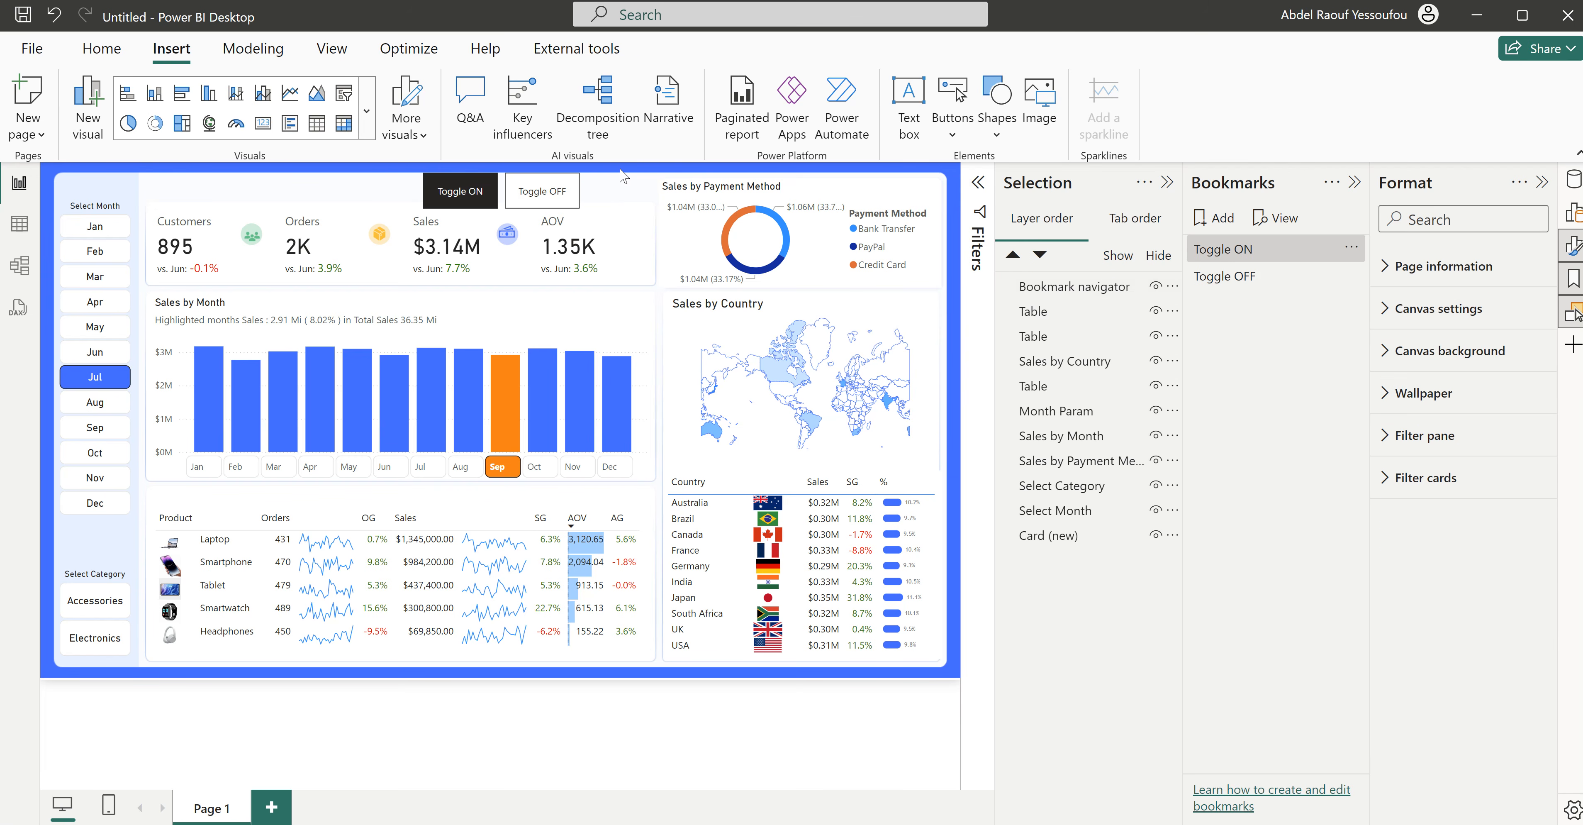
pyautogui.rightClick(1226, 257)
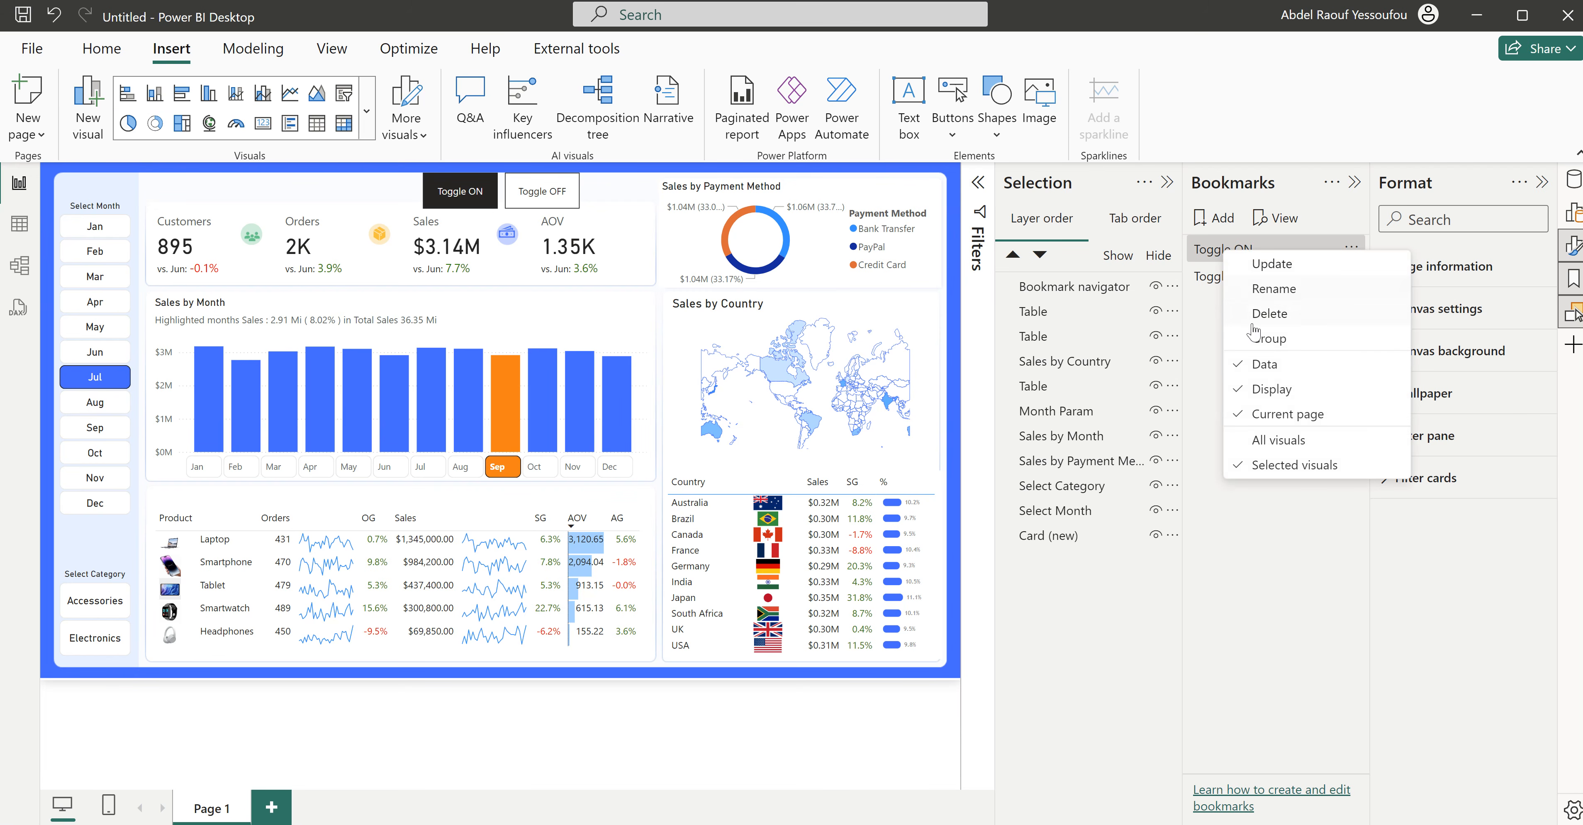
pyautogui.click(1255, 339)
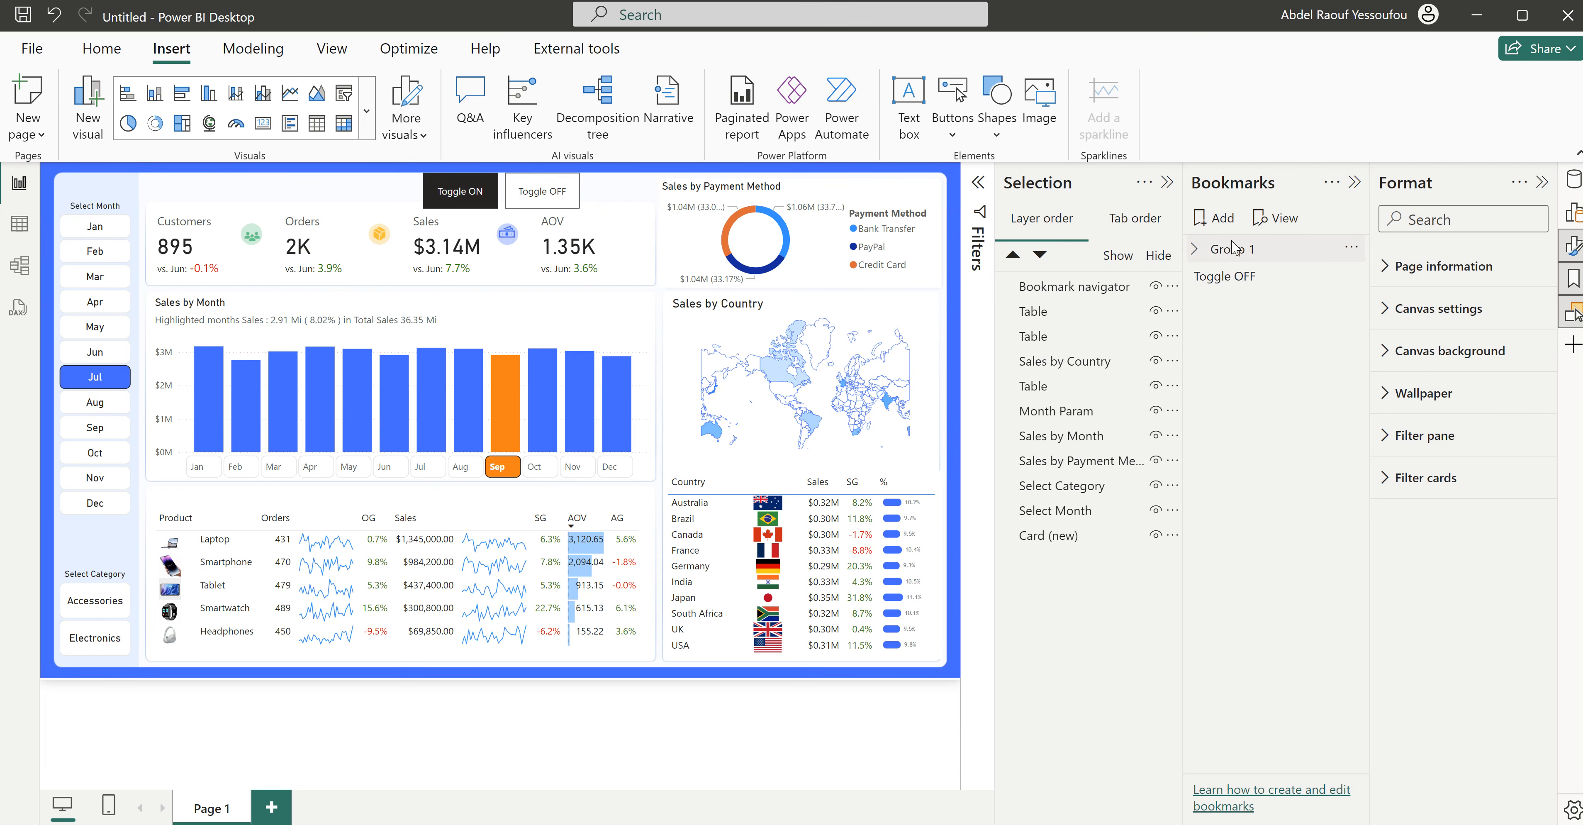
pyautogui.doubleClick(1229, 255)
pyautogui.hotkey('ctrl', 'a')
pyautogui.write('T')
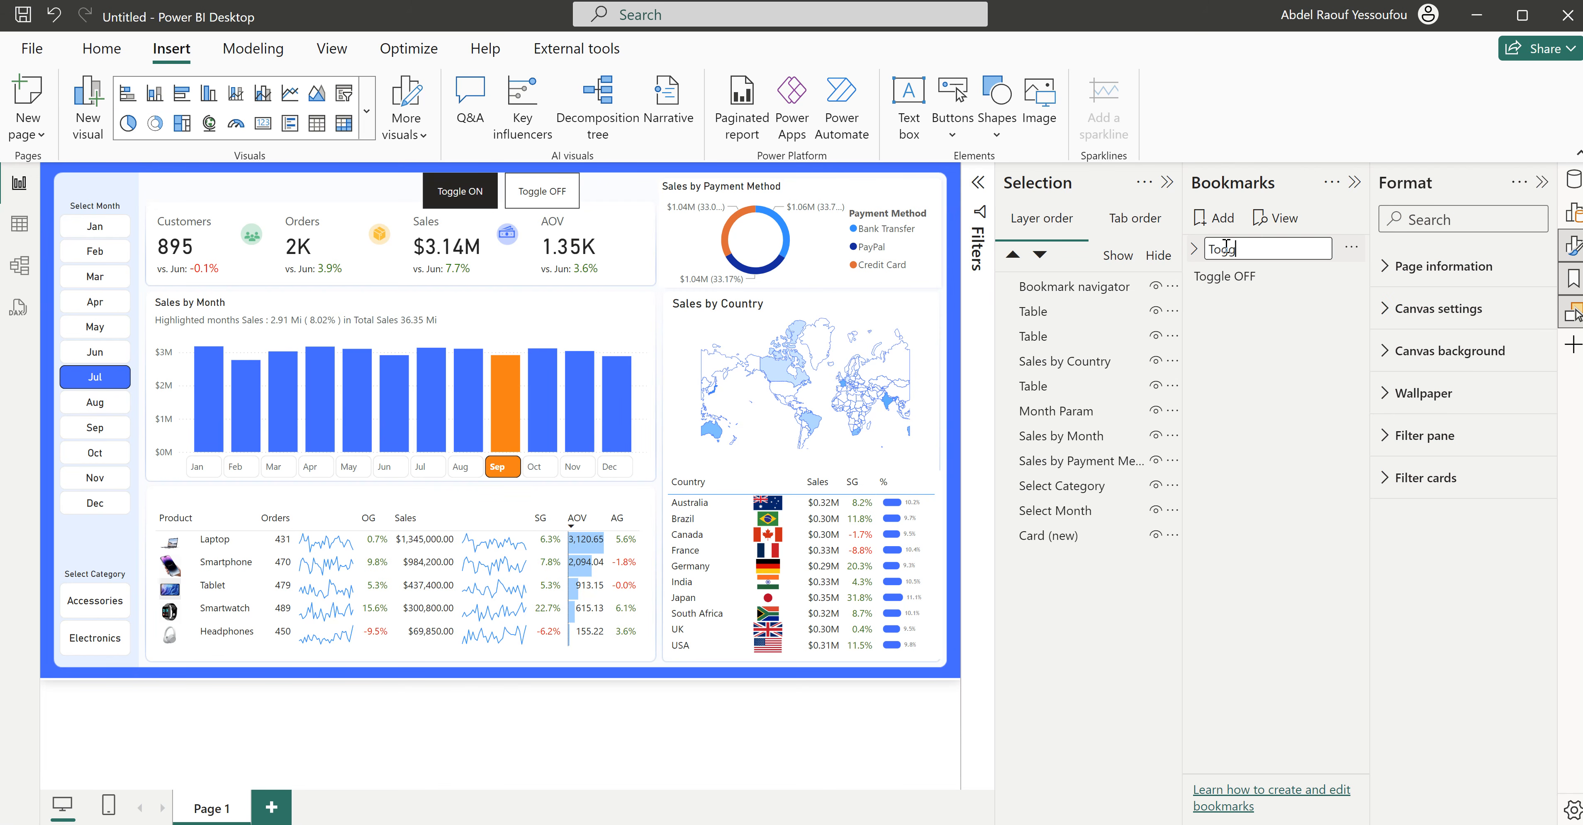
pyautogui.press('Return')
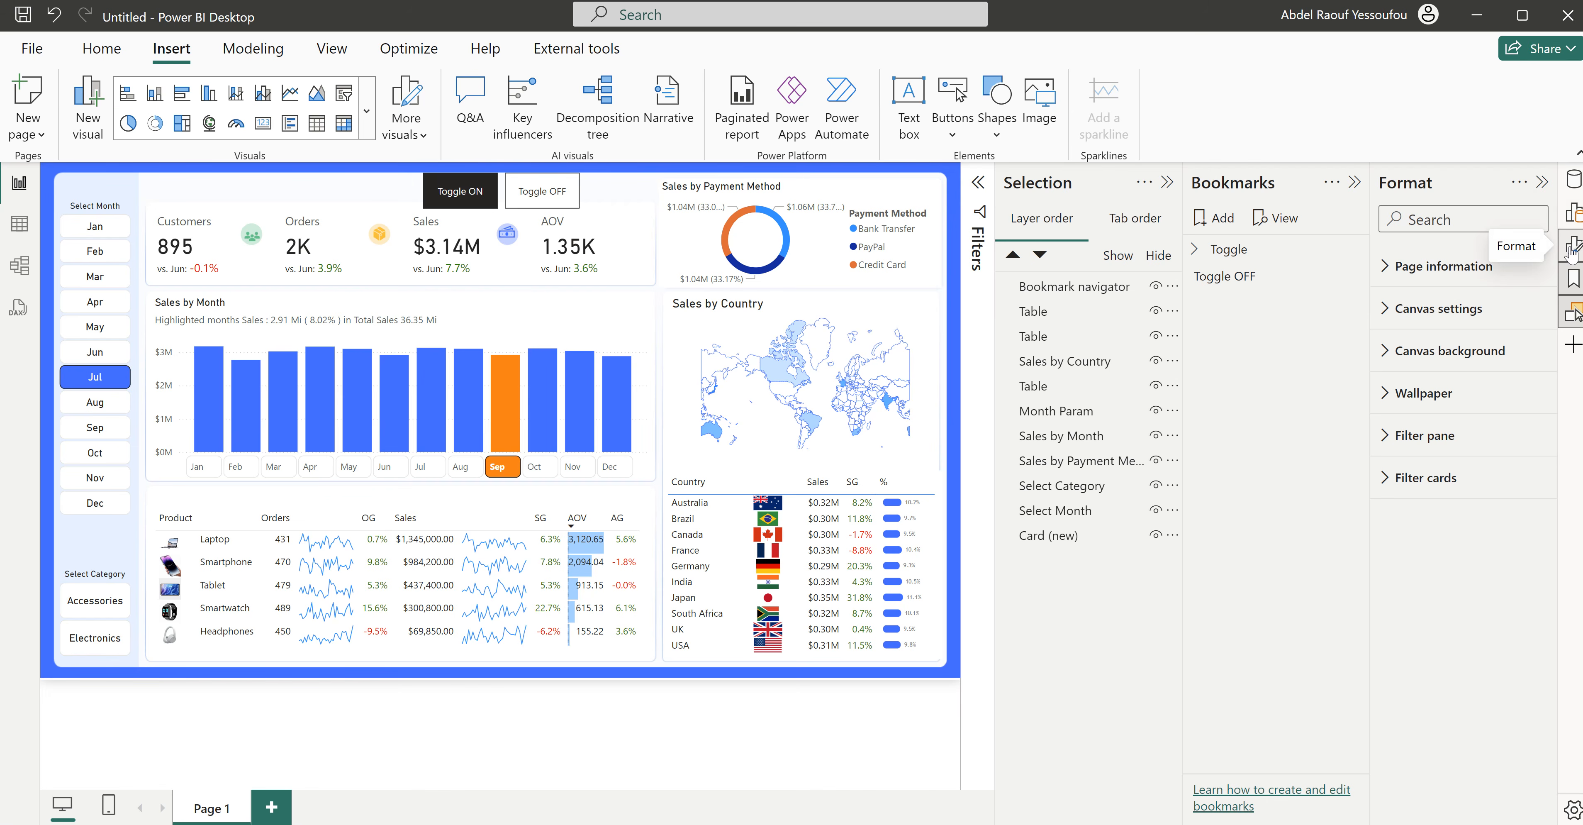
# Step: Set the bookmark navigator to use the Toggle group, switching to All and back to Toggle for comparison
pyautogui.click(575, 194)
pyautogui.click(1454, 657)
pyautogui.click(1413, 707)
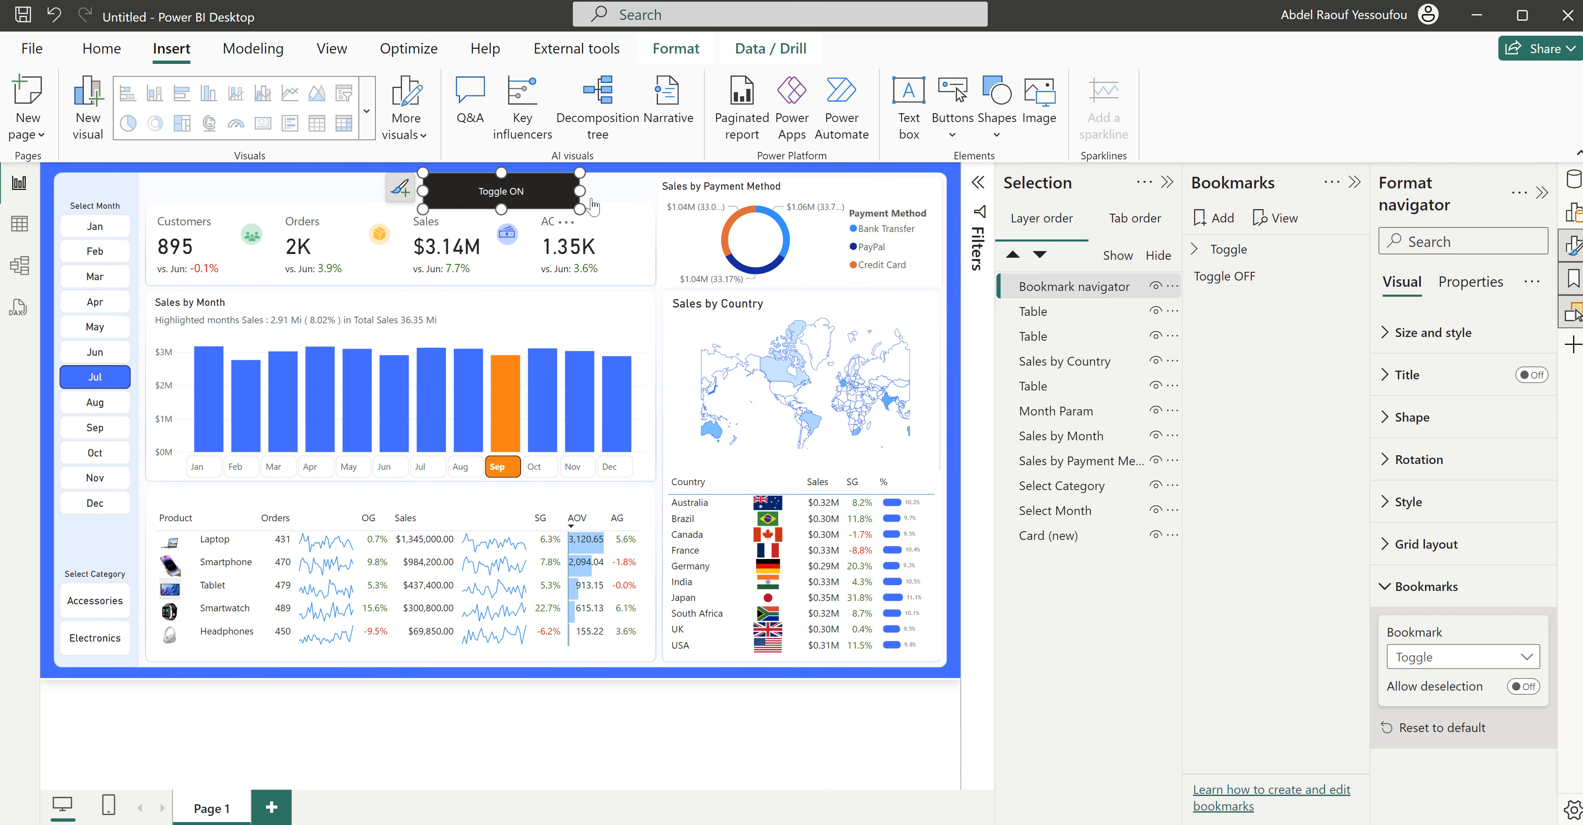
pyautogui.click(1436, 656)
pyautogui.click(1420, 679)
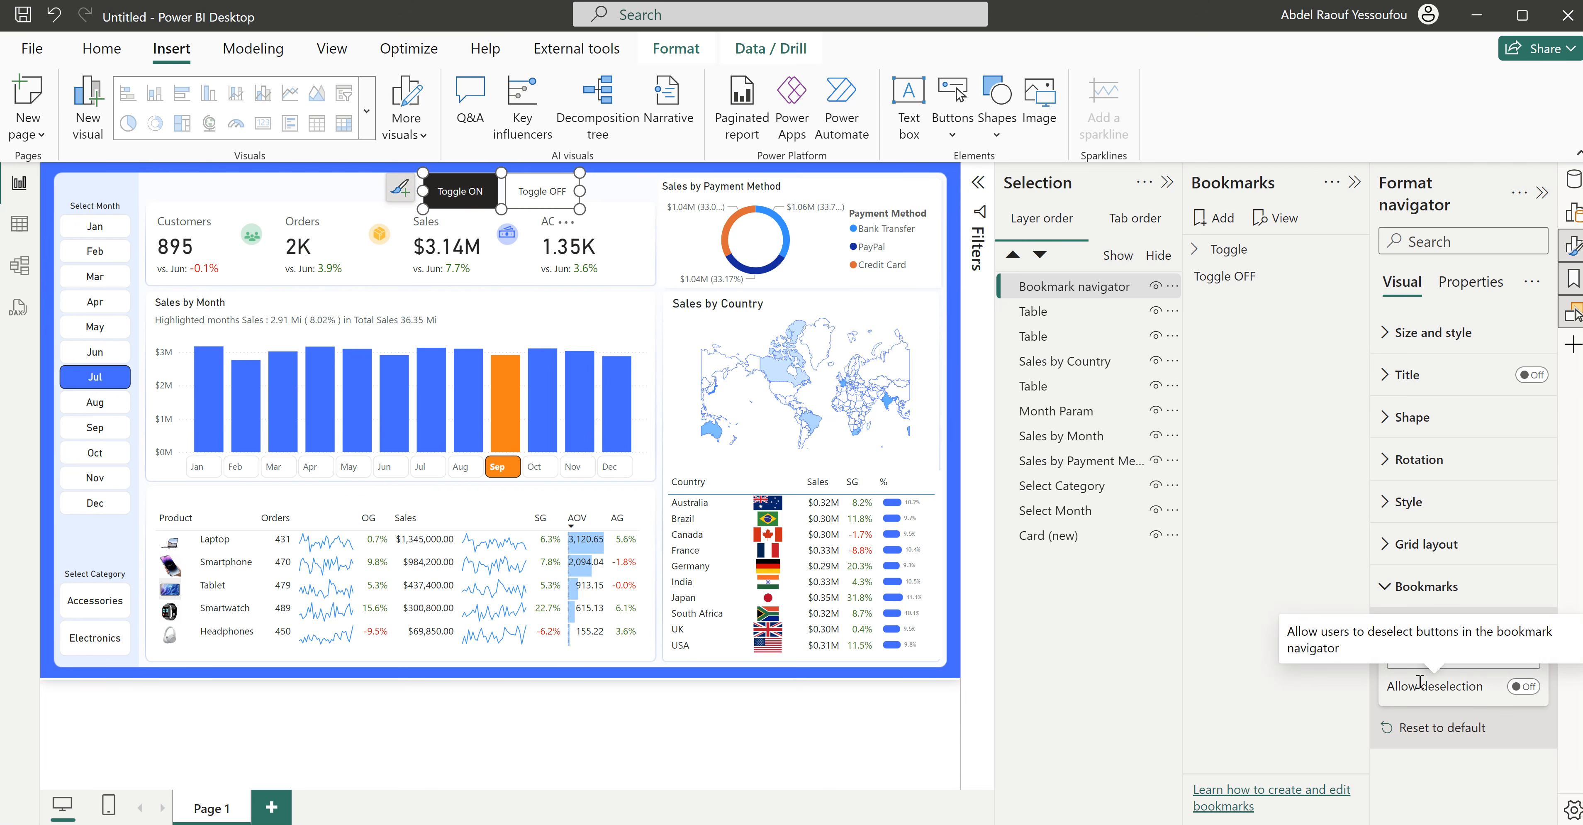
pyautogui.click(1452, 659)
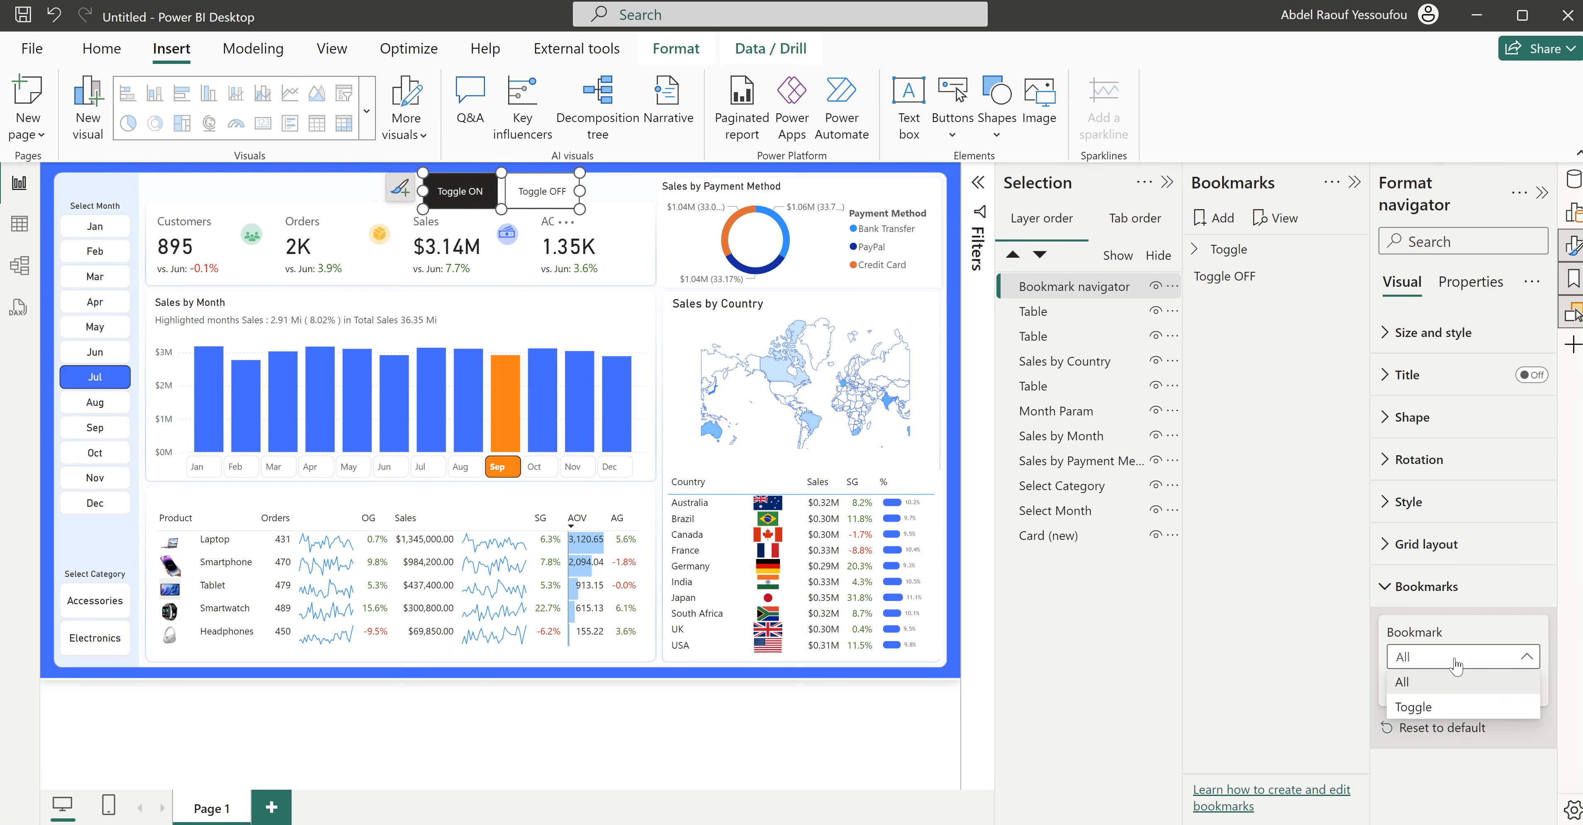
pyautogui.click(1431, 707)
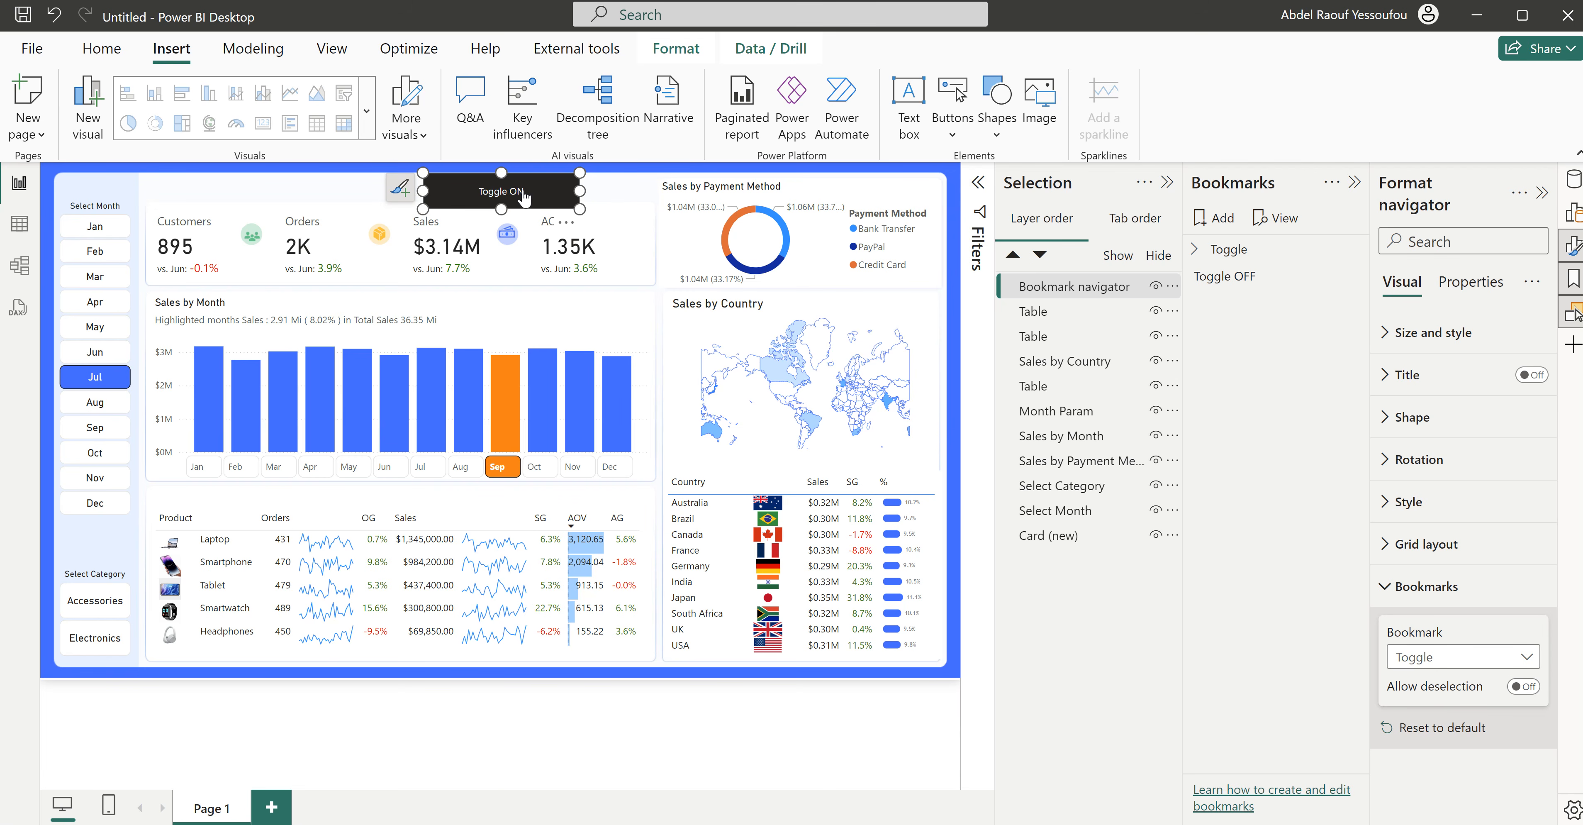
pyautogui.click(353, 194)
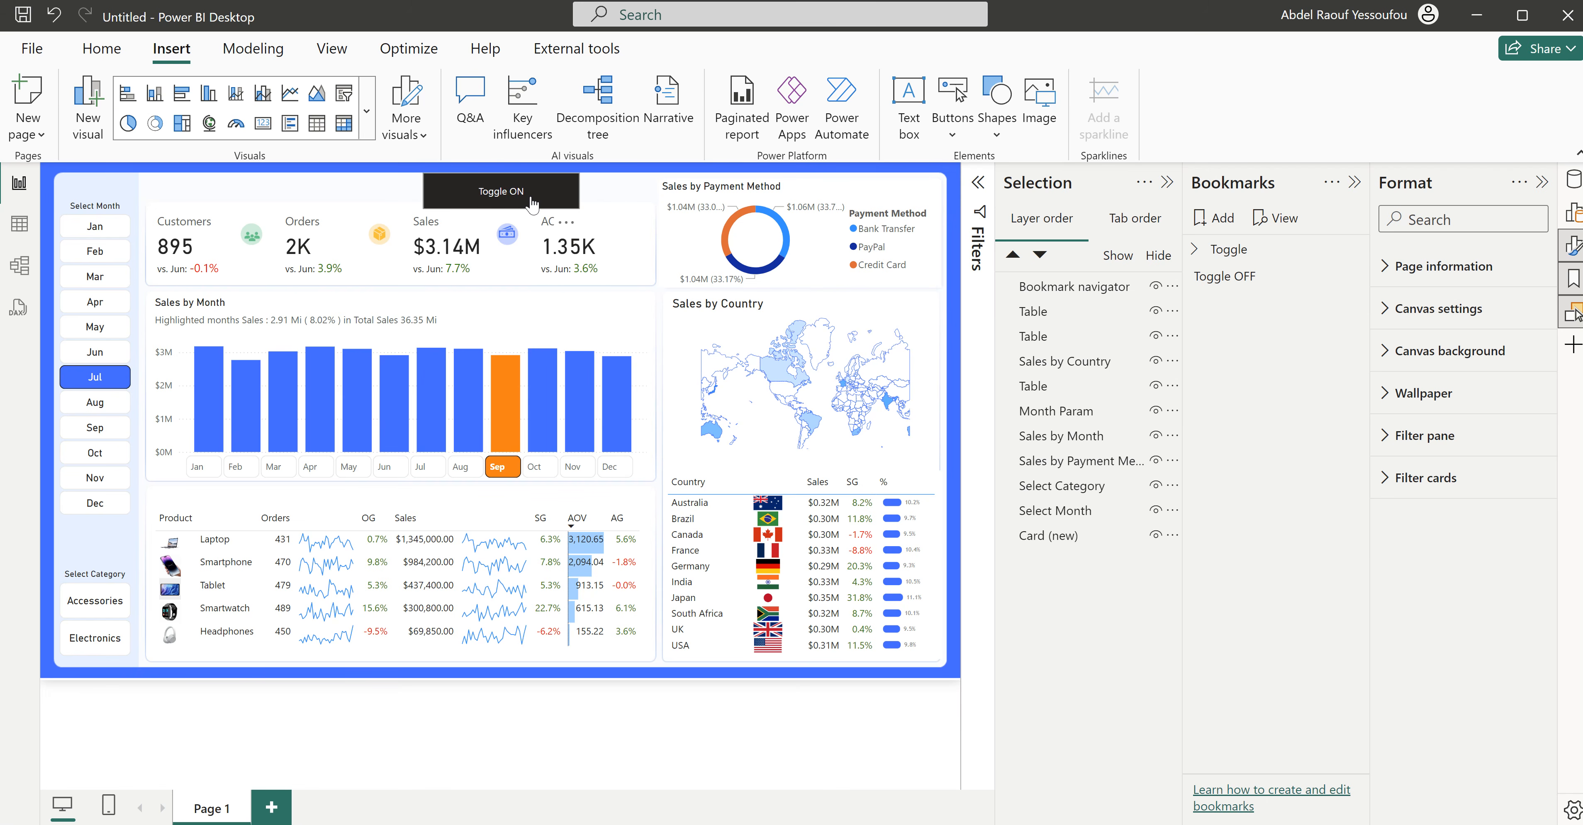
pyautogui.click(531, 203)
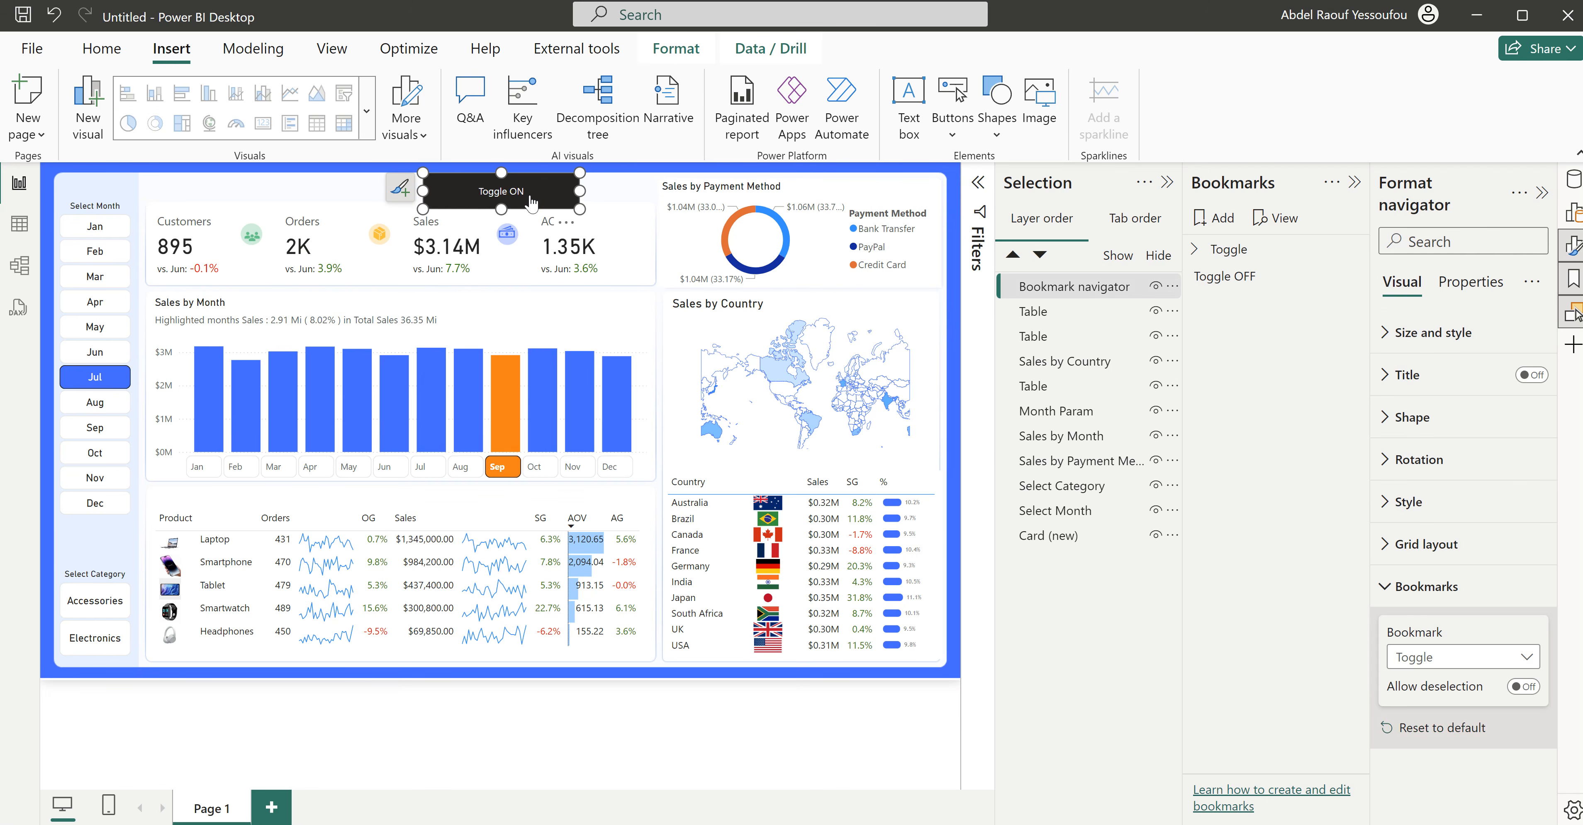
# Step: Allow deselection on the bookmark navigator and set it to launch the Toggle OFF bookmark on deselection
pyautogui.click(1525, 687)
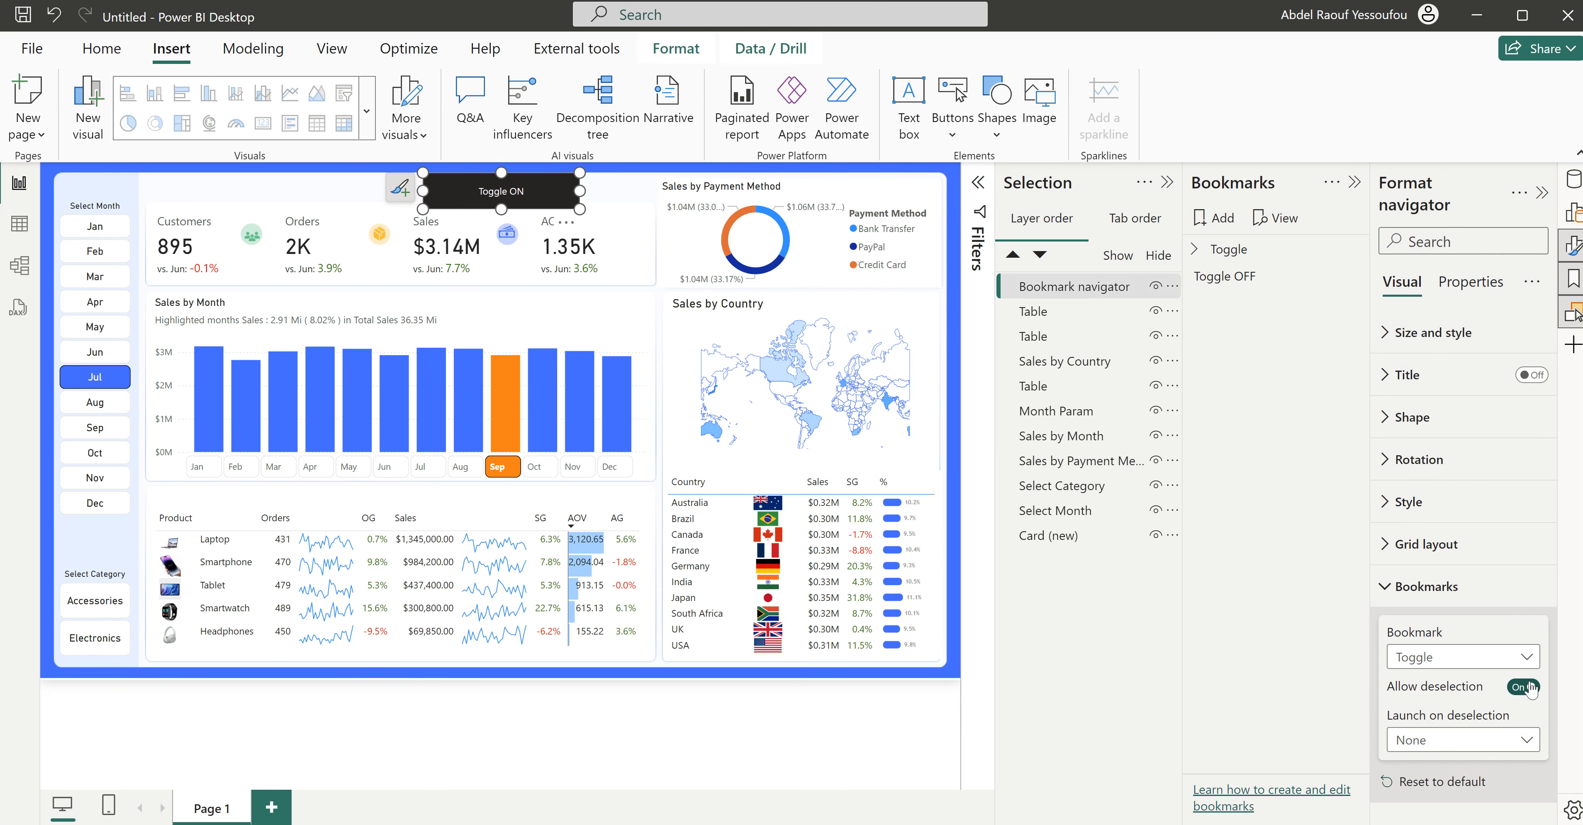
pyautogui.click(1436, 739)
pyautogui.click(1434, 815)
# Step: Test the Toggle ON button repeatedly to check that it switches between the country and continent tables
pyautogui.keyDown('ctrl'); pyautogui.click(530, 194); pyautogui.keyUp('ctrl')
pyautogui.keyDown('ctrl'); pyautogui.click(530, 194); pyautogui.keyUp('ctrl')
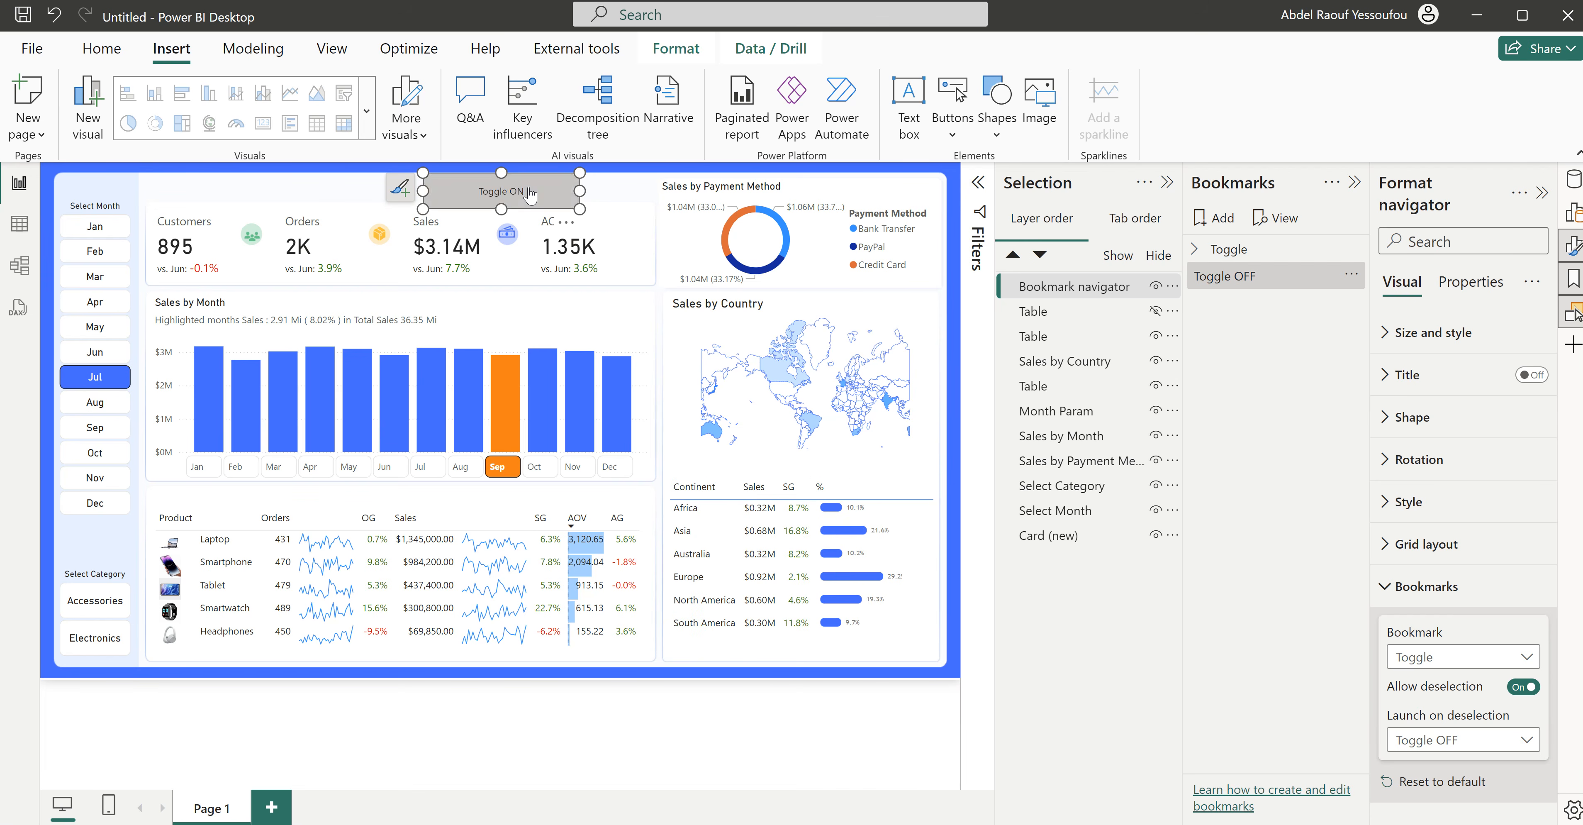
pyautogui.keyDown('ctrl'); pyautogui.click(530, 194); pyautogui.keyUp('ctrl')
pyautogui.keyDown('ctrl'); pyautogui.click(530, 194); pyautogui.keyUp('ctrl')
pyautogui.keyDown('ctrl'); pyautogui.click(529, 194); pyautogui.keyUp('ctrl')
pyautogui.keyDown('ctrl'); pyautogui.click(530, 194); pyautogui.keyUp('ctrl')
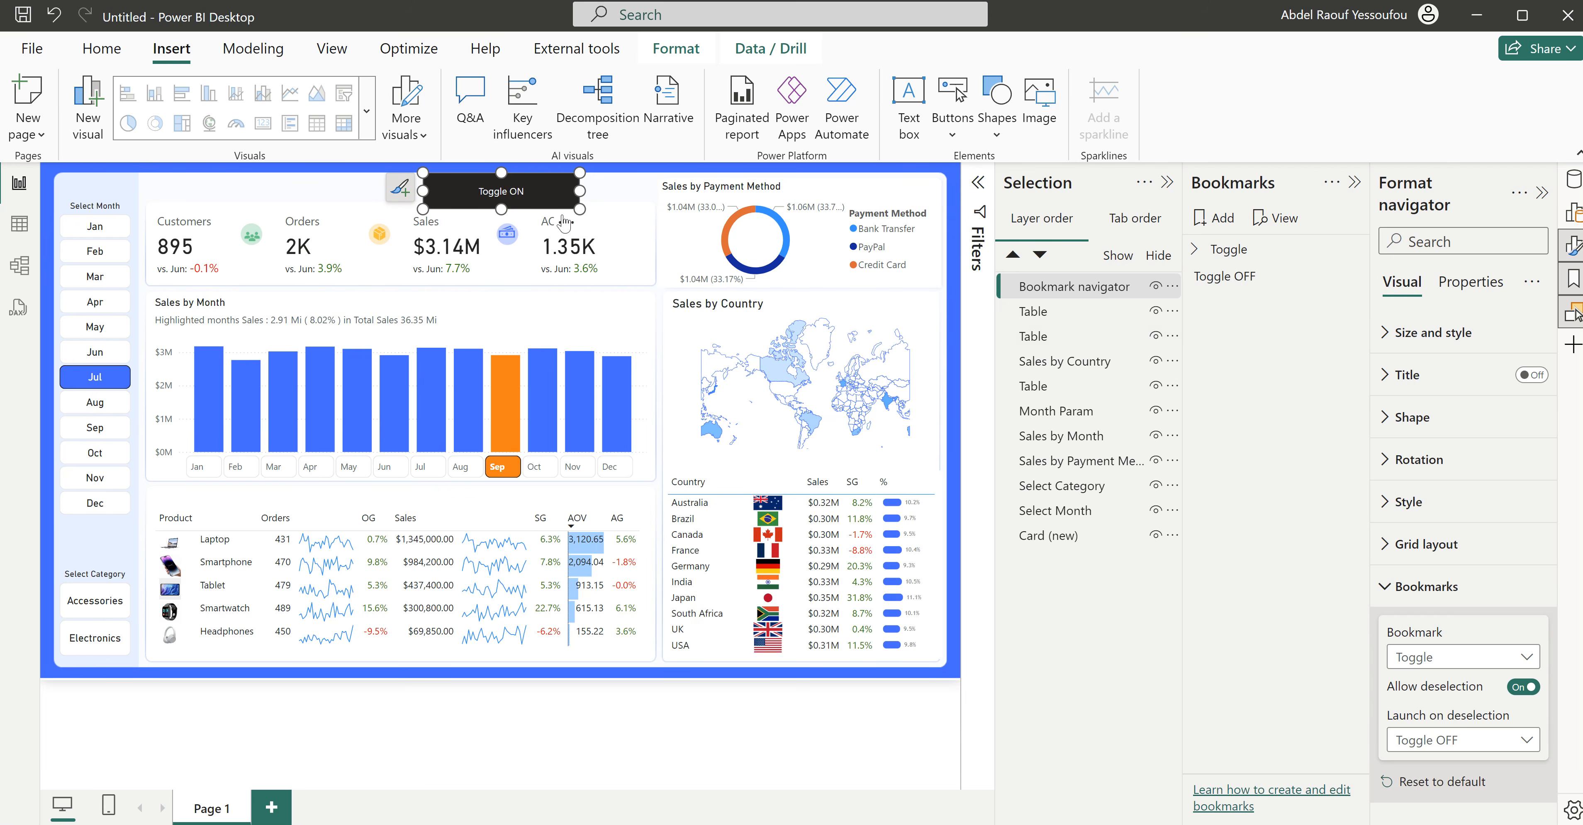
# Step: Rename the Toggle ON bookmark inside the Toggle group to just a white circle emoji
pyautogui.click(1195, 249)
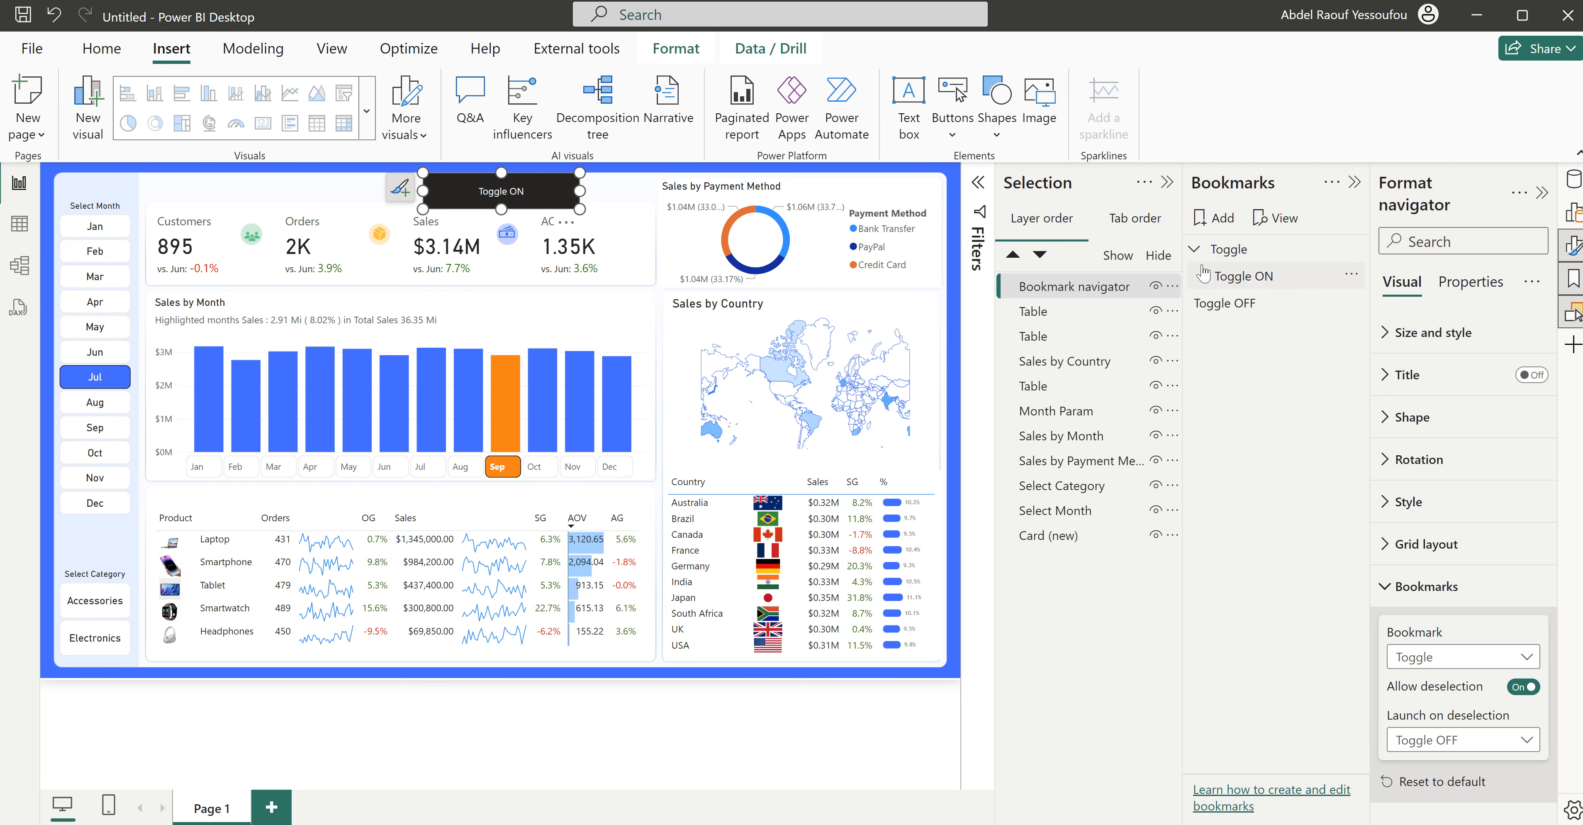
pyautogui.doubleClick(1248, 278)
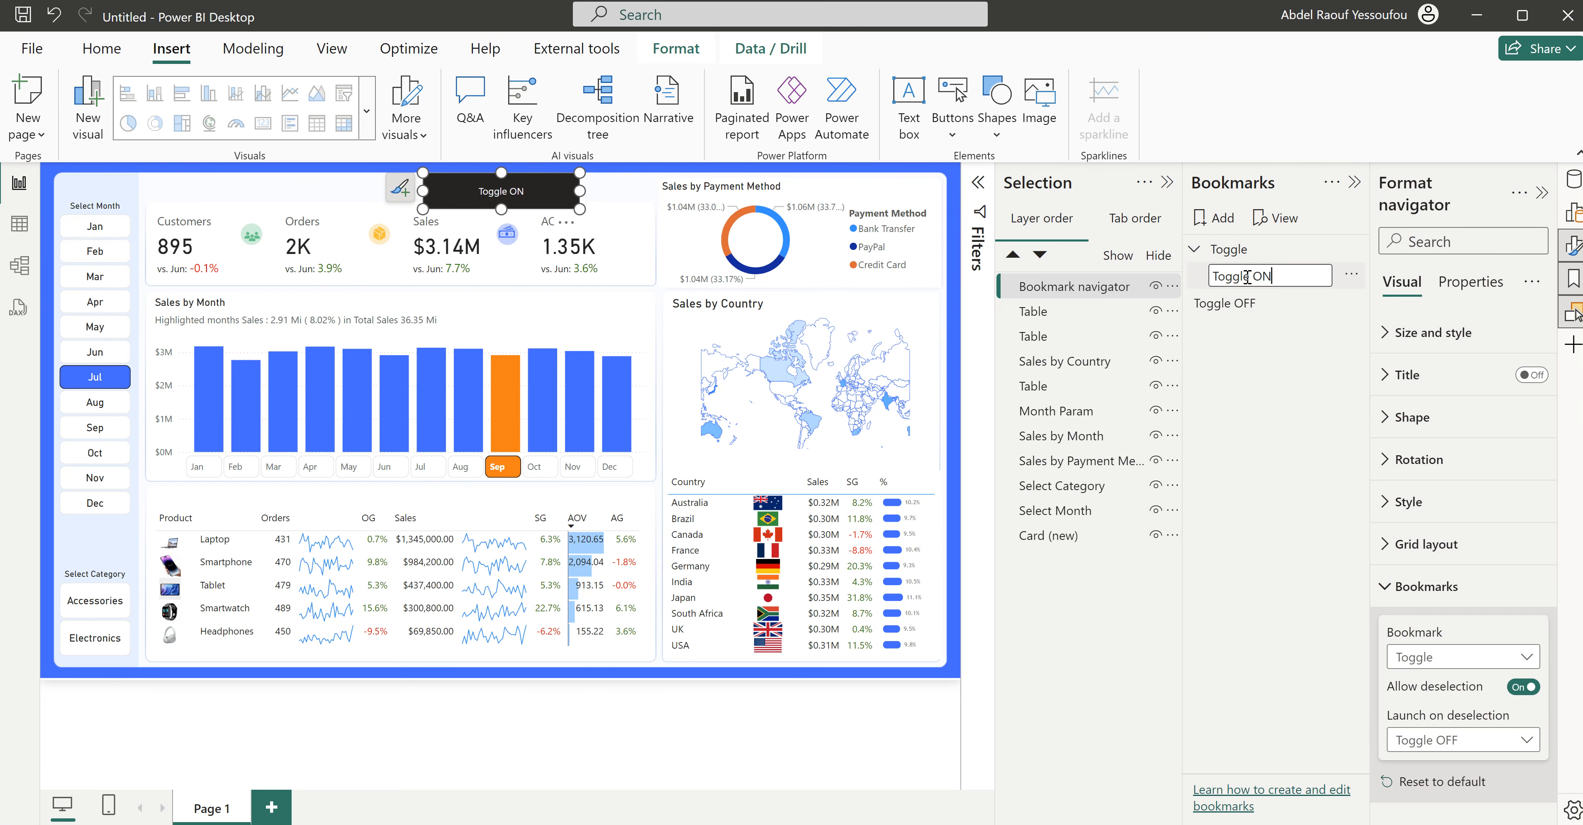
pyautogui.hotkey('ctrl', 'a')
pyautogui.press('BackSpace')
pyautogui.press('super+period')
pyautogui.click(1242, 411)
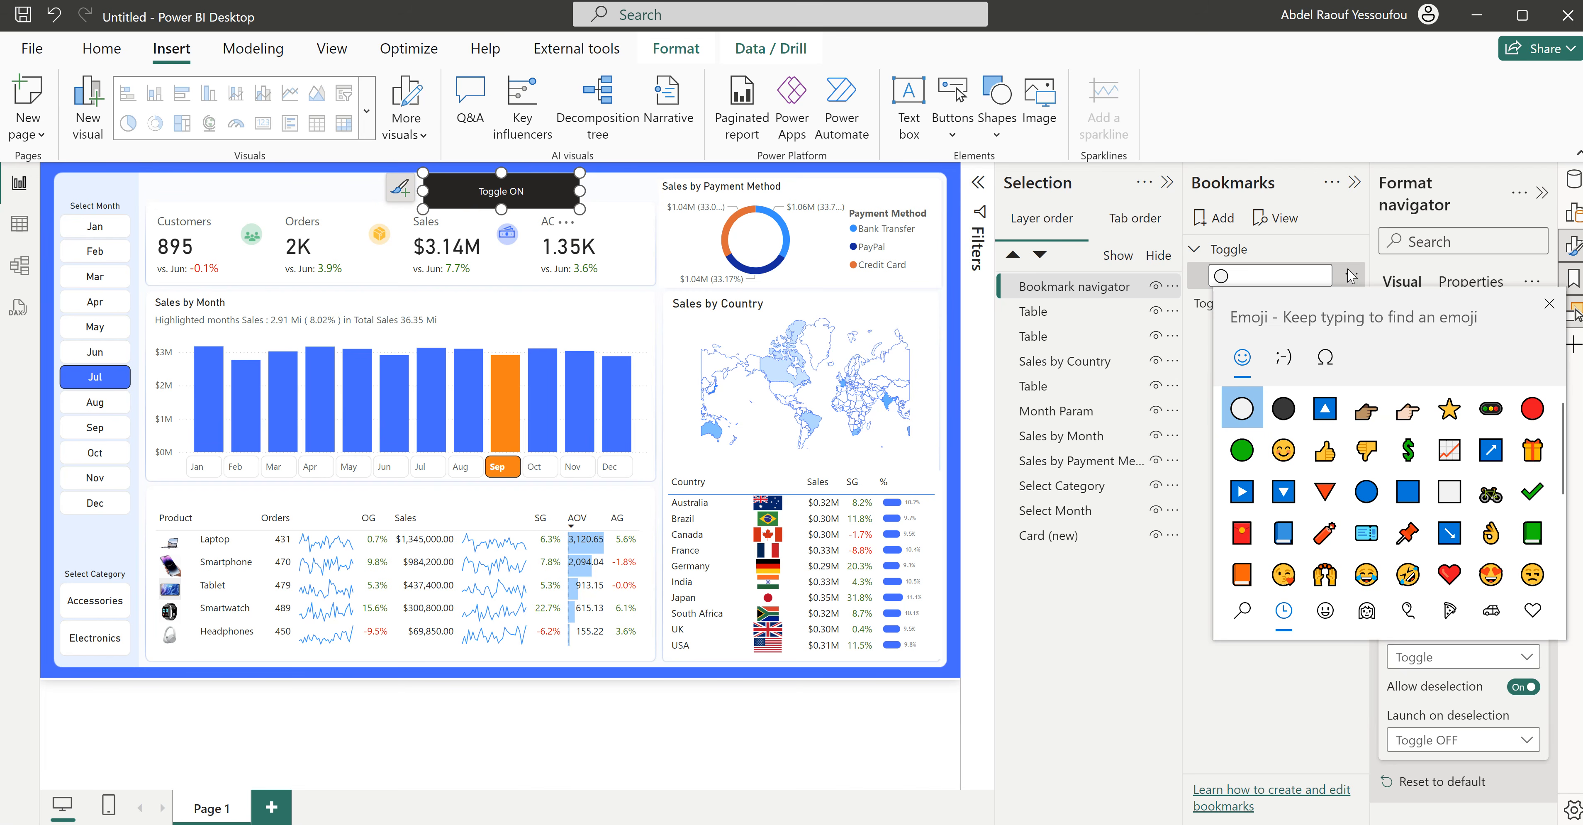
pyautogui.press('Escape')
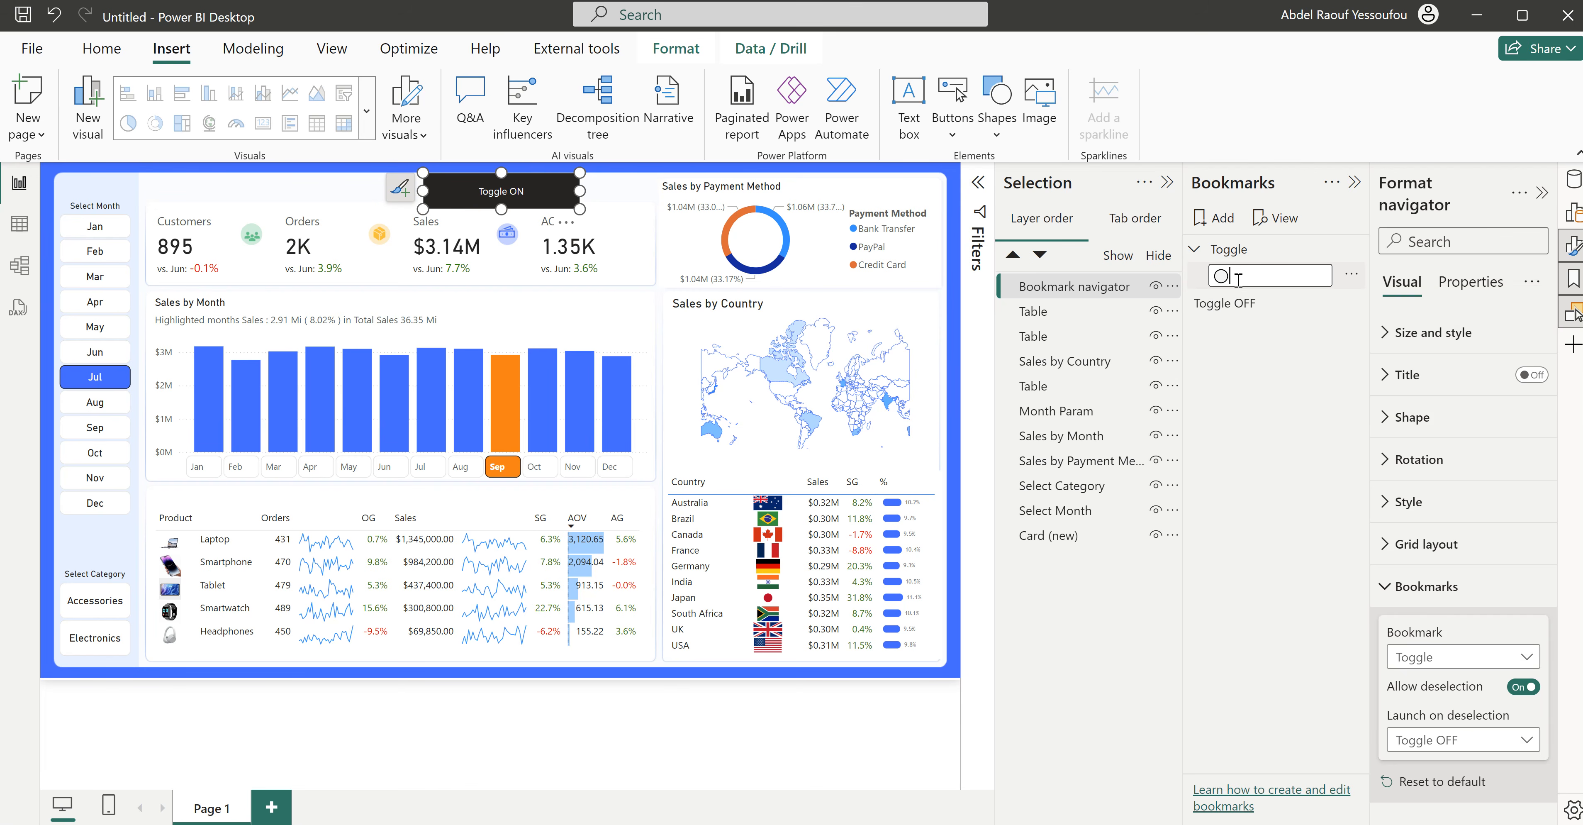
pyautogui.press('Return')
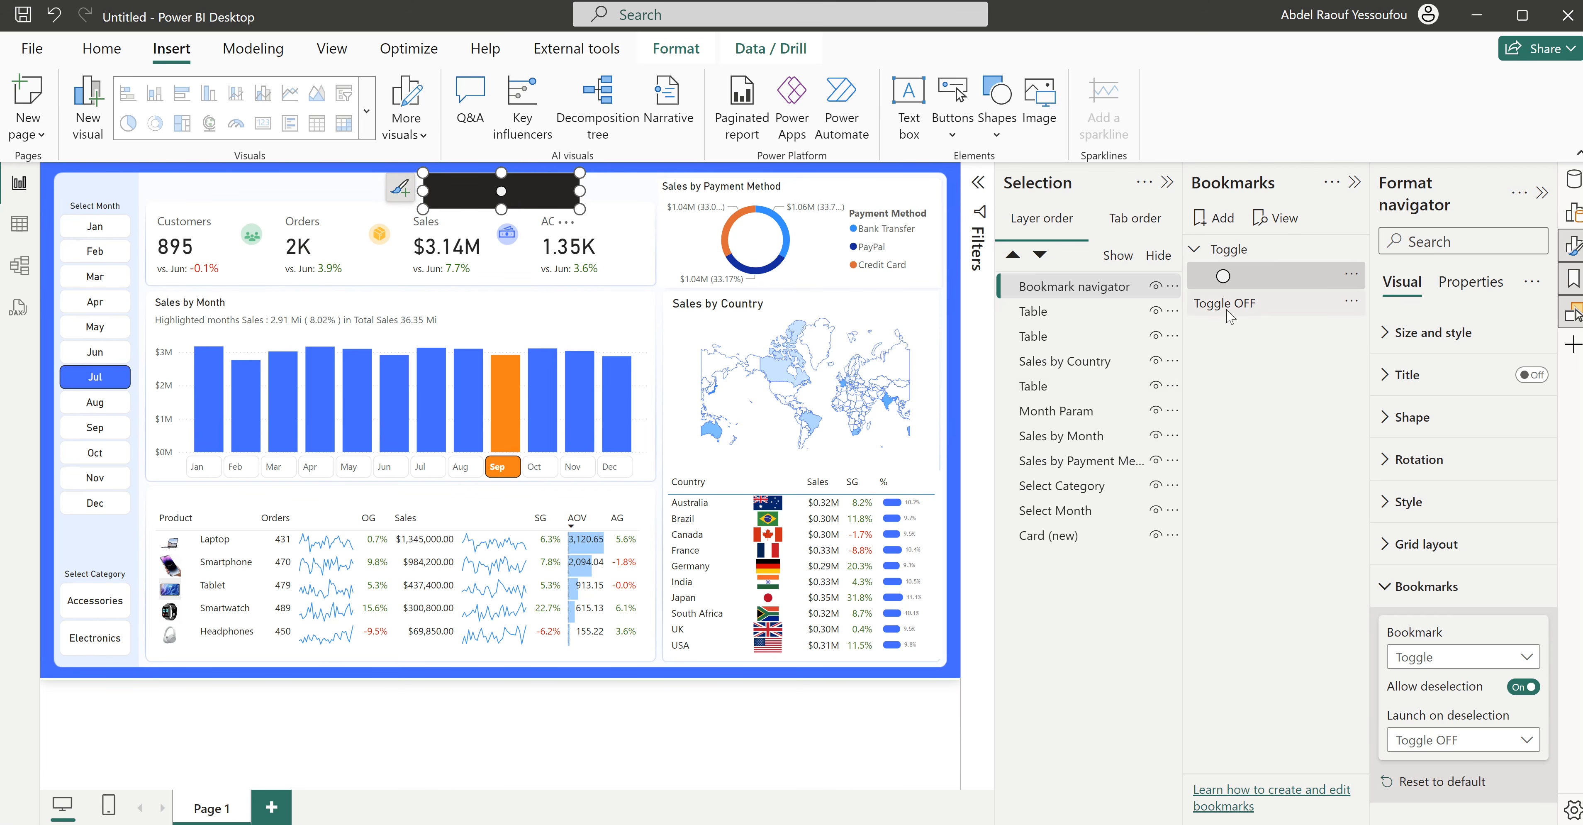
# Step: Hide the bookmark and selection lists, show the data fields, and shrink the navigator to a small button between the map and the country table's % column
pyautogui.click(1352, 184)
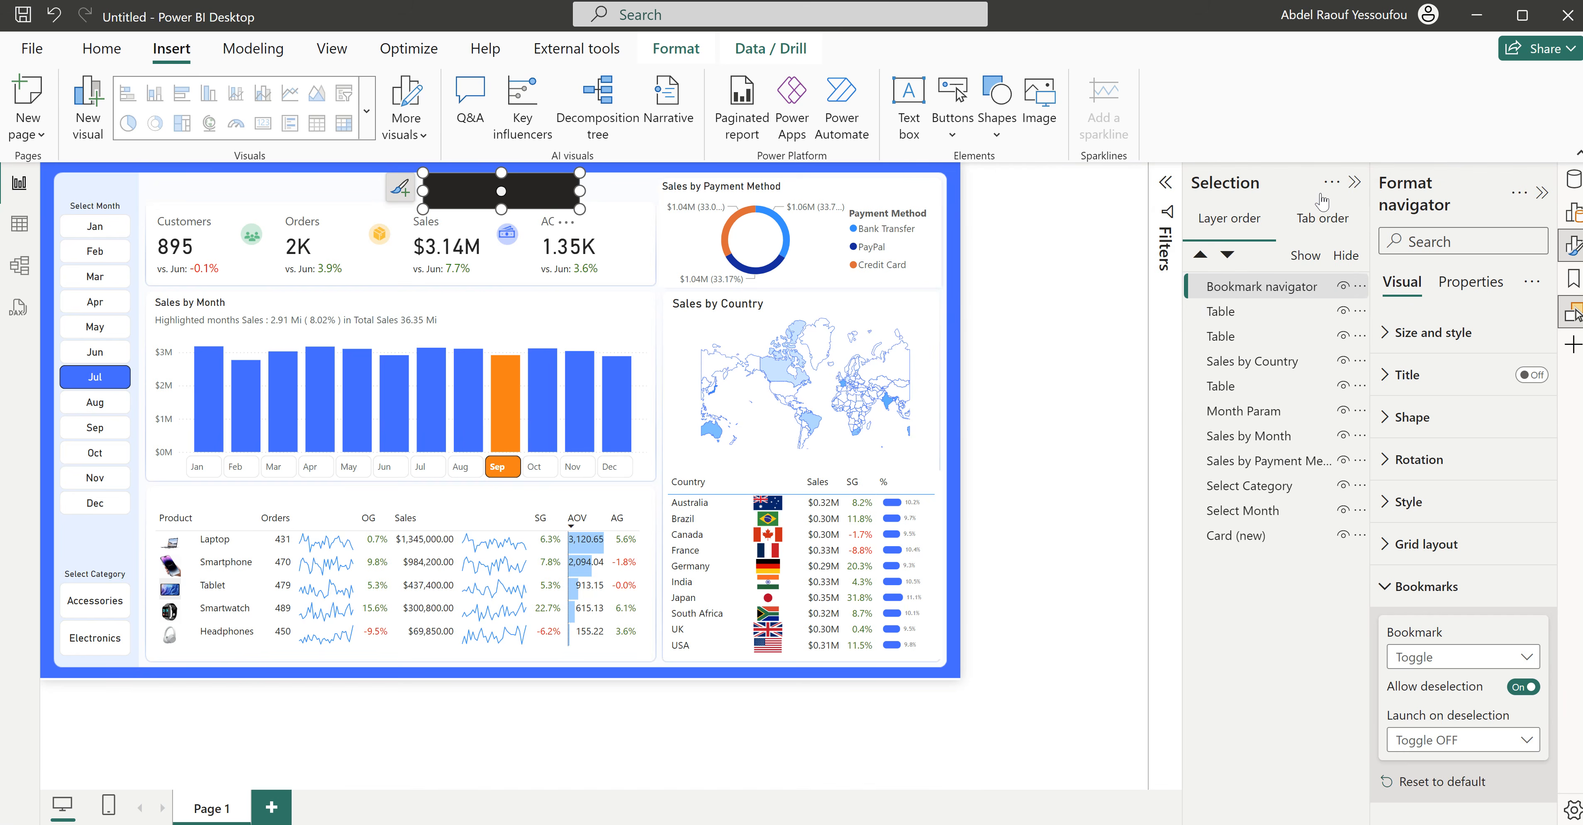
pyautogui.click(1353, 184)
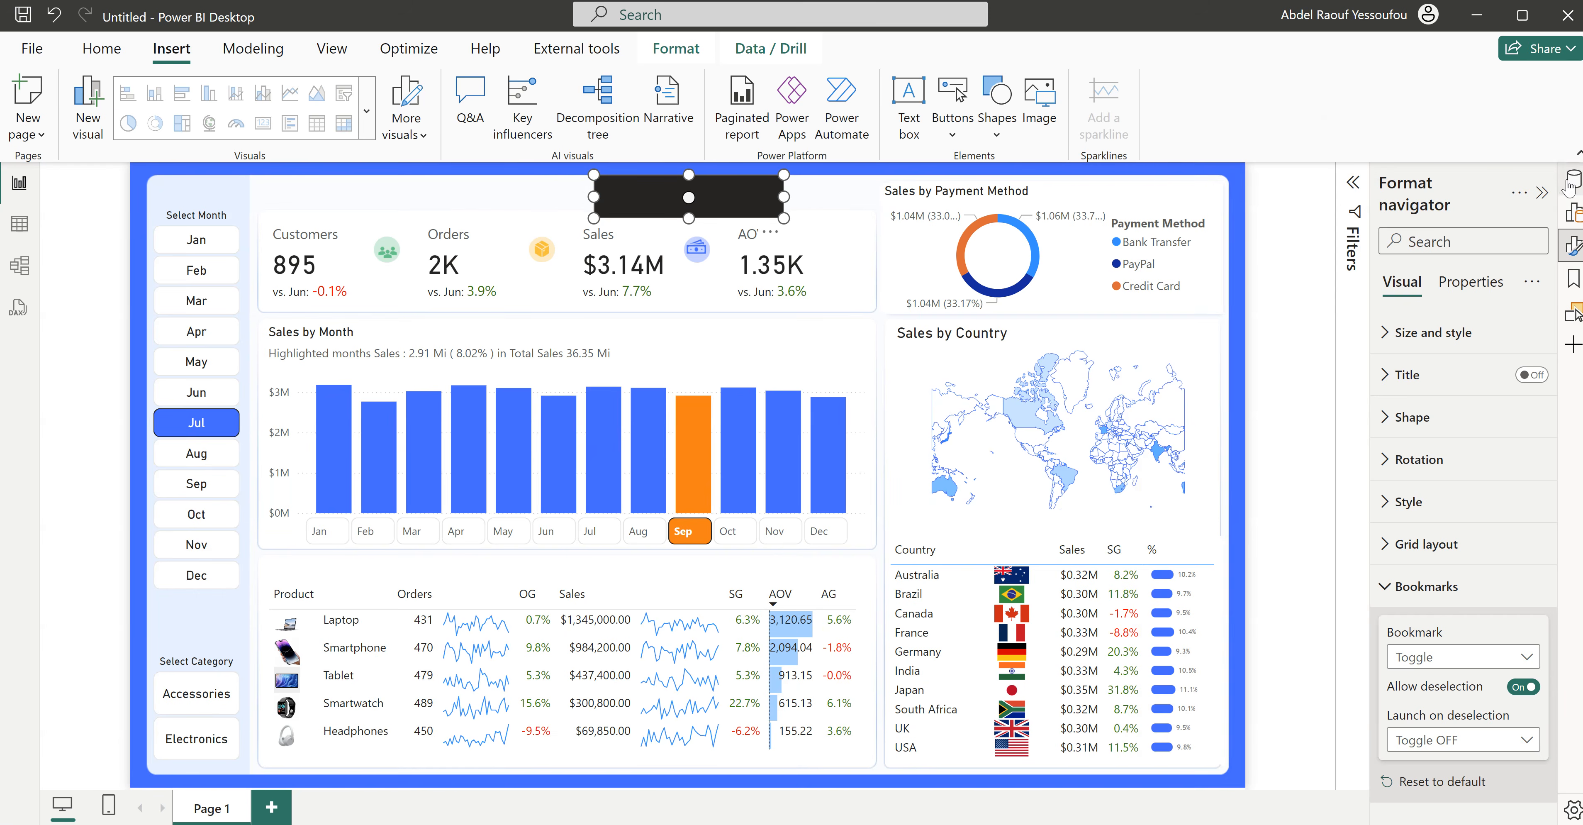
pyautogui.click(1571, 180)
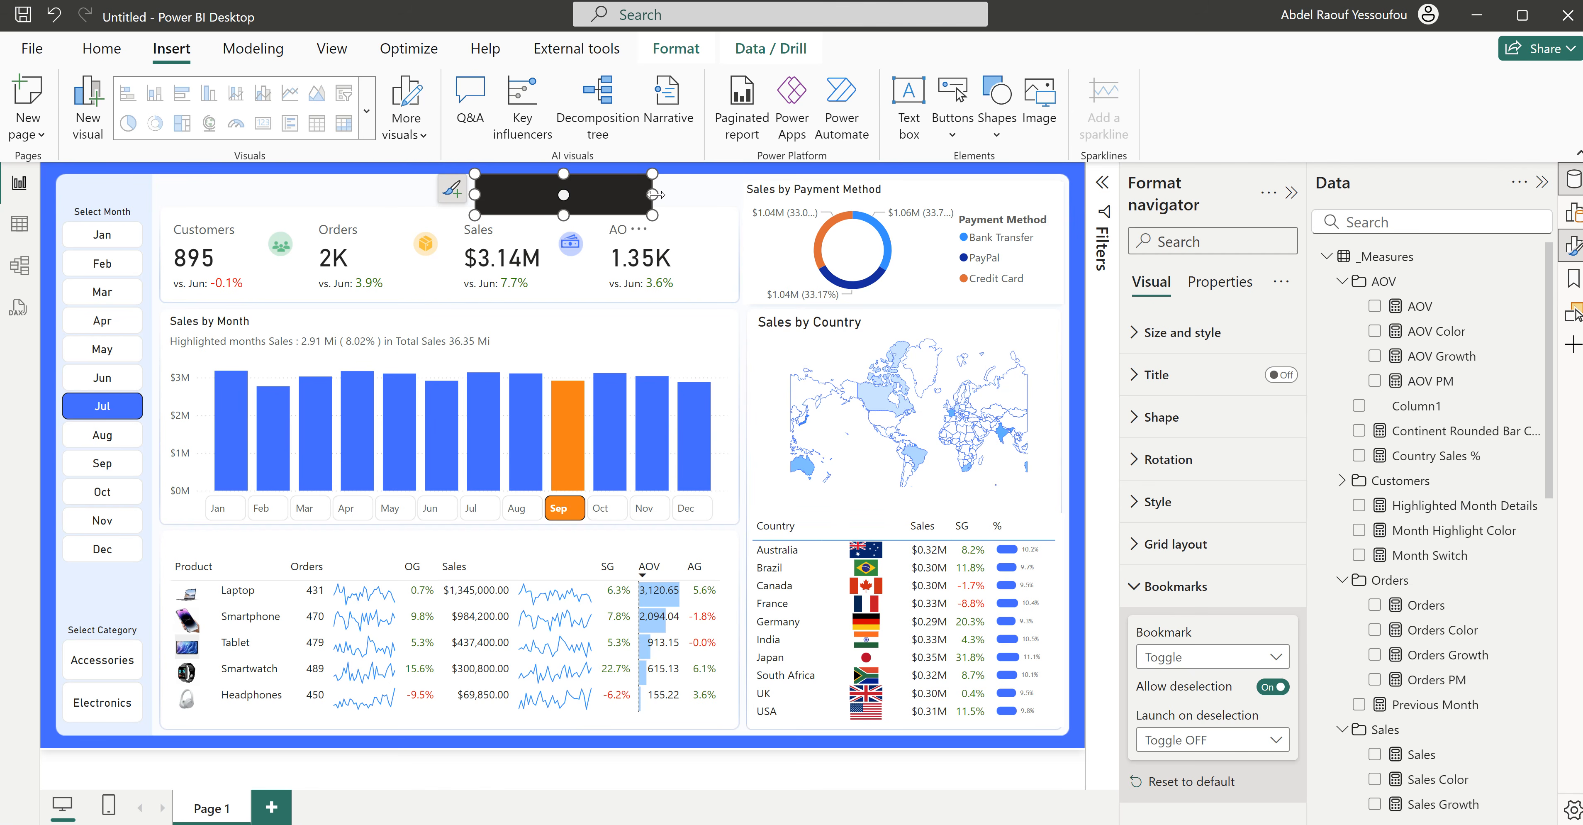
pyautogui.moveTo(653, 194)
pyautogui.mouseDown()
pyautogui.moveTo(528, 184)
pyautogui.moveTo(554, 203)
pyautogui.moveTo(534, 203)
pyautogui.moveTo(891, 400)
pyautogui.moveTo(1079, 461)
pyautogui.moveTo(1044, 501)
pyautogui.mouseUp()
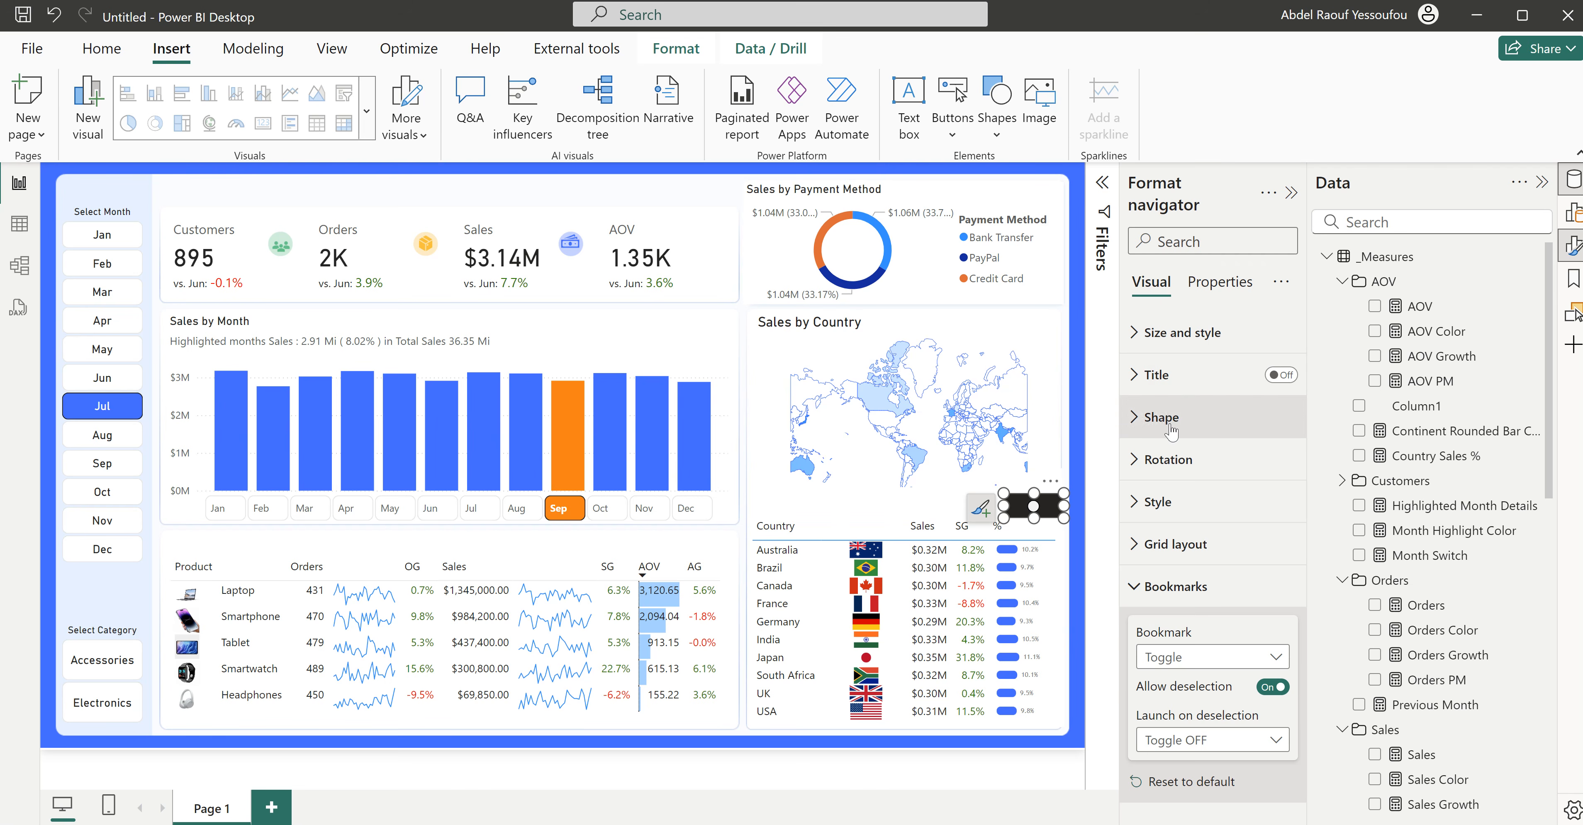
# Step: Change the navigator's shape to Rounded Rectangle with 50% rounded corners
pyautogui.click(1166, 588)
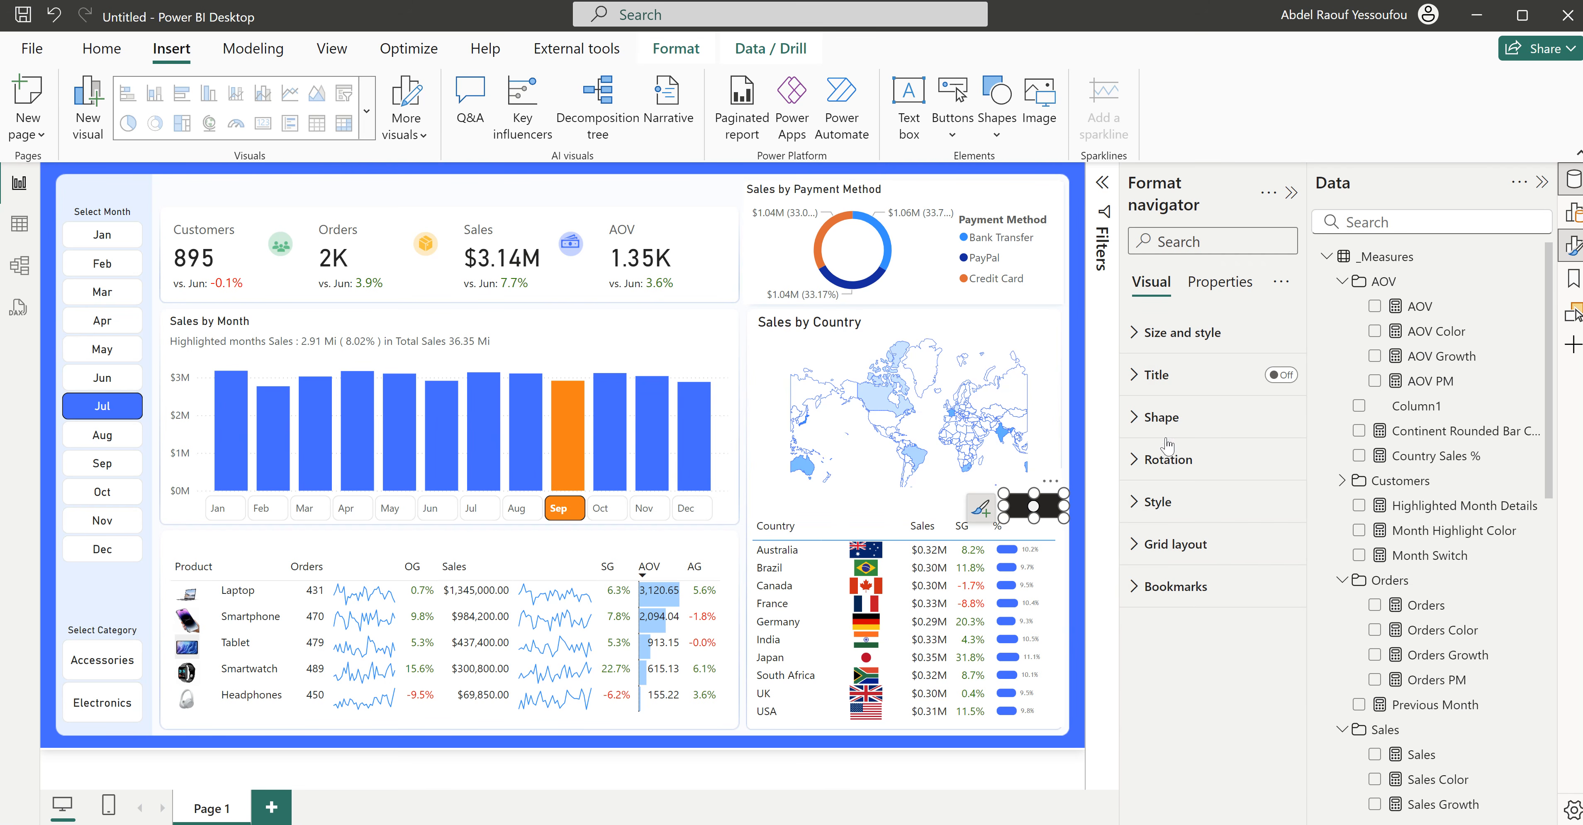
pyautogui.click(1161, 416)
pyautogui.click(1221, 521)
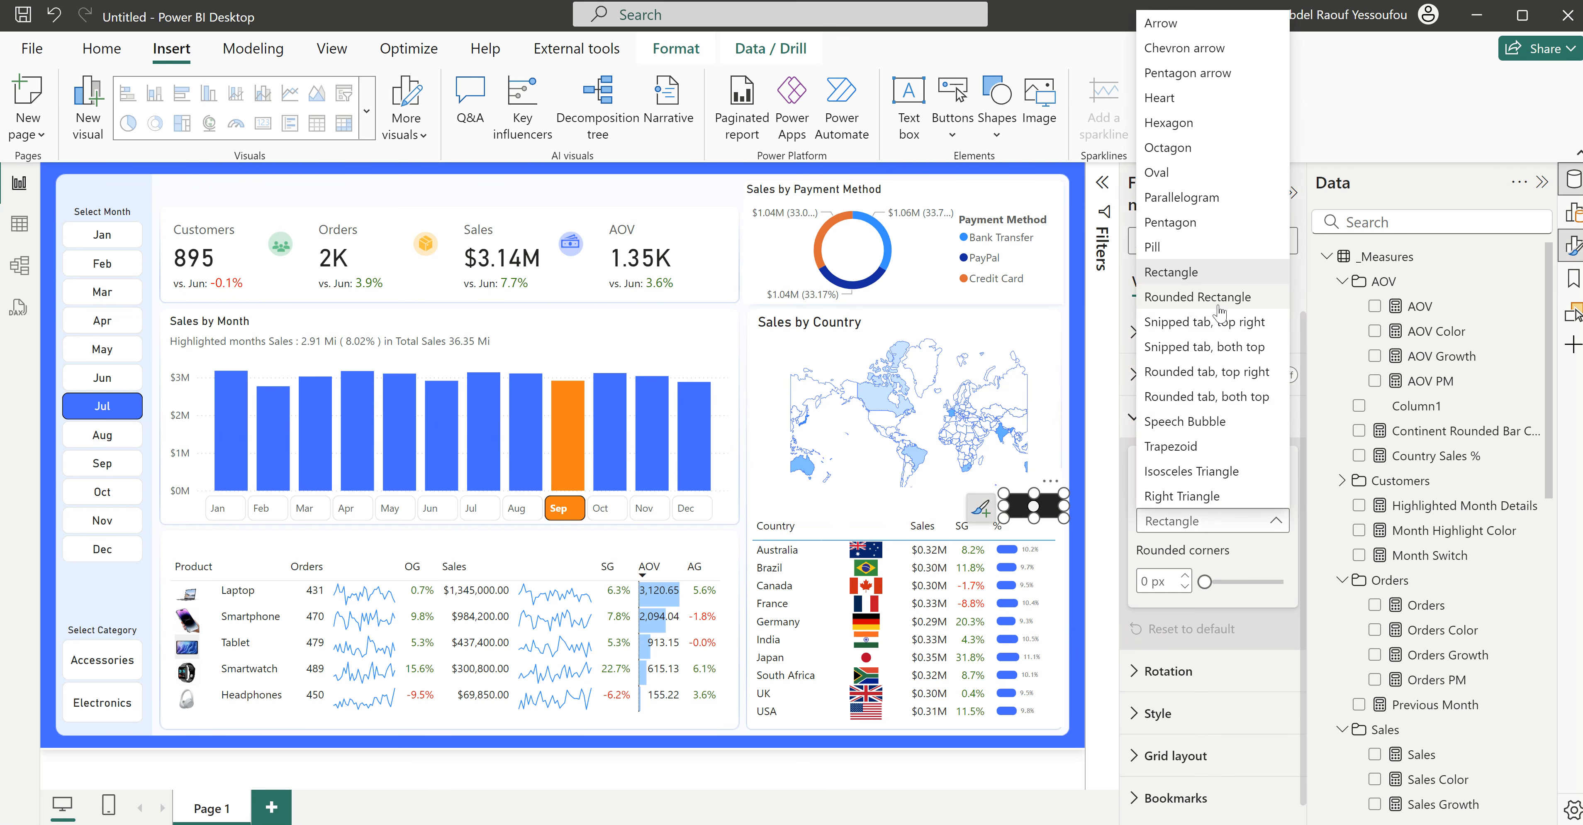
pyautogui.click(1199, 299)
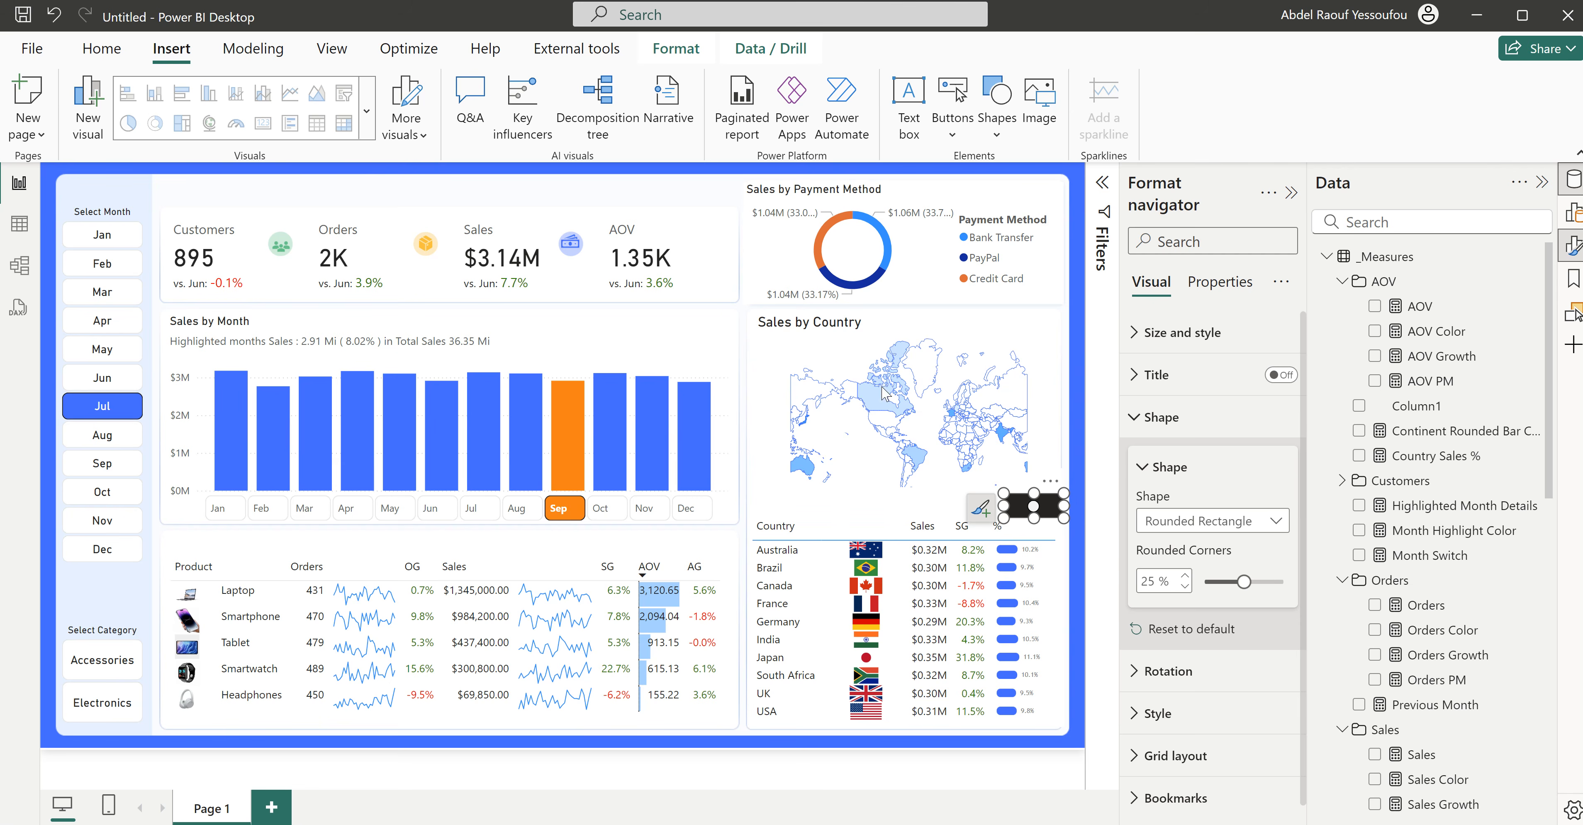
pyautogui.click(668, 189)
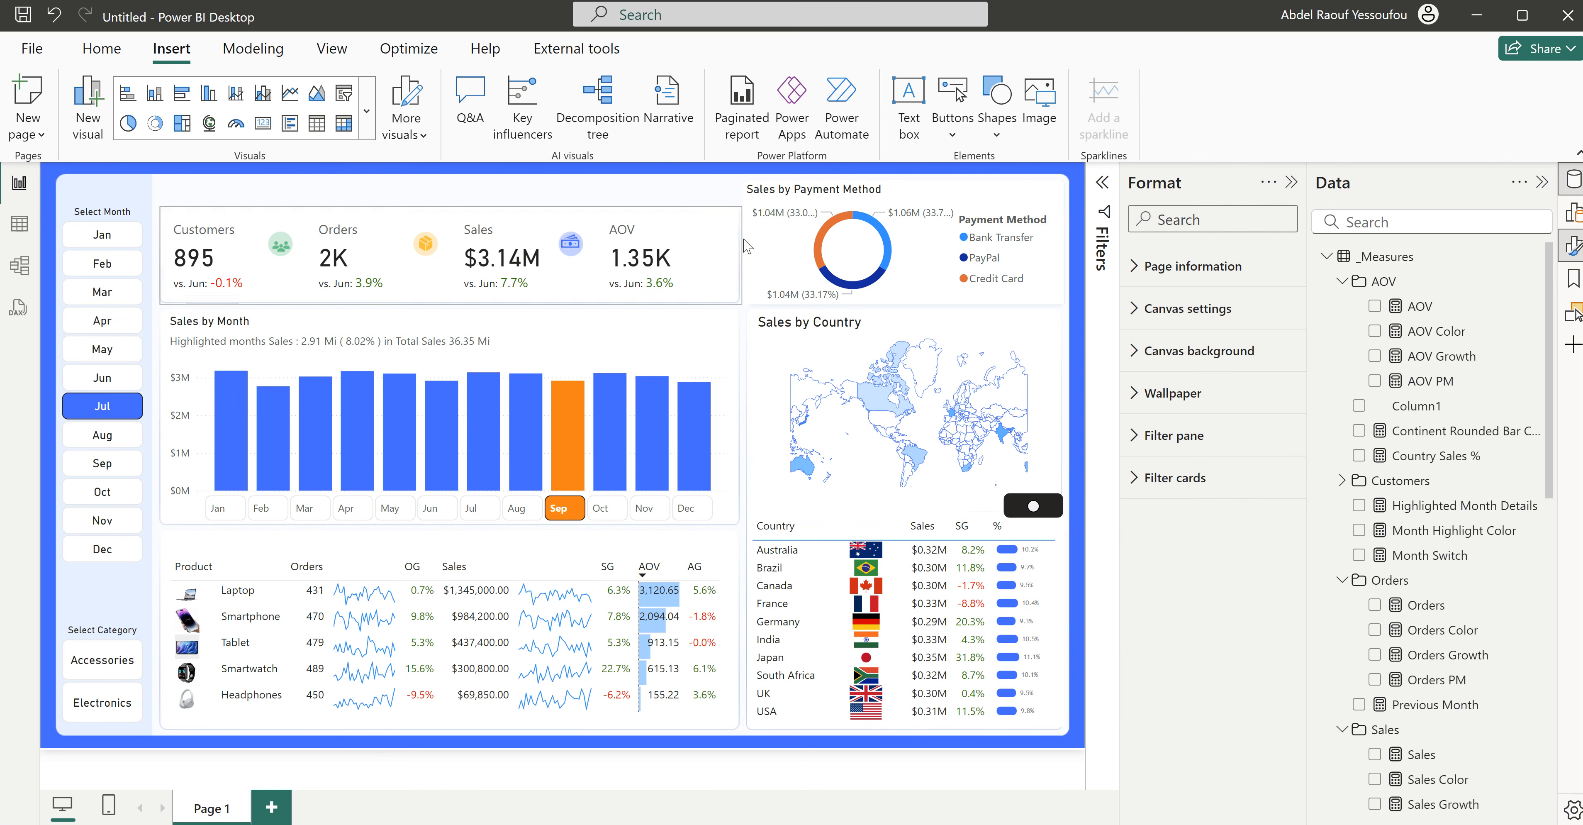
pyautogui.click(1020, 518)
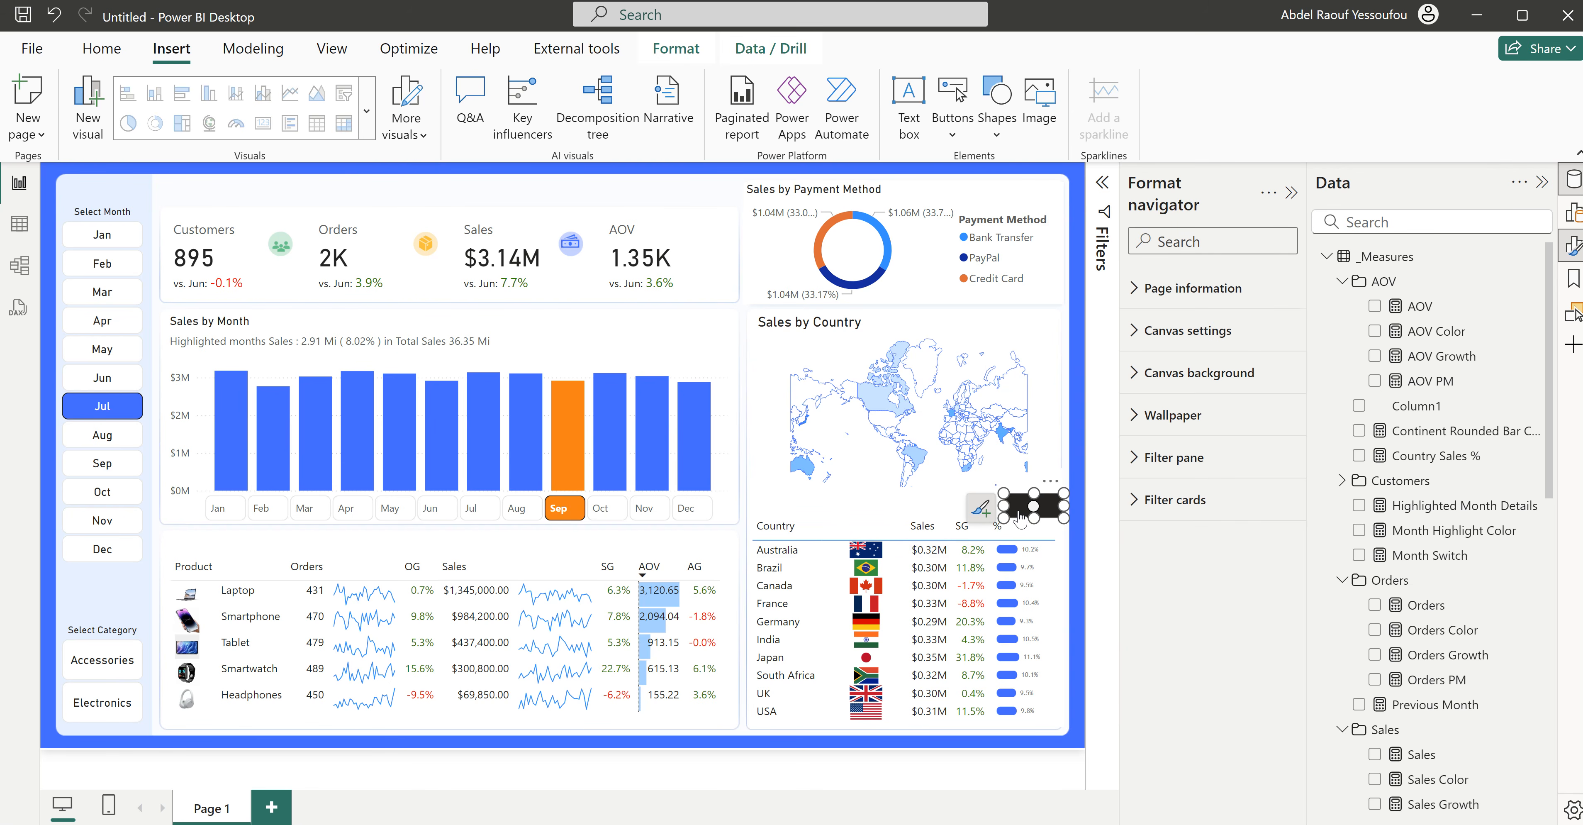
pyautogui.moveTo(1261, 583); pyautogui.dragTo(1283, 582)
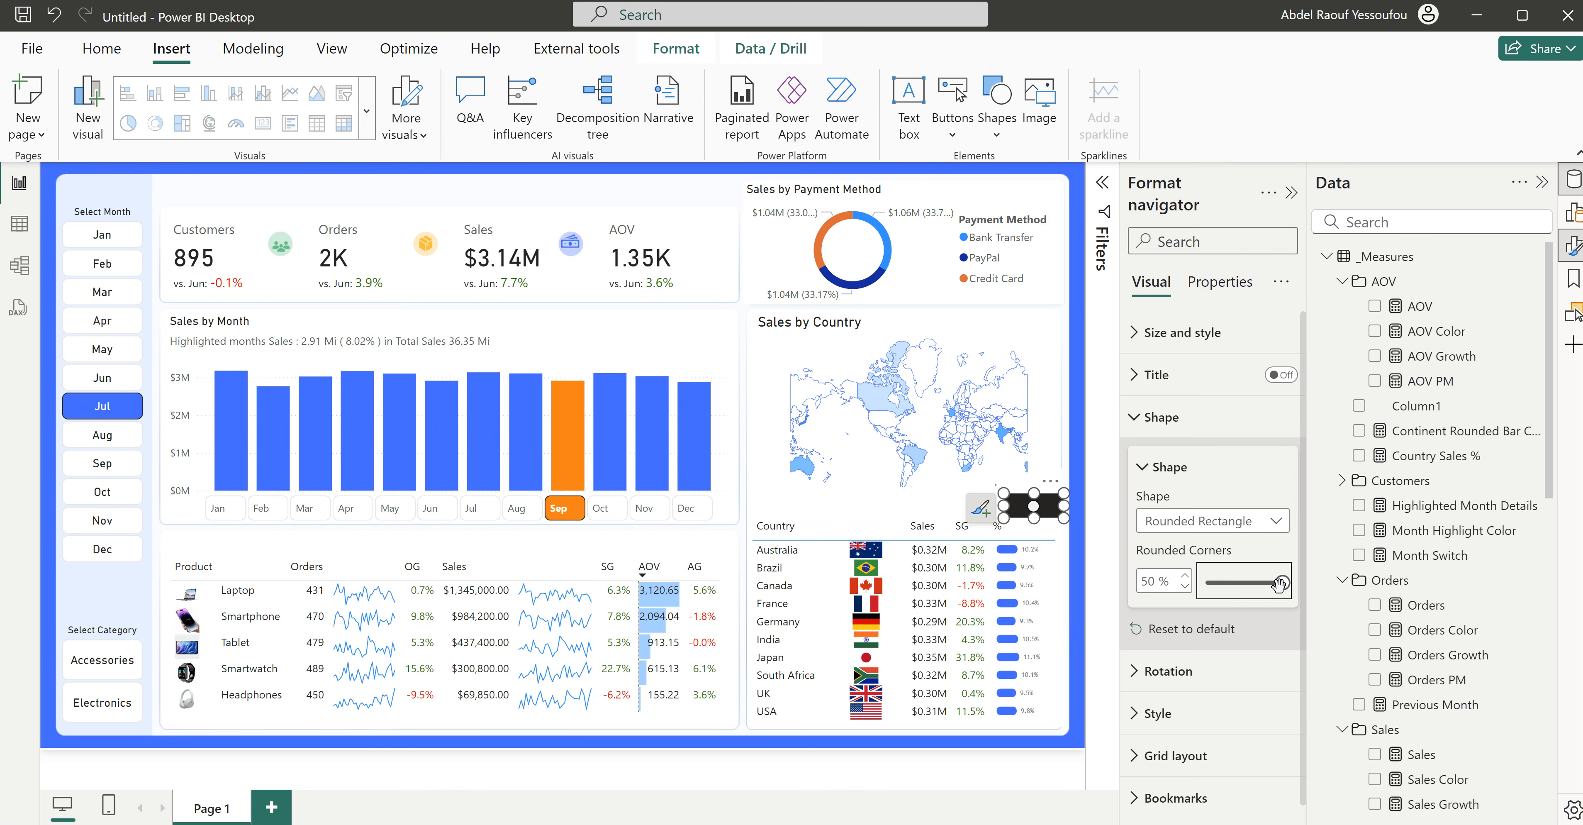
pyautogui.click(639, 198)
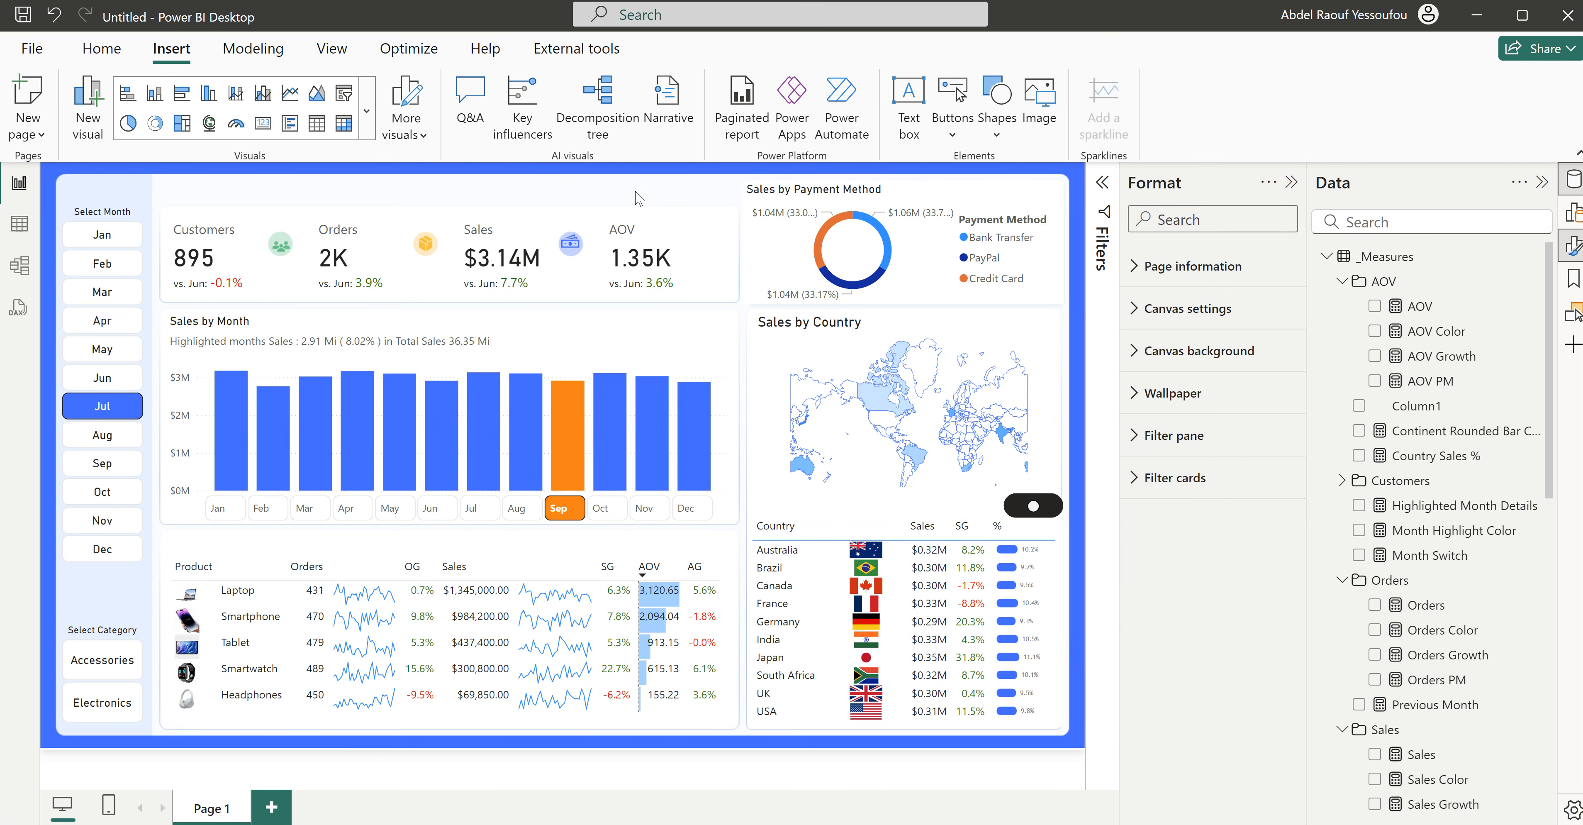
# Step: Set the navigator's default-state text to size 12 with left horizontal alignment, with the toggle deselected for preview
pyautogui.click(1027, 518)
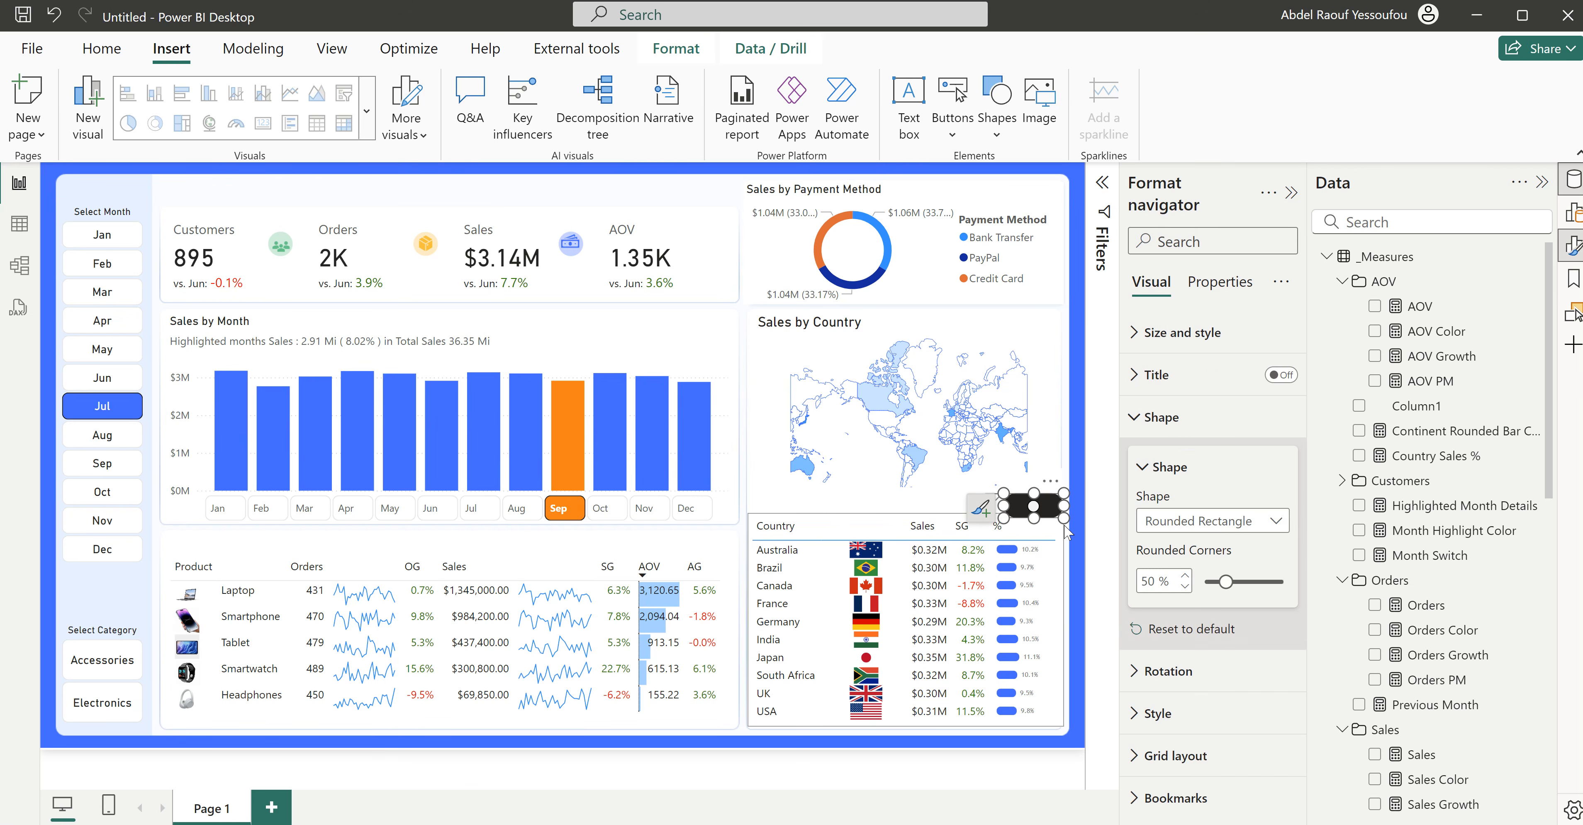
pyautogui.click(1167, 434)
pyautogui.click(1167, 514)
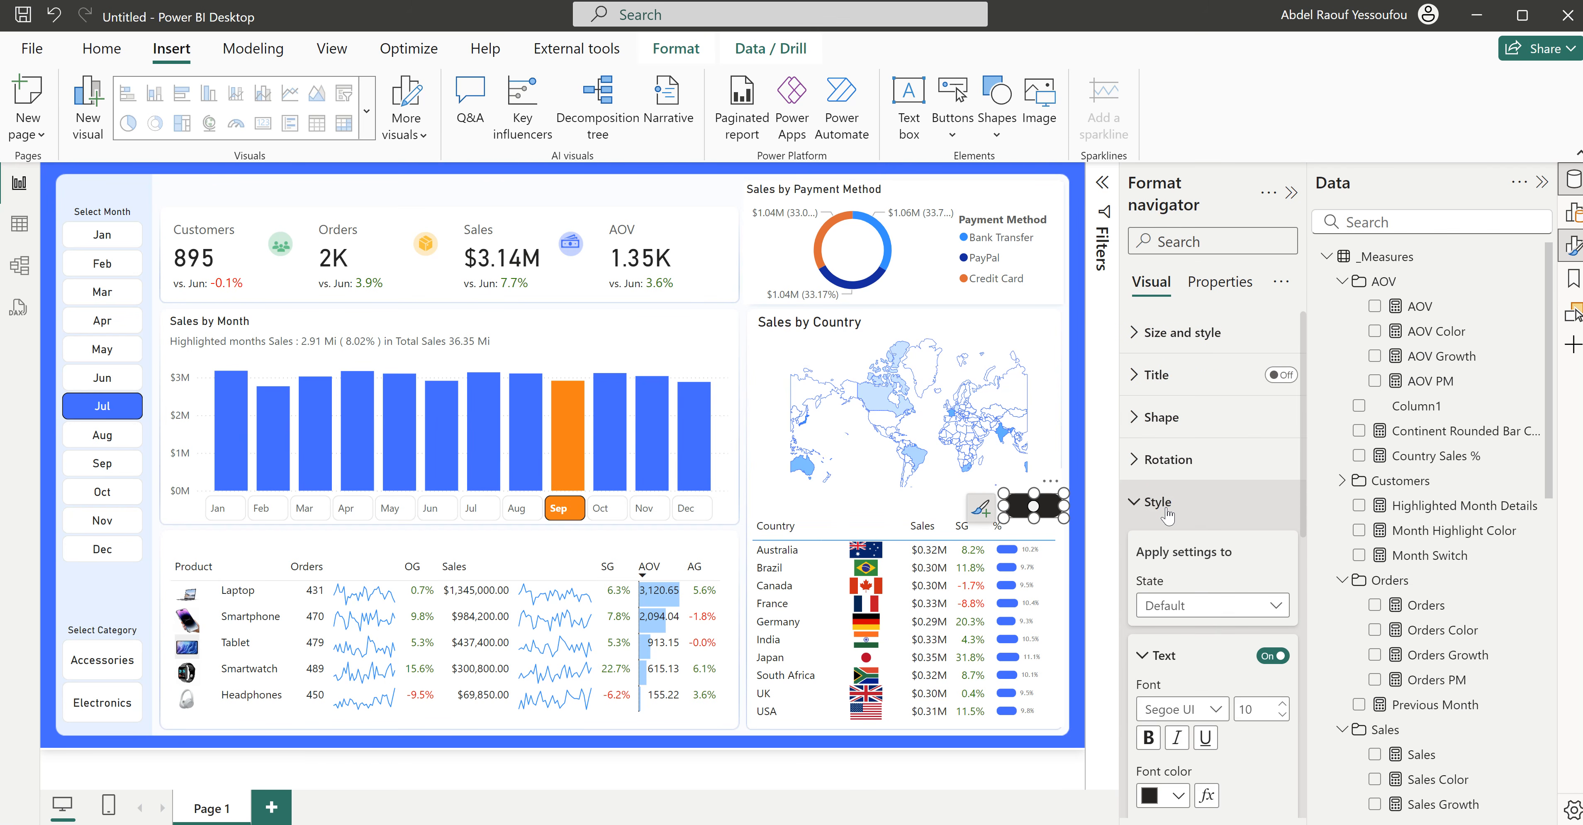
pyautogui.scroll(-5, 1245, 734)
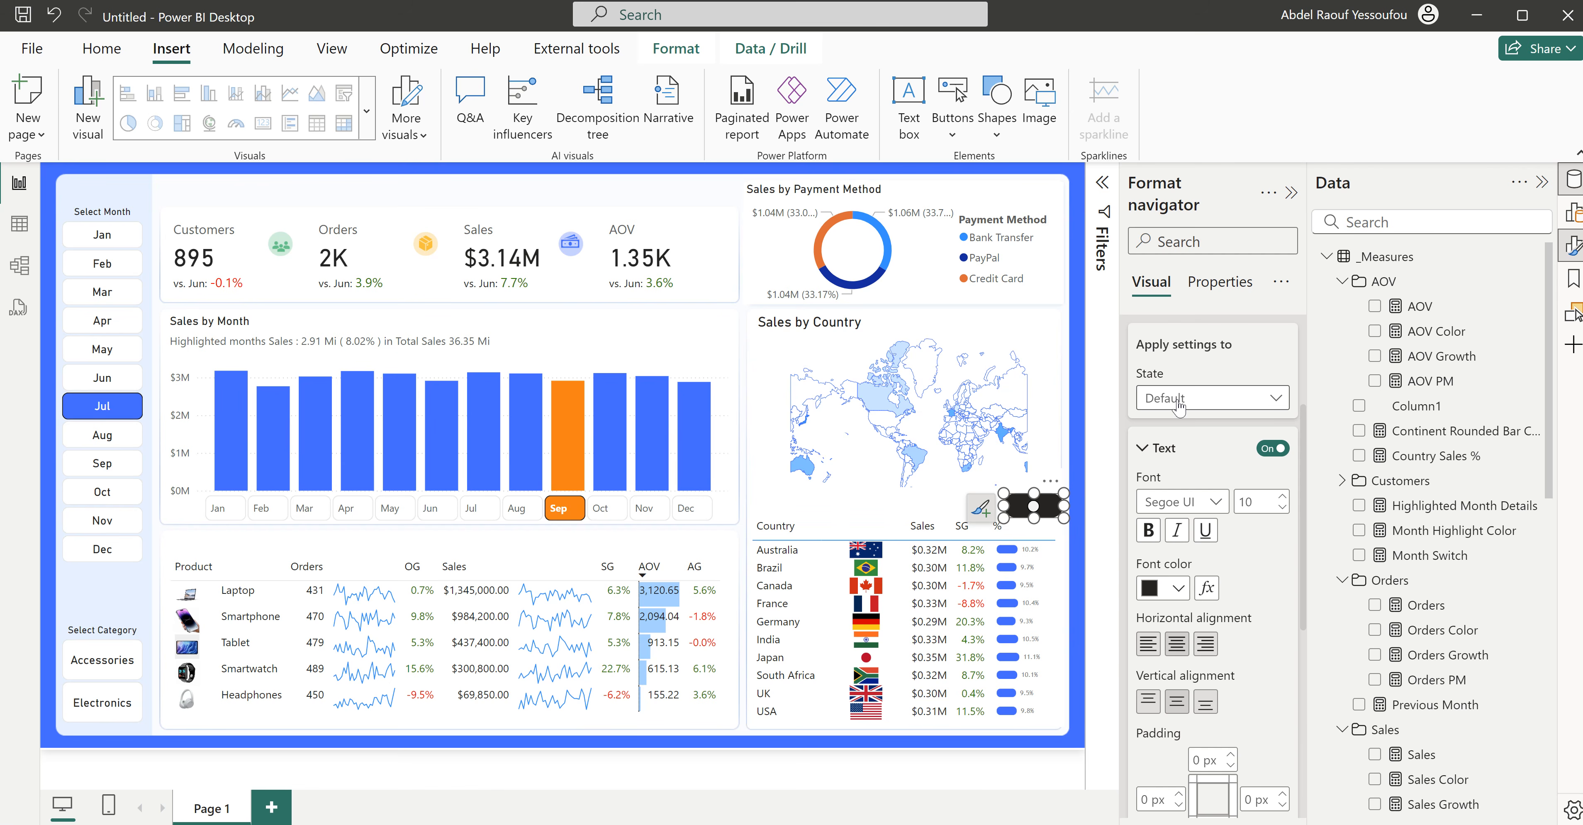
pyautogui.keyDown('ctrl'); pyautogui.click(1048, 510); pyautogui.keyUp('ctrl')
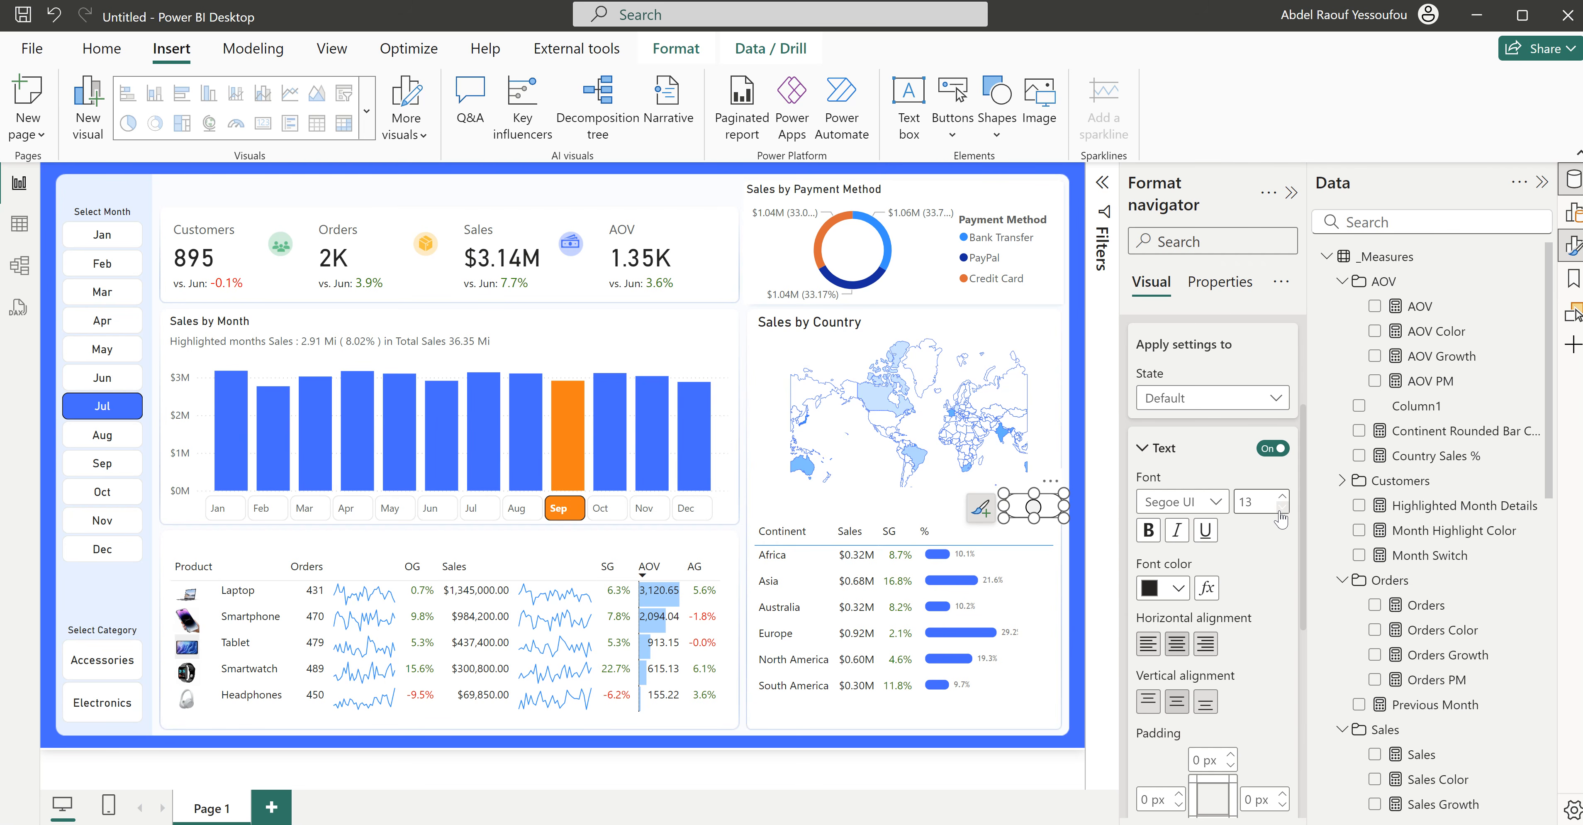
pyautogui.click(1146, 648)
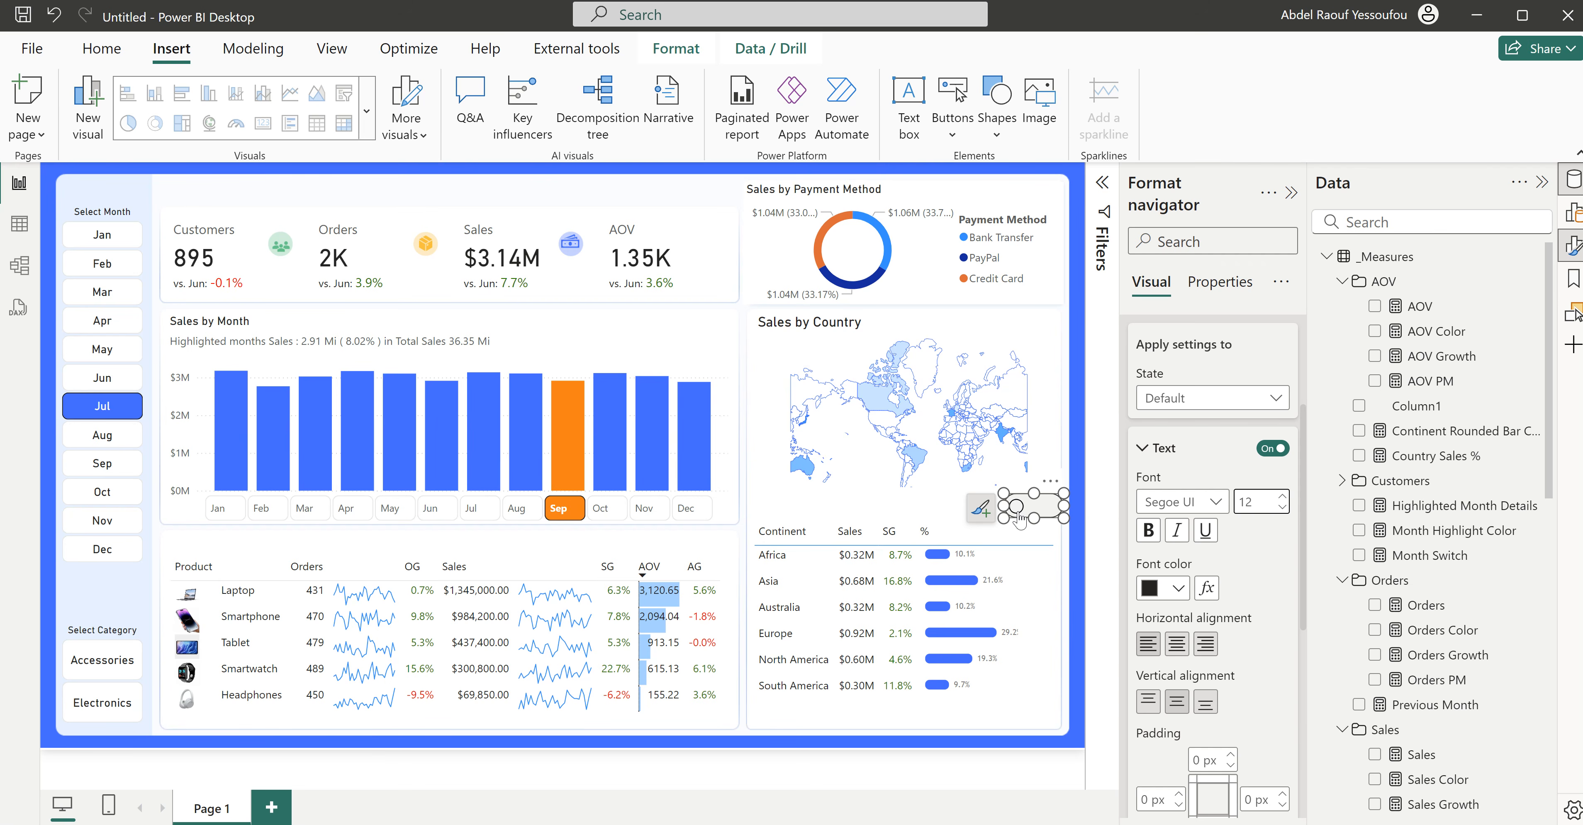
# Step: Fill the navigator's default state with the recently used blue at 90% transparency
pyautogui.scroll(-2, 1249, 672)
pyautogui.scroll(-4, 1249, 671)
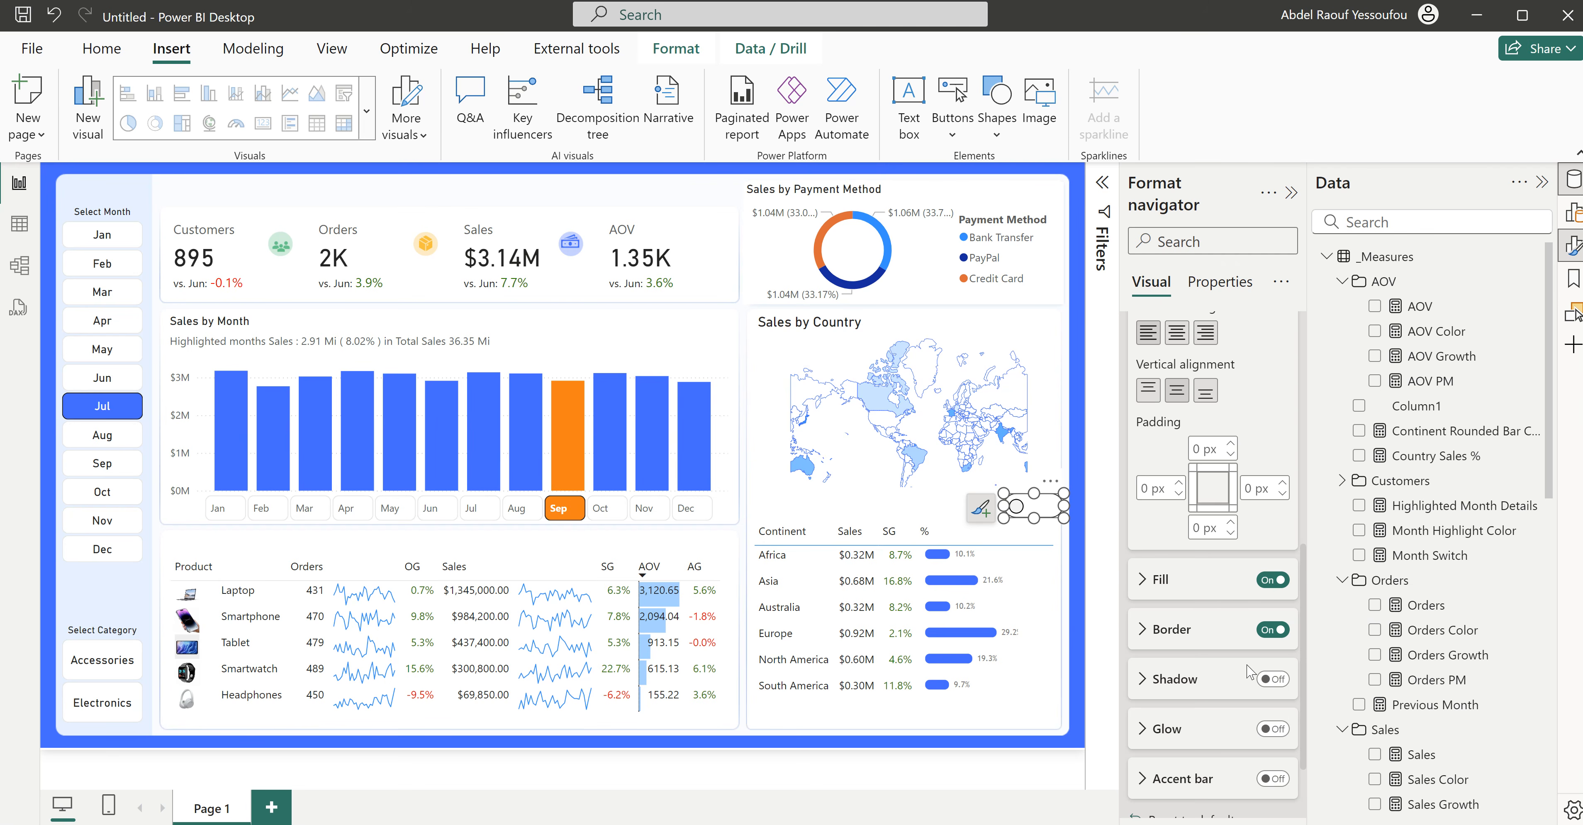
pyautogui.scroll(4, 1250, 671)
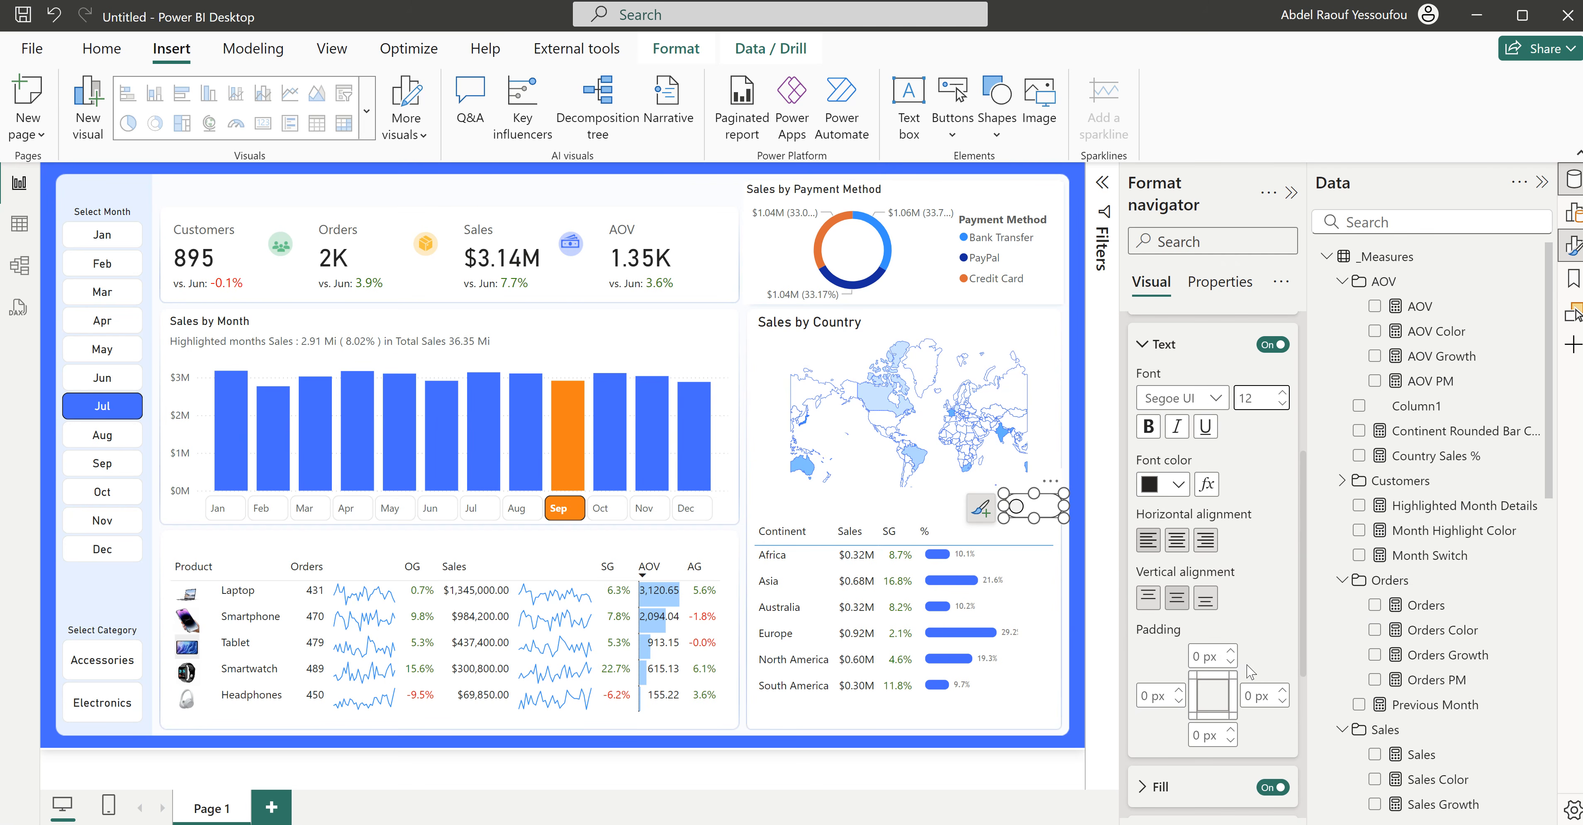
pyautogui.scroll(-4, 1249, 672)
pyautogui.click(1165, 581)
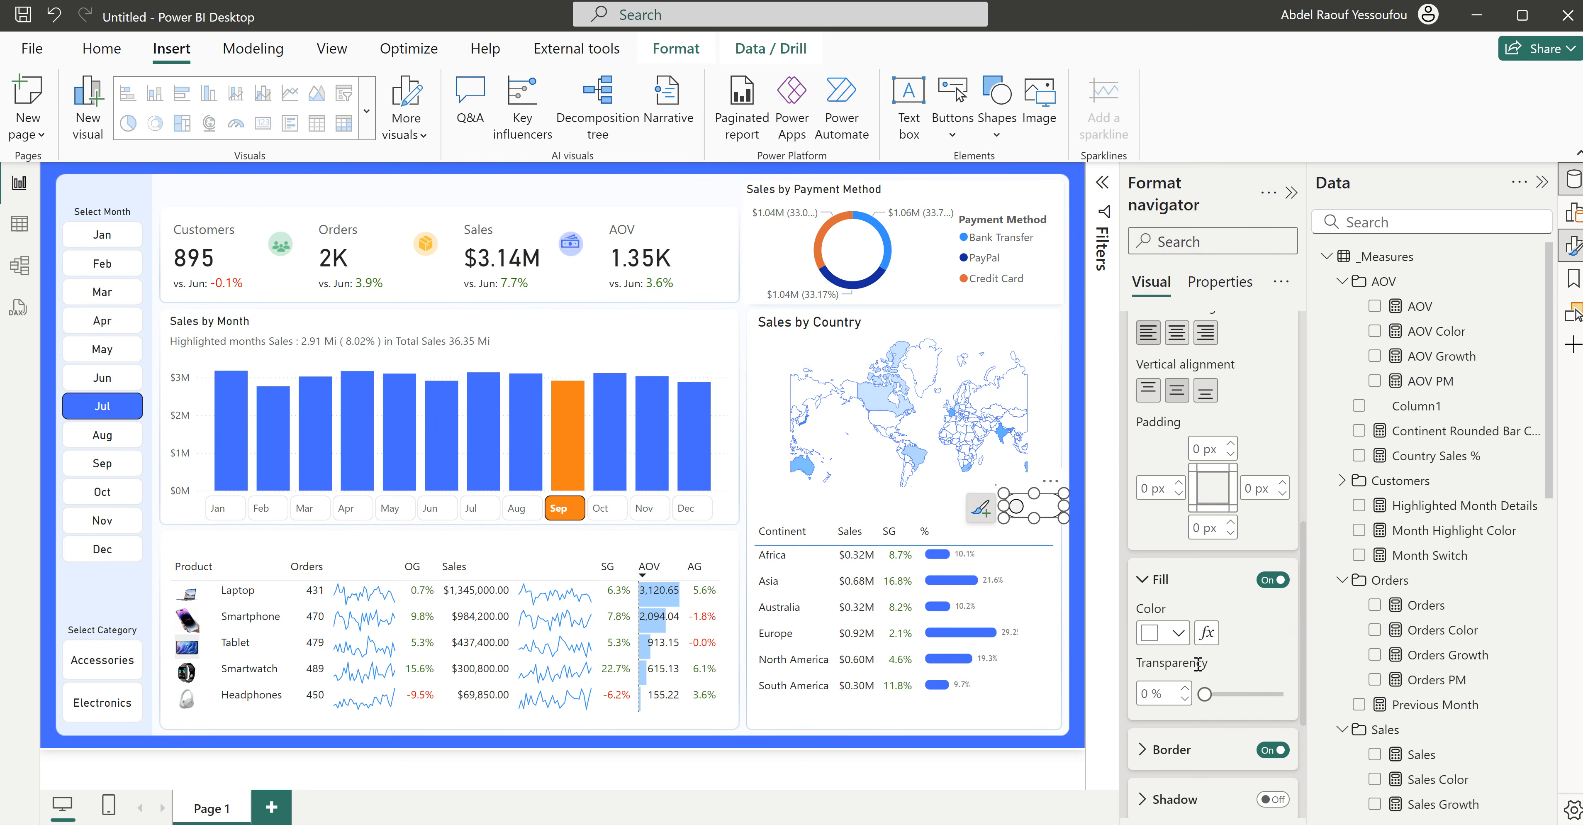
pyautogui.click(1178, 633)
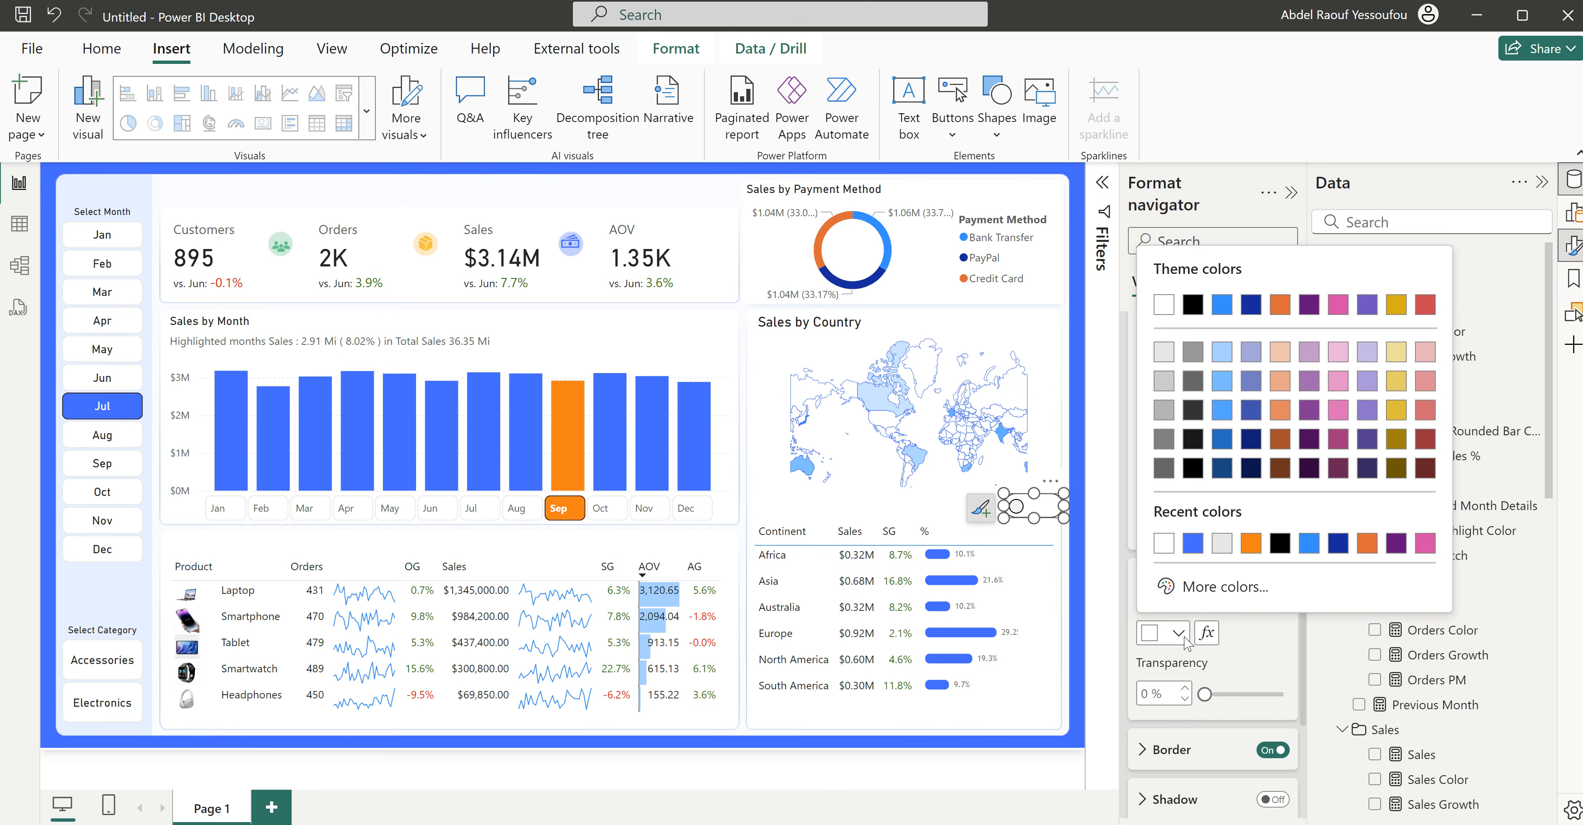
pyautogui.click(1192, 543)
pyautogui.moveTo(1205, 695); pyautogui.dragTo(1272, 695)
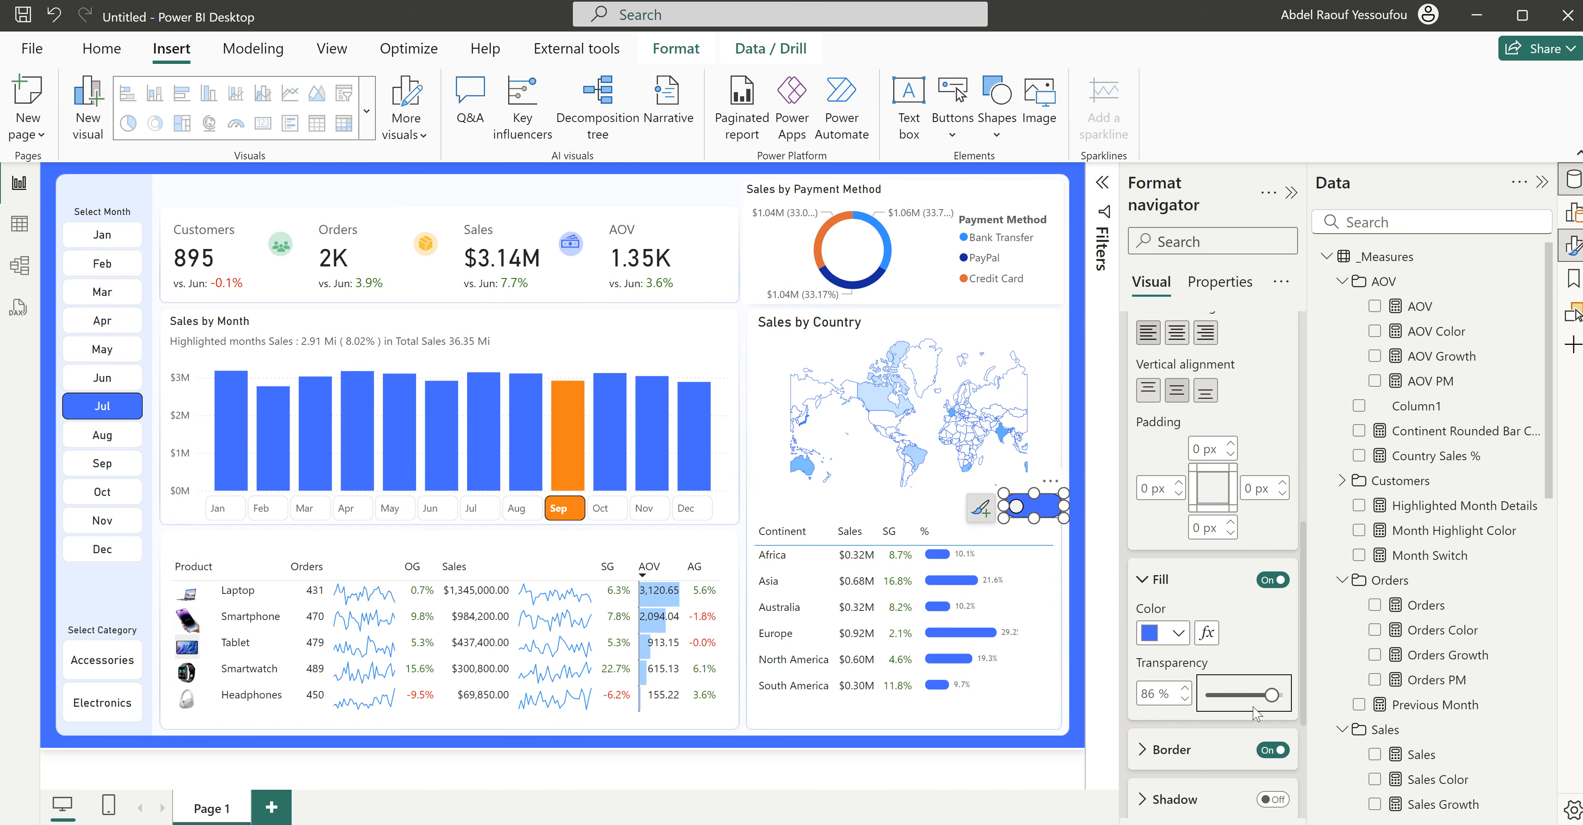
pyautogui.click(1185, 690)
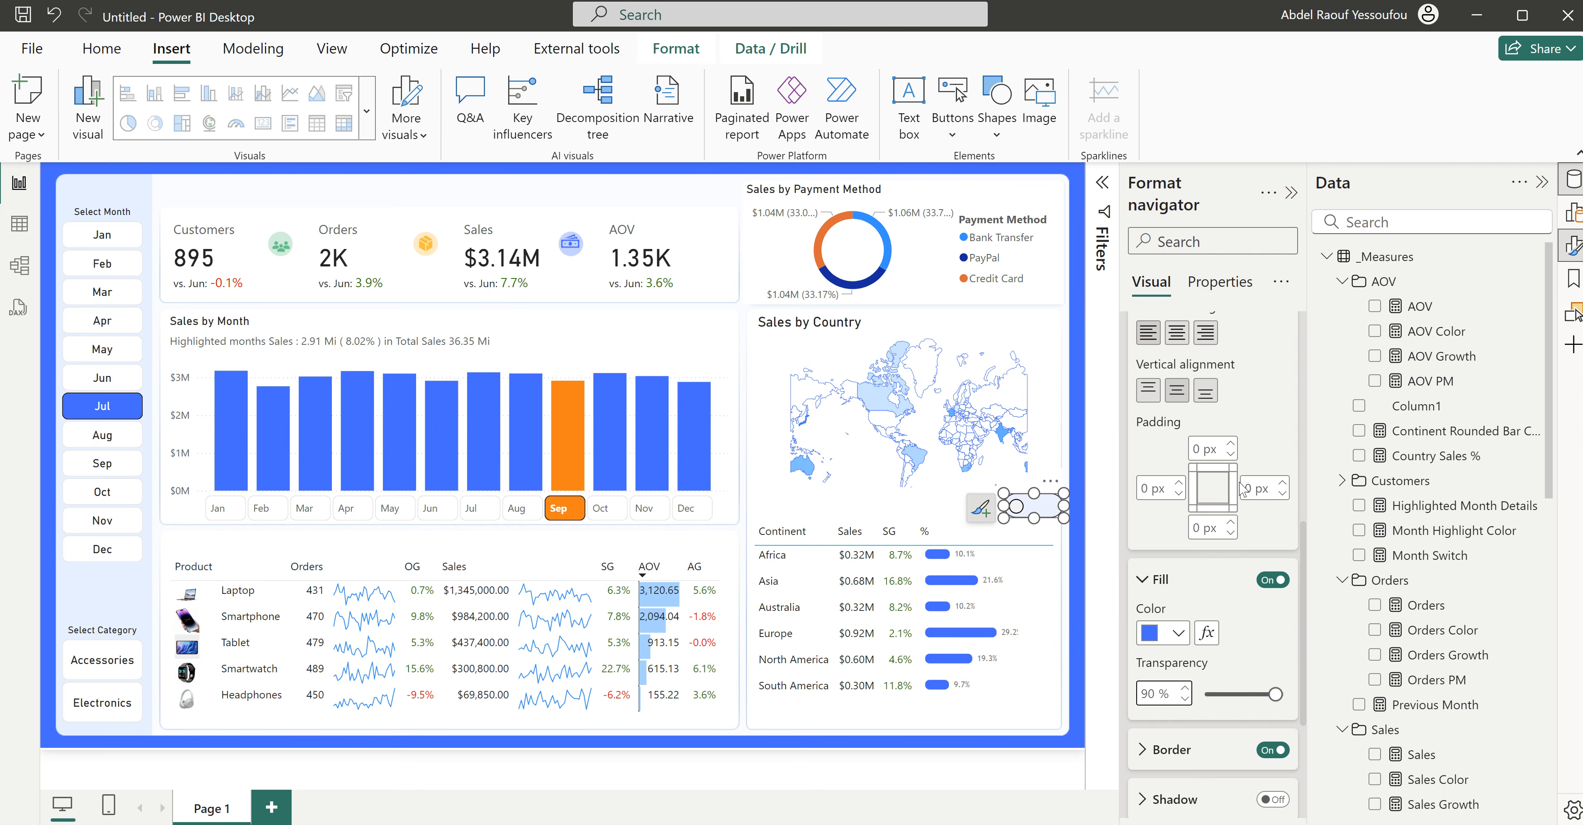
# Step: Test the restyled toggle by switching it on and off and watching the tables below the map
pyautogui.scroll(2, 1269, 442)
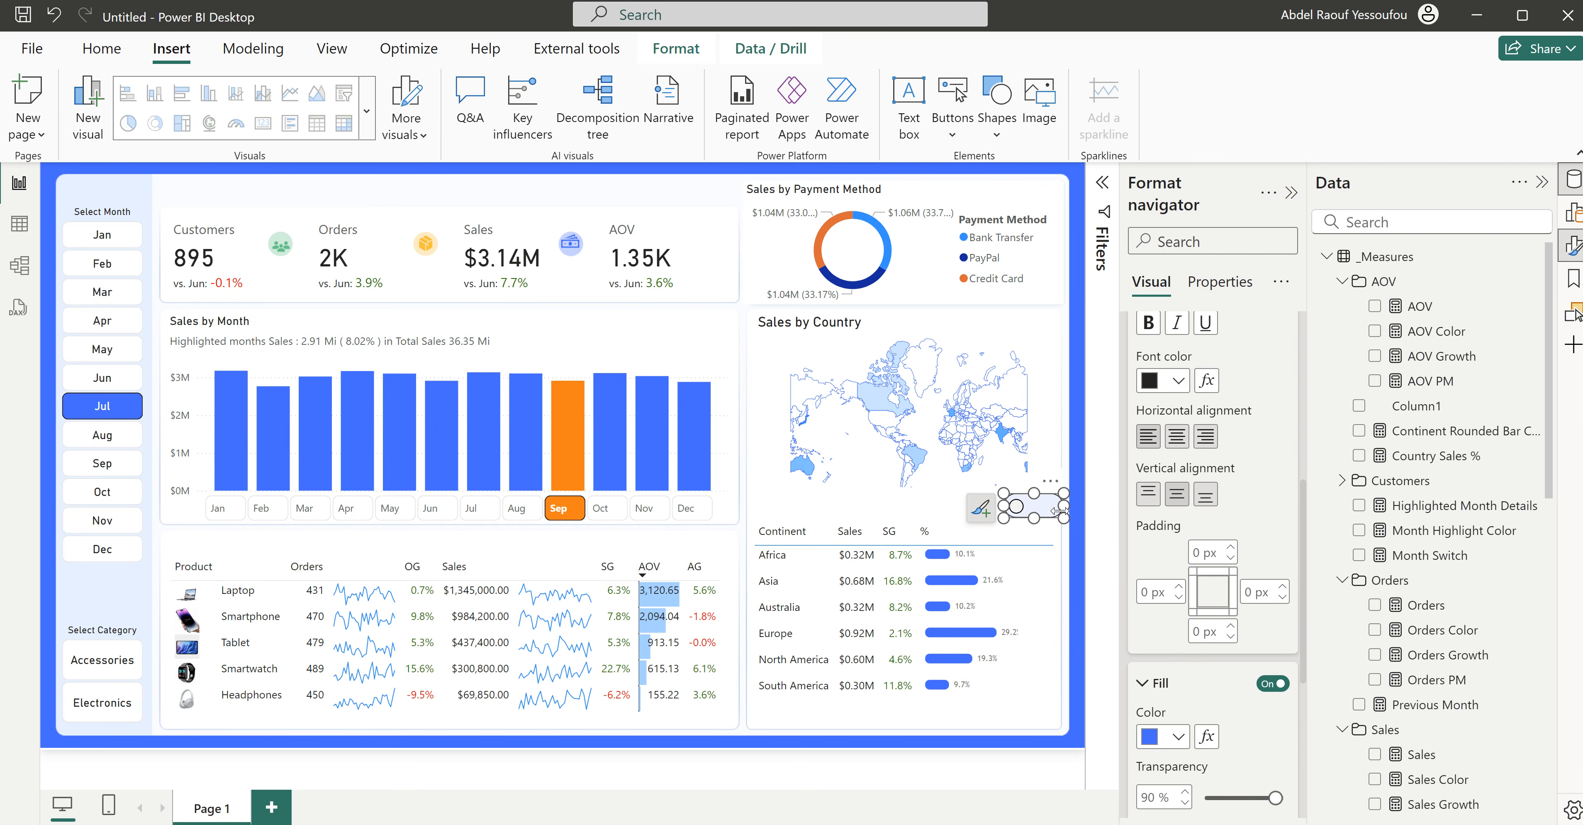
pyautogui.keyDown('ctrl'); pyautogui.click(1045, 512); pyautogui.keyUp('ctrl')
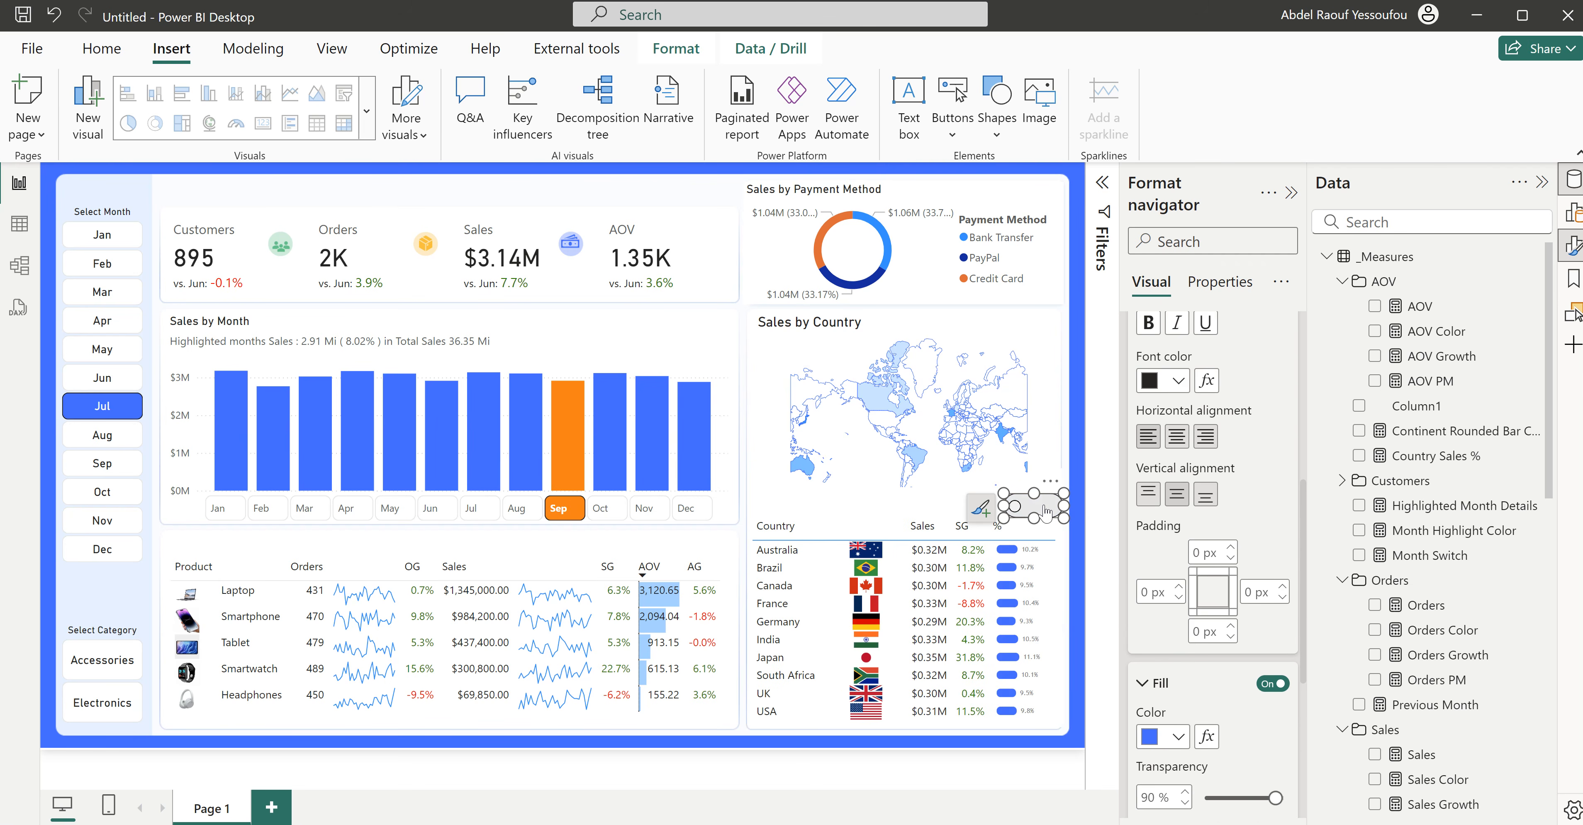
pyautogui.keyDown('ctrl'); pyautogui.click(1046, 512); pyautogui.keyUp('ctrl')
pyautogui.keyDown('ctrl'); pyautogui.click(1046, 512); pyautogui.keyUp('ctrl')
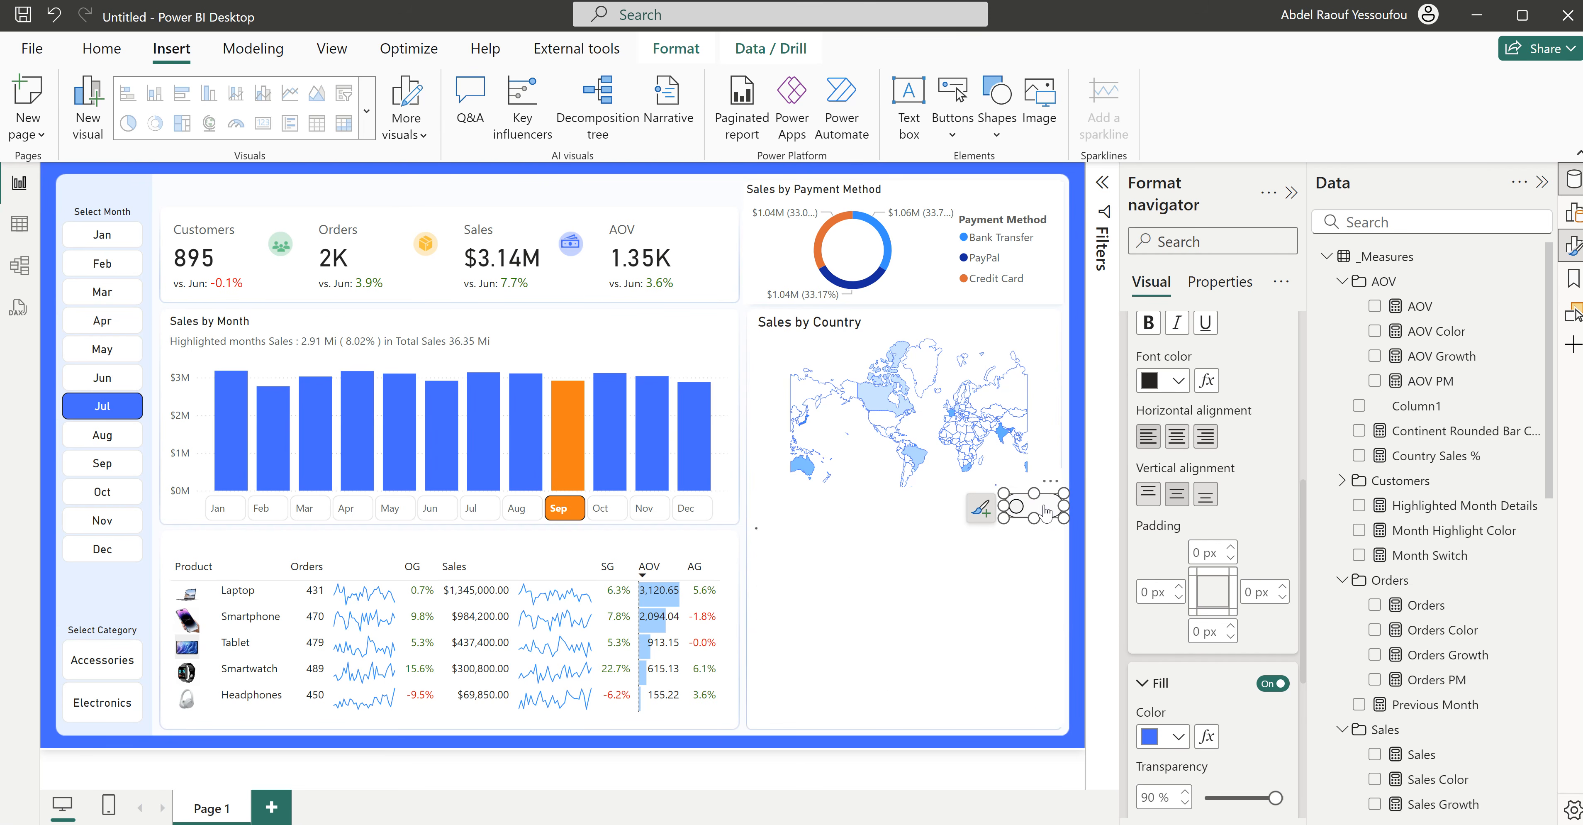
# Step: Set the navigator's selected-state text to size 12 with right horizontal alignment
pyautogui.scroll(3, 1225, 496)
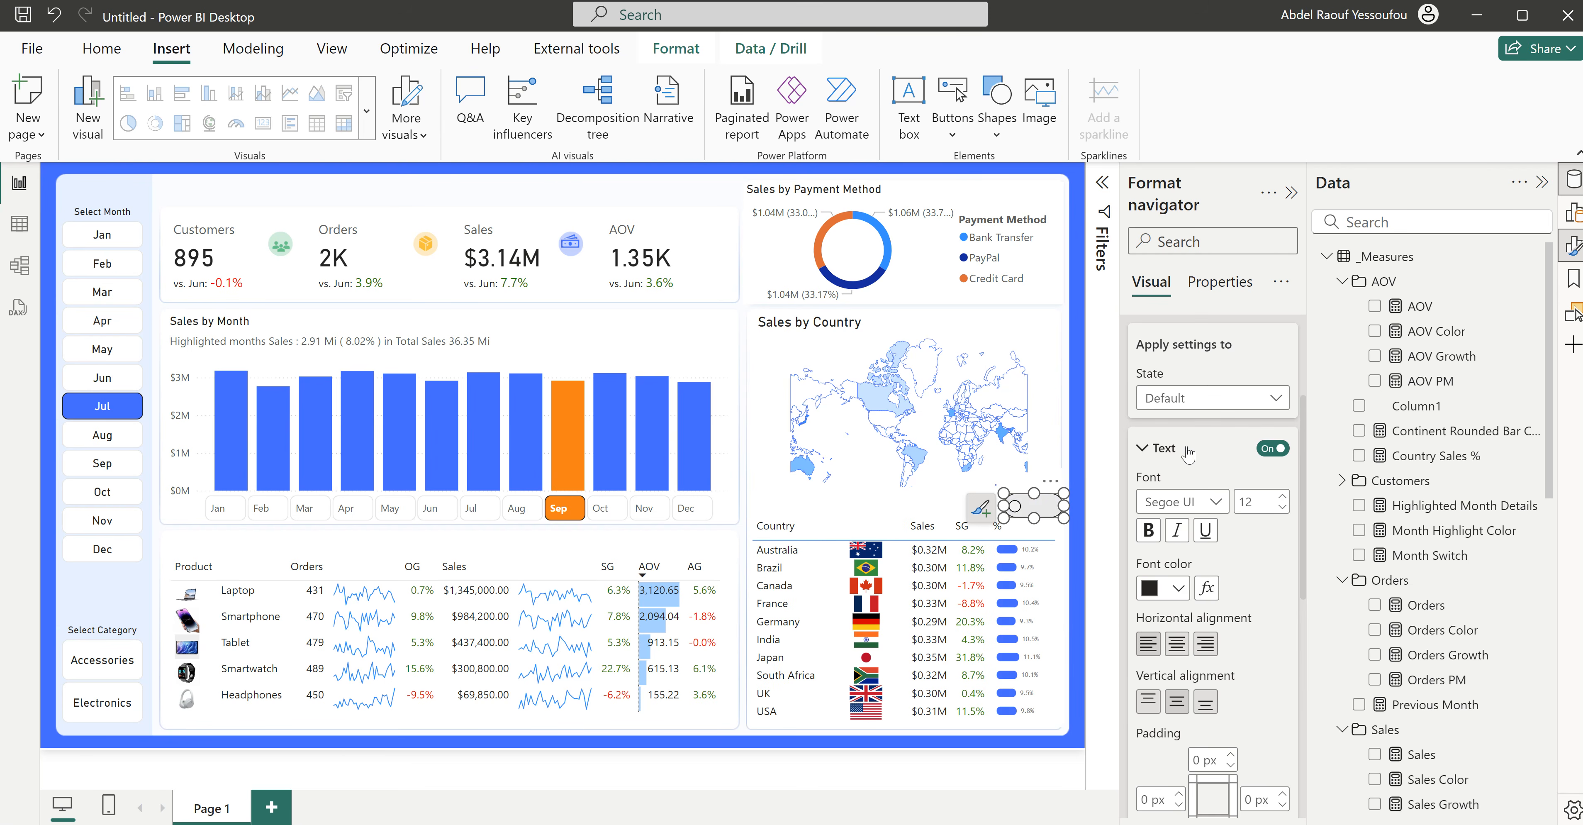
pyautogui.click(1202, 400)
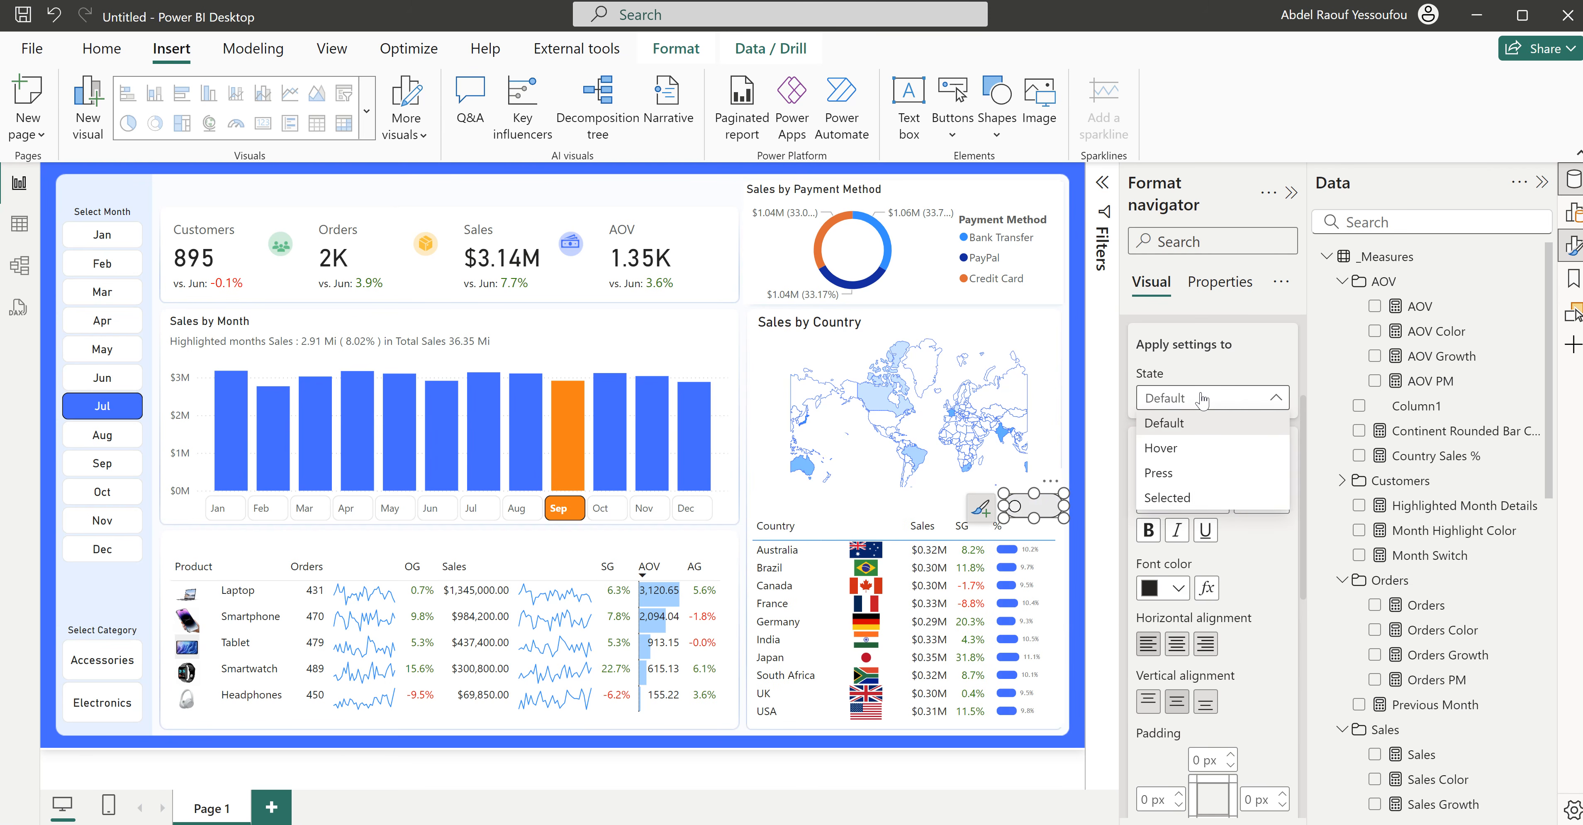
pyautogui.click(1179, 499)
pyautogui.scroll(-3, 1205, 556)
pyautogui.click(1205, 541)
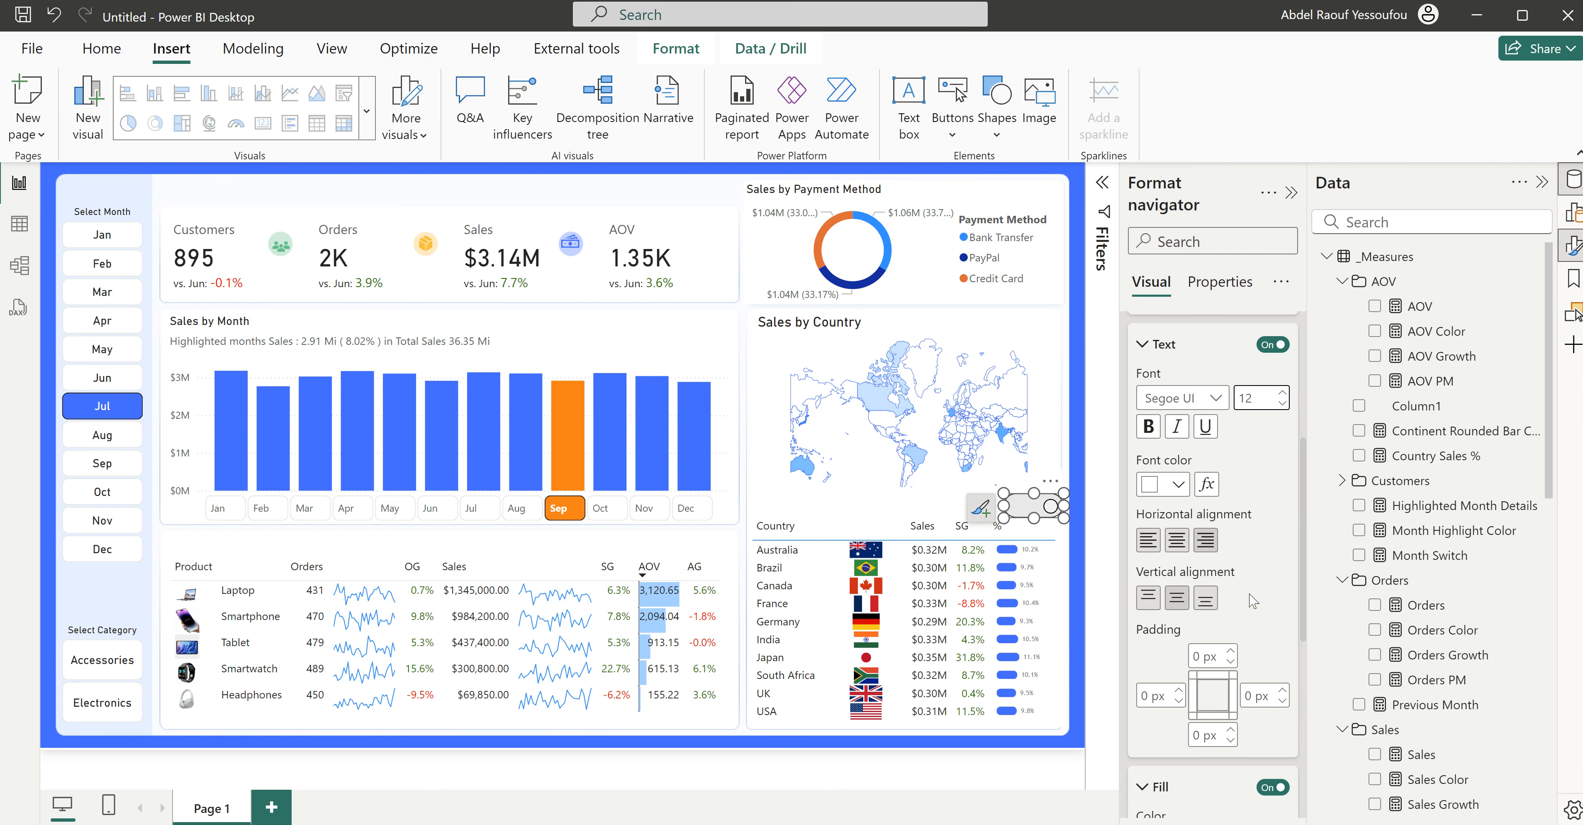
# Step: Fill the navigator's selected state with the recently used blue at 0% transparency
pyautogui.scroll(-5, 1243, 633)
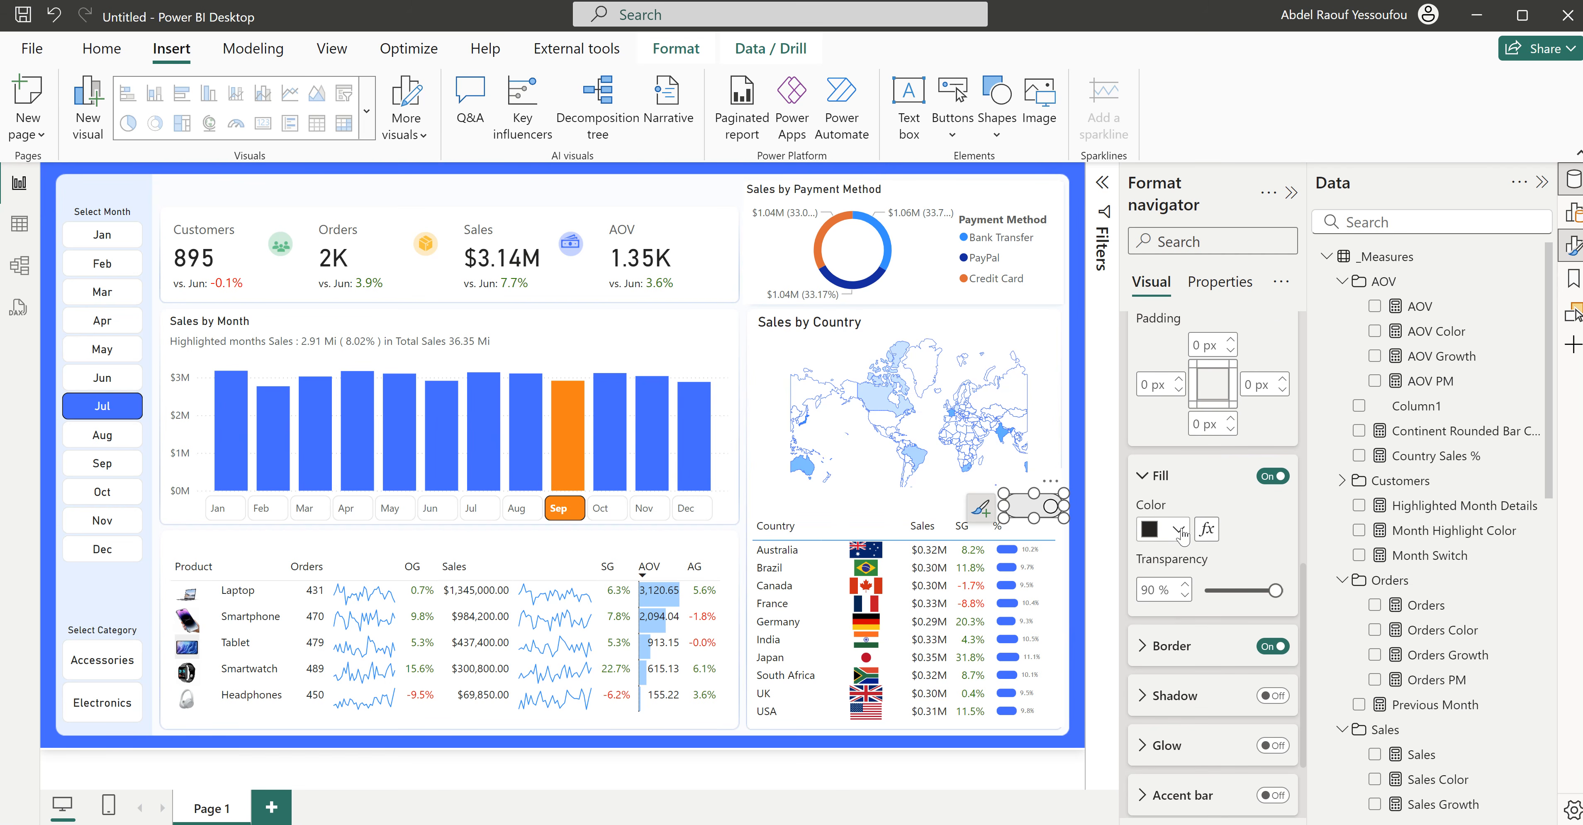
pyautogui.click(1179, 531)
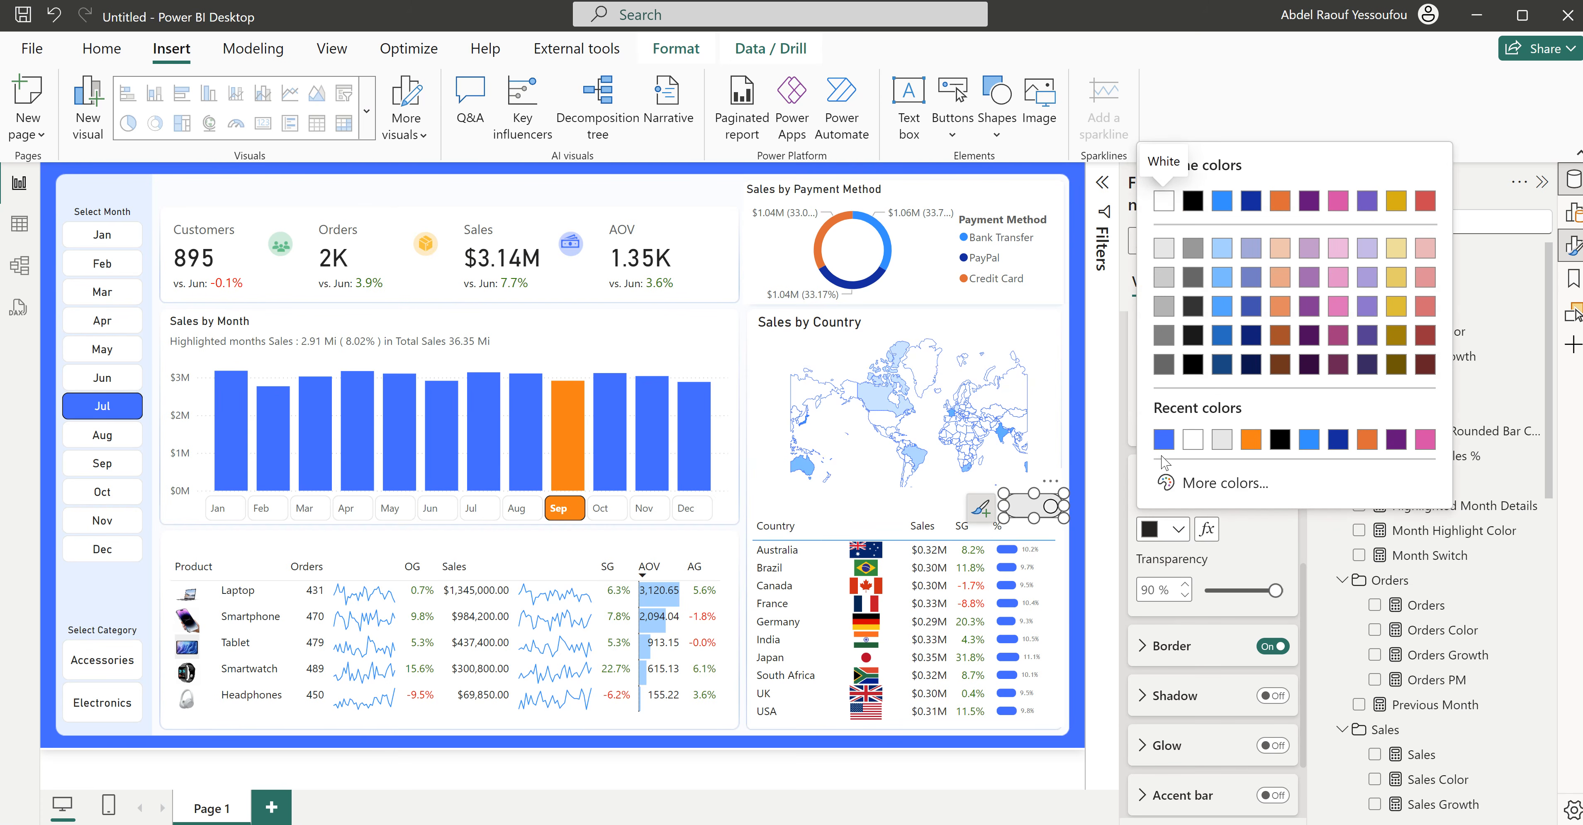
pyautogui.click(1166, 442)
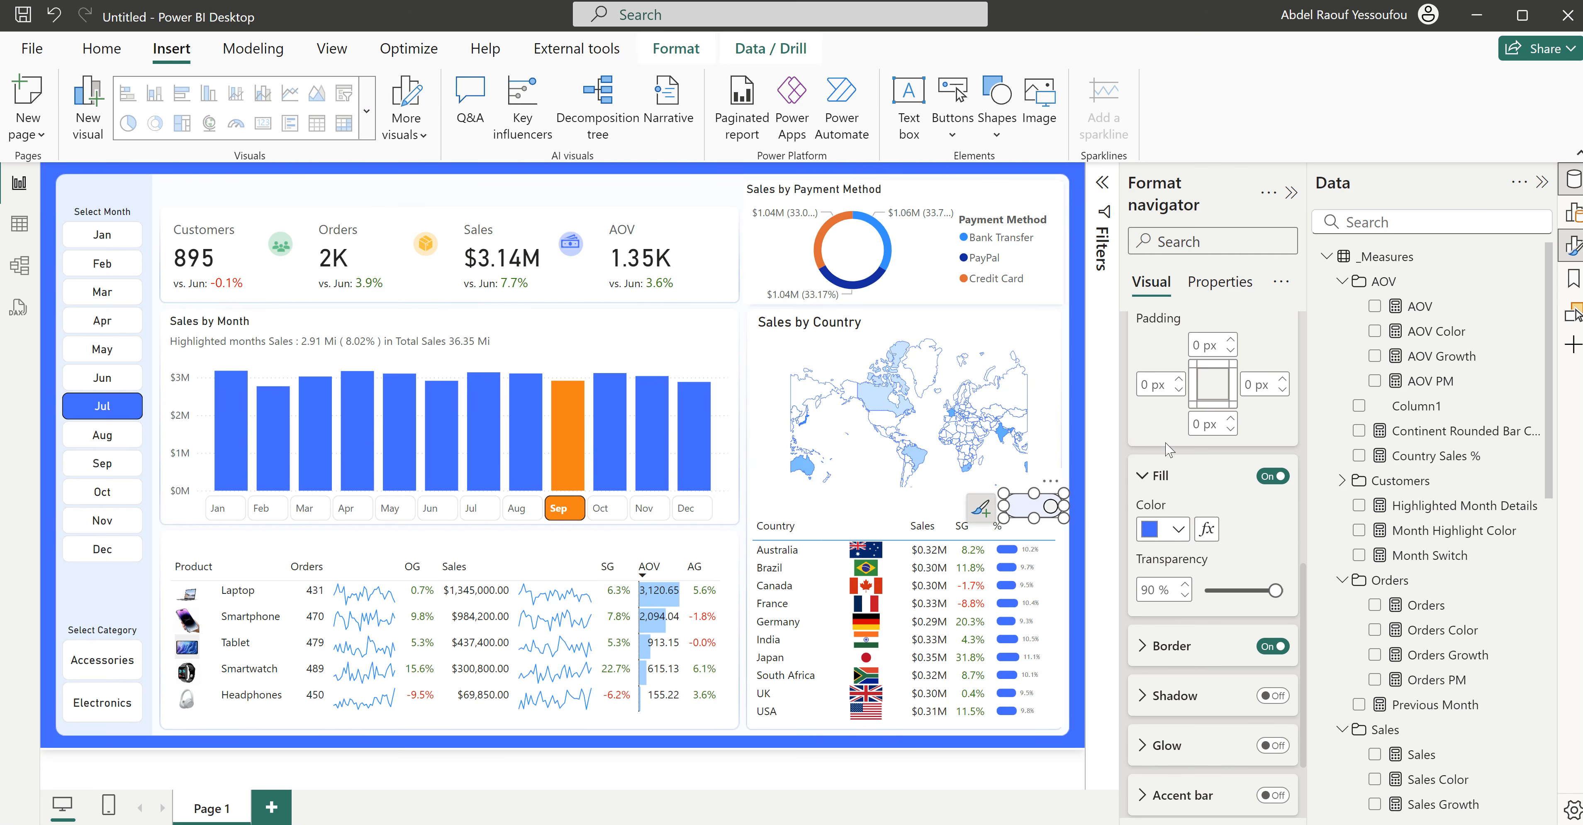
pyautogui.moveTo(1275, 590); pyautogui.dragTo(1193, 592)
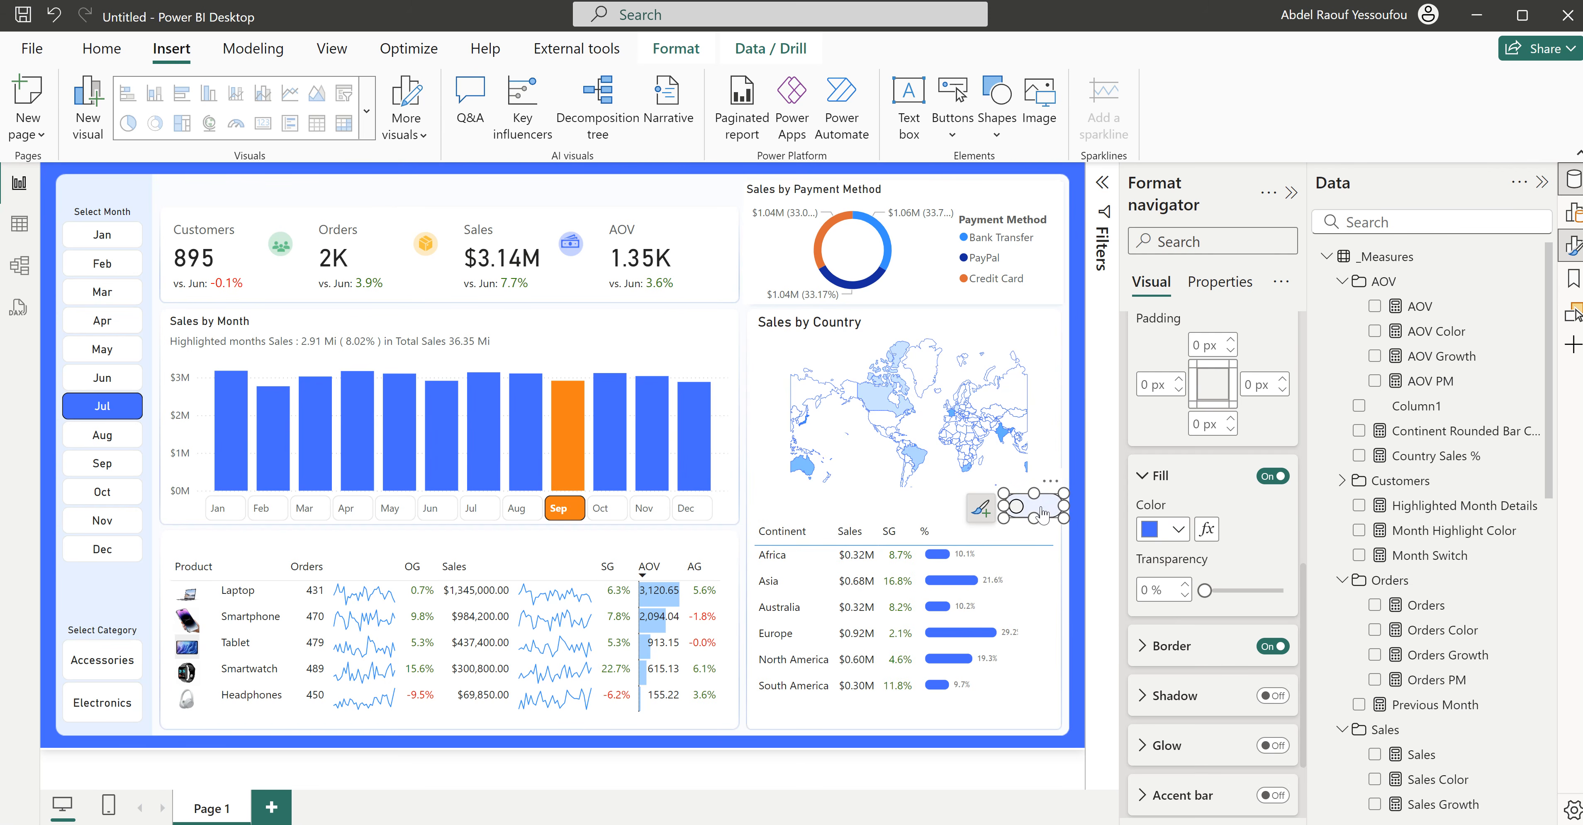
# Step: Deselect the toggle and check the dashboard by filtering it to June with the month slicer
pyautogui.click(1071, 409)
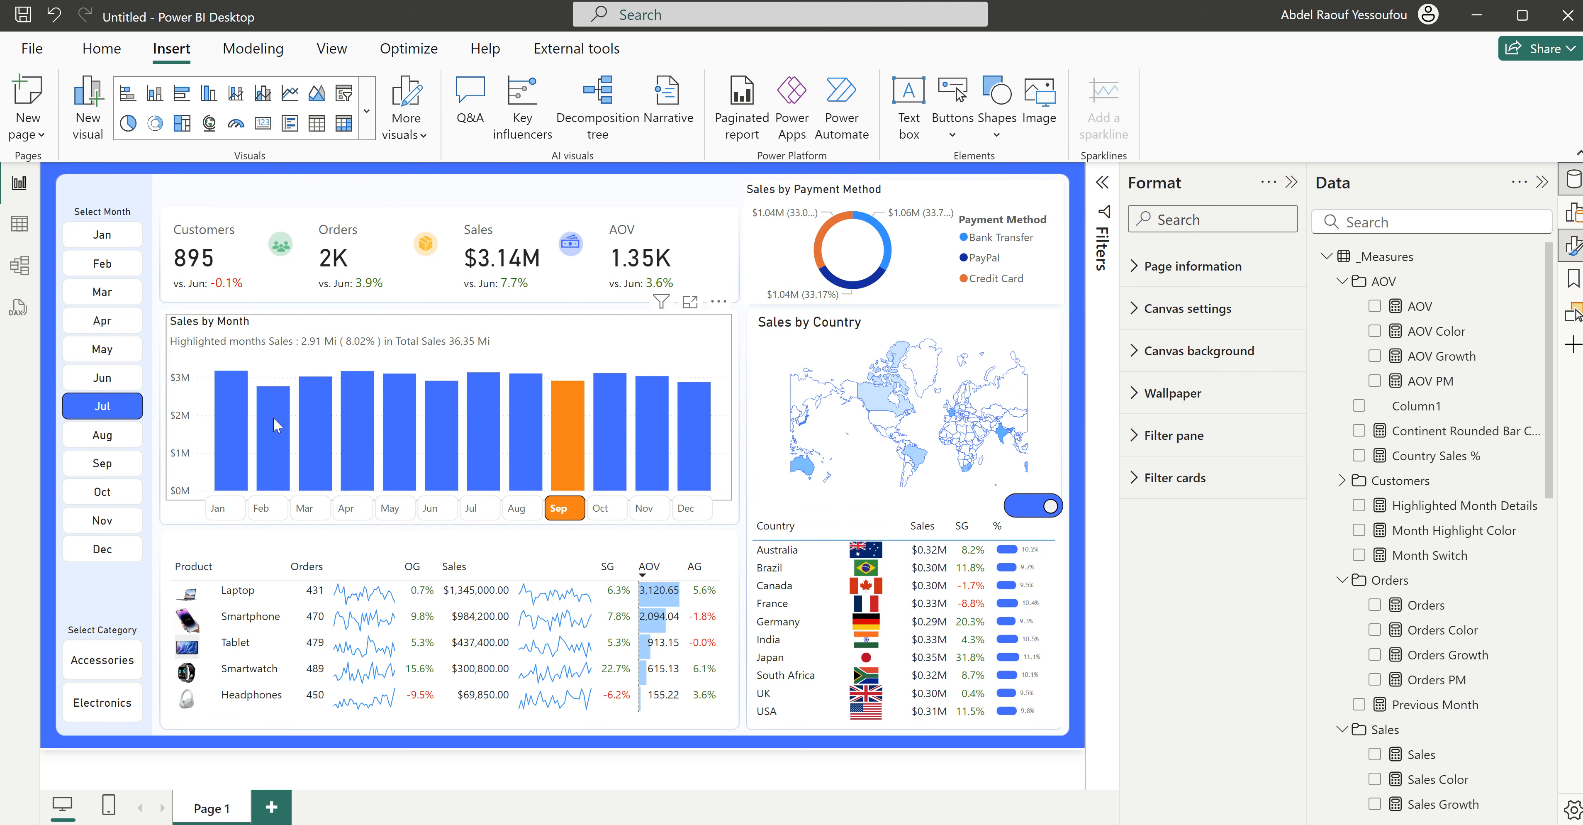
pyautogui.click(100, 379)
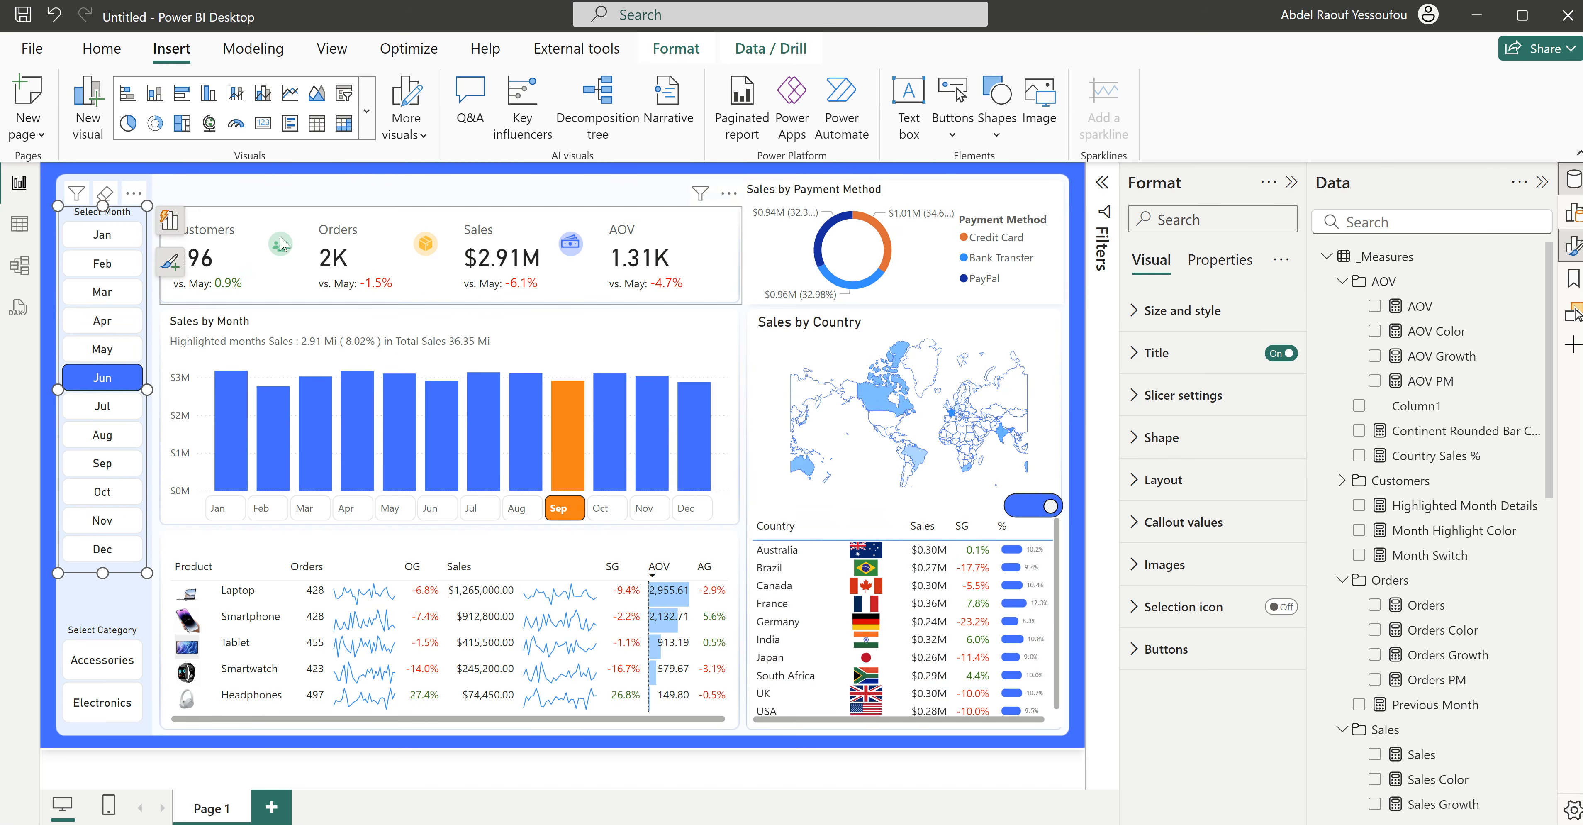
pyautogui.click(373, 192)
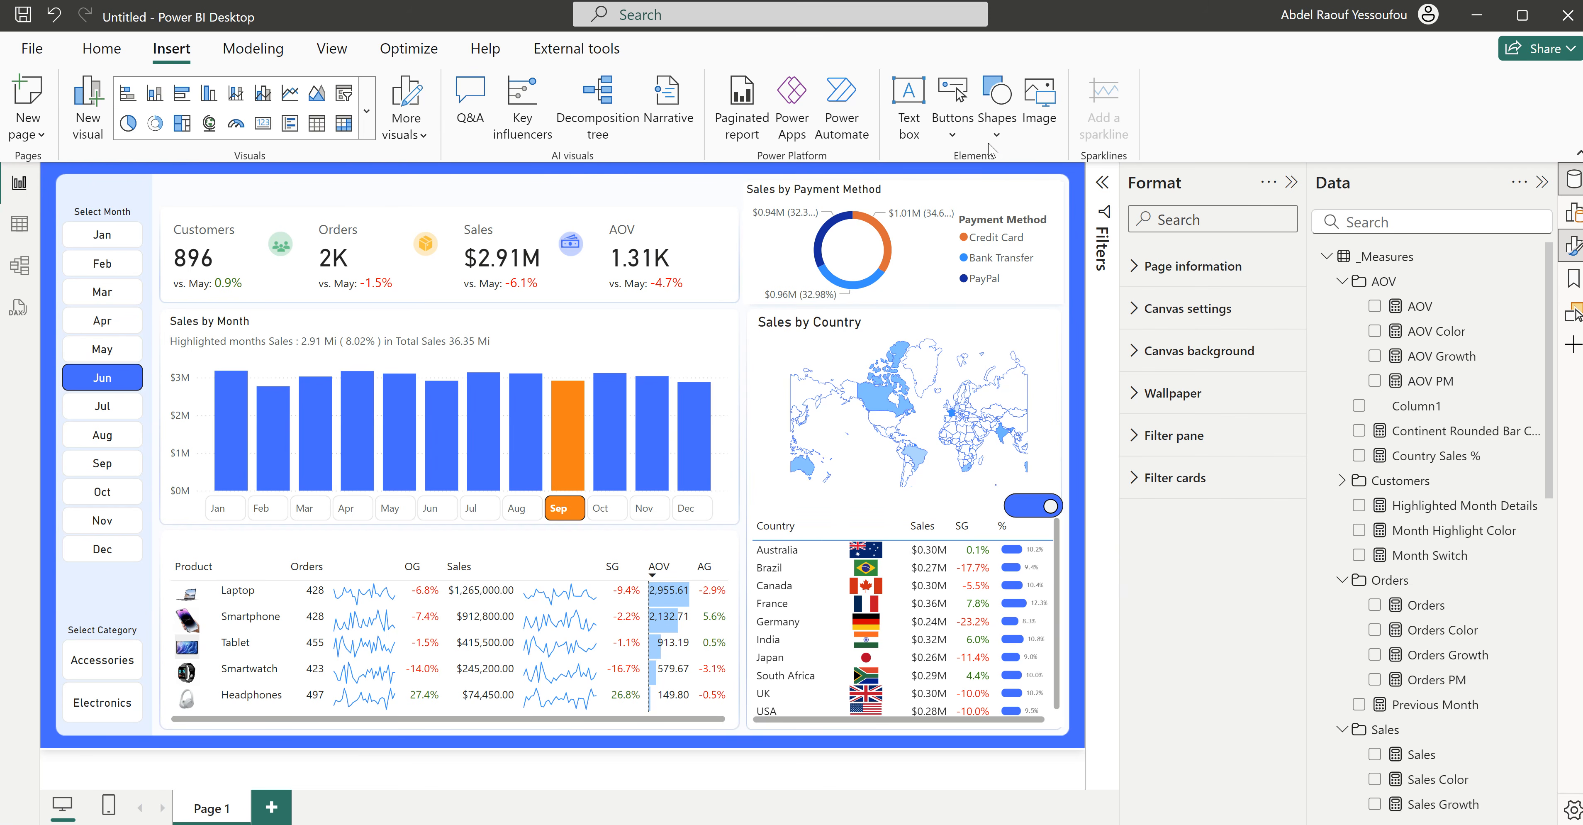
# Step: Add a text box reading "eCommerce dashboard" in font size 16 and reduce its height to a single line
pyautogui.click(909, 100)
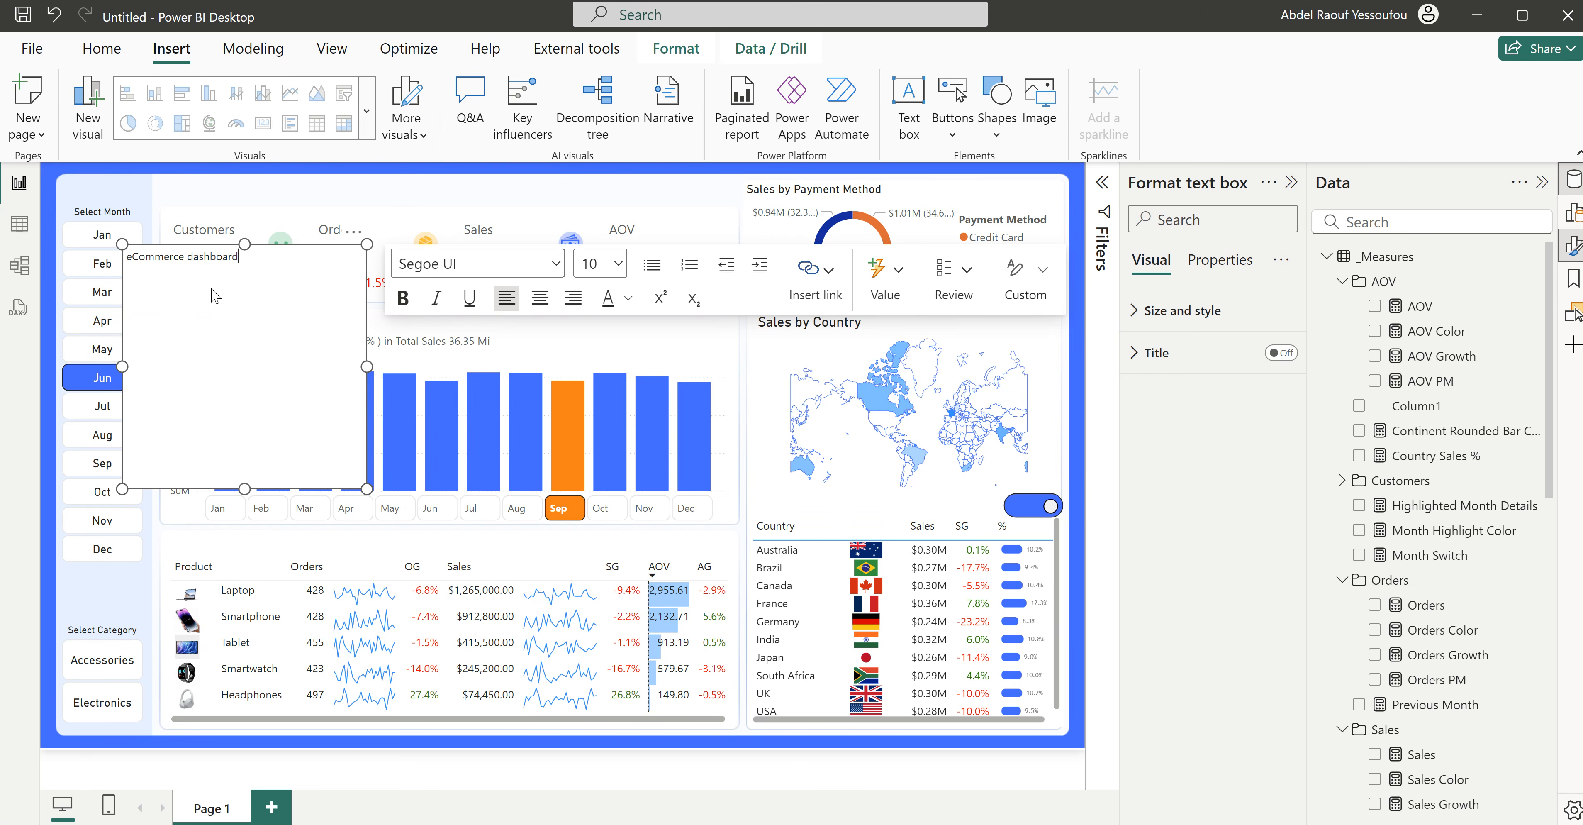
pyautogui.hotkey('ctrl', 'a')
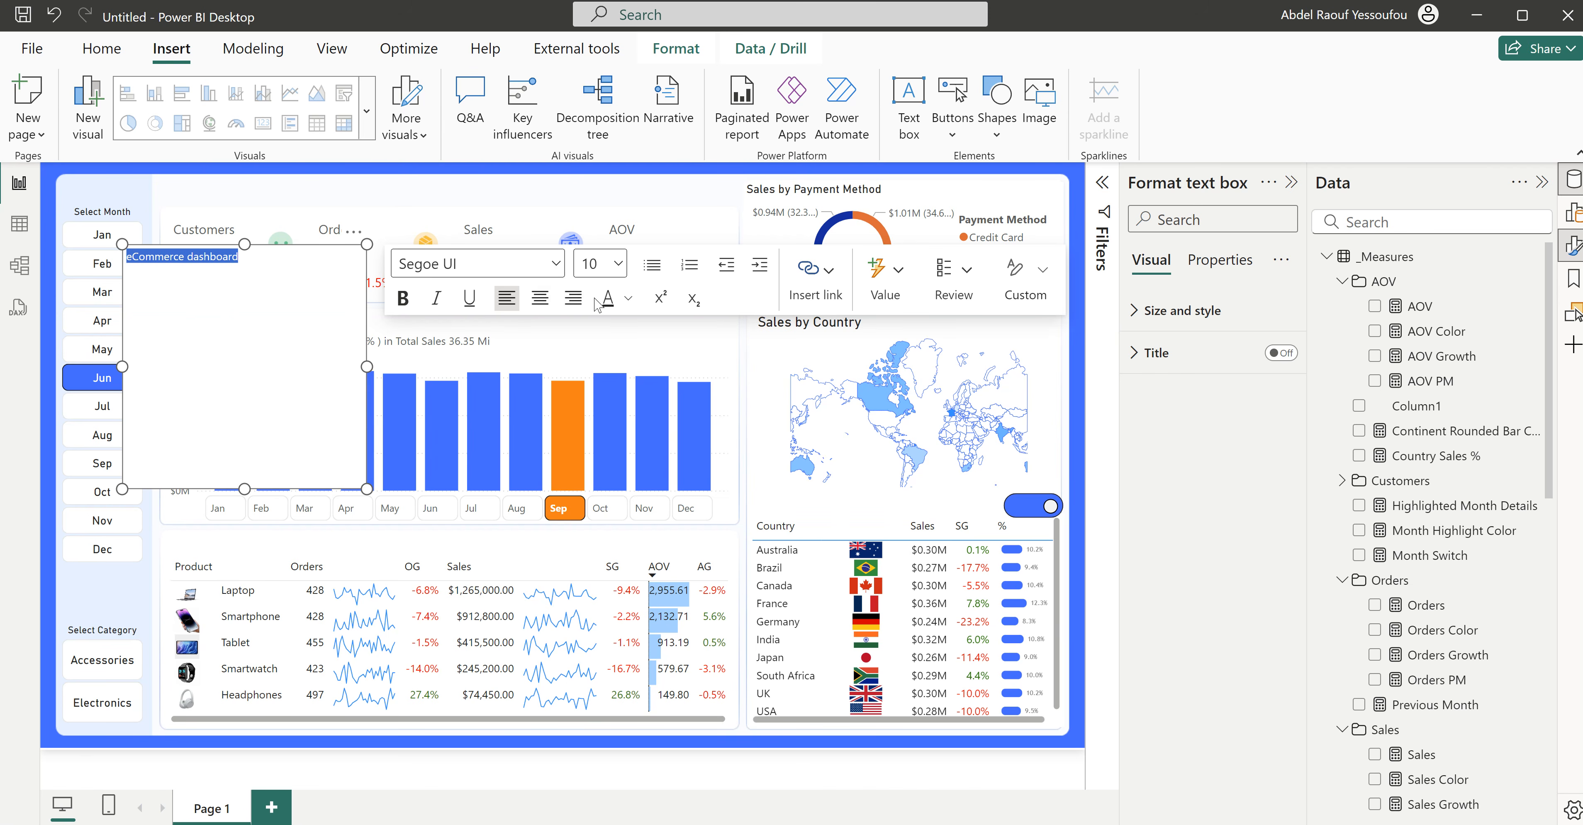
pyautogui.click(628, 298)
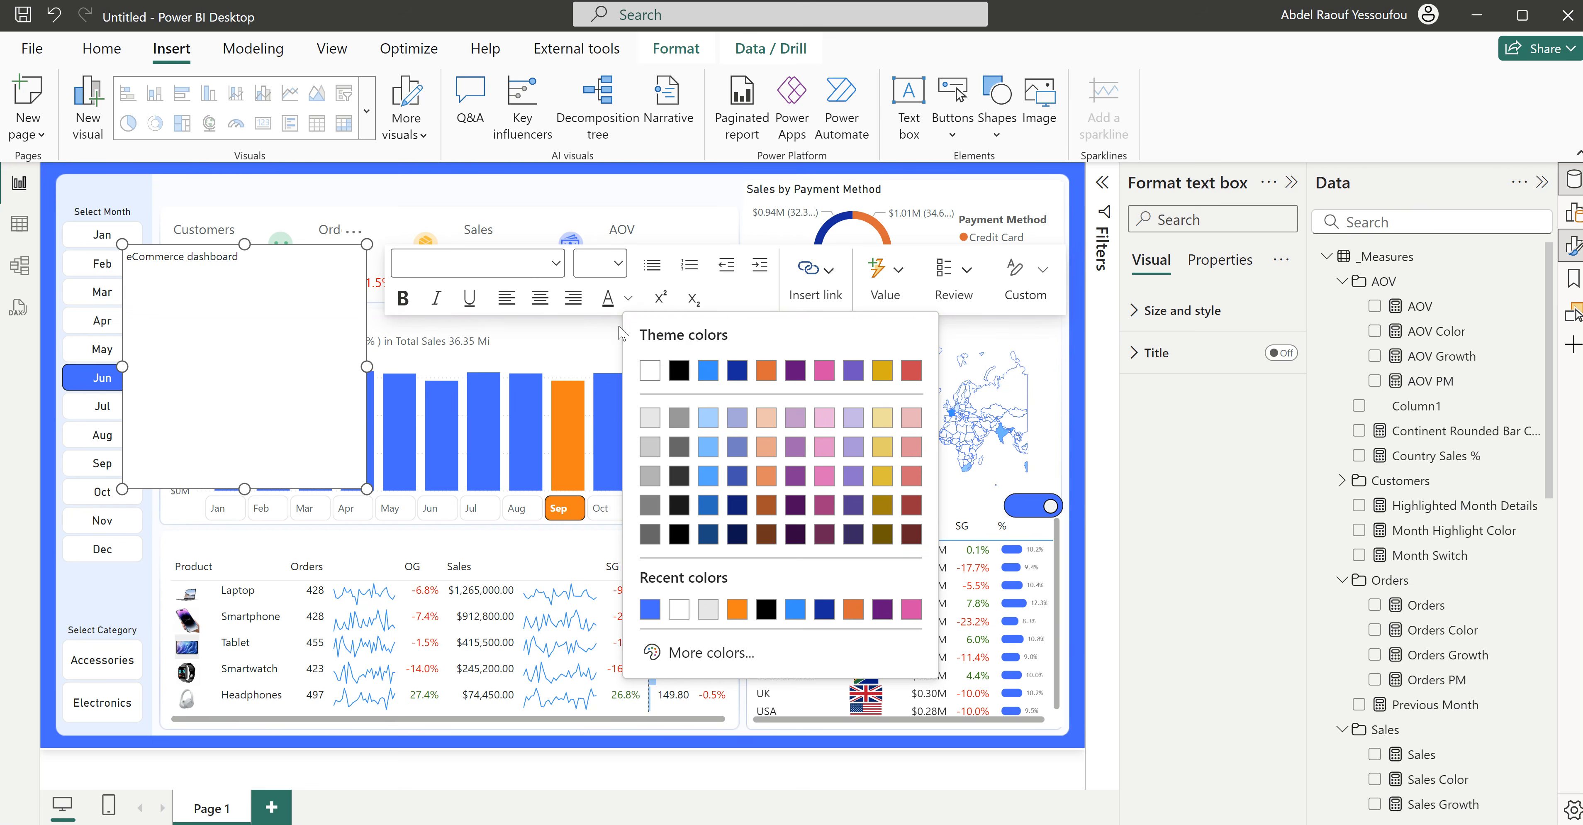
pyautogui.click(619, 266)
pyautogui.click(619, 266)
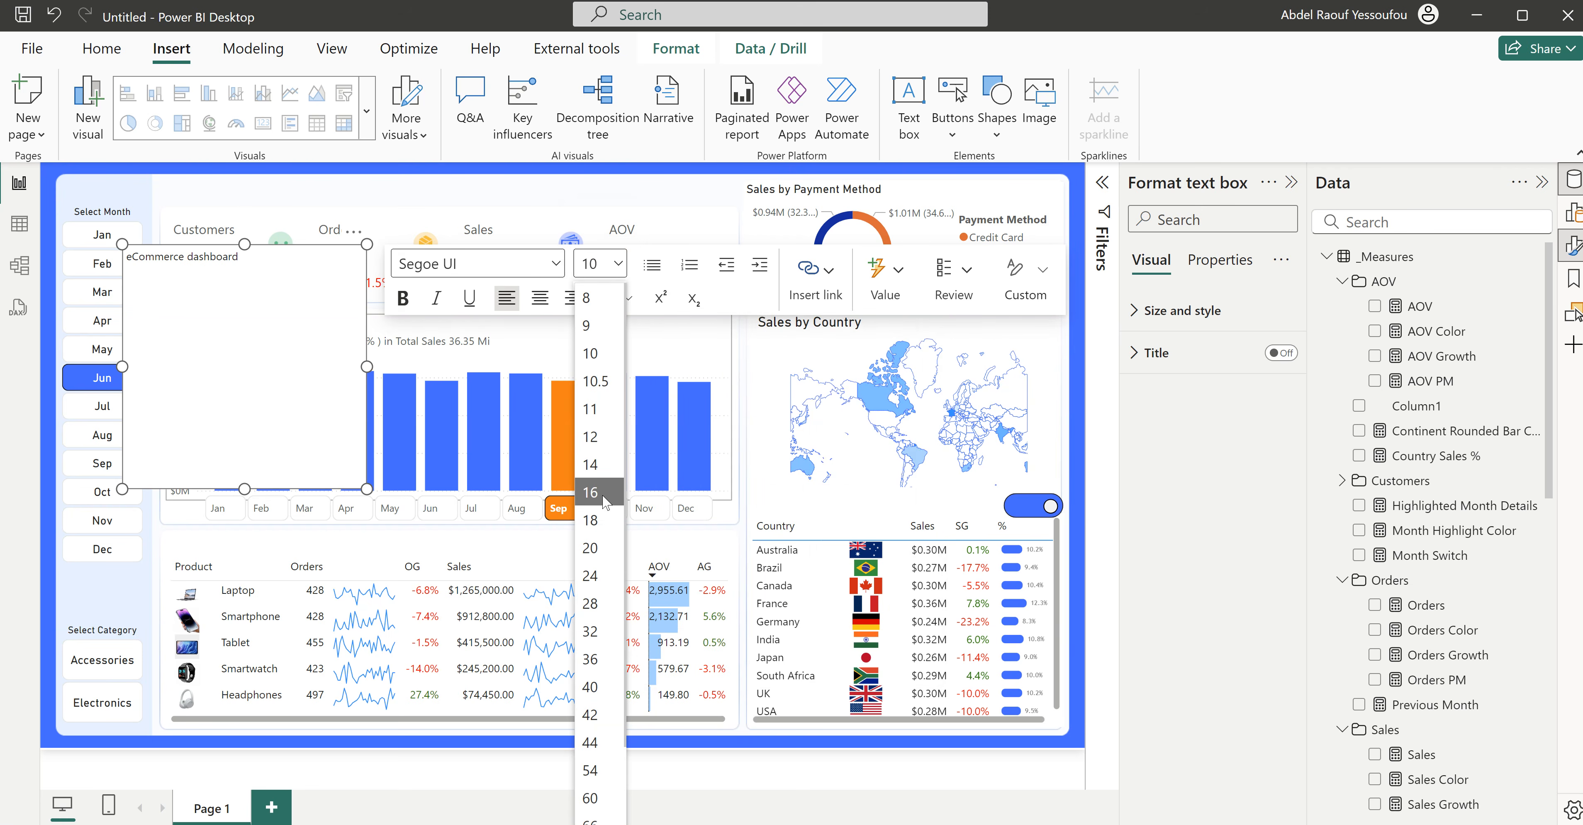
pyautogui.click(603, 495)
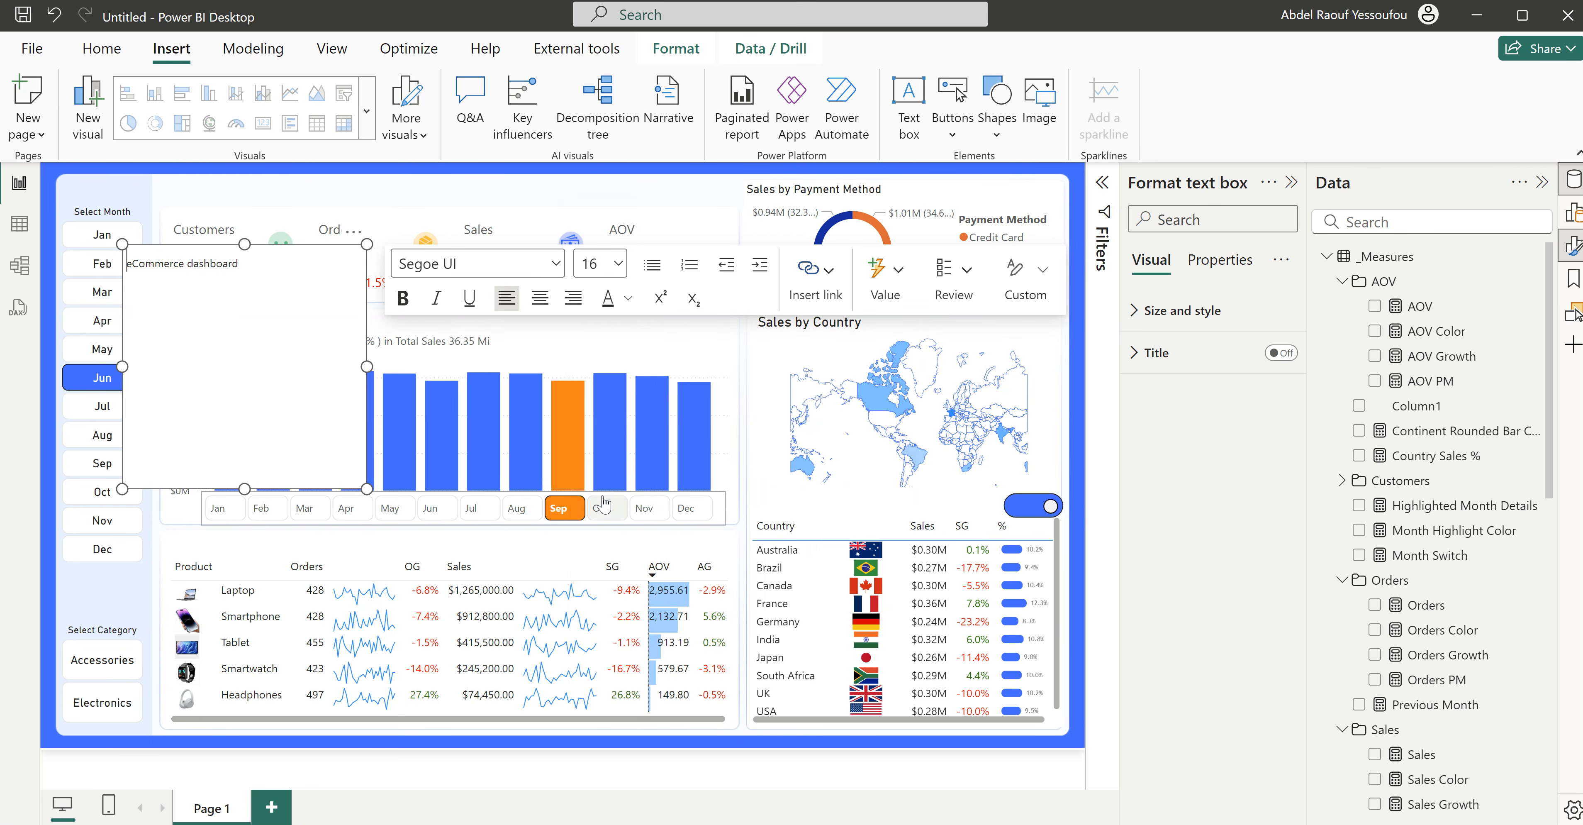
pyautogui.tripleClick(265, 277)
pyautogui.click(620, 265)
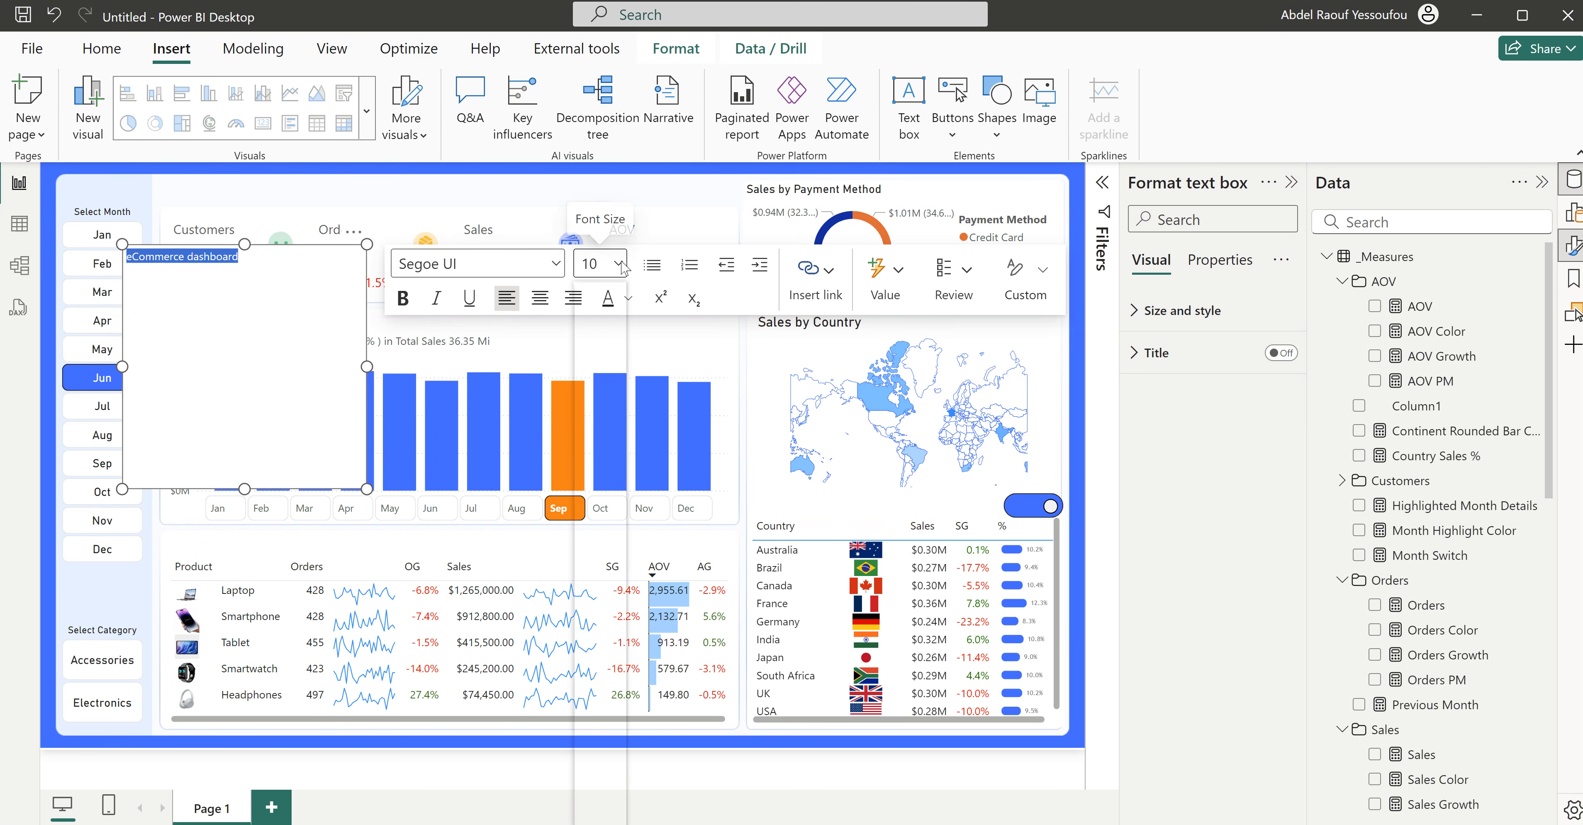
pyautogui.click(604, 495)
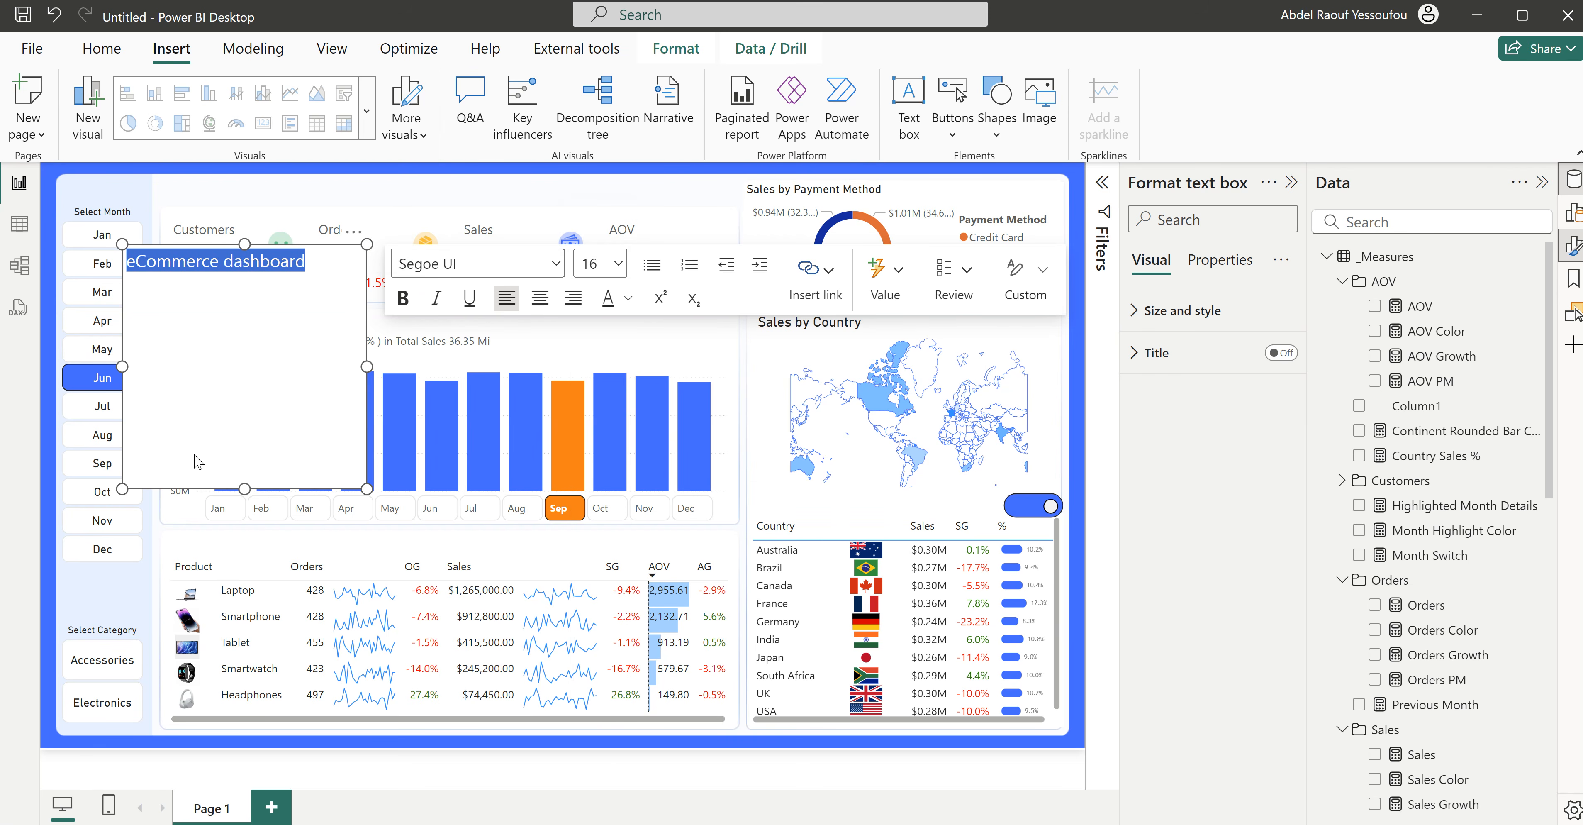
pyautogui.moveTo(244, 488); pyautogui.dragTo(274, 282)
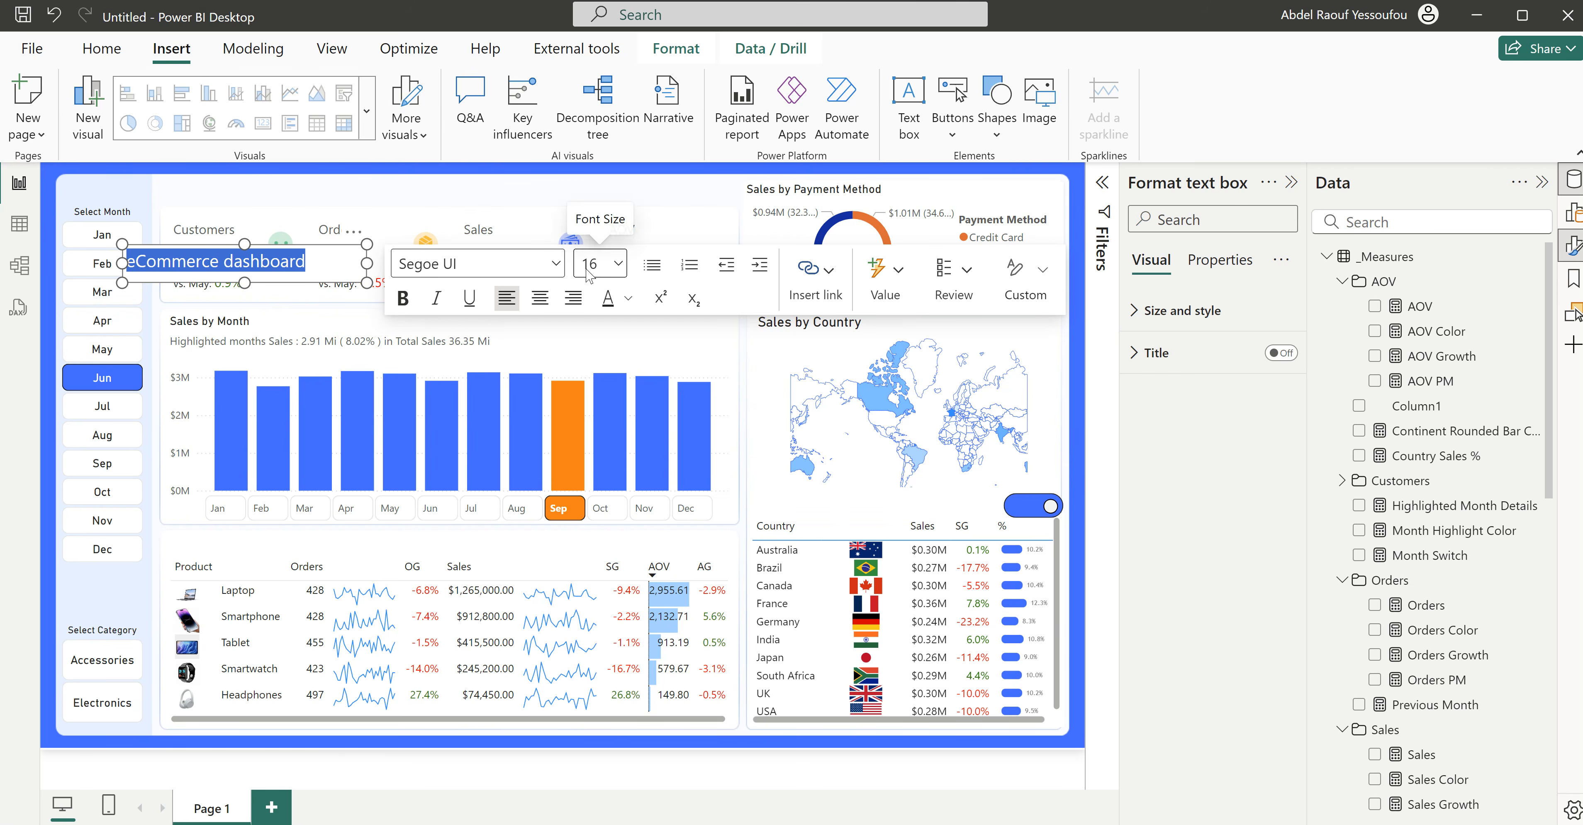
# Step: Make the word "eCommerce" in the title bold and color it with the recently used blue
pyautogui.click(211, 263)
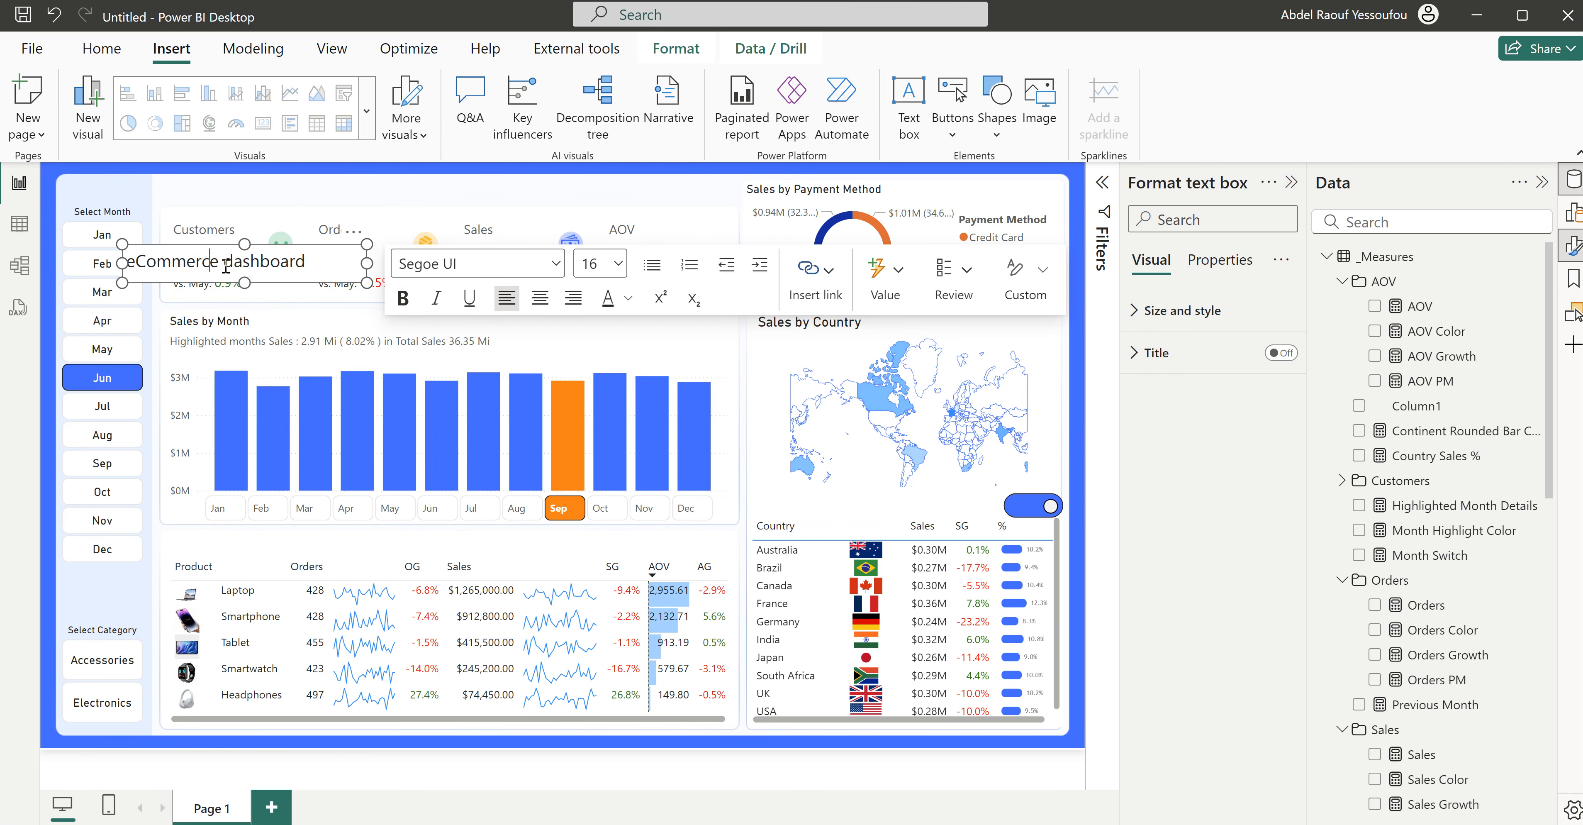
pyautogui.moveTo(220, 263); pyautogui.dragTo(125, 265)
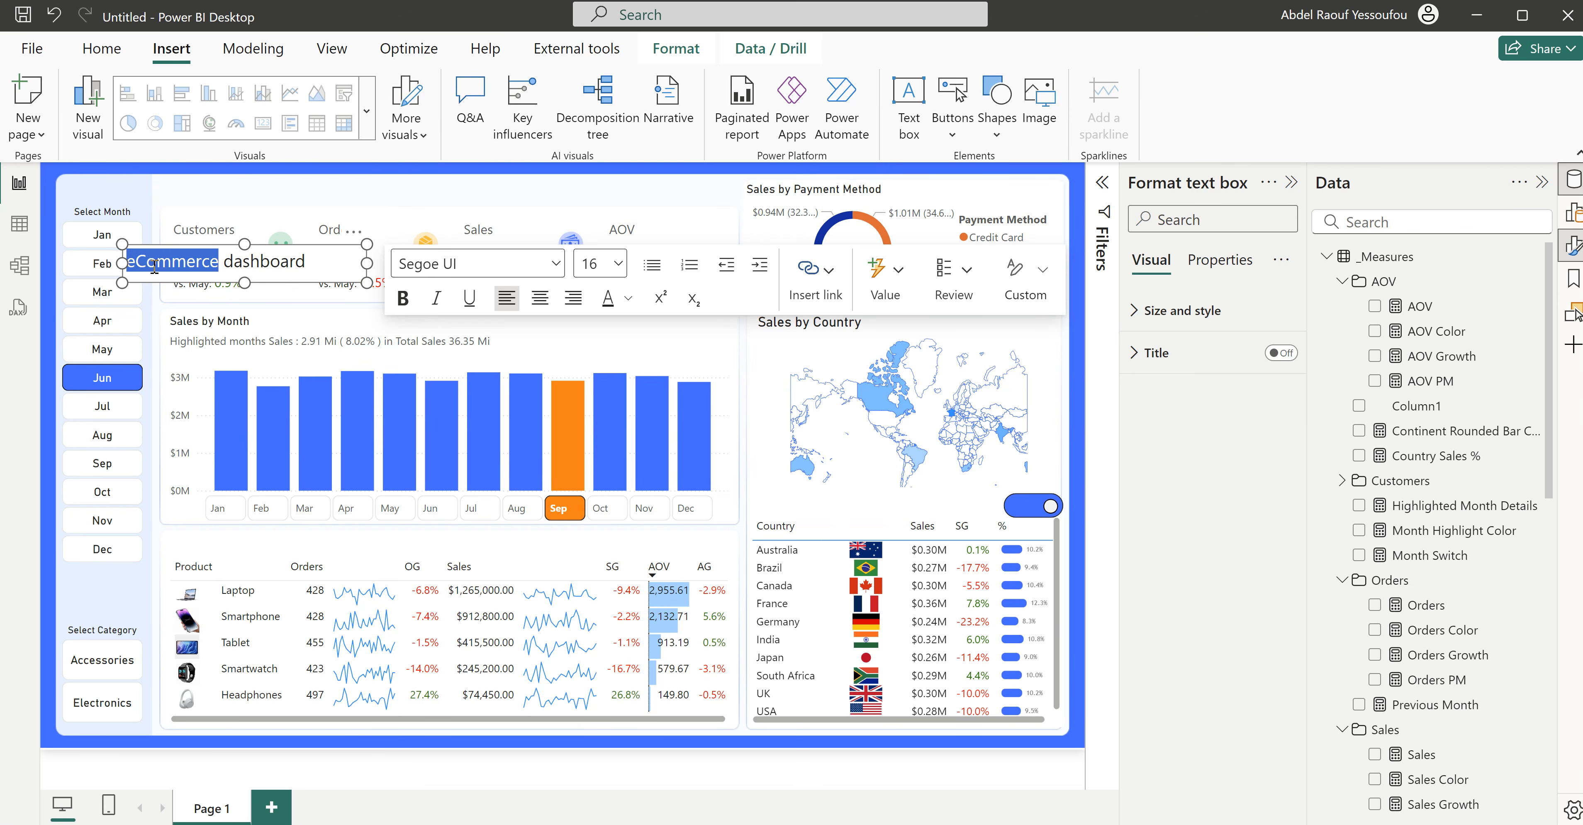
pyautogui.click(402, 299)
pyautogui.click(627, 298)
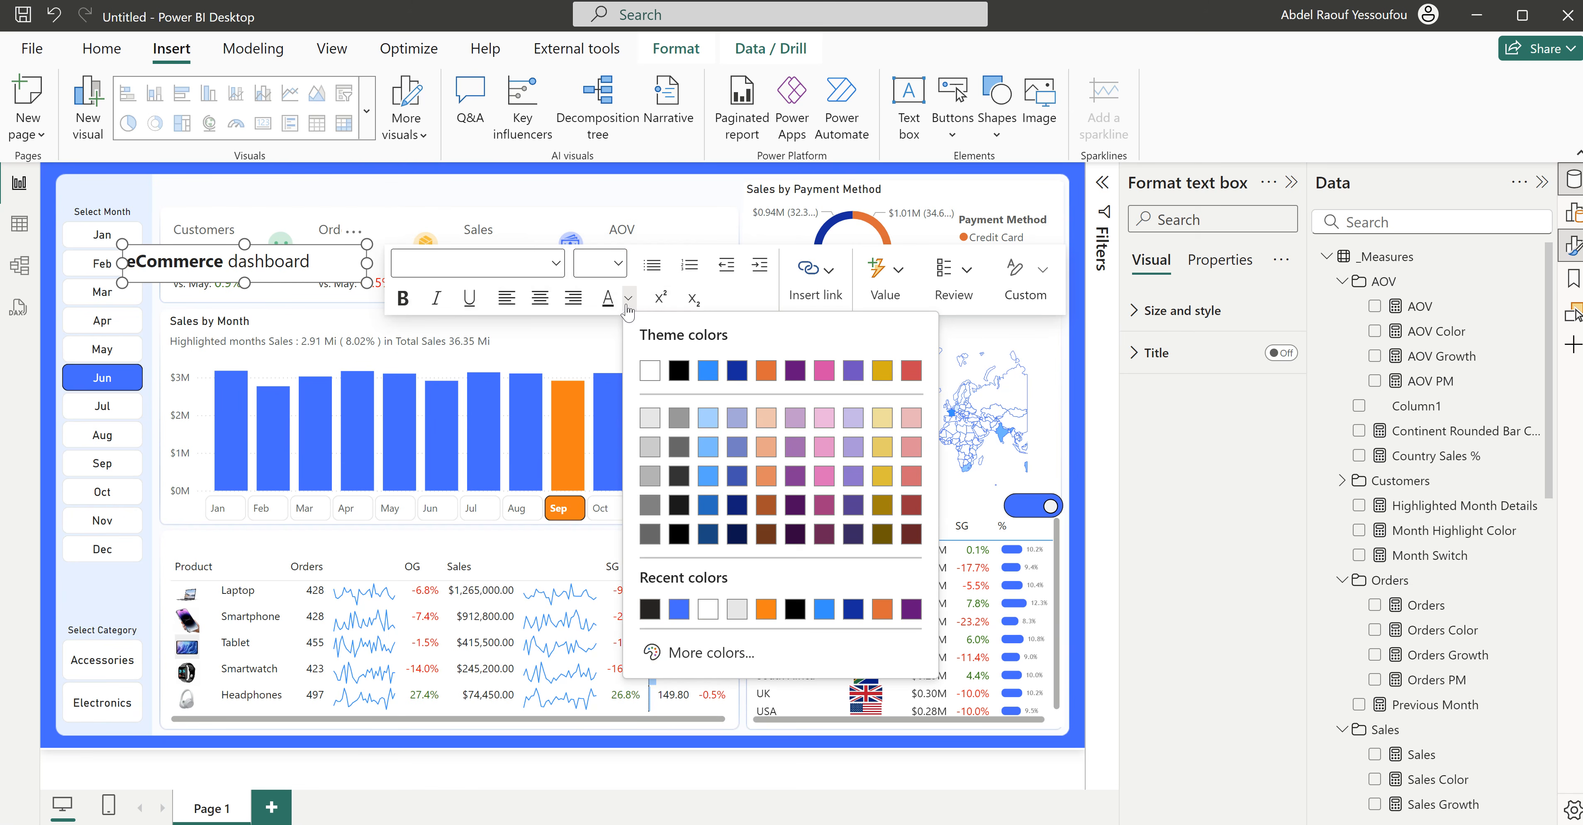
pyautogui.click(765, 609)
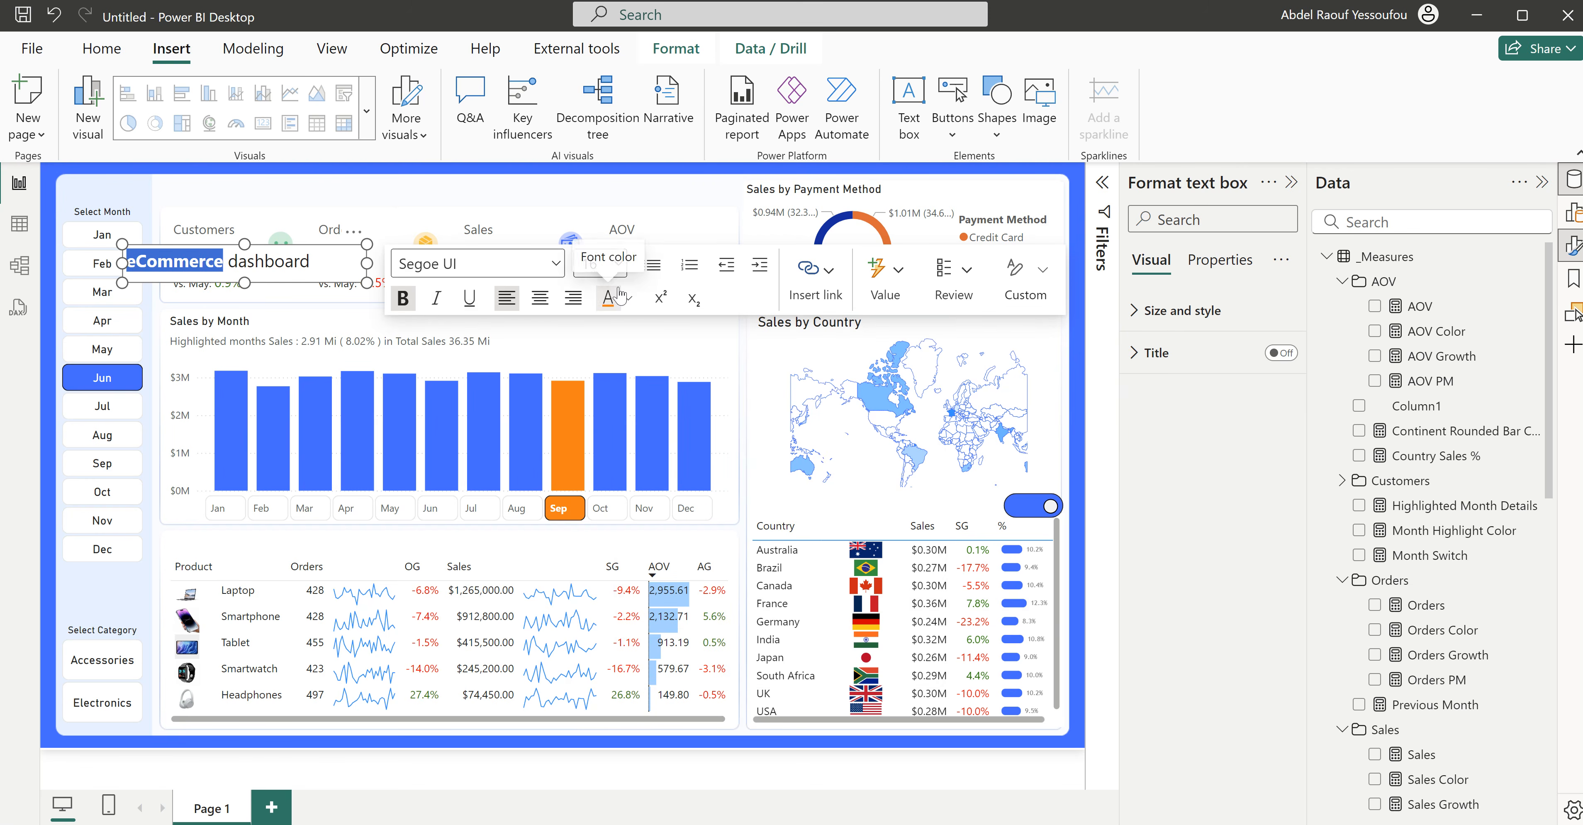
pyautogui.click(627, 298)
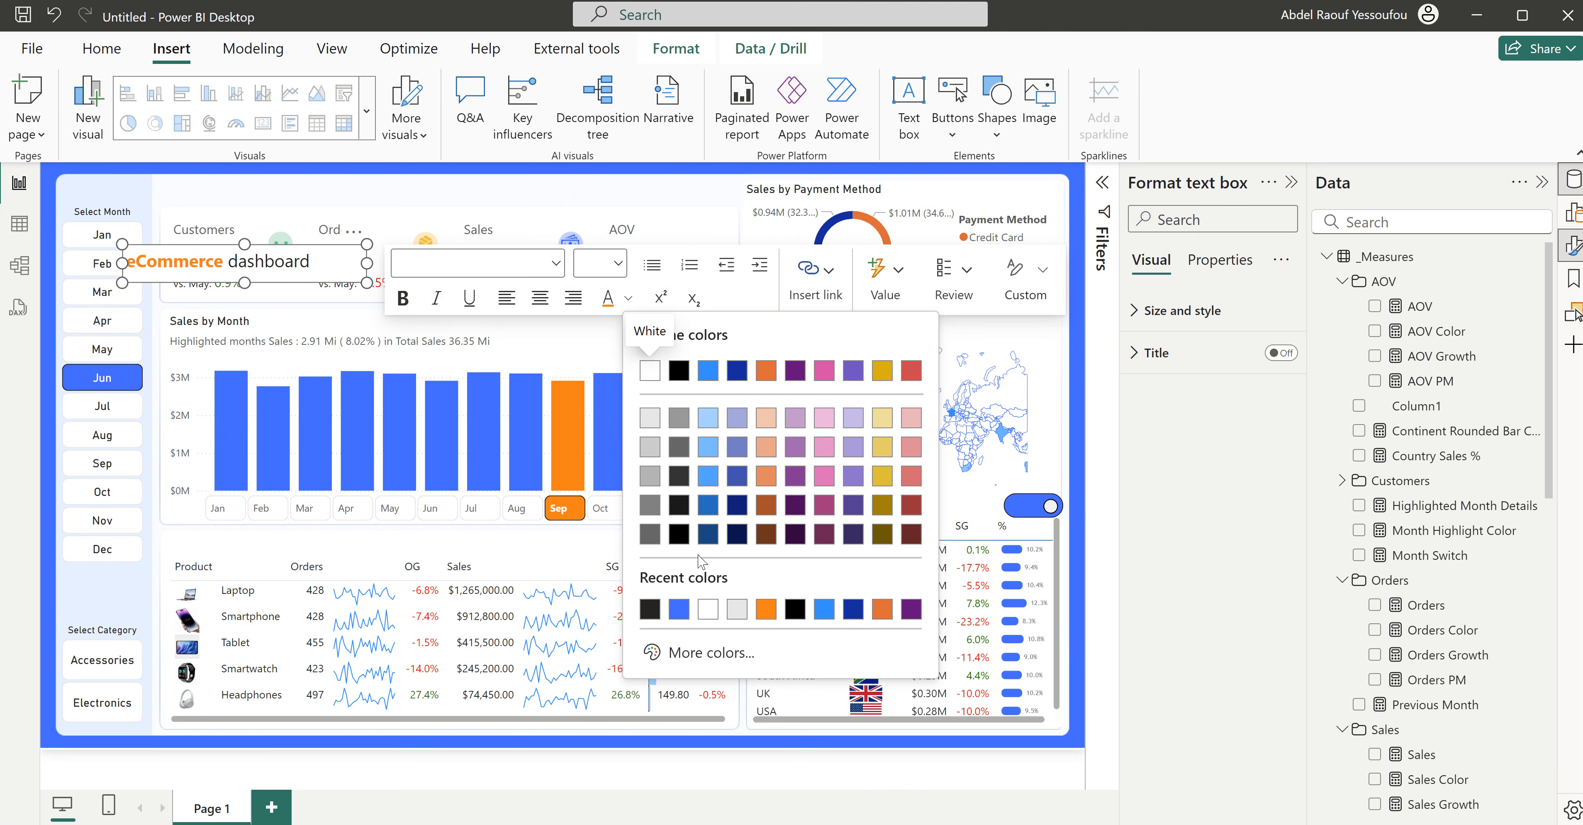
pyautogui.click(678, 611)
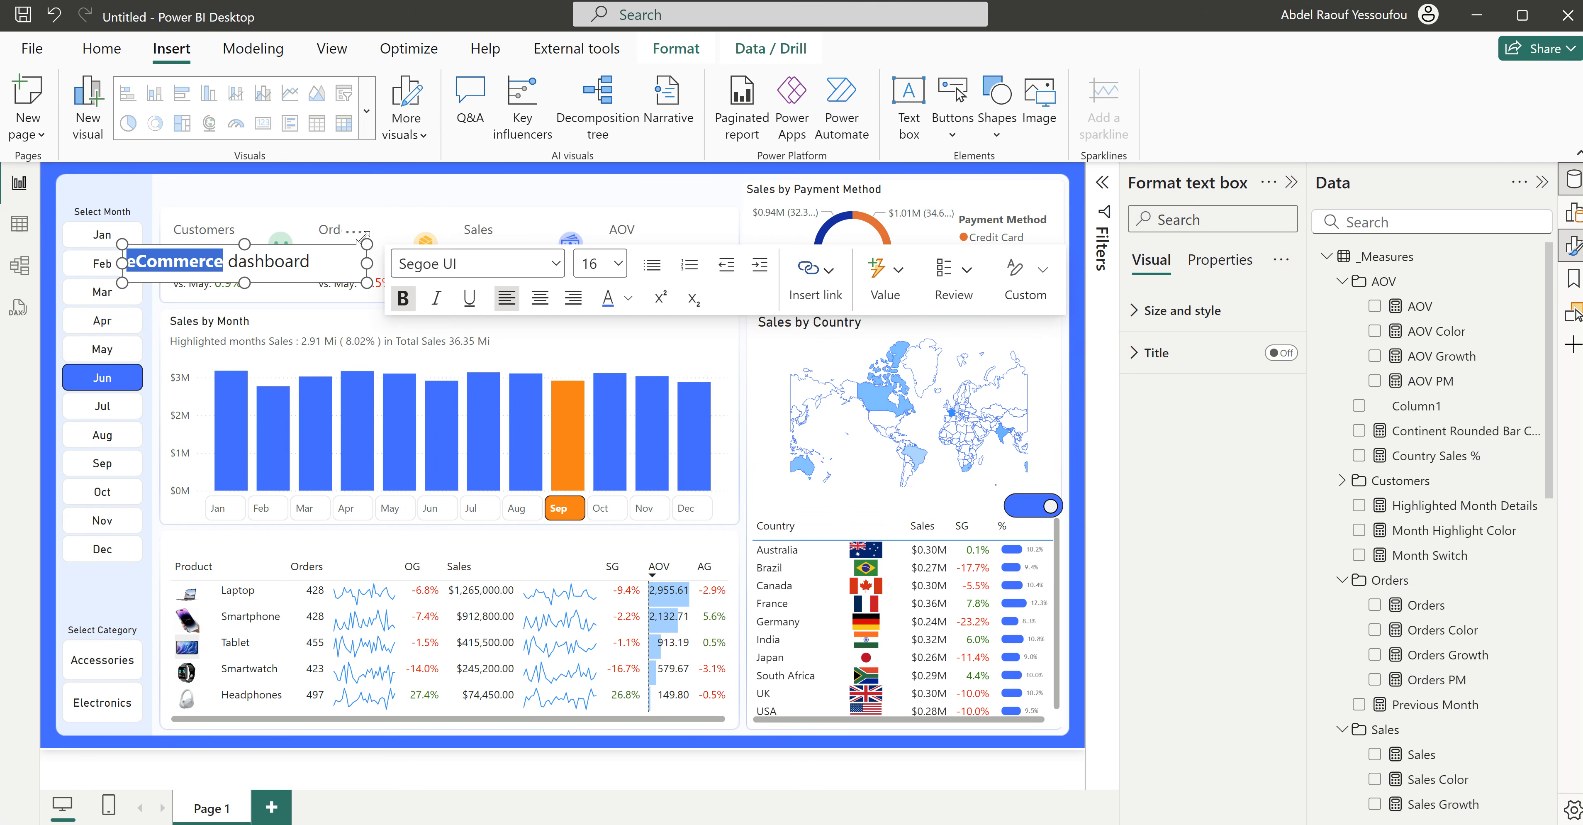
# Step: Place the title text box above the KPI cards at horizontal 143, vertical 8, and turn its background off
pyautogui.moveTo(362, 244); pyautogui.dragTo(396, 172)
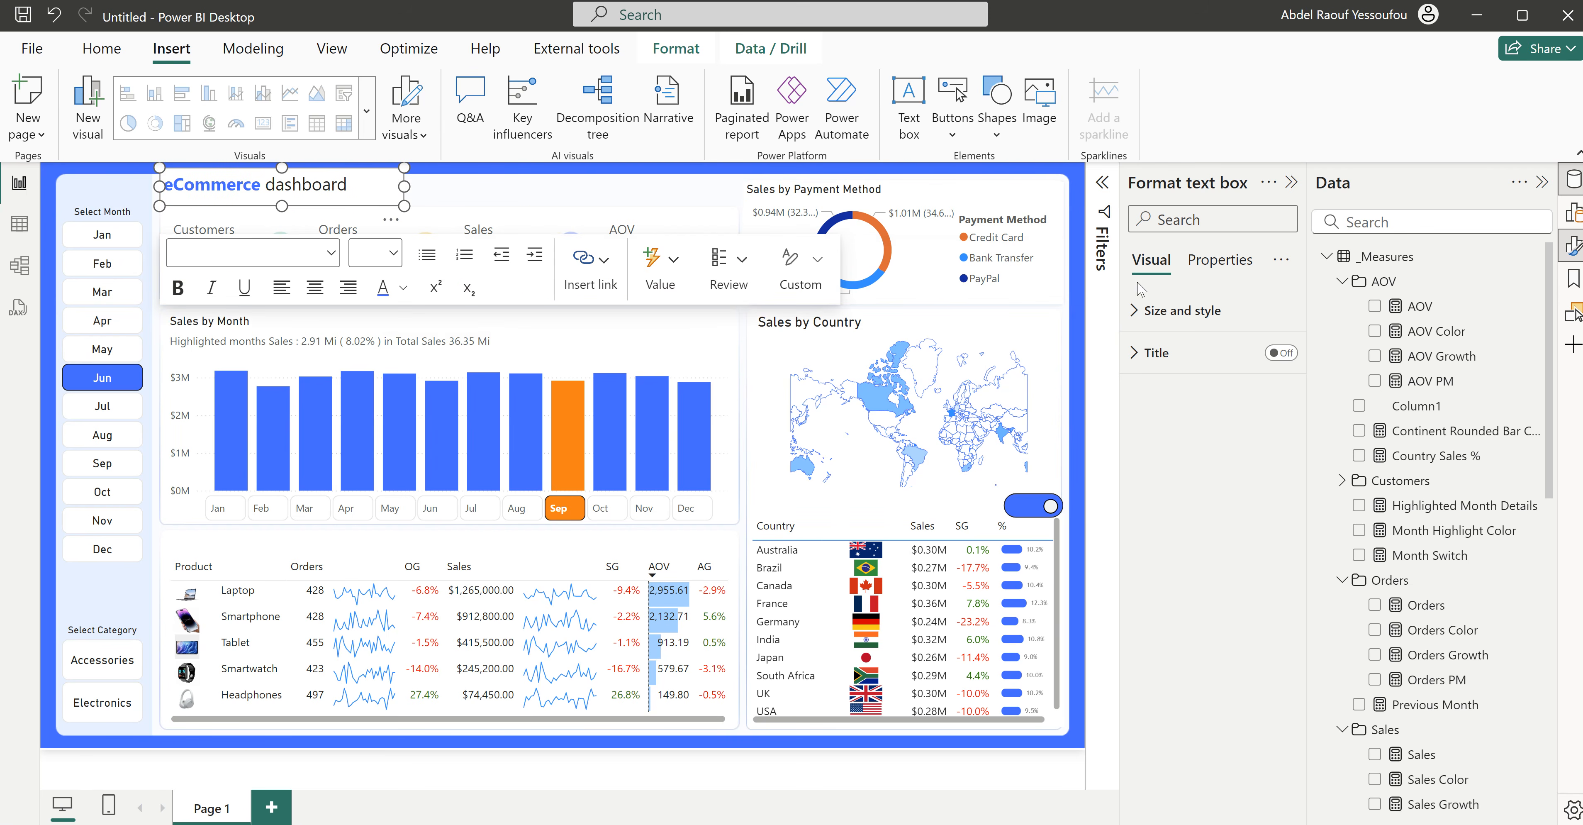
pyautogui.click(1181, 313)
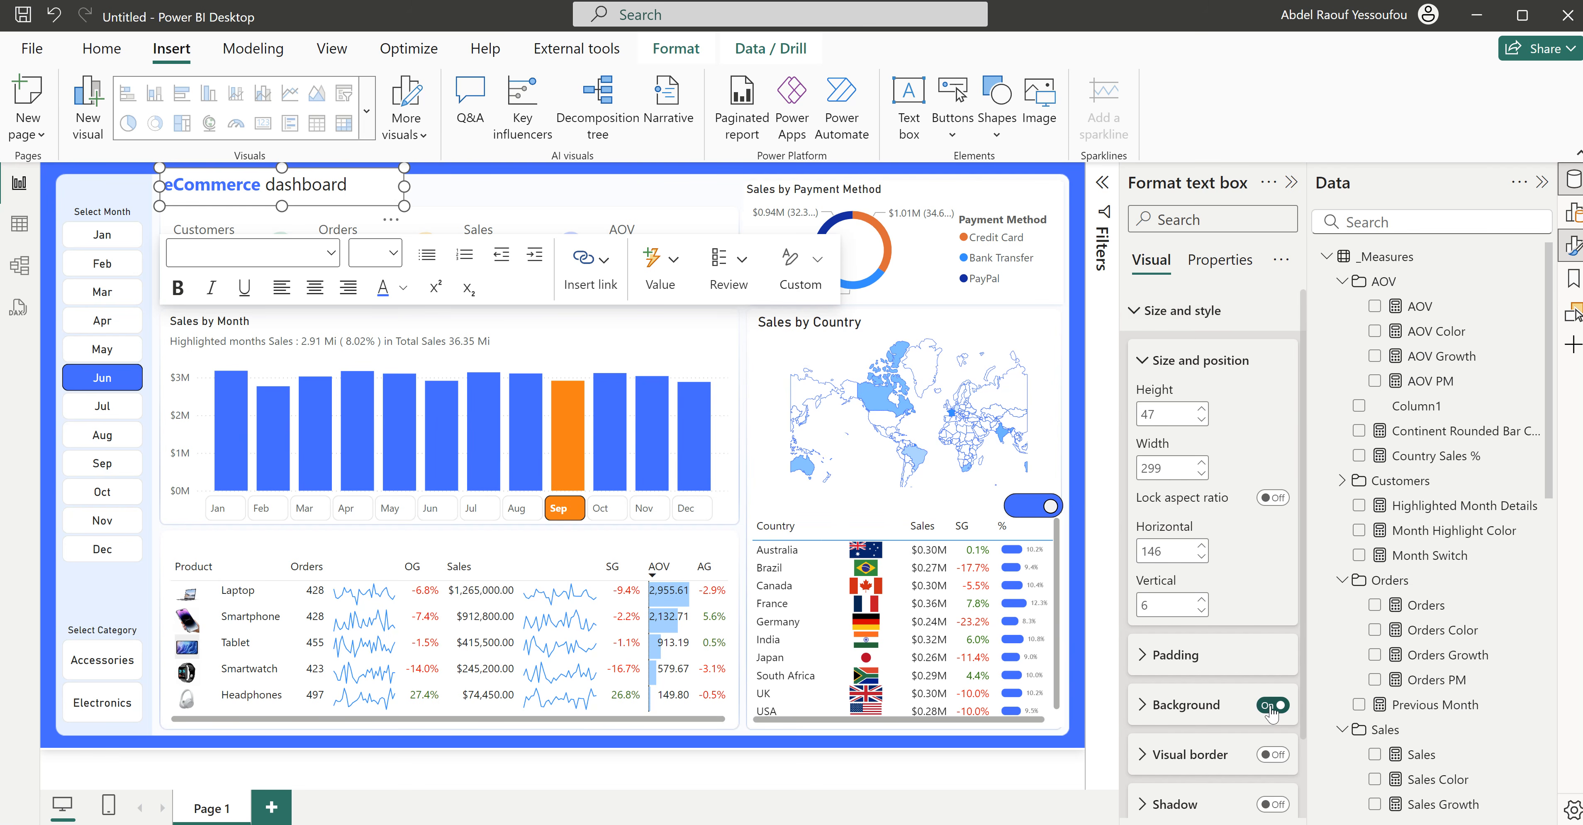
pyautogui.click(505, 193)
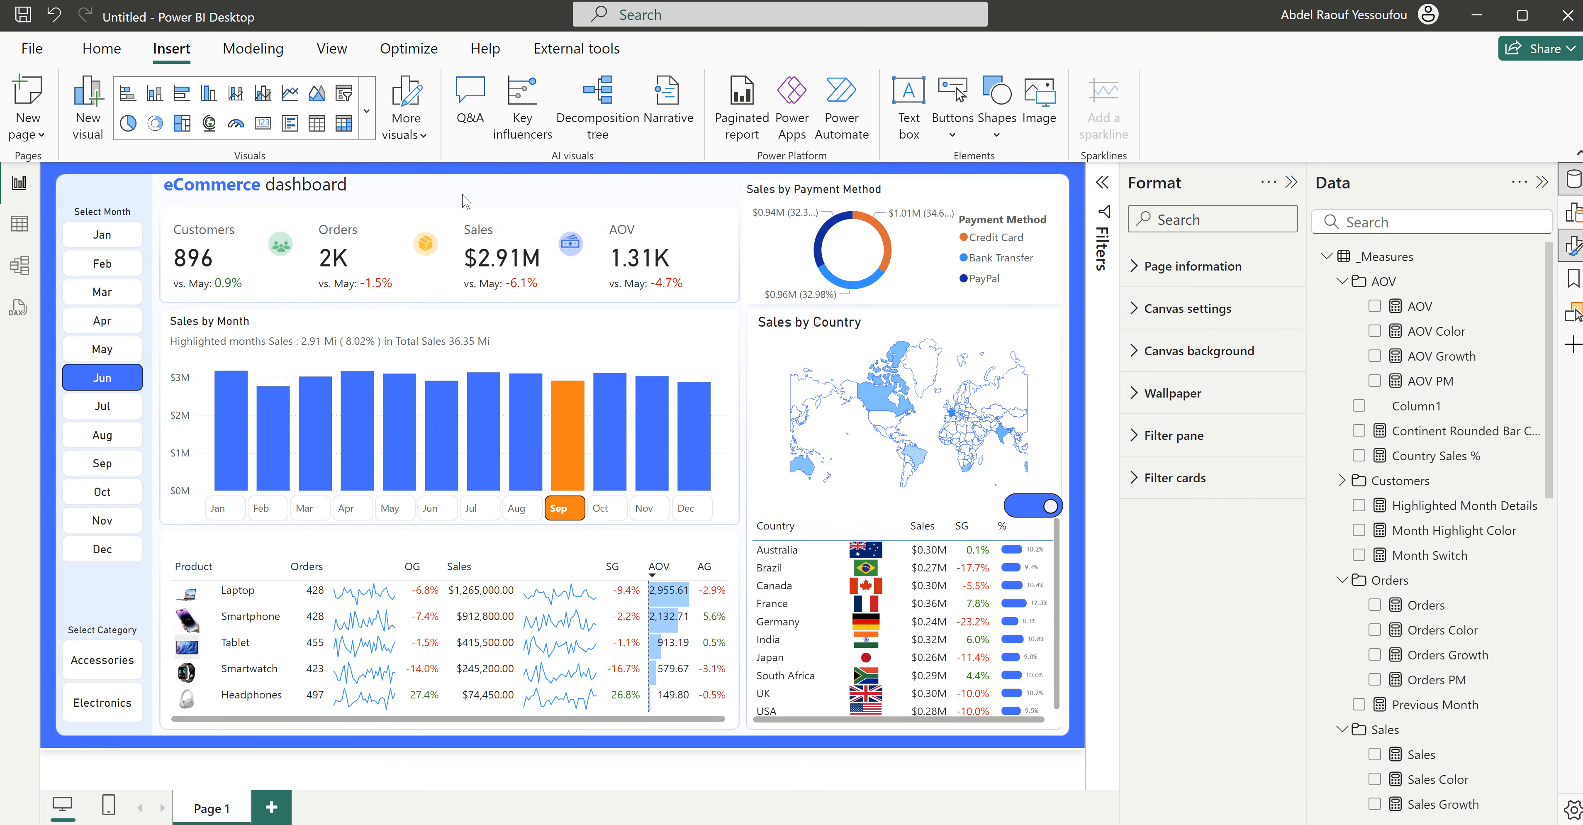
pyautogui.click(327, 205)
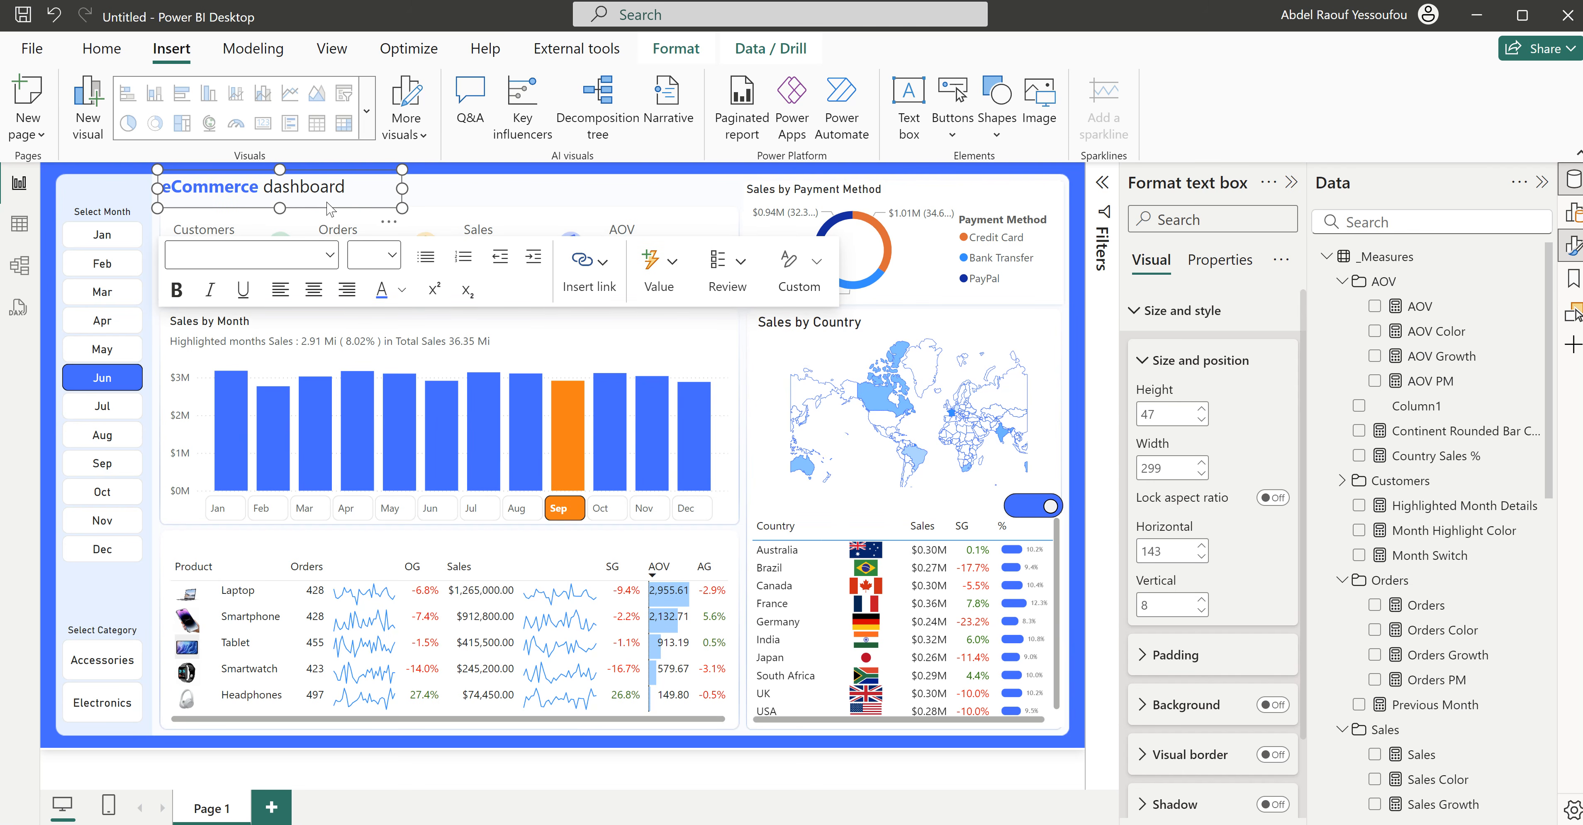
pyautogui.click(480, 198)
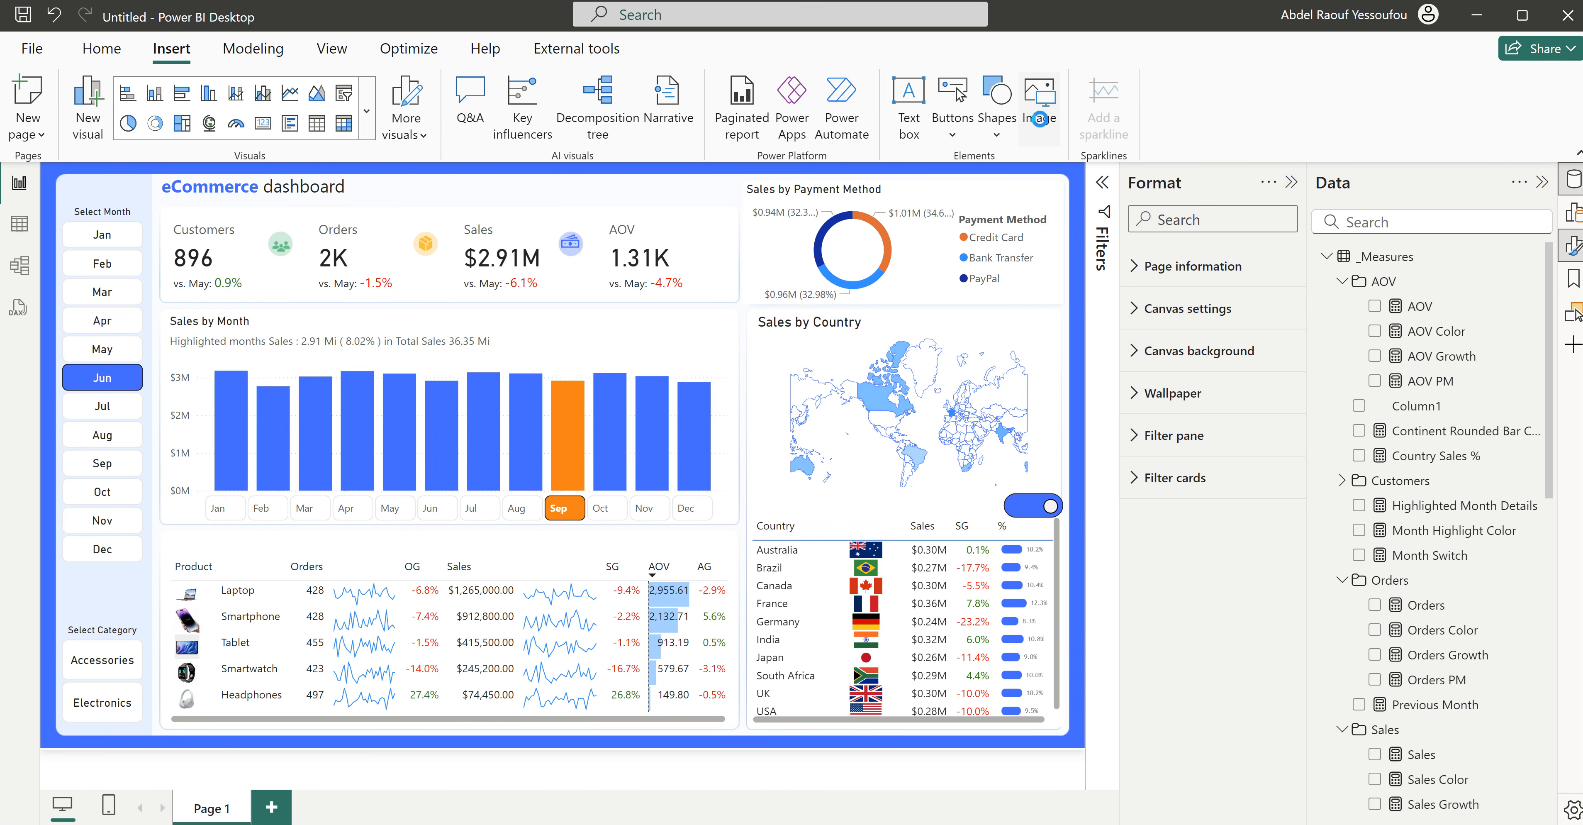
# Step: Insert Icon.png from the Images & Icons folder, shrink it and place it above the Select Month slicer
pyautogui.click(1041, 126)
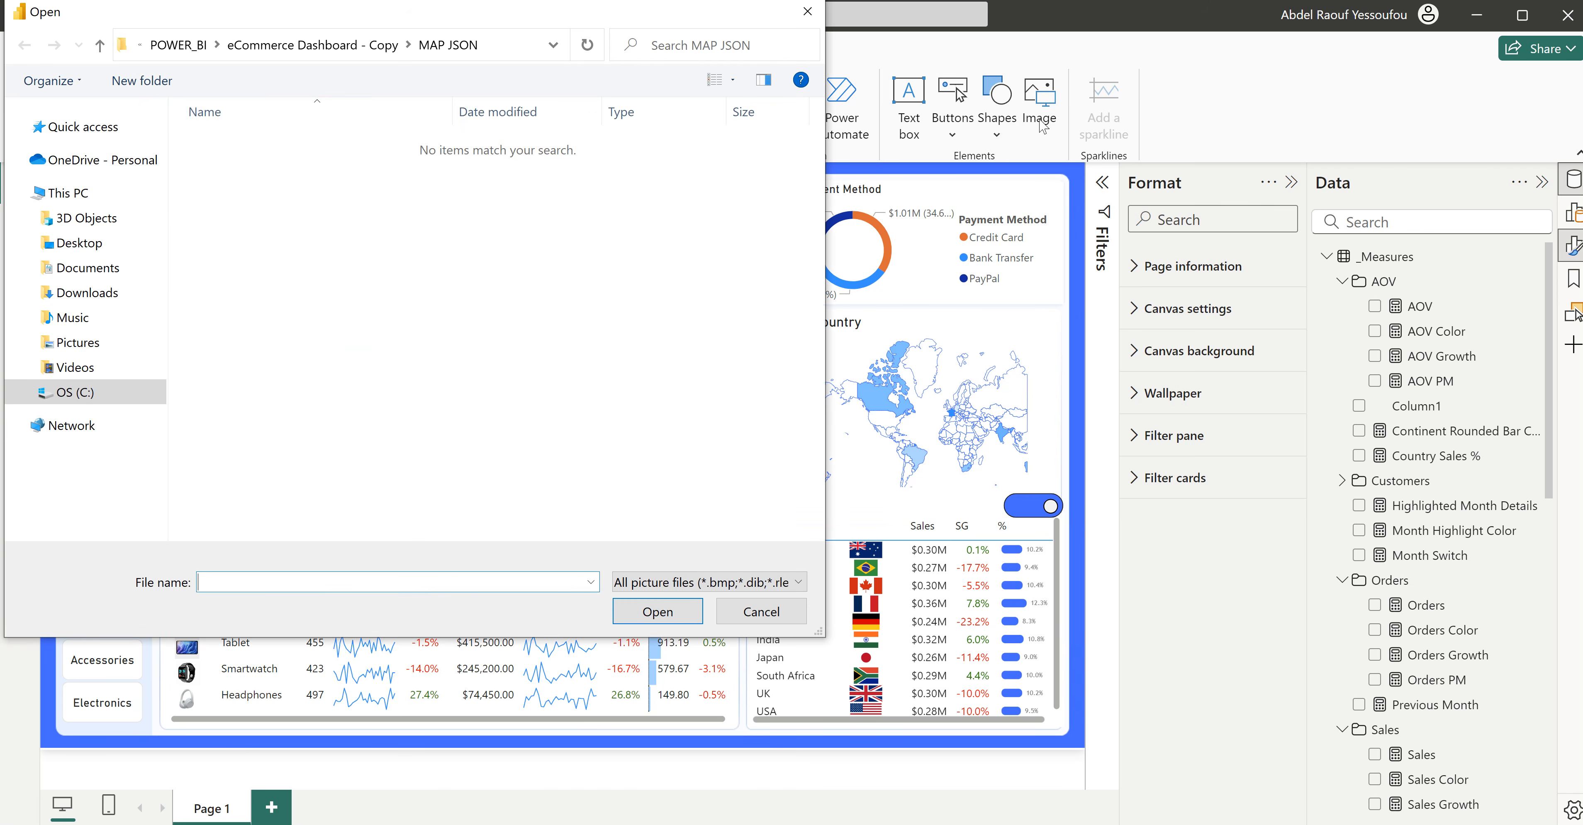
pyautogui.click(361, 53)
pyautogui.doubleClick(369, 165)
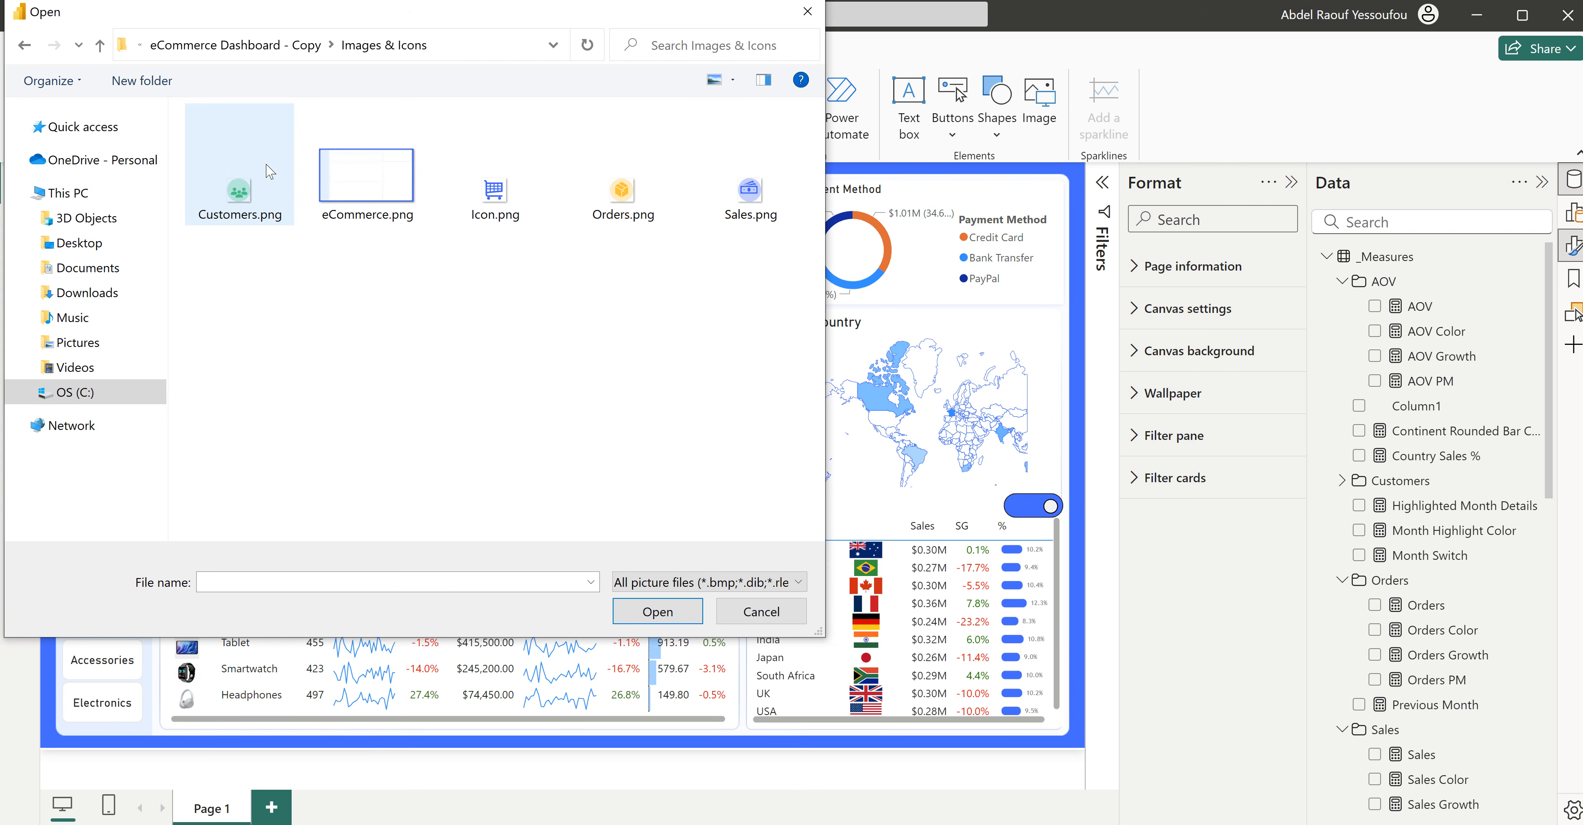
pyautogui.click(505, 196)
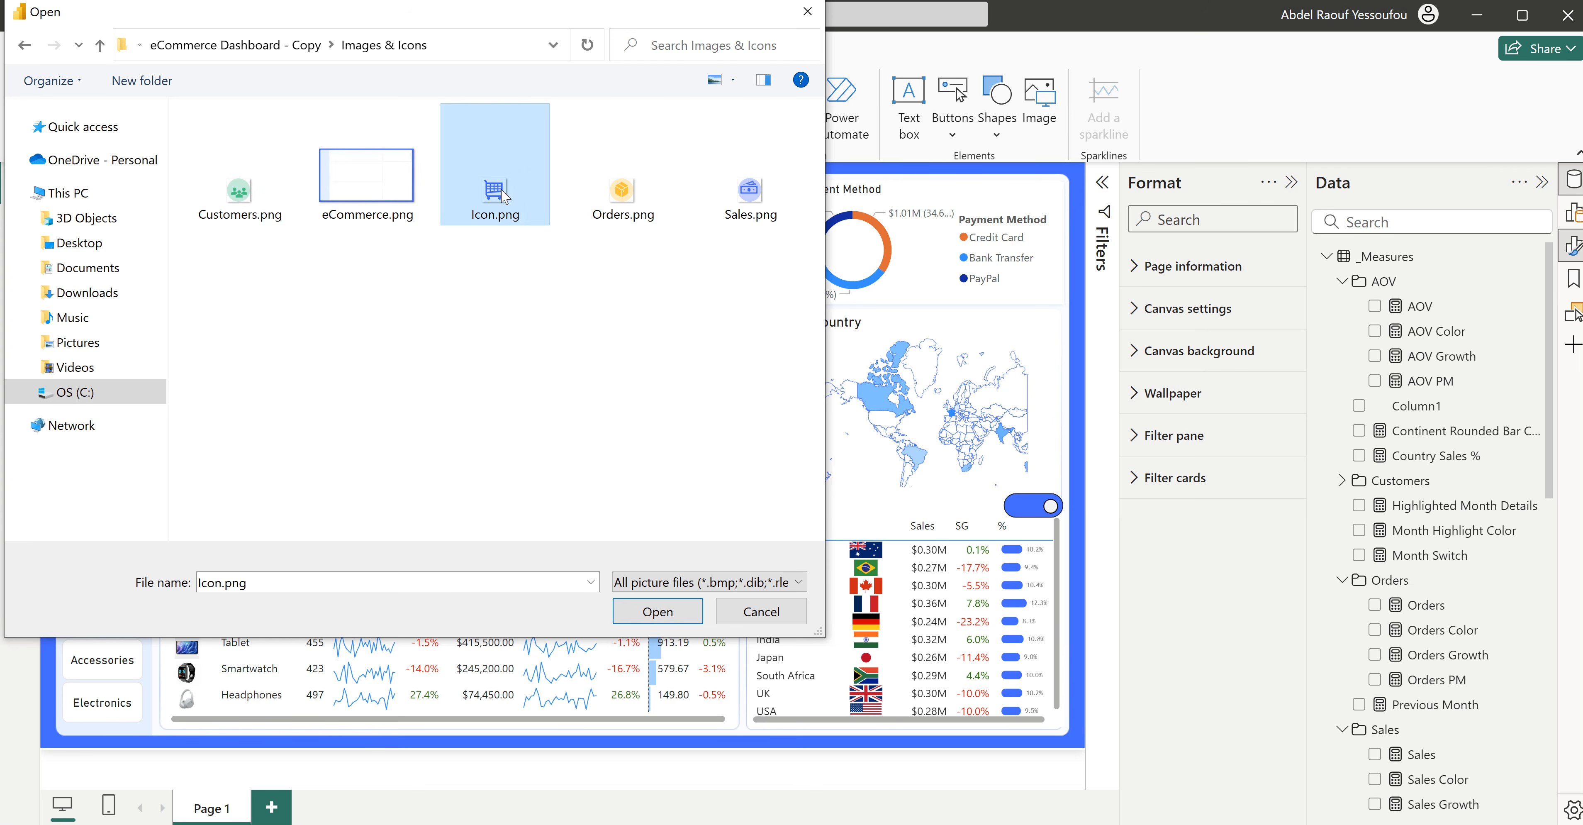
pyautogui.click(656, 612)
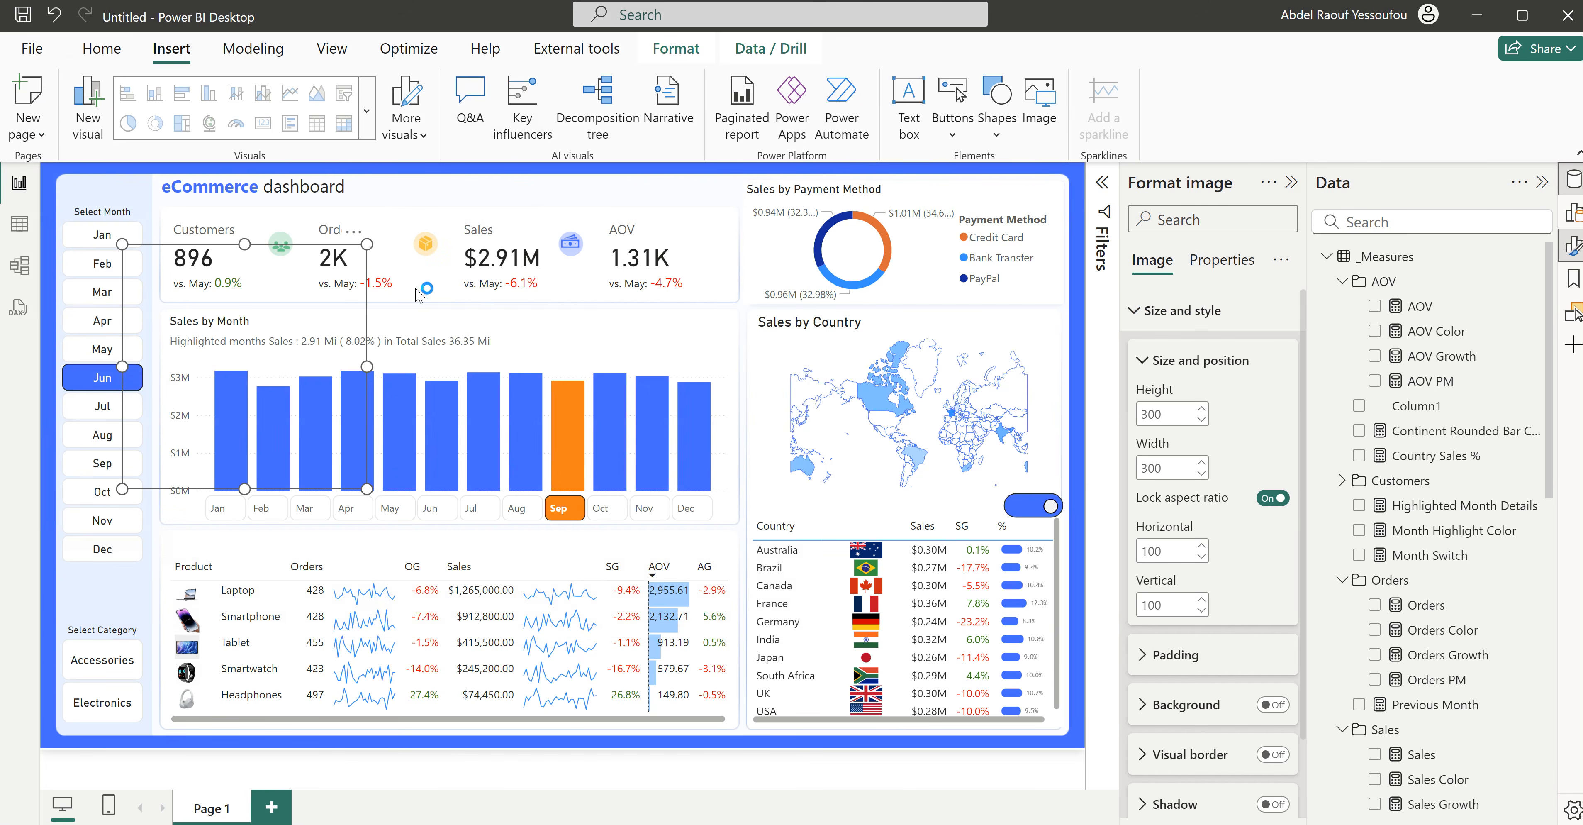
pyautogui.moveTo(367, 489); pyautogui.dragTo(99, 198)
pyautogui.click(497, 196)
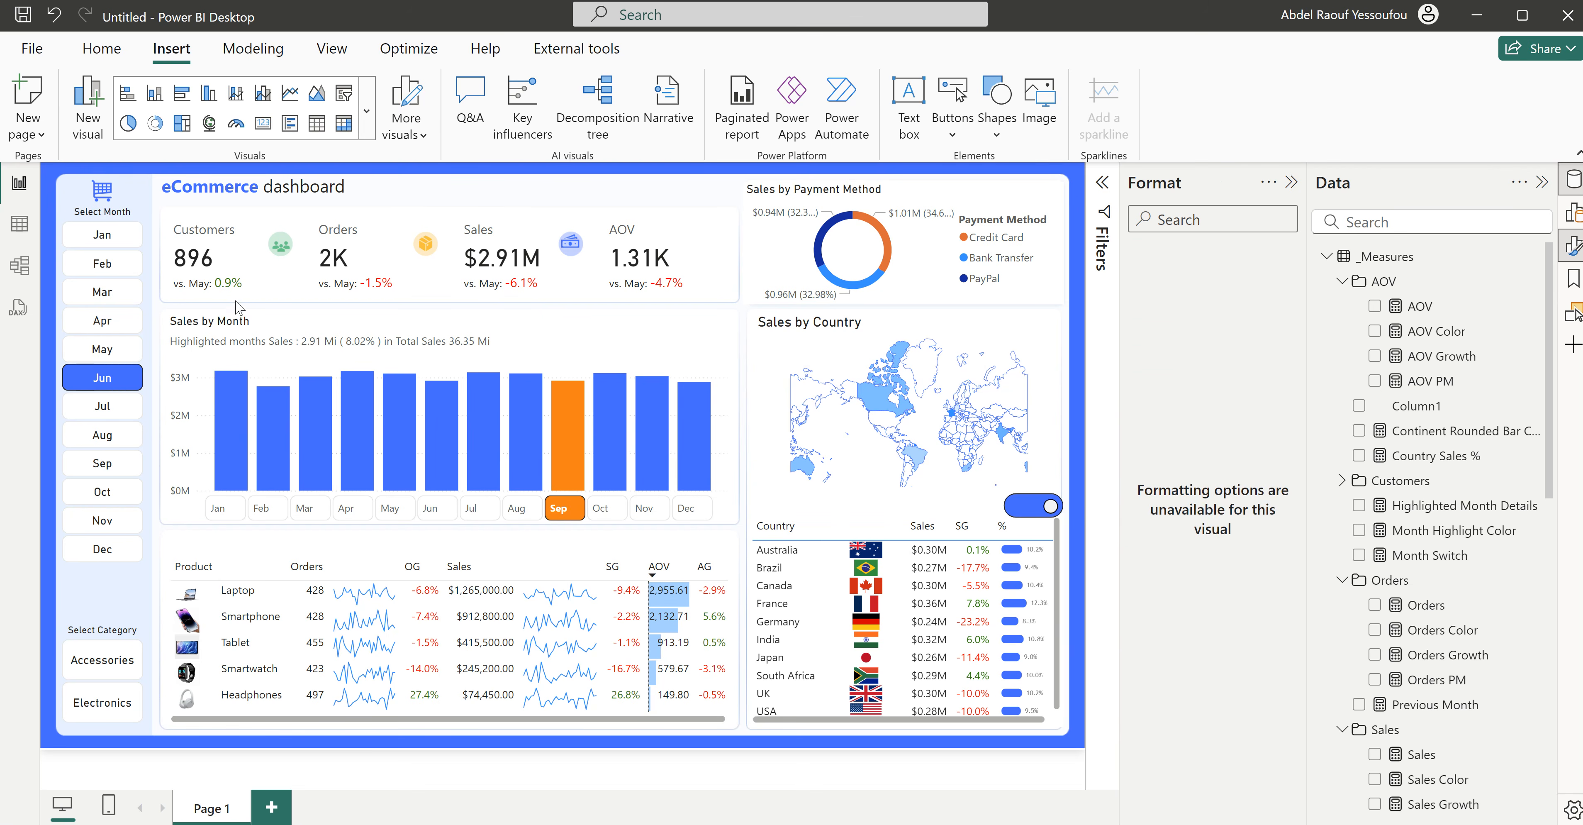
# Step: Test the Select Month slicer with May and leave the dashboard filtered to Apr
pyautogui.click(126, 355)
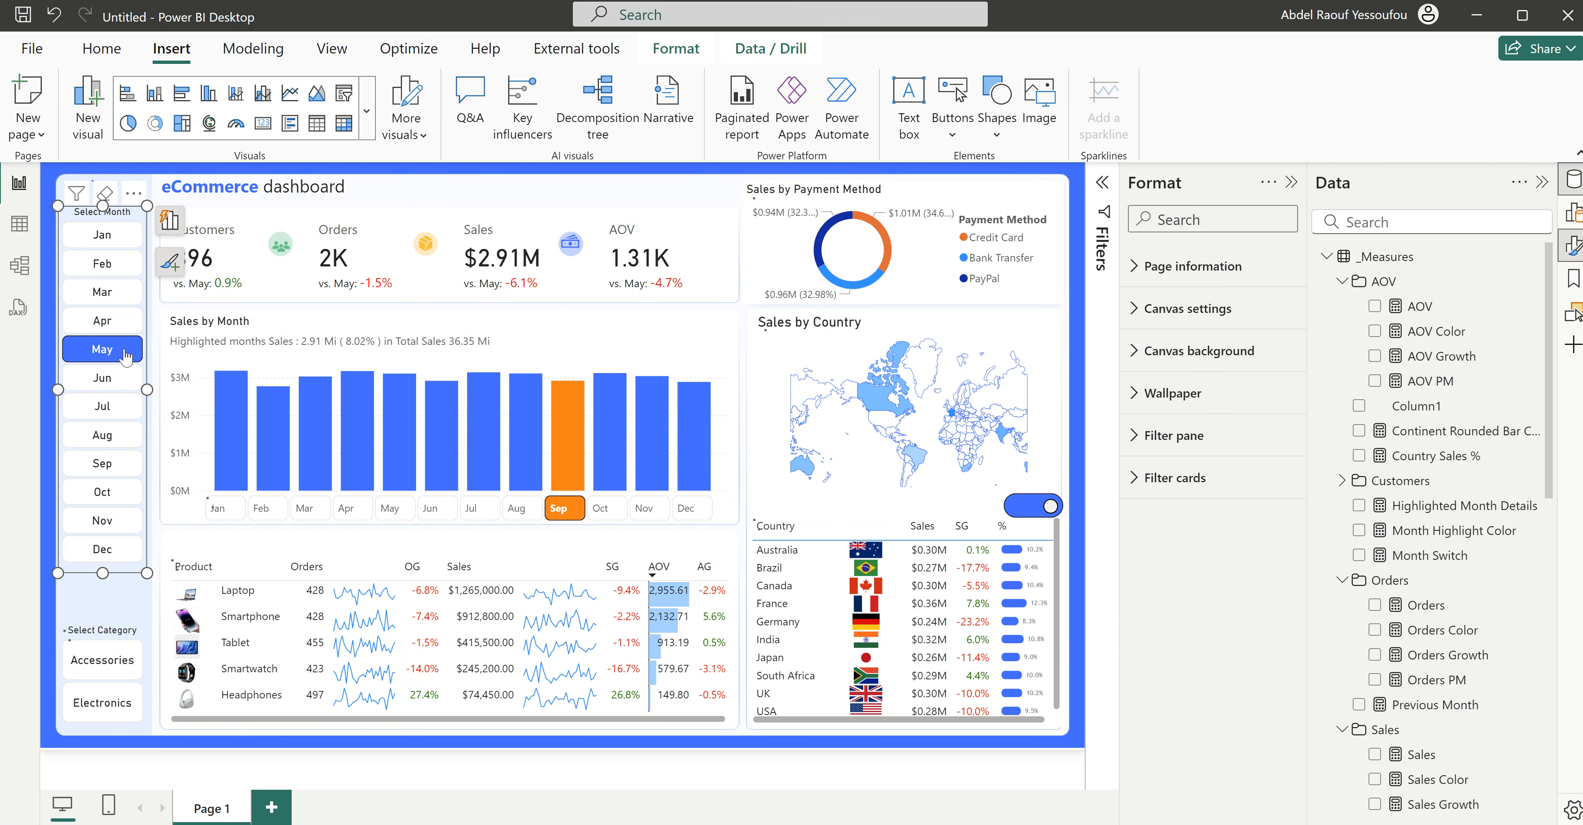
pyautogui.click(112, 329)
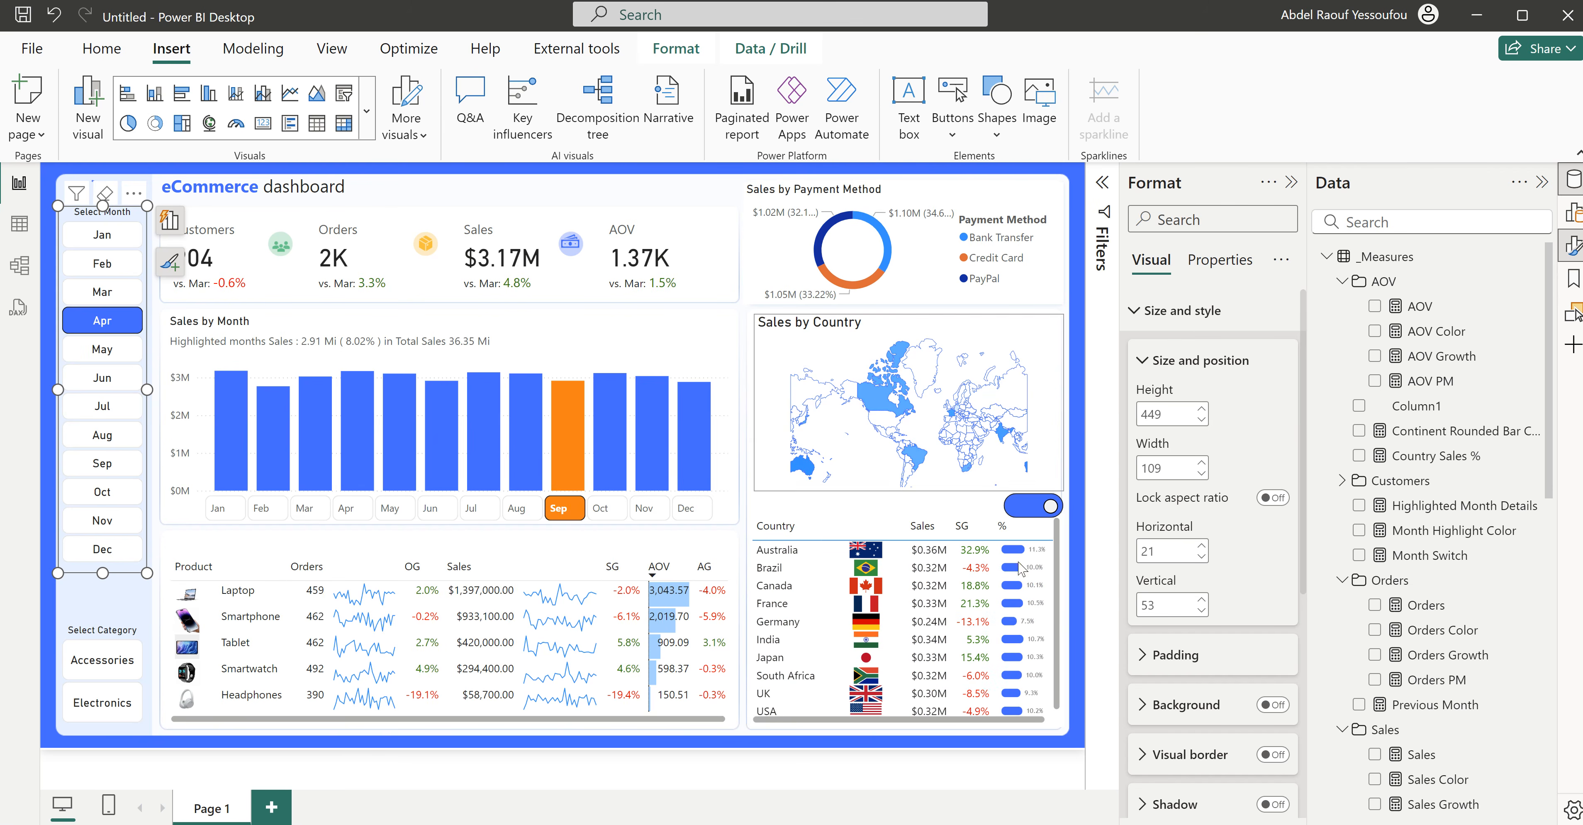
# Step: Widen the country table to 388 by extending its left edge to horizontal 866
pyautogui.click(752, 651)
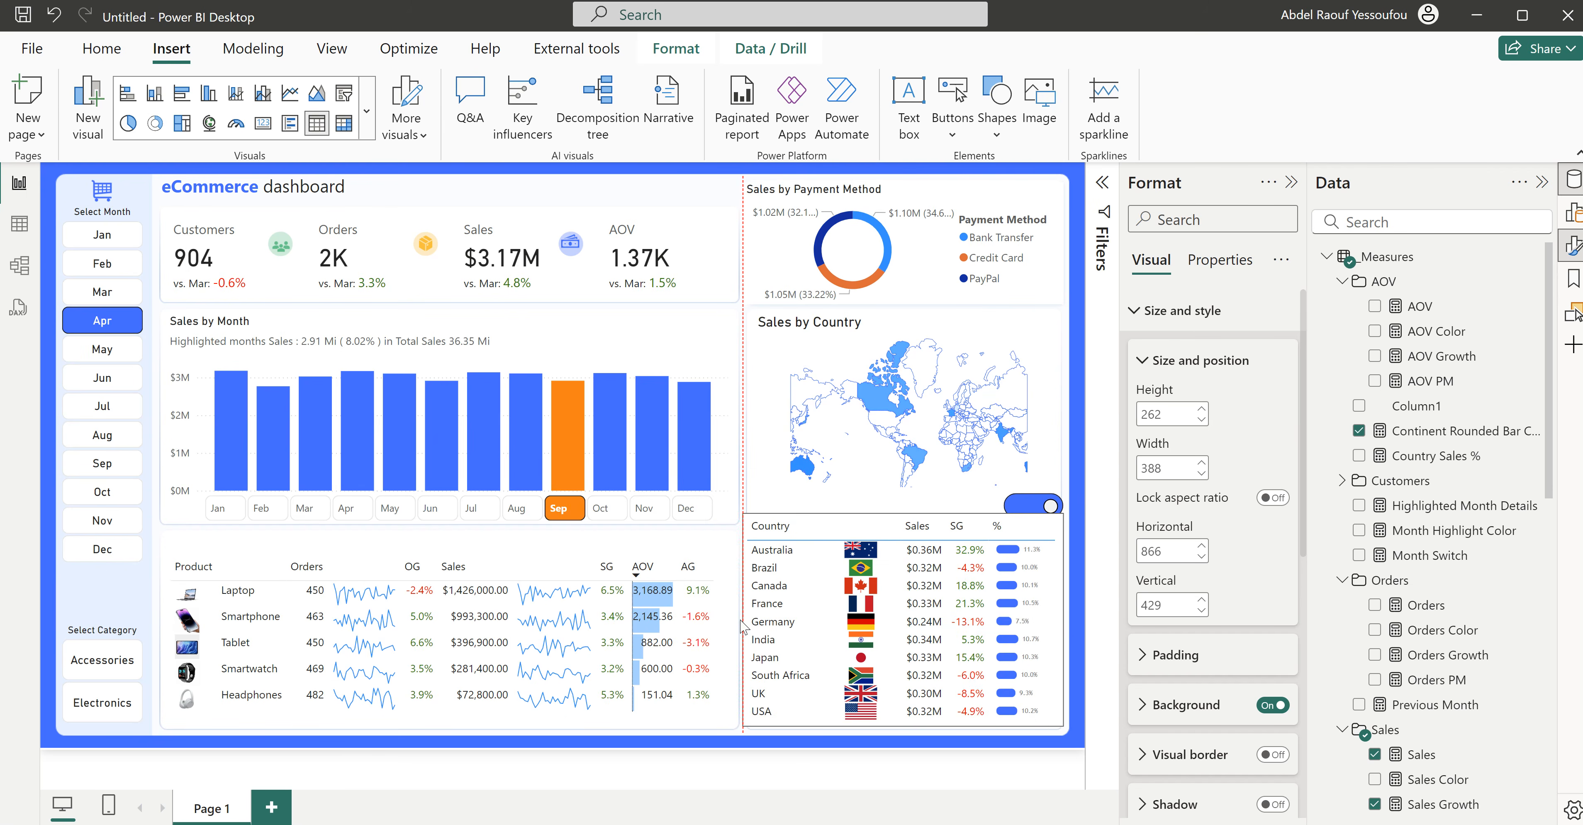
pyautogui.click(1072, 444)
# Step: Test the toggle by showing the continent table and returning to countries, and add Oct to the highlighted months and remove it again
pyautogui.click(1029, 507)
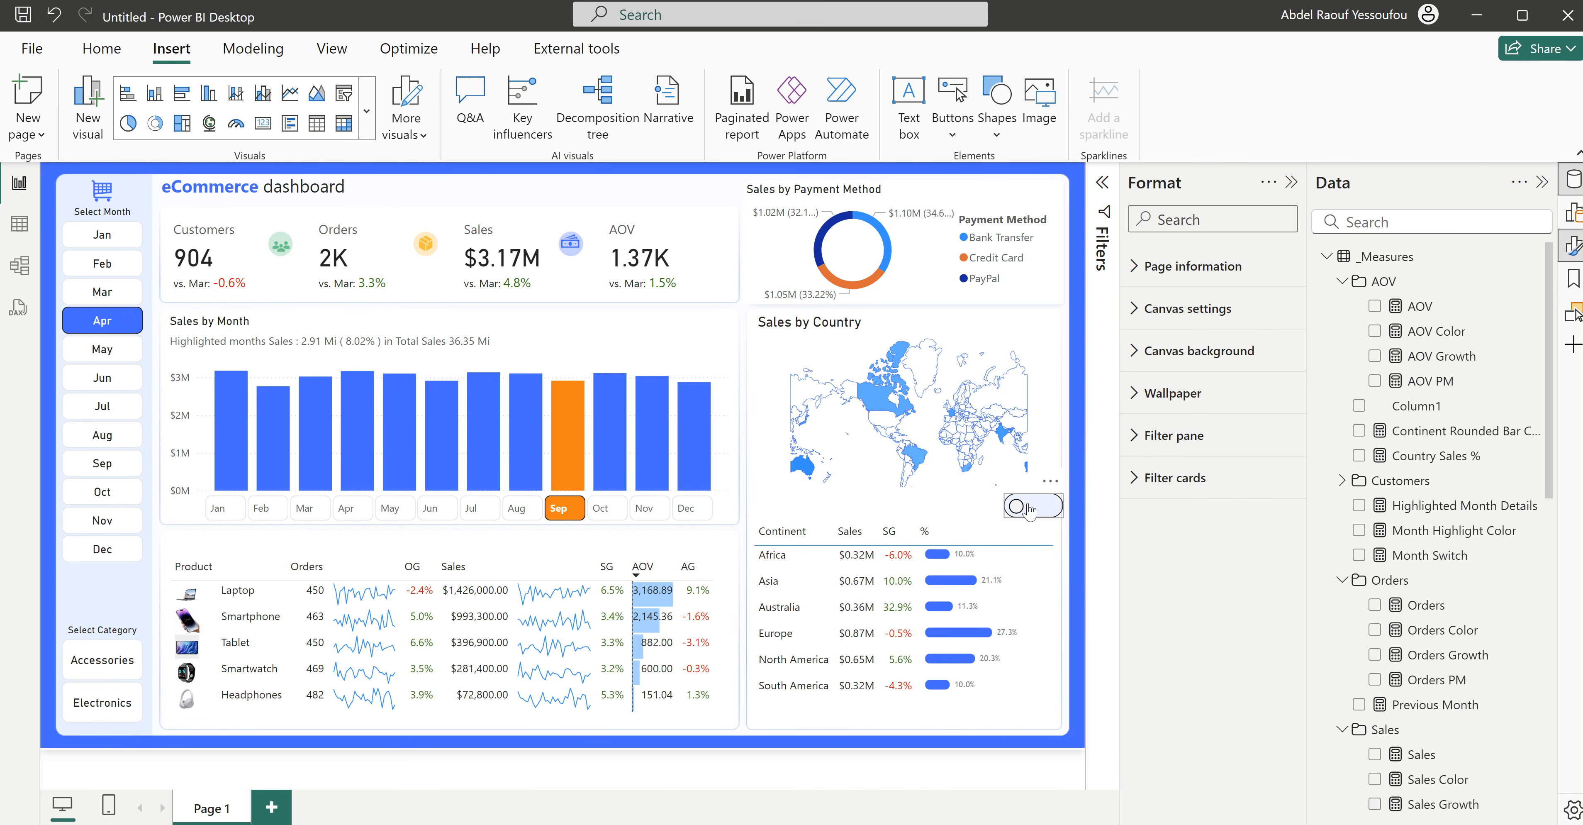
pyautogui.click(1051, 508)
pyautogui.keyDown('ctrl'); pyautogui.click(605, 509); pyautogui.keyUp('ctrl')
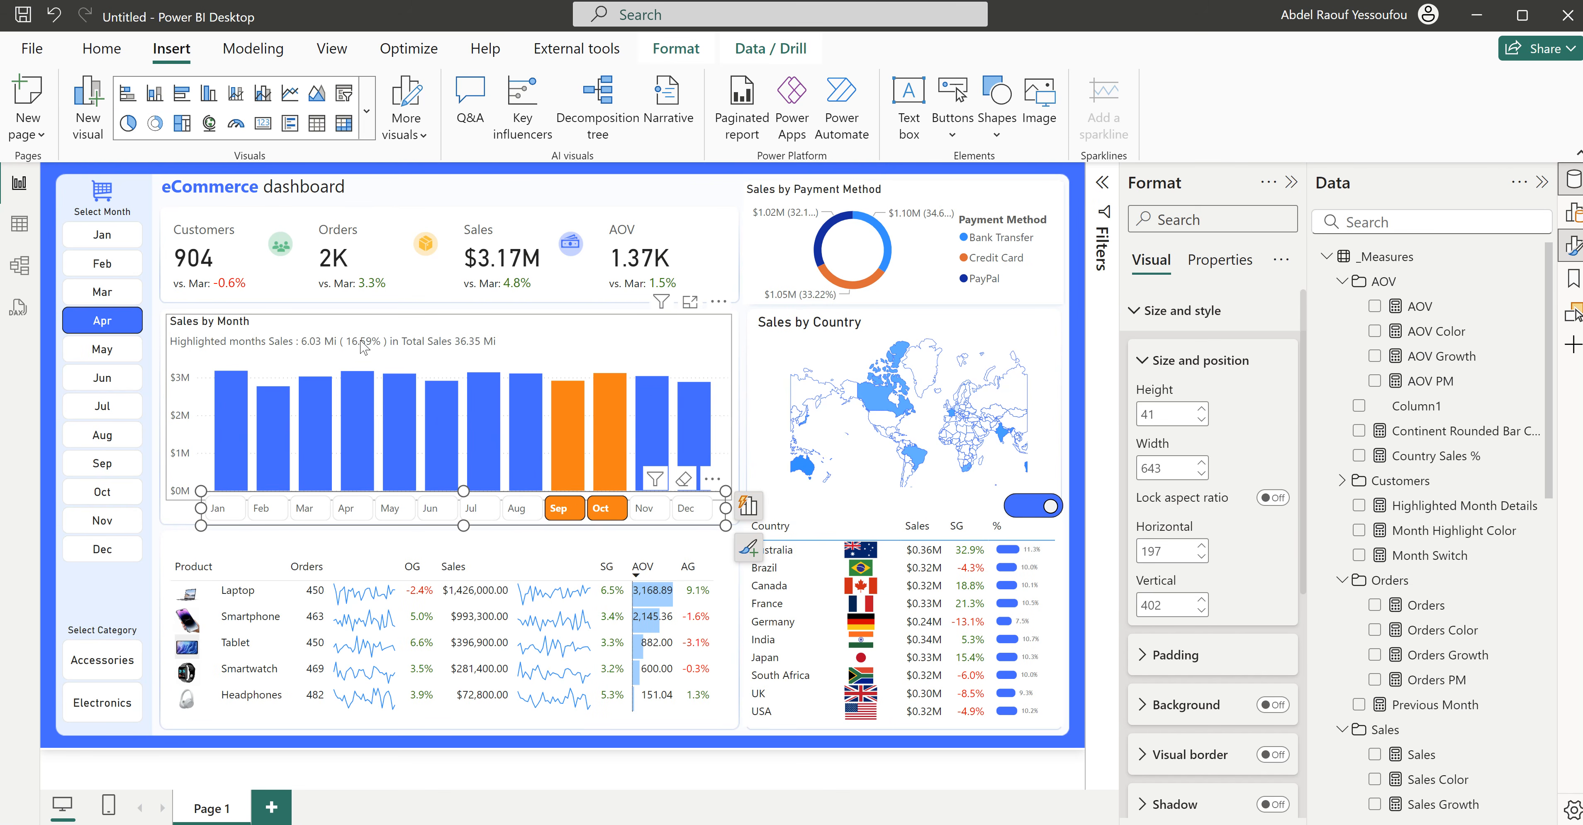
pyautogui.keyDown('ctrl'); pyautogui.click(605, 509); pyautogui.keyUp('ctrl')
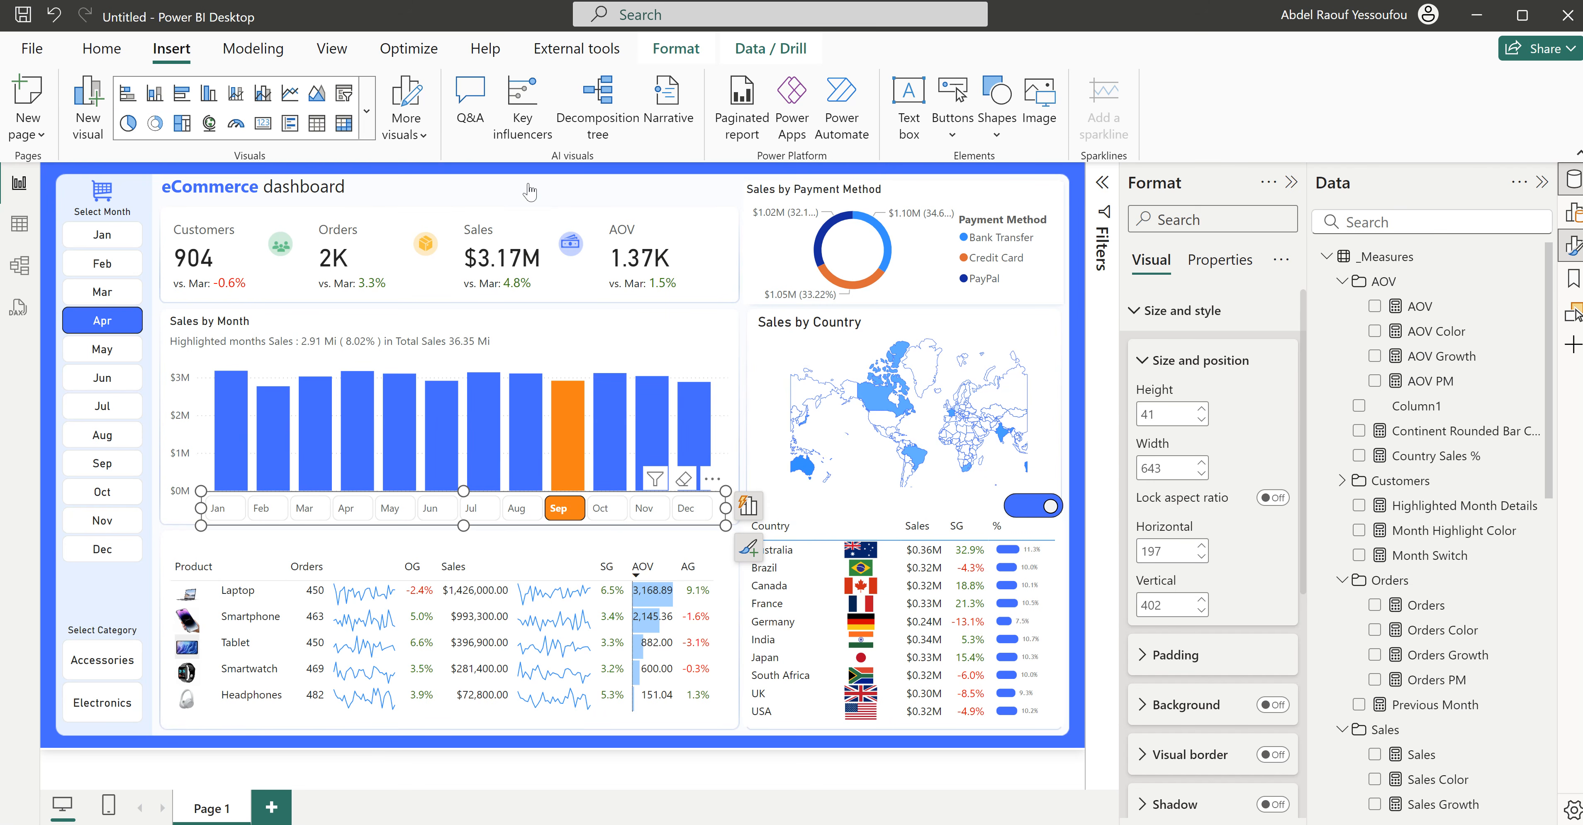
pyautogui.click(516, 182)
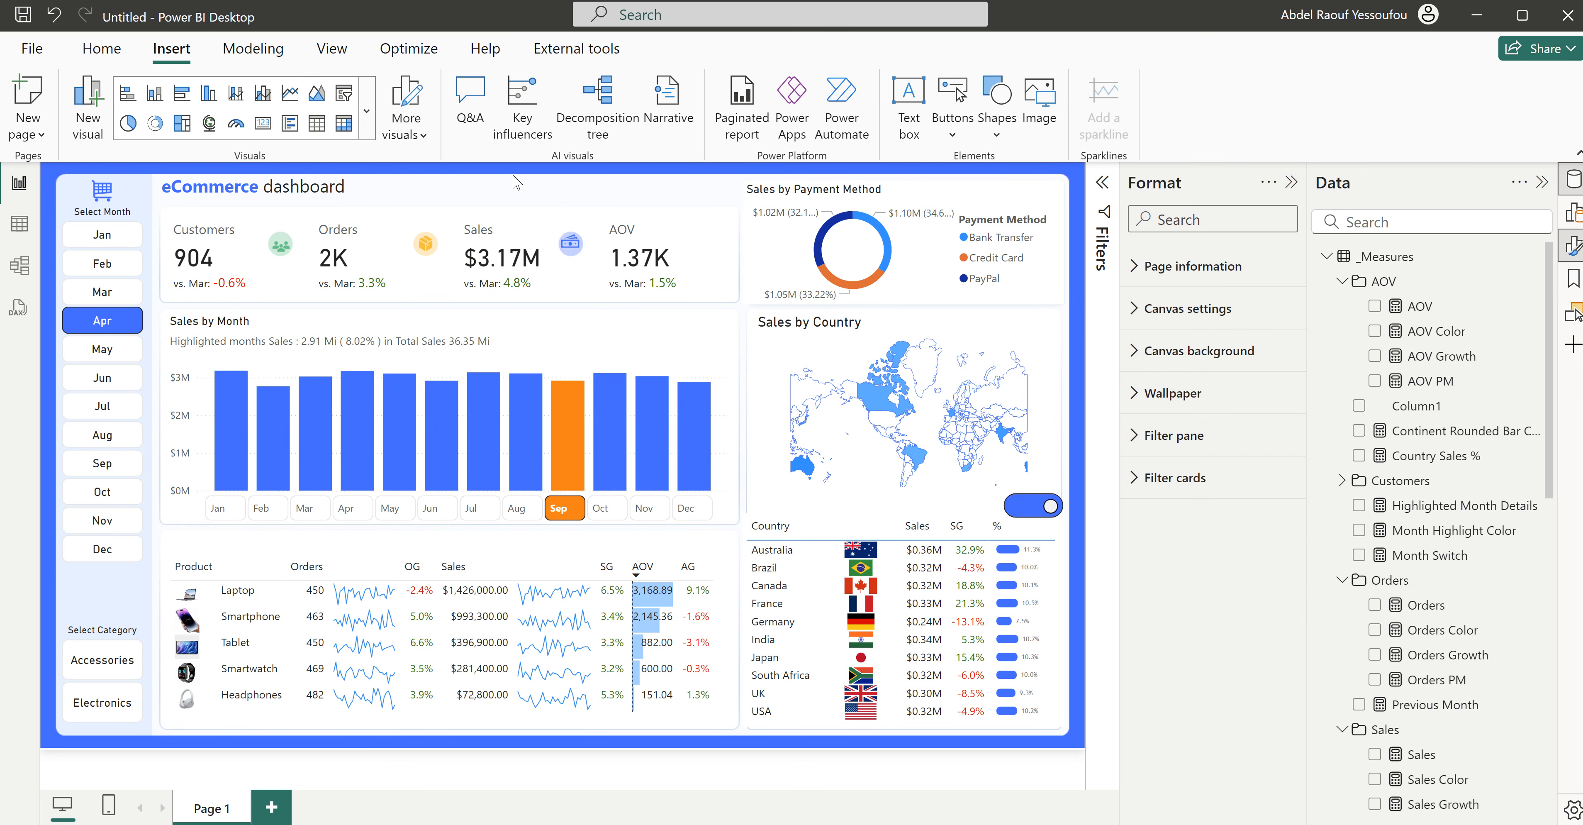